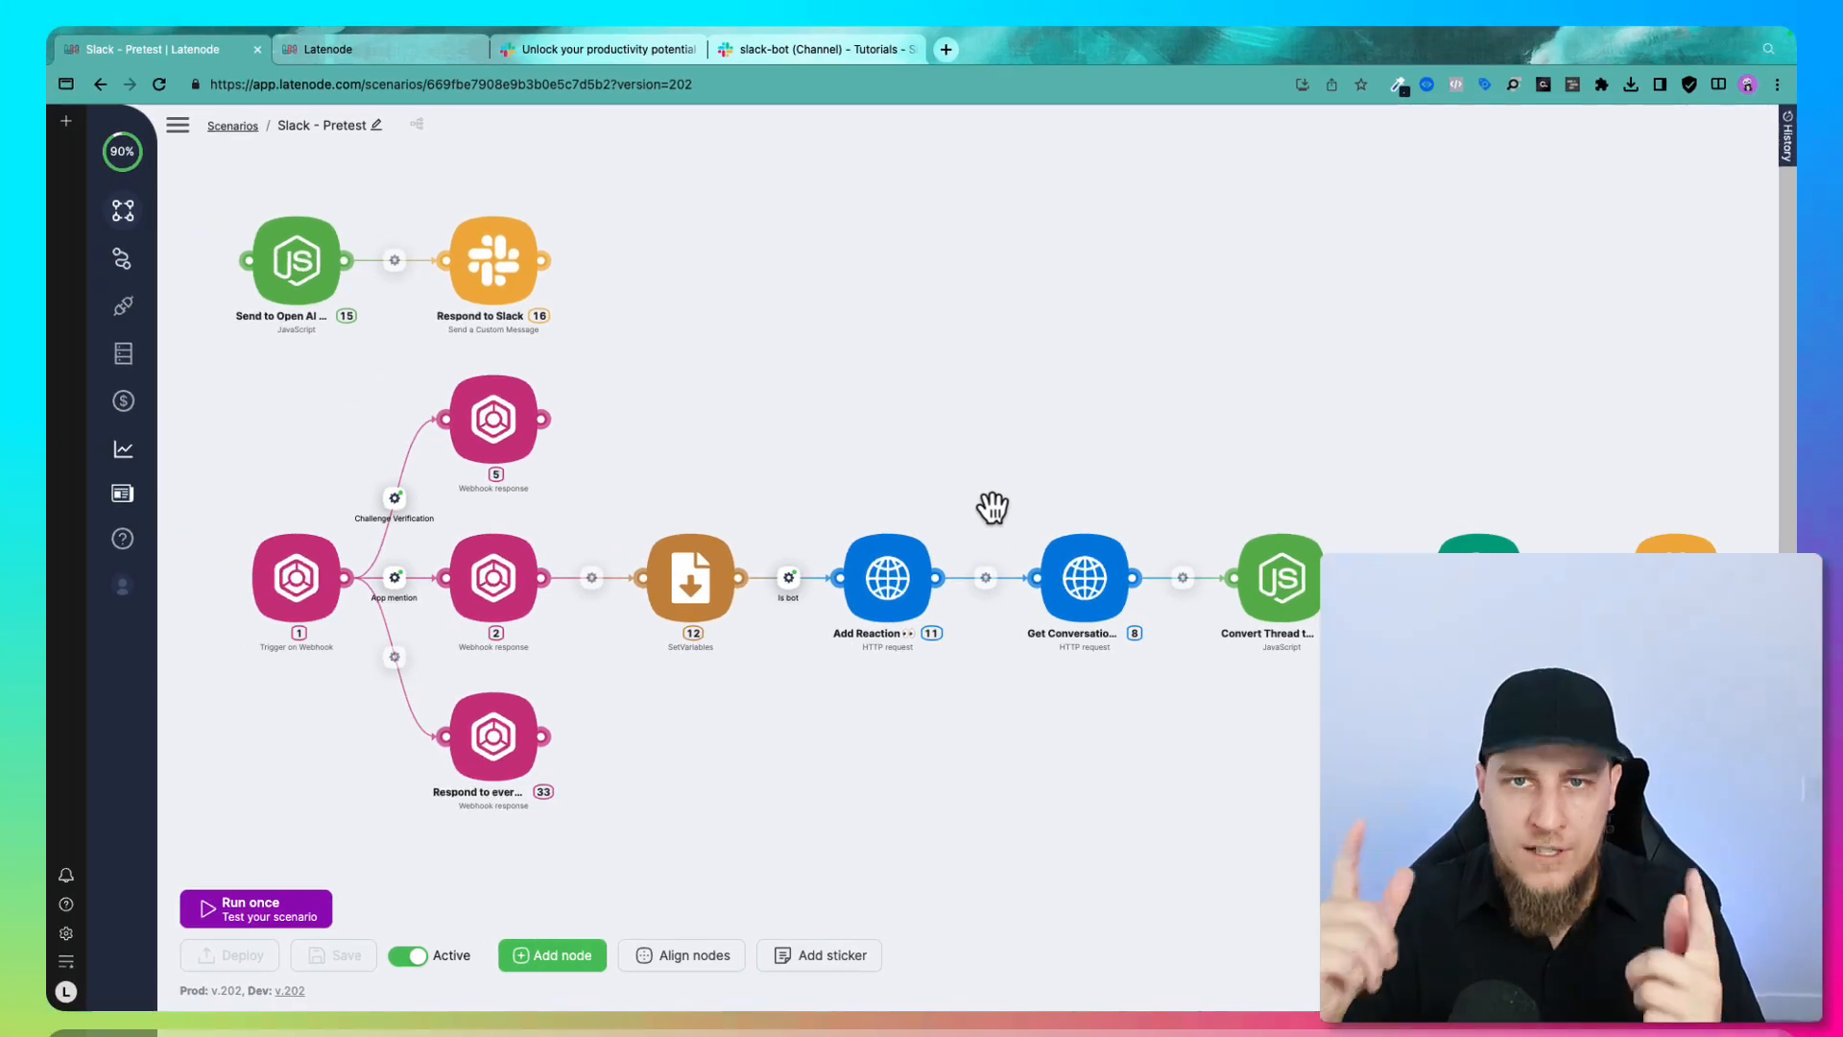
- Look over the untitled Latenode scenario, the Slack API site and the slack-bot channel in the Slack workspace
{"action": "left_click", "coordinate": [405, 57]}
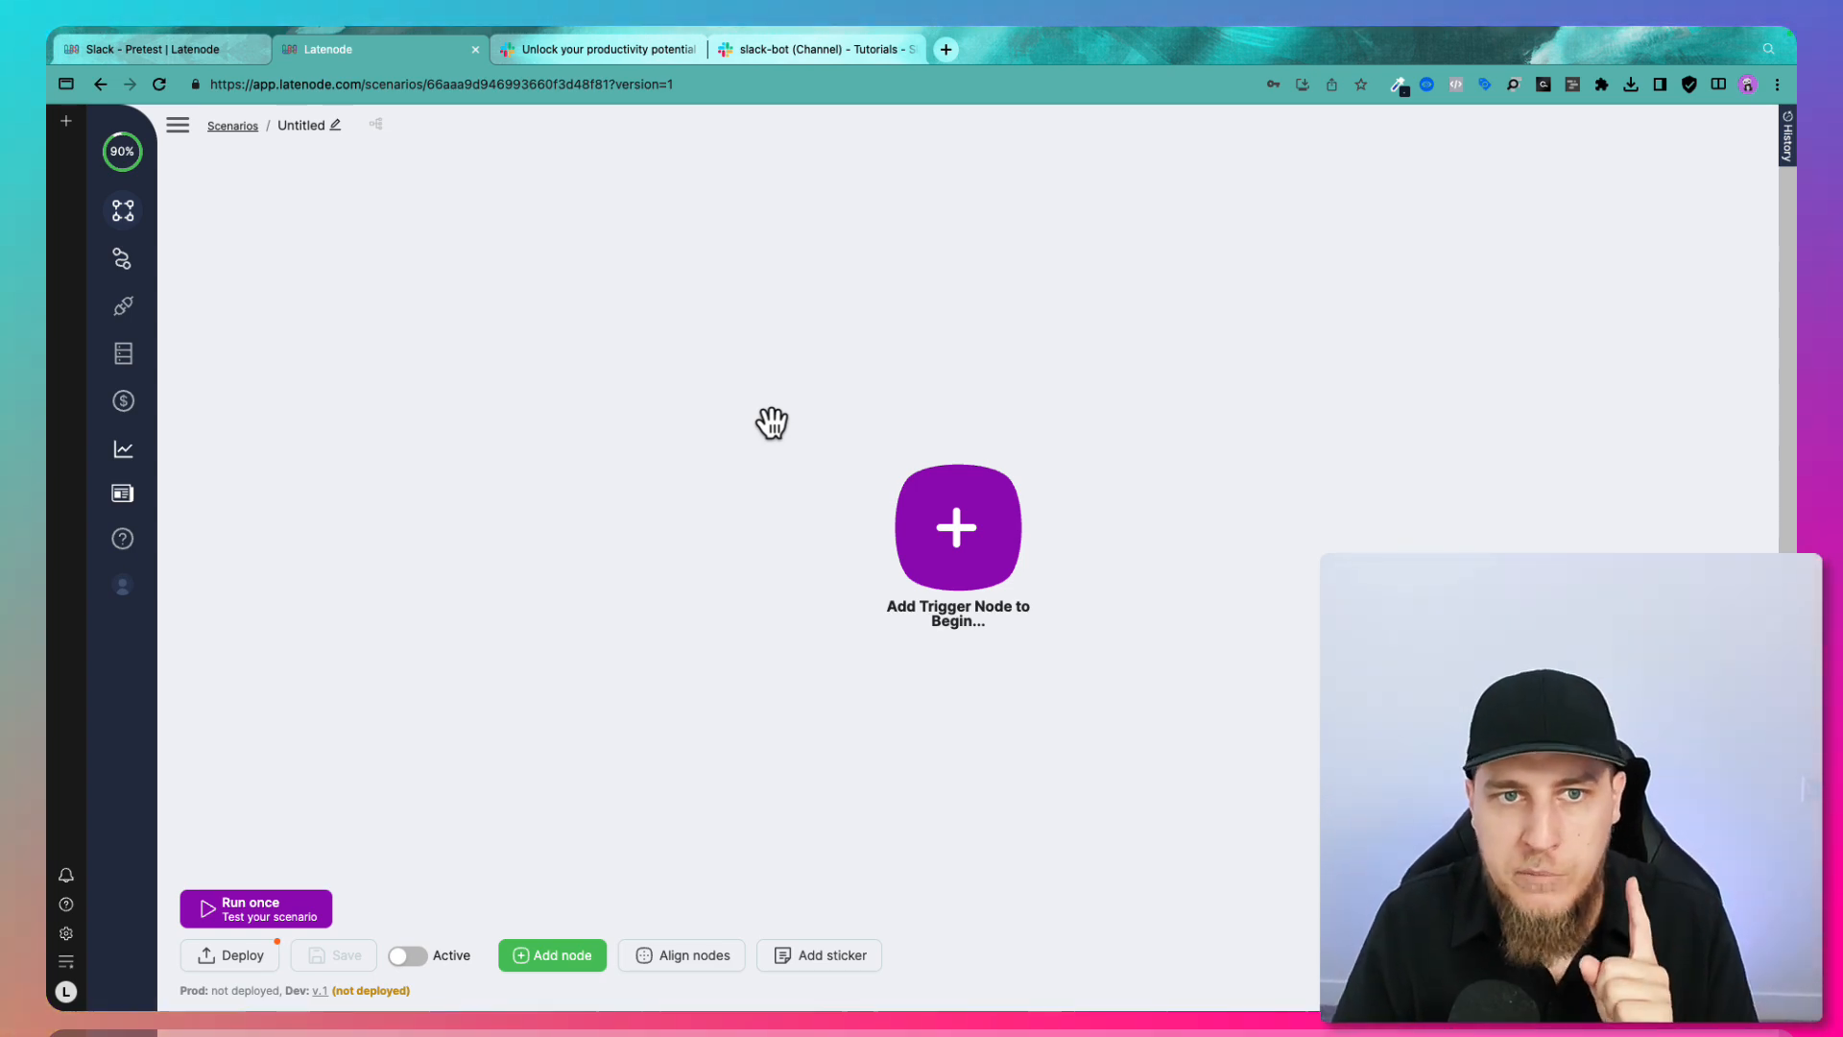
{"action": "left_click", "coordinate": [653, 52]}
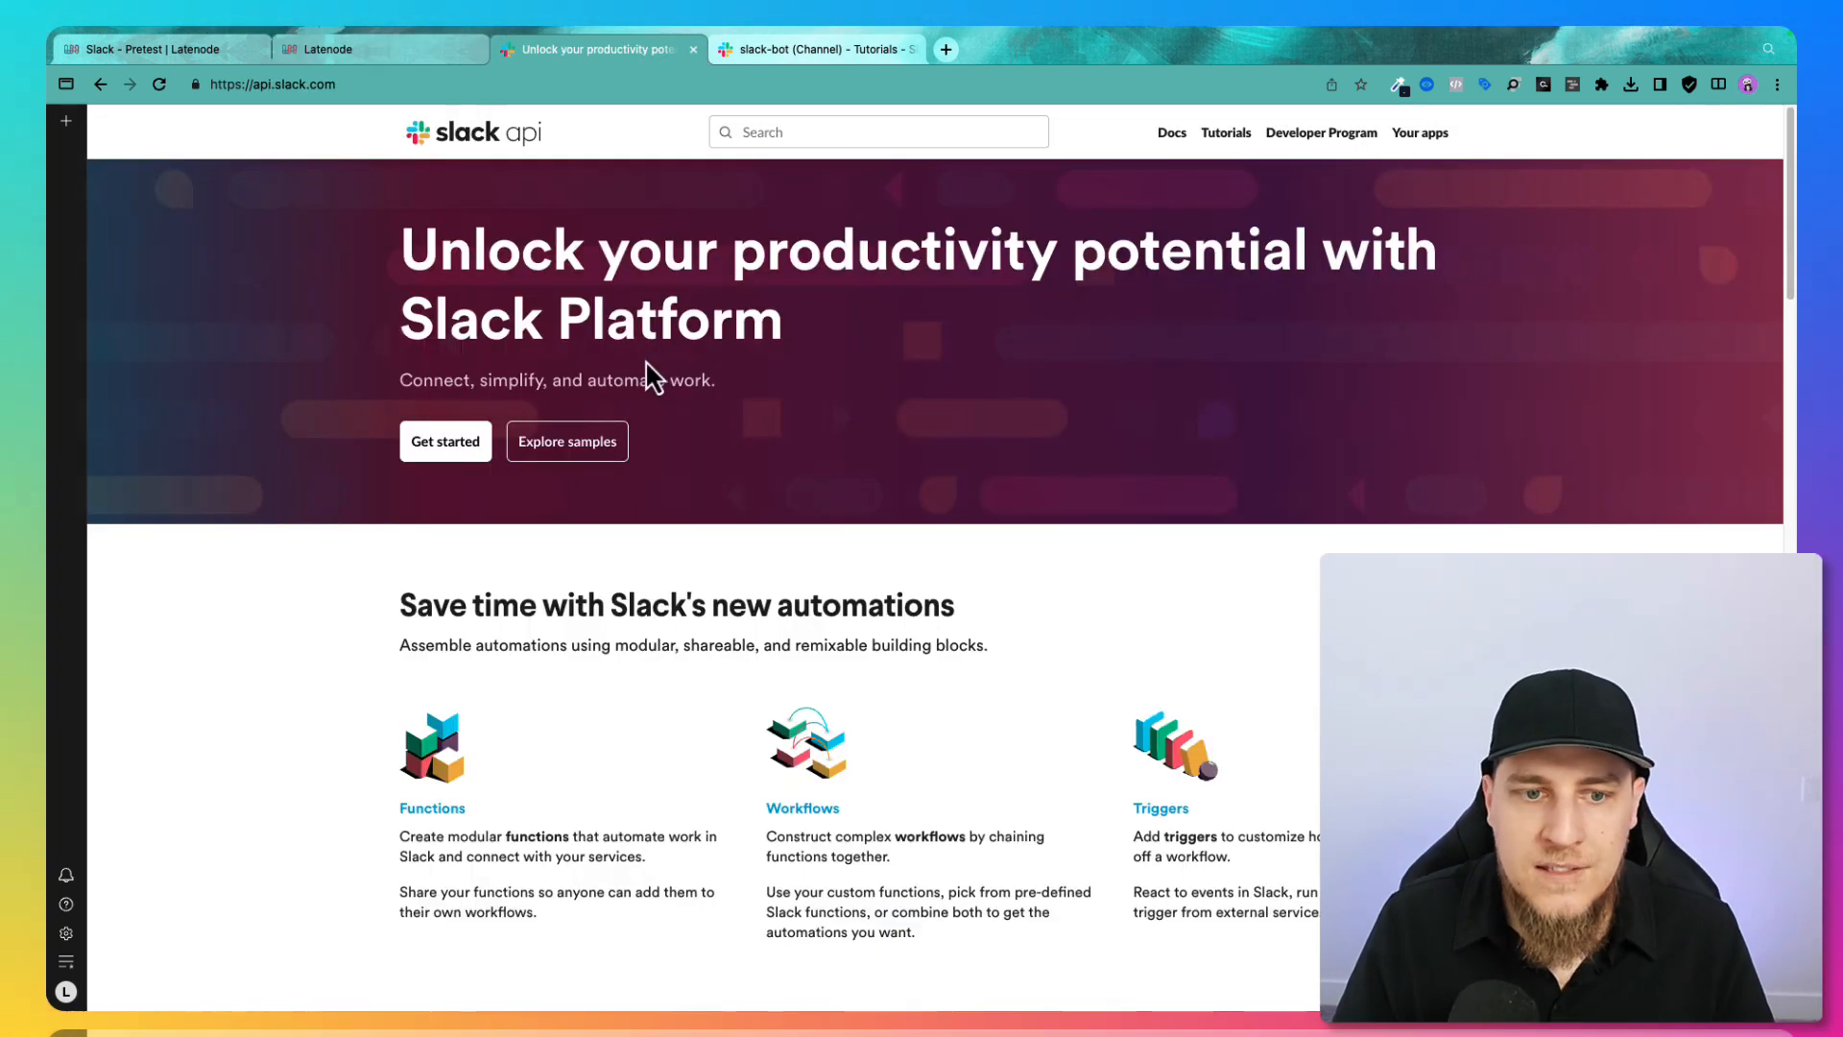
{"action": "left_click", "coordinate": [785, 52]}
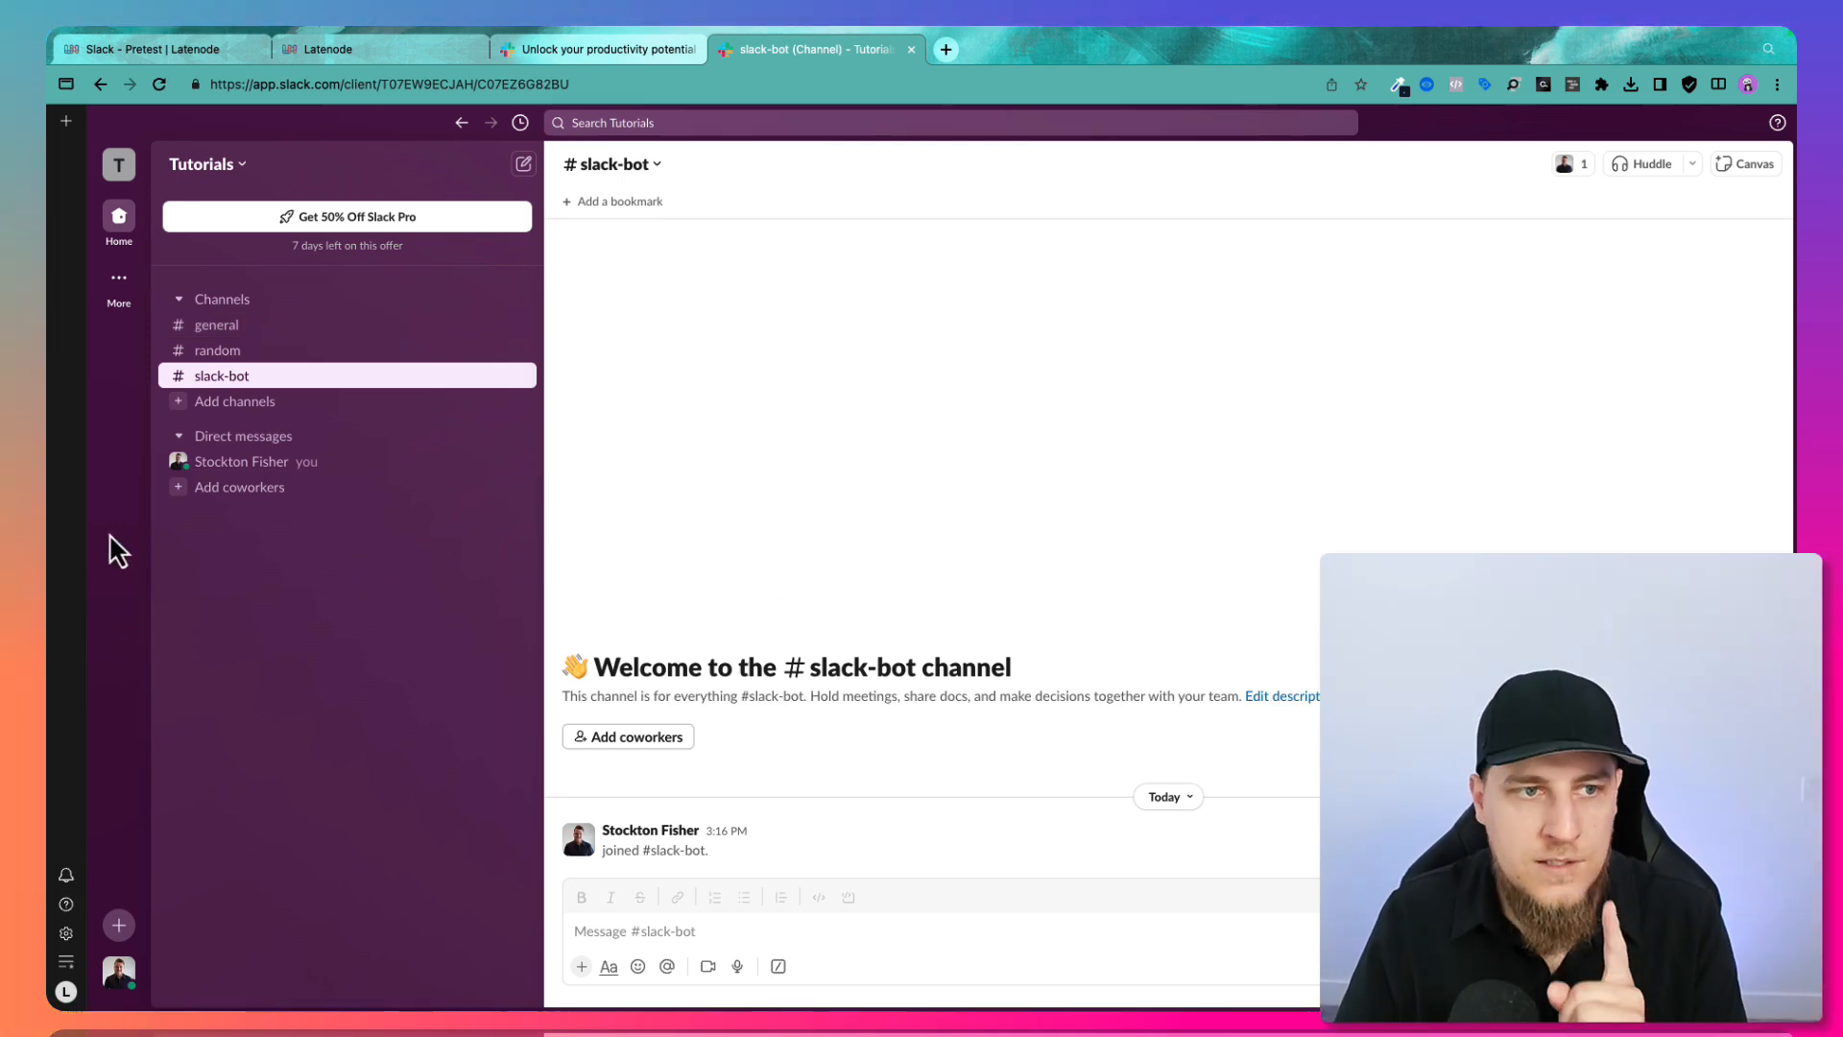
- Open the theme preferences of the Slack workspace and choose the CMYK theme
{"action": "left_click", "coordinate": [117, 280]}
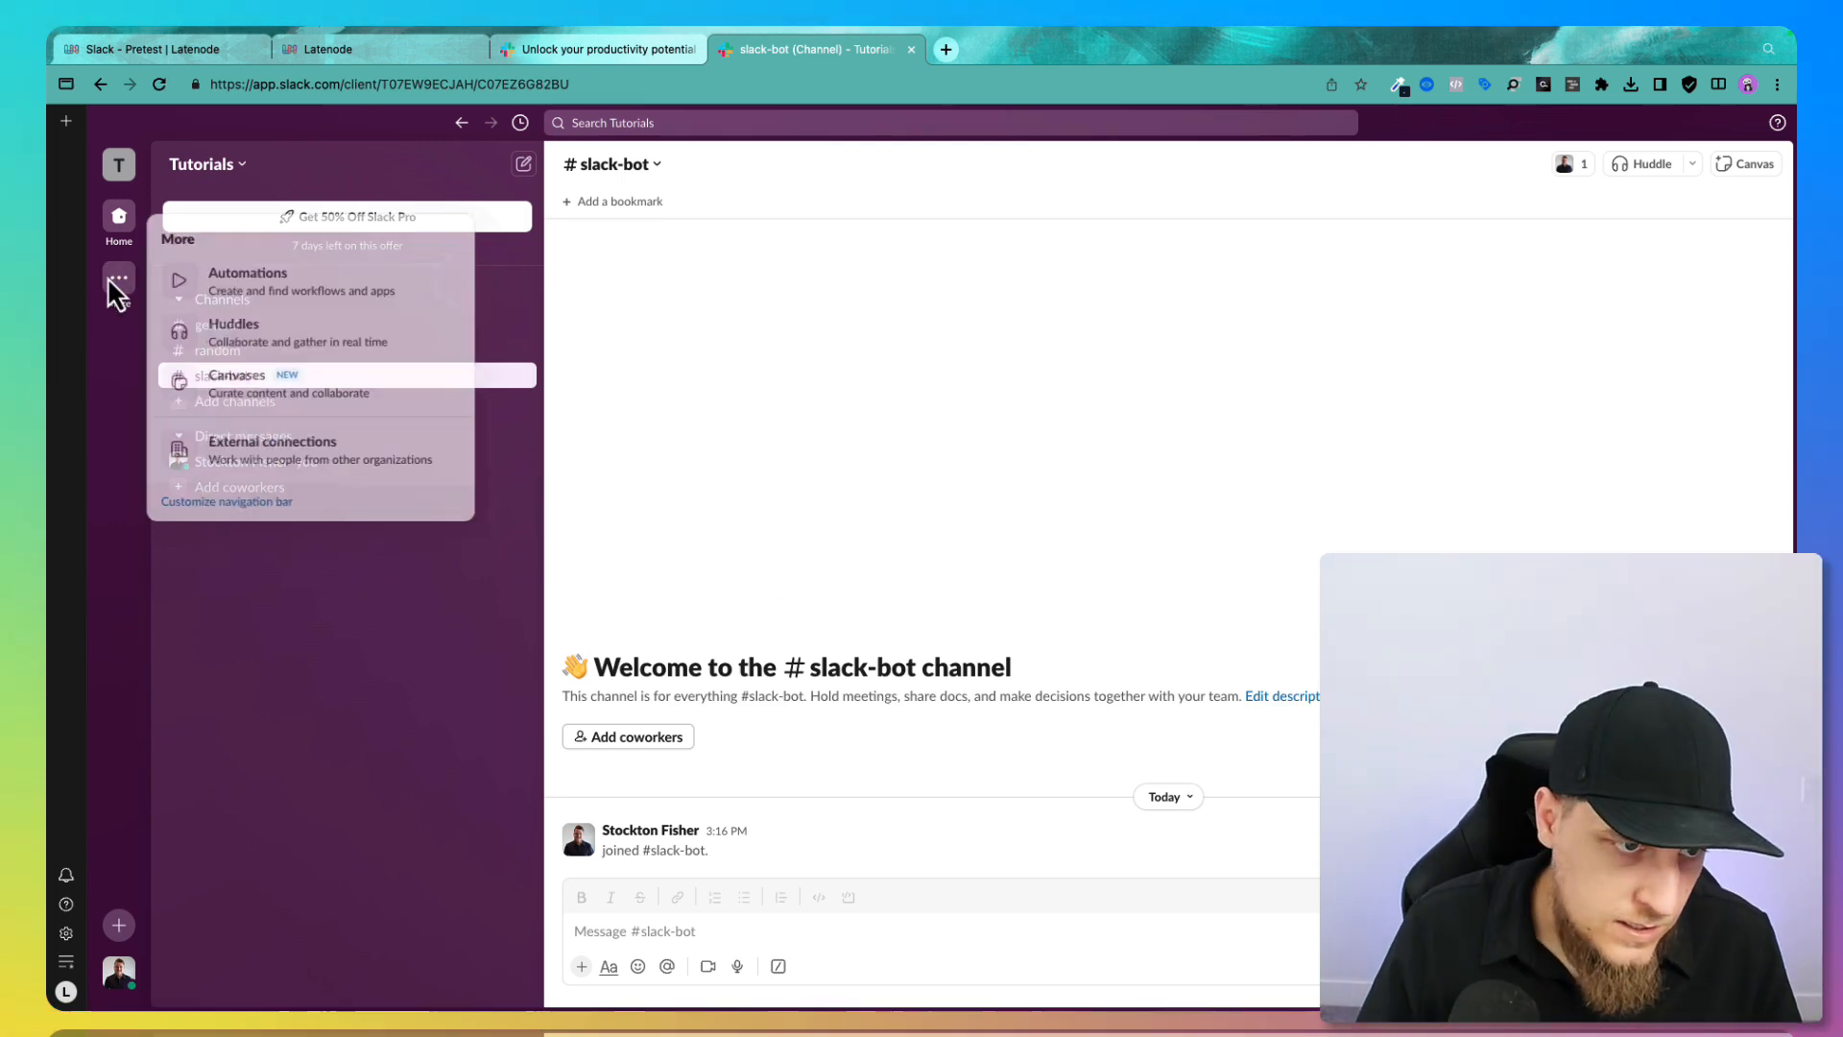
{"action": "left_click", "coordinate": [240, 501]}
{"action": "left_click", "coordinate": [637, 426]}
{"action": "scroll", "coordinate": [1039, 631], "scroll_direction": "down", "scroll_amount": 5}
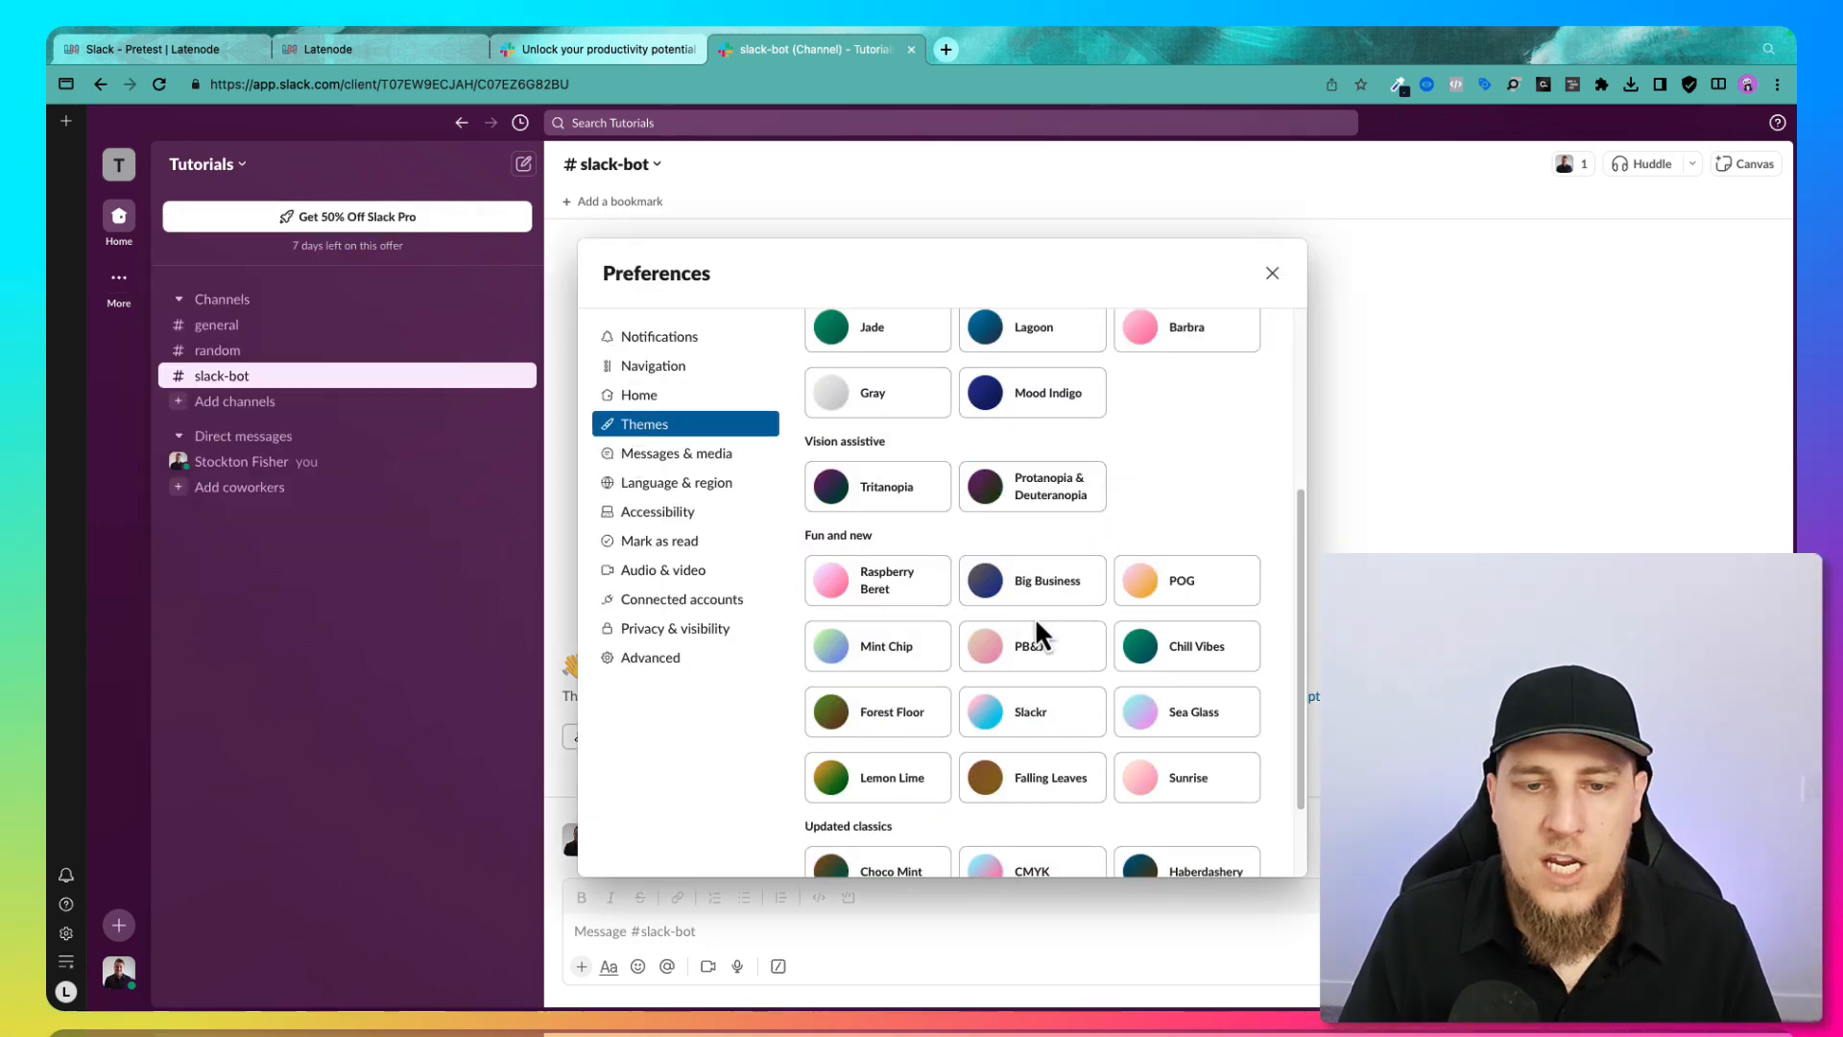
{"action": "scroll", "coordinate": [860, 675], "scroll_direction": "down", "scroll_amount": 2}
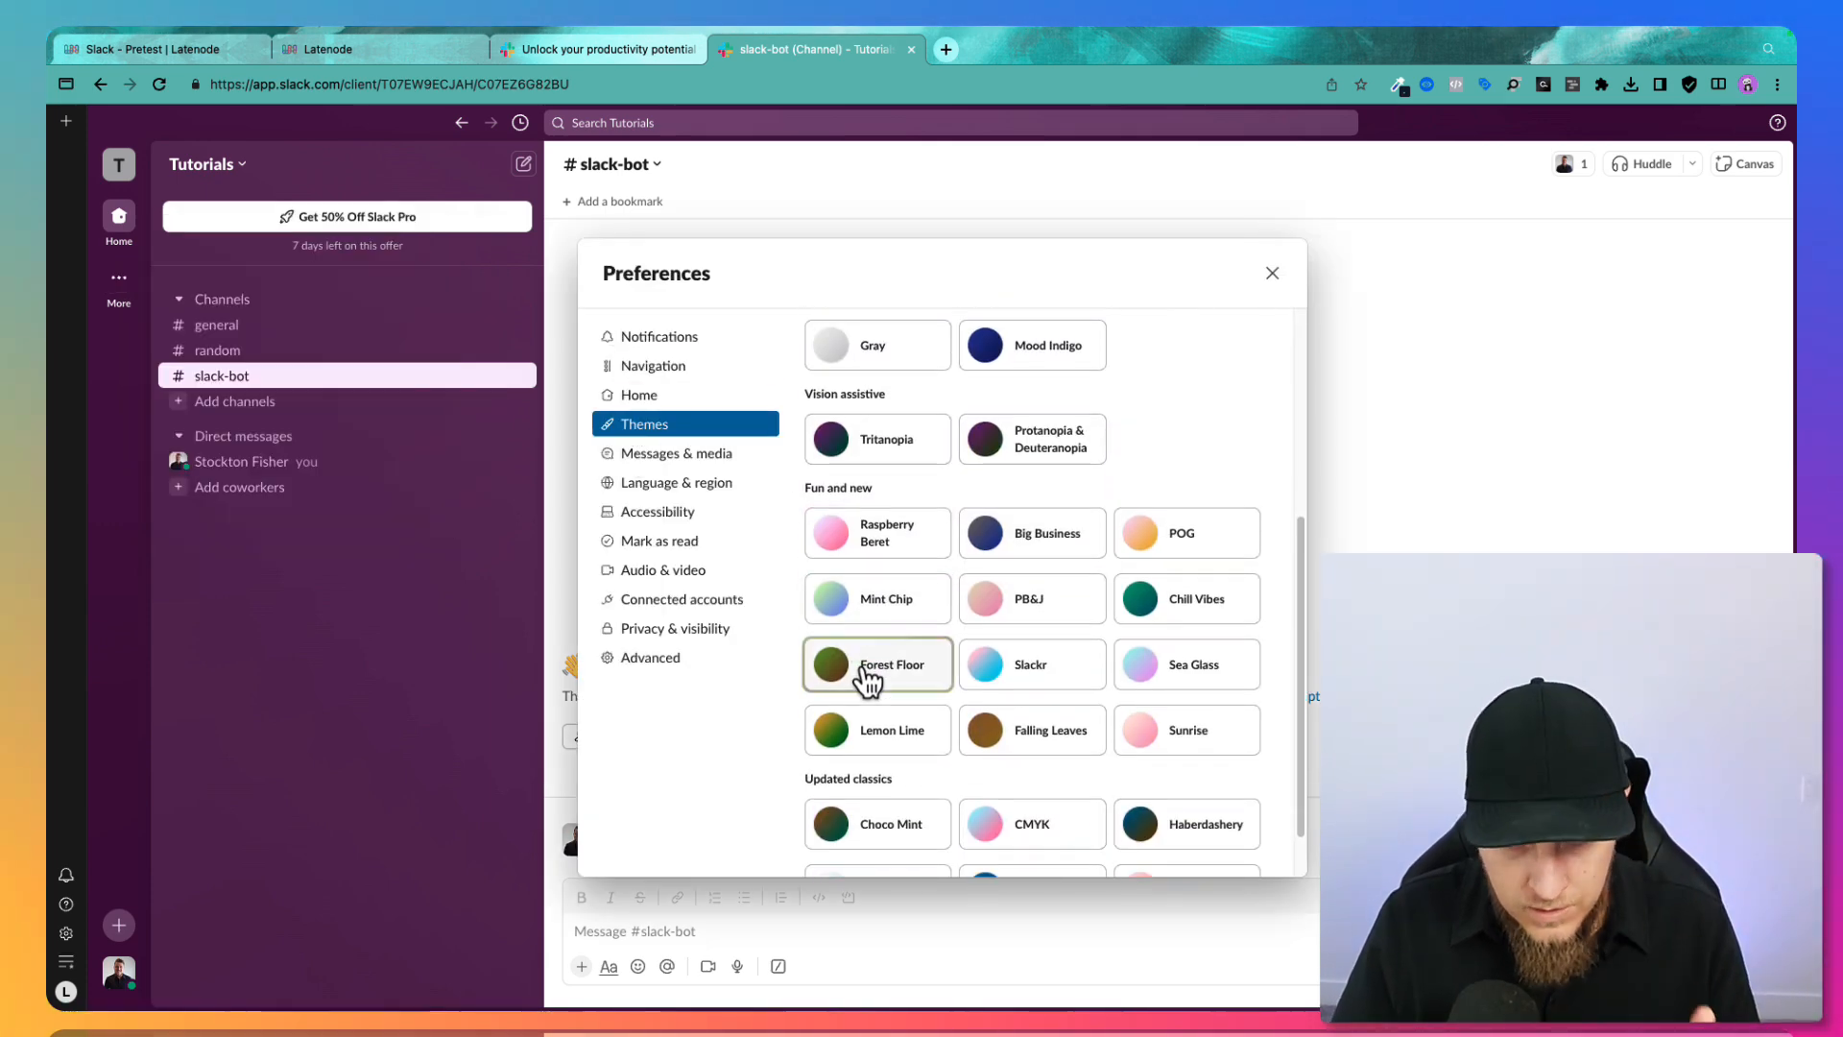
{"action": "scroll", "coordinate": [866, 680], "scroll_direction": "down", "scroll_amount": 1}
{"action": "left_click", "coordinate": [954, 758]}
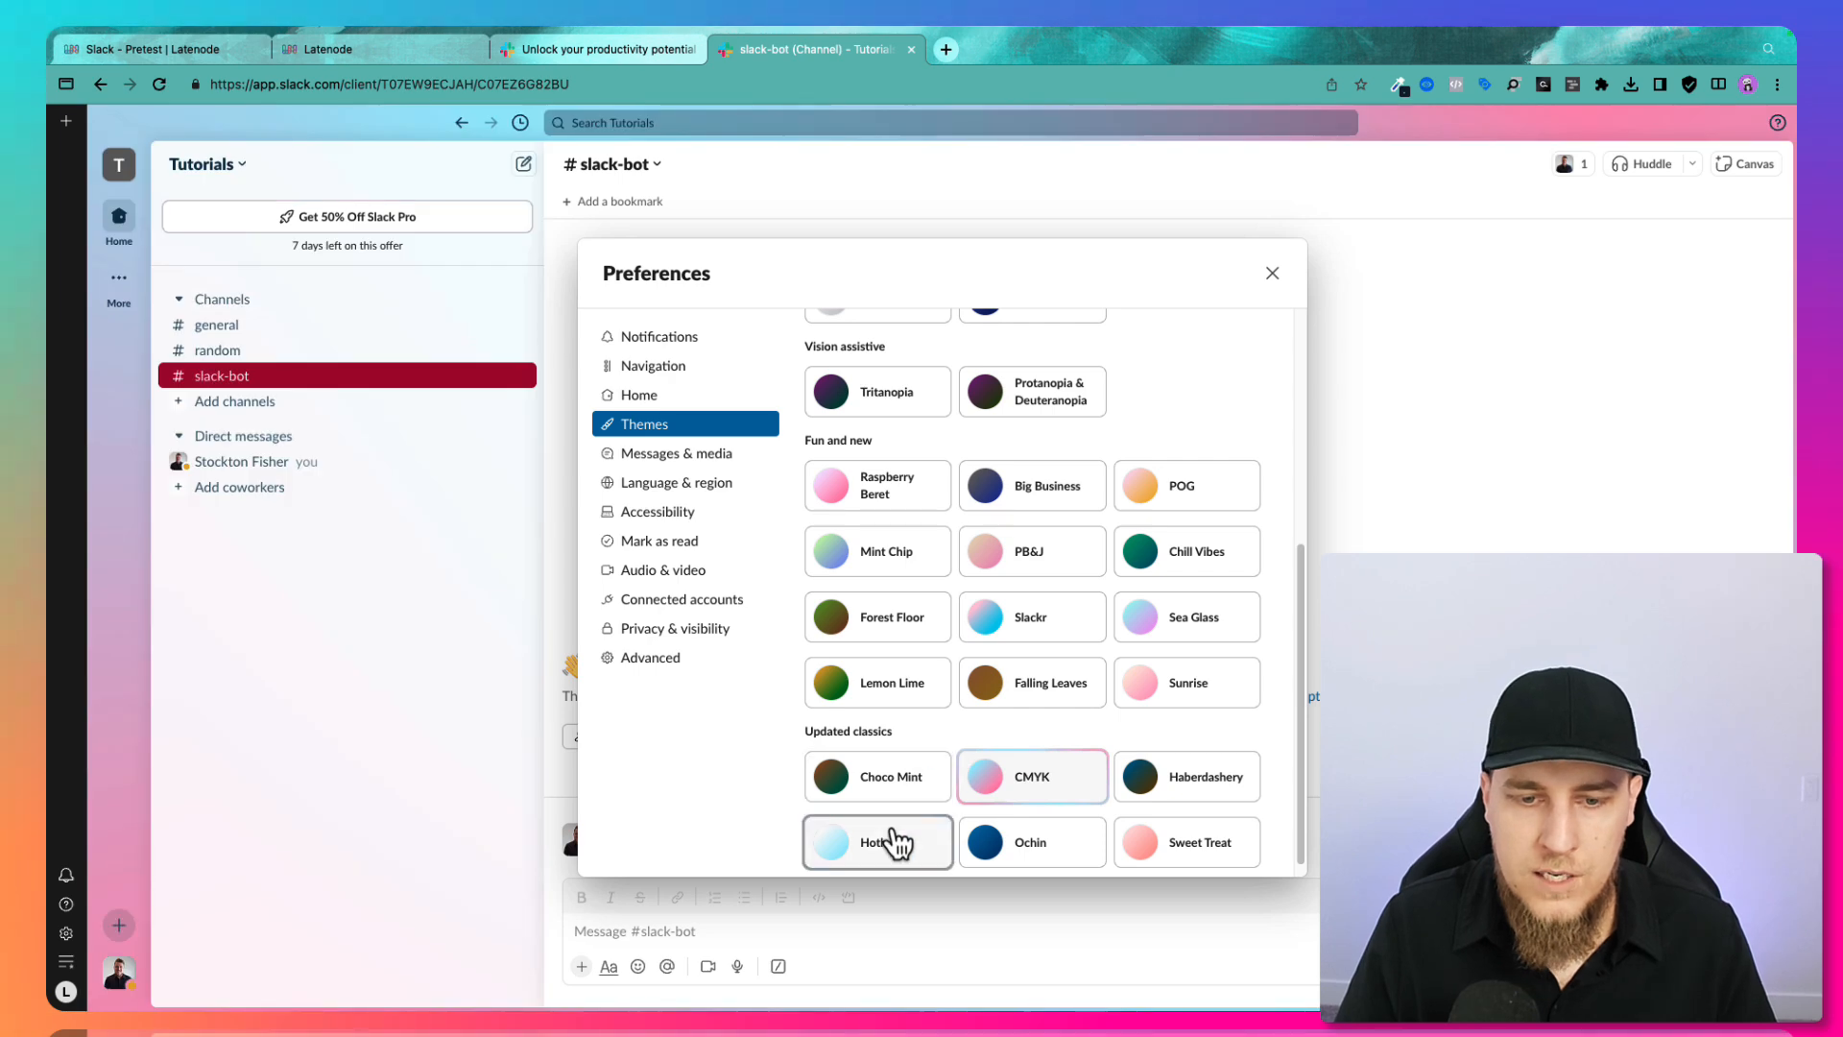
- Preview the neighbouring classic theme below Choco Mint, switch back to CMYK and save the appearance changes
{"action": "left_click", "coordinate": [884, 837]}
{"action": "left_click", "coordinate": [988, 765]}
{"action": "scroll", "coordinate": [985, 653], "scroll_direction": "down", "scroll_amount": 1}
{"action": "scroll", "coordinate": [1044, 585], "scroll_direction": "up", "scroll_amount": 5}
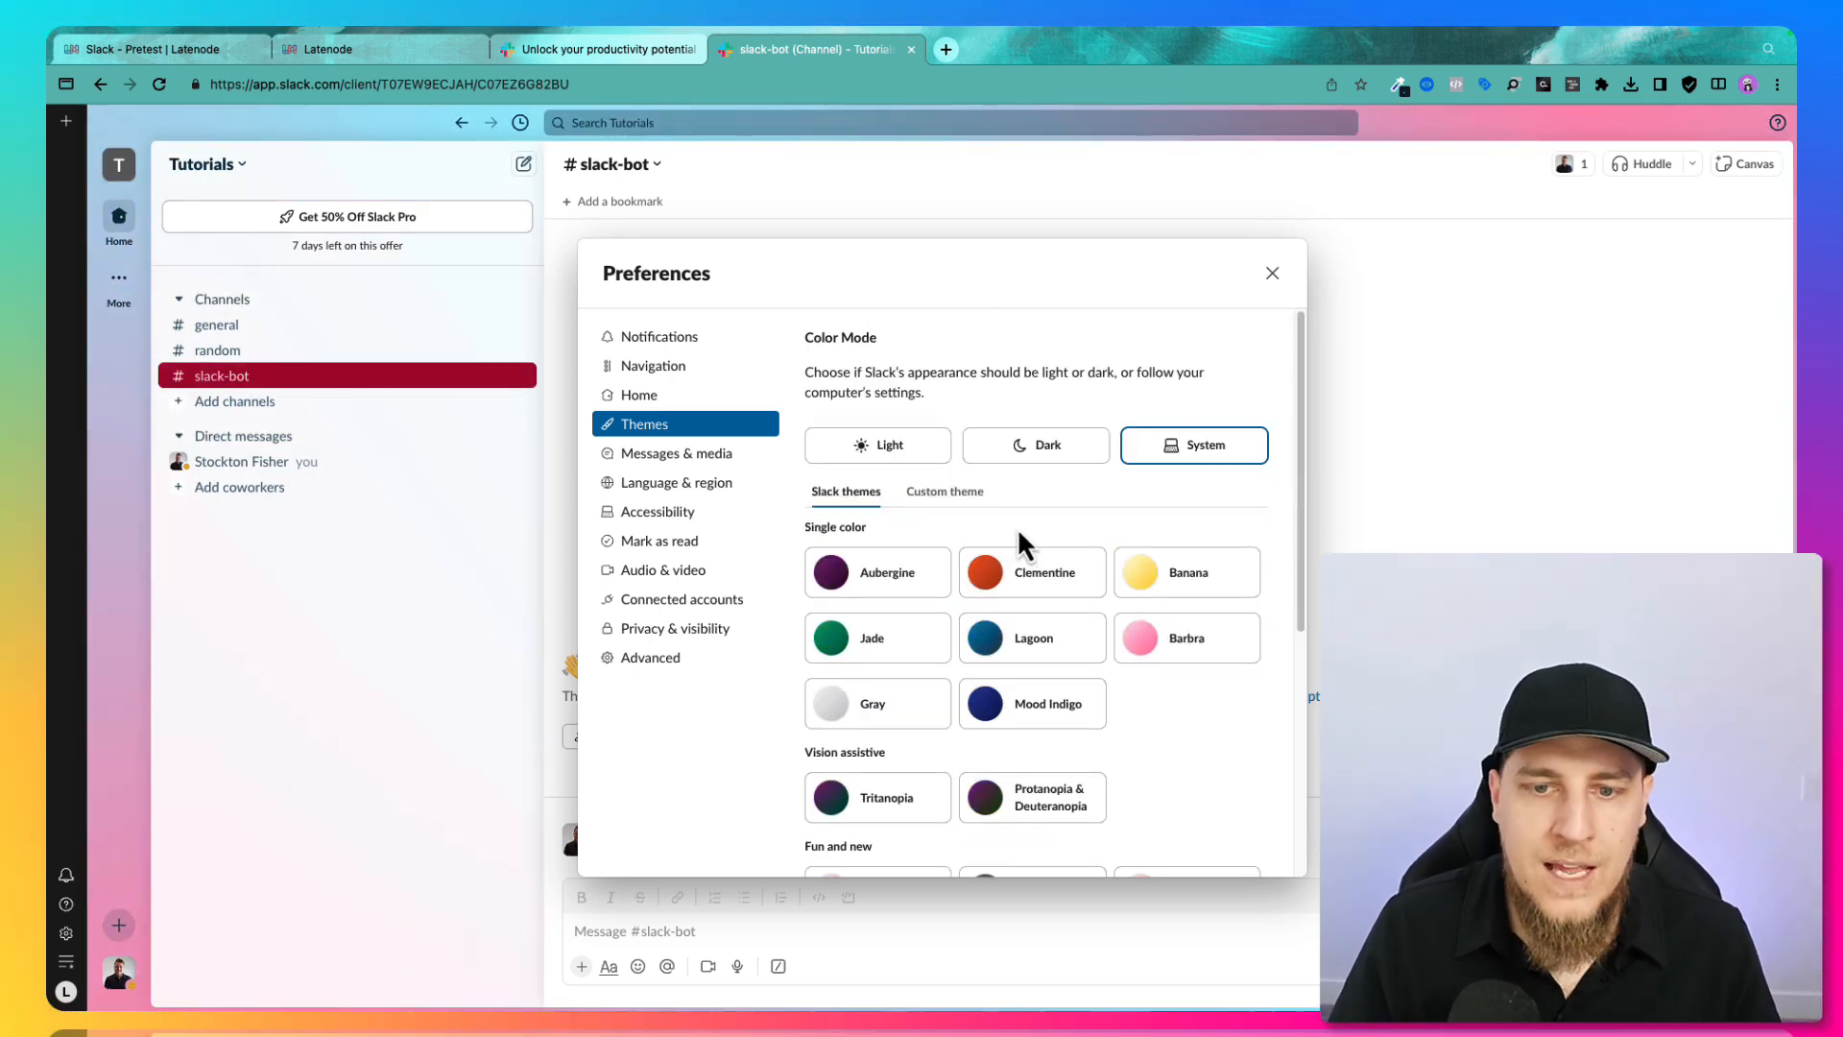
{"action": "left_click", "coordinate": [1272, 275]}
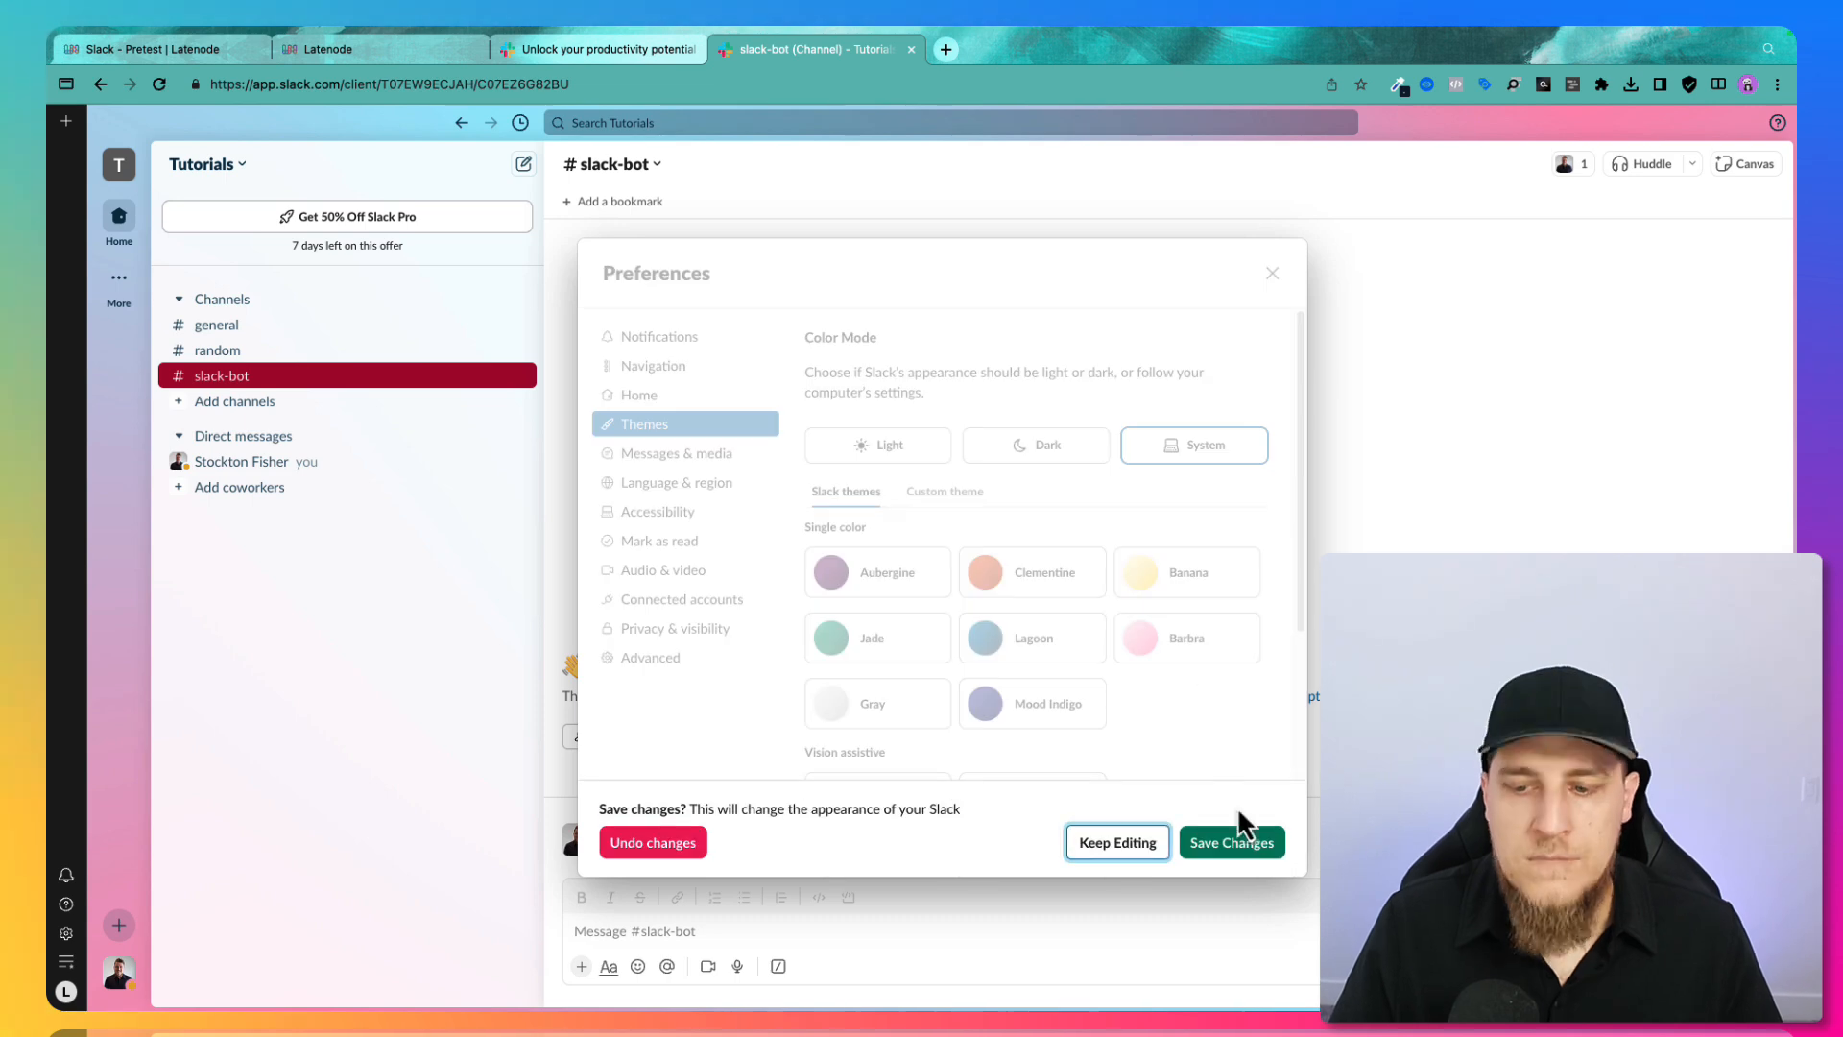
{"action": "left_click", "coordinate": [1257, 848]}
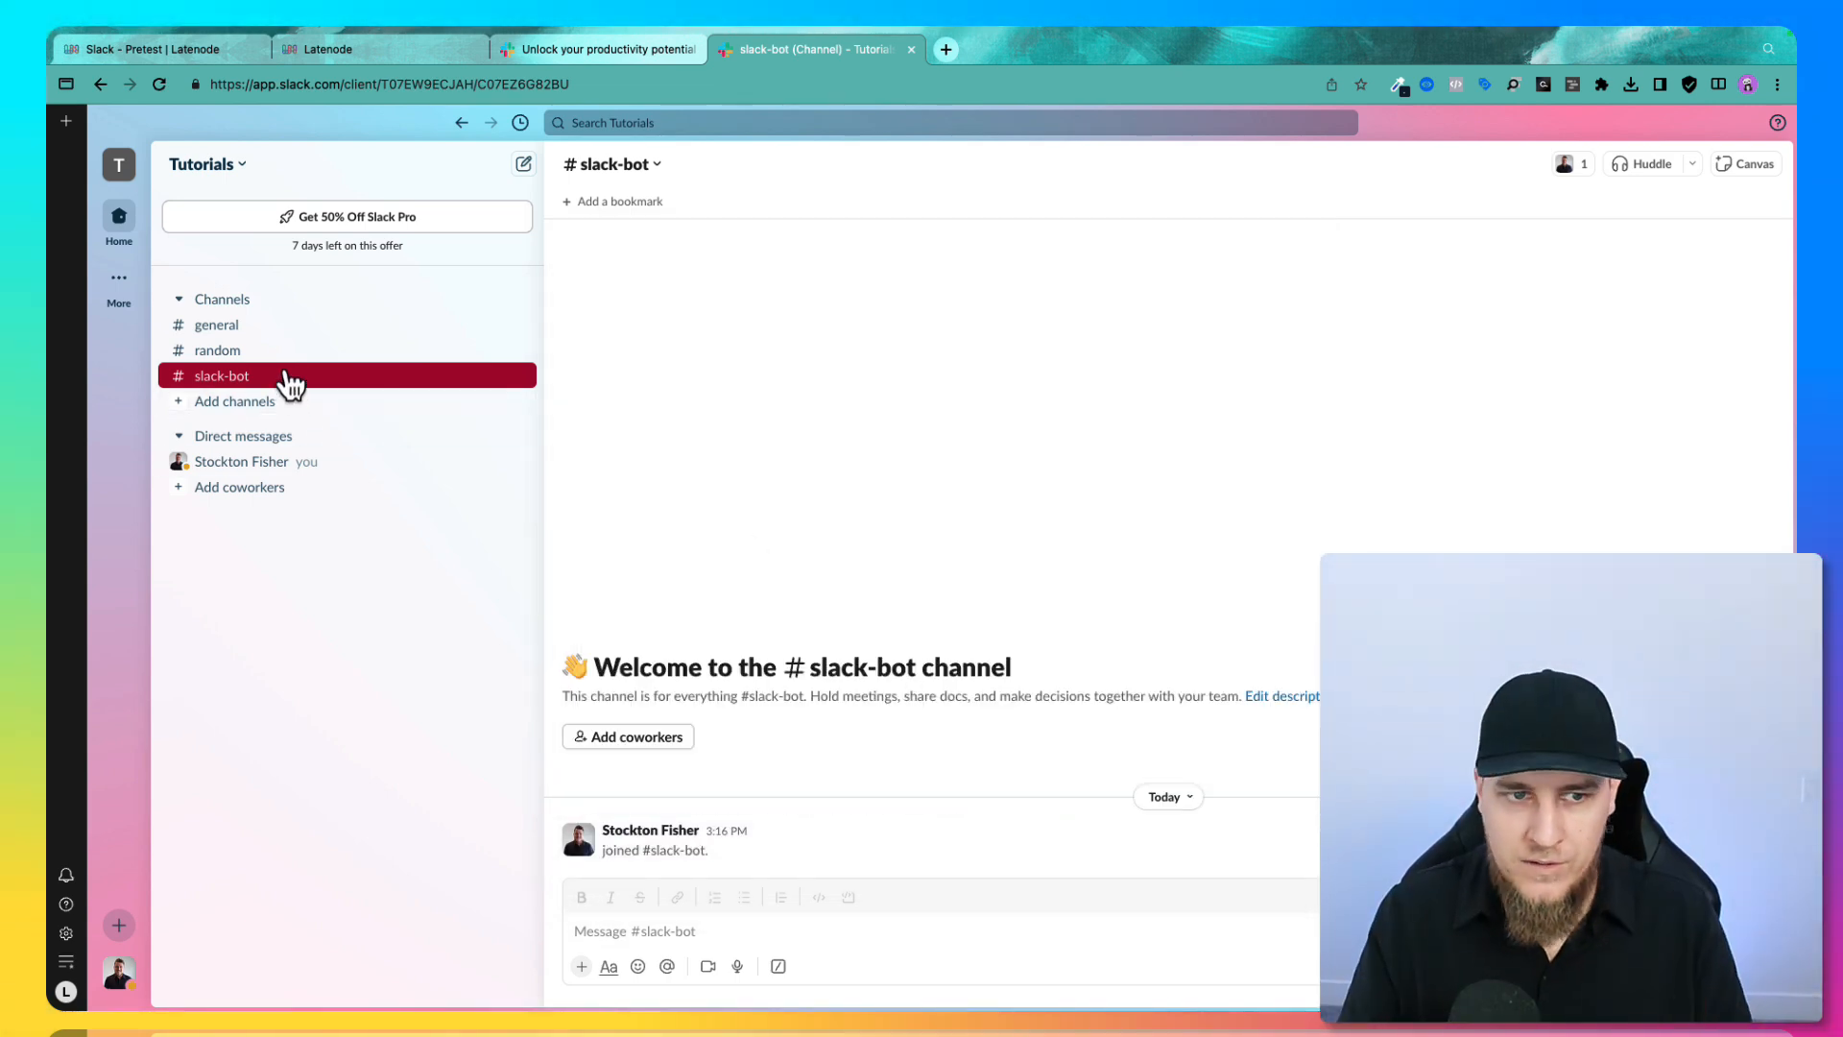
- Go to Your Apps on the Slack API site and start creating an app from scratch
{"action": "left_click", "coordinate": [509, 52]}
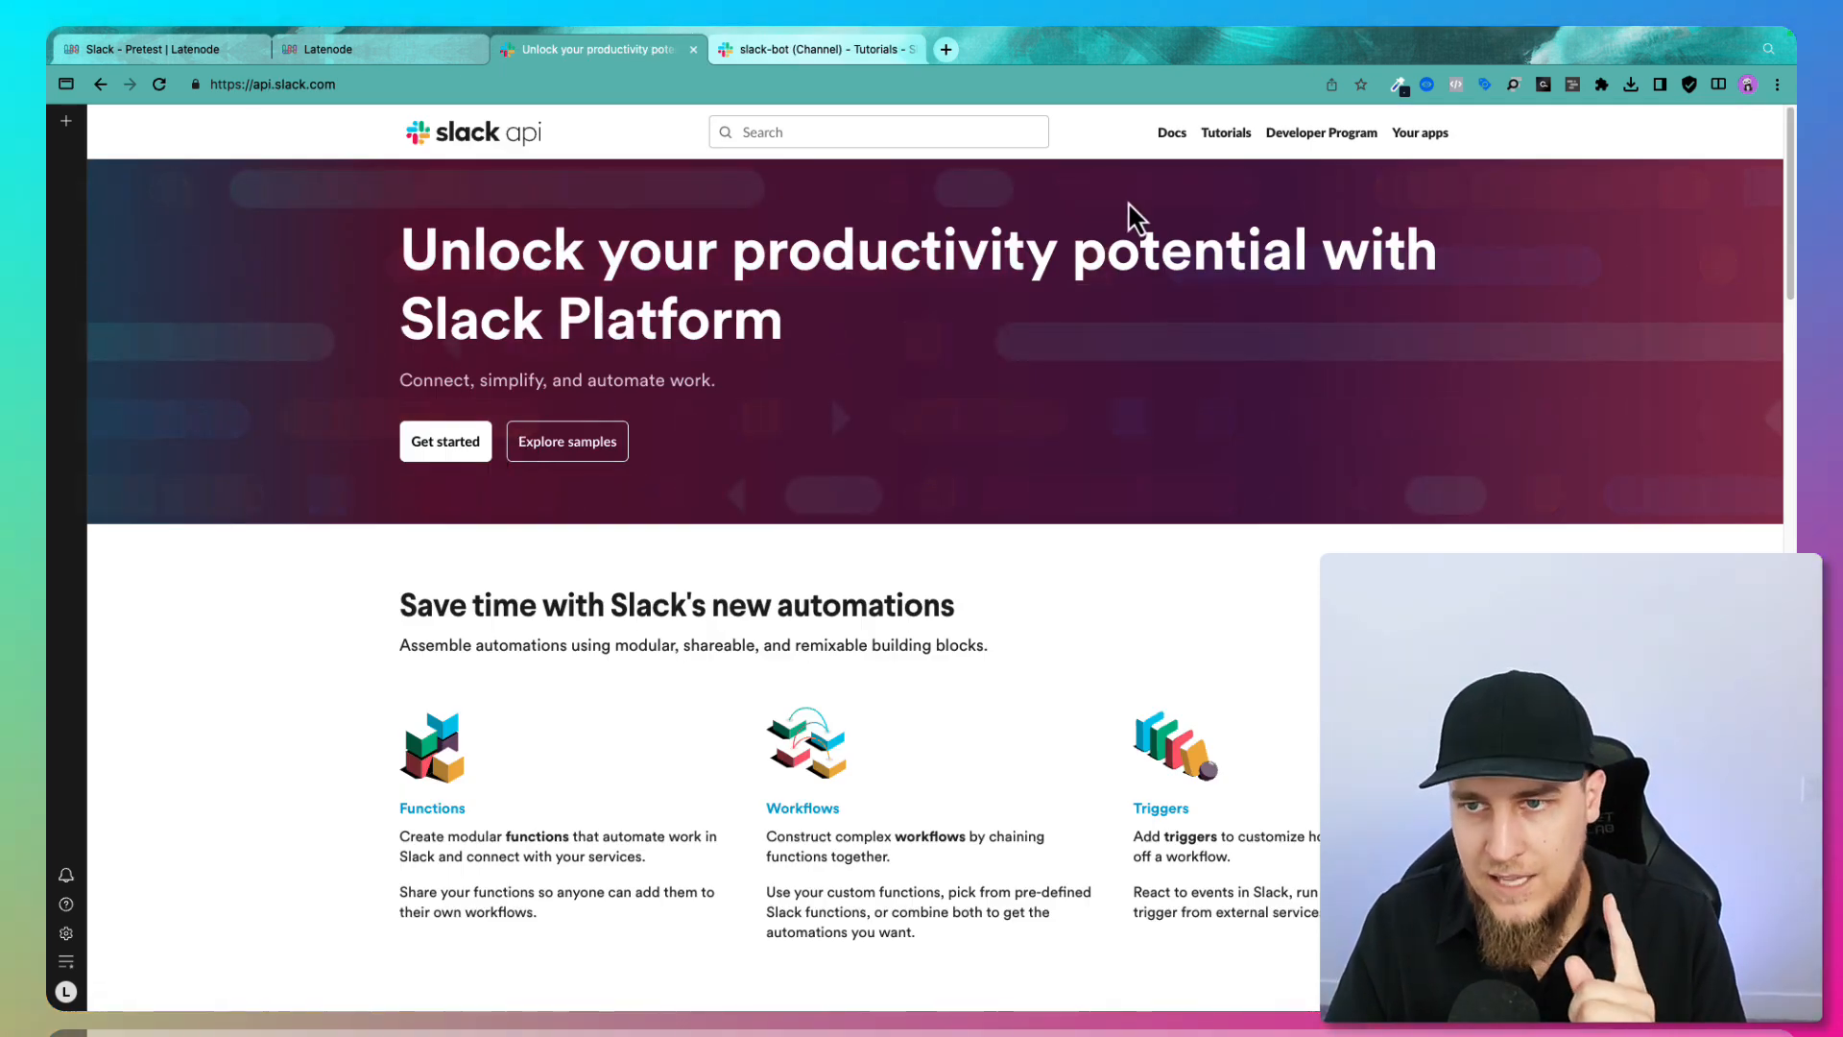
{"action": "left_click", "coordinate": [1421, 136]}
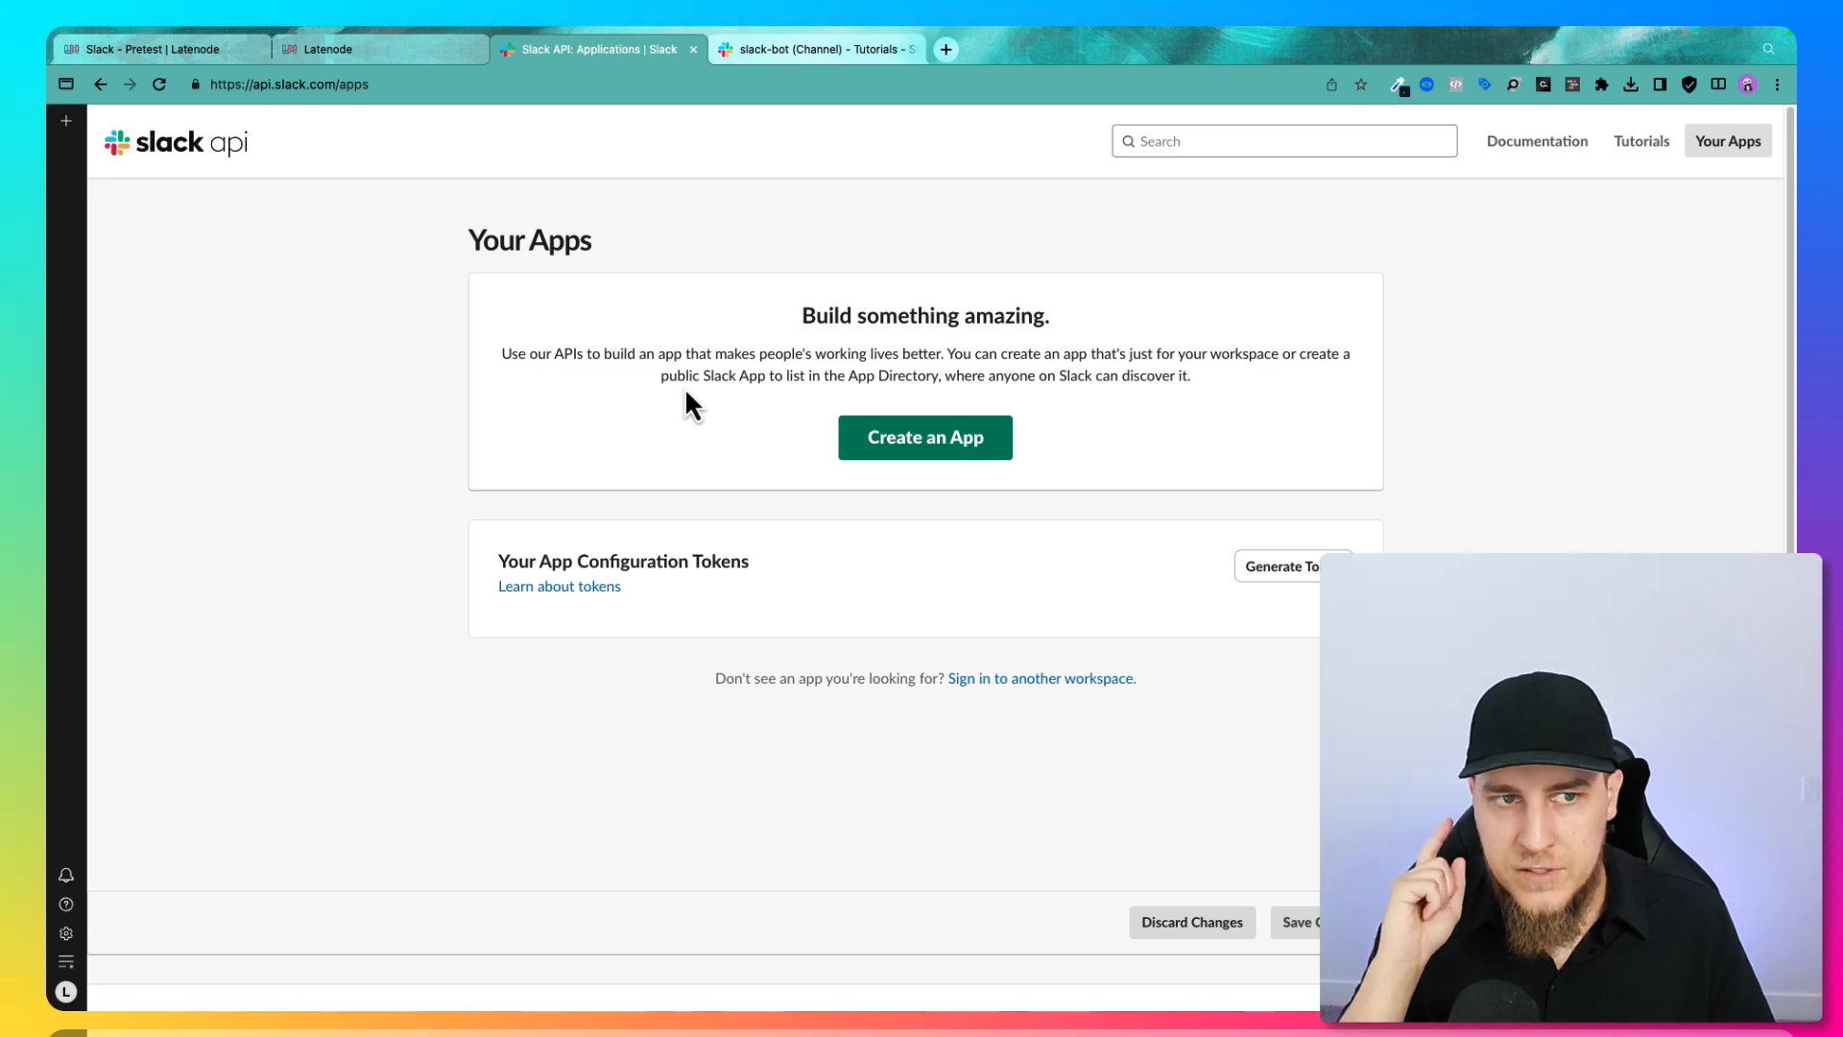
{"action": "left_click", "coordinate": [942, 455]}
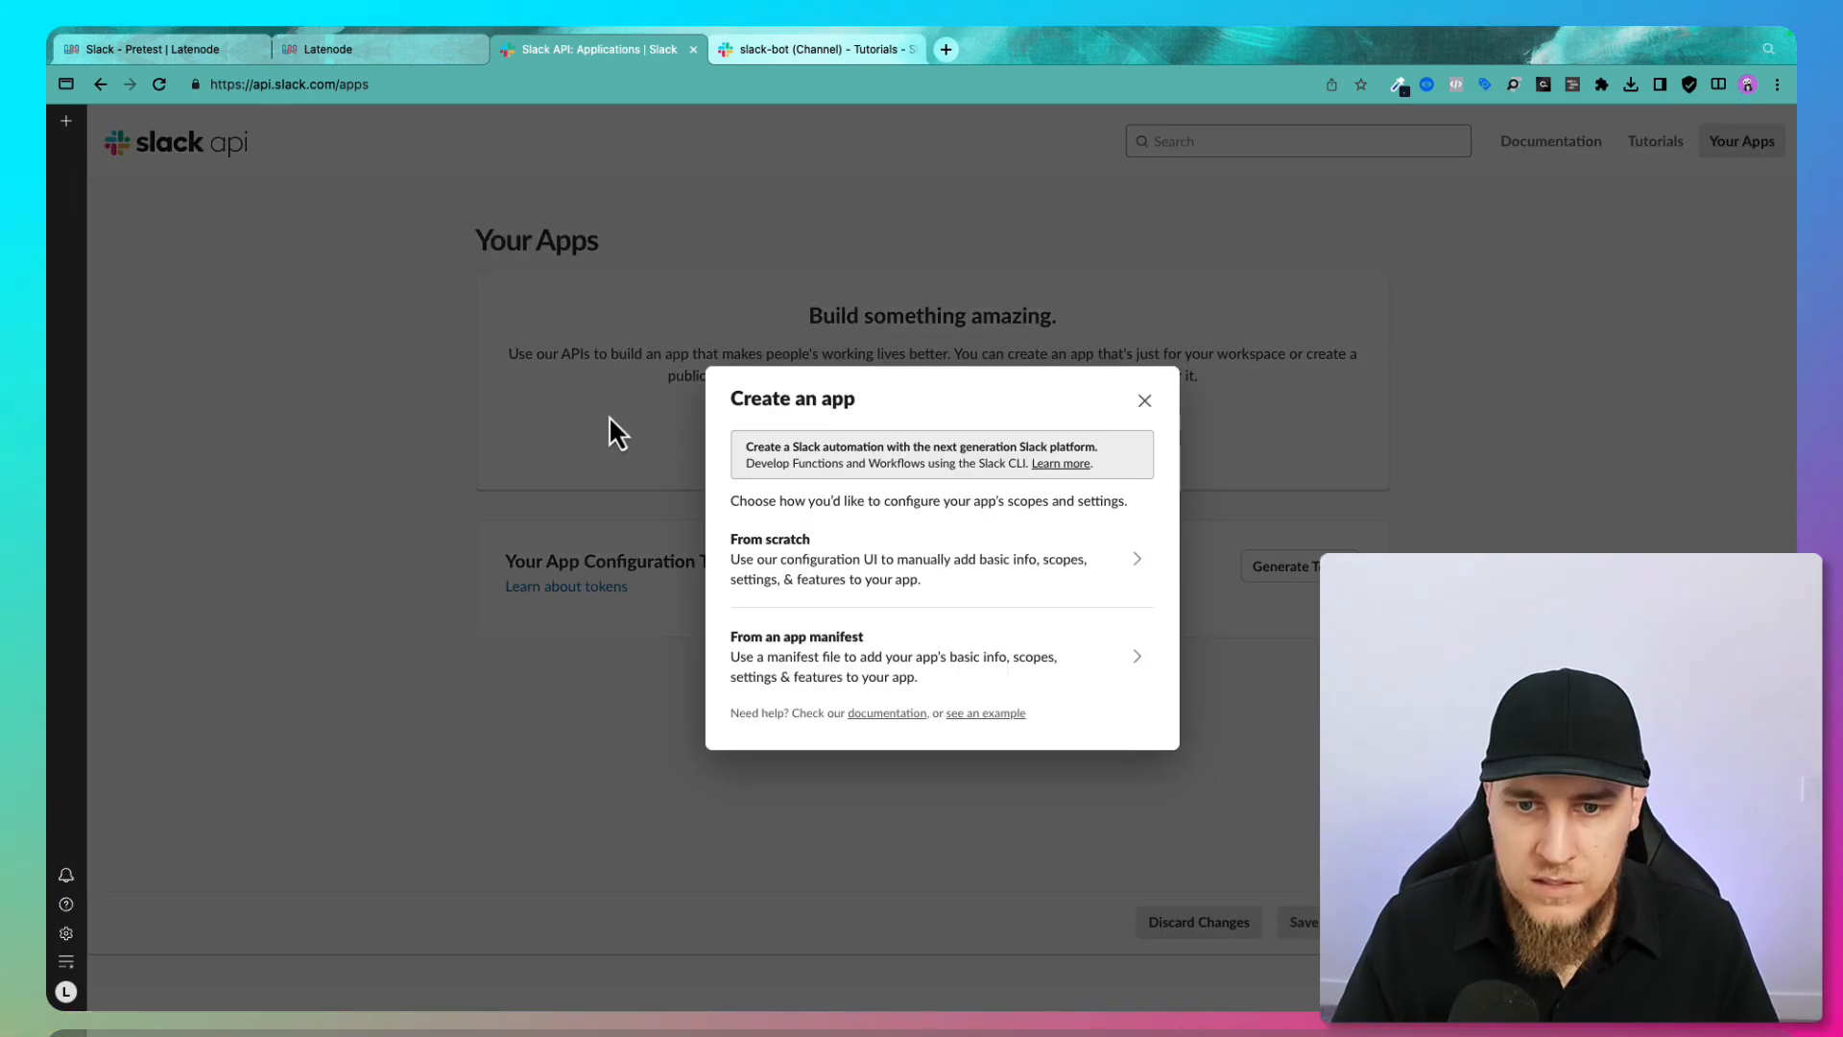
{"action": "left_click", "coordinate": [789, 566]}
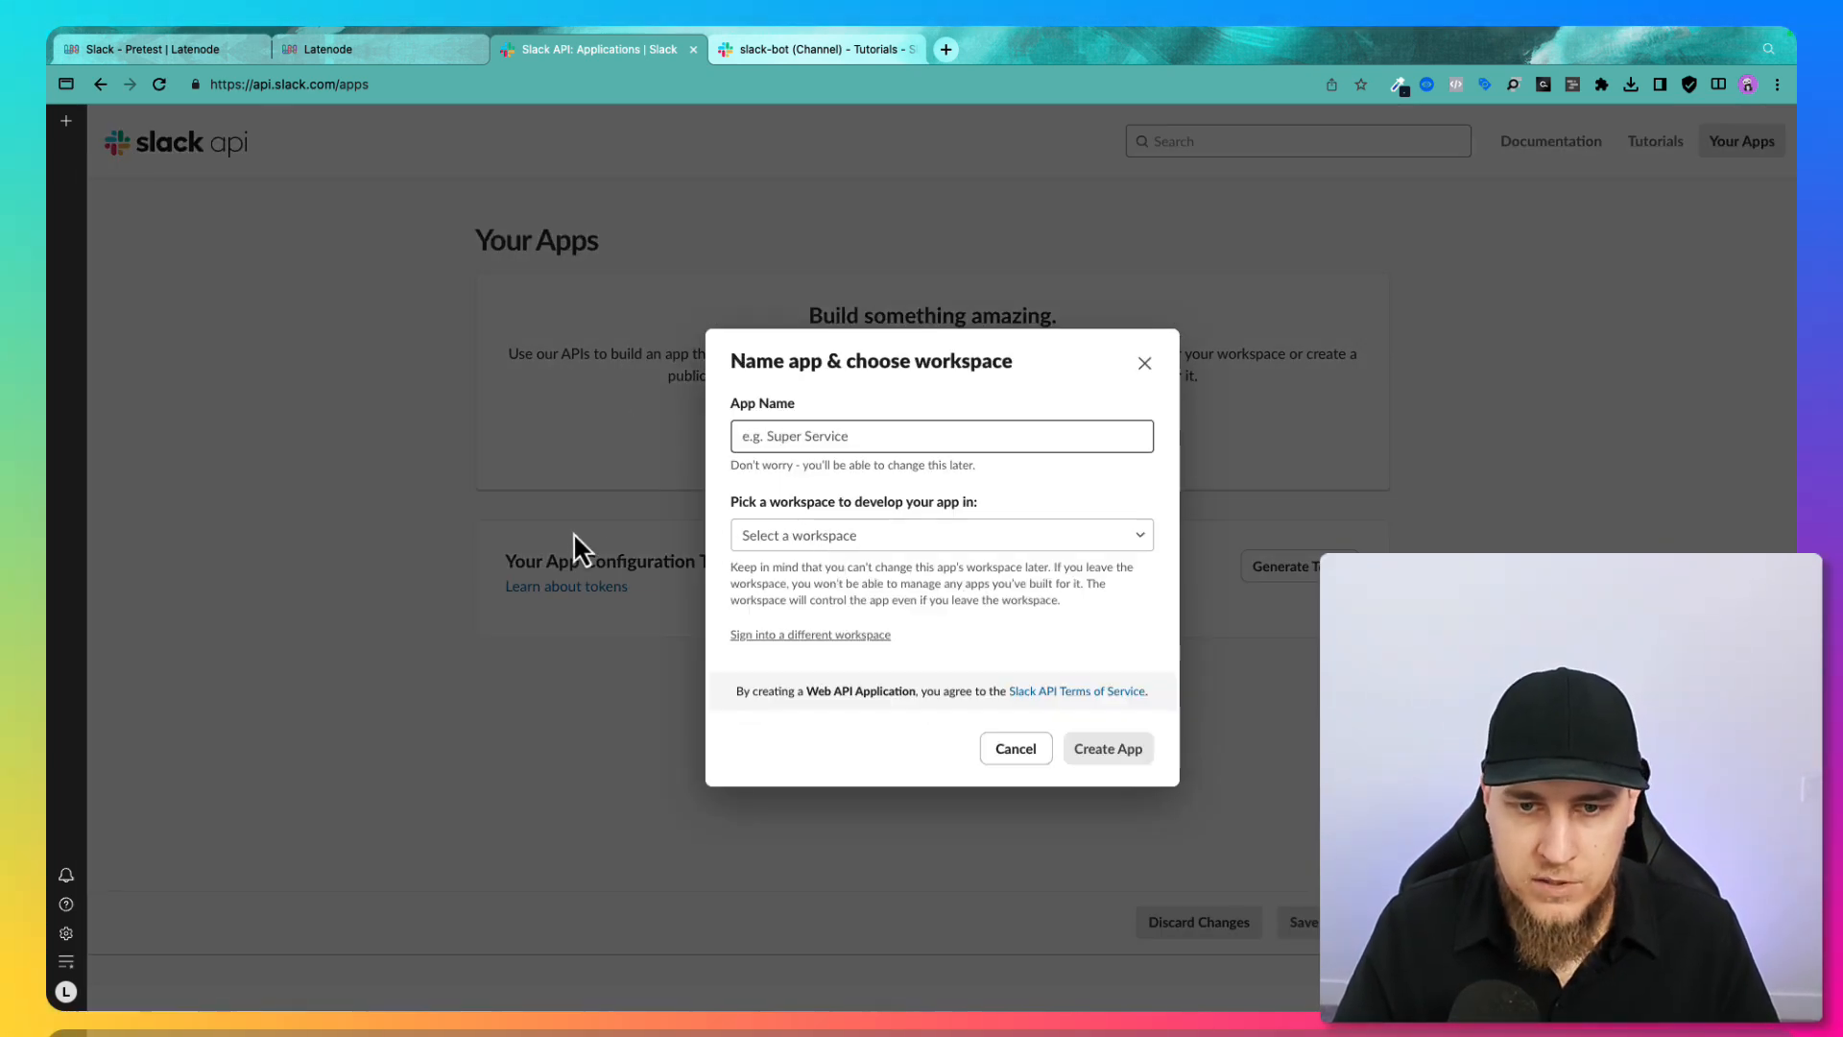
- Name the app Navi, assign it to the Tutorials workspace, create it and dismiss the app manifest tip
{"action": "left_click", "coordinate": [783, 428]}
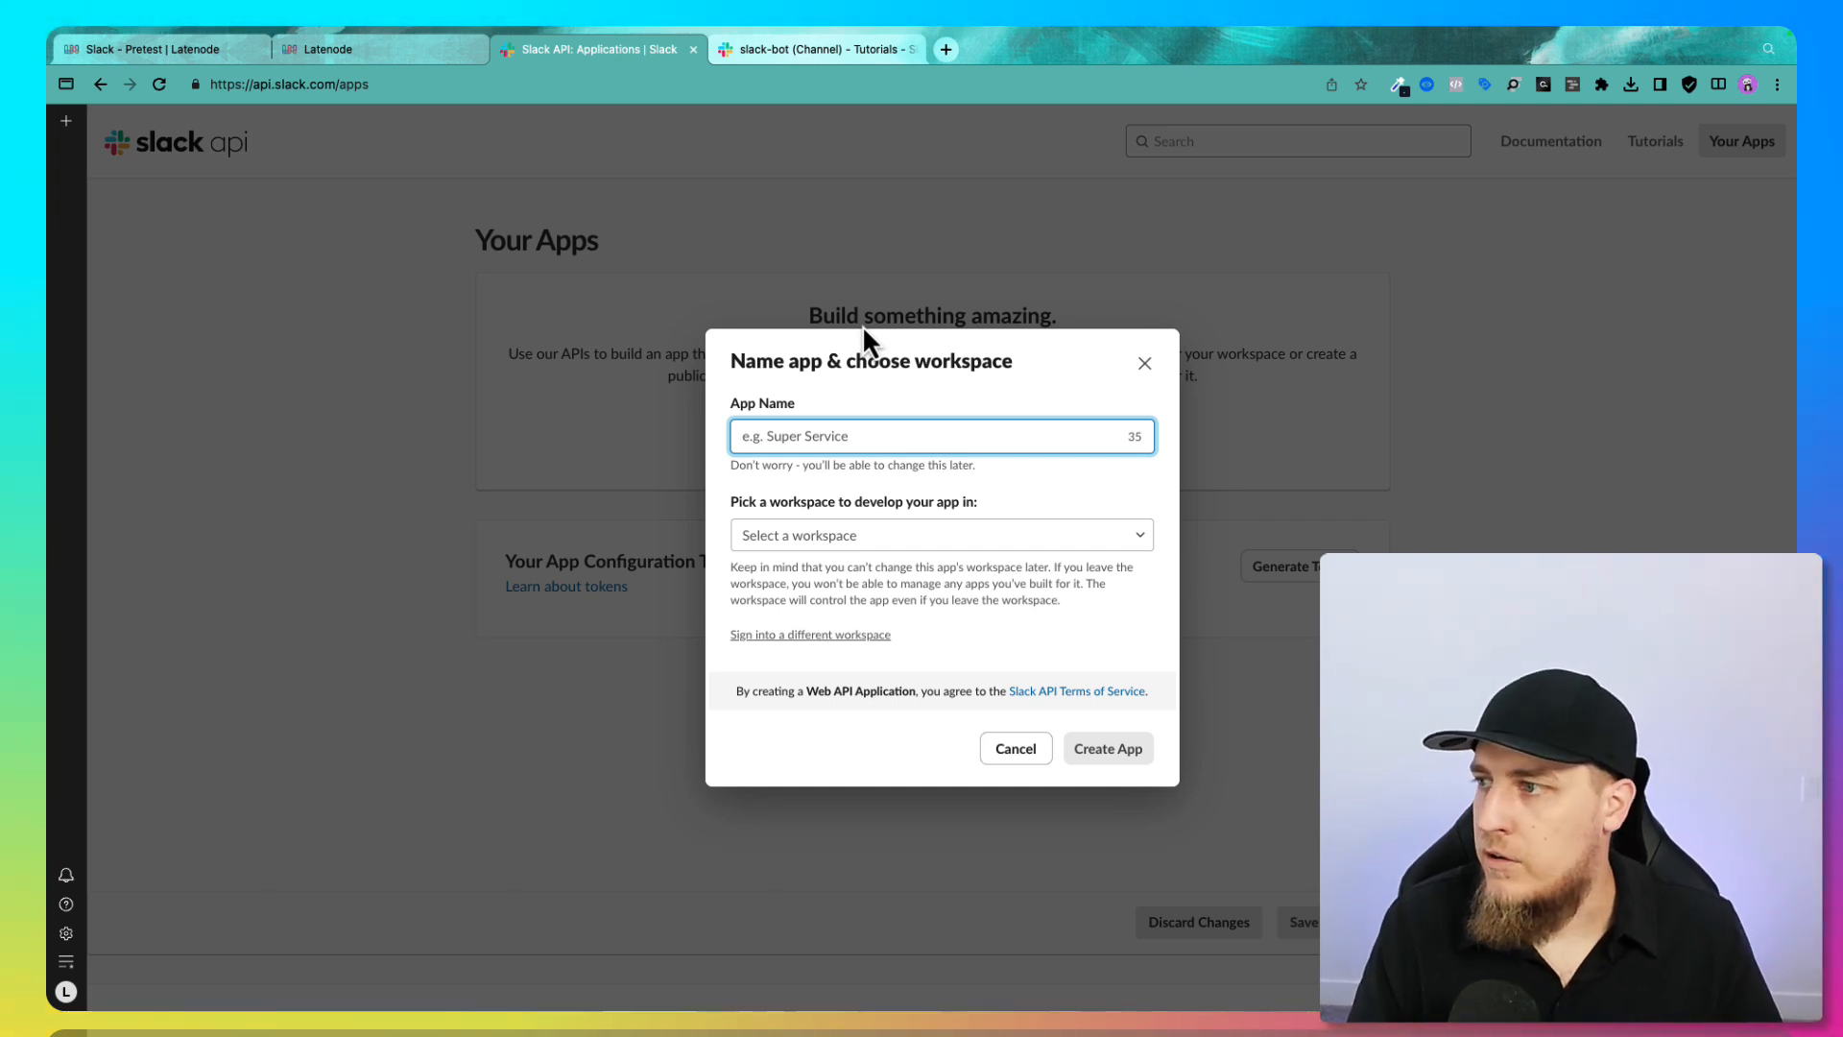
{"action": "type", "text": "Navi"}
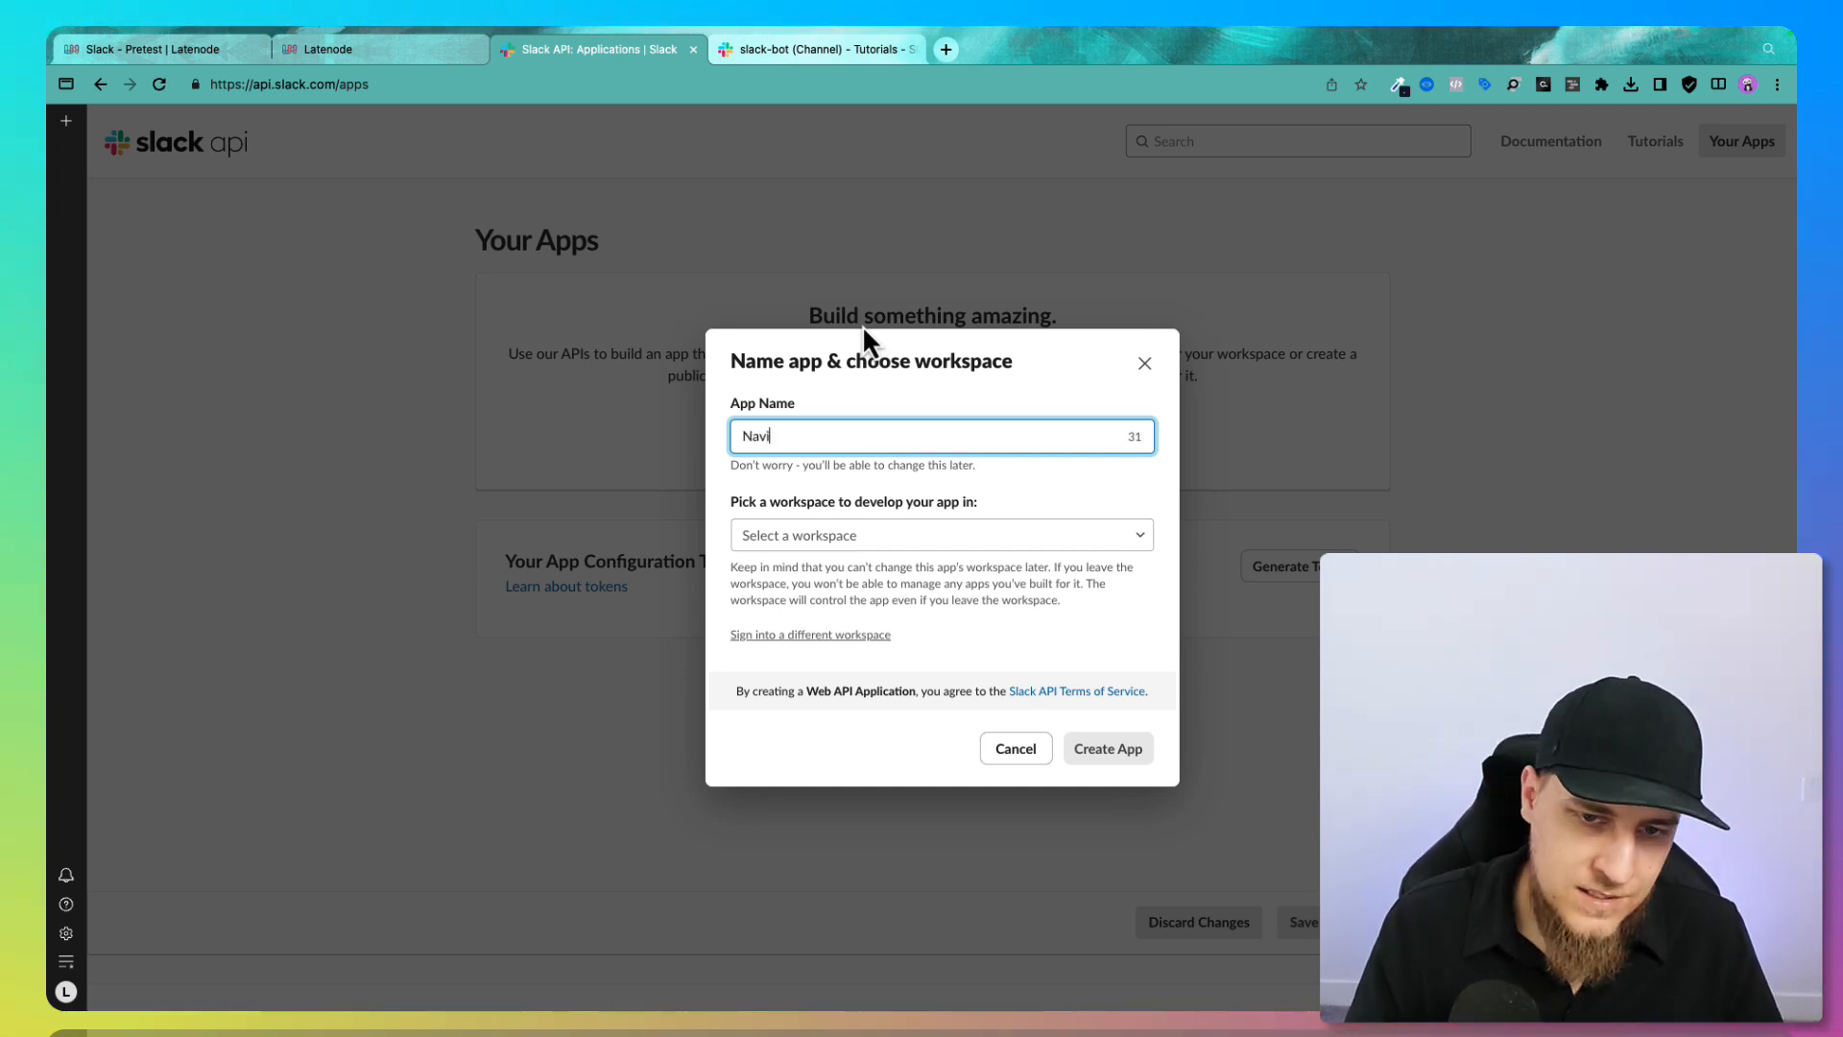
{"action": "key", "text": "Tab"}
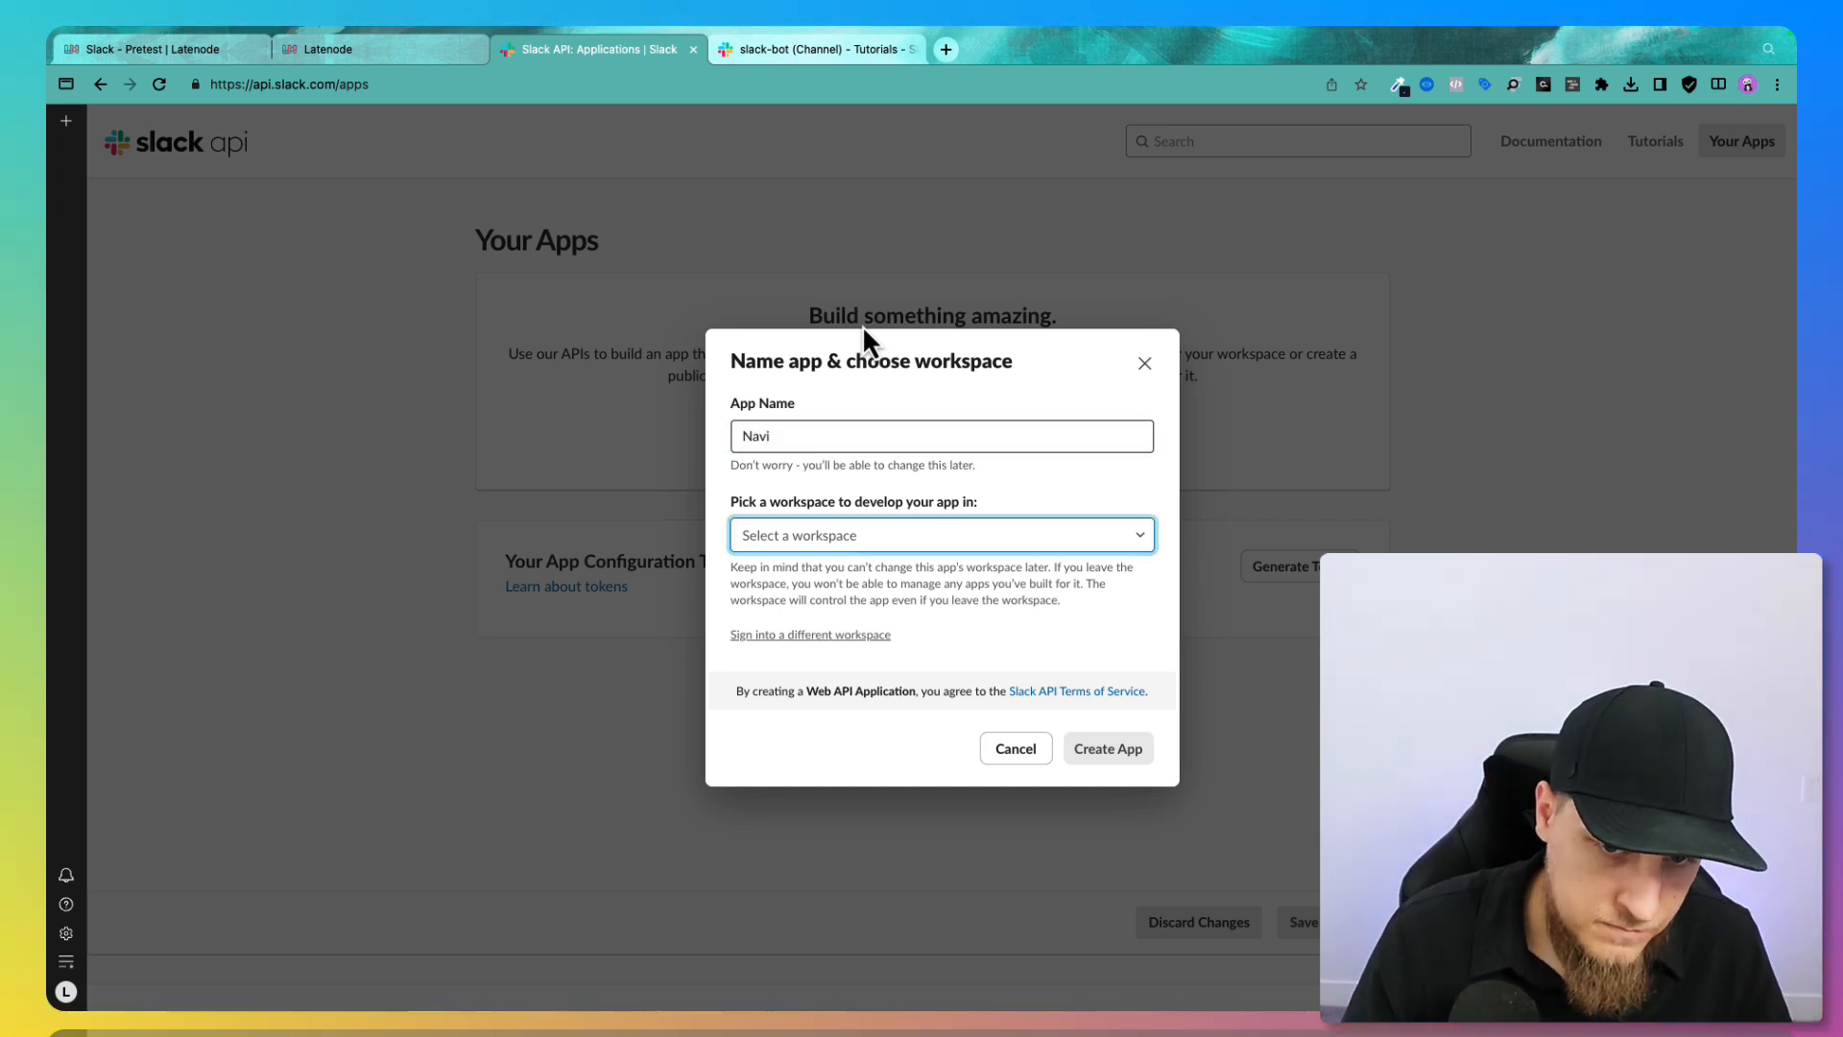
{"action": "left_click", "coordinate": [900, 550]}
{"action": "left_click", "coordinate": [844, 597]}
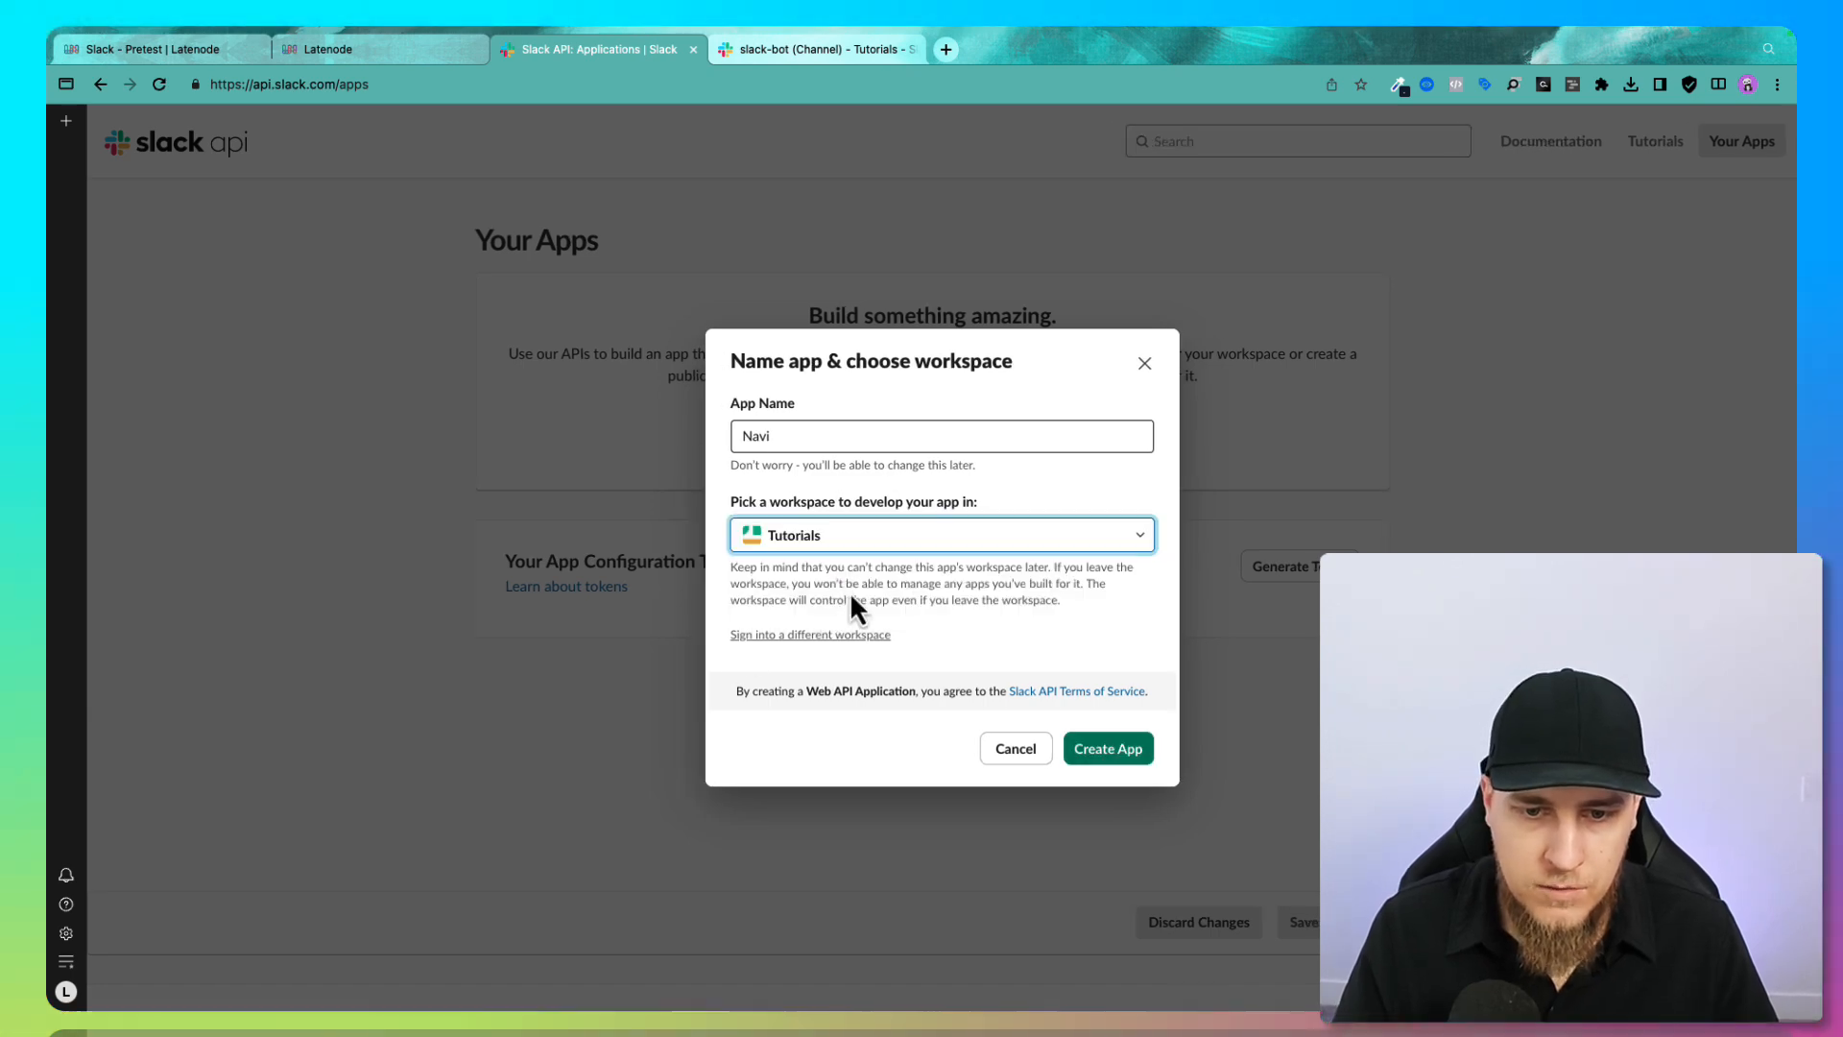
{"action": "left_click", "coordinate": [1090, 748]}
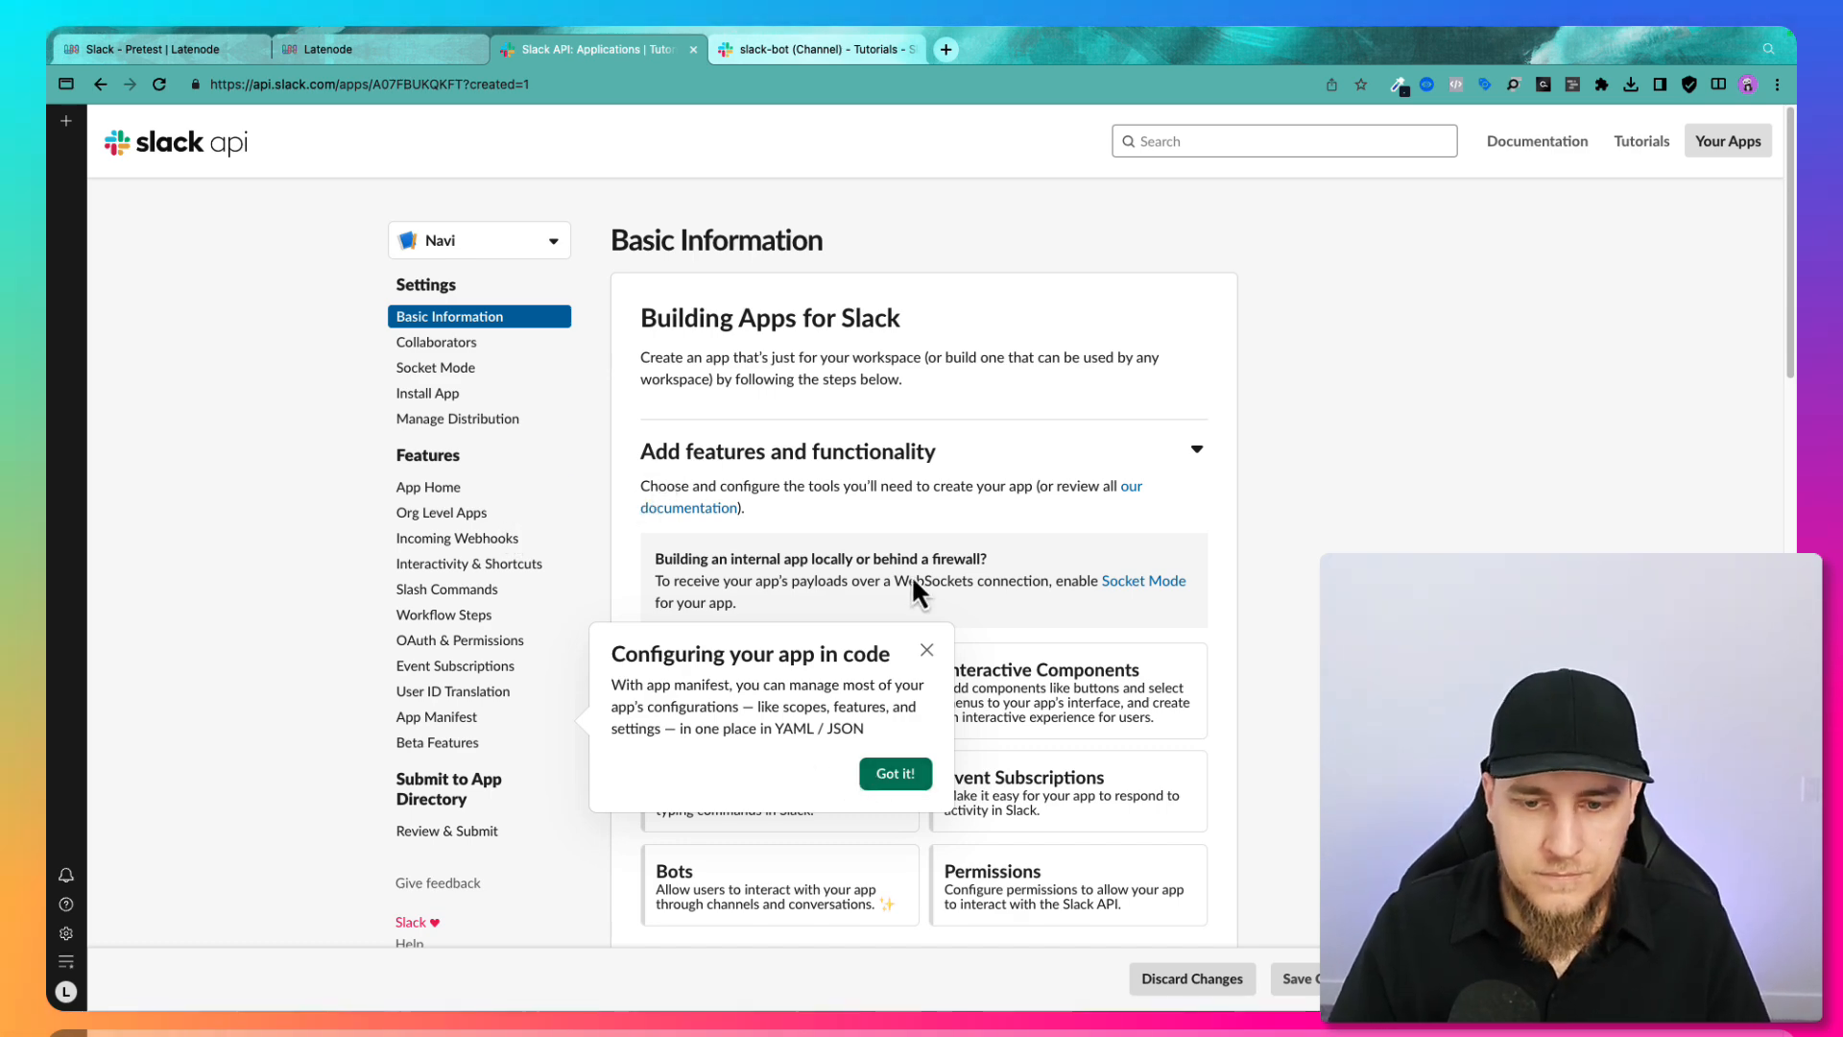
{"action": "left_click", "coordinate": [895, 774]}
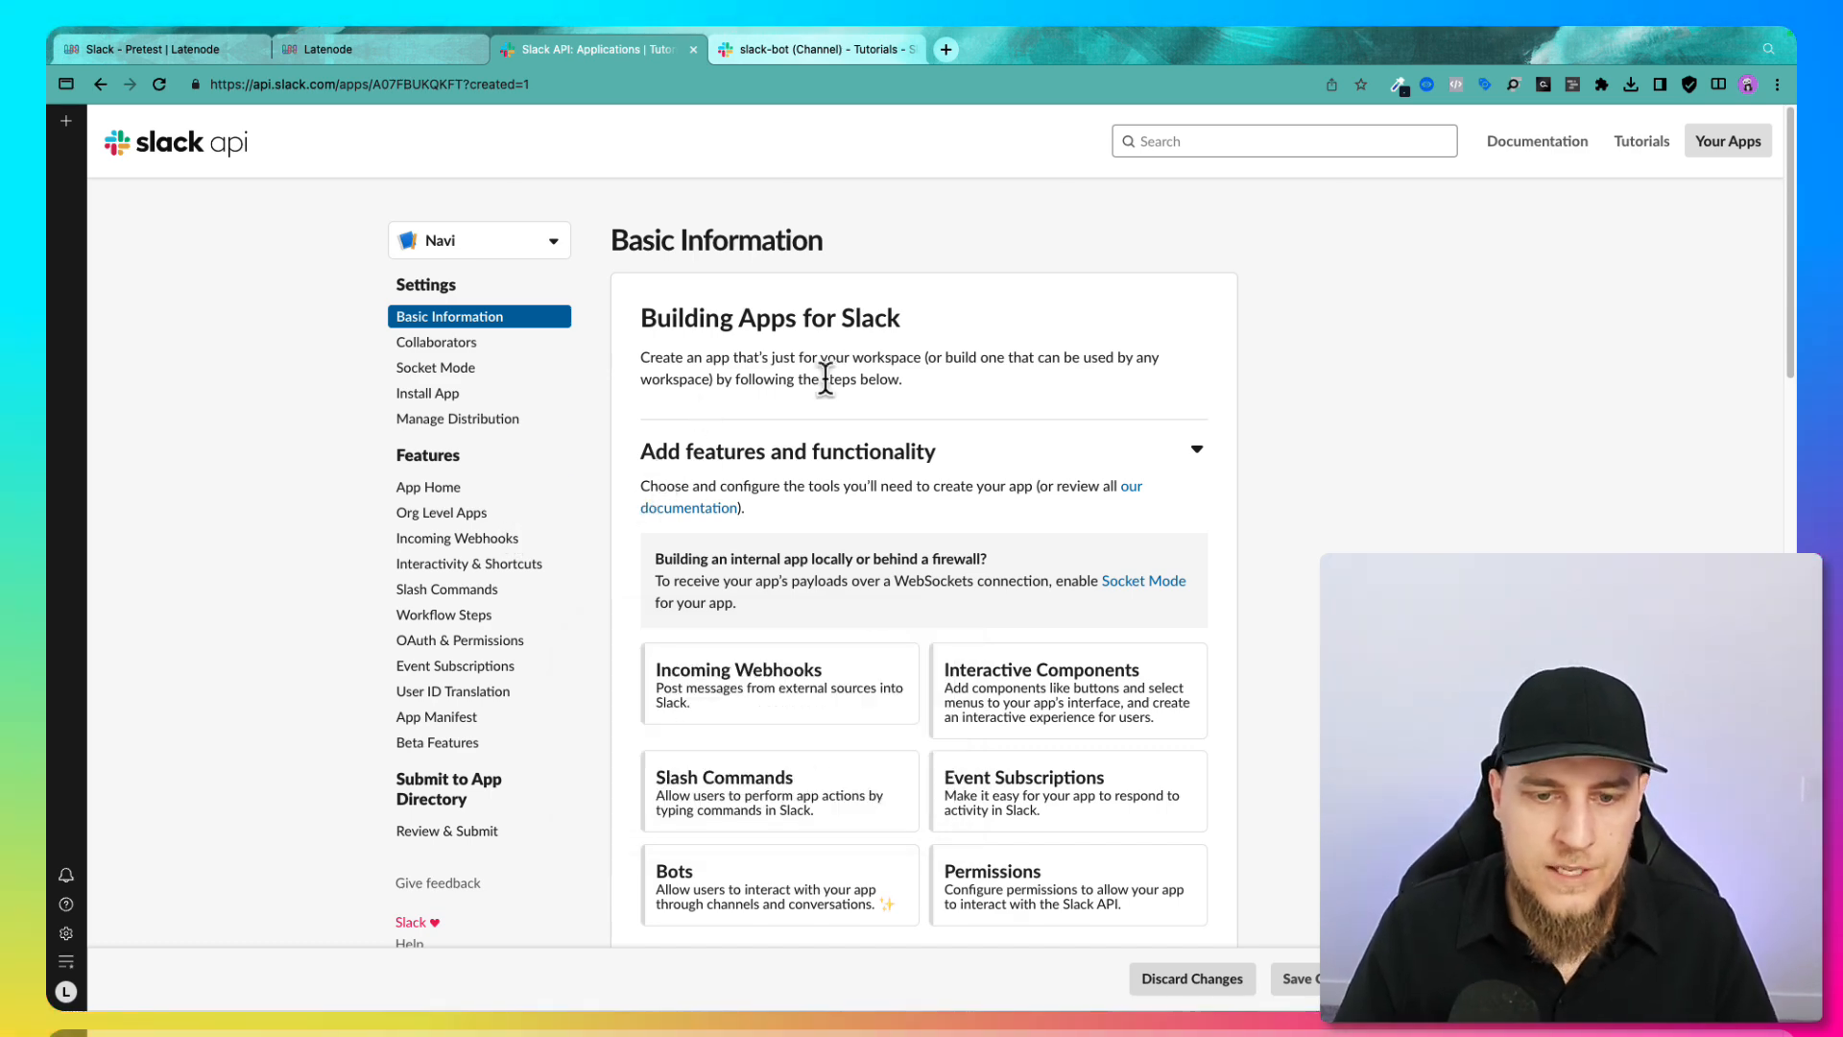
- Review the Navi app's Basic Information features and its App Home bot token and tab settings
{"action": "scroll", "coordinate": [845, 362], "scroll_direction": "down", "scroll_amount": 1}
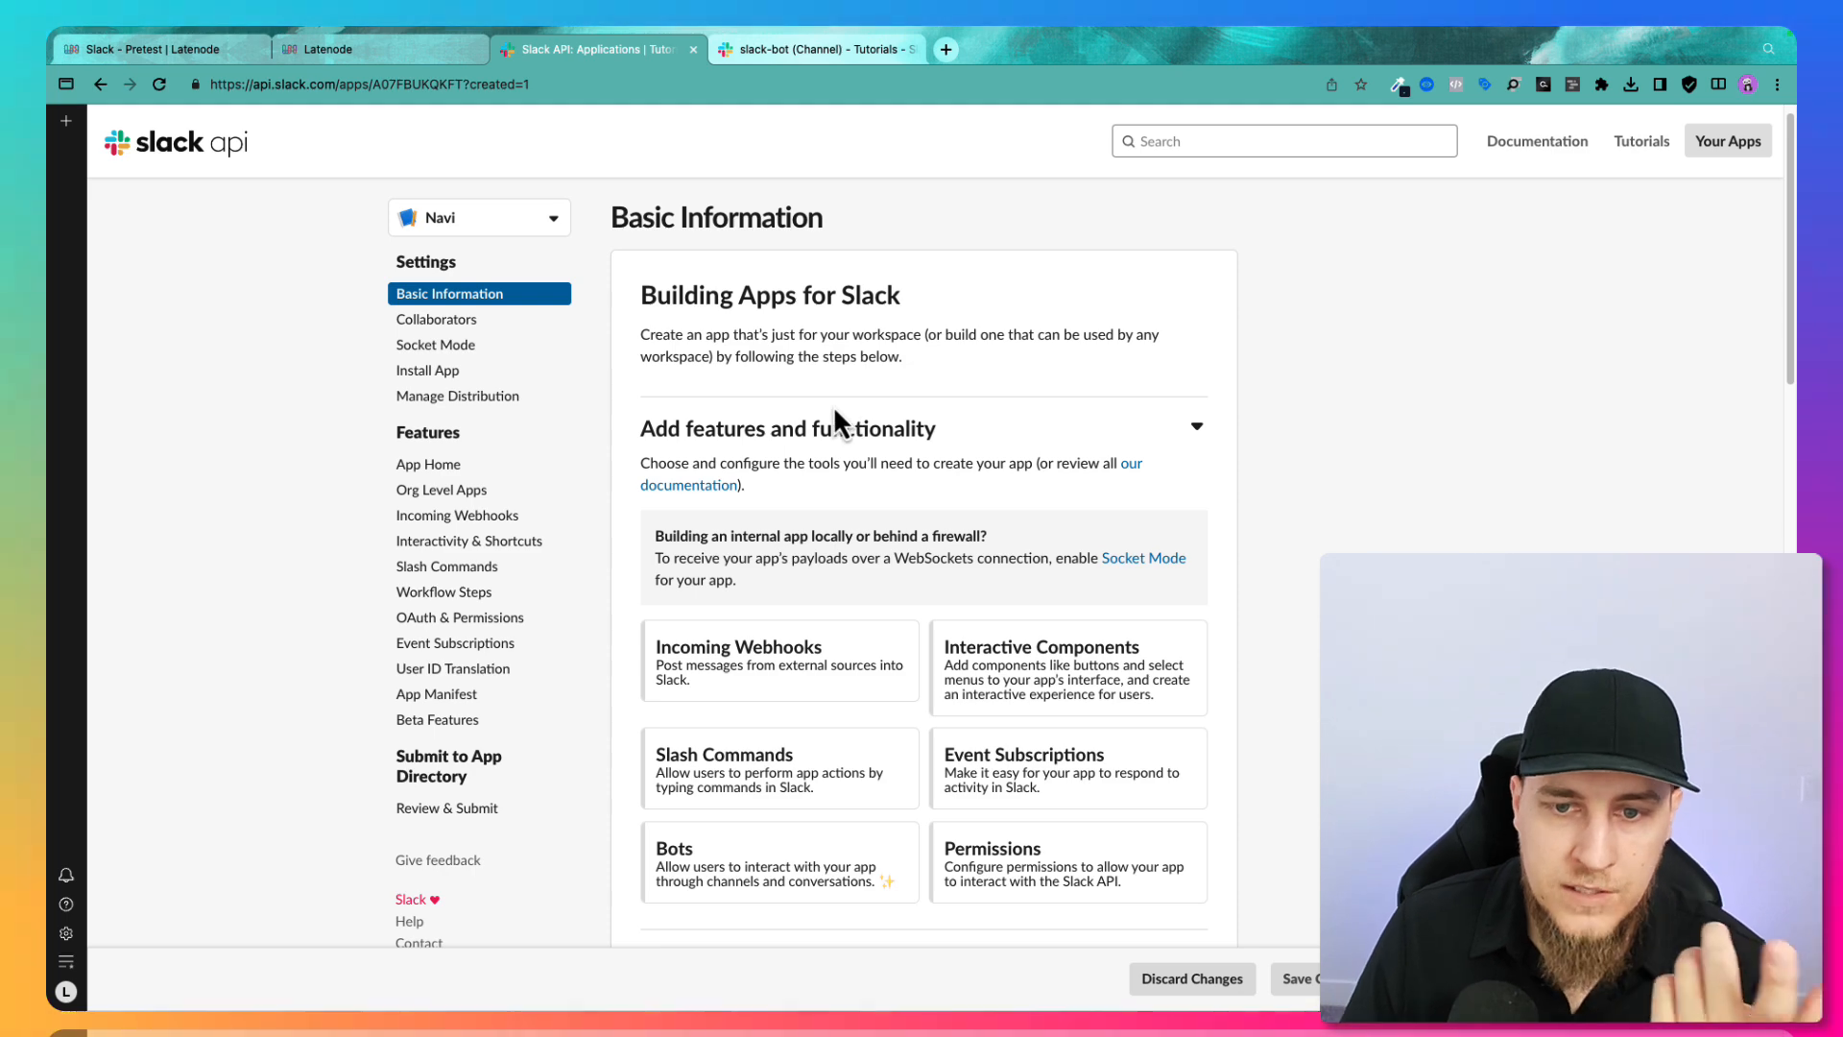
{"action": "scroll", "coordinate": [844, 451], "scroll_direction": "down", "scroll_amount": 1}
{"action": "scroll", "coordinate": [849, 446], "scroll_direction": "down", "scroll_amount": 1}
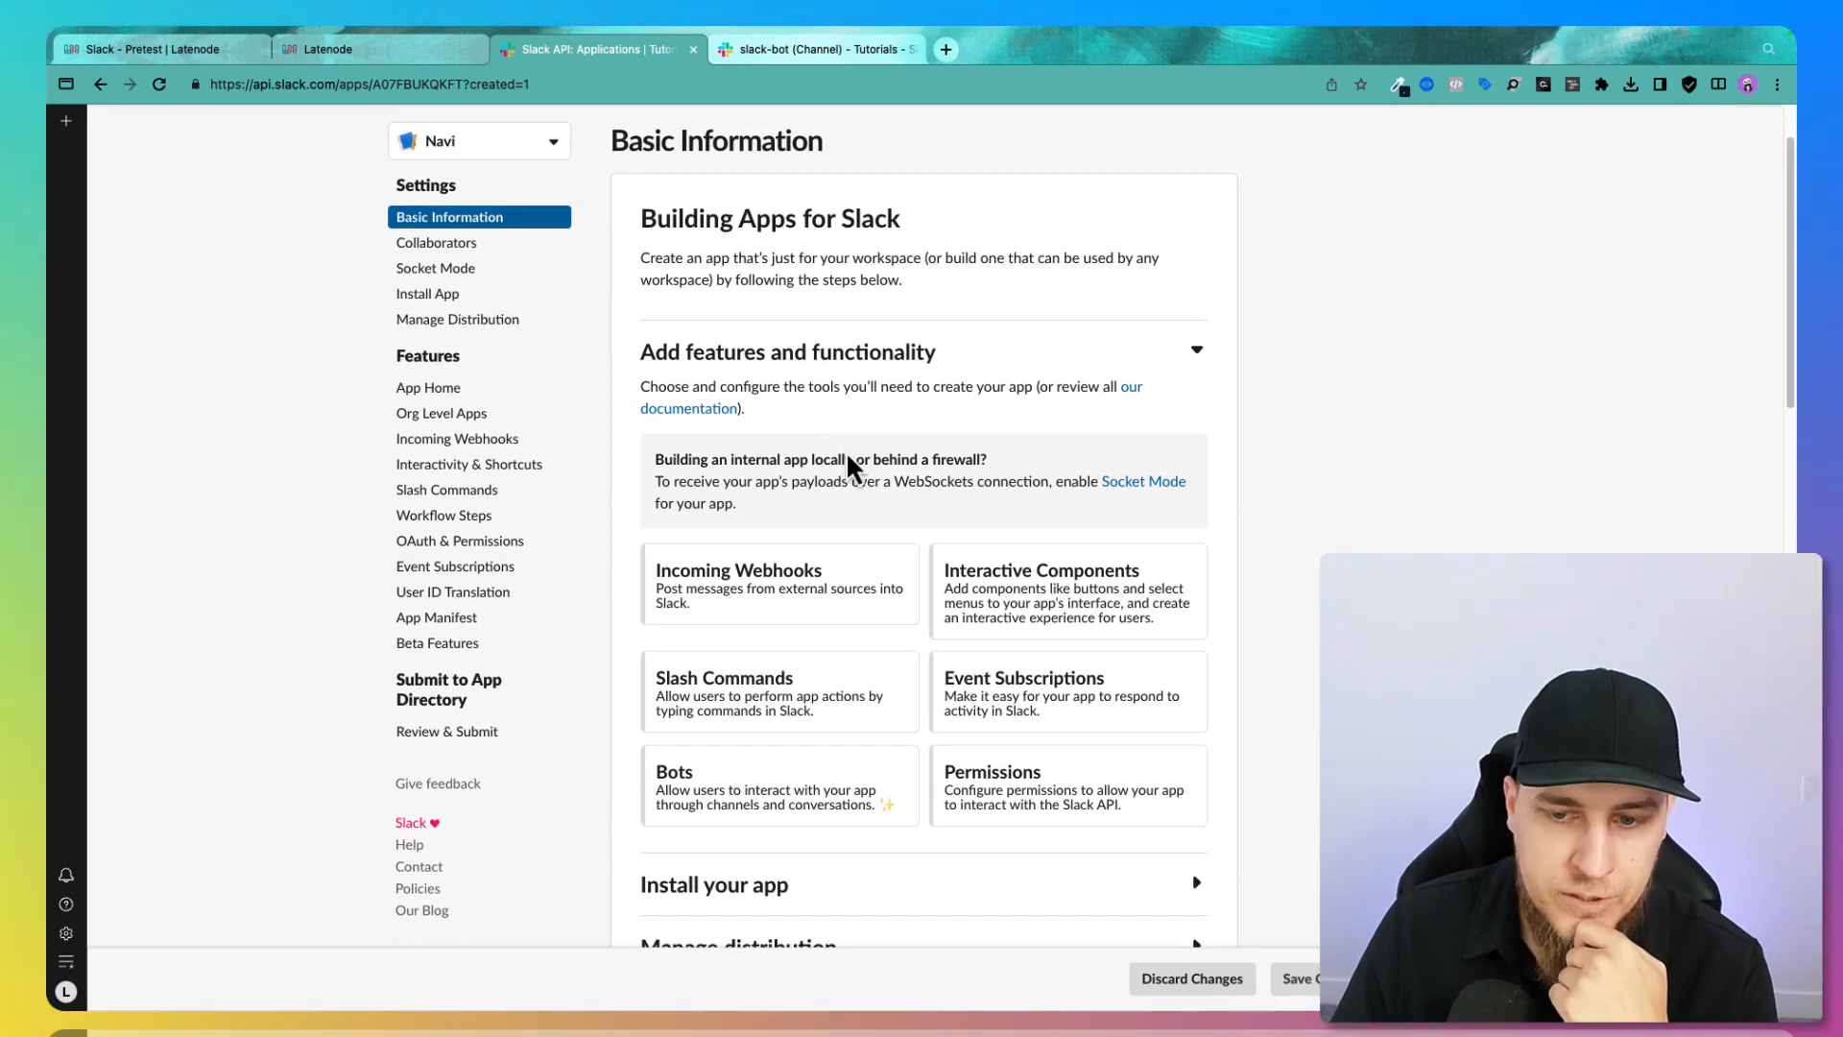
{"action": "scroll", "coordinate": [822, 460], "scroll_direction": "down", "scroll_amount": 1}
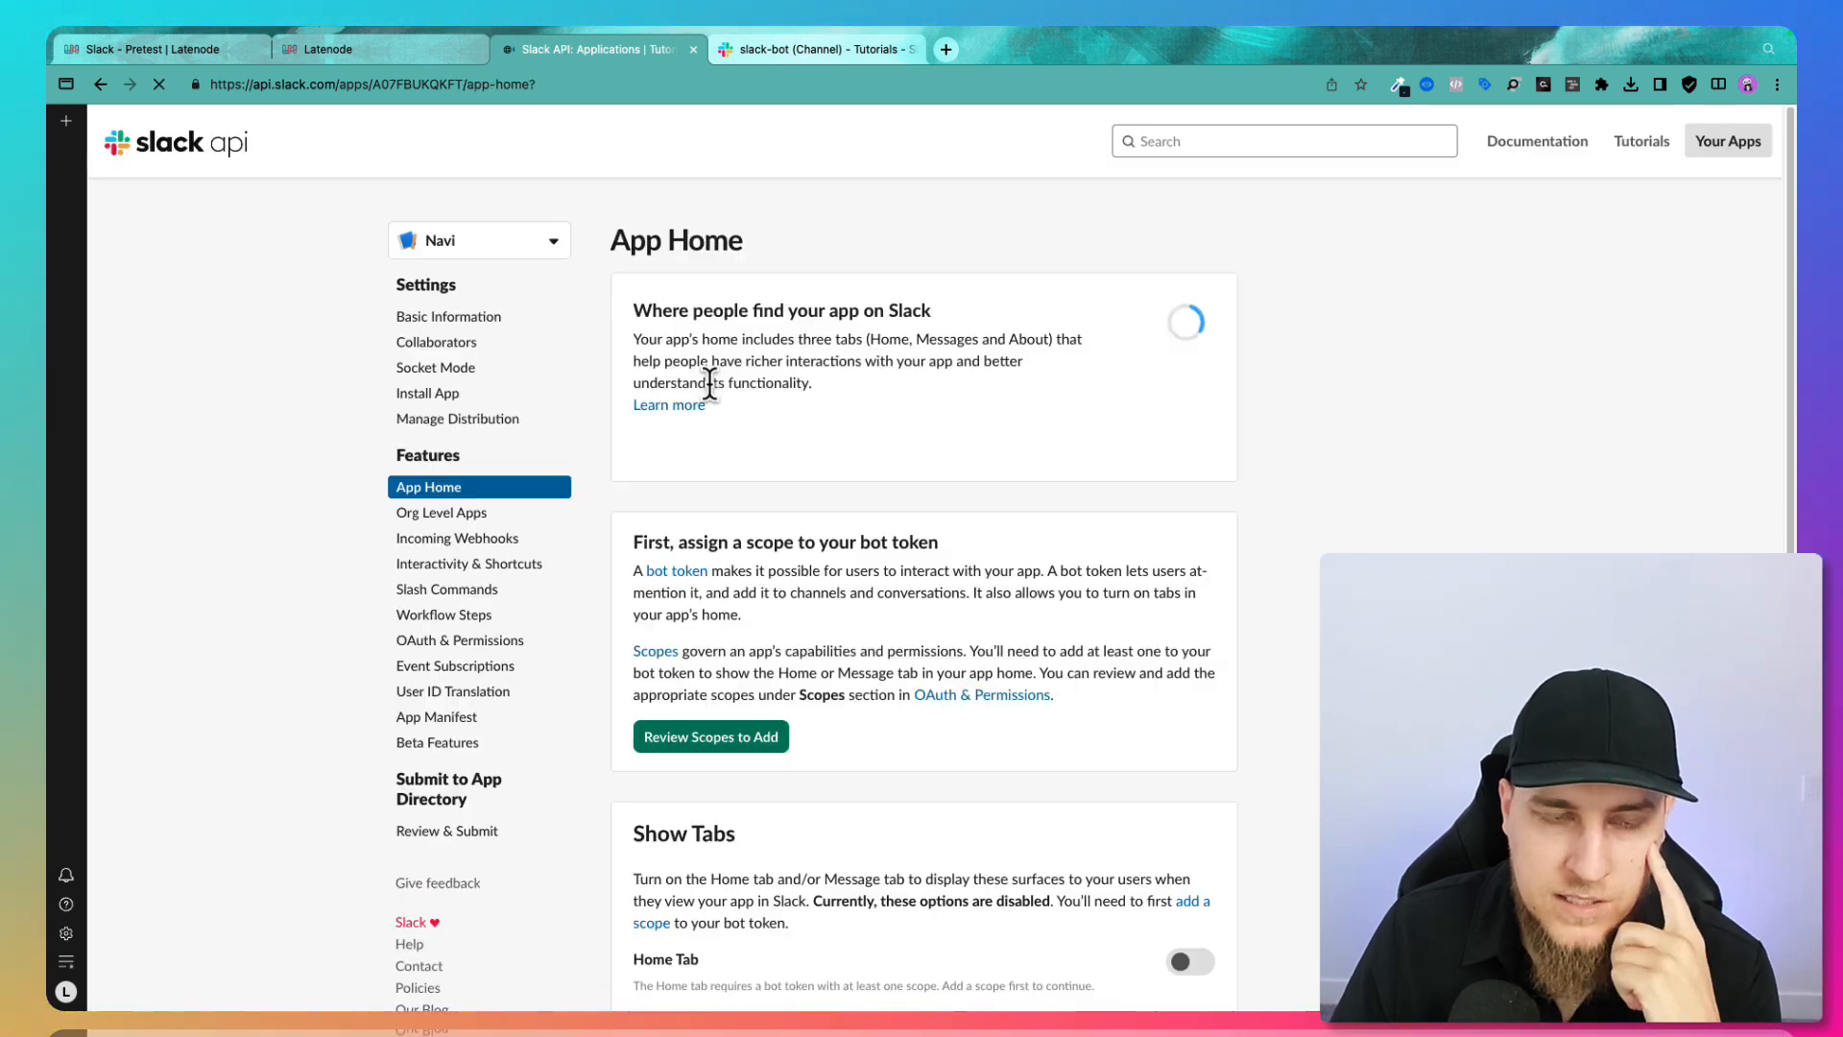
{"action": "scroll", "coordinate": [759, 432], "scroll_direction": "down", "scroll_amount": 3}
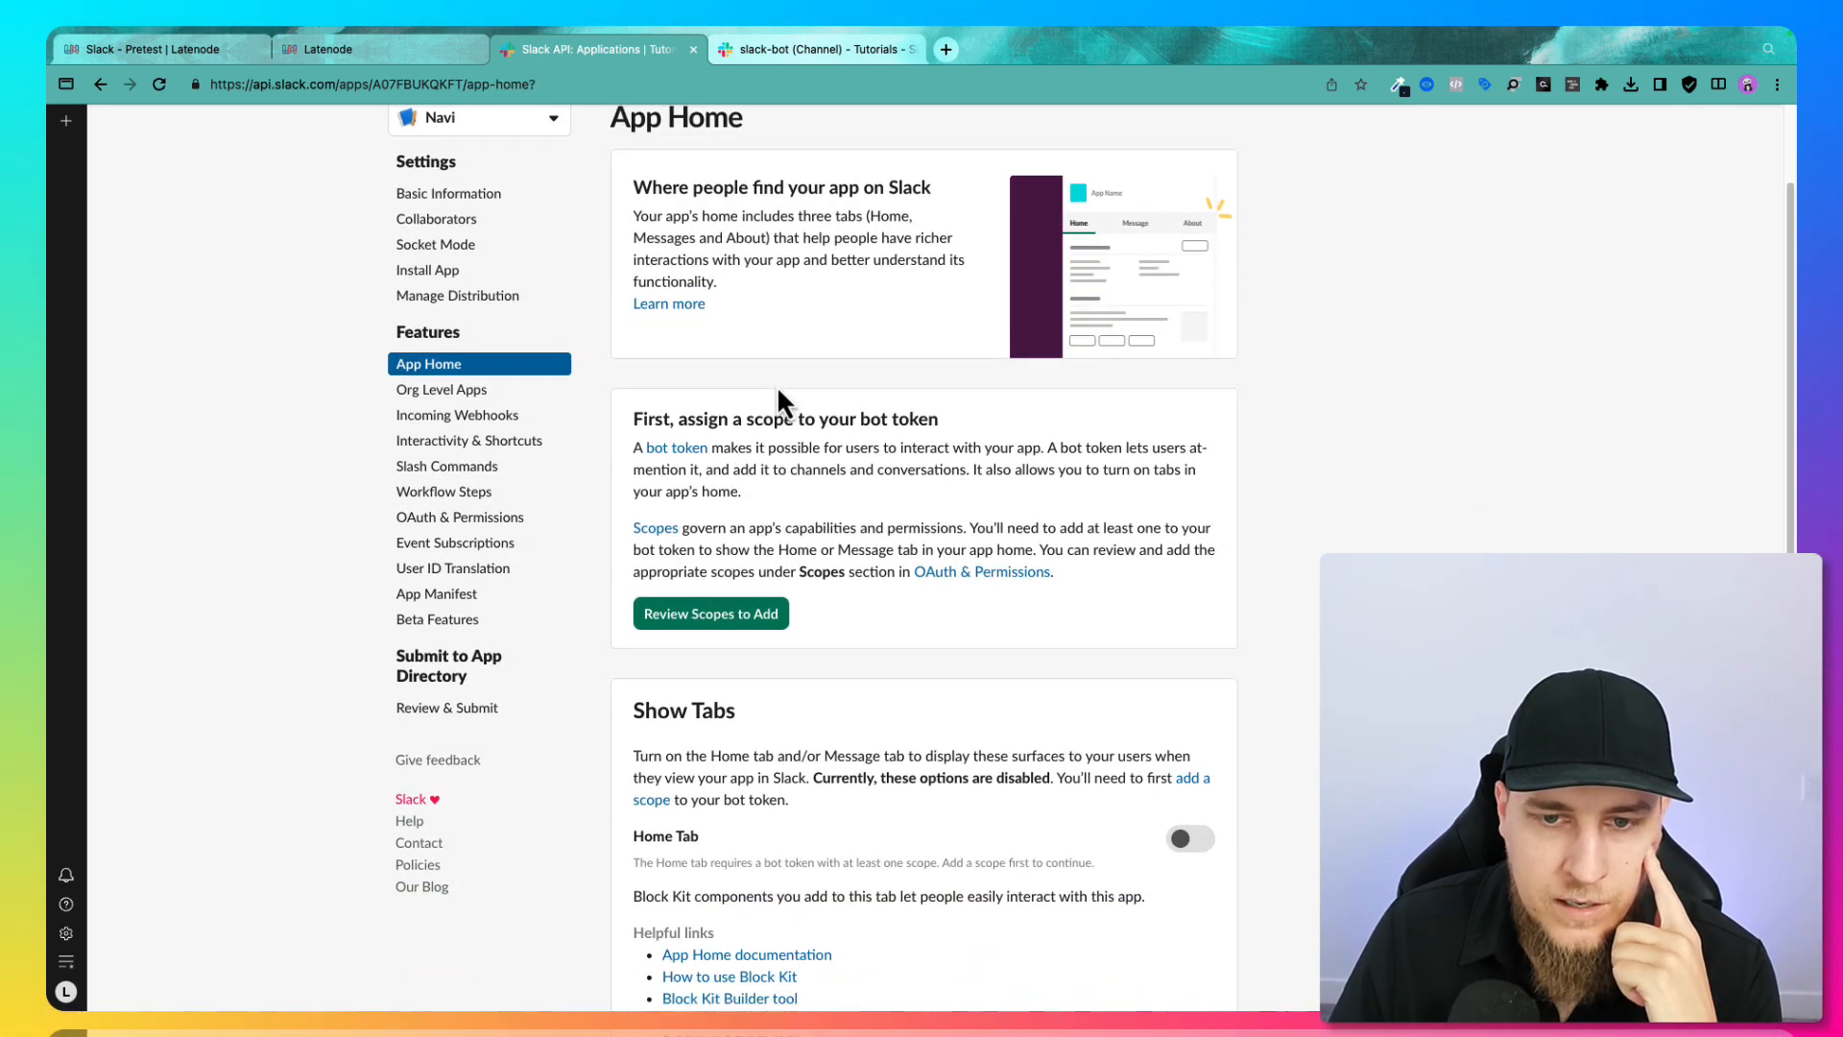
{"action": "scroll", "coordinate": [753, 423], "scroll_direction": "down", "scroll_amount": 5}
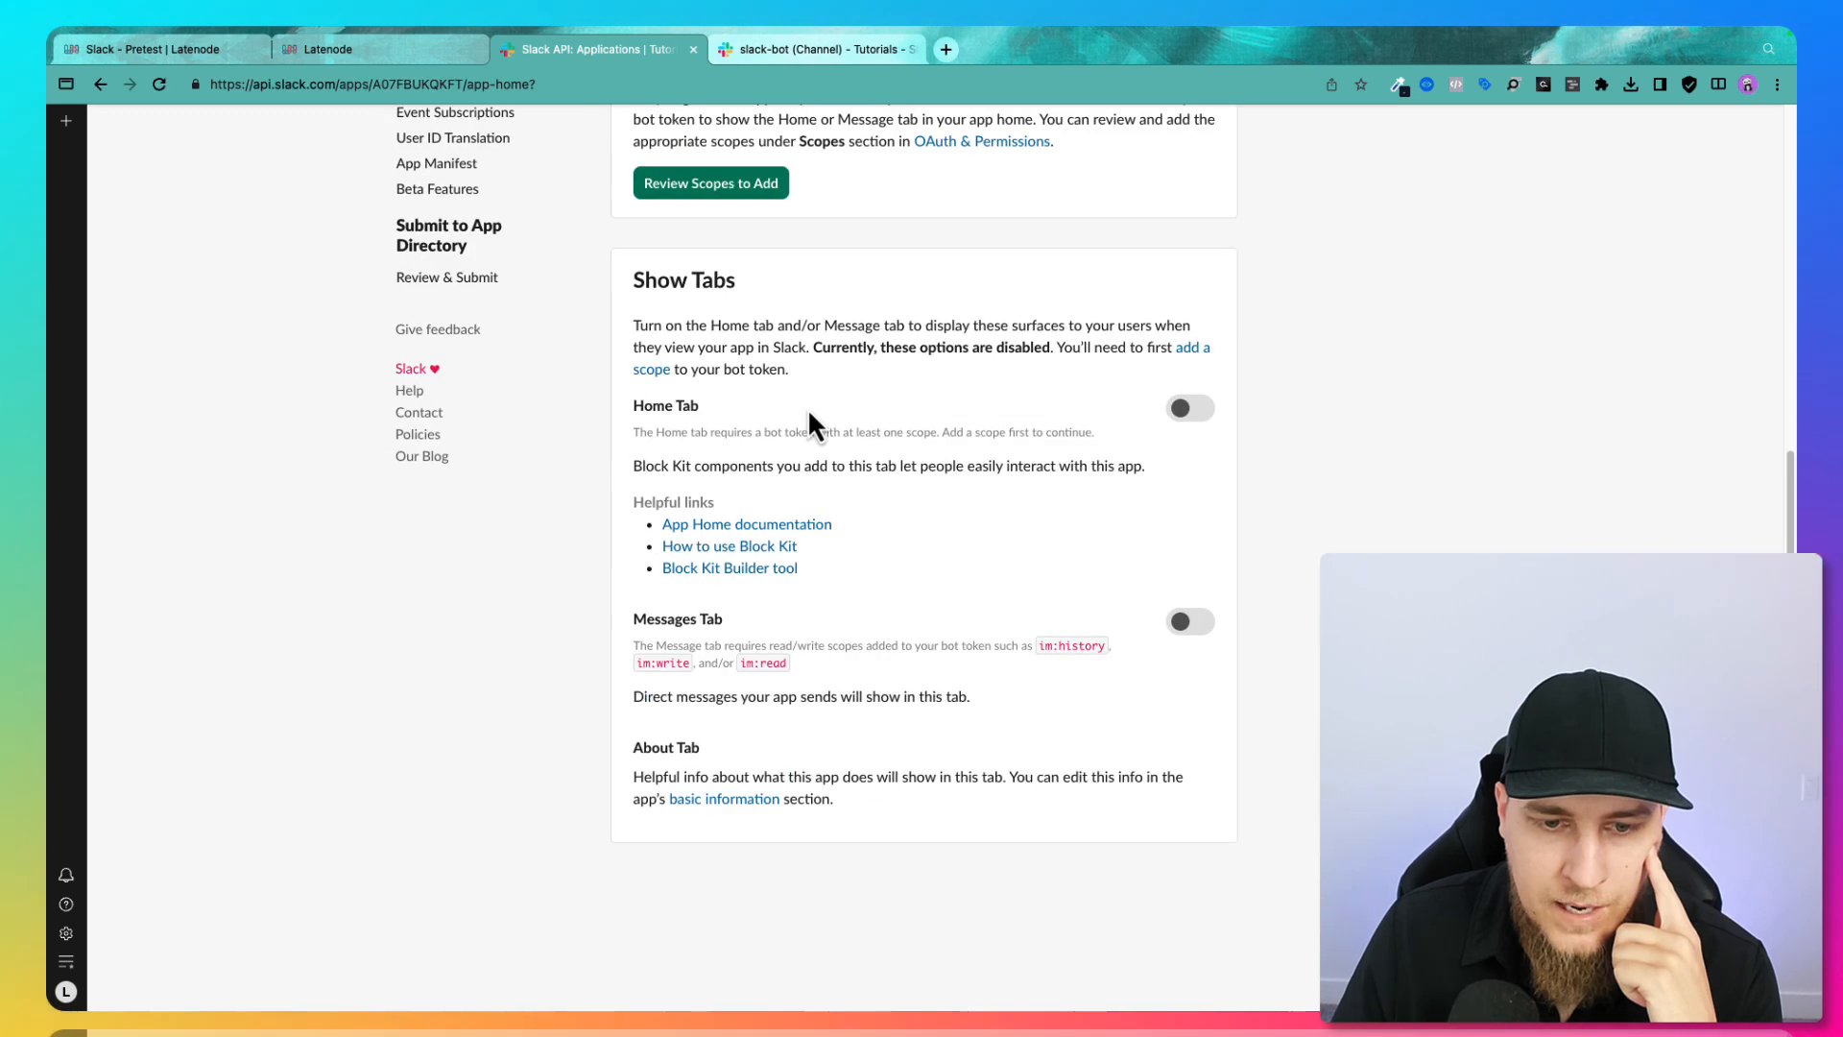
{"action": "scroll", "coordinate": [806, 426], "scroll_direction": "up", "scroll_amount": 2}
{"action": "scroll", "coordinate": [806, 413], "scroll_direction": "up", "scroll_amount": 3}
- Open the scope review from App Home and examine the OAuth tokens, redirect URLs and scopes sections
{"action": "left_click", "coordinate": [753, 468]}
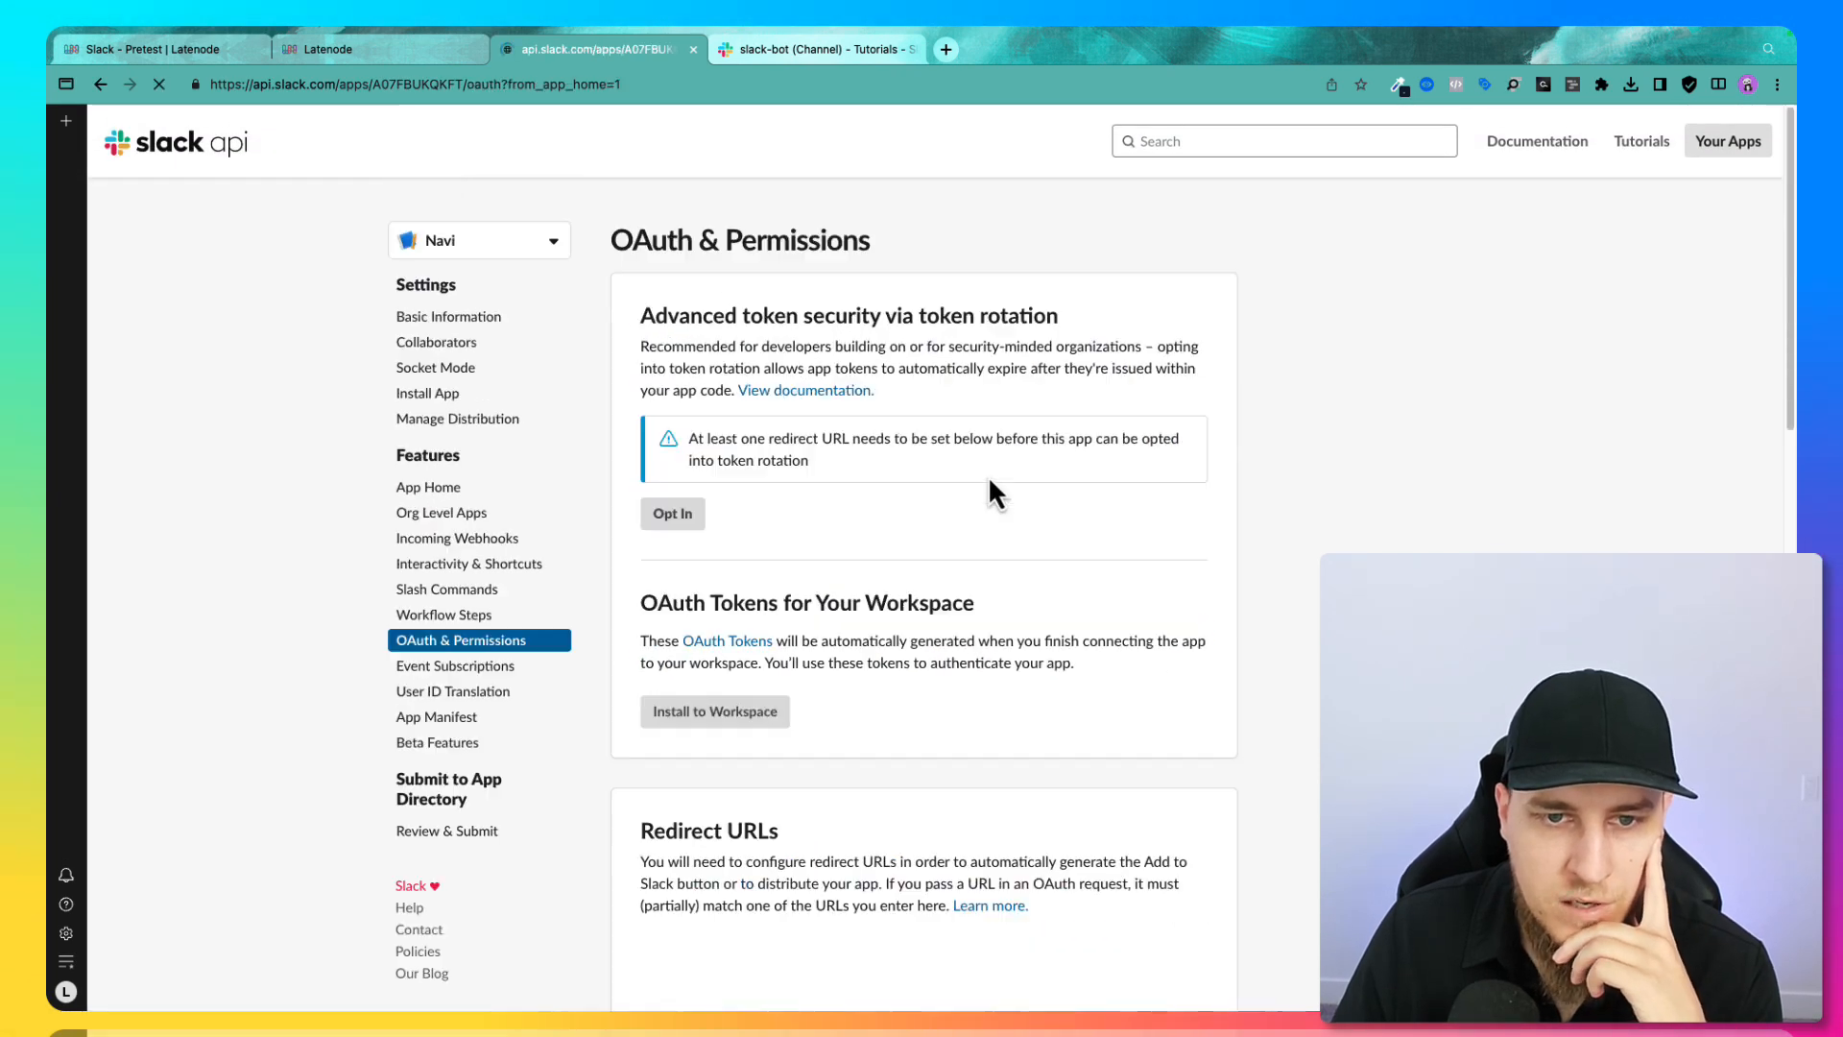
{"action": "scroll", "coordinate": [935, 480], "scroll_direction": "down", "scroll_amount": 2}
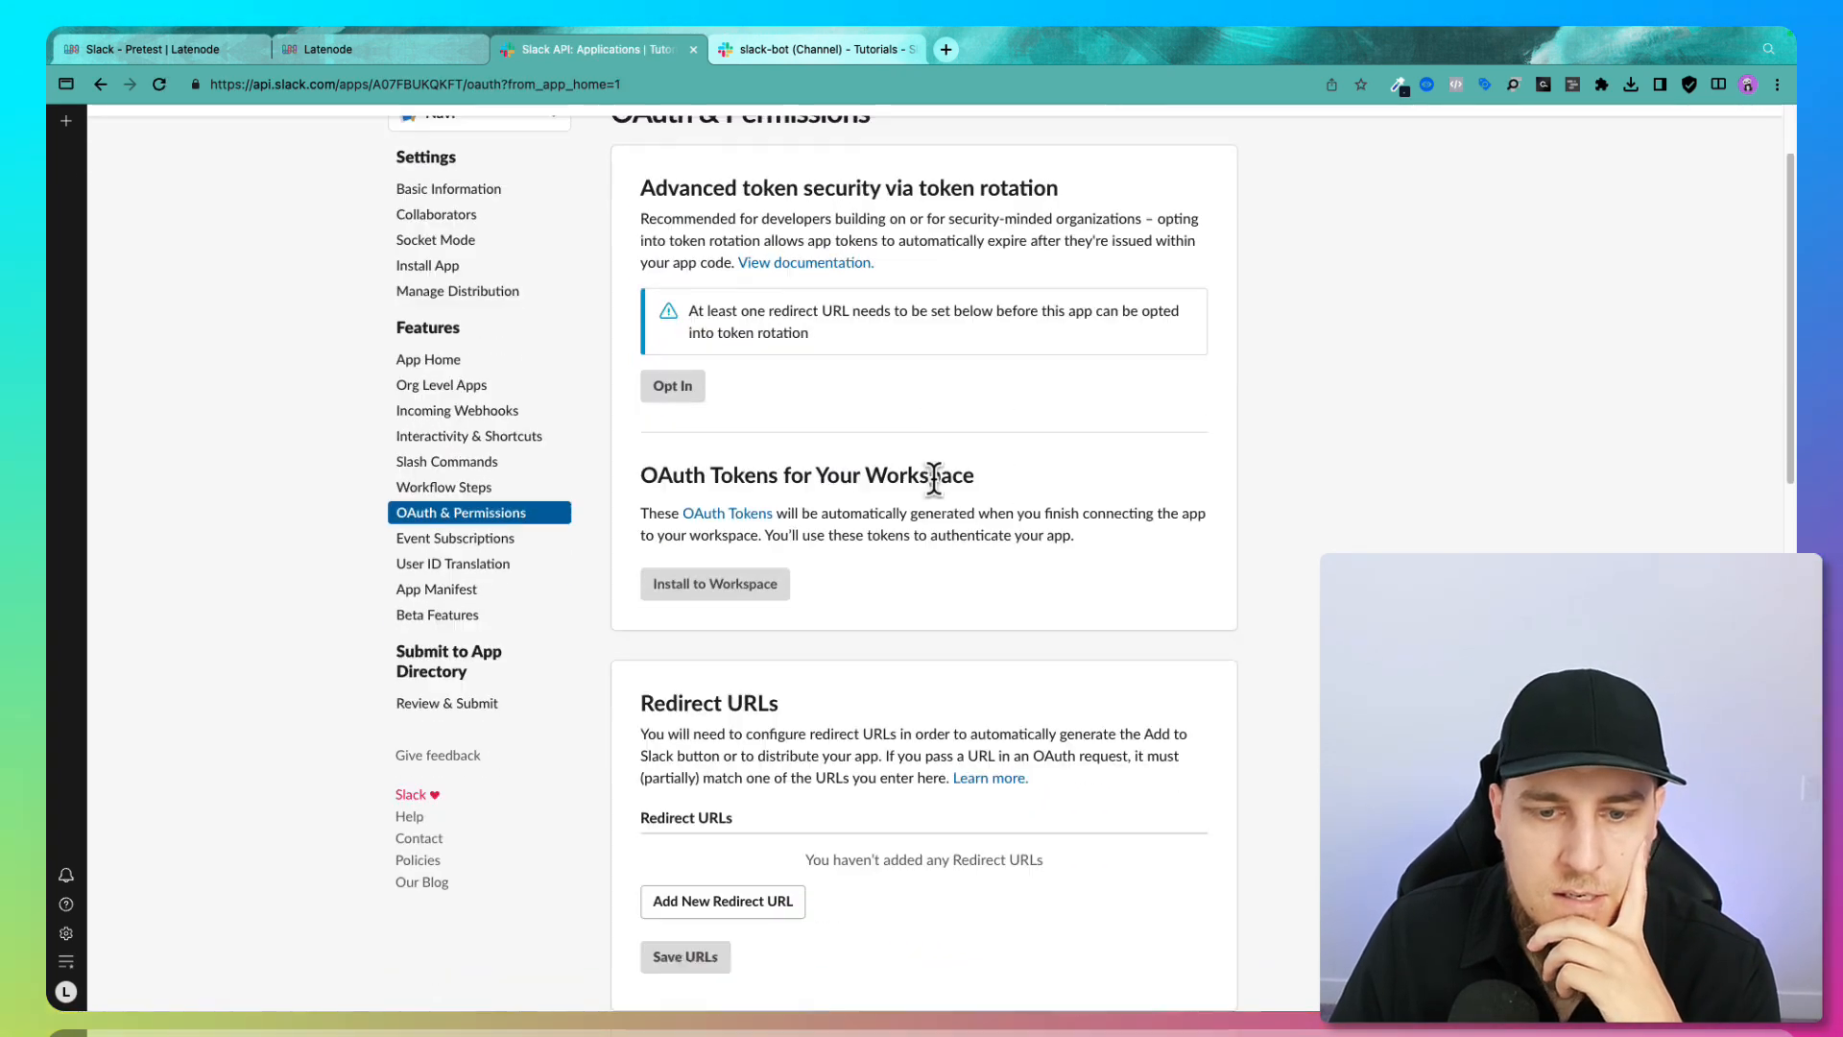
{"action": "scroll", "coordinate": [768, 461], "scroll_direction": "down", "scroll_amount": 4}
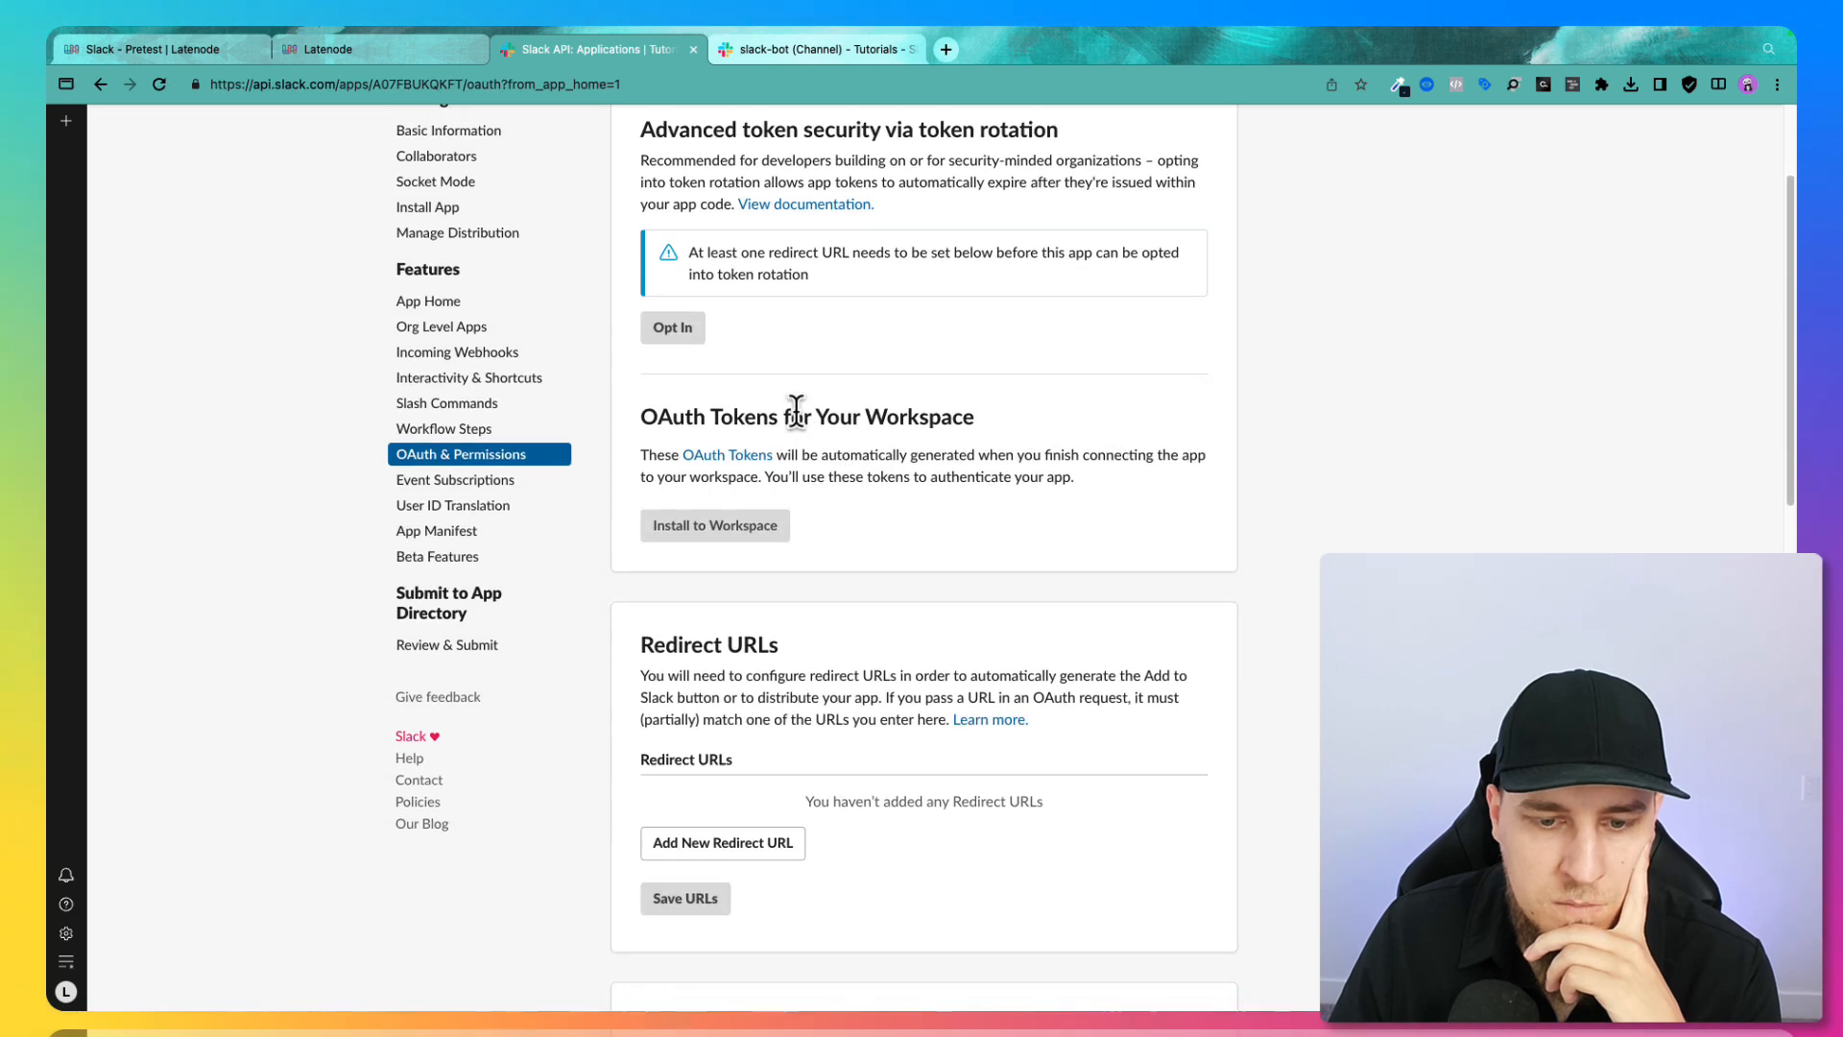
{"action": "scroll", "coordinate": [797, 410], "scroll_direction": "down", "scroll_amount": 3}
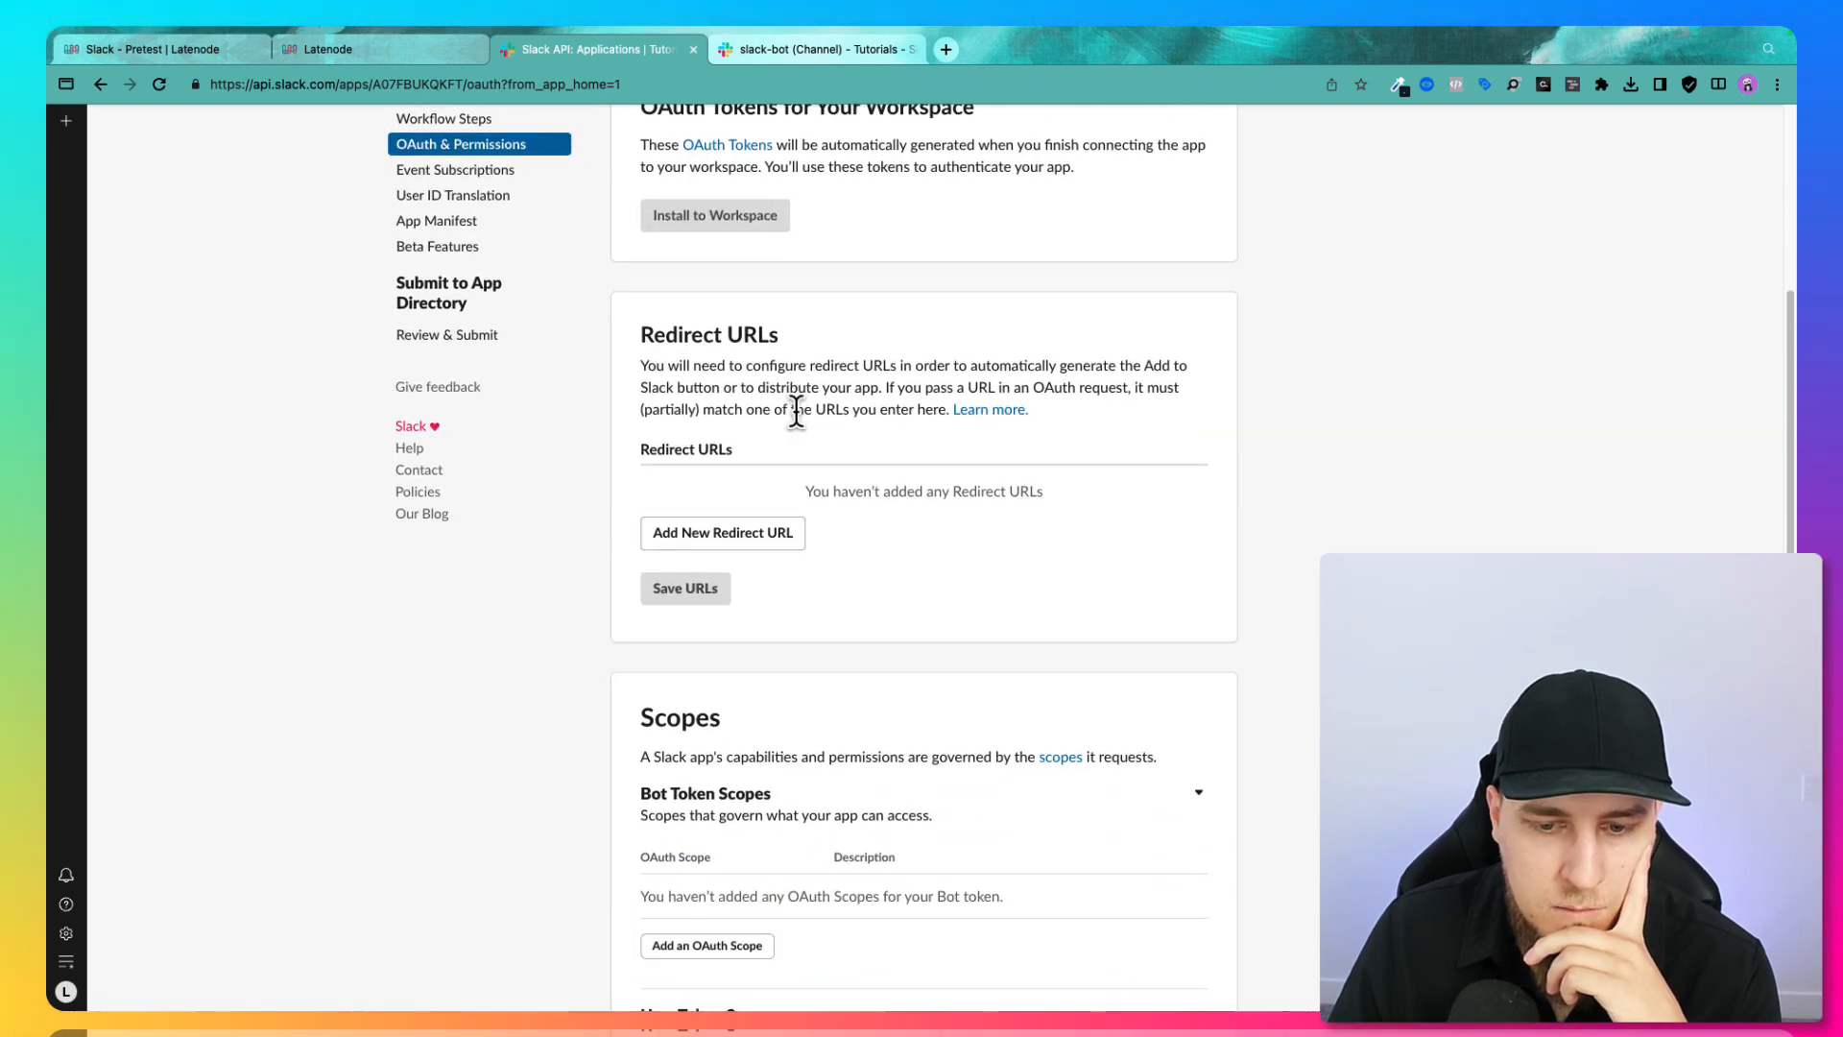
{"action": "scroll", "coordinate": [751, 631], "scroll_direction": "up", "scroll_amount": 2}
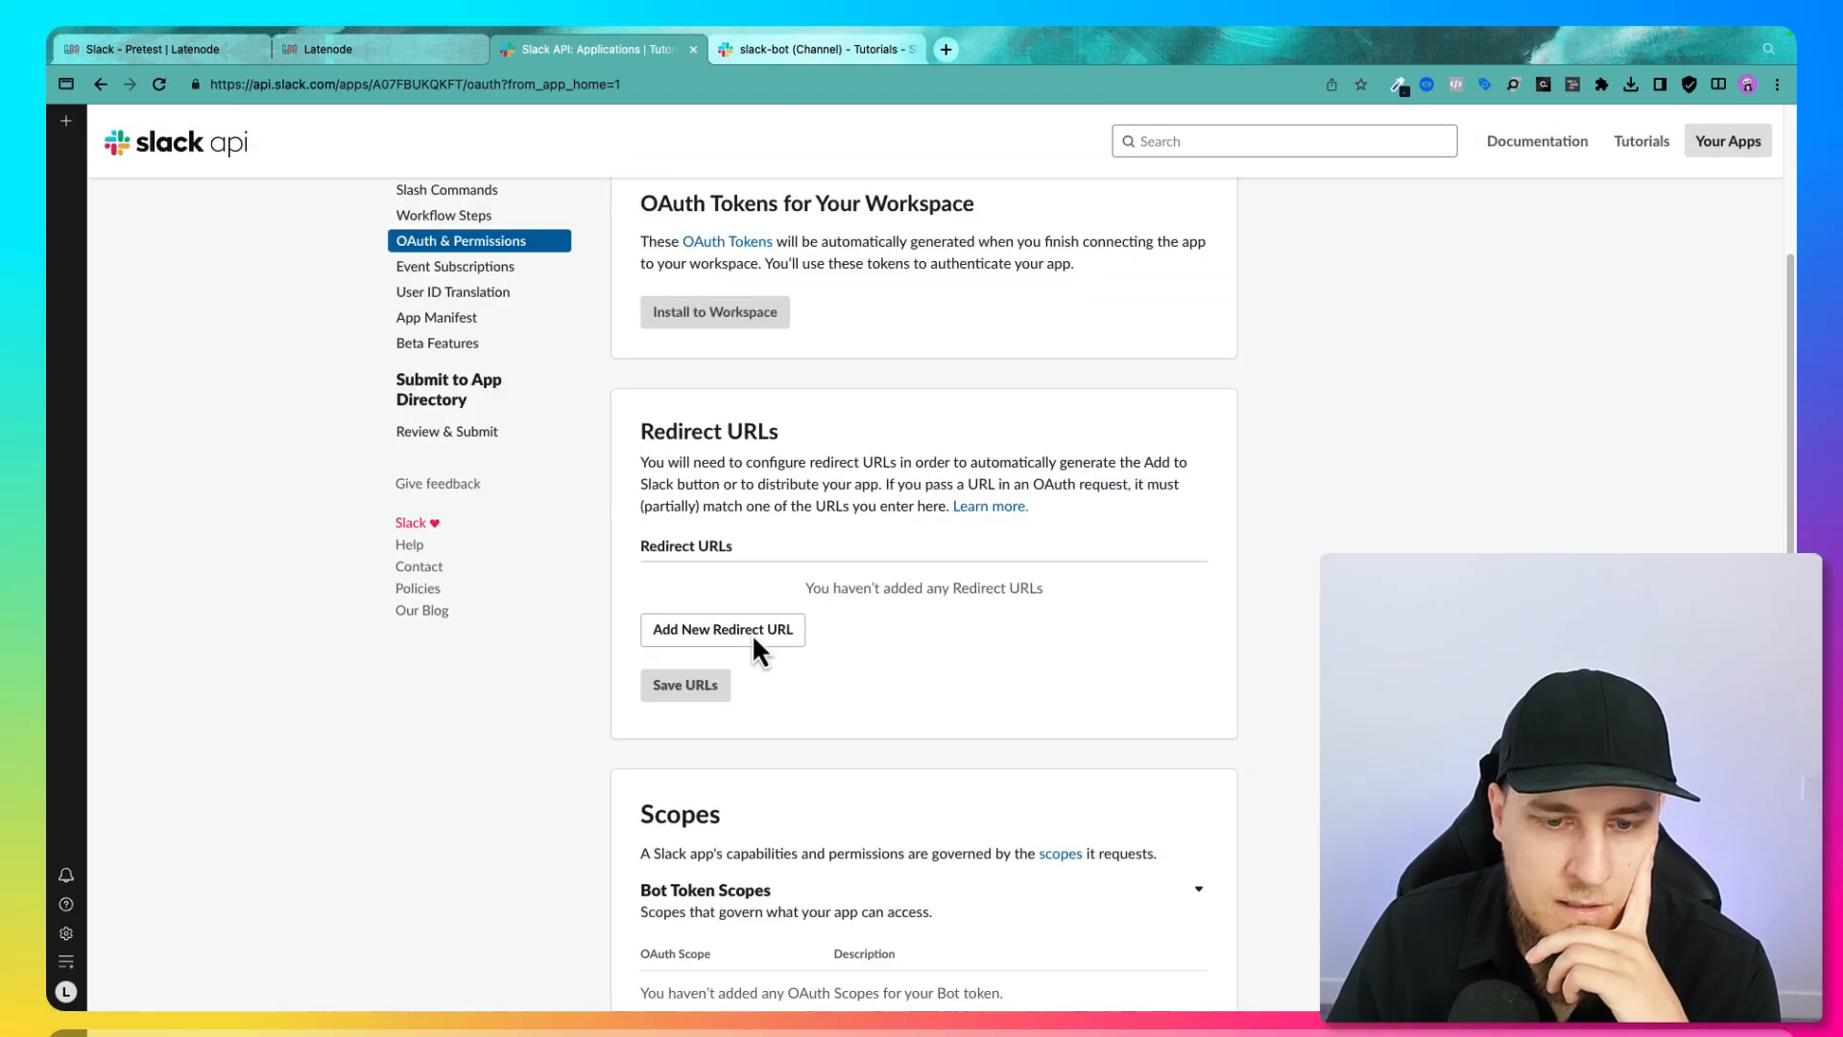
{"action": "scroll", "coordinate": [752, 631], "scroll_direction": "down", "scroll_amount": 3}
{"action": "scroll", "coordinate": [739, 576], "scroll_direction": "down", "scroll_amount": 2}
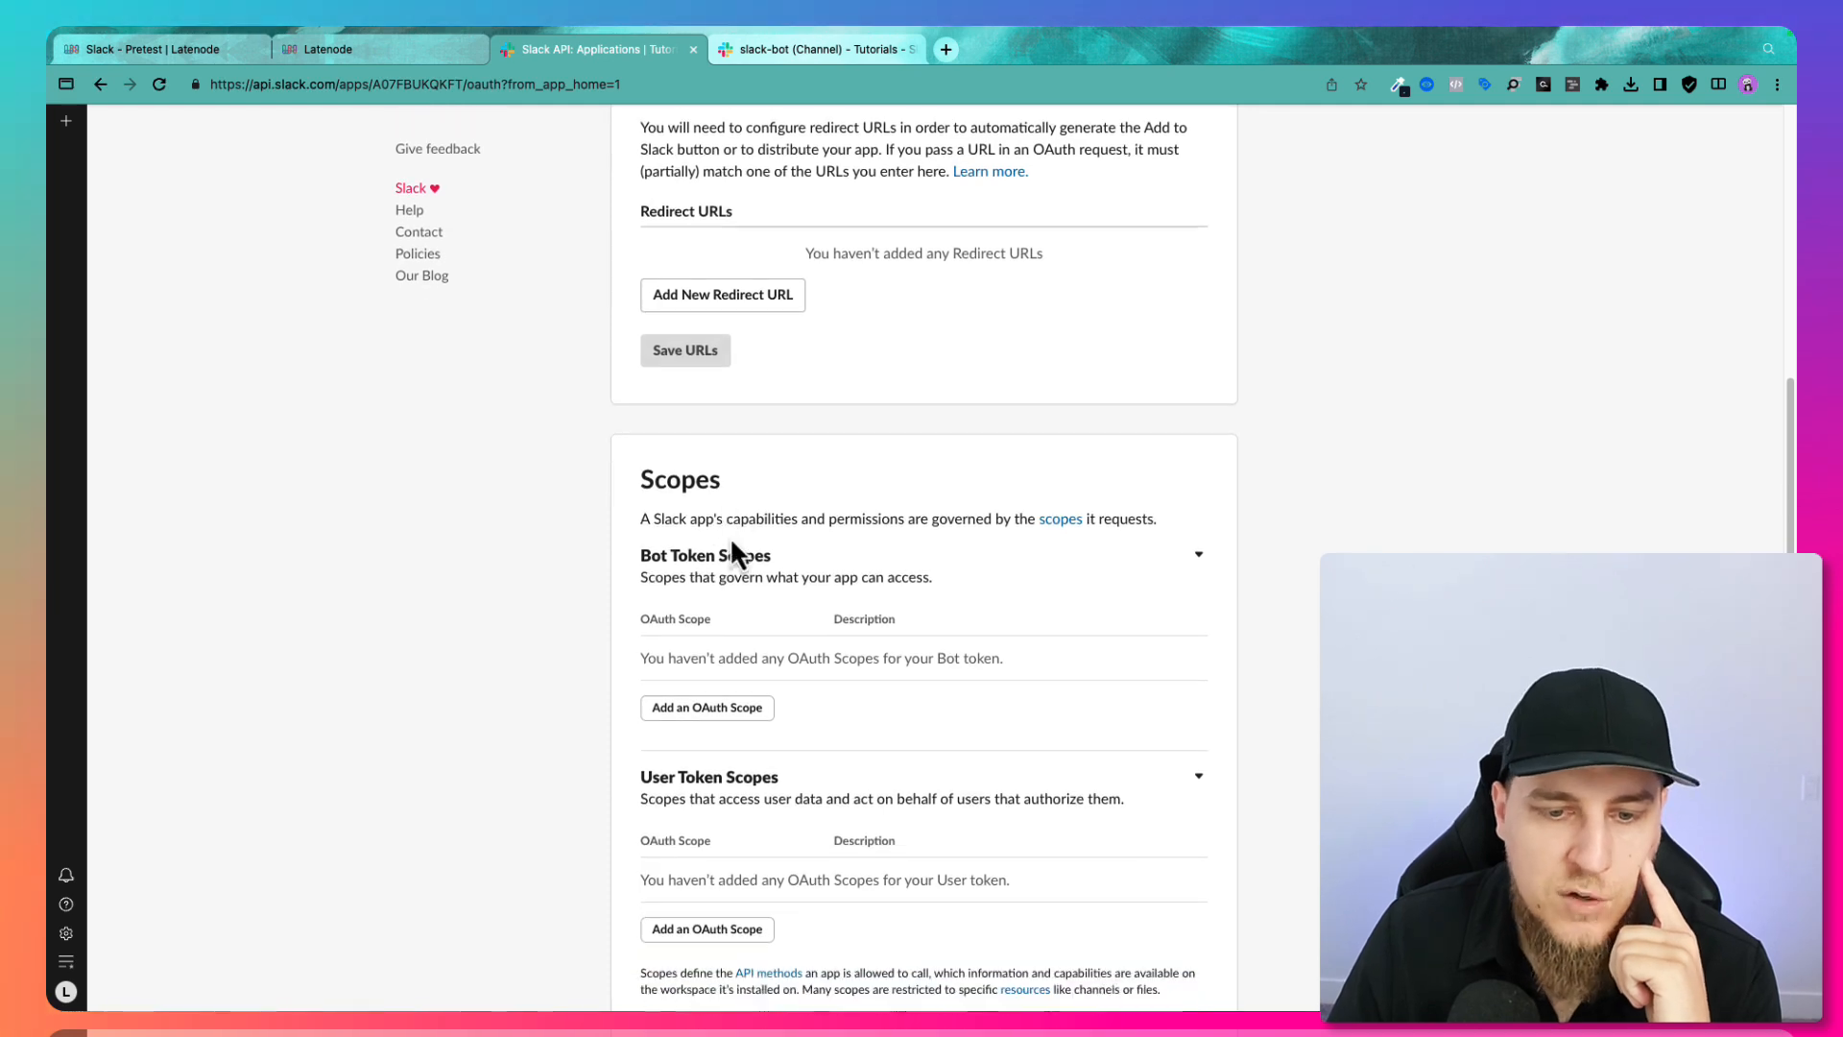
{"action": "scroll", "coordinate": [739, 528], "scroll_direction": "up", "scroll_amount": 10}
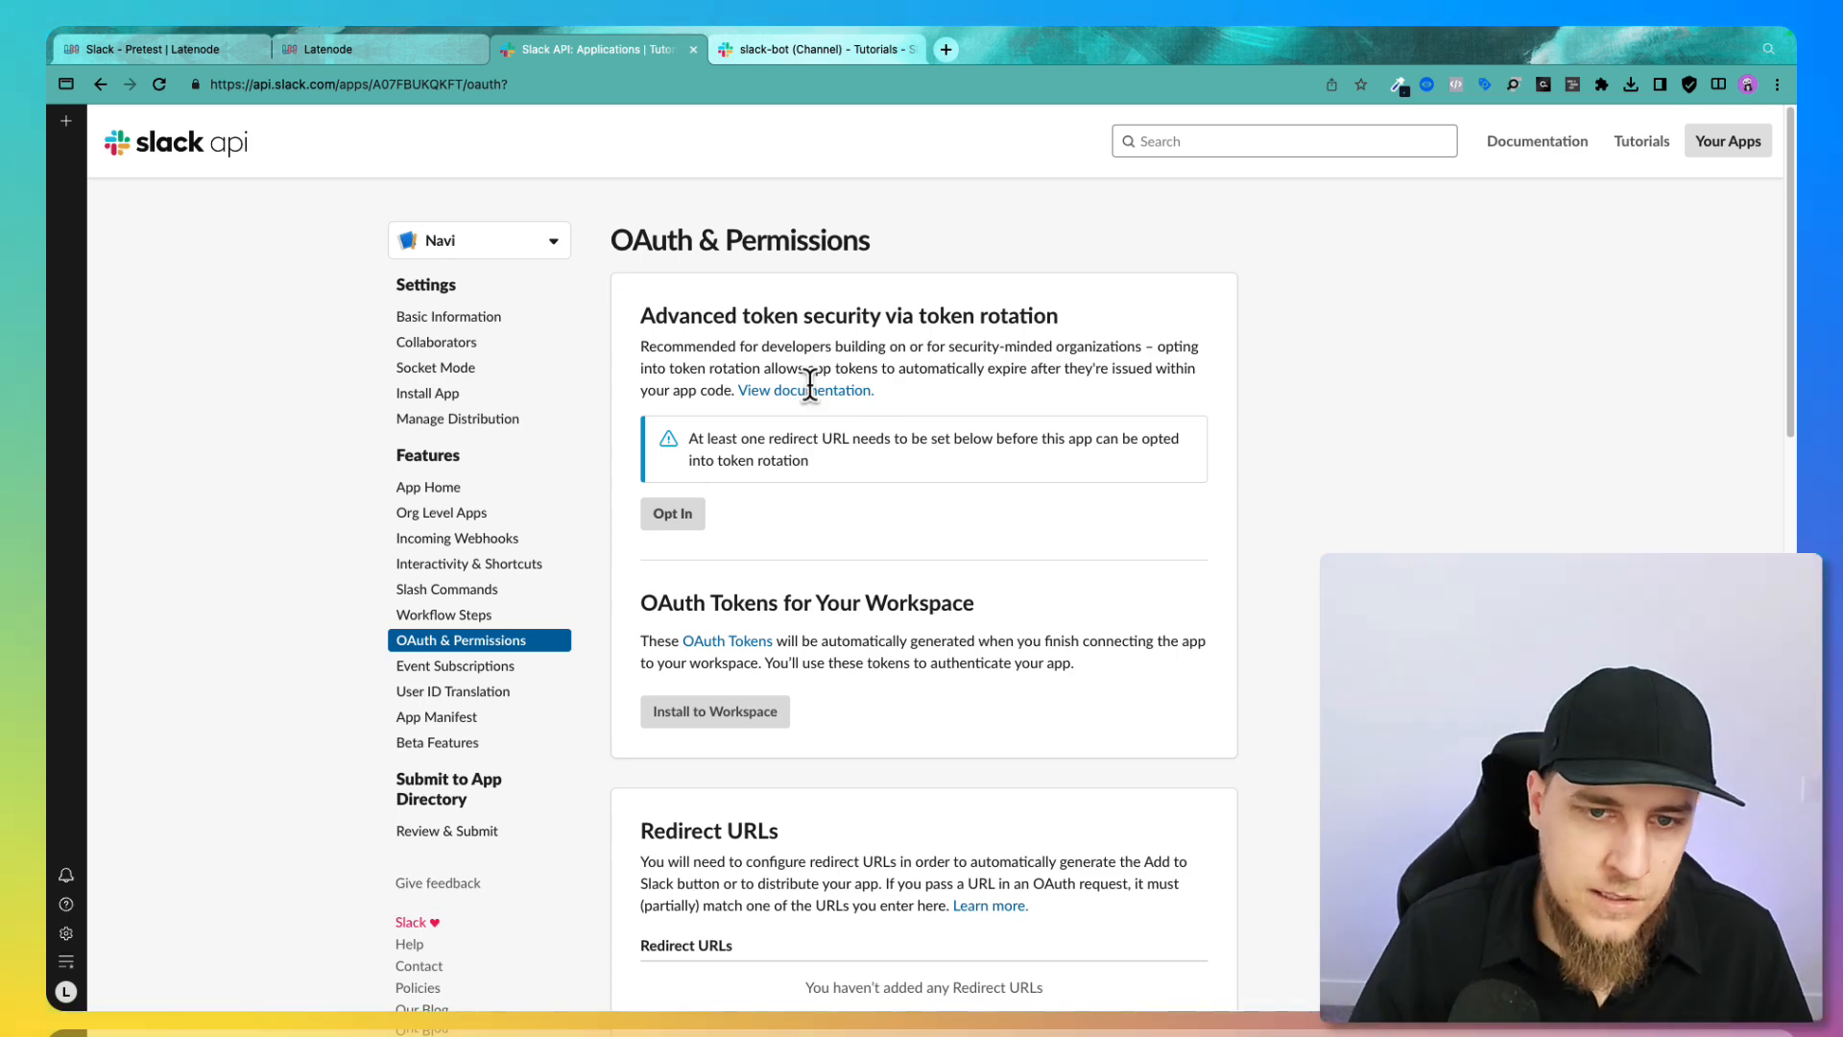
- Add the app_mentions:read scope to Navi's bot token scopes and read its description
{"action": "scroll", "coordinate": [716, 504], "scroll_direction": "down", "scroll_amount": 6}
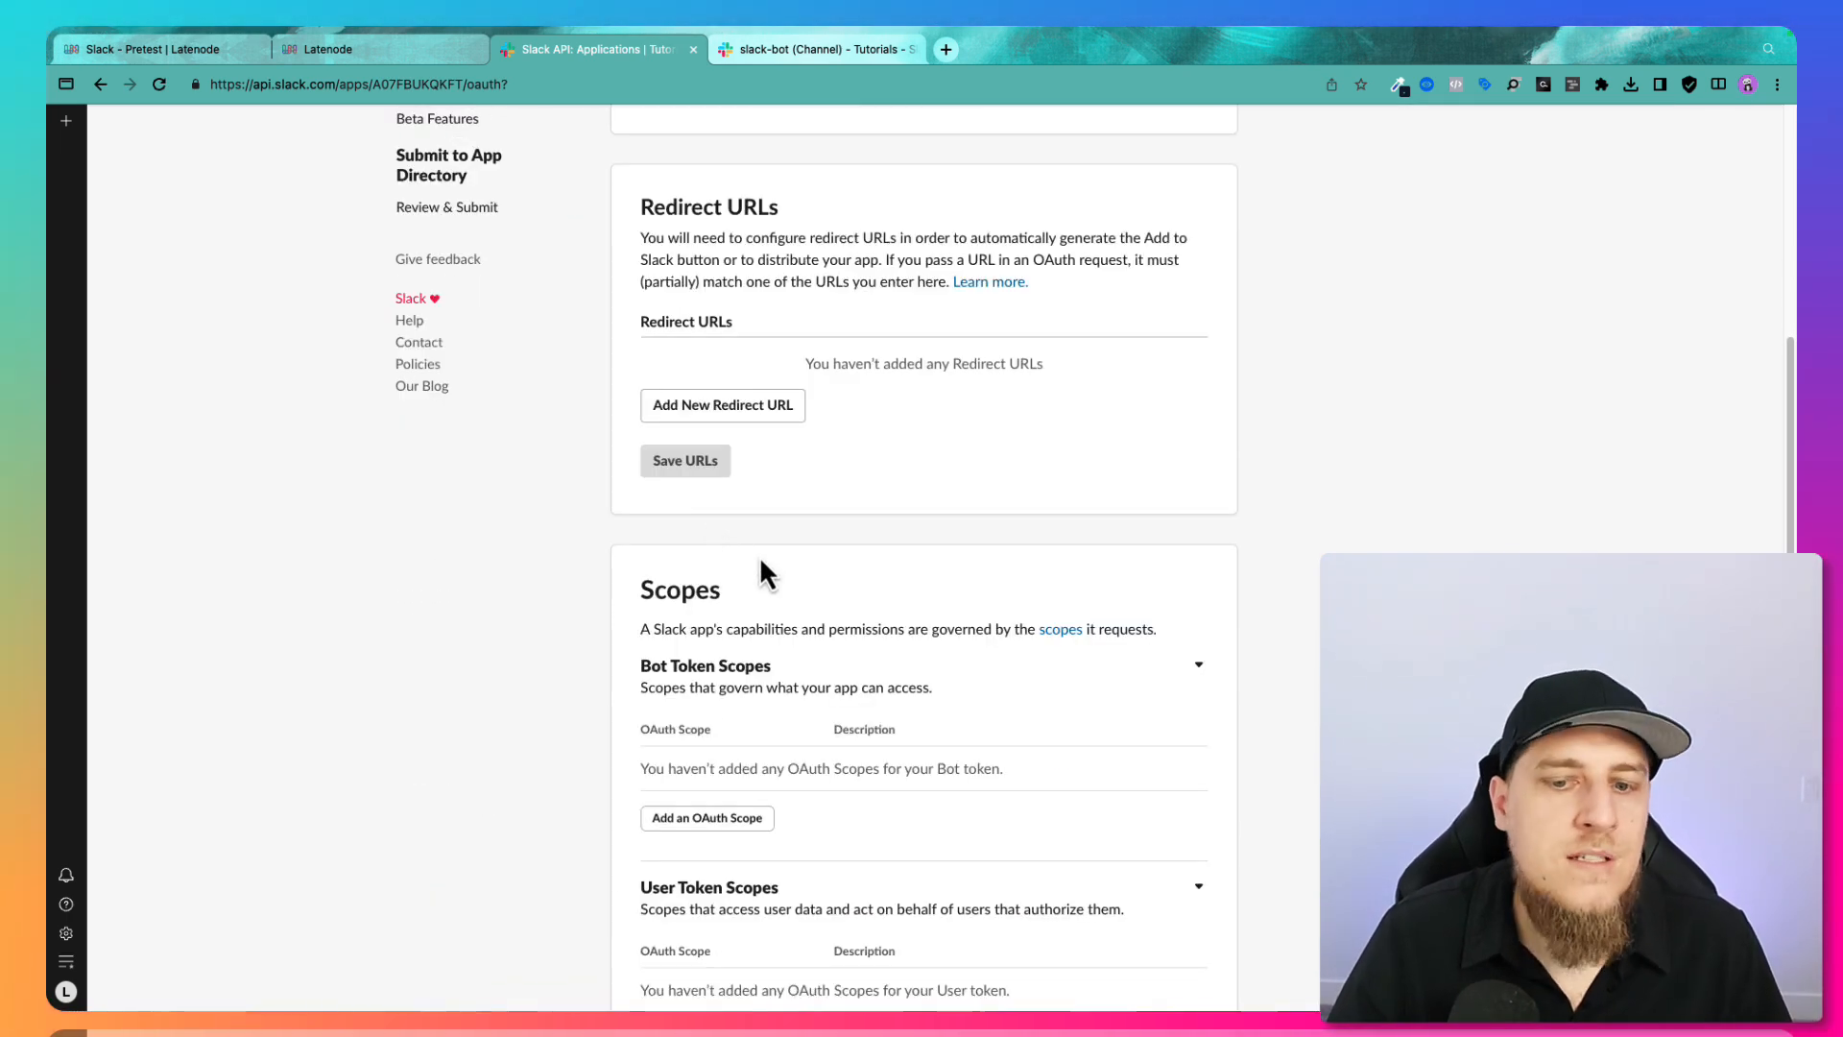
{"action": "scroll", "coordinate": [758, 556], "scroll_direction": "down", "scroll_amount": 2}
{"action": "left_click", "coordinate": [693, 687]}
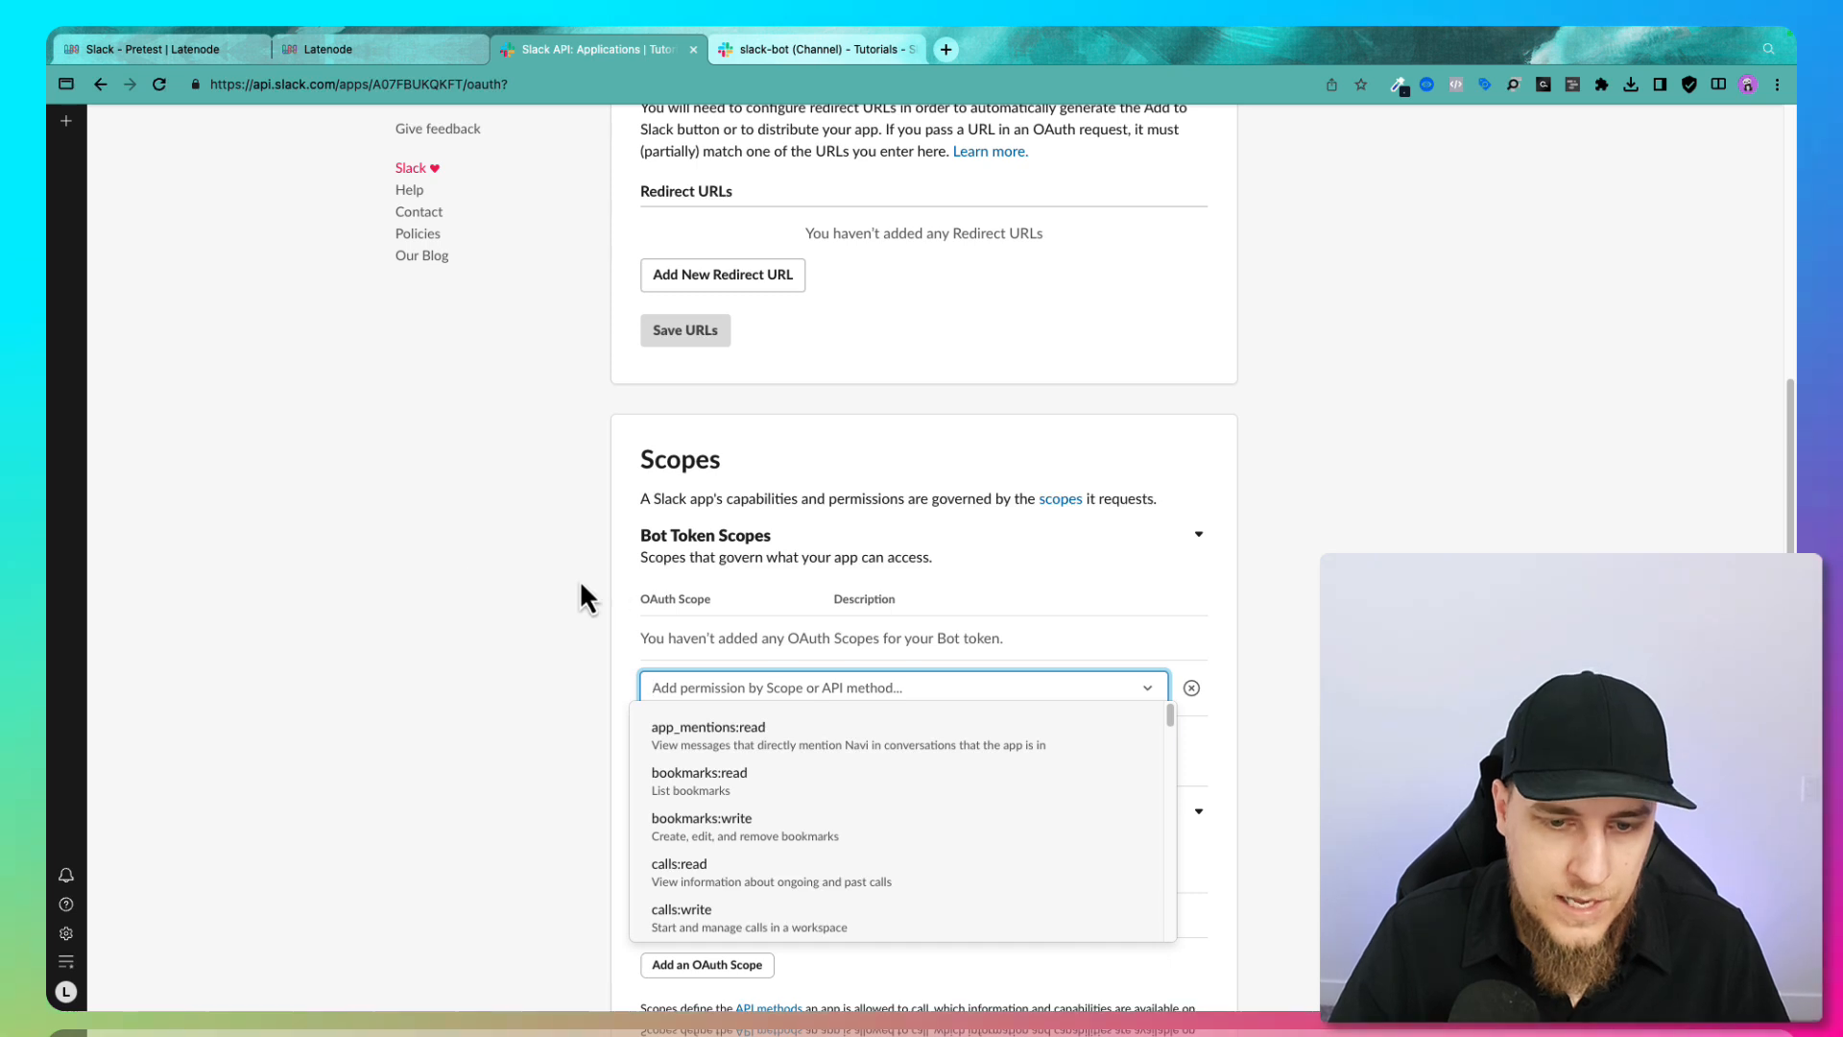
{"action": "scroll", "coordinate": [666, 557], "scroll_direction": "down", "scroll_amount": 2}
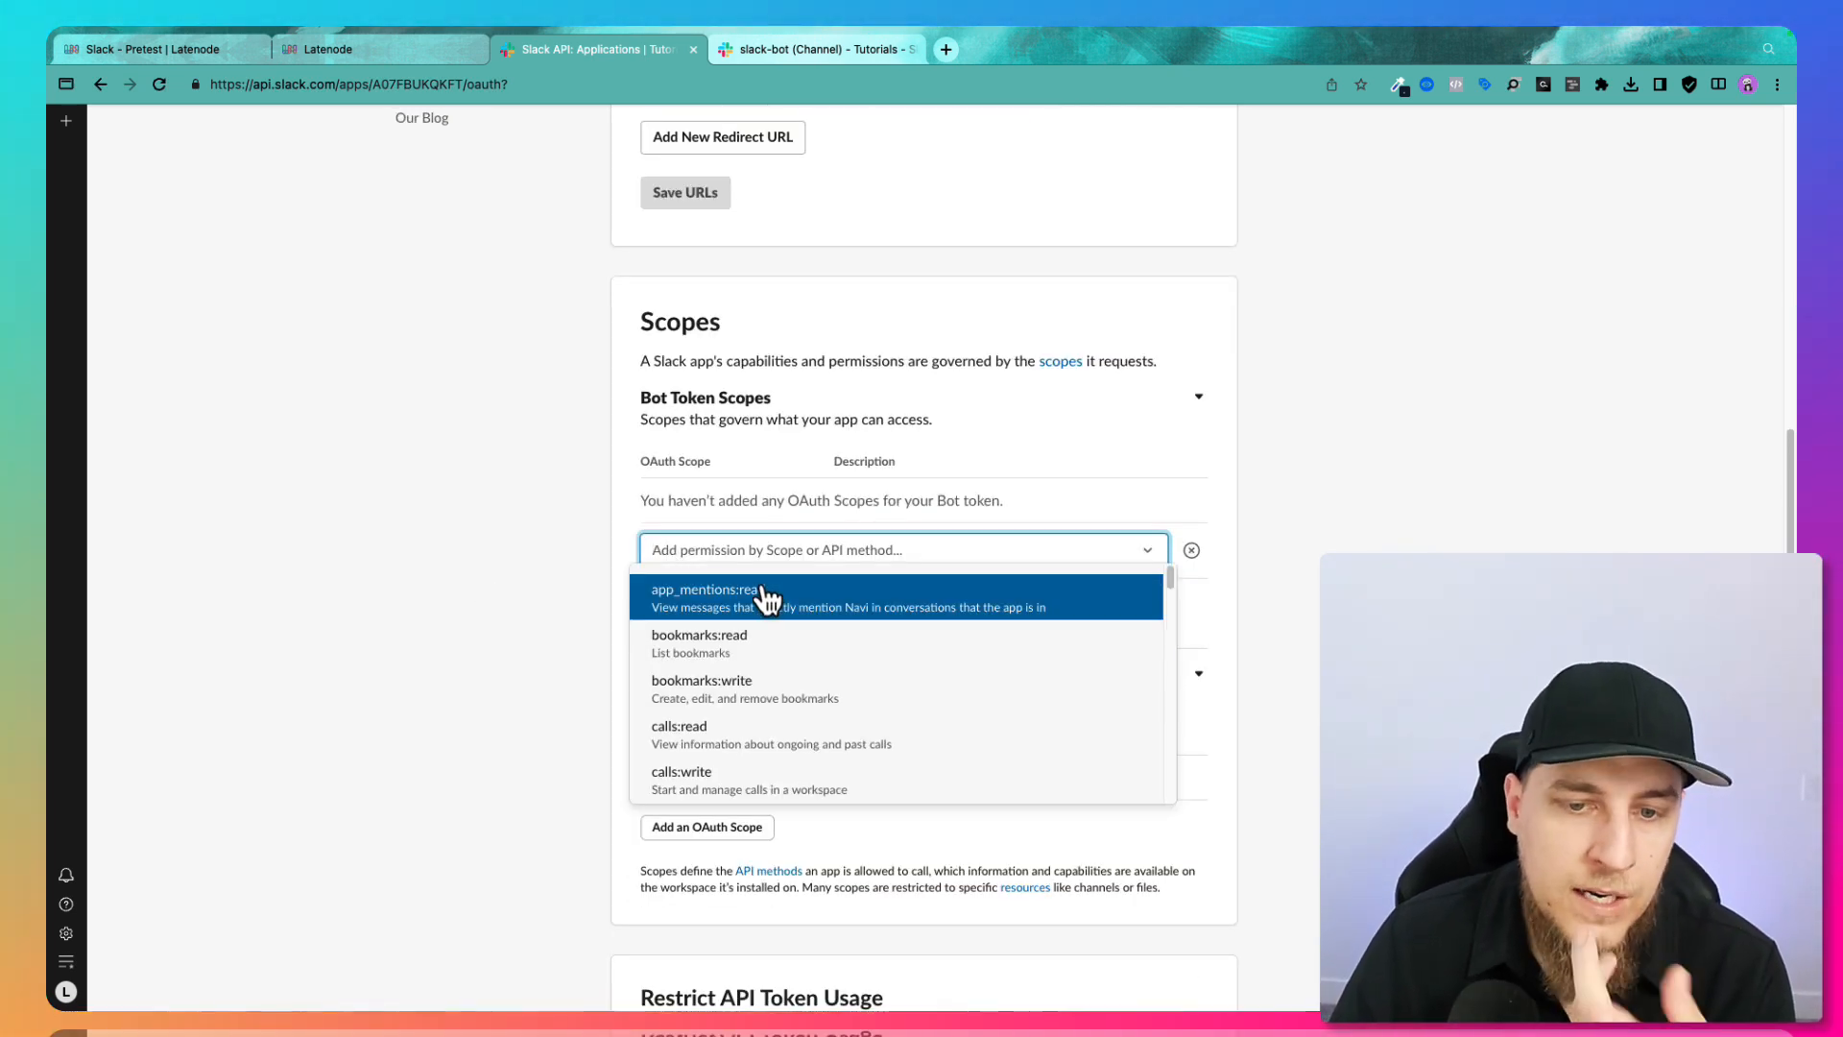
{"action": "left_click", "coordinate": [758, 600]}
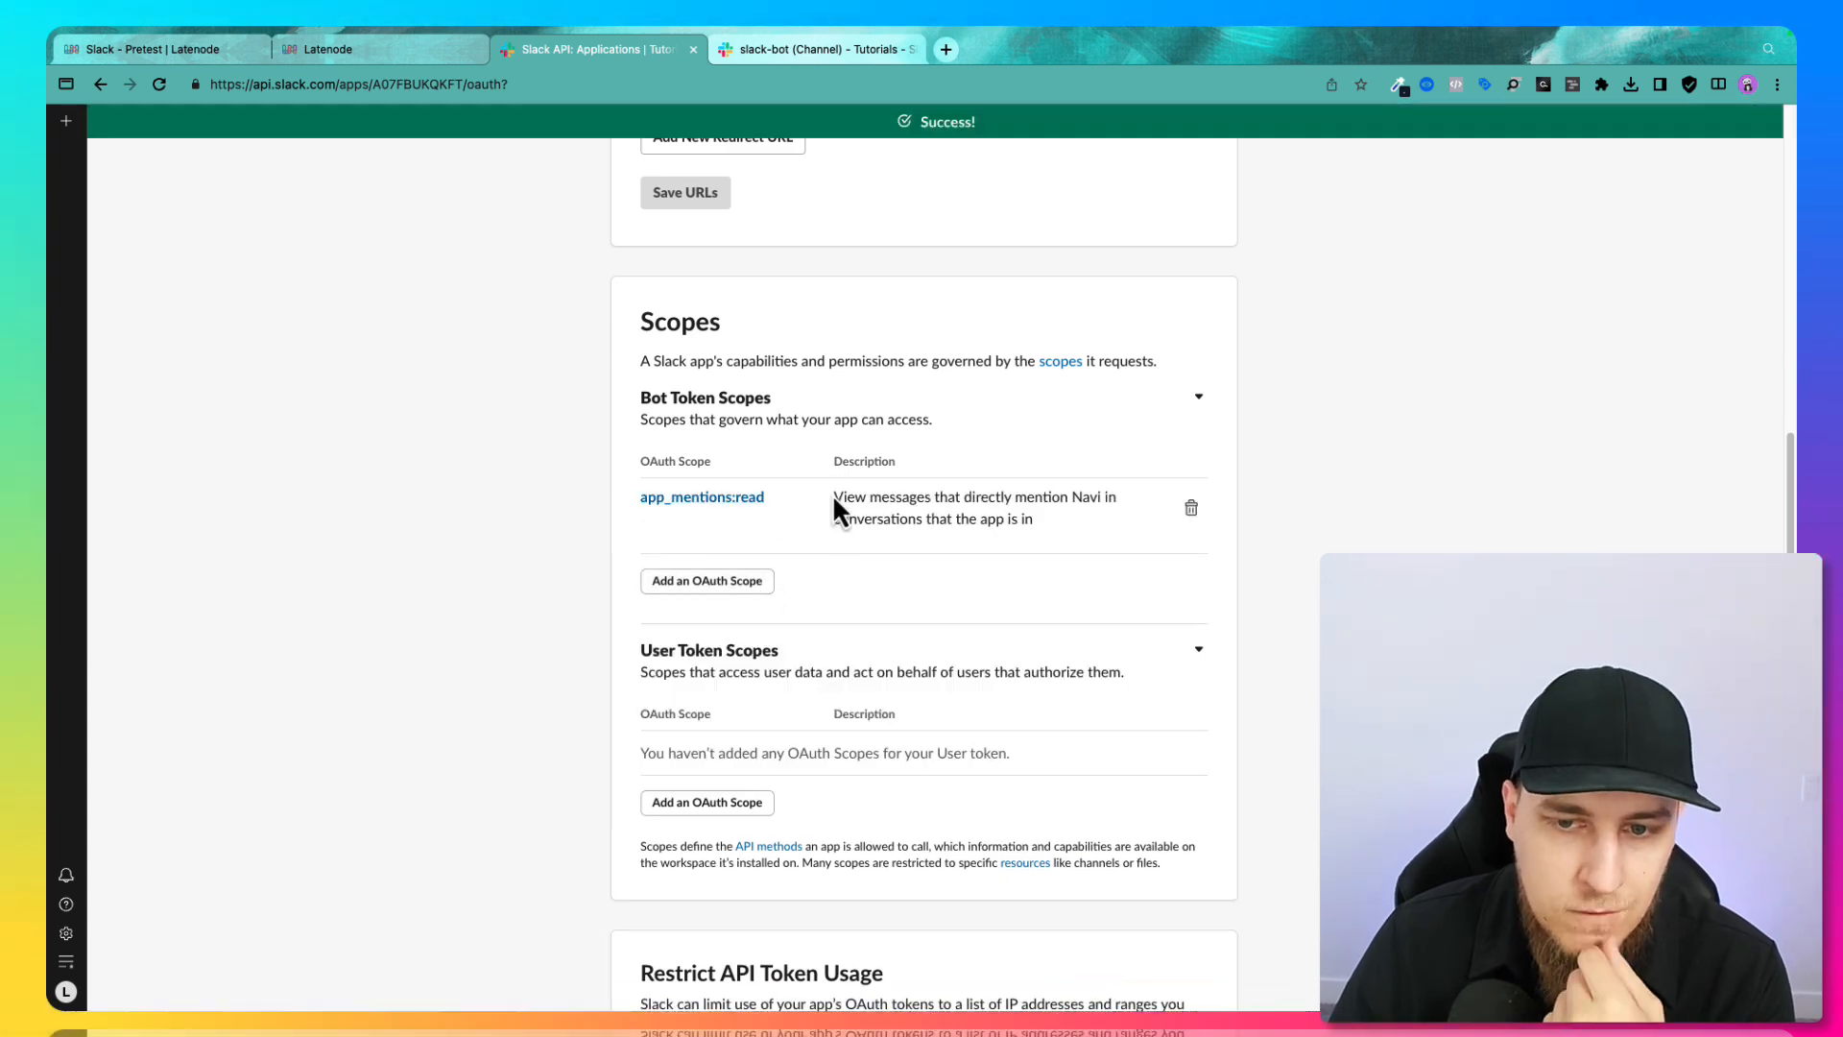
{"action": "left_click_drag", "start_coordinate": [833, 493], "coordinate": [1044, 537]}
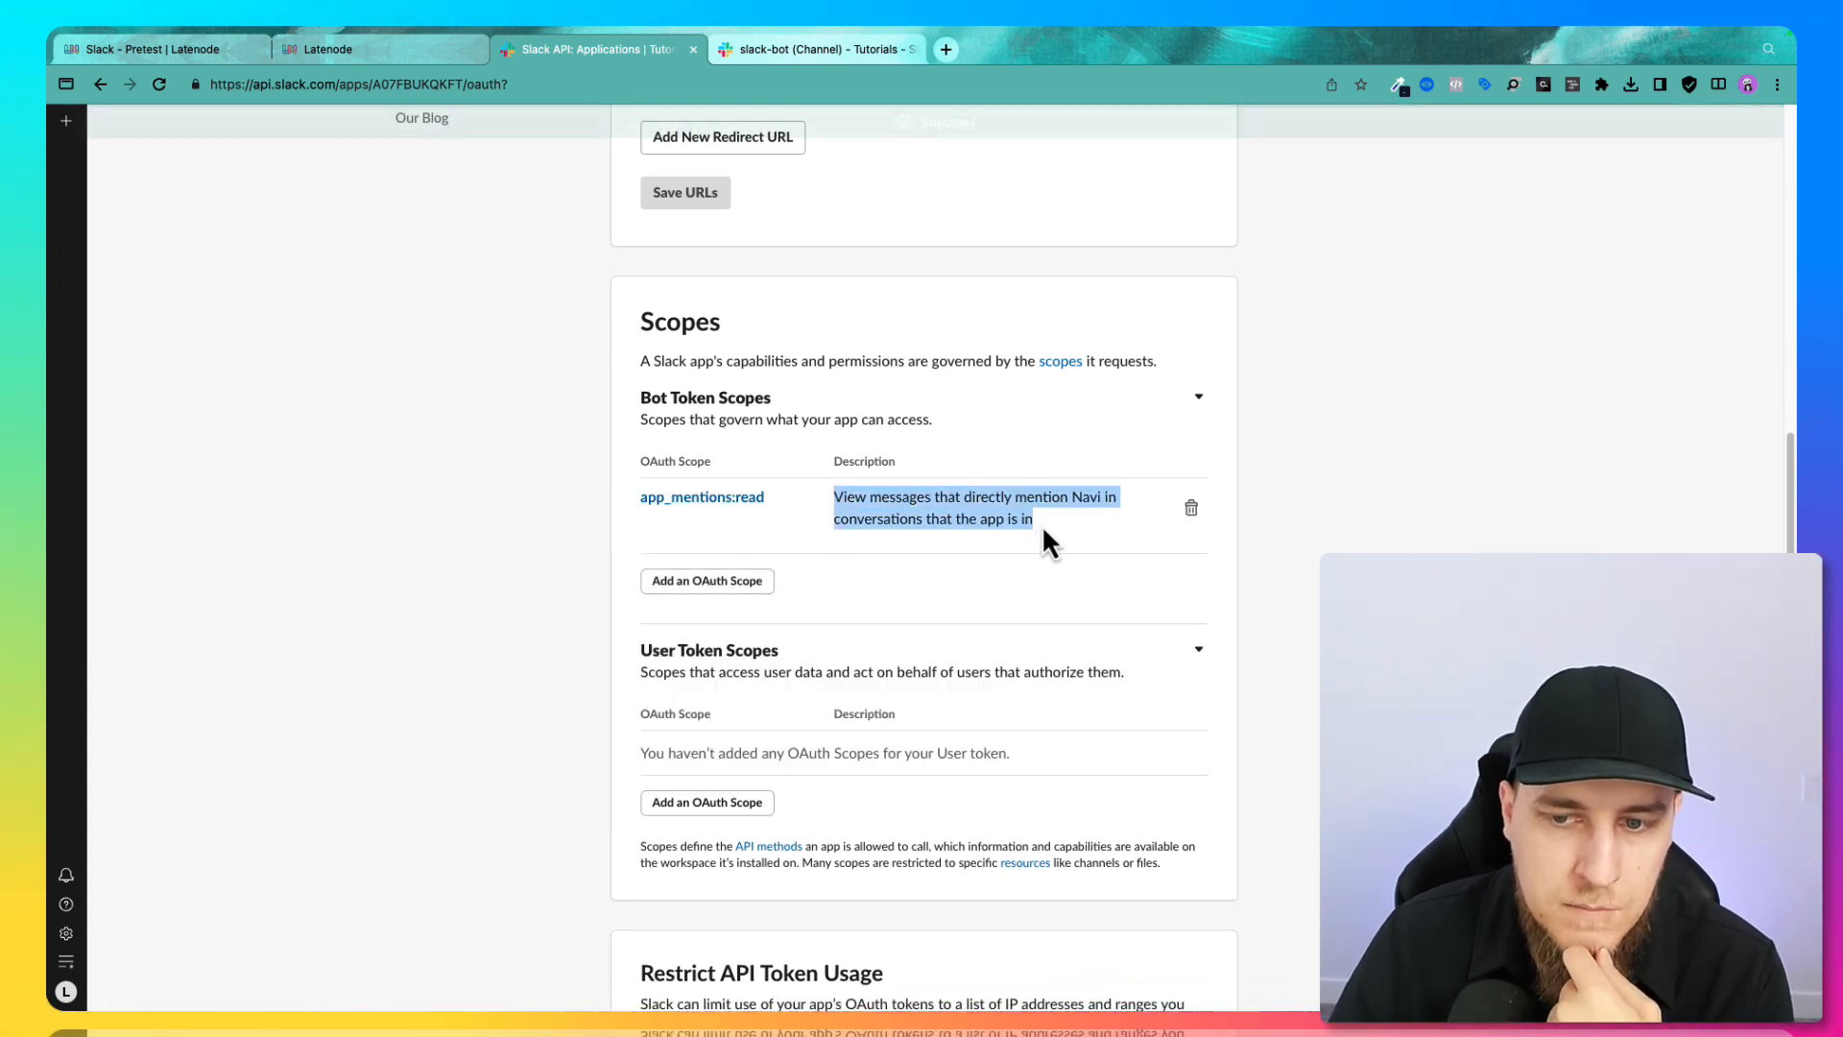
{"action": "left_click", "coordinate": [878, 510]}
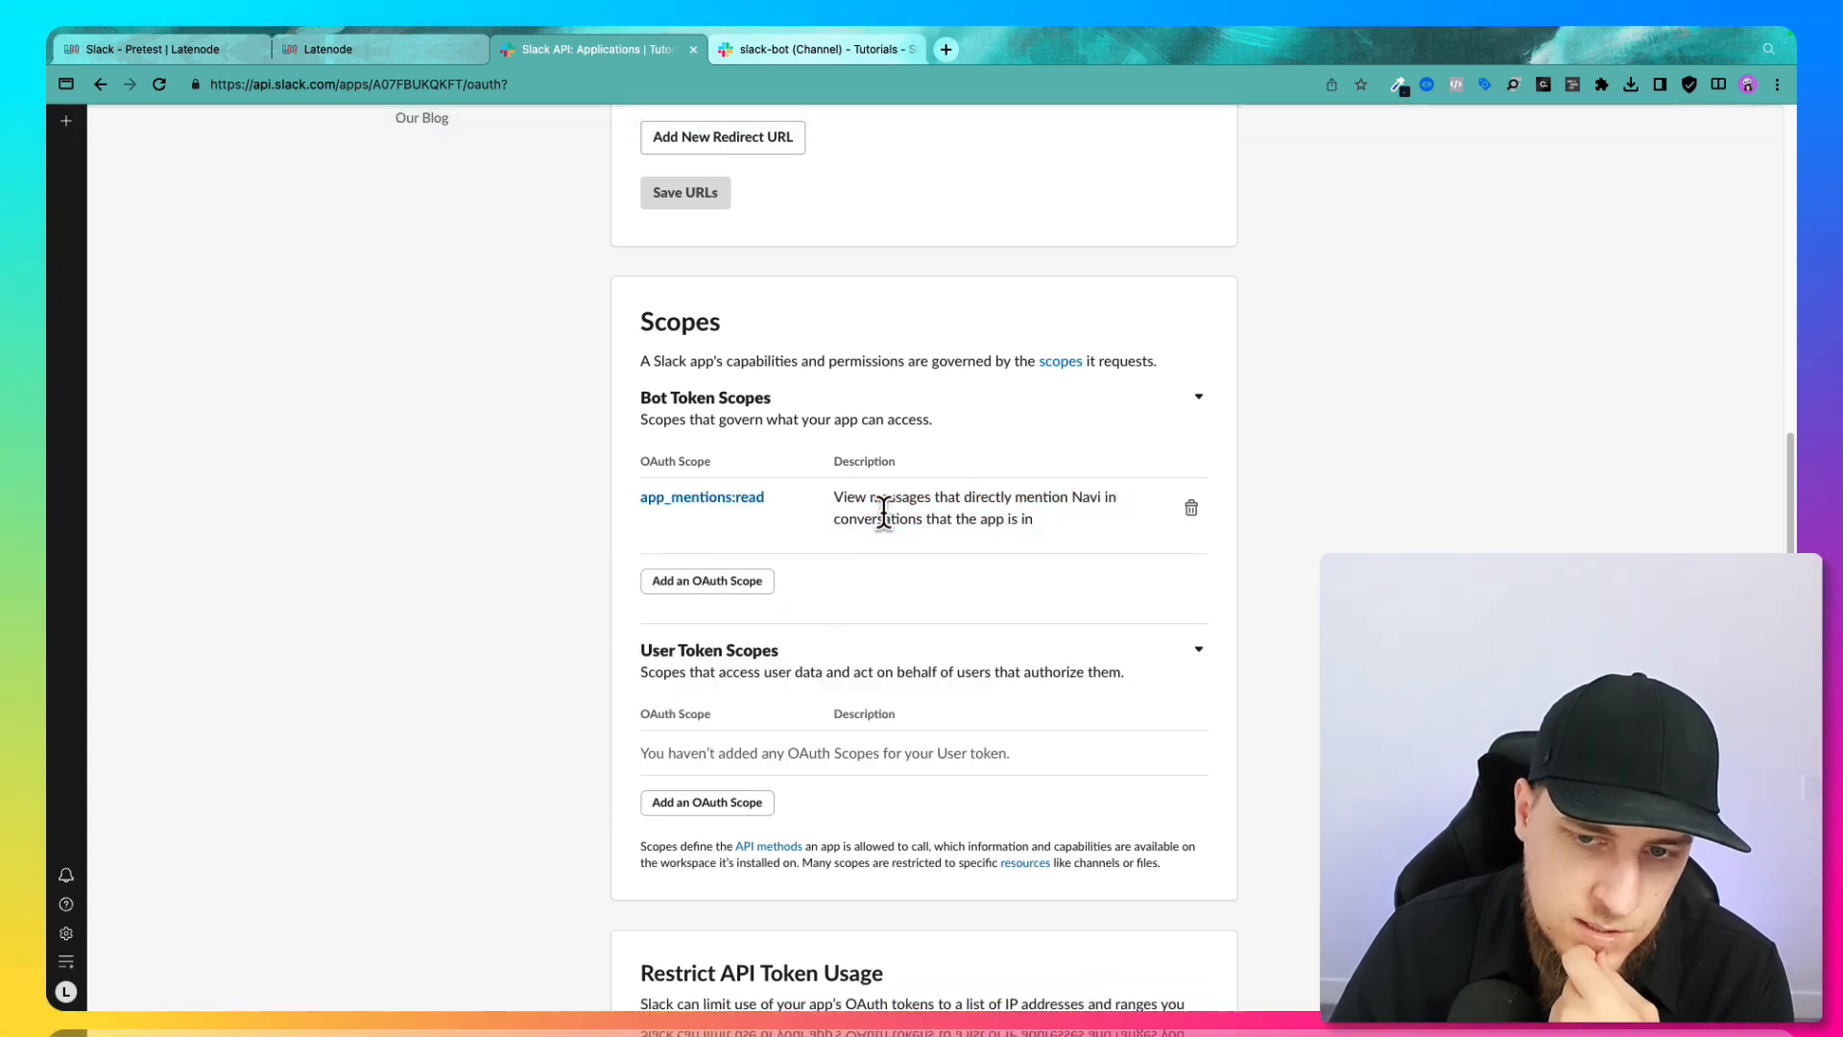
- Search the bot token scopes for "convers" and add the canvases:write scope
{"action": "left_click", "coordinate": [719, 582]}
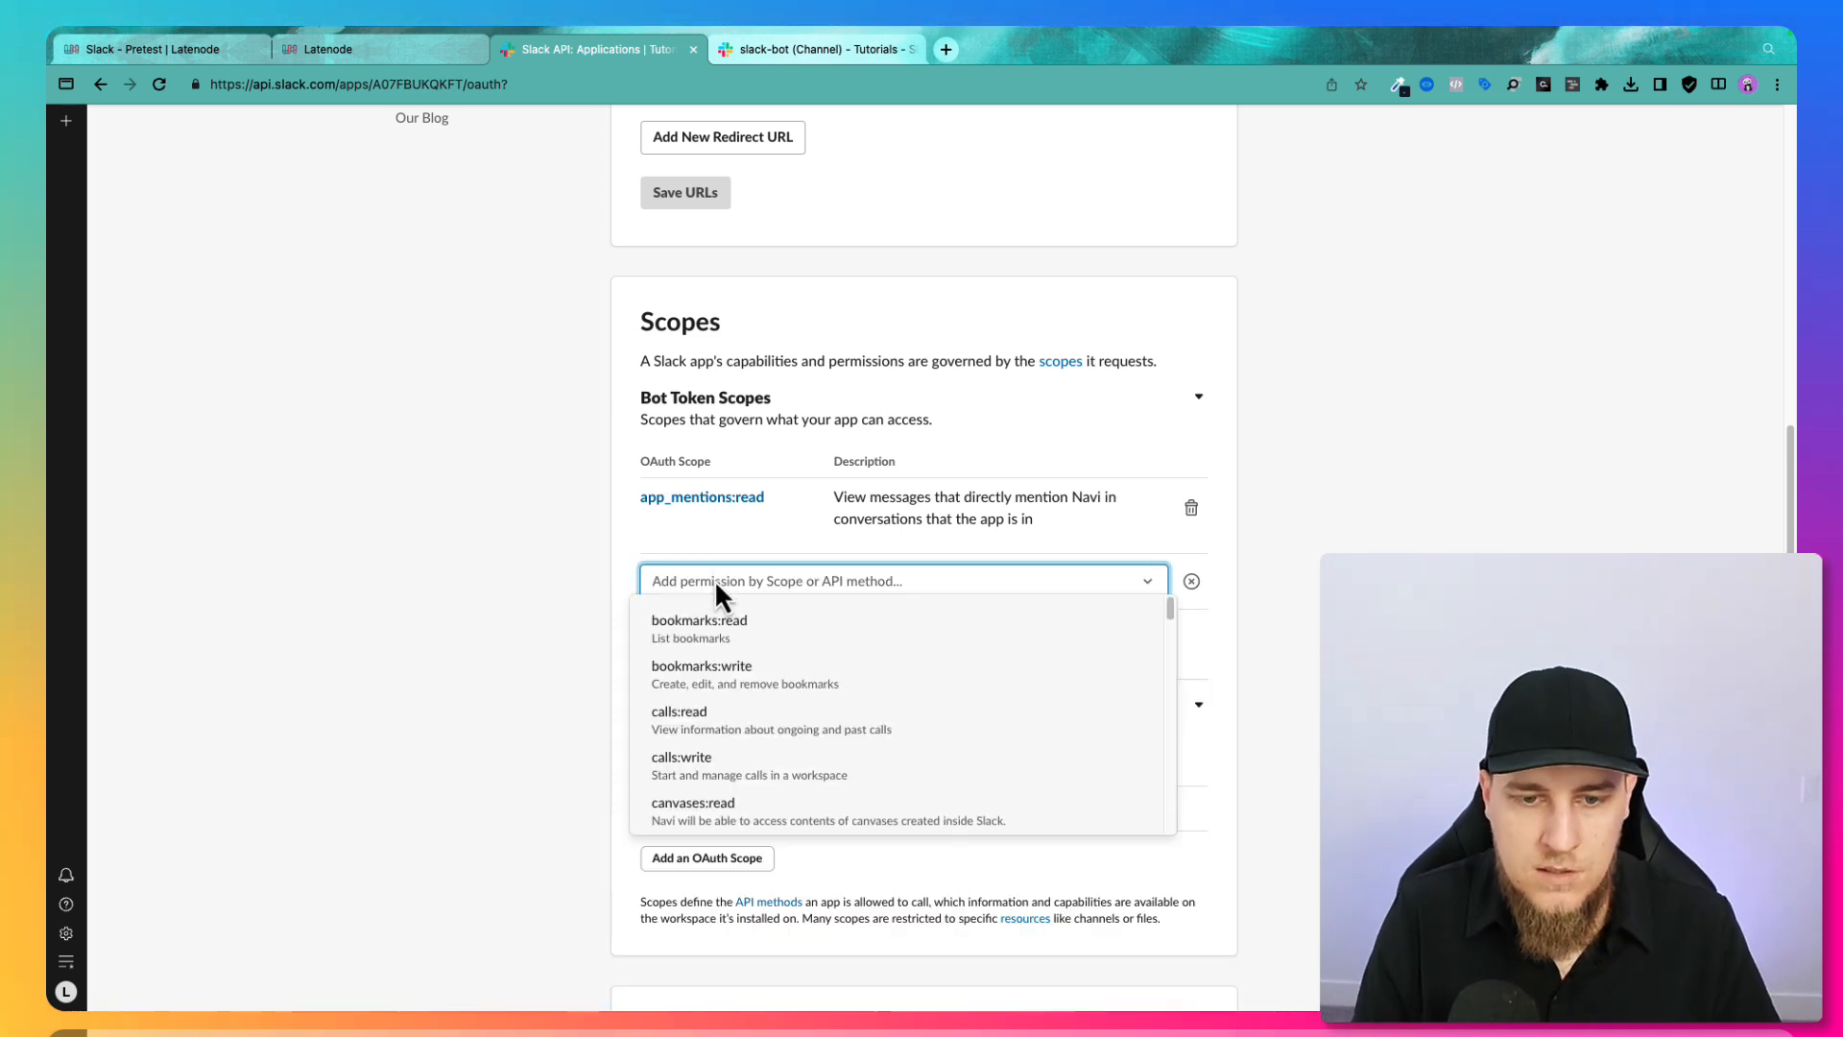
{"action": "type", "text": "conversio"}
{"action": "key", "text": "BackSpace"}
{"action": "key", "text": "BackSpace"}
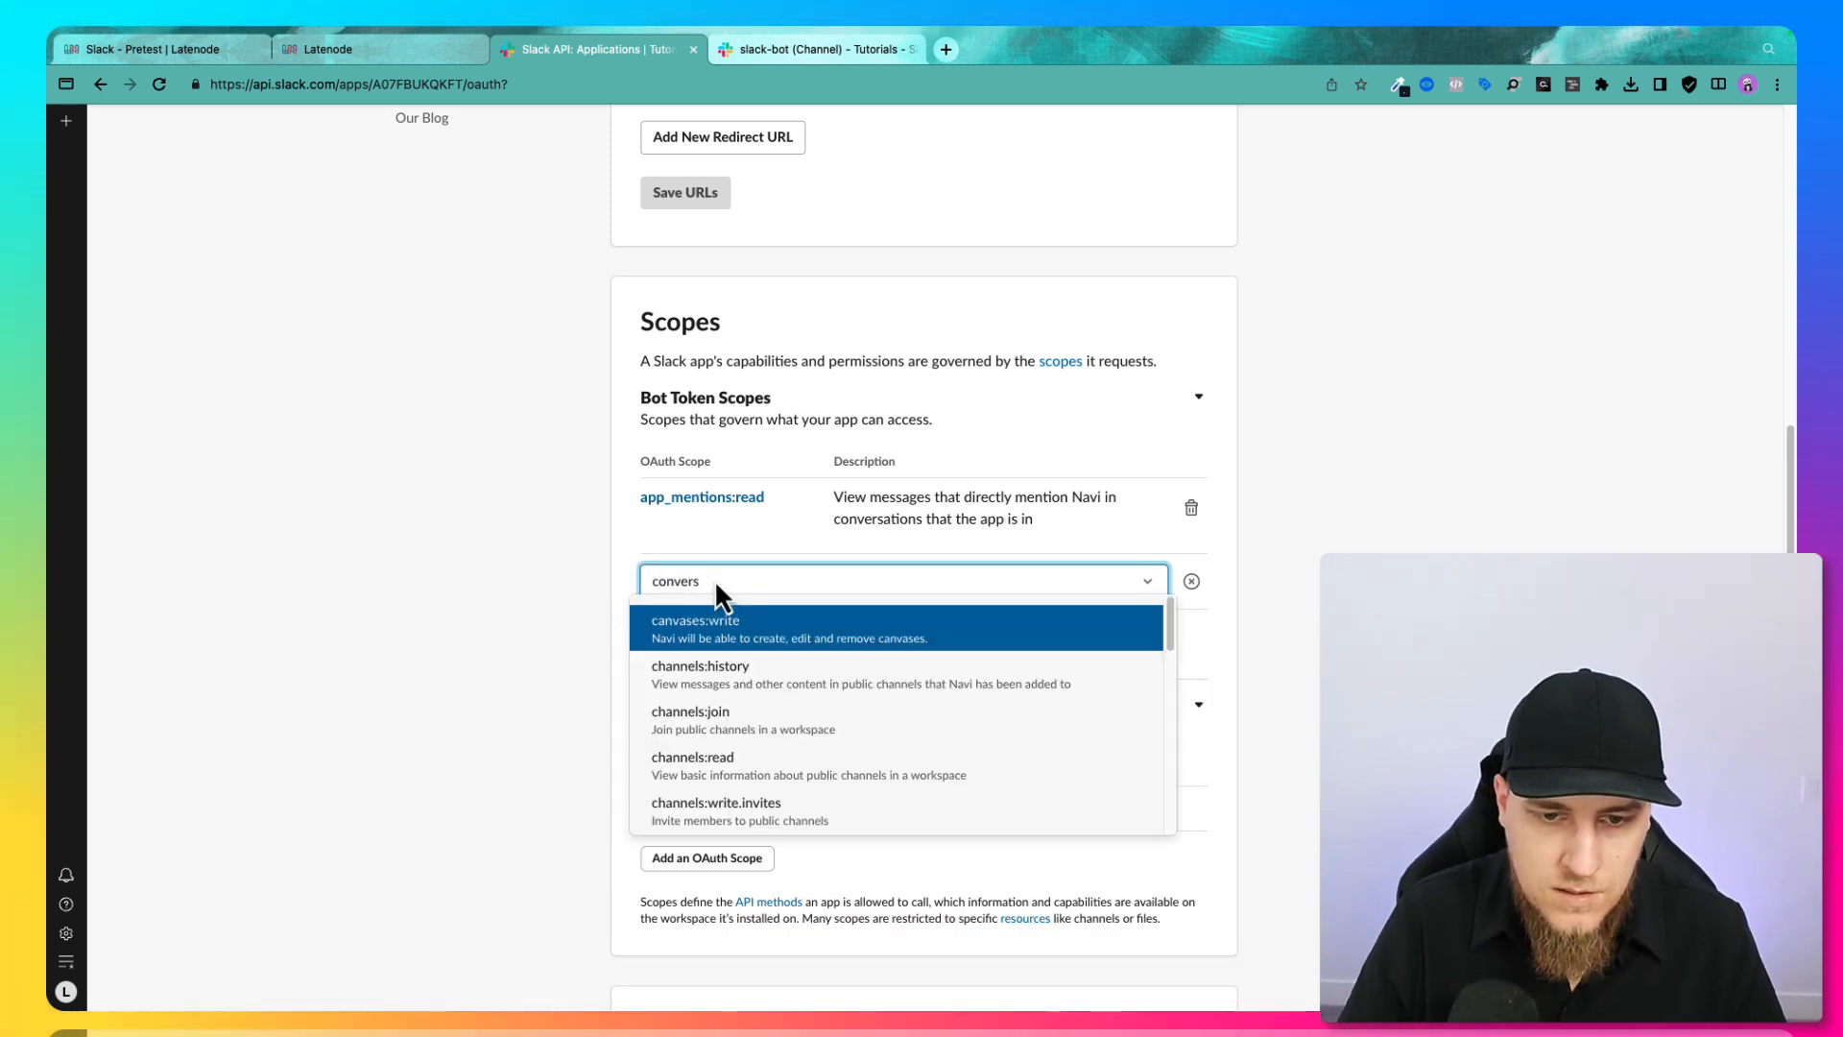
{"action": "left_click", "coordinate": [775, 630]}
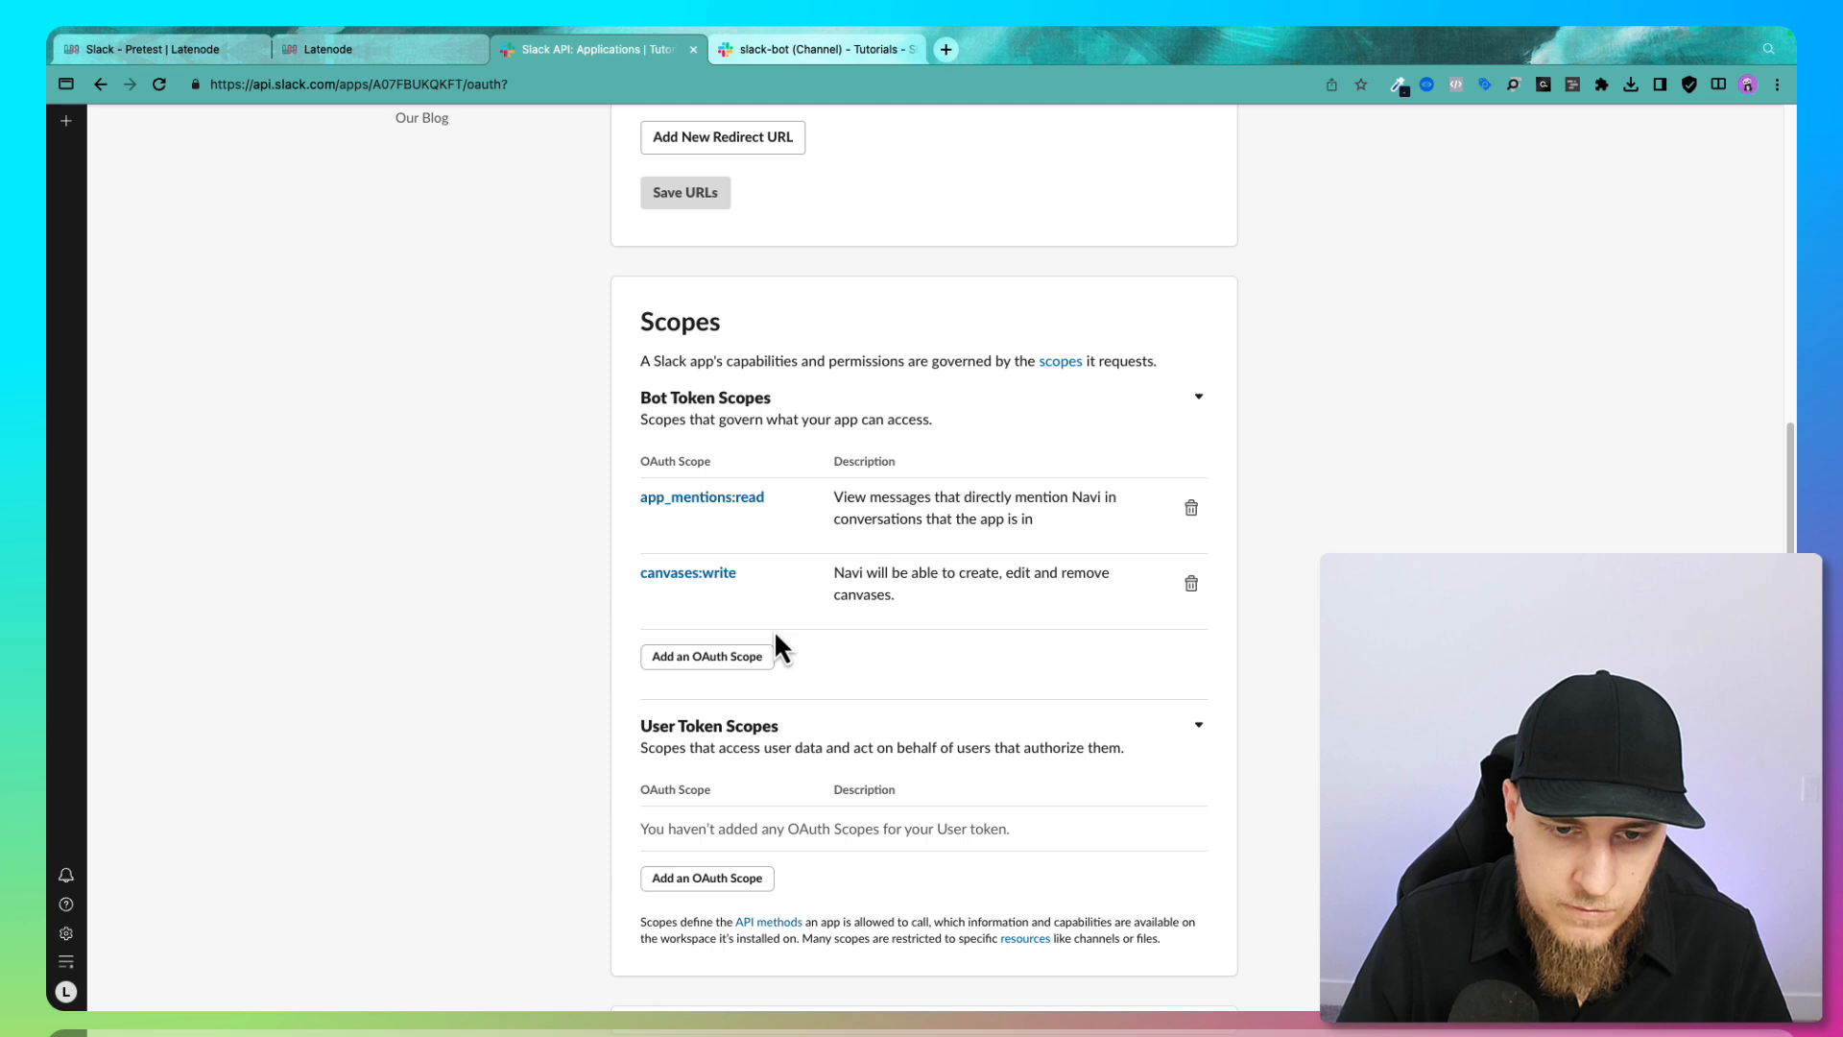
- Add the channels:history and groups:history scopes to the bot token scopes
{"action": "left_click", "coordinate": [731, 657]}
{"action": "type", "text": "history"}
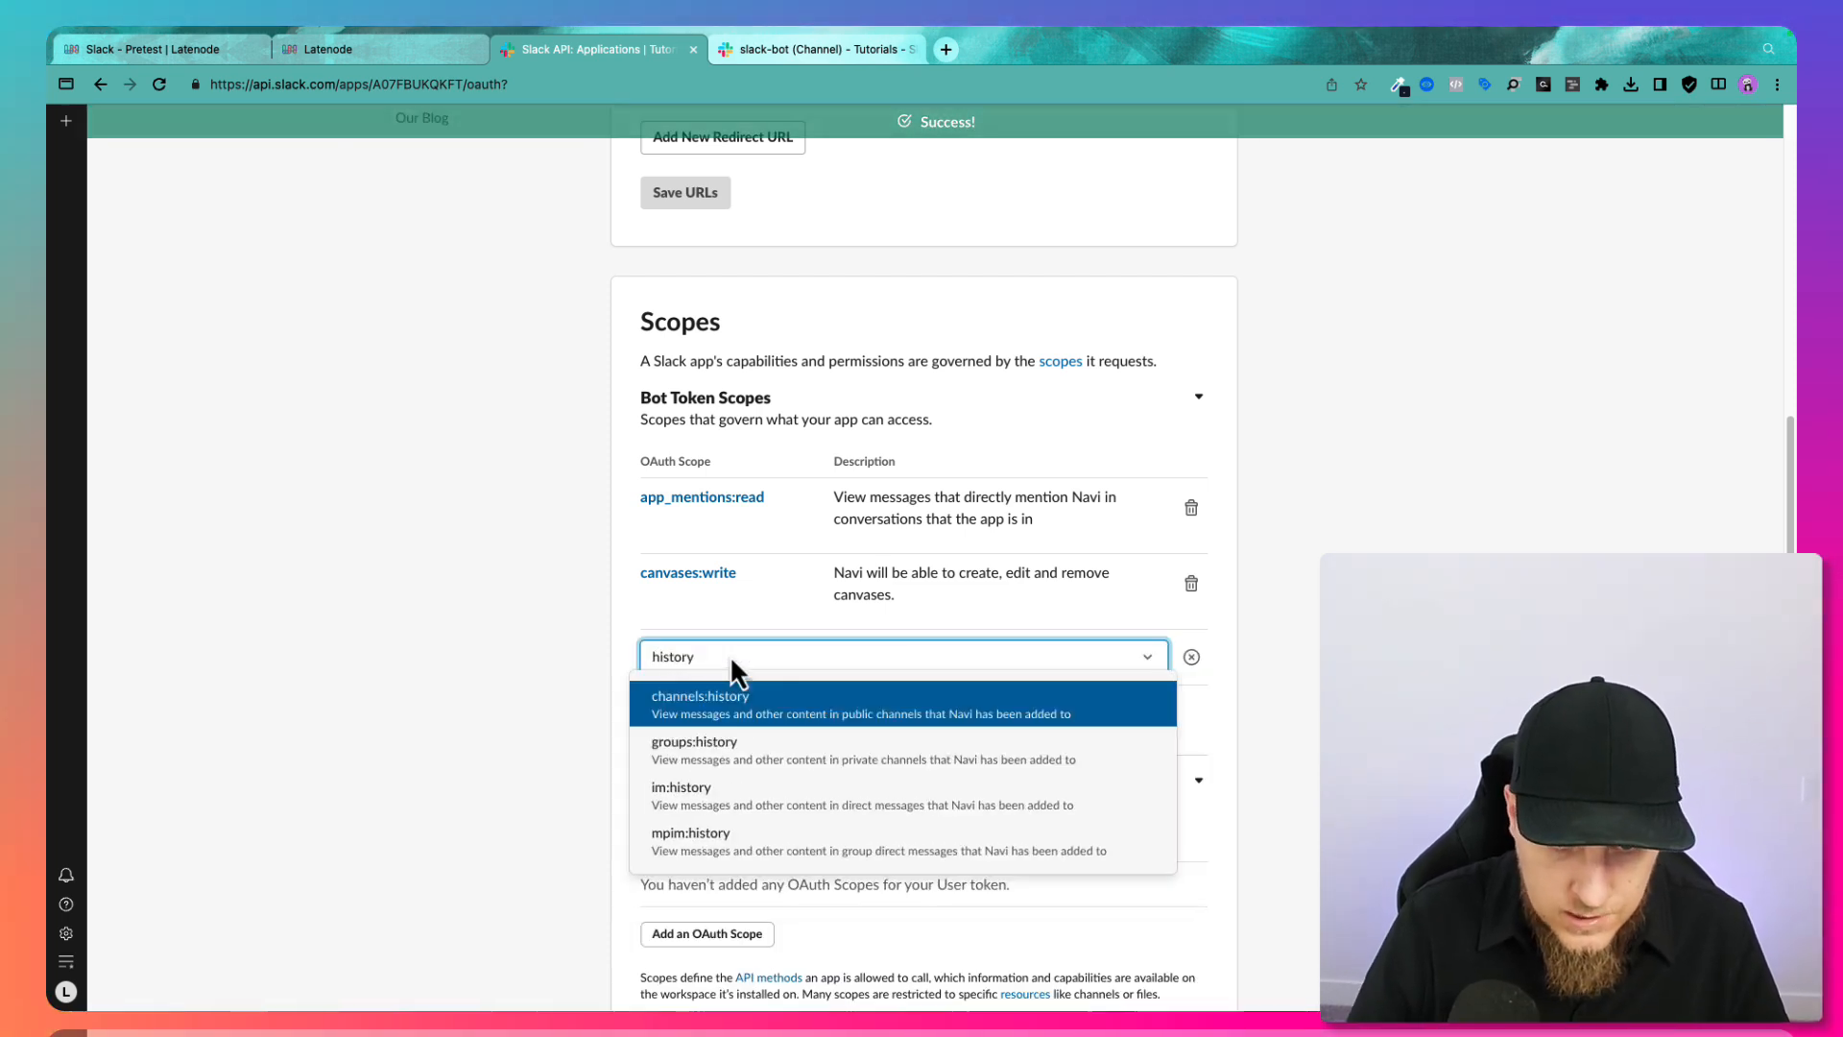
{"action": "key", "text": "Return"}
{"action": "left_click", "coordinate": [745, 735]}
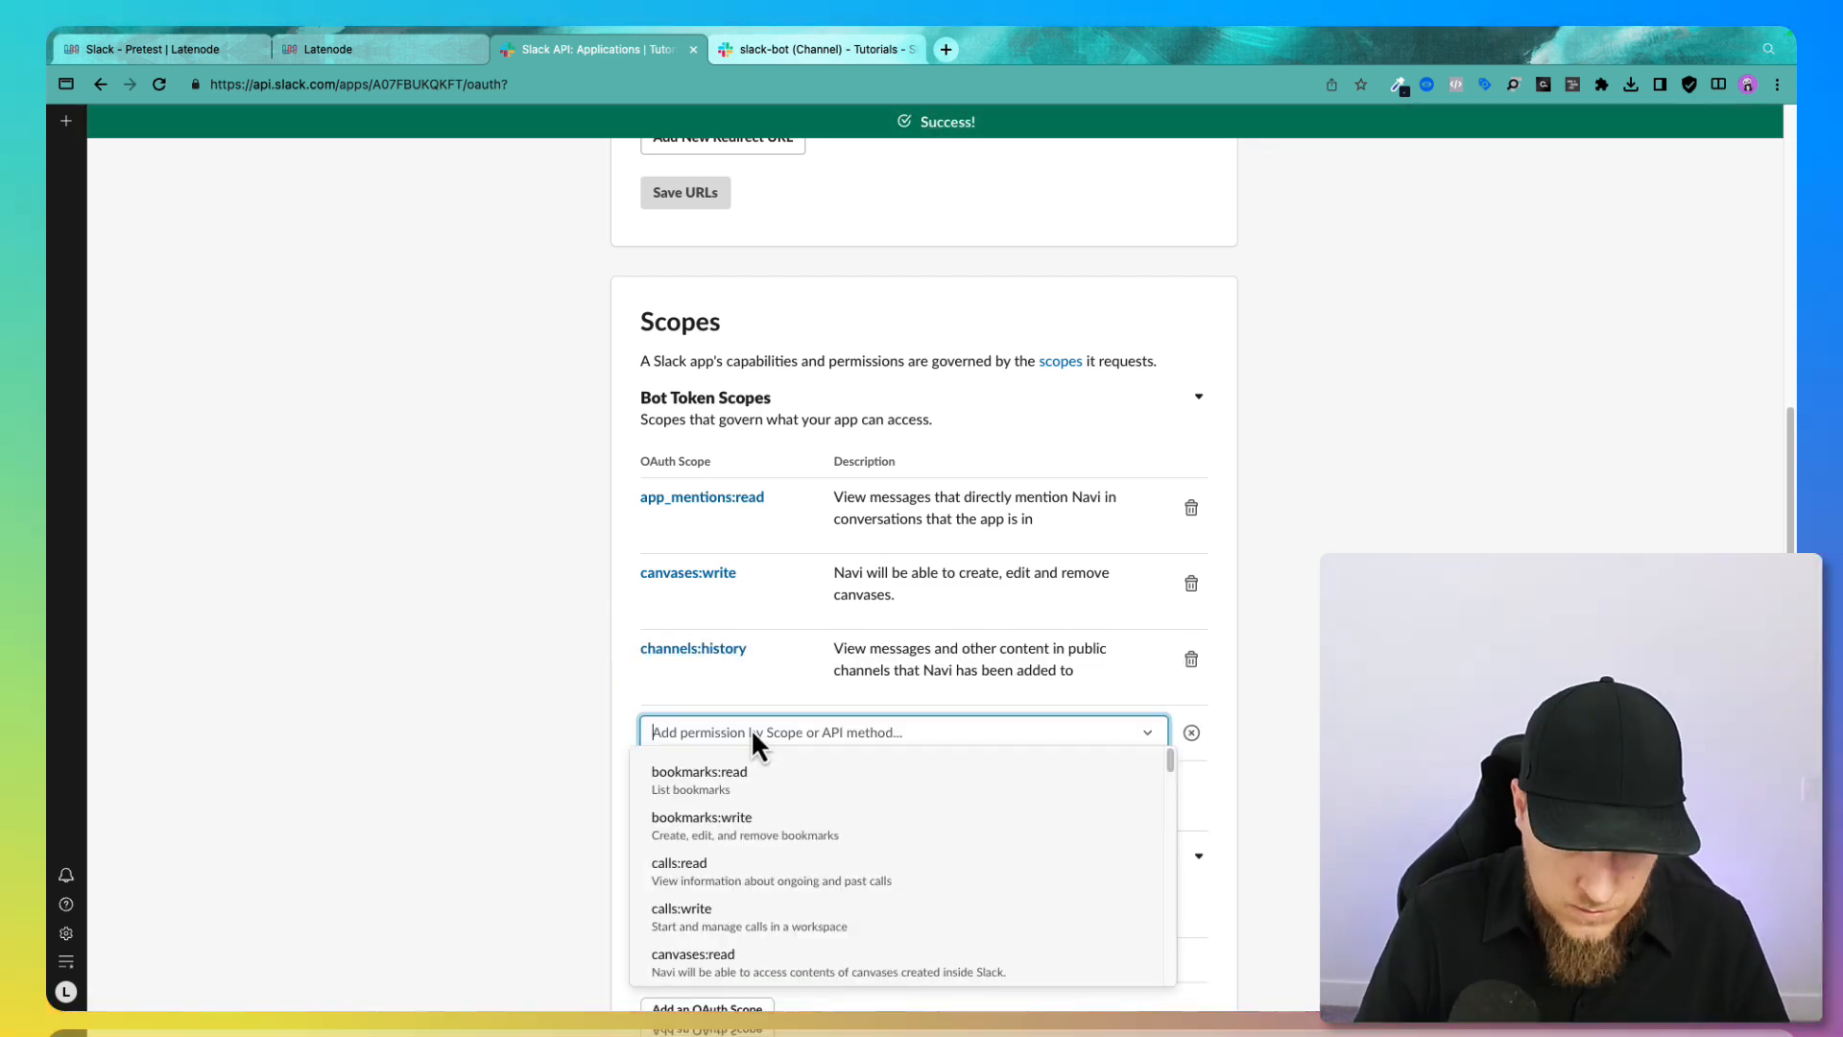
{"action": "type", "text": "history"}
{"action": "key", "text": "Return"}
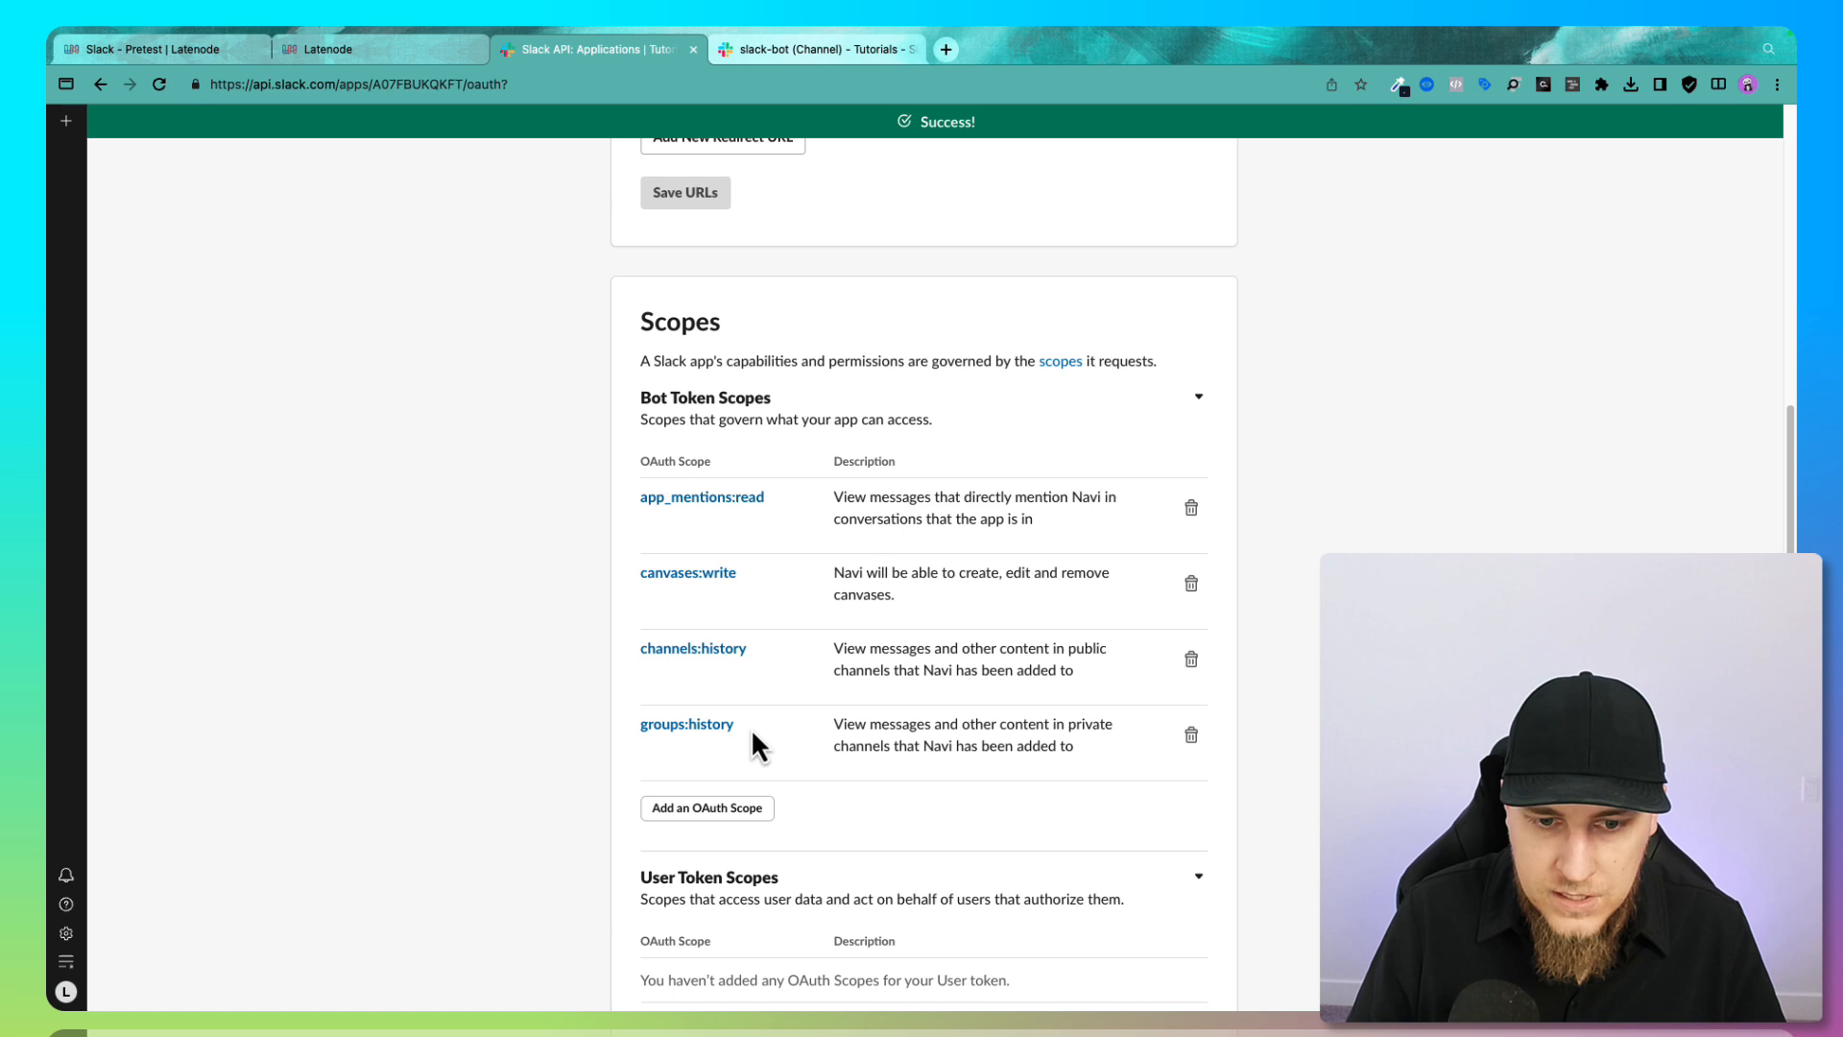
- Add the im:history and mpim:history scopes to the bot token scopes
{"action": "left_click", "coordinate": [759, 809]}
{"action": "type", "text": "history"}
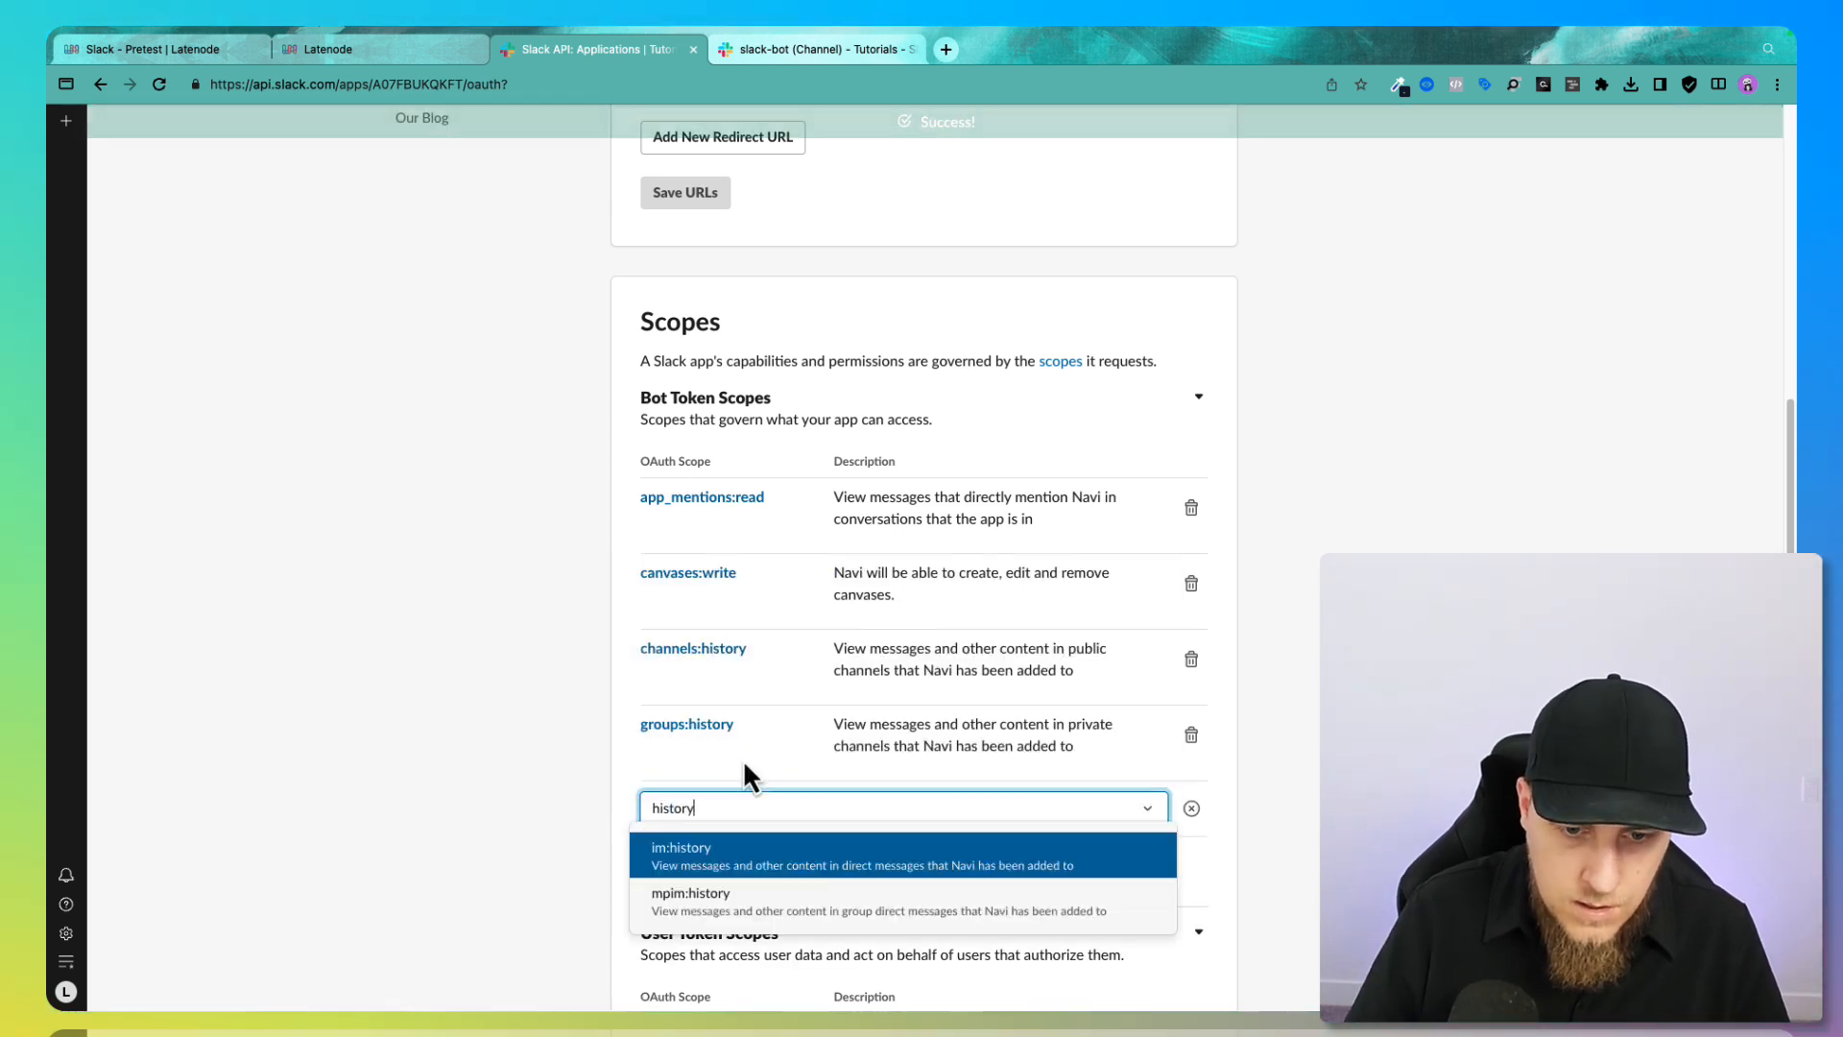
{"action": "key", "text": "Return"}
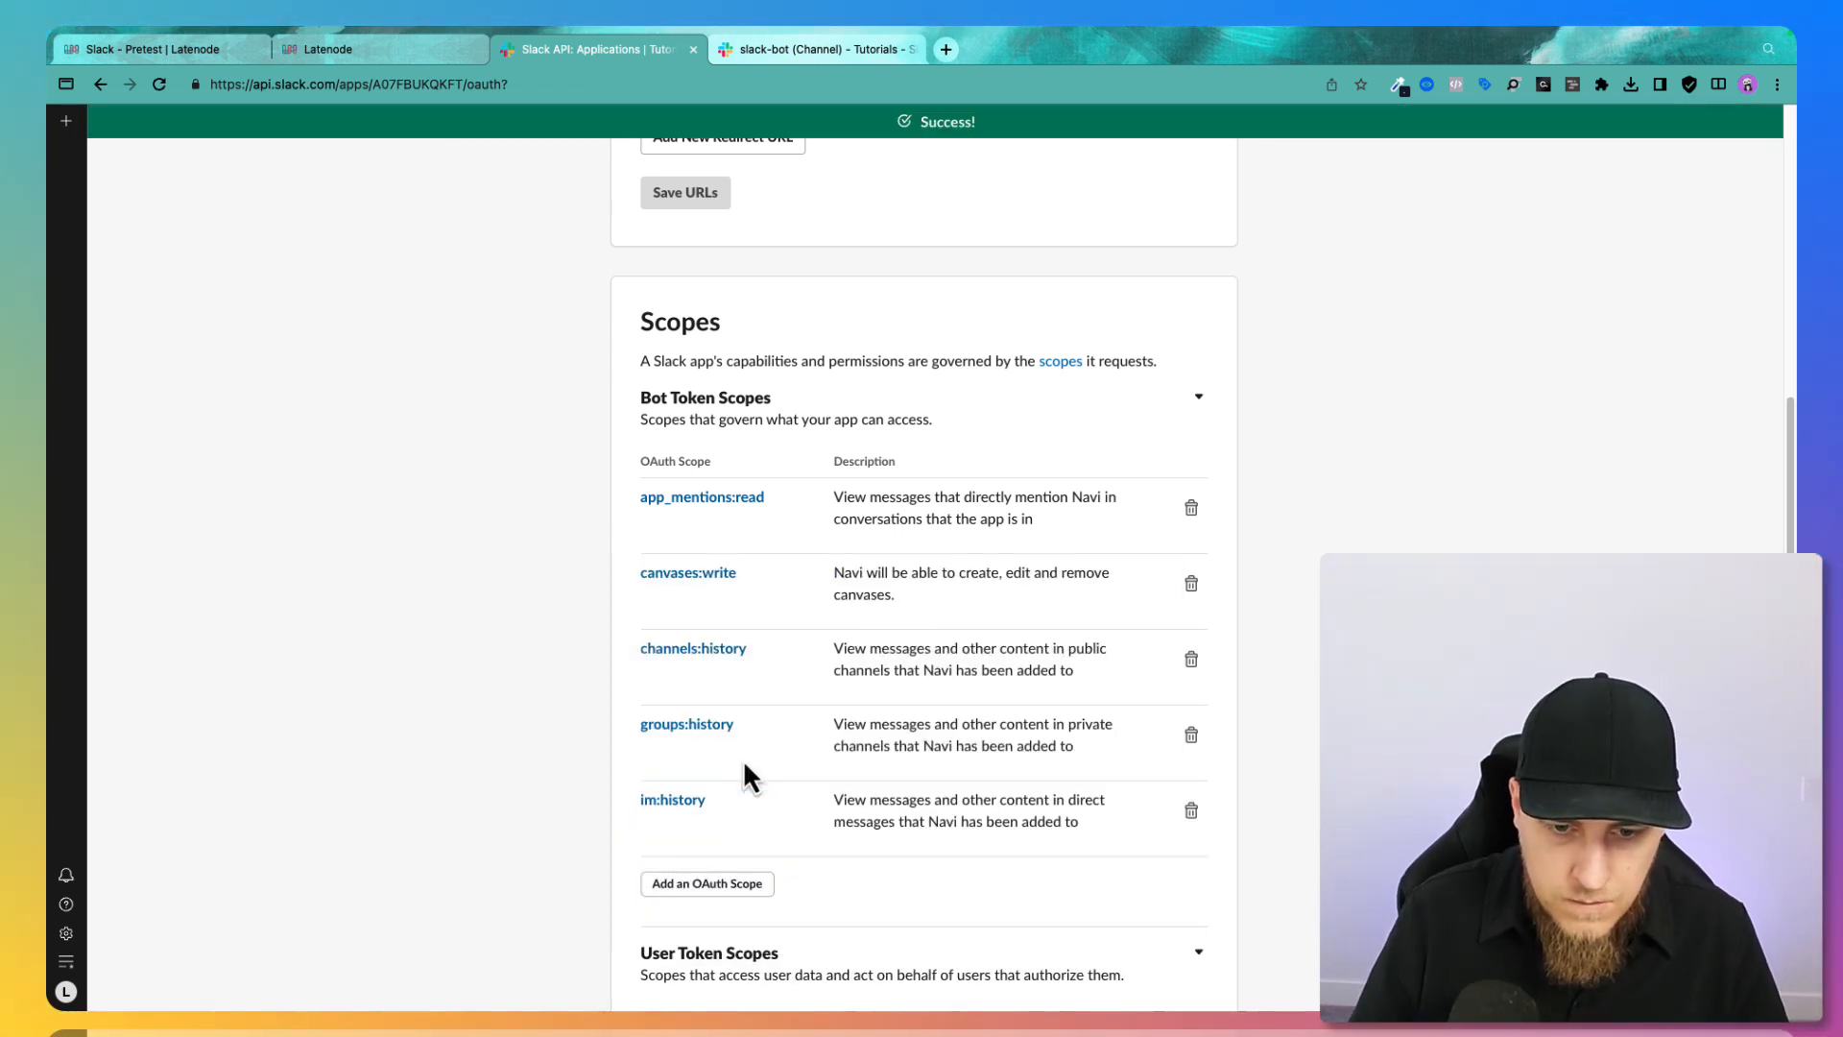
{"action": "left_click", "coordinate": [759, 884]}
{"action": "type", "text": "history"}
{"action": "key", "text": "Return"}
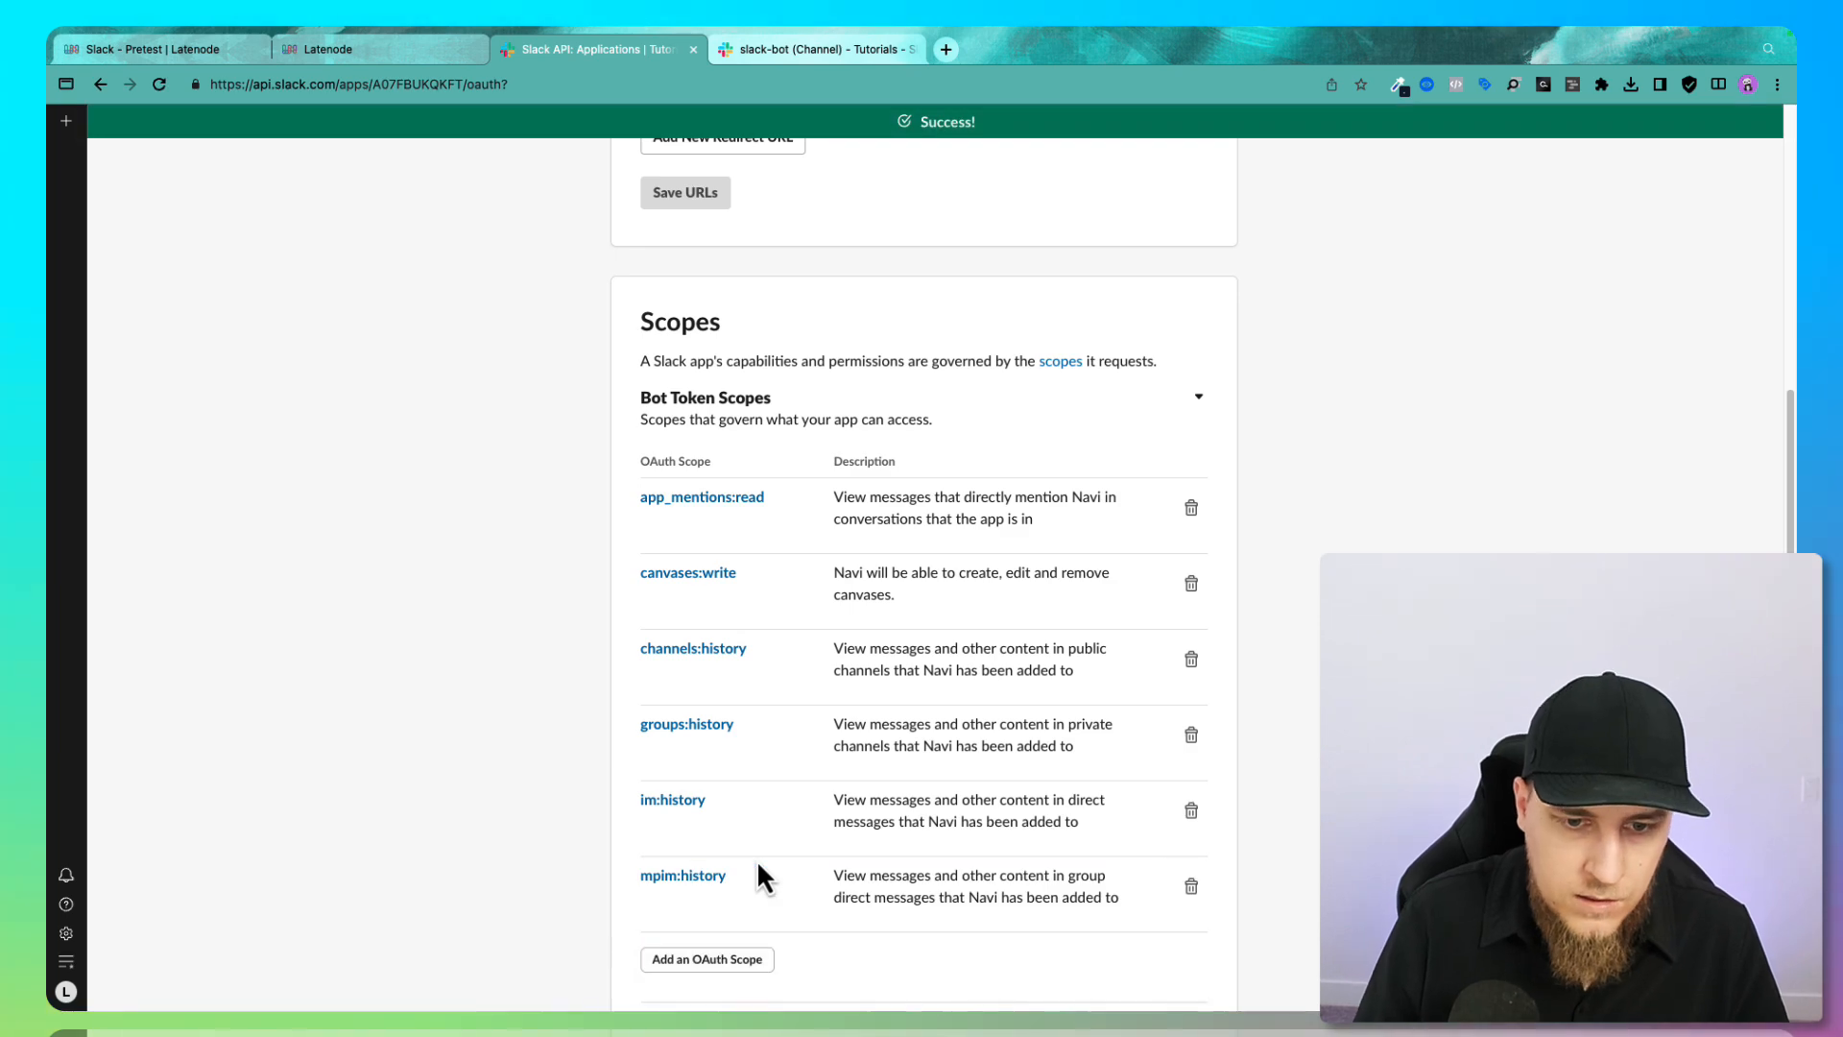
- Add the reactions:read and reactions:write scopes to the bot token scopes
{"action": "scroll", "coordinate": [826, 726], "scroll_direction": "down", "scroll_amount": 2}
{"action": "left_click", "coordinate": [697, 891]}
{"action": "type", "text": "reaction"}
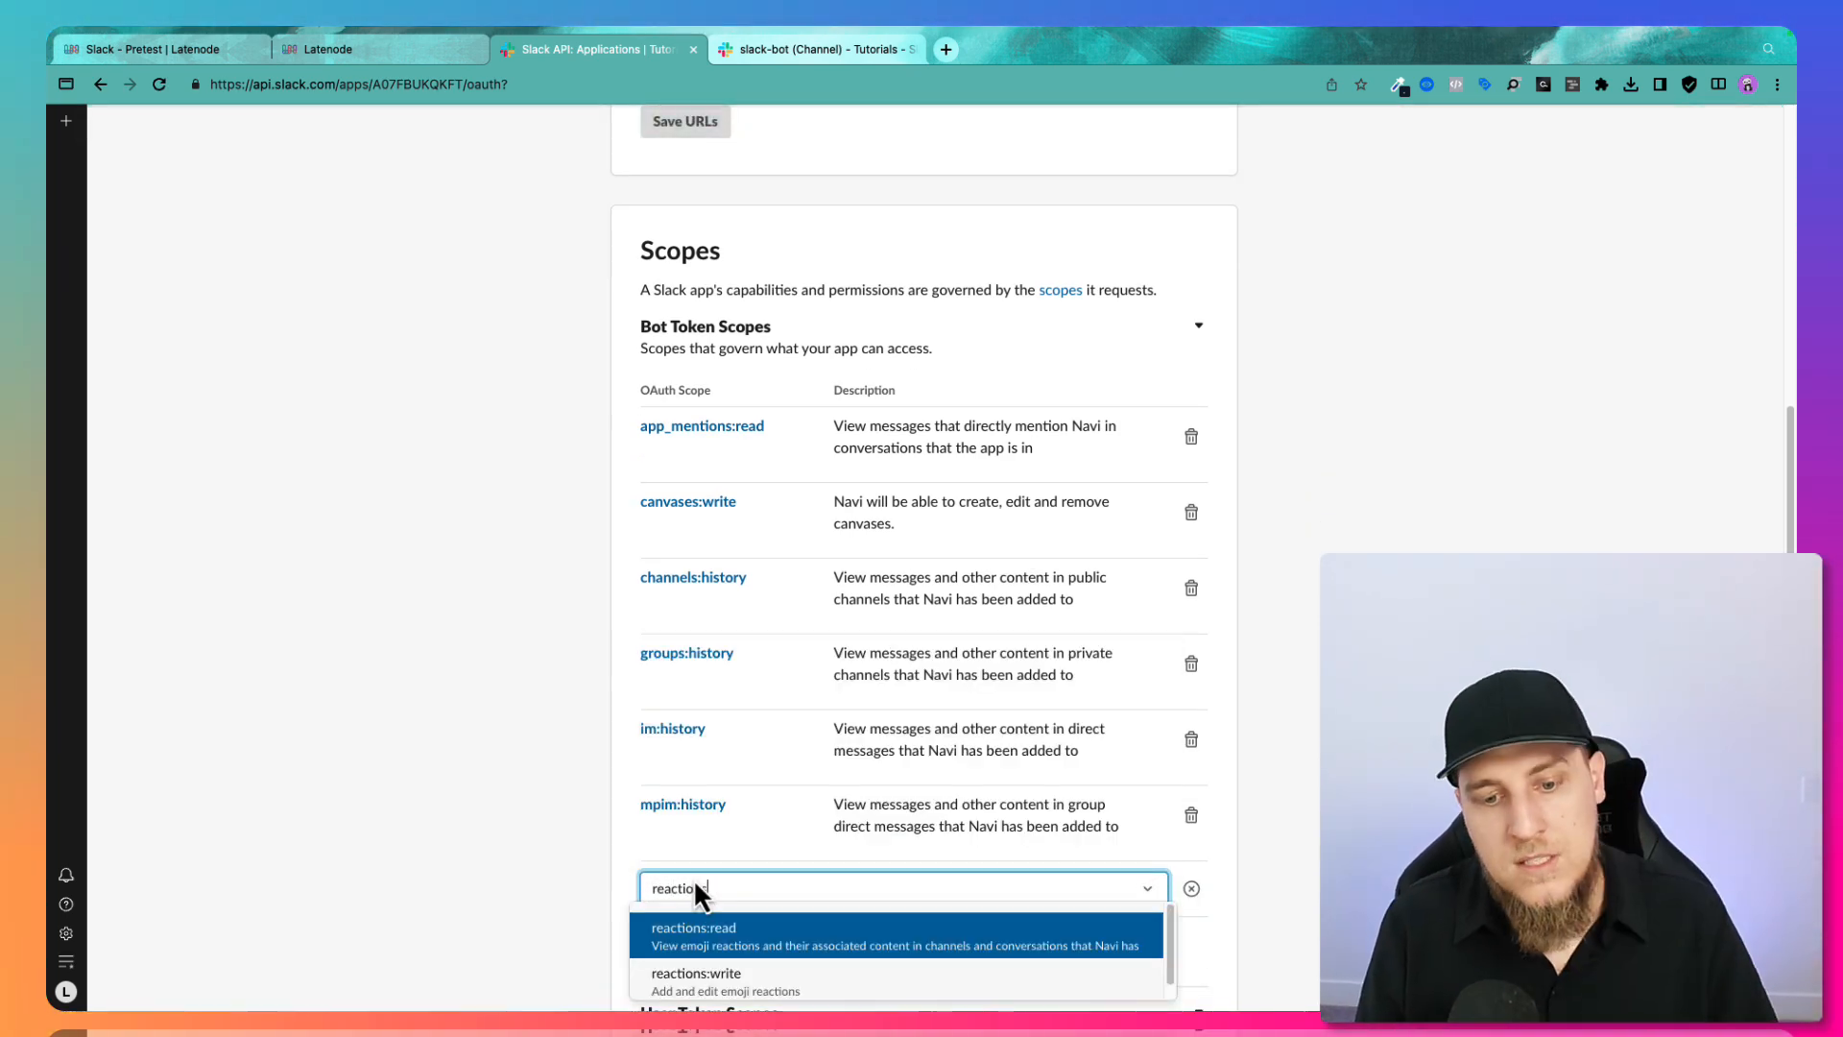
{"action": "key", "text": "Return"}
{"action": "scroll", "coordinate": [706, 873], "scroll_direction": "down", "scroll_amount": 2}
{"action": "left_click", "coordinate": [702, 893]}
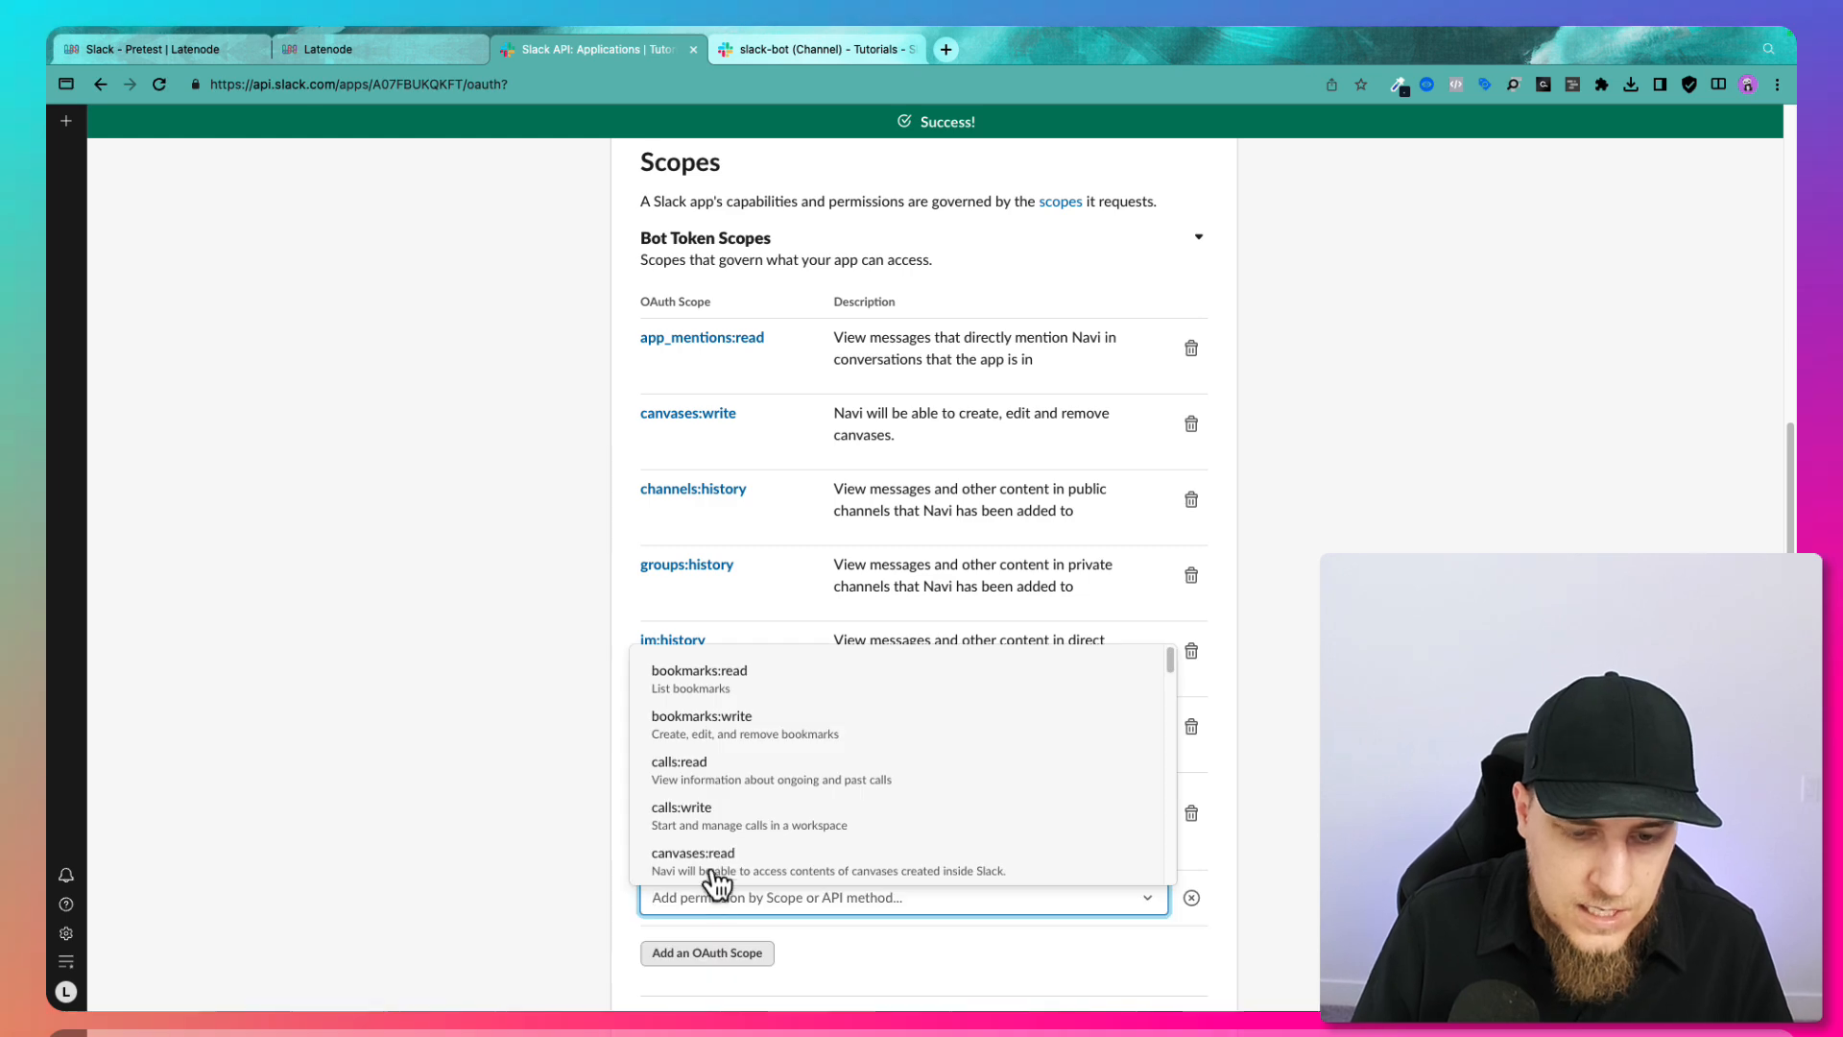
{"action": "type", "text": "reactions"}
{"action": "key", "text": "Return"}
- Add the files:read and files:write scopes to the bot token scopes
{"action": "scroll", "coordinate": [720, 845], "scroll_direction": "down", "scroll_amount": 3}
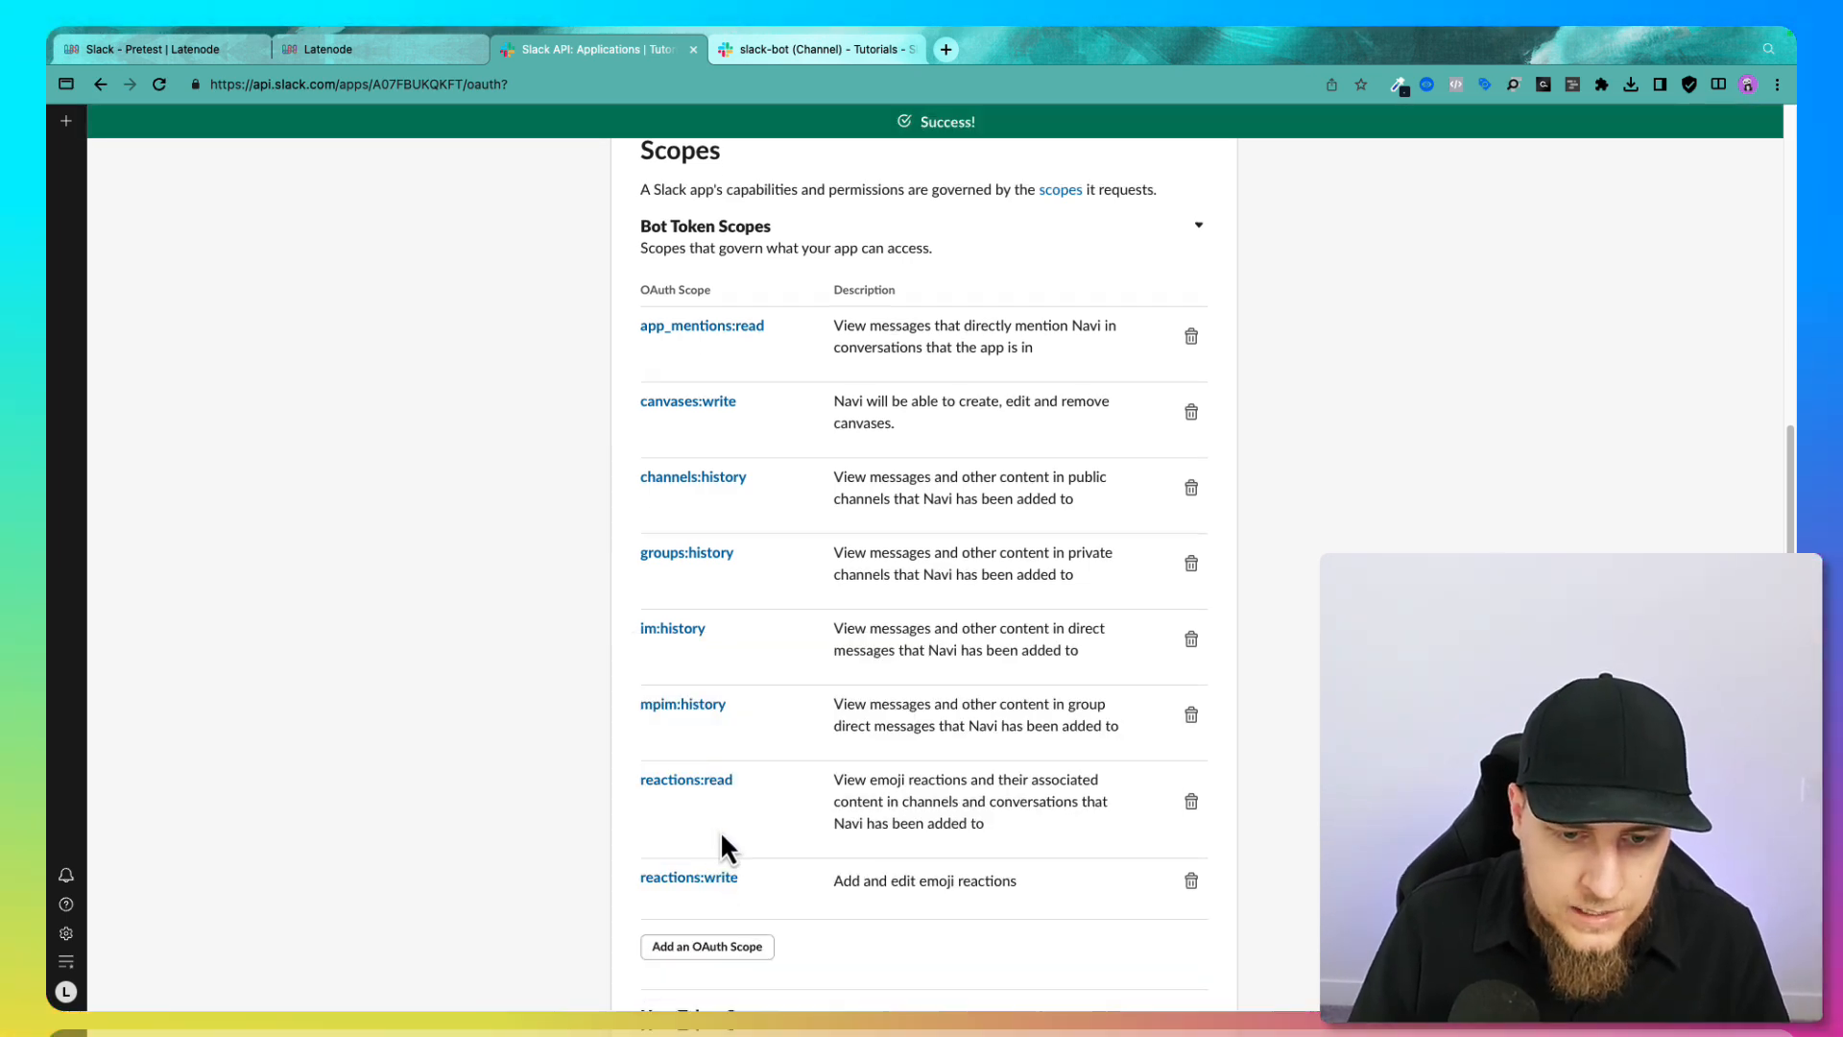
{"action": "left_click", "coordinate": [723, 821]}
{"action": "type", "text": "files"}
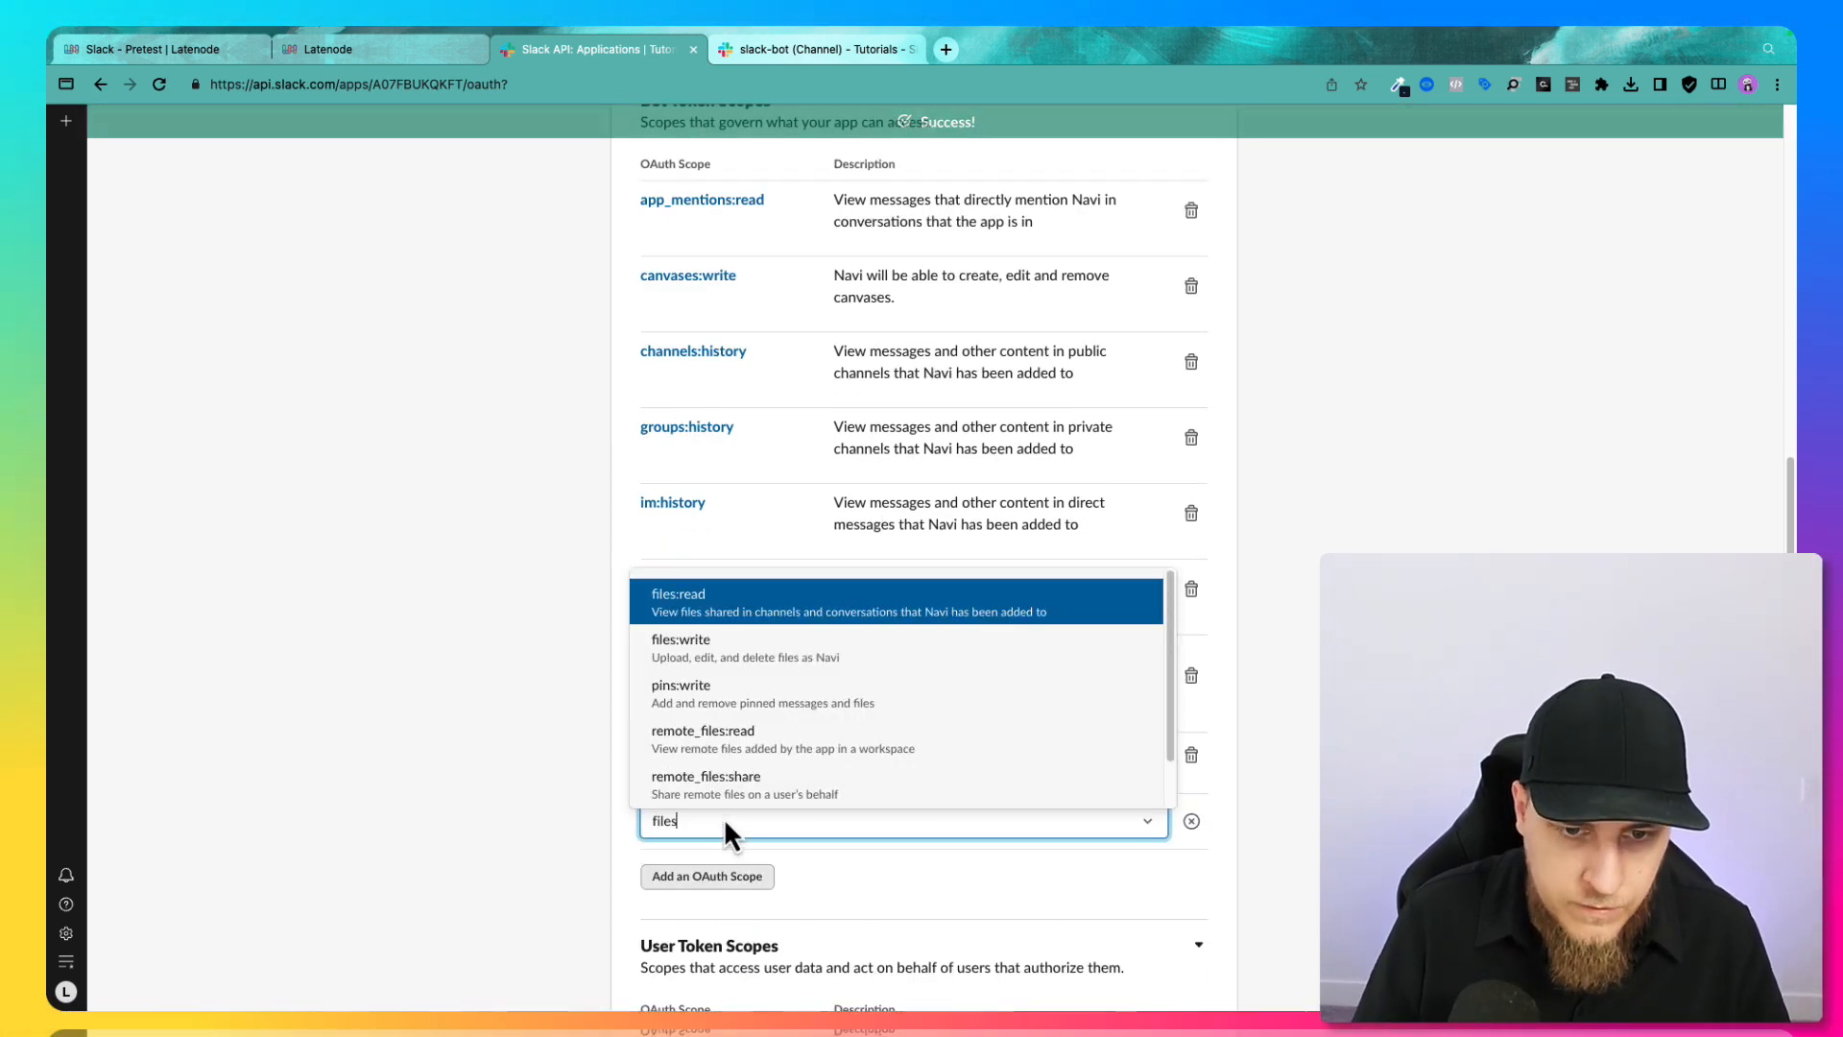
{"action": "key", "text": "Return"}
{"action": "scroll", "coordinate": [720, 797], "scroll_direction": "down", "scroll_amount": 1}
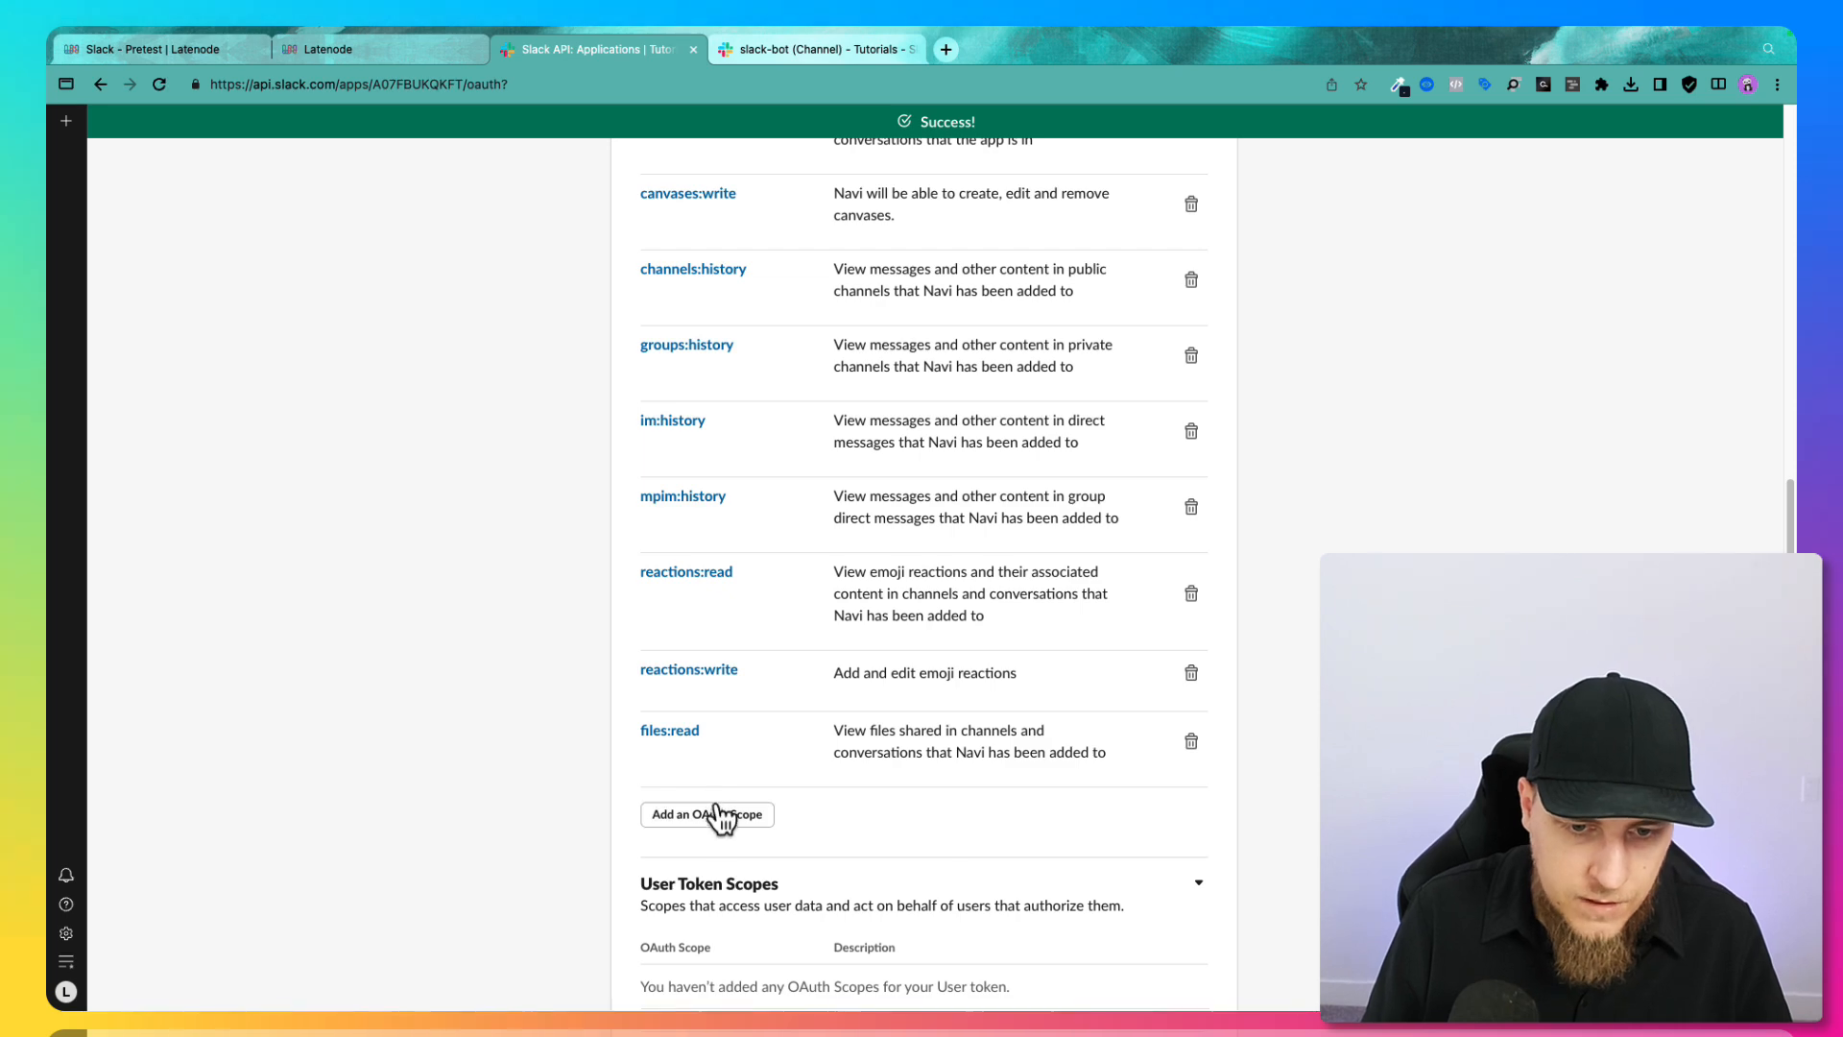
{"action": "left_click", "coordinate": [712, 811]}
{"action": "type", "text": "files"}
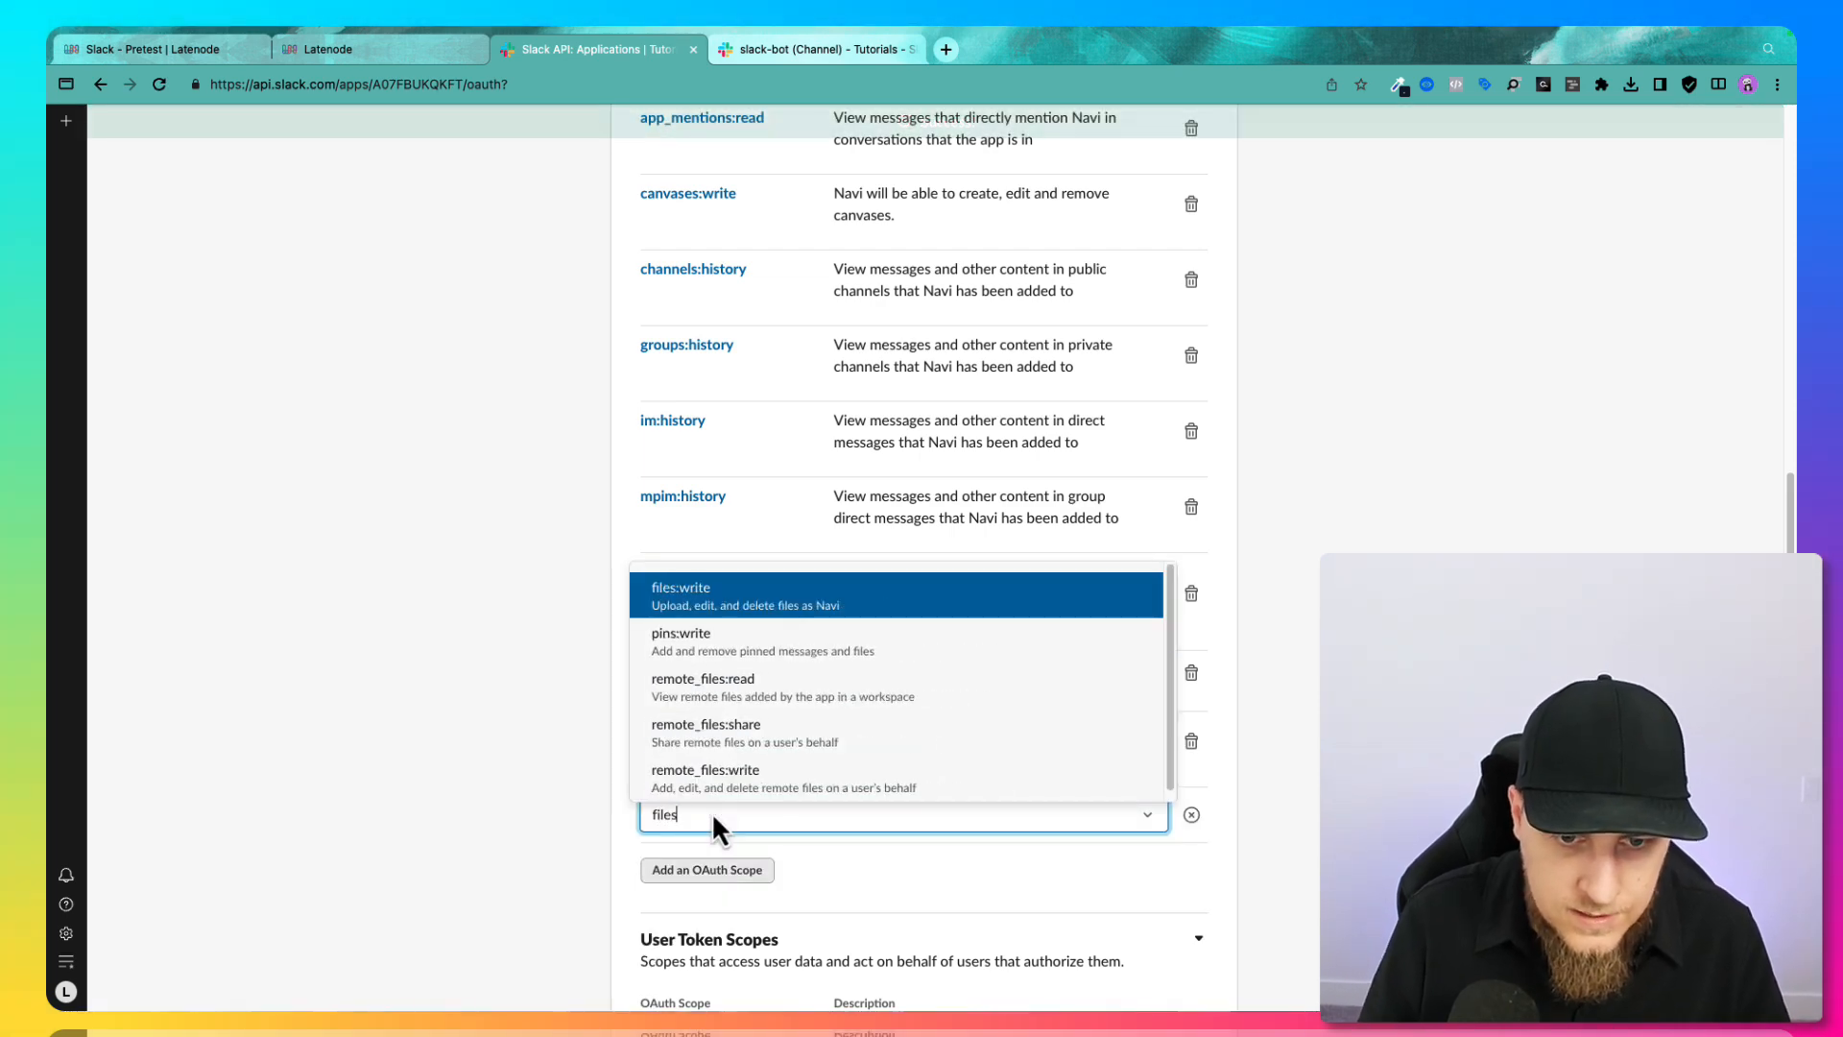
{"action": "key", "text": "Return"}
- Add the remote_files:read and remote_files:write scopes to the bot token scopes
{"action": "scroll", "coordinate": [713, 817], "scroll_direction": "down", "scroll_amount": 1}
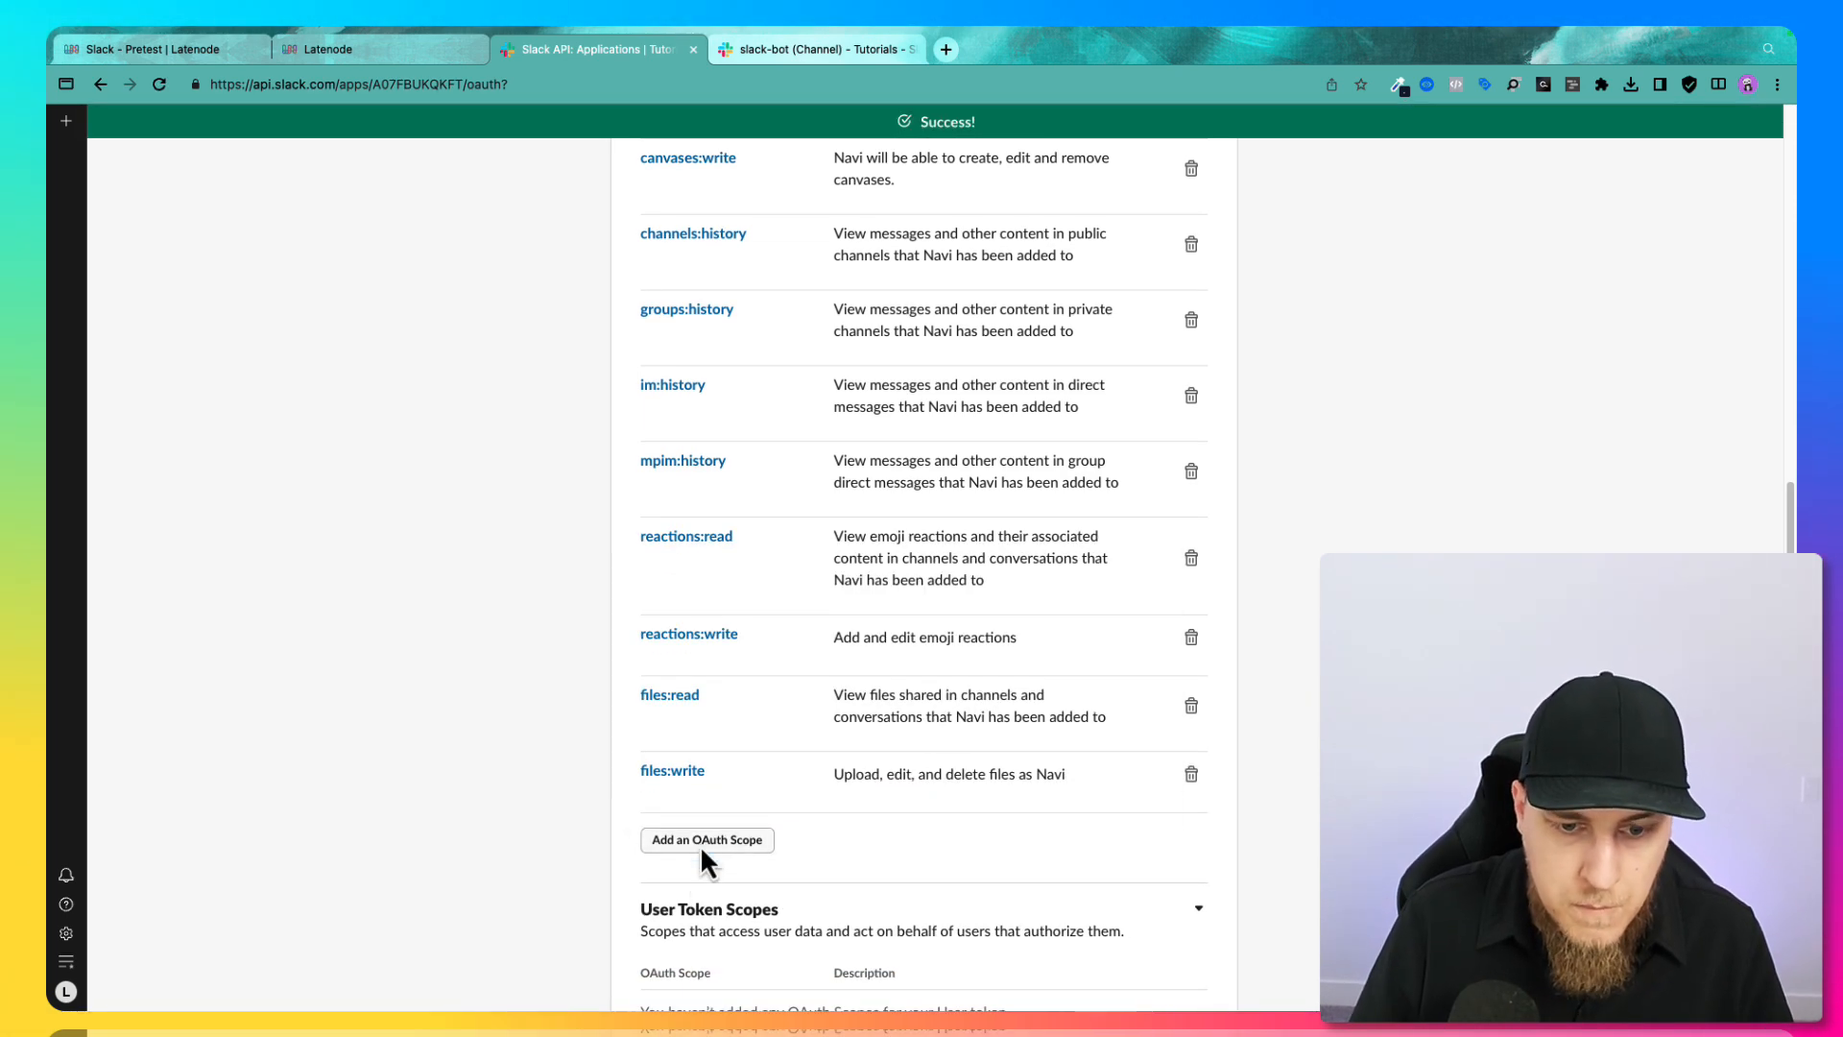
{"action": "left_click", "coordinate": [700, 845]}
{"action": "type", "text": "remo"}
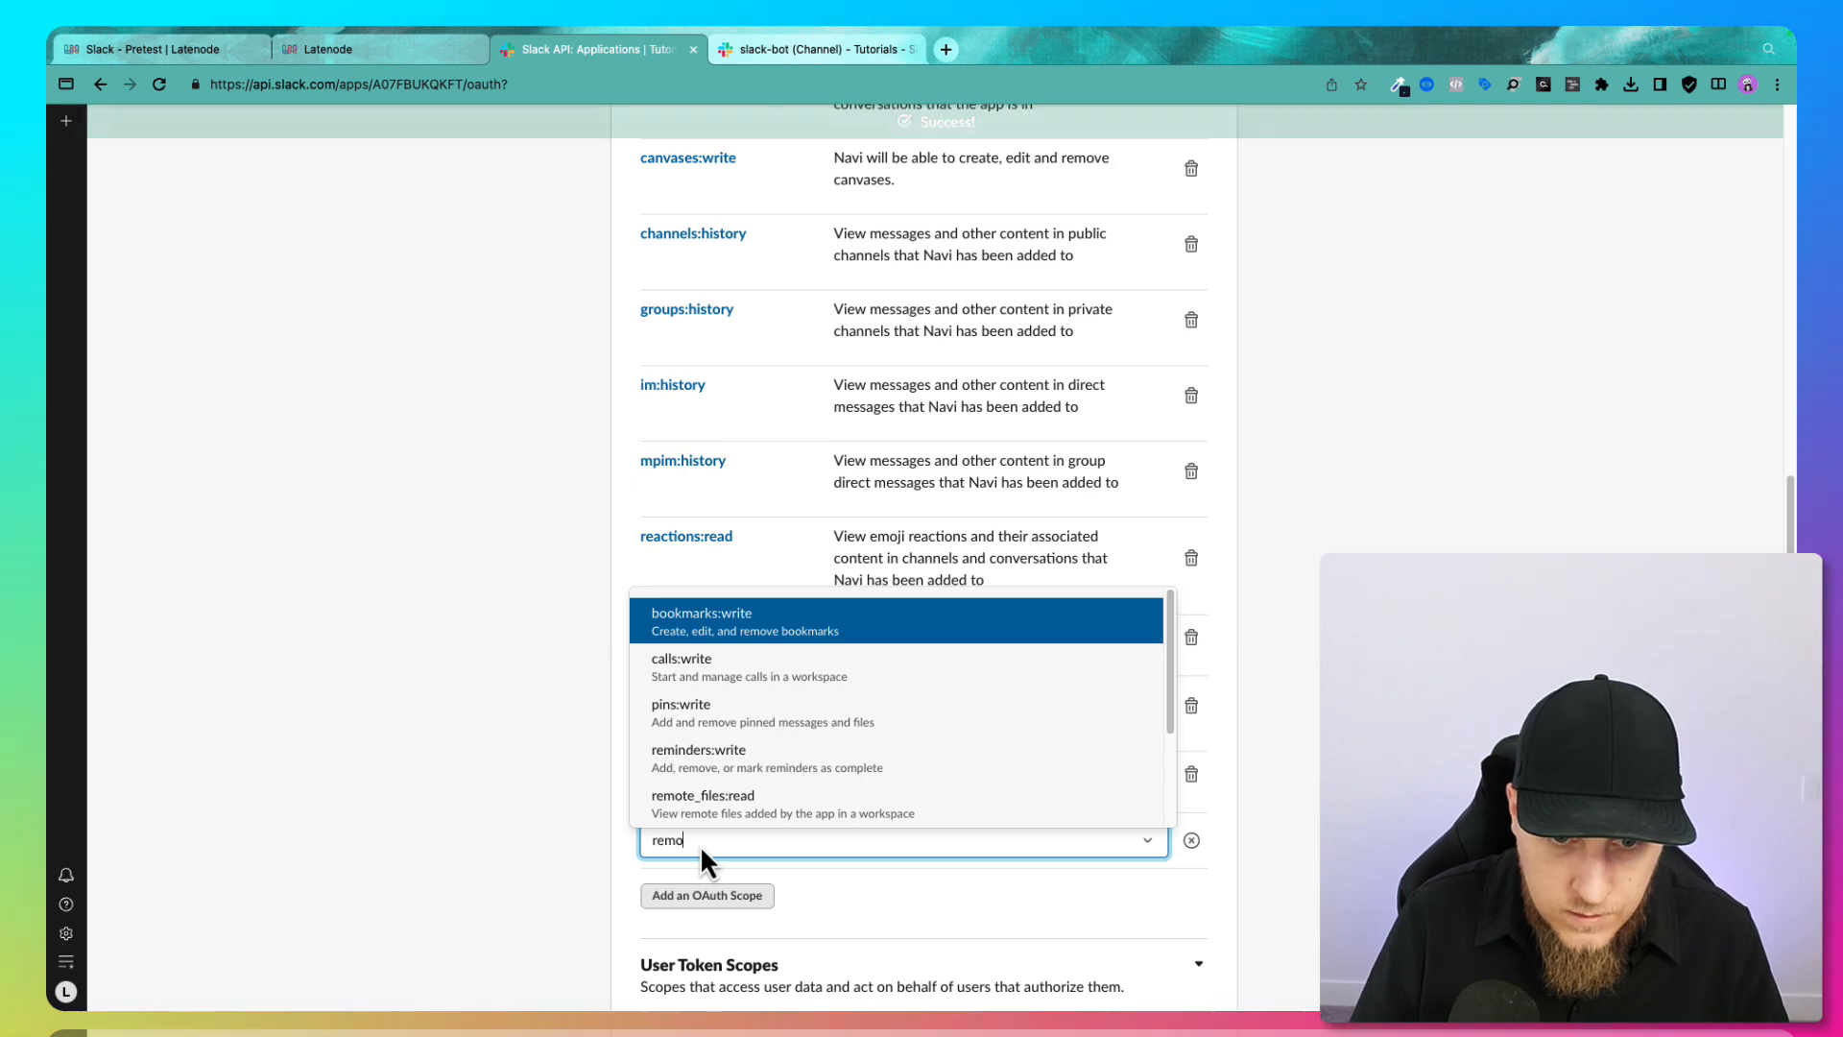
{"action": "type", "text": "te"}
{"action": "key", "text": "Return"}
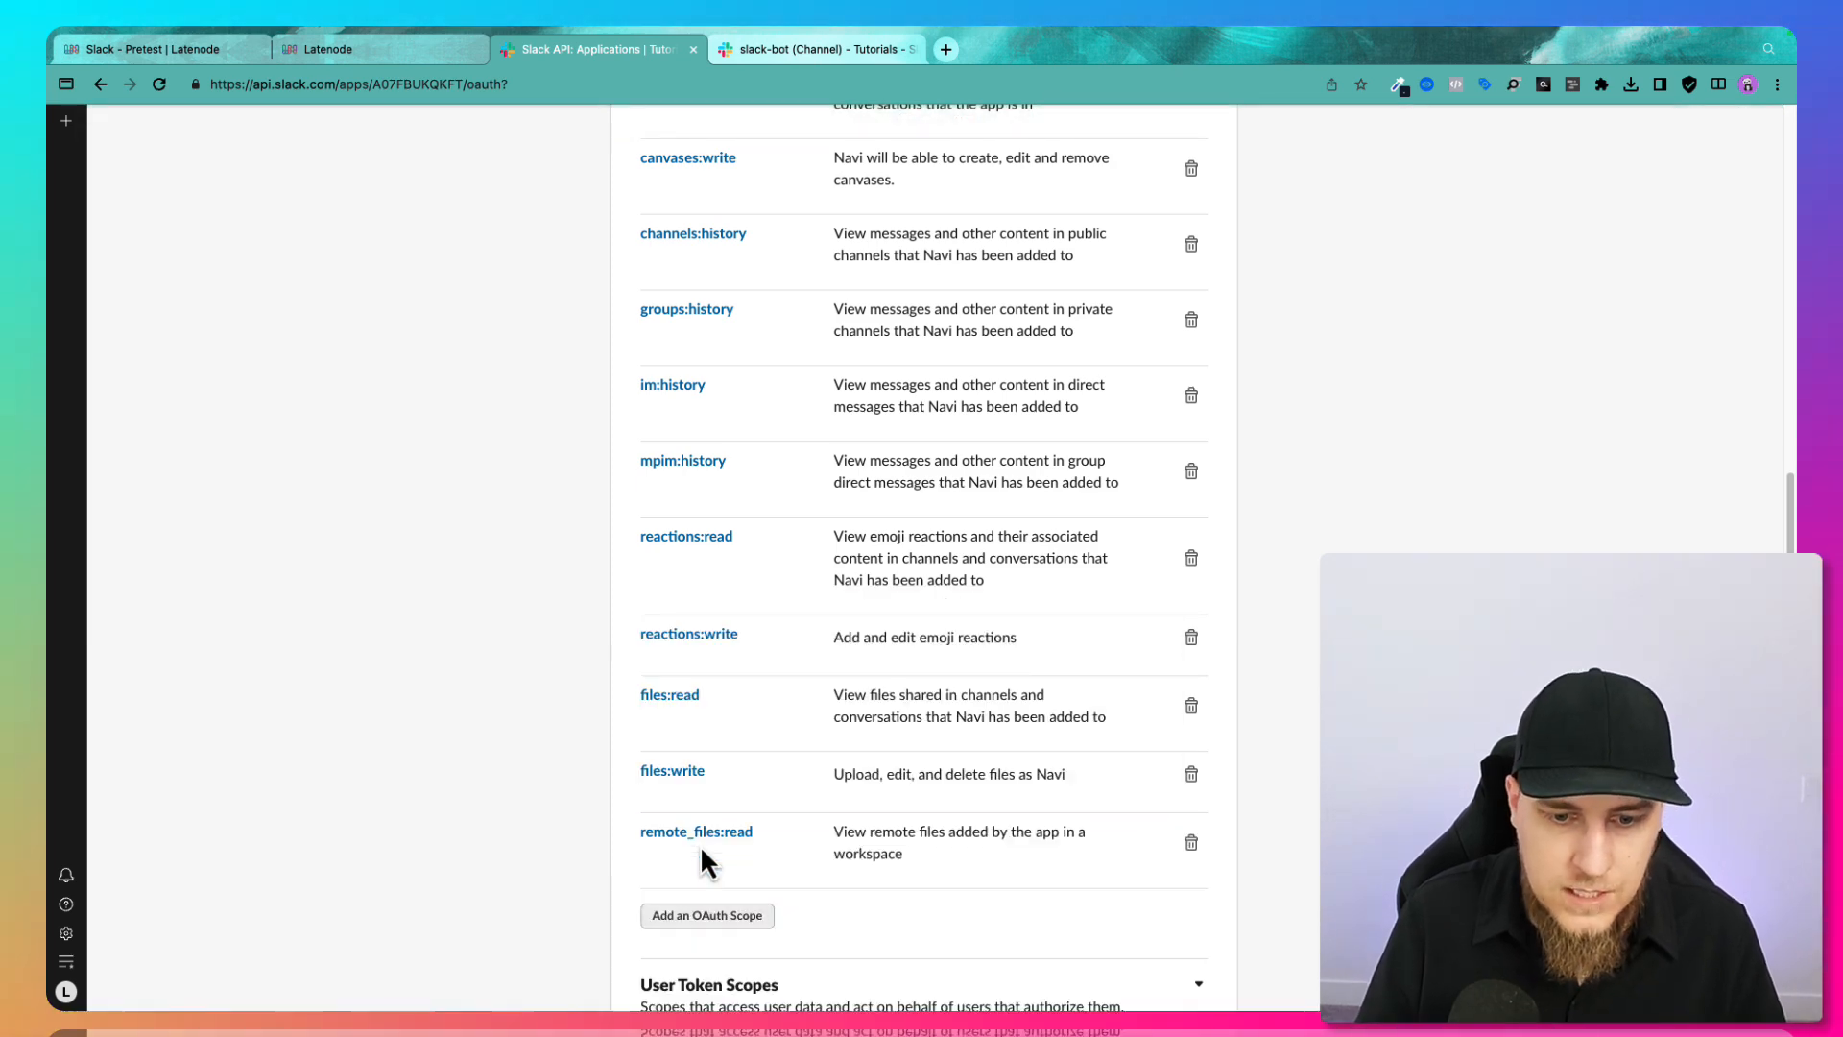
{"action": "scroll", "coordinate": [714, 832], "scroll_direction": "down", "scroll_amount": 2}
{"action": "left_click", "coordinate": [756, 738]}
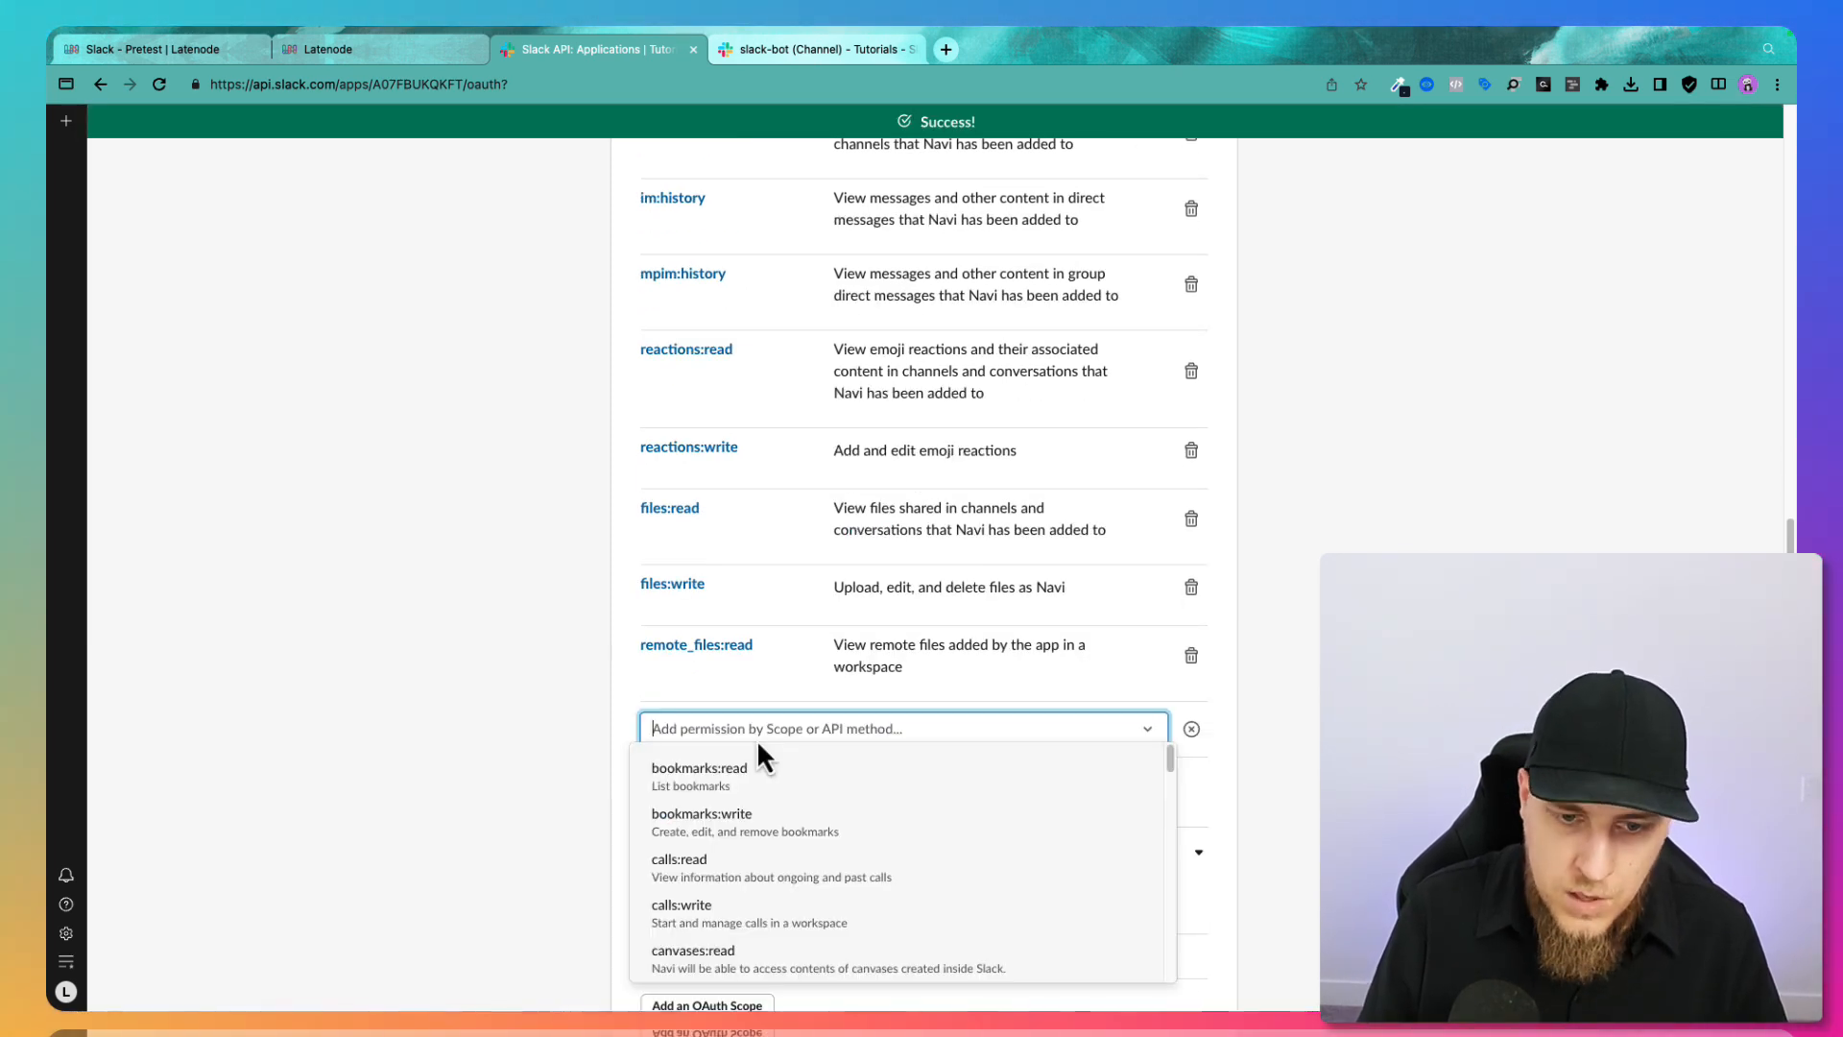
{"action": "type", "text": "remote files"}
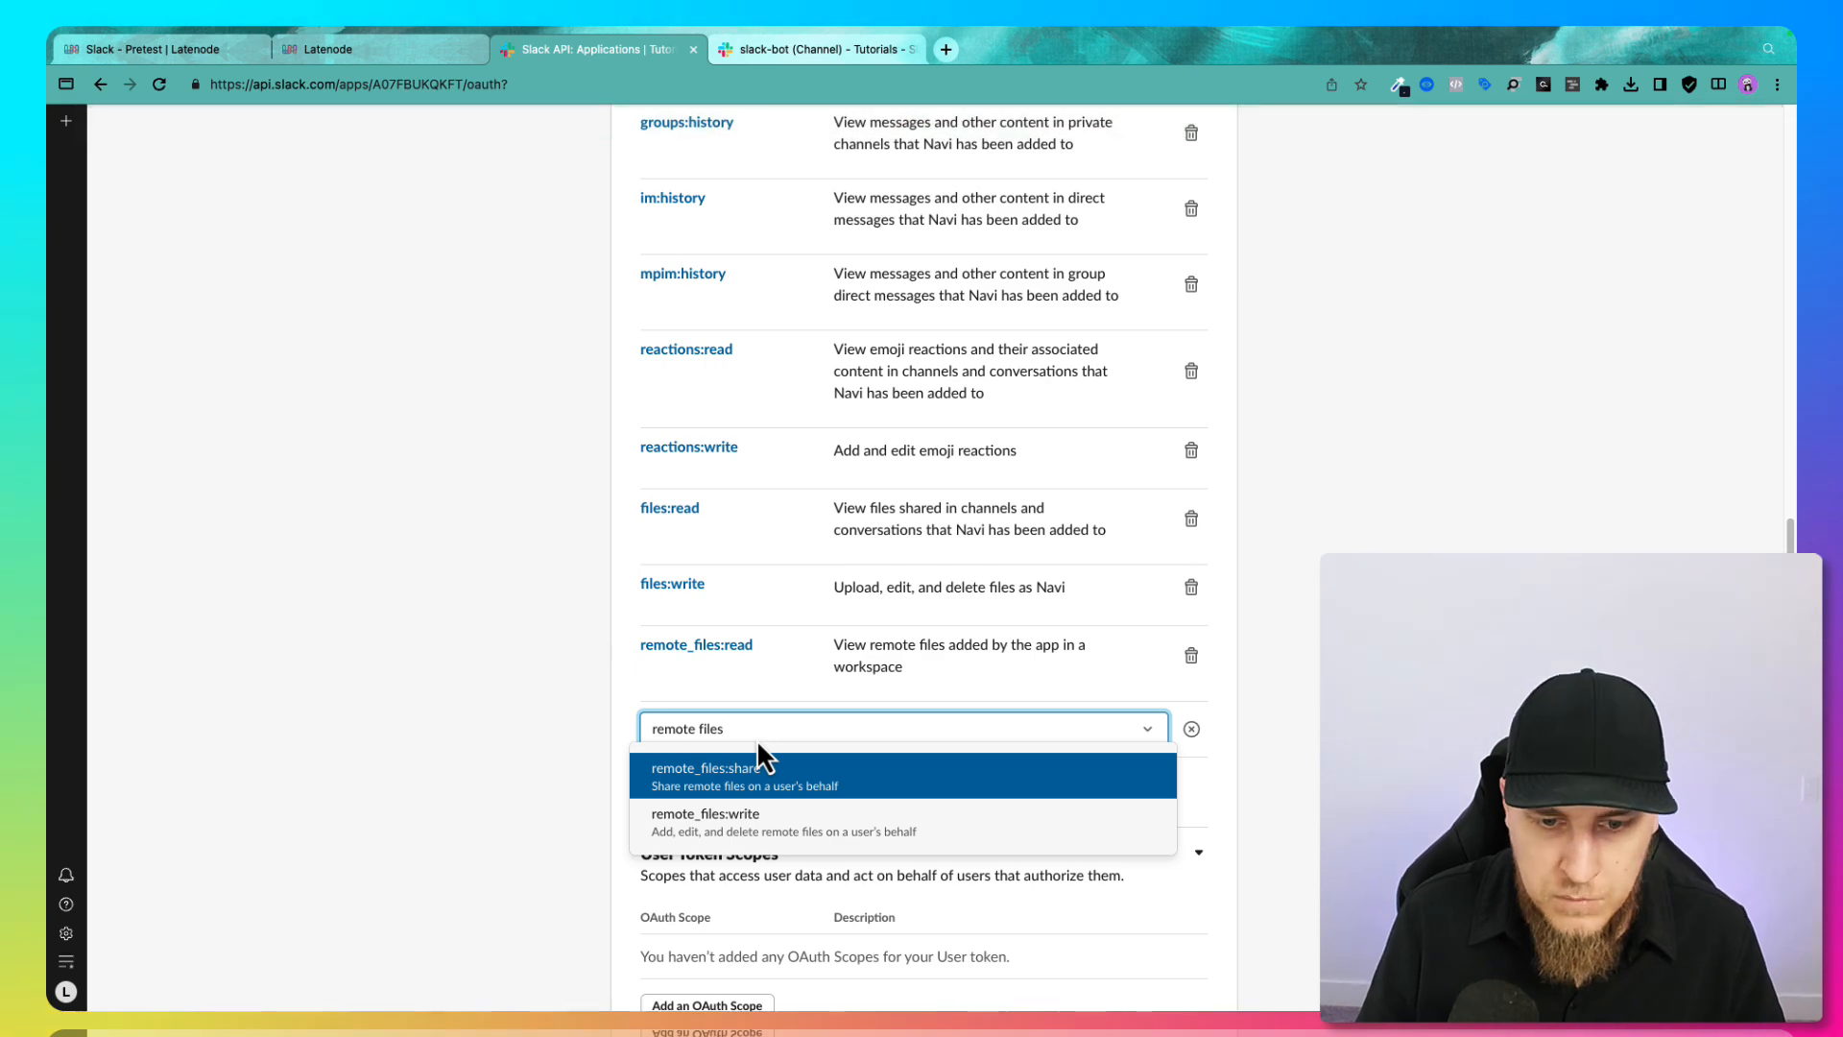
{"action": "key", "text": "Down"}
{"action": "key", "text": "Return"}
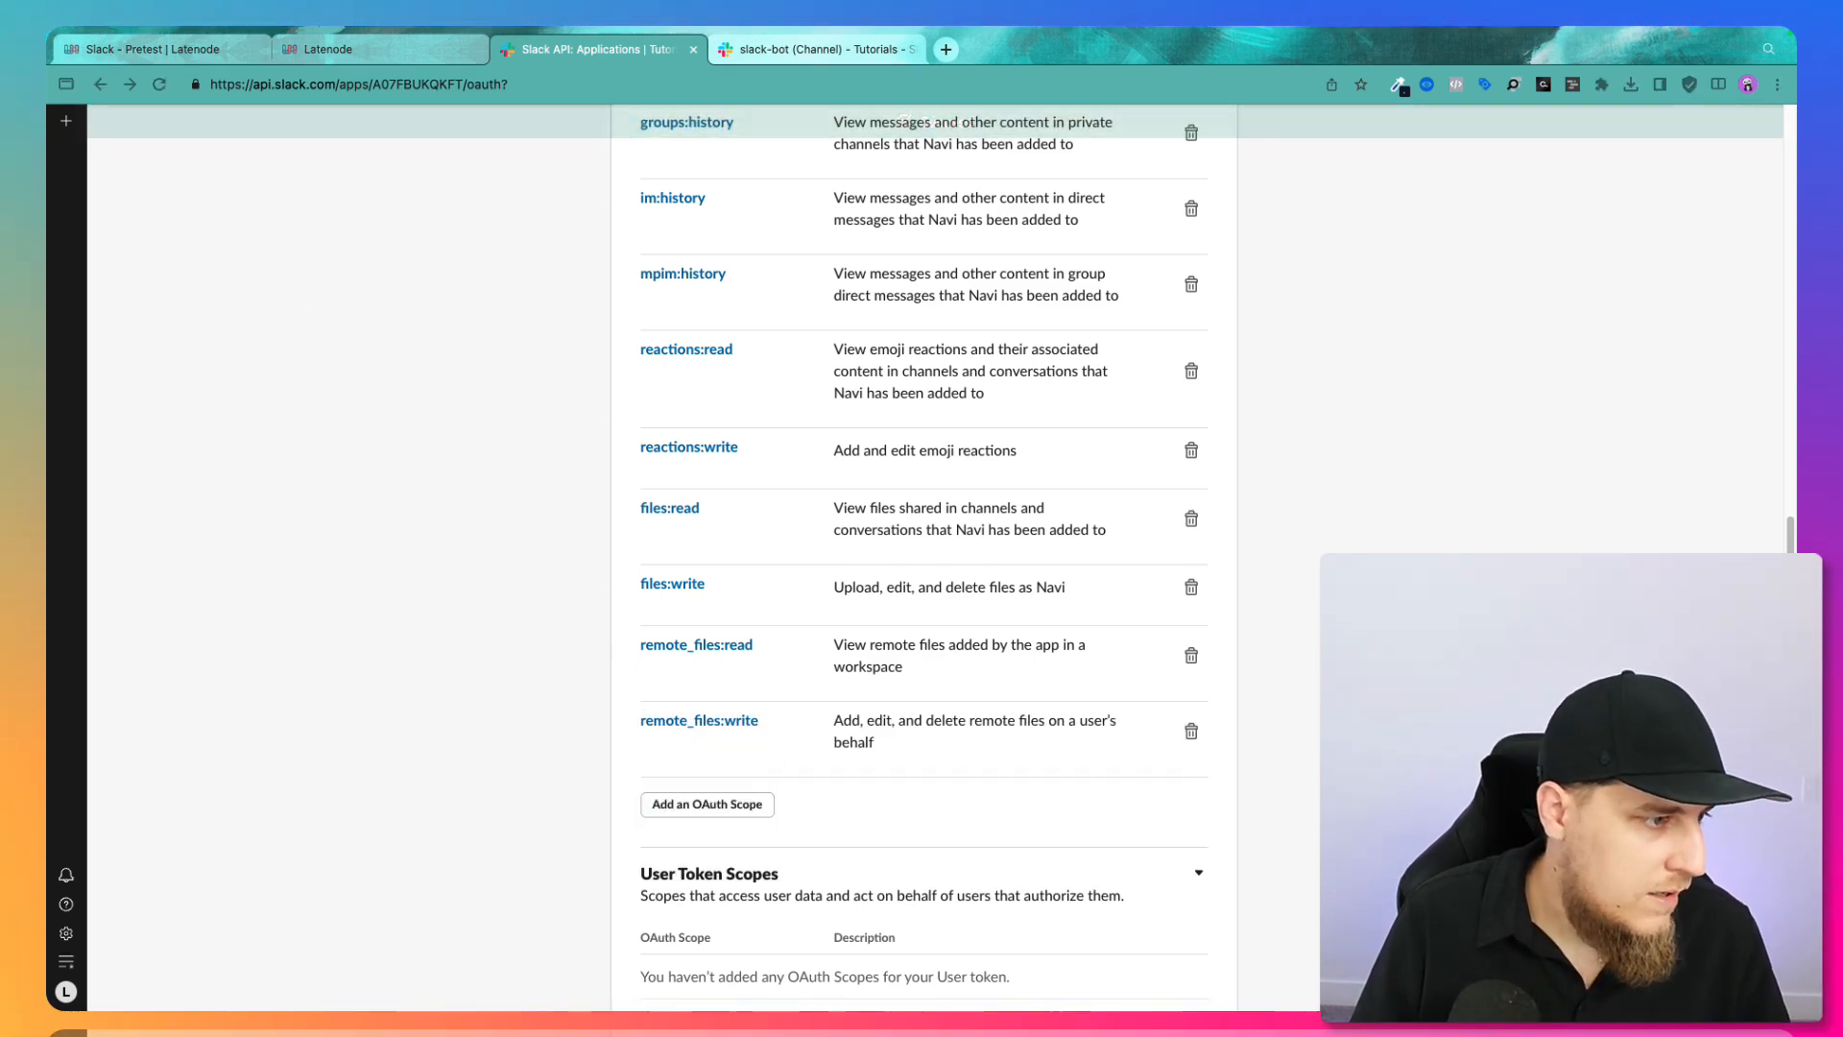
- Add the commands scope for shortcuts and slash commands to the bot token scopes
{"action": "scroll", "coordinate": [480, 729], "scroll_direction": "down", "scroll_amount": 1}
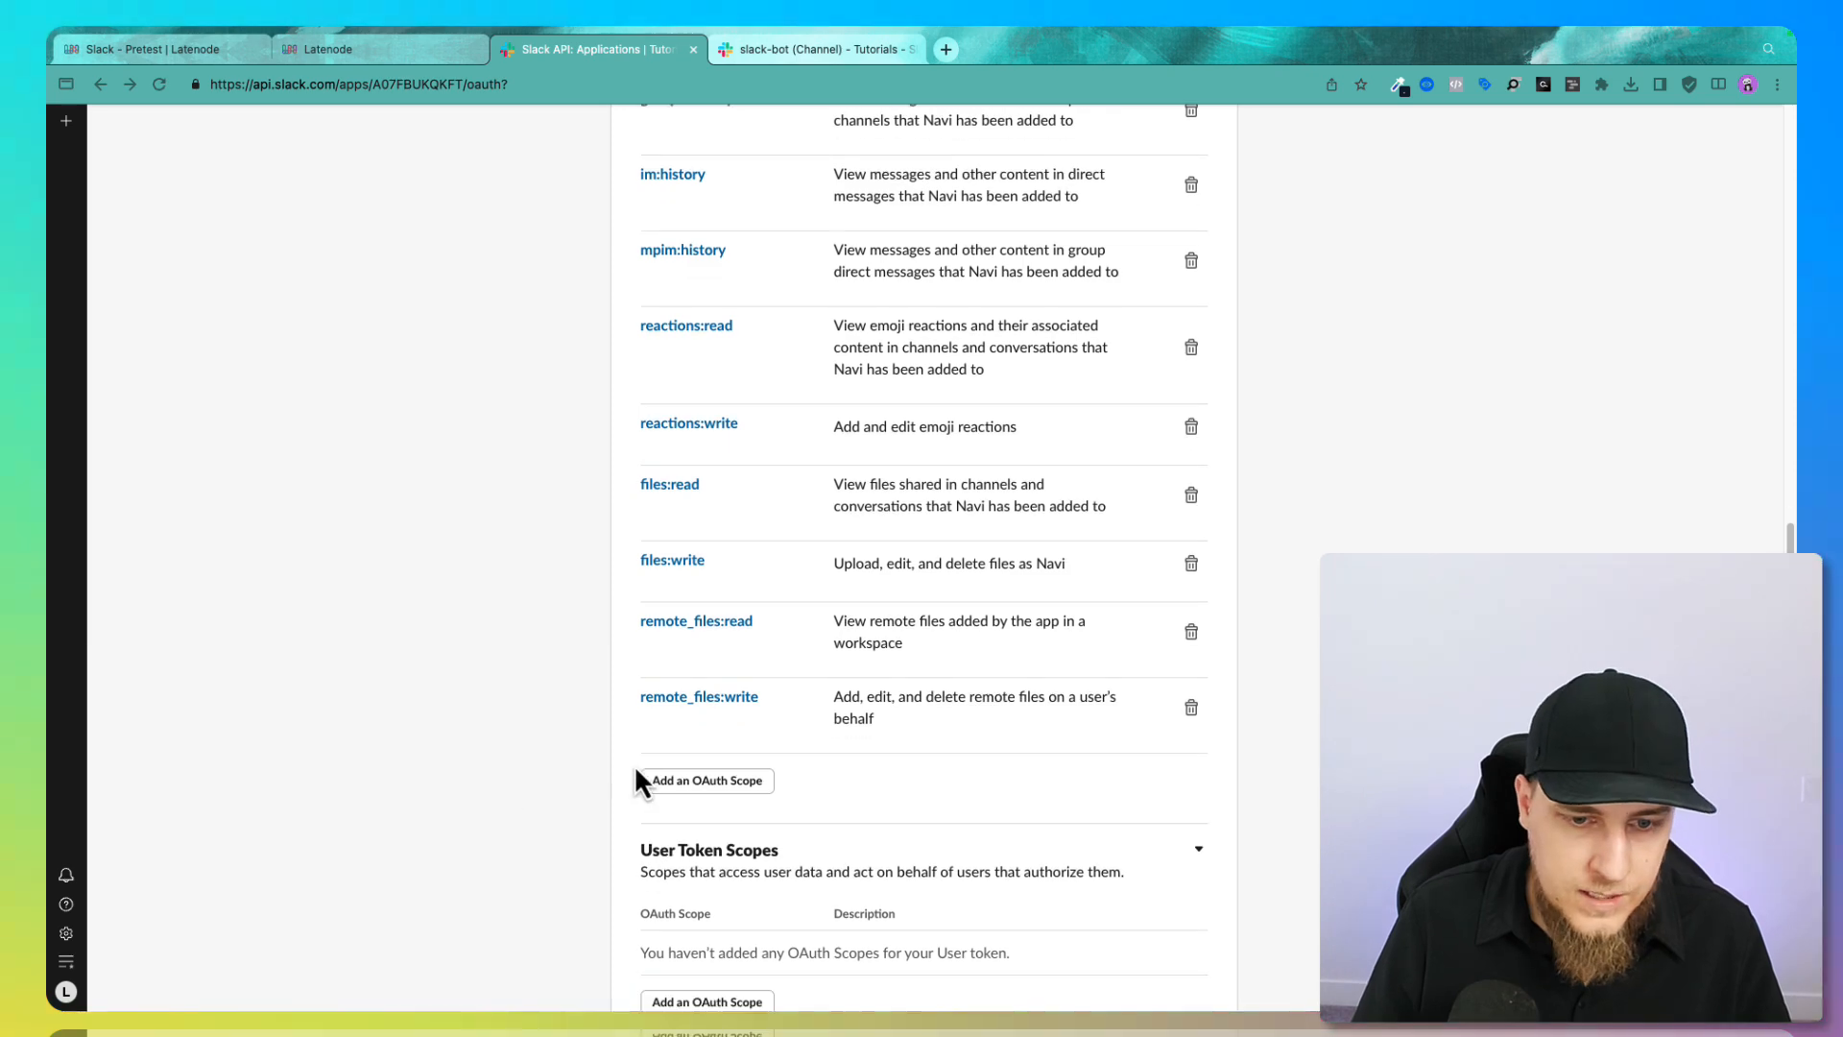
{"action": "left_click", "coordinate": [664, 781]}
{"action": "type", "text": "commands"}
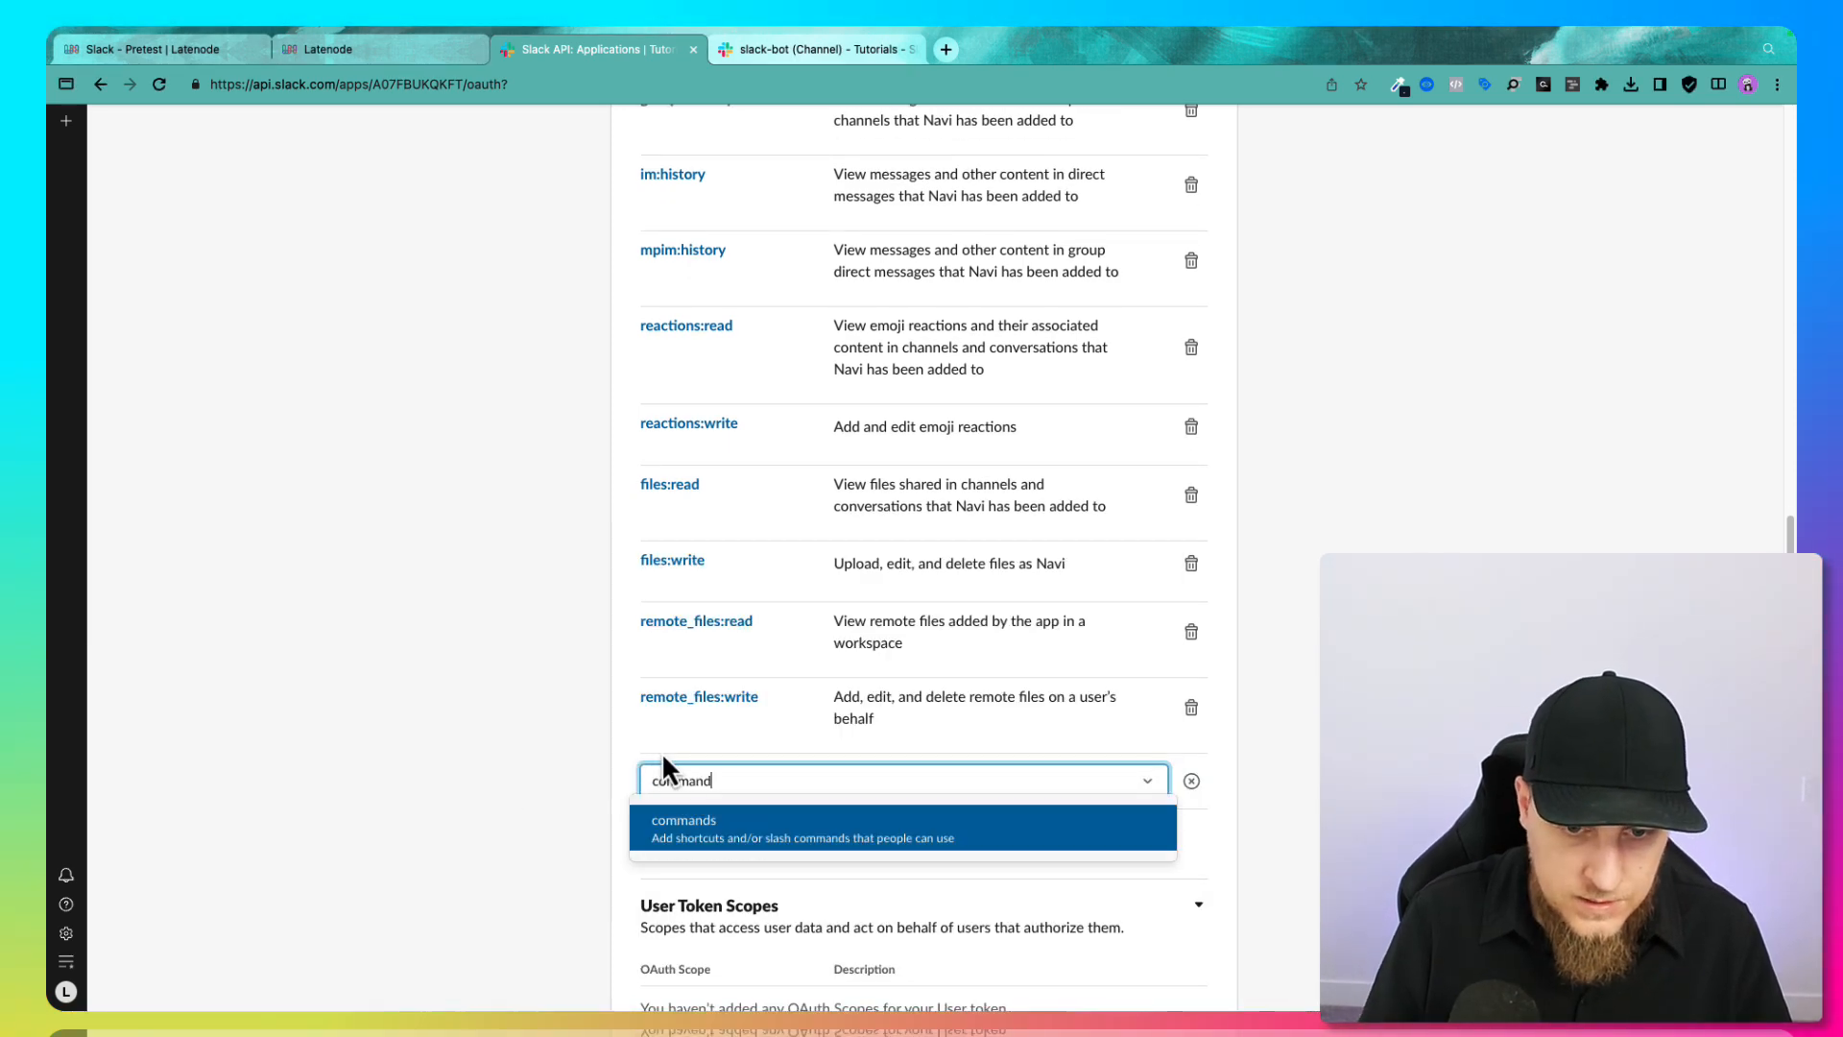
{"action": "key", "text": "Return"}
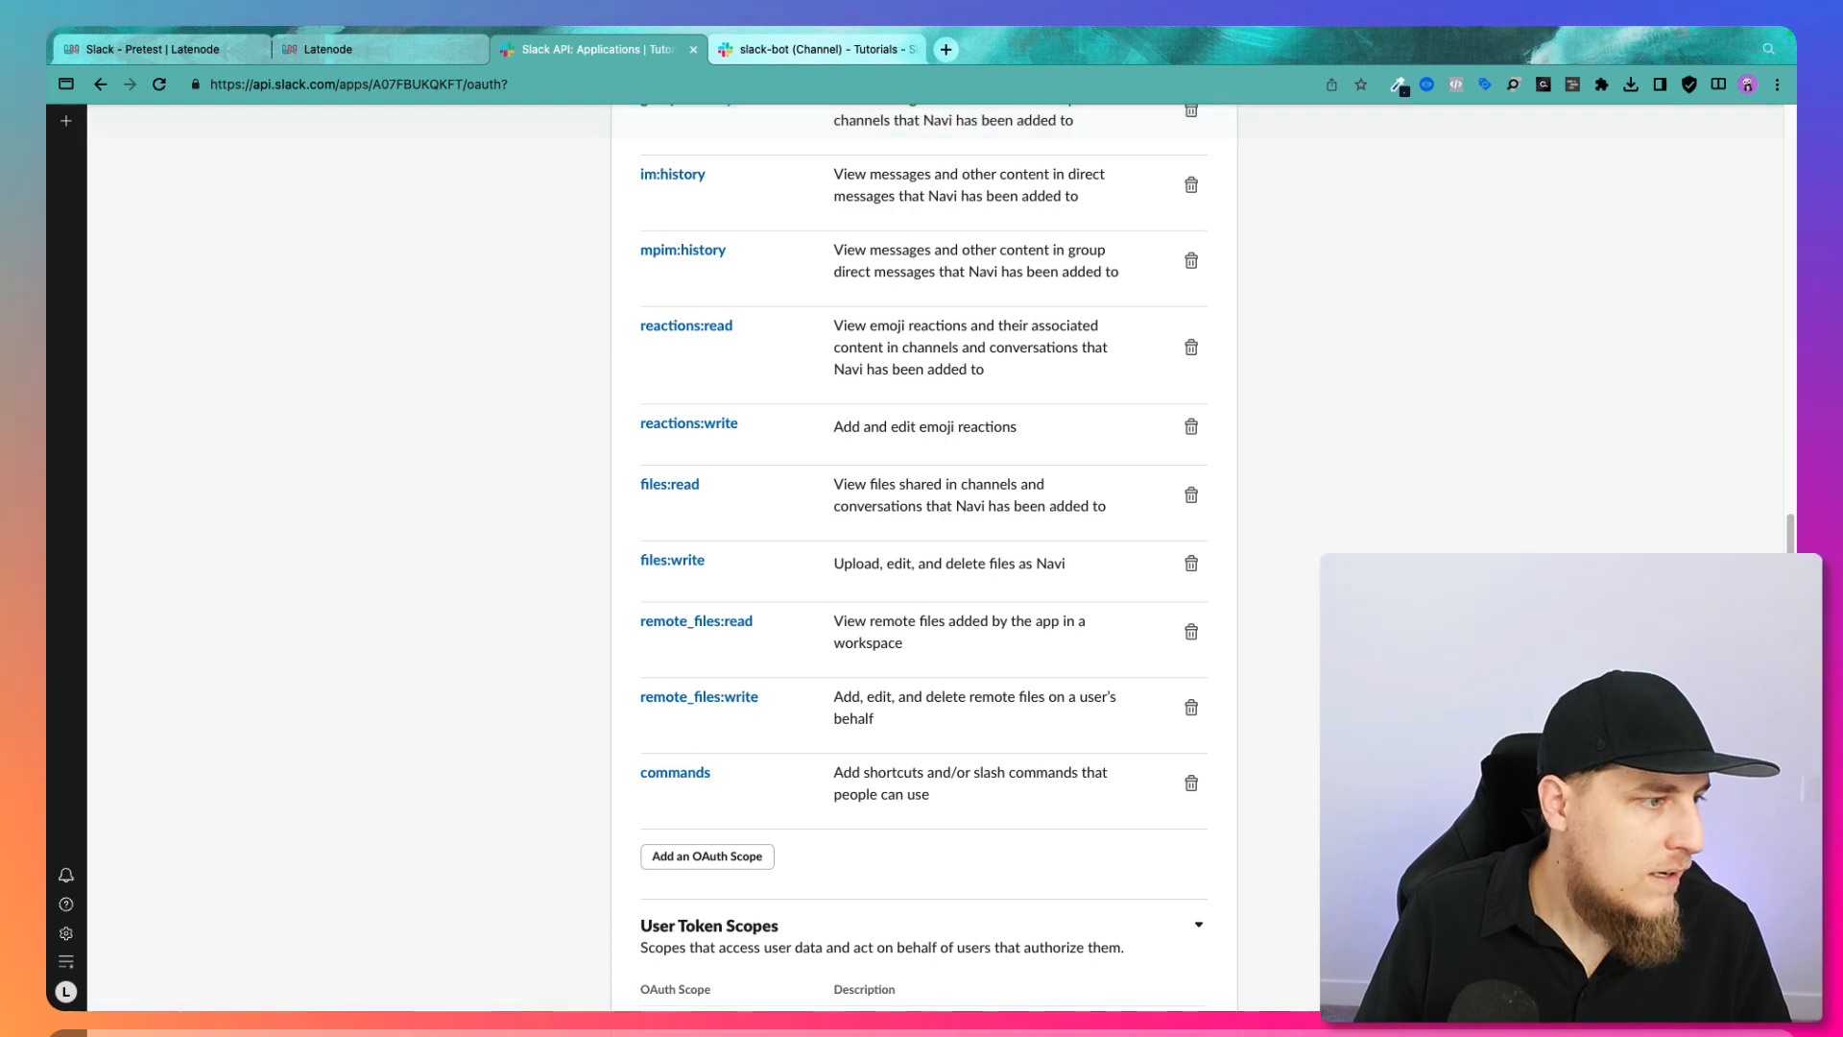
- Review the remaining OAuth & Permissions sections and the added bot scopes, and open the app's Basic Information page
{"action": "scroll", "coordinate": [403, 557], "scroll_direction": "down", "scroll_amount": 10}
{"action": "scroll", "coordinate": [482, 495], "scroll_direction": "up", "scroll_amount": 3}
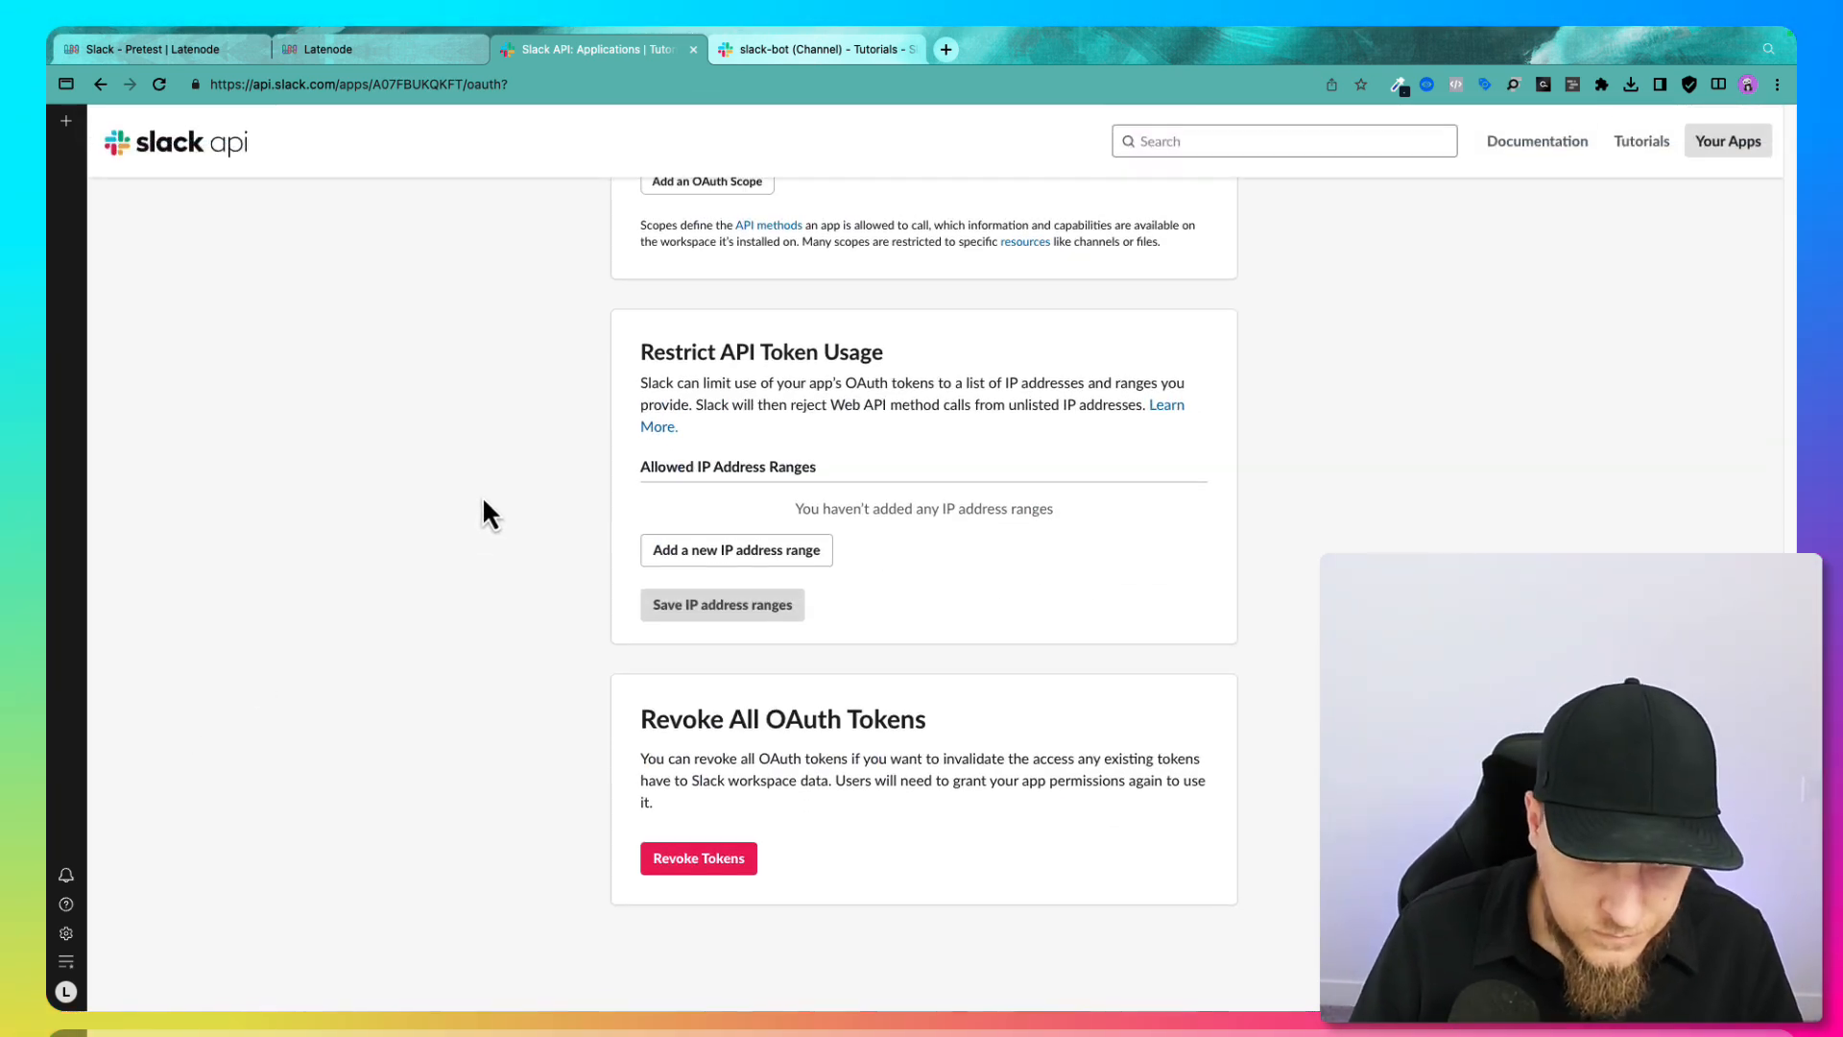
{"action": "scroll", "coordinate": [617, 485], "scroll_direction": "up", "scroll_amount": 10}
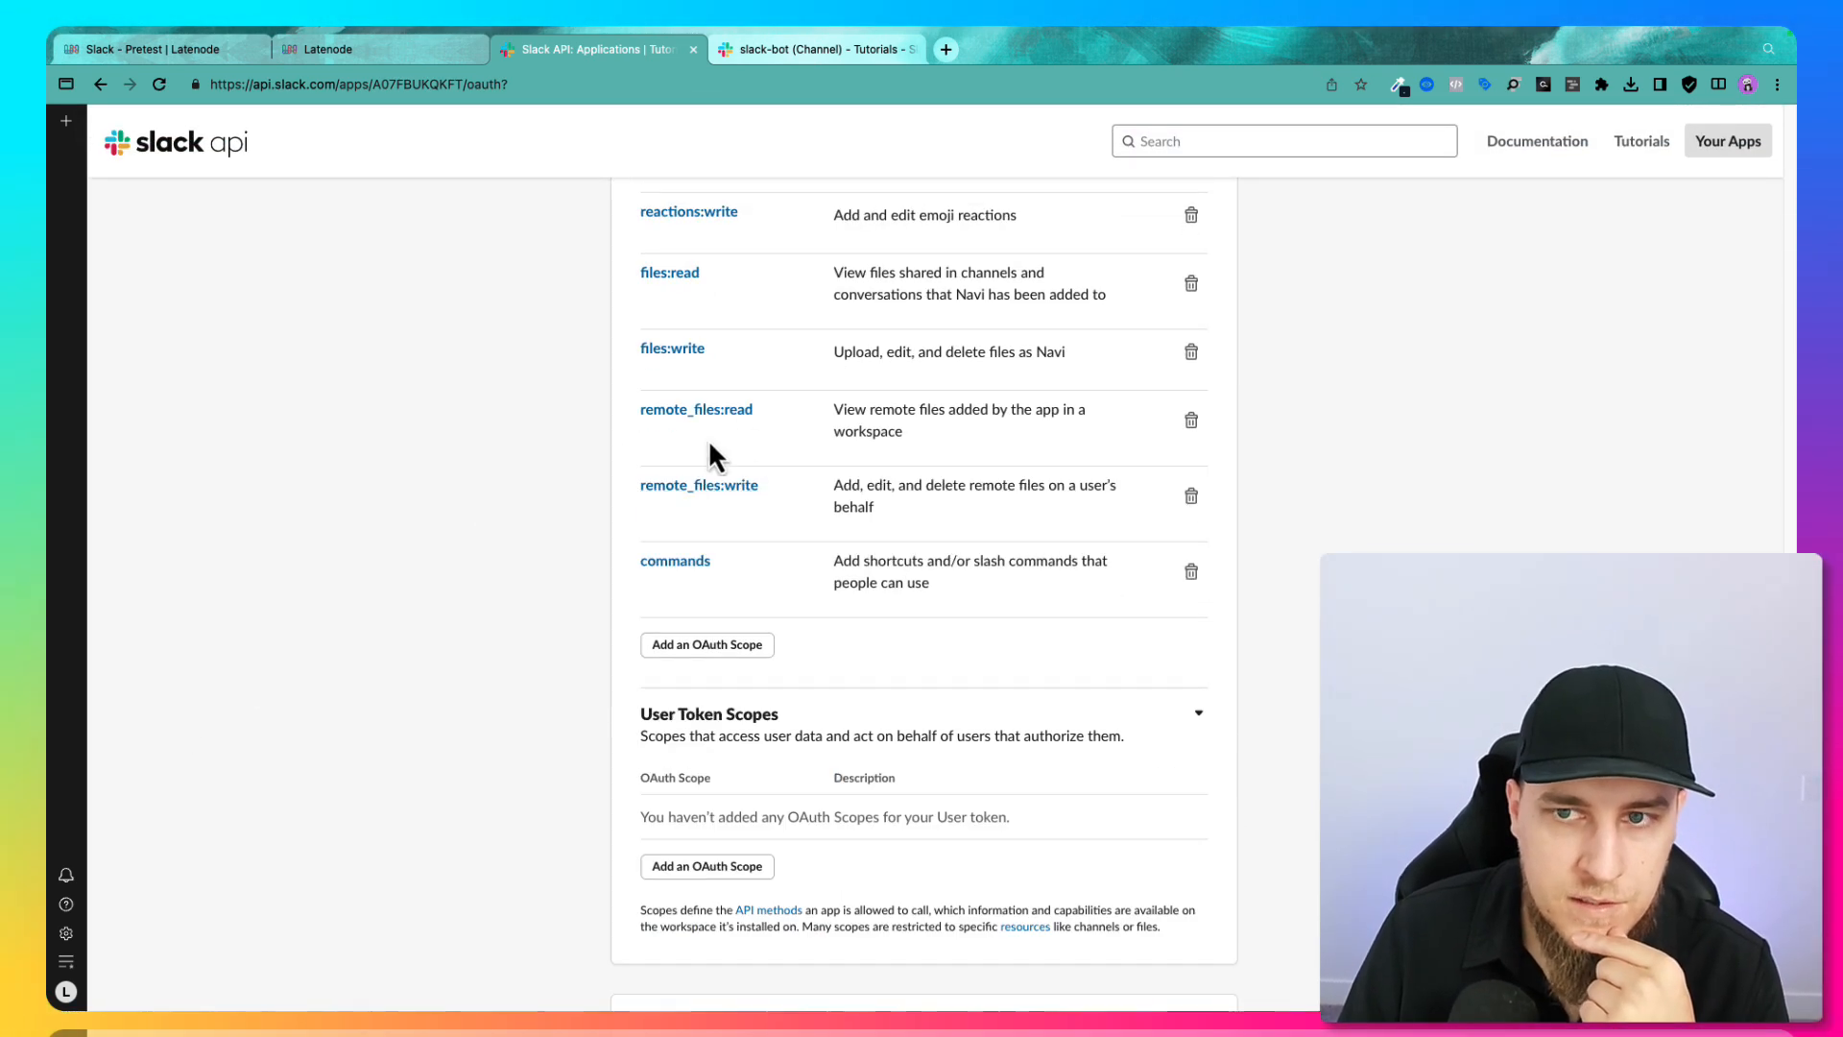
{"action": "scroll", "coordinate": [864, 499], "scroll_direction": "up", "scroll_amount": 5}
{"action": "scroll", "coordinate": [868, 605], "scroll_direction": "up", "scroll_amount": 4}
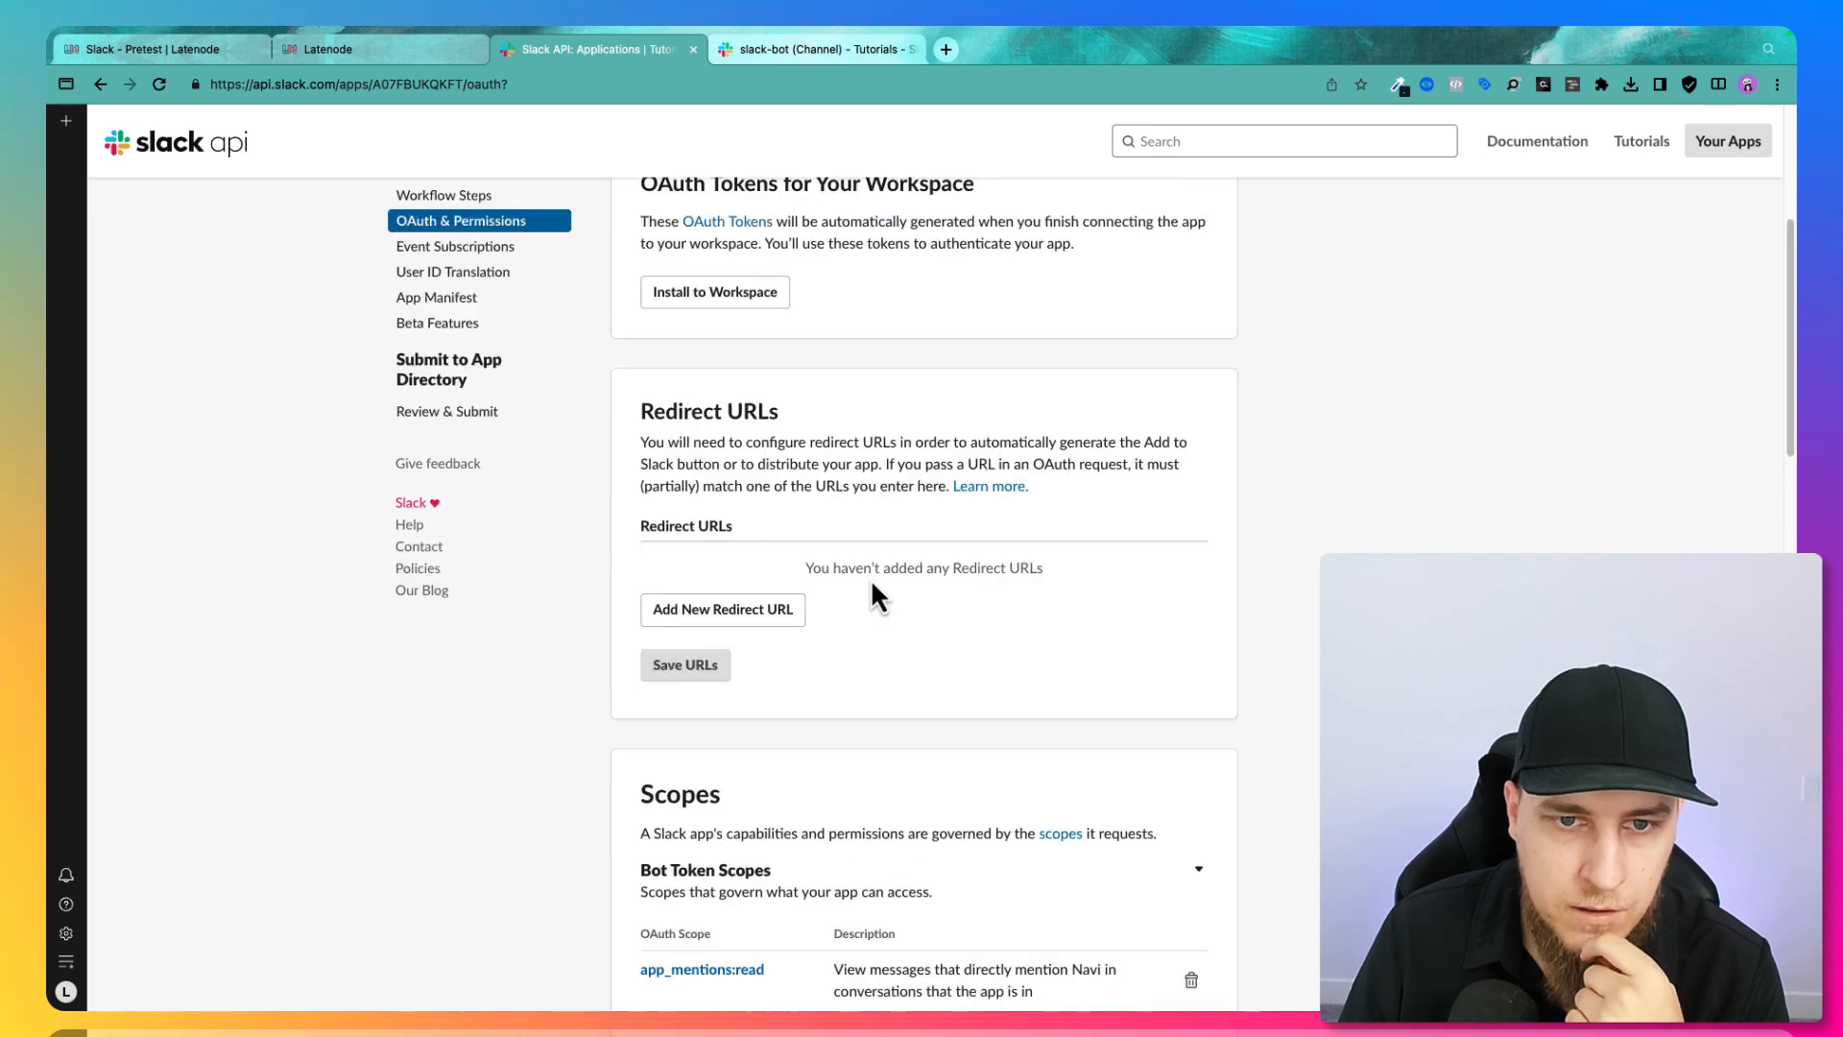
{"action": "scroll", "coordinate": [750, 431], "scroll_direction": "up", "scroll_amount": 4}
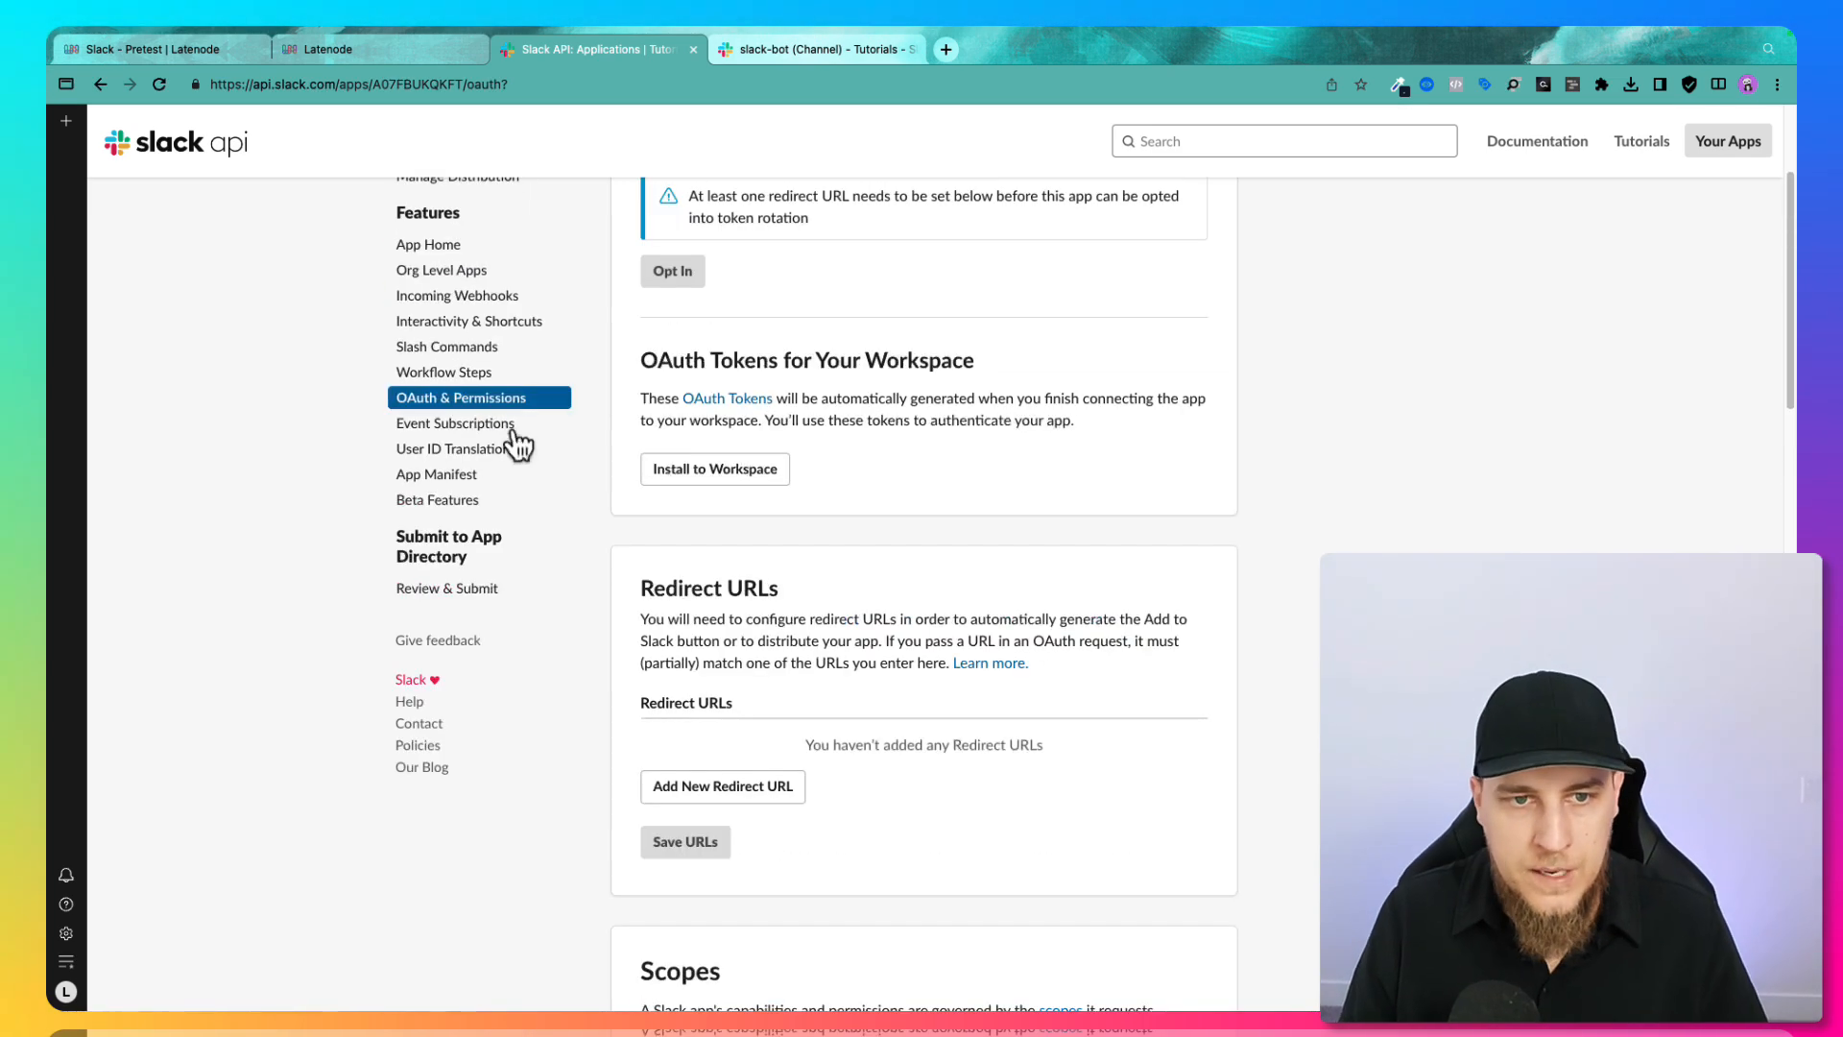
{"action": "left_click", "coordinate": [442, 317]}
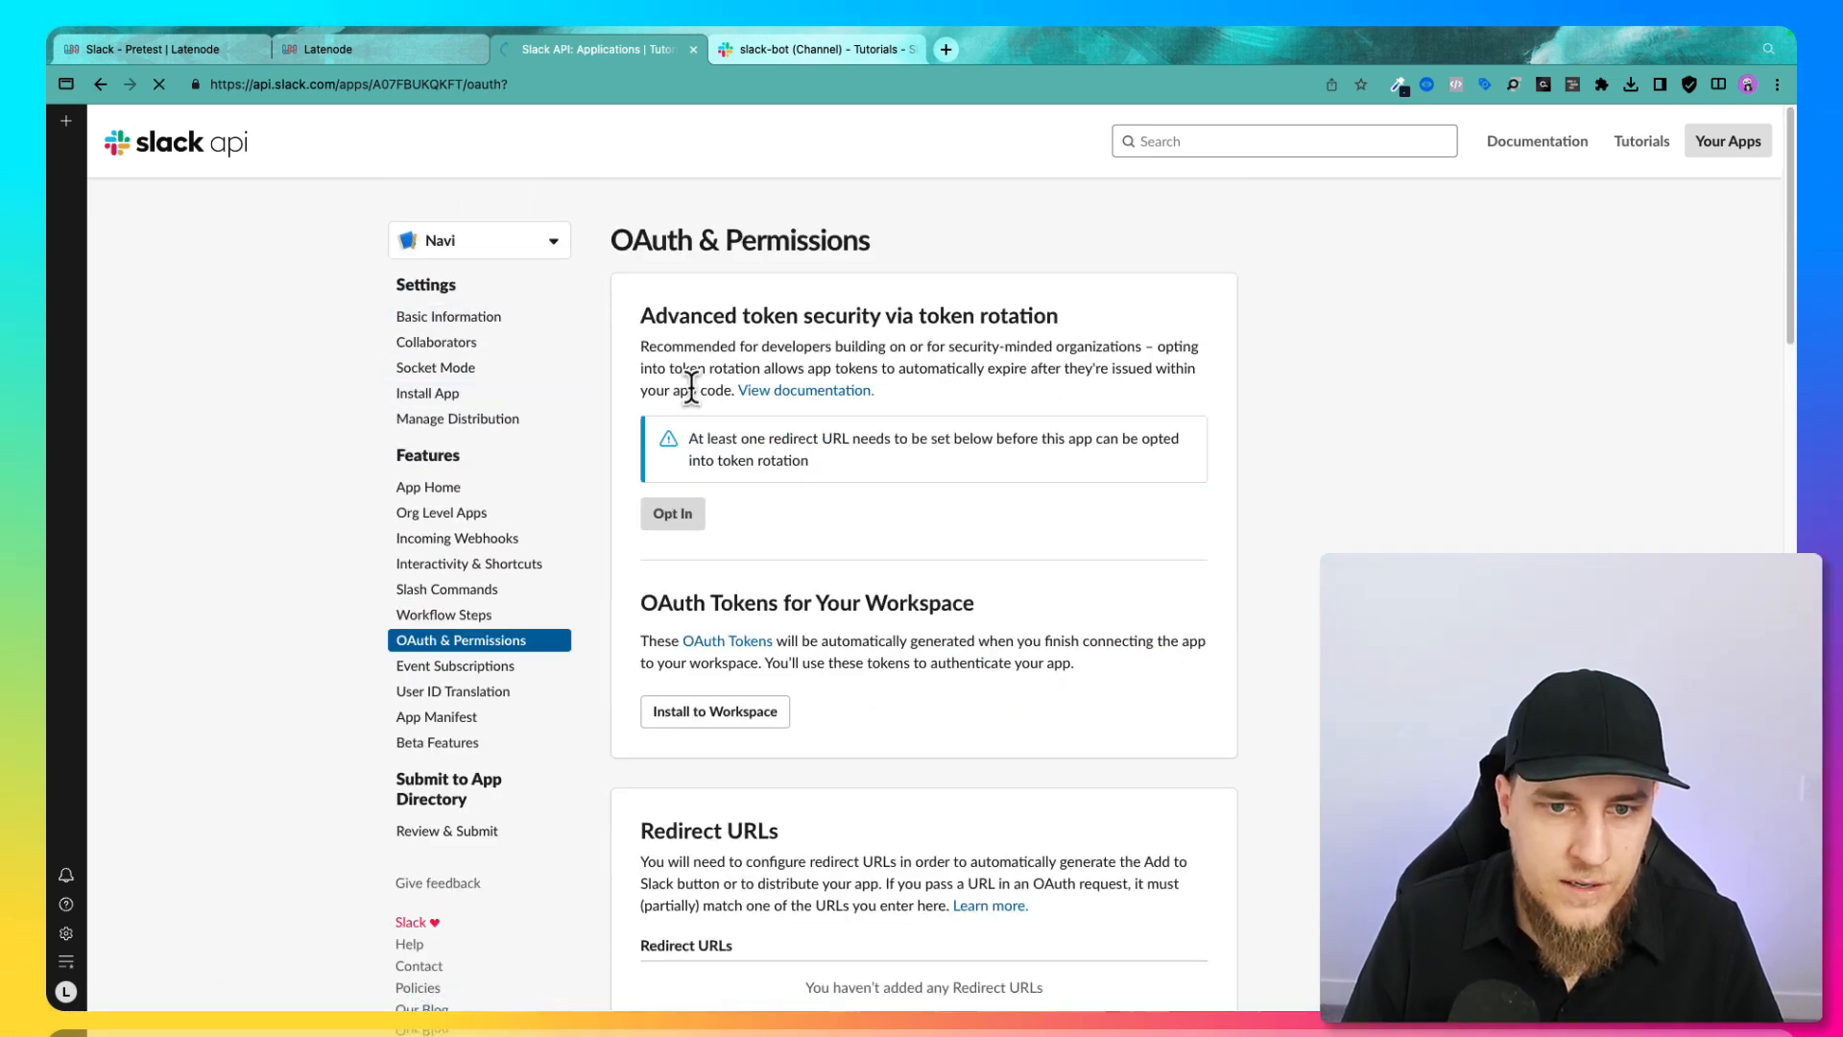
- Set the app's short description to "A helpful fairy assistant" in its display information
{"action": "scroll", "coordinate": [864, 490], "scroll_direction": "down", "scroll_amount": 5}
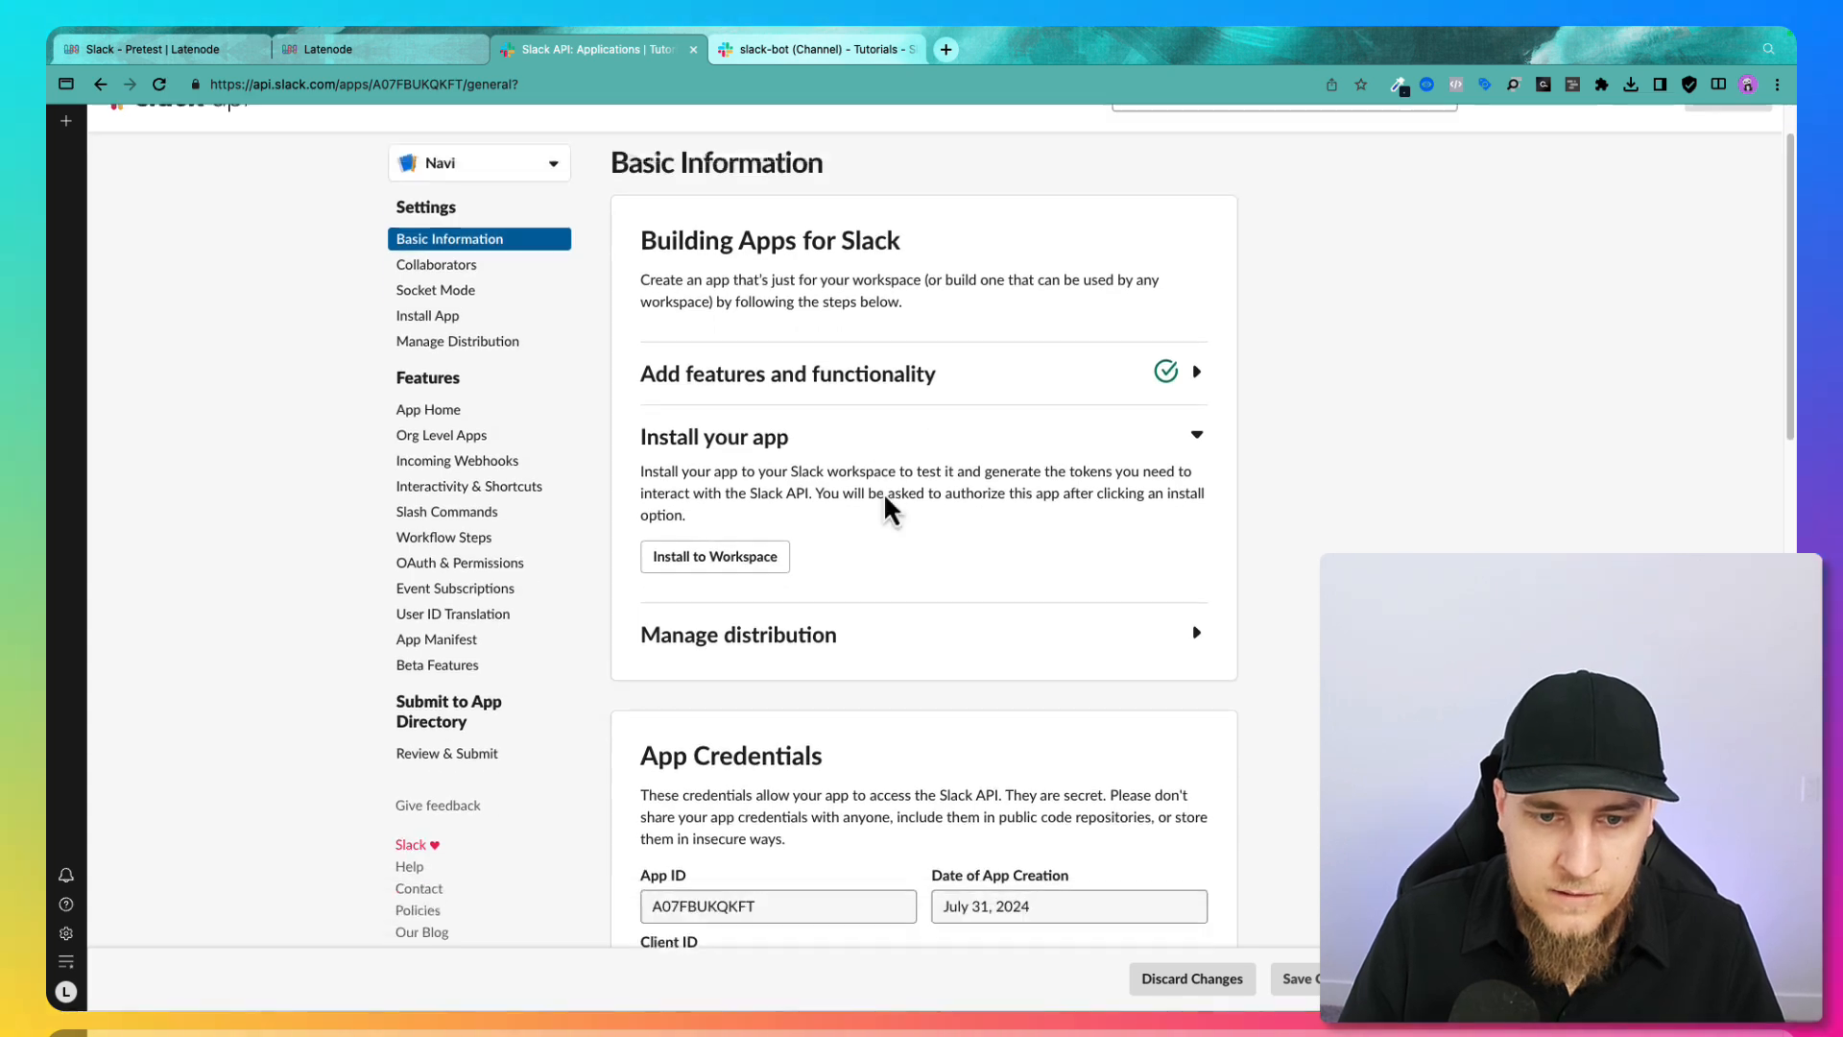
{"action": "scroll", "coordinate": [825, 452], "scroll_direction": "down", "scroll_amount": 12}
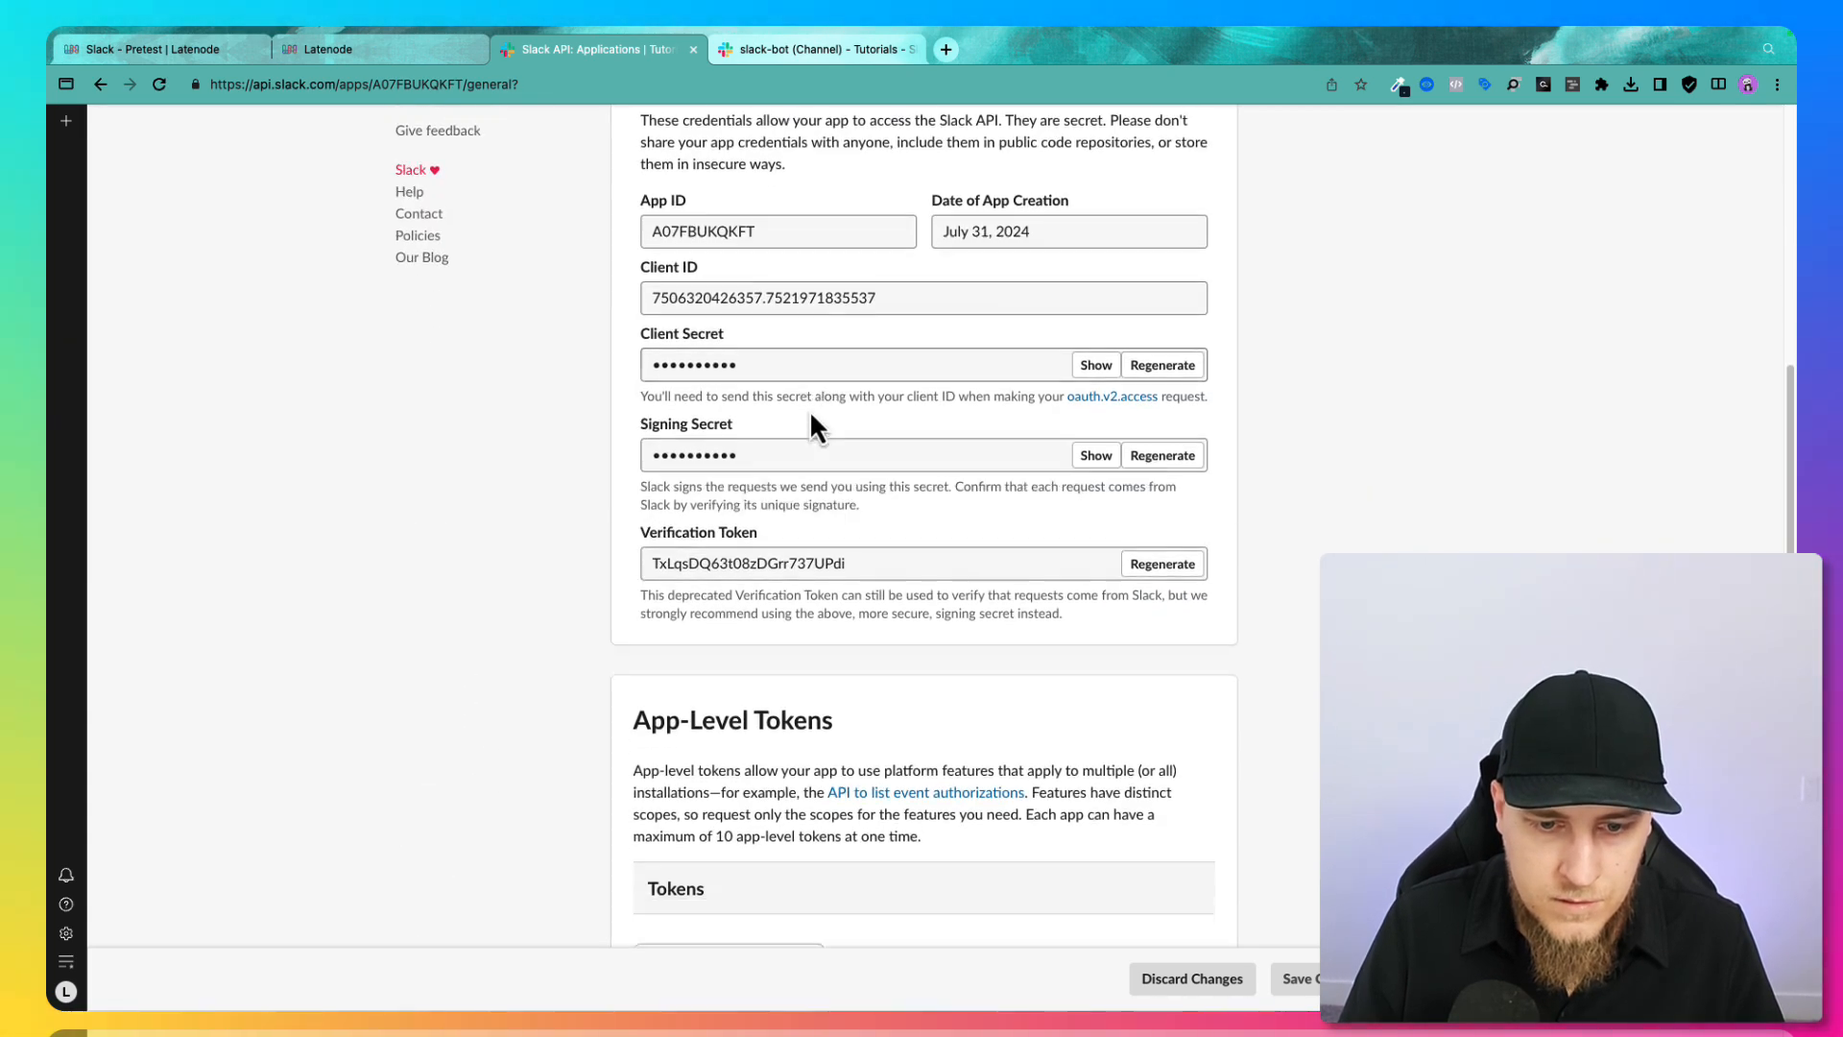
{"action": "scroll", "coordinate": [749, 441], "scroll_direction": "up", "scroll_amount": 1}
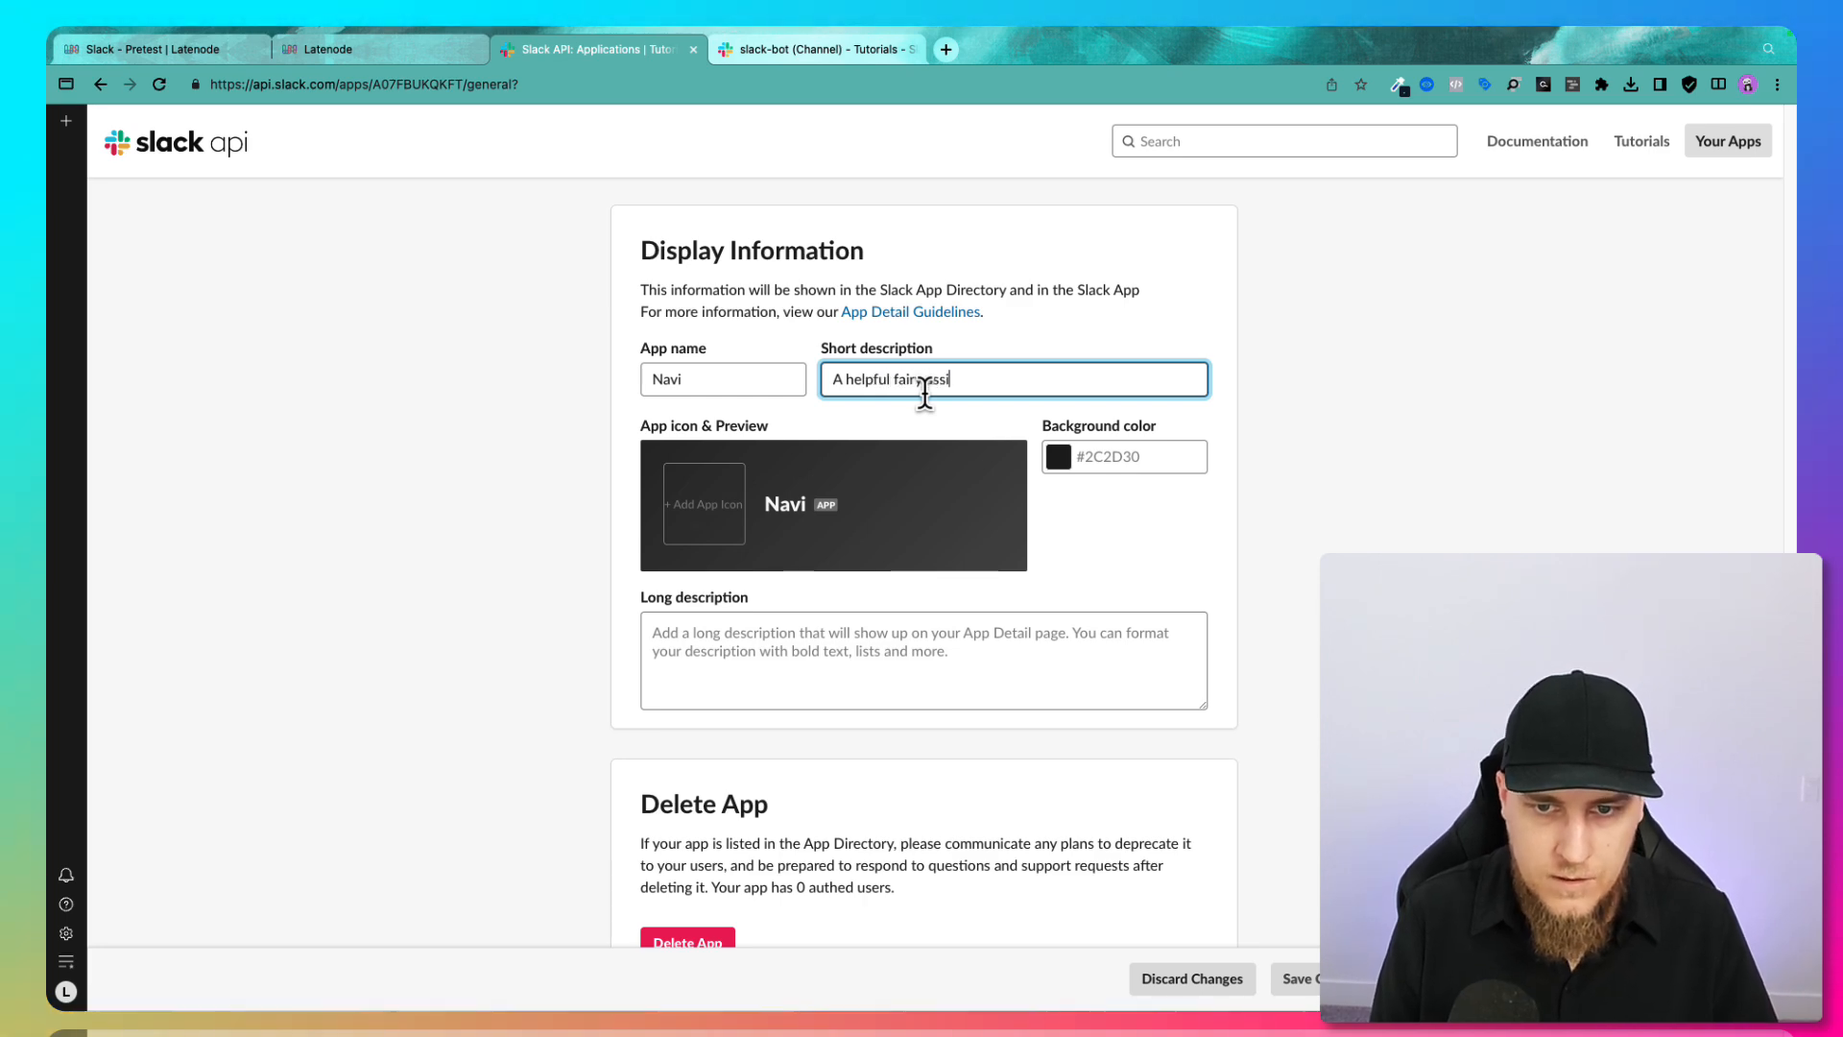
{"action": "left_click", "coordinate": [612, 441]}
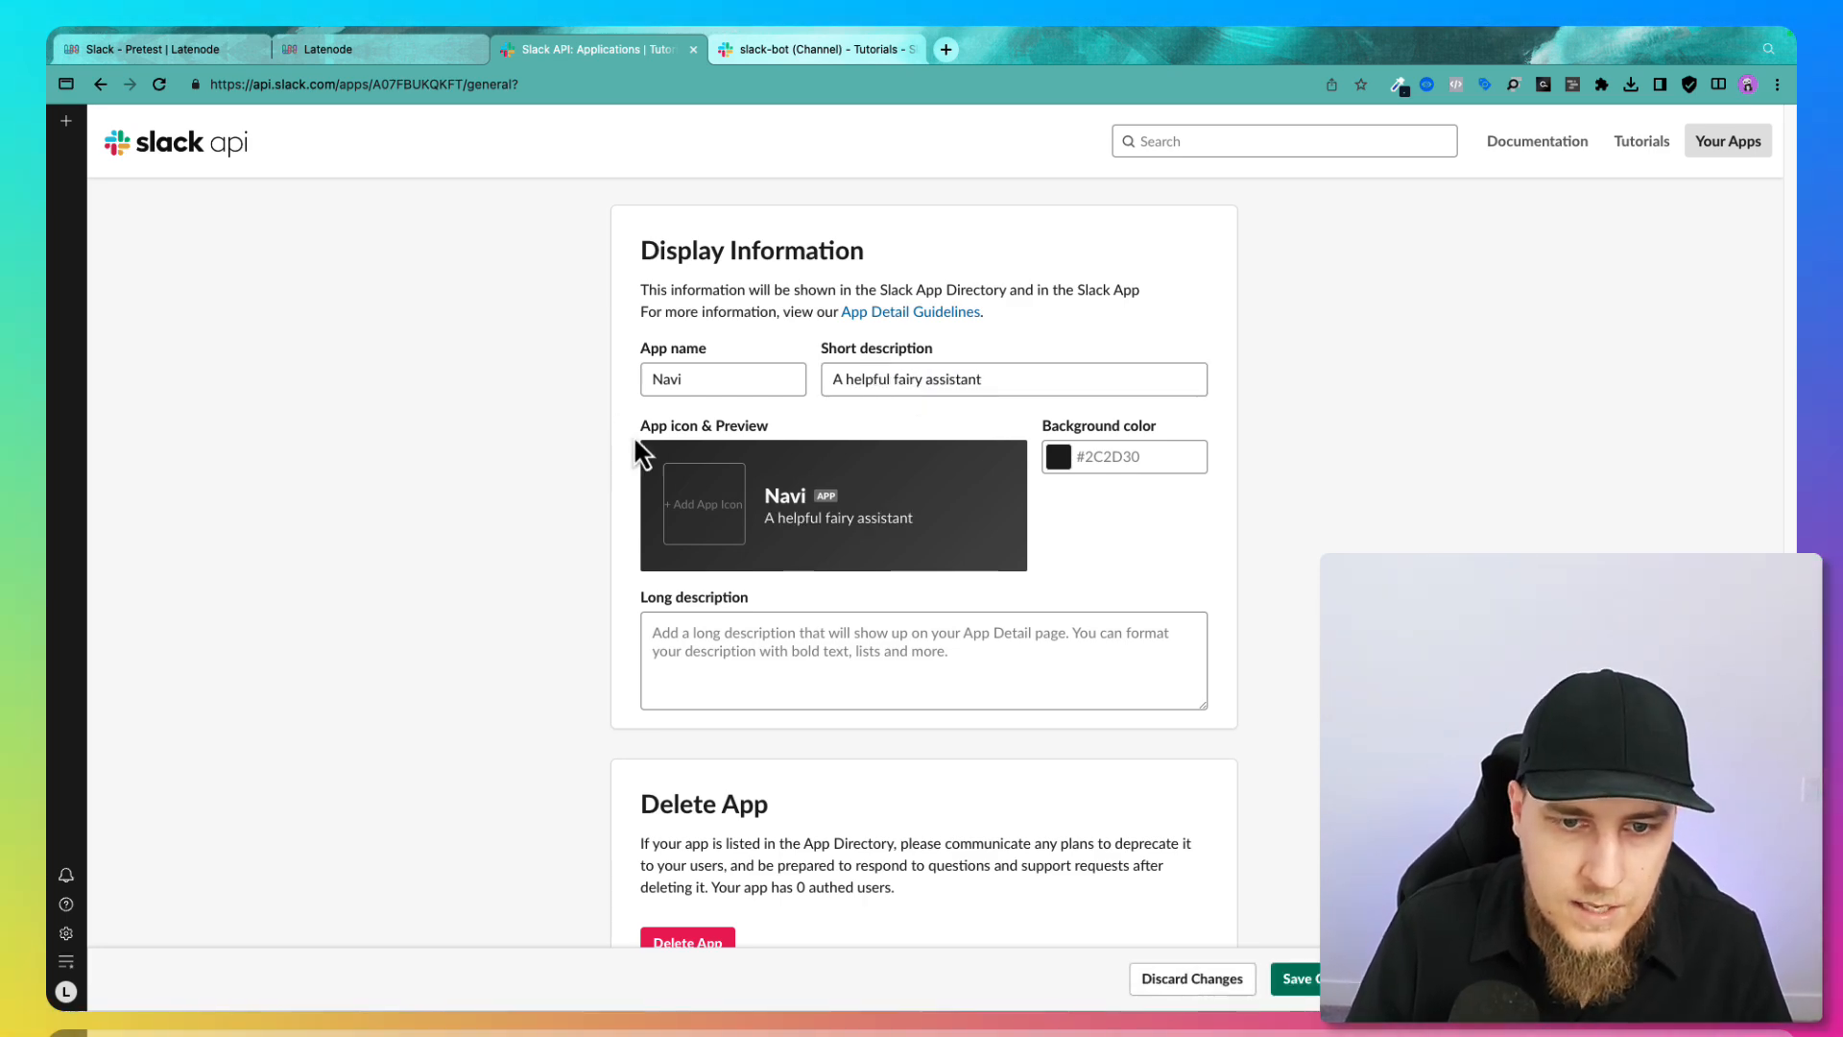
- Switch to the untitled Latenode scenario and add a Trigger on Run once node as its trigger
{"action": "left_click", "coordinate": [376, 55]}
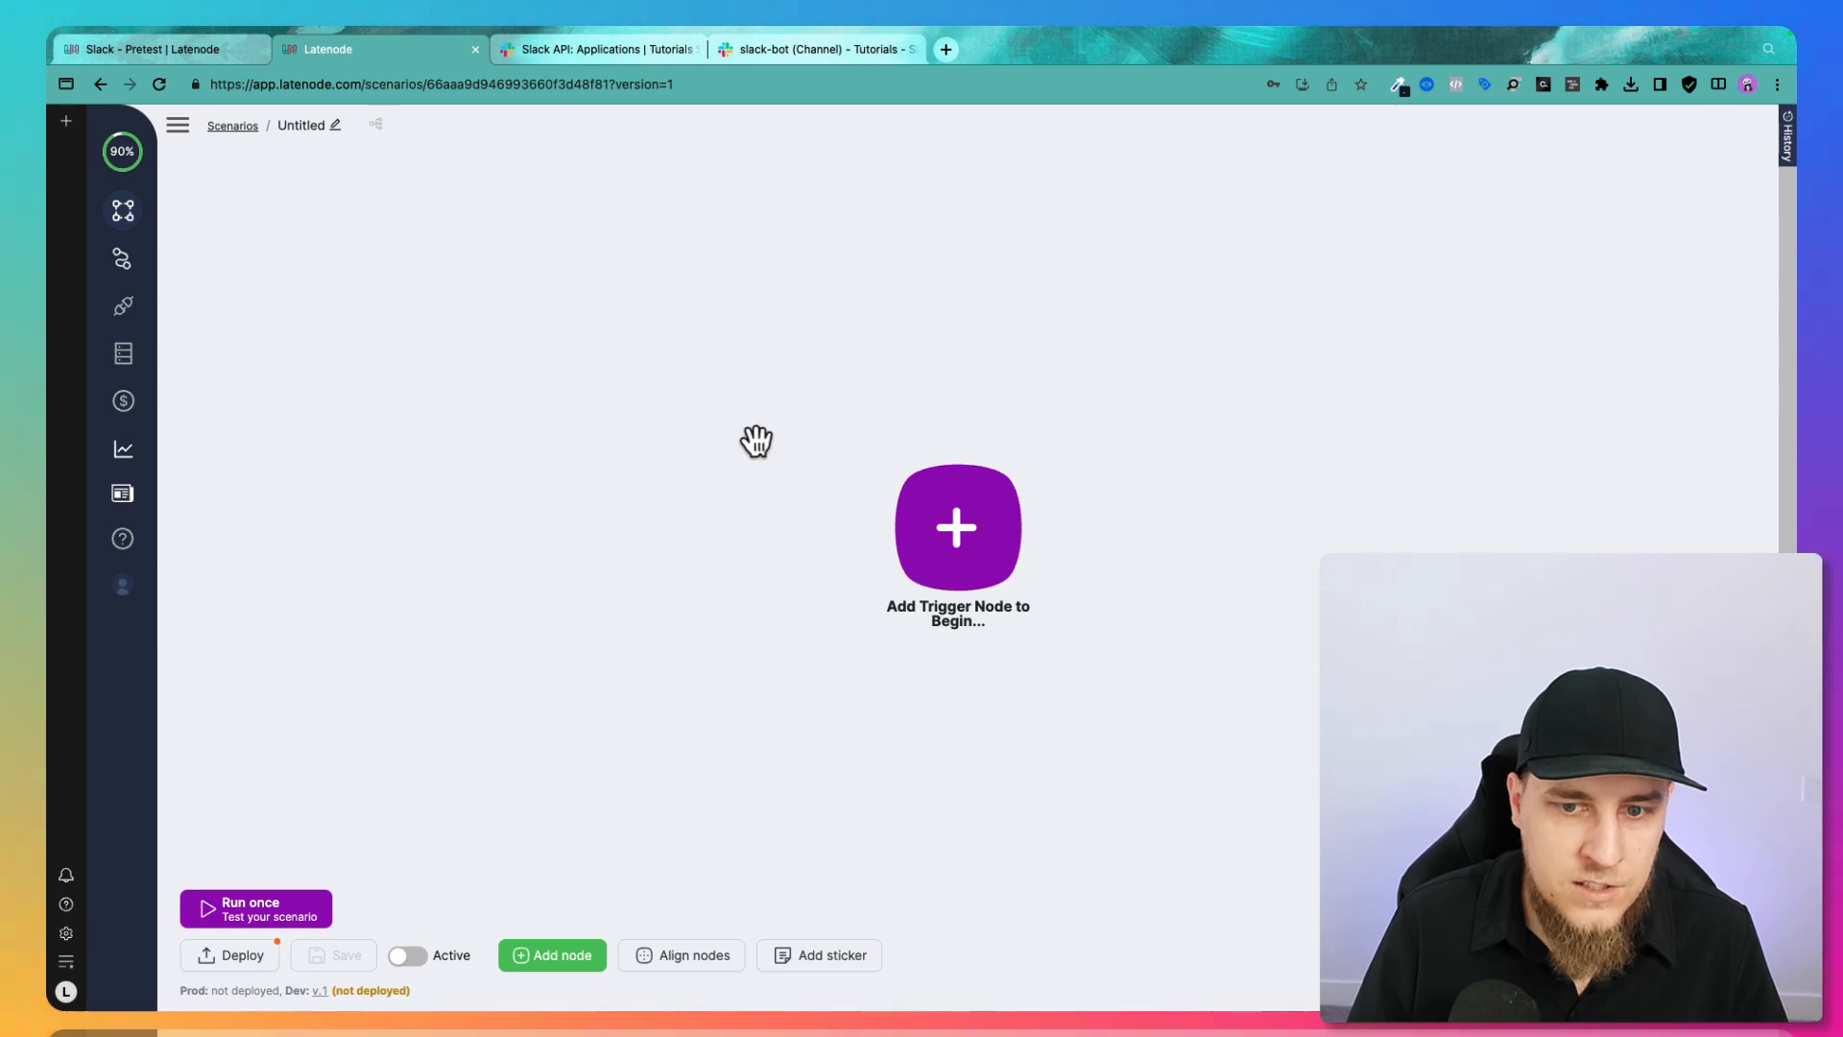
{"action": "left_click", "coordinate": [958, 527]}
{"action": "left_click", "coordinate": [1257, 389]}
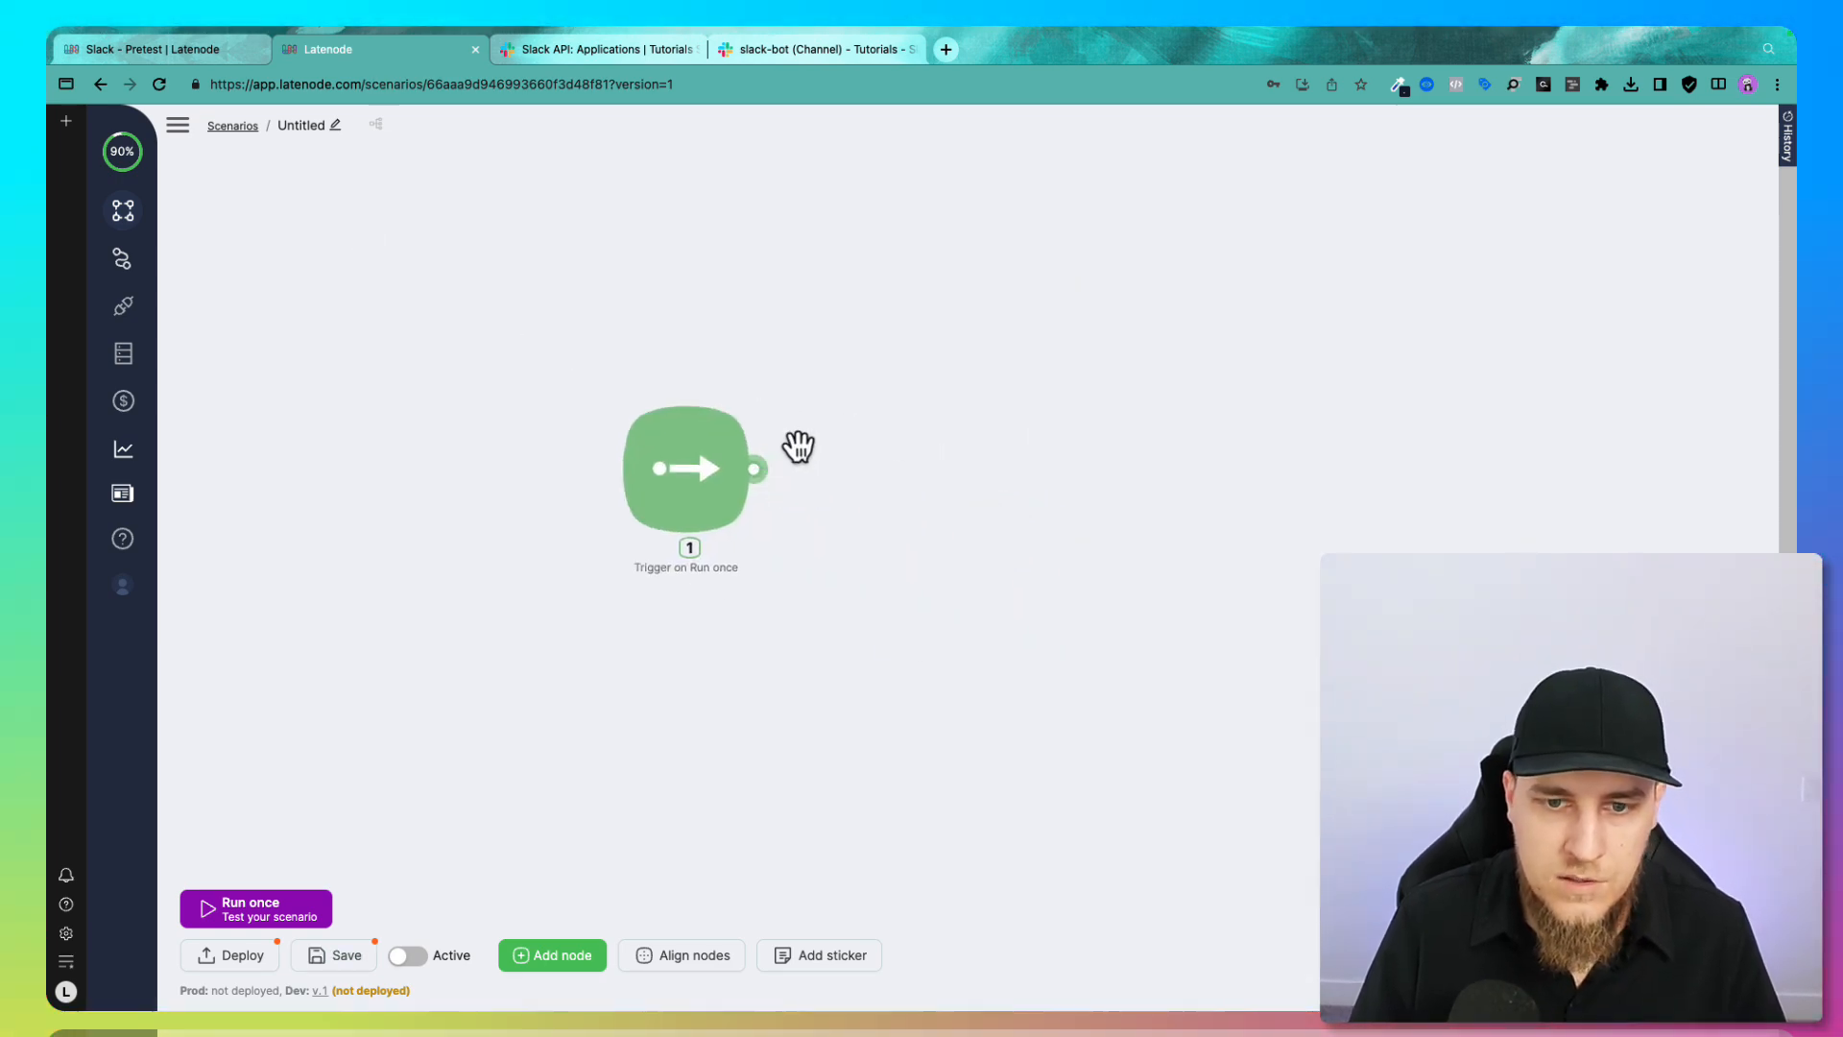
- Connect an OpenAI DALL-E Create Image node to the trigger and open its settings
{"action": "left_click", "coordinate": [760, 469]}
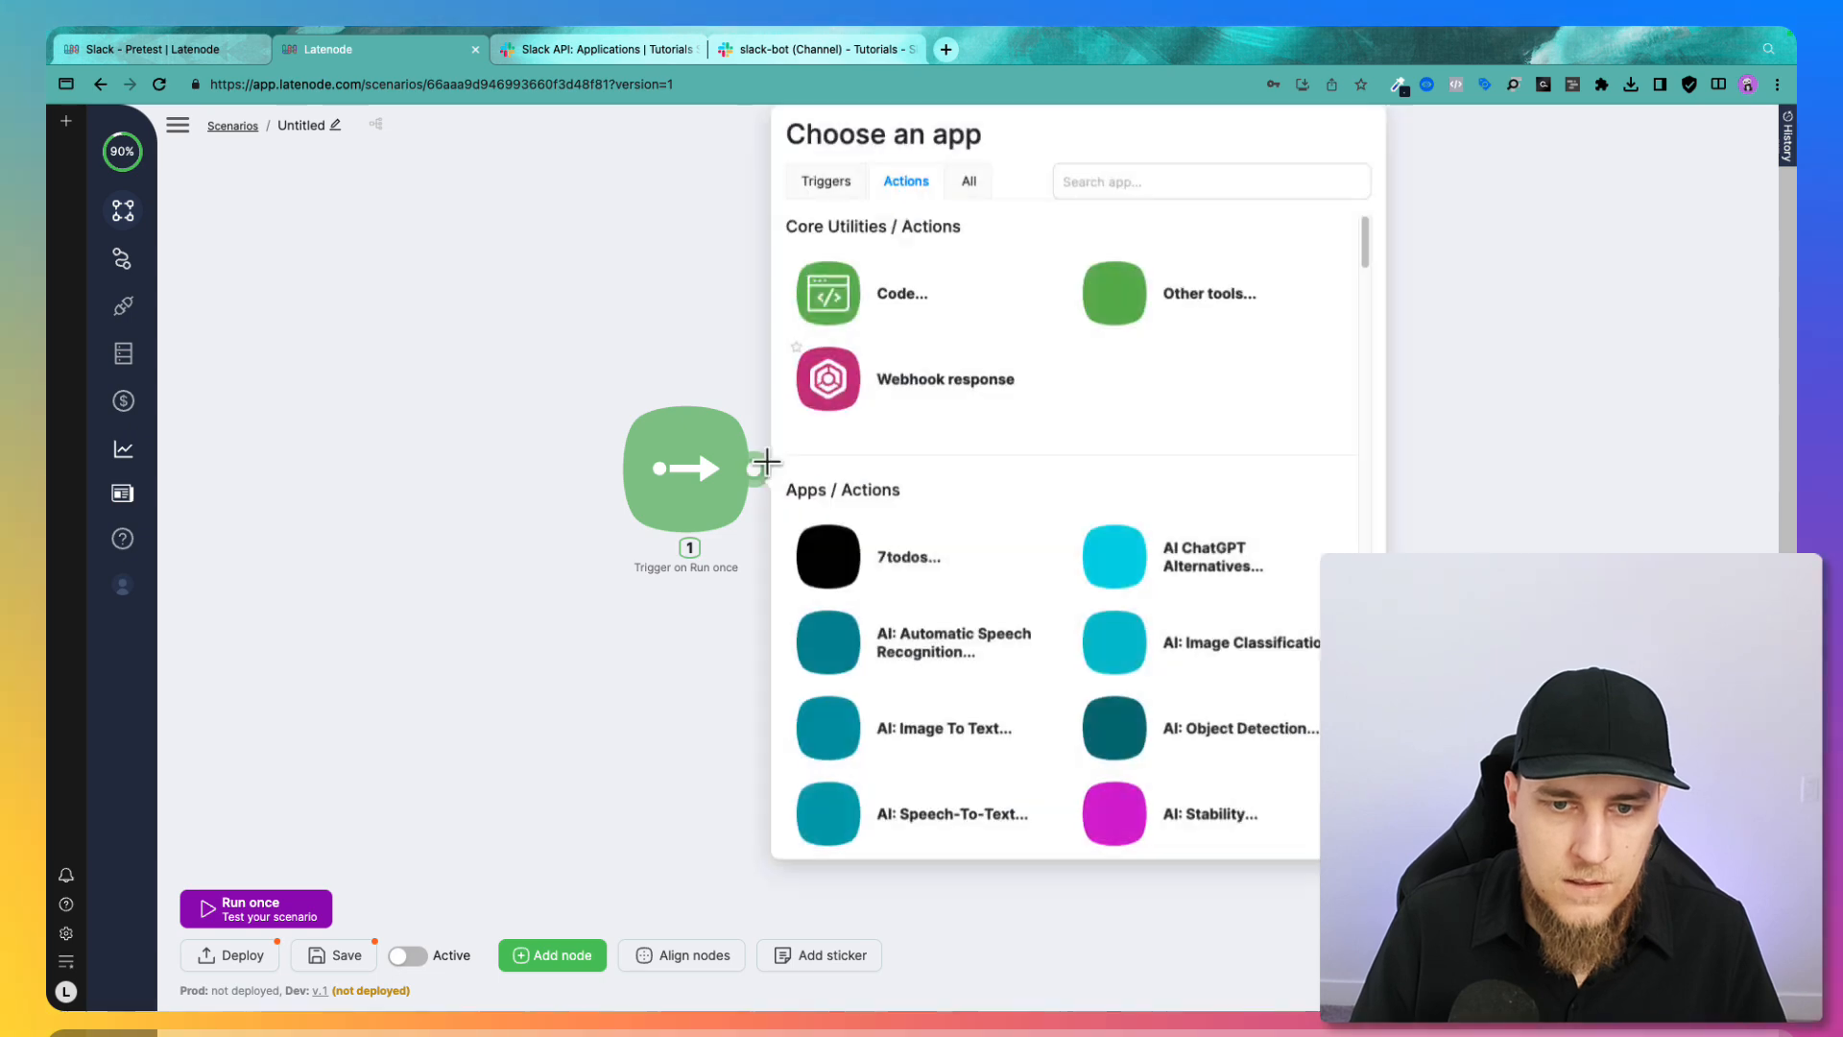
{"action": "left_click", "coordinate": [1102, 179]}
{"action": "type", "text": "dall"}
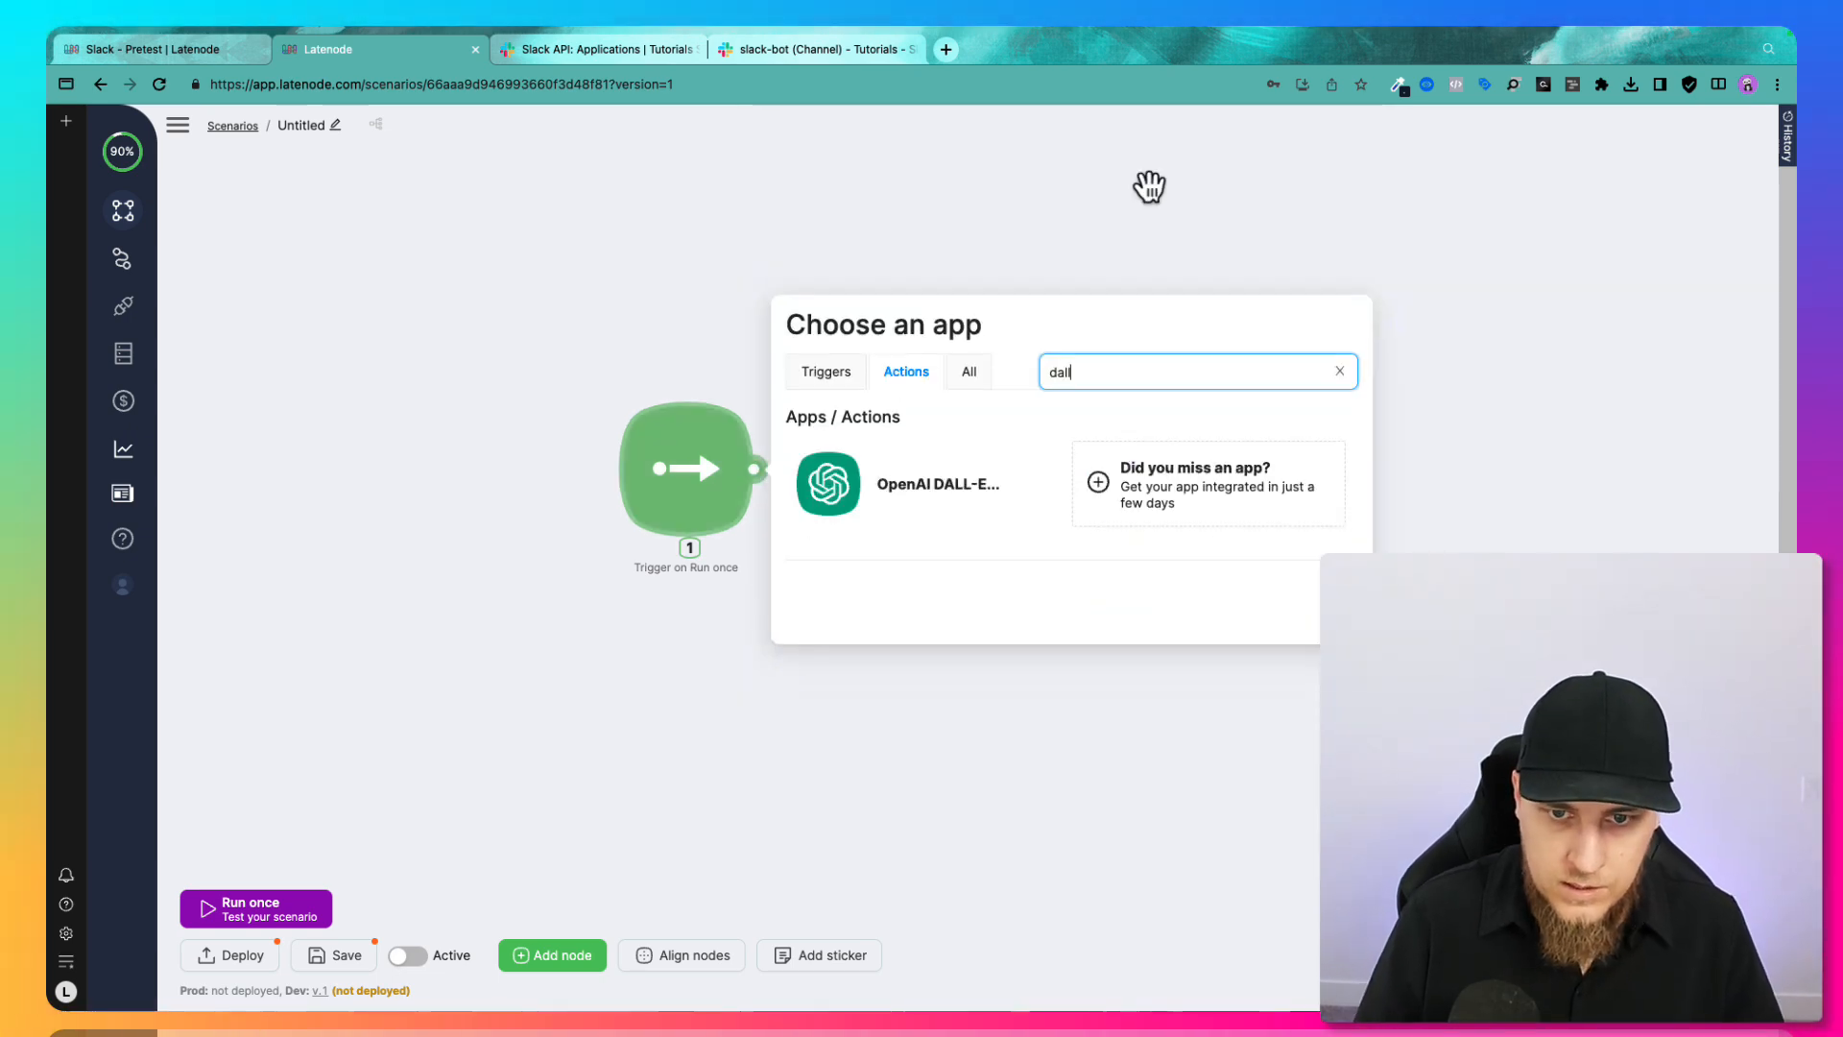
{"action": "left_click", "coordinate": [924, 481]}
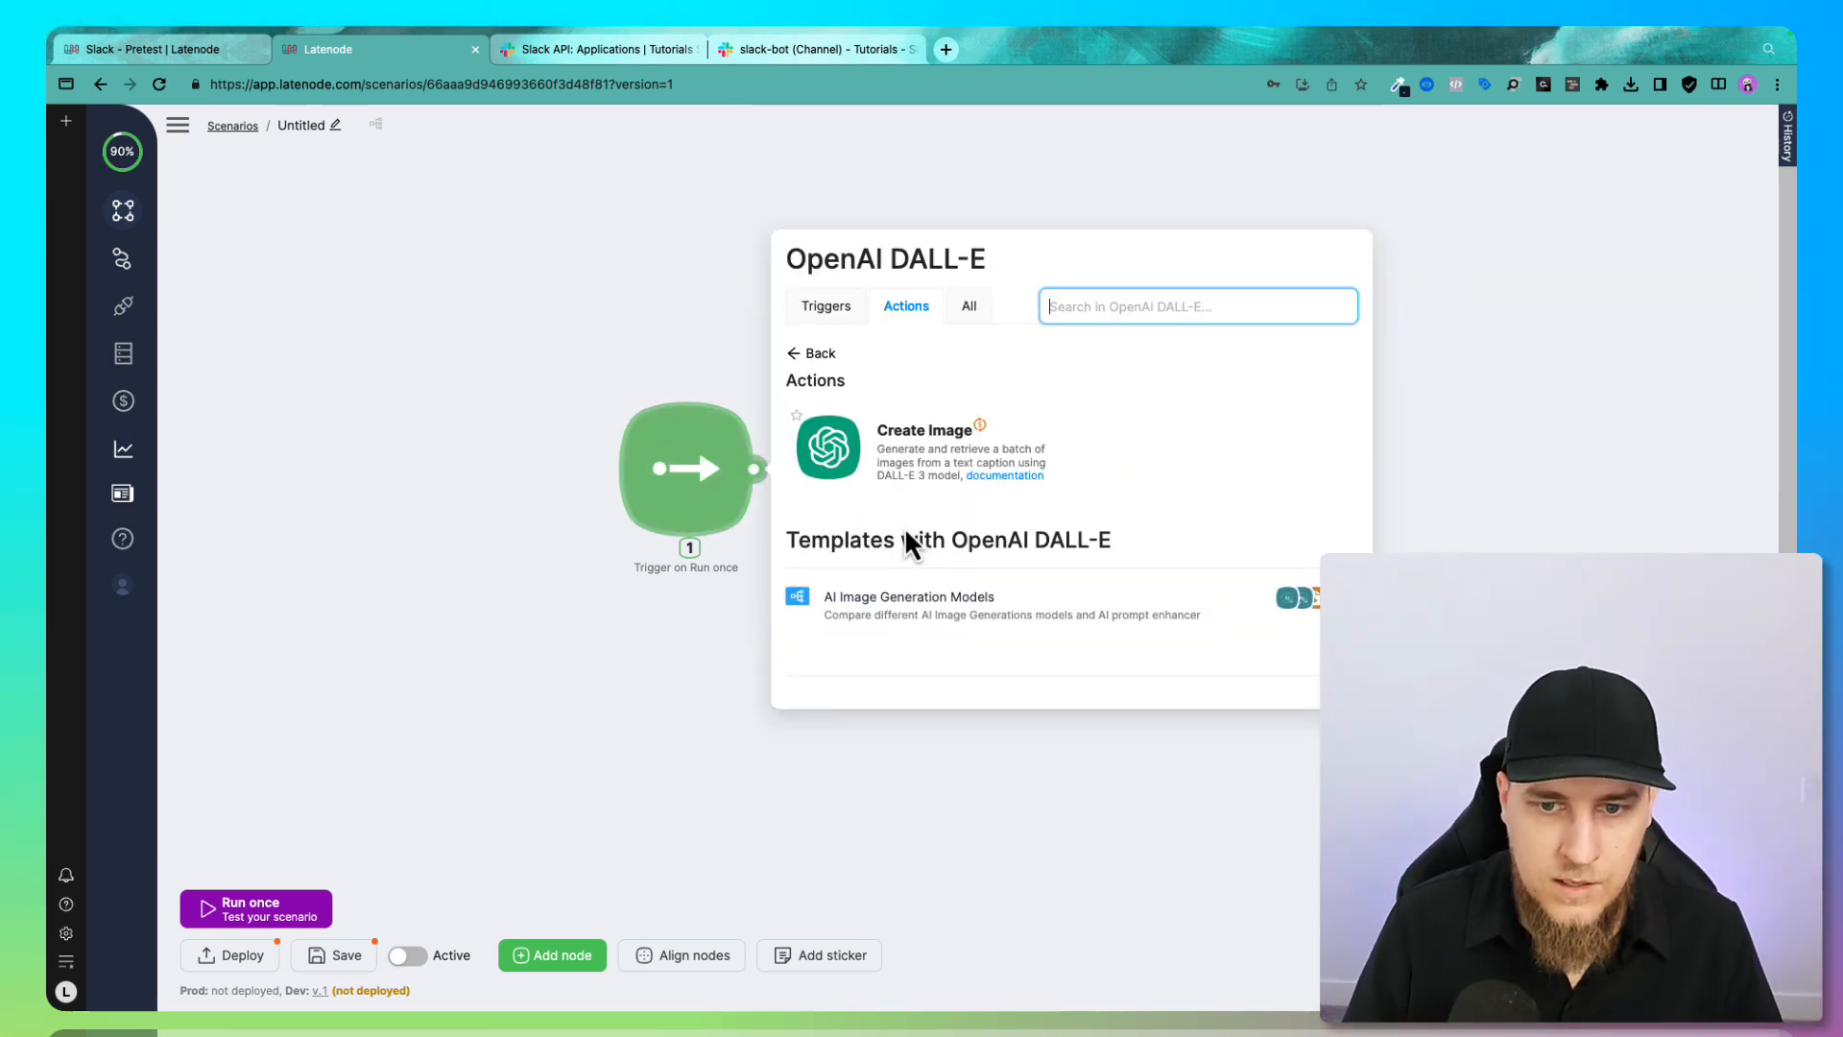
{"action": "left_click", "coordinate": [931, 443]}
{"action": "left_click", "coordinate": [981, 497]}
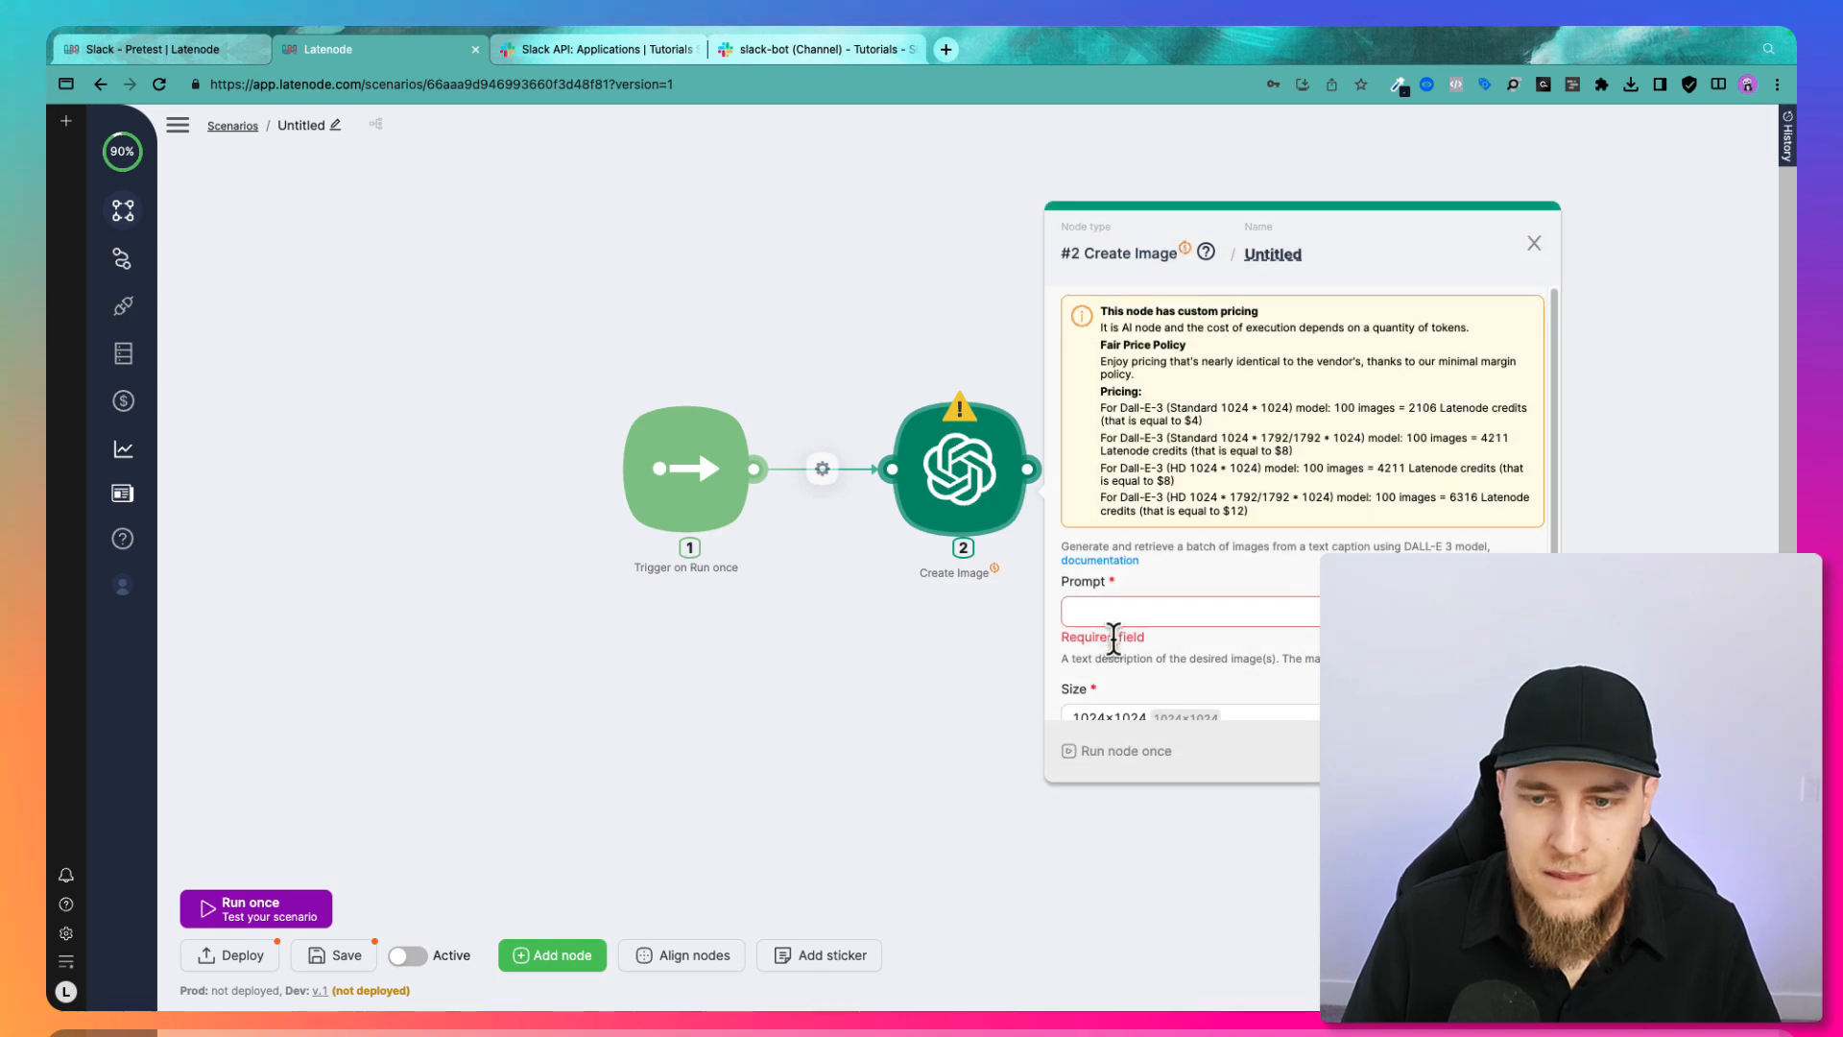
- Enter the image prompt "A fun avatar for Navi the helpful assistant" and run the Create Image node once
{"action": "left_click", "coordinate": [1121, 607]}
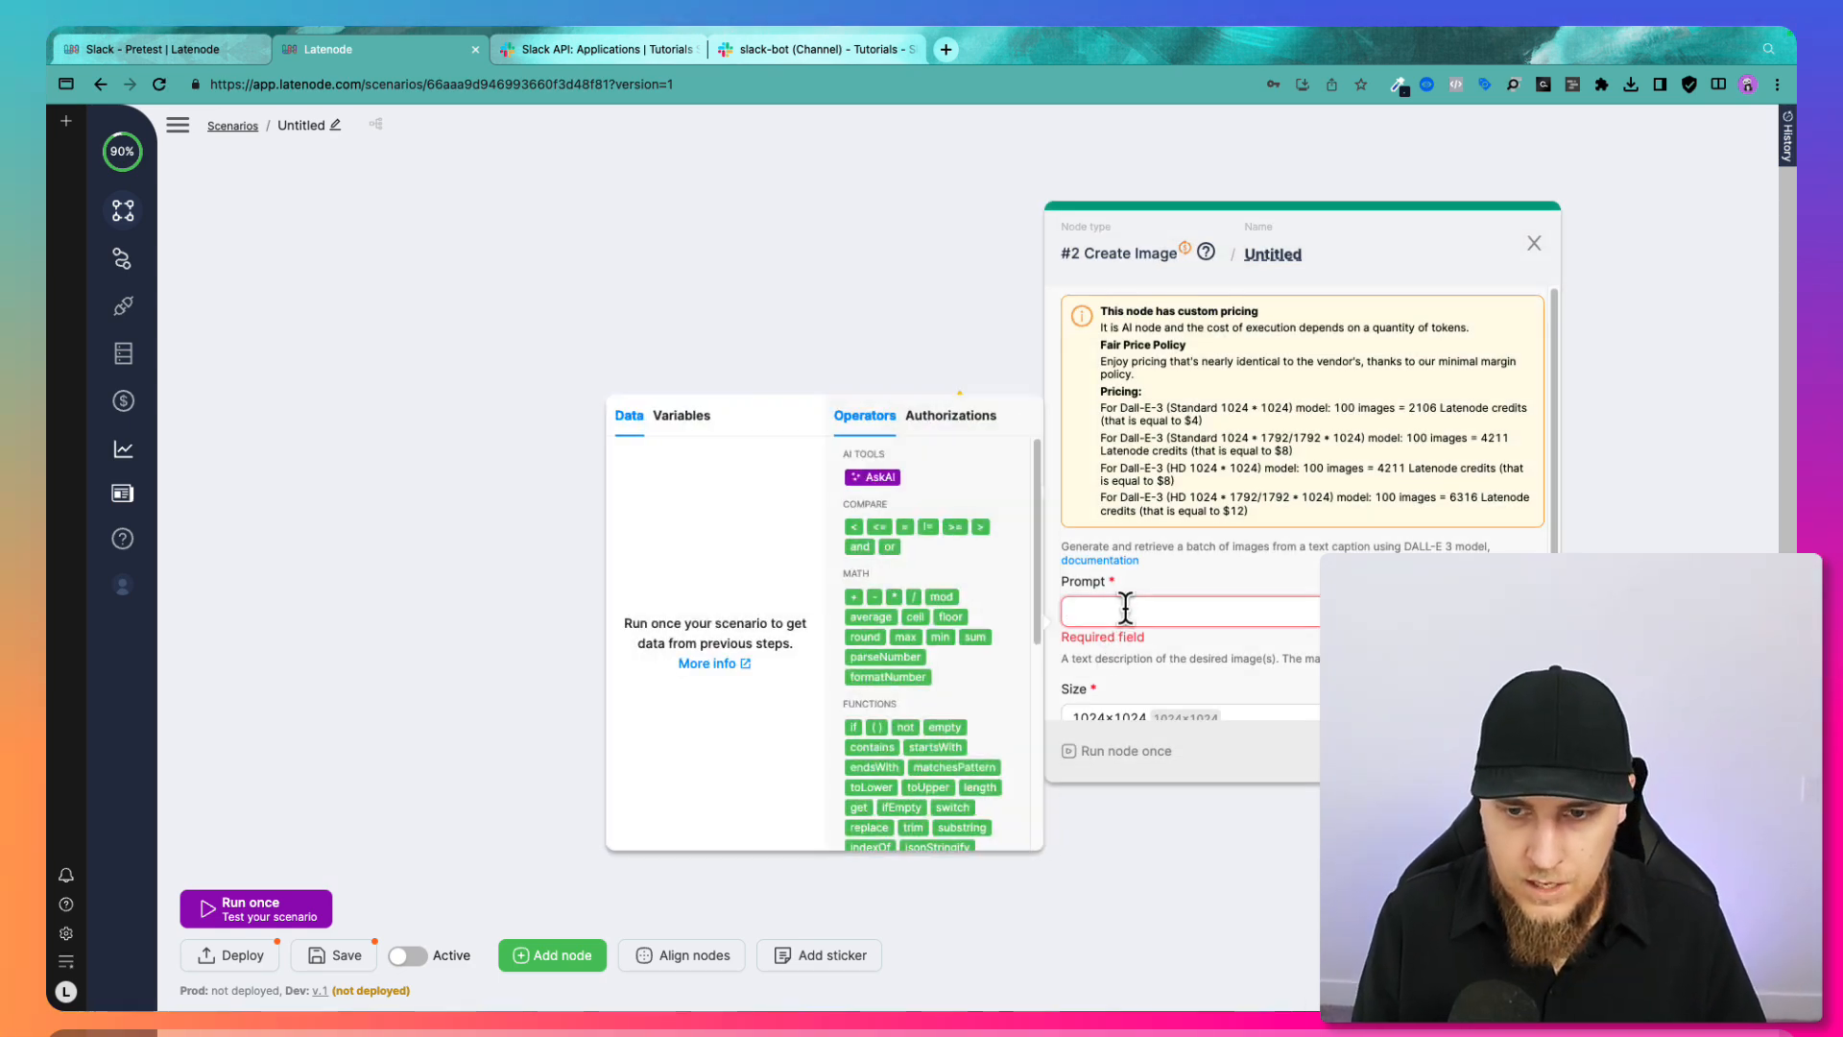
{"action": "type", "text": "A fun ava"}
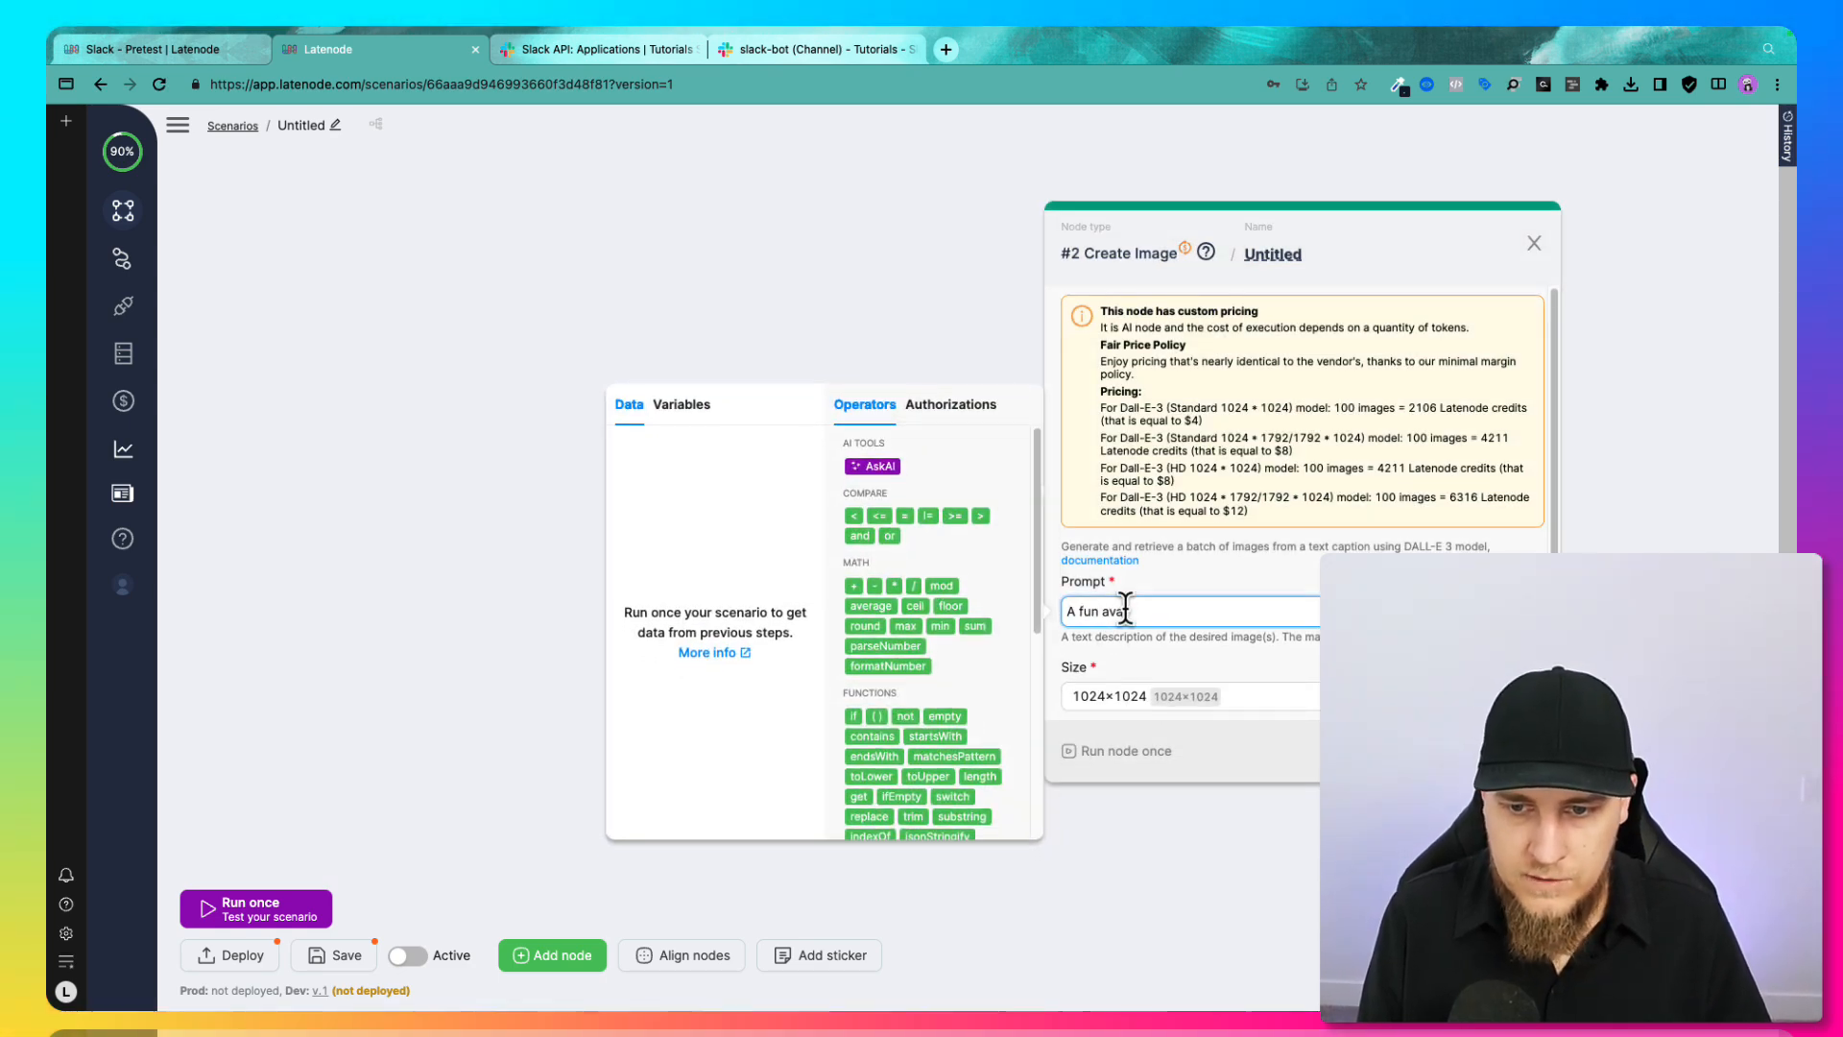
{"action": "type", "text": "tar for Navi the"}
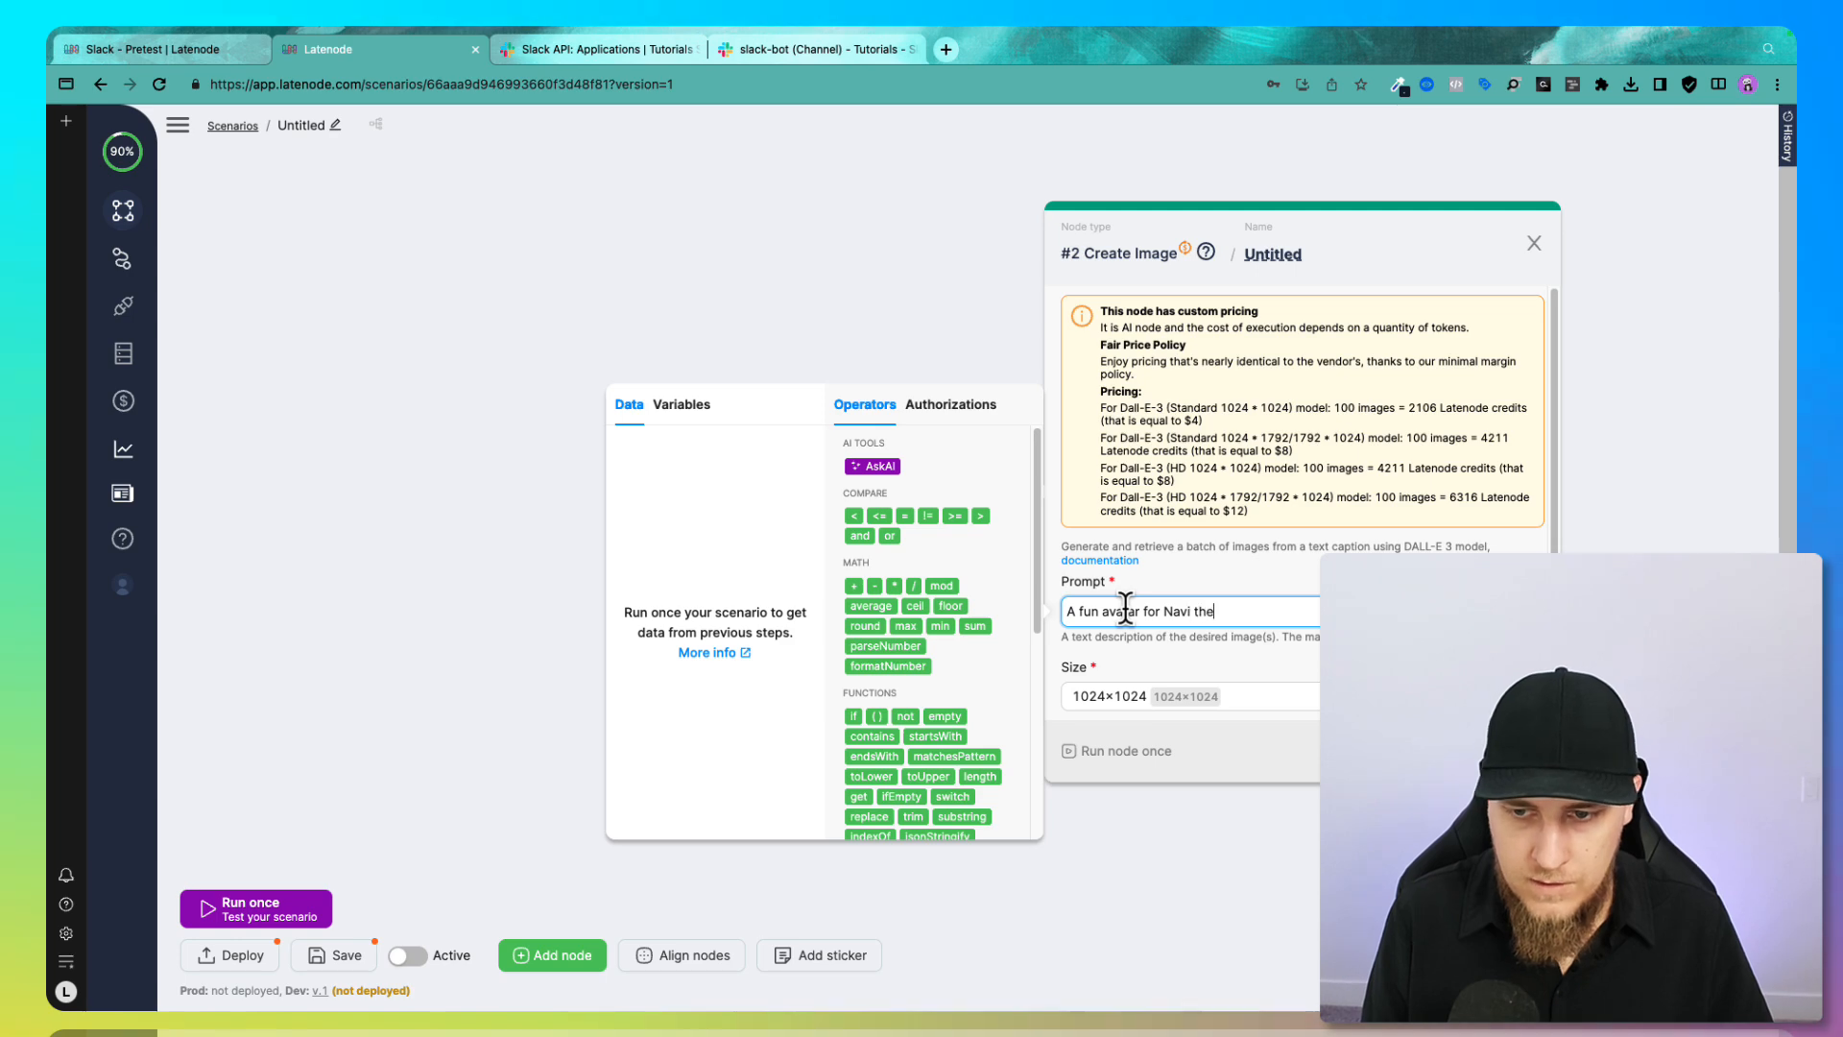
{"action": "type", "text": " helpful assistant"}
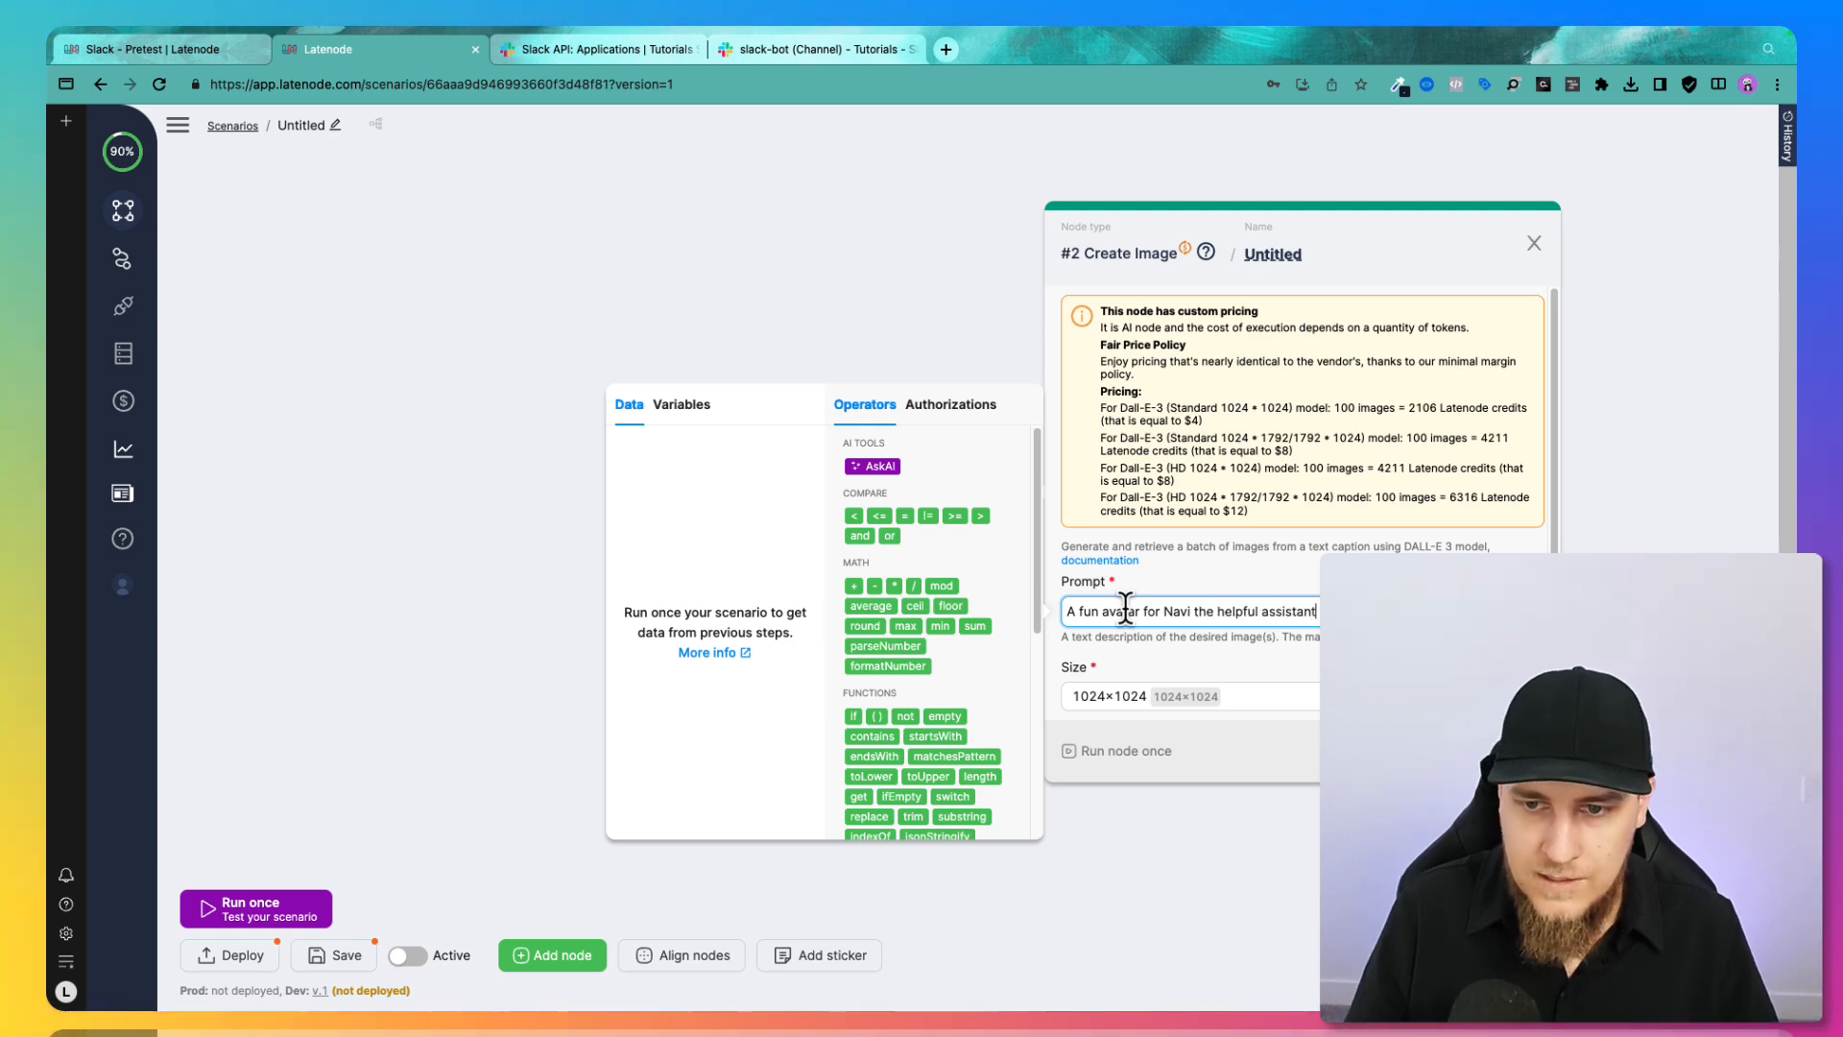
{"action": "scroll", "coordinate": [1233, 519], "scroll_direction": "down", "scroll_amount": 1}
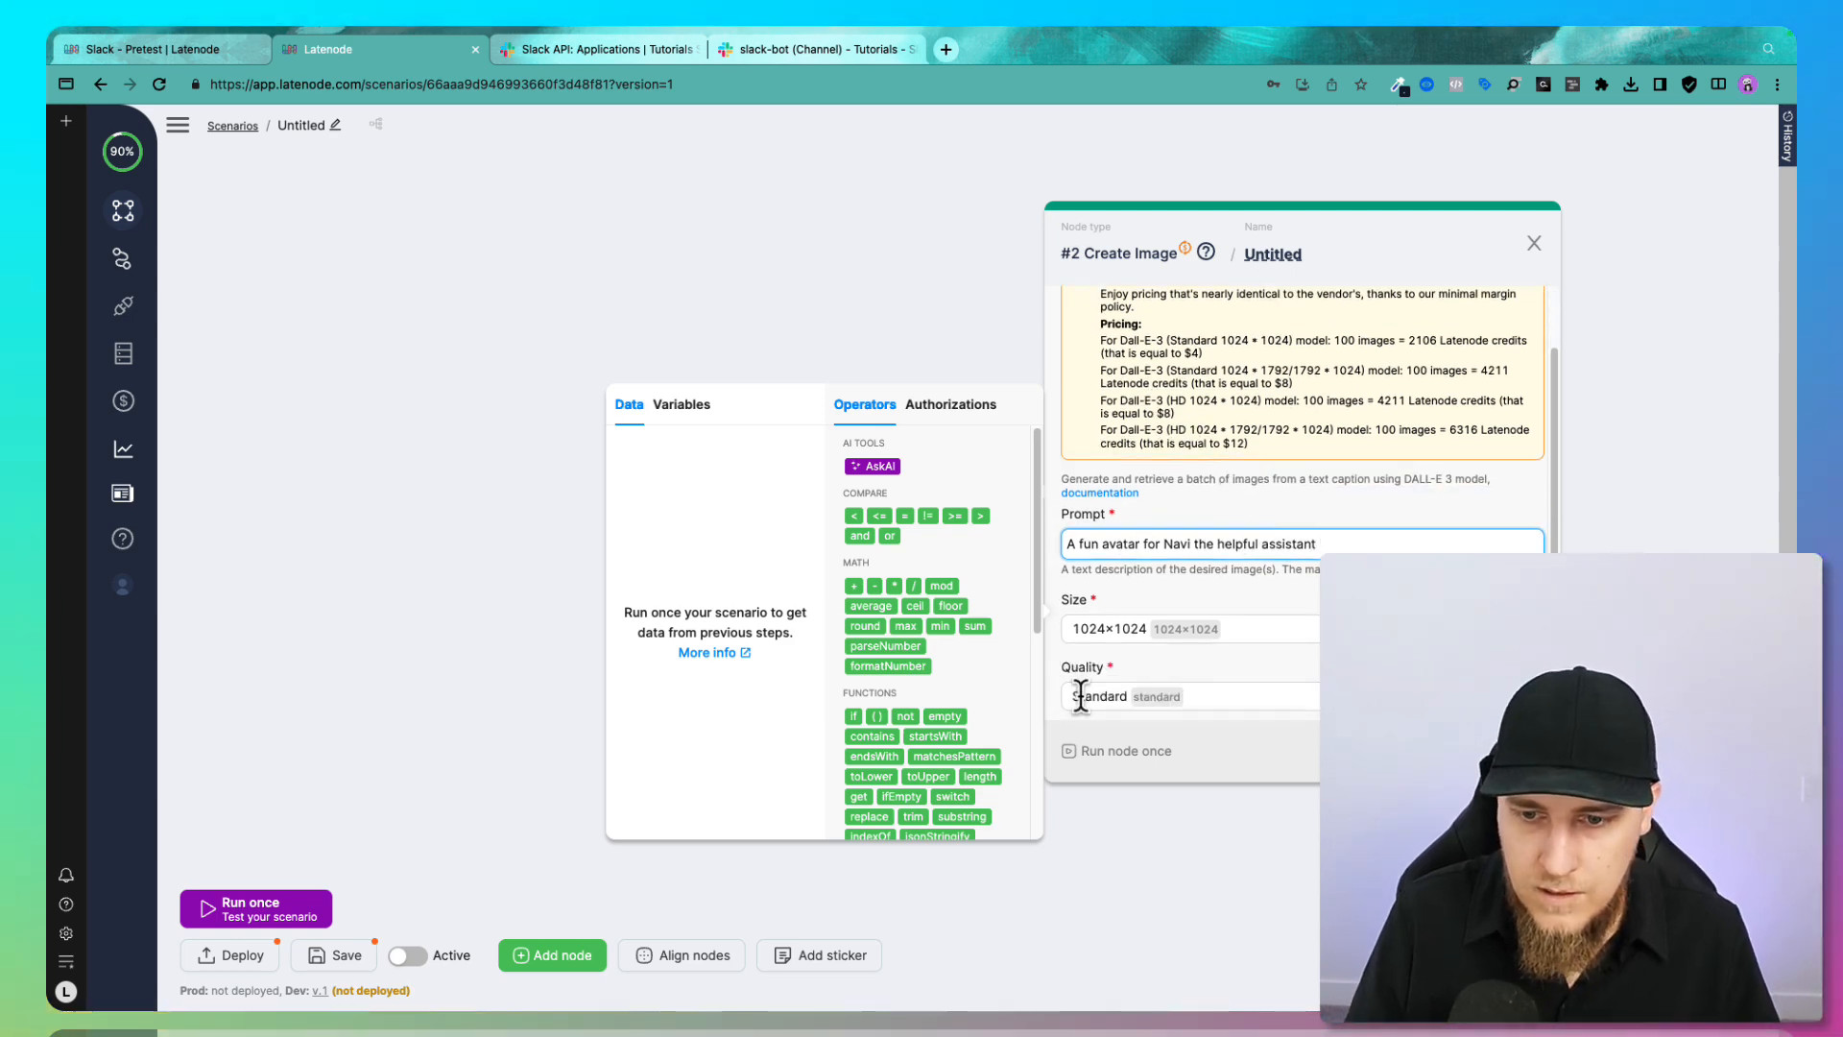
{"action": "left_click", "coordinate": [1103, 752]}
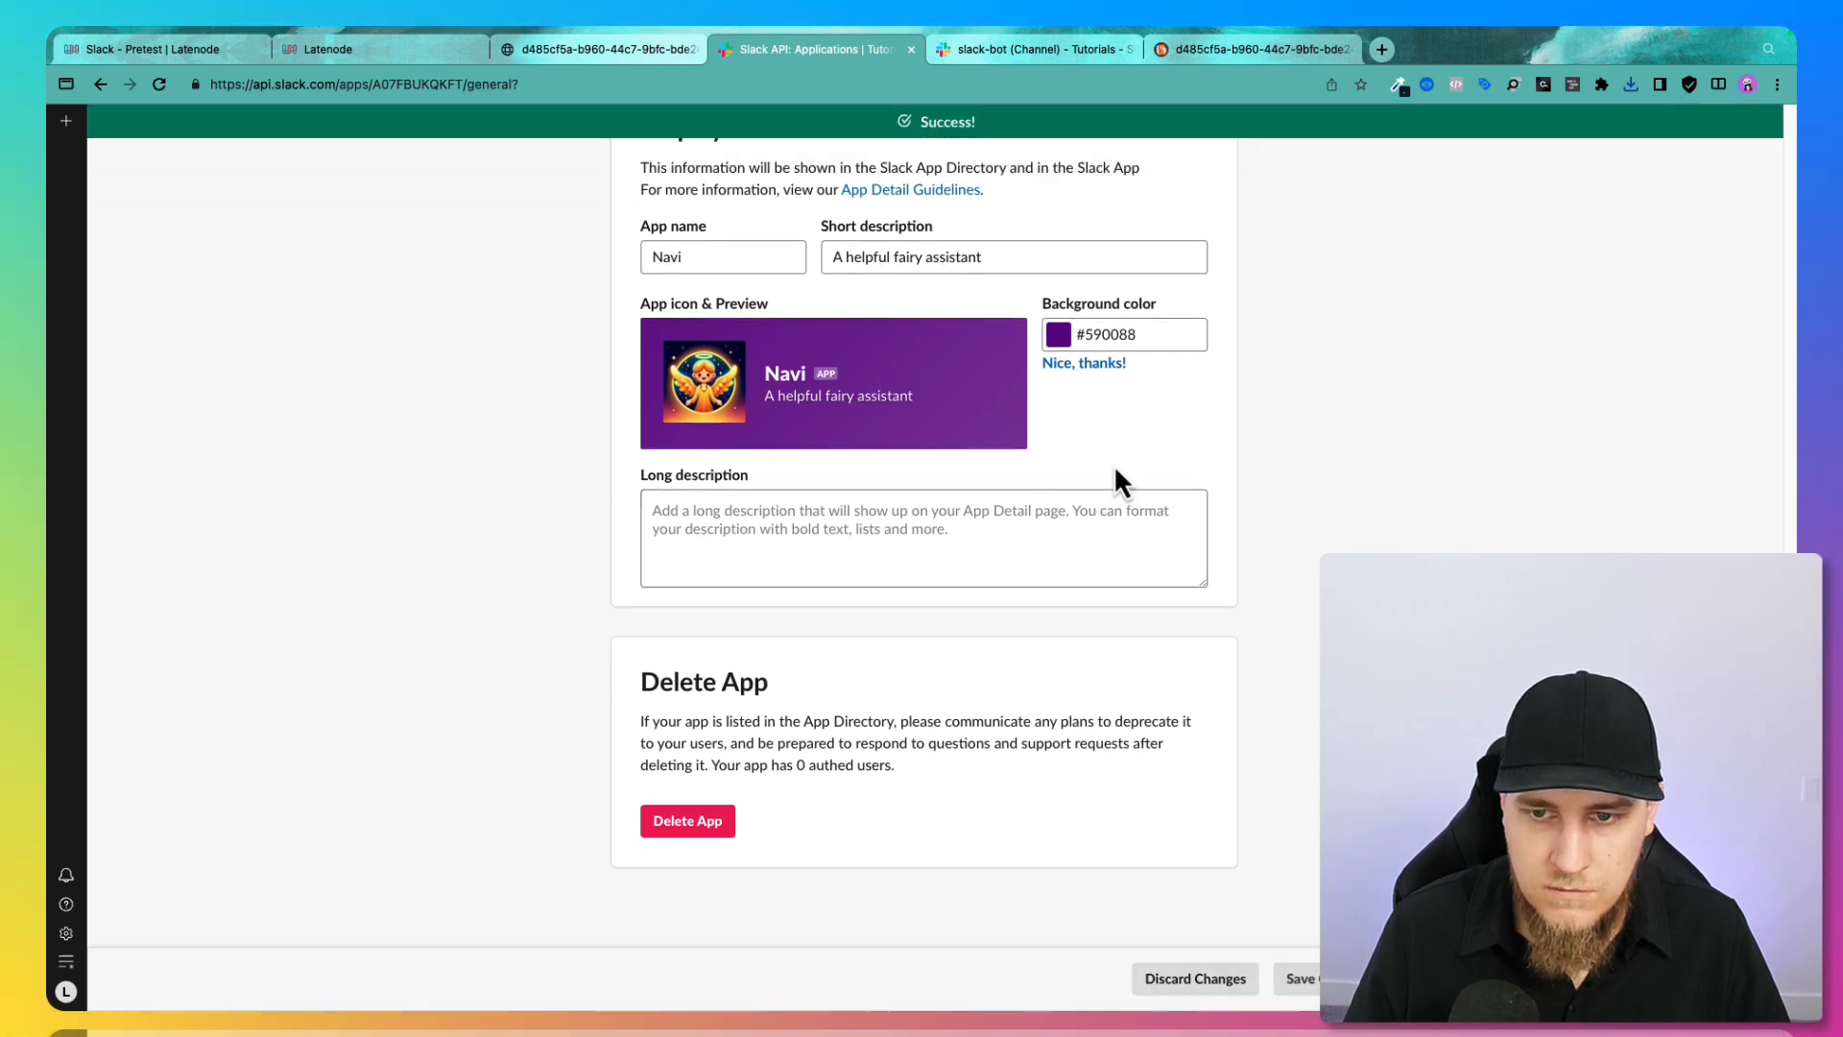
- Install the Navi app to the Tutorials workspace and allow the requested permissions
{"action": "scroll", "coordinate": [1126, 457], "scroll_direction": "up", "scroll_amount": 15}
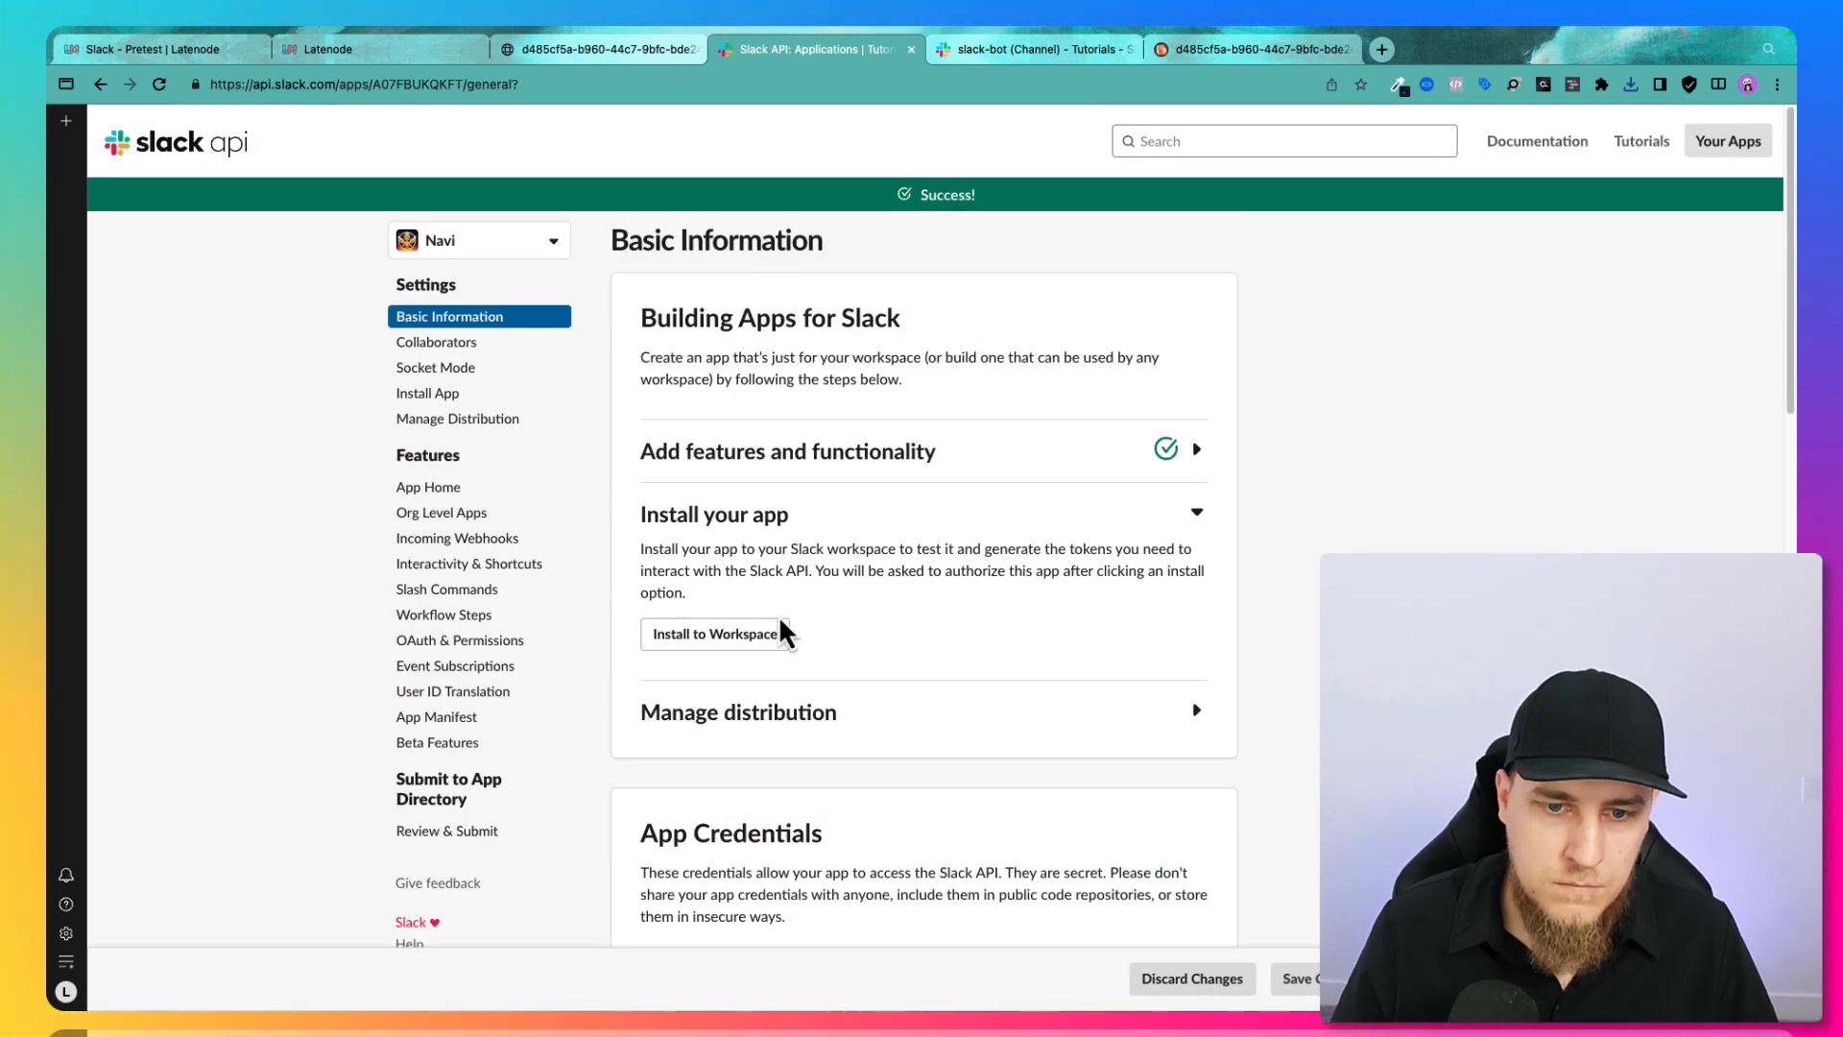
{"action": "left_click", "coordinate": [779, 633]}
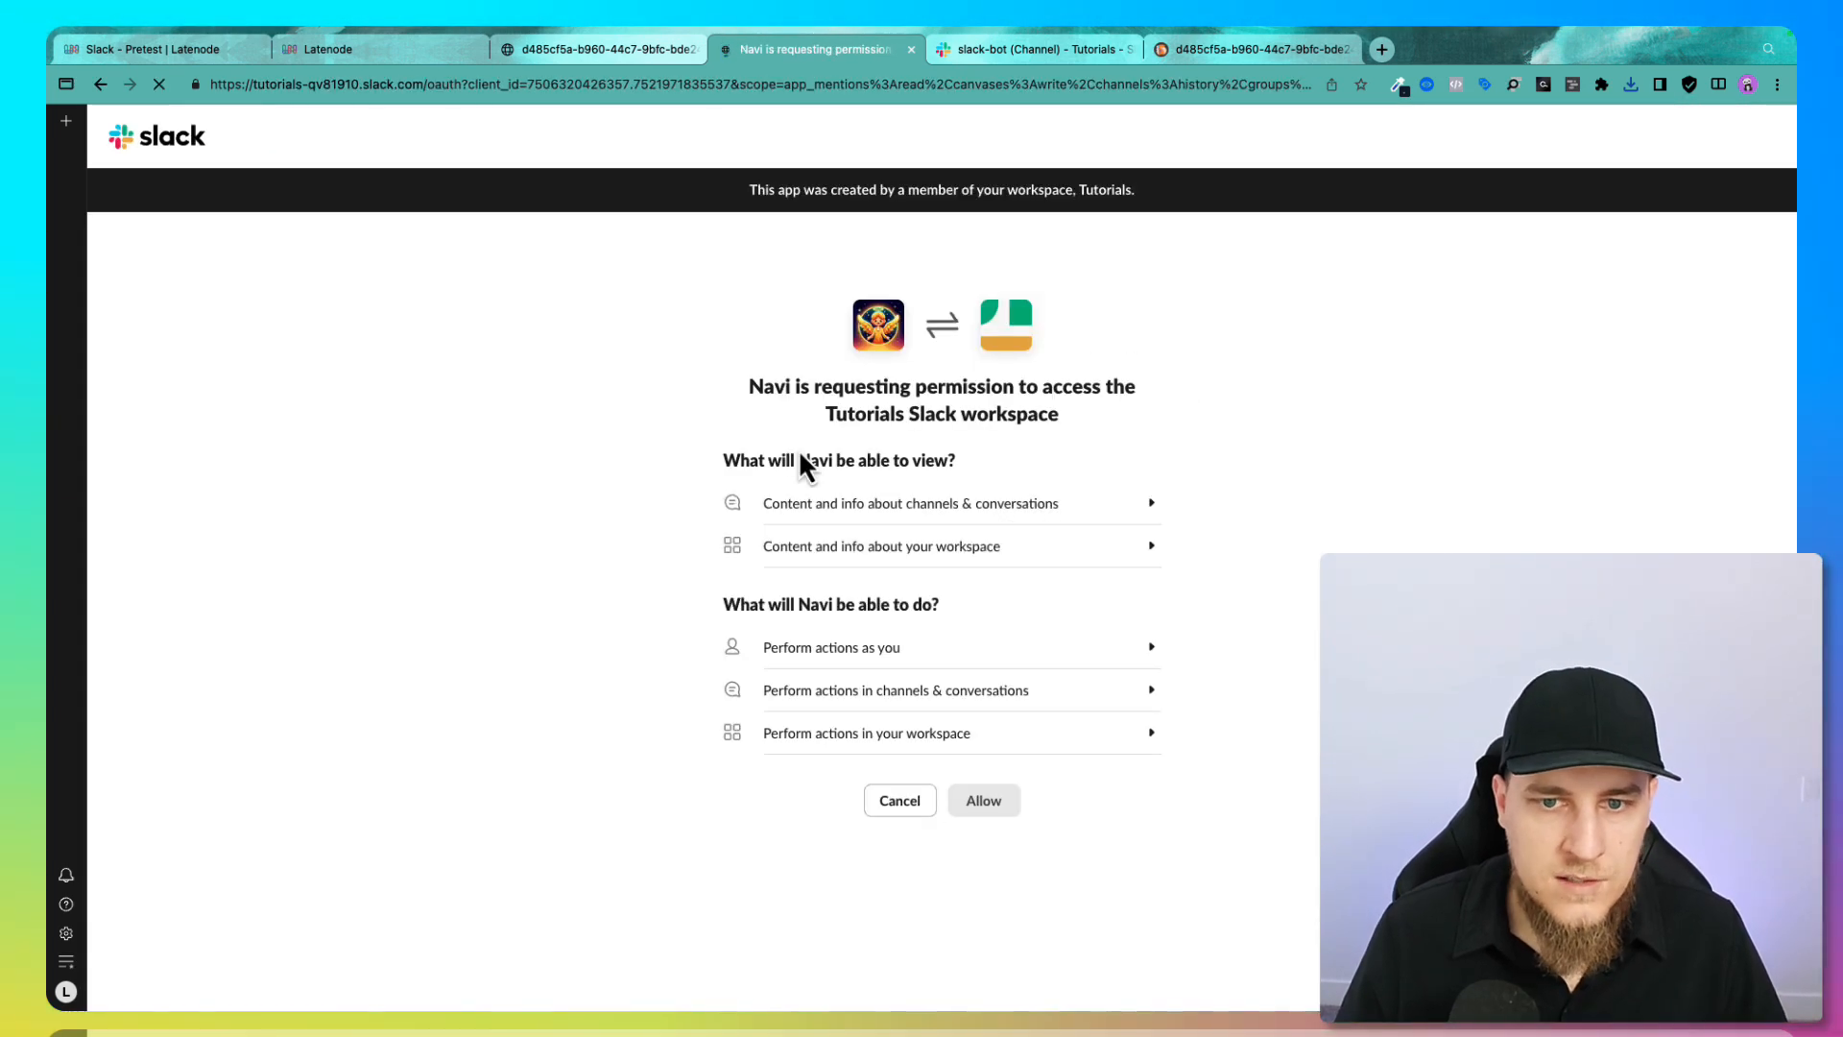
{"action": "left_click", "coordinate": [988, 804]}
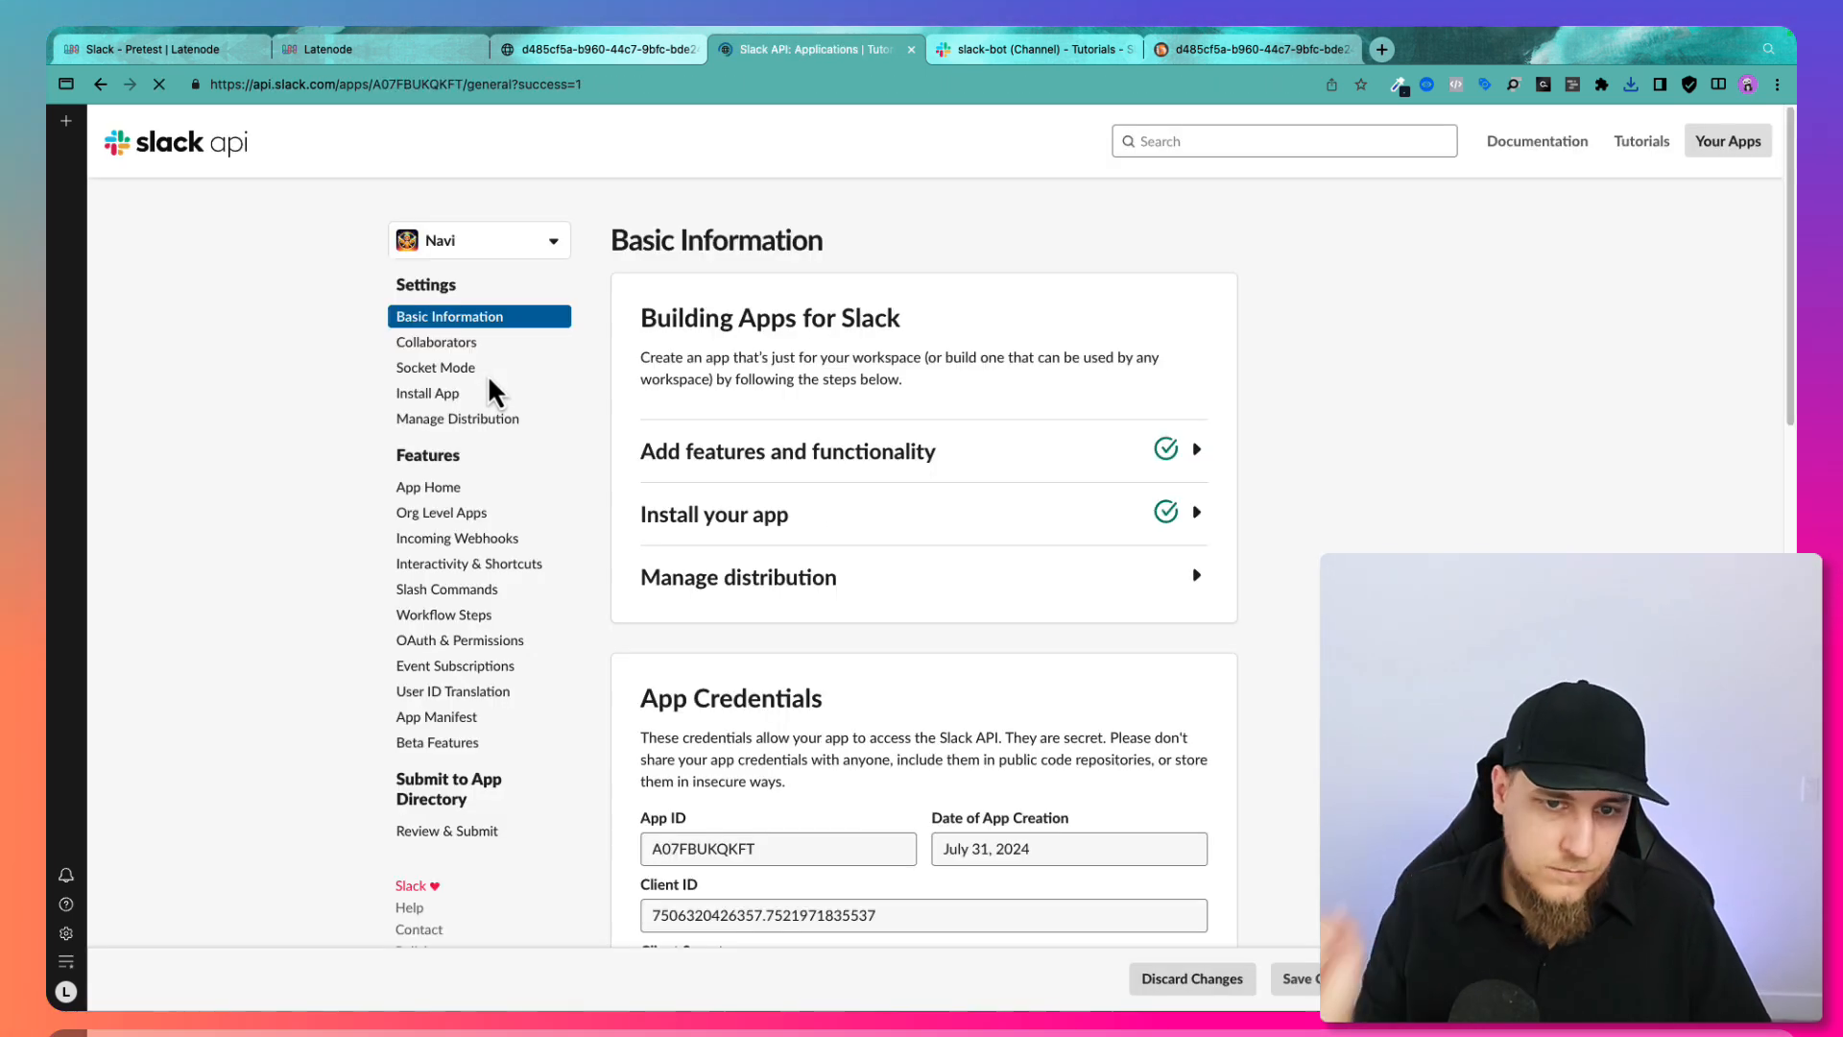
- Open the app's OAuth & Permissions page and copy the Bot User OAuth Token
{"action": "scroll", "coordinate": [663, 338], "scroll_direction": "down", "scroll_amount": 1}
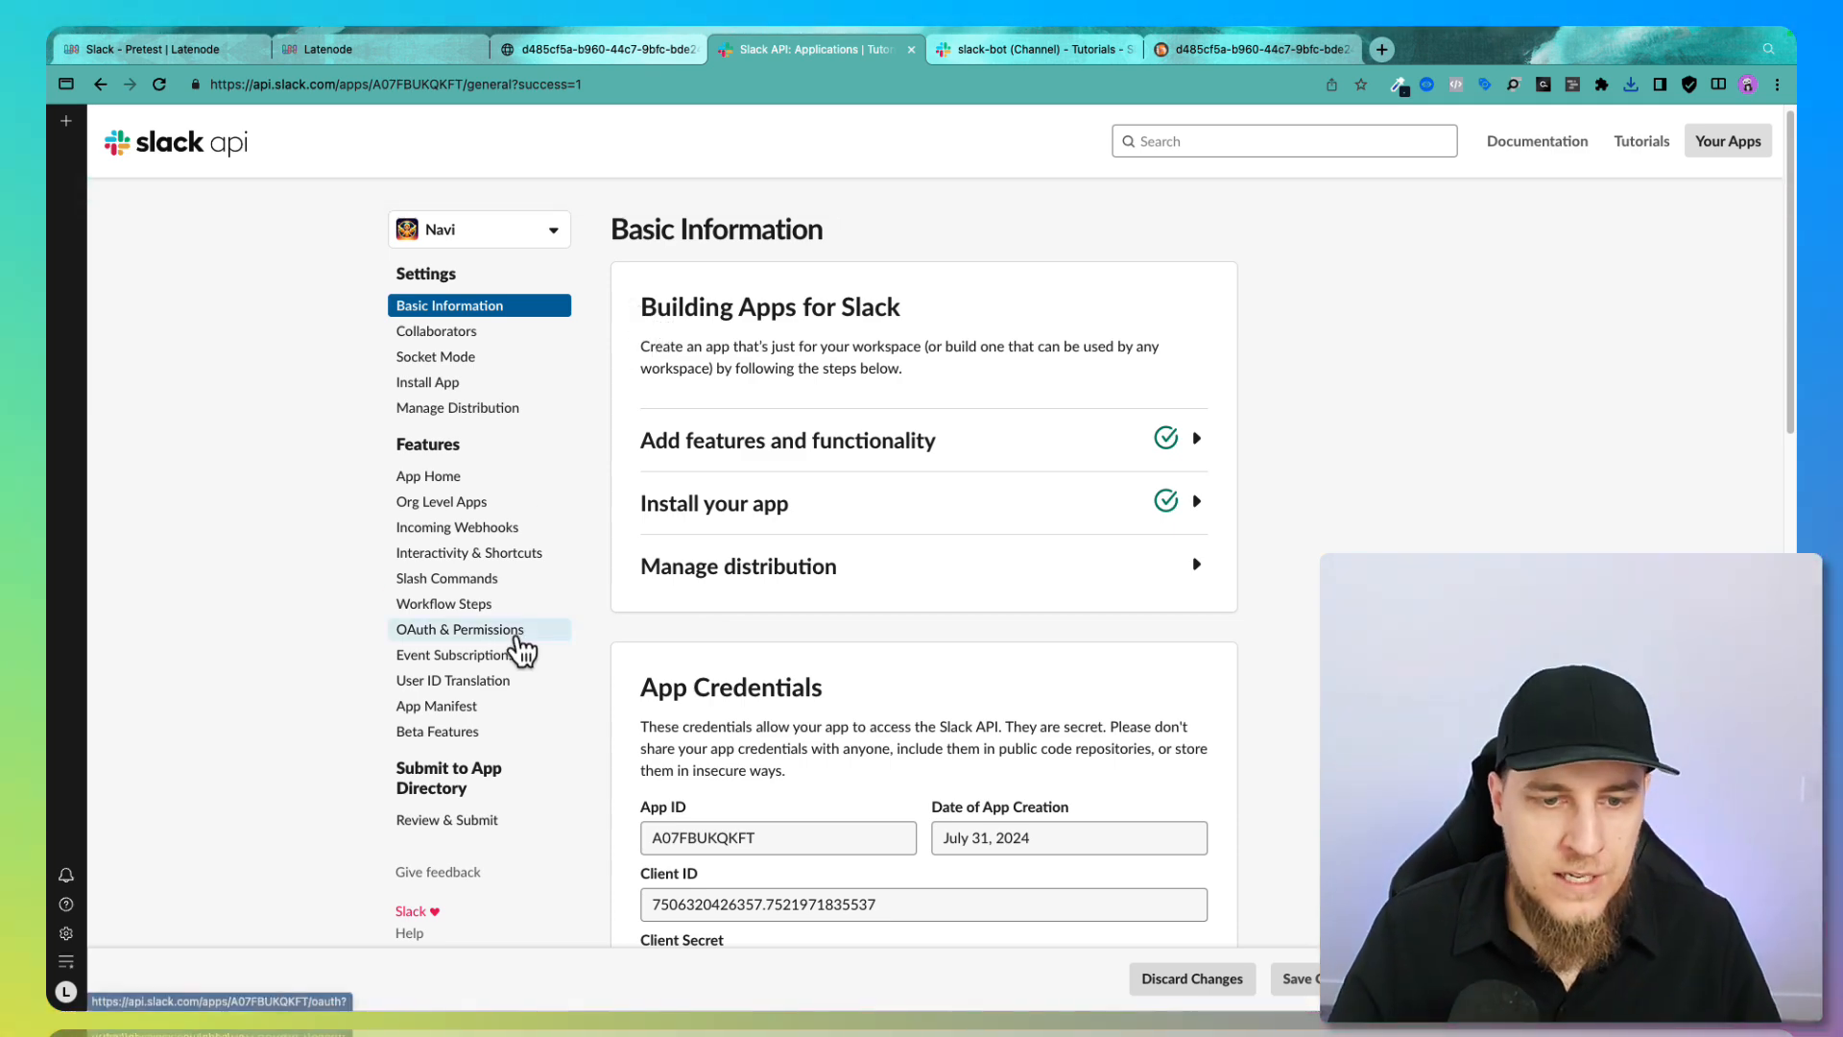
{"action": "left_click", "coordinate": [513, 631]}
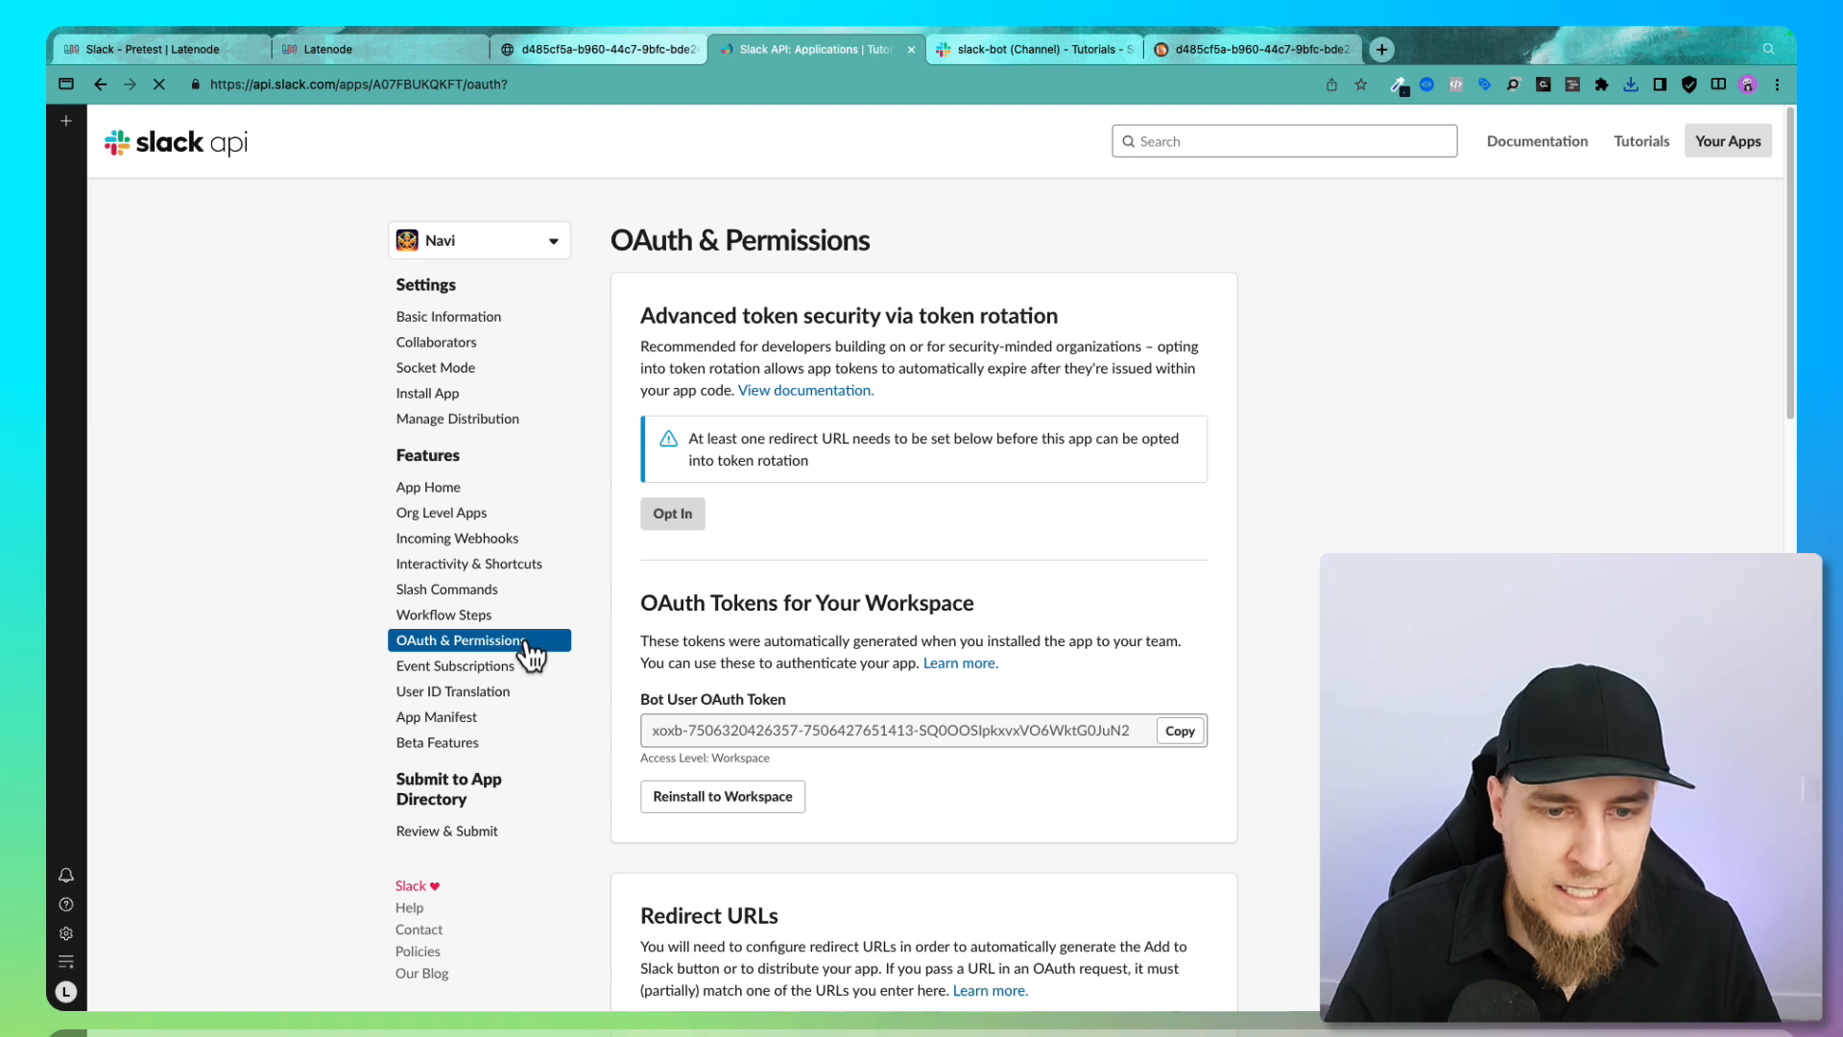
{"action": "scroll", "coordinate": [698, 544], "scroll_direction": "down", "scroll_amount": 1}
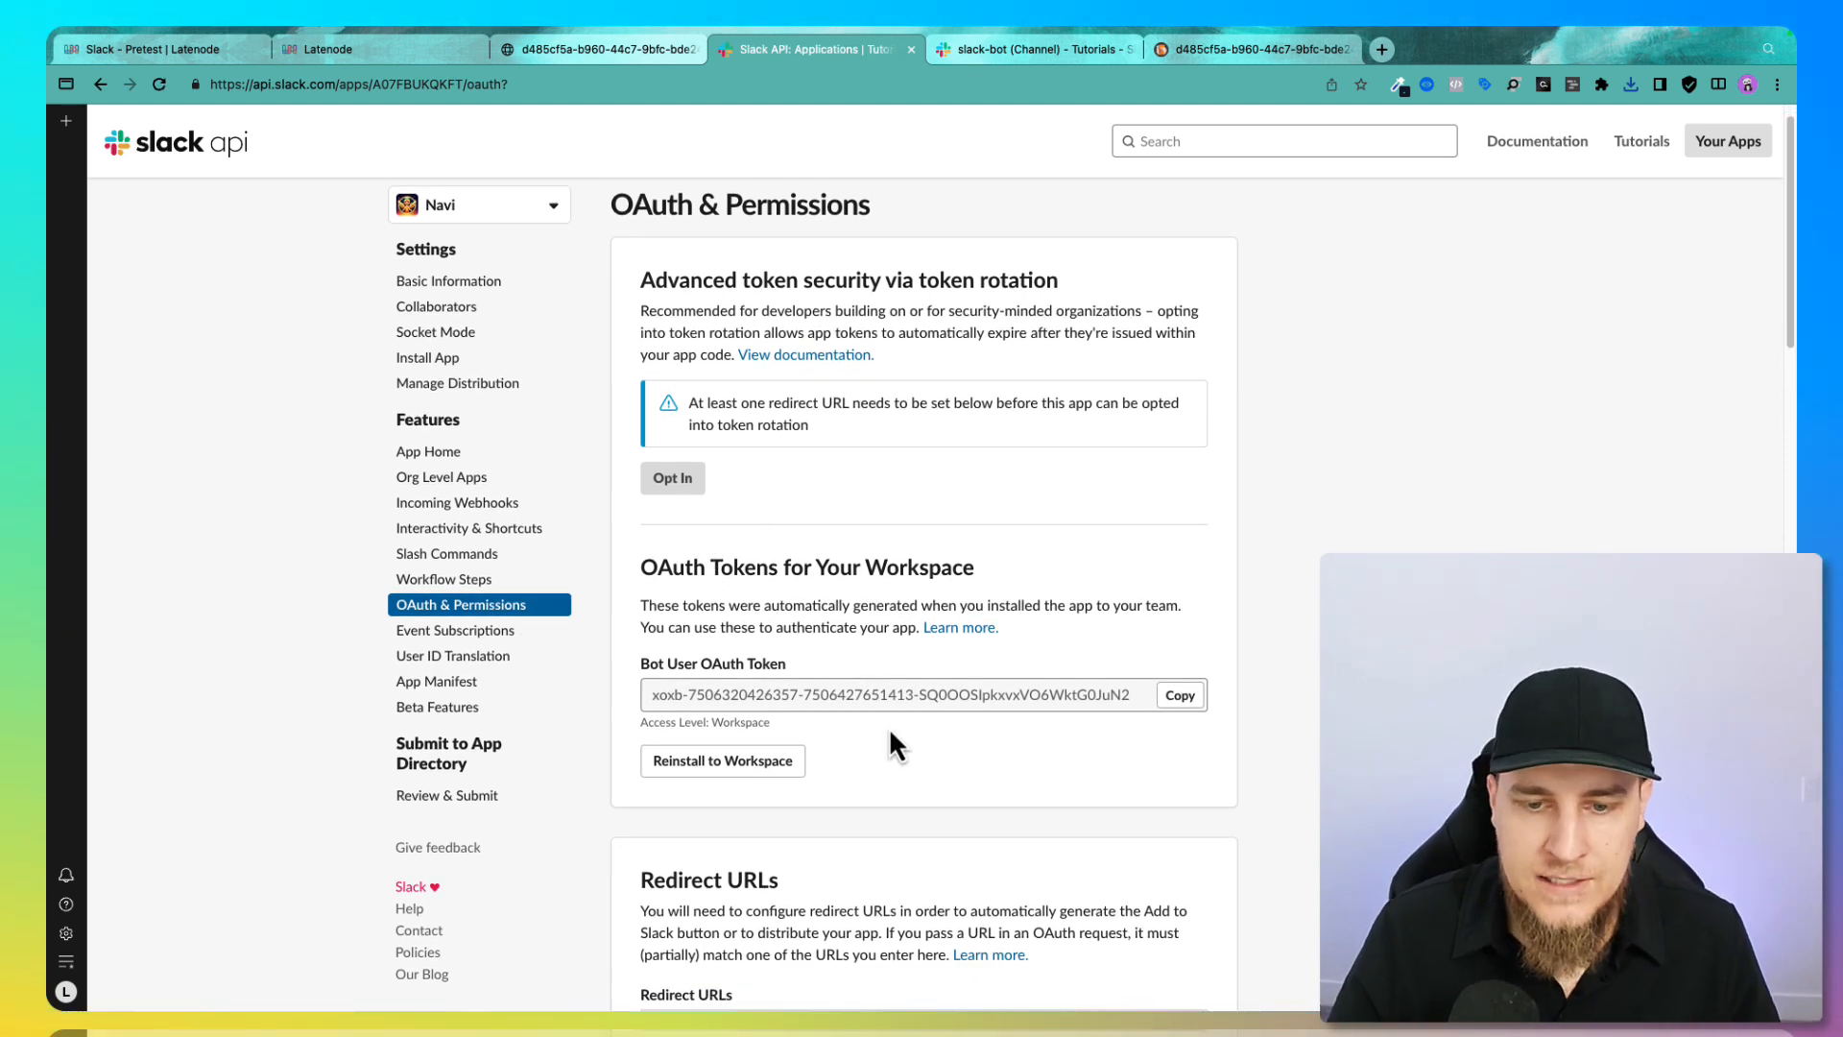
{"action": "left_click_drag", "start_coordinate": [962, 696], "coordinate": [760, 701]}
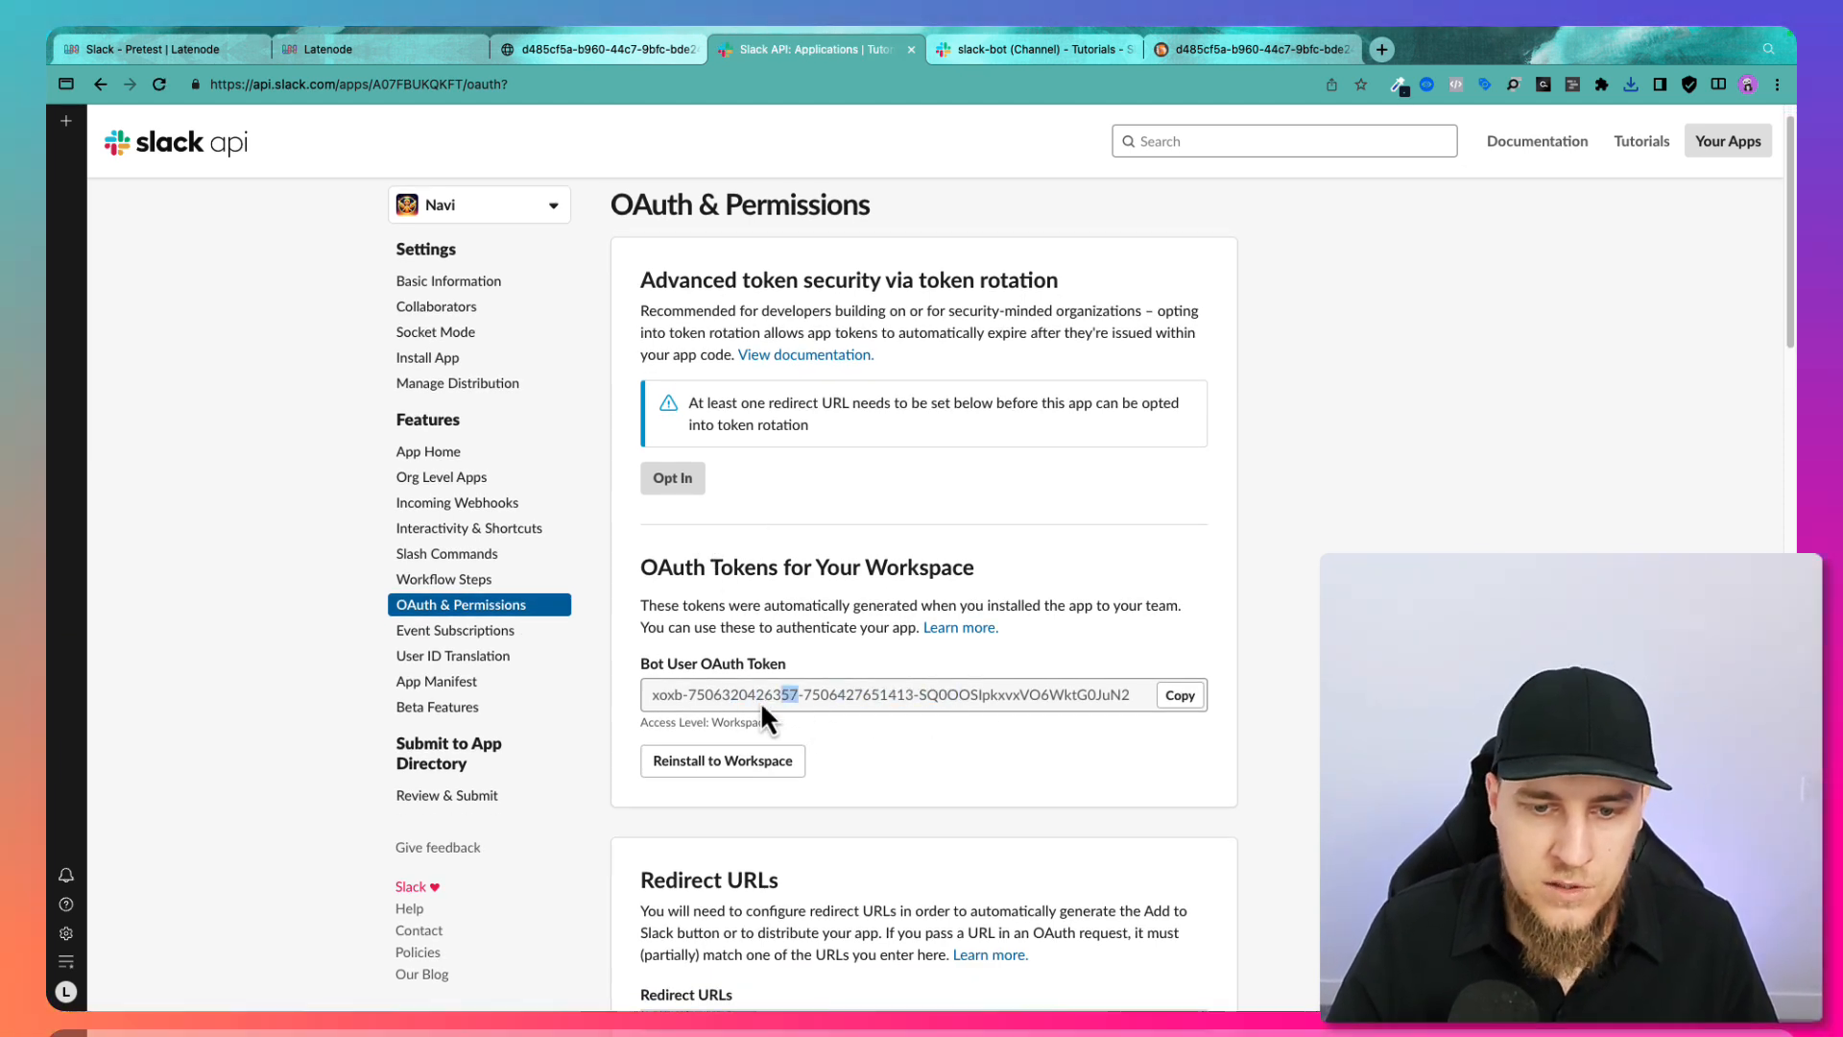
{"action": "left_click", "coordinate": [891, 708]}
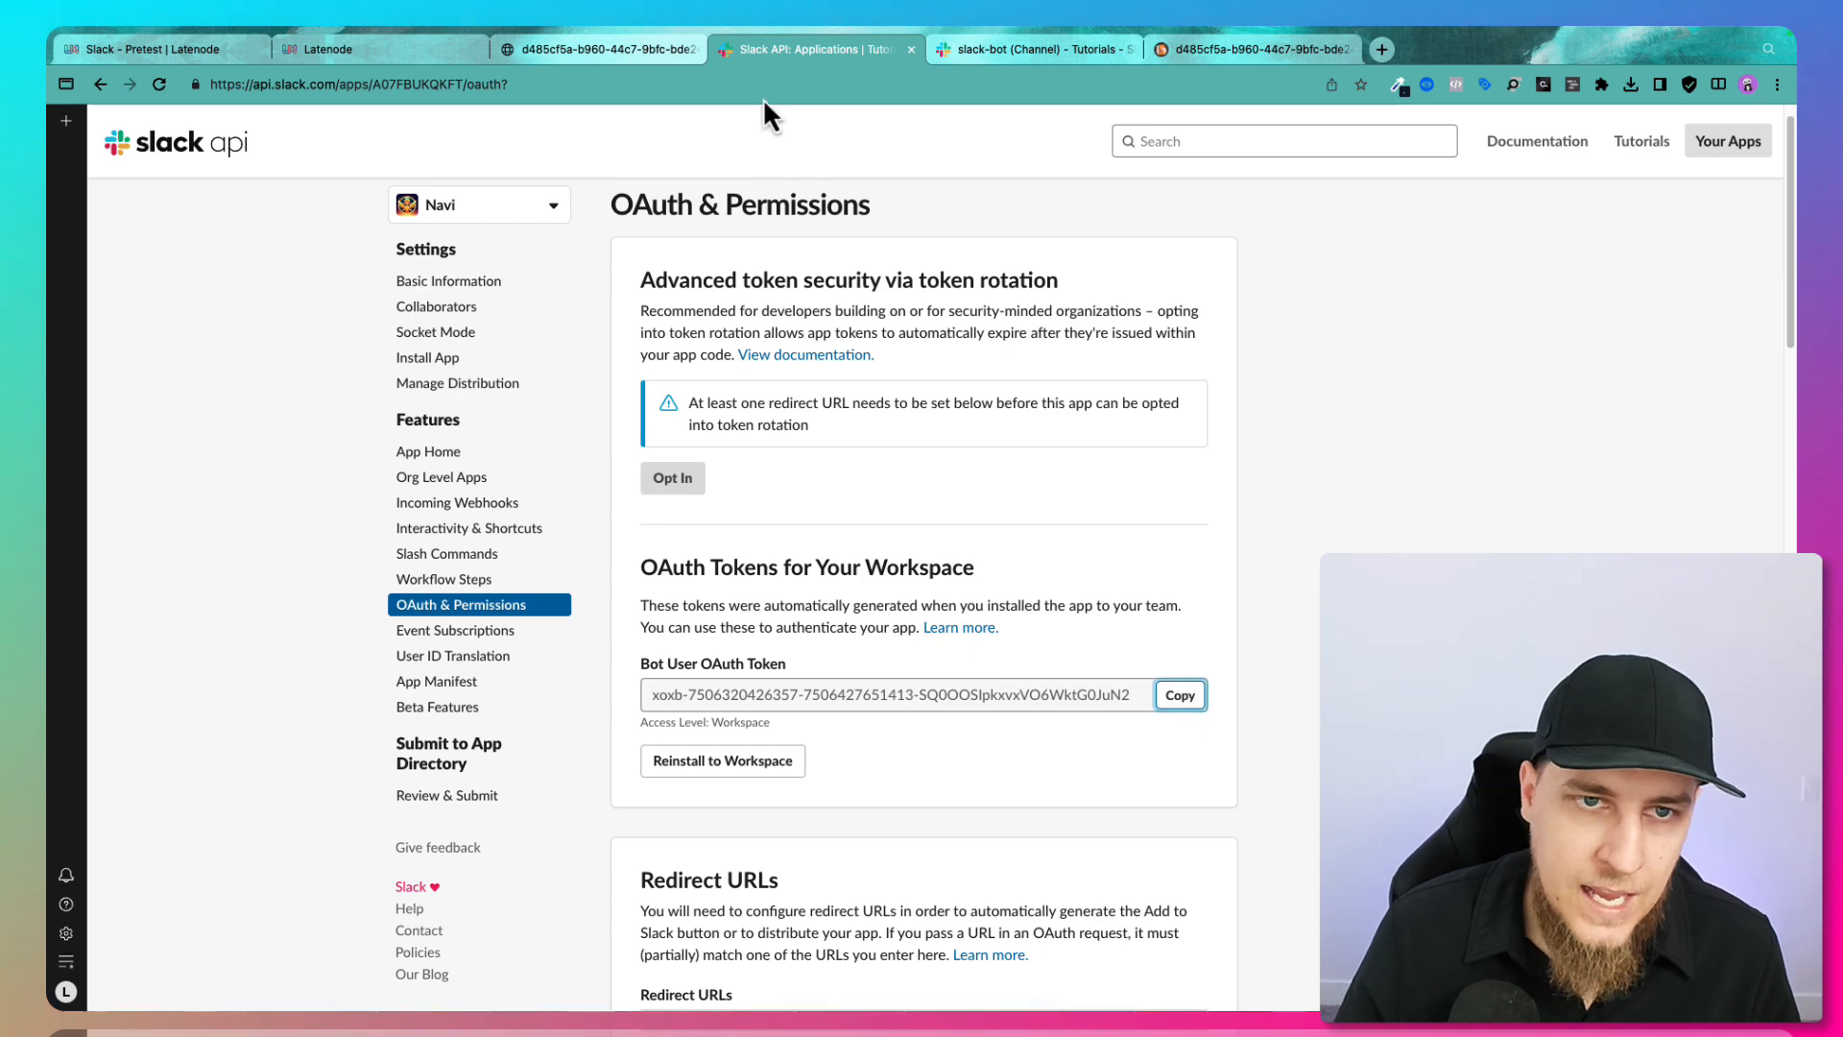
- Switch to Latenode and open its global variables page in a new tab
{"action": "left_click", "coordinate": [422, 53]}
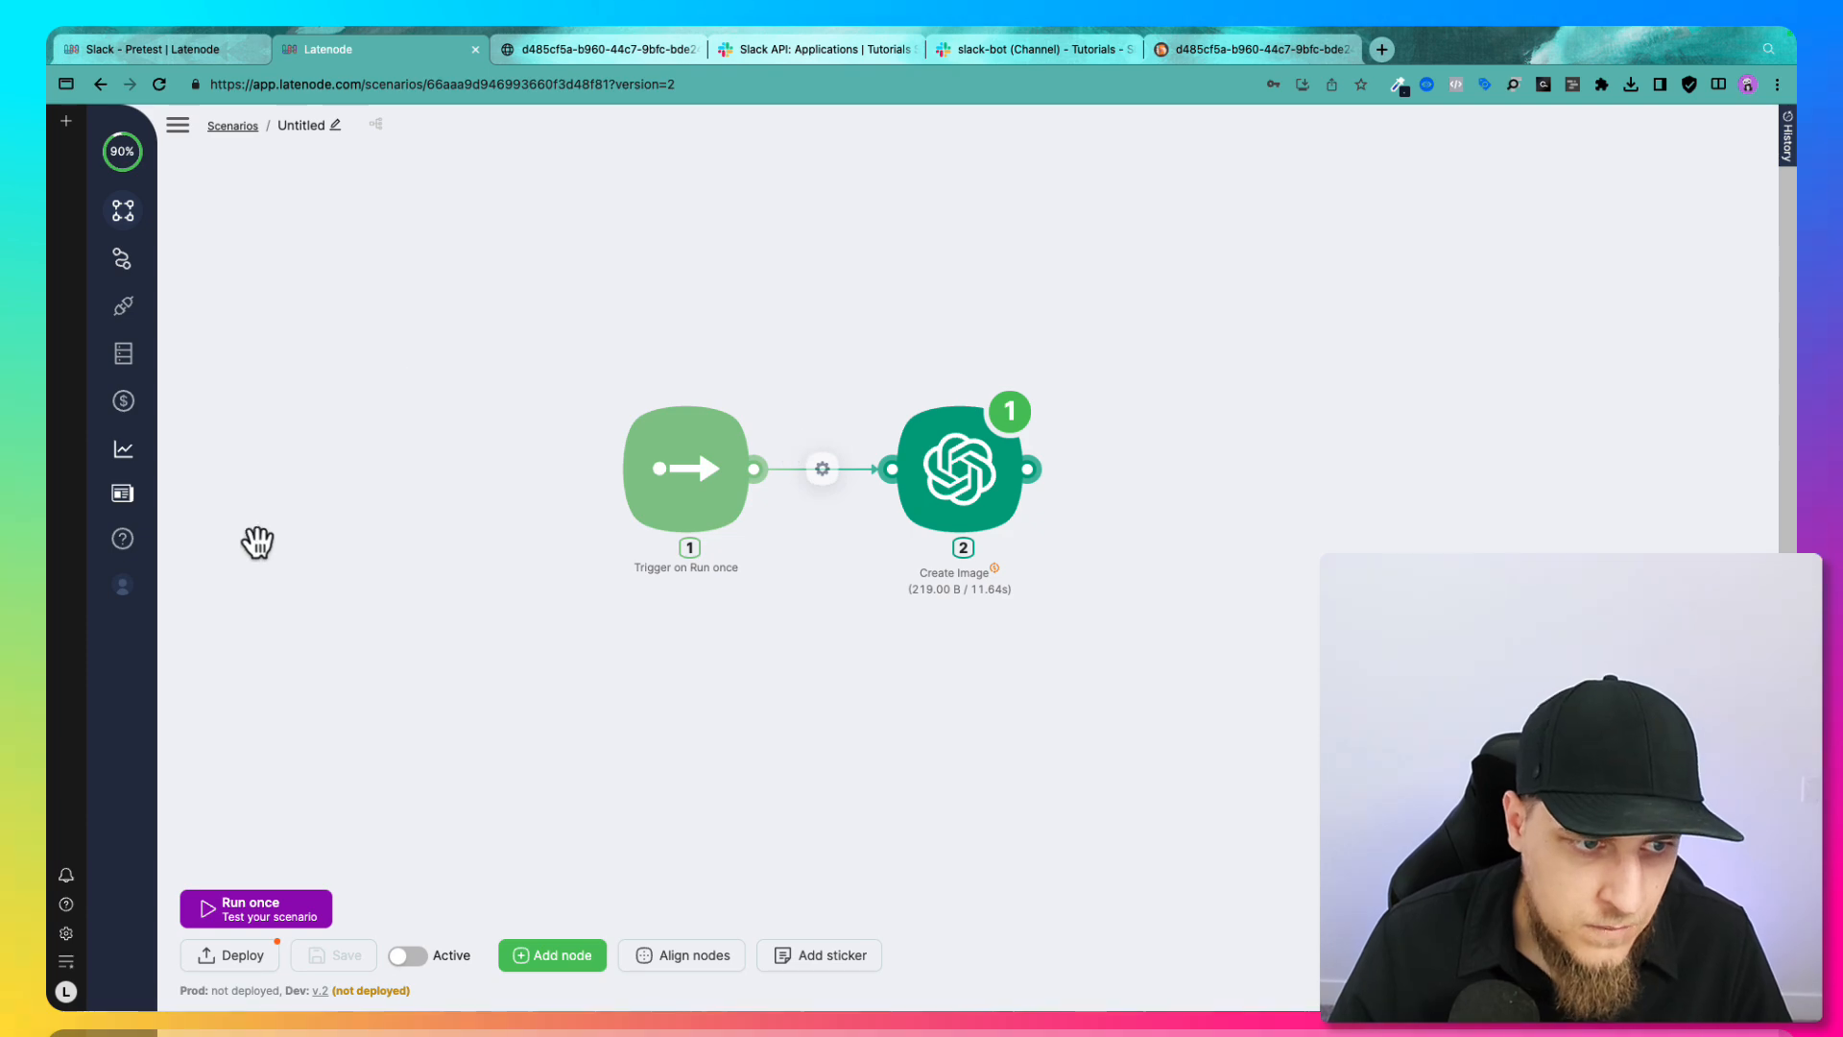
{"action": "left_click", "coordinate": [123, 353], "text": "super"}
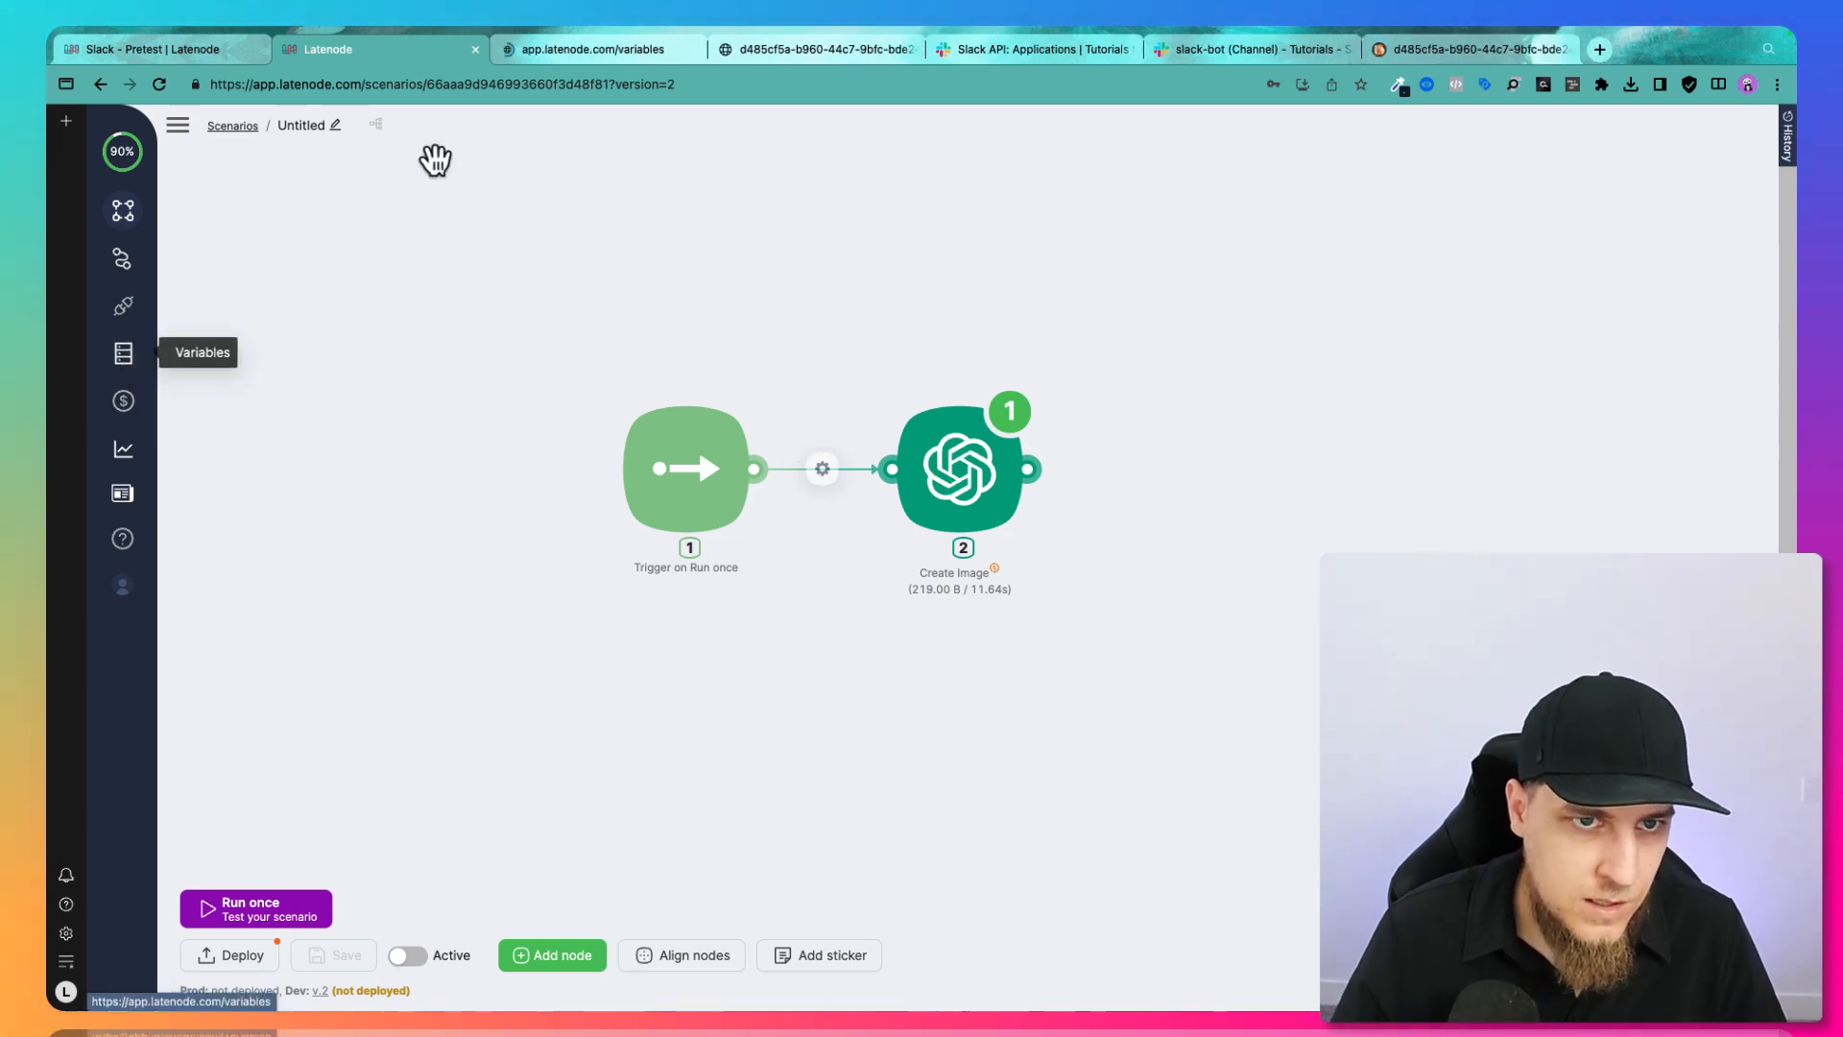
{"action": "left_click", "coordinate": [527, 56]}
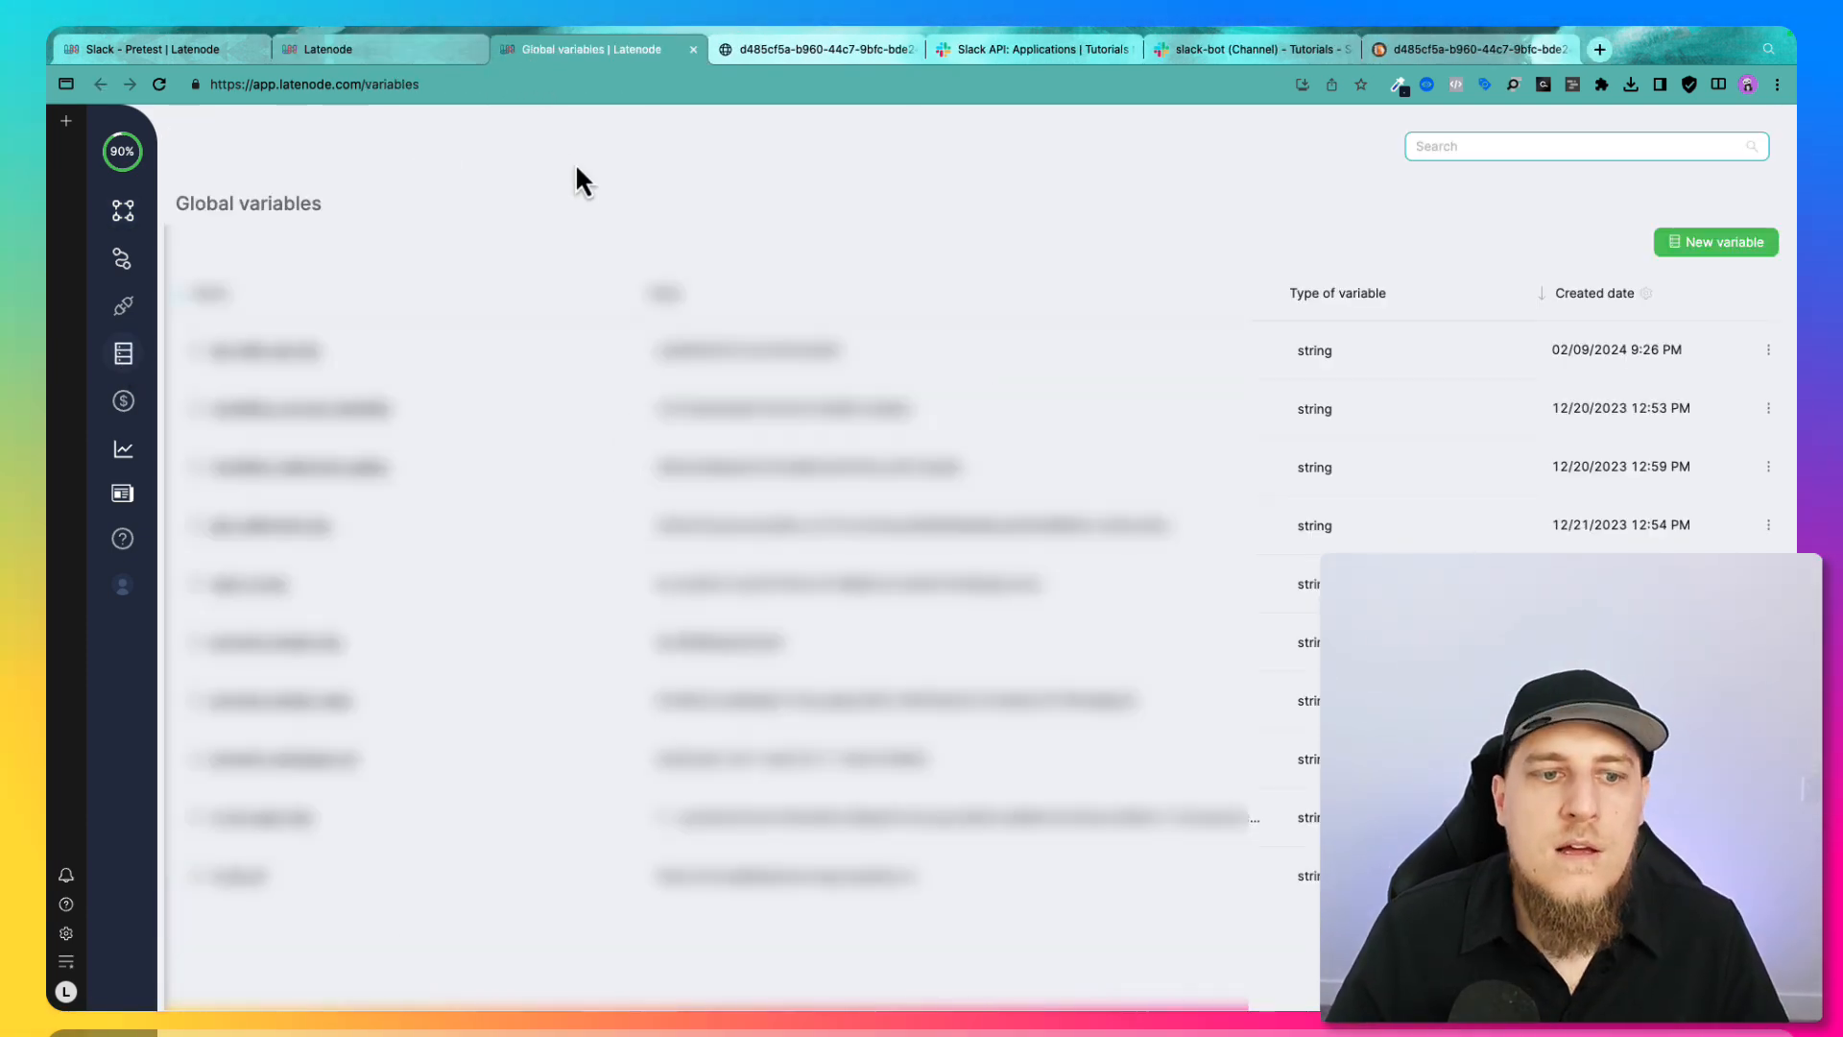
- Start a new String variable named "Navi - Slackbot" and paste the bot user OAuth token as its value
{"action": "left_click", "coordinate": [1694, 243]}
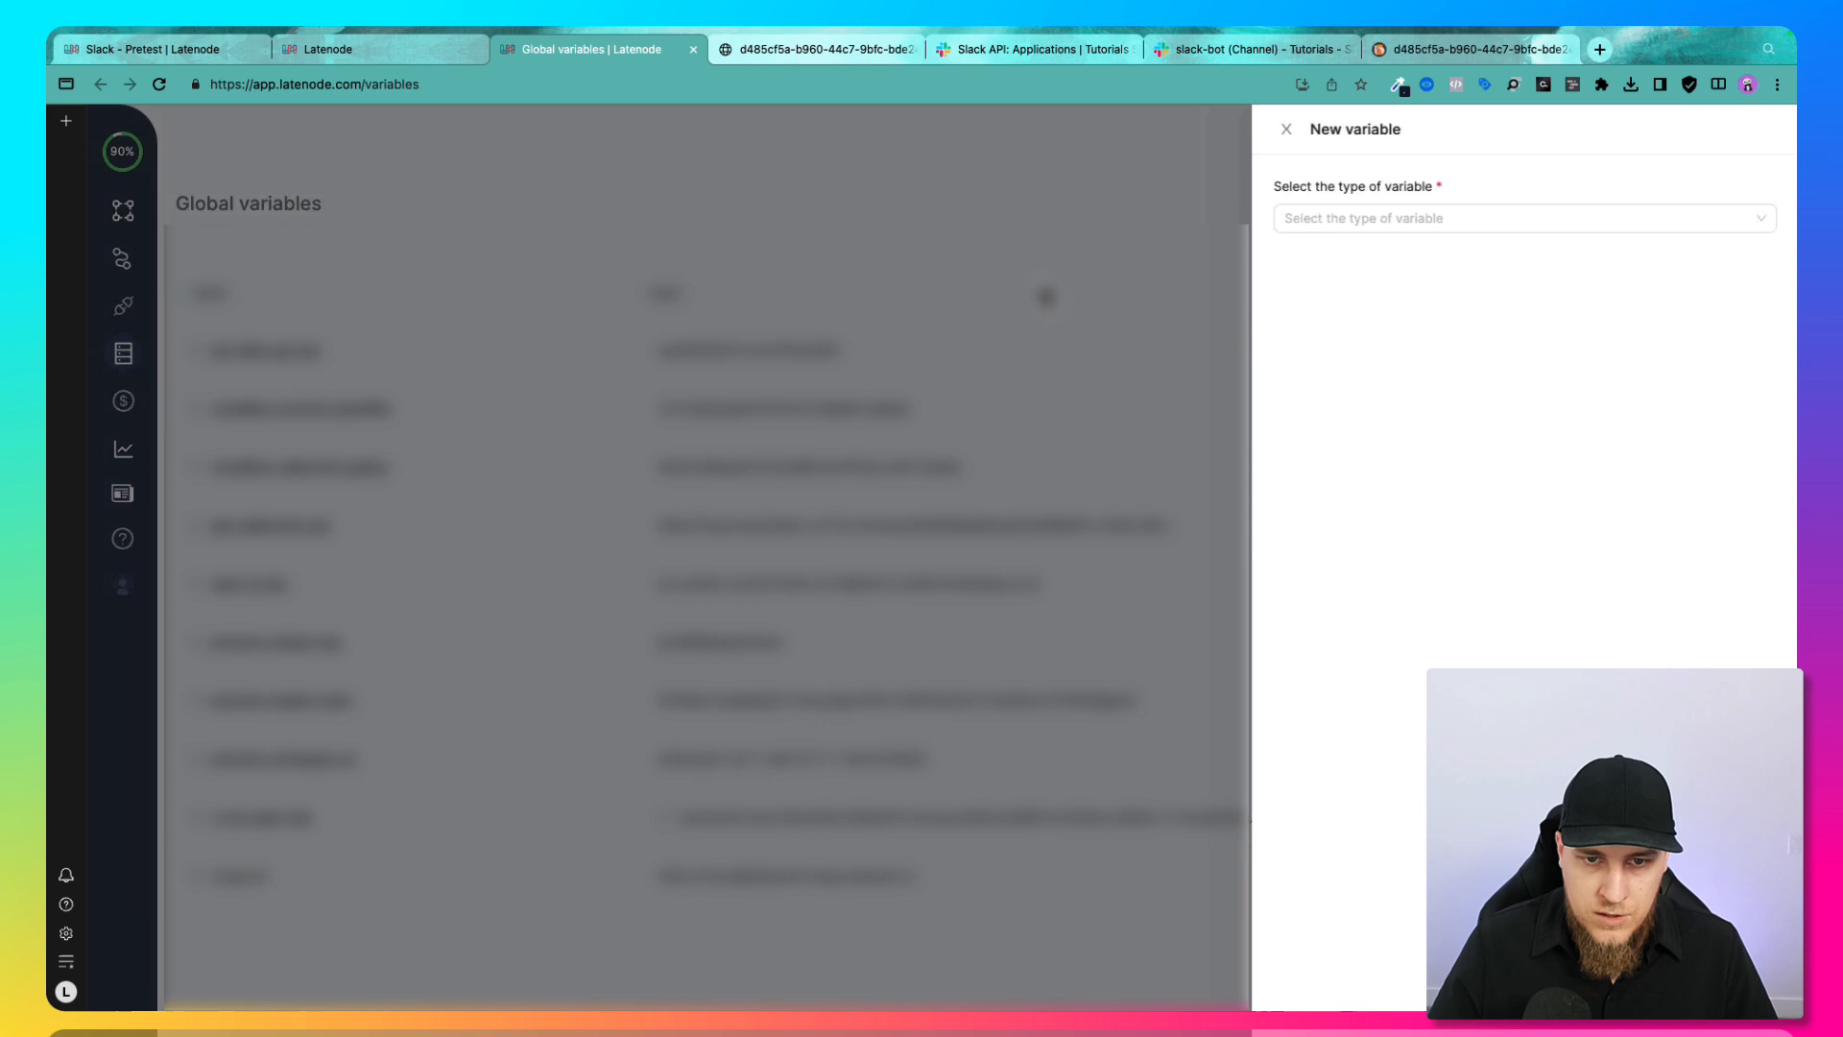
{"action": "left_click", "coordinate": [1361, 229]}
{"action": "left_click", "coordinate": [1361, 255]}
{"action": "left_click", "coordinate": [1343, 297]}
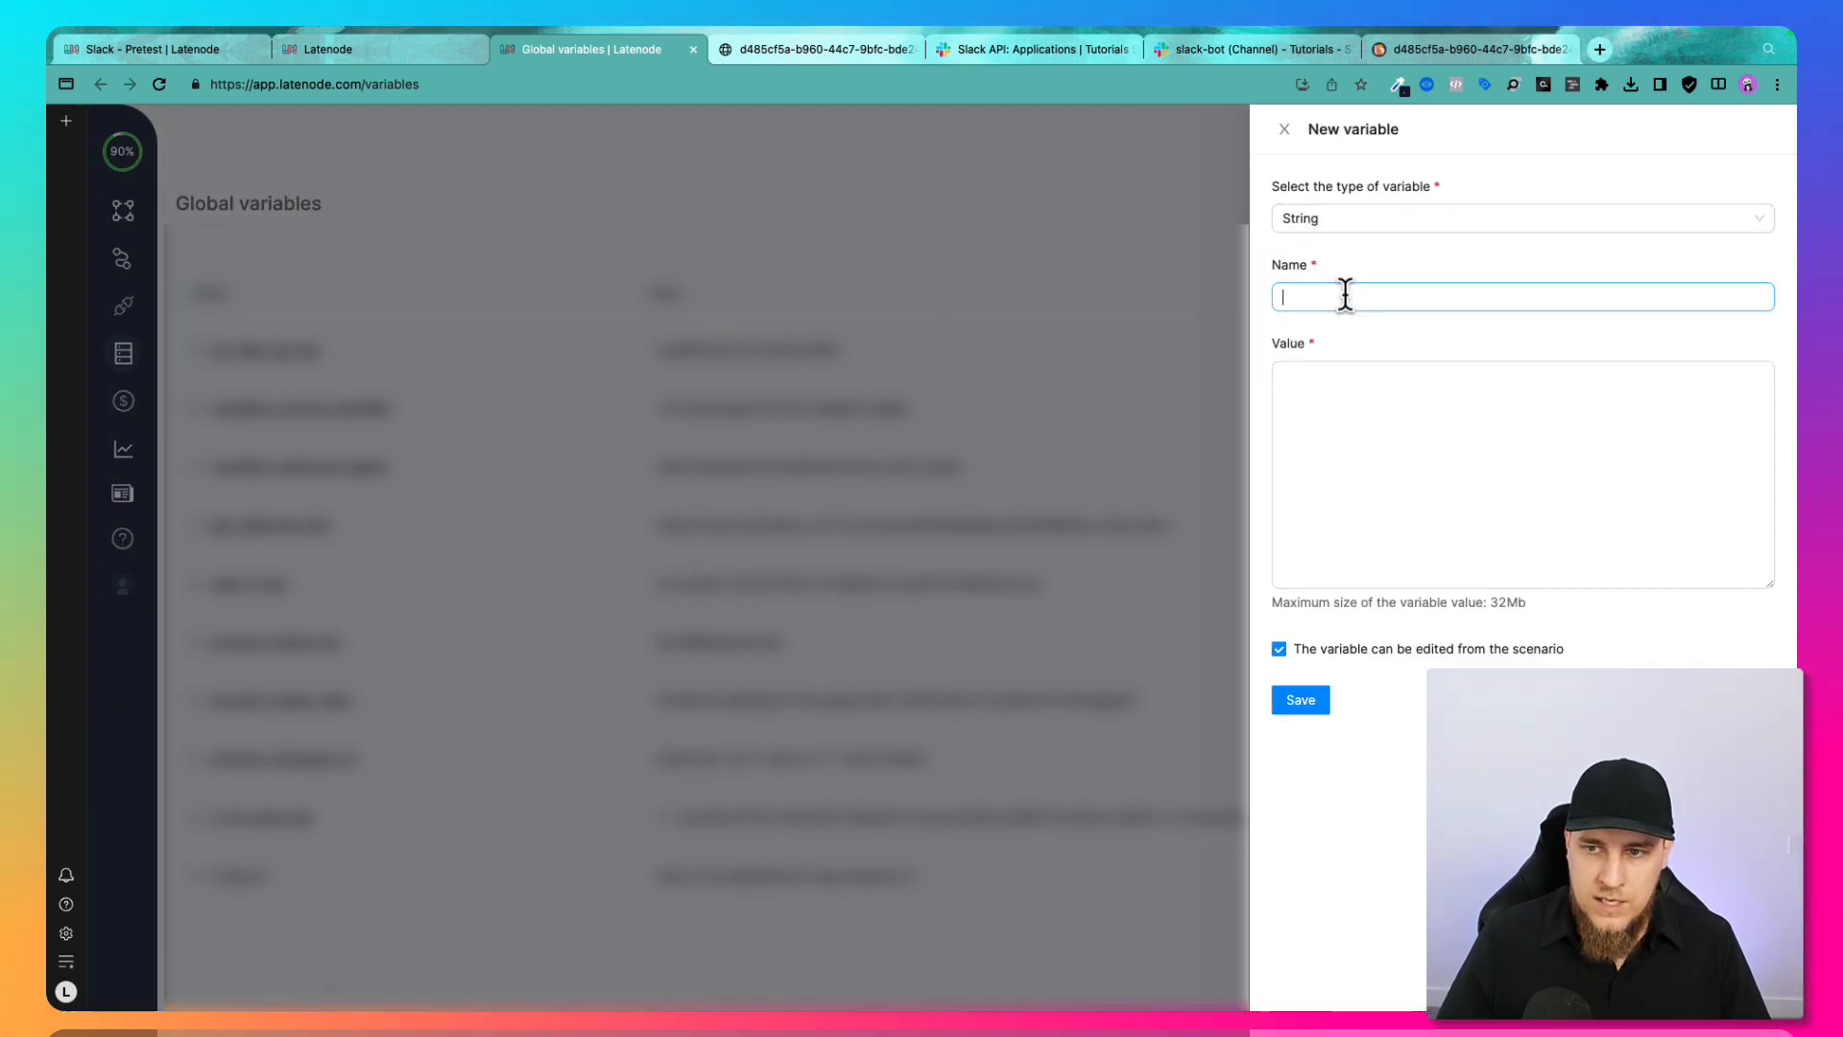
{"action": "type", "text": "Navi - Slackbot"}
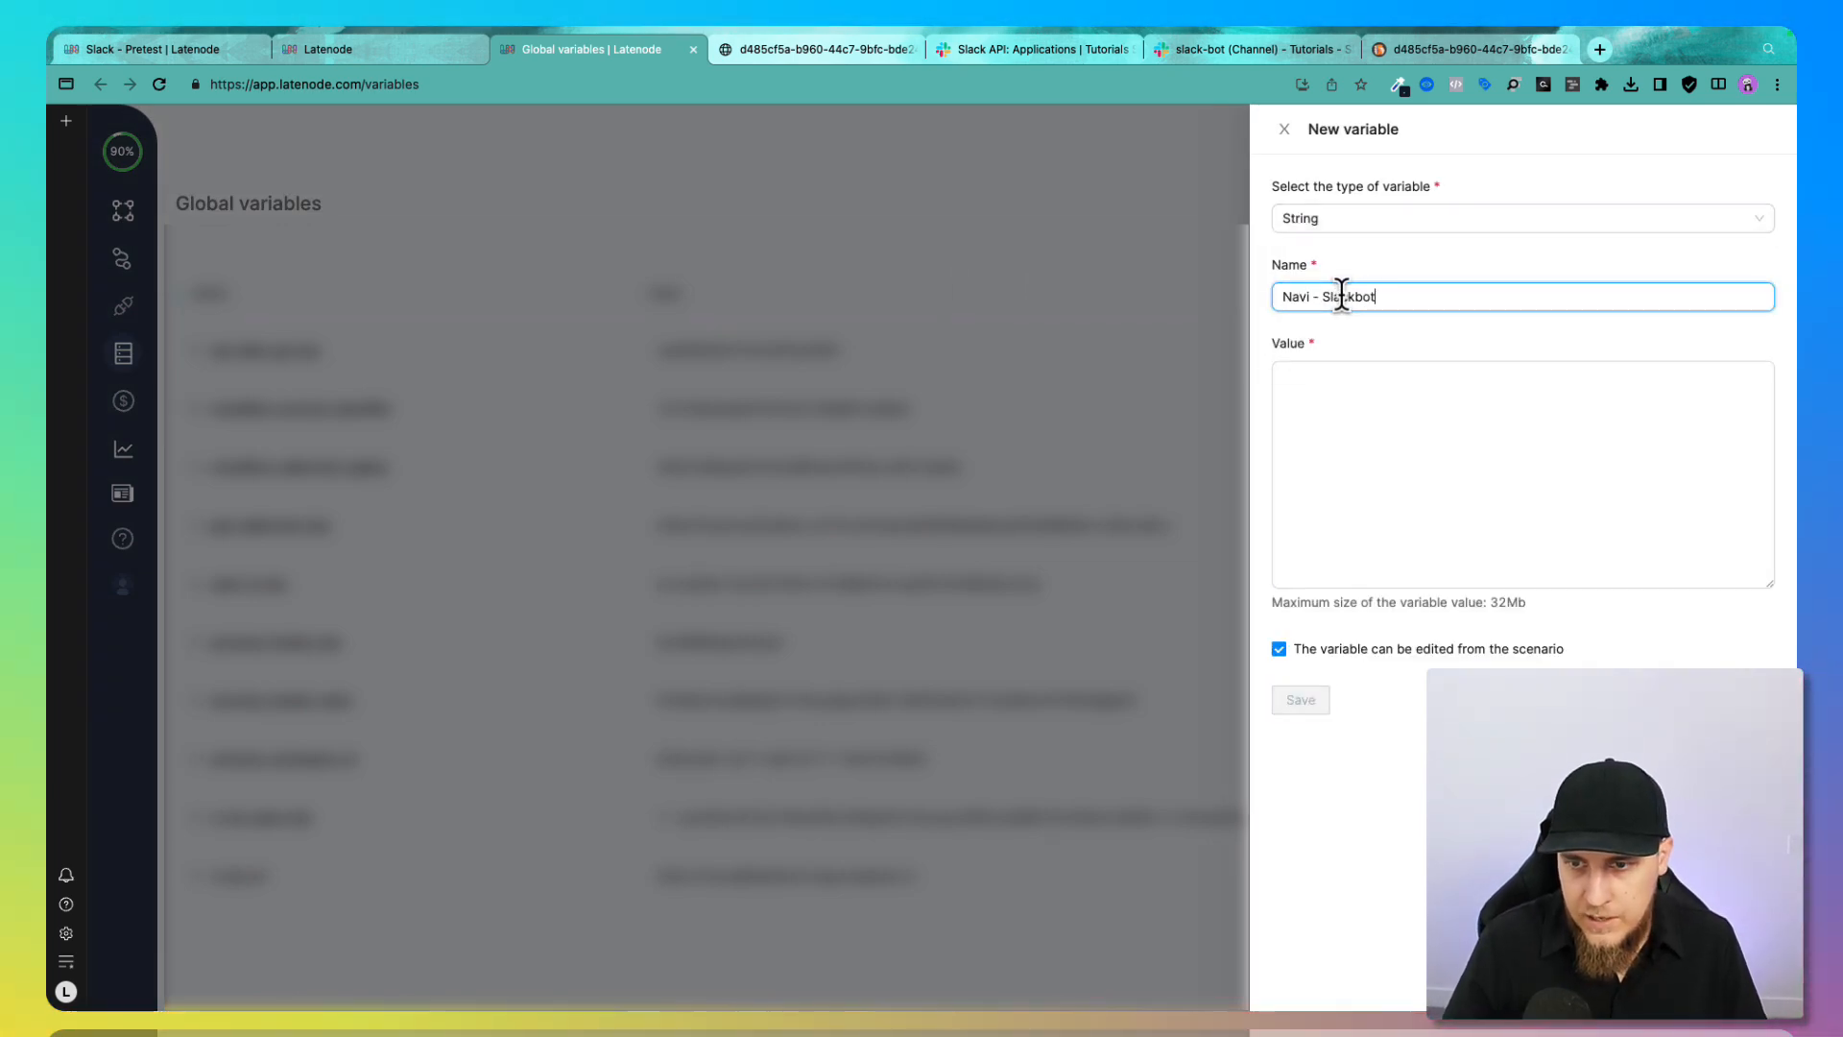
{"action": "key", "text": "Tab"}
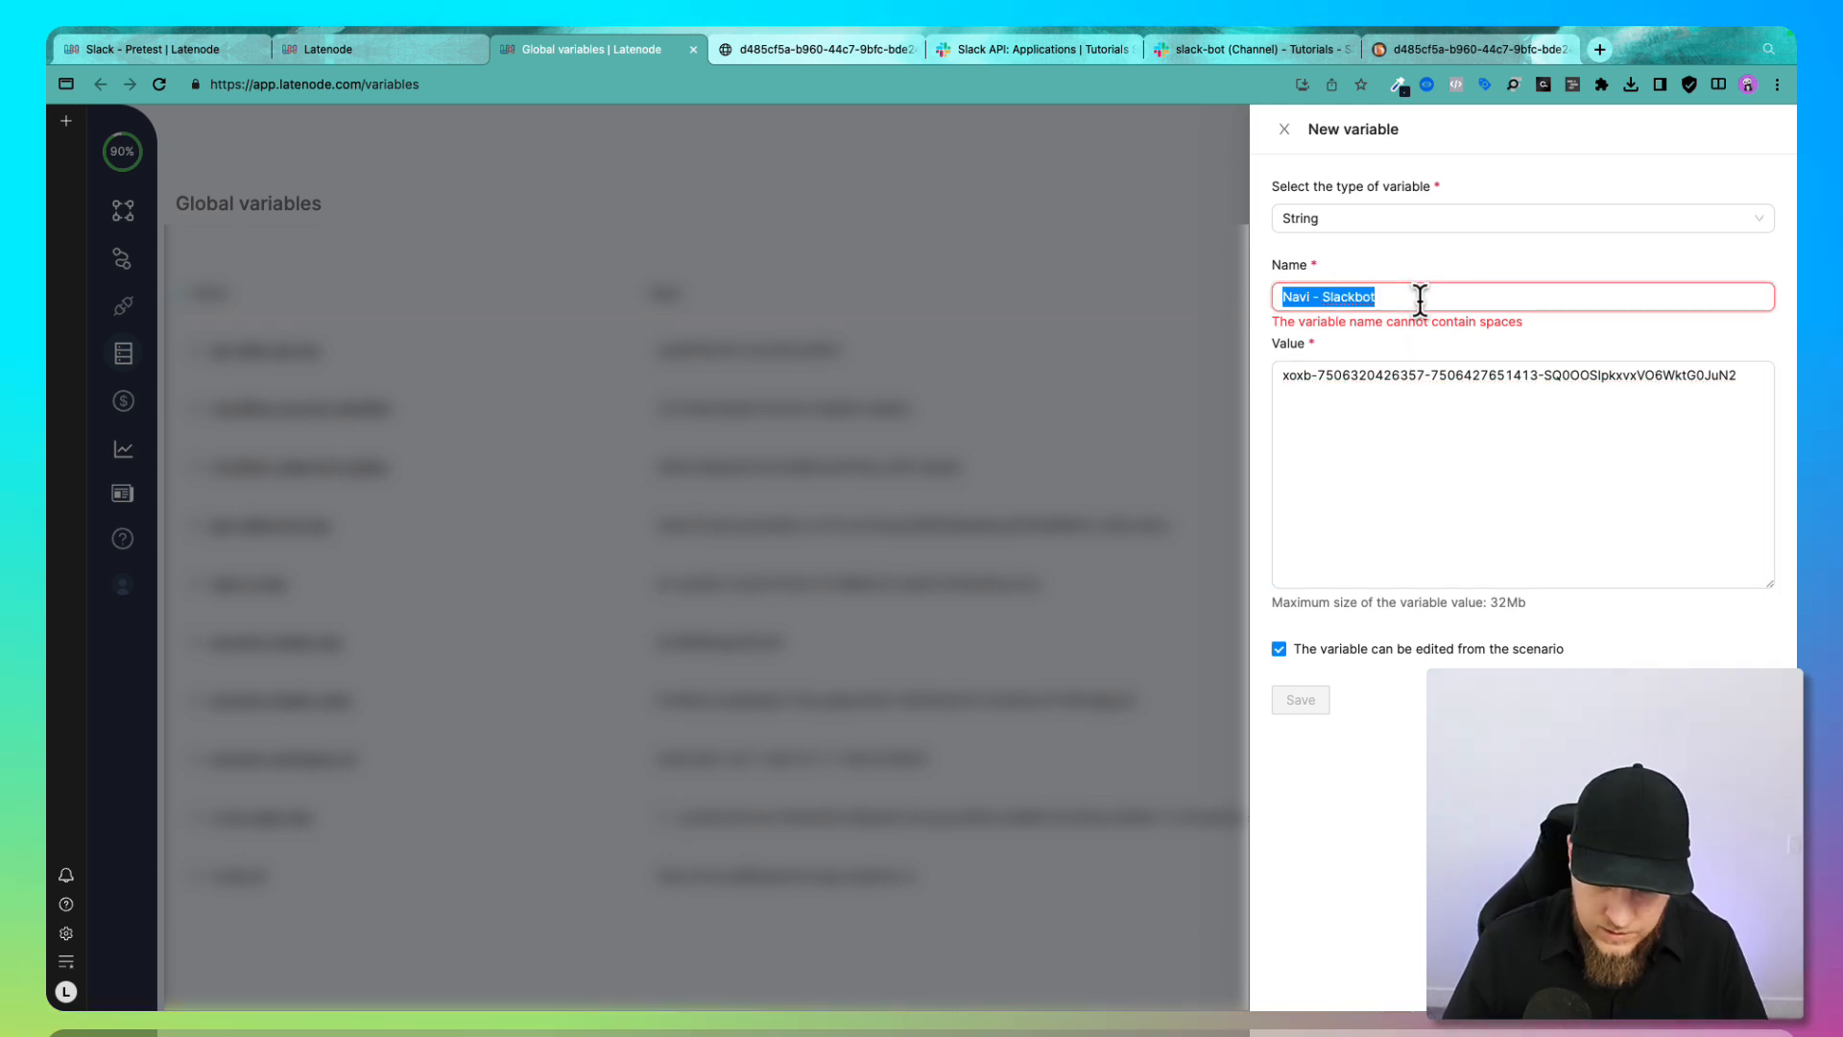
- Replace the new variable's name with "Navi_slackbot" and save the variable
{"action": "key", "text": "BackSpace"}
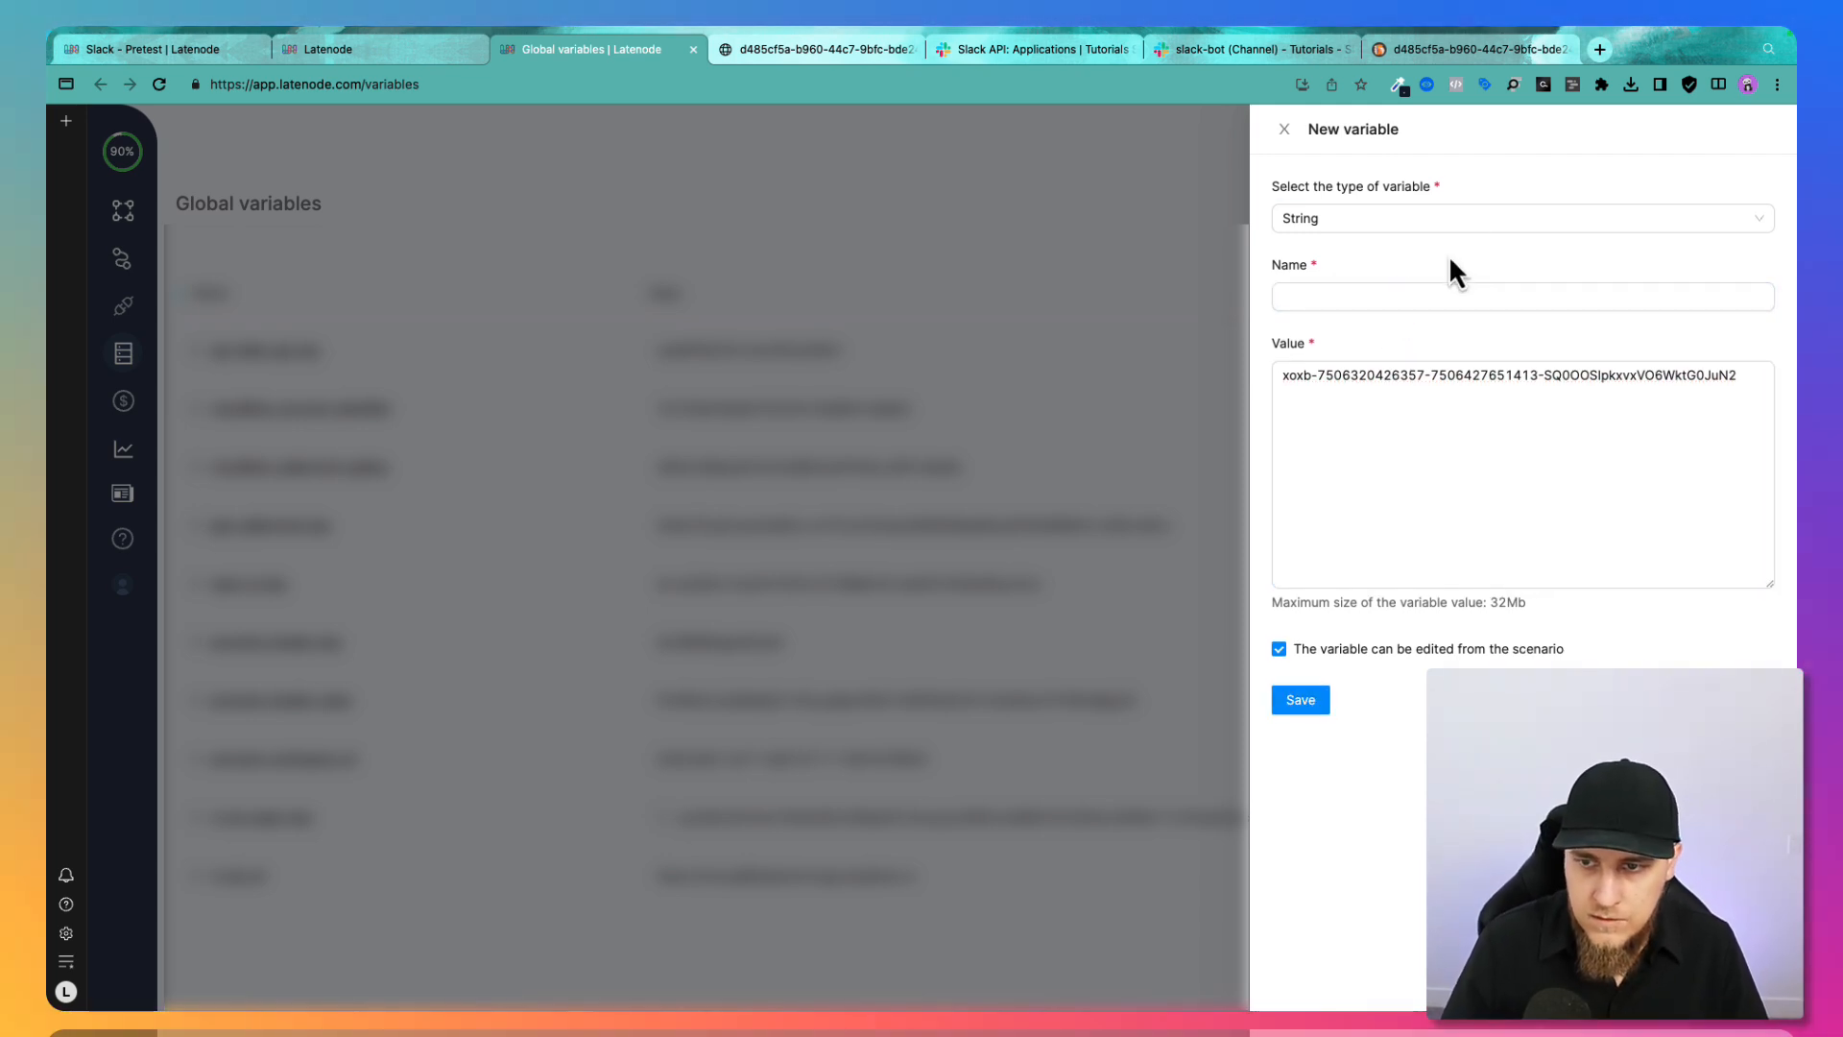
{"action": "type", "text": "Navi"}
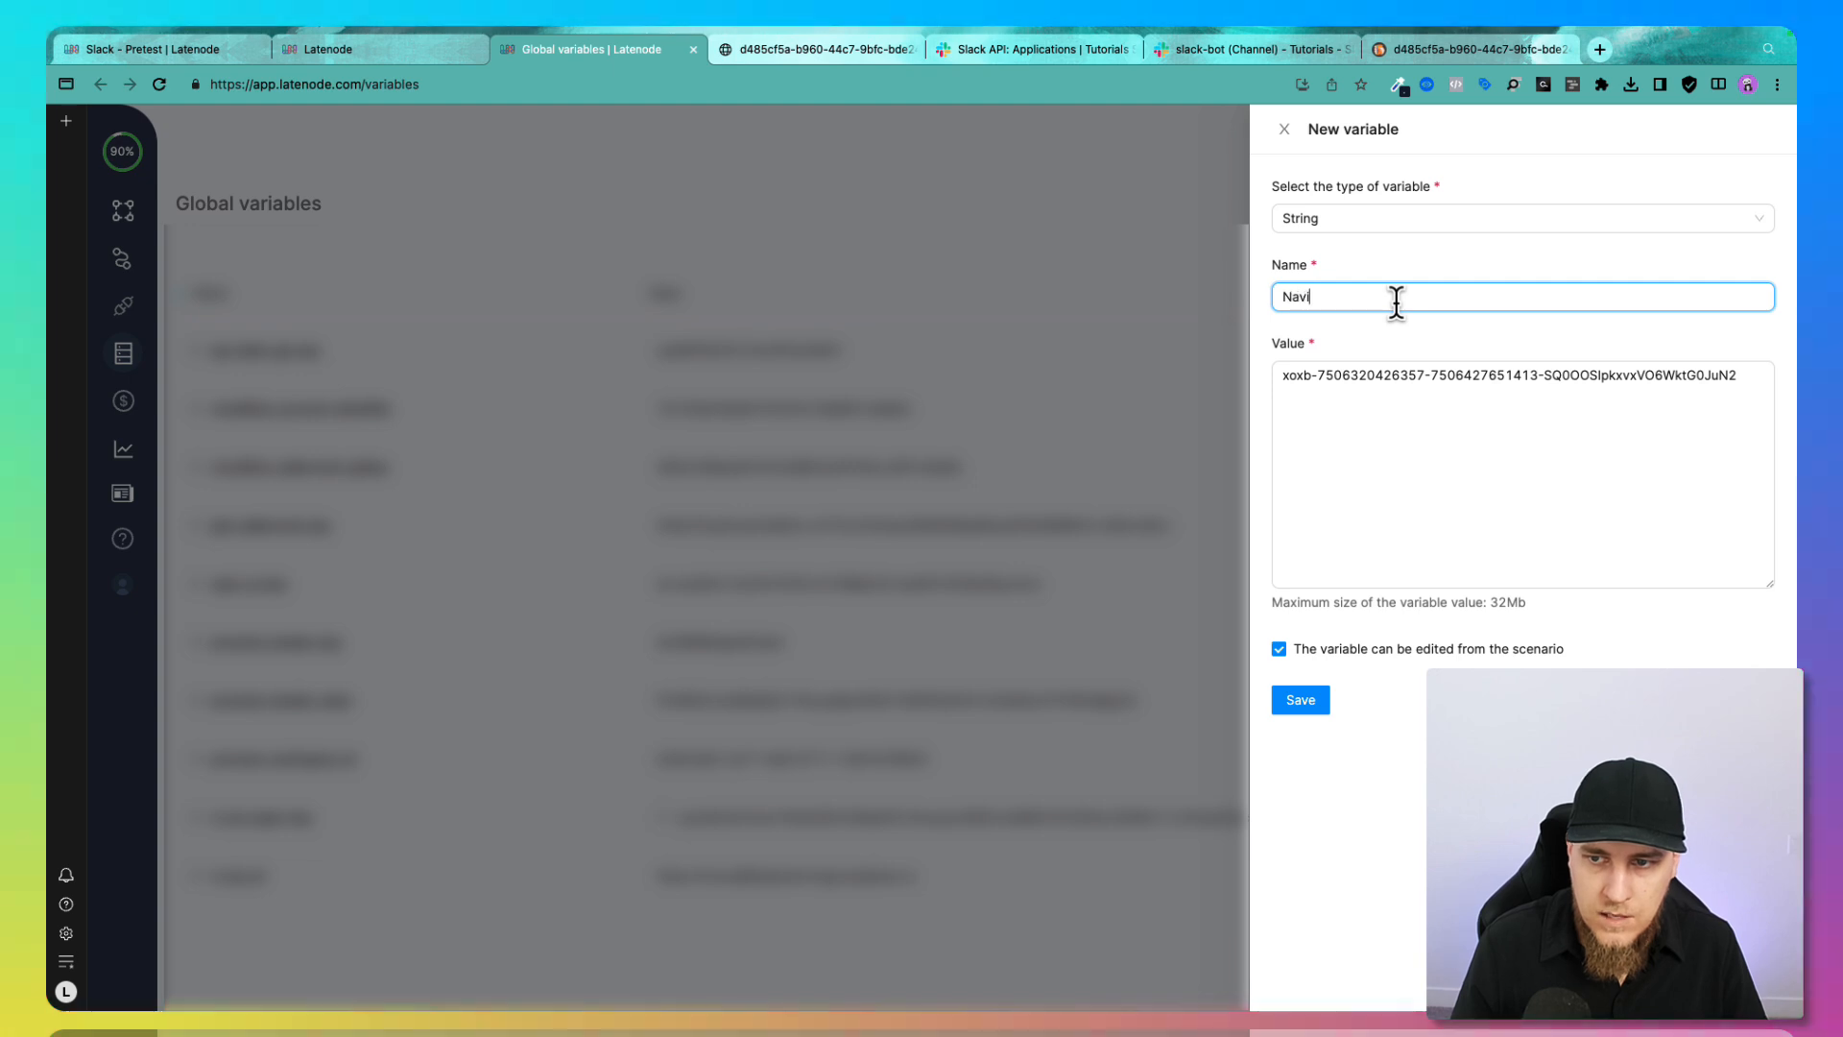
{"action": "type", "text": "_slackbot"}
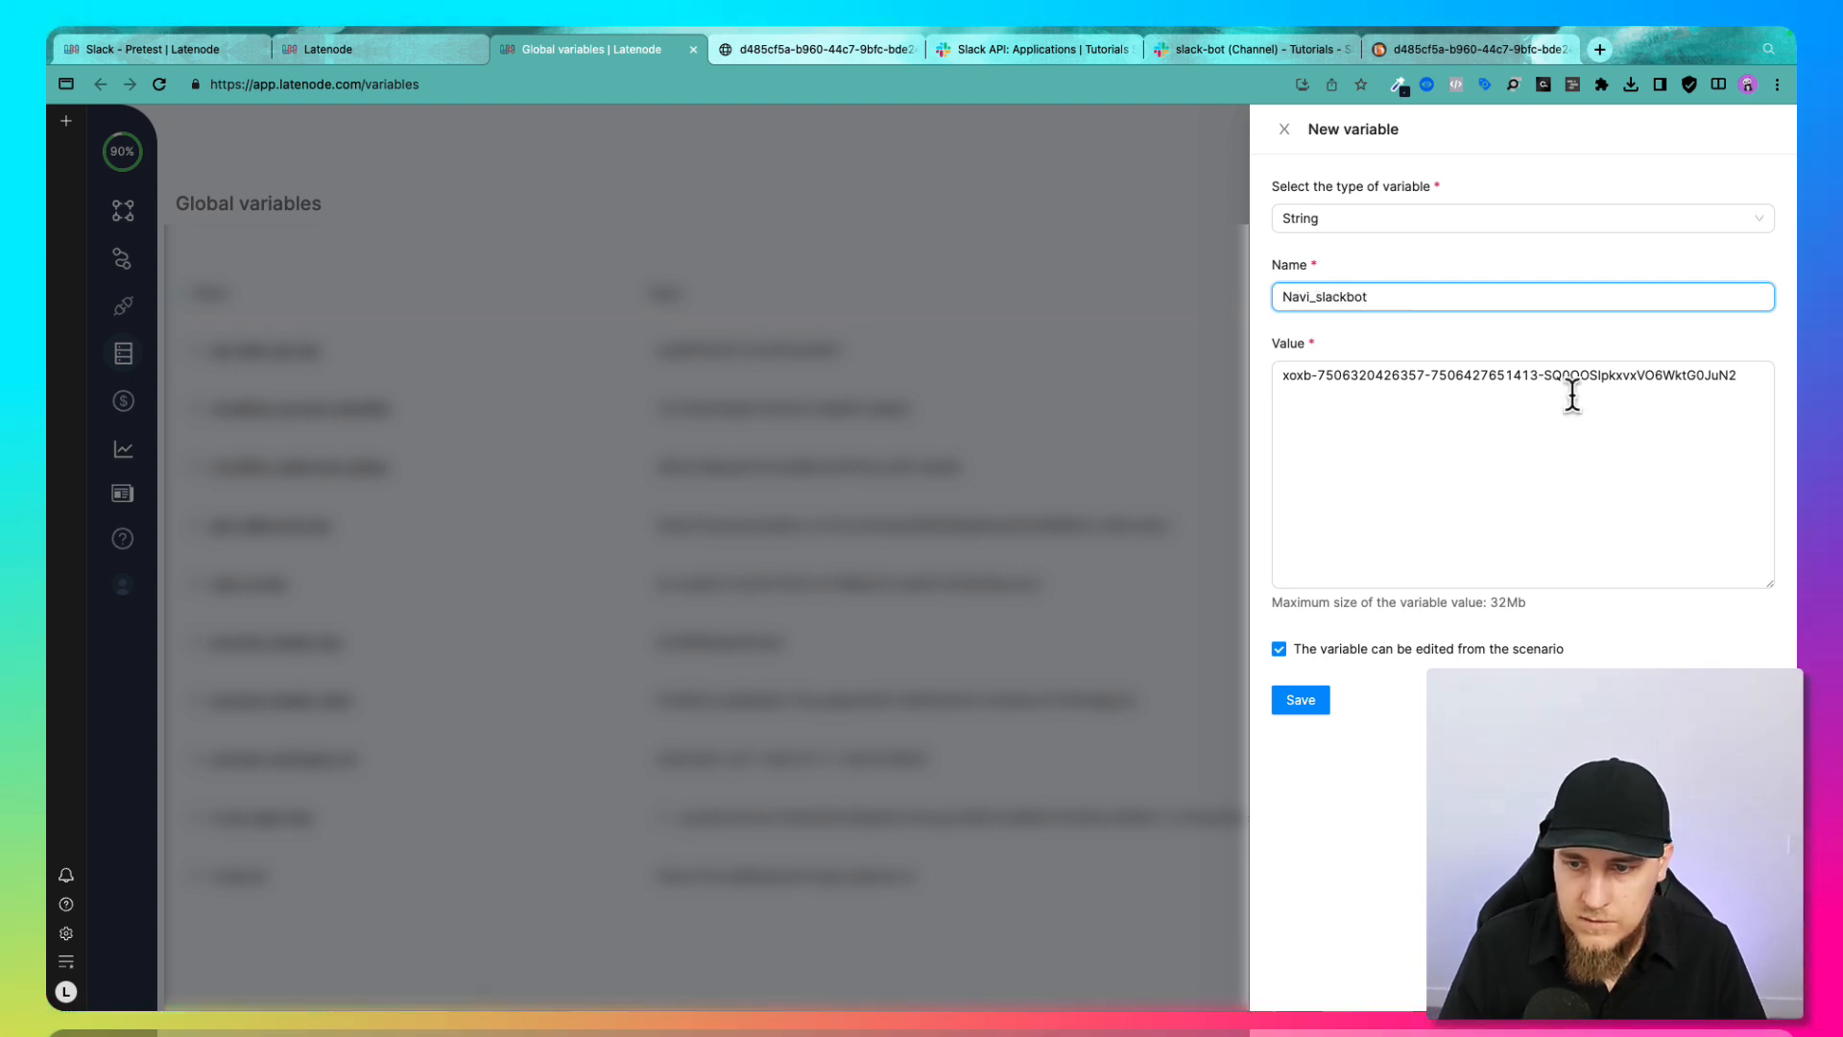
{"action": "left_click", "coordinate": [1317, 699]}
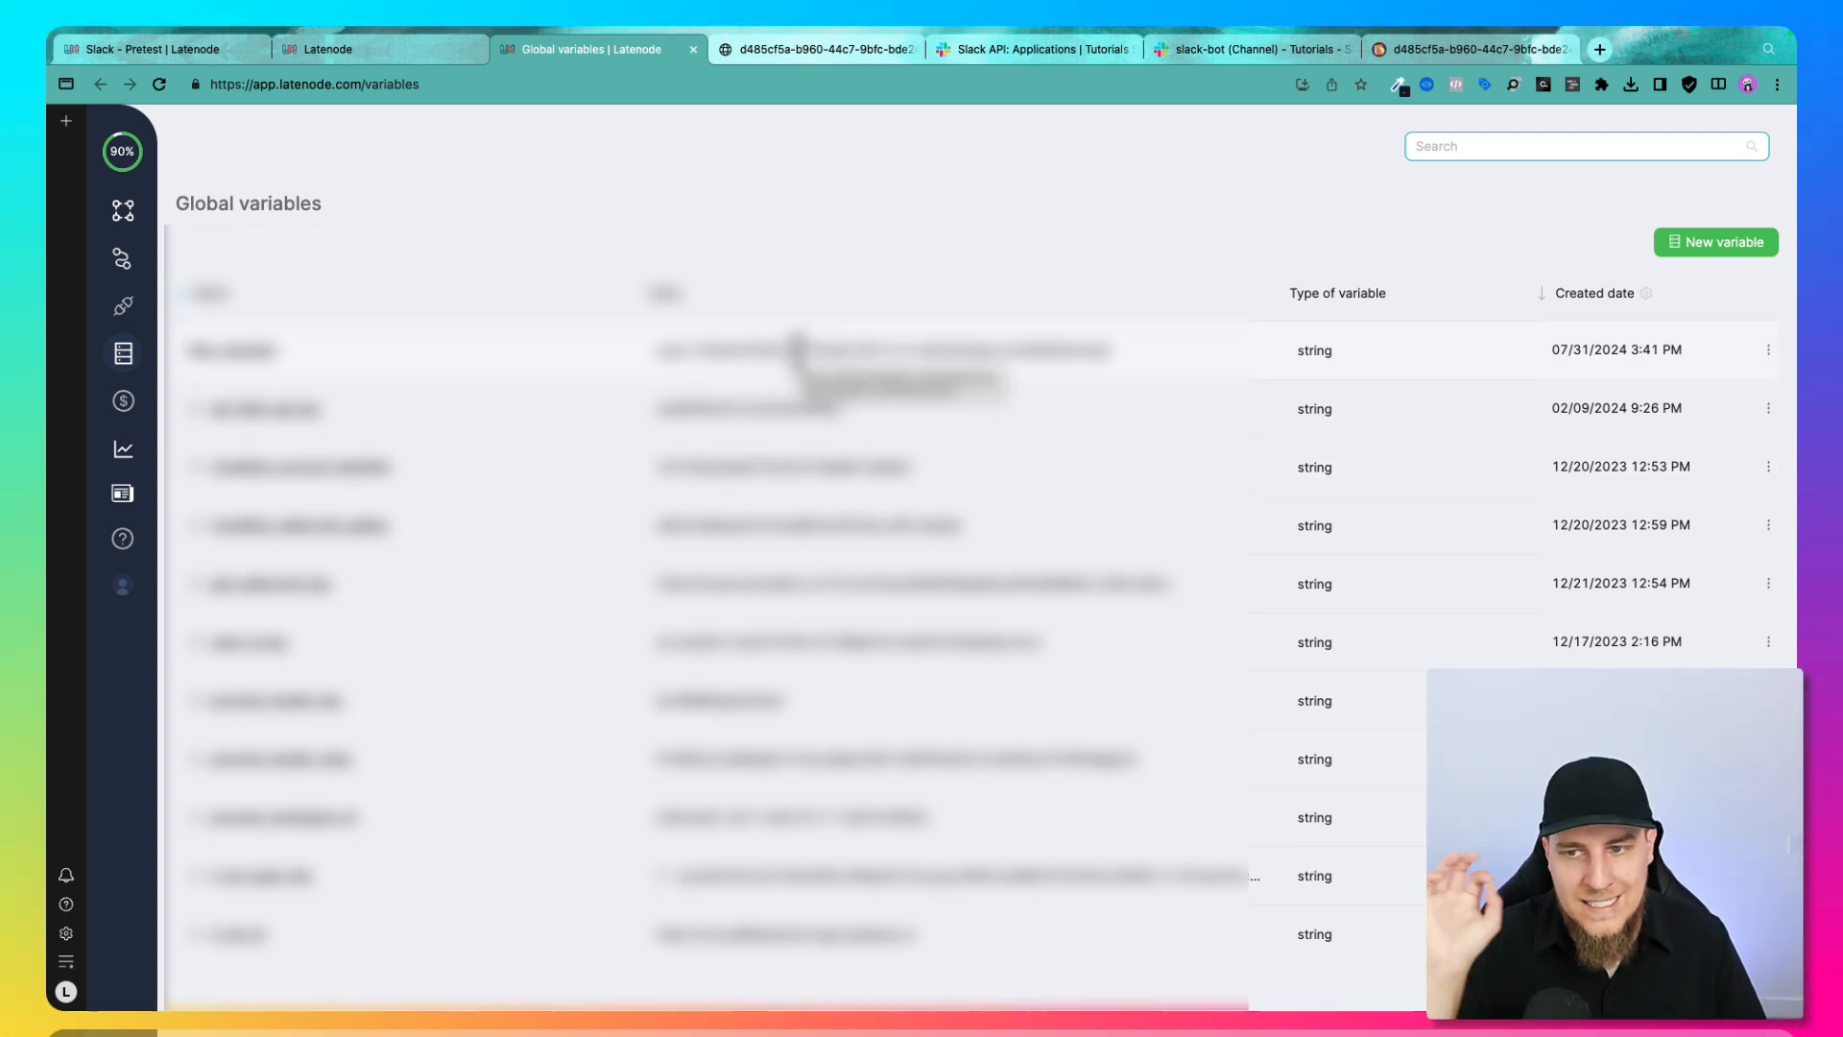
- Switch to the Latenode scenario and replace its Run once and Create Image nodes with a Trigger on Webhook node
{"action": "left_click", "coordinate": [431, 49]}
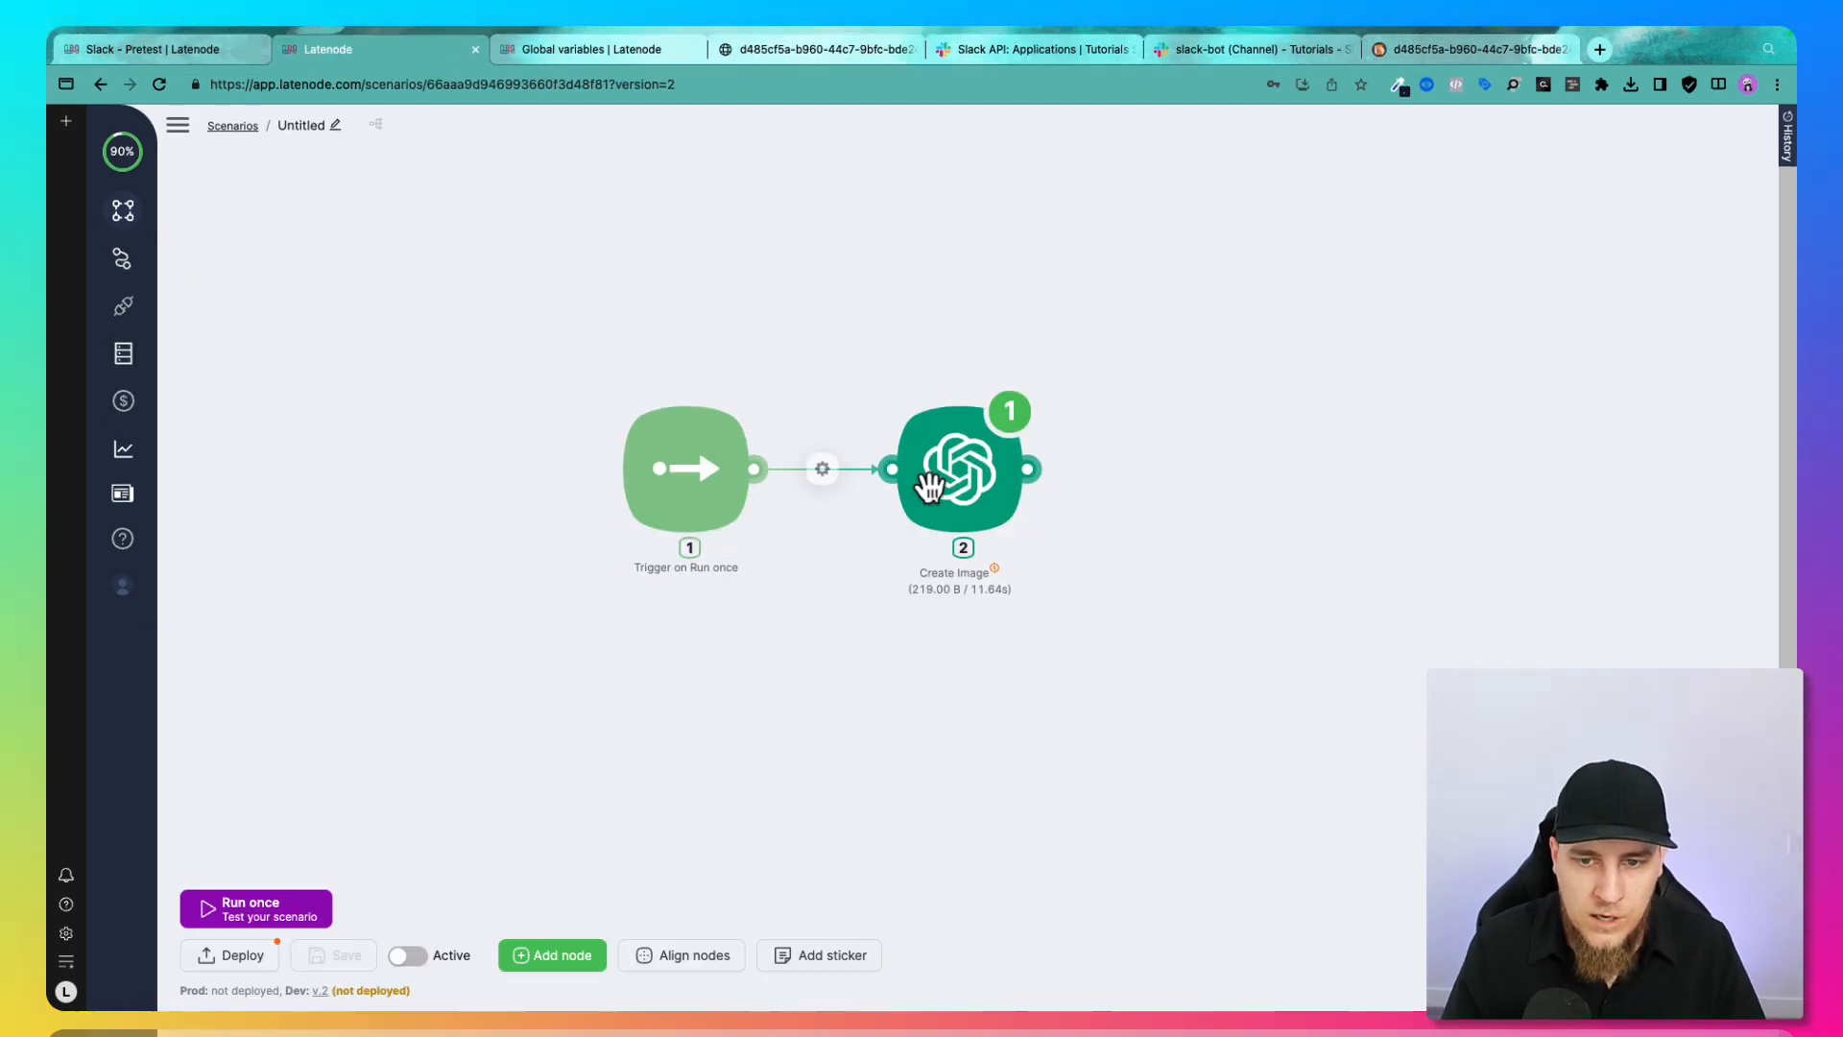
{"action": "right_click", "coordinate": [998, 485]}
{"action": "left_click", "coordinate": [1020, 602]}
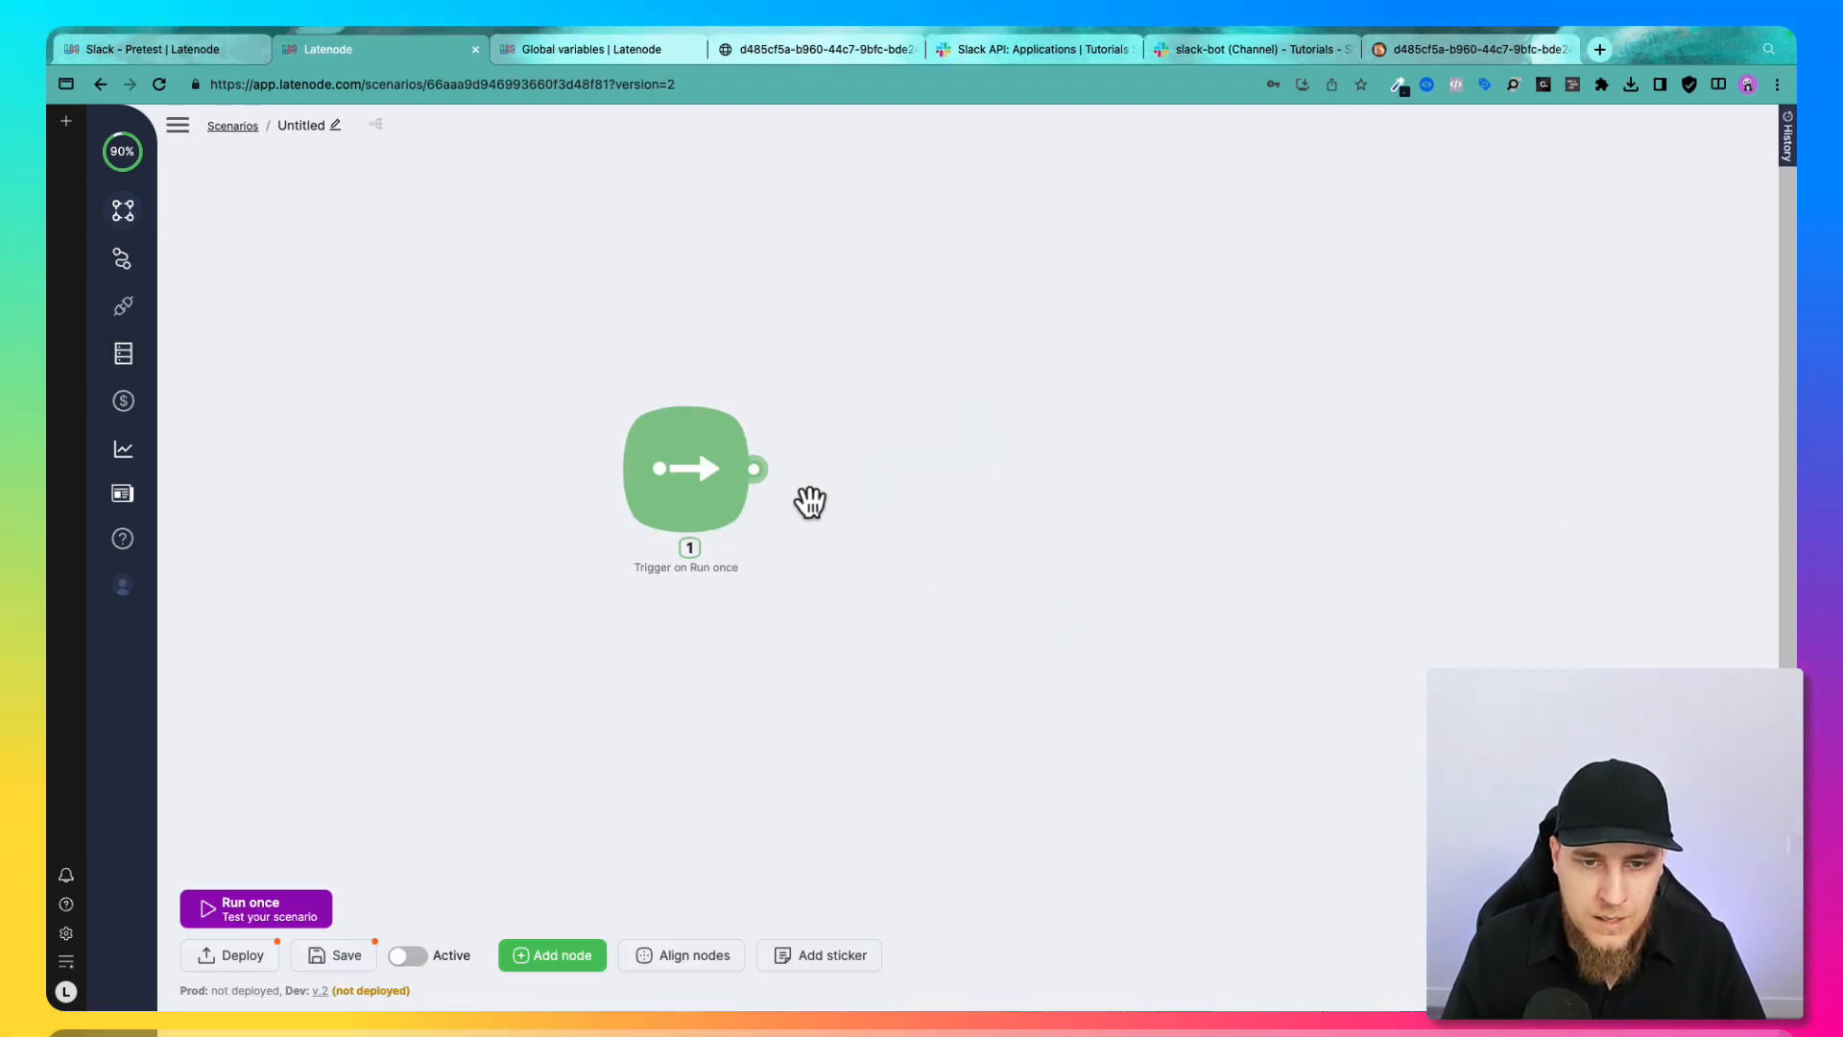
{"action": "right_click", "coordinate": [711, 474]}
{"action": "left_click", "coordinate": [729, 587]}
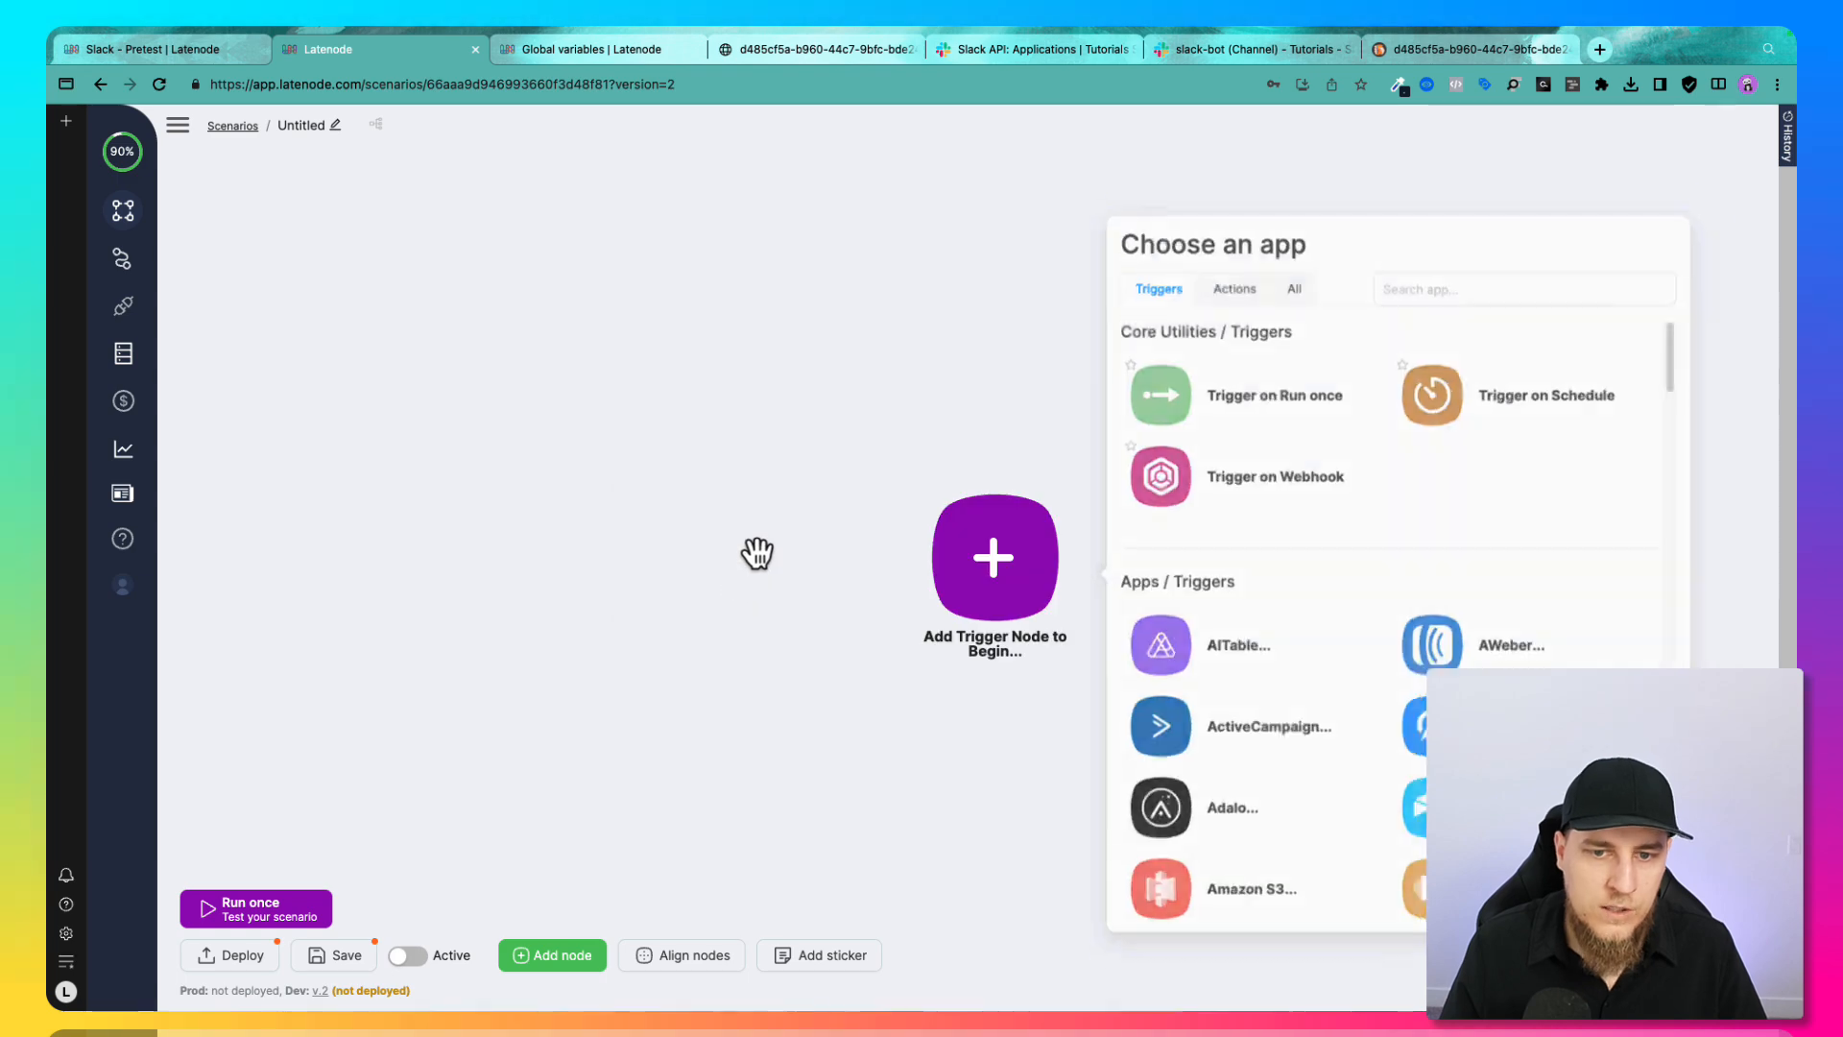
{"action": "left_click", "coordinate": [1262, 472]}
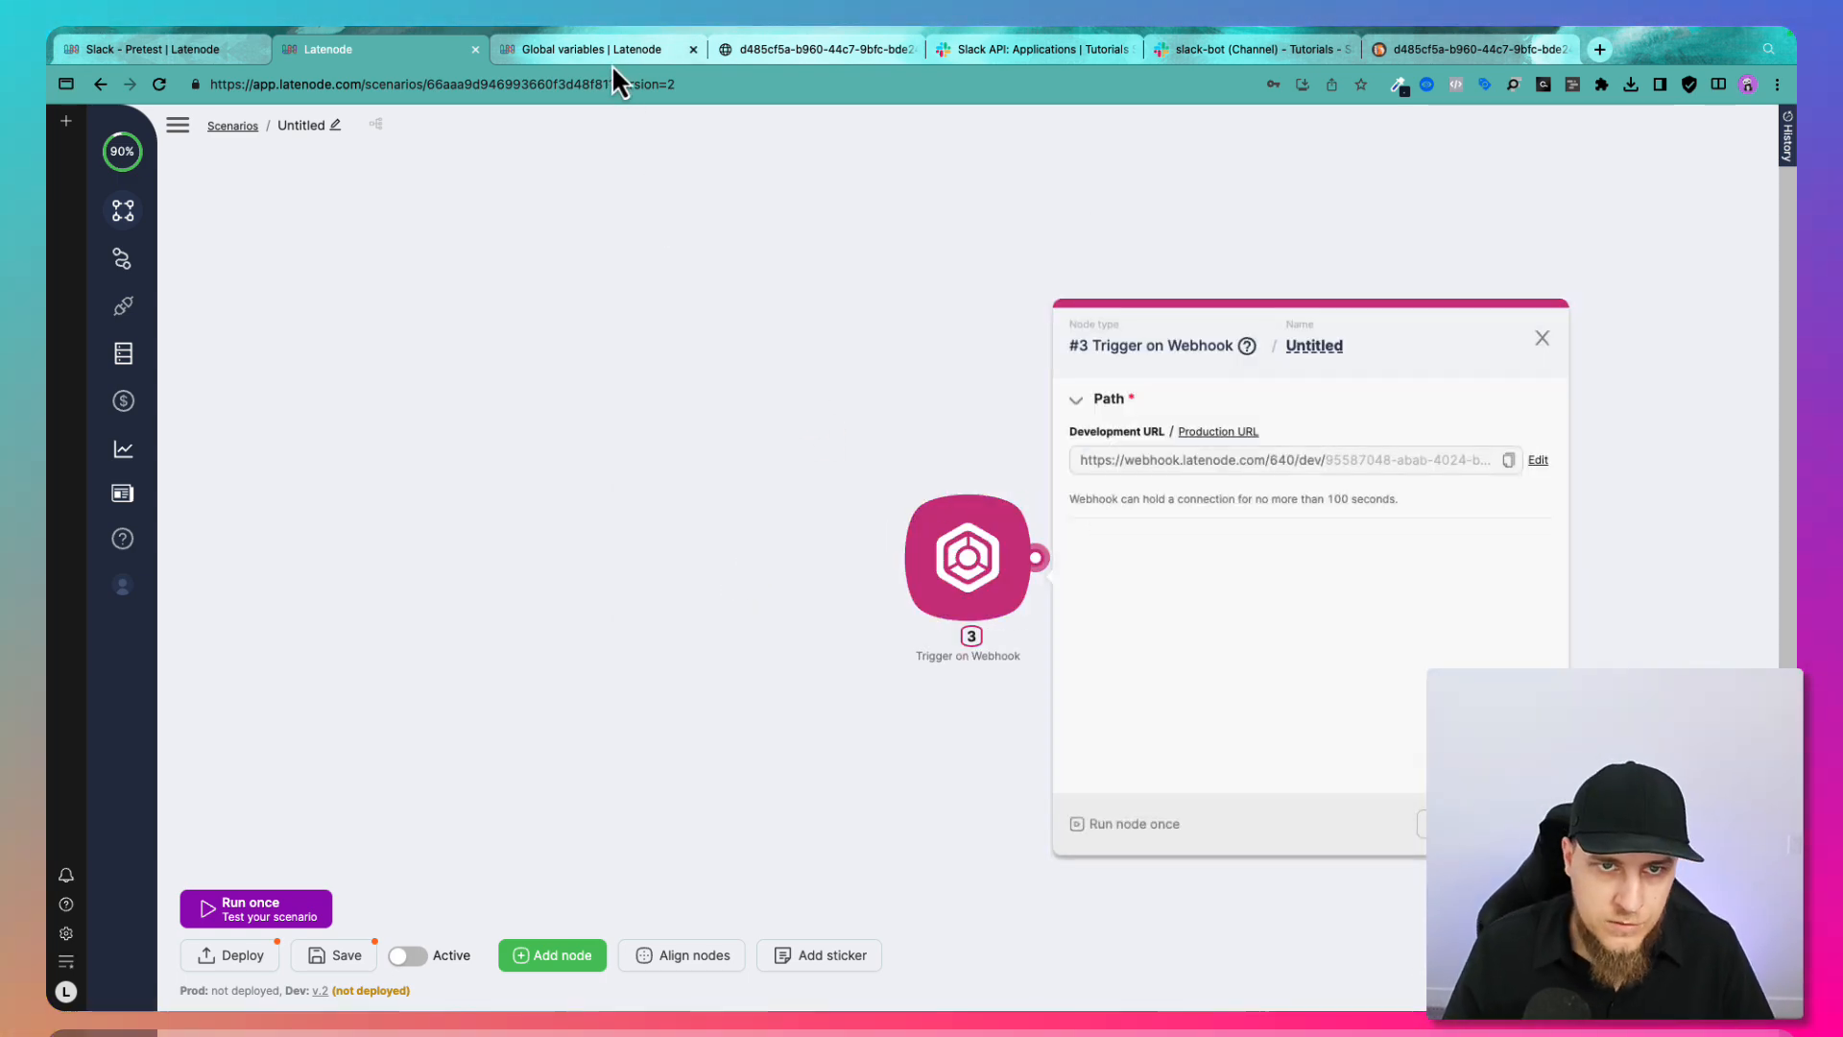
- Copy the webhook trigger's production URL and close the node's settings
{"action": "left_click", "coordinate": [961, 56]}
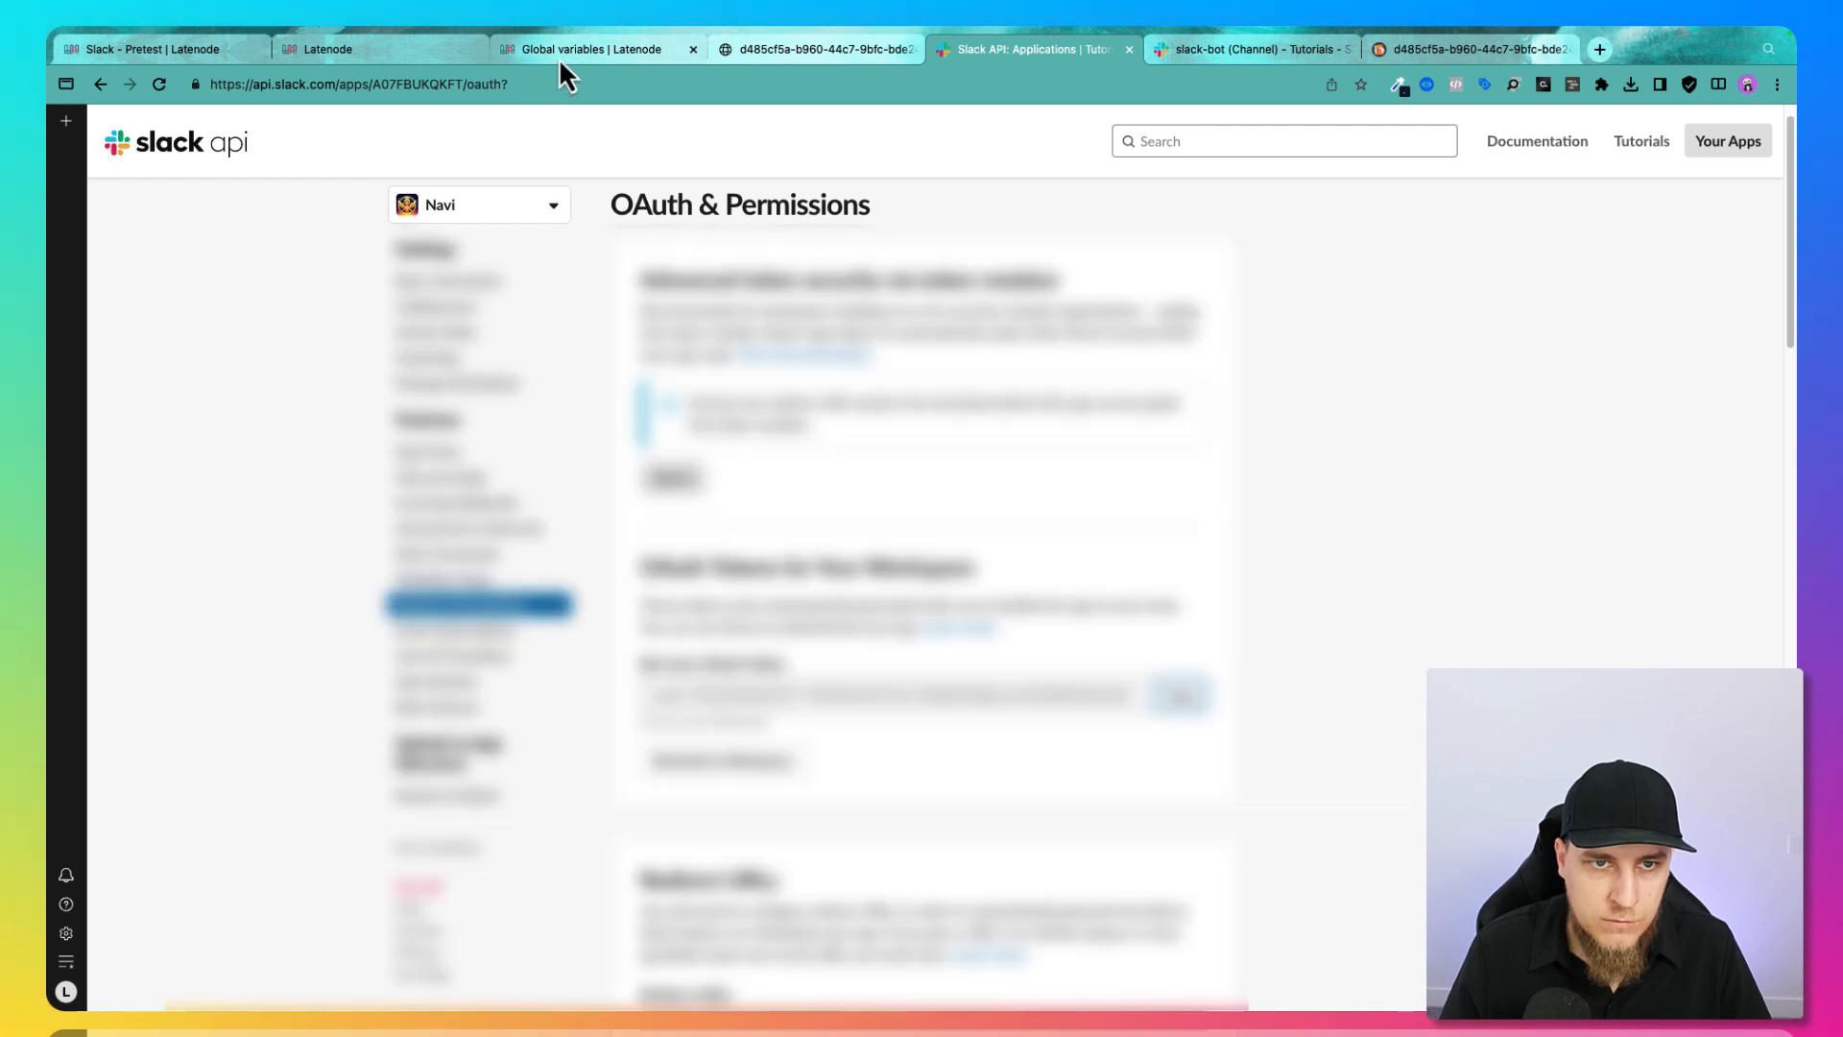
{"action": "left_click", "coordinate": [559, 53]}
{"action": "left_click", "coordinate": [432, 48]}
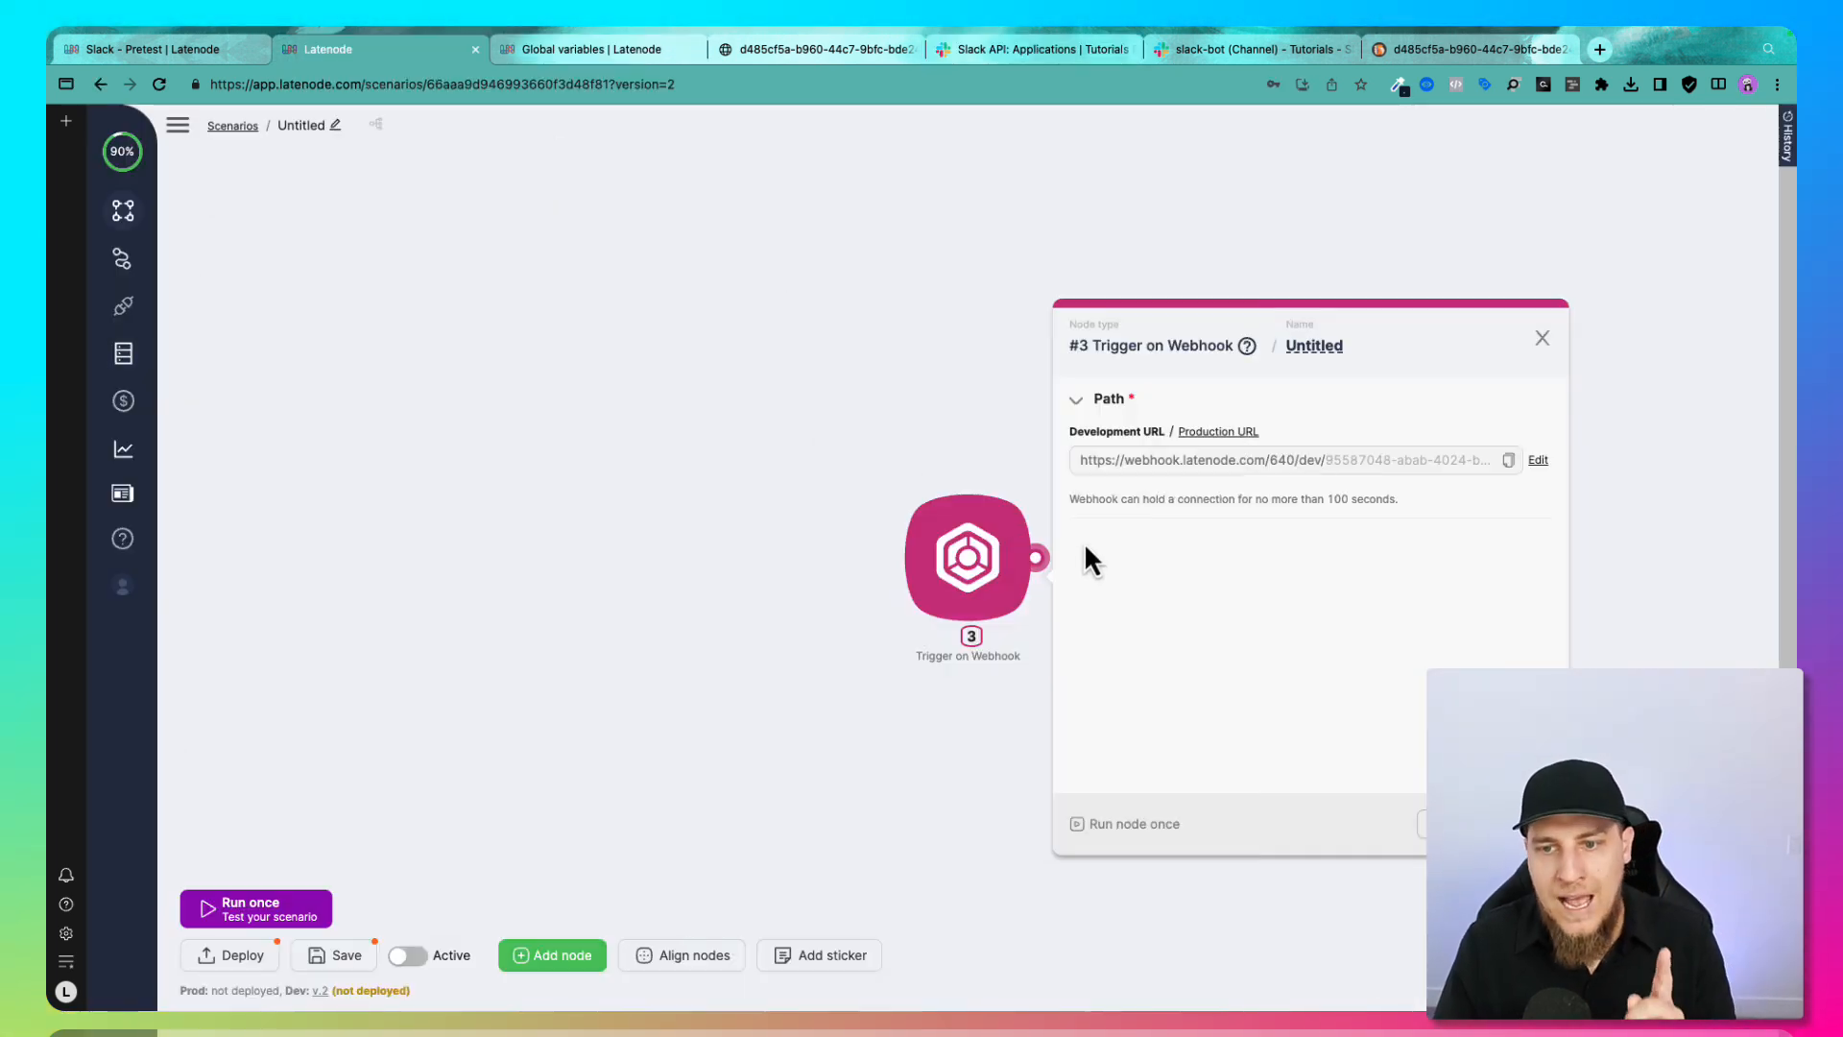
{"action": "left_click", "coordinate": [1248, 433]}
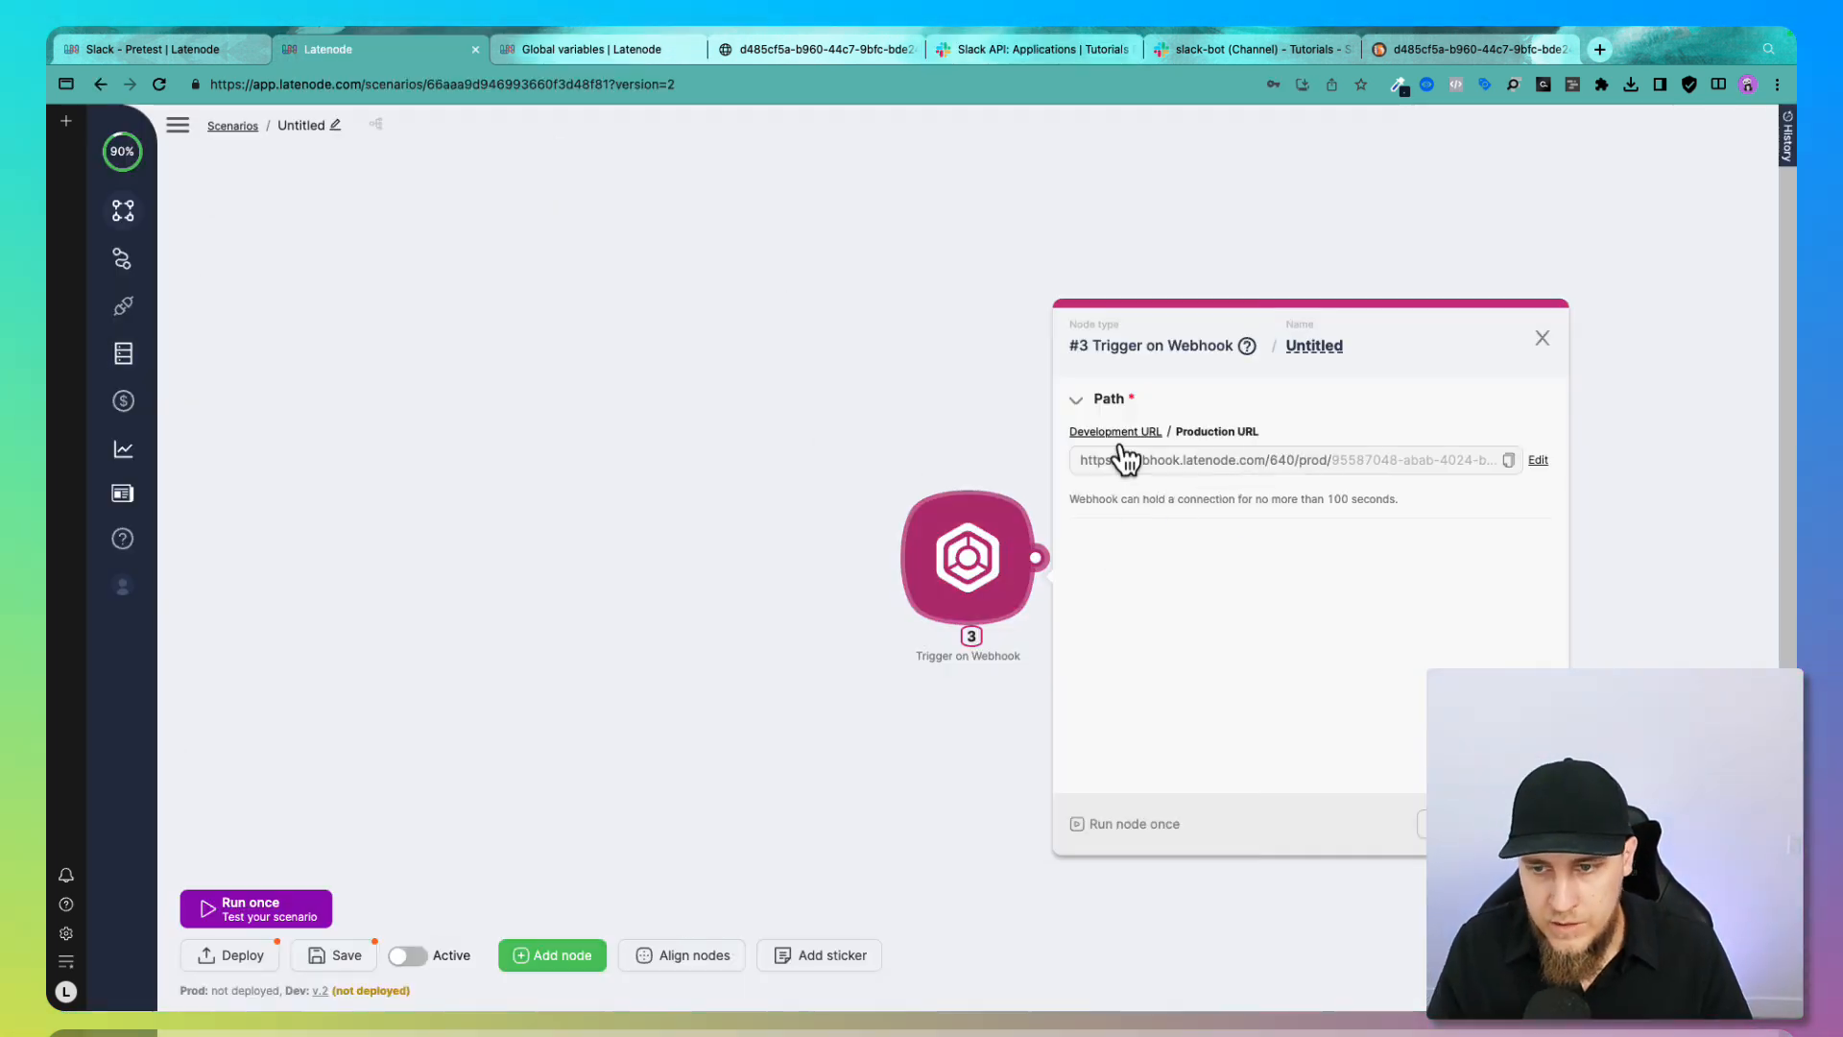
{"action": "left_click", "coordinate": [1507, 460]}
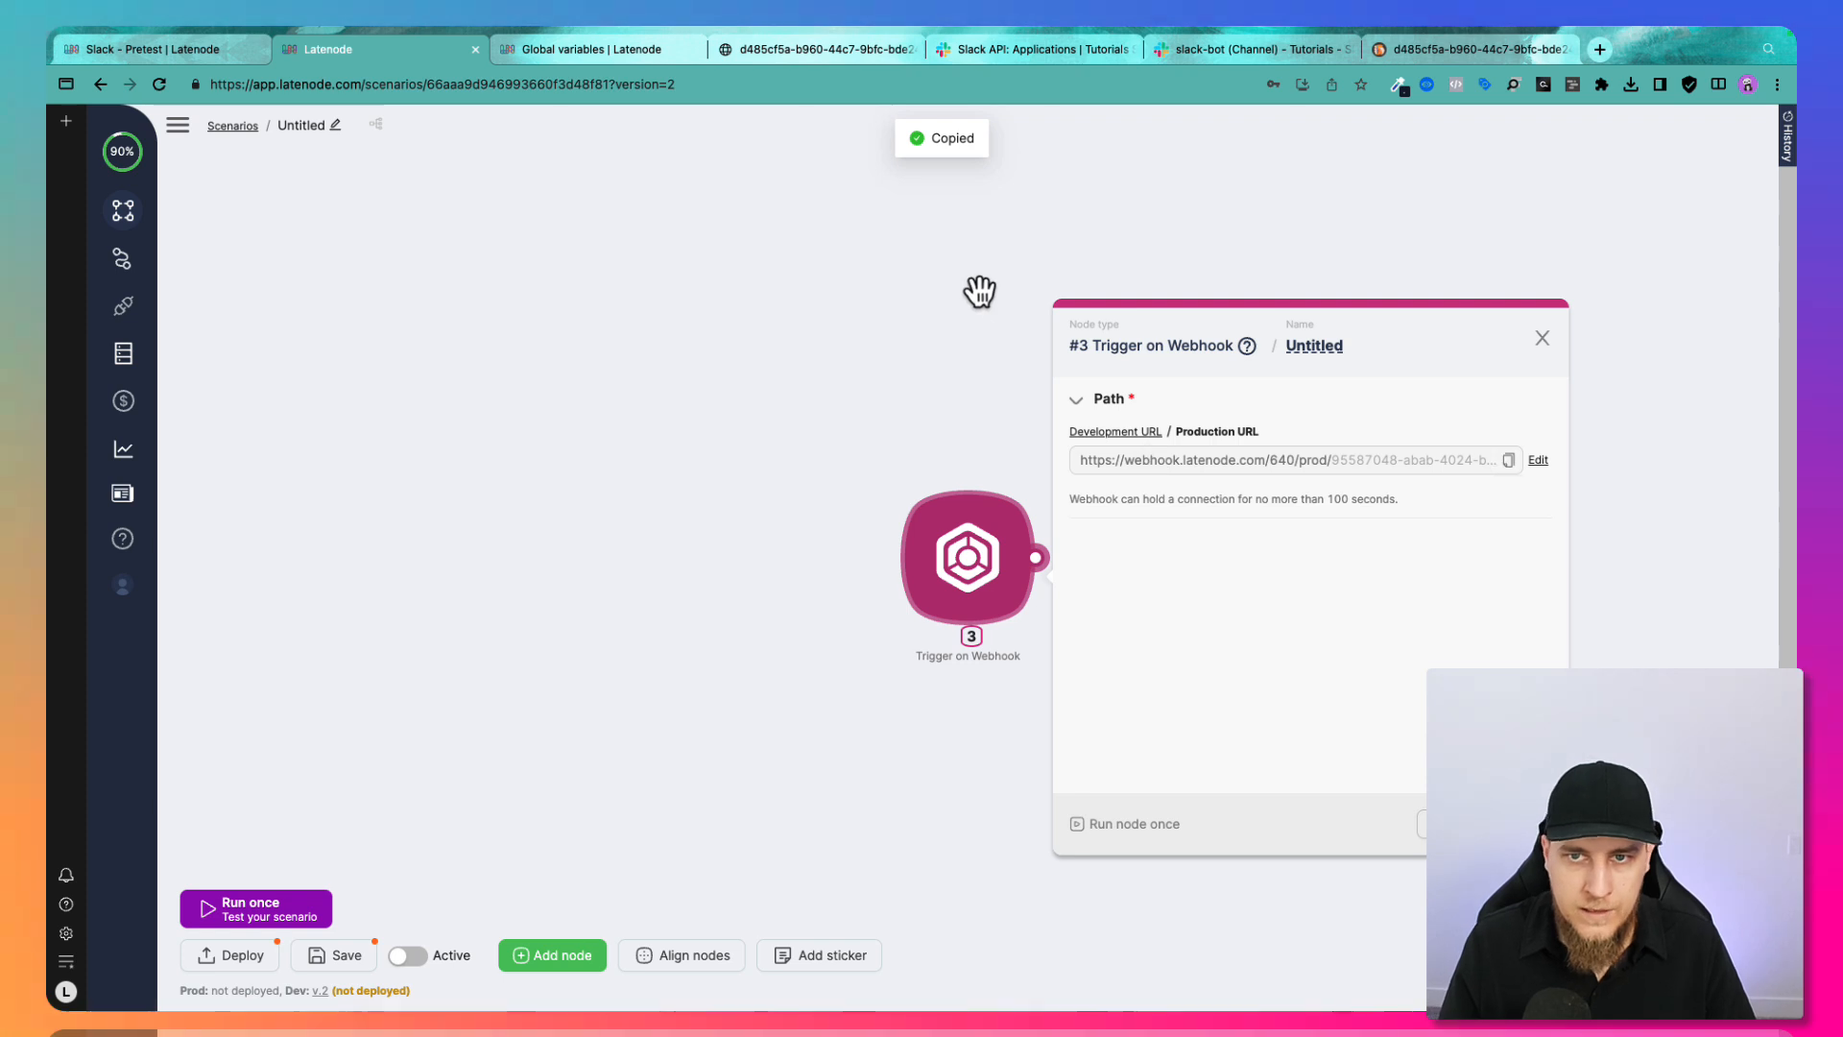
{"action": "left_click_drag", "start_coordinate": [876, 509], "coordinate": [645, 413]}
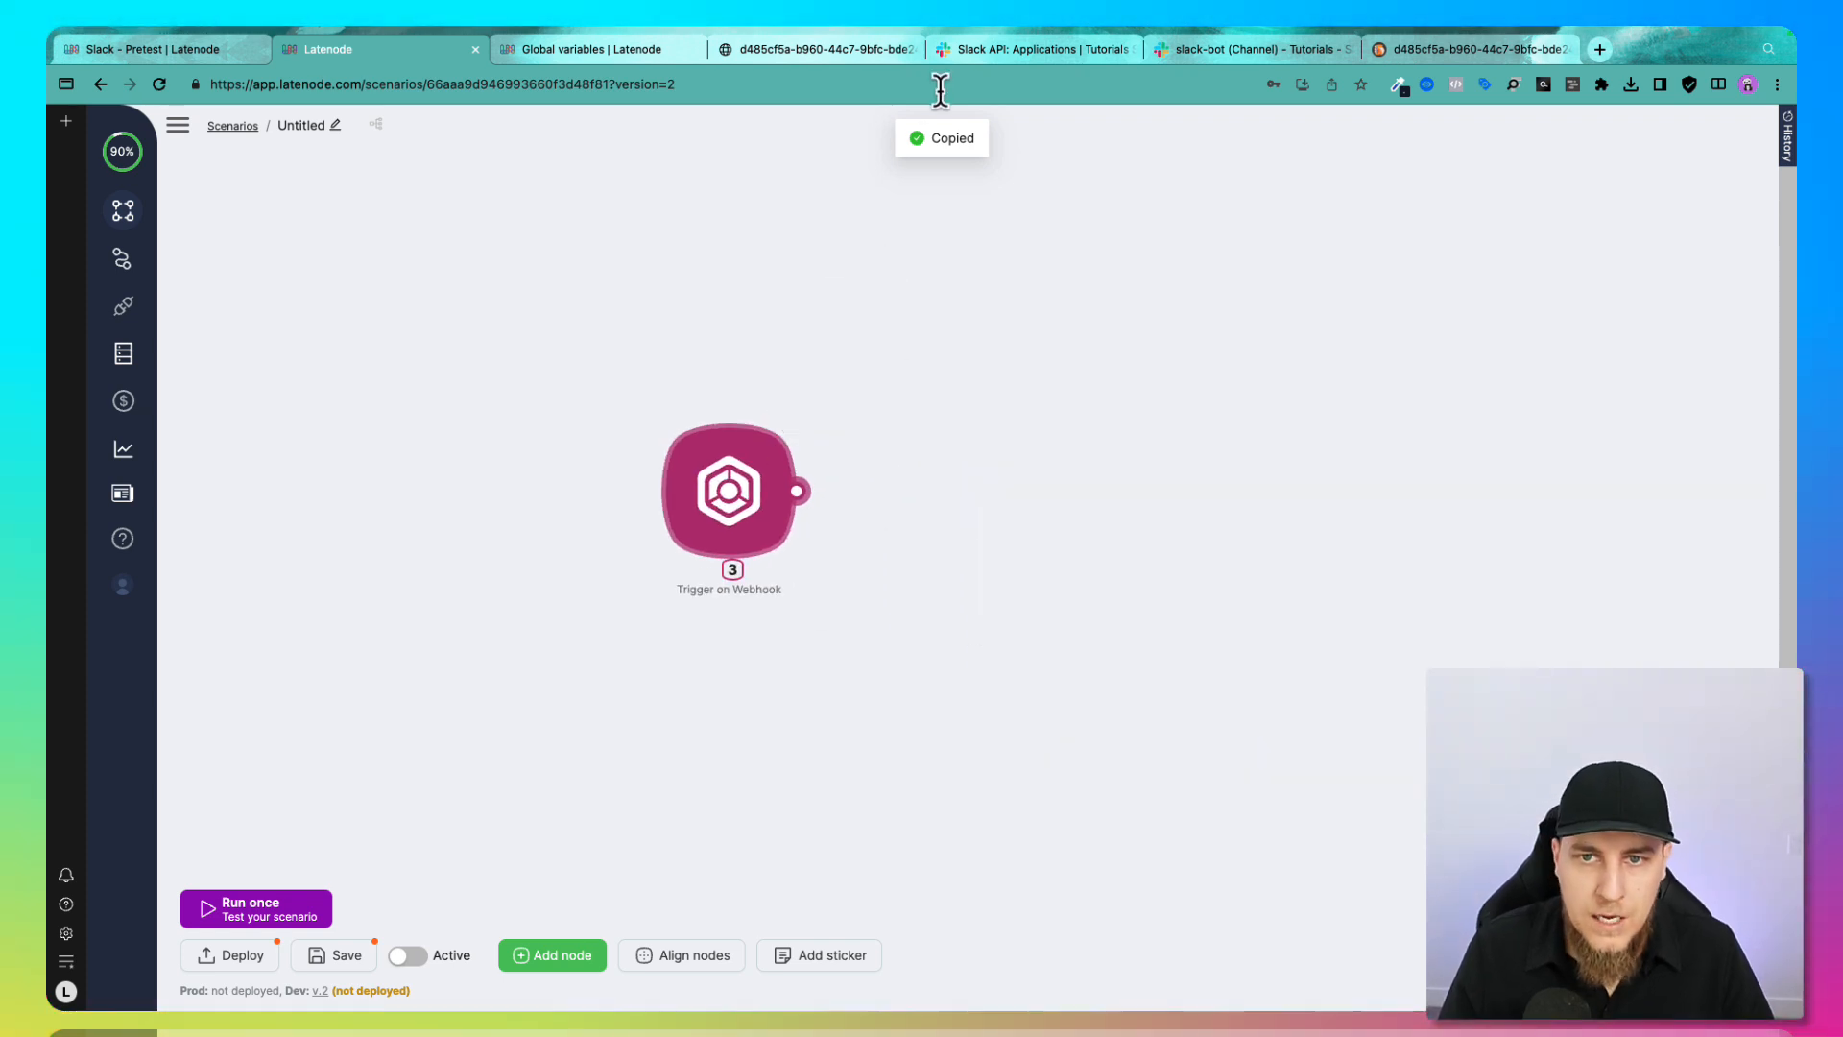
- Enable event subscriptions for the Navi Slack app and paste the webhook's production URL as the request URL
{"action": "left_click", "coordinate": [988, 50]}
{"action": "scroll", "coordinate": [698, 556], "scroll_direction": "down", "scroll_amount": 1}
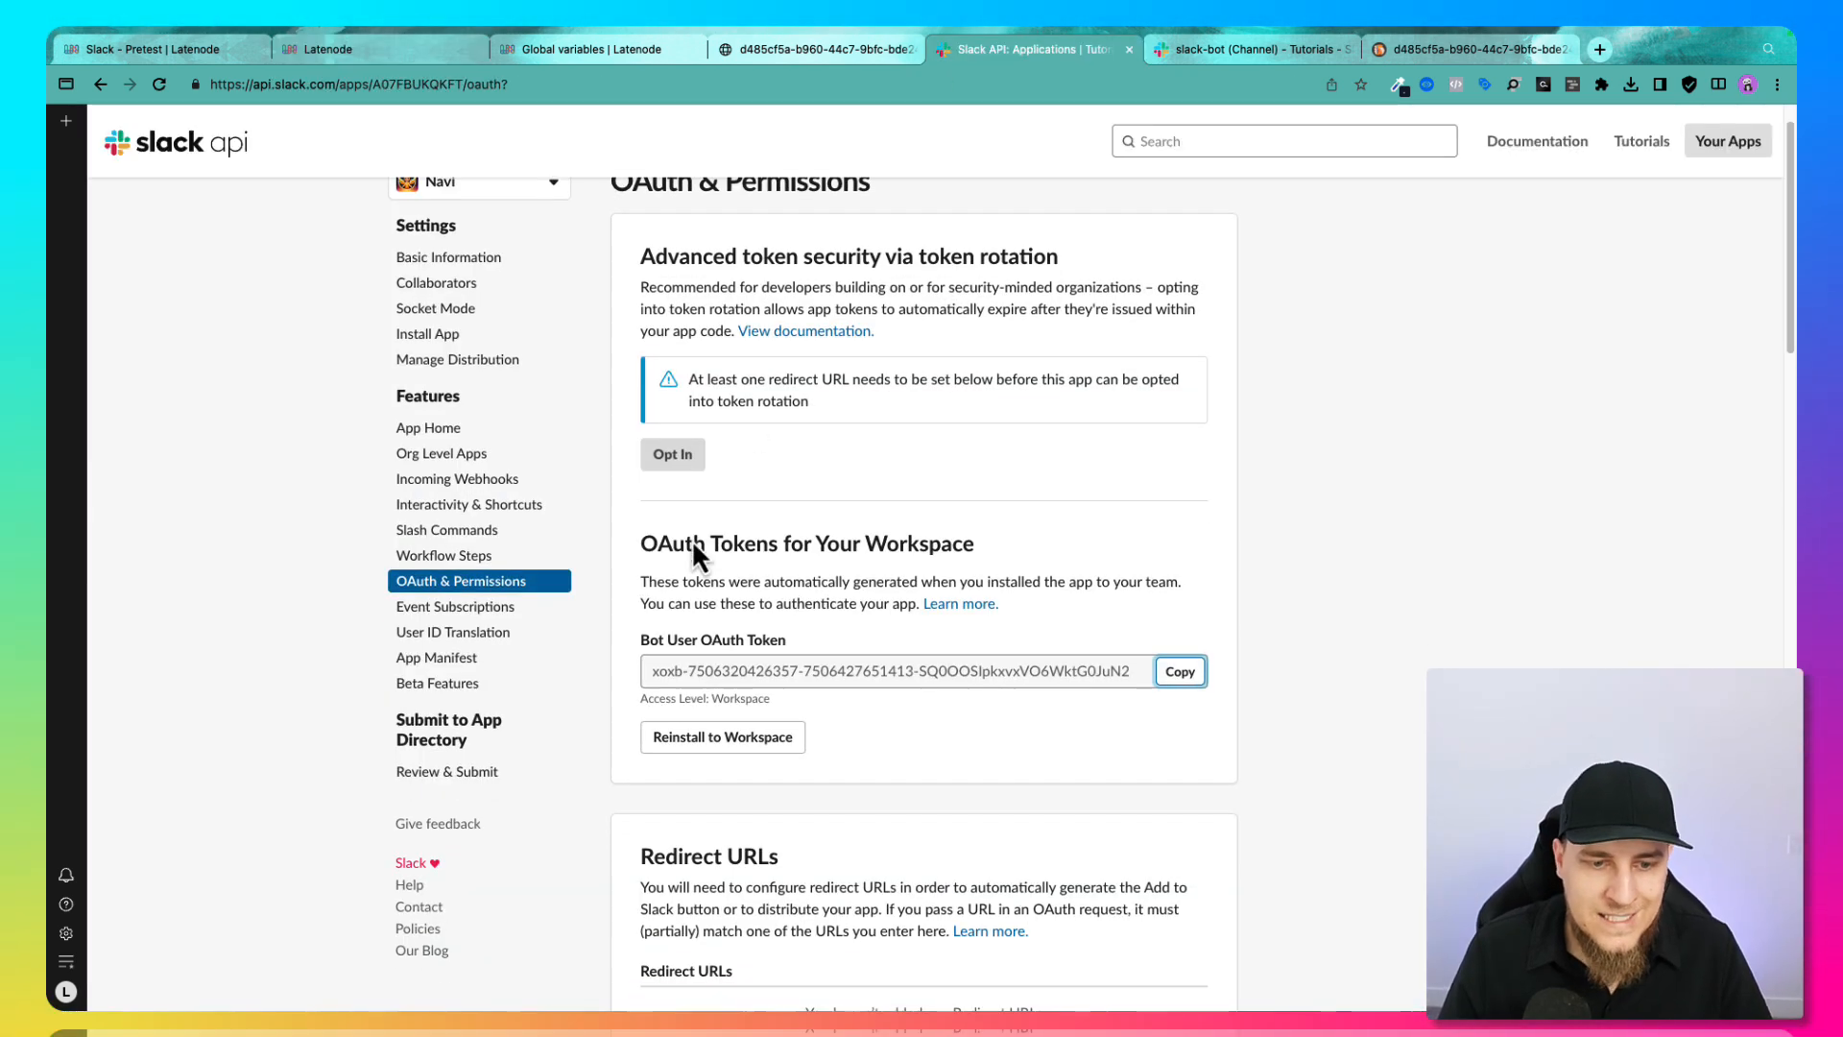
{"action": "left_click", "coordinate": [443, 606]}
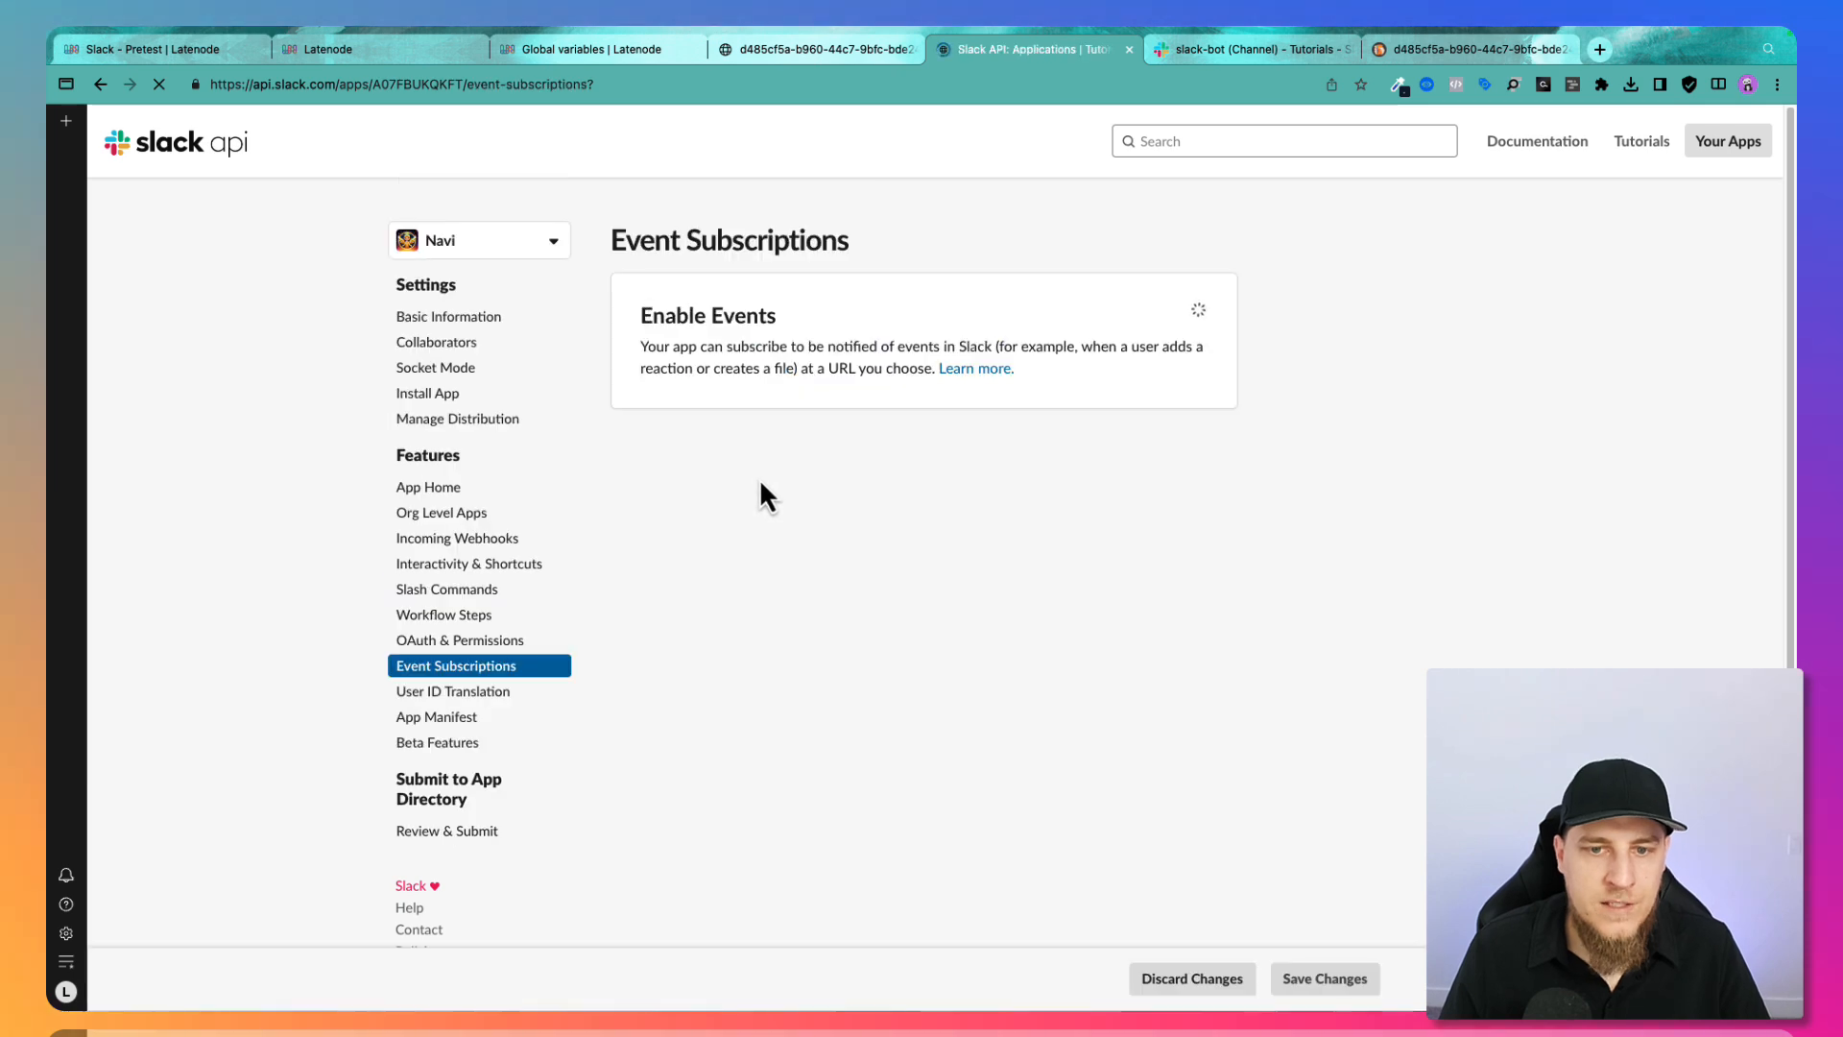
{"action": "left_click", "coordinate": [1179, 316]}
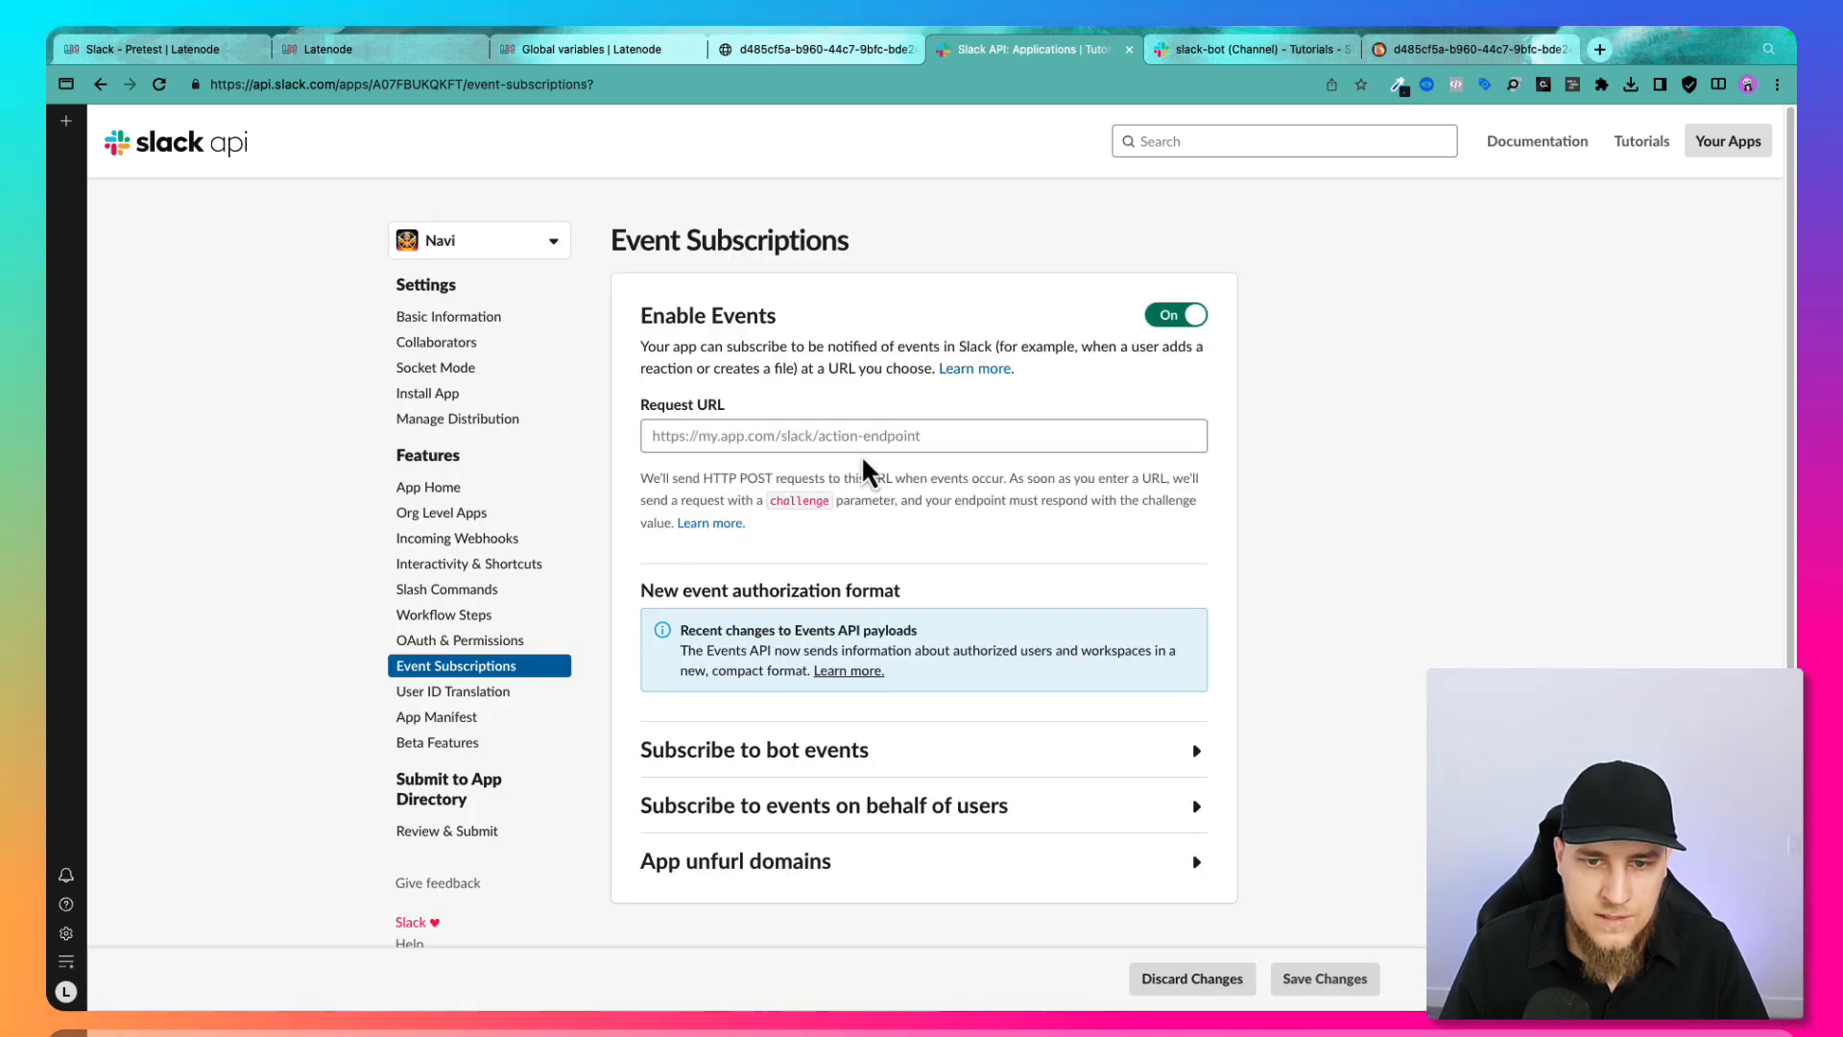
{"action": "left_click", "coordinate": [896, 436]}
{"action": "key", "text": "super+v"}
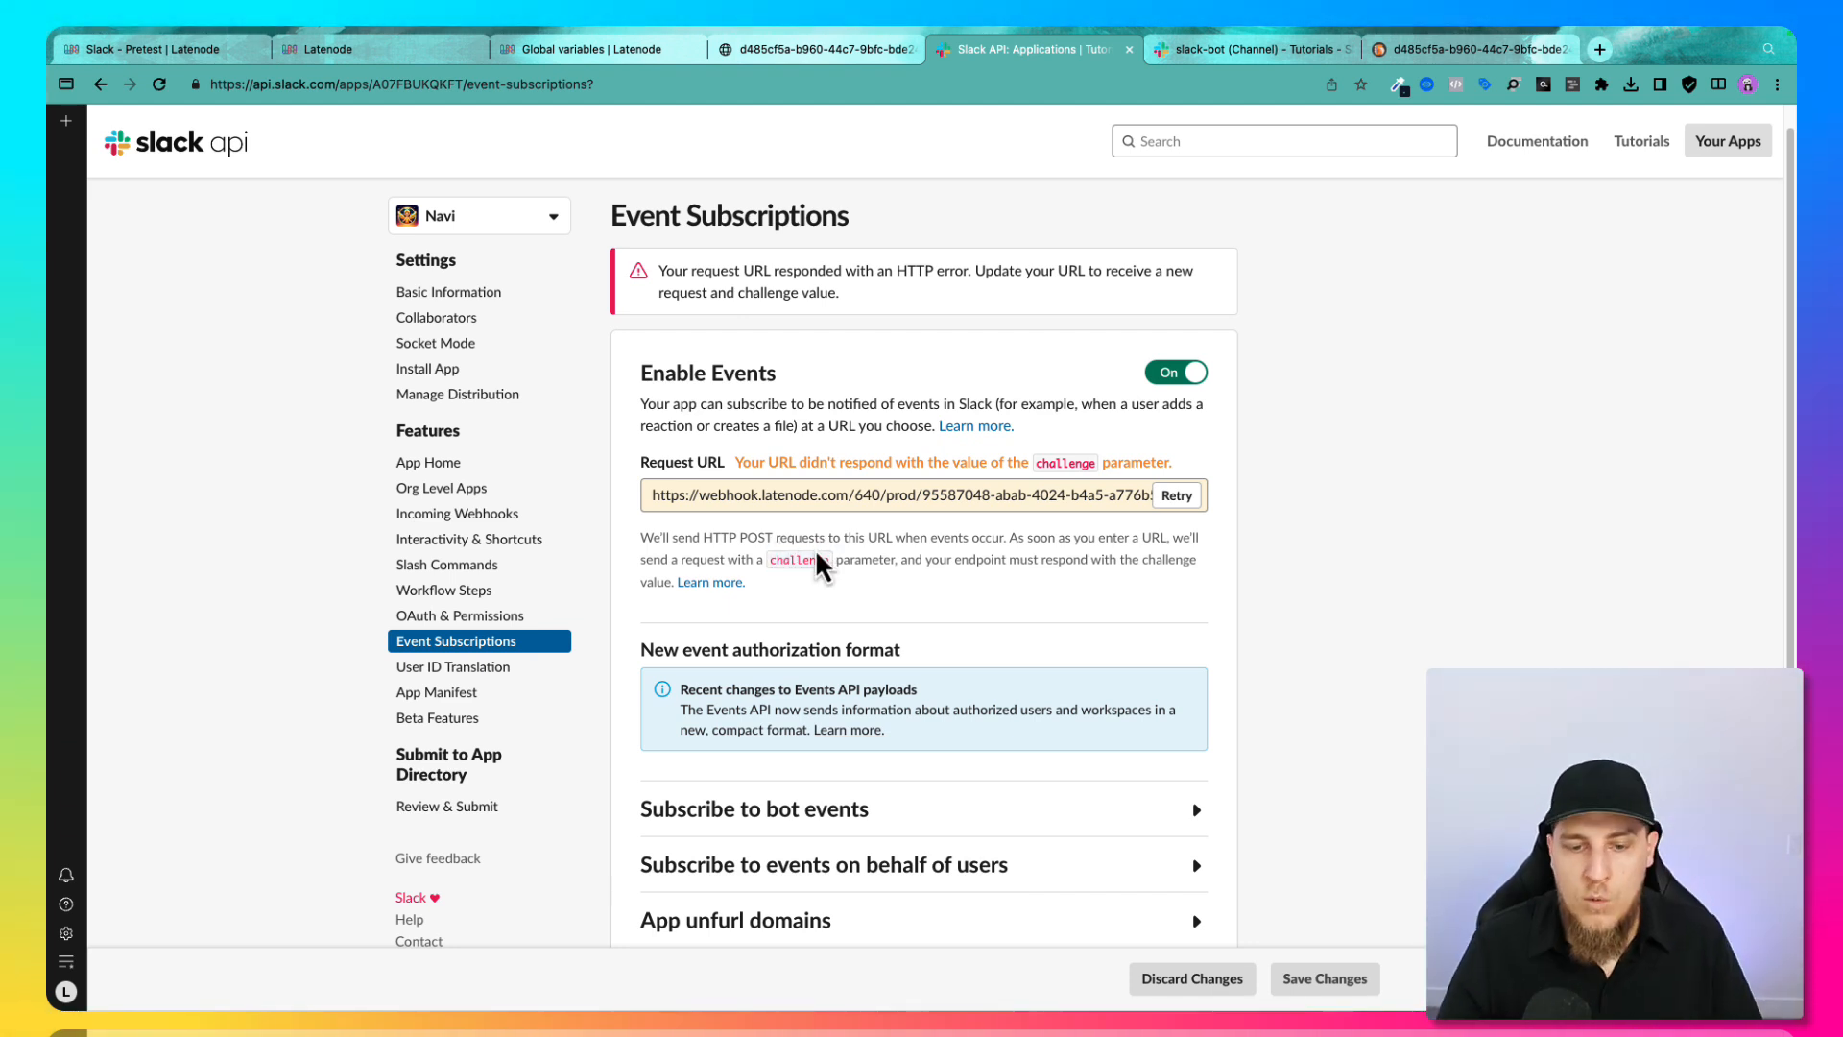
- Subscribe the app to the app_mention bot event
{"action": "scroll", "coordinate": [821, 569], "scroll_direction": "down", "scroll_amount": 2}
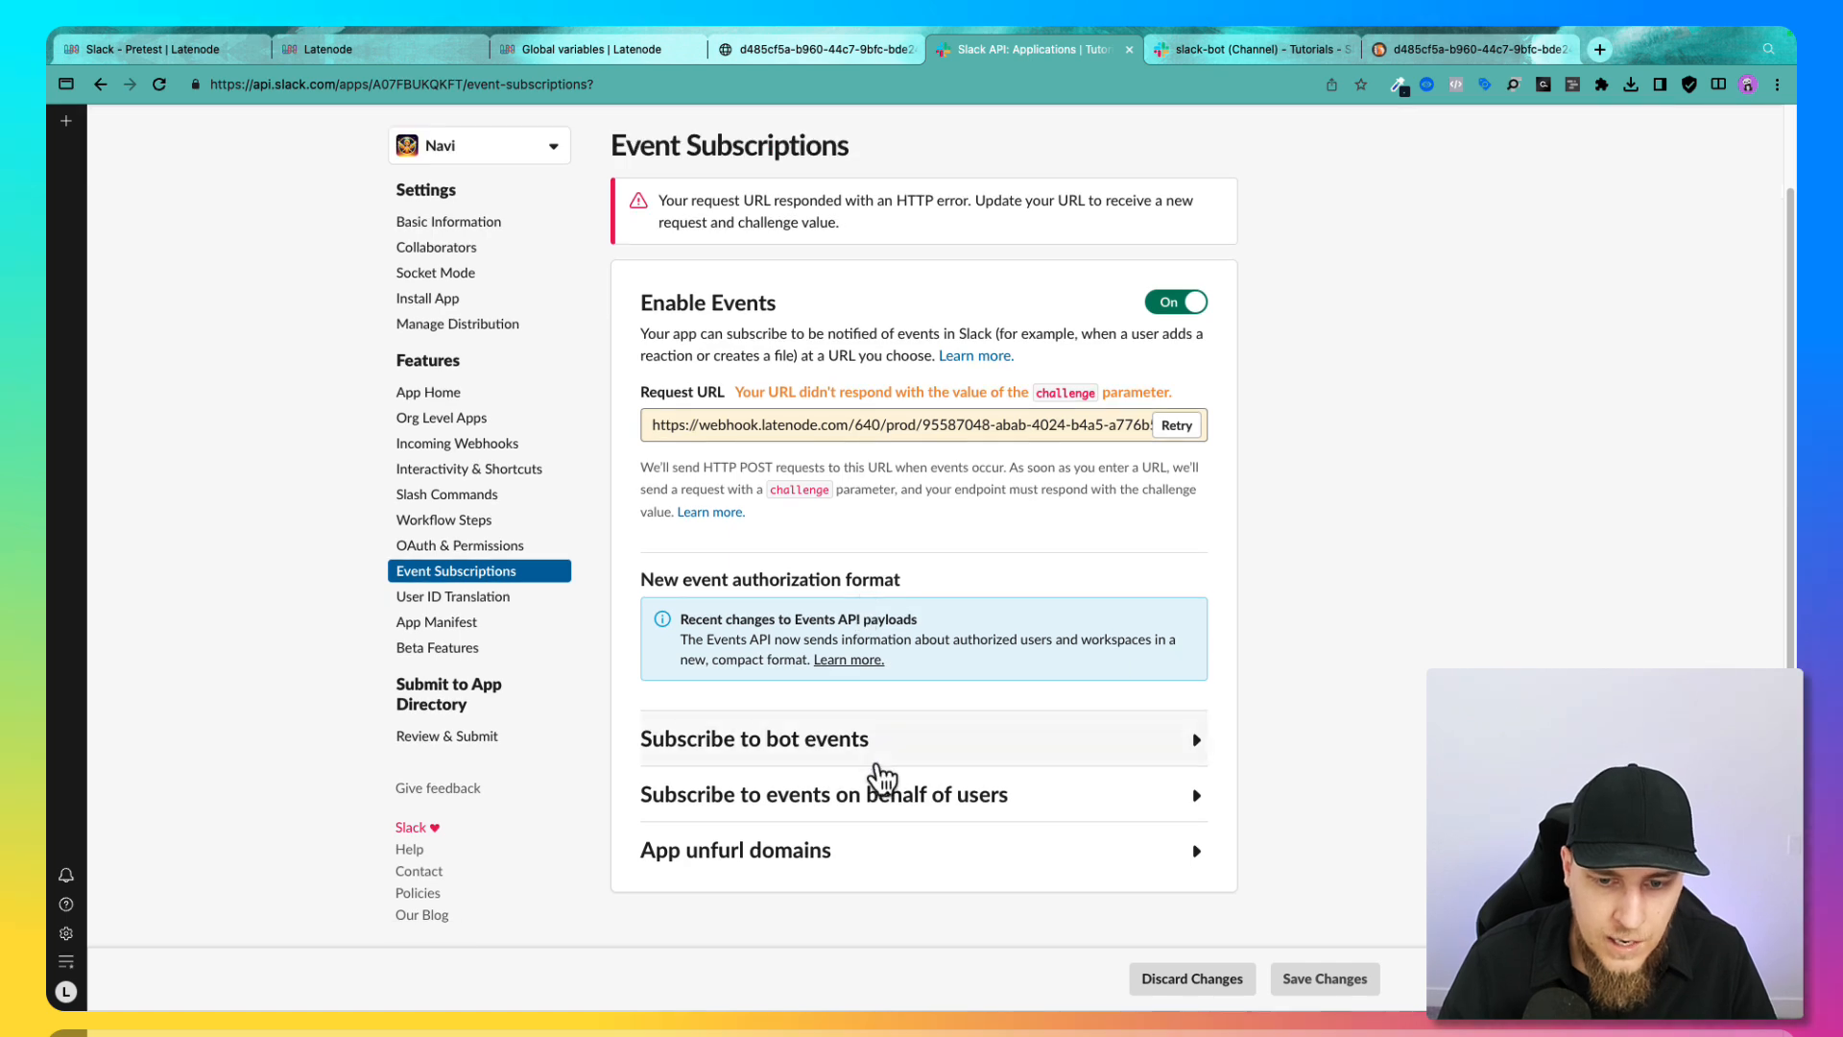
{"action": "left_click", "coordinate": [877, 714]}
{"action": "left_click", "coordinate": [748, 846]}
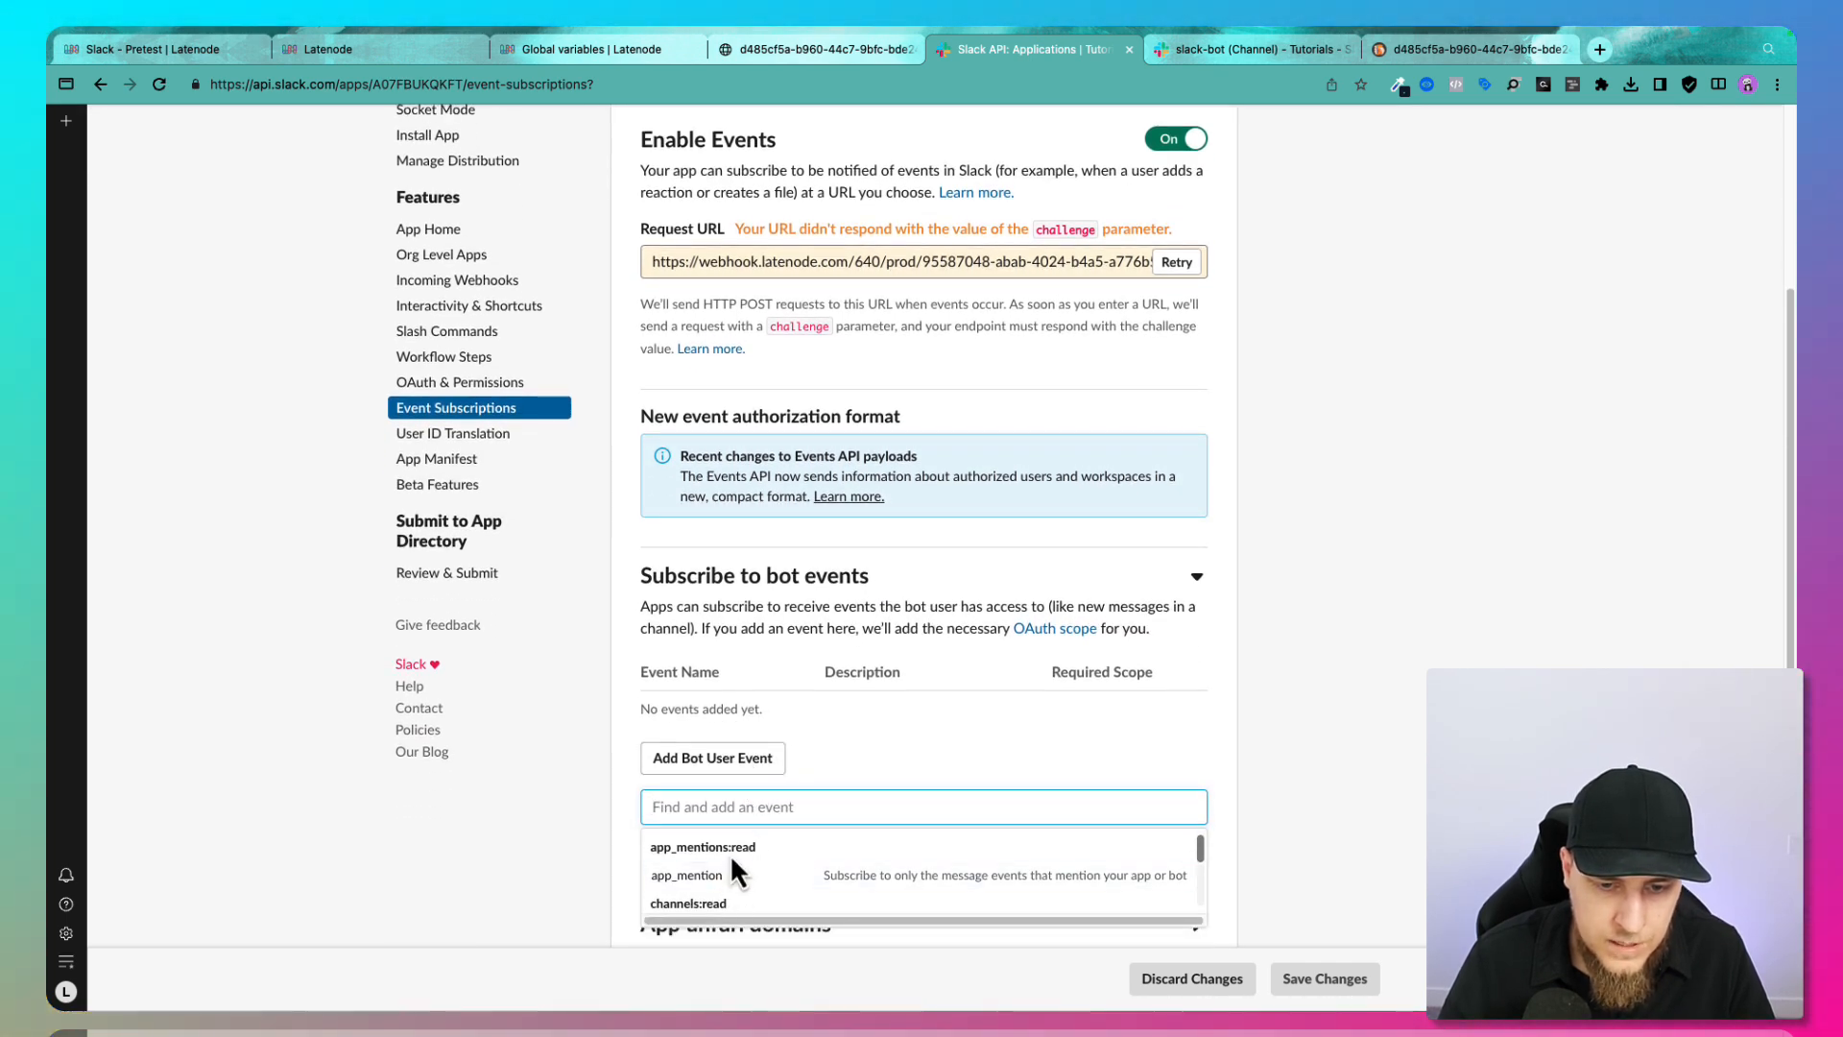
{"action": "left_click", "coordinate": [710, 888]}
{"action": "scroll", "coordinate": [739, 826], "scroll_direction": "down", "scroll_amount": 3}
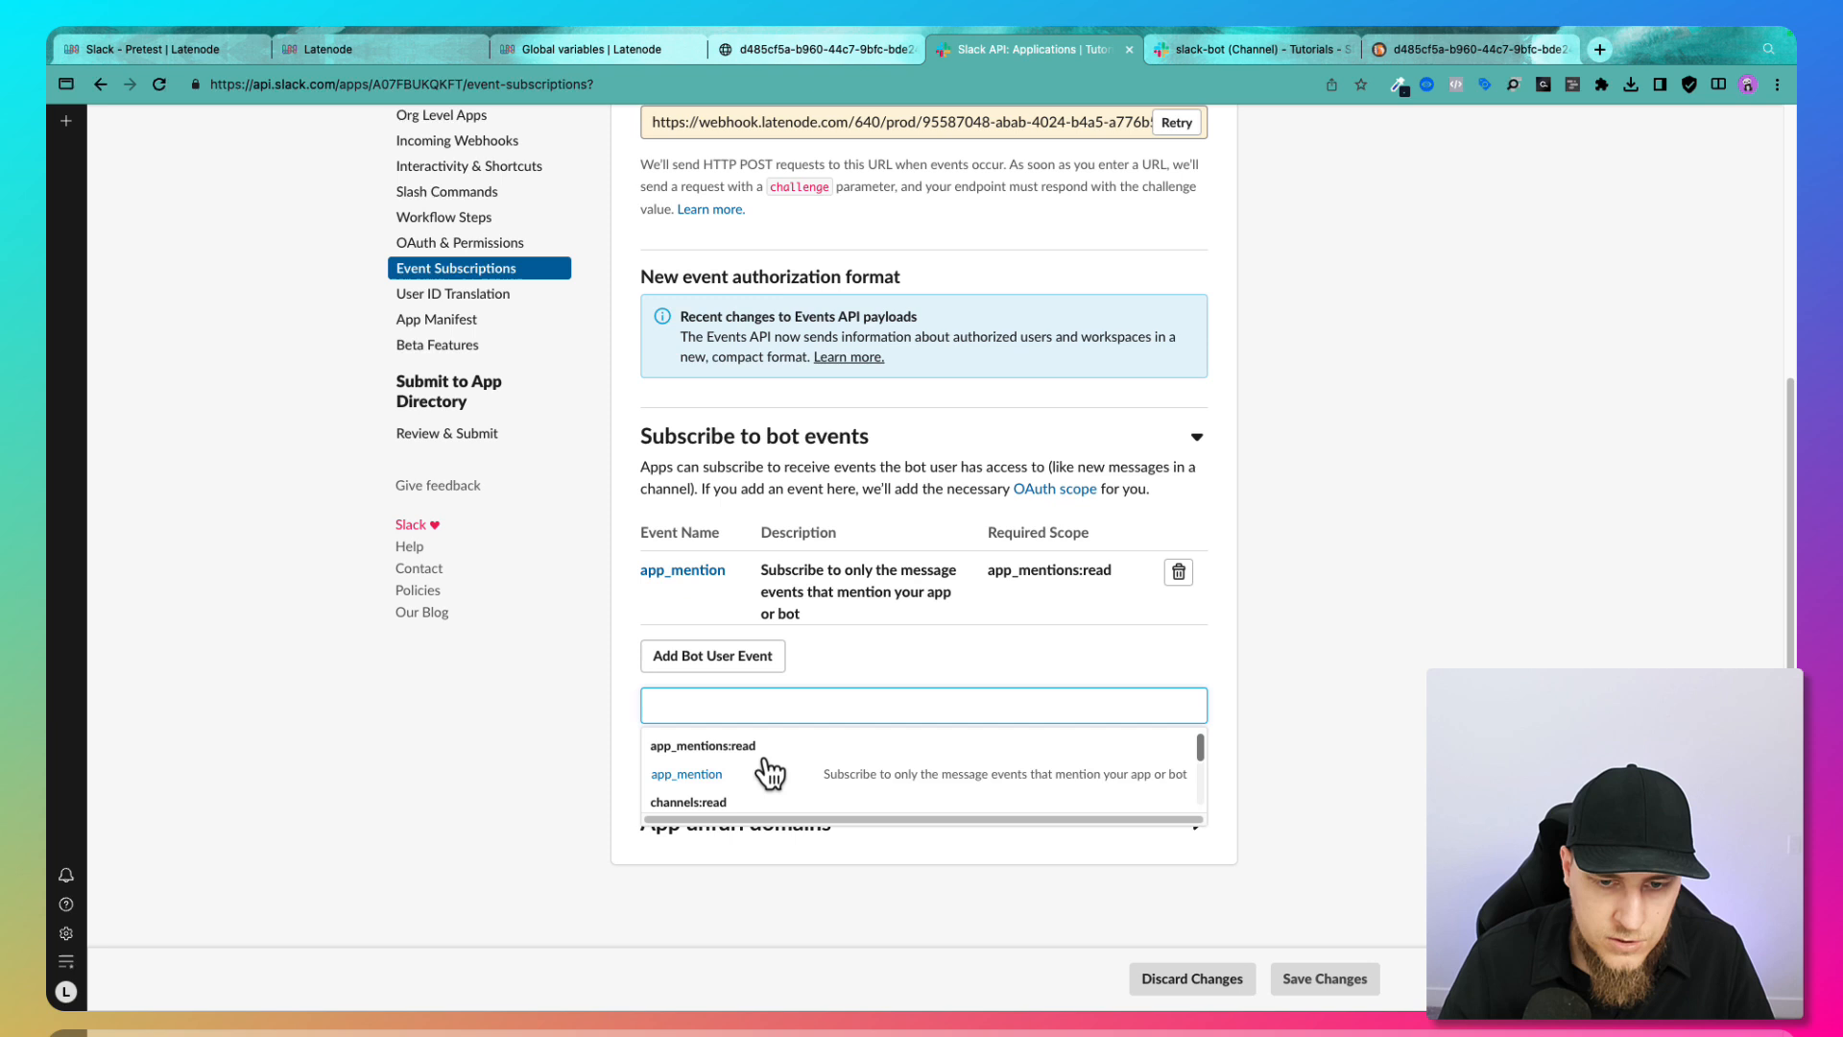
{"action": "left_click", "coordinate": [749, 666]}
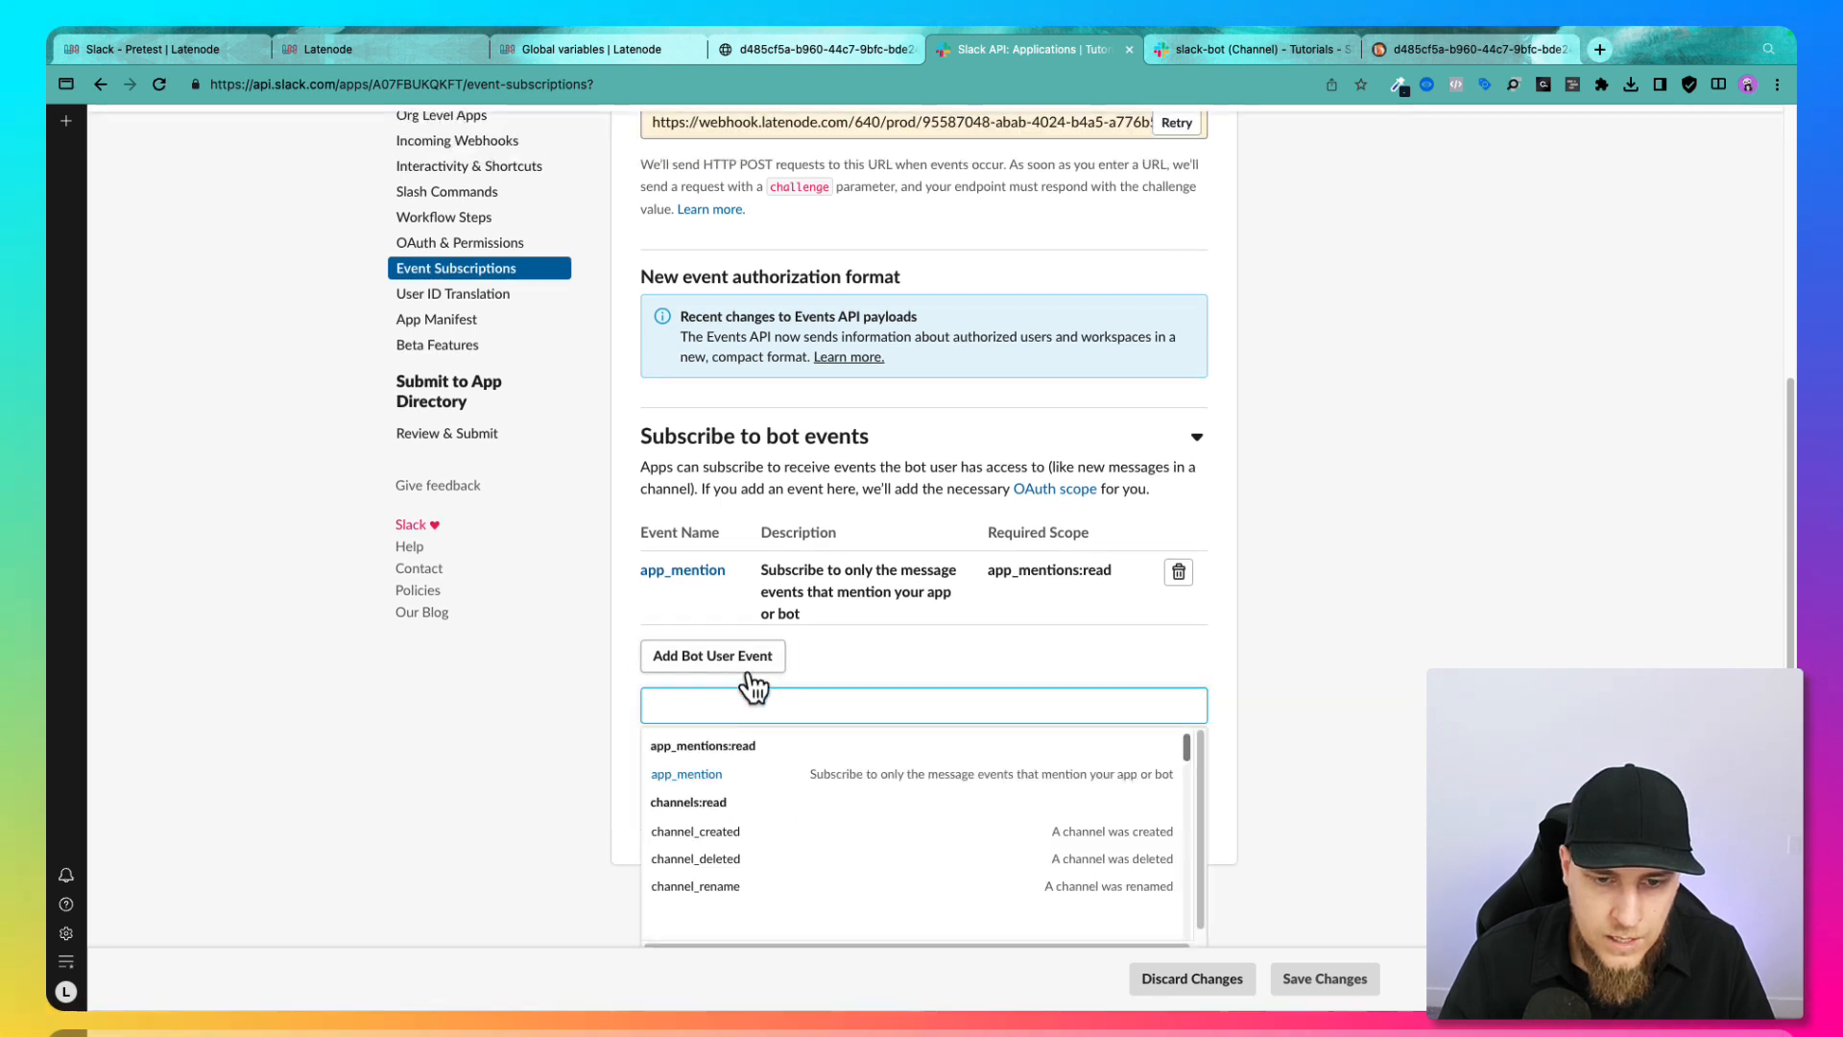
{"action": "left_click", "coordinate": [718, 768]}
{"action": "left_click", "coordinate": [724, 673]}
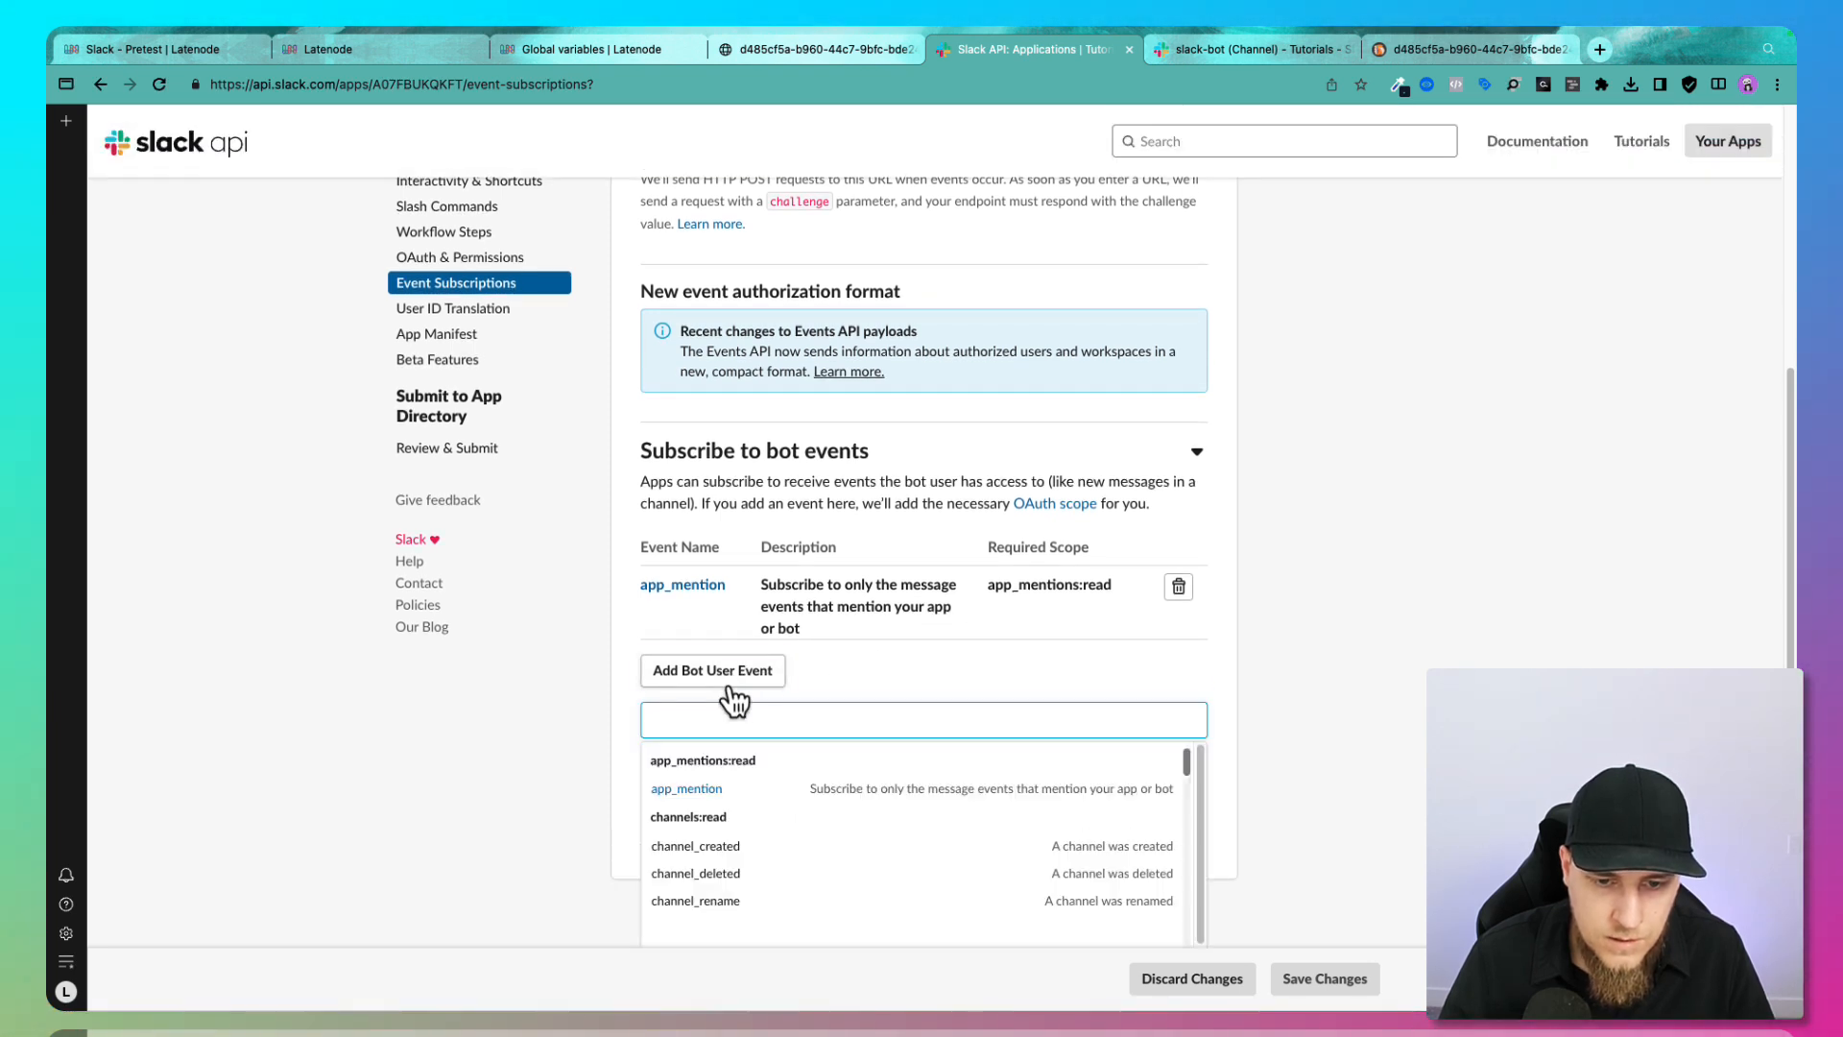
{"action": "scroll", "coordinate": [733, 720], "scroll_direction": "down", "scroll_amount": 1}
{"action": "left_click", "coordinate": [868, 633]}
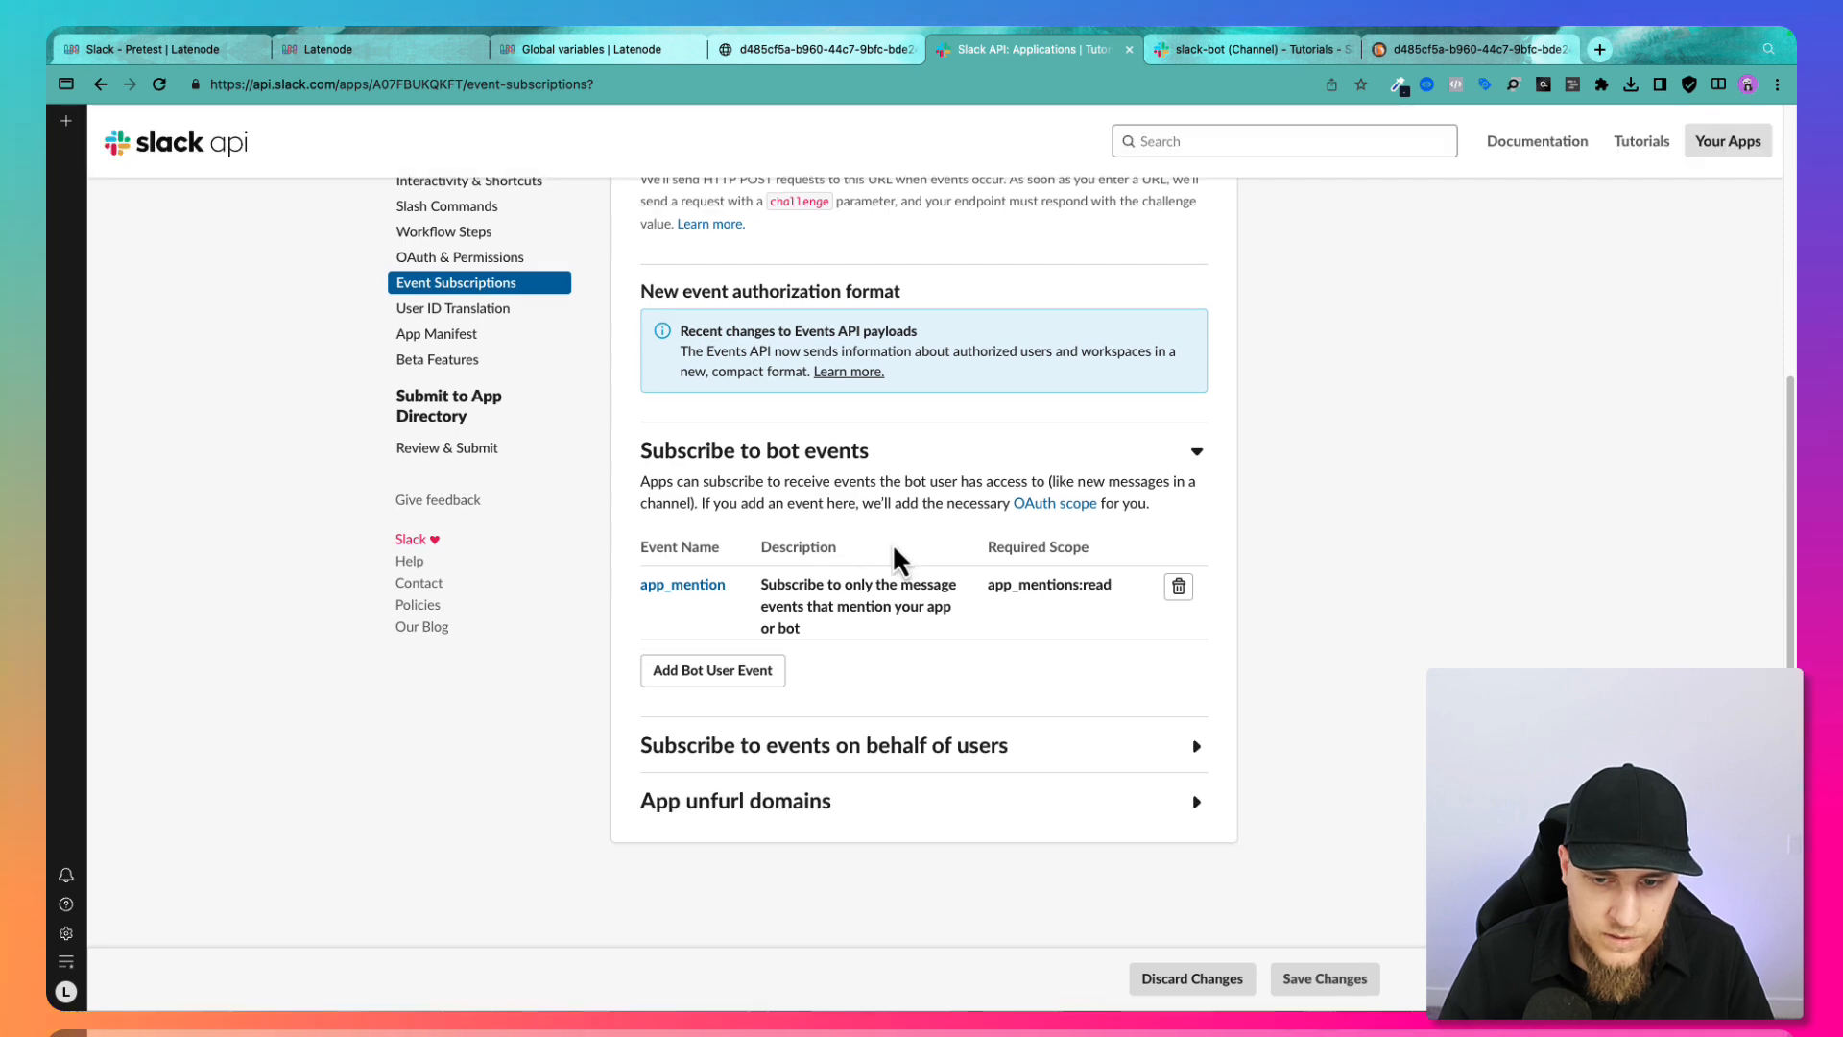
- Try to save the event subscription changes with the unverified request URL
{"action": "scroll", "coordinate": [891, 528], "scroll_direction": "up", "scroll_amount": 4}
{"action": "scroll", "coordinate": [951, 484], "scroll_direction": "down", "scroll_amount": 4}
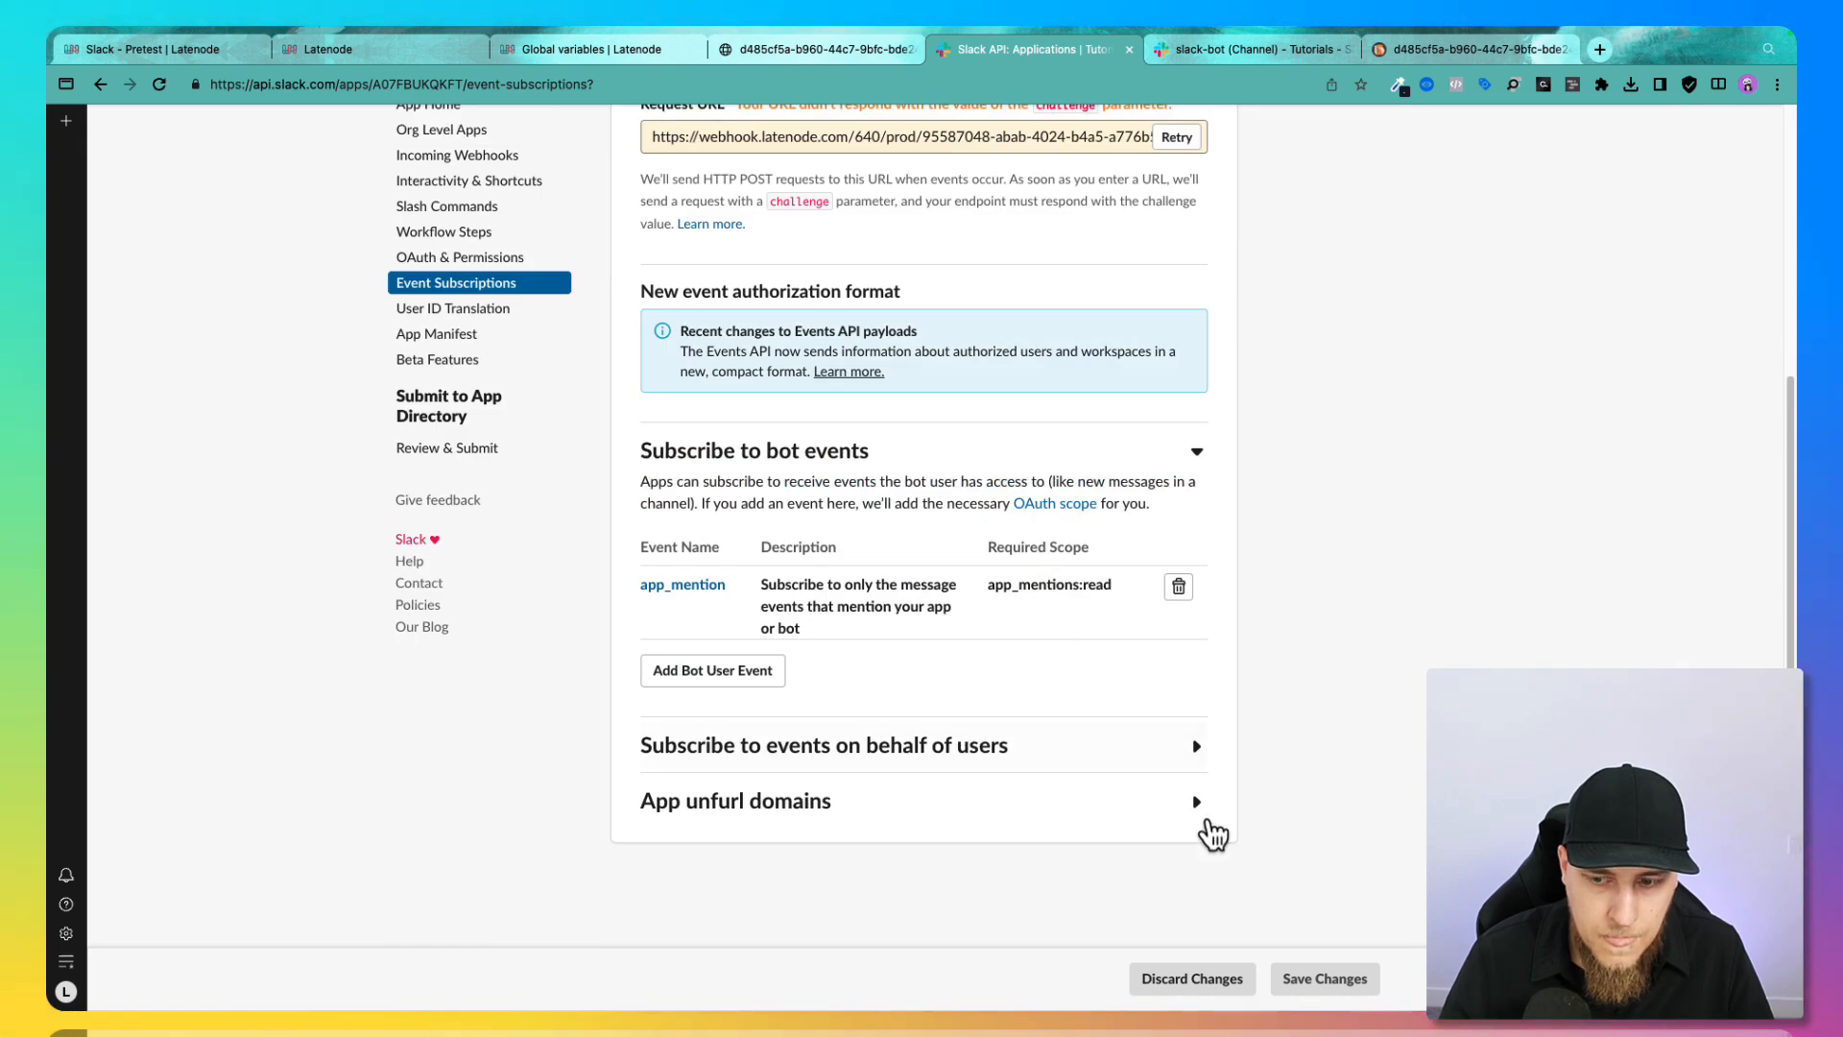
{"action": "left_click", "coordinate": [1323, 978]}
{"action": "left_click", "coordinate": [831, 520]}
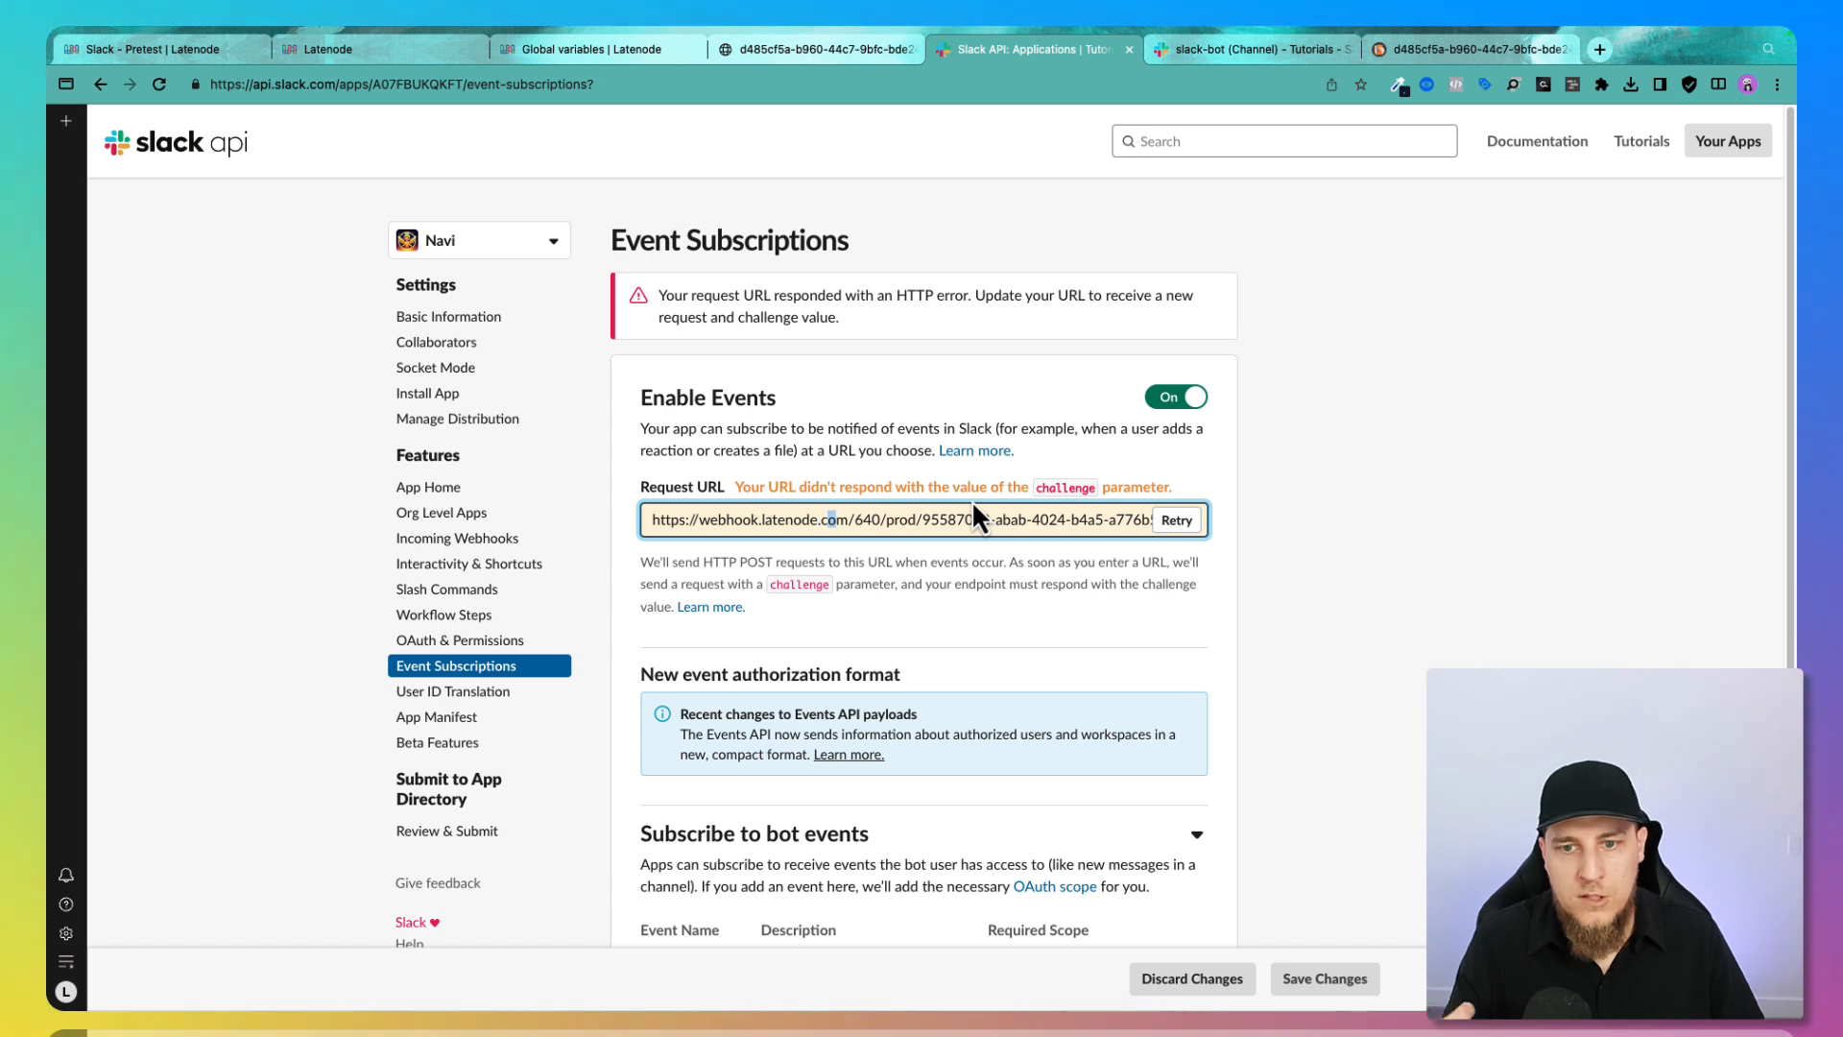
- Switch back to Latenode, deploy the webhook scenario and check the existing run in its history
{"action": "left_click", "coordinate": [589, 50]}
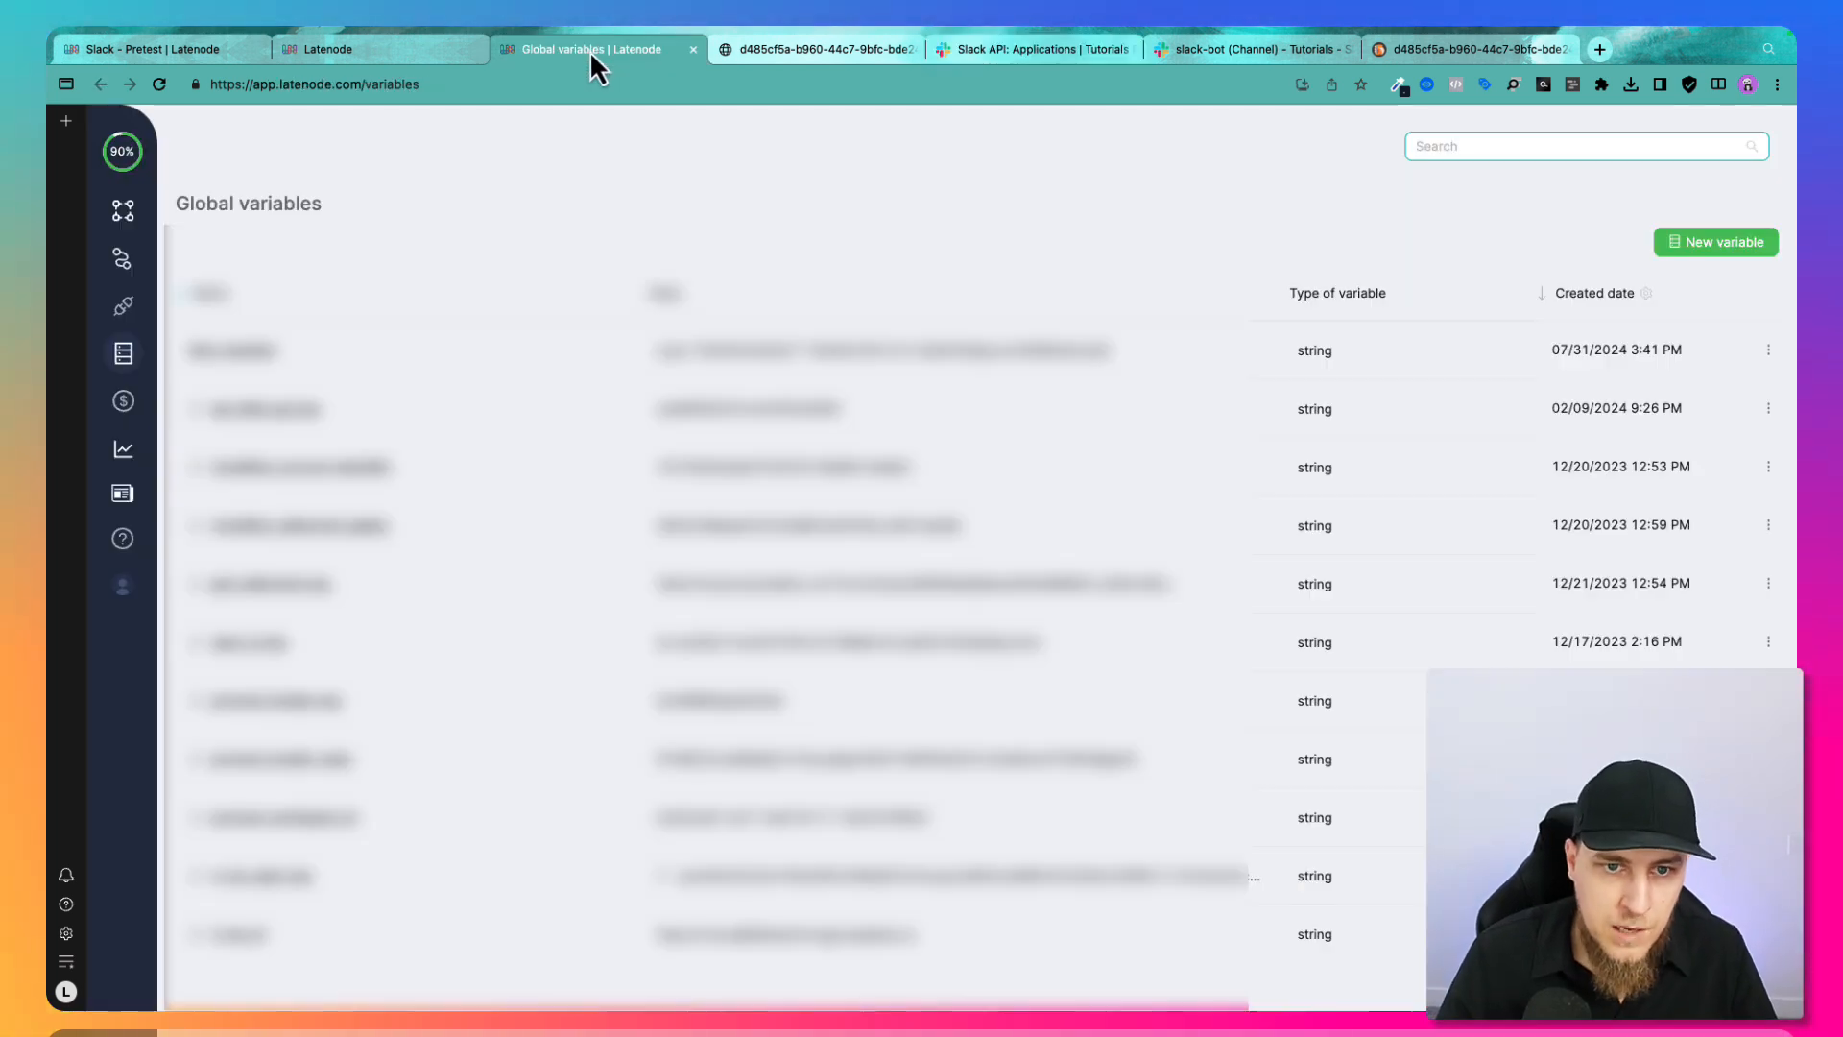
{"action": "left_click", "coordinate": [288, 52]}
{"action": "left_click", "coordinate": [693, 49]}
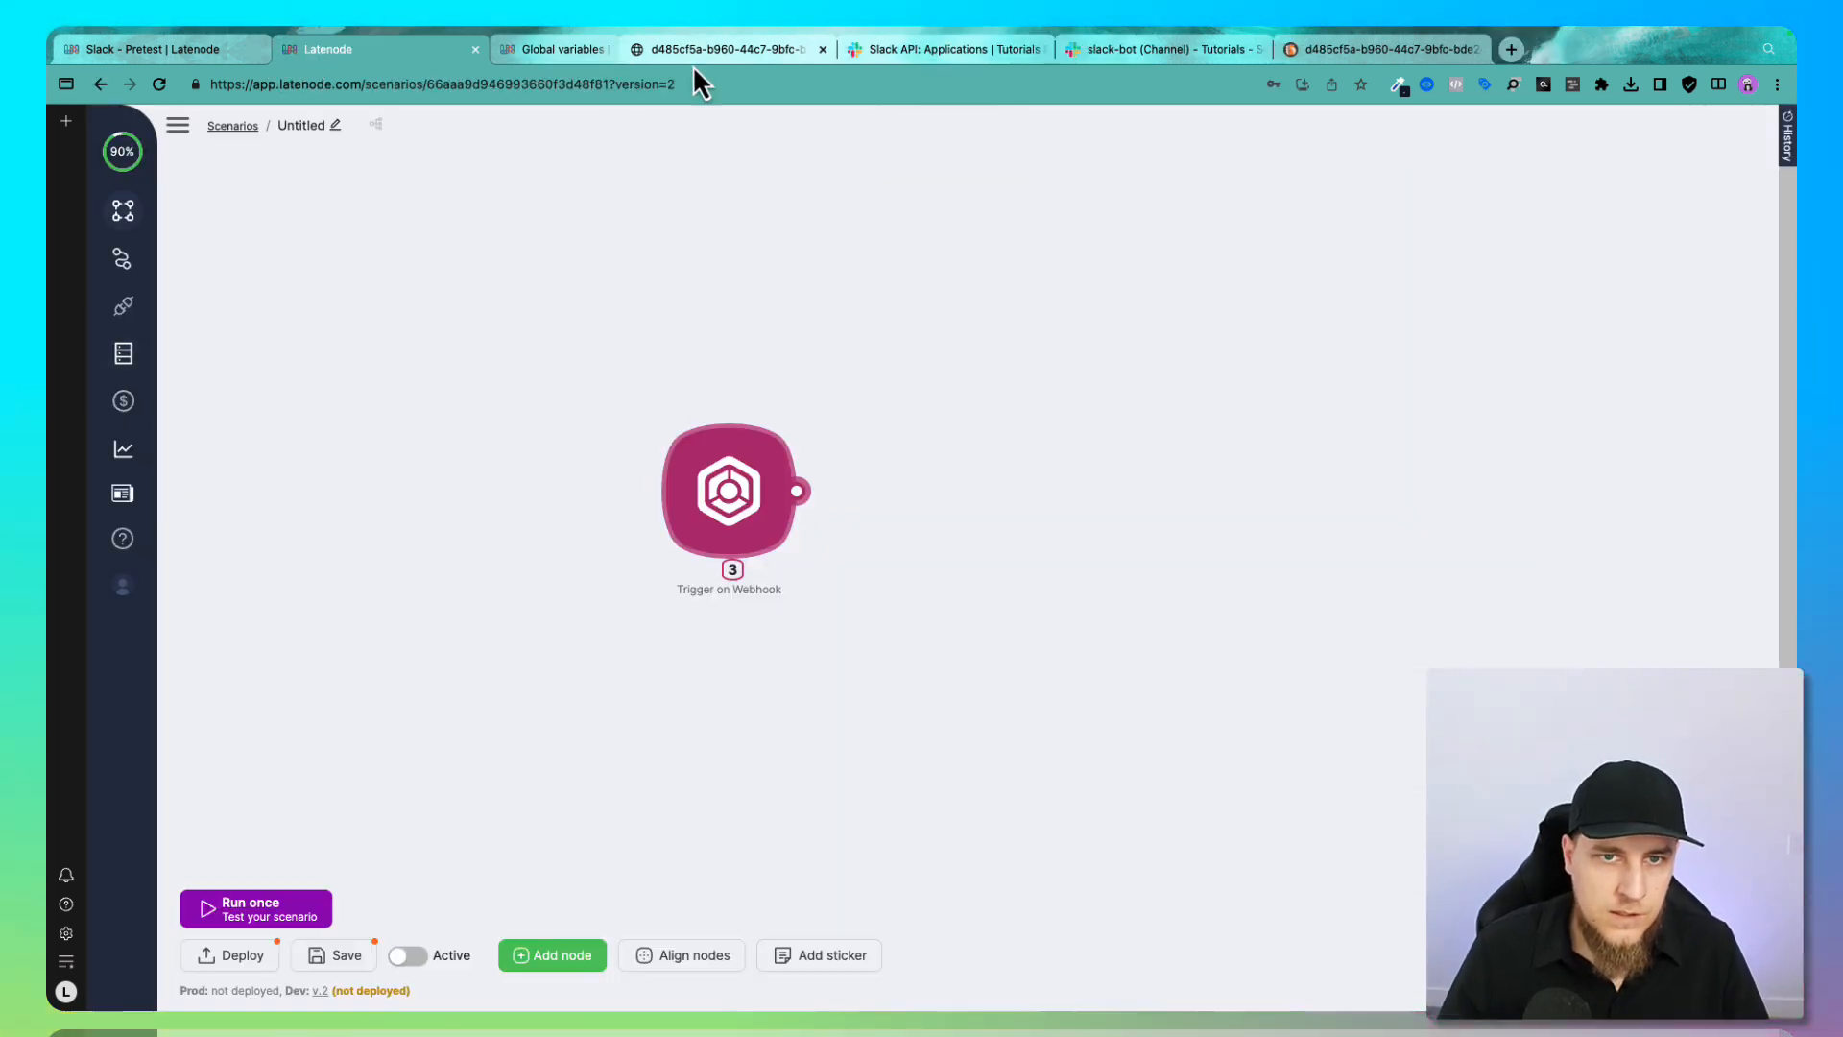
{"action": "left_click", "coordinate": [236, 965]}
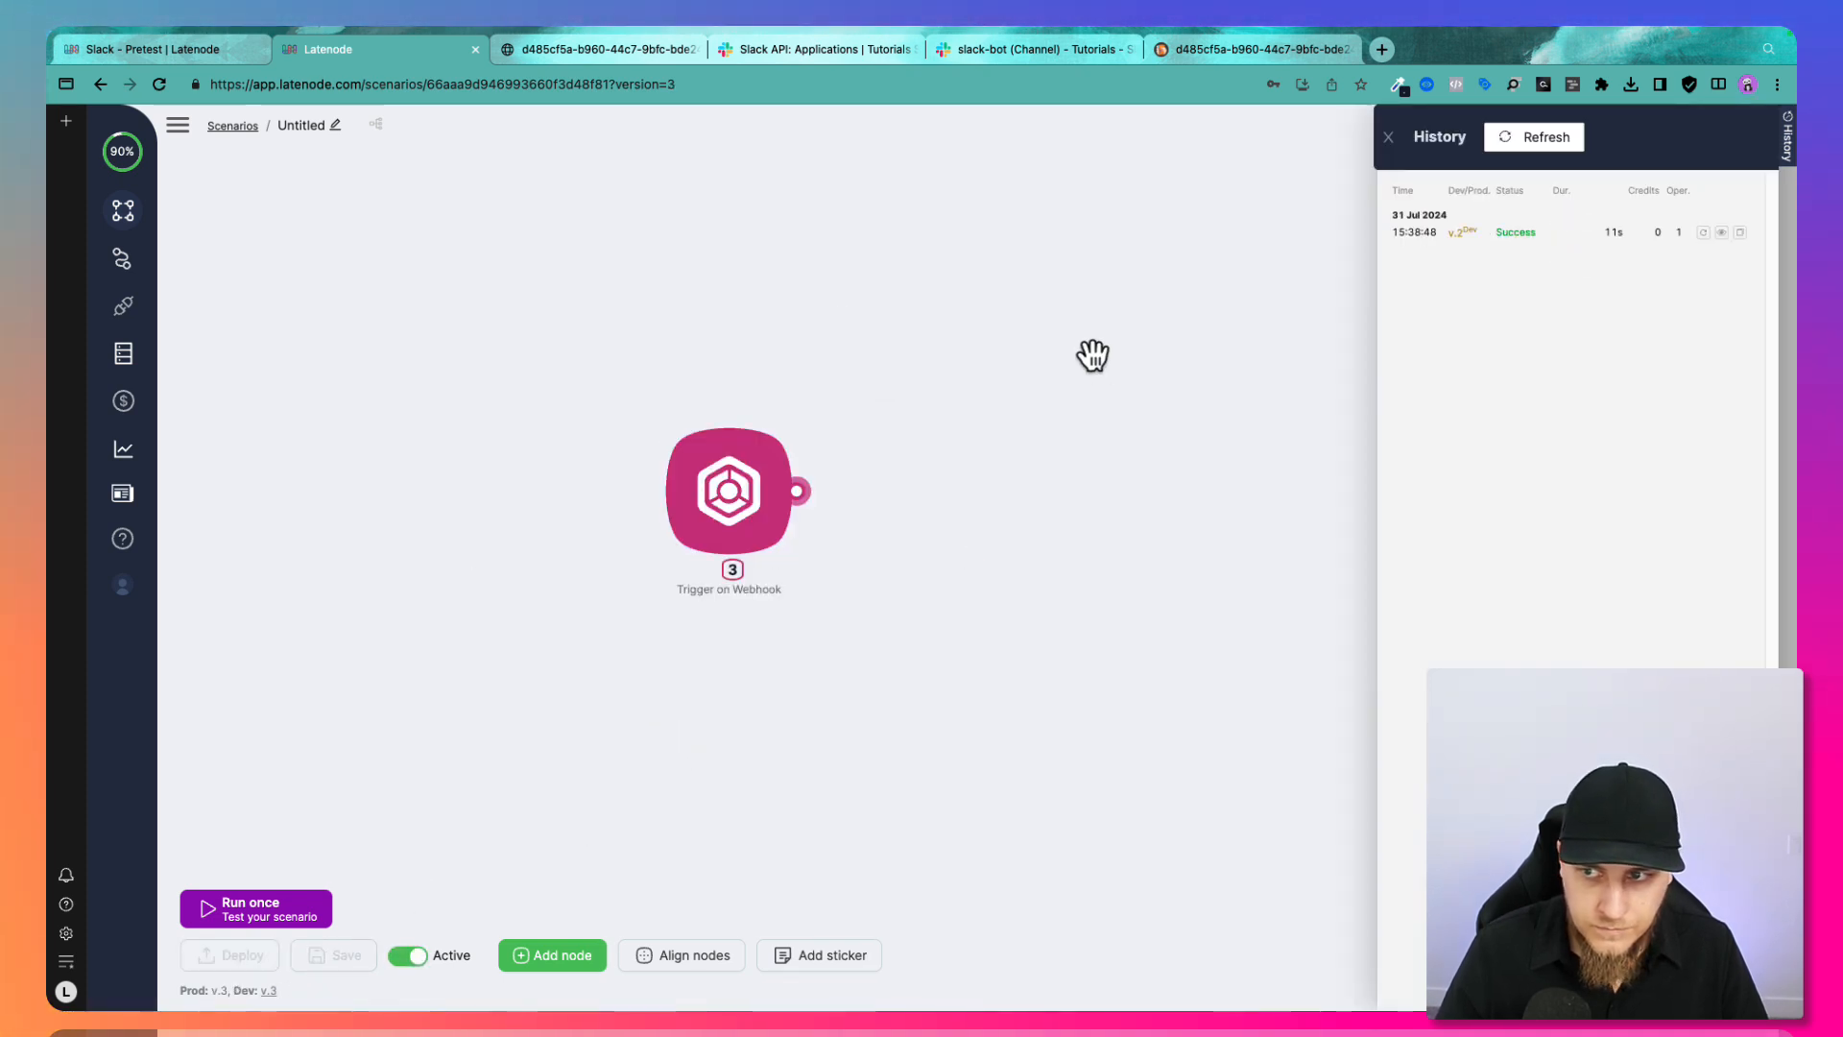
{"action": "left_click", "coordinate": [1721, 233]}
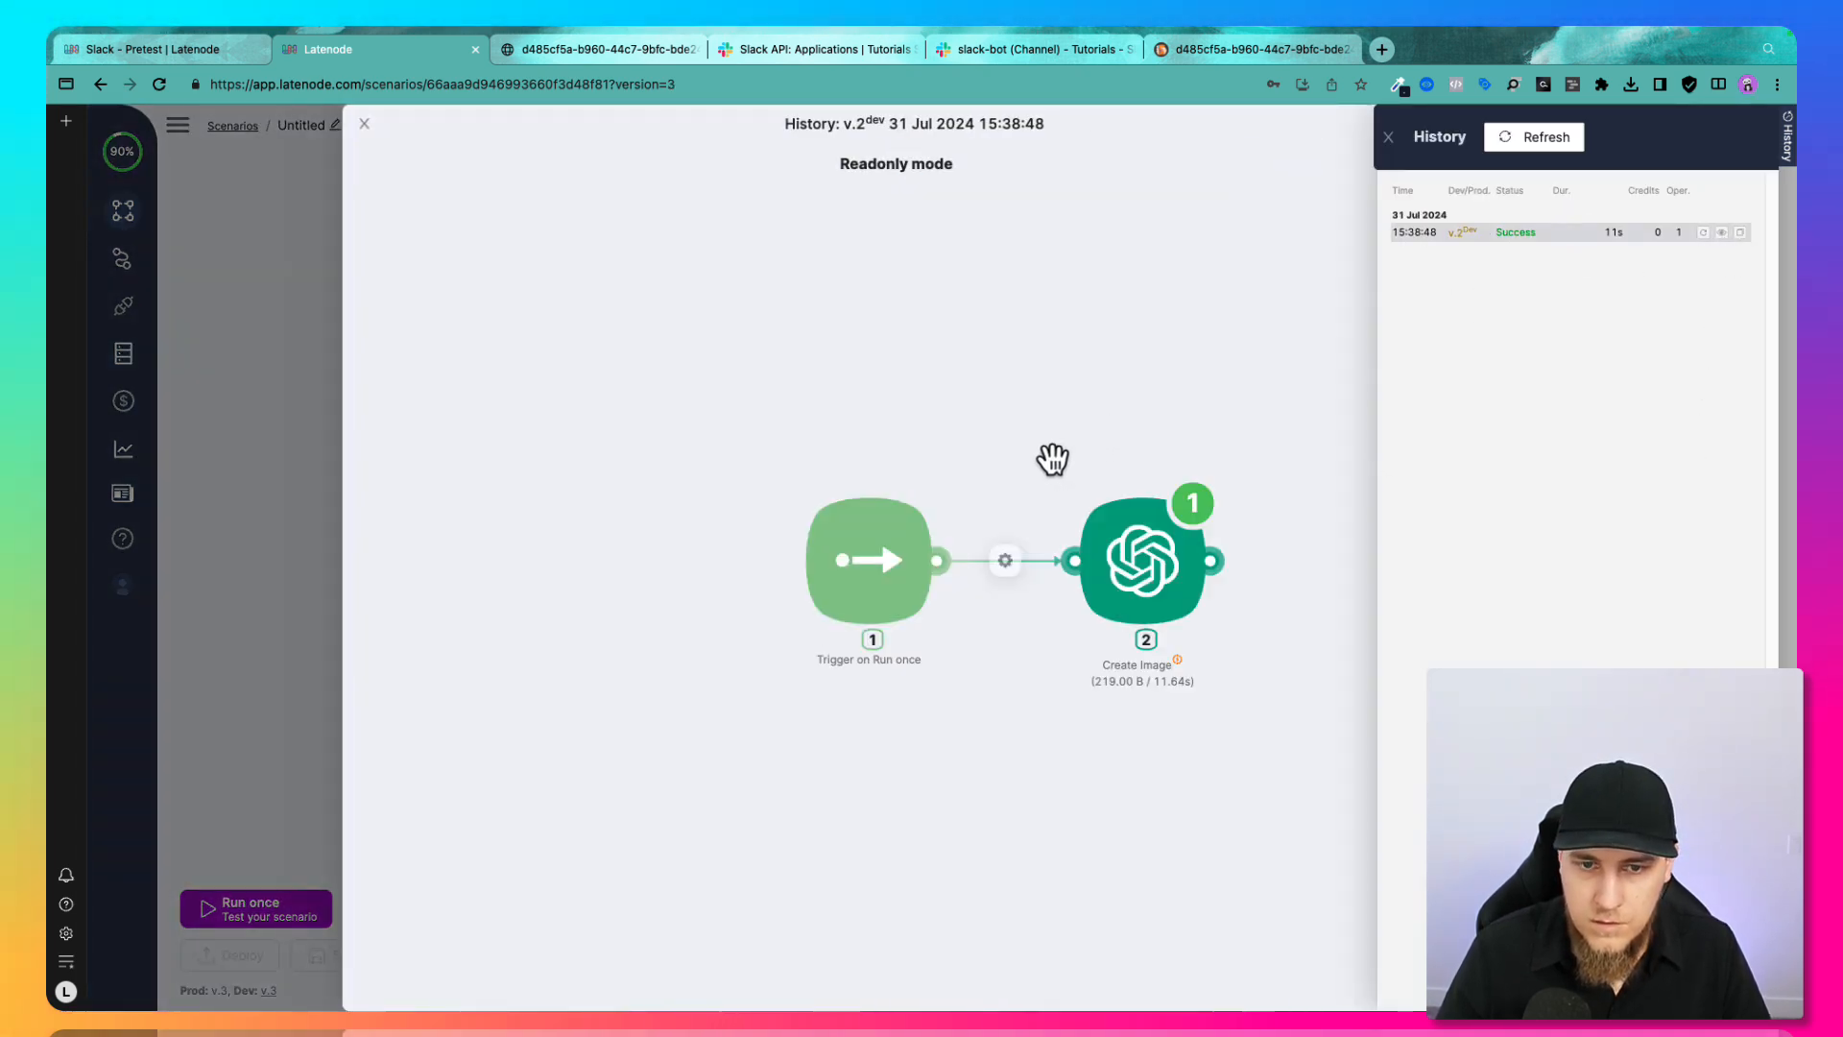
{"action": "left_click", "coordinate": [315, 209]}
- Return to Slack's Event Subscriptions page, retry the request URL verification and highlight the body of the request Slack sends
{"action": "left_click", "coordinate": [815, 50]}
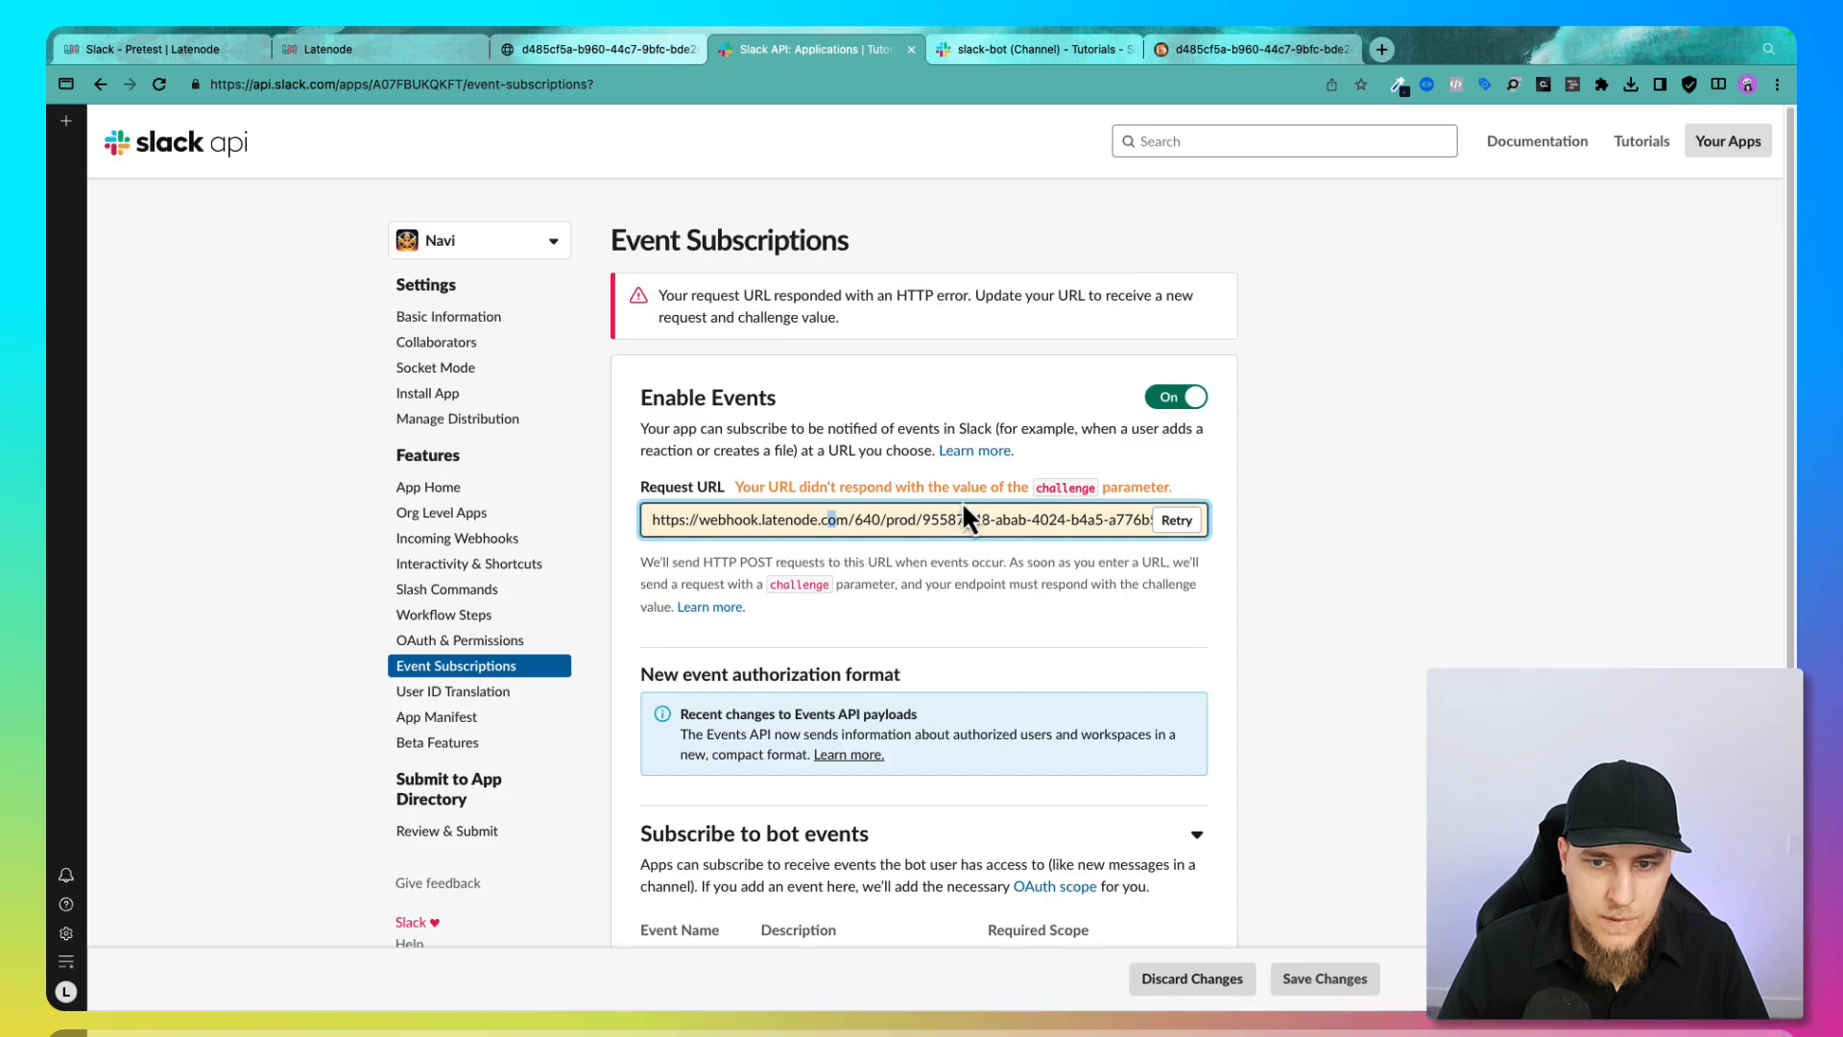
{"action": "left_click", "coordinate": [1167, 522]}
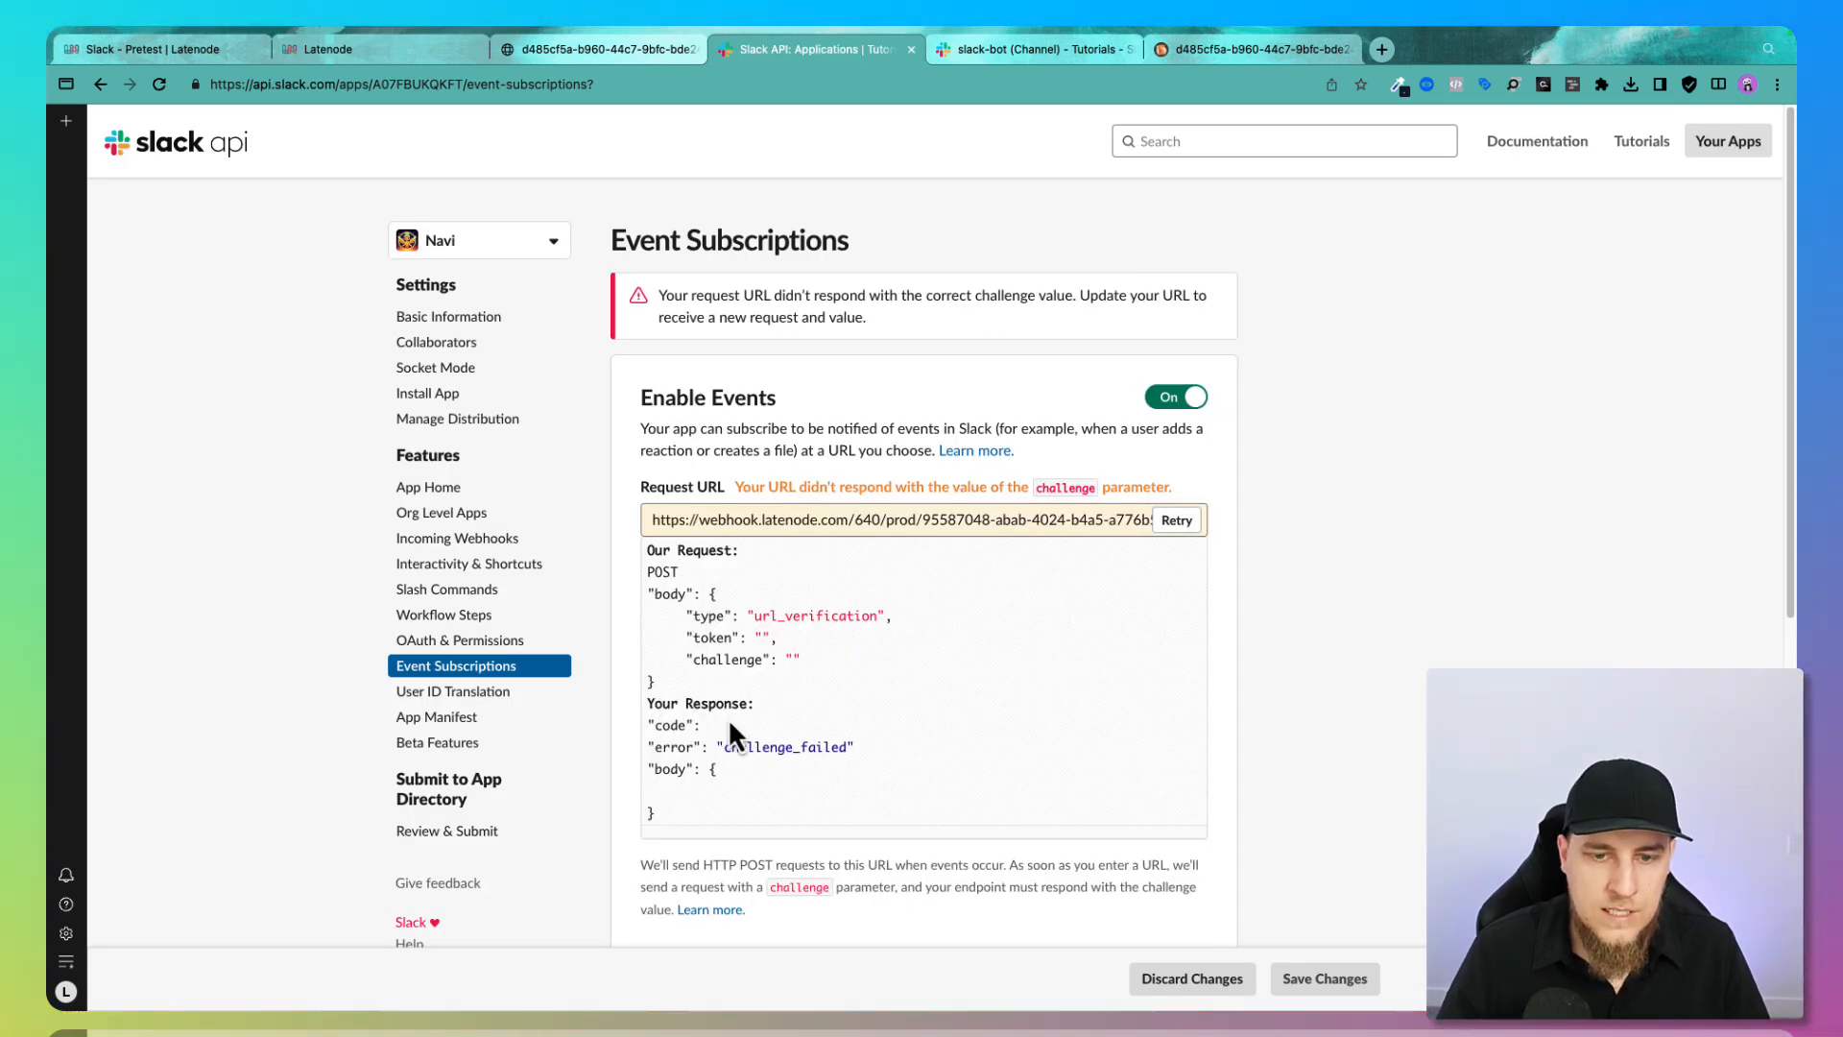
{"action": "left_click_drag", "start_coordinate": [706, 588], "coordinate": [662, 682]}
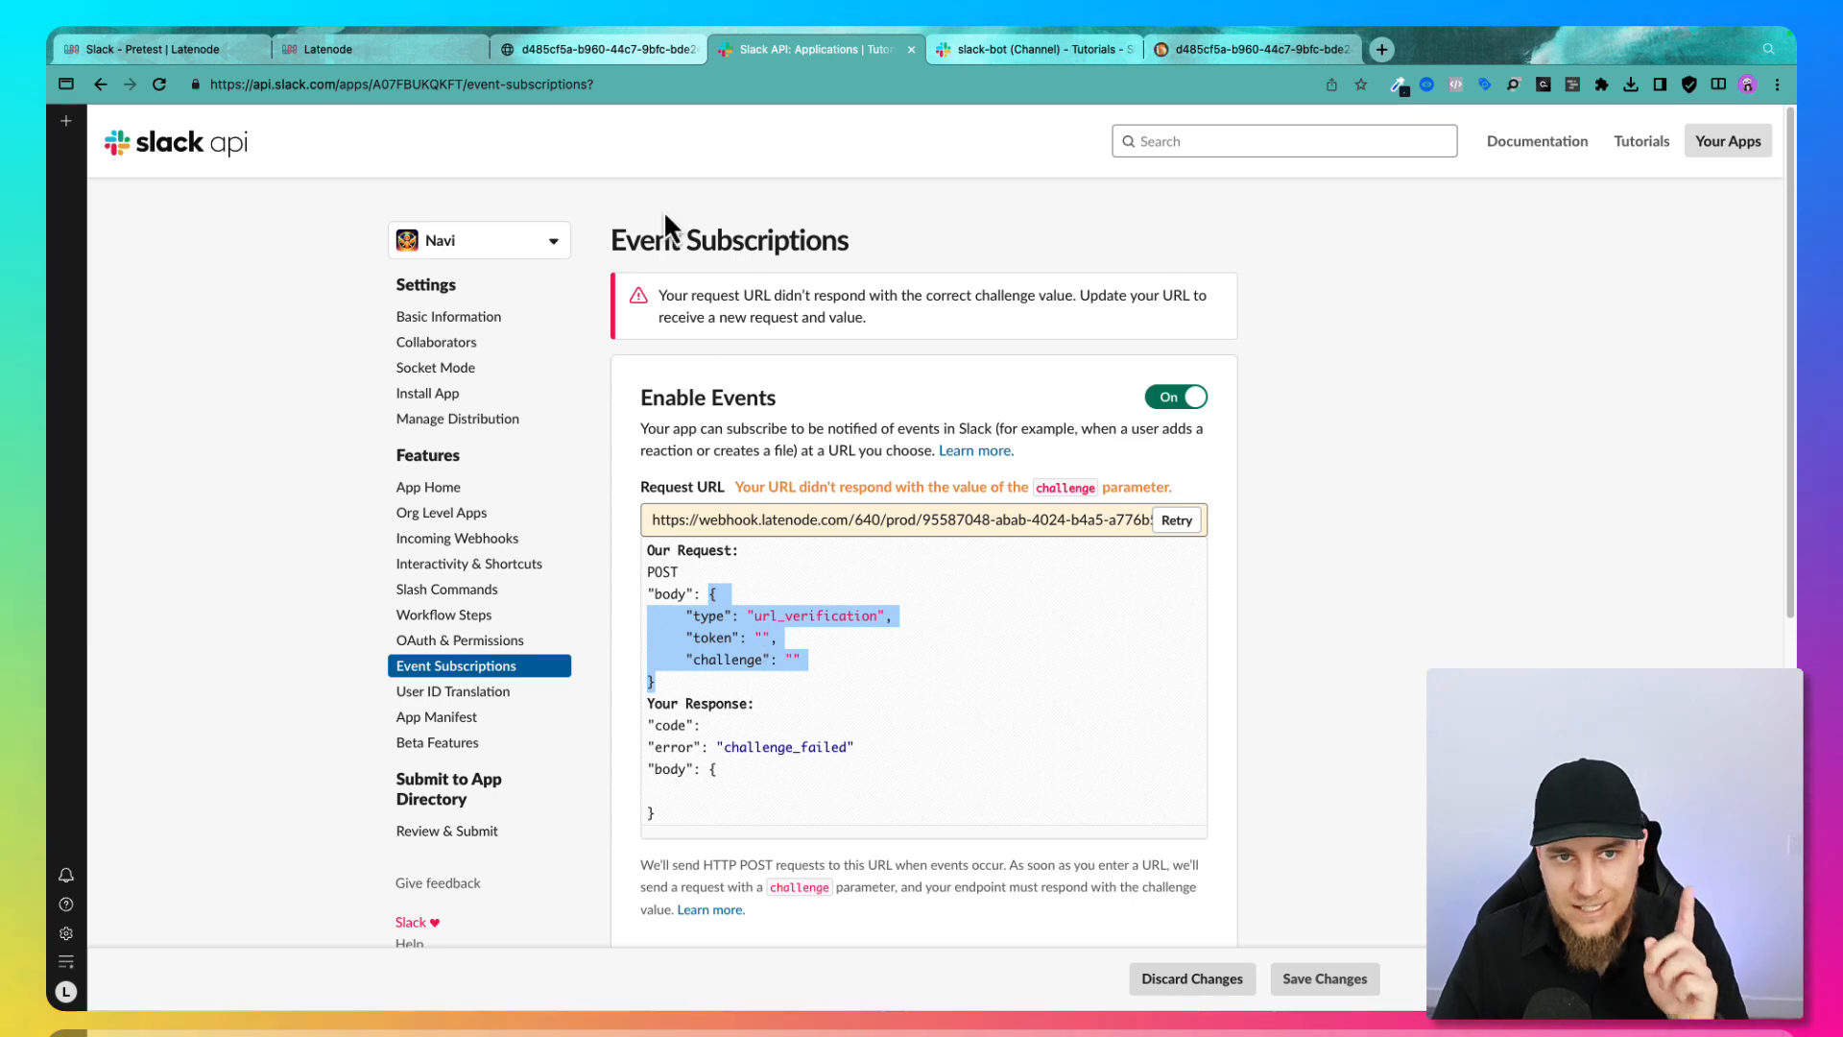
- In Latenode, open the newest production run and examine the challenge value in the webhook trigger's output body
{"action": "left_click", "coordinate": [437, 57]}
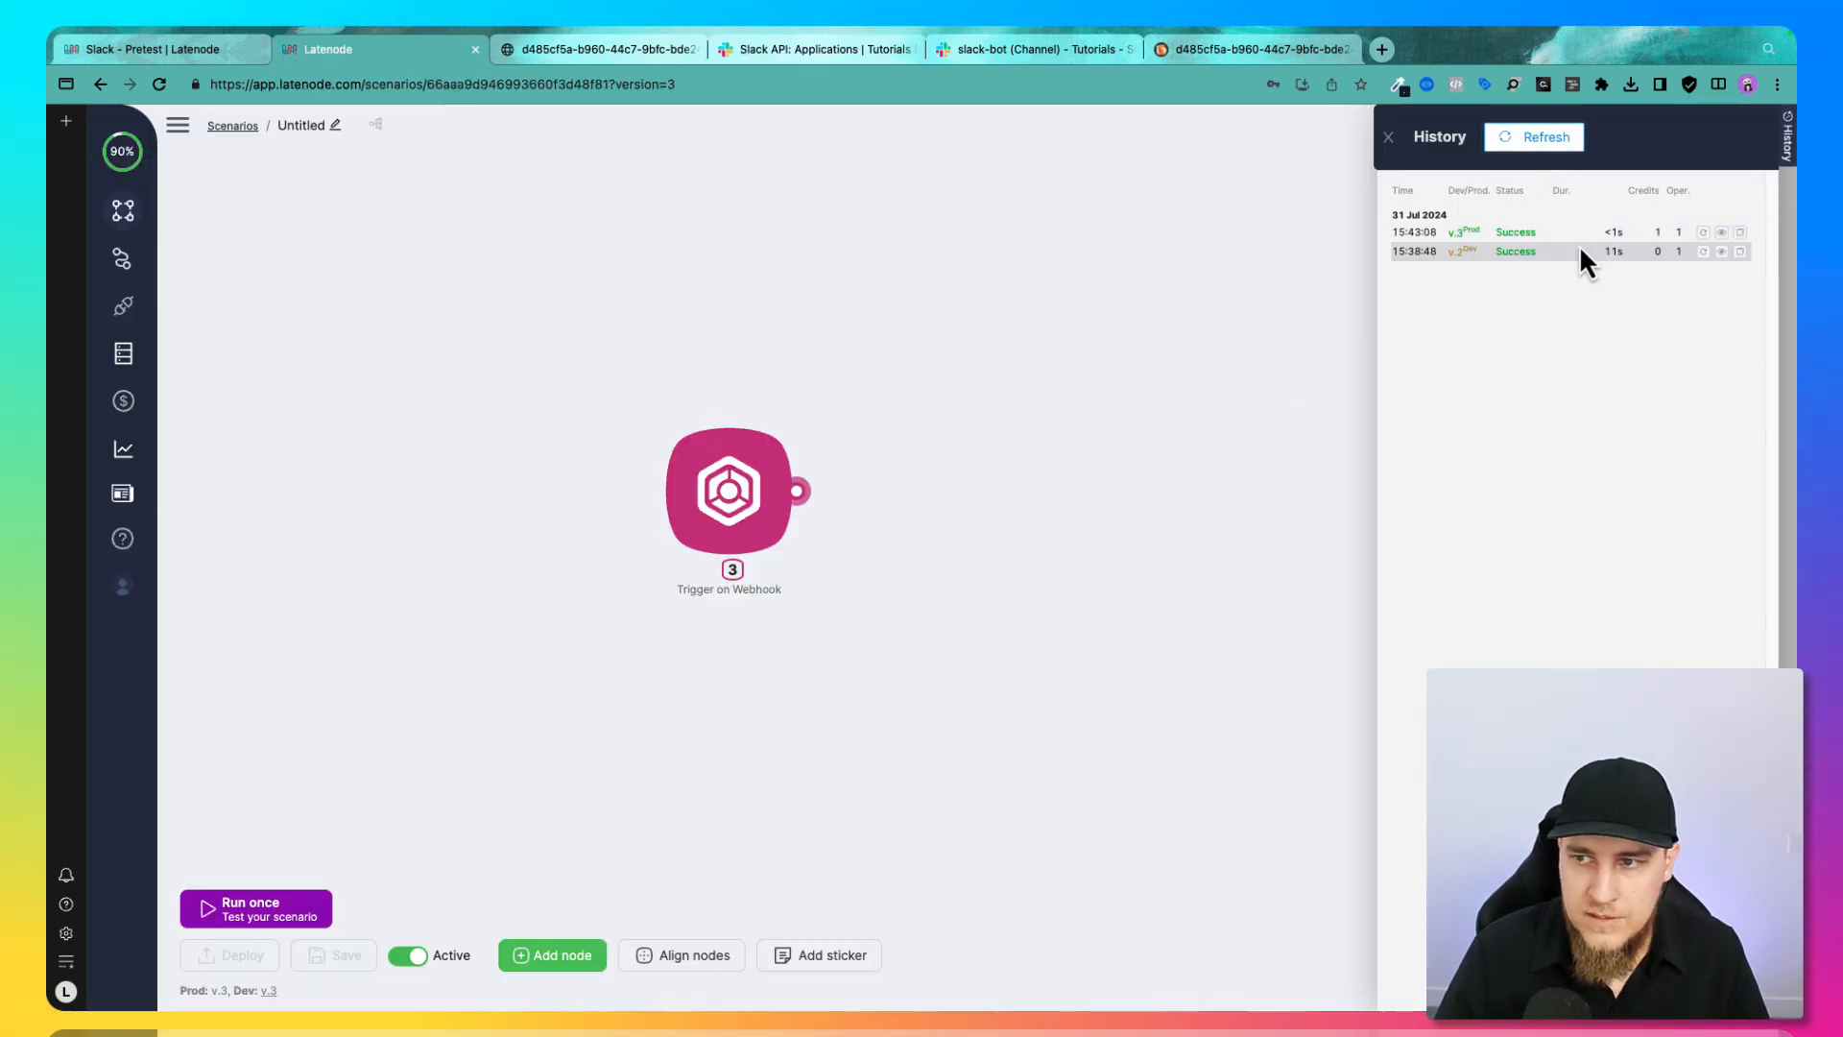
{"action": "left_click", "coordinate": [1720, 234]}
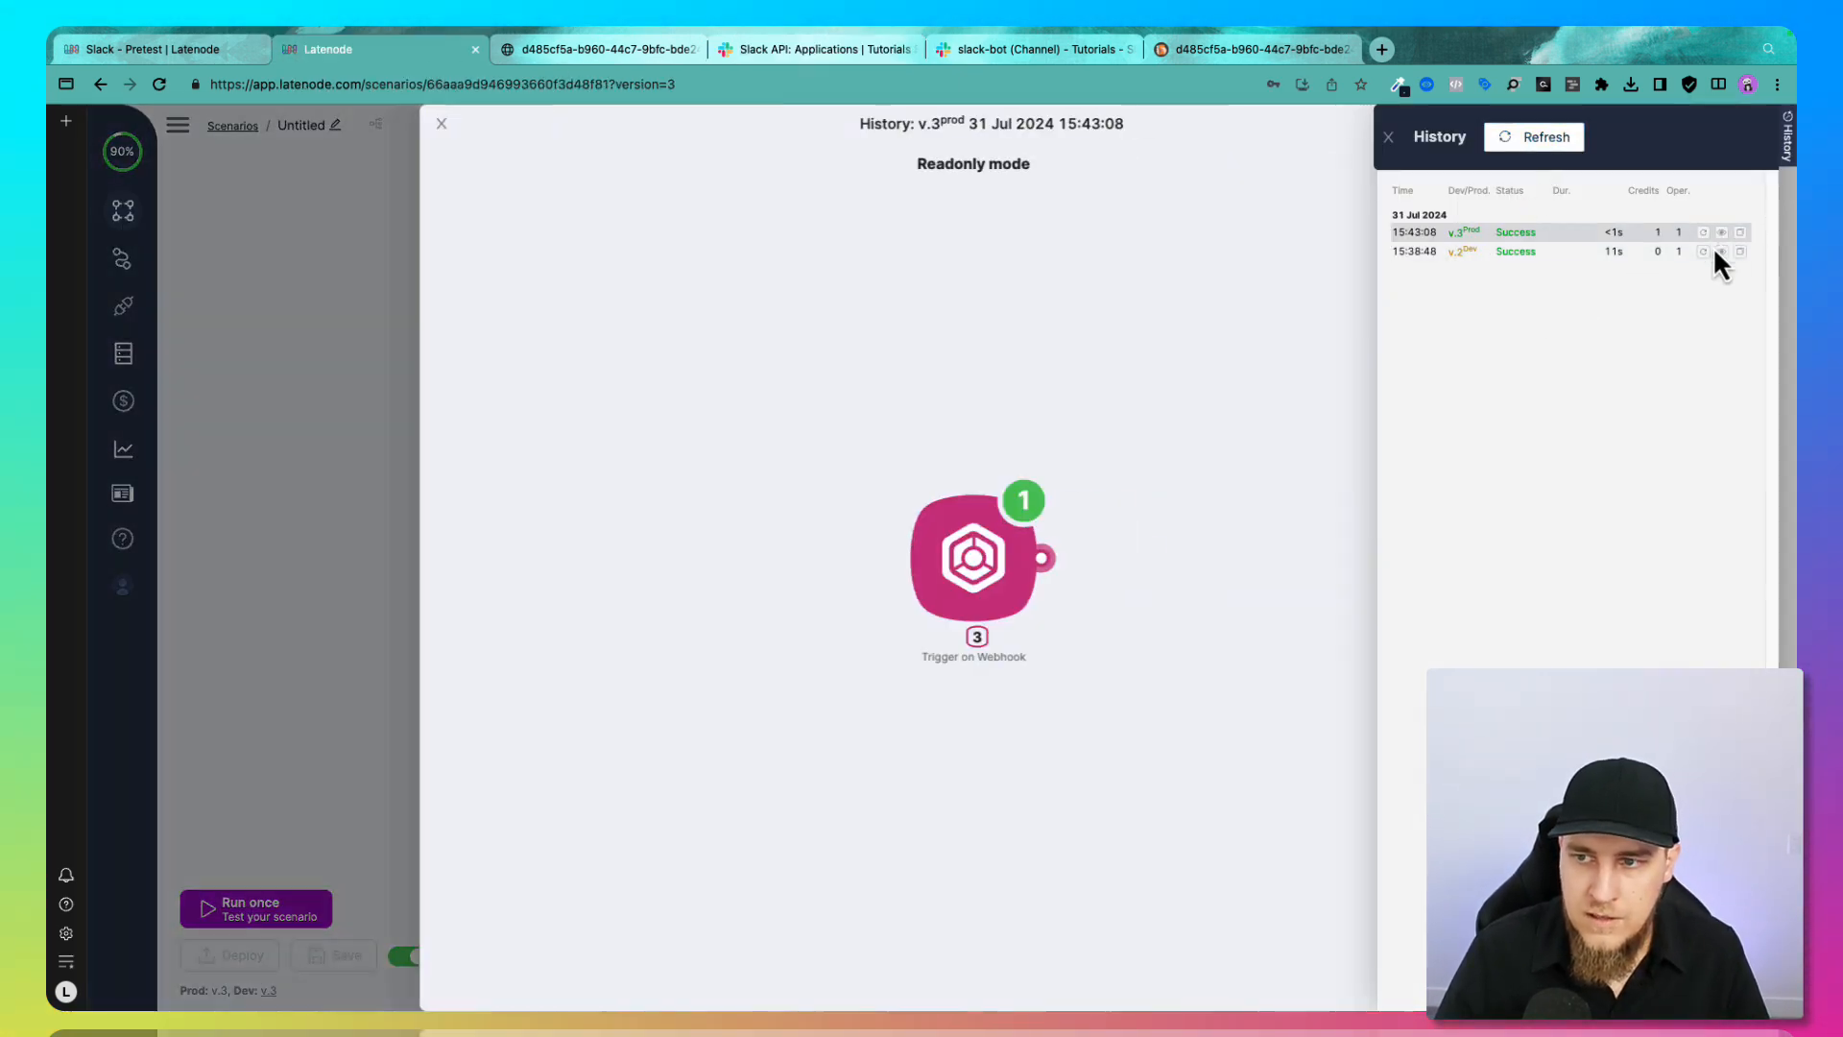
{"action": "left_click", "coordinate": [939, 559]}
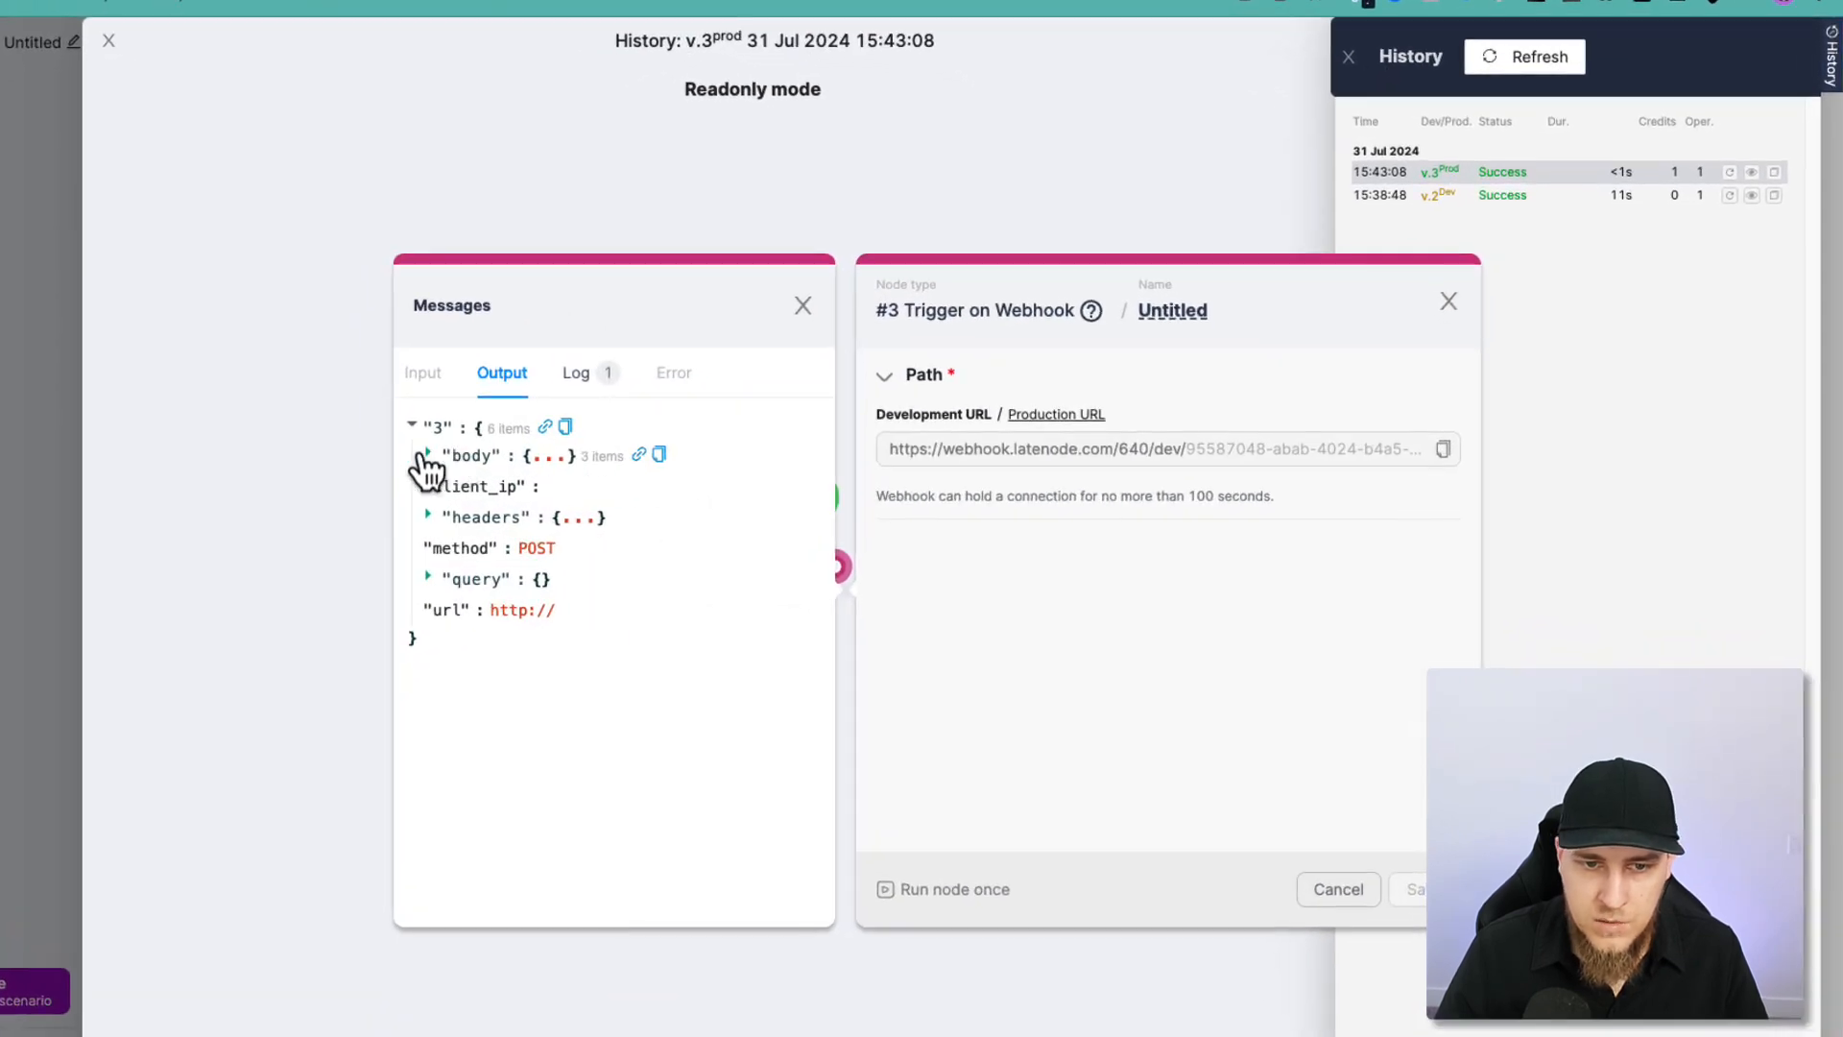
{"action": "left_click", "coordinate": [427, 459]}
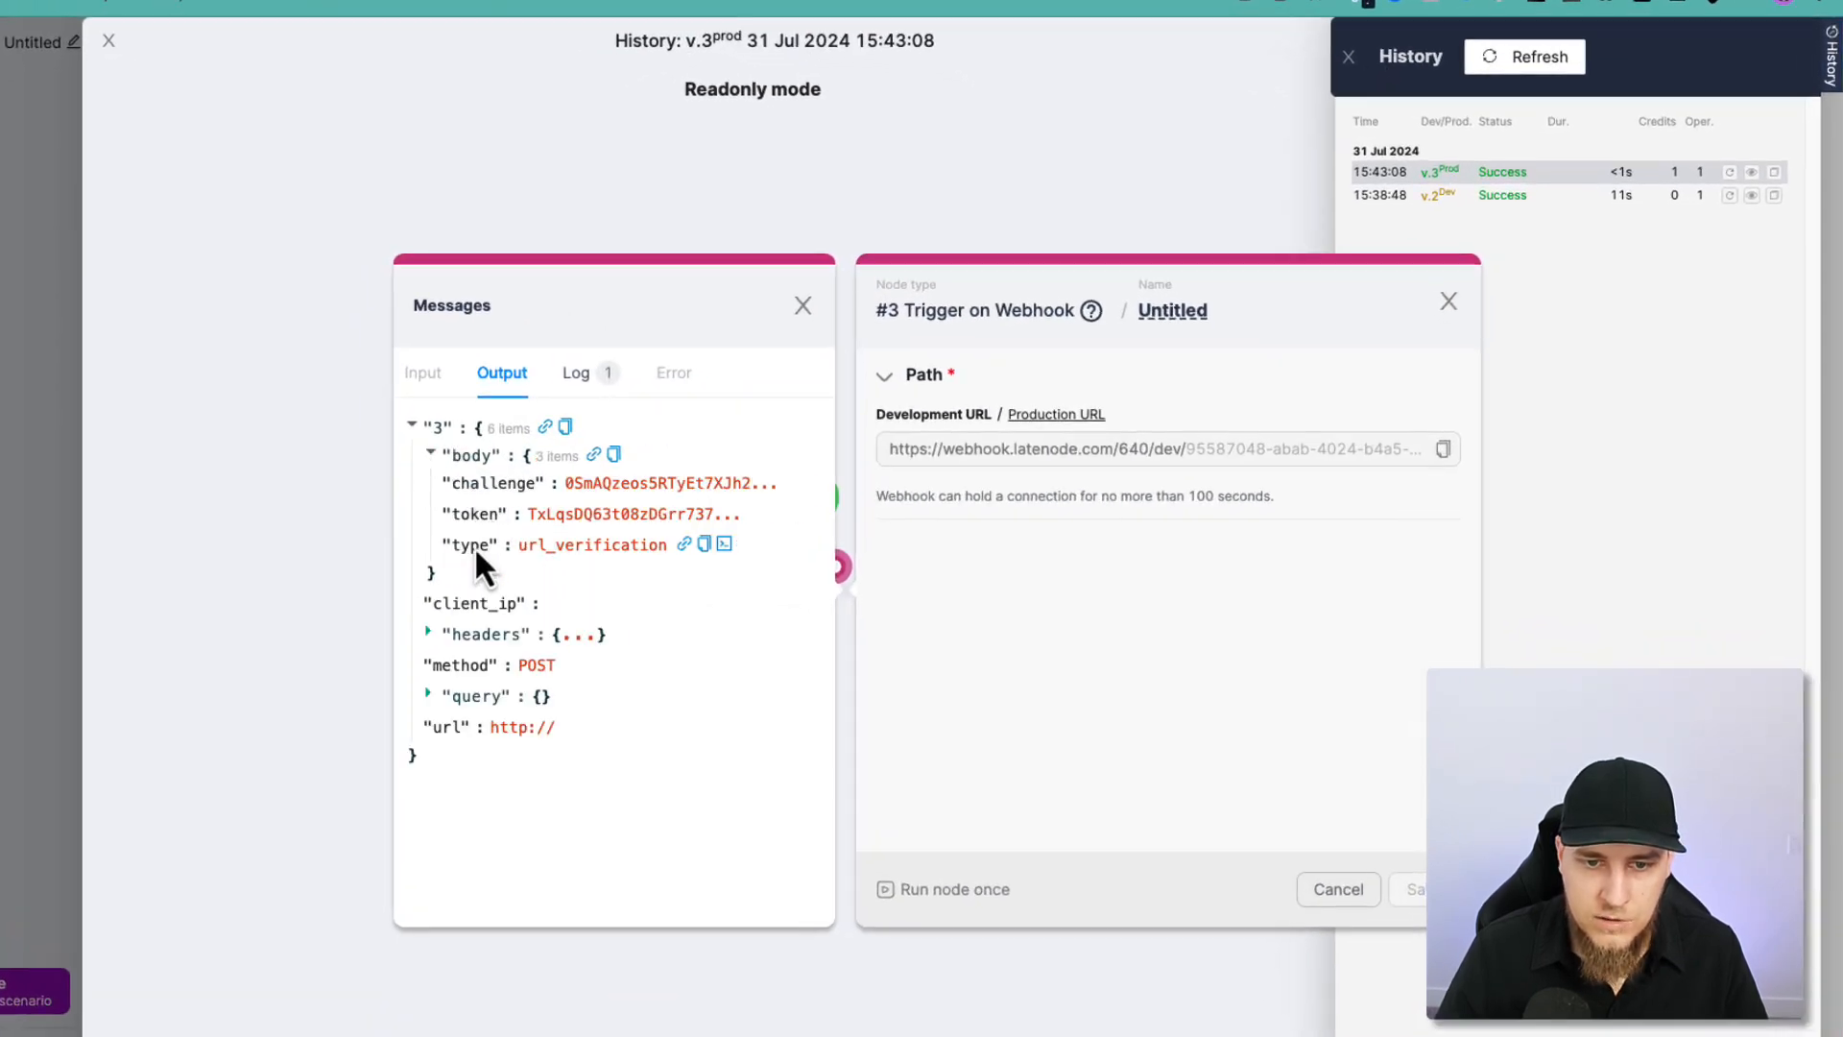
{"action": "left_click_drag", "start_coordinate": [493, 485], "coordinate": [545, 488]}
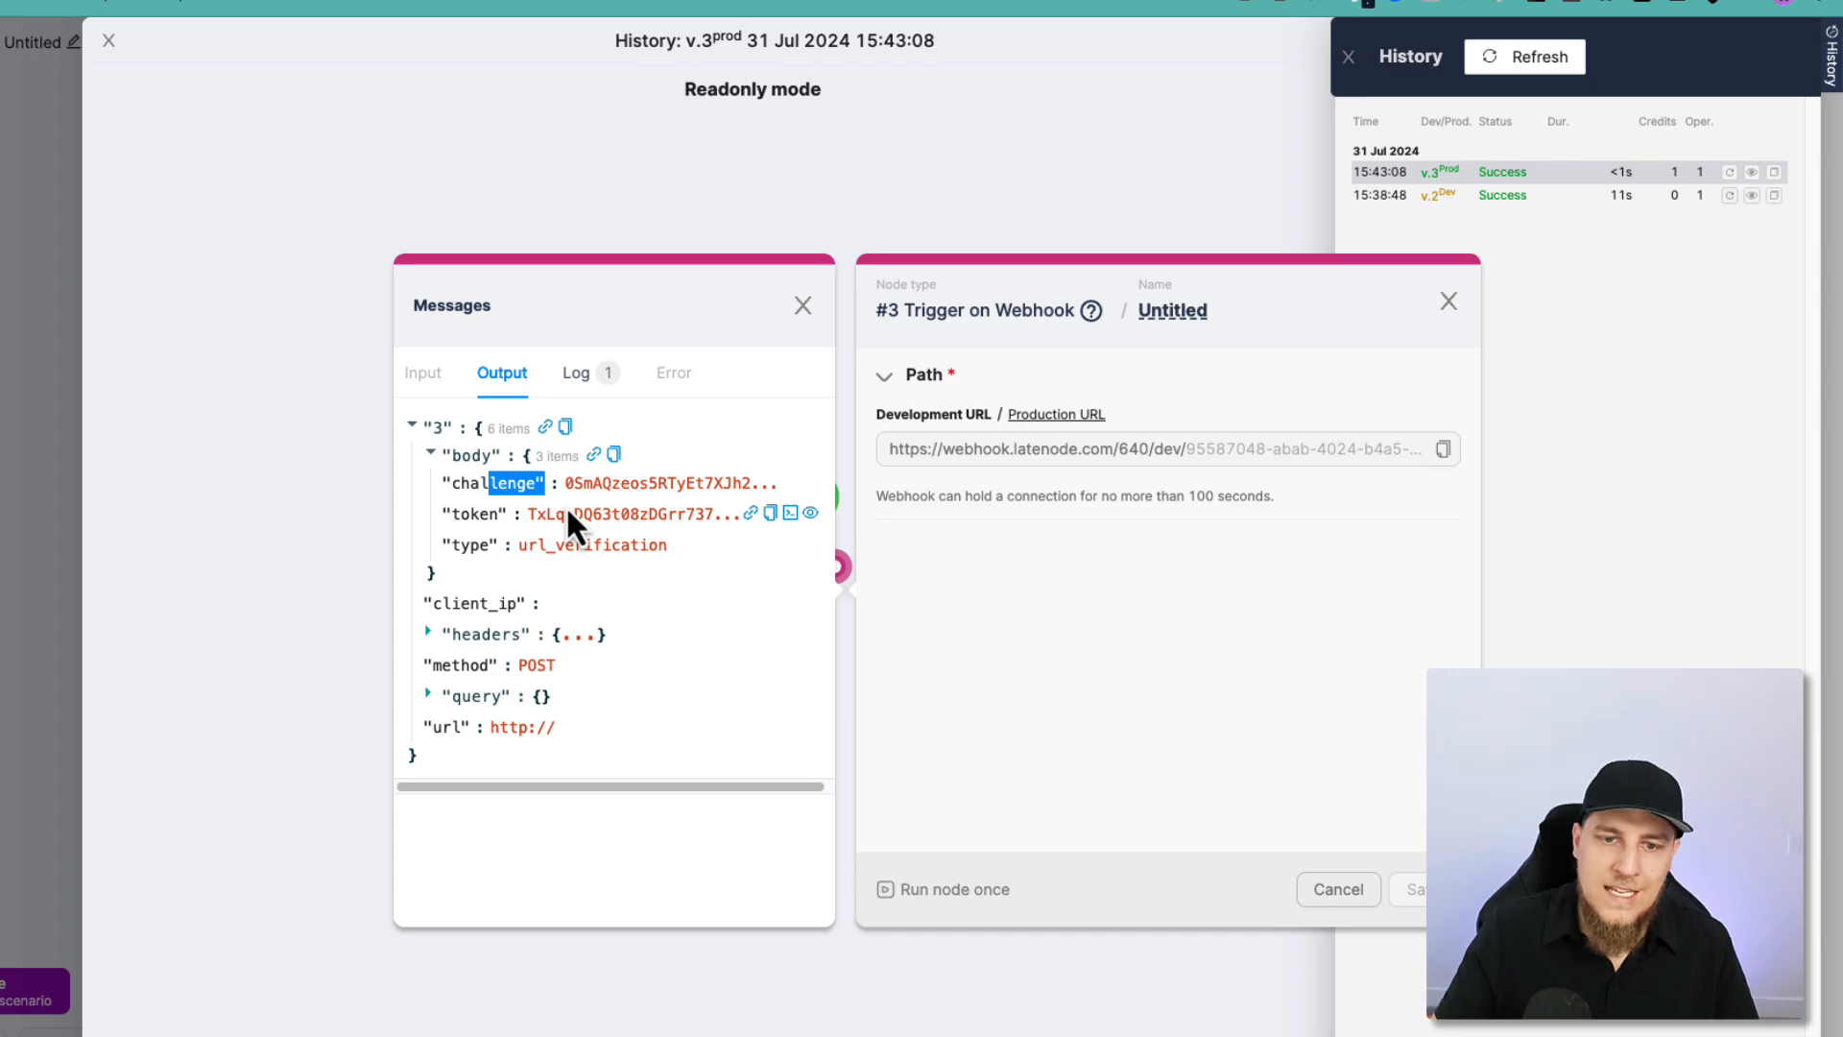
{"action": "left_click", "coordinate": [23, 434]}
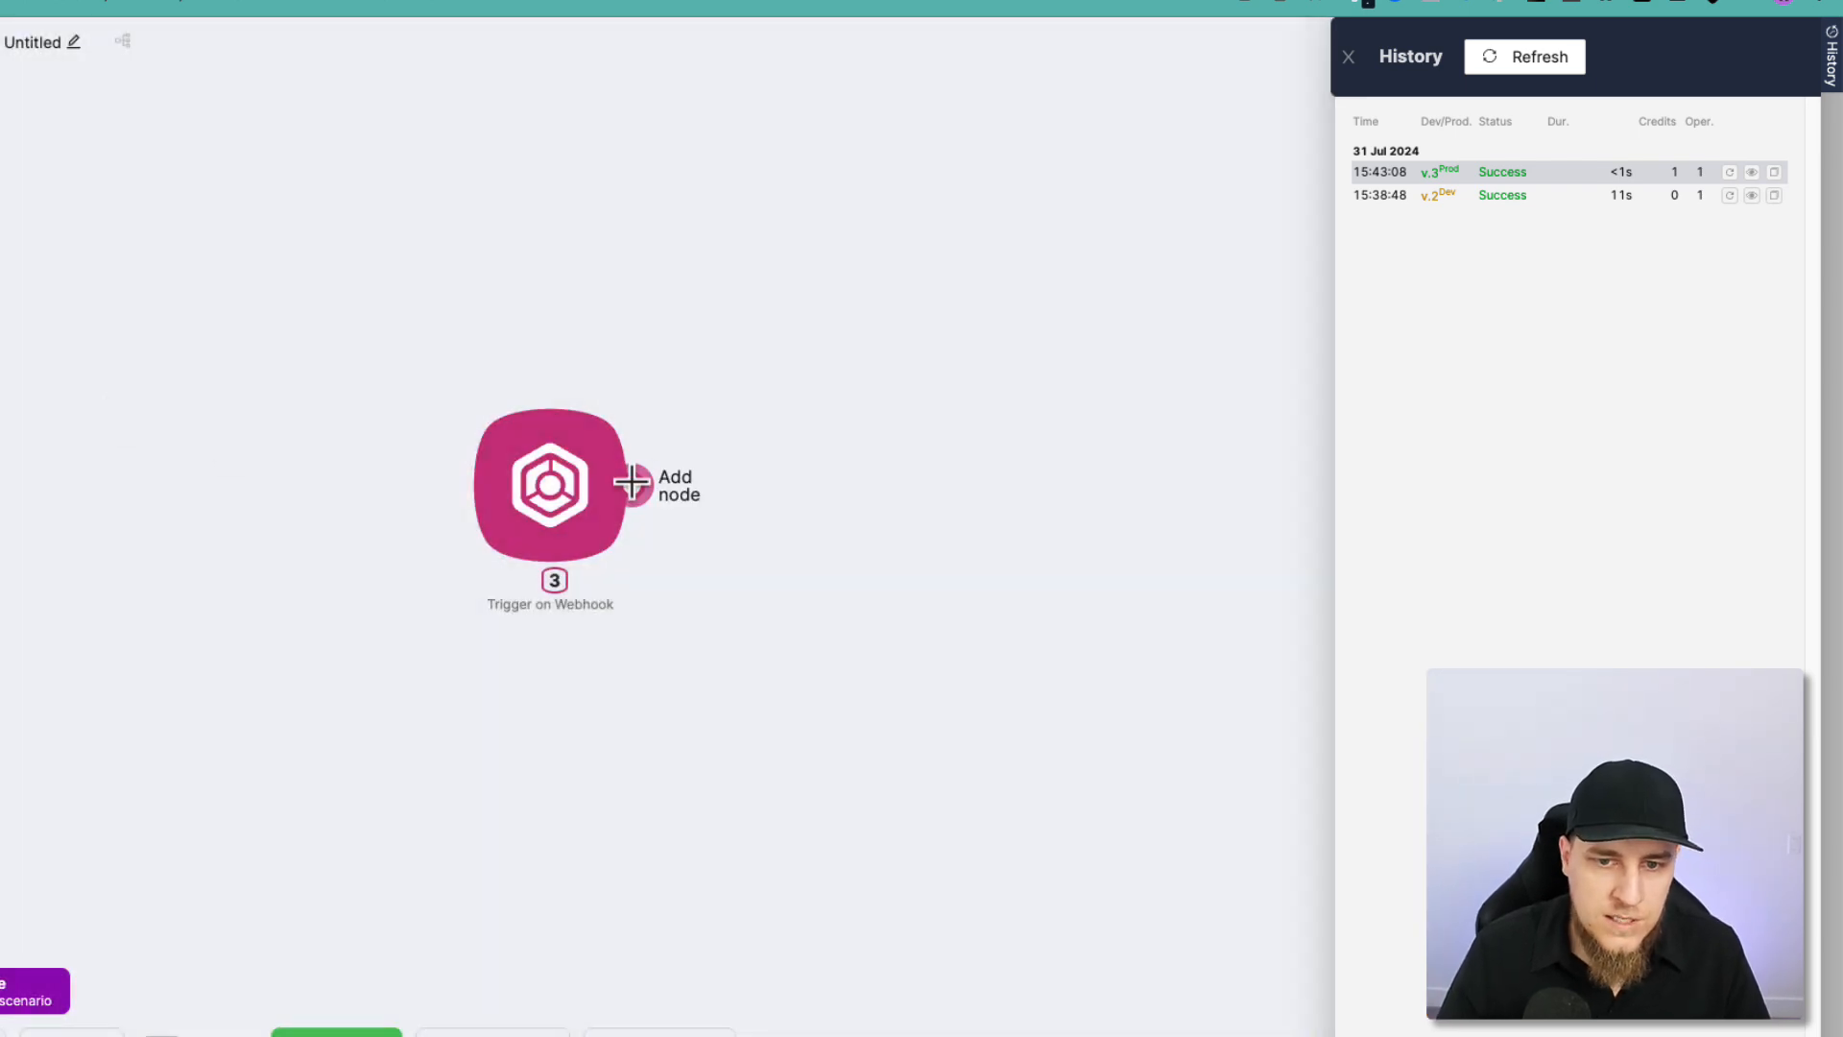
- Add a Webhook response node connected after the Trigger on Webhook node
{"action": "left_click", "coordinate": [631, 482]}
{"action": "left_click", "coordinate": [821, 412]}
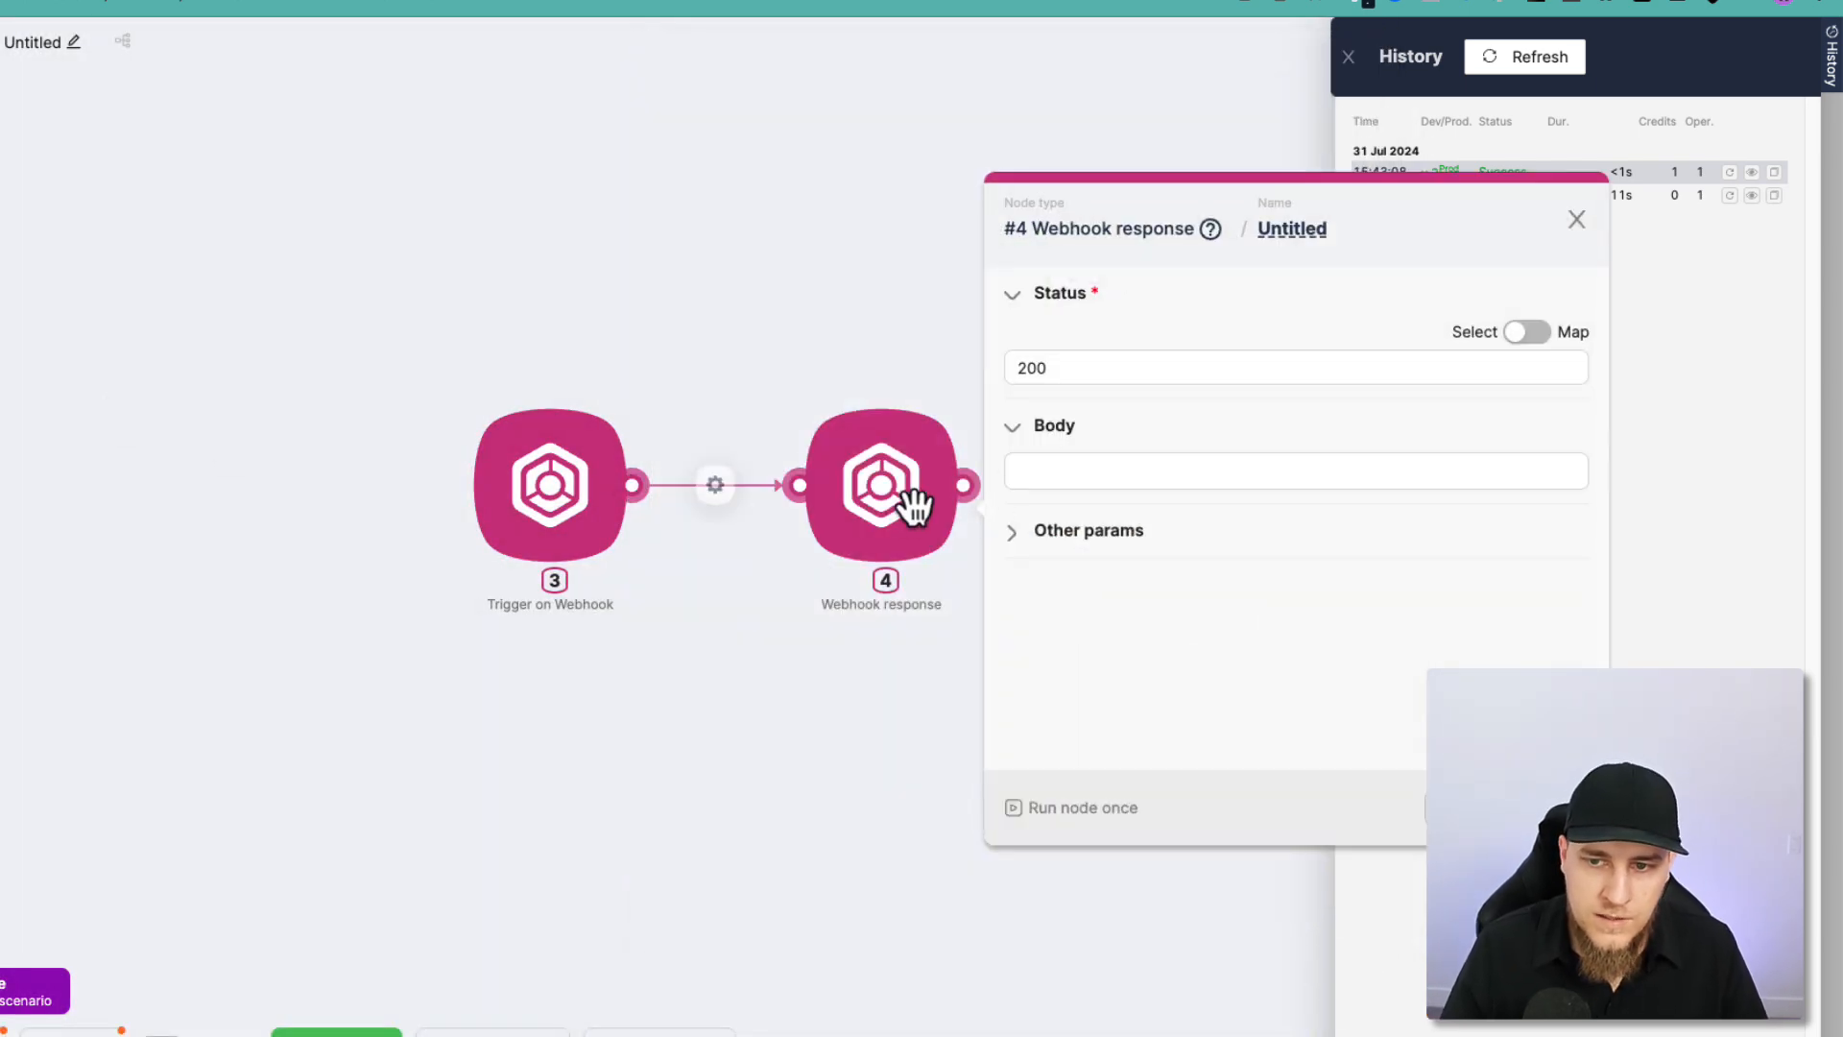
{"action": "left_click", "coordinate": [1065, 470]}
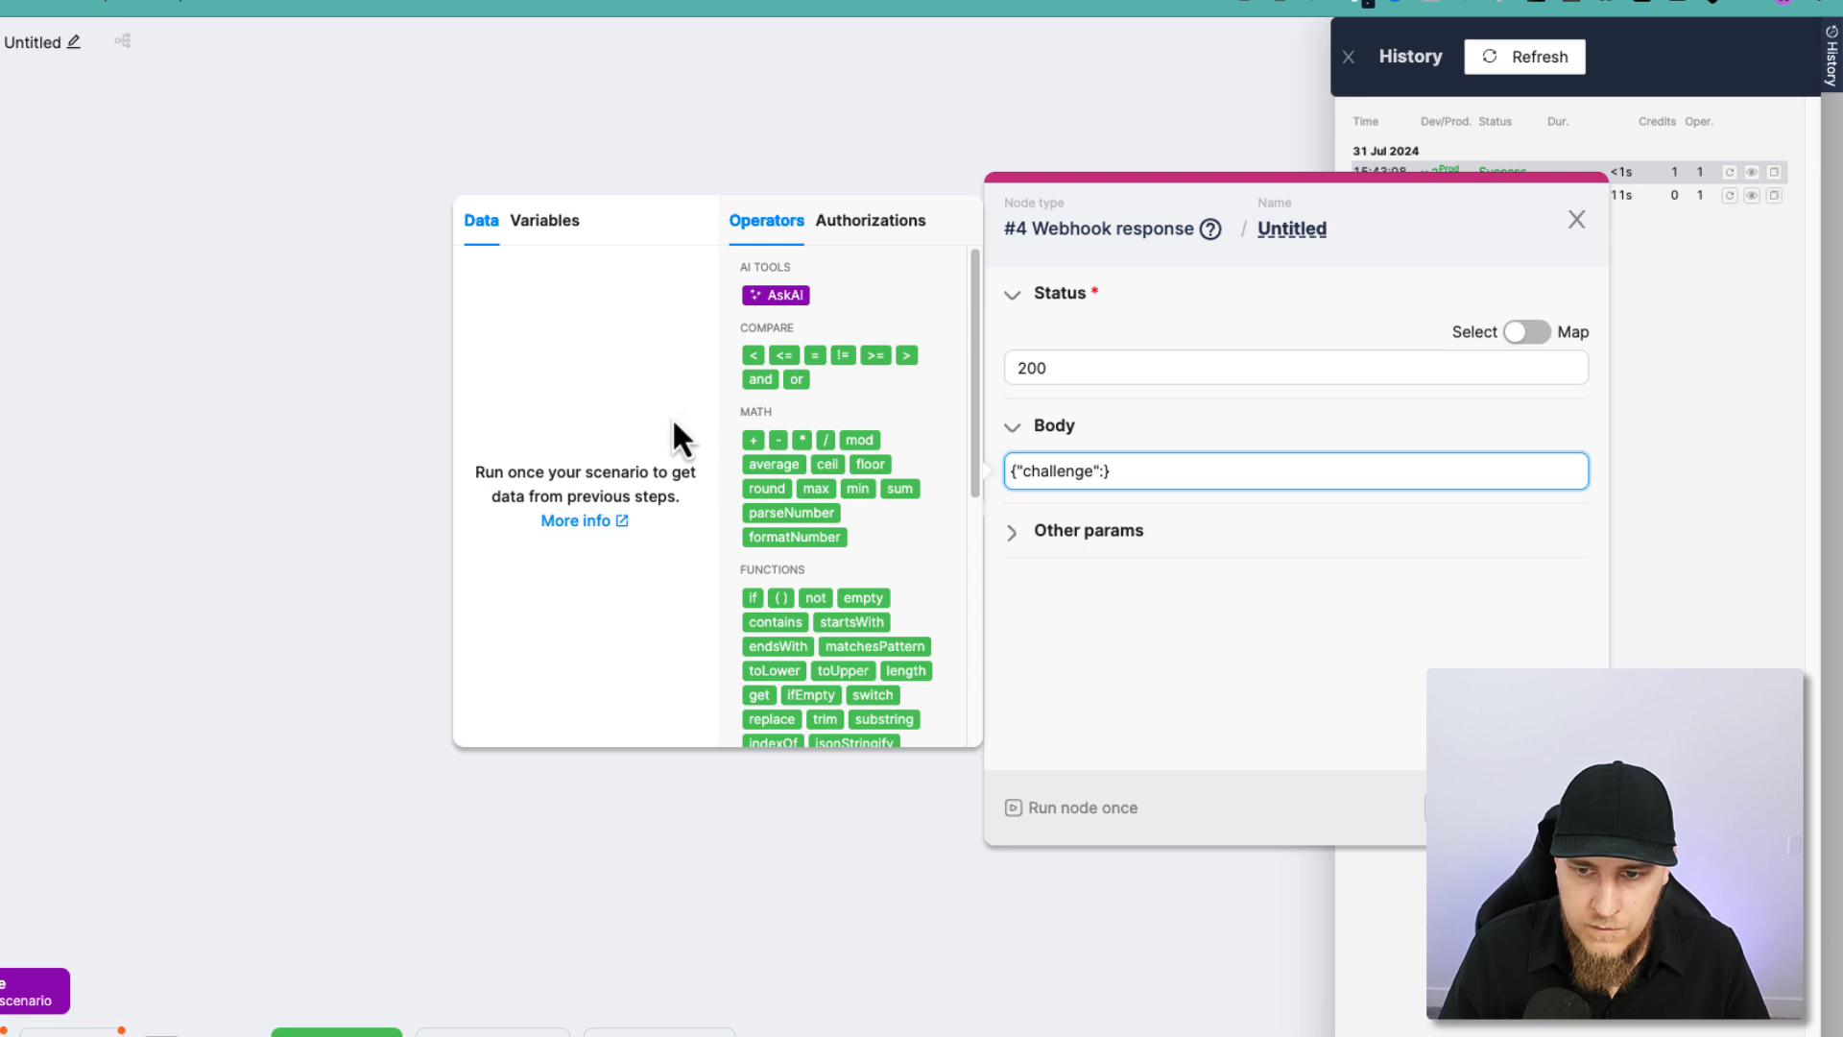
{"action": "key", "text": "Escape"}
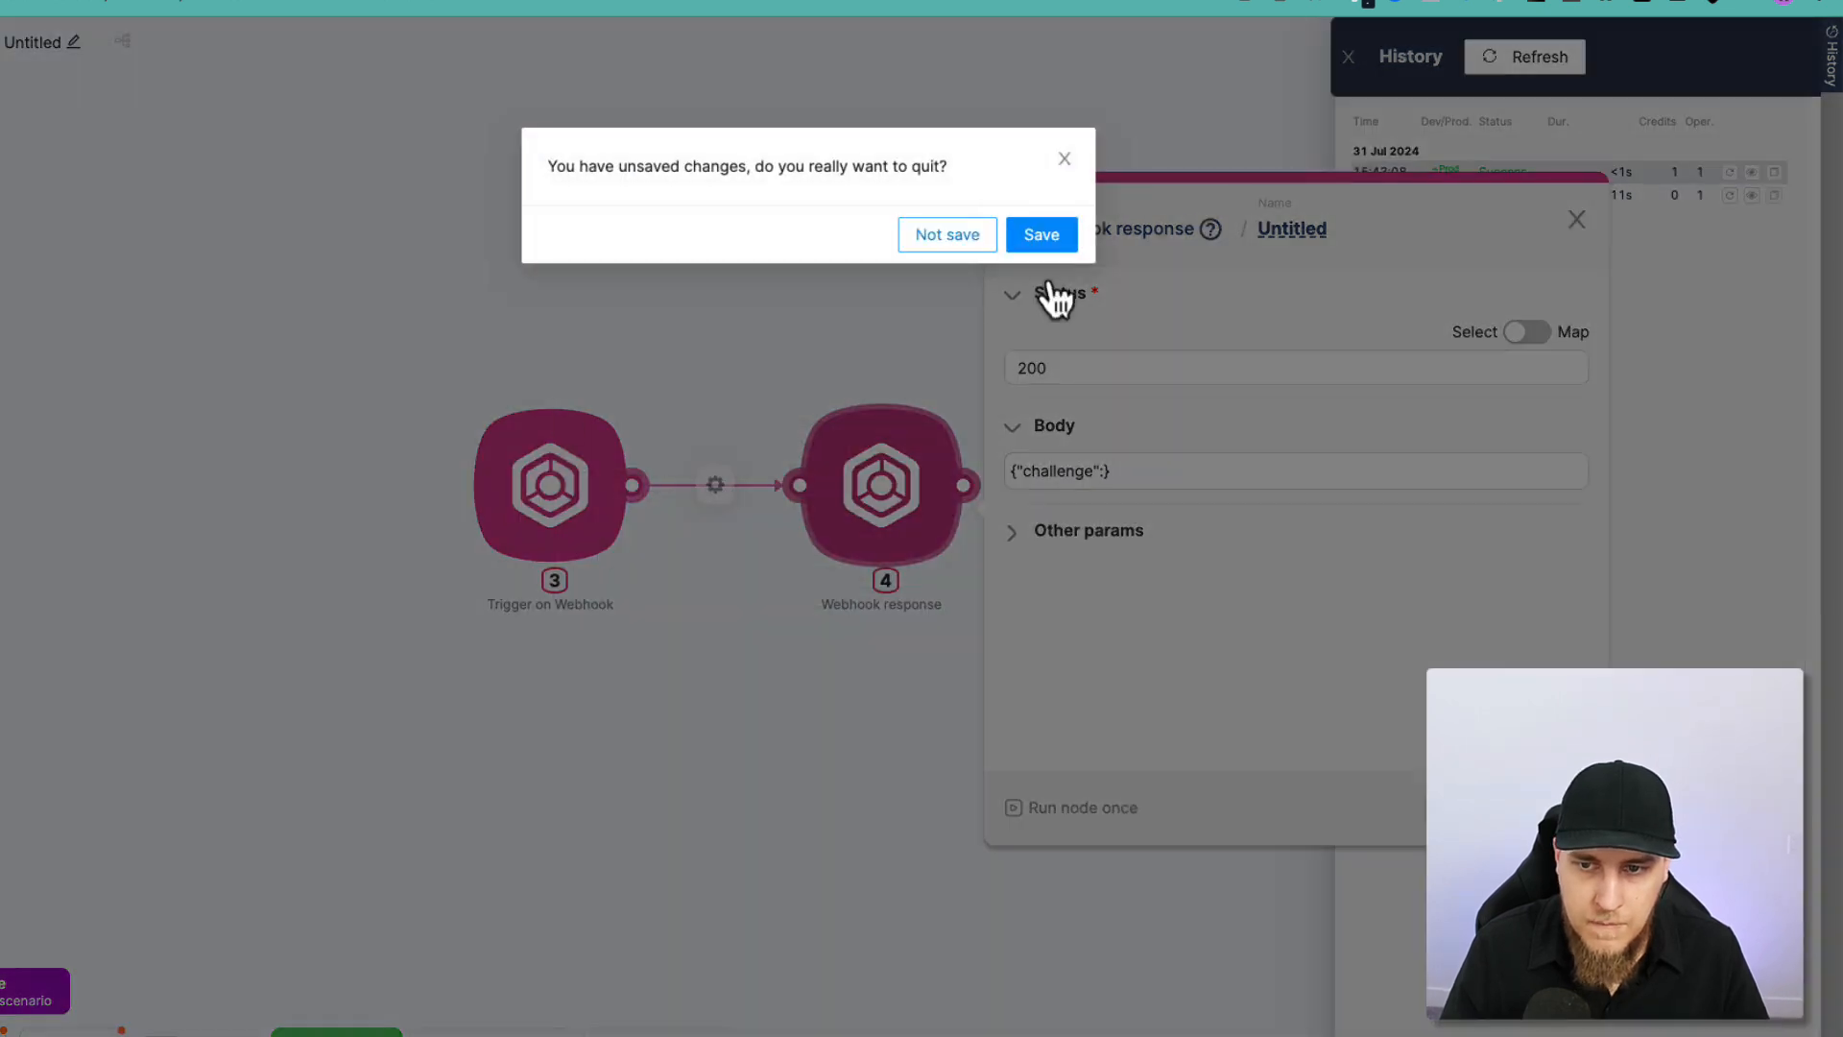
{"action": "left_click", "coordinate": [934, 238]}
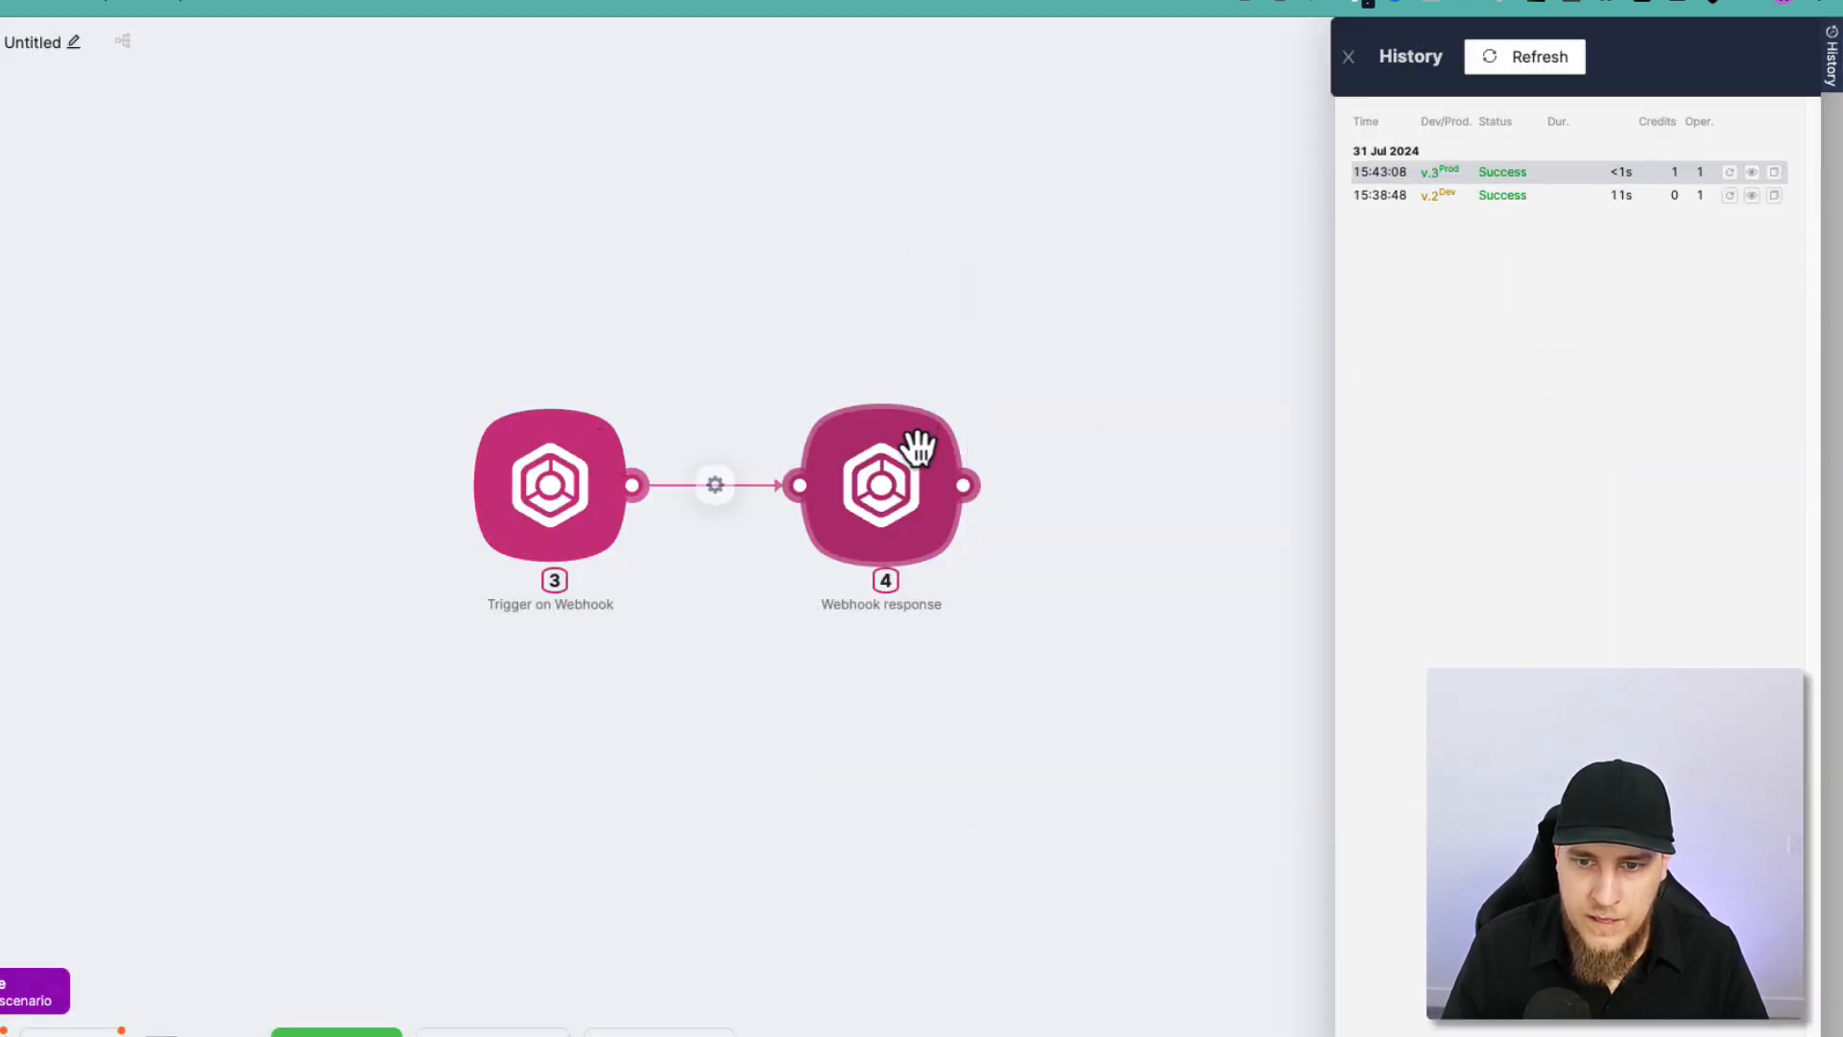
- Copy the body object from the Trigger on Webhook output in the v.3 production run, and leave the run view
{"action": "left_click", "coordinate": [1757, 175]}
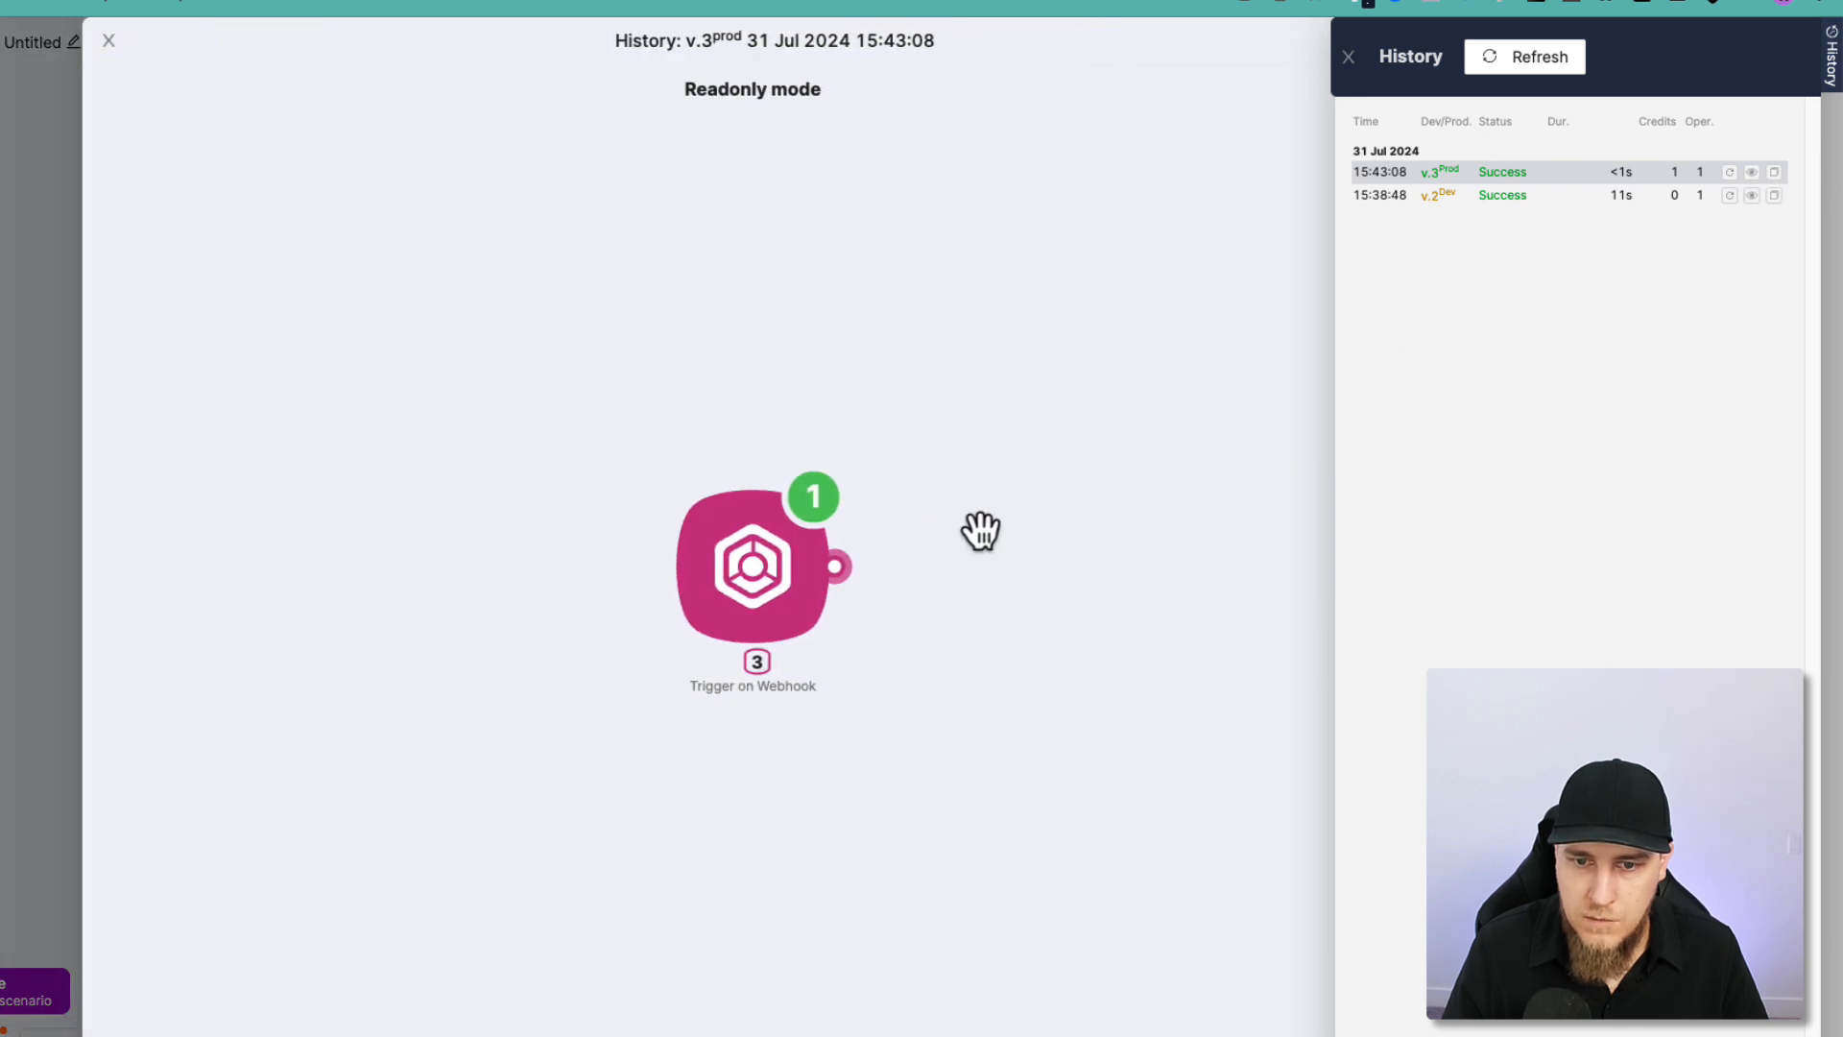
{"action": "left_click", "coordinate": [776, 588]}
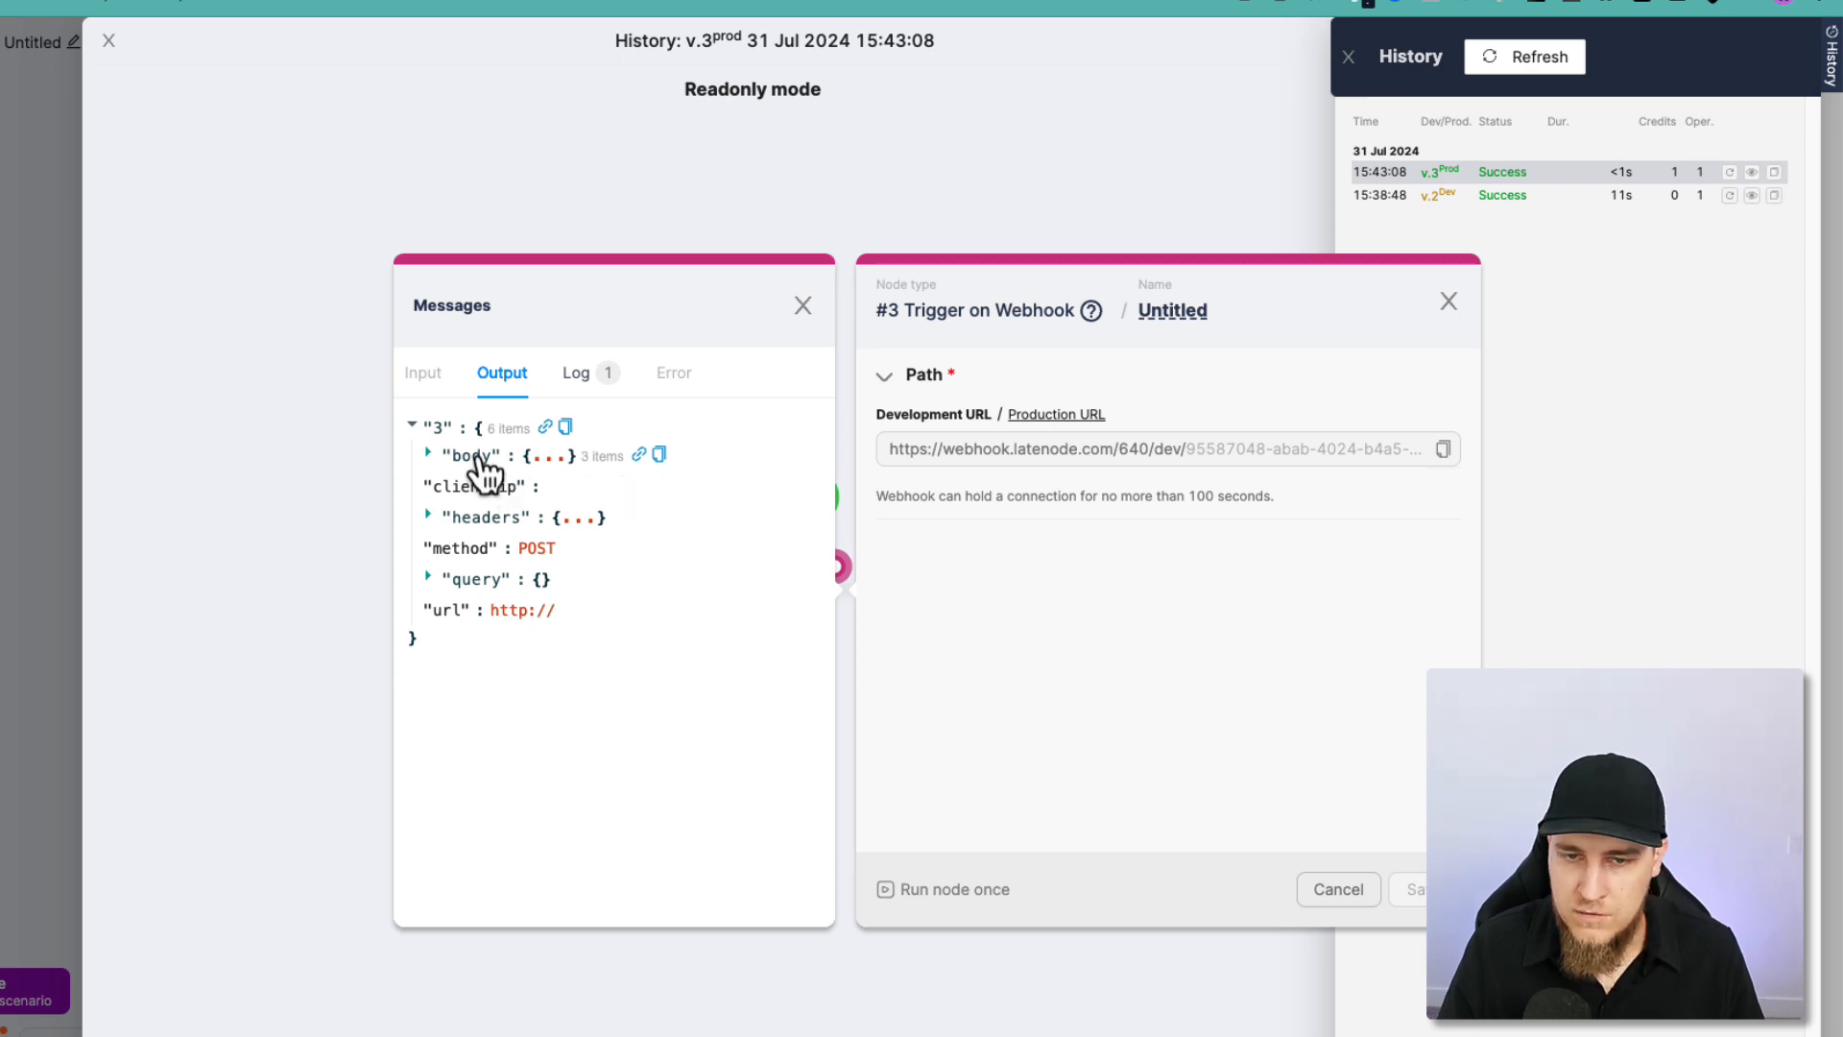
{"action": "left_click", "coordinate": [659, 454]}
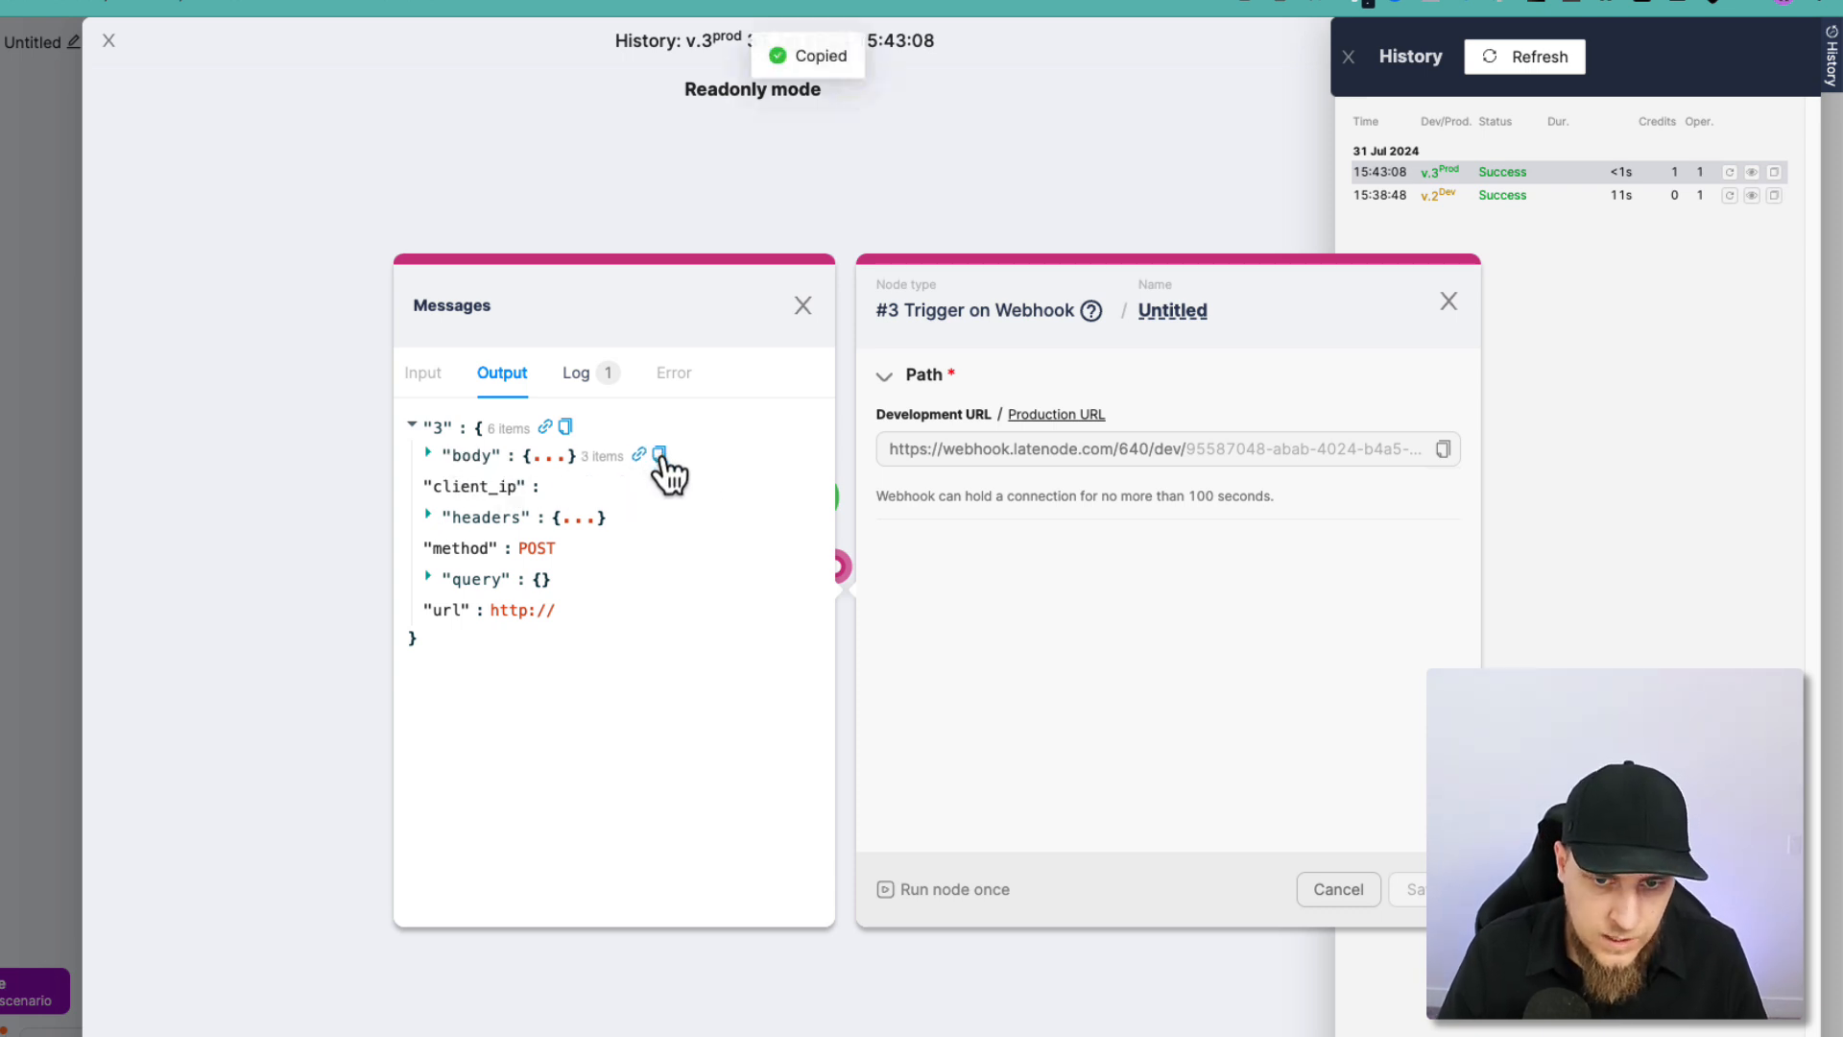
{"action": "left_click", "coordinate": [255, 425]}
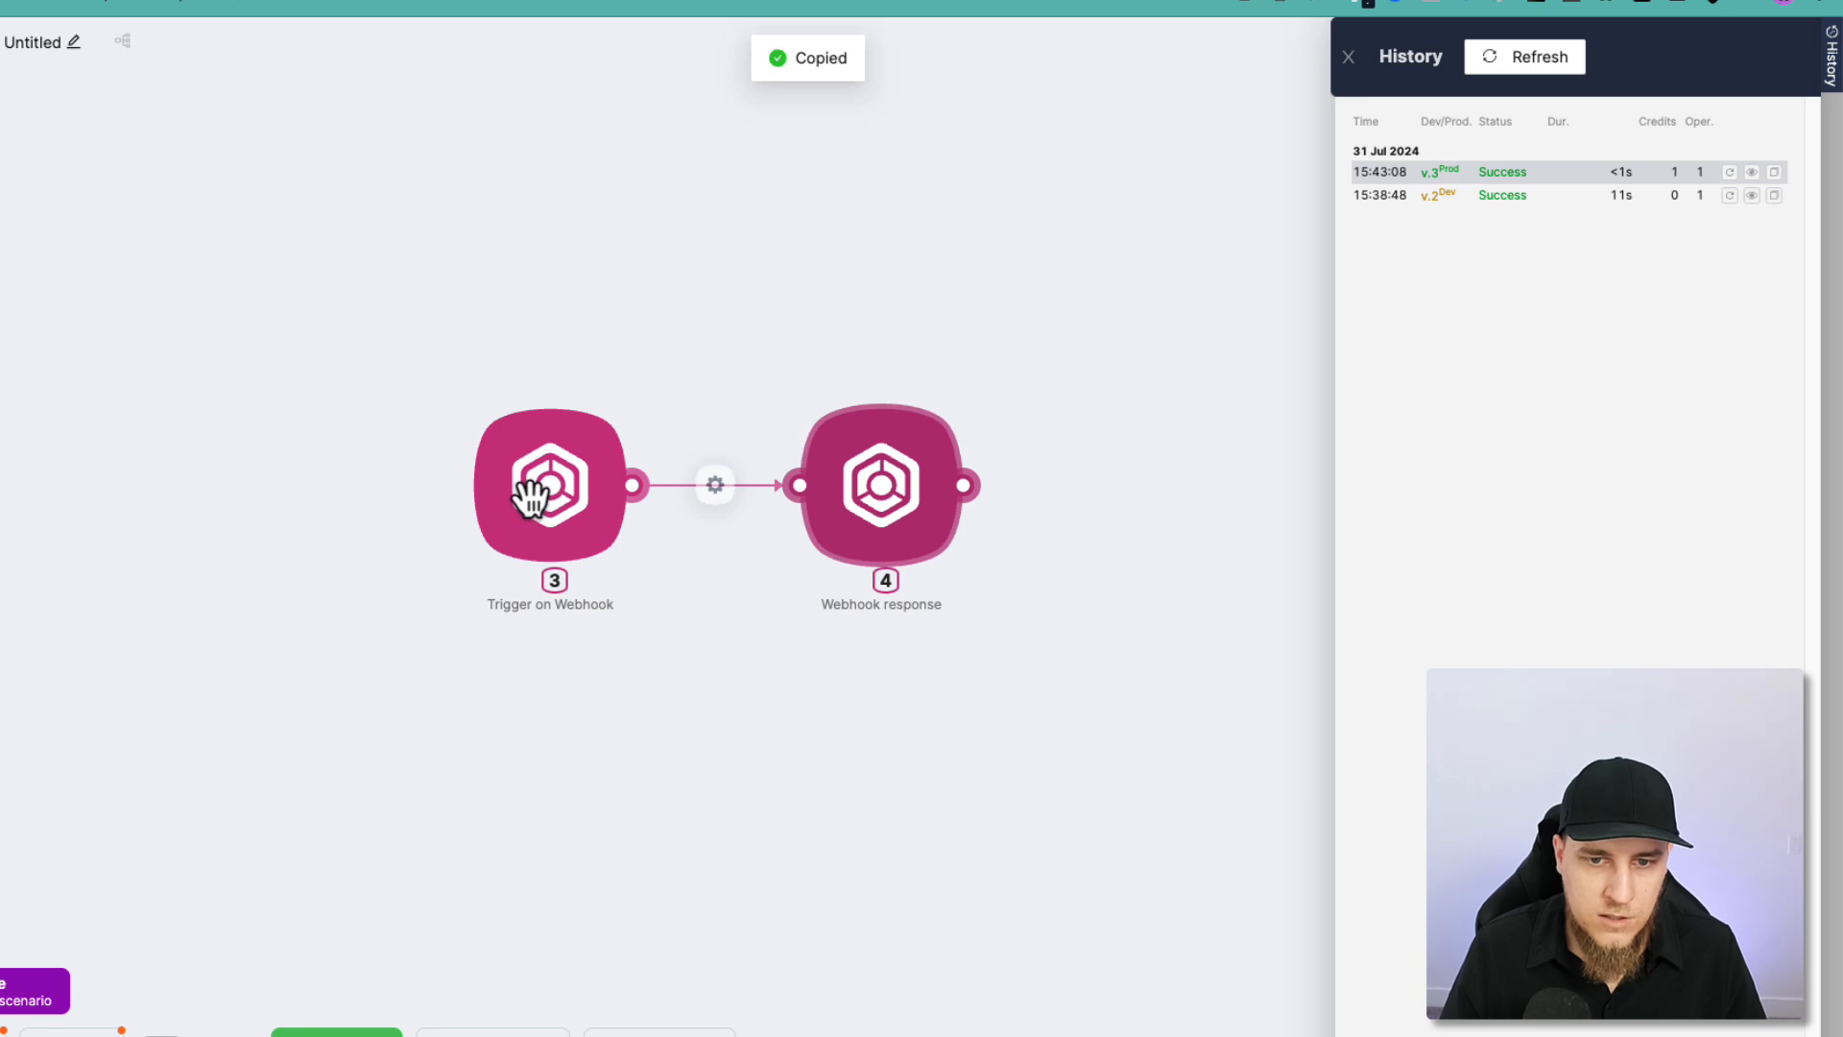
- Run the Trigger on Webhook node once and send it a POST test request with the copied raw body, including the verification token
{"action": "left_click", "coordinate": [529, 497]}
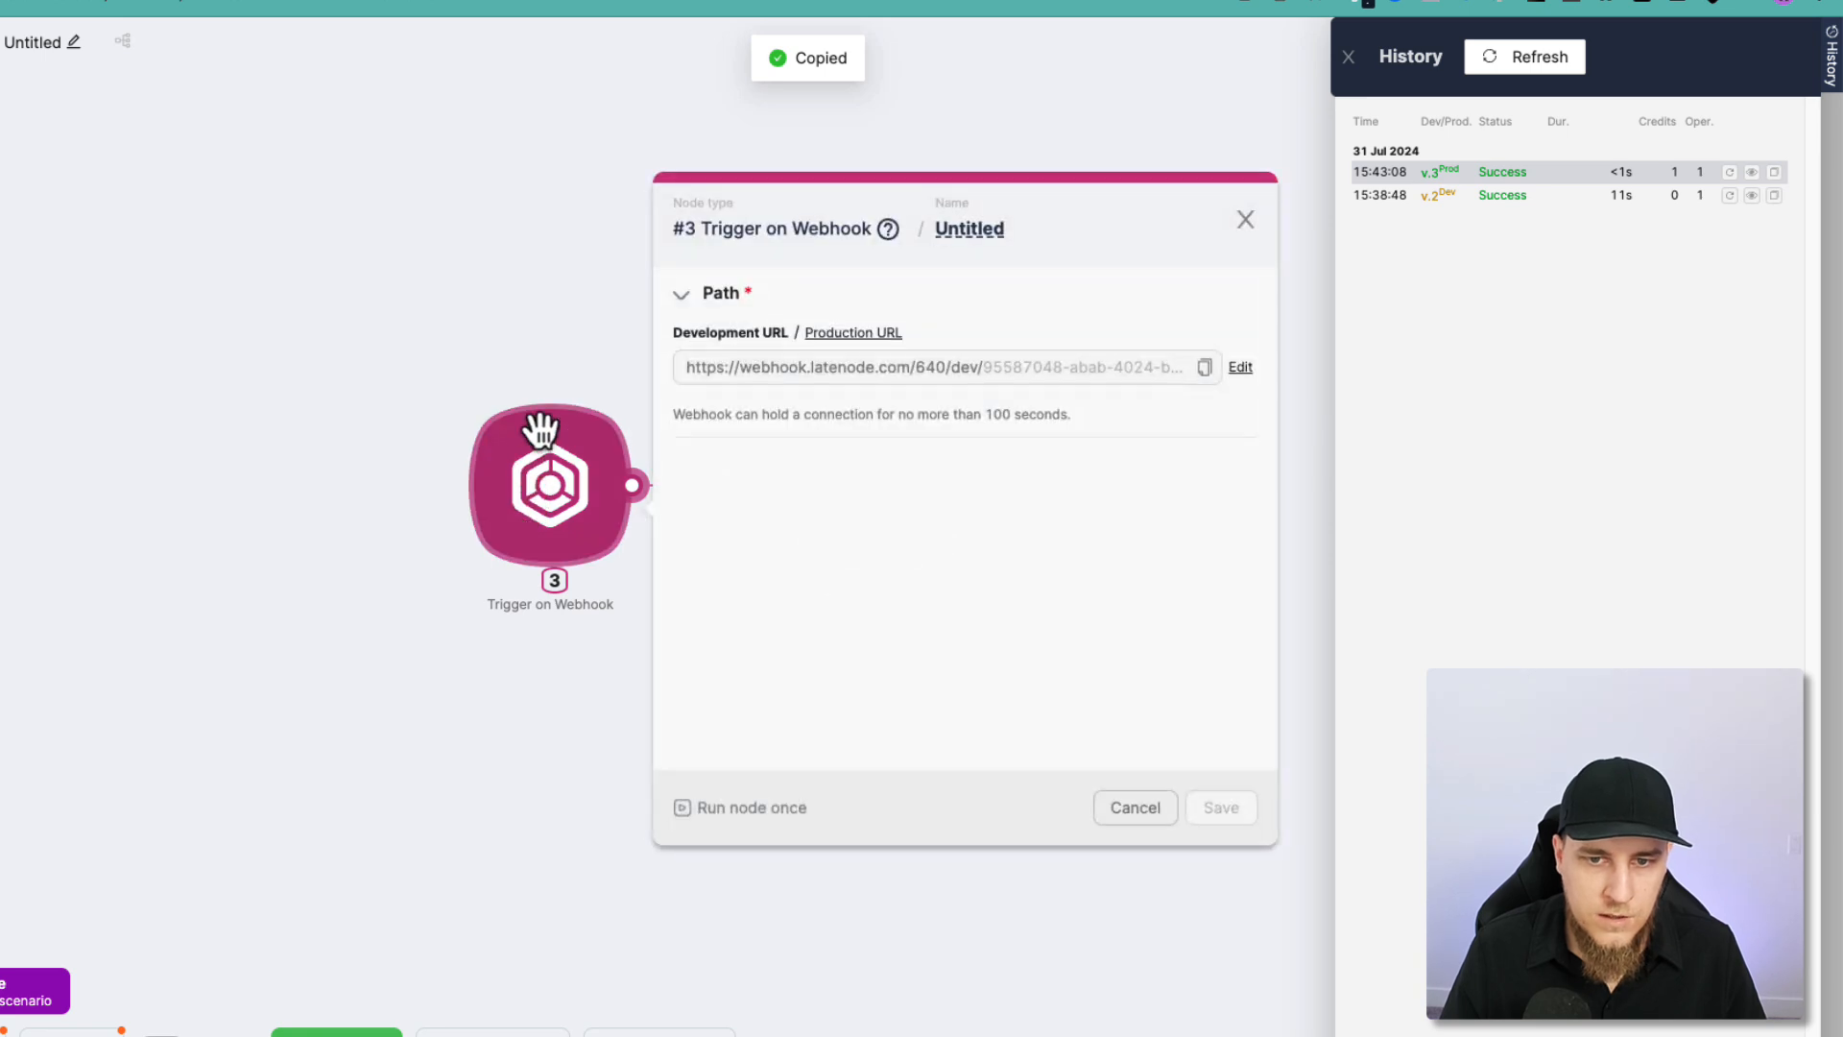
{"action": "left_click", "coordinate": [763, 808]}
{"action": "left_click", "coordinate": [834, 394]}
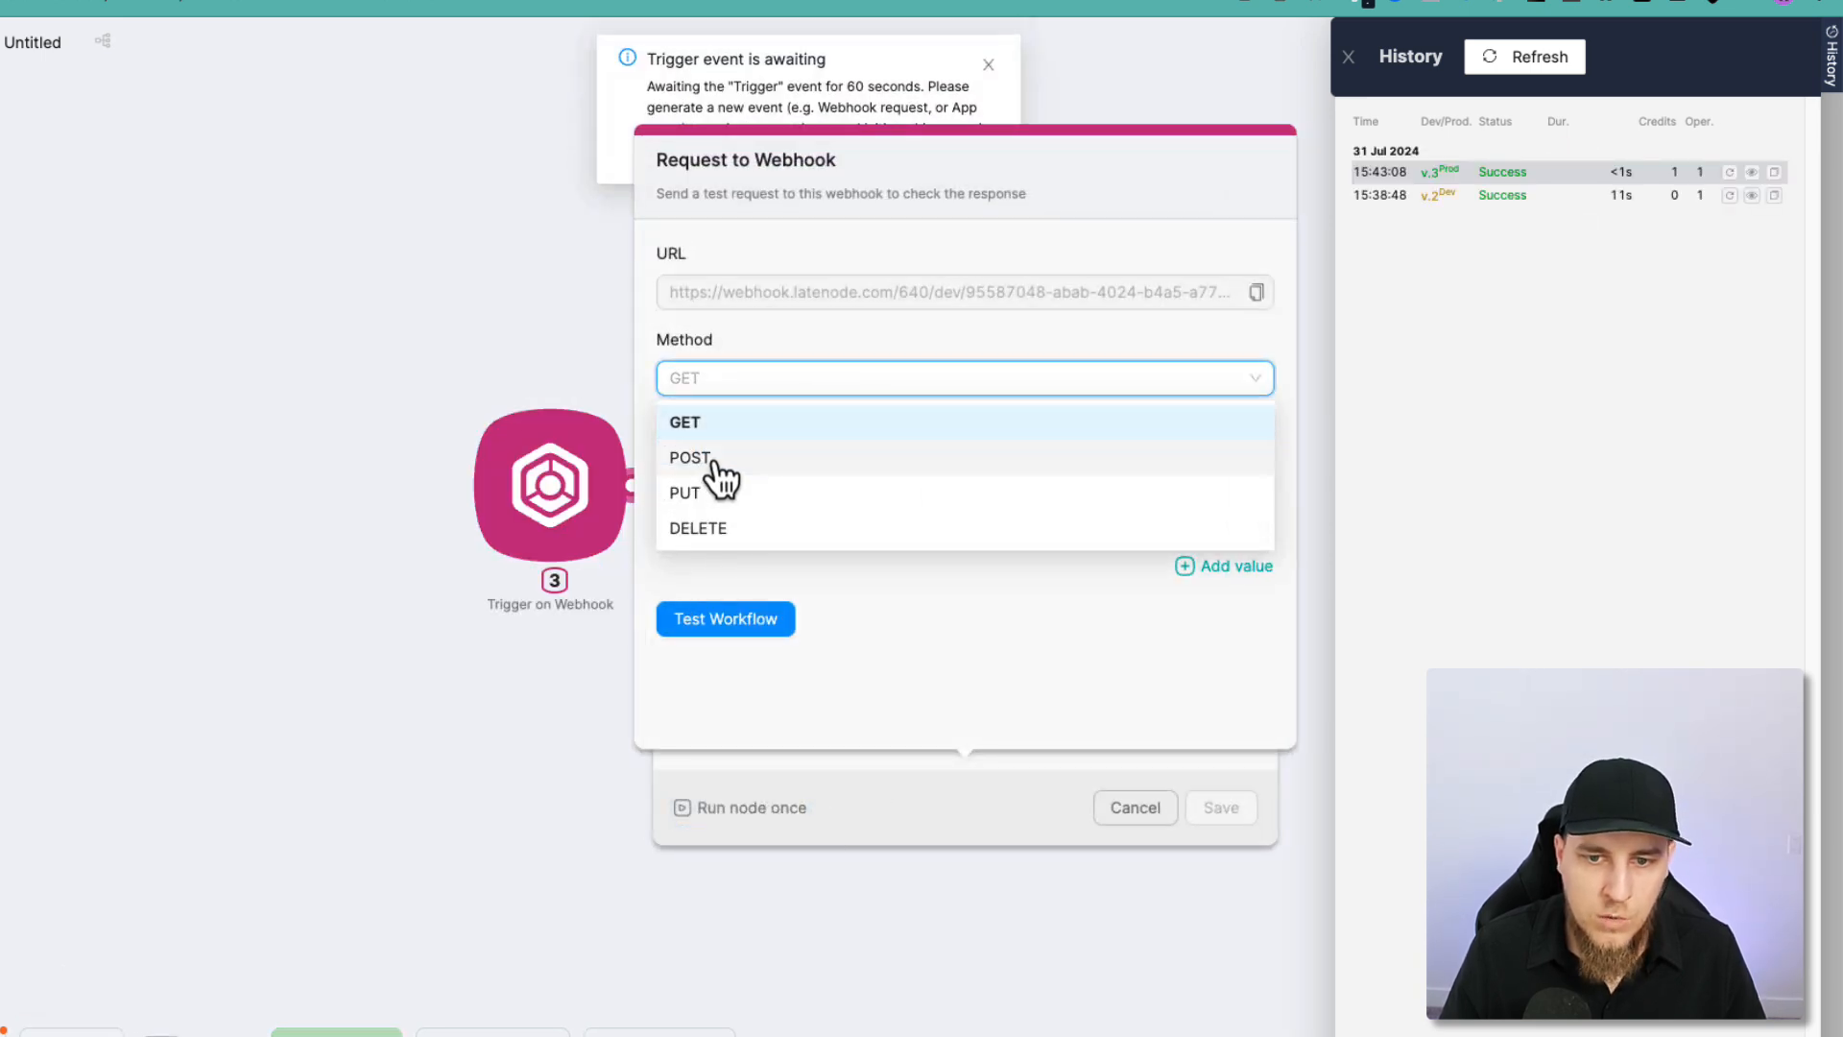
{"action": "left_click", "coordinate": [720, 477]}
{"action": "left_click", "coordinate": [813, 443]}
{"action": "key", "text": "ctrl+v"}
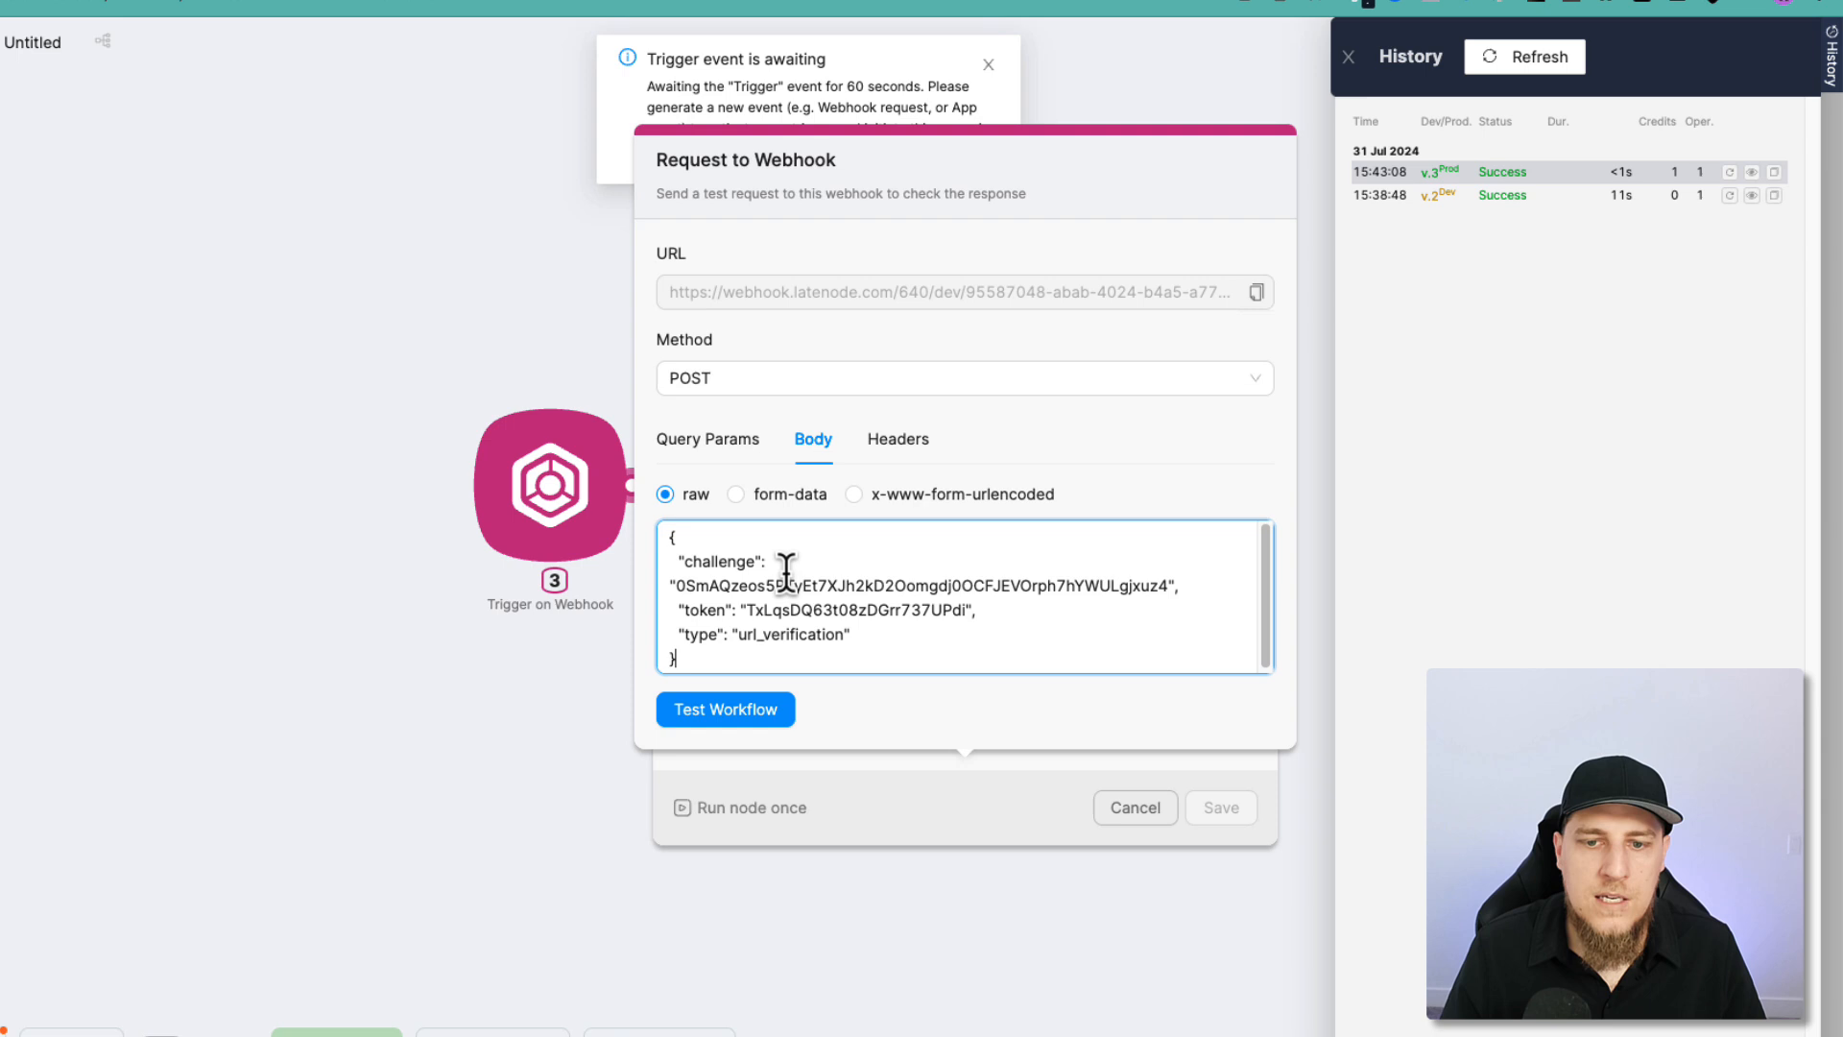
{"action": "left_click", "coordinate": [760, 711]}
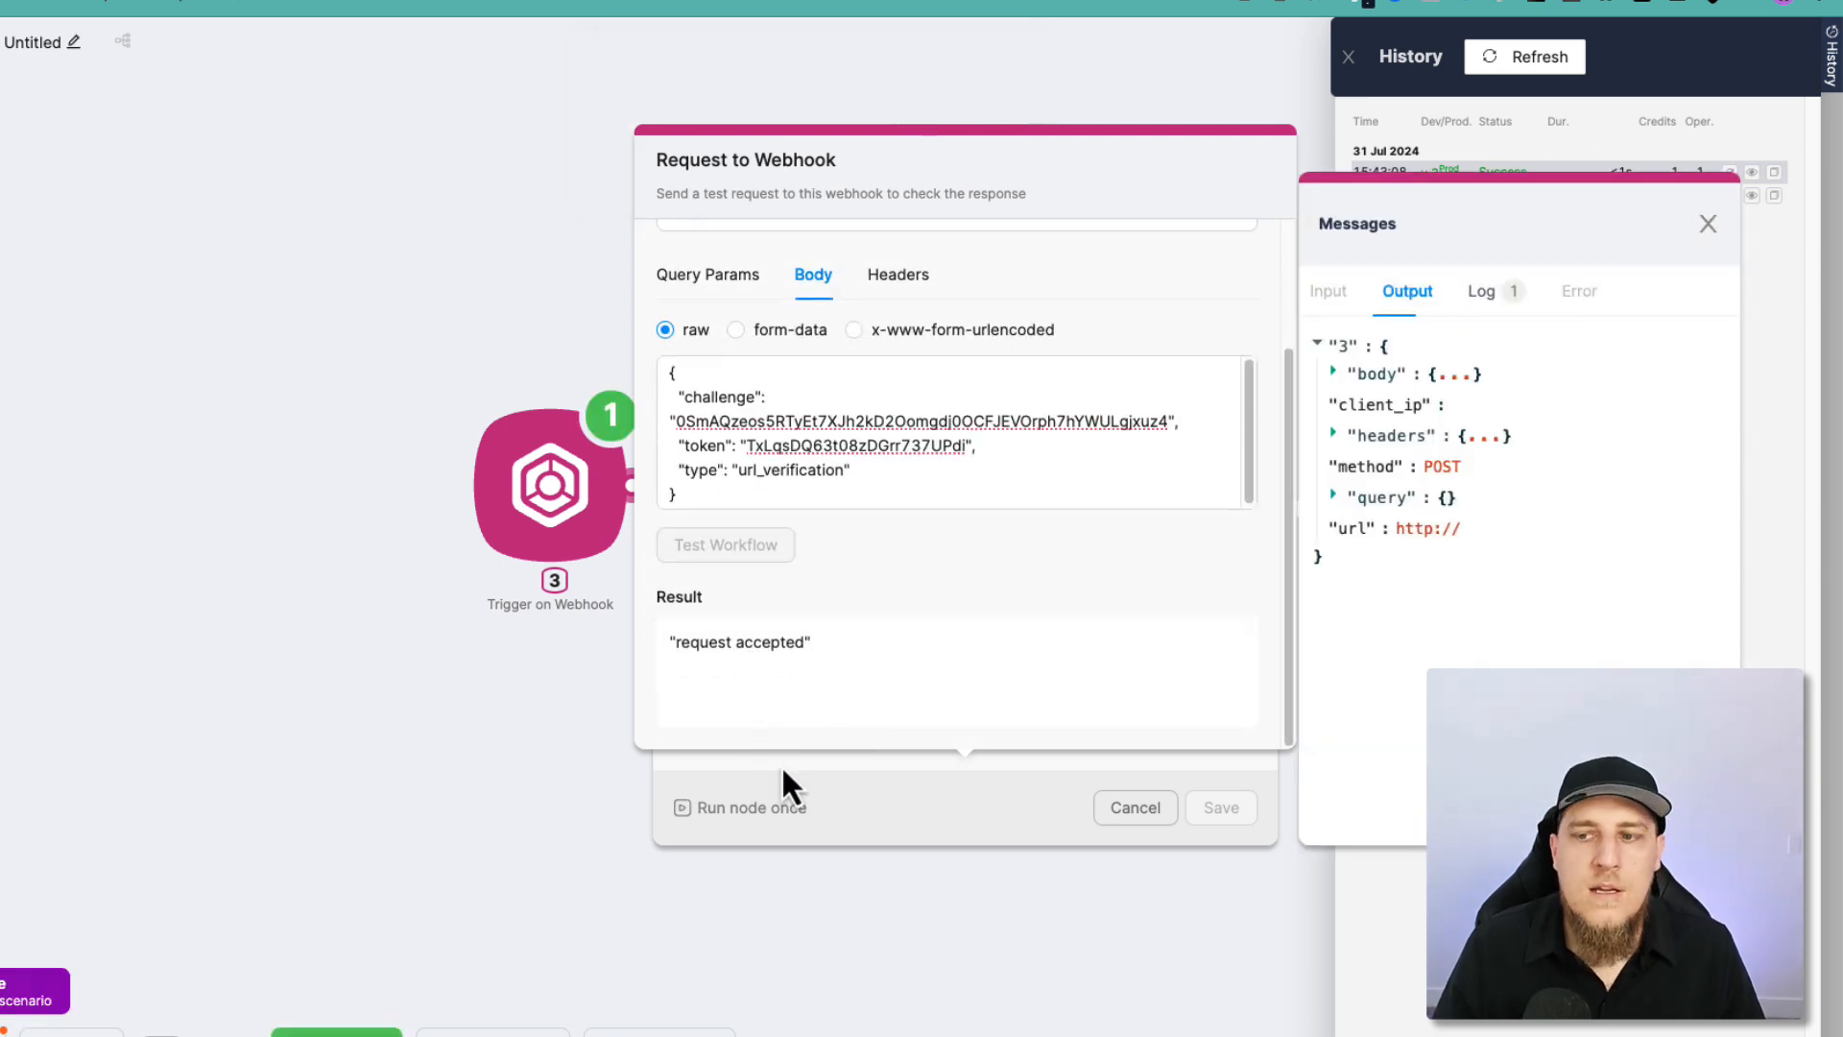
- Set the Webhook response body to {"challenge": $3.body.challenge} using the trigger's challenge value, save the node and deploy the scenario
{"action": "left_click", "coordinate": [583, 691]}
{"action": "left_click", "coordinate": [825, 526]}
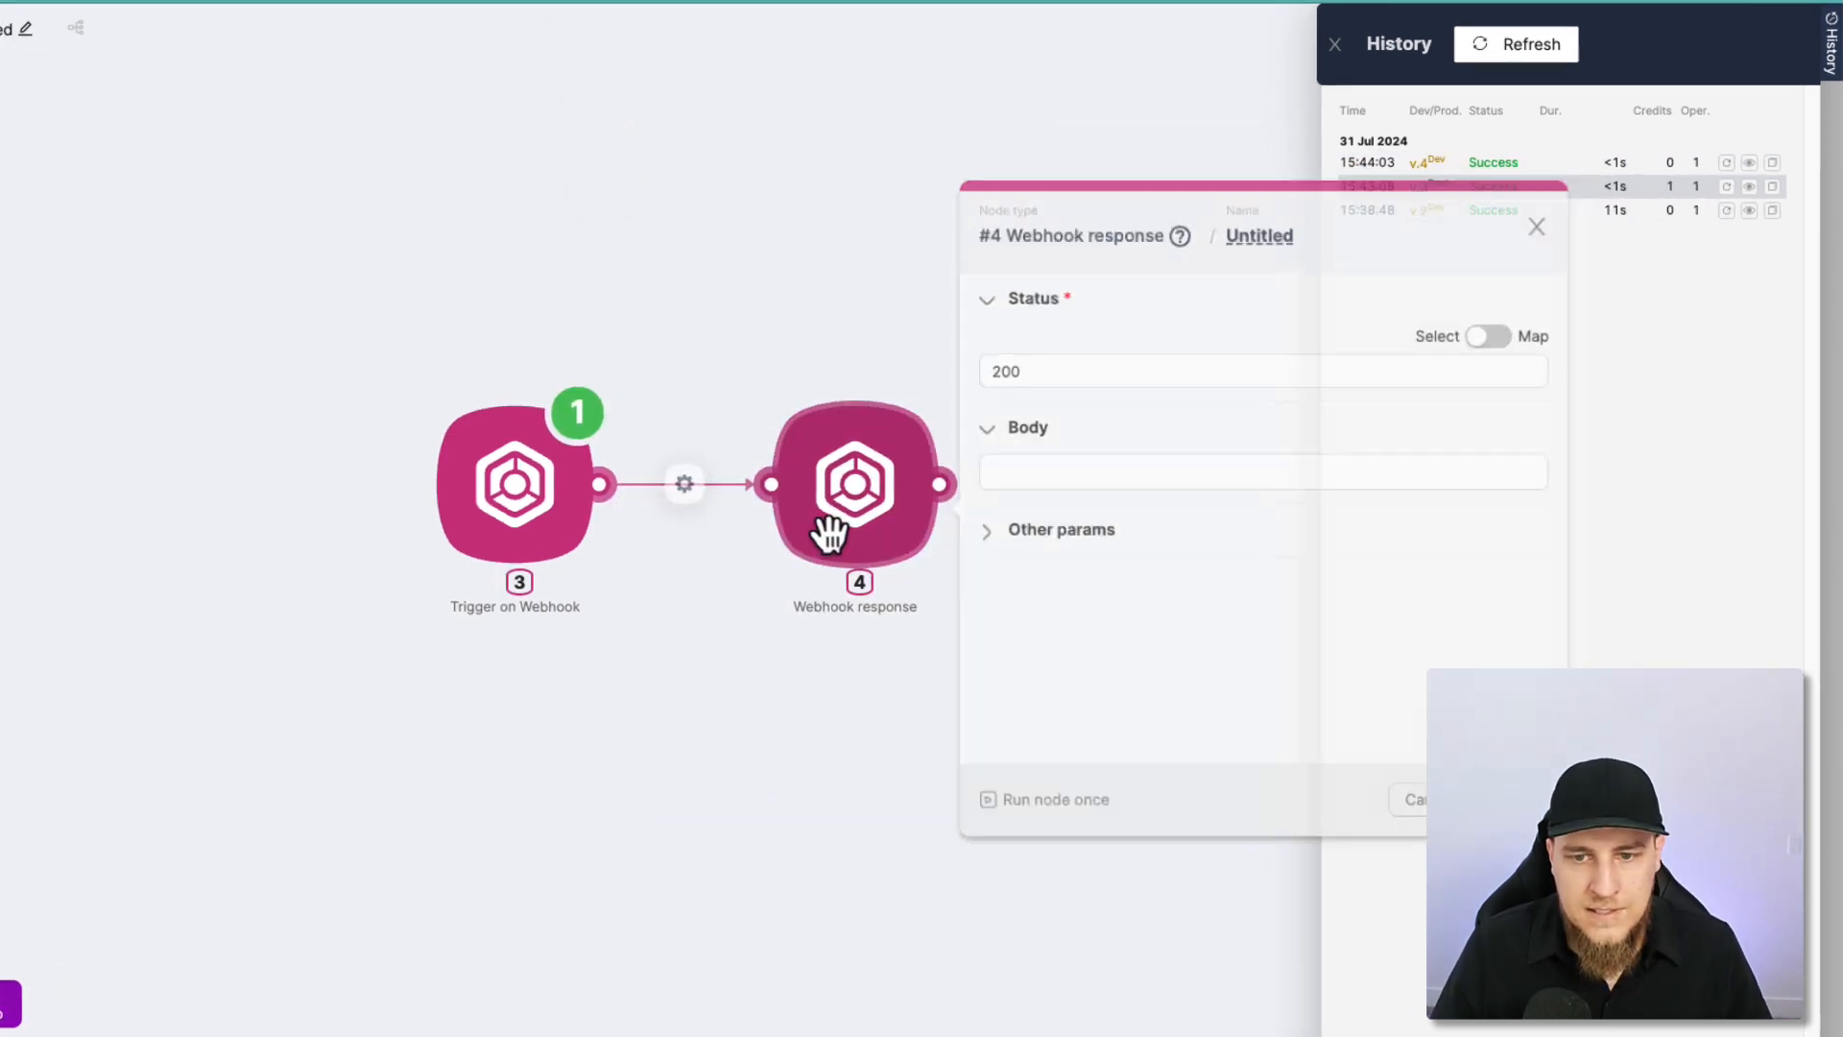
{"action": "left_click", "coordinate": [1020, 464]}
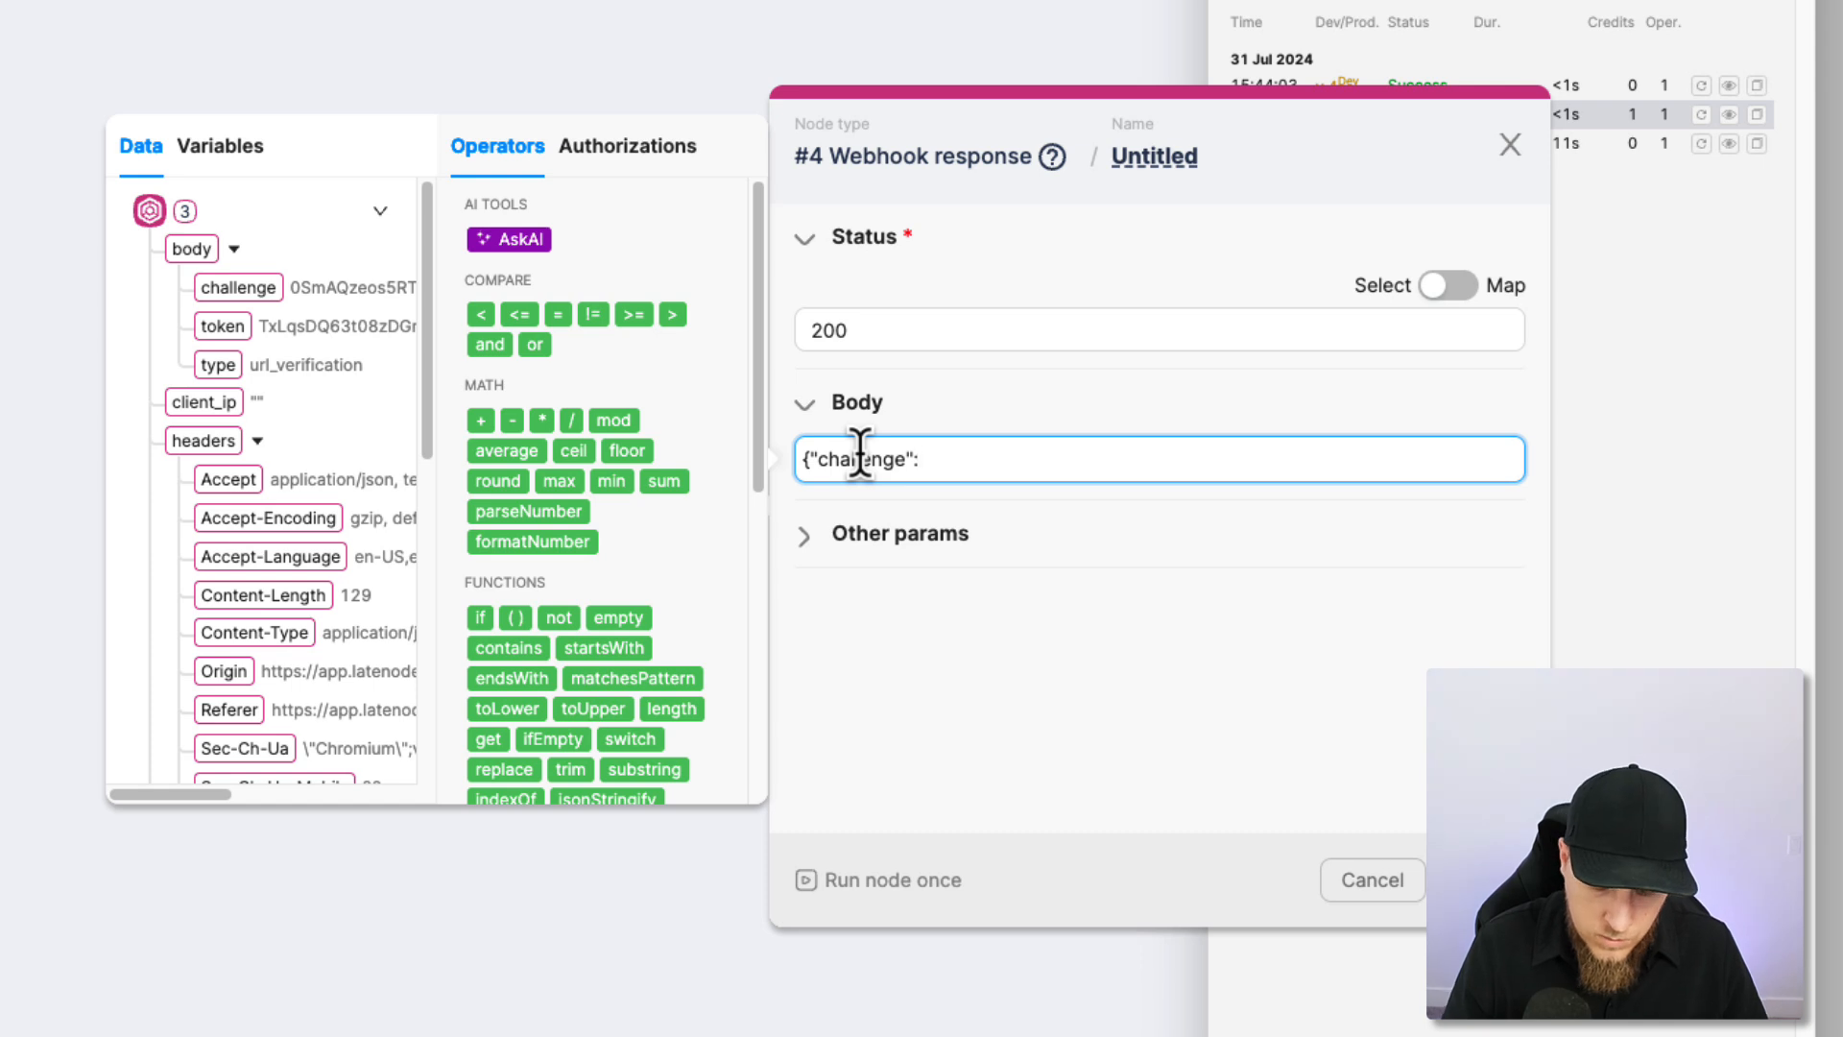
{"action": "left_click", "coordinate": [276, 302]}
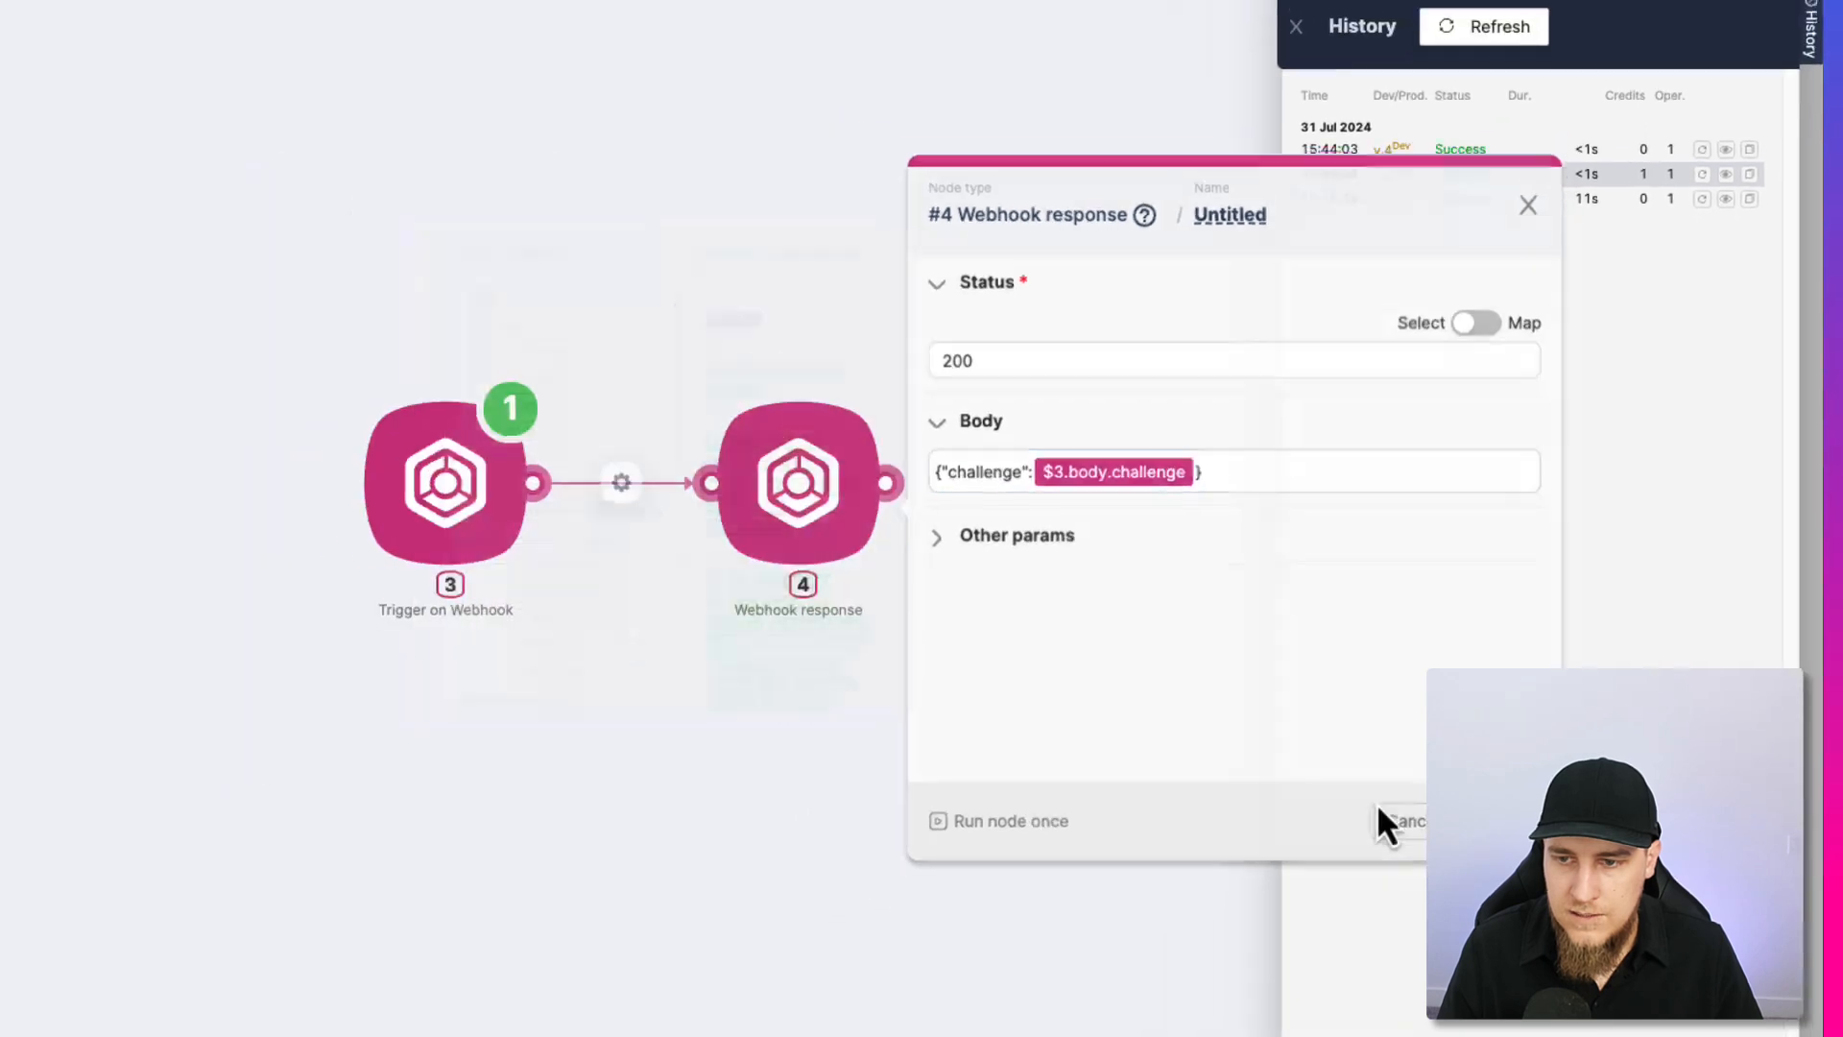
{"action": "left_click", "coordinate": [1373, 879]}
{"action": "left_click", "coordinate": [257, 953]}
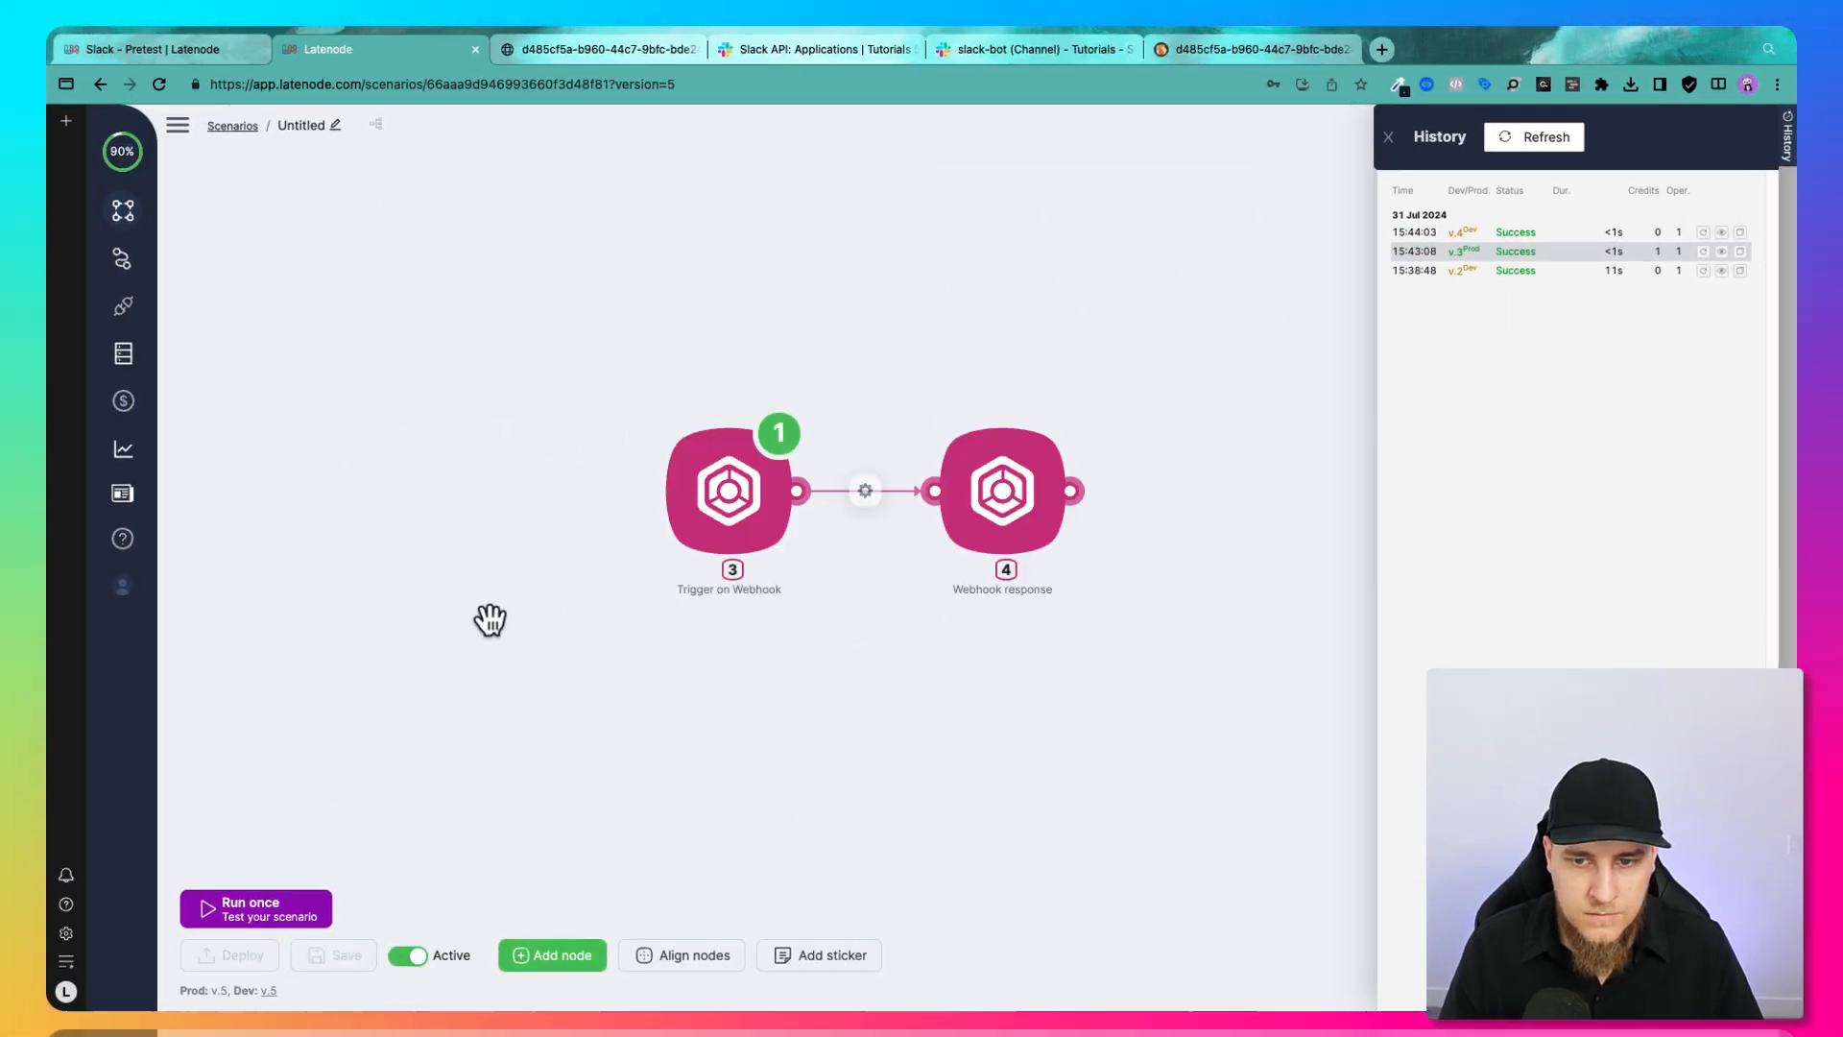
- Switch to Slack's Event Subscriptions page and retry the request URL verification
{"action": "left_click", "coordinate": [816, 50]}
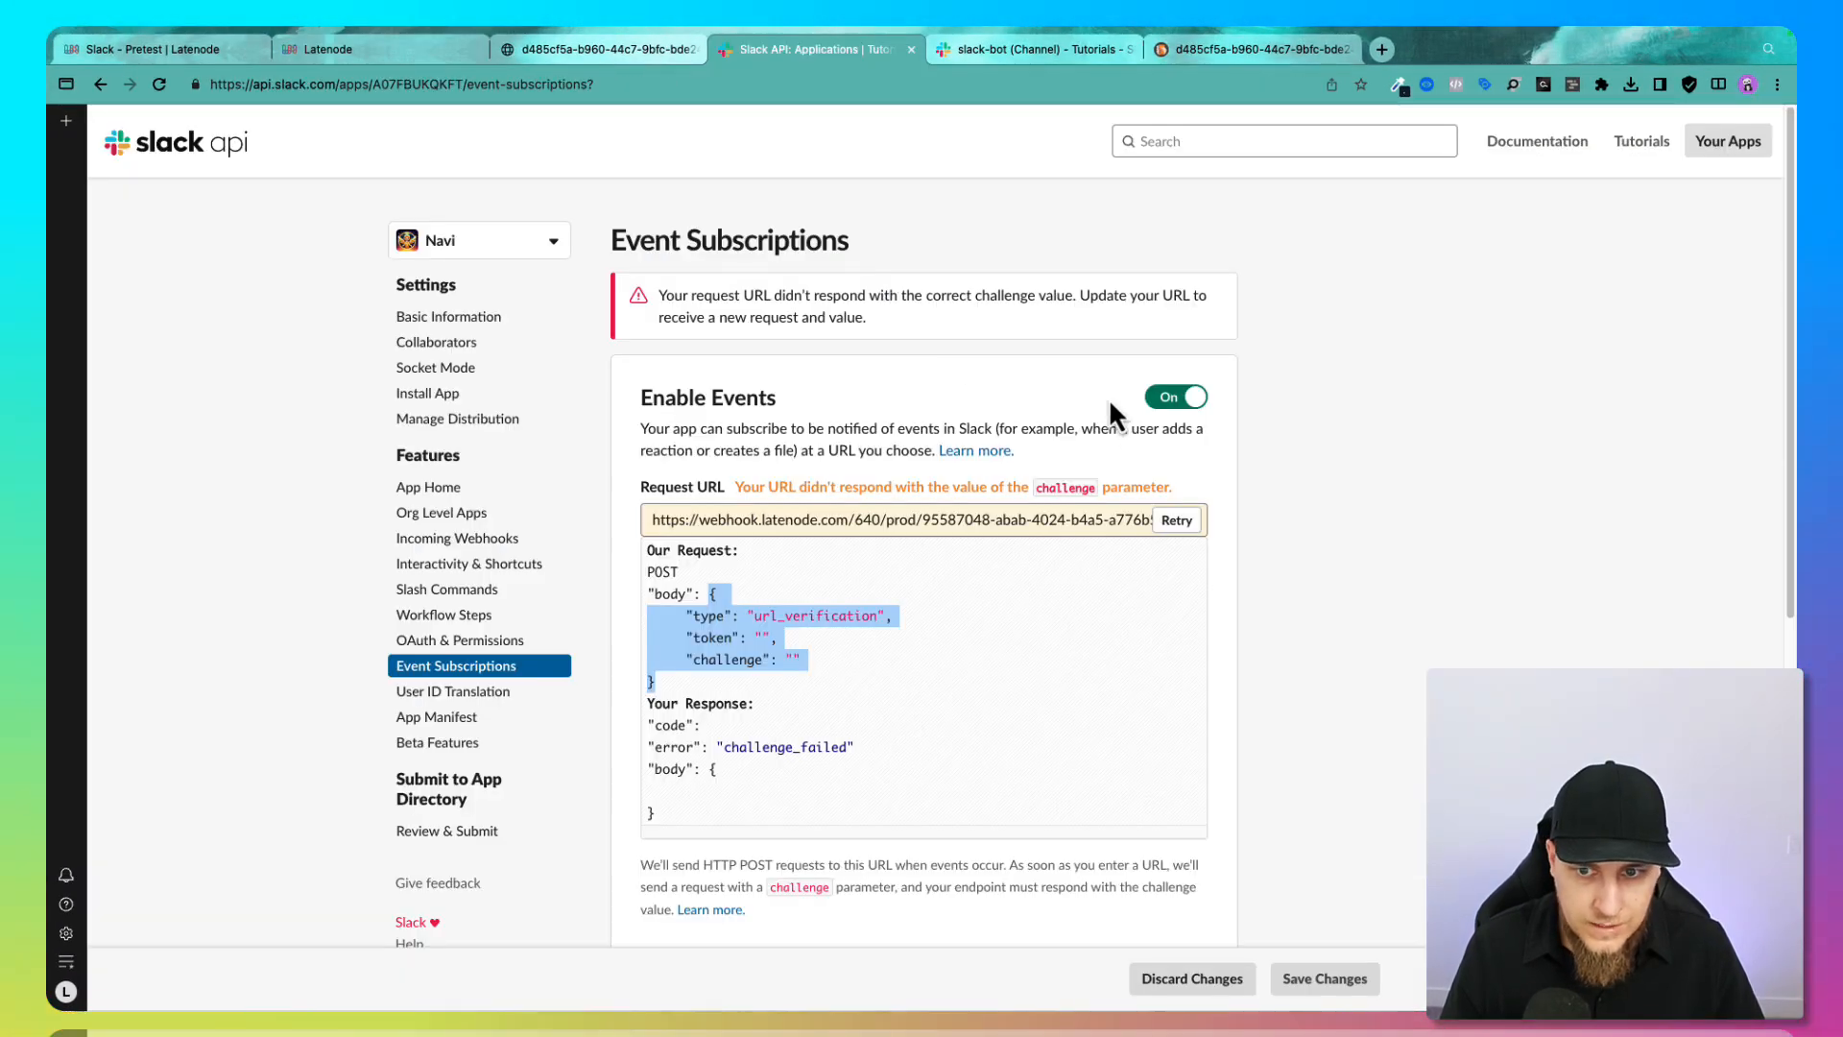
{"action": "left_click", "coordinate": [1177, 523]}
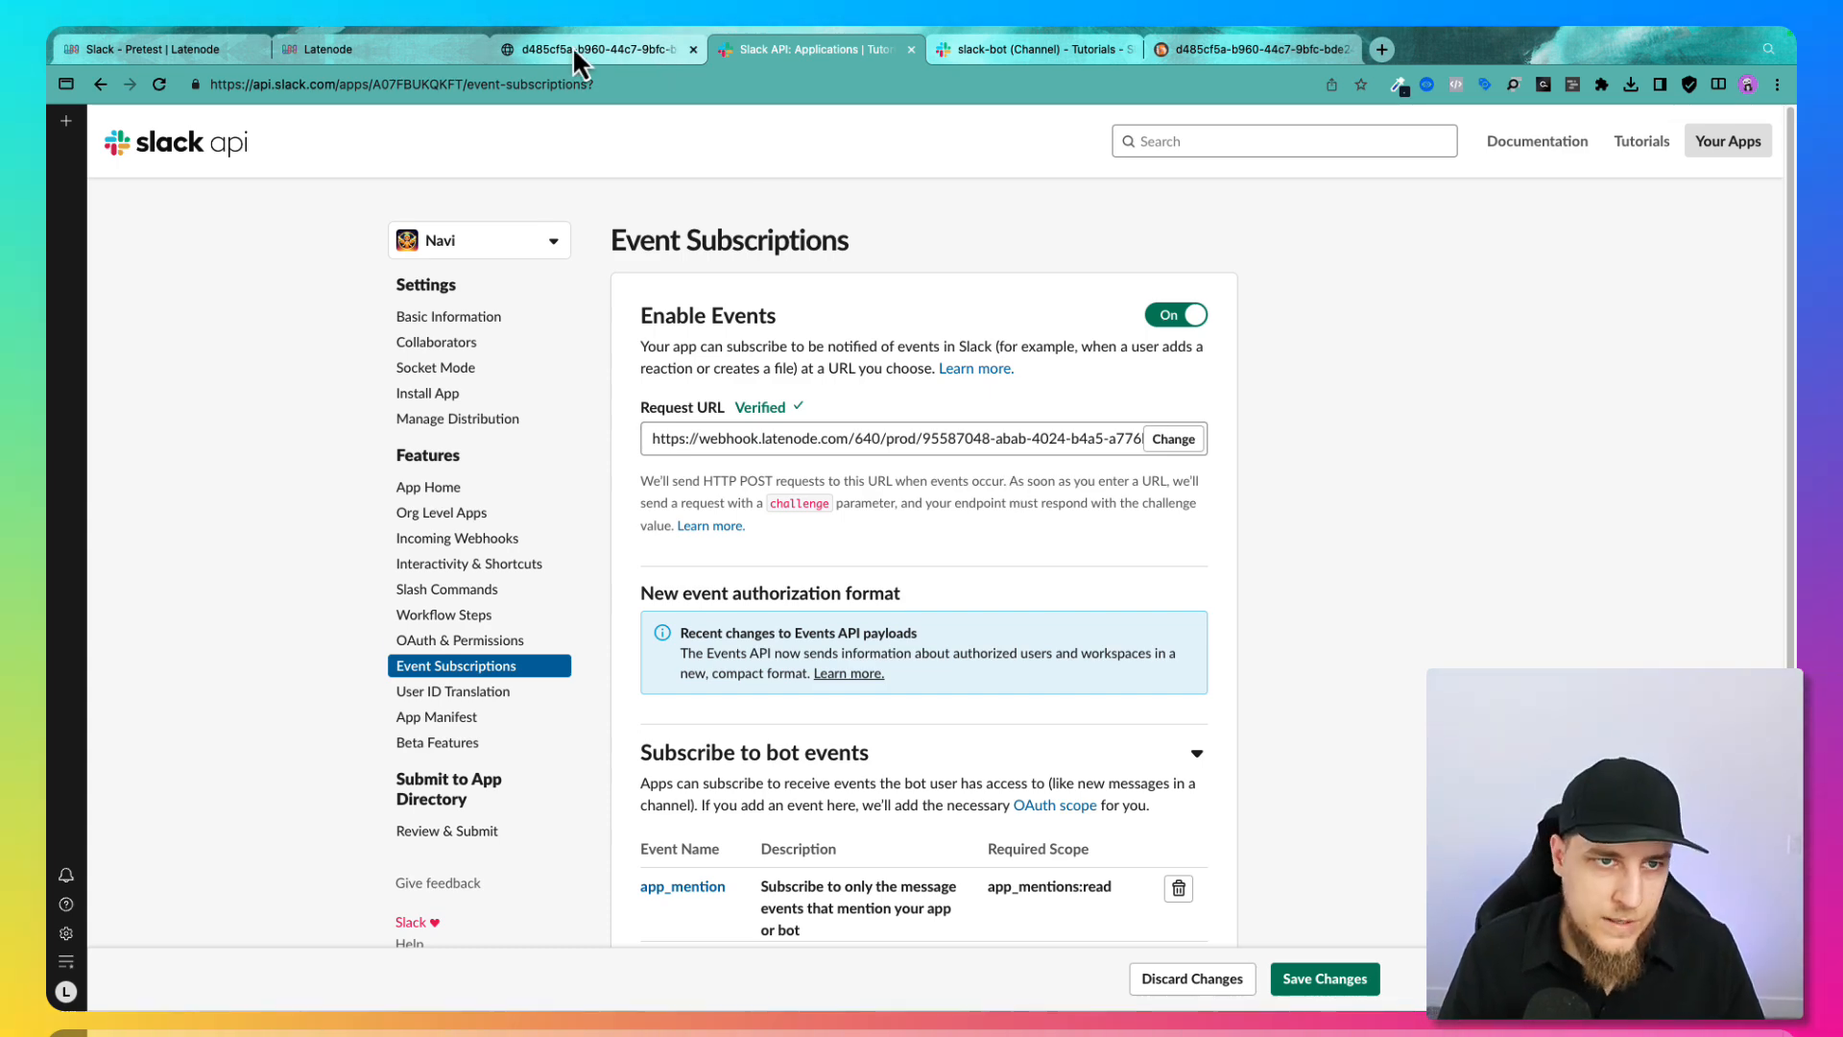
- Back in Latenode, refresh the run history and examine the full Webhook response output body in the newest production run
{"action": "left_click", "coordinate": [510, 48]}
{"action": "left_click", "coordinate": [390, 48]}
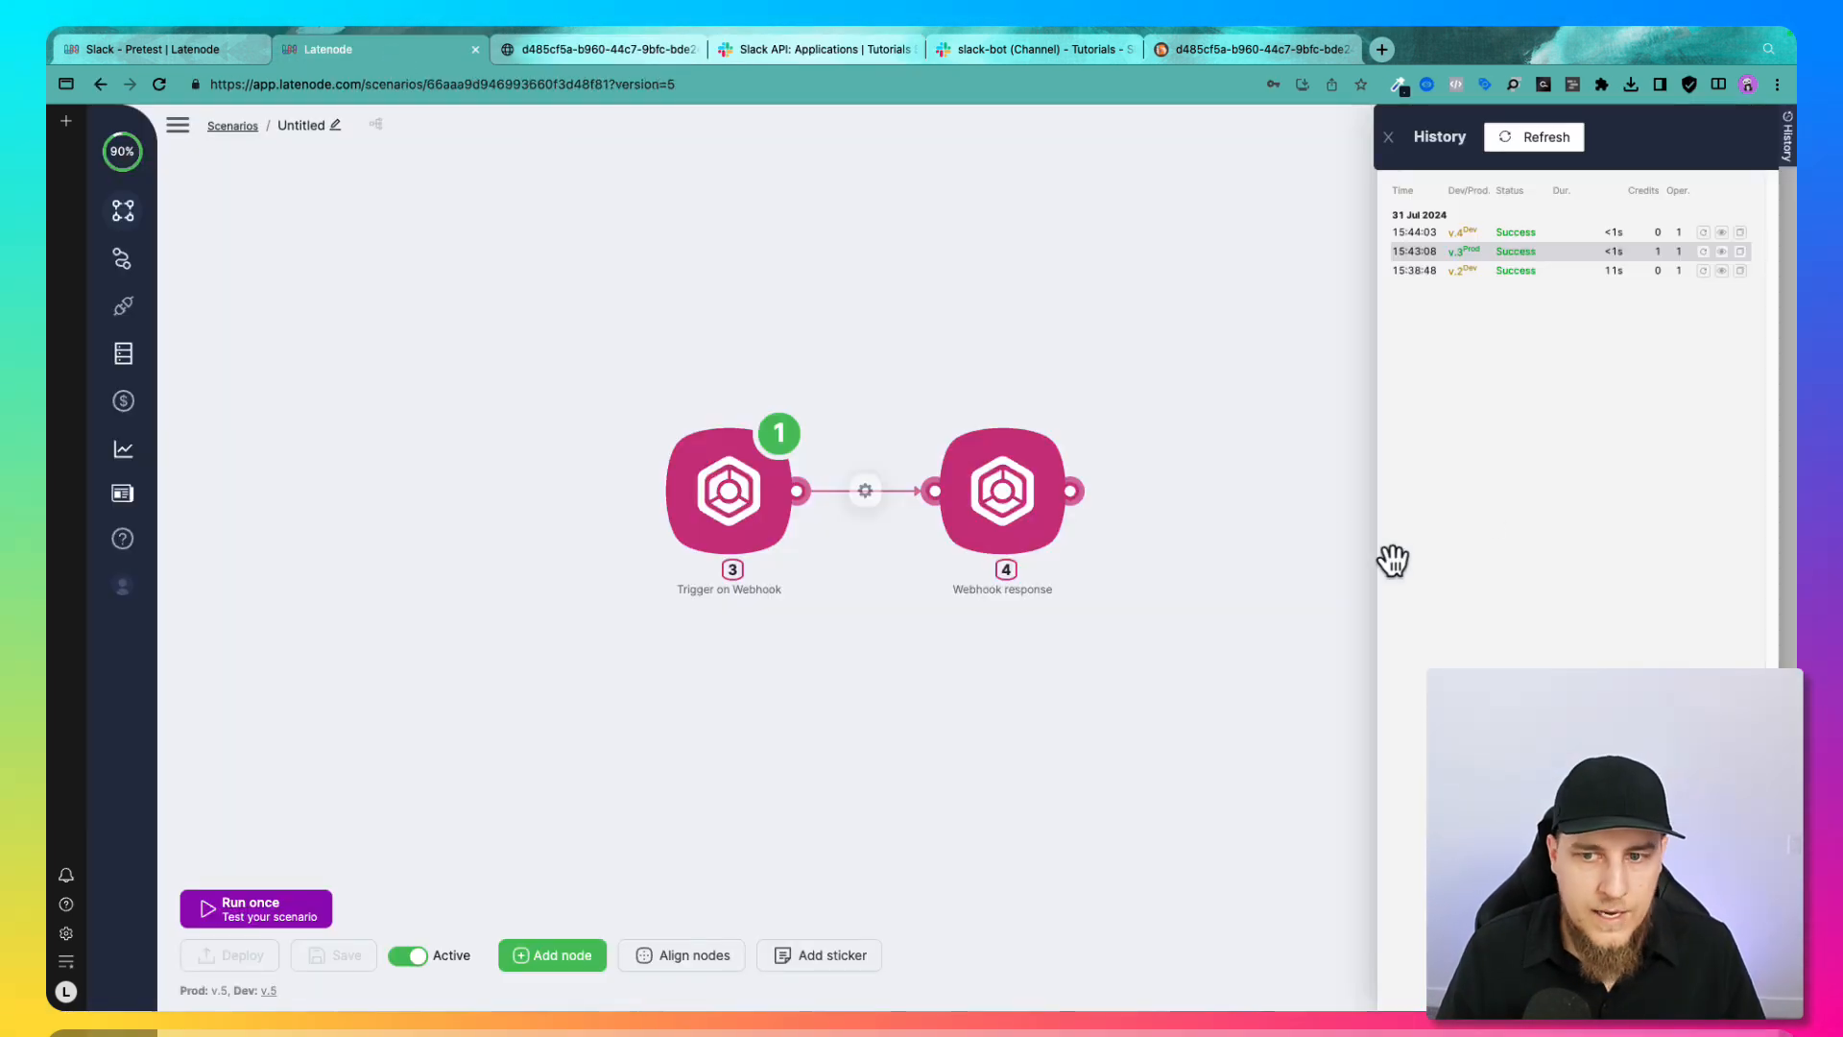
{"action": "left_click", "coordinate": [1561, 148]}
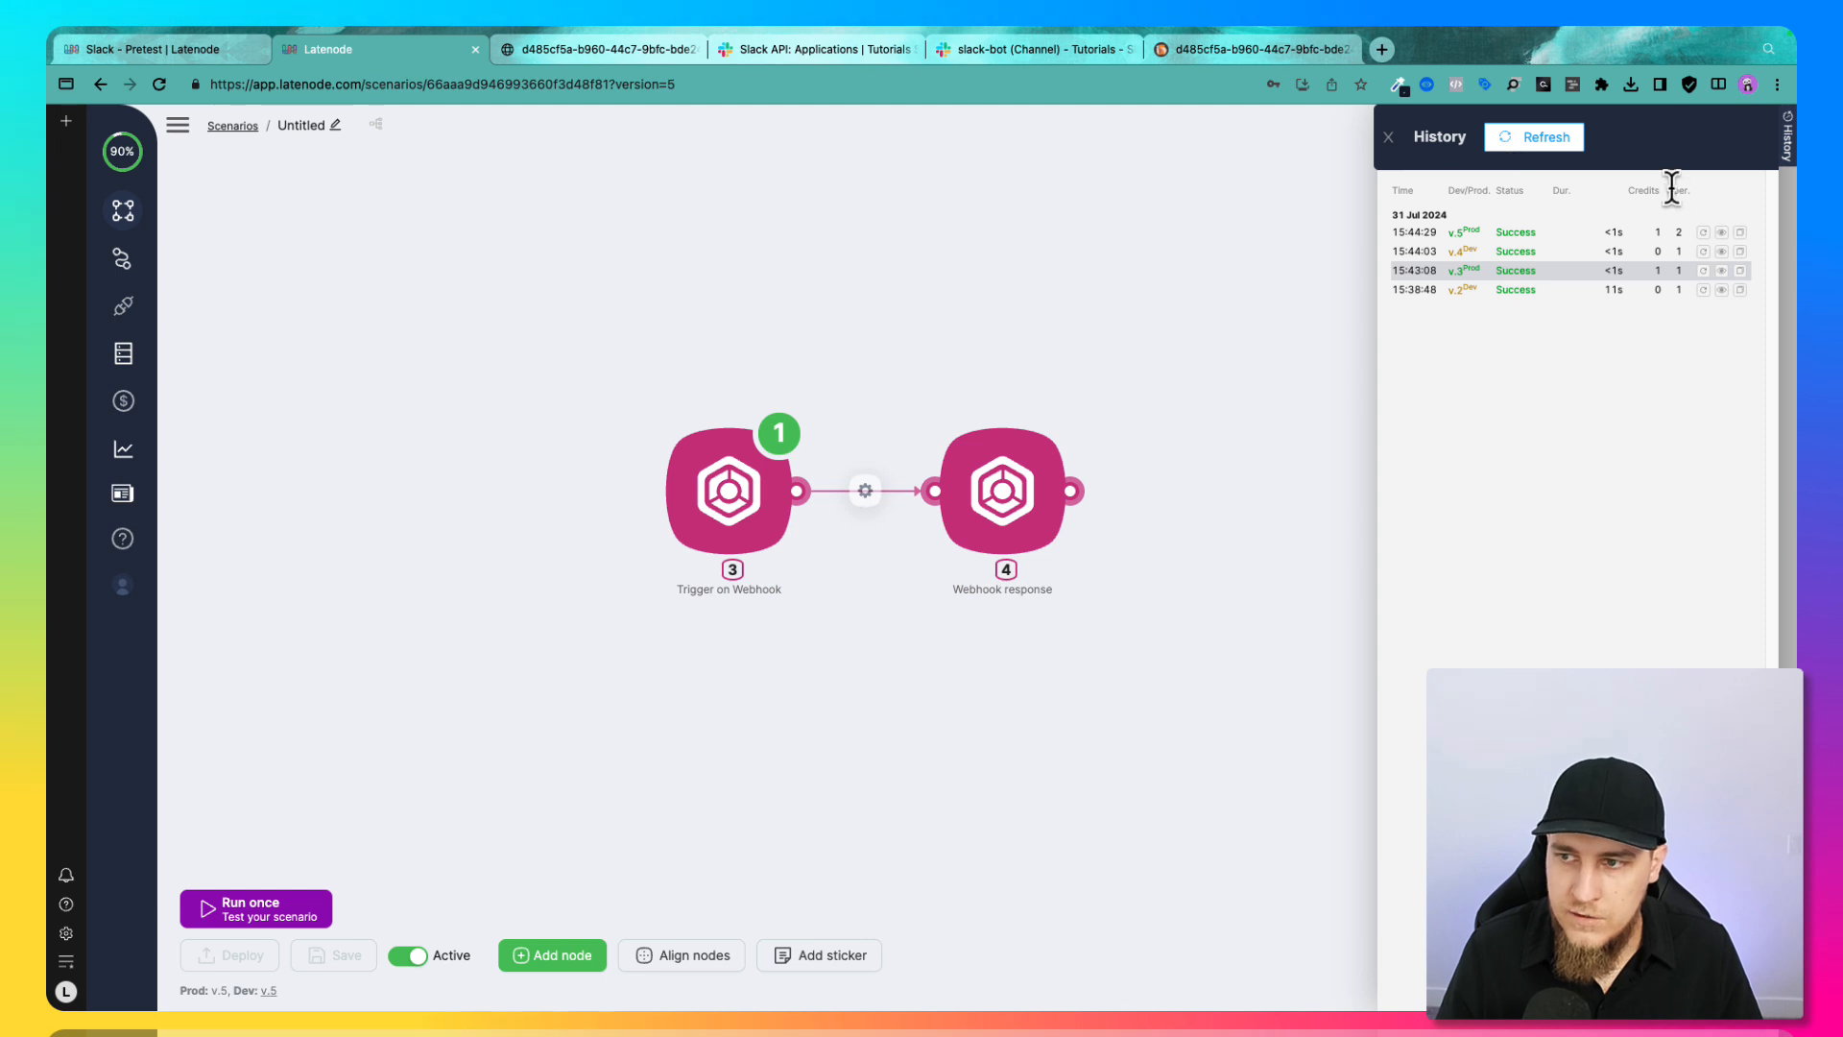
{"action": "left_click", "coordinate": [1629, 236]}
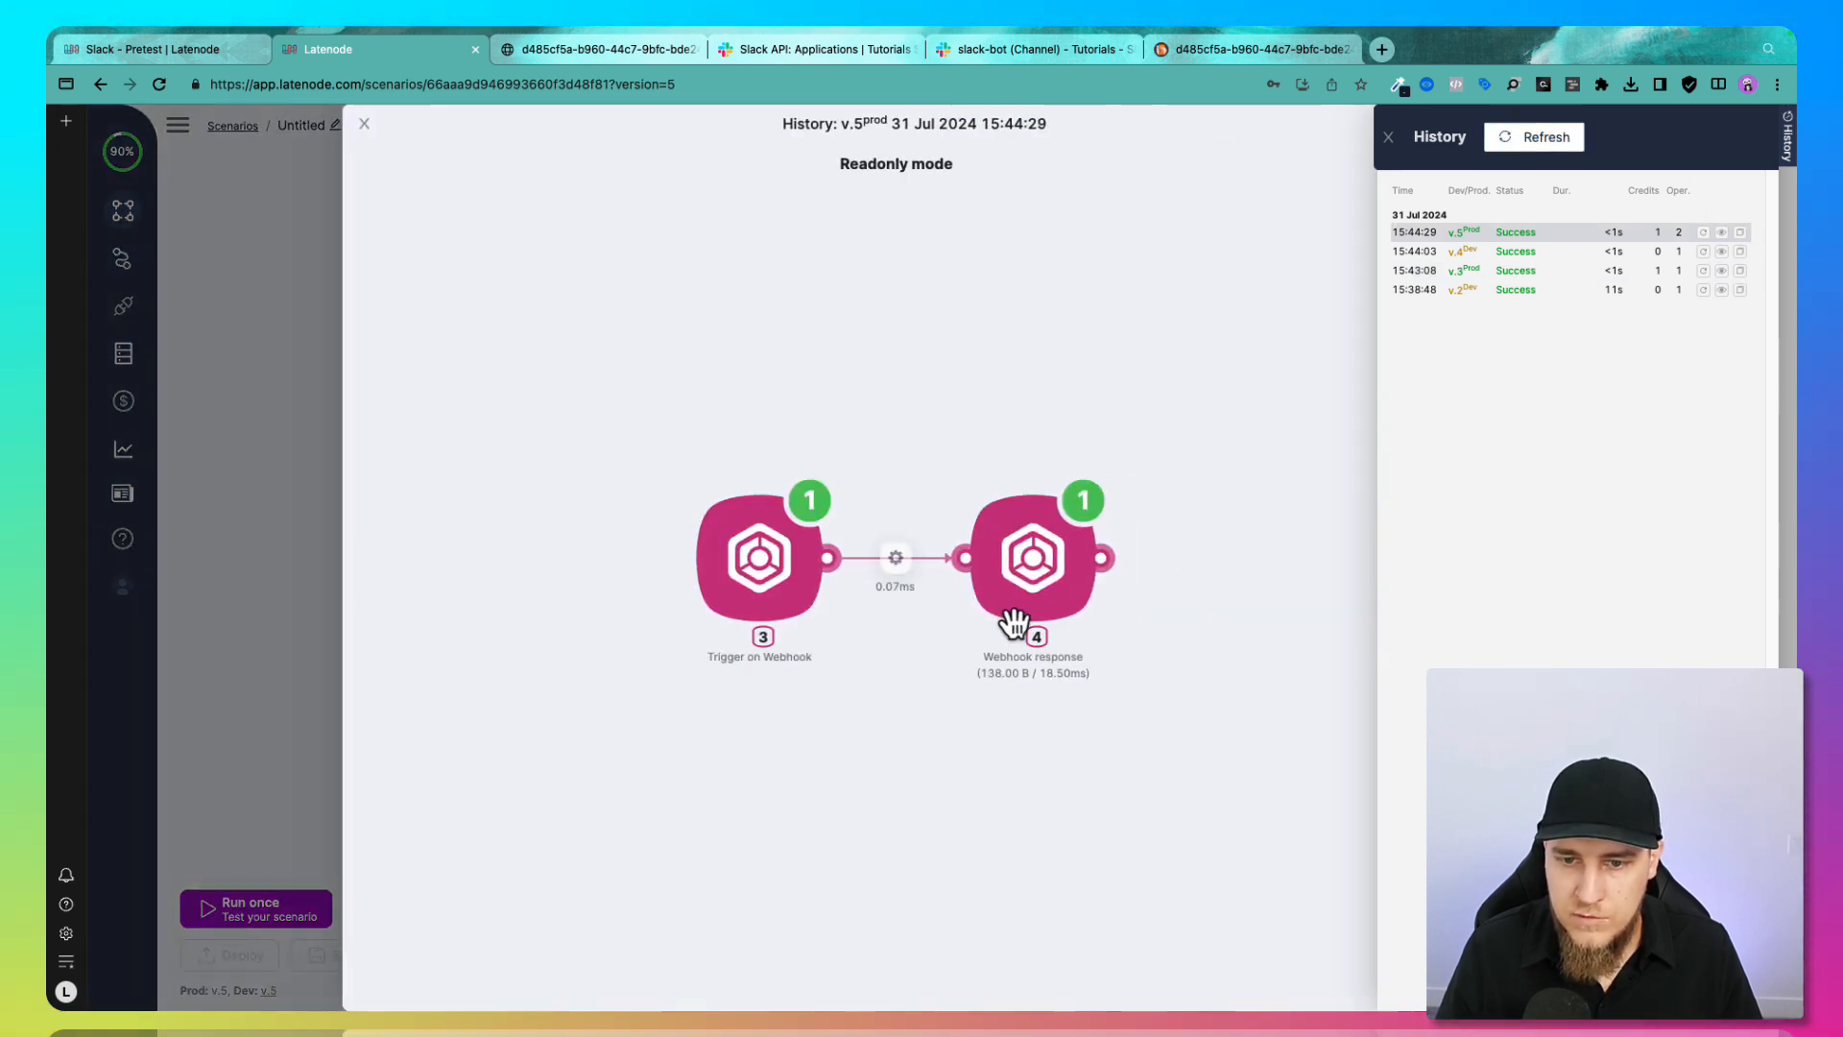
{"action": "left_click", "coordinate": [1014, 622]}
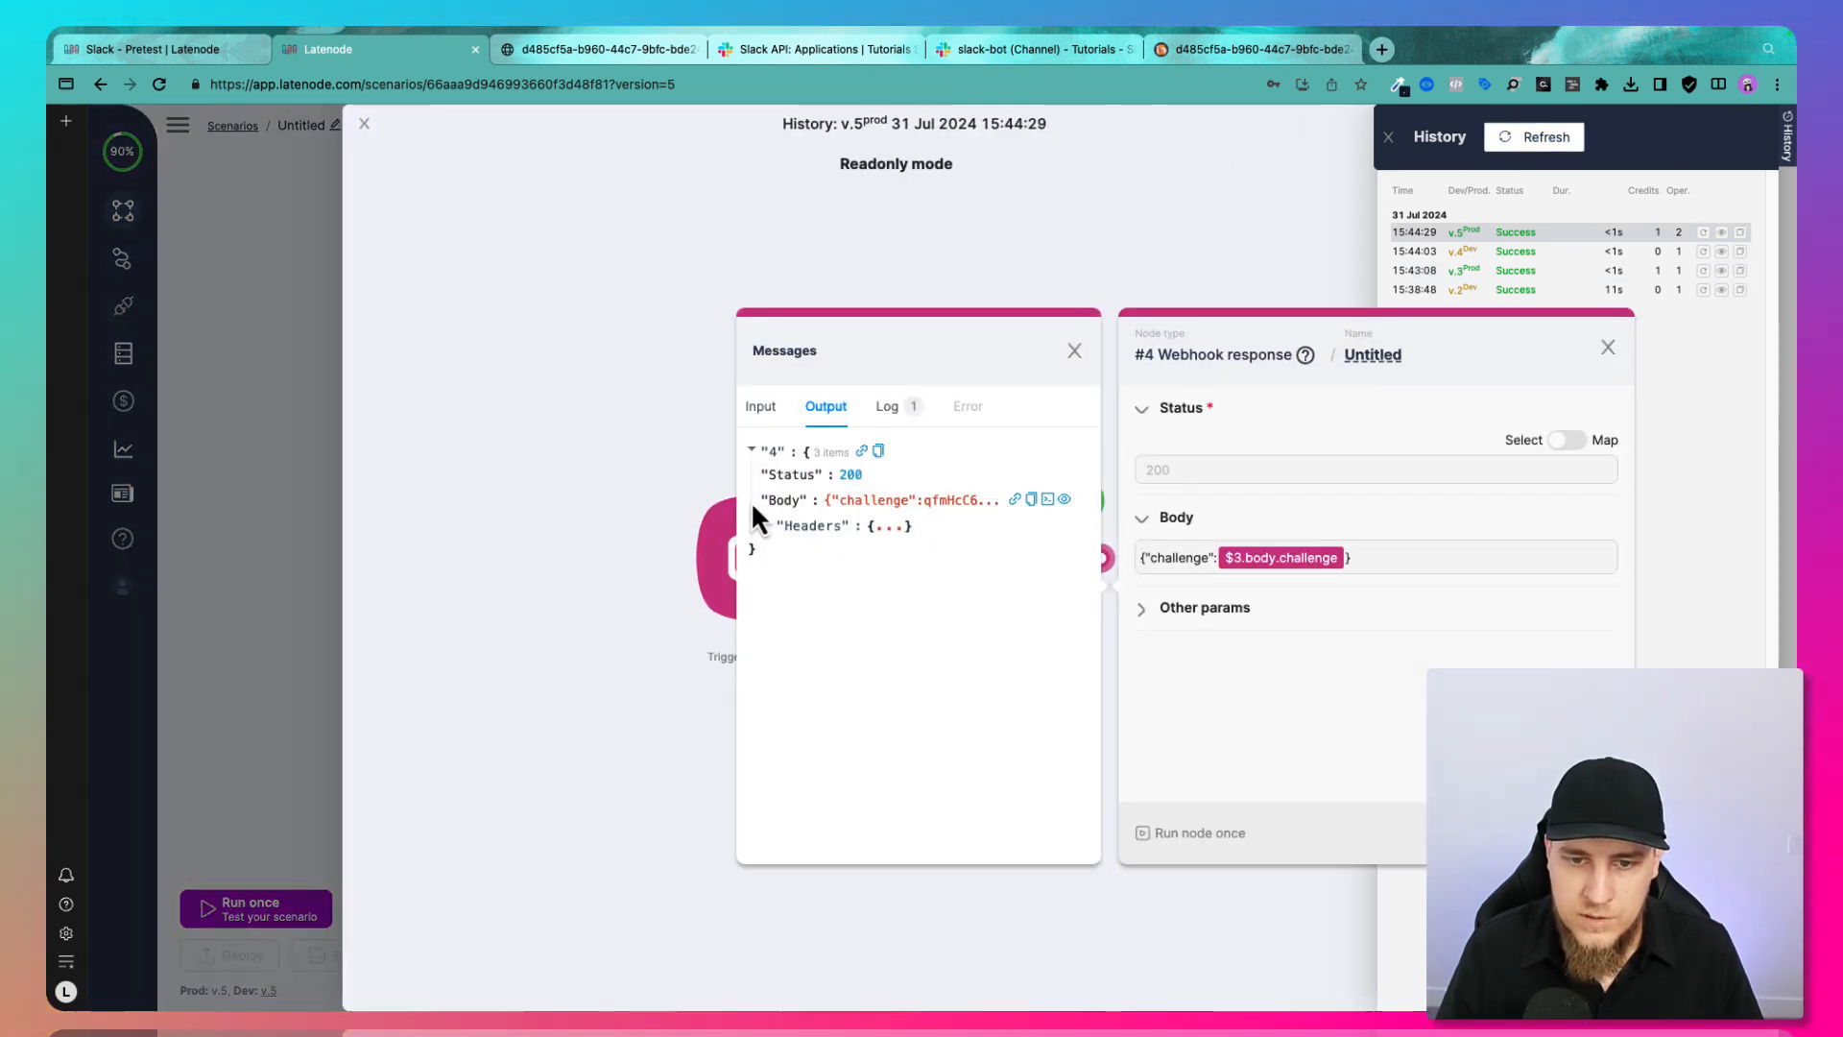
{"action": "left_click", "coordinate": [1062, 500]}
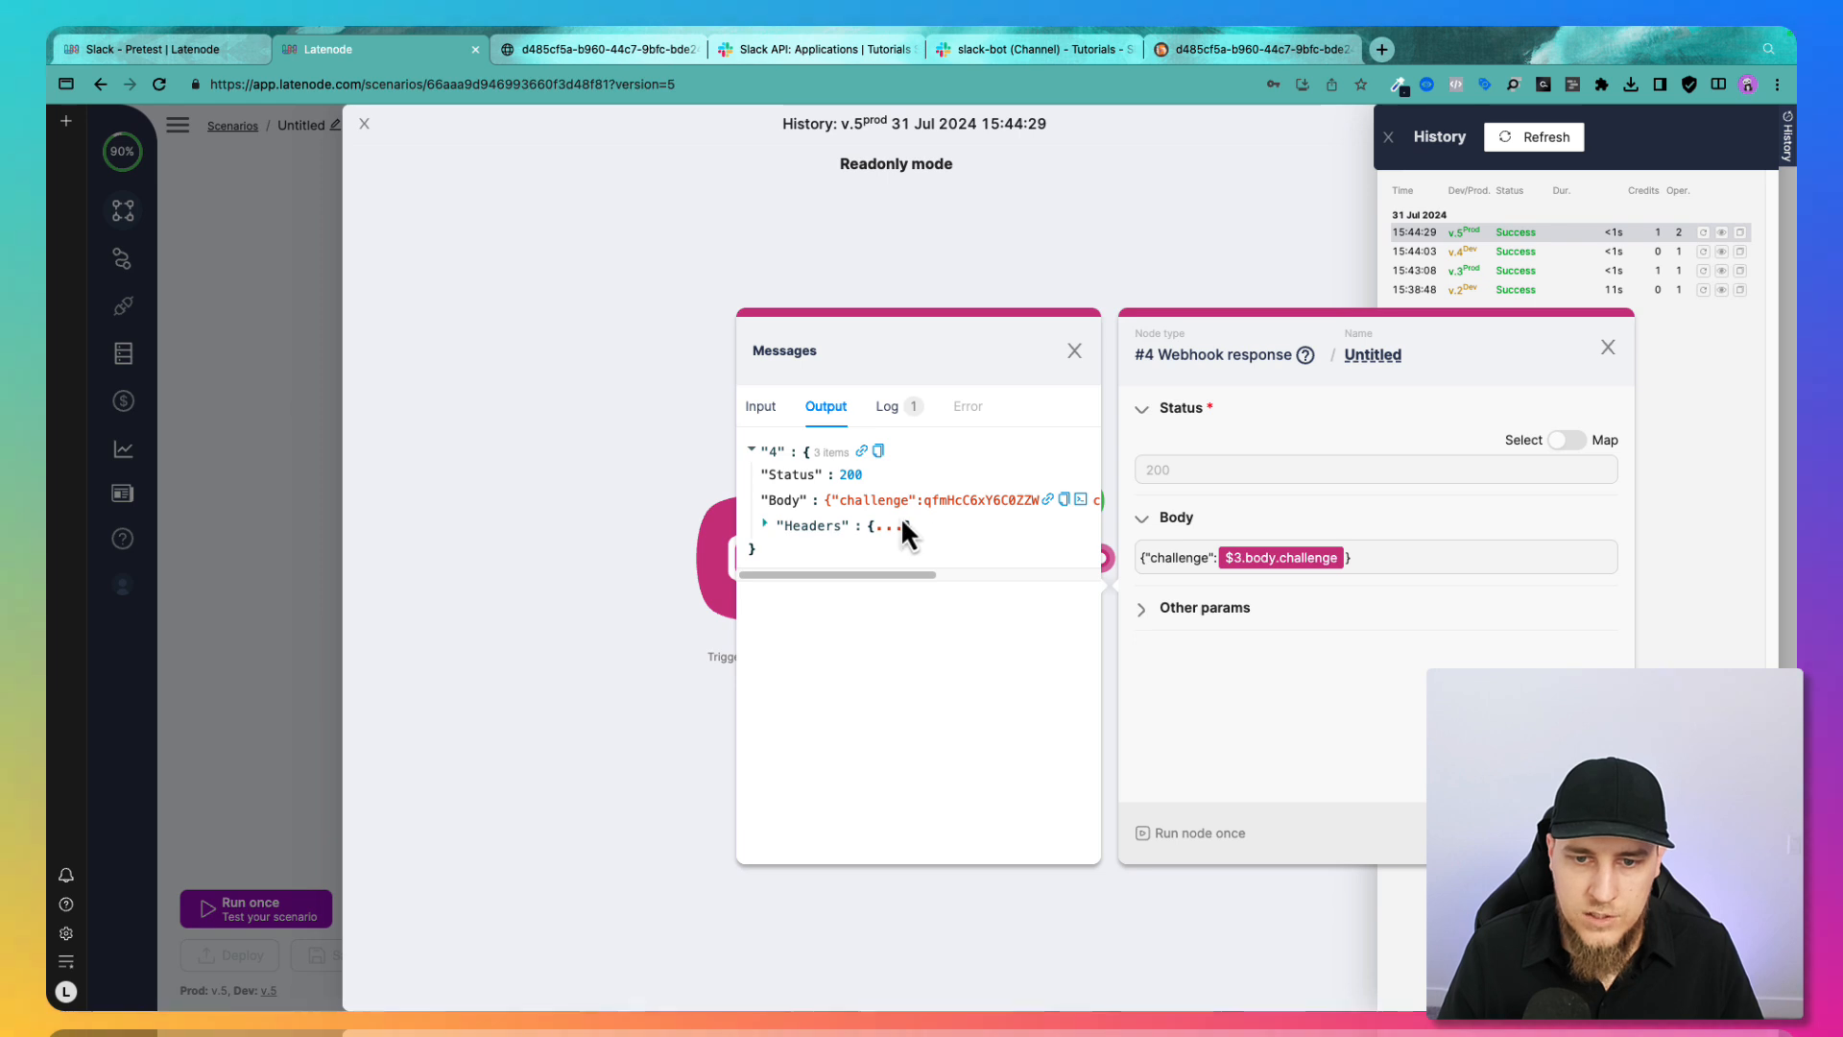
{"action": "left_click", "coordinate": [299, 534]}
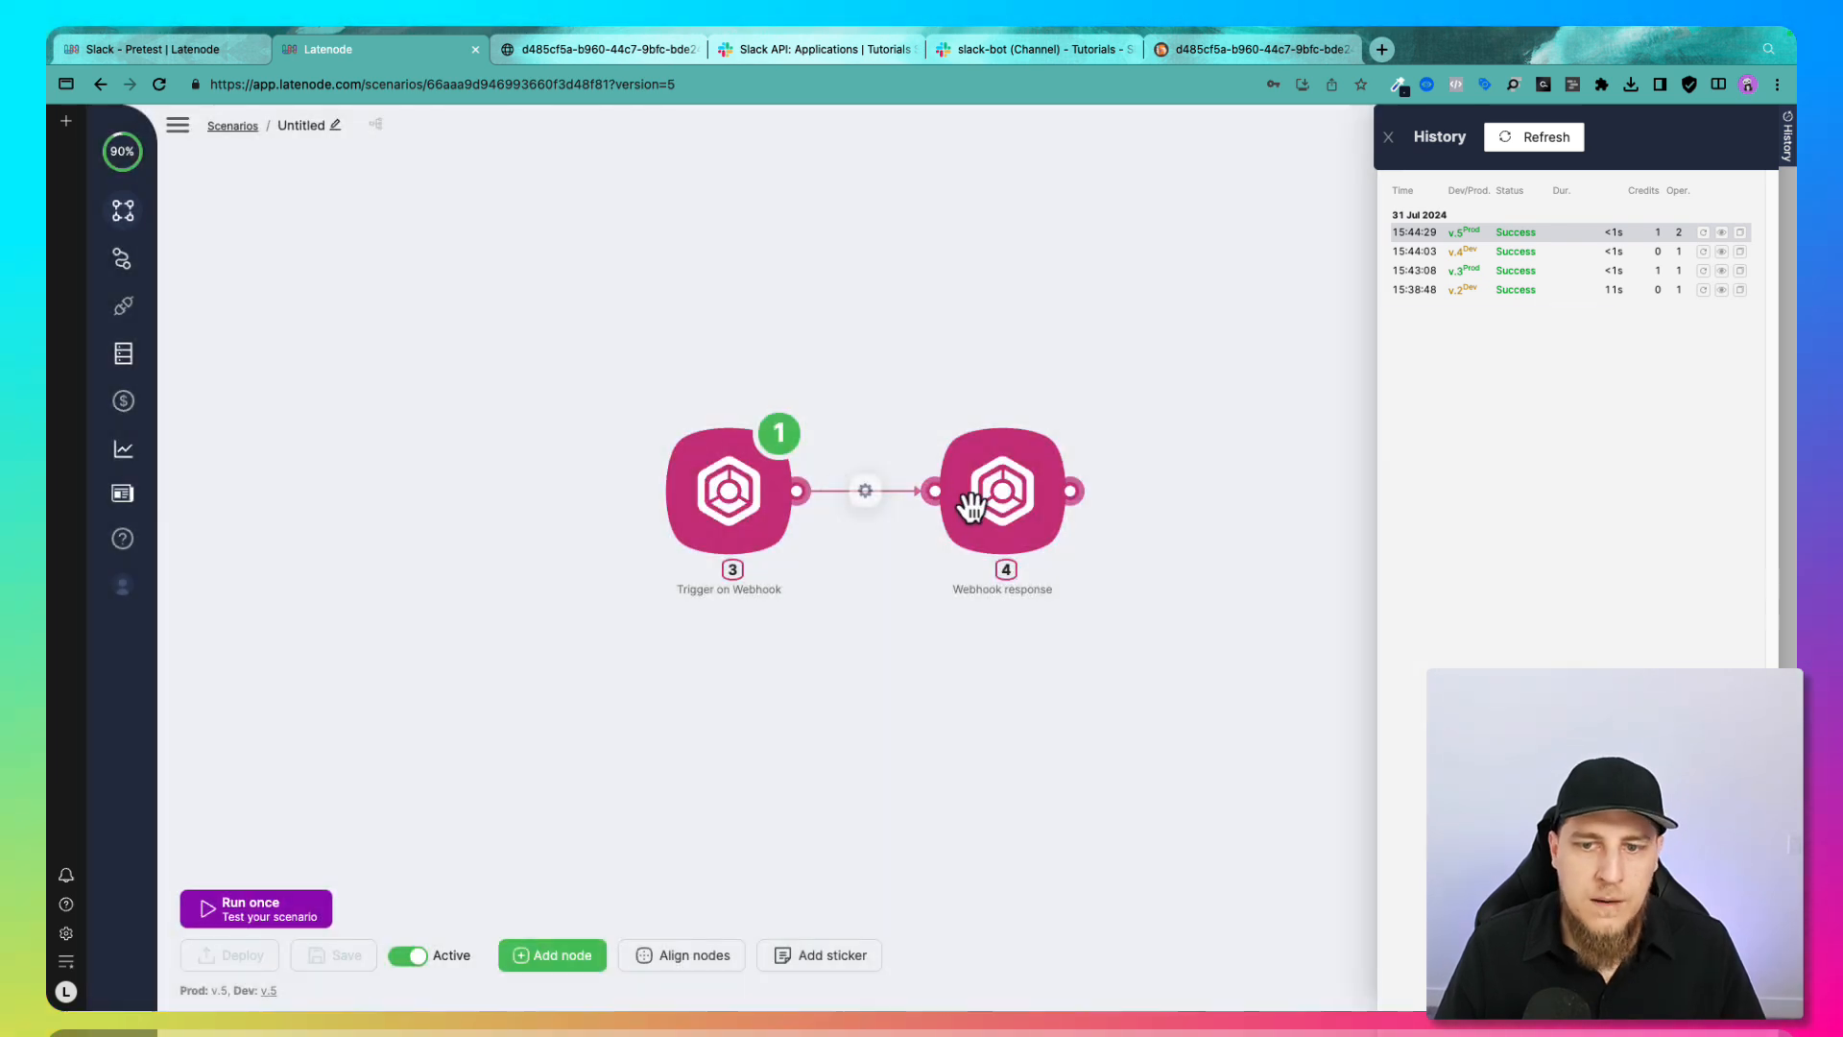
- Move the Webhook response node farther from the trigger and start a filter on their connection labeled "Is Challenge"
{"action": "left_click_drag", "start_coordinate": [973, 505], "coordinate": [1060, 504]}
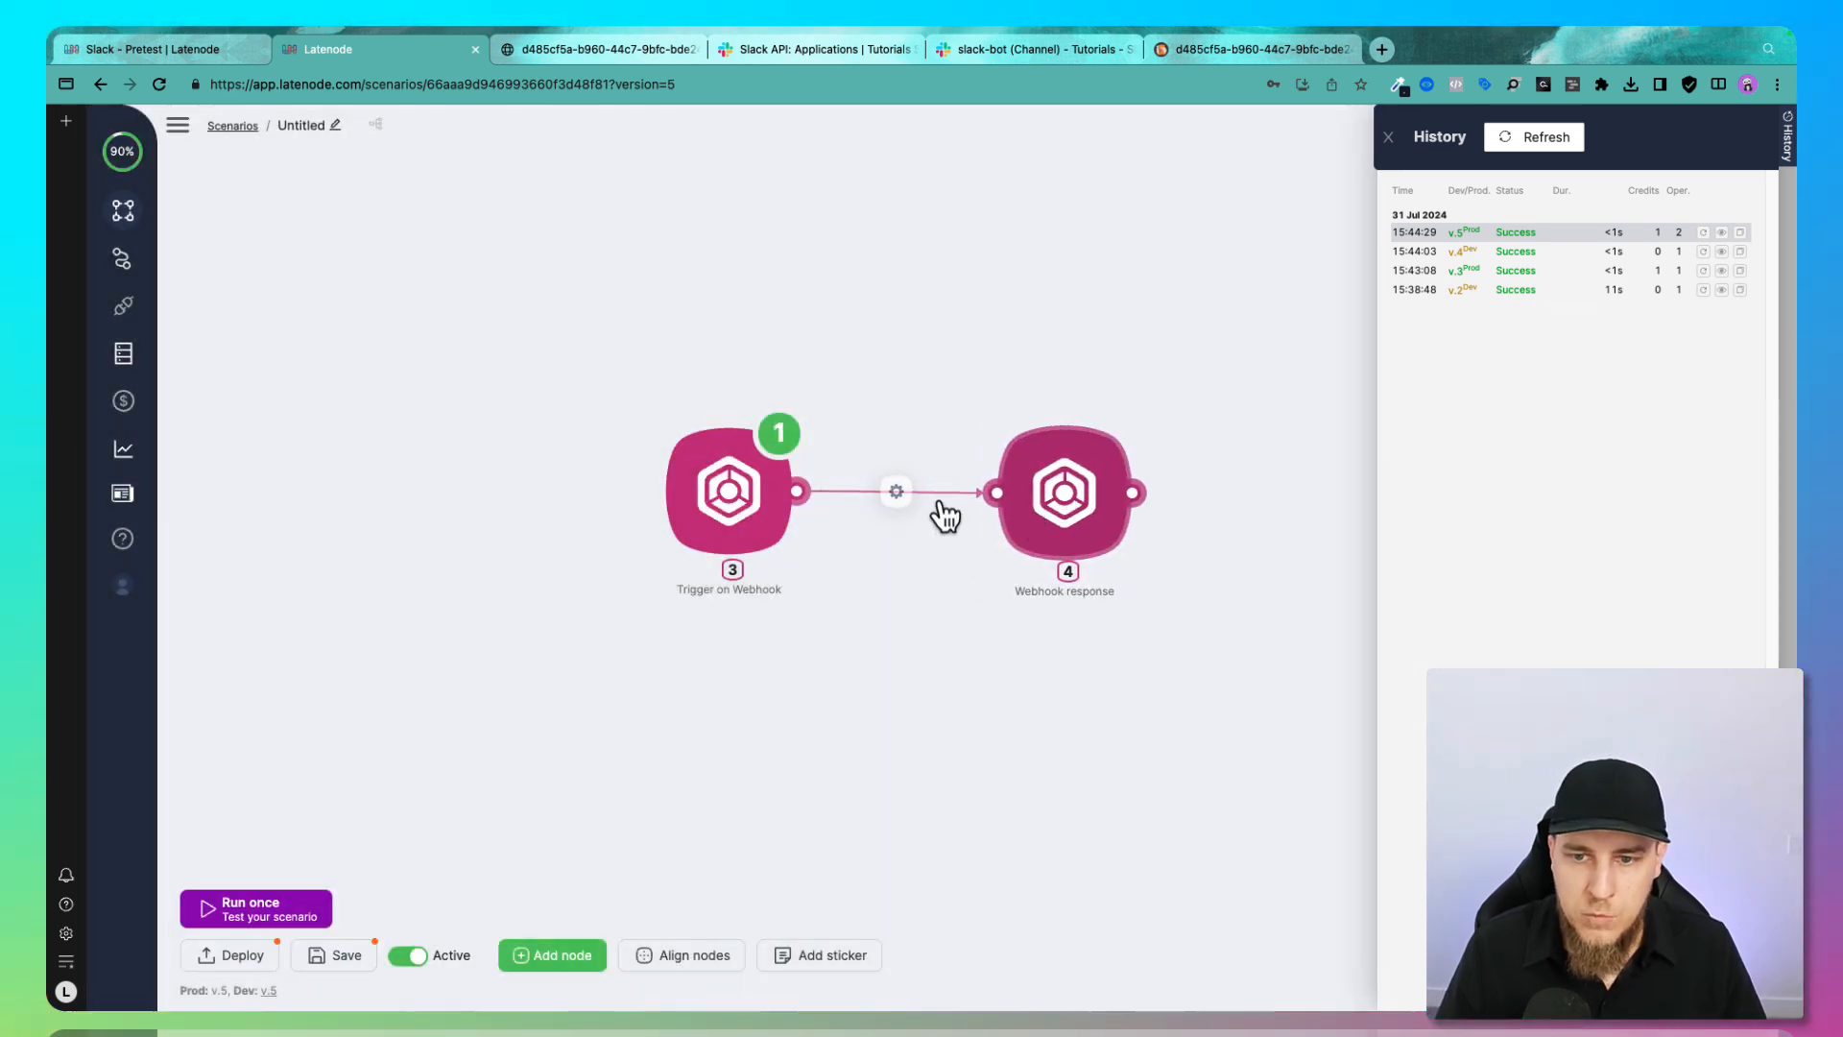
{"action": "left_click", "coordinate": [896, 491]}
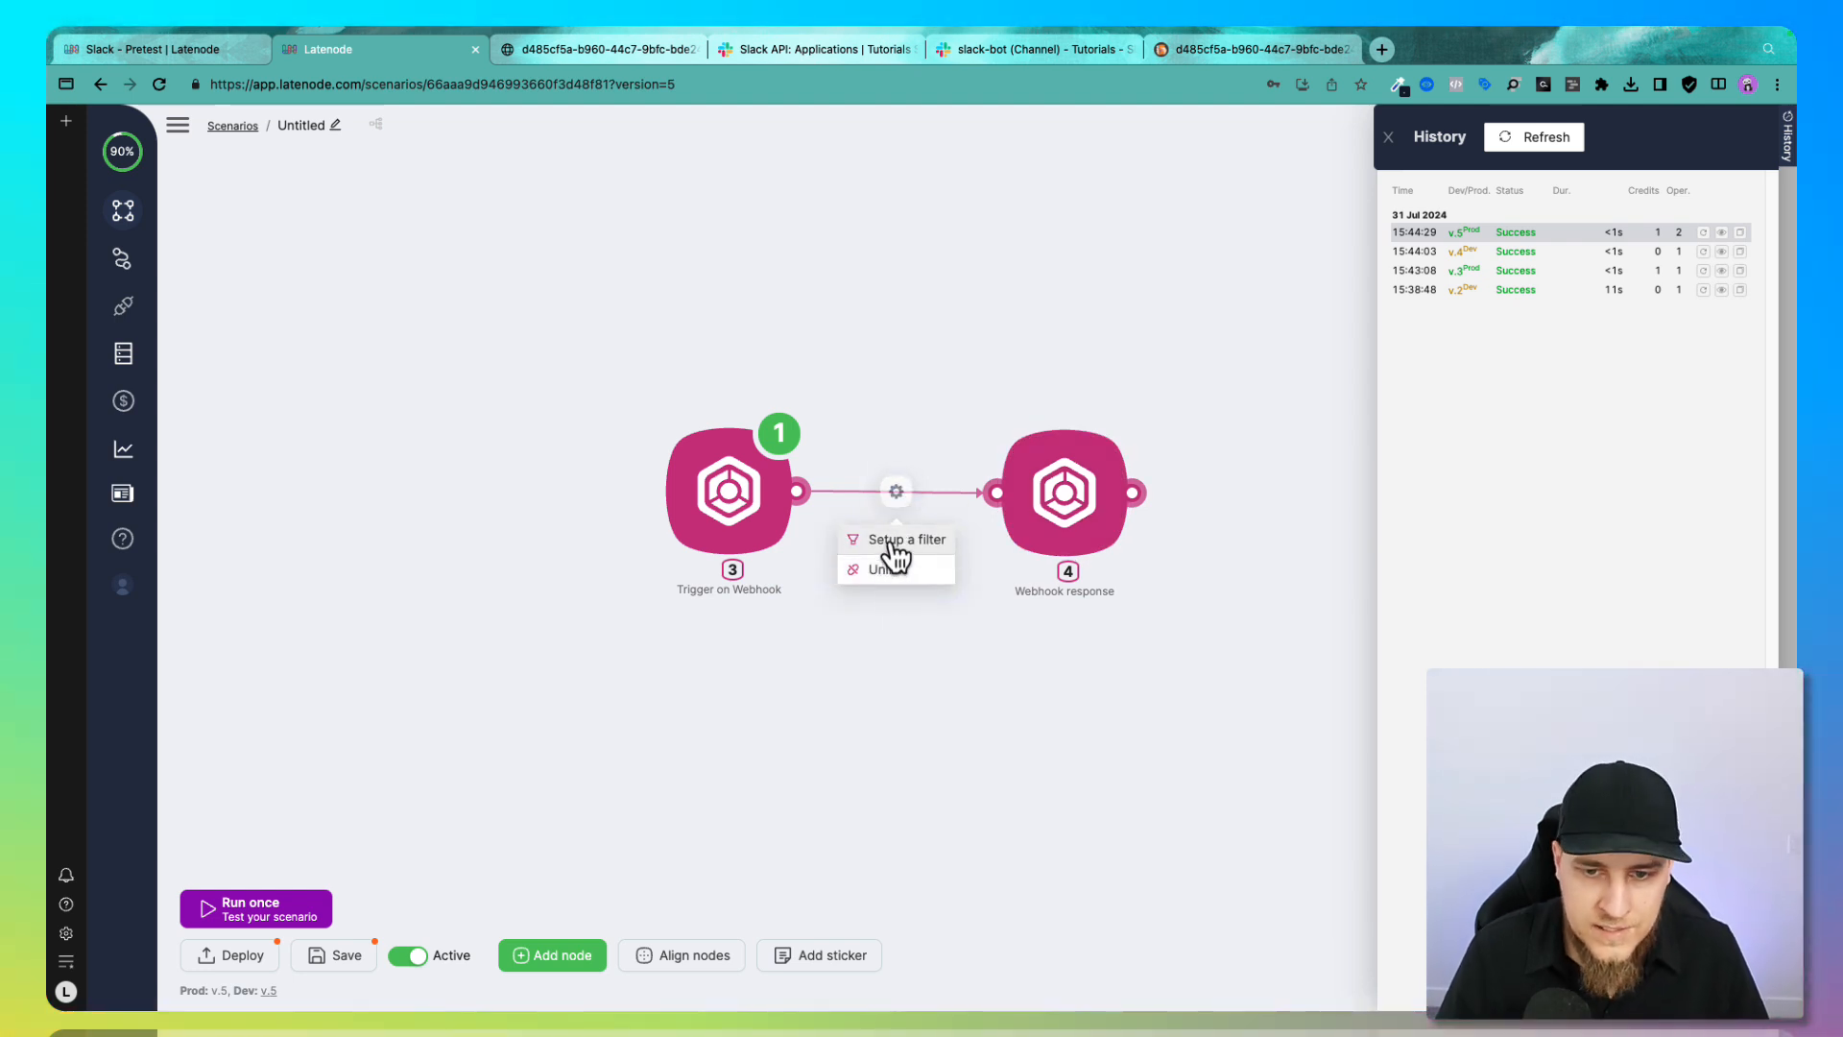
{"action": "left_click", "coordinate": [891, 542]}
{"action": "left_click", "coordinate": [996, 343]}
{"action": "type", "text": "C"}
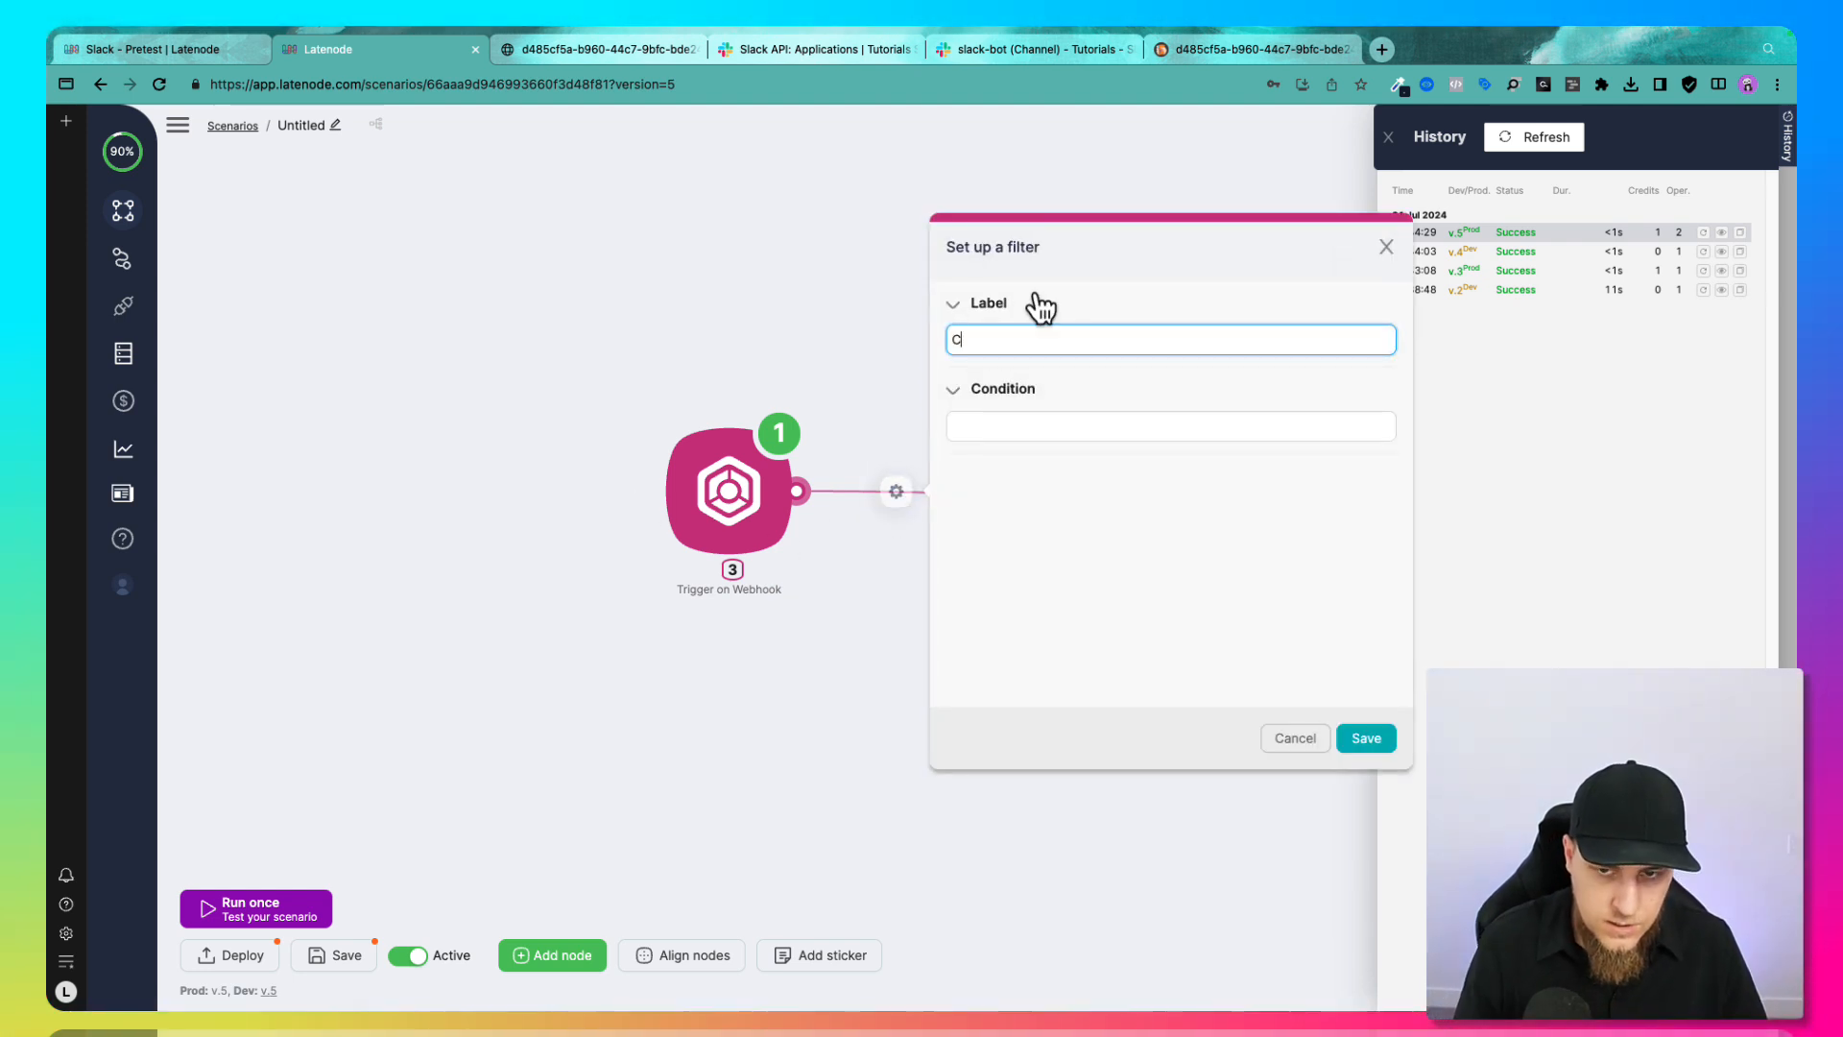
{"action": "key", "text": "BackSpace"}
{"action": "type", "text": "Is Challenge"}
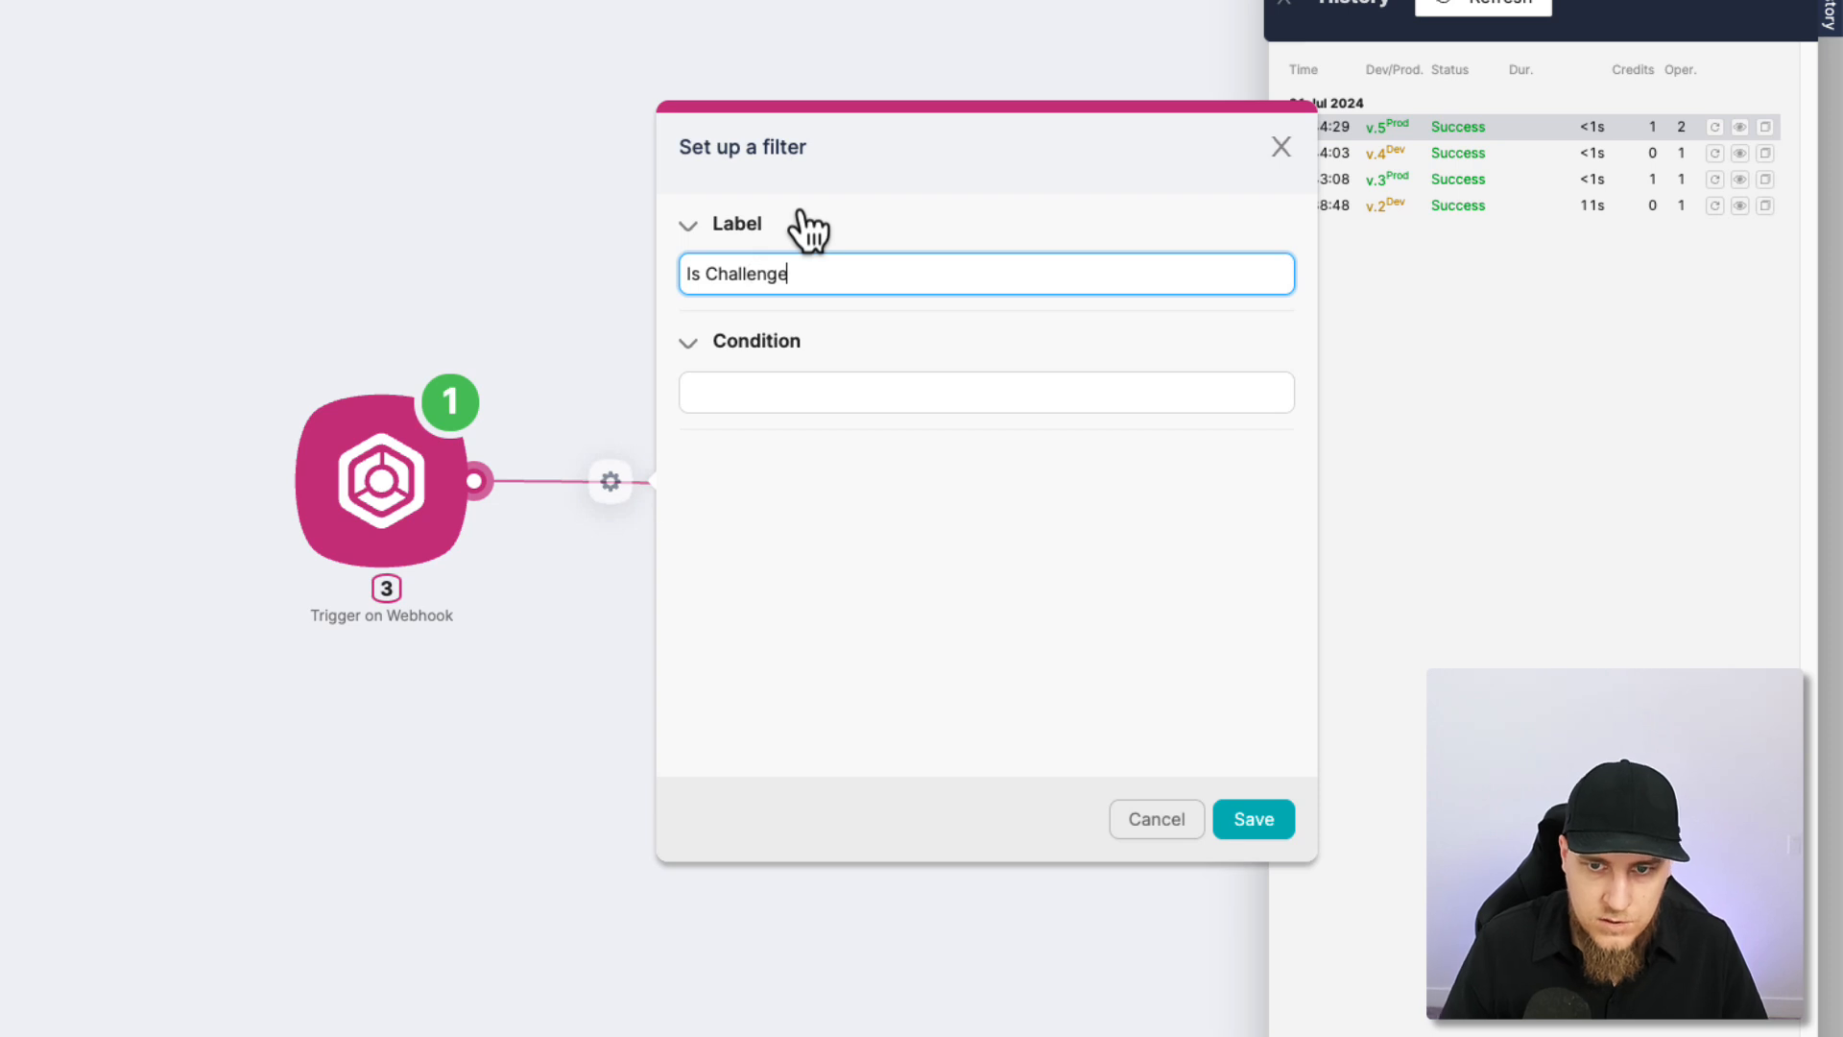
- Set the filter's condition to $3.body.challenge = true, save it, and move the Trigger on Webhook node farther from the response node
{"action": "left_click", "coordinate": [781, 394]}
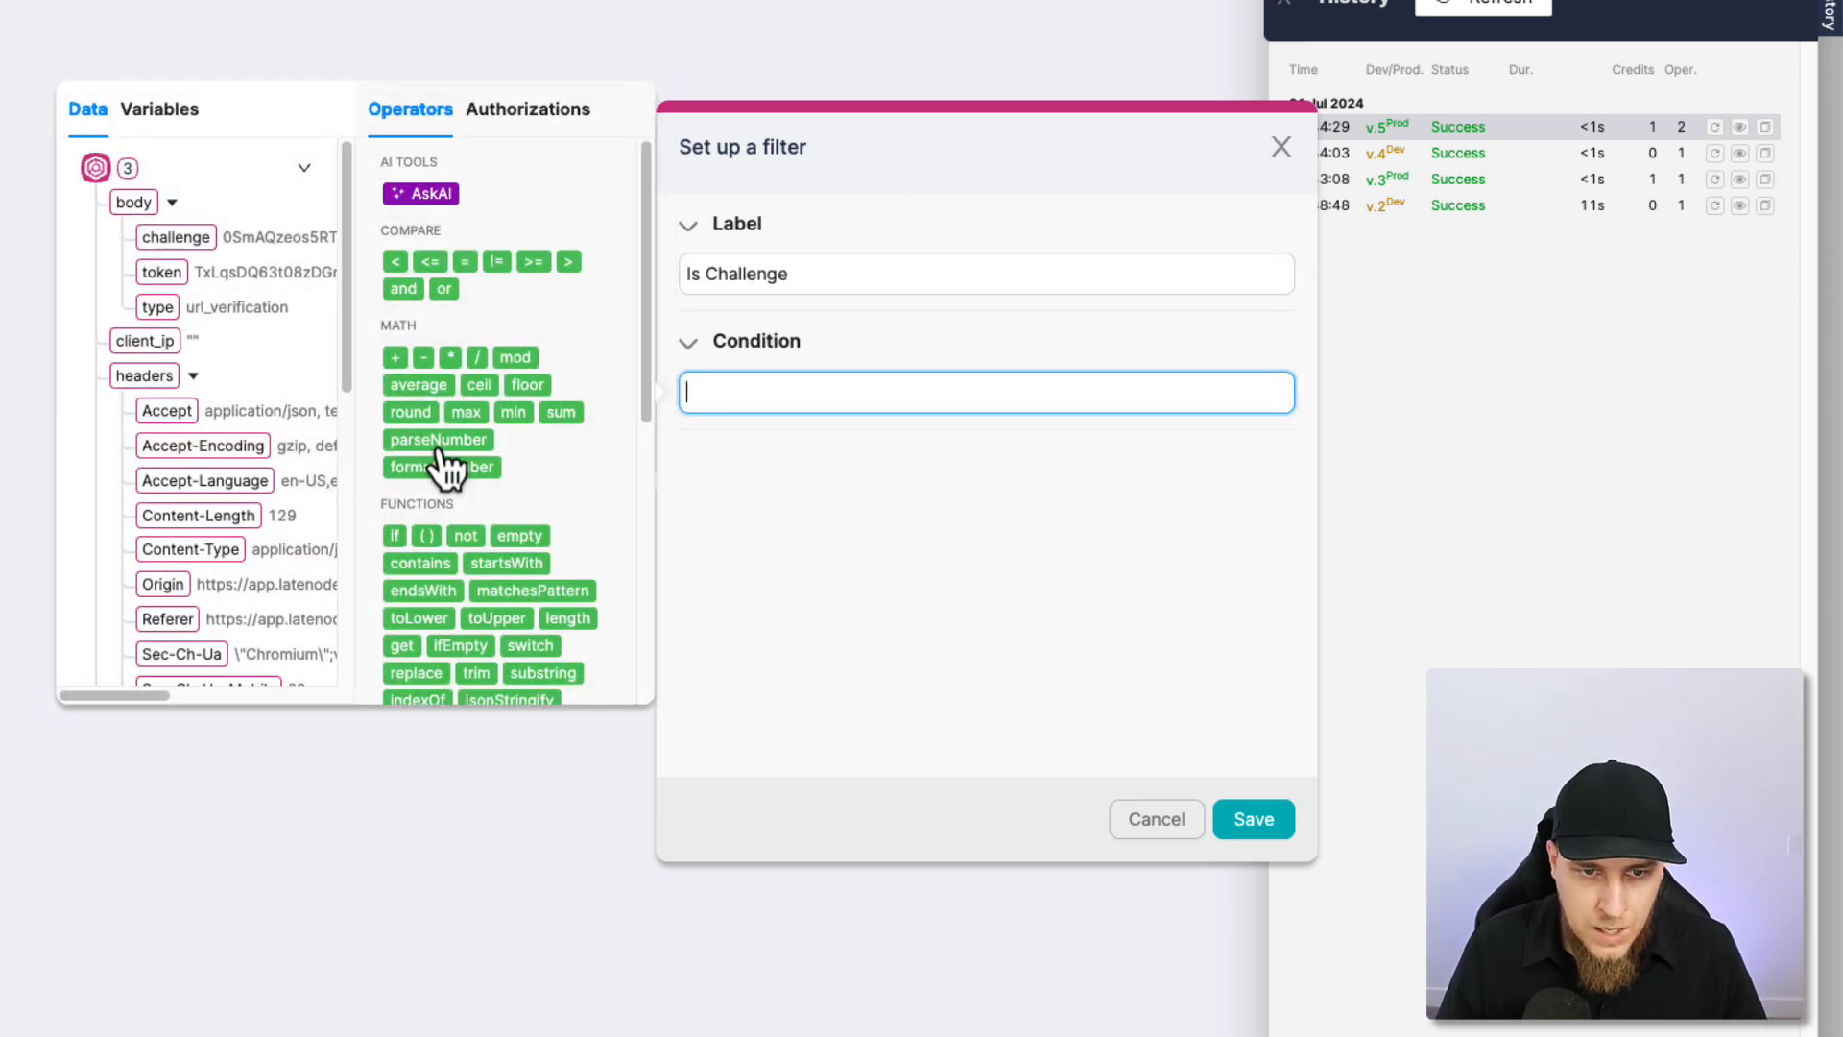
{"action": "mouse_move", "coordinate": [477, 444]}
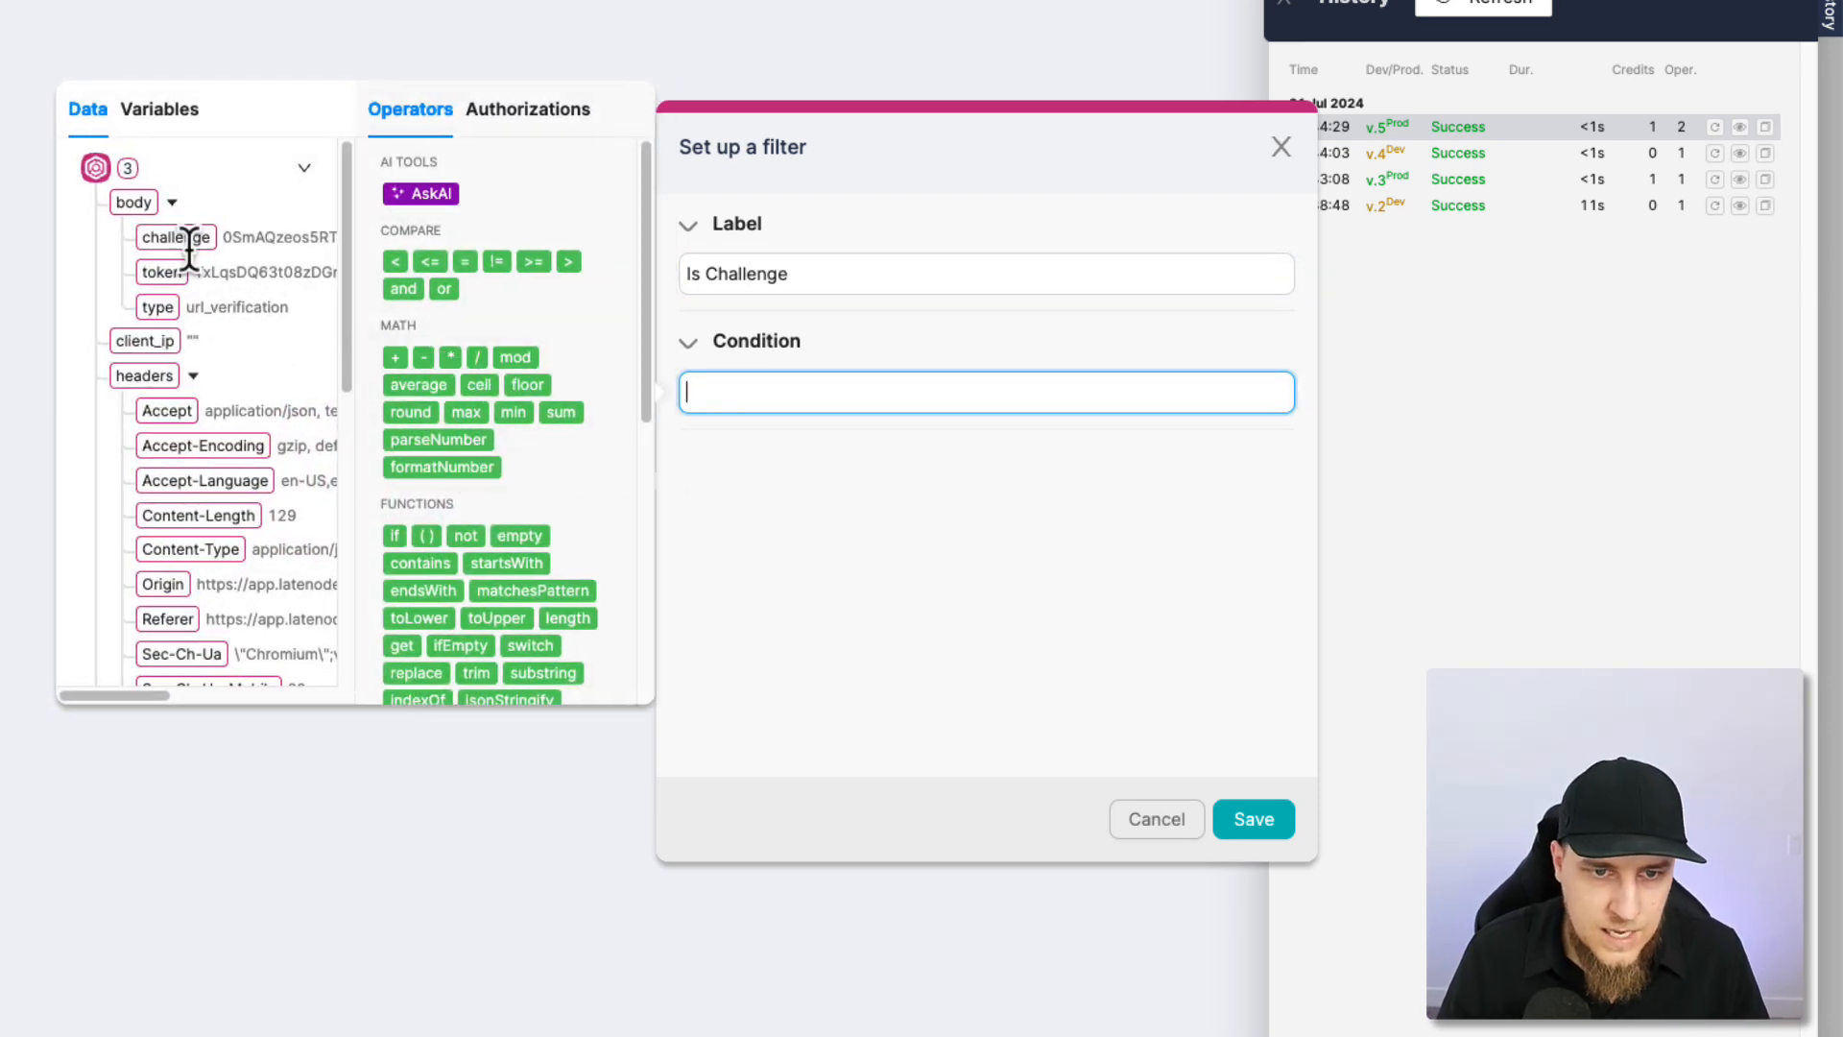
{"action": "mouse_move", "coordinate": [182, 245]}
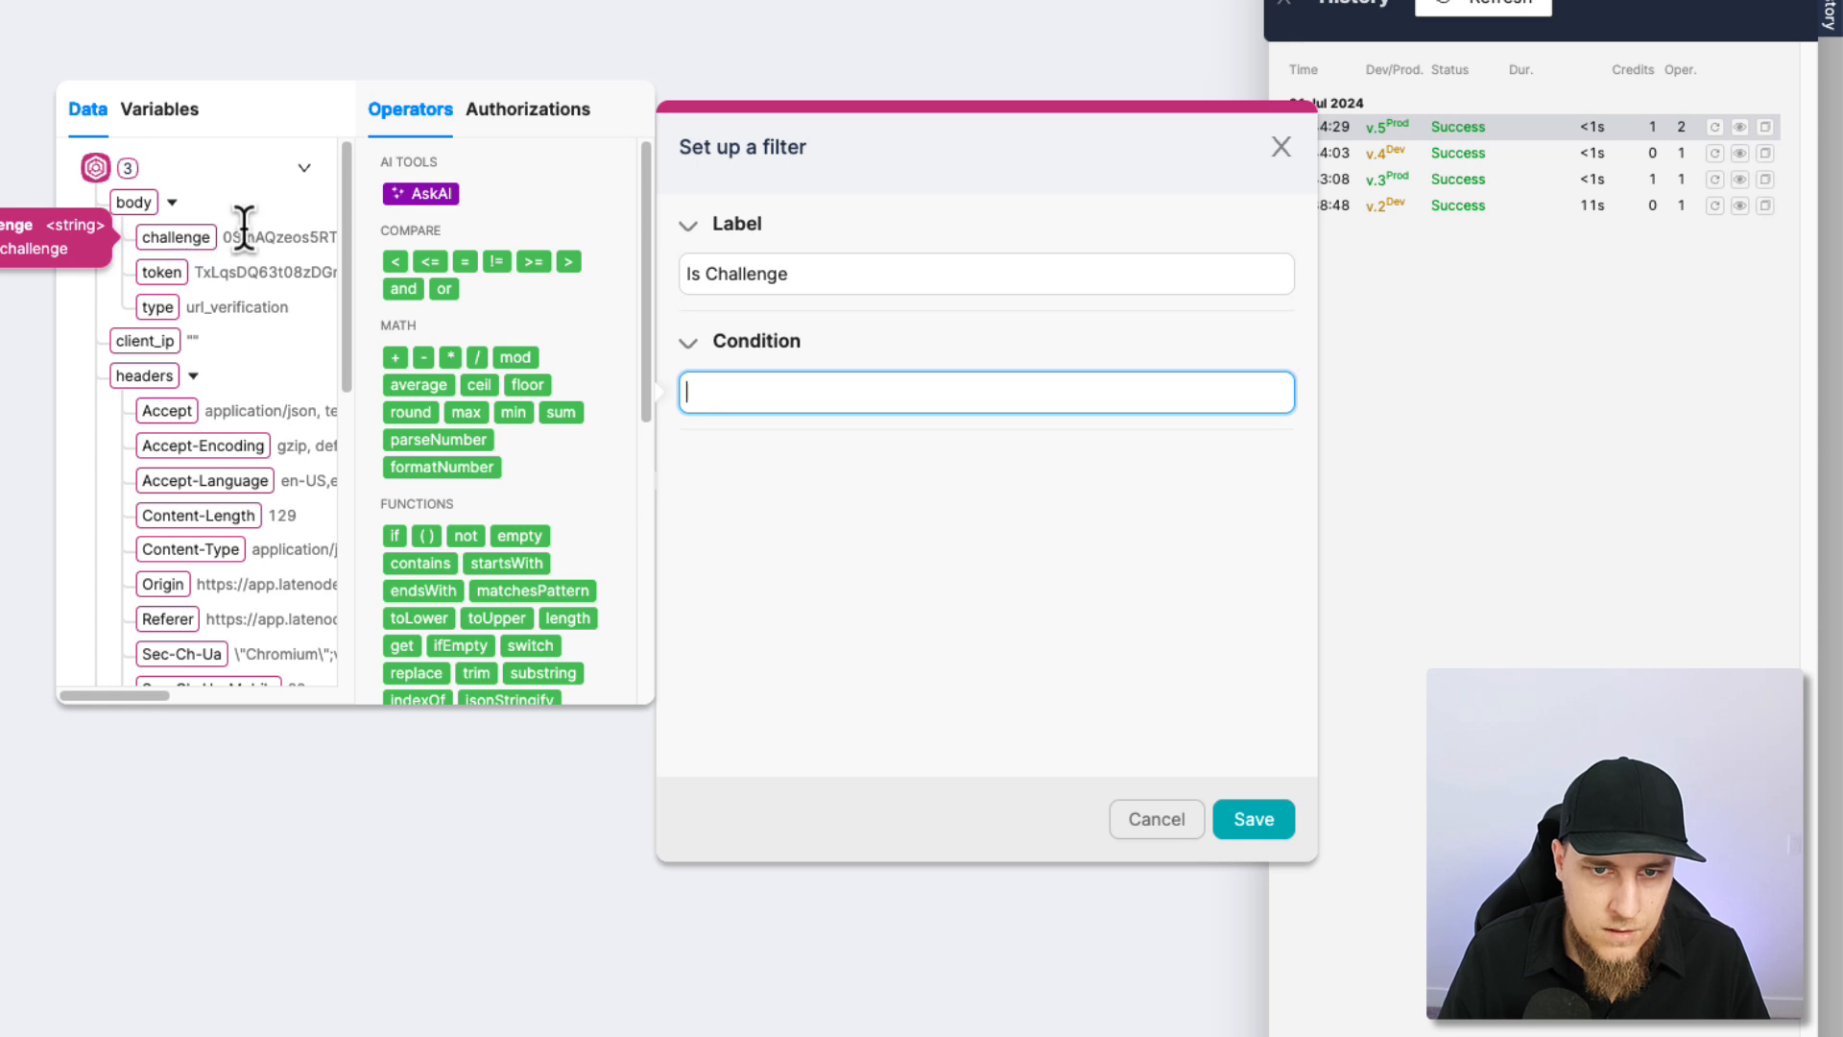
{"action": "left_click", "coordinate": [176, 239]}
{"action": "left_click", "coordinate": [465, 265]}
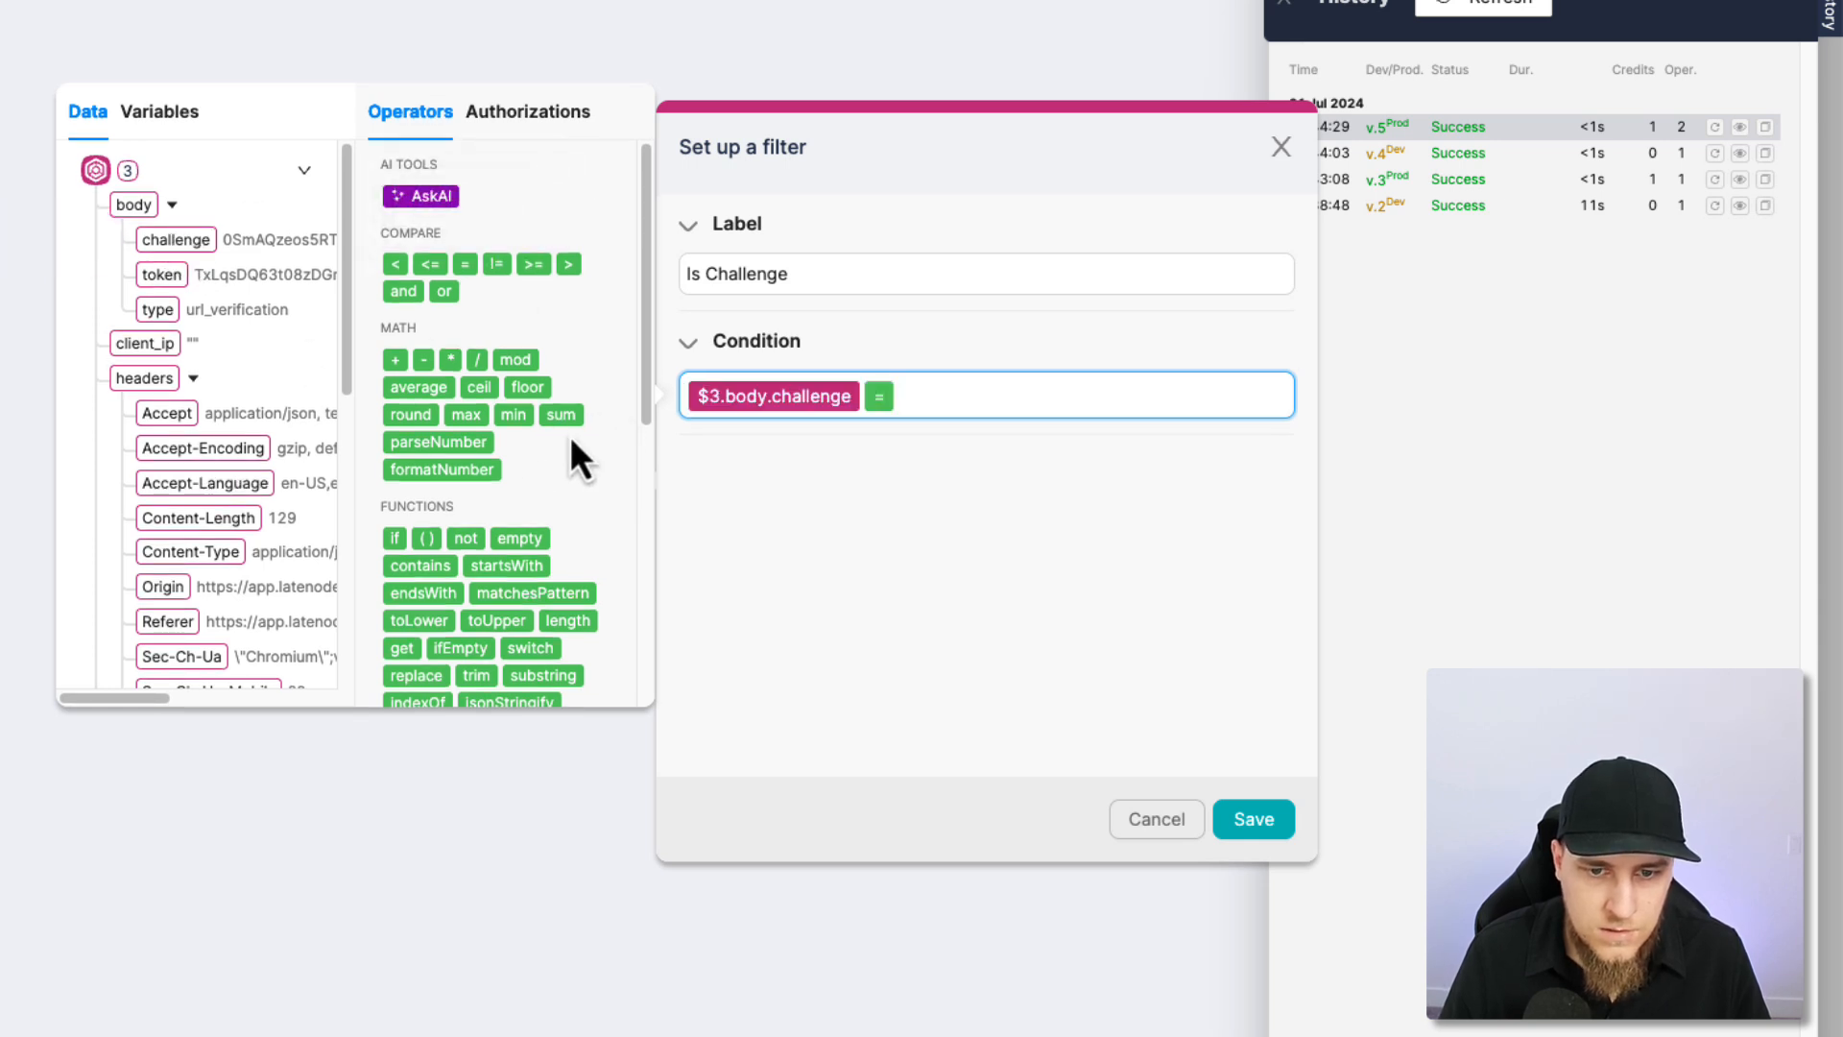
{"action": "scroll", "coordinate": [555, 343], "scroll_direction": "down", "scroll_amount": 5}
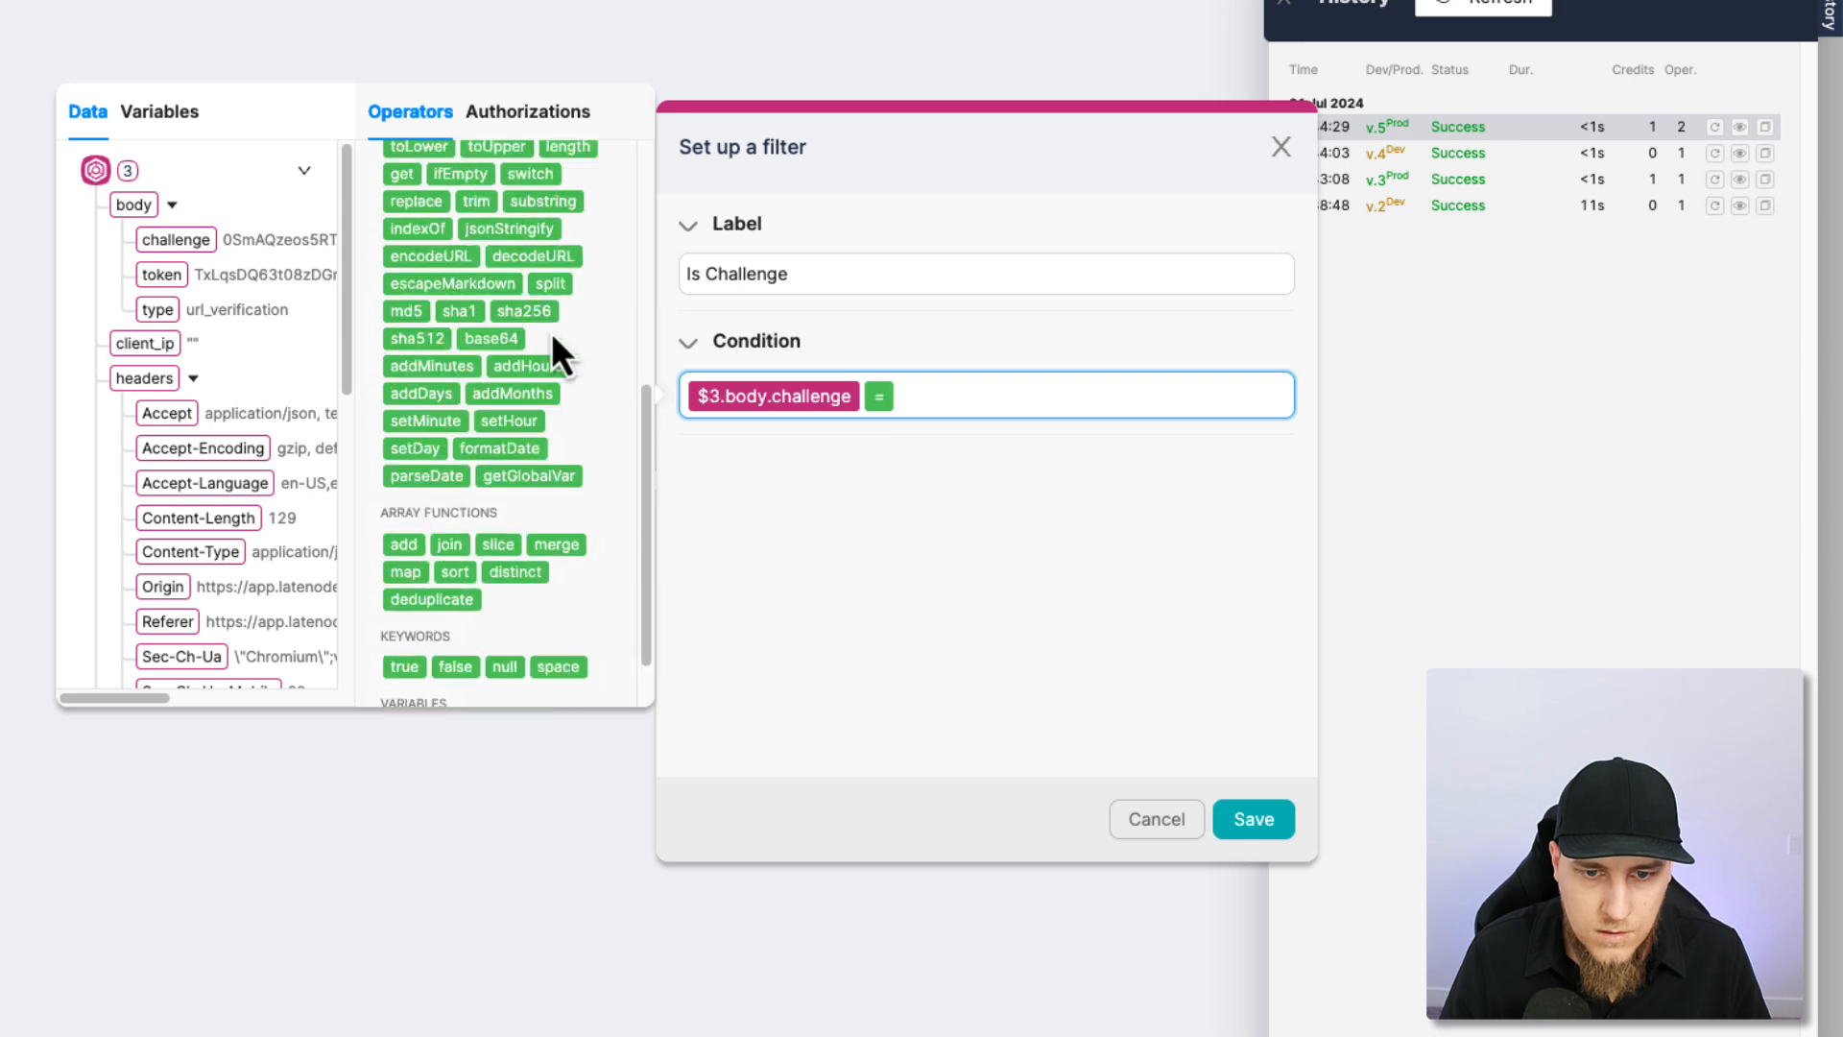
{"action": "scroll", "coordinate": [551, 332], "scroll_direction": "down", "scroll_amount": 1}
{"action": "left_click", "coordinate": [404, 651]}
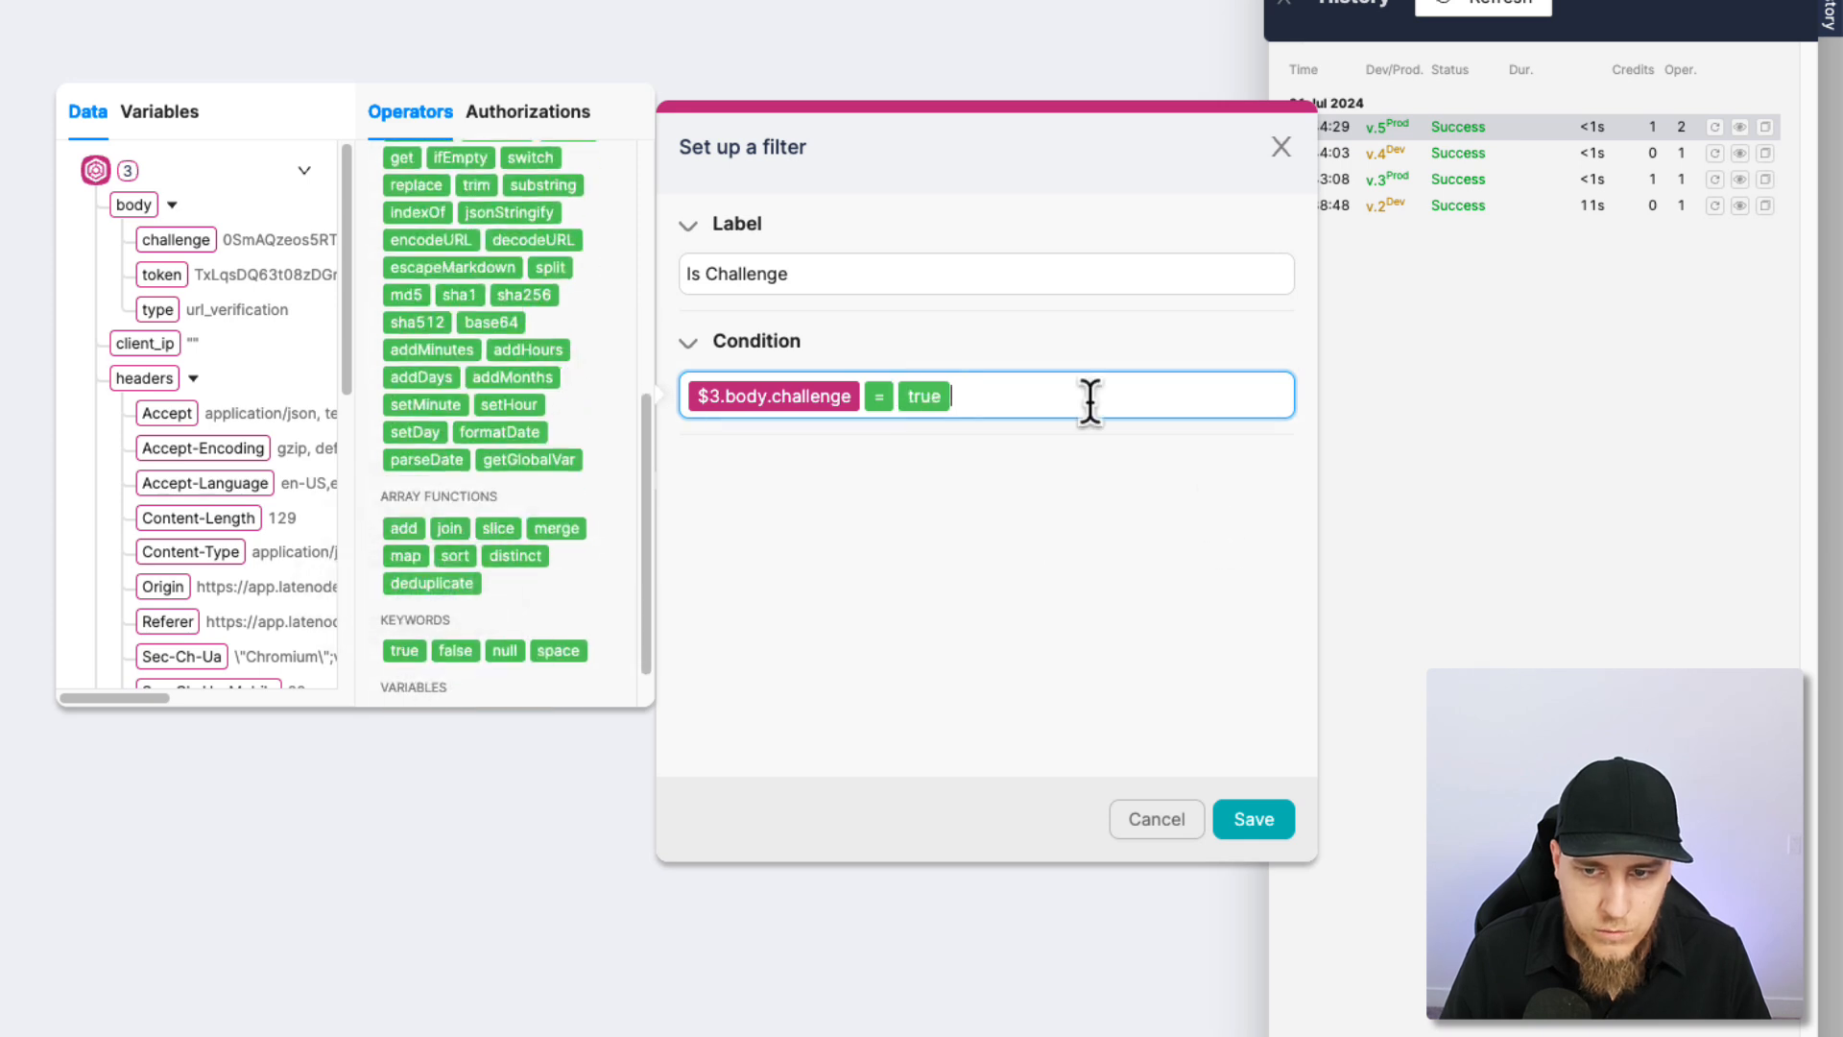
{"action": "left_click", "coordinate": [1095, 566]}
{"action": "left_click", "coordinate": [1255, 818]}
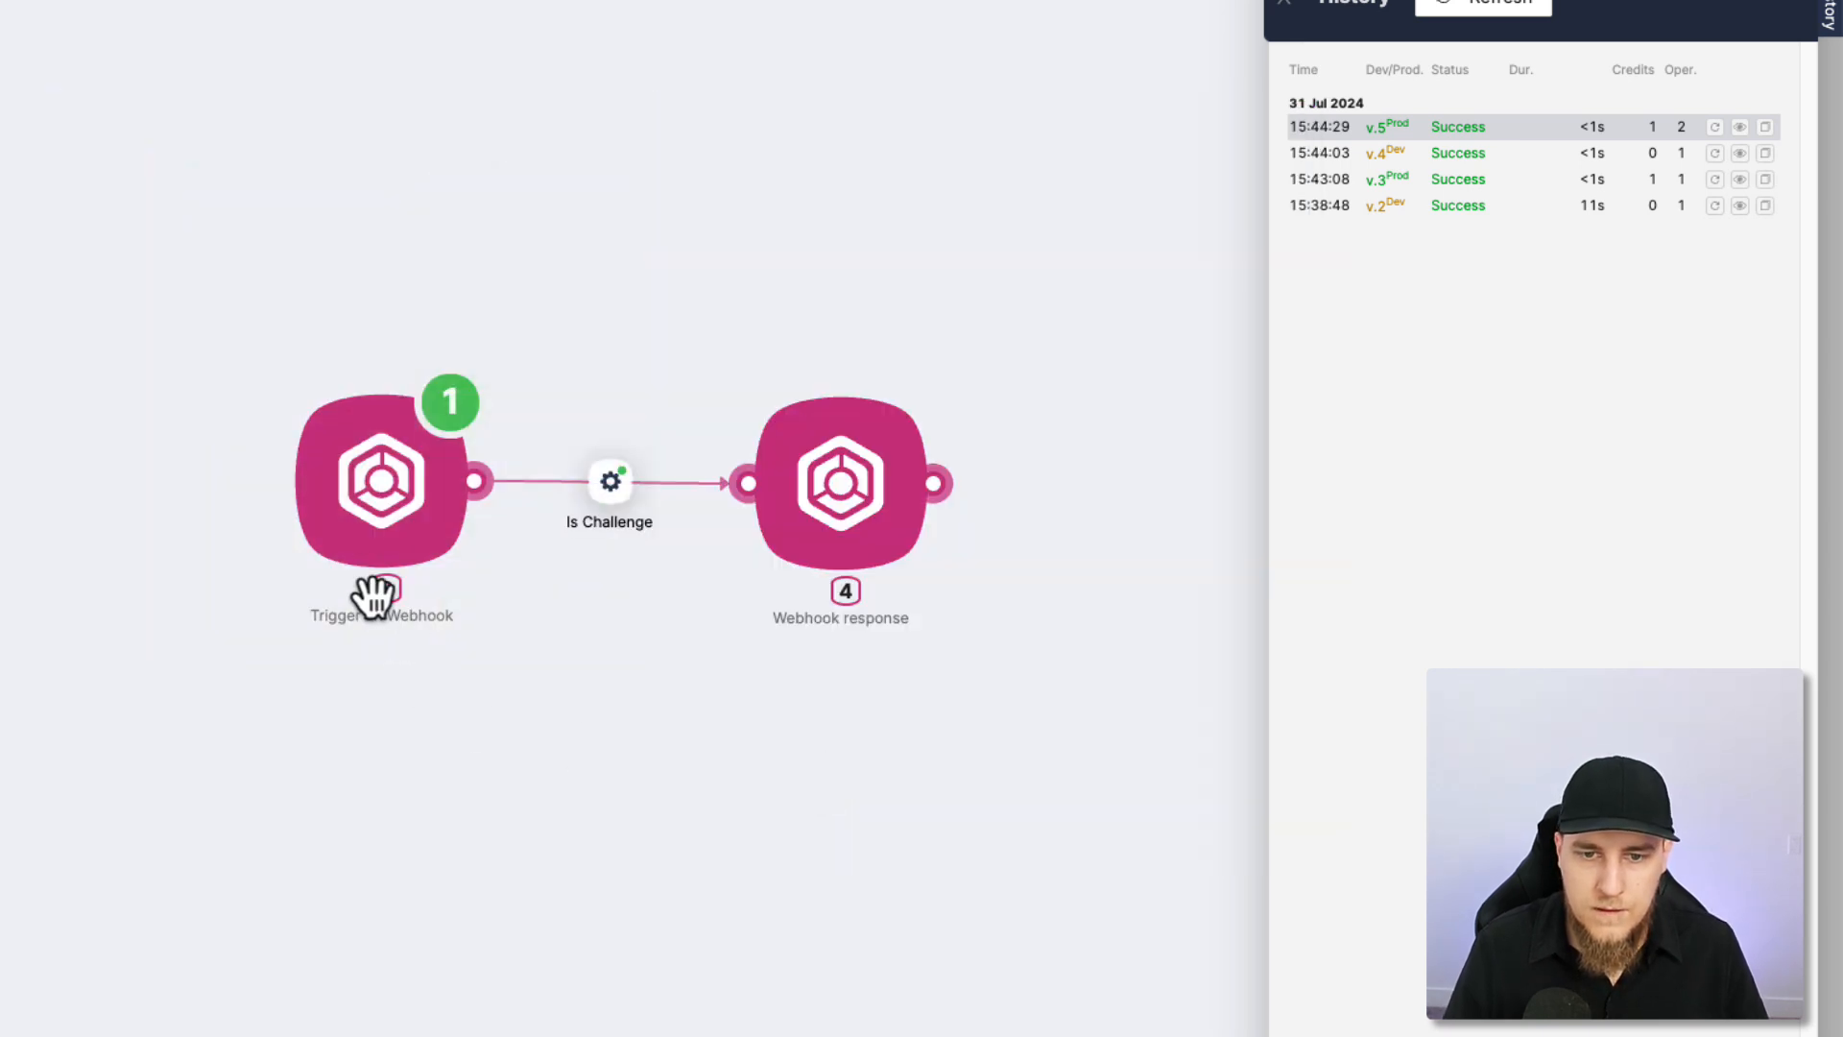
{"action": "left_click_drag", "start_coordinate": [401, 509], "coordinate": [298, 500]}
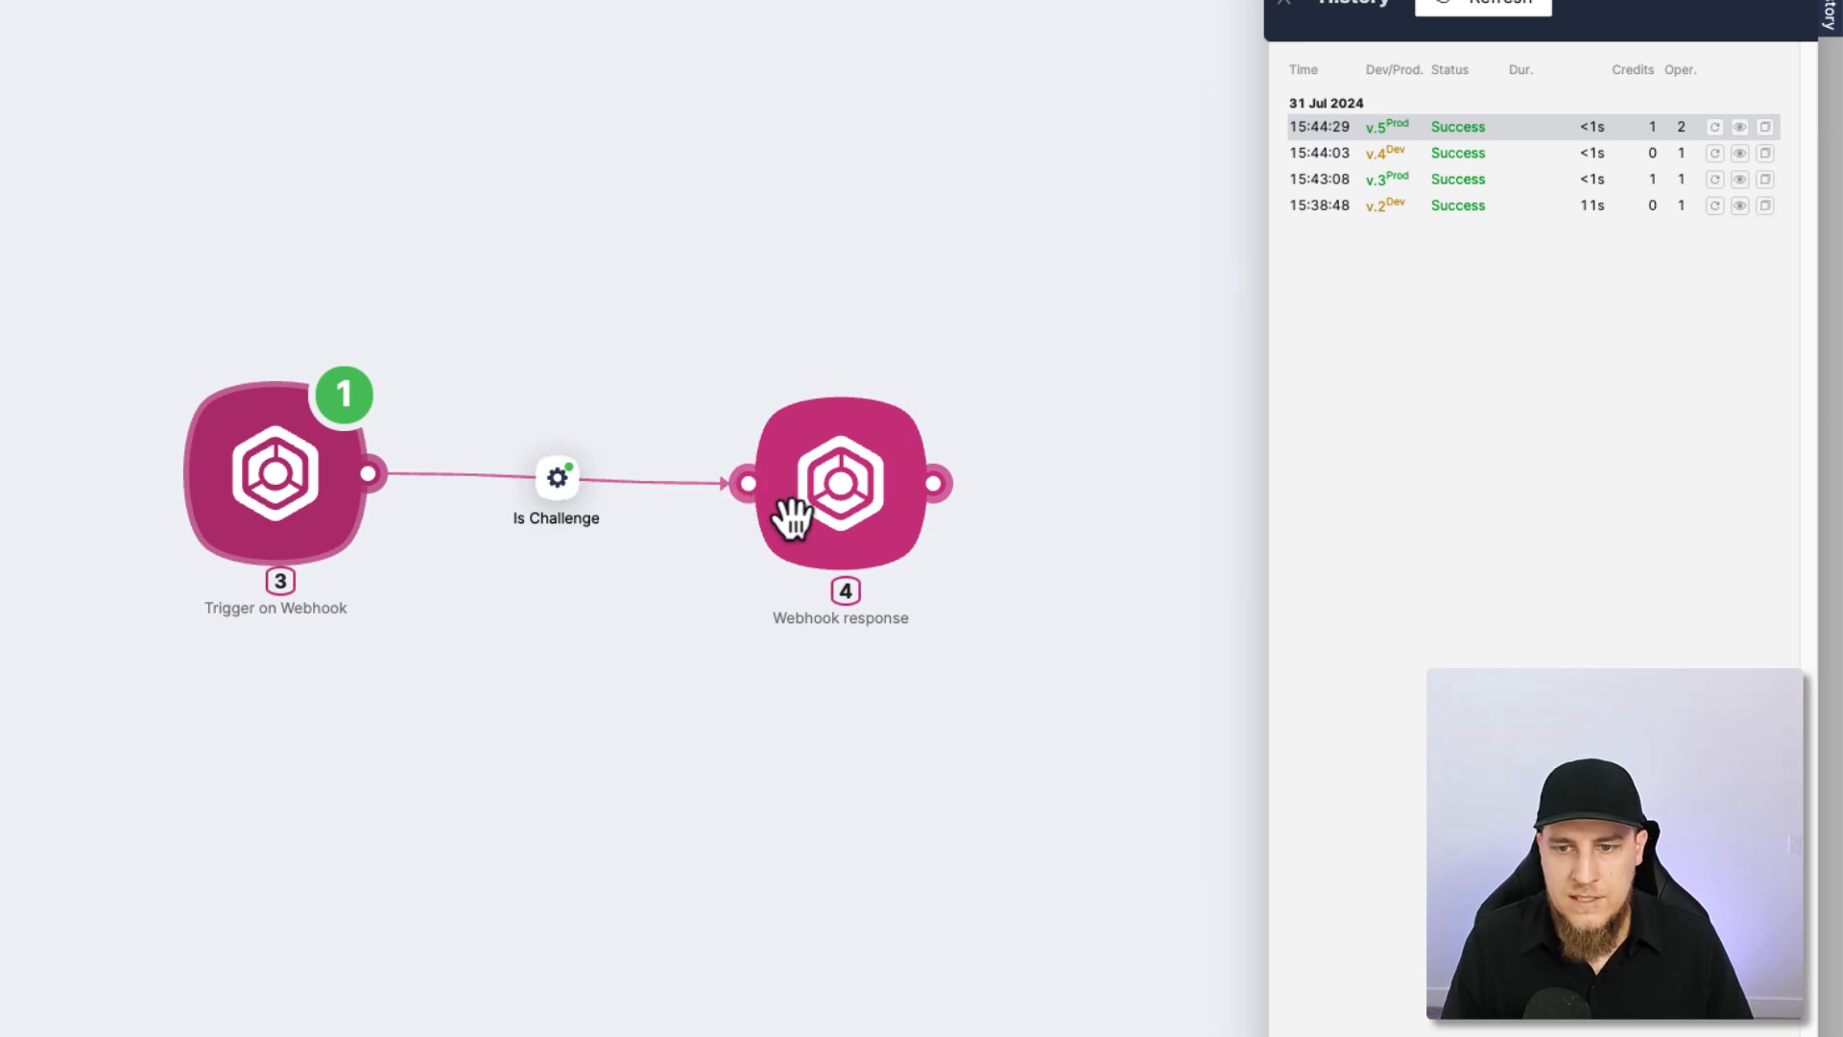
- Move the Webhook response node slightly farther from the trigger and name it "Respond to Challenge"
{"action": "left_click_drag", "start_coordinate": [790, 510], "coordinate": [877, 501]}
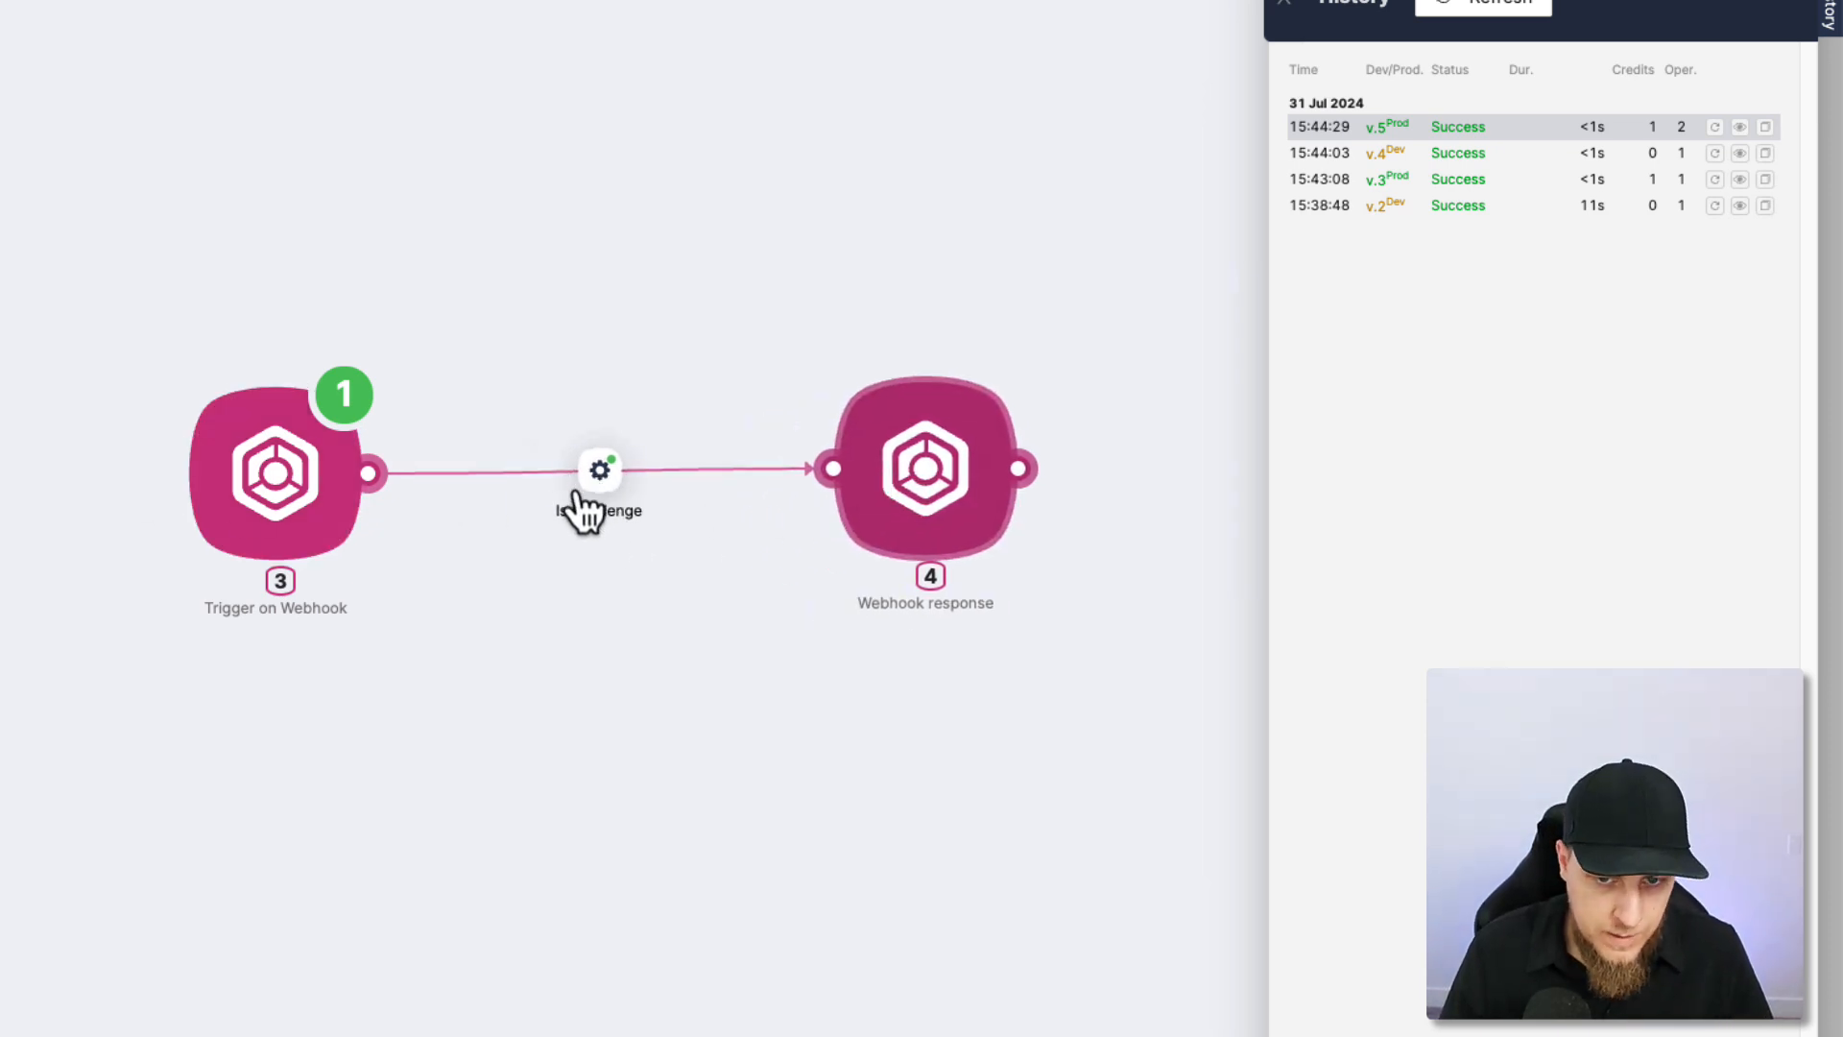
{"action": "left_click_drag", "start_coordinate": [912, 481], "coordinate": [879, 502]}
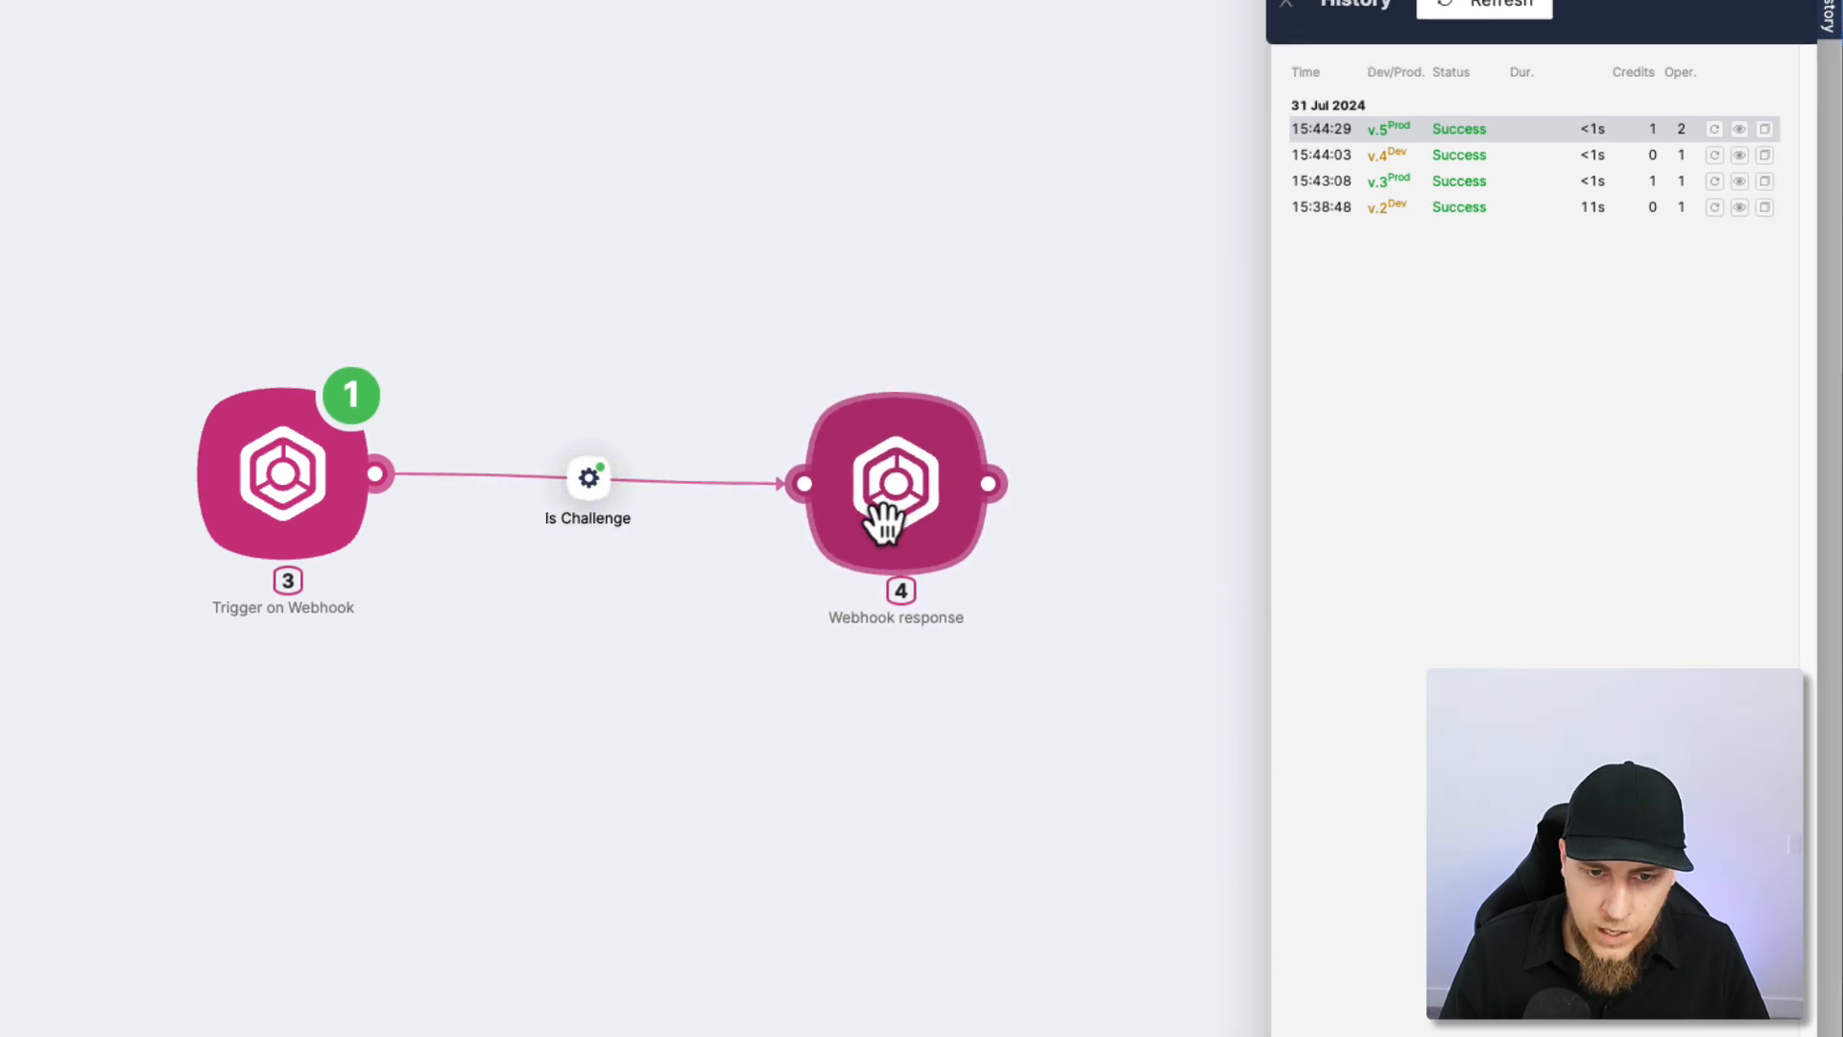
{"action": "right_click", "coordinate": [887, 492]}
{"action": "left_click", "coordinate": [897, 485]}
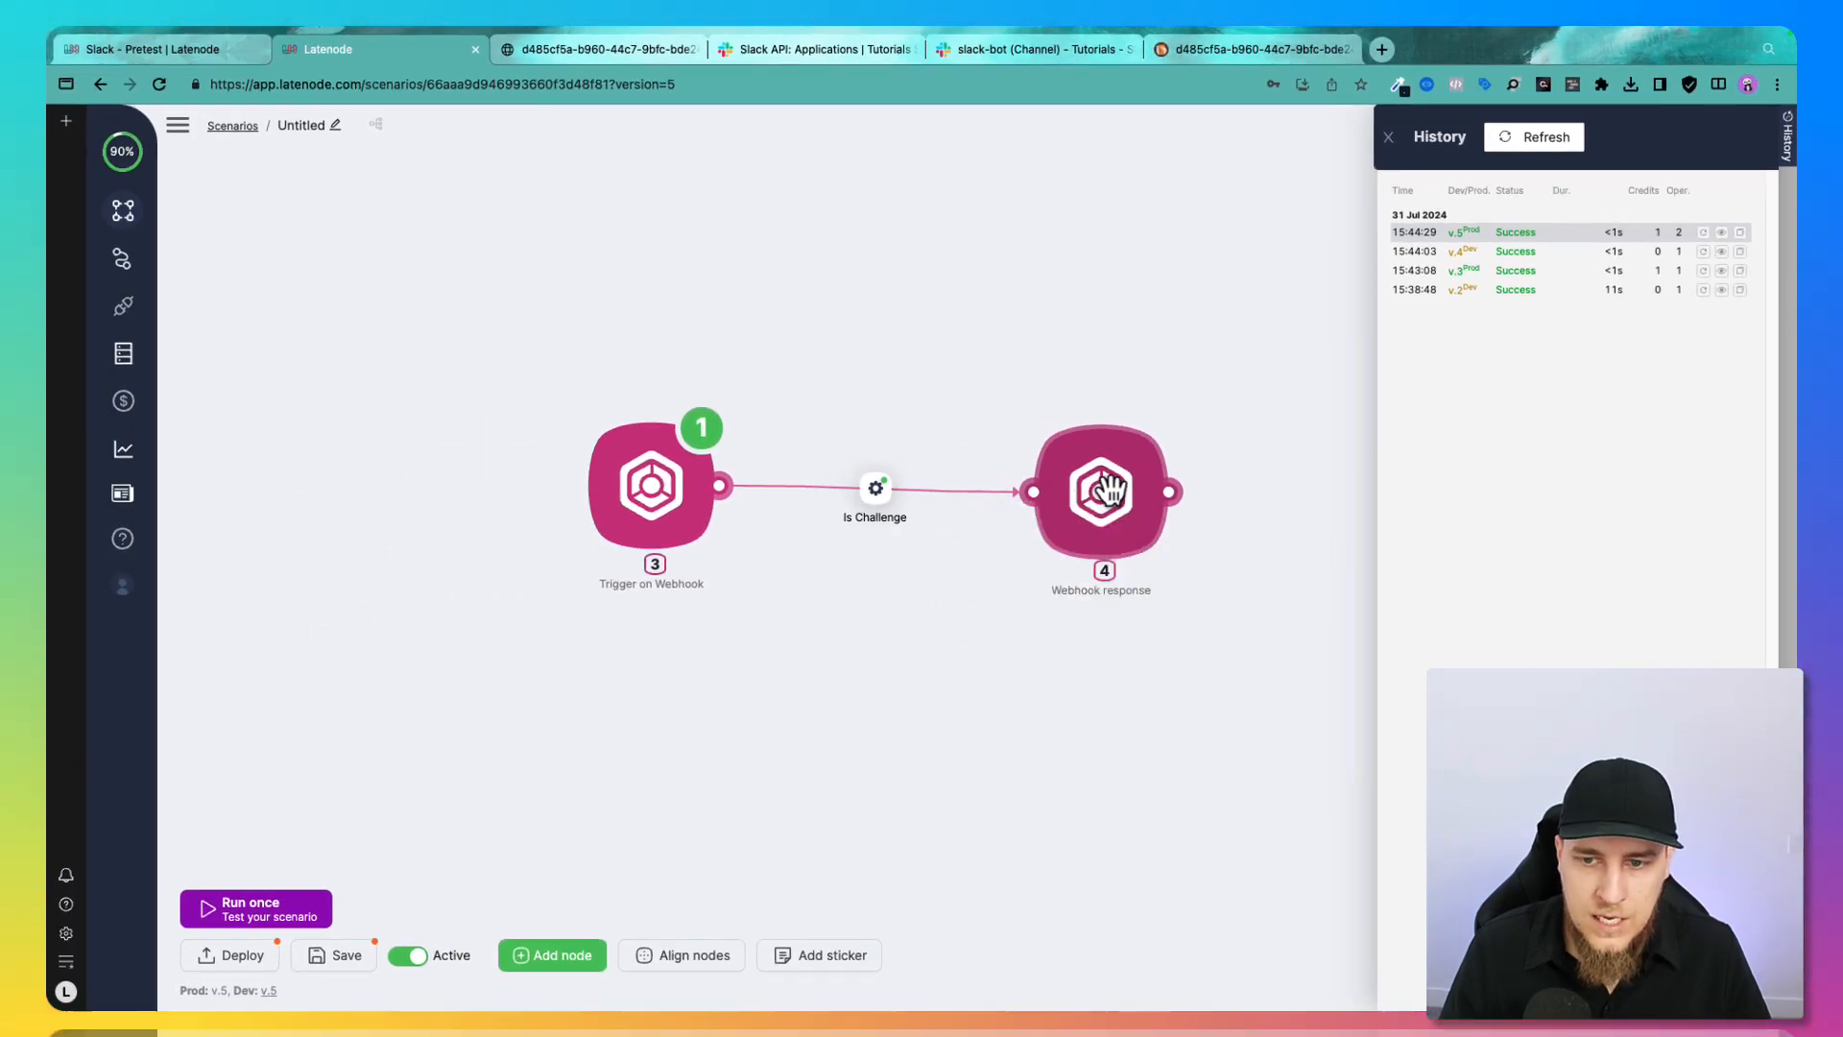
{"action": "left_click", "coordinate": [1118, 499]}
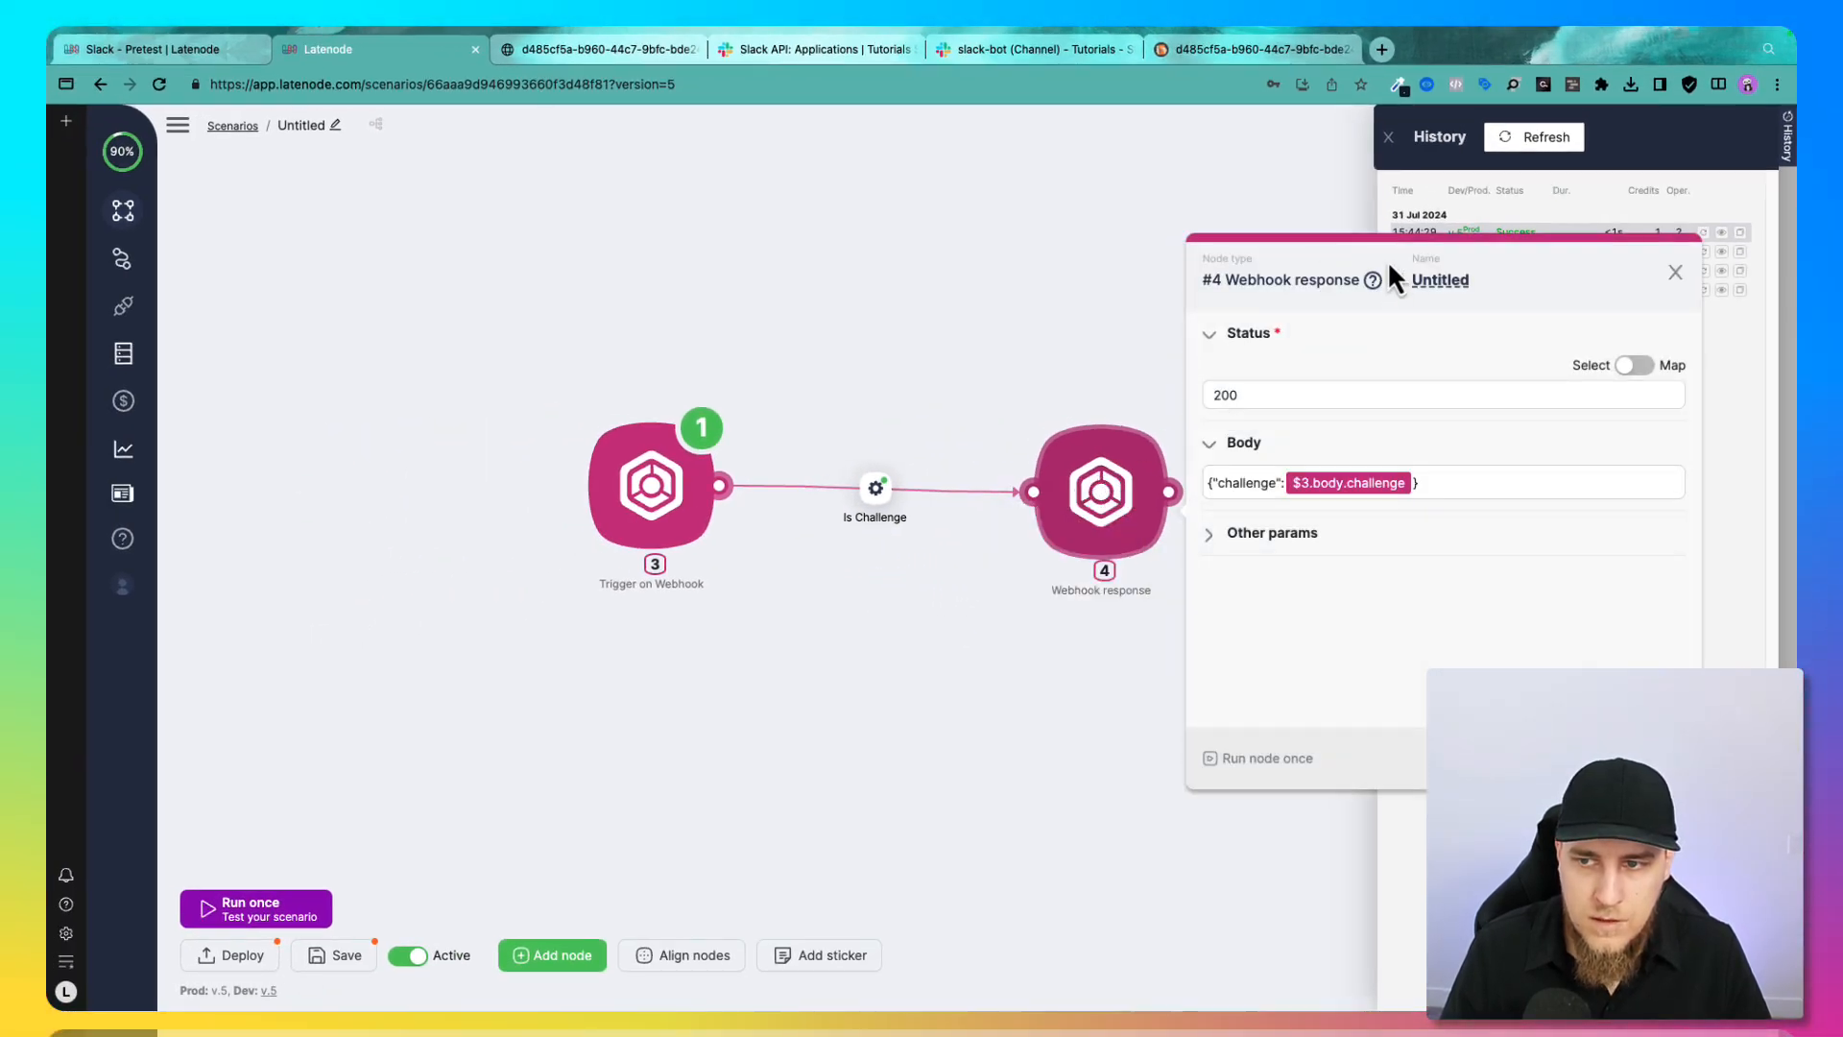
{"action": "left_click", "coordinate": [1446, 283]}
{"action": "left_click_drag", "start_coordinate": [1453, 285], "coordinate": [1405, 280]}
{"action": "type", "text": "Respond to"}
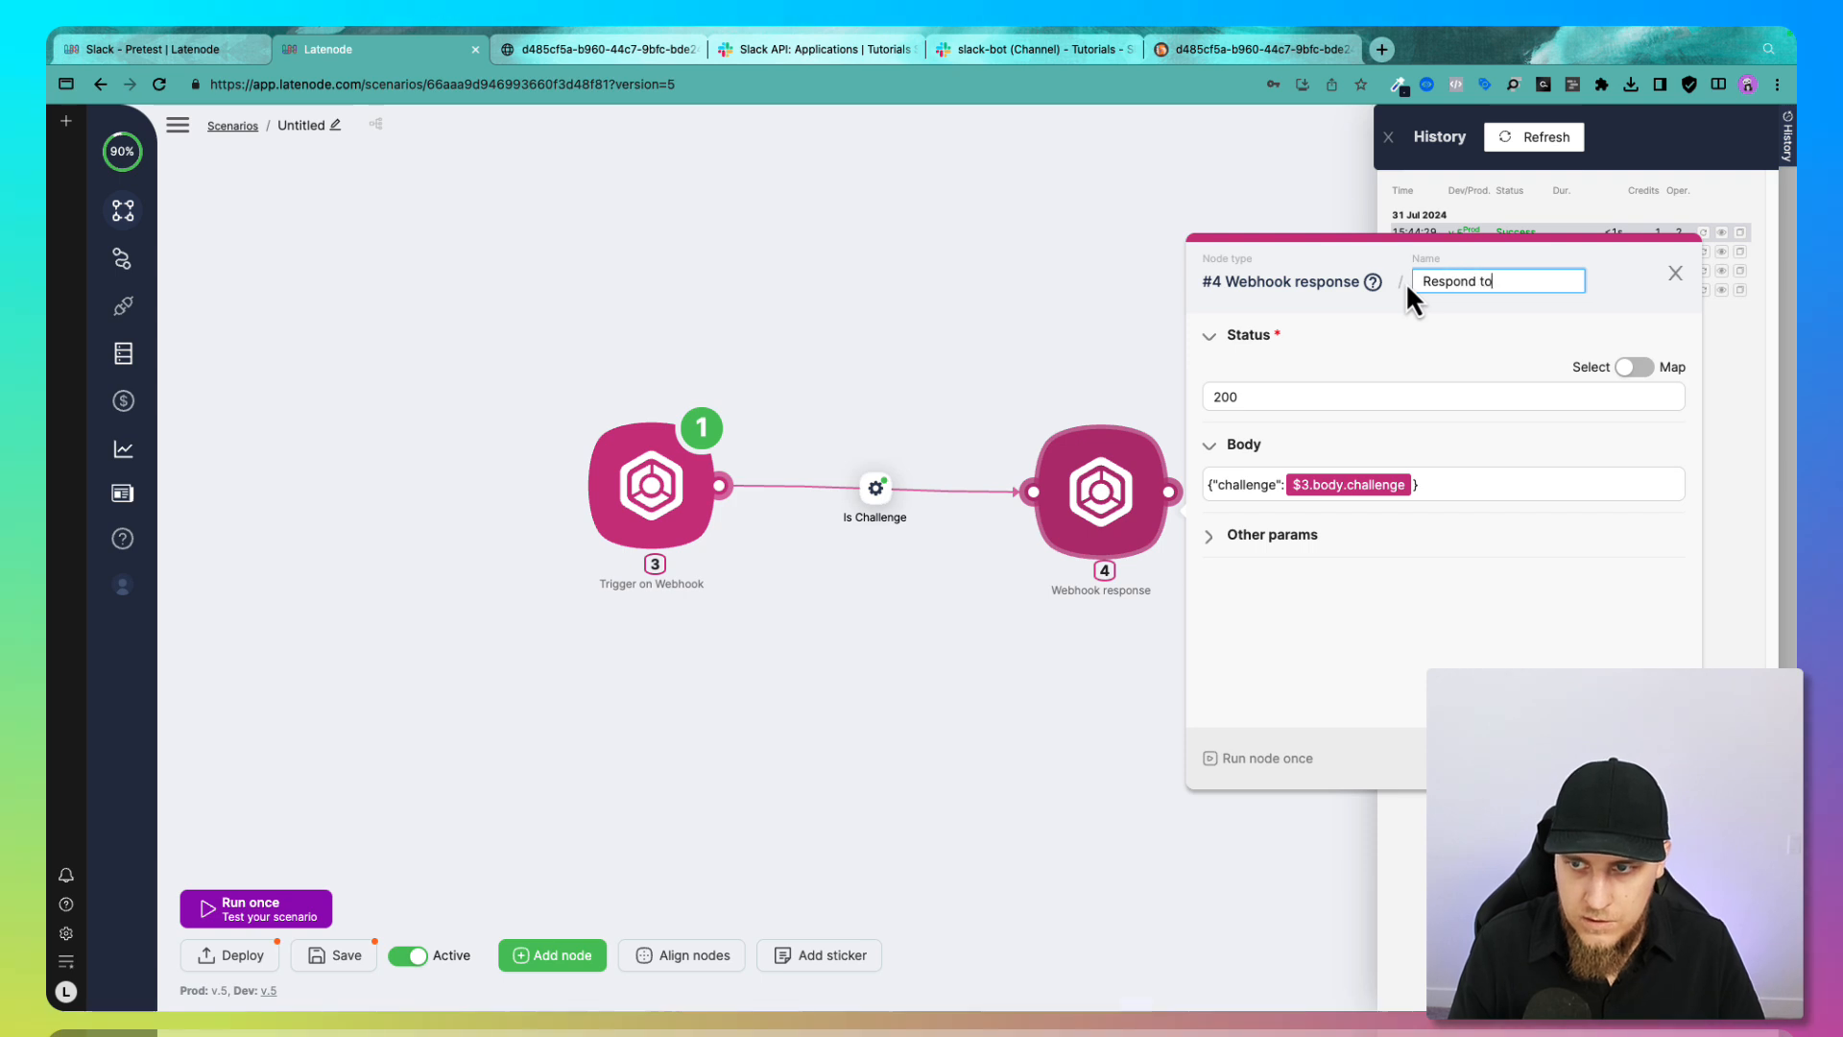
{"action": "type", "text": " Challenge"}
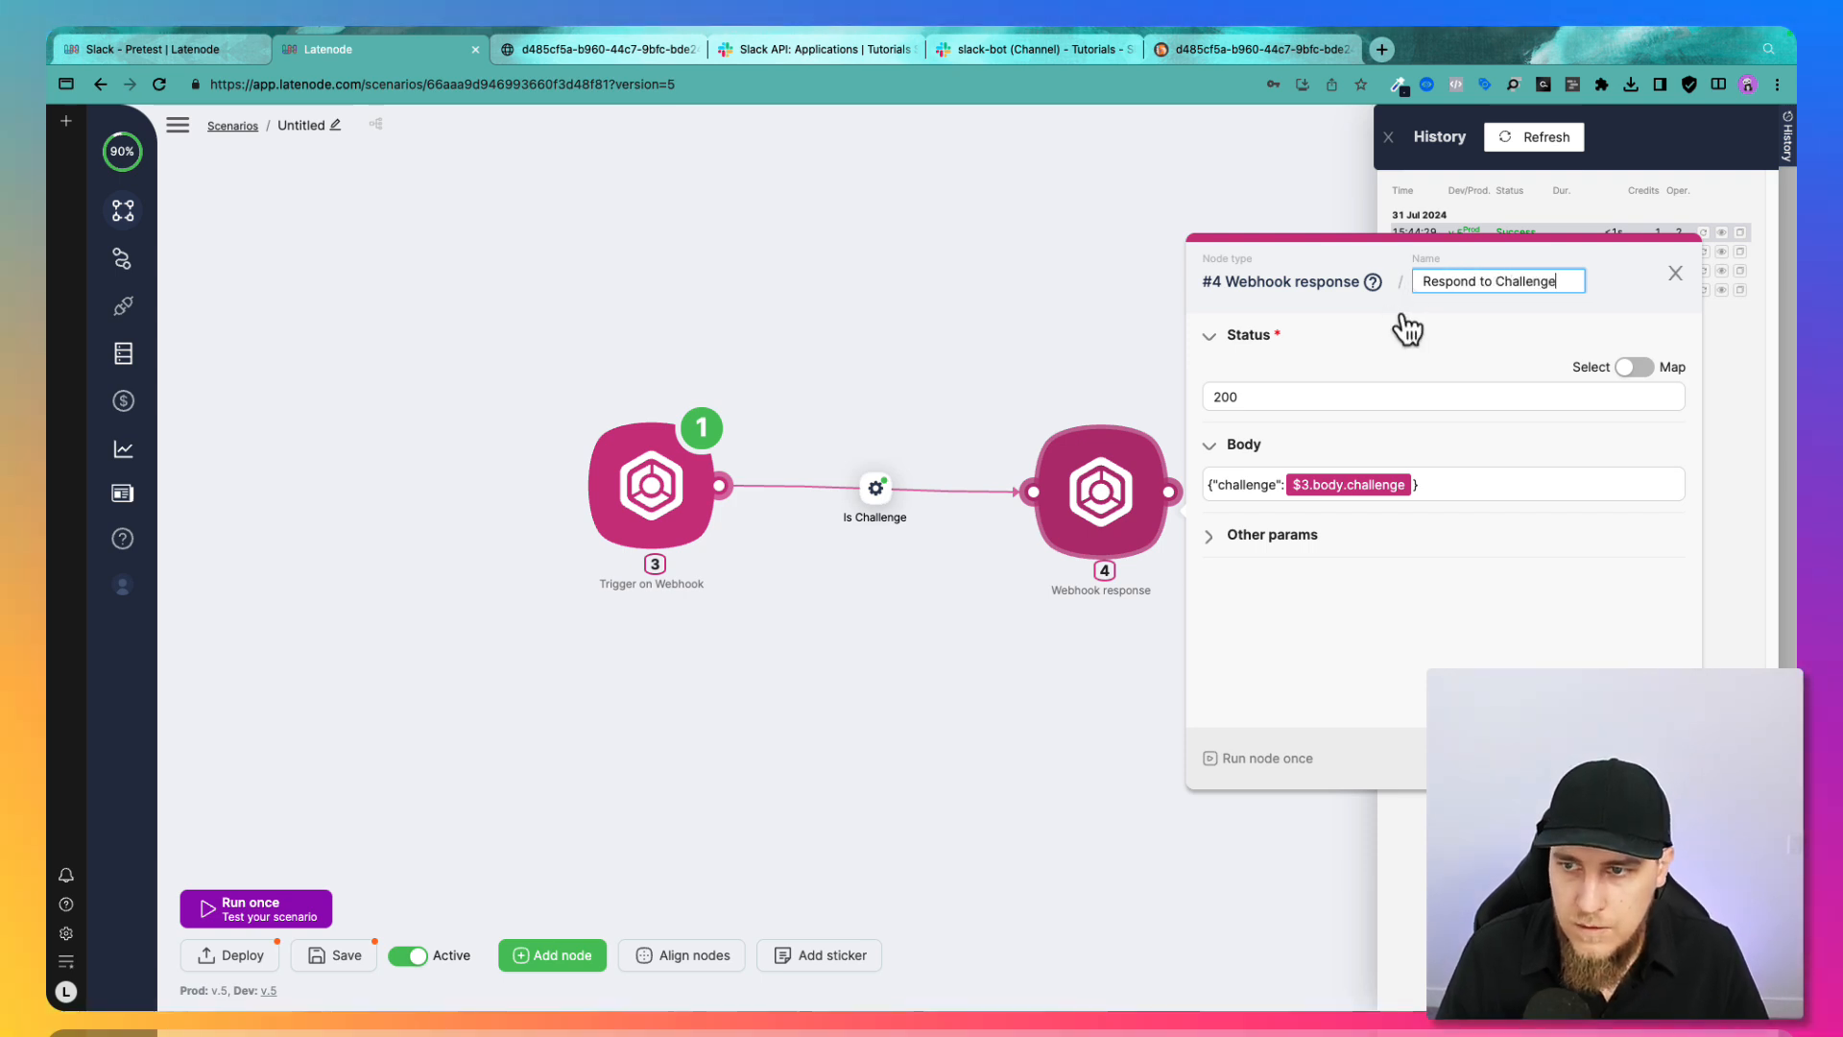
{"action": "key", "text": "Return"}
{"action": "left_click", "coordinate": [1111, 725]}
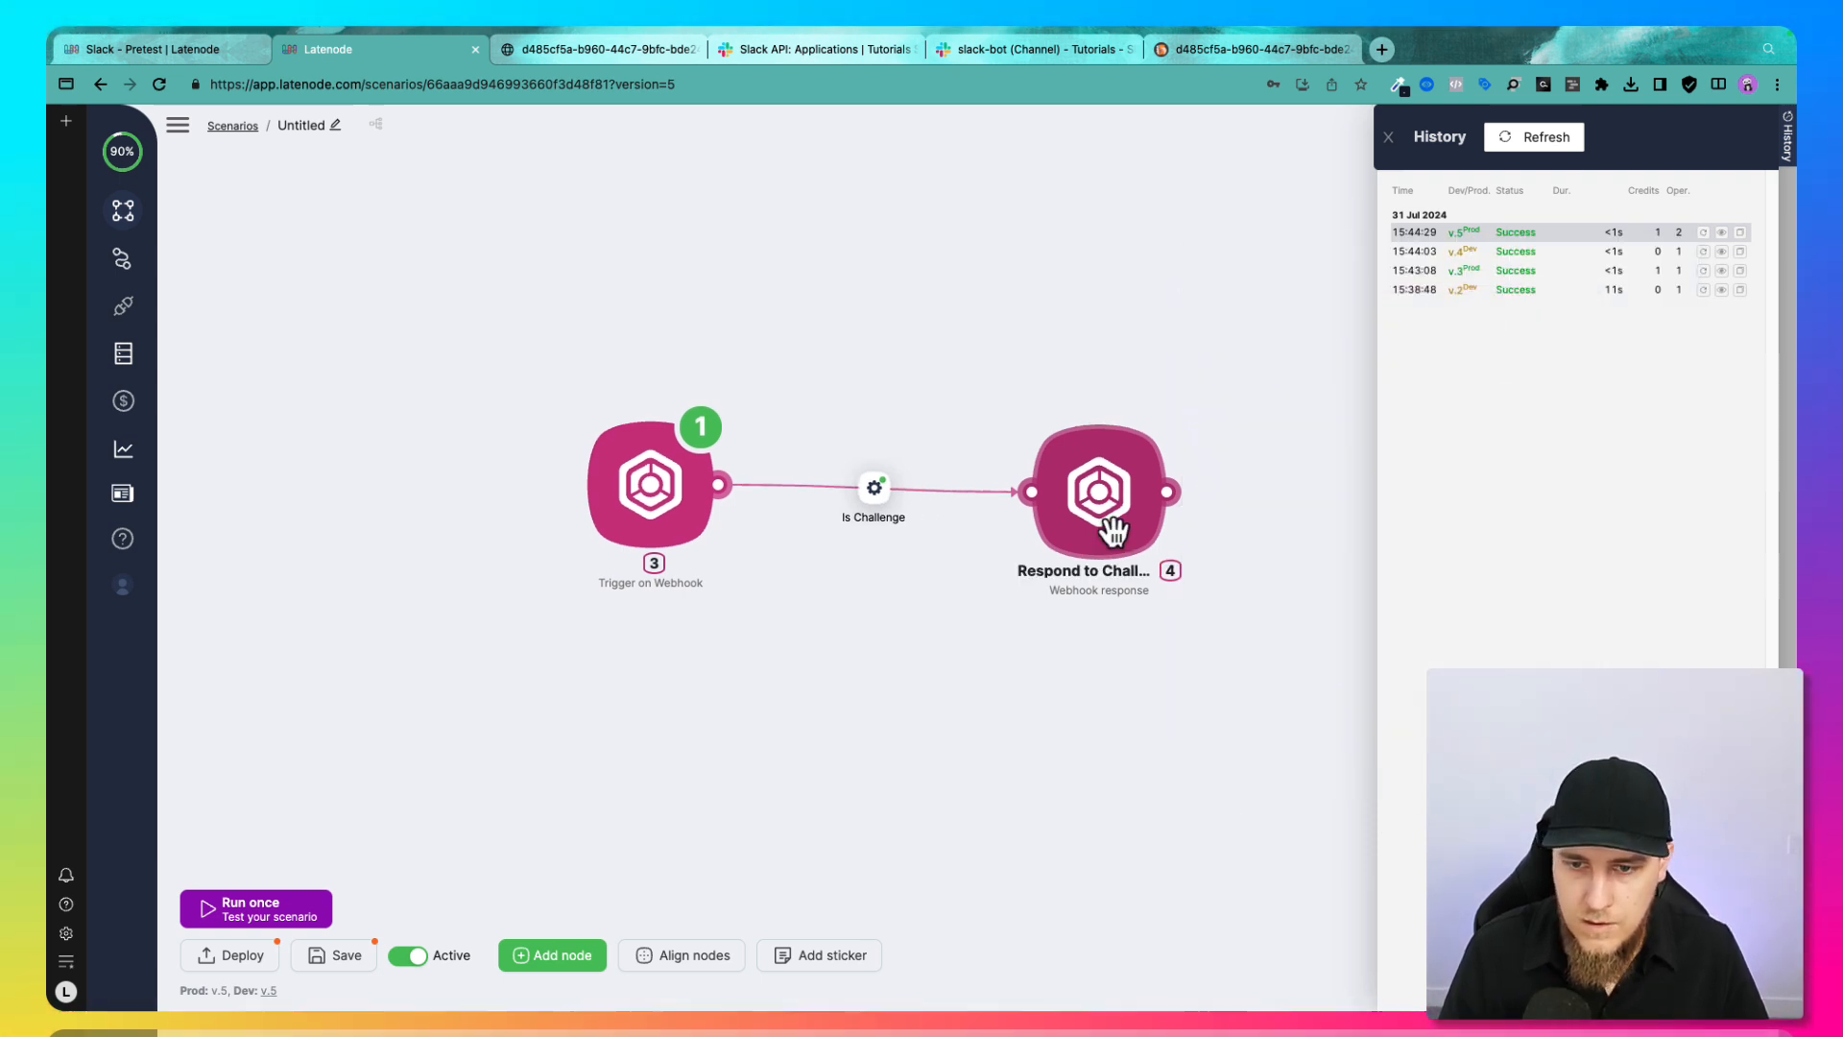
- Nudge the Respond to Challenge node and deploy the scenario, closing the spare browser tab beside it
{"action": "left_click_drag", "start_coordinate": [1114, 531], "coordinate": [1095, 527]}
{"action": "left_click", "coordinate": [253, 957]}
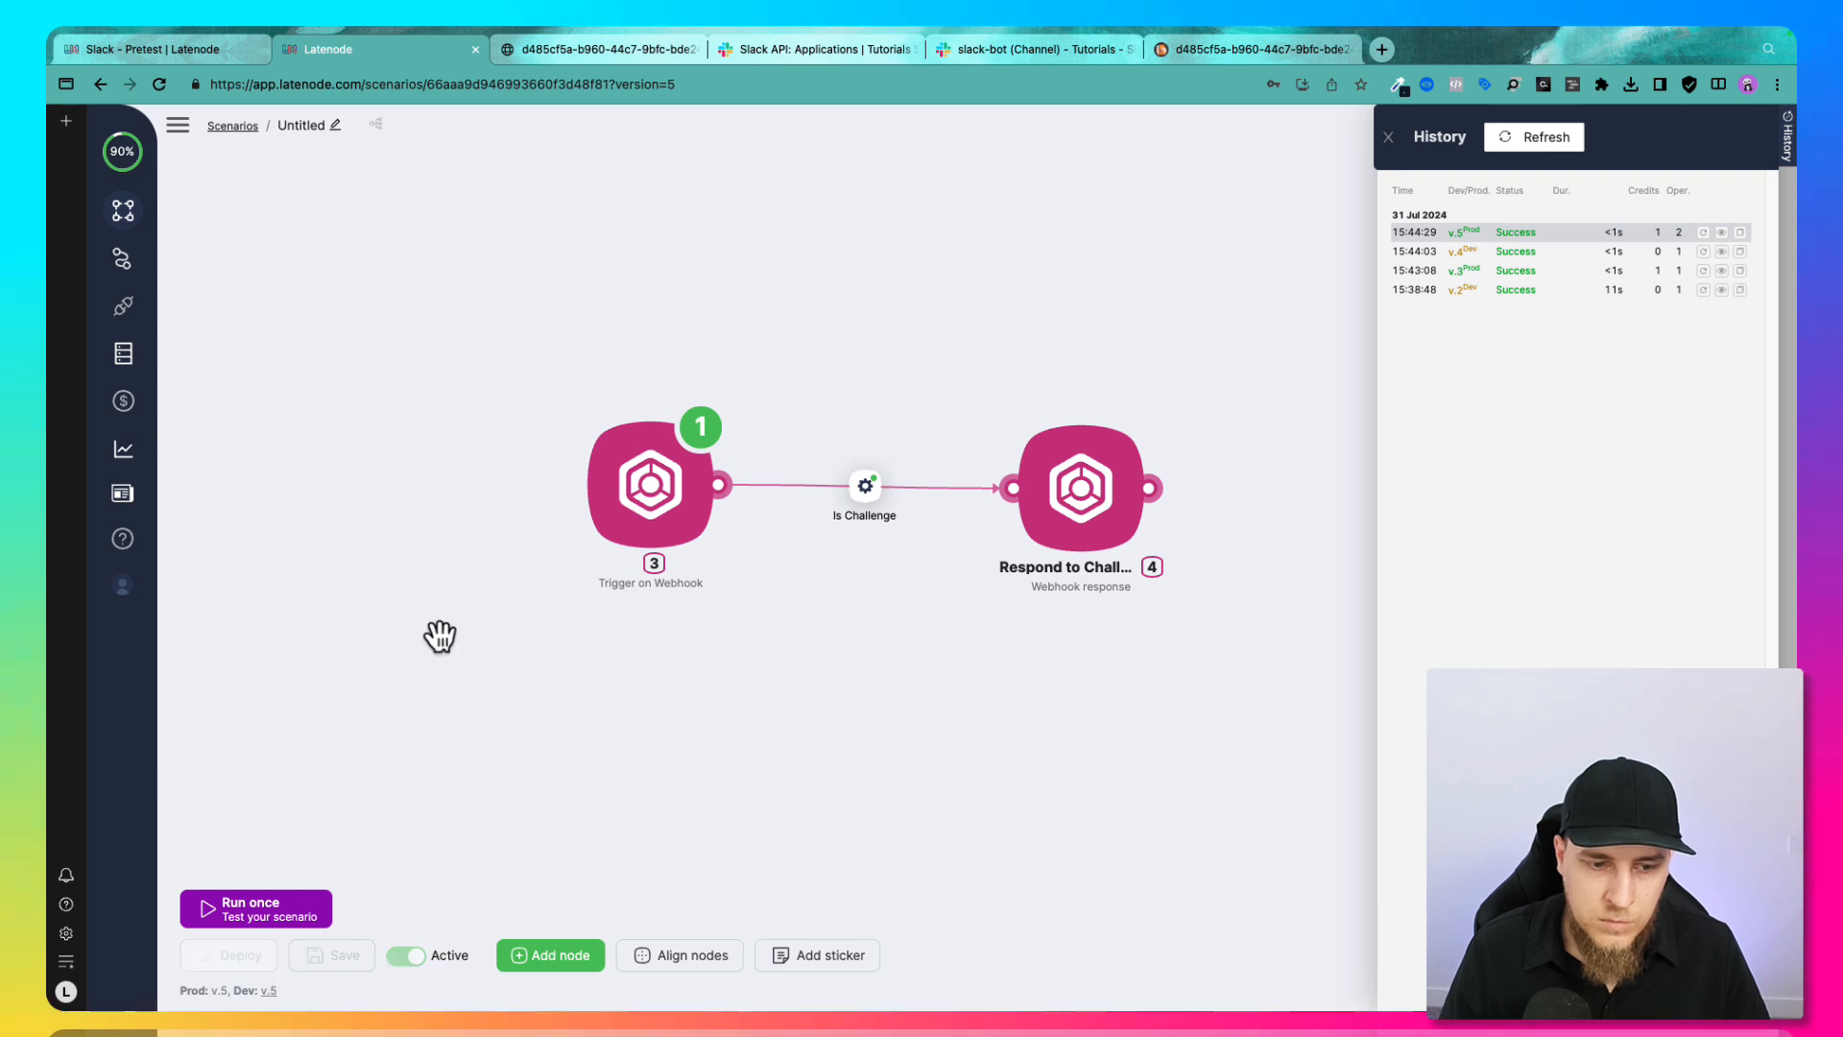
{"action": "left_click", "coordinate": [697, 49]}
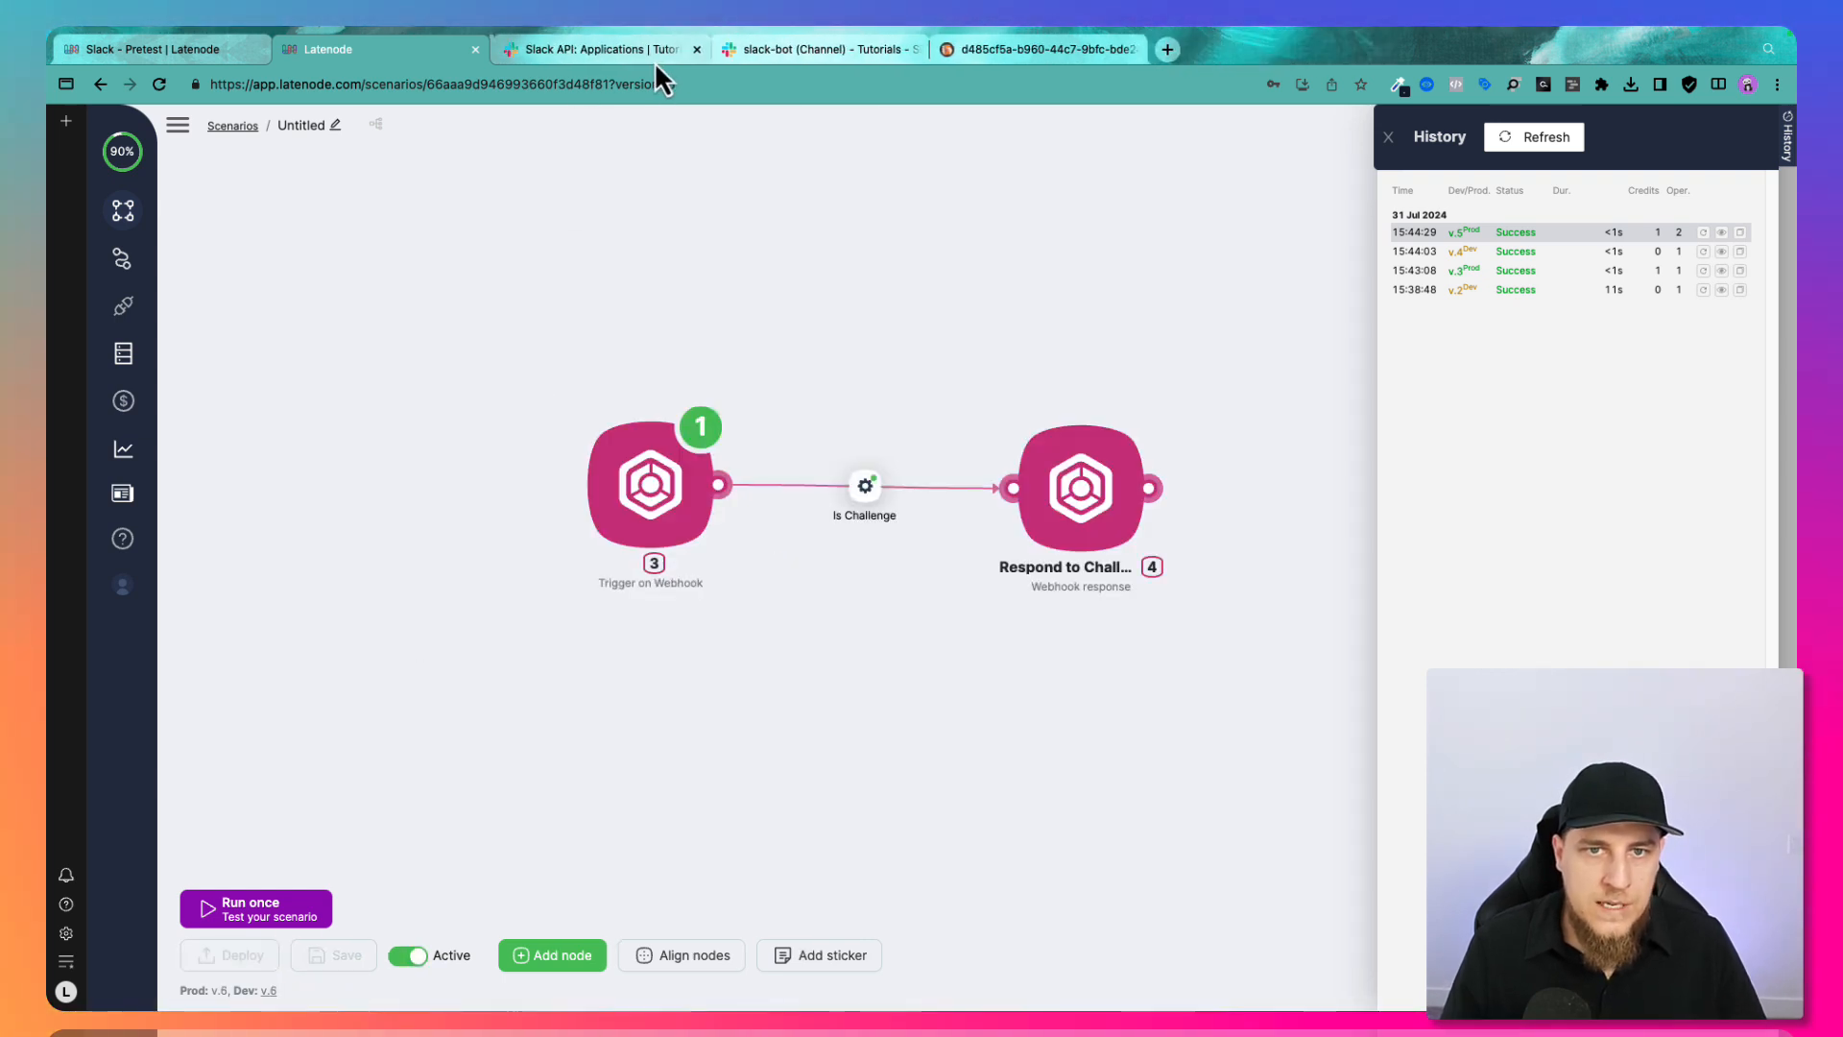
- Switch to Slack's Event Subscriptions page and review the request URL and the app_mention bot event
{"action": "left_click", "coordinate": [654, 59]}
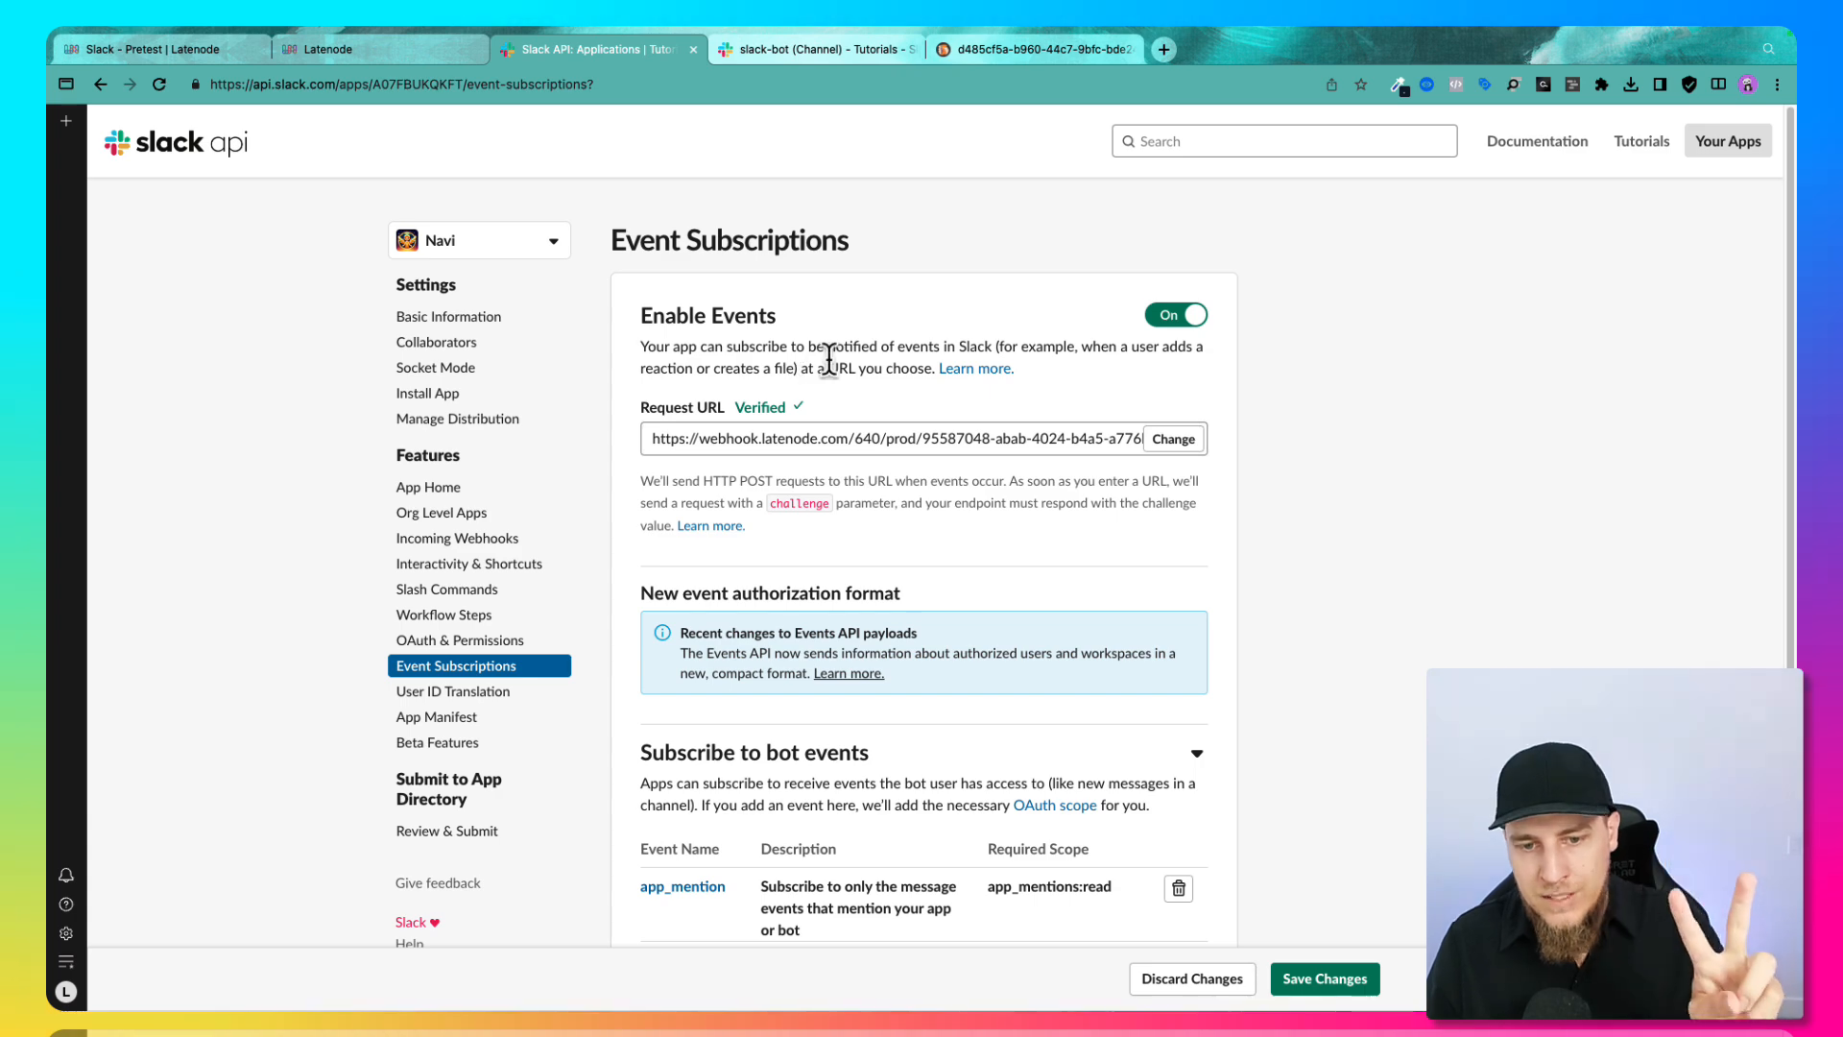
{"action": "scroll", "coordinate": [840, 384], "scroll_direction": "down", "scroll_amount": 4}
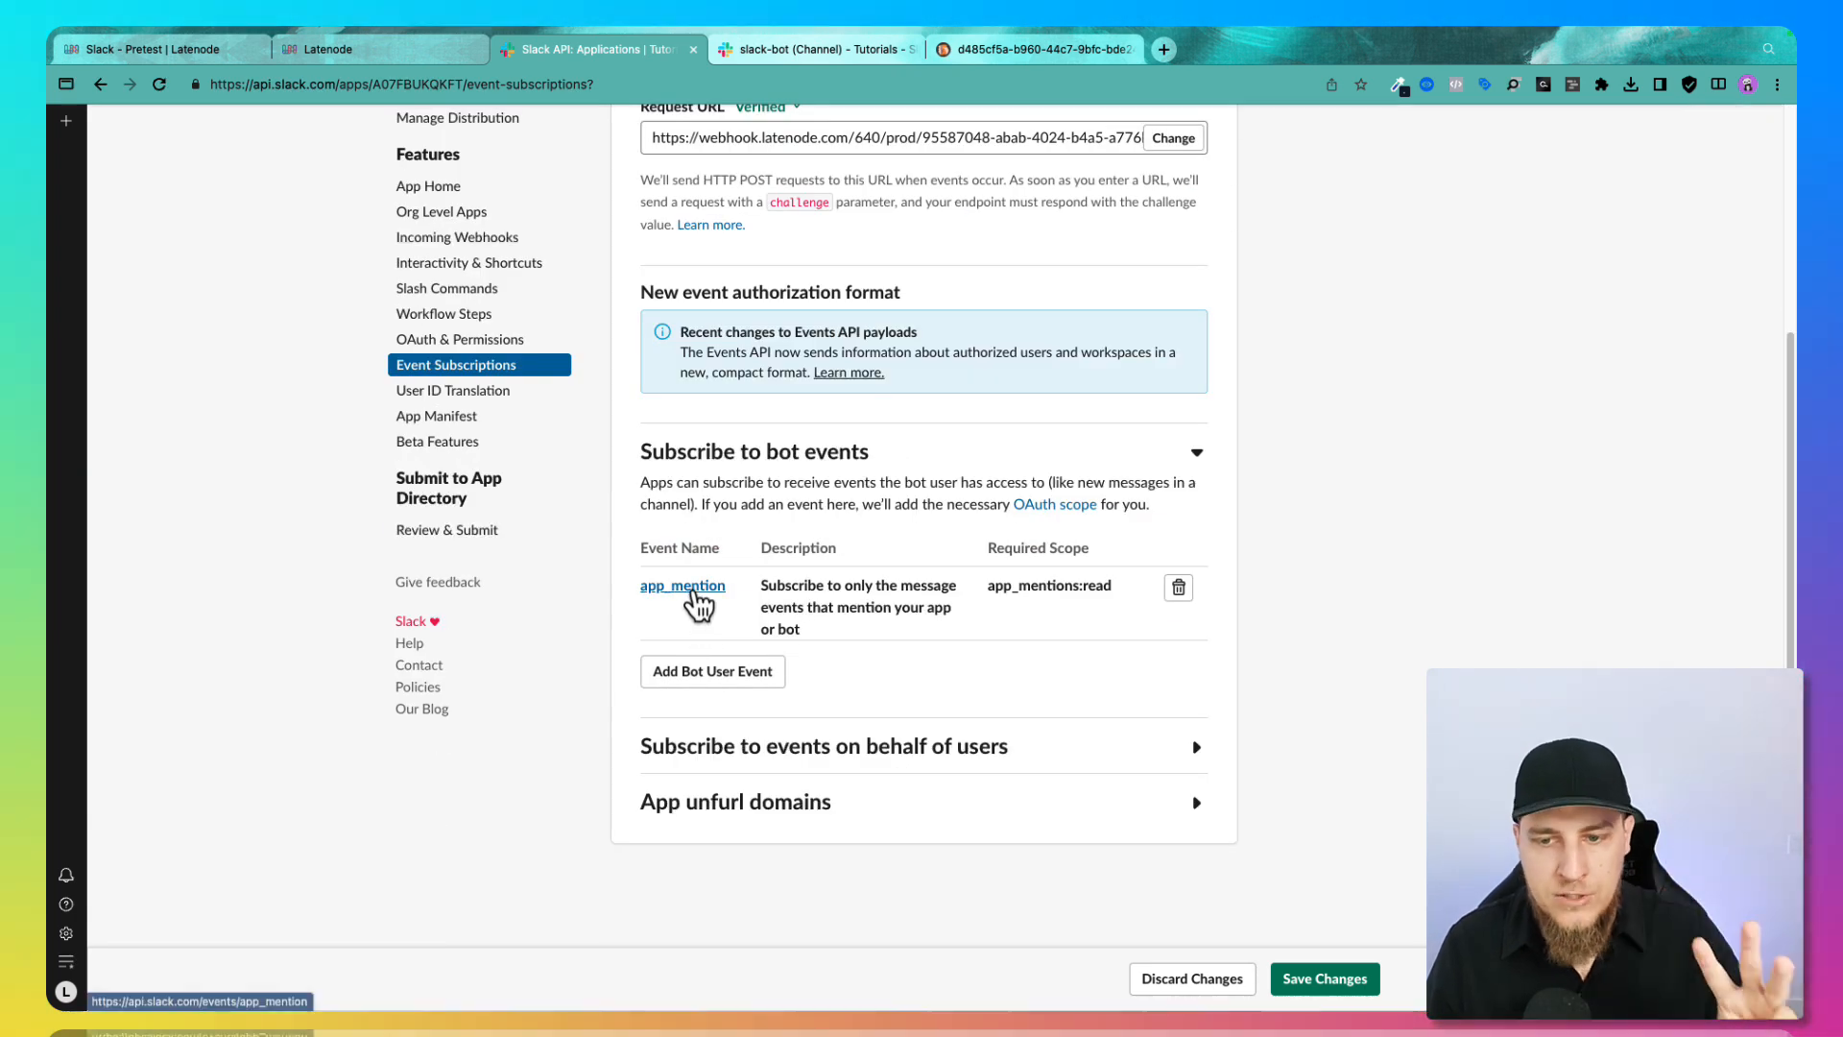
{"action": "scroll", "coordinate": [937, 235], "scroll_direction": "up", "scroll_amount": 1}
- Switch to the slack-bot channel in Slack and add the Navi app to it through the channel's integrations
{"action": "left_click", "coordinate": [844, 49]}
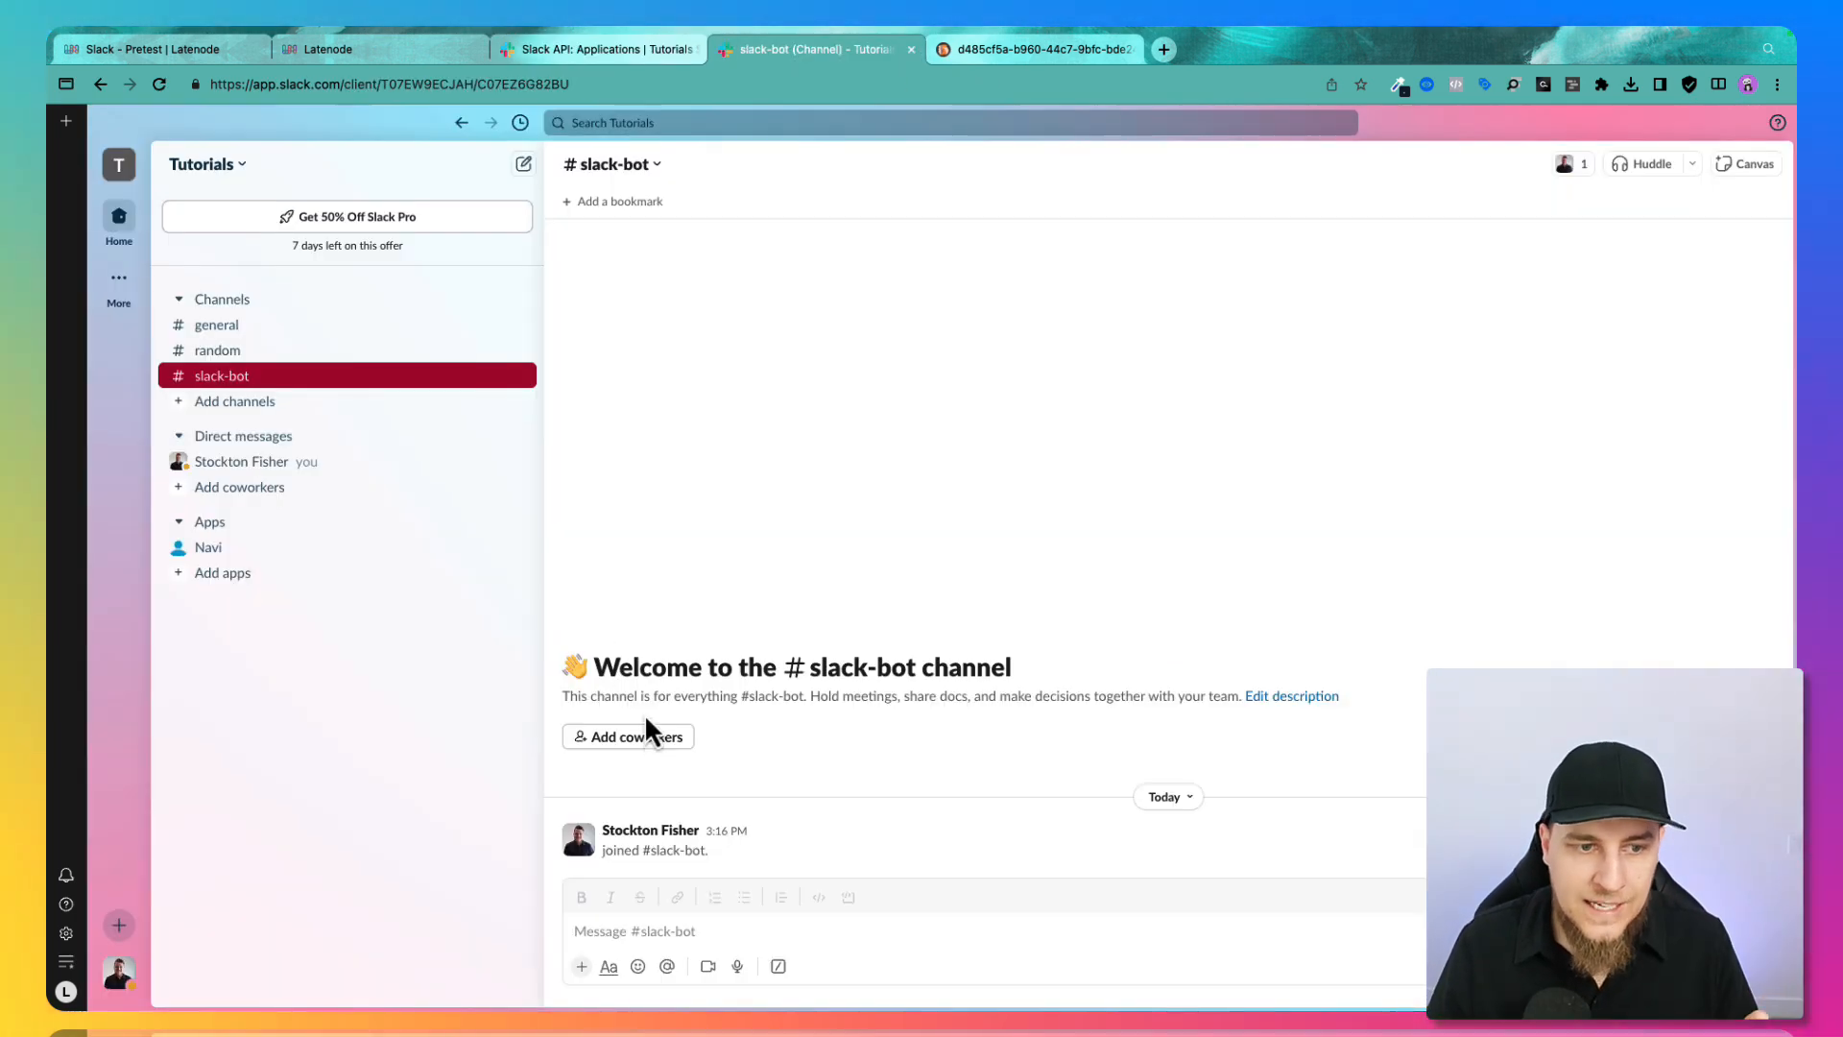
{"action": "left_click", "coordinate": [655, 938]}
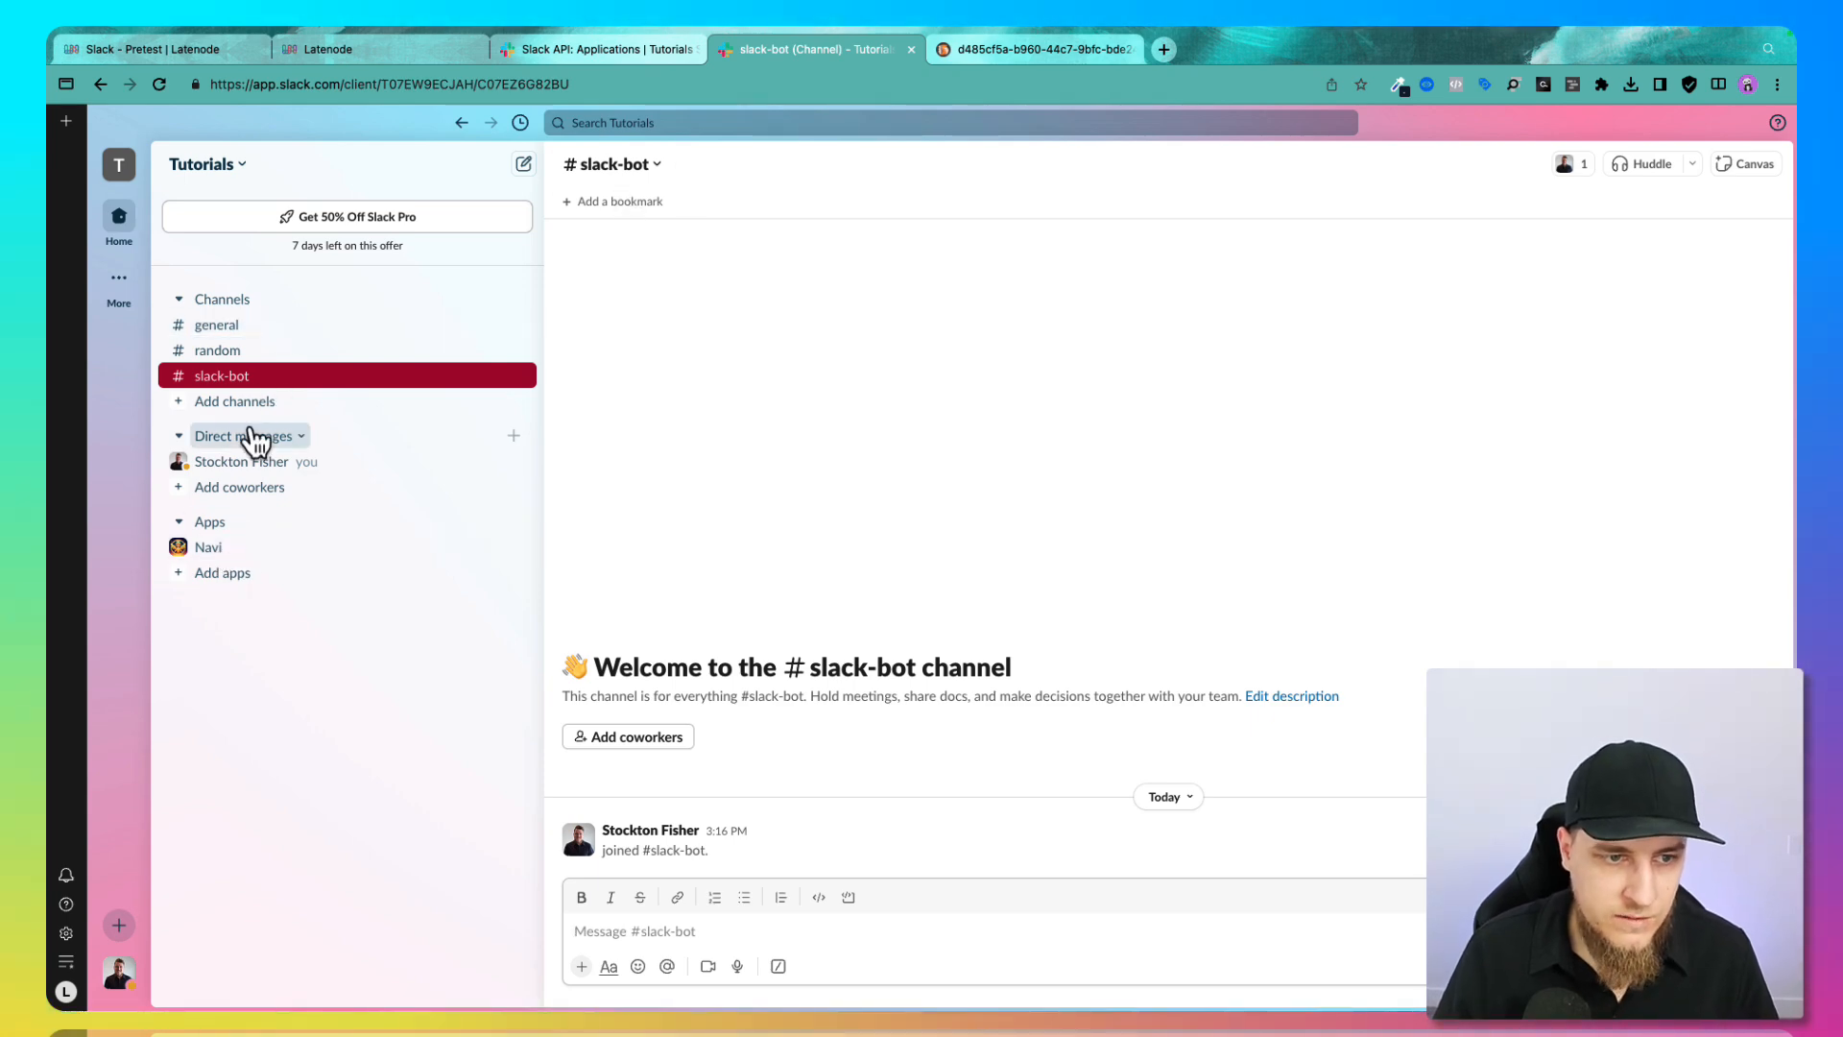
{"action": "left_click", "coordinate": [653, 167]}
{"action": "left_click", "coordinate": [851, 293]}
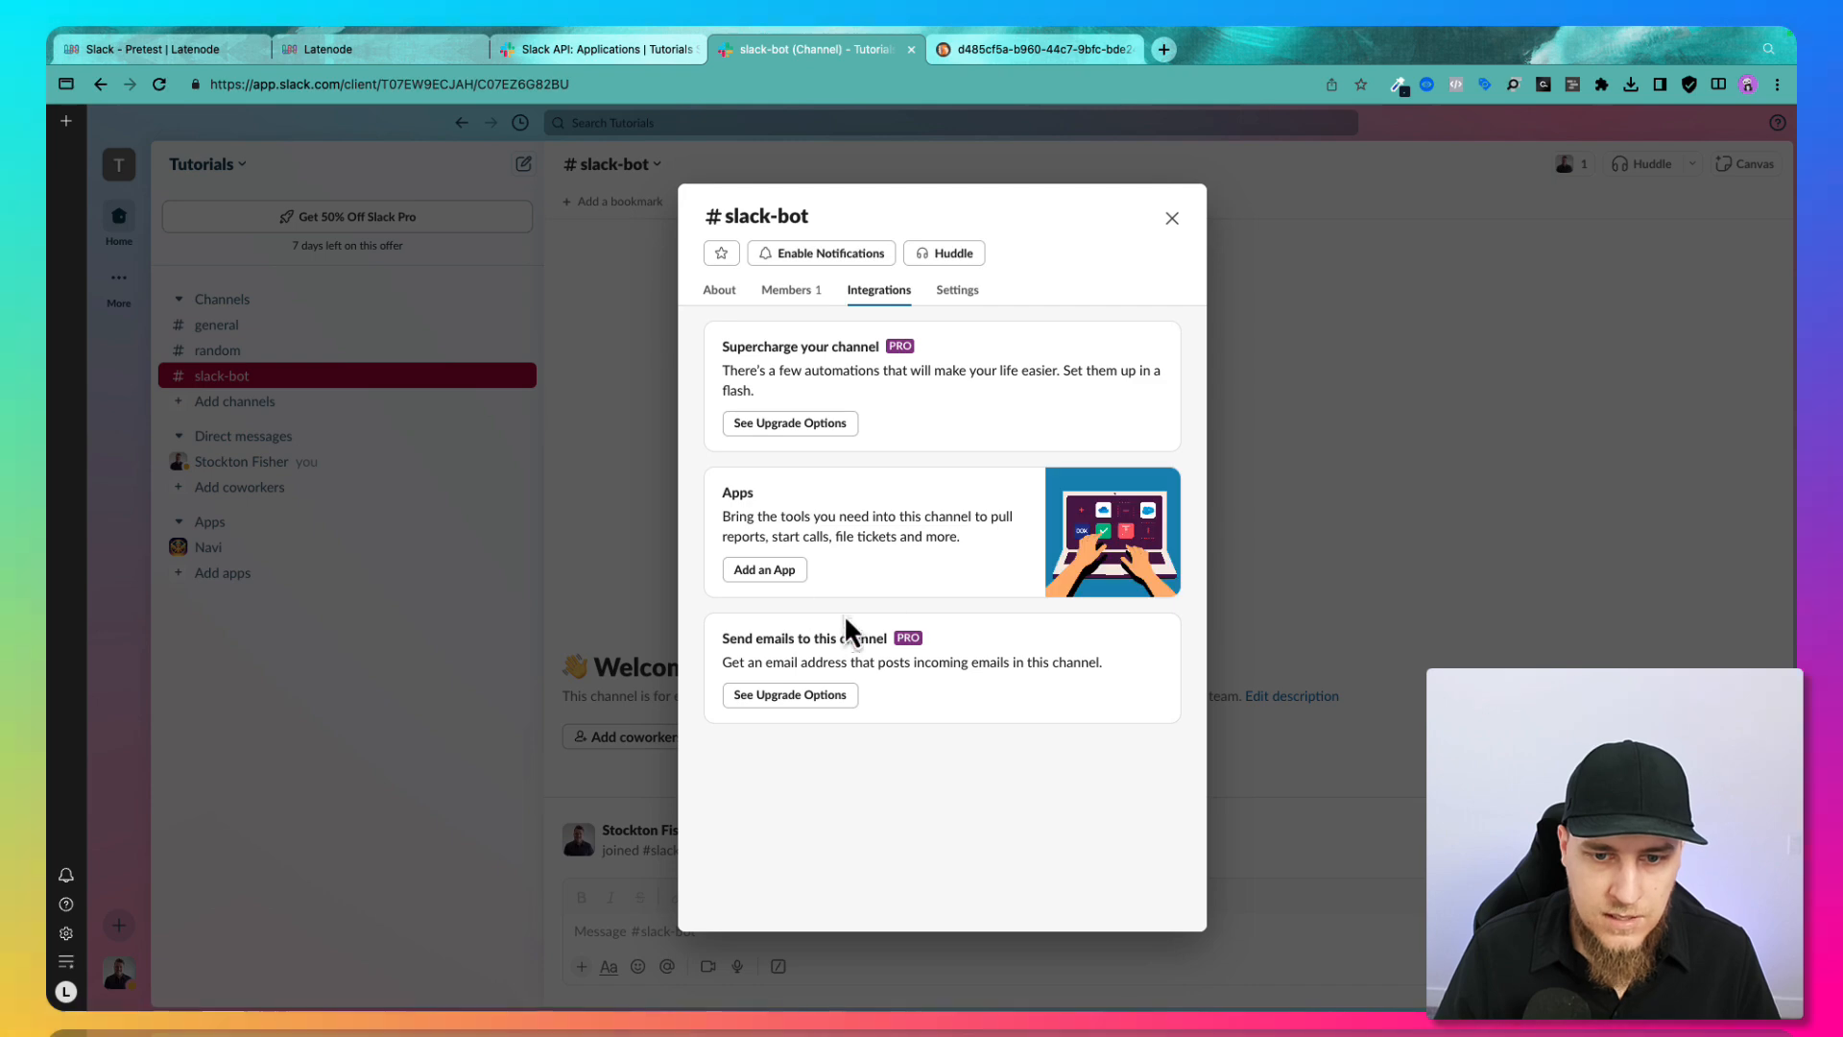
{"action": "left_click", "coordinate": [765, 570]}
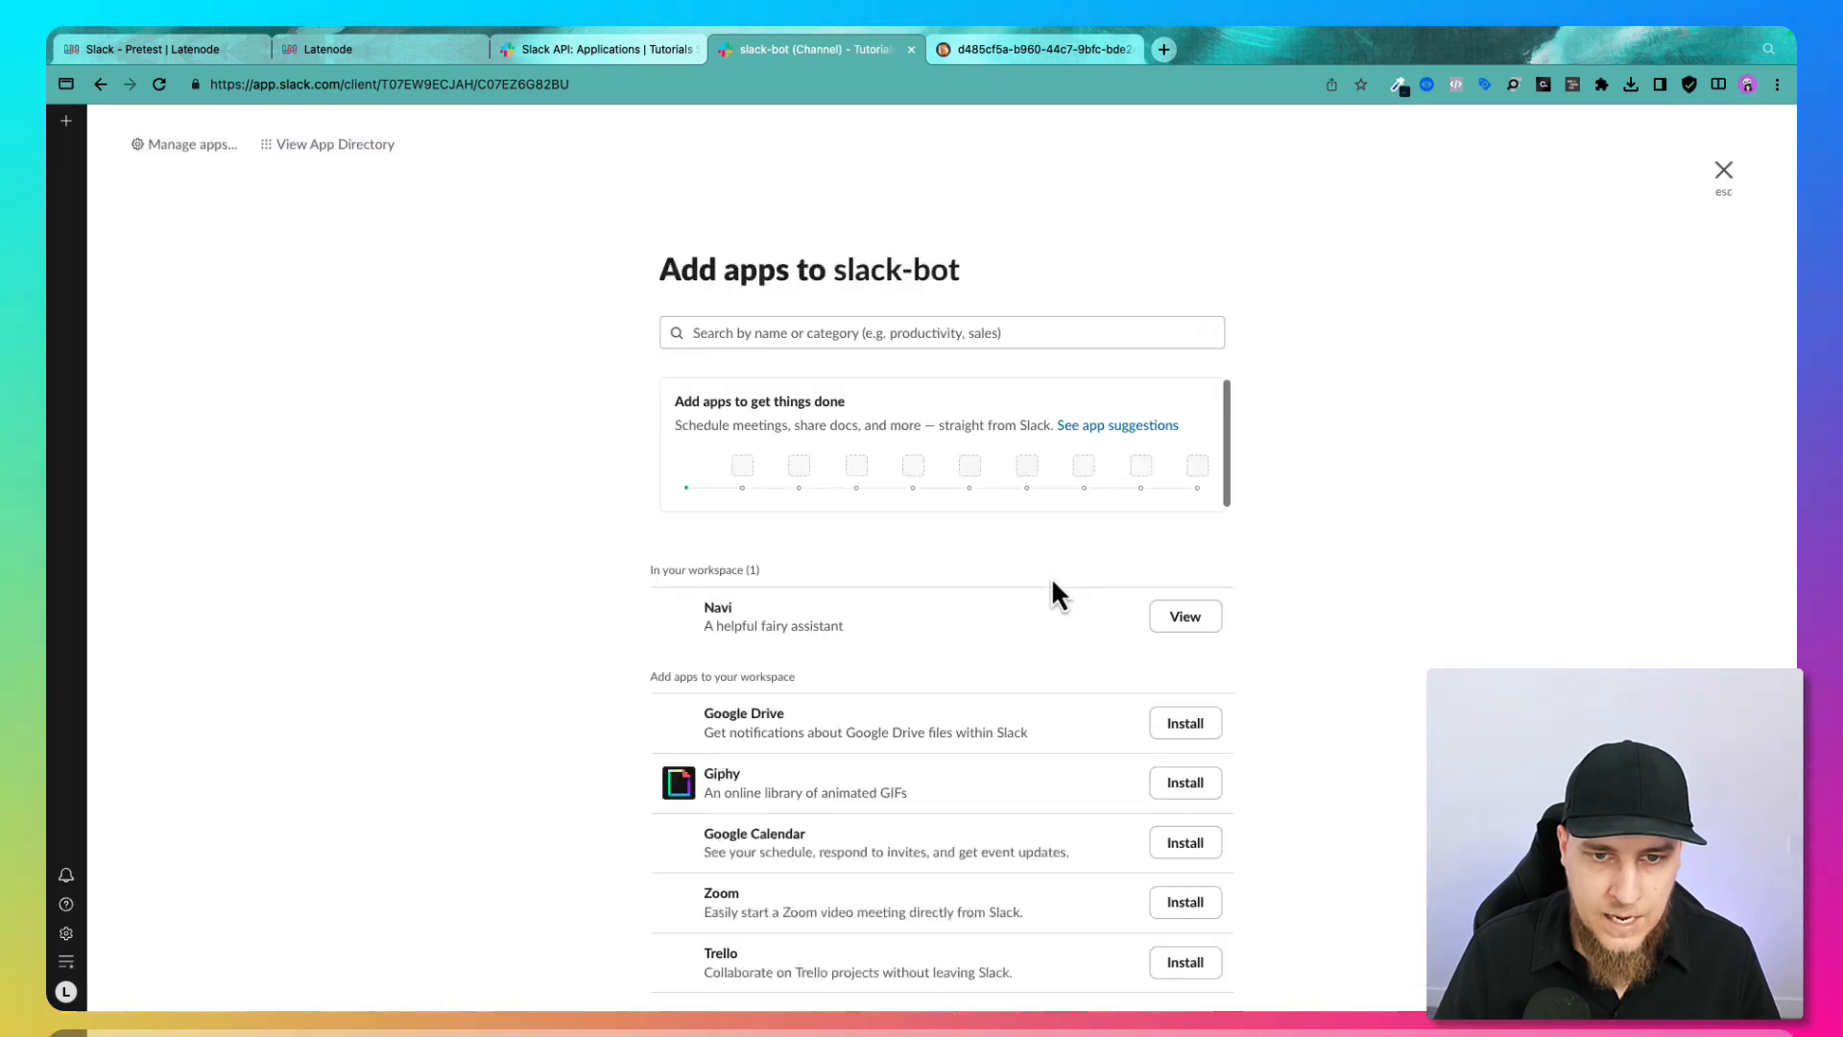
{"action": "left_click", "coordinate": [1184, 617]}
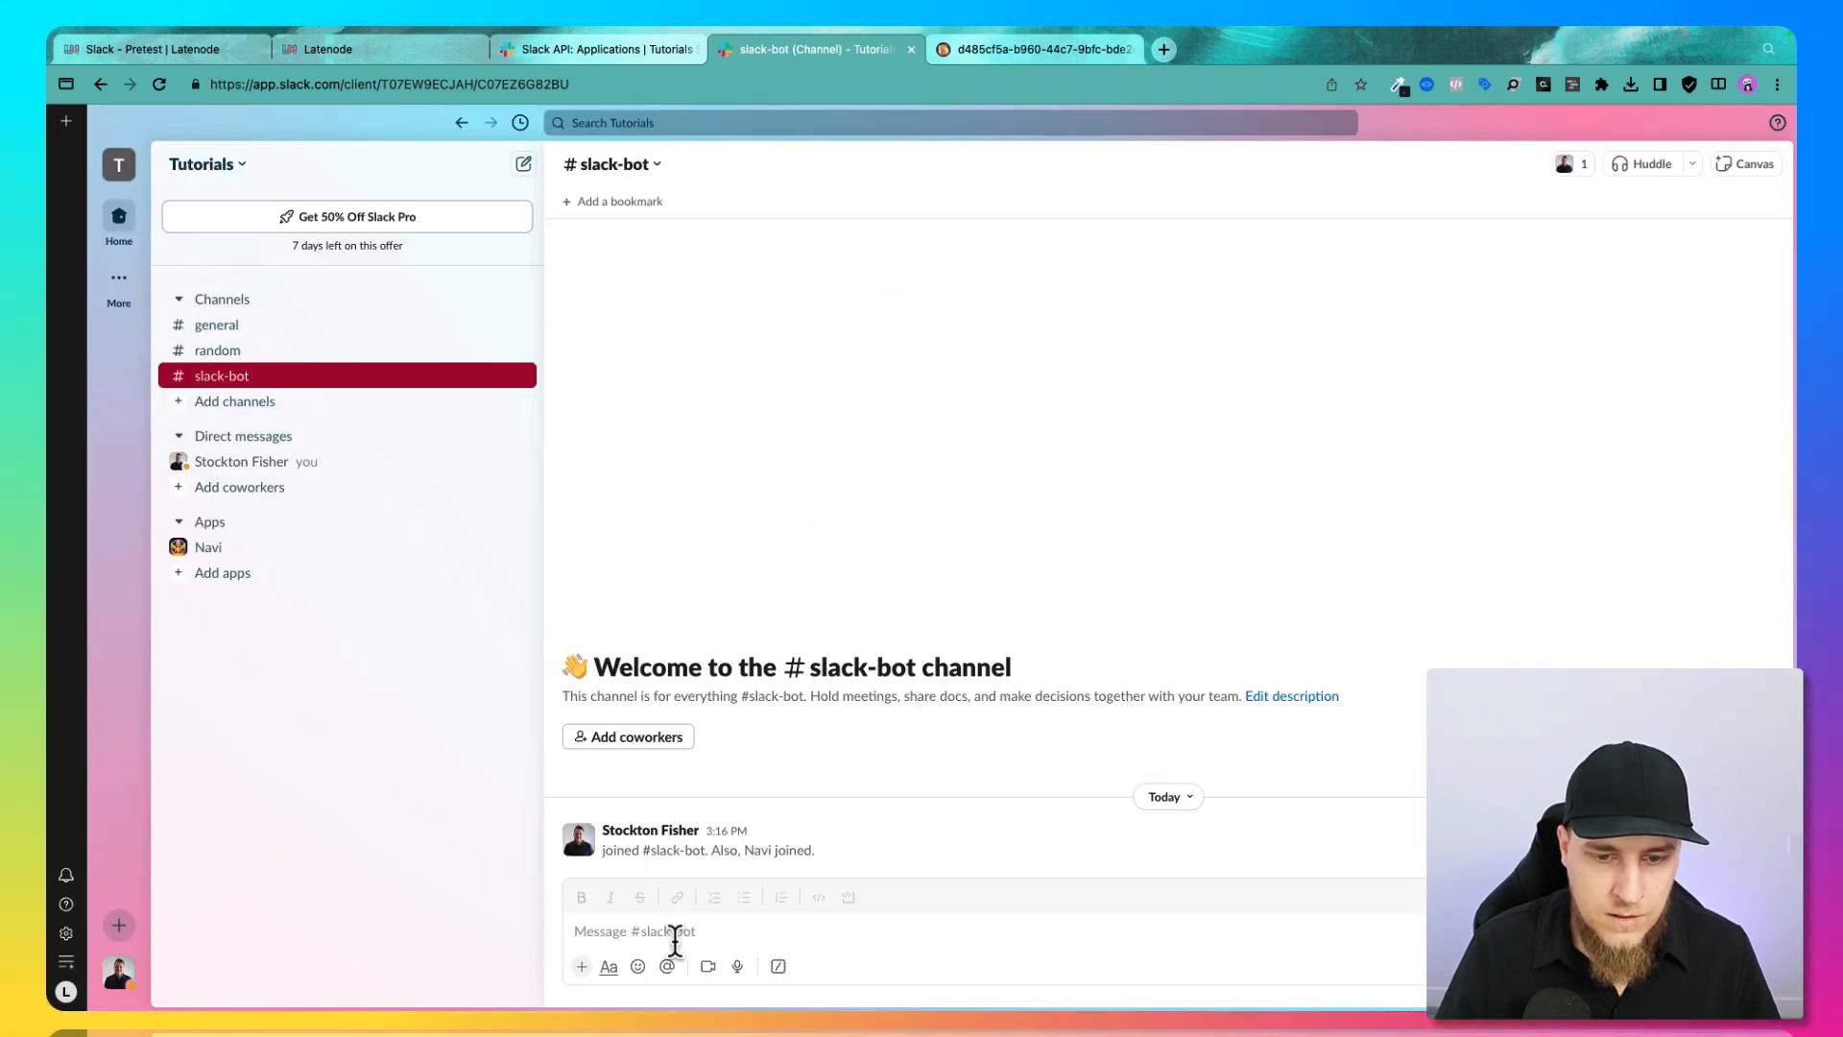
{"action": "left_click", "coordinate": [765, 926]}
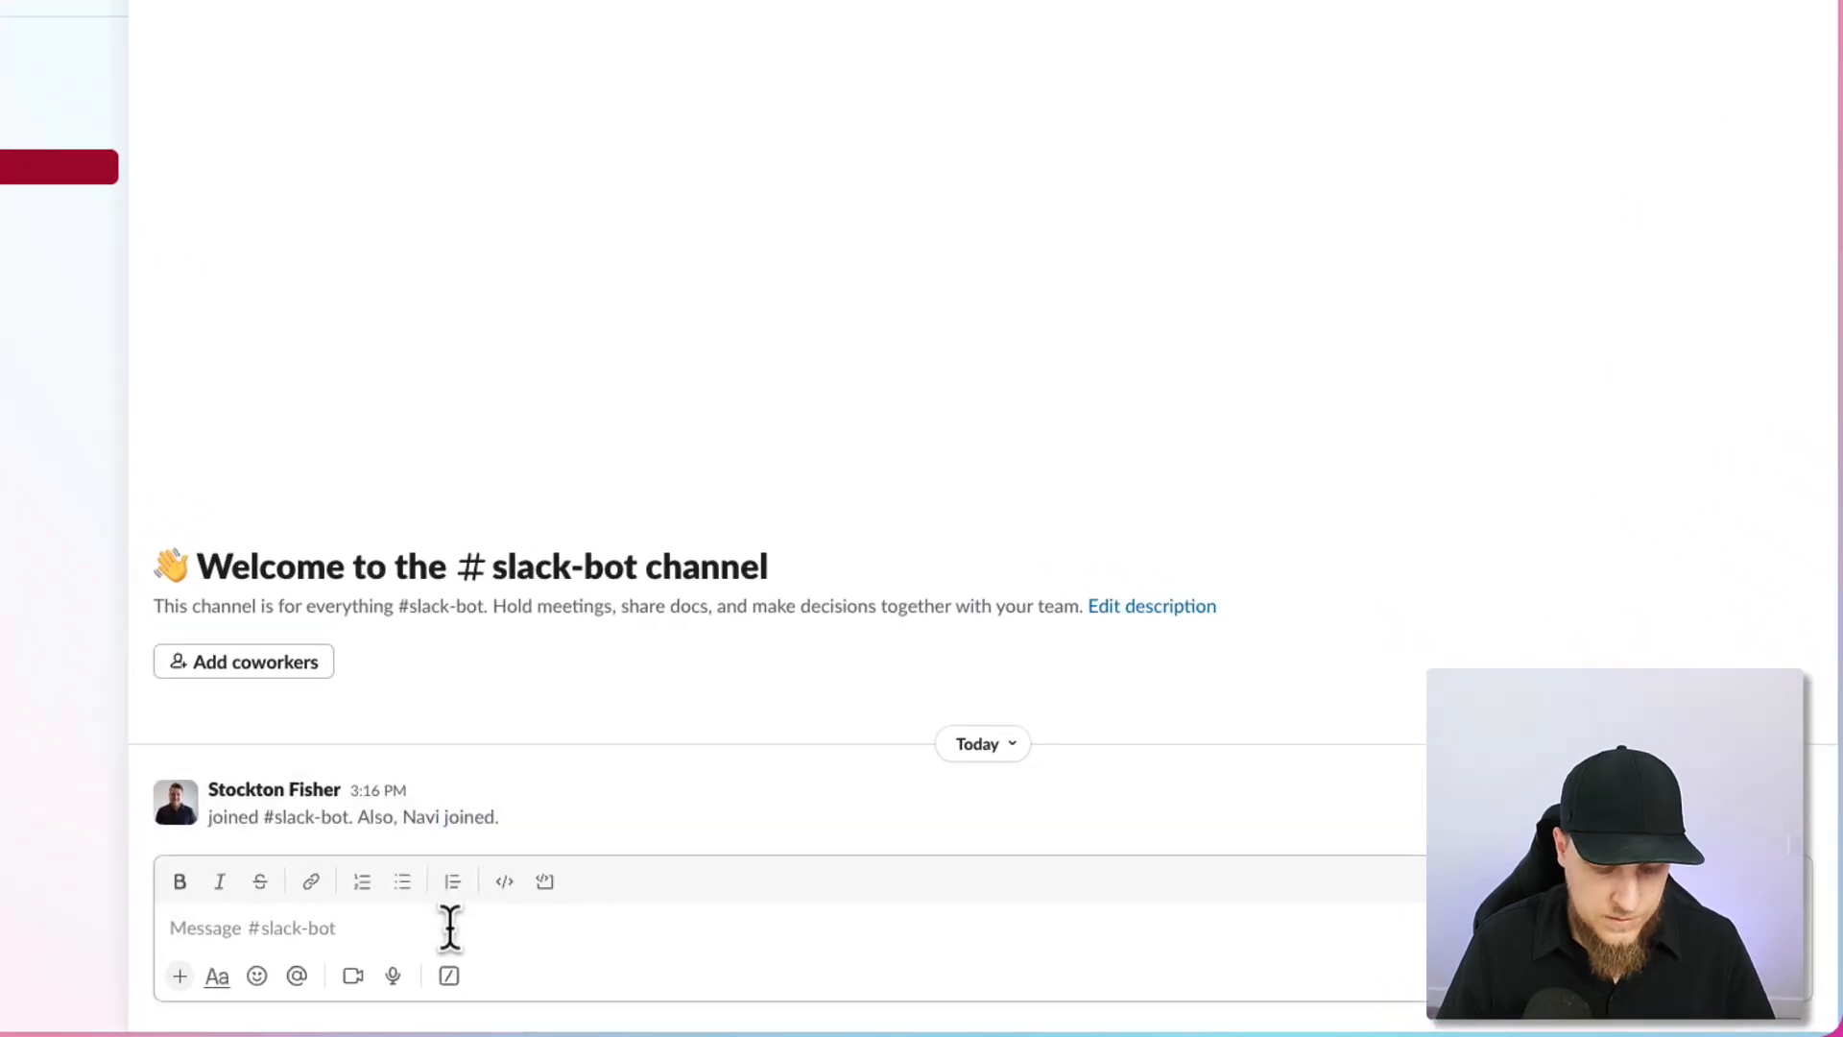
{"action": "type", "text": "@Navi"}
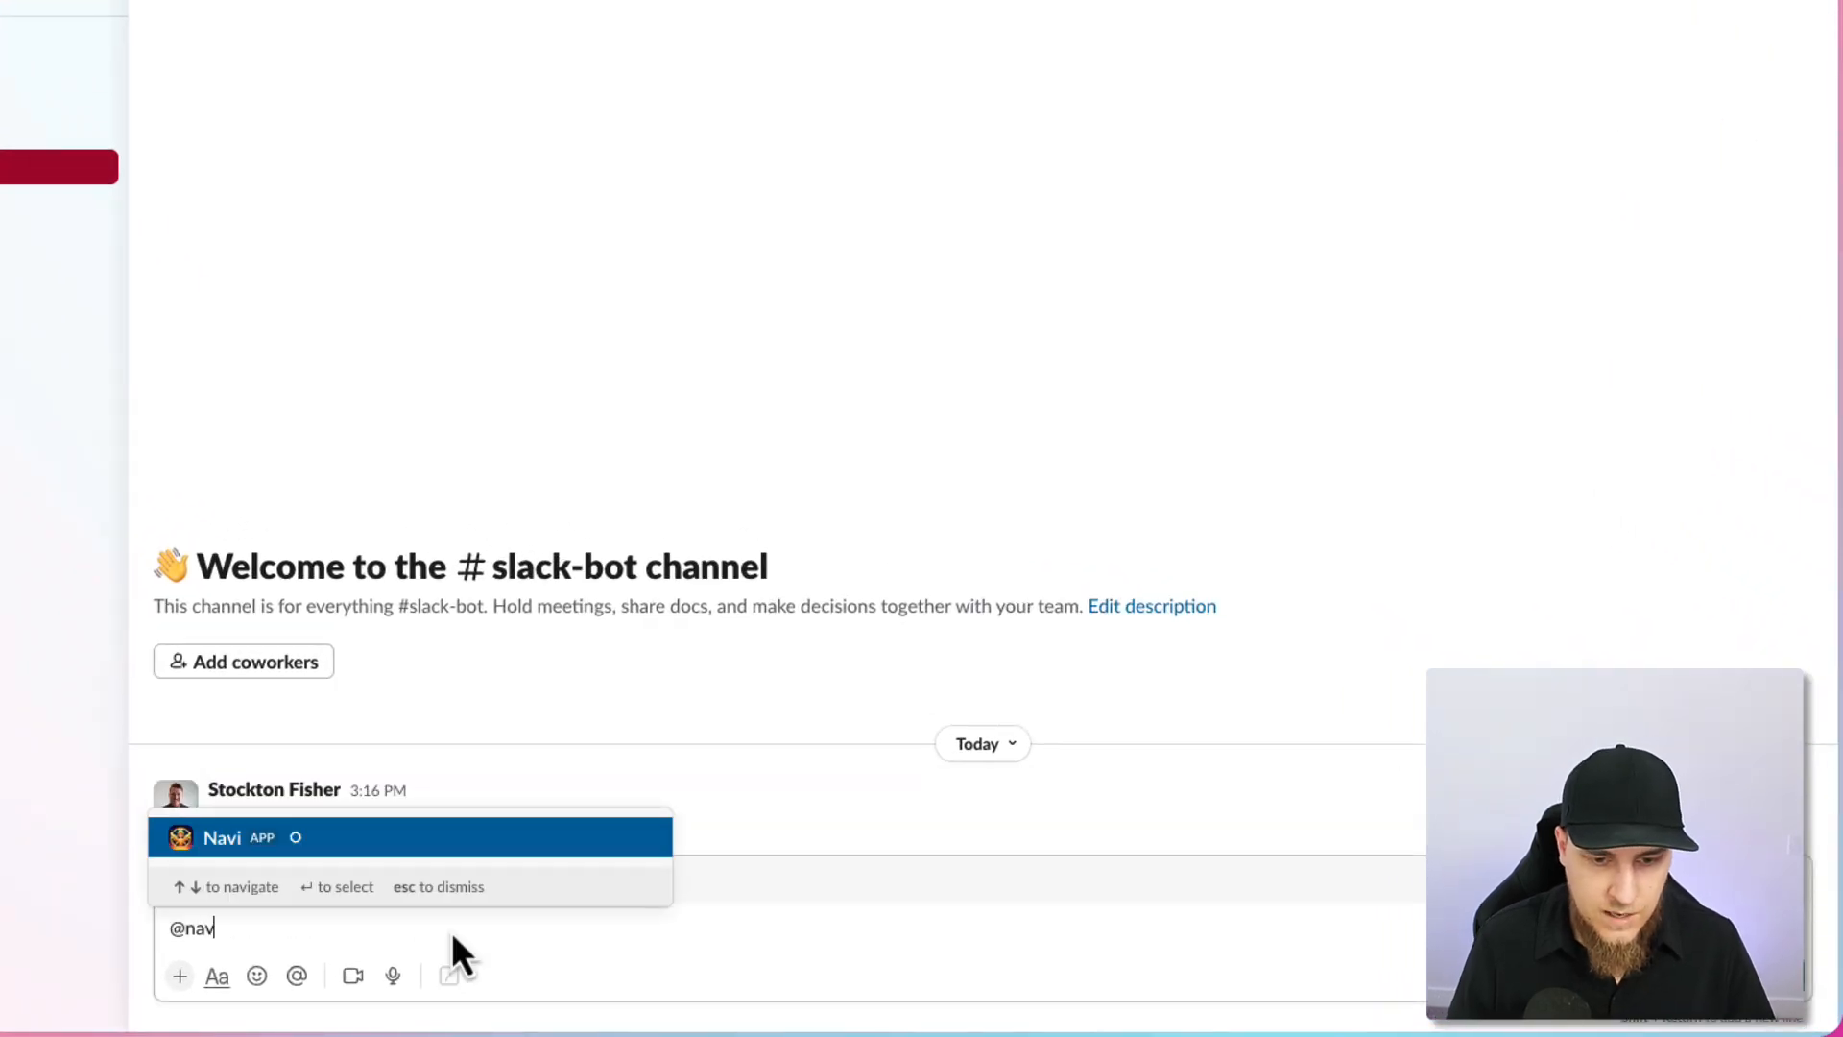
{"action": "key", "text": "Return"}
{"action": "type", "text": "How "}
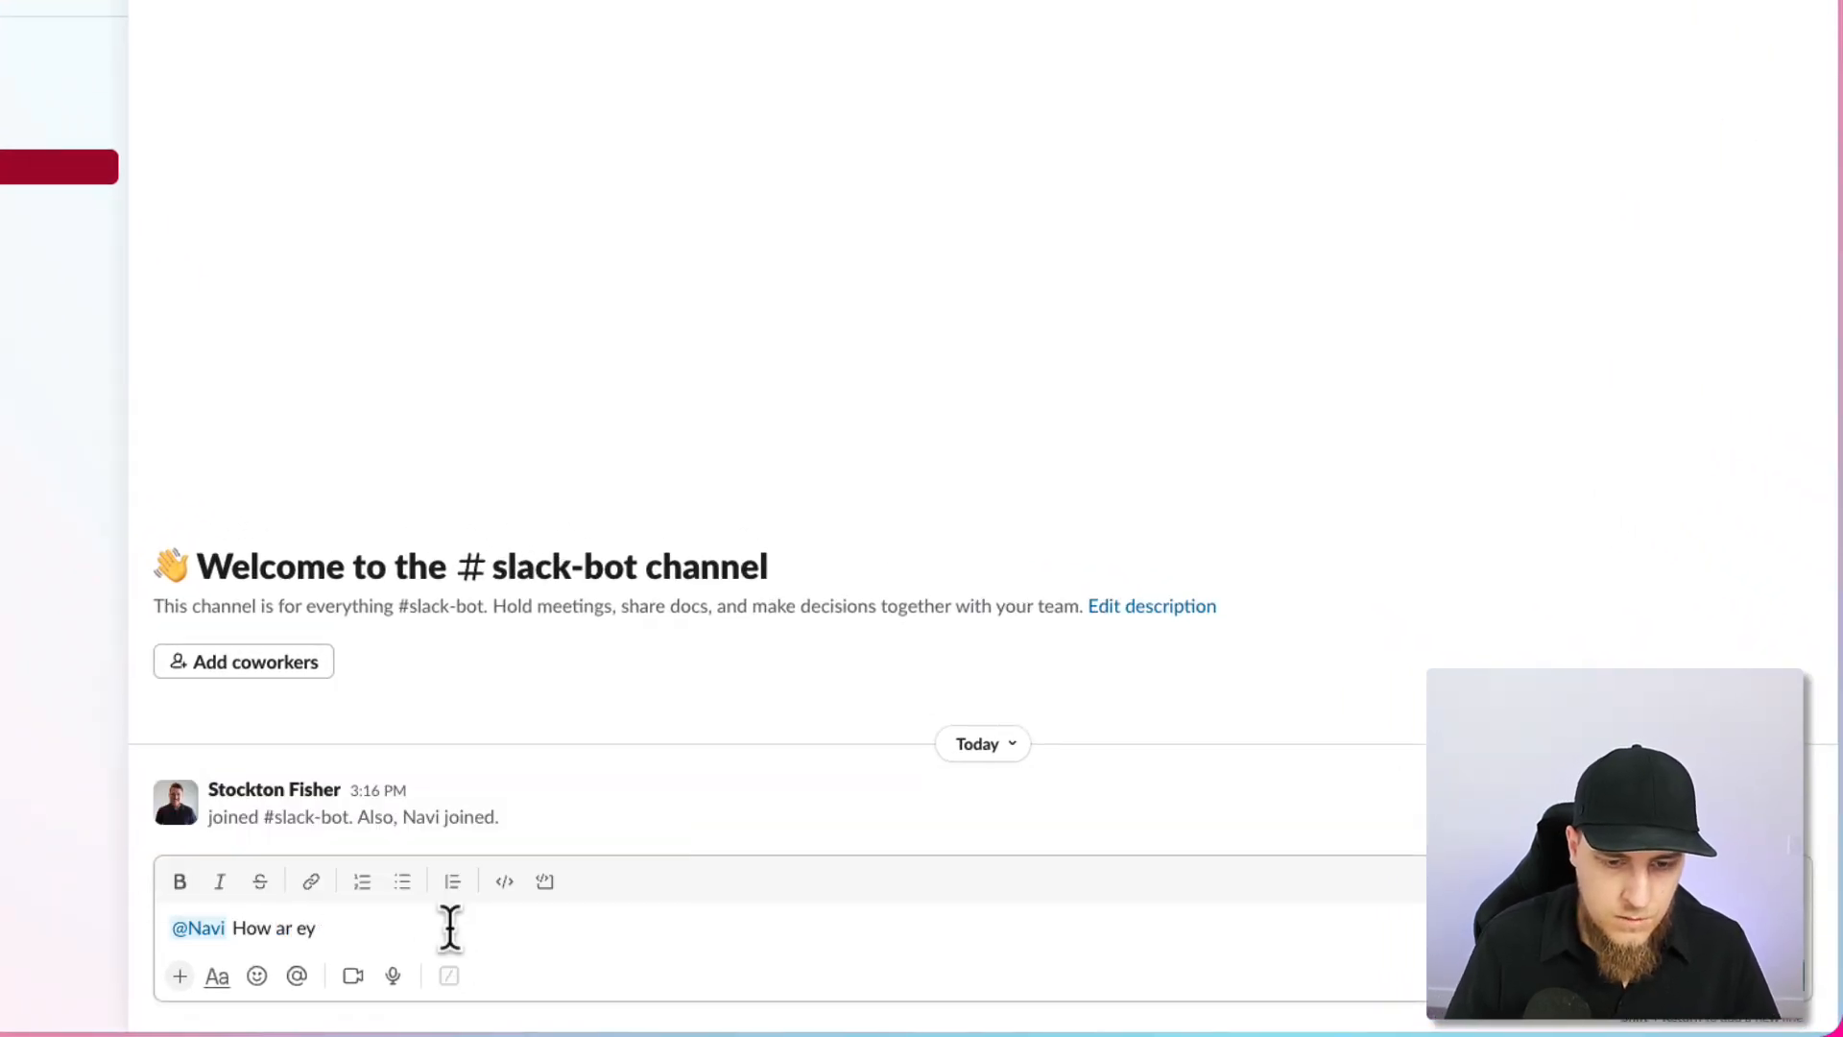
{"action": "type", "text": "are you?"}
{"action": "key", "text": "Return"}
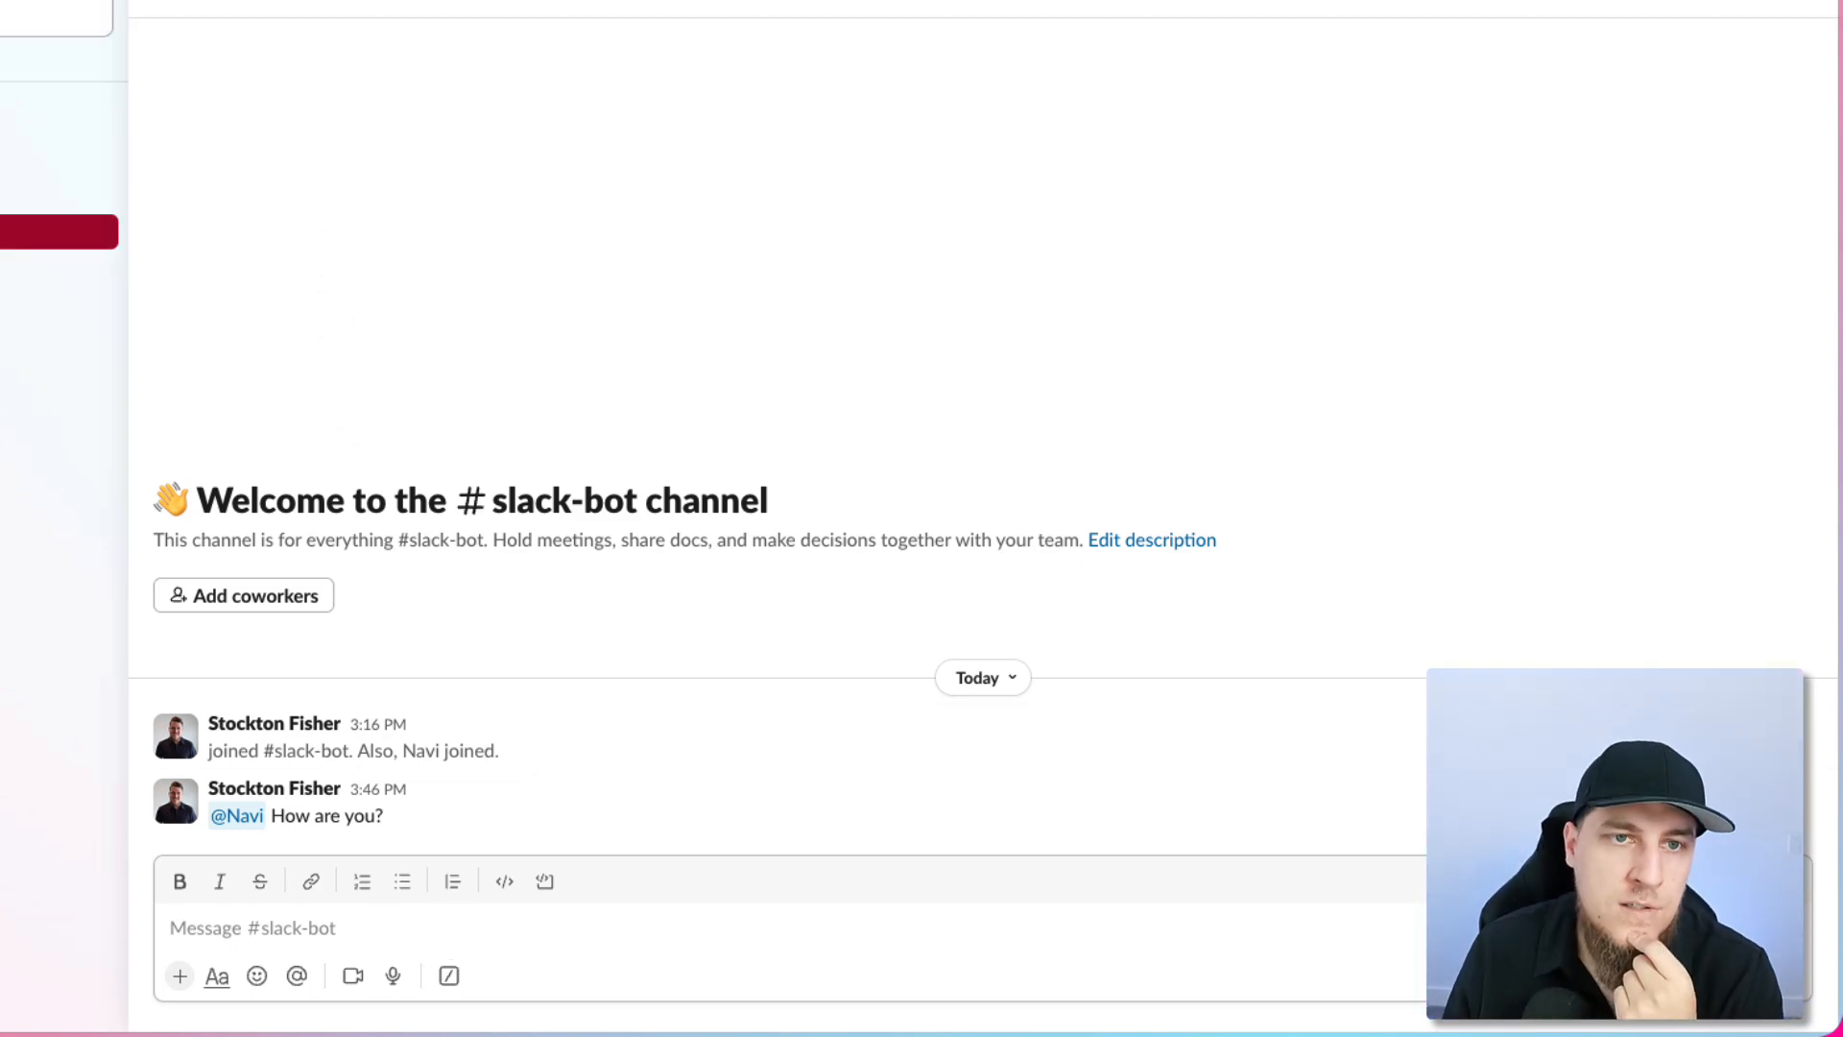
- Switch to Latenode, refresh the run history, and examine both nodes in the newest production run before closing it
{"action": "left_click", "coordinate": [398, 53]}
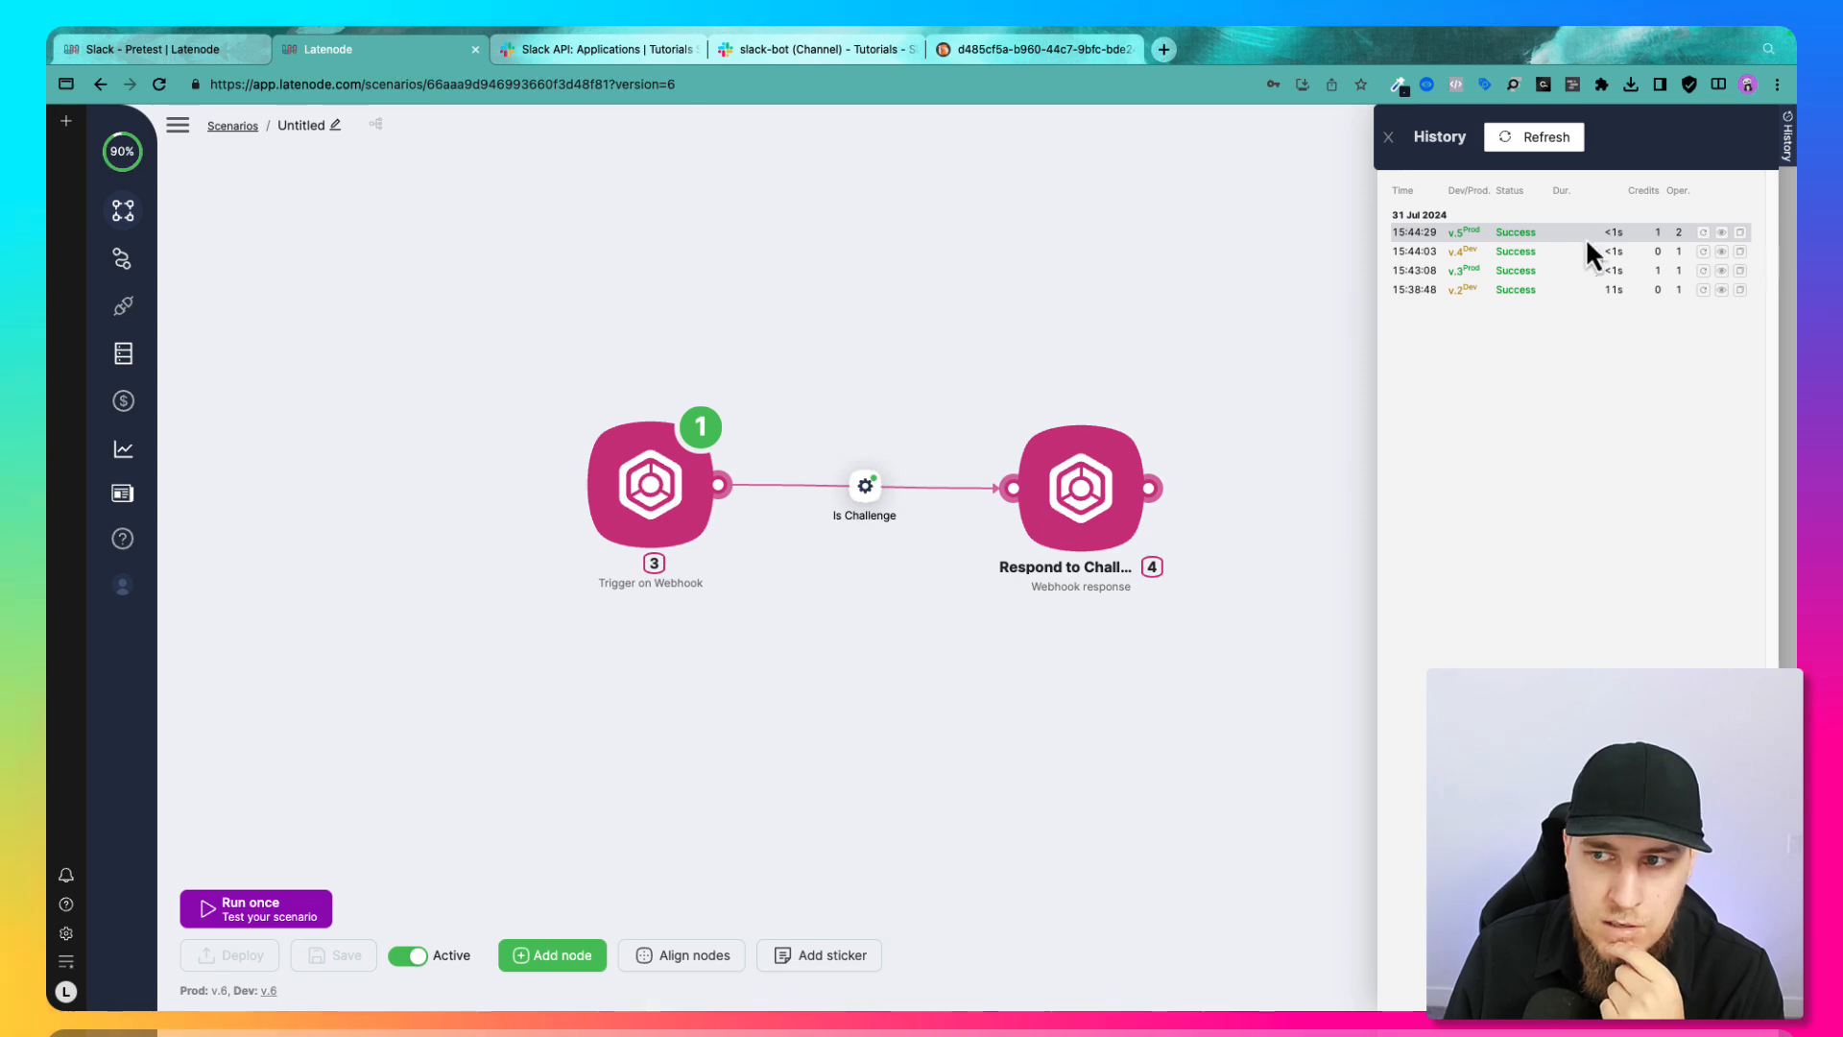
{"action": "left_click", "coordinate": [1574, 140]}
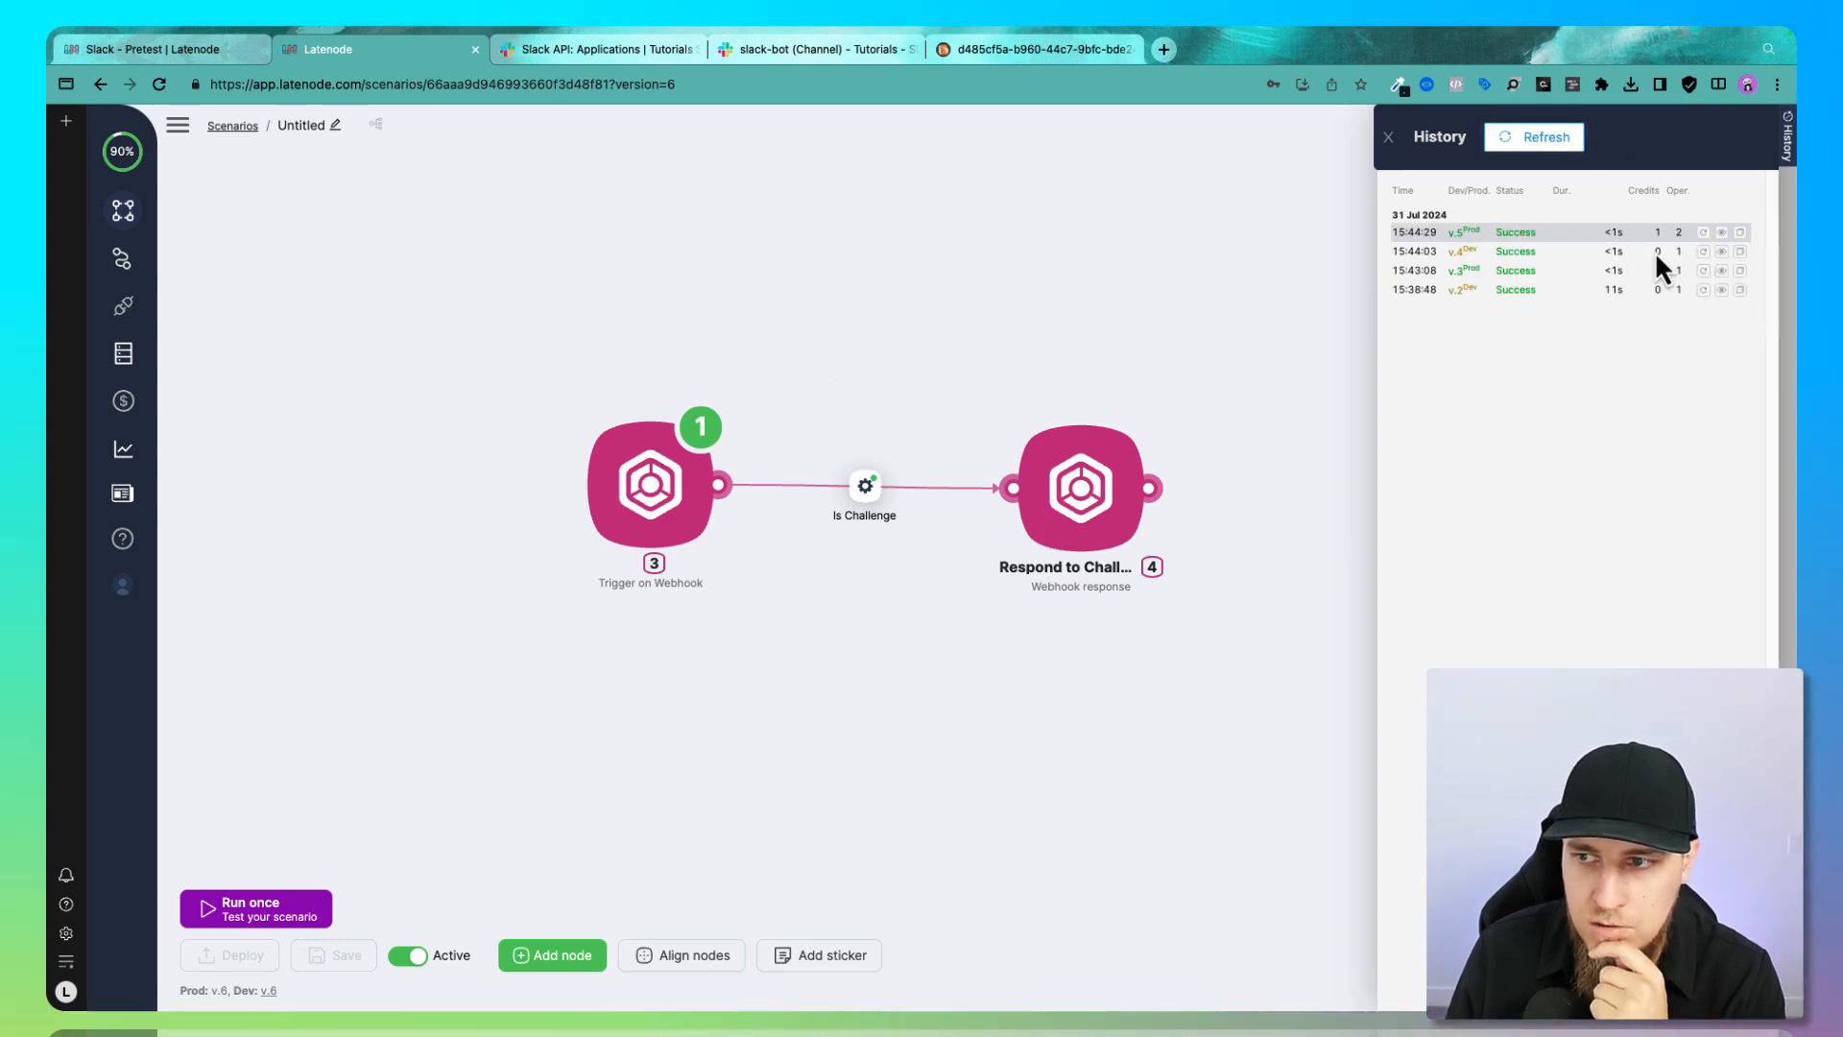
{"action": "left_click", "coordinate": [1721, 232]}
{"action": "left_click", "coordinate": [1066, 547]}
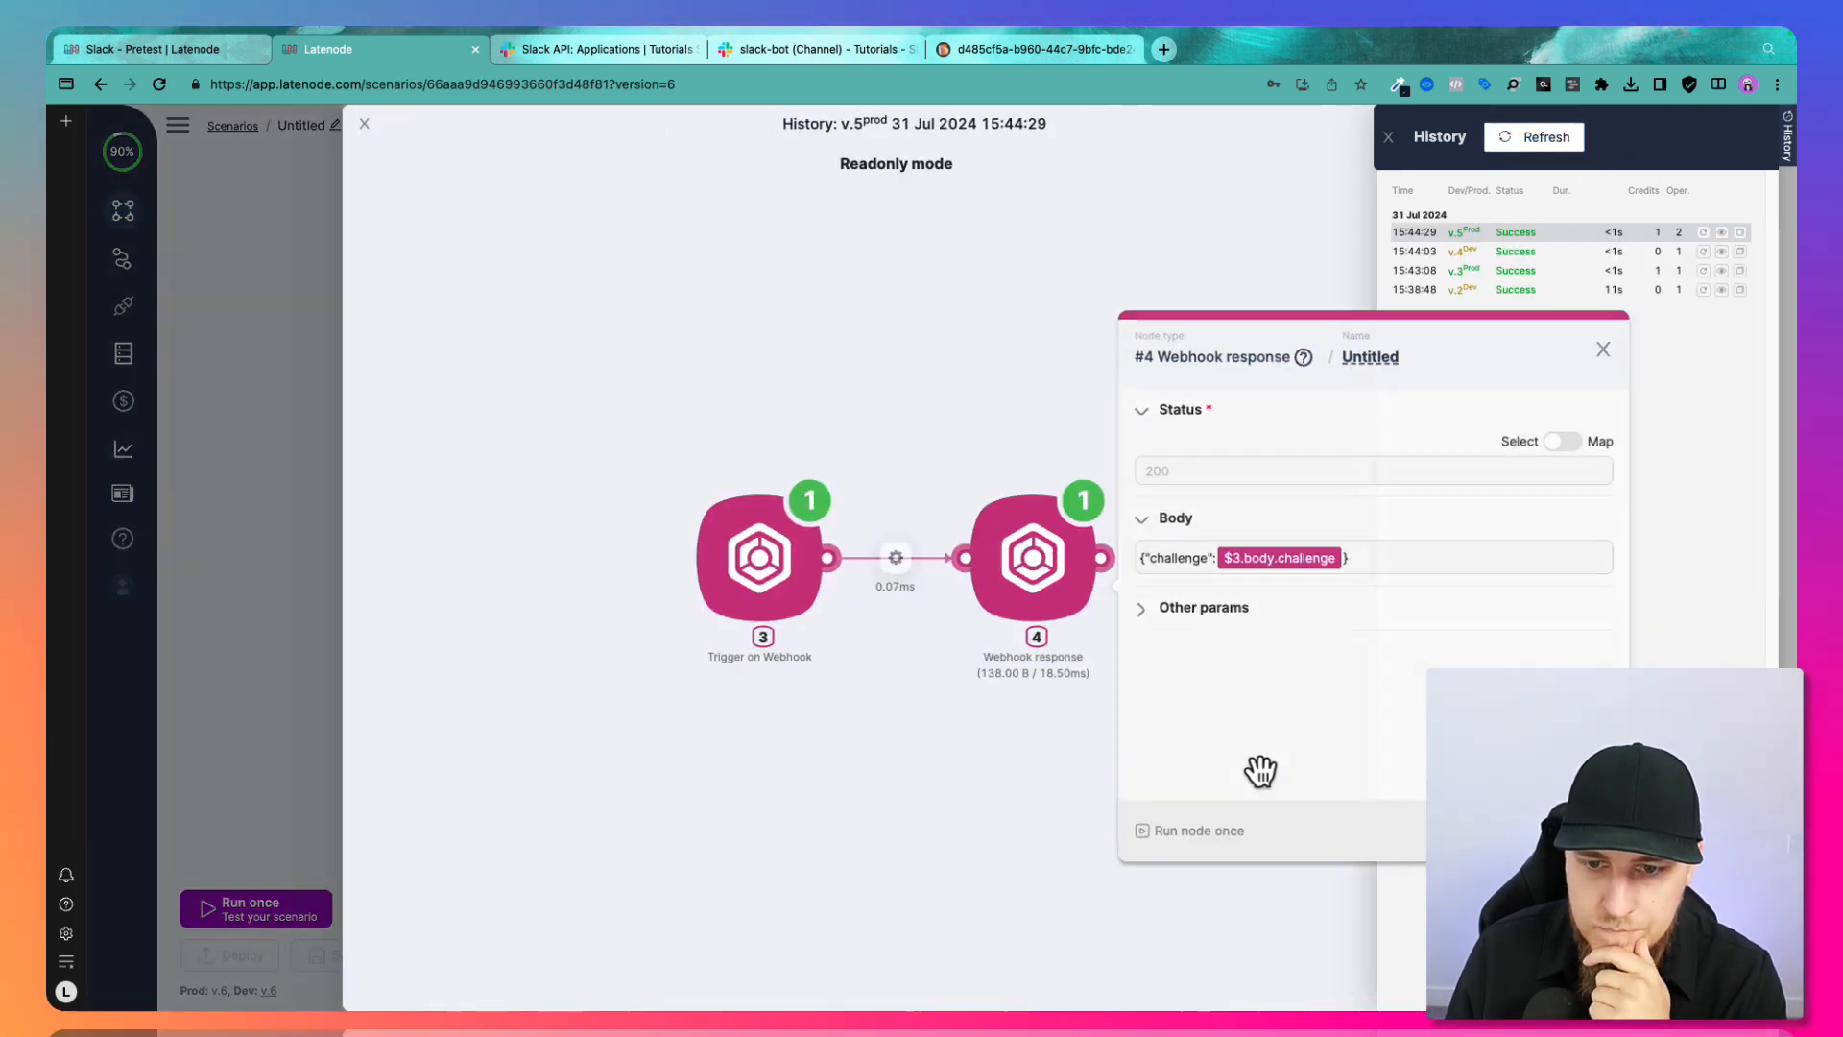
{"action": "left_click", "coordinate": [1073, 708]}
{"action": "left_click", "coordinate": [1037, 613]}
{"action": "left_click", "coordinate": [701, 624]}
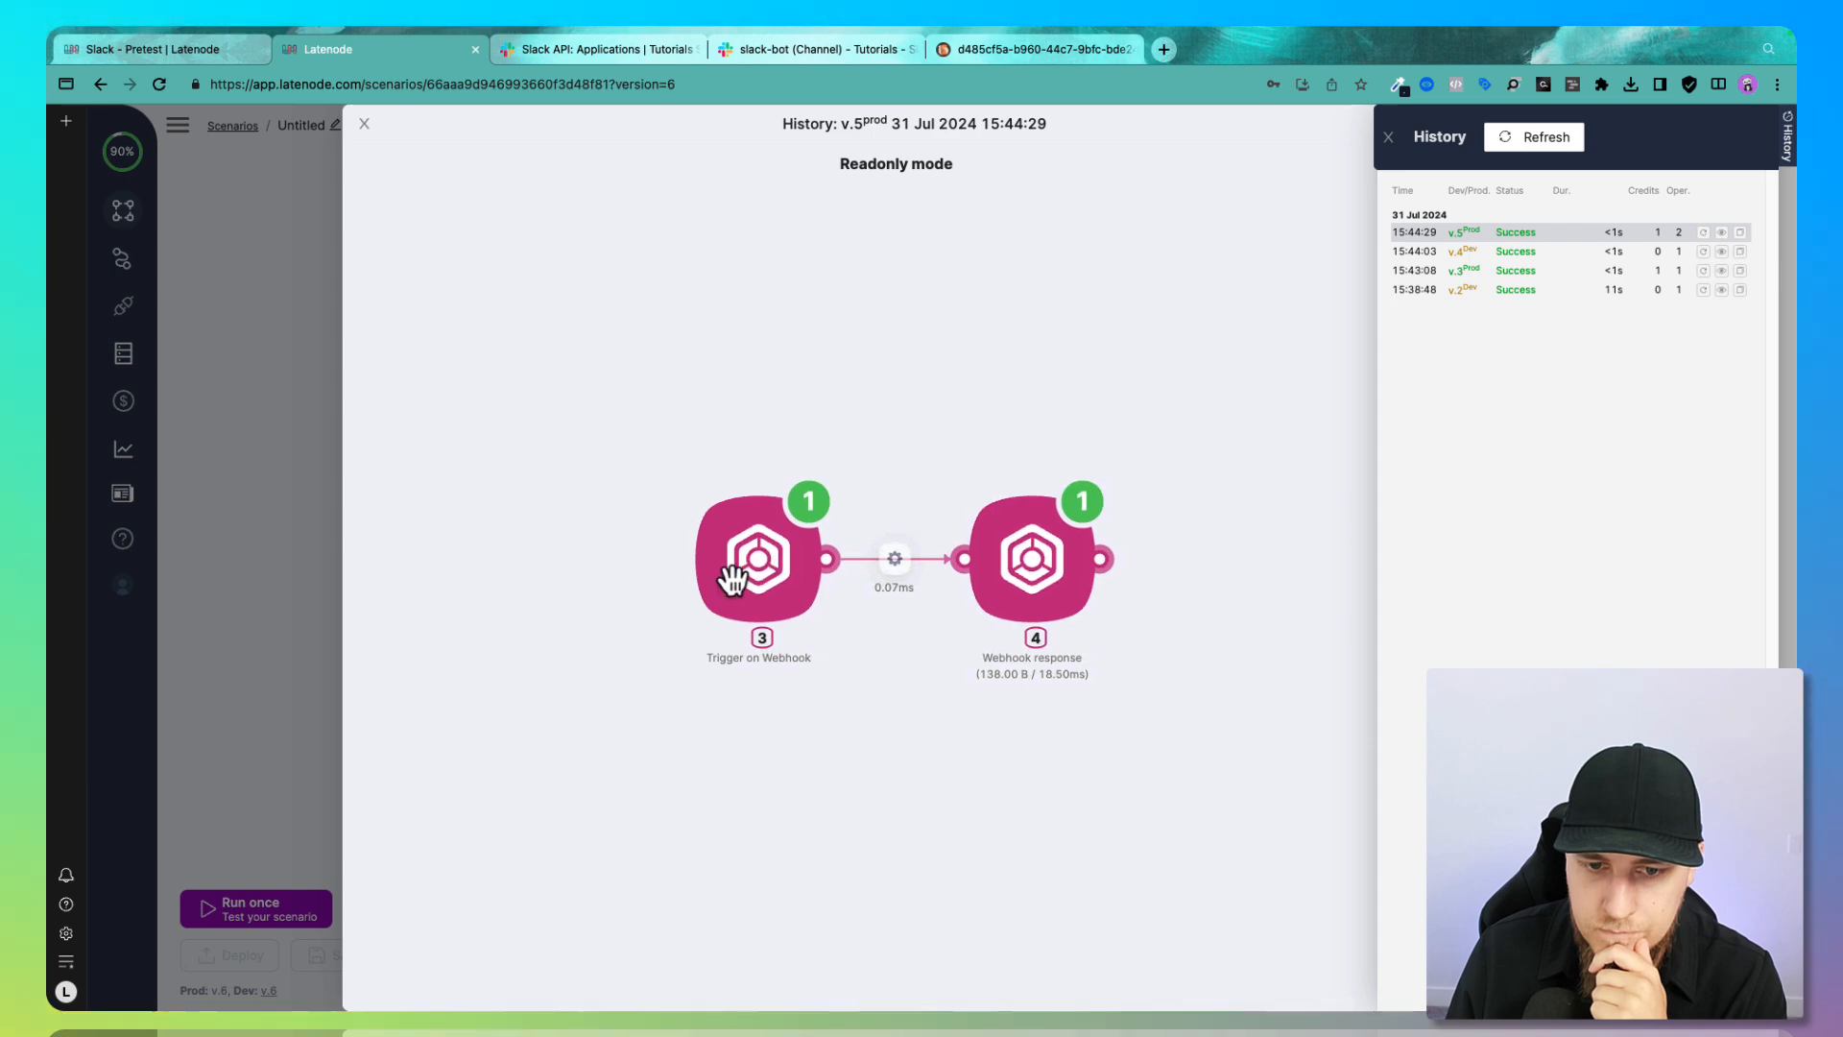
{"action": "left_click", "coordinate": [735, 576]}
{"action": "left_click", "coordinate": [317, 515]}
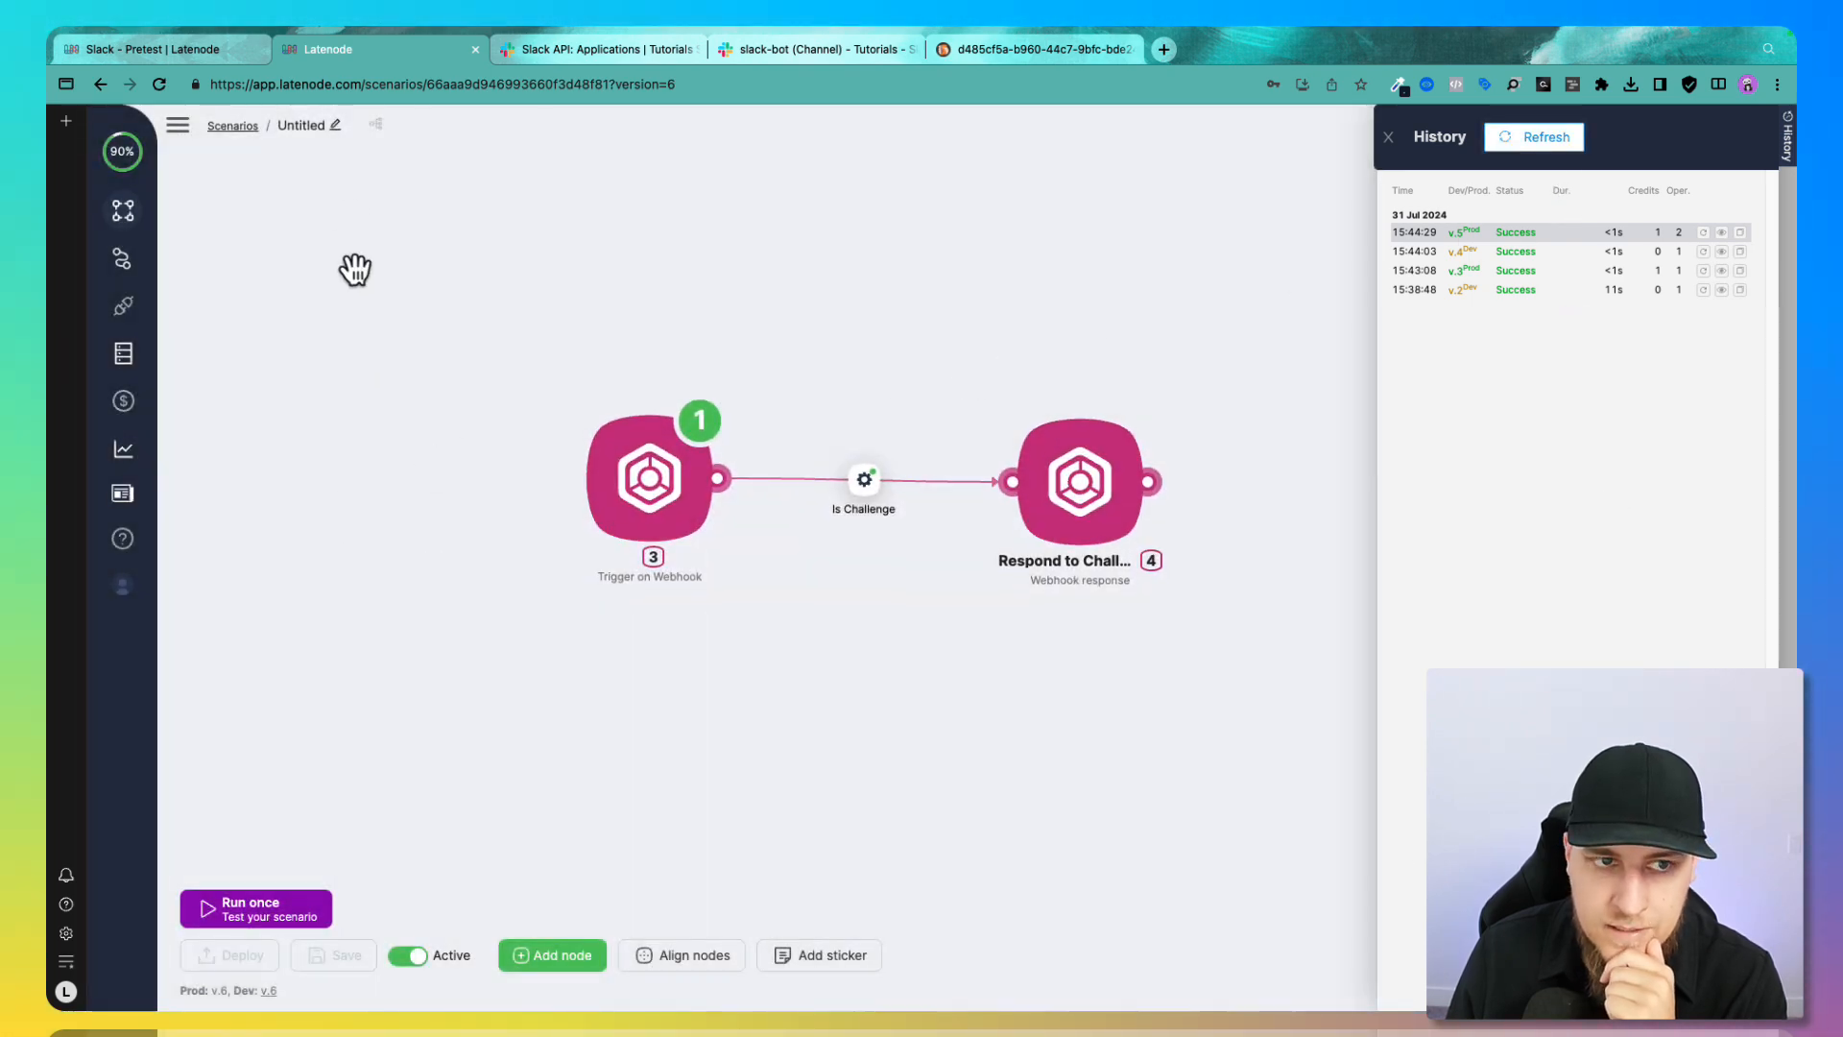
- Switch to Slack's Event Subscriptions page and save the changes for the app_mention bot event subscription
{"action": "scroll", "coordinate": [787, 518], "scroll_direction": "up", "scroll_amount": 3}
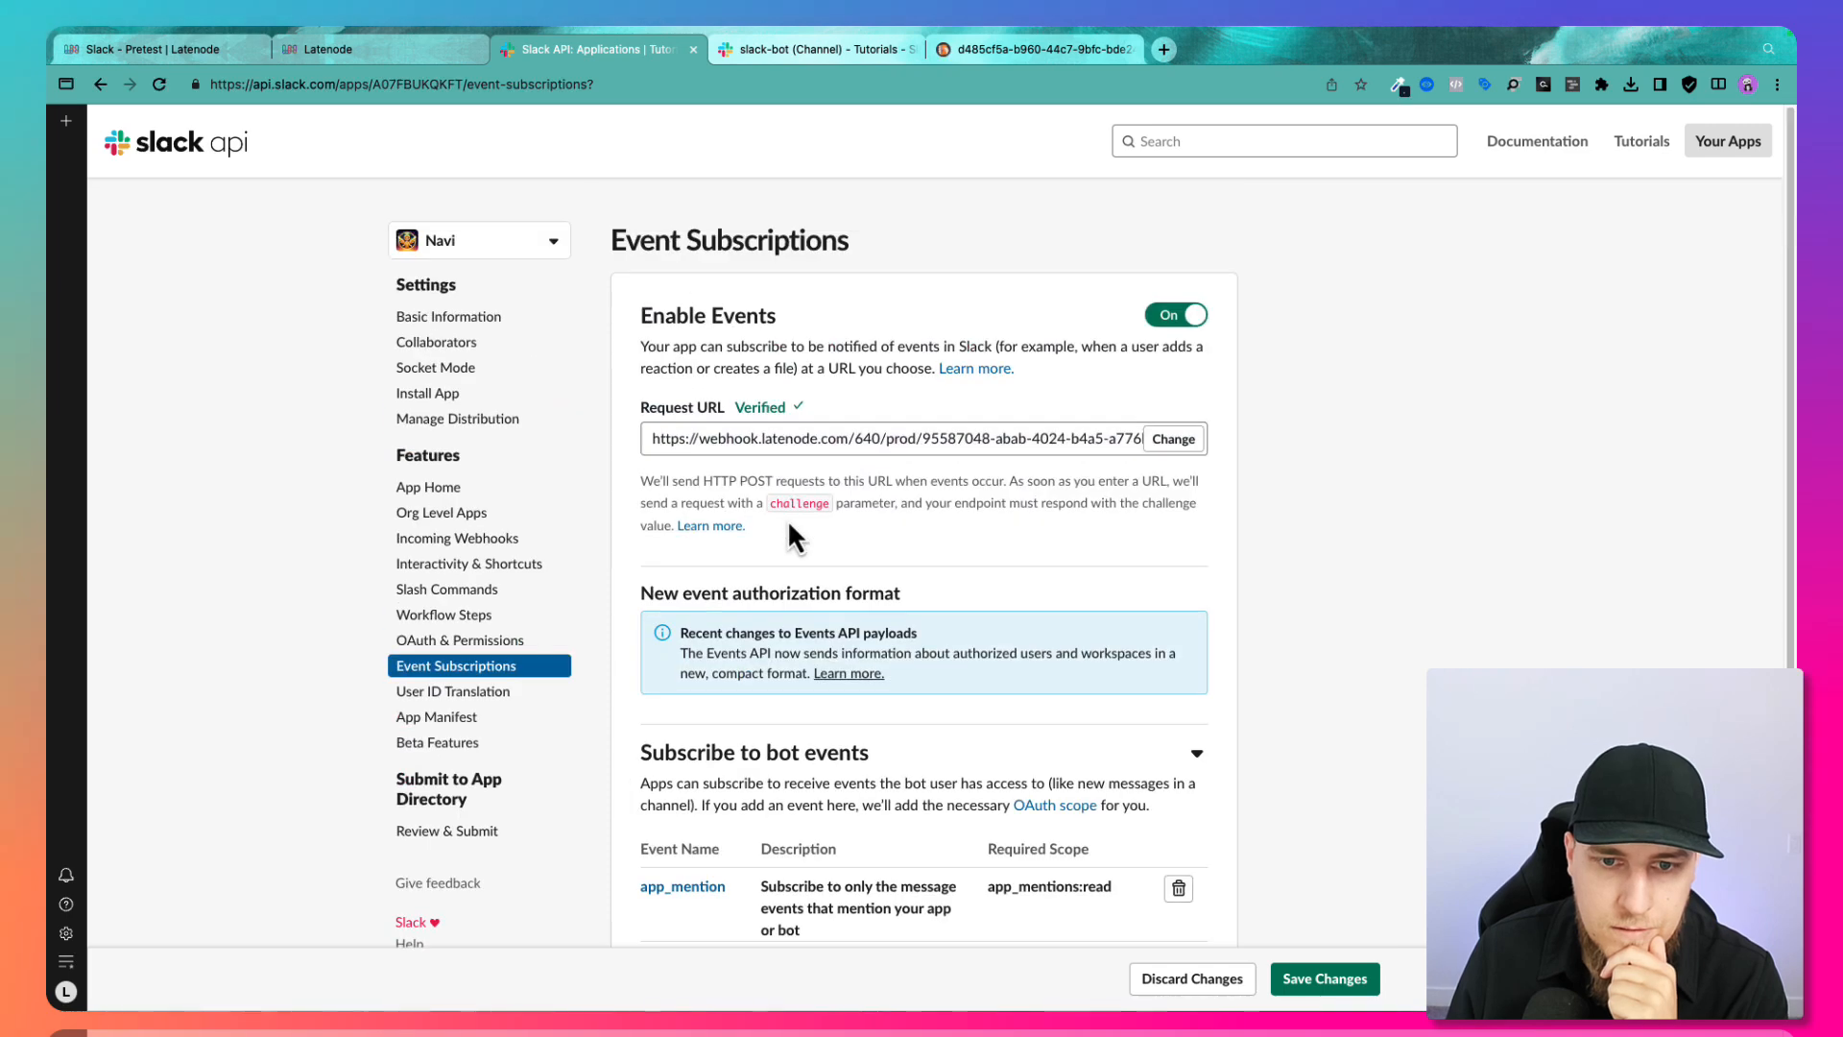
{"action": "scroll", "coordinate": [783, 492], "scroll_direction": "down", "scroll_amount": 3}
{"action": "left_click", "coordinate": [1325, 978]}
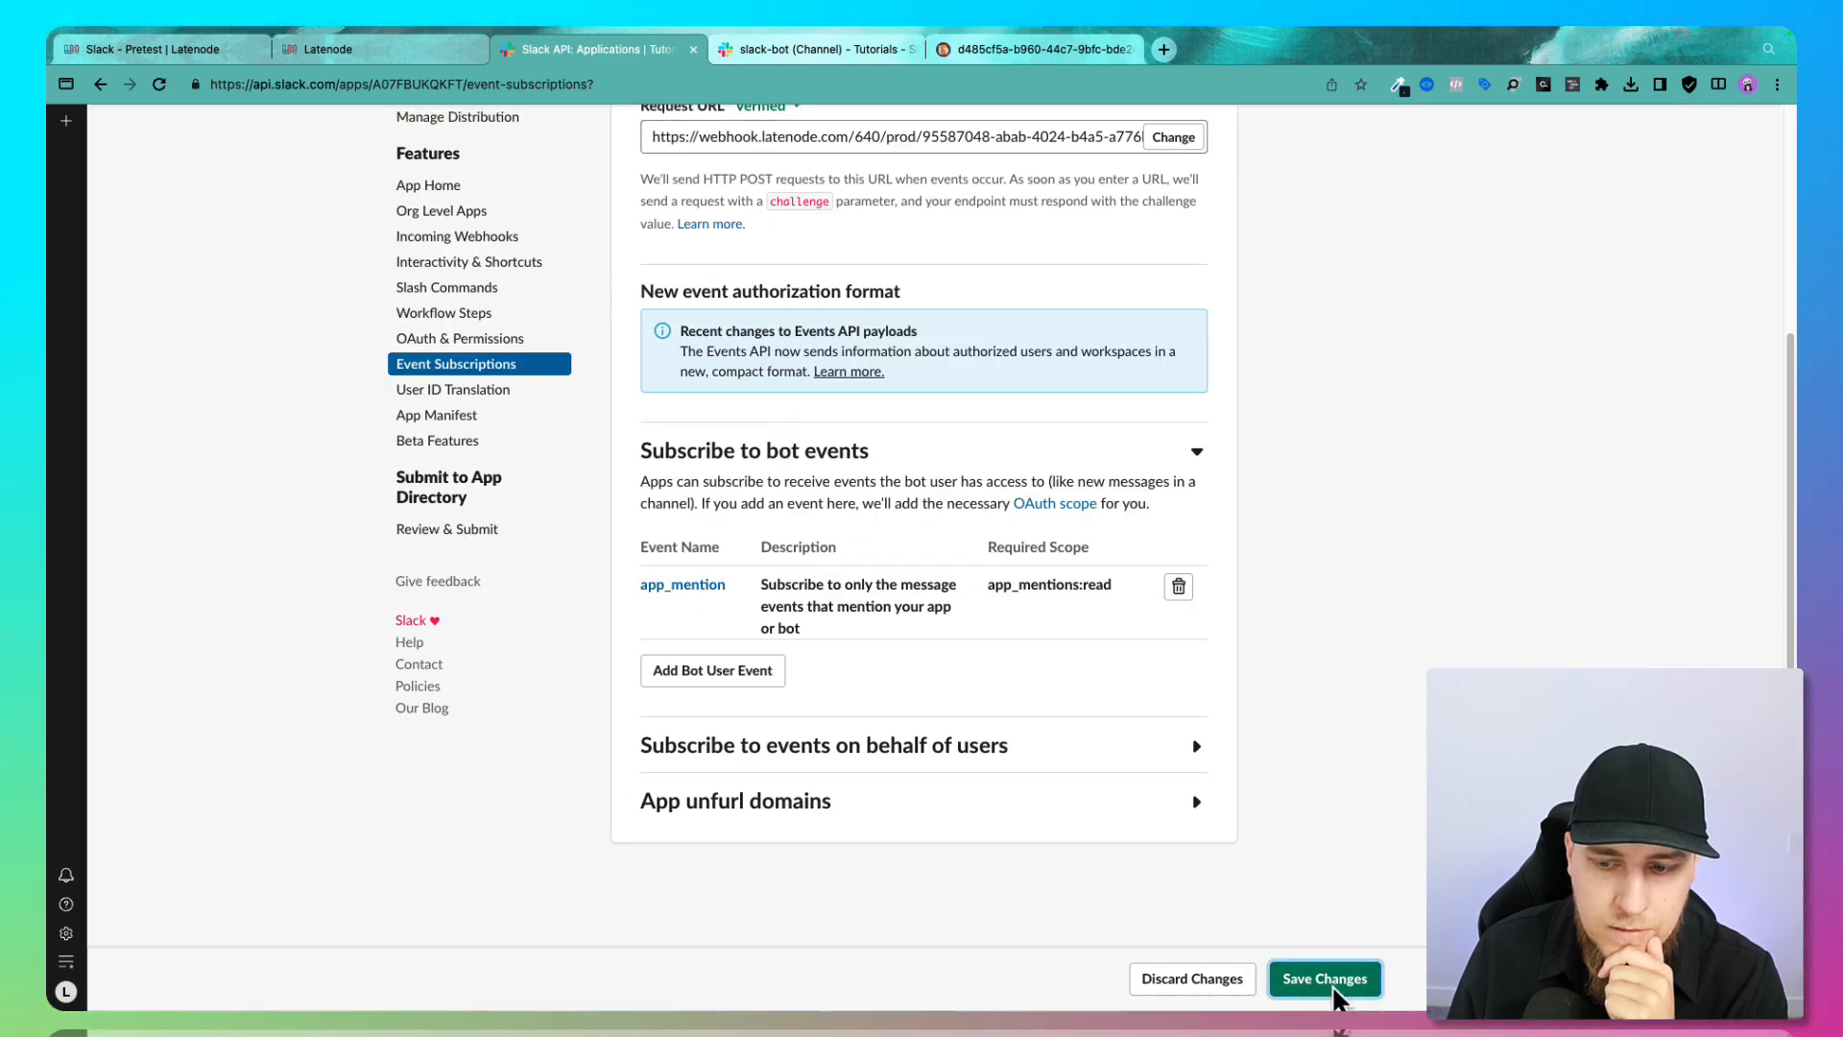
{"action": "scroll", "coordinate": [938, 646], "scroll_direction": "up", "scroll_amount": 3}
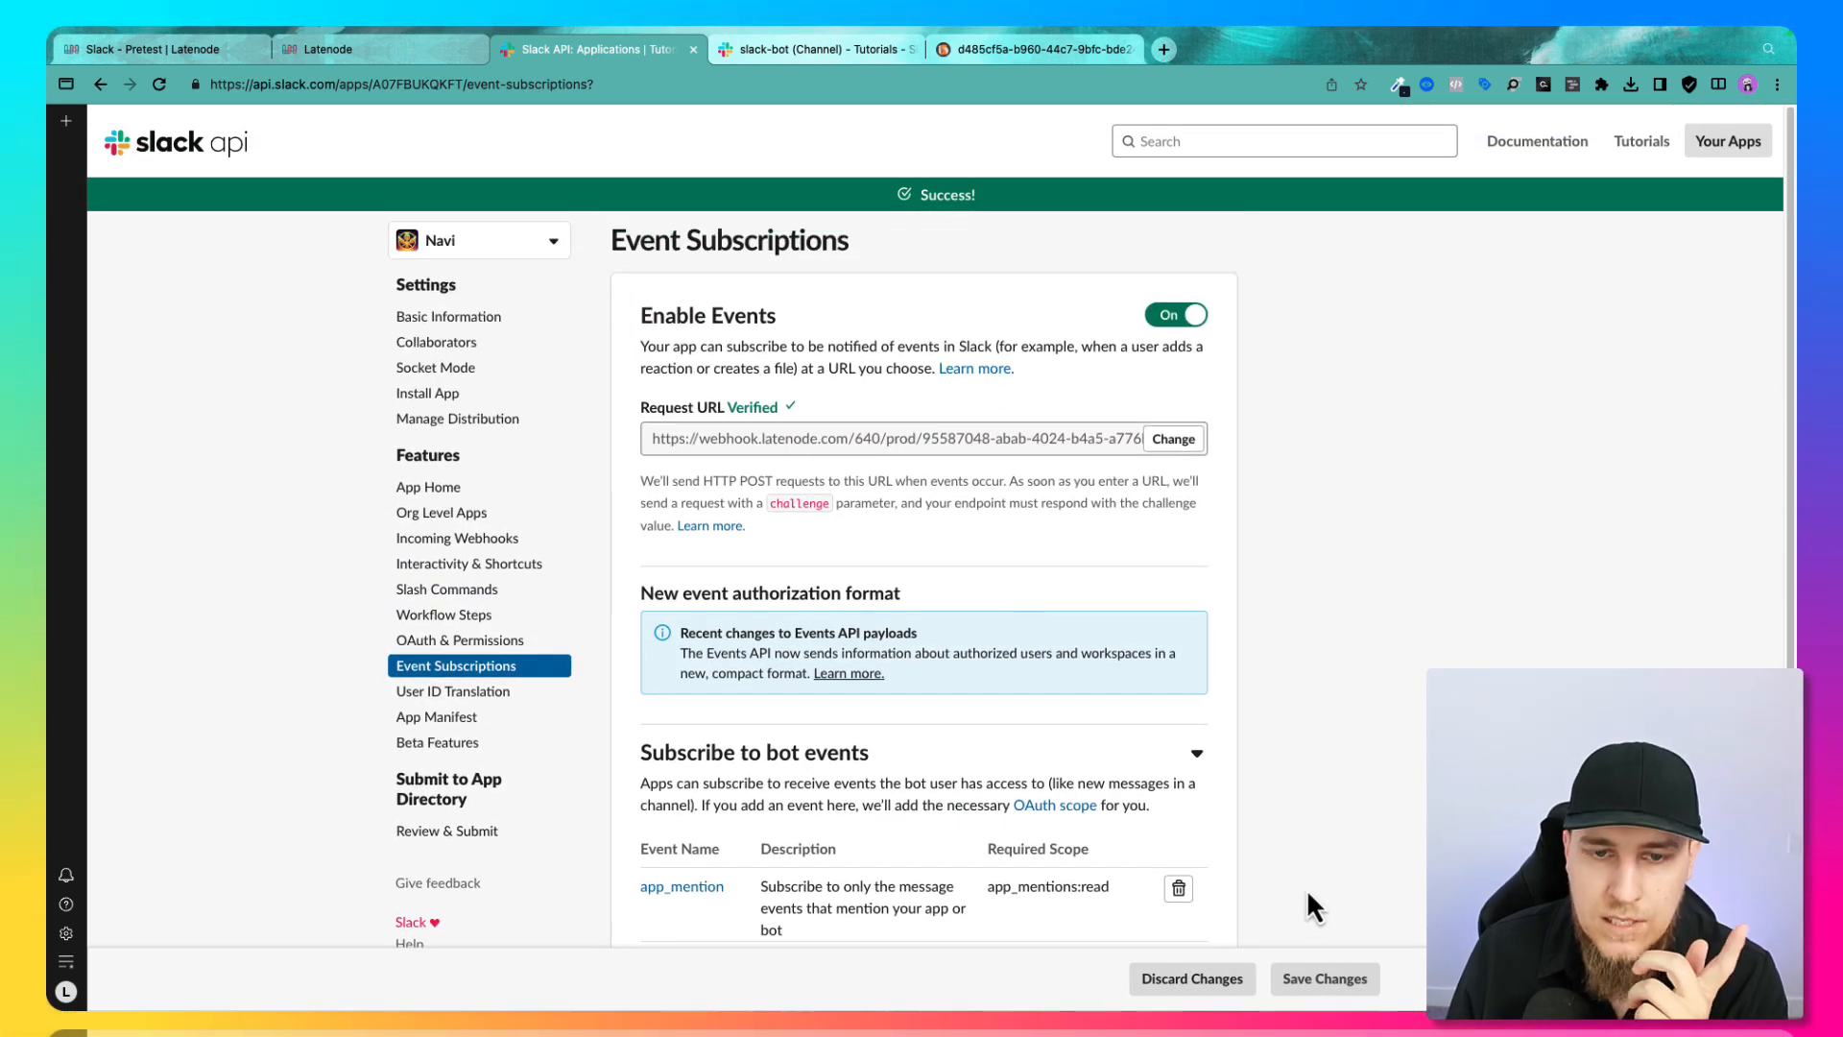
{"action": "left_click", "coordinate": [797, 50]}
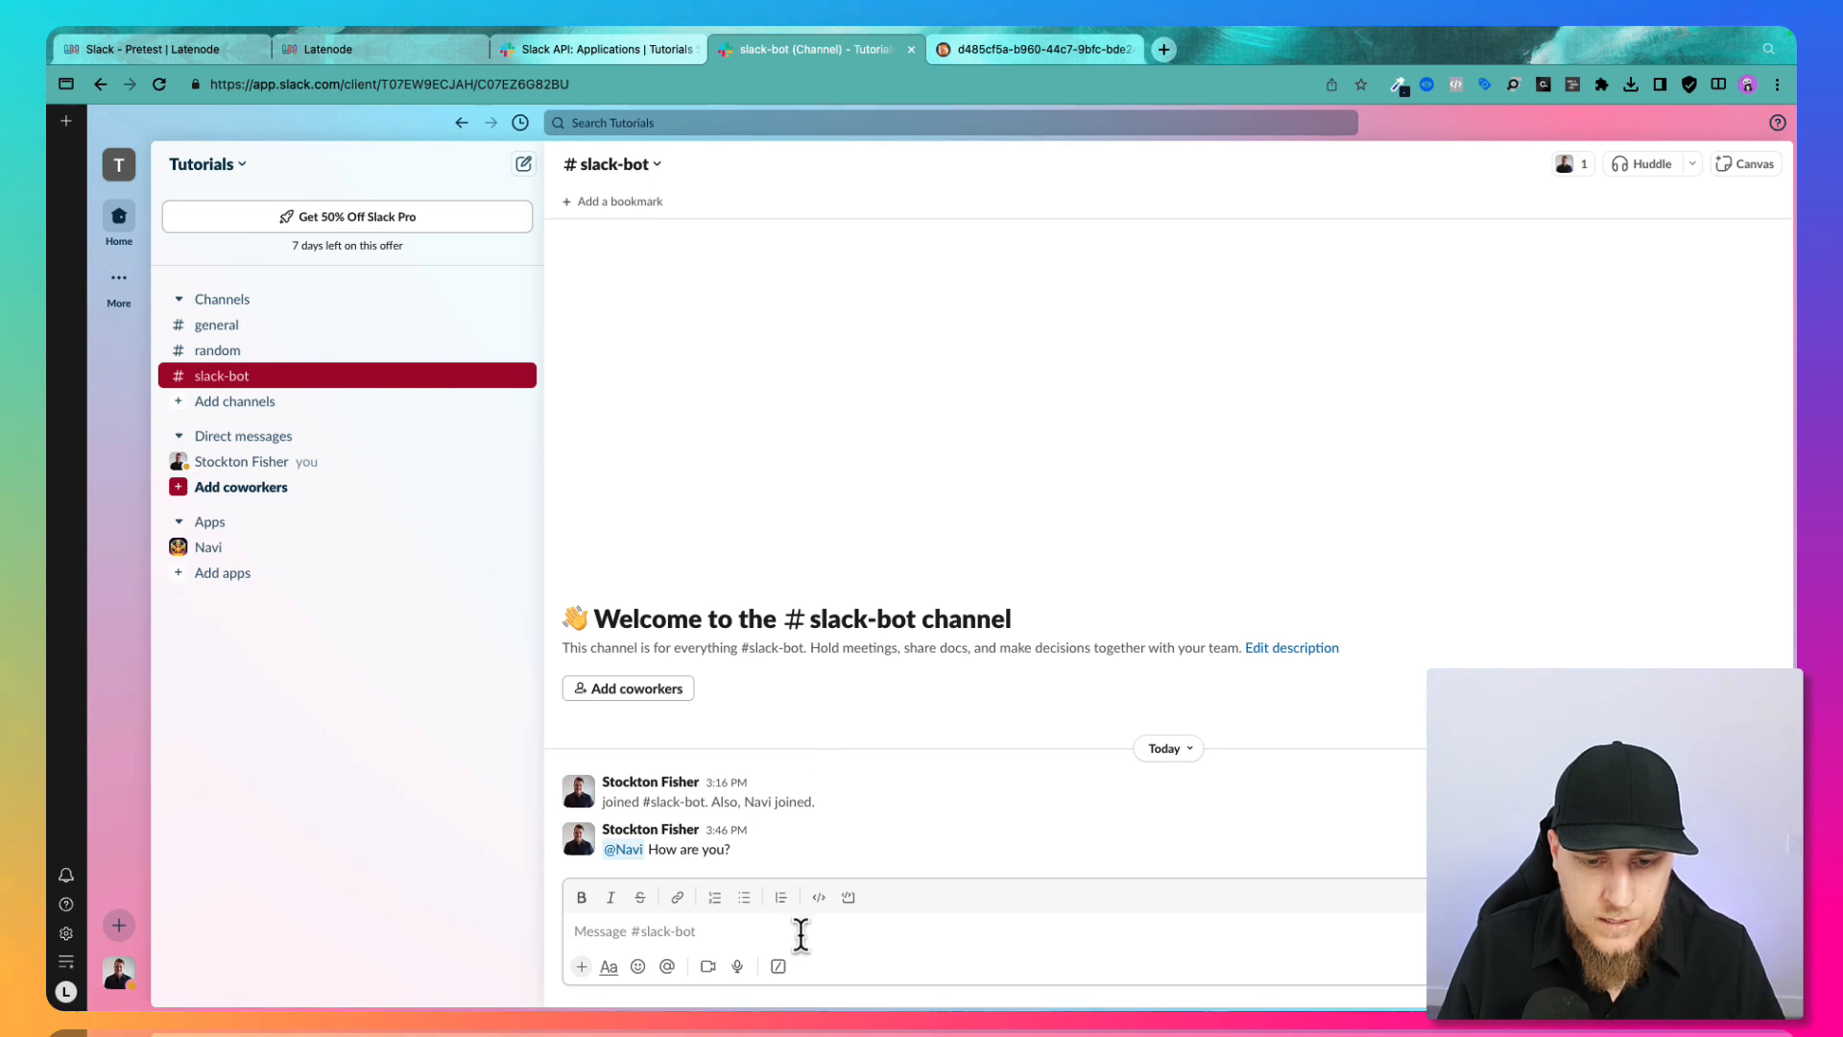
{"action": "type", "text": "@na"}
{"action": "key", "text": "Tab"}
{"action": "type", "text": "Hi"}
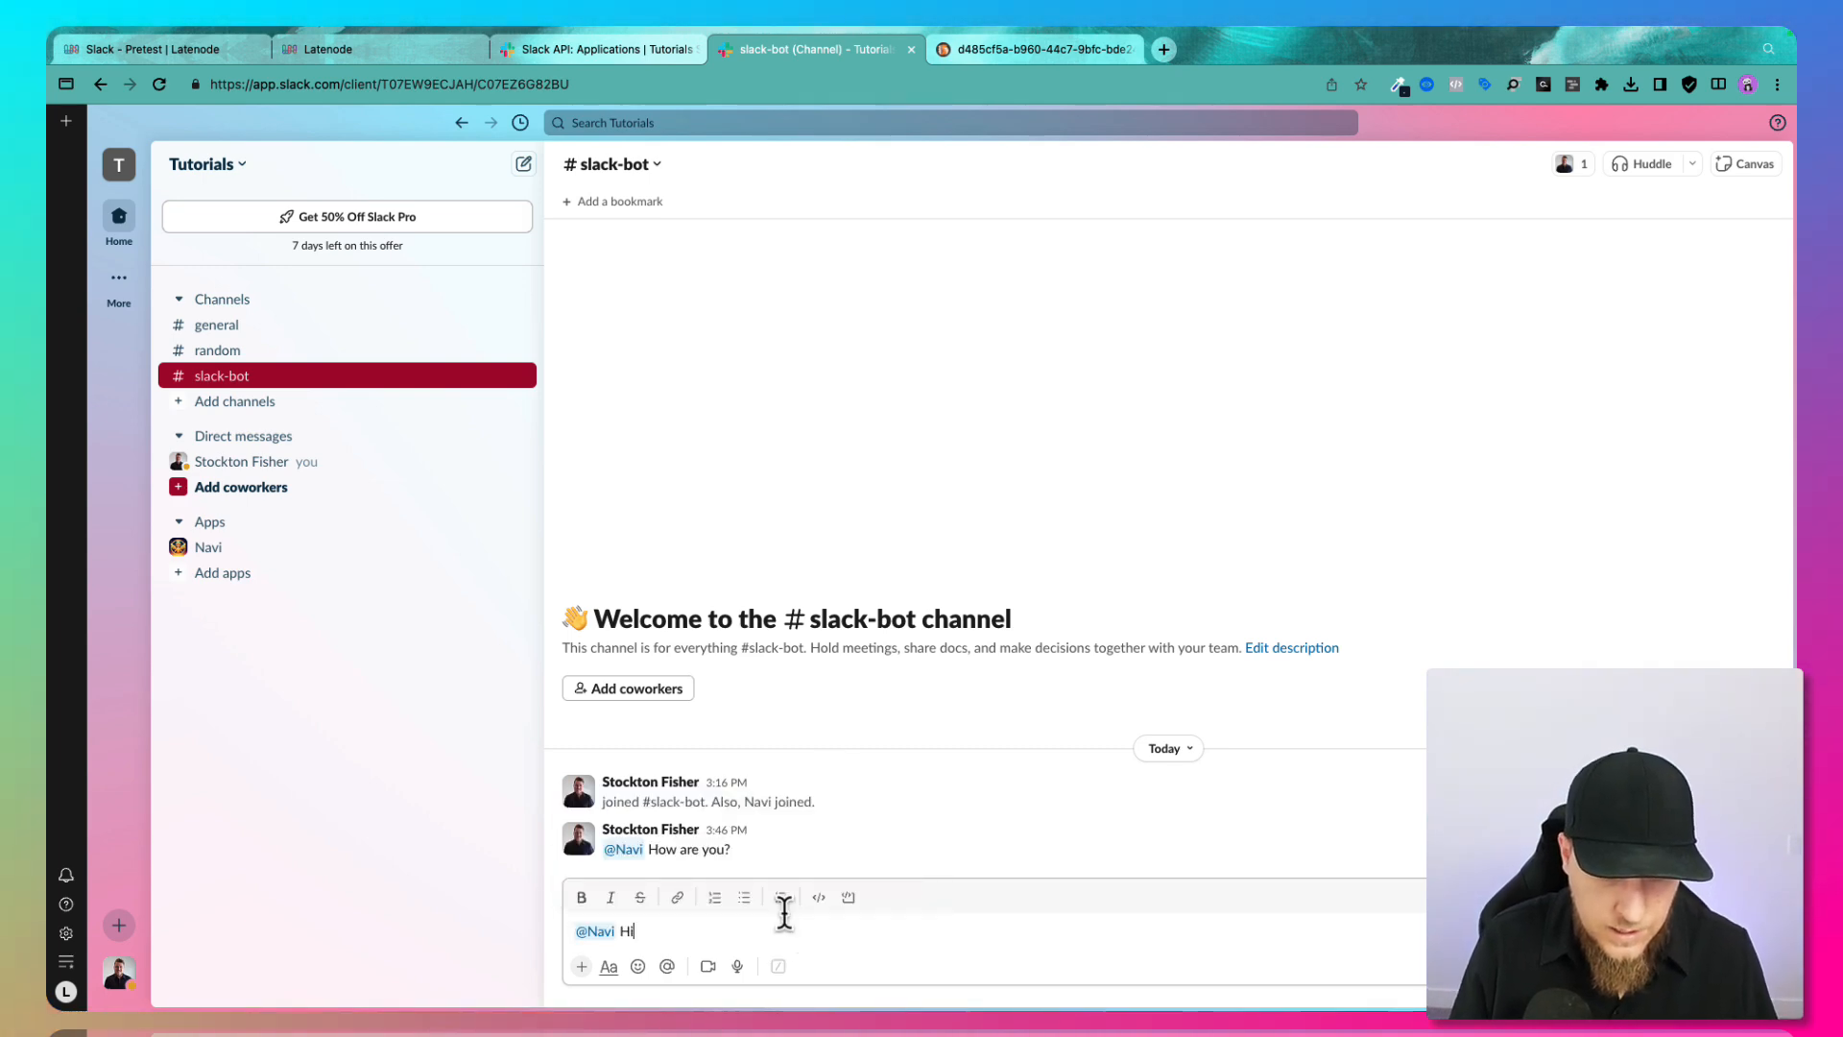
{"action": "key", "text": "Return"}
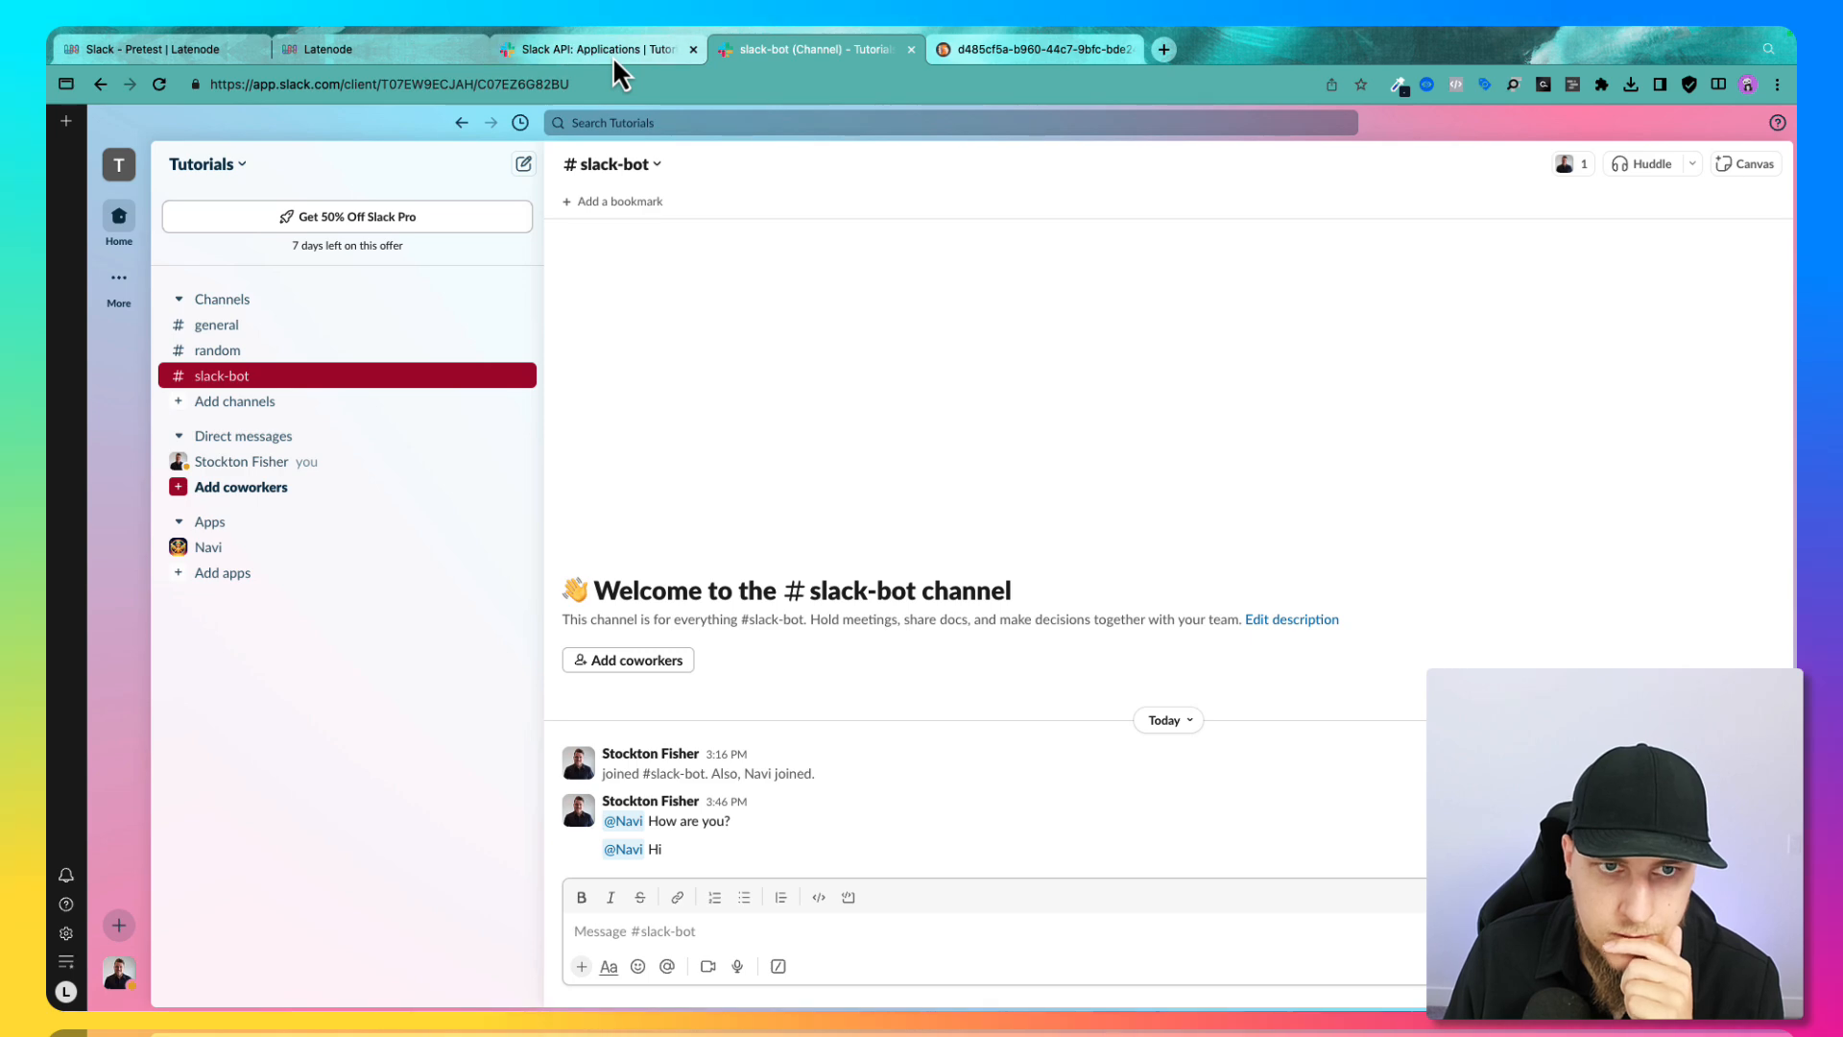
{"action": "left_click", "coordinate": [427, 49]}
{"action": "left_click", "coordinate": [1560, 142]}
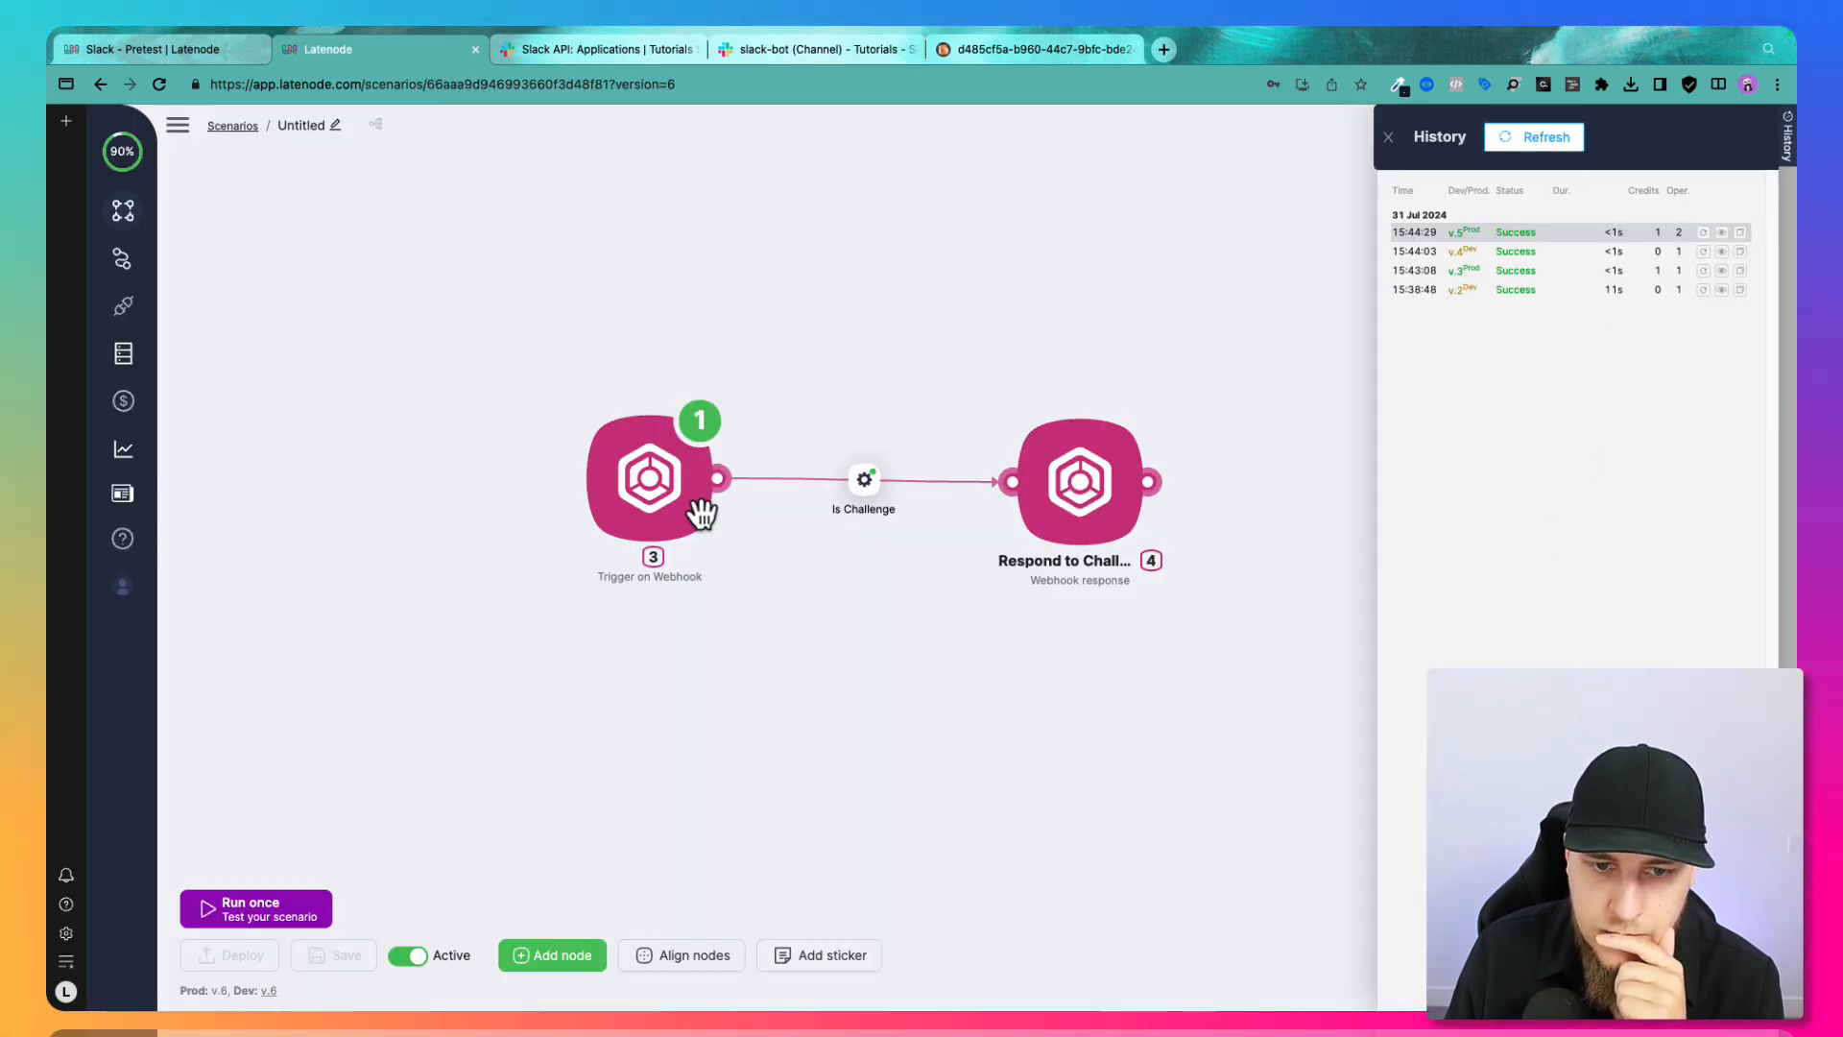
- Copy the Trigger on Webhook node's production URL and return to Slack's Event Subscriptions page
{"action": "left_click", "coordinate": [650, 483]}
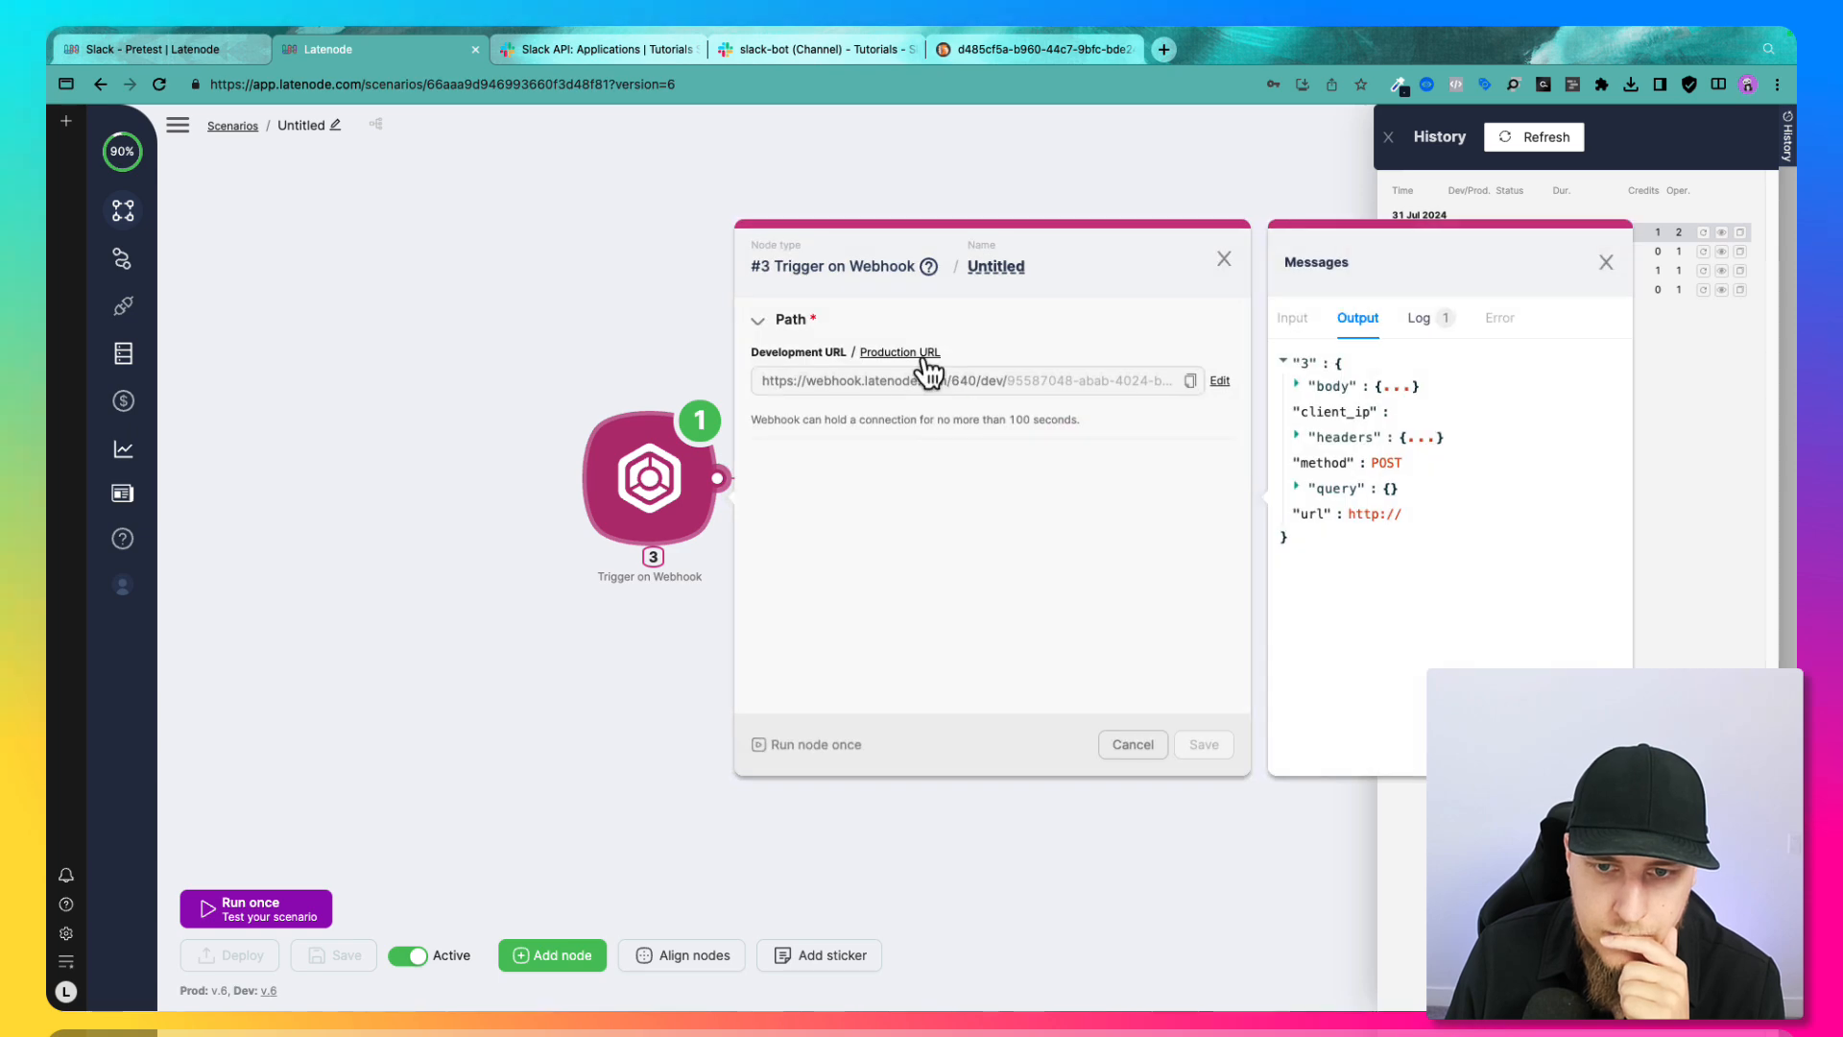
{"action": "left_click", "coordinate": [1190, 380]}
{"action": "left_click", "coordinate": [1190, 380]}
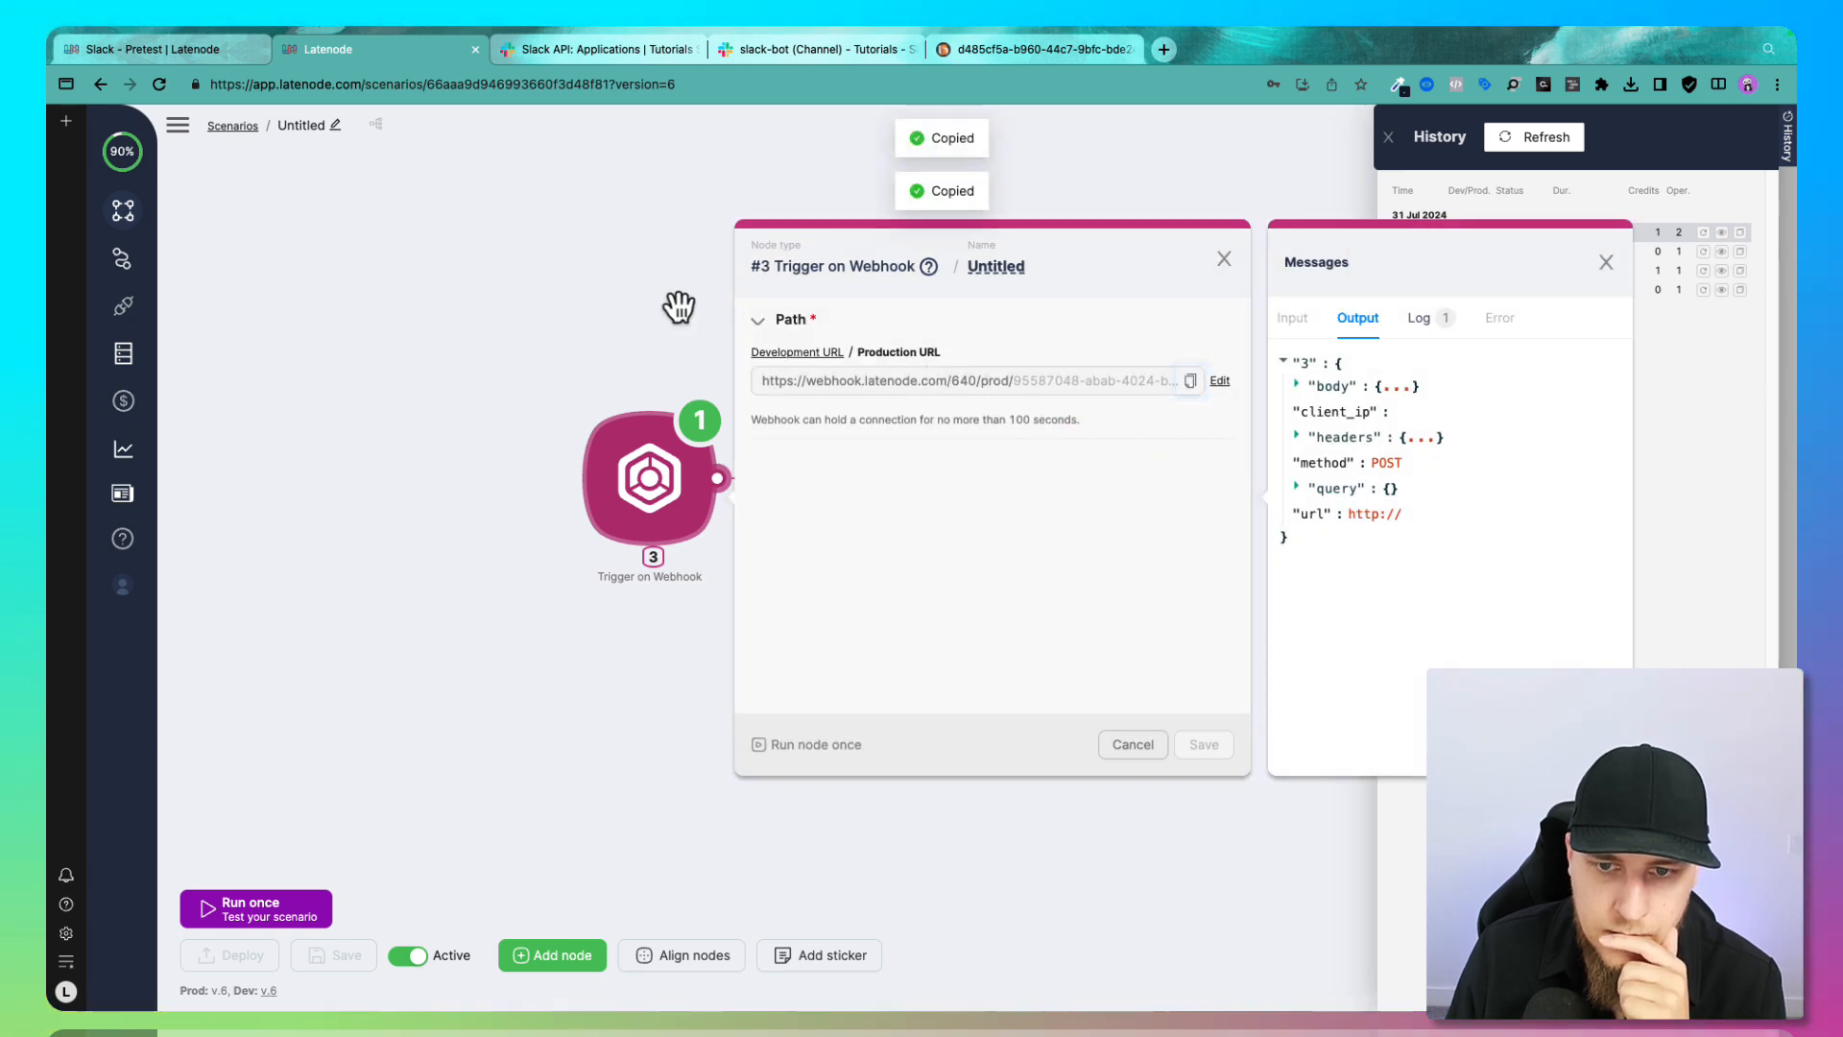
{"action": "left_click", "coordinate": [572, 50]}
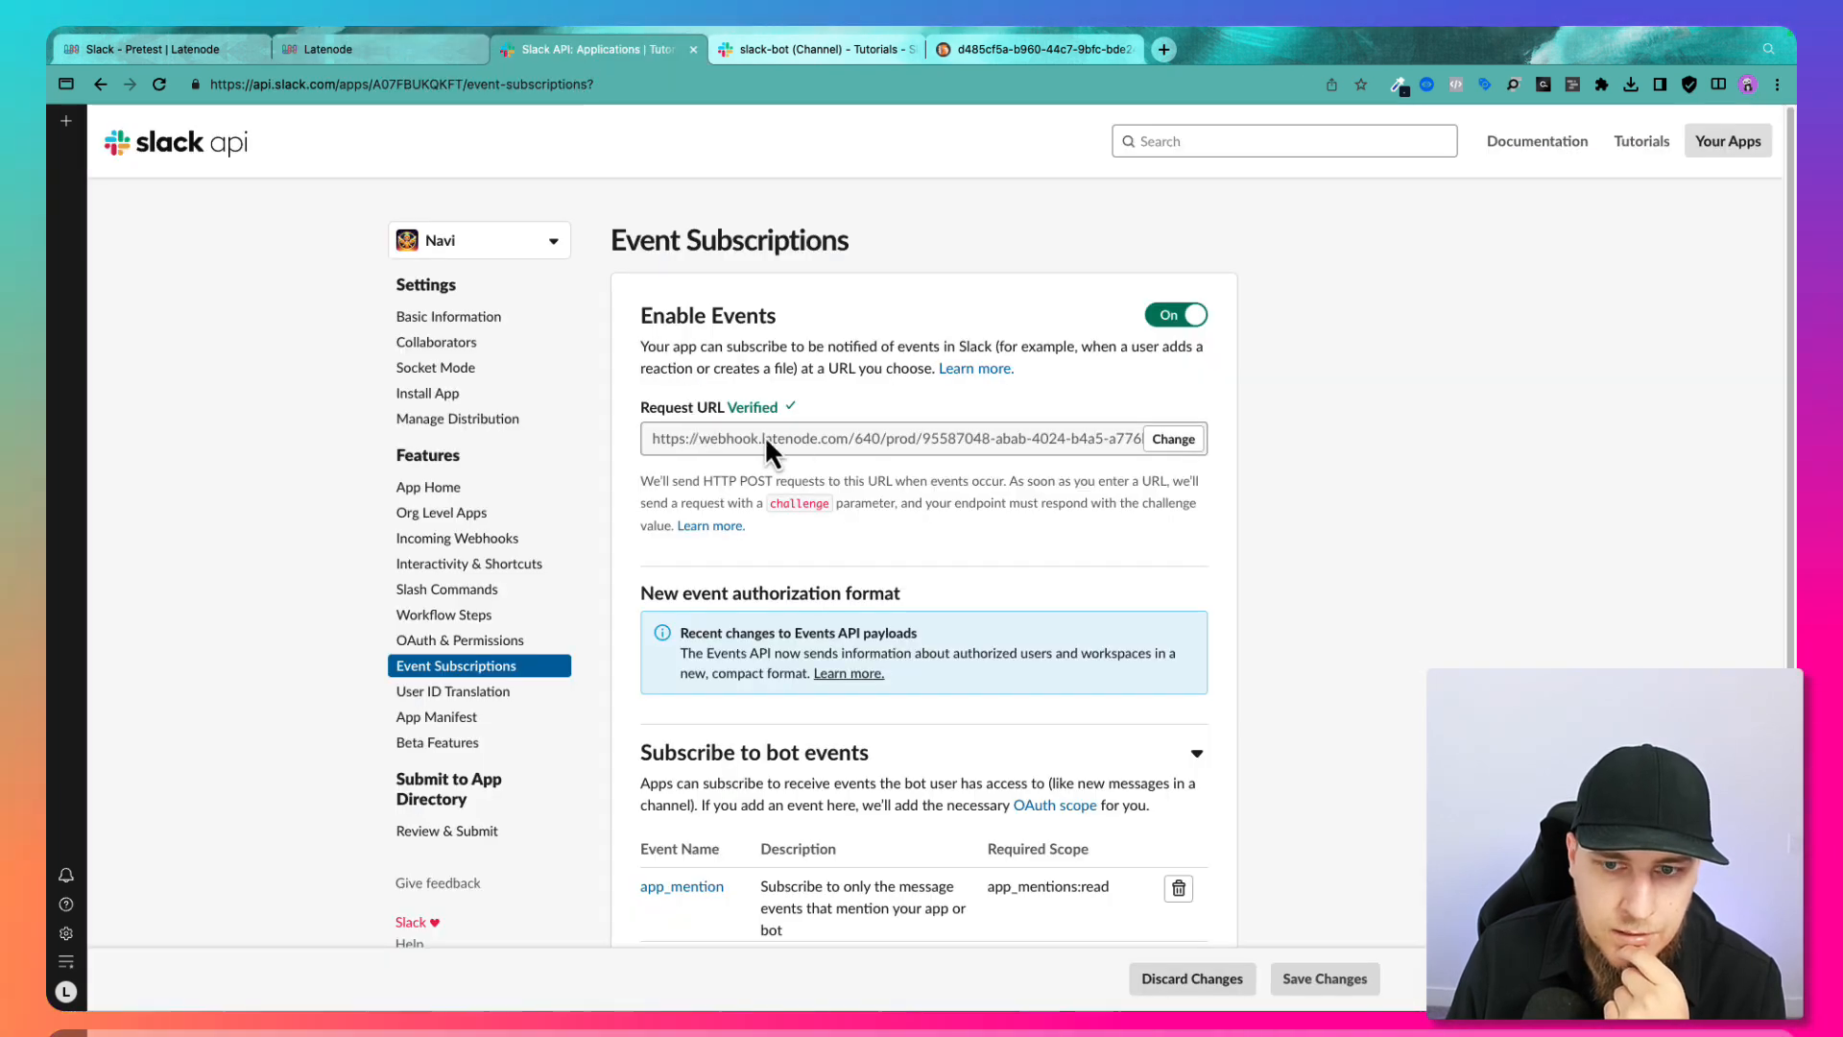
- Re-enter the copied production webhook URL as the new request URL to verify it, and reload the Event Subscriptions page
{"action": "left_click", "coordinate": [1173, 438]}
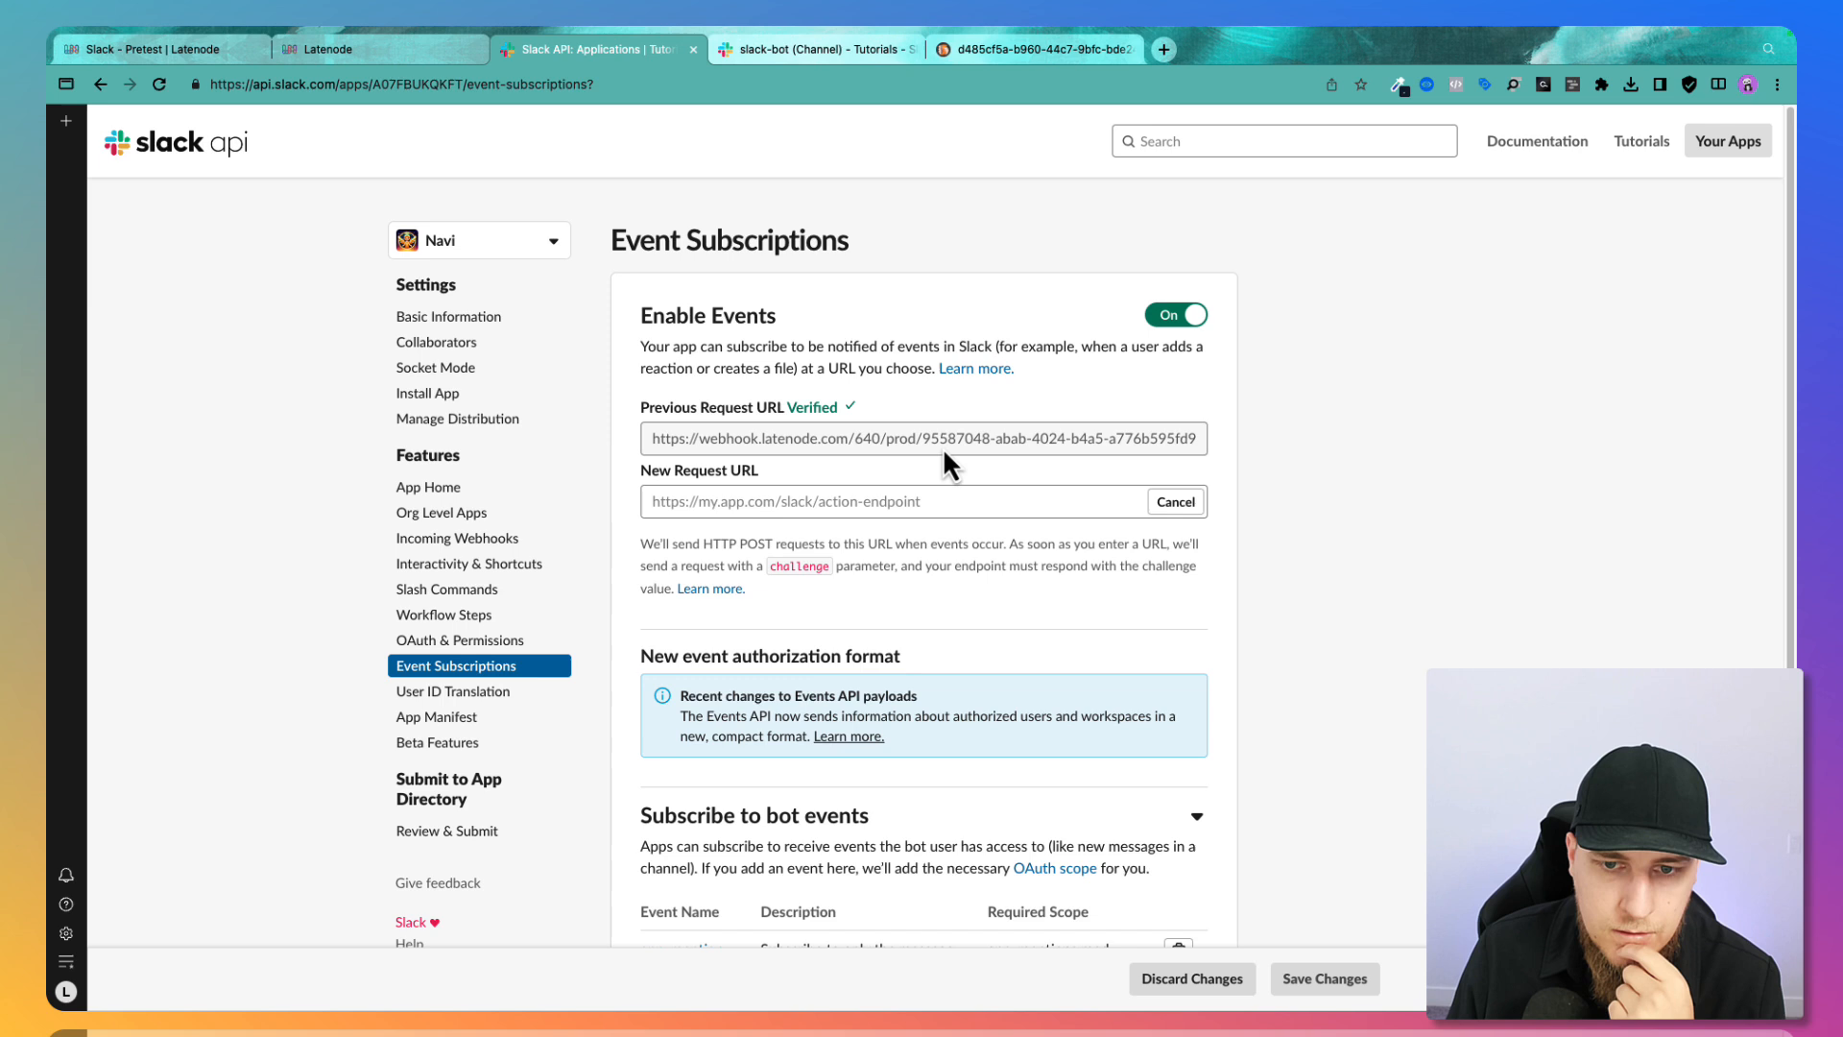
{"action": "left_click", "coordinate": [816, 501]}
{"action": "key", "text": "super+v"}
{"action": "key", "text": "super+a"}
{"action": "key", "text": "BackSpace"}
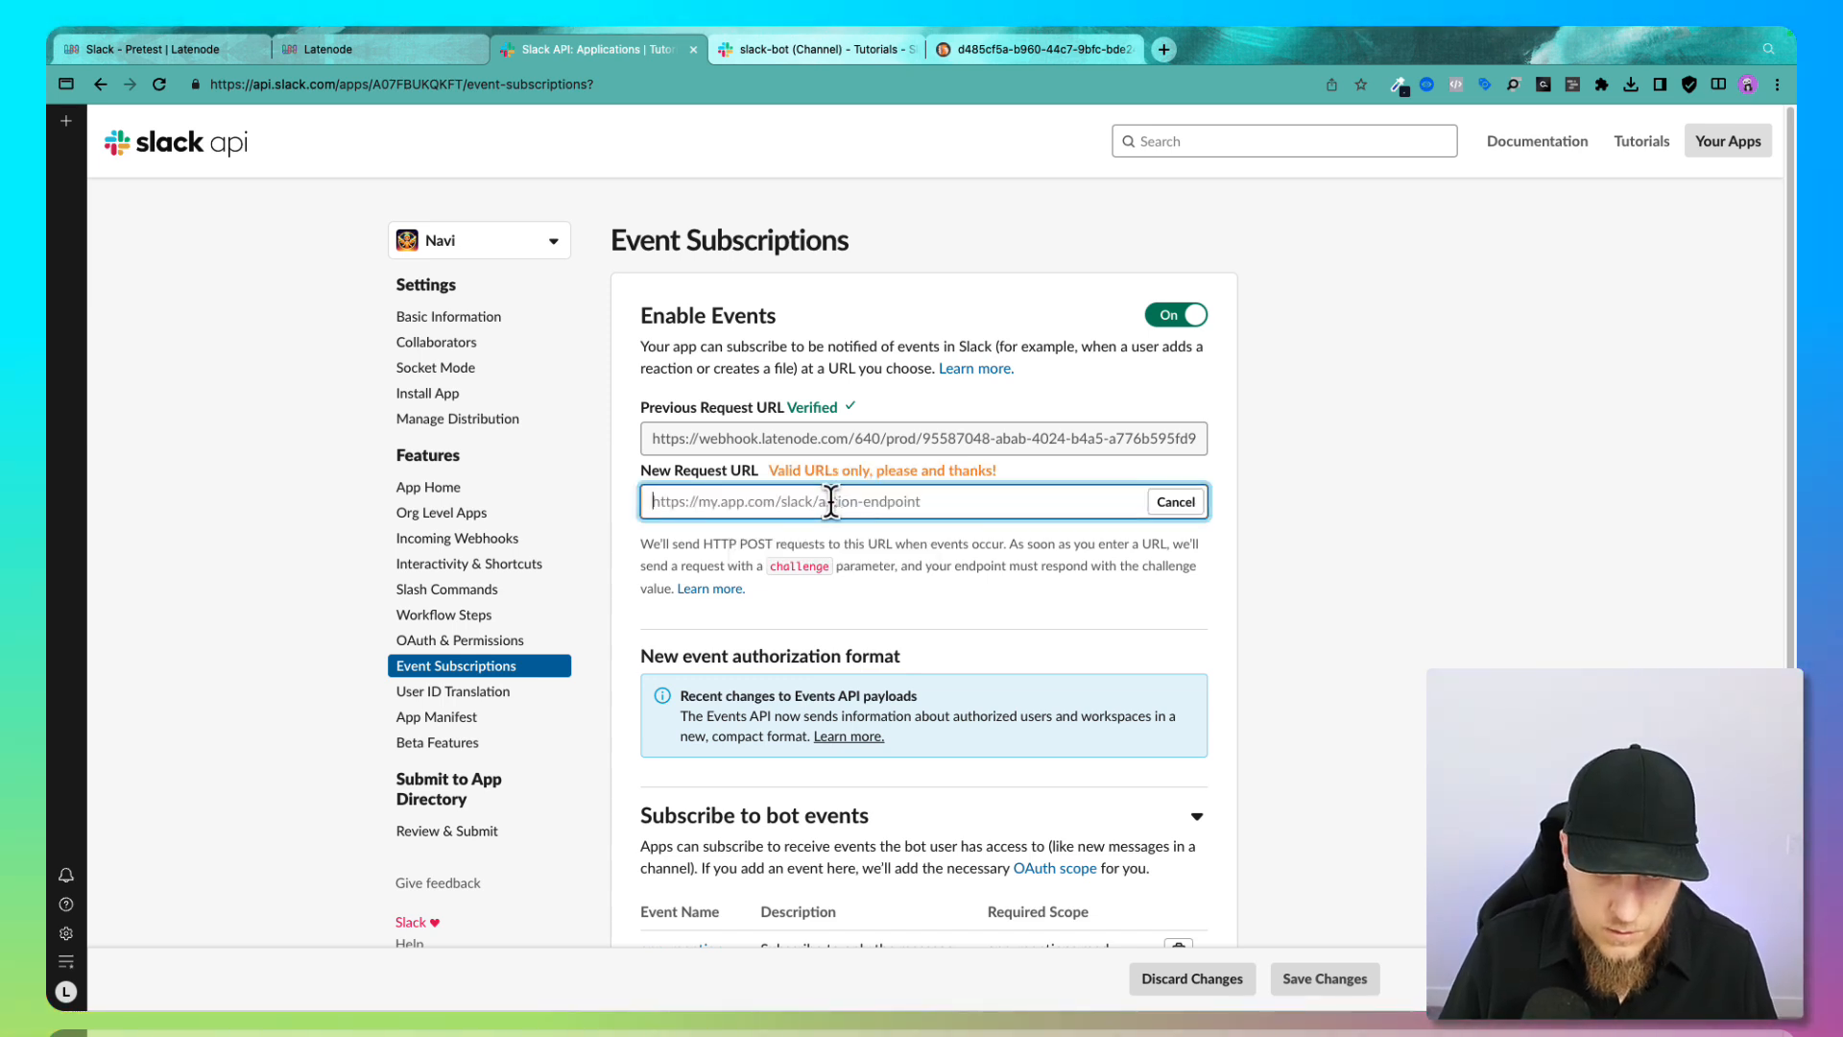
{"action": "key", "text": "super+v"}
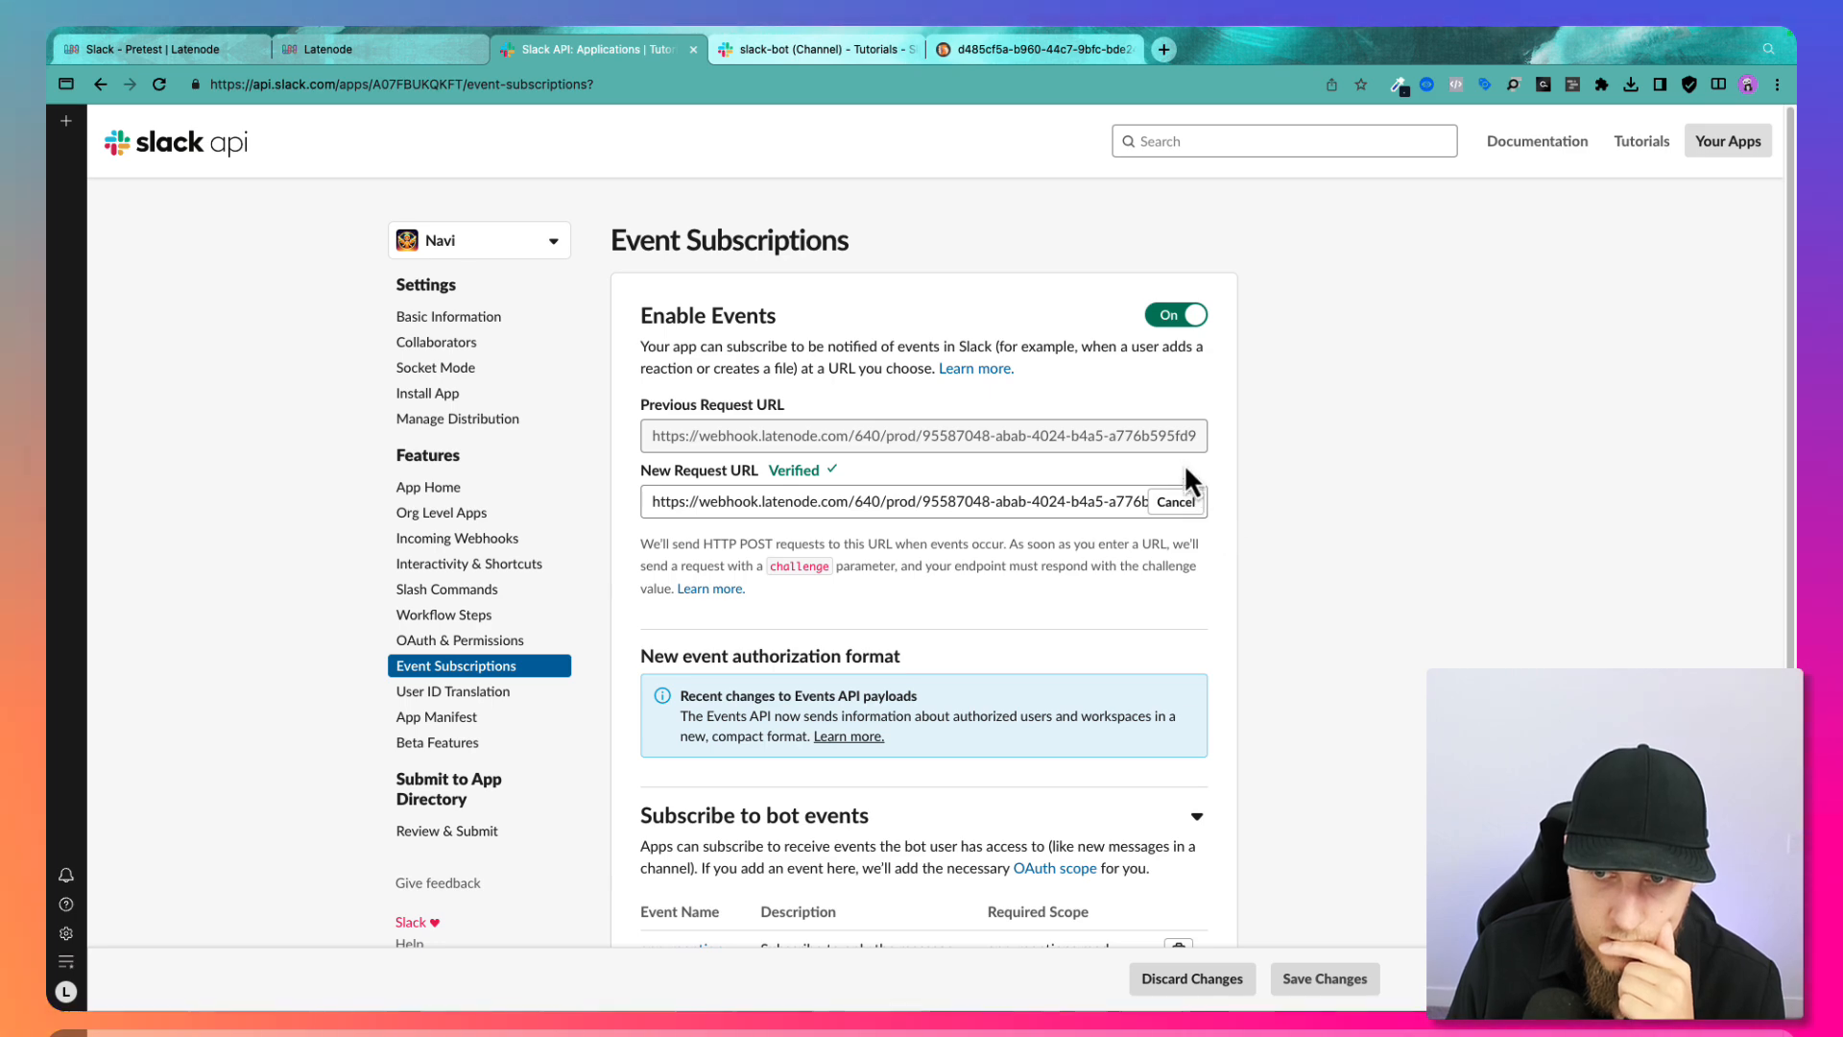
{"action": "scroll", "coordinate": [1275, 601], "scroll_direction": "down", "scroll_amount": 1}
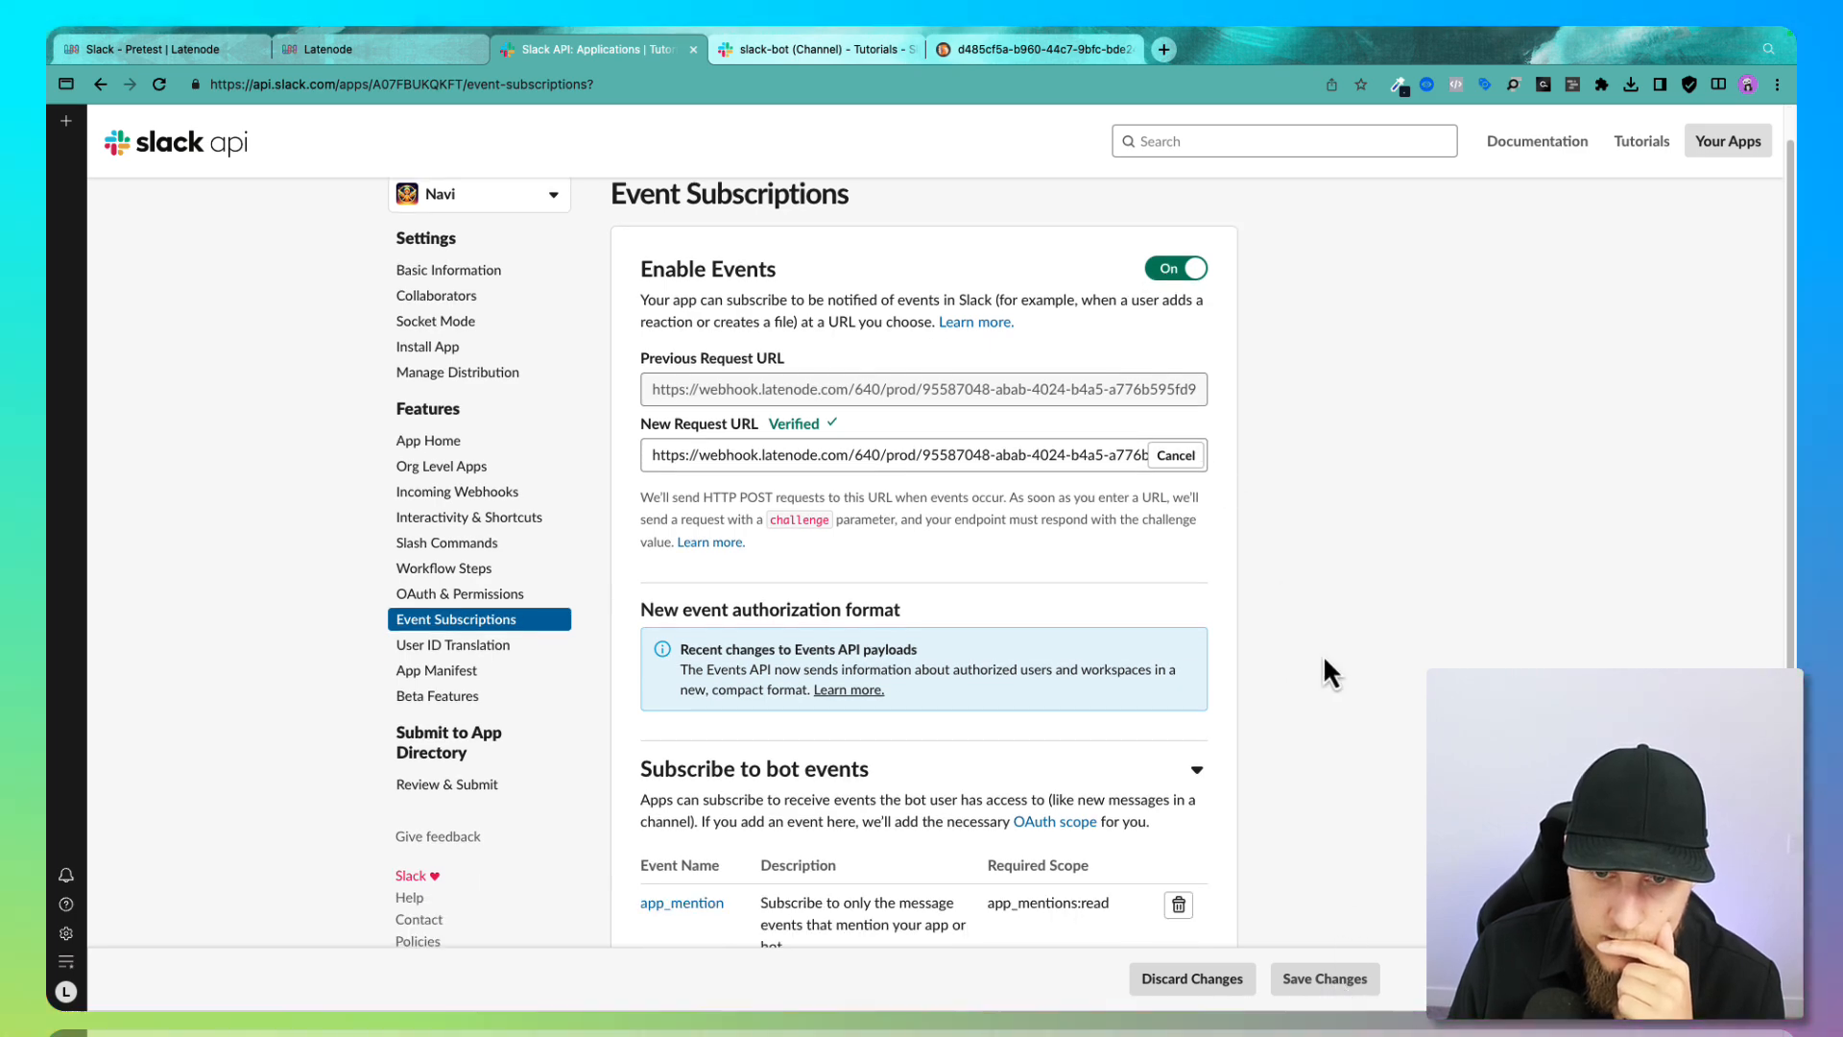
{"action": "scroll", "coordinate": [955, 511], "scroll_direction": "up", "scroll_amount": 1}
{"action": "left_click", "coordinate": [160, 84]}
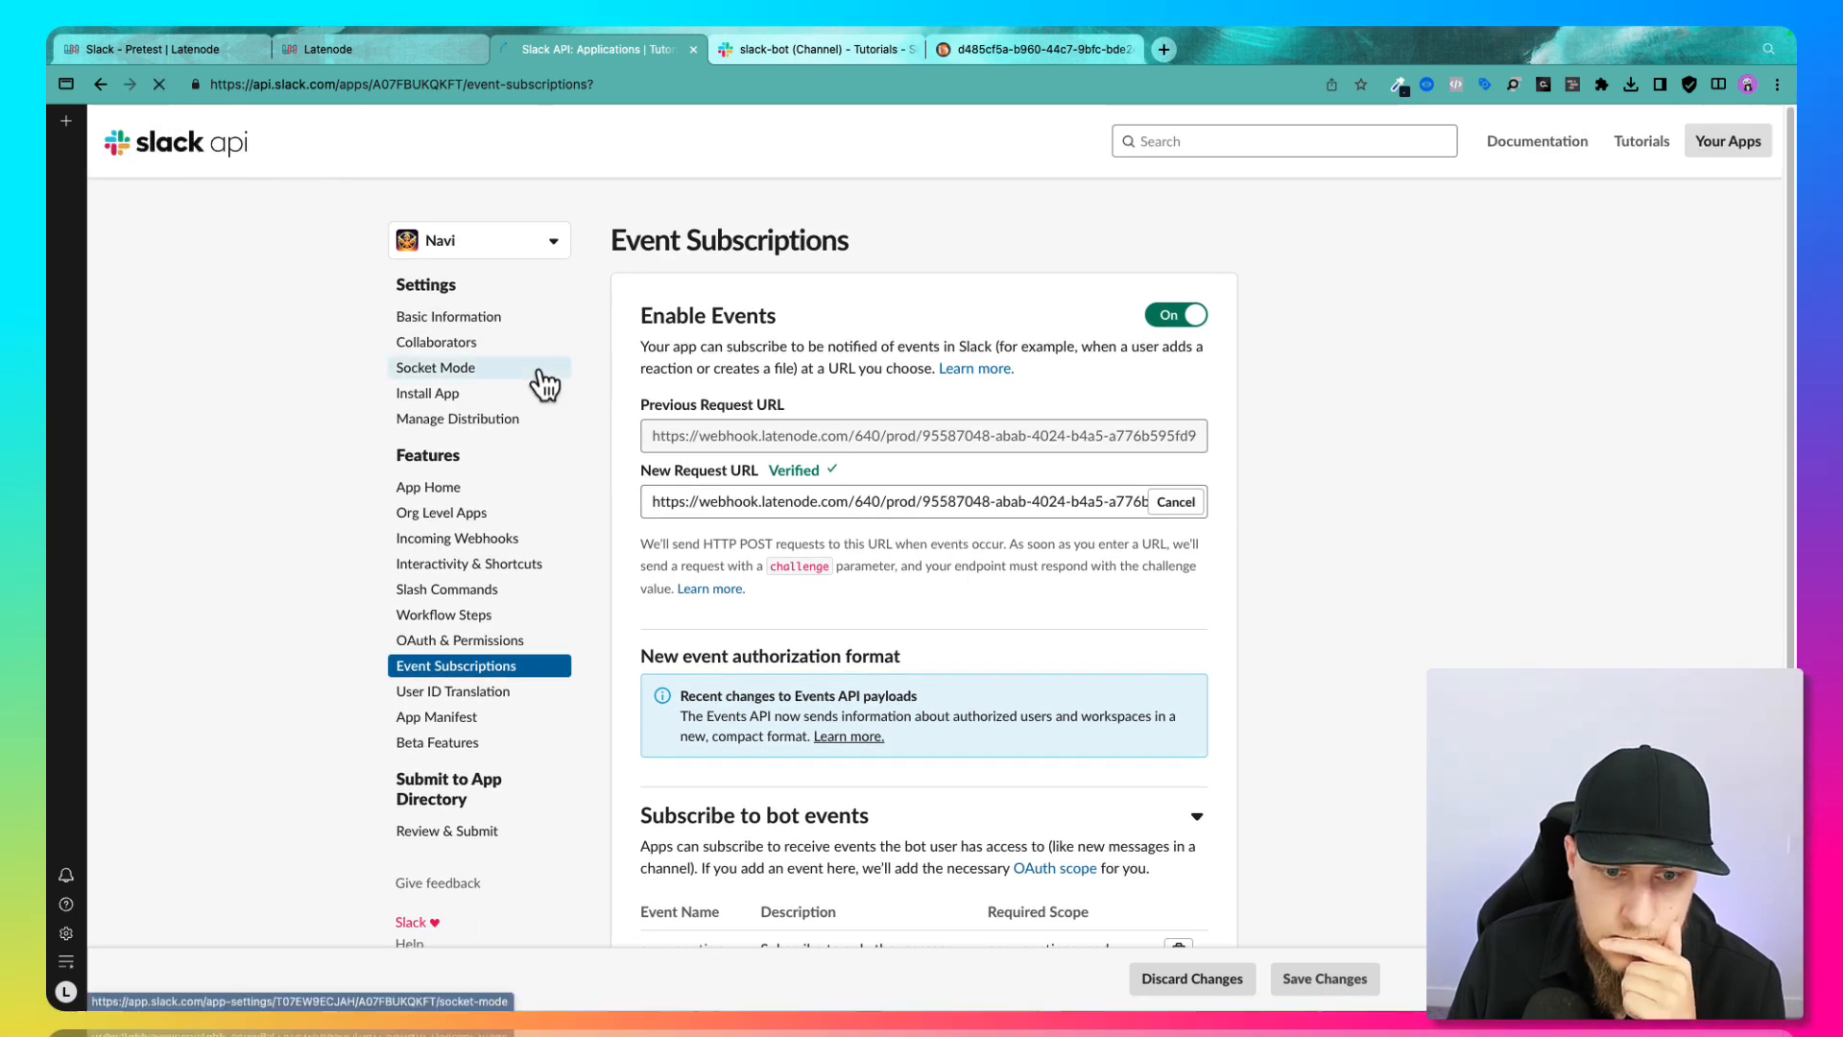
{"action": "scroll", "coordinate": [1078, 399], "scroll_direction": "down", "scroll_amount": 2}
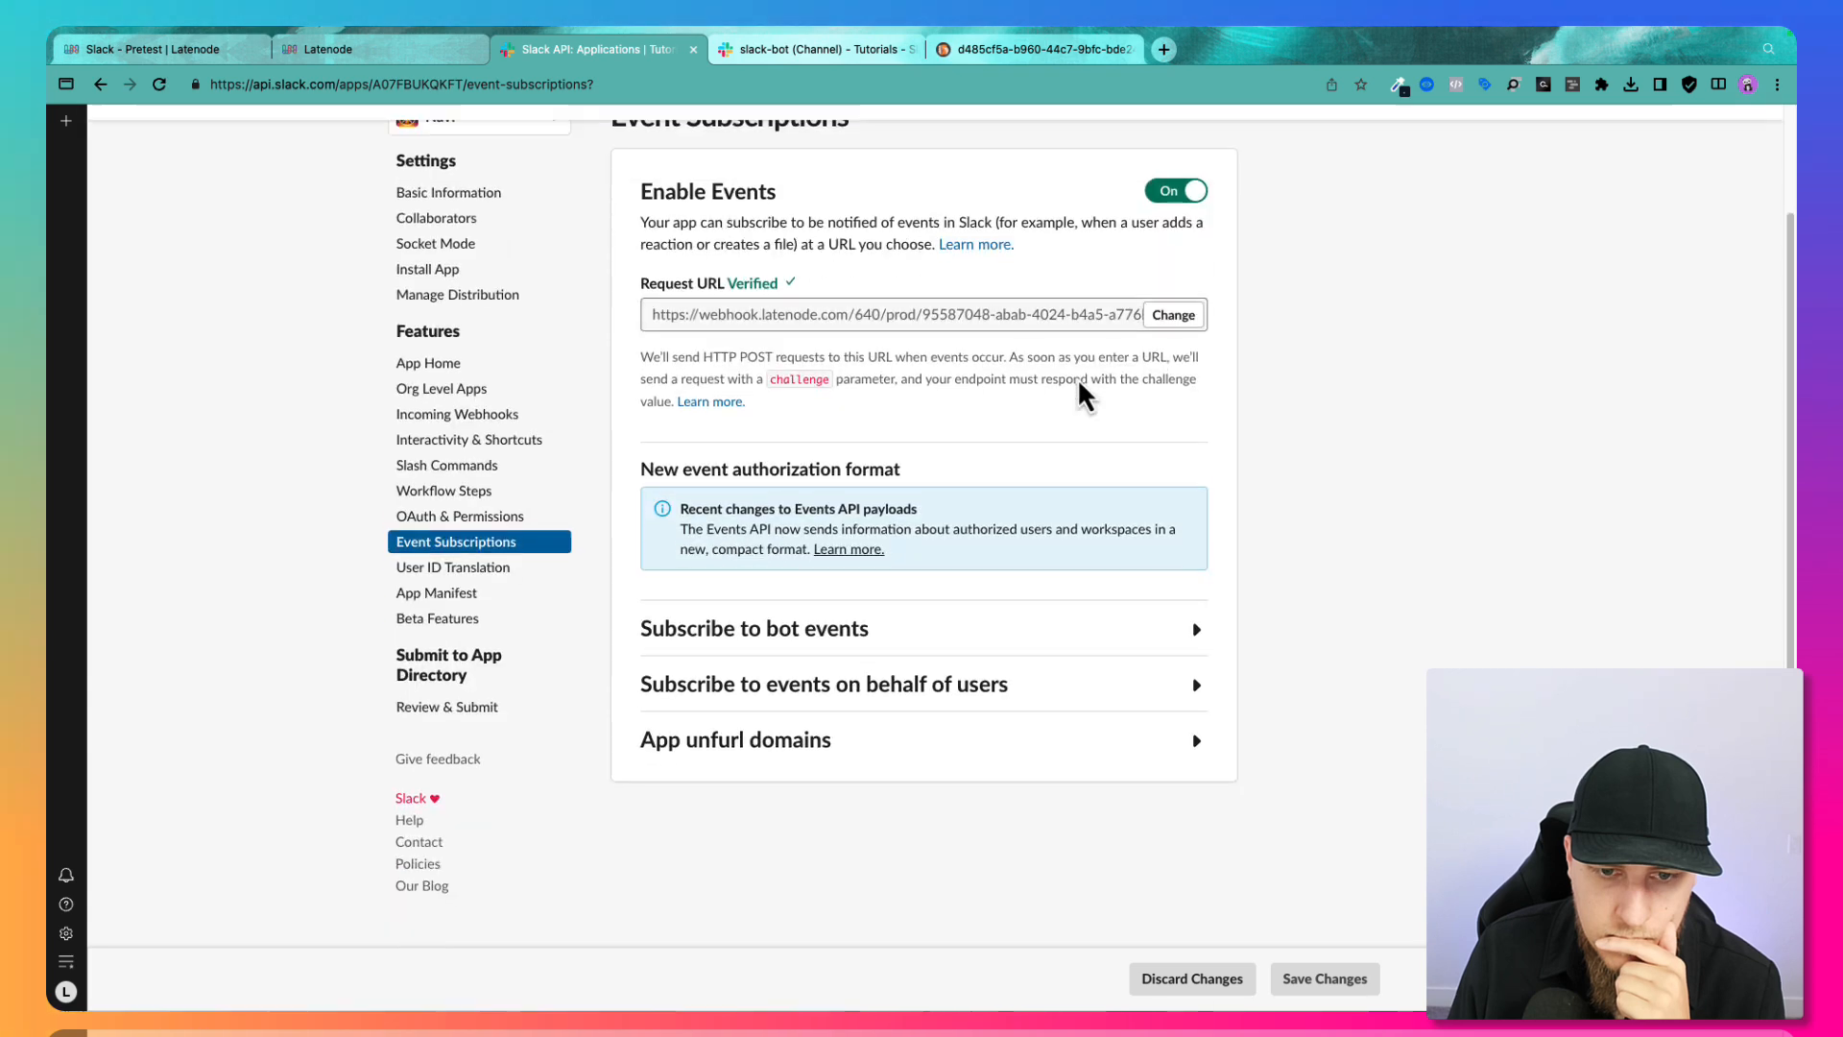
{"action": "scroll", "coordinate": [809, 491], "scroll_direction": "up", "scroll_amount": 1}
{"action": "scroll", "coordinate": [681, 548], "scroll_direction": "up", "scroll_amount": 1}
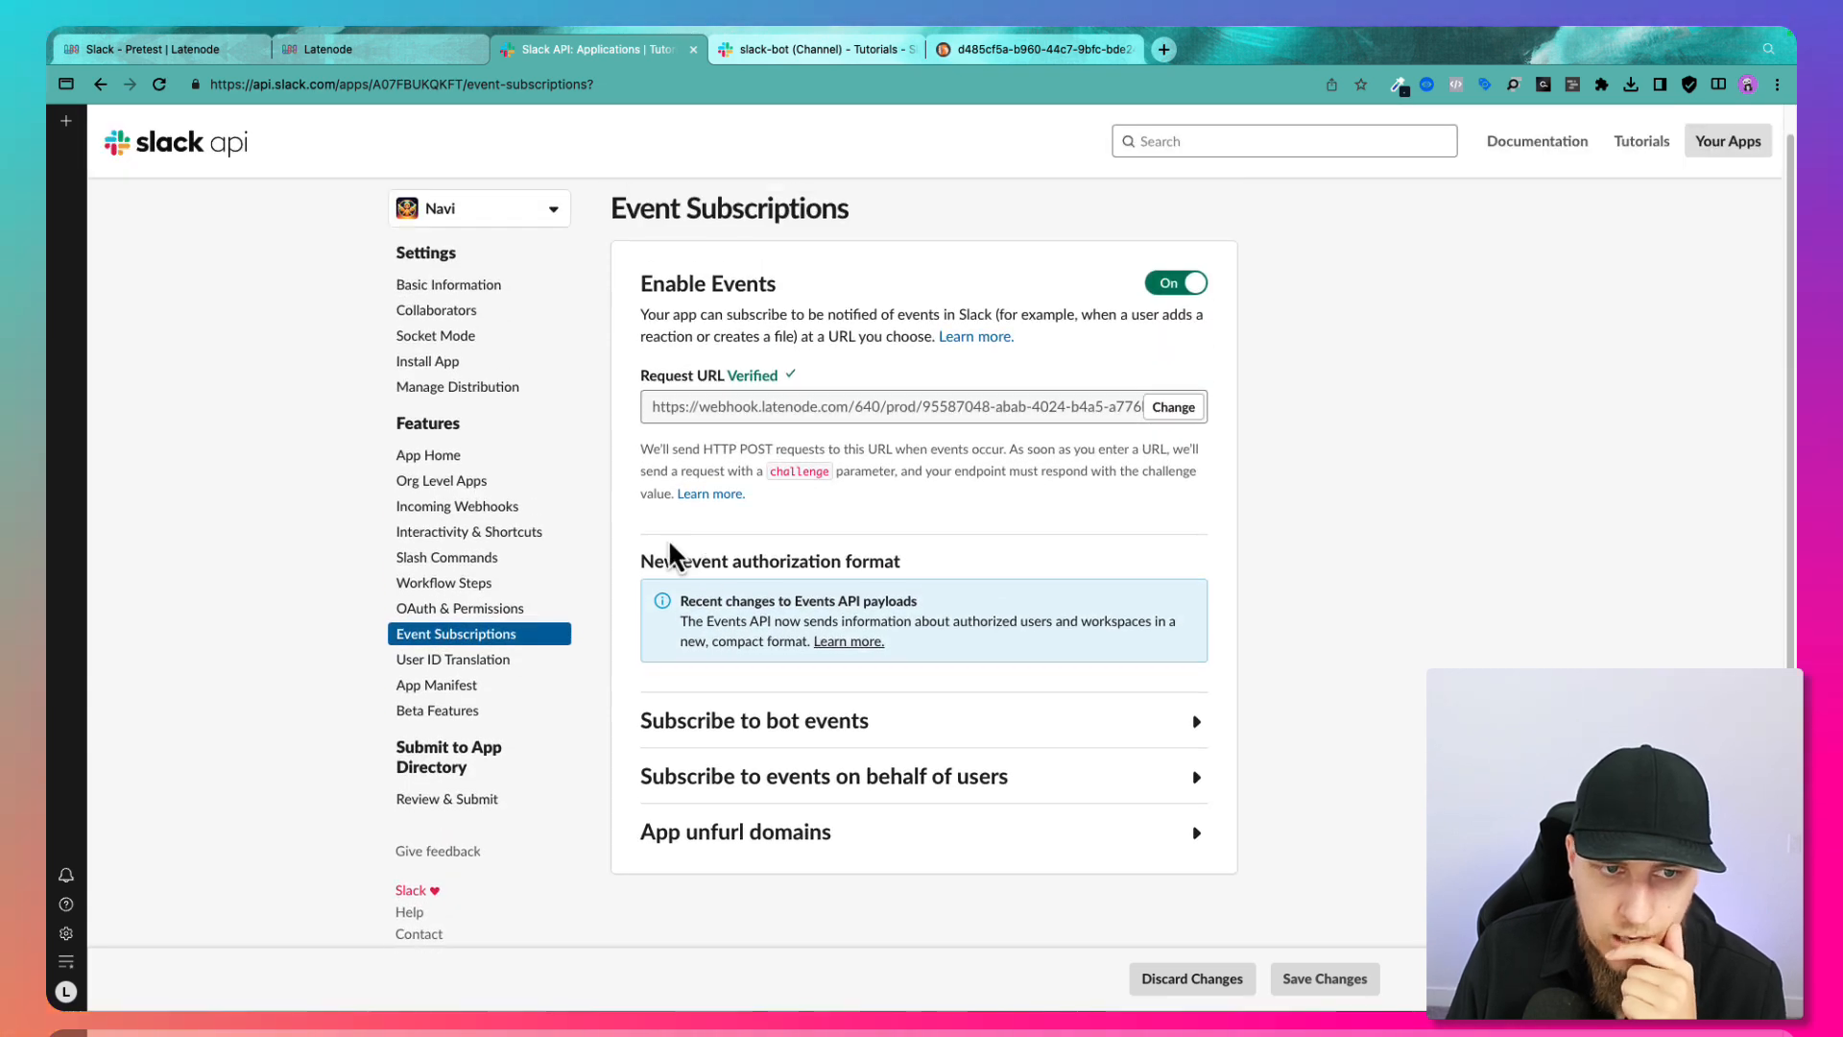
- Reinstall the Navi app to the Tutorials workspace from its Basic Information page and allow the requested permissions
{"action": "left_click", "coordinate": [490, 318]}
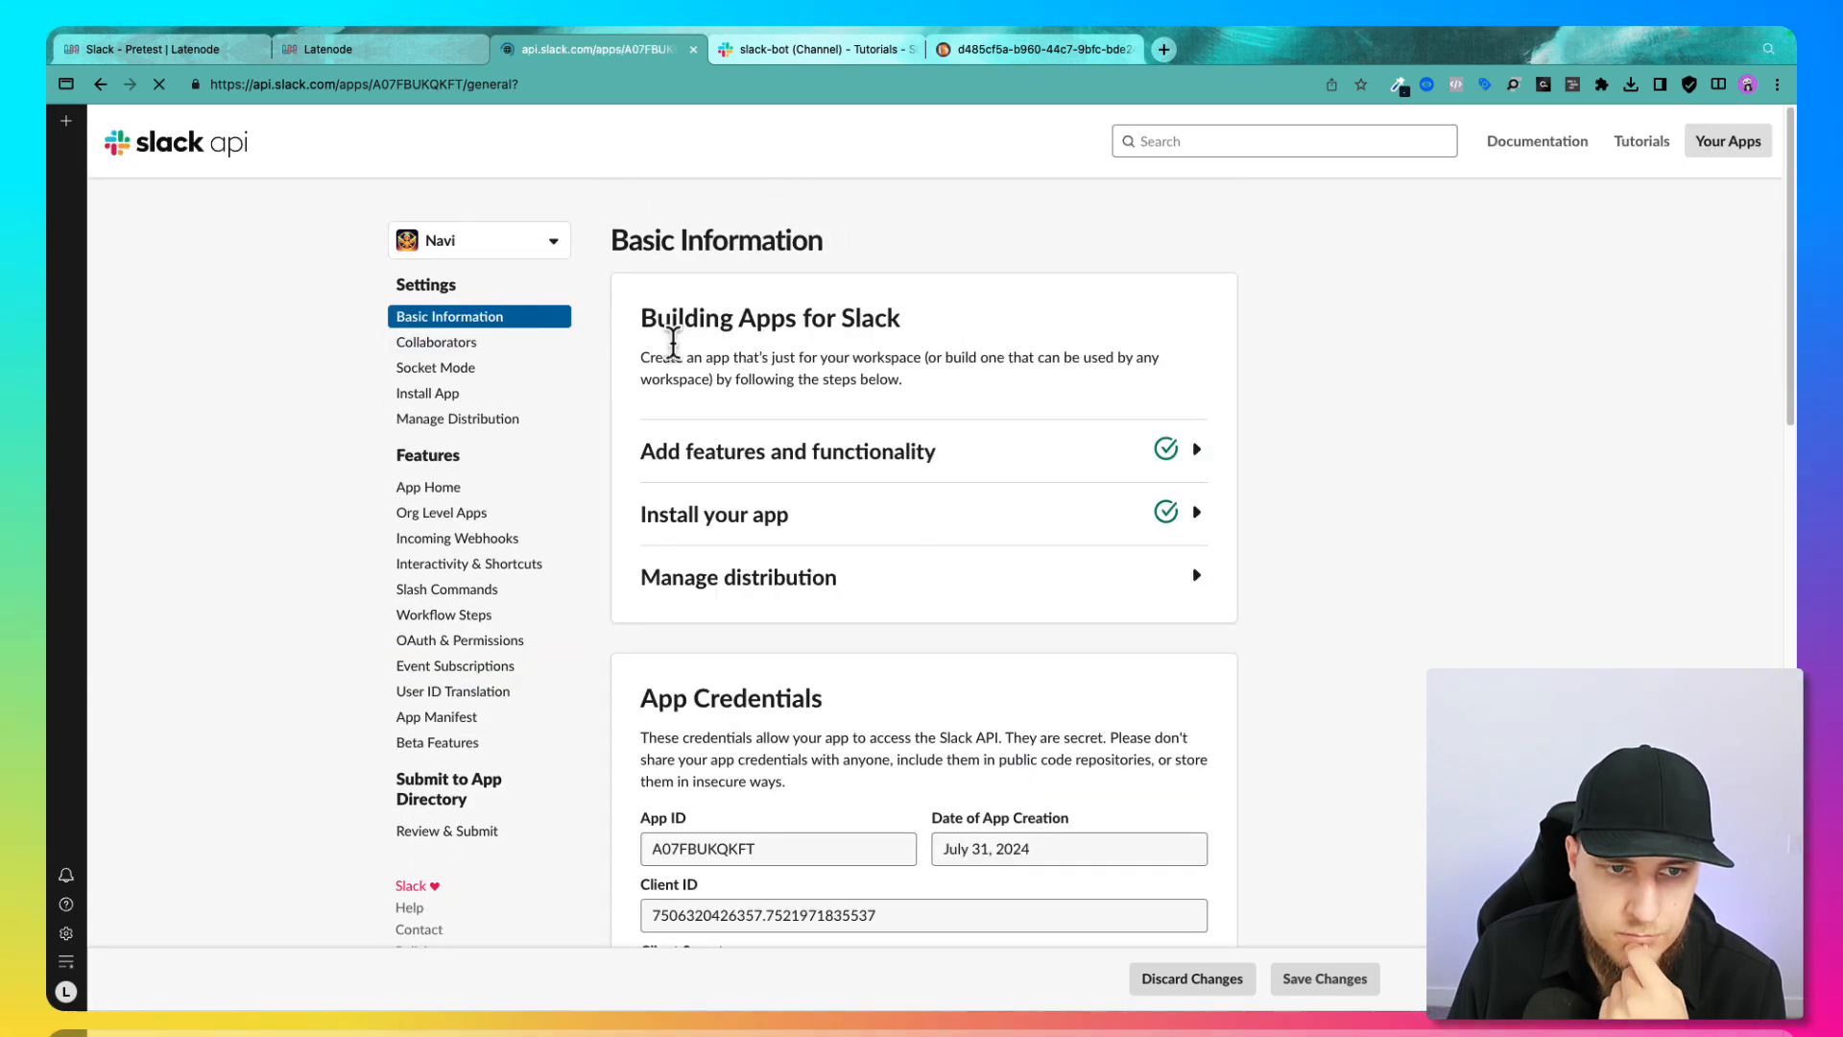
{"action": "scroll", "coordinate": [711, 432], "scroll_direction": "down", "scroll_amount": 4}
{"action": "left_click", "coordinate": [740, 336]}
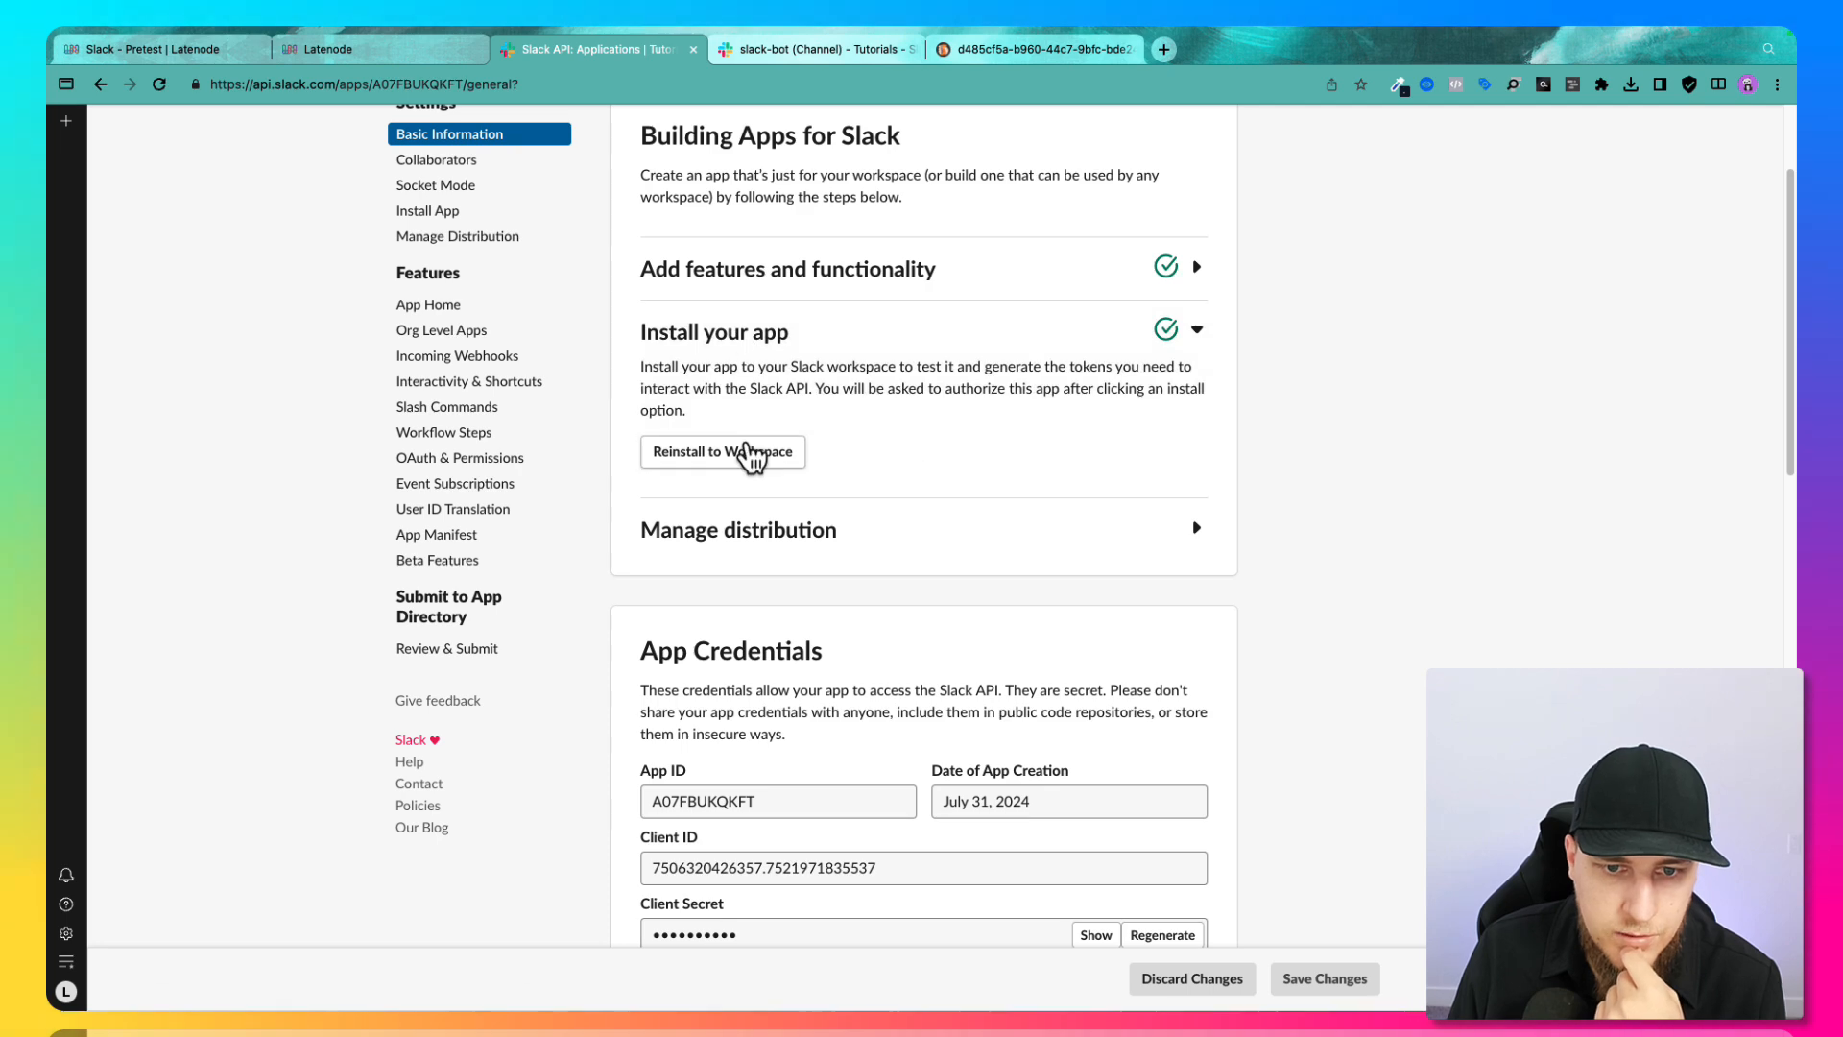
{"action": "left_click", "coordinate": [739, 452]}
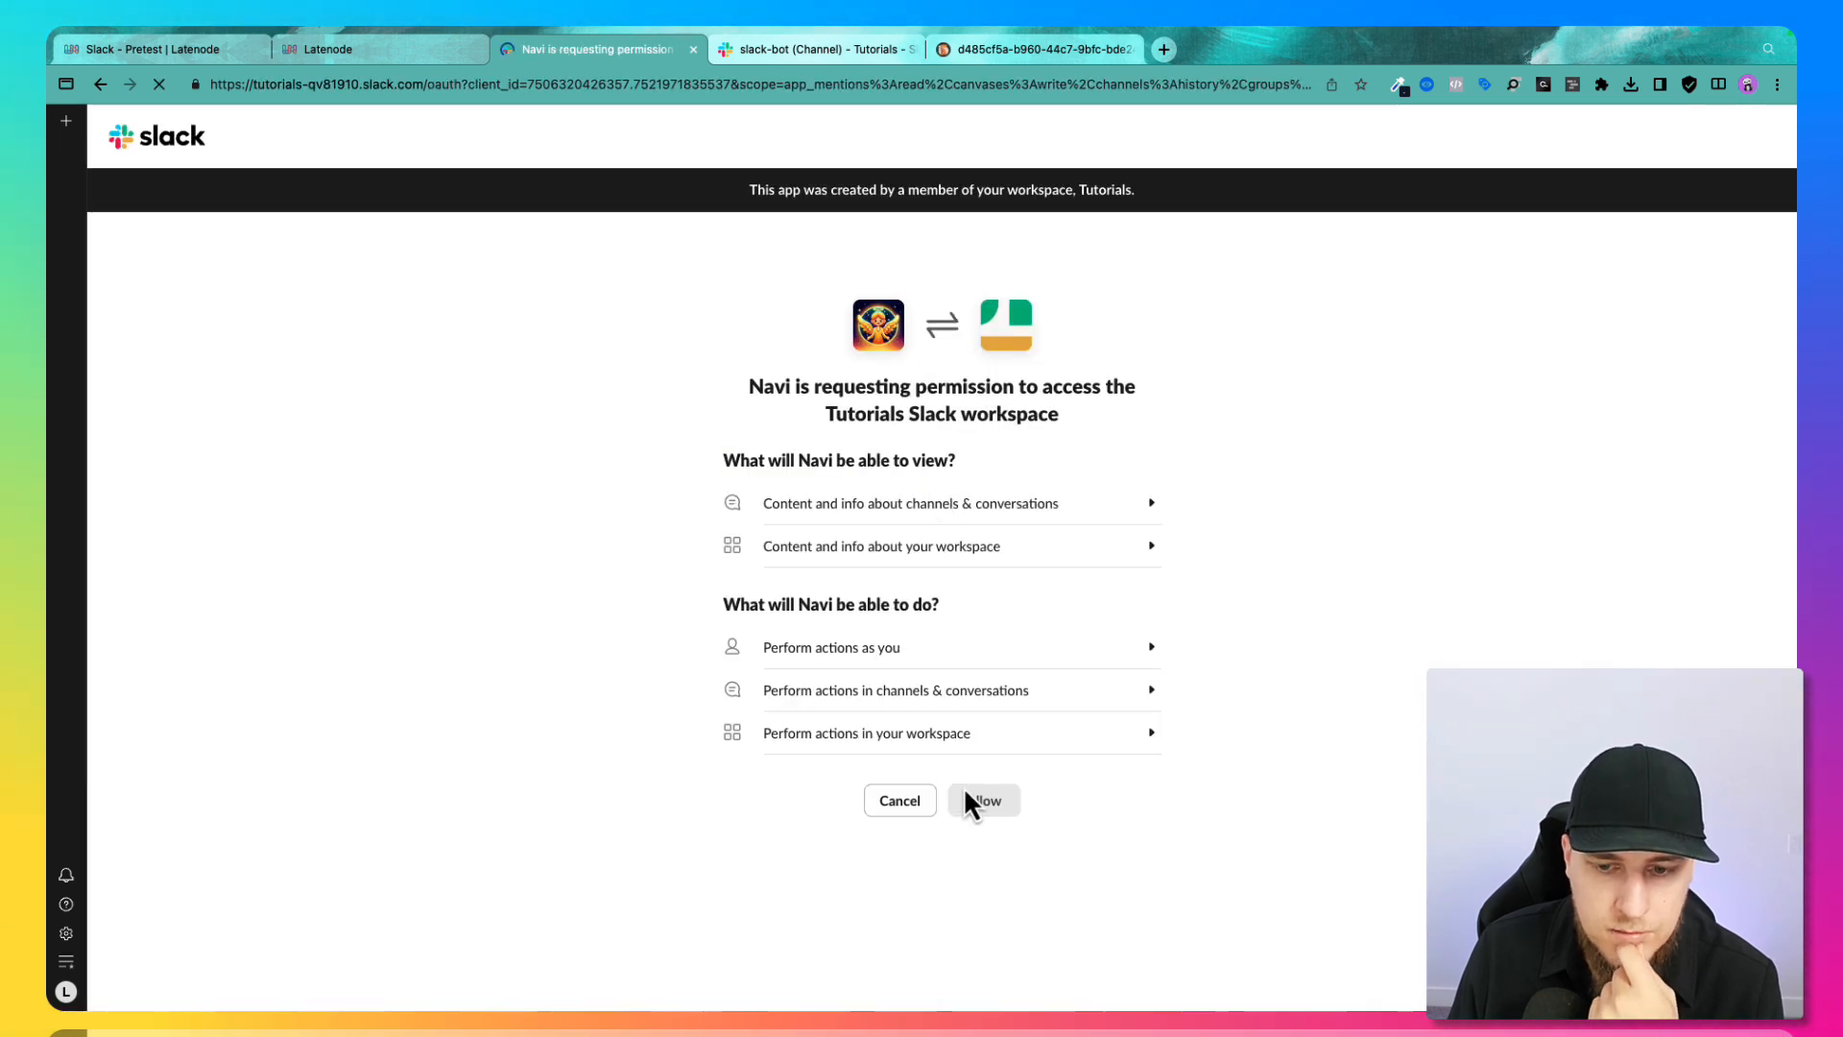
{"action": "left_click", "coordinate": [982, 800]}
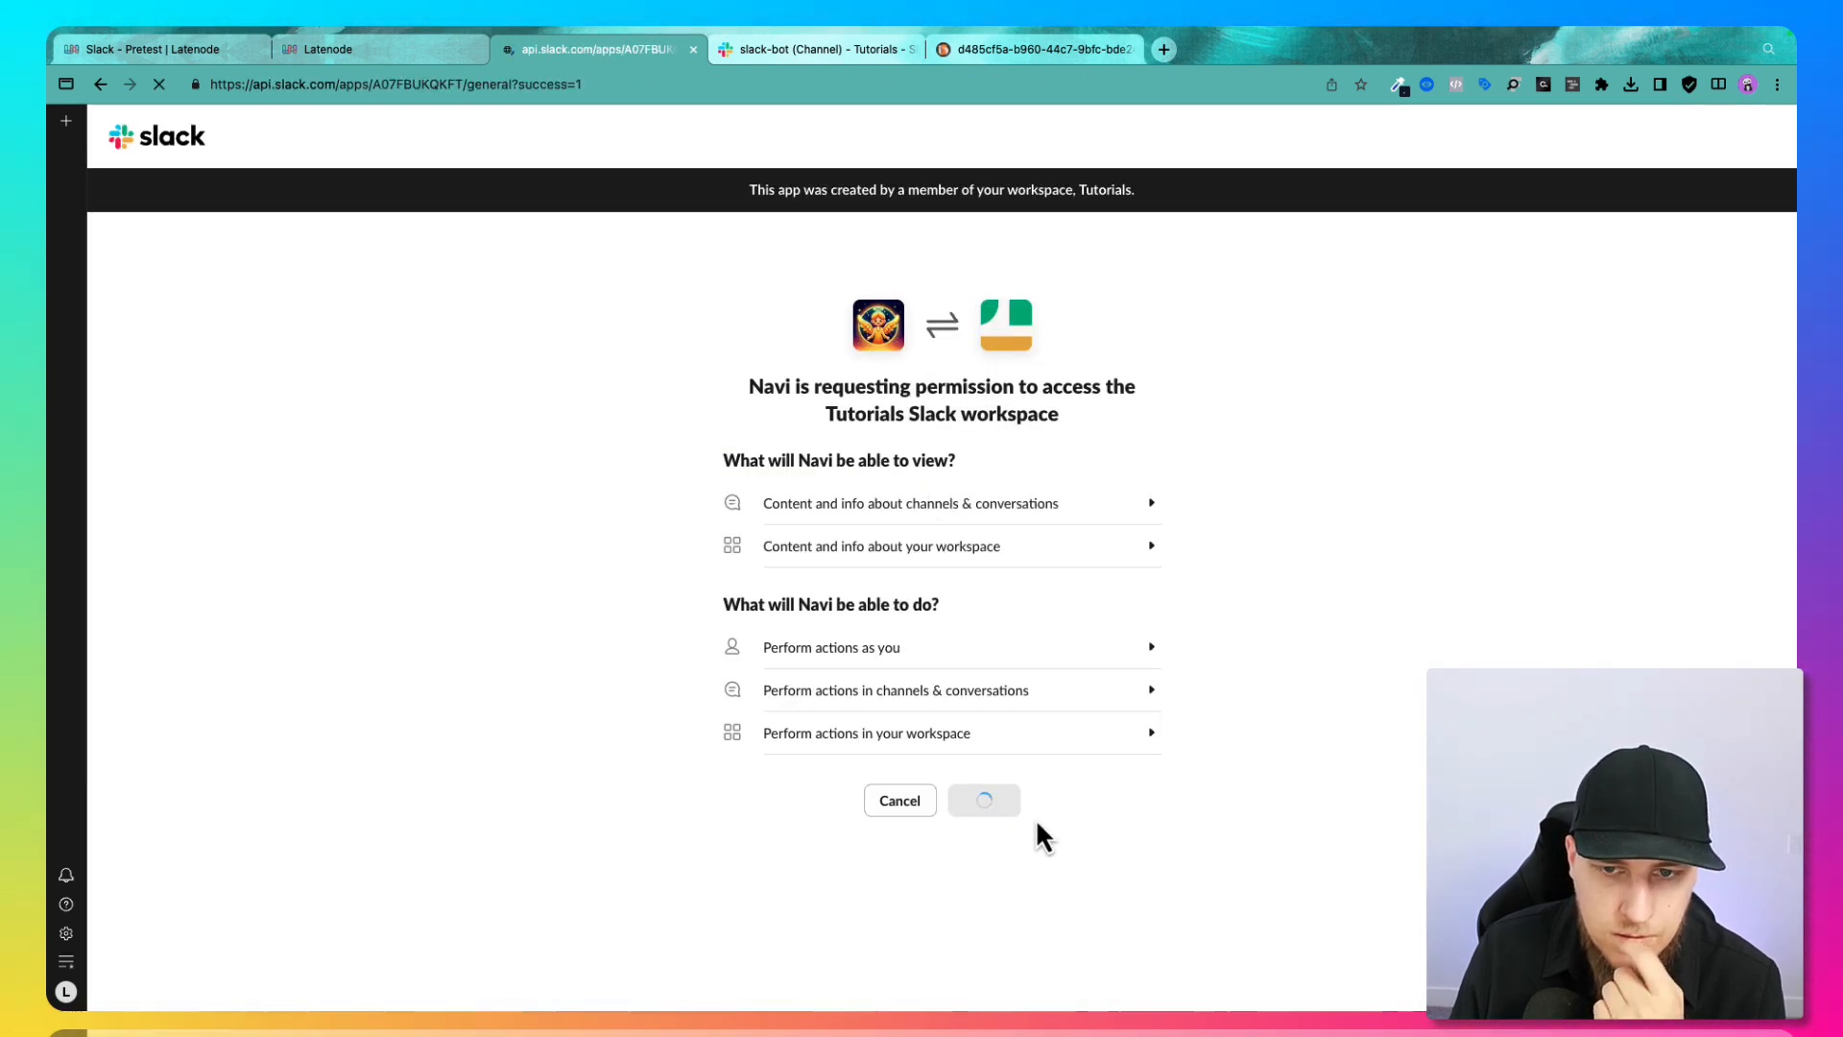
{"action": "left_click", "coordinate": [816, 50]}
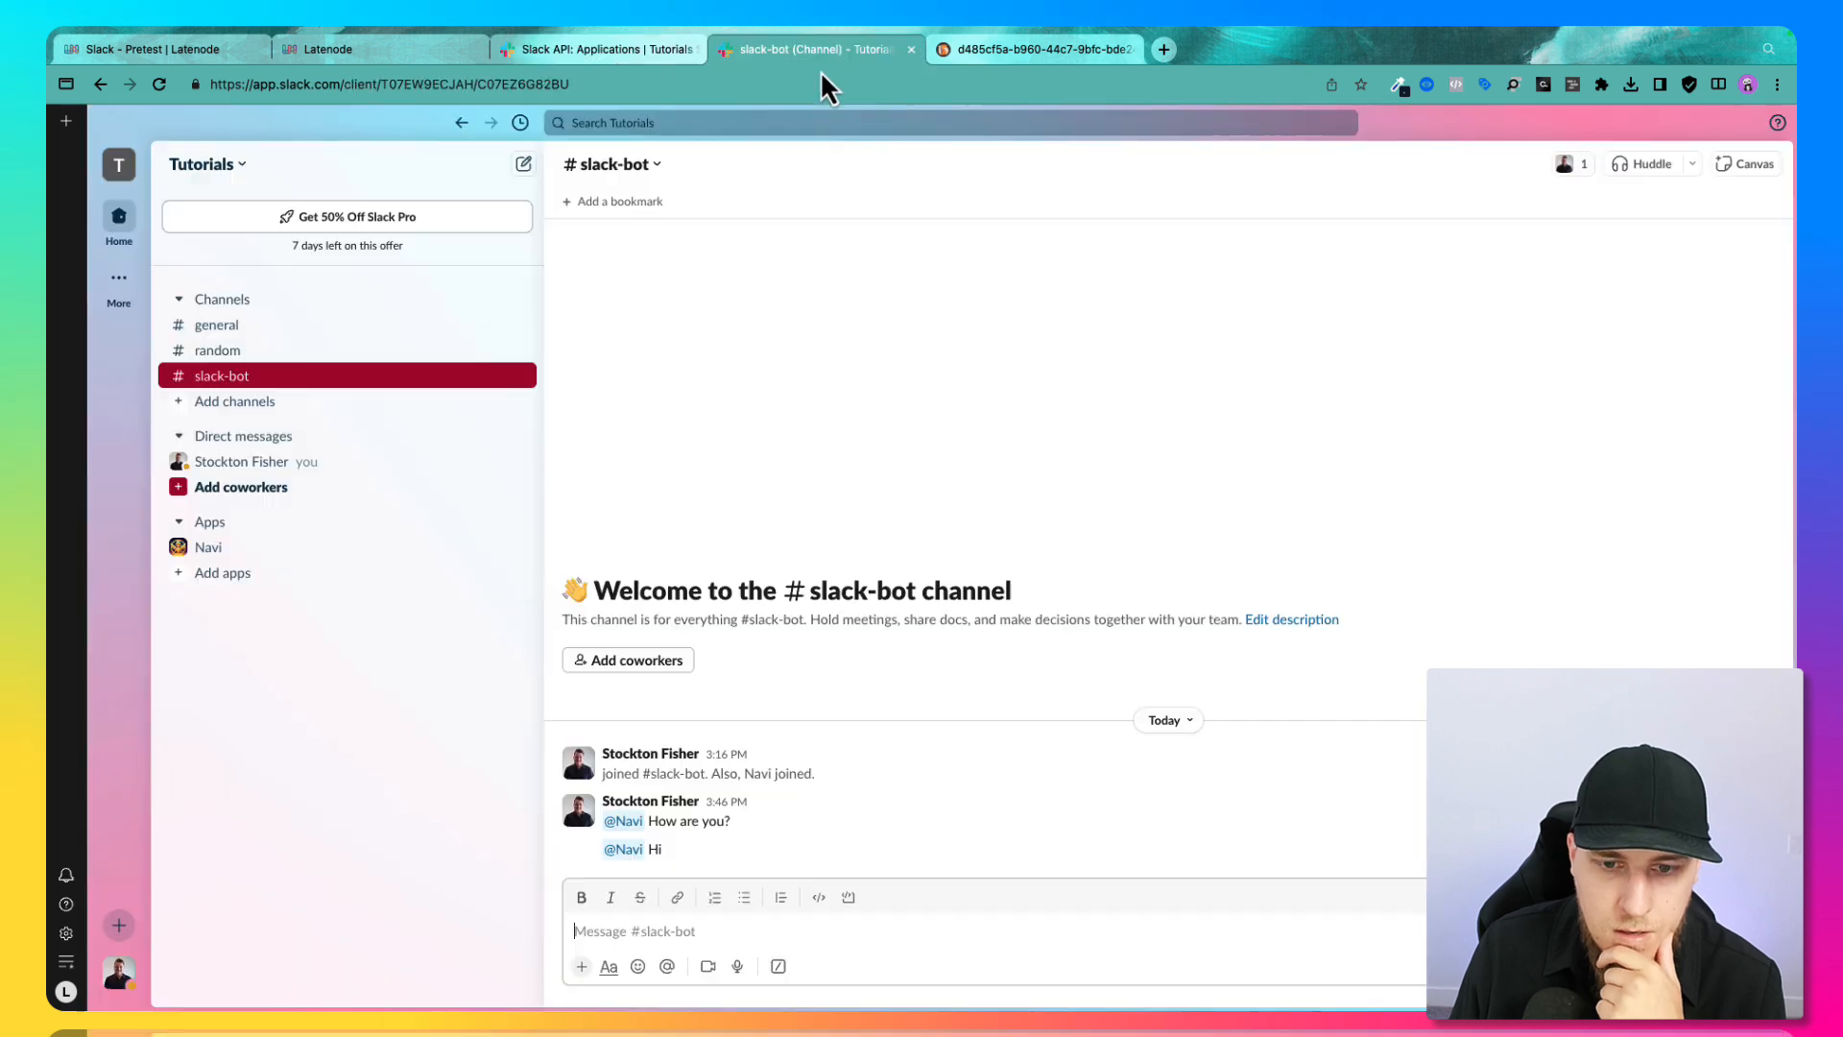
{"action": "type", "text": "@navi"}
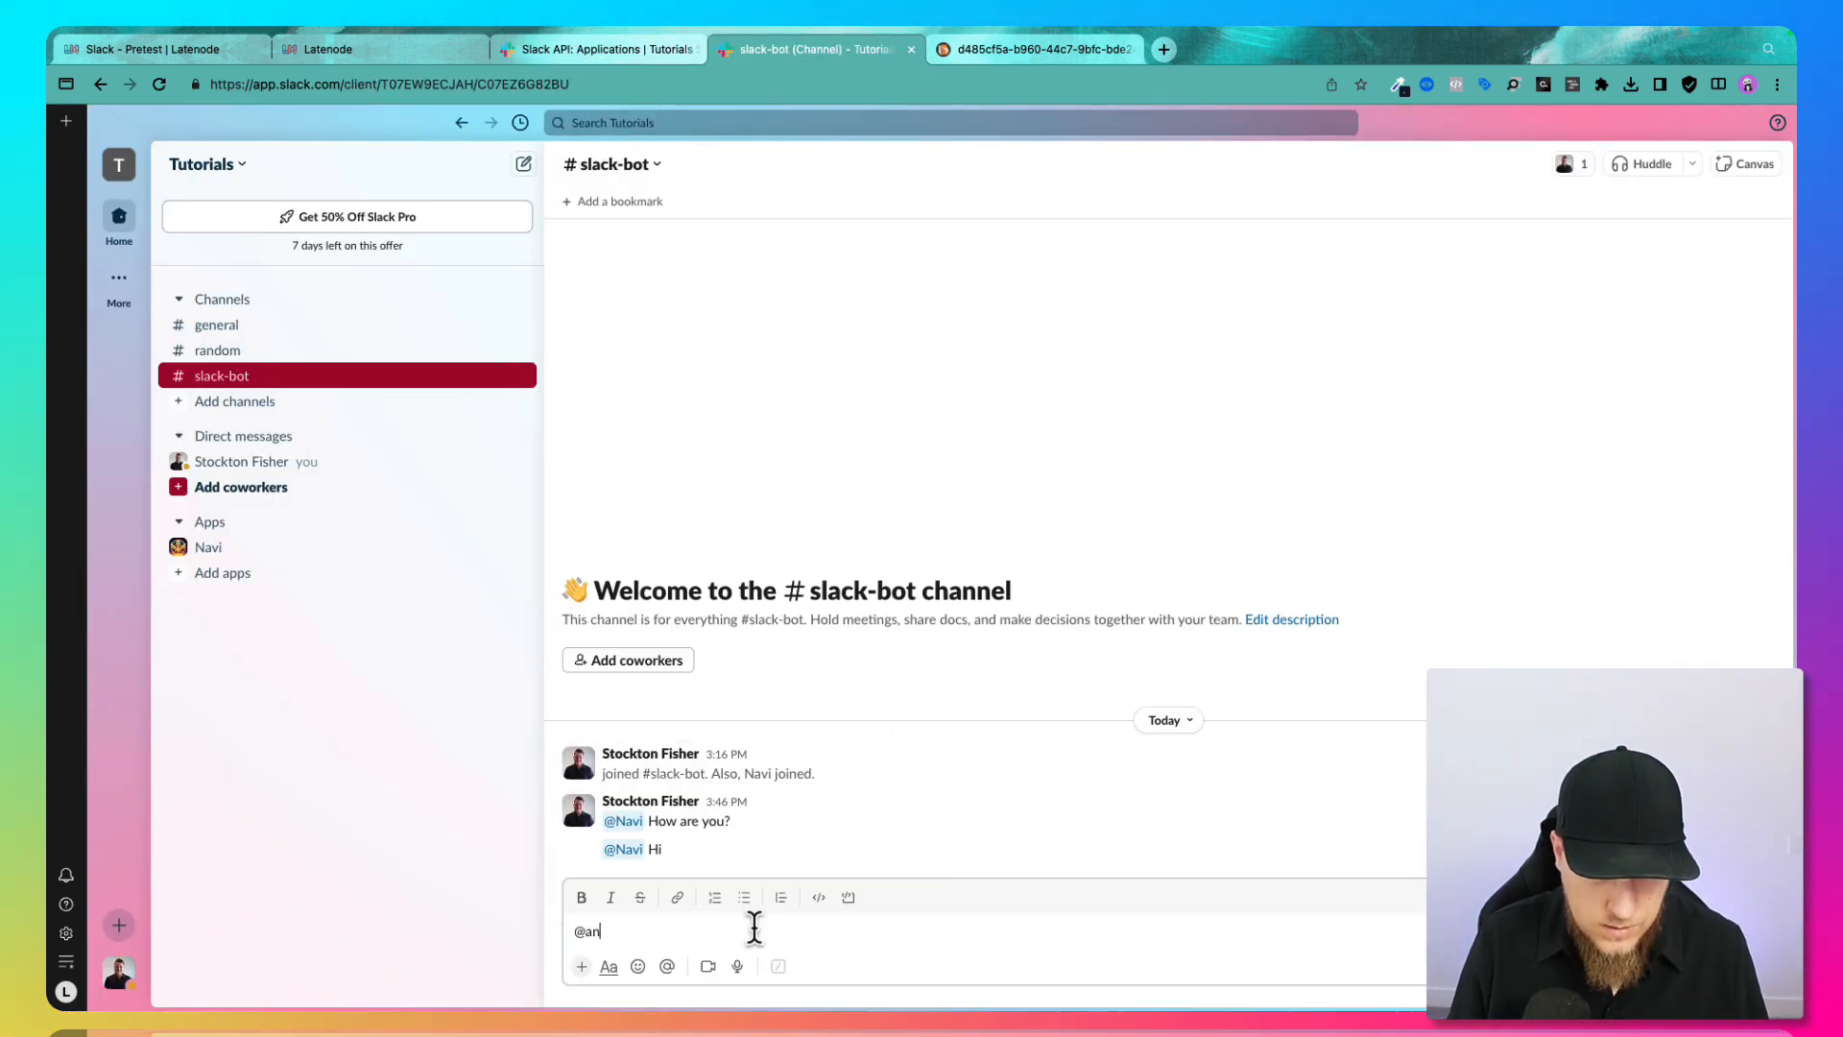
{"action": "key", "text": "Return"}
{"action": "type", "text": "Hi"}
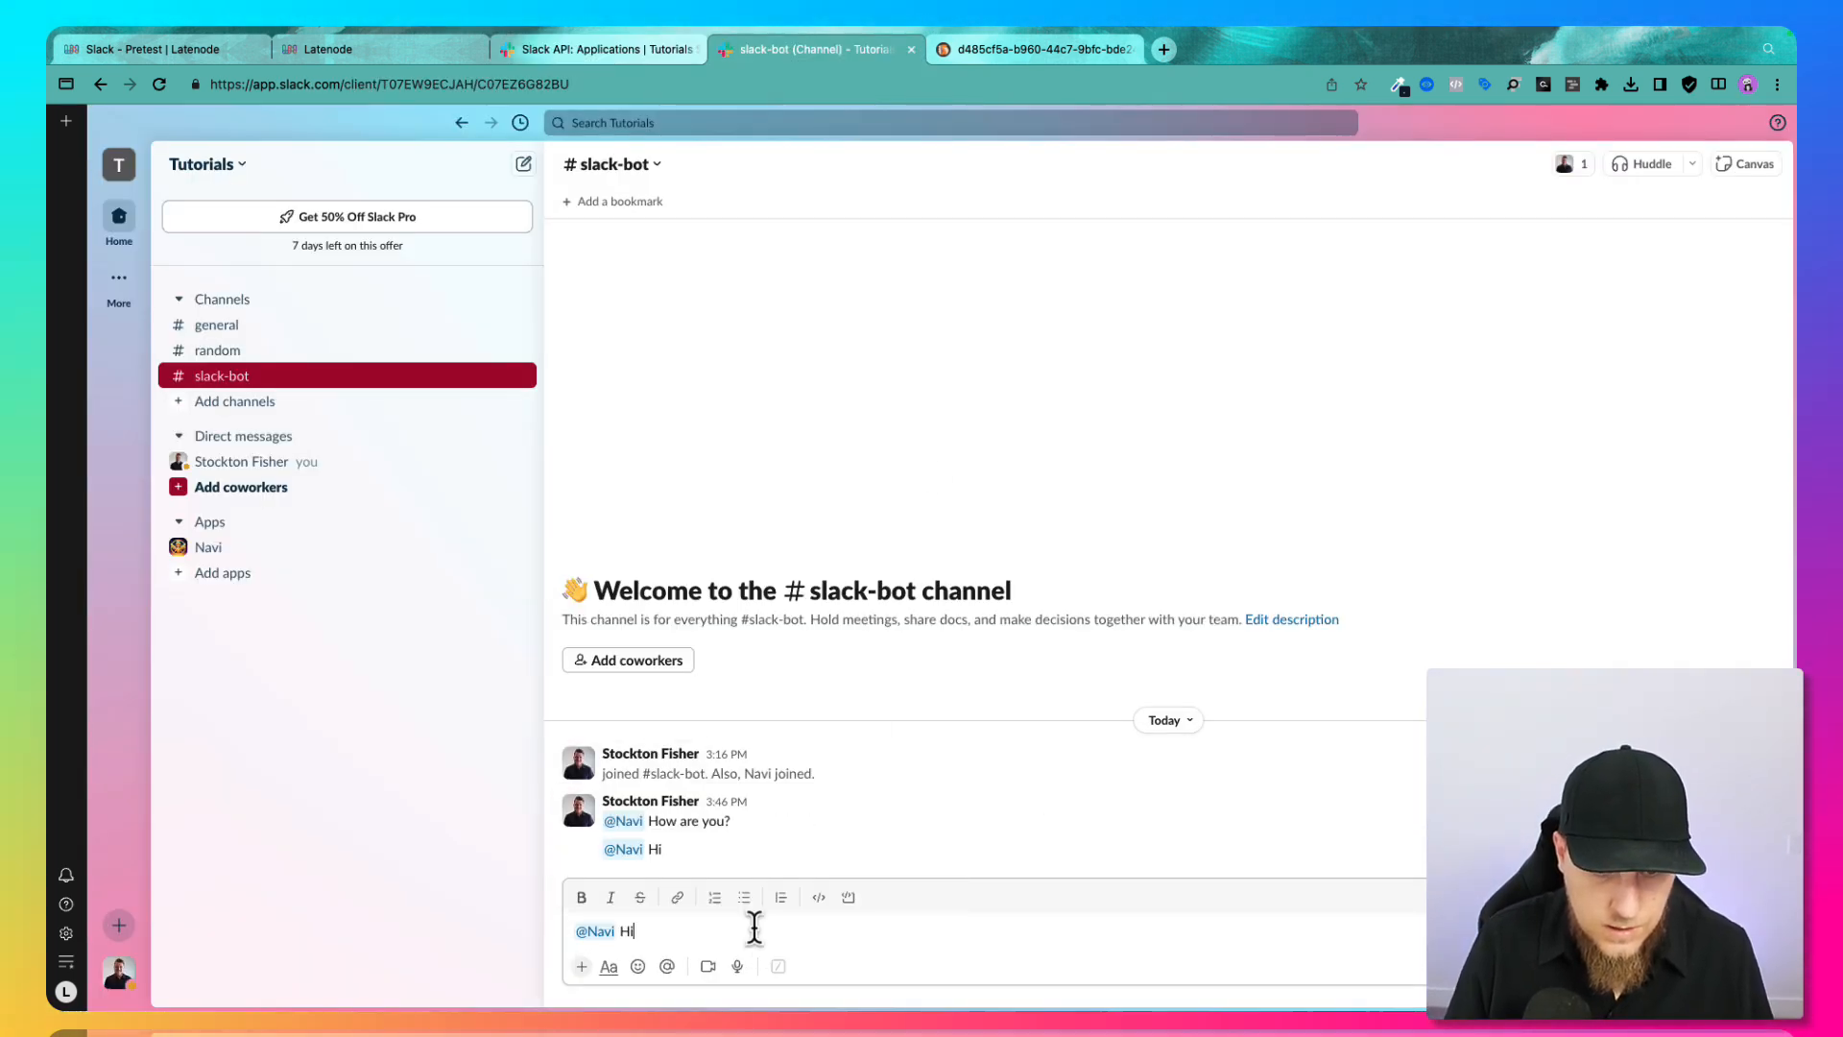
{"action": "key", "text": "Return"}
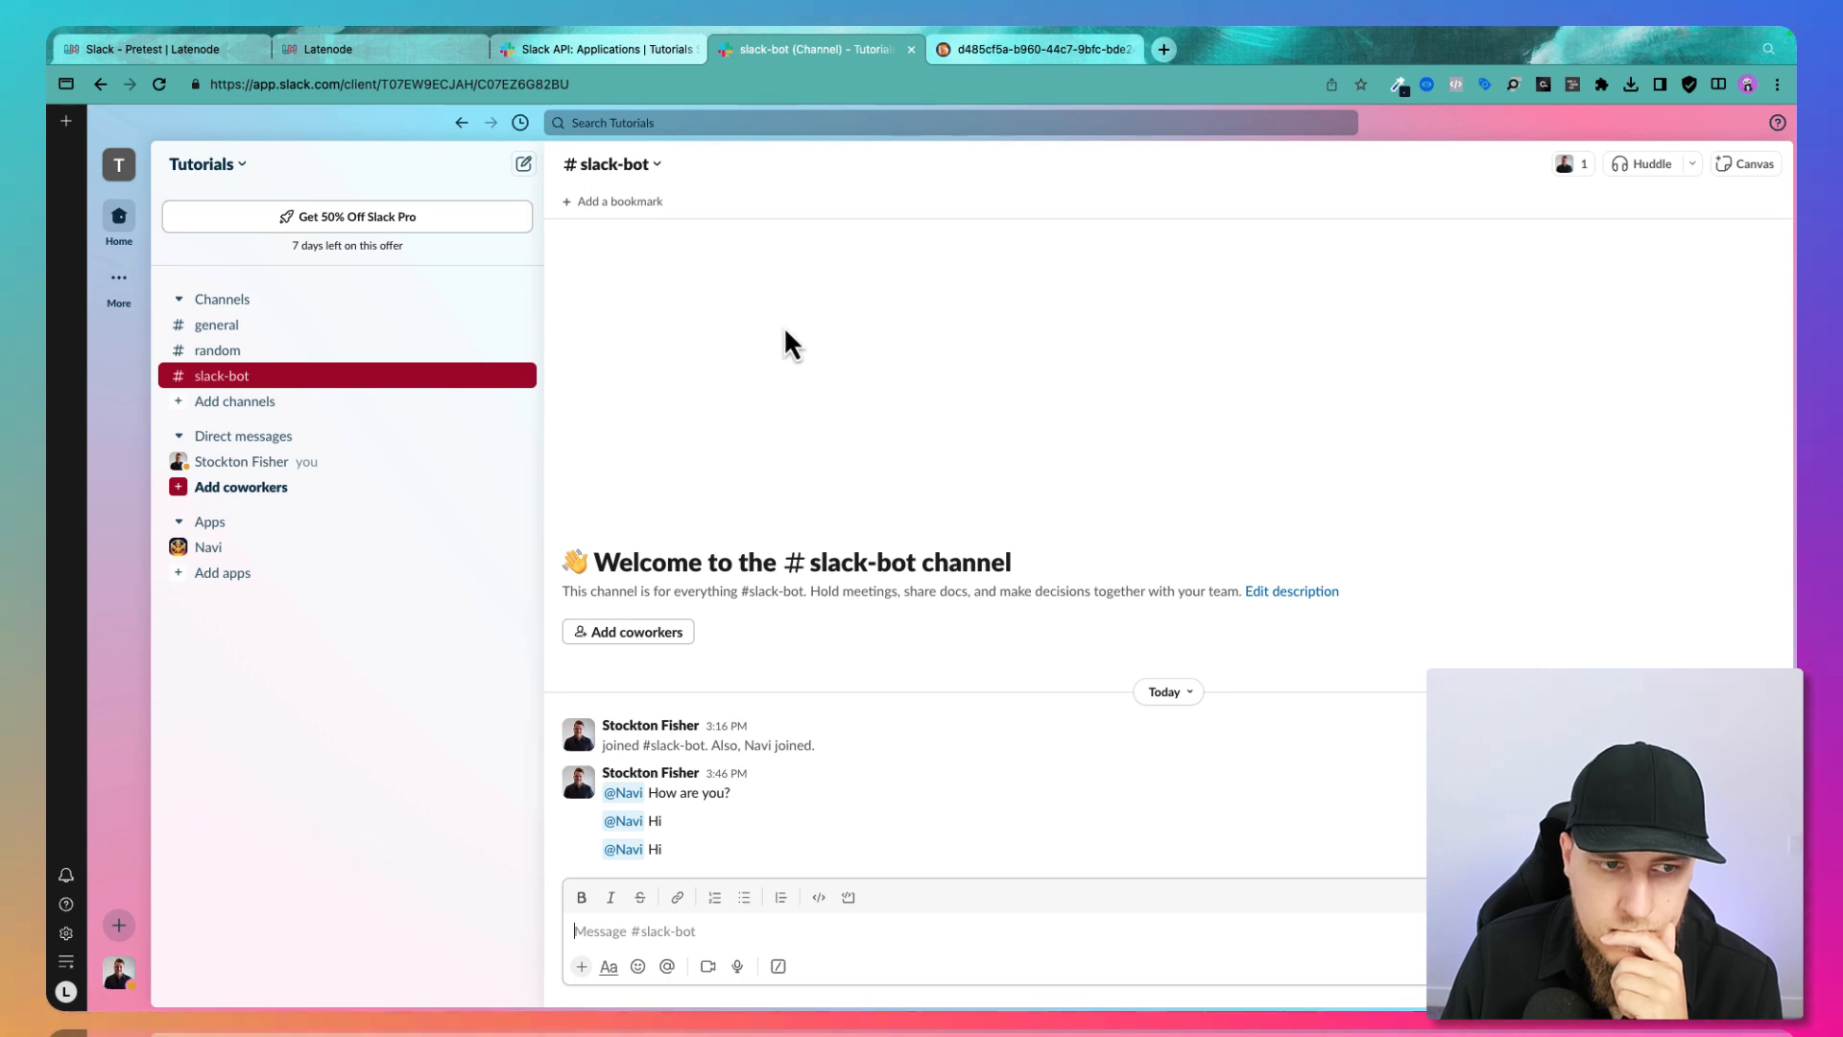
- Switch to the Latenode scenario, refresh its run history, and open the newest production run
{"action": "left_click", "coordinate": [614, 50]}
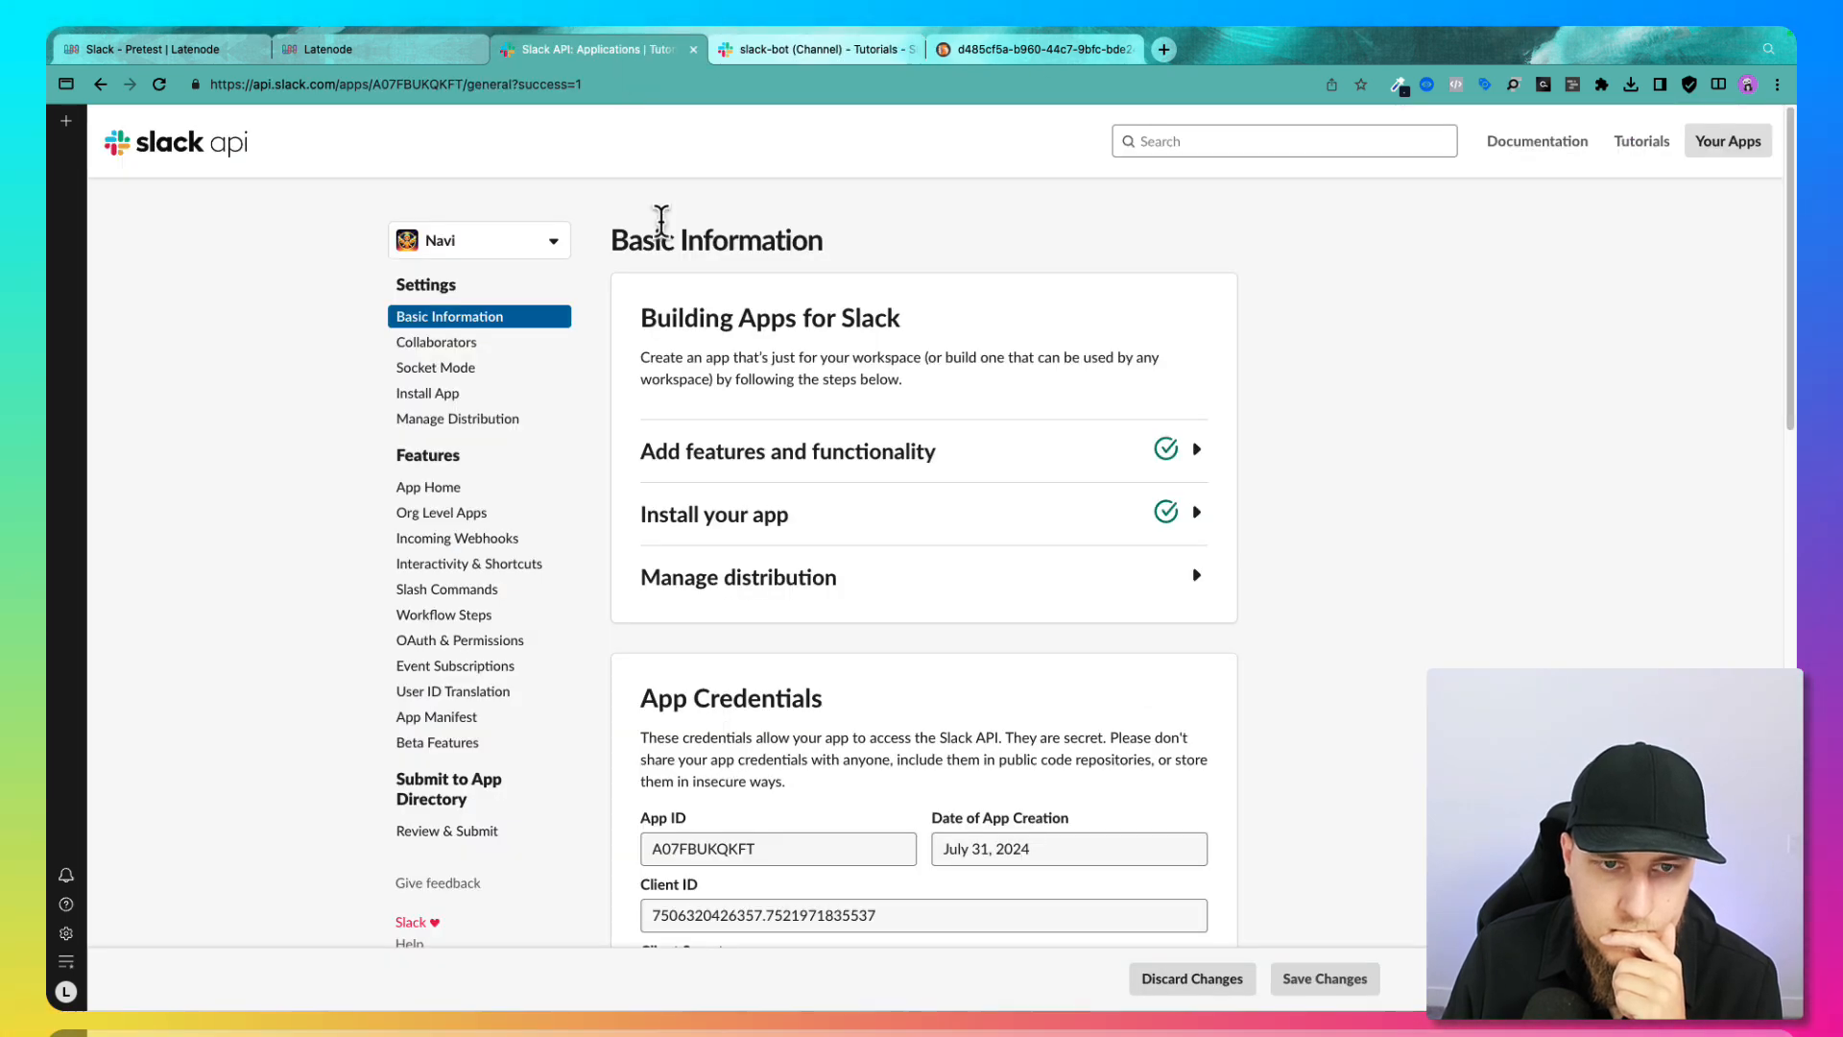
{"action": "left_click", "coordinate": [393, 47]}
{"action": "left_click", "coordinate": [1449, 179]}
{"action": "left_click", "coordinate": [1570, 140]}
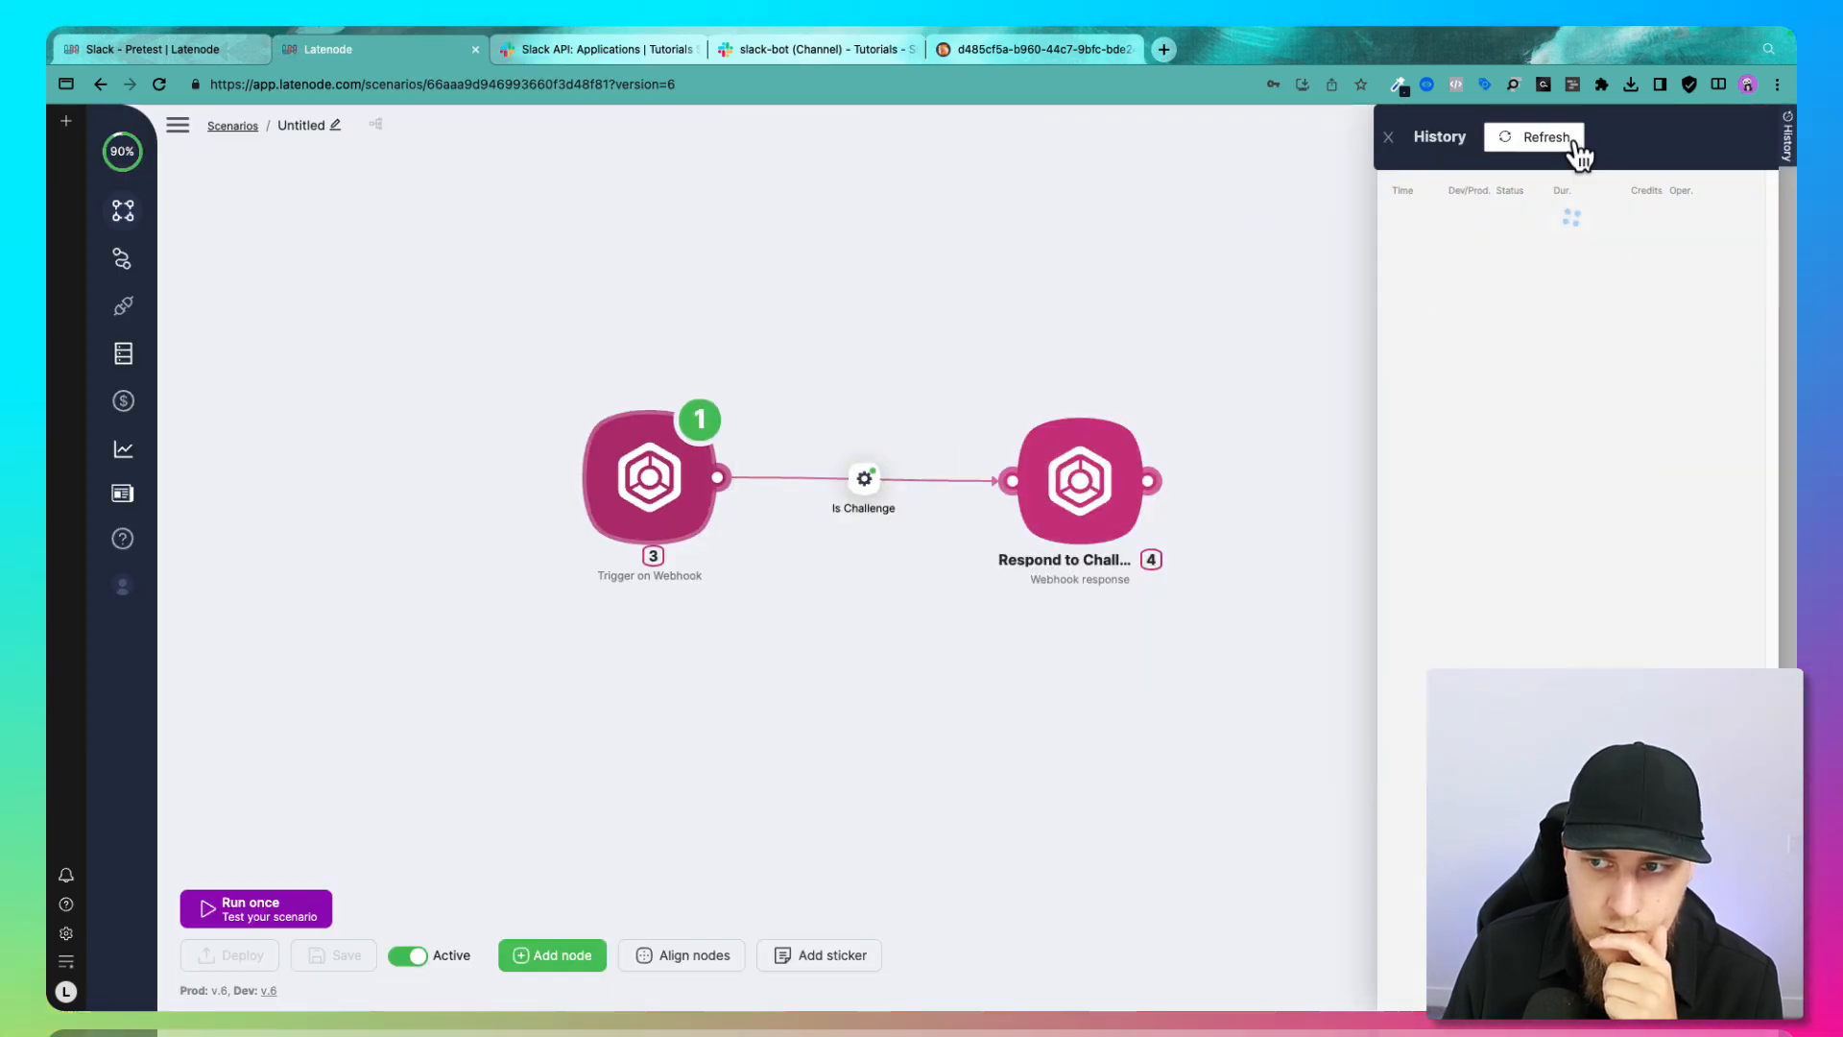
{"action": "left_click", "coordinate": [1722, 231]}
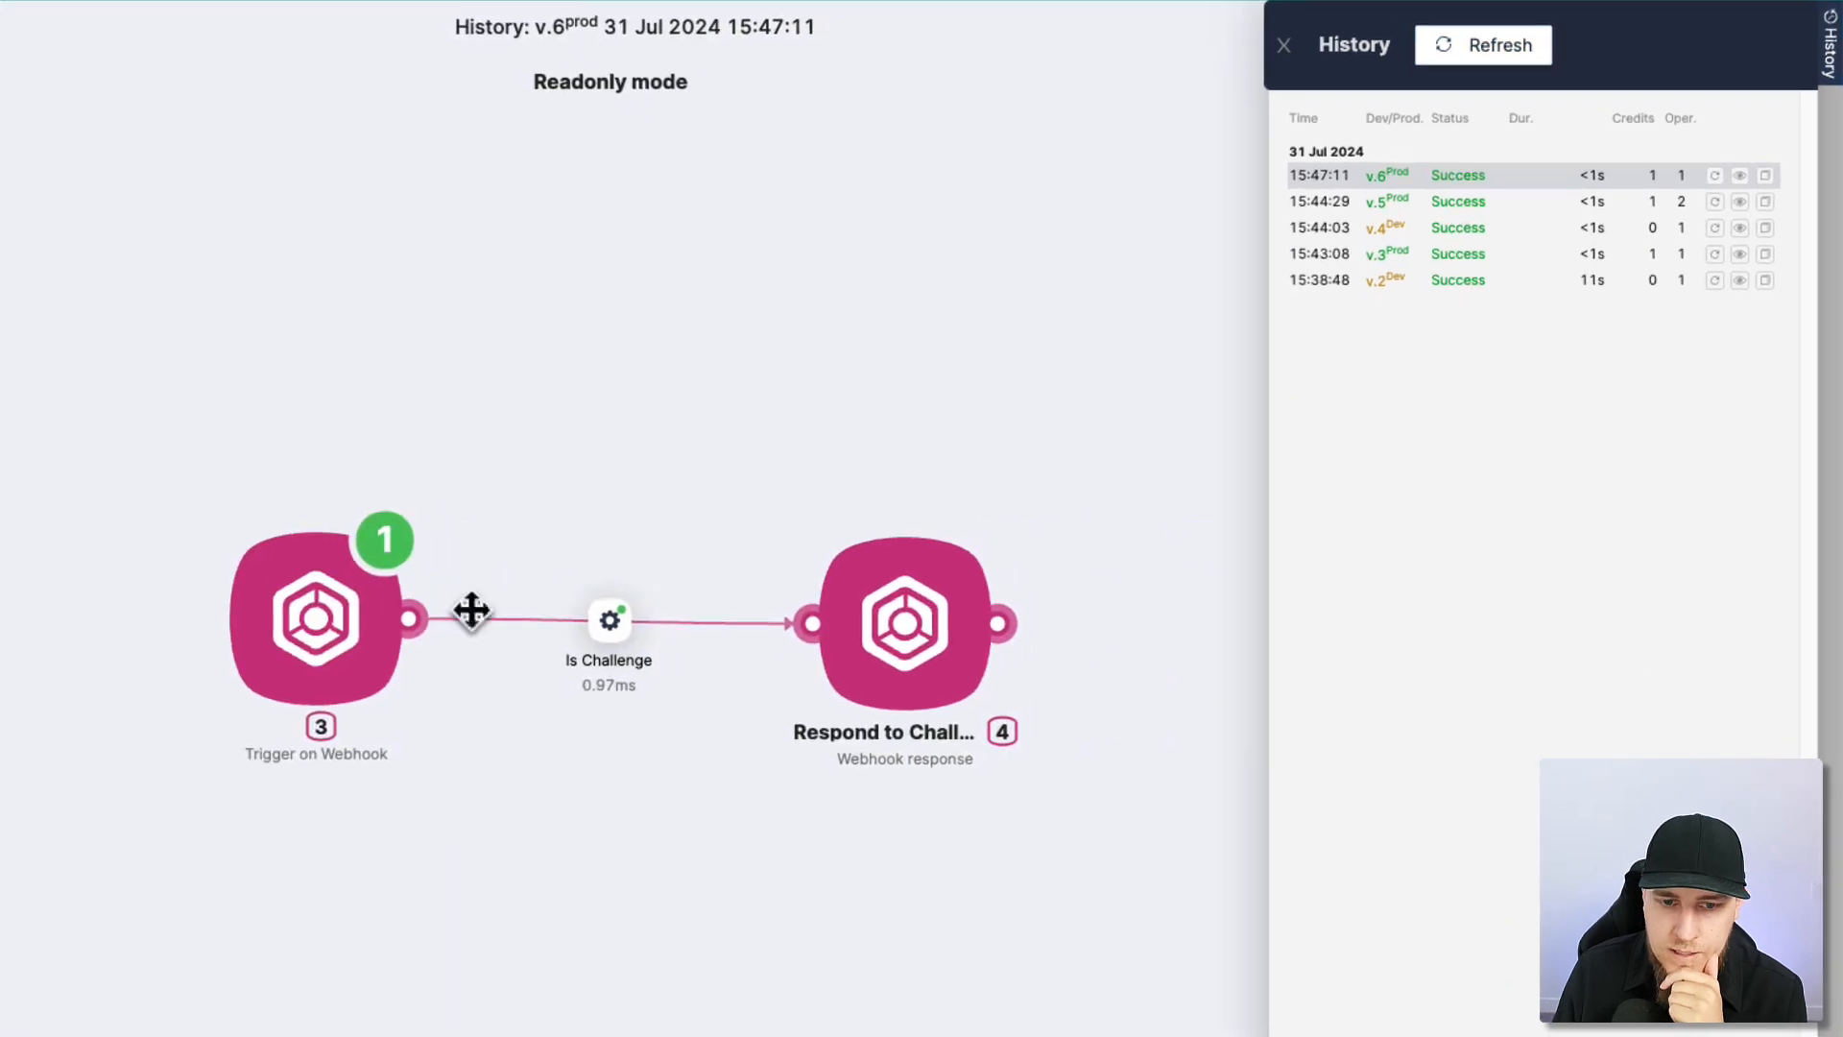
- Examine the Trigger on Webhook output, expanding body and event to check the channel, text, type and user fields, and close the node
{"action": "left_click", "coordinate": [387, 619]}
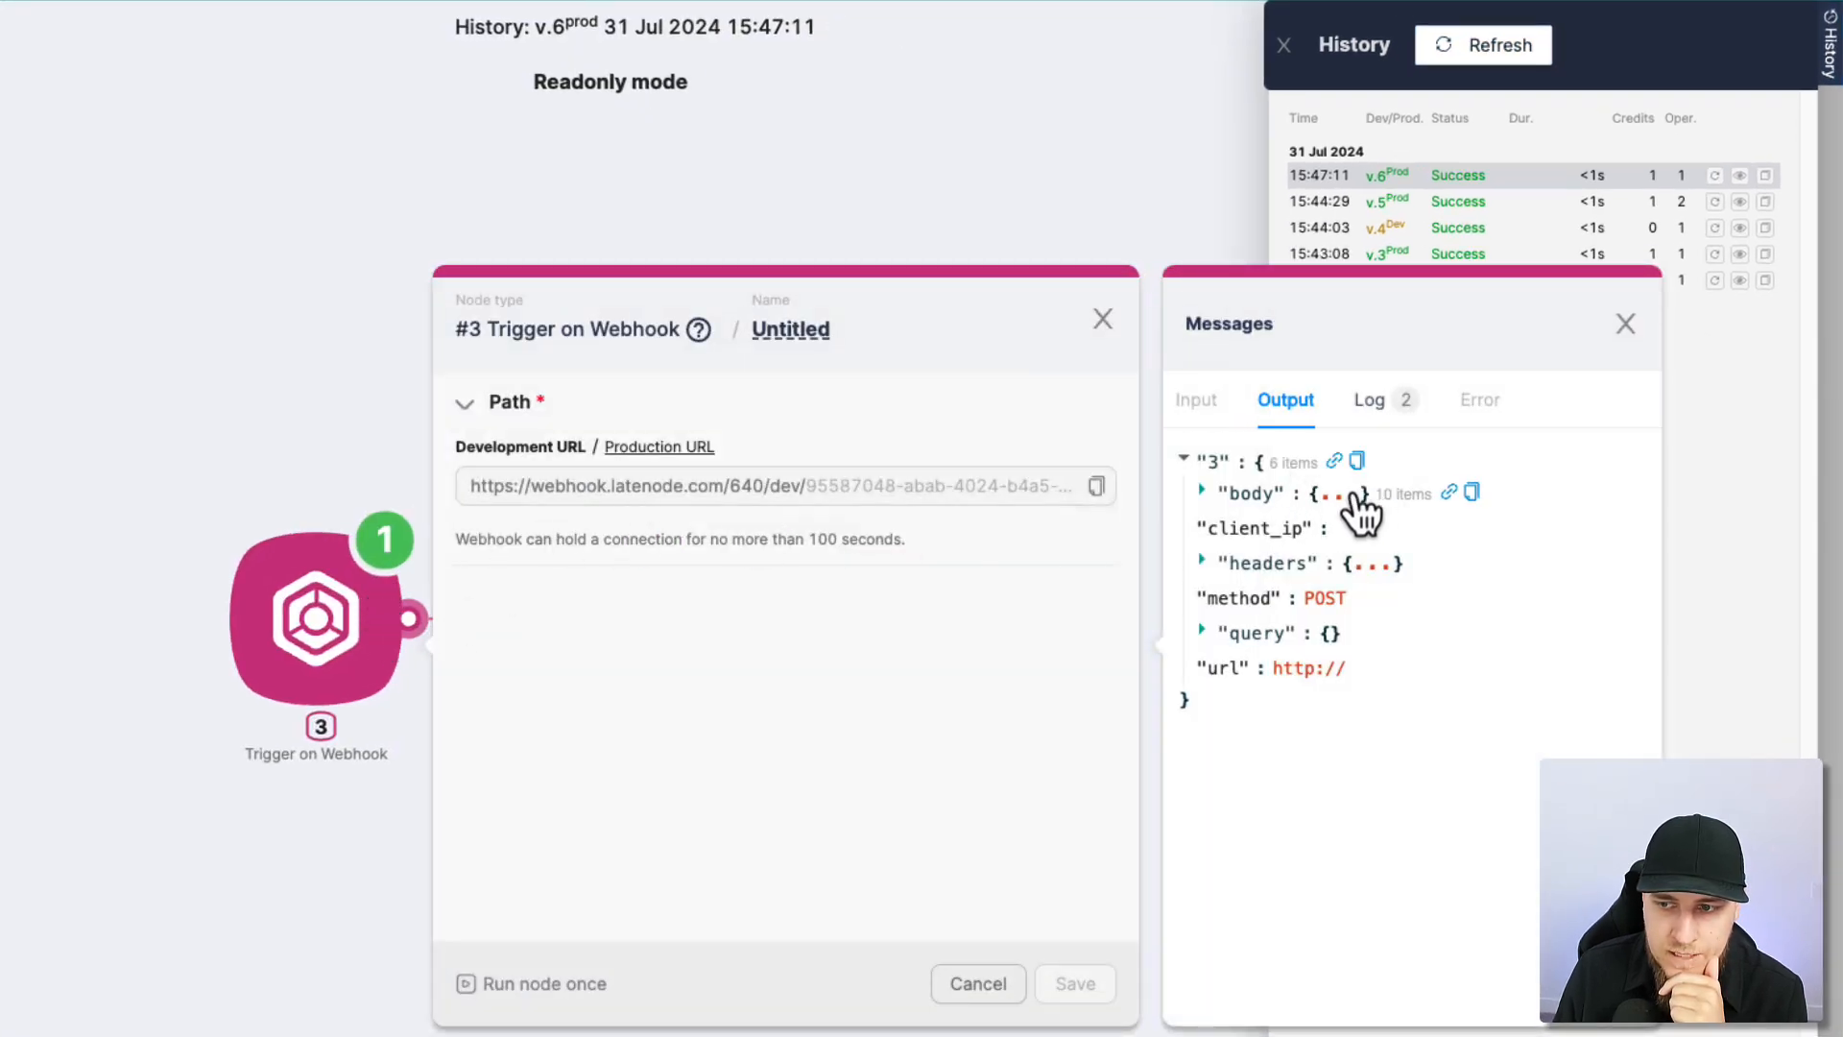
{"action": "left_click", "coordinate": [1346, 495]}
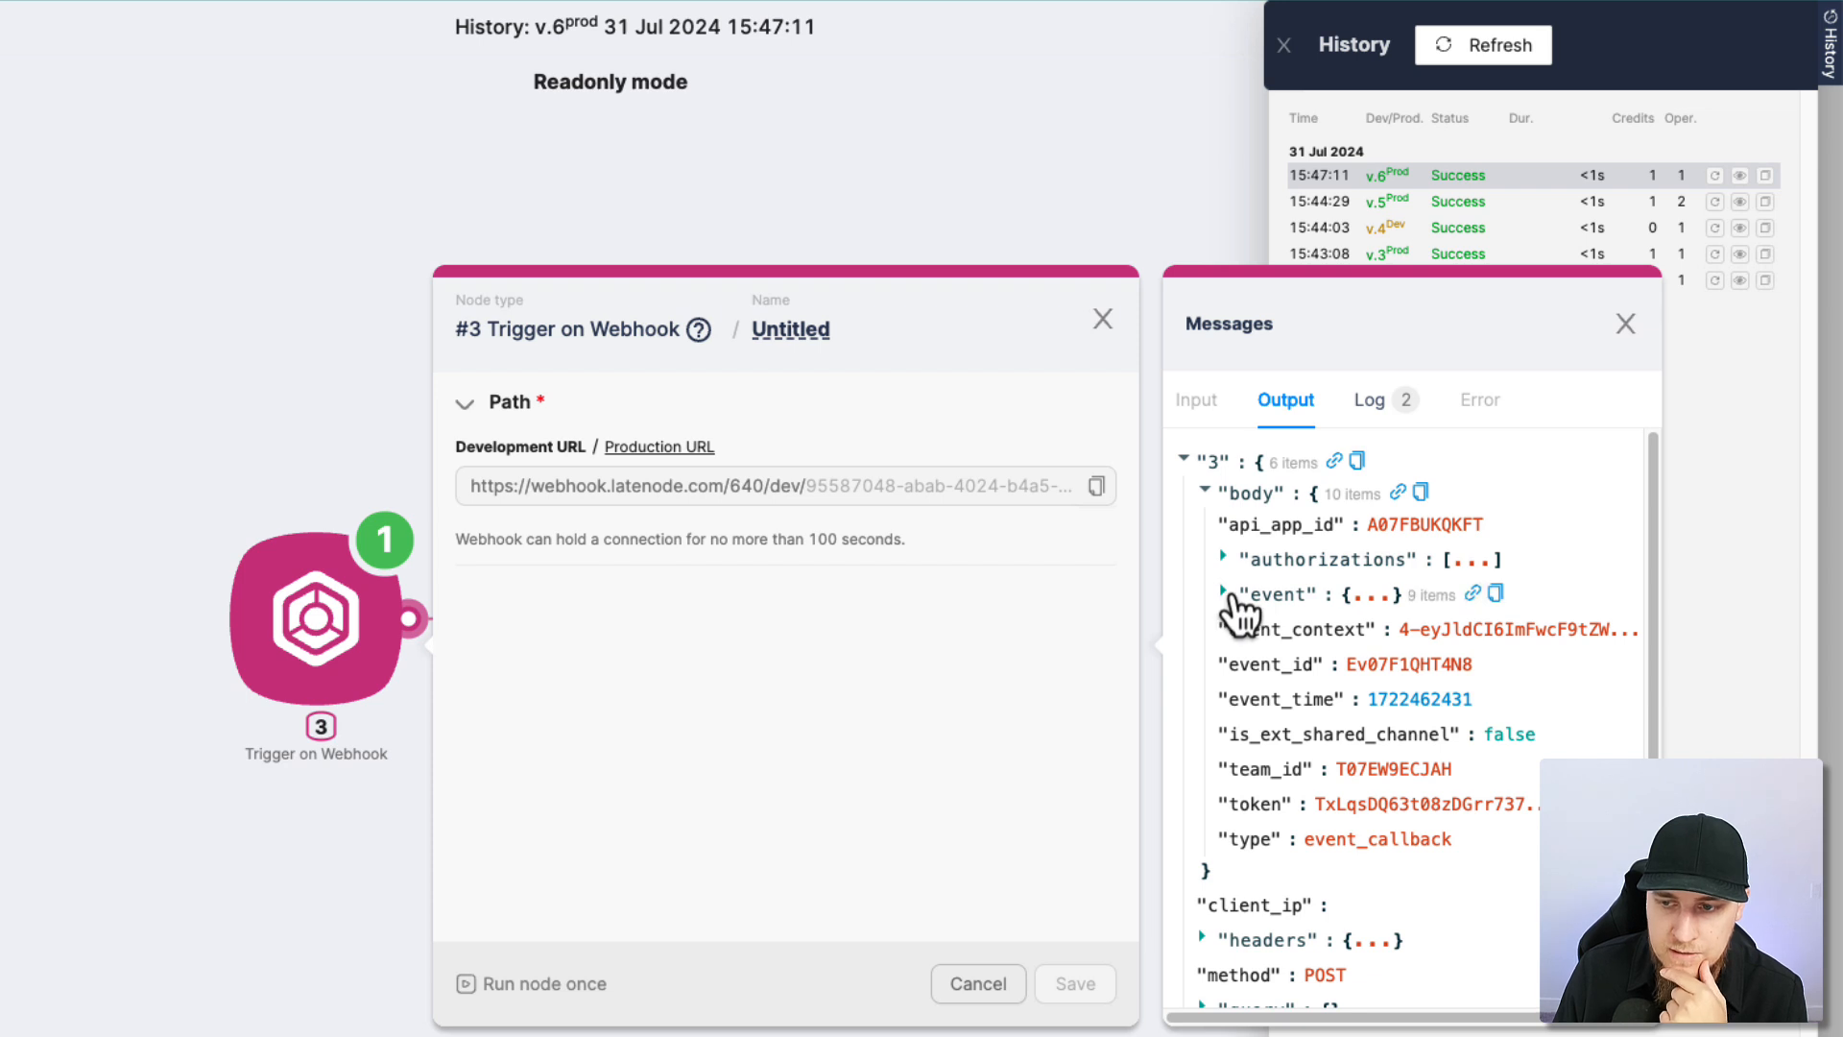
{"action": "left_click", "coordinate": [1225, 593]}
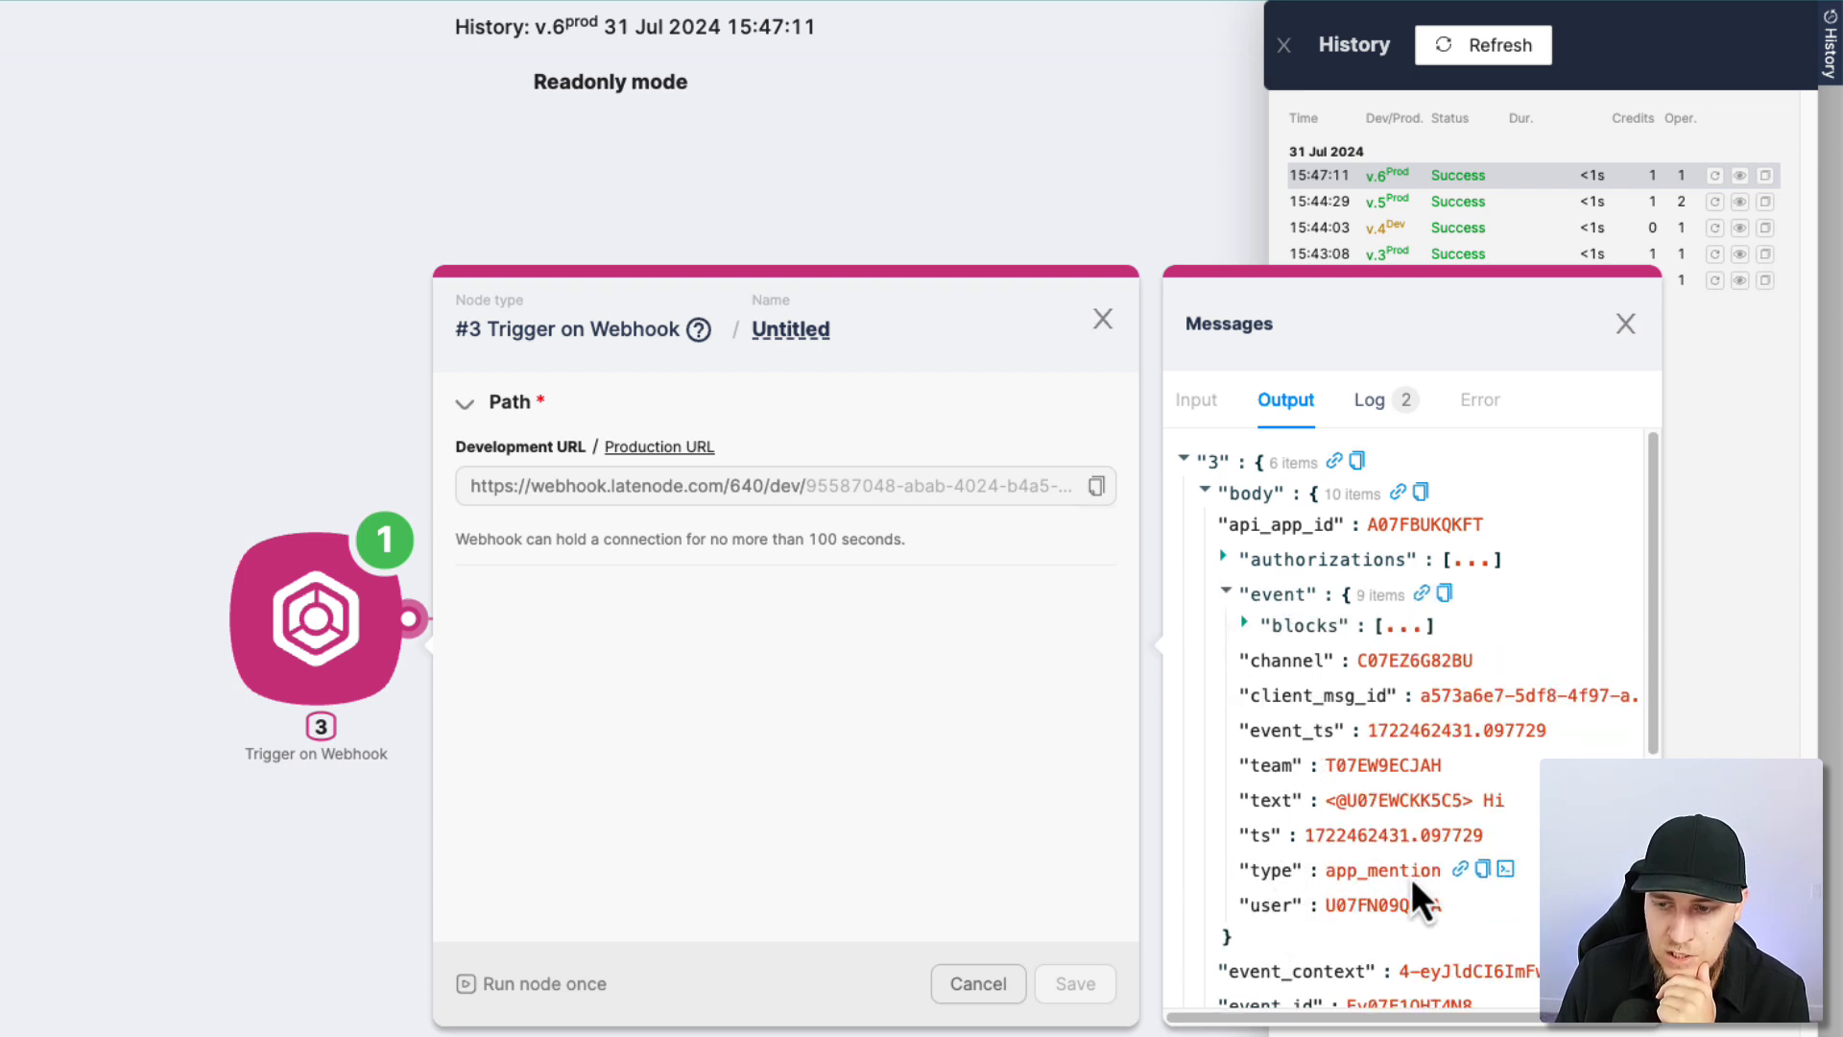
{"action": "left_click_drag", "start_coordinate": [1323, 805], "coordinate": [1467, 809]}
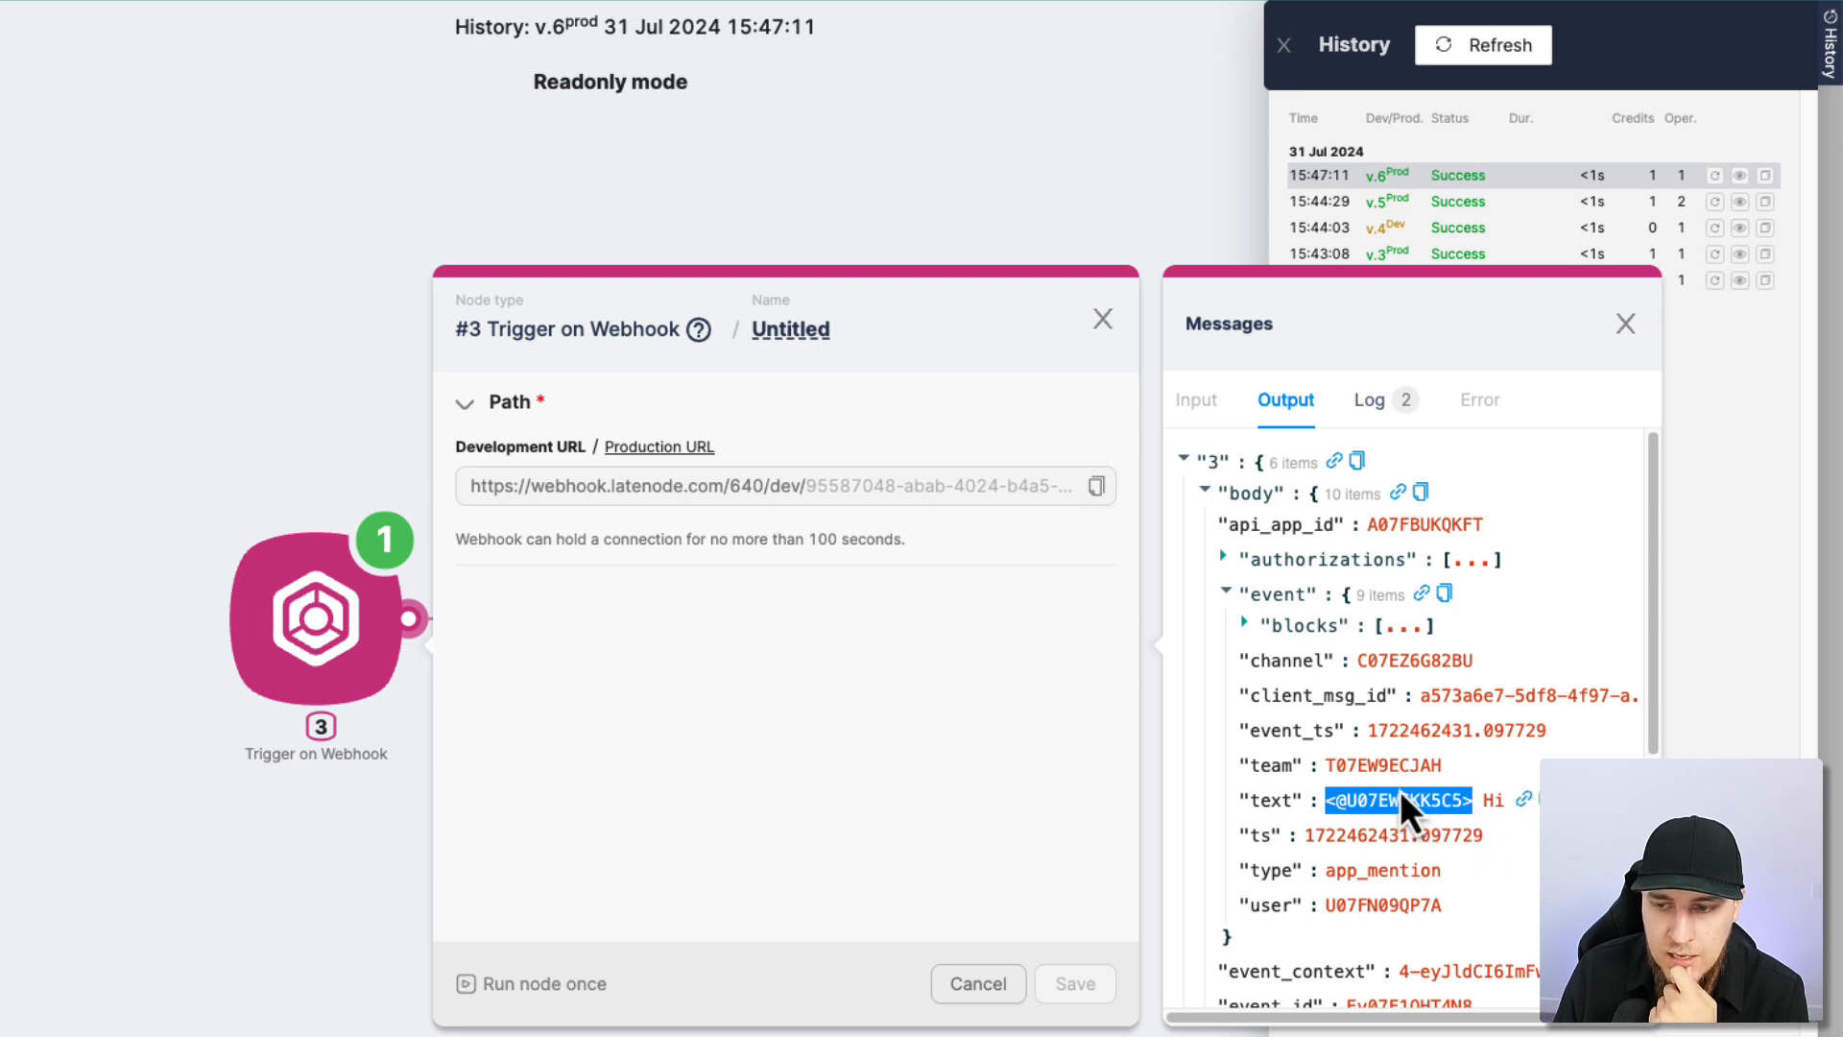
{"action": "left_click", "coordinate": [1392, 735]}
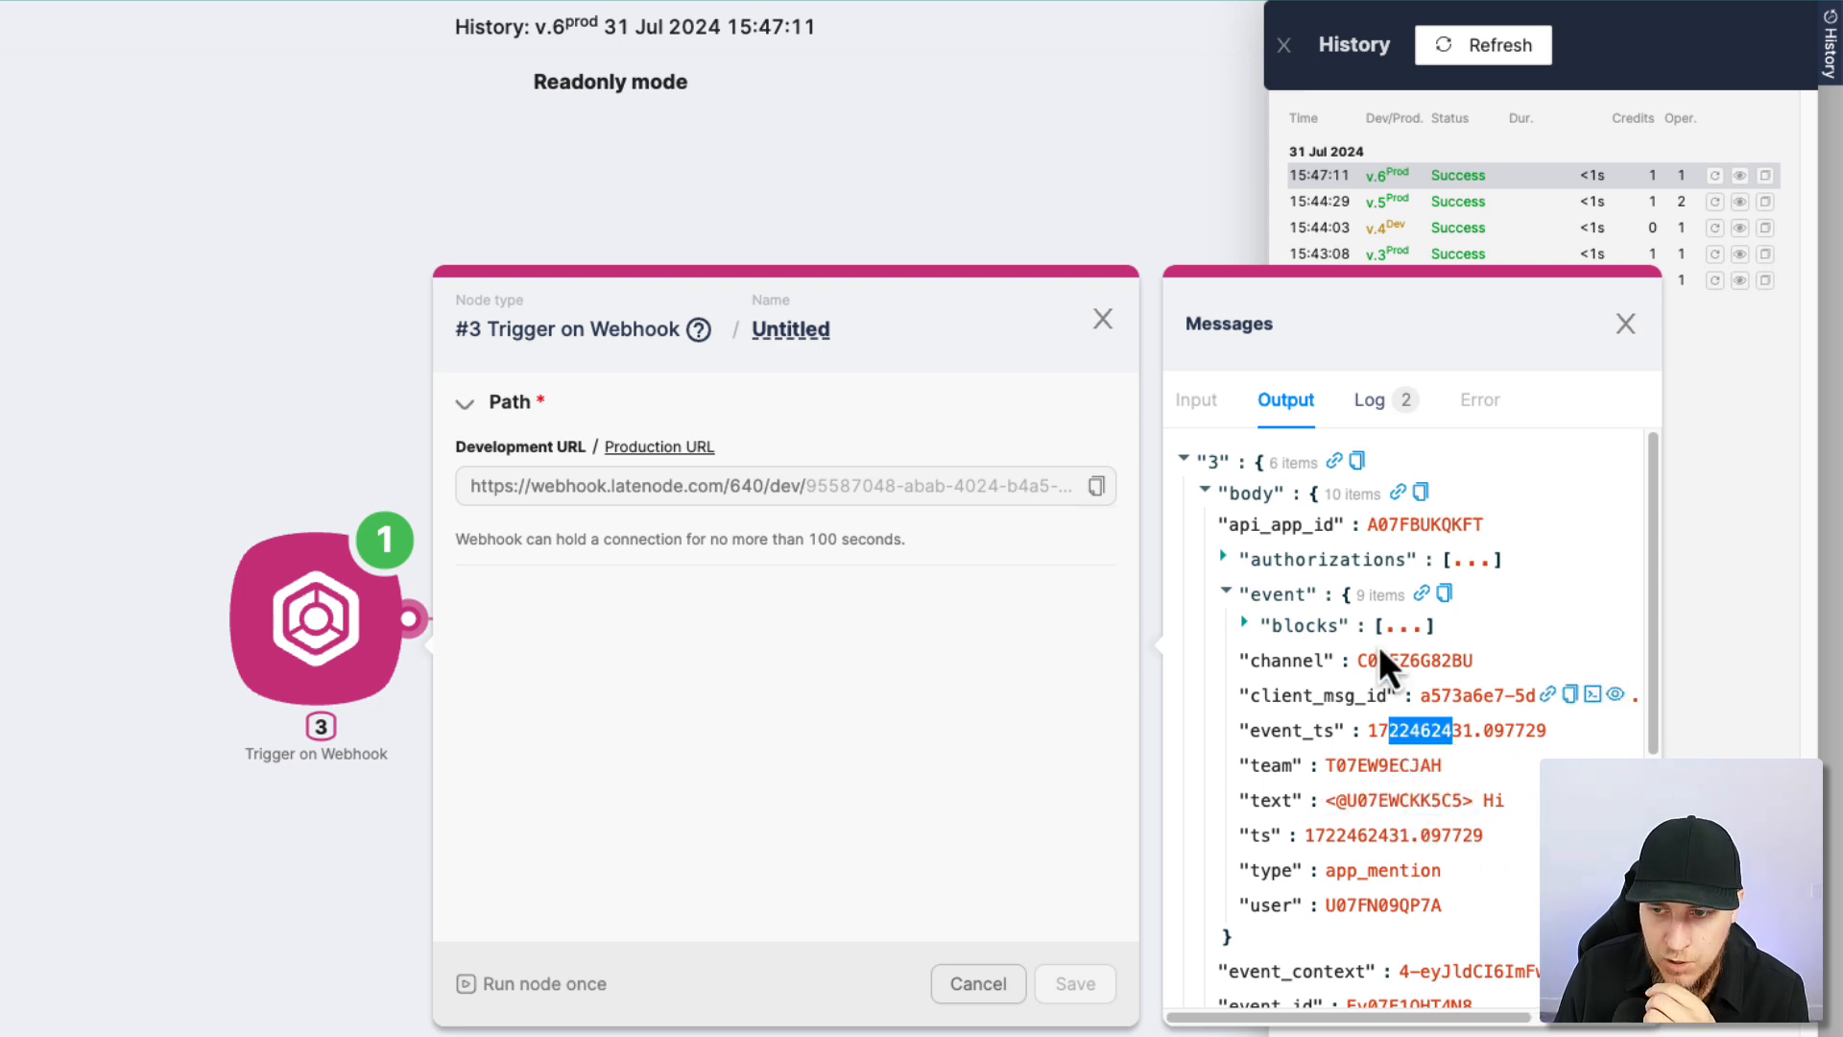
{"action": "left_click_drag", "start_coordinate": [1407, 670], "coordinate": [1367, 662]}
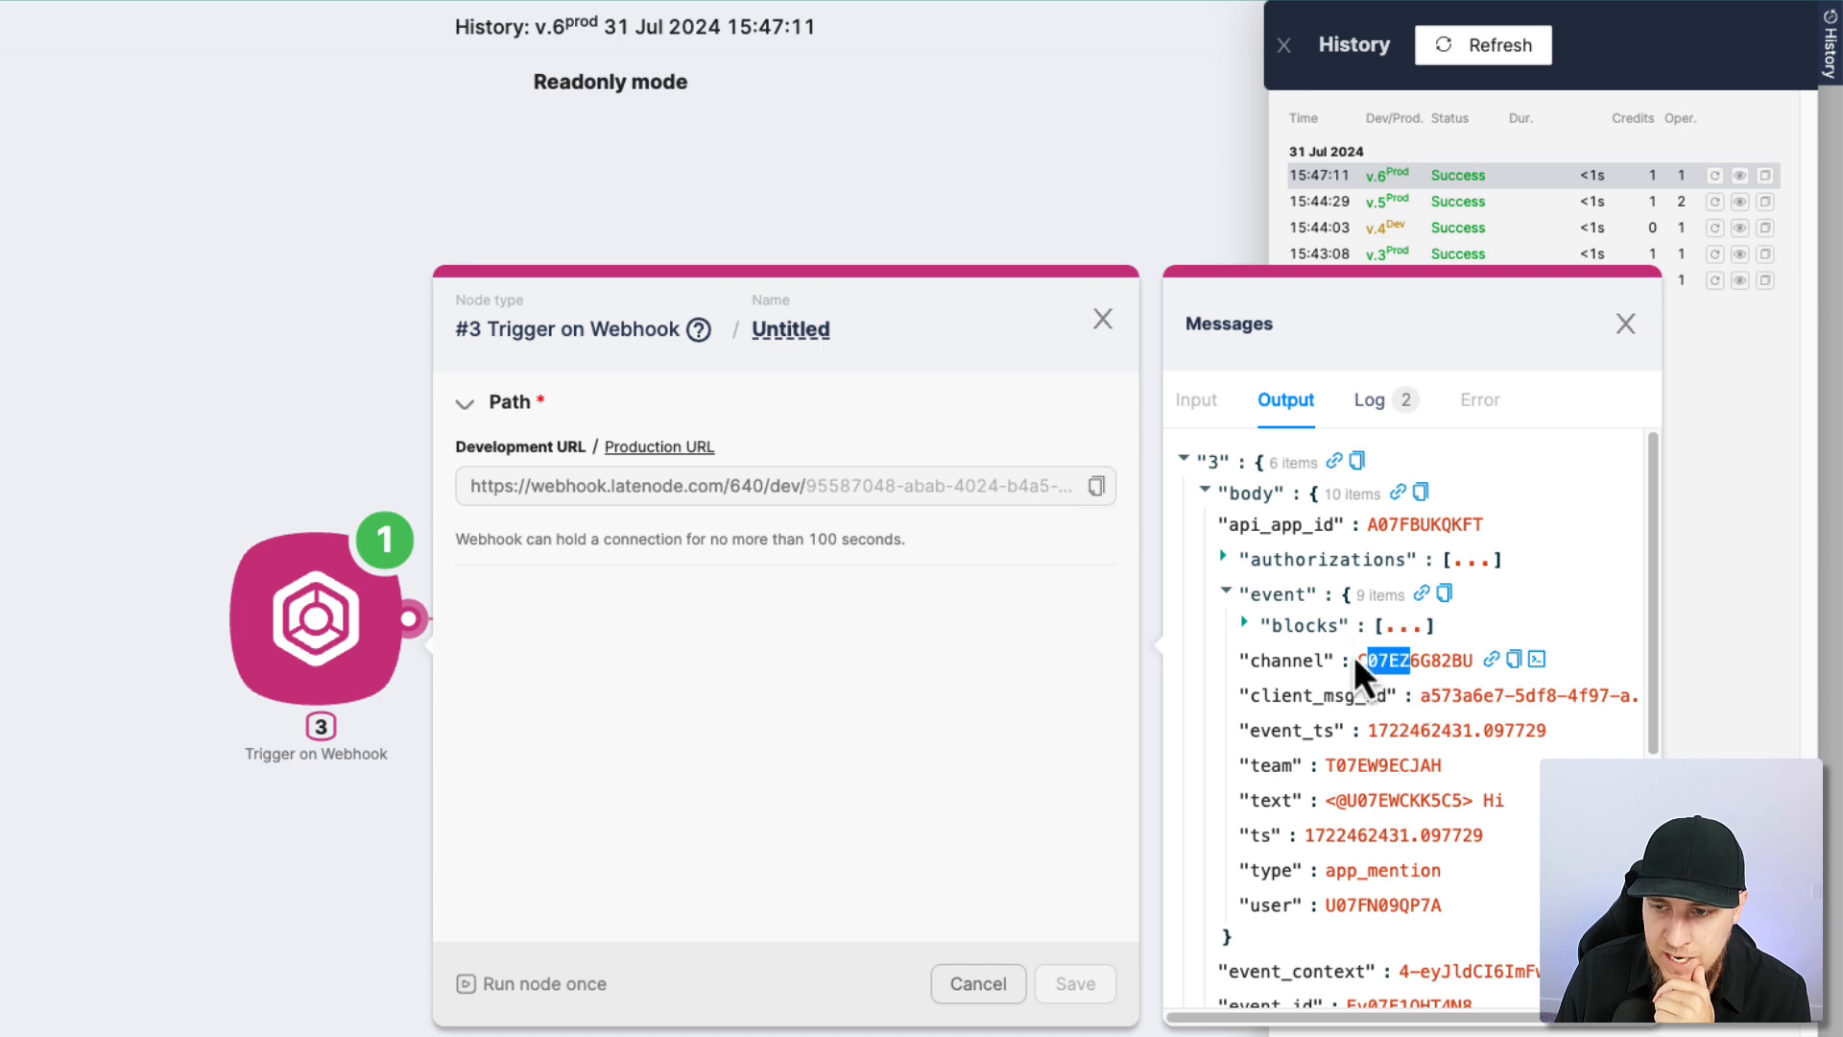
{"action": "scroll", "coordinate": [1305, 786], "scroll_direction": "down", "scroll_amount": 2}
{"action": "scroll", "coordinate": [1306, 785], "scroll_direction": "down", "scroll_amount": 2}
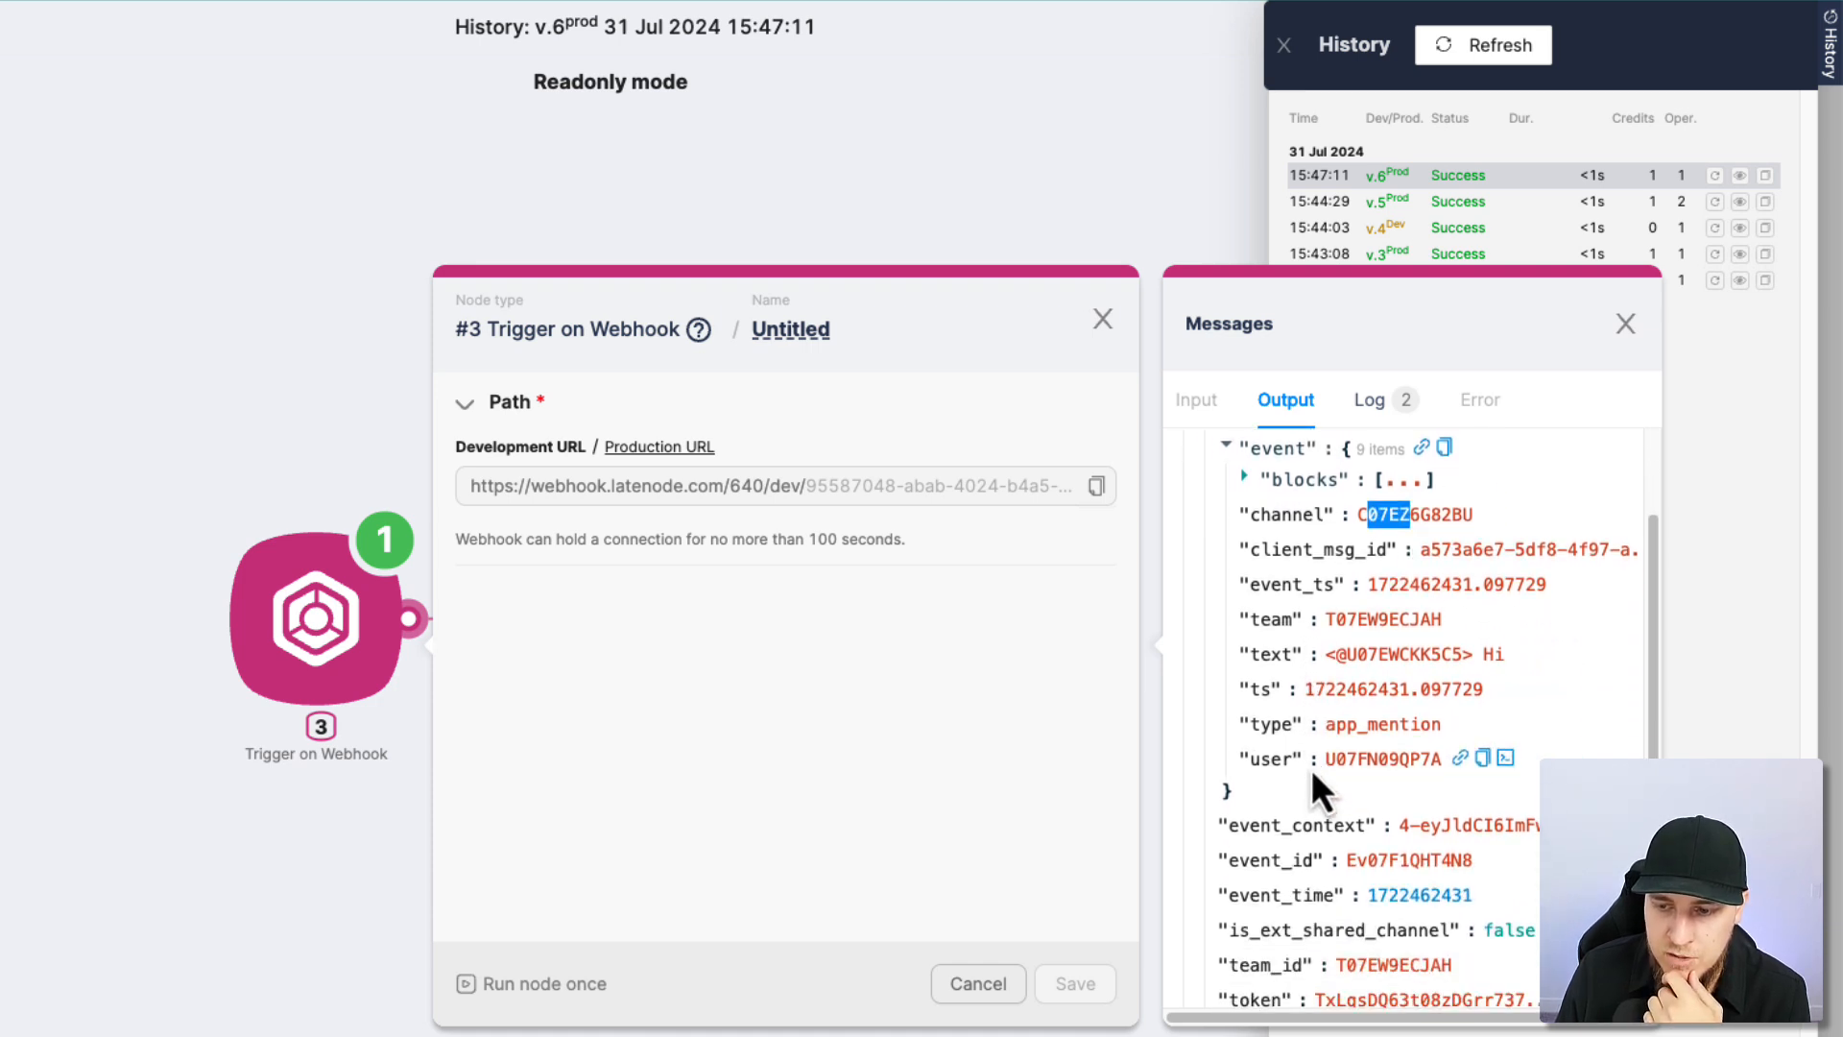
{"action": "scroll", "coordinate": [1309, 786], "scroll_direction": "up", "scroll_amount": 1}
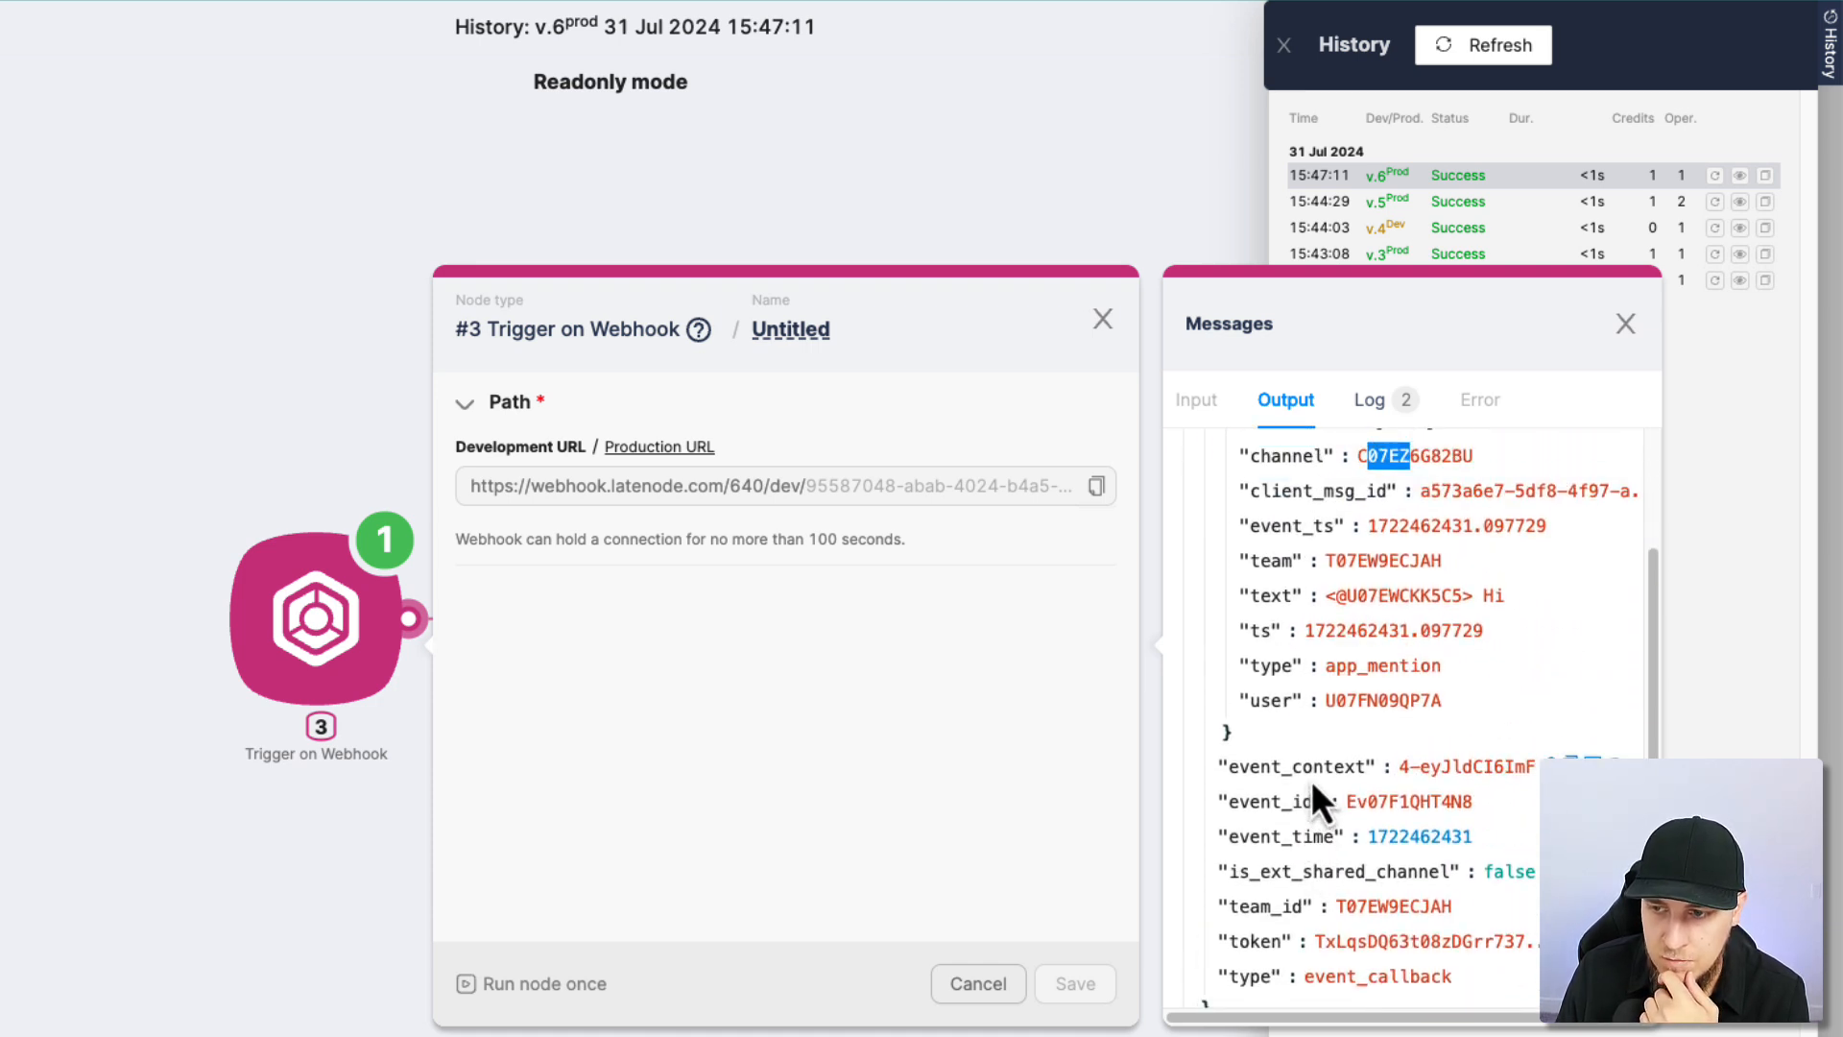
{"action": "left_click", "coordinate": [1456, 620]}
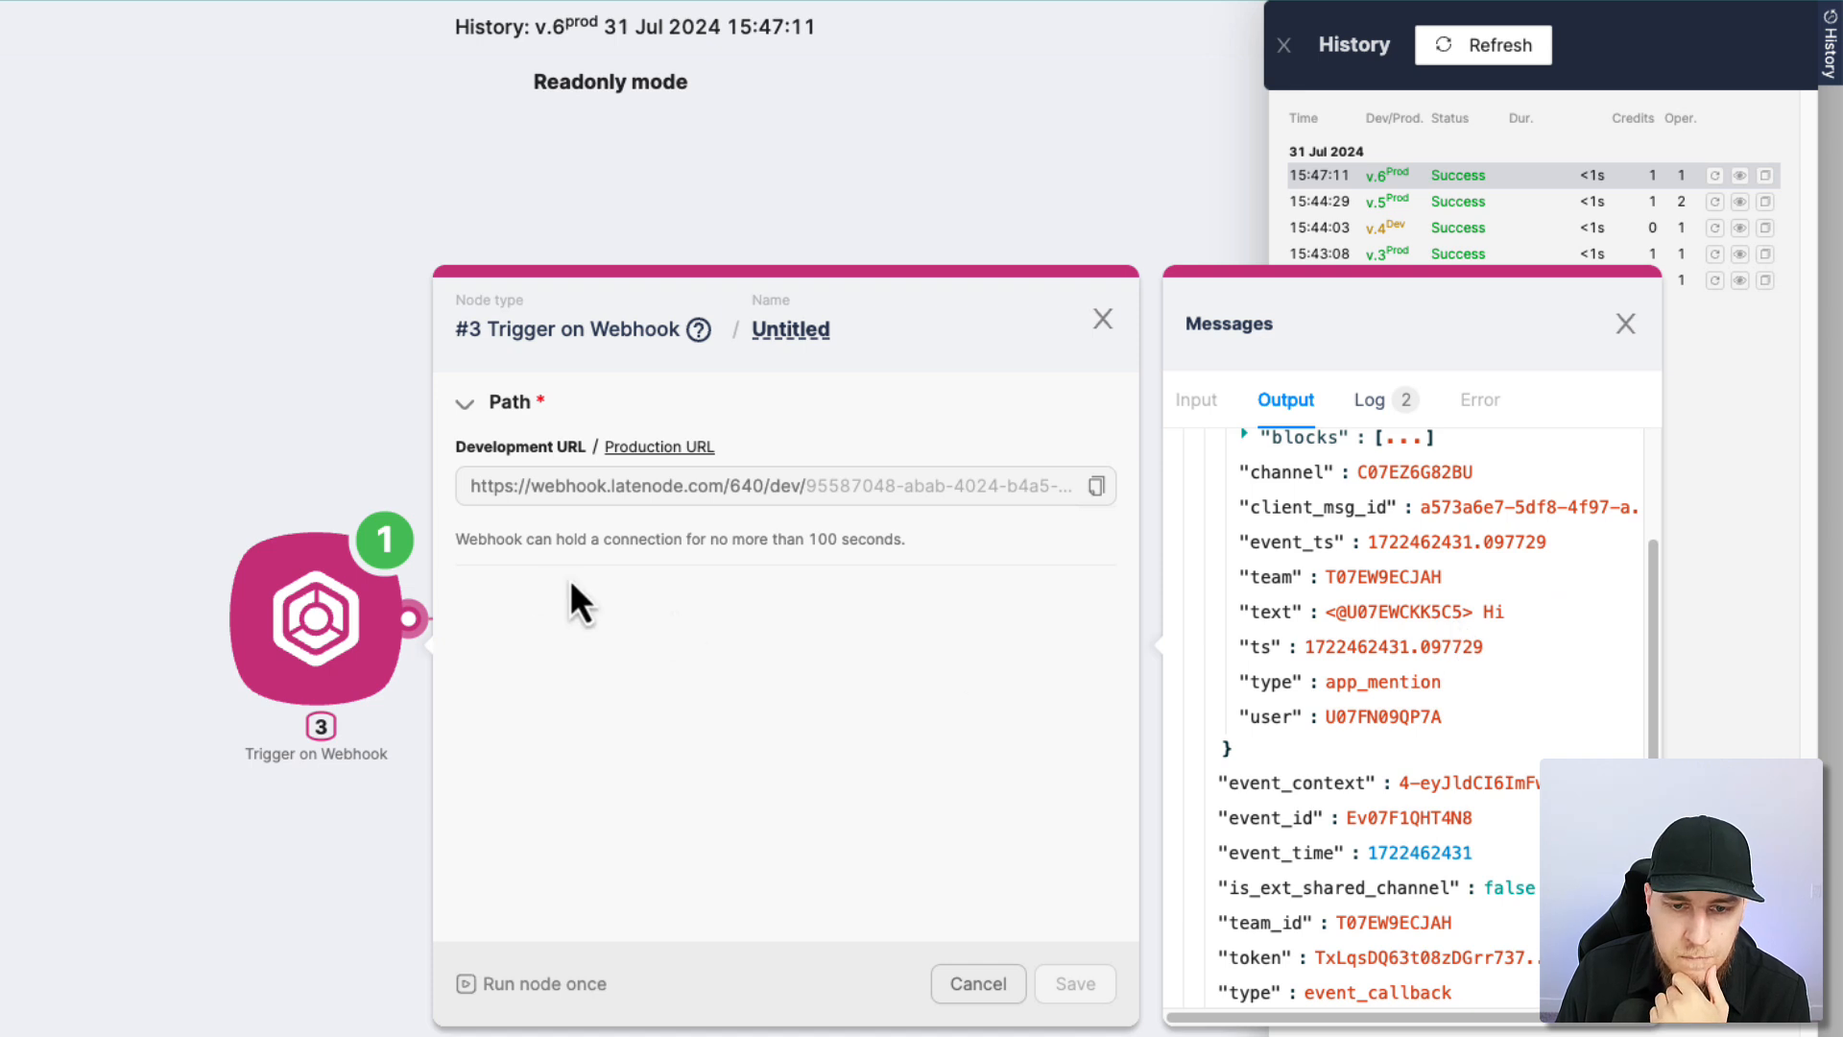
{"action": "left_click", "coordinate": [315, 425]}
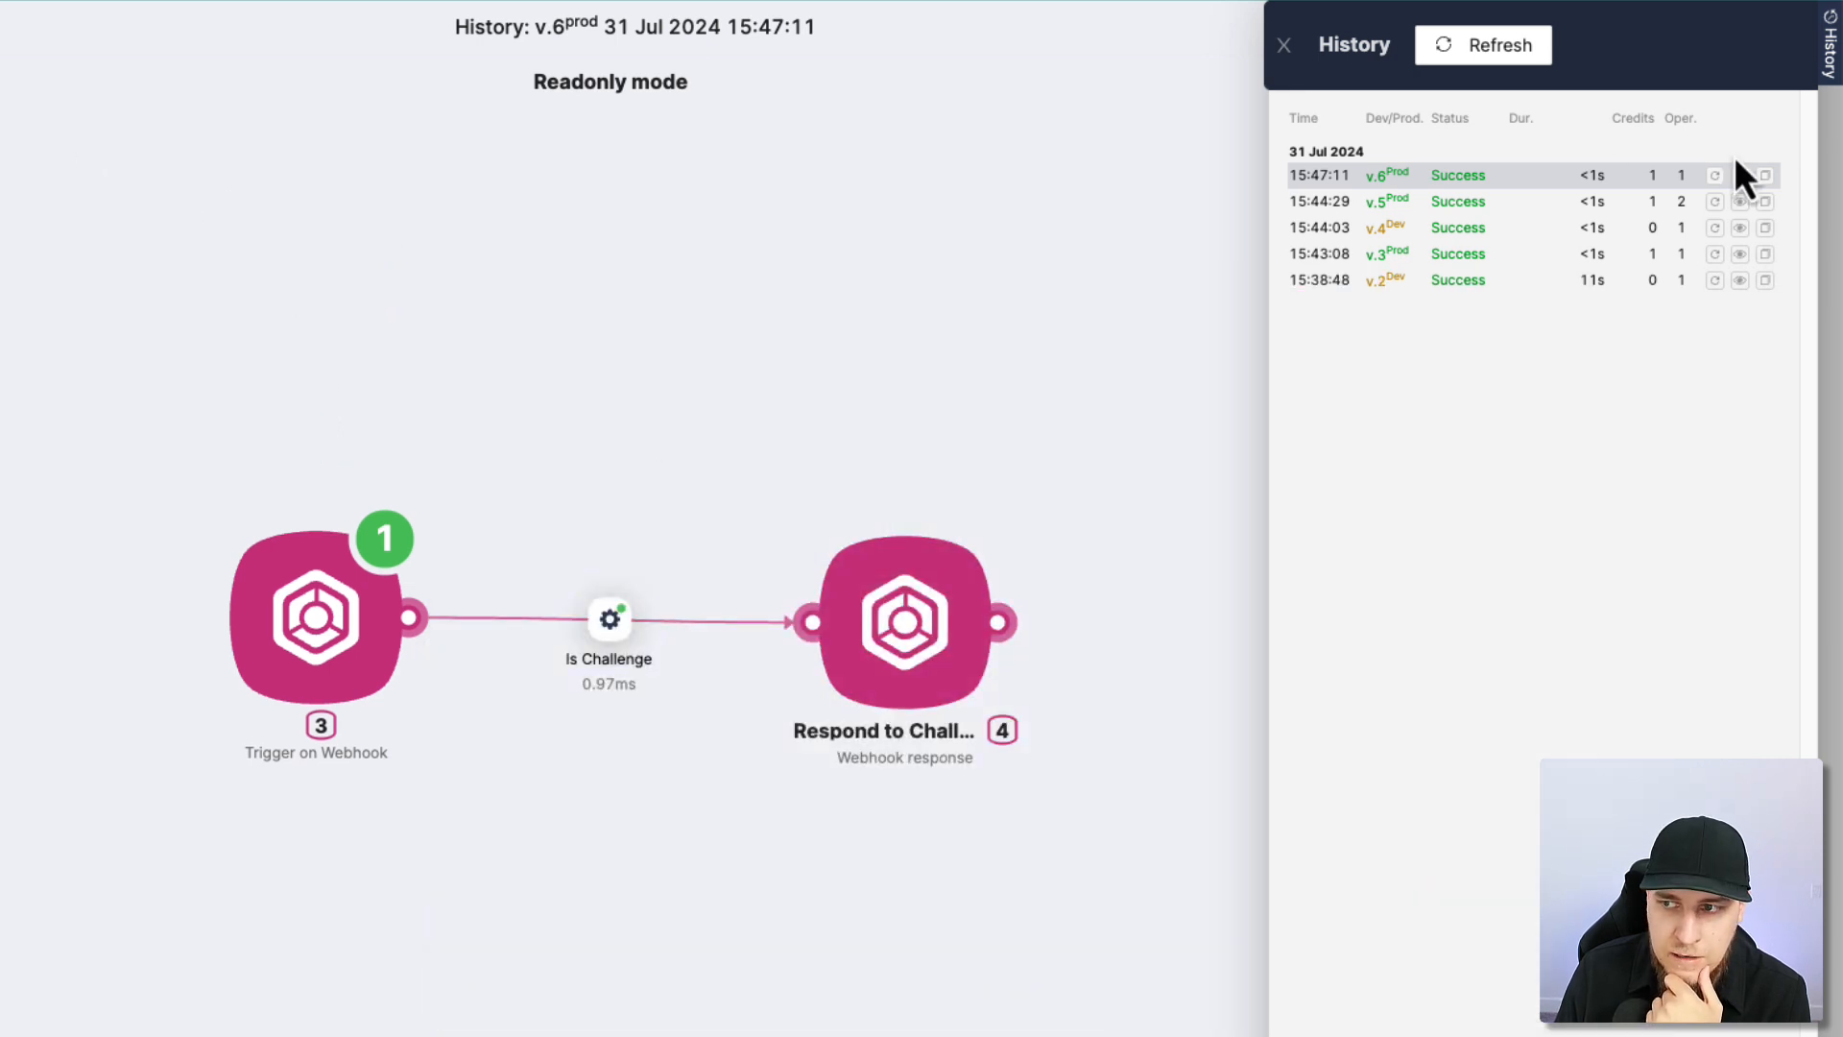
- Copy the body object from the production run's Trigger on Webhook output and leave the read-only run view
{"action": "left_click", "coordinate": [338, 626]}
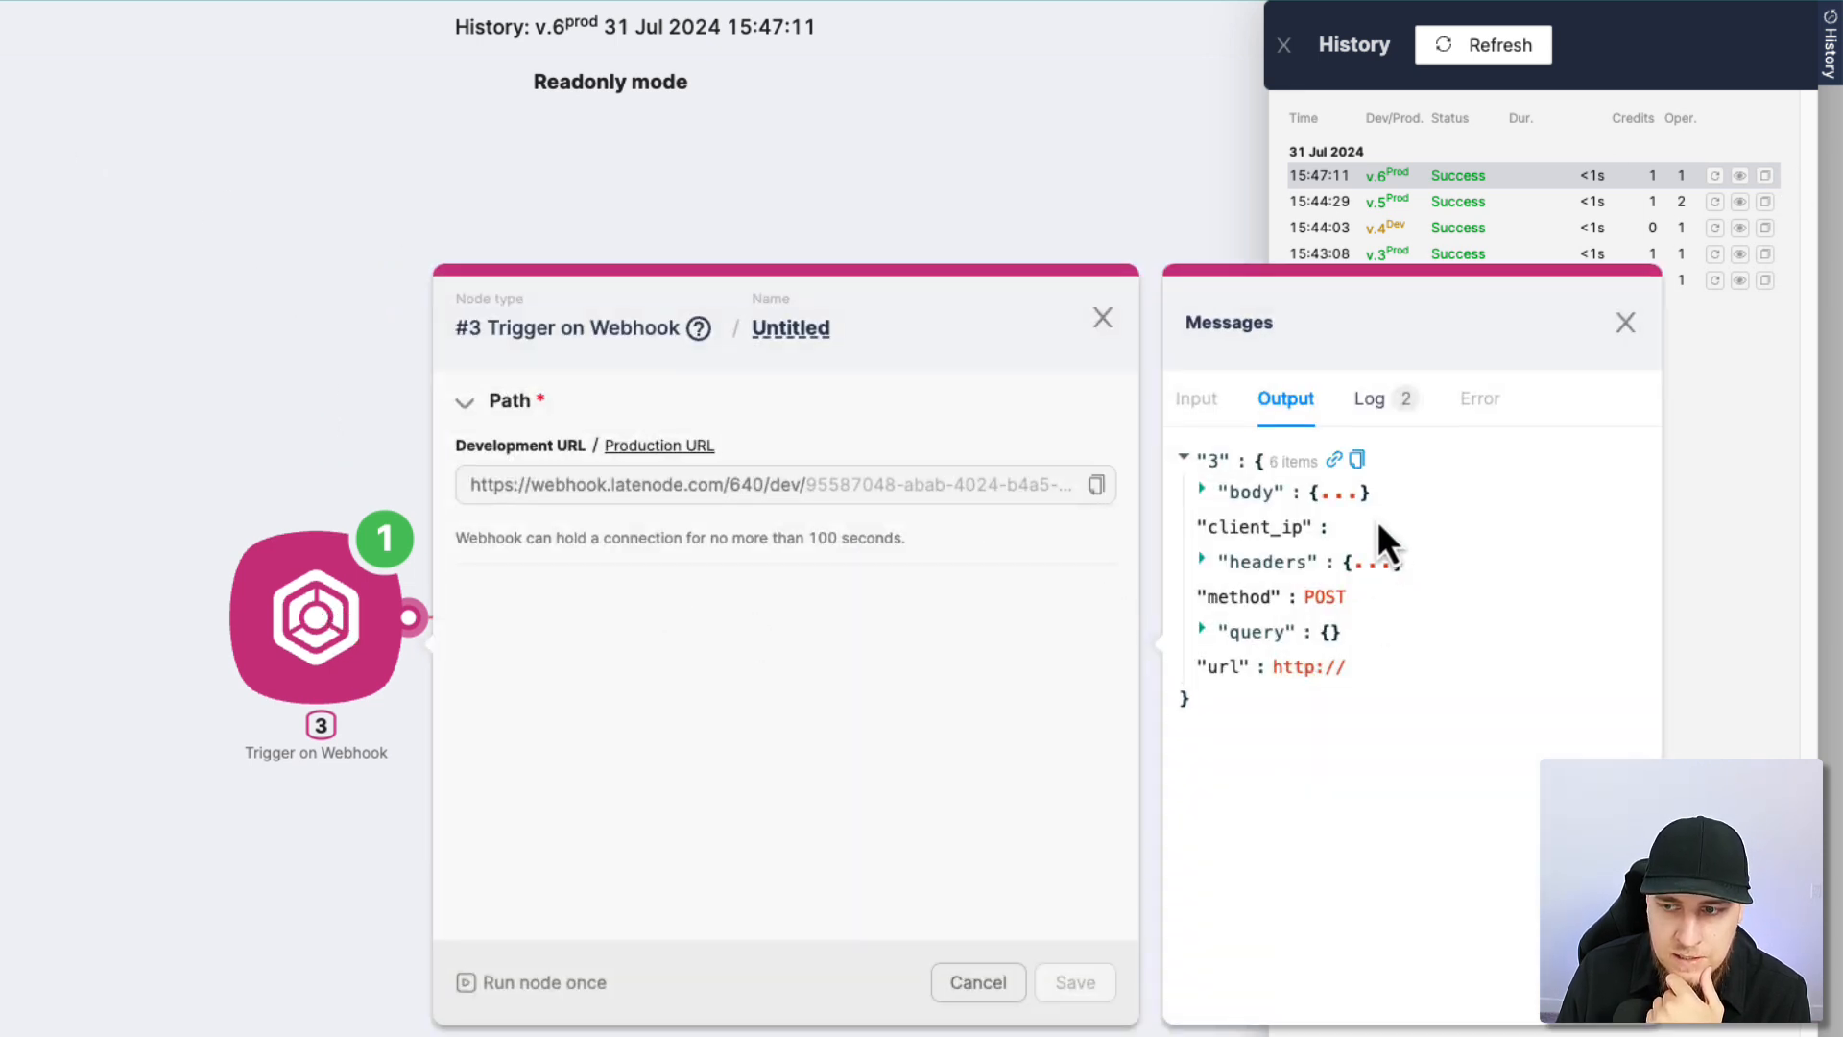
{"action": "left_click", "coordinate": [1471, 491]}
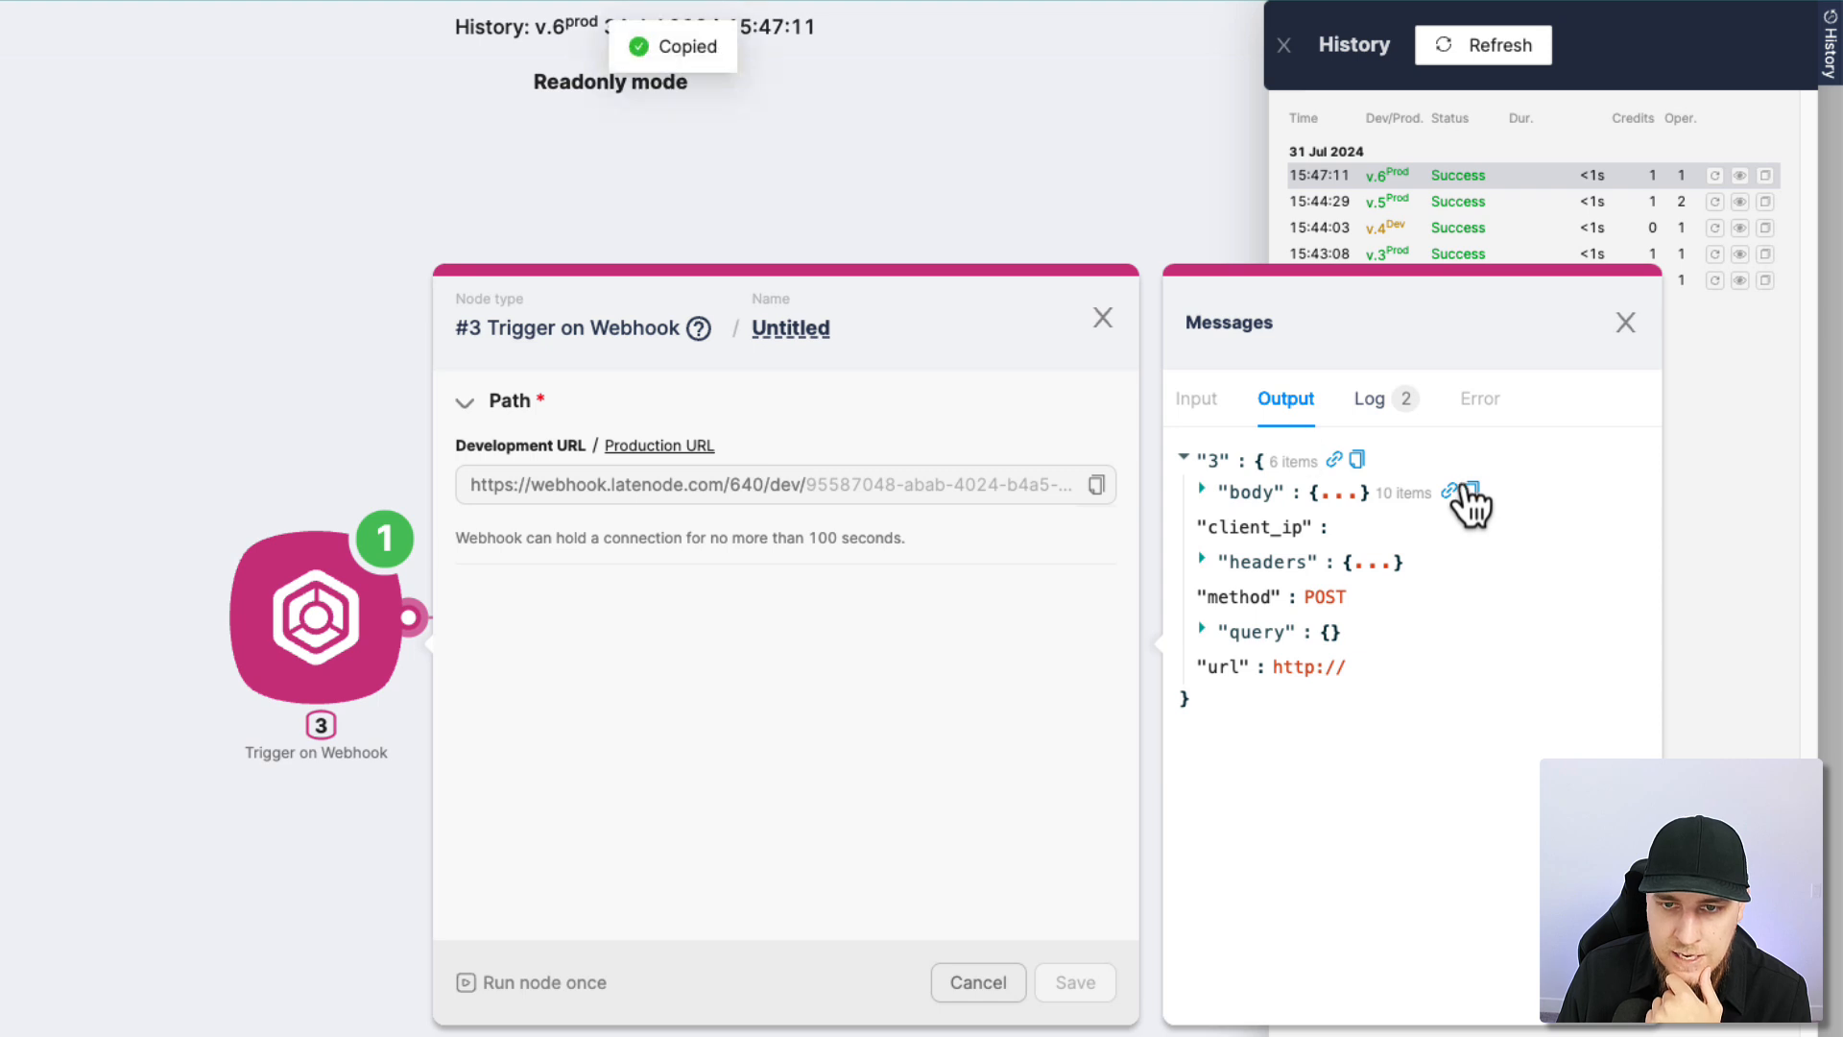
{"action": "left_click", "coordinate": [16, 239]}
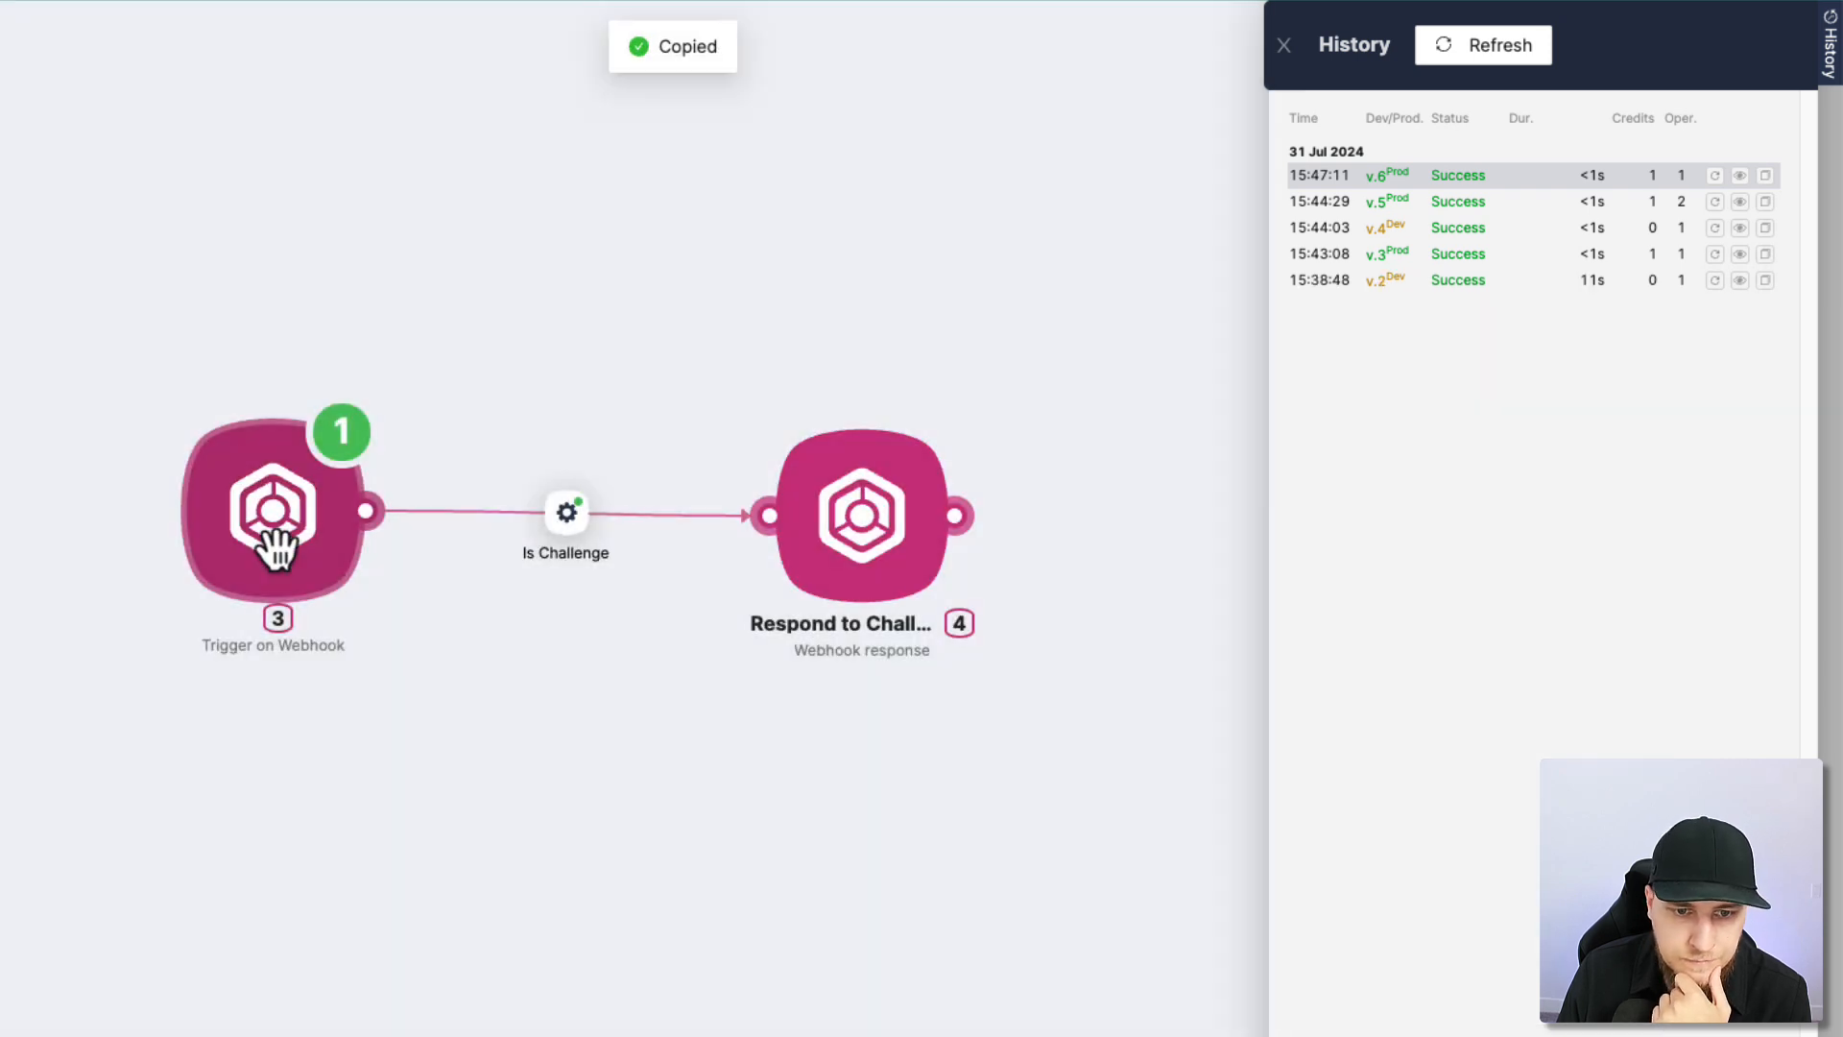
- Run the Trigger on Webhook node once with the copied event payload, including its verification token, as the raw POST body, and inspect its output
{"action": "left_click", "coordinate": [277, 547]}
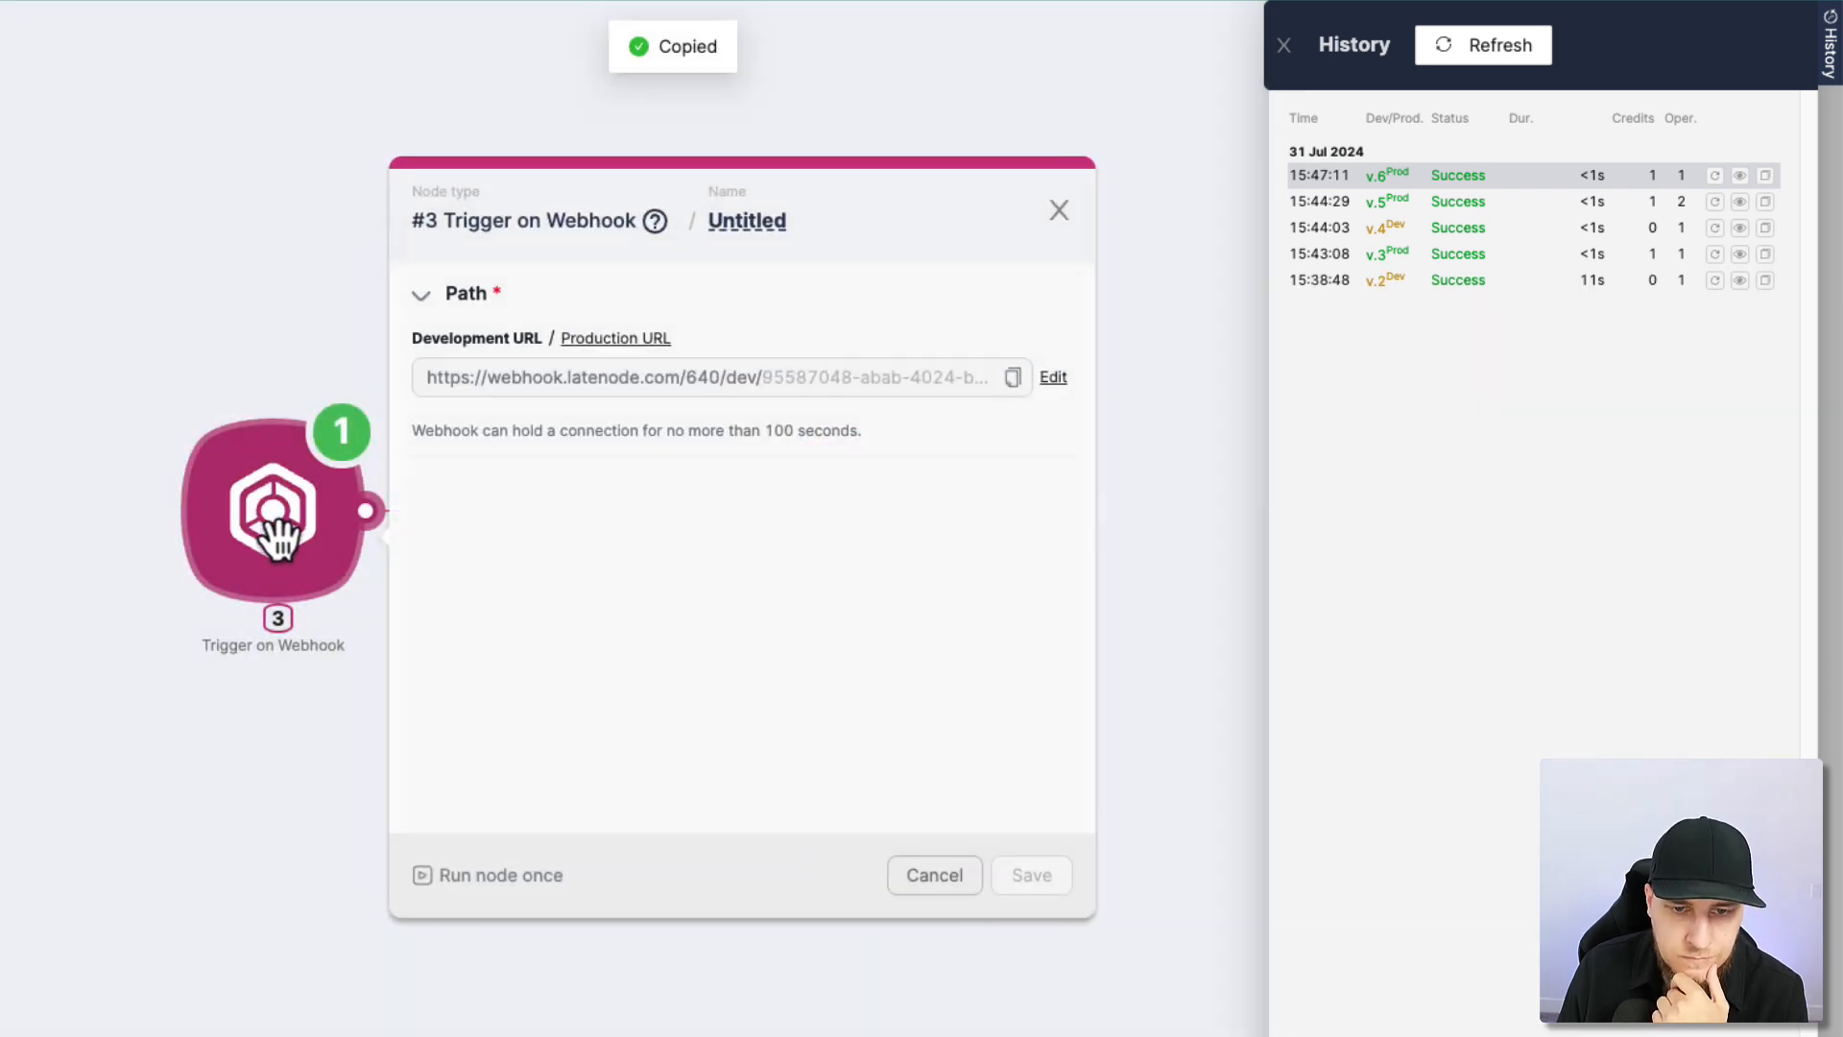
{"action": "left_click", "coordinate": [483, 875]}
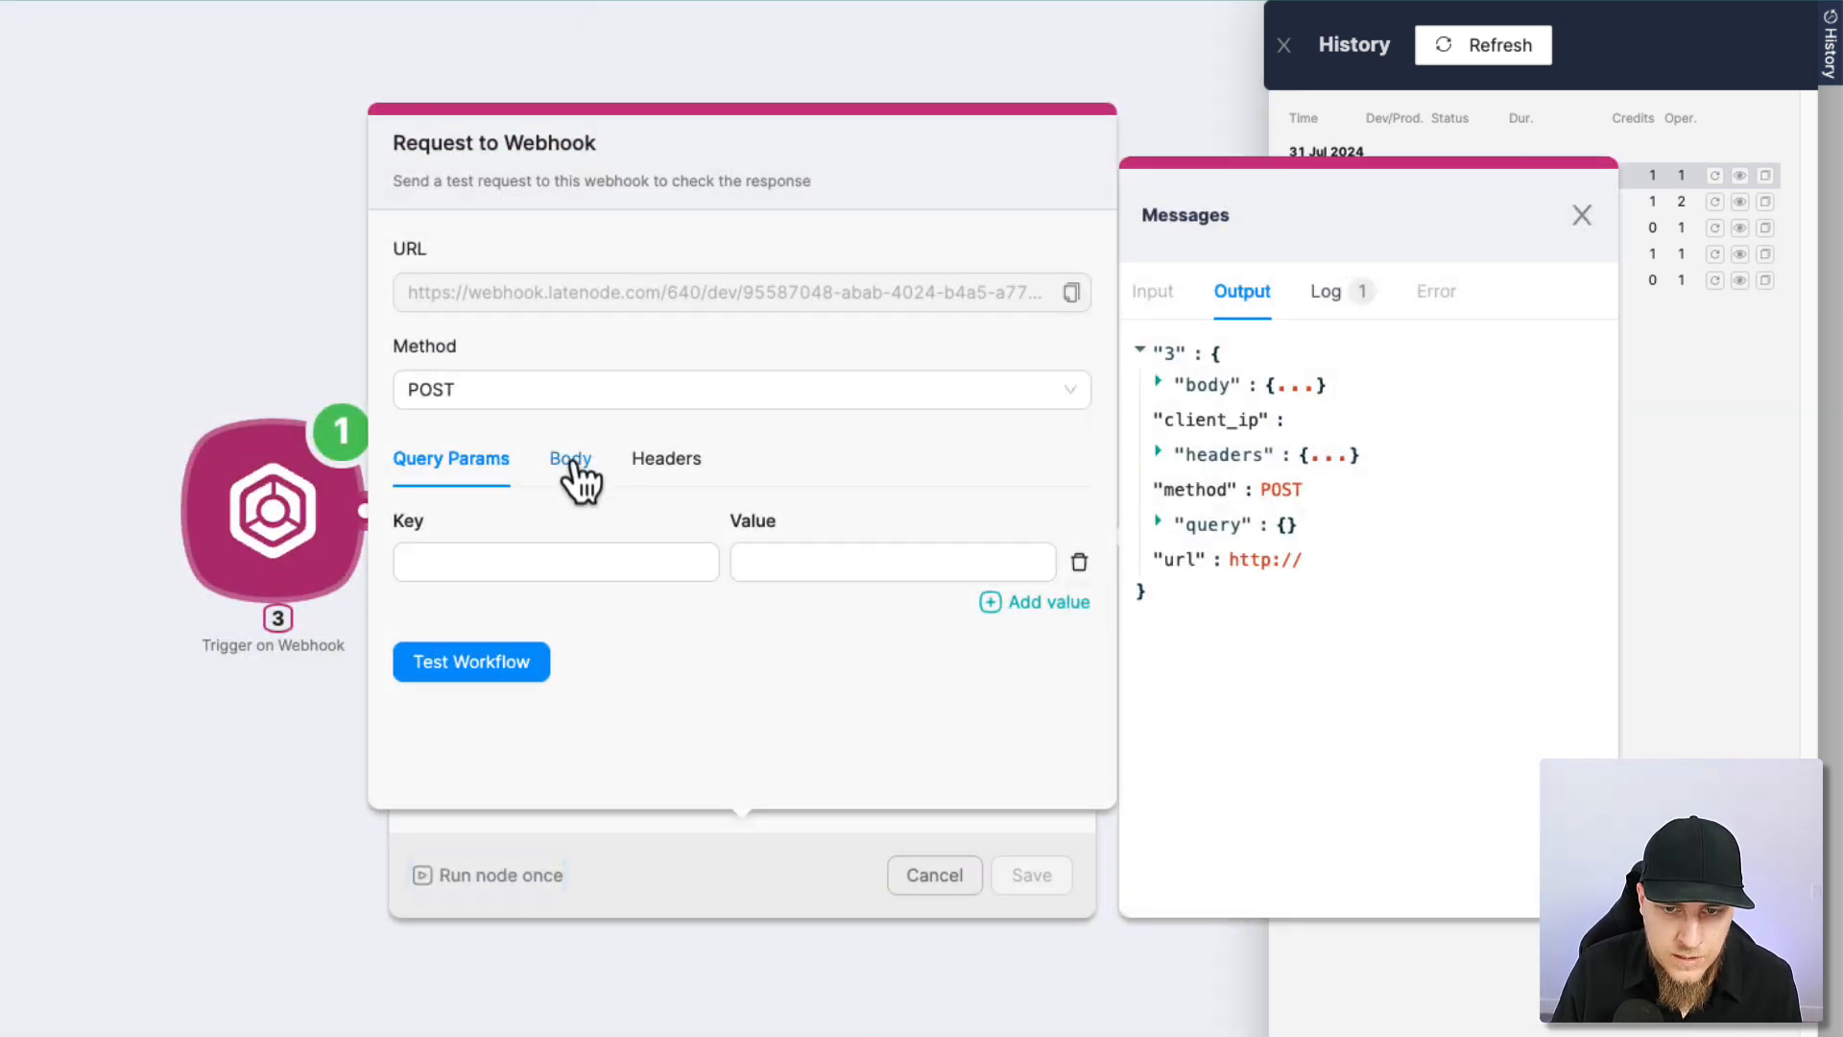
{"action": "left_click", "coordinate": [570, 458]}
{"action": "left_click", "coordinate": [608, 600]}
{"action": "key", "text": "ctrl+a"}
{"action": "key", "text": "ctrl+v"}
{"action": "left_click", "coordinate": [552, 766]}
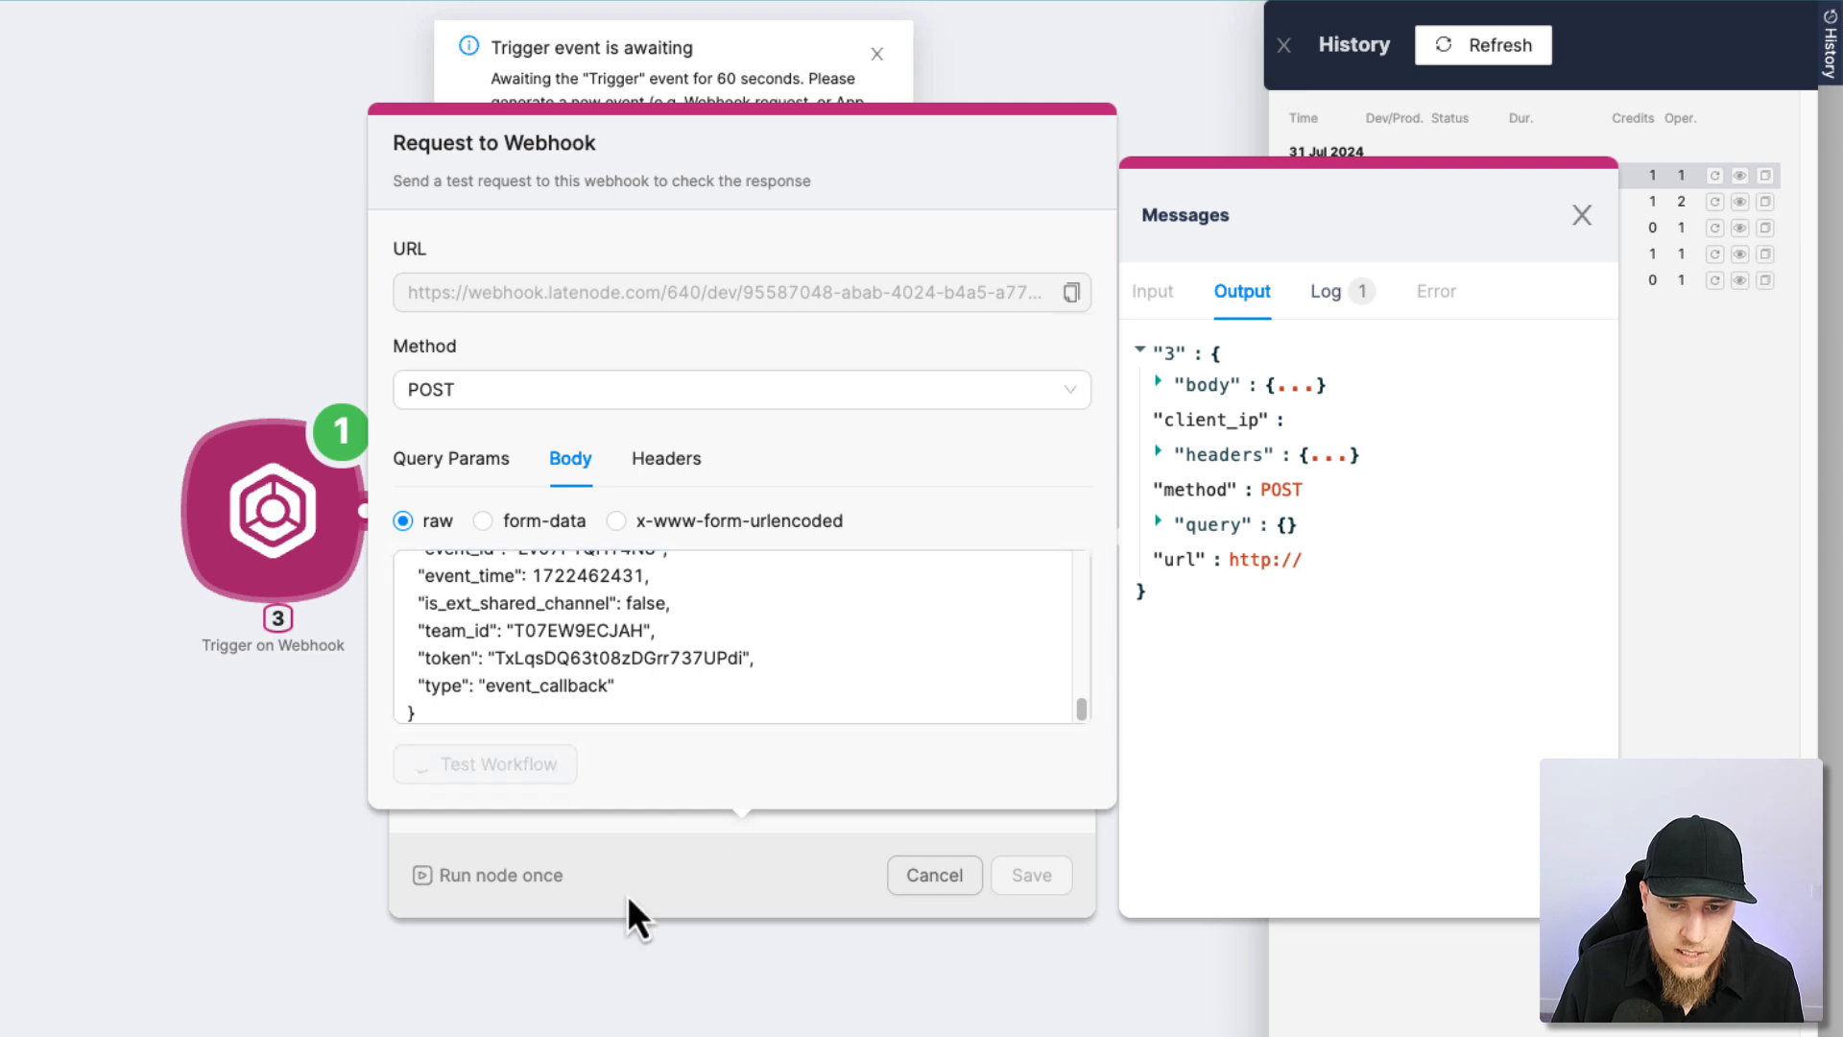
{"action": "left_click", "coordinate": [1291, 374]}
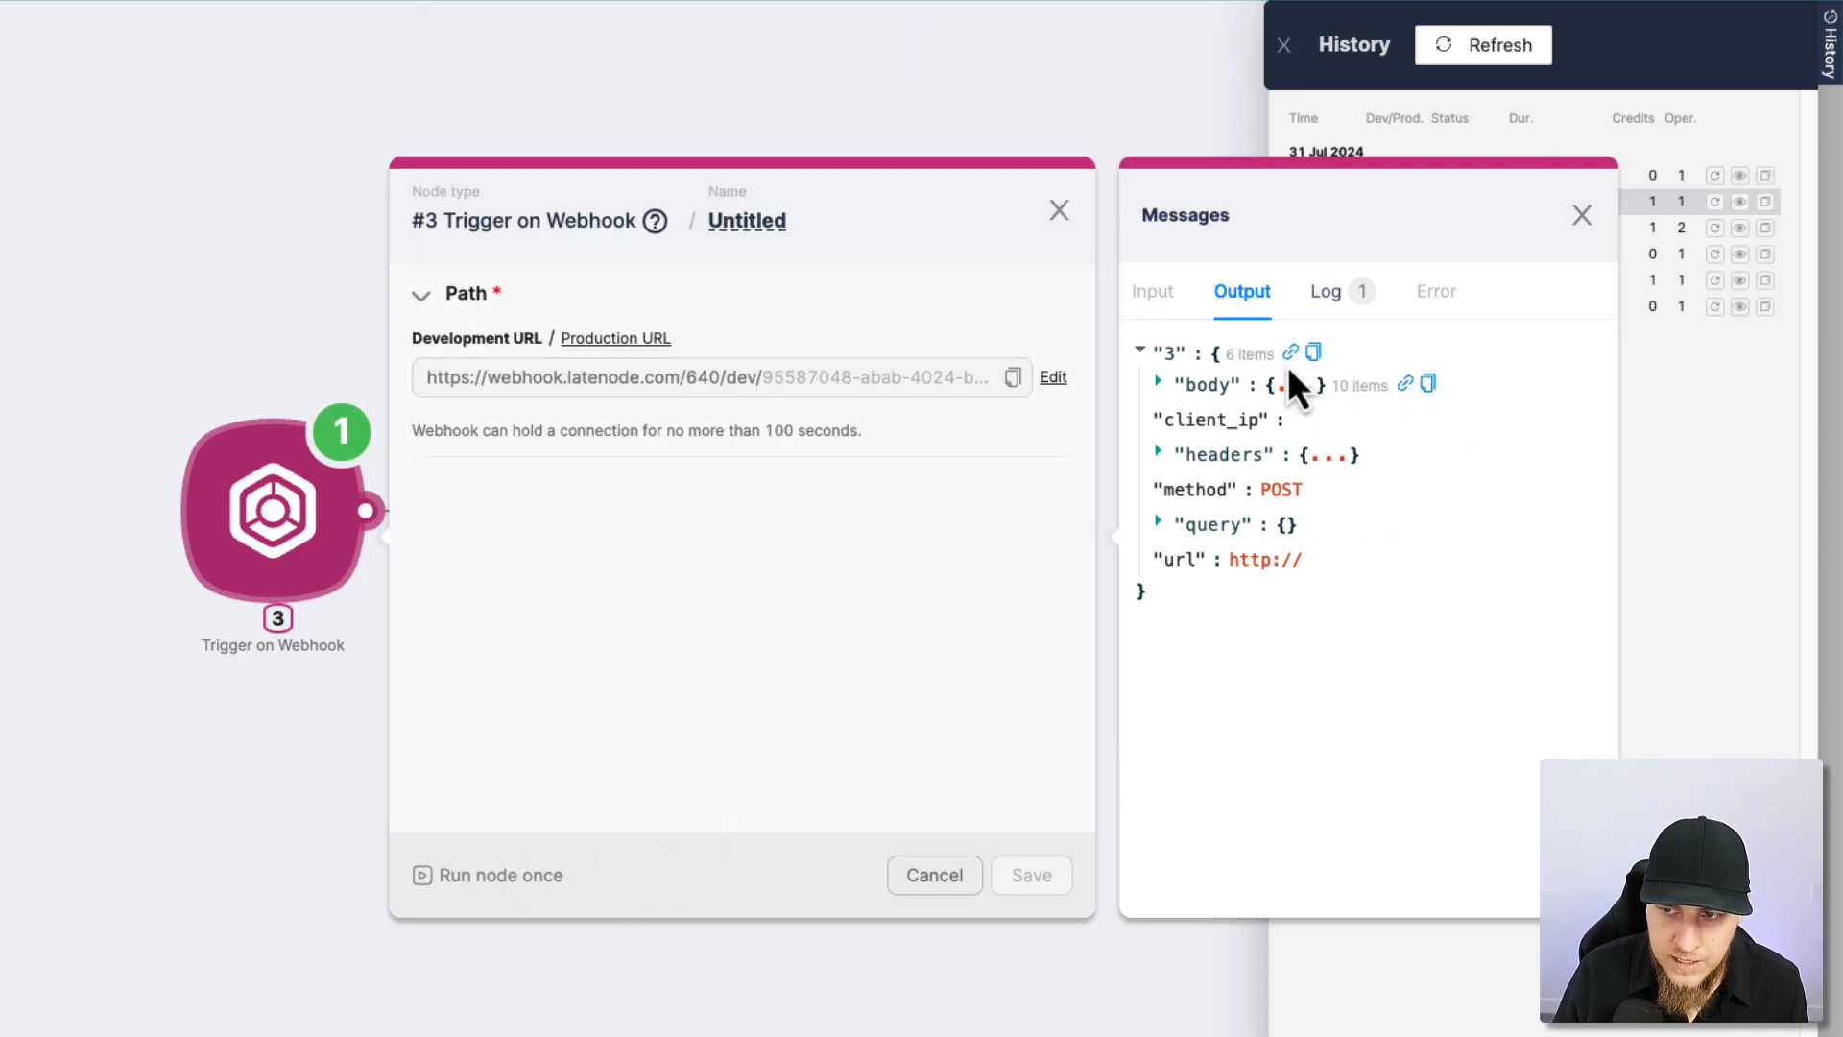
- Expand the body object in the Trigger on Webhook output to examine its fields, and close the node
{"action": "left_click", "coordinate": [1317, 388]}
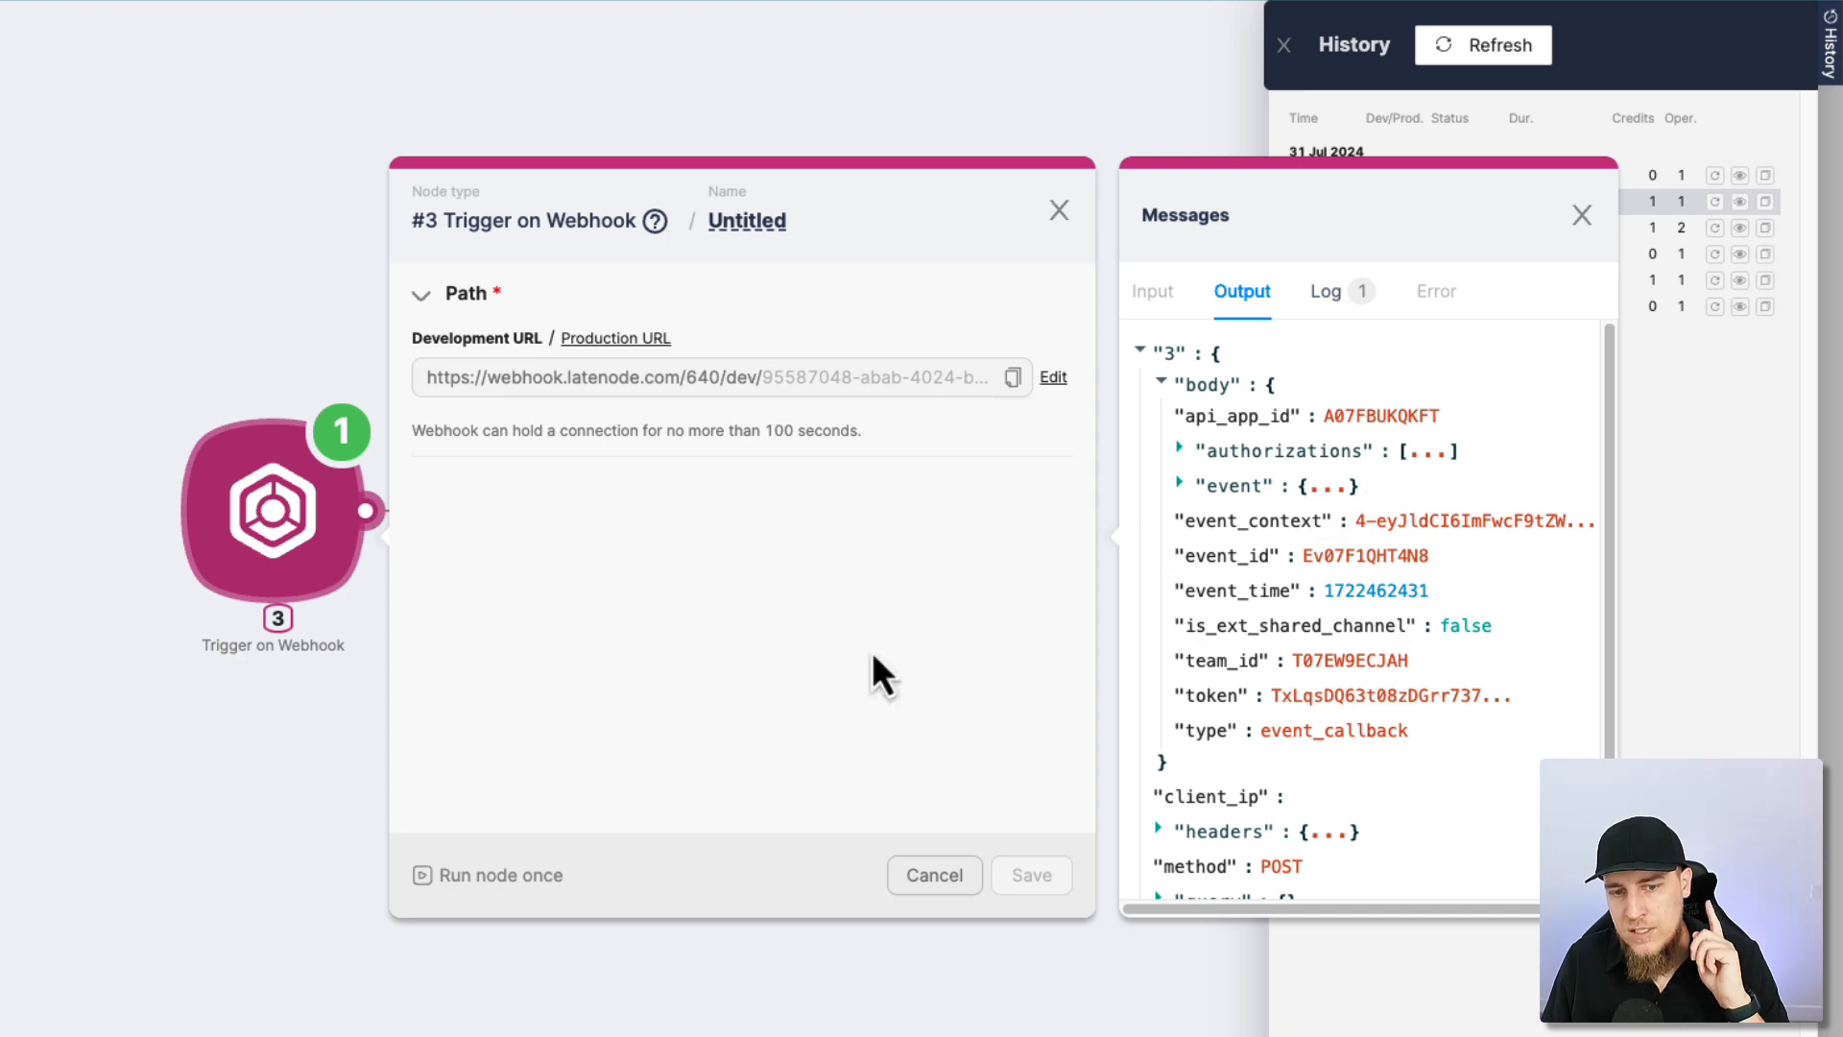
{"action": "left_click", "coordinate": [310, 827]}
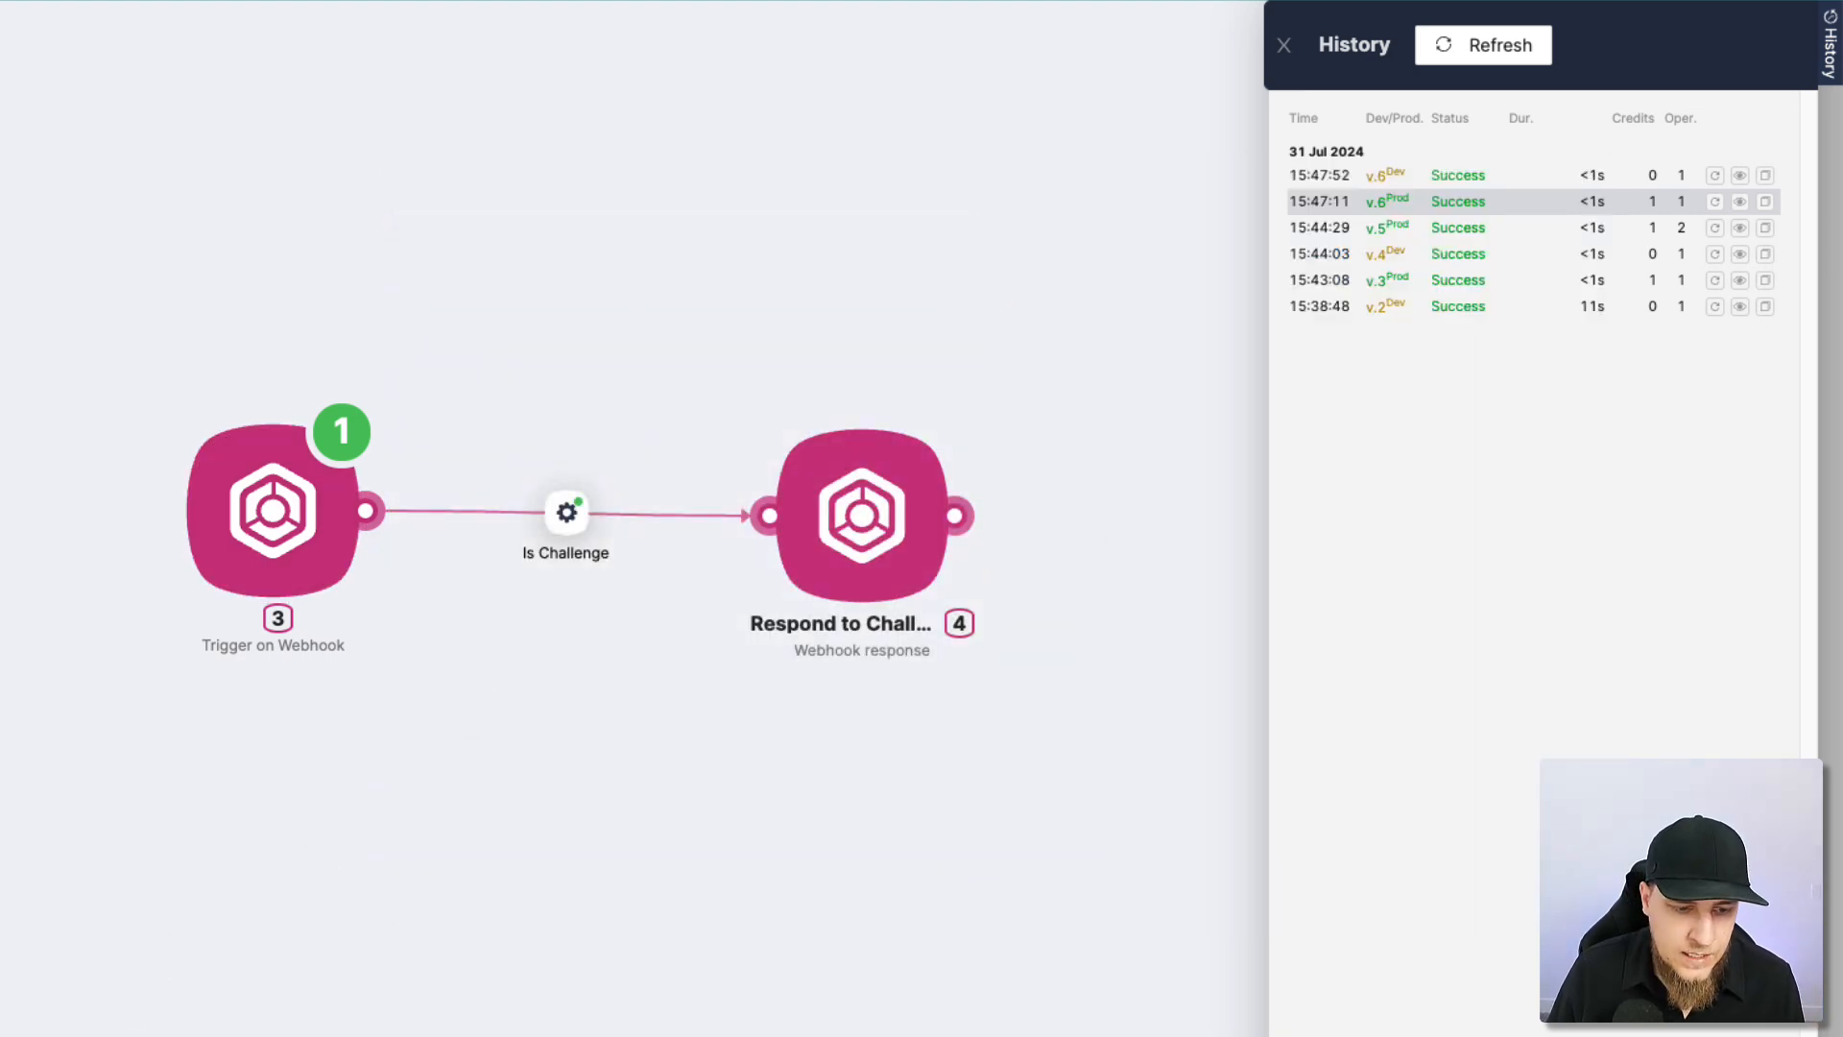
- Run the whole scenario once with the Slack event payload, including its verification token, as the raw POST body, and check the request result
{"action": "left_click", "coordinate": [147, 935]}
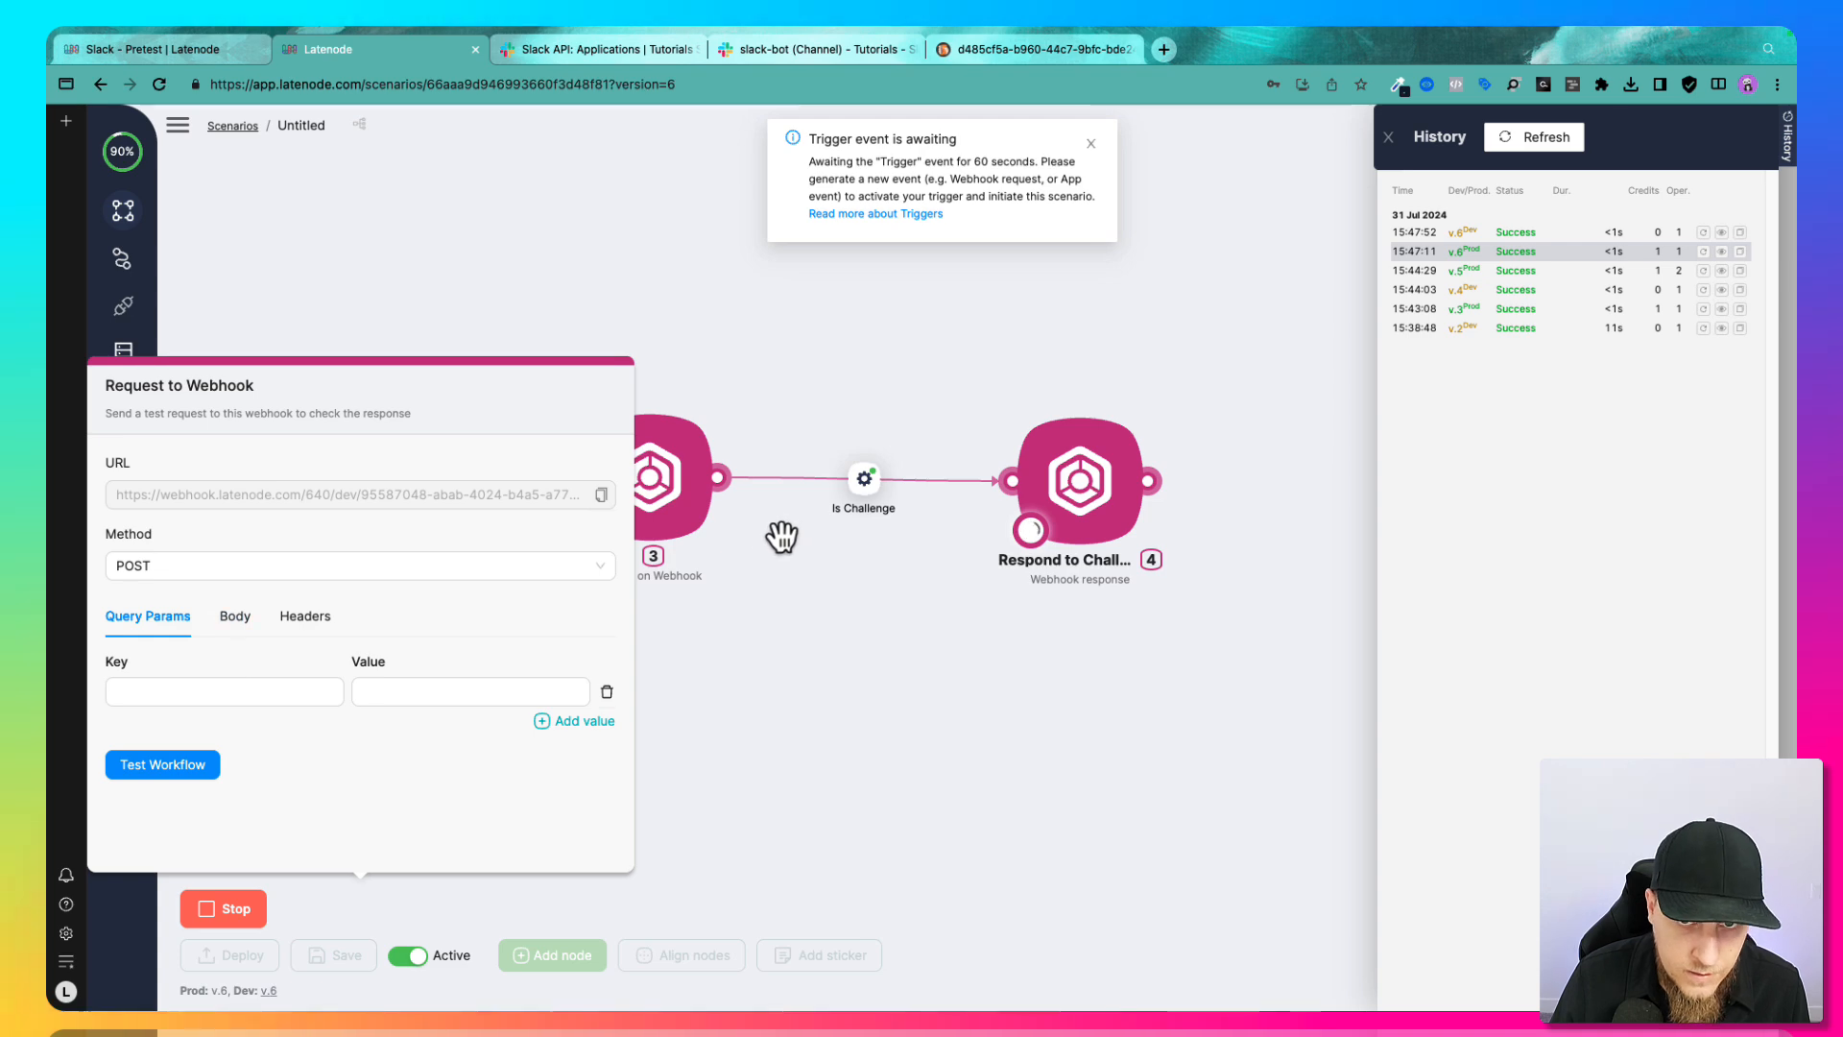
{"action": "left_click", "coordinate": [235, 616]}
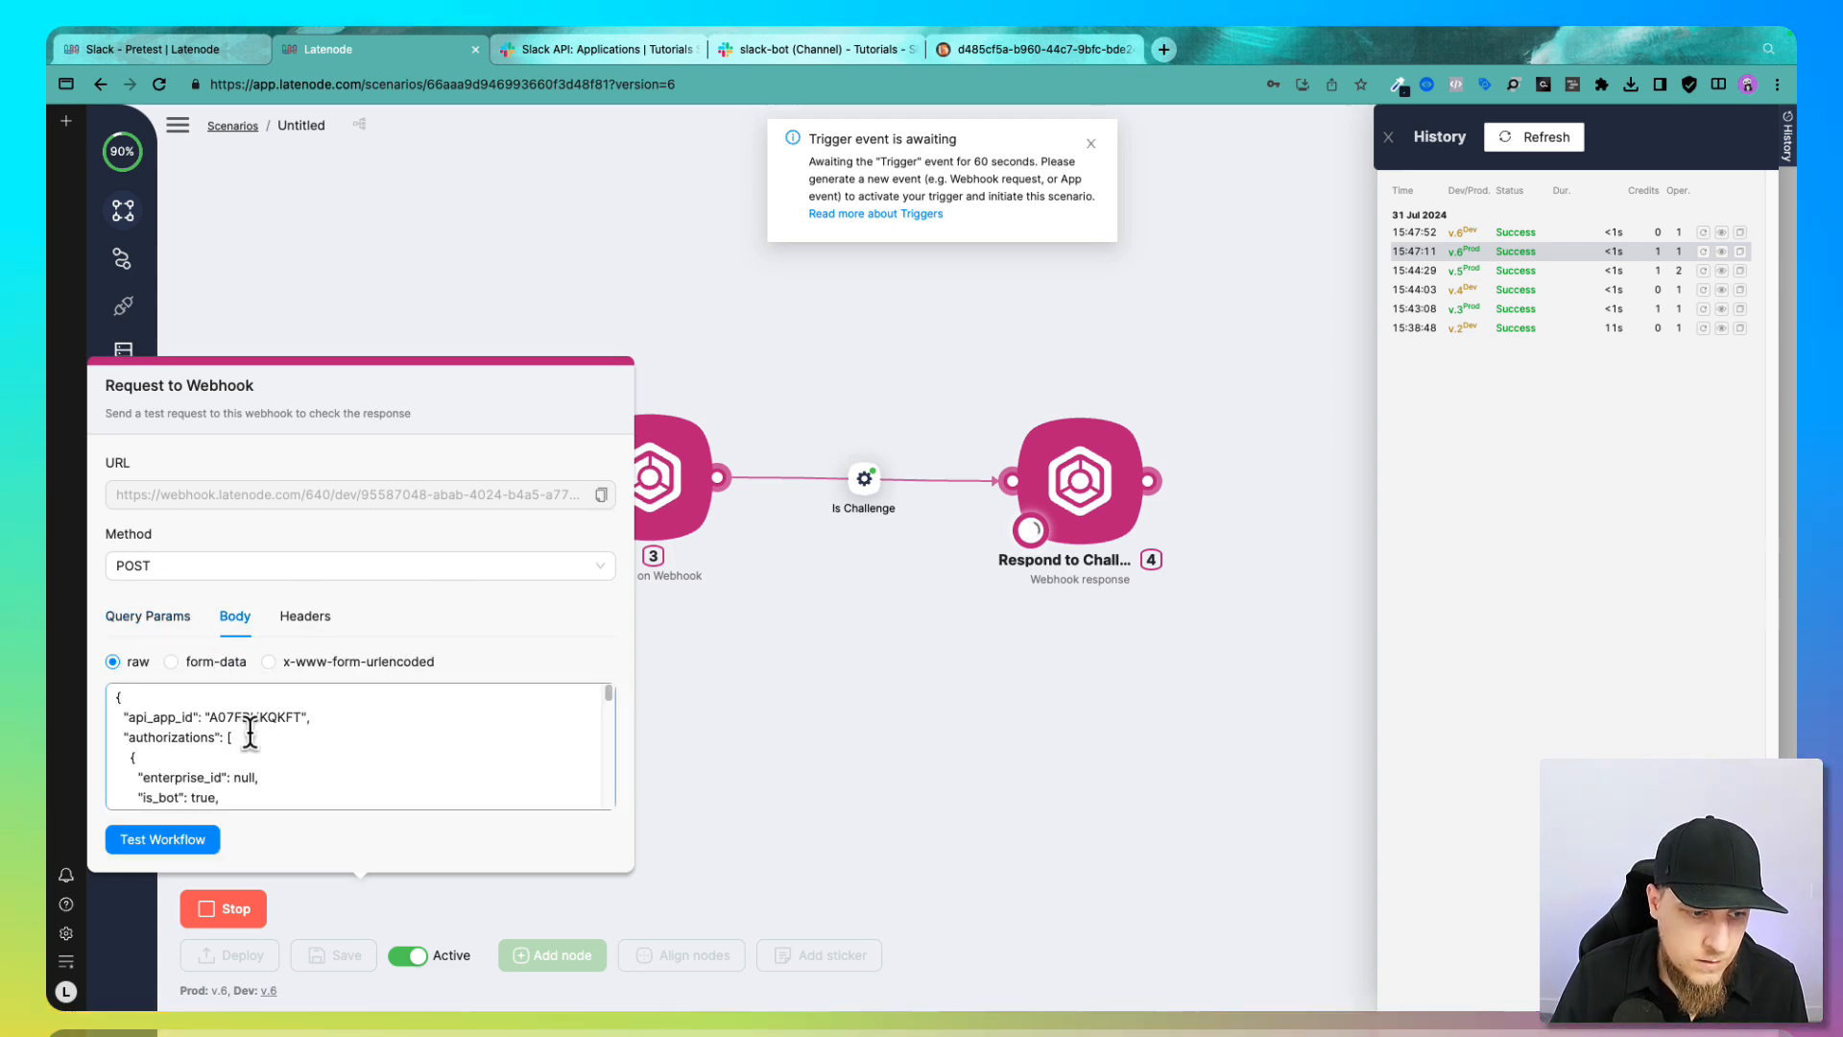
{"action": "left_click", "coordinate": [163, 839]}
{"action": "scroll", "coordinate": [470, 739], "scroll_direction": "down", "scroll_amount": 2}
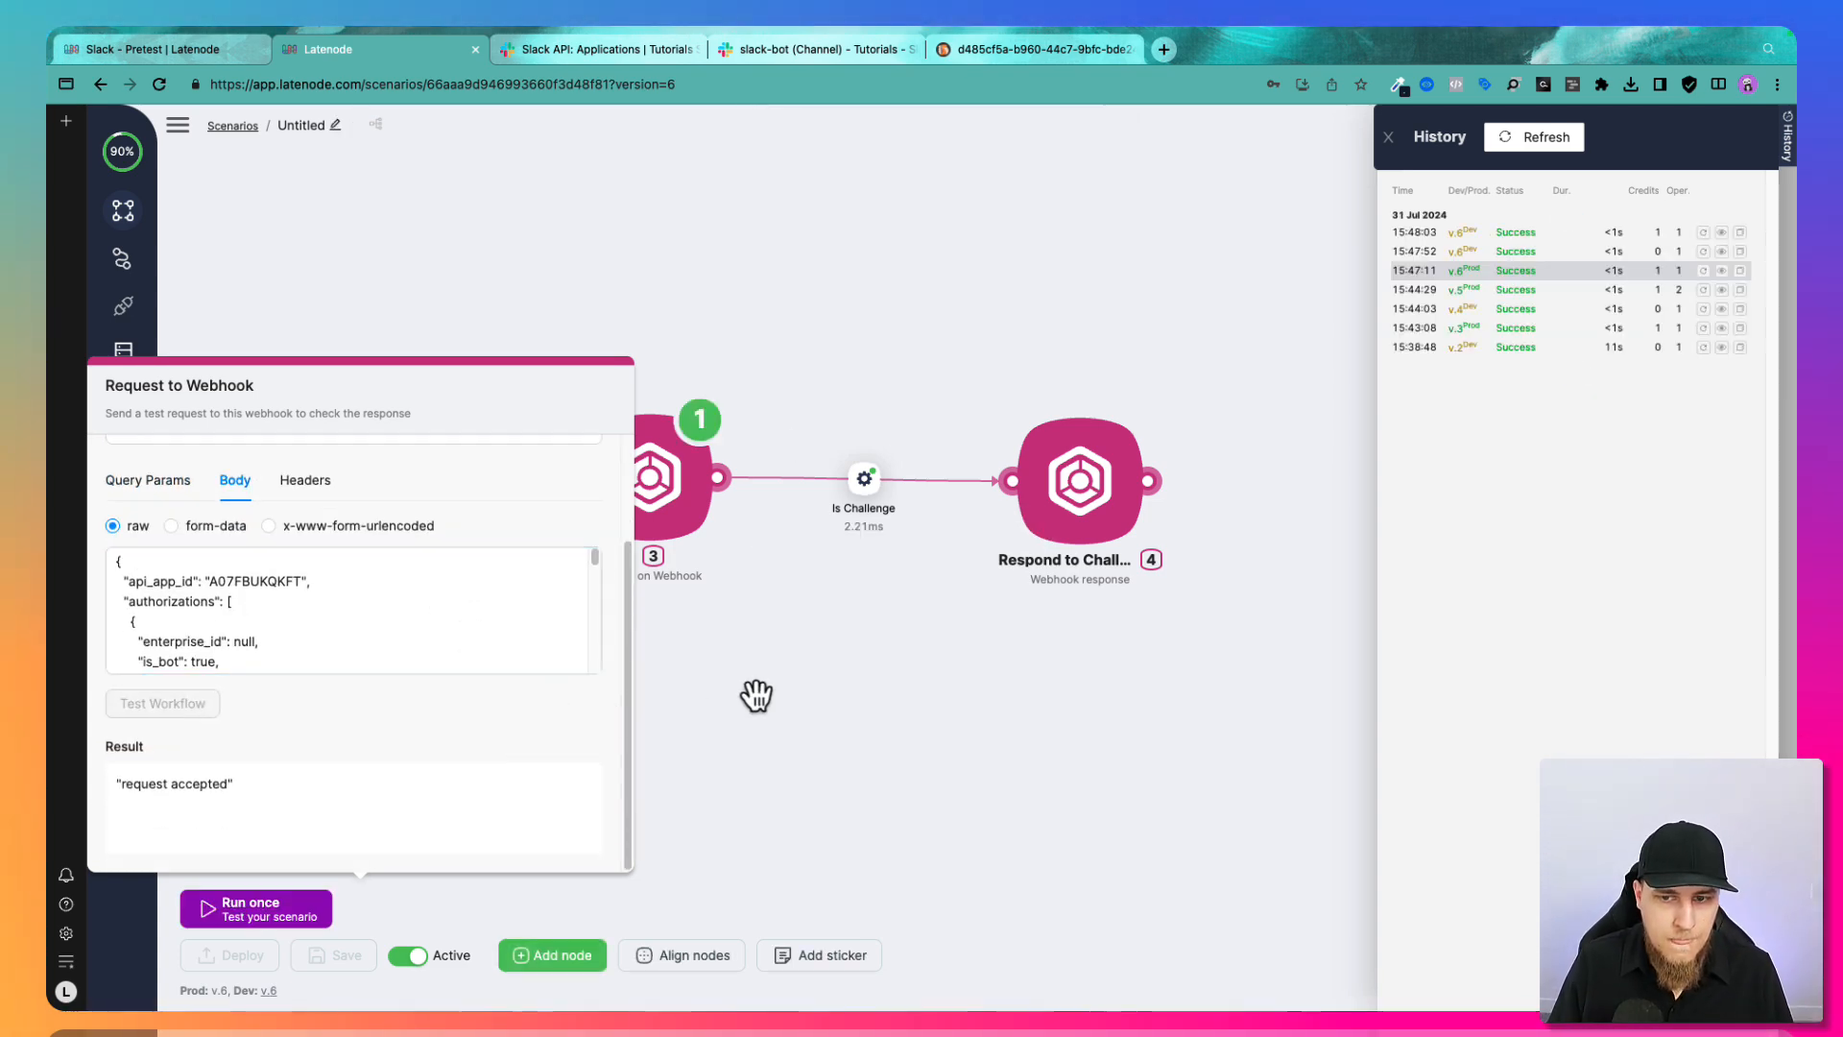
{"action": "left_click", "coordinate": [855, 691]}
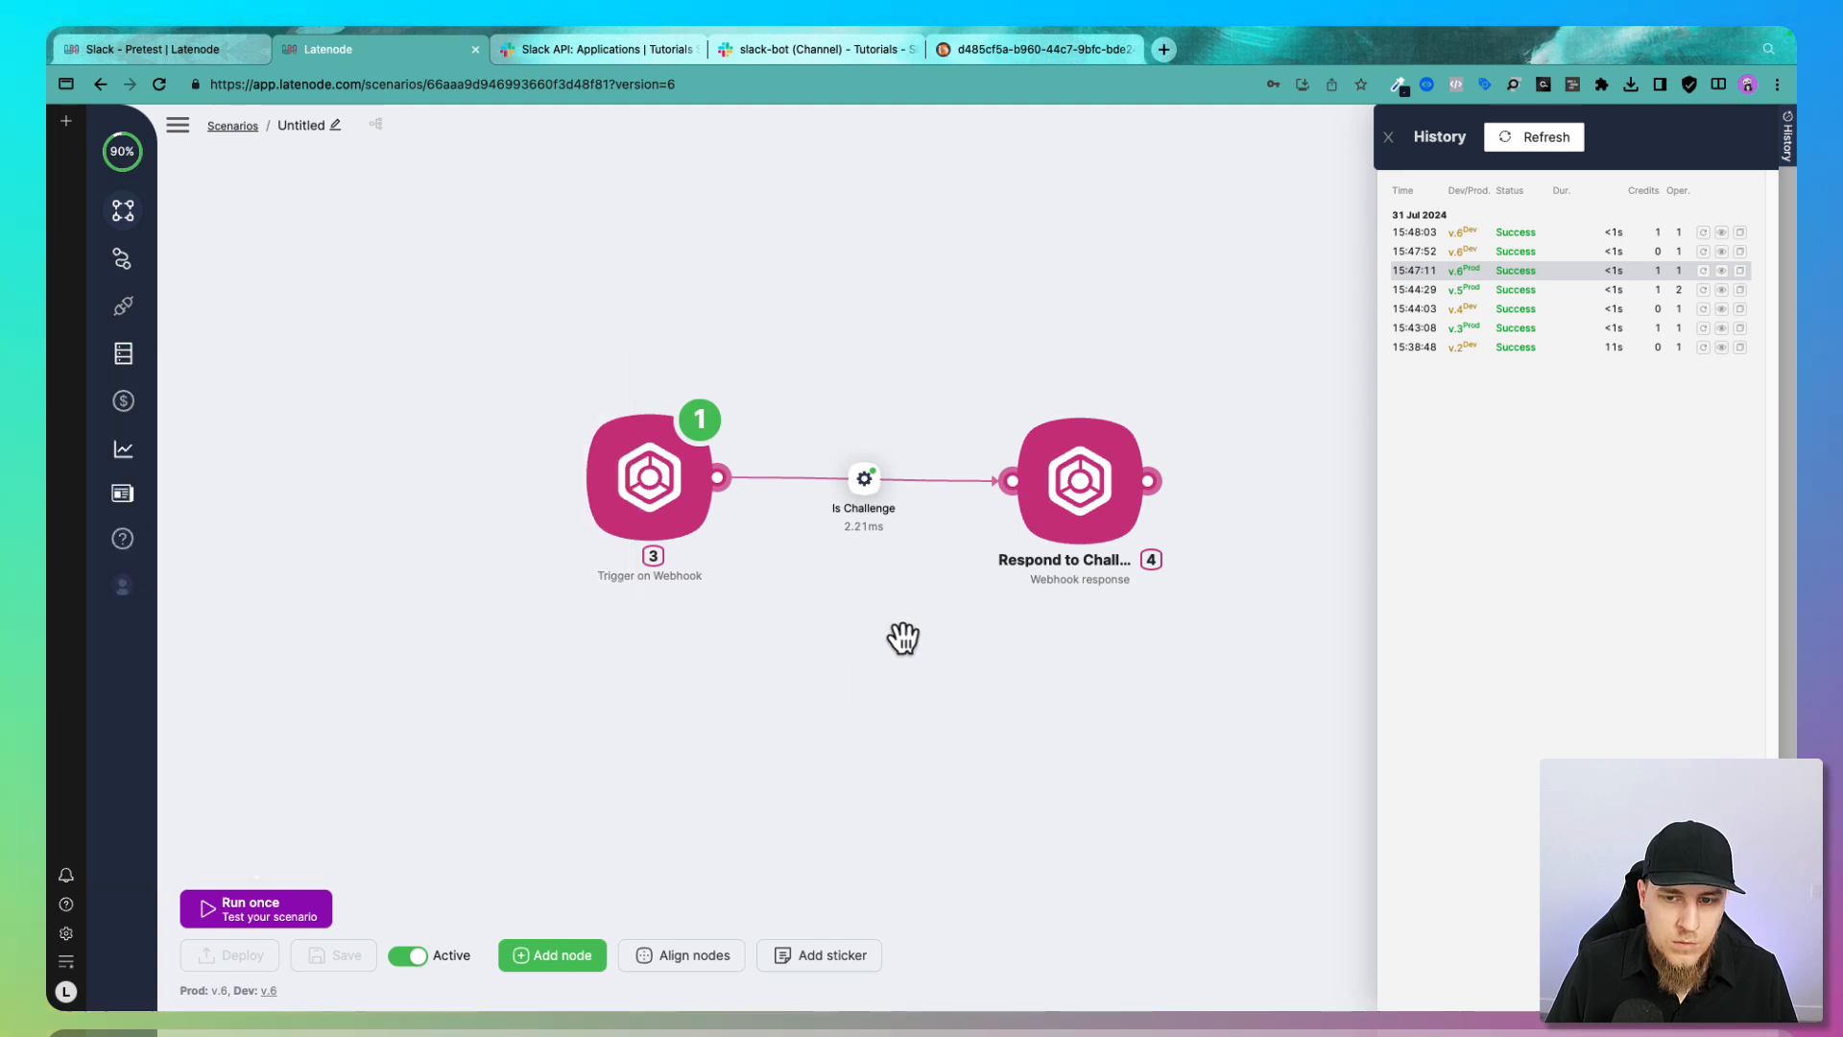
- Move the Respond to Challenge node below the trigger's level to make room for a second branch
{"action": "left_click_drag", "start_coordinate": [1072, 513], "coordinate": [1074, 514]}
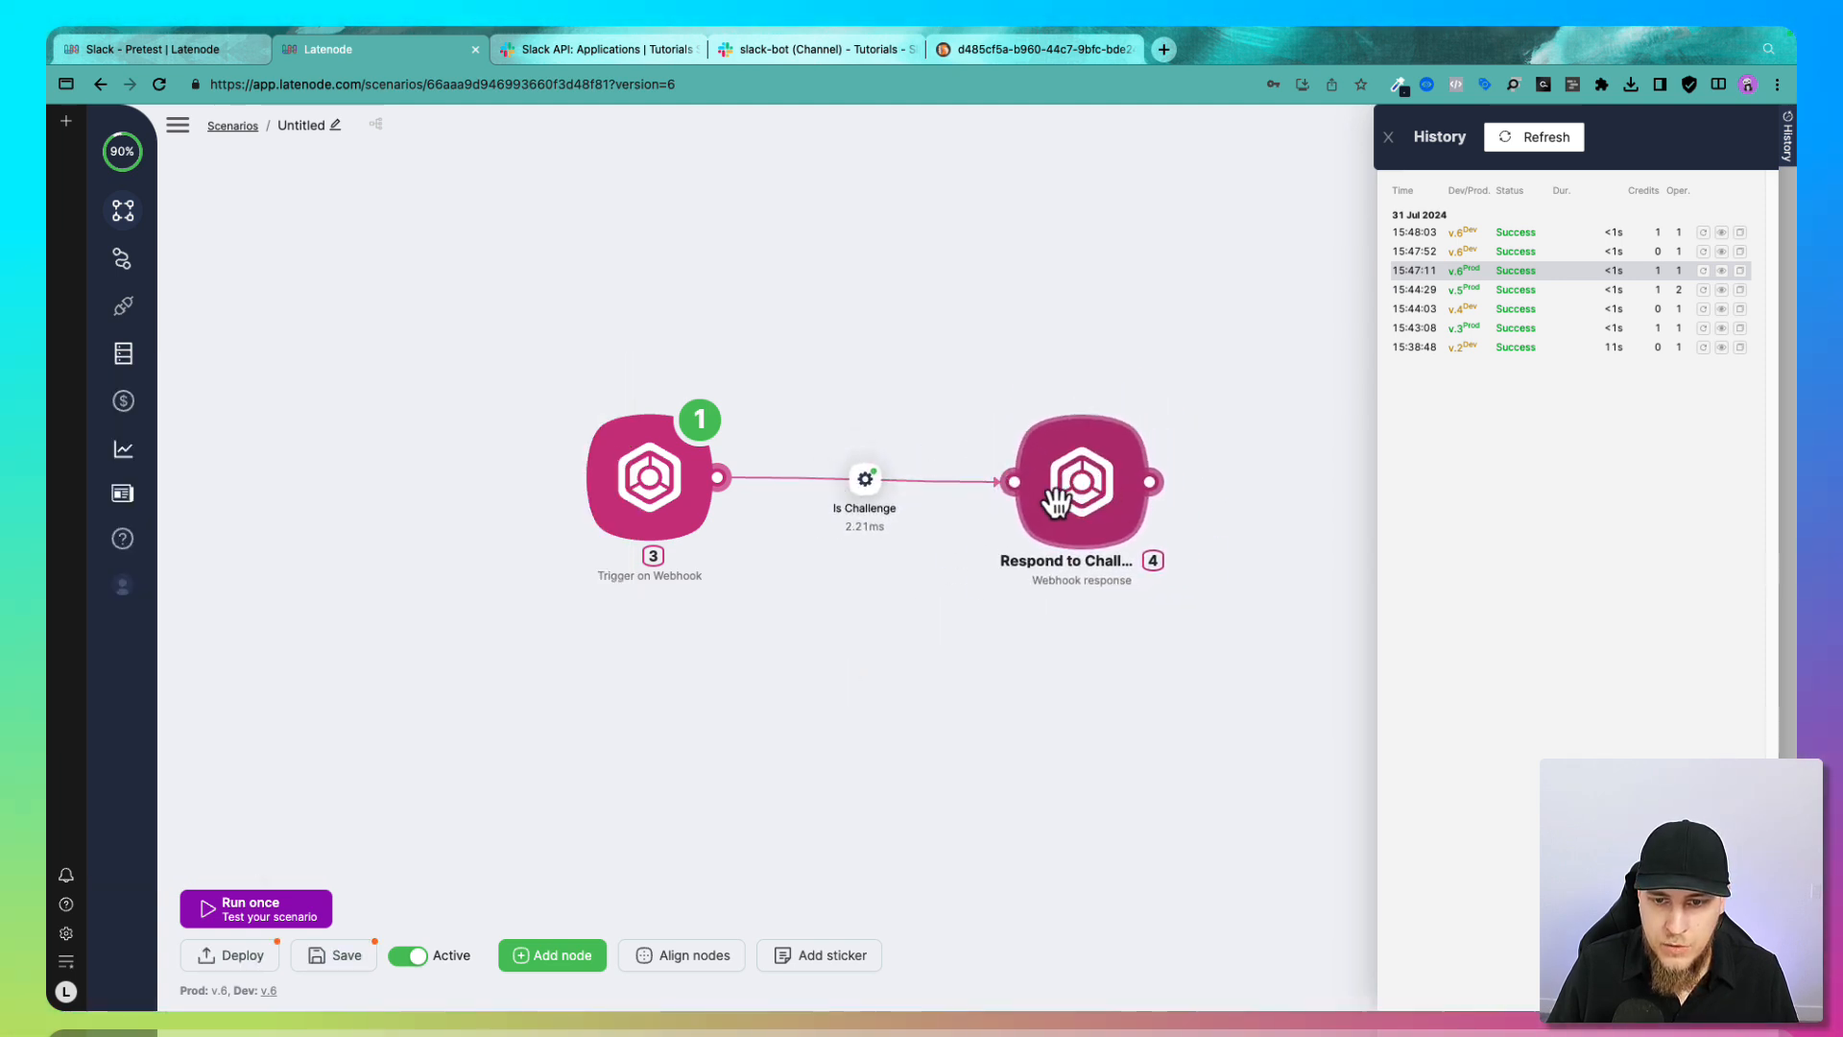
{"action": "left_click", "coordinate": [872, 483]}
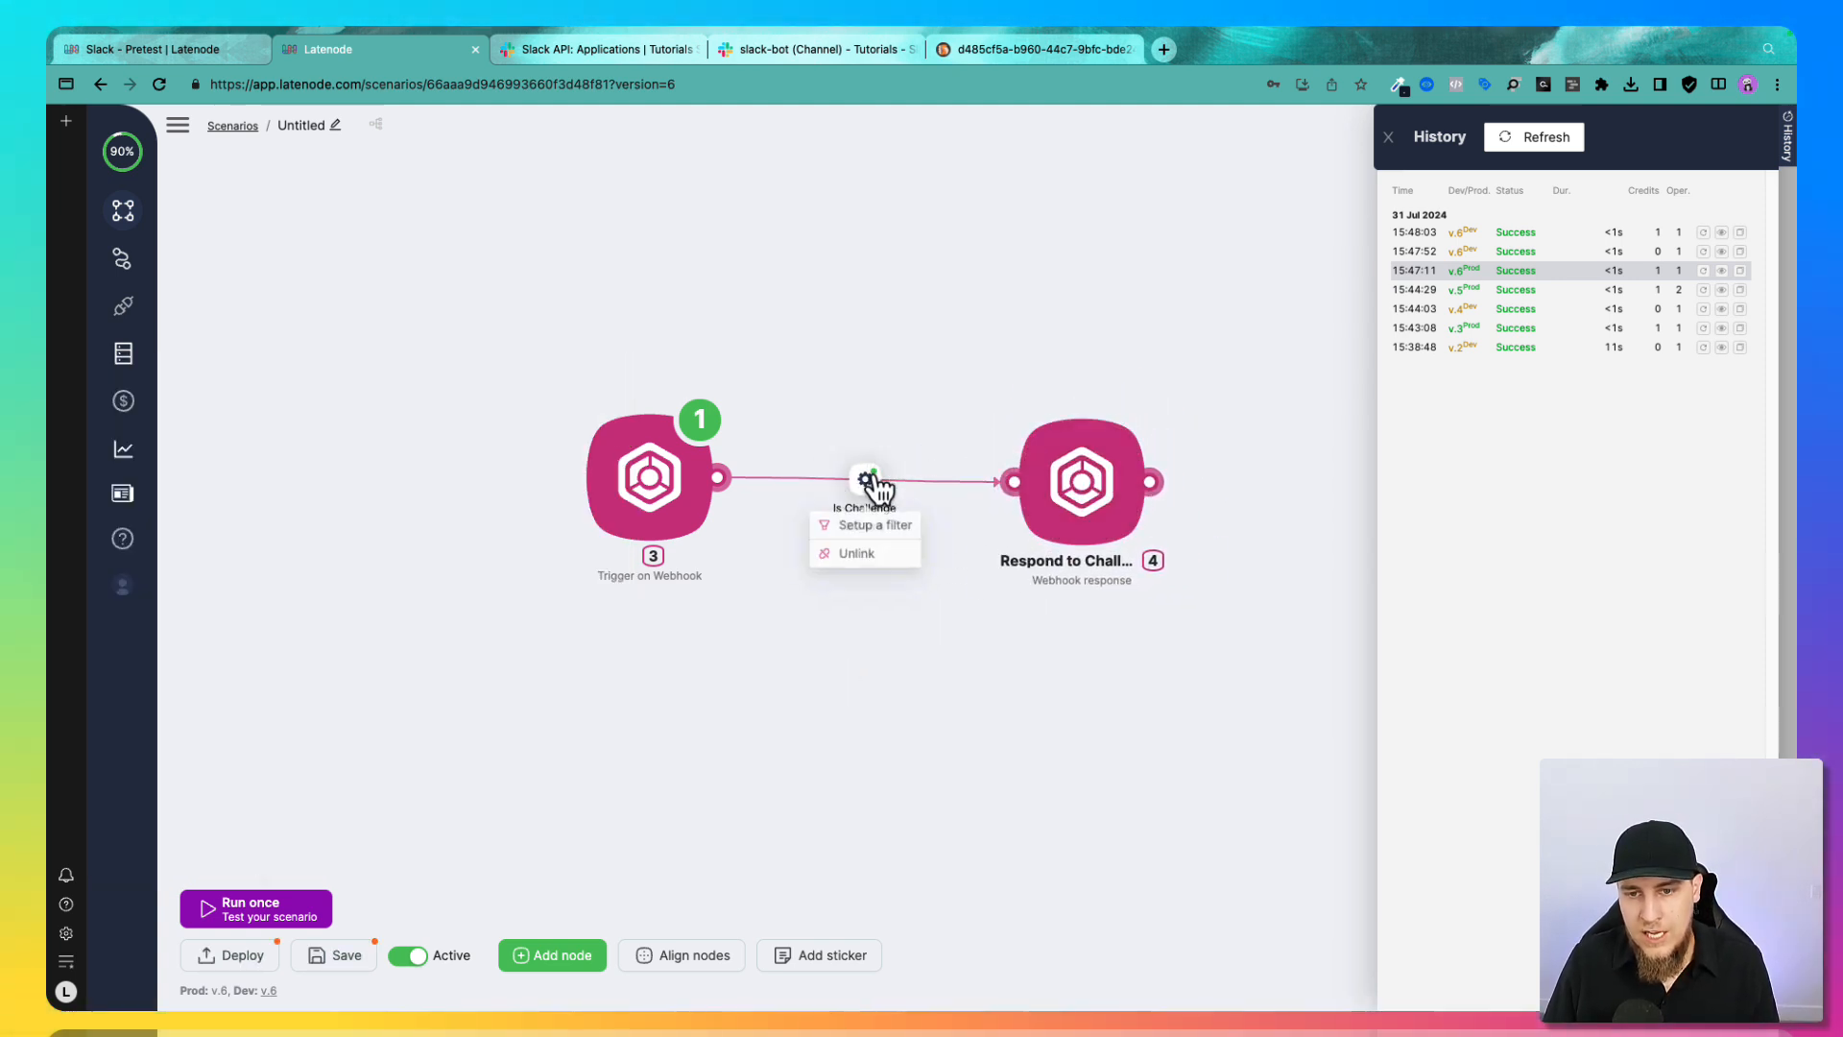
{"action": "left_click", "coordinate": [904, 431]}
{"action": "left_click_drag", "start_coordinate": [1028, 485], "coordinate": [960, 656]}
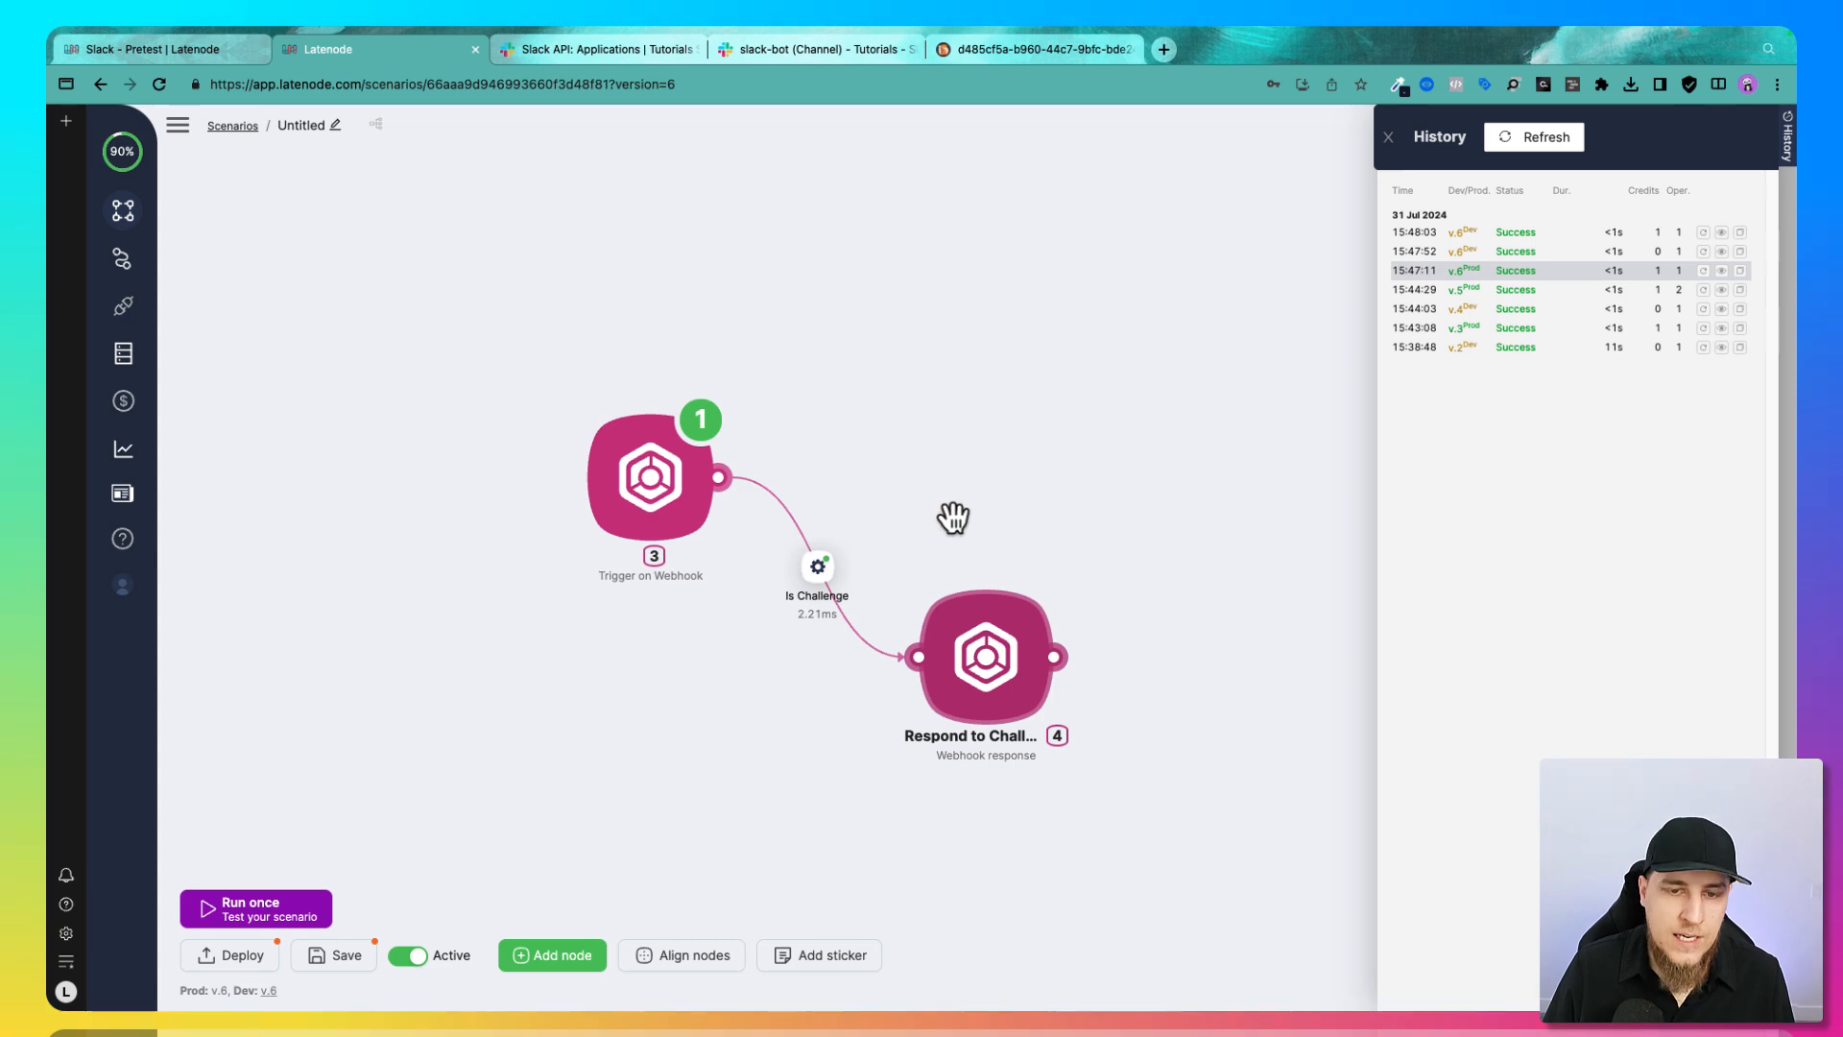
- Add a second Webhook response node with status 200, placed above the Respond to Challenge node and linked from the trigger
{"action": "right_click", "coordinate": [967, 438]}
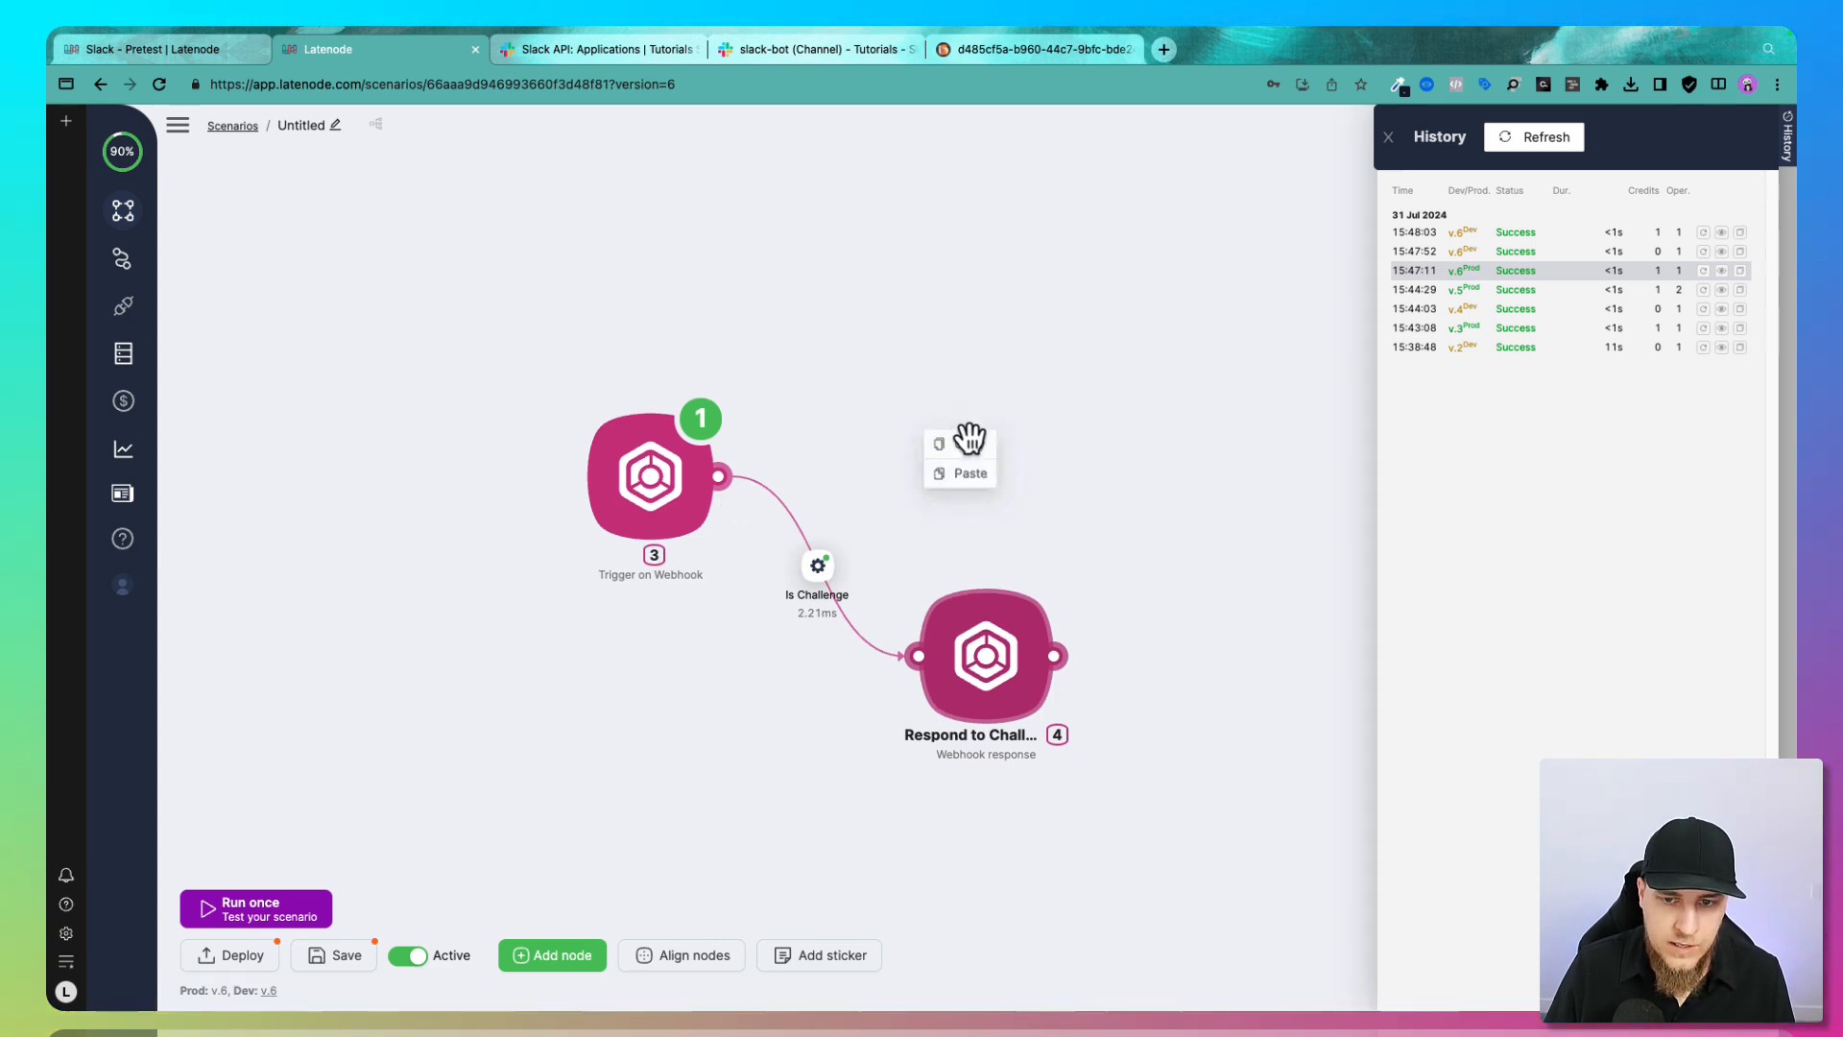
{"action": "left_click", "coordinate": [930, 533]}
{"action": "left_click", "coordinate": [557, 967]}
{"action": "left_click", "coordinate": [453, 429]}
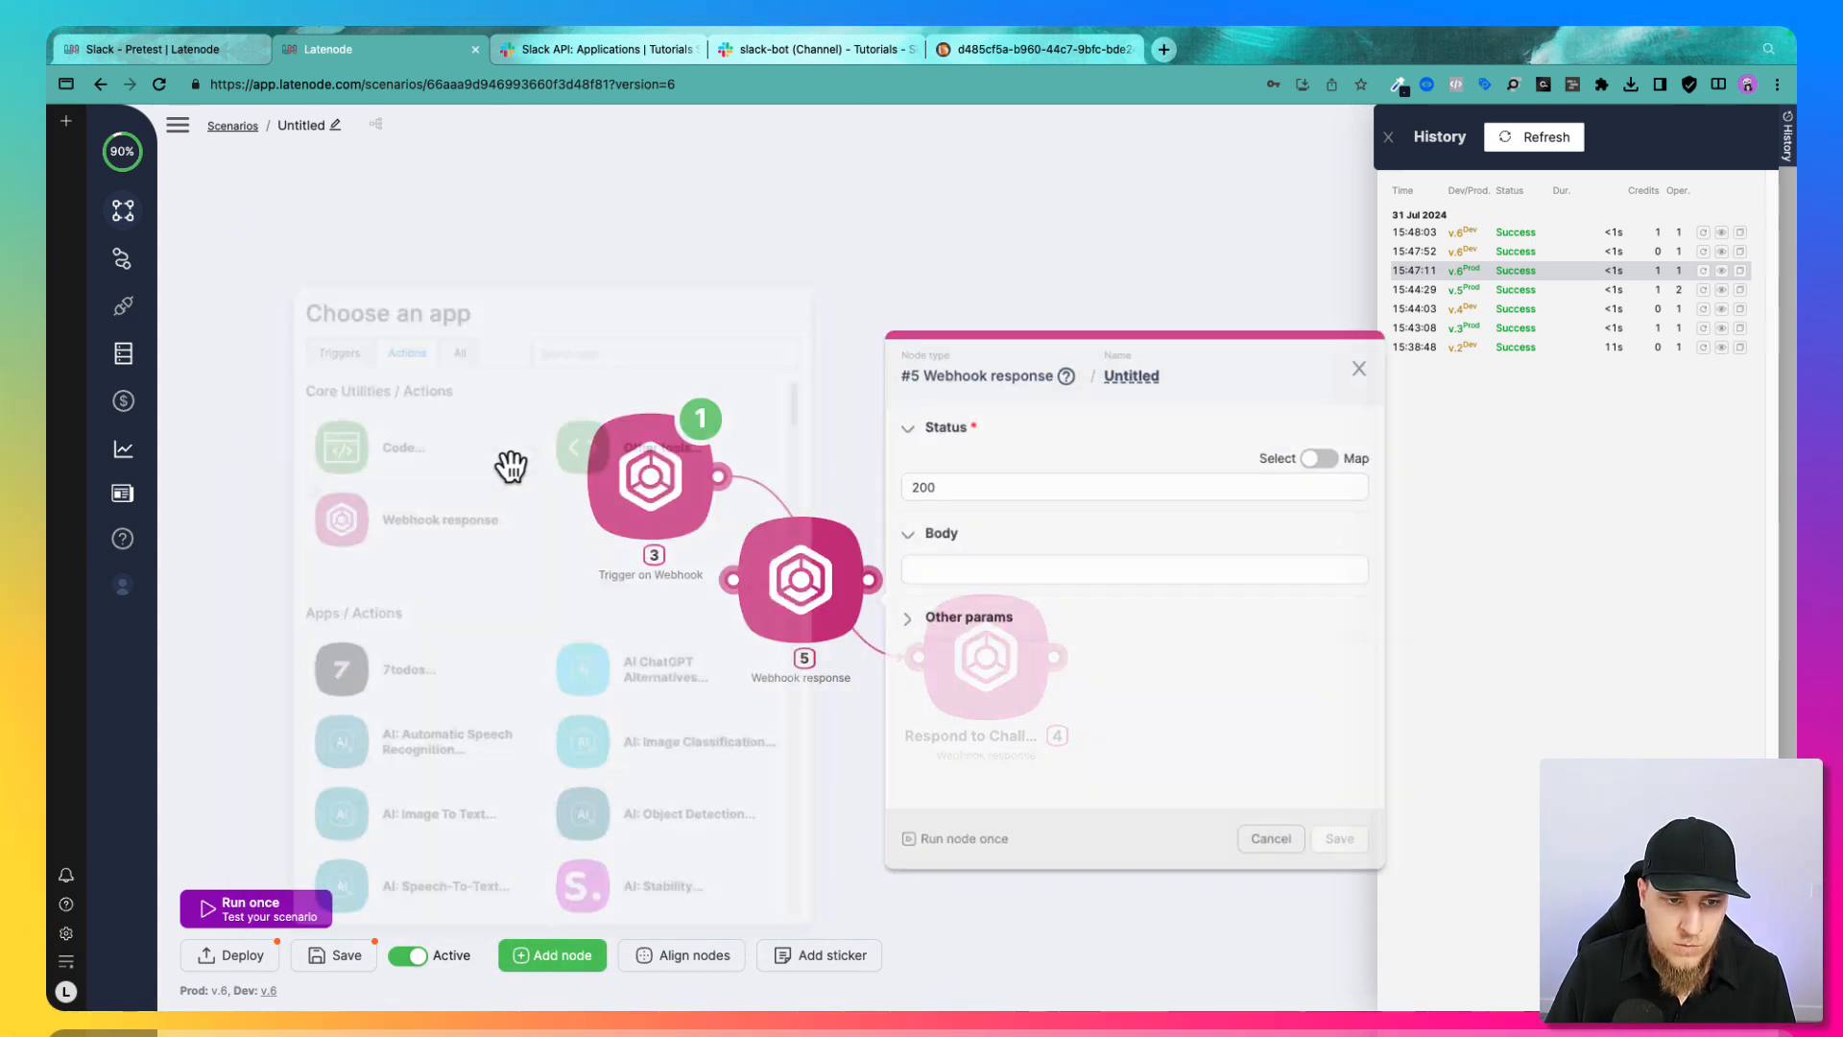
{"action": "left_click", "coordinate": [953, 570]}
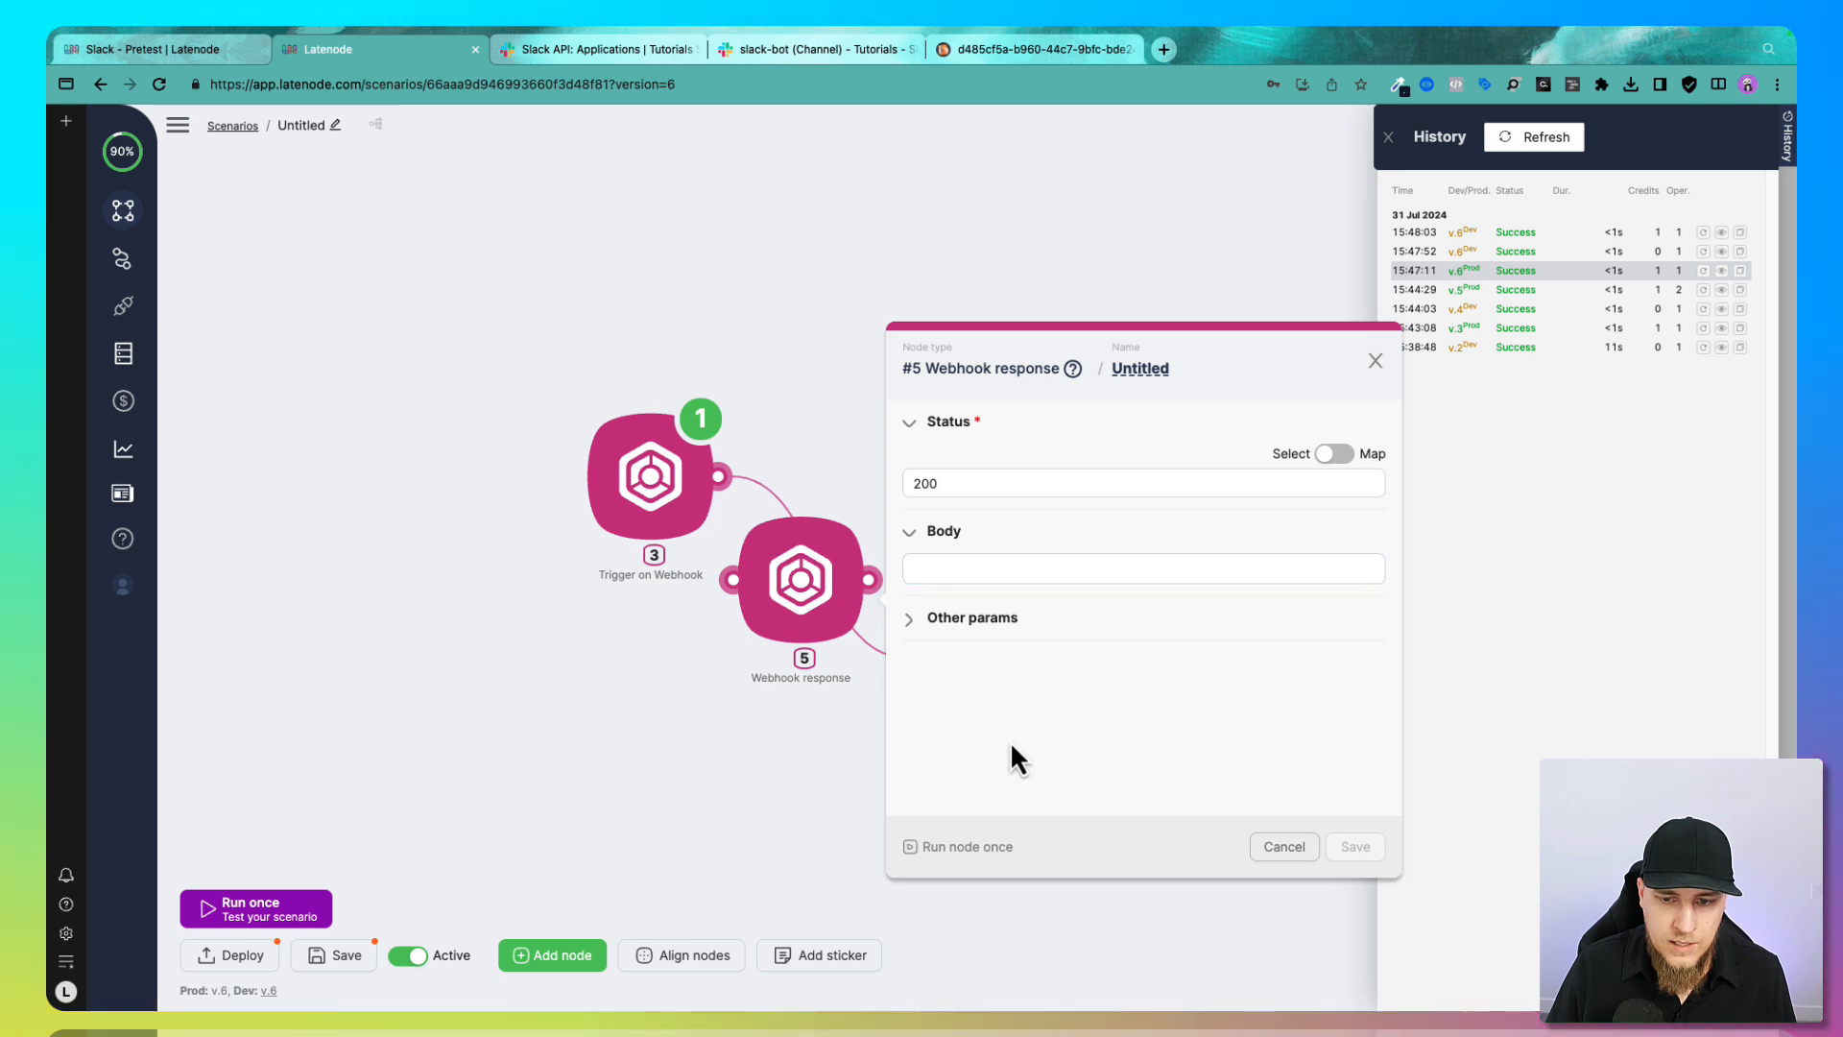
{"action": "left_click", "coordinate": [782, 405]}
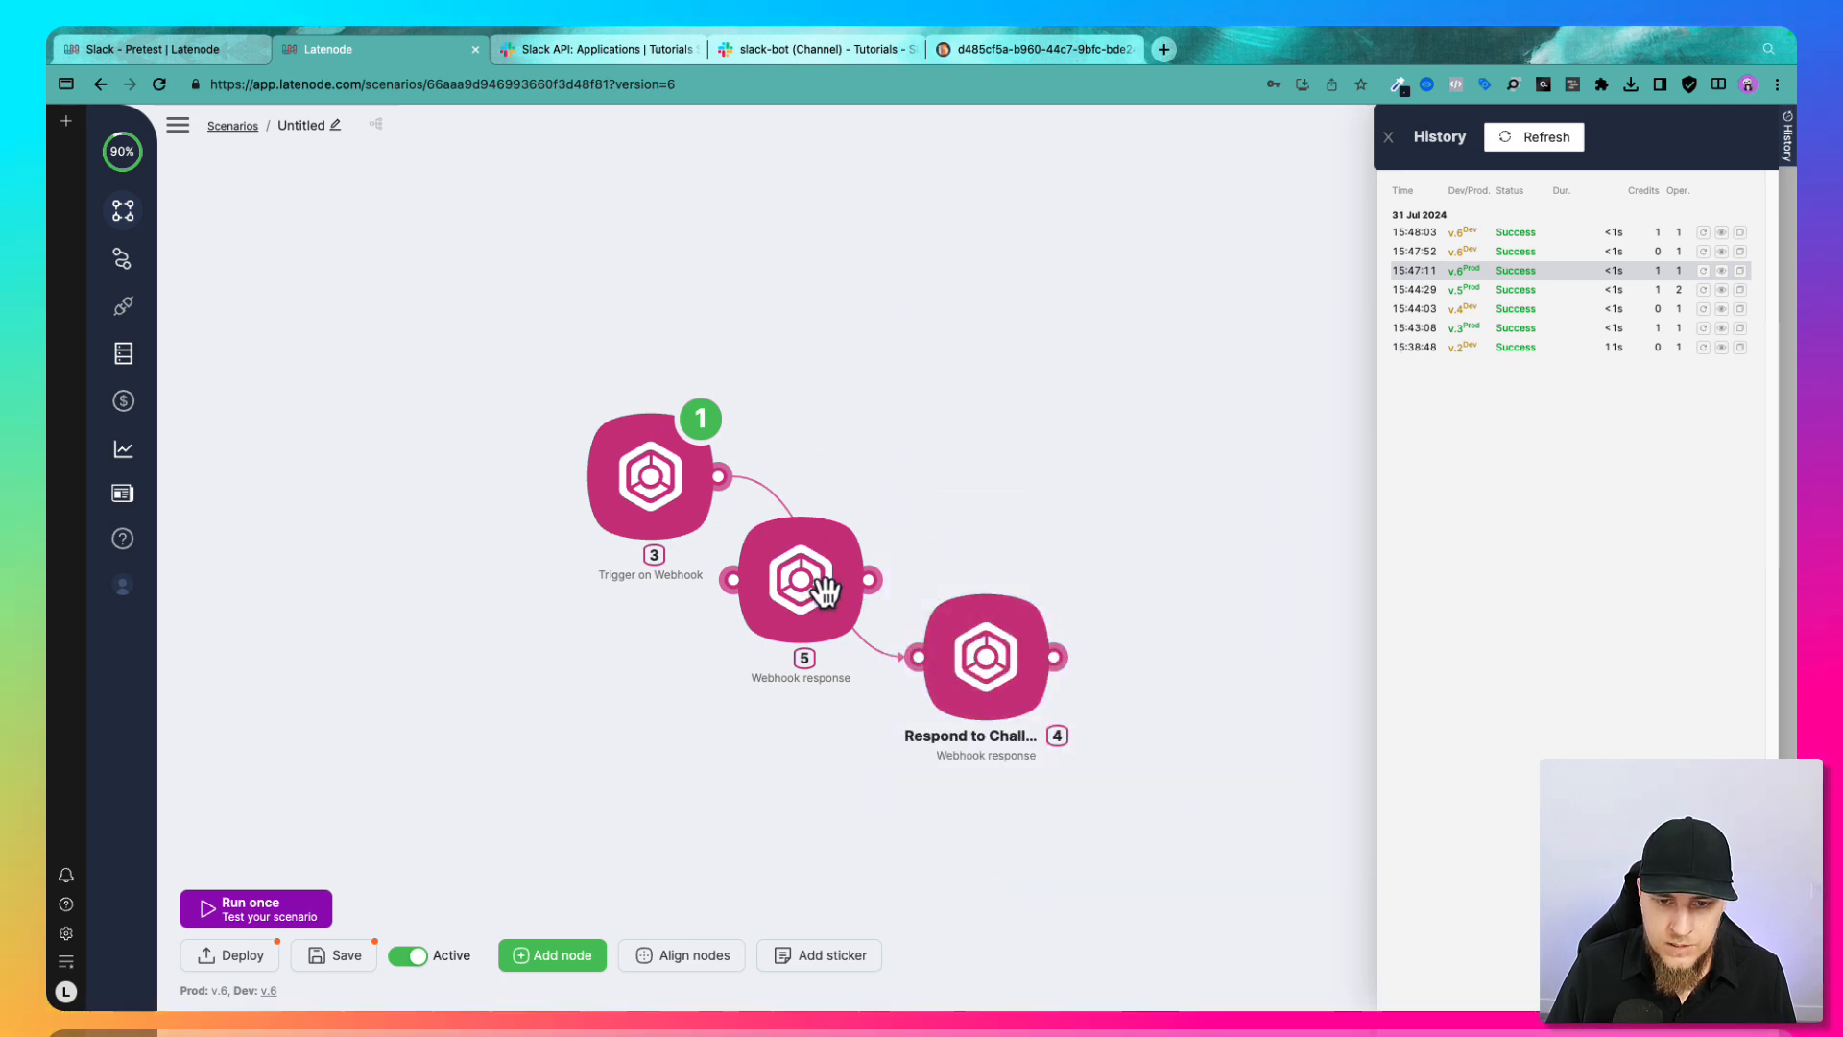
{"action": "left_click_drag", "start_coordinate": [825, 584], "coordinate": [1012, 372]}
- Set up a filter labelled App Mention on the link between the trigger and the new Webhook response node
{"action": "left_click", "coordinate": [815, 427]}
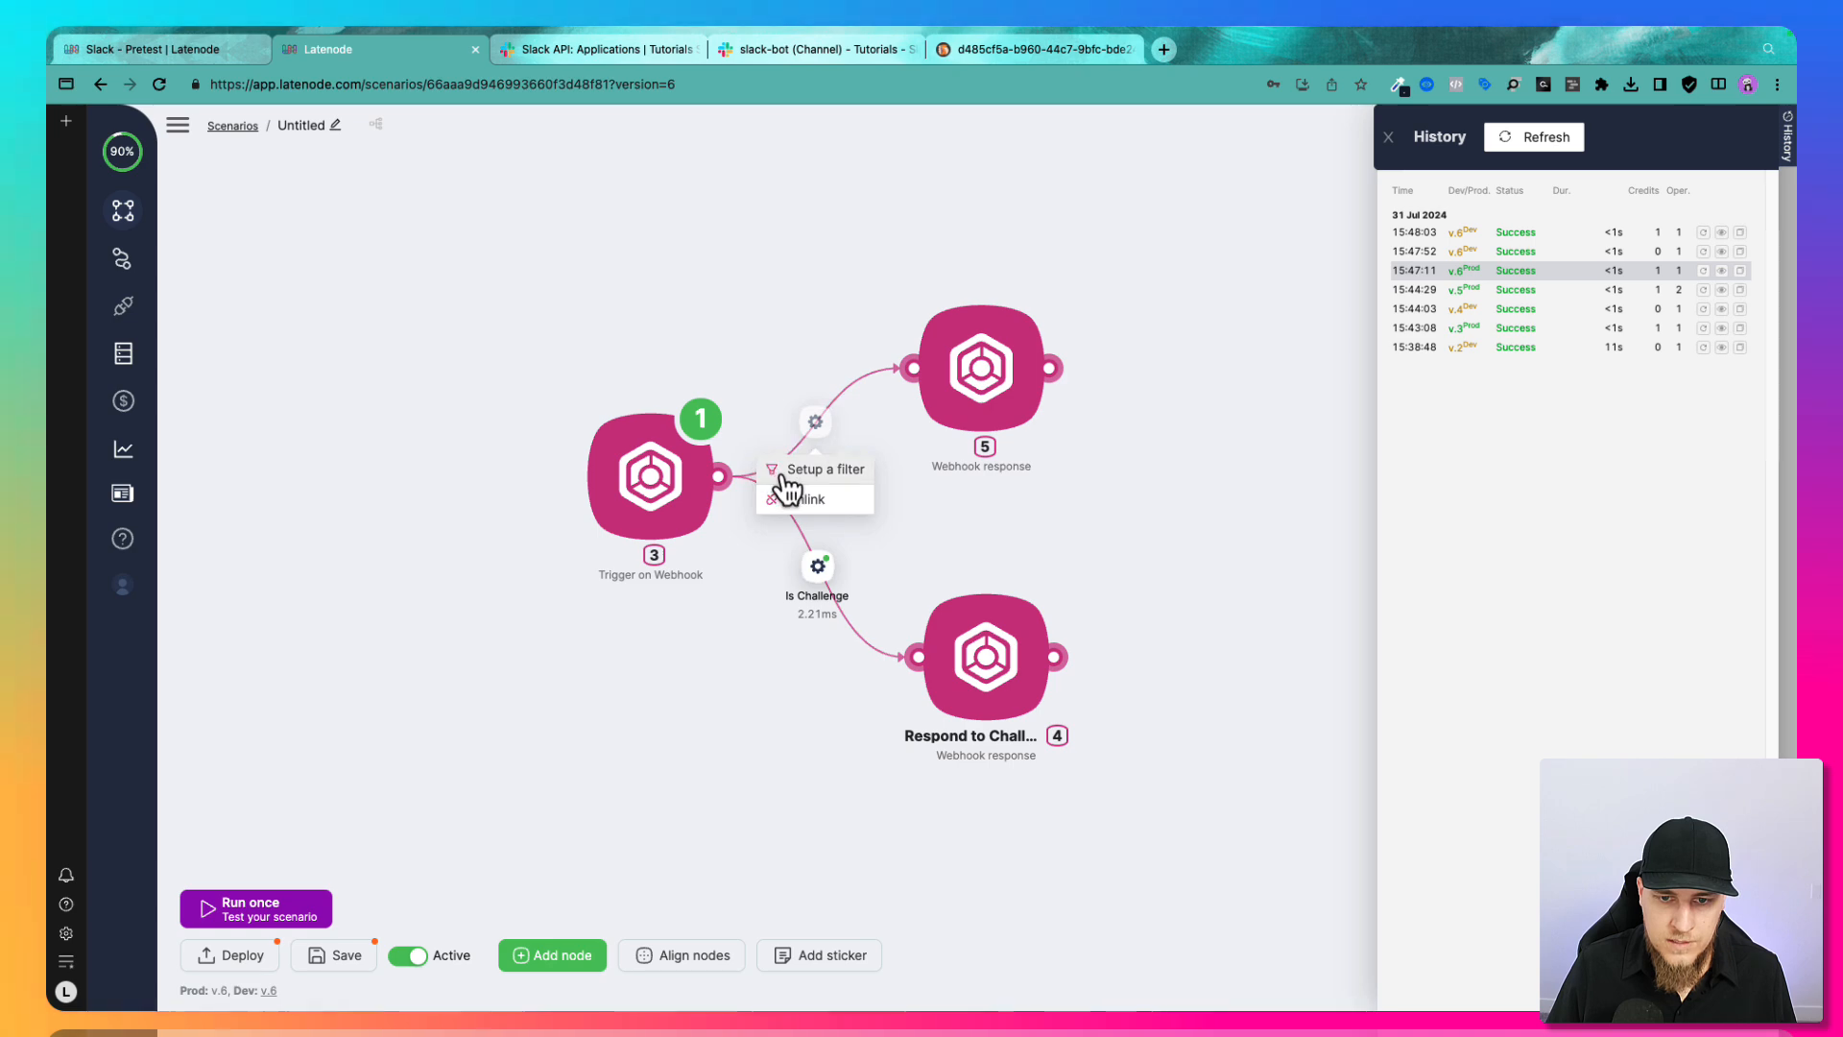
{"action": "left_click", "coordinate": [797, 470]}
{"action": "left_click", "coordinate": [981, 260]}
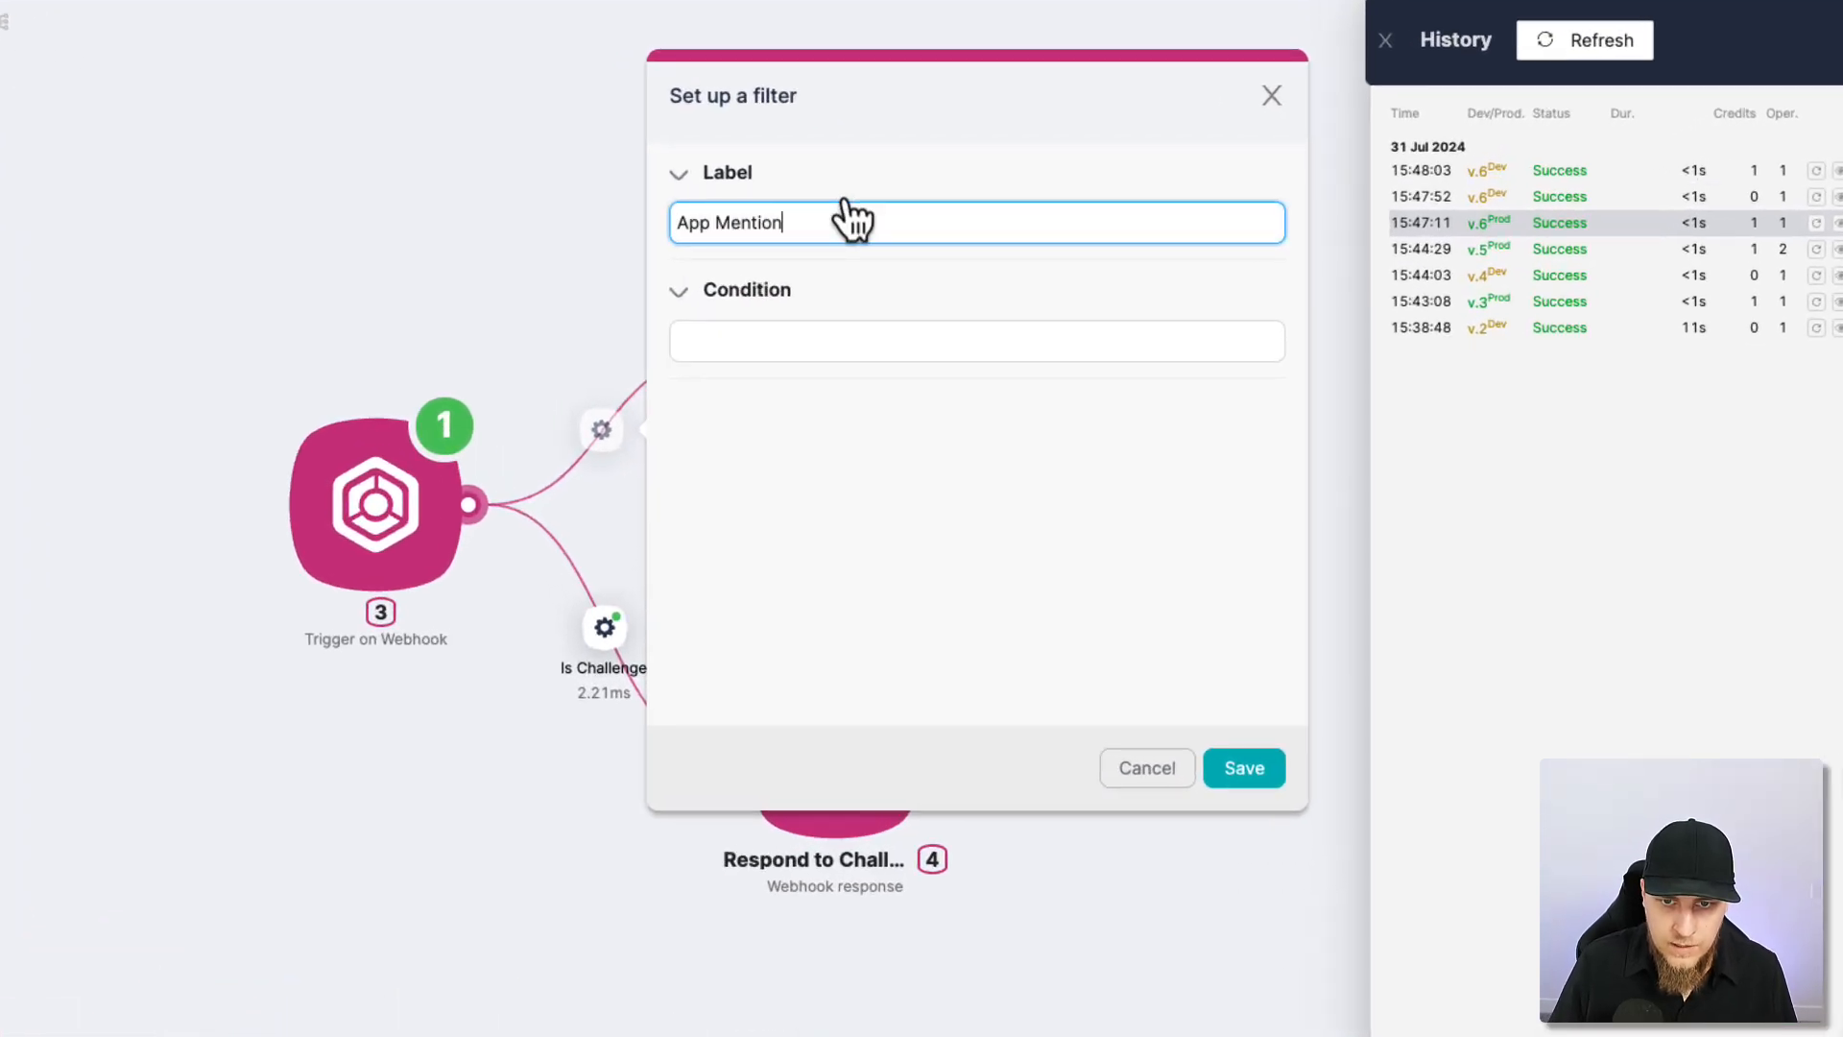
- Set the filter condition to $3.body.event.type = app_mention and save the filter
{"action": "left_click", "coordinate": [754, 341]}
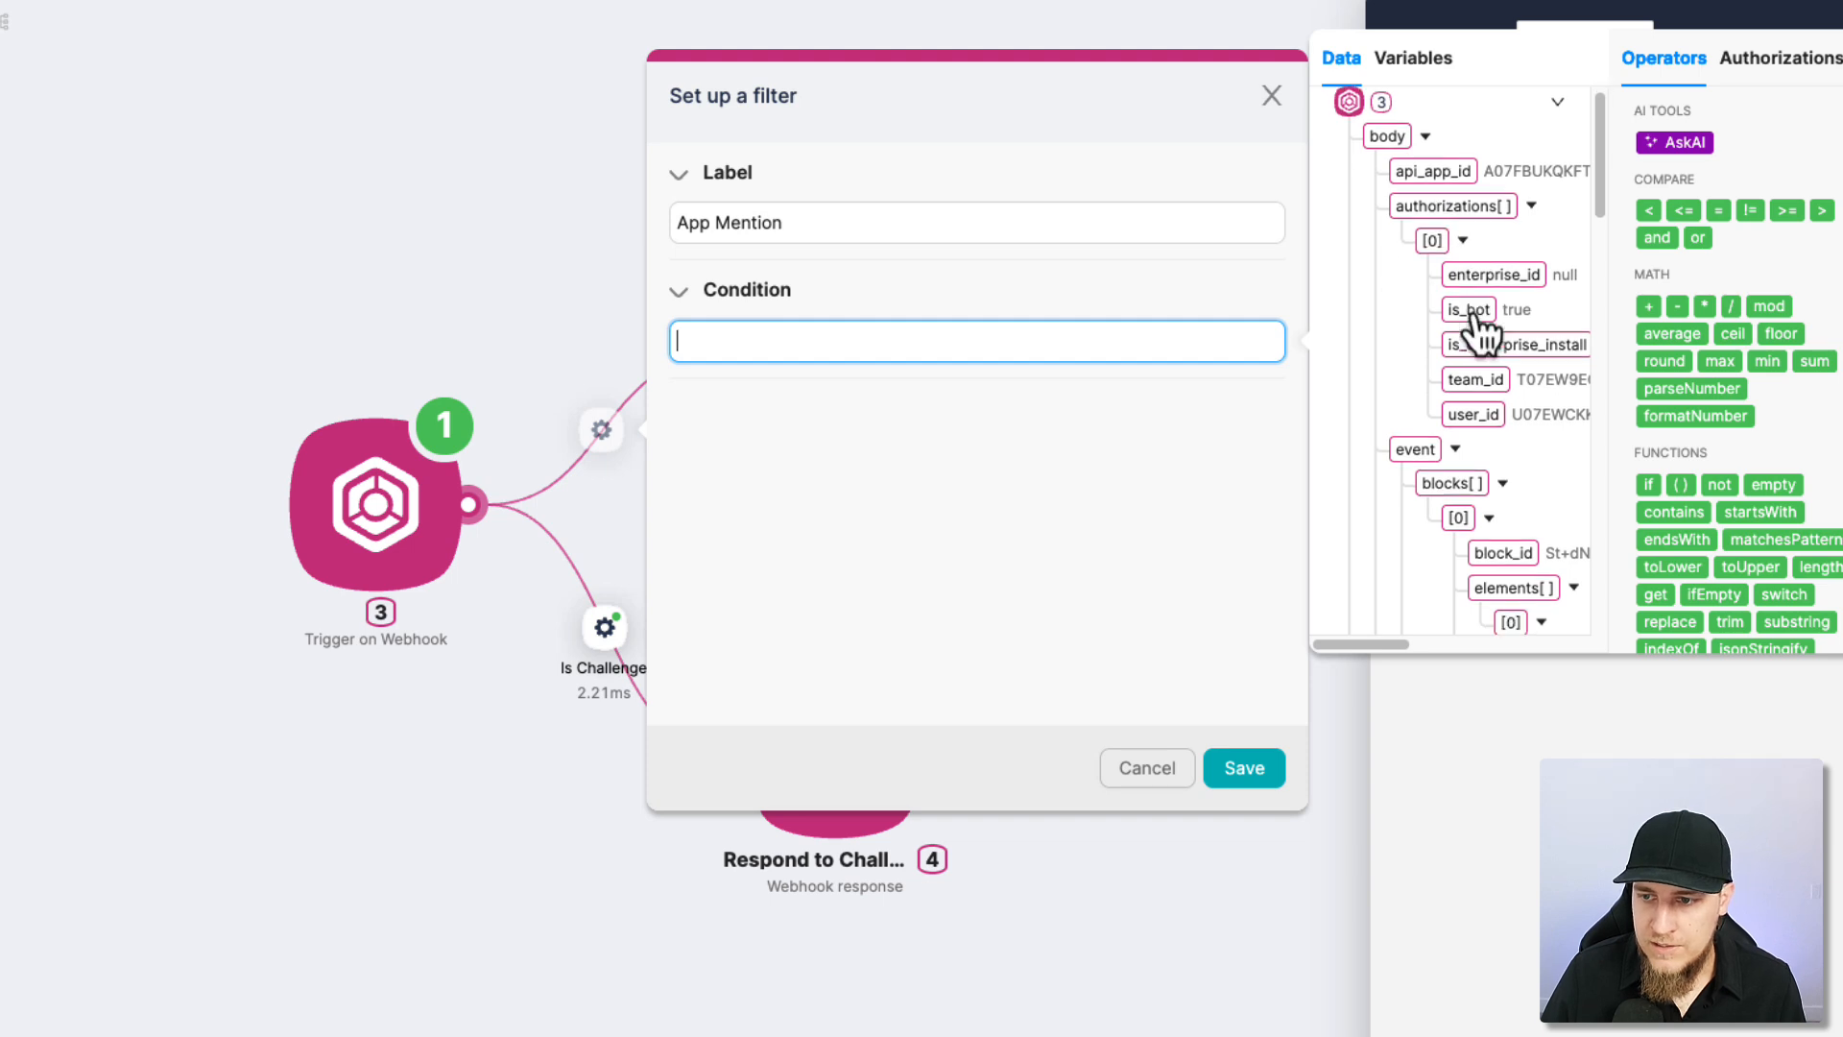
{"action": "scroll", "coordinate": [1471, 288], "scroll_direction": "down", "scroll_amount": 5}
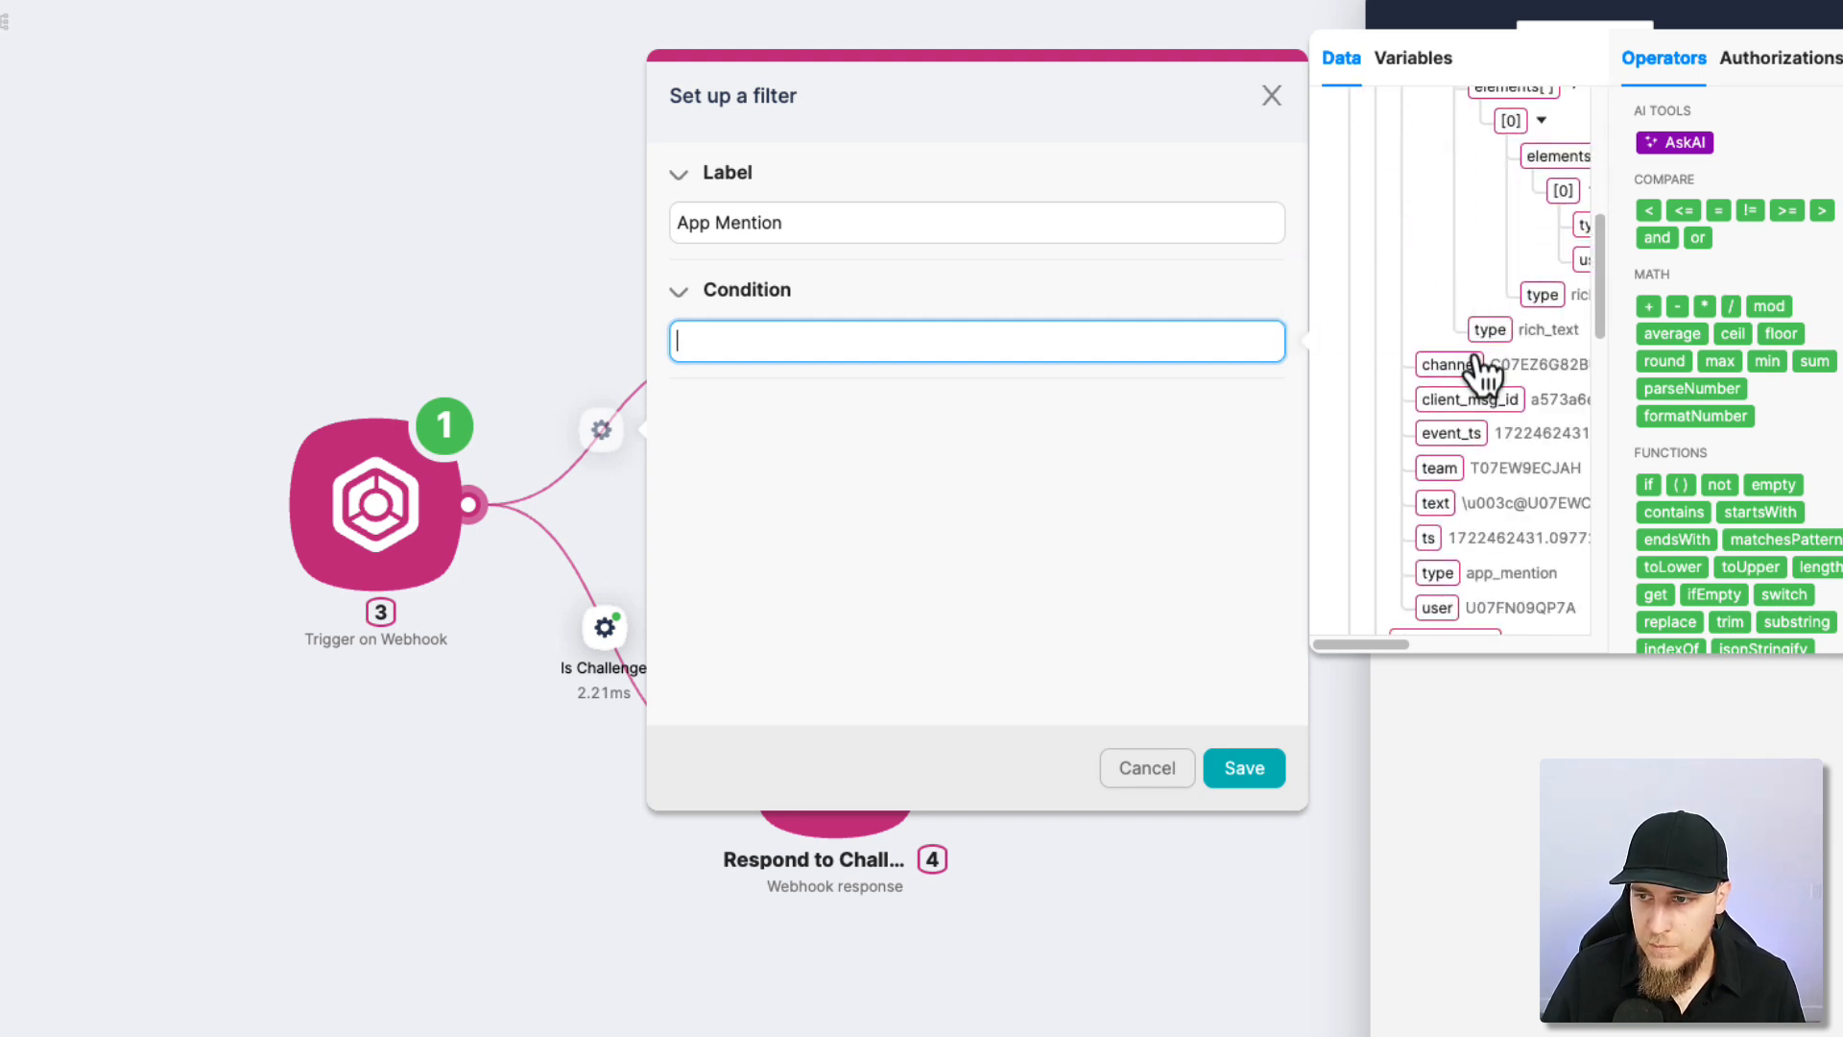
{"action": "scroll", "coordinate": [1478, 370], "scroll_direction": "right", "scroll_amount": 2}
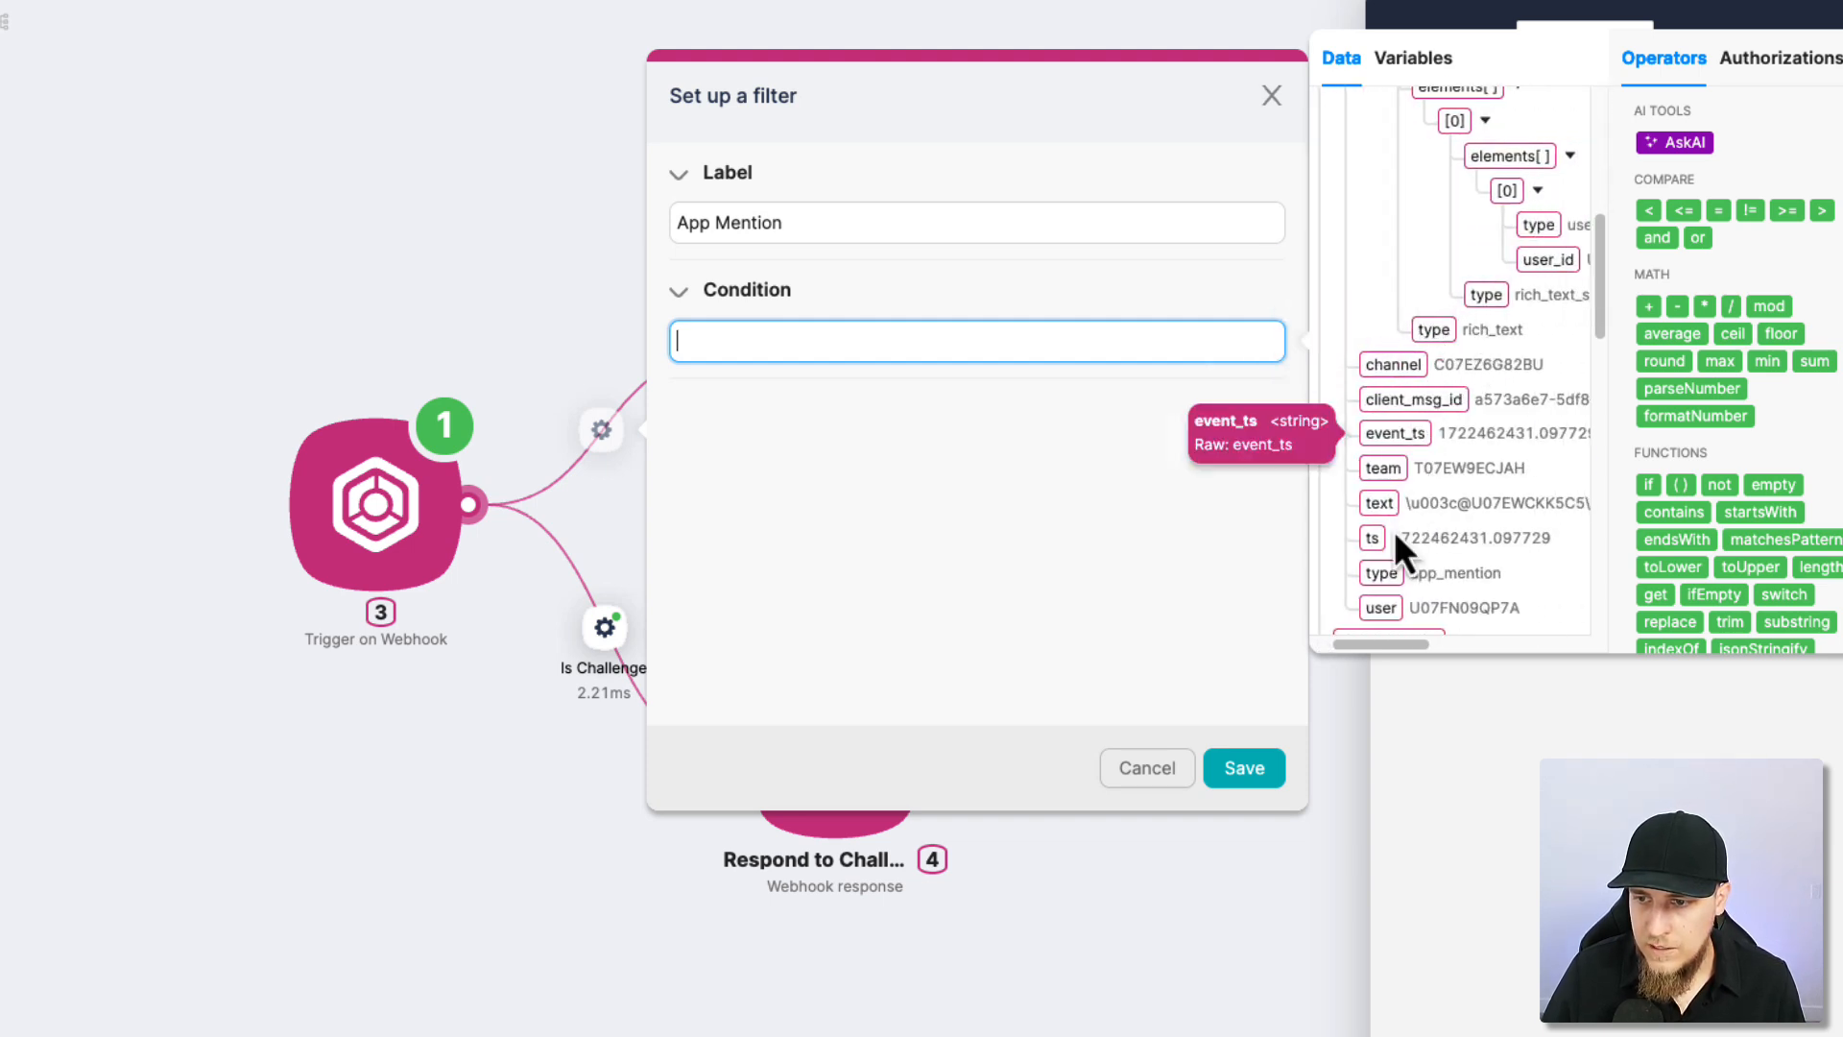
{"action": "left_click_drag", "start_coordinate": [1386, 577], "coordinate": [999, 358]}
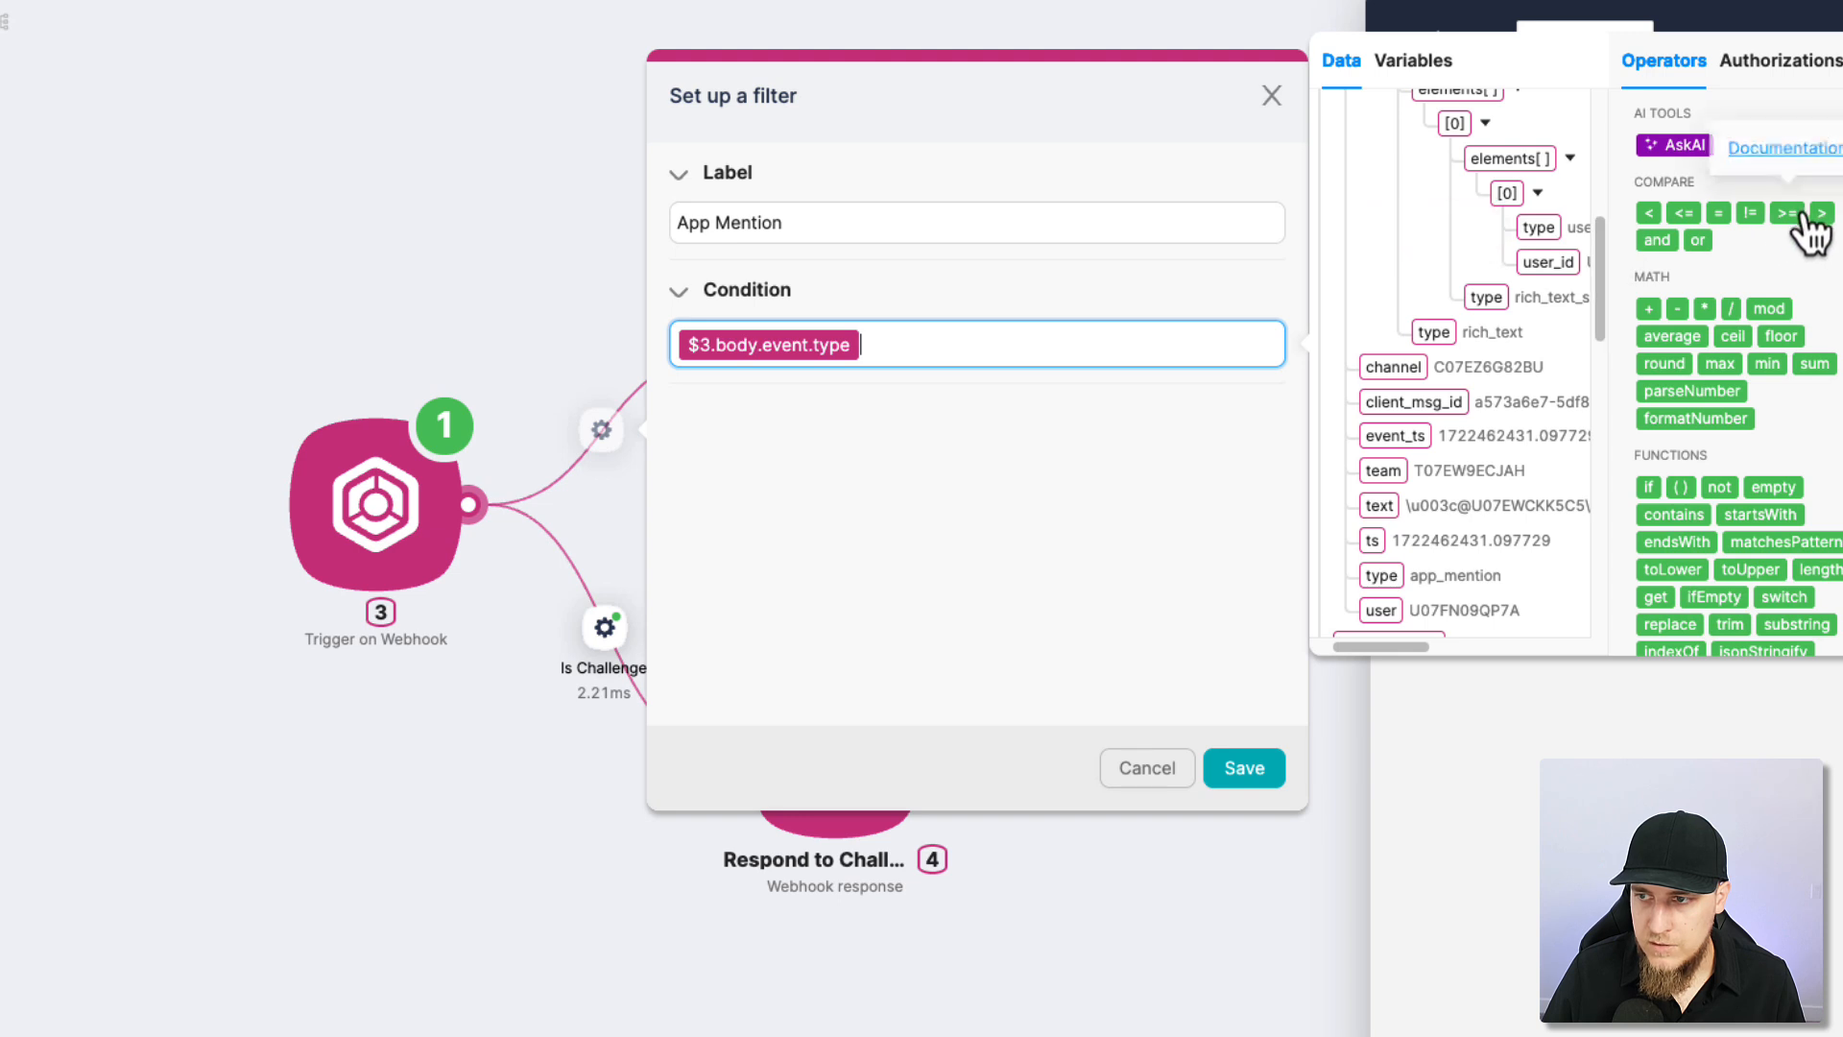
{"action": "left_click", "coordinate": [1722, 219]}
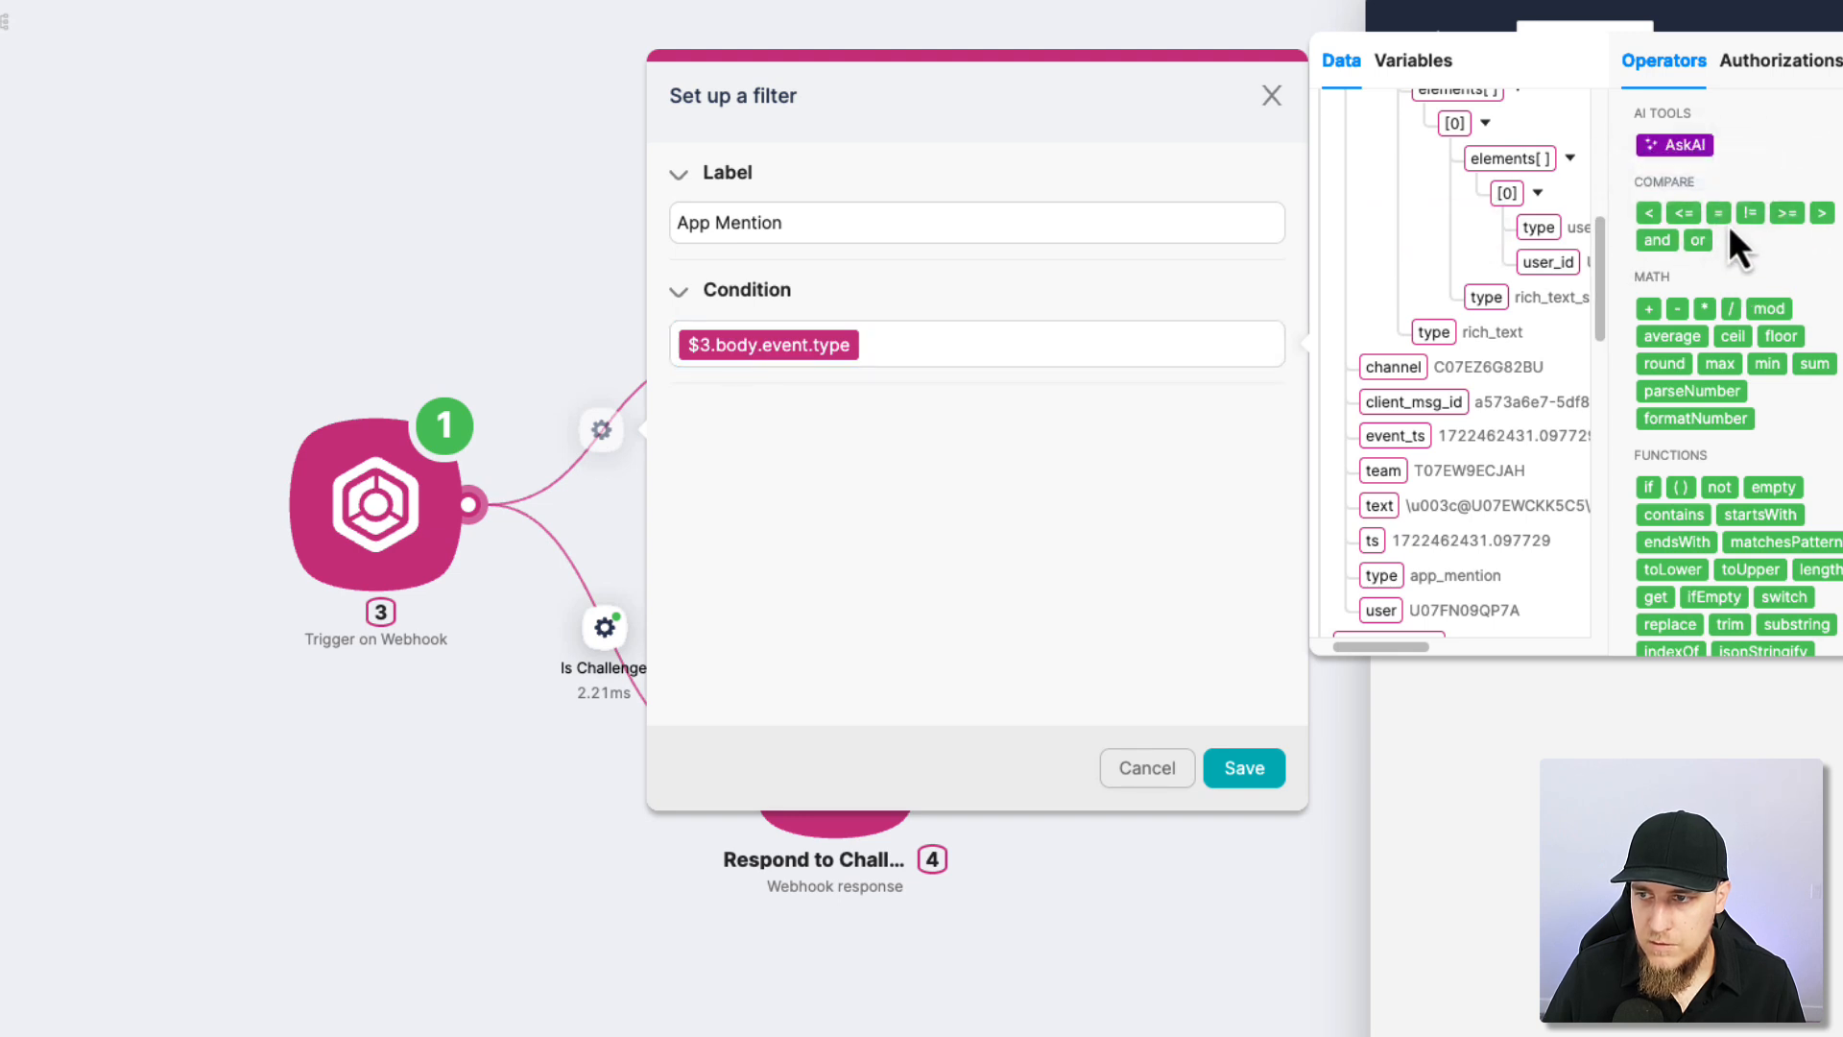
{"action": "left_click", "coordinate": [1719, 213]}
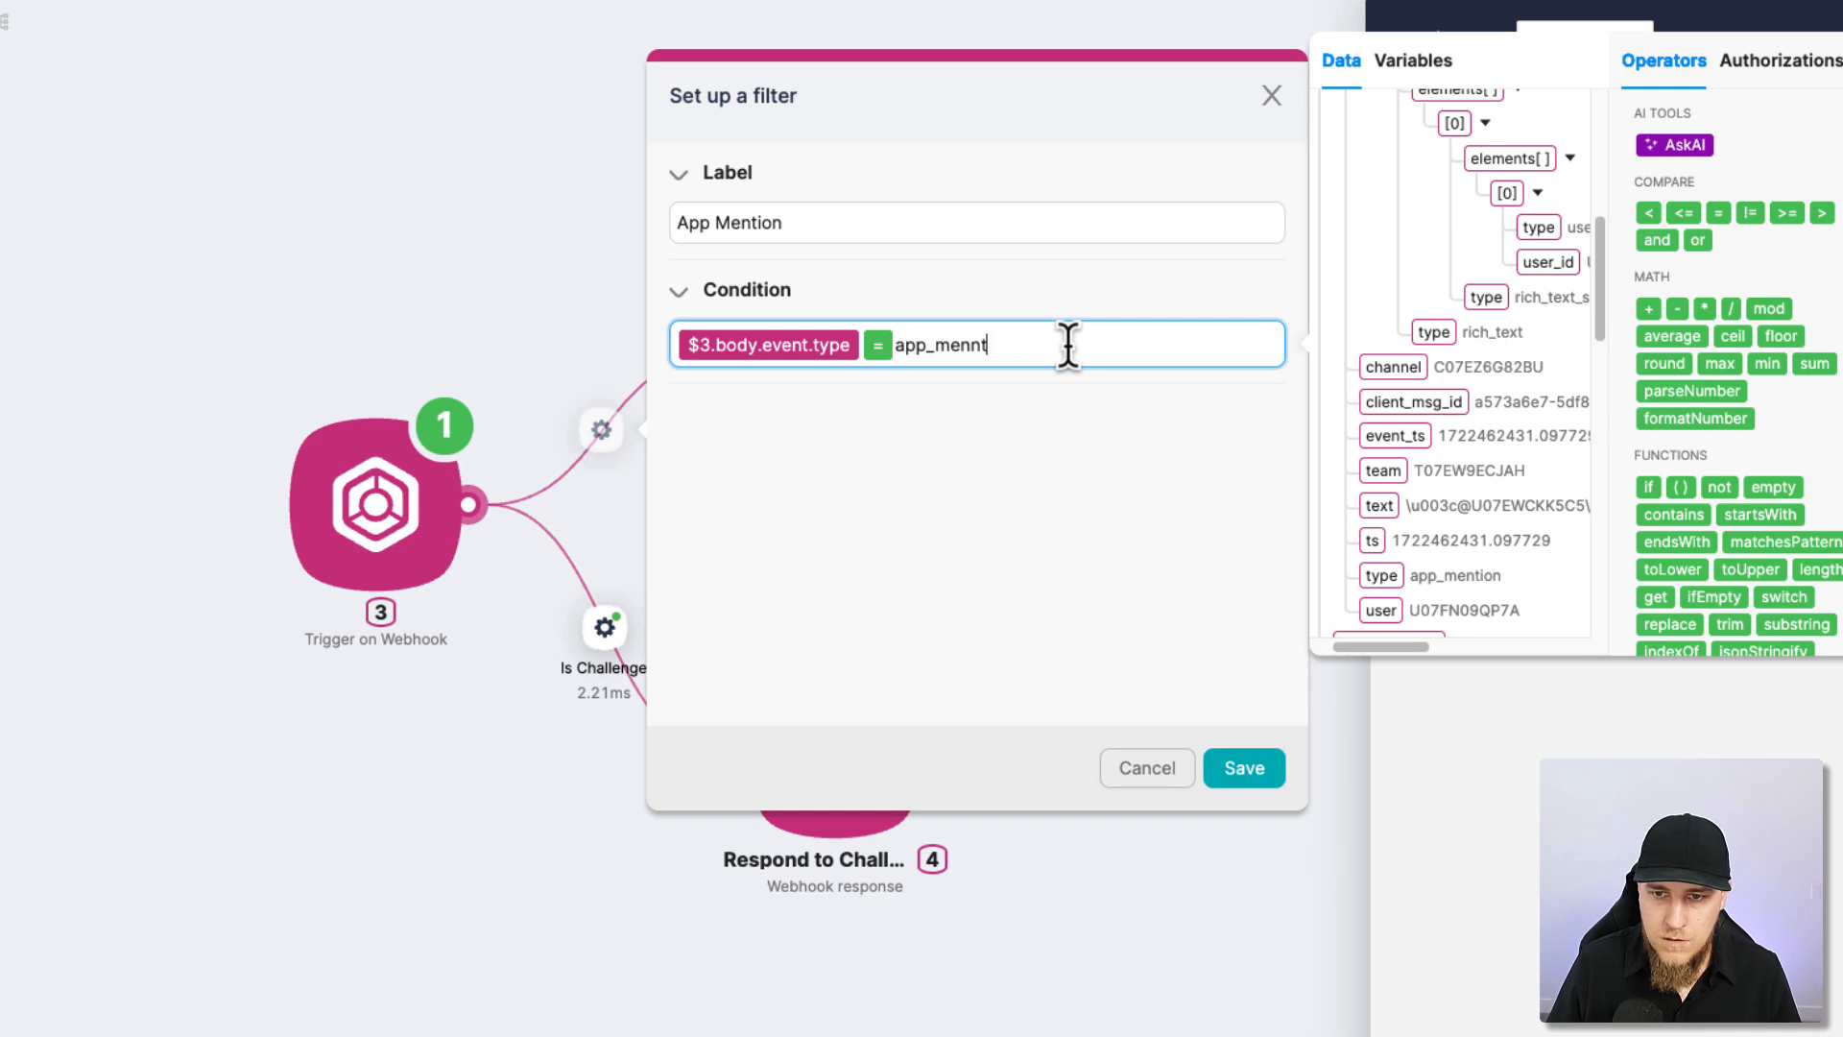
{"action": "left_click", "coordinate": [1125, 568]}
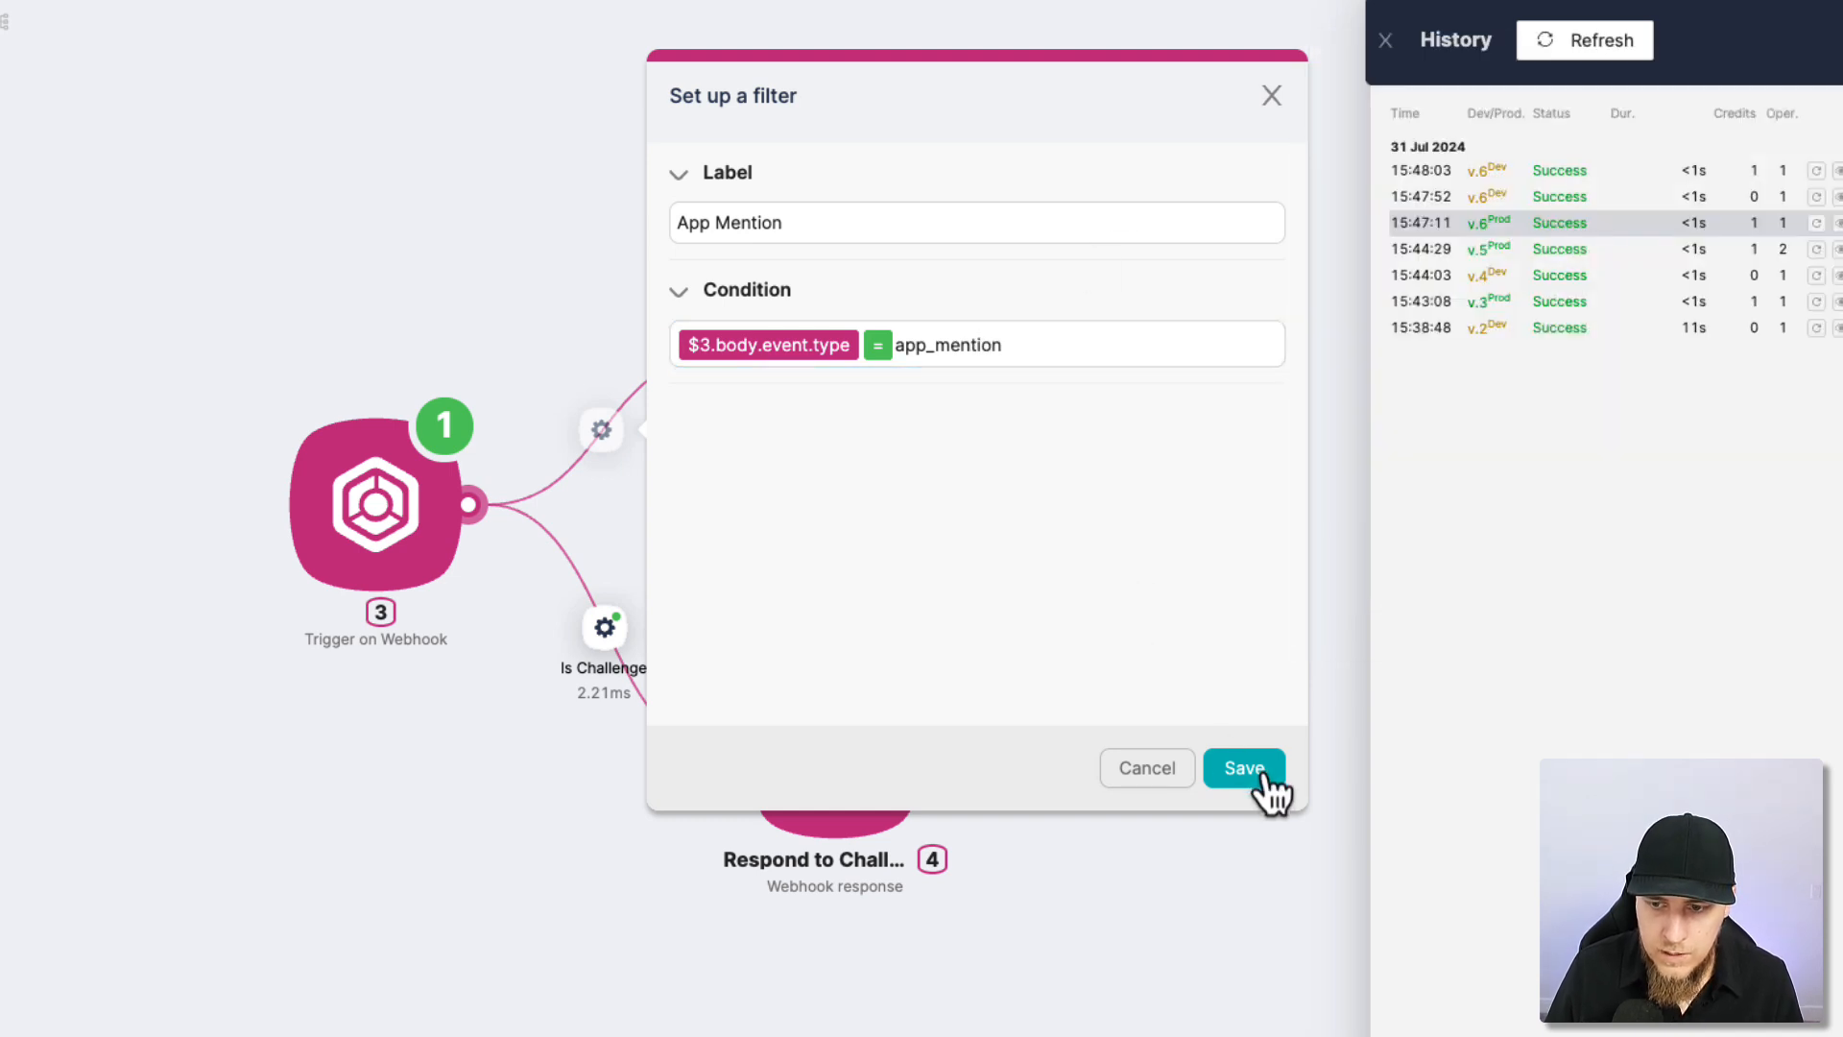
{"action": "left_click", "coordinate": [1244, 768]}
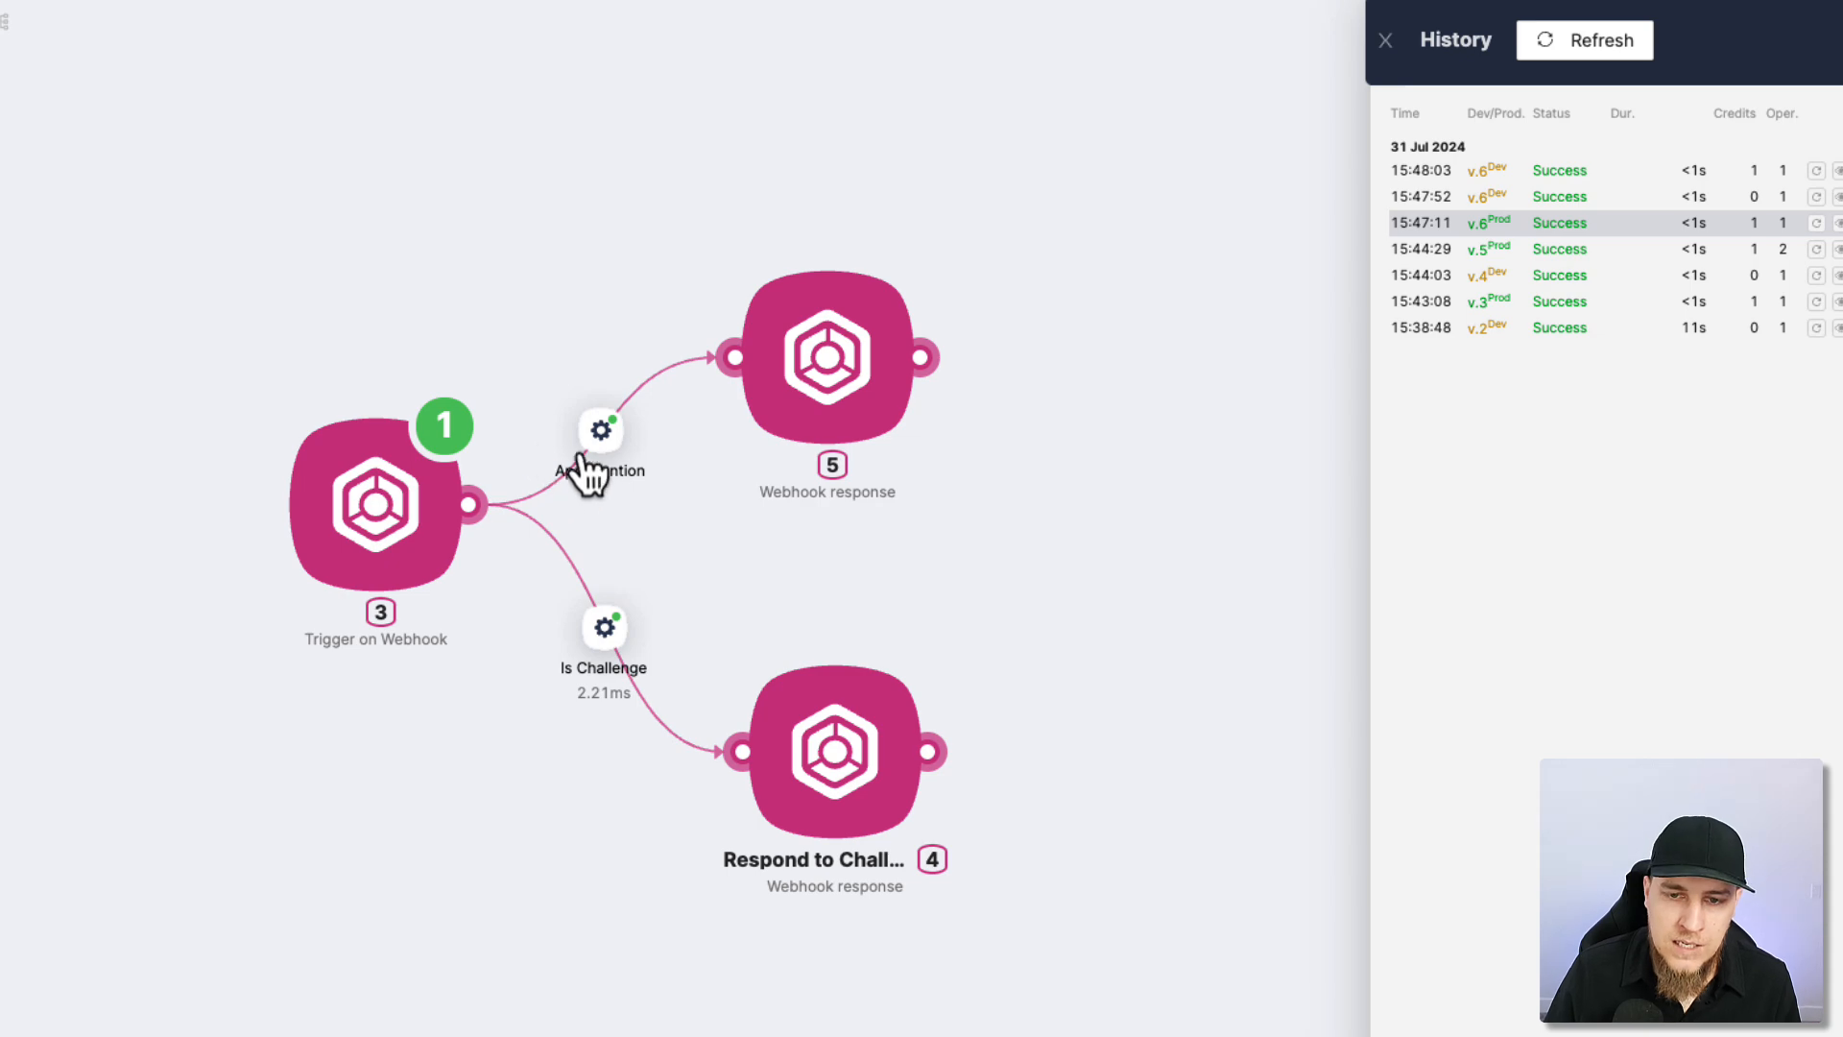
- Rename the new Webhook response node as Respond to App Mention and close its settings
{"action": "left_click_drag", "start_coordinate": [857, 417], "coordinate": [893, 420]}
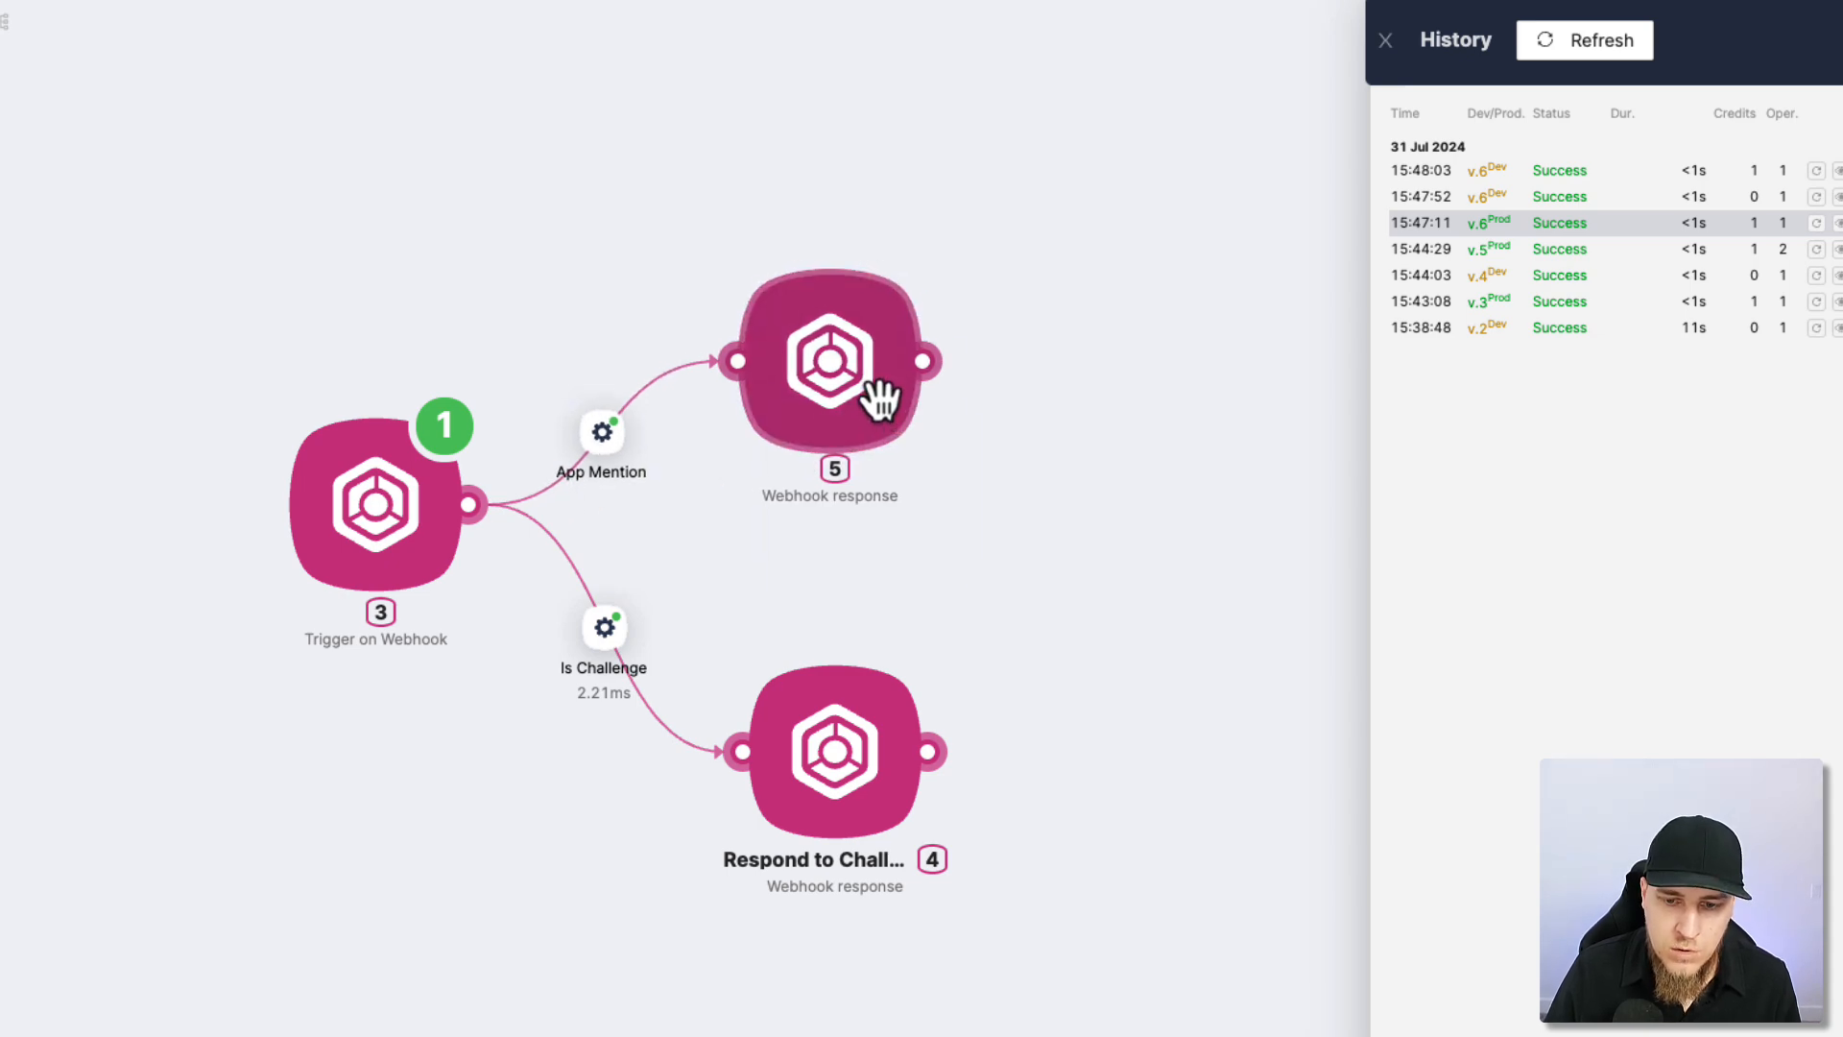
{"action": "right_click", "coordinate": [875, 395]}
{"action": "left_click", "coordinate": [852, 425]}
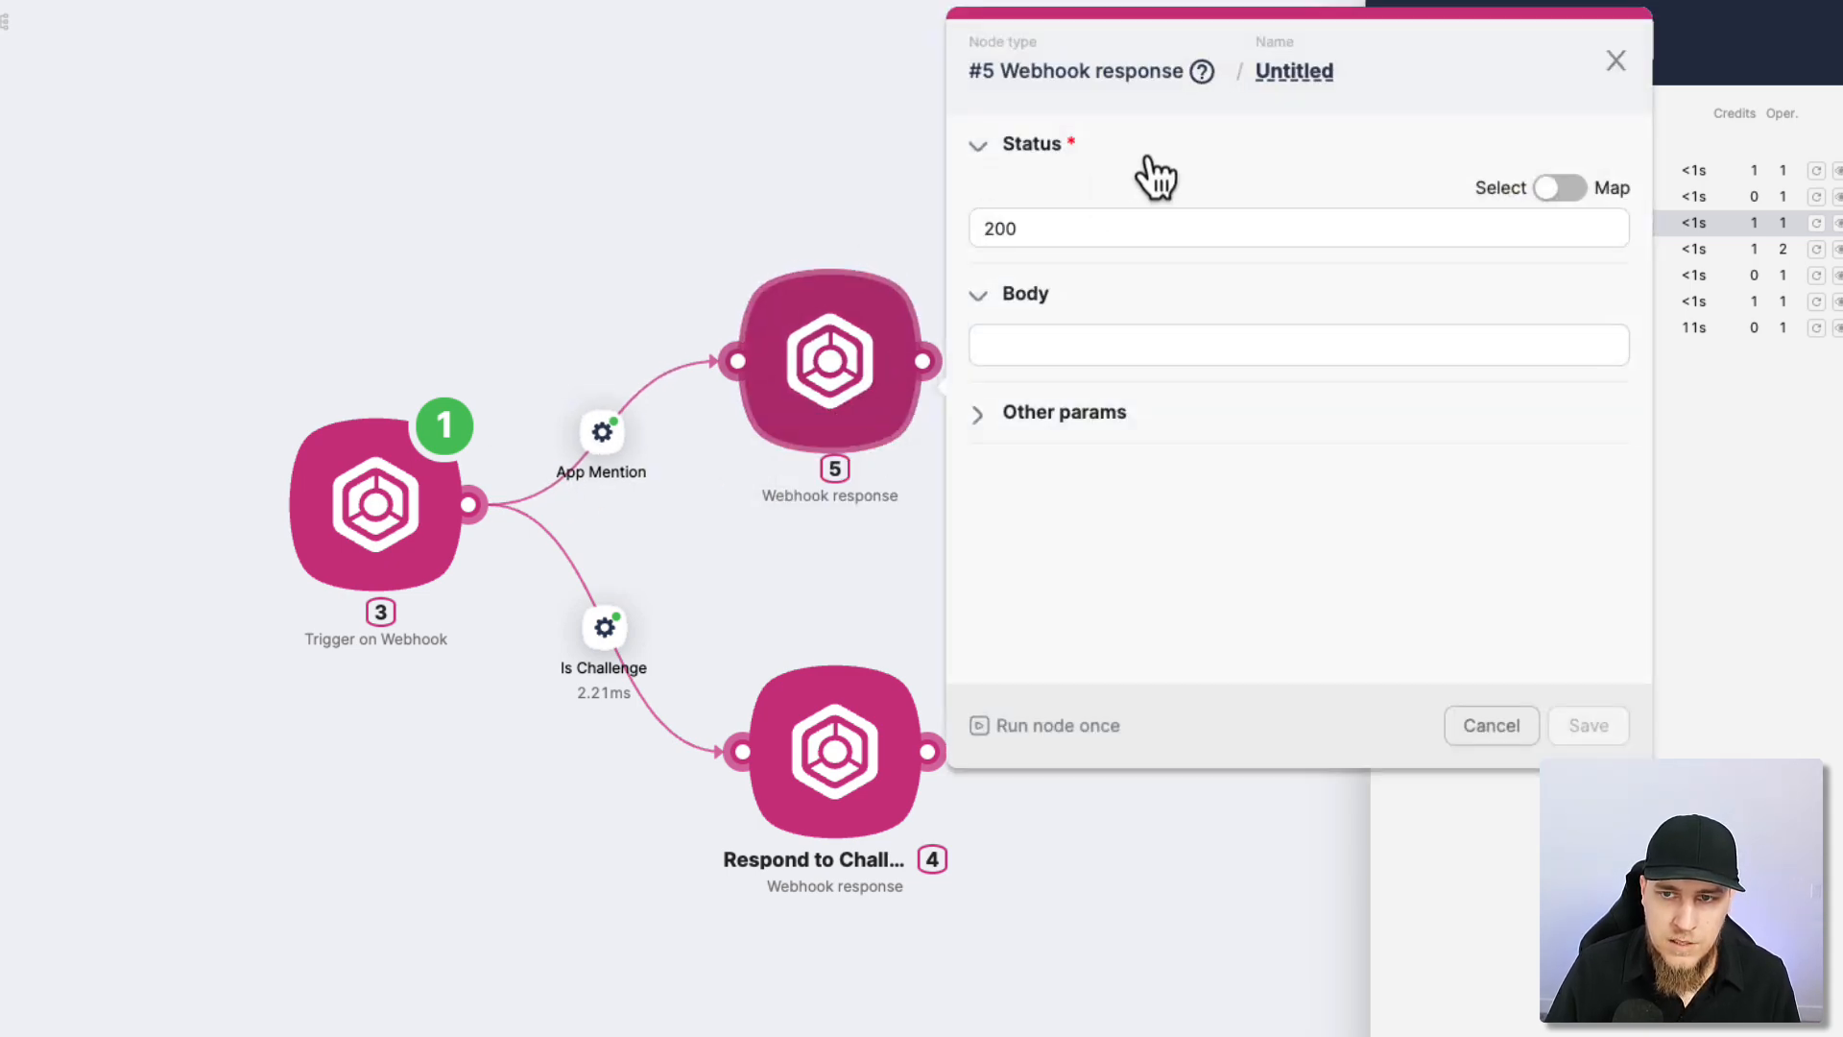
{"action": "left_click", "coordinate": [1291, 72]}
{"action": "type", "text": "Re"}
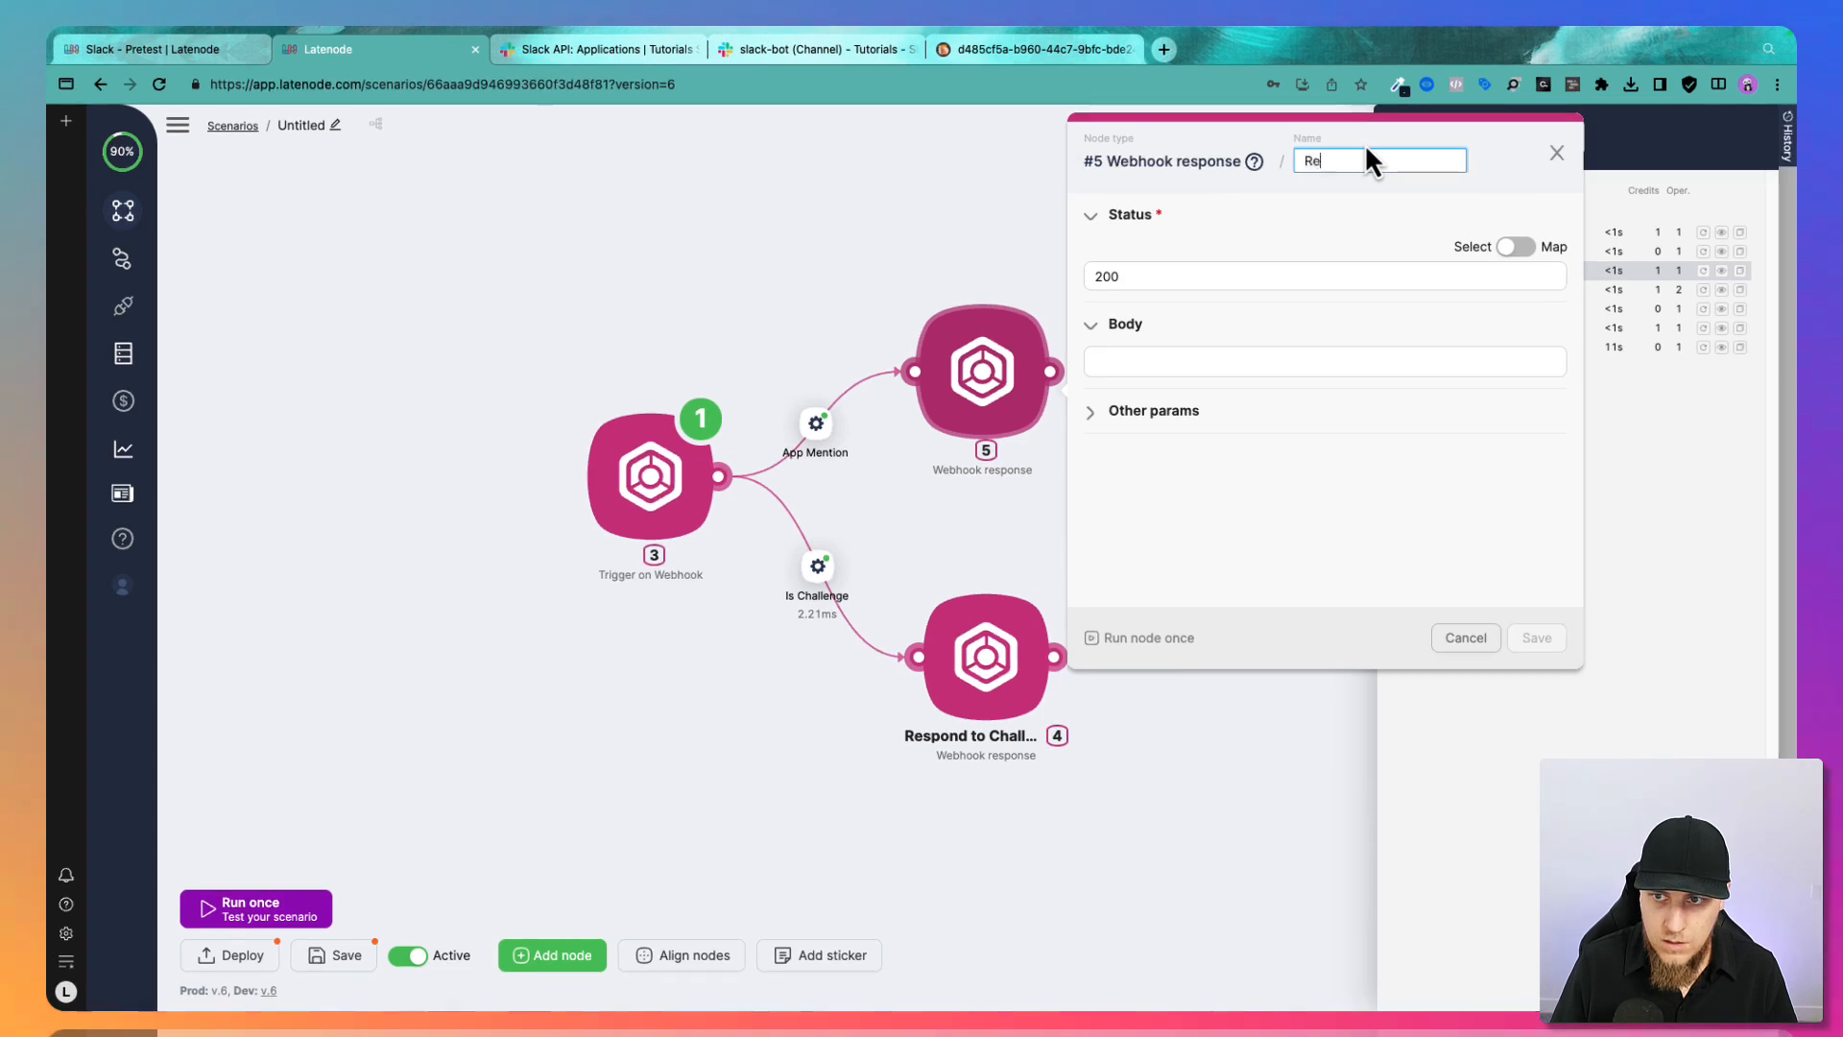
{"action": "type", "text": "spond t"}
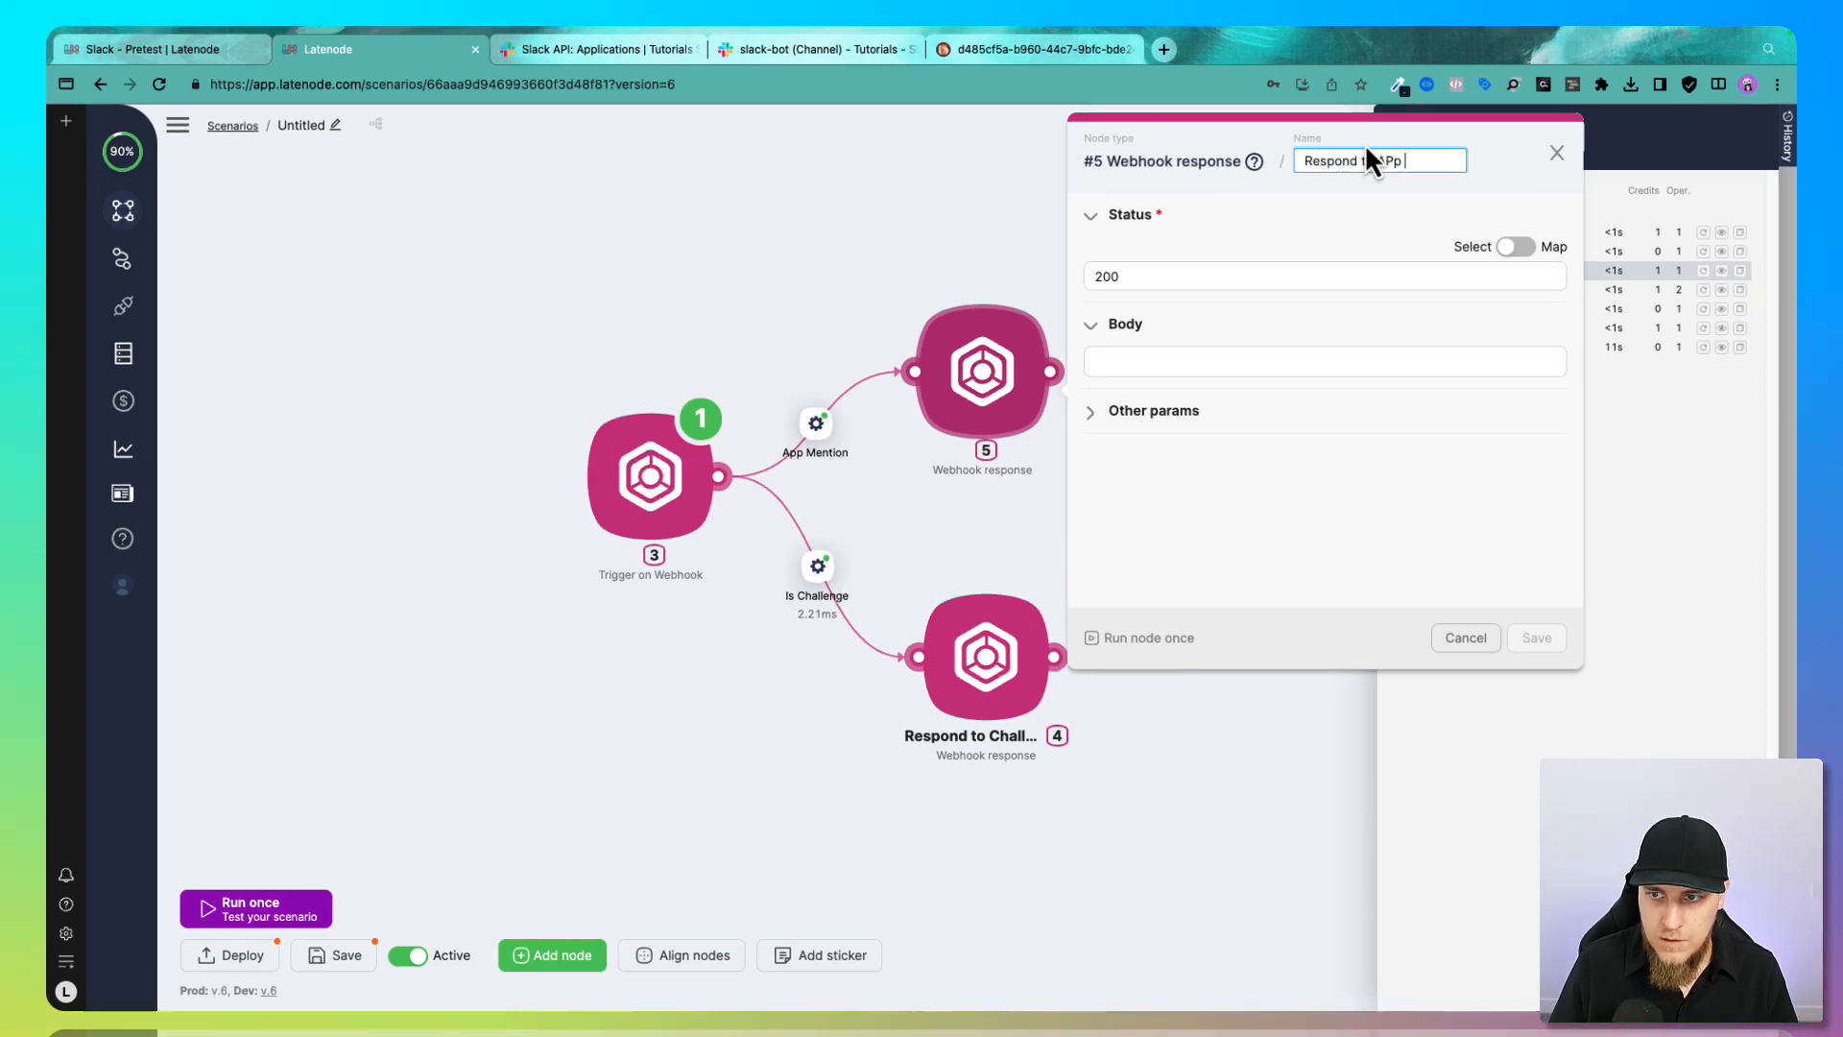
{"action": "type", "text": "o App Mention"}
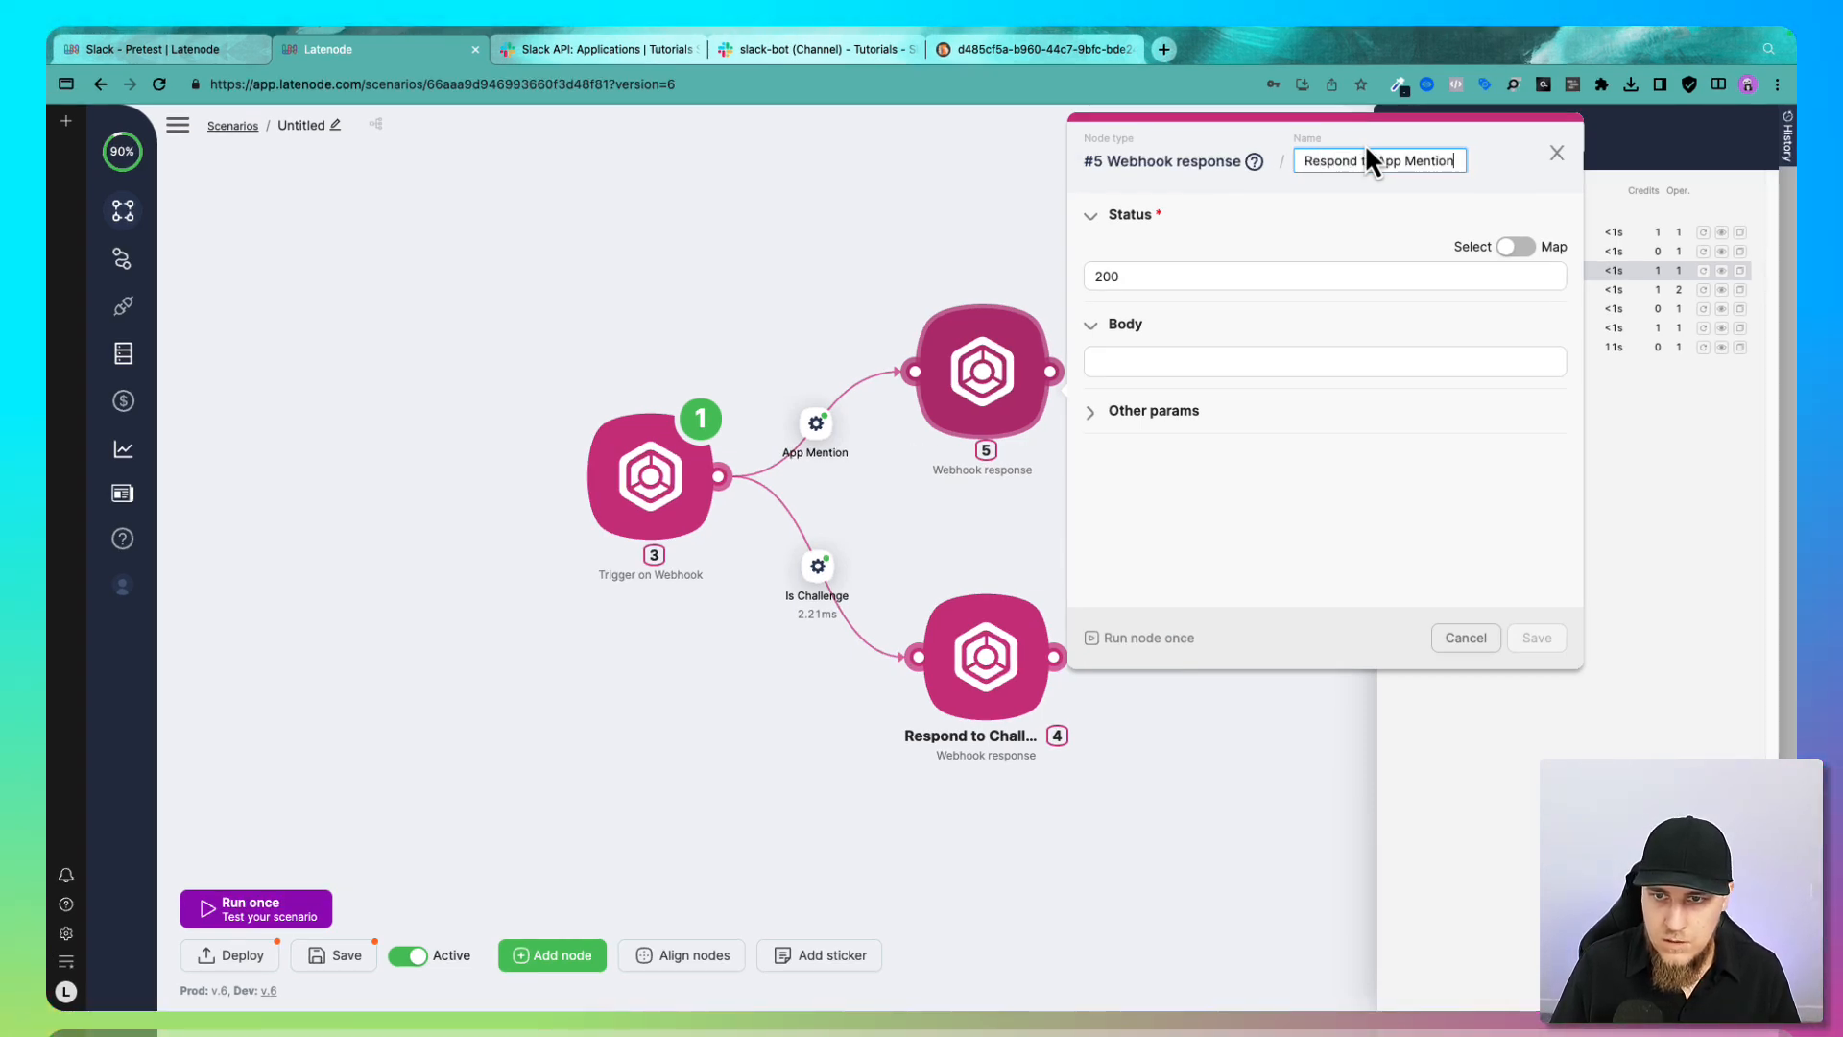
{"action": "key", "text": "Return"}
{"action": "left_click", "coordinate": [809, 263]}
- Deploy the scenario with the added App Mention branch
{"action": "left_click_drag", "start_coordinate": [864, 280], "coordinate": [706, 310]}
{"action": "left_click_drag", "start_coordinate": [939, 293], "coordinate": [836, 278]}
{"action": "left_click", "coordinate": [233, 955]}
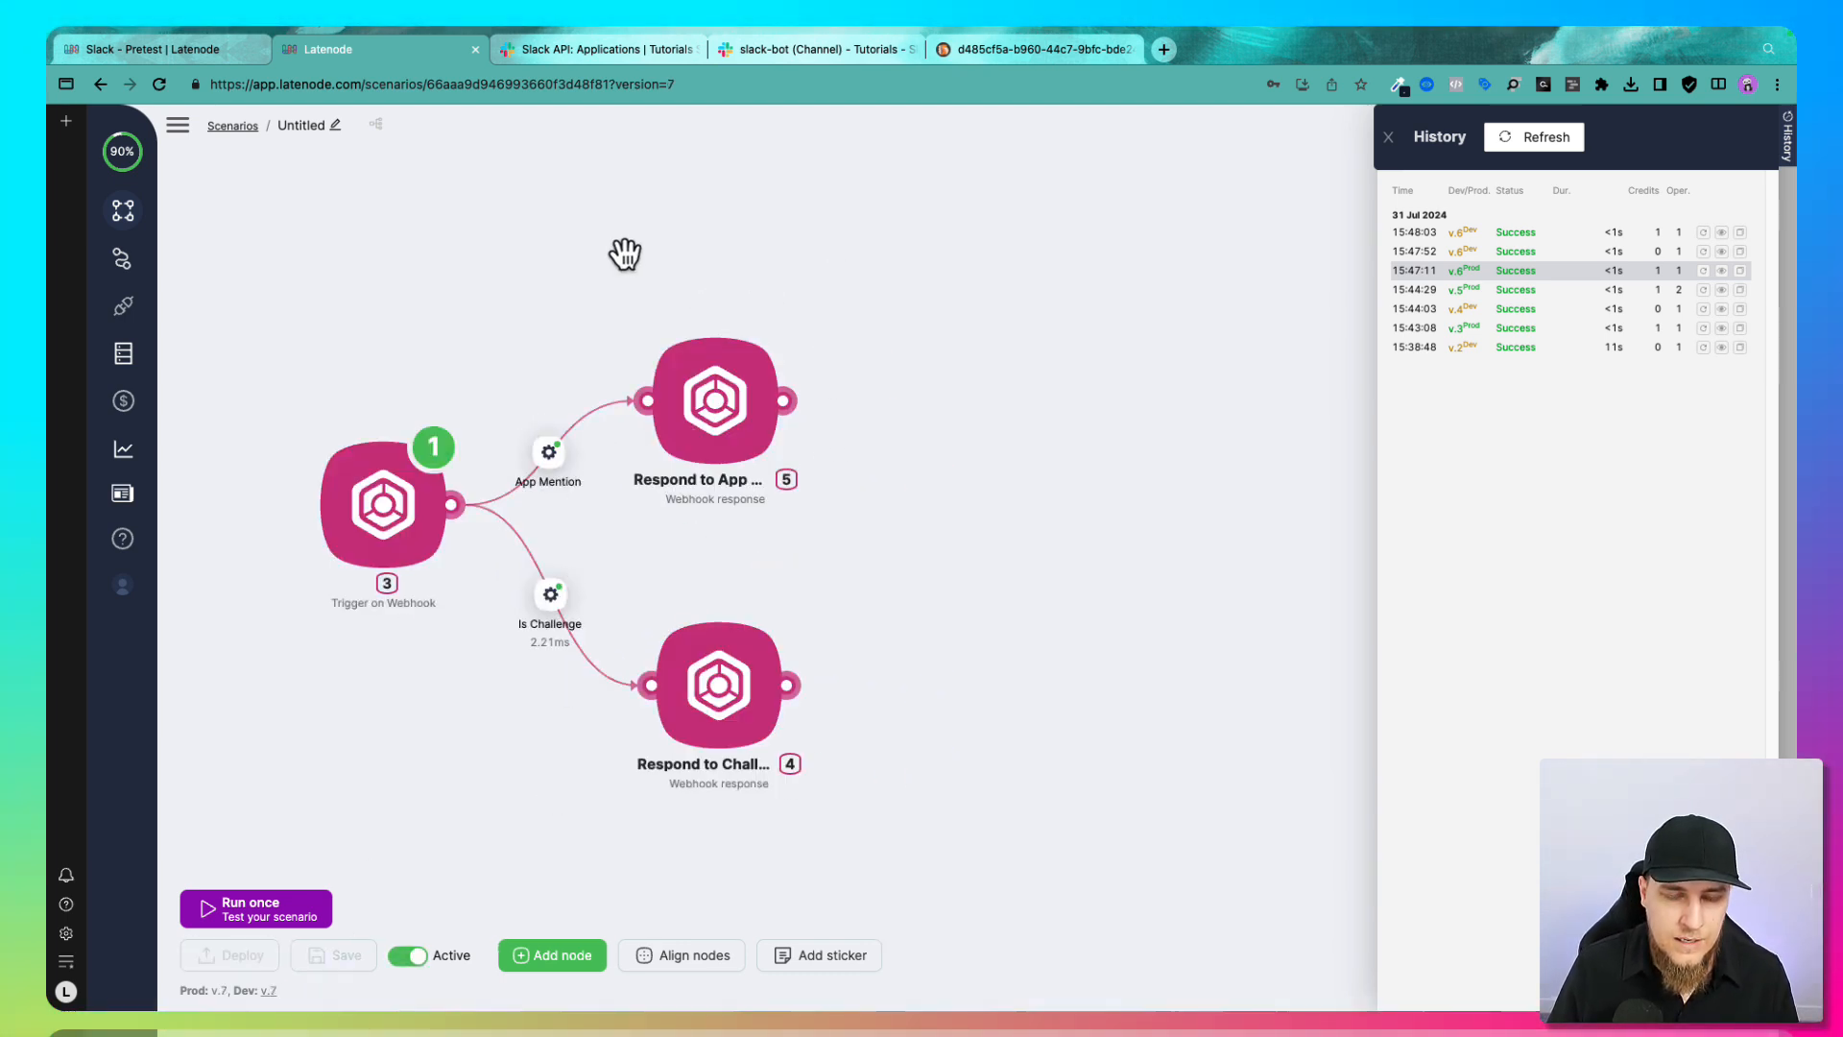
- Switch to the Slack channel slack-bot and send a message mentioning the Navi app with the text "Hi"
{"action": "left_click", "coordinate": [776, 49]}
{"action": "type", "text": "@"}
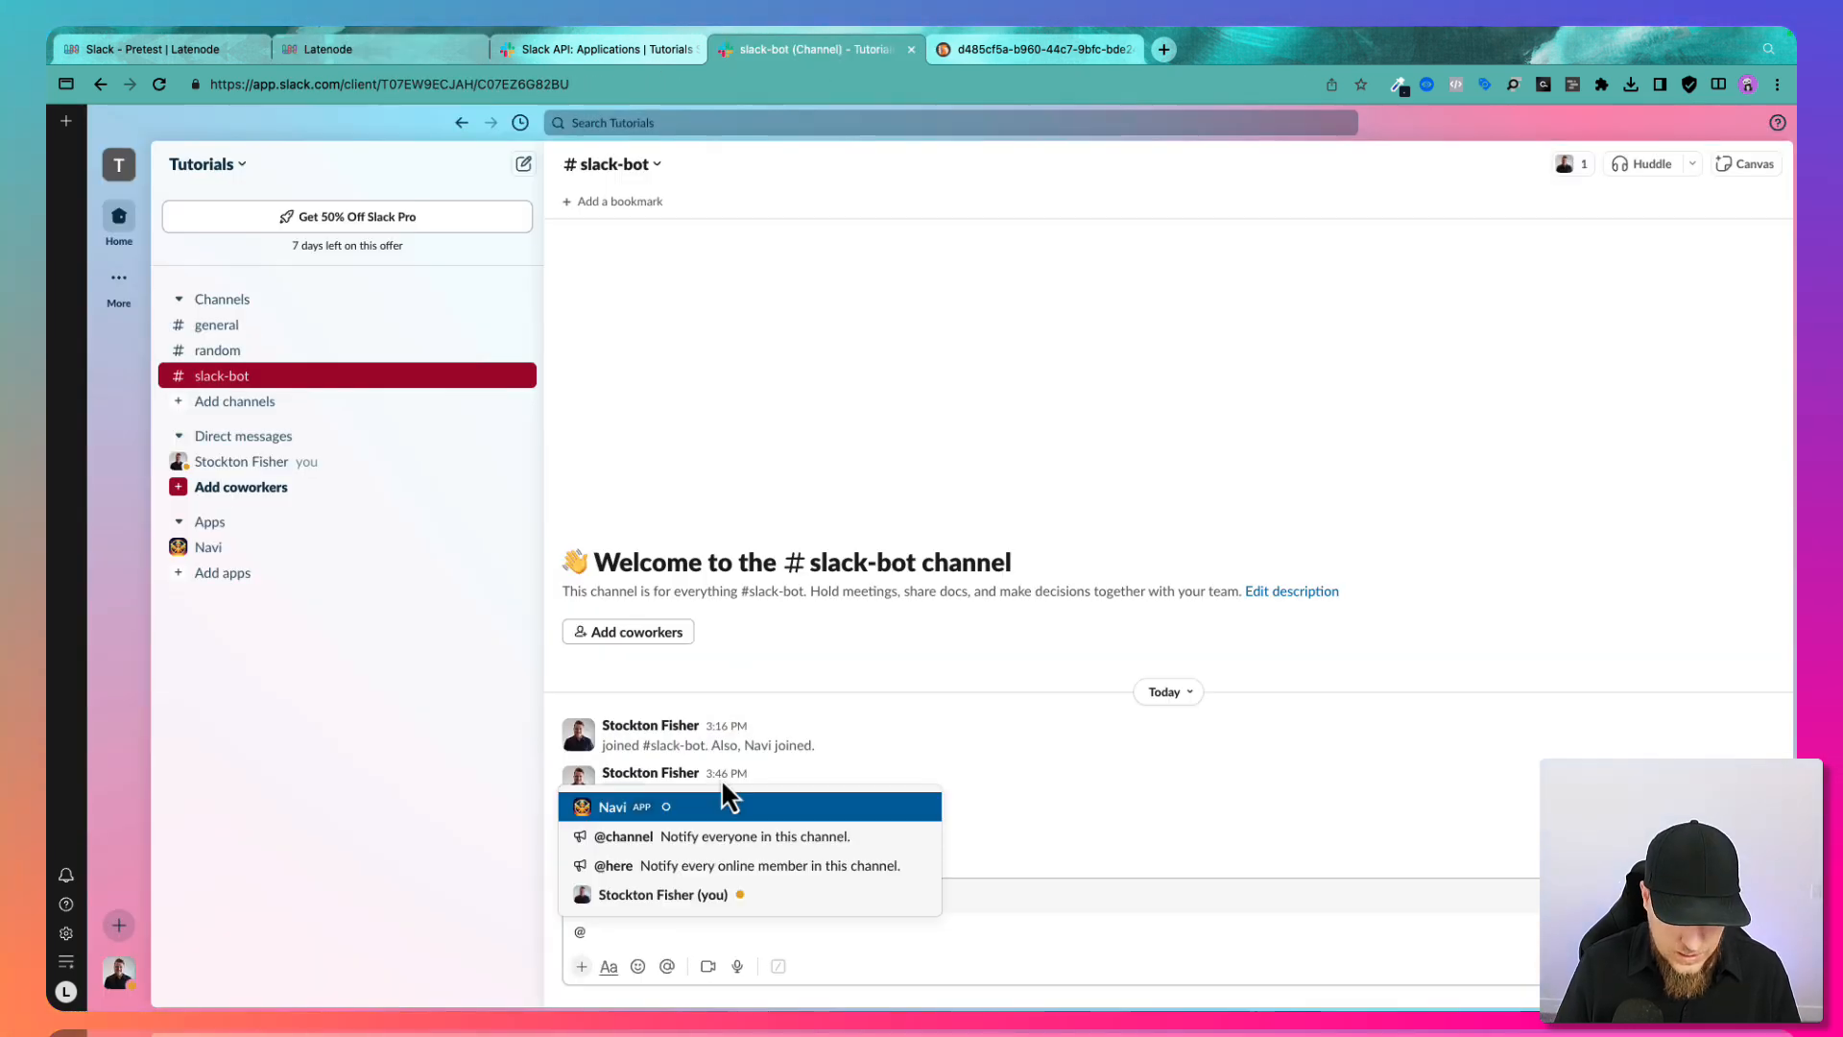
{"action": "type", "text": "nav"}
{"action": "key", "text": "Return"}
{"action": "type", "text": "Hi"}
{"action": "key", "text": "Return"}
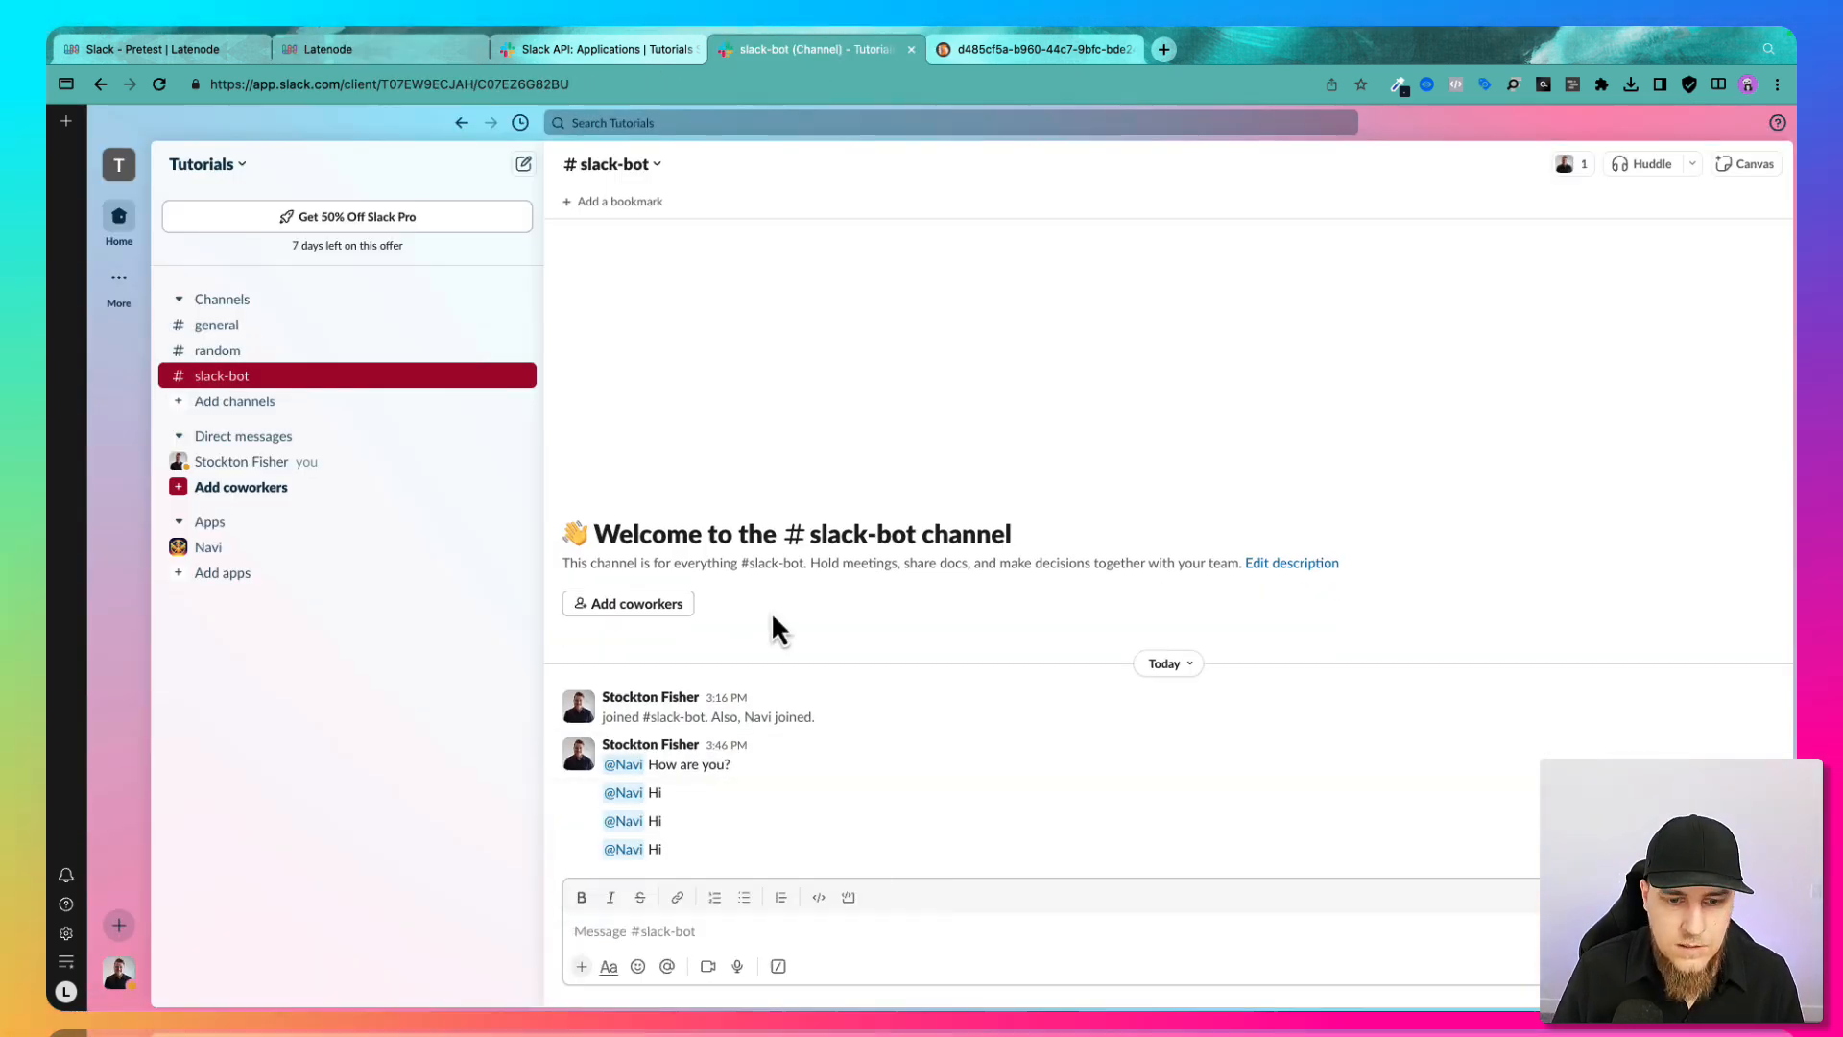
- Return to the Latenode scenario, refresh the run history and inspect the Respond to App Mention node in the newest production run
{"action": "left_click", "coordinate": [477, 53]}
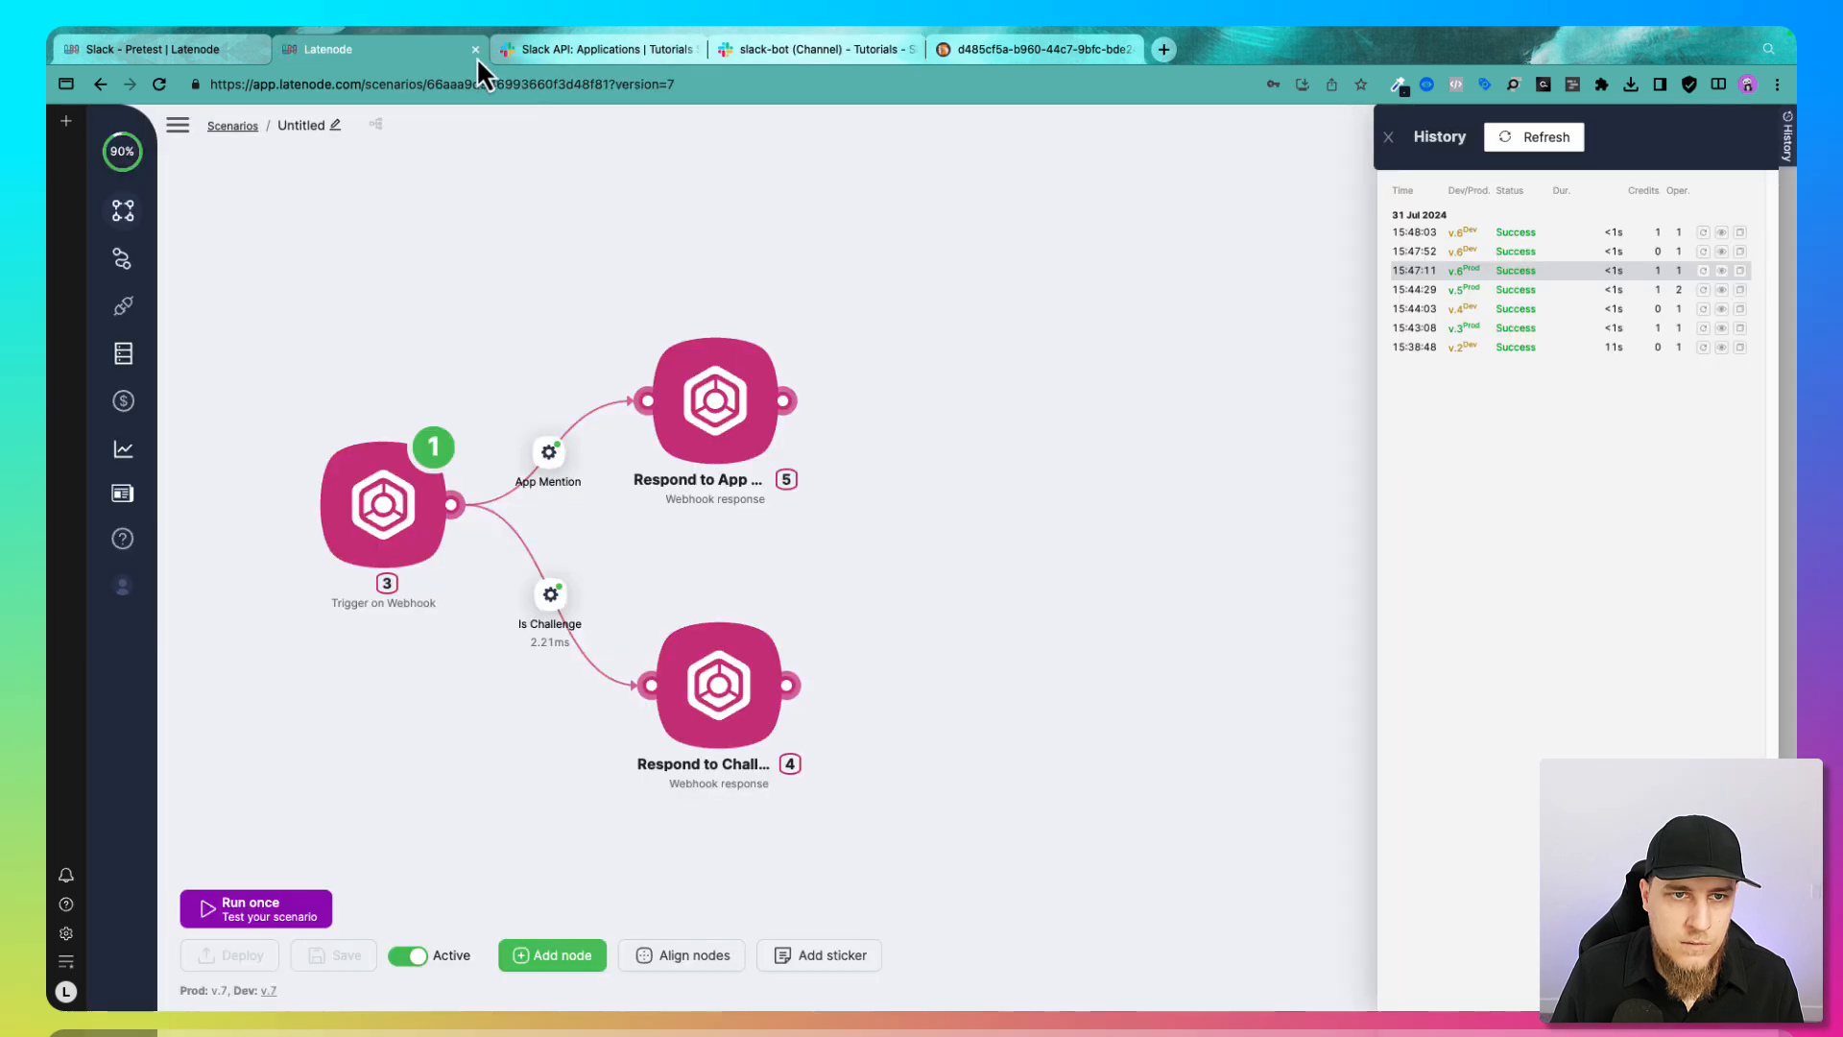
{"action": "left_click", "coordinate": [1550, 144]}
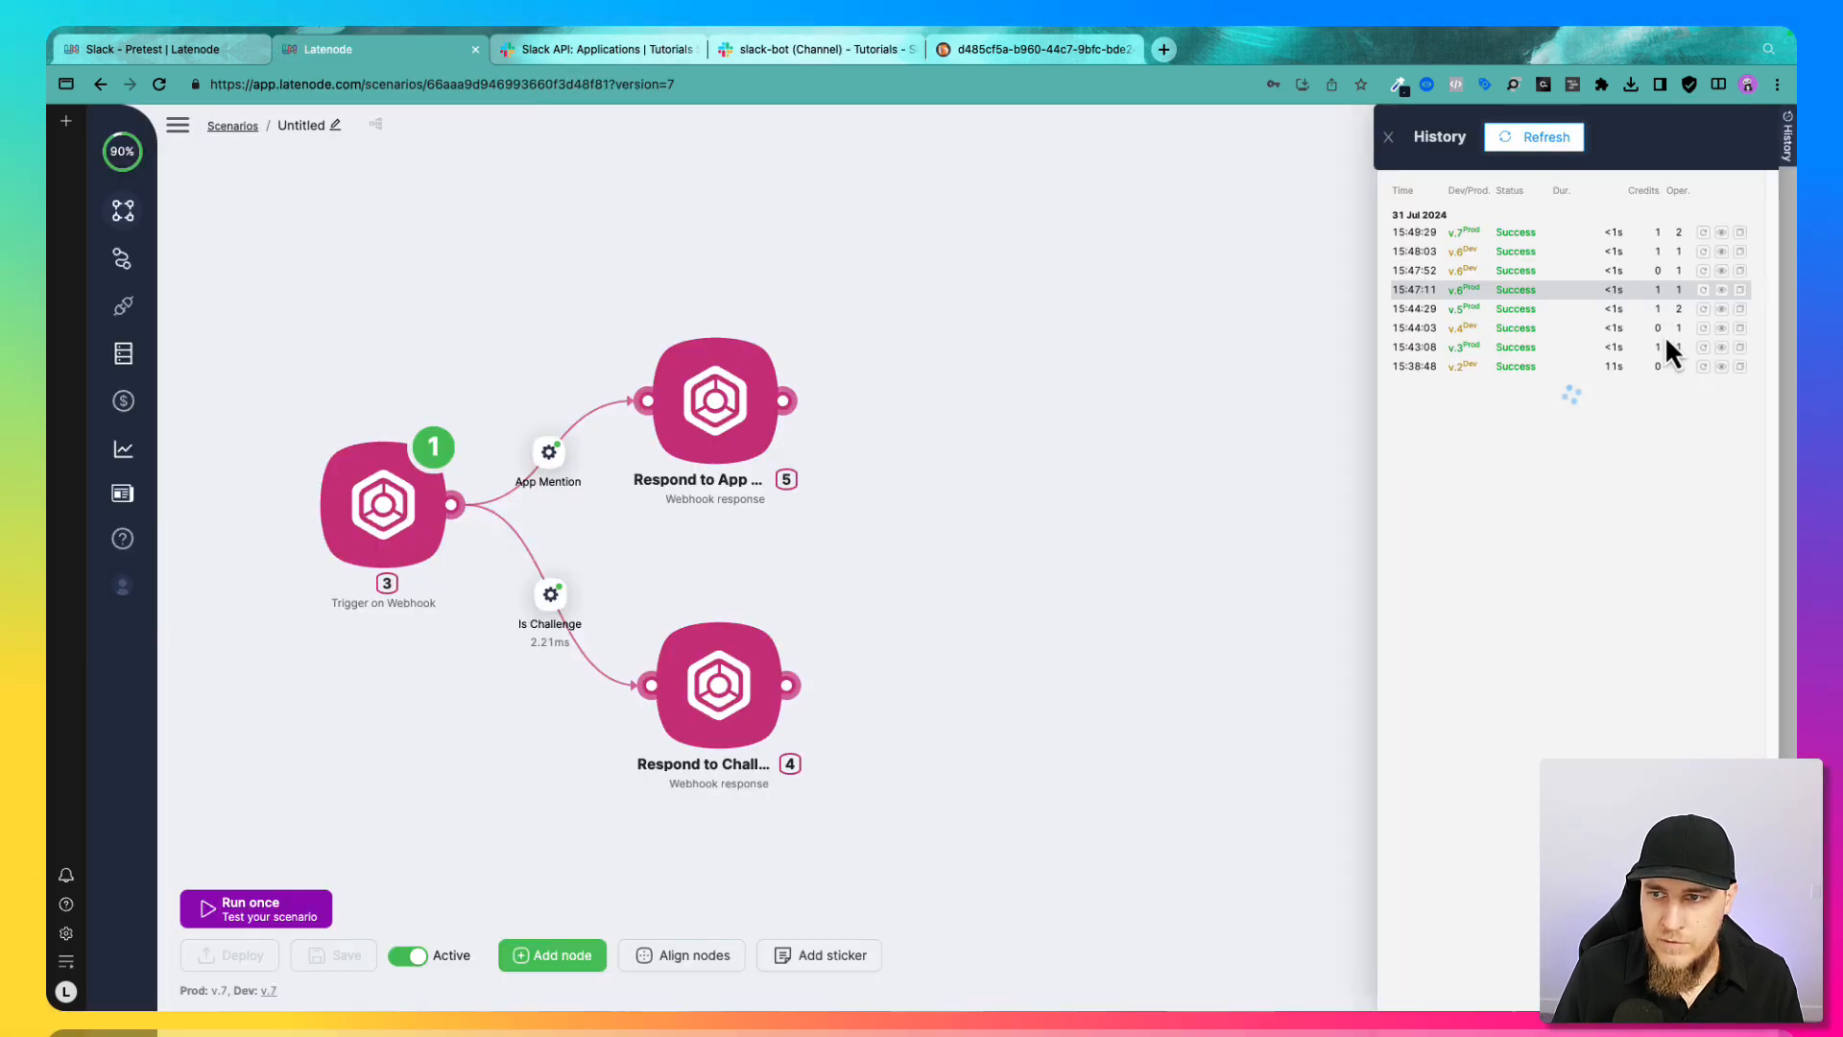
{"action": "left_click", "coordinate": [1724, 234]}
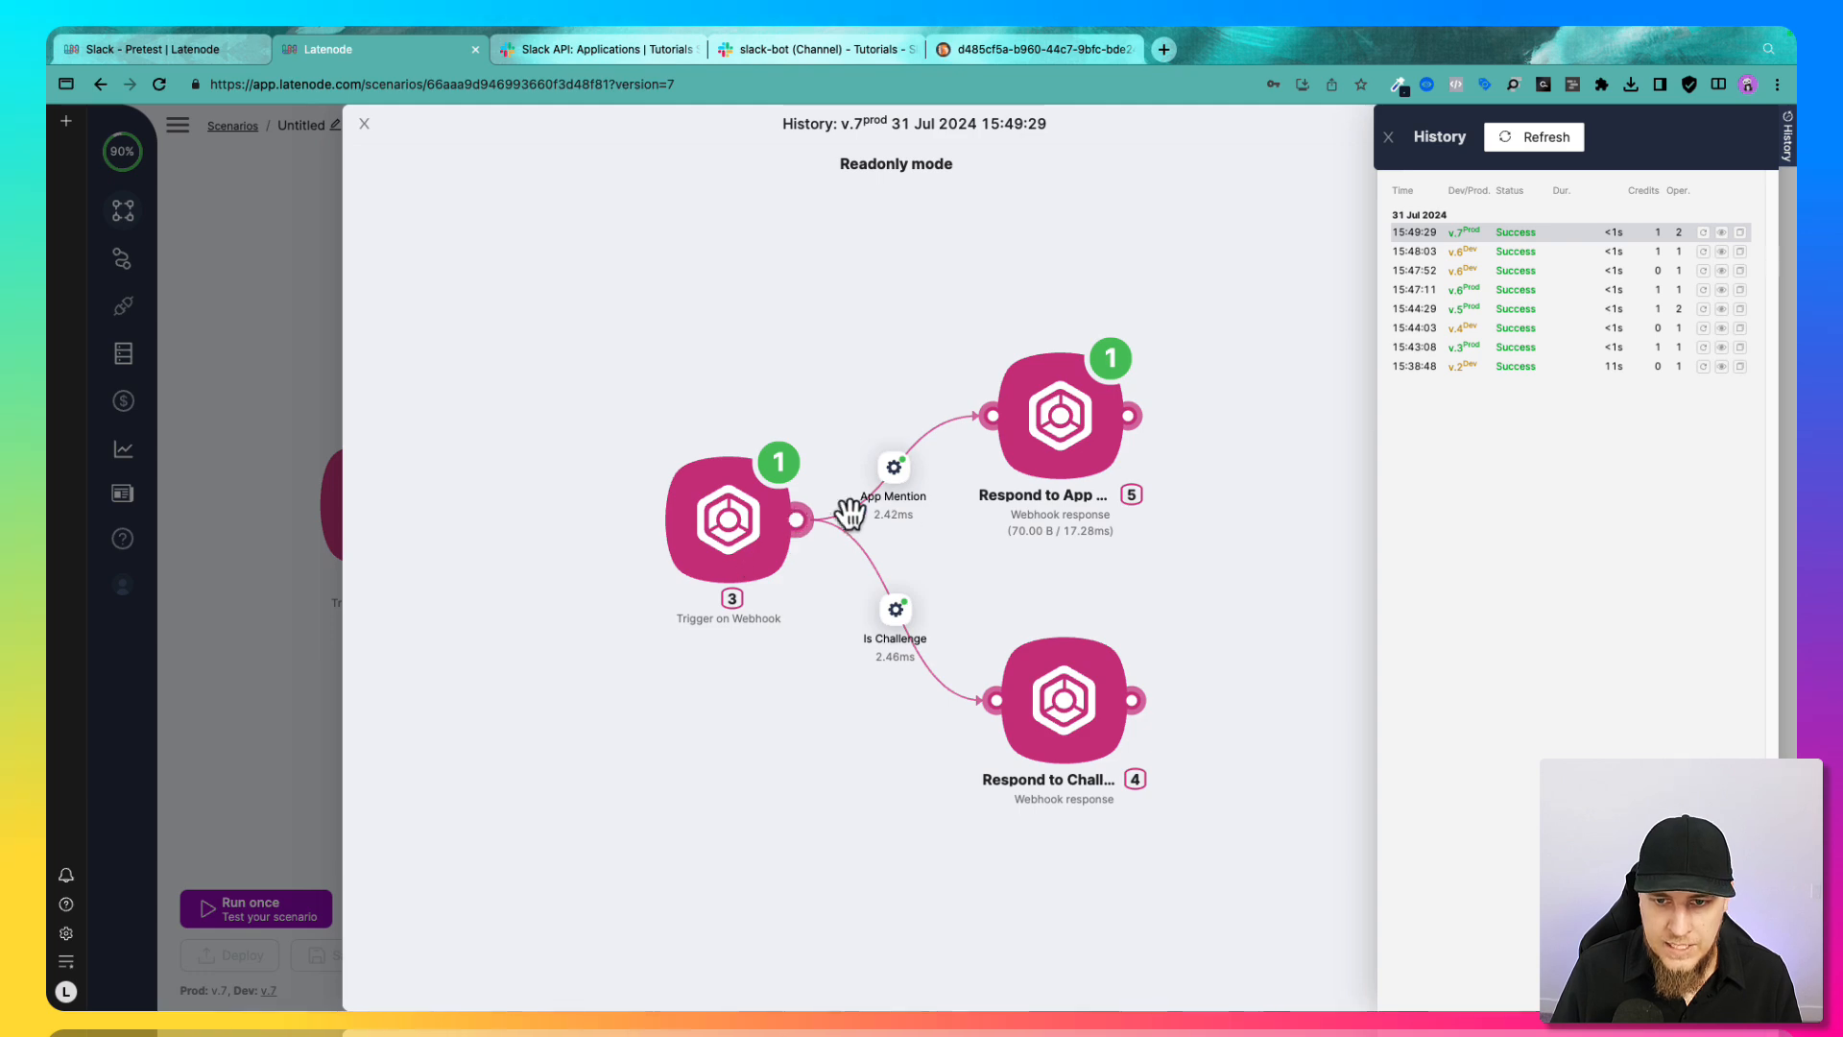
{"action": "left_click", "coordinate": [1064, 432]}
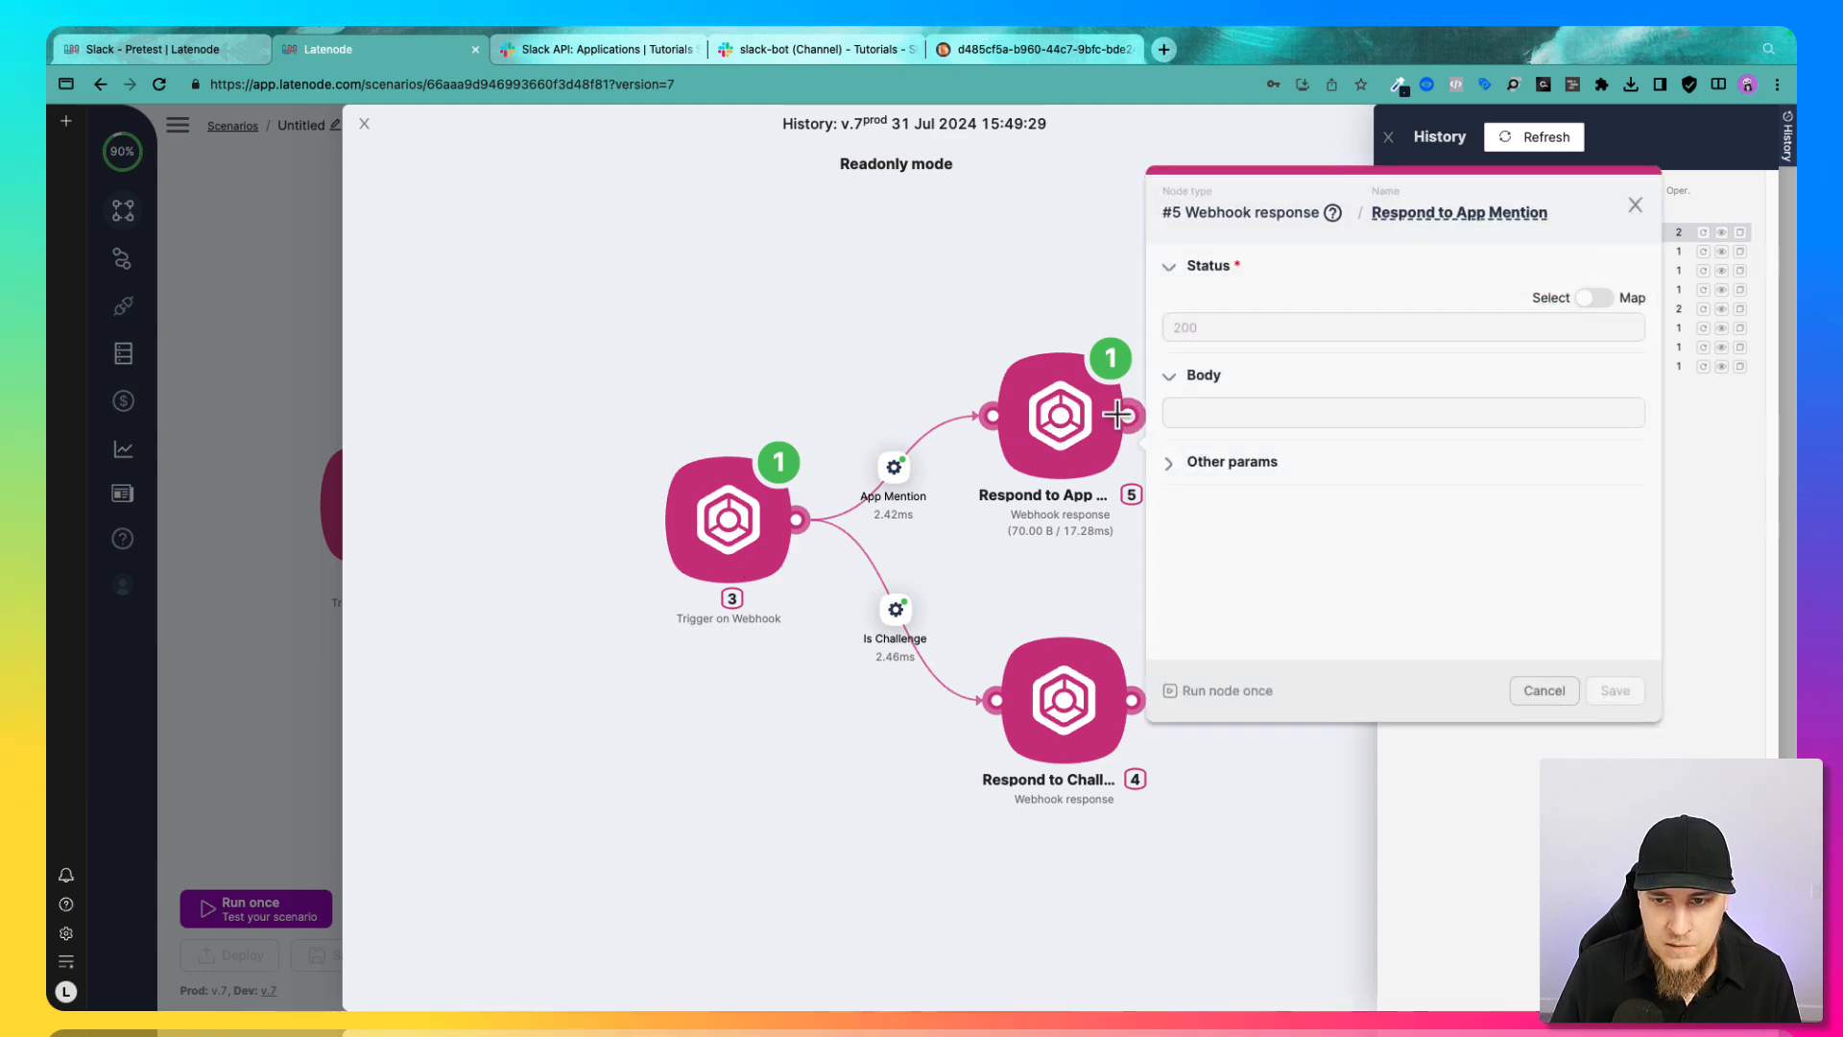
{"action": "left_click", "coordinate": [613, 358]}
{"action": "left_click", "coordinate": [363, 123]}
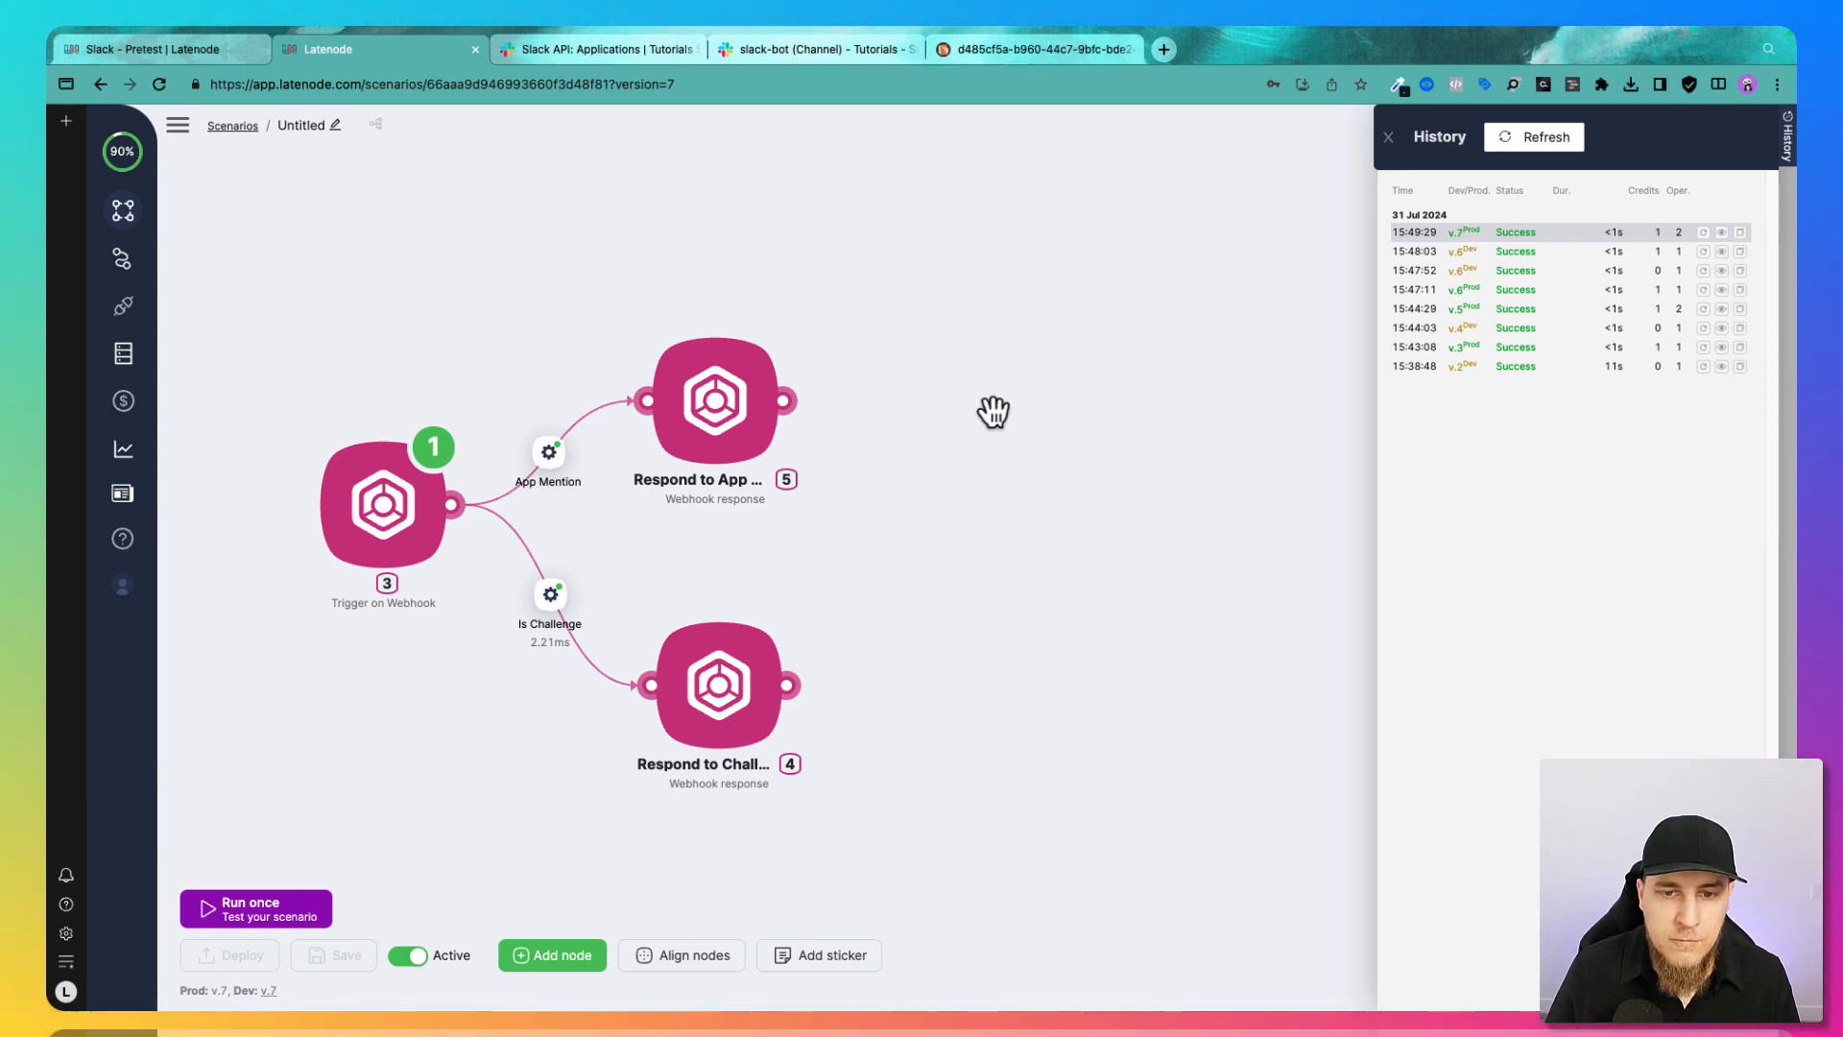
- Add a SetVariables node connected to the output of the Respond to App Mention node
{"action": "scroll", "coordinate": [835, 417], "scroll_direction": "right", "scroll_amount": 3}
{"action": "left_click", "coordinate": [667, 390]}
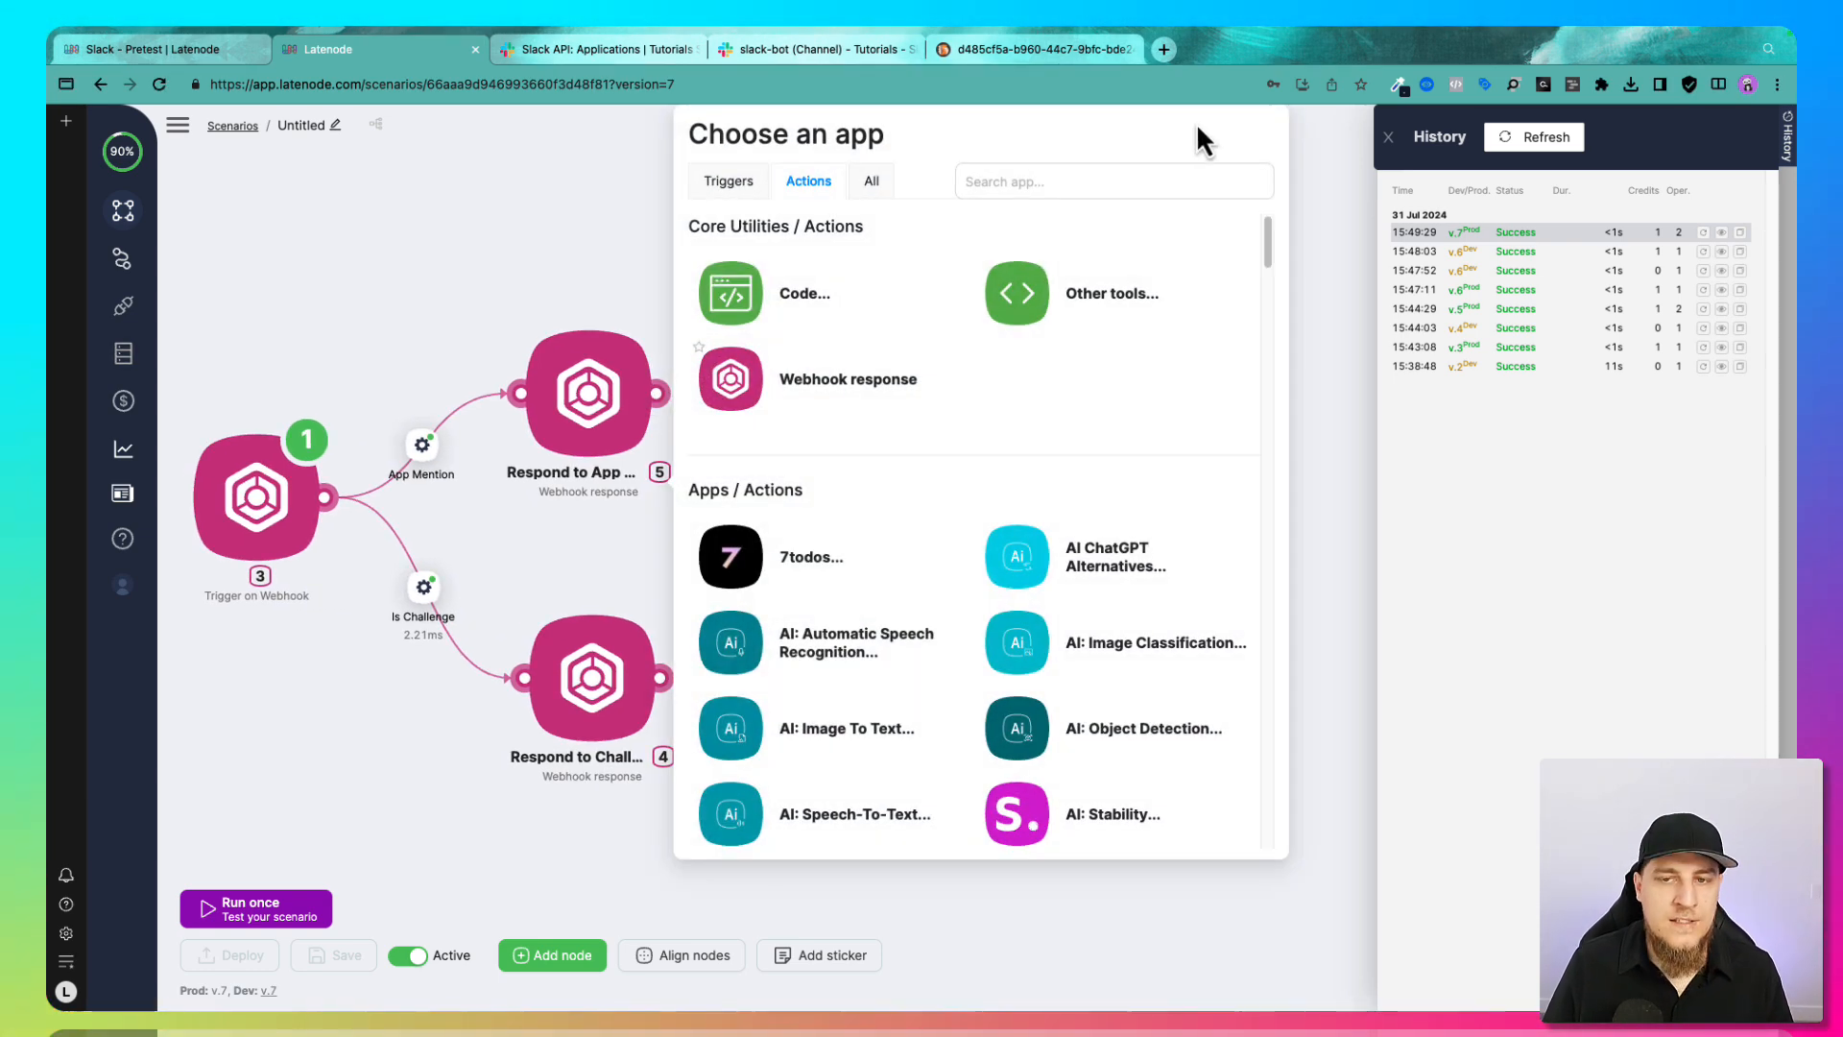
{"action": "left_click", "coordinate": [1154, 180]}
{"action": "type", "text": "set"}
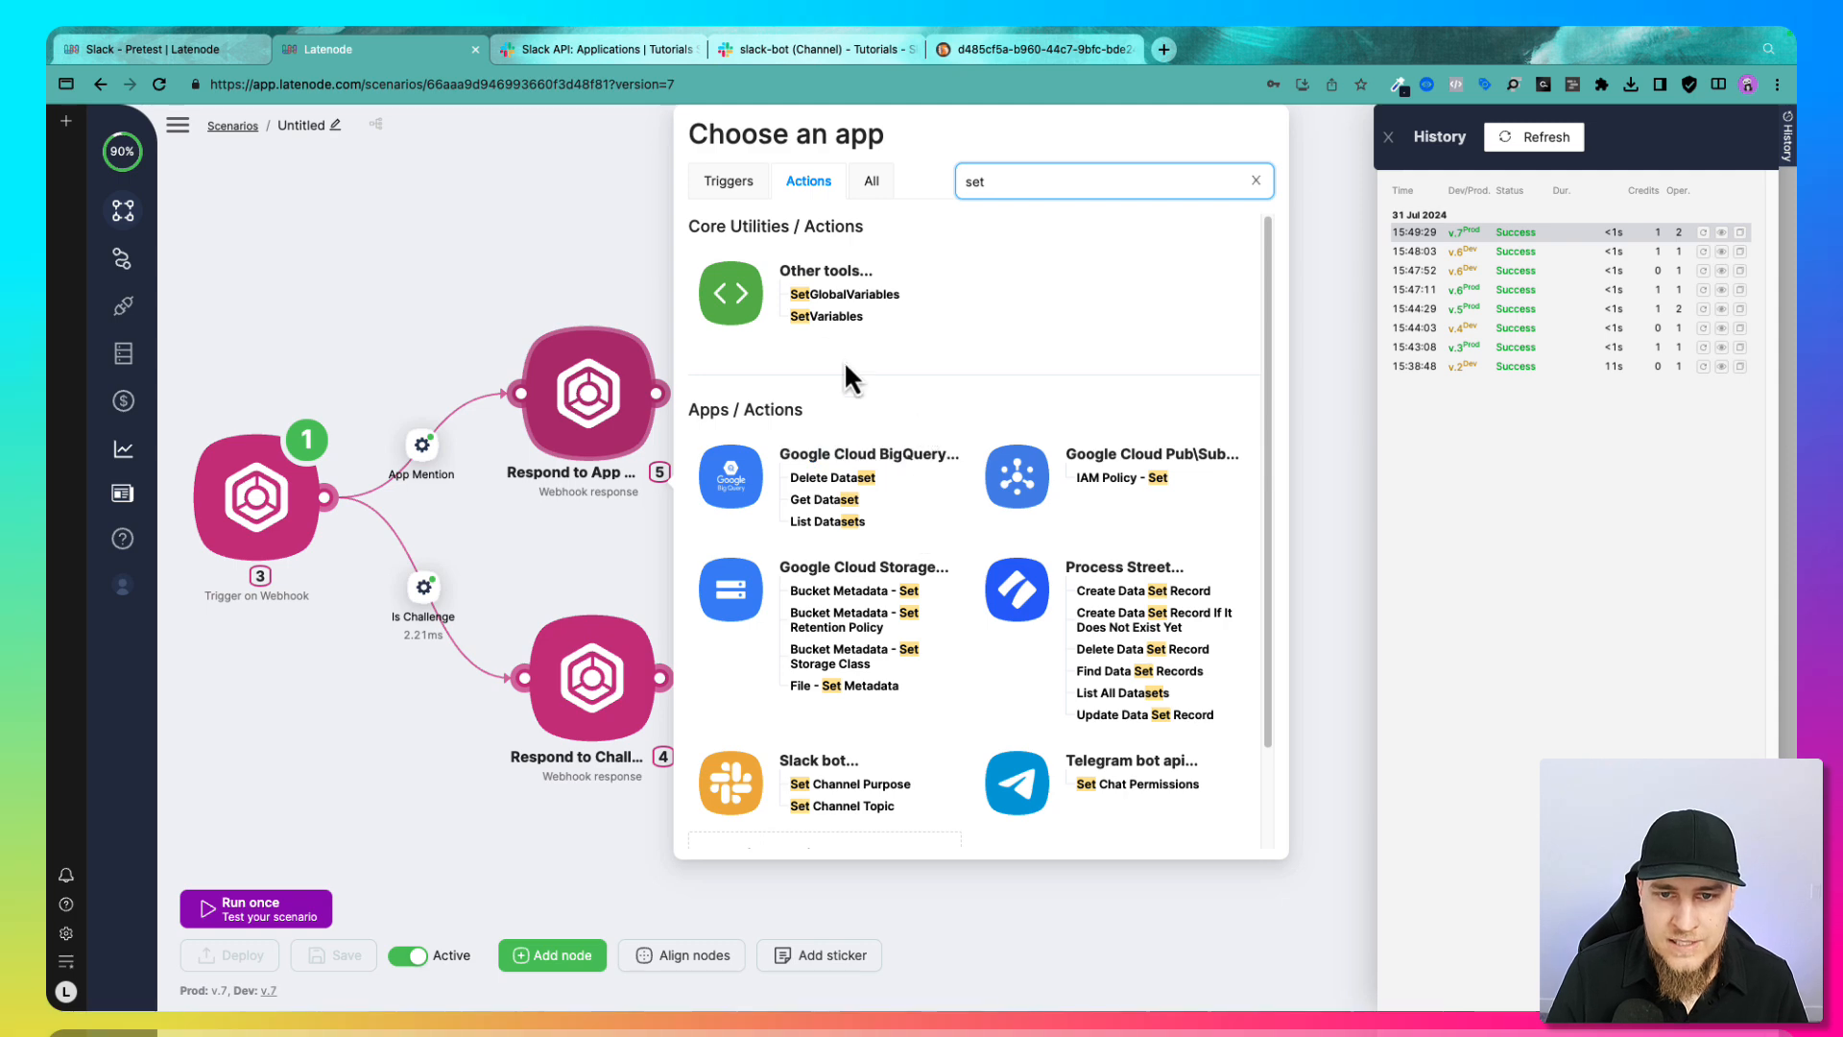
{"action": "left_click", "coordinate": [758, 316]}
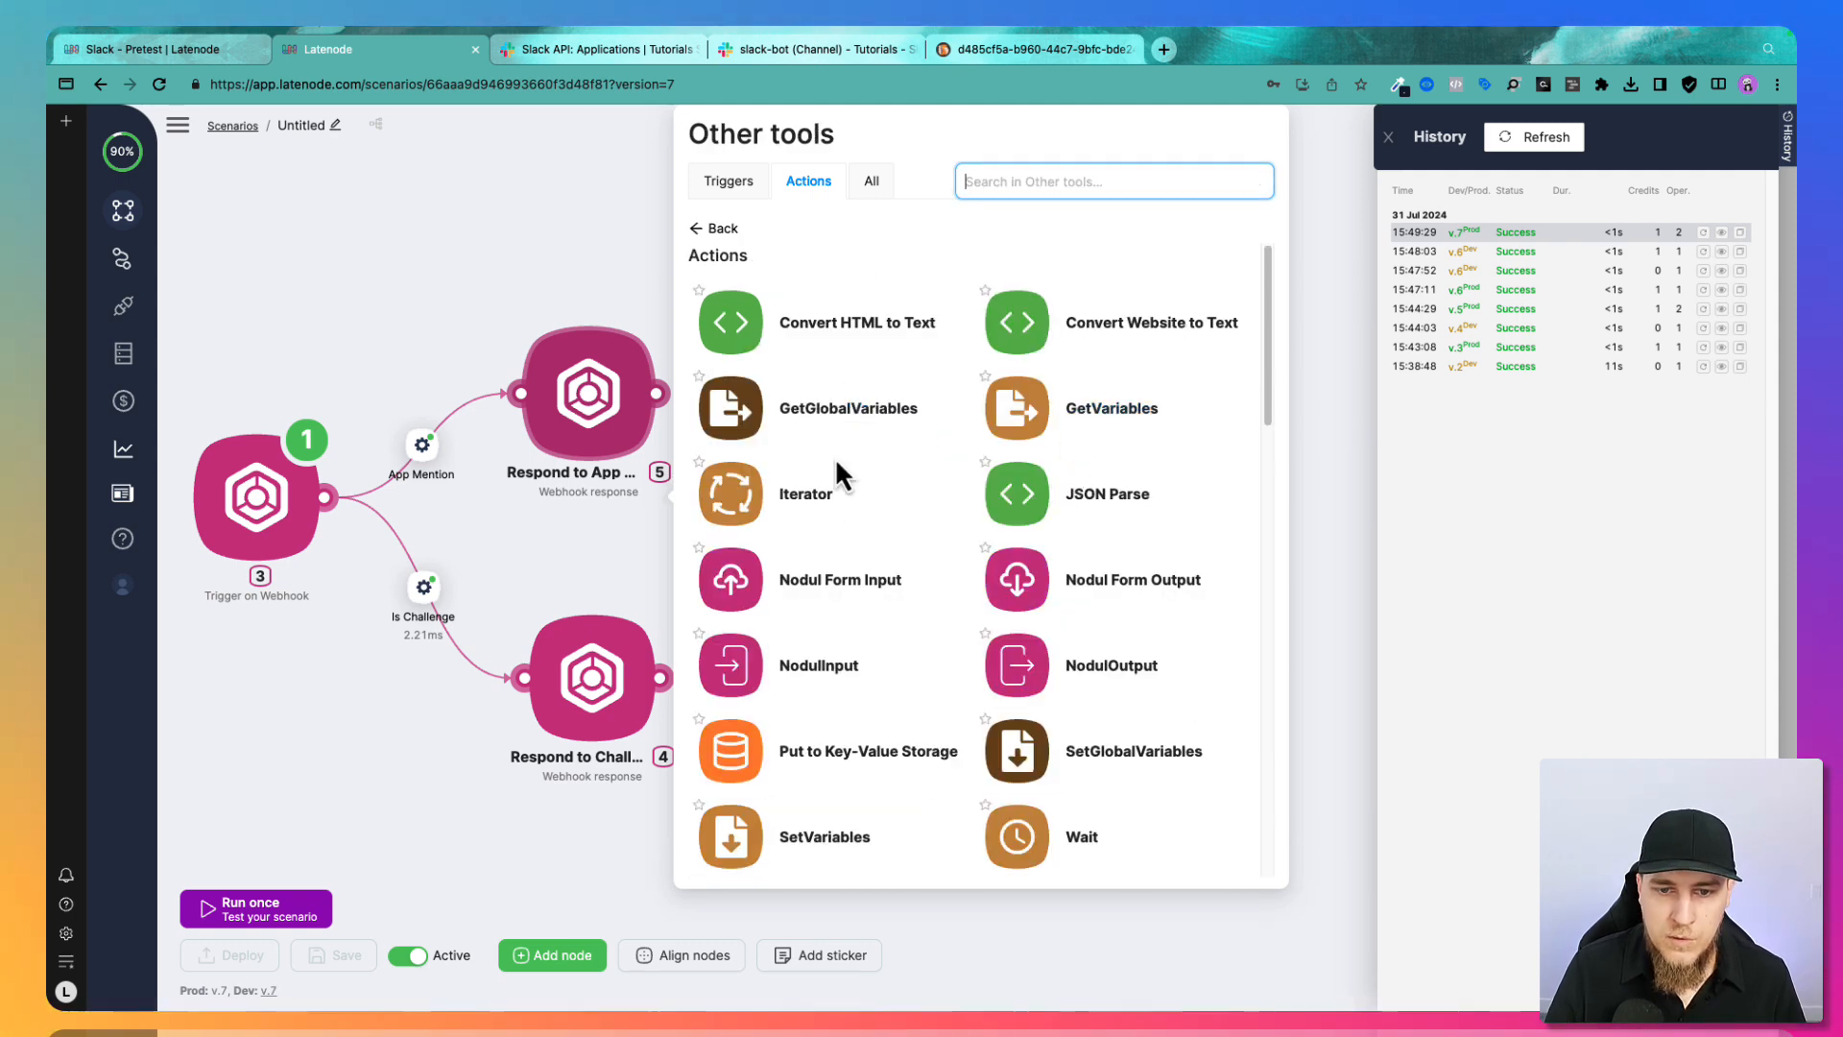
{"action": "left_click", "coordinate": [857, 845]}
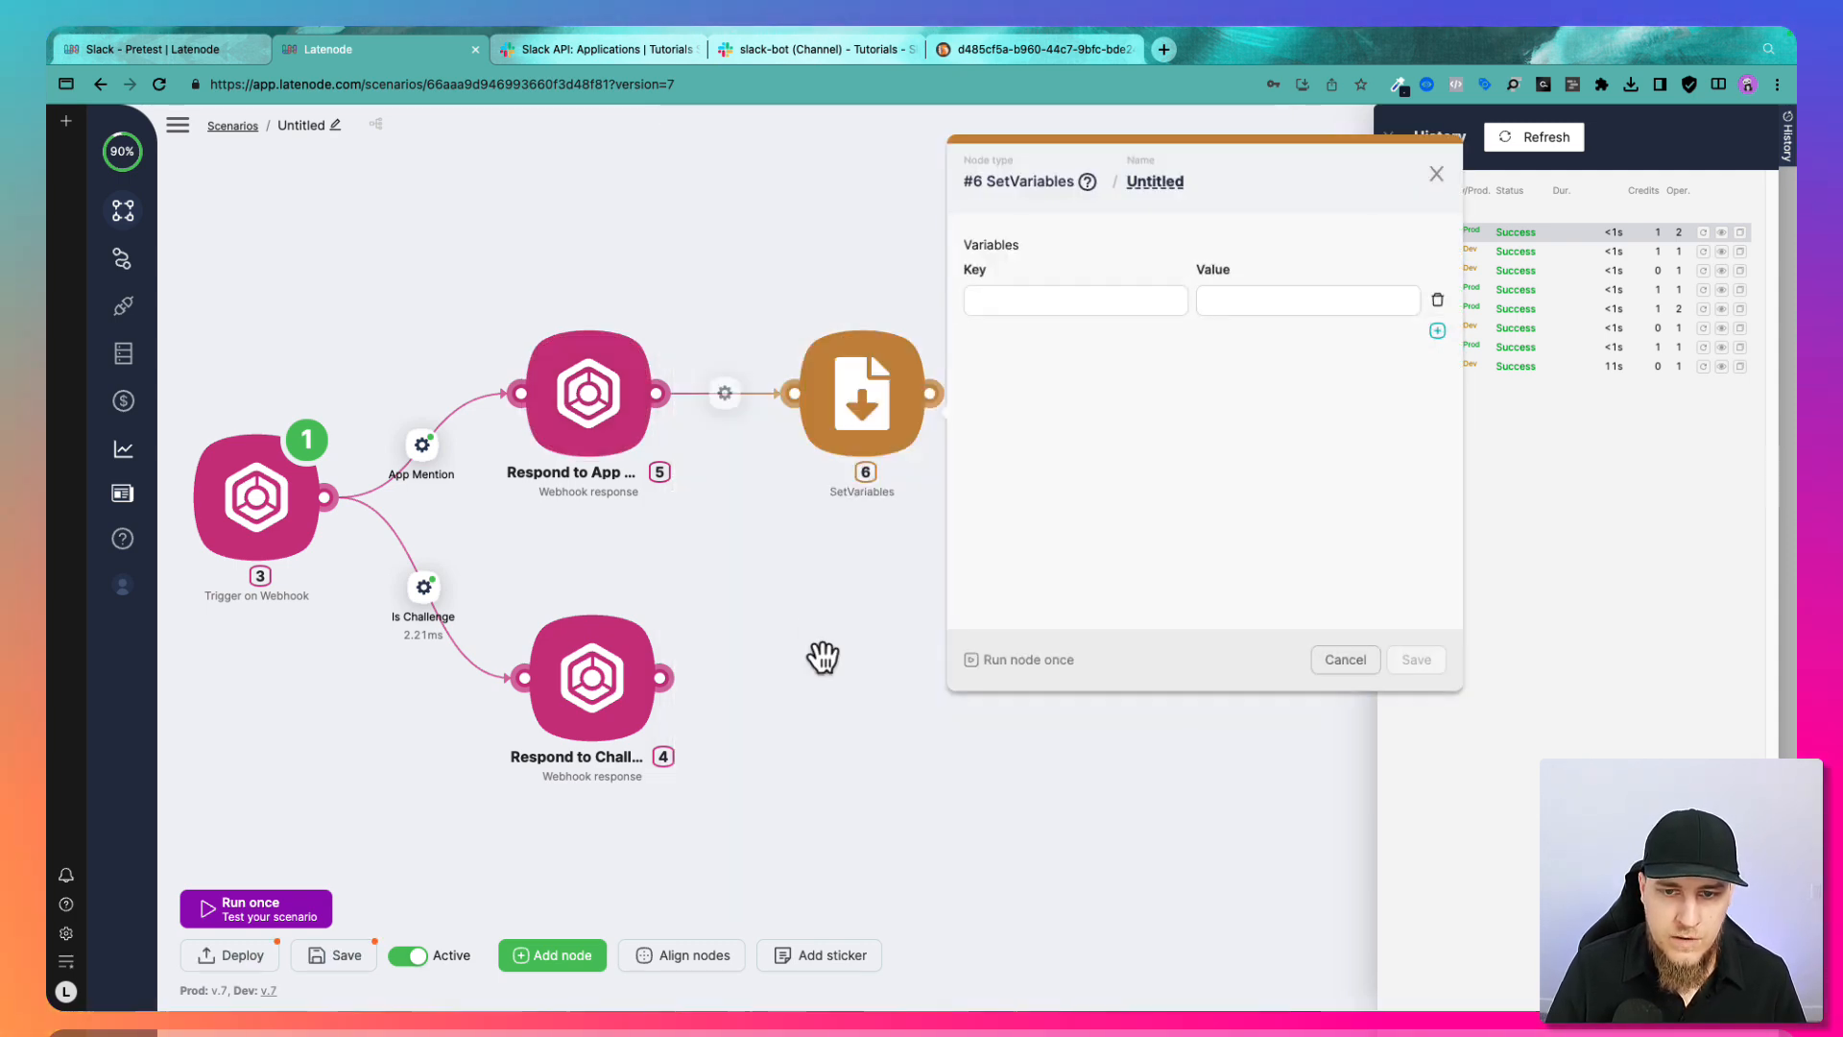
- Enter bot_id as the first variable key in the SetVariables node
{"action": "left_click", "coordinate": [1030, 297]}
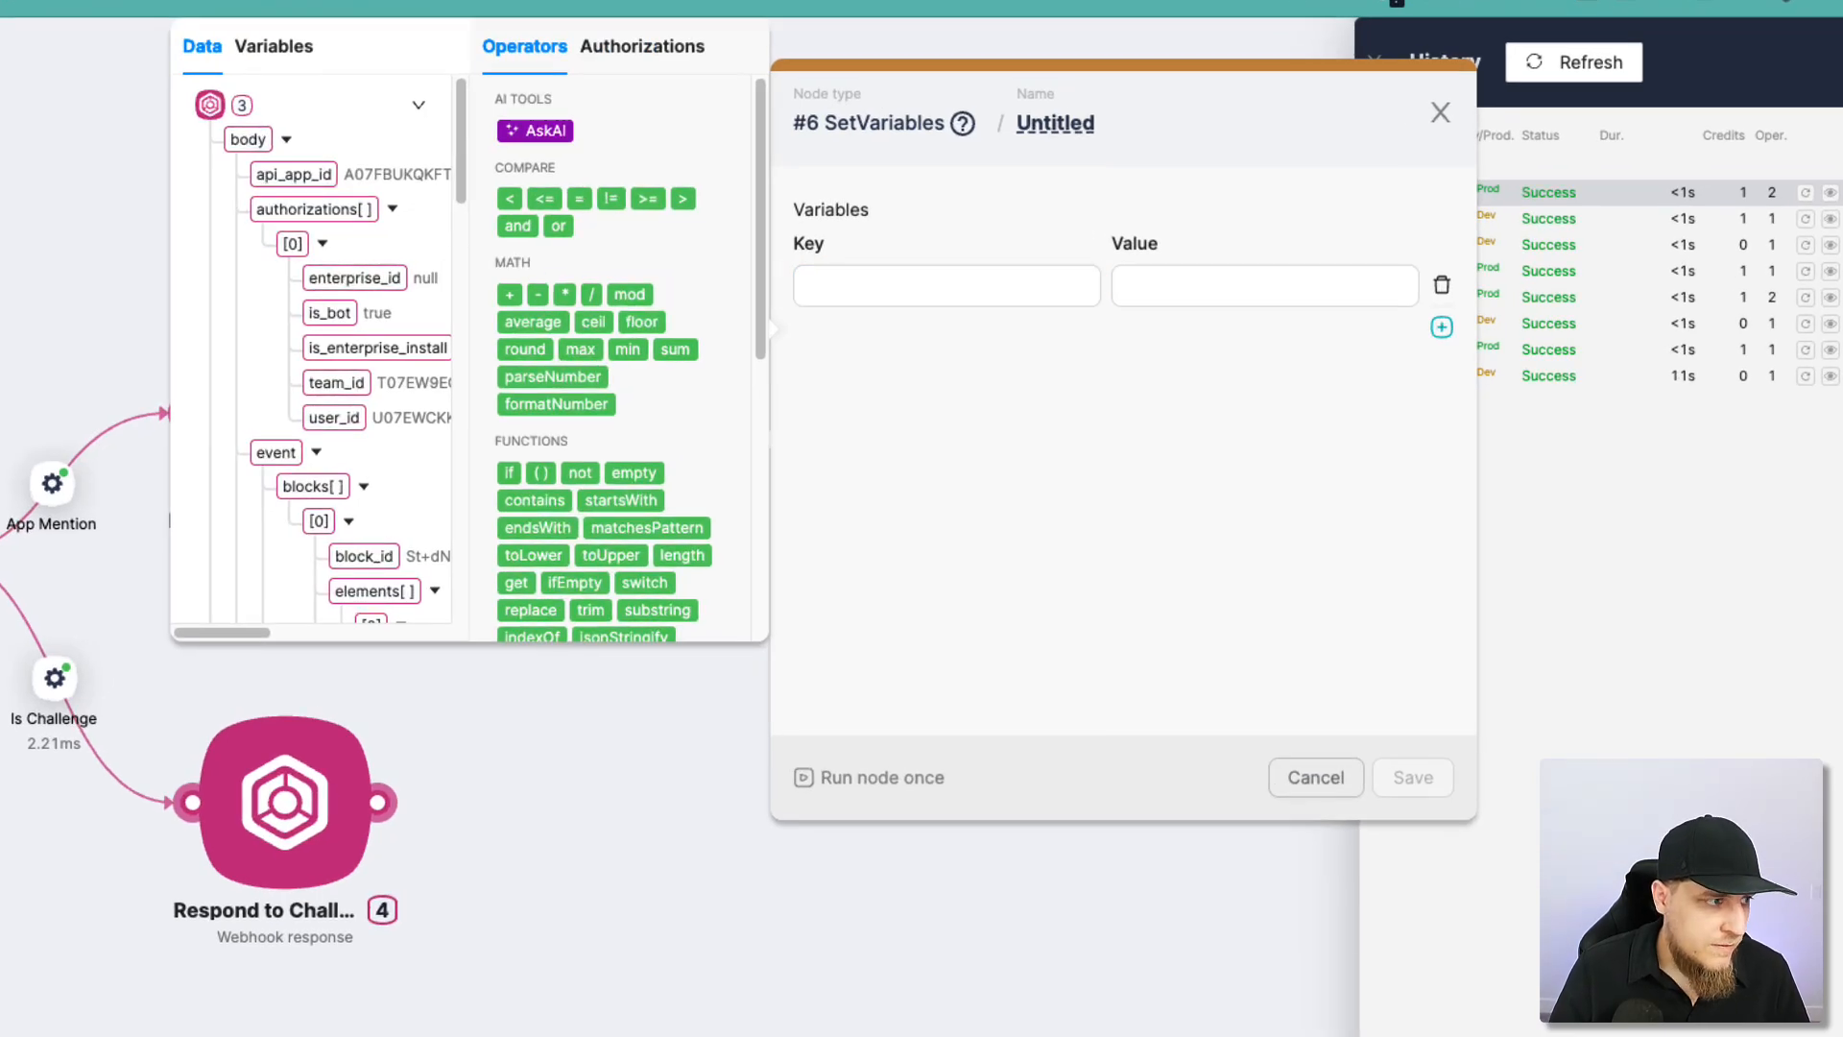
{"action": "left_click", "coordinate": [912, 284]}
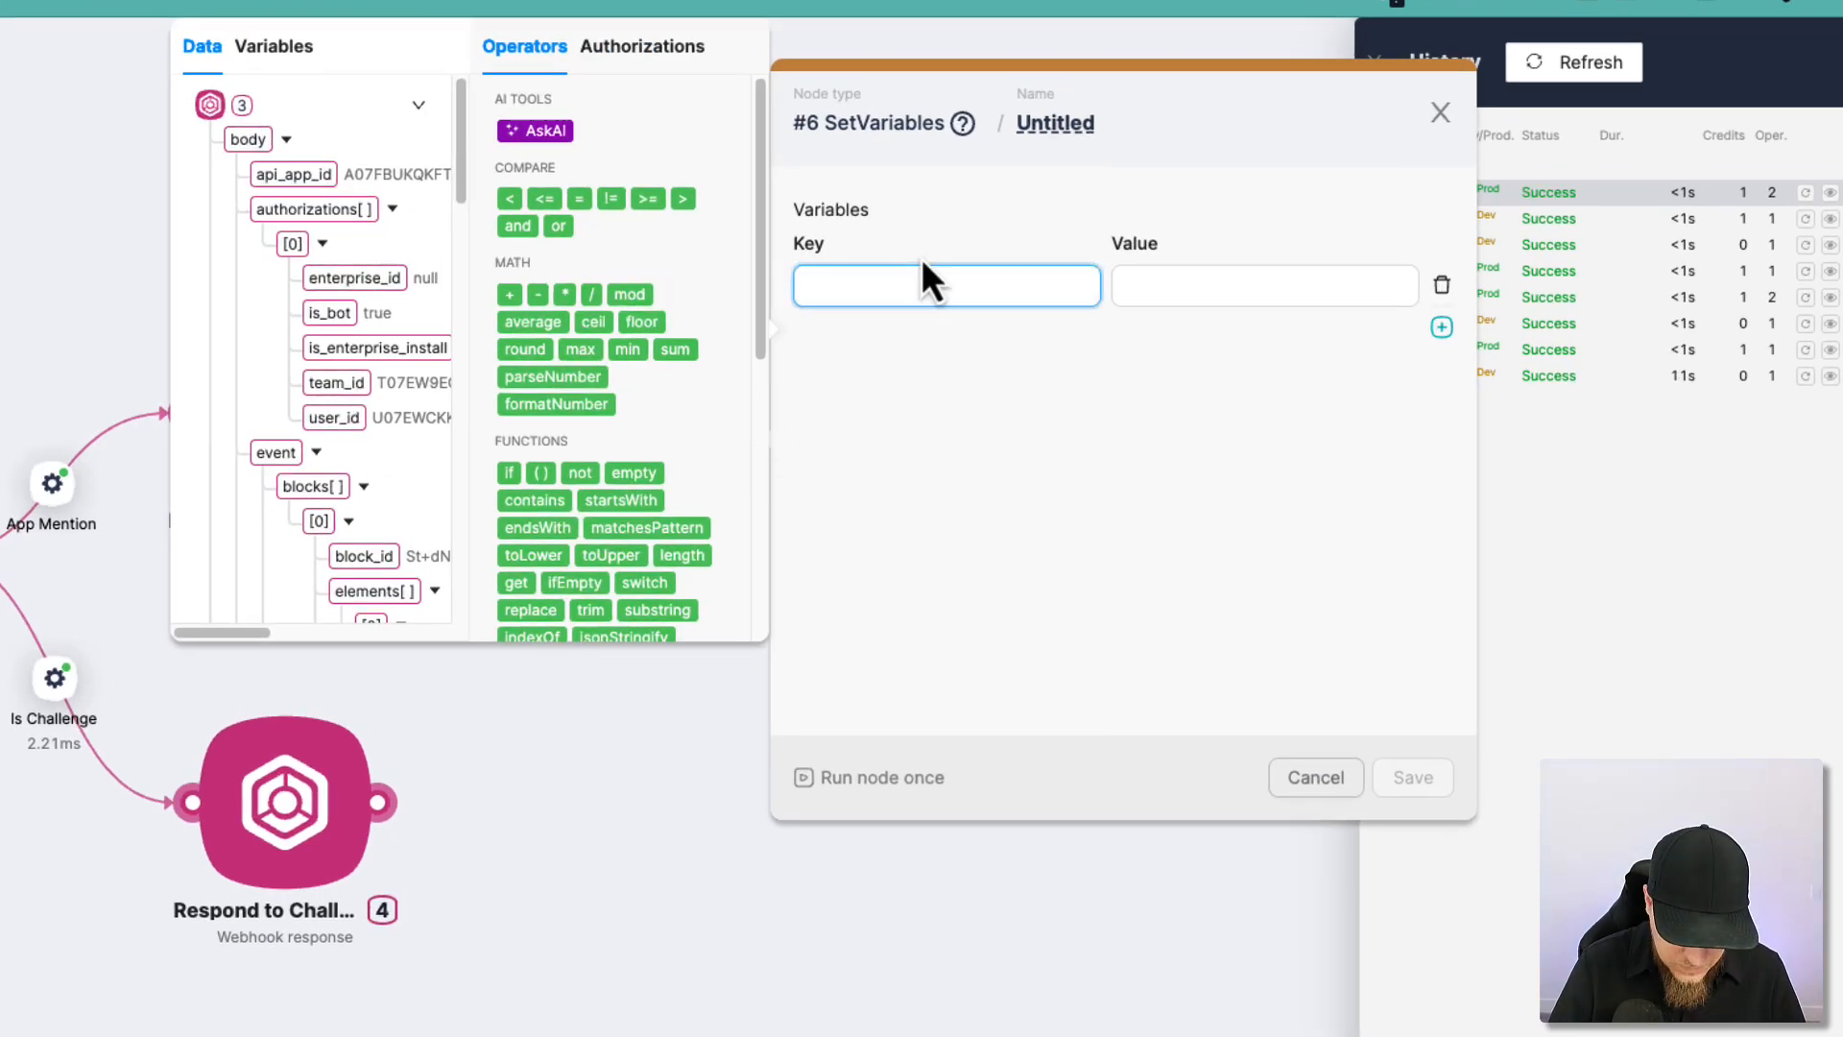
{"action": "type", "text": "bot_id"}
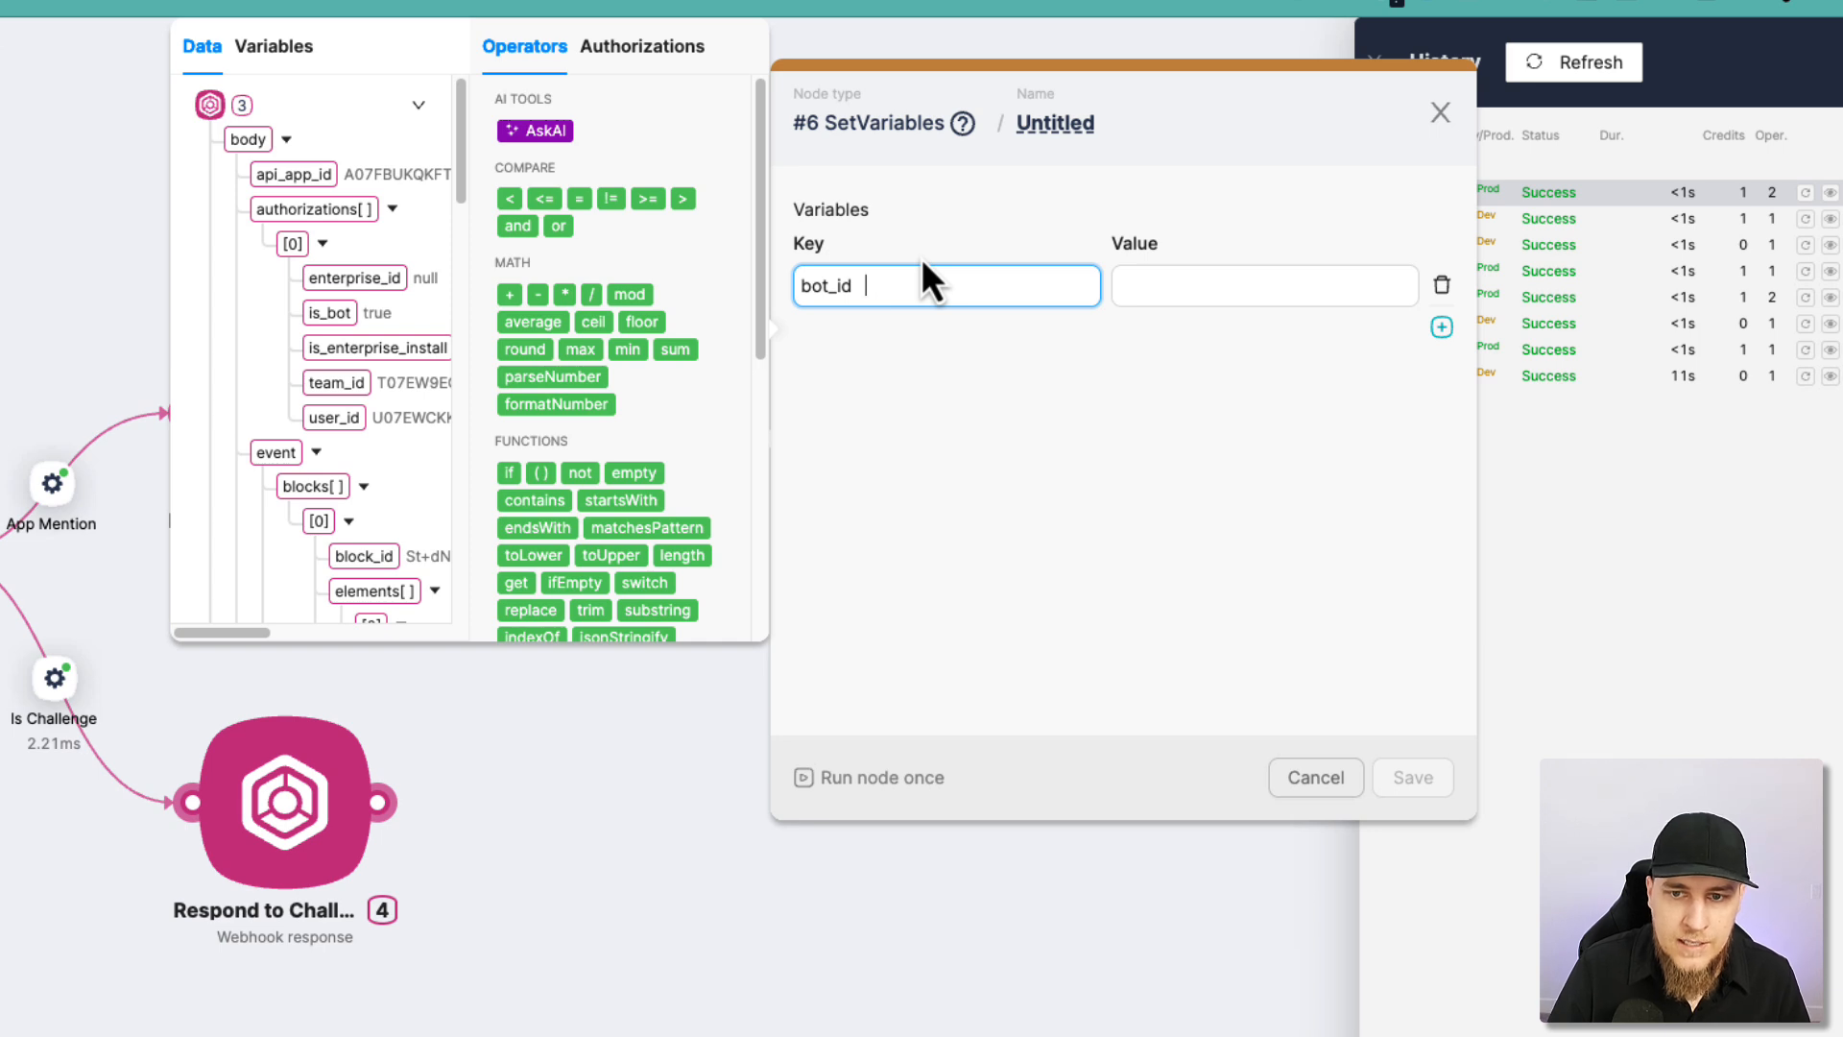
{"action": "key", "text": "BackSpace"}
- Set the bot_id value to the @-prefixed bot ID copied from the webhook event's text field, enclosed in < and >
{"action": "scroll", "coordinate": [348, 366], "scroll_direction": "down", "scroll_amount": 3}
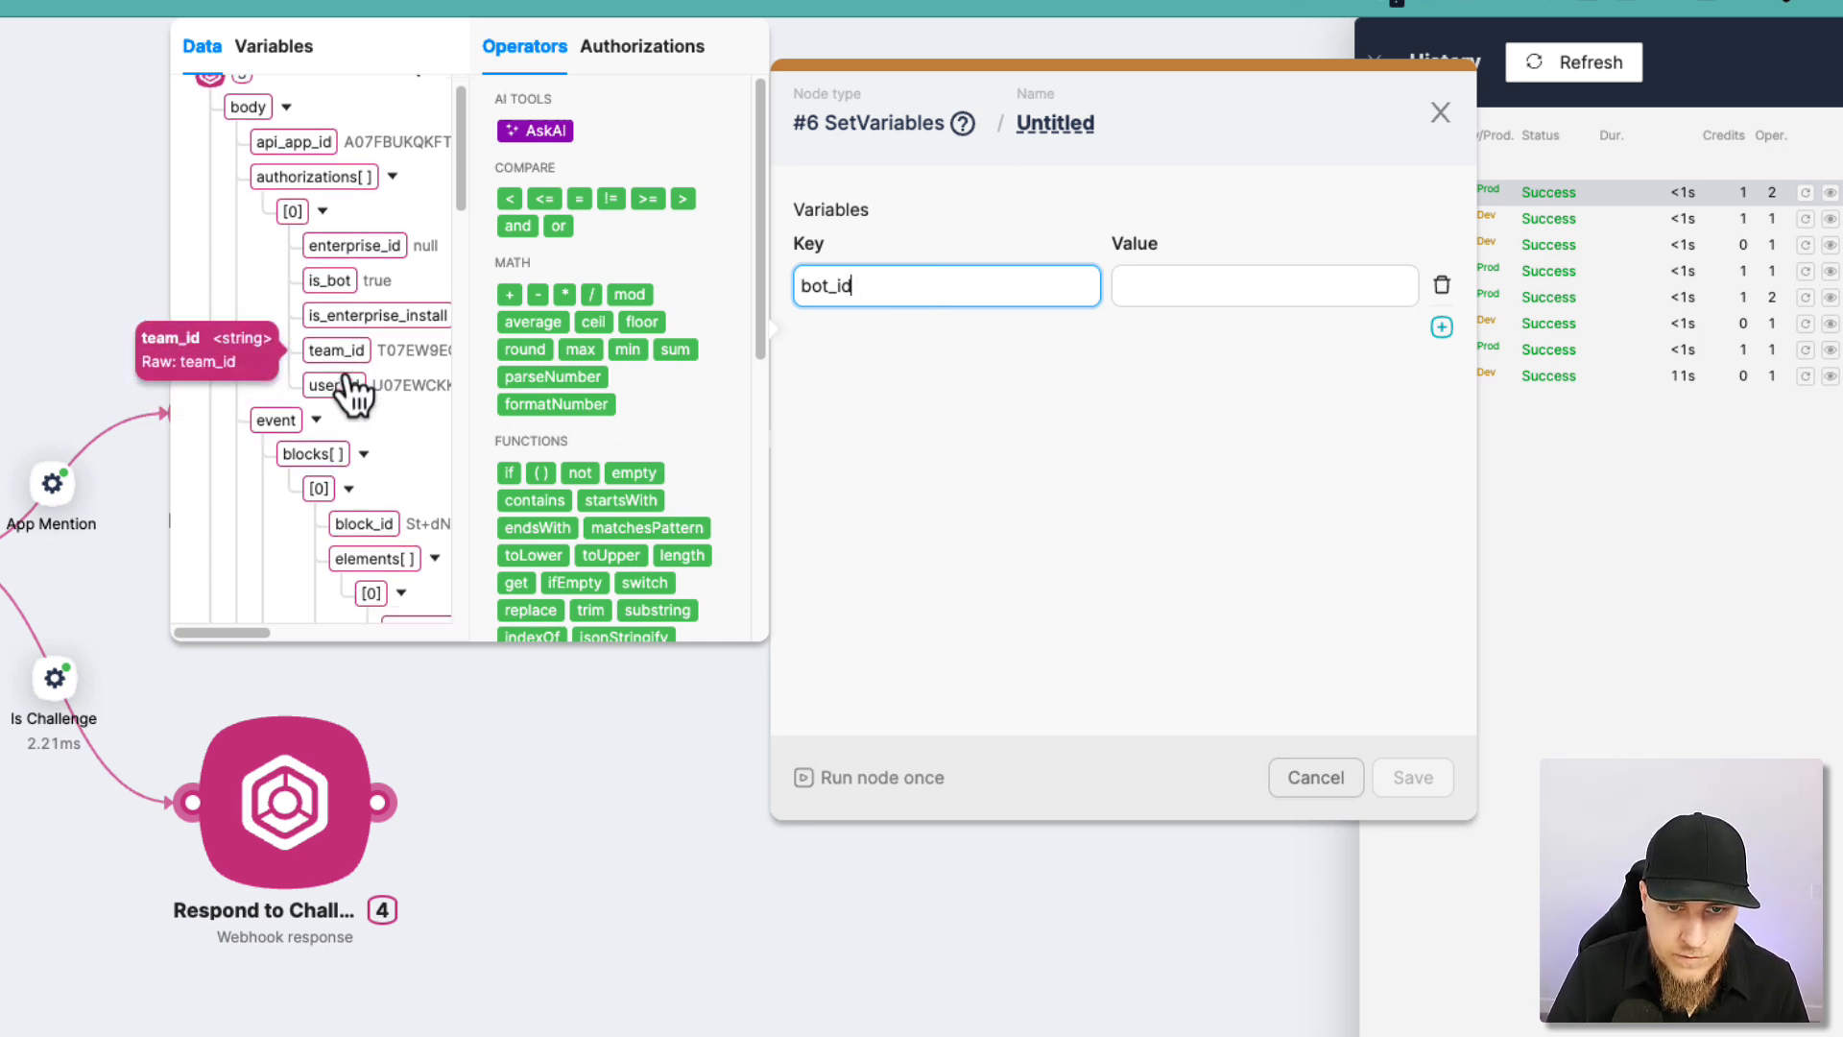
{"action": "scroll", "coordinate": [353, 382], "scroll_direction": "down", "scroll_amount": 3}
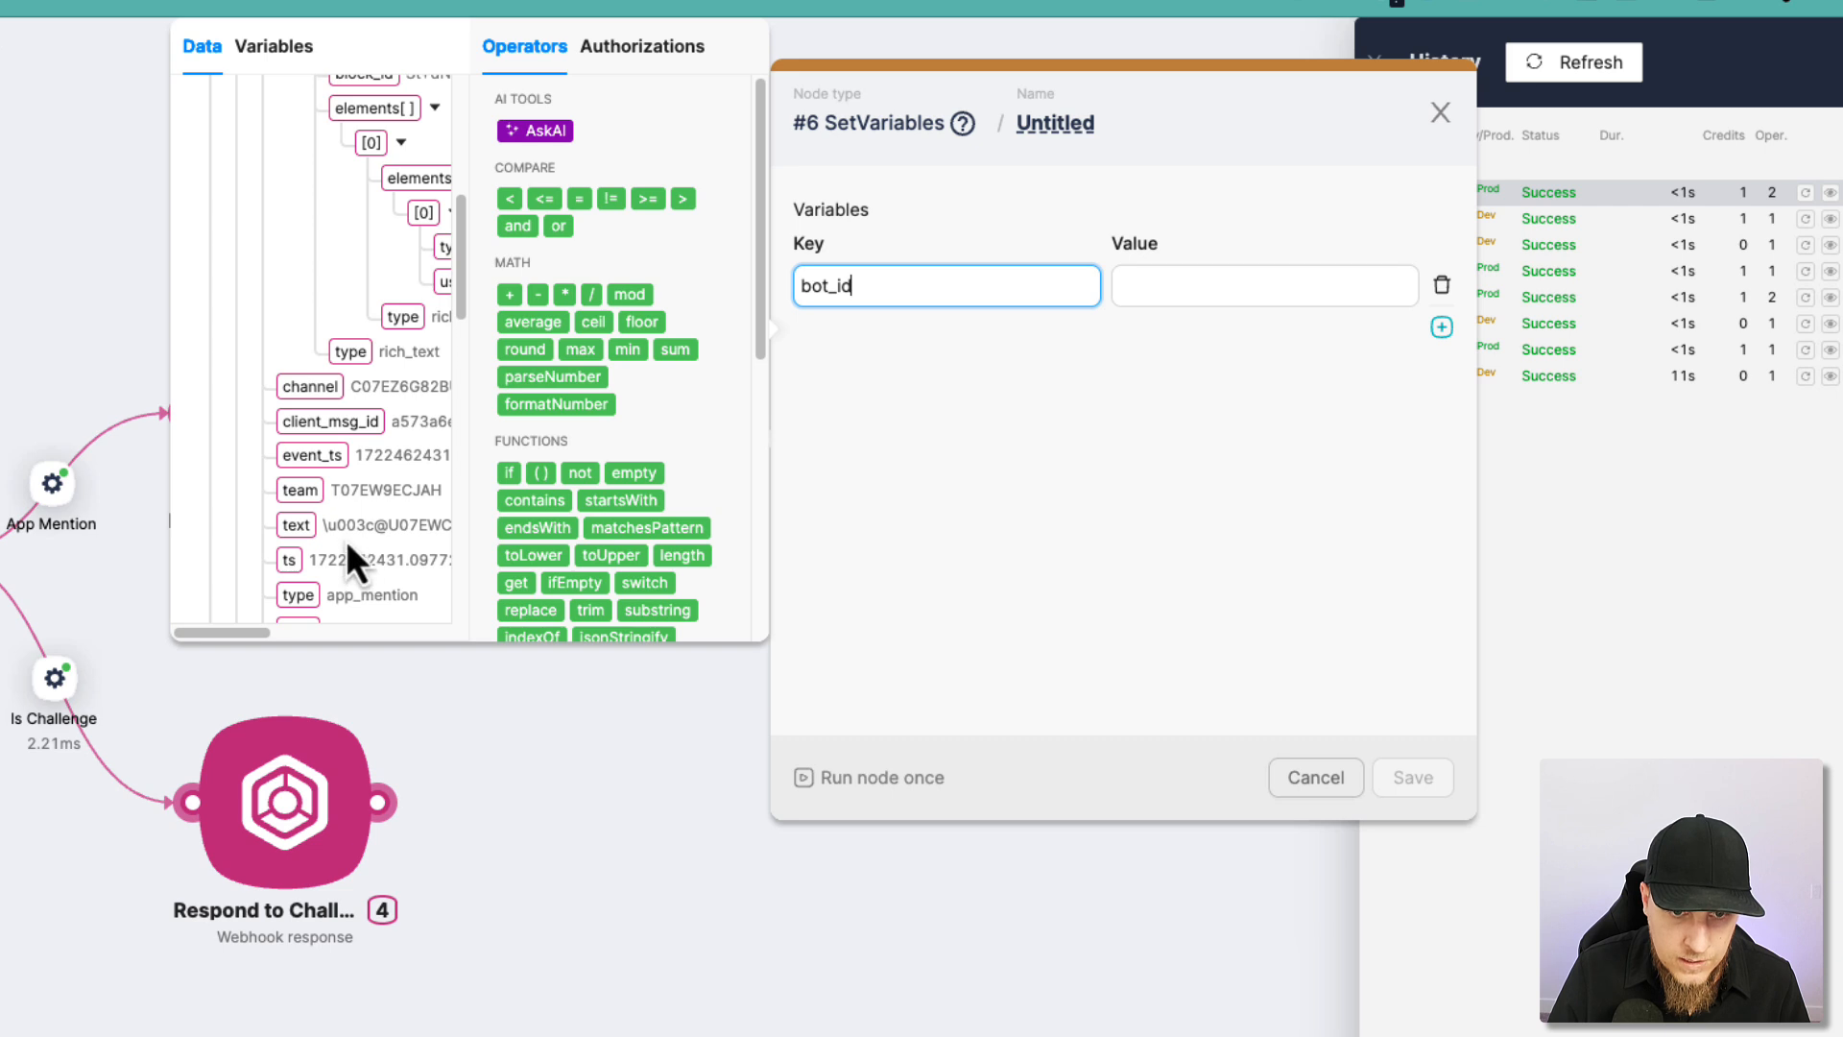
{"action": "scroll", "coordinate": [338, 531], "scroll_direction": "right", "scroll_amount": 2}
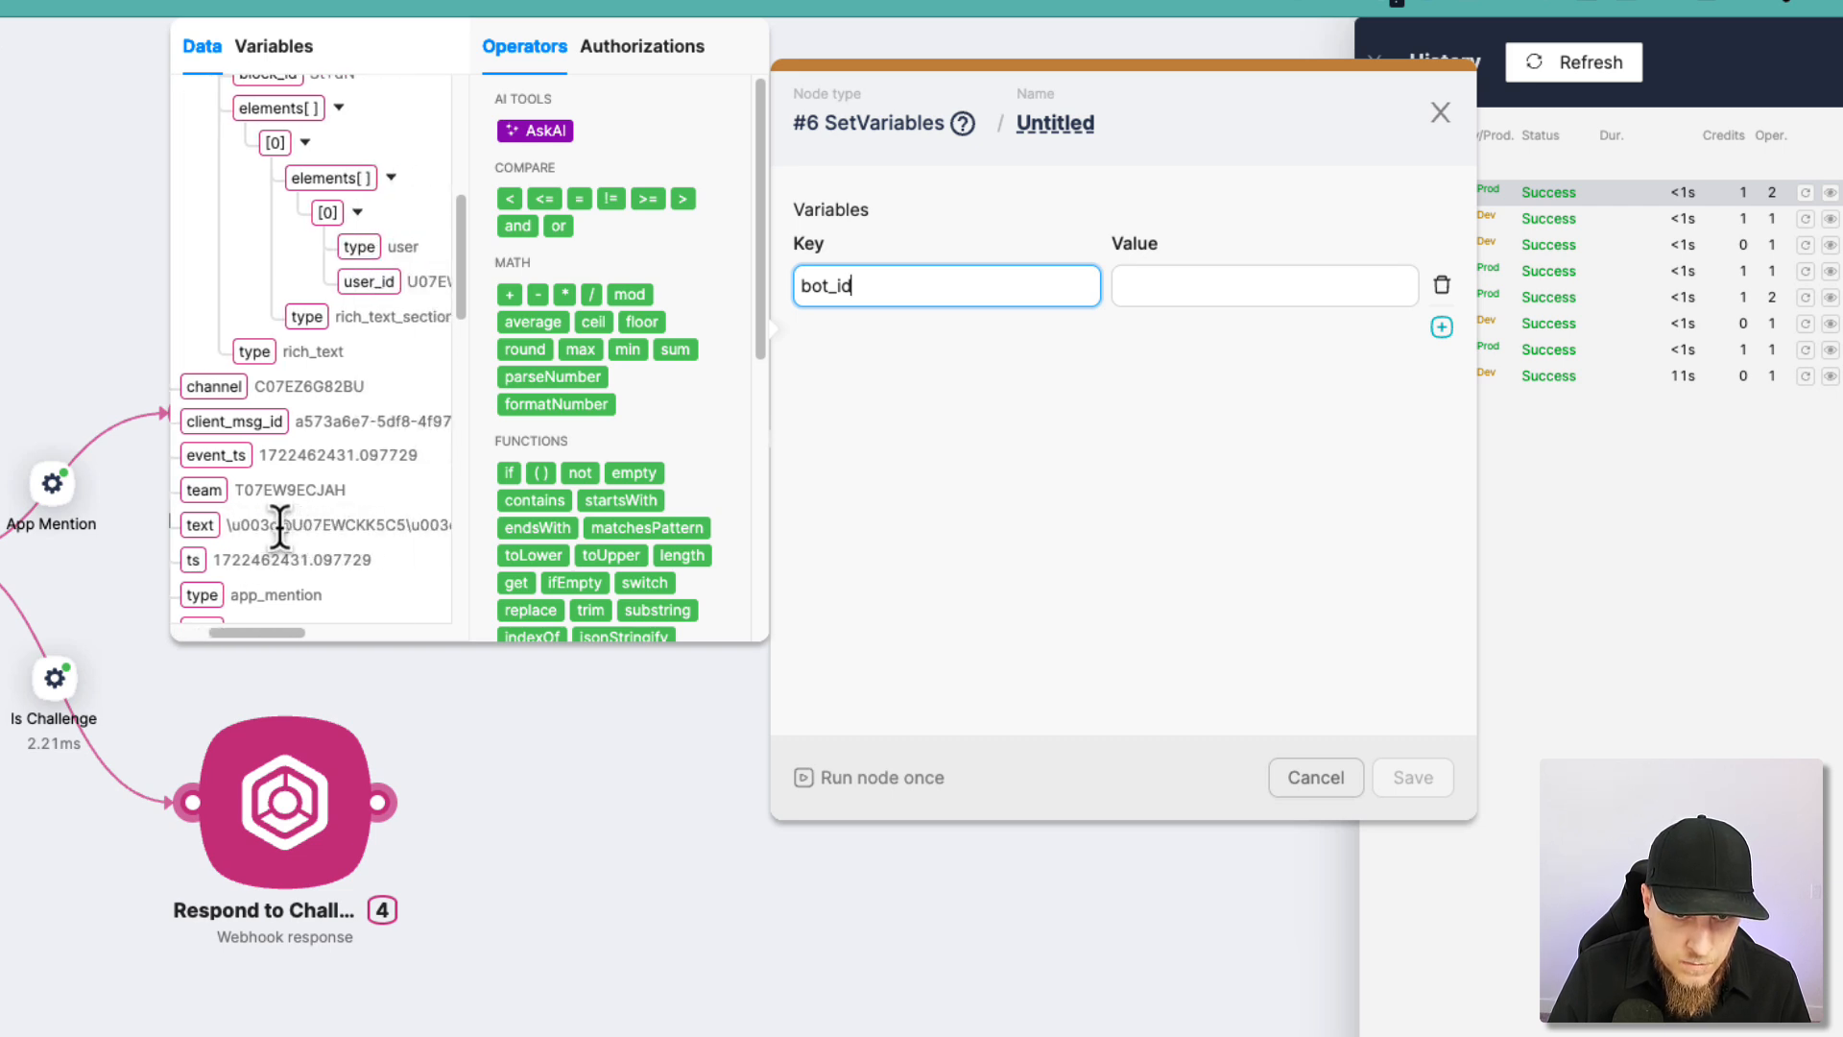
{"action": "left_click_drag", "start_coordinate": [279, 526], "coordinate": [405, 526]}
{"action": "key", "text": "ctrl+c"}
{"action": "left_click", "coordinate": [1190, 280]}
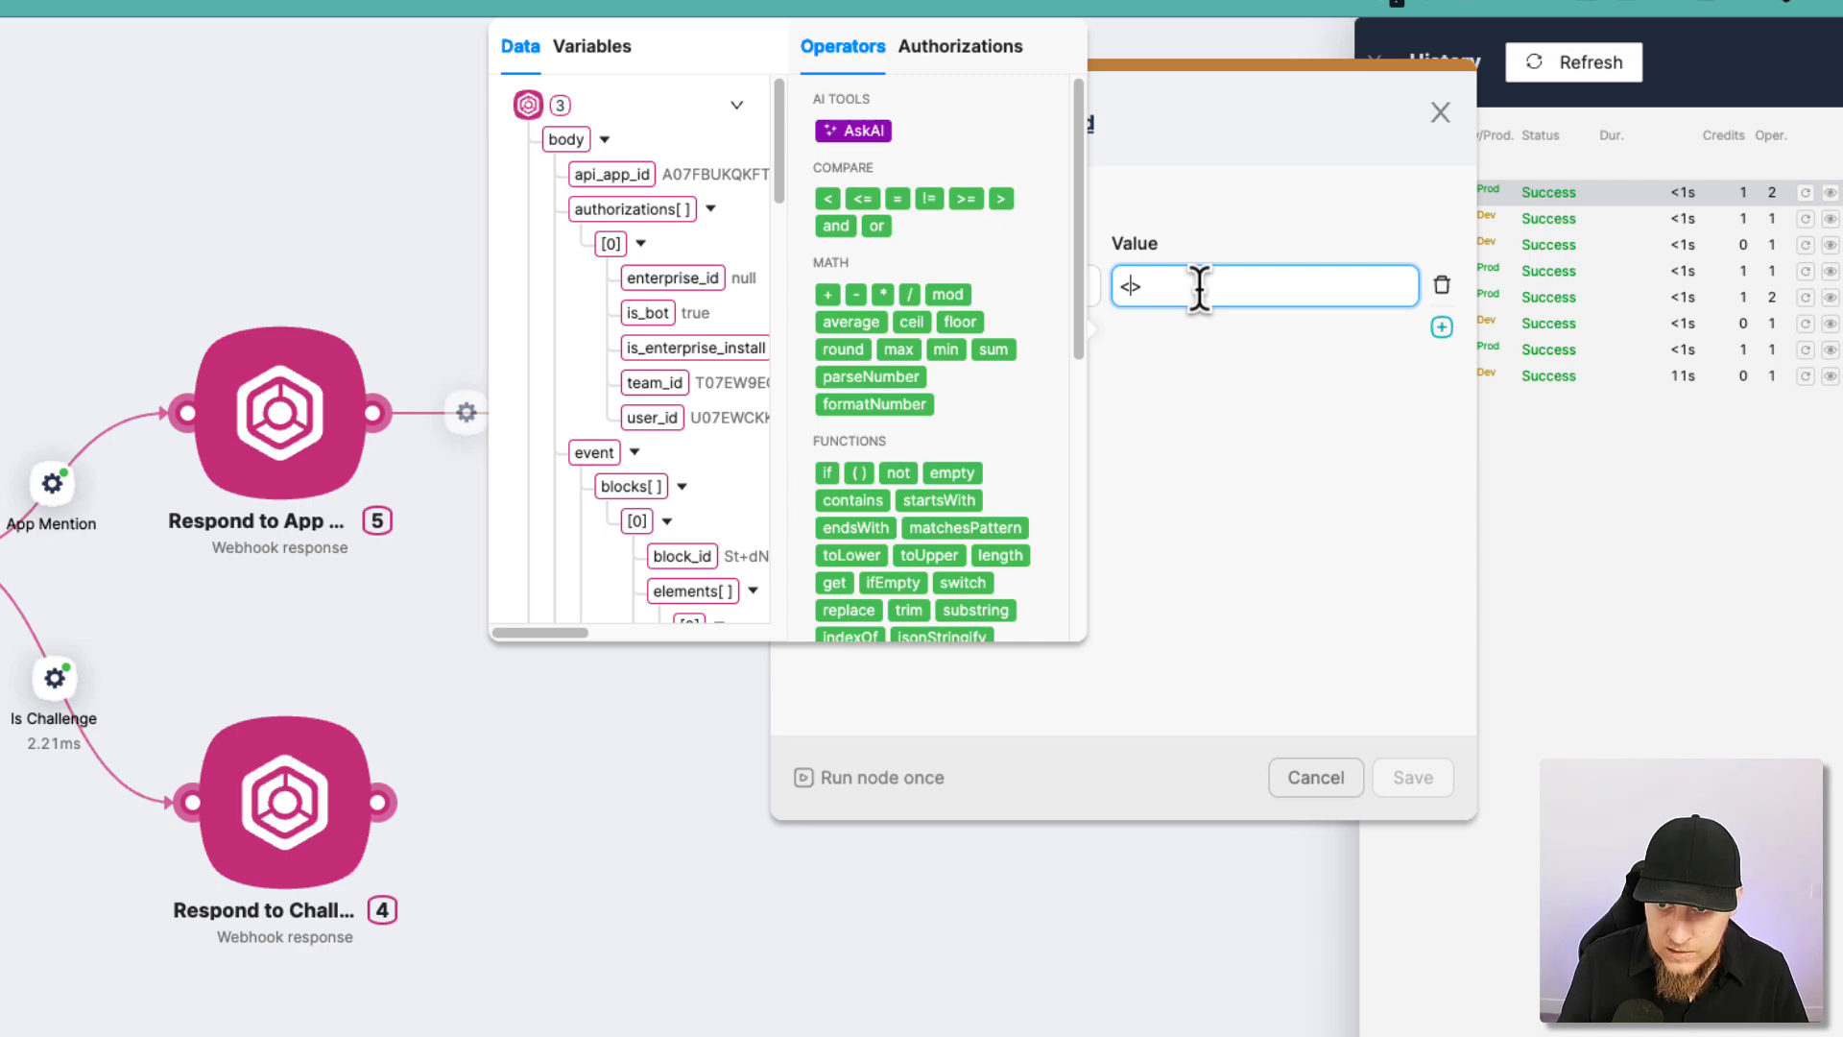
{"action": "type", "text": "<"}
{"action": "key", "text": "ctrl+v"}
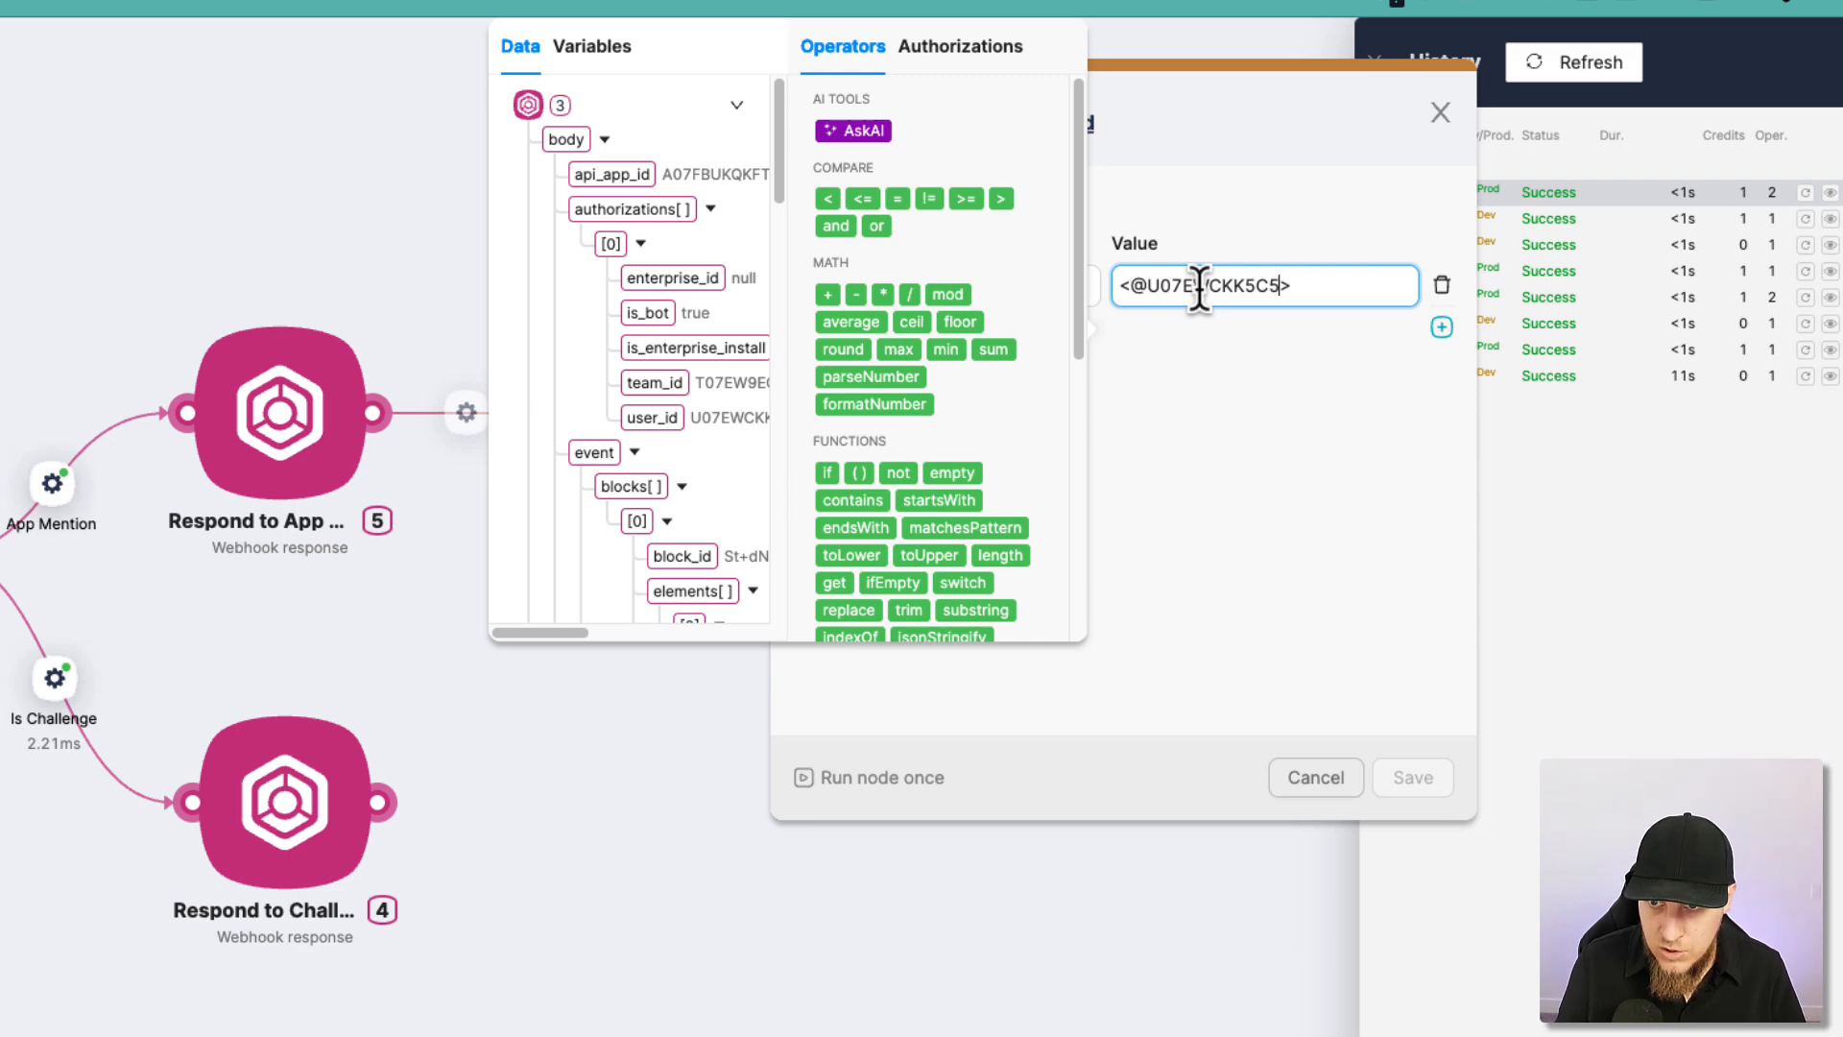
{"action": "left_click", "coordinate": [1265, 213]}
{"action": "left_click_drag", "start_coordinate": [1223, 294], "coordinate": [1343, 296]}
{"action": "left_click", "coordinate": [1343, 296]}
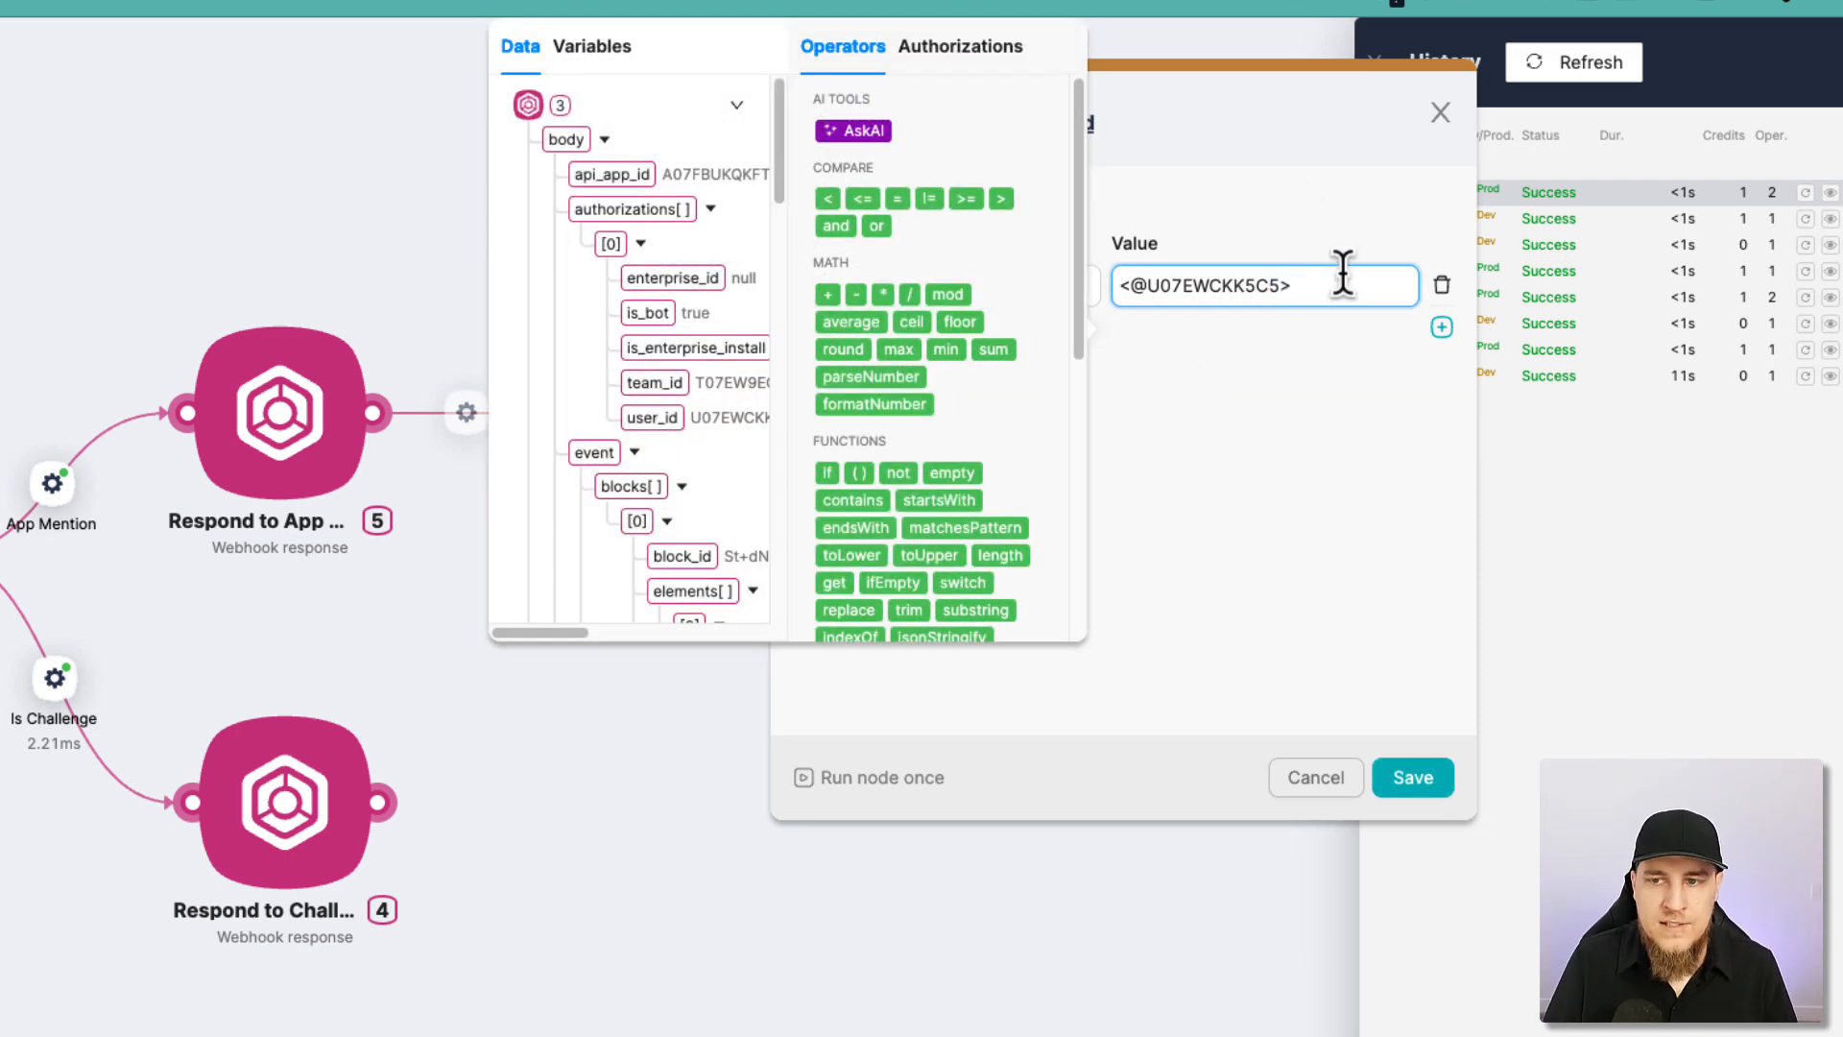
- Run the SetVariables node once and view its output
{"action": "left_click", "coordinate": [1336, 225]}
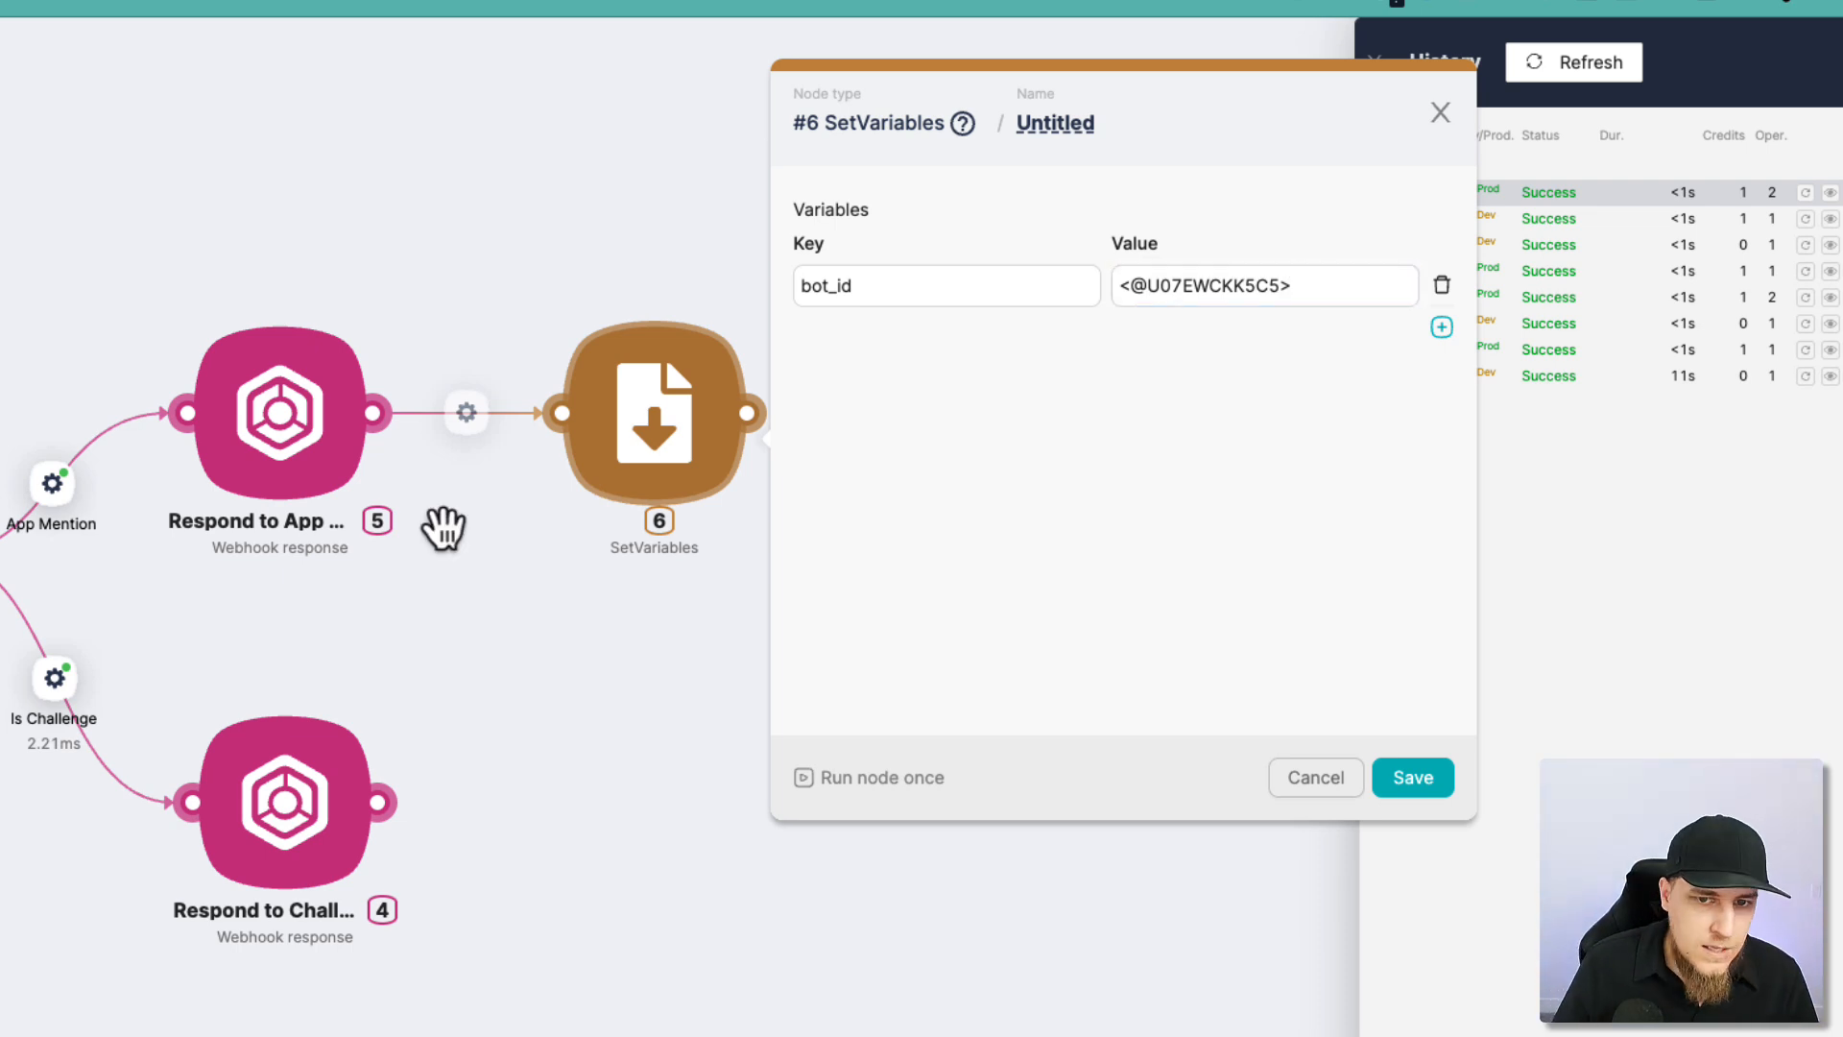
{"action": "left_click", "coordinate": [880, 777]}
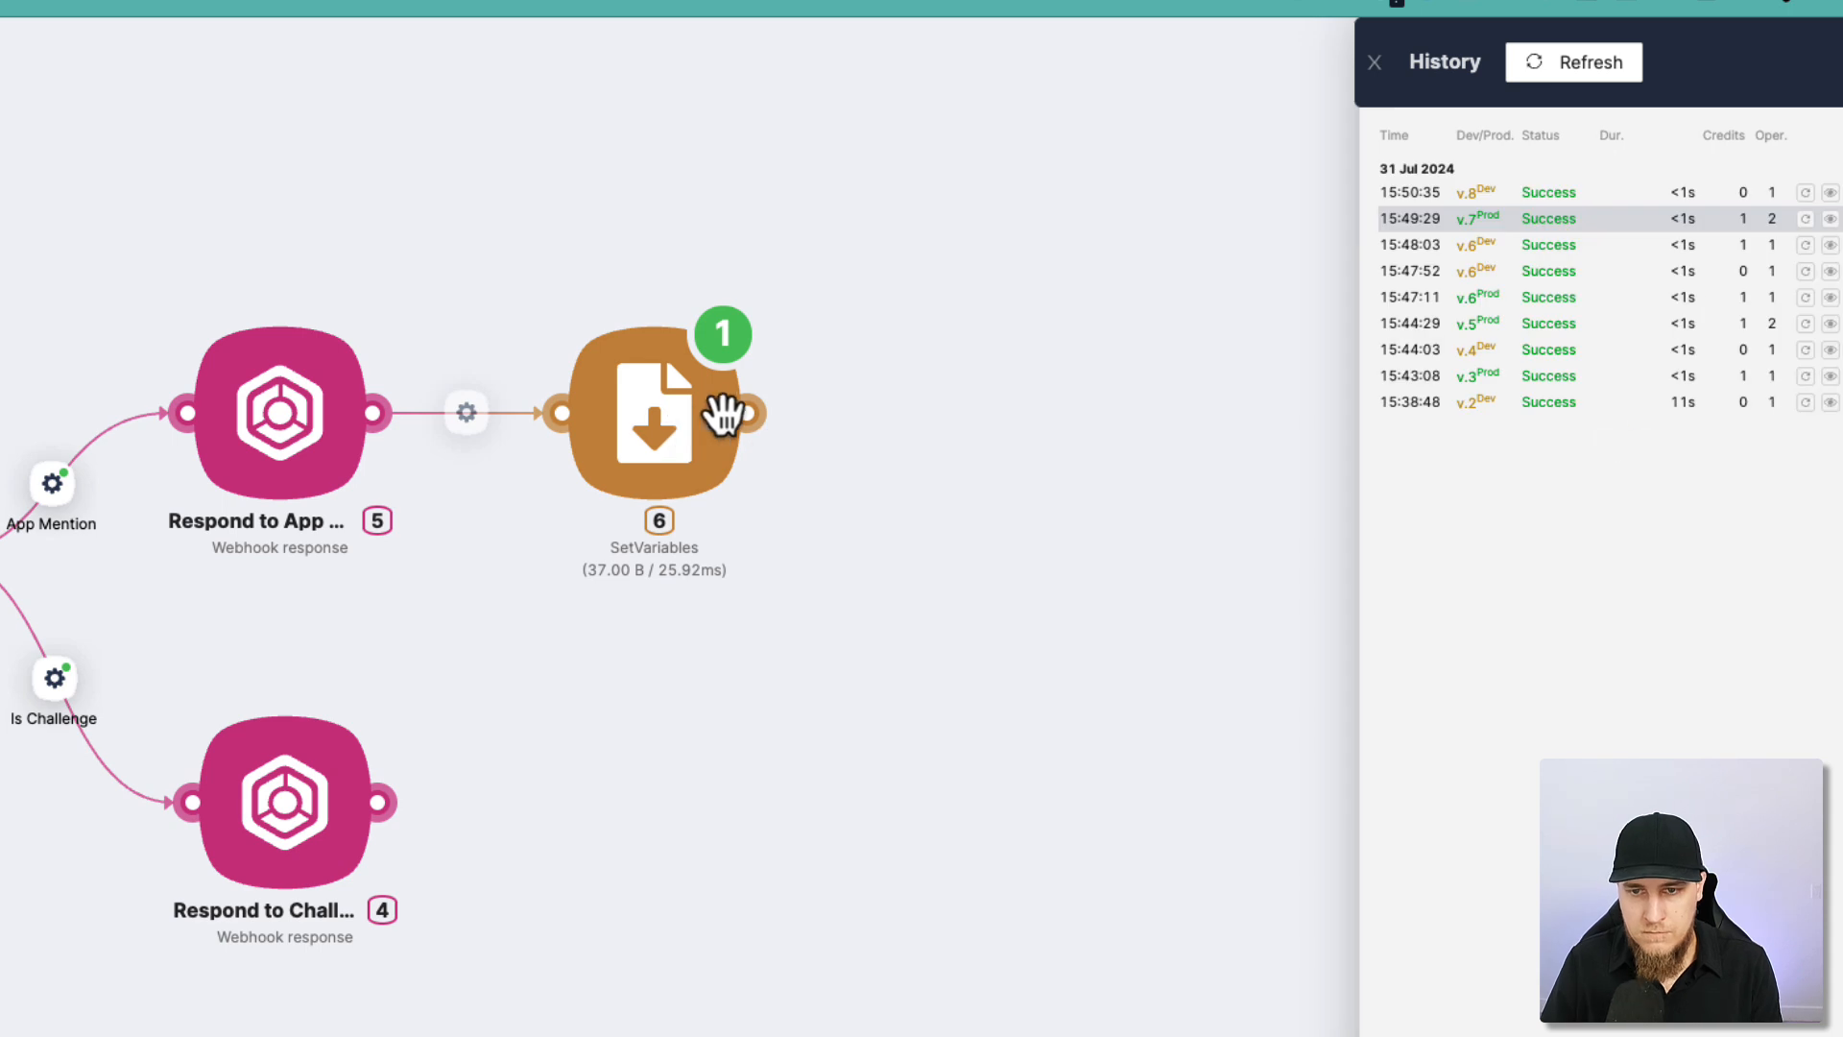
{"action": "left_click", "coordinate": [683, 422]}
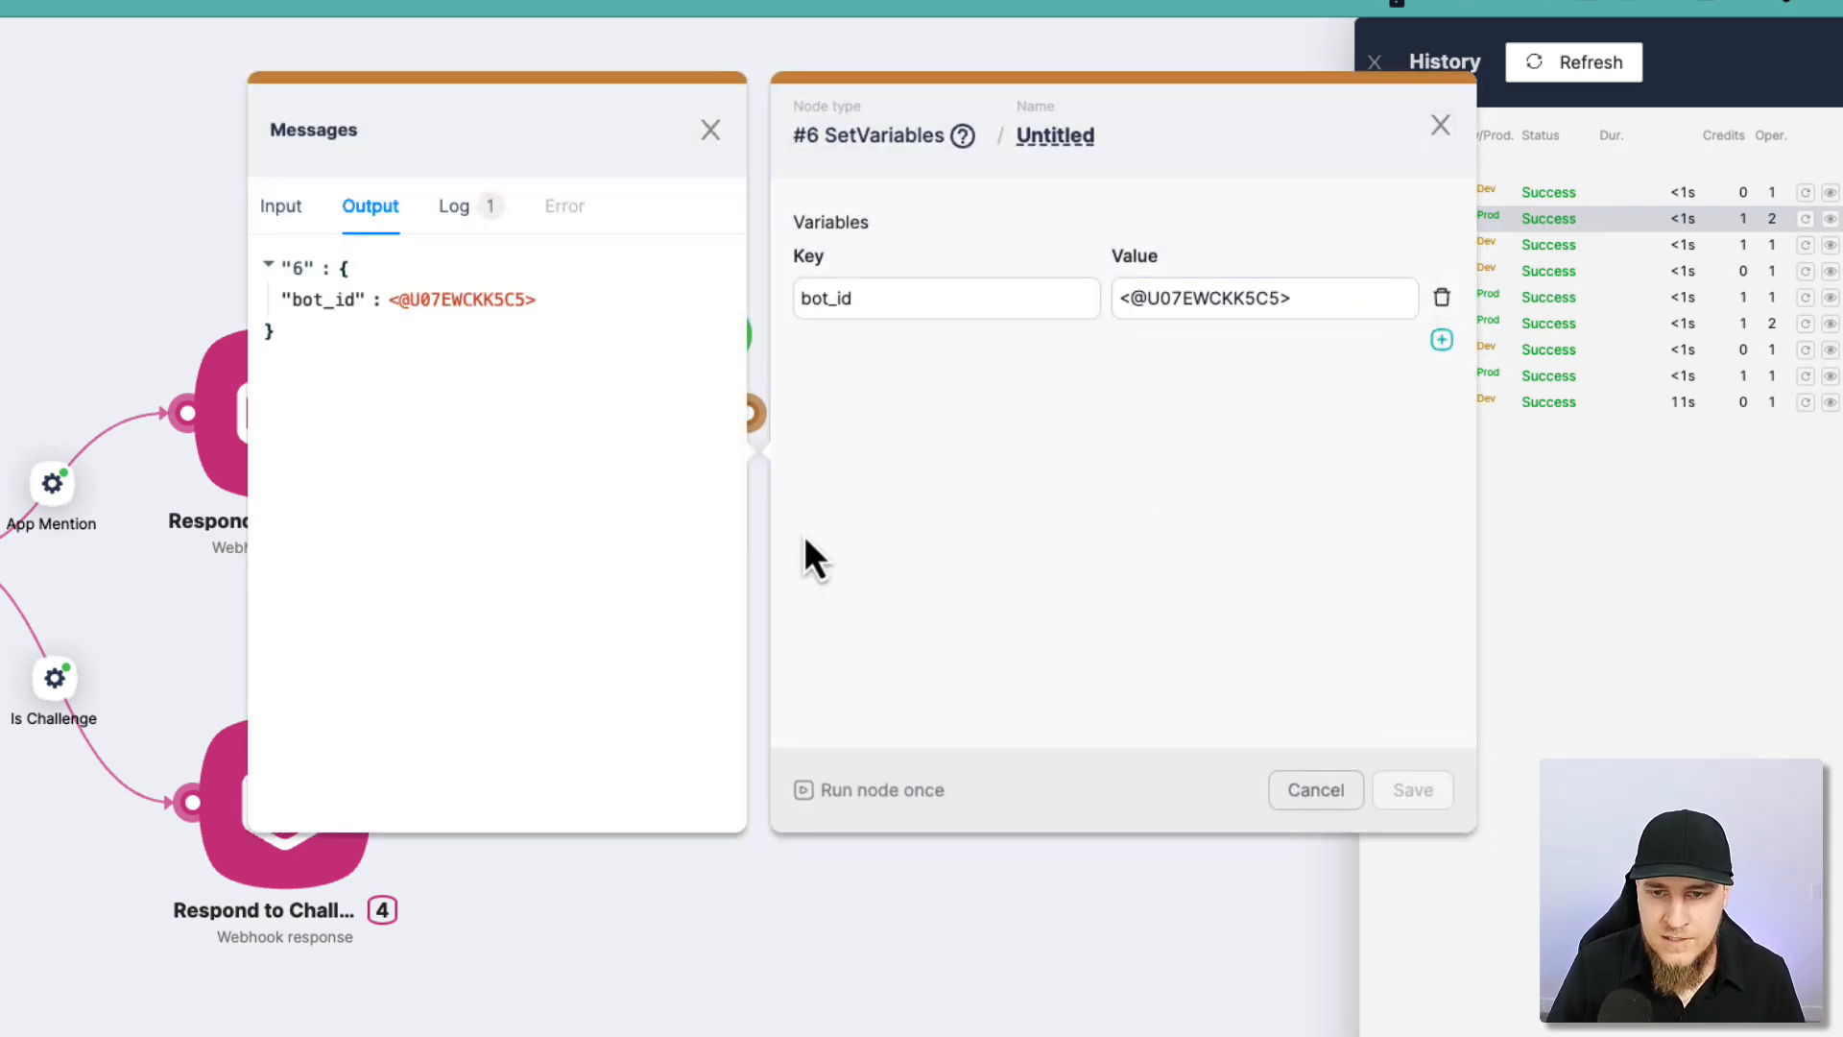
- Add a second variable row with the key thread_ts and open its value for editing
{"action": "left_click", "coordinate": [1442, 340]}
{"action": "left_click", "coordinate": [914, 343]}
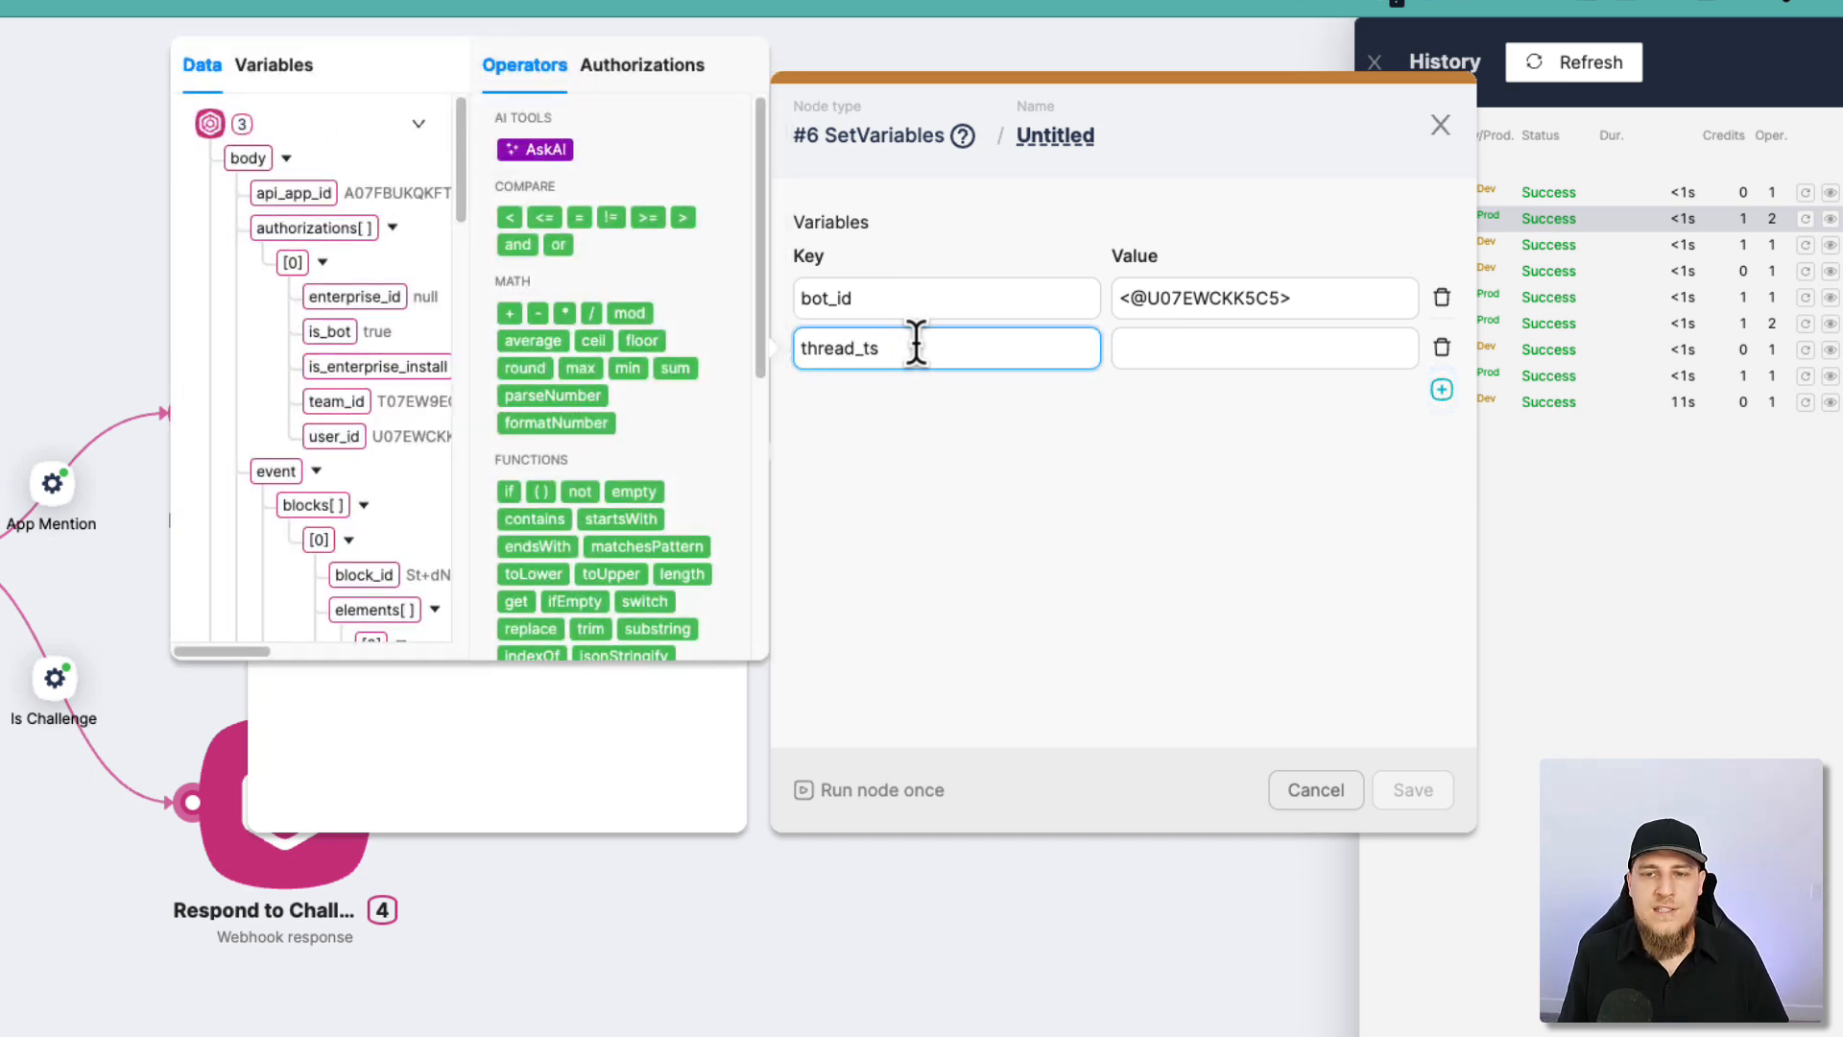
{"action": "type", "text": "thread_ts"}
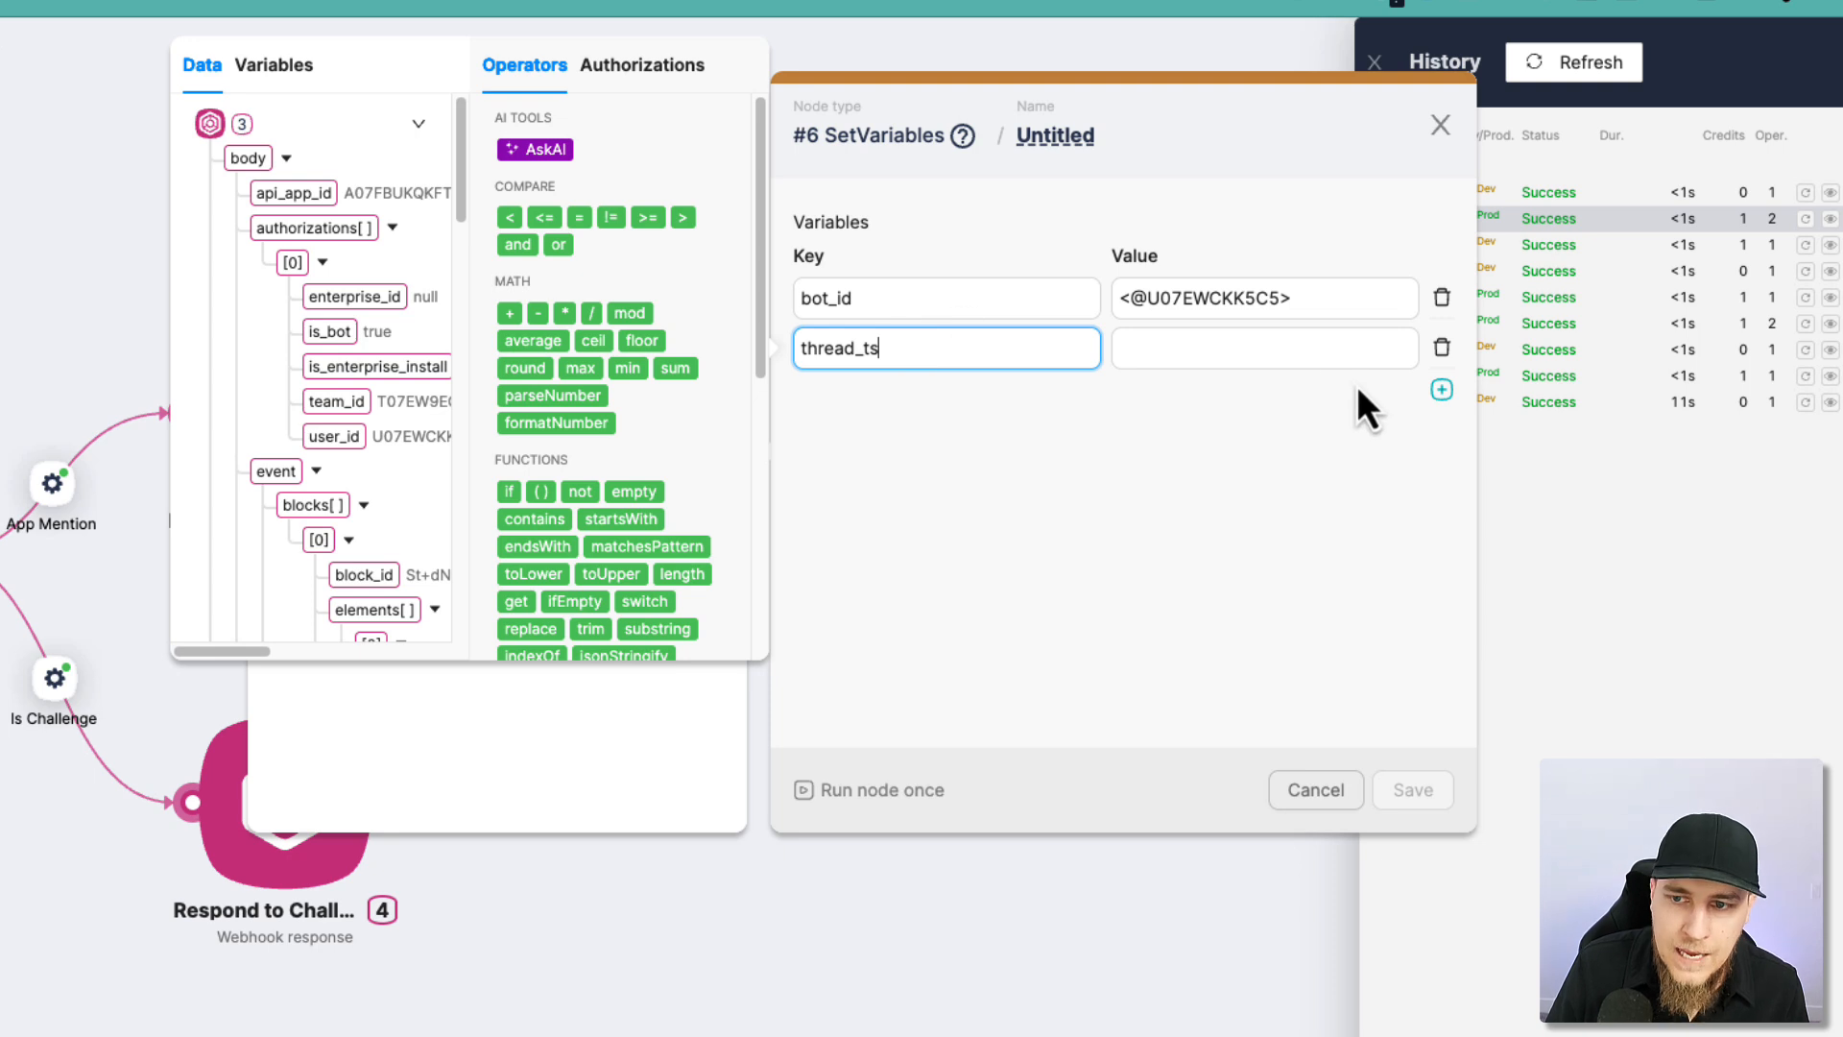
{"action": "left_click", "coordinate": [1300, 353]}
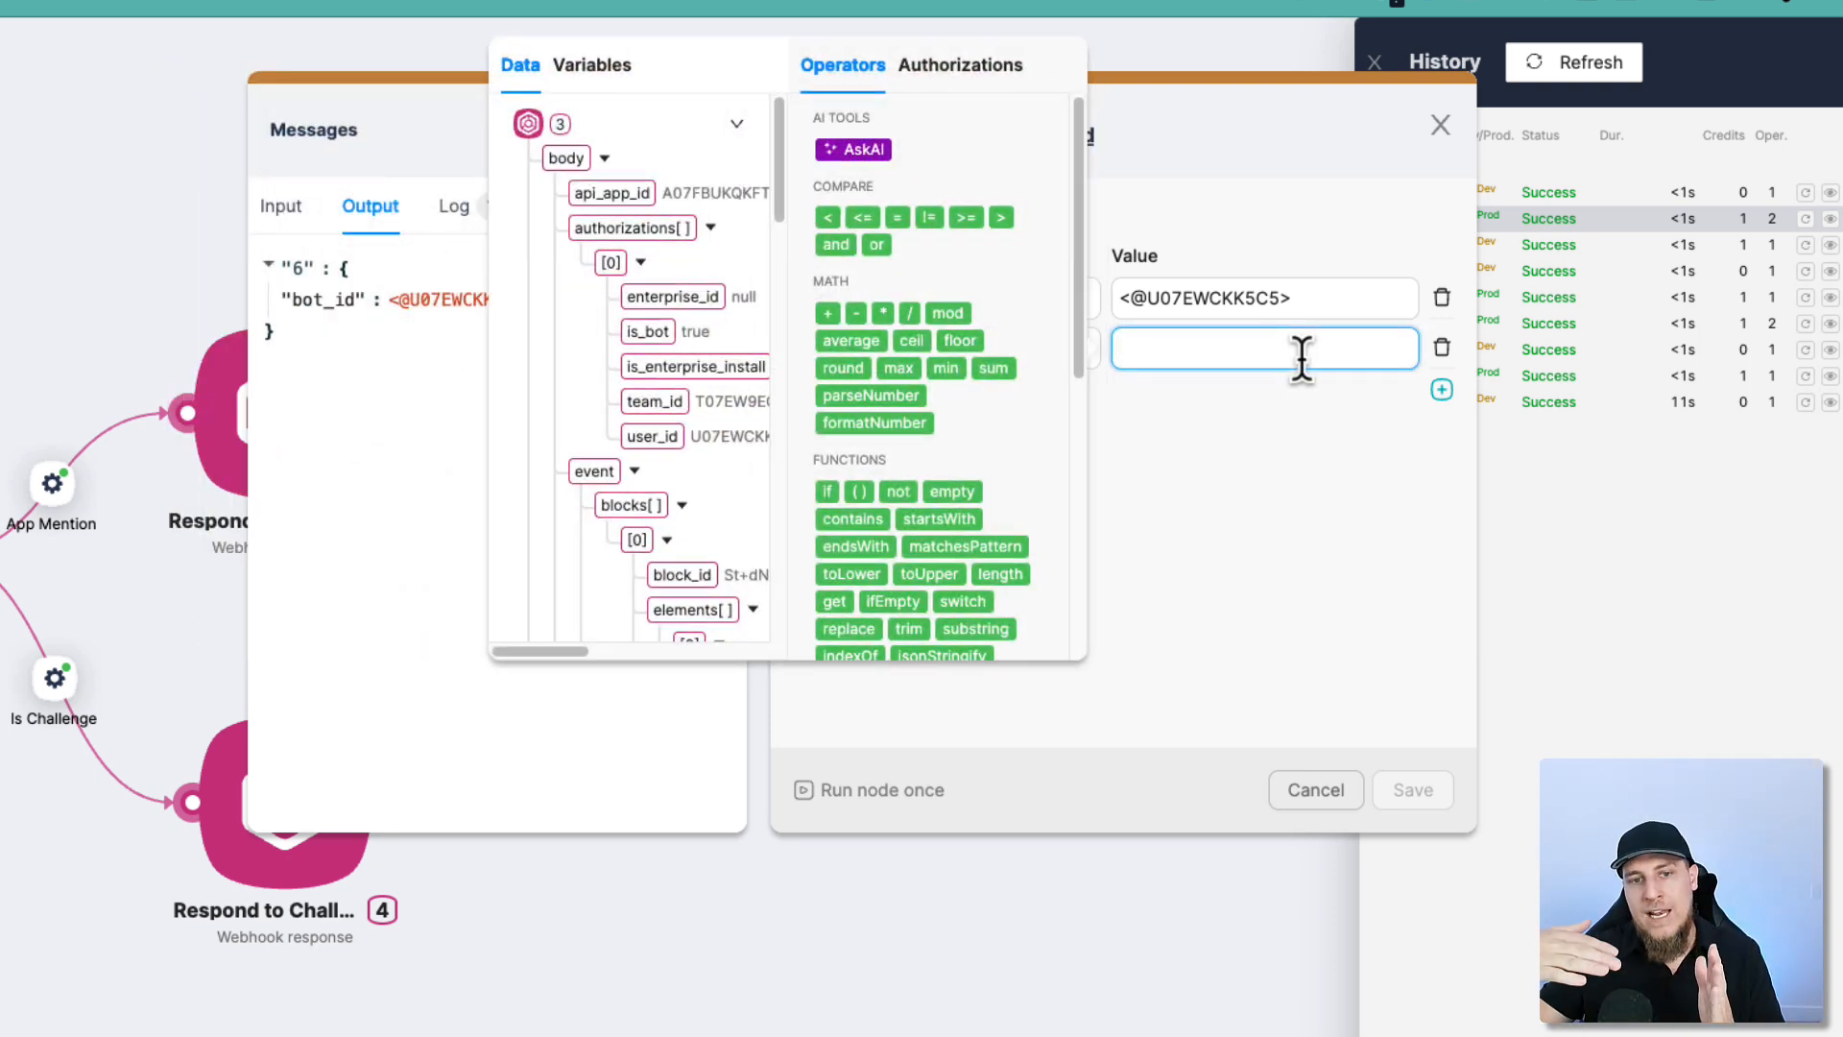
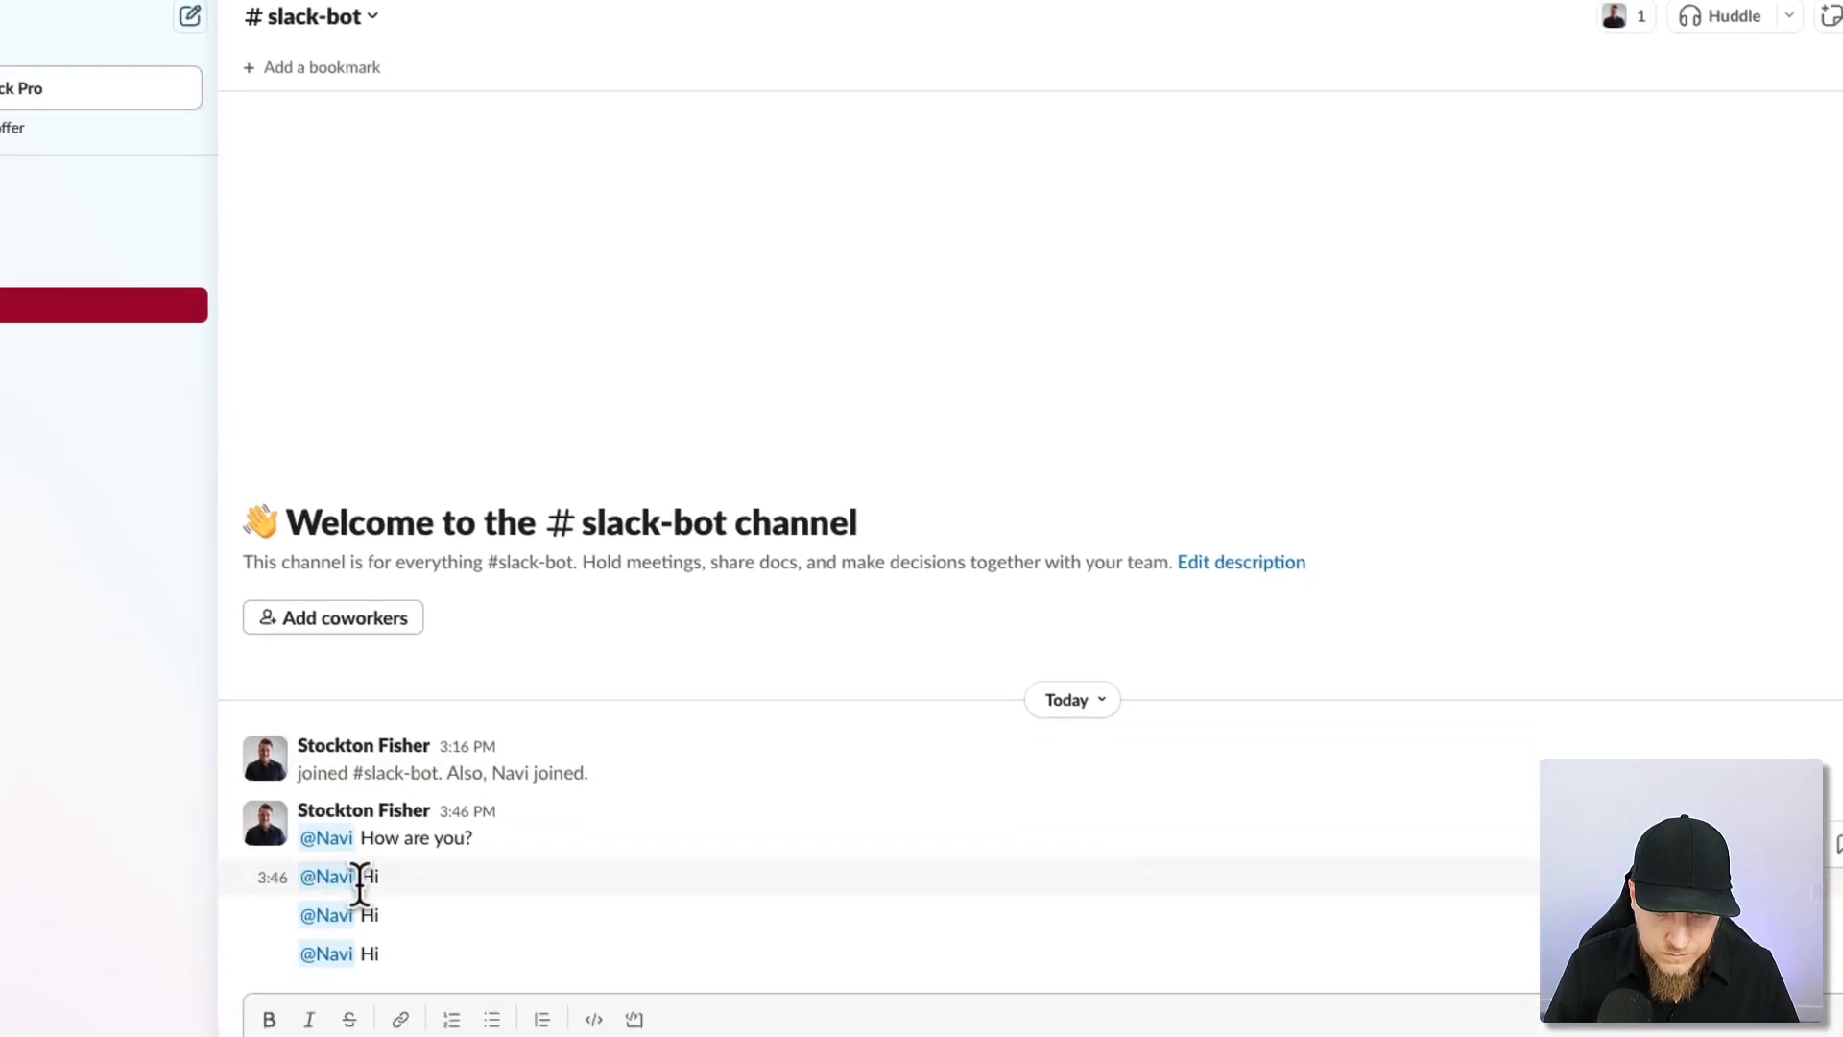
{"action": "left_click_drag", "start_coordinate": [390, 960], "coordinate": [312, 956]}
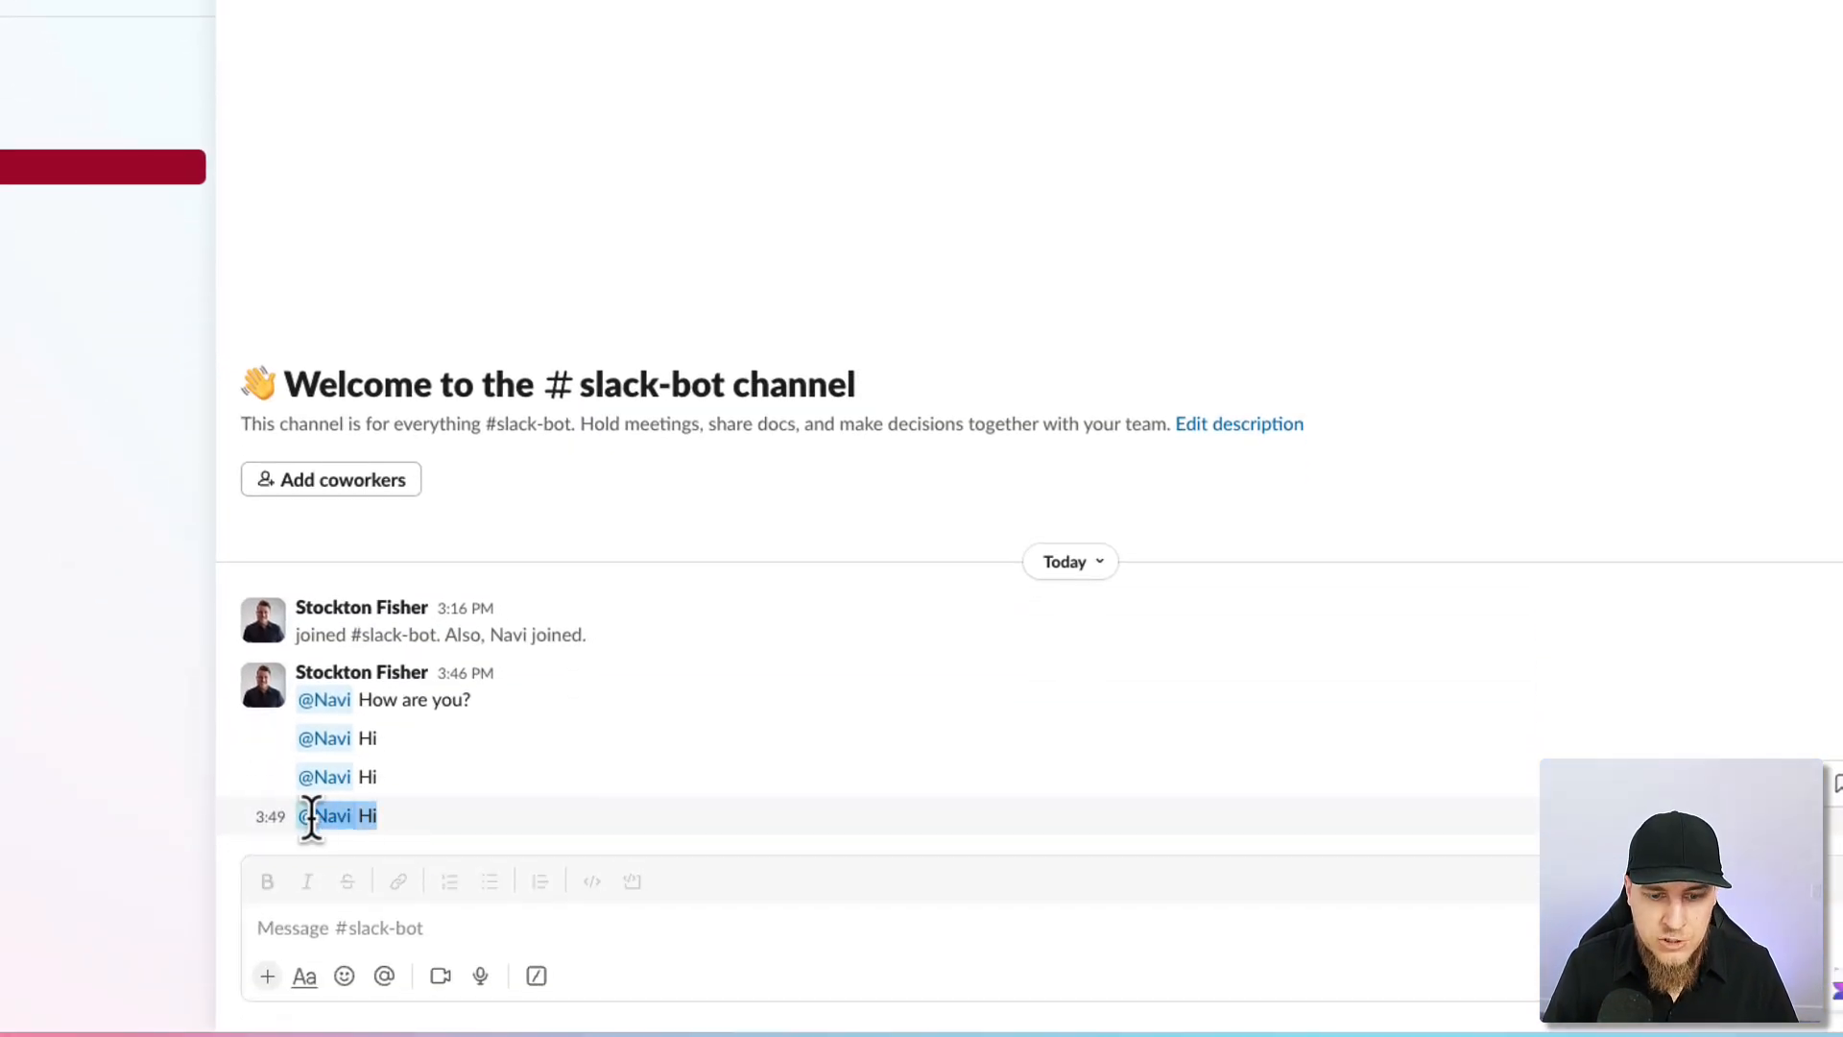
{"action": "left_click", "coordinate": [398, 963]}
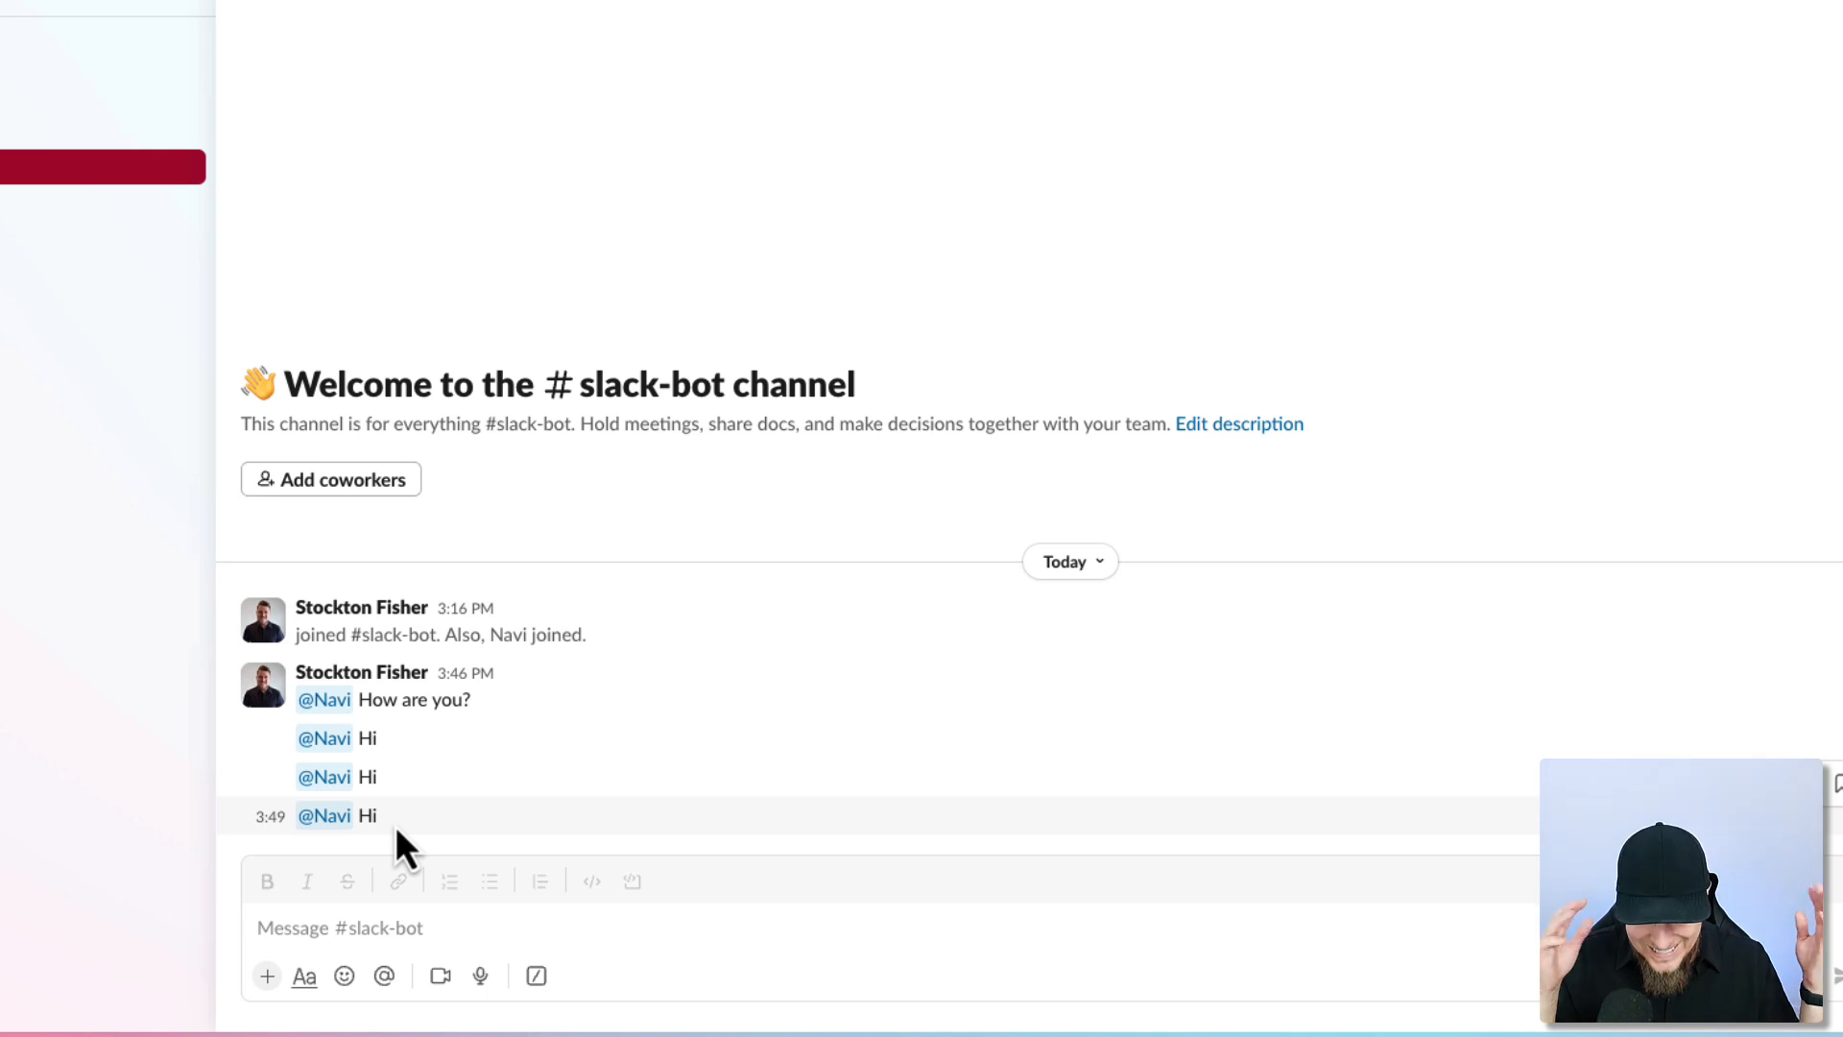
{"action": "left_click", "coordinate": [1761, 782]}
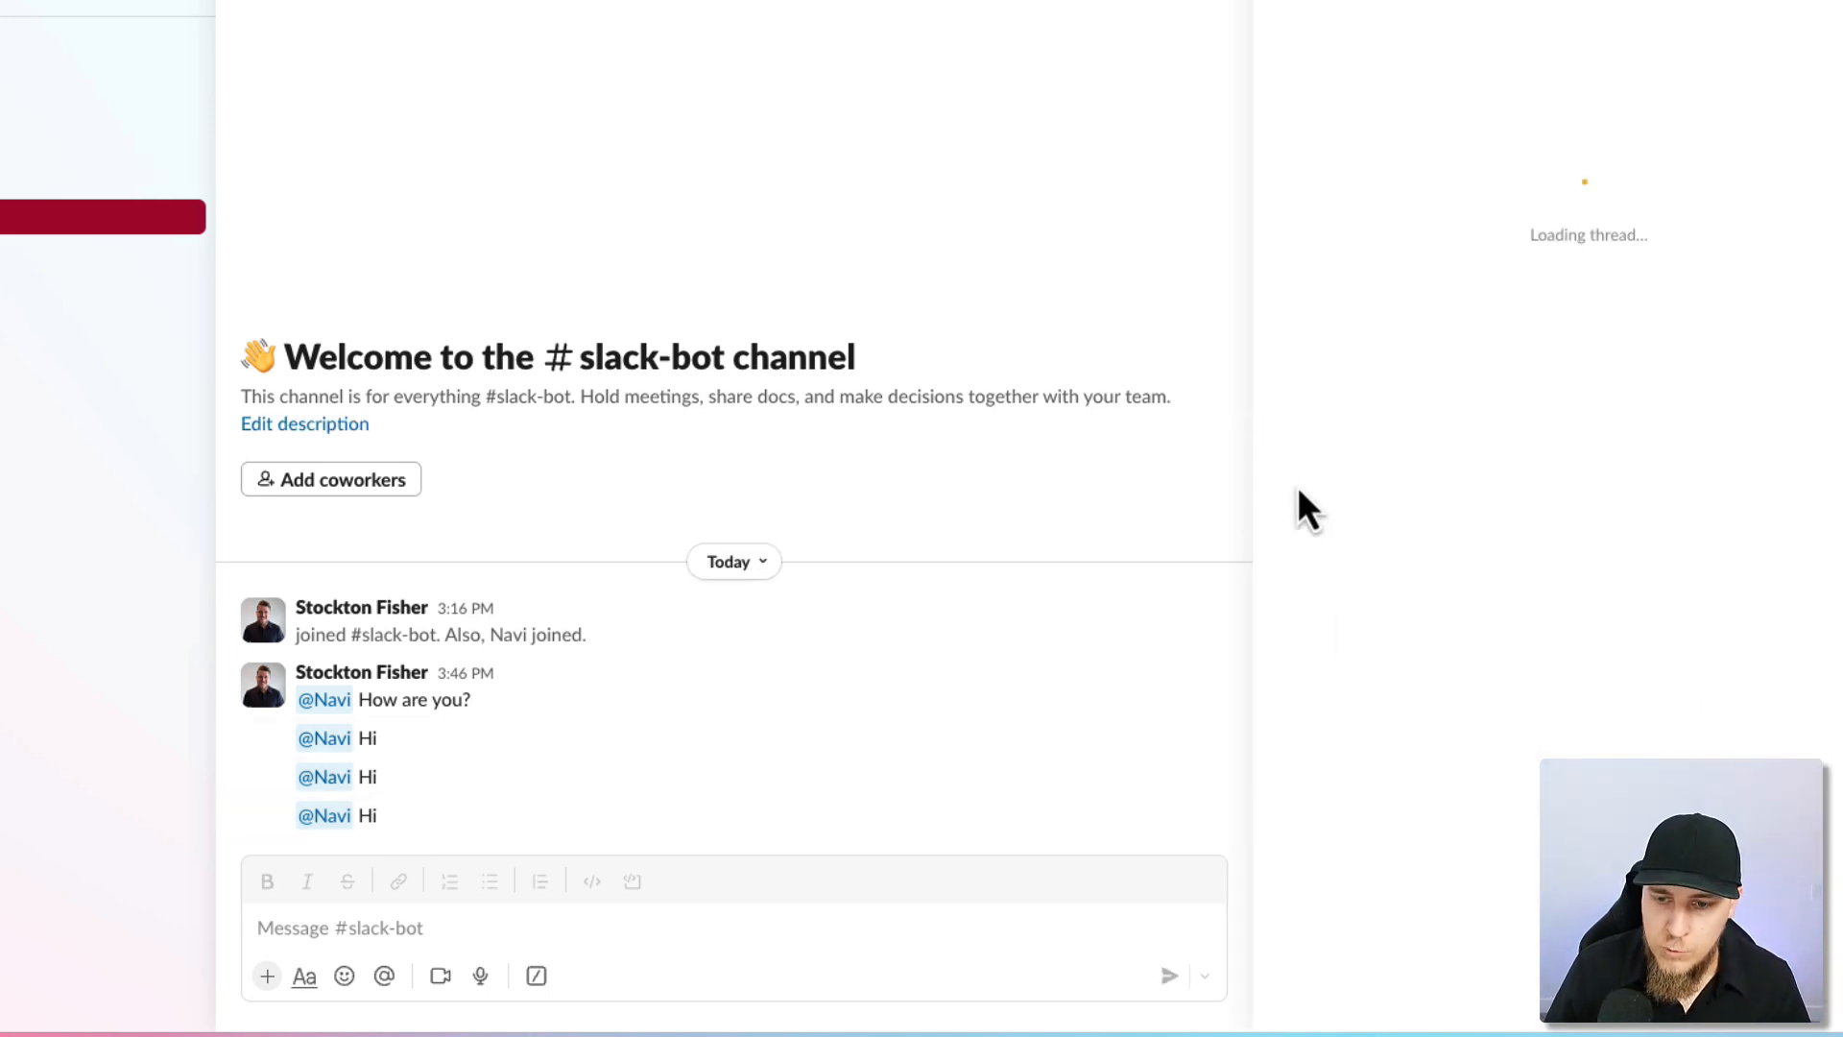
{"action": "type", "text": "Hi"}
{"action": "key", "text": "Return"}
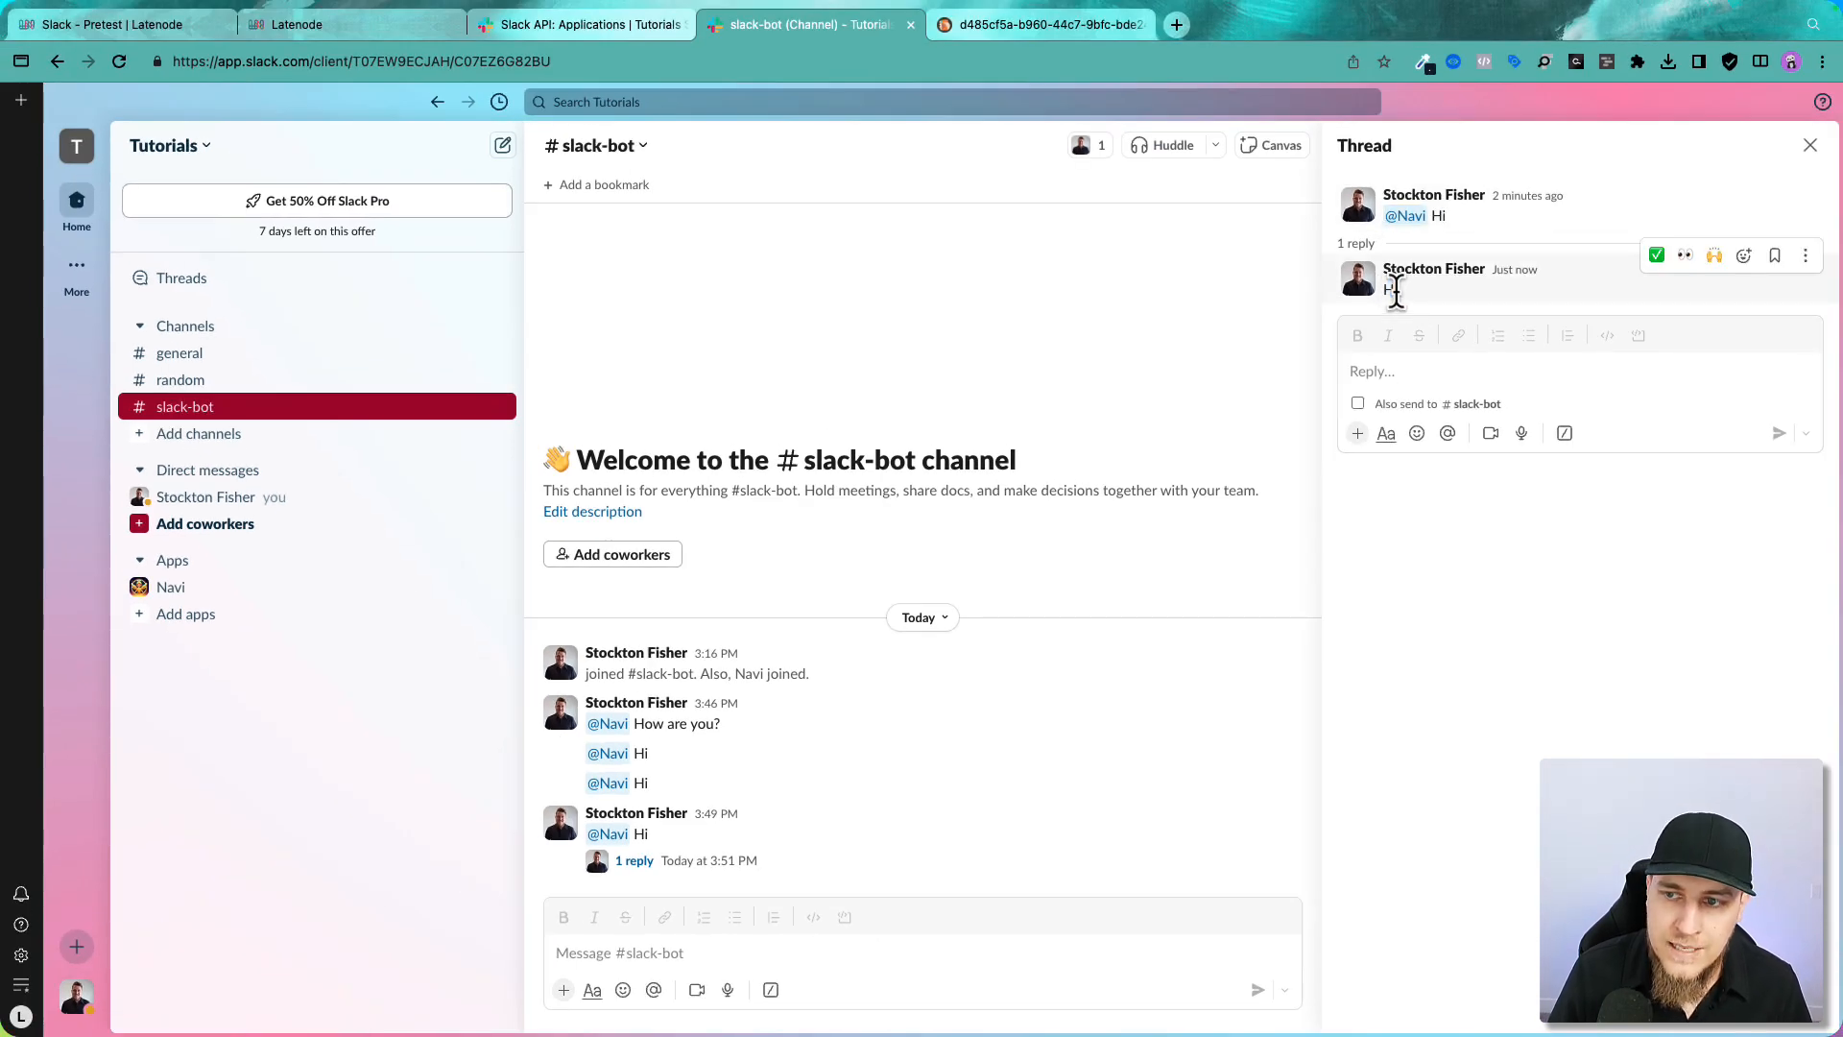
{"action": "mouse_move", "coordinate": [1397, 285]}
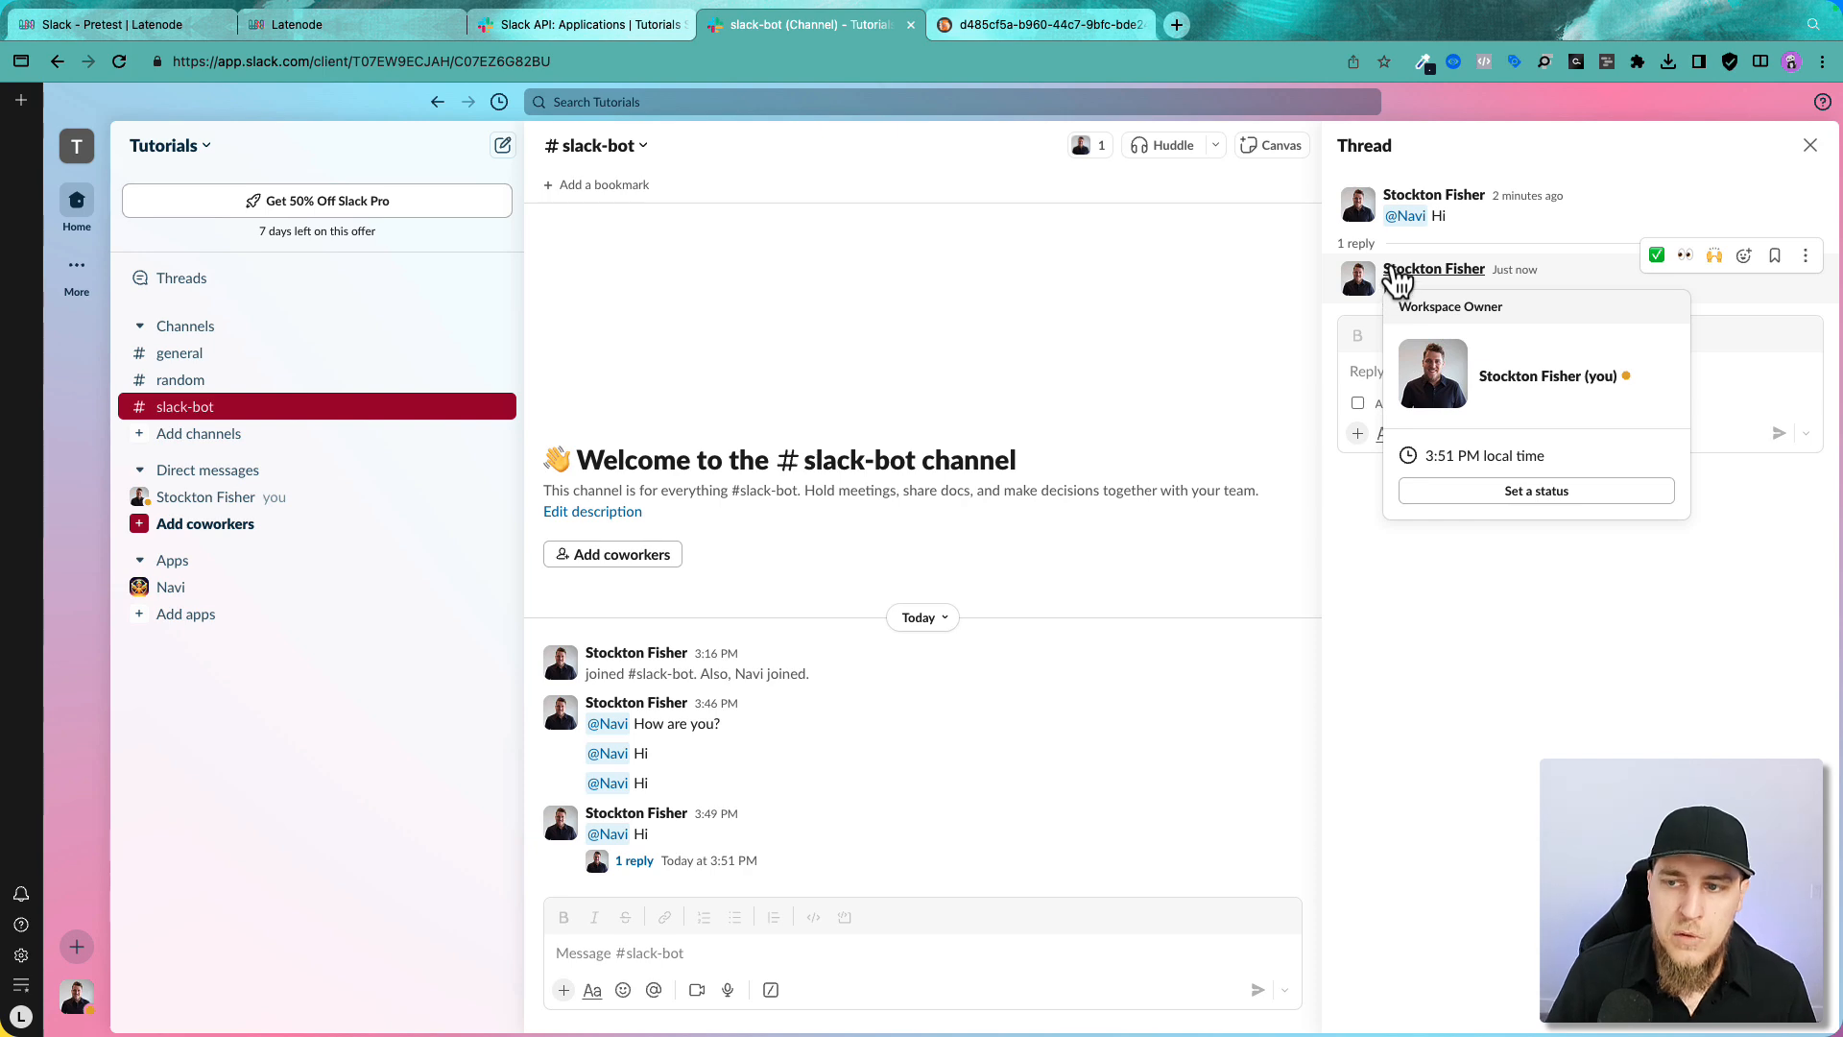
{"action": "left_click_drag", "start_coordinate": [1451, 219], "coordinate": [1383, 205]}
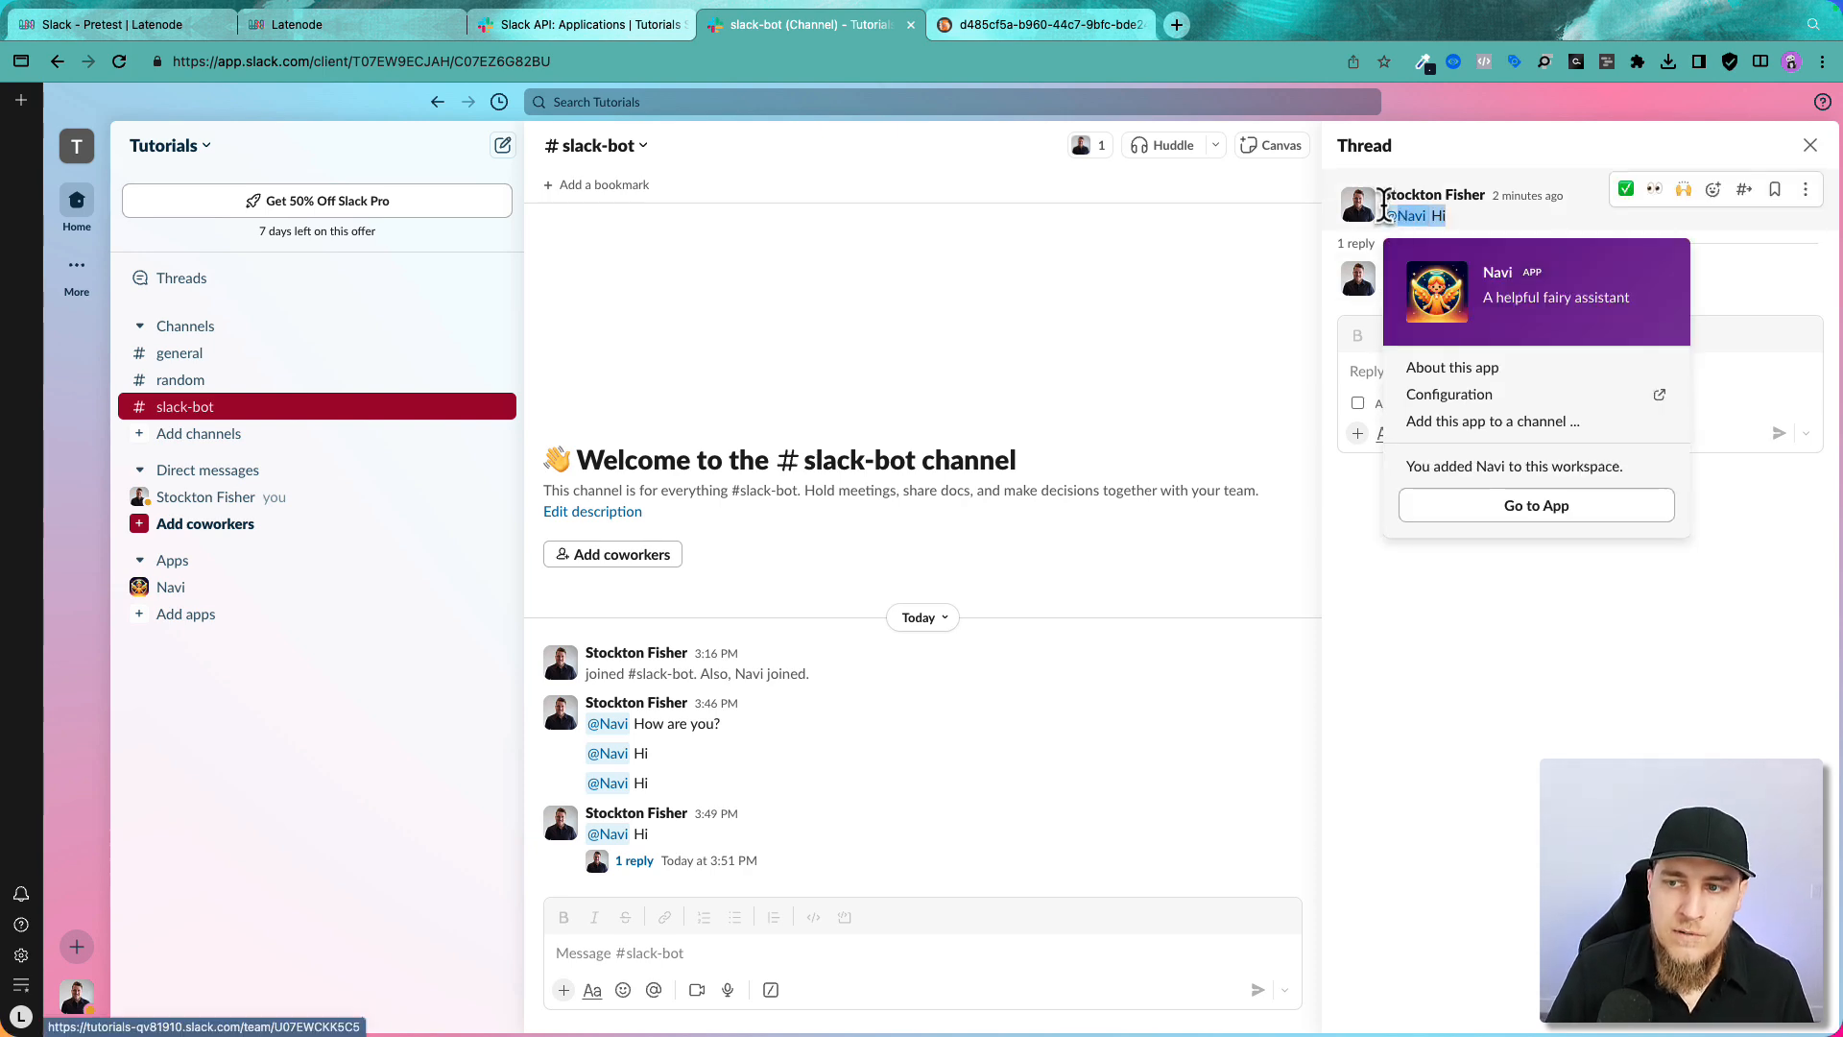
{"action": "mouse_move", "coordinate": [1444, 206]}
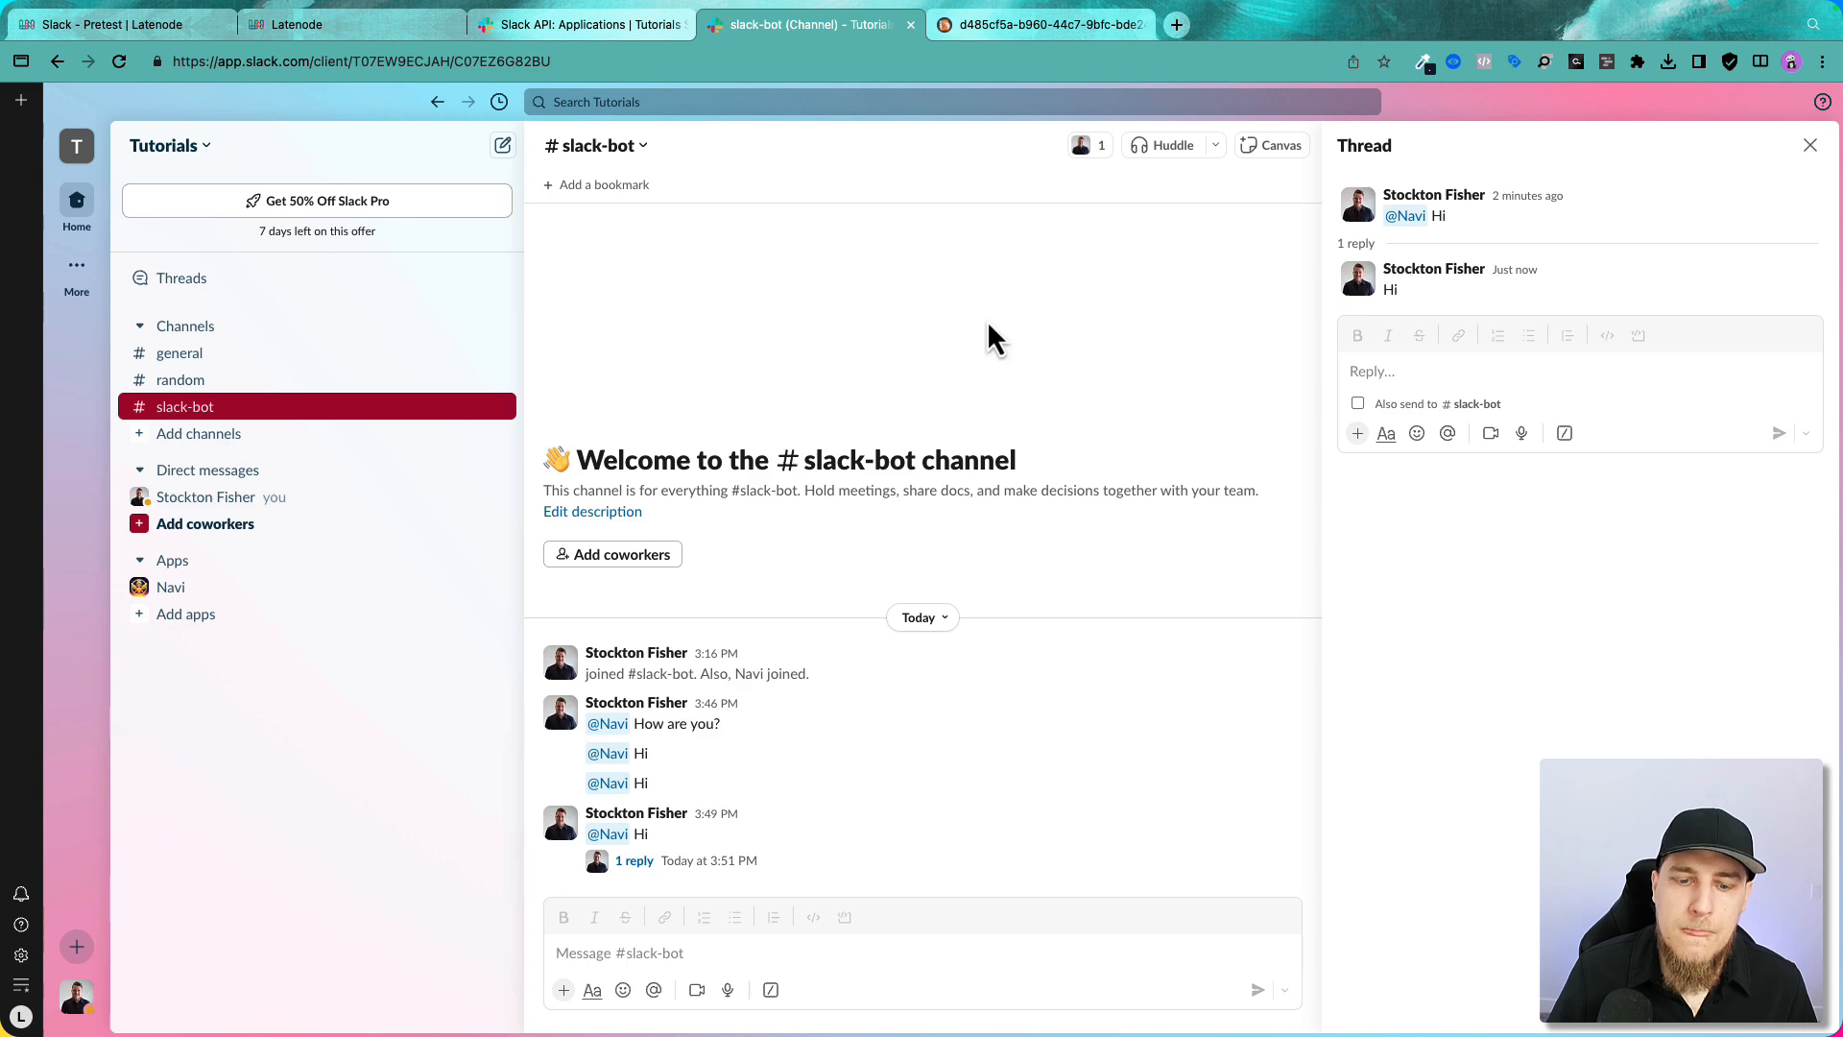
{"action": "mouse_move", "coordinate": [1484, 232]}
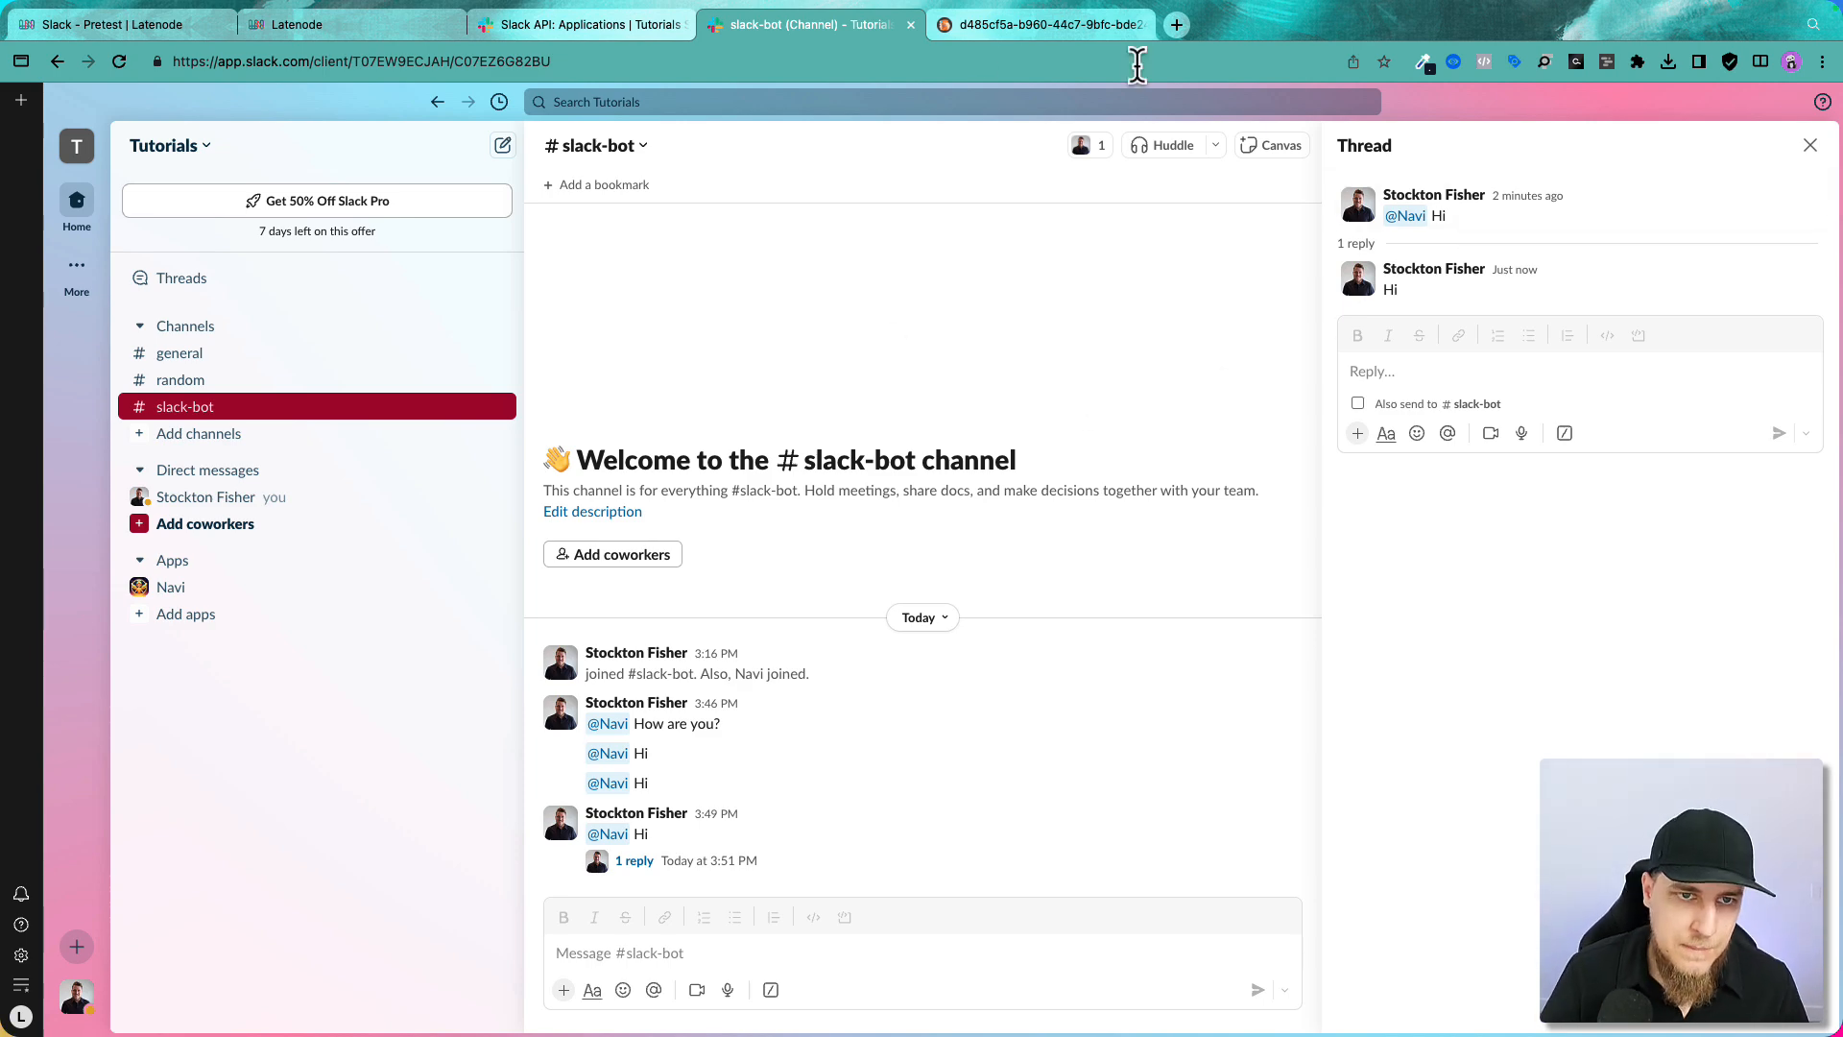
- Return to the Latenode scenario and build the operator skeleton if(not(empty())) with its two separators in the thread_ts value
{"action": "left_click", "coordinate": [362, 27]}
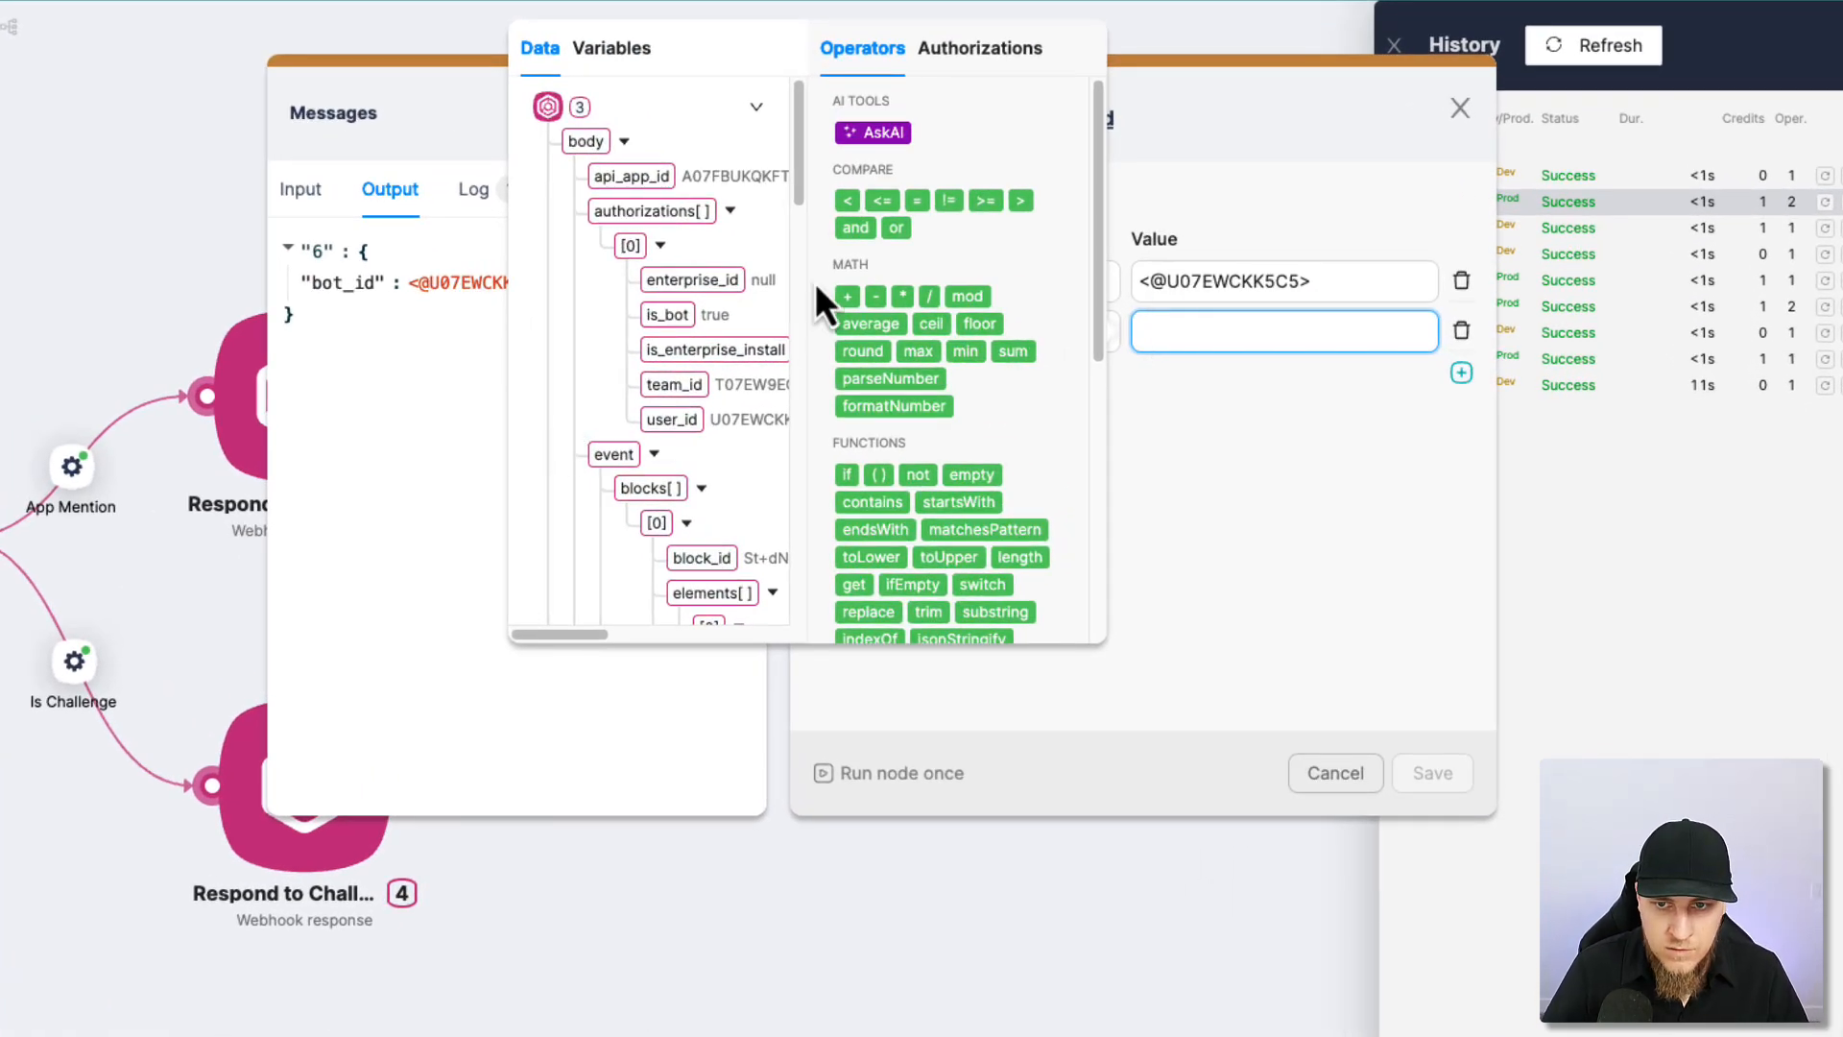
{"action": "left_click", "coordinate": [846, 476]}
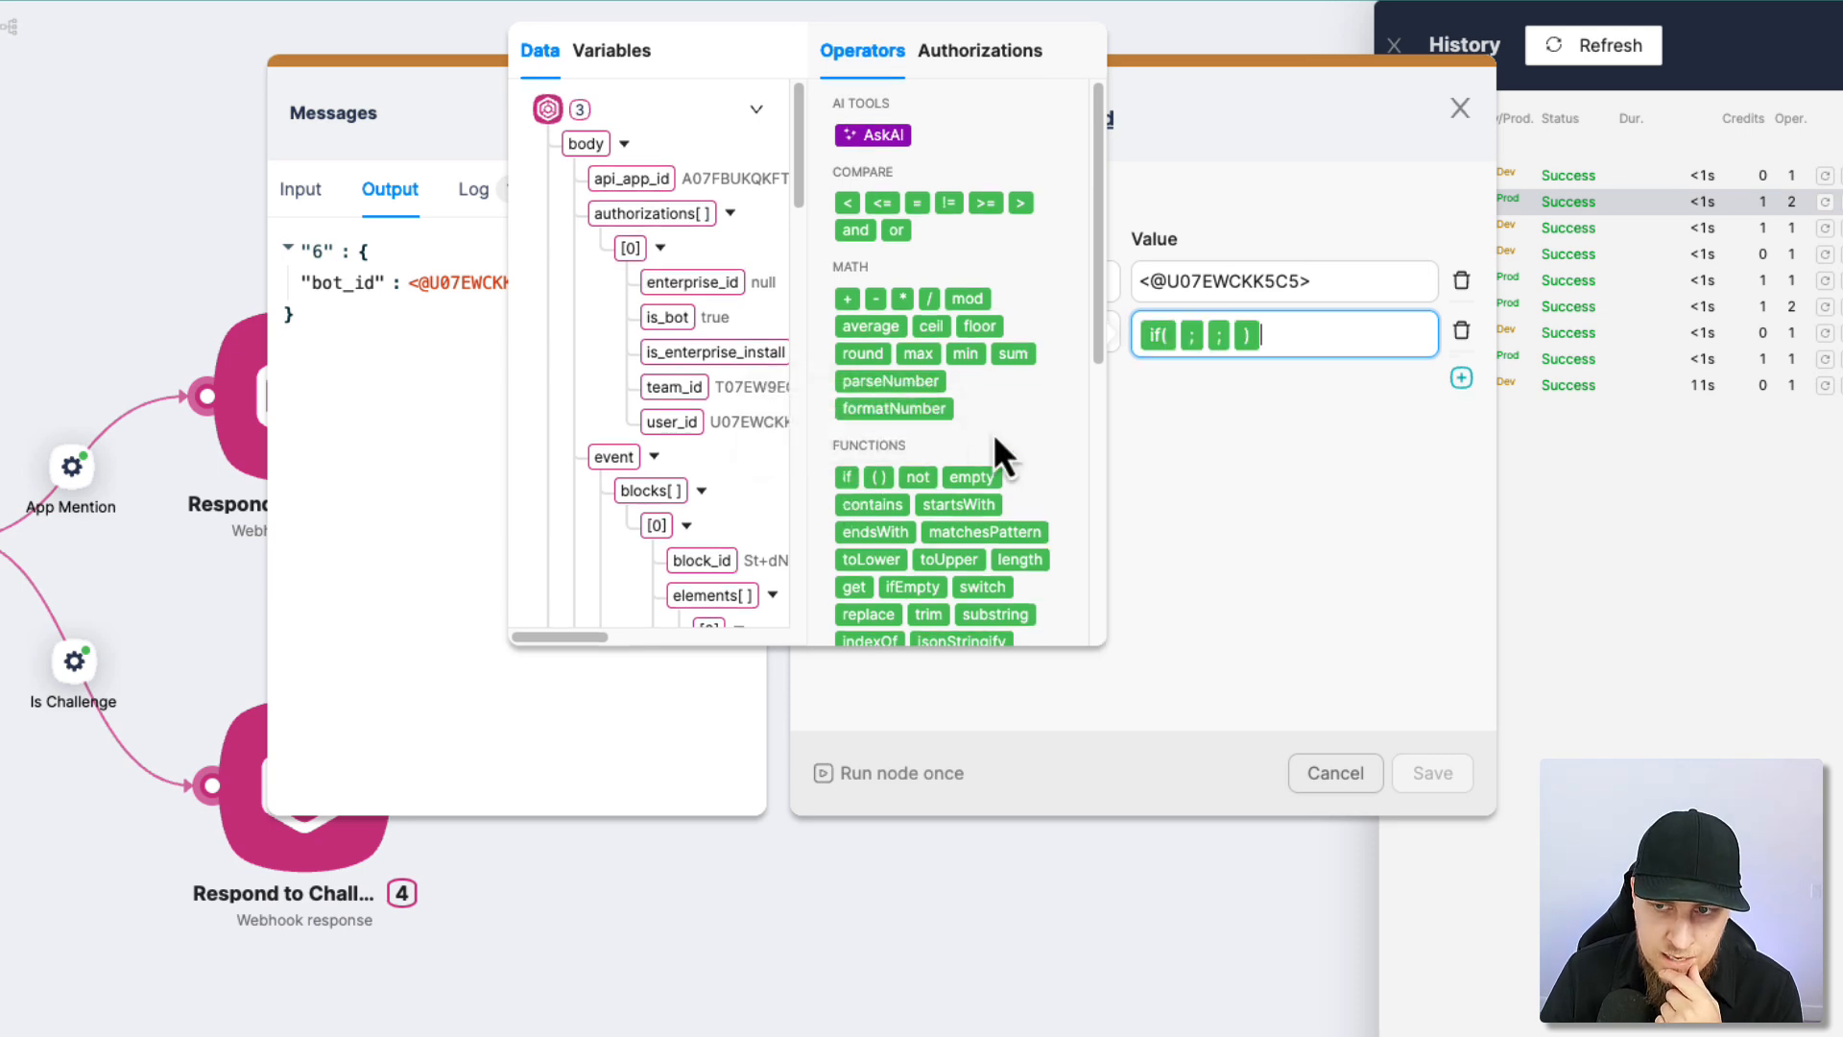
{"action": "left_click", "coordinate": [918, 476]}
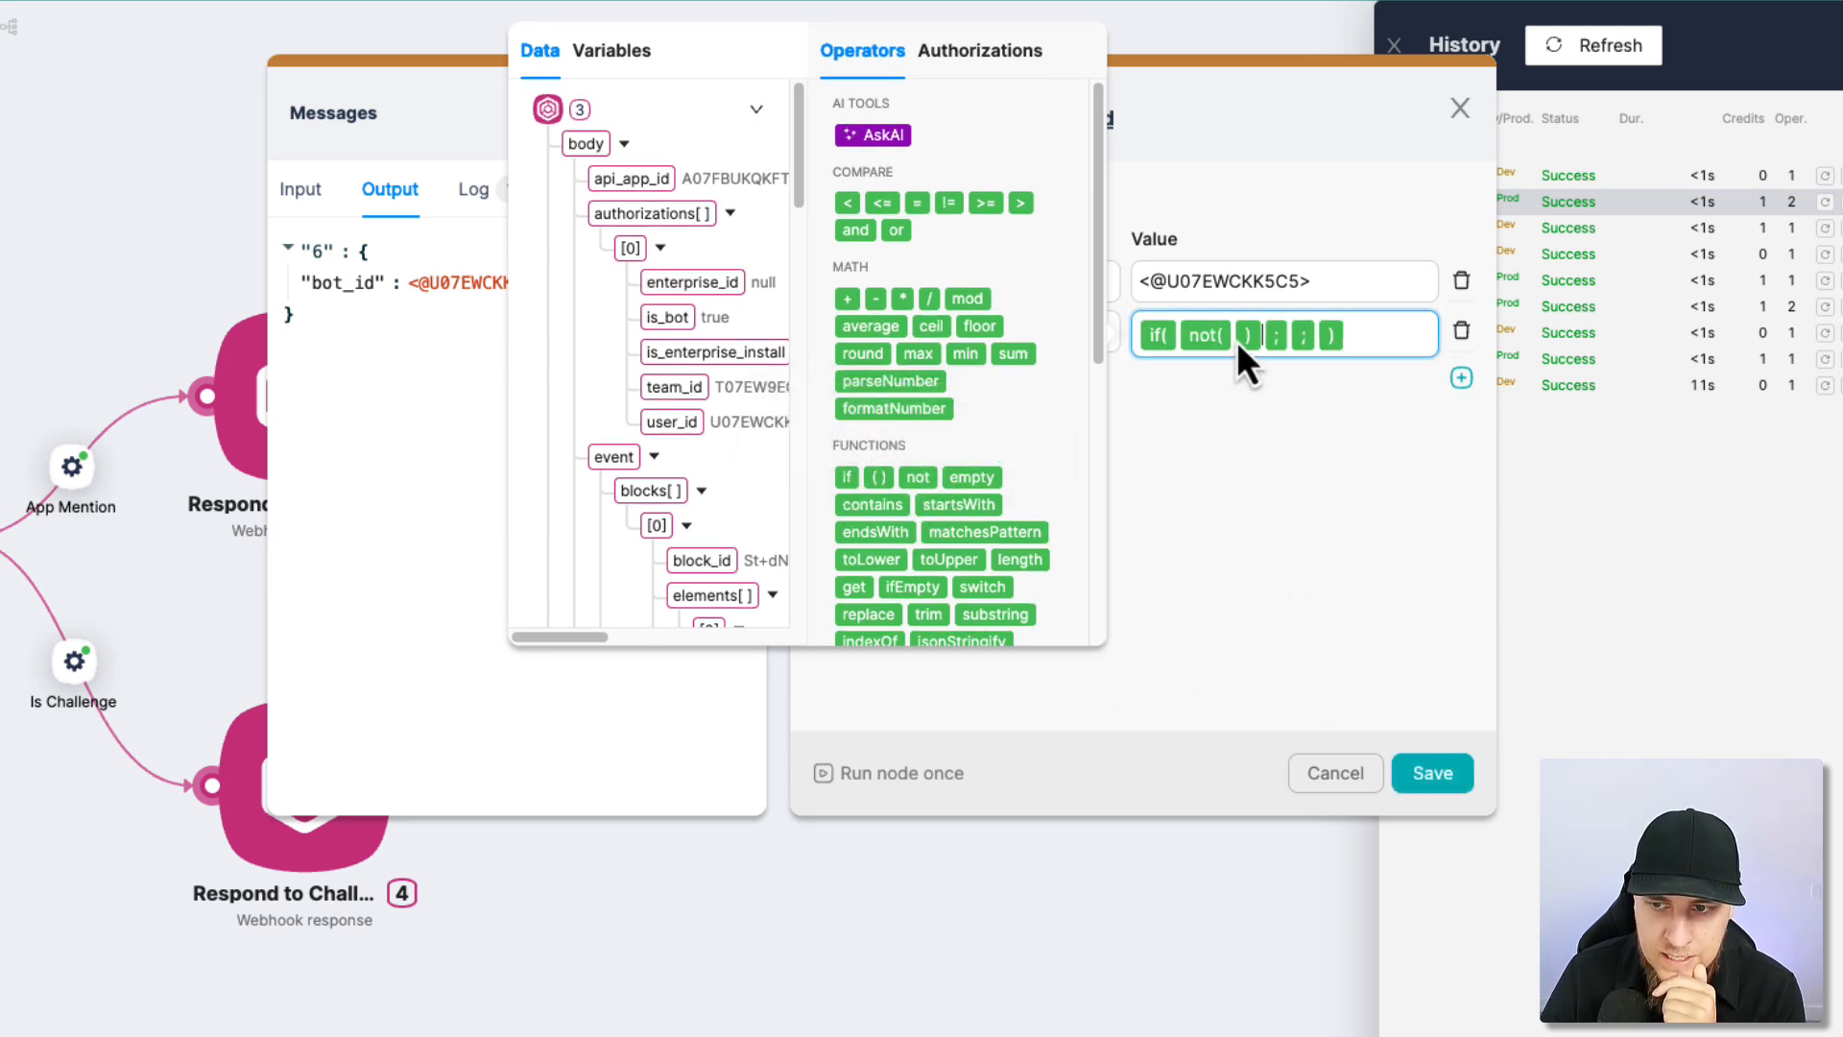
{"action": "left_click", "coordinate": [987, 490]}
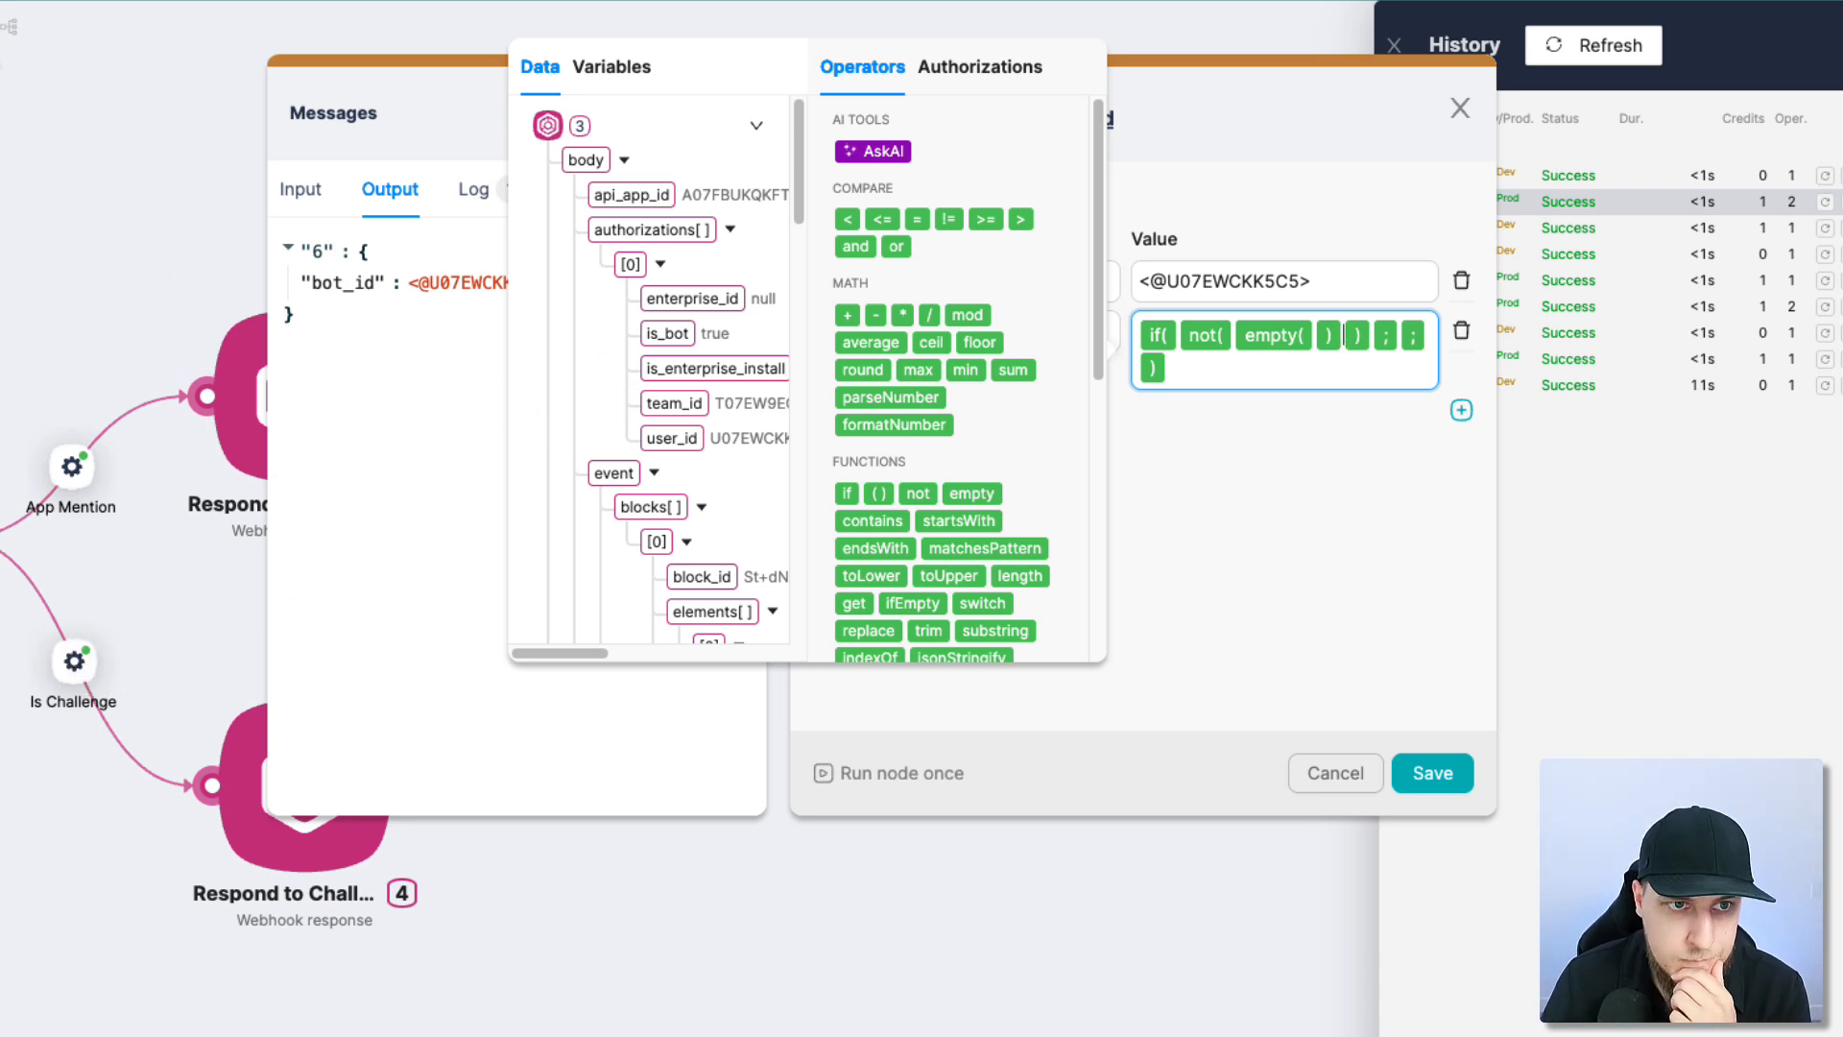
- Check the webhook's event fields for a thread timestamp, and save the SetVariables node and the scenario
{"action": "scroll", "coordinate": [605, 357], "scroll_direction": "down", "scroll_amount": 3}
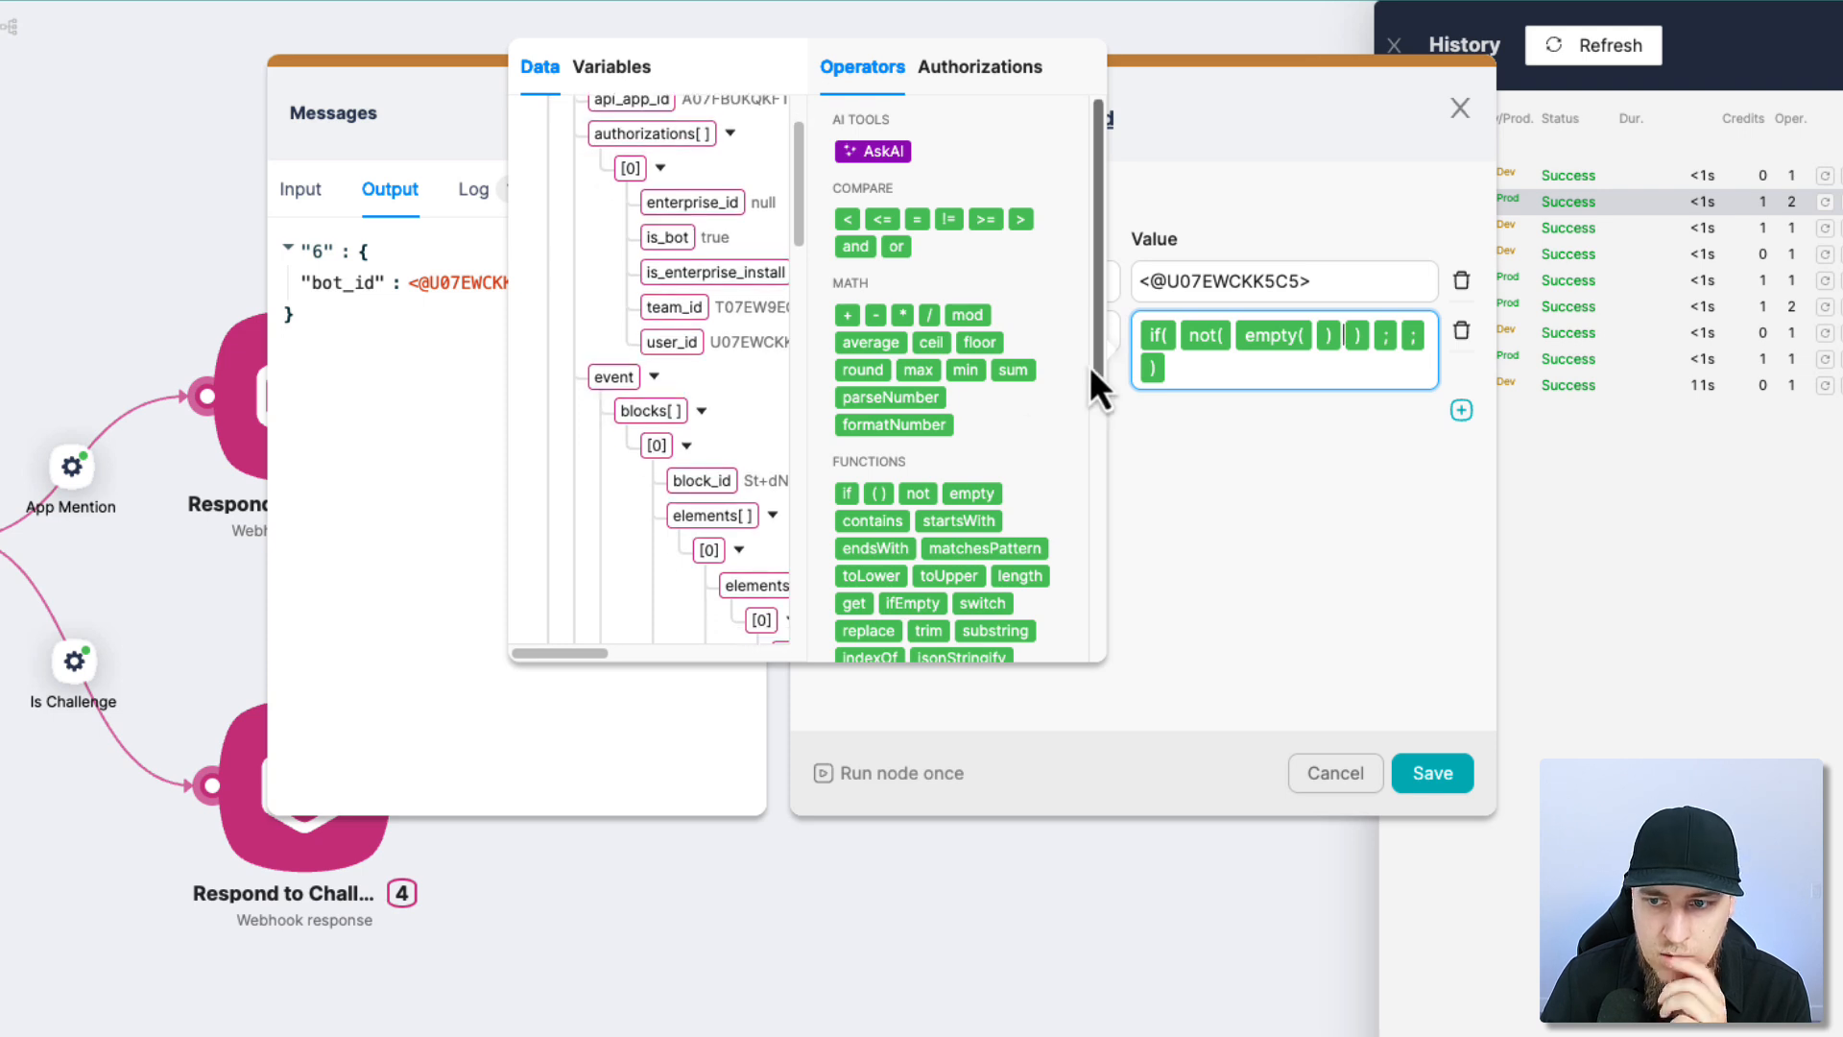
{"action": "scroll", "coordinate": [768, 379], "scroll_direction": "down", "scroll_amount": 1}
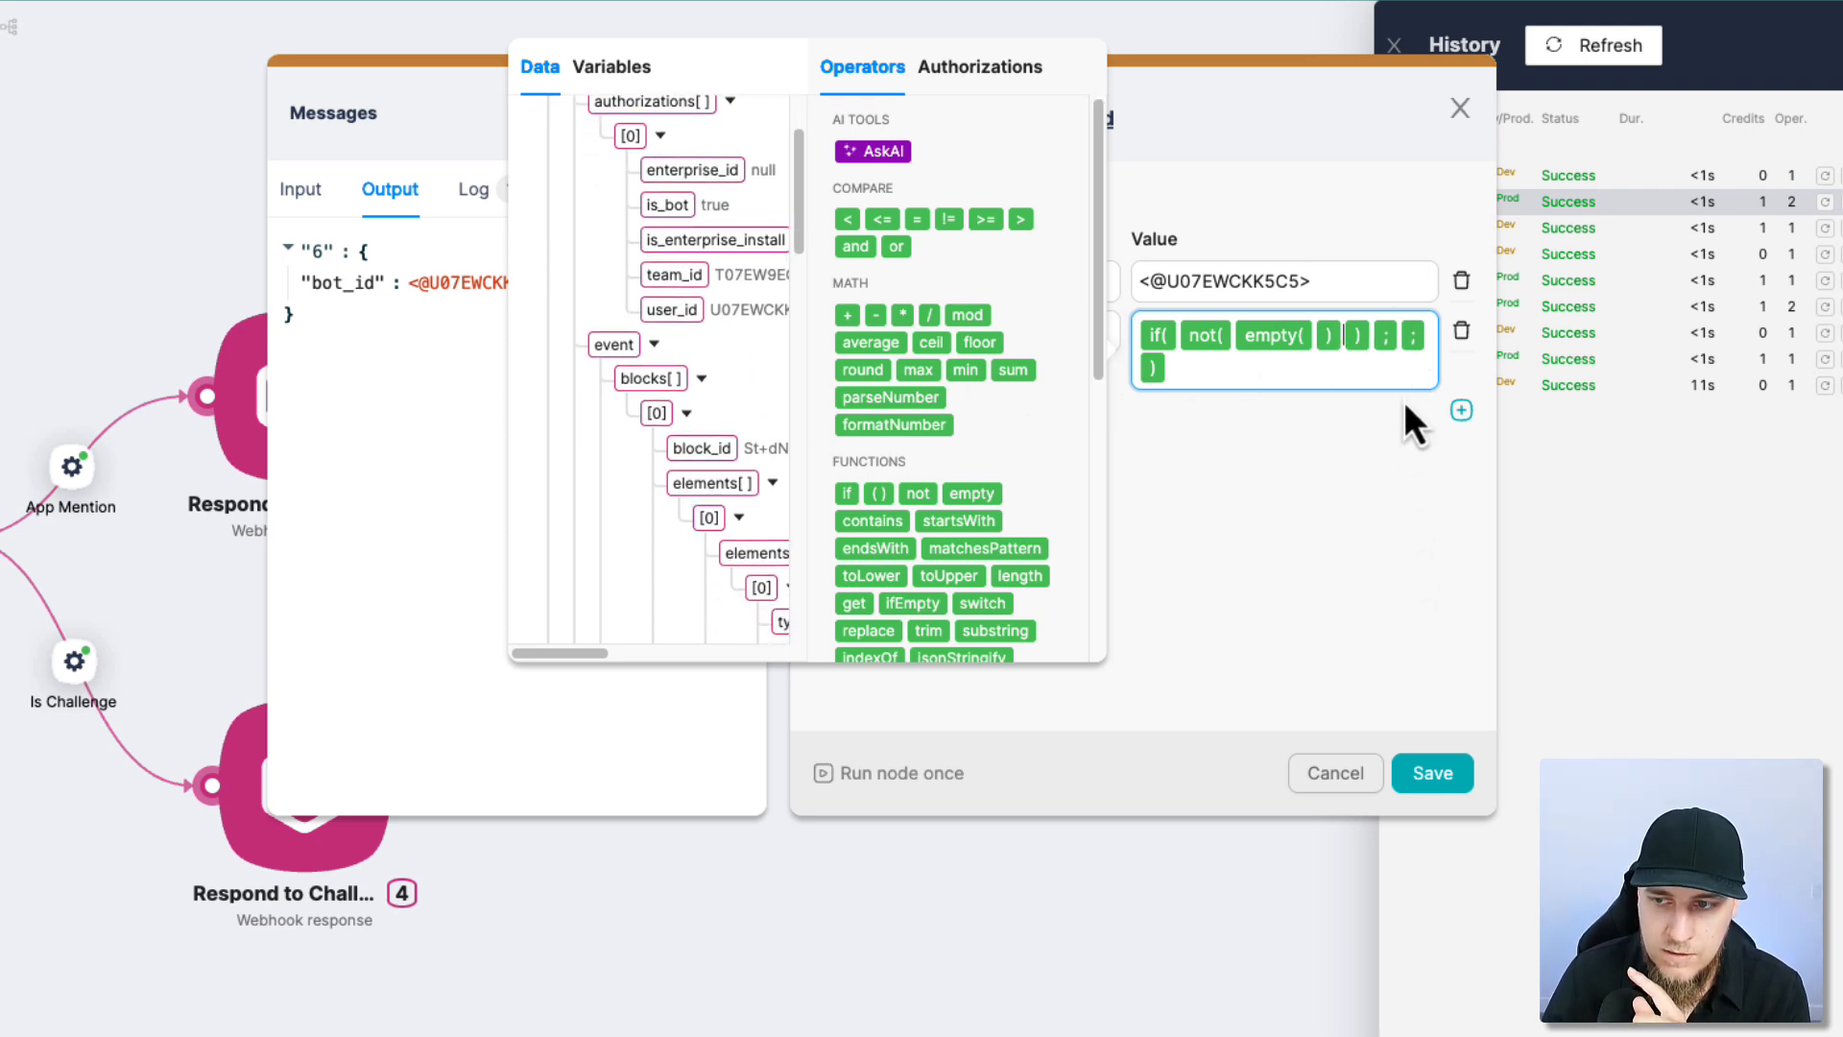
{"action": "left_click", "coordinate": [1401, 341]}
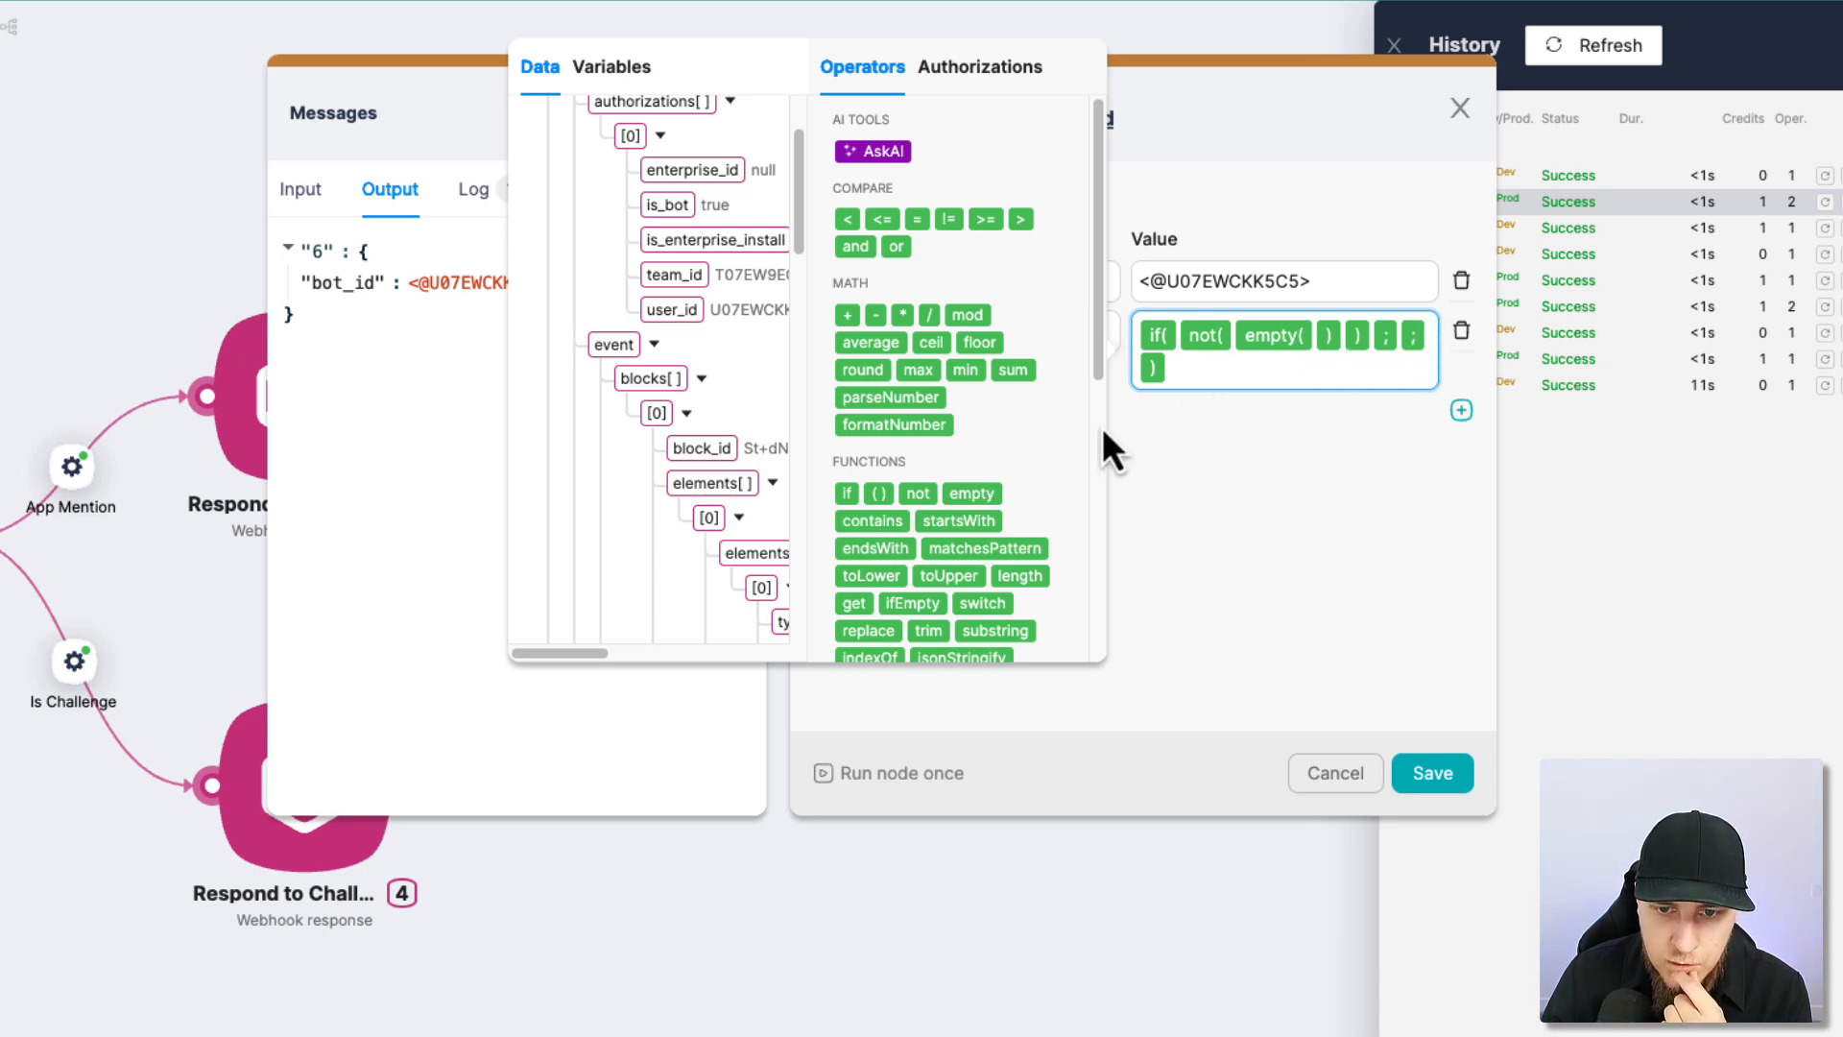
{"action": "scroll", "coordinate": [725, 336], "scroll_direction": "down", "scroll_amount": 5}
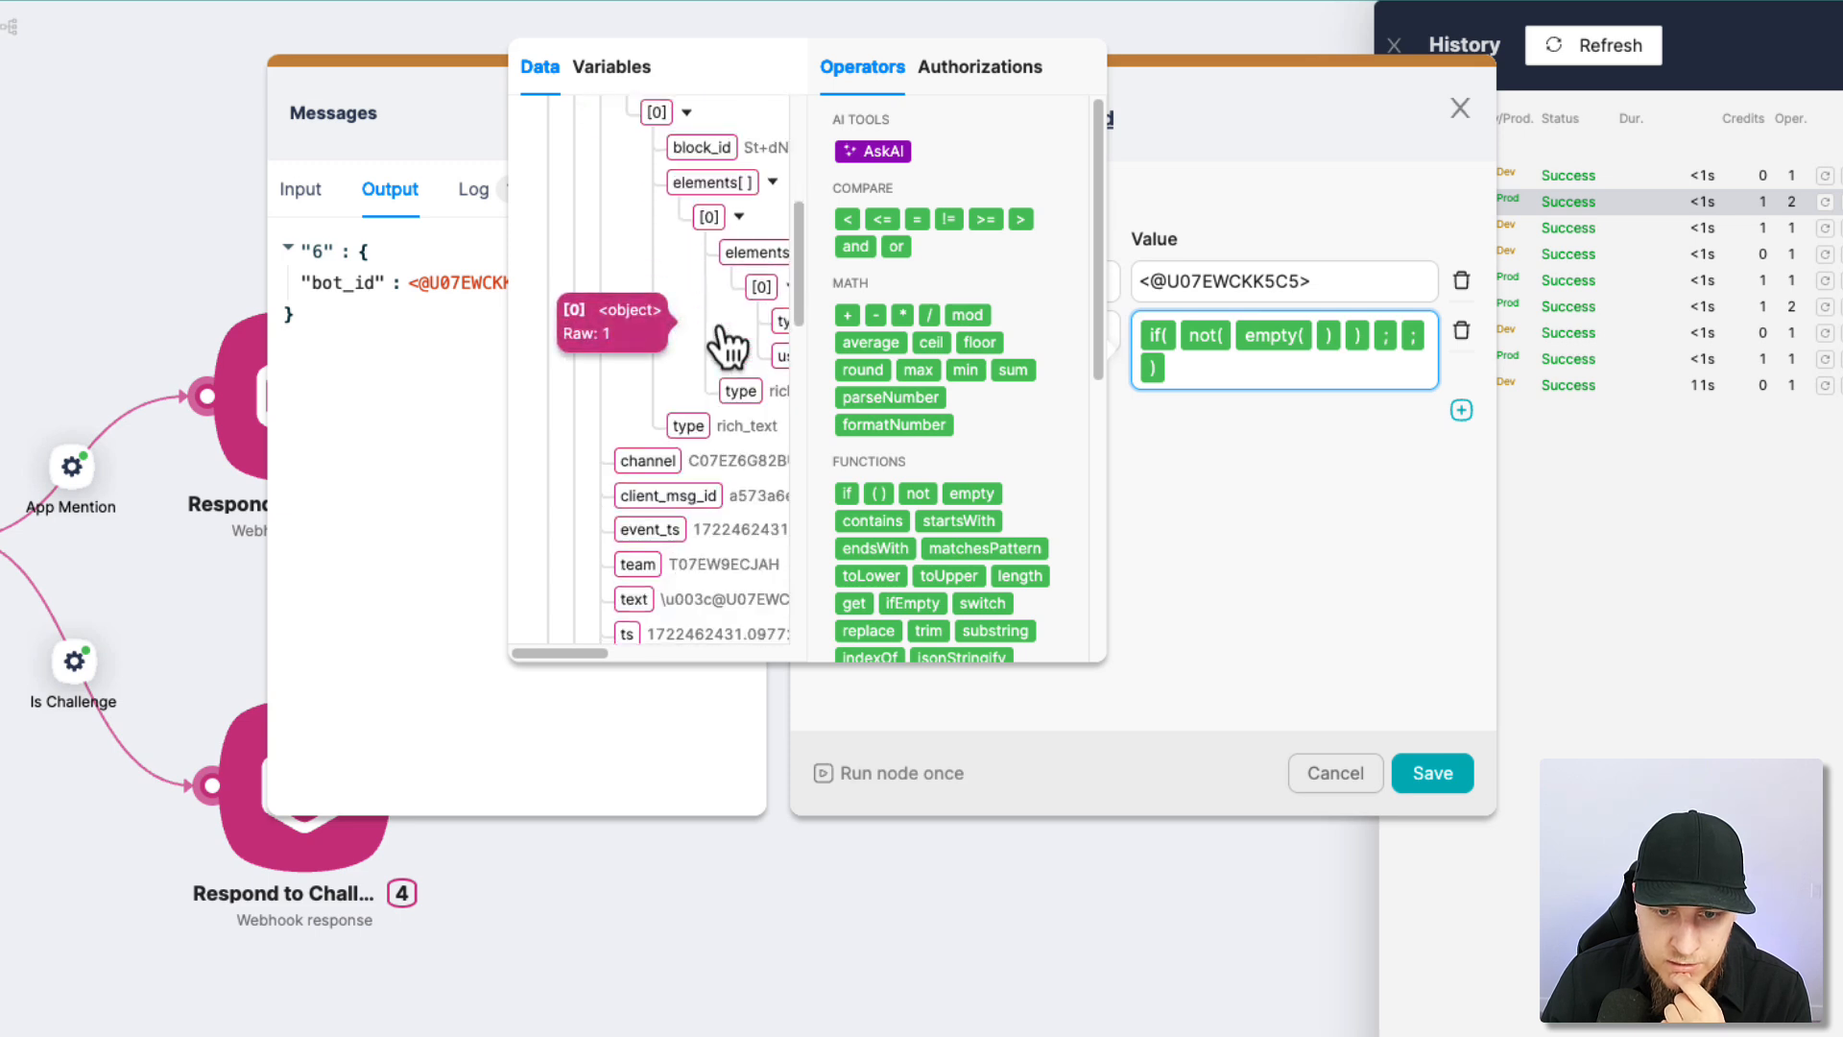
{"action": "scroll", "coordinate": [672, 355], "scroll_direction": "down", "scroll_amount": 3}
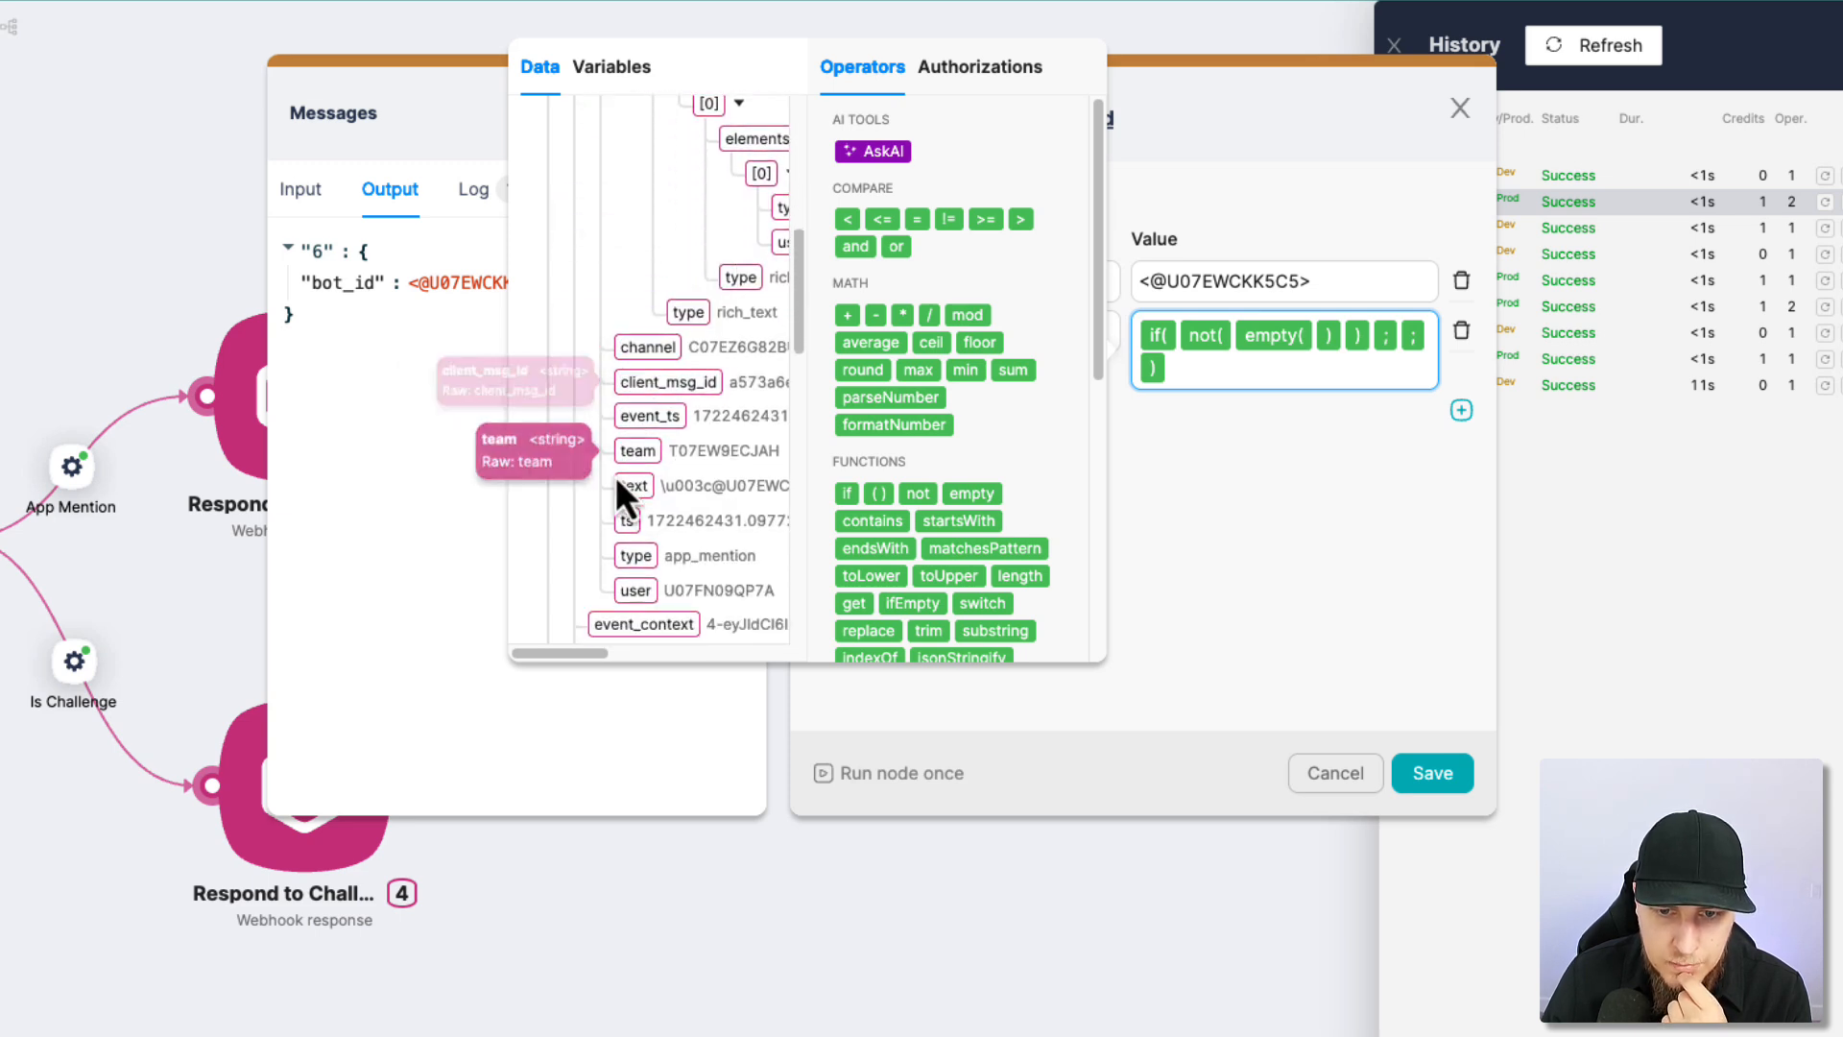
{"action": "scroll", "coordinate": [639, 451], "scroll_direction": "up", "scroll_amount": 1}
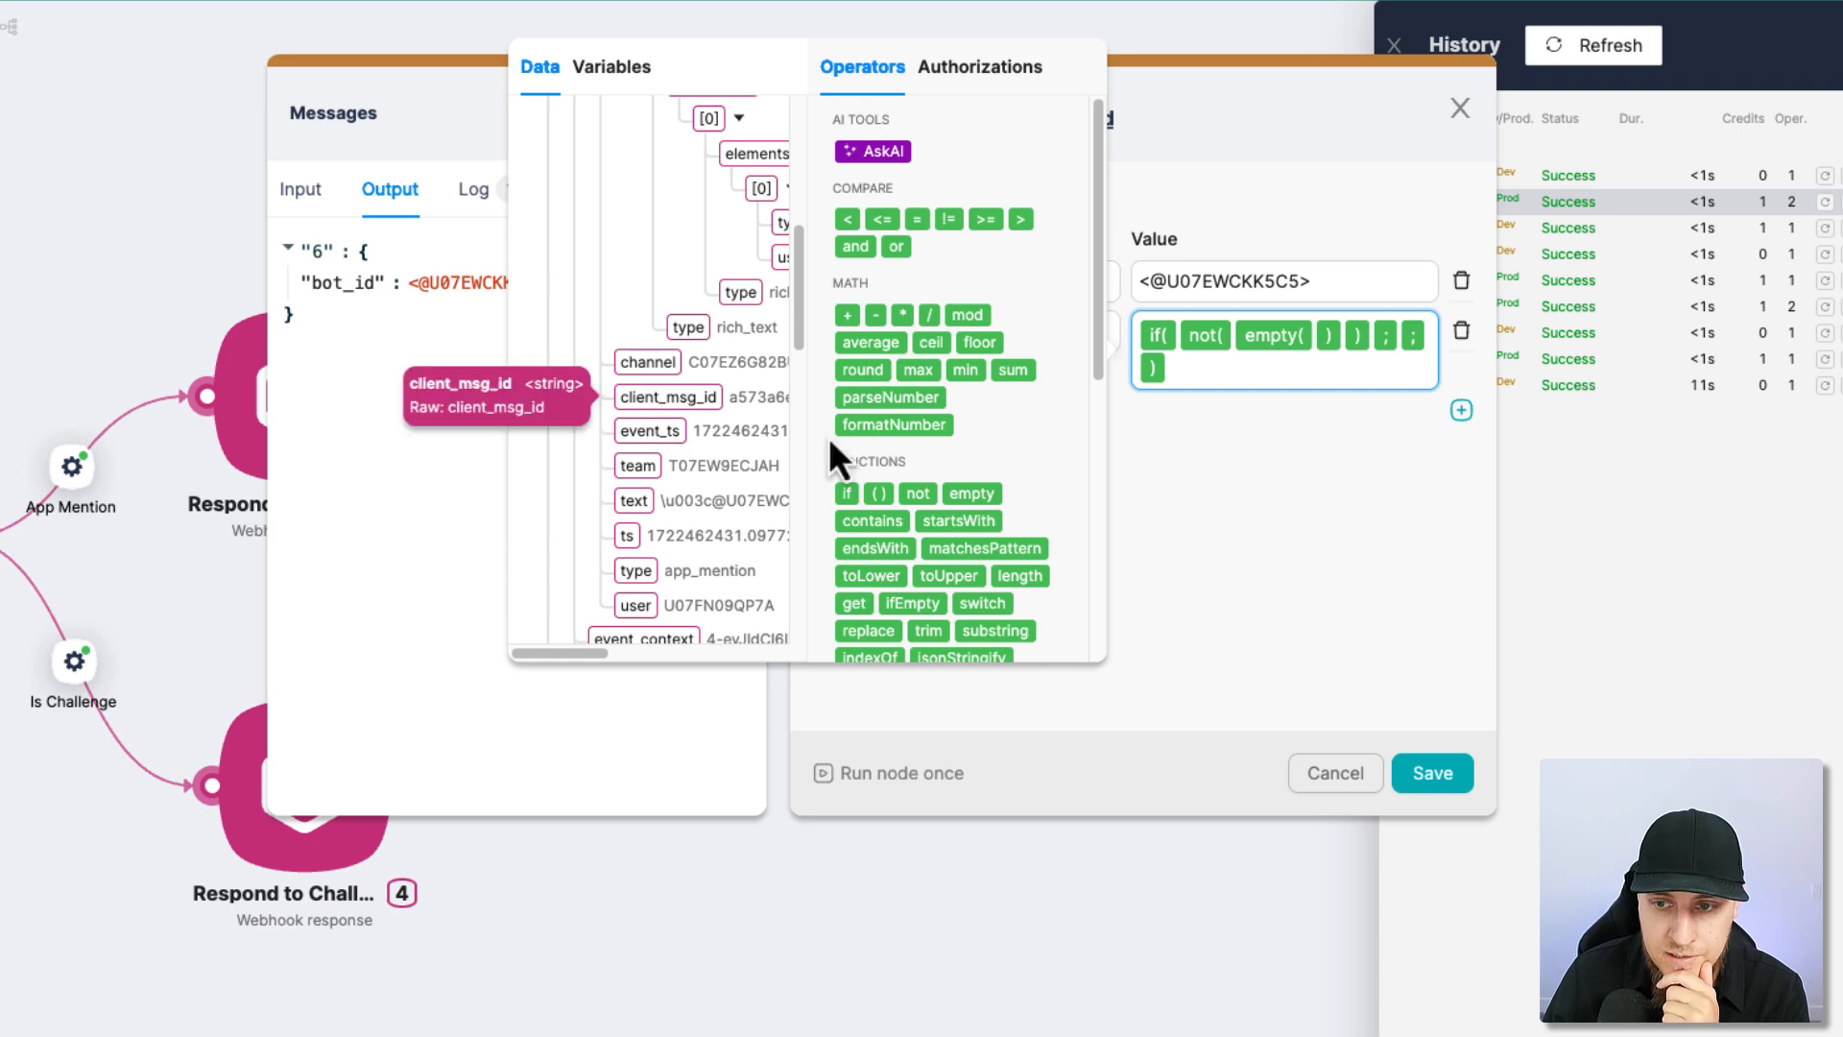
{"action": "left_click", "coordinate": [1304, 528]}
{"action": "left_click", "coordinate": [1447, 777]}
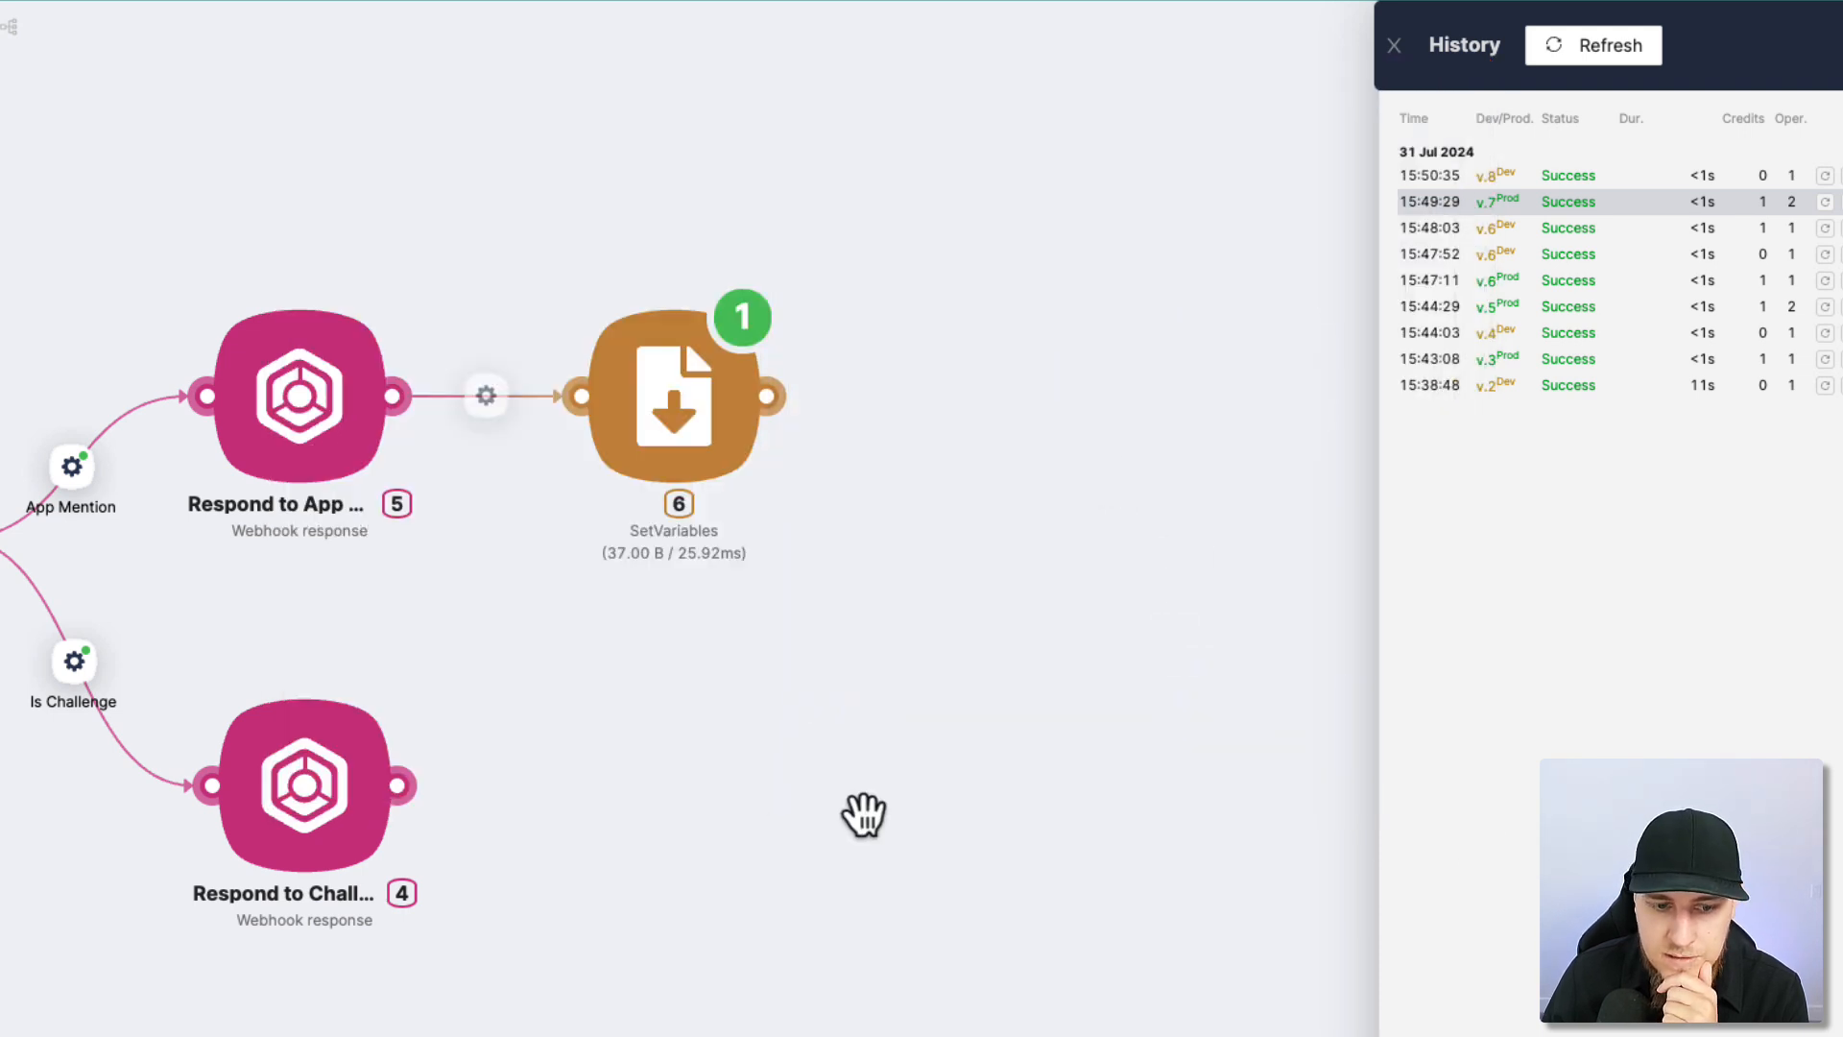
{"action": "key", "text": "super+s"}
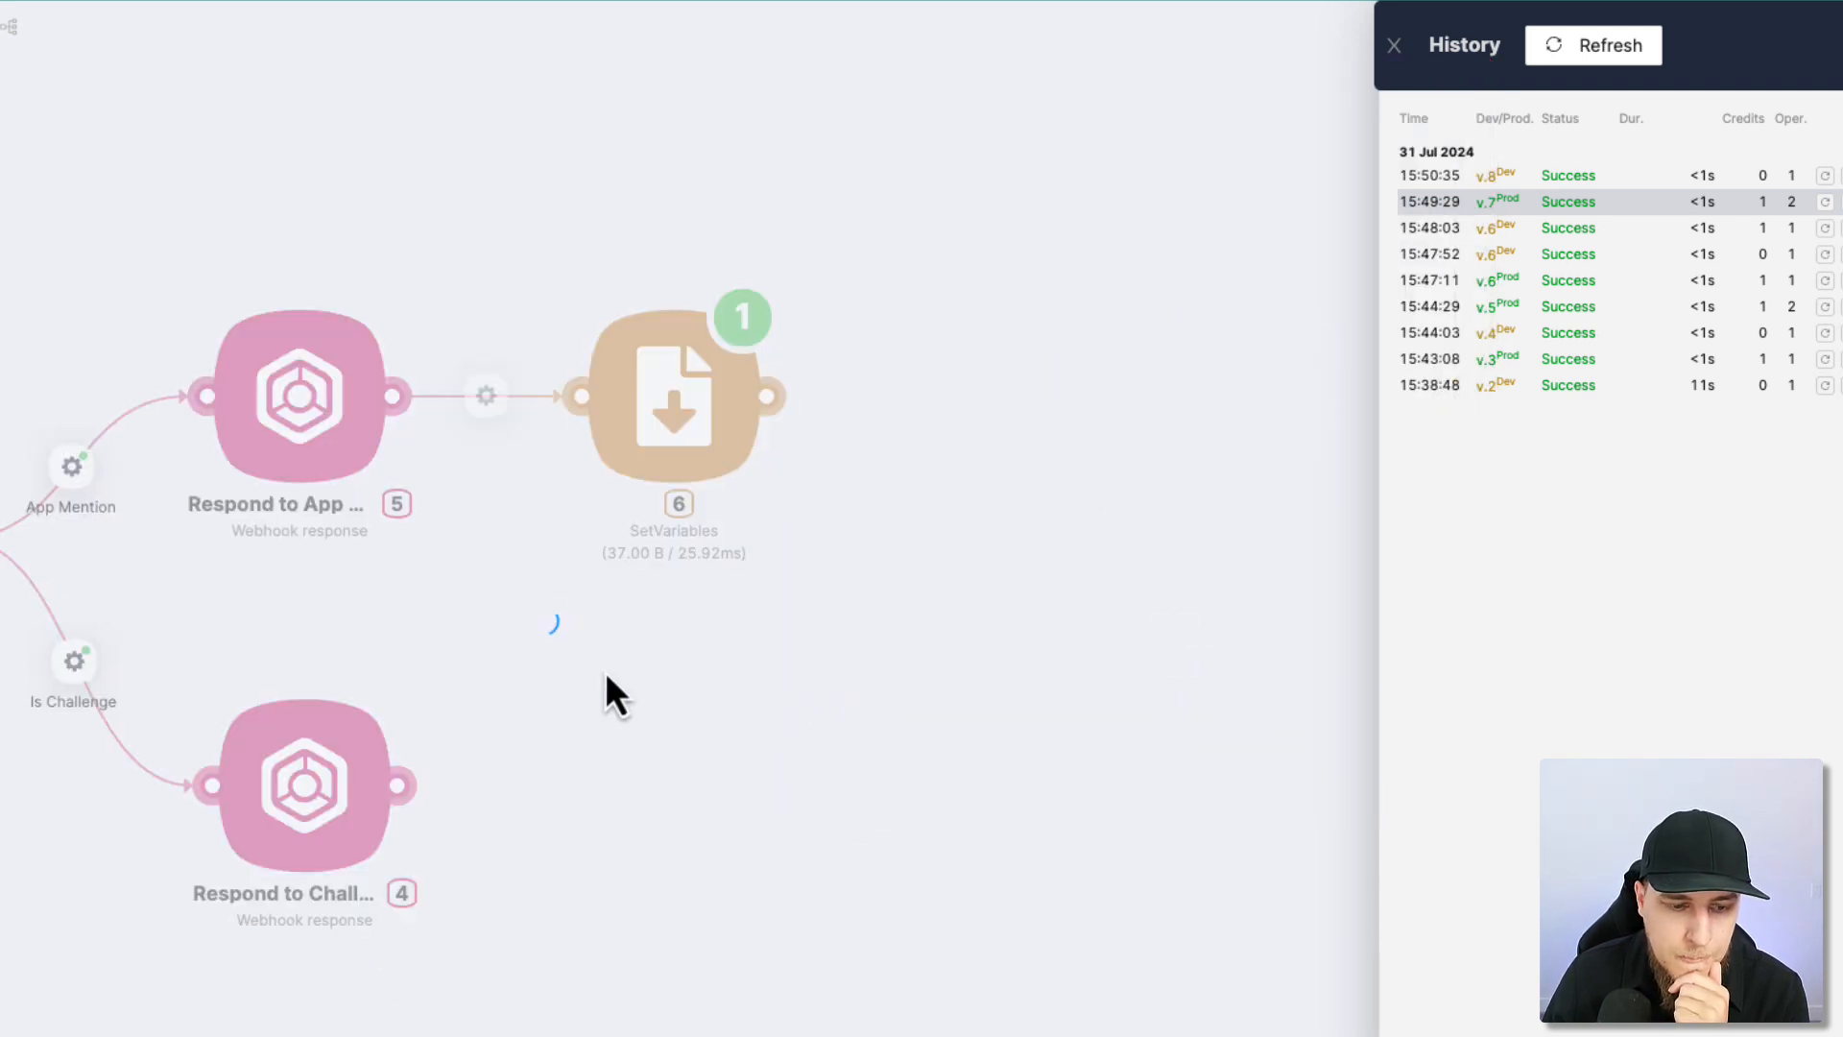
{"action": "left_click_drag", "start_coordinate": [486, 319], "coordinate": [633, 300]}
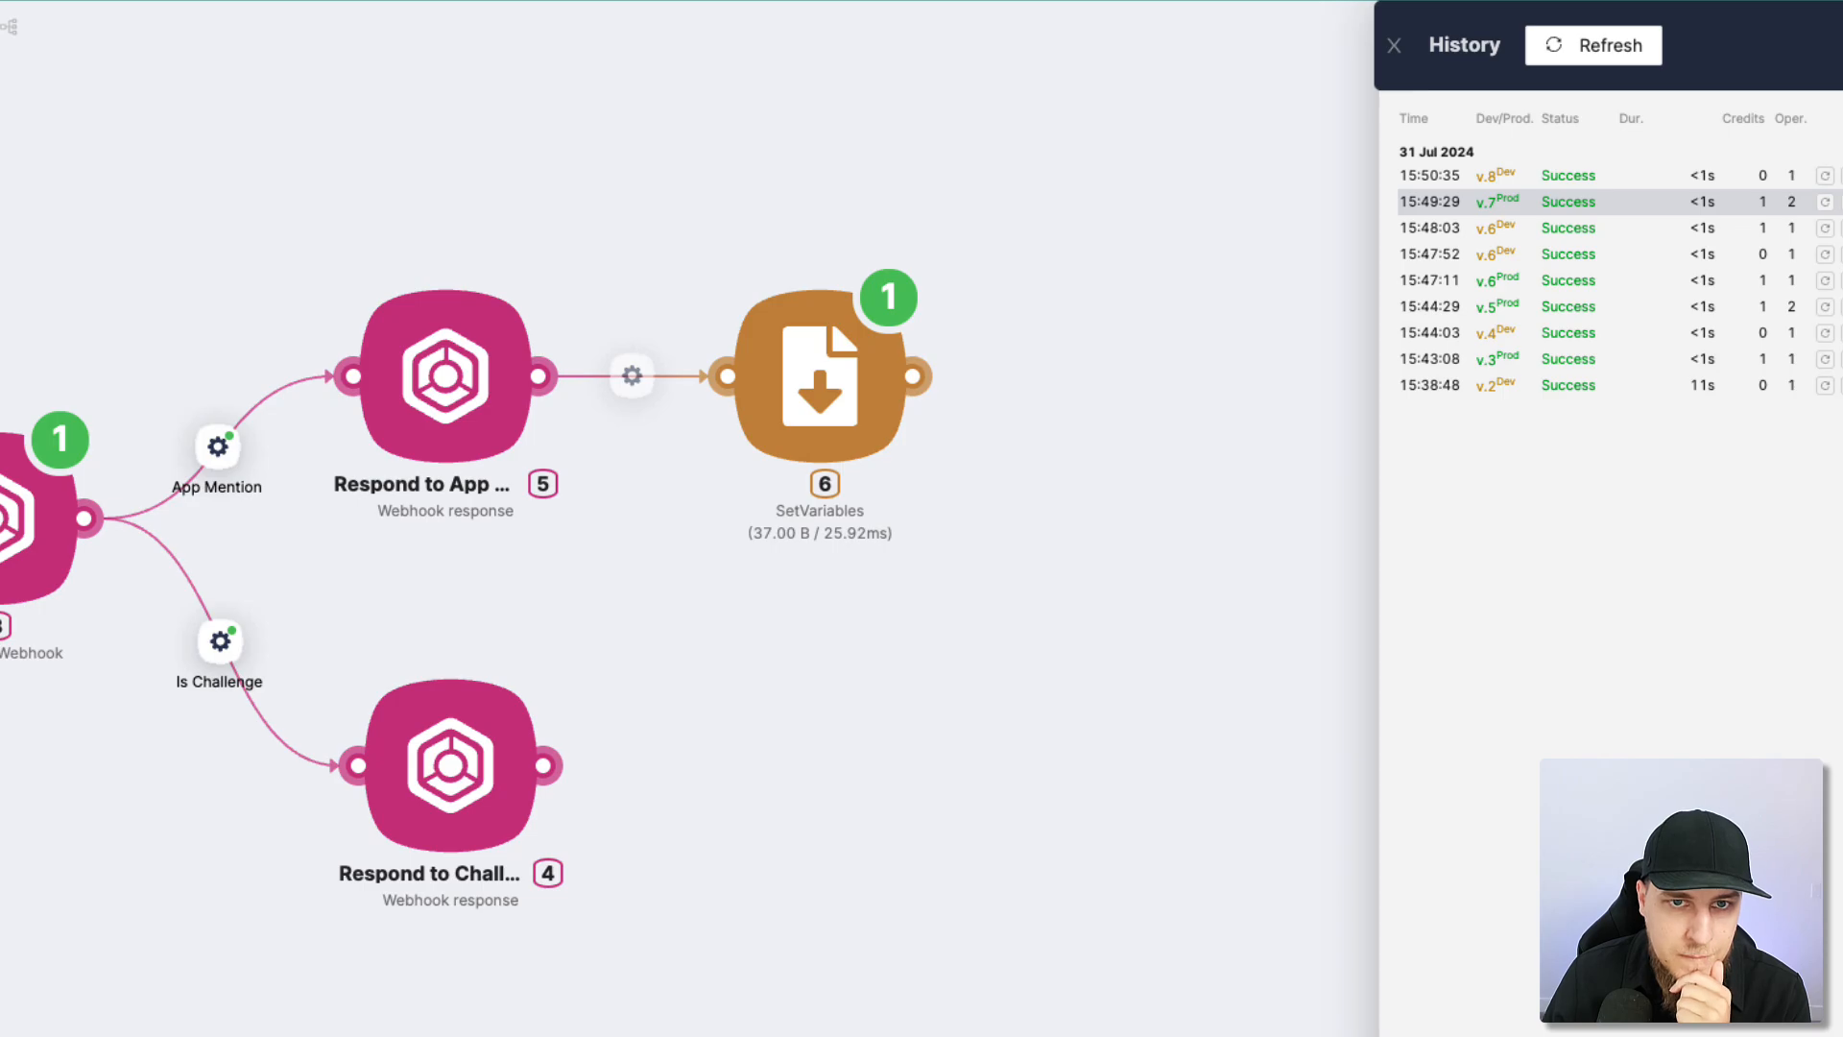
{"action": "key", "text": "super+Tab"}
{"action": "left_click", "coordinate": [1498, 395]}
{"action": "type", "text": "@na"}
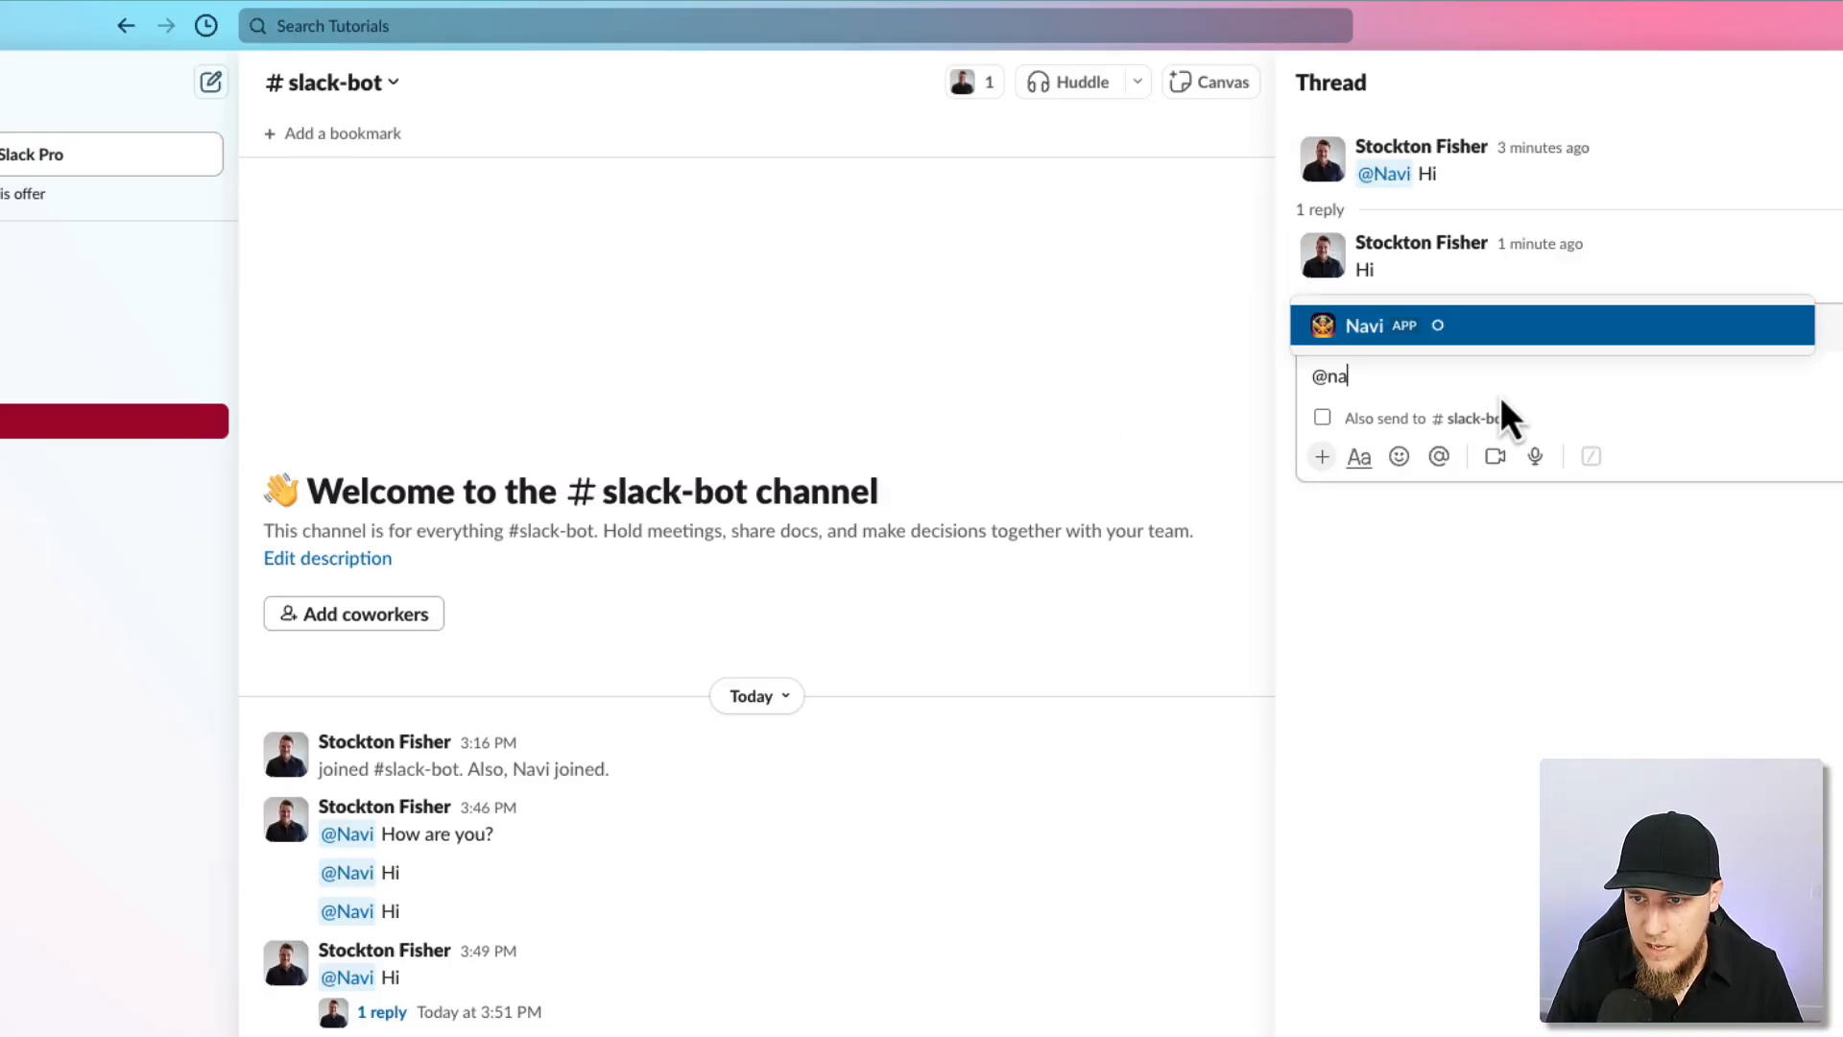
{"action": "key", "text": "Return"}
{"action": "type", "text": "Hi"}
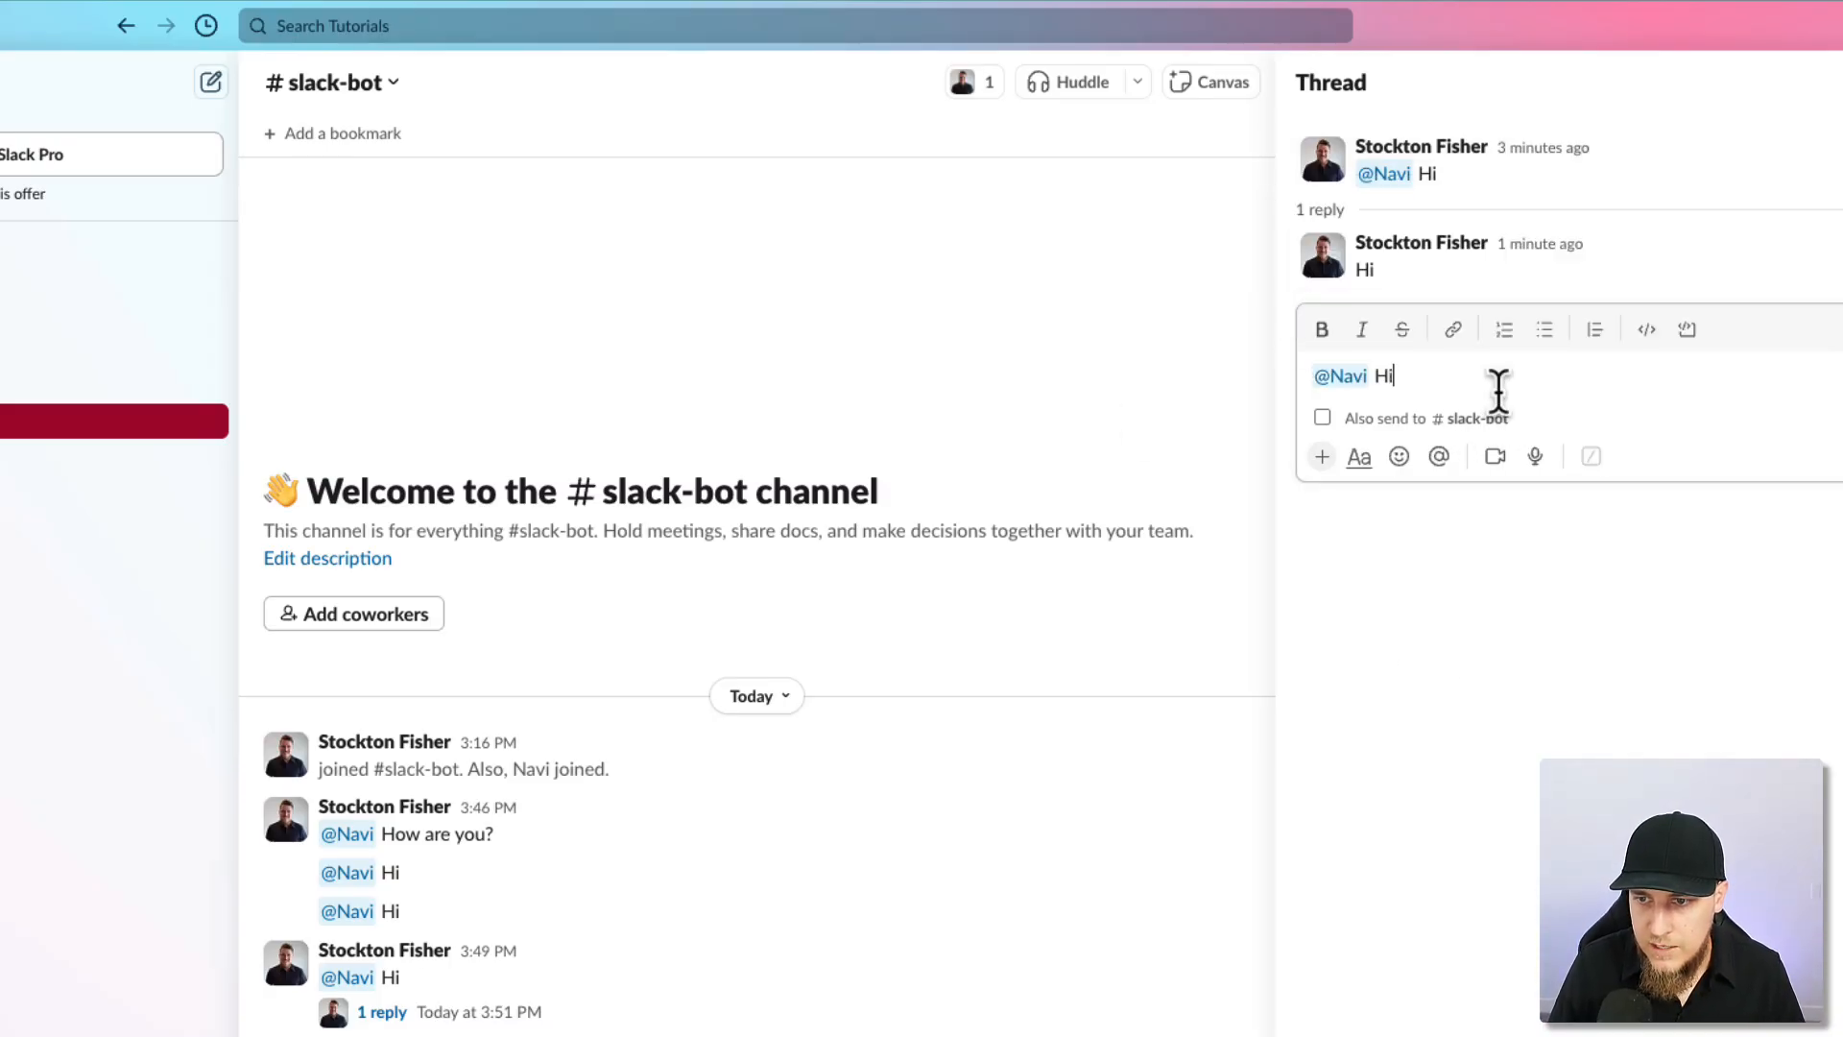
{"action": "key", "text": "Return"}
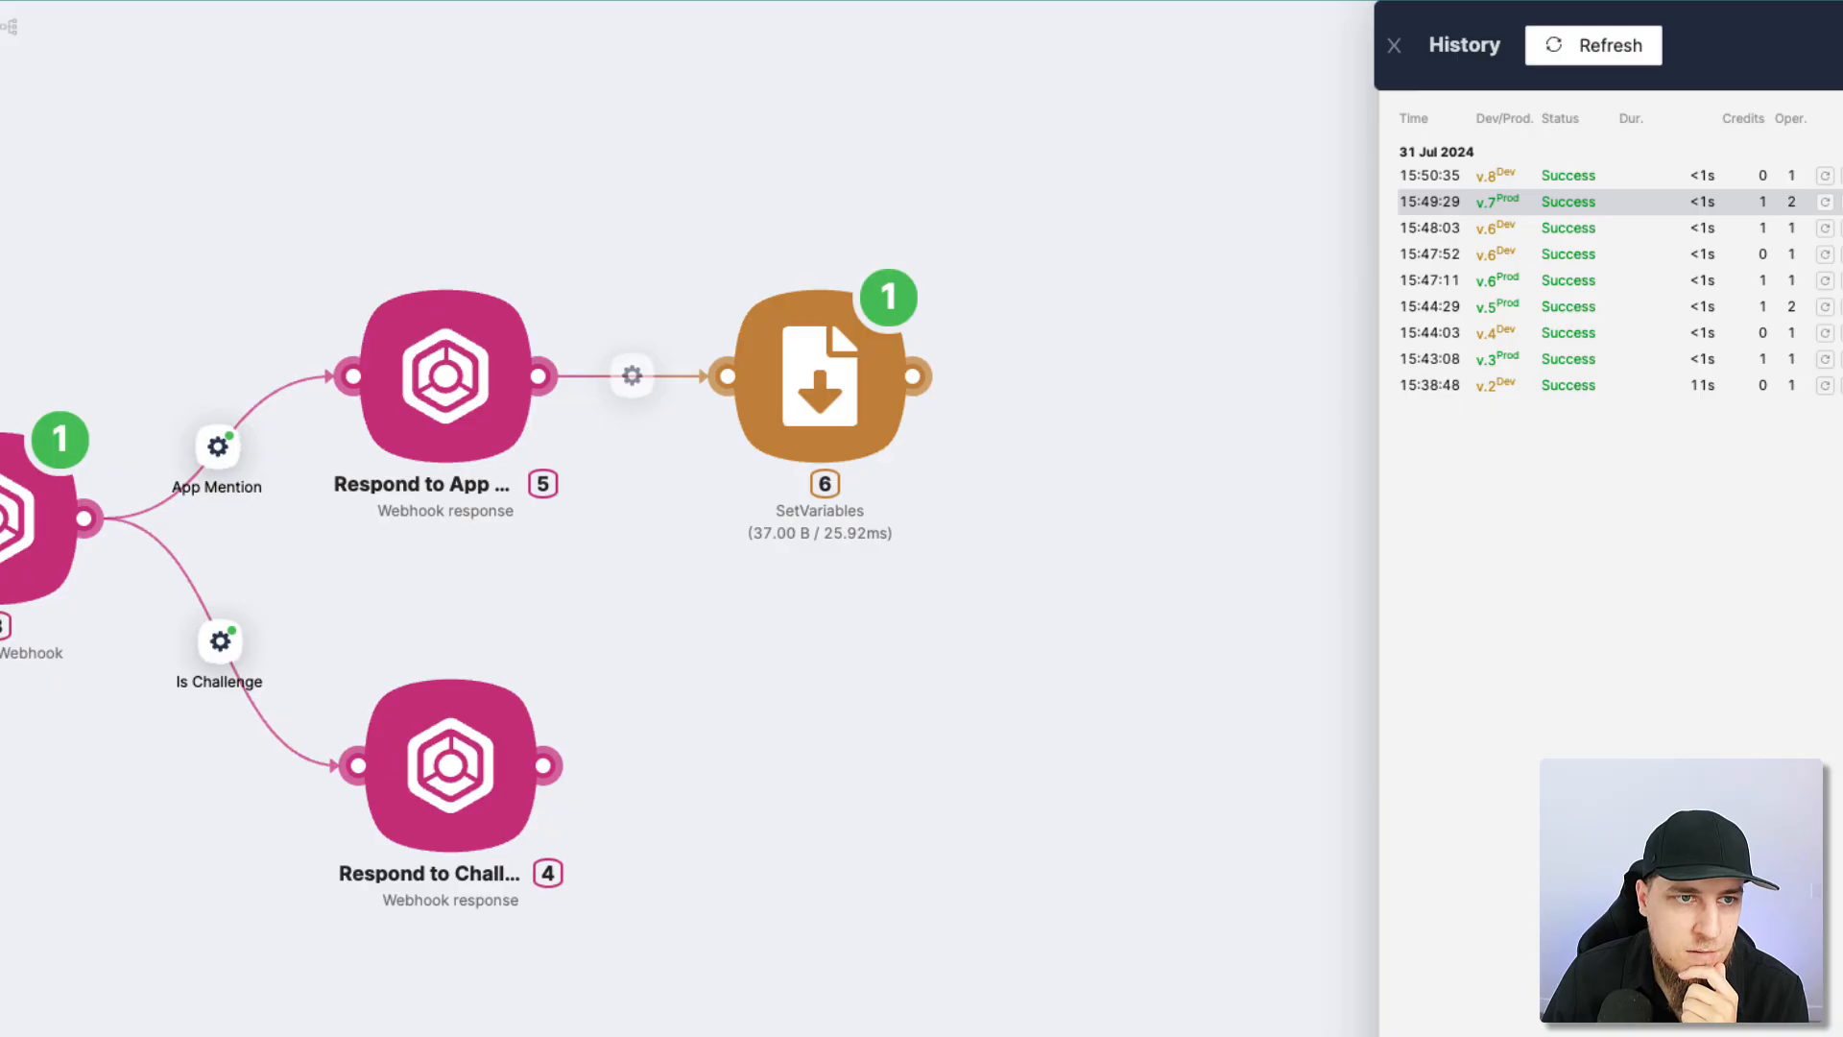
- Refresh the scenario's run history in Latenode and copy the body from the newest run's Trigger on Webhook output
{"action": "left_click", "coordinate": [1593, 48]}
{"action": "left_click", "coordinate": [1536, 175]}
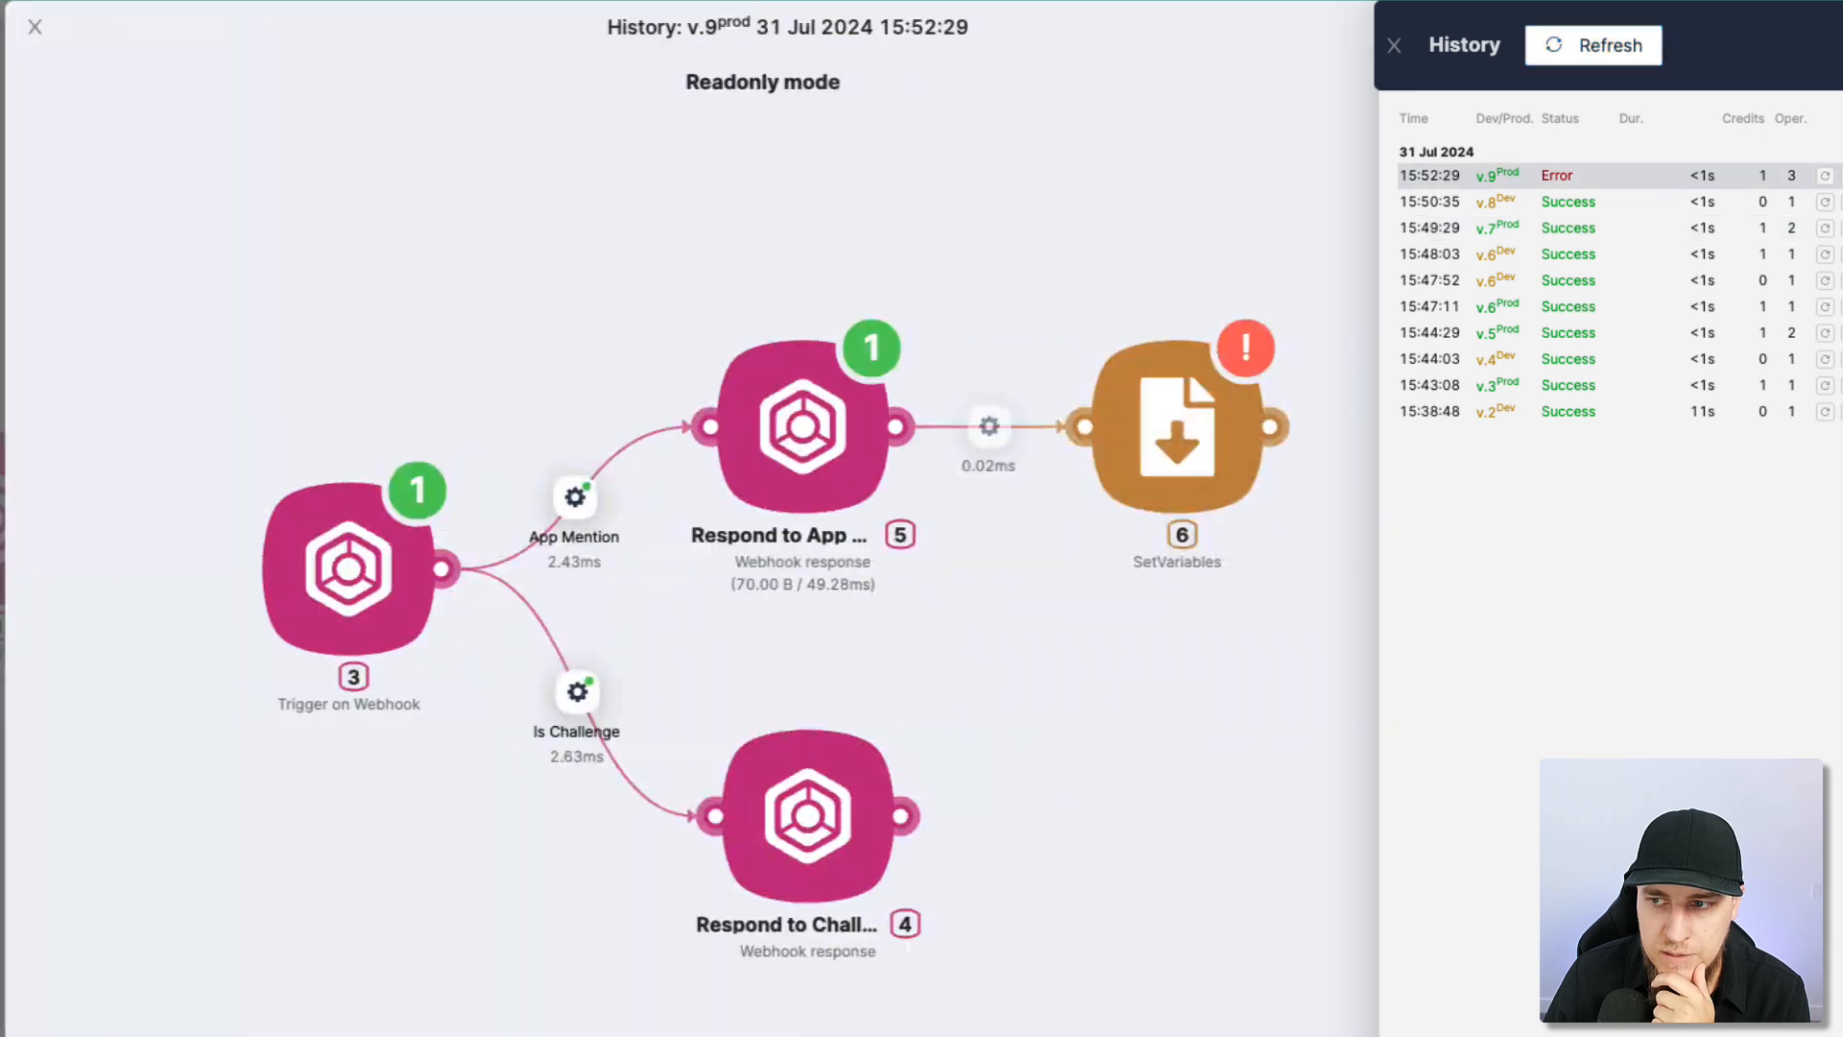
{"action": "left_click", "coordinate": [341, 545]}
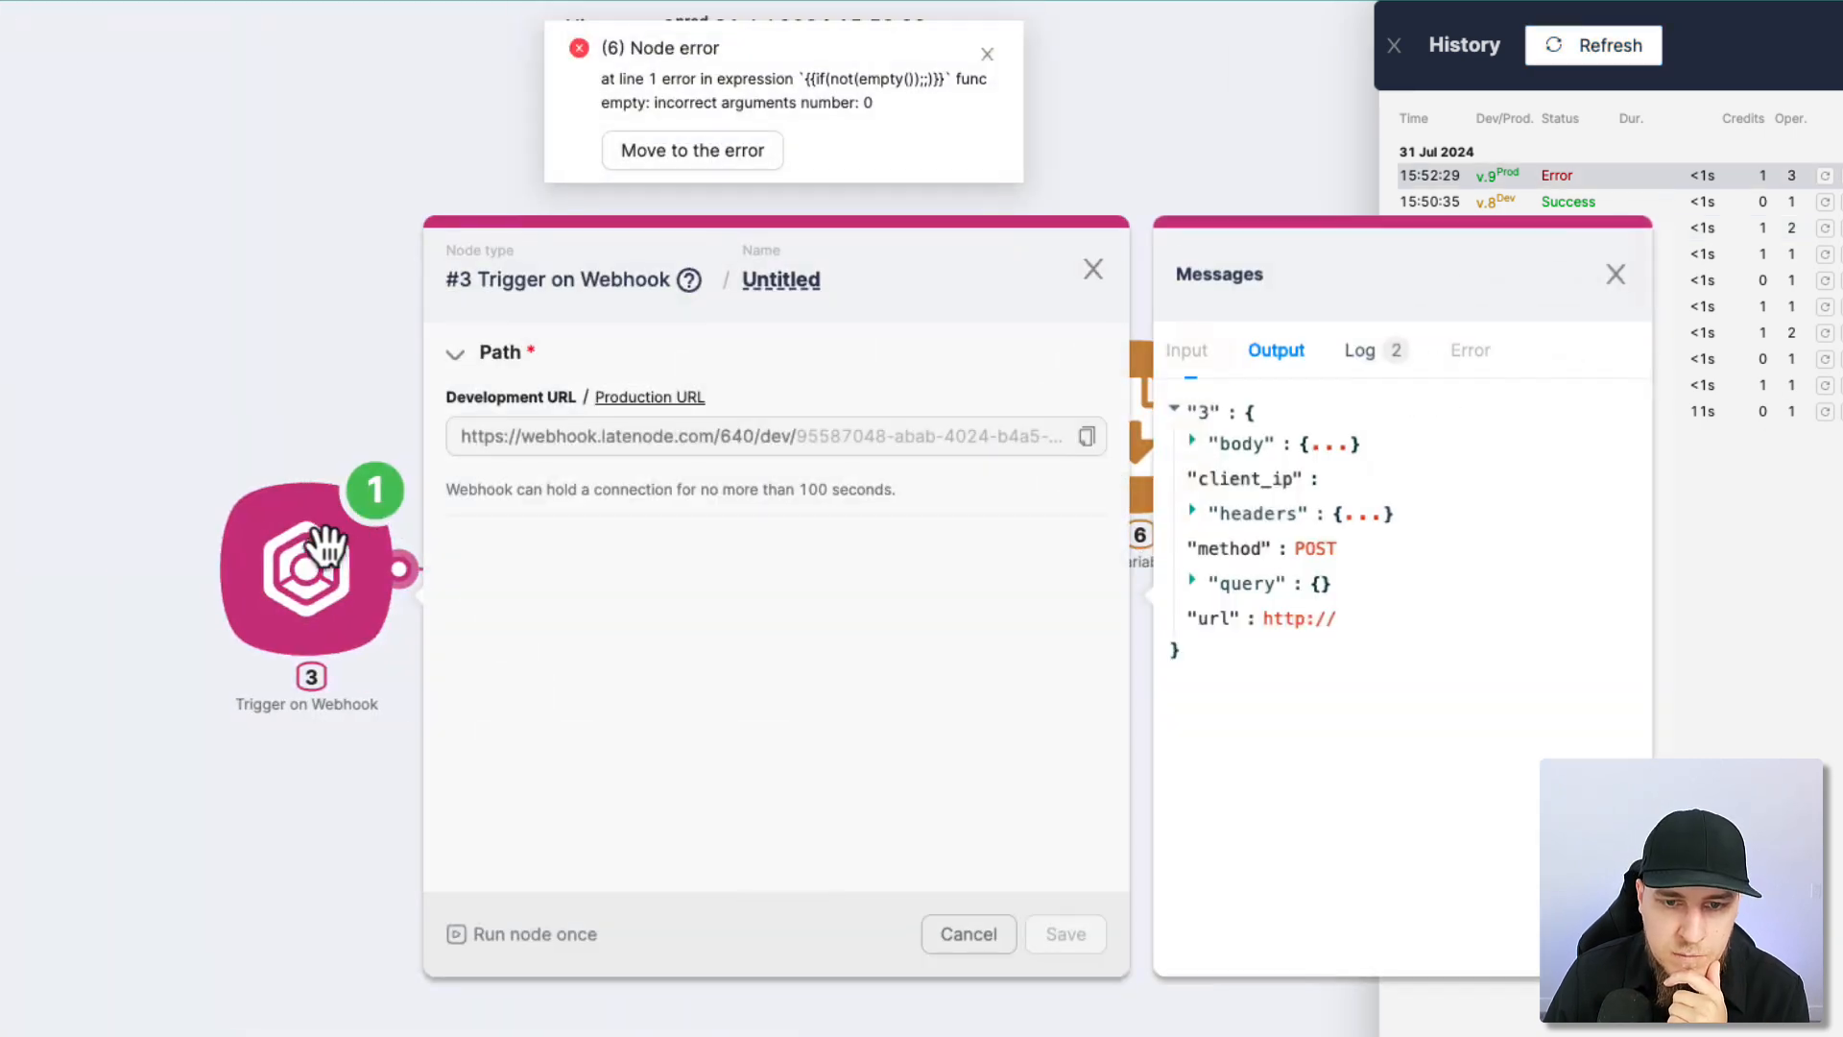
{"action": "left_click", "coordinate": [1462, 441]}
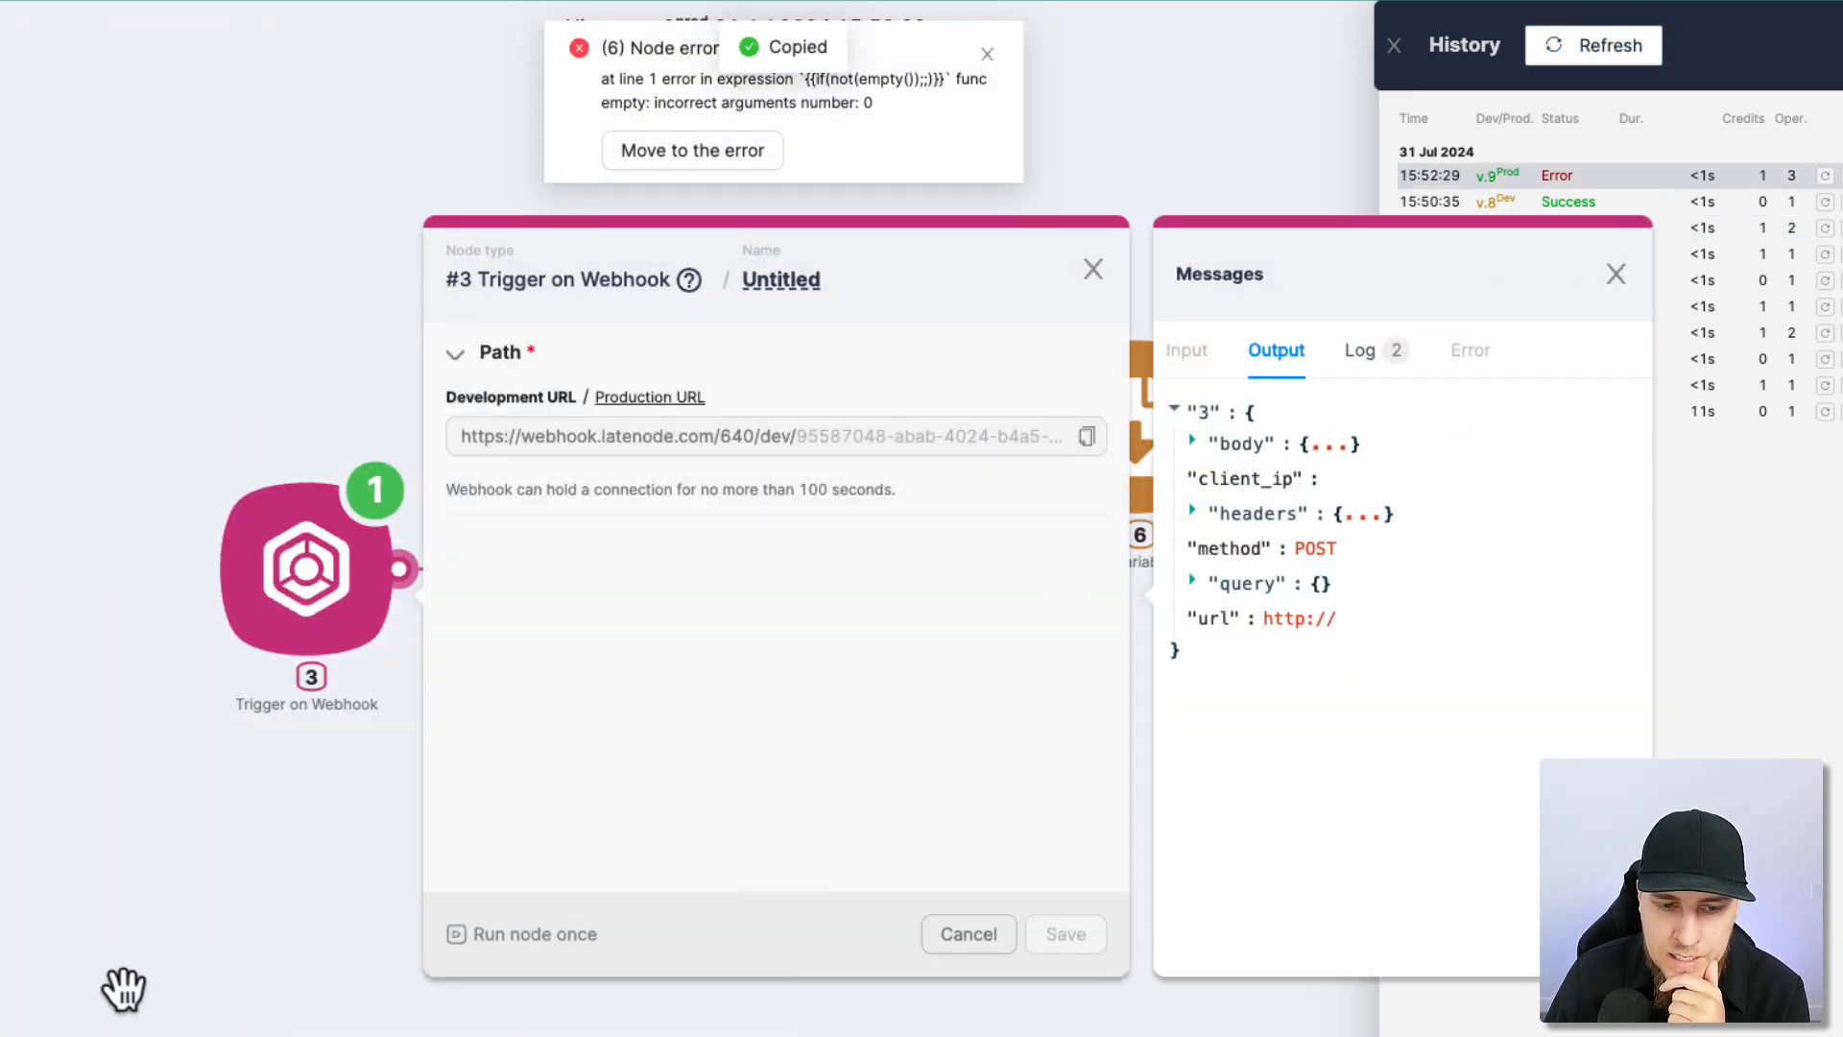
{"action": "left_click", "coordinate": [121, 987]}
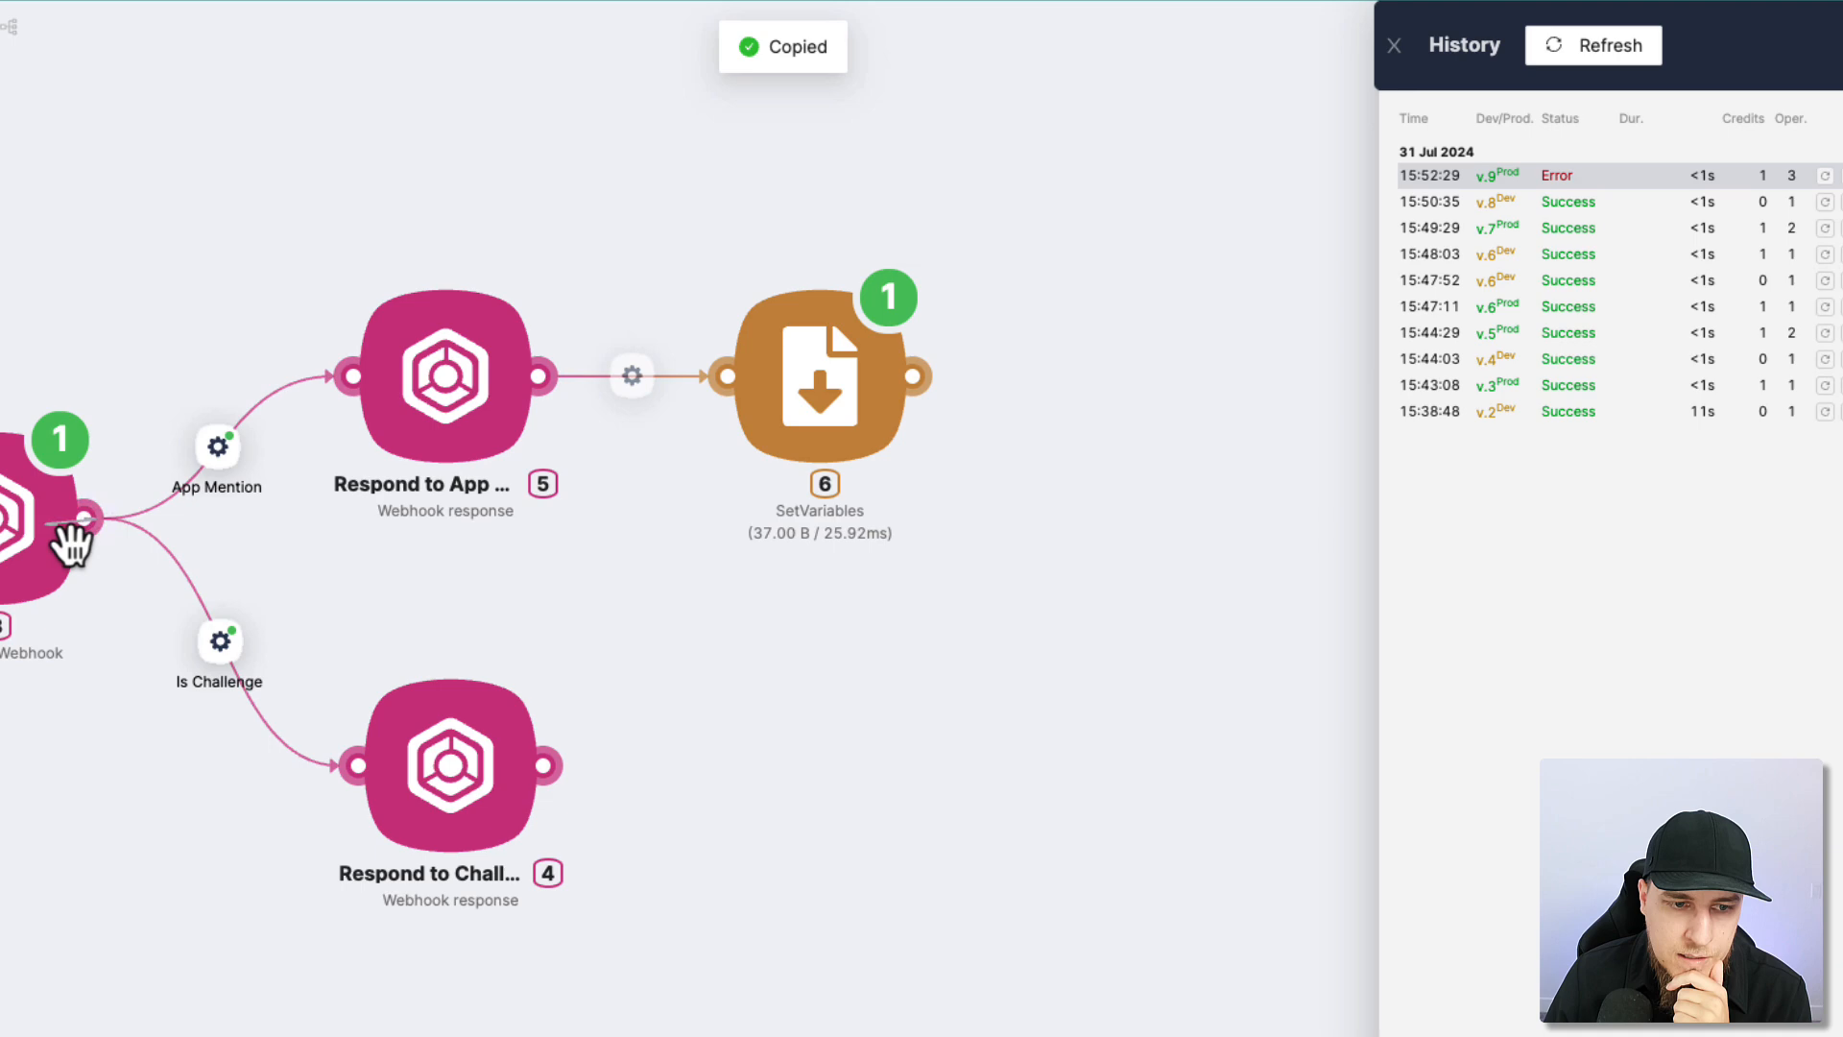
- Run the Trigger on Webhook node once with its raw test body replaced by the copied event JSON, including the verification token
{"action": "left_click", "coordinate": [69, 538]}
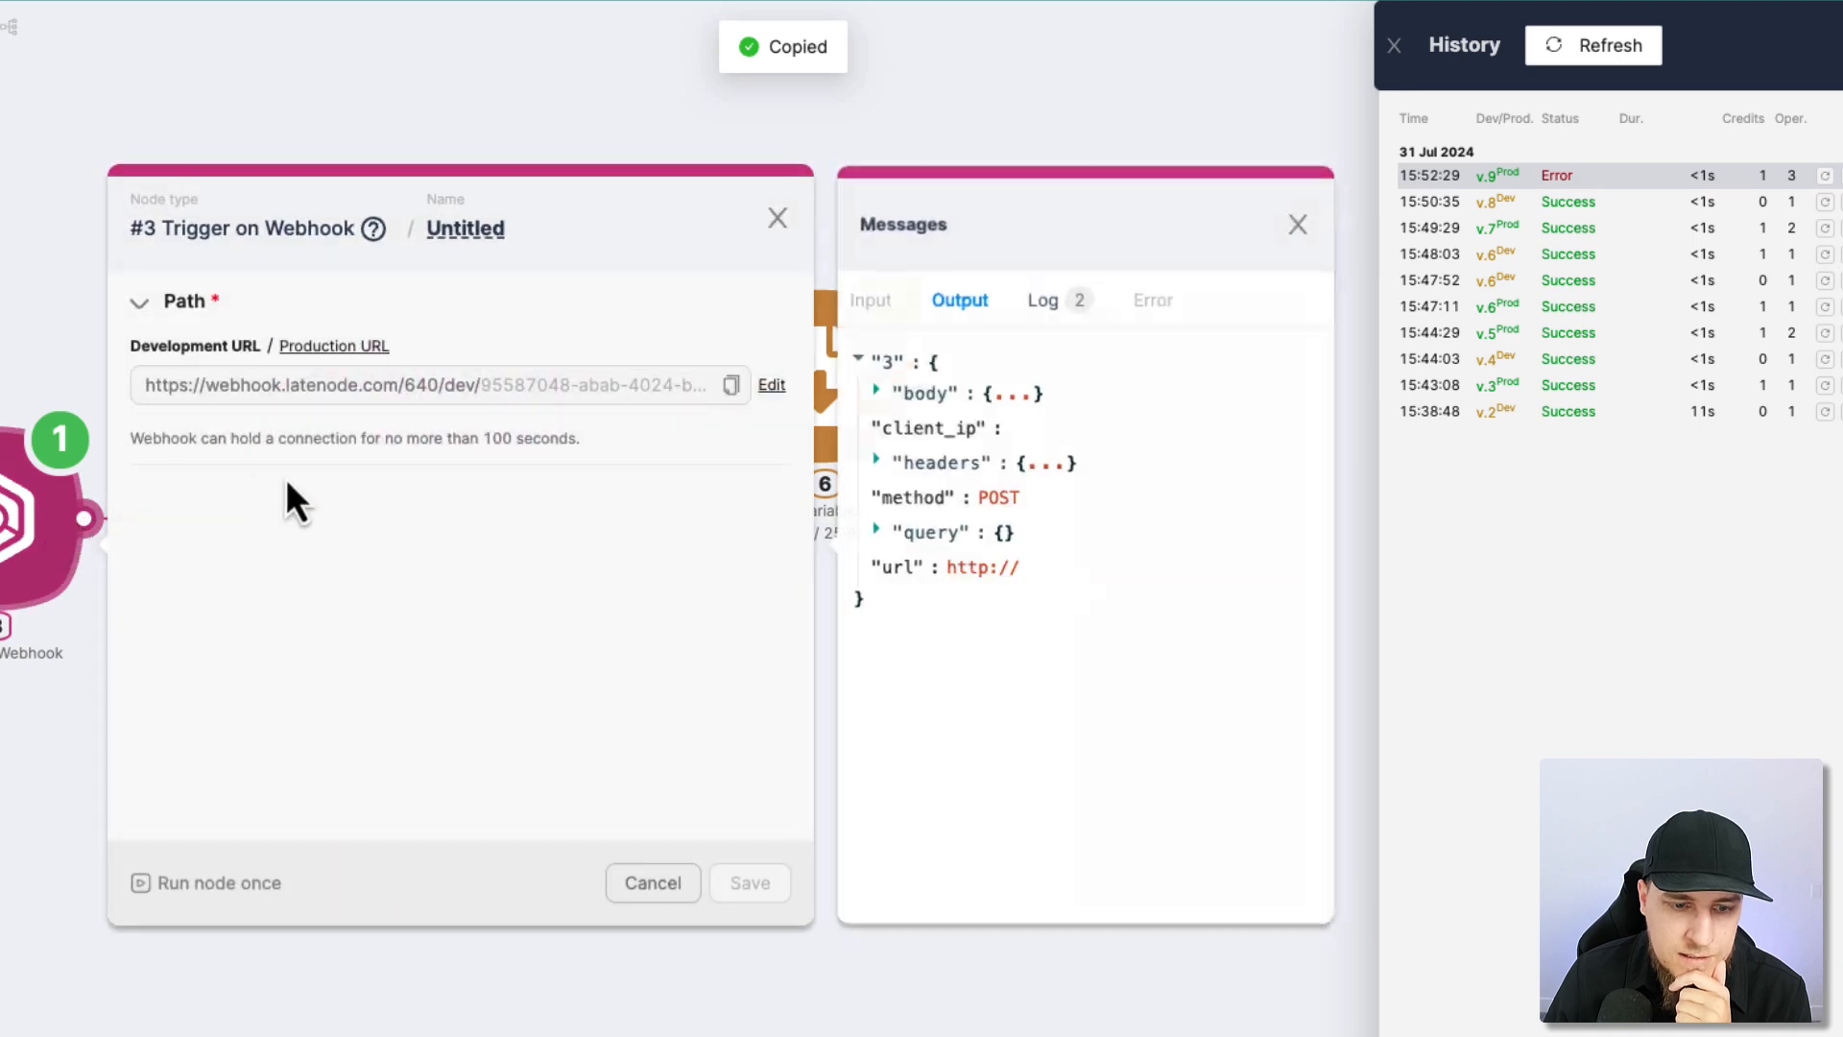
{"action": "left_click", "coordinate": [244, 885]}
{"action": "left_click", "coordinate": [288, 466]}
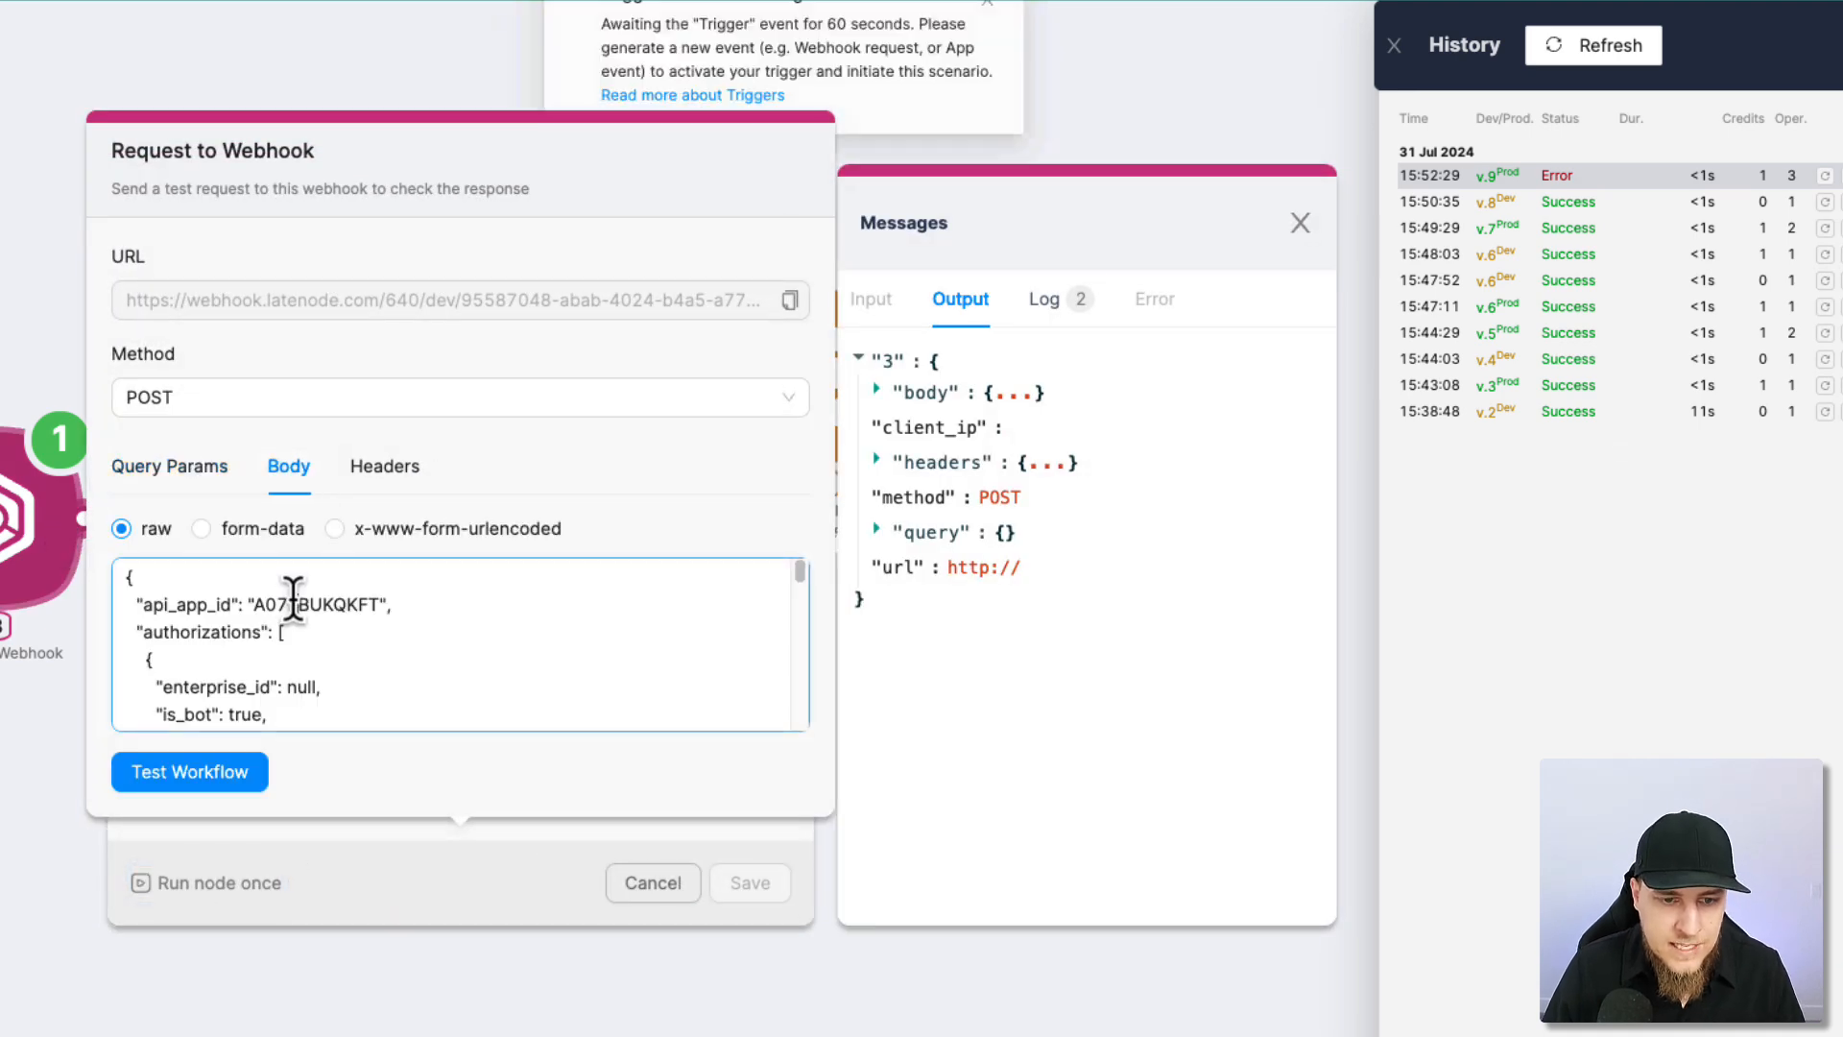
{"action": "left_click", "coordinate": [350, 608]}
{"action": "key", "text": "ctrl+a"}
{"action": "key", "text": "ctrl+v"}
{"action": "key", "text": "ctrl+a"}
{"action": "key", "text": "BackSpace"}
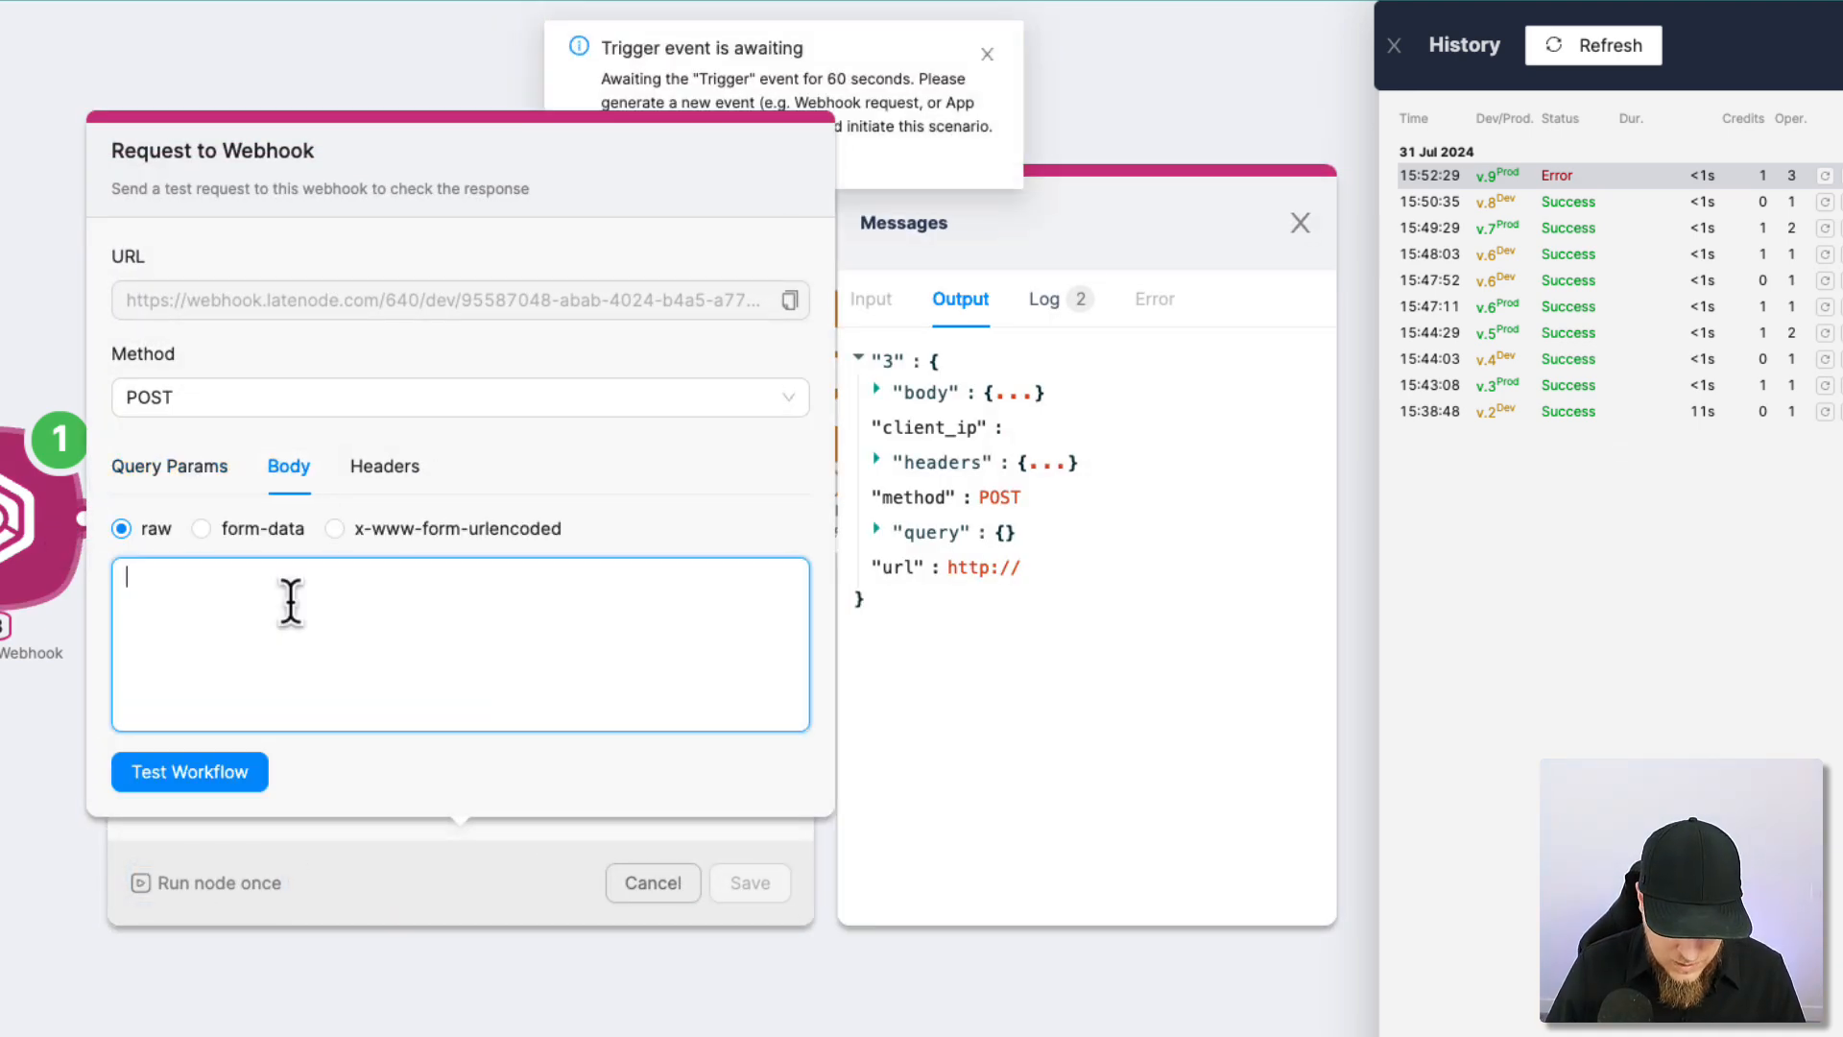
{"action": "key", "text": "ctrl+v"}
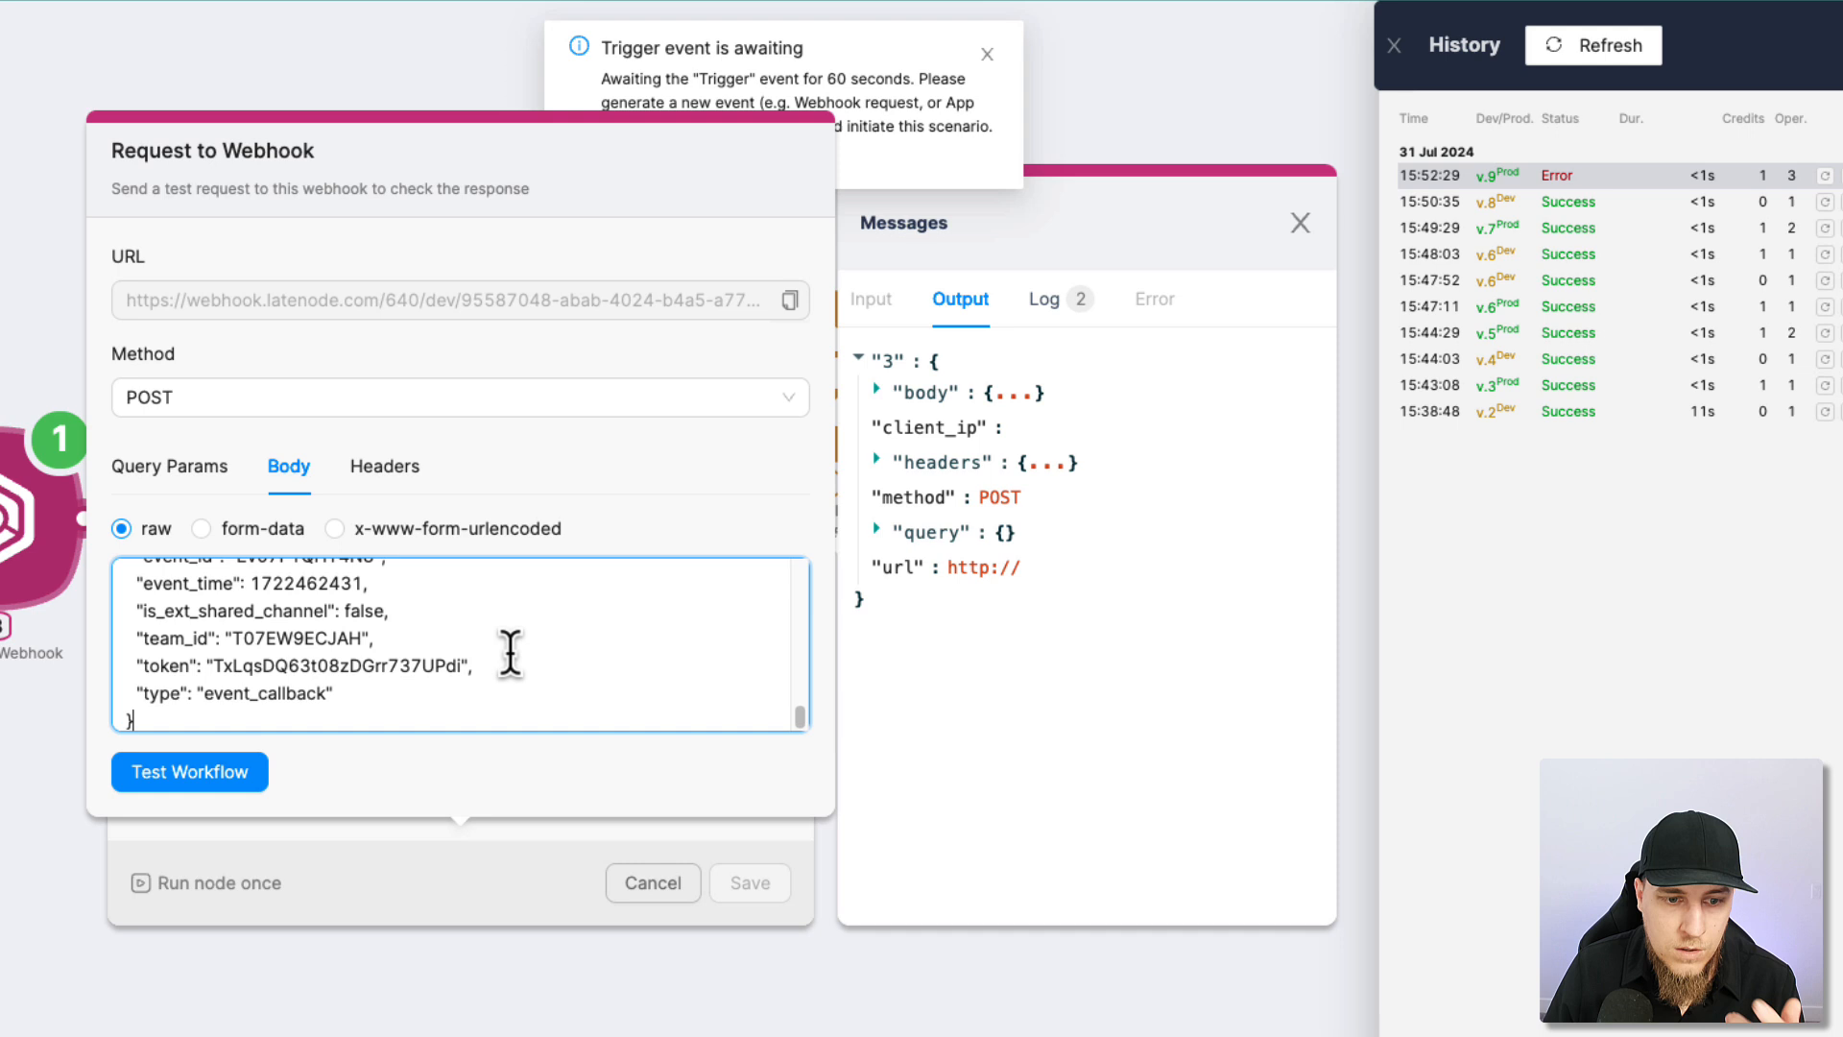
{"action": "left_click", "coordinate": [262, 781]}
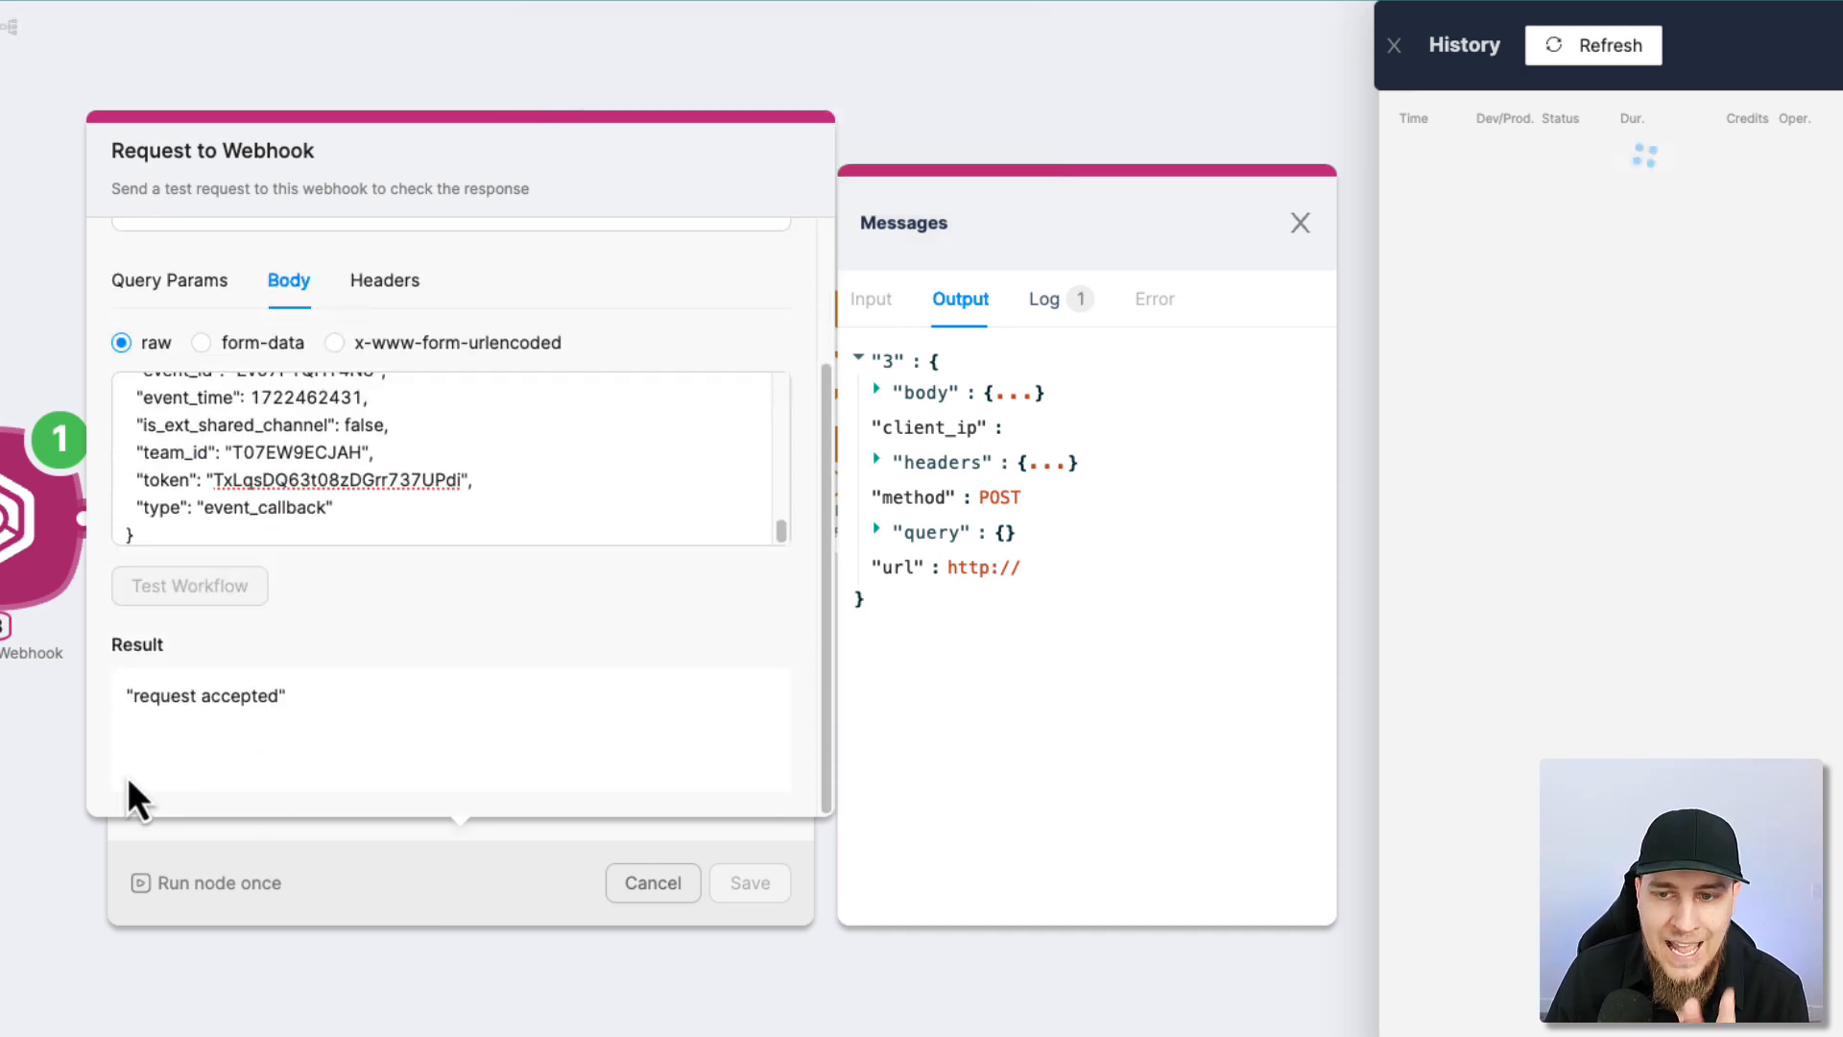
{"action": "left_click", "coordinate": [37, 365]}
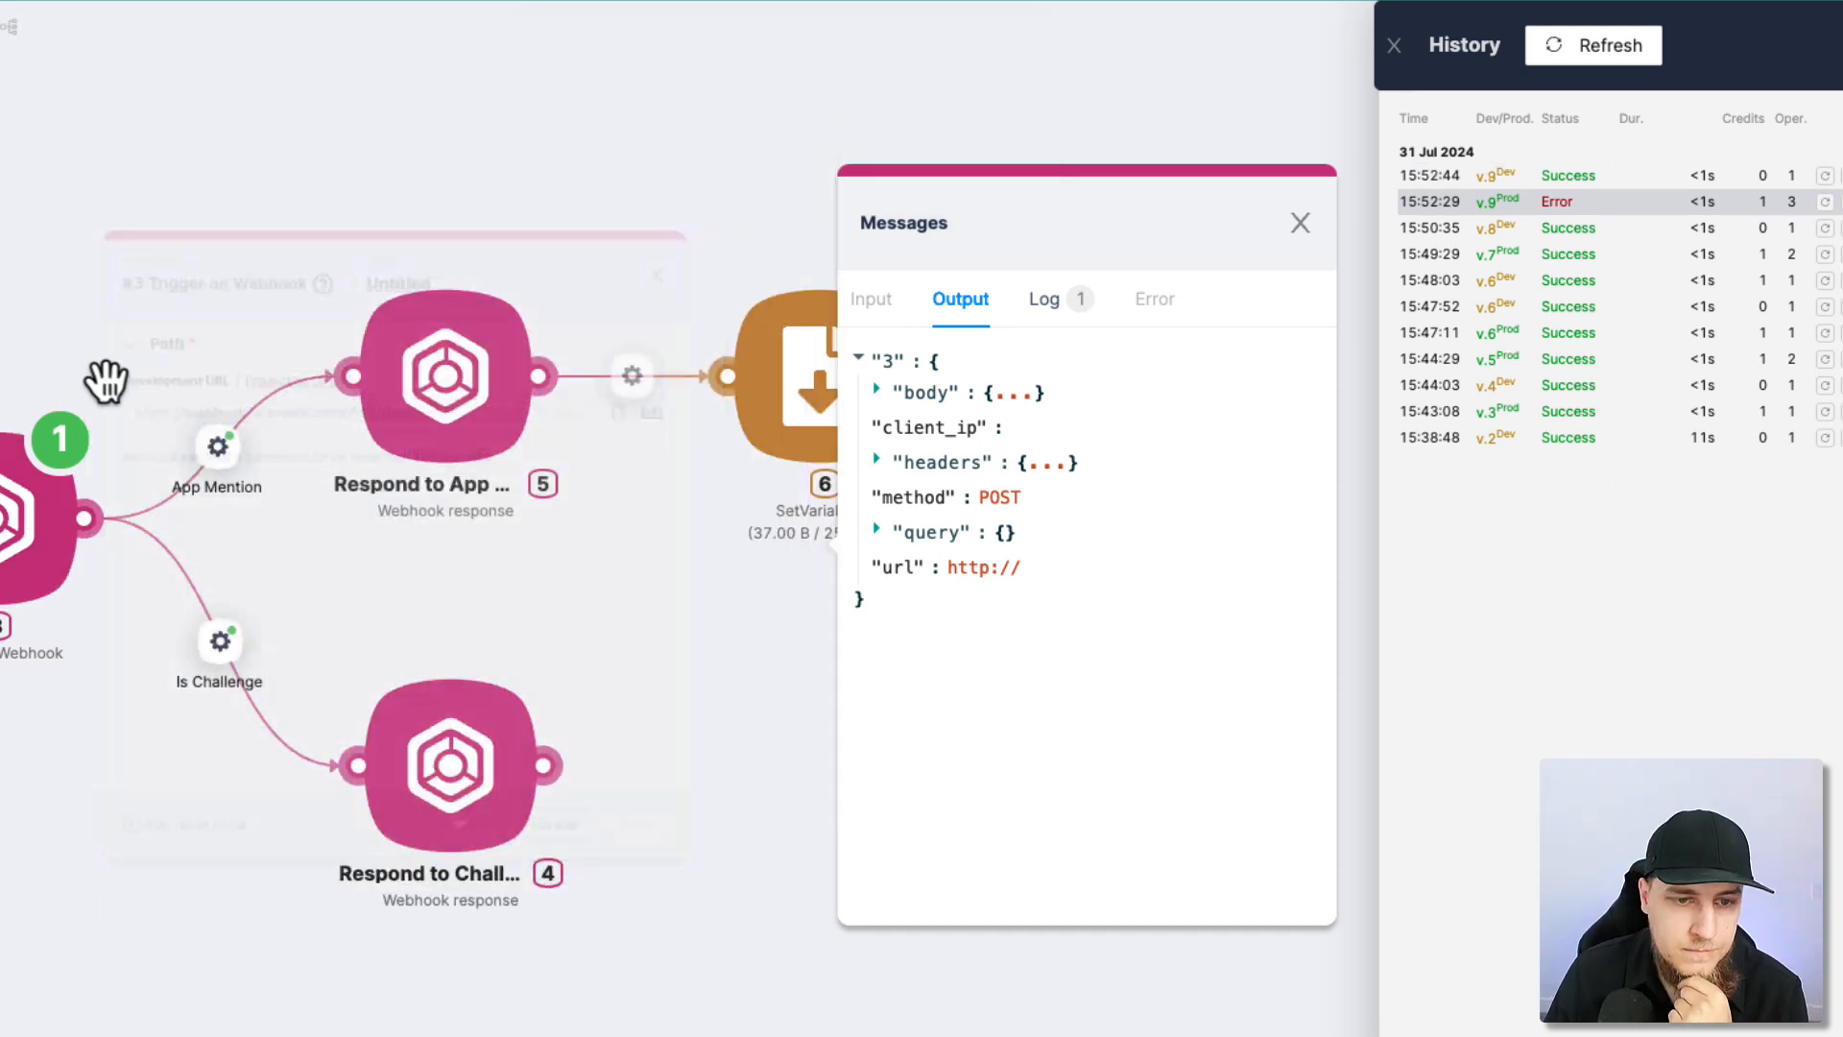
- Insert the webhook's body.event.thread_ts field inside empty( ) in the SetVariables node's thread_ts expression
{"action": "left_click", "coordinate": [822, 388]}
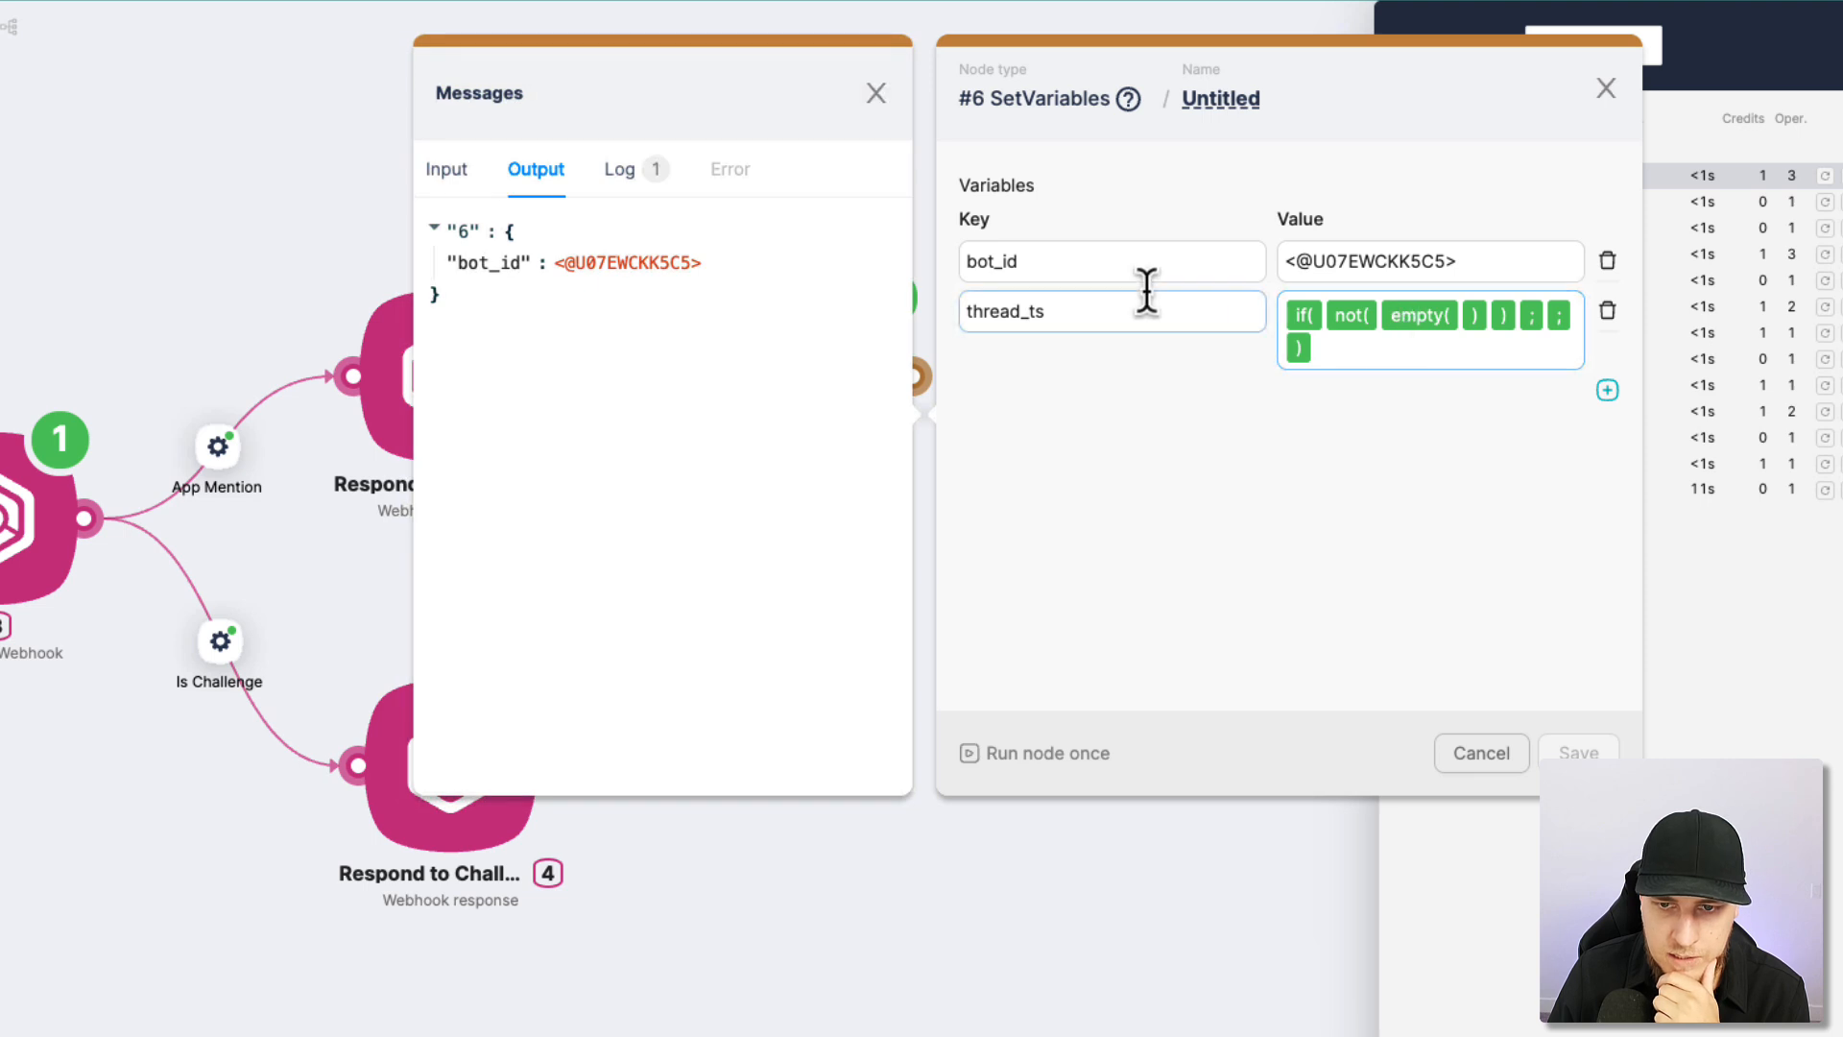
{"action": "left_click", "coordinate": [1460, 316]}
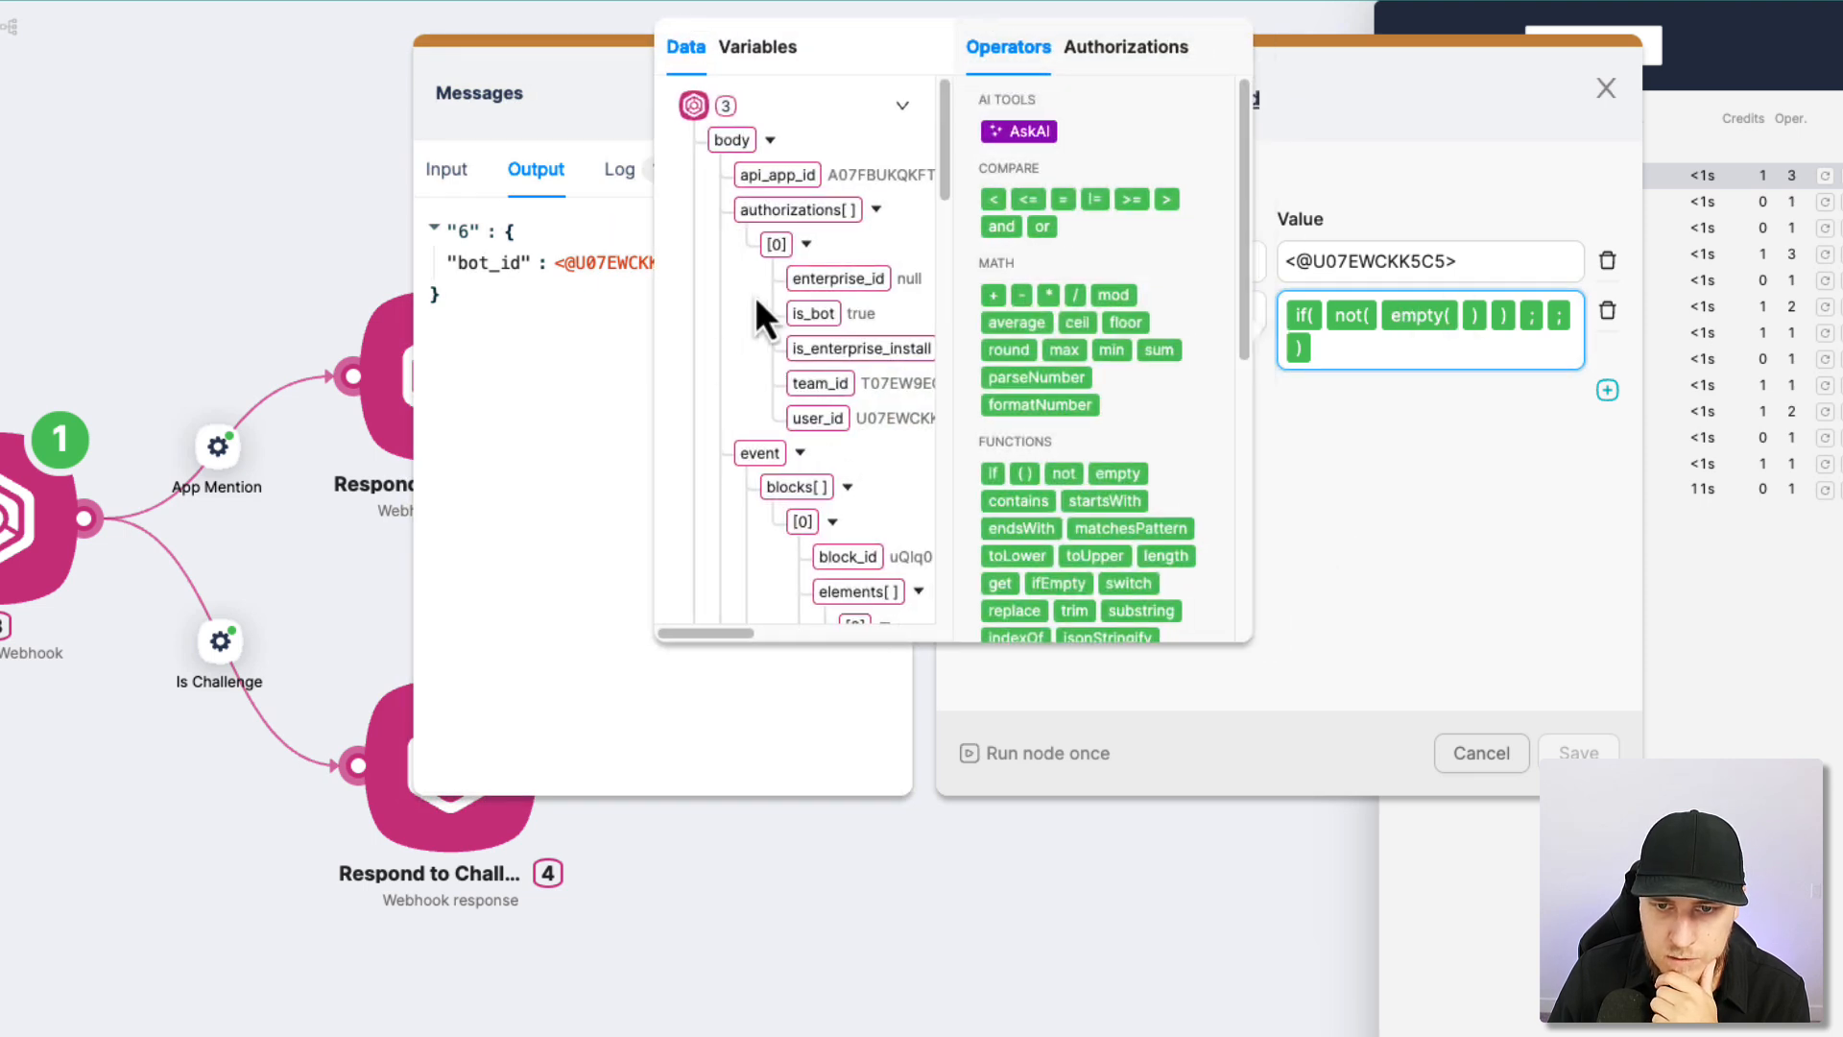
{"action": "scroll", "coordinate": [763, 282], "scroll_direction": "down", "scroll_amount": 5}
{"action": "scroll", "coordinate": [787, 230], "scroll_direction": "down", "scroll_amount": 2}
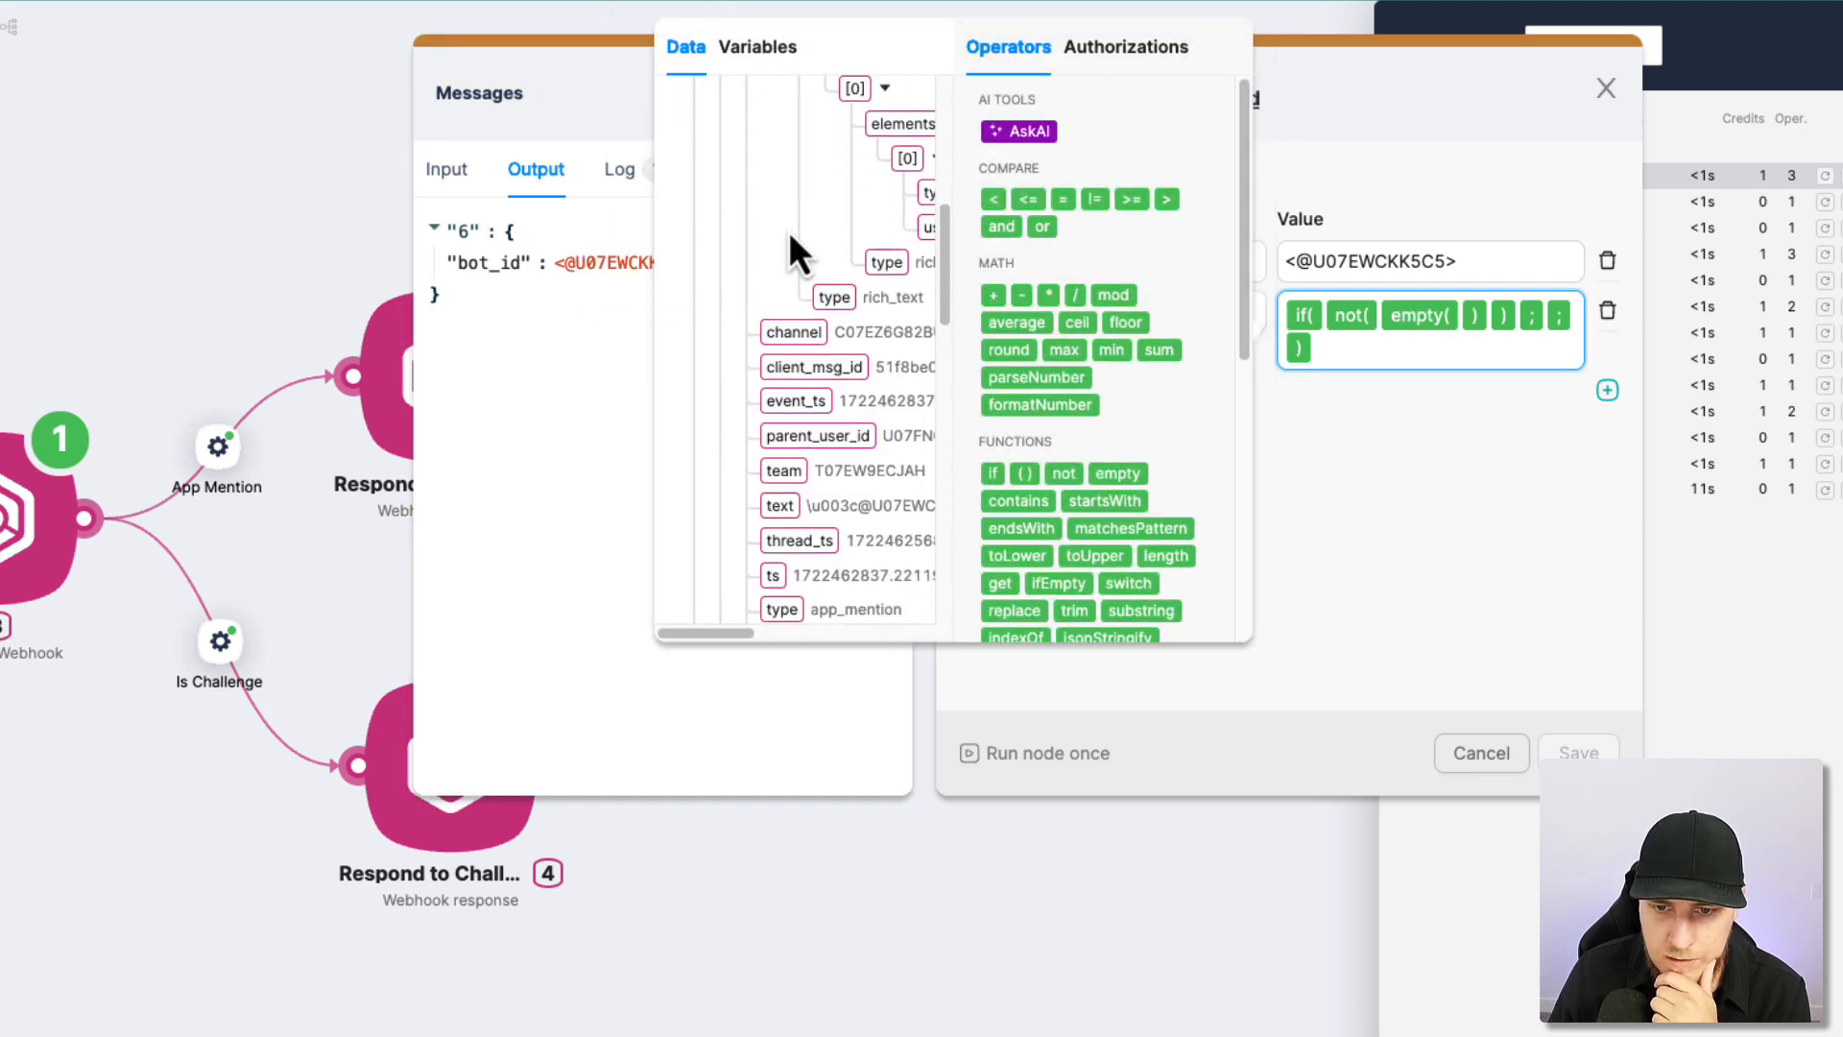
{"action": "left_click", "coordinate": [789, 551]}
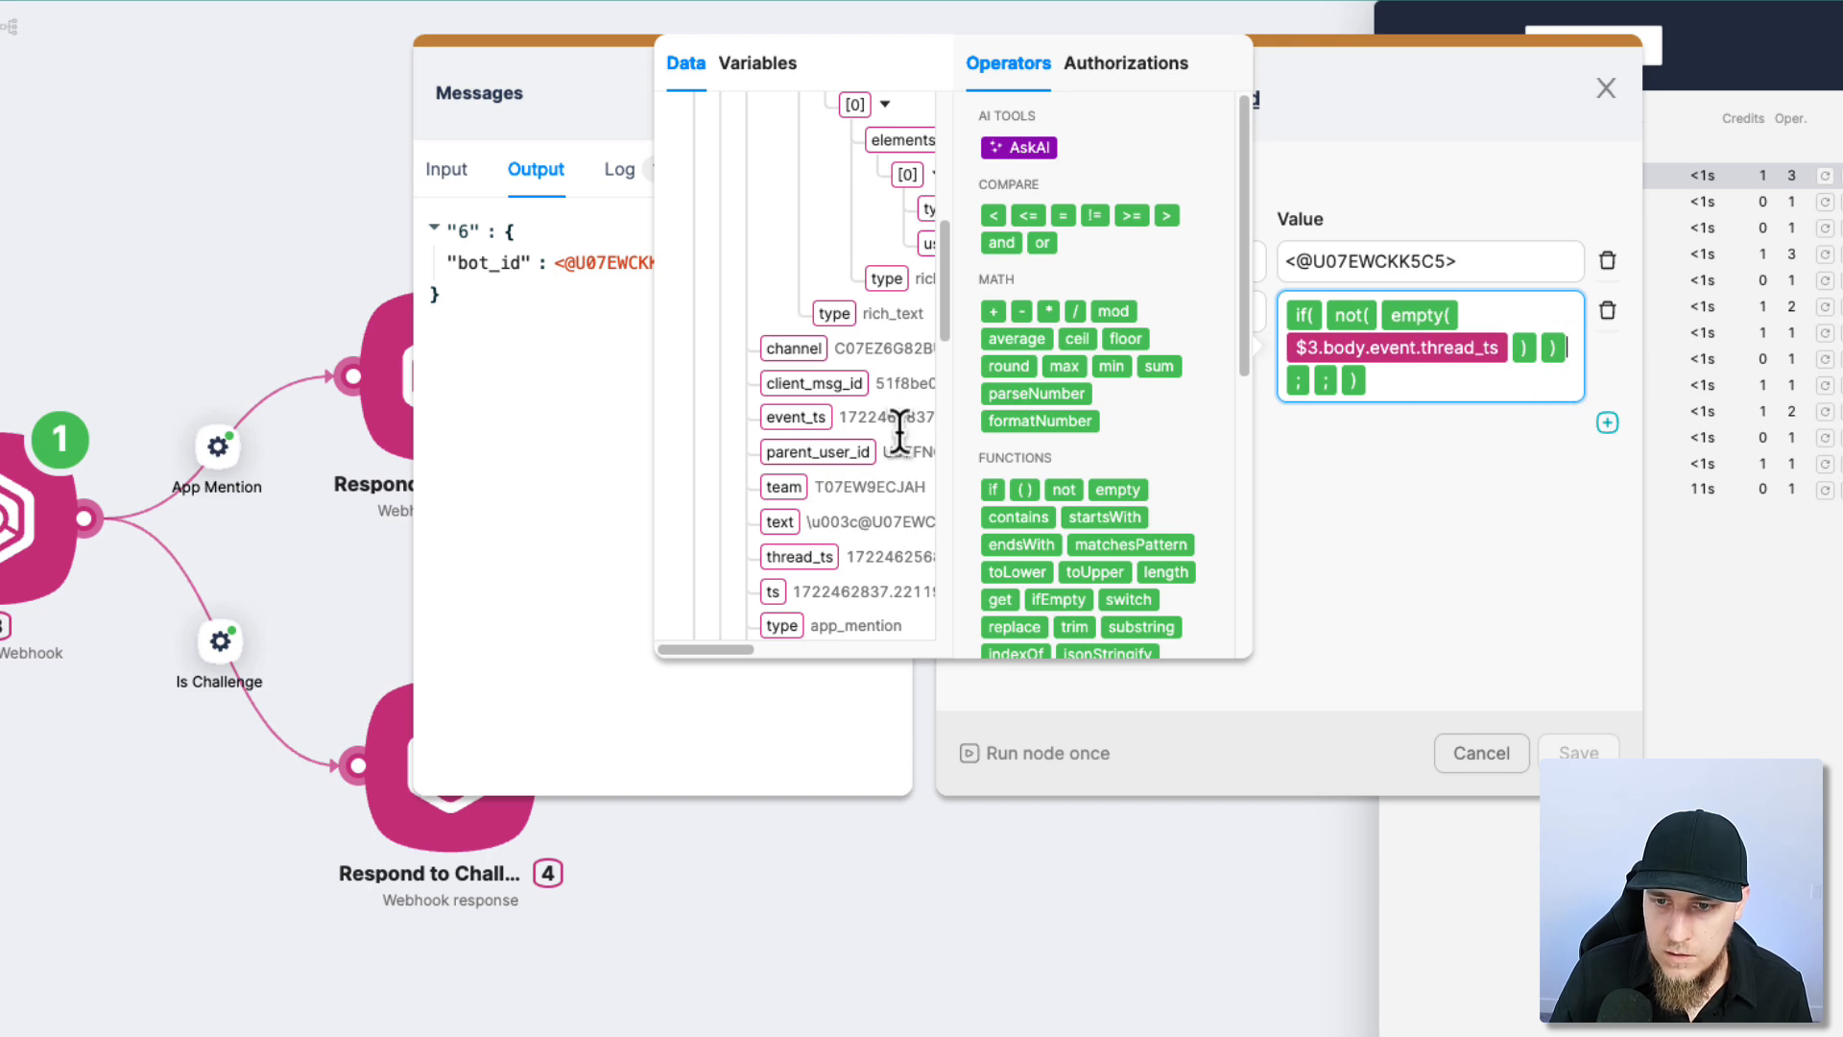
- Add body.event.thread_ts before the expression's first semicolon and body.event.ts before the second, and save the SetVariables node
{"action": "left_click", "coordinate": [797, 557]}
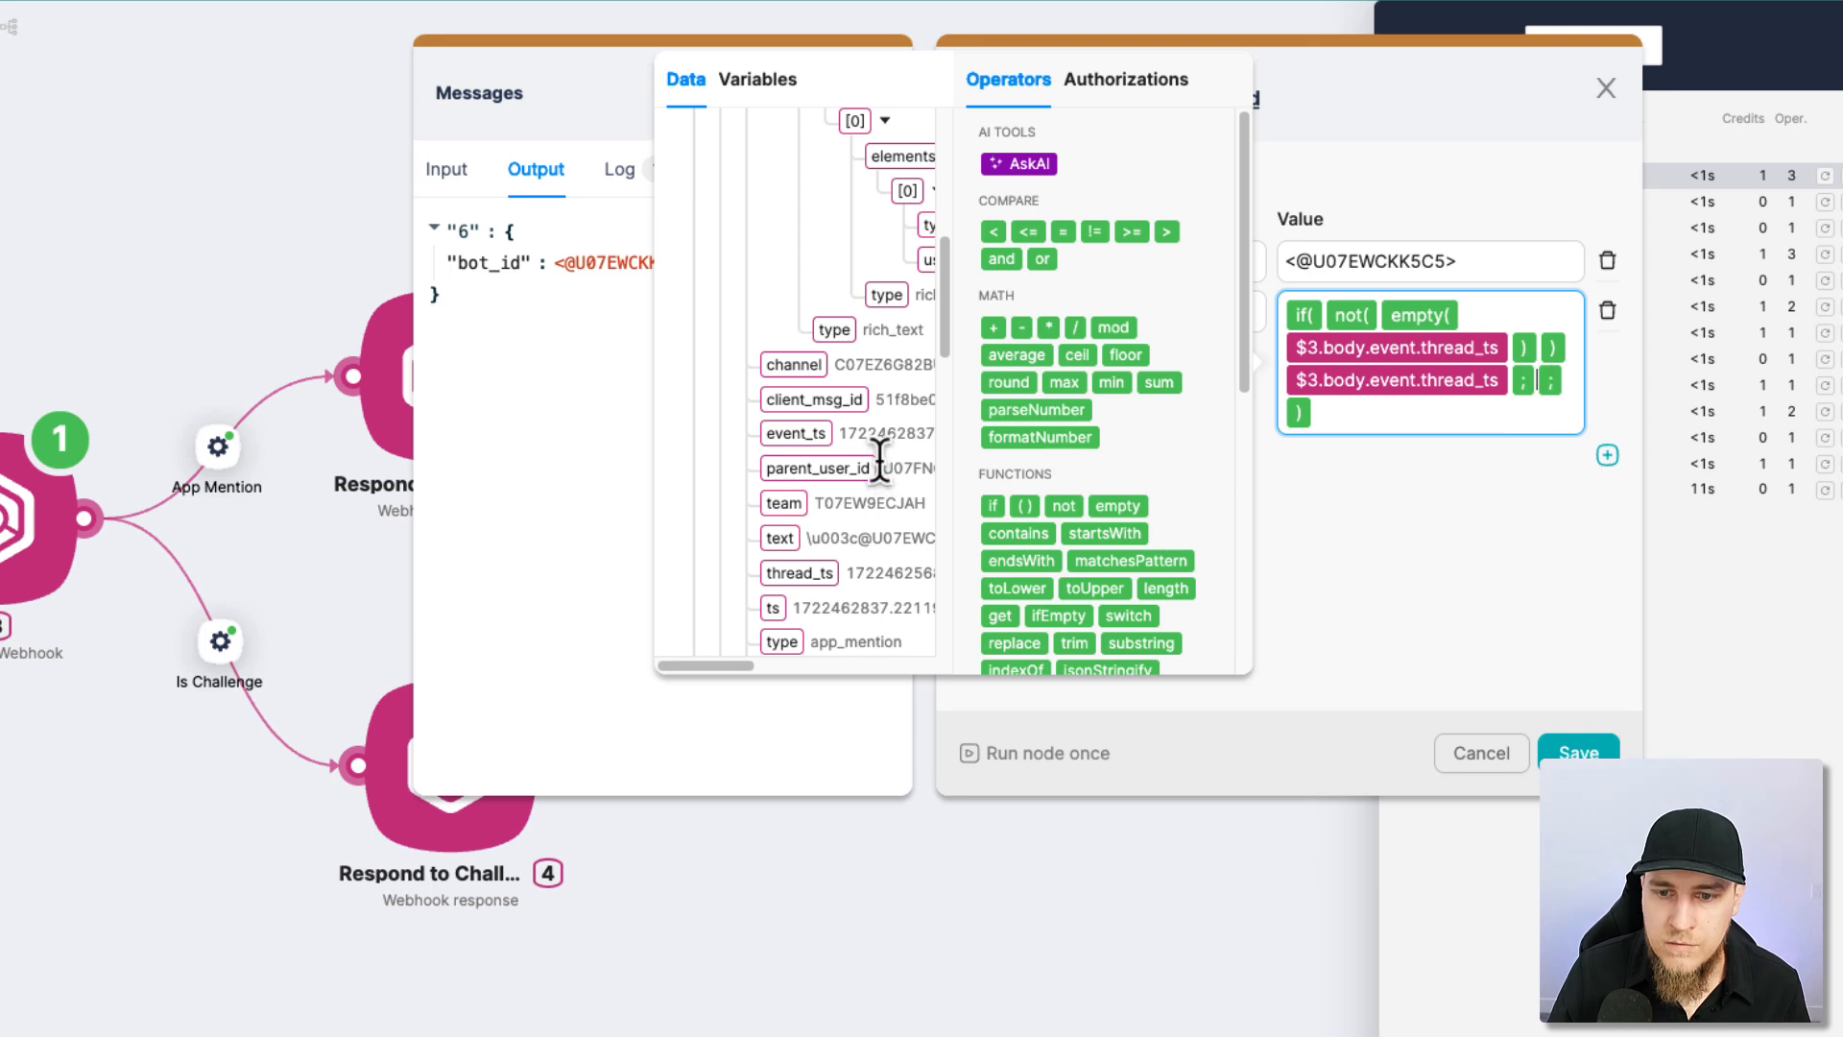
{"action": "scroll", "coordinate": [862, 489], "scroll_direction": "down", "scroll_amount": 1}
{"action": "left_click", "coordinate": [776, 600]}
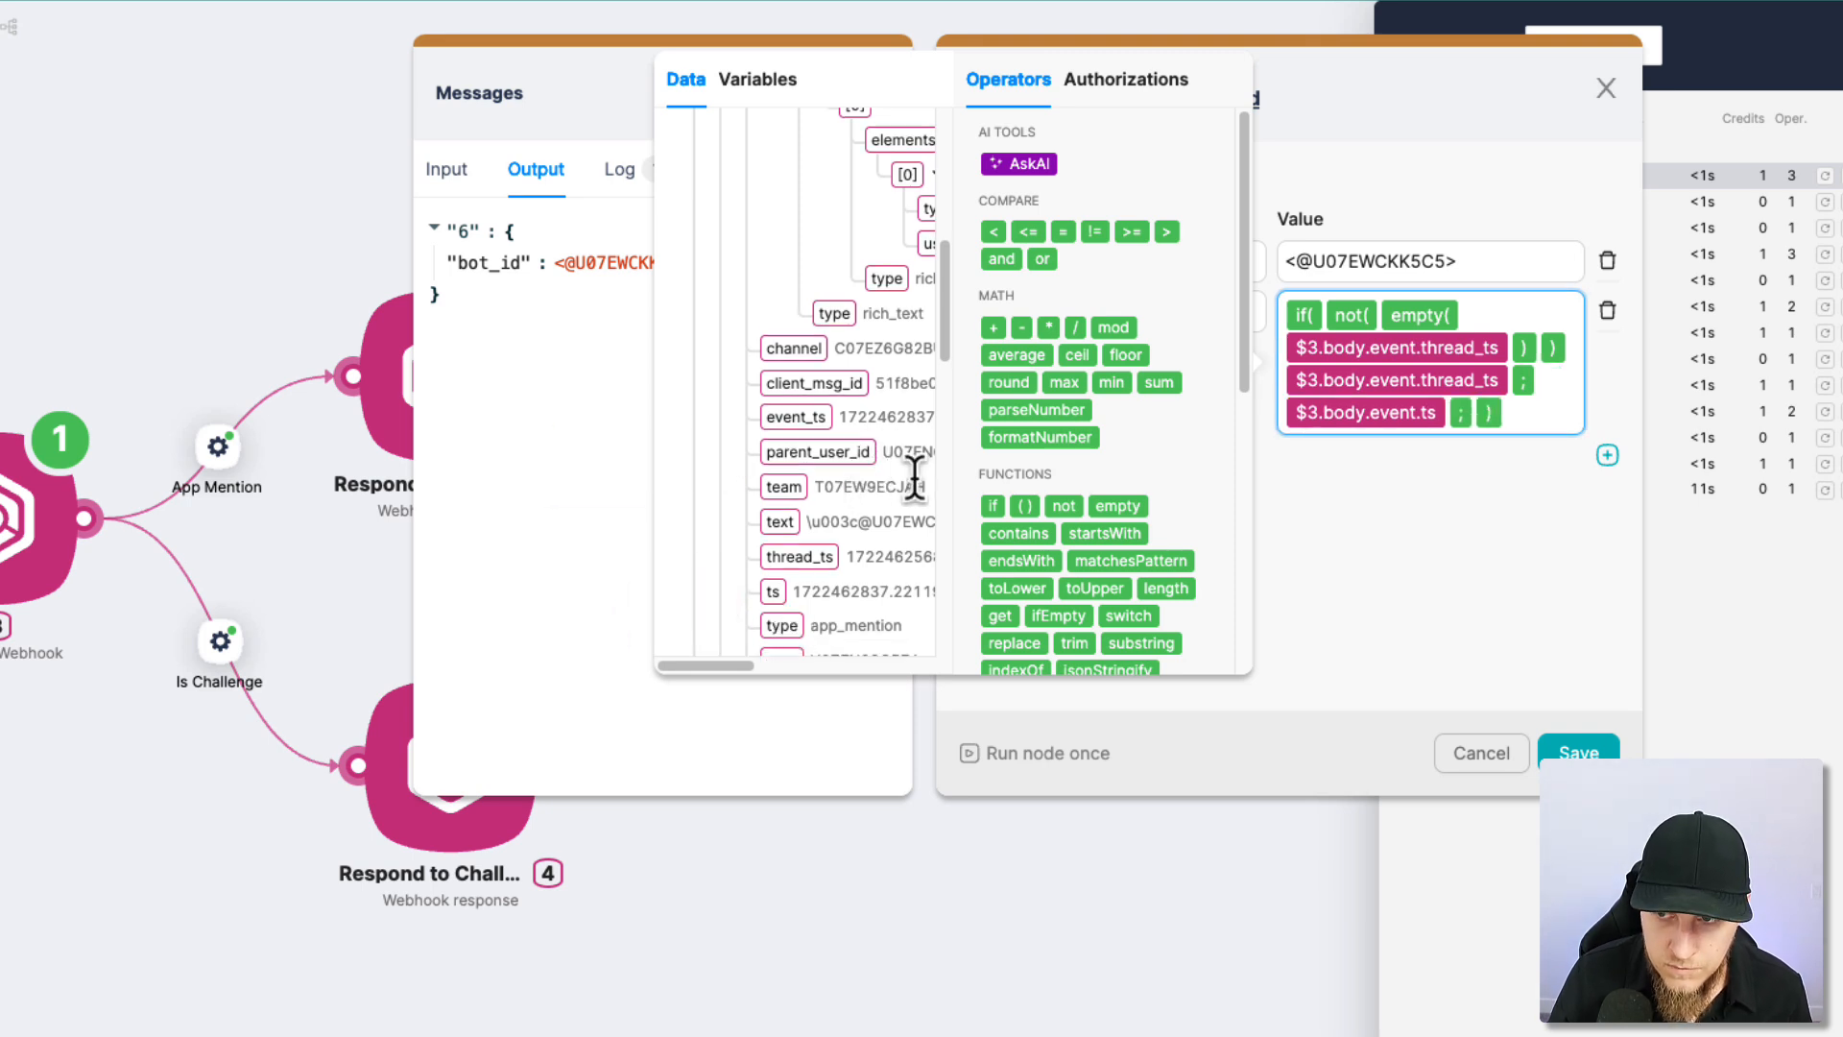
{"action": "left_click", "coordinate": [1499, 641]}
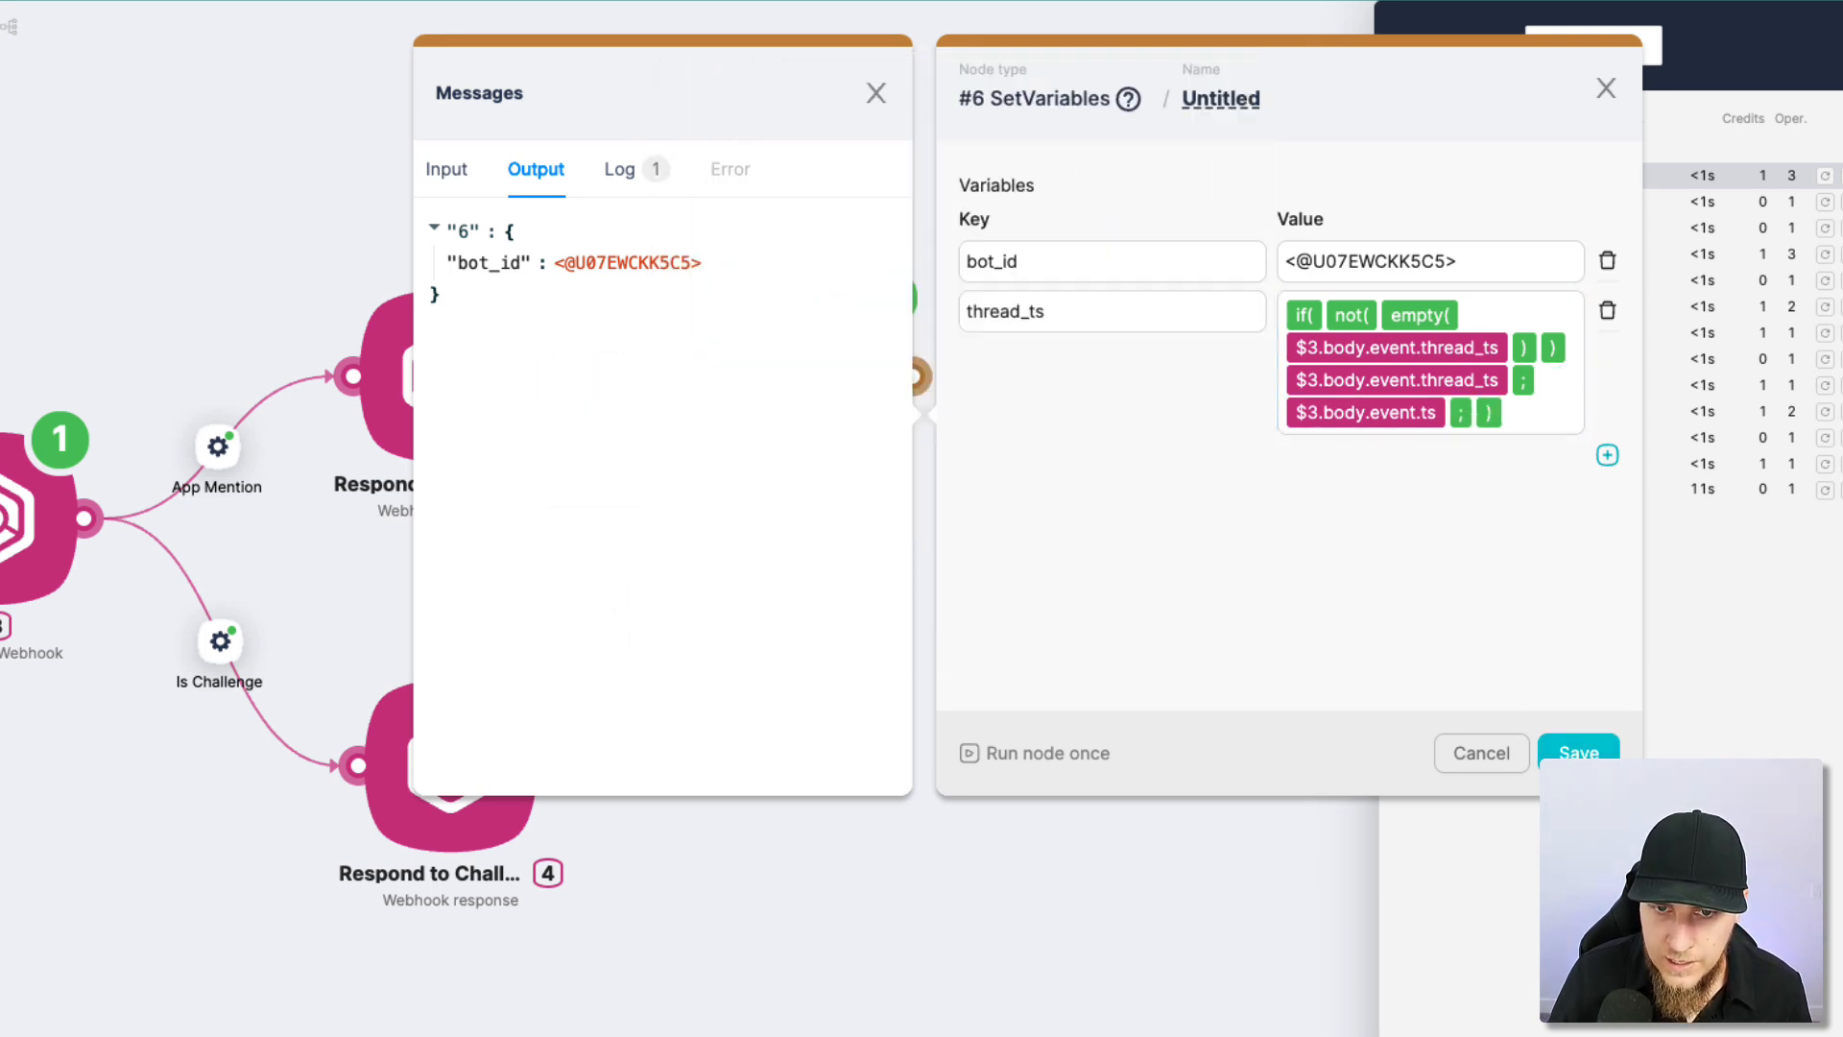
{"action": "left_click", "coordinate": [1578, 752]}
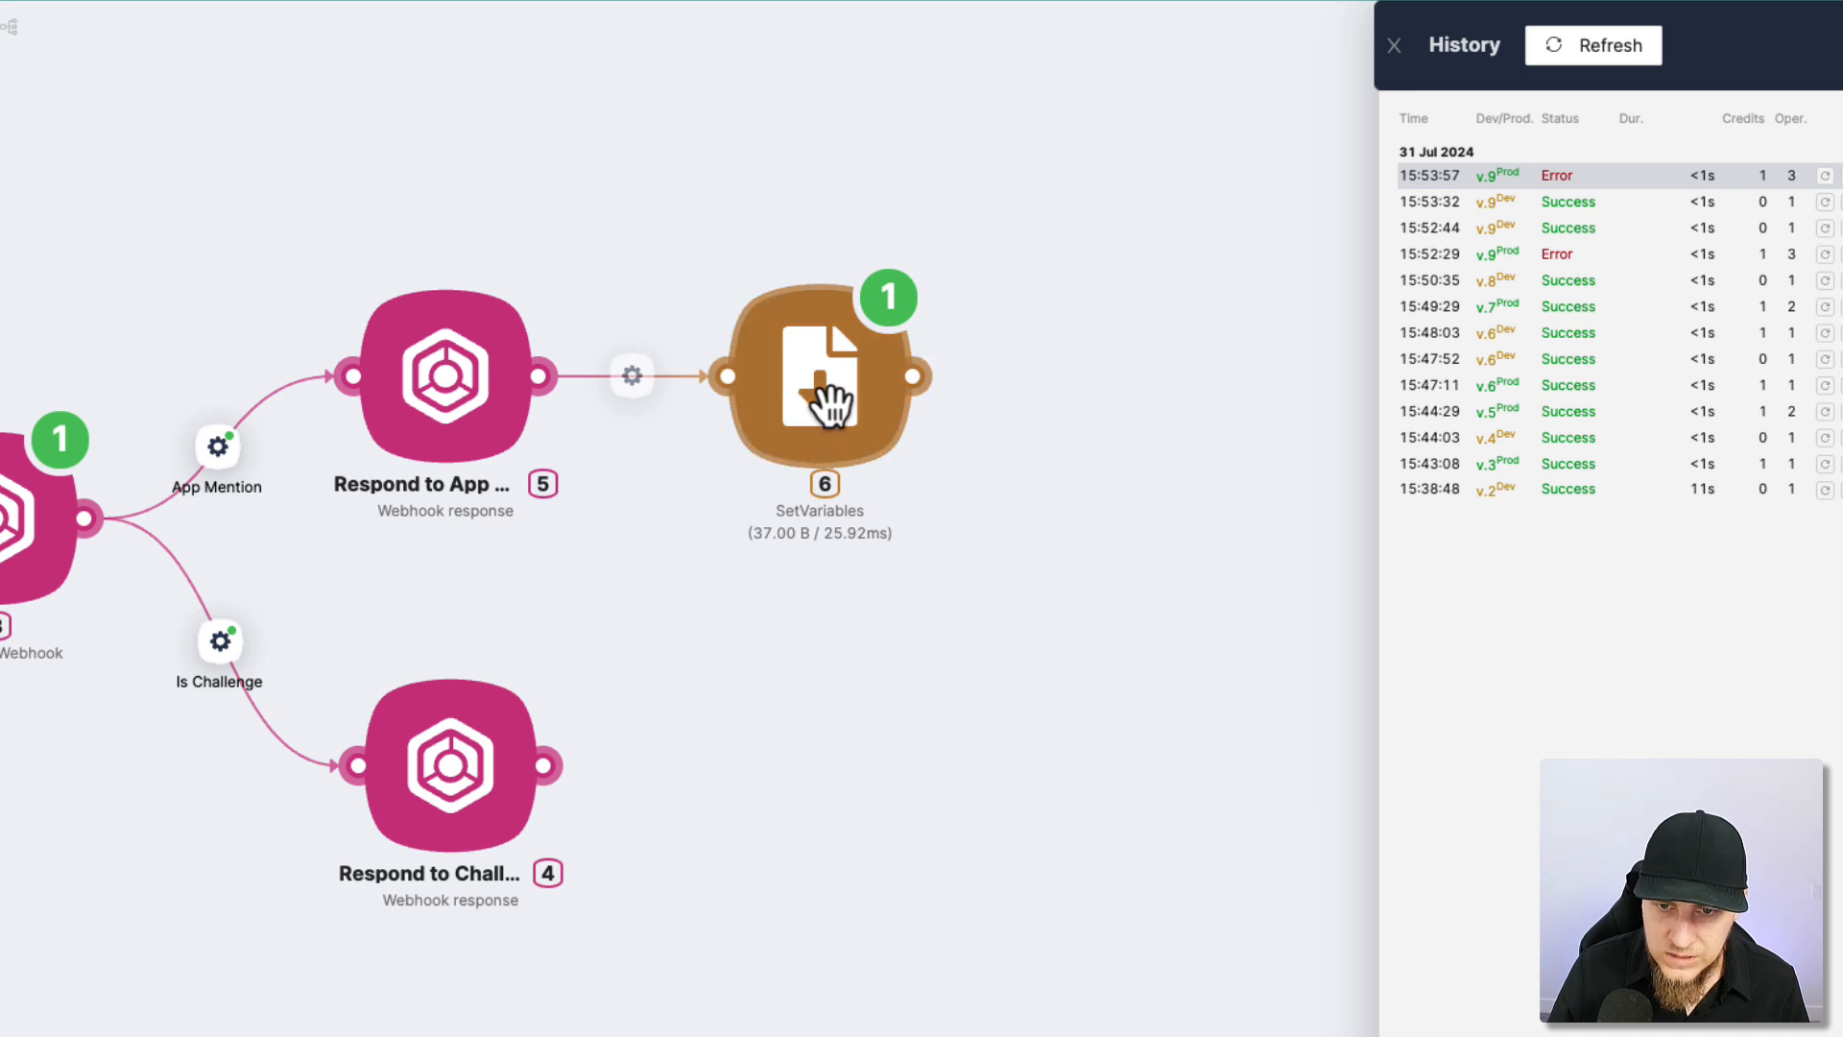
- Remove the body.event.ts field and the second body.event.thread_ts field from the SetVariables node's thread_ts expression
{"action": "left_click", "coordinate": [828, 403]}
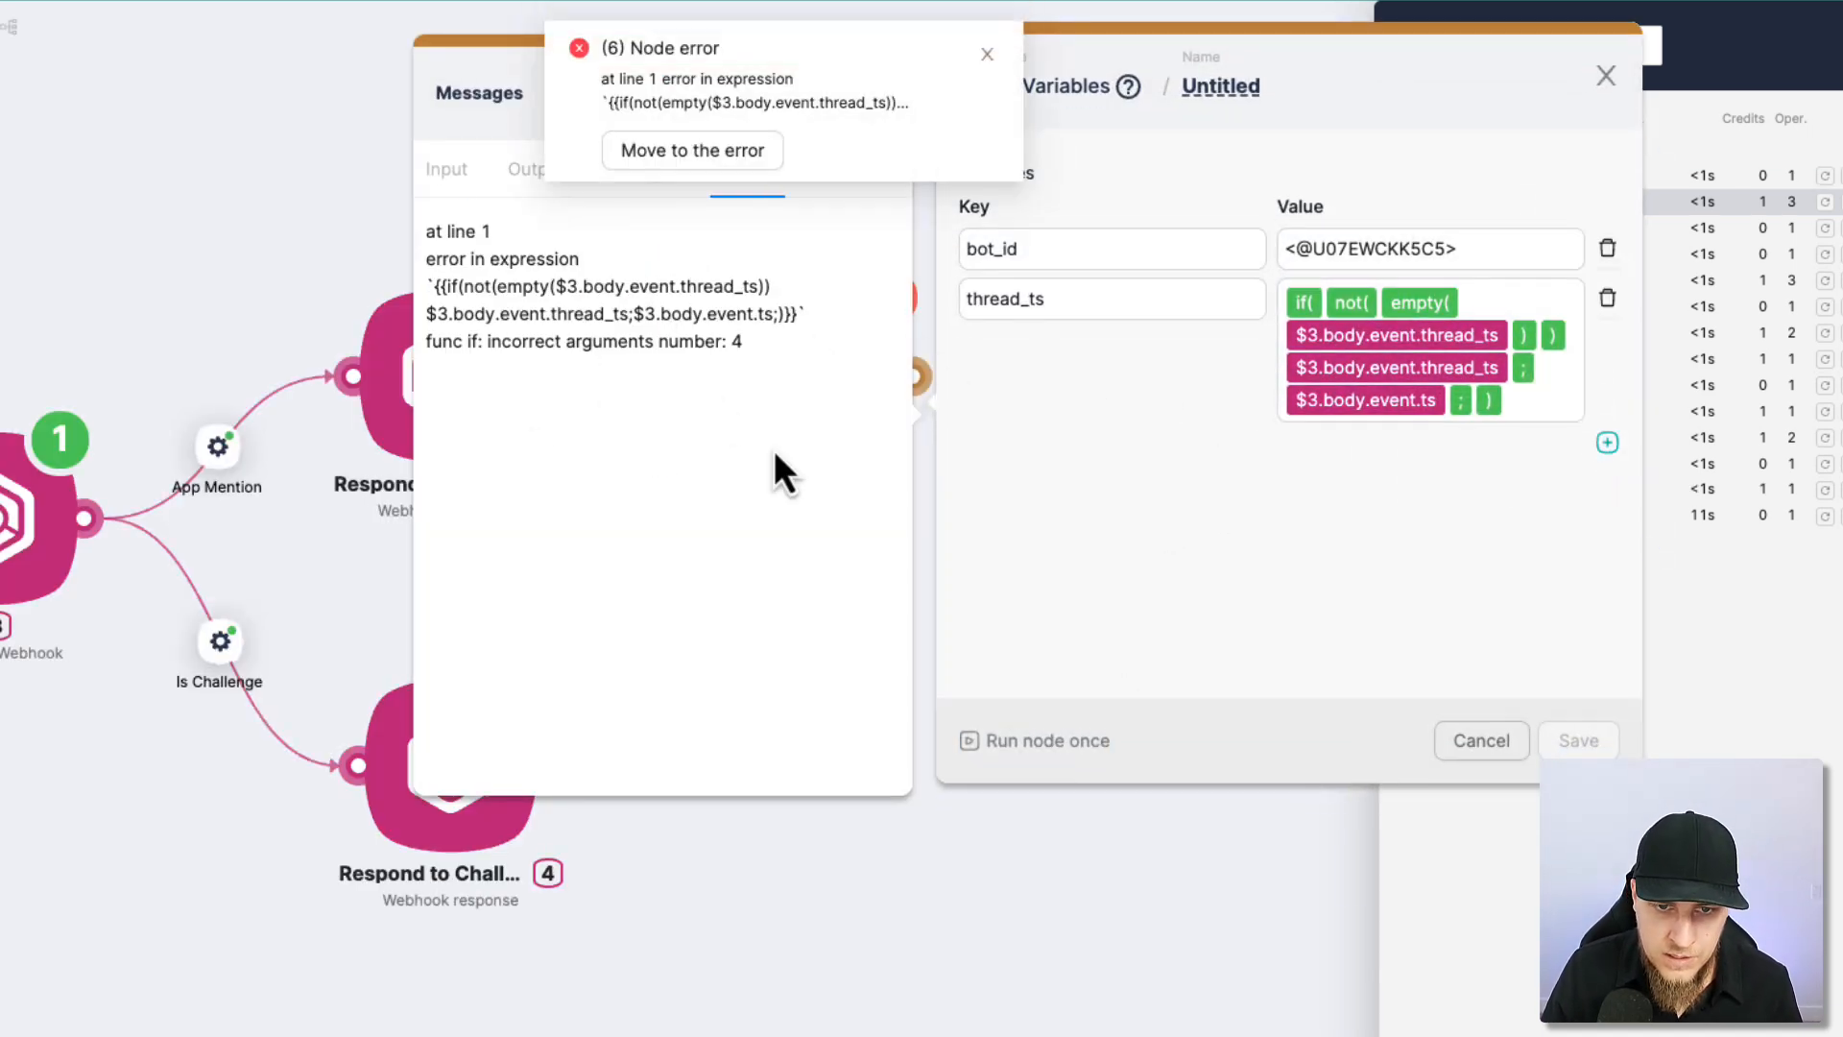
{"action": "left_click", "coordinate": [1438, 384]}
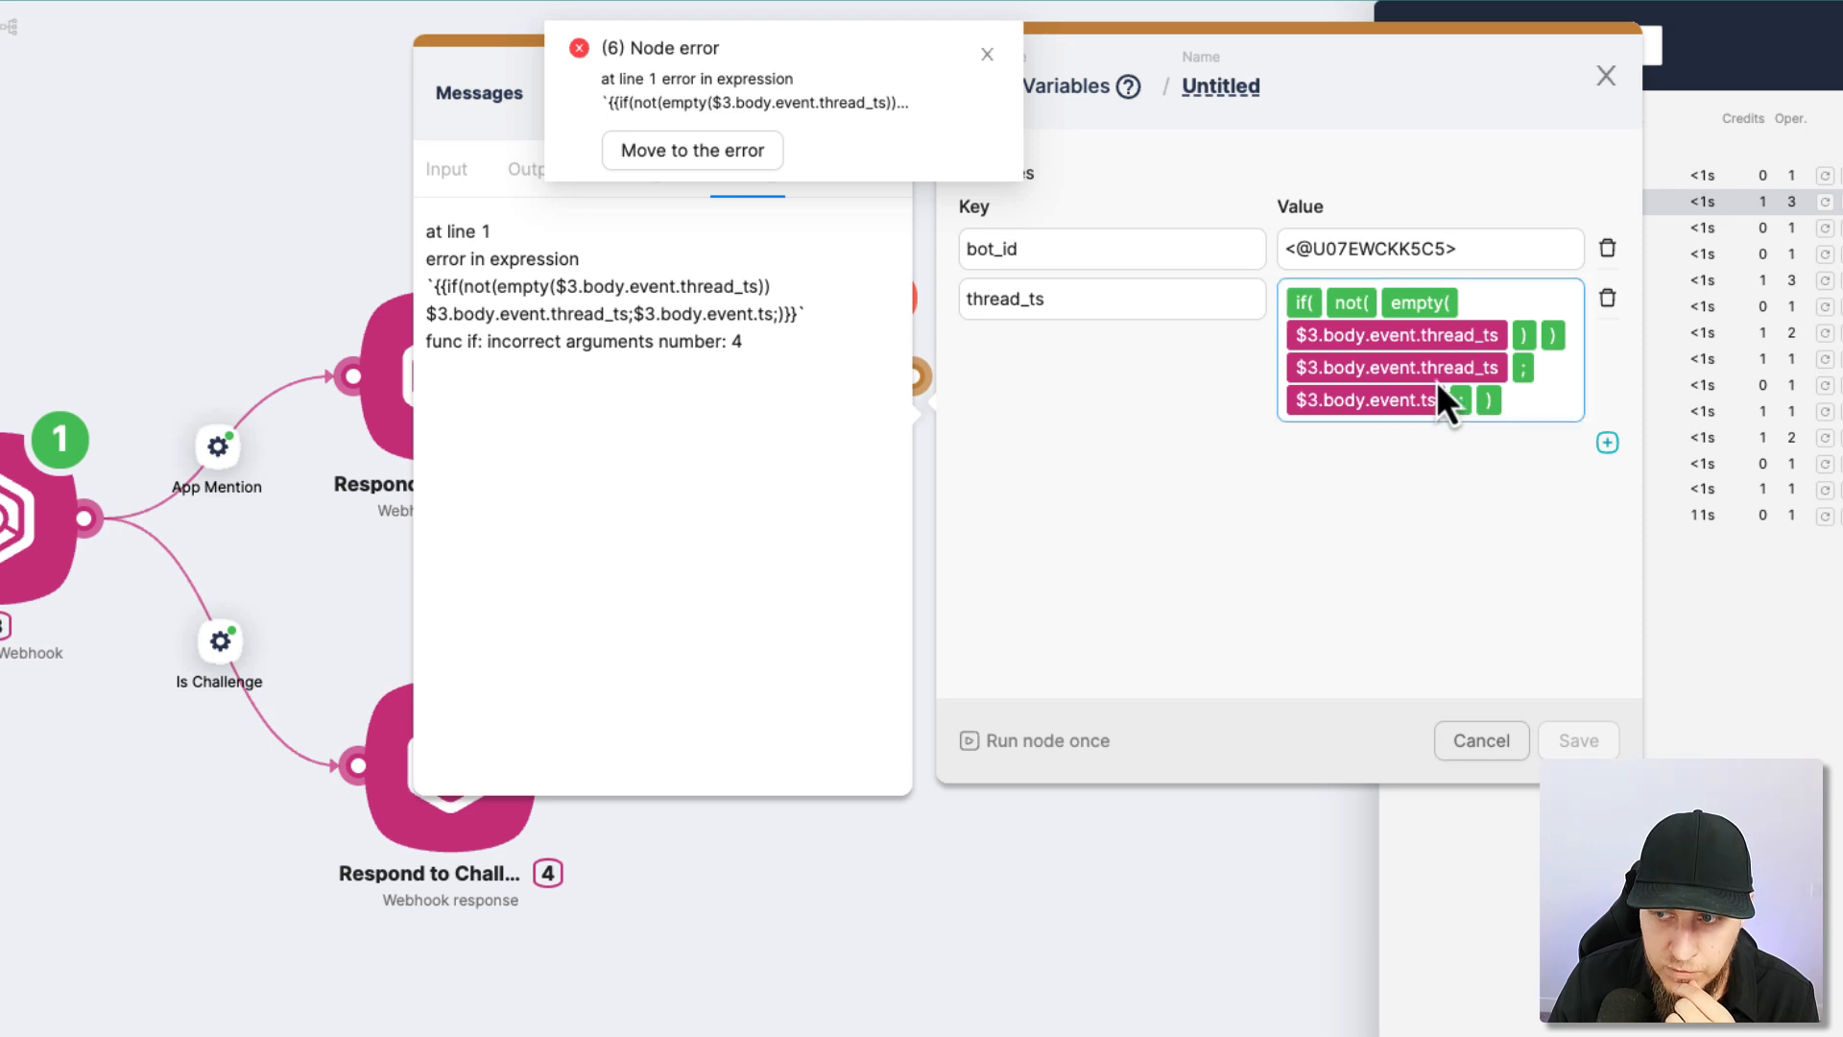
{"action": "left_click", "coordinate": [1446, 403]}
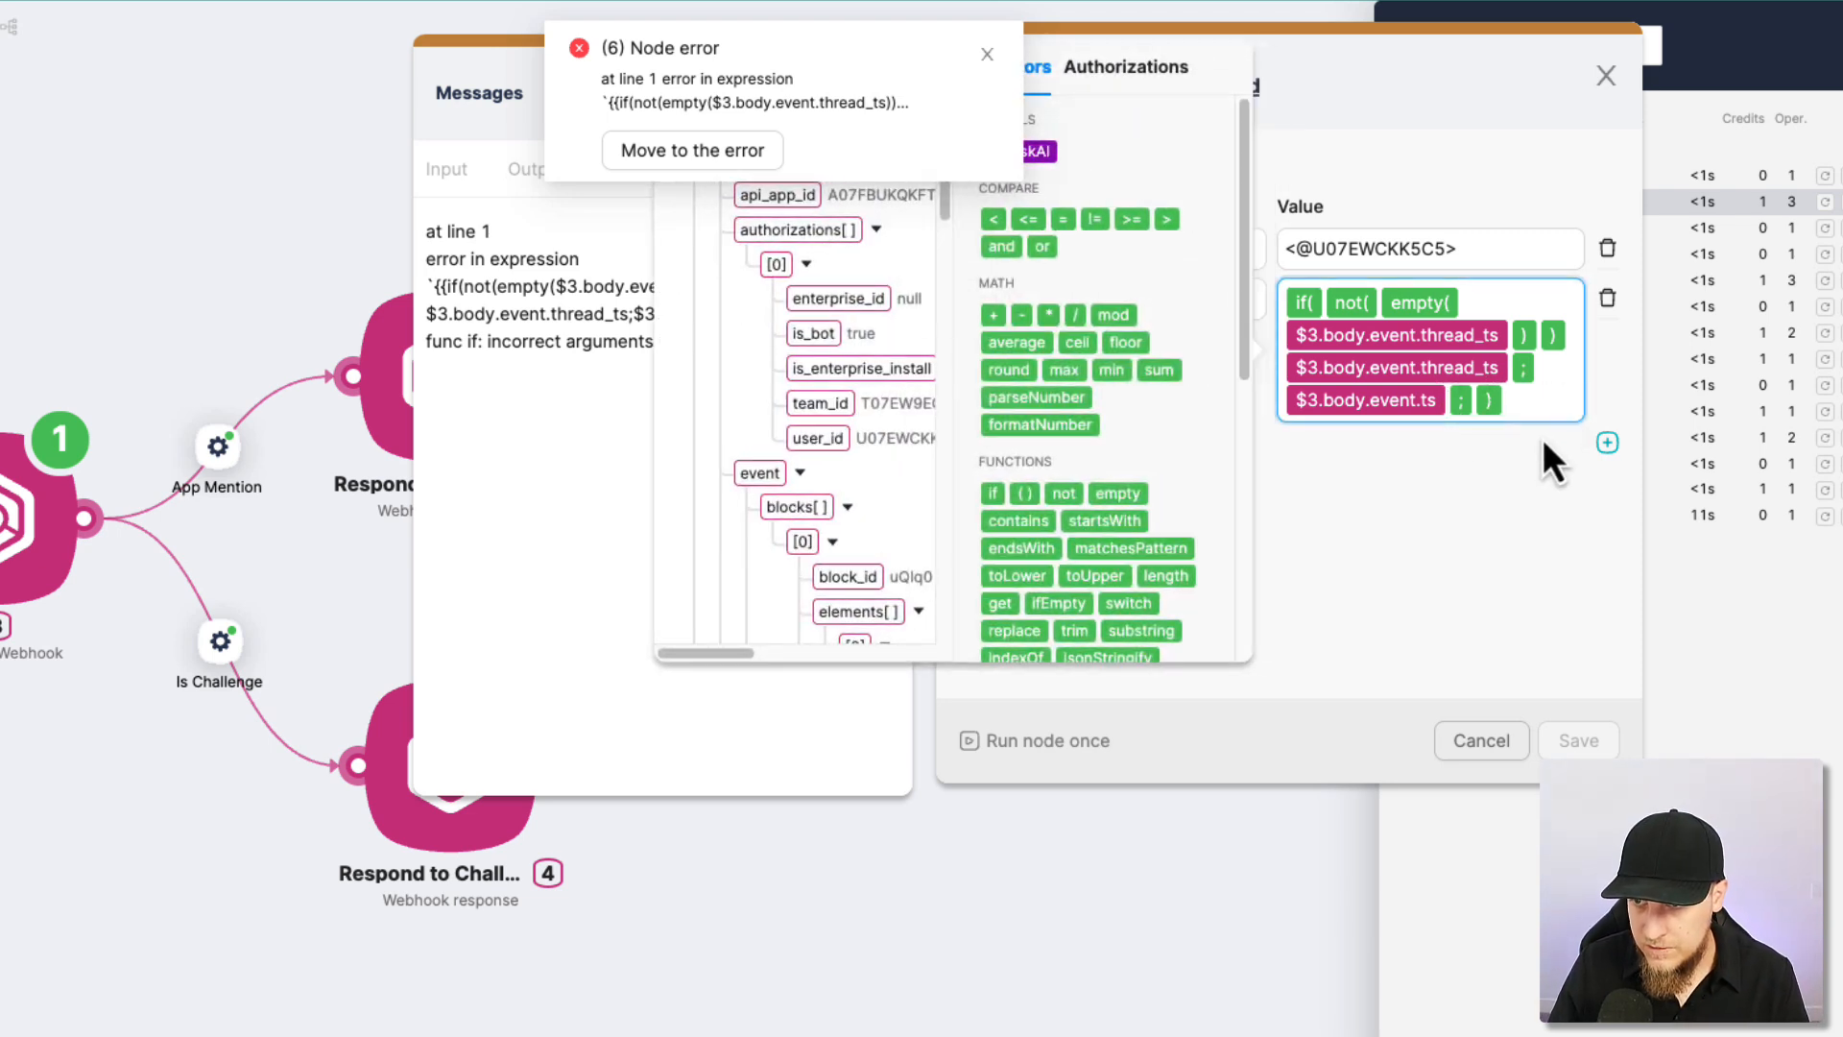
{"action": "key", "text": "BackSpace"}
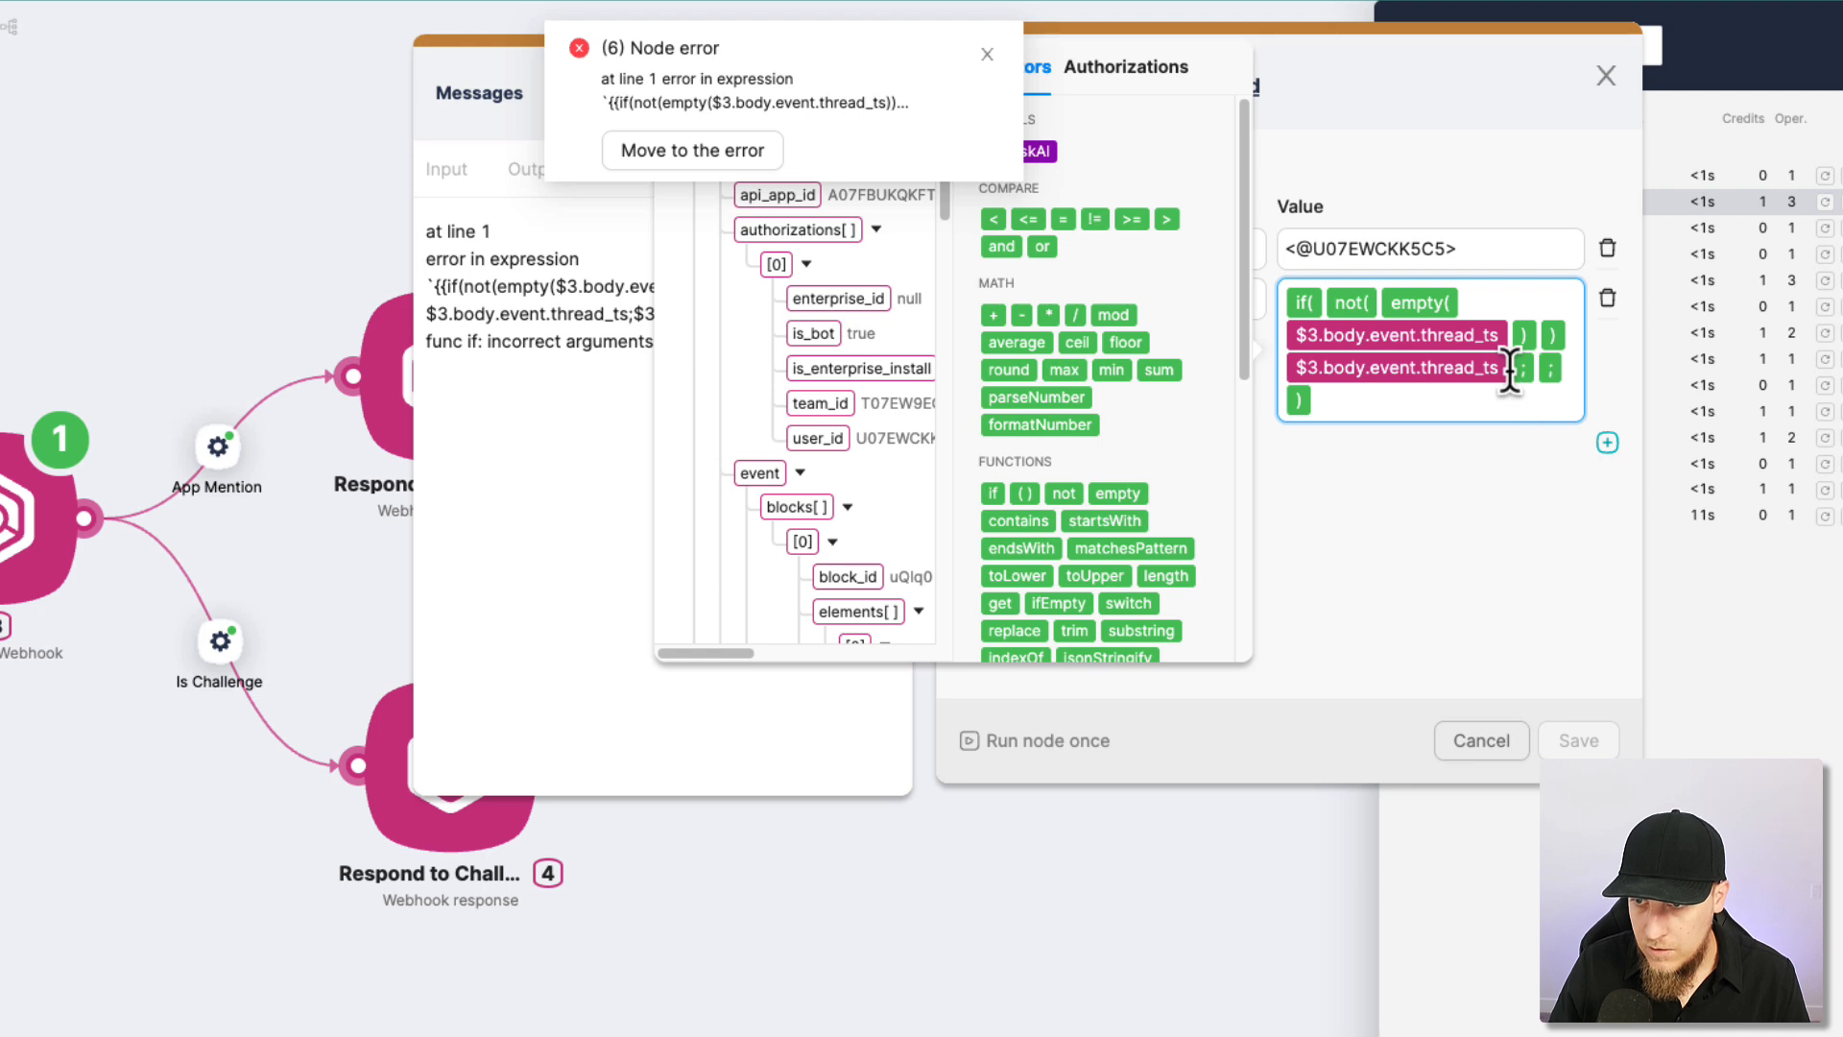
{"action": "key", "text": "Left"}
{"action": "key", "text": "BackSpace"}
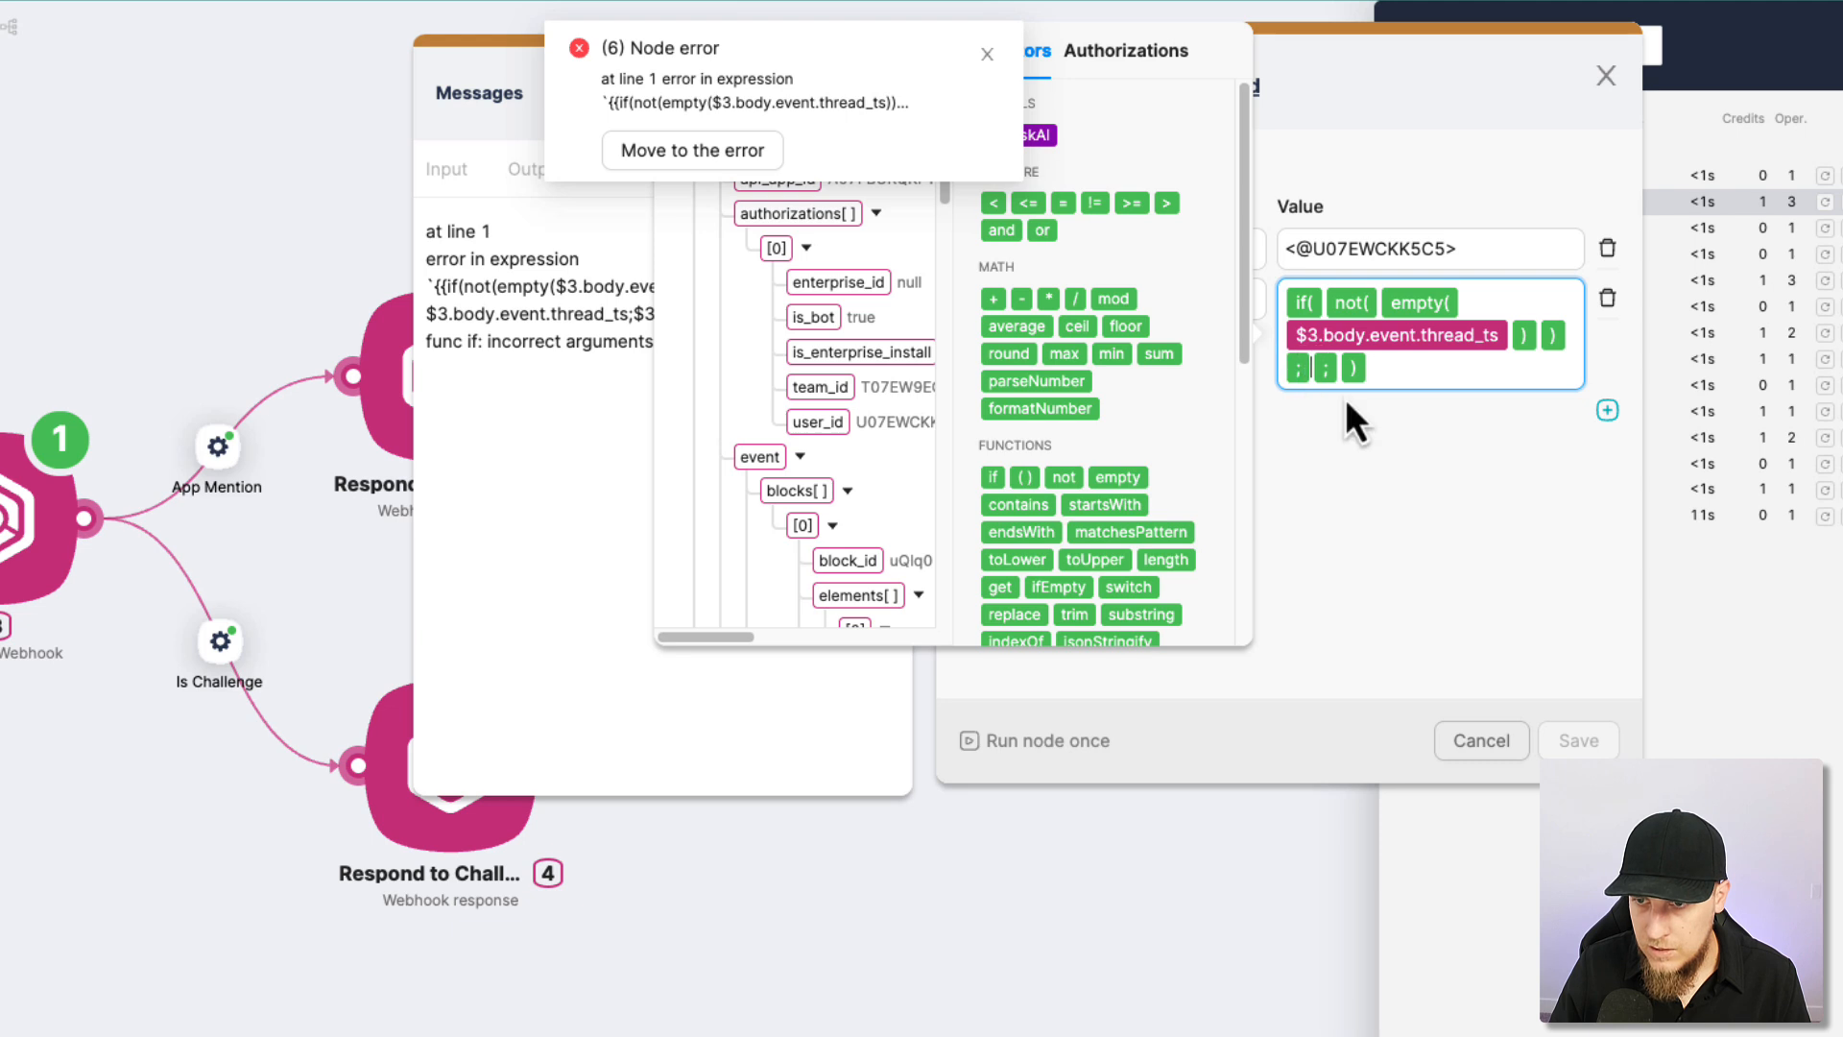
- Insert body.event.thread_ts between the expression's semicolons and body.event.ts after the second one, and run the SetVariables node once
{"action": "scroll", "coordinate": [826, 437], "scroll_direction": "down", "scroll_amount": 5}
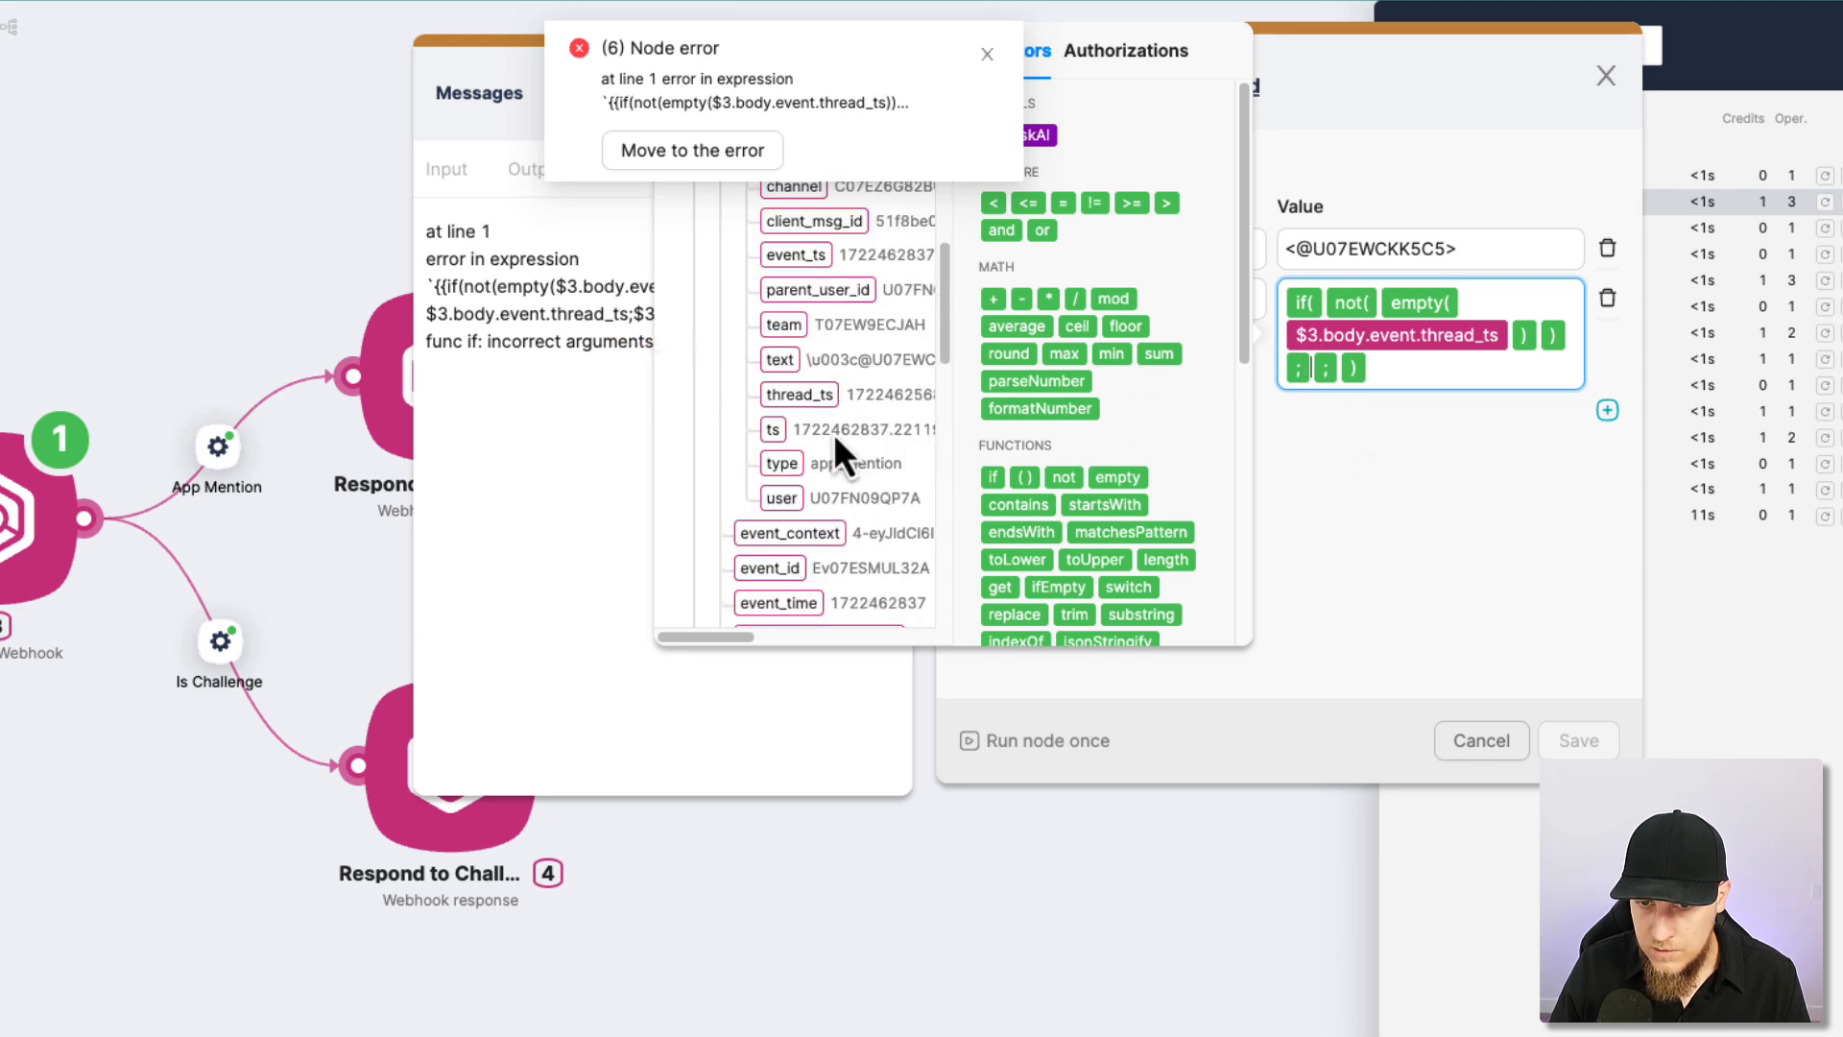
{"action": "left_click", "coordinate": [802, 395]}
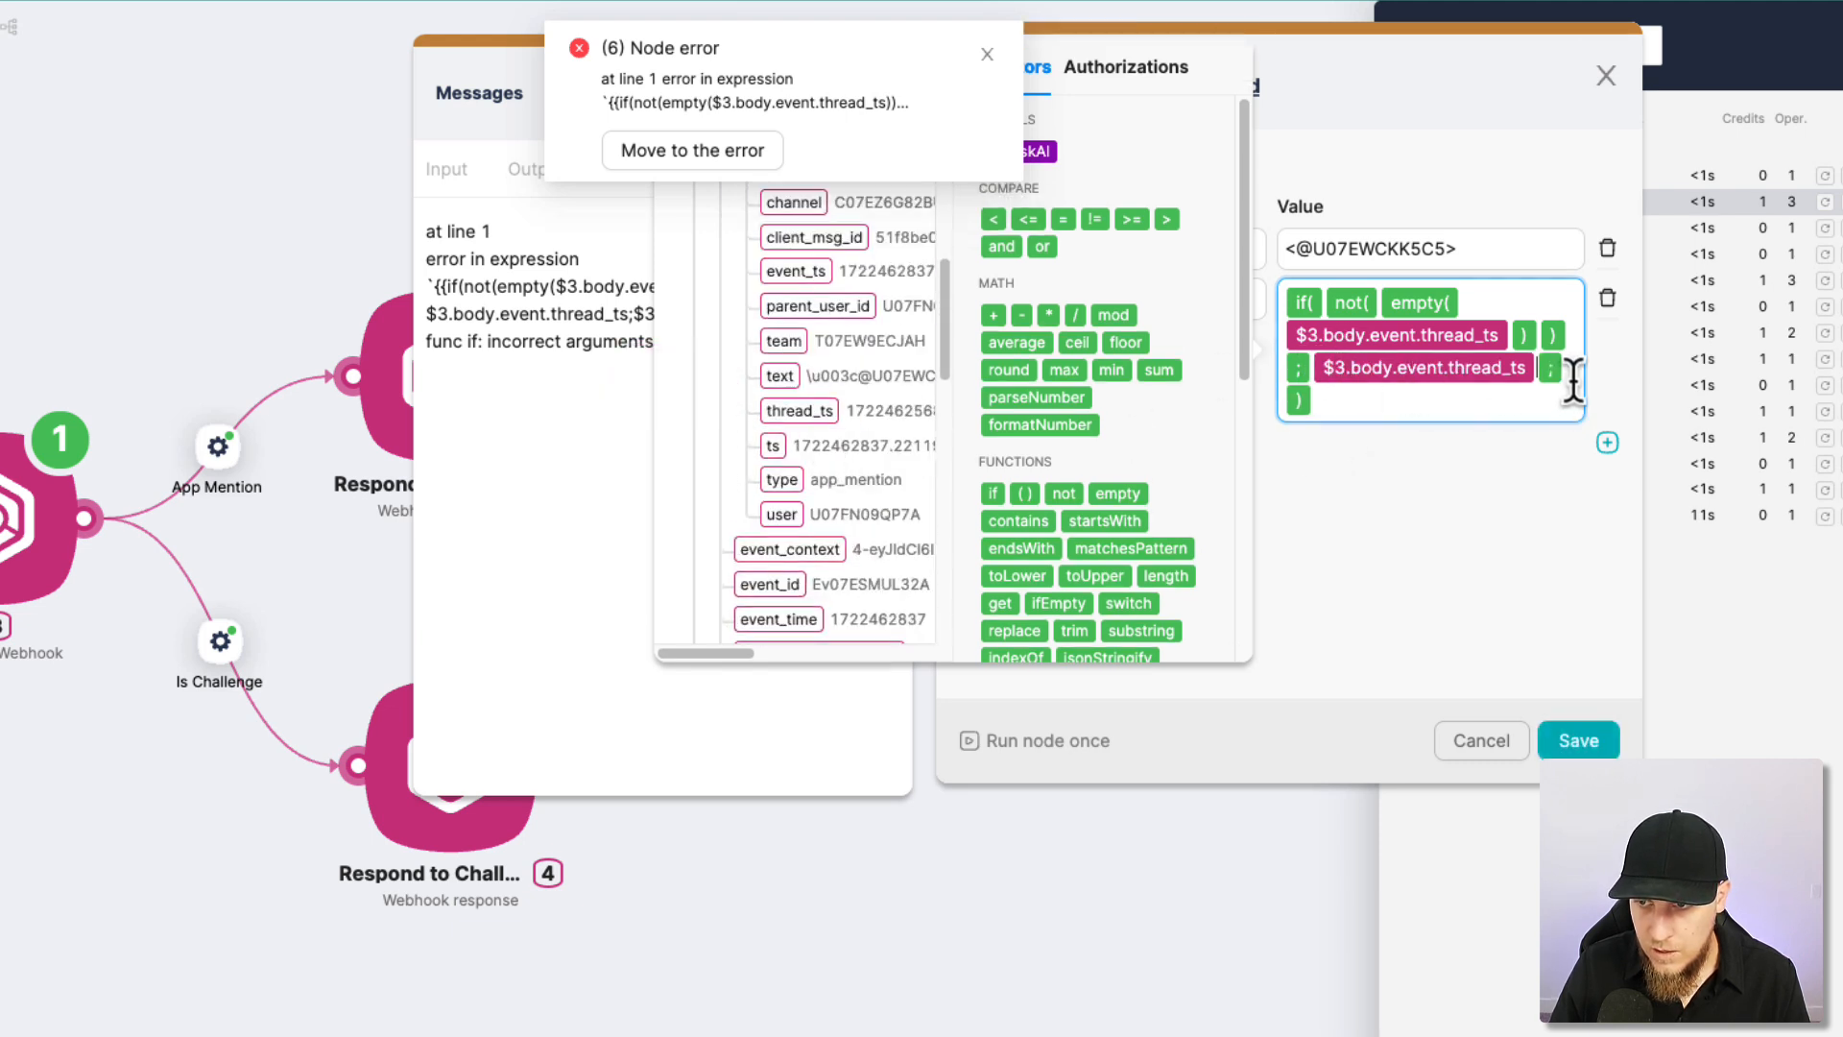
{"action": "left_click", "coordinate": [776, 447]}
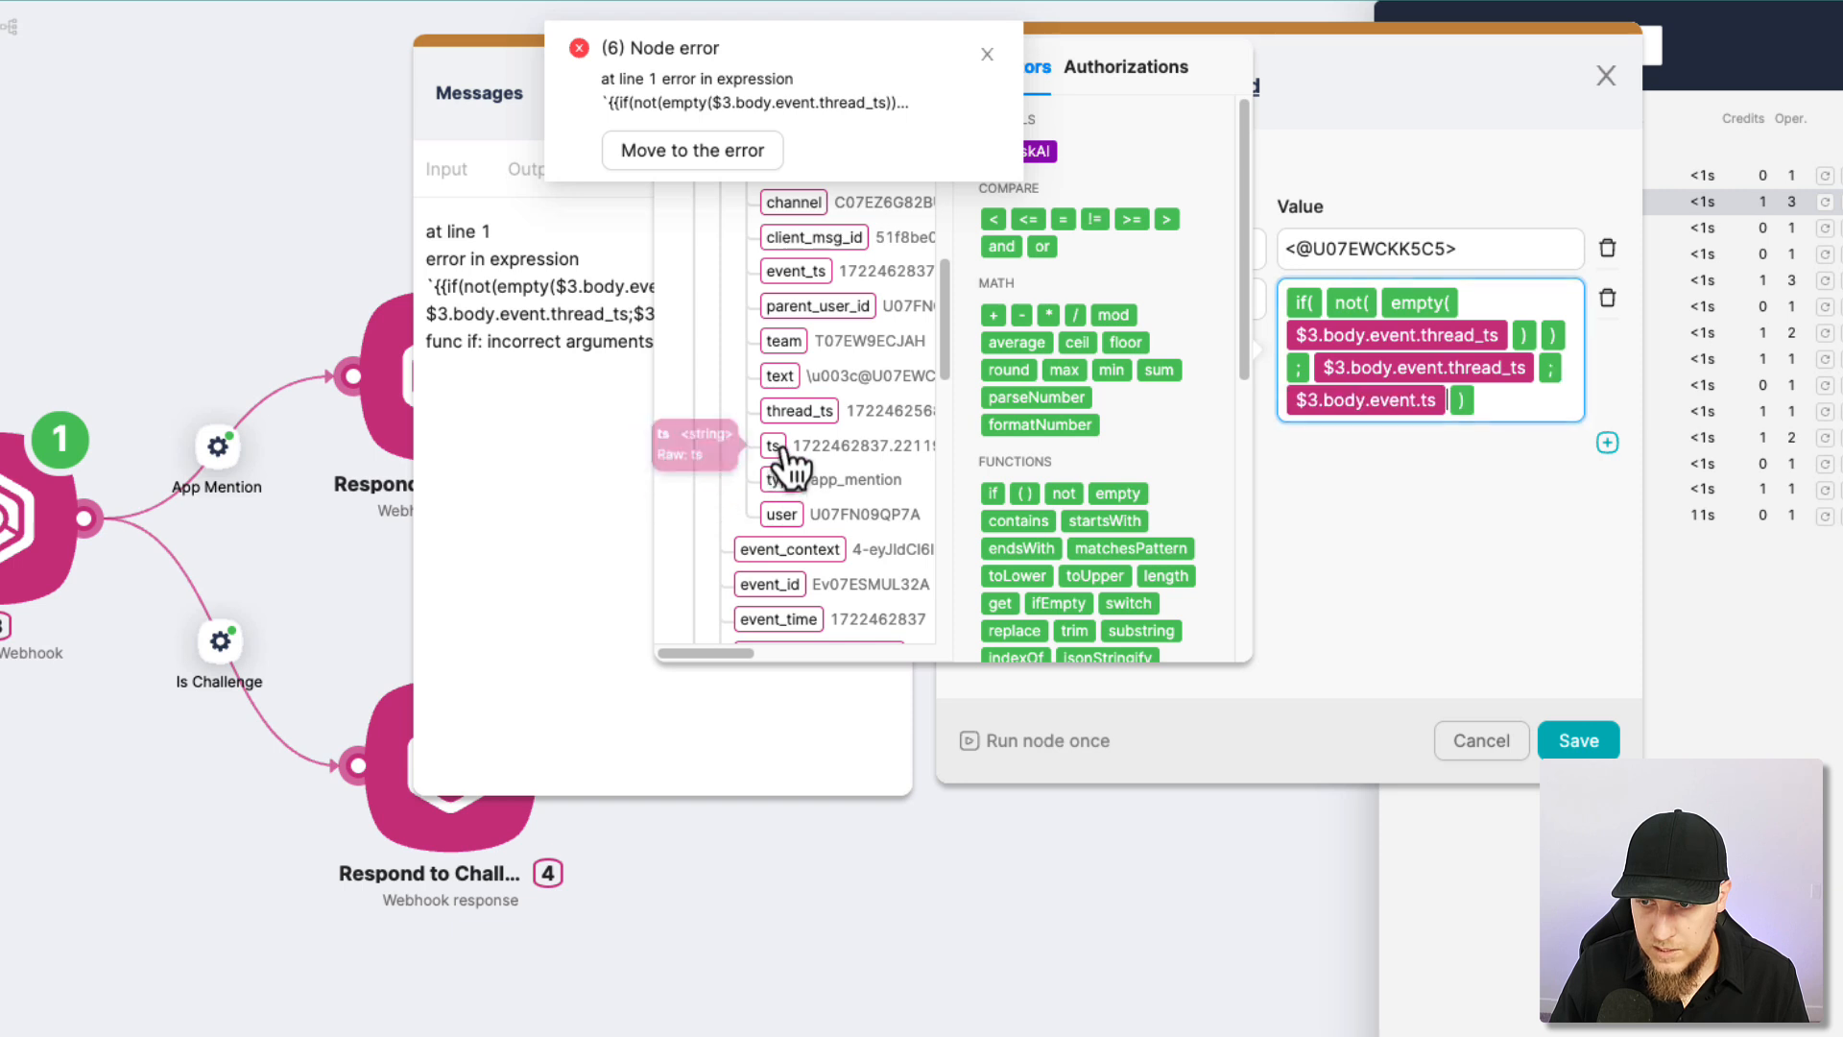
{"action": "left_click", "coordinate": [1026, 753]}
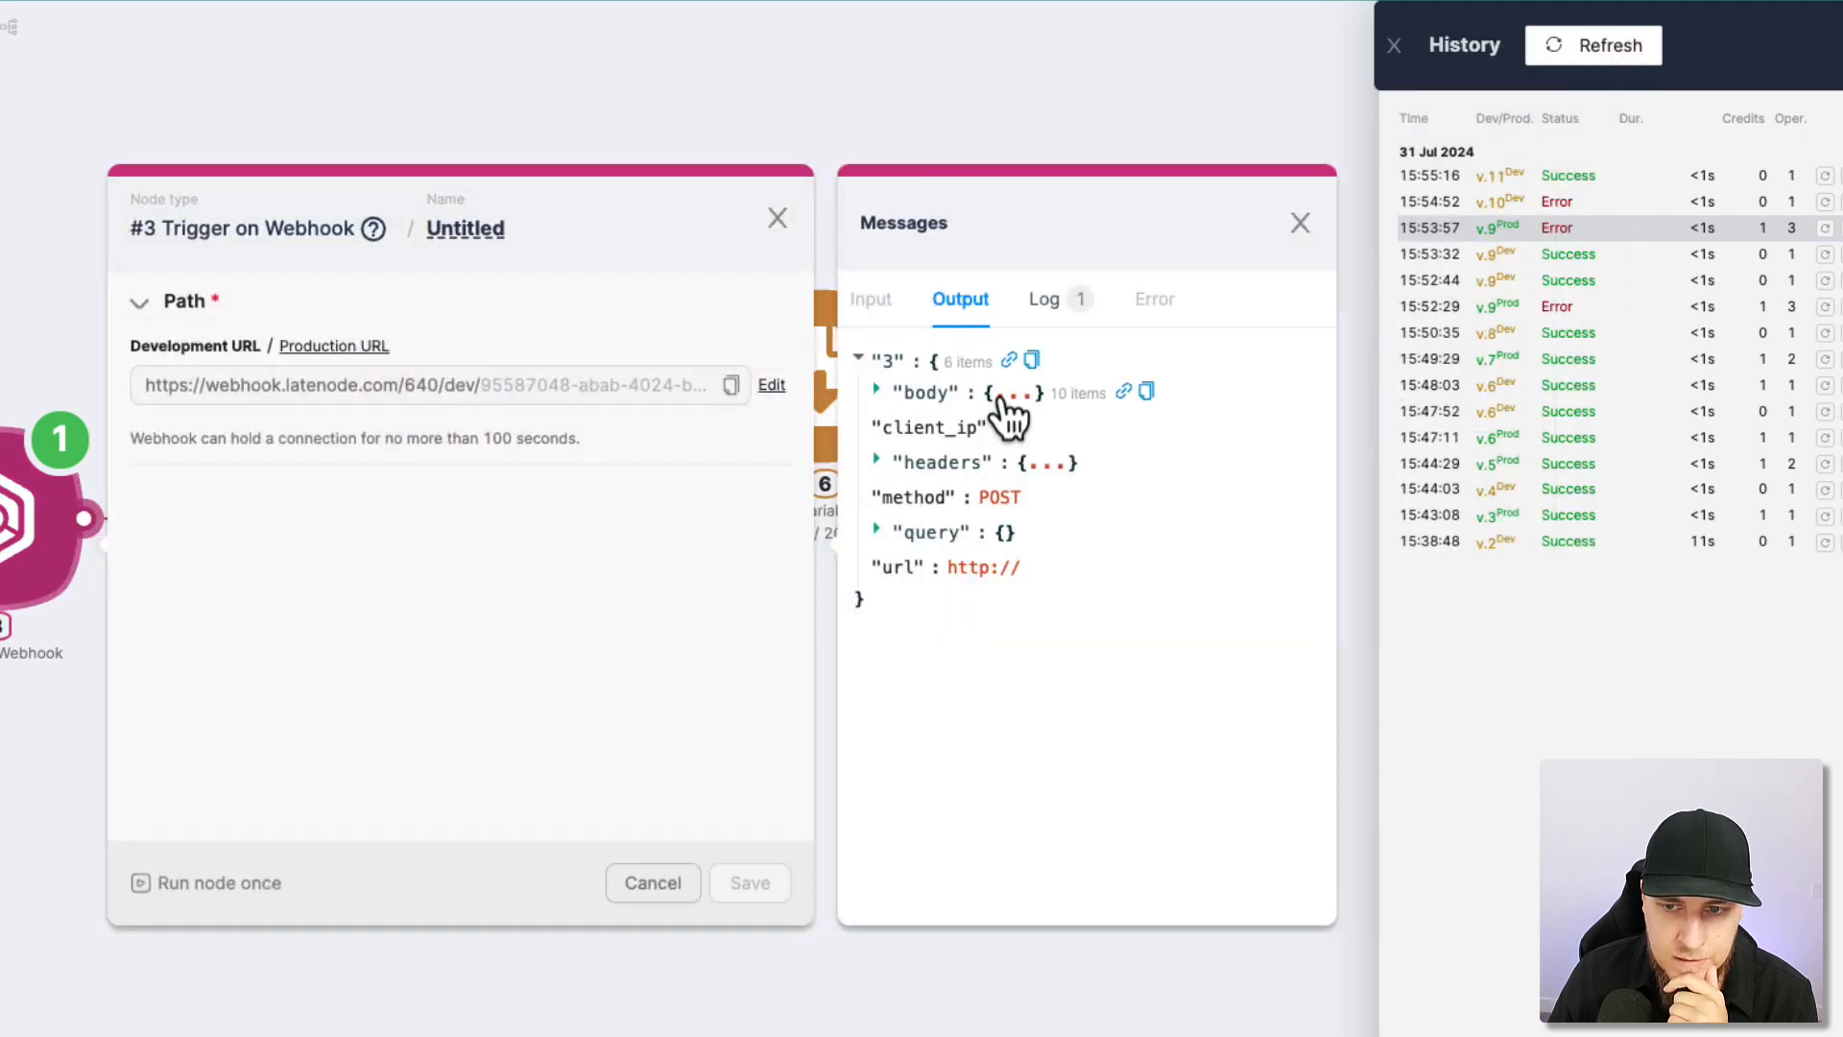
- Expand the event data in the Trigger on Webhook output and compare its timestamps with the SetVariables node's output
{"action": "left_click", "coordinate": [1003, 395]}
{"action": "left_click", "coordinate": [921, 527]}
{"action": "scroll", "coordinate": [1056, 480], "scroll_direction": "down", "scroll_amount": 3}
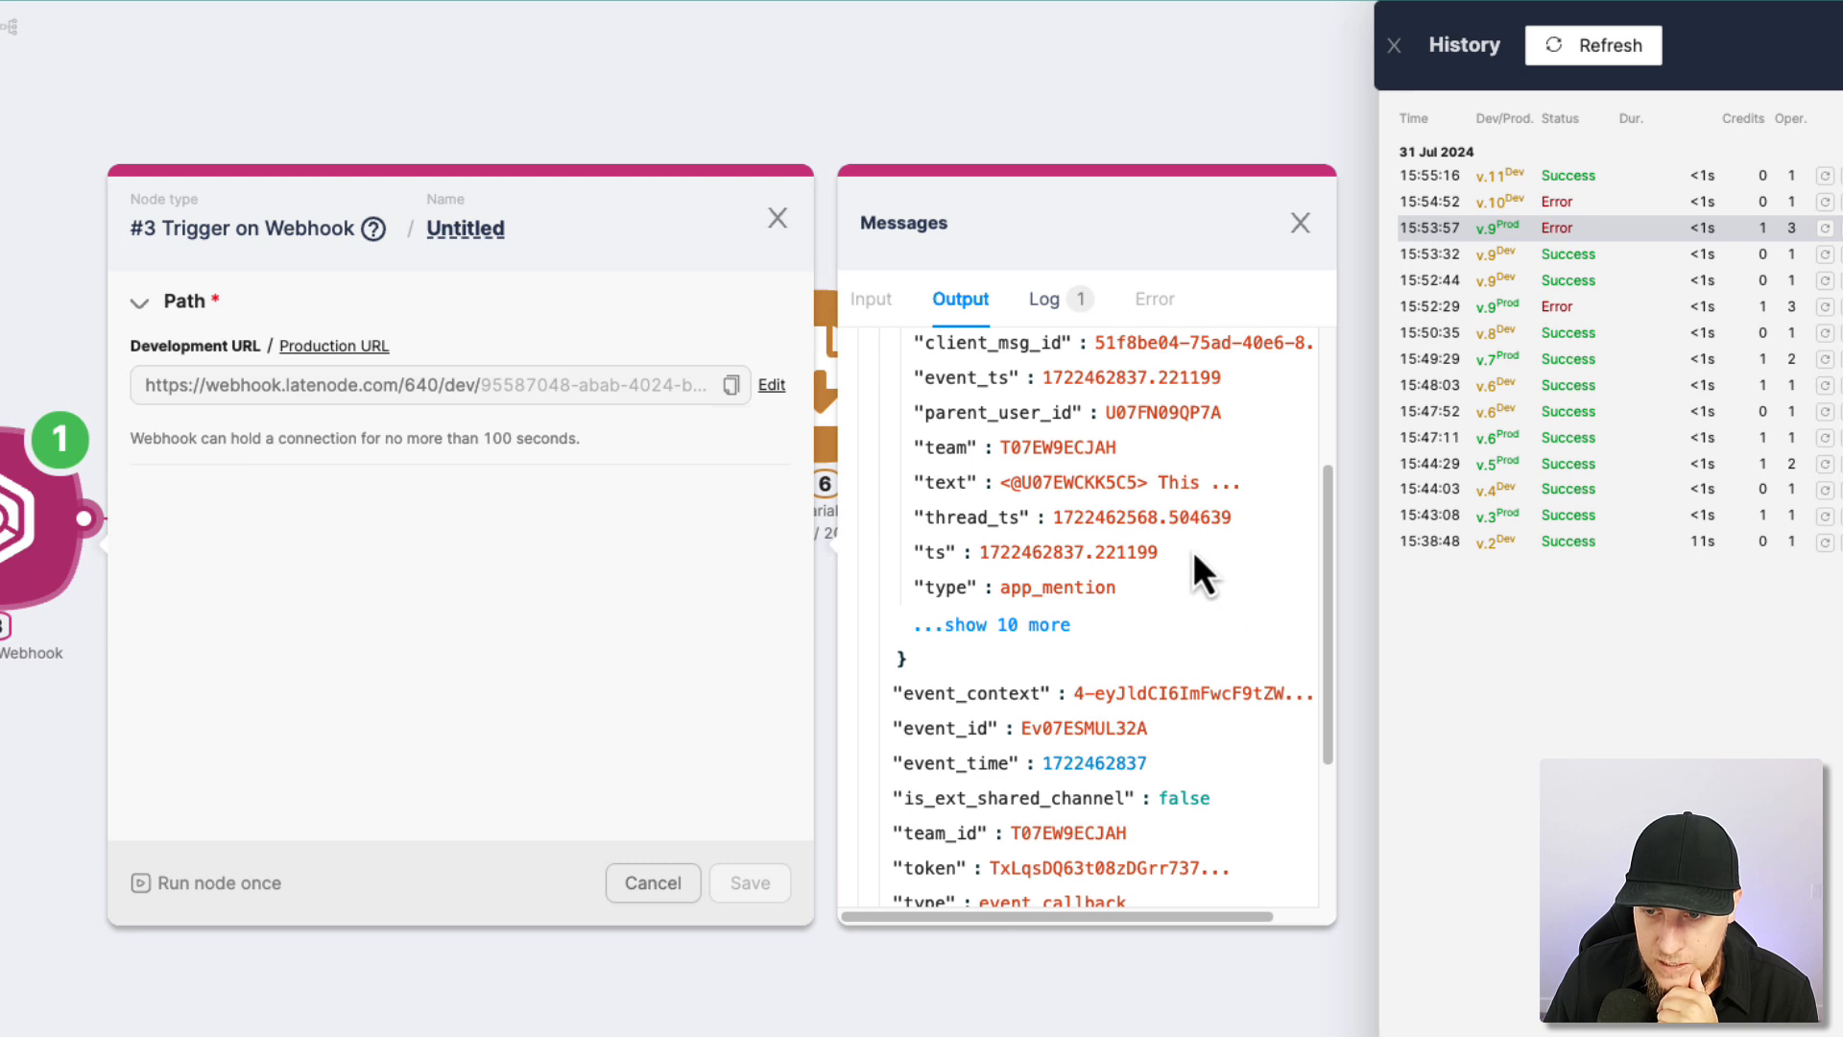
{"action": "left_click", "coordinate": [1008, 622]}
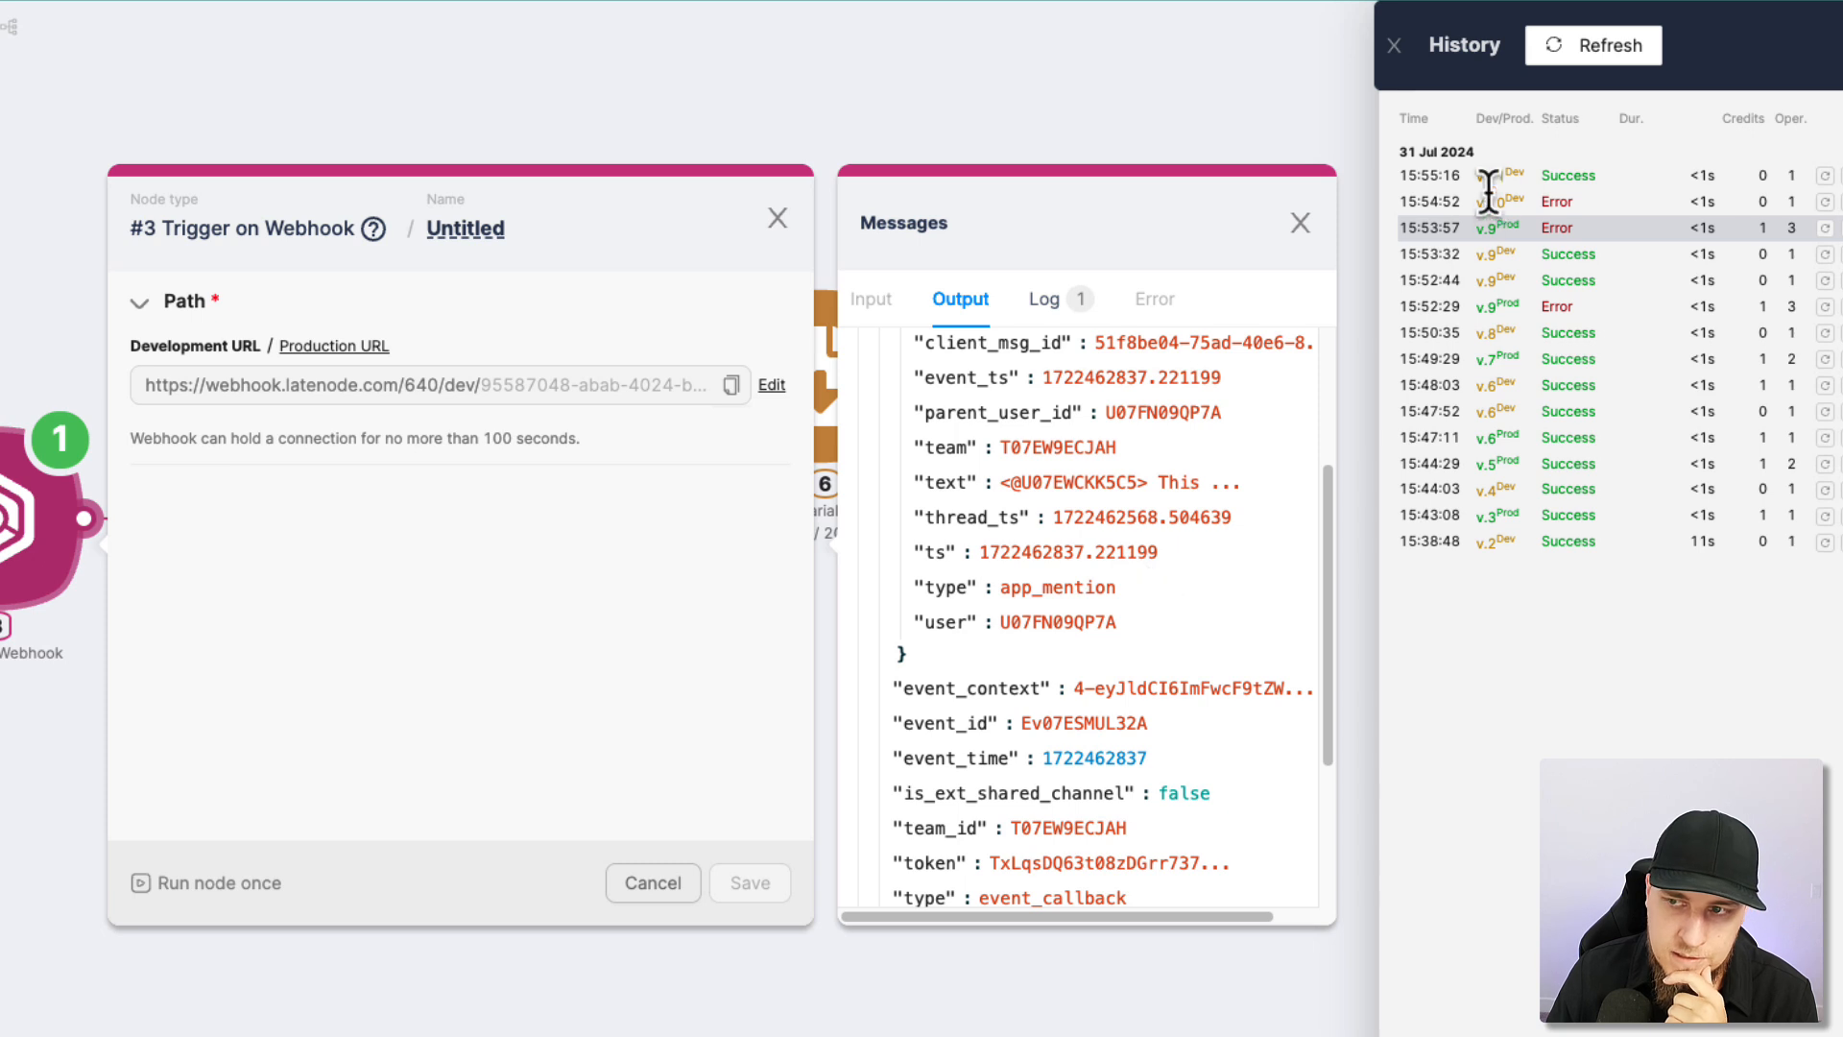
{"action": "left_click", "coordinate": [1091, 88]}
{"action": "left_click", "coordinate": [797, 384]}
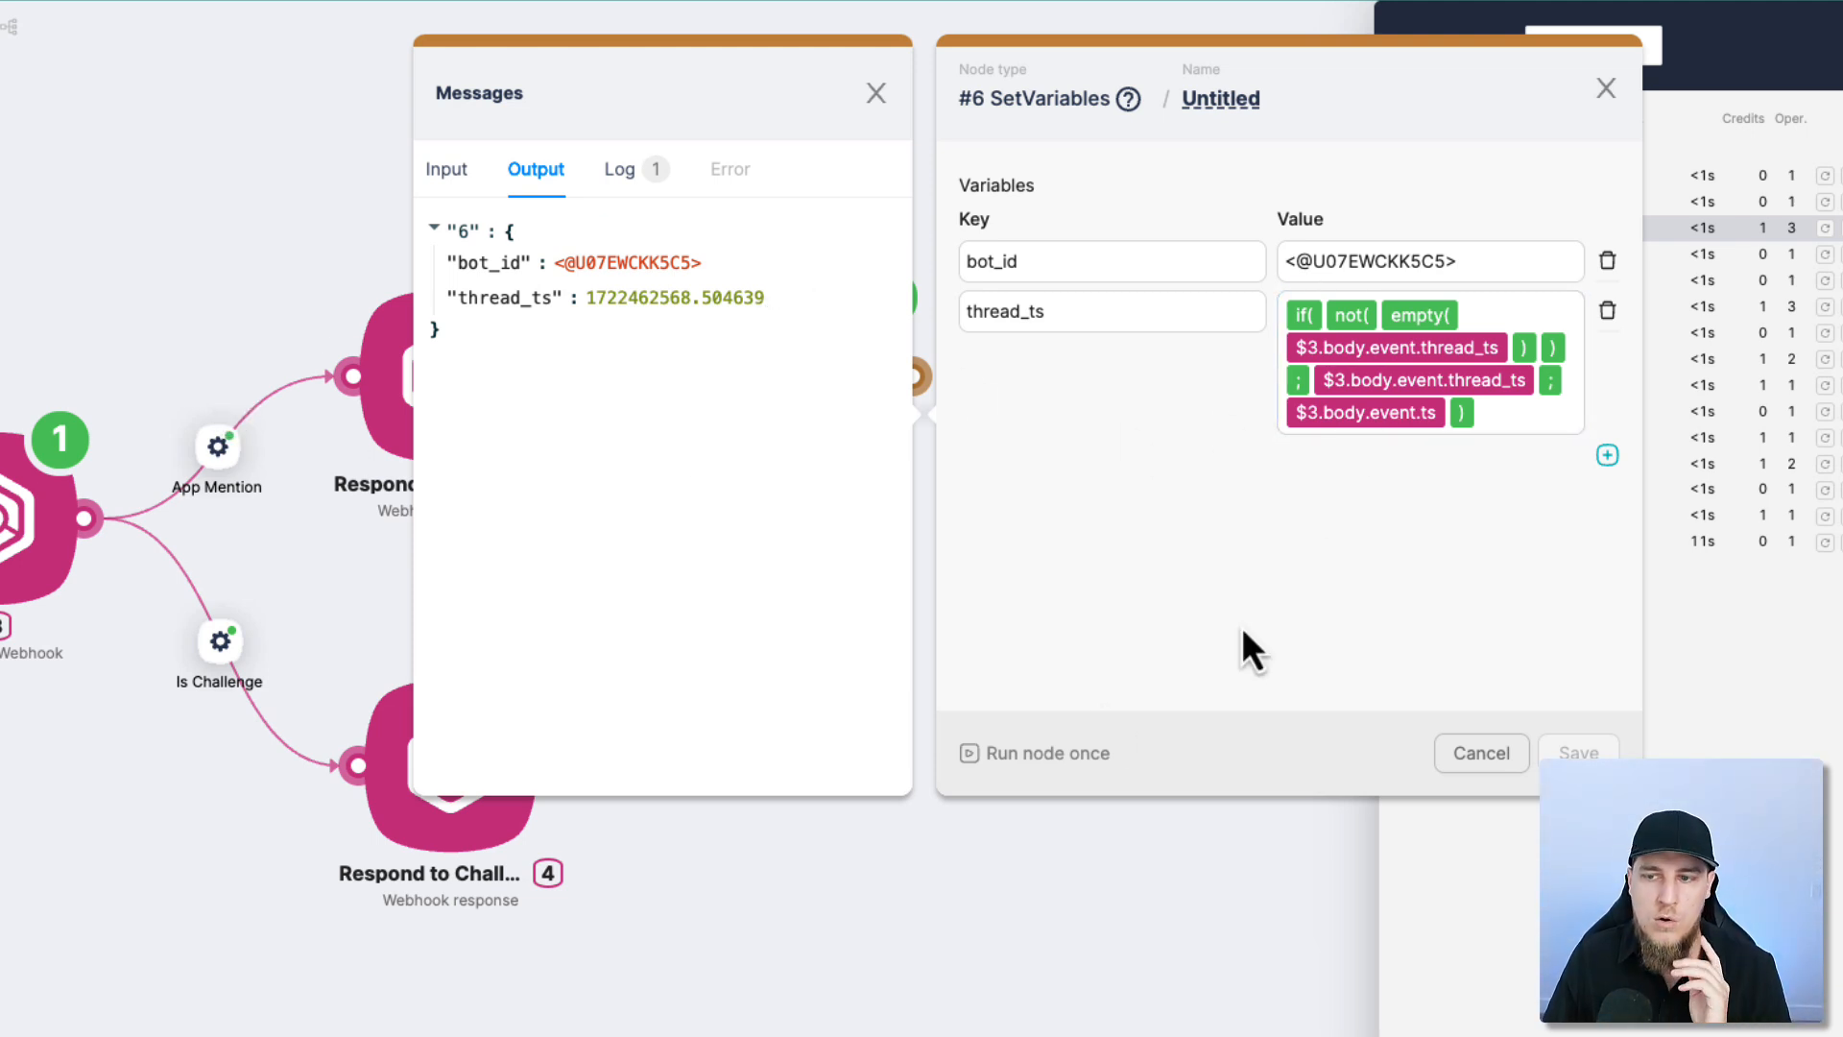
- Add a variable named ts to the SetVariables node with the webhook's body.event.ts field as its value
{"action": "left_click", "coordinate": [1611, 451]}
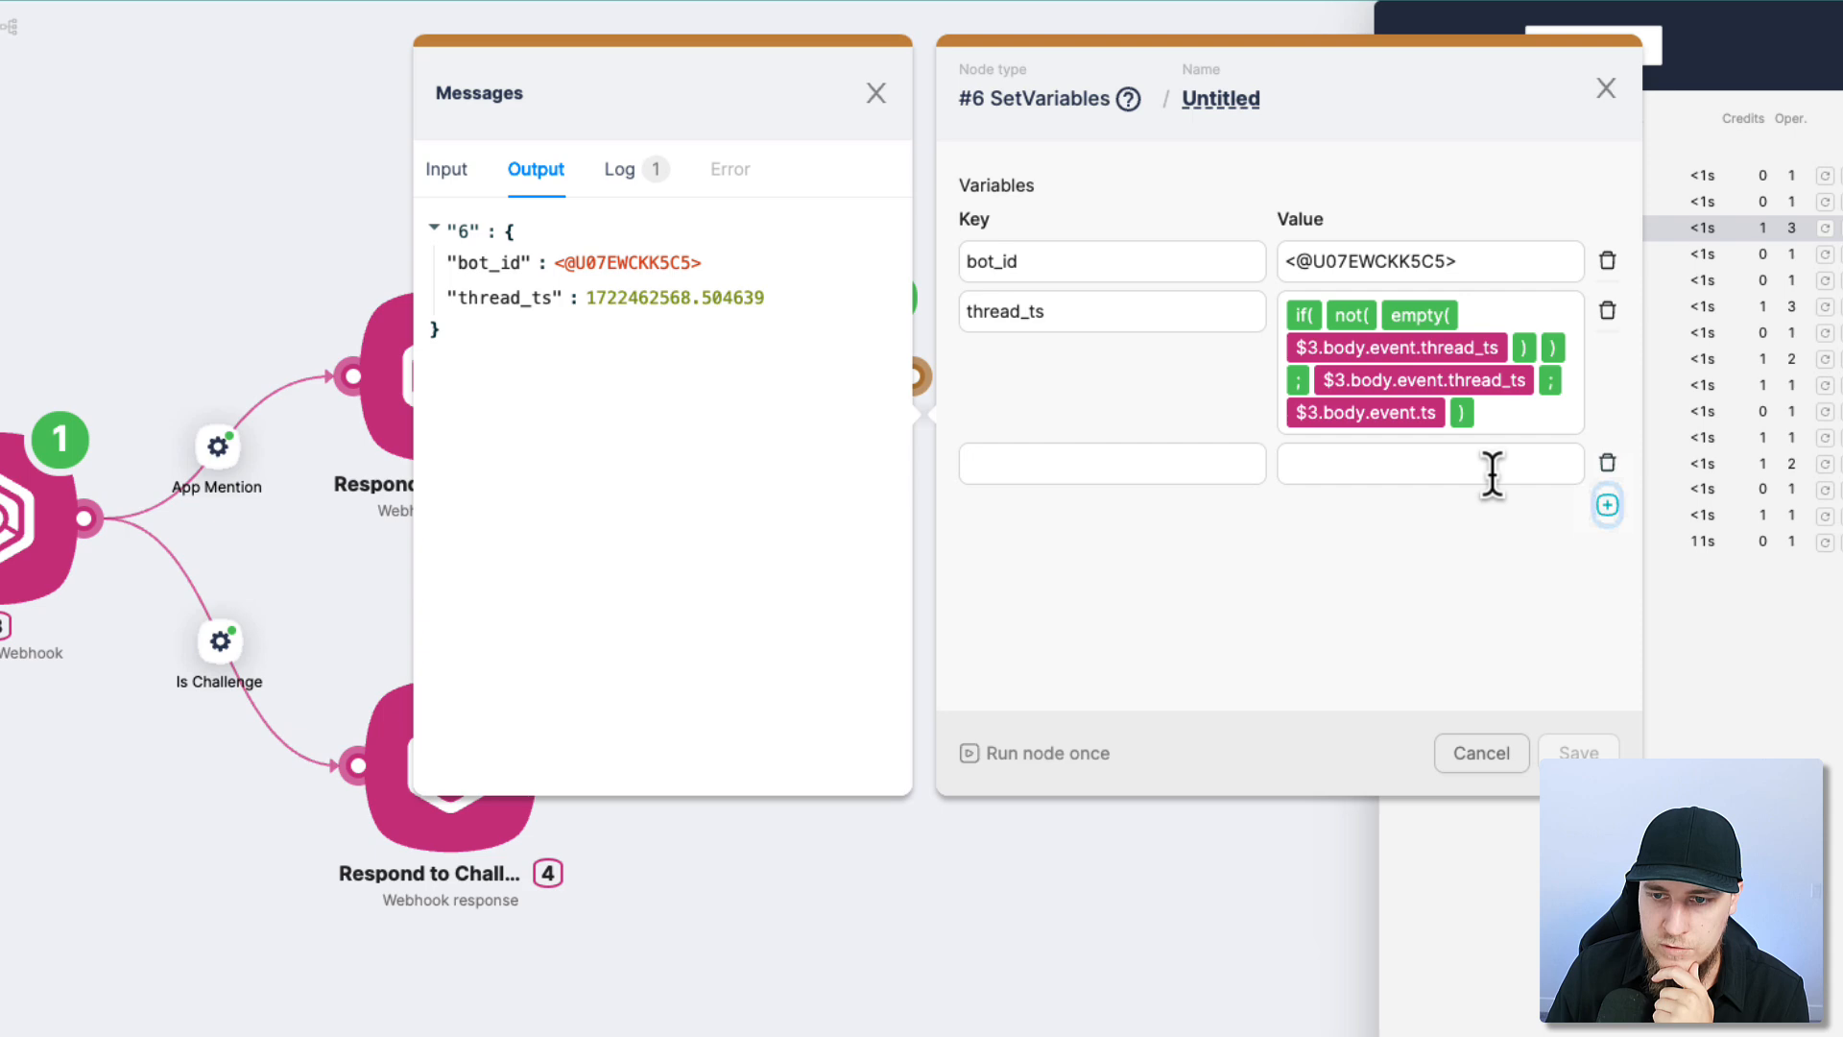
{"action": "left_click", "coordinate": [1000, 461]}
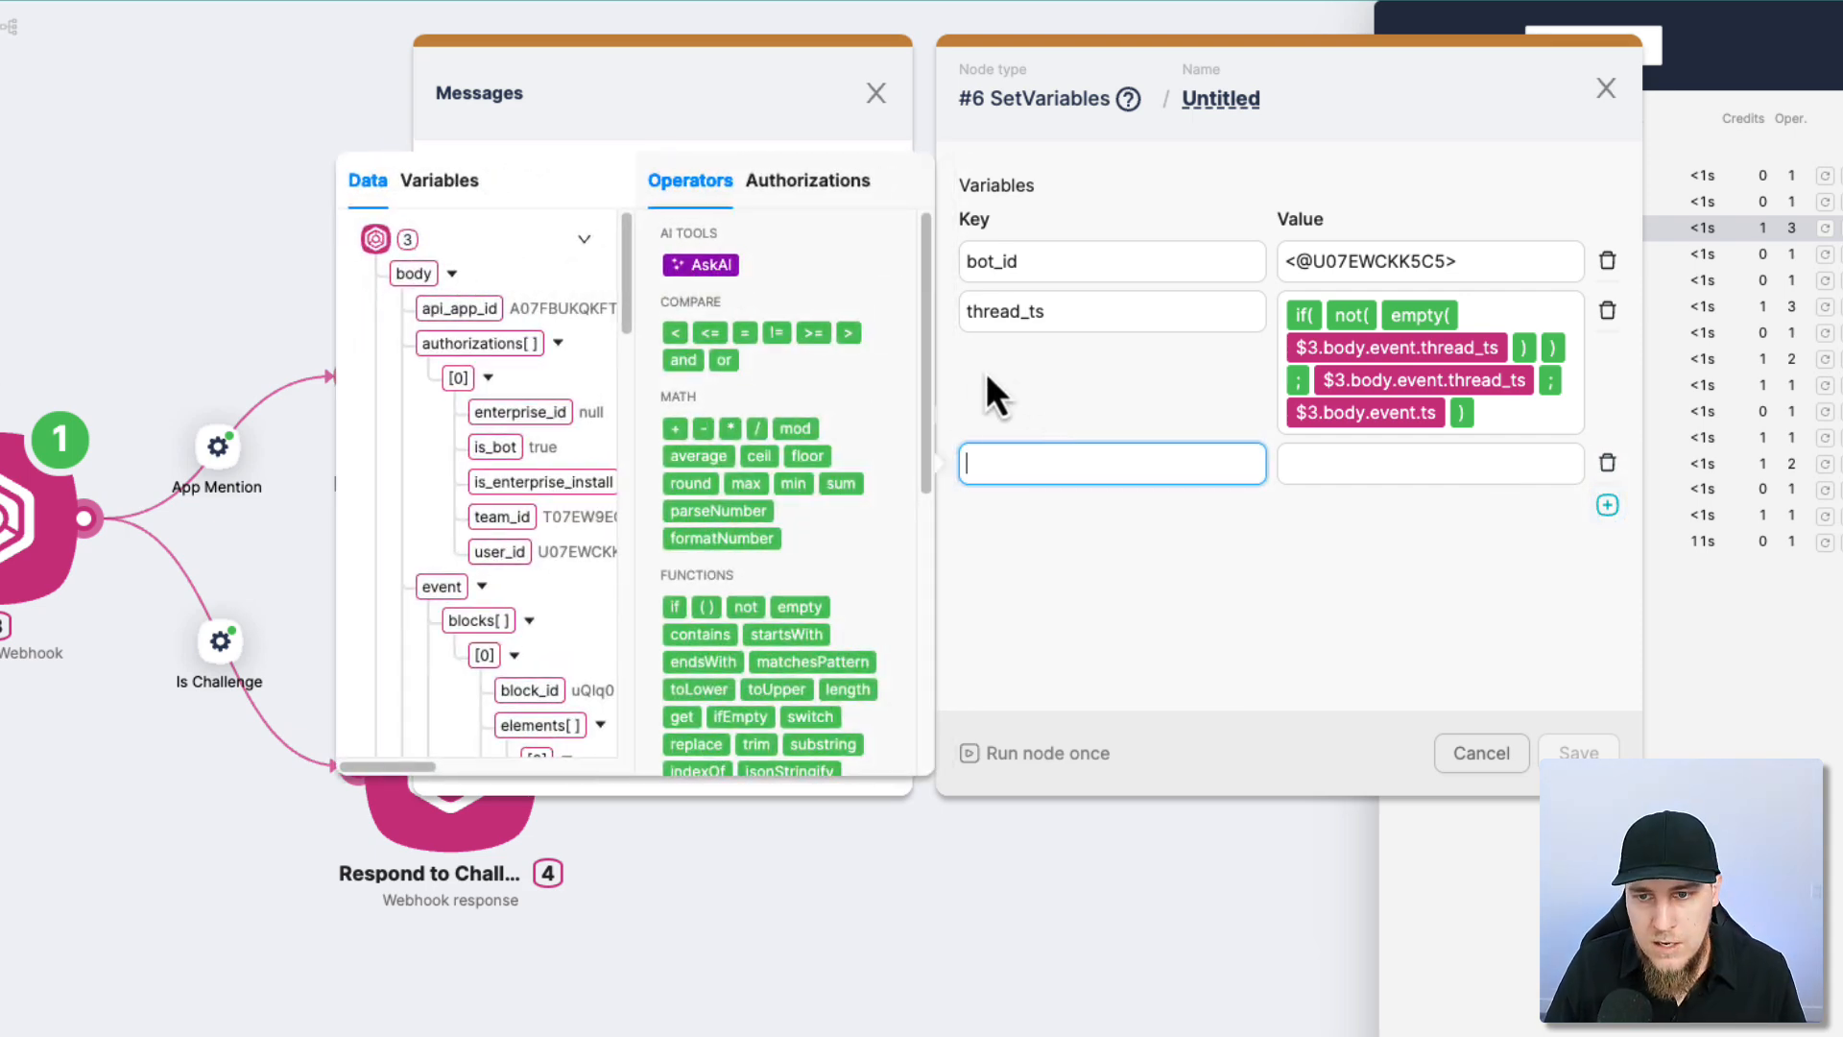
{"action": "type", "text": "ts"}
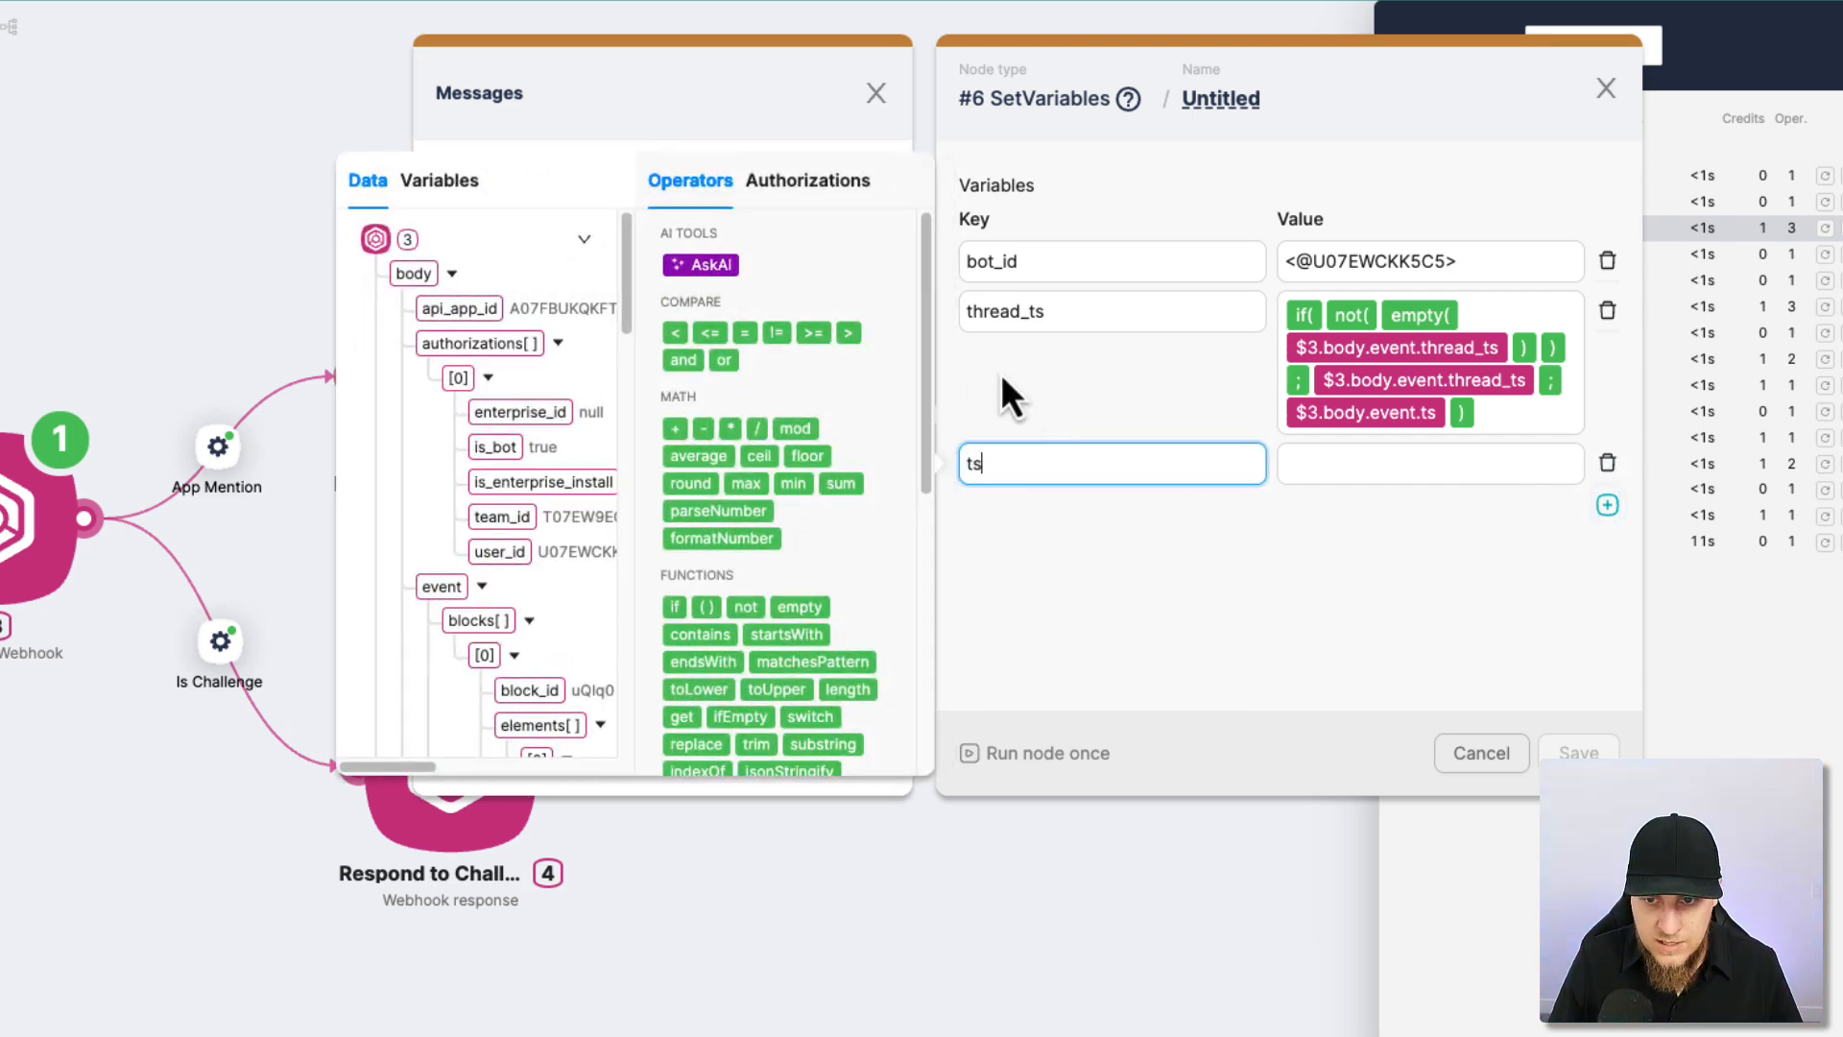
{"action": "left_click", "coordinate": [1282, 463]}
{"action": "scroll", "coordinate": [816, 461], "scroll_direction": "down", "scroll_amount": 3}
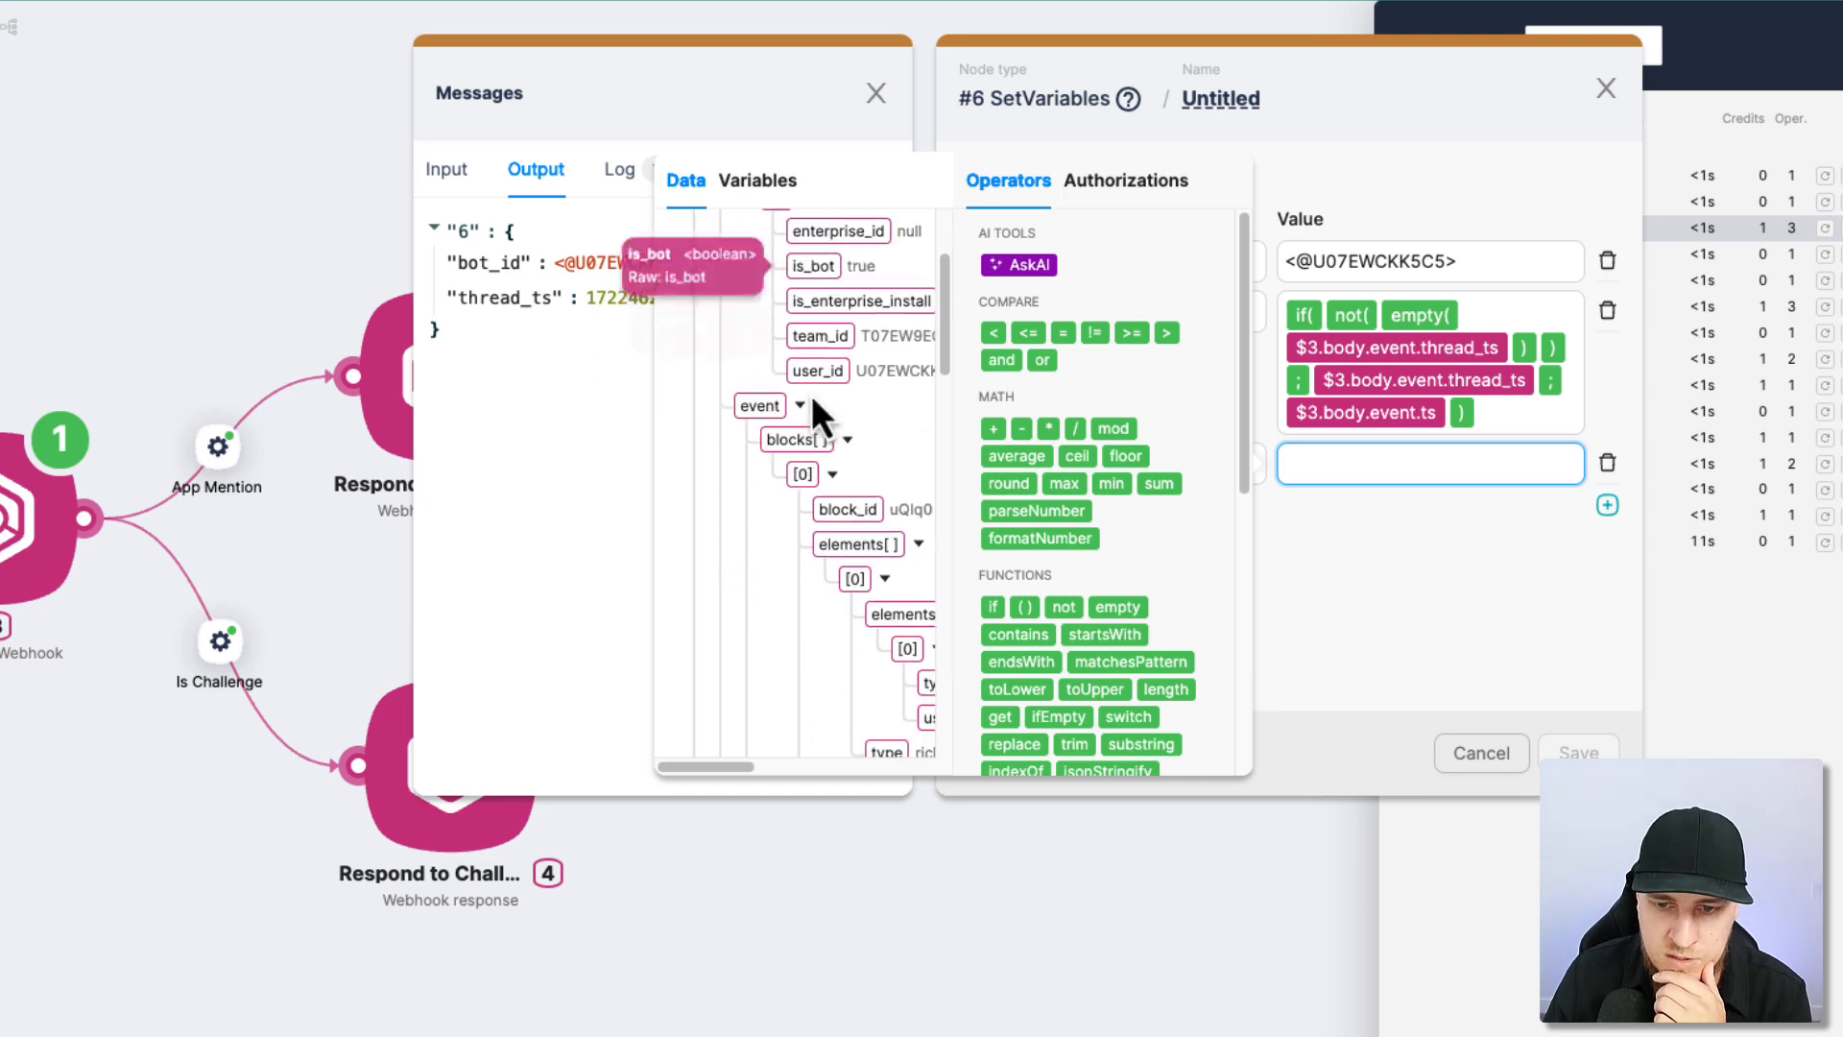
{"action": "scroll", "coordinate": [818, 387], "scroll_direction": "down", "scroll_amount": 3}
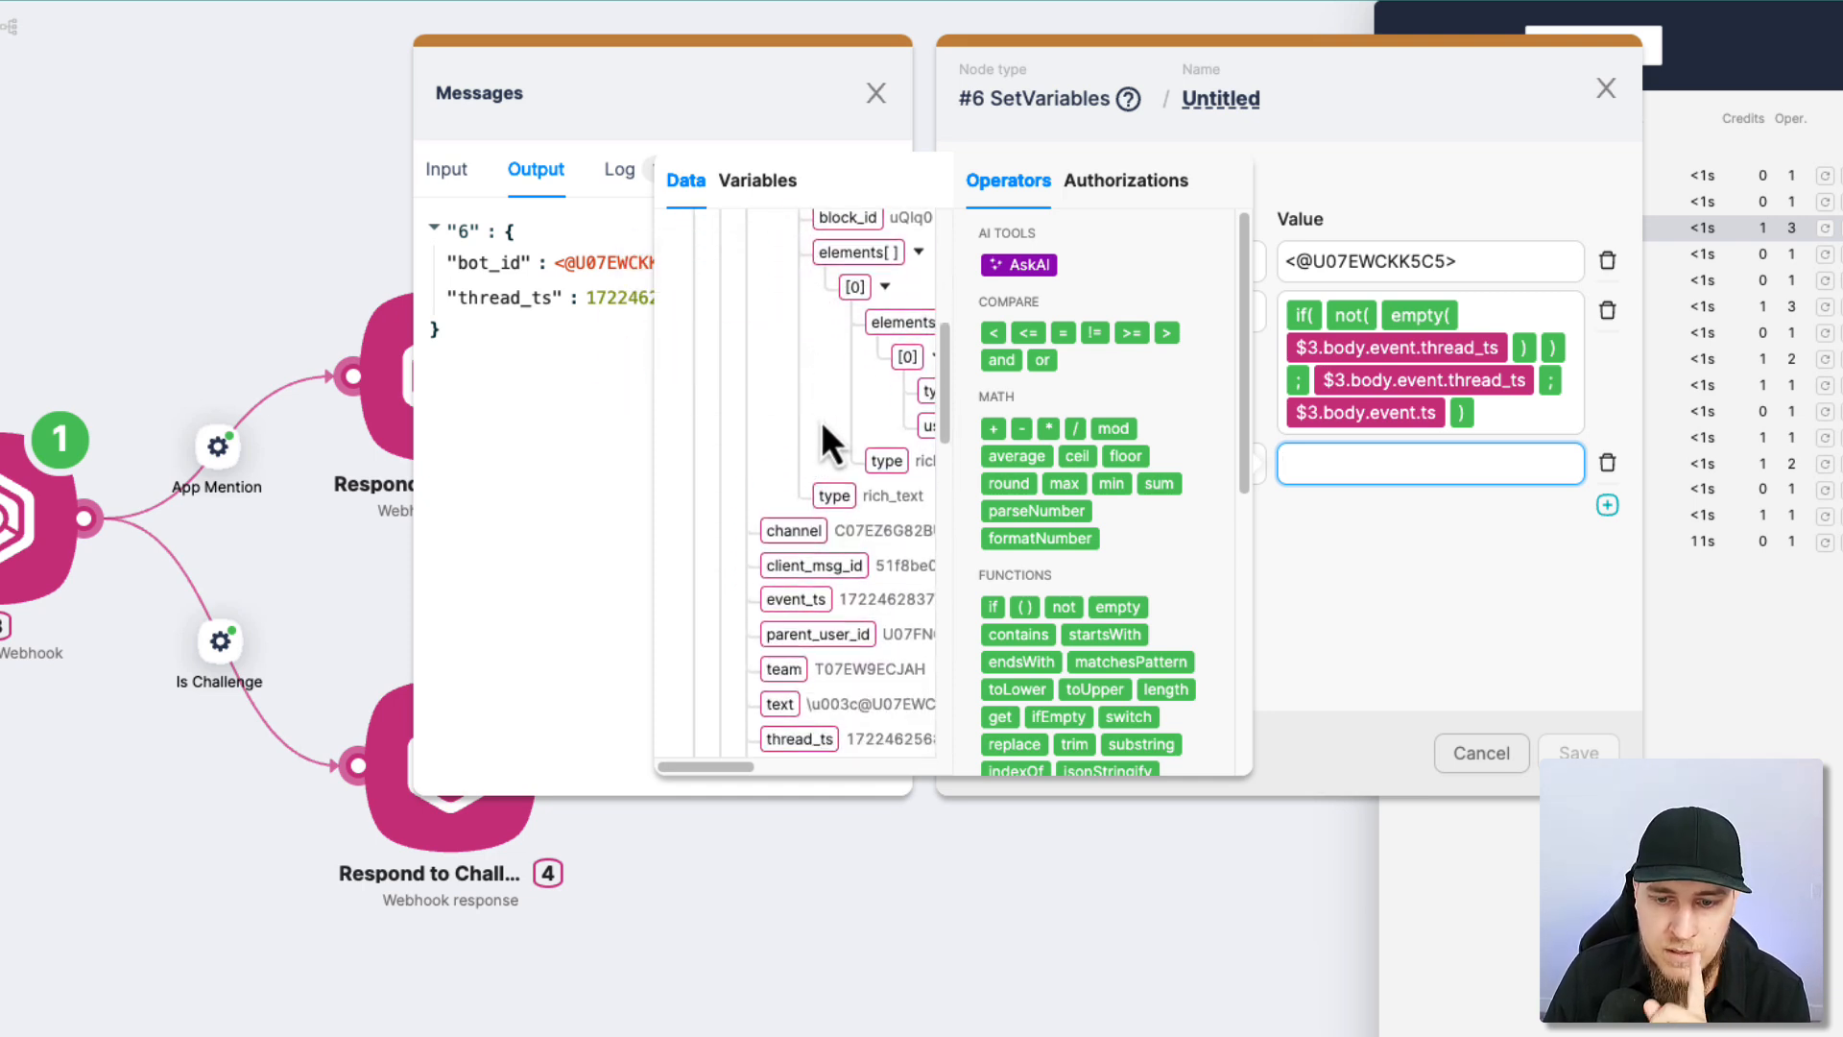
{"action": "left_click", "coordinate": [772, 722]}
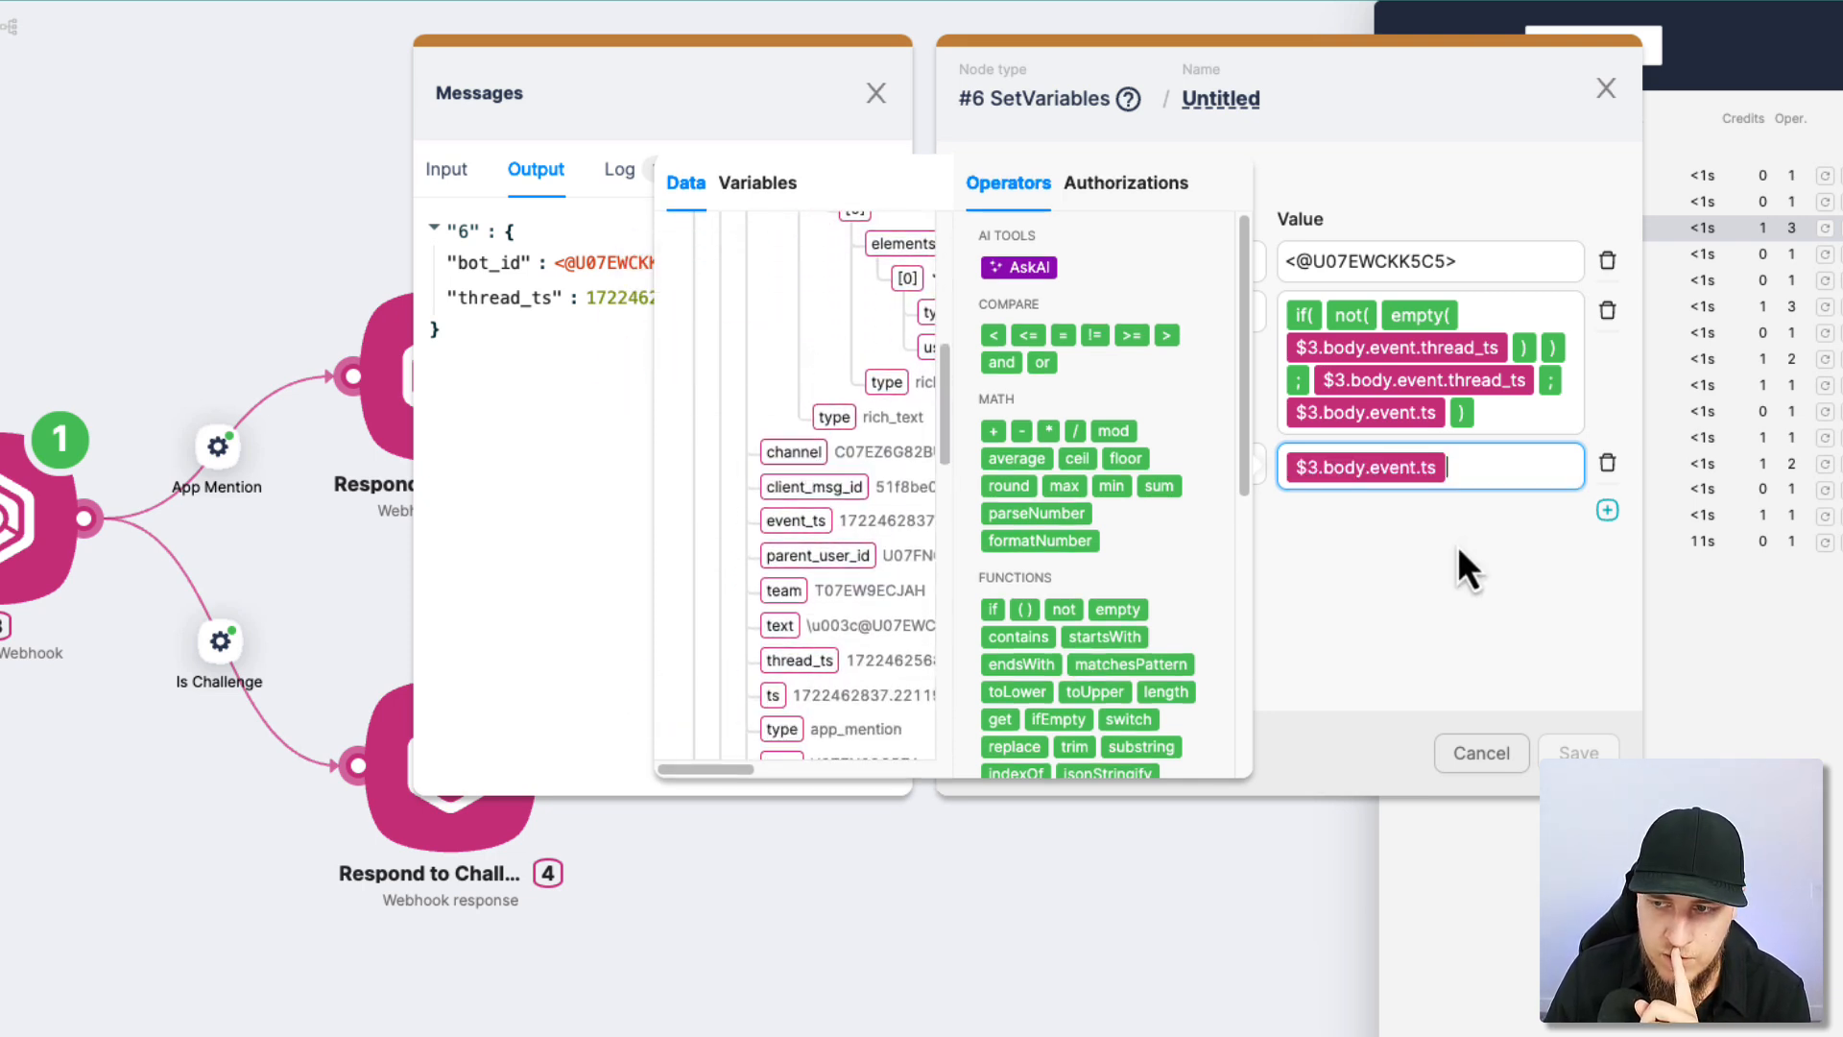
{"action": "left_click", "coordinate": [1459, 566]}
- Add a system_message variable containing the copied prompt that begins "You are a helpful assistant that is playful and witty."
{"action": "left_click", "coordinate": [1608, 512]}
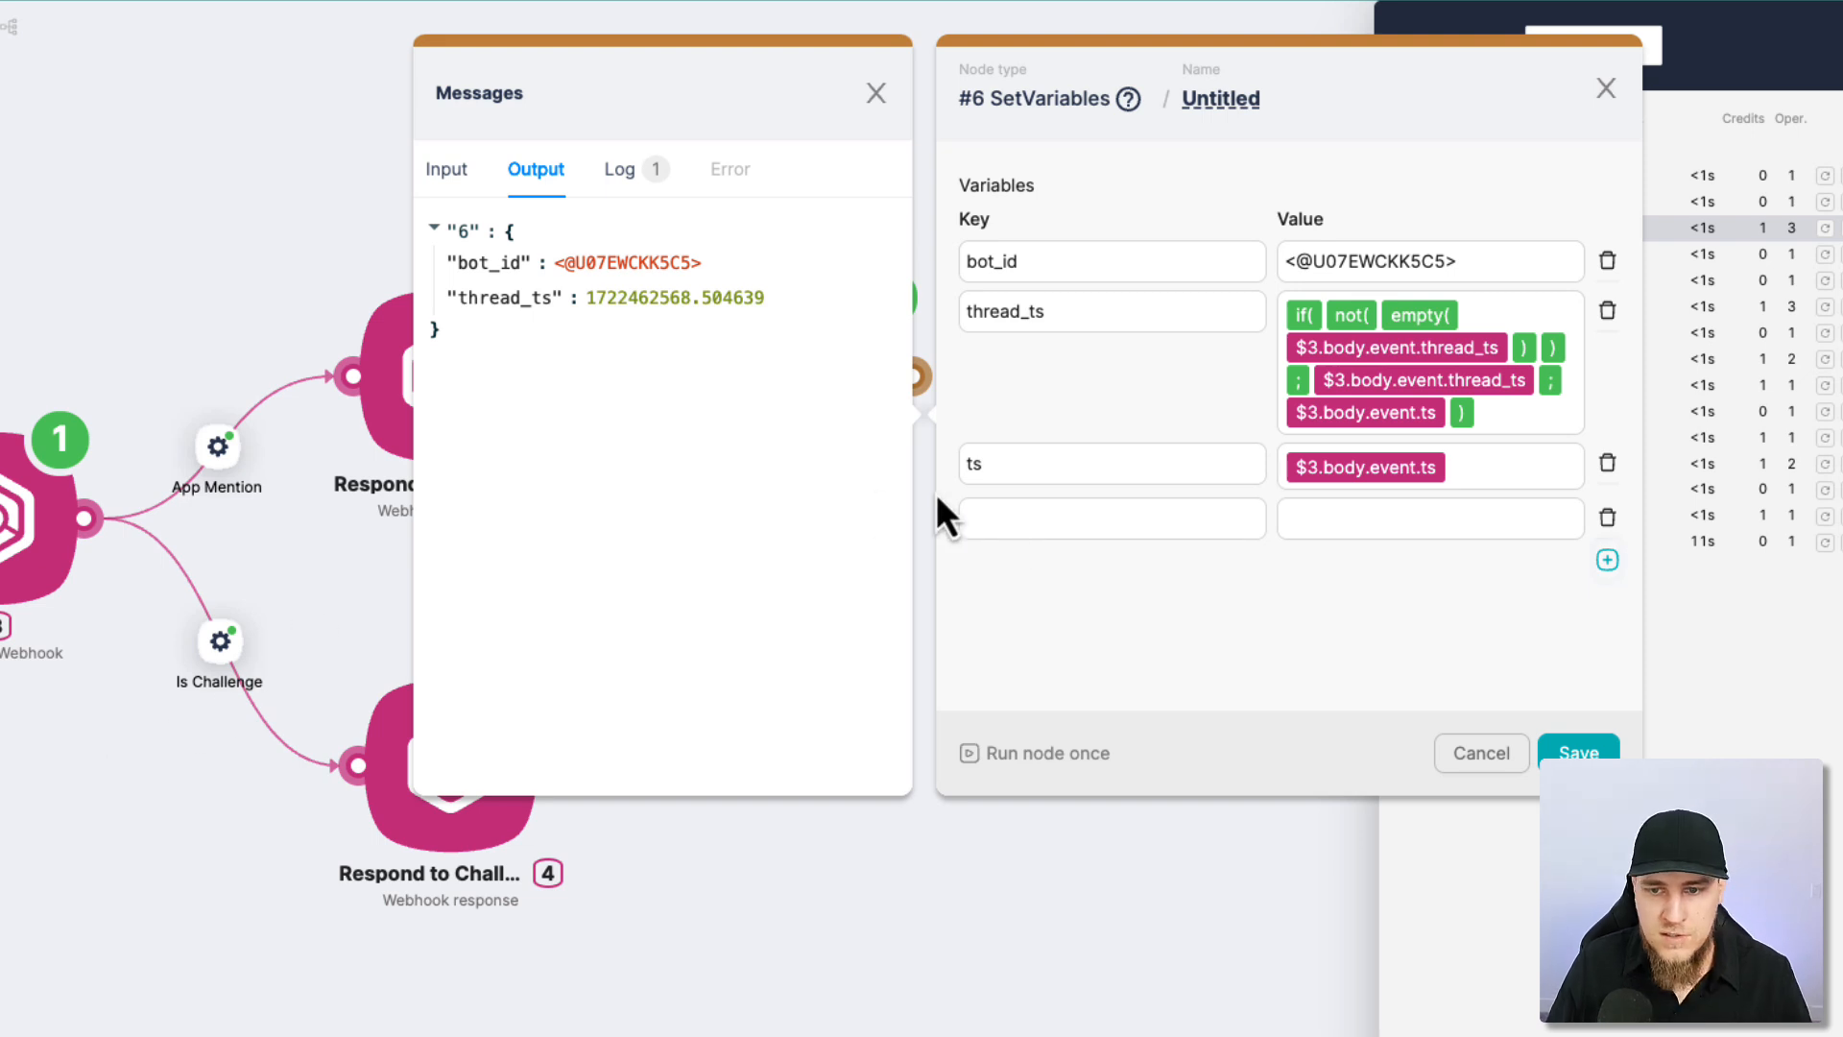
{"action": "left_click", "coordinate": [1038, 524]}
{"action": "type", "text": "system_message"}
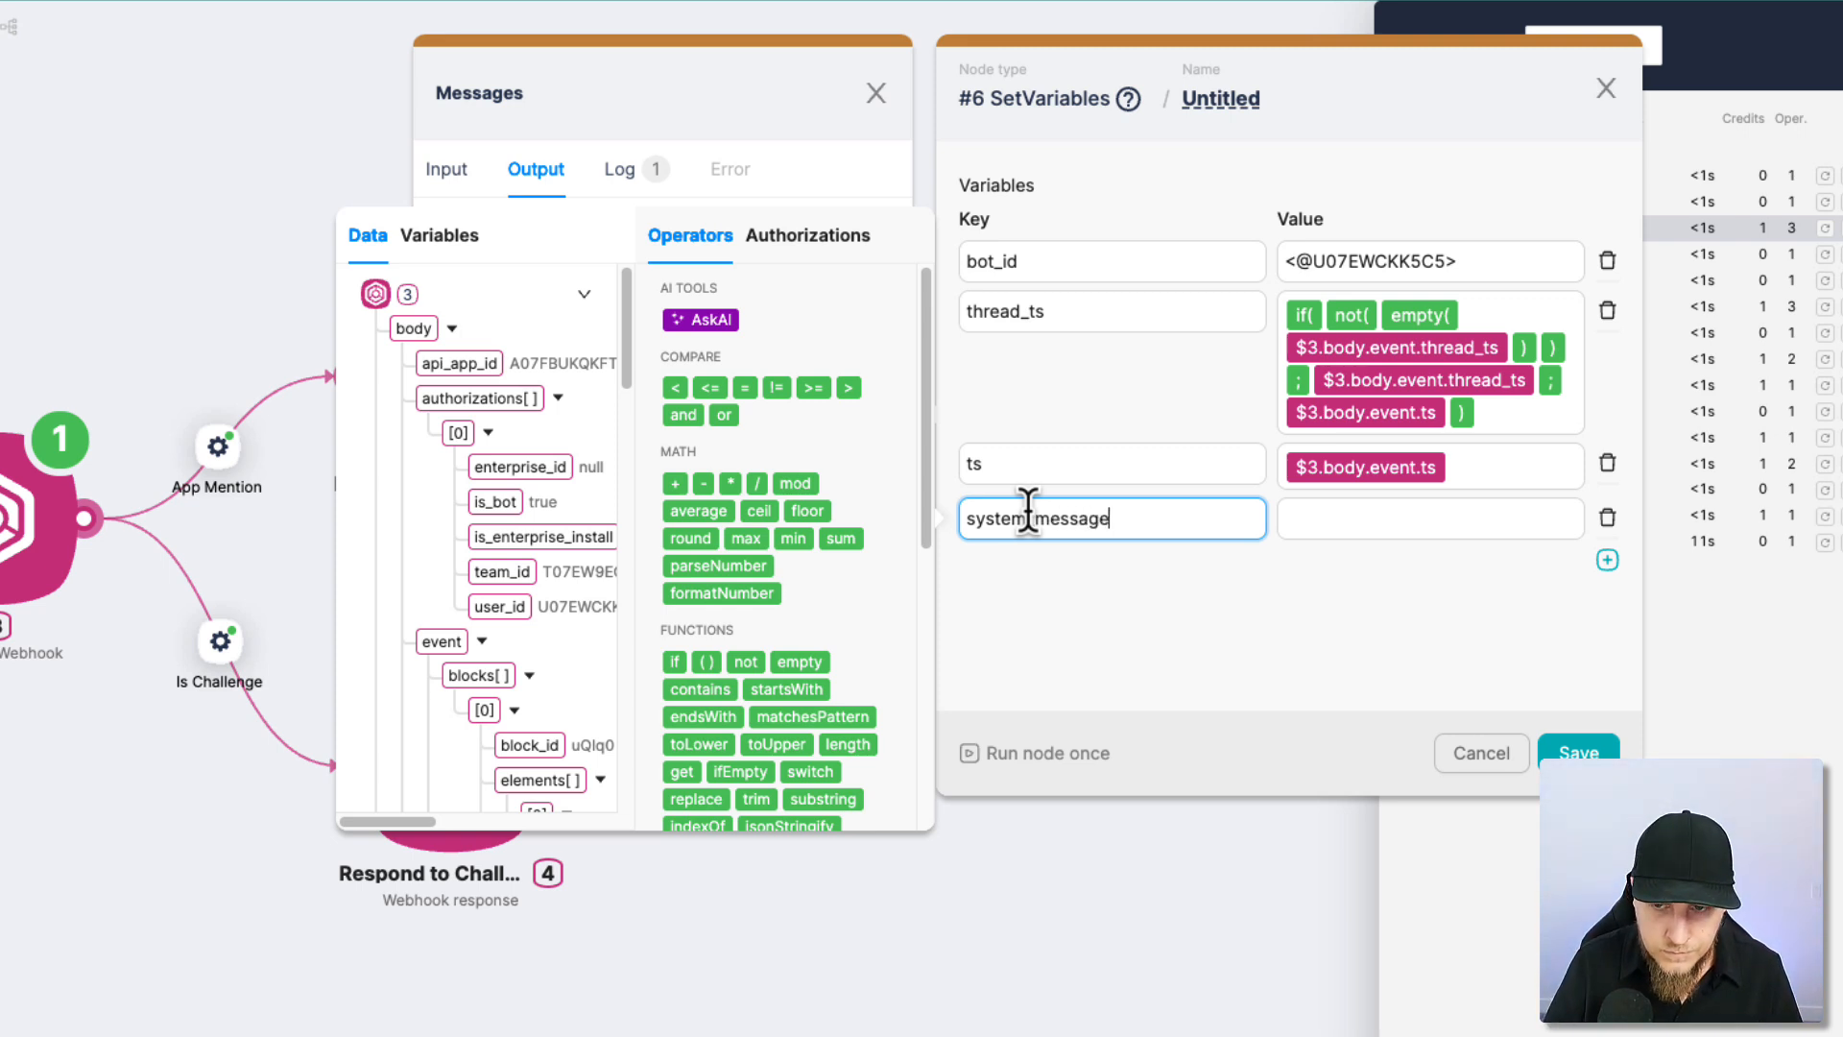
{"action": "key", "text": "super+Tab"}
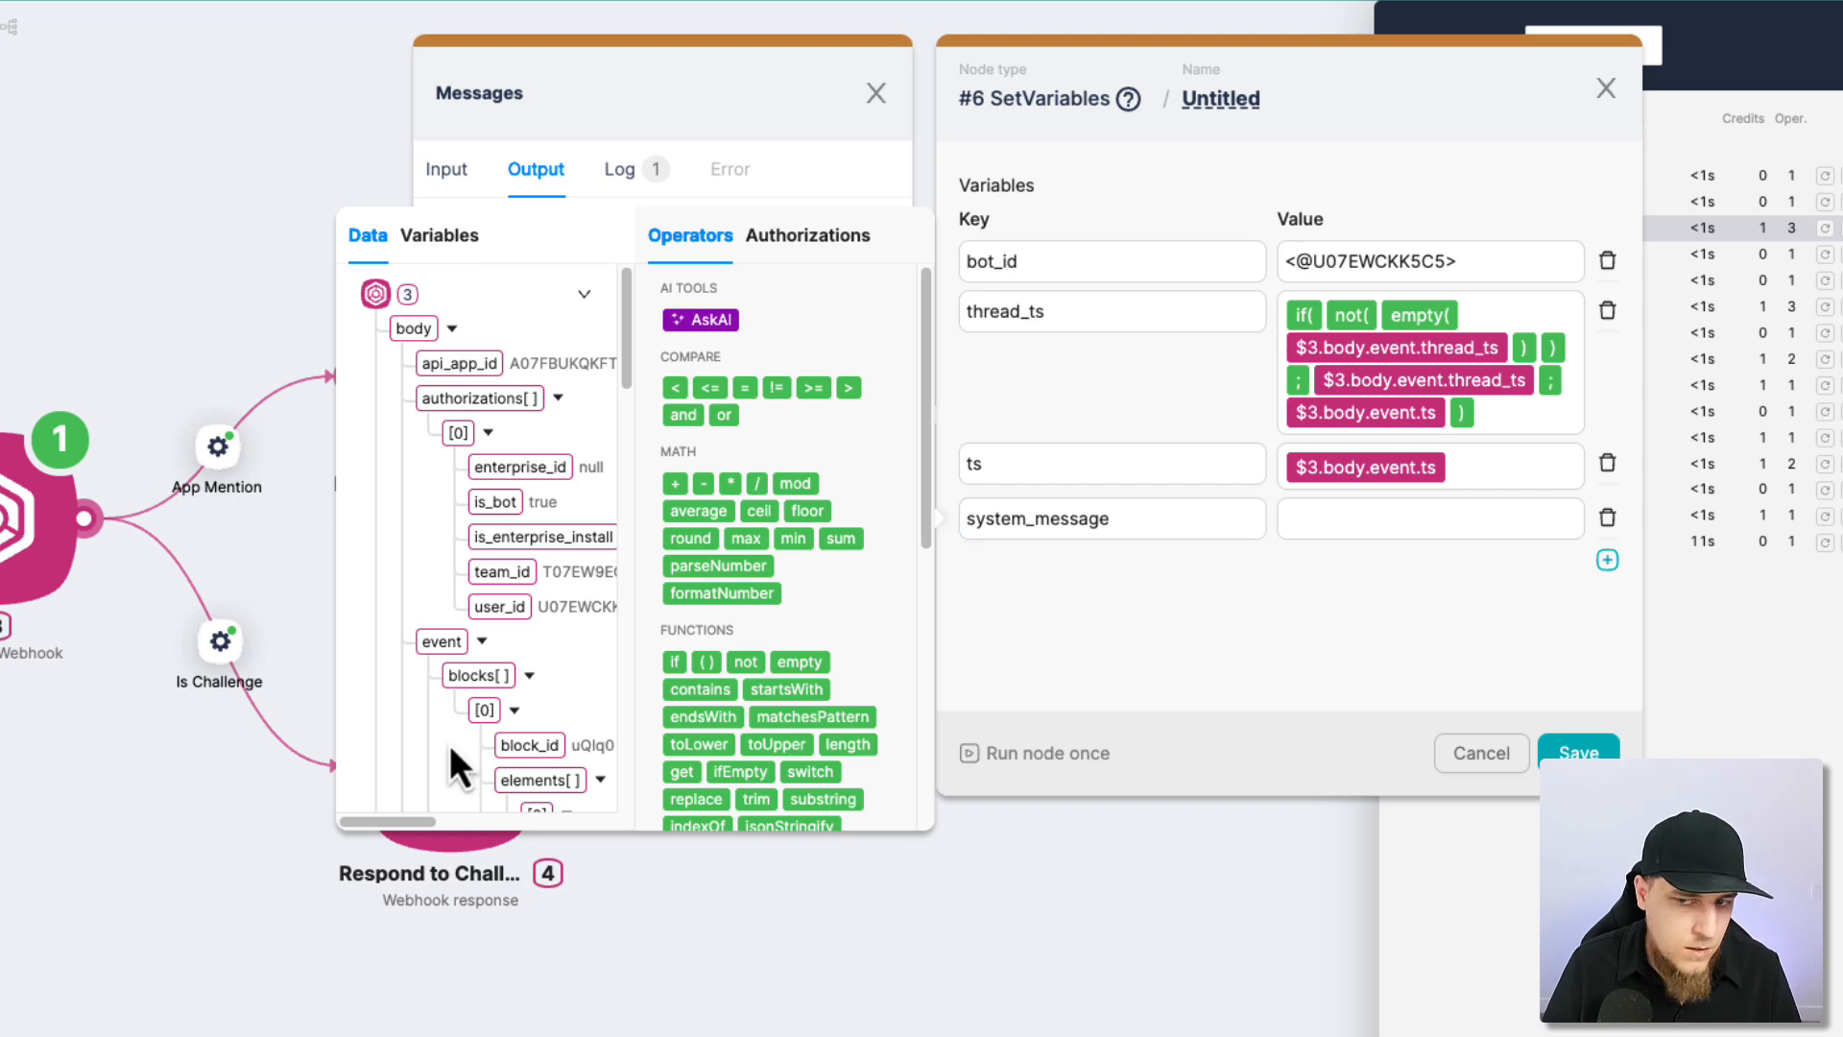
{"action": "left_click", "coordinate": [1398, 518]}
{"action": "key", "text": "super+v"}
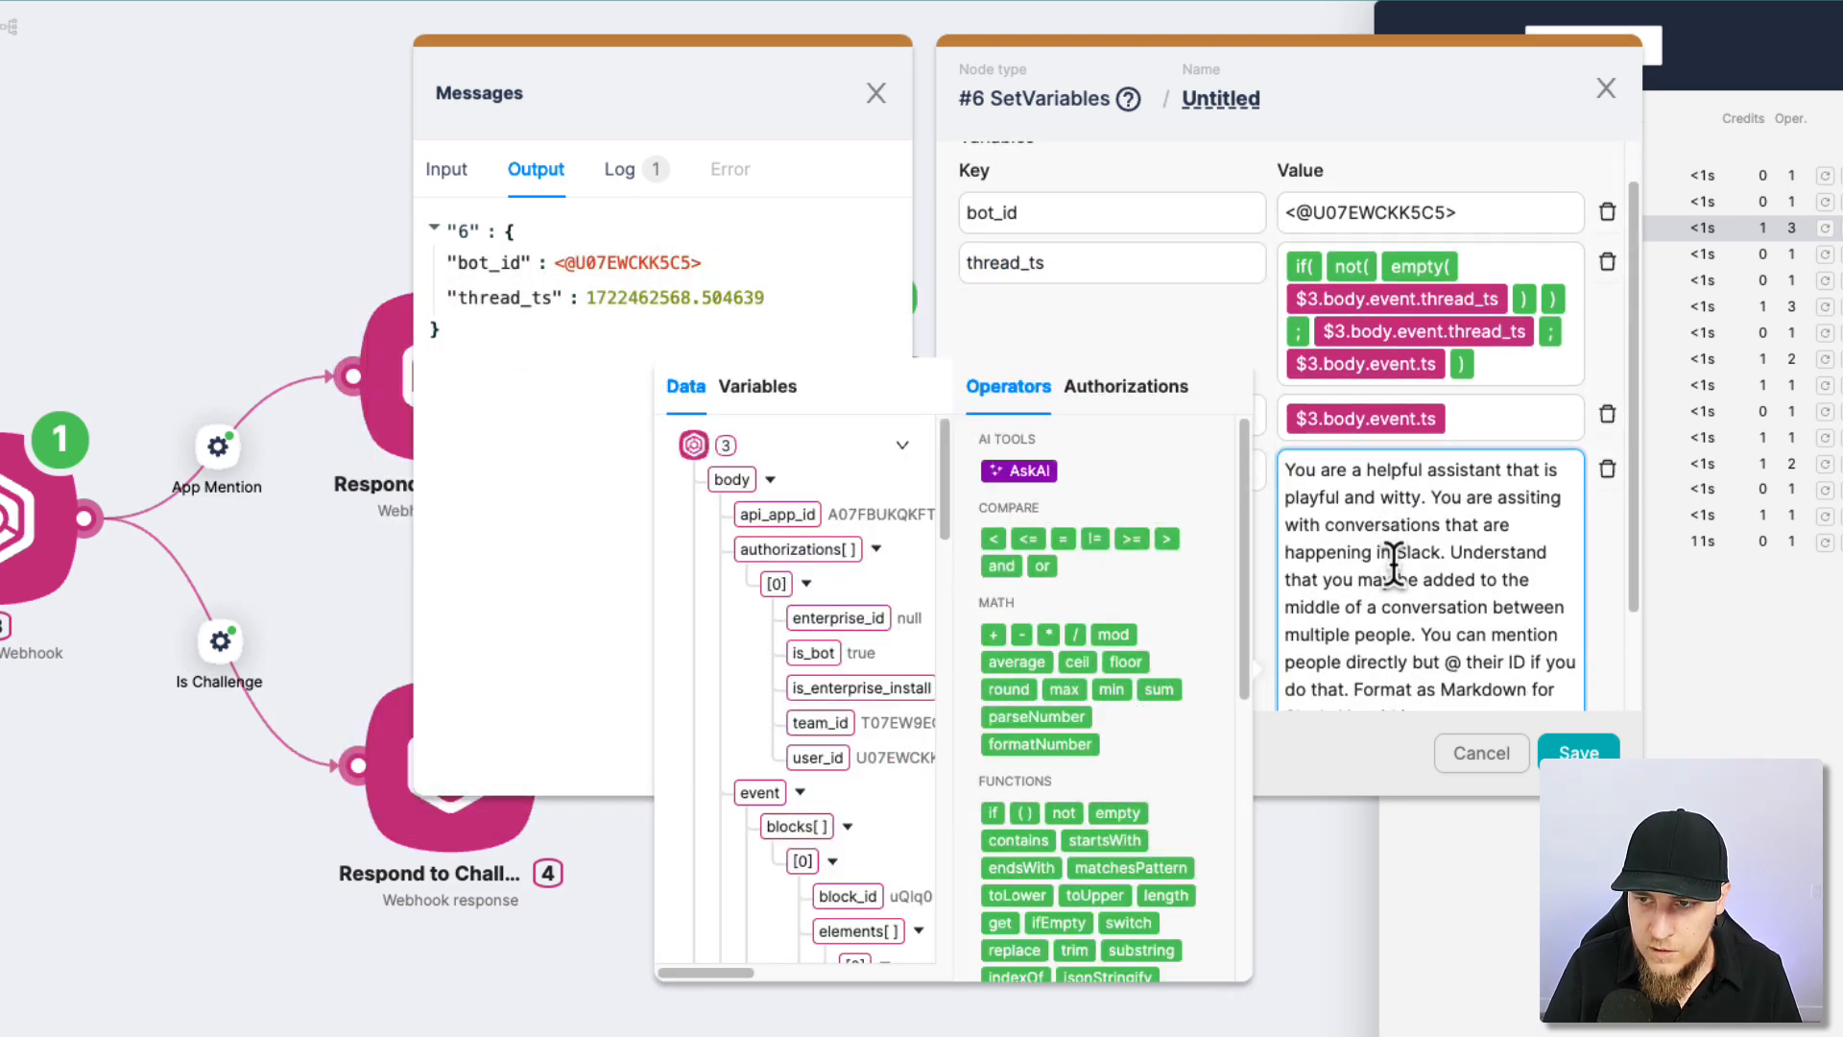
- Replace the bot ID in the system_message prompt with the ID copied from the bot_id variable's value
{"action": "scroll", "coordinate": [1393, 564], "scroll_direction": "up", "scroll_amount": 1}
{"action": "triple_click", "coordinate": [1468, 269]}
{"action": "key", "text": "ctrl+c"}
{"action": "scroll", "coordinate": [1481, 470], "scroll_direction": "down", "scroll_amount": 3}
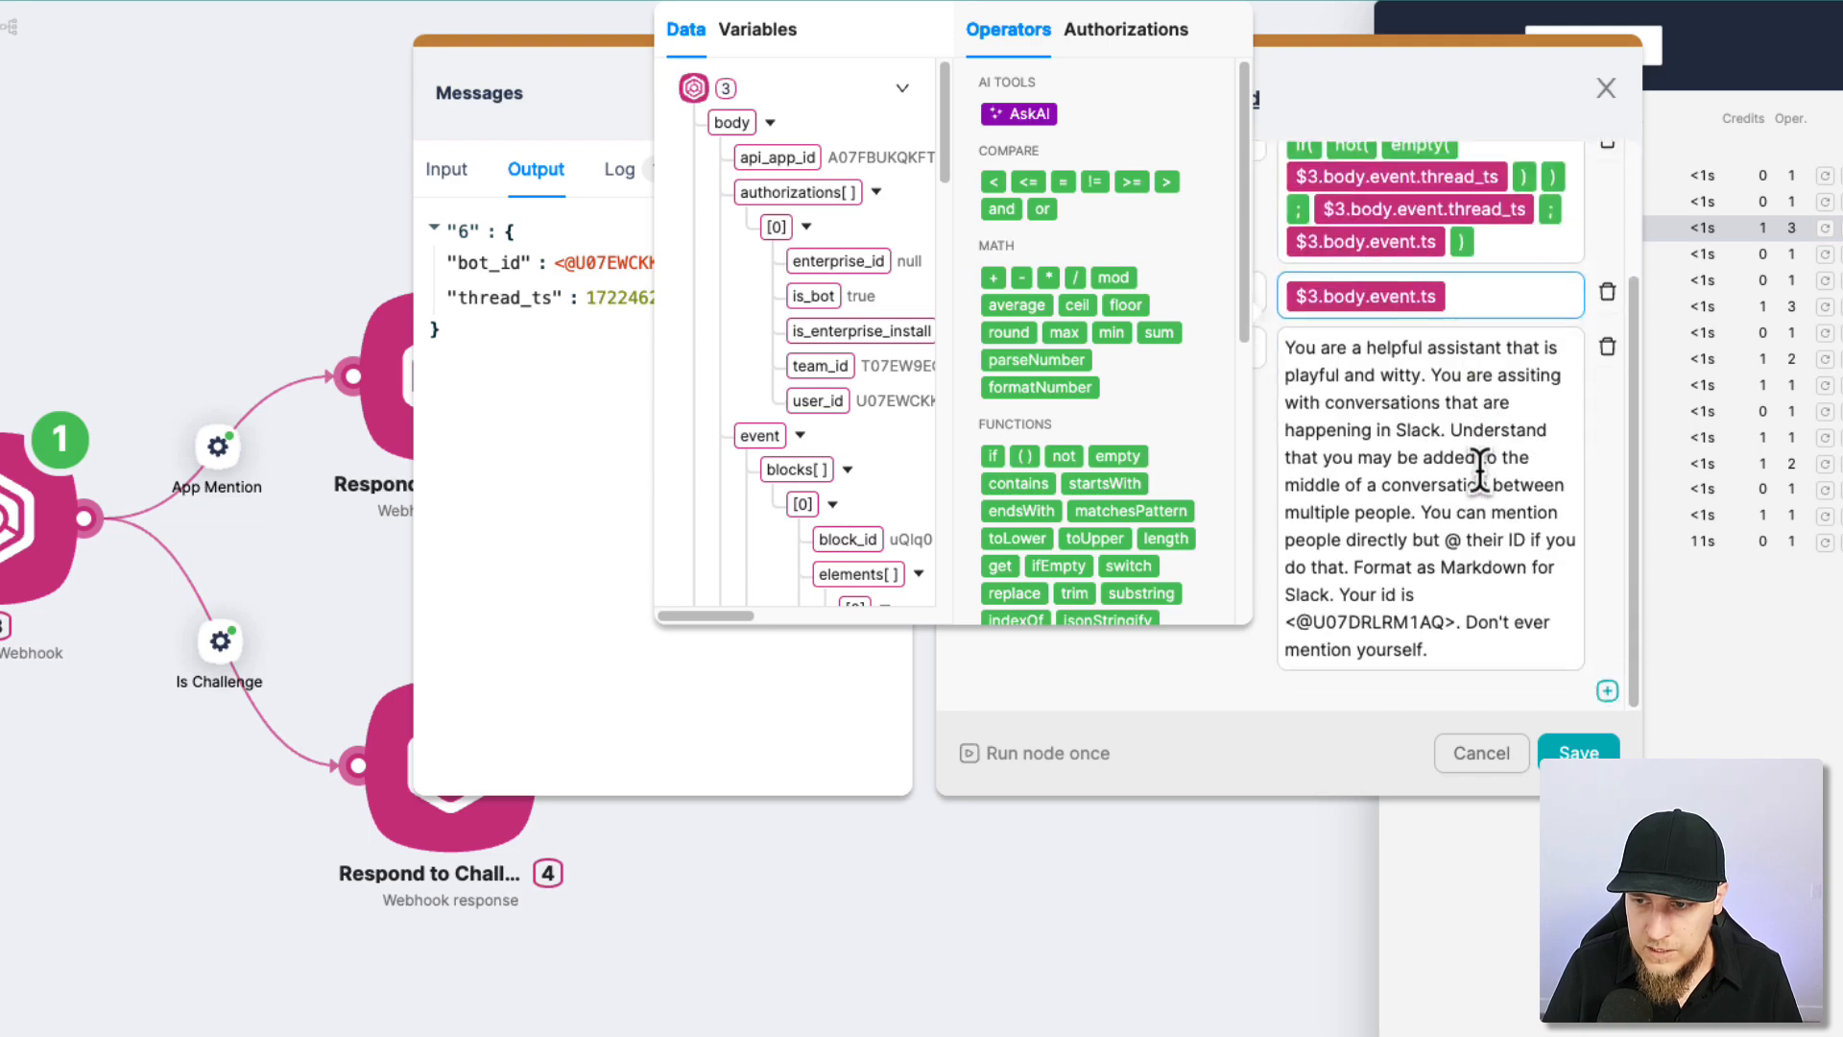
{"action": "left_click", "coordinate": [1479, 470]}
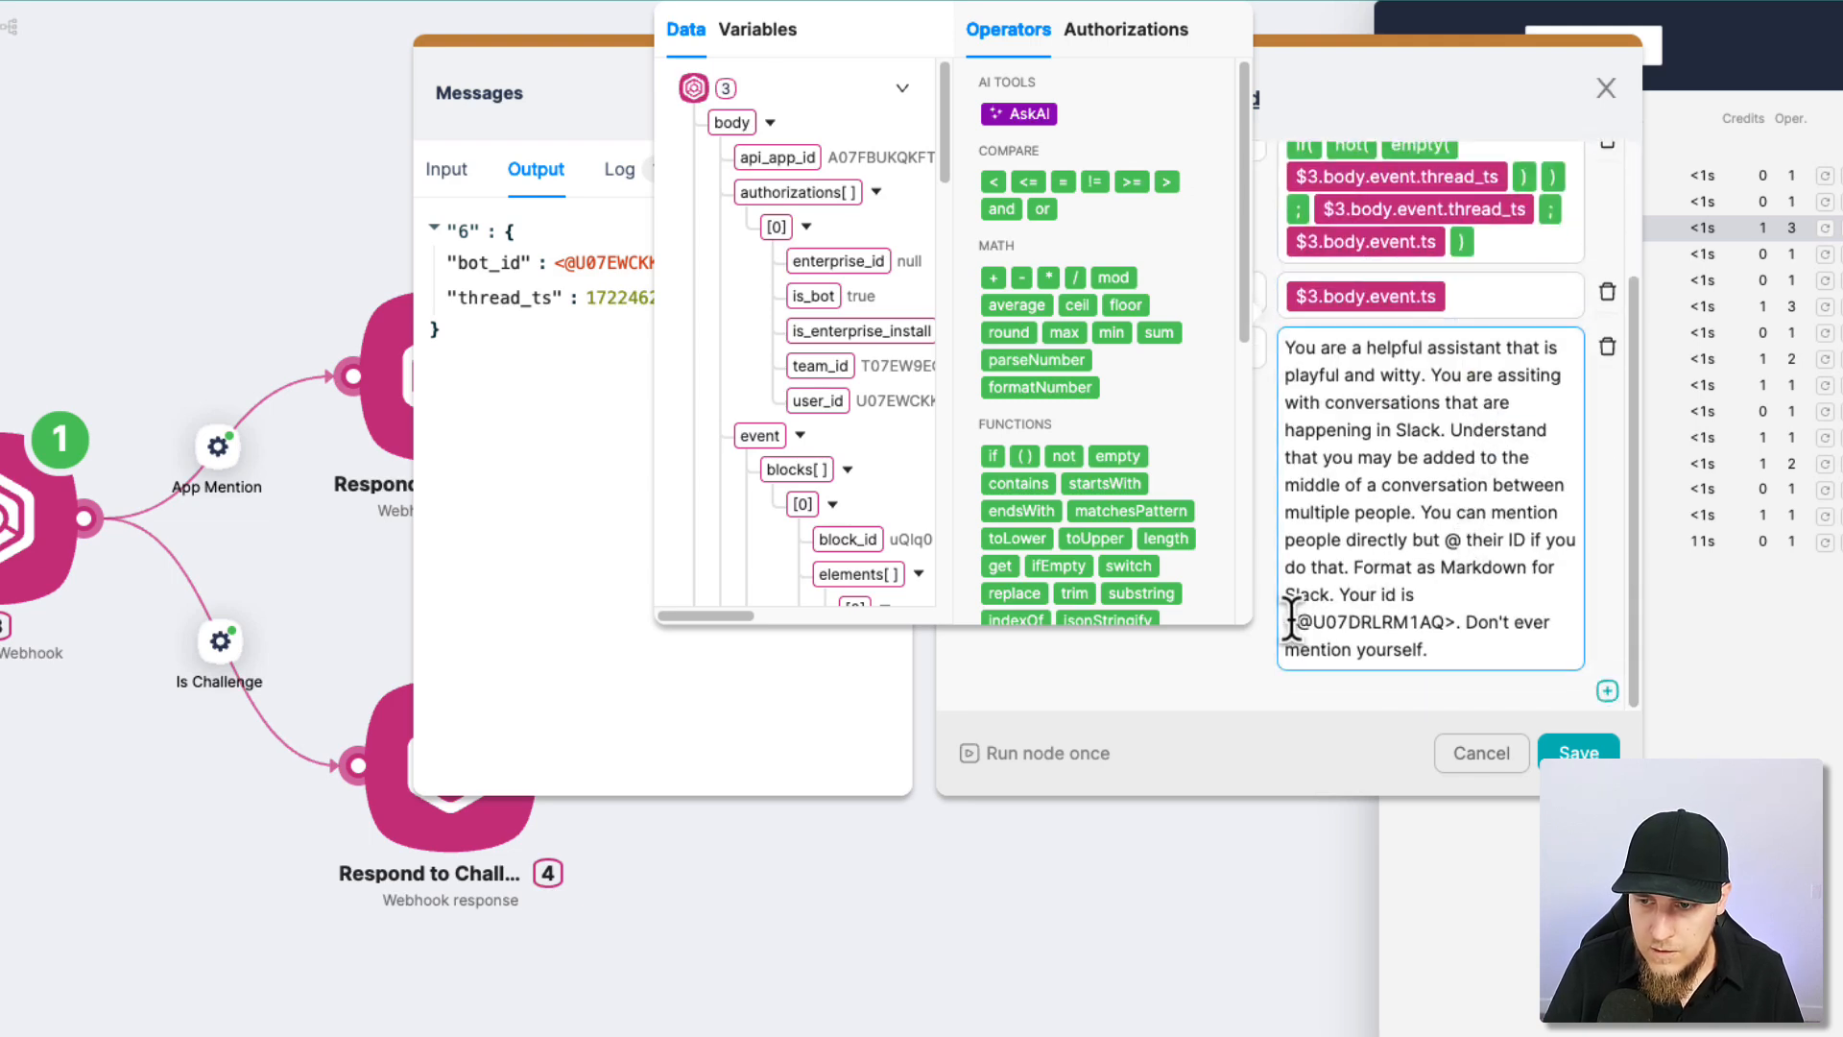
{"action": "left_click_drag", "start_coordinate": [1298, 624], "coordinate": [1448, 641]}
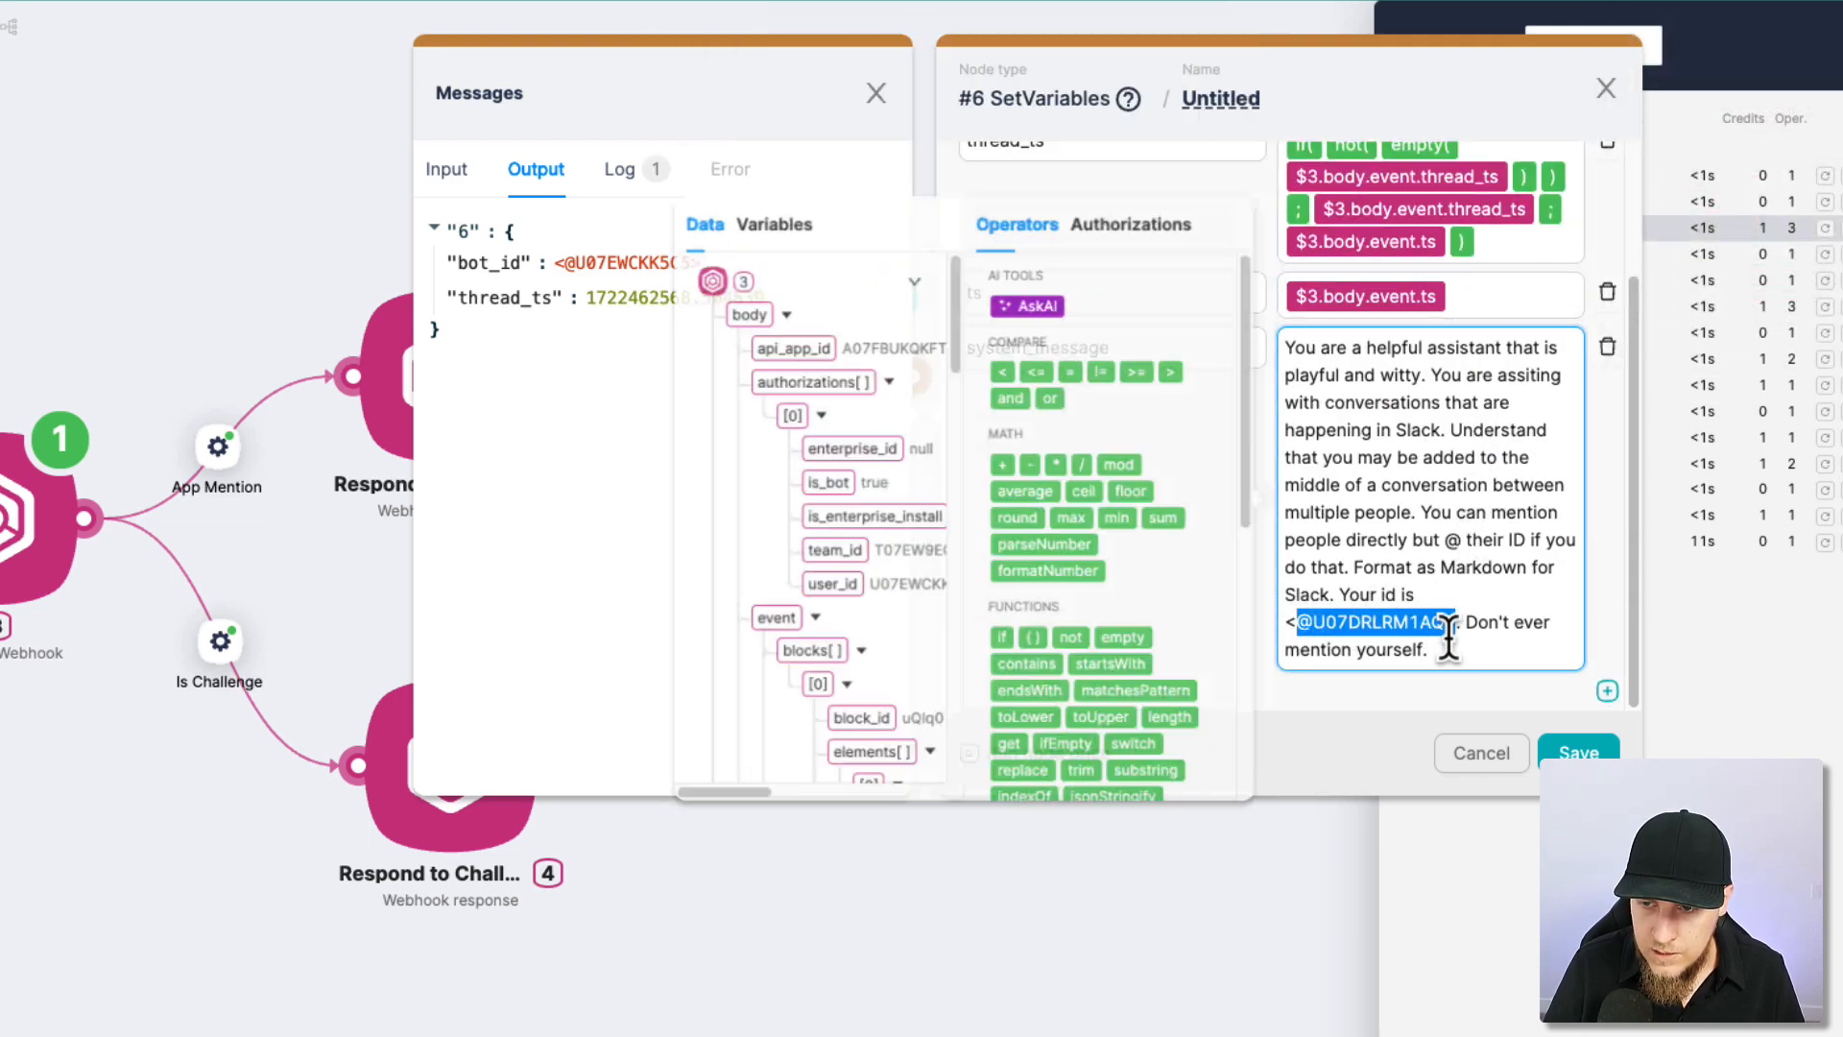
{"action": "key", "text": "ctrl+v"}
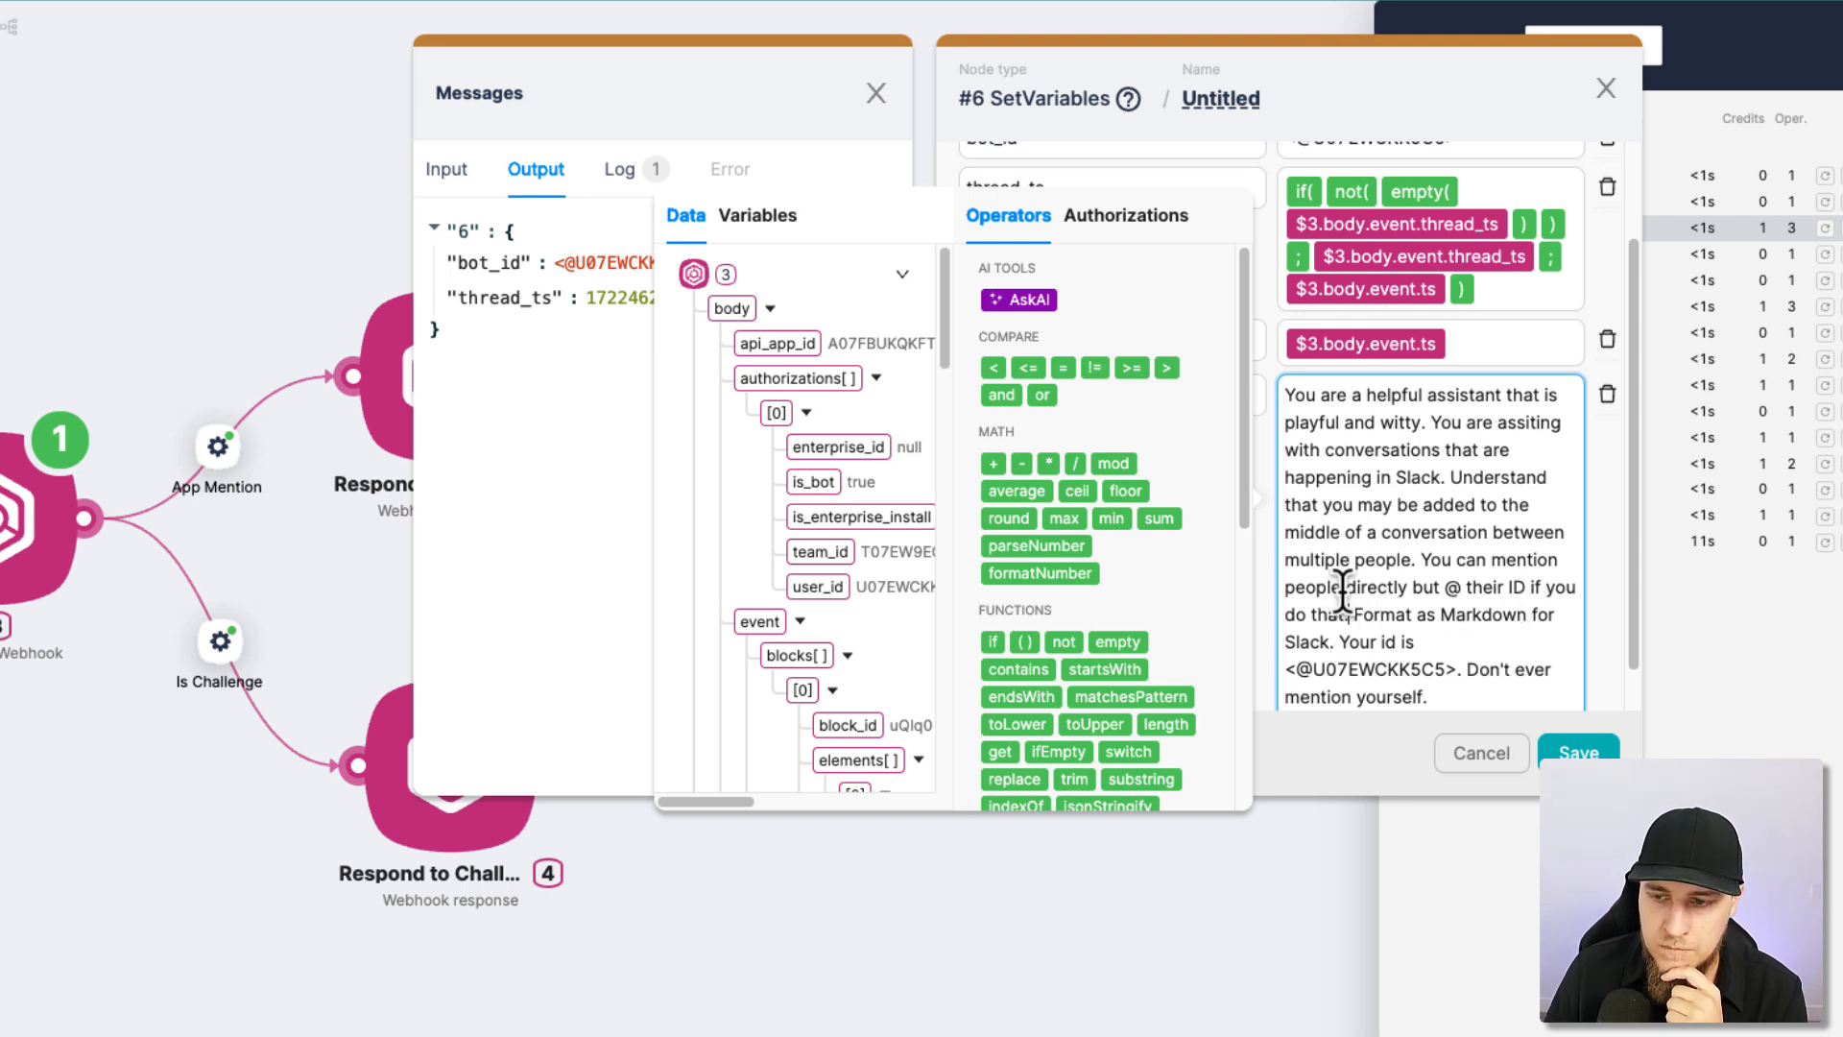
- Save the SetVariables node, run it once and review the output for all four variables
{"action": "scroll", "coordinate": [1430, 547], "scroll_direction": "down", "scroll_amount": 1}
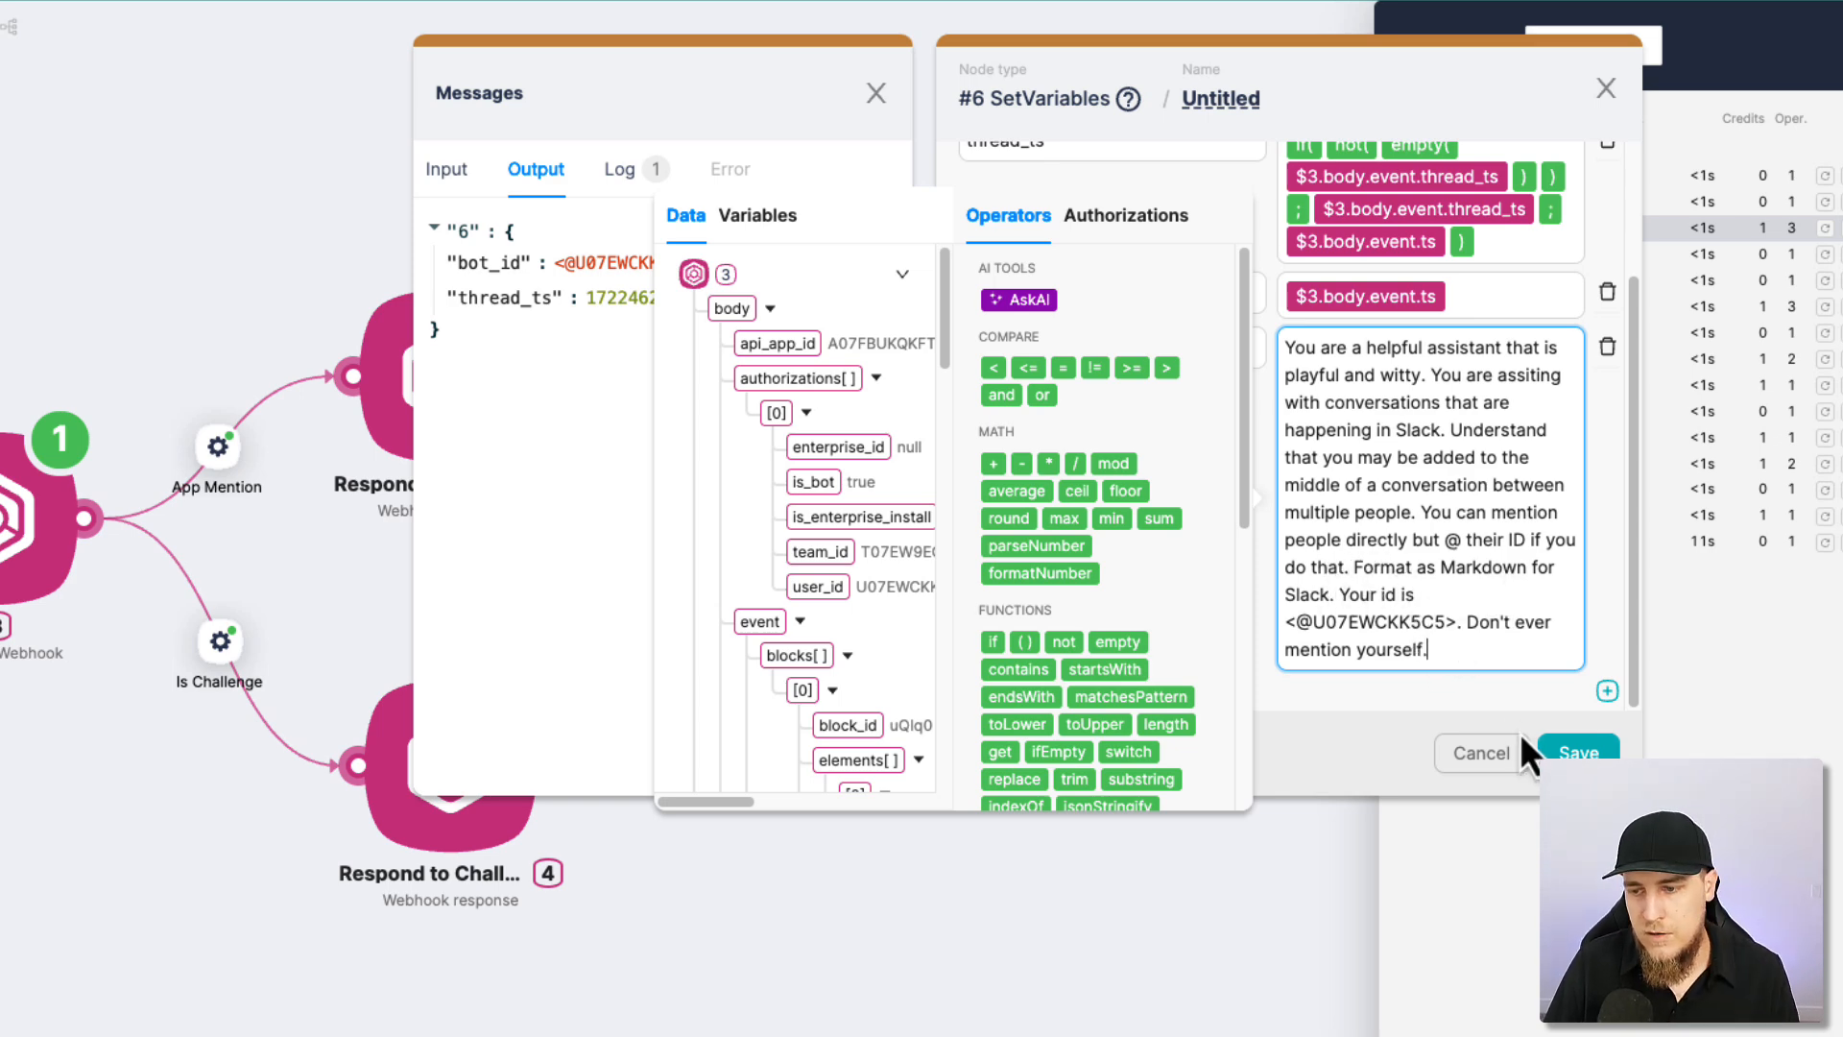
{"action": "left_click", "coordinate": [1564, 753]}
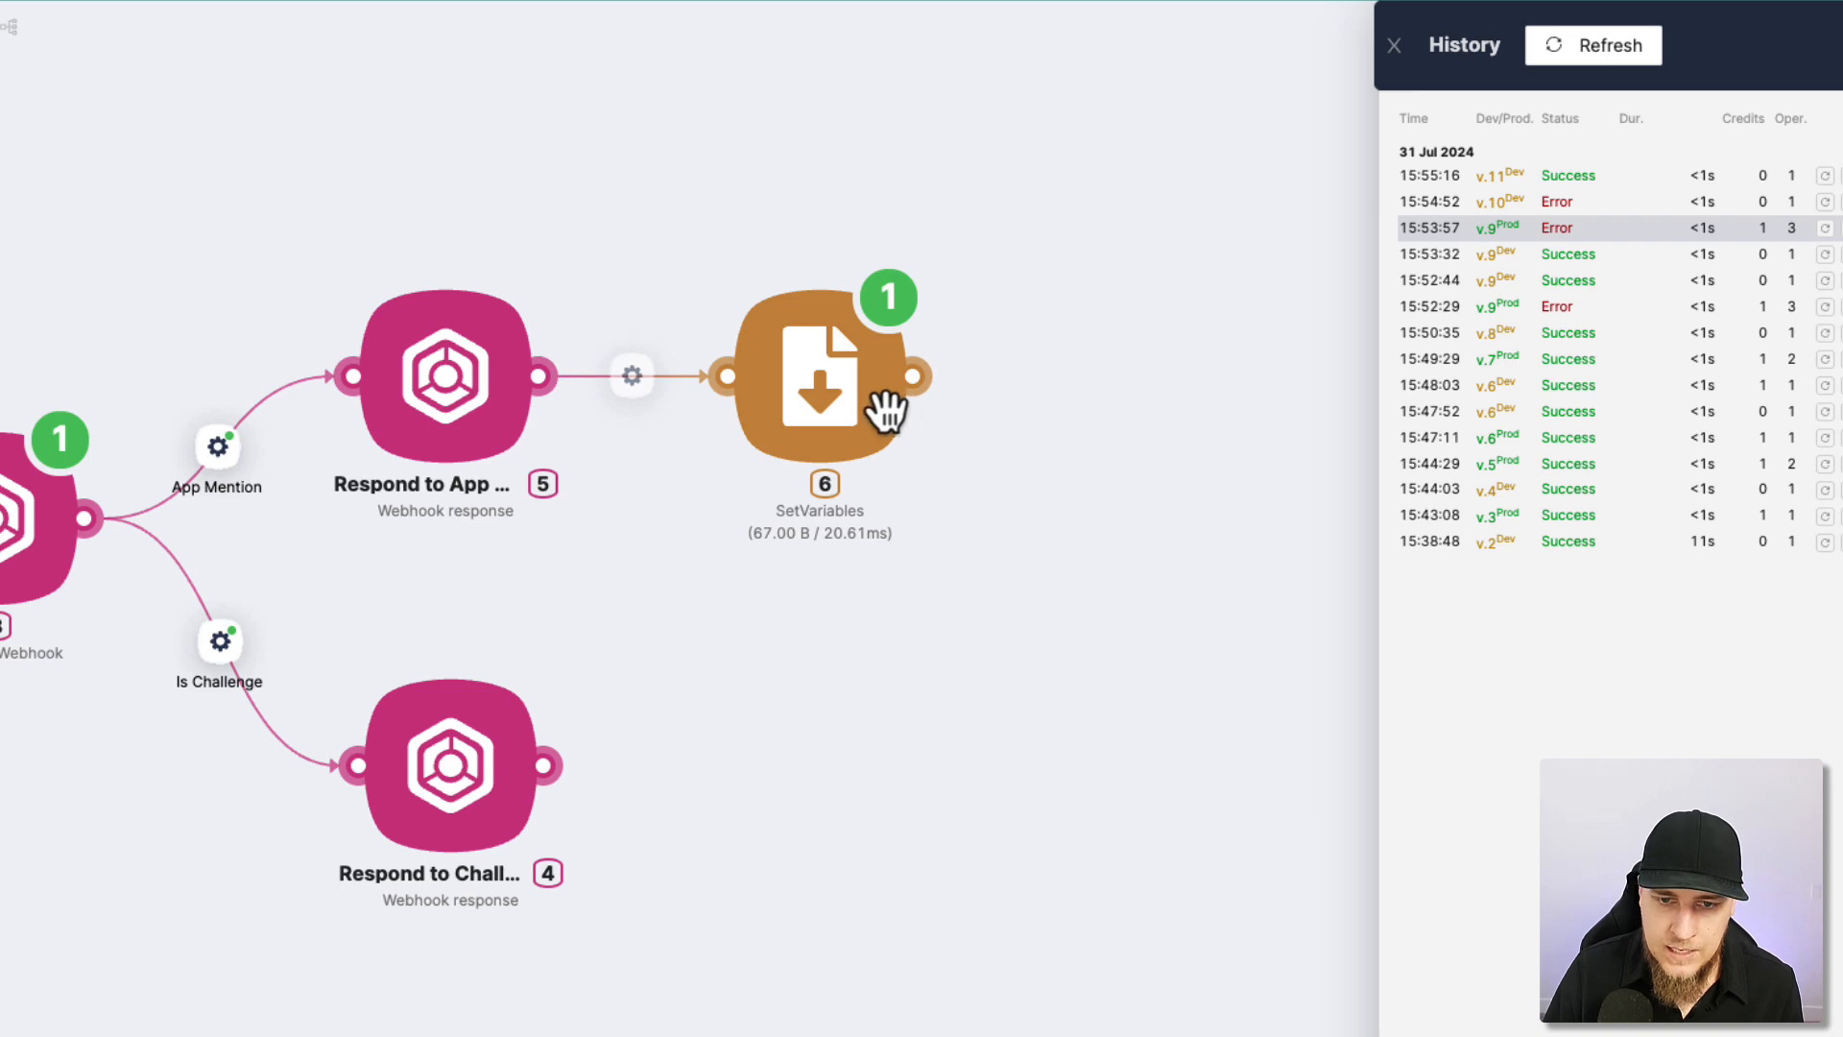
{"action": "left_click", "coordinate": [885, 411]}
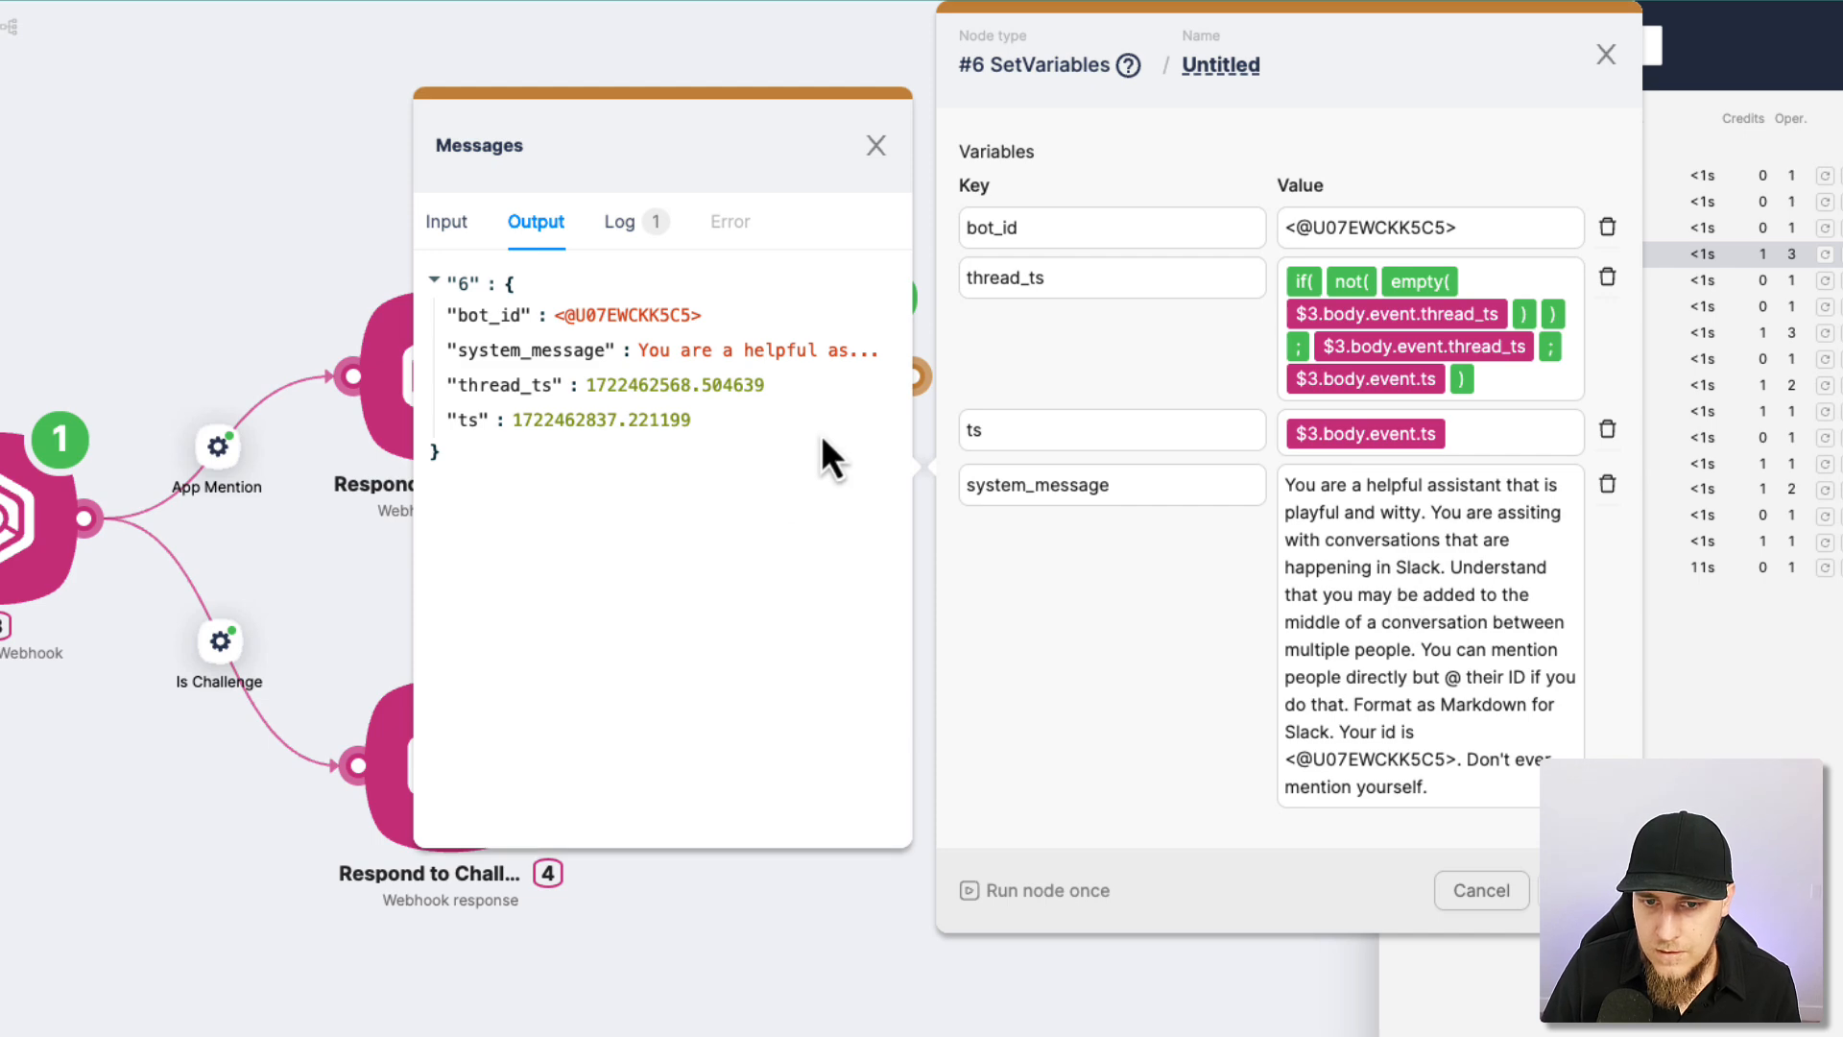
{"action": "left_click_drag", "start_coordinate": [345, 249], "coordinate": [192, 225]}
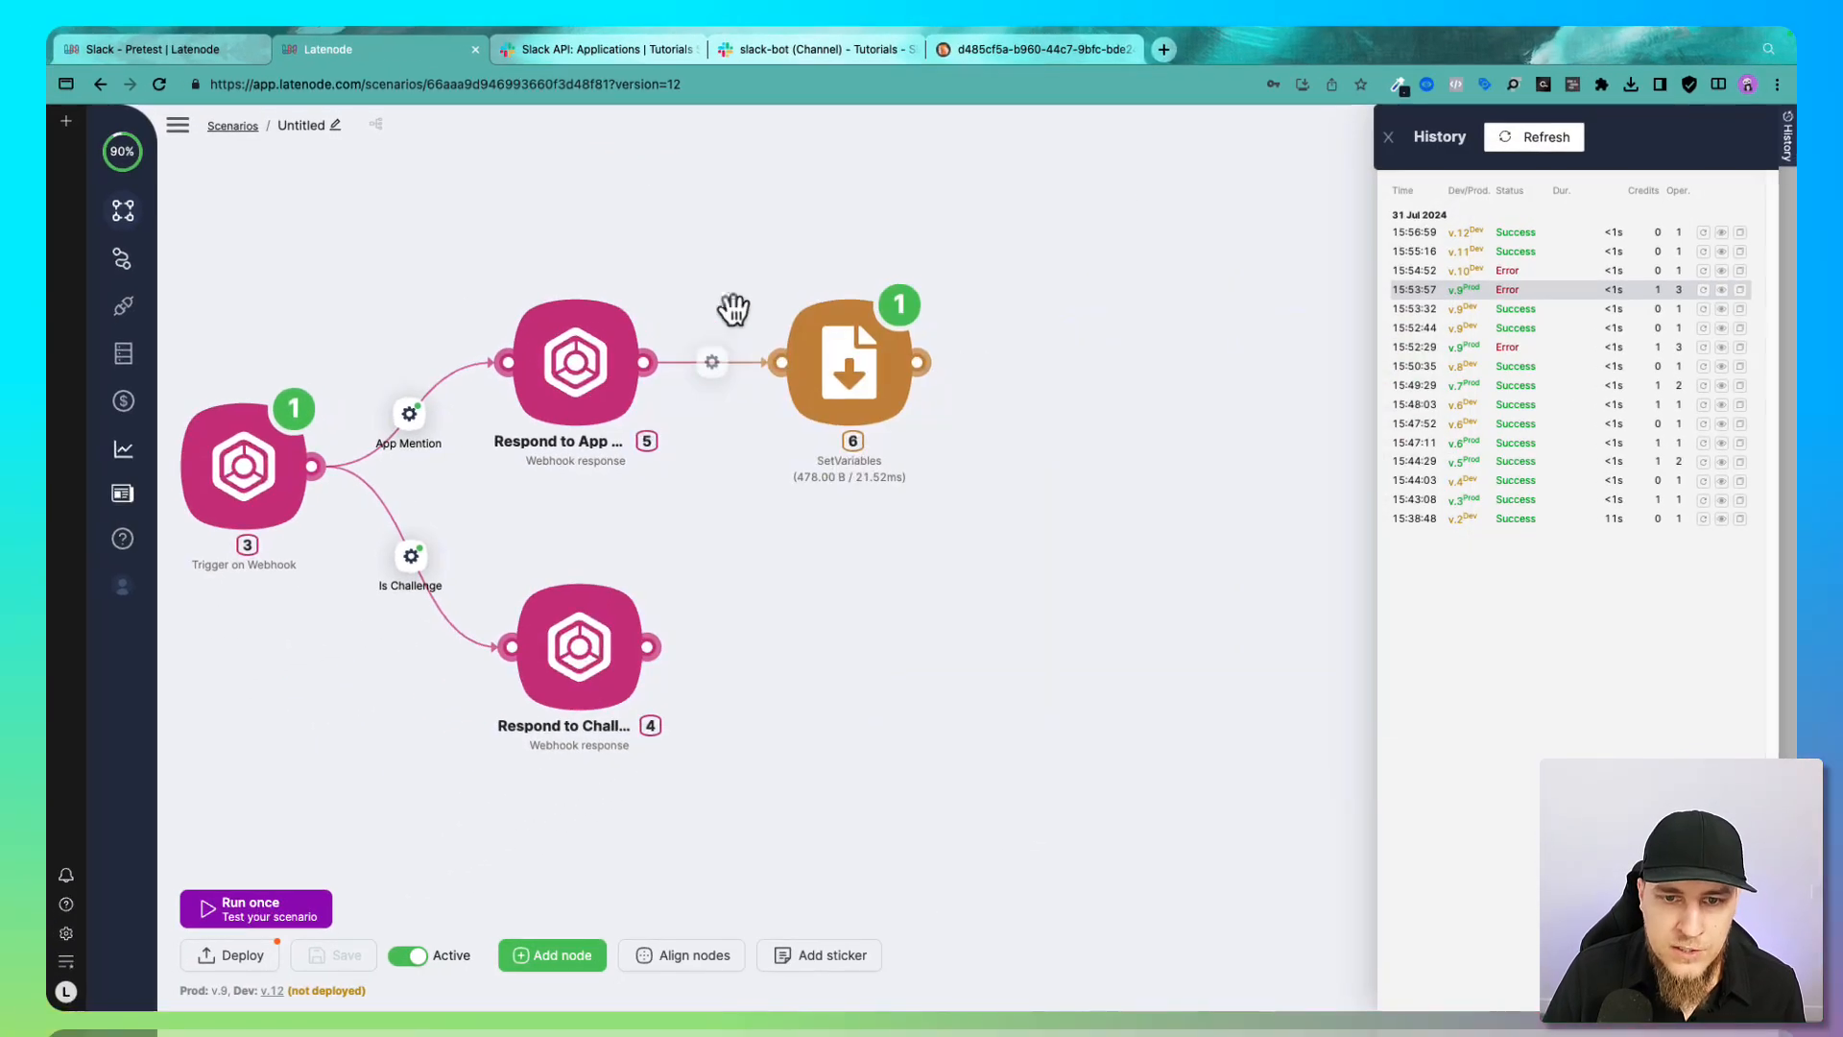
- Look at the slack-bot channel in Slack, and place the Latenode browser tab directly beside the channel's tab
{"action": "left_click_drag", "start_coordinate": [916, 353], "coordinate": [854, 355]}
{"action": "left_click", "coordinate": [857, 44]}
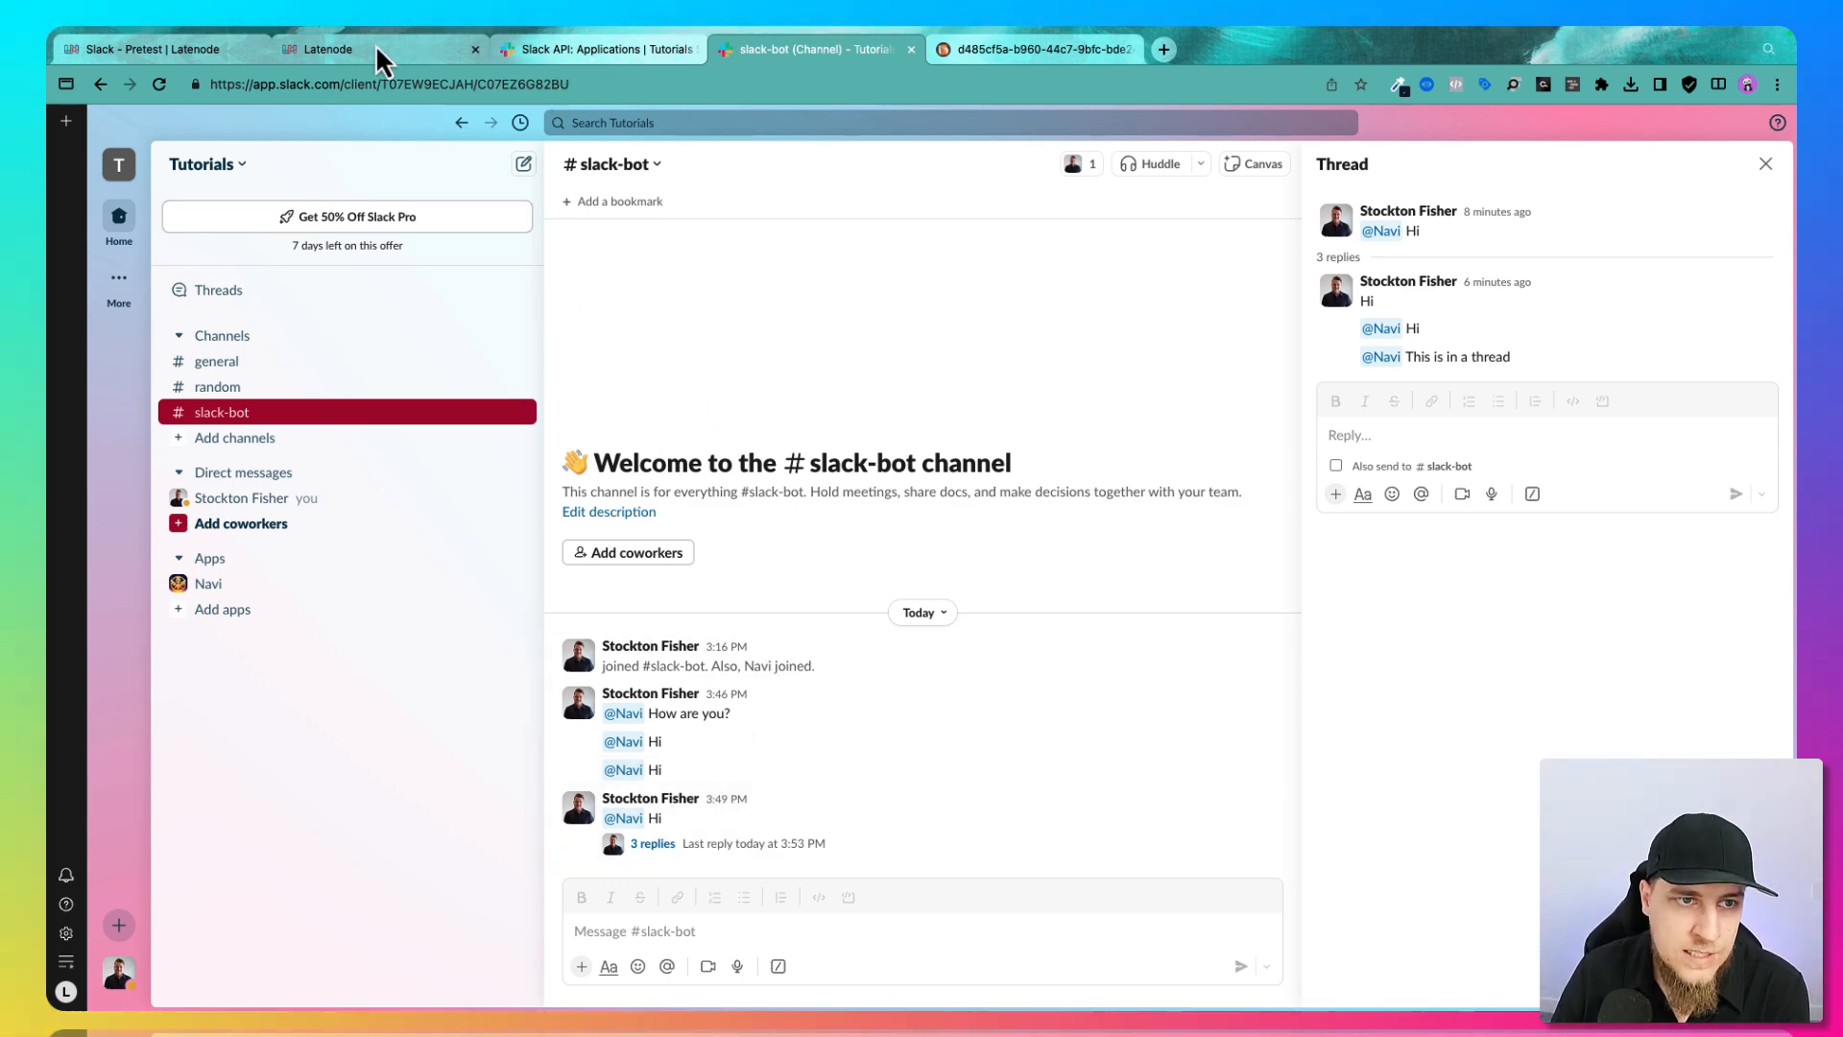
{"action": "left_click_drag", "start_coordinate": [376, 48], "coordinate": [595, 49]}
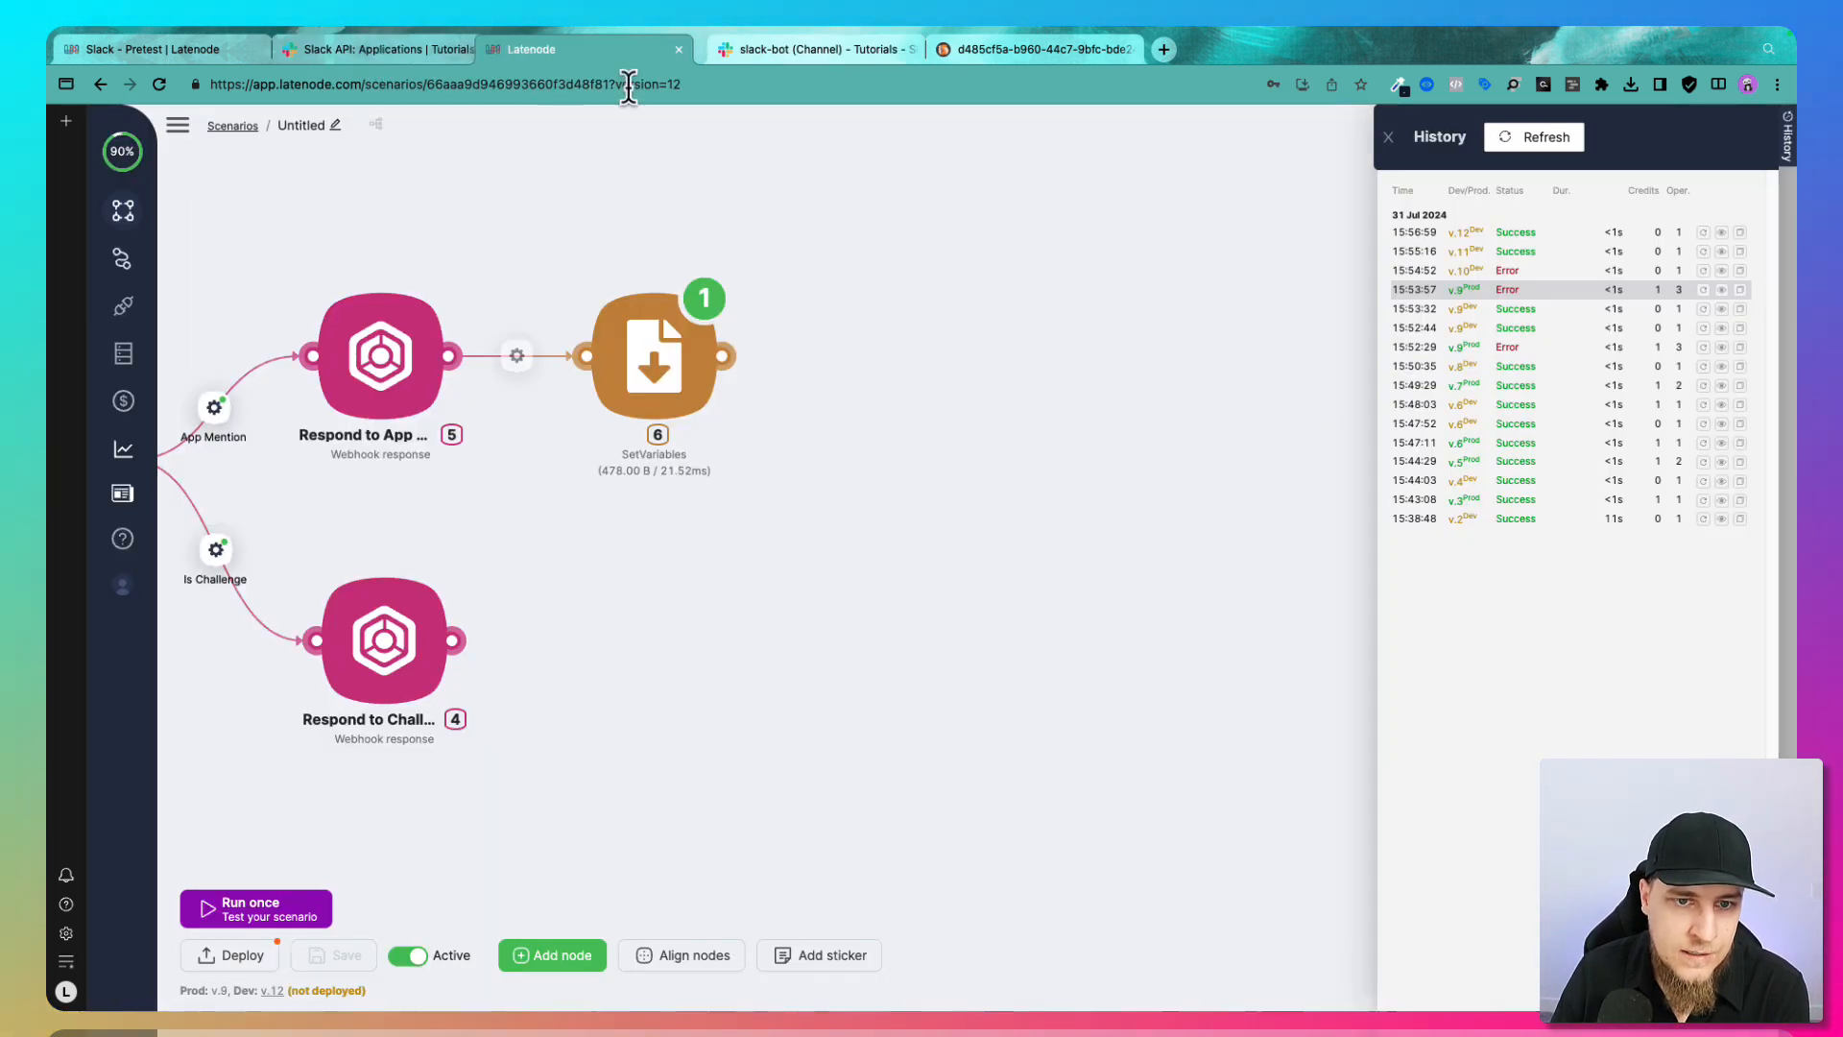
- Search the app actions for http and add an HTTP request node after the SetVariables node
{"action": "right_click", "coordinate": [840, 365]}
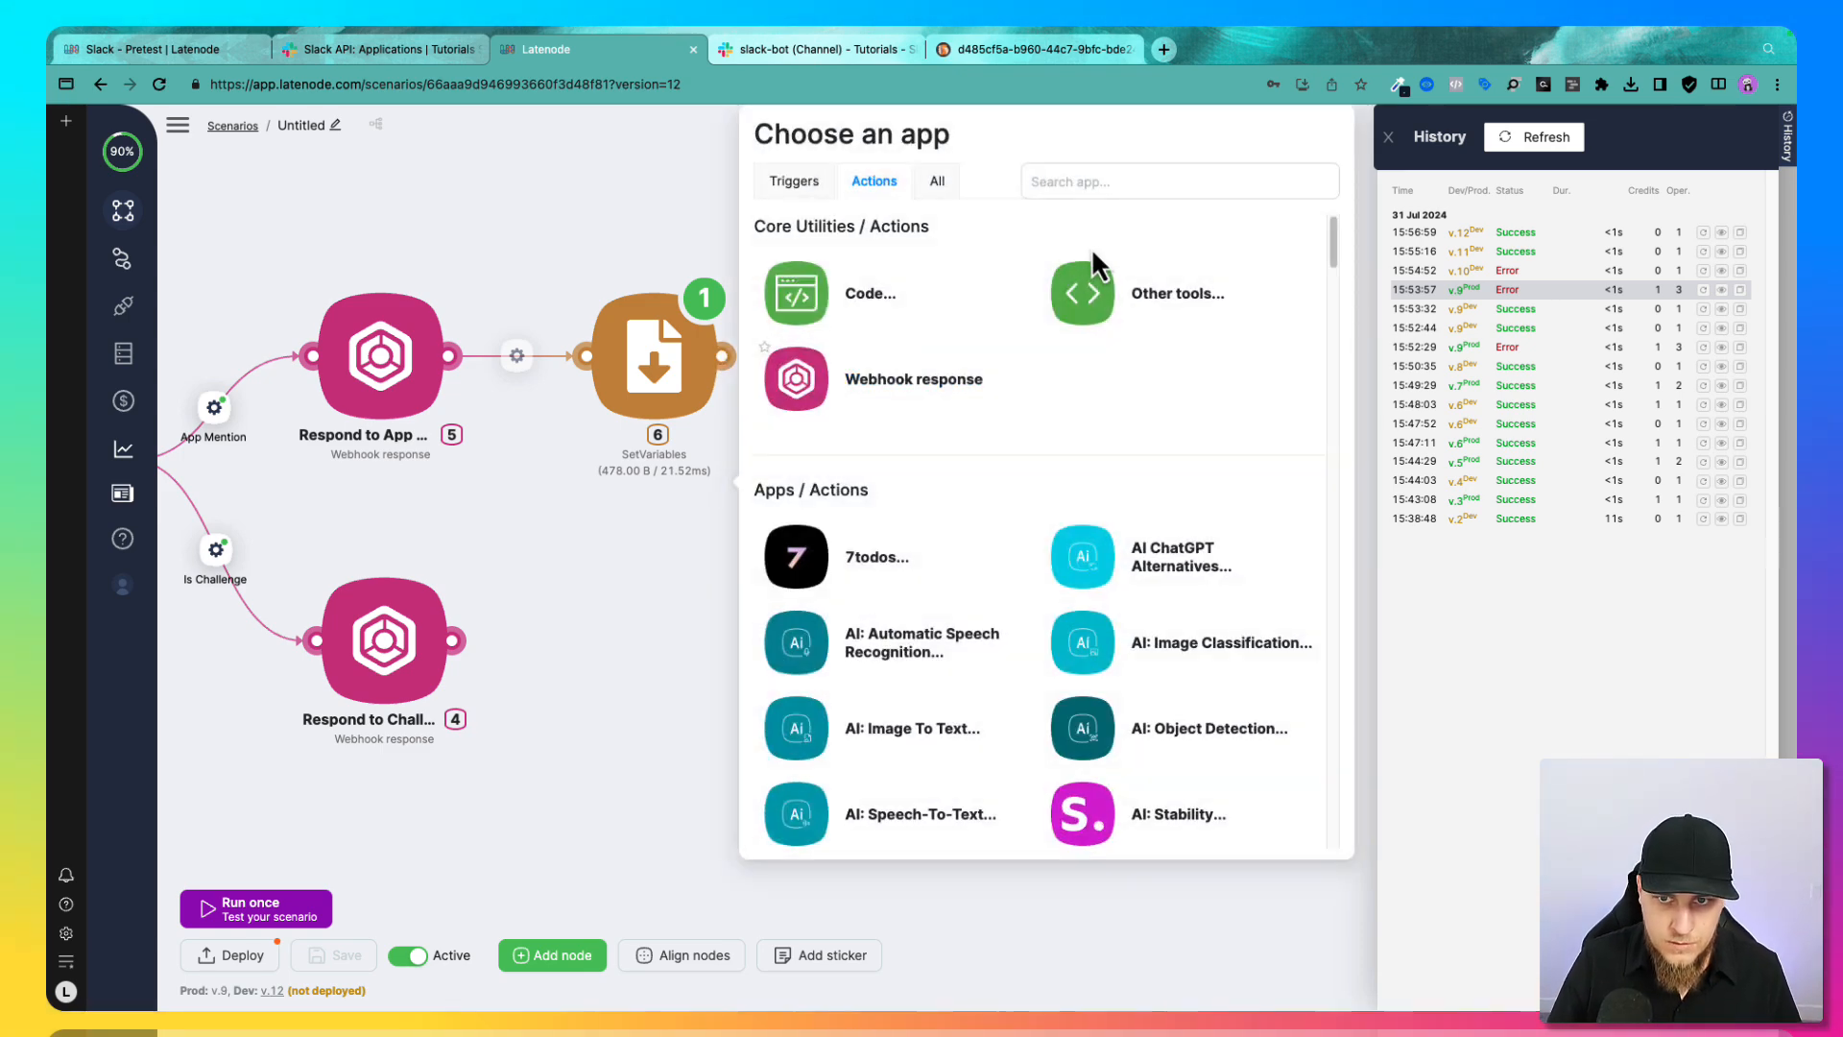
{"action": "left_click", "coordinate": [1119, 181]}
{"action": "type", "text": "http"}
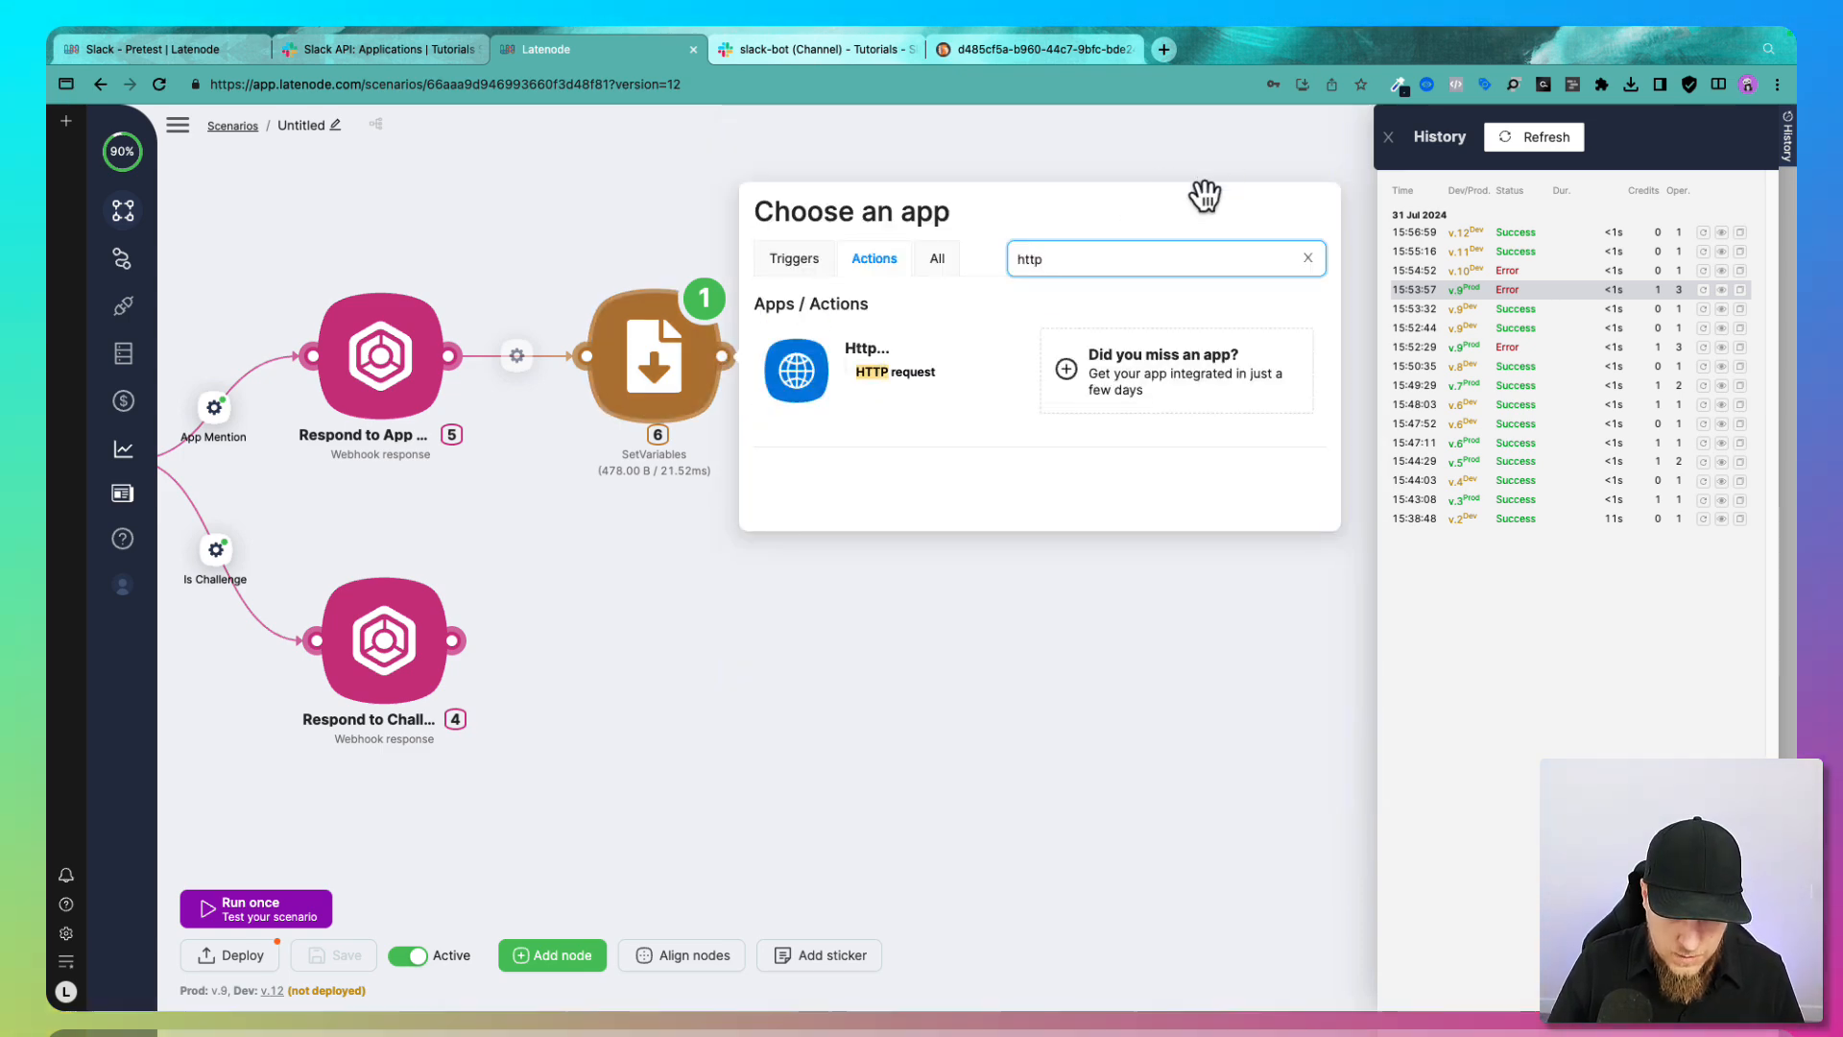
{"action": "left_click", "coordinate": [893, 368]}
{"action": "left_click", "coordinate": [894, 323]}
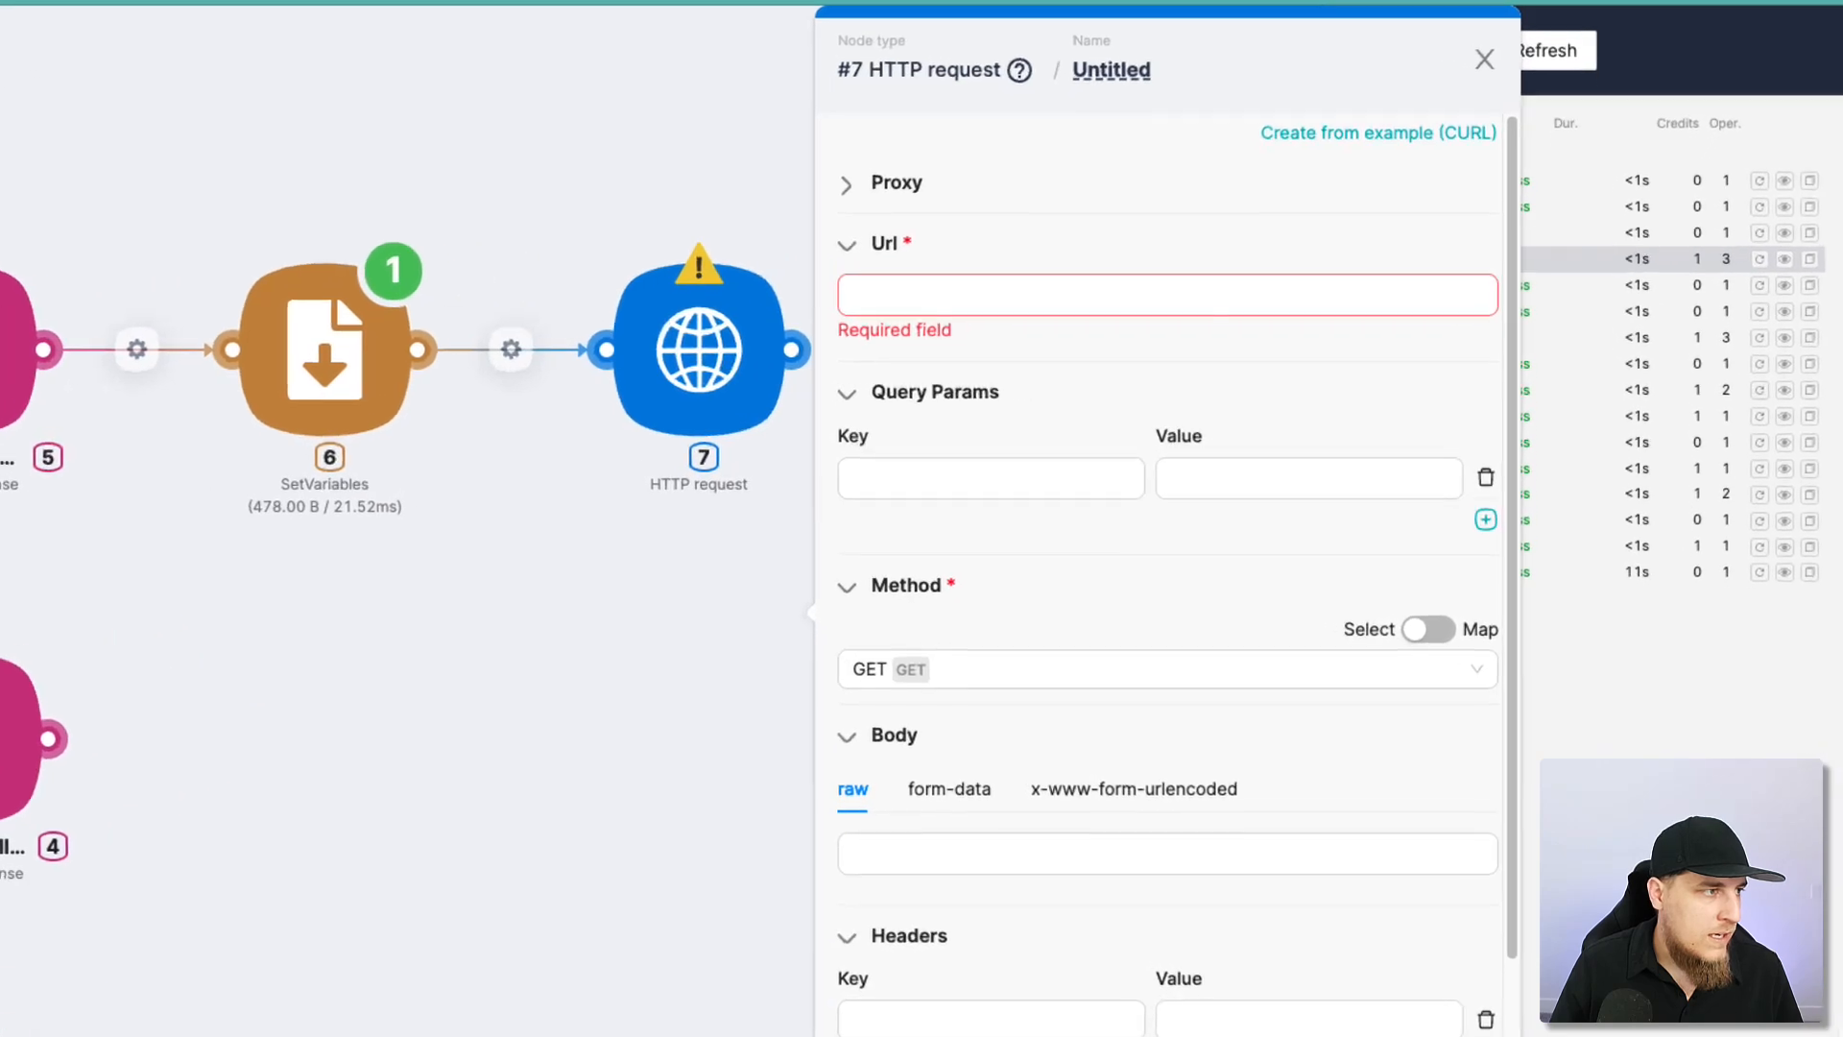
{"action": "left_click", "coordinate": [1014, 293]}
{"action": "type", "text": "https://slack.com/api/reactions.add"}
{"action": "left_click", "coordinate": [1044, 257]}
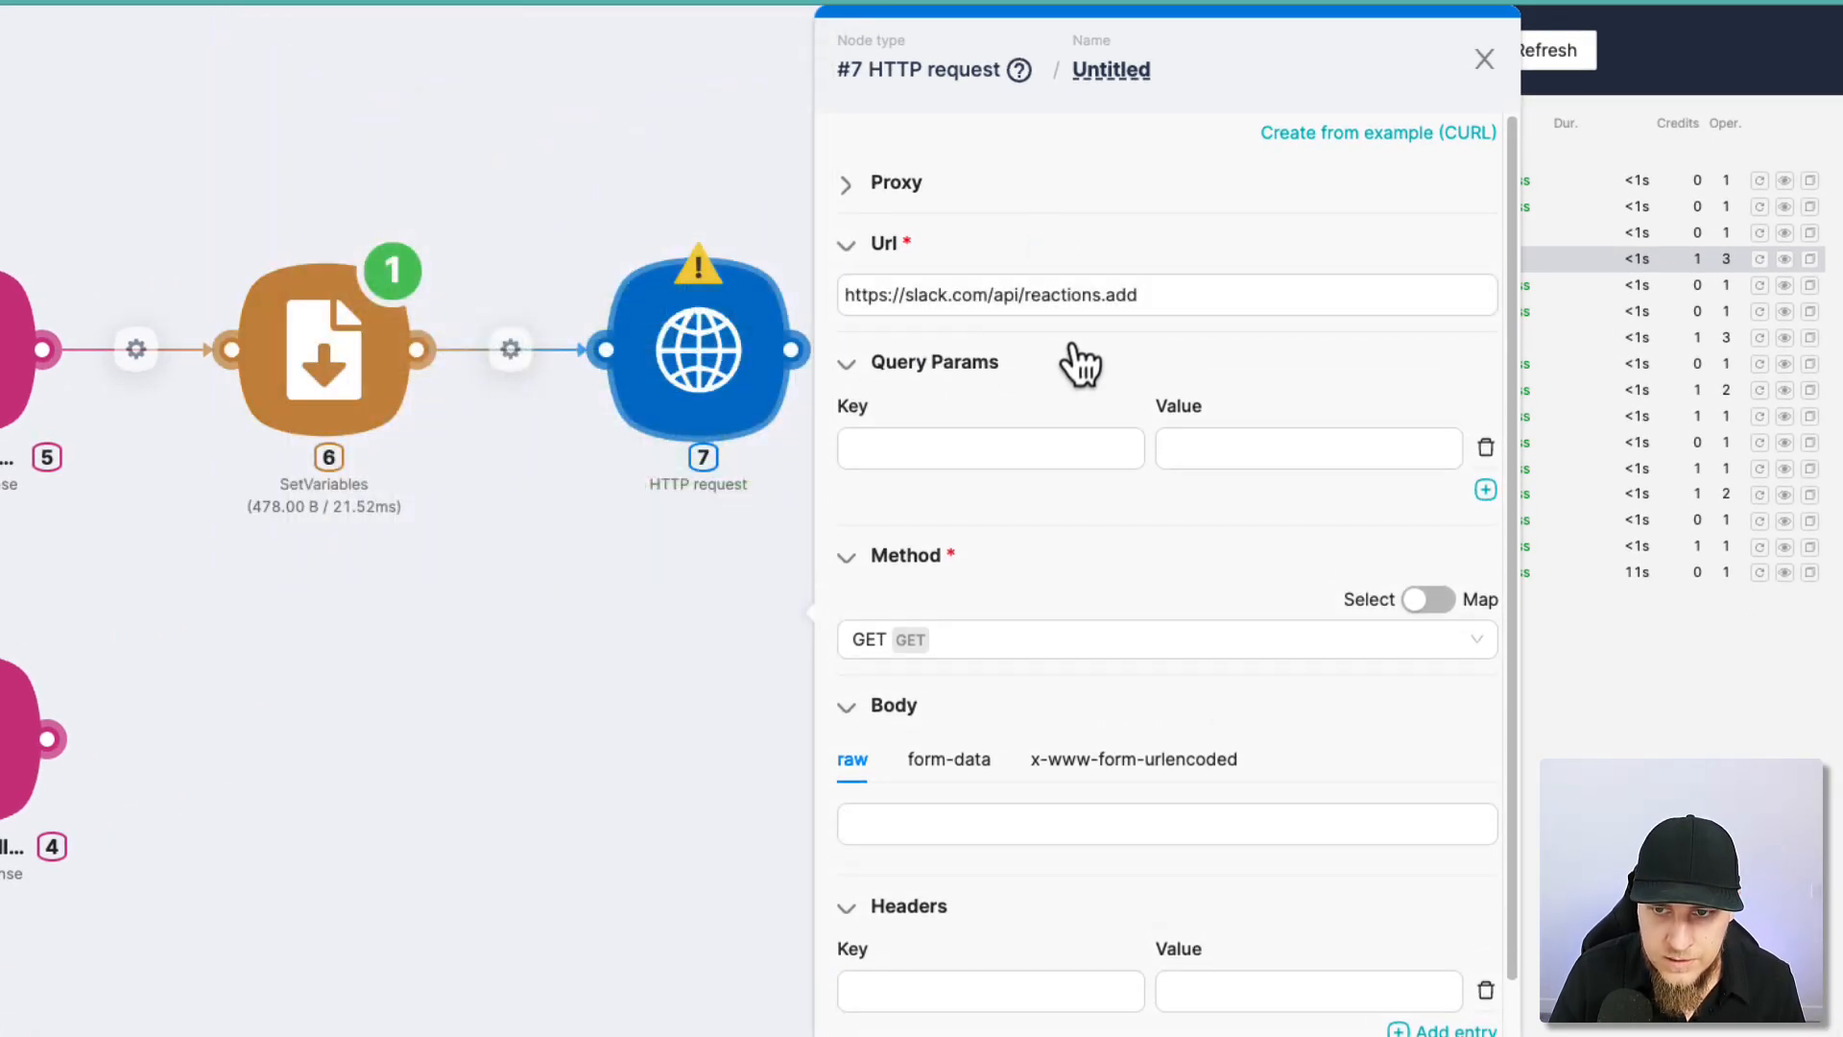
- Search the web for the Slack API reference on adding reactions and open the reactions.add method page
{"action": "key", "text": "super+t"}
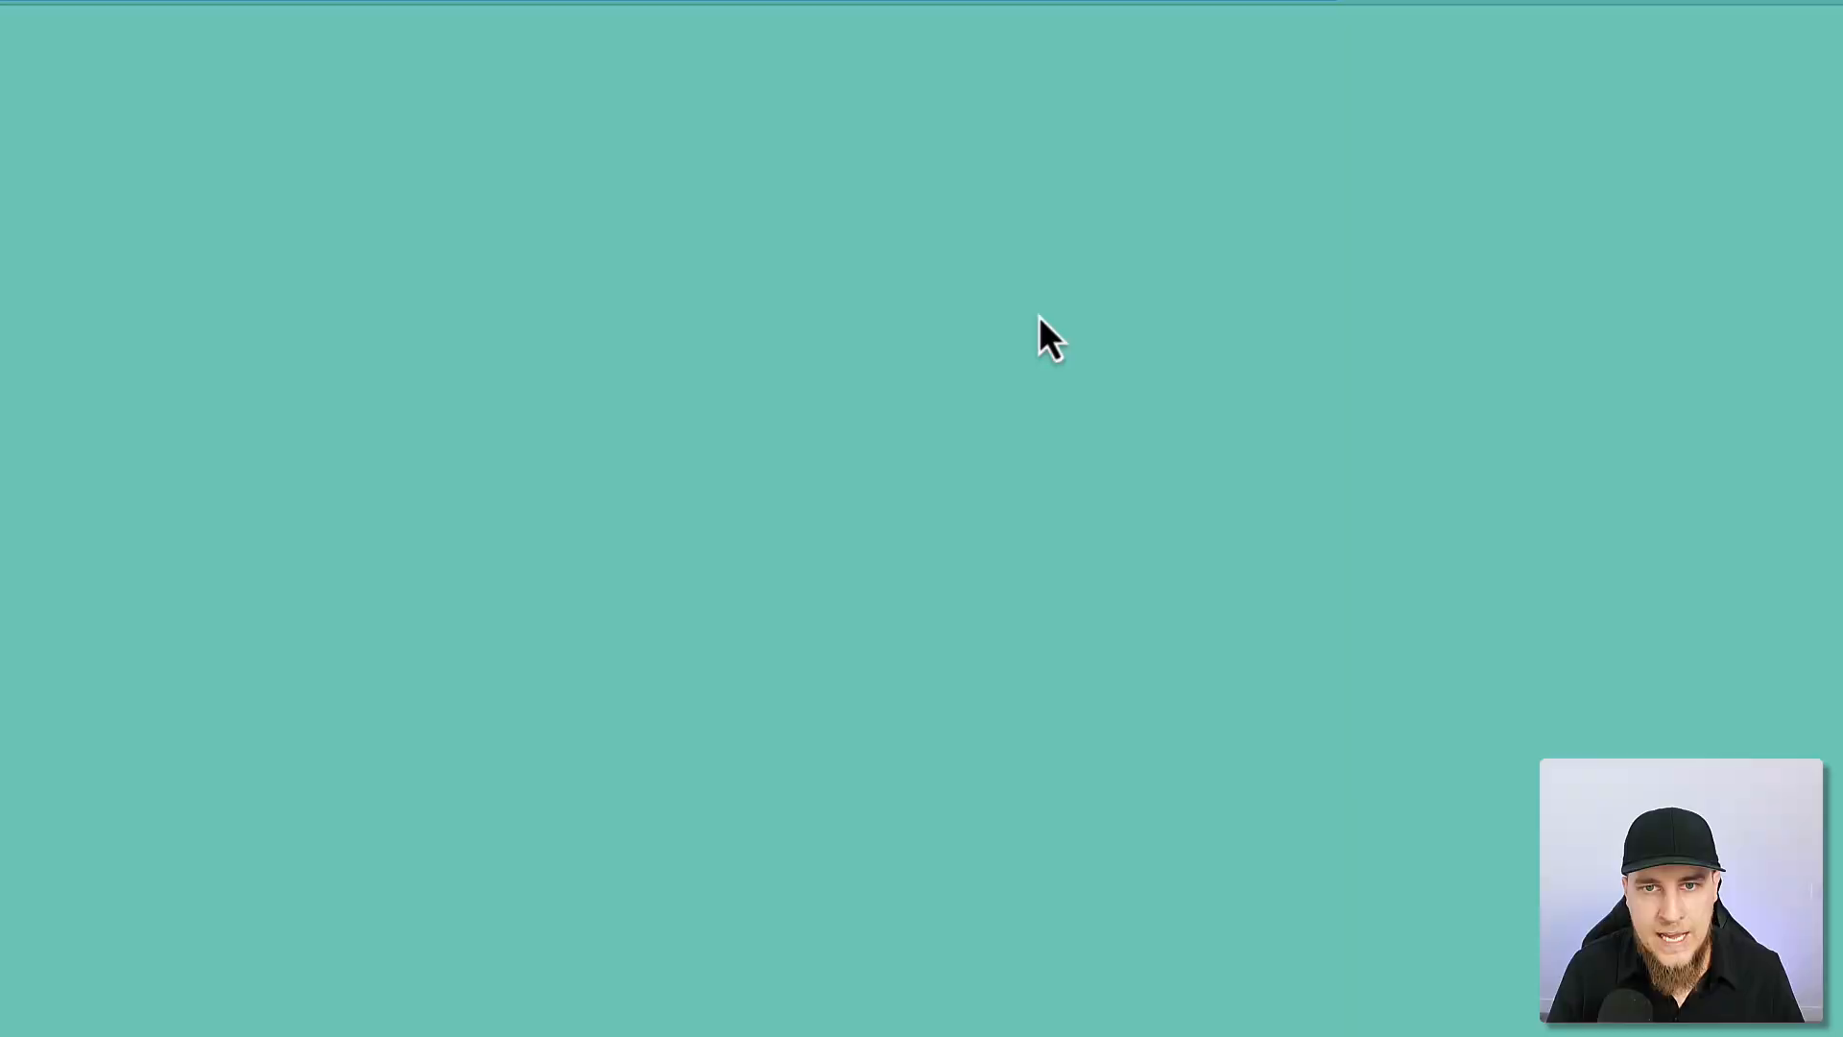
{"action": "type", "text": "slack api reference"}
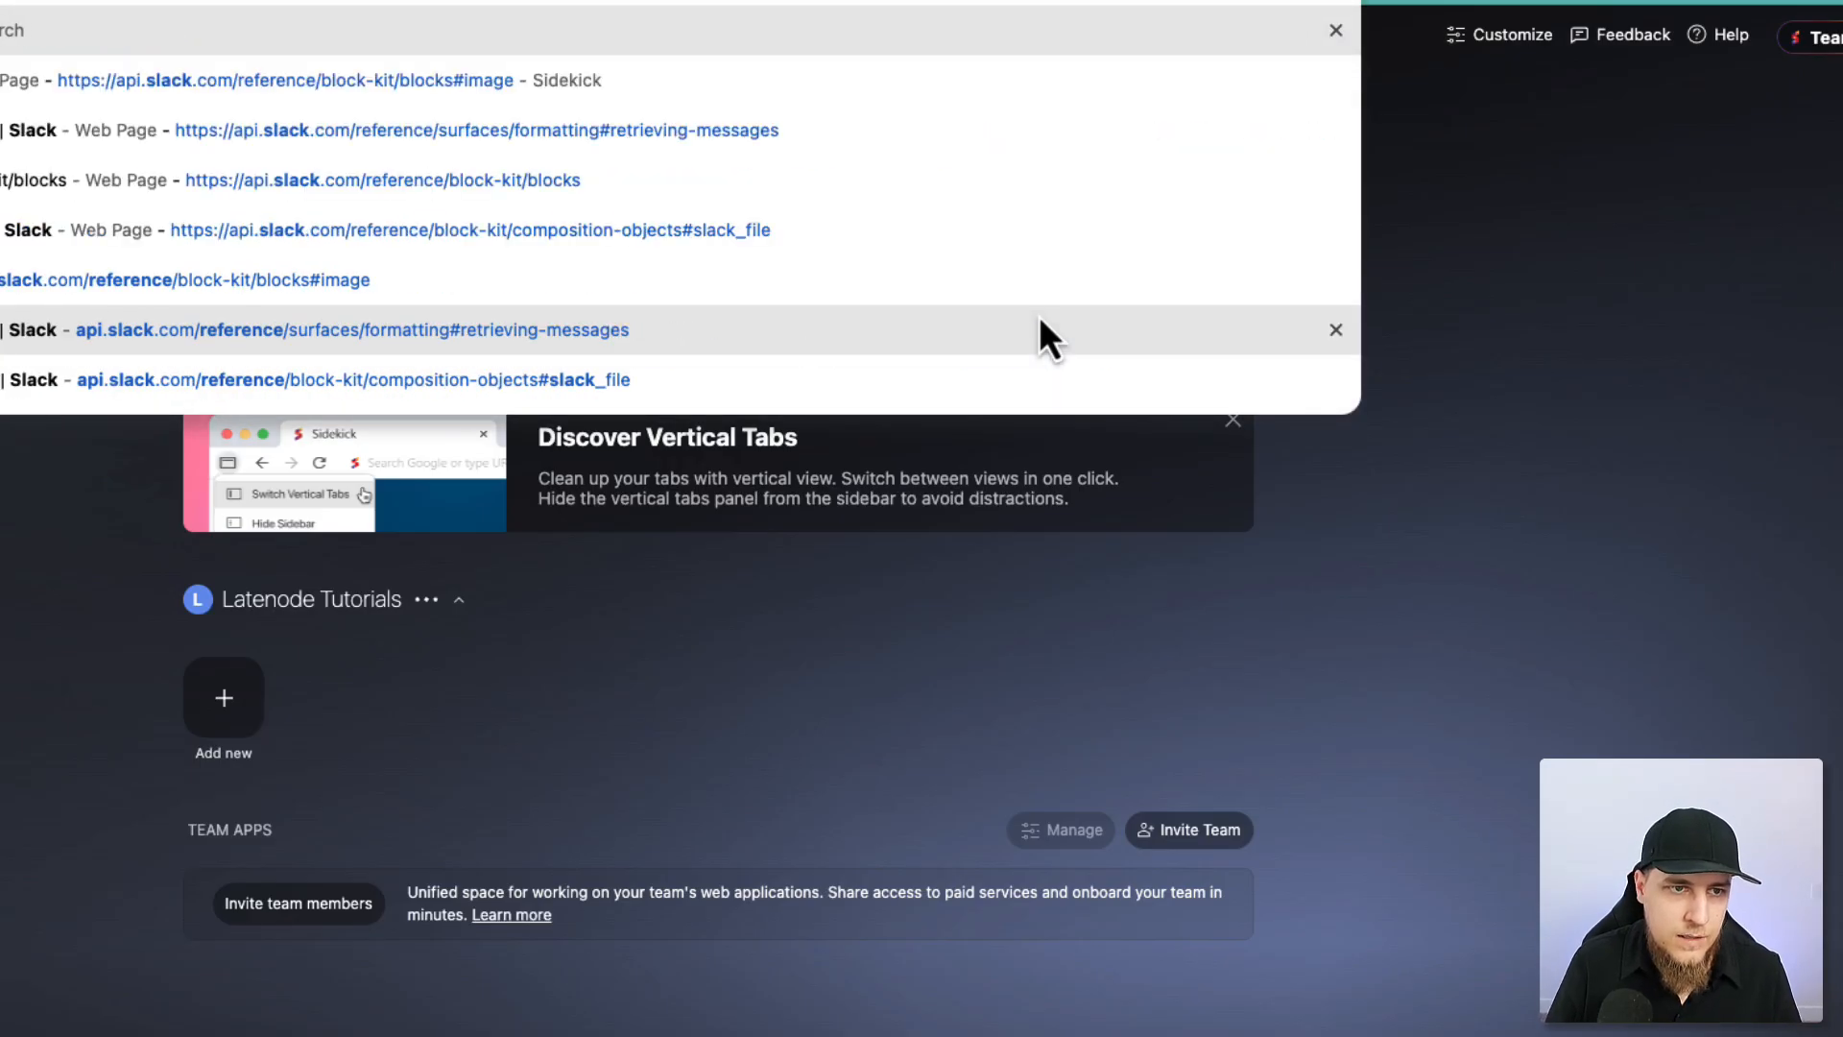
{"action": "type", "text": " message"}
{"action": "key", "text": "Return"}
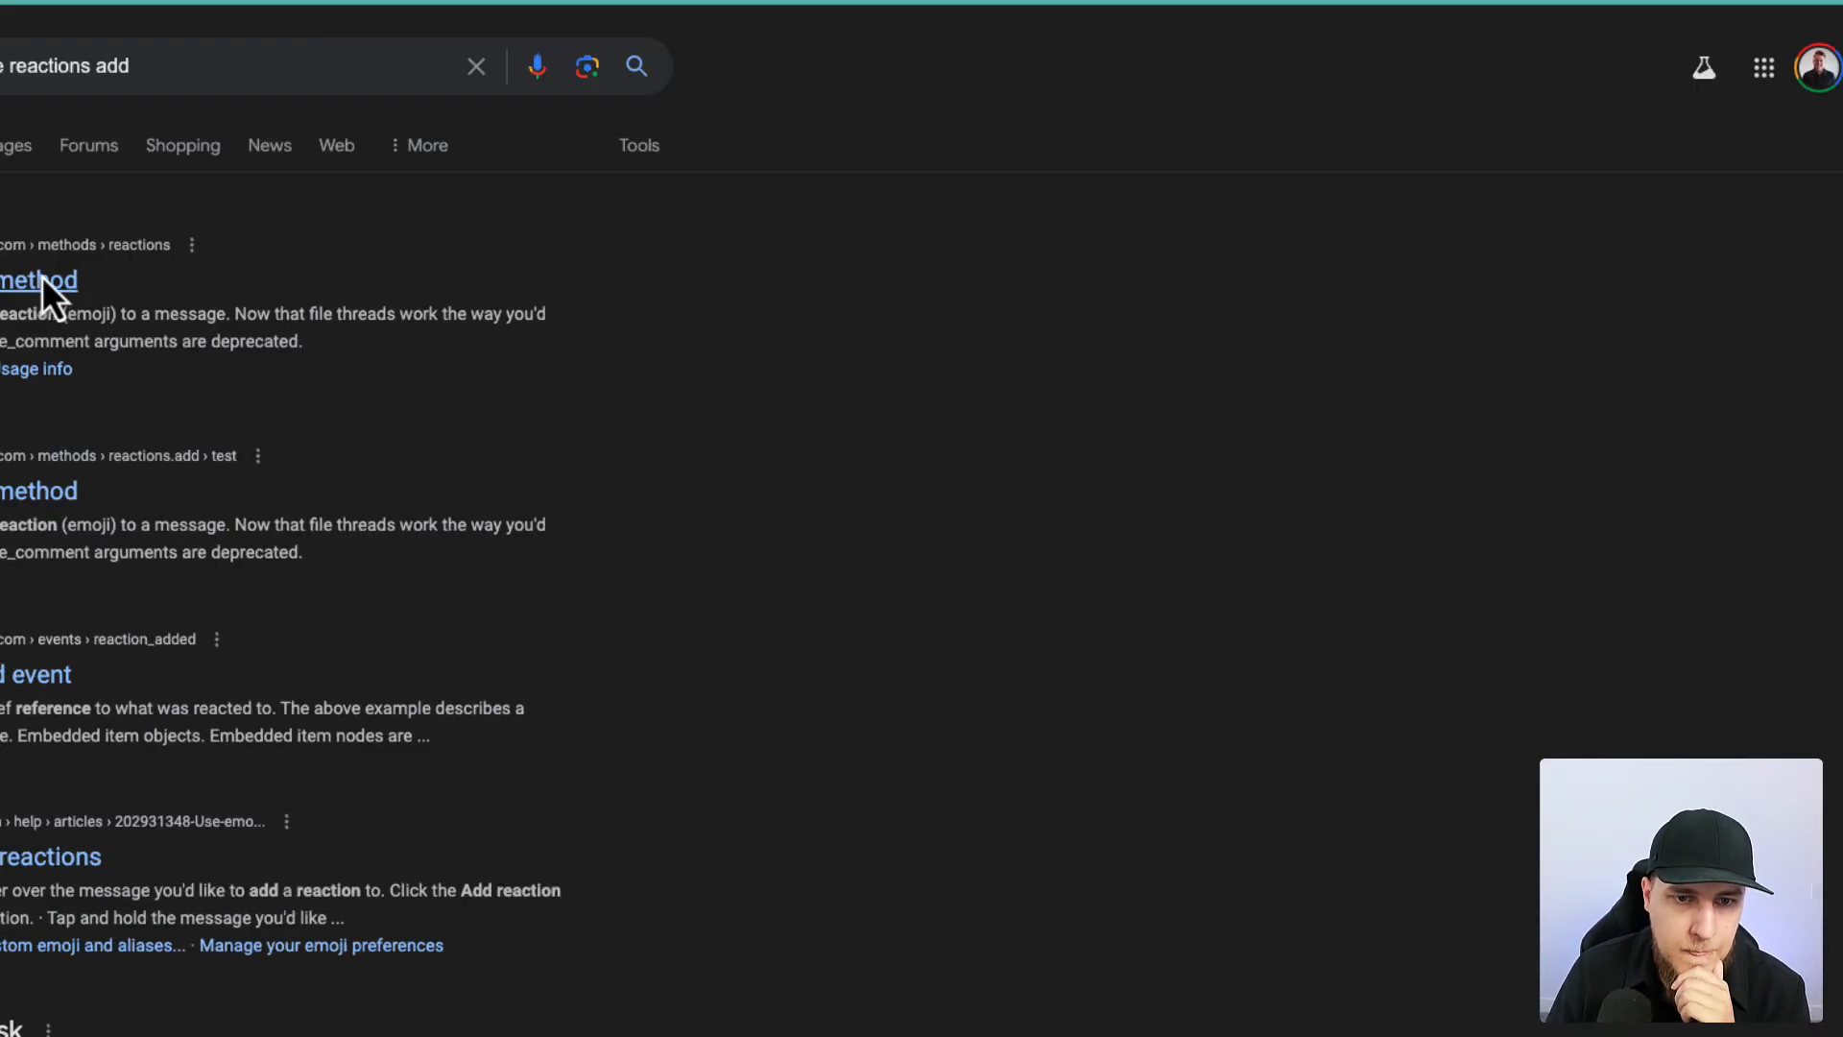
{"action": "left_click", "coordinate": [42, 278]}
- Review the reactions.add documentation for the request method, required scopes and required arguments
{"action": "scroll", "coordinate": [434, 288], "scroll_direction": "down", "scroll_amount": 1}
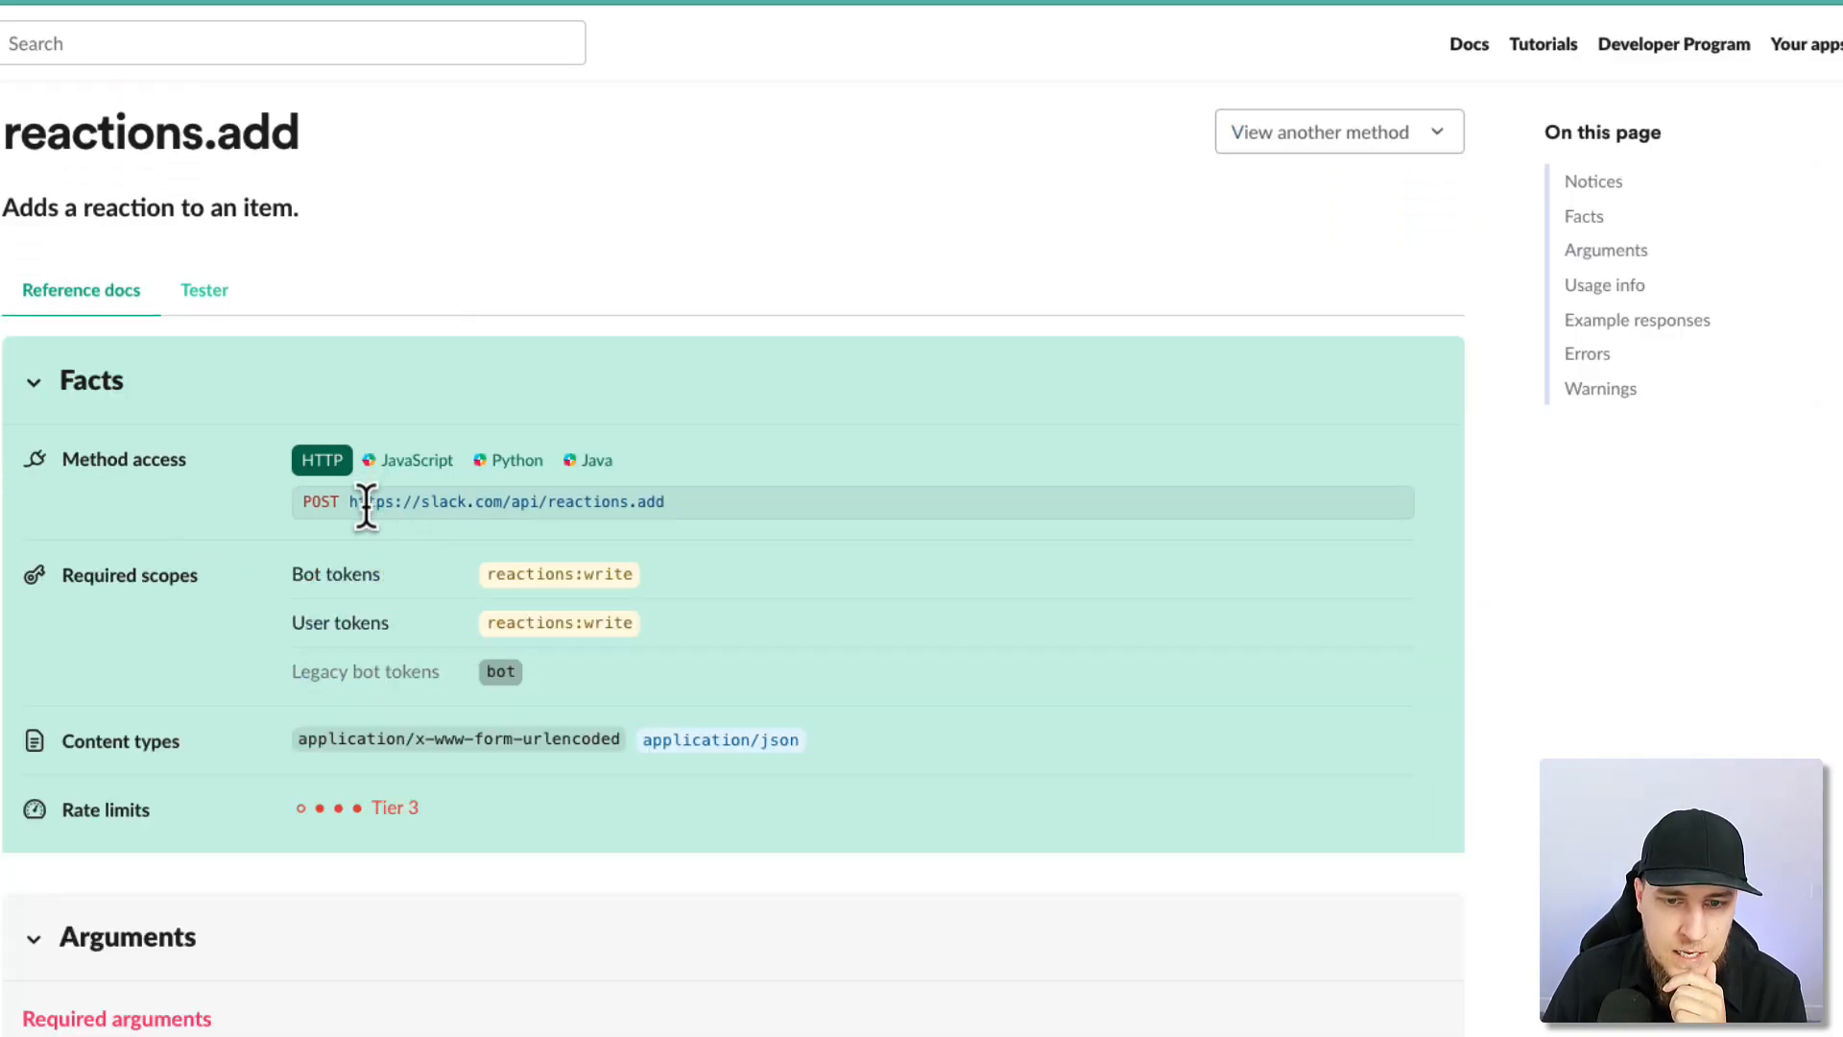
{"action": "left_click_drag", "start_coordinate": [365, 506], "coordinate": [716, 500]}
{"action": "left_click", "coordinate": [711, 499]}
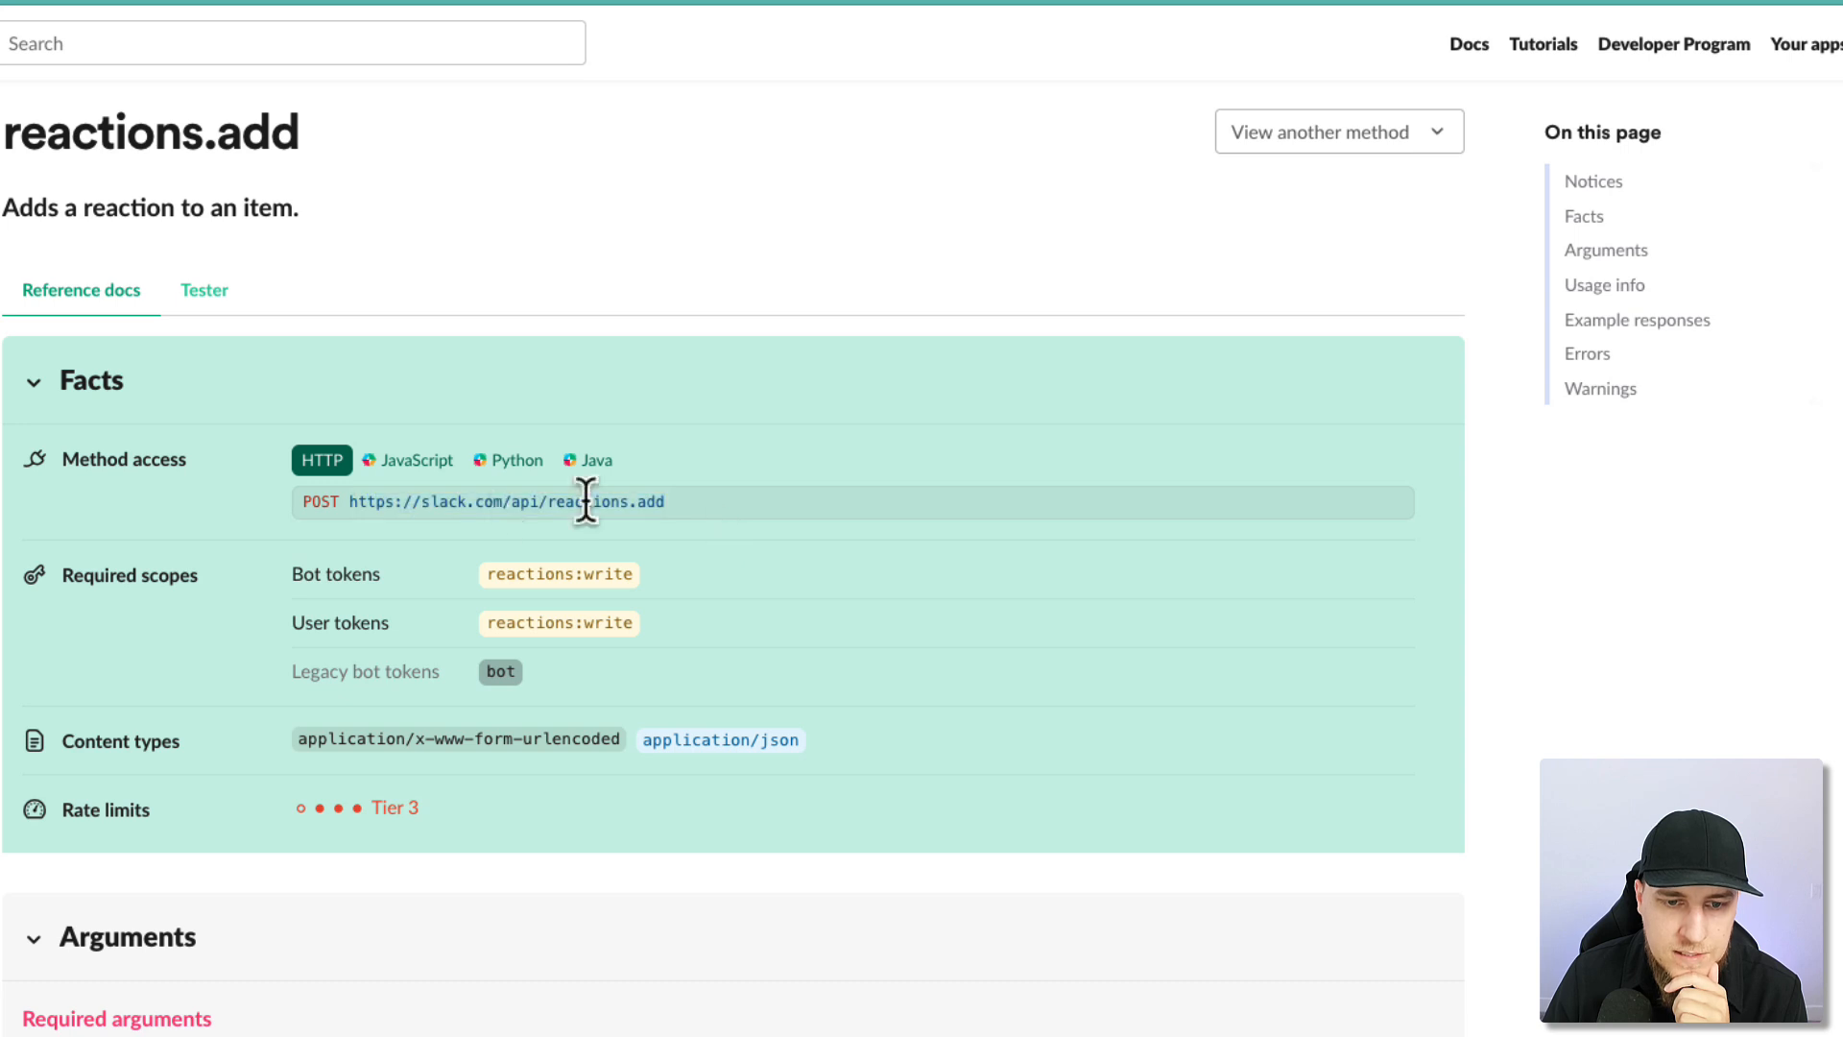
{"action": "scroll", "coordinate": [352, 523], "scroll_direction": "down", "scroll_amount": 1}
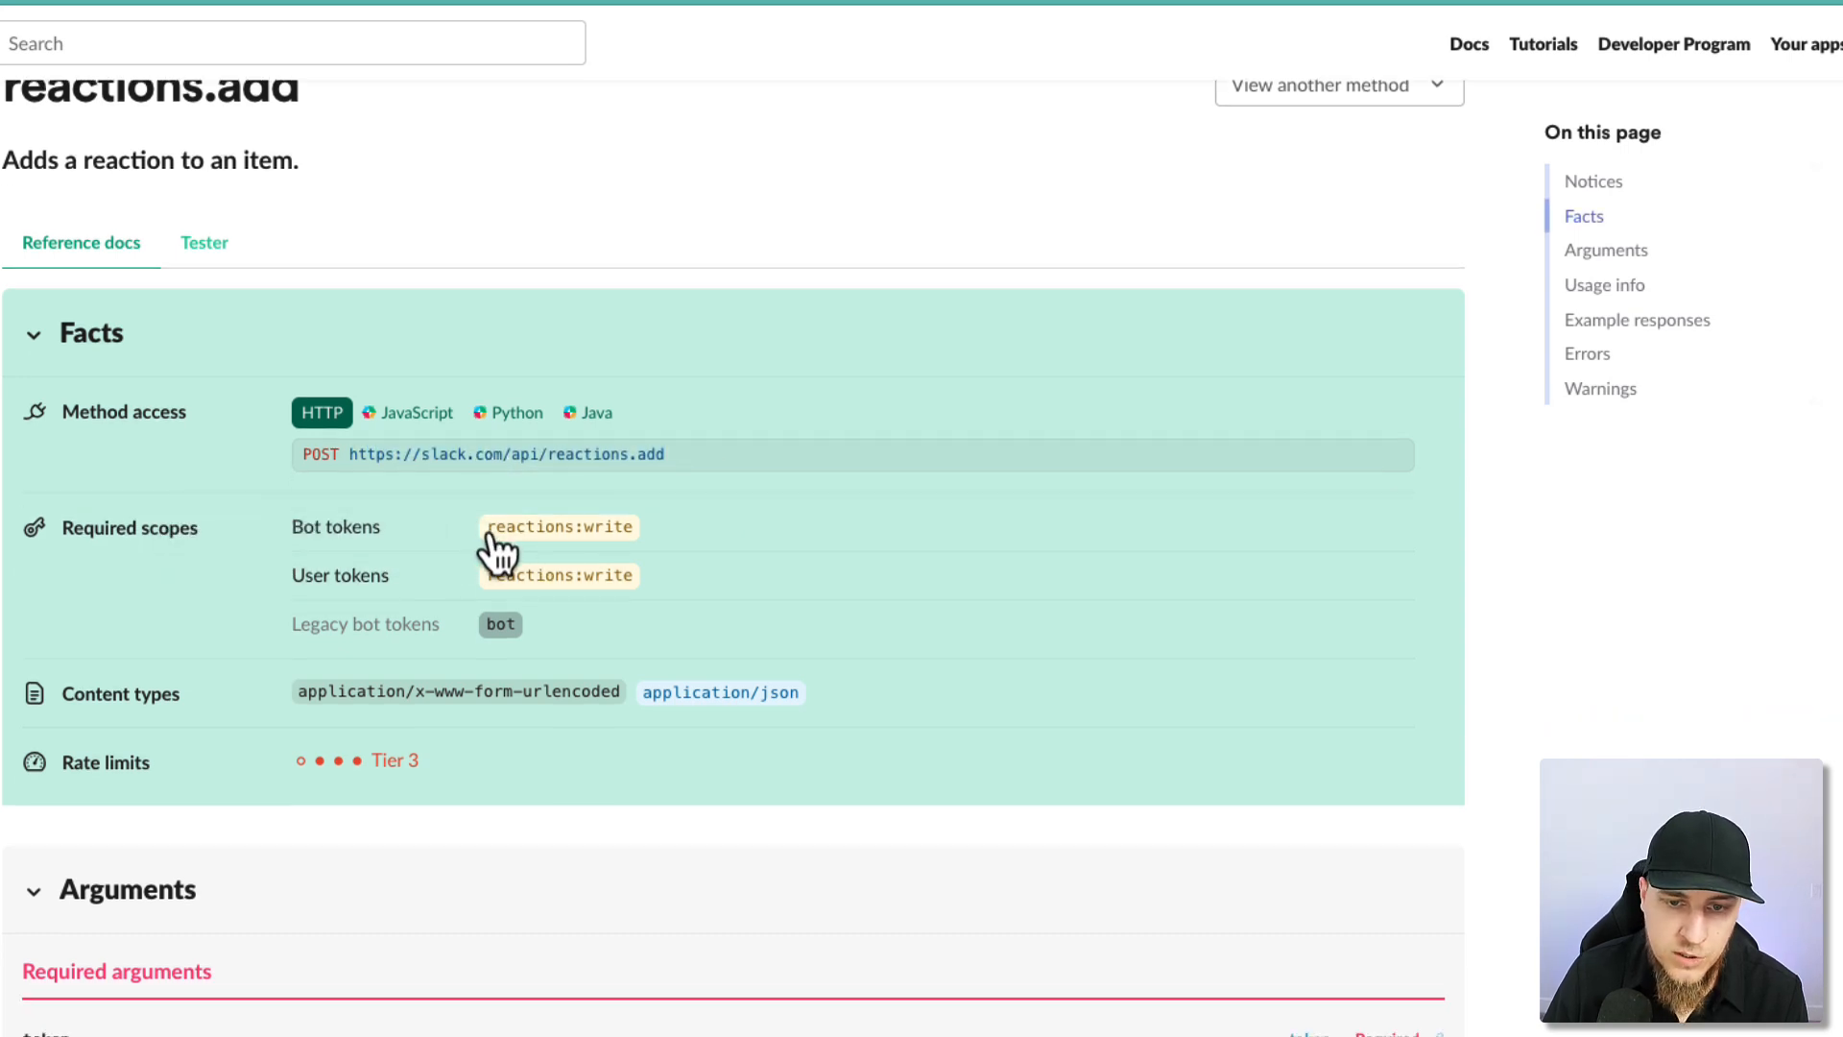
{"action": "scroll", "coordinate": [571, 555], "scroll_direction": "down", "scroll_amount": 3}
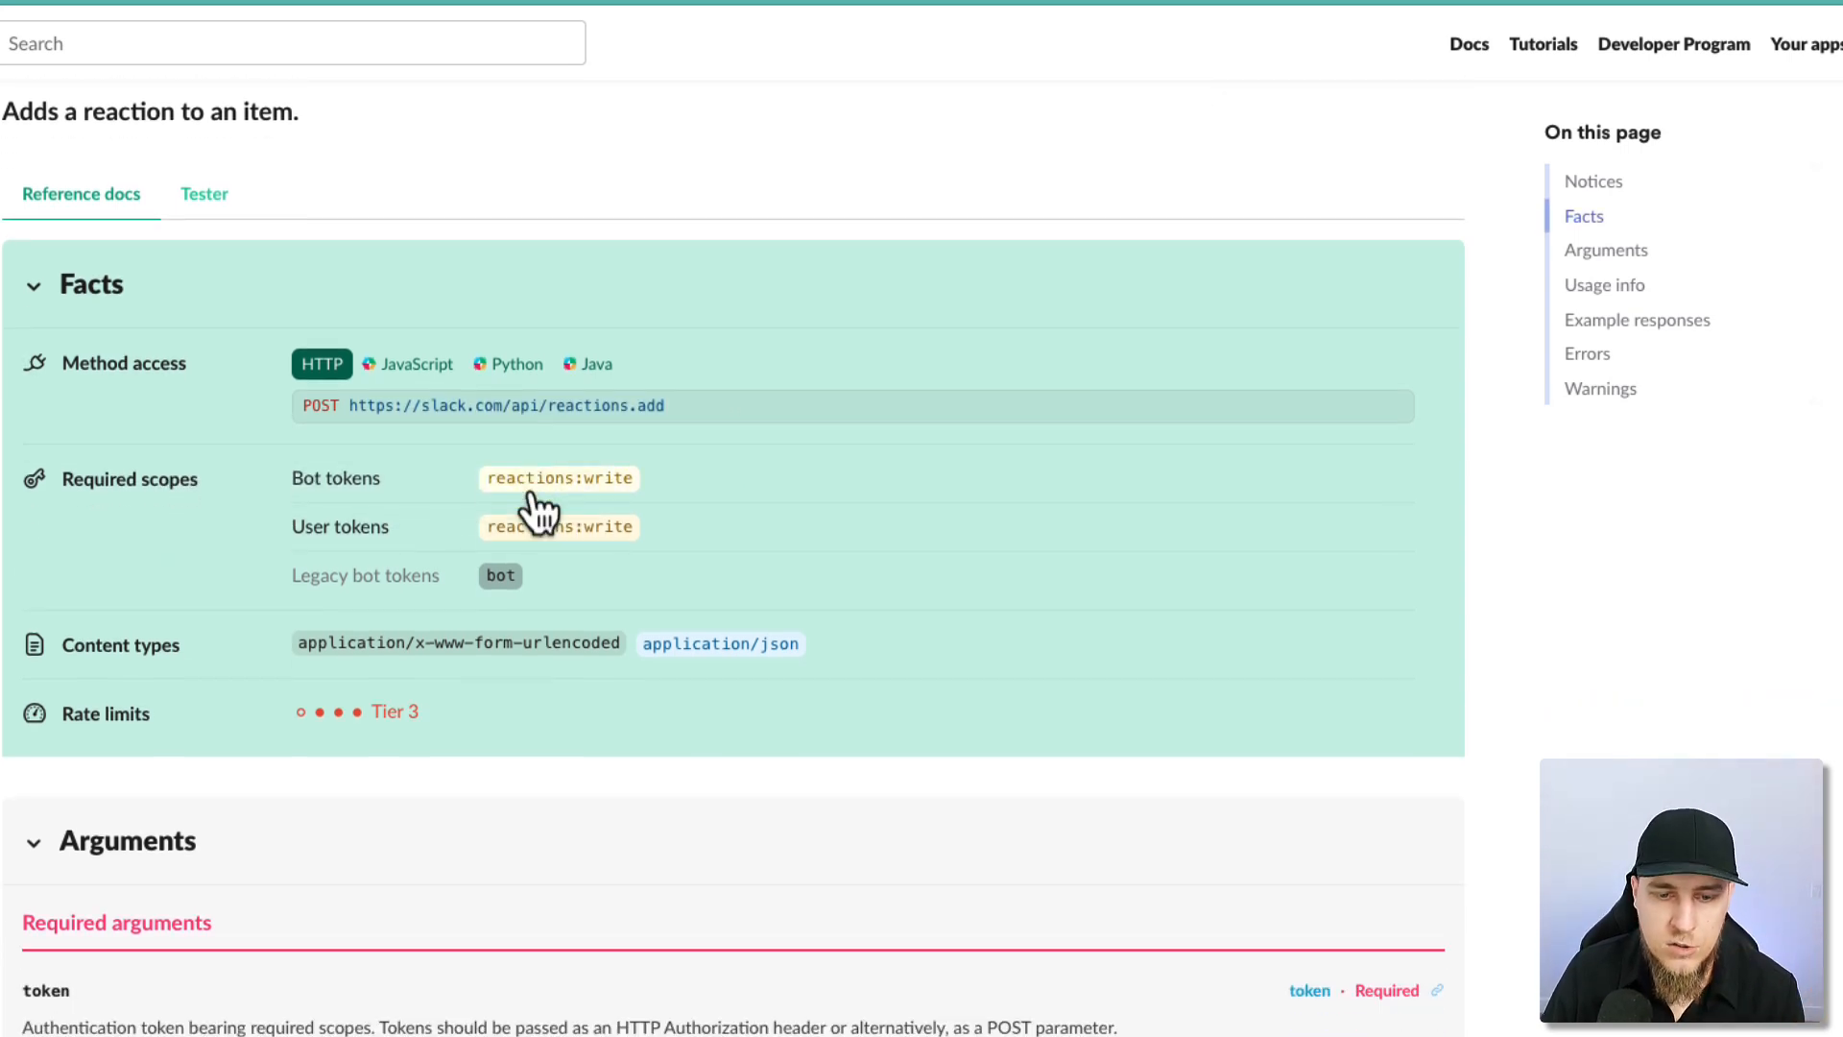
{"action": "scroll", "coordinate": [89, 832], "scroll_direction": "down", "scroll_amount": 3}
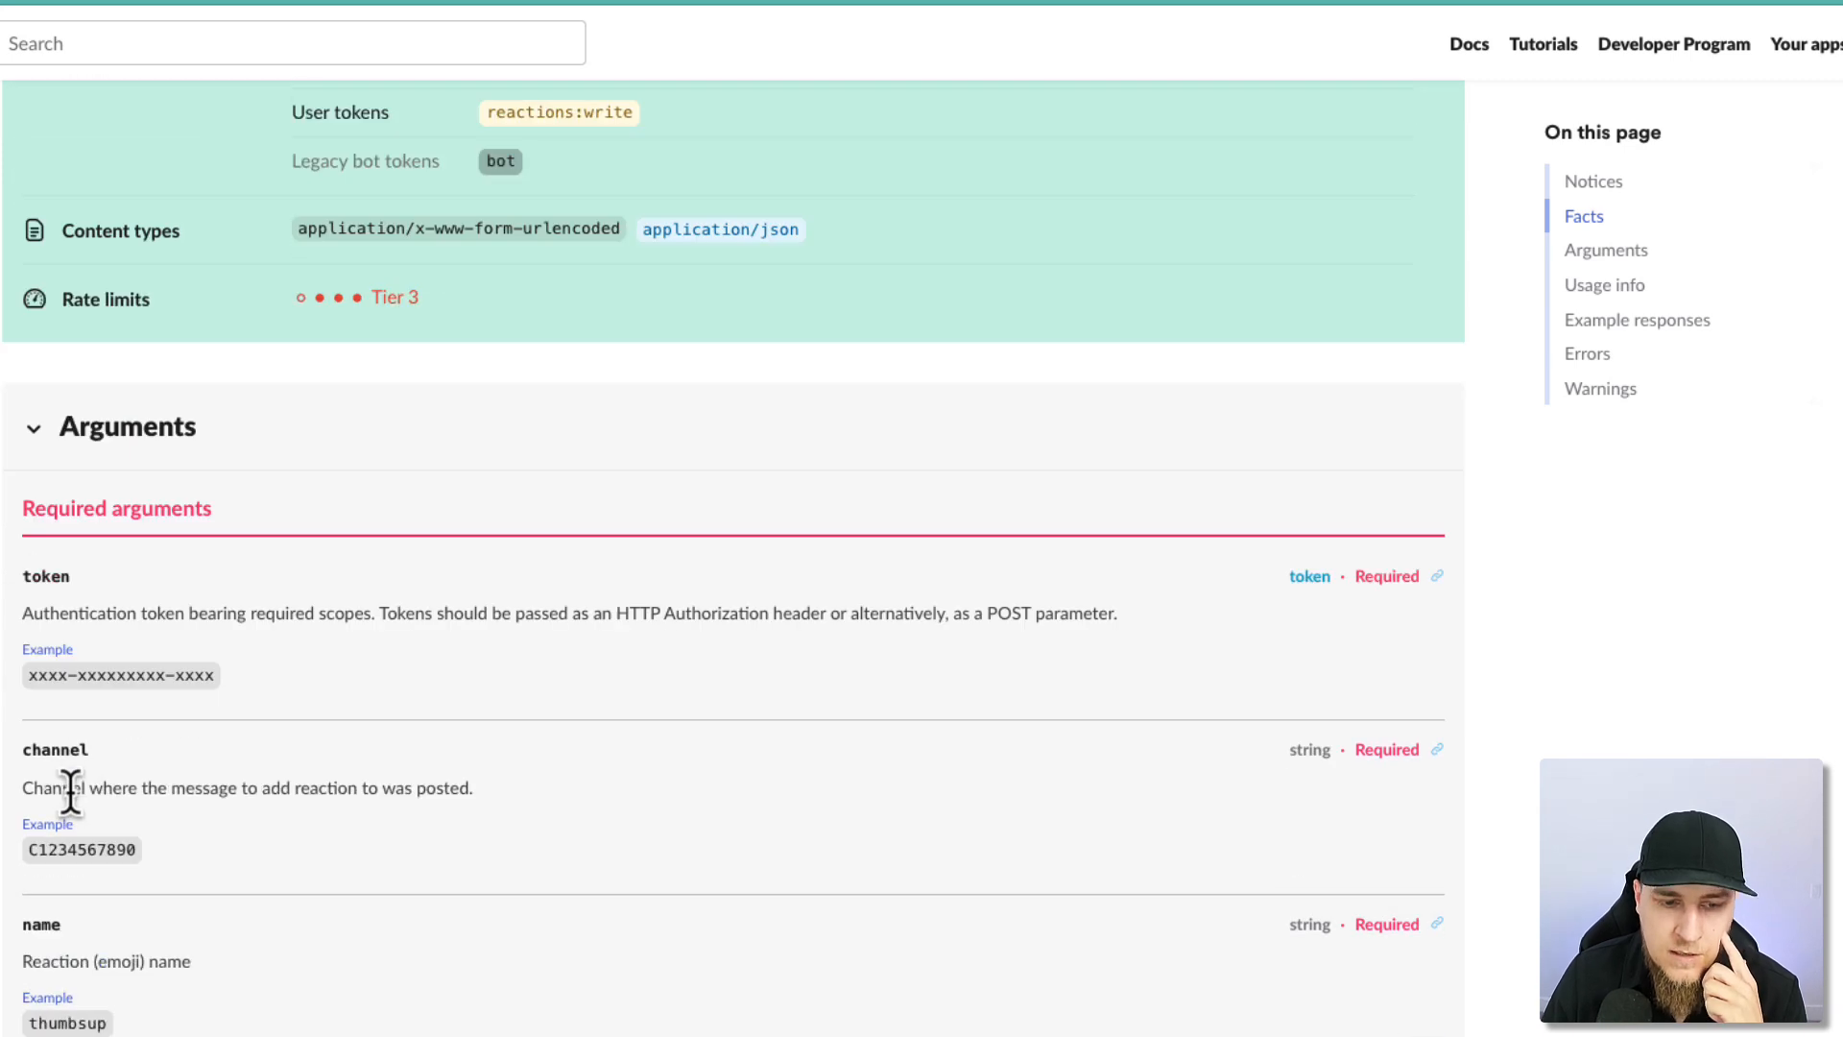
{"action": "scroll", "coordinate": [88, 815], "scroll_direction": "down", "scroll_amount": 2}
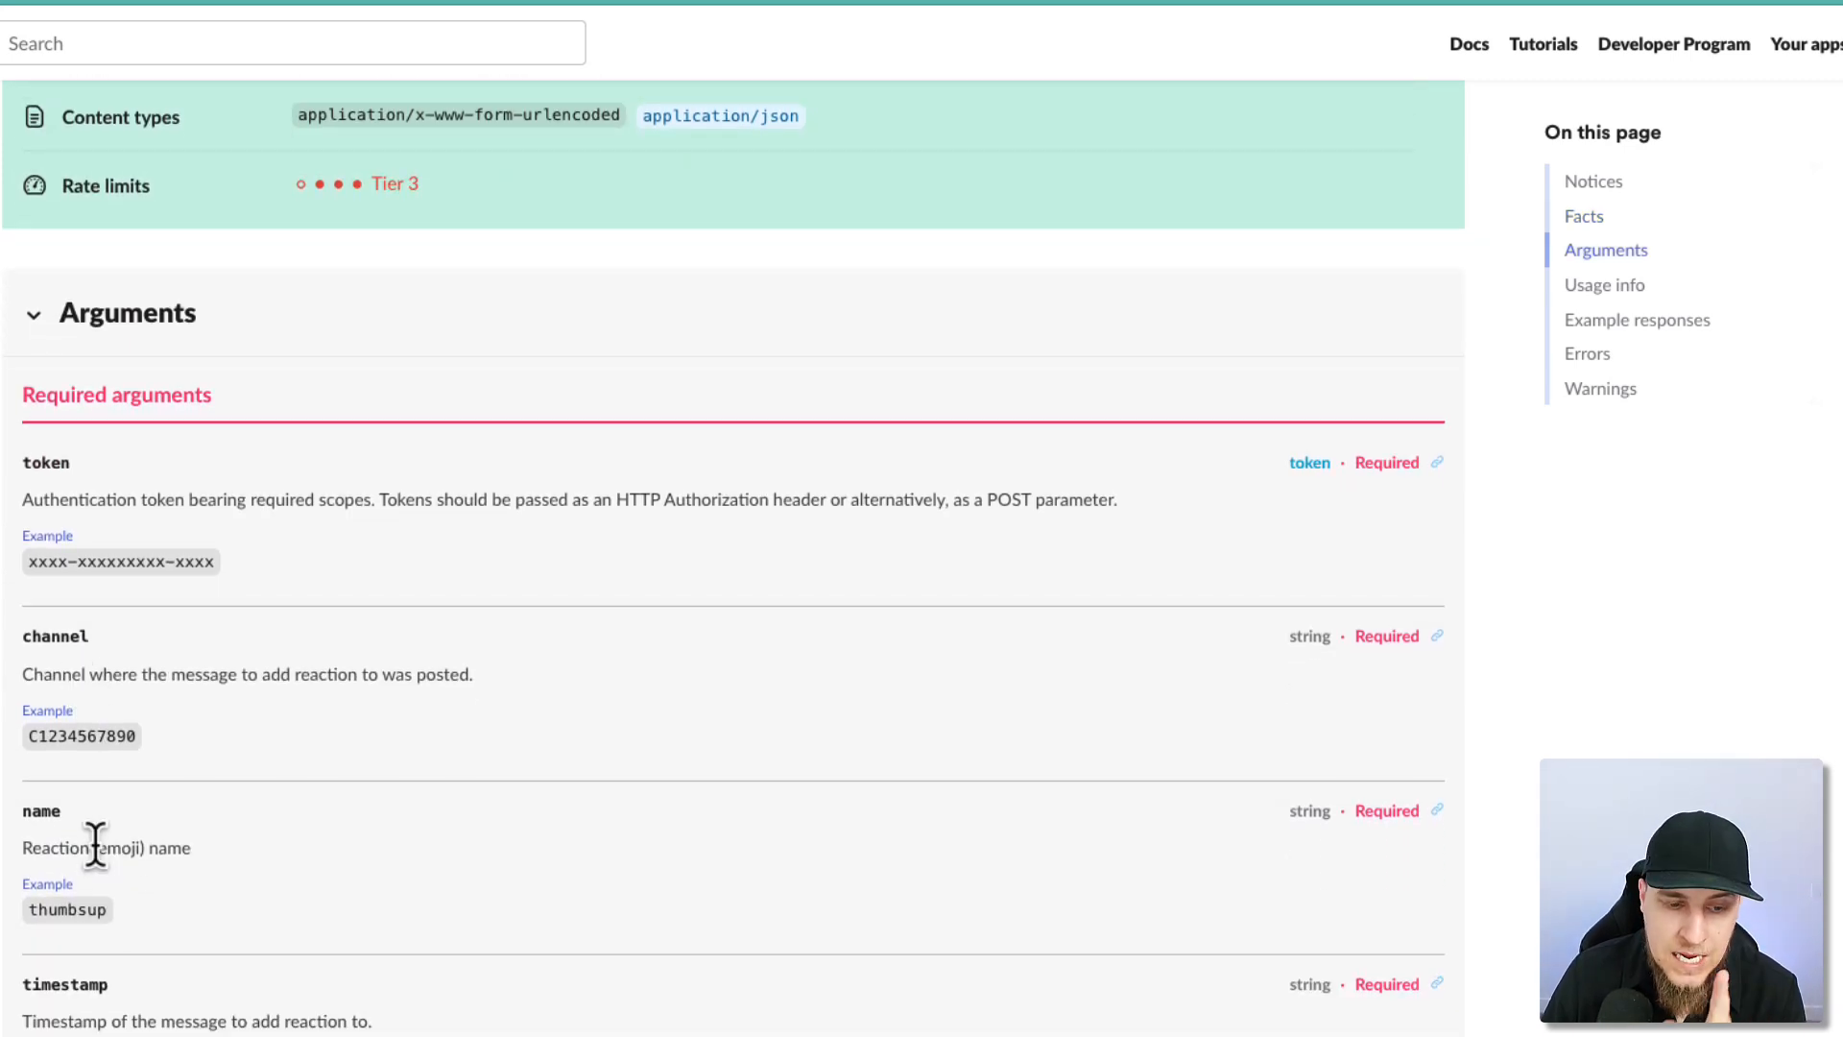
{"action": "scroll", "coordinate": [94, 841], "scroll_direction": "down", "scroll_amount": 2}
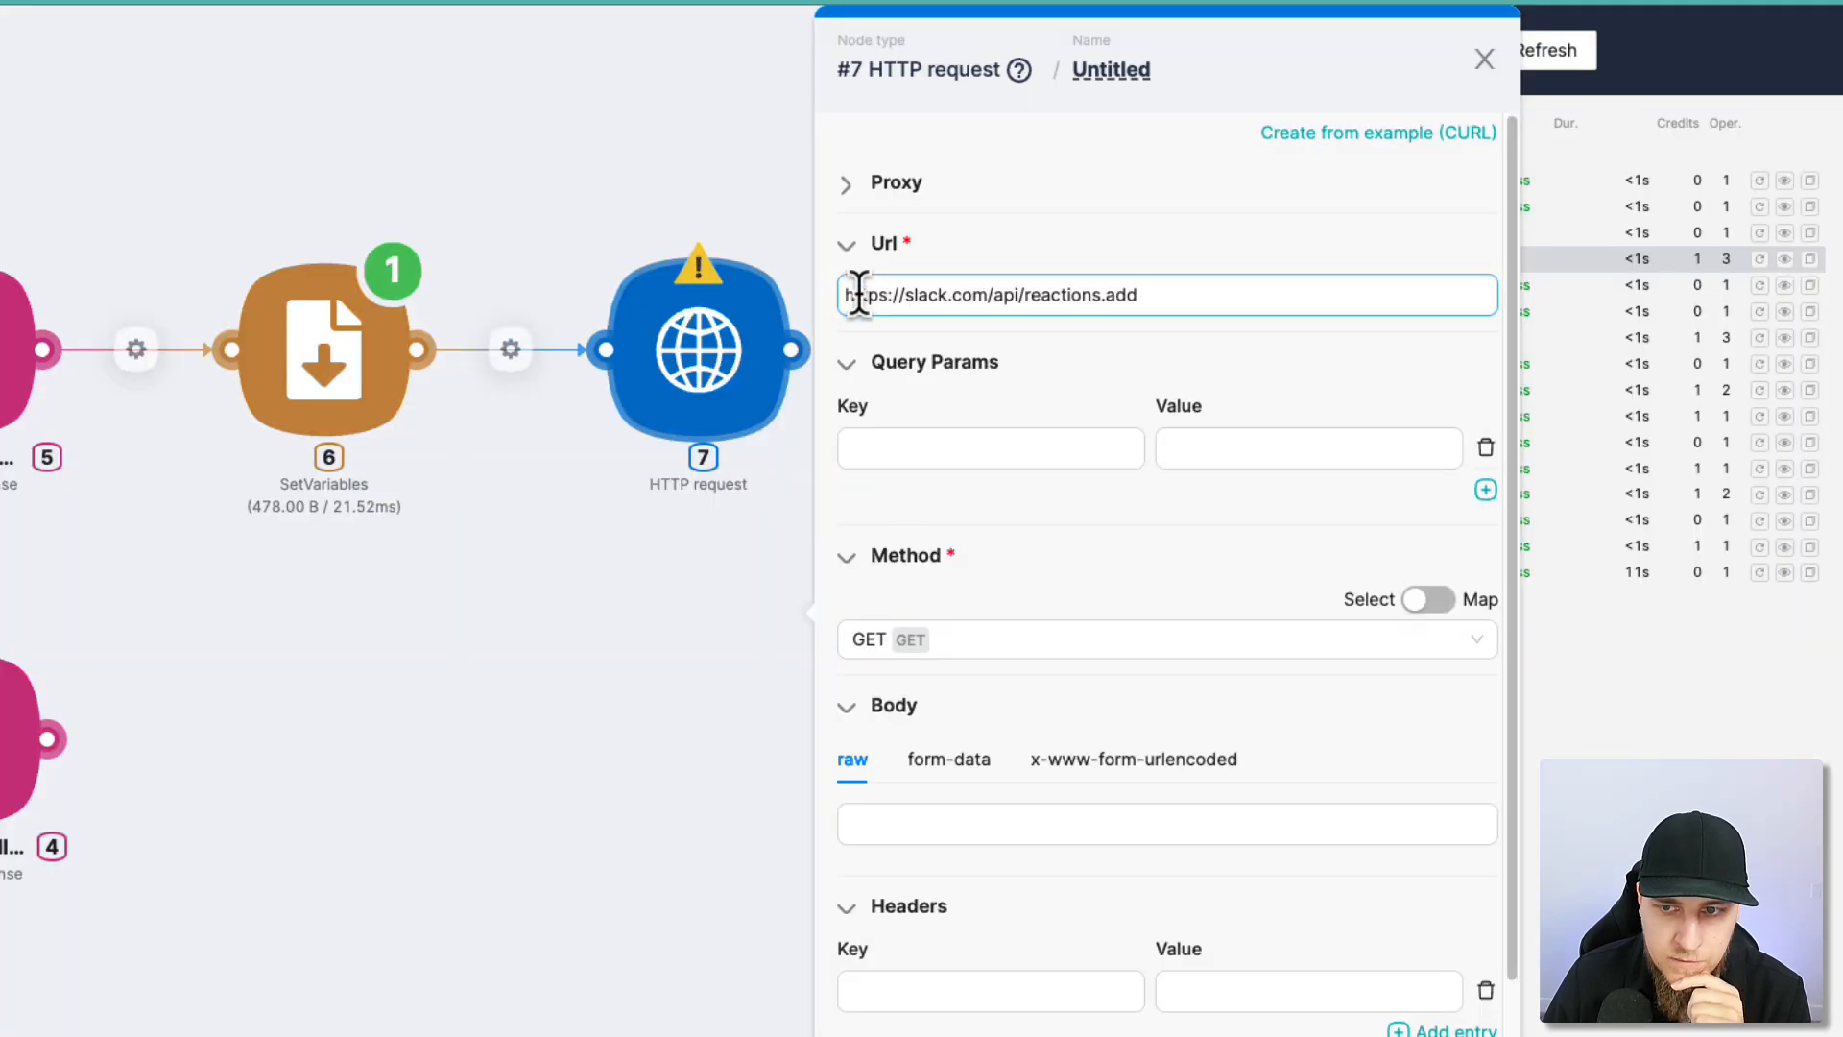
- Check the request URL and set the HTTP request's method to POST
{"action": "left_click_drag", "start_coordinate": [859, 294], "coordinate": [1108, 294]}
{"action": "scroll", "coordinate": [989, 442], "scroll_direction": "down", "scroll_amount": 1}
{"action": "scroll", "coordinate": [930, 563], "scroll_direction": "down", "scroll_amount": 2}
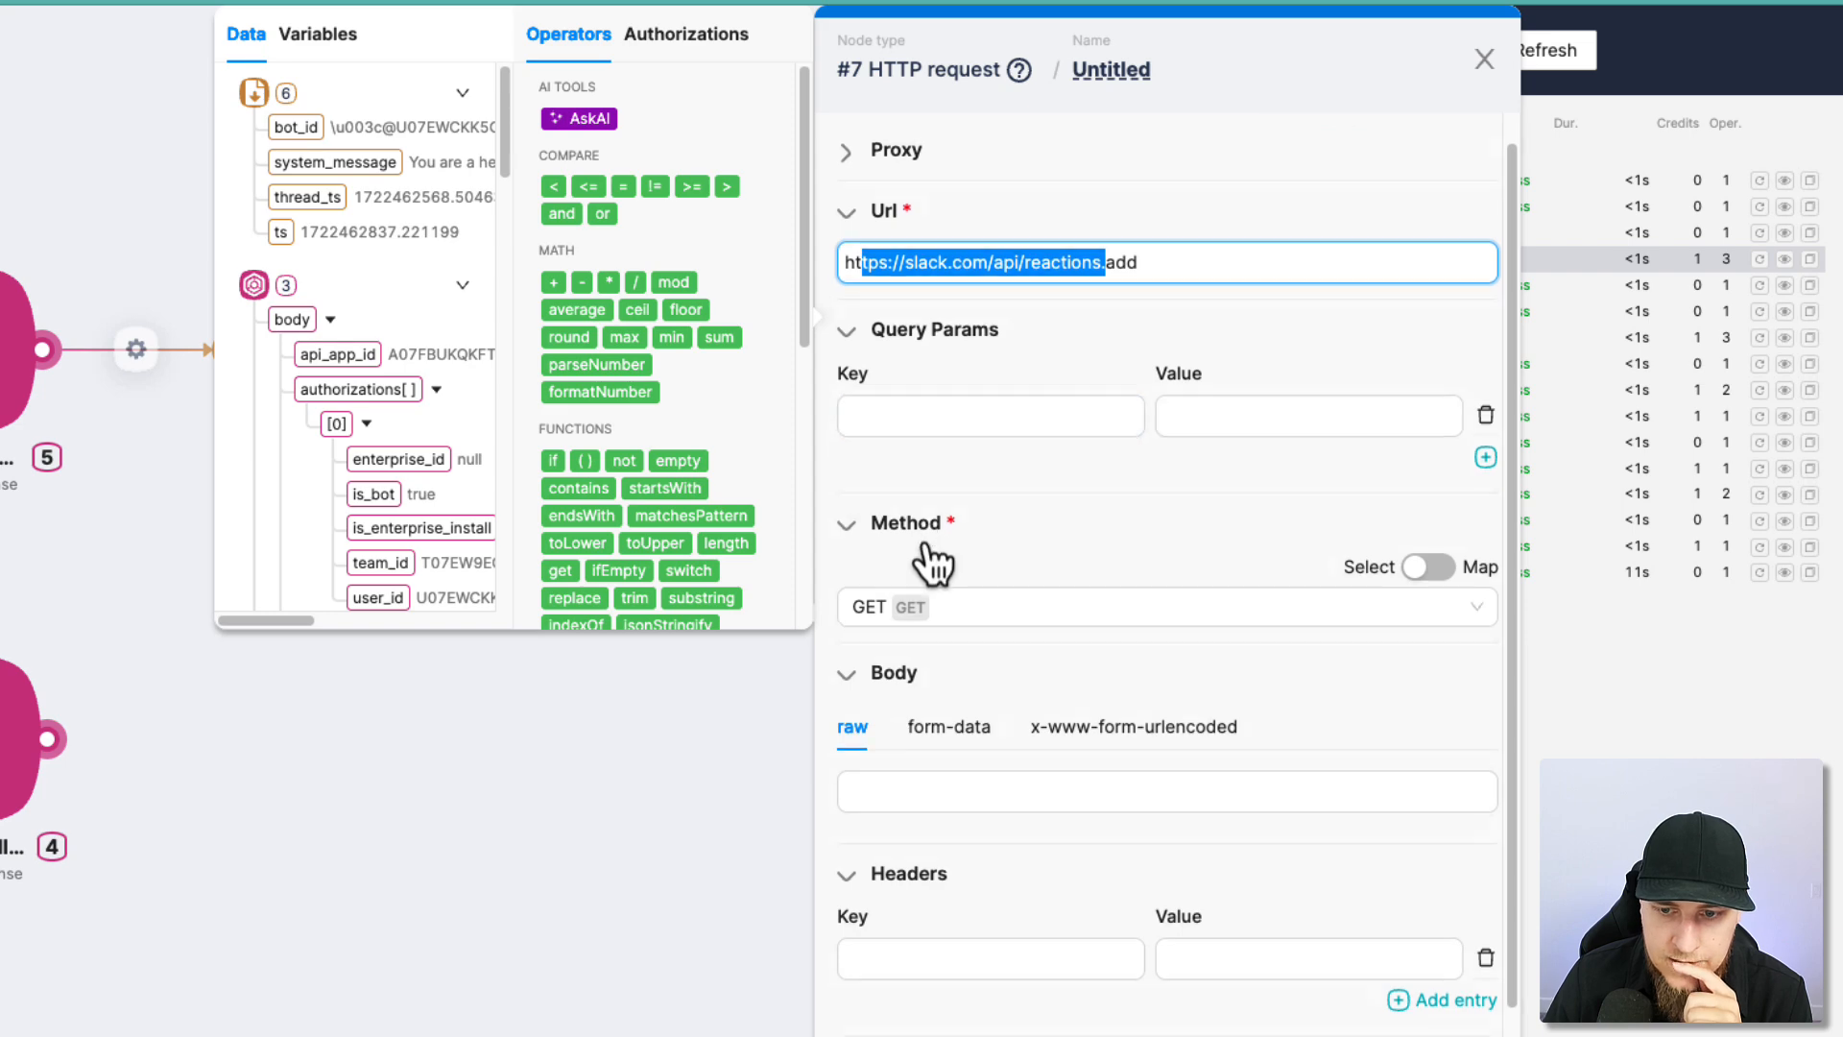
{"action": "left_click", "coordinate": [963, 574]}
{"action": "left_click", "coordinate": [948, 701]}
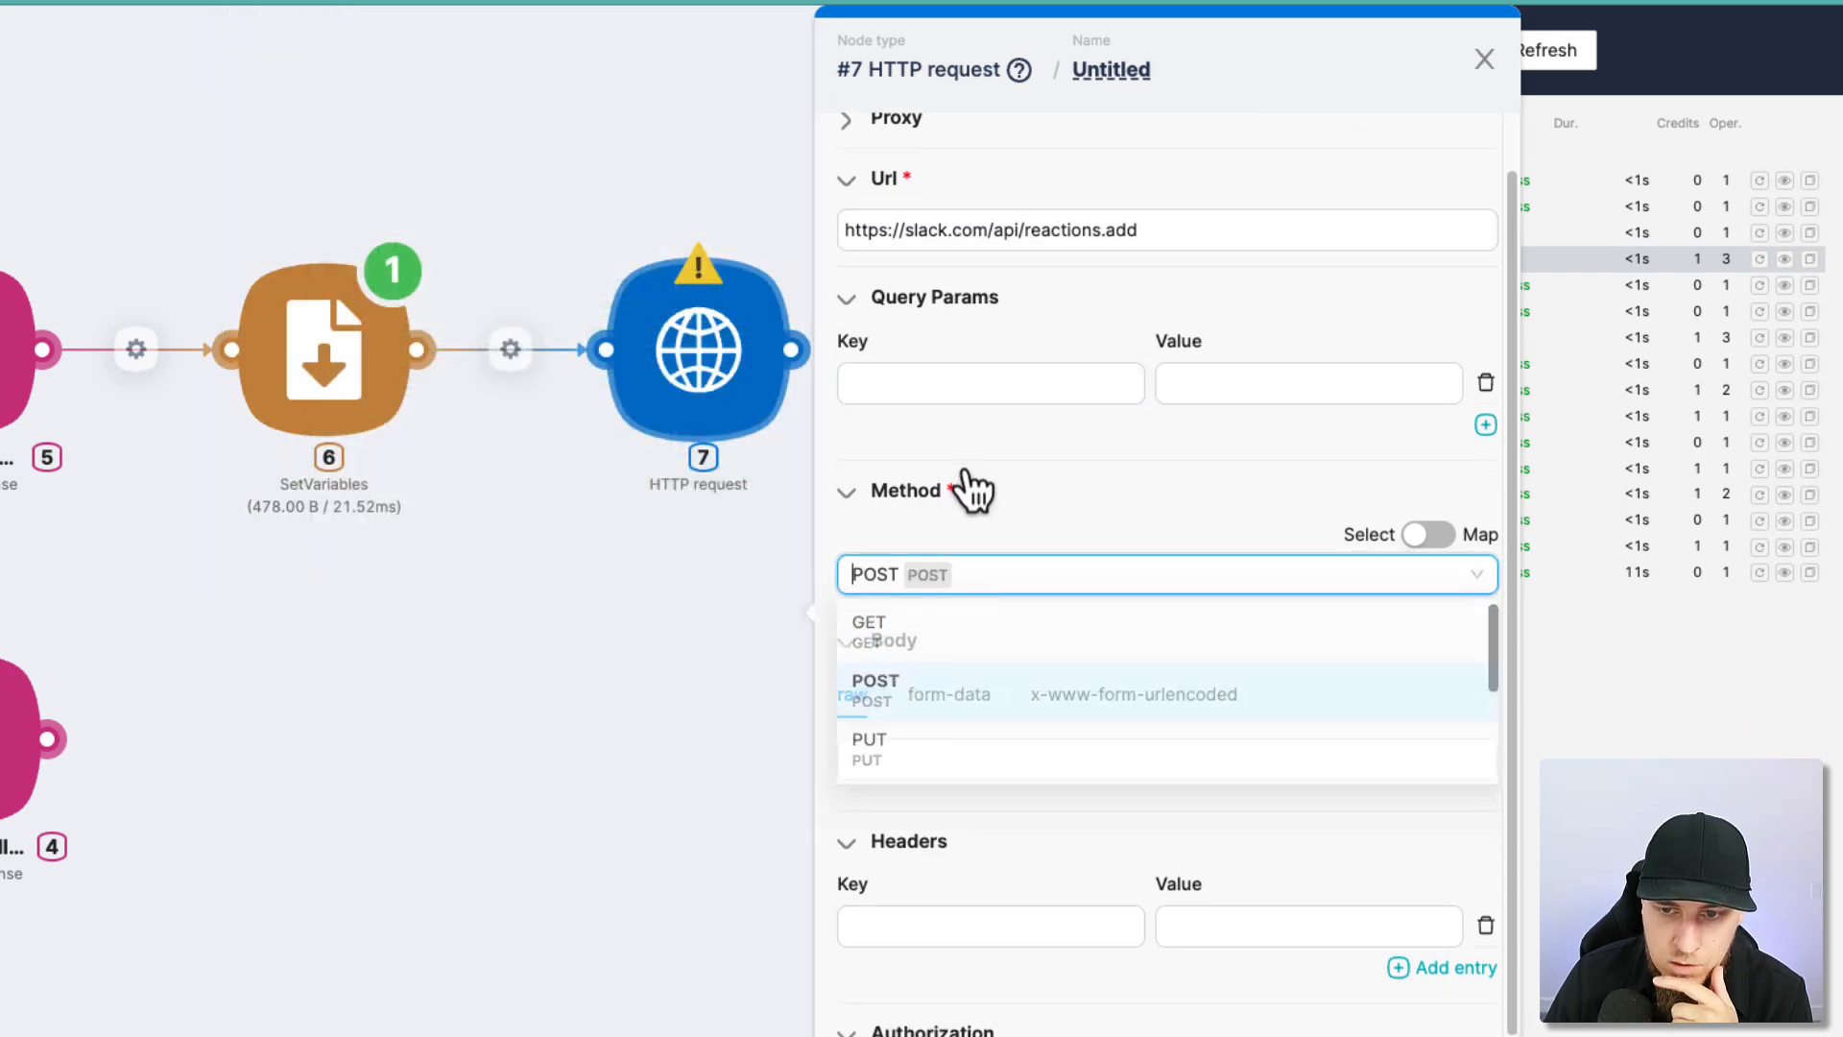
- Add an Authorization header whose value is Bearer followed by the Navi_slackbot global variable
{"action": "scroll", "coordinate": [954, 452], "scroll_direction": "down", "scroll_amount": 3}
{"action": "left_click", "coordinate": [936, 812]}
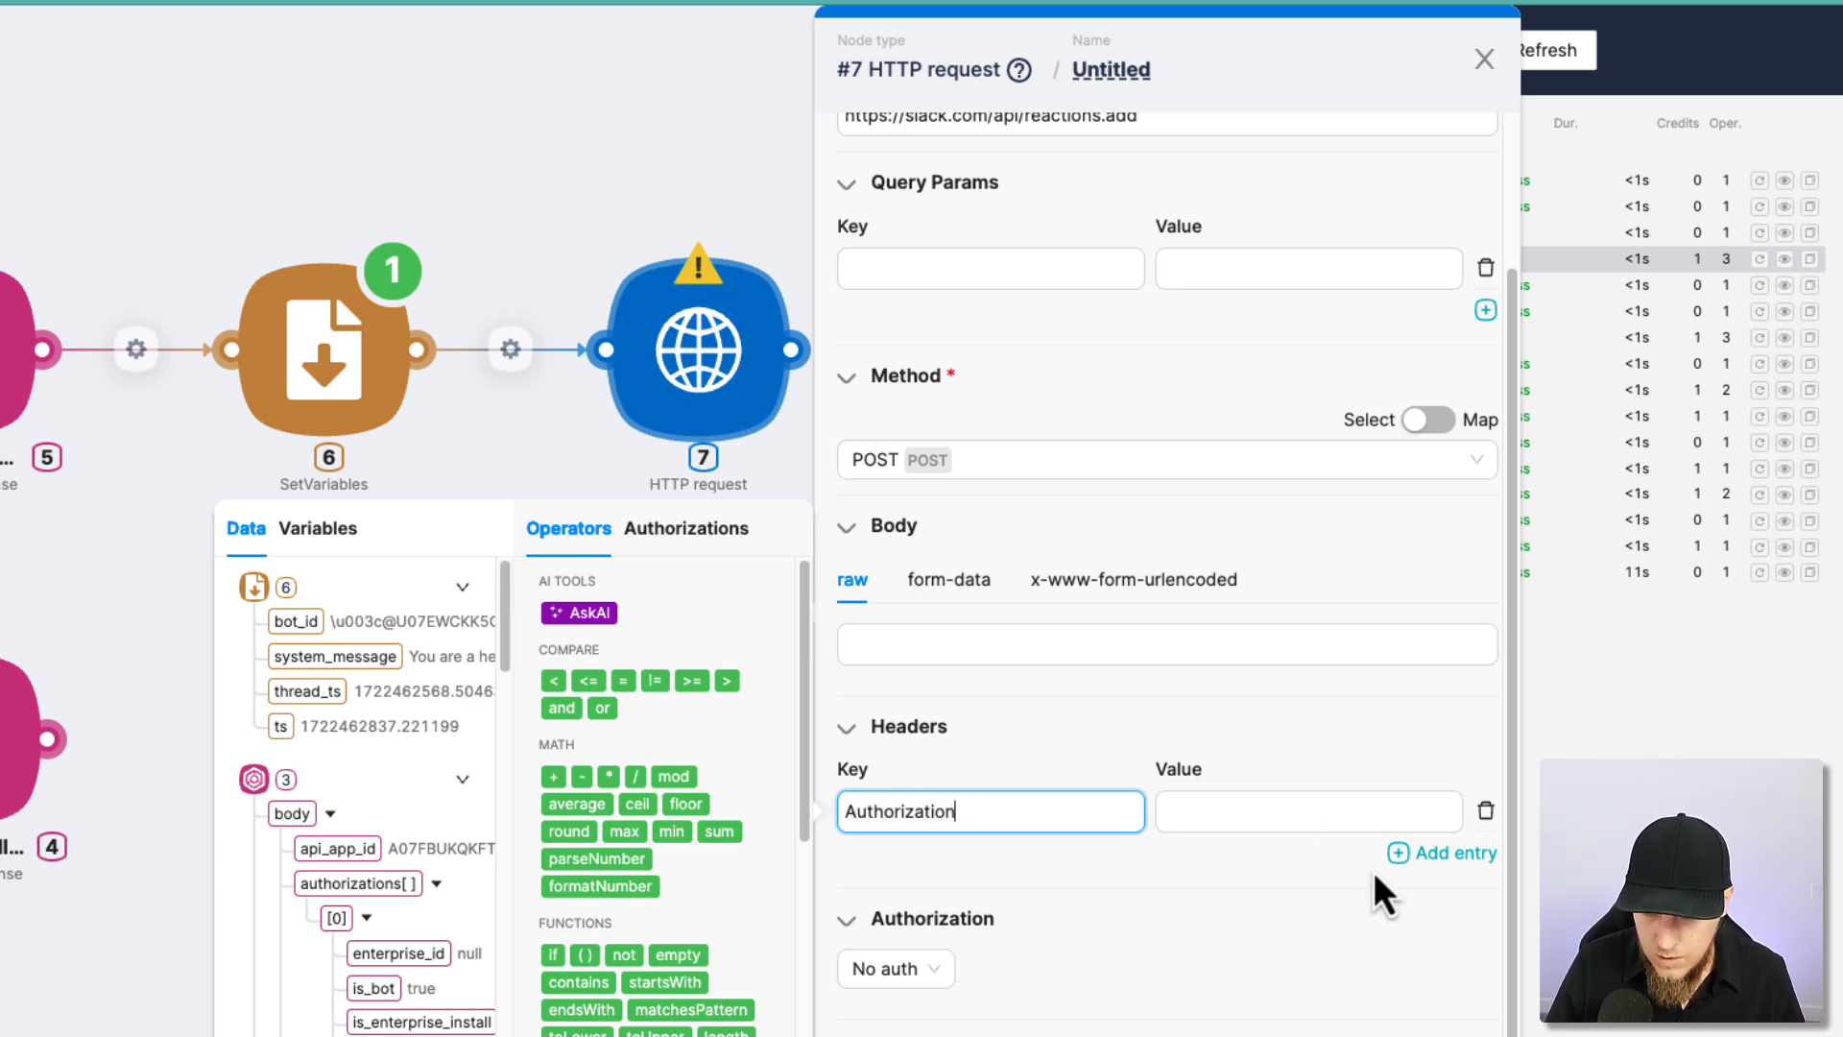
{"action": "left_click", "coordinate": [1234, 806]}
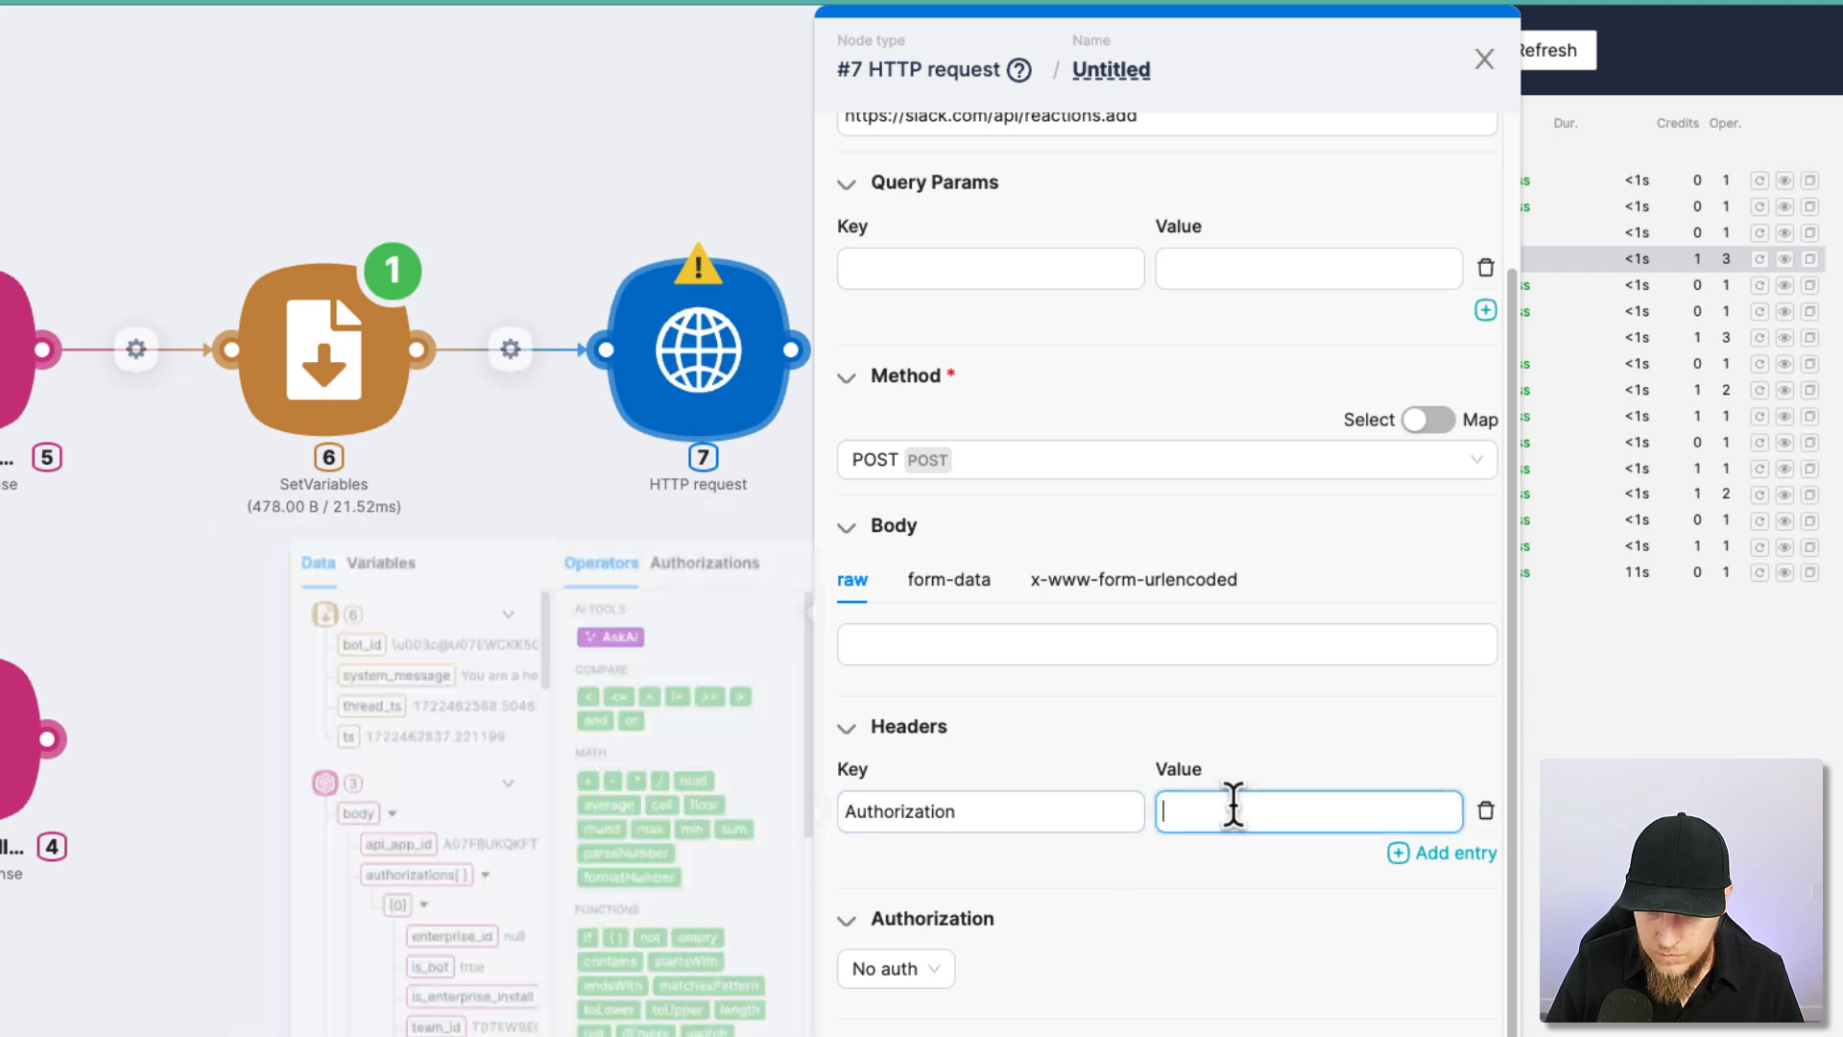
{"action": "type", "text": "B"}
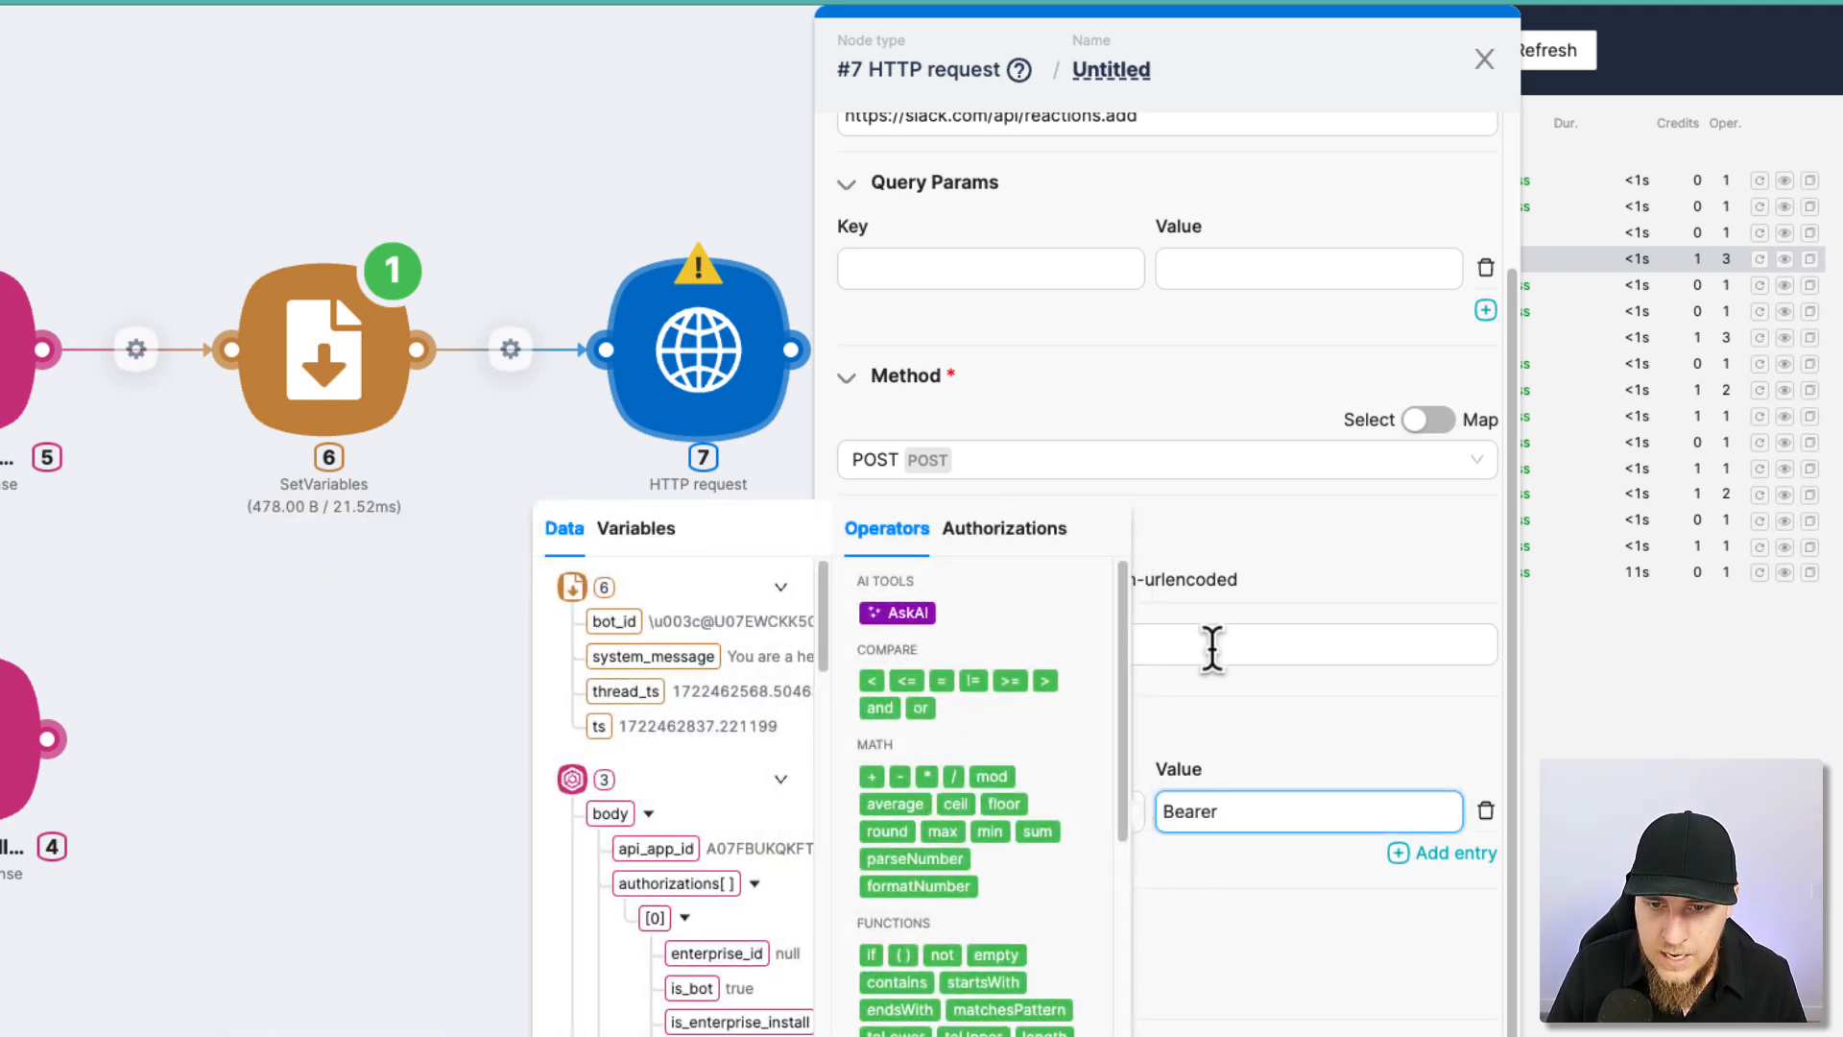
{"action": "type", "text": "earer"}
{"action": "left_click", "coordinate": [662, 528]}
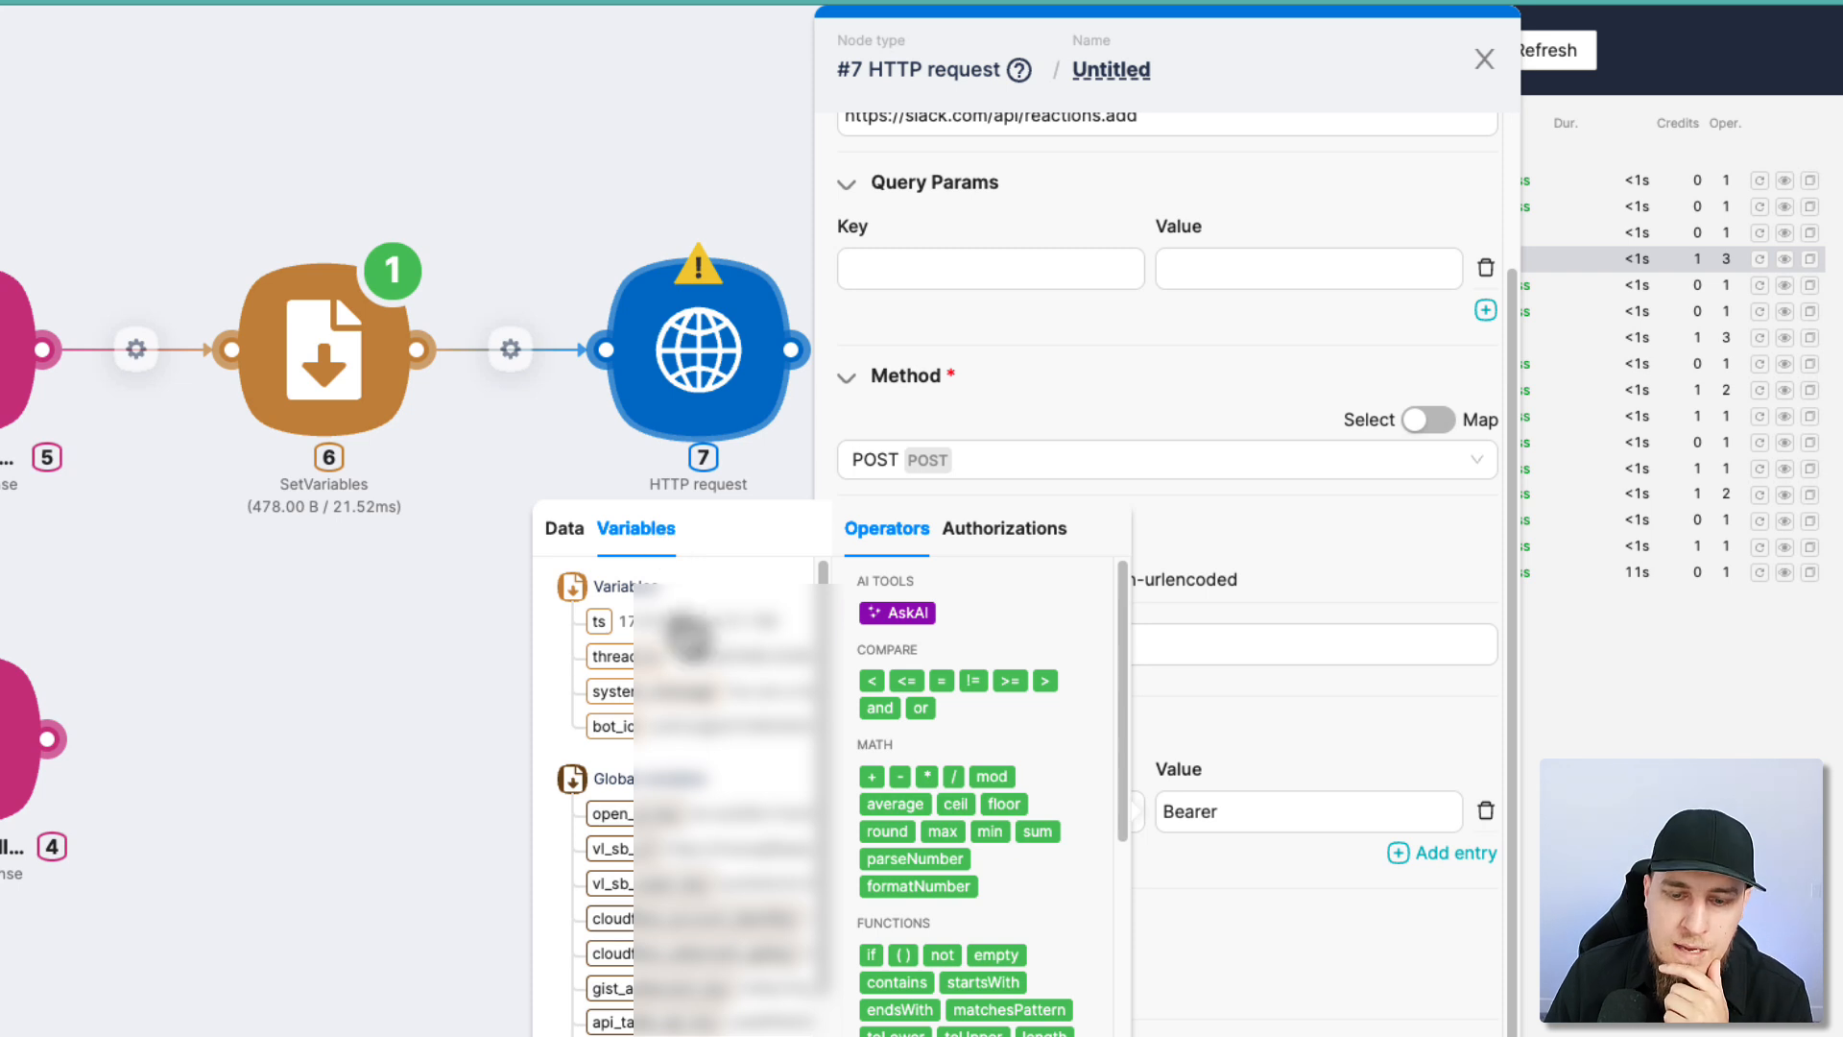
{"action": "scroll", "coordinate": [672, 768], "scroll_direction": "down", "scroll_amount": 1}
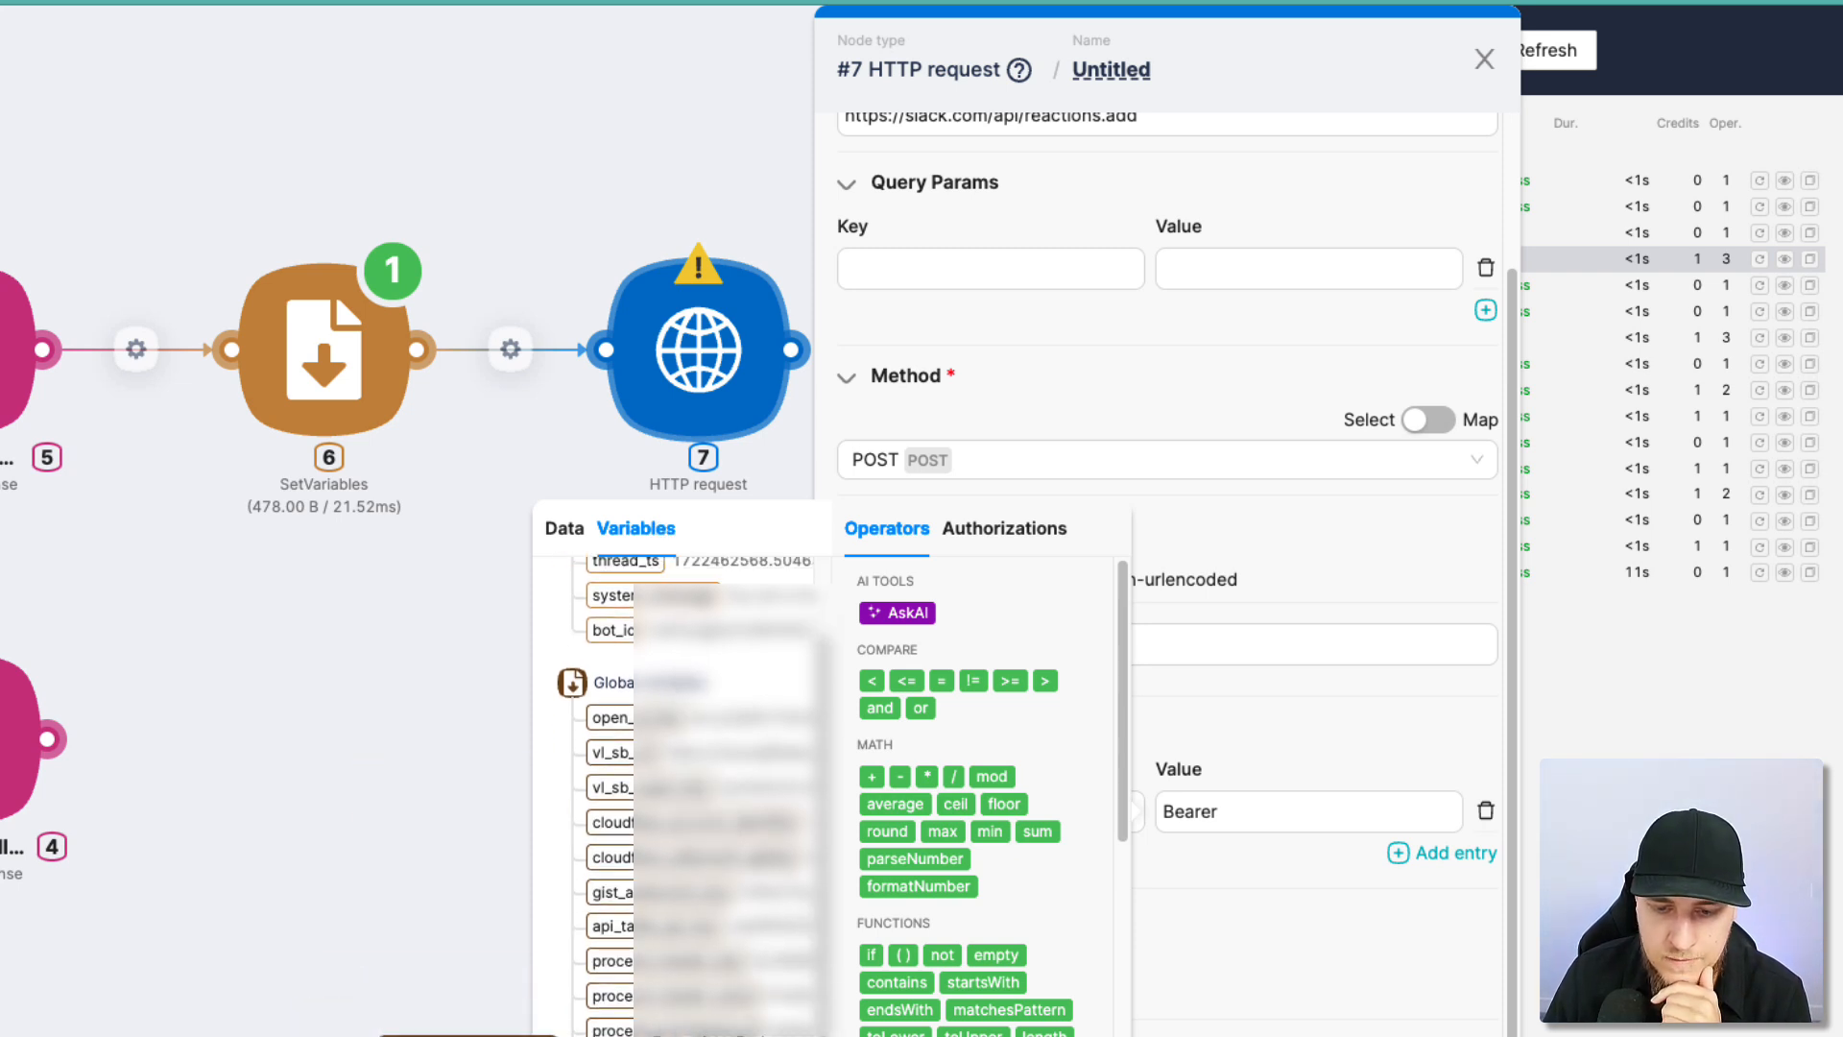
{"action": "left_click", "coordinate": [619, 1034]}
{"action": "left_click", "coordinate": [1234, 754]}
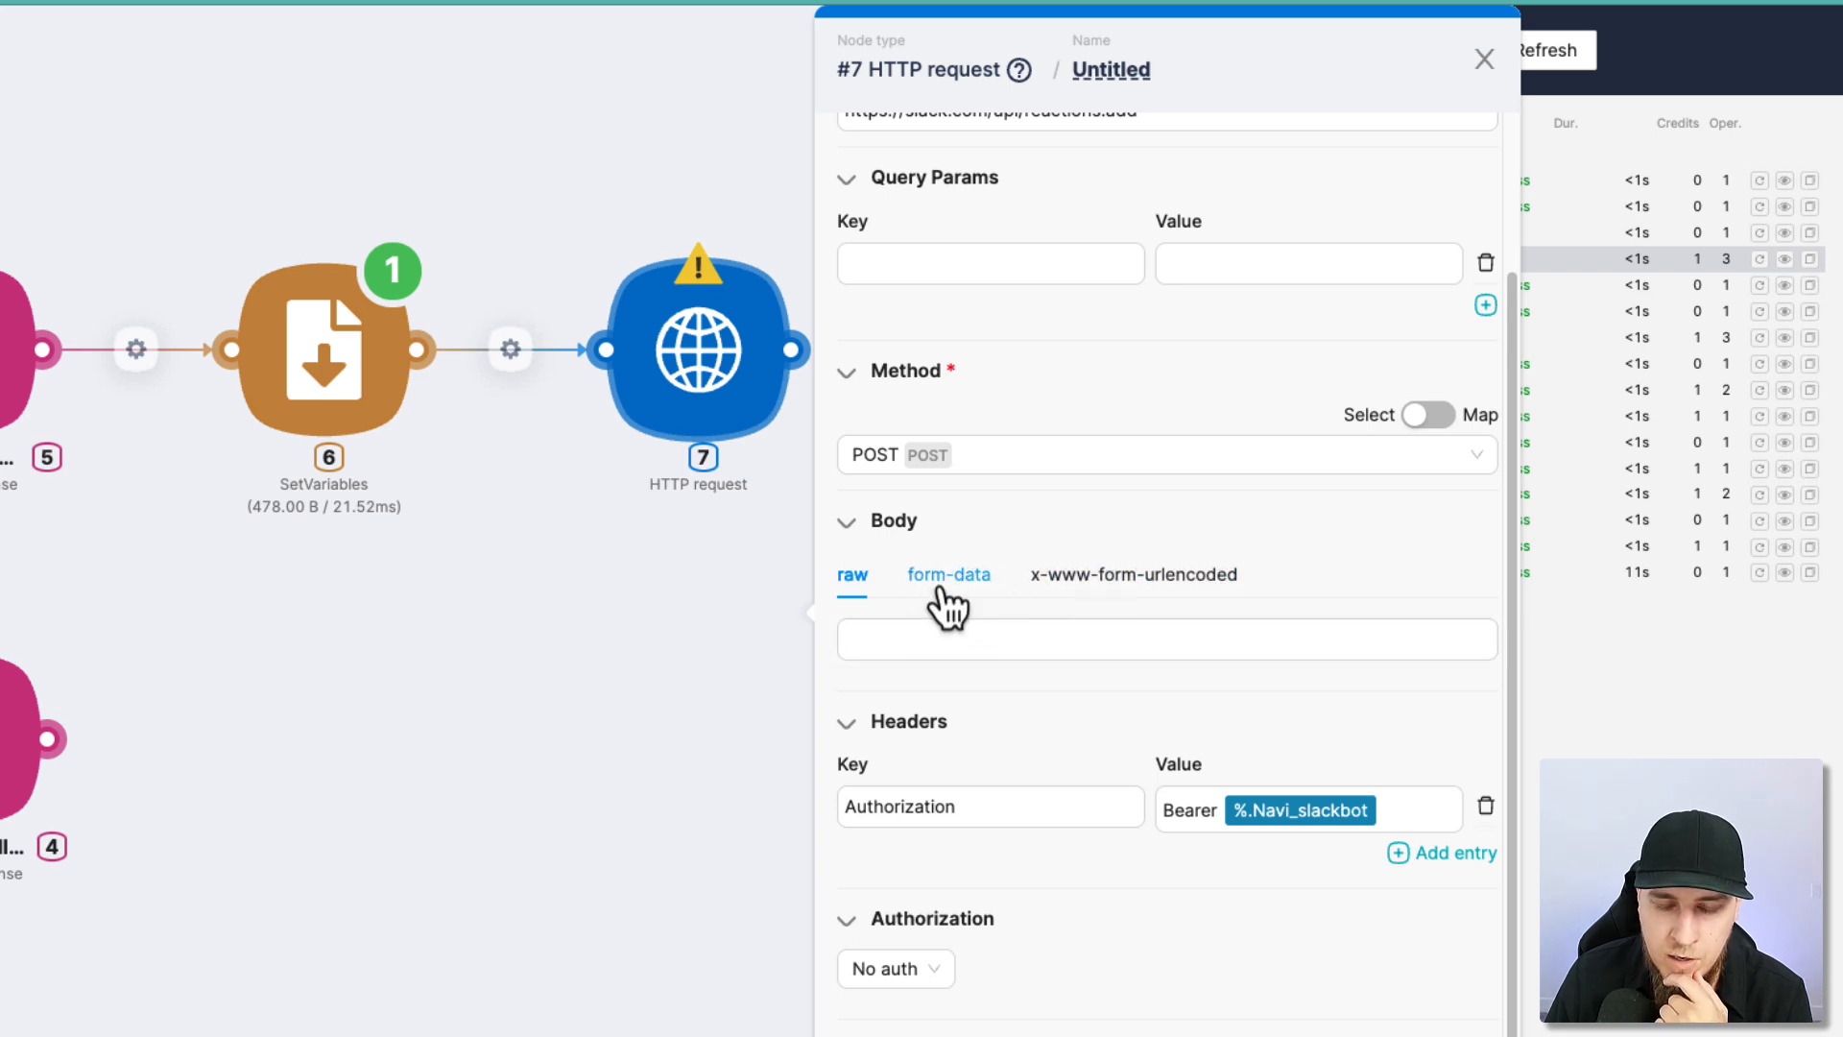
- Switch the request body to form-data and add a channel entry mapped to $3.body.event.channel
{"action": "left_click", "coordinate": [945, 576]}
{"action": "left_click", "coordinate": [909, 672]}
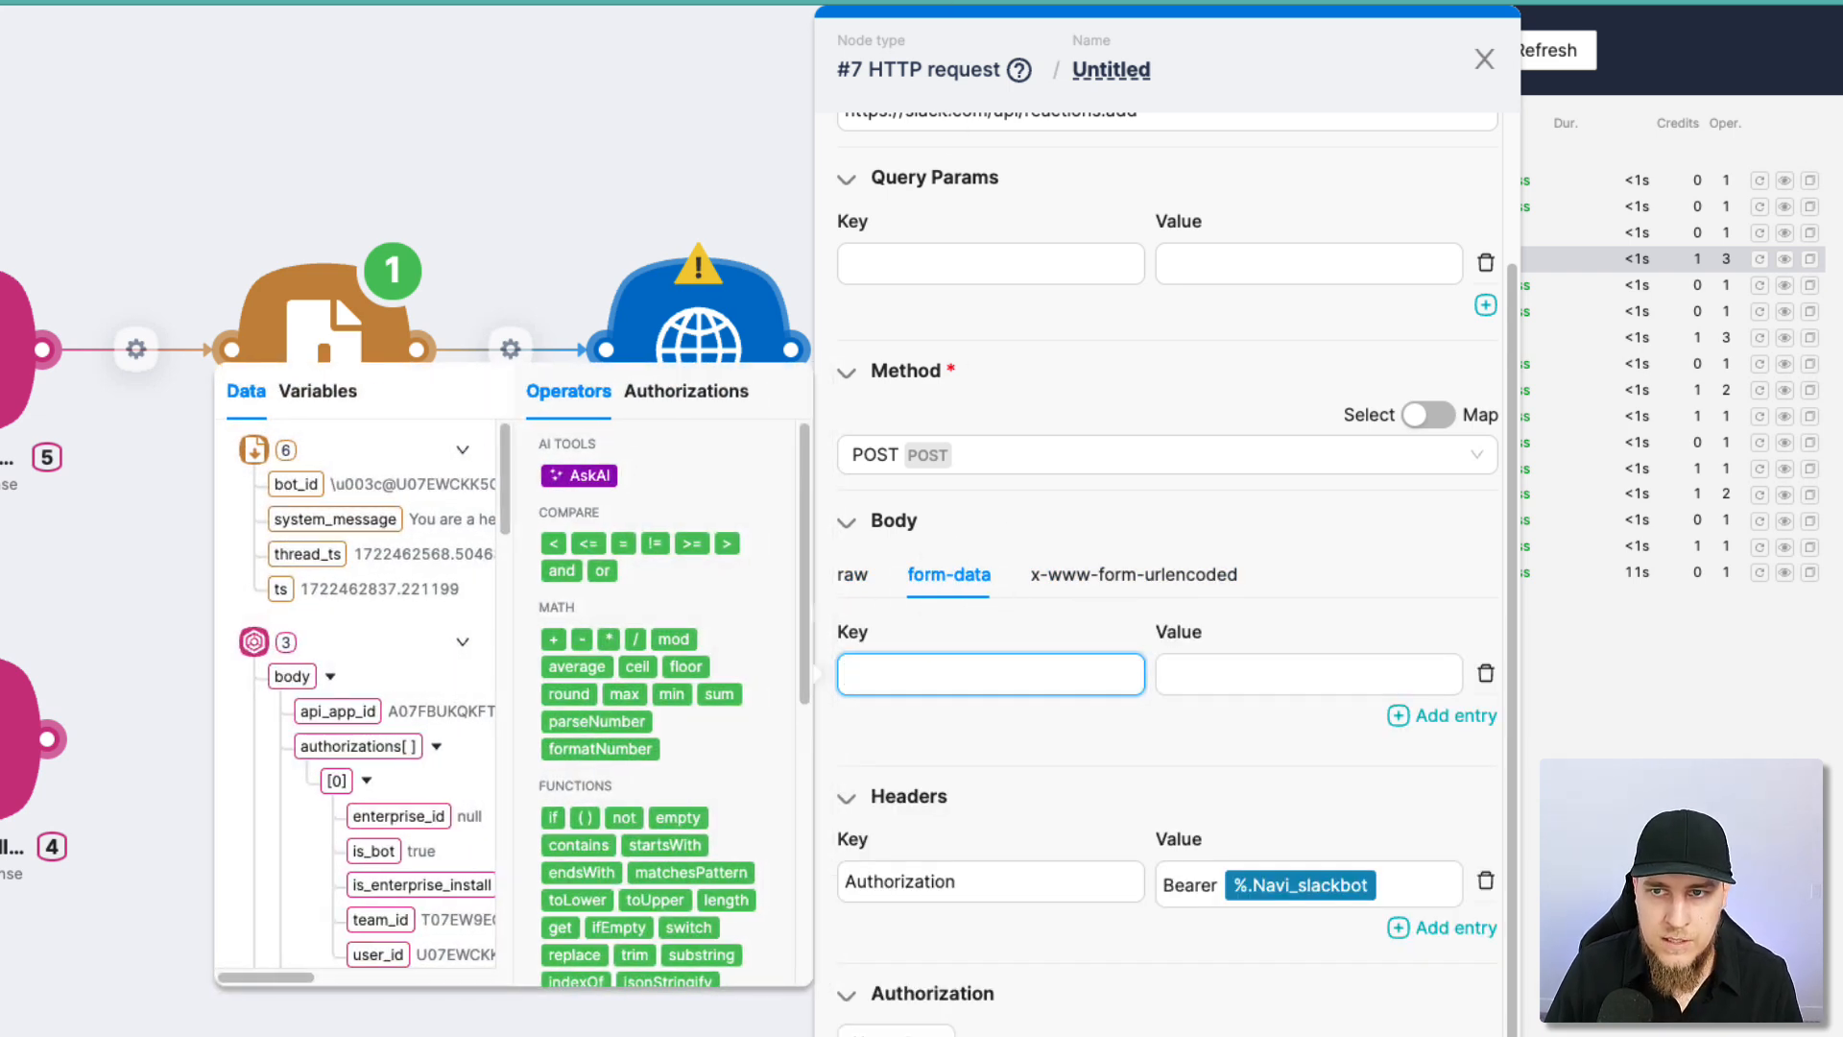
{"action": "left_click", "coordinate": [1008, 2]}
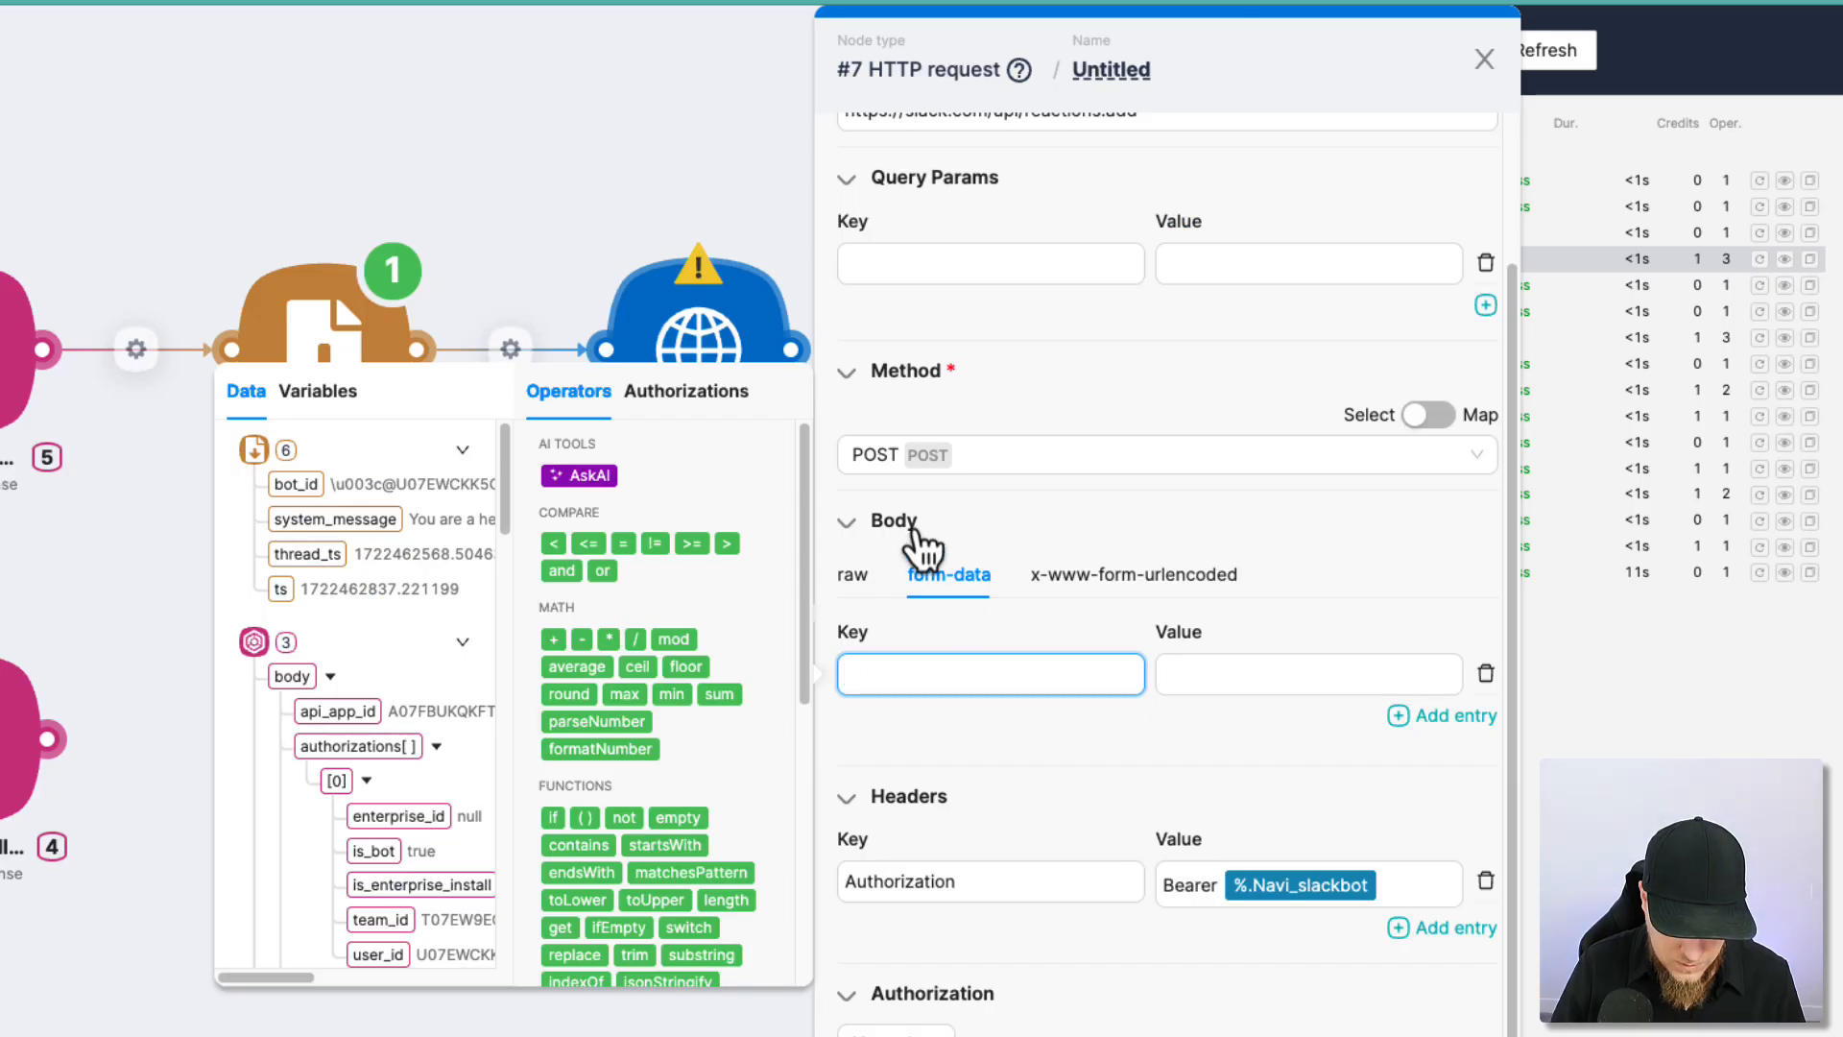
{"action": "type", "text": "channel"}
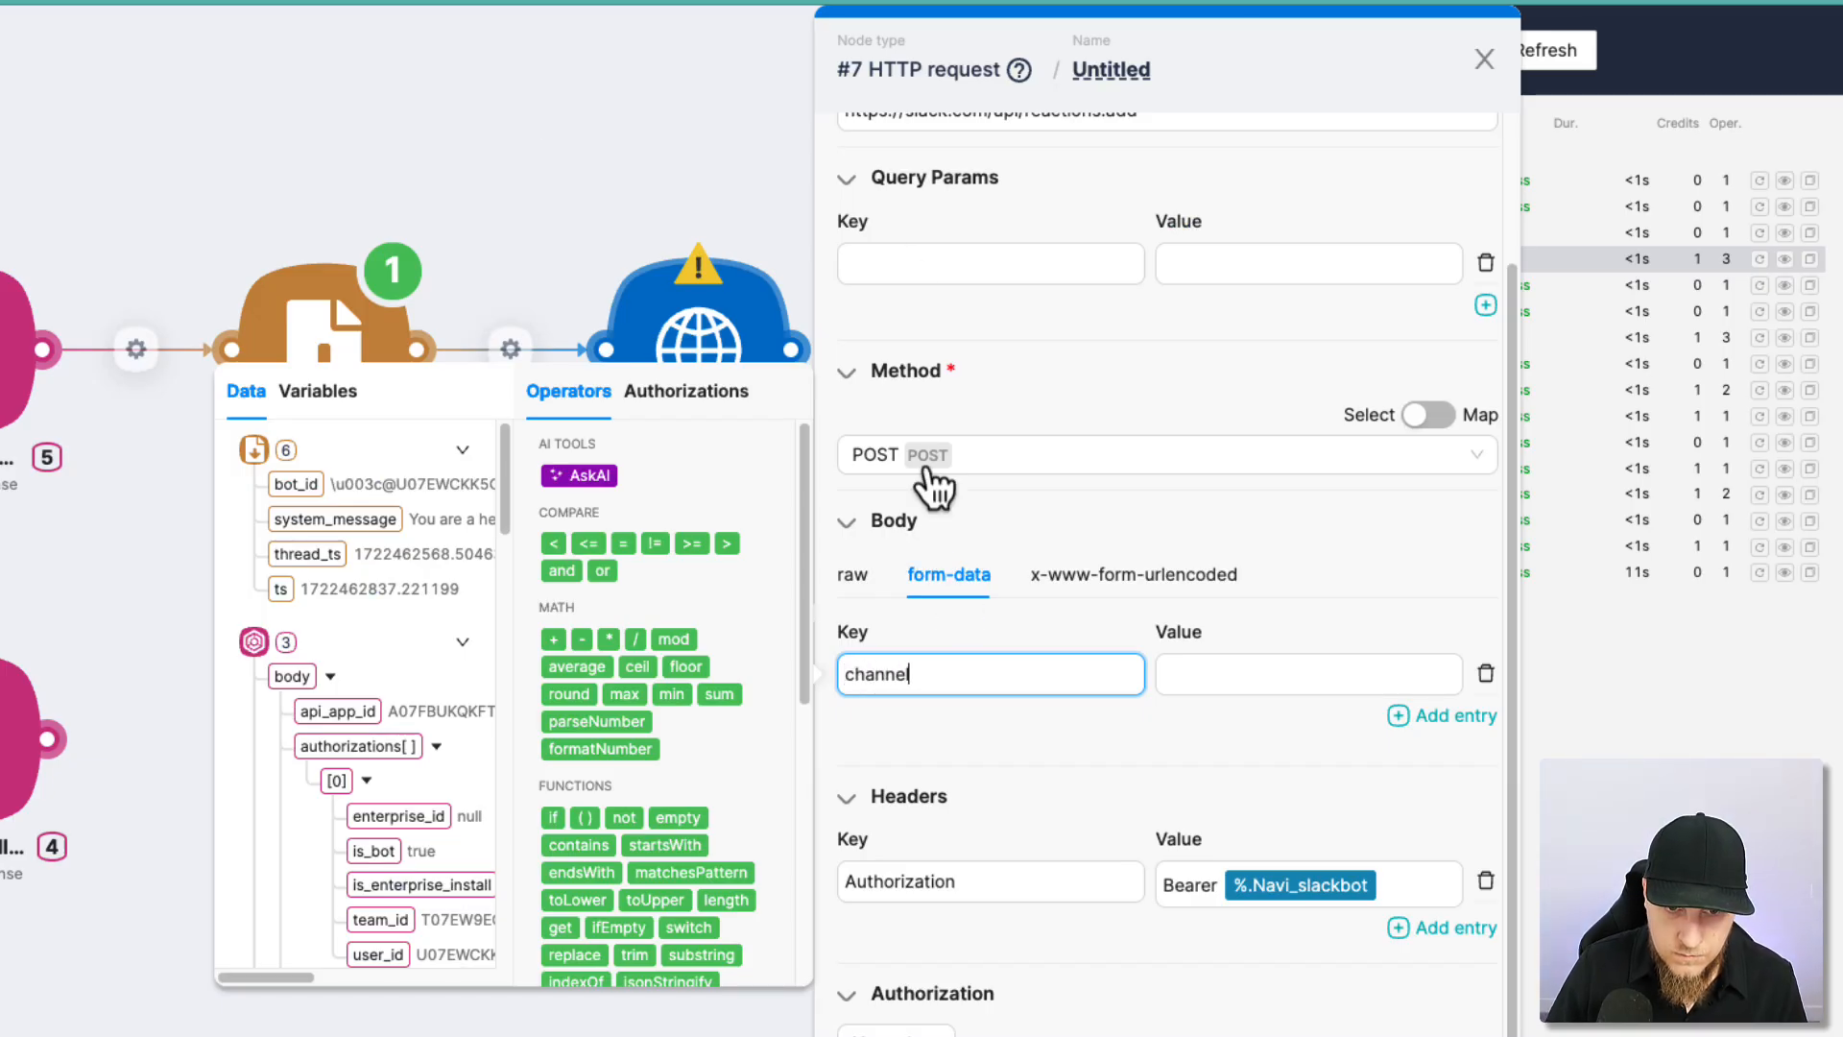
{"action": "scroll", "coordinate": [403, 662], "scroll_direction": "down", "scroll_amount": 2}
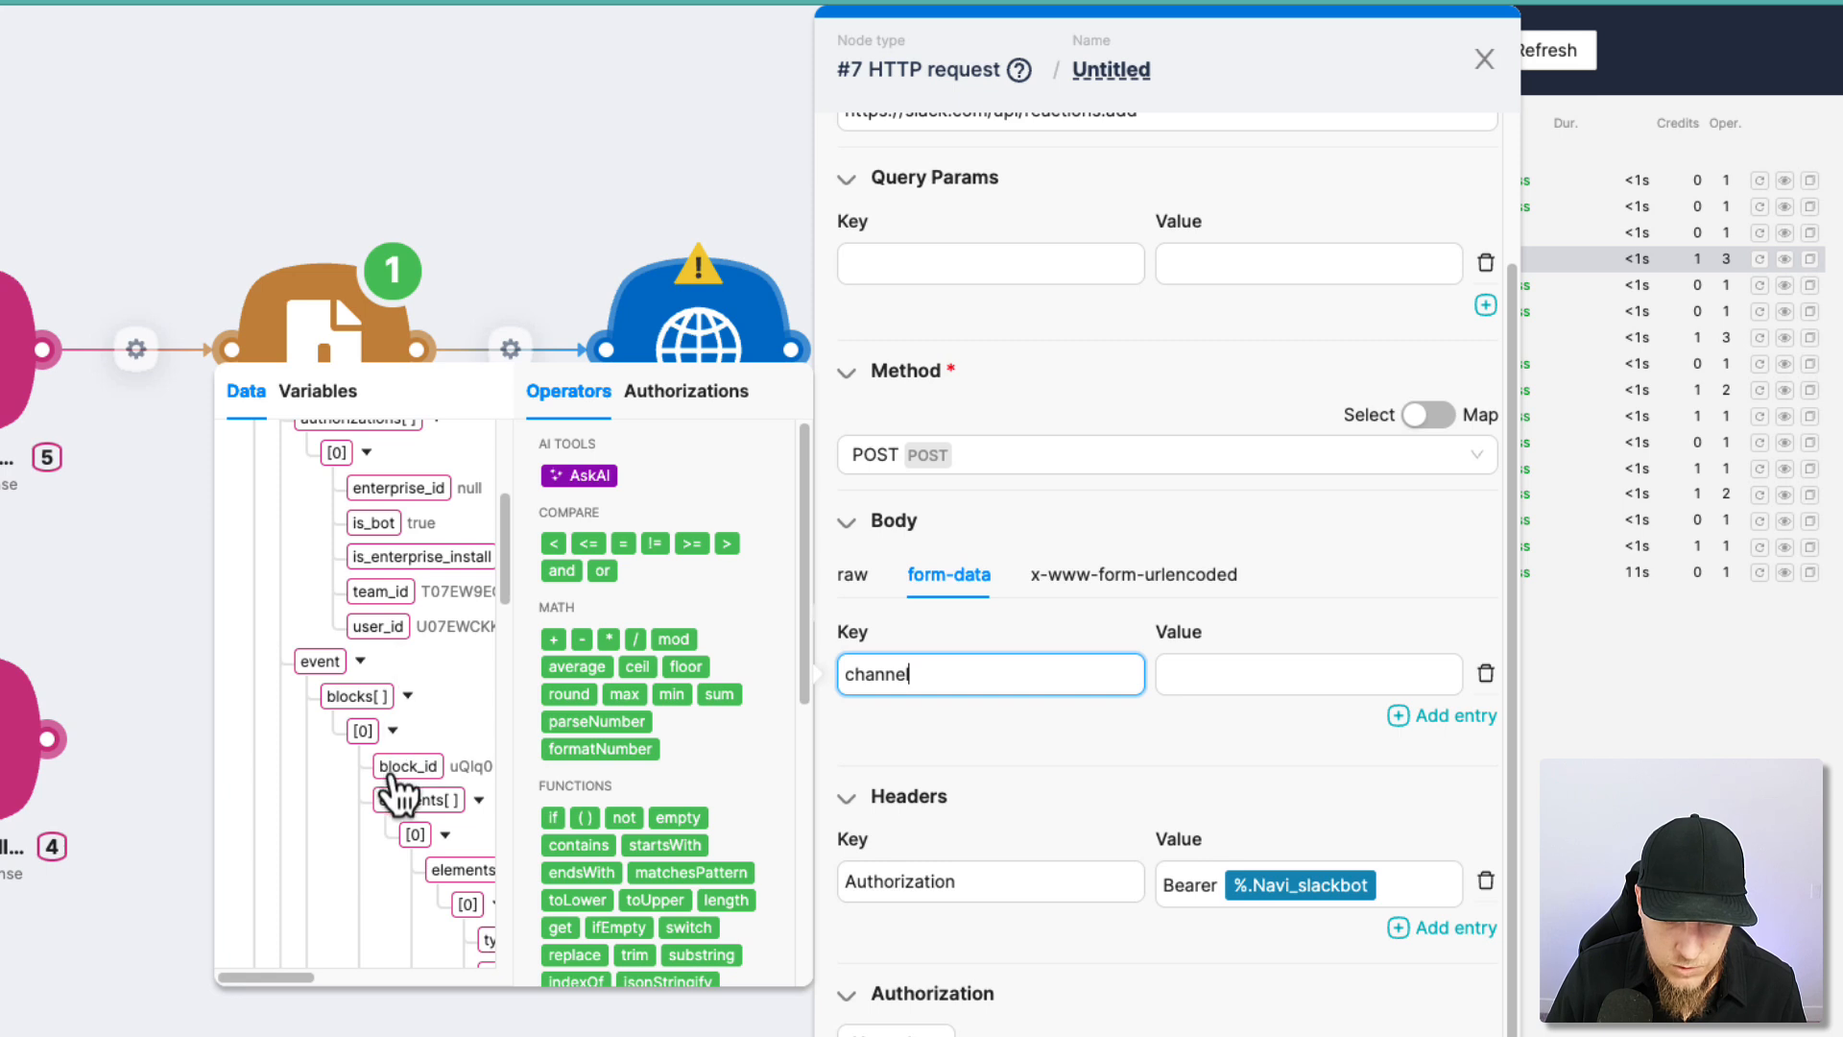
{"action": "scroll", "coordinate": [389, 762], "scroll_direction": "down", "scroll_amount": 3}
{"action": "left_click", "coordinate": [361, 912]}
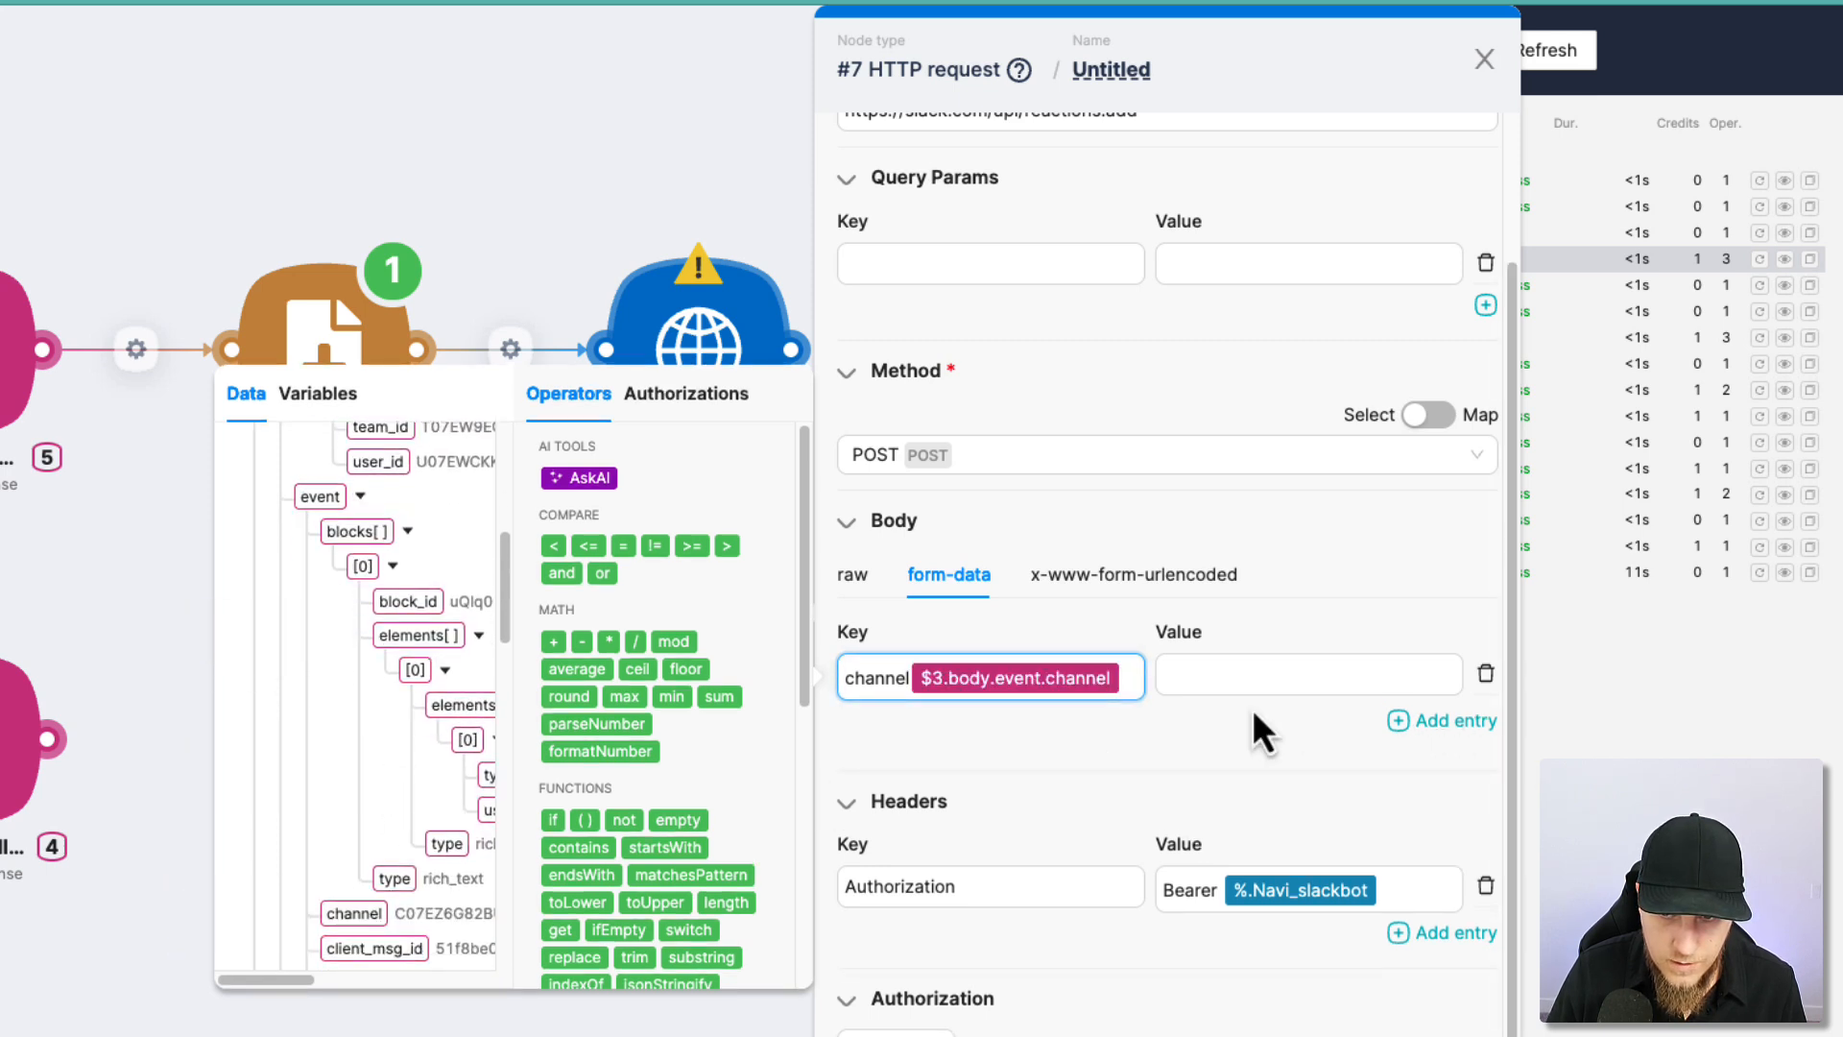
{"action": "key", "text": "BackSpace"}
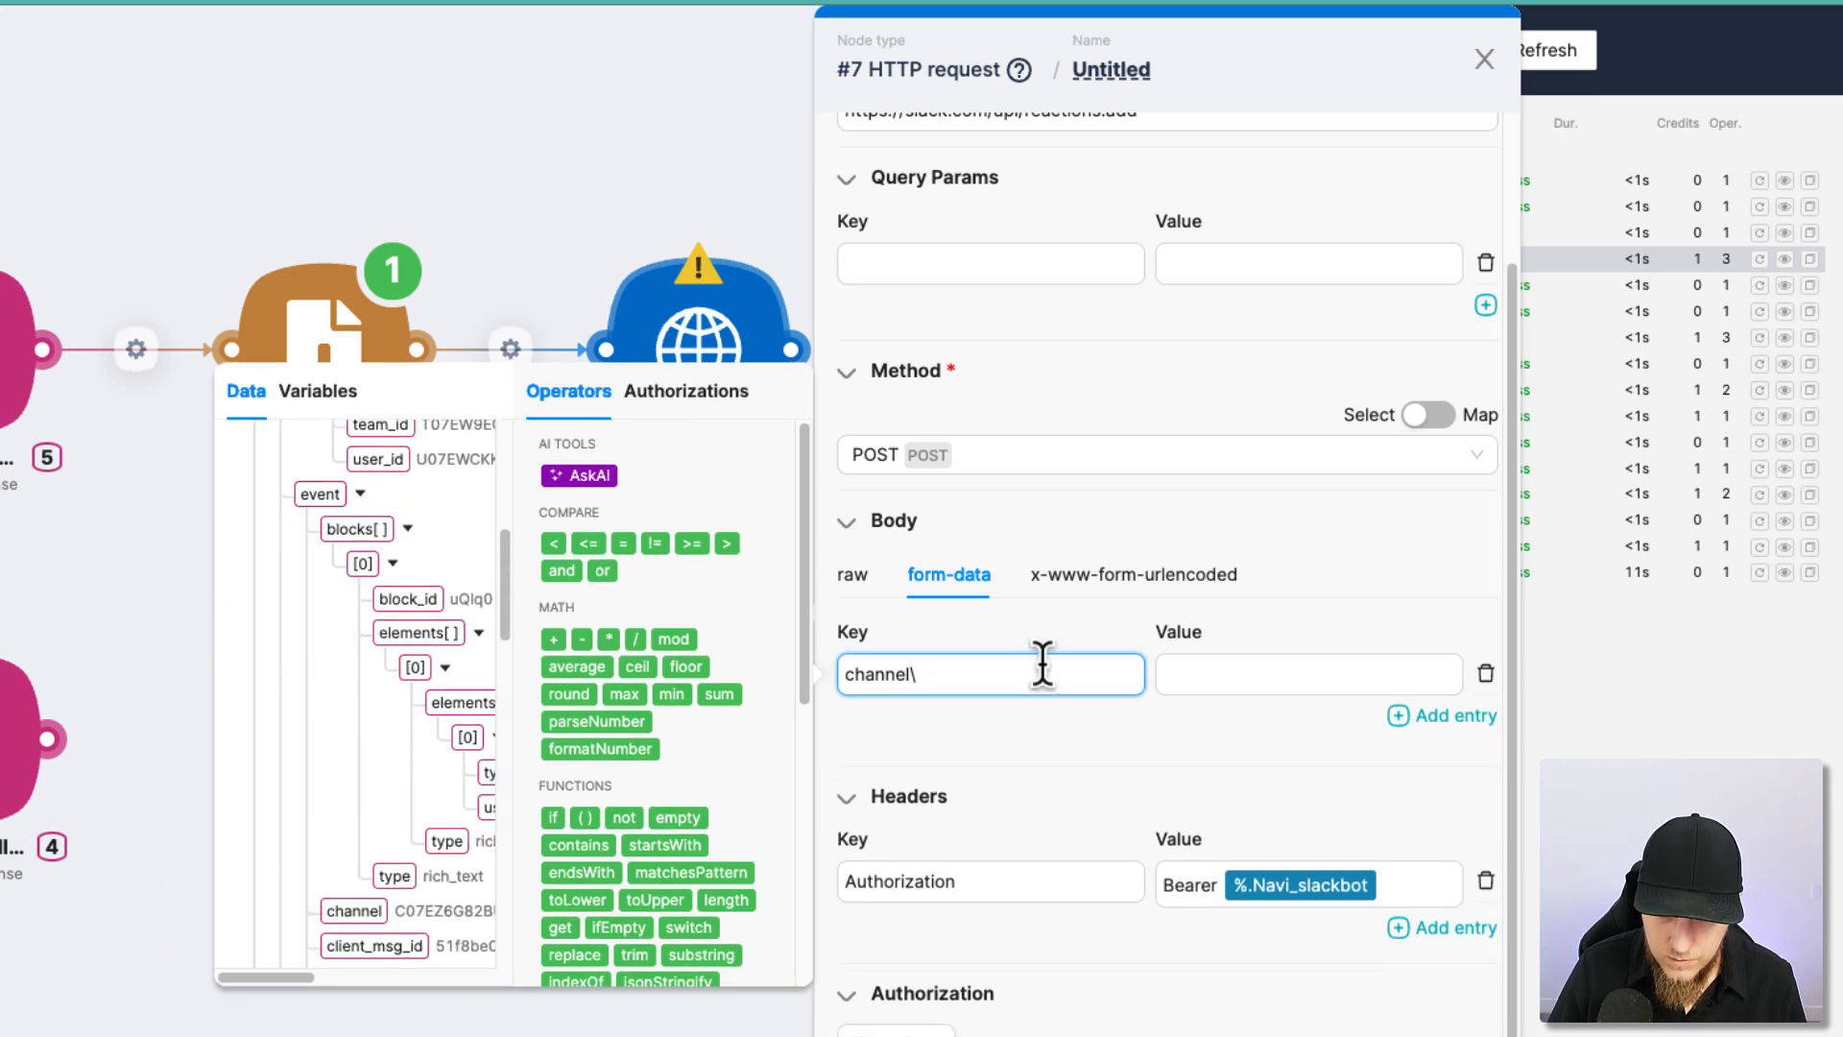
{"action": "left_click", "coordinate": [1173, 673]}
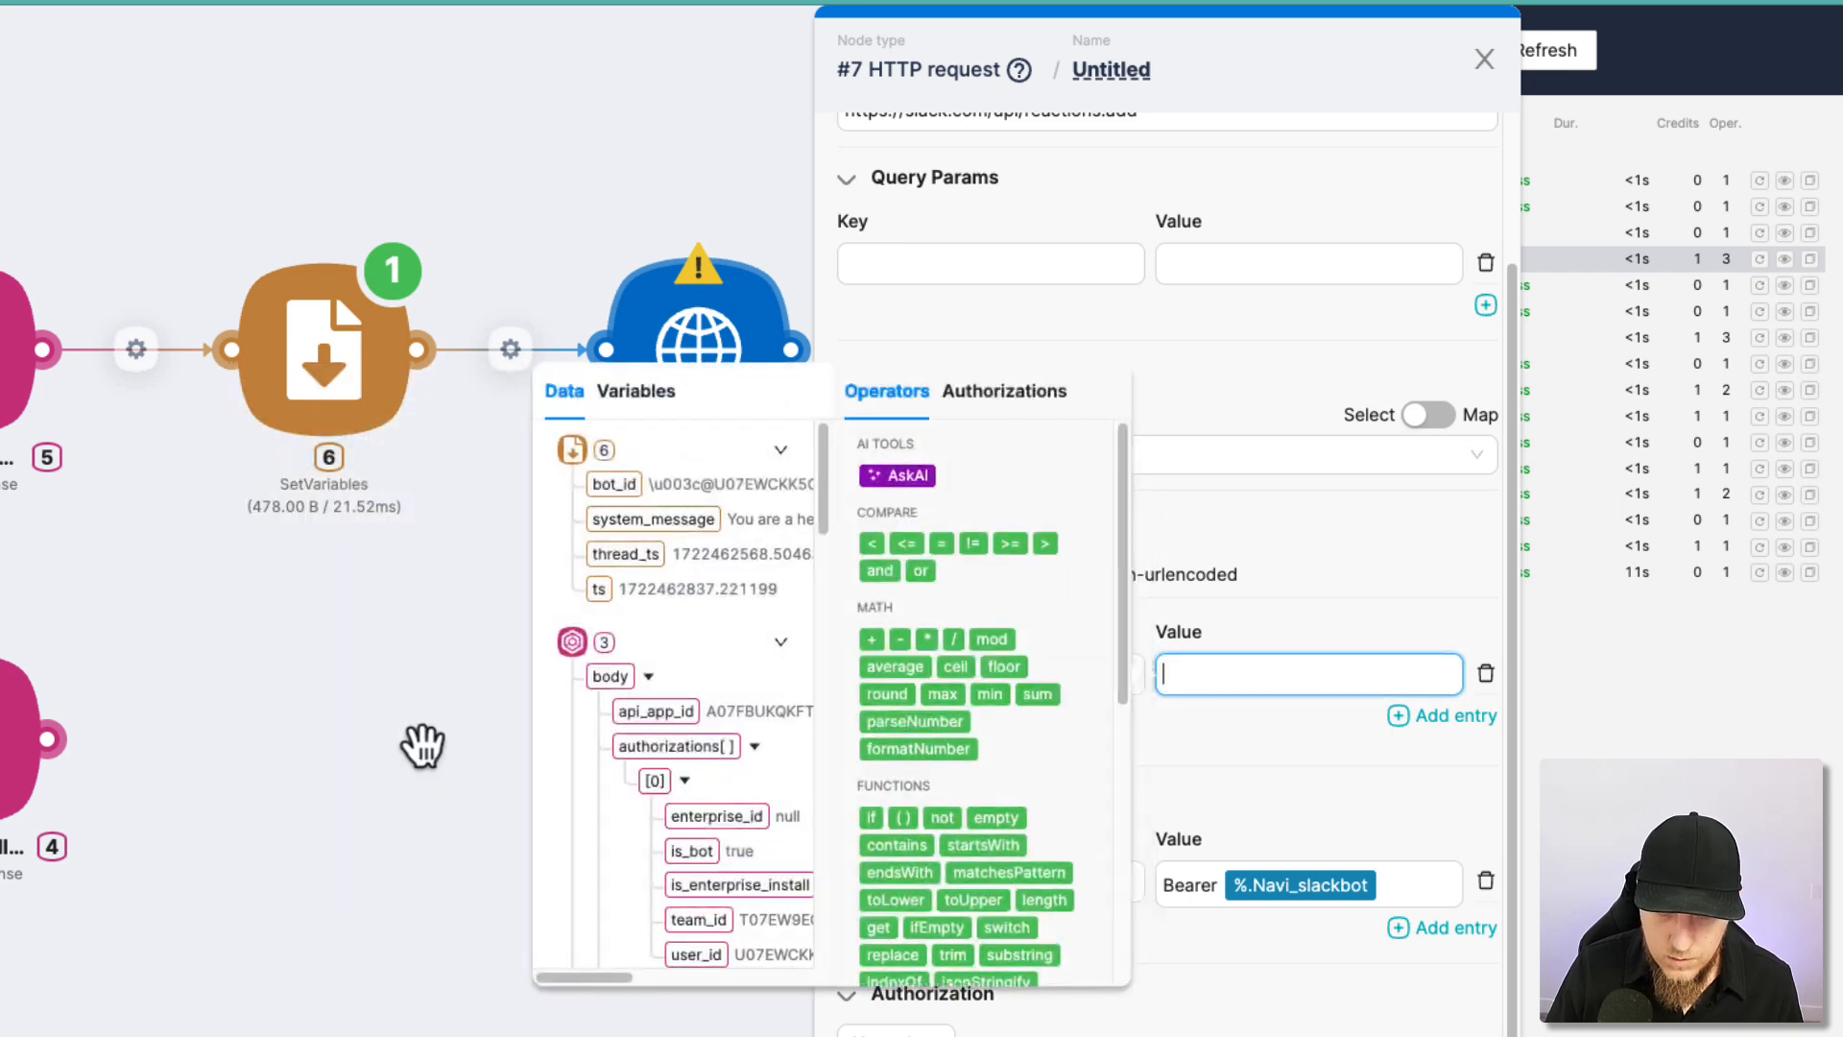
{"action": "scroll", "coordinate": [677, 802], "scroll_direction": "down", "scroll_amount": 5}
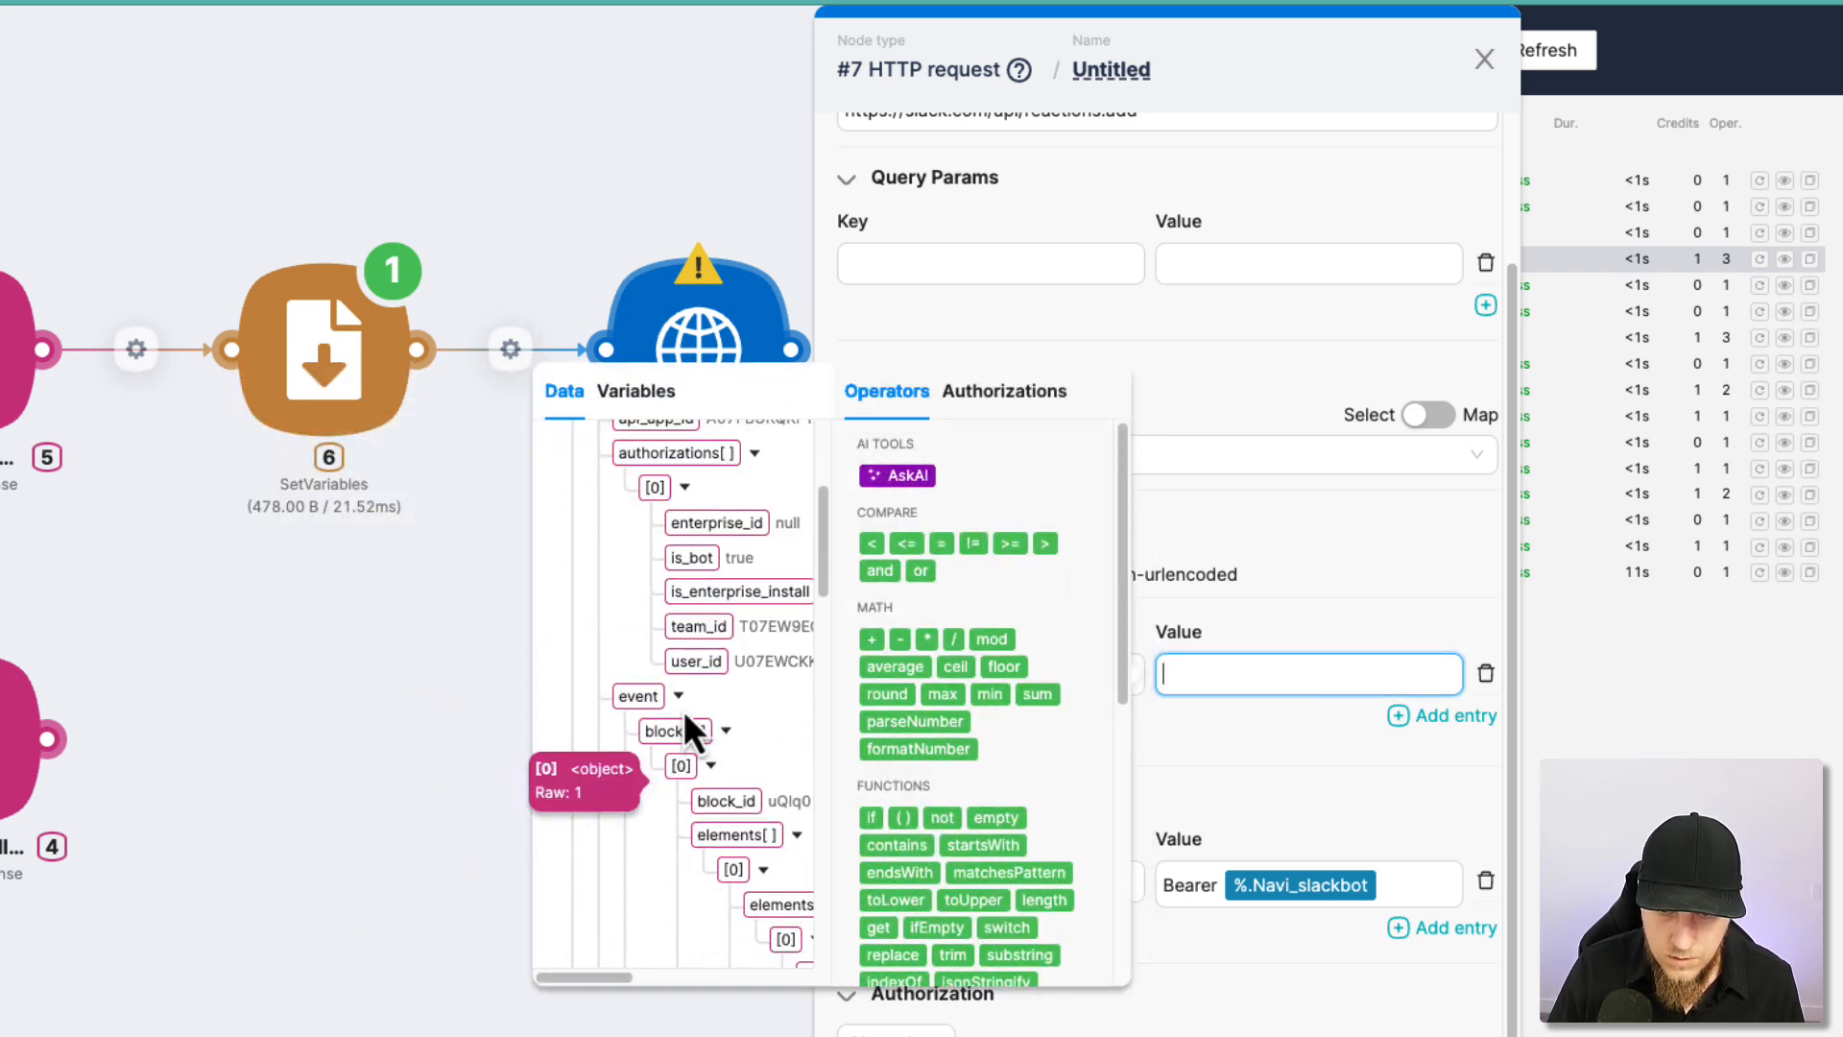
{"action": "left_click", "coordinate": [671, 813]}
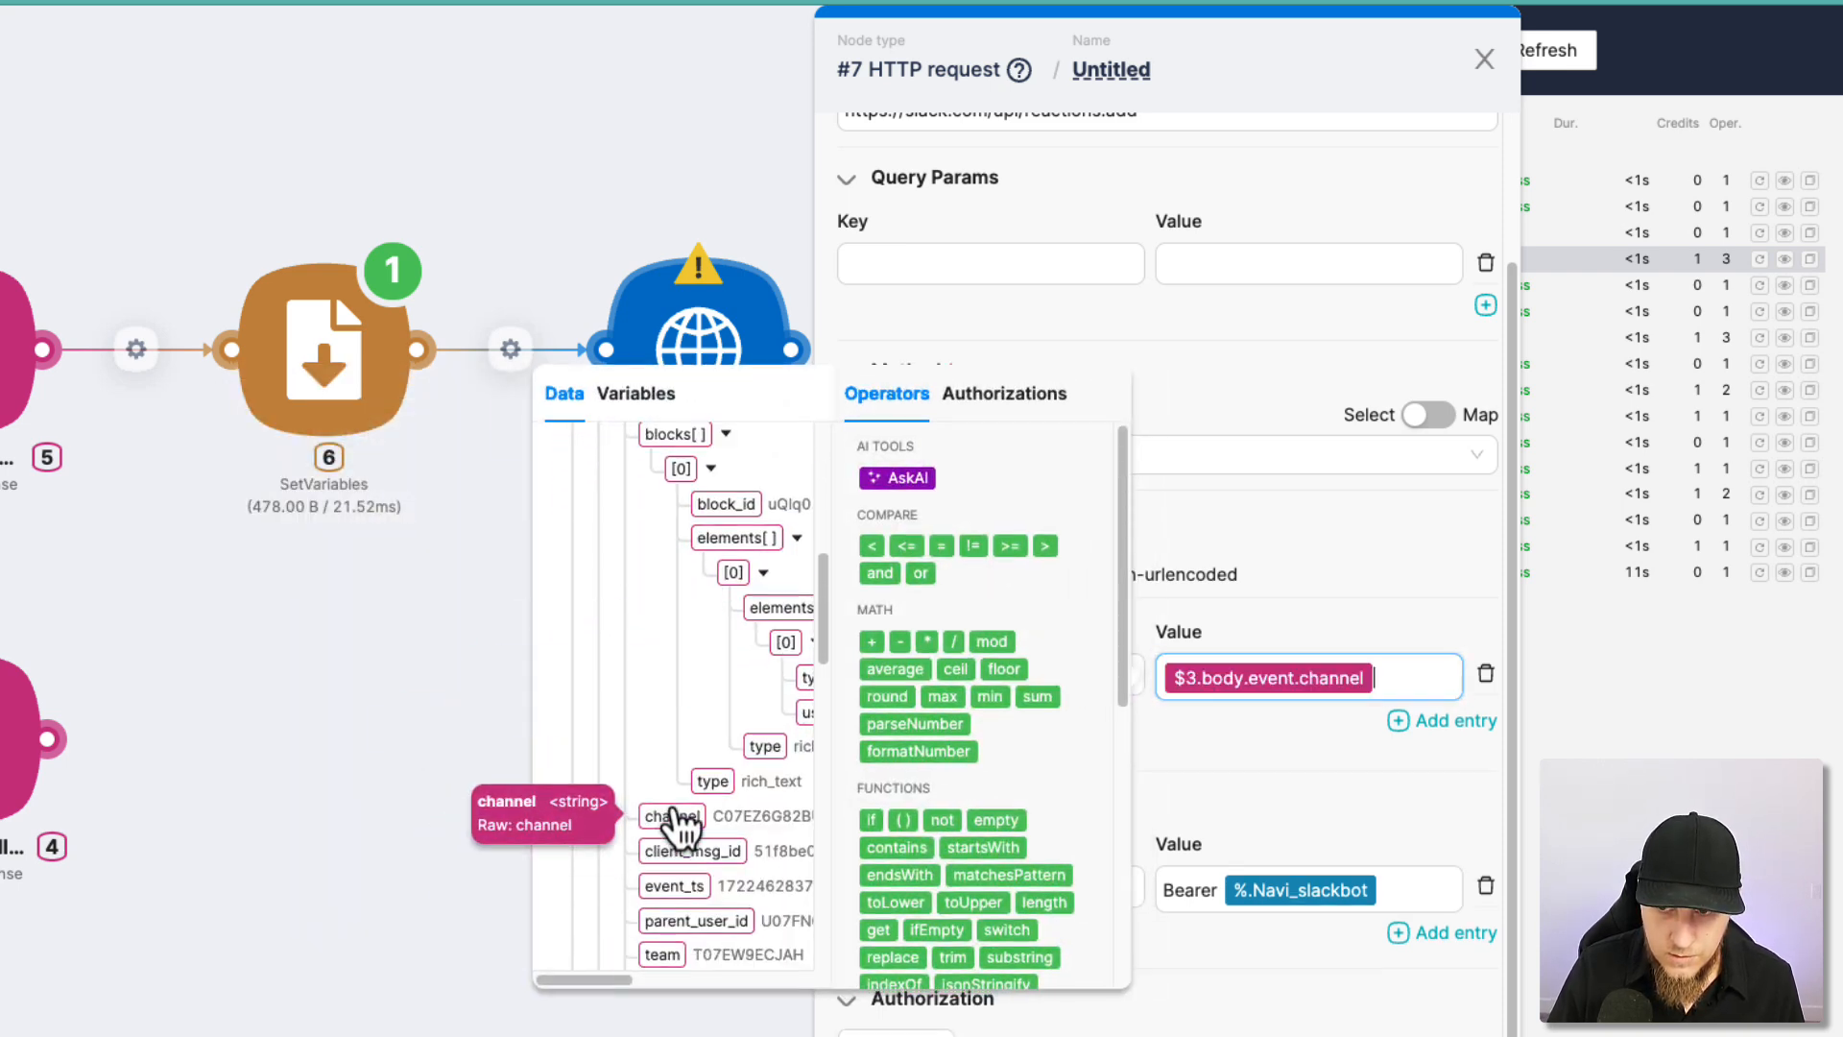
- Add a second form-data entry with the key name and the value eyes
{"action": "left_click", "coordinate": [1399, 715]}
{"action": "left_click", "coordinate": [1082, 729]}
{"action": "type", "text": "n"}
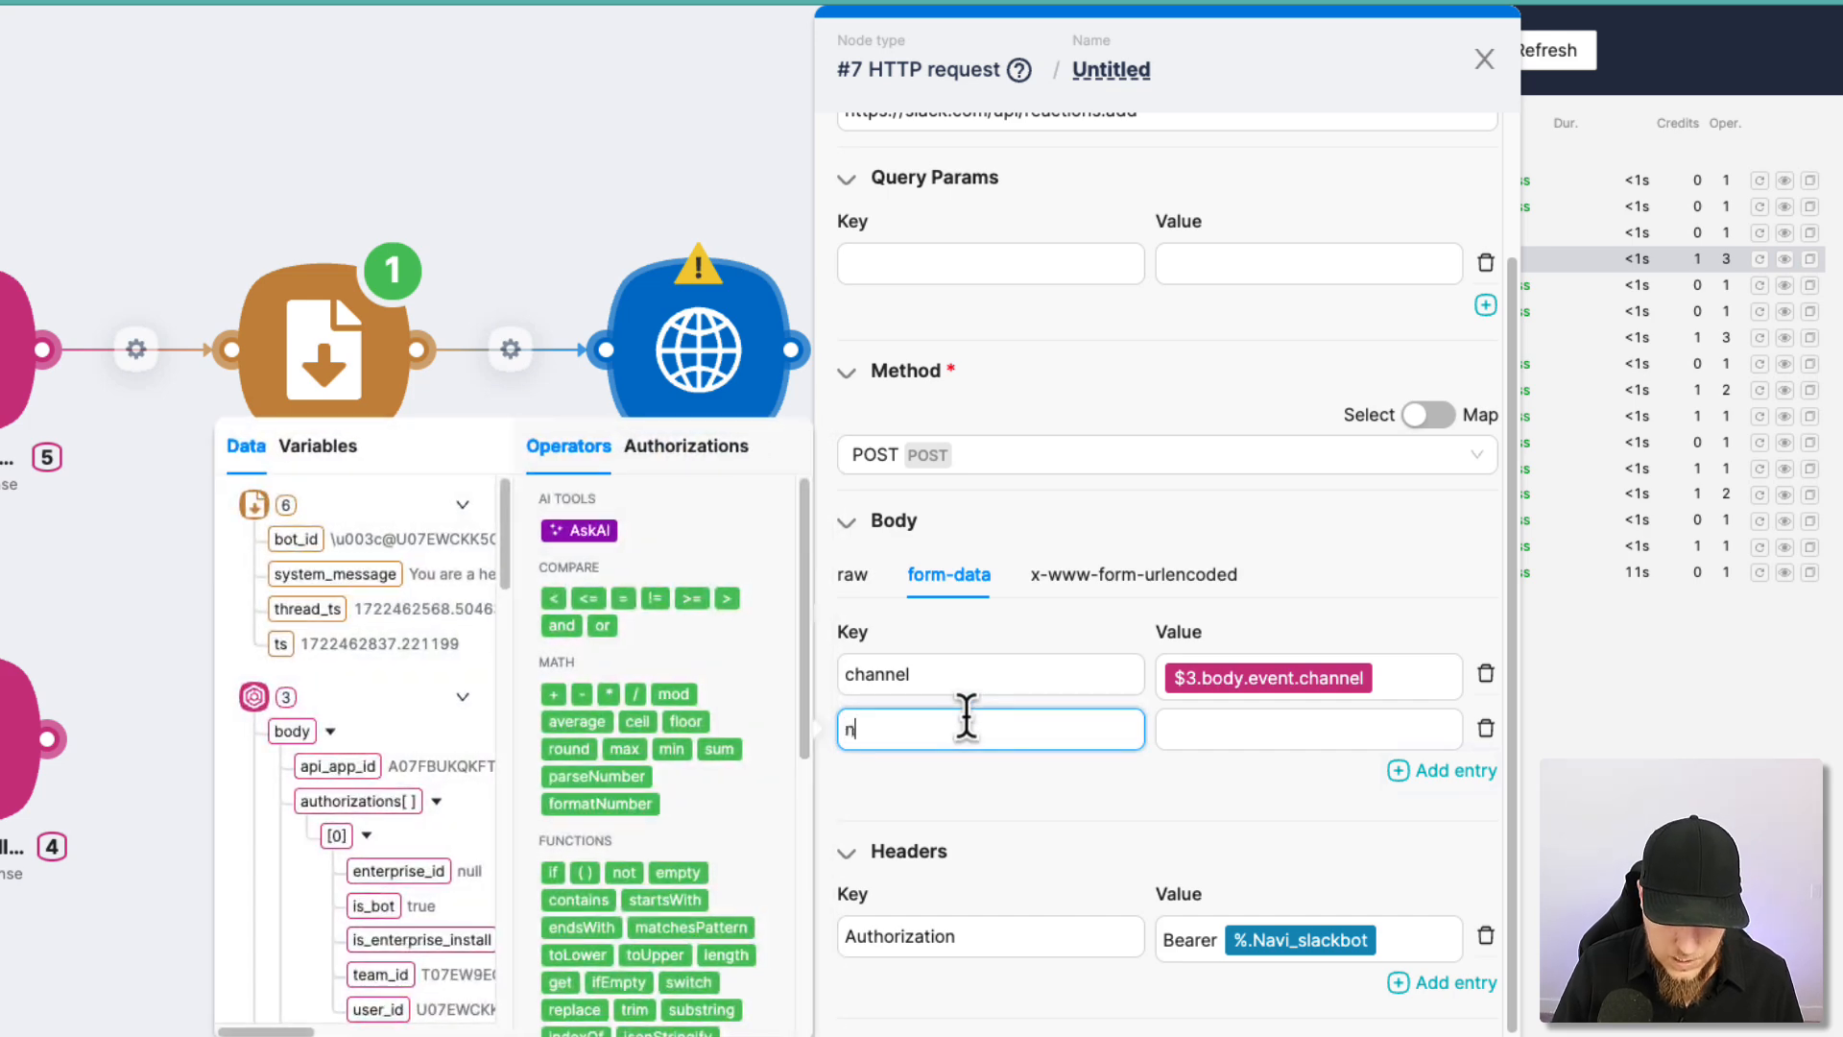
{"action": "type", "text": "ame"}
{"action": "left_click", "coordinate": [1182, 728]}
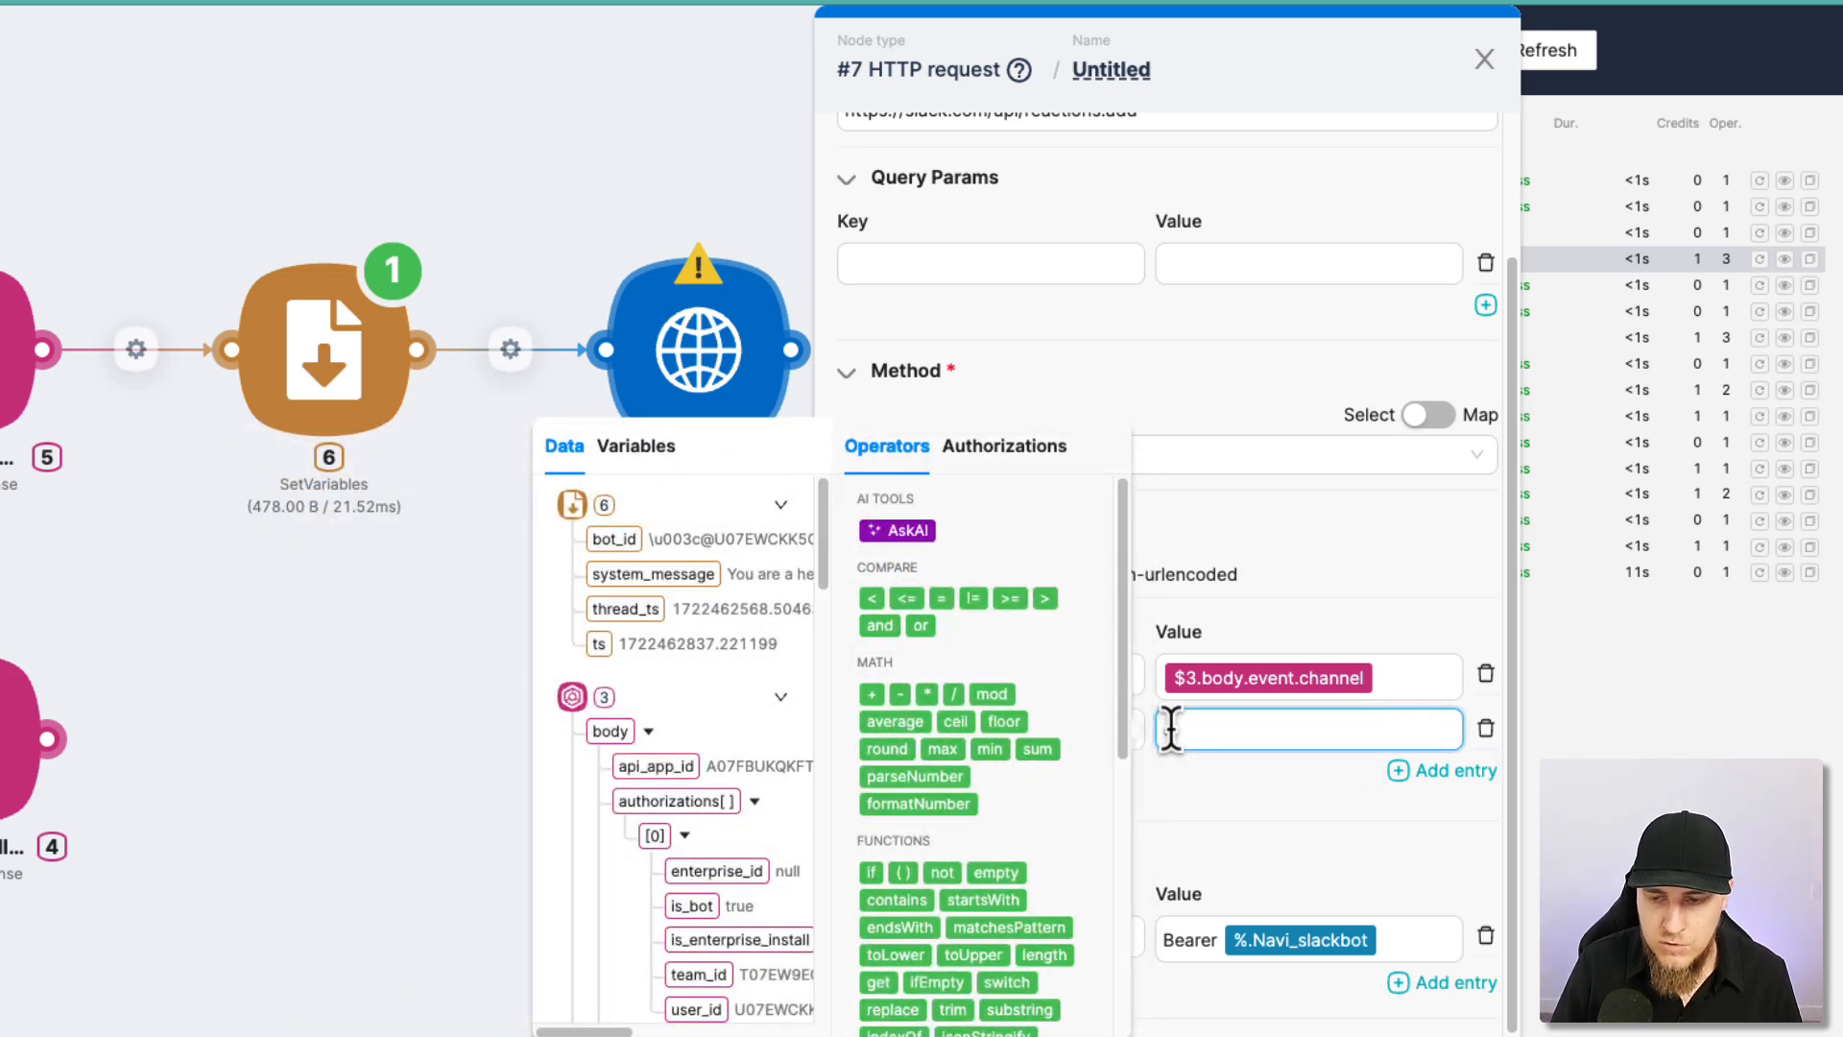
- Add a third form-data entry, checking its key against the Slack reference, with key timestamp and value $6.thread_ts
{"action": "left_click", "coordinate": [1398, 772]}
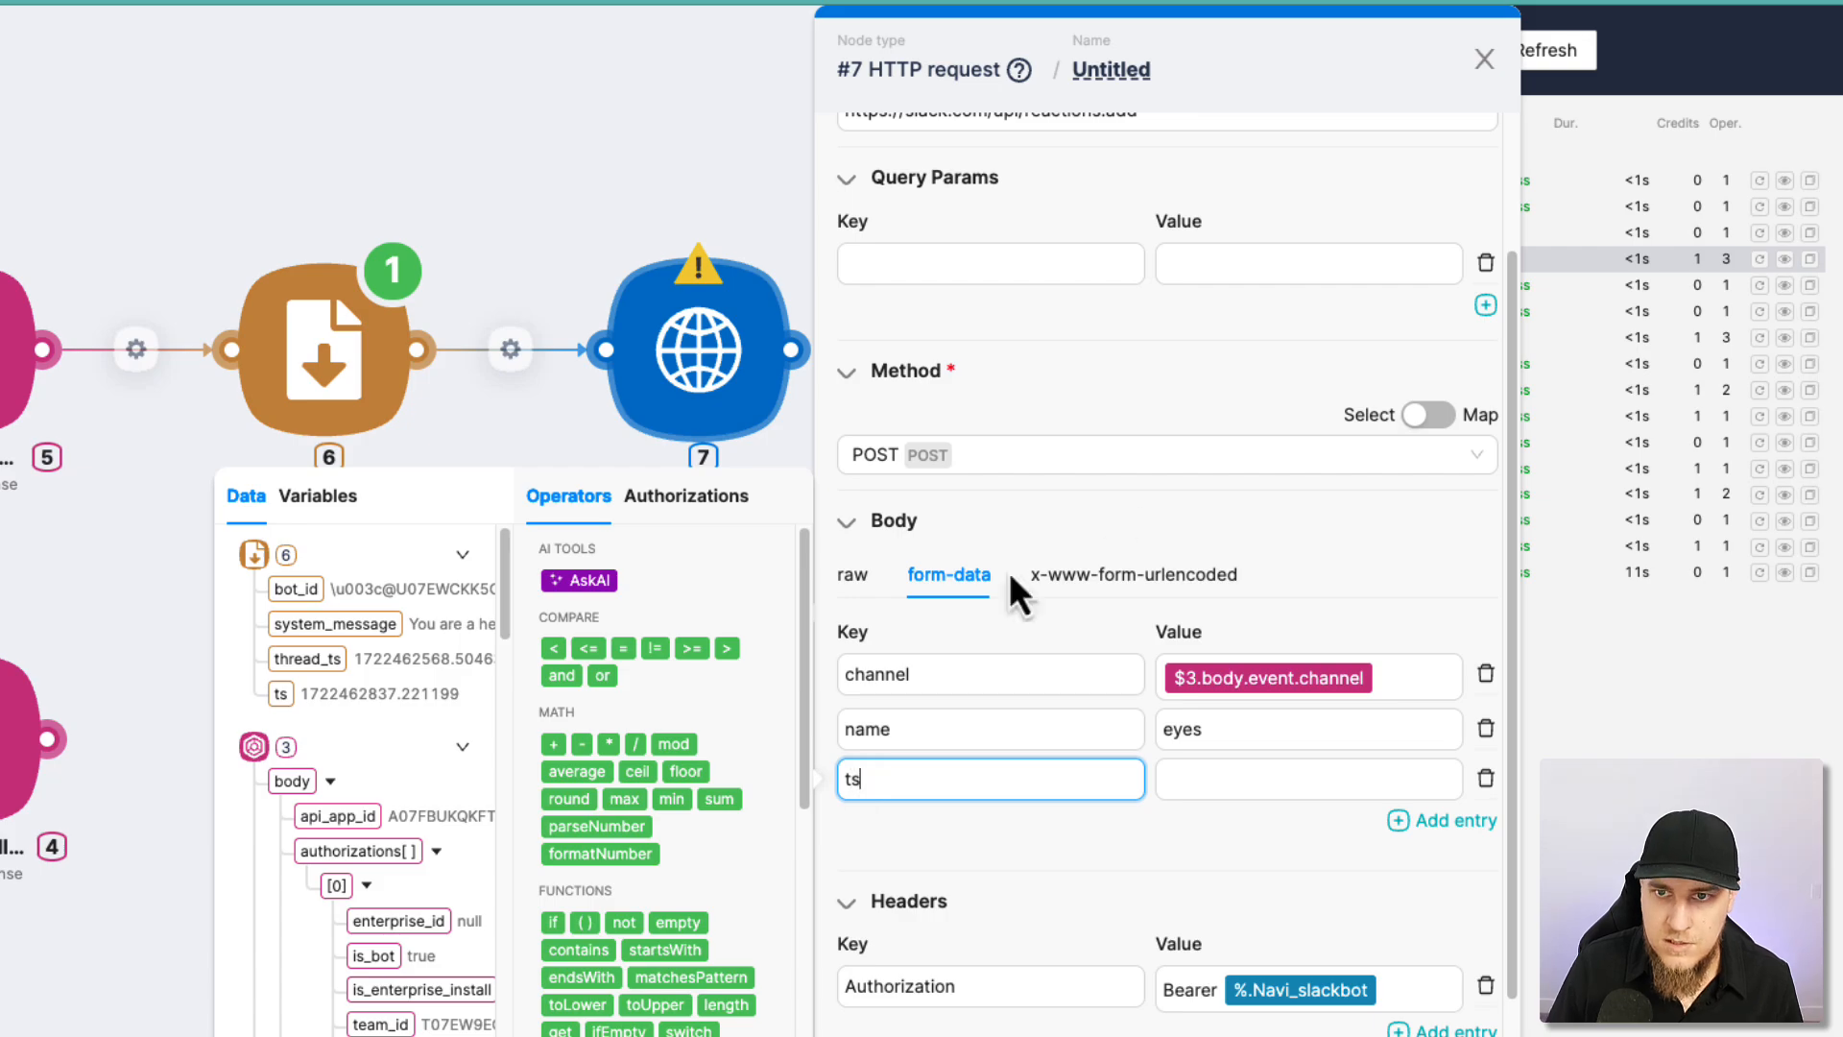
{"action": "key", "text": "ctrl+Tab"}
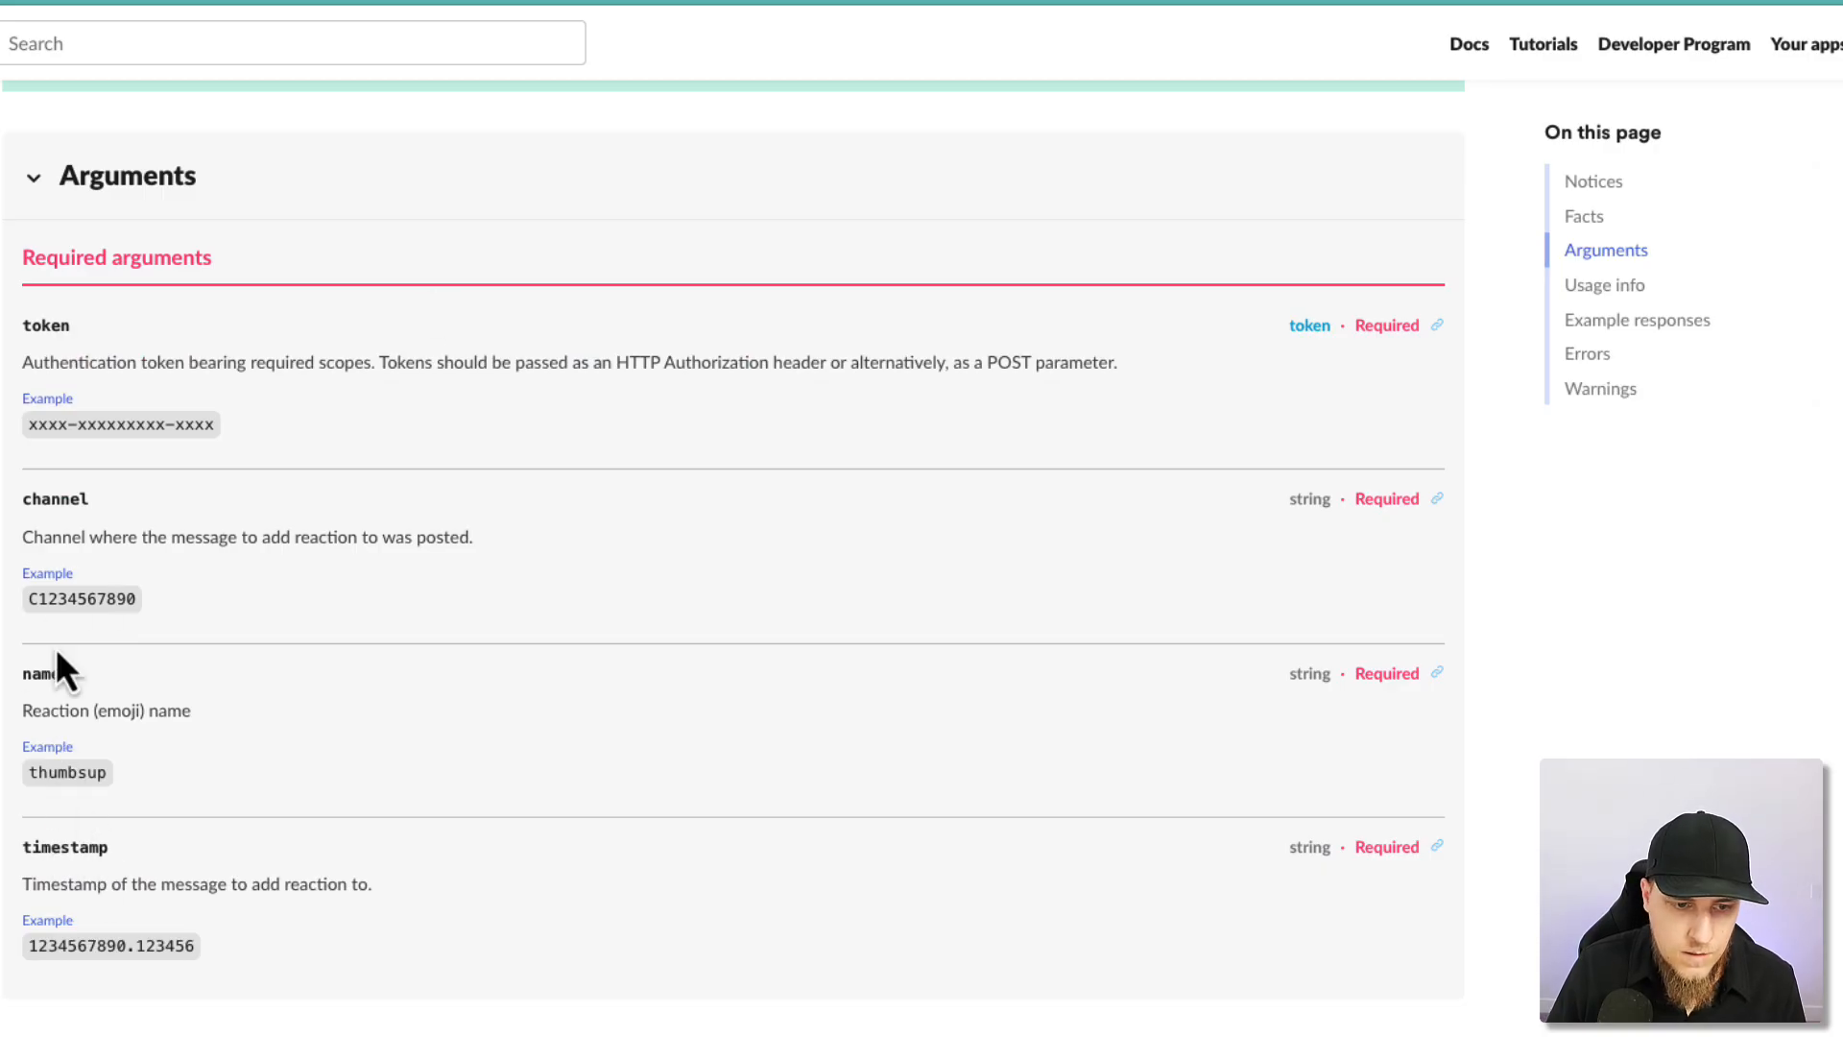
{"action": "key", "text": "ctrl+Tab"}
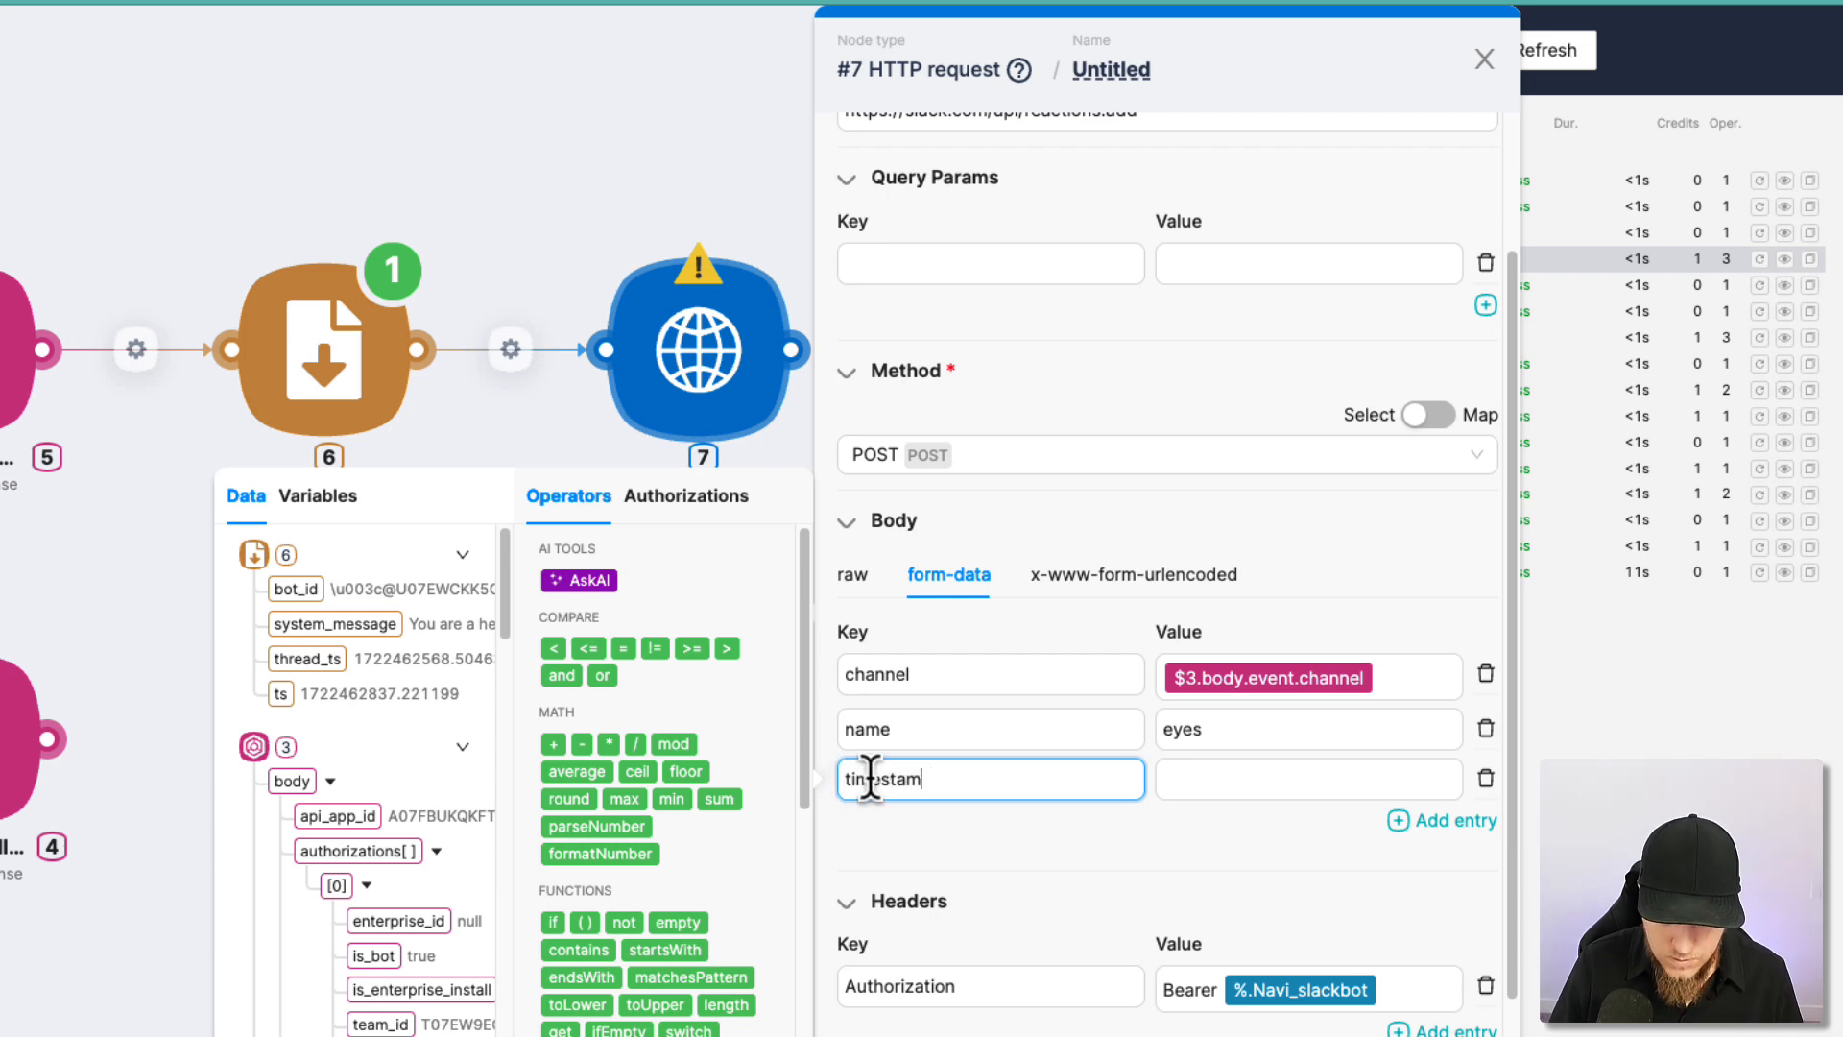
{"action": "left_click", "coordinate": [1222, 776]}
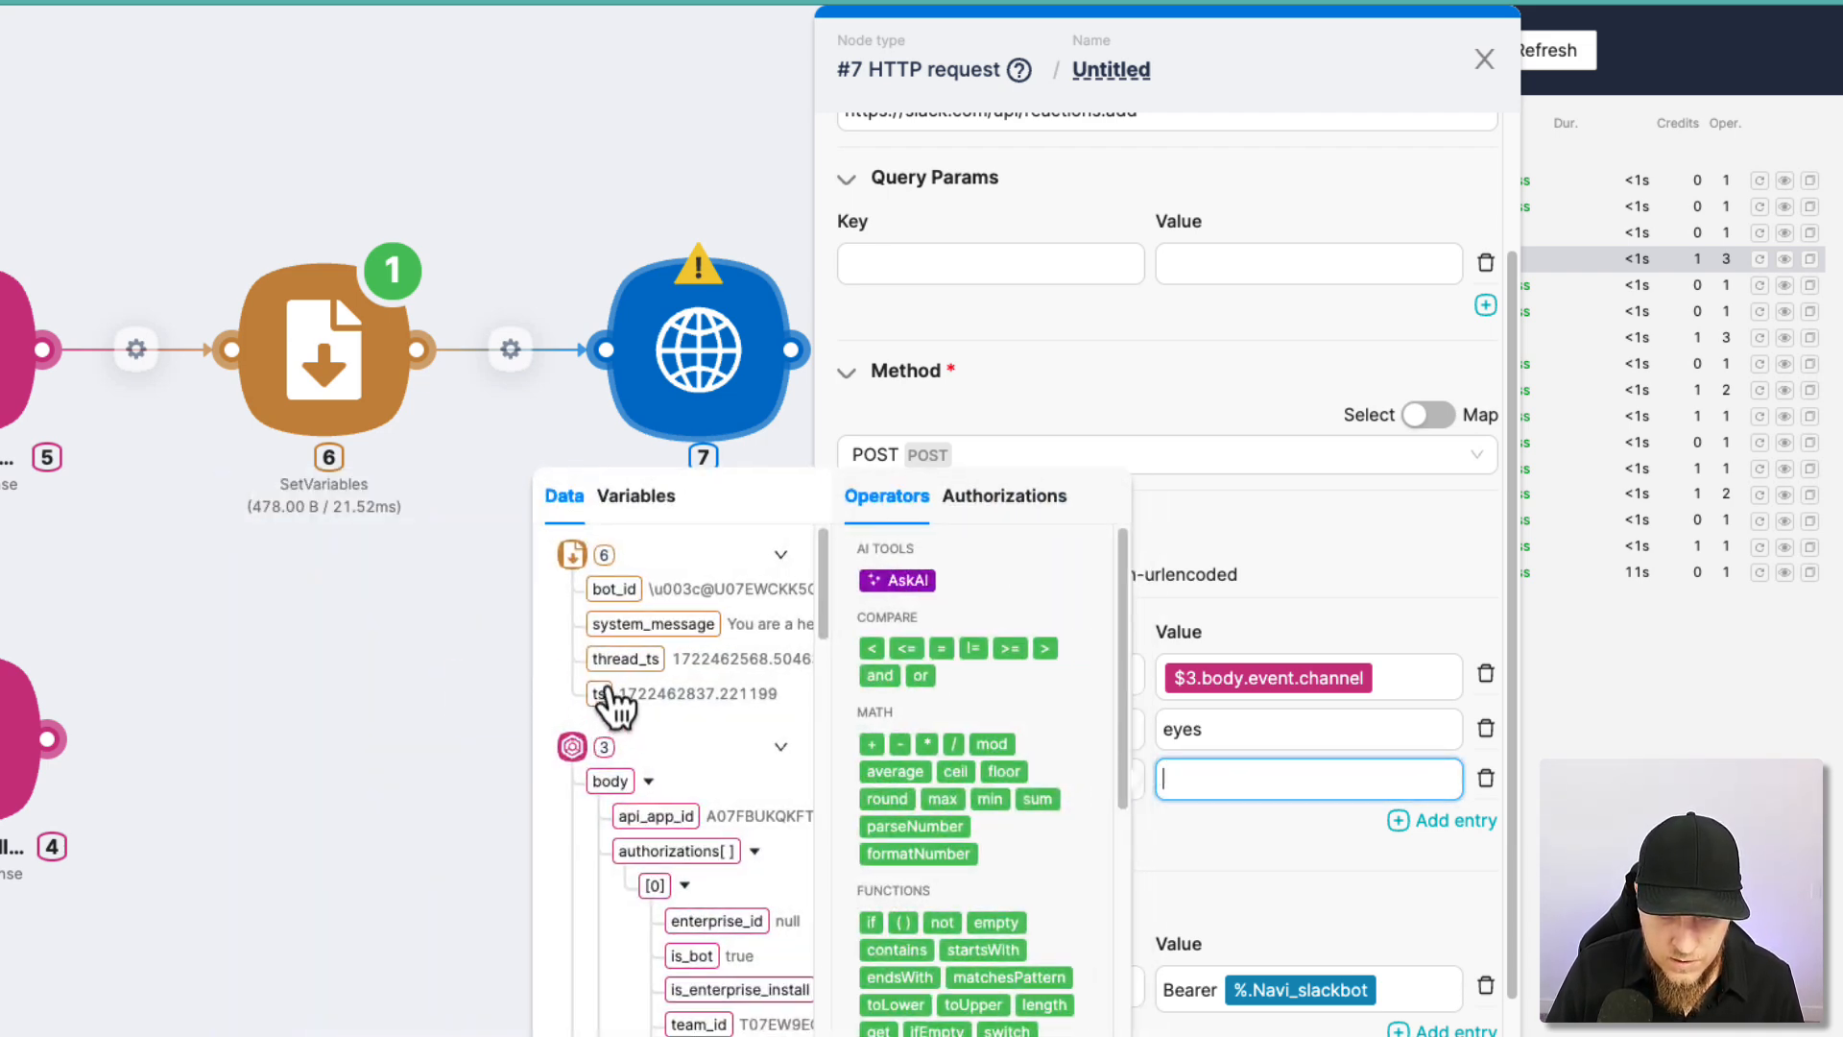
{"action": "left_click", "coordinate": [625, 661]}
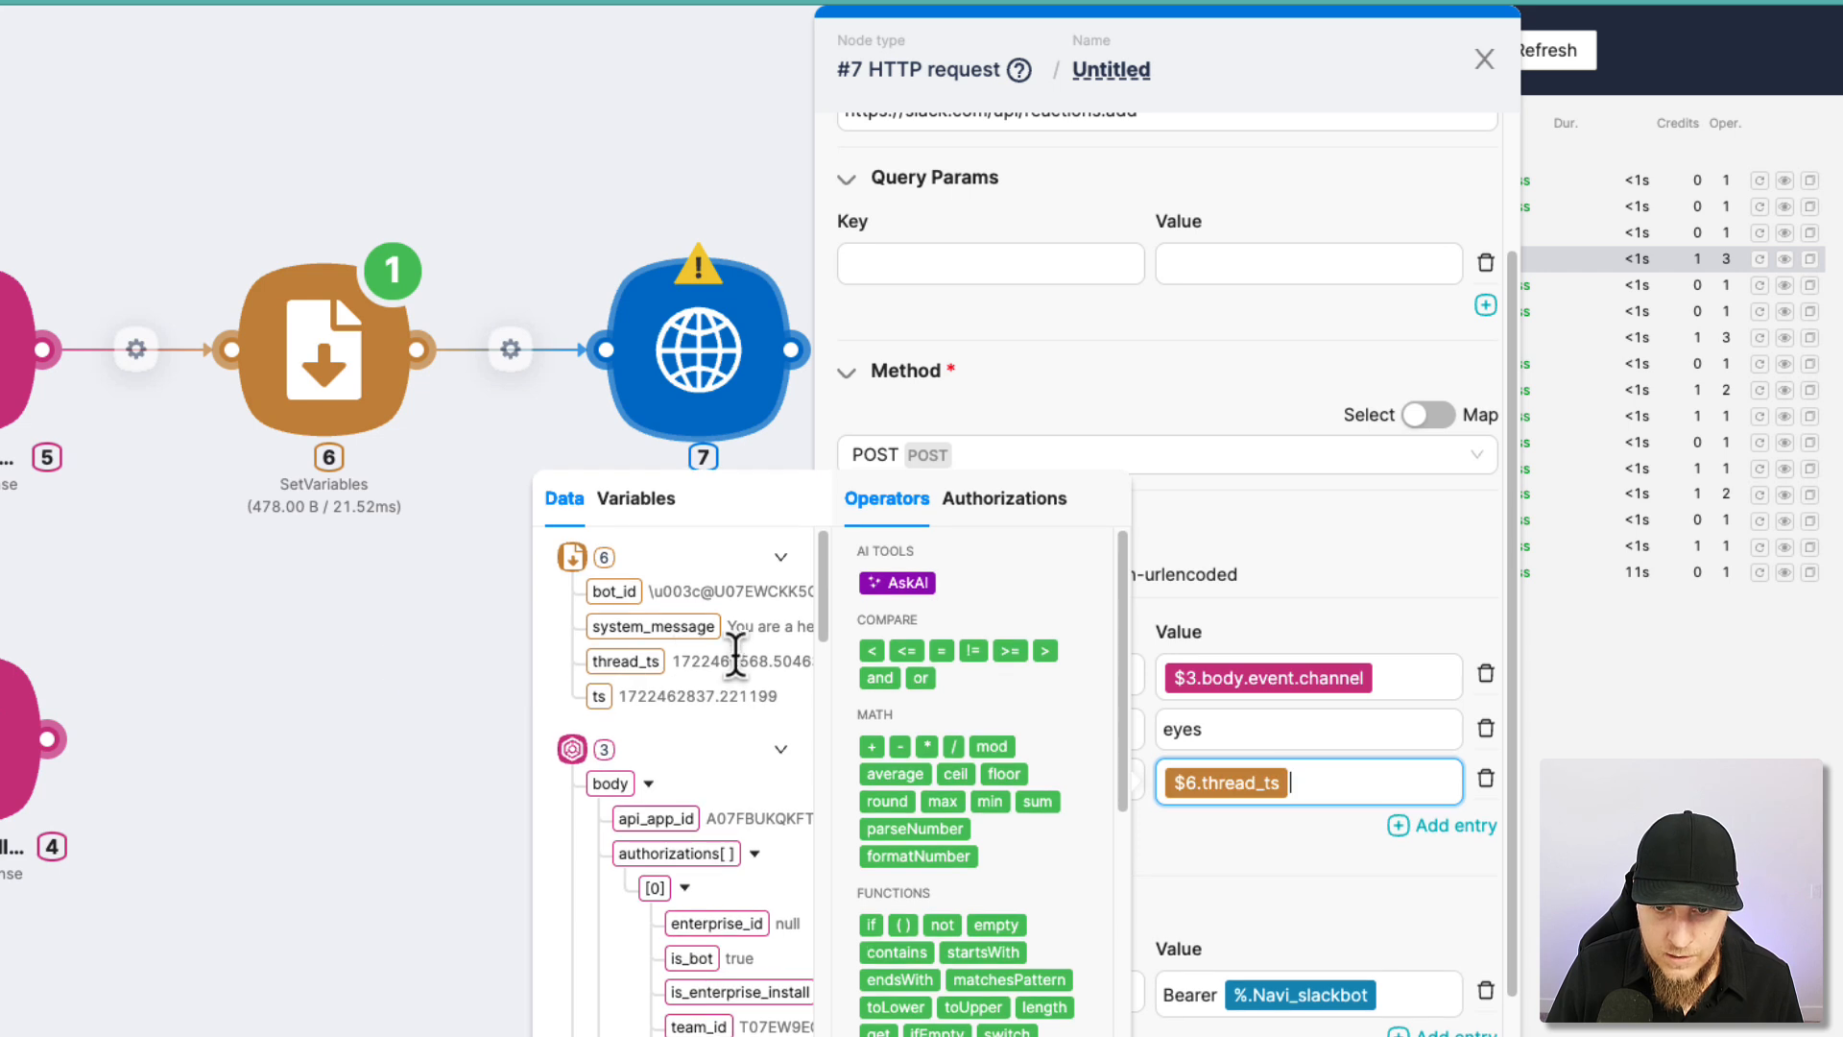
- Replace the timestamp entry's value in the HTTP request's form-data with $6.ts and review the request settings
{"action": "key", "text": "BackSpace"}
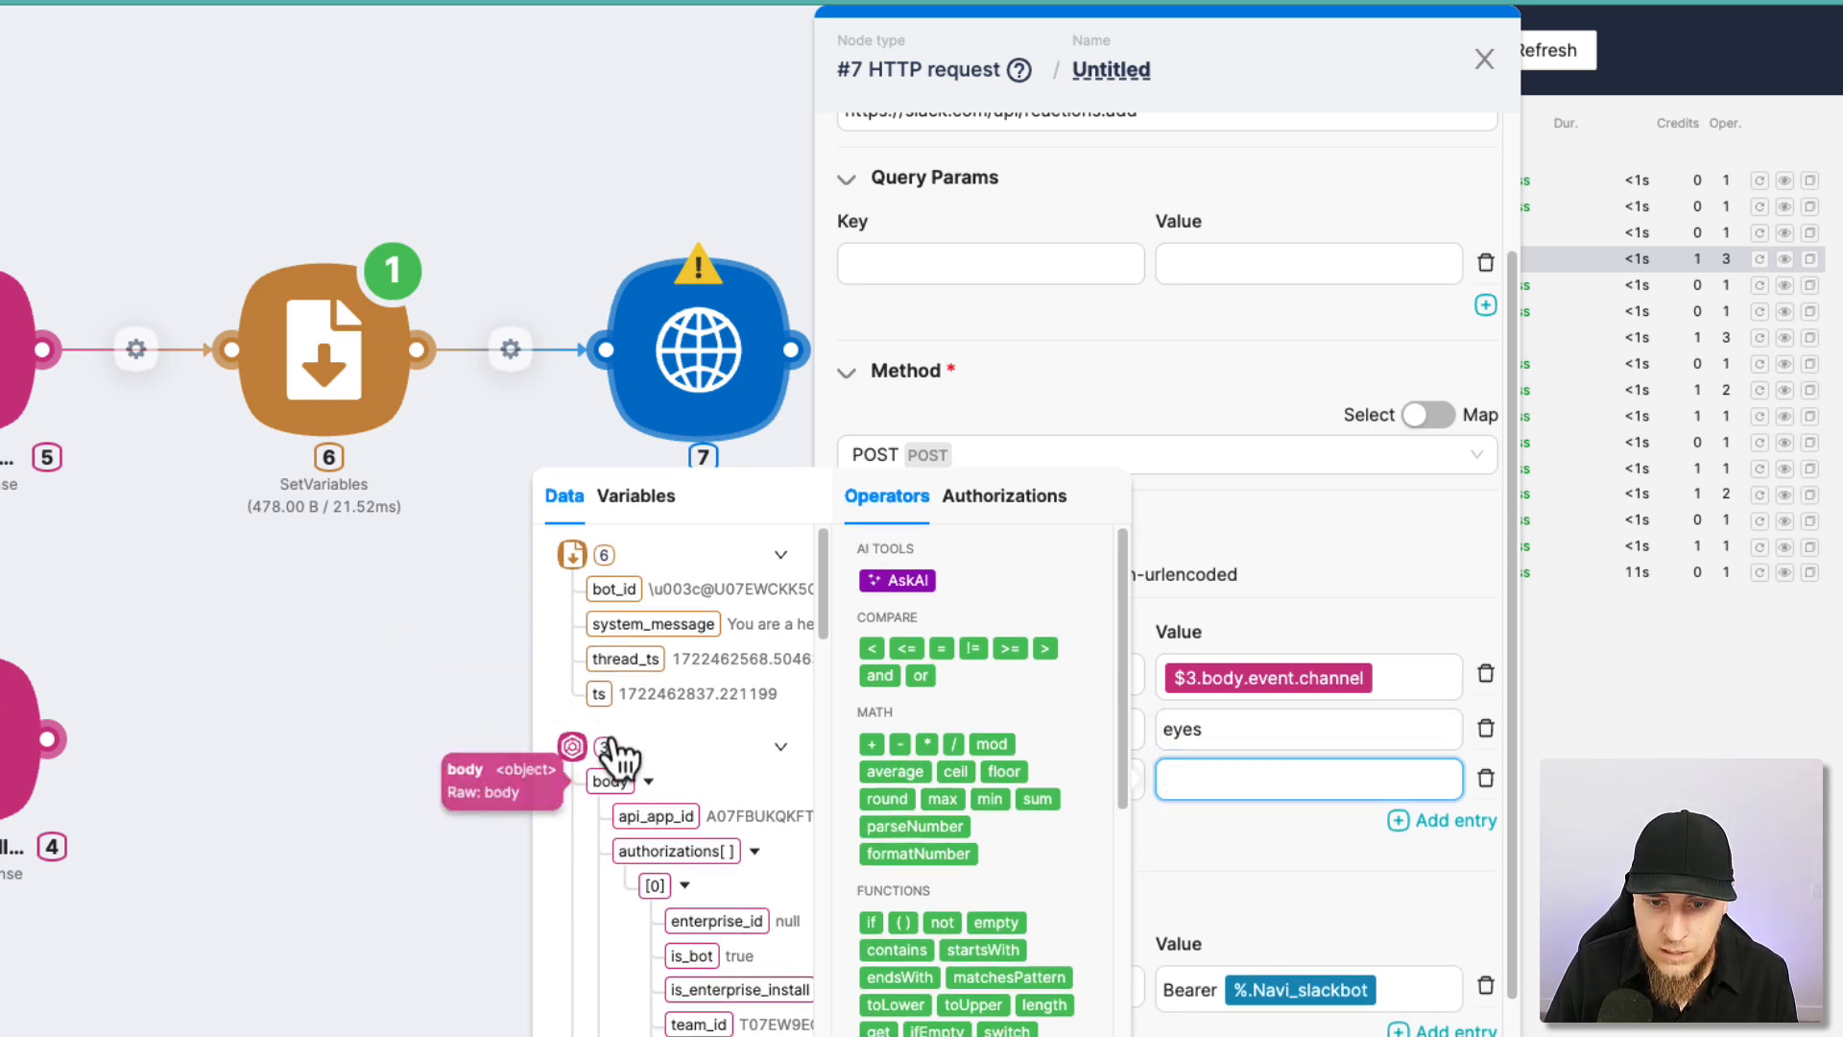
{"action": "left_click", "coordinate": [601, 695]}
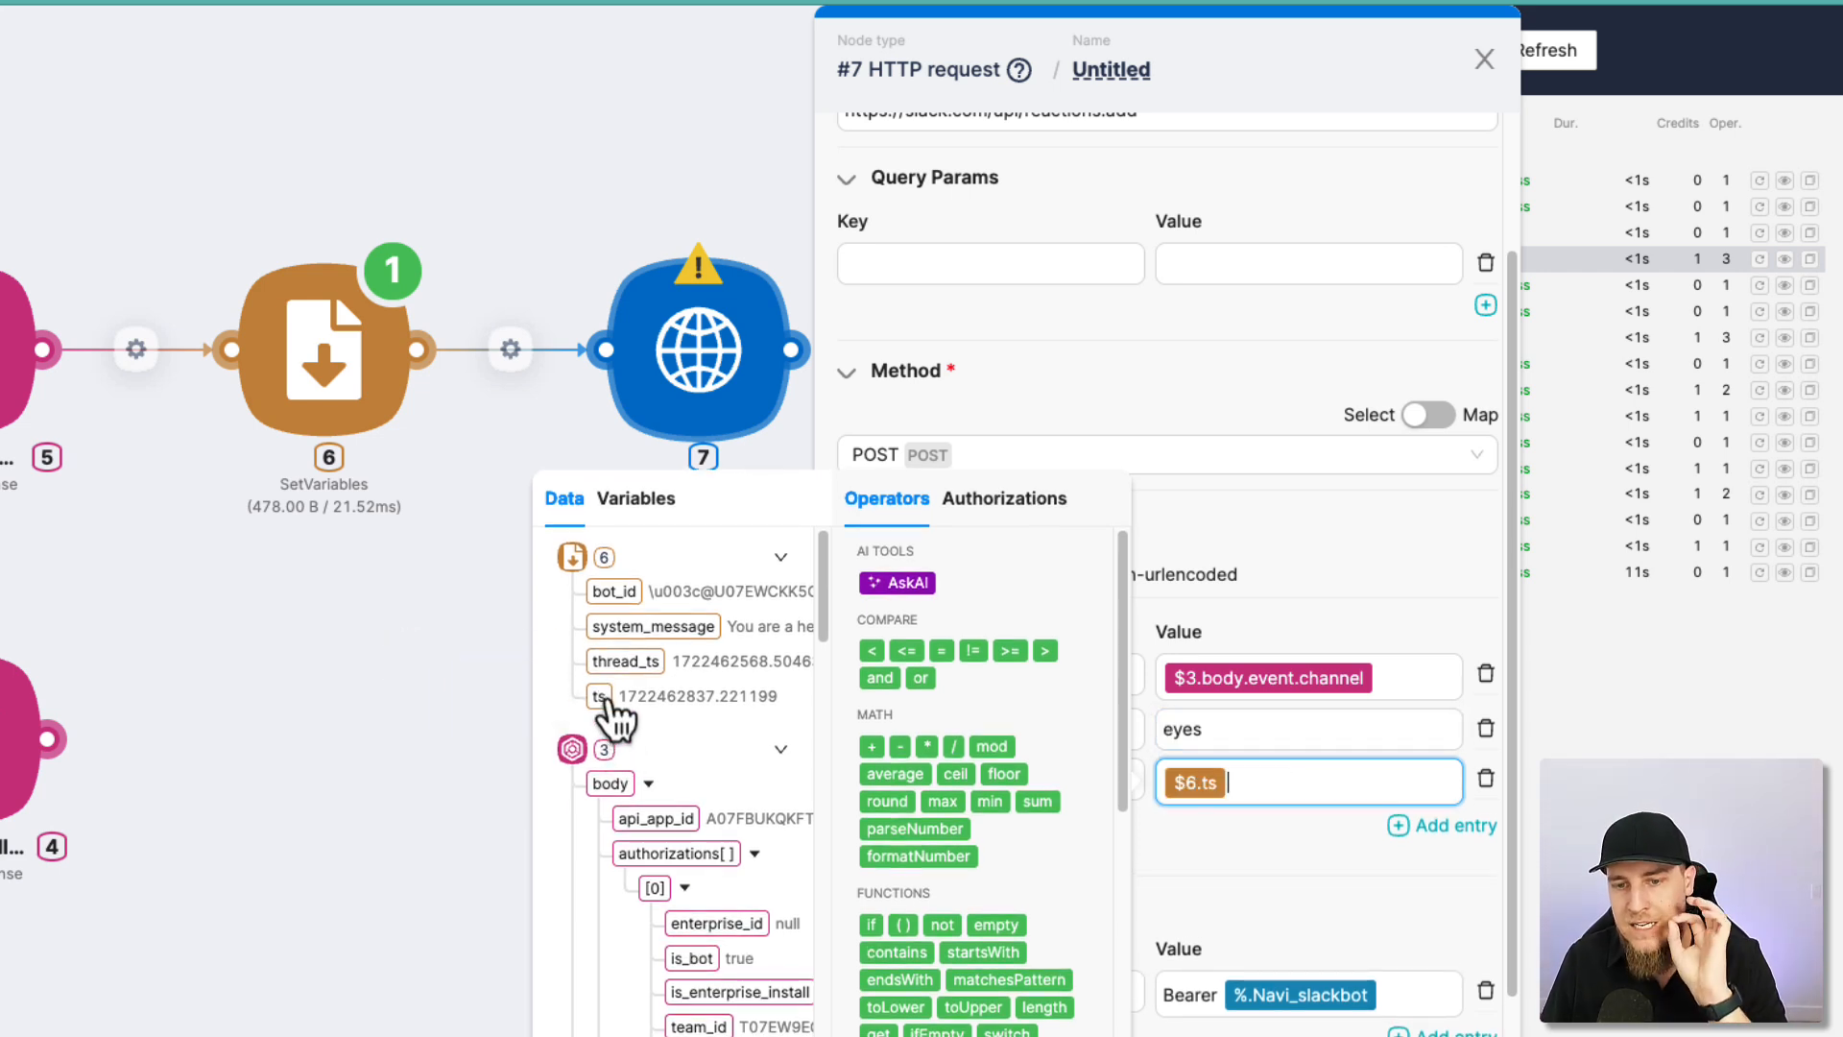
{"action": "left_click", "coordinate": [1246, 837]}
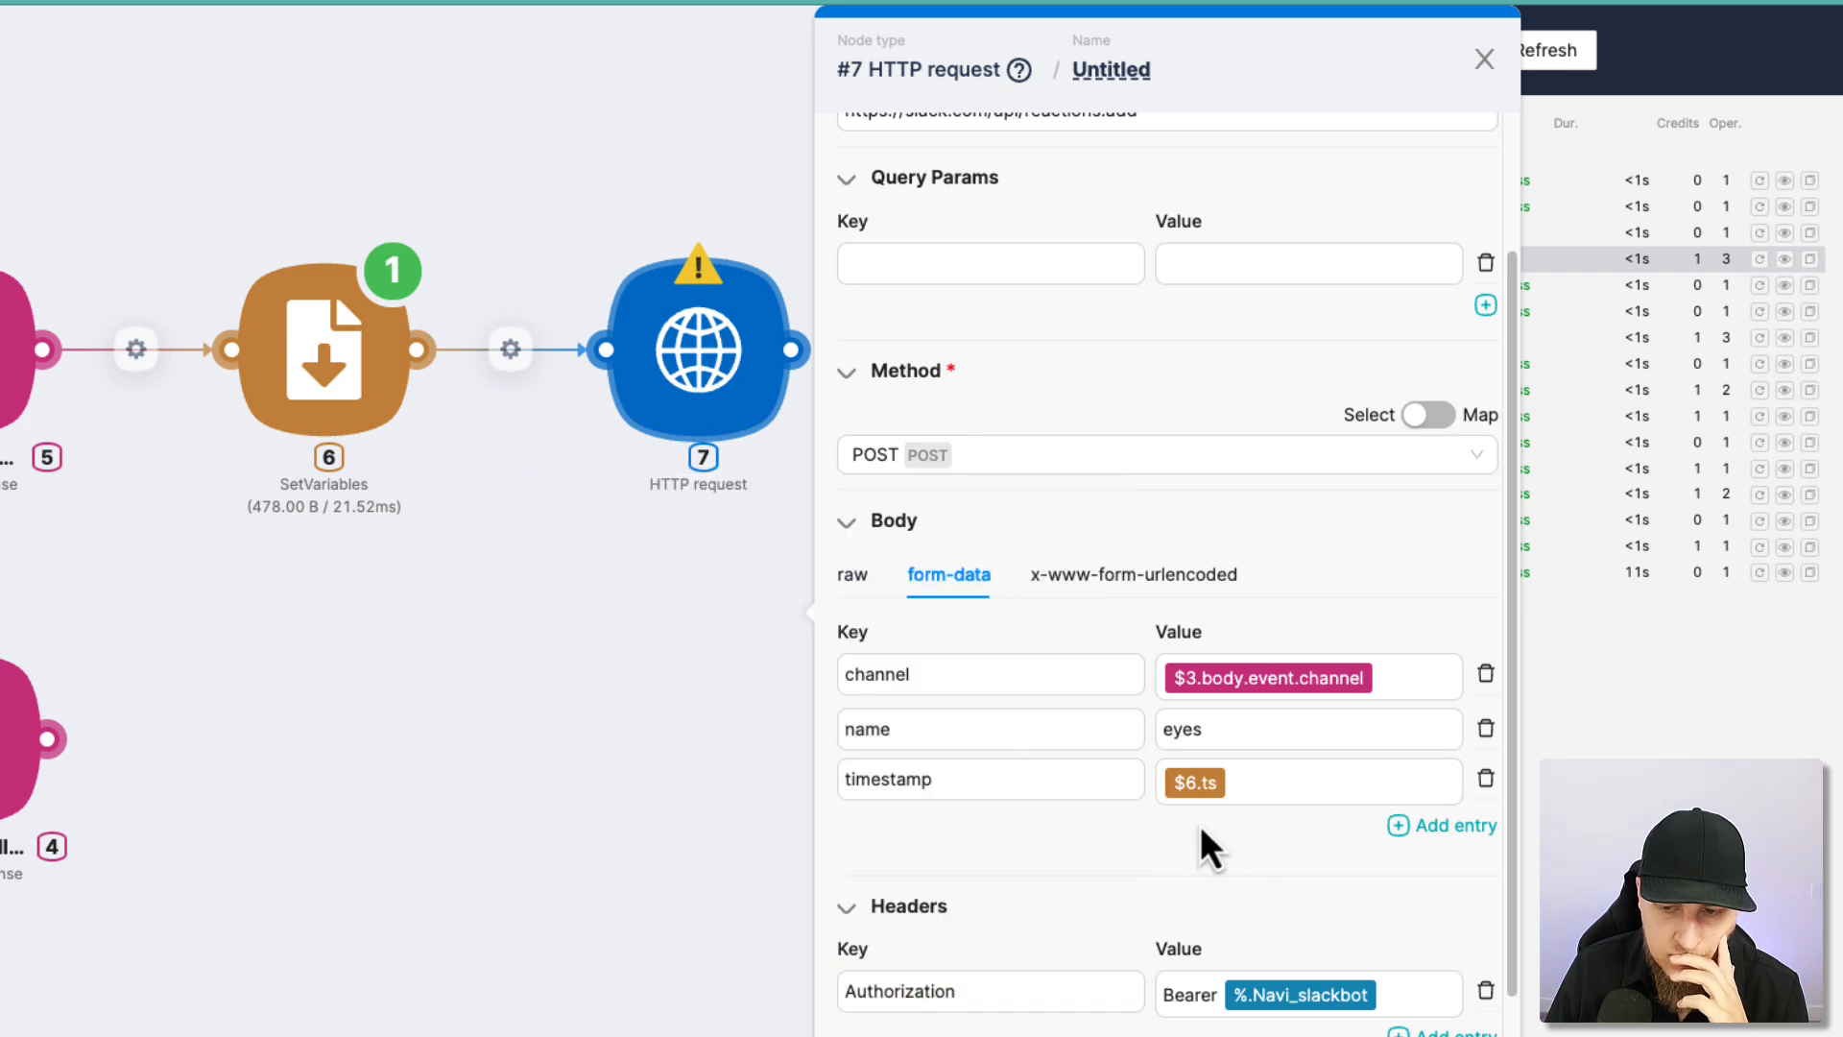
{"action": "scroll", "coordinate": [1190, 820], "scroll_direction": "down", "scroll_amount": 1}
{"action": "scroll", "coordinate": [948, 495], "scroll_direction": "up", "scroll_amount": 3}
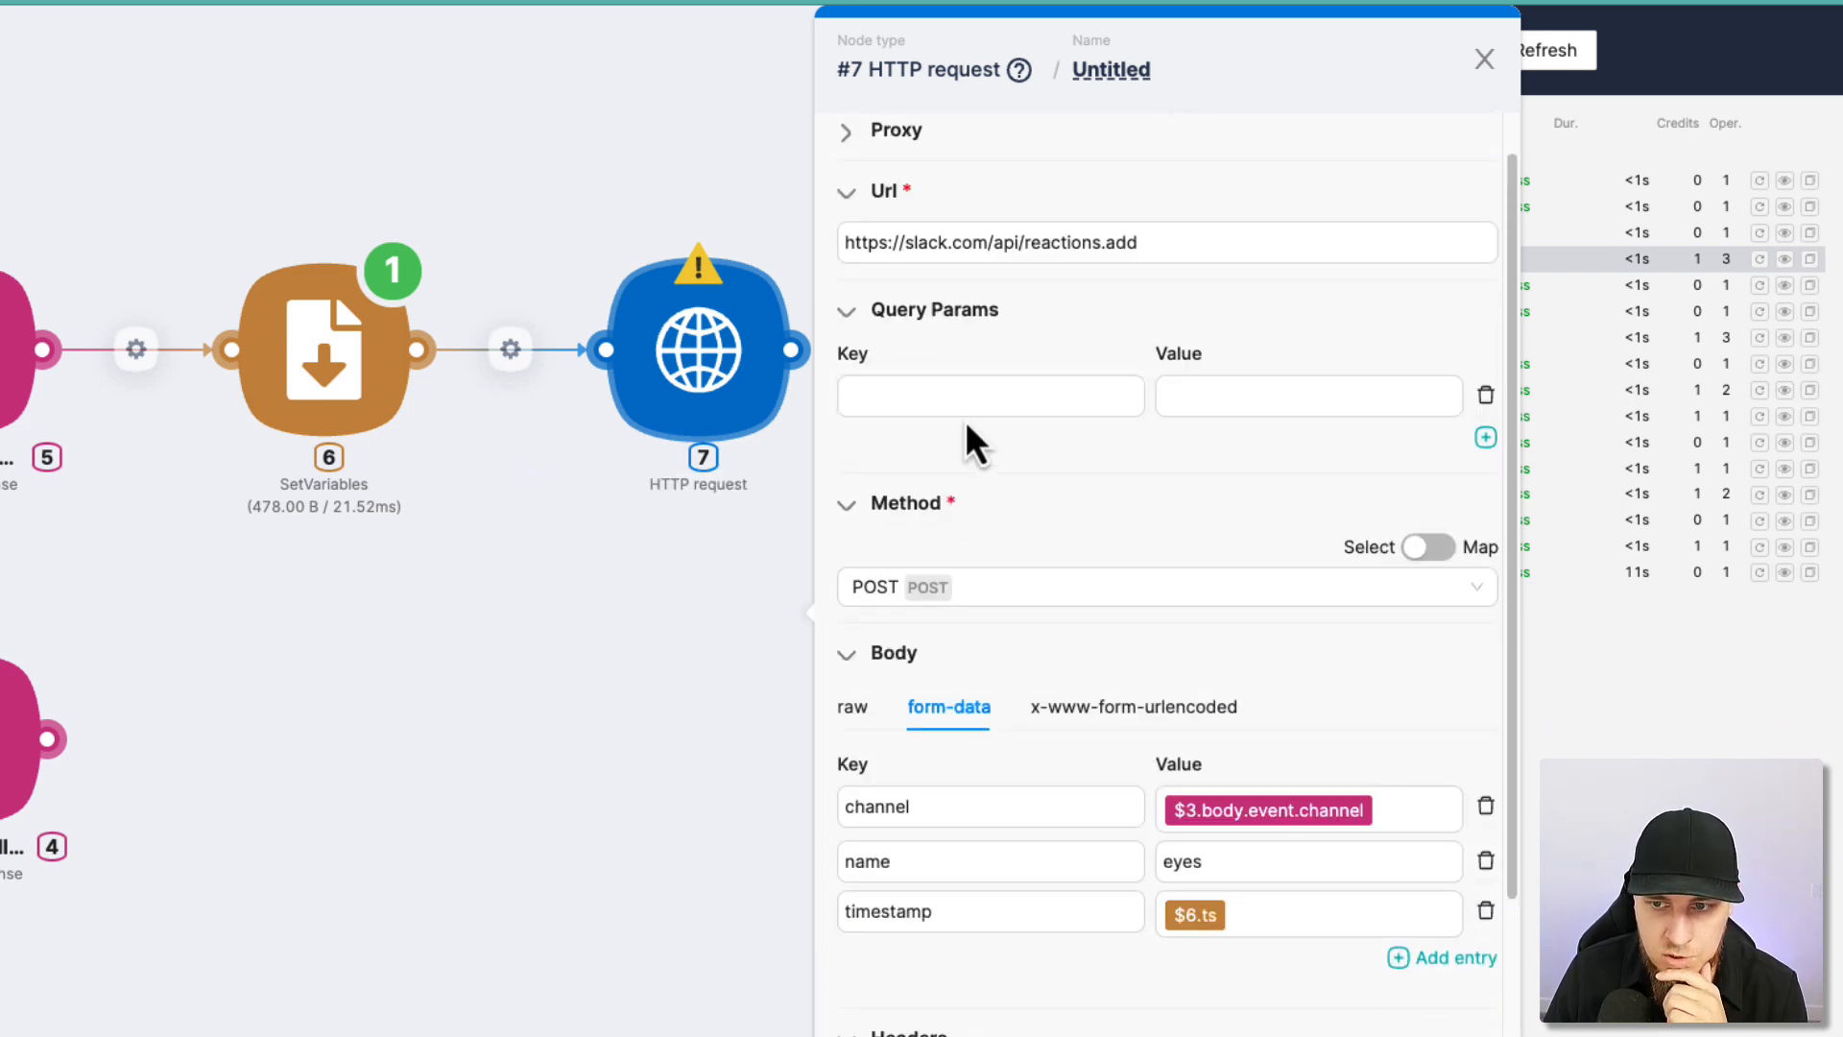
{"action": "scroll", "coordinate": [1155, 925], "scroll_direction": "down", "scroll_amount": 1}
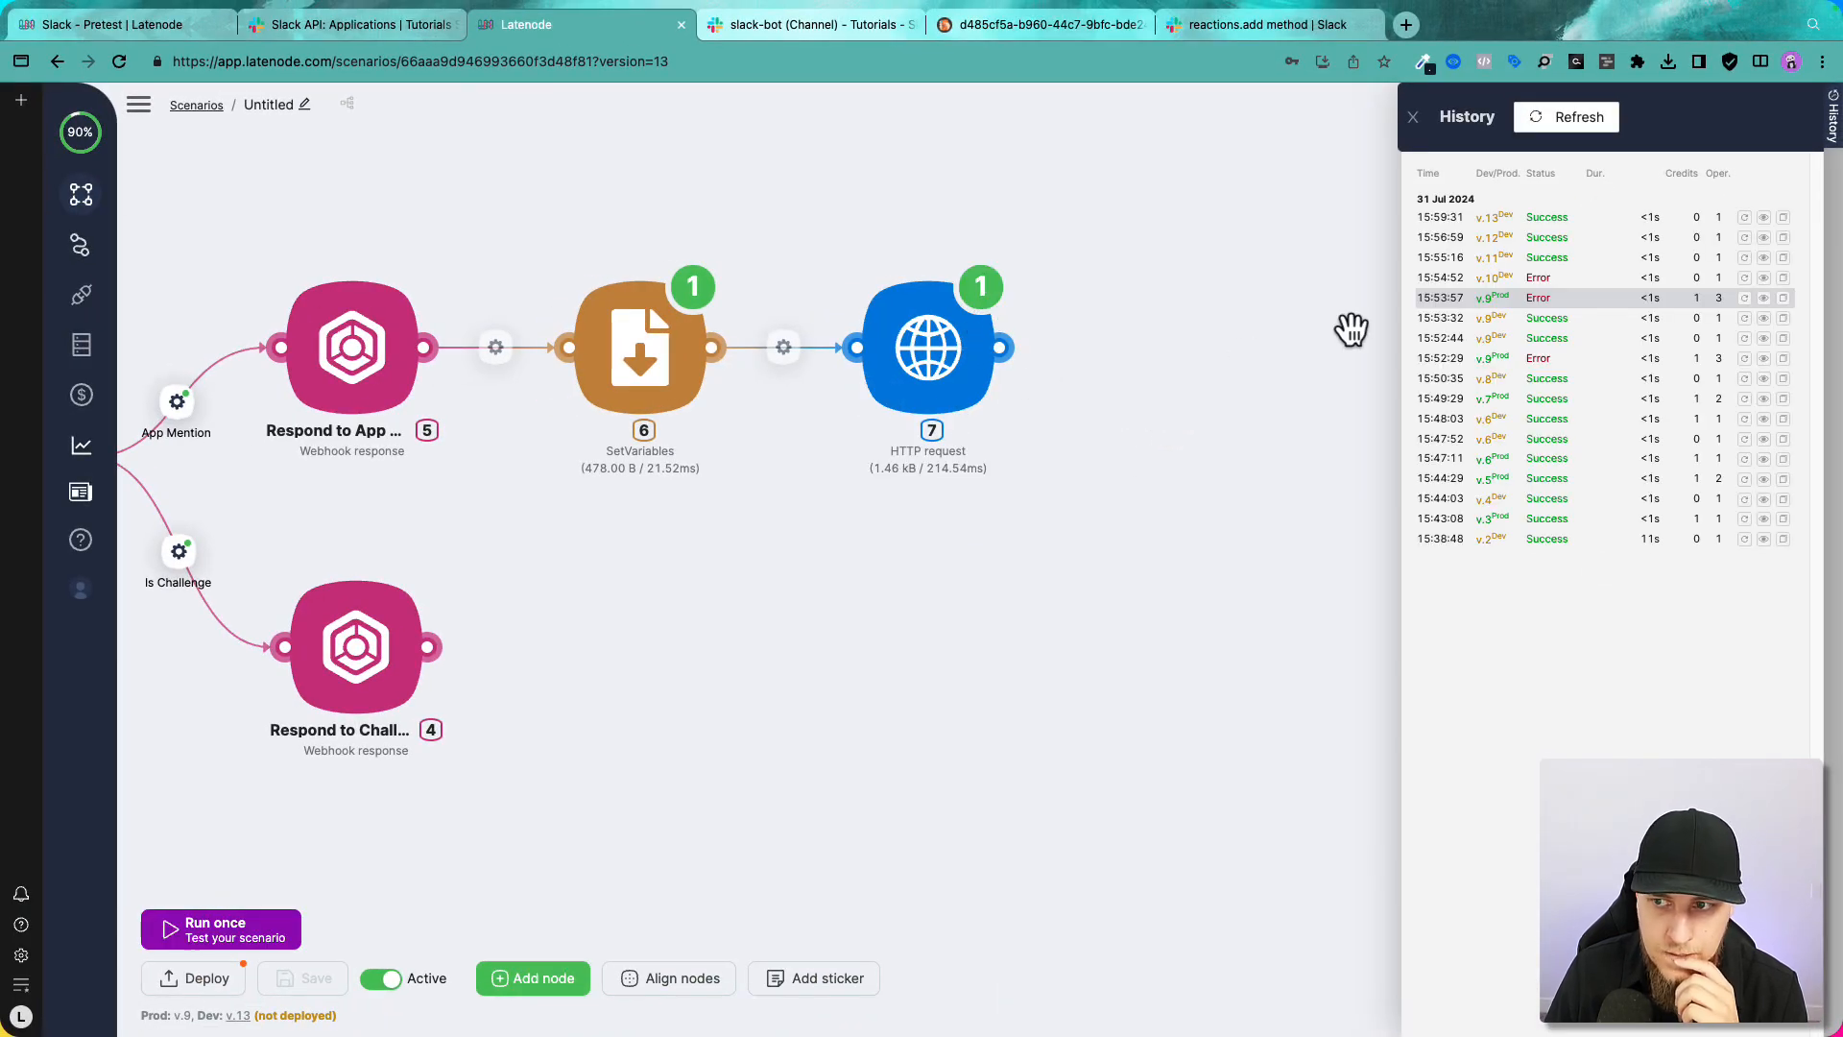
- Switch to the slack-bot channel in Slack and check the thread message "This is in a thread" for the bot's reaction
{"action": "left_click", "coordinate": [842, 29]}
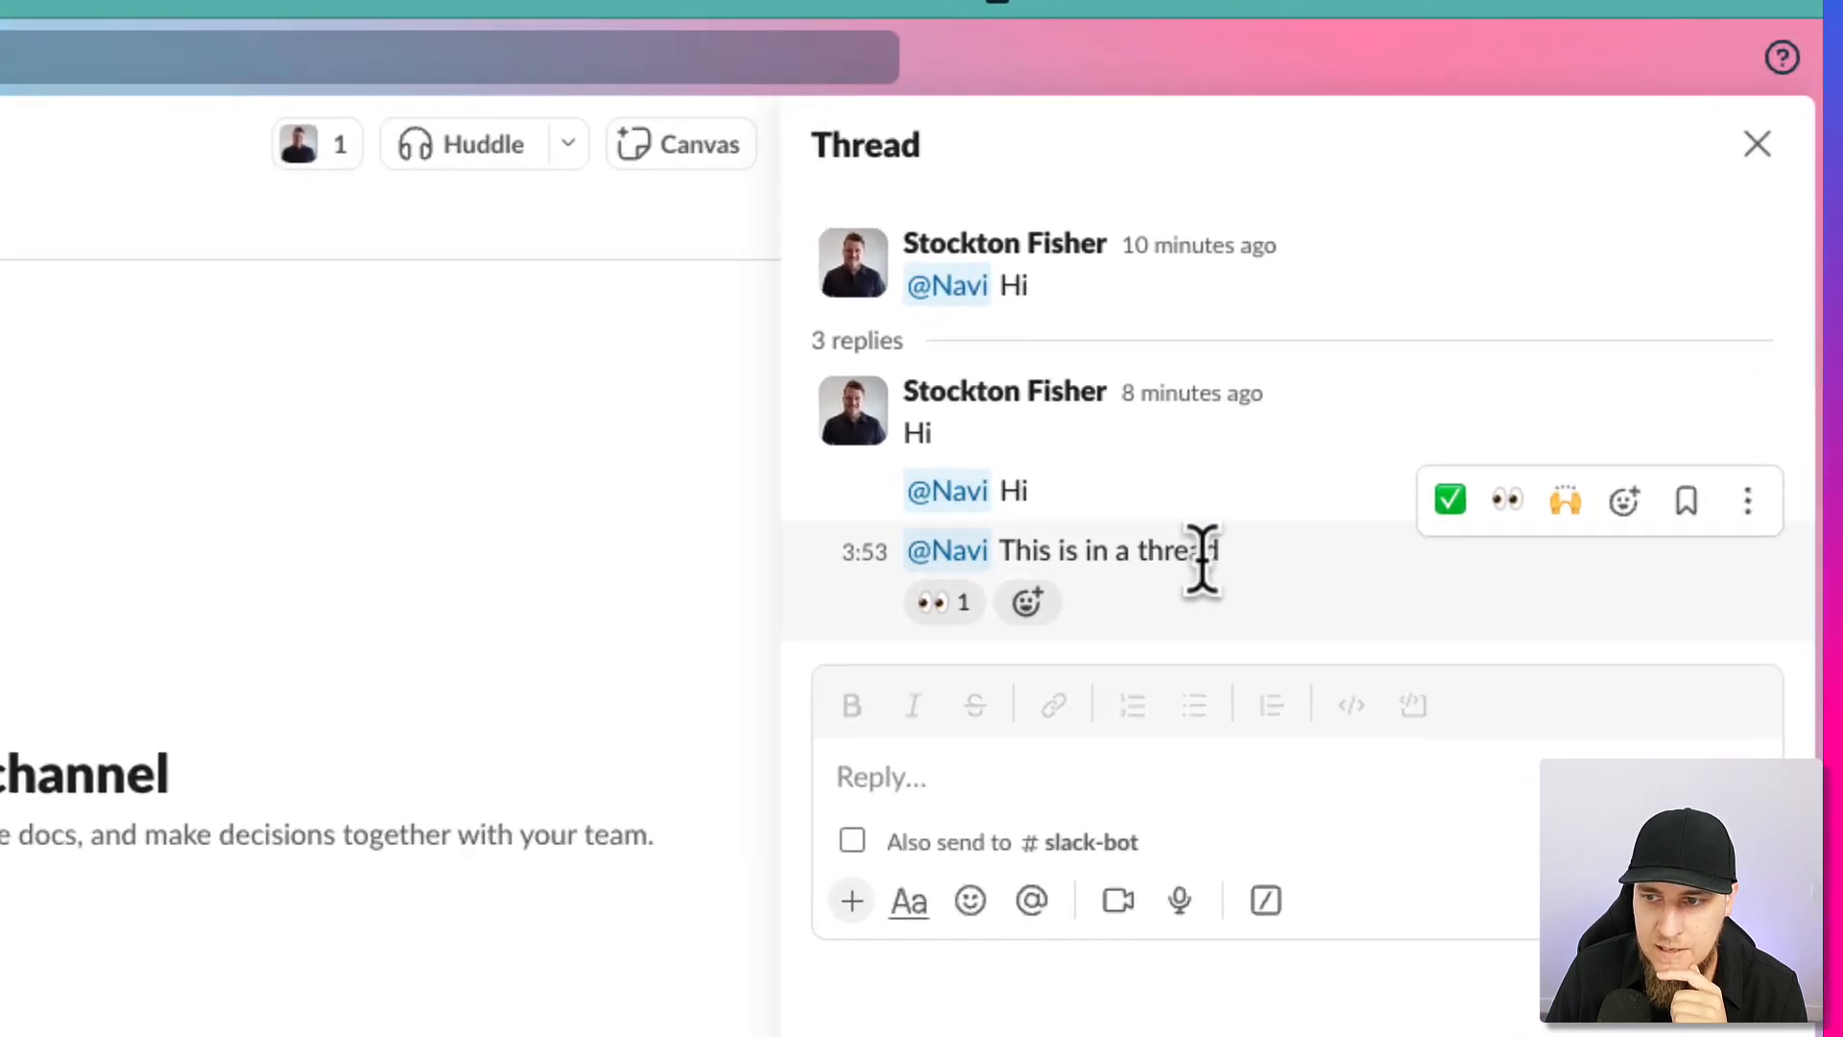
{"action": "mouse_move", "coordinate": [937, 619]}
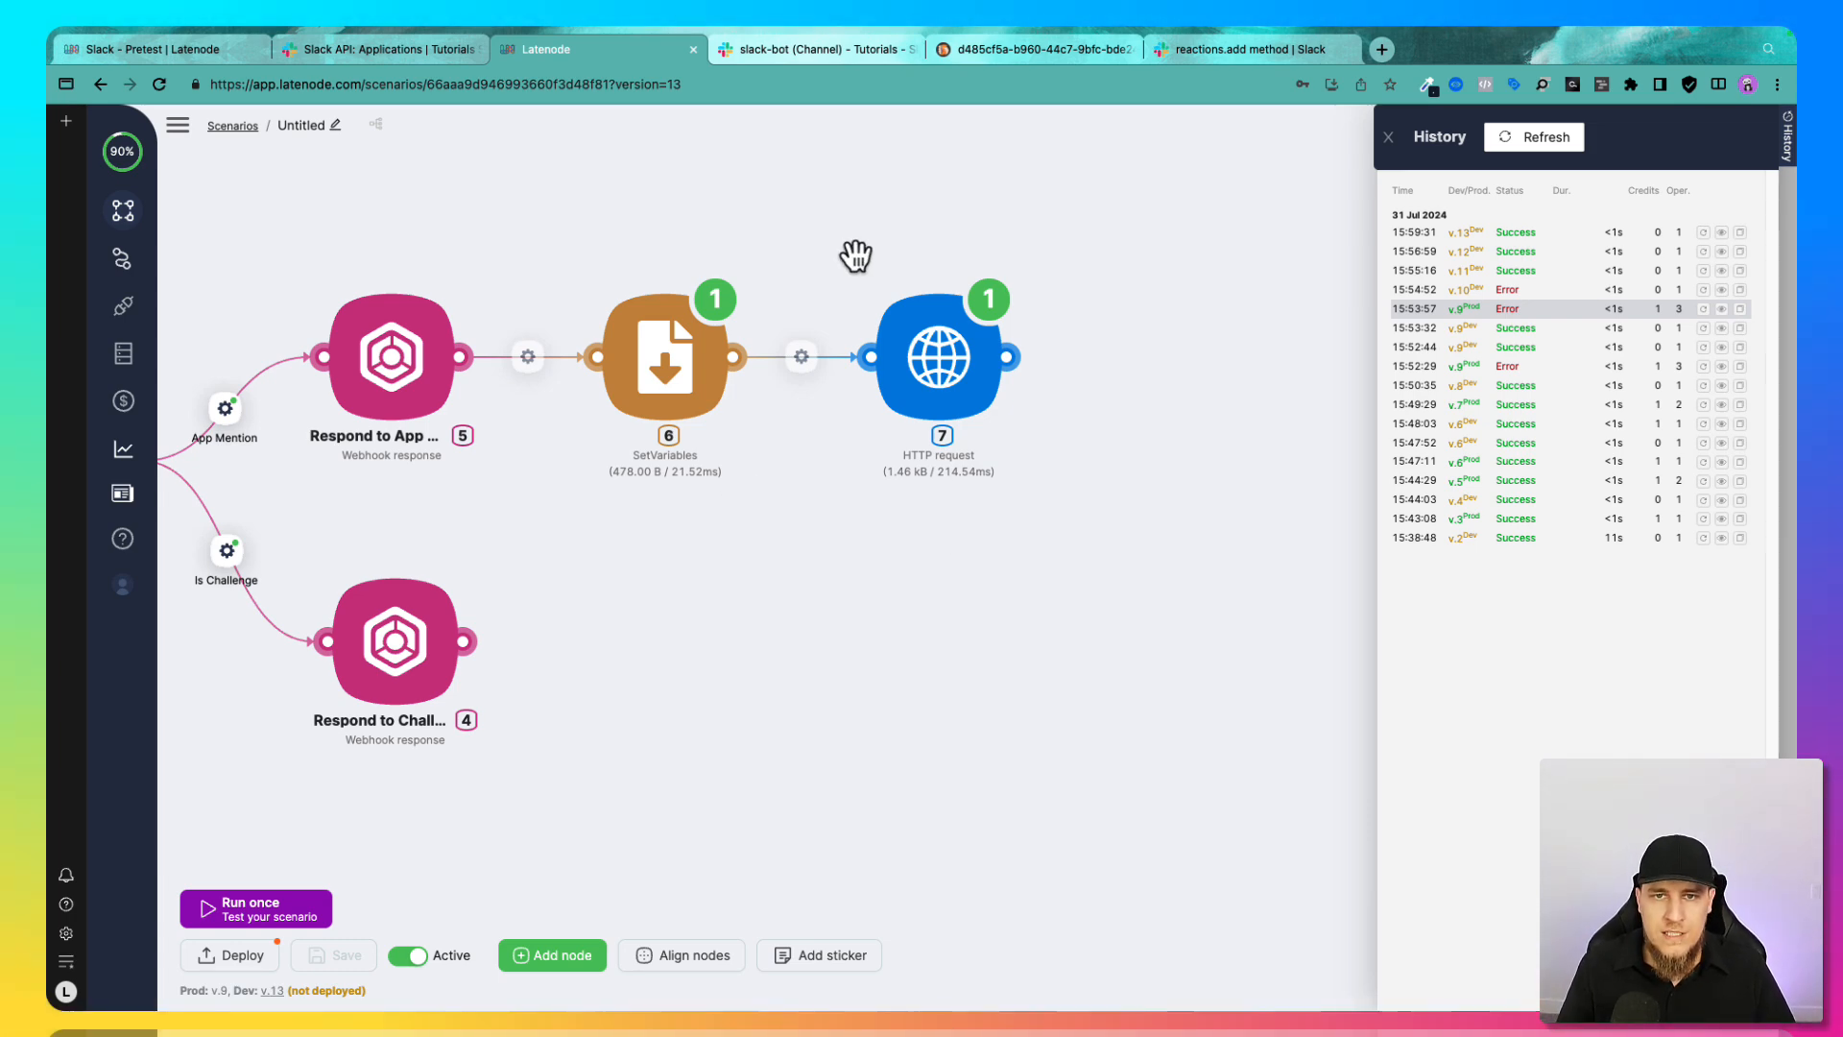
{"action": "left_click", "coordinate": [827, 49]}
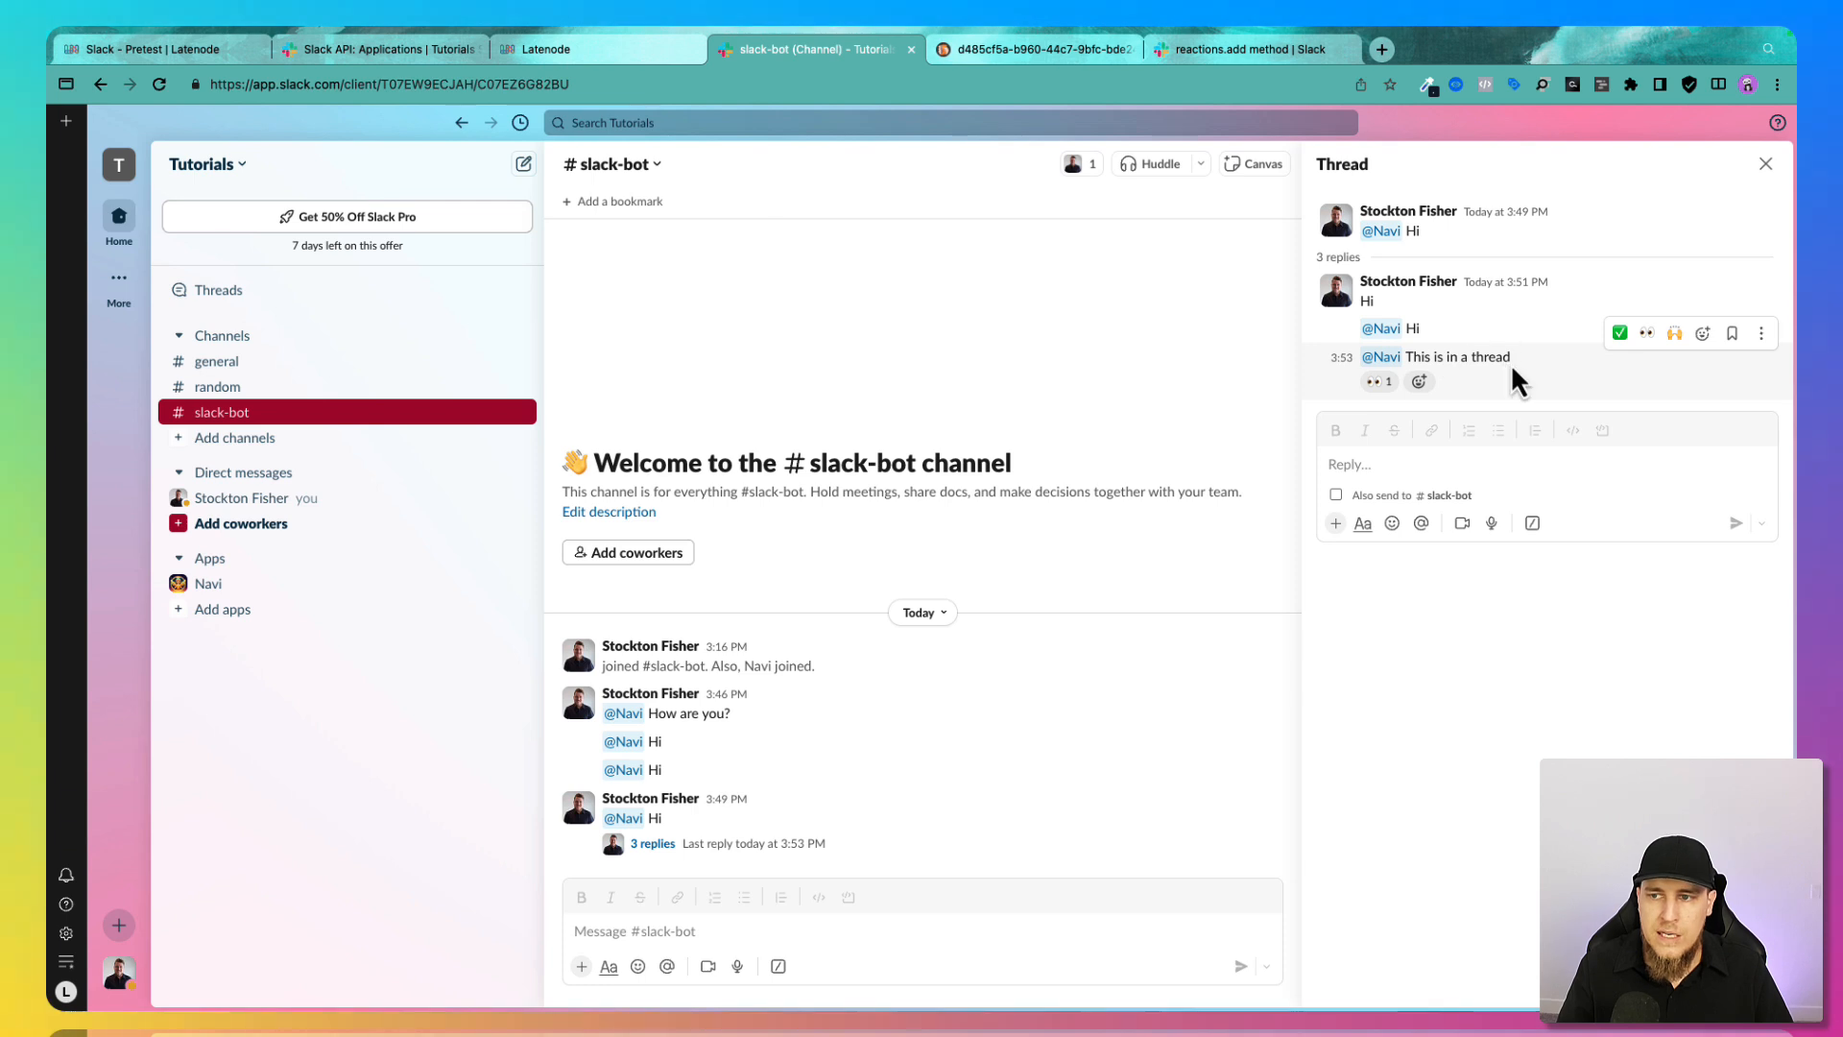
{"action": "left_click_drag", "start_coordinate": [1512, 361], "coordinate": [1411, 357]}
{"action": "left_click", "coordinate": [1404, 368]}
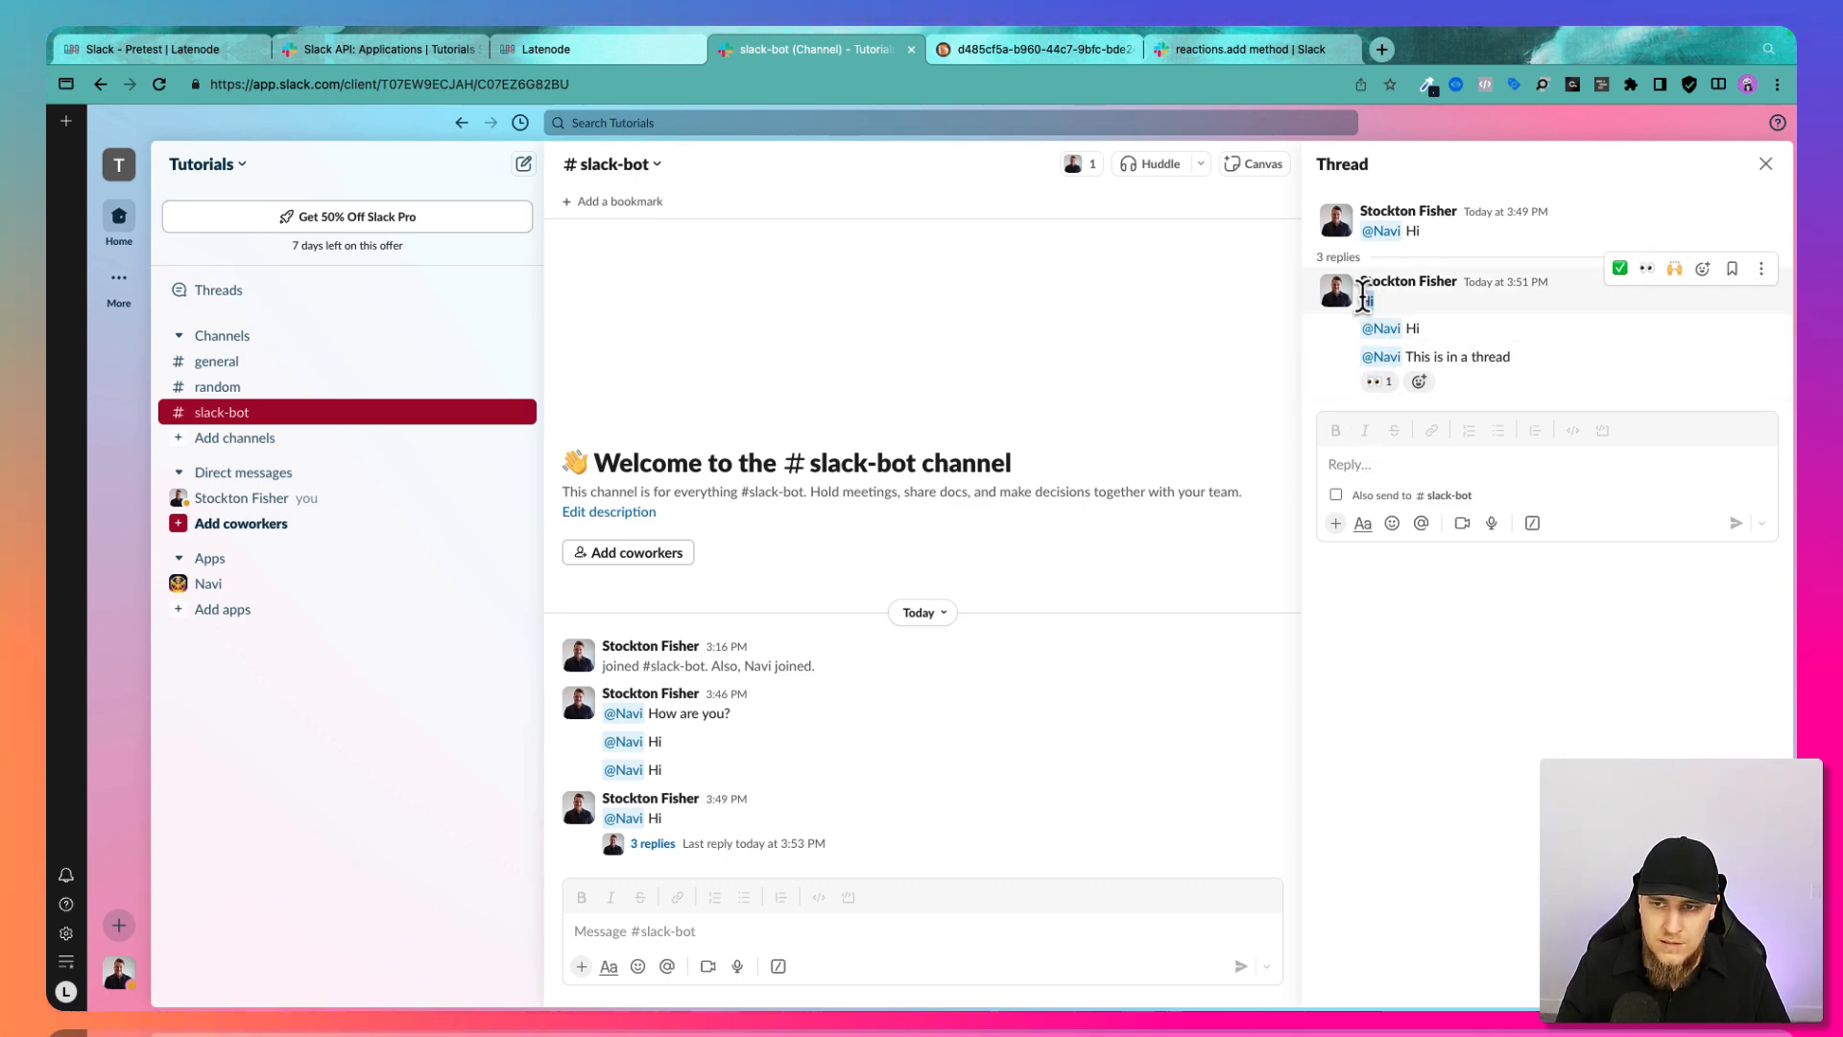
- Post the reply "You are cool" in the open Slack thread
{"action": "left_click", "coordinate": [1334, 459]}
{"action": "type", "text": "You are cool"}
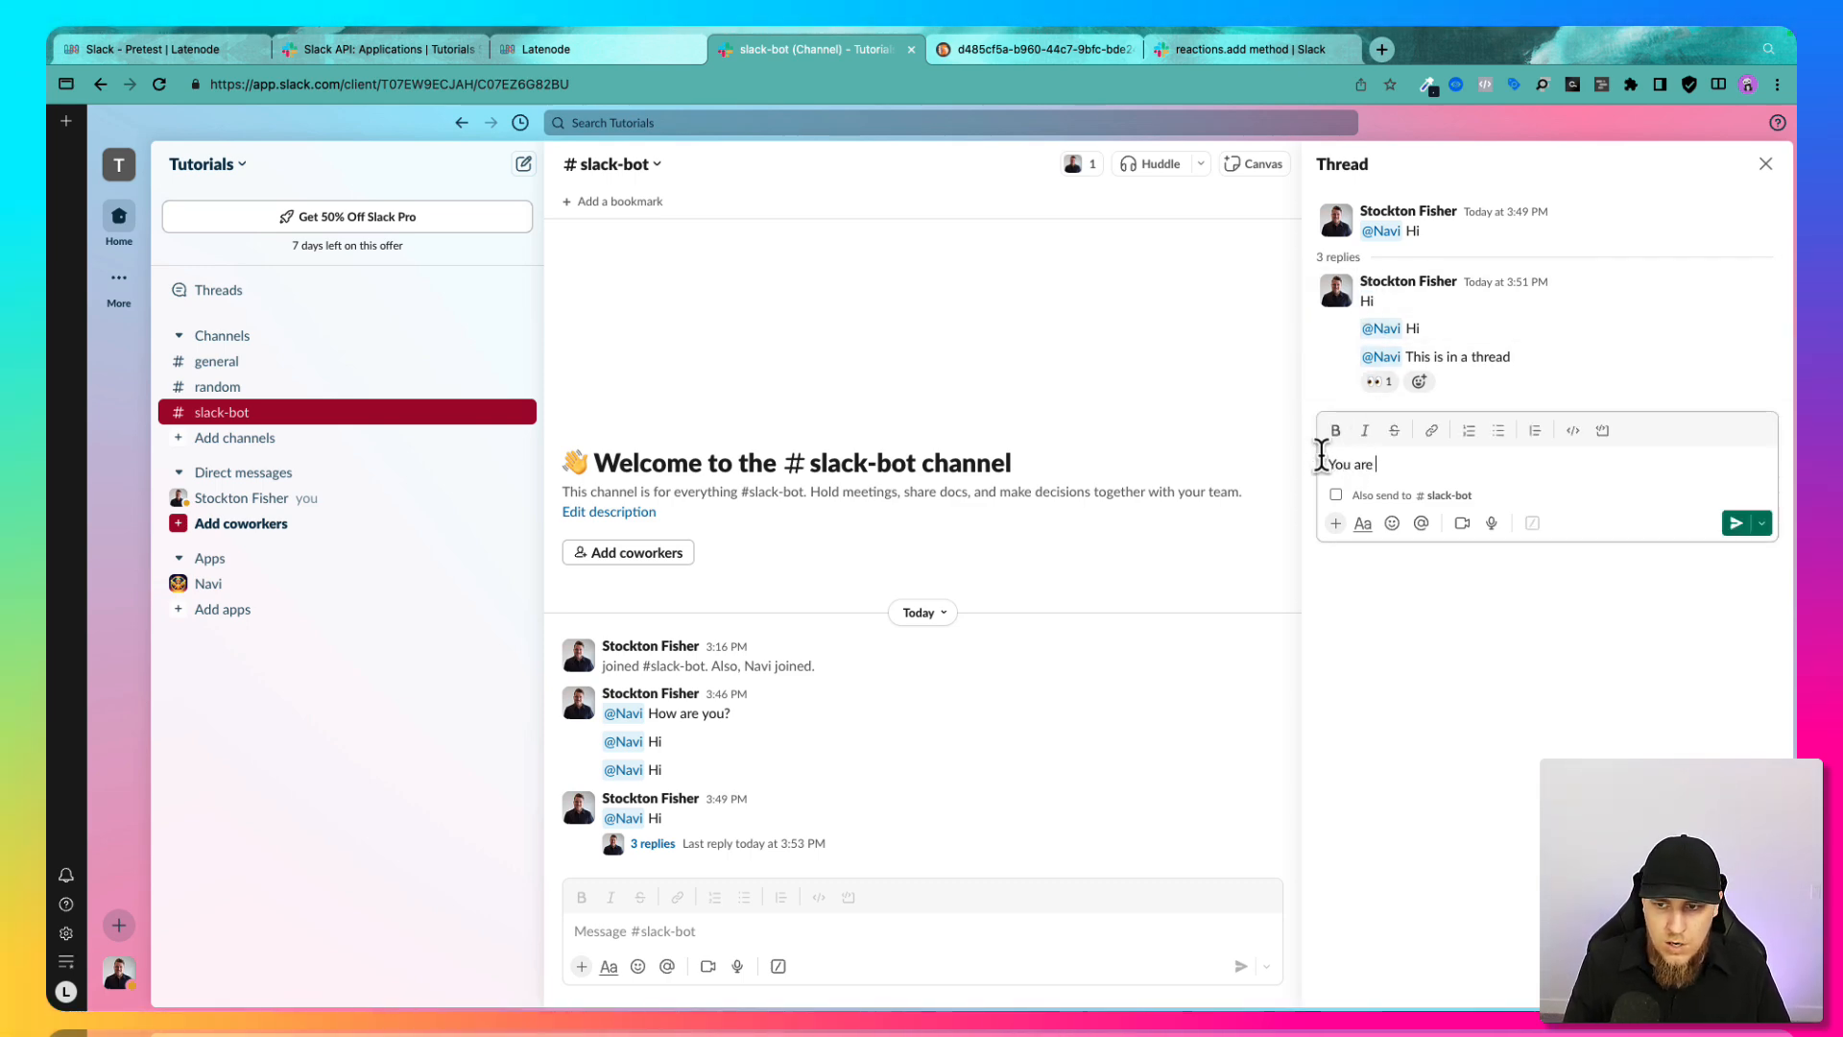
{"action": "key", "text": "Return"}
{"action": "type", "text": "@"}
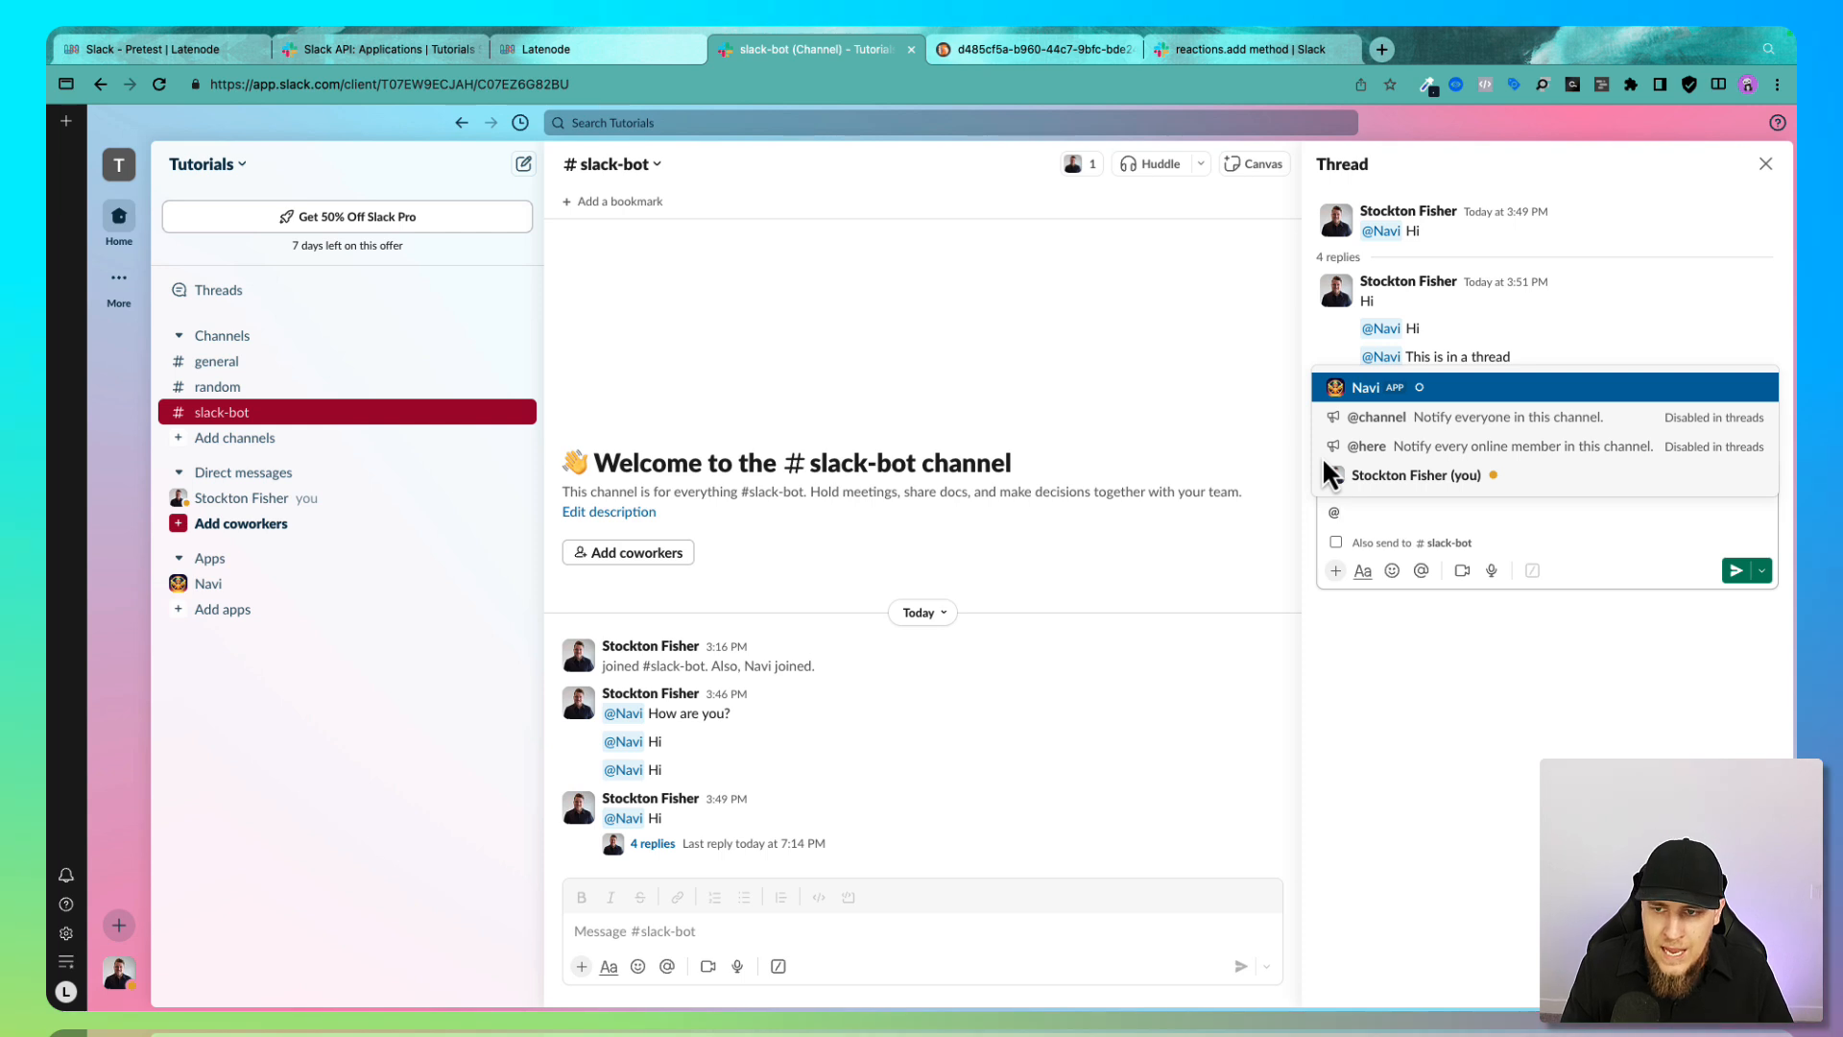
{"action": "type", "text": "N"}
{"action": "key", "text": "Return"}
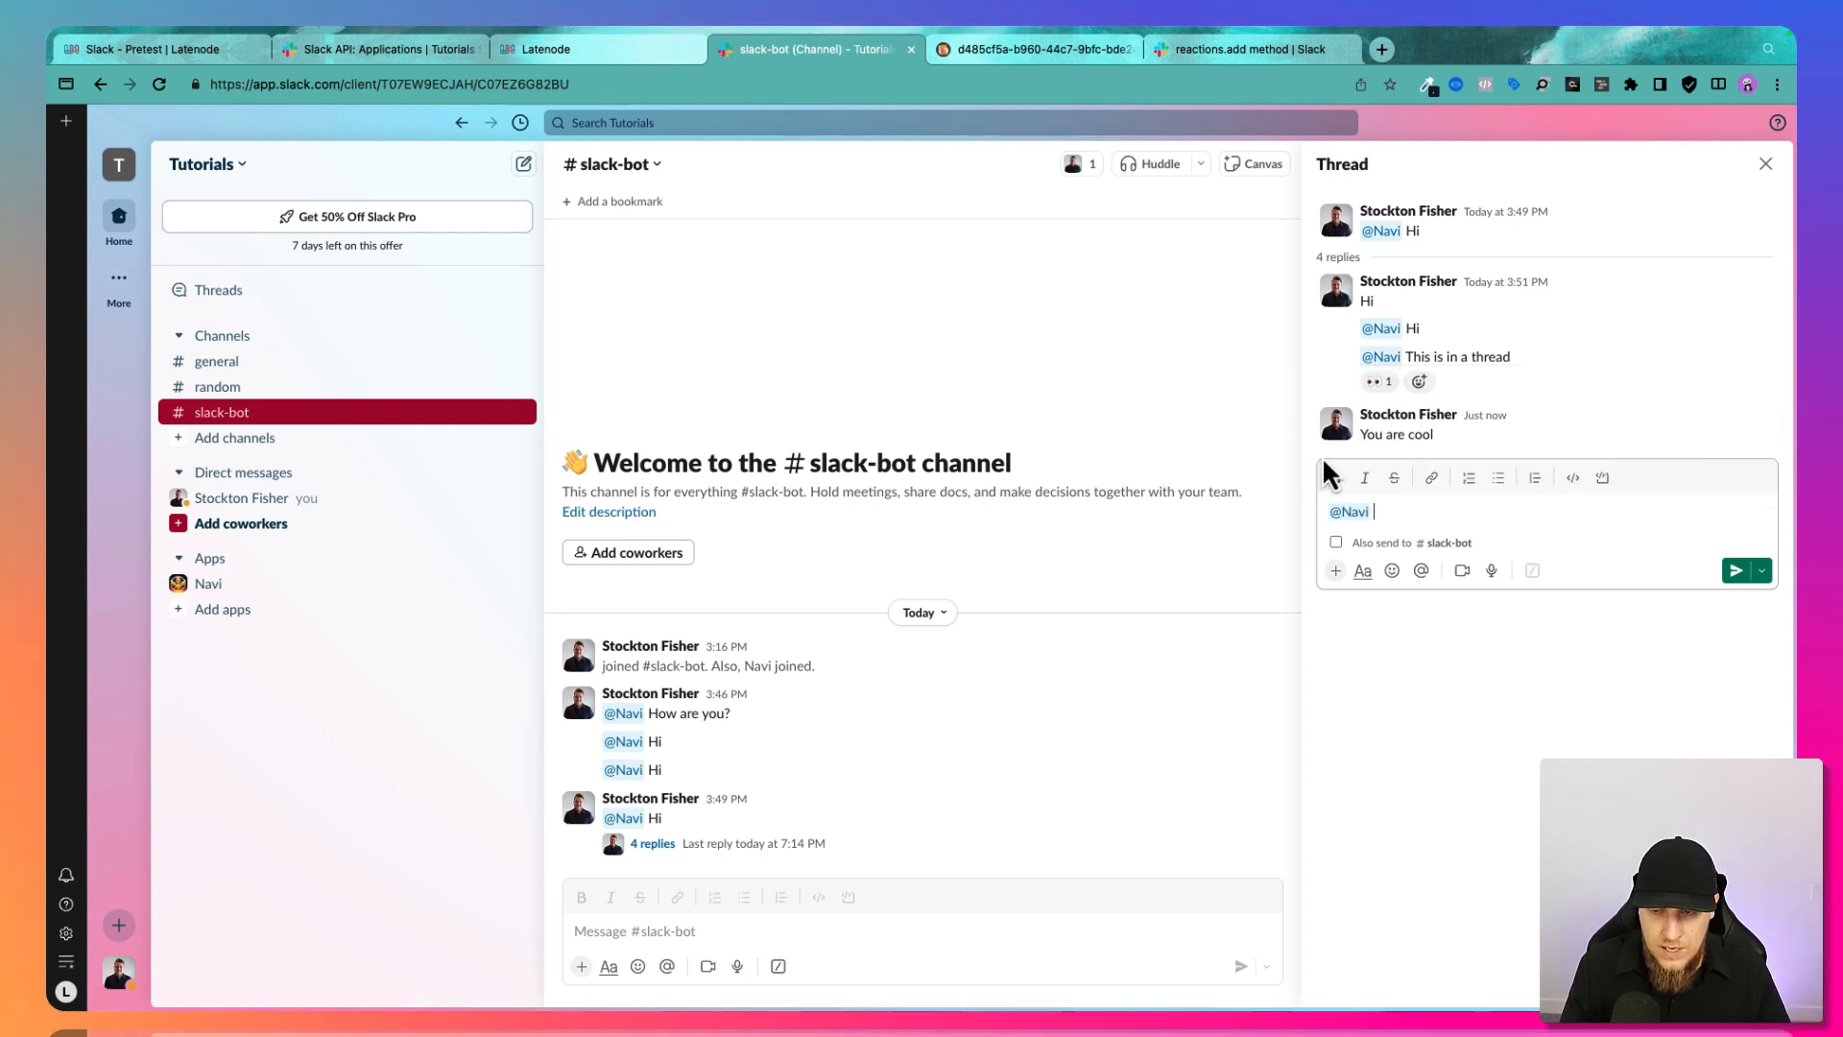
{"action": "type", "text": "DId you"}
{"action": "key", "text": "BackSpace"}
{"action": "key", "text": "BackSpace"}
{"action": "key", "text": "BackSpace"}
{"action": "key", "text": "BackSpace"}
{"action": "key", "text": "BackSpace"}
{"action": "key", "text": "BackSpace"}
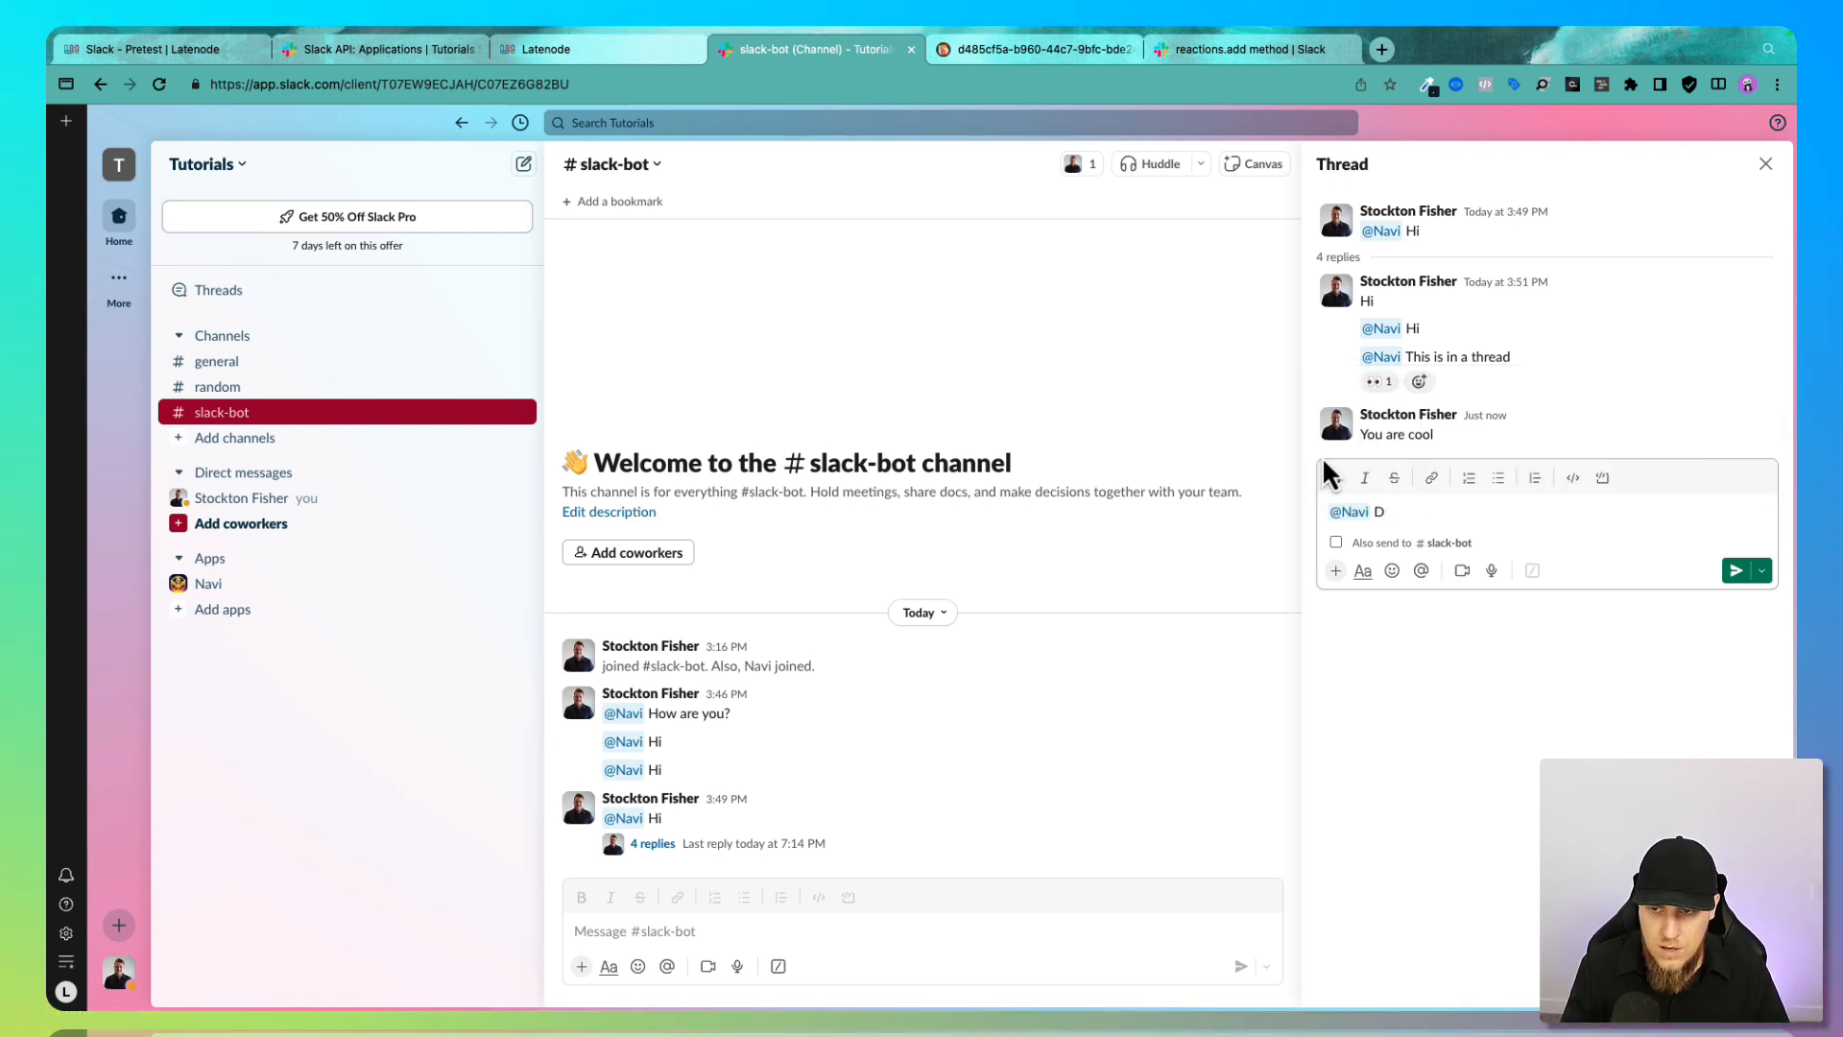
{"action": "type", "text": "id you see that?"}
{"action": "key", "text": "Return"}
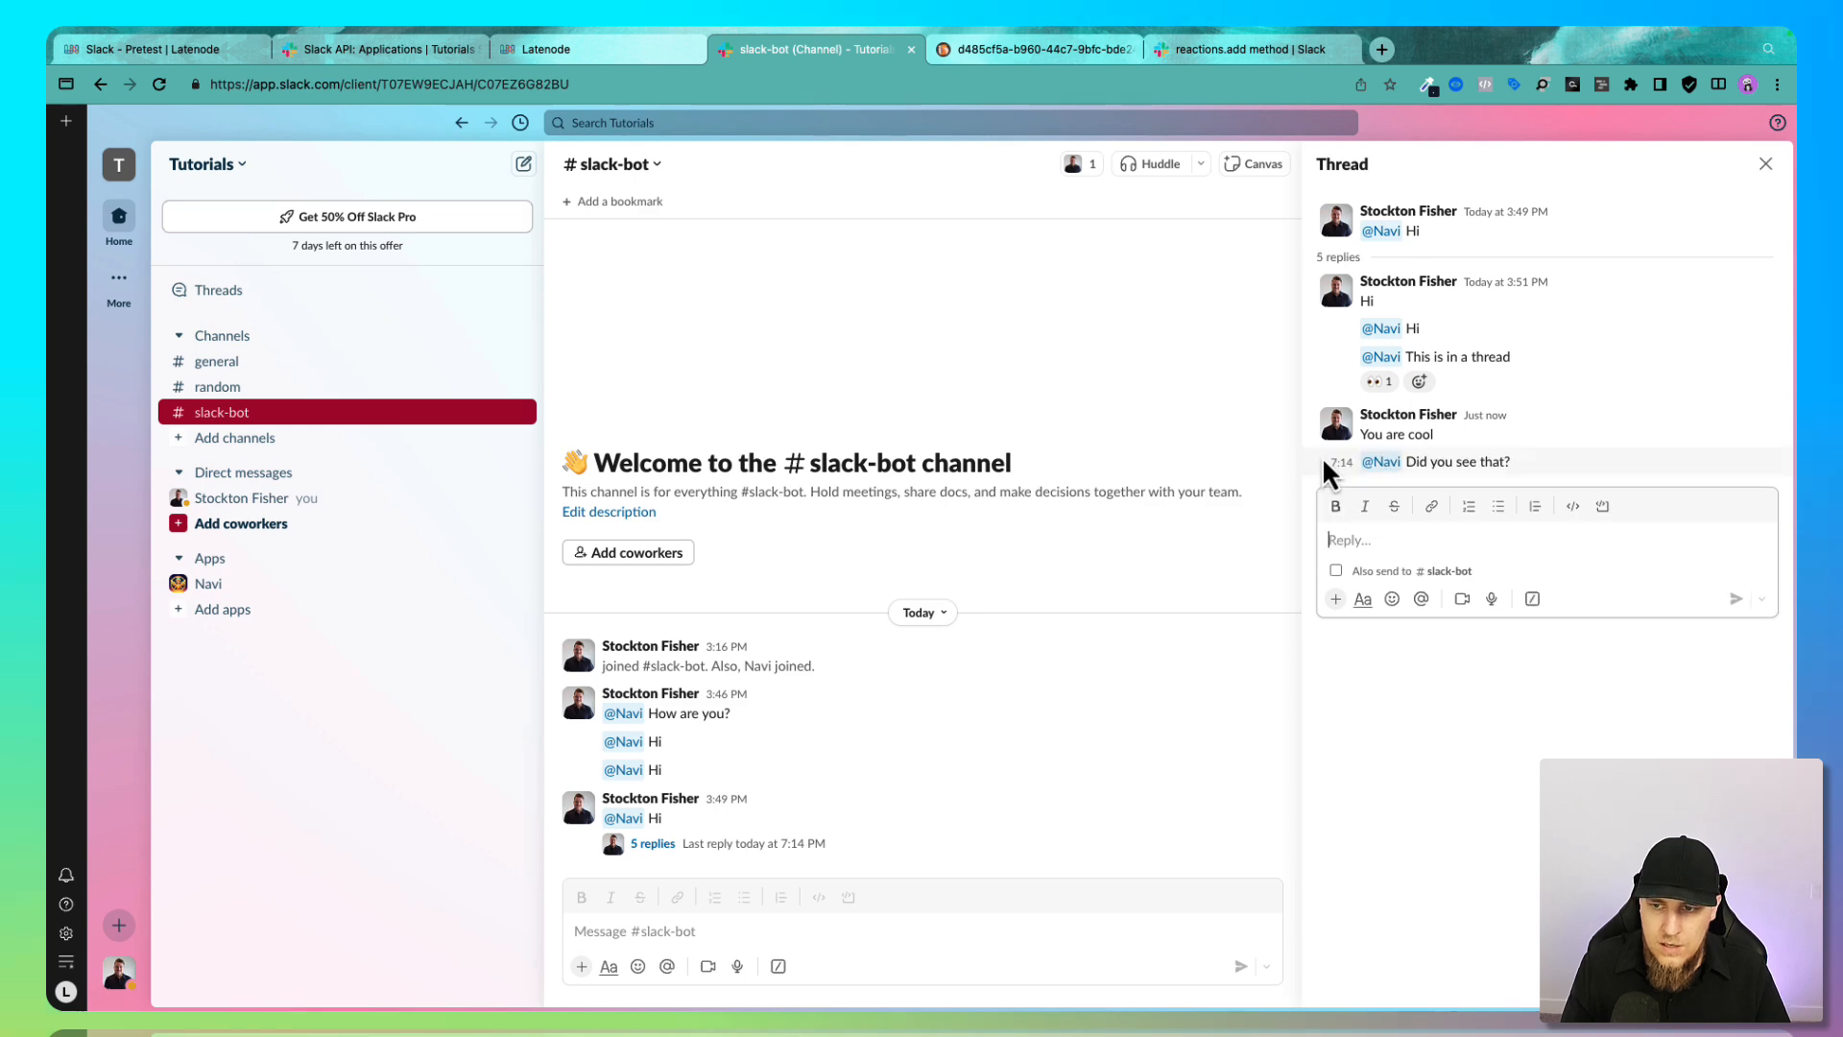
- Switch to the Latenode scenario, refresh its run history and view the details of the newest run
{"action": "left_click", "coordinate": [596, 49]}
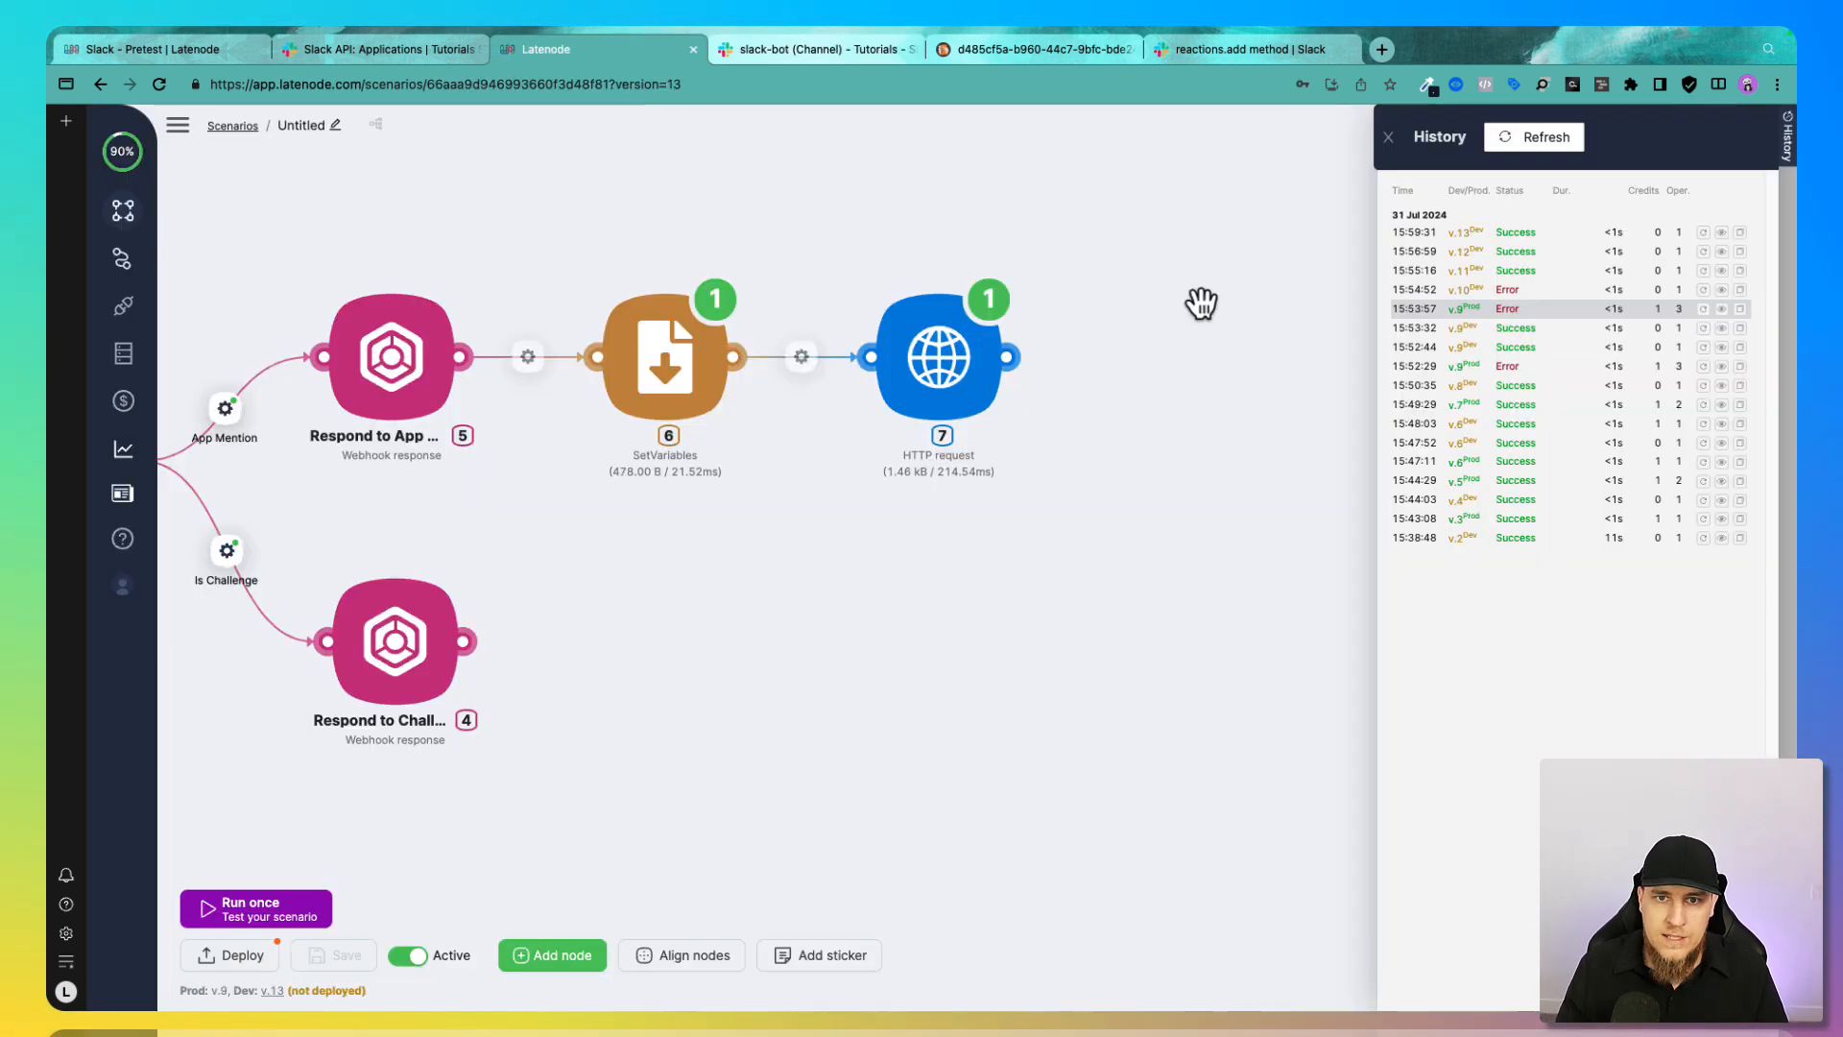
{"action": "left_click", "coordinate": [1534, 138]}
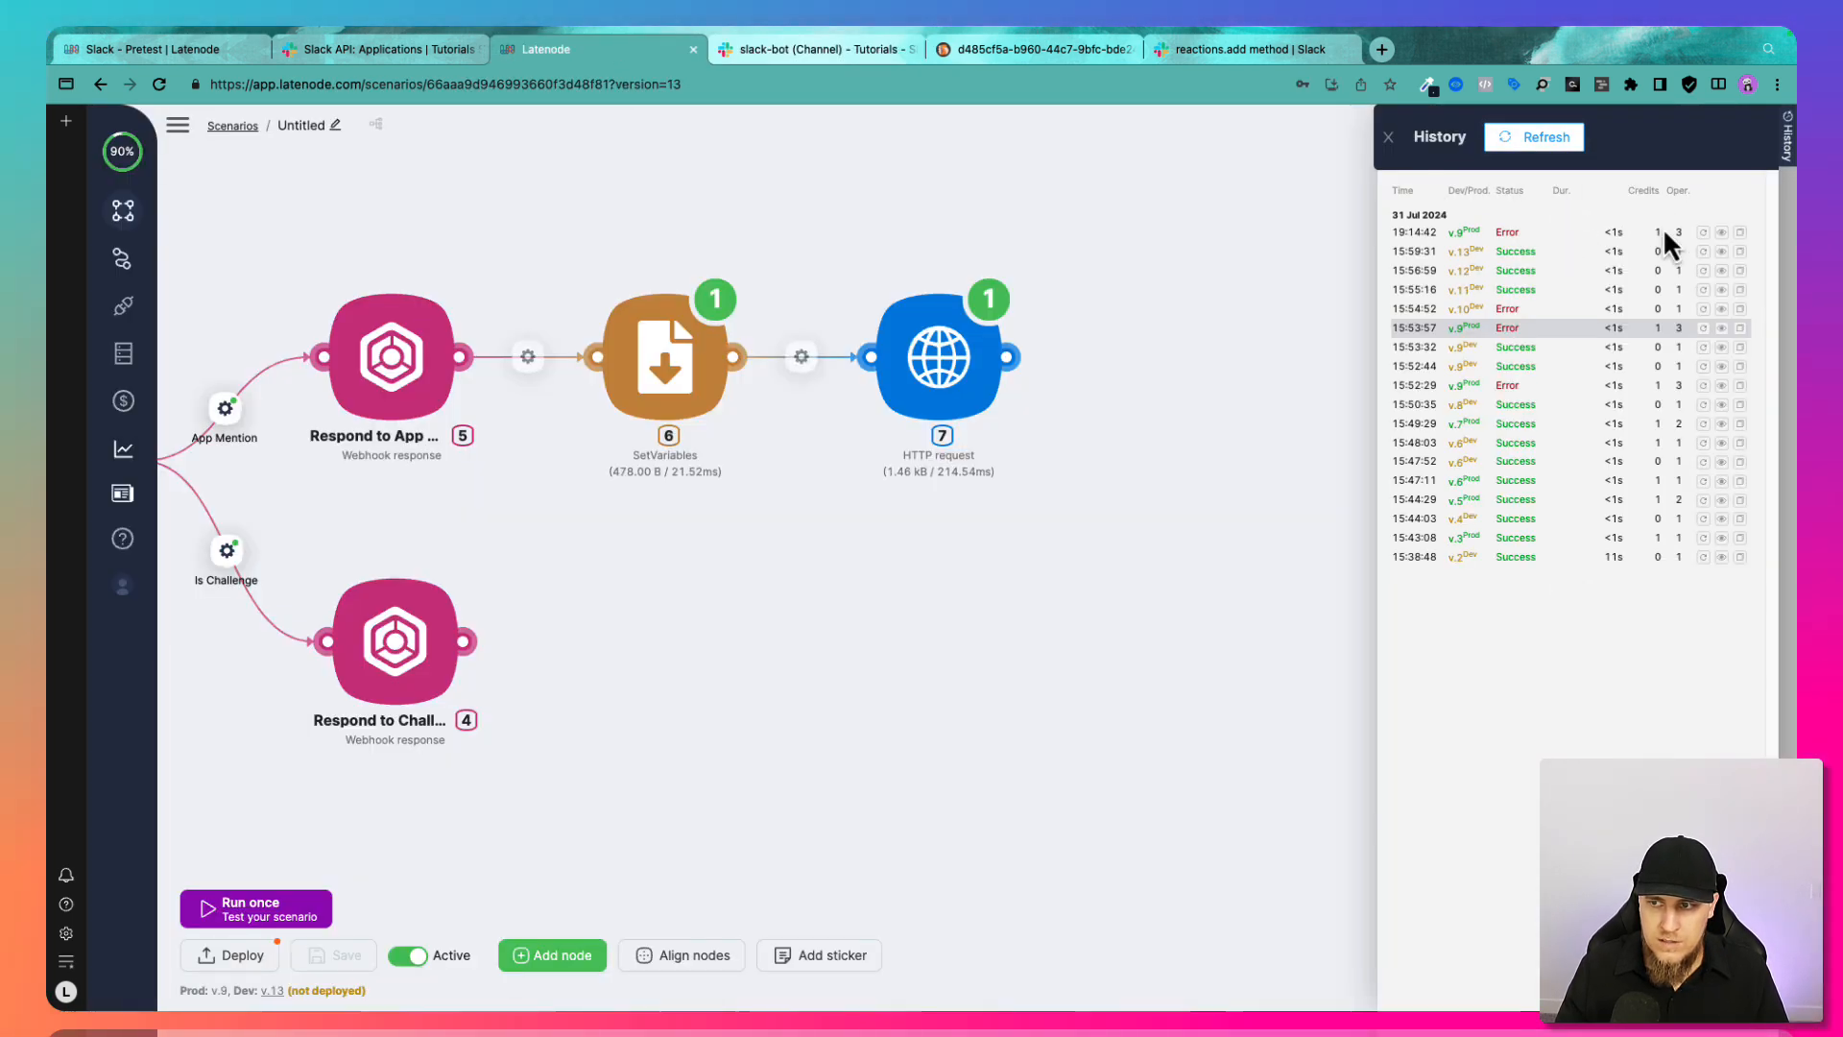
{"action": "left_click", "coordinate": [1721, 232]}
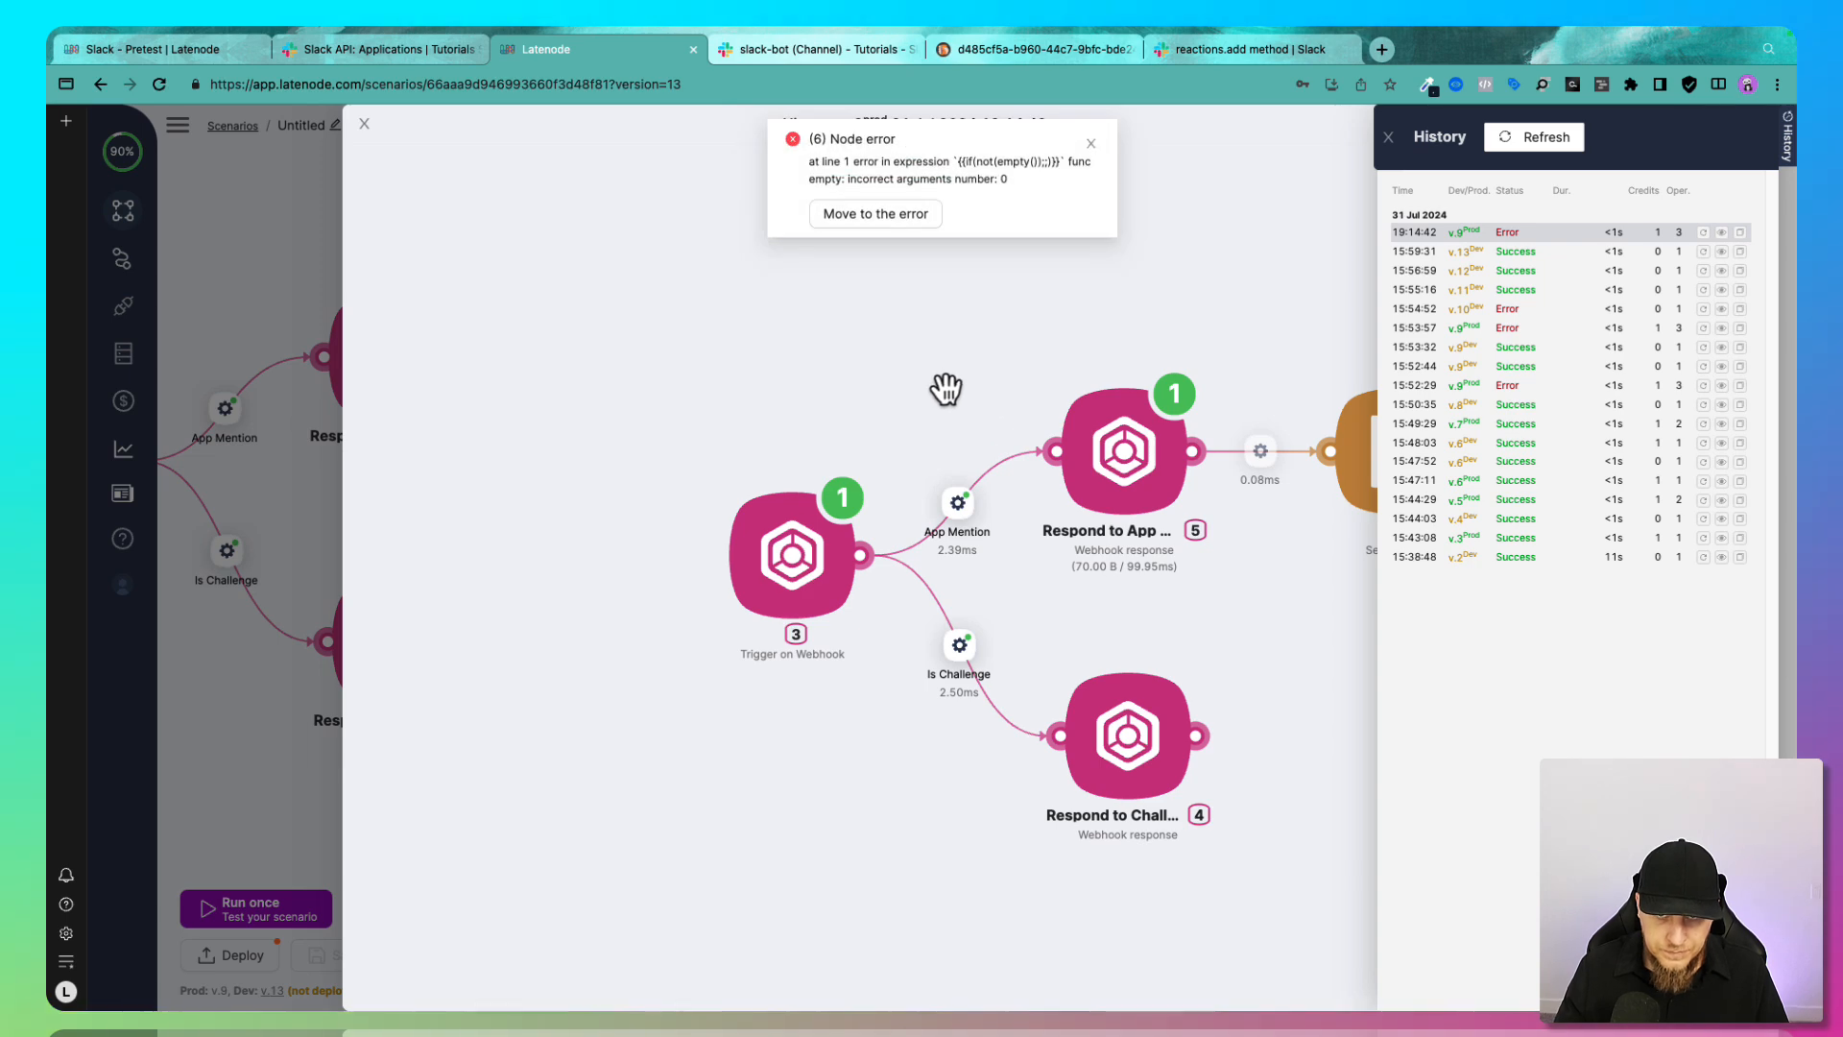
{"action": "left_click_drag", "start_coordinate": [984, 391], "coordinate": [595, 358]}
{"action": "left_click_drag", "start_coordinate": [888, 354], "coordinate": [1025, 367]}
{"action": "left_click_drag", "start_coordinate": [818, 354], "coordinate": [833, 345]}
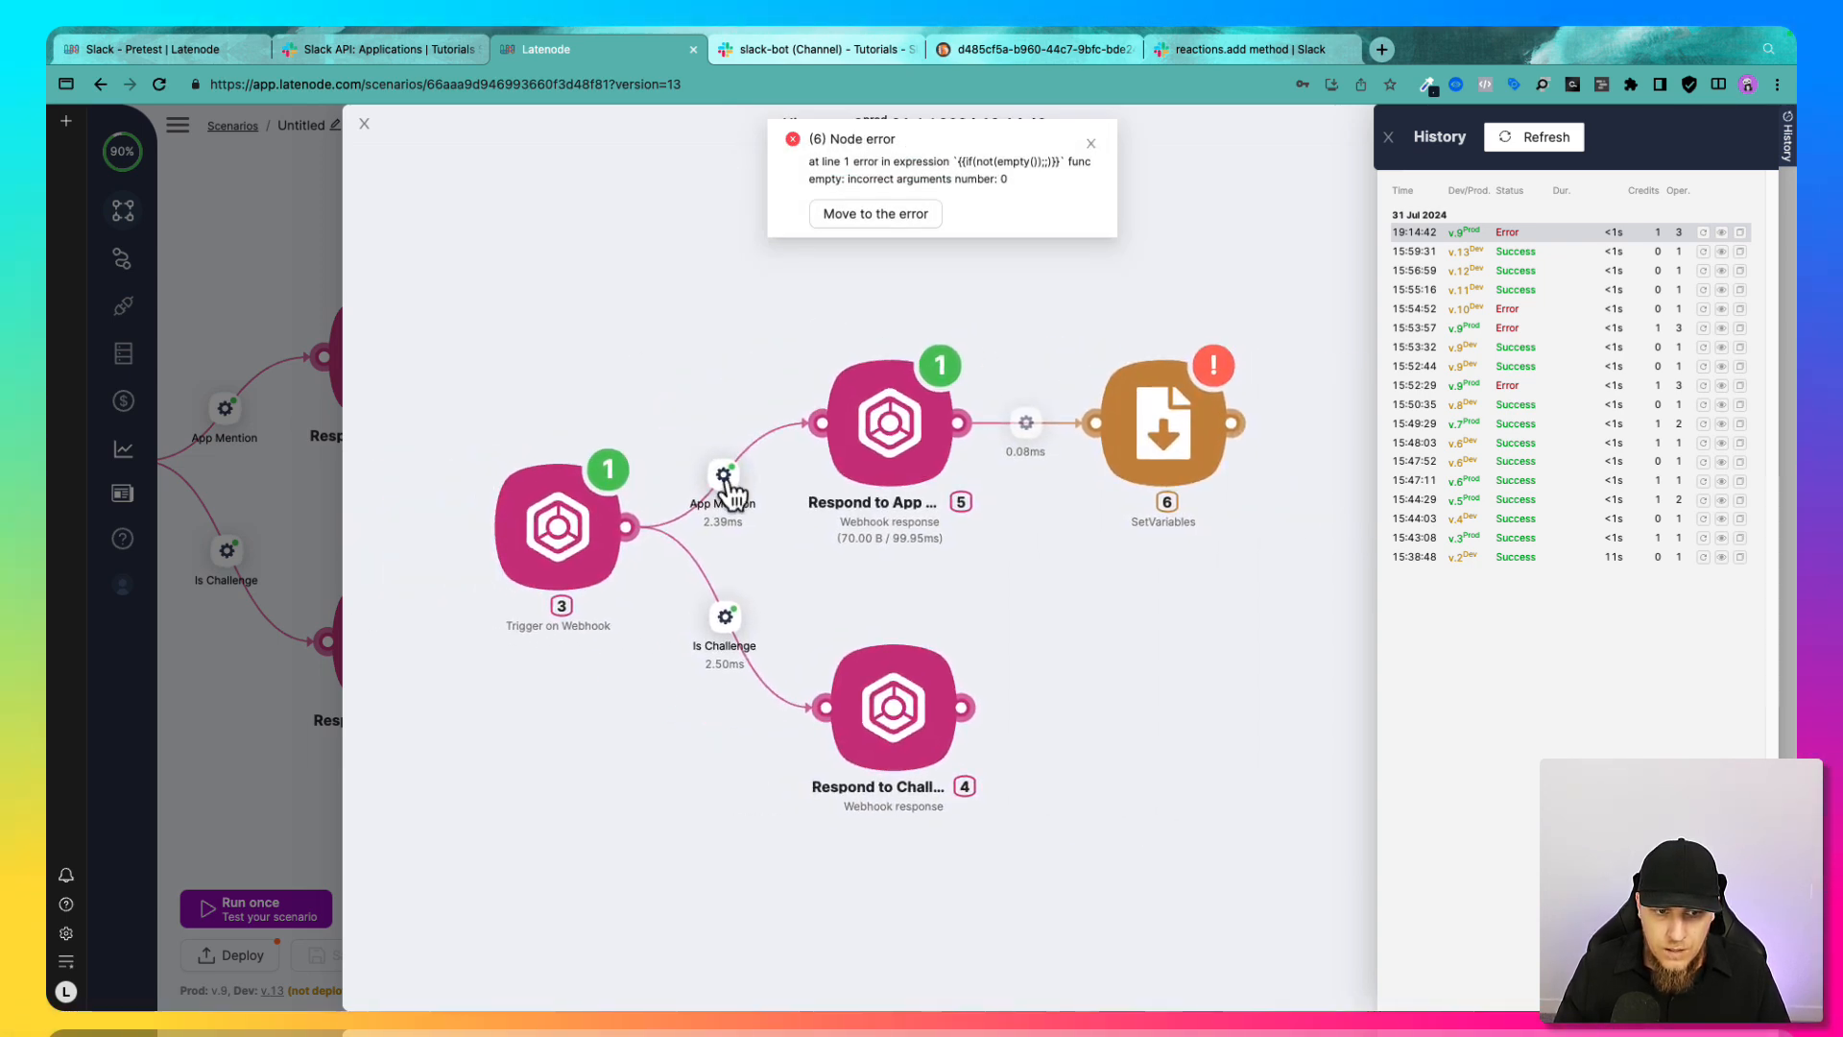
- Examine the event data in the webhook trigger's output for that run, including text, thread_ts and ts, and close the run view
{"action": "left_click", "coordinate": [566, 538]}
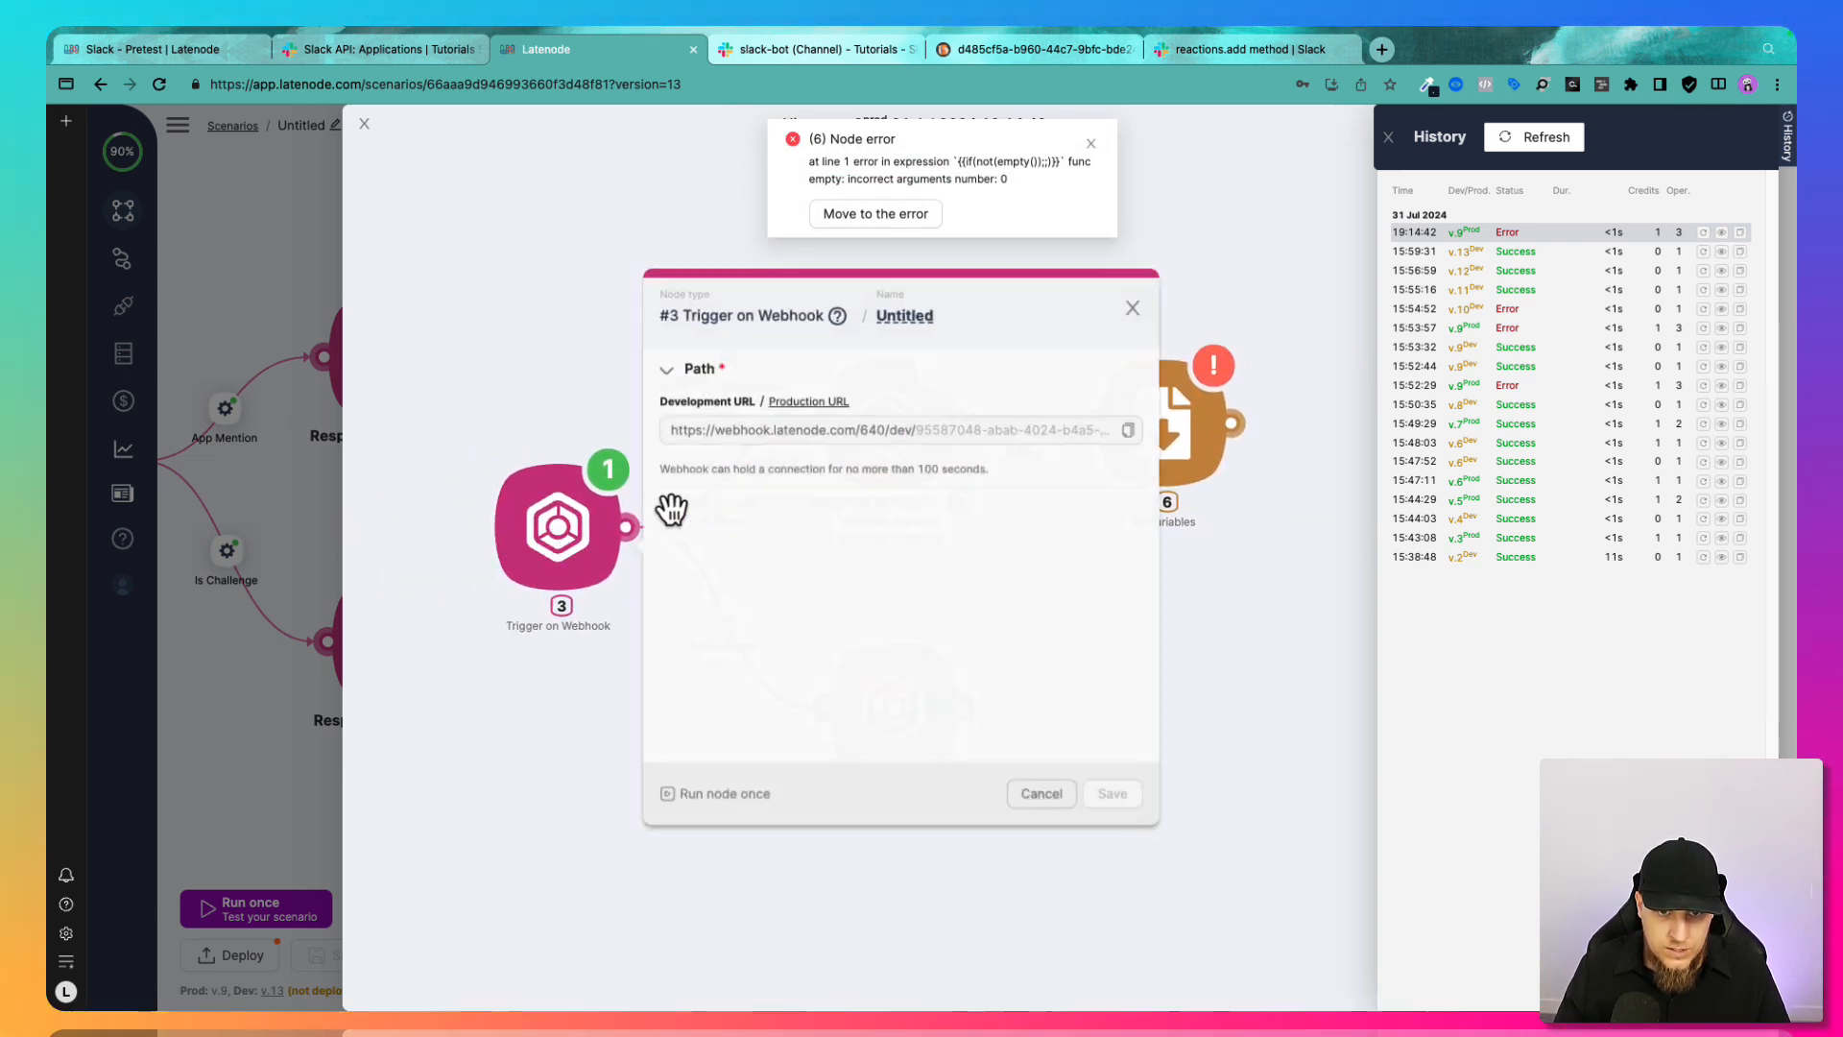
{"action": "left_click", "coordinate": [1310, 437]}
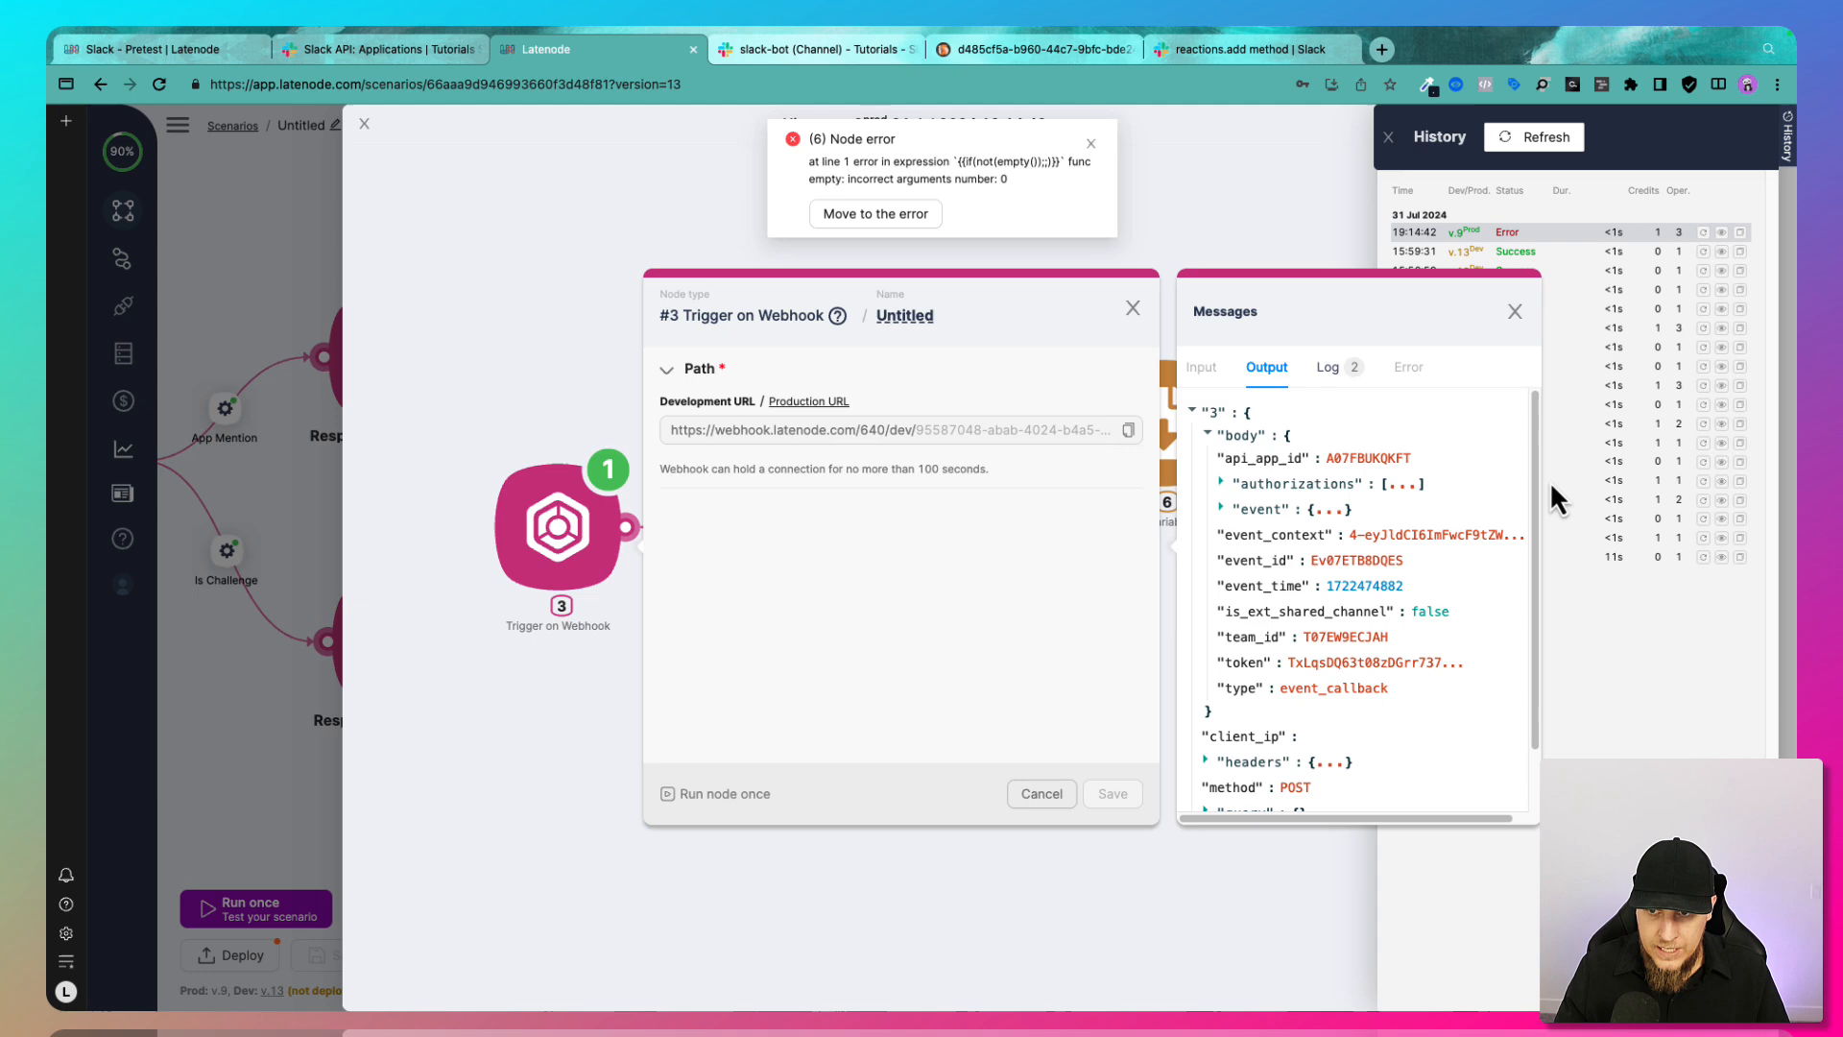
{"action": "left_click", "coordinate": [1343, 486]}
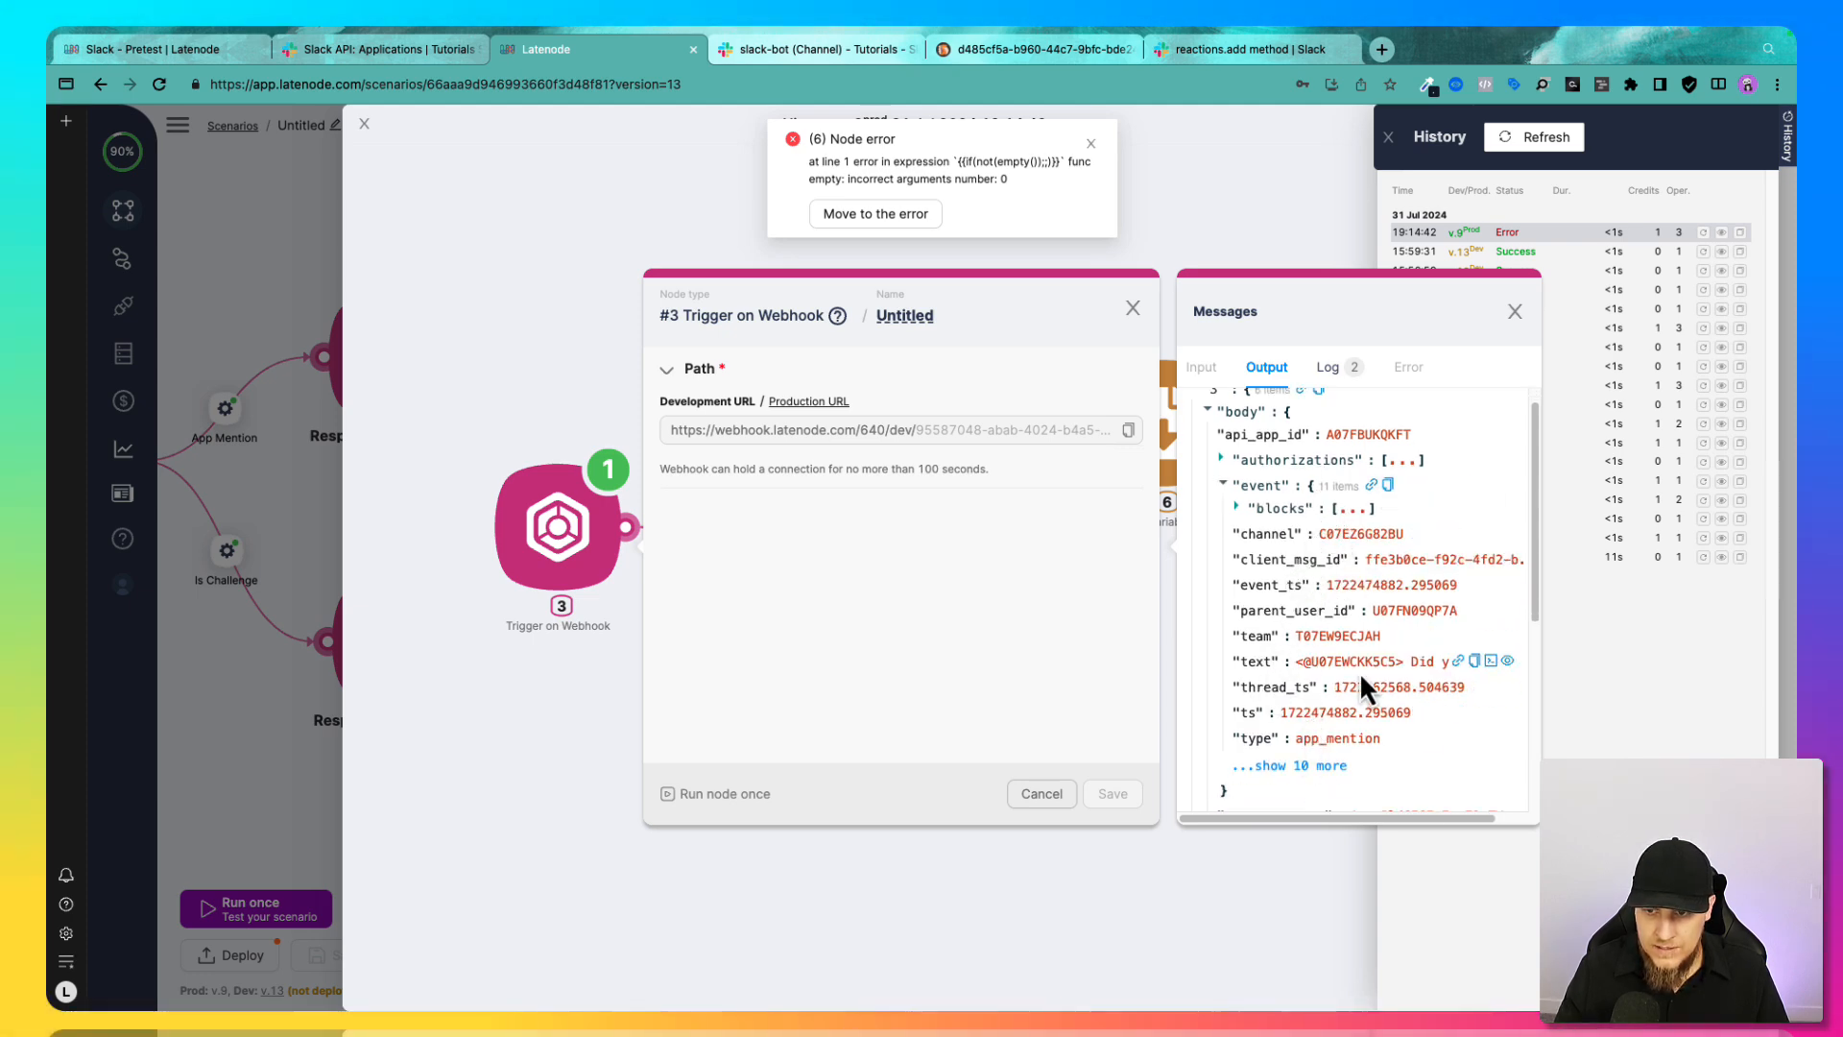
{"action": "scroll", "coordinate": [1342, 663], "scroll_direction": "right", "scroll_amount": 2}
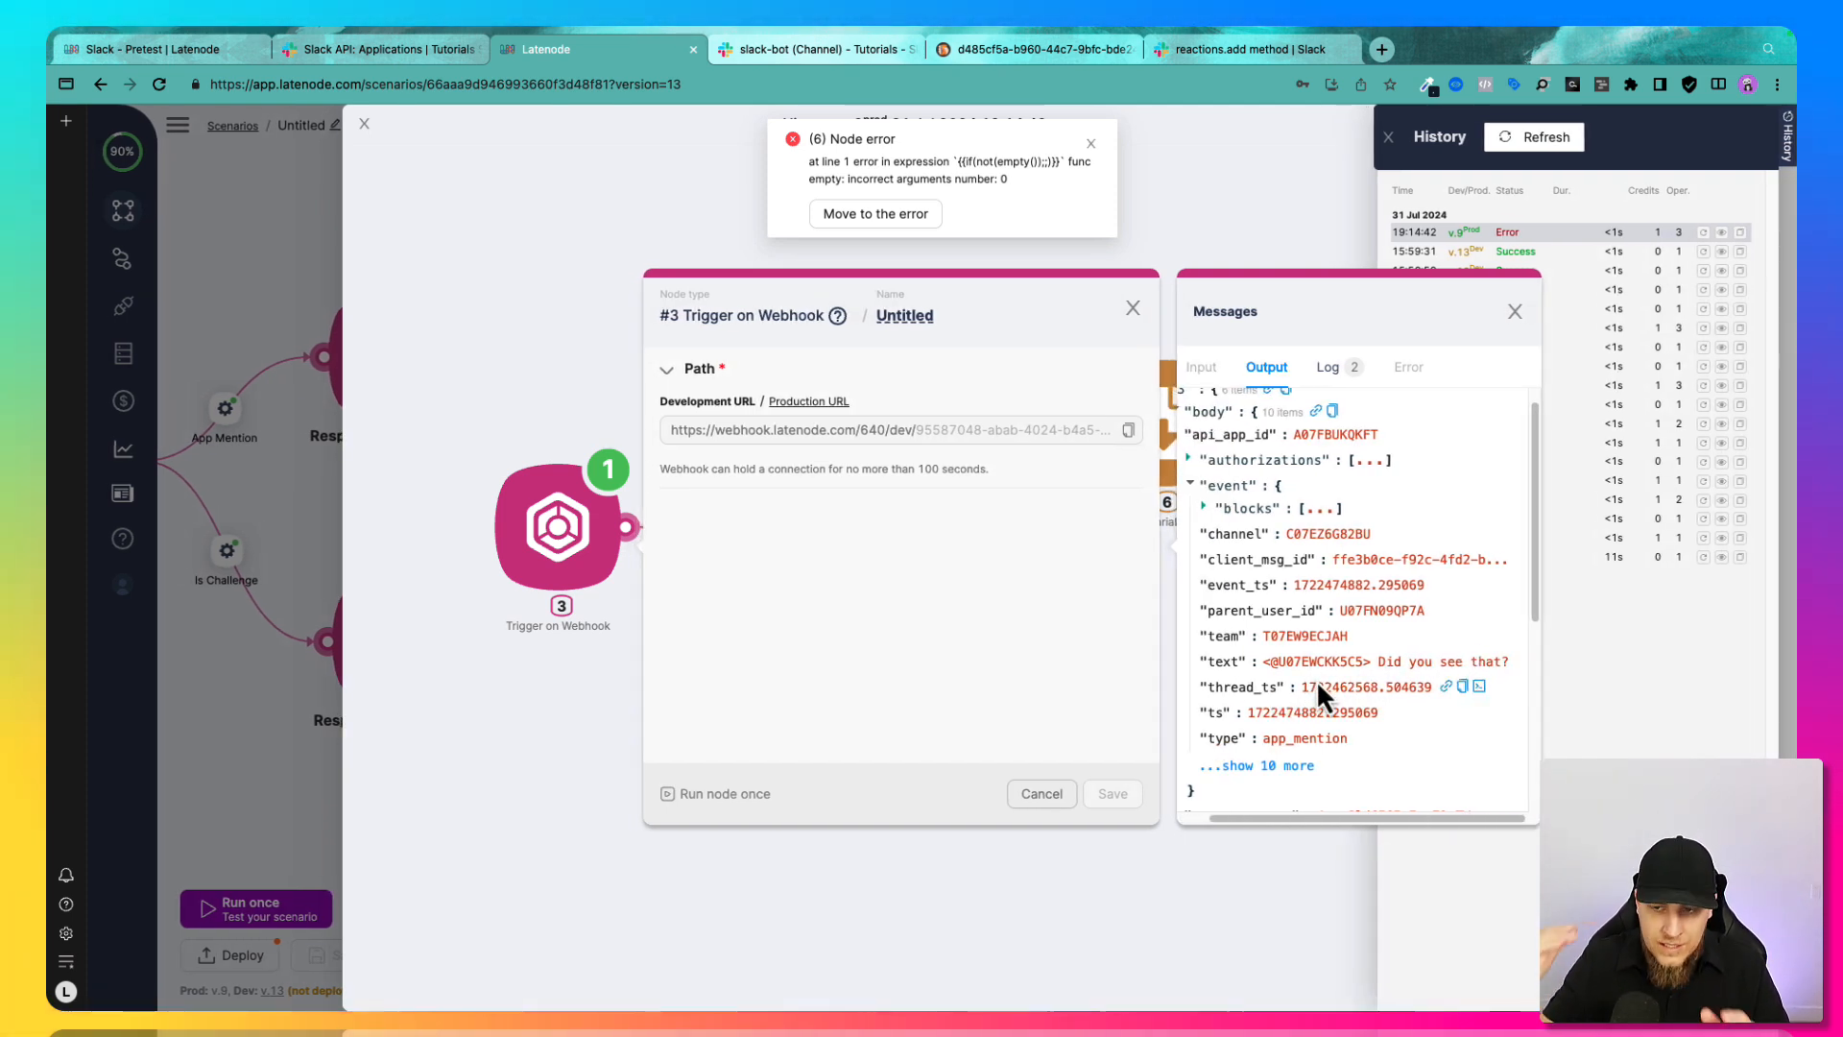
{"action": "left_click", "coordinate": [452, 366]}
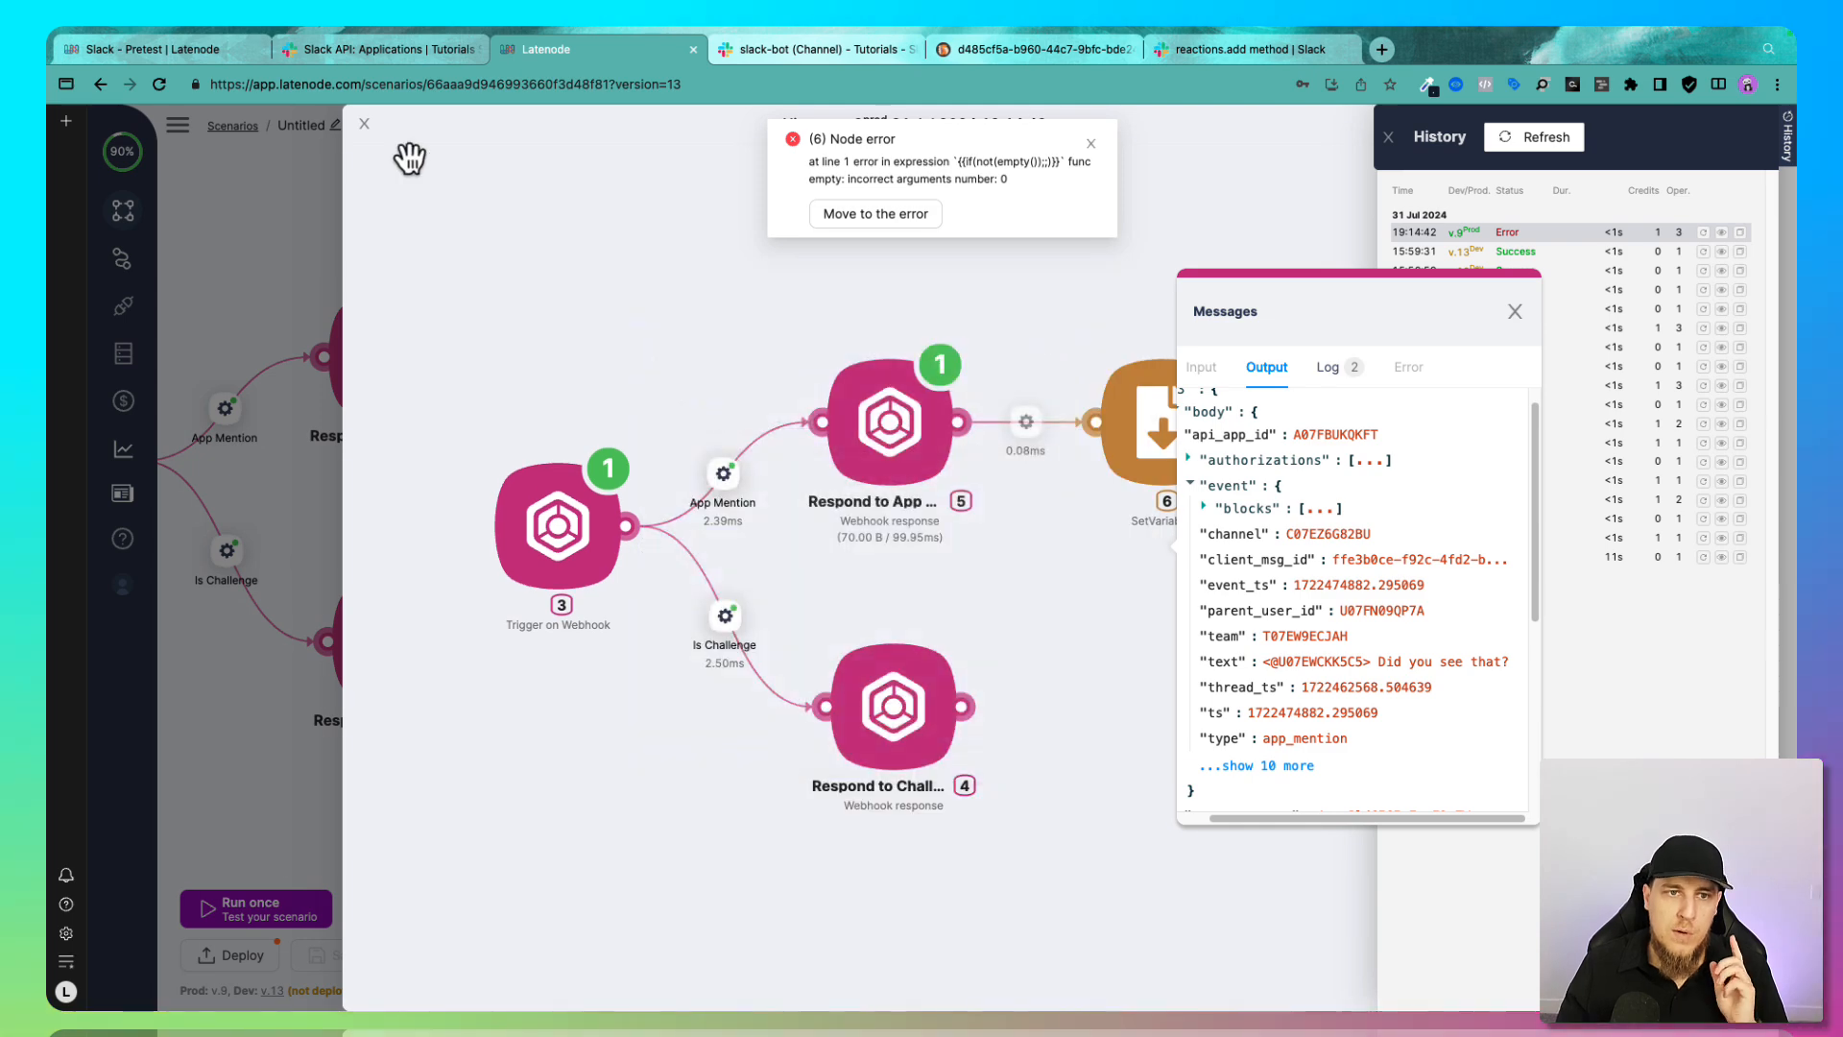
{"action": "left_click", "coordinate": [365, 126]}
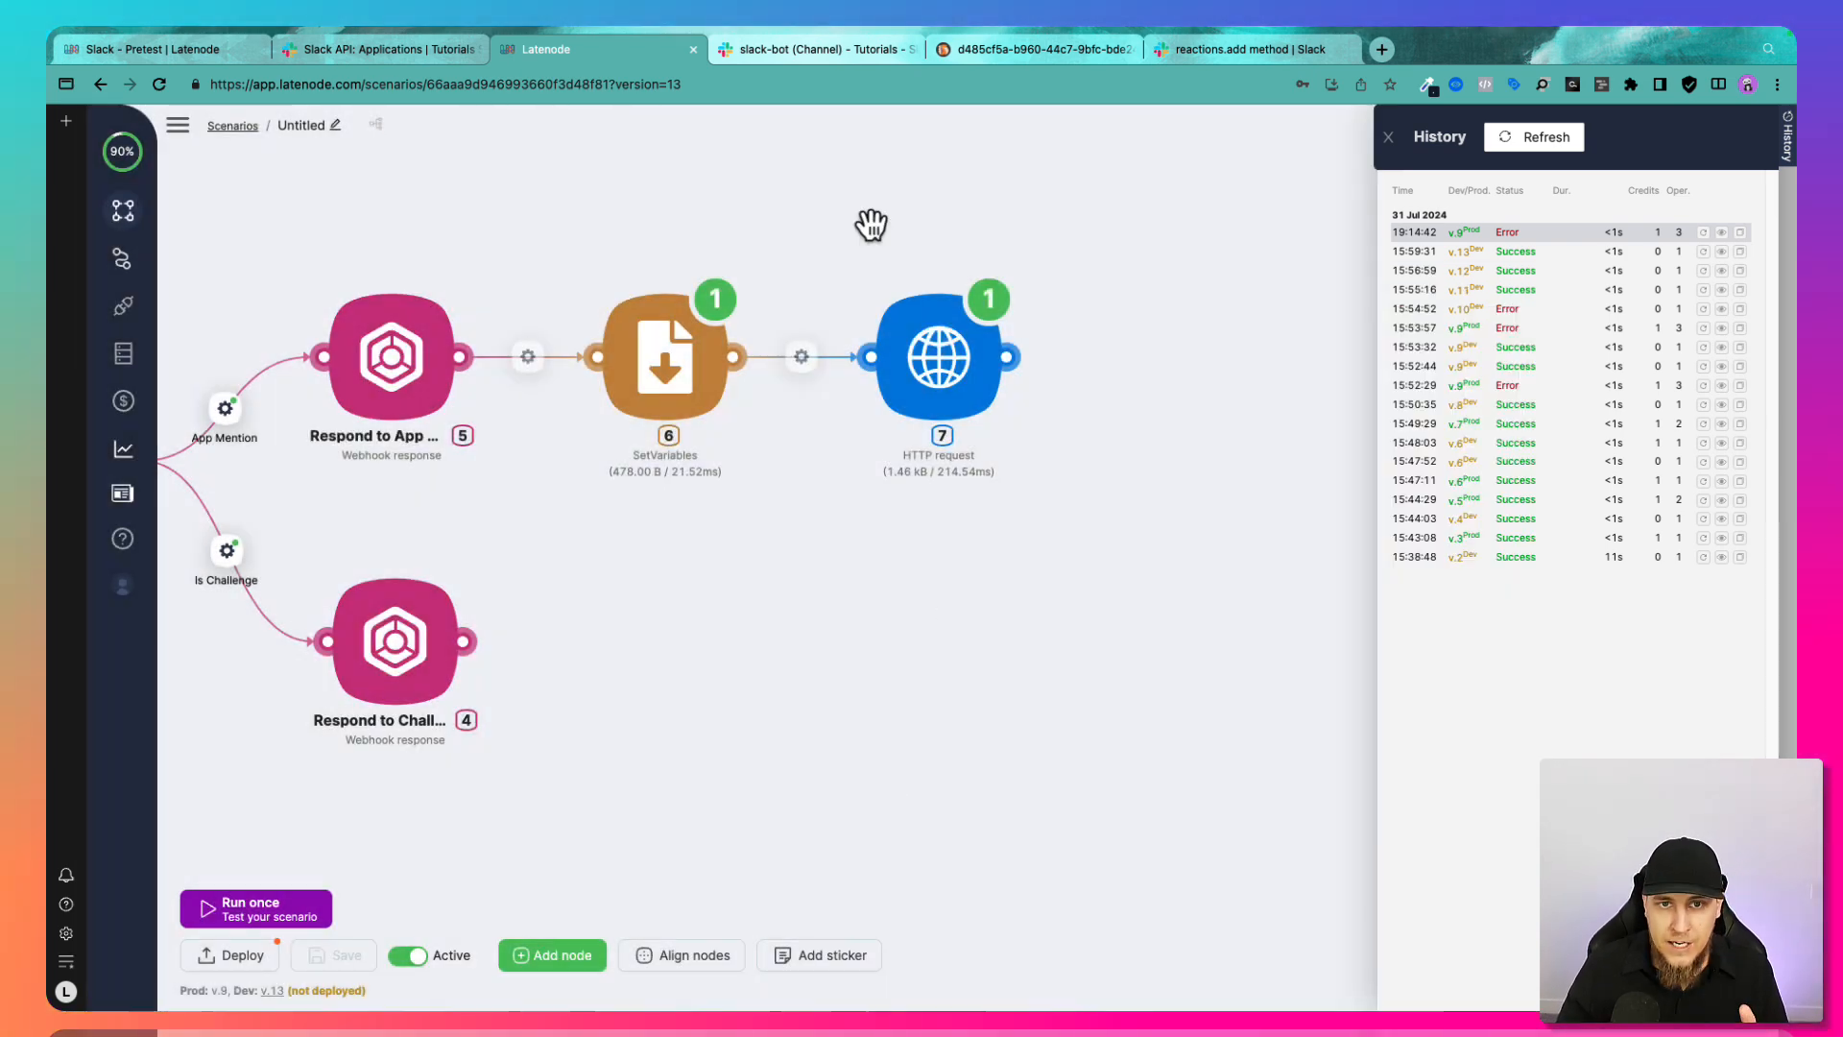
{"action": "left_click", "coordinate": [842, 64]}
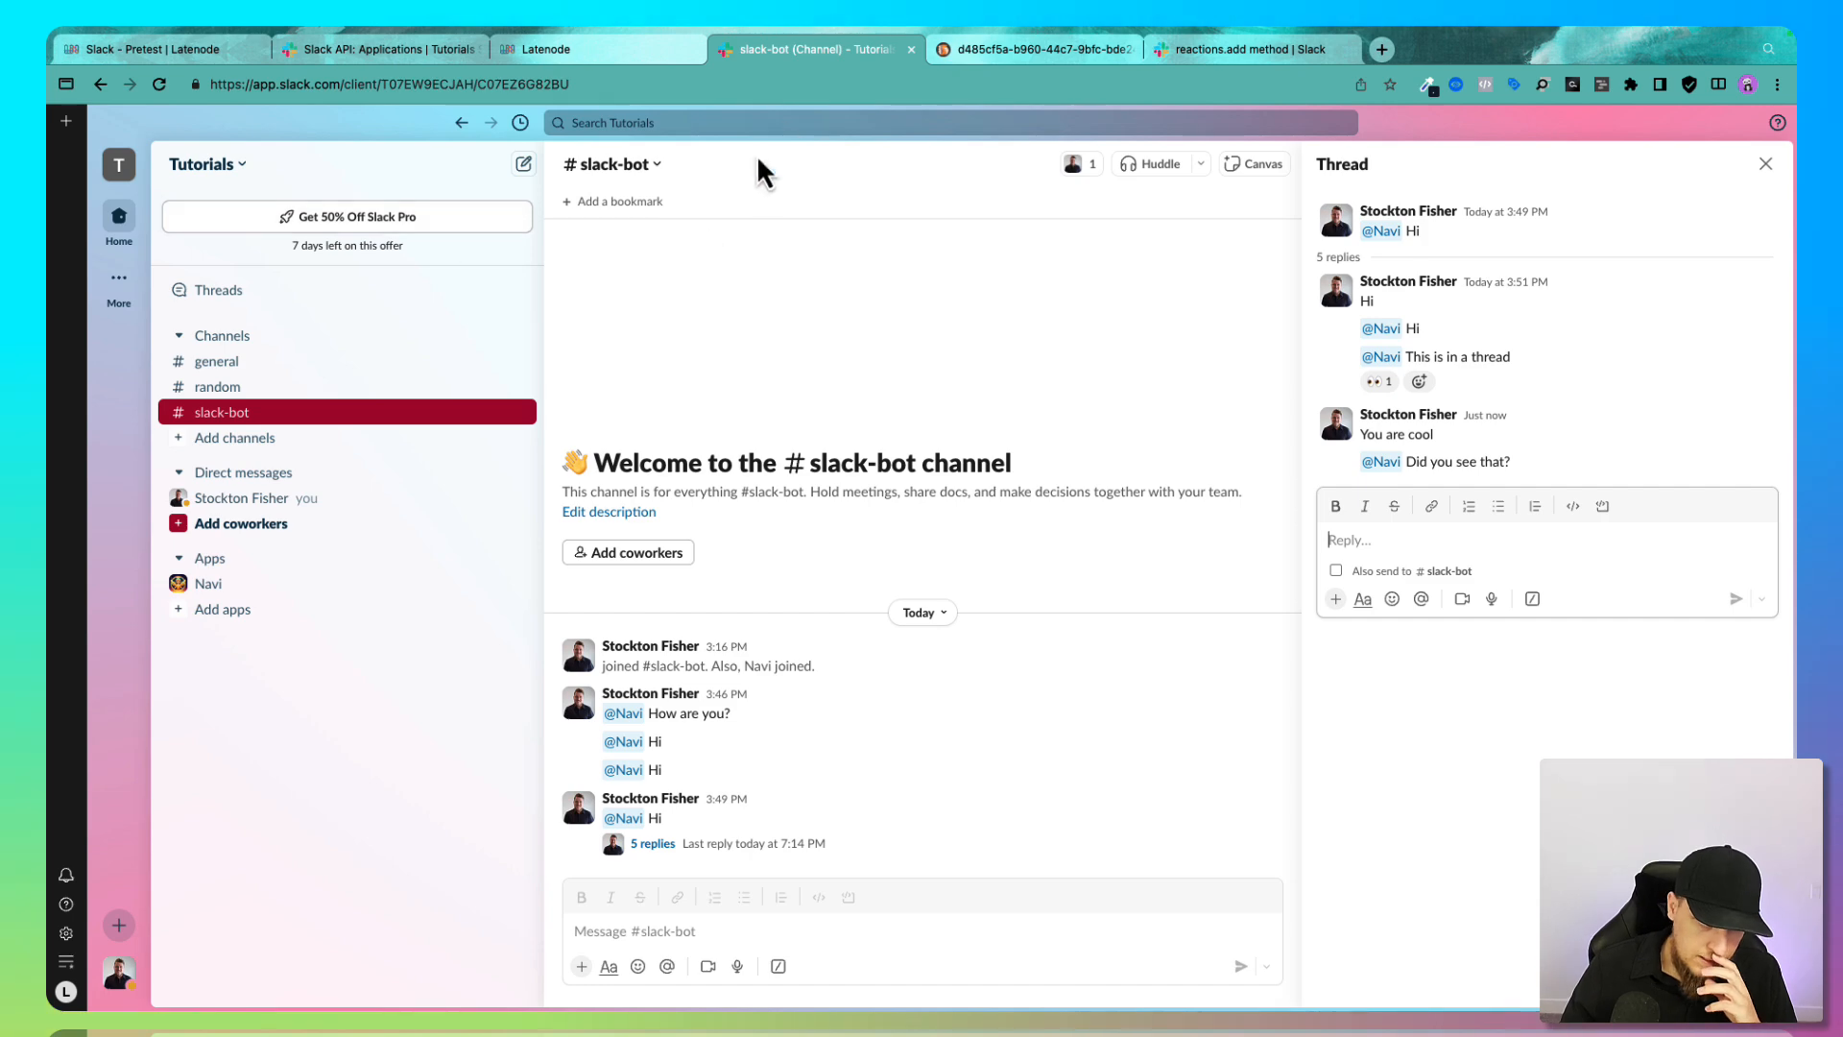
{"action": "left_click", "coordinate": [529, 57]}
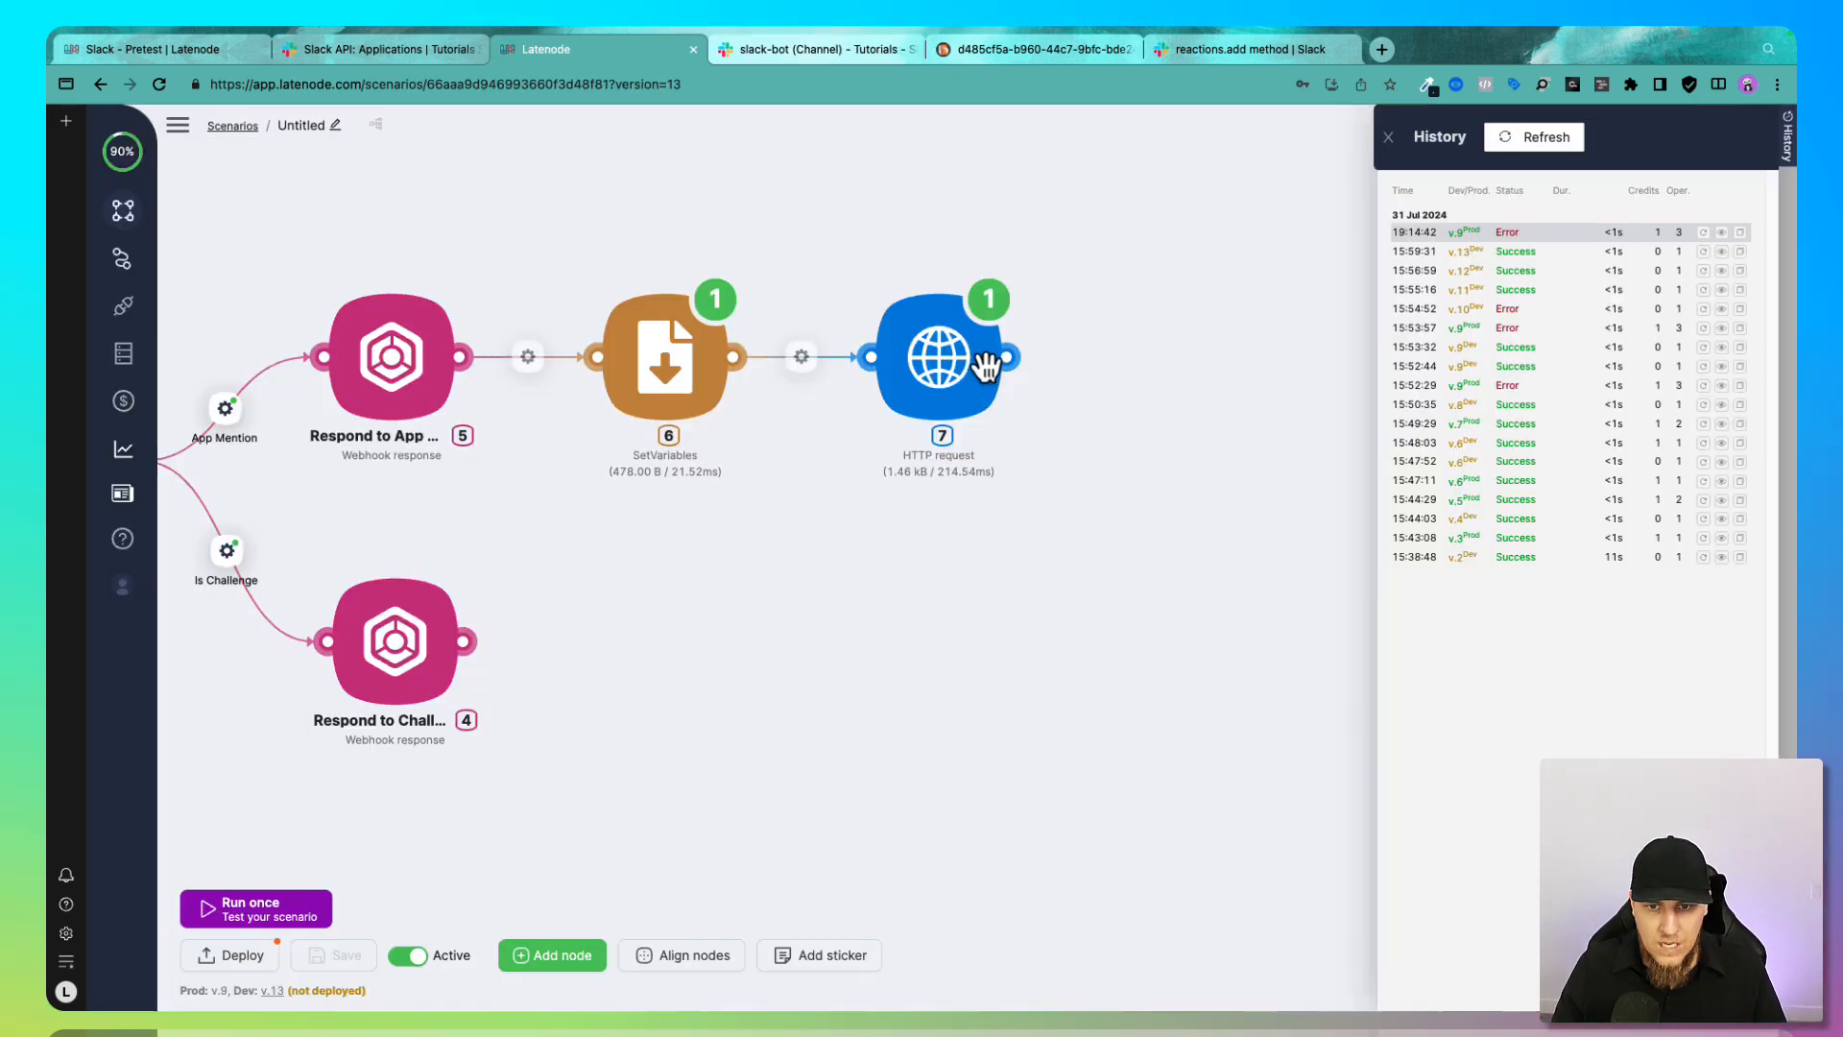
- Name the SetVariables node "Set Variables"
{"action": "left_click_drag", "start_coordinate": [679, 576], "coordinate": [793, 555]}
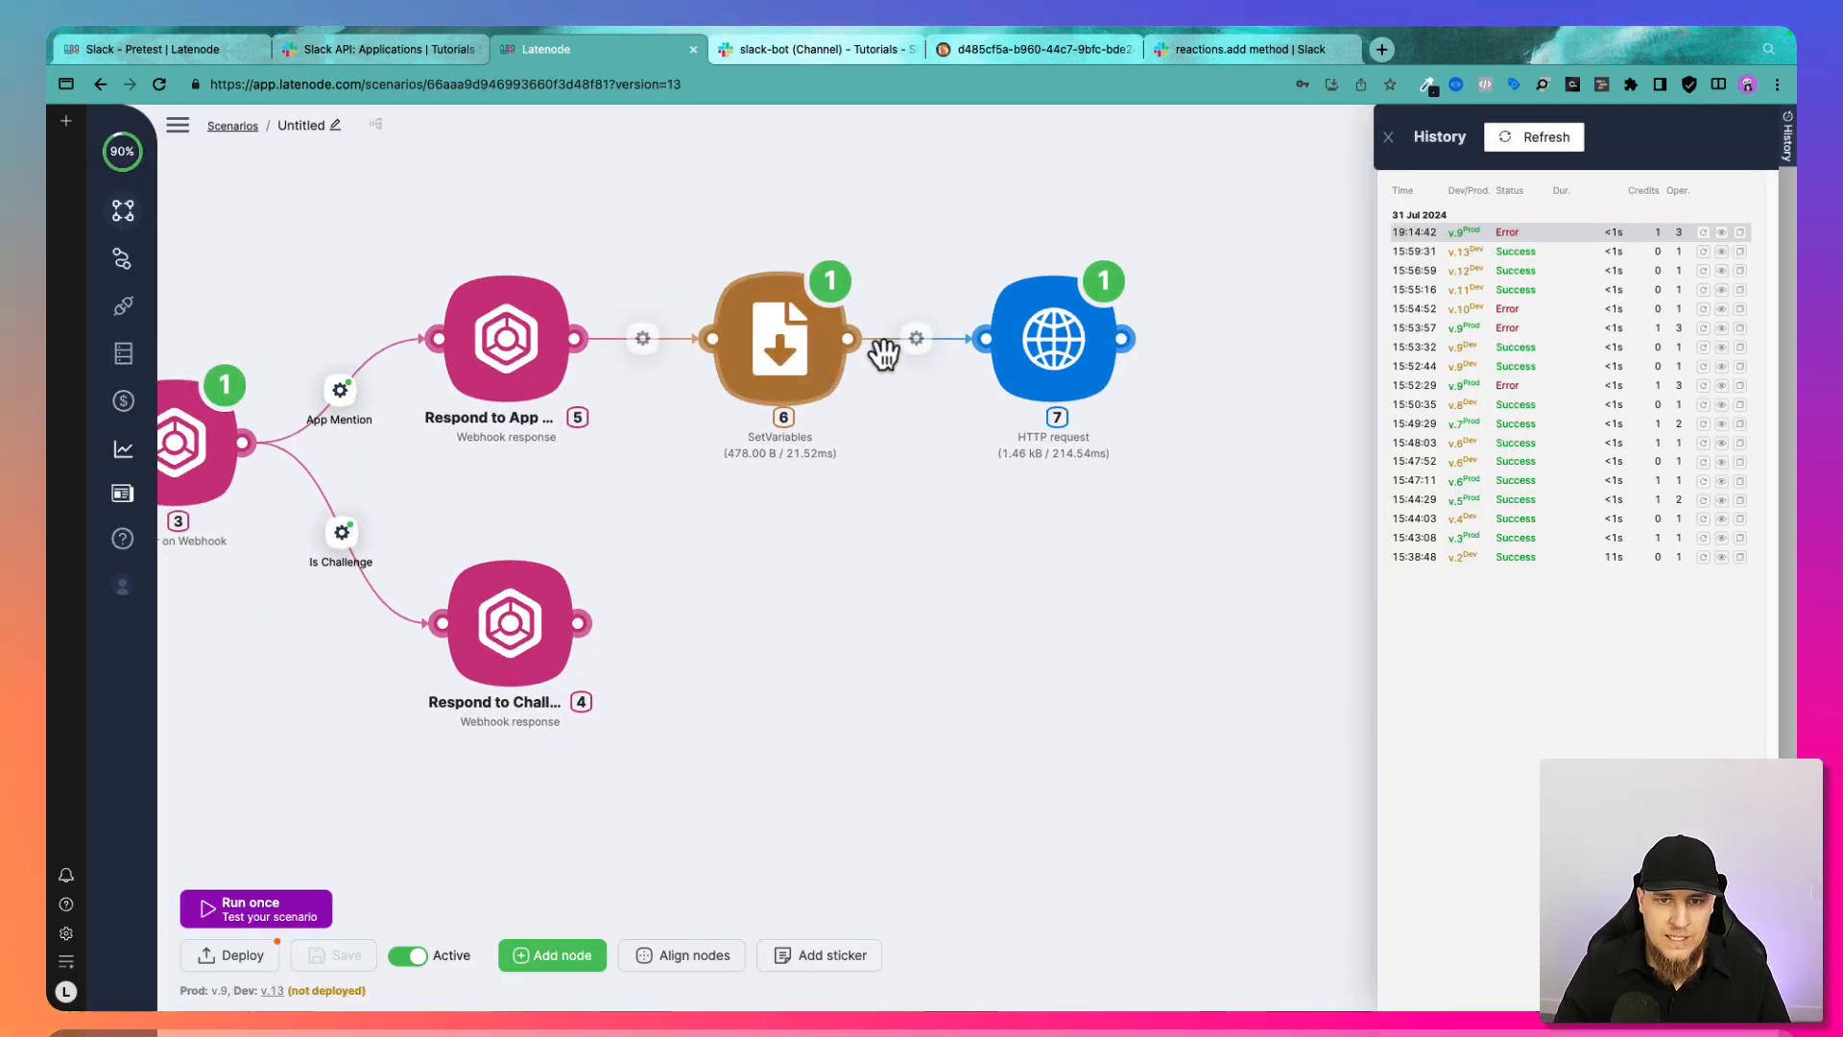
{"action": "left_click", "coordinate": [835, 353]}
{"action": "left_click", "coordinate": [1073, 151]}
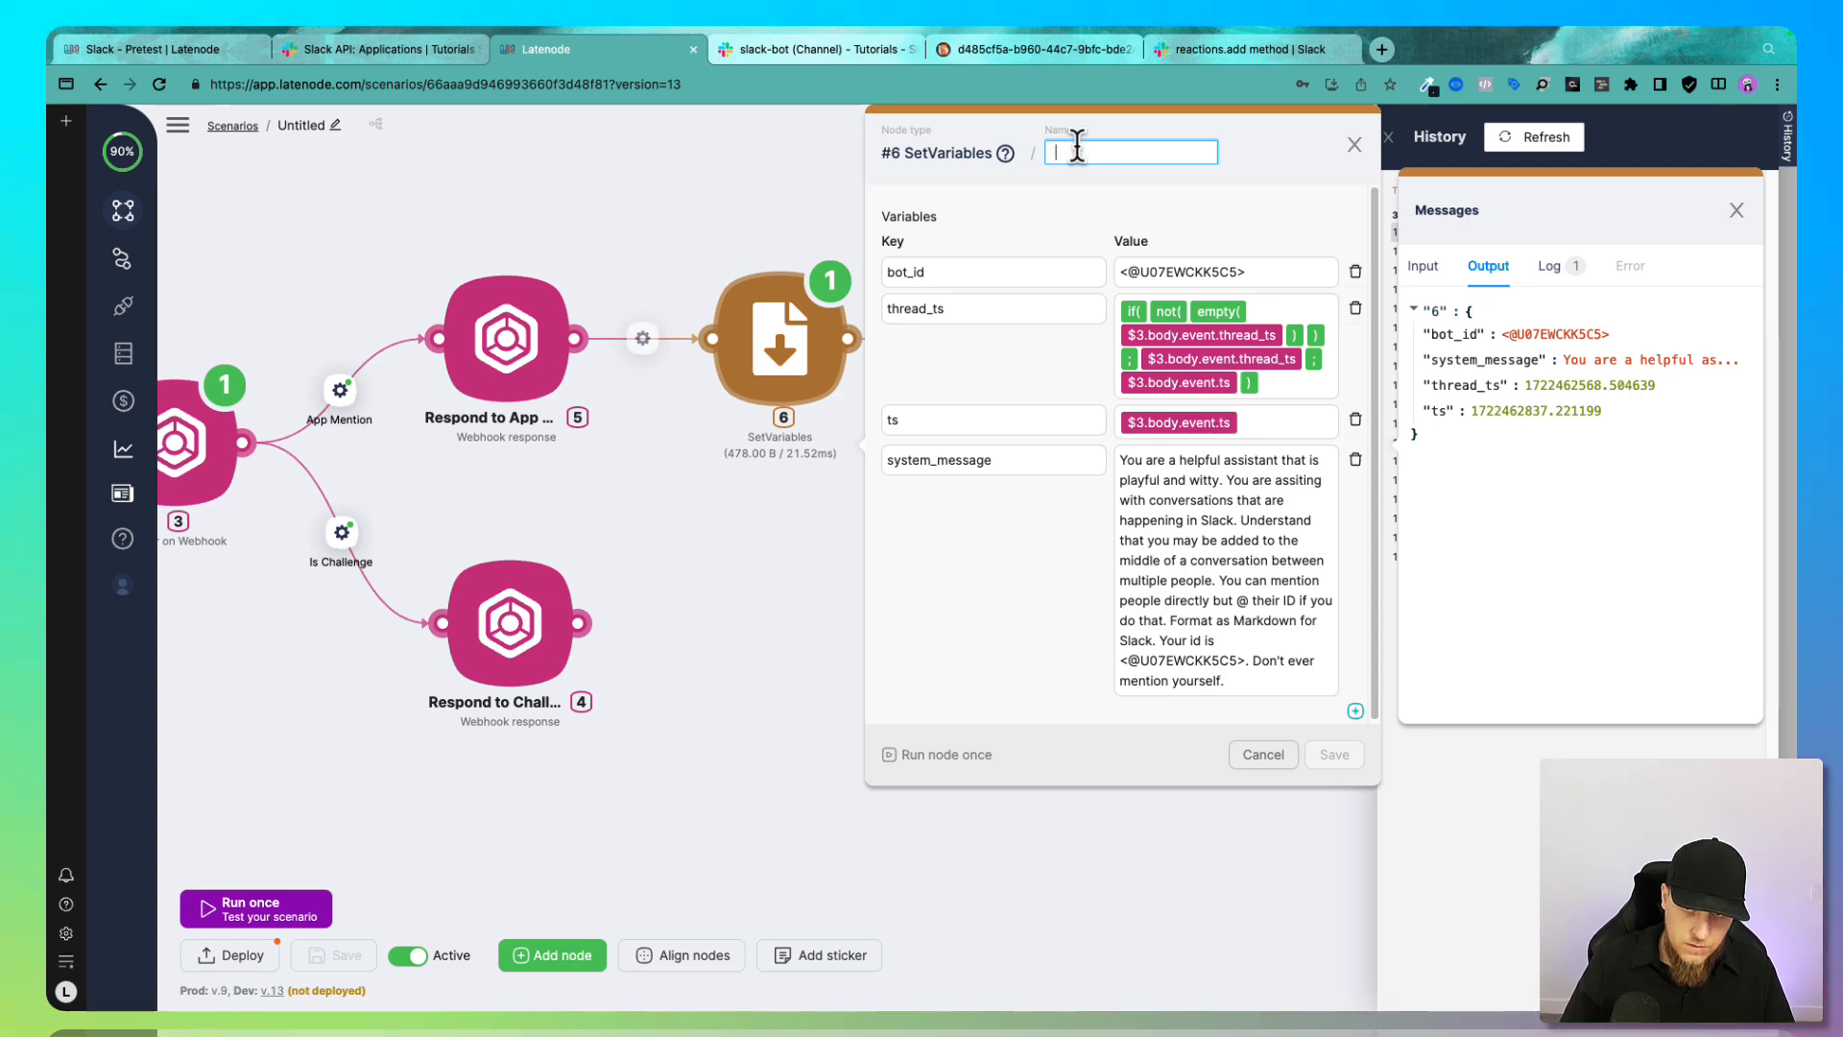
{"action": "type", "text": "SetVariables"}
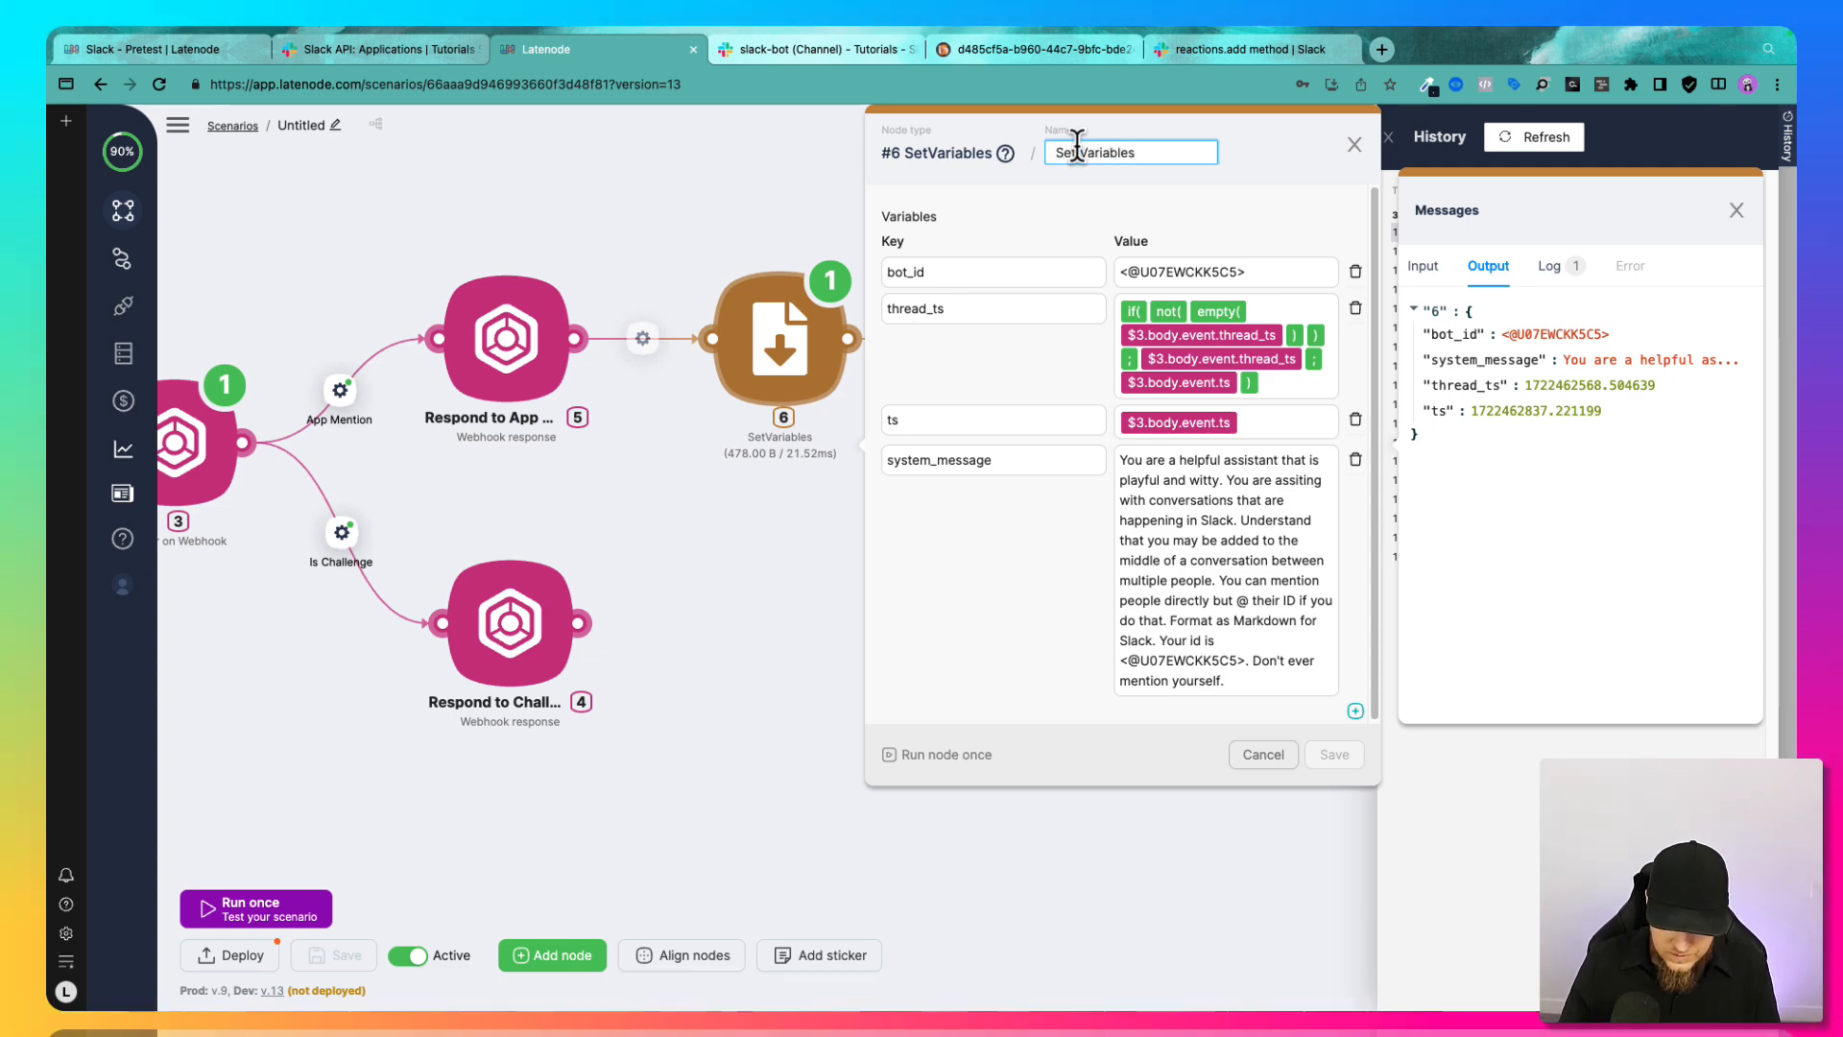
{"action": "key", "text": "Return"}
{"action": "left_click", "coordinate": [785, 232]}
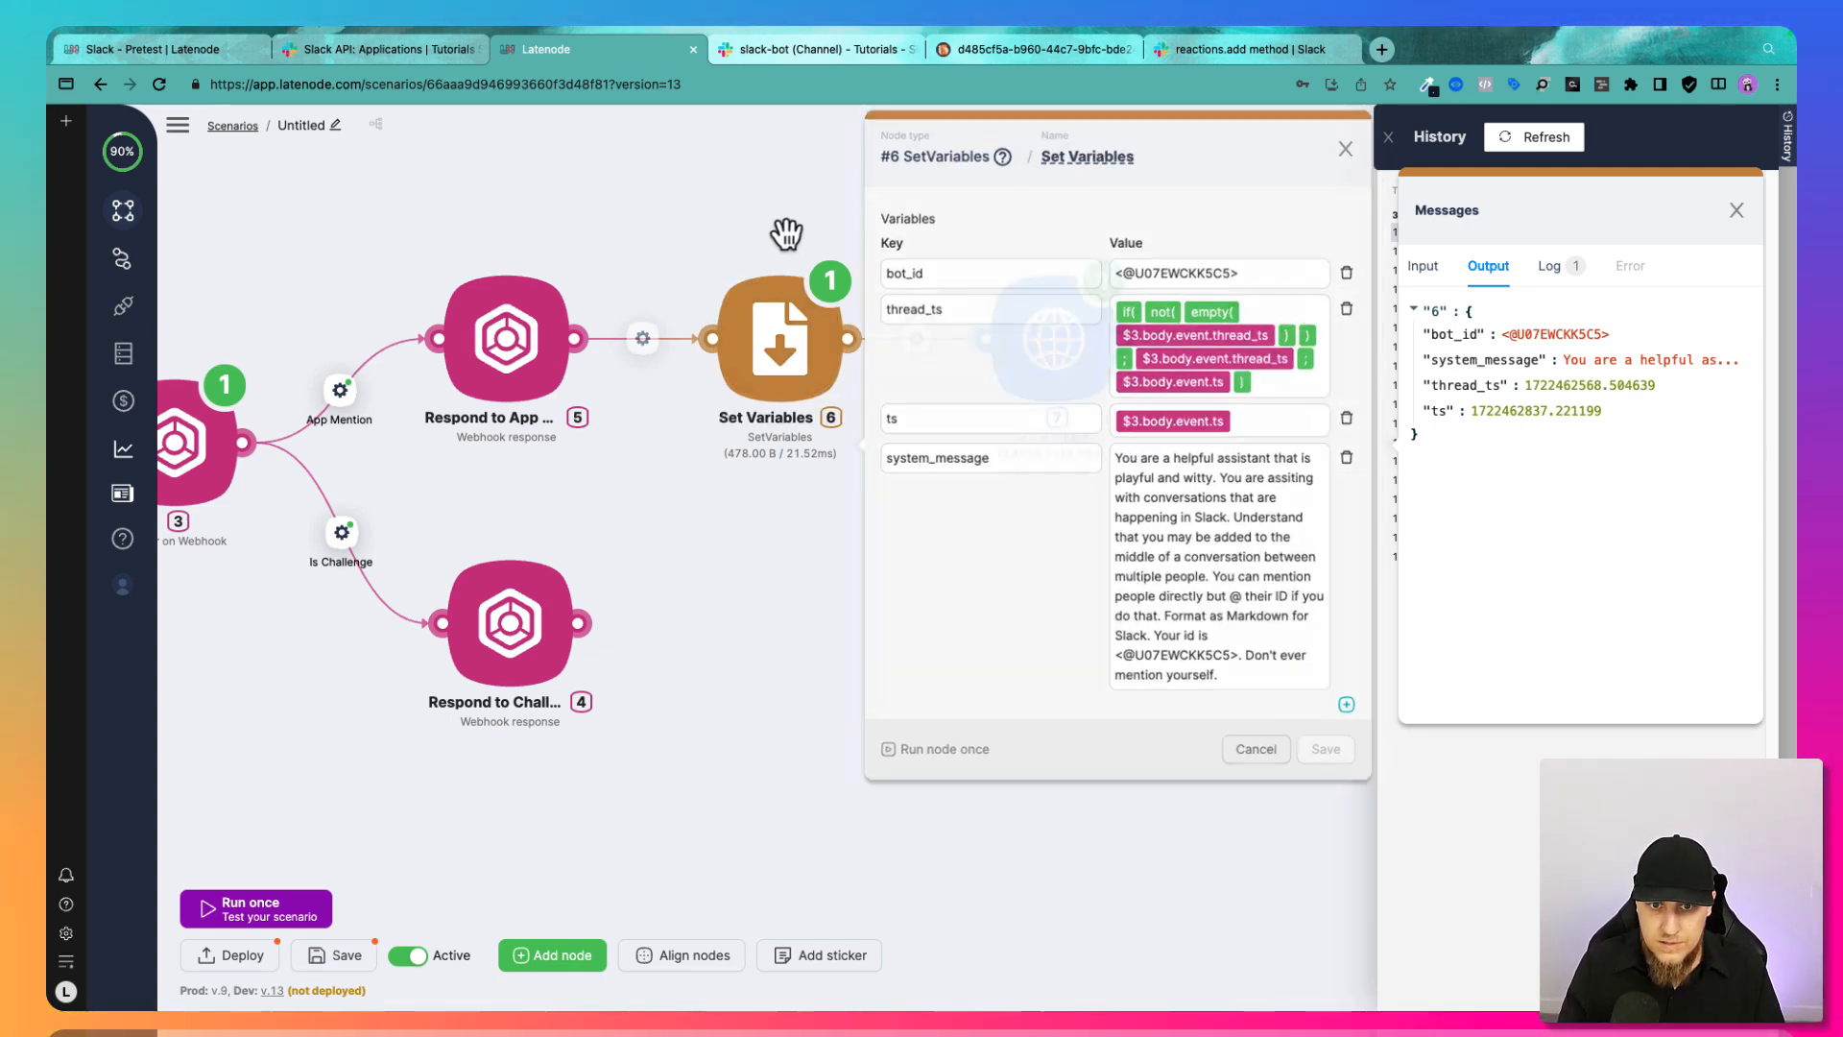
- Name the HTTP request node "Add Reaction 👀", including the eyes emoji
{"action": "left_click_drag", "start_coordinate": [786, 234], "coordinate": [625, 225]}
{"action": "left_click", "coordinate": [894, 349]}
{"action": "left_click", "coordinate": [1198, 152]}
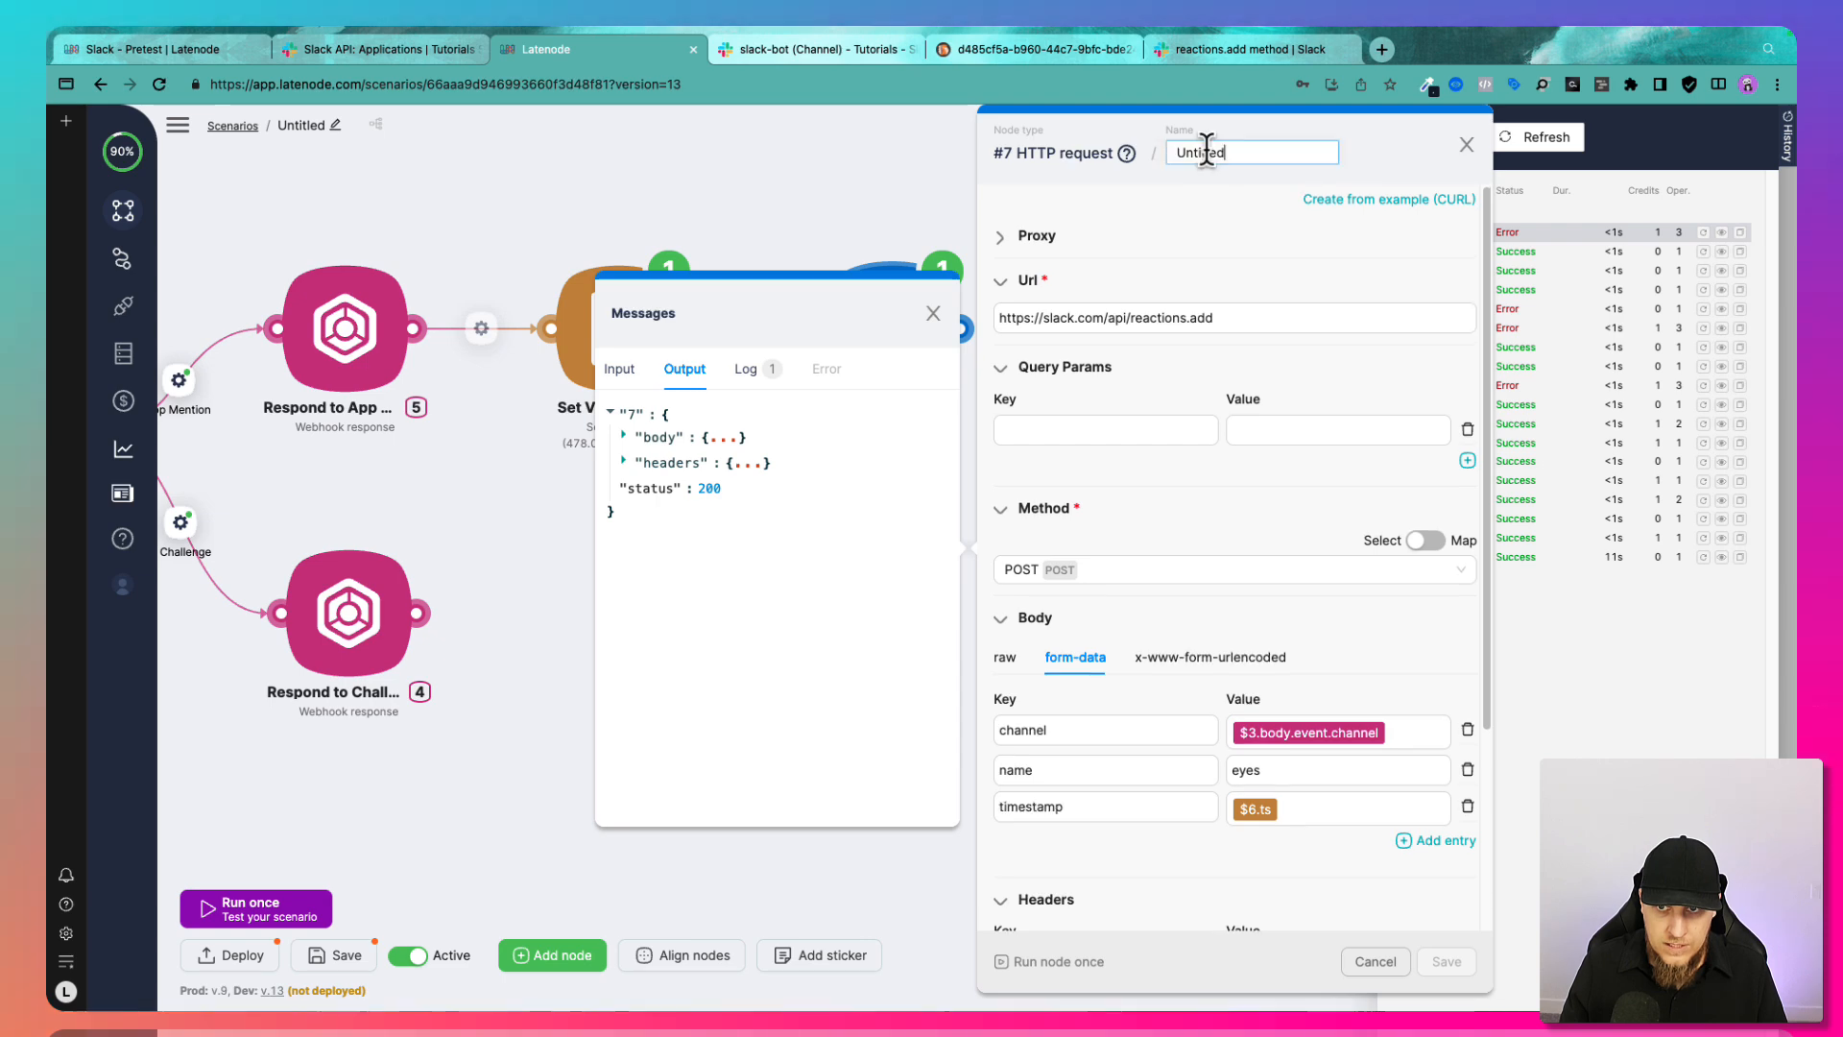
{"action": "type", "text": "Add re"}
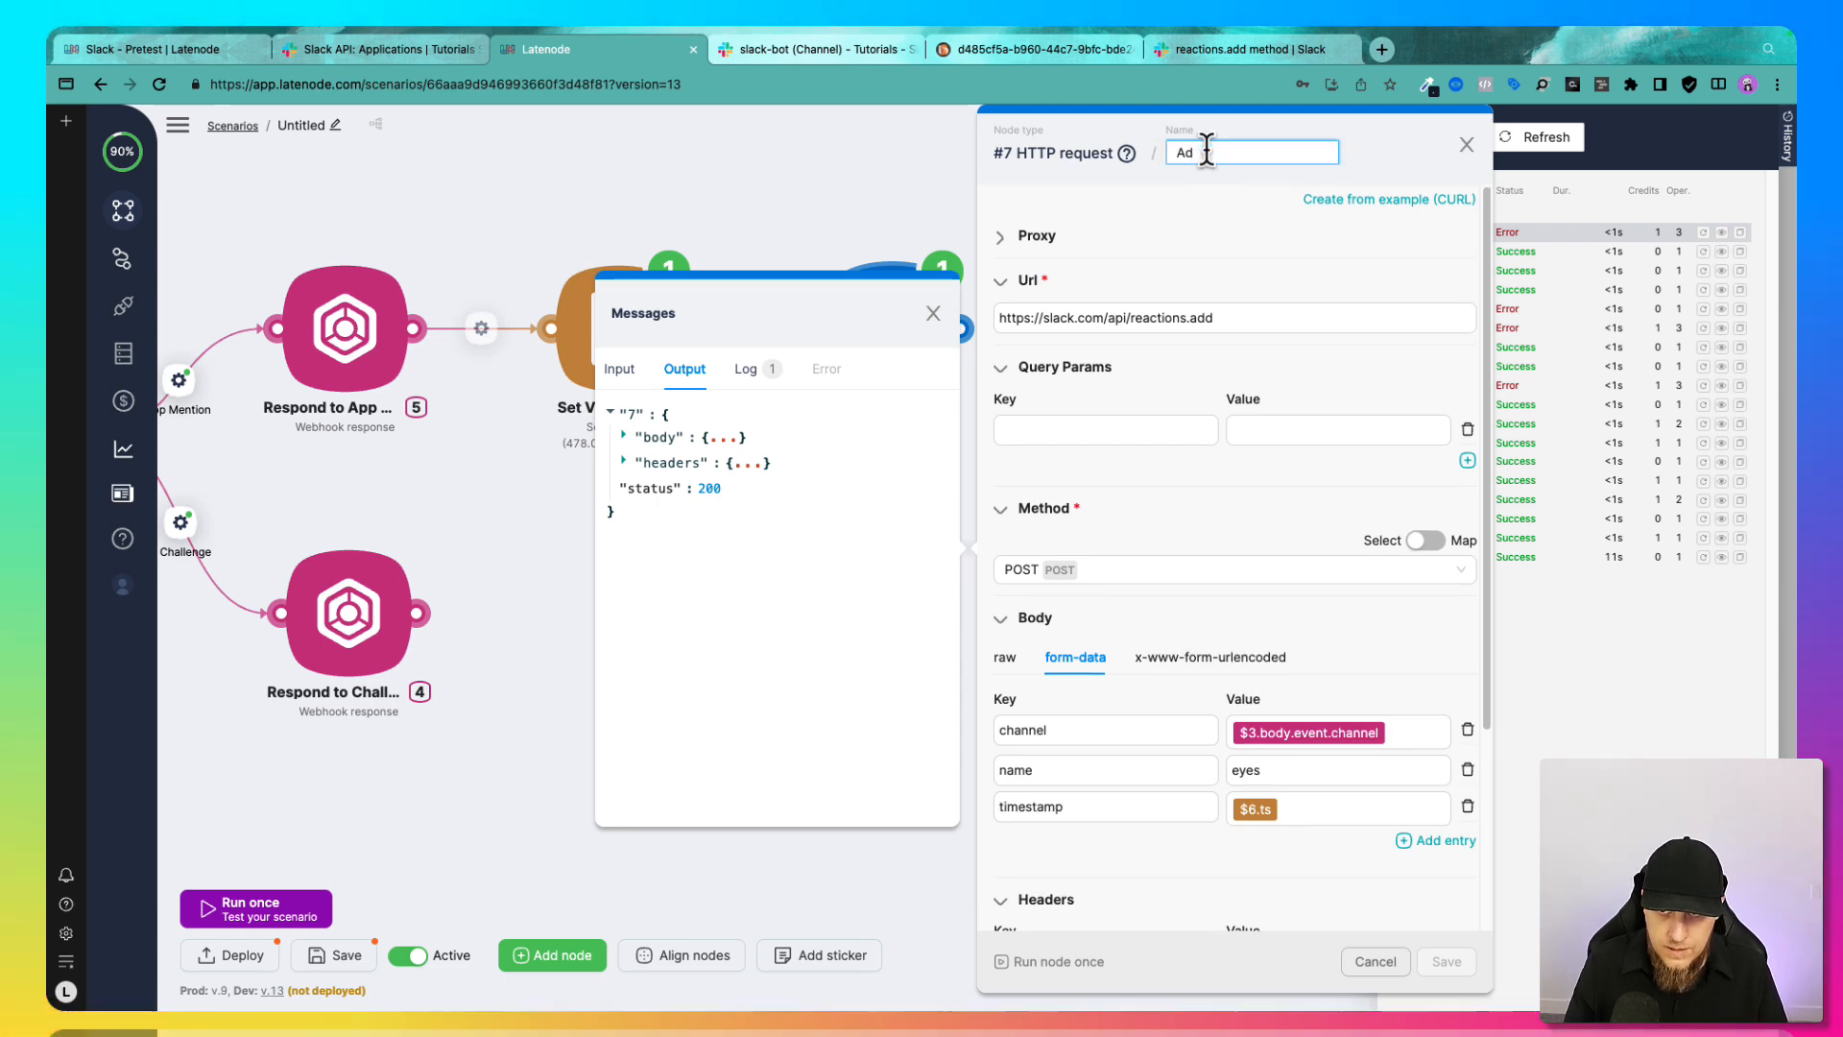
{"action": "type", "text": "action"}
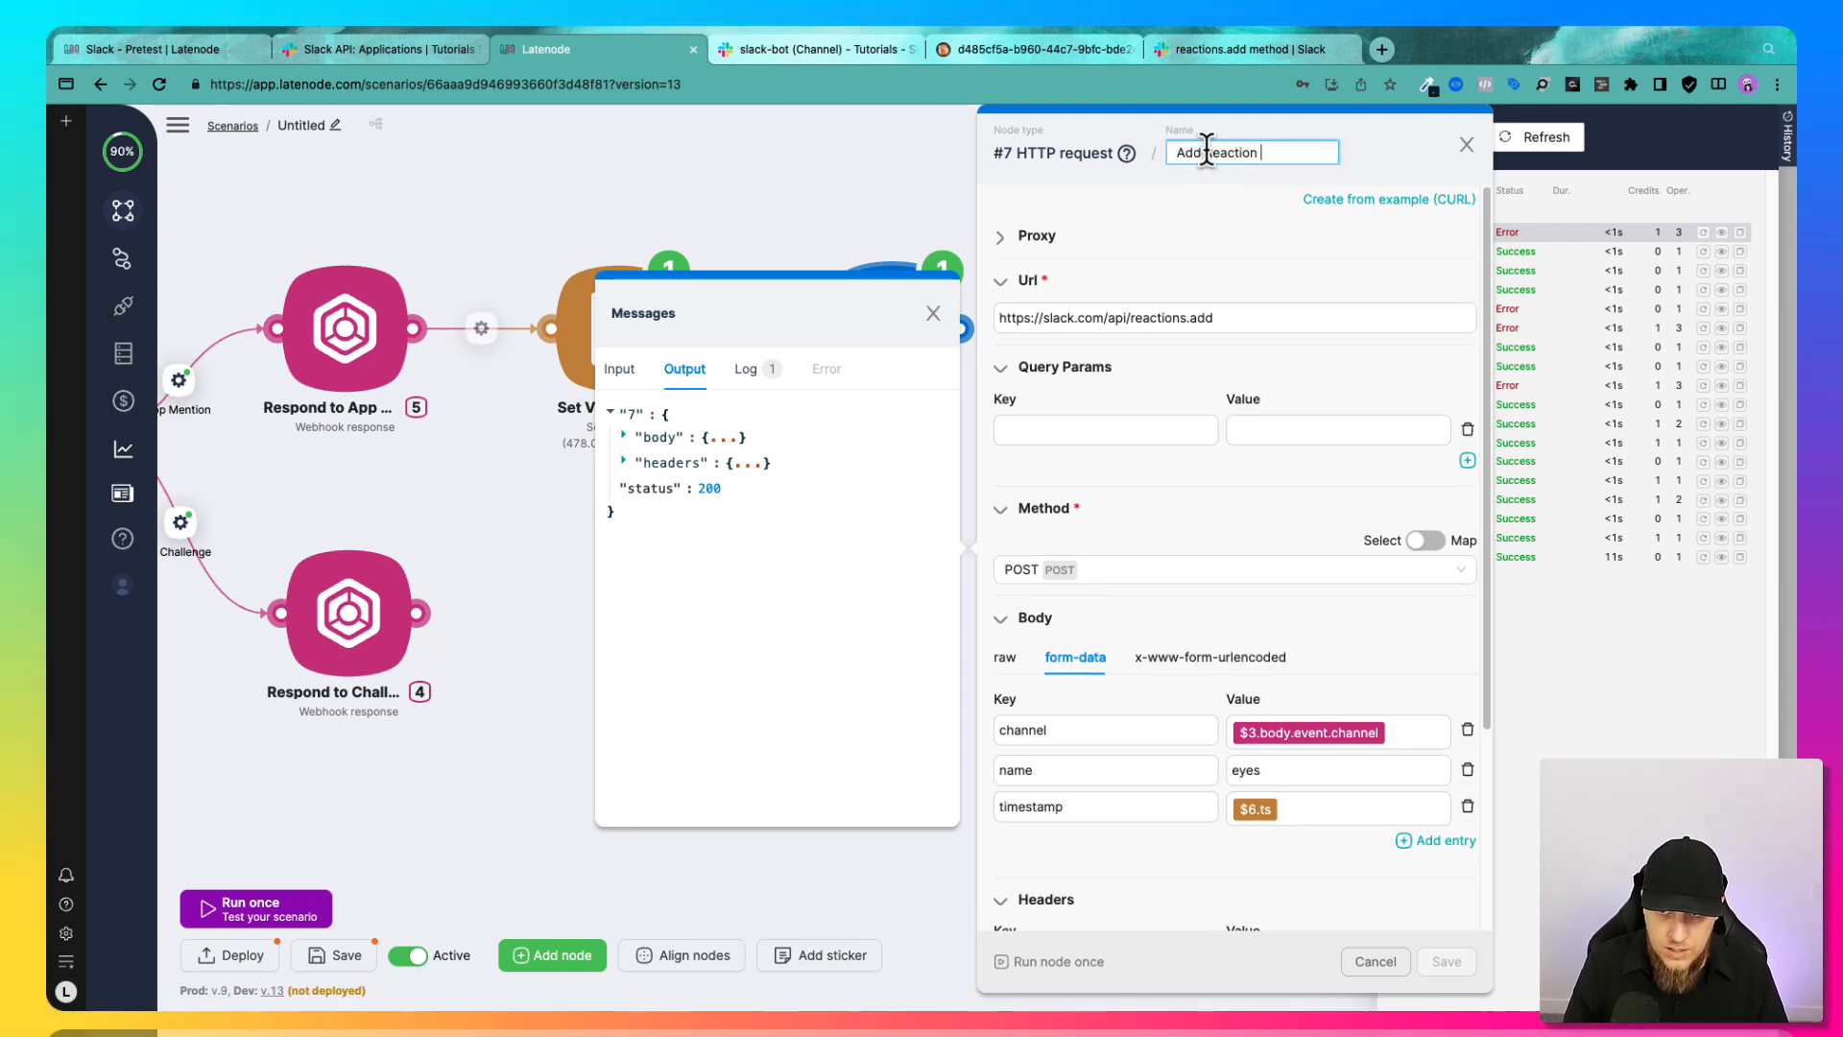
{"action": "key", "text": "ctrl+super+space"}
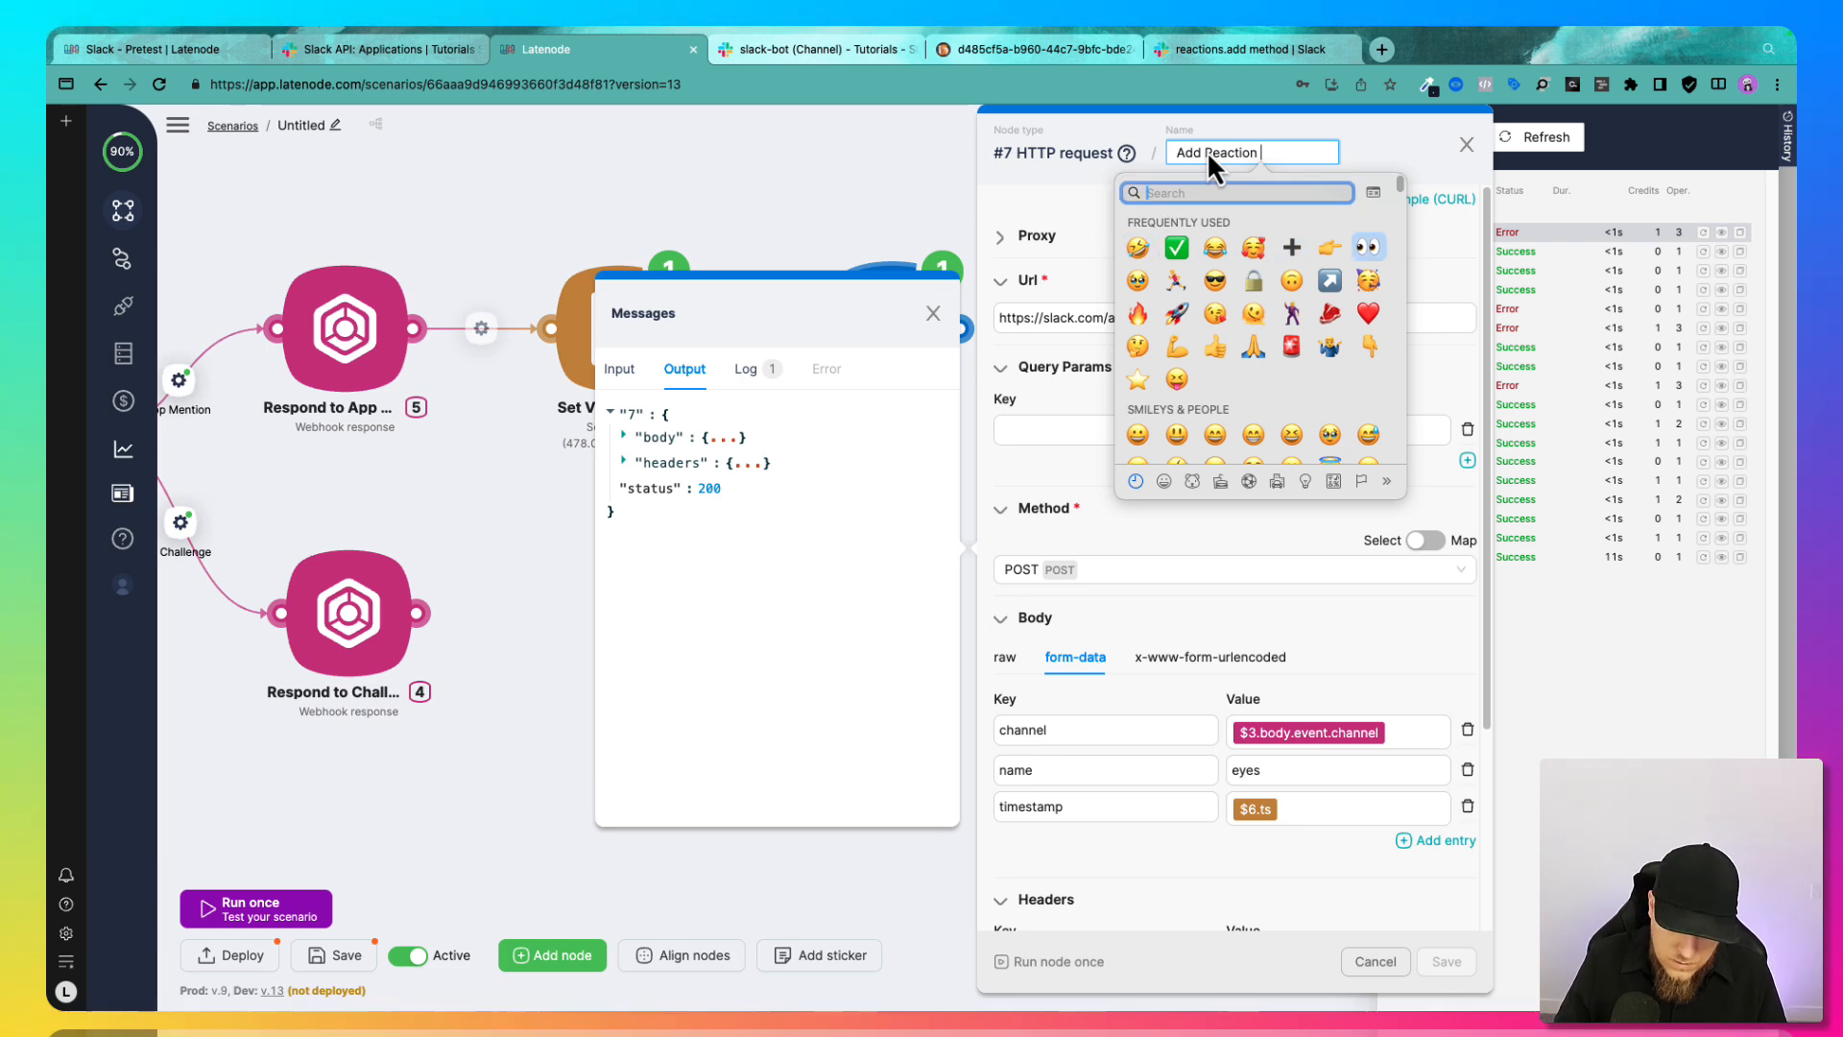
{"action": "key", "text": "Return"}
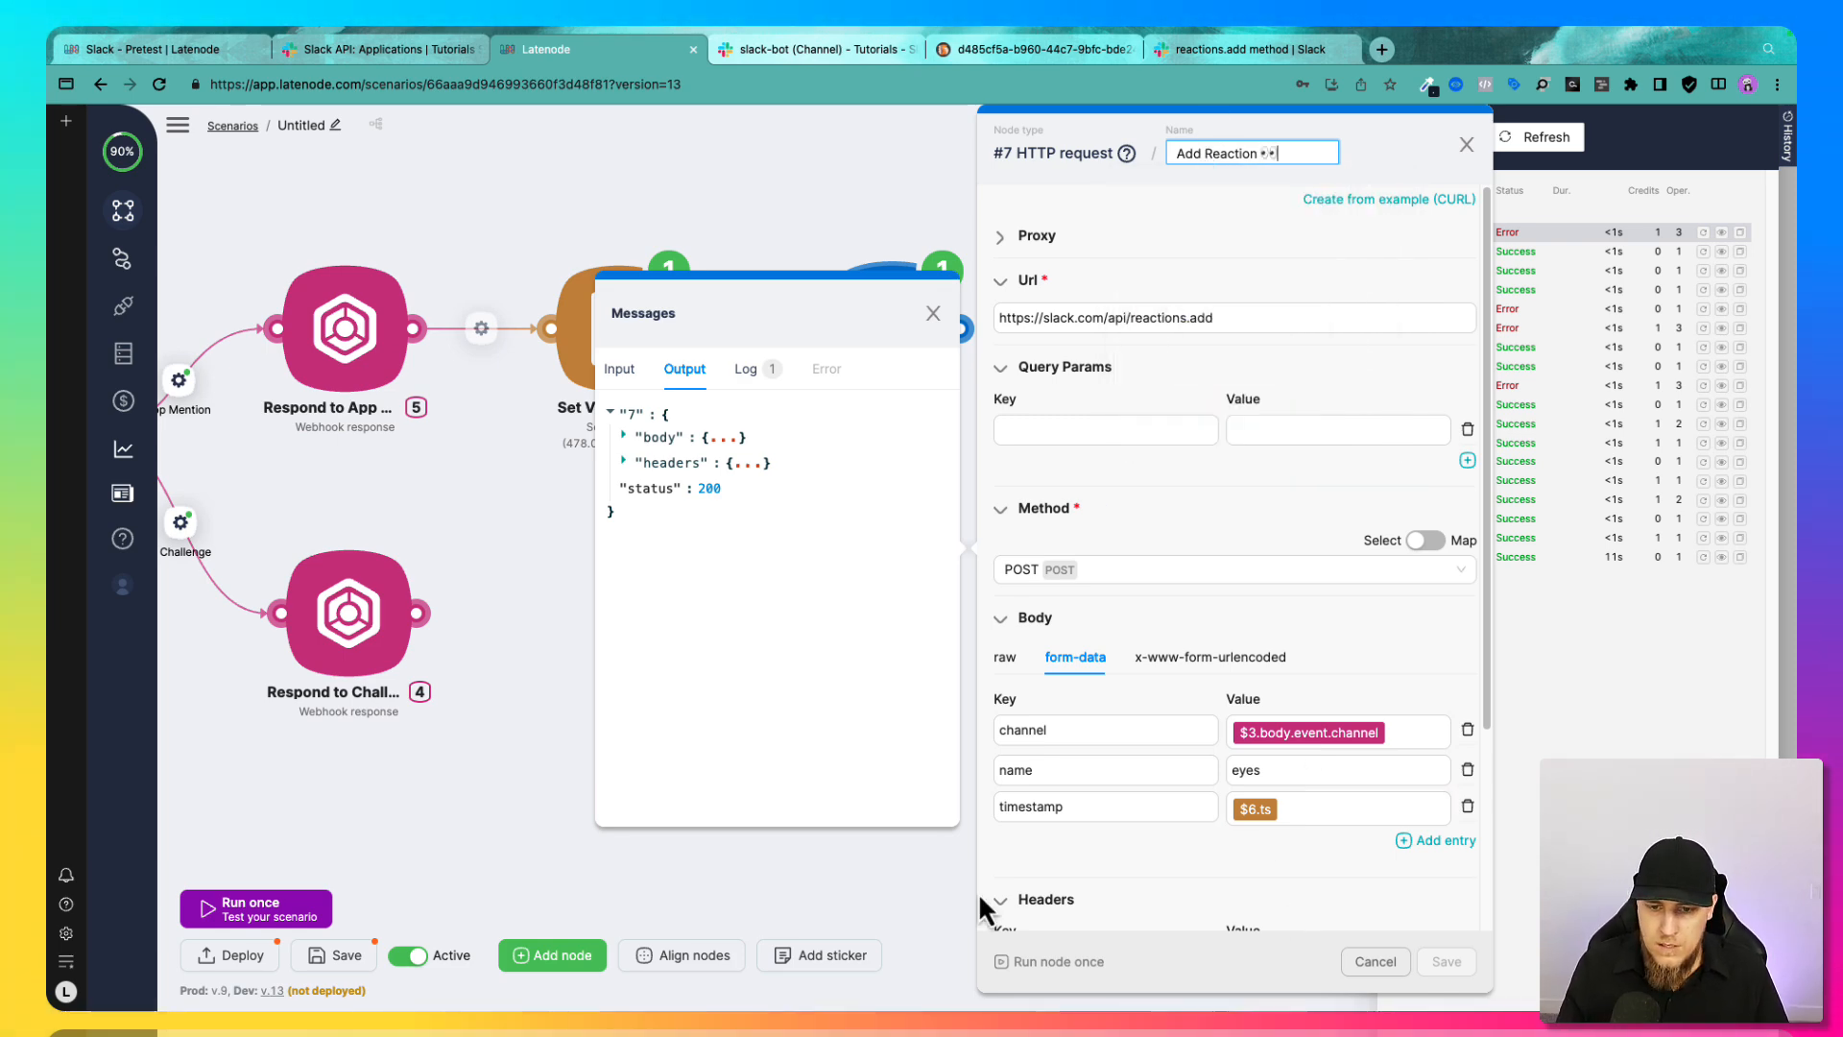
- Add an HTTP request node to the scenario and connect it after the Add Reaction node
{"action": "left_click", "coordinate": [937, 890]}
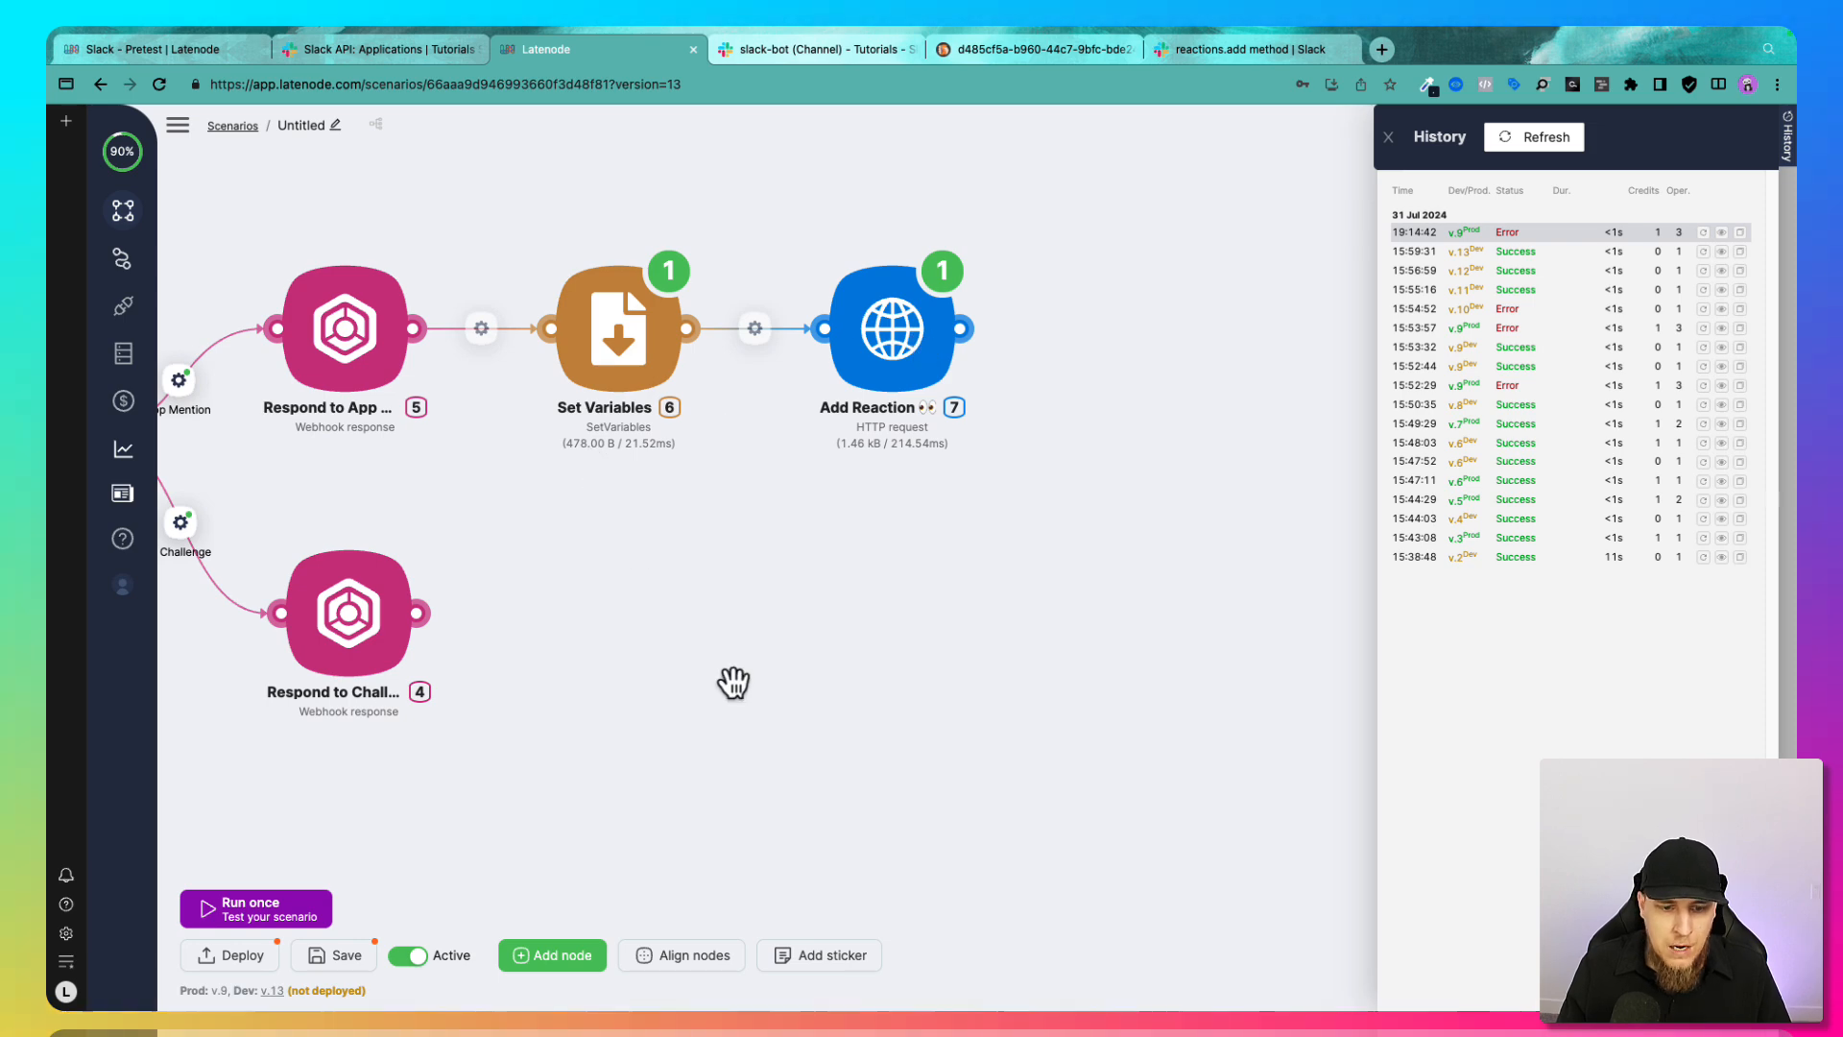
{"action": "left_click", "coordinate": [553, 955]}
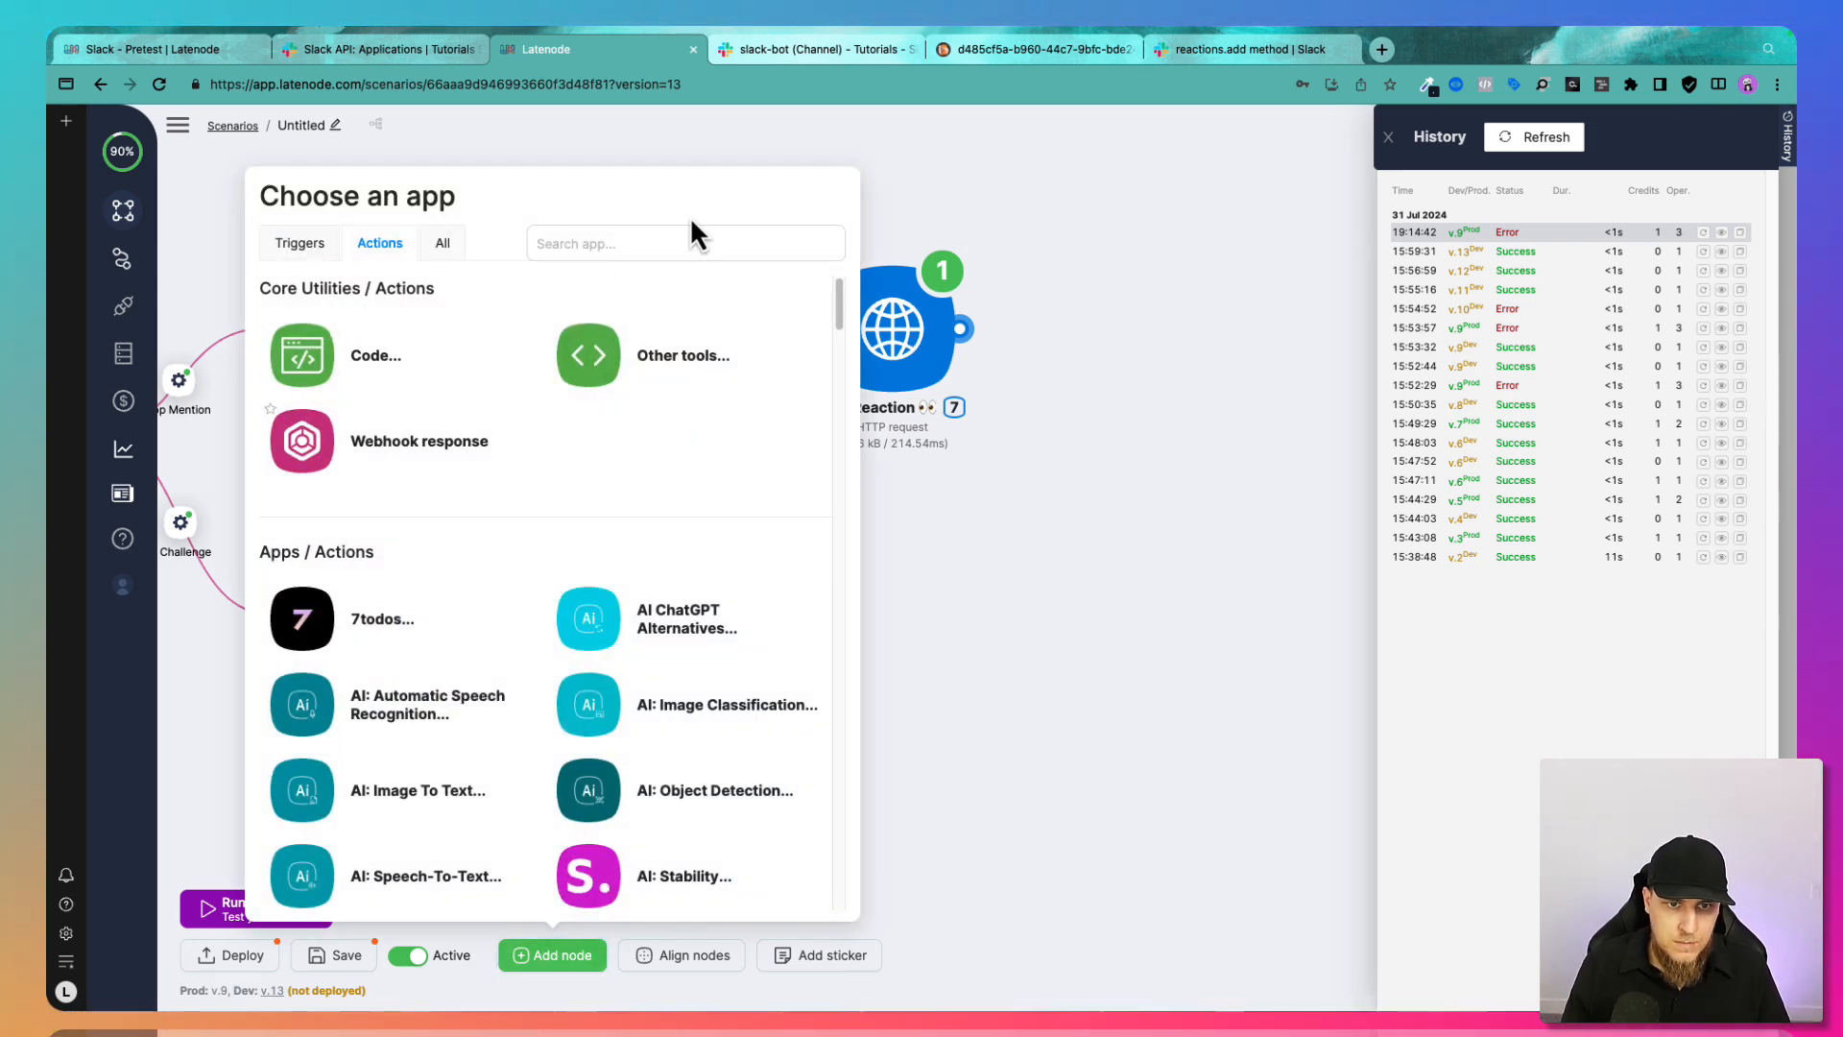
{"action": "left_click", "coordinate": [637, 244]}
{"action": "type", "text": "httpo"}
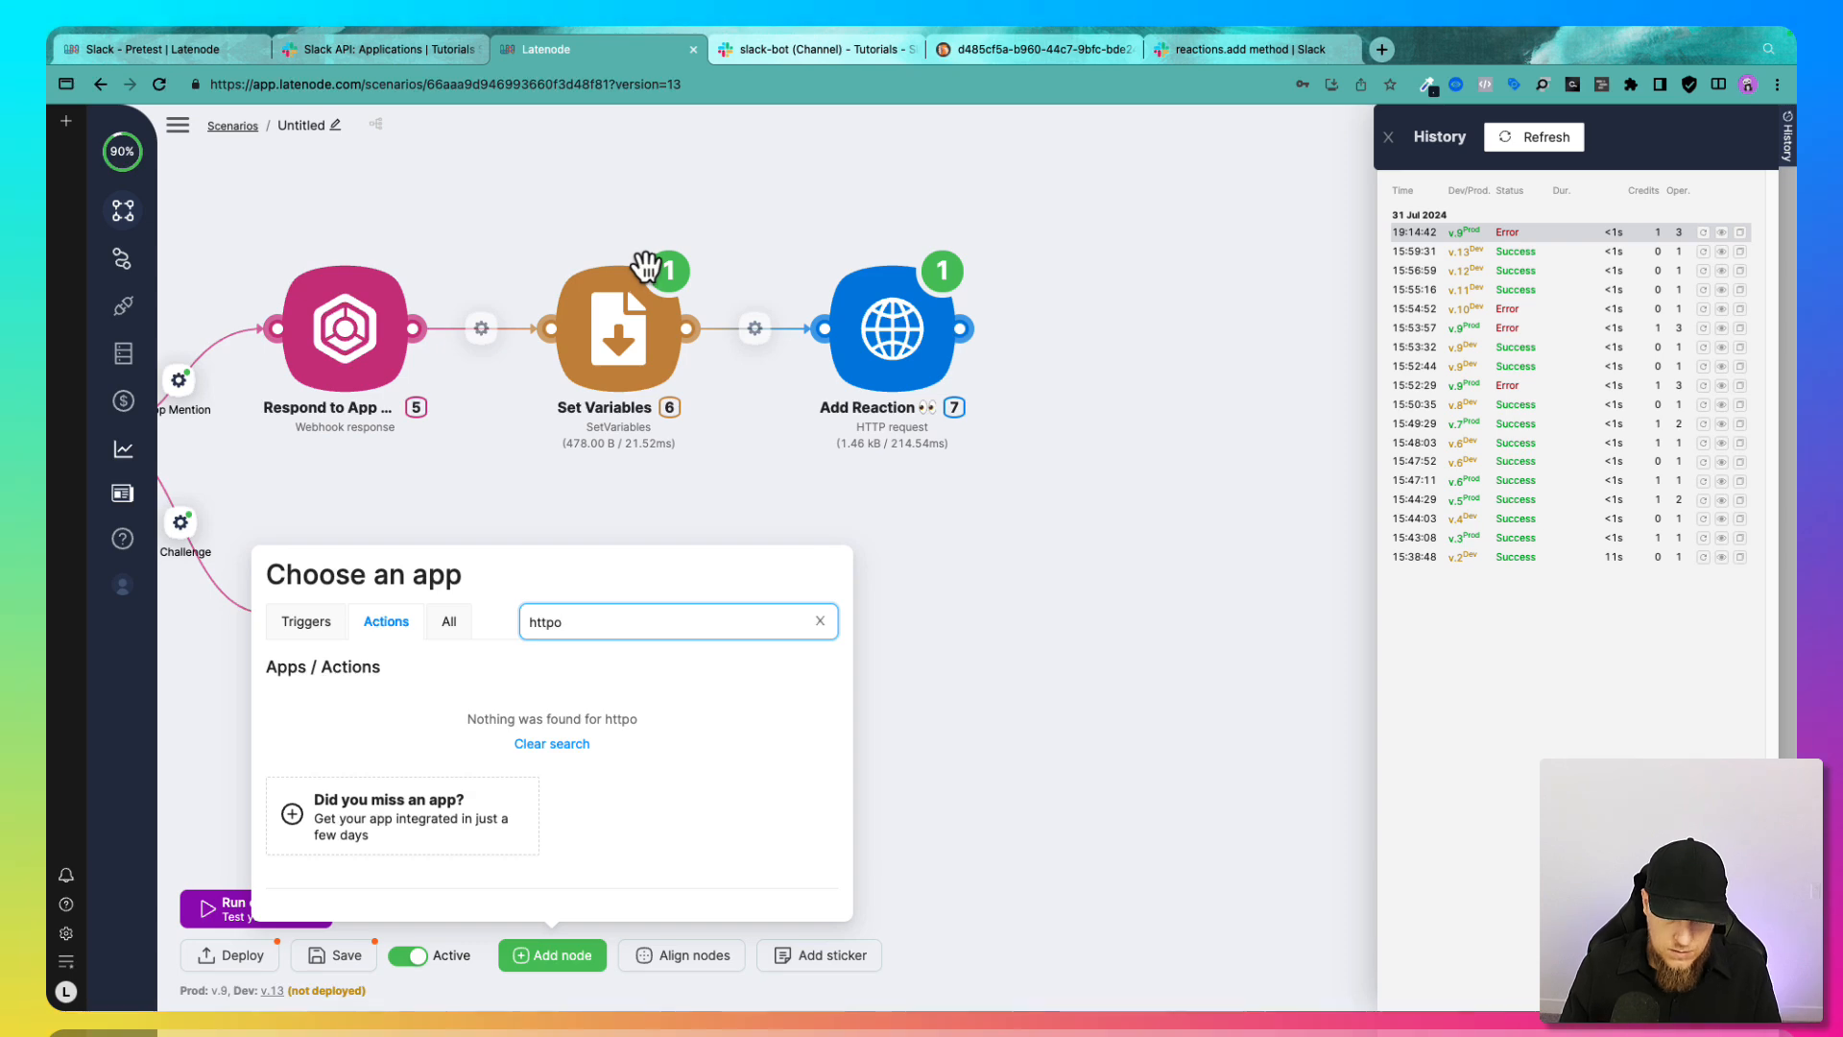
{"action": "key", "text": "BackSpace"}
{"action": "left_click", "coordinate": [381, 768]}
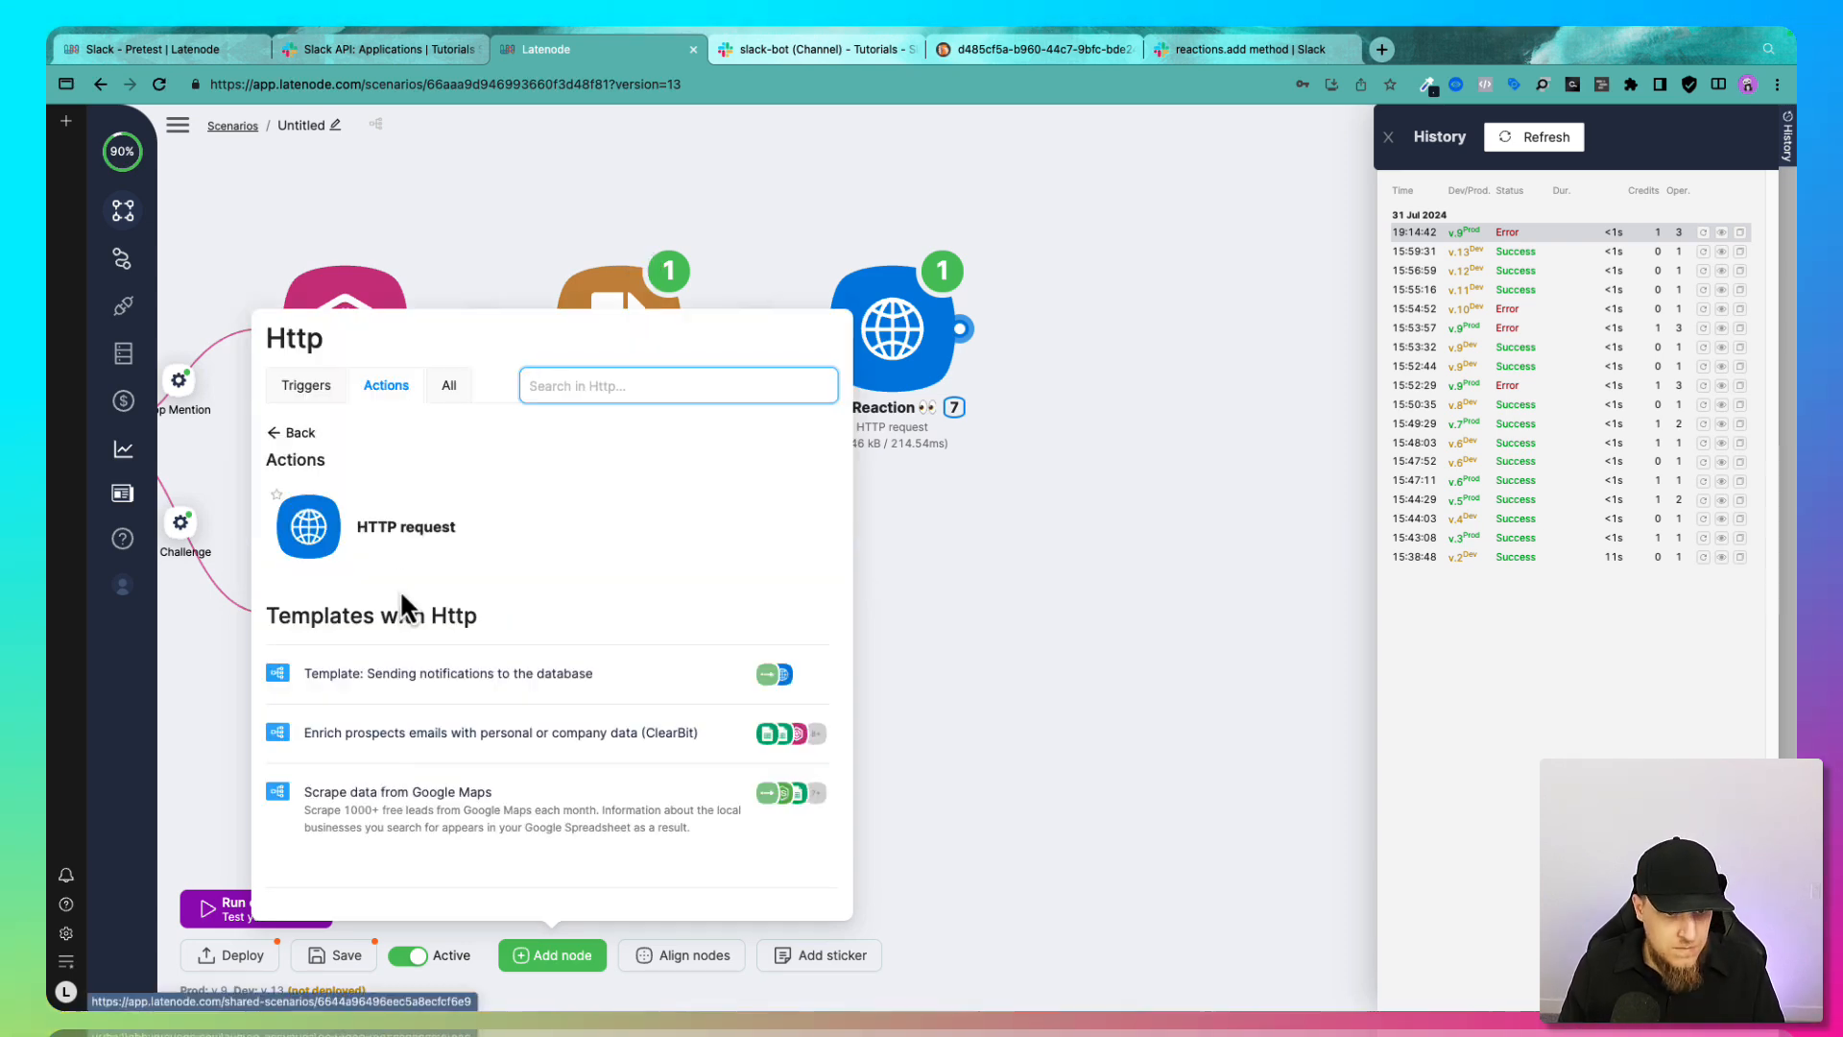
{"action": "left_click", "coordinate": [404, 543]}
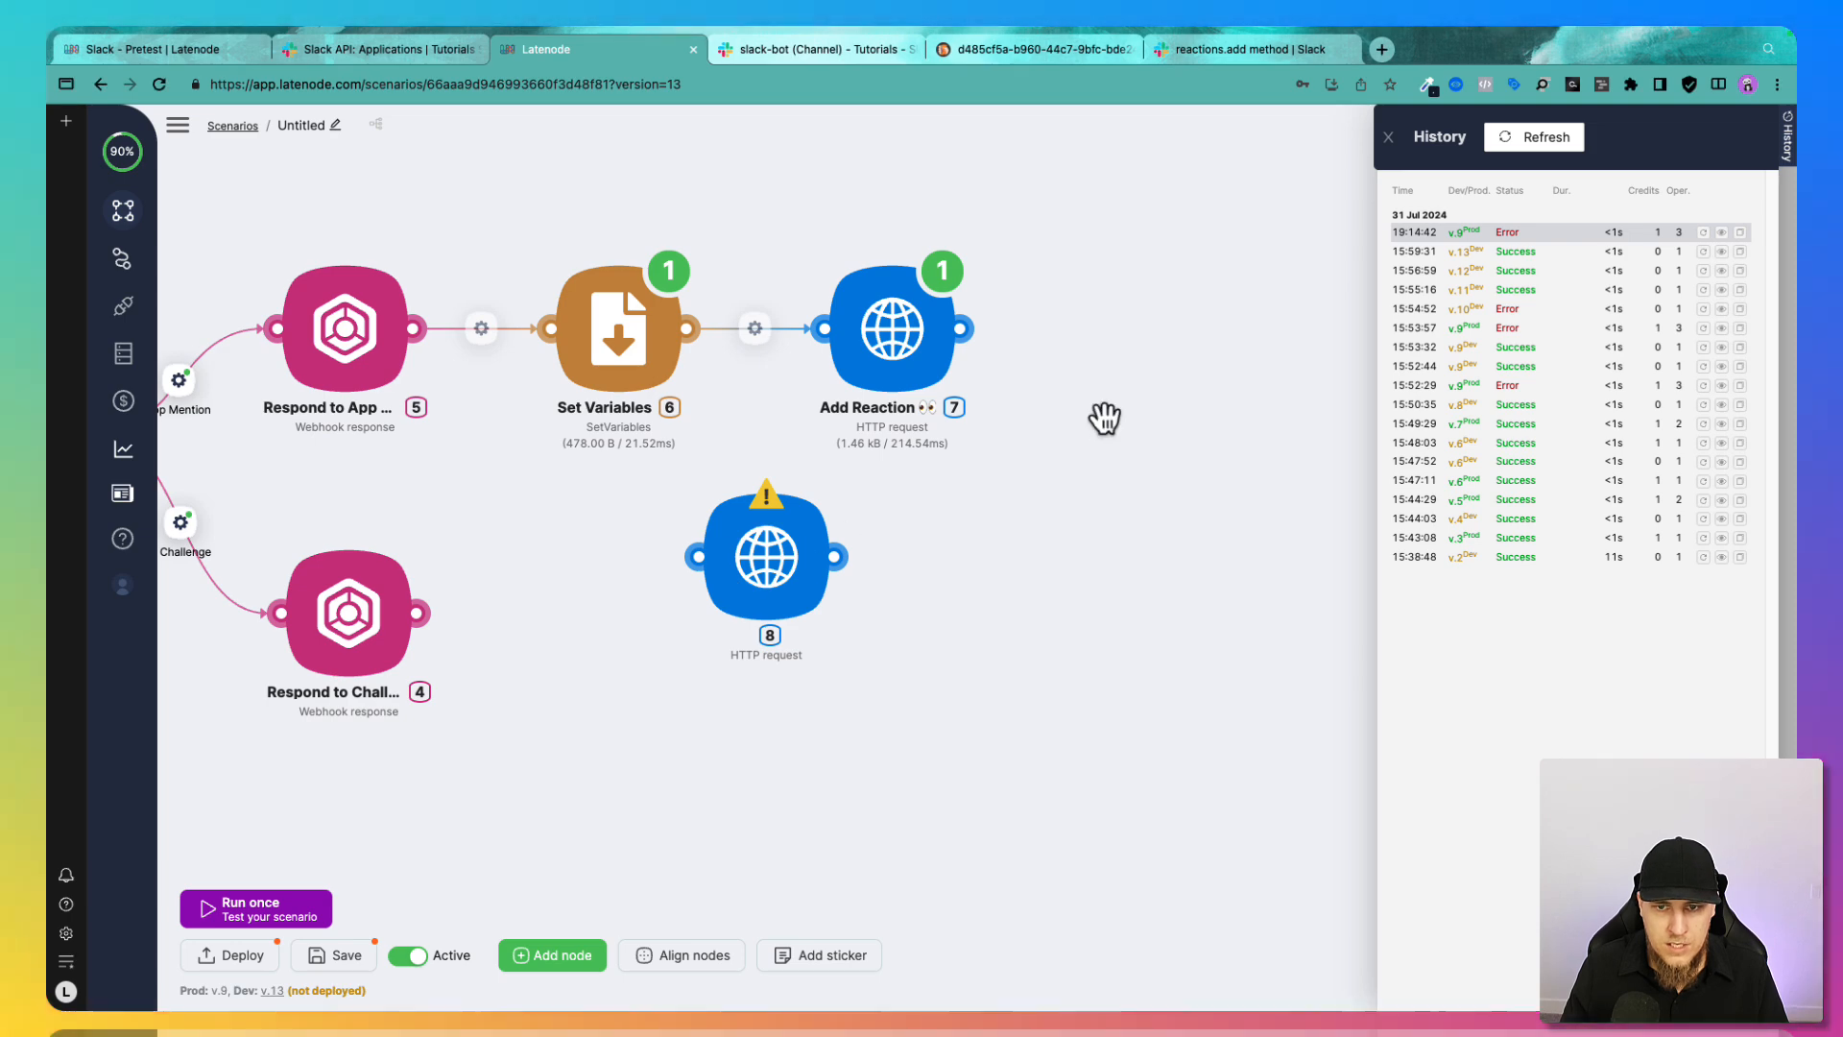
{"action": "left_click_drag", "start_coordinate": [787, 539], "coordinate": [1123, 336]}
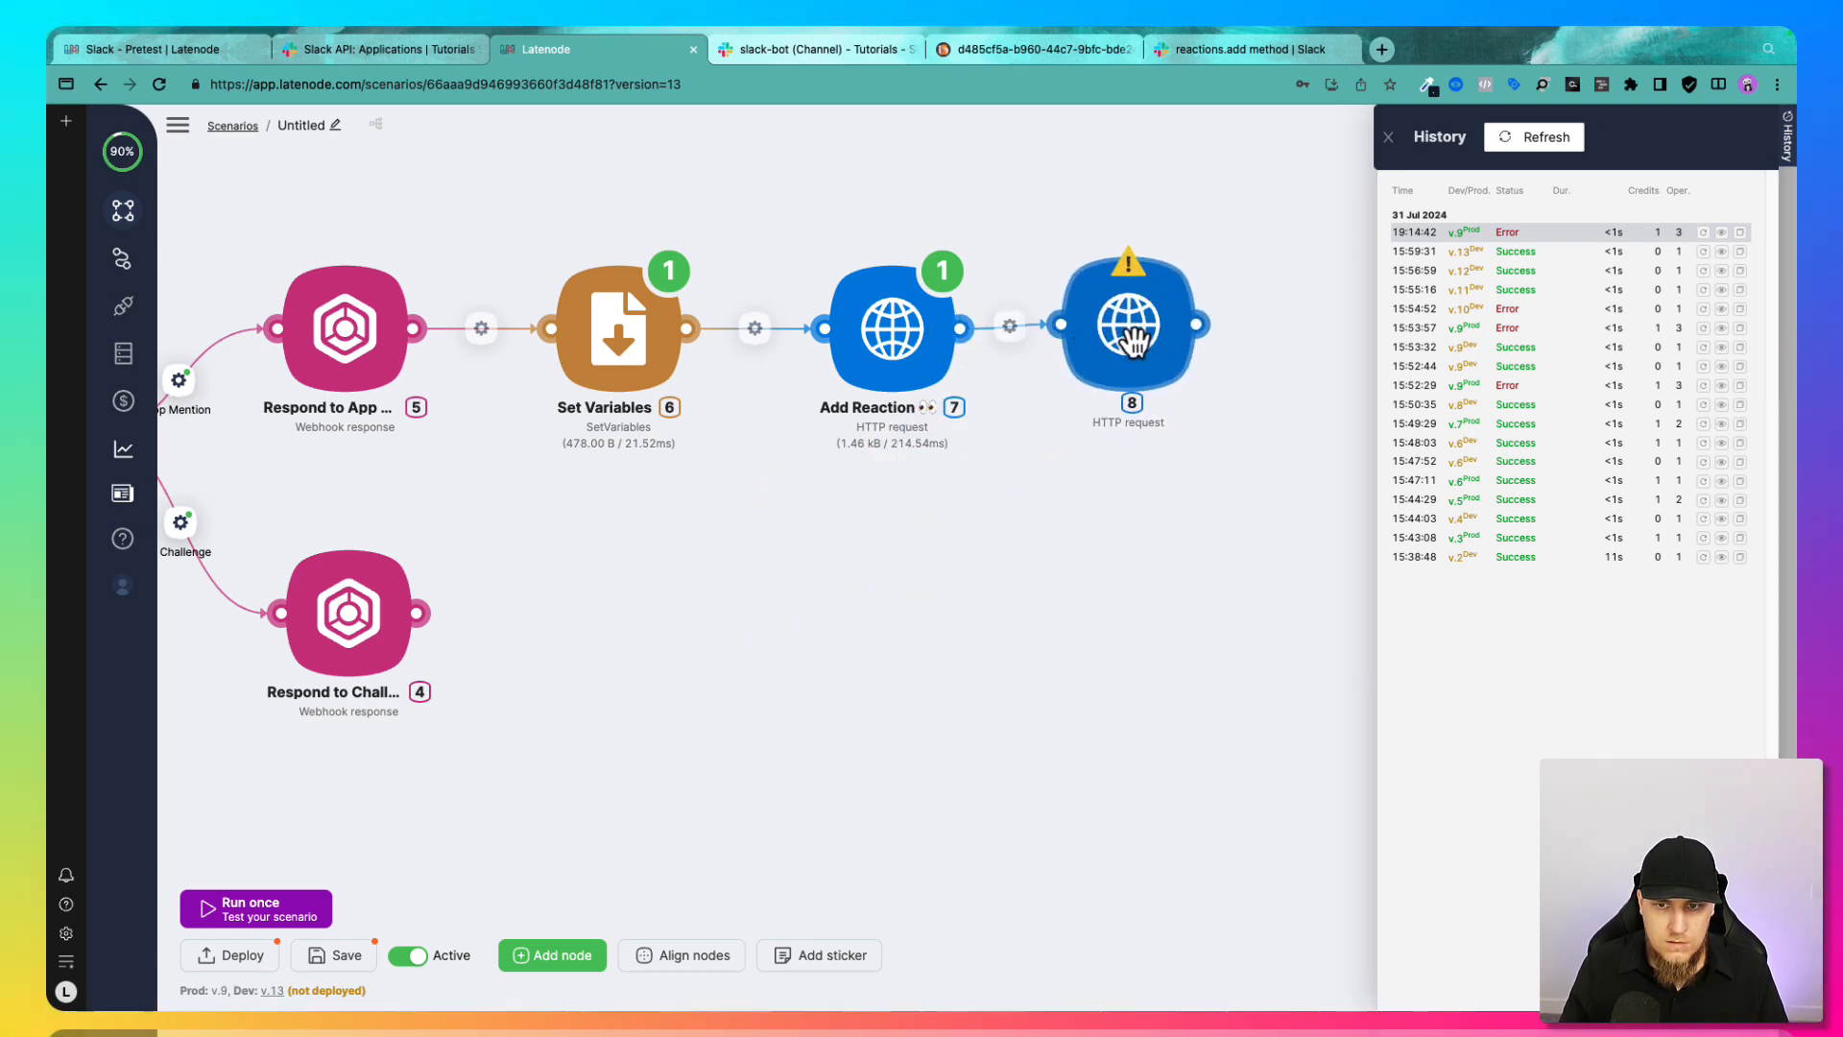
- Name the new HTTP request node "Get Thread History" and close its settings
{"action": "left_click", "coordinate": [1133, 341]}
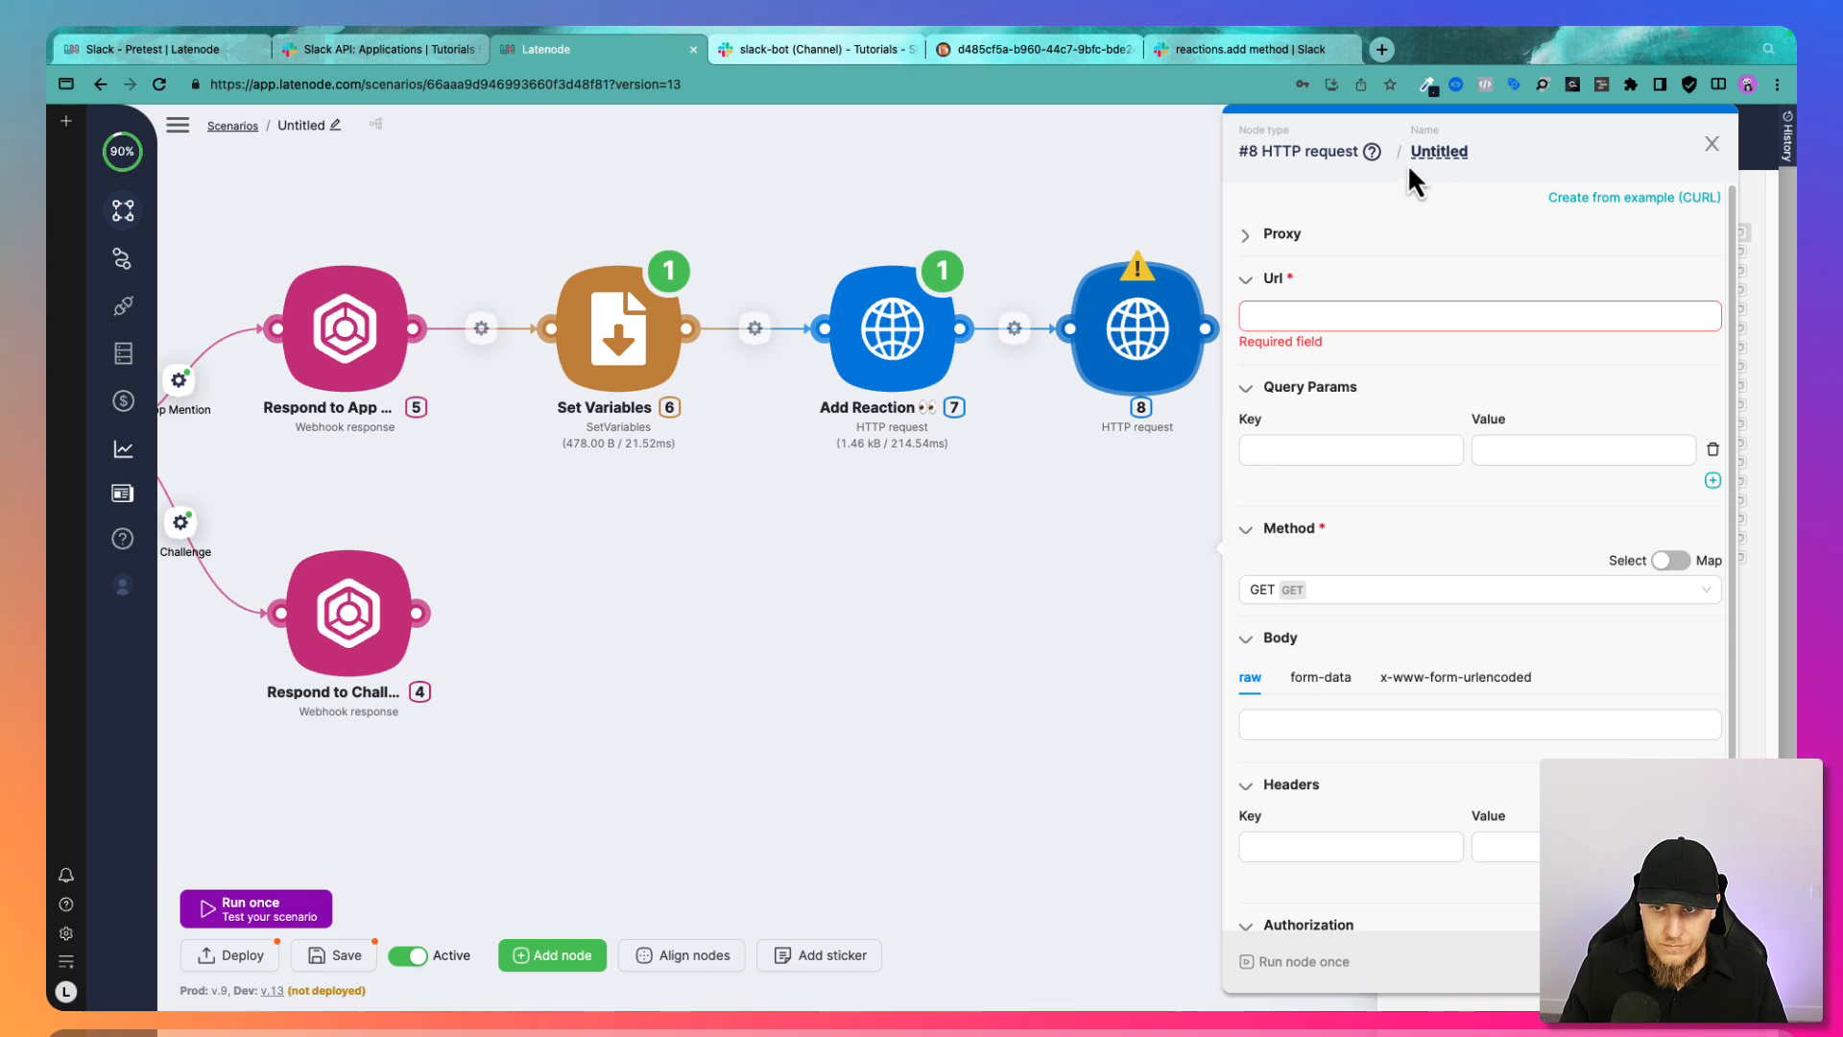
{"action": "left_click", "coordinate": [1458, 152]}
{"action": "double_click", "coordinate": [1490, 151]}
{"action": "type", "text": "Get"}
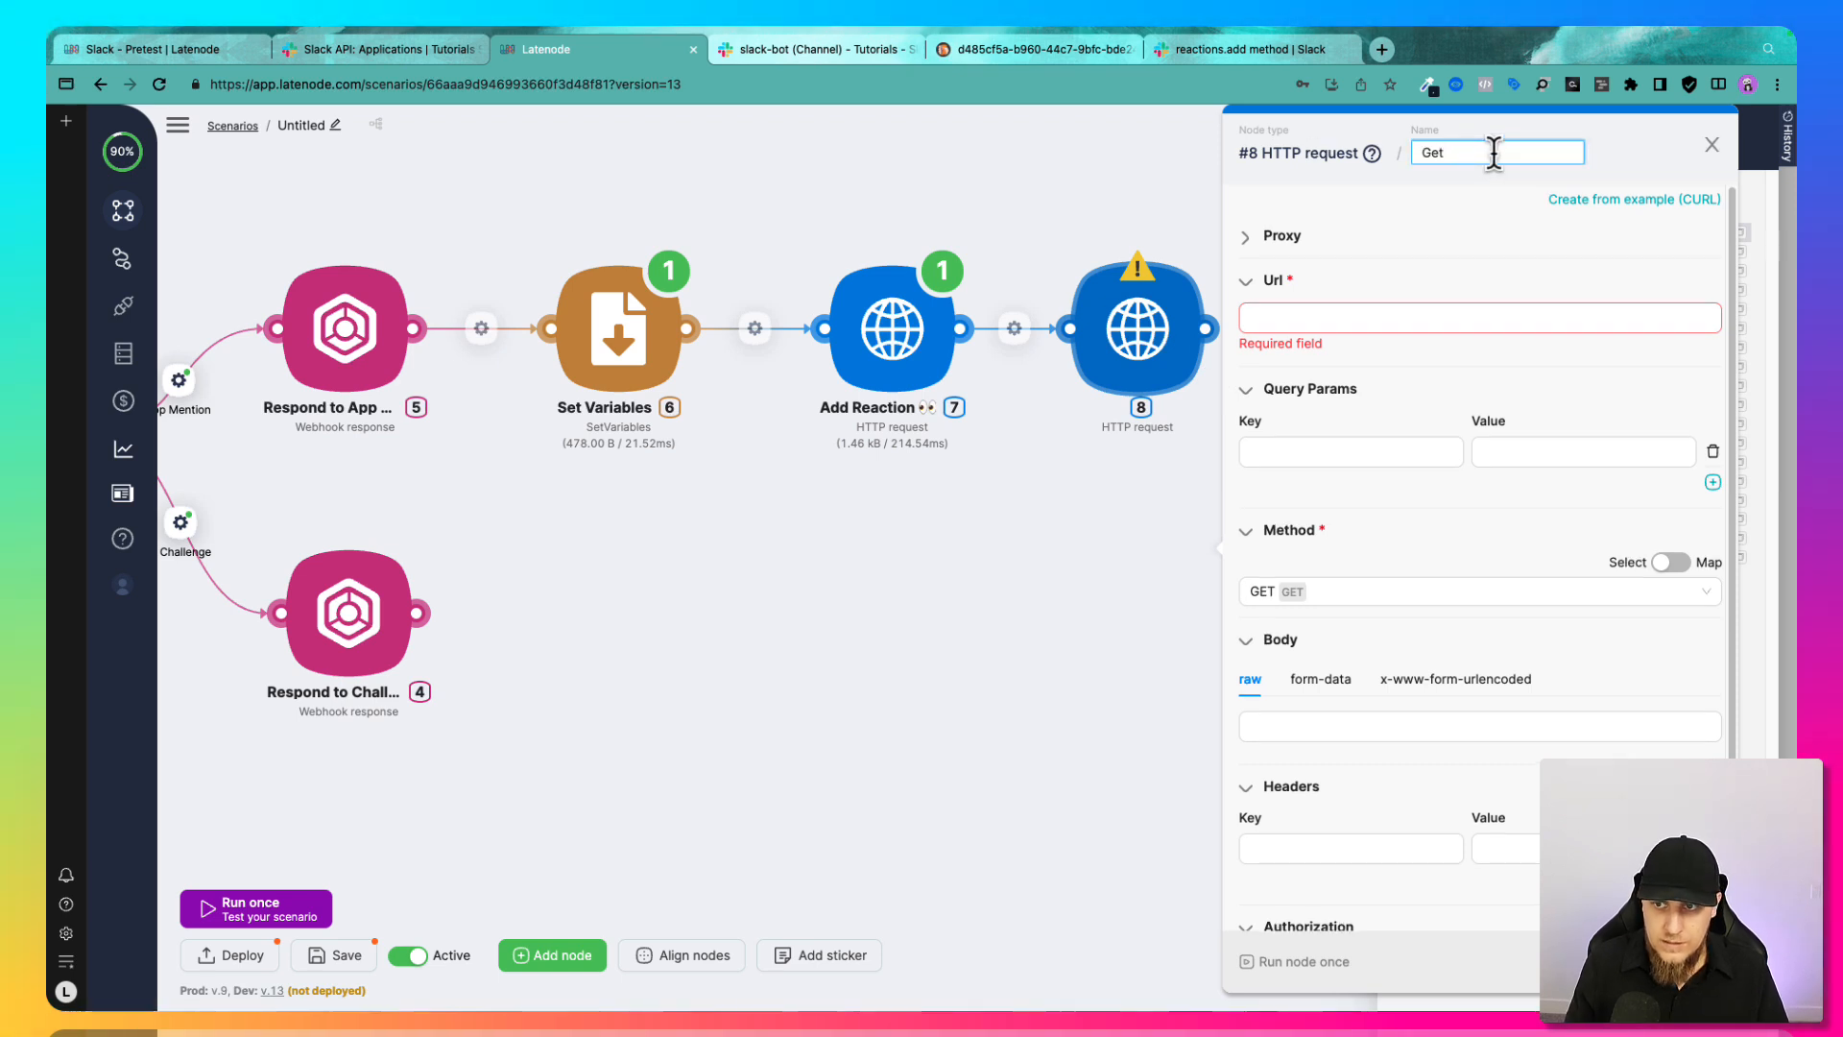
{"action": "type", "text": " Thread History"}
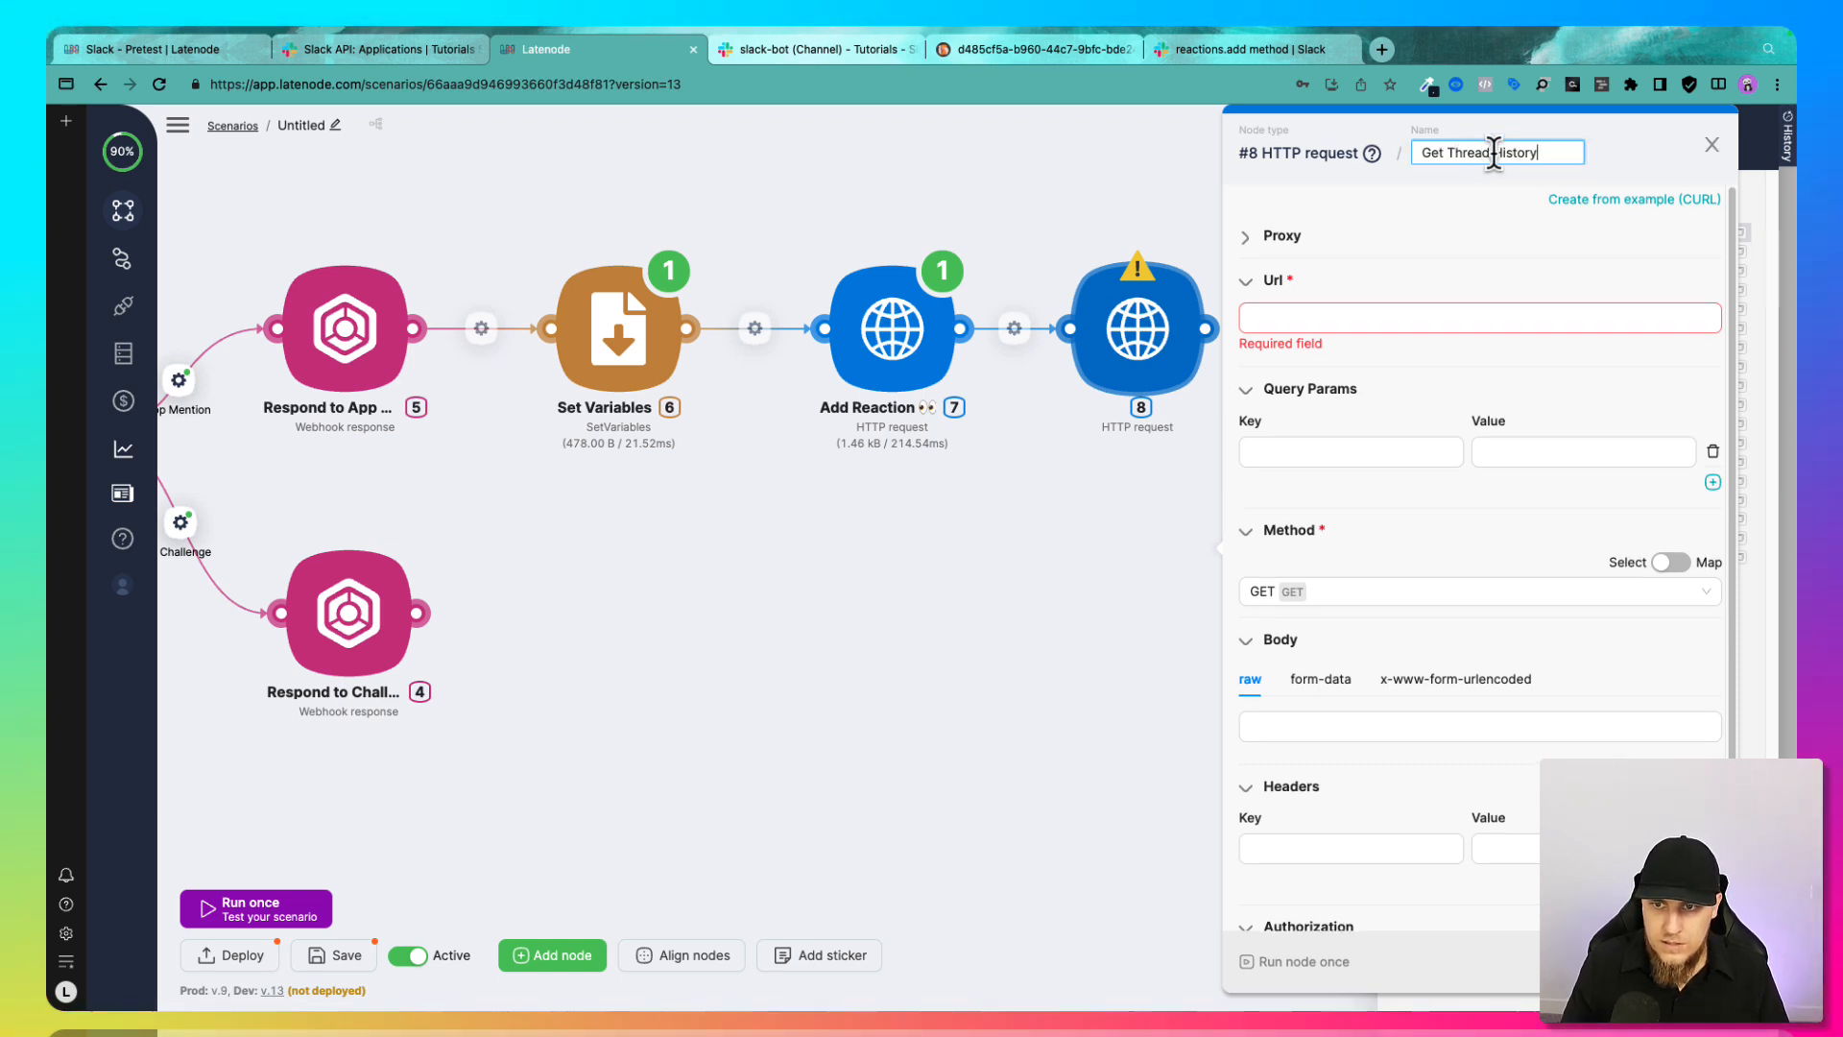
{"action": "key", "text": "Return"}
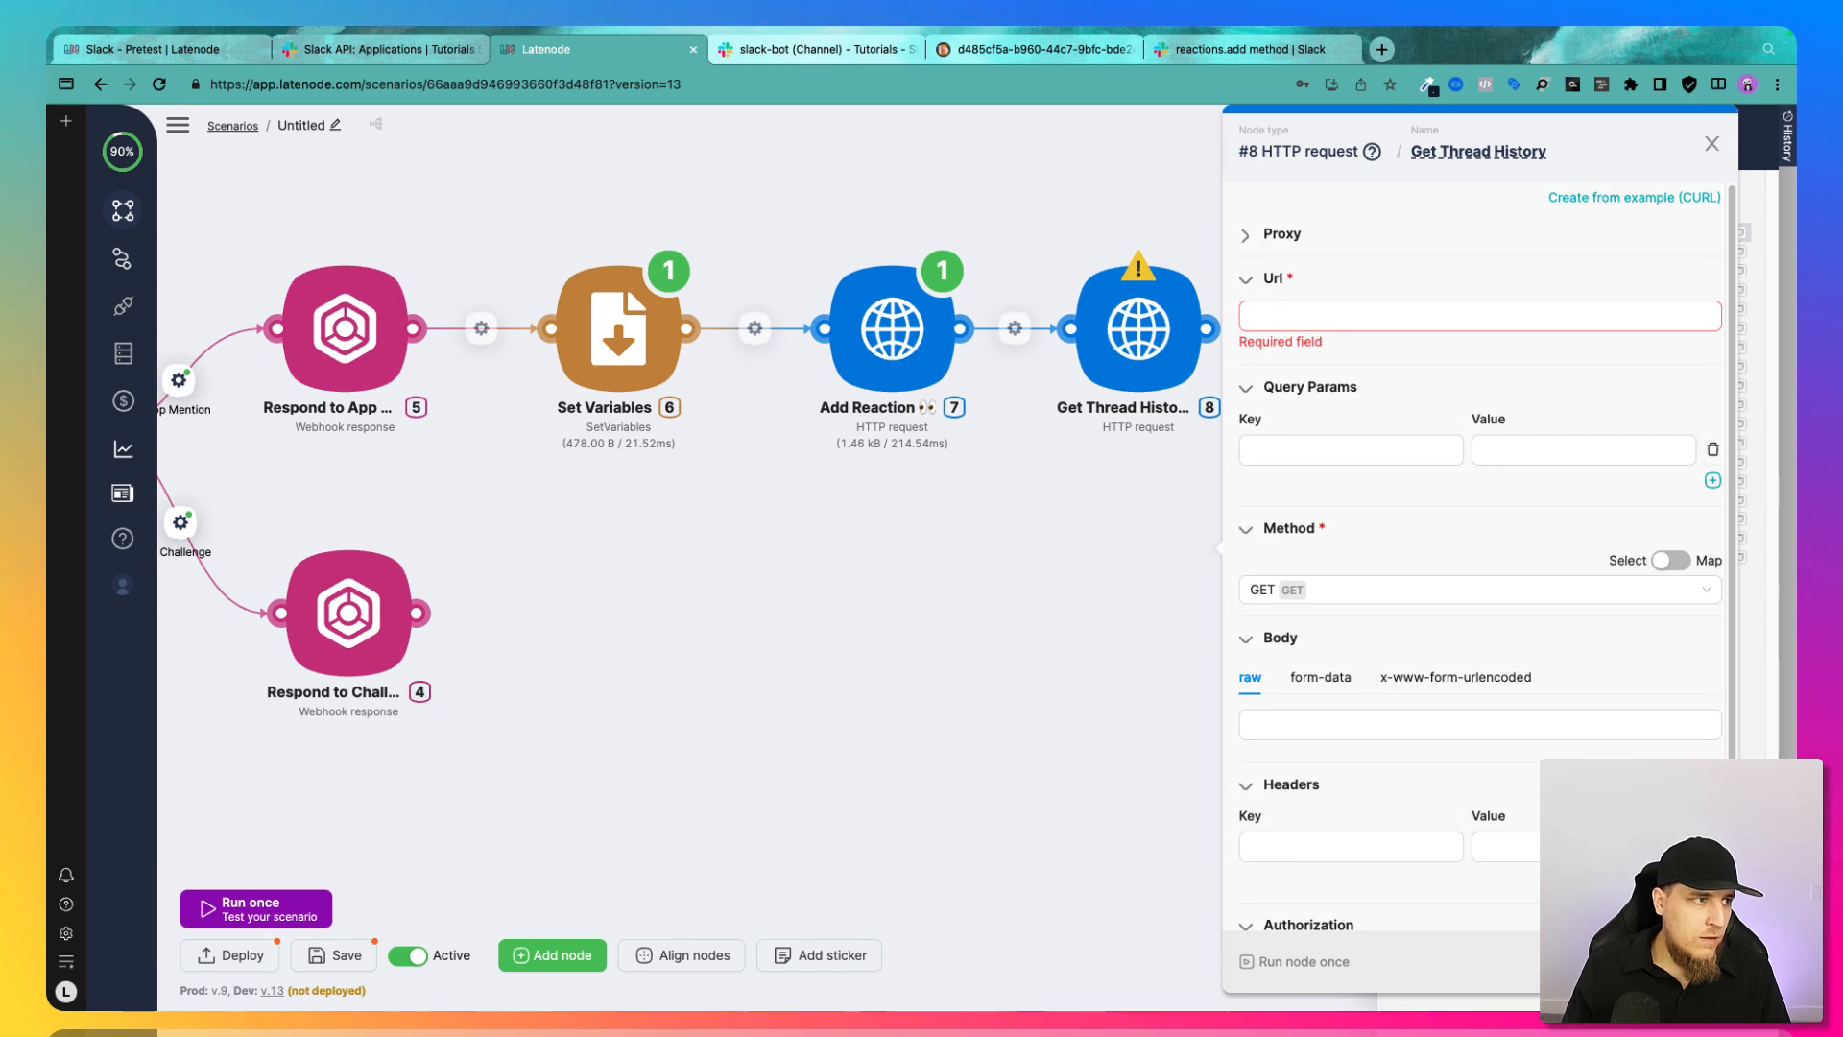
{"action": "left_click", "coordinate": [1023, 216]}
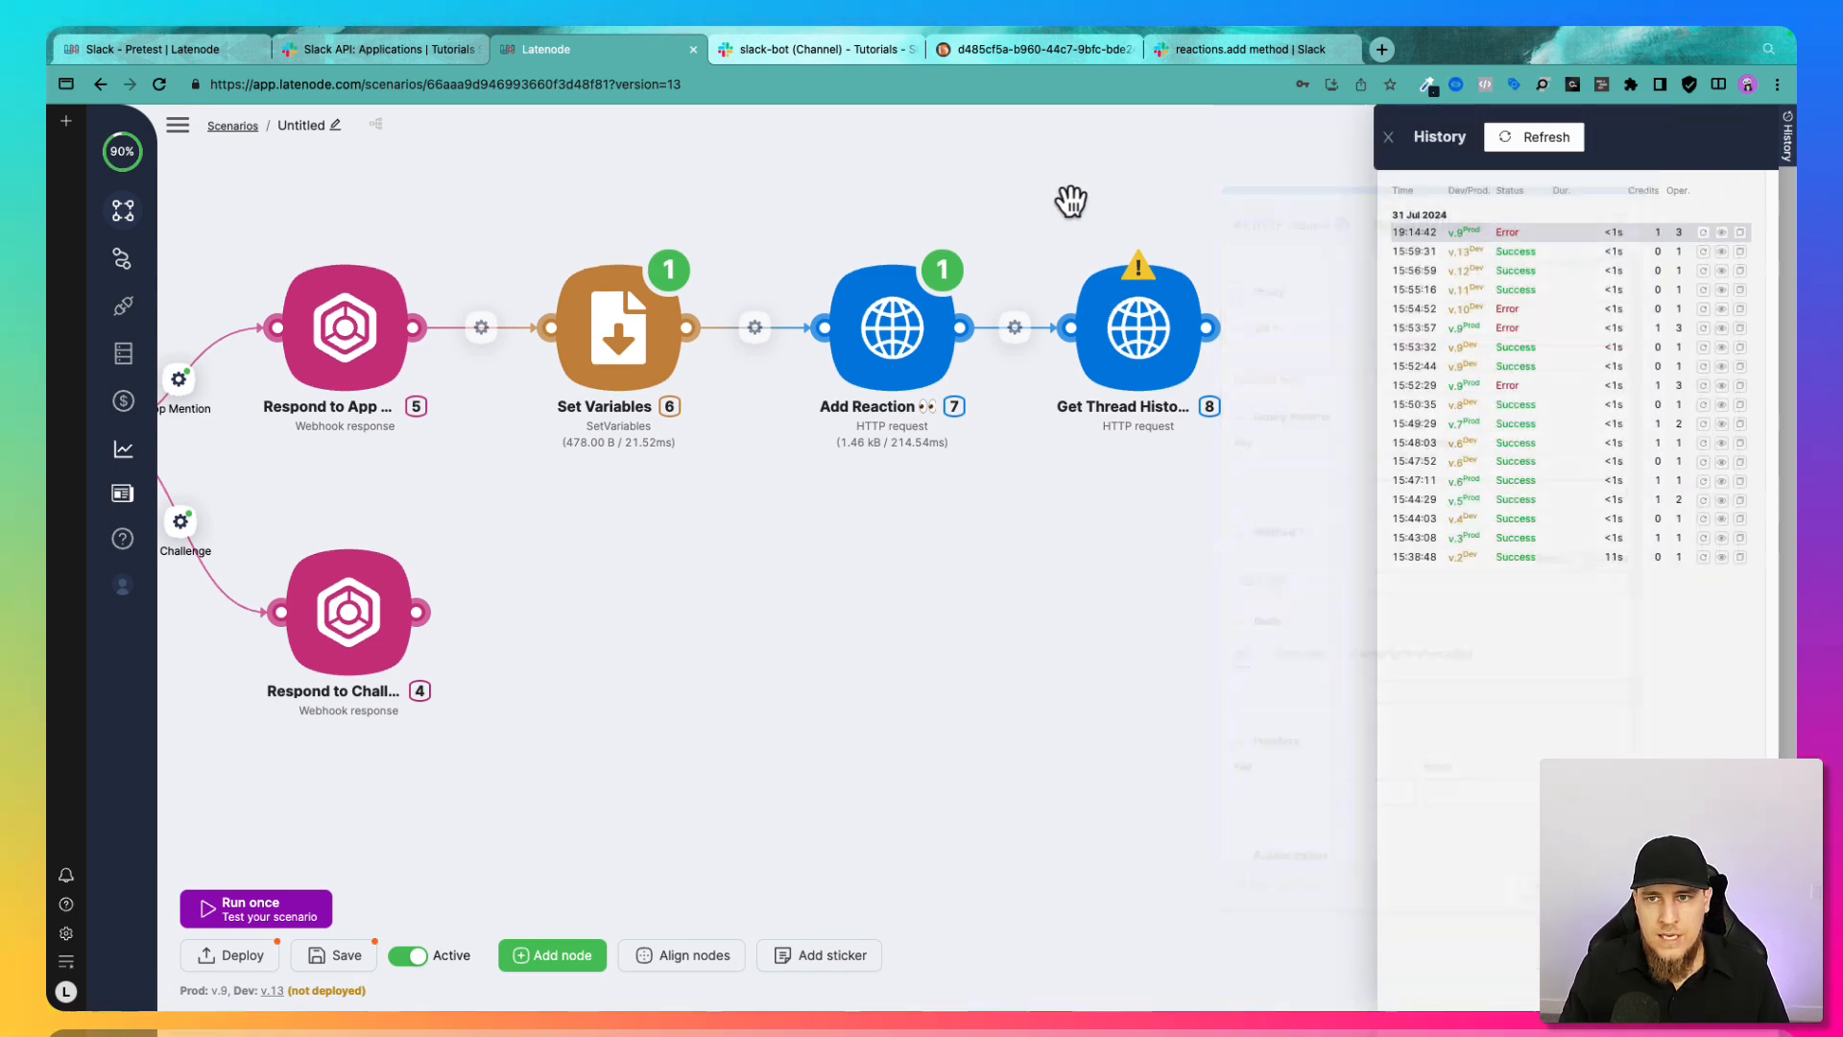
- Switch to the Slack API docs, search for "conversations replies" and open the conversations.replies method page
{"action": "left_click", "coordinate": [1190, 49]}
{"action": "left_click", "coordinate": [584, 131]}
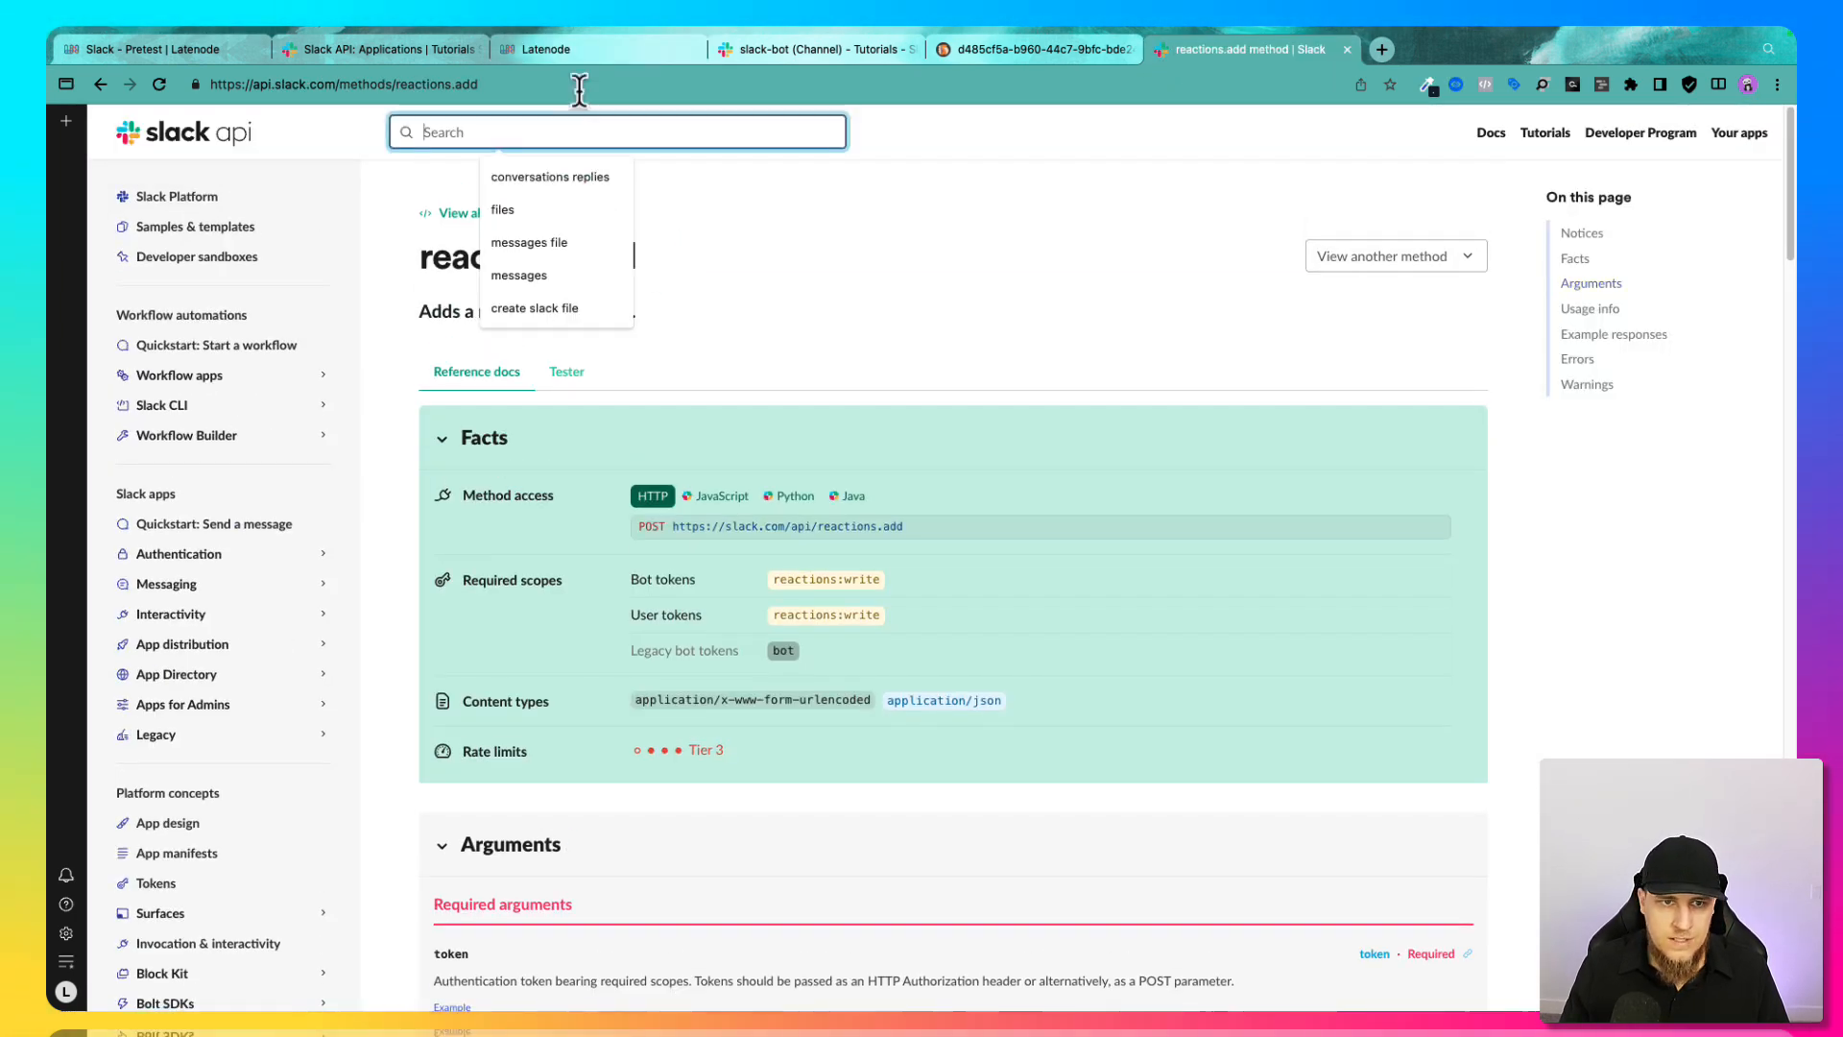
{"action": "type", "text": "conversa"}
{"action": "key", "text": "Down"}
{"action": "key", "text": "Return"}
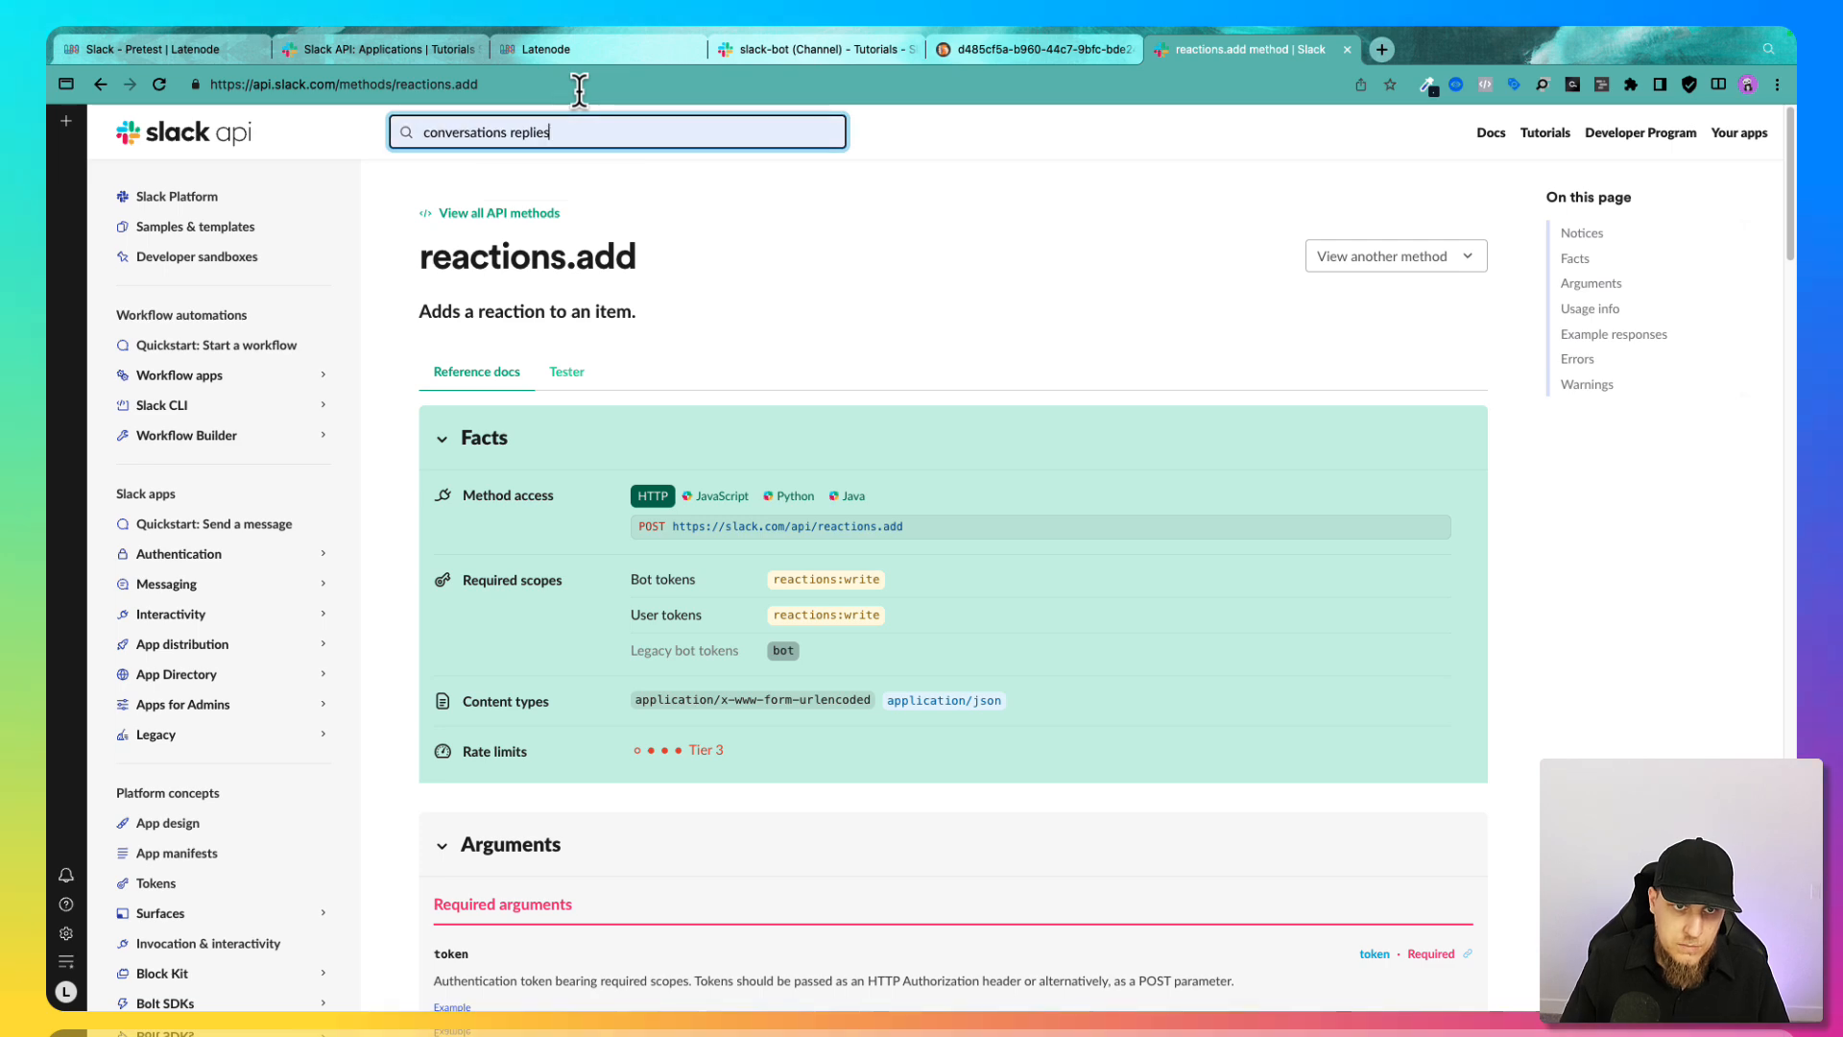
{"action": "key", "text": "Return"}
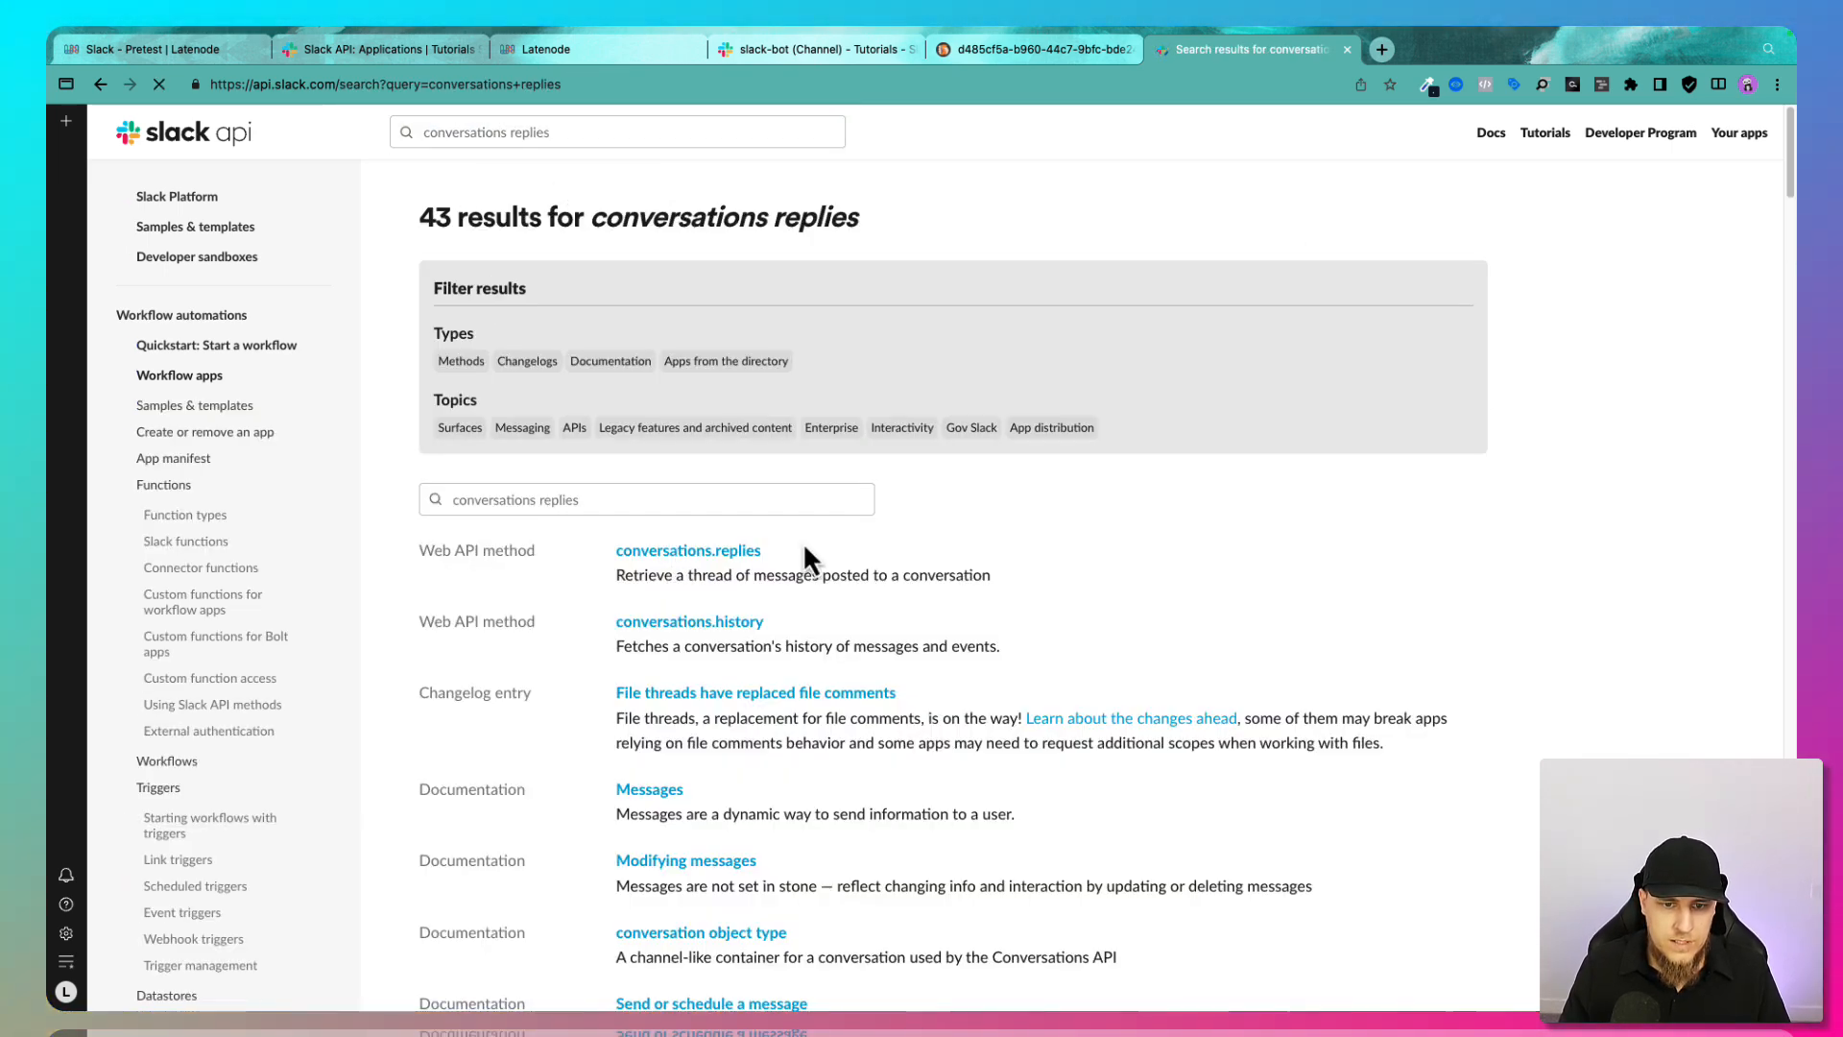
{"action": "left_click", "coordinate": [682, 549]}
- Read the method's description and copy the conversations.replies endpoint URL from its facts
{"action": "left_click_drag", "start_coordinate": [440, 311], "coordinate": [723, 311]}
{"action": "left_click_drag", "start_coordinate": [725, 311], "coordinate": [825, 325]}
{"action": "left_click", "coordinate": [825, 324]}
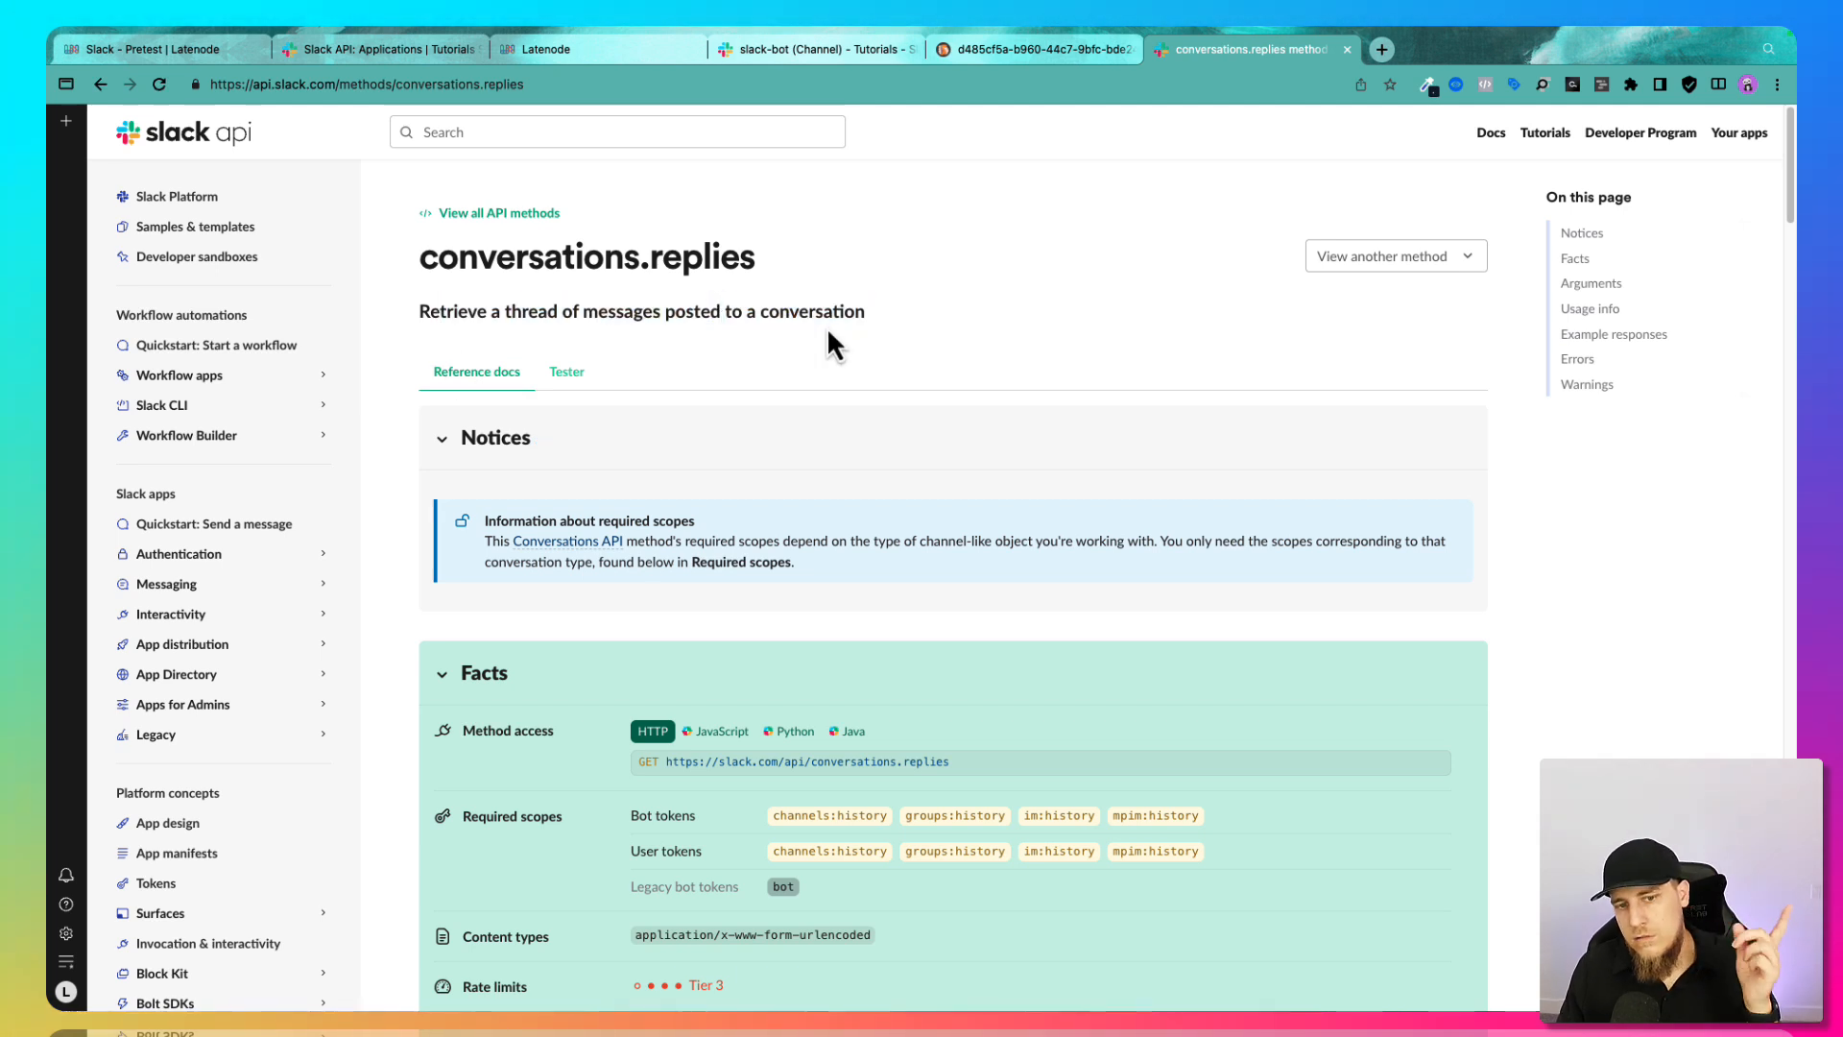
{"action": "scroll", "coordinate": [821, 317], "scroll_direction": "down", "scroll_amount": 2}
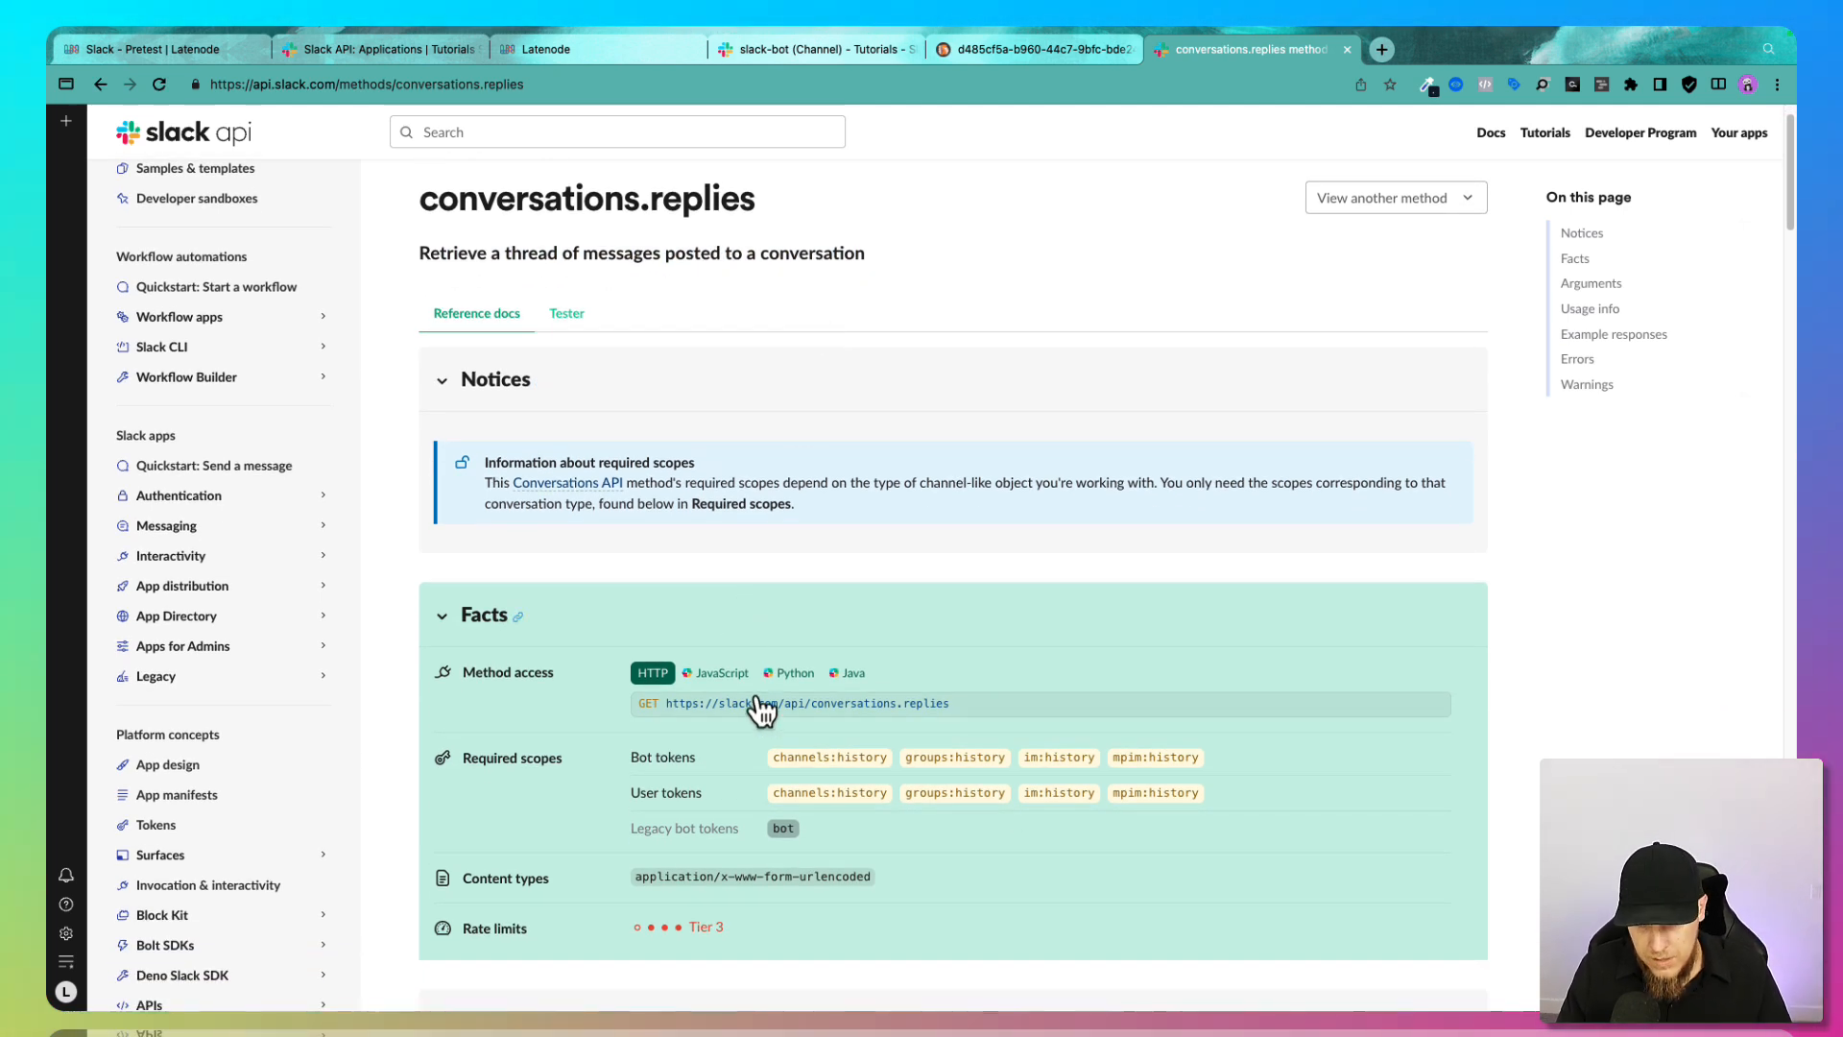
{"action": "triple_click", "coordinate": [783, 703]}
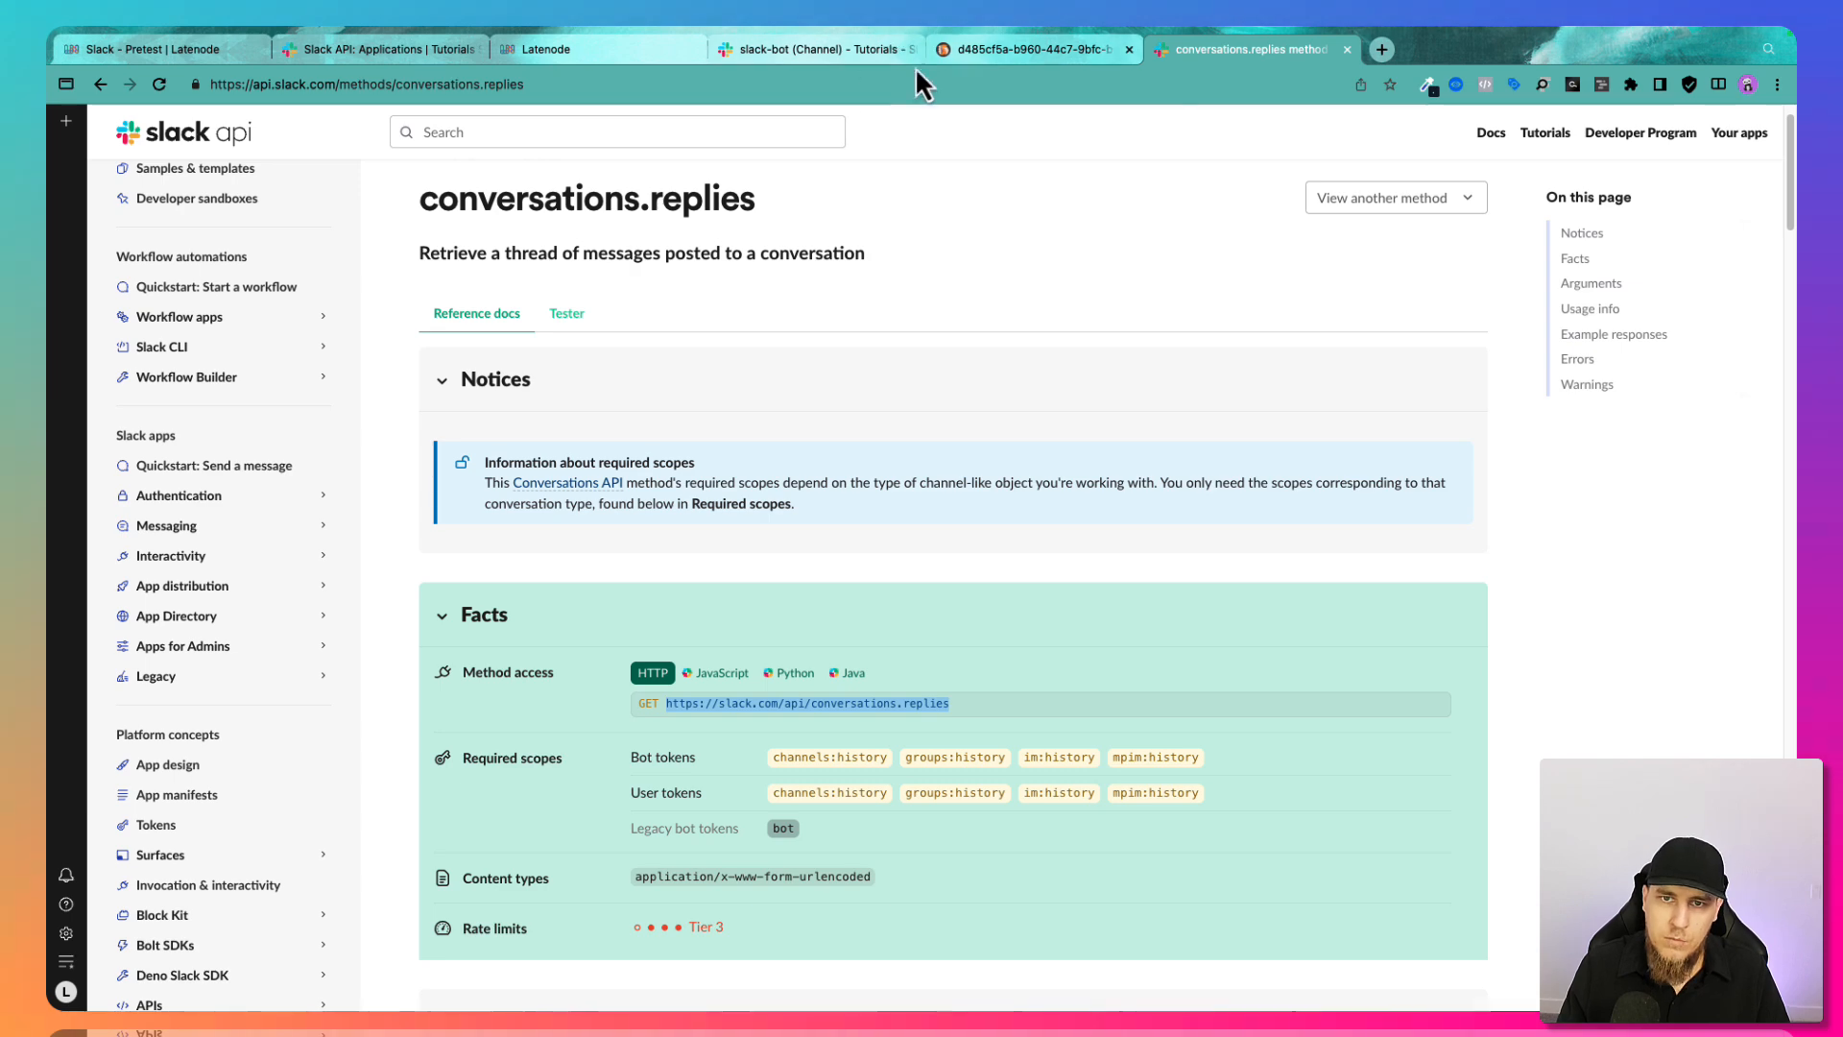
- Examine the required scopes and arguments of conversations.replies, especially the description of ts
{"action": "scroll", "coordinate": [801, 728], "scroll_direction": "down", "scroll_amount": 5}
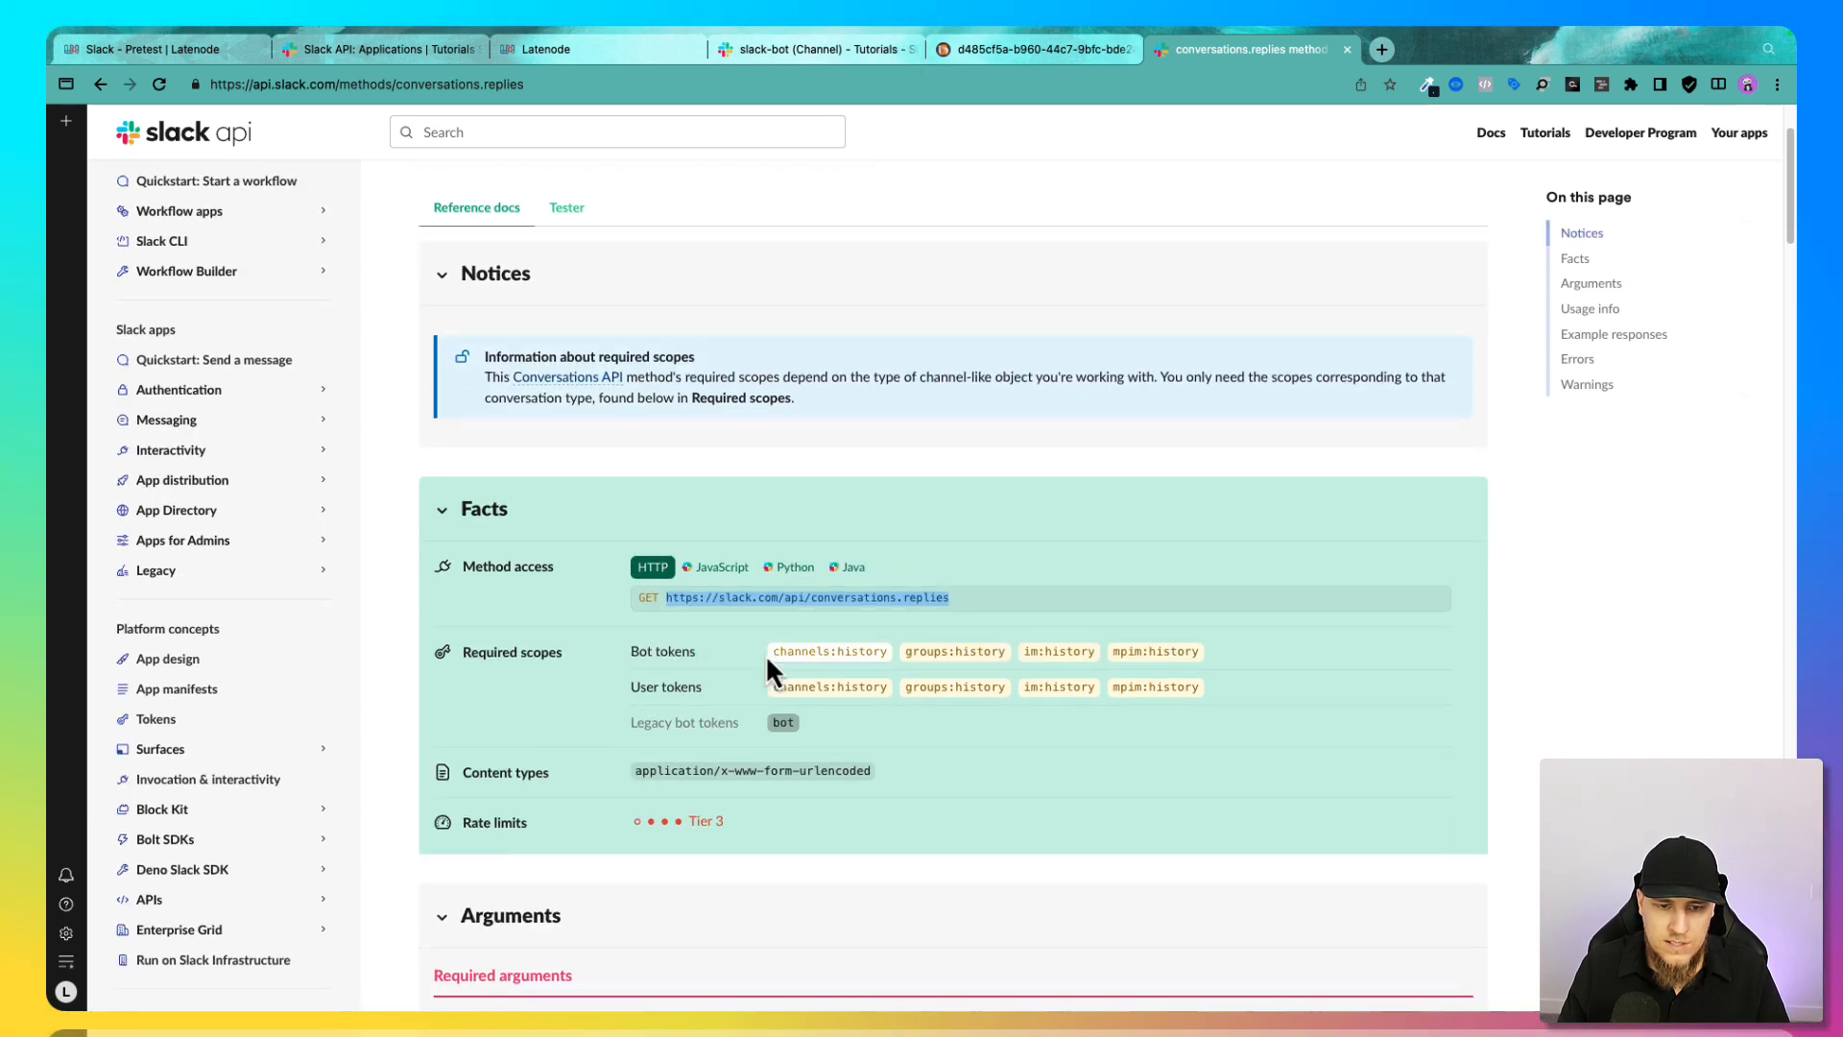
{"action": "scroll", "coordinate": [634, 537], "scroll_direction": "down", "scroll_amount": 6}
{"action": "scroll", "coordinate": [578, 431], "scroll_direction": "up", "scroll_amount": 2}
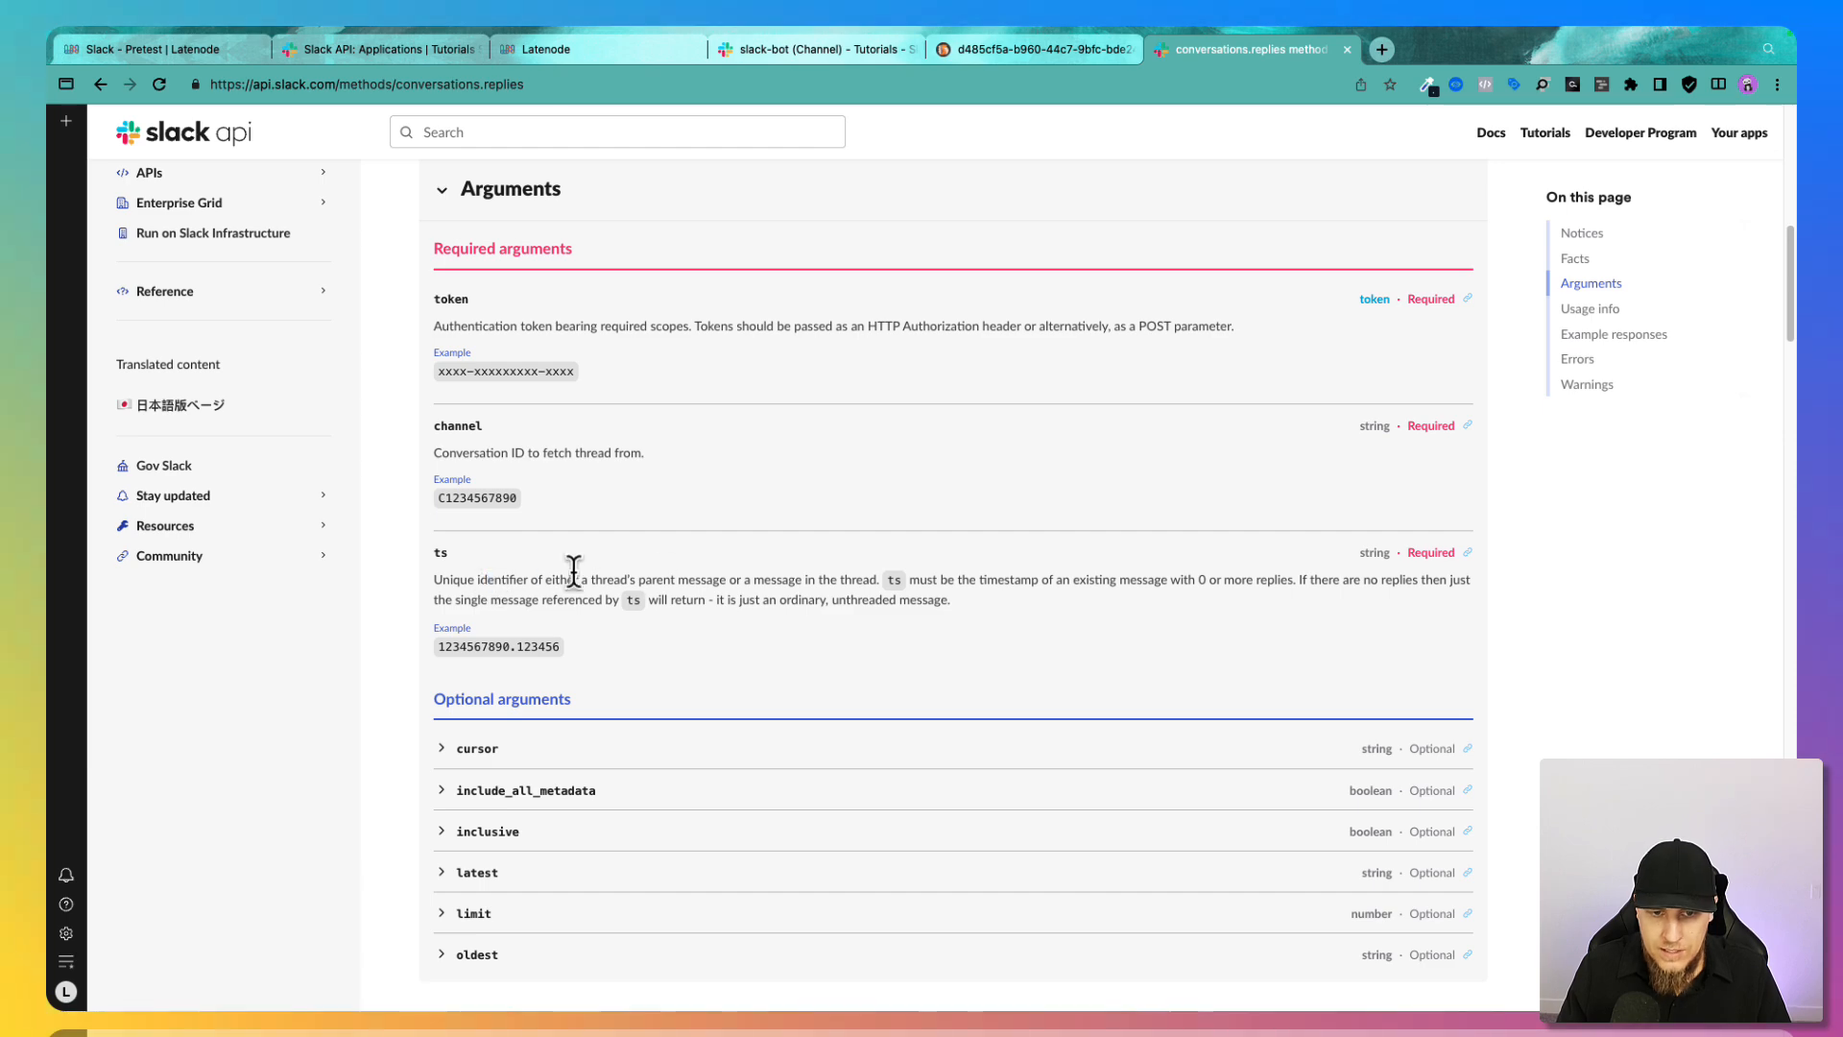
{"action": "left_click_drag", "start_coordinate": [486, 578], "coordinate": [794, 581]}
{"action": "left_click", "coordinate": [797, 583]}
{"action": "scroll", "coordinate": [733, 566], "scroll_direction": "down", "scroll_amount": 2}
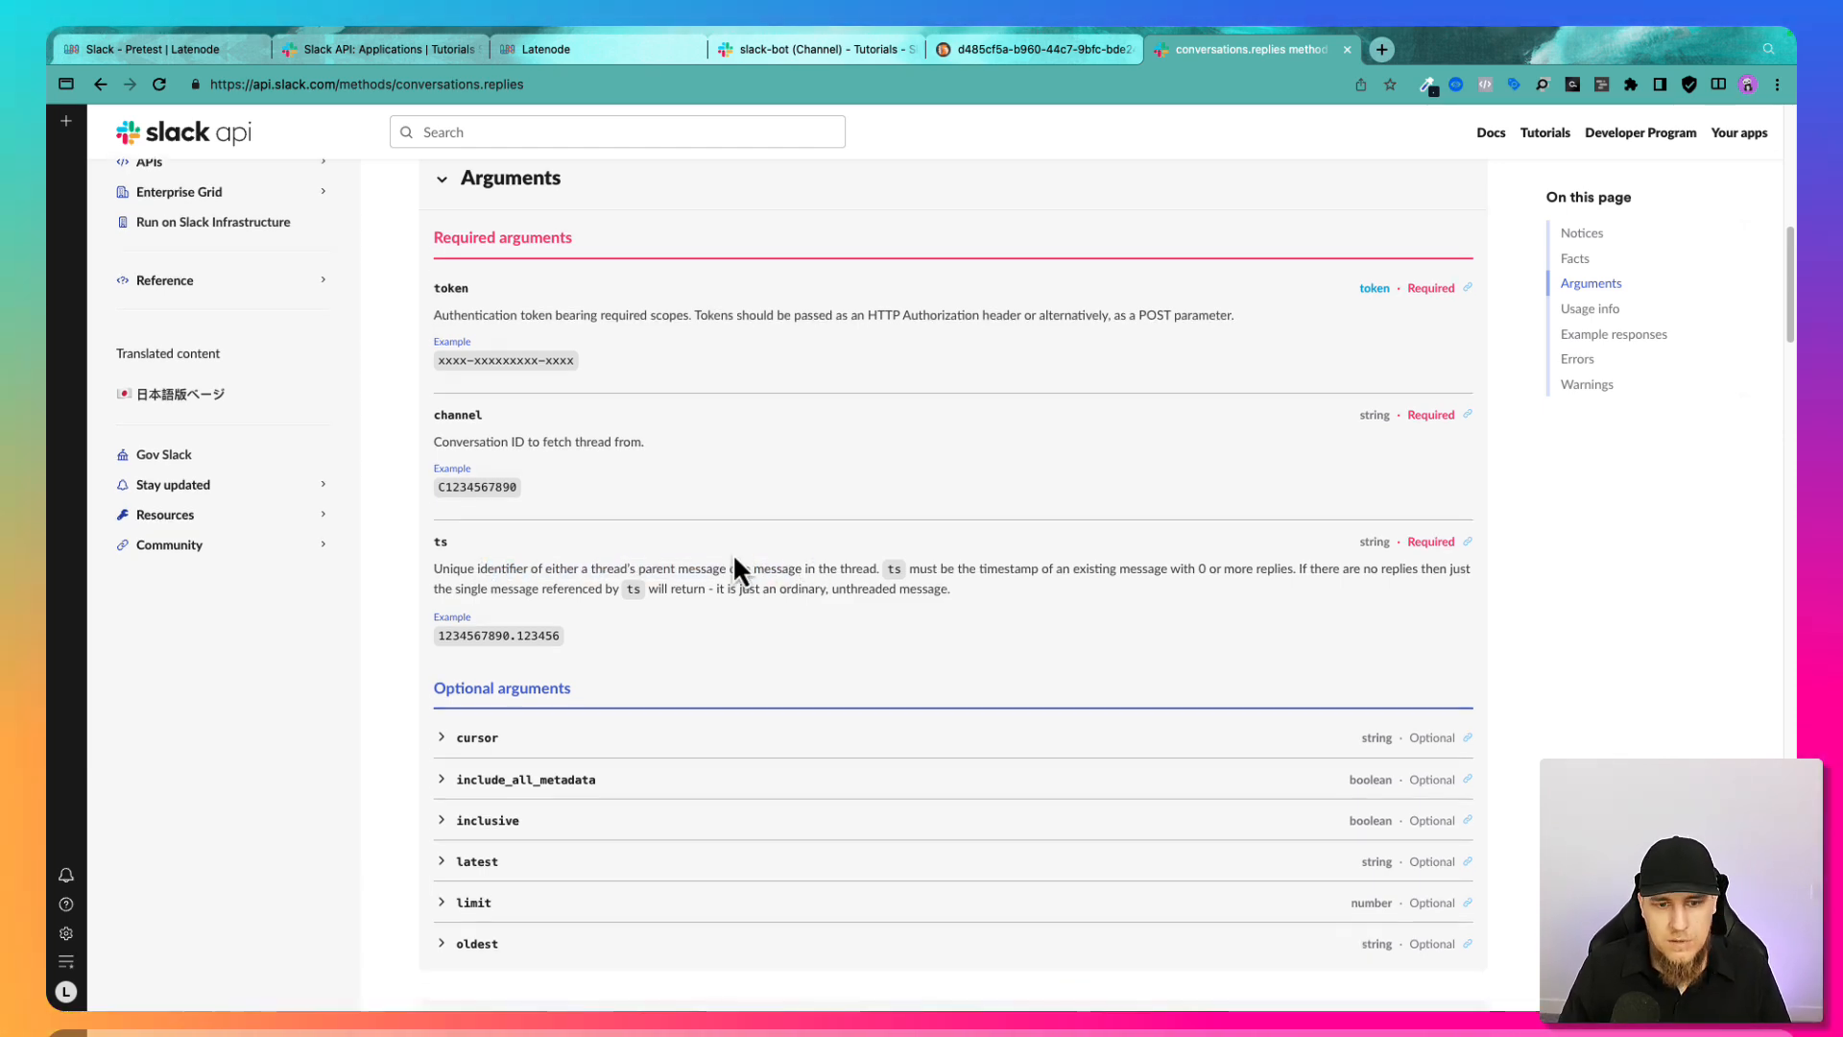
{"action": "scroll", "coordinate": [774, 487], "scroll_direction": "up", "scroll_amount": 1}
{"action": "scroll", "coordinate": [907, 403], "scroll_direction": "up", "scroll_amount": 5}
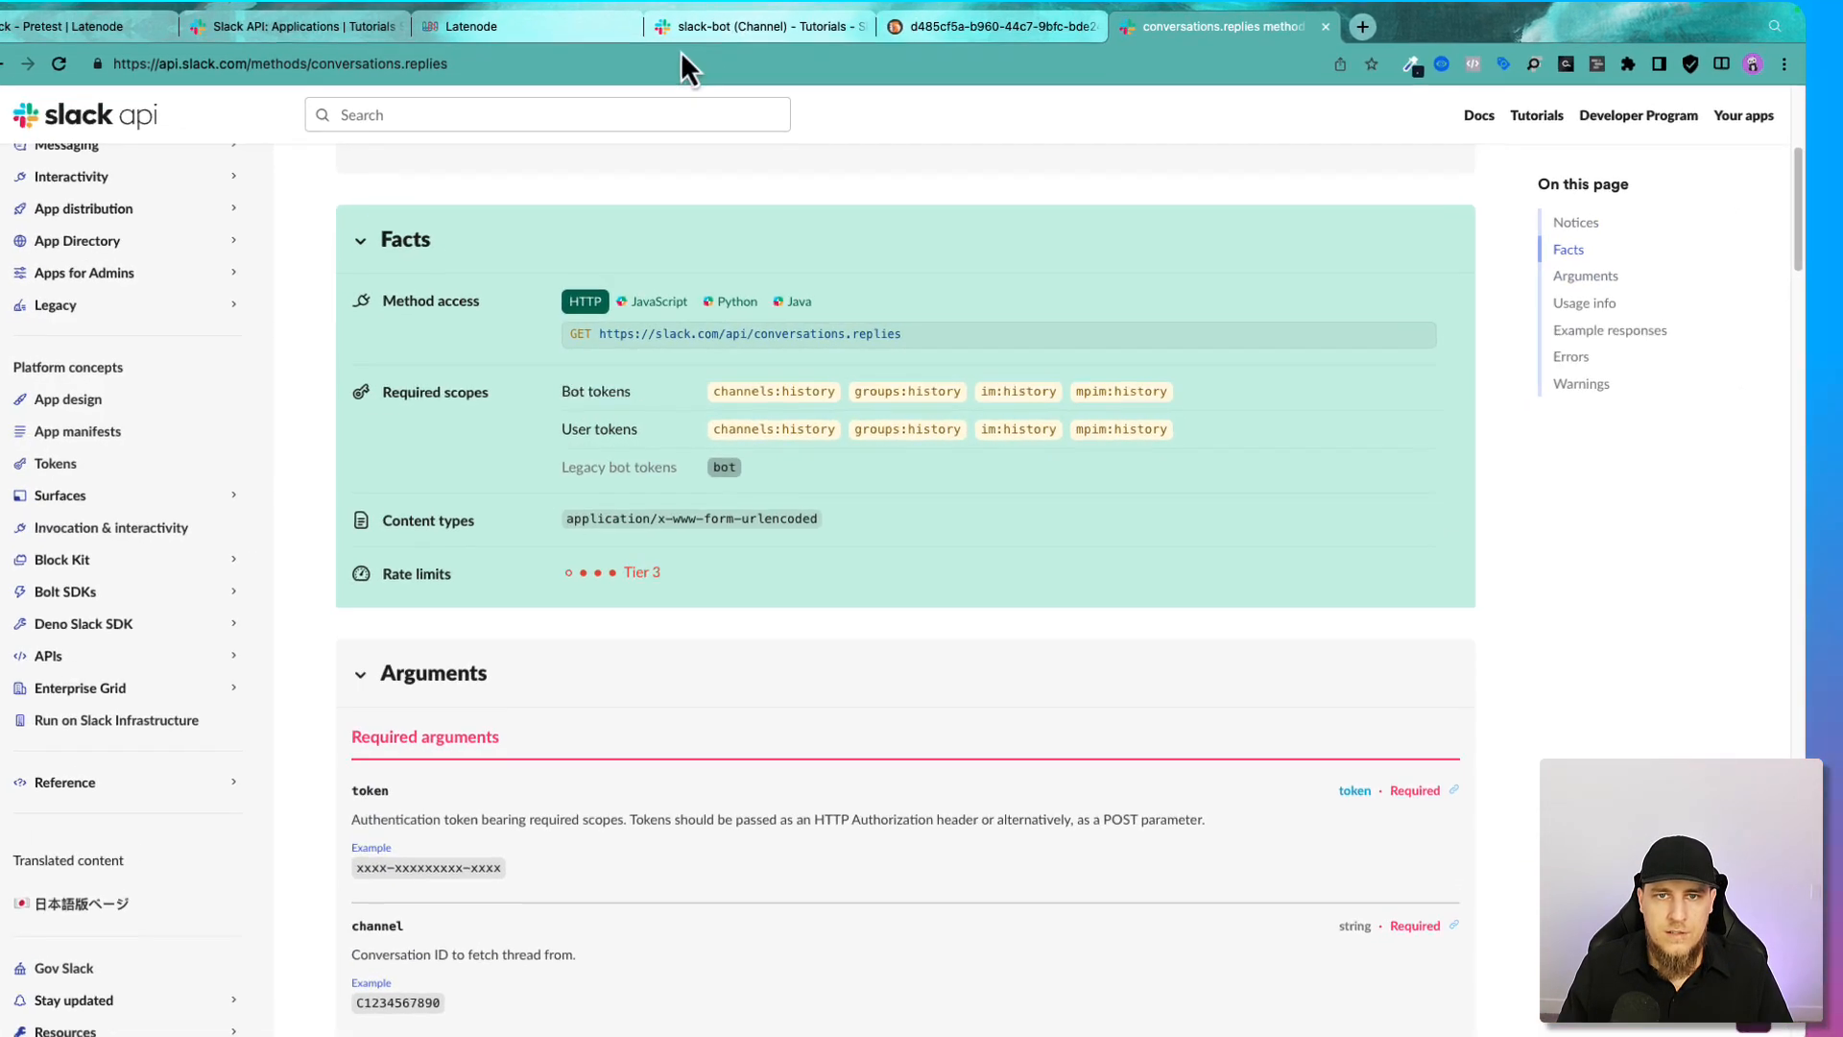
{"action": "left_click", "coordinate": [614, 50]}
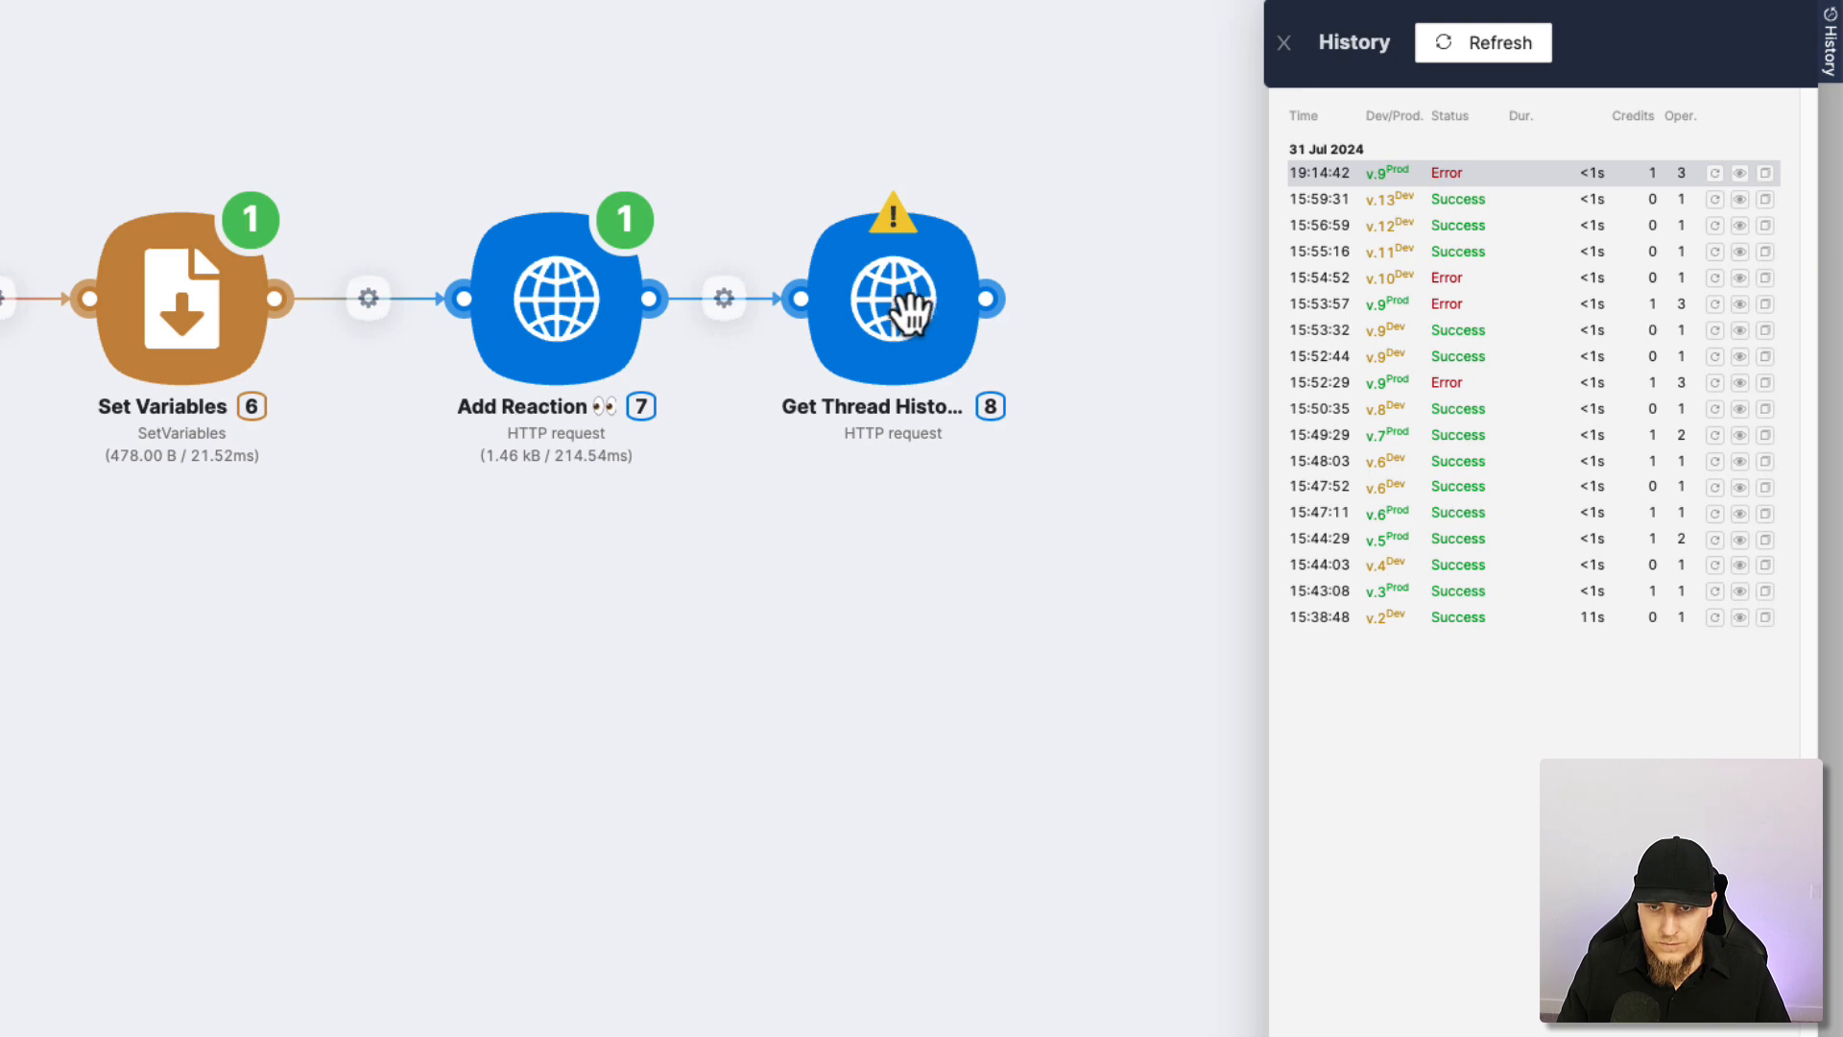
{"action": "left_click", "coordinate": [907, 312]}
{"action": "left_click", "coordinate": [1127, 290]}
{"action": "type", "text": "https://slack.com/api/conversations.replies"}
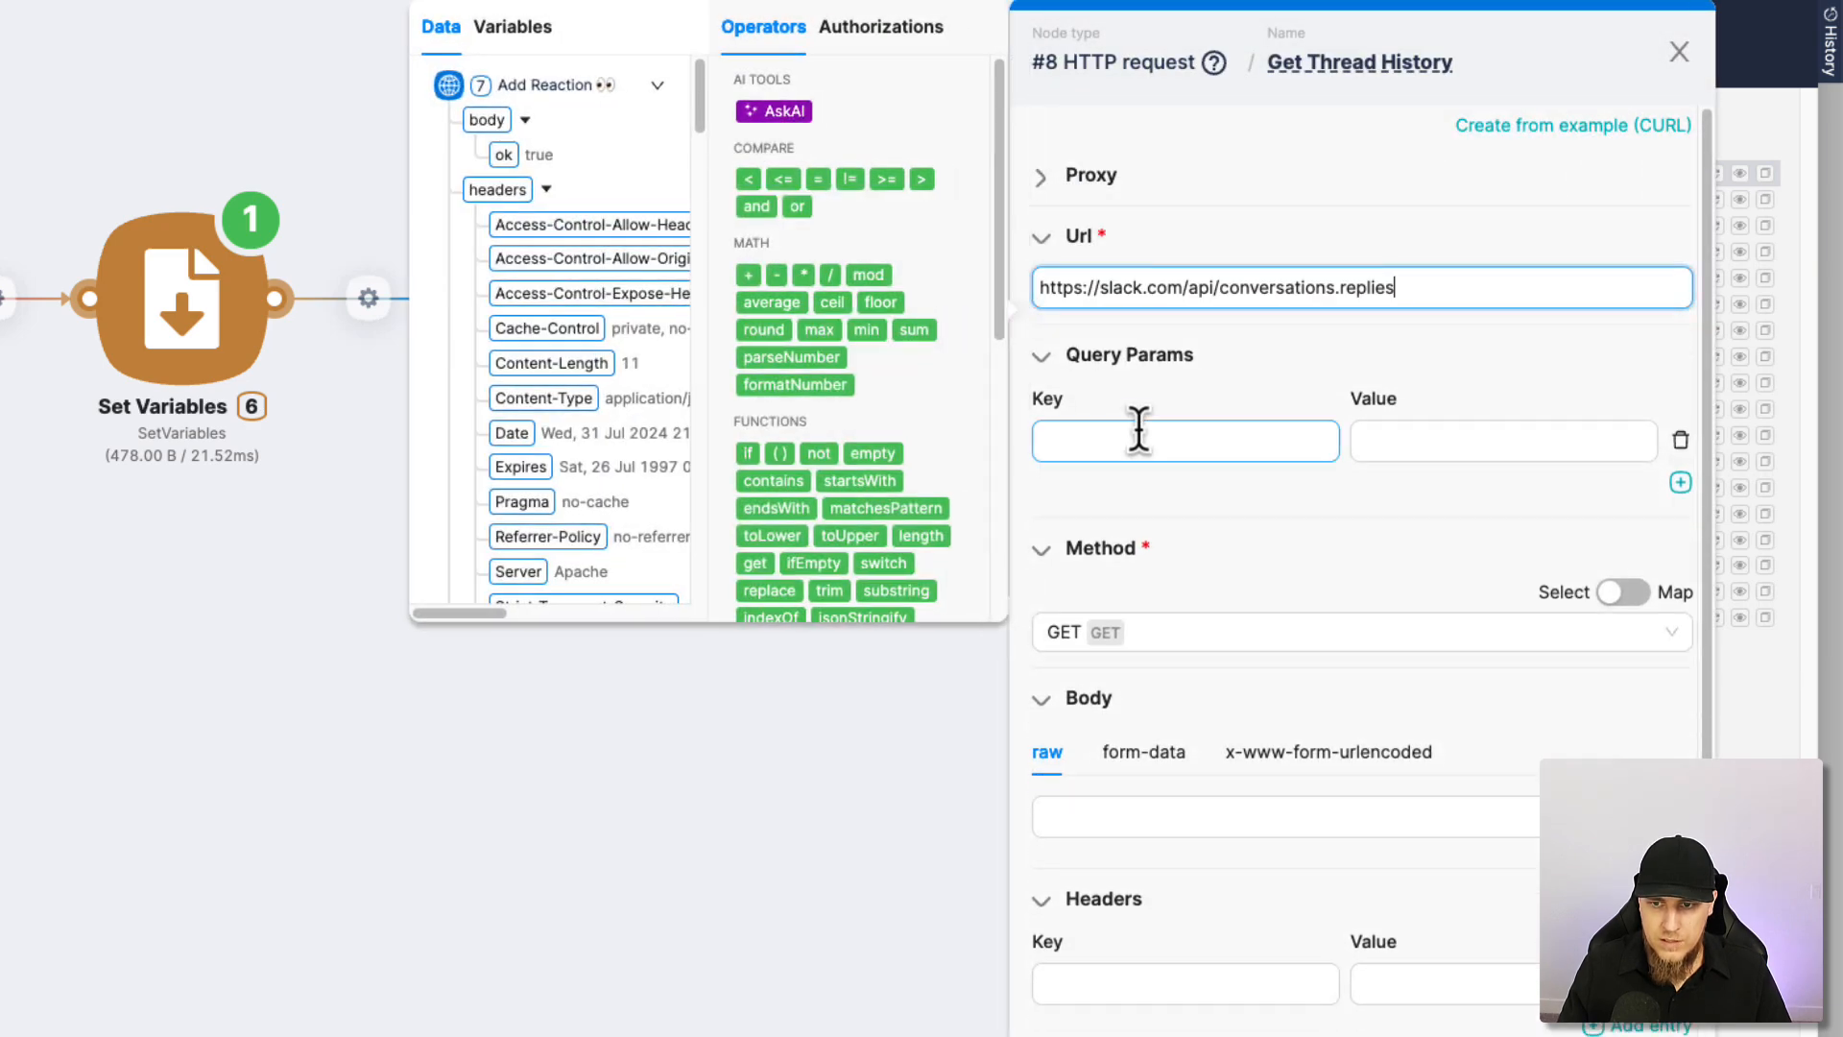
- Add a query parameter "ts" with the thread_ts value from the Set Variables node
{"action": "left_click", "coordinate": [1177, 434]}
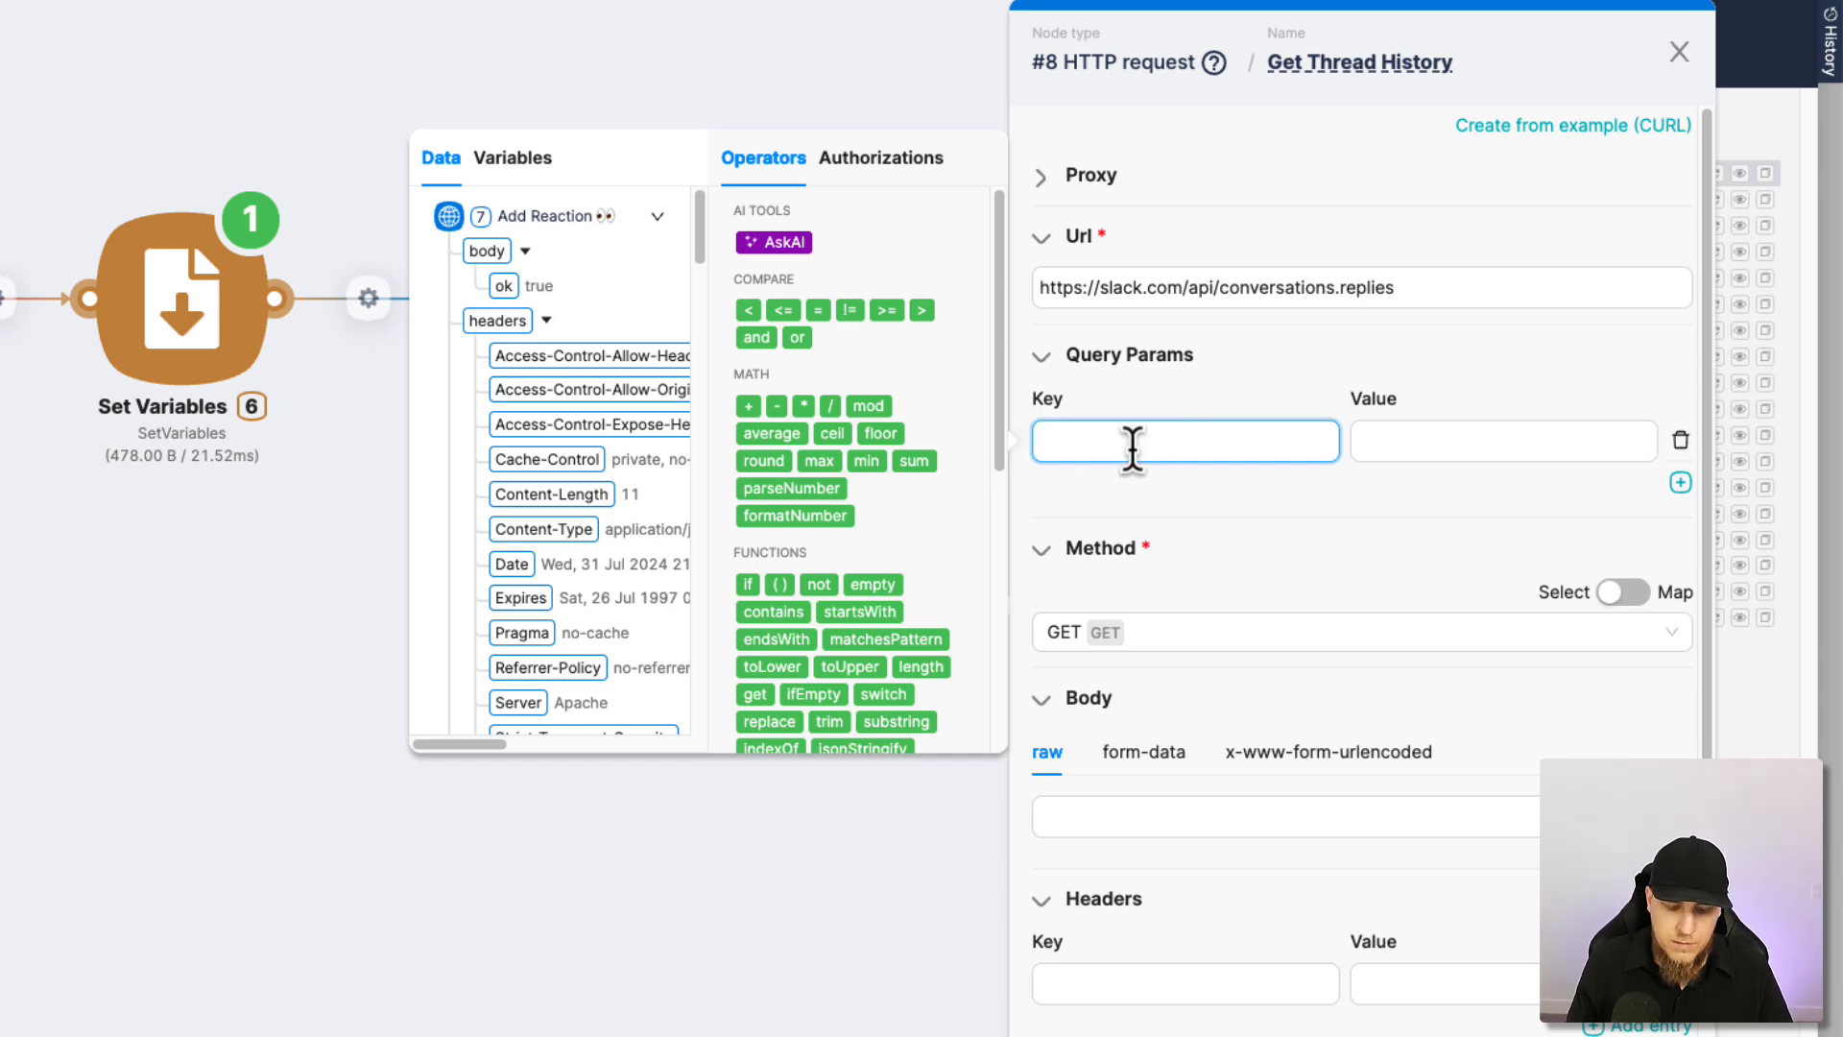
{"action": "left_click", "coordinate": [1384, 443]}
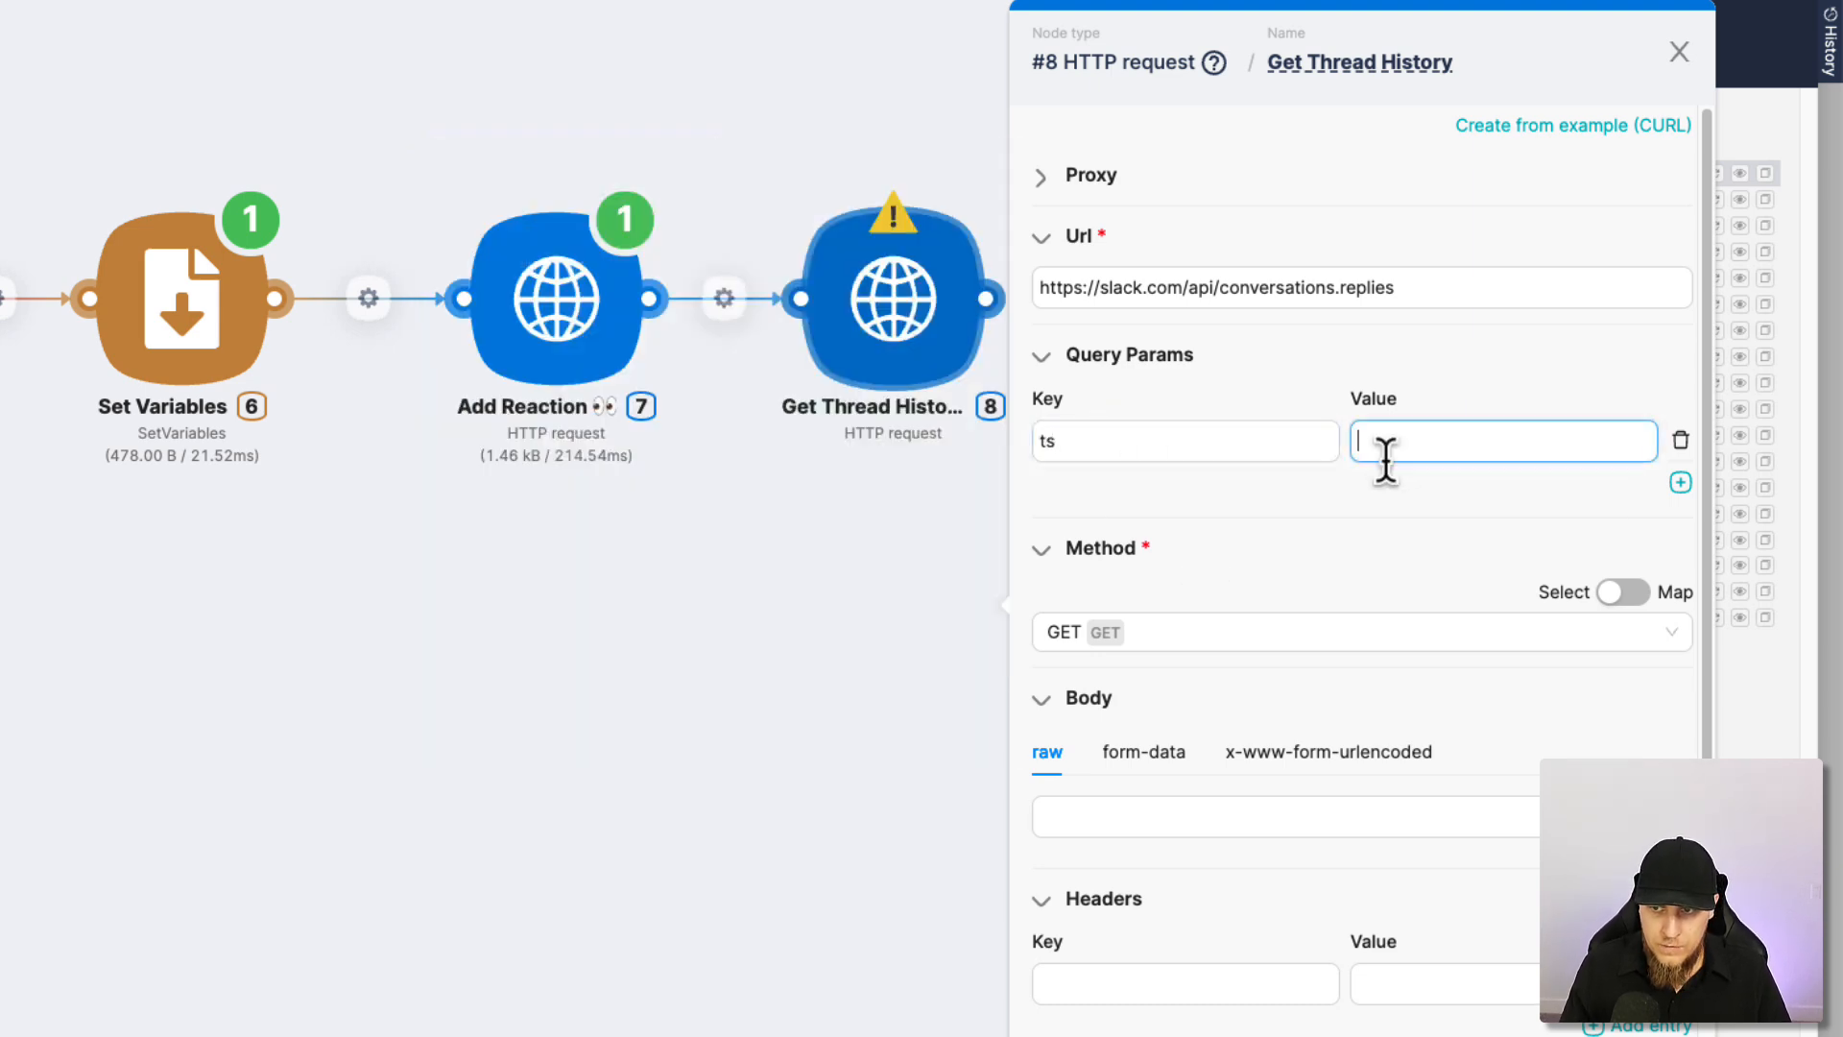
{"action": "scroll", "coordinate": [888, 360], "scroll_direction": "down", "scroll_amount": 8}
{"action": "scroll", "coordinate": [888, 360], "scroll_direction": "down", "scroll_amount": 1}
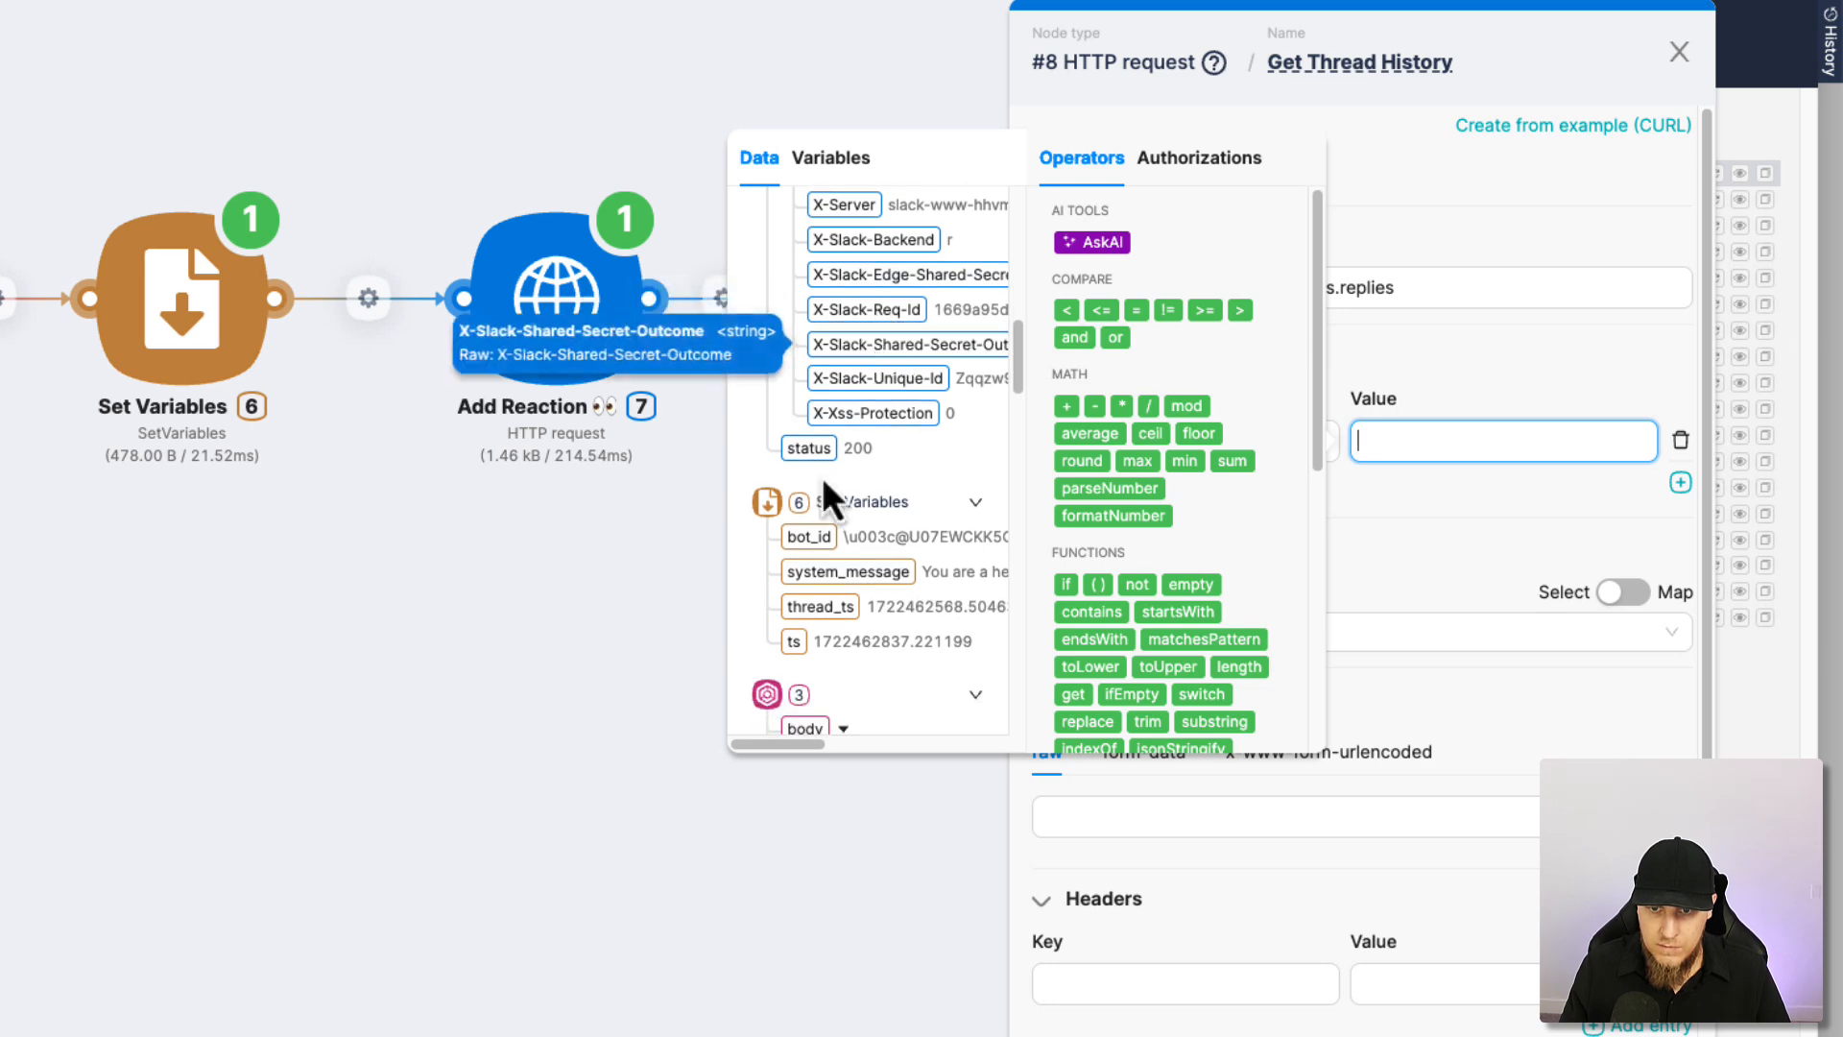
{"action": "left_click", "coordinate": [822, 609]}
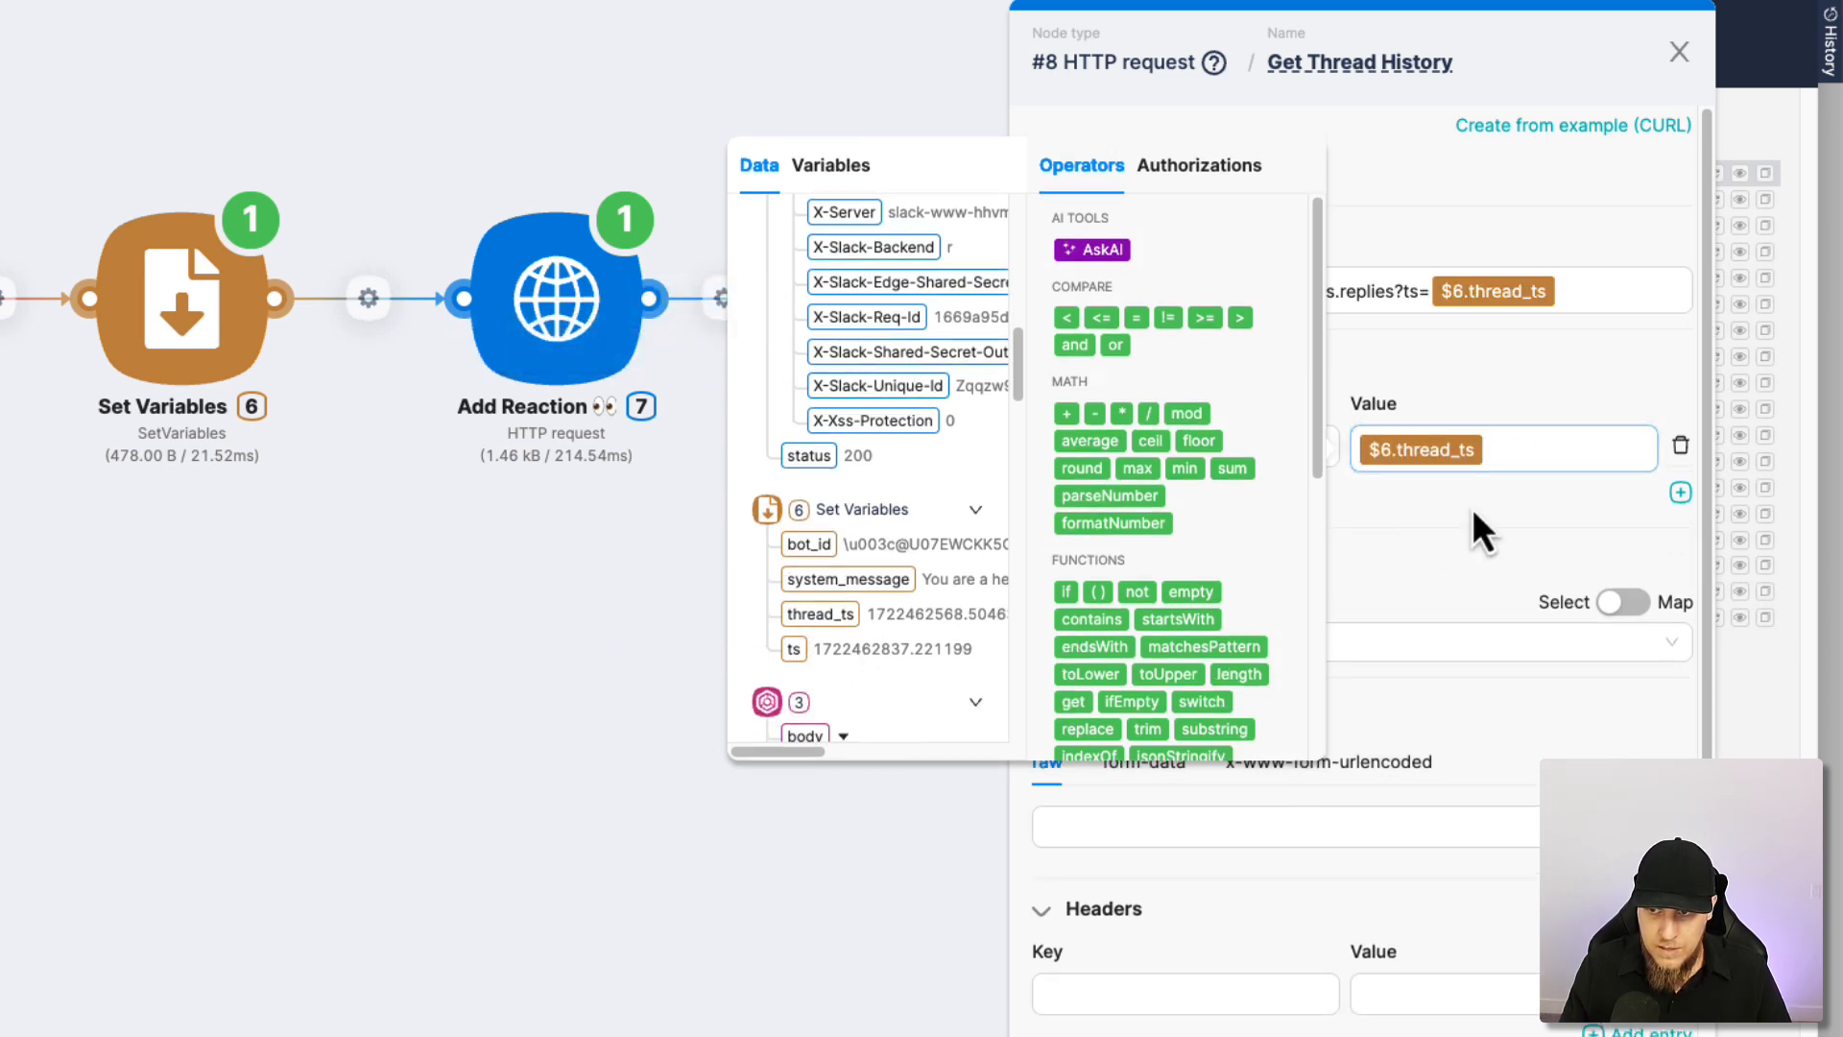
- Add a second query parameter "channel" mapped to the webhook trigger's body.event.channel value
{"action": "left_click", "coordinate": [1680, 488]}
{"action": "left_click", "coordinate": [1106, 494]}
{"action": "type", "text": "cha"}
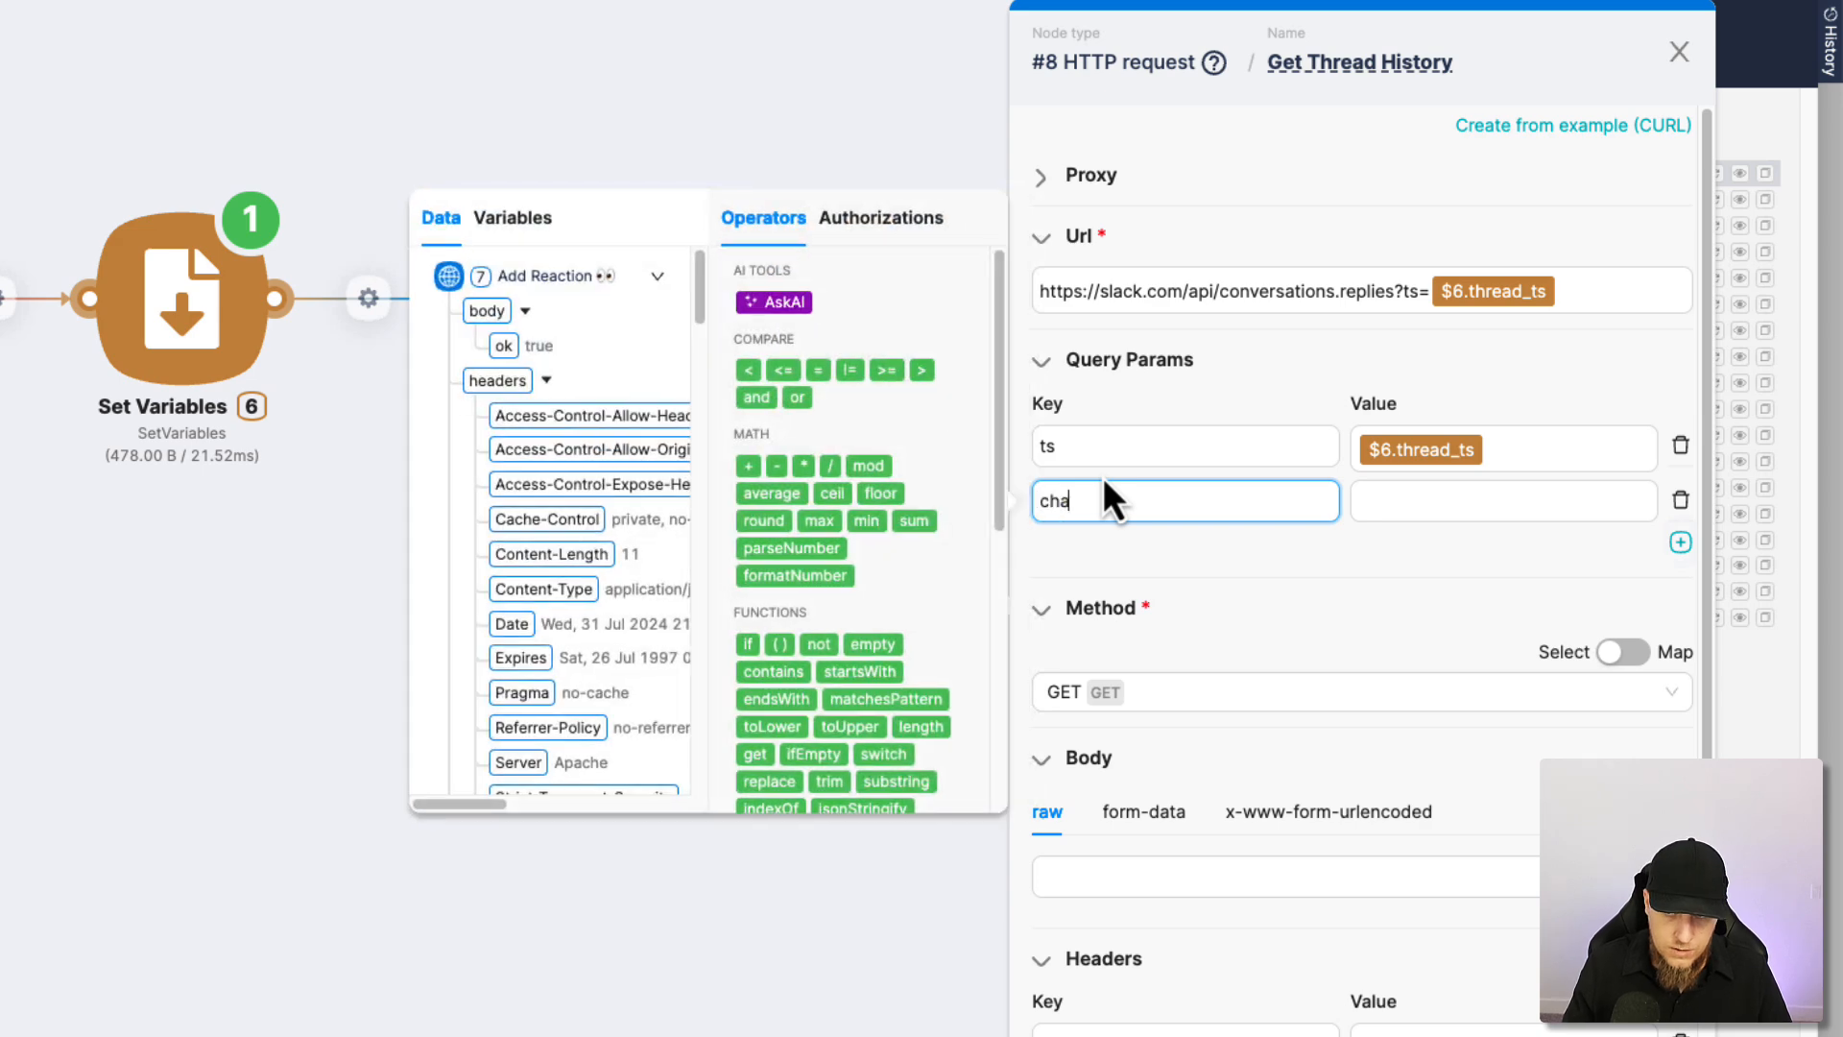
{"action": "type", "text": "nnel"}
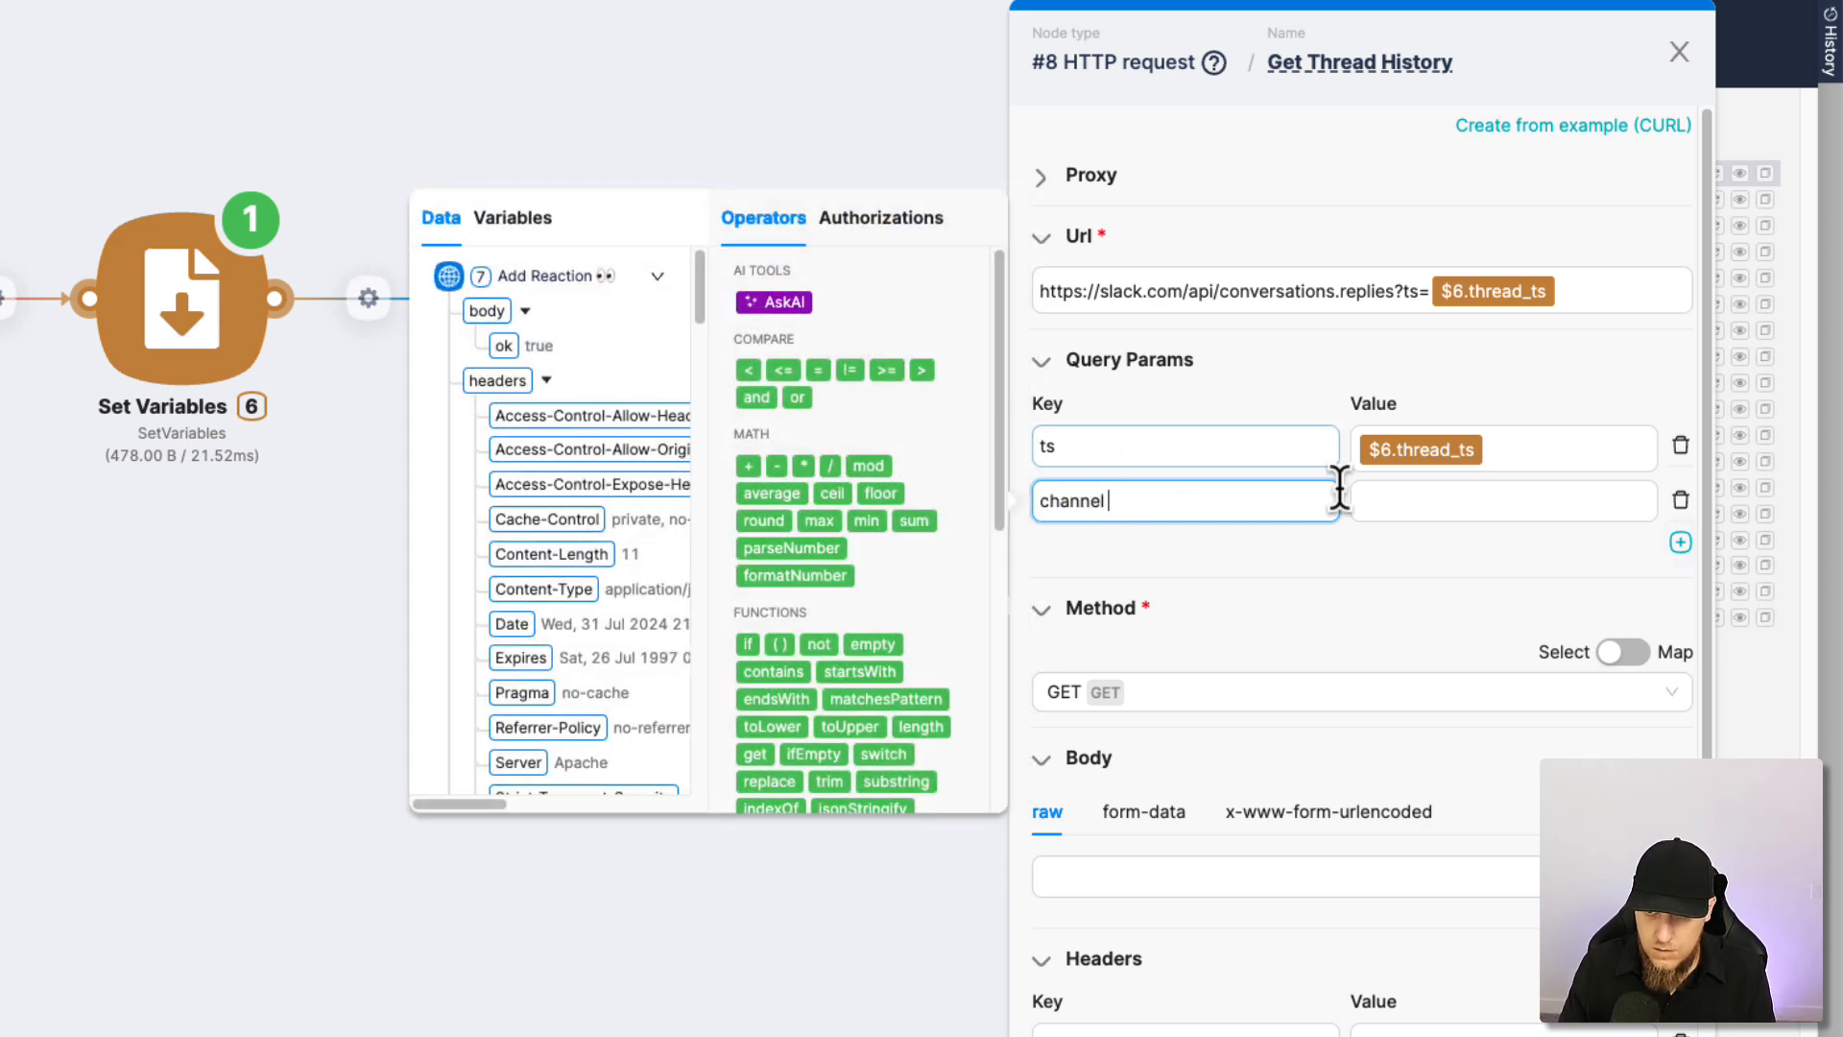
{"action": "left_click", "coordinate": [1429, 494]}
{"action": "scroll", "coordinate": [853, 472], "scroll_direction": "down", "scroll_amount": 10}
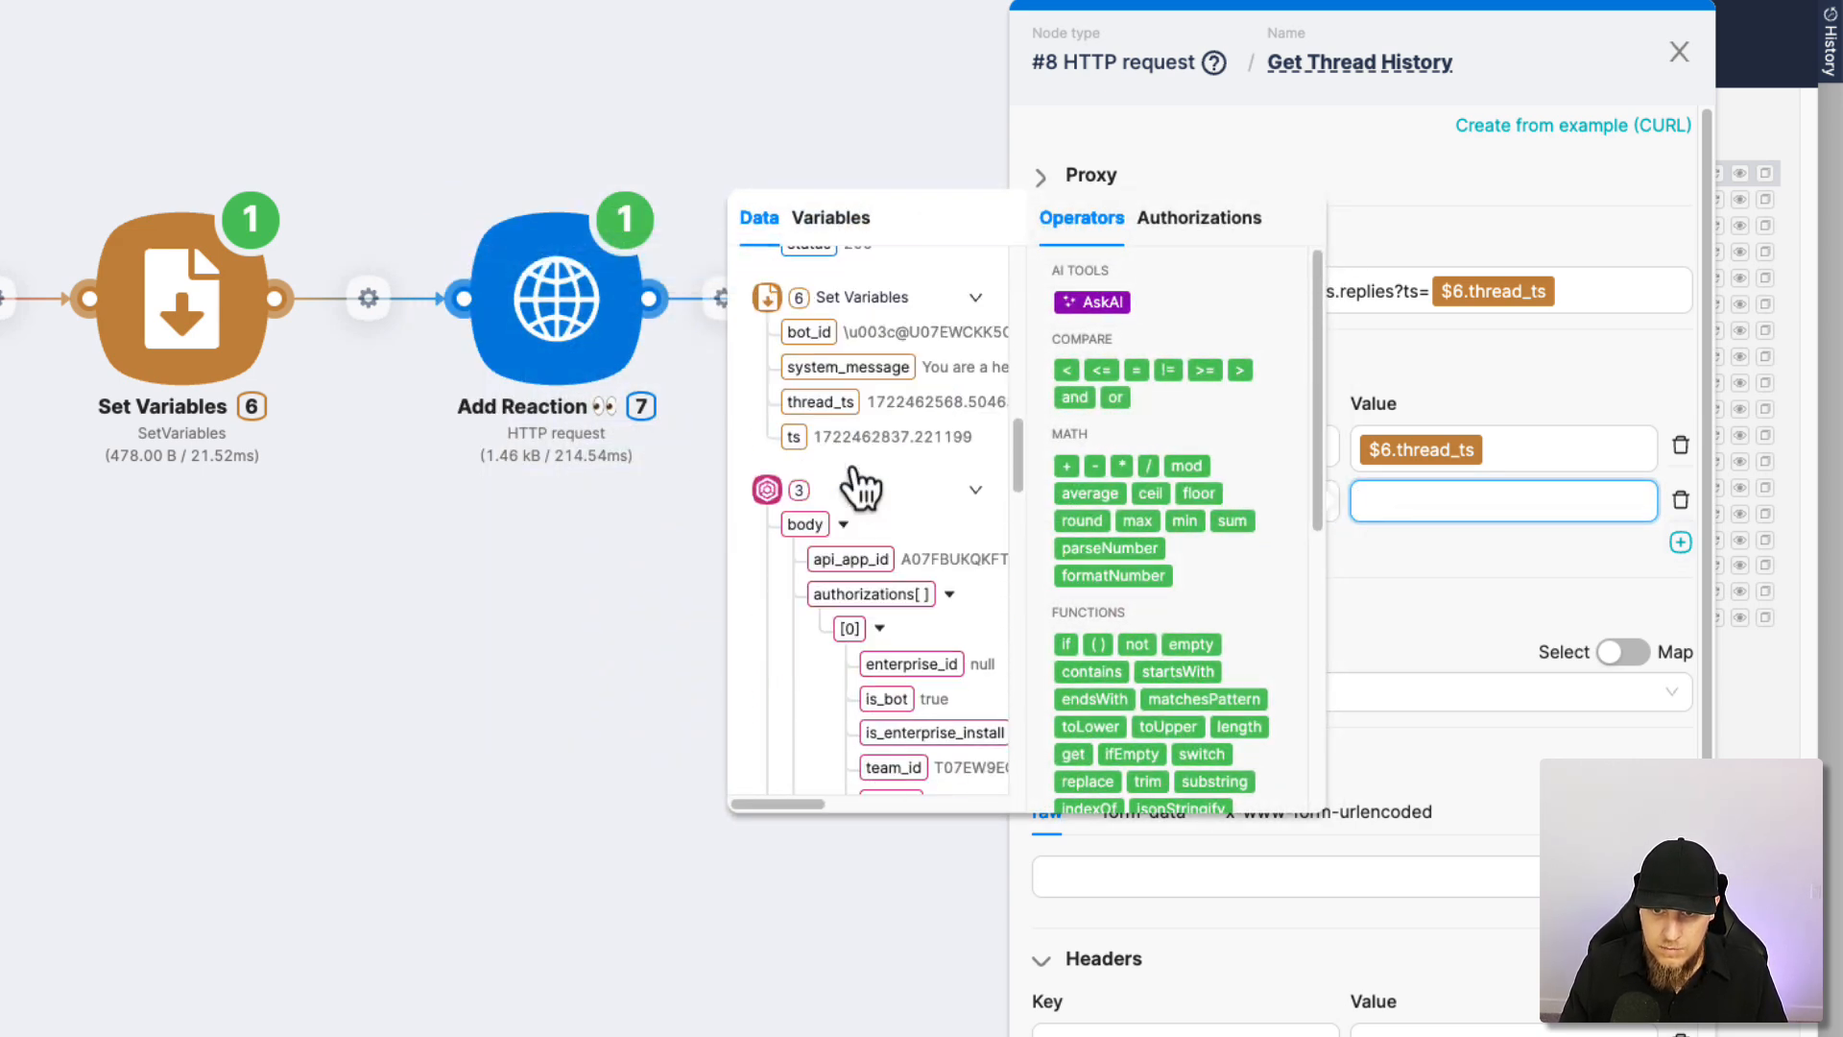
{"action": "scroll", "coordinate": [868, 477], "scroll_direction": "down", "scroll_amount": 5}
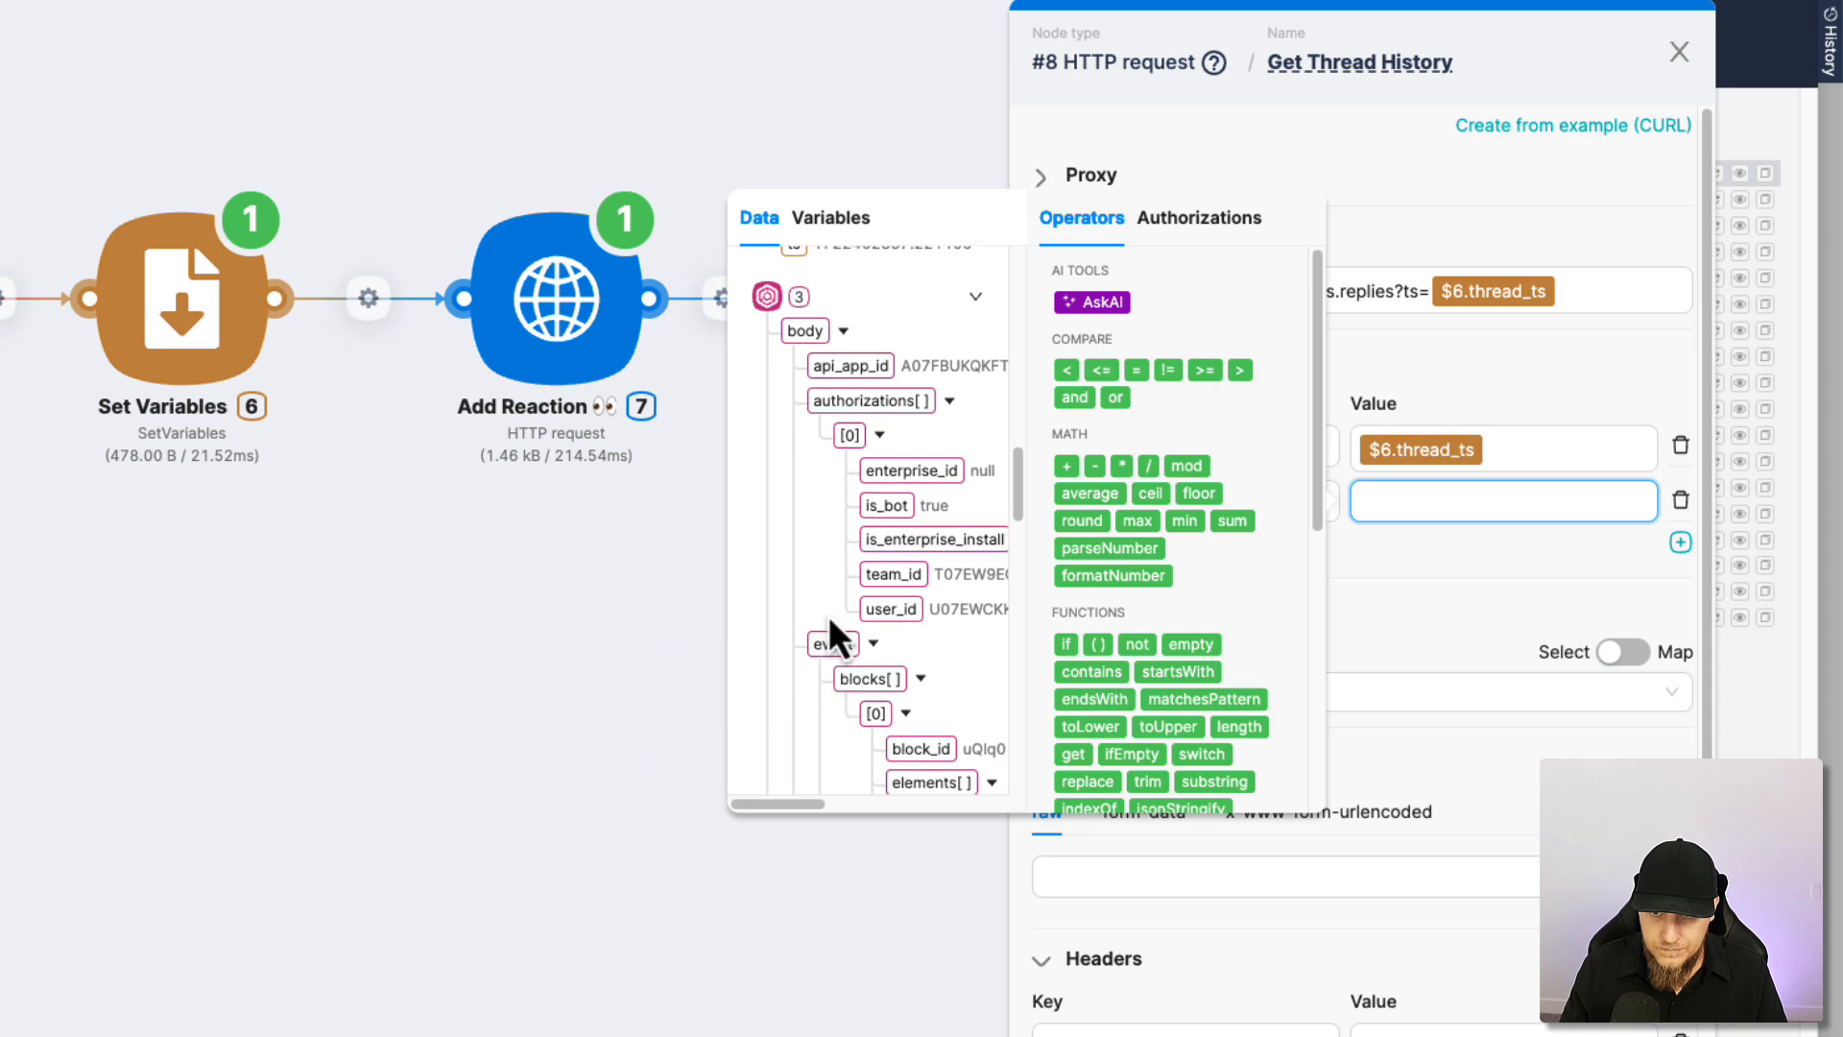
{"action": "left_click", "coordinate": [867, 710]}
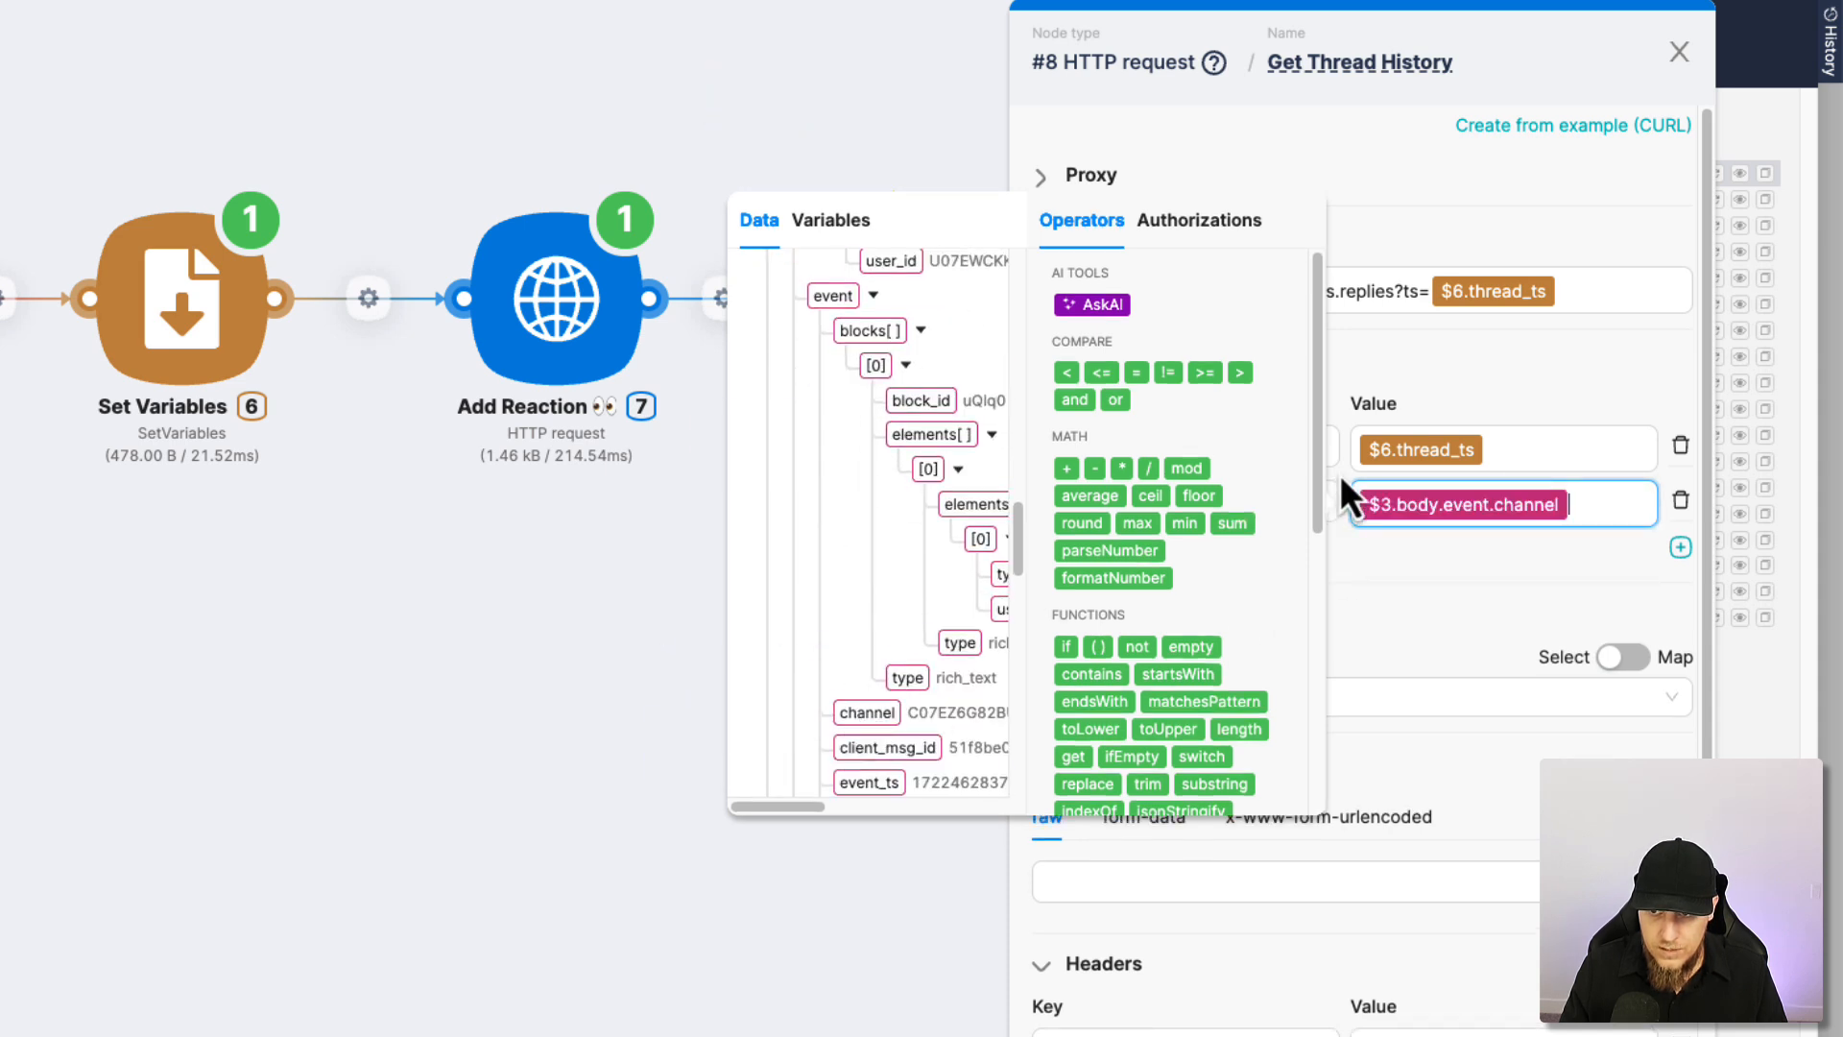
{"action": "left_click", "coordinate": [1451, 359]}
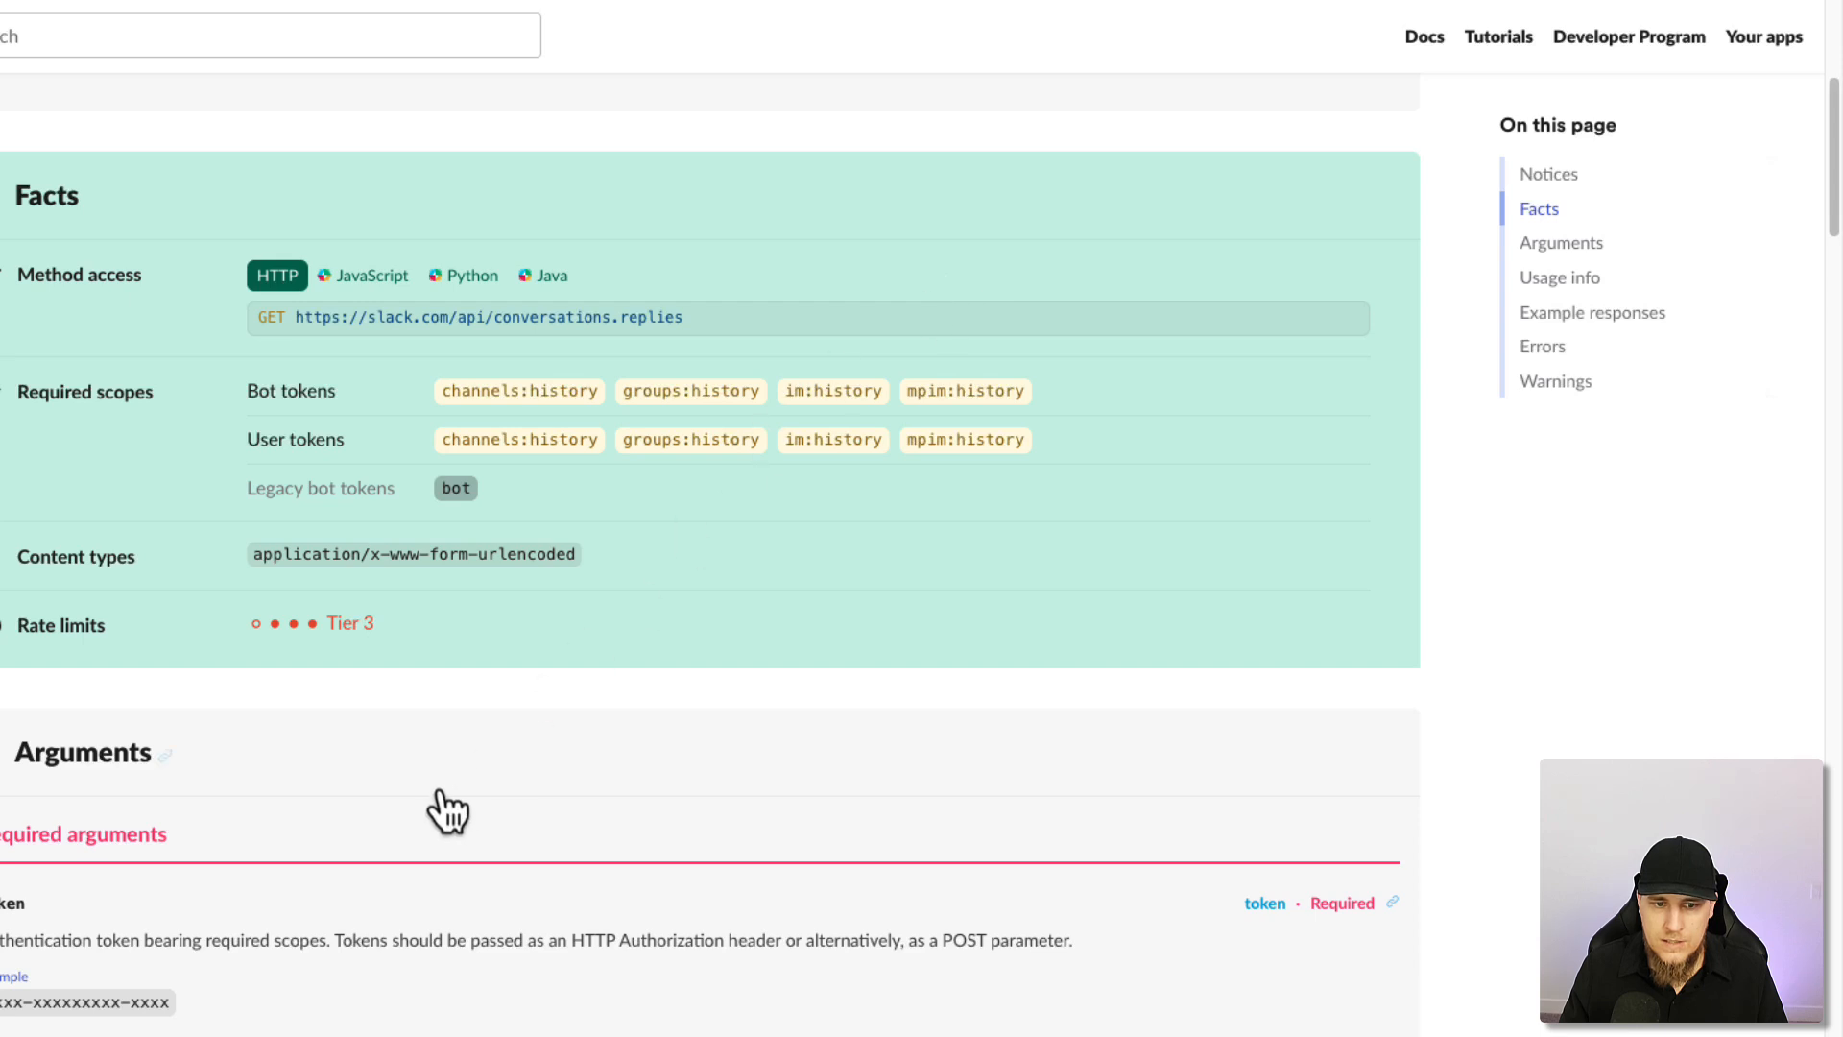
- Add an Authorization header with the value Bearer followed by the Navi_slackbot global variable to the Get Thread History node, and save it
{"action": "scroll", "coordinate": [158, 826], "scroll_direction": "down", "scroll_amount": 5}
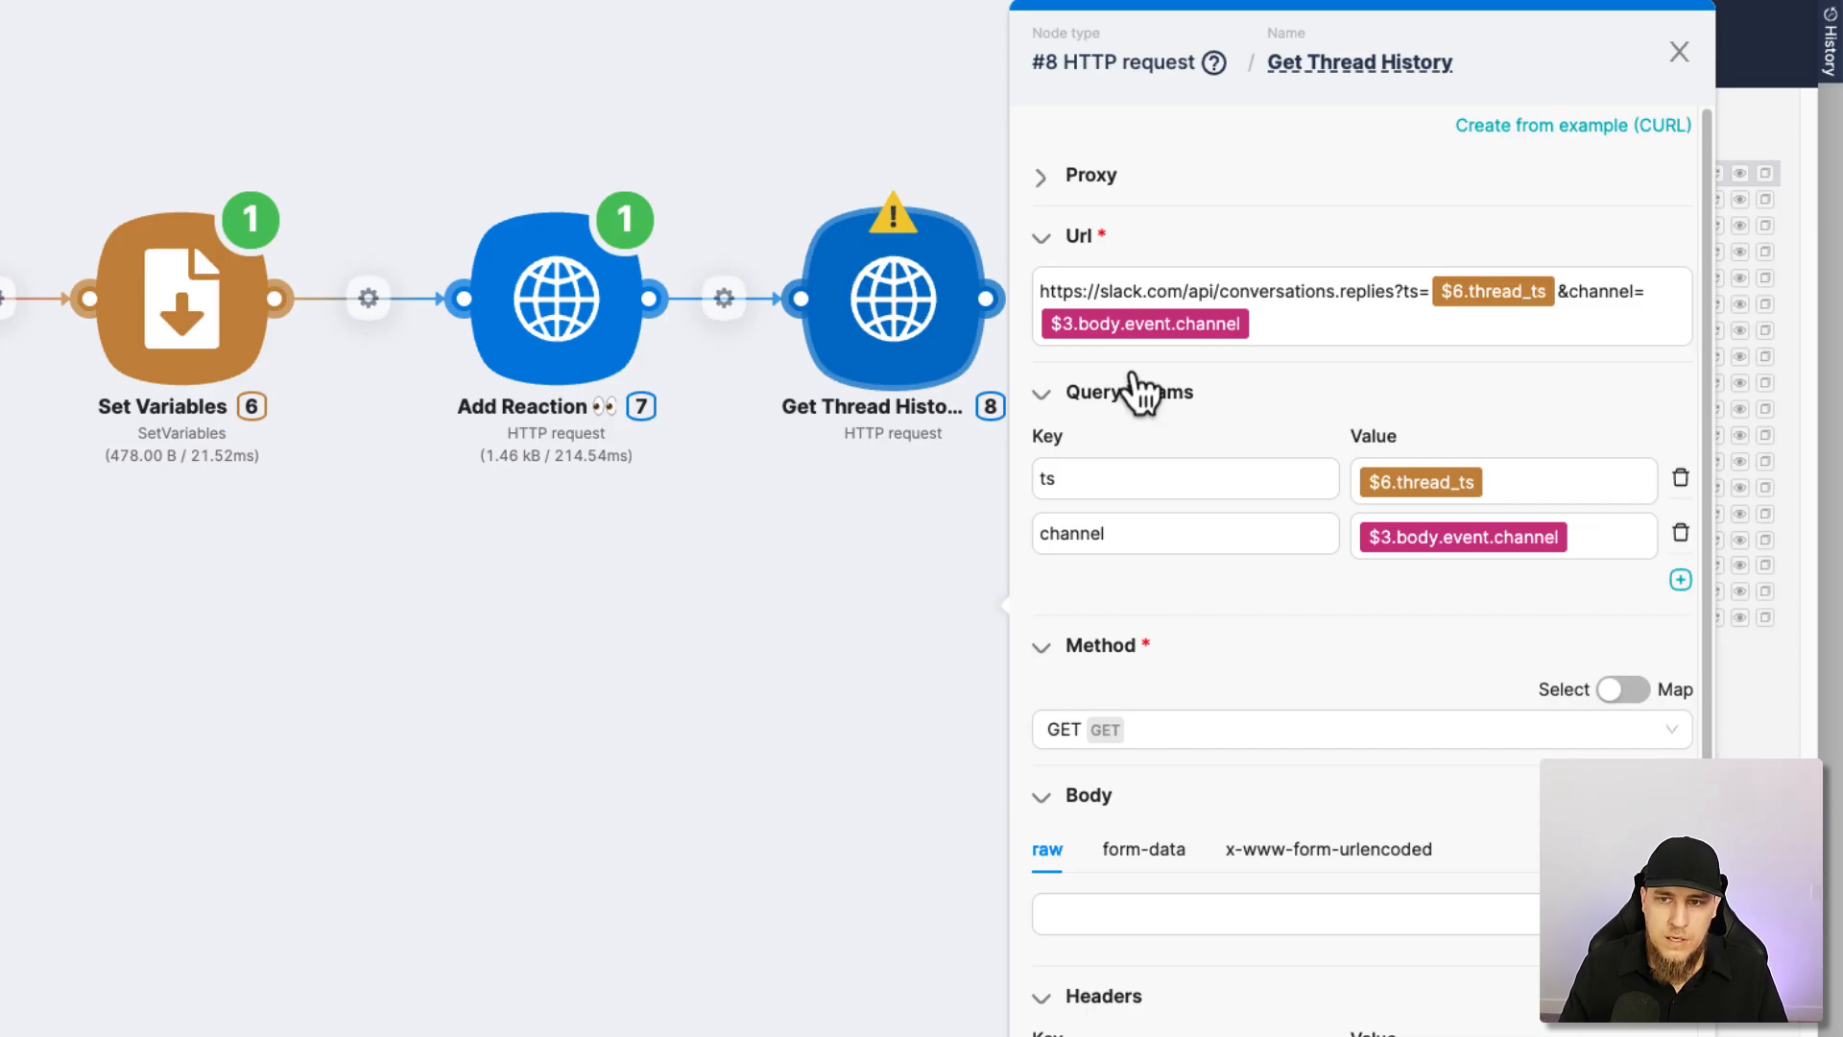
{"action": "scroll", "coordinate": [1104, 615], "scroll_direction": "down", "scroll_amount": 2}
{"action": "scroll", "coordinate": [1162, 628], "scroll_direction": "down", "scroll_amount": 3}
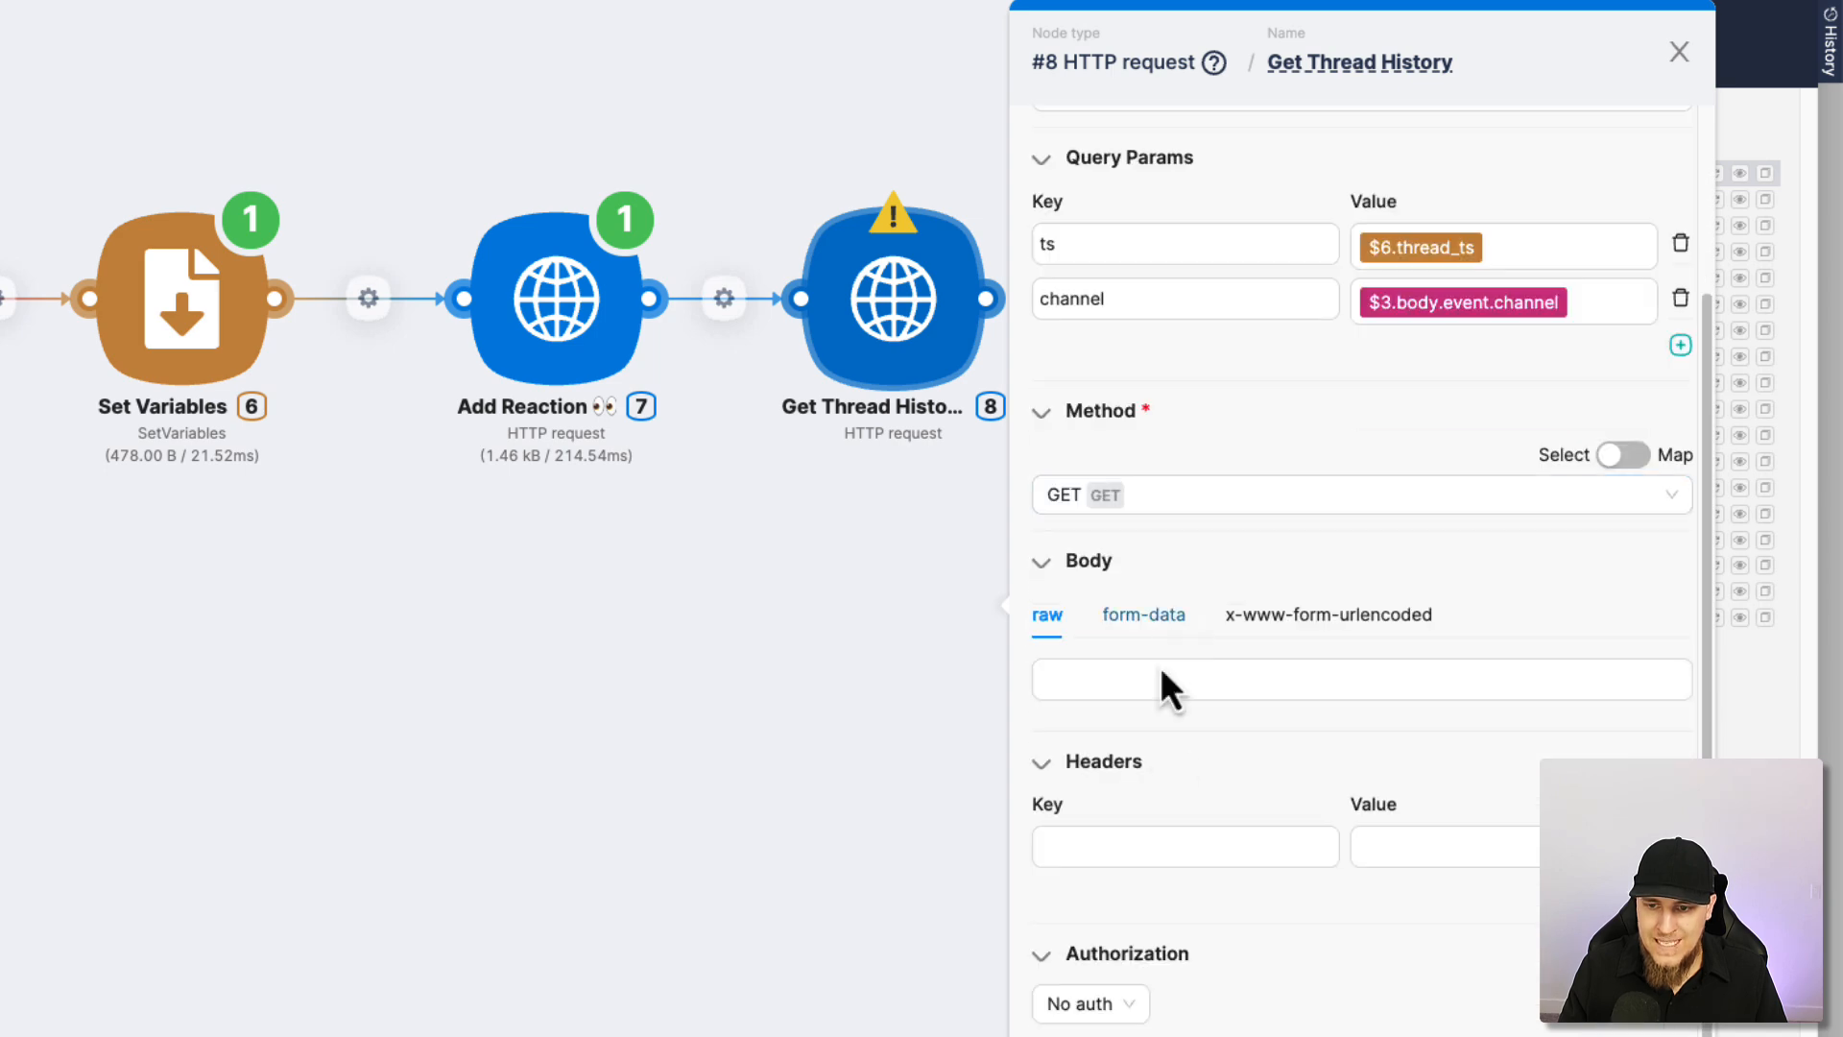
{"action": "left_click", "coordinate": [1143, 810]}
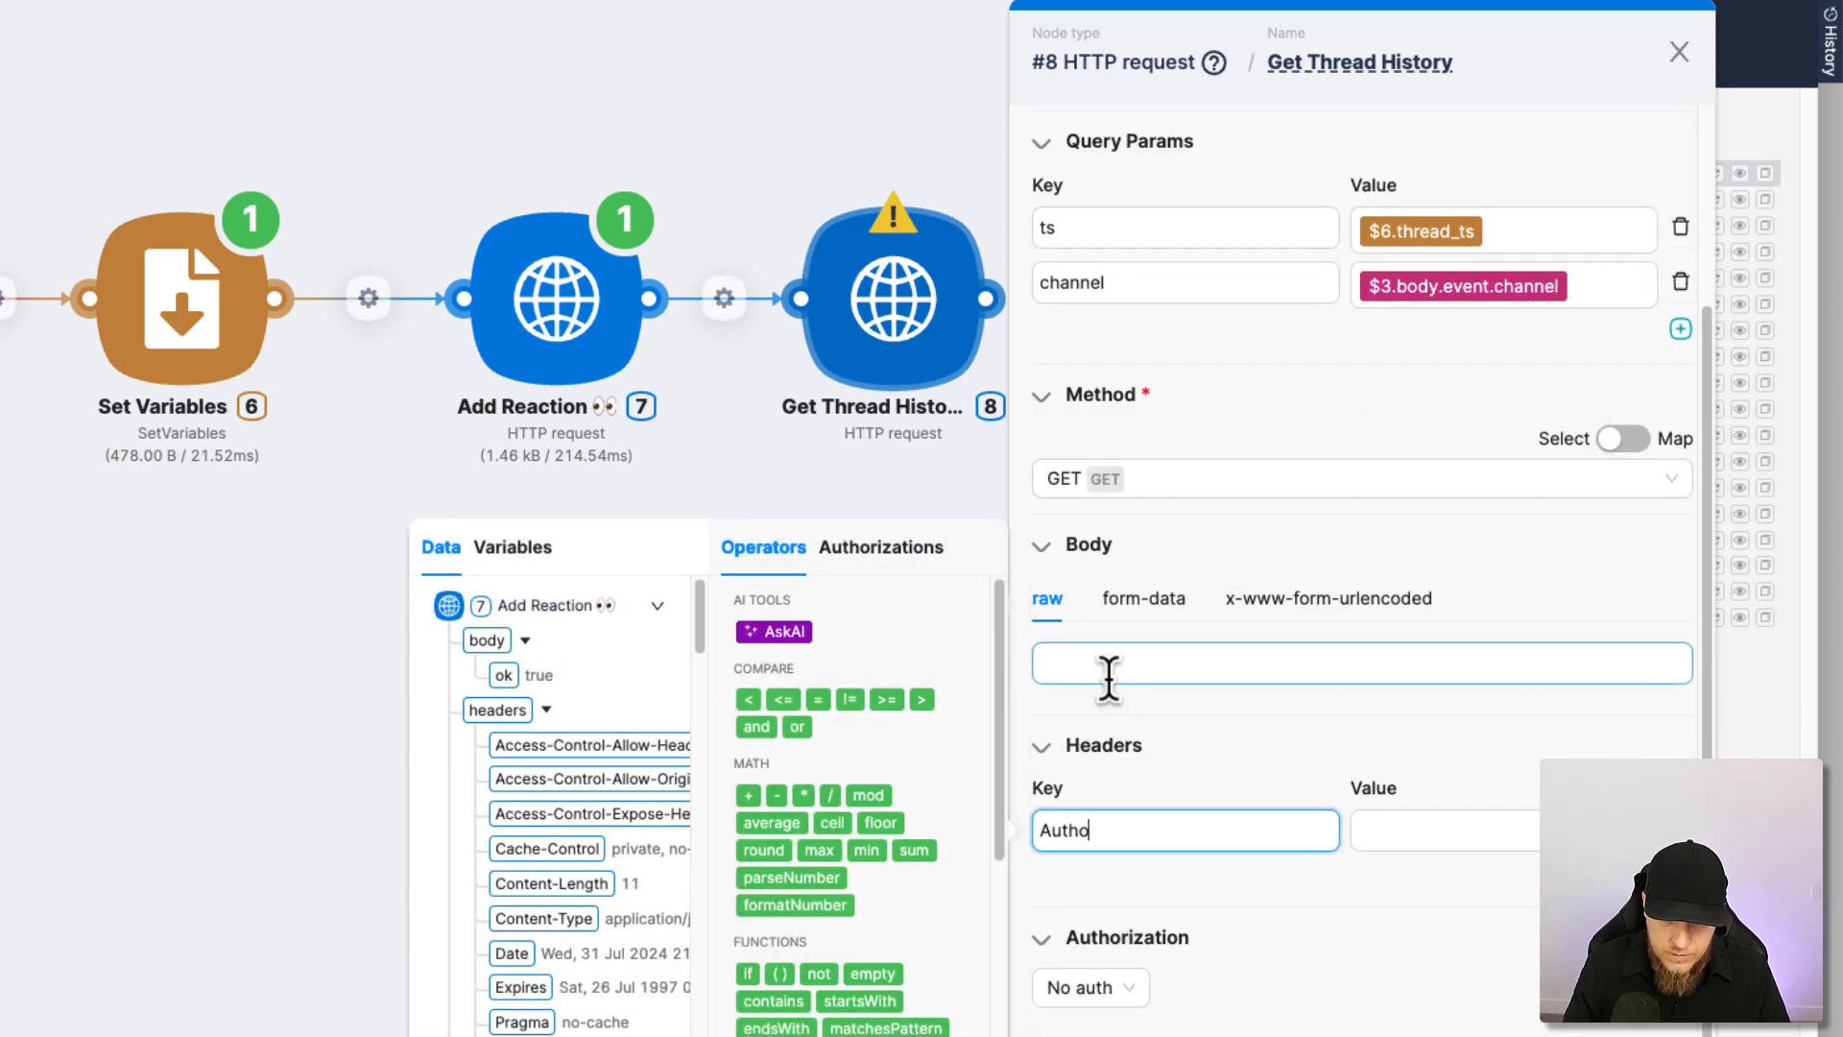
{"action": "left_click", "coordinate": [1396, 829]}
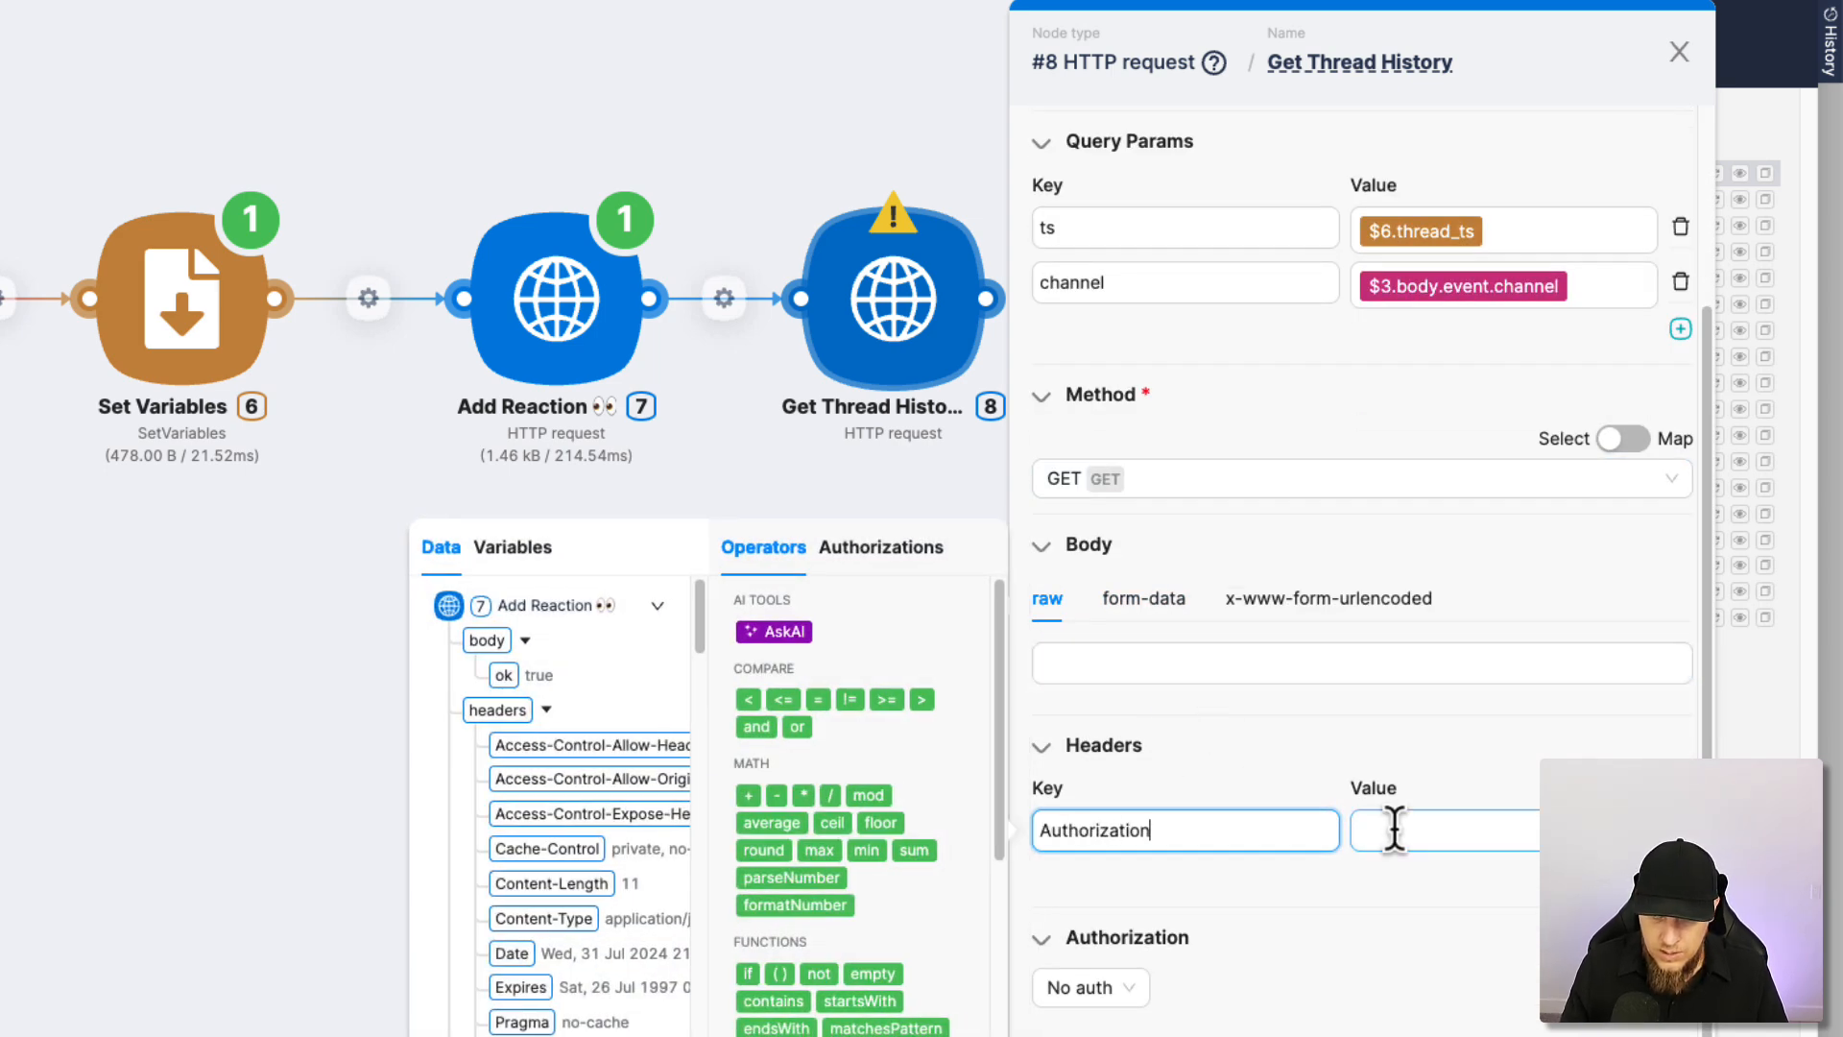
{"action": "type", "text": "Bearer"}
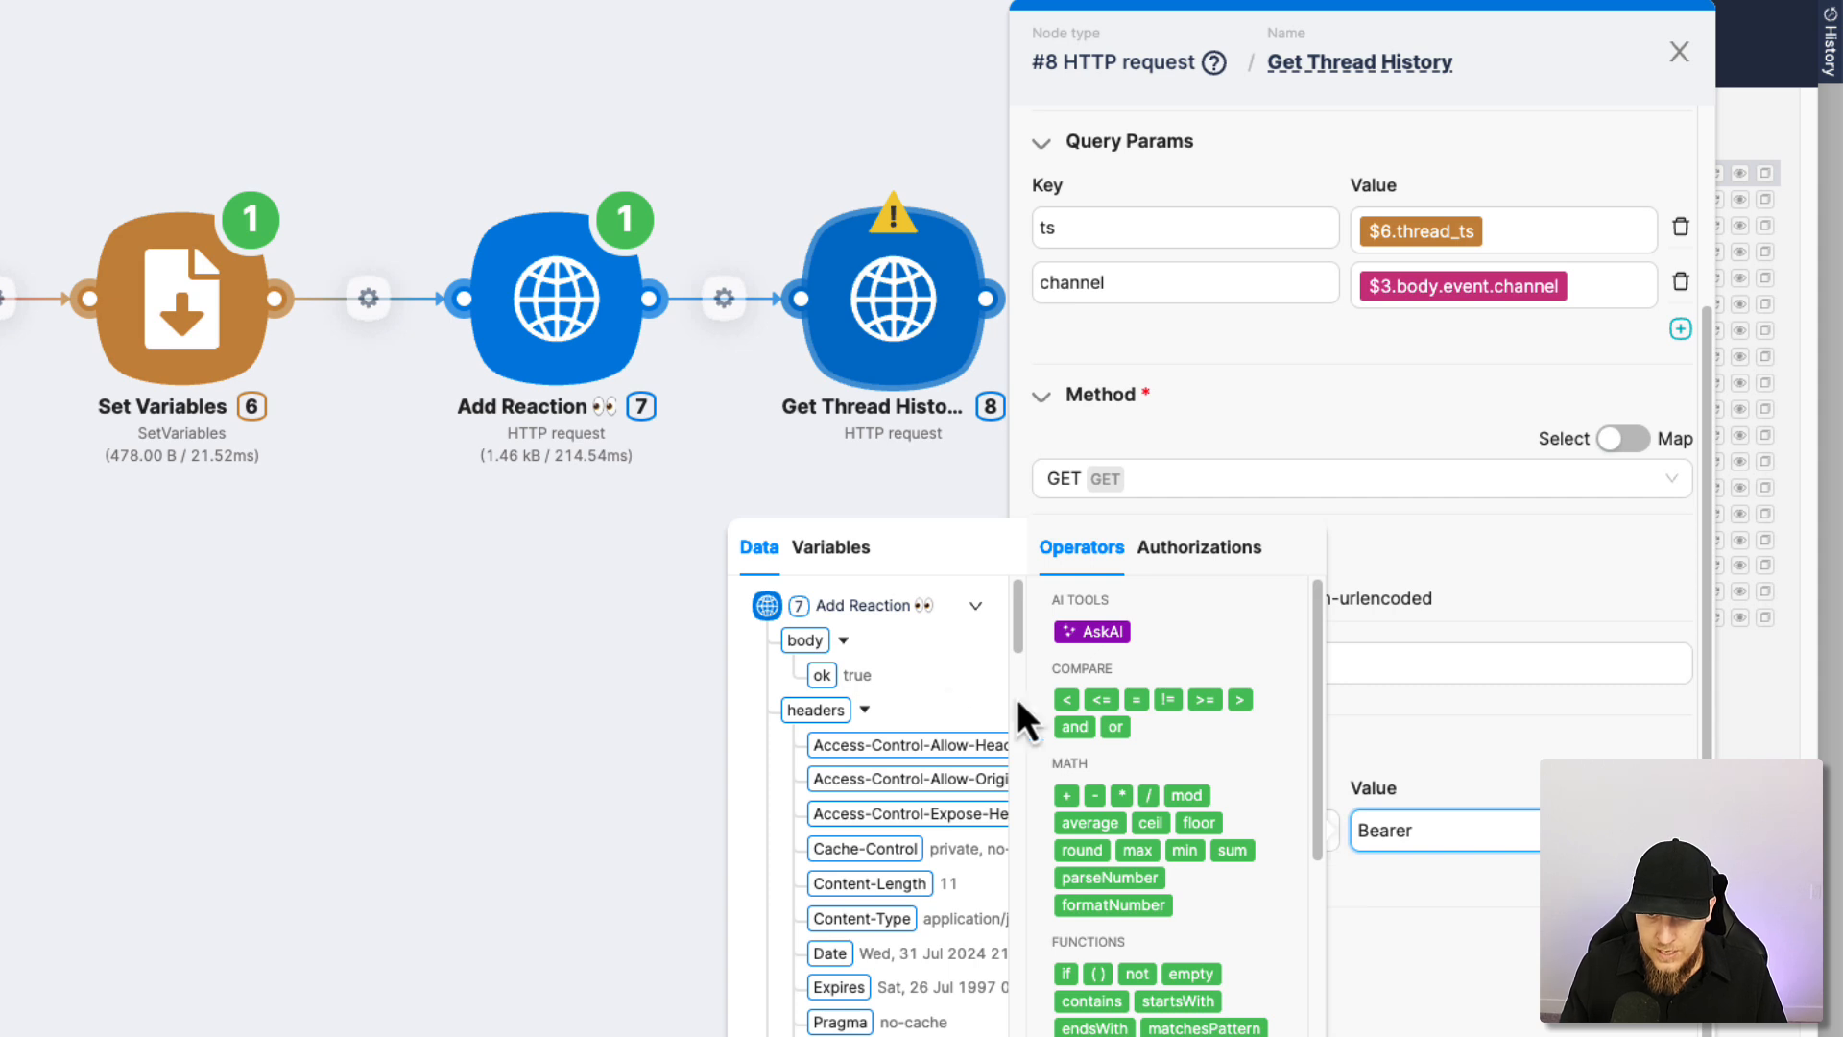
{"action": "left_click", "coordinate": [830, 547]}
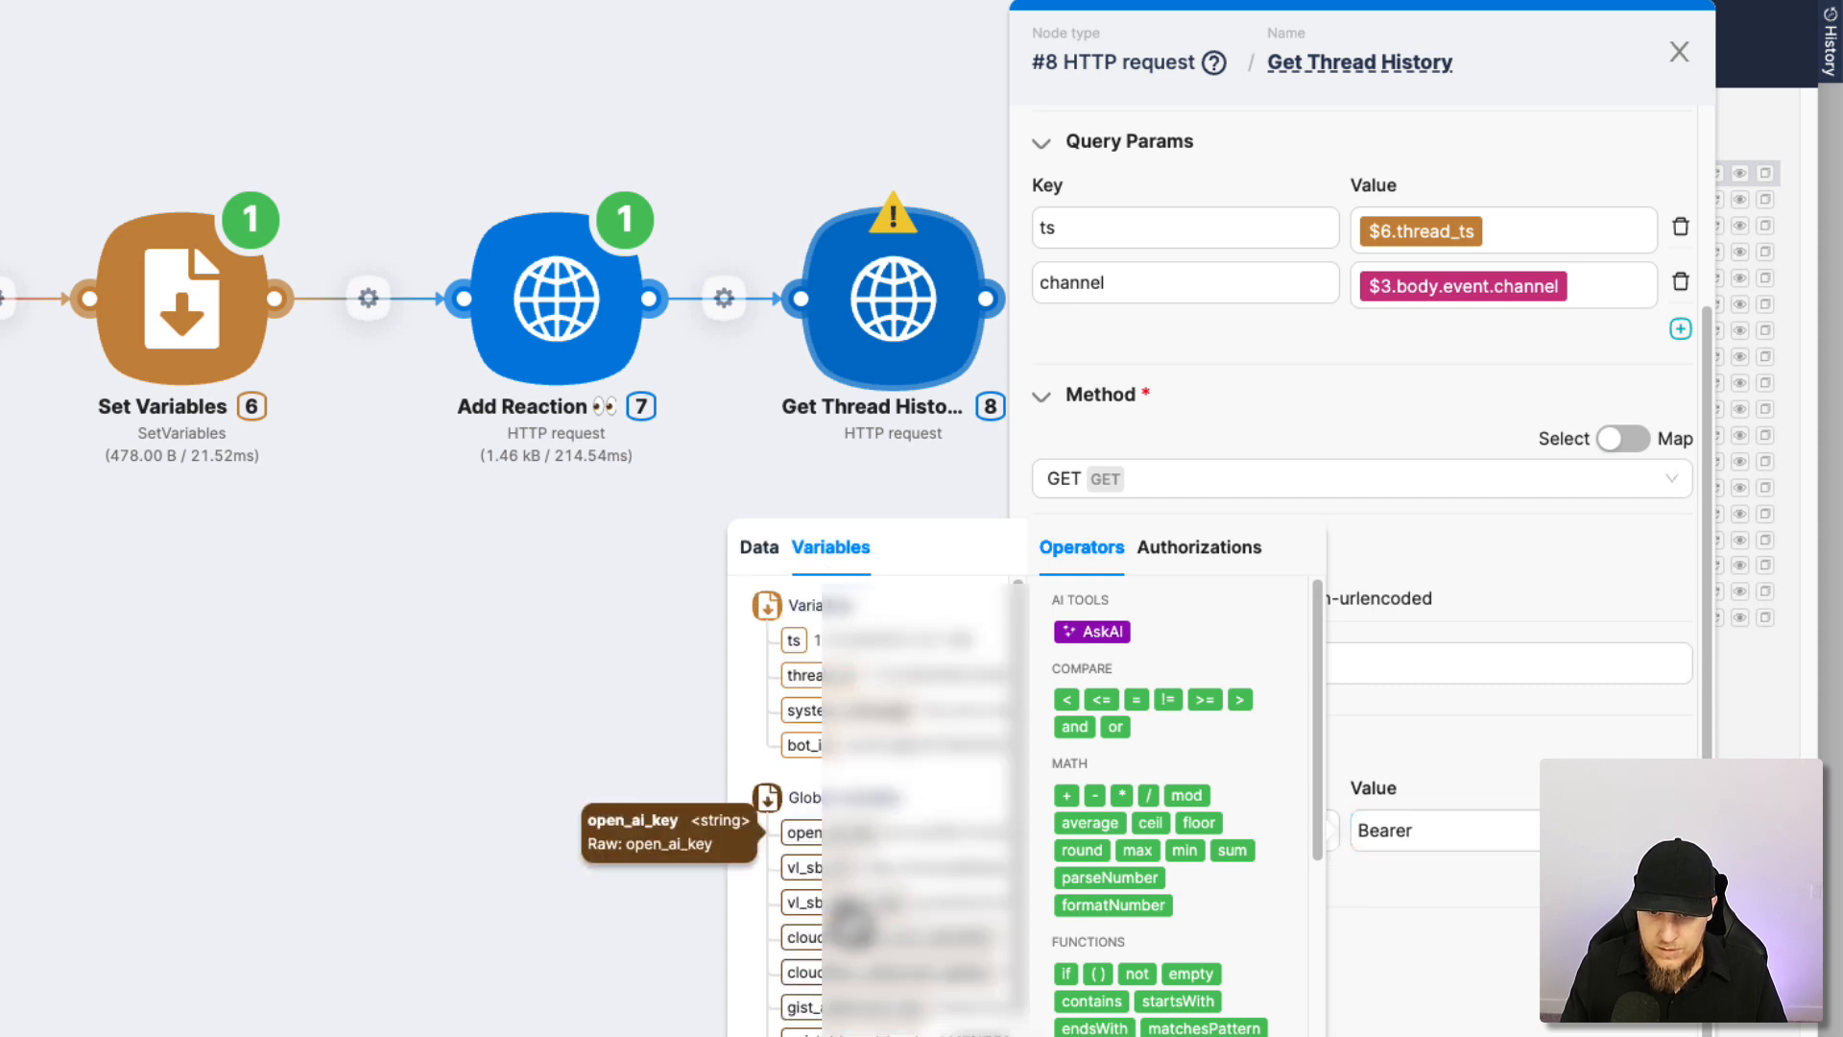
{"action": "scroll", "coordinate": [851, 968], "scroll_direction": "down", "scroll_amount": 2}
{"action": "left_click", "coordinate": [846, 1033]}
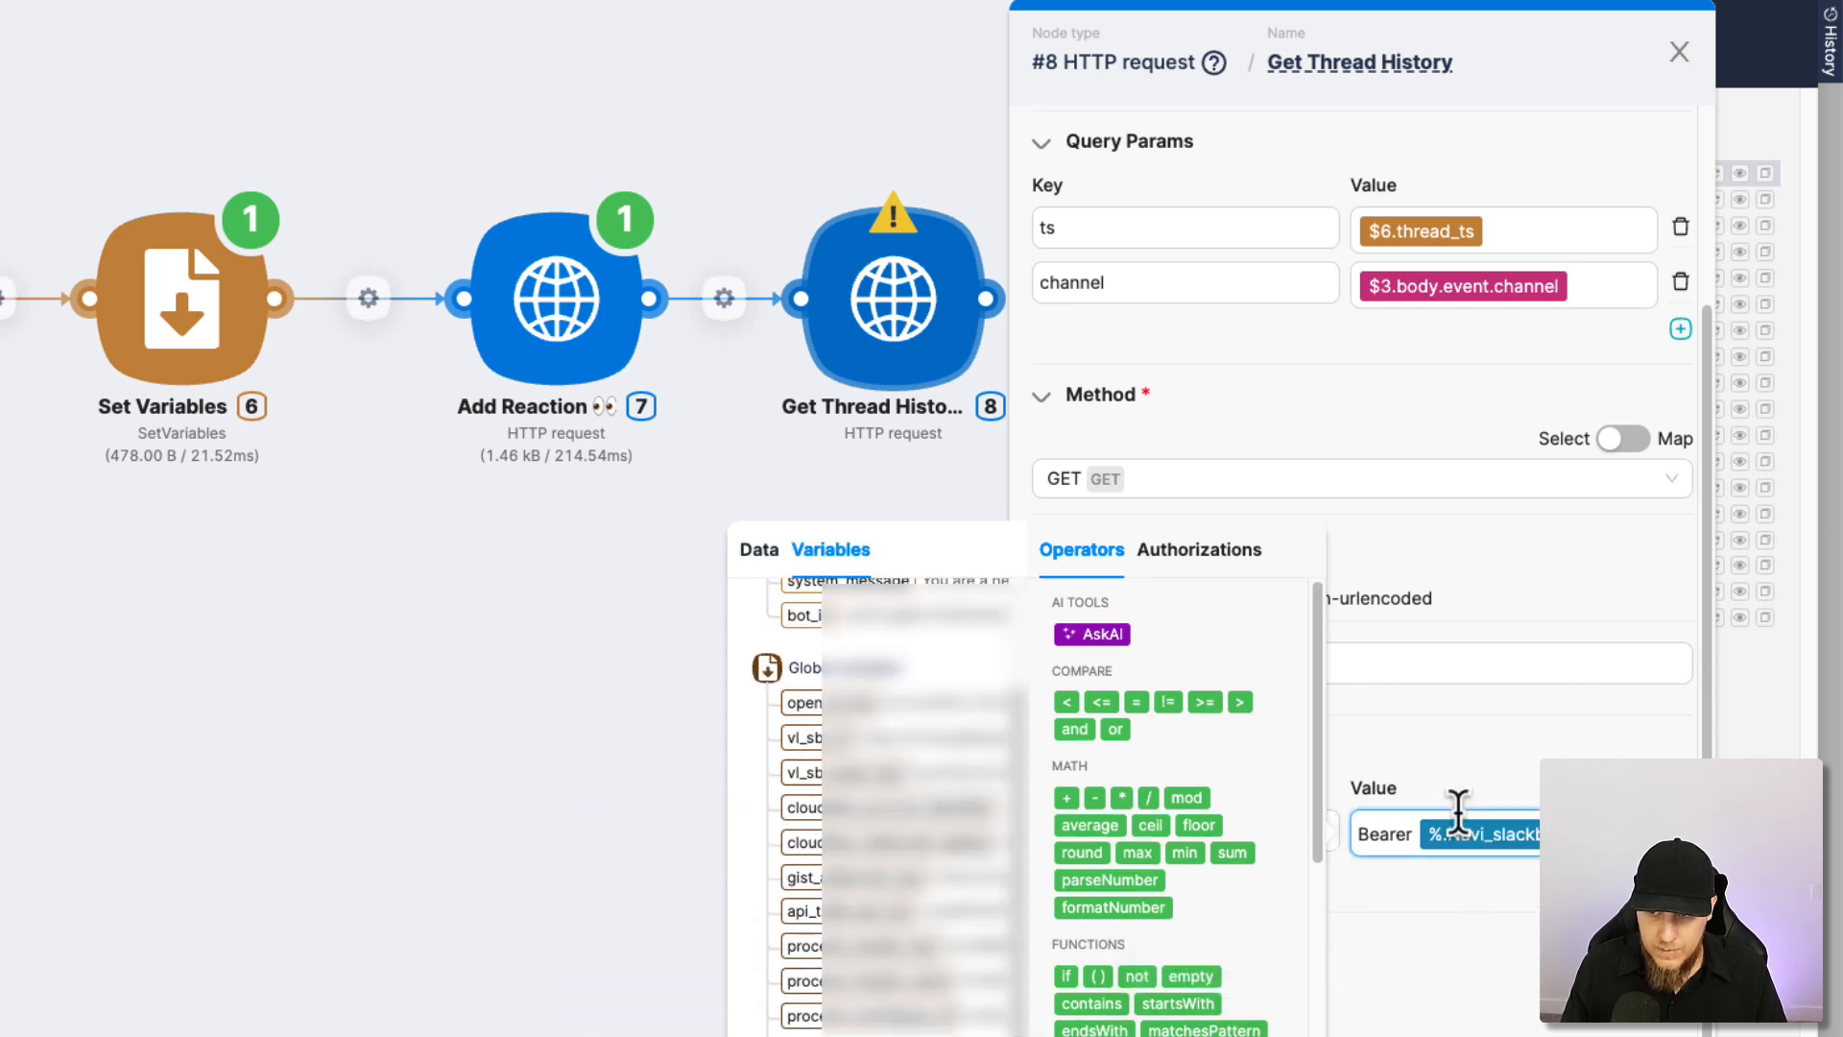
{"action": "left_click", "coordinate": [1489, 722]}
{"action": "scroll", "coordinate": [1291, 732], "scroll_direction": "down", "scroll_amount": 1}
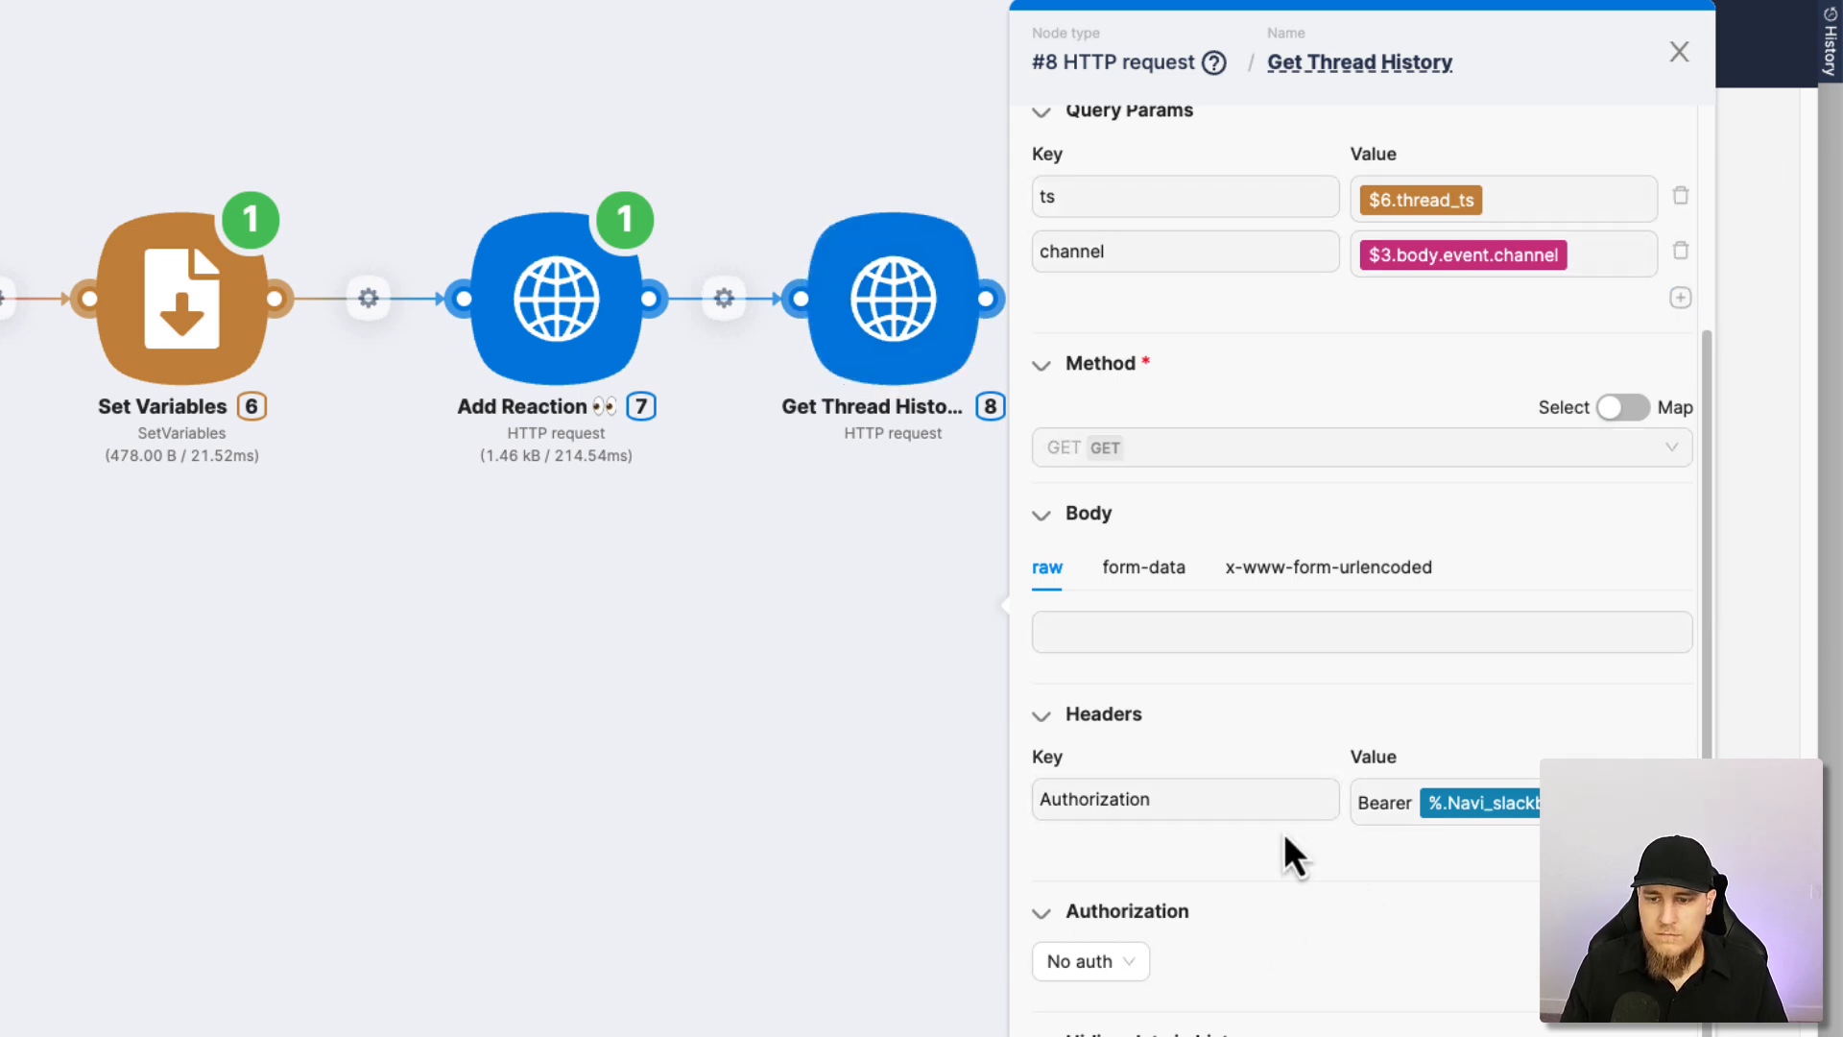
- Run the Get Thread History node once and open its execution output
{"action": "left_click", "coordinate": [839, 576]}
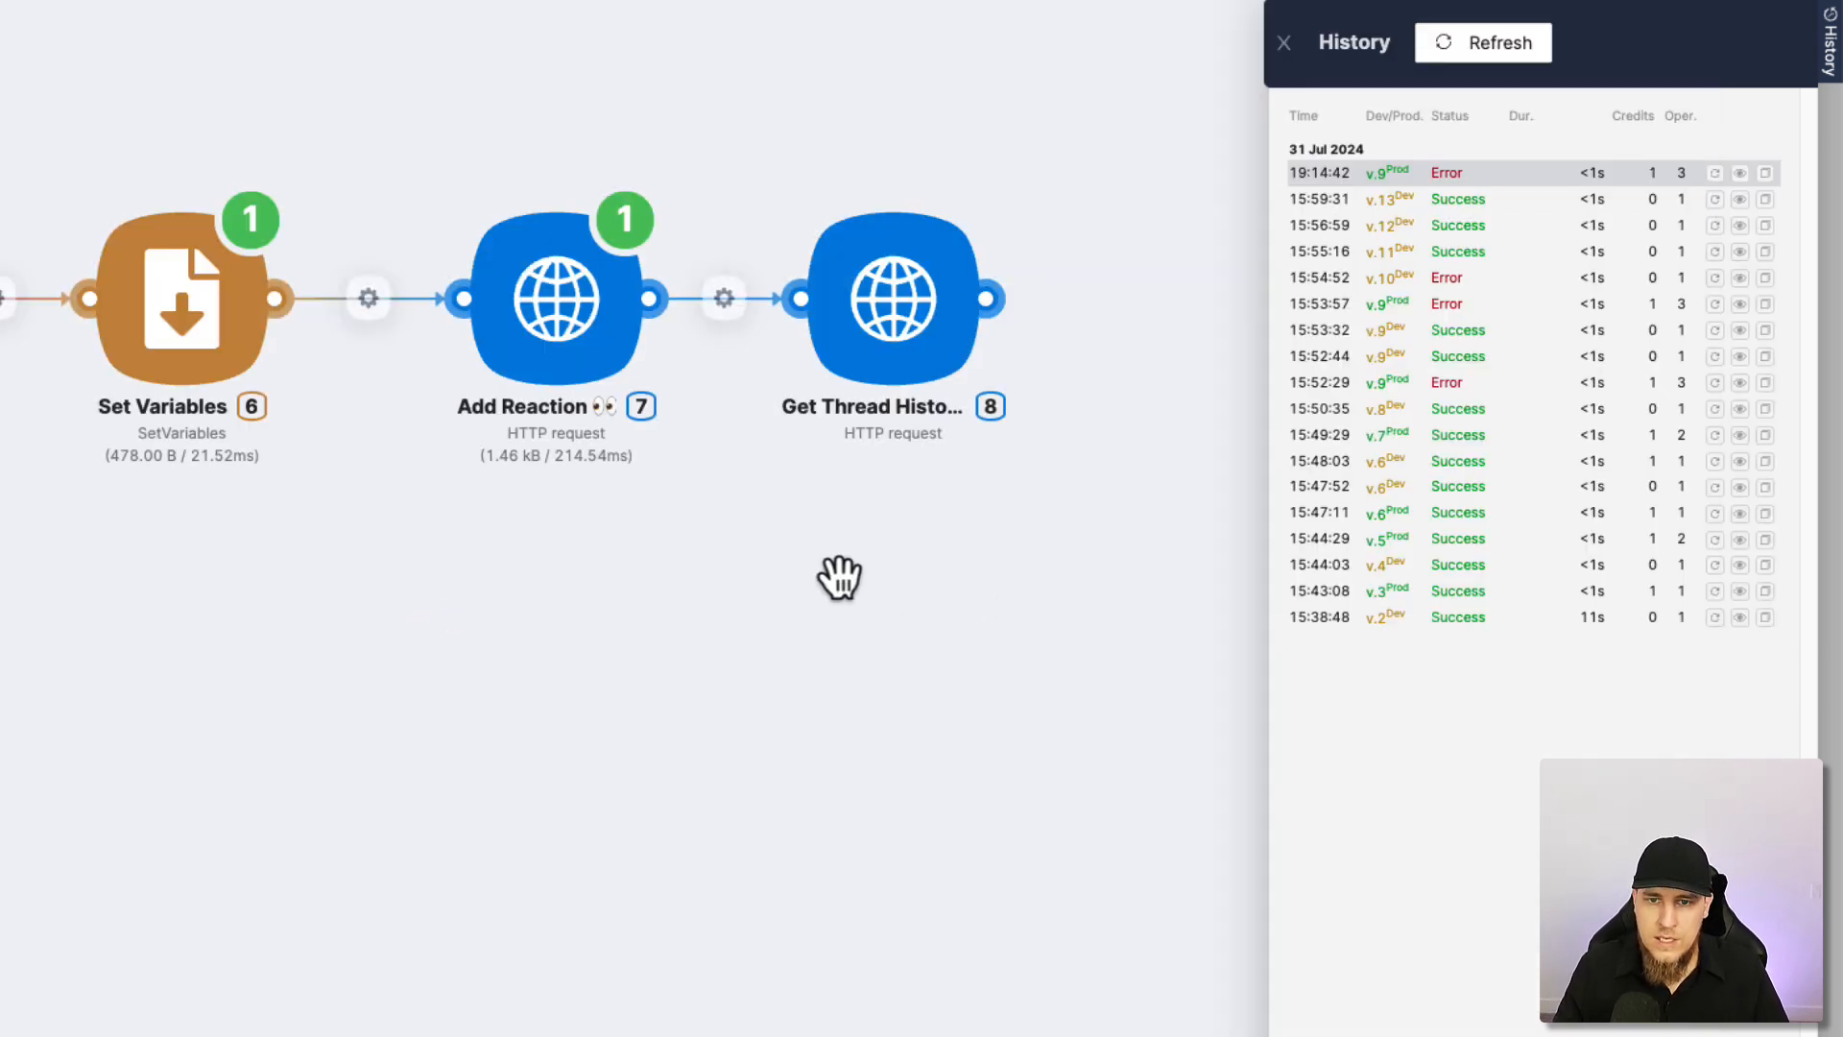
{"action": "left_click_drag", "start_coordinate": [897, 560], "coordinate": [538, 617]}
{"action": "left_click_drag", "start_coordinate": [580, 442], "coordinate": [659, 440]}
{"action": "left_click", "coordinate": [662, 428]}
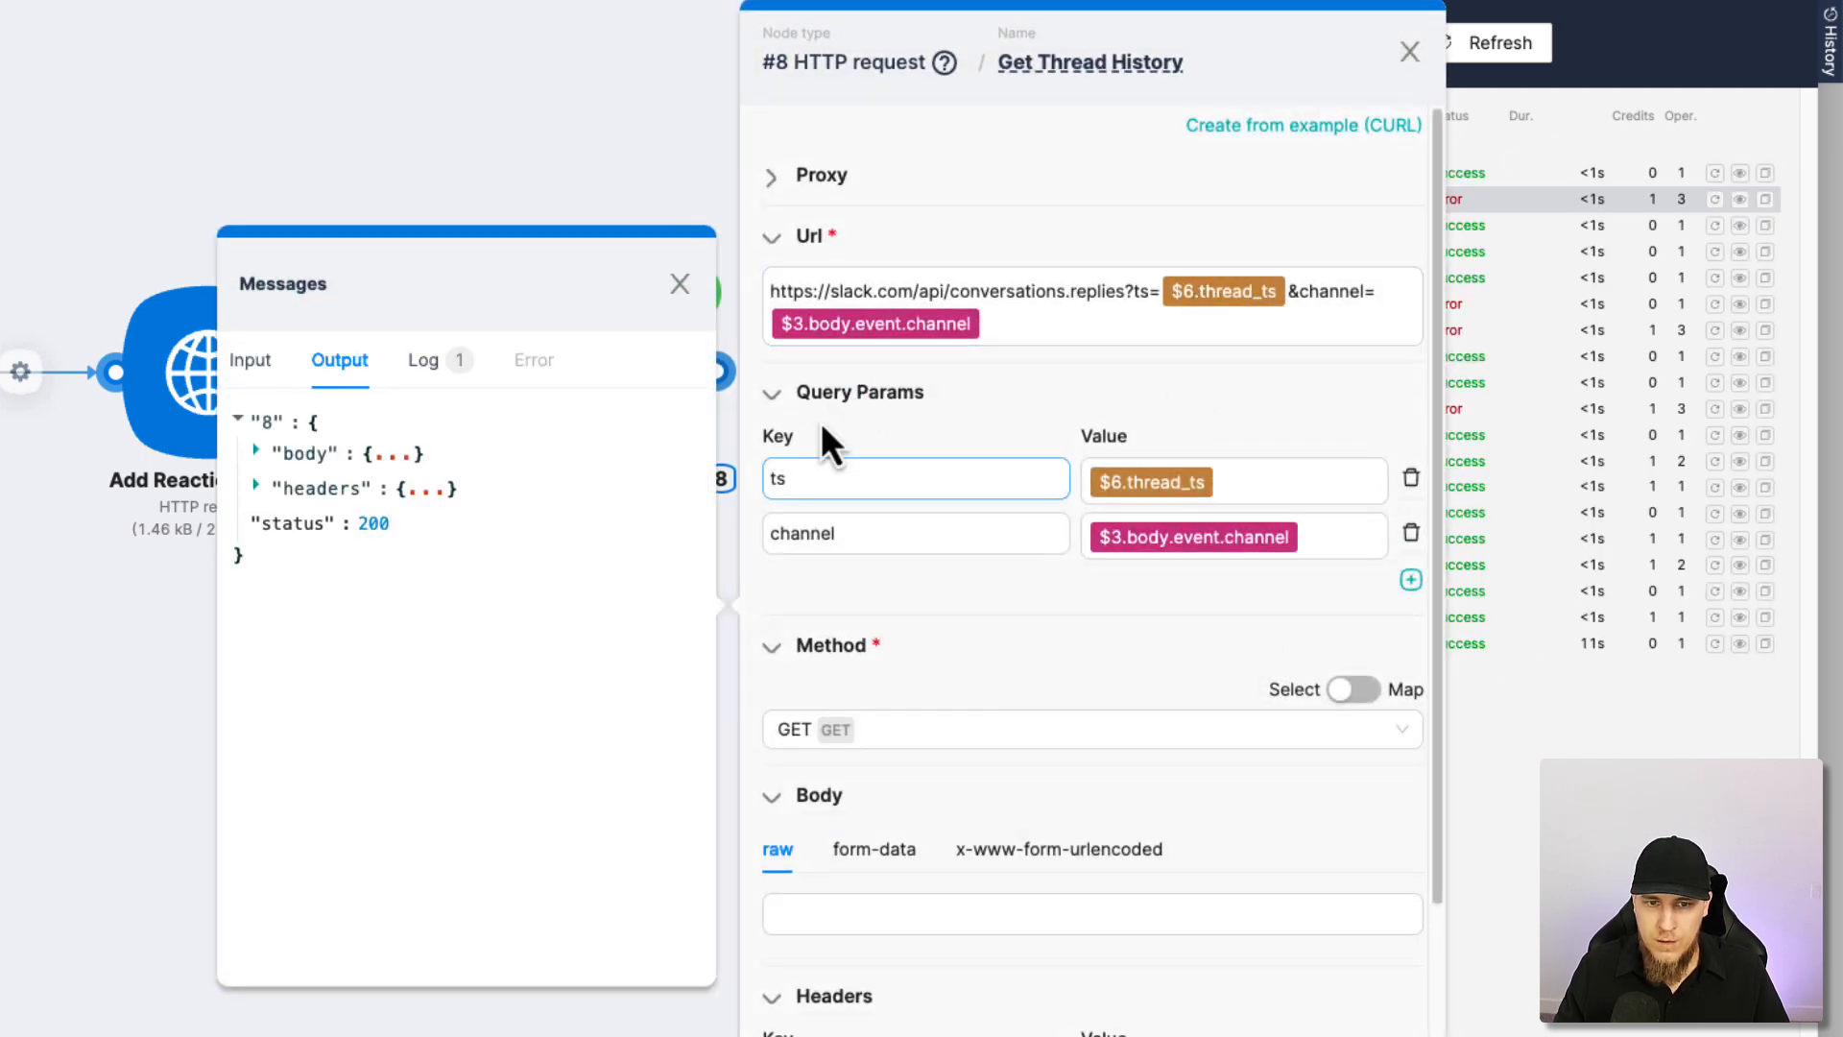
- Expand the body's messages array in the output and examine the text and timestamp fields of the first and last messages
{"action": "left_click", "coordinate": [388, 456]}
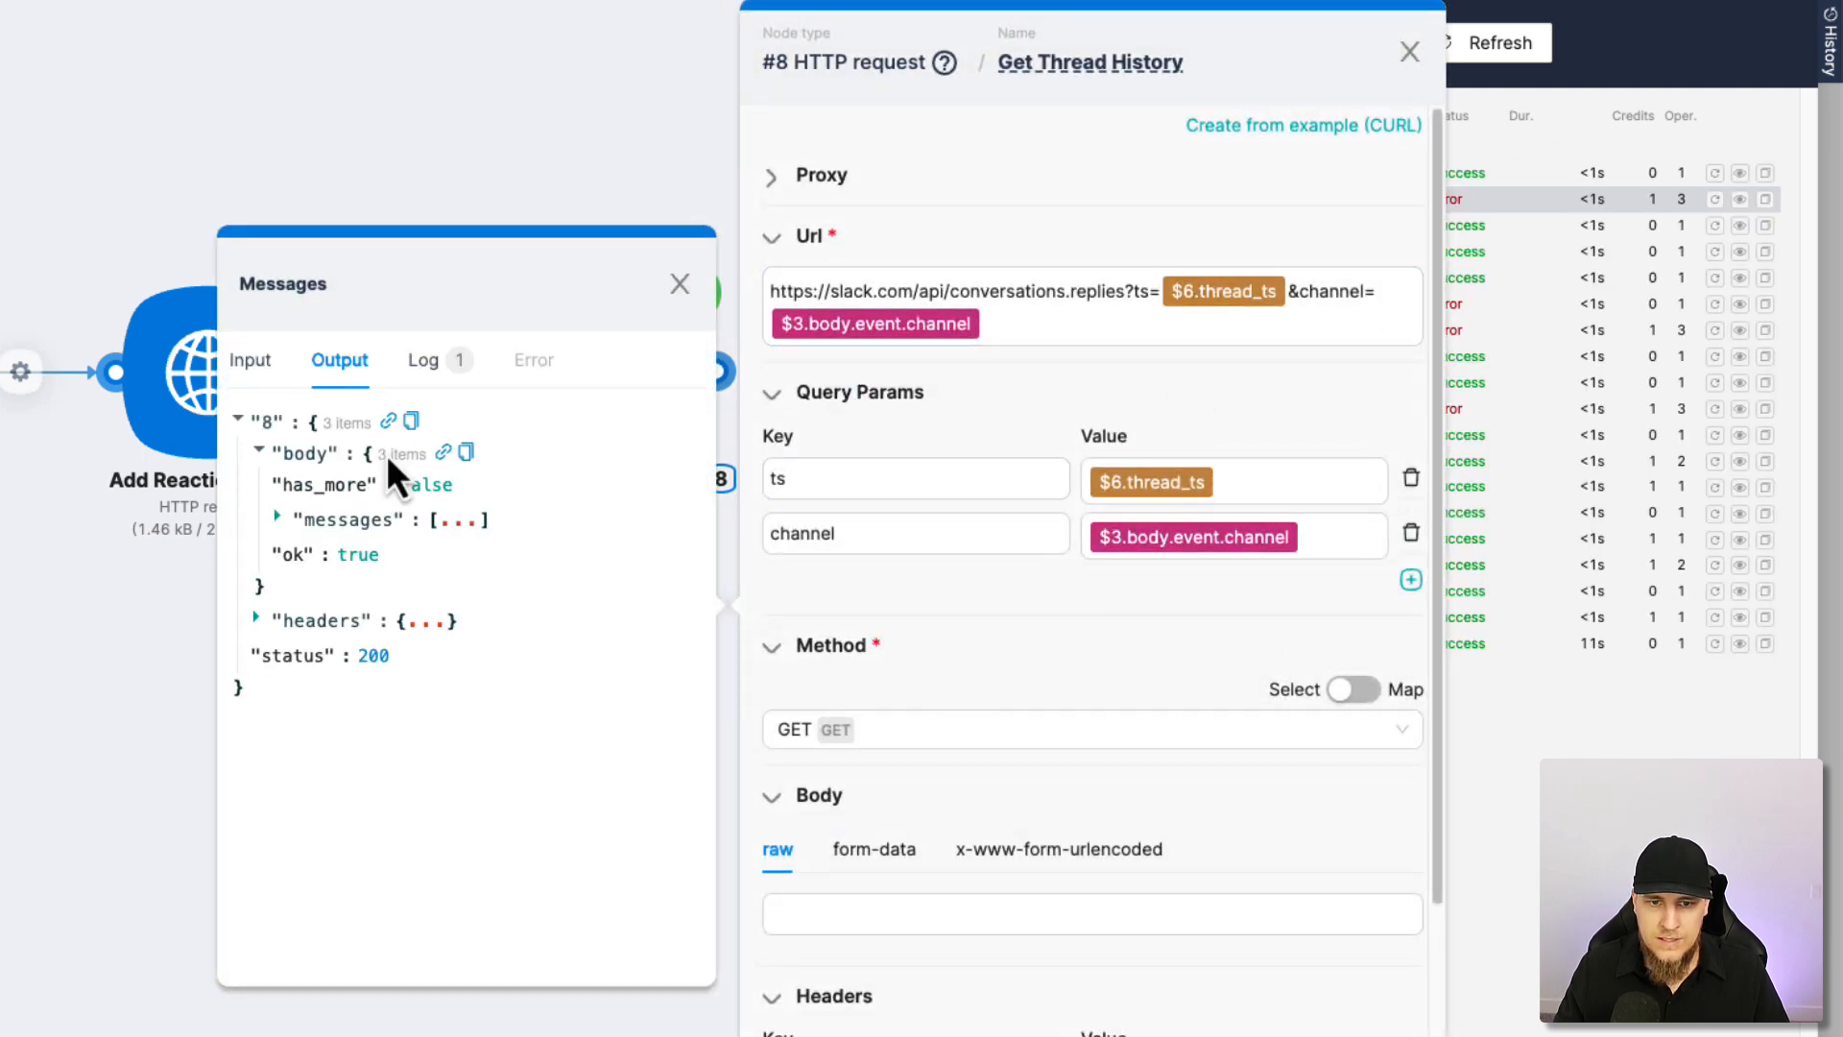
{"action": "left_click", "coordinate": [355, 524]}
{"action": "left_click", "coordinate": [355, 554]}
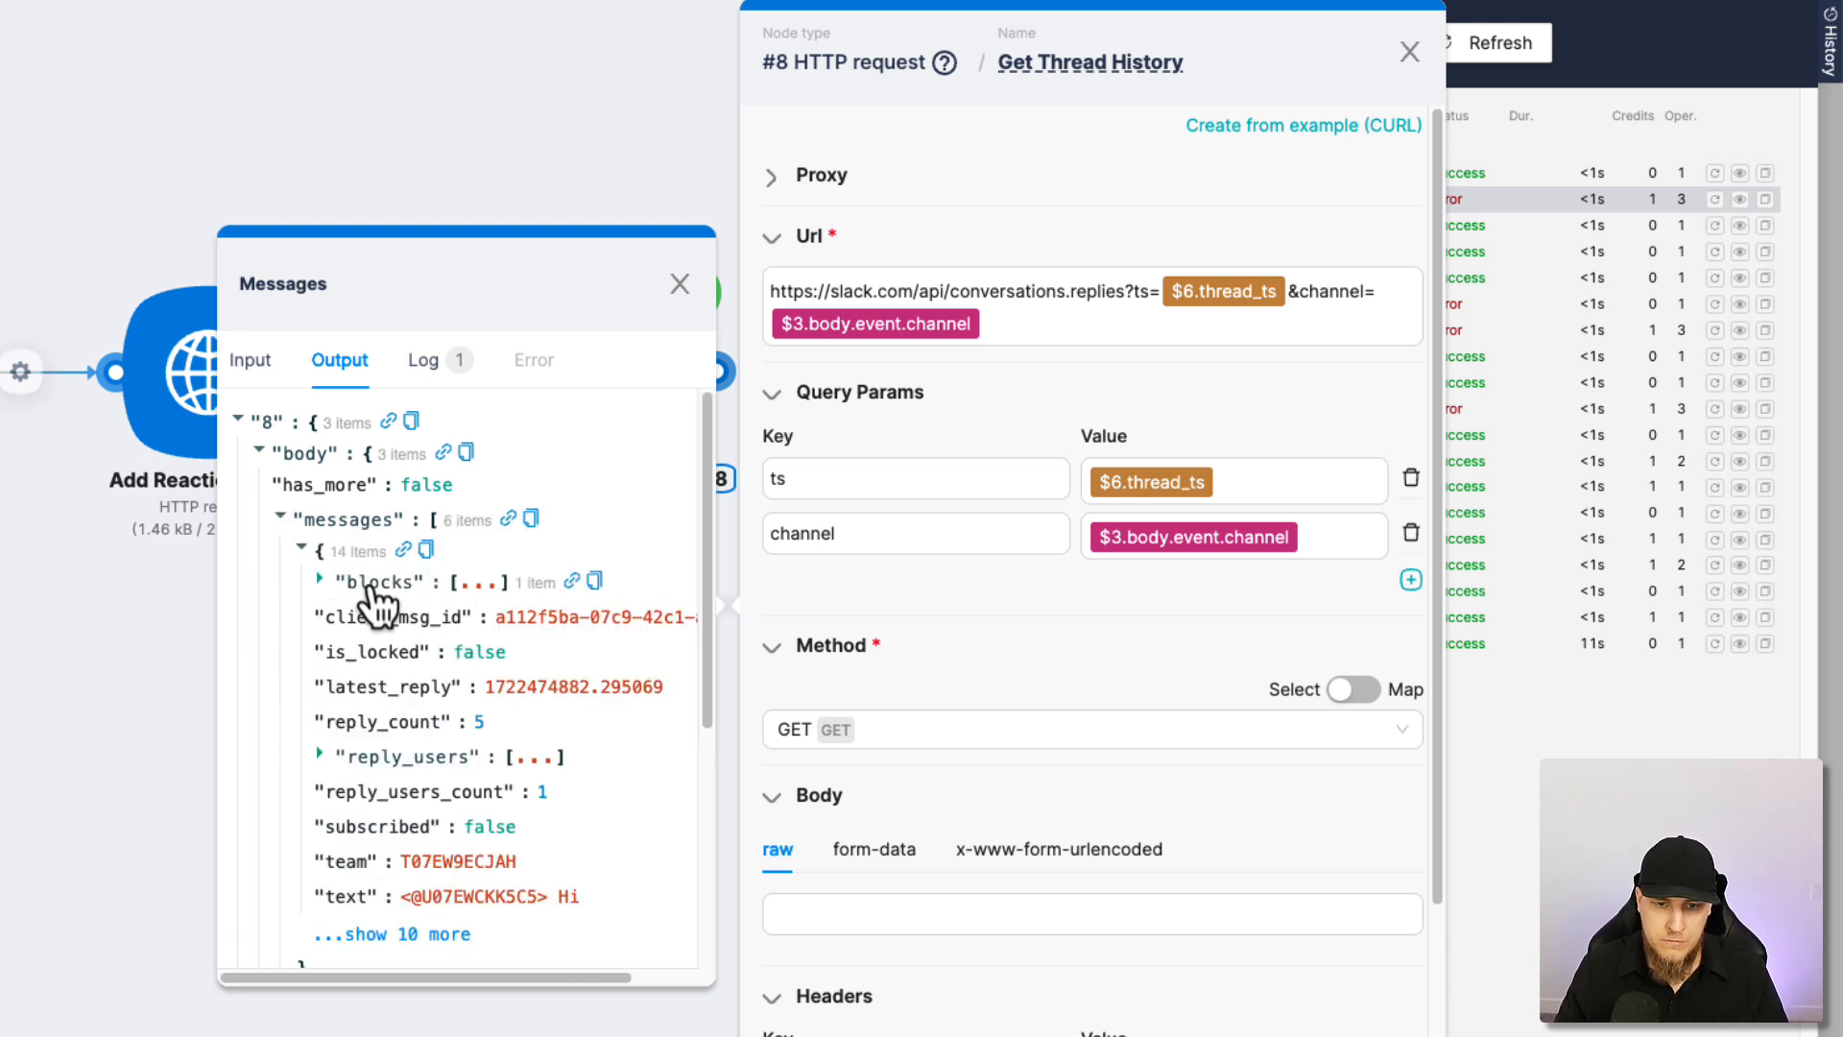
{"action": "scroll", "coordinate": [372, 604], "scroll_direction": "down", "scroll_amount": 1}
{"action": "scroll", "coordinate": [365, 605], "scroll_direction": "down", "scroll_amount": 1}
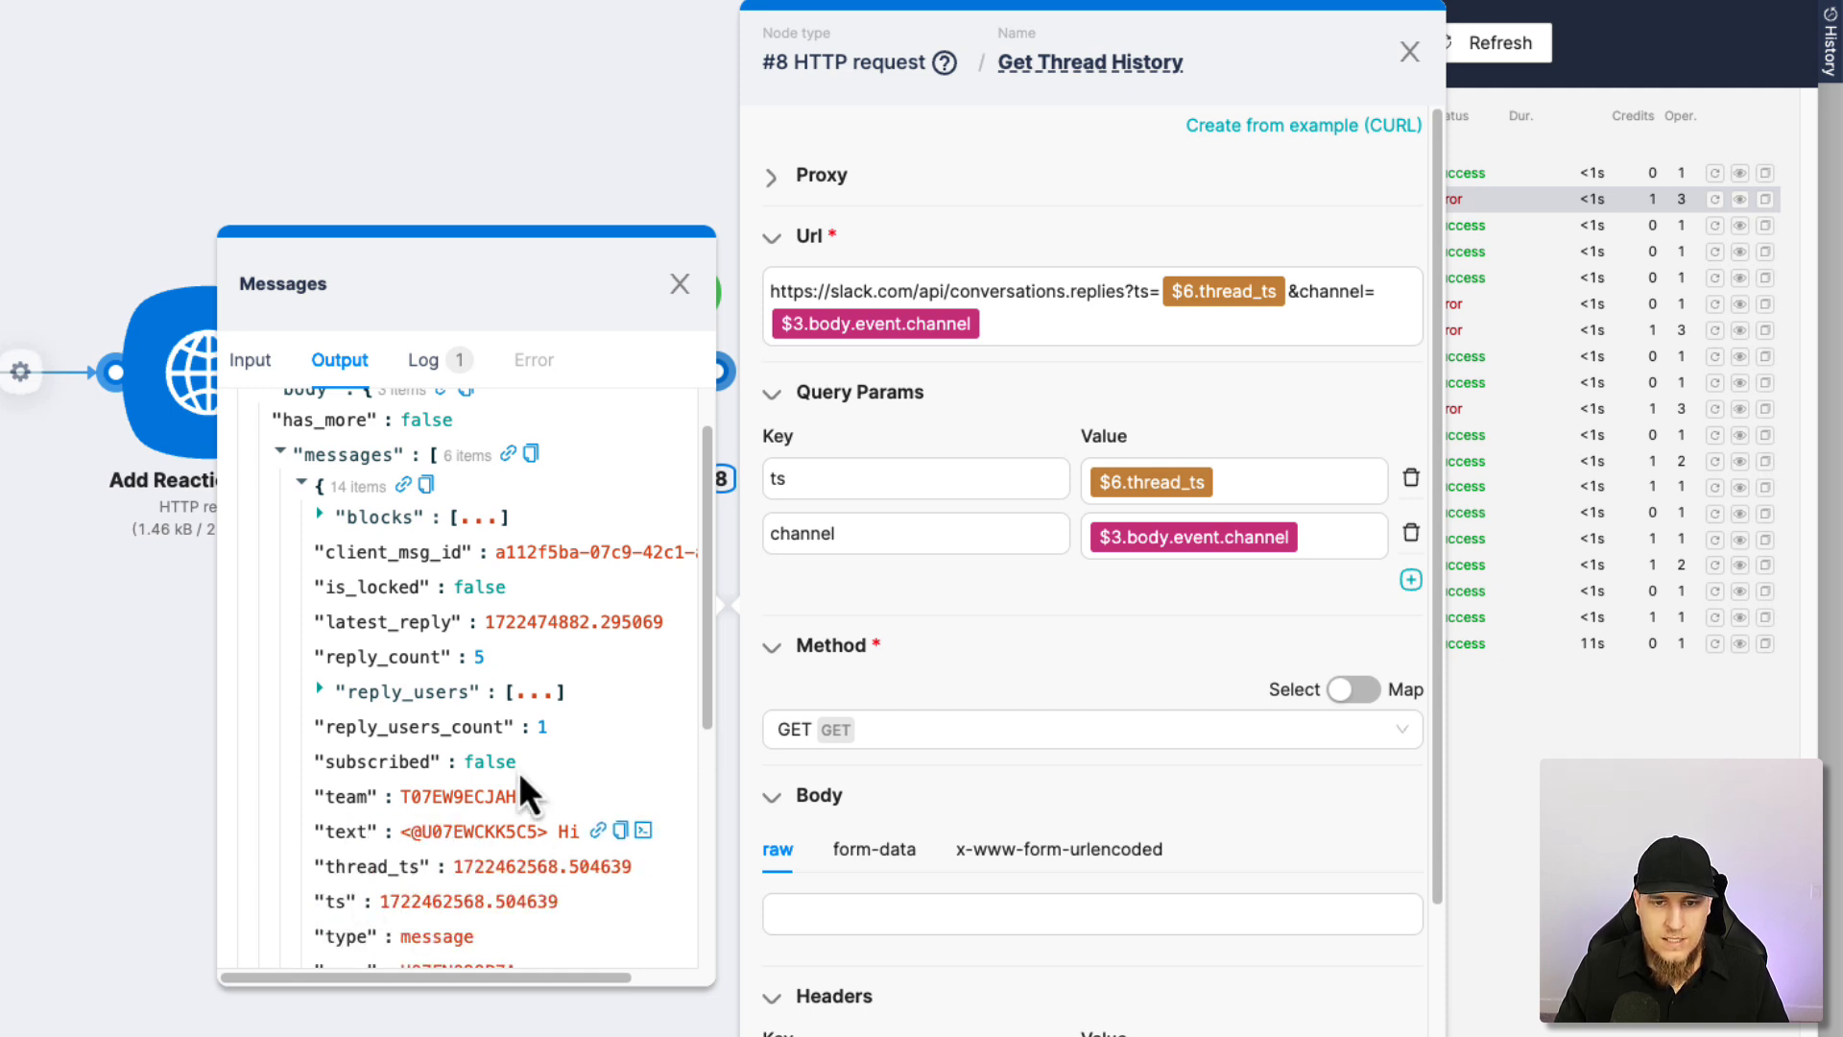
{"action": "scroll", "coordinate": [422, 624], "scroll_direction": "down", "scroll_amount": 13}
{"action": "left_click", "coordinate": [365, 744]}
{"action": "scroll", "coordinate": [404, 710], "scroll_direction": "down", "scroll_amount": 8}
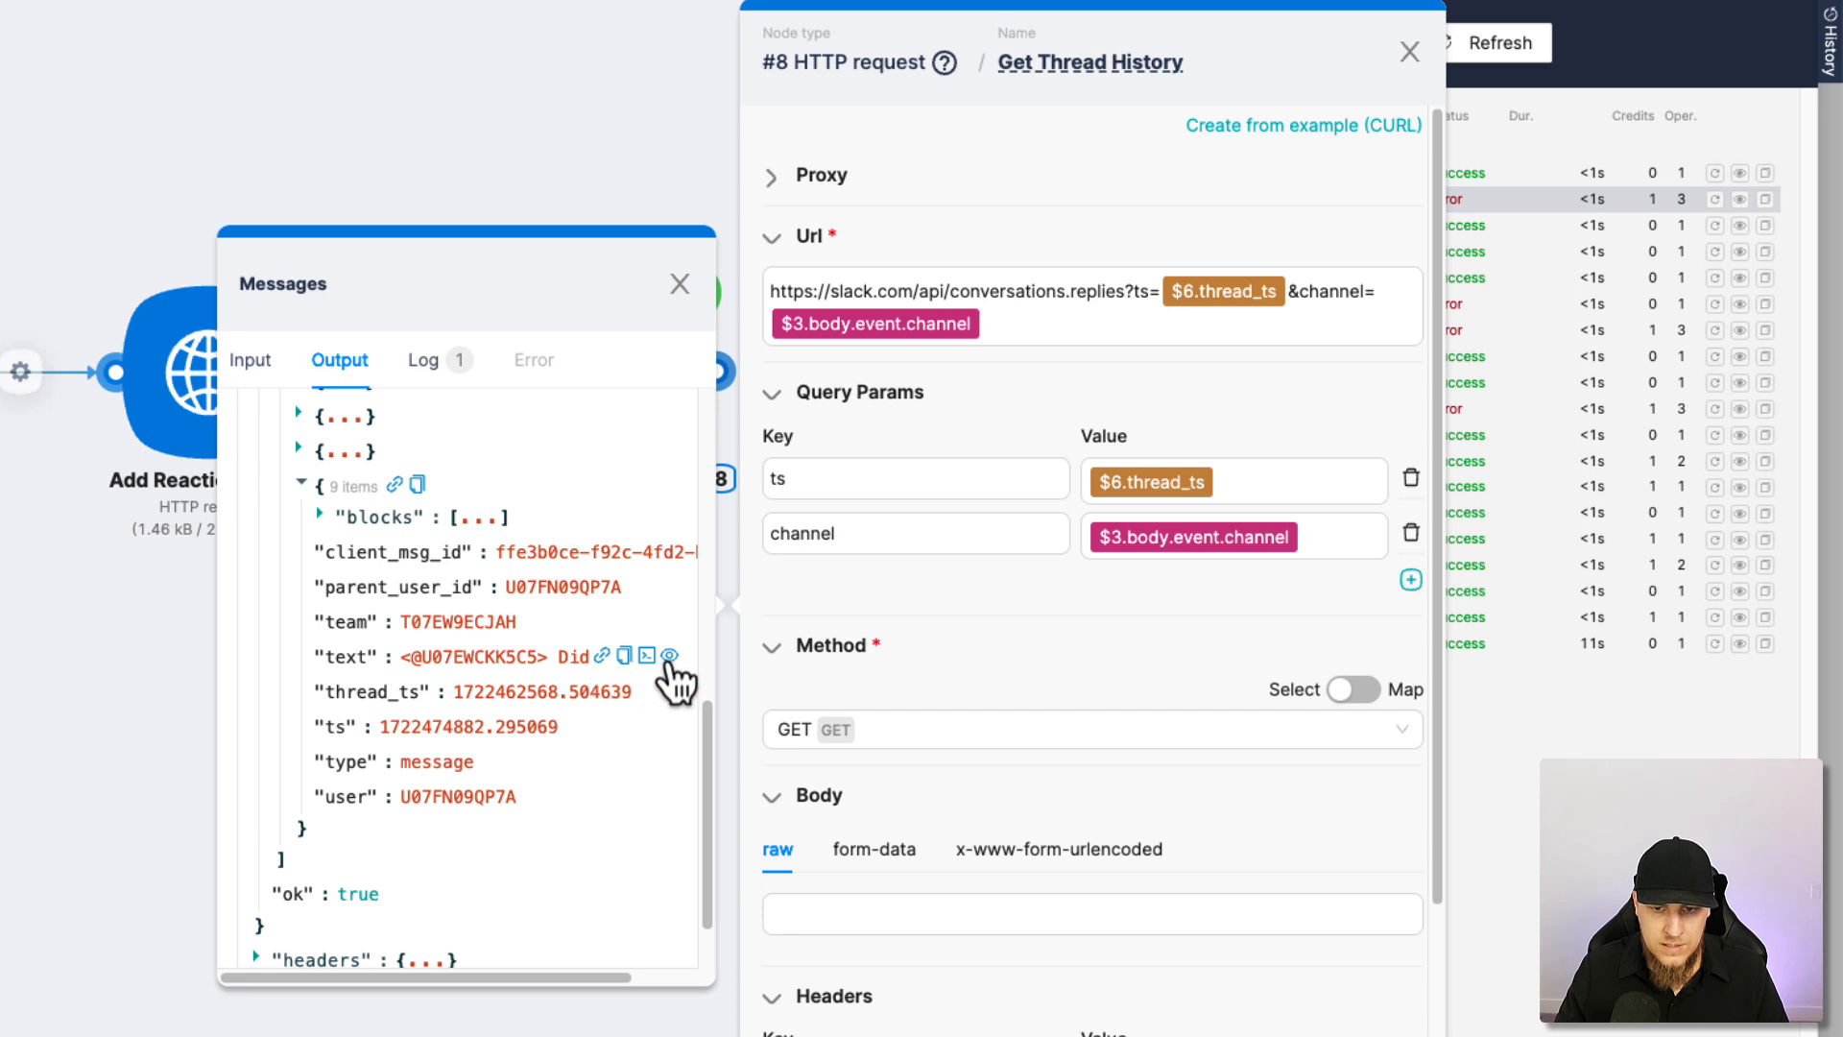
{"action": "scroll", "coordinate": [537, 677], "scroll_direction": "right", "scroll_amount": 2}
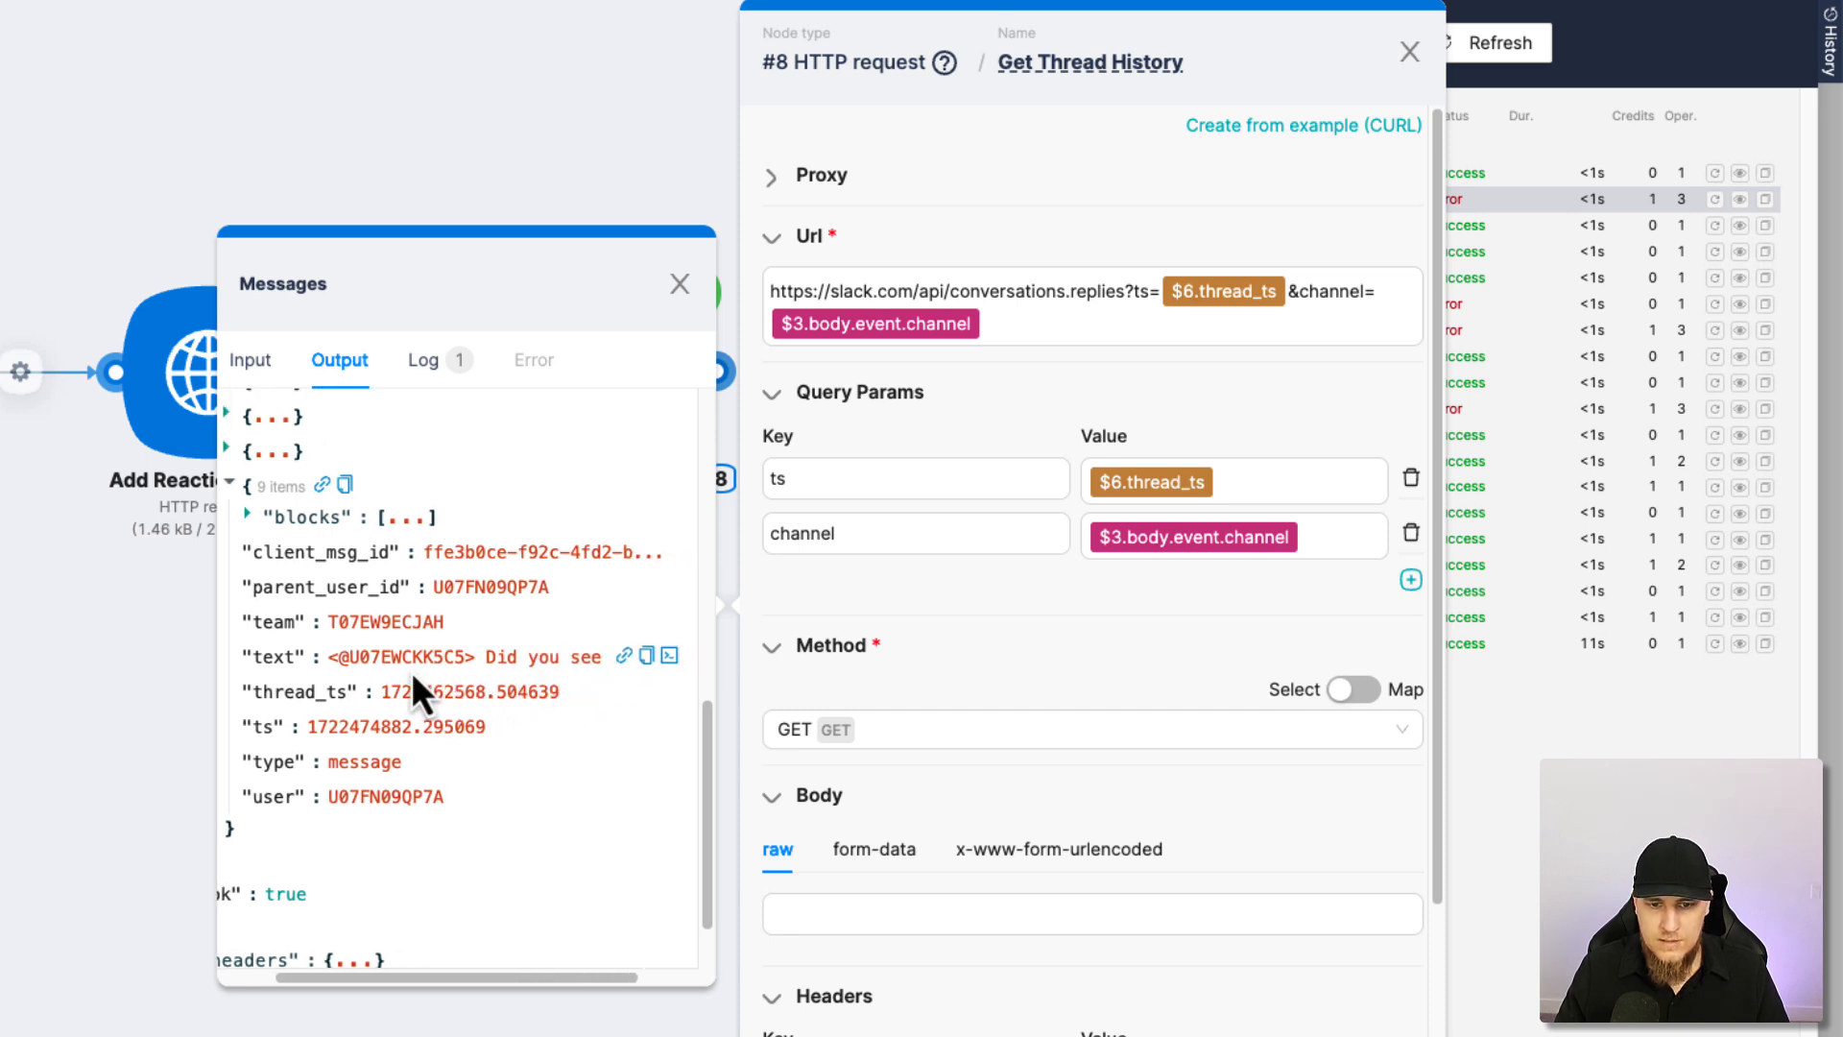
{"action": "scroll", "coordinate": [411, 671], "scroll_direction": "left", "scroll_amount": 2}
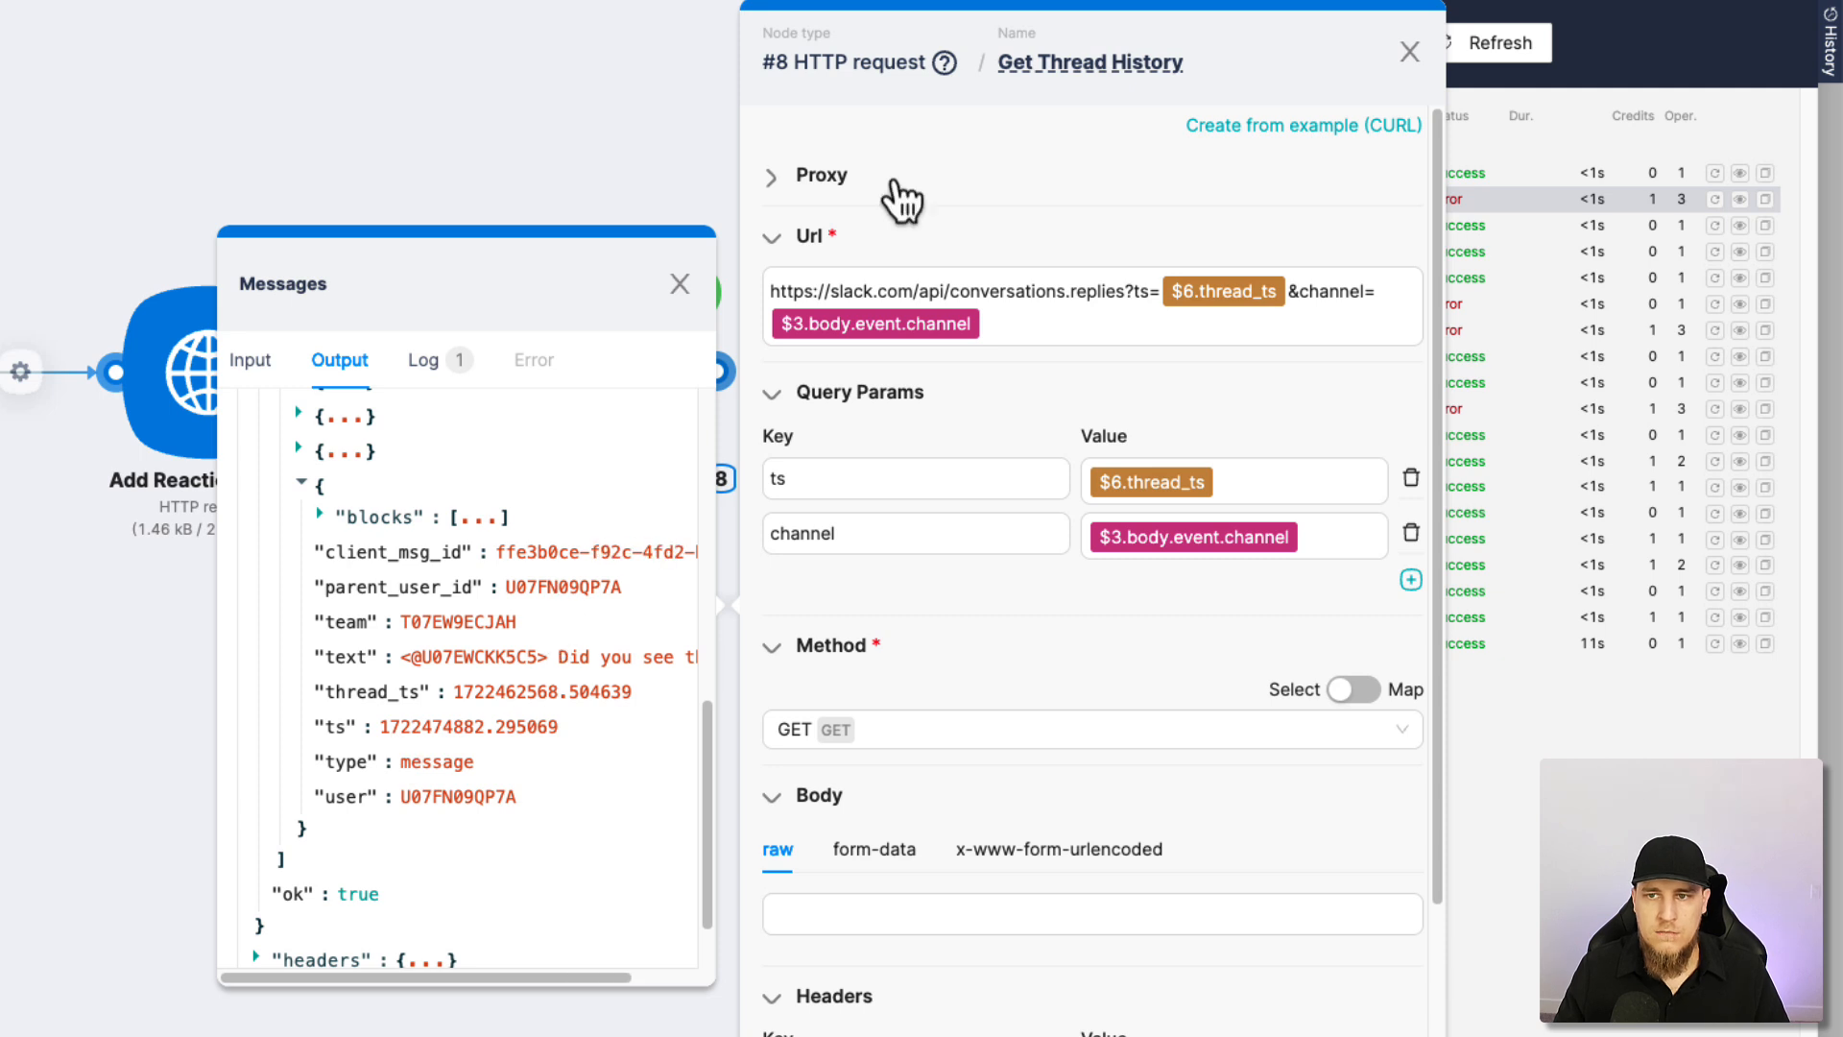
{"action": "left_click", "coordinate": [595, 1026]}
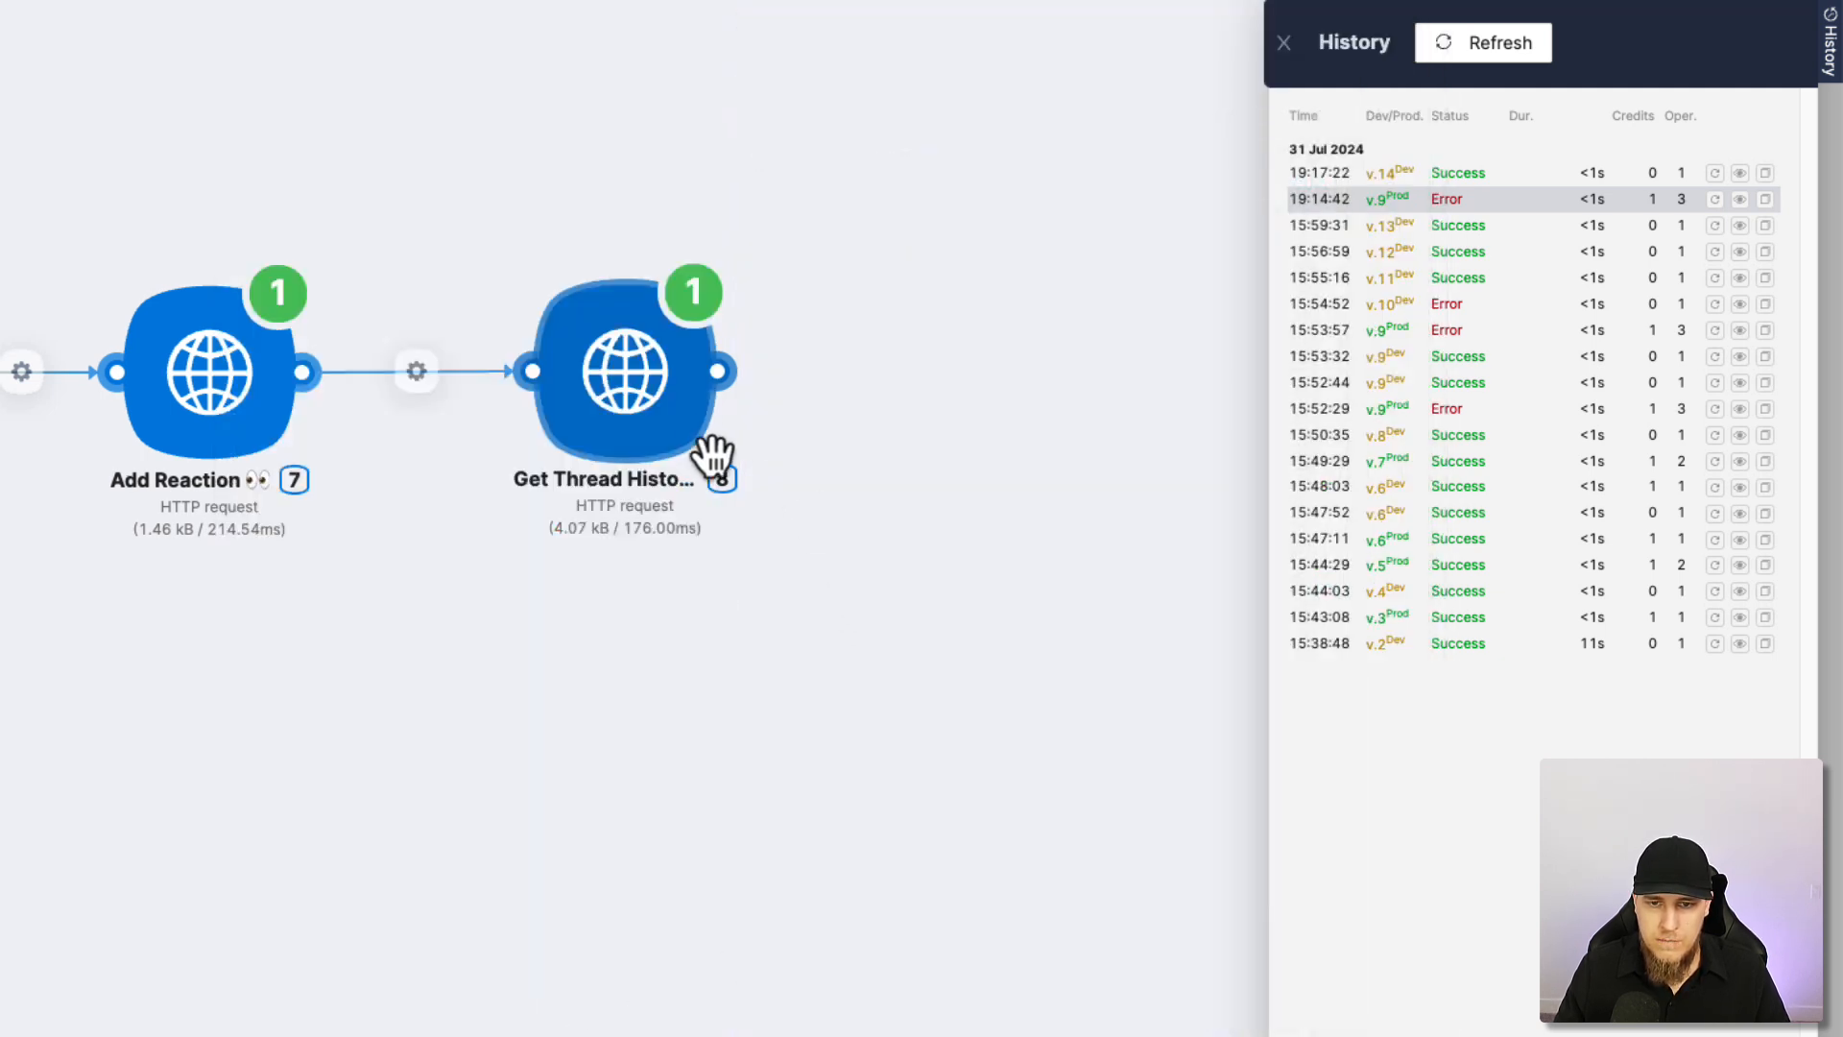
{"action": "left_click_drag", "start_coordinate": [679, 431], "coordinate": [635, 427]}
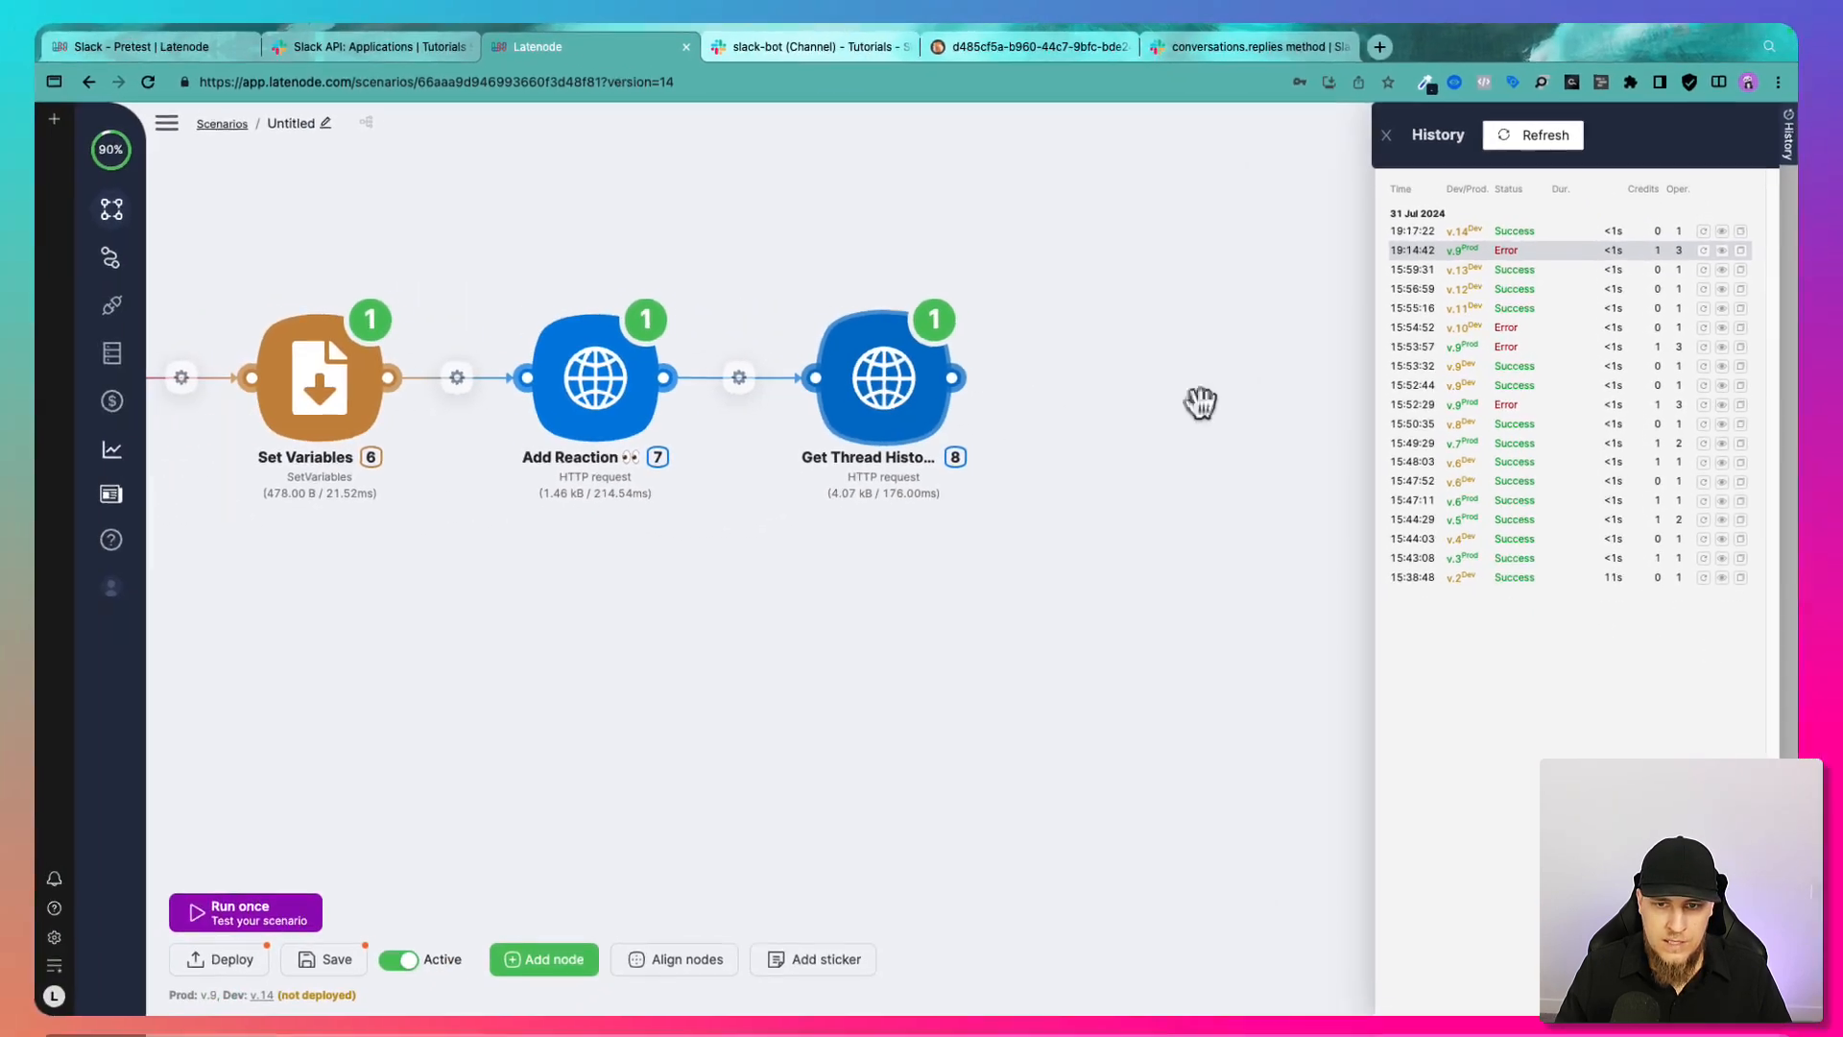
{"action": "left_click_drag", "start_coordinate": [1038, 407], "coordinate": [346, 491]}
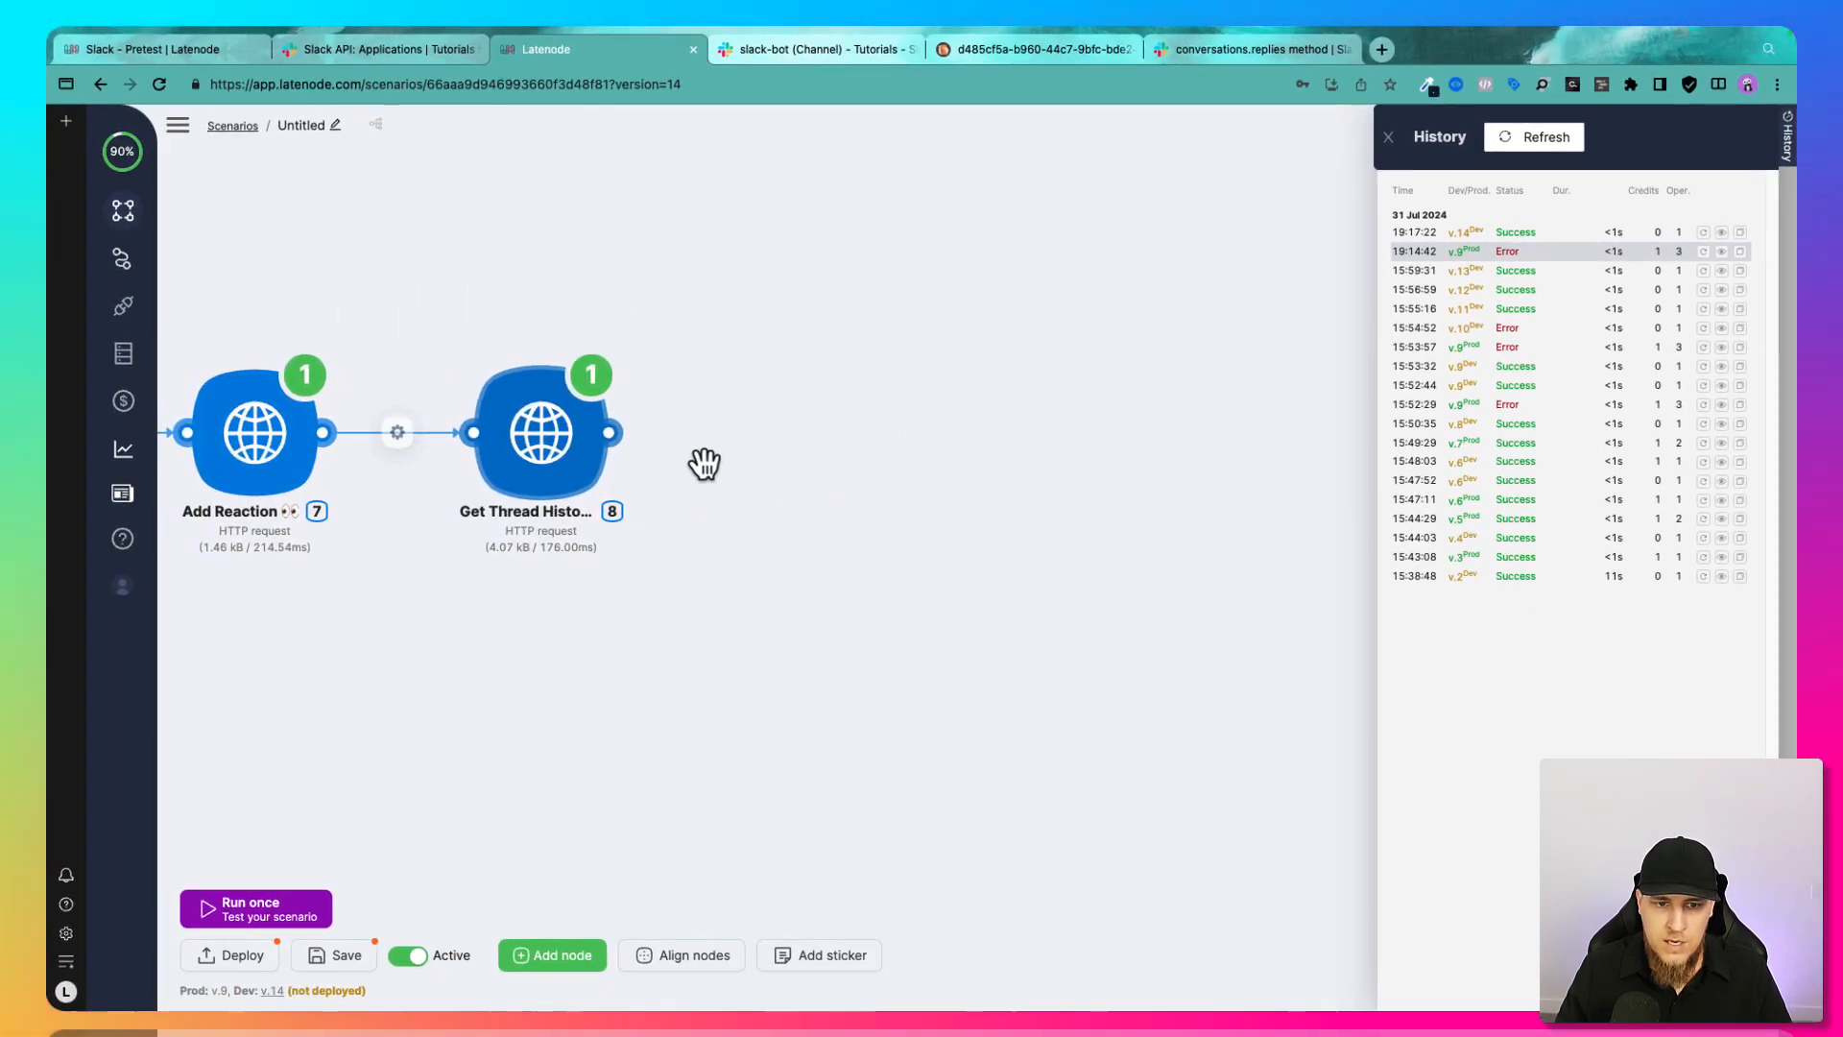
{"action": "left_click", "coordinate": [549, 954]}
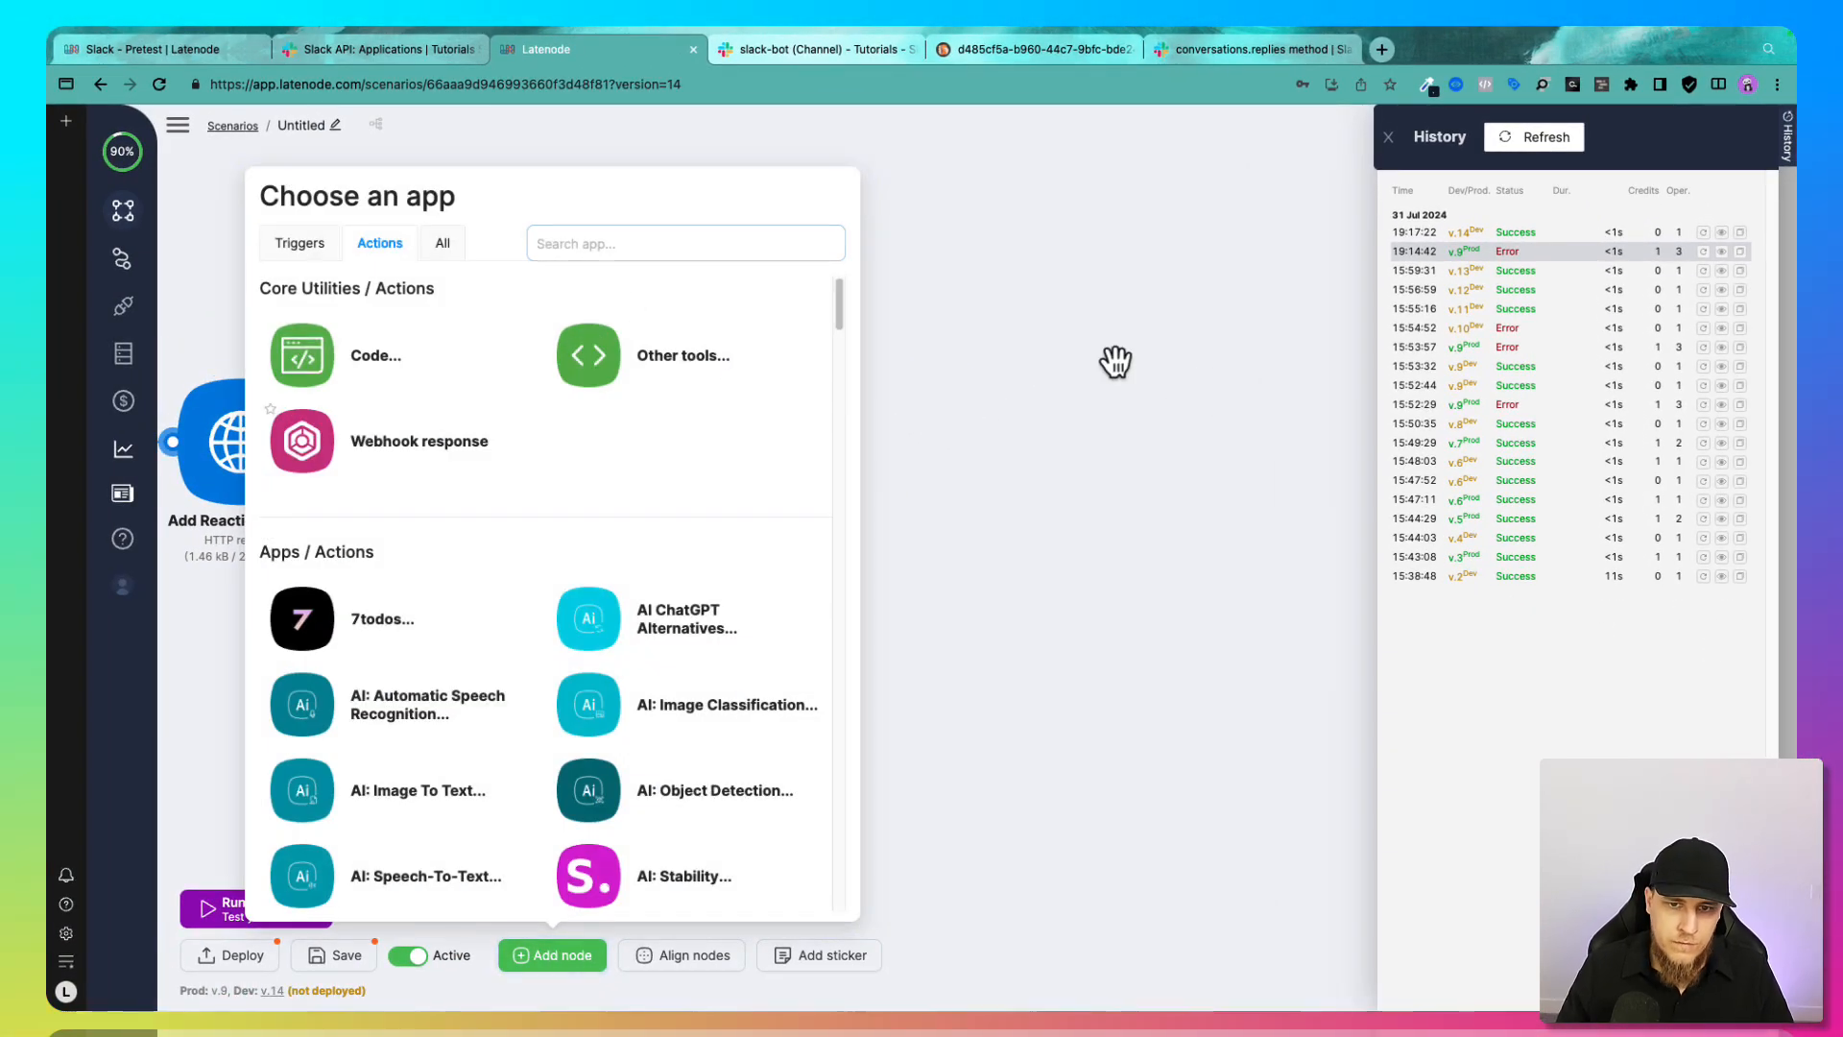
{"action": "left_click", "coordinate": [1115, 362]}
- Reopen the Get Thread History output and inspect the structure of the first object in the body's messages array
{"action": "left_click", "coordinate": [568, 446]}
{"action": "left_click", "coordinate": [1251, 441]}
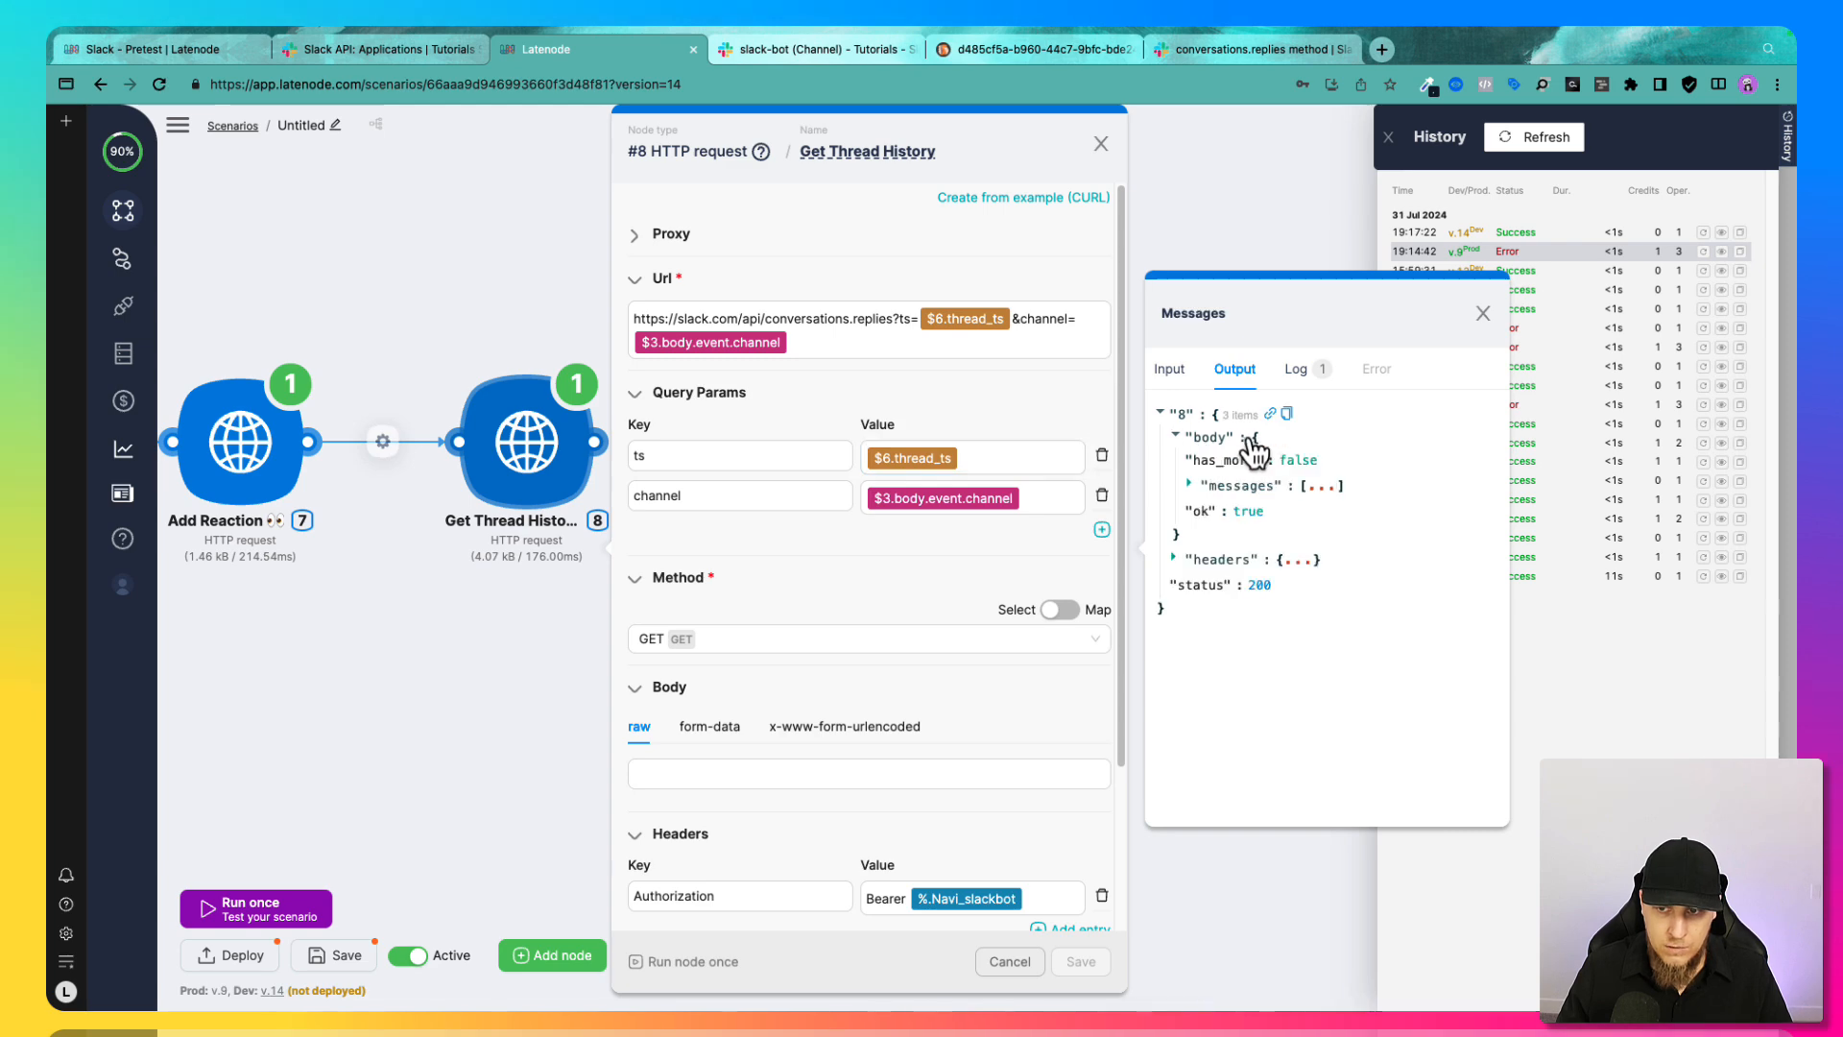
{"action": "left_click", "coordinate": [1251, 490]}
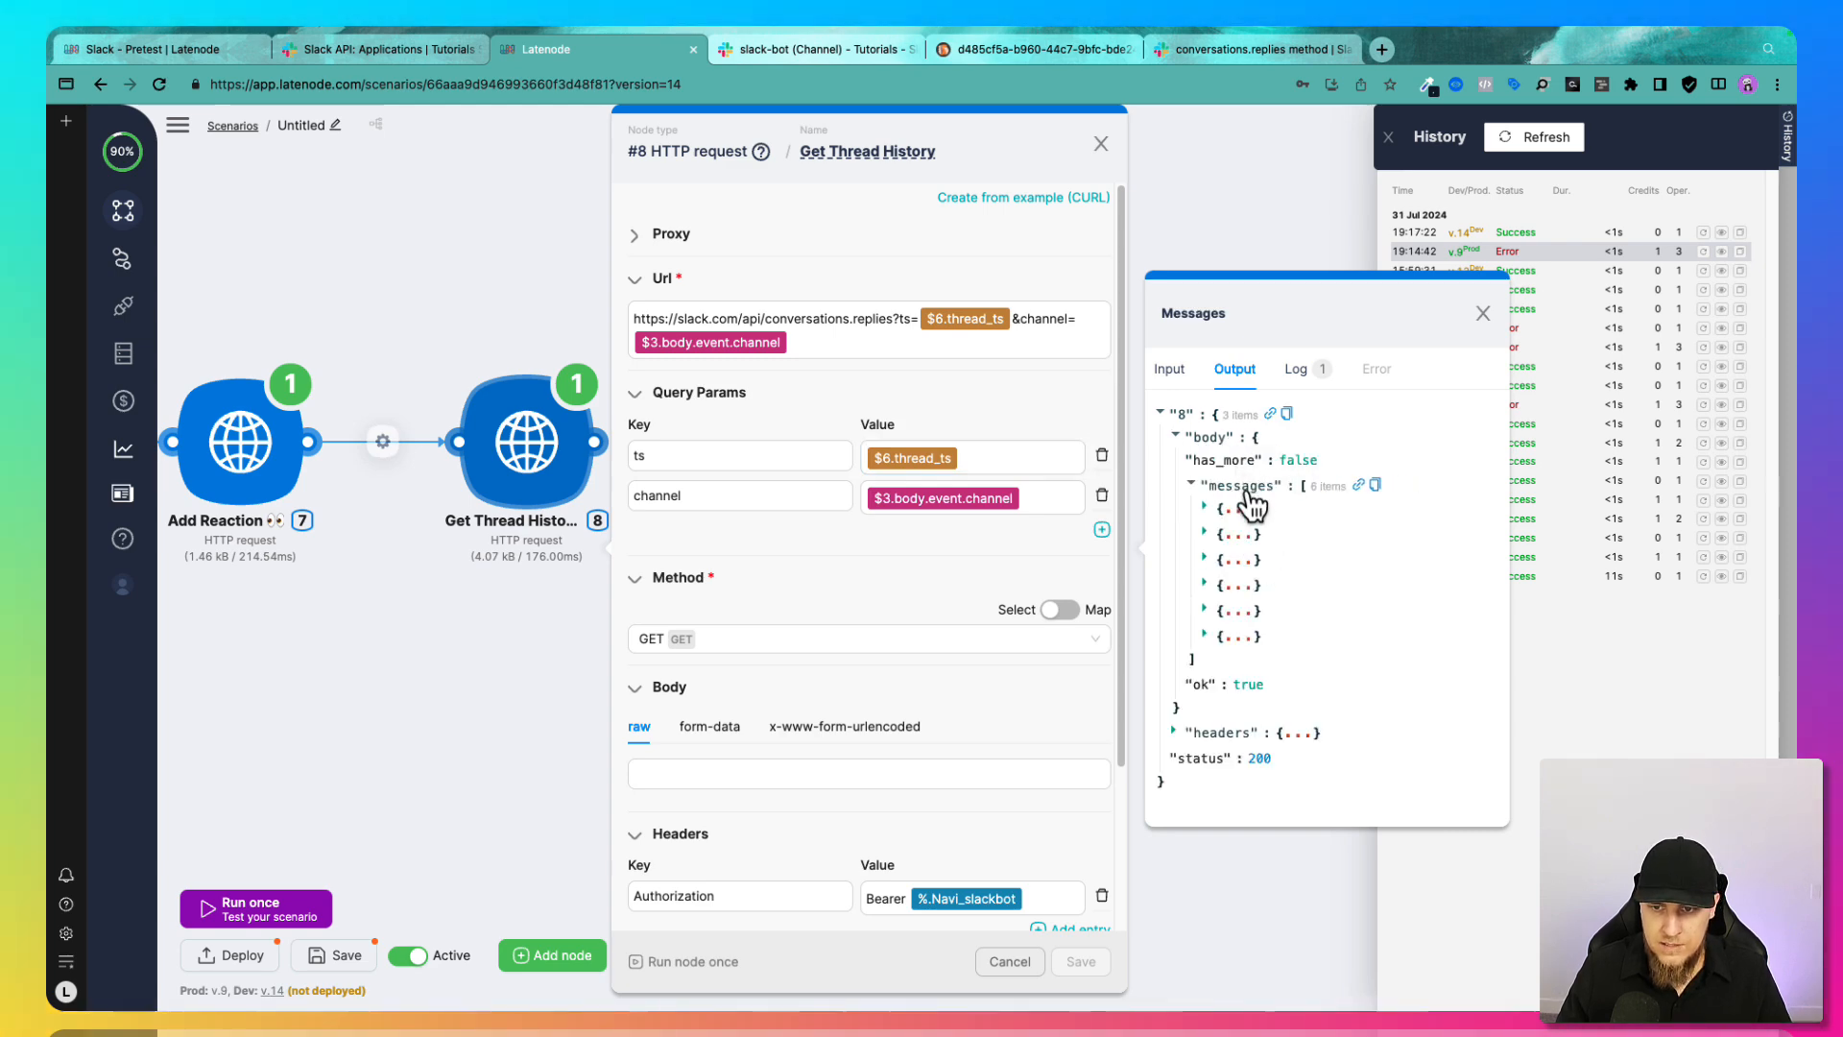
{"action": "left_click", "coordinate": [1238, 510]}
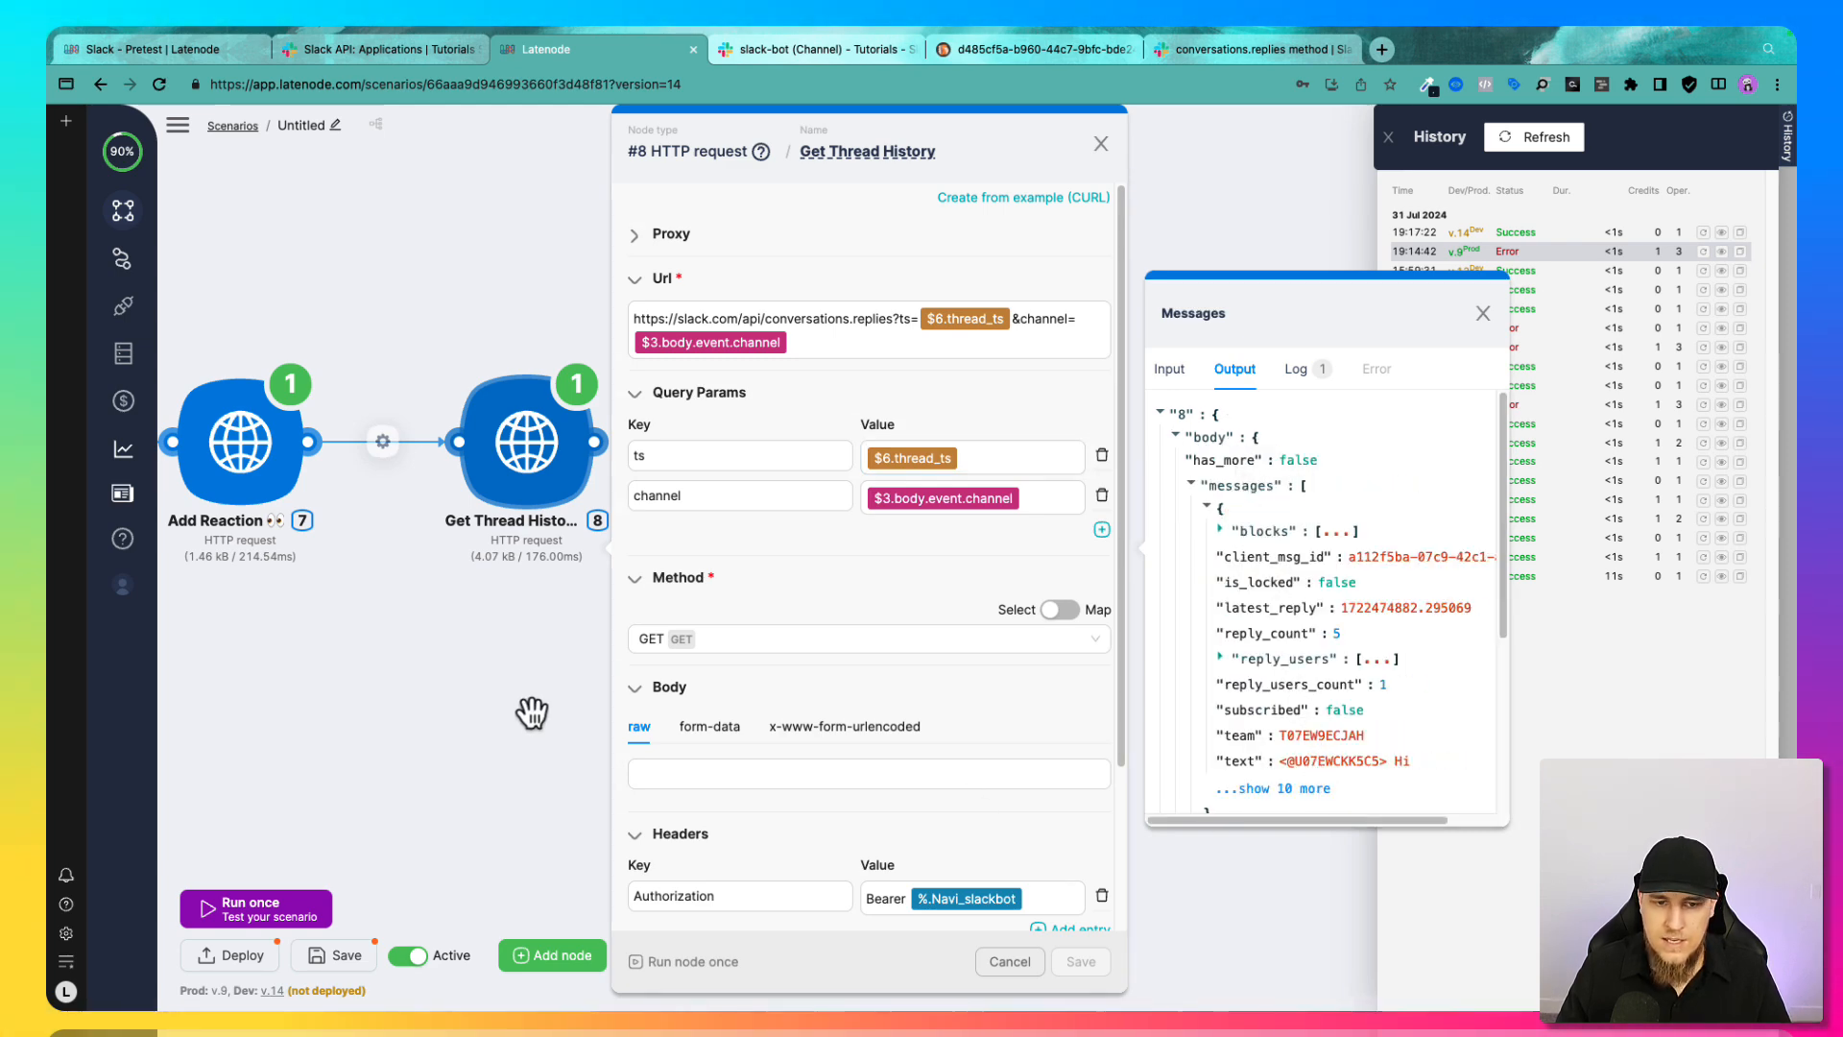
{"action": "left_click", "coordinate": [497, 695]}
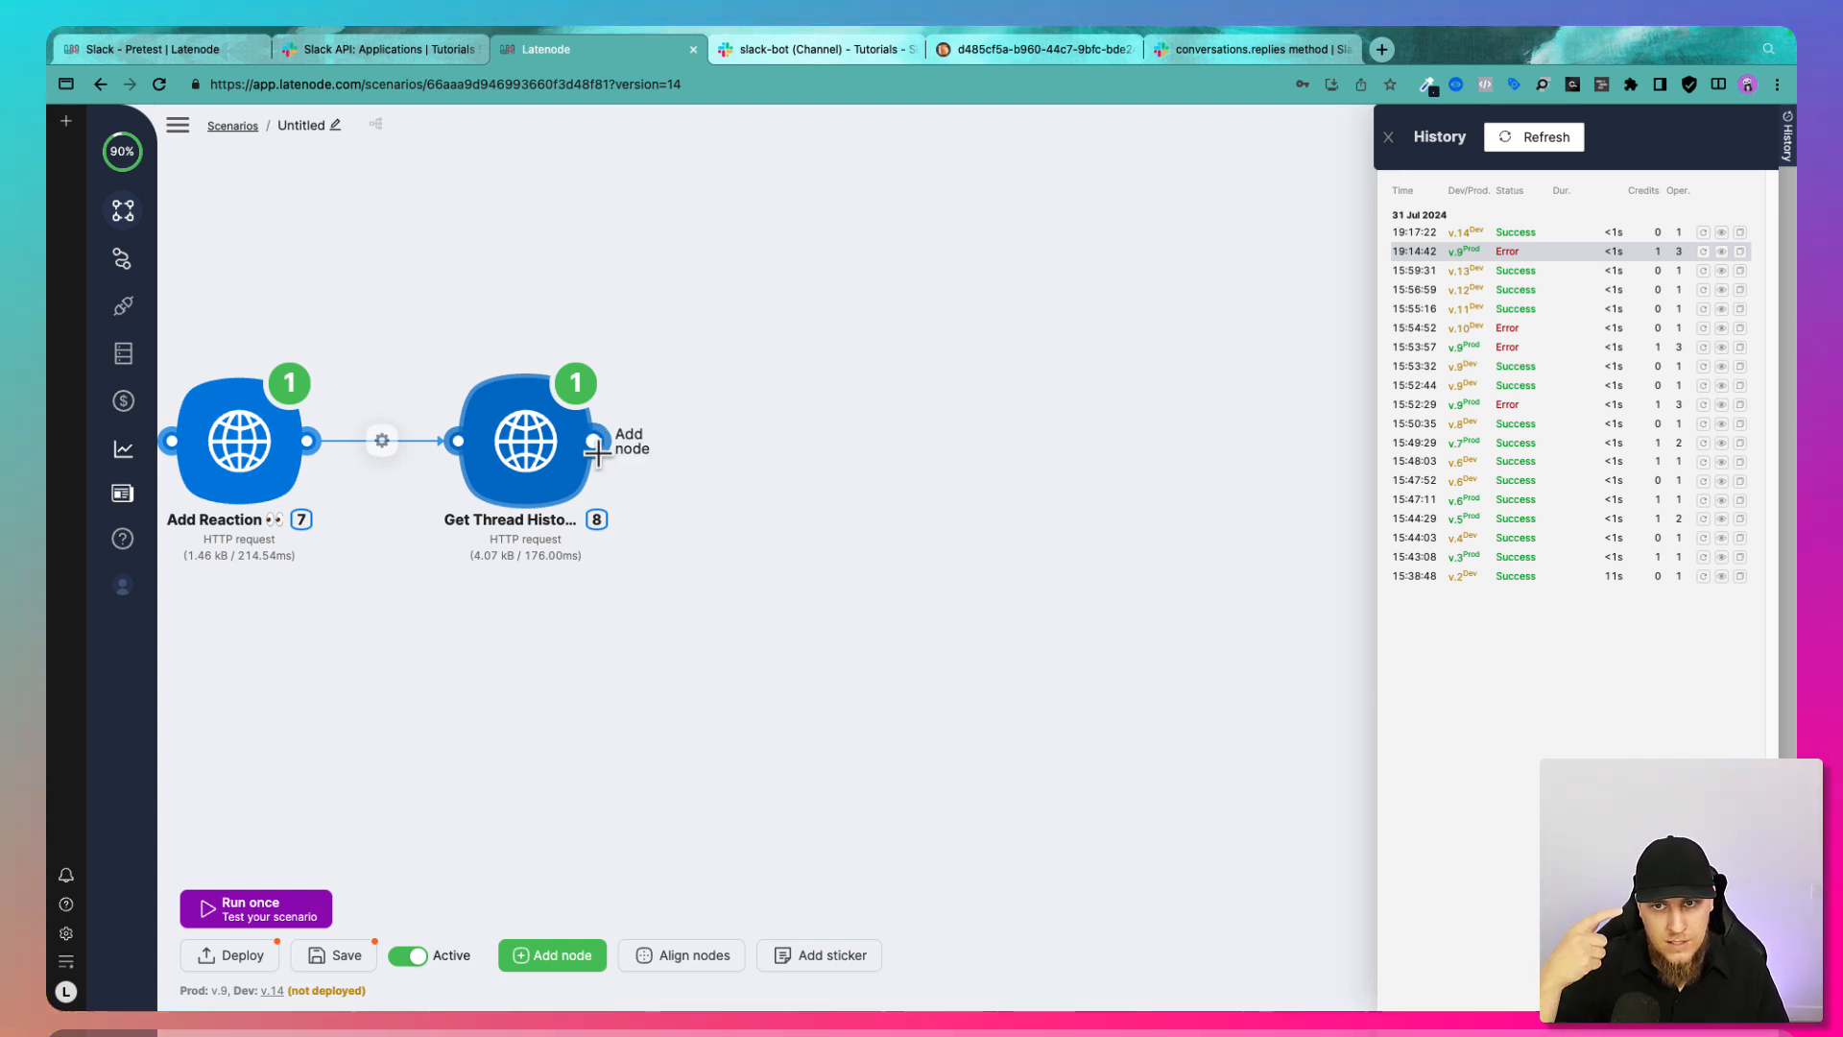
- Search Google for "chat gpt api" in a new browser tab and open OpenAI's Chat Completions API guide
{"action": "key", "text": "super+t"}
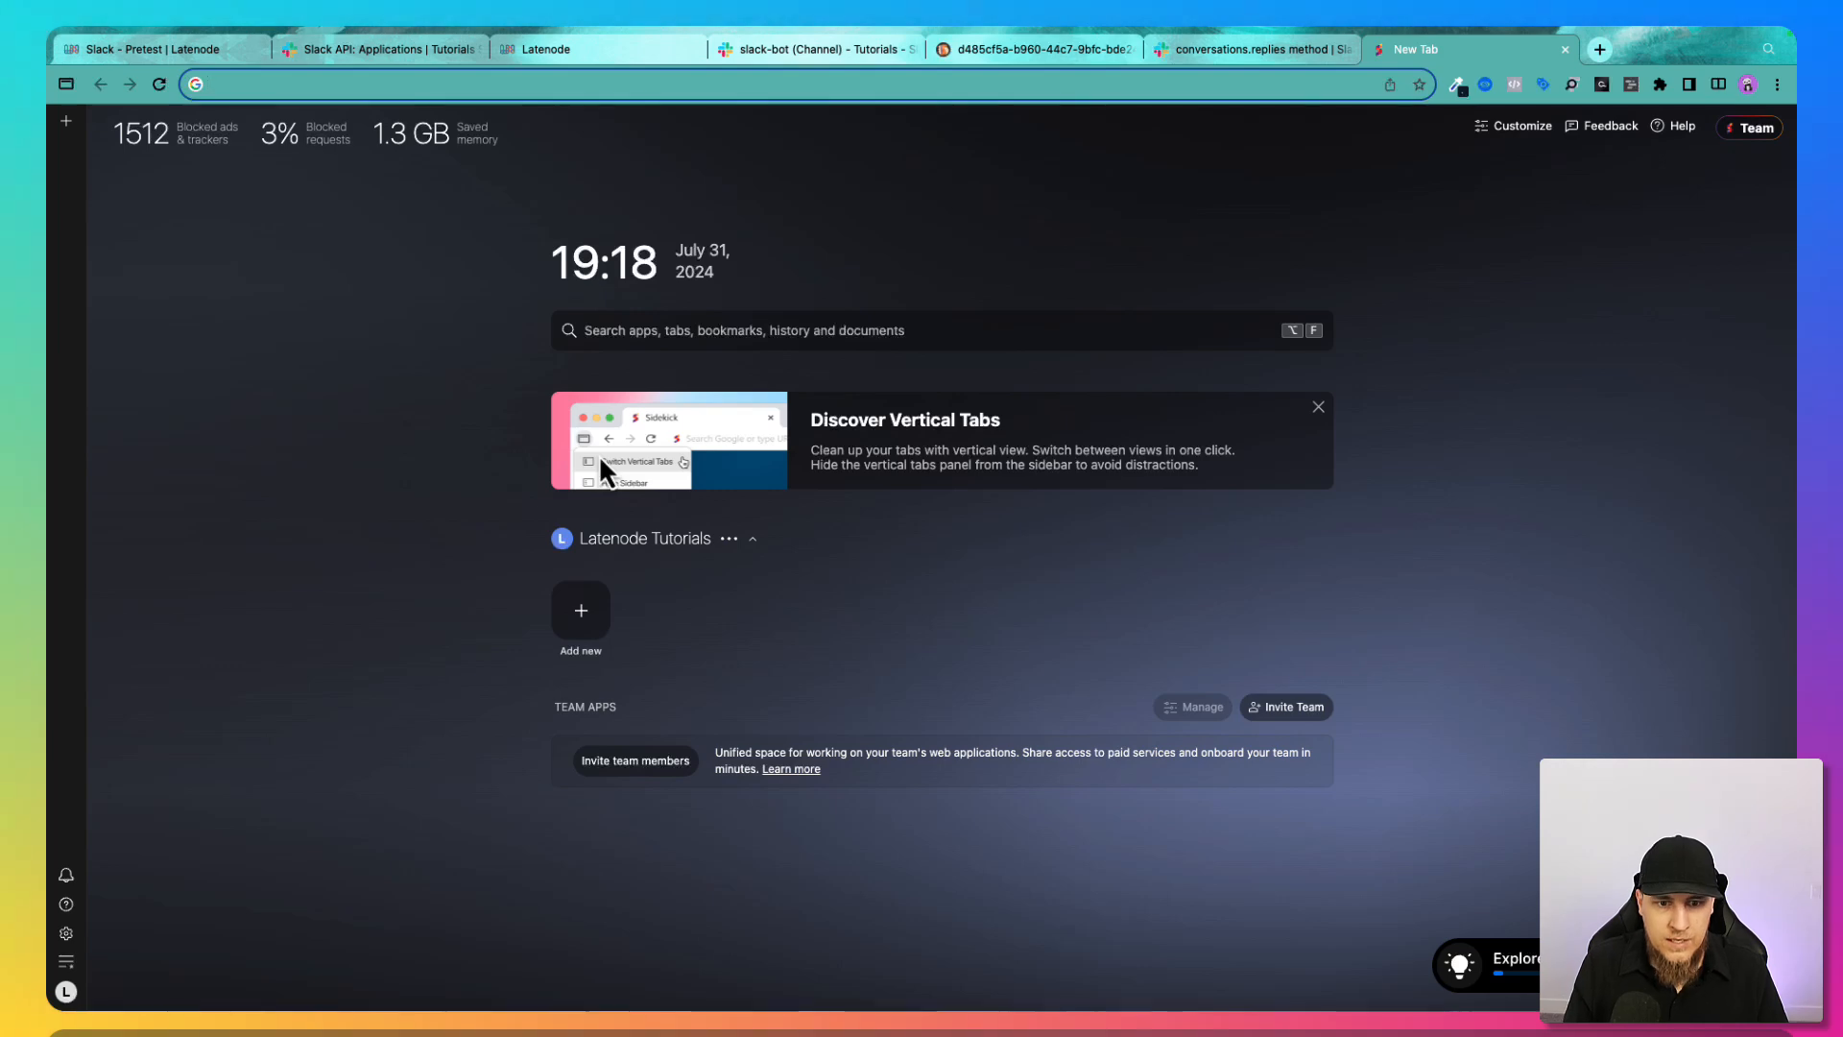
{"action": "type", "text": "chat gp"}
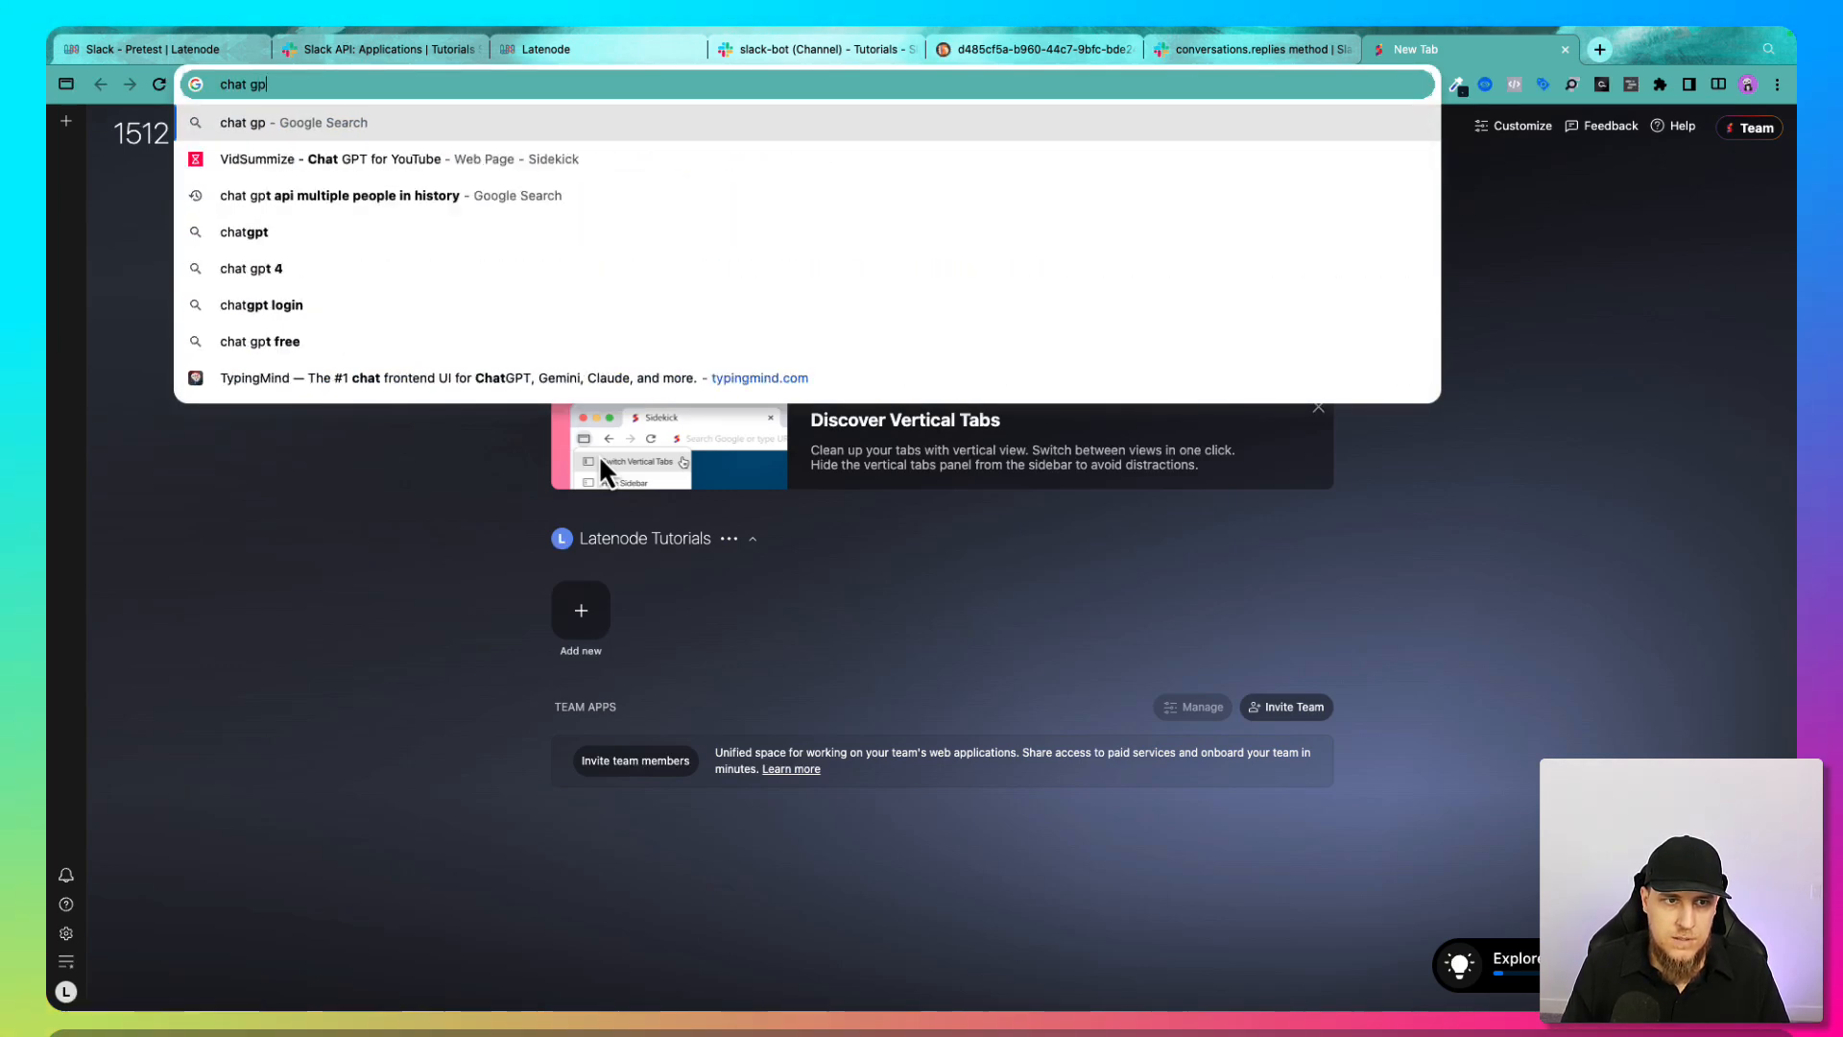
{"action": "type", "text": "t api"}
{"action": "key", "text": "Return"}
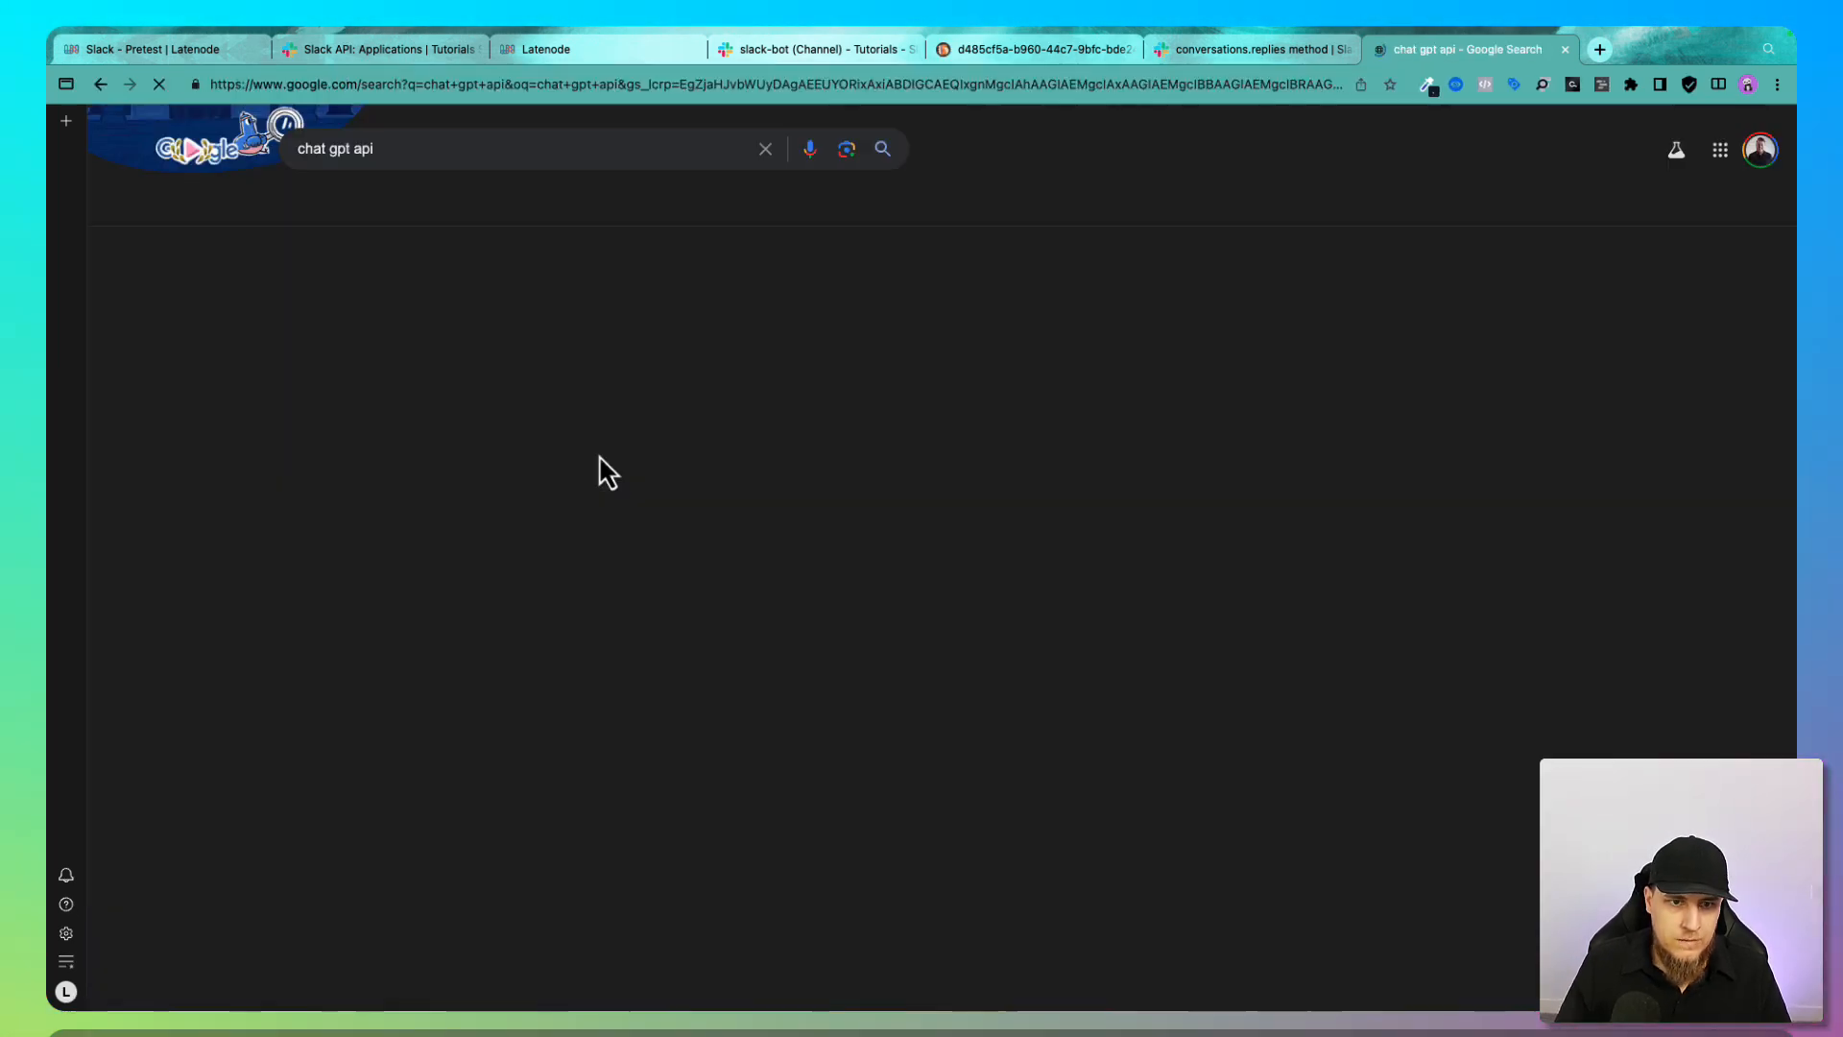
{"action": "left_click", "coordinate": [459, 353]}
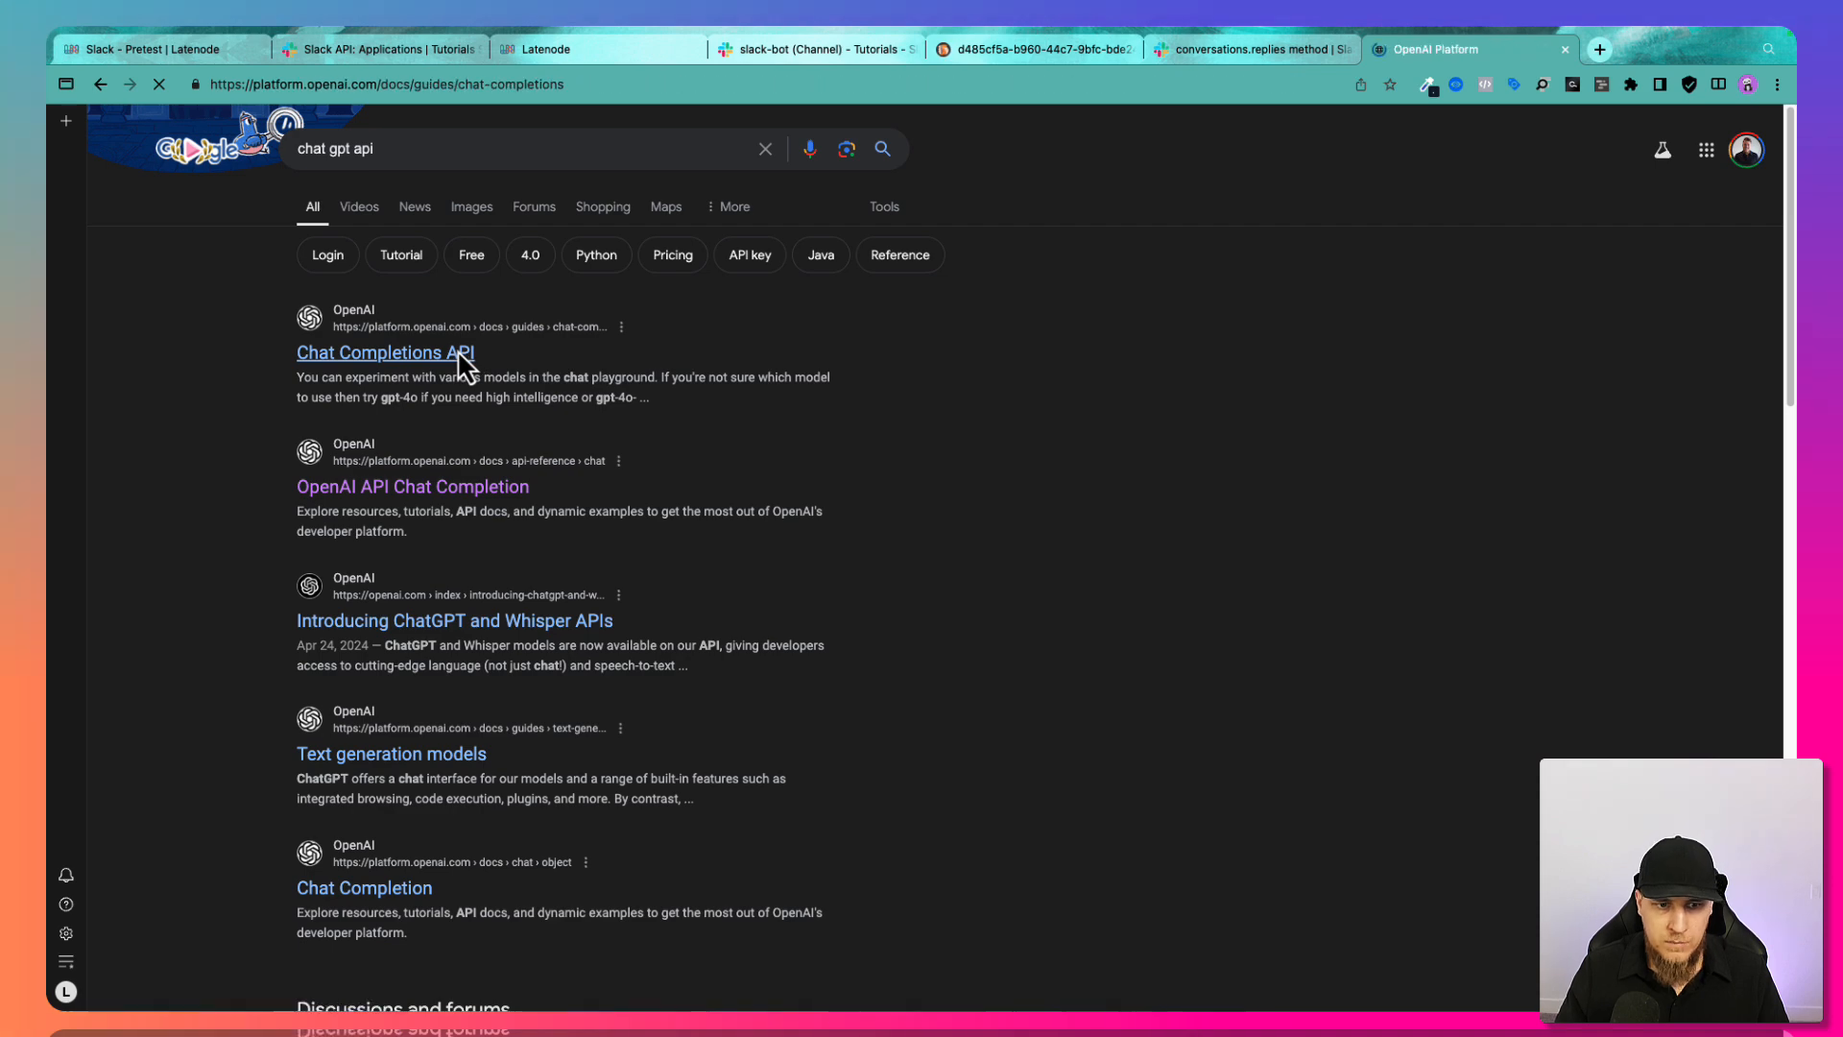
- Read the message roles section, find the example call under Getting started, and enlarge the page for easier reading
{"action": "scroll", "coordinate": [637, 315], "scroll_direction": "down", "scroll_amount": 5}
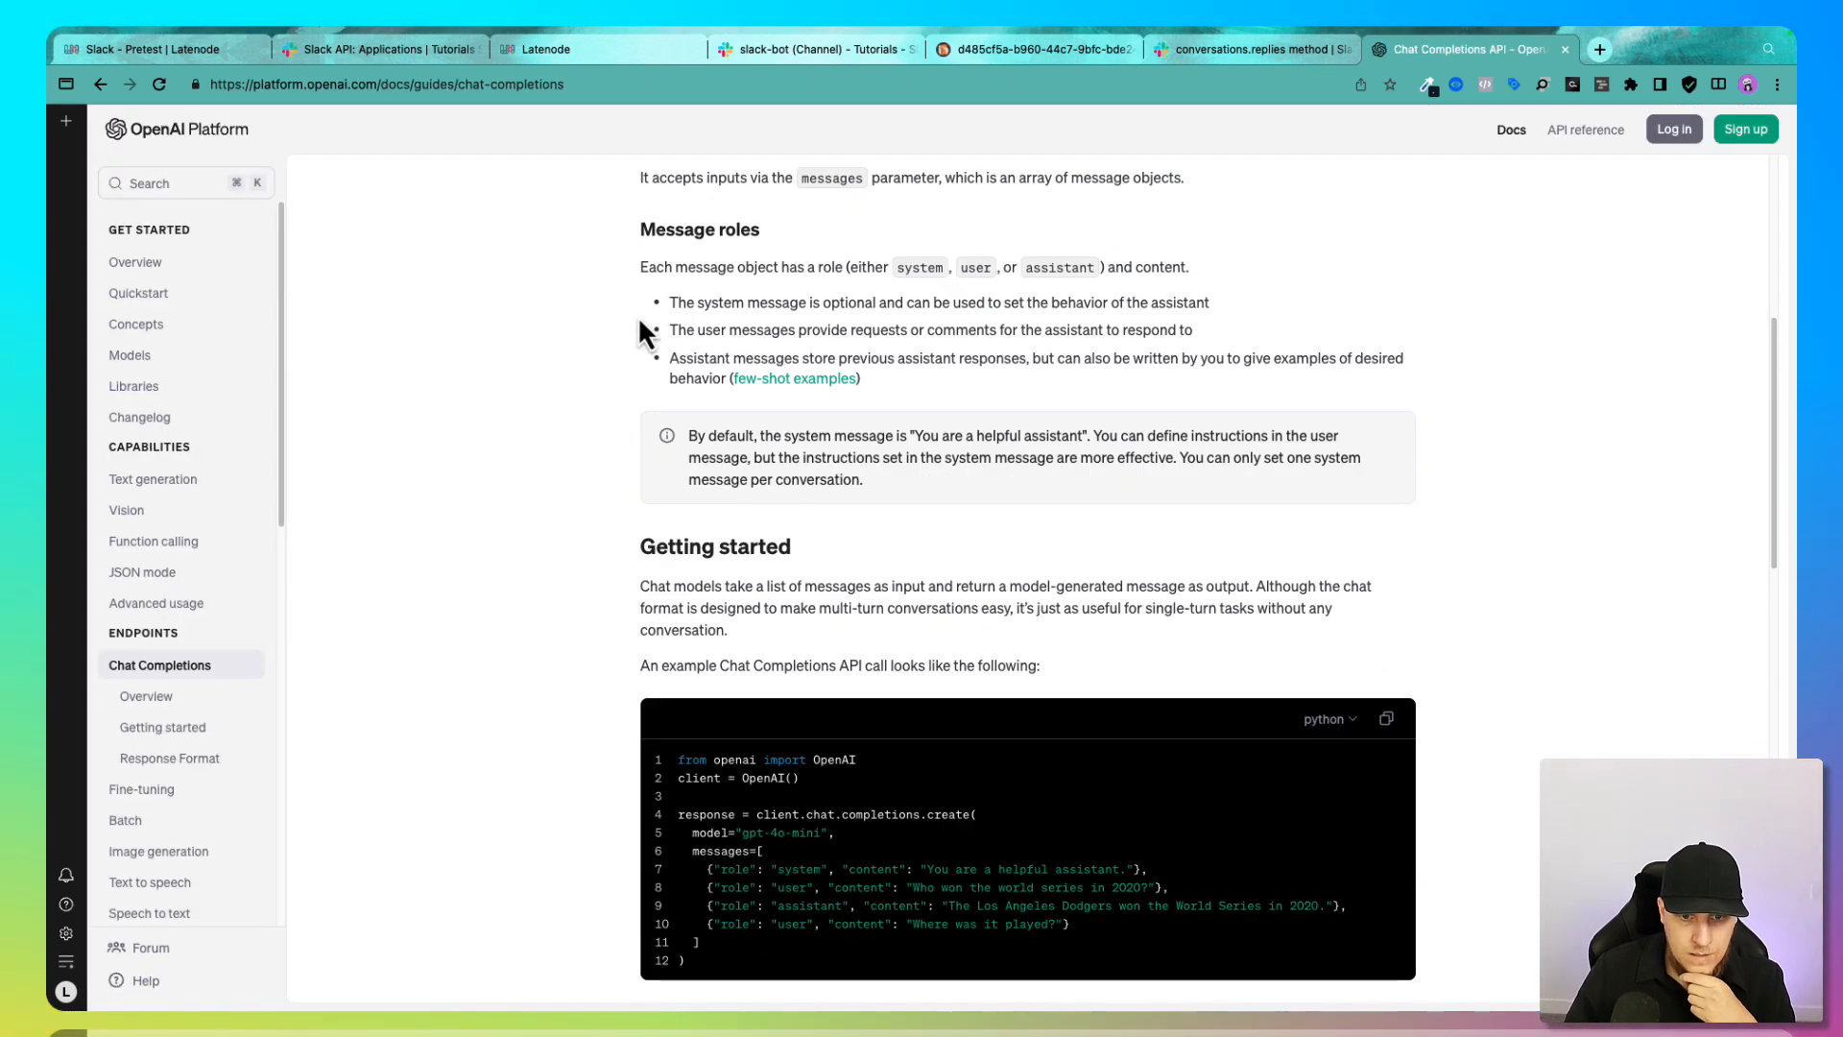
{"action": "scroll", "coordinate": [639, 321], "scroll_direction": "down", "scroll_amount": 3}
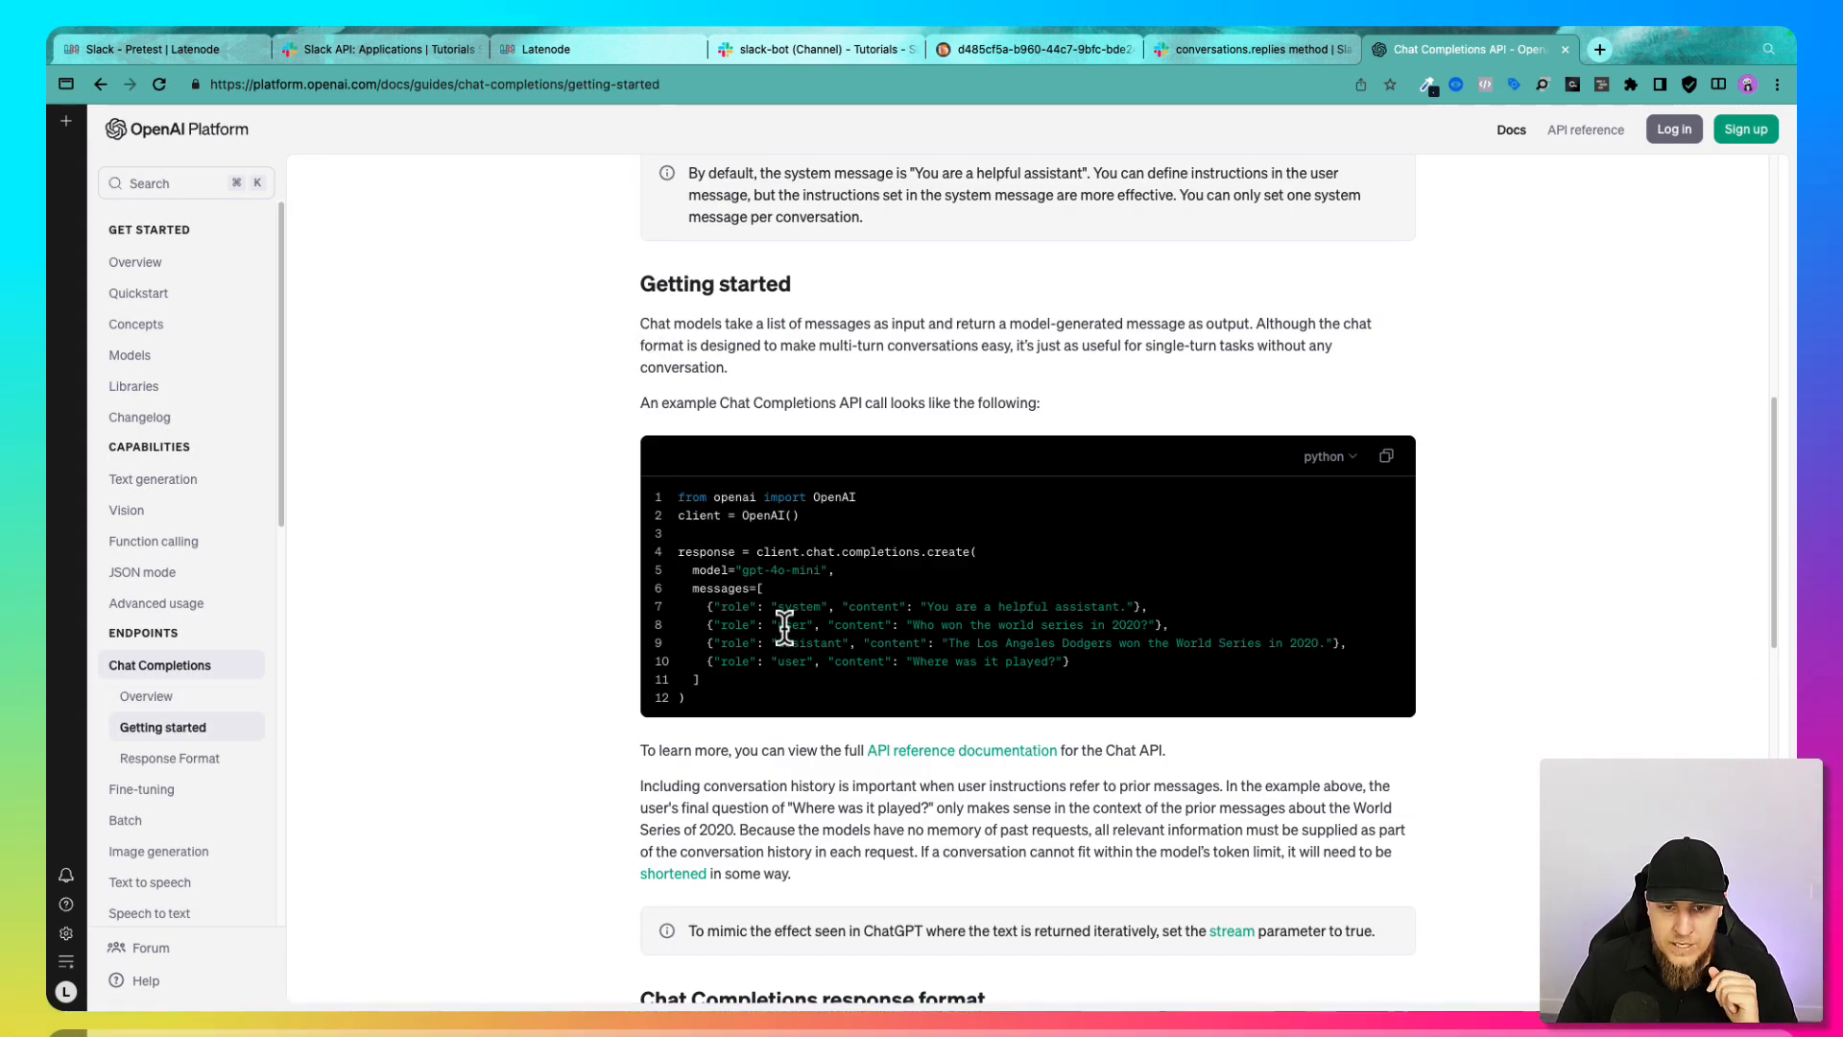
{"action": "key", "text": "super+equal"}
{"action": "key", "text": "super+equal"}
{"action": "key", "text": "super+equal"}
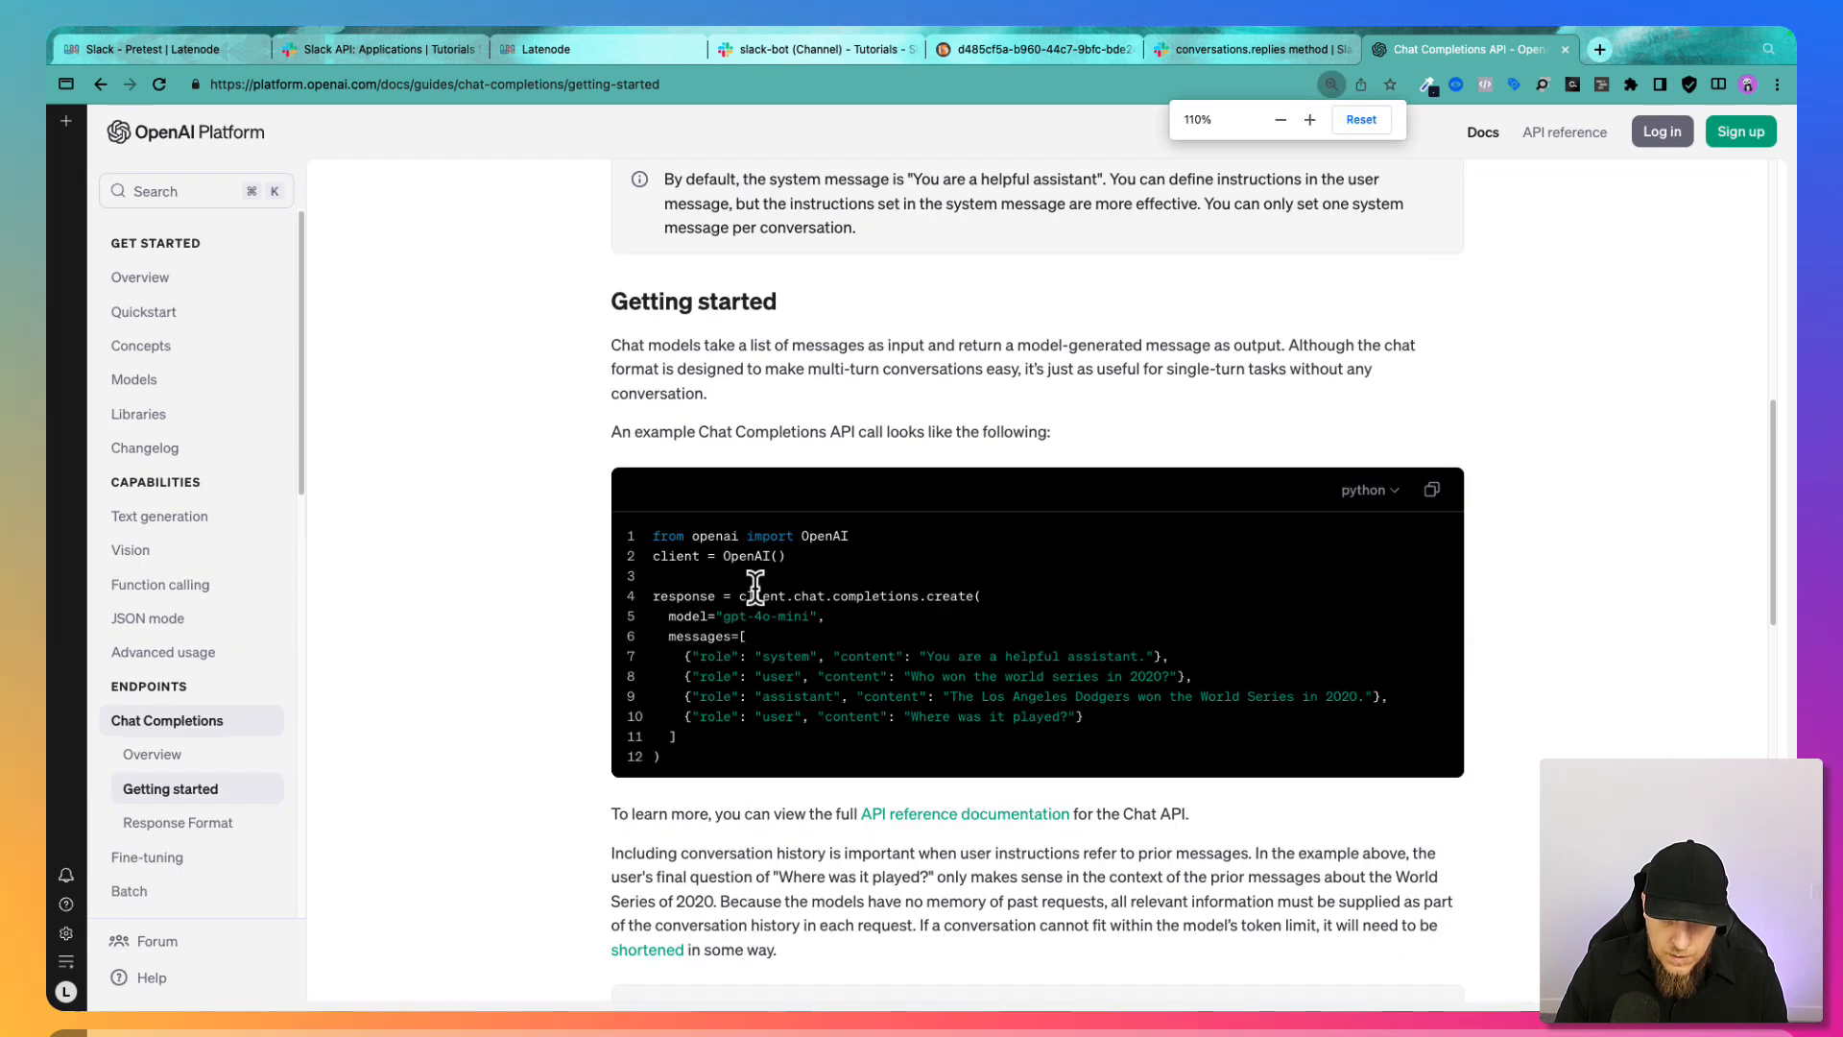
{"action": "key", "text": "super+equal"}
{"action": "scroll", "coordinate": [582, 524], "scroll_direction": "down", "scroll_amount": 3}
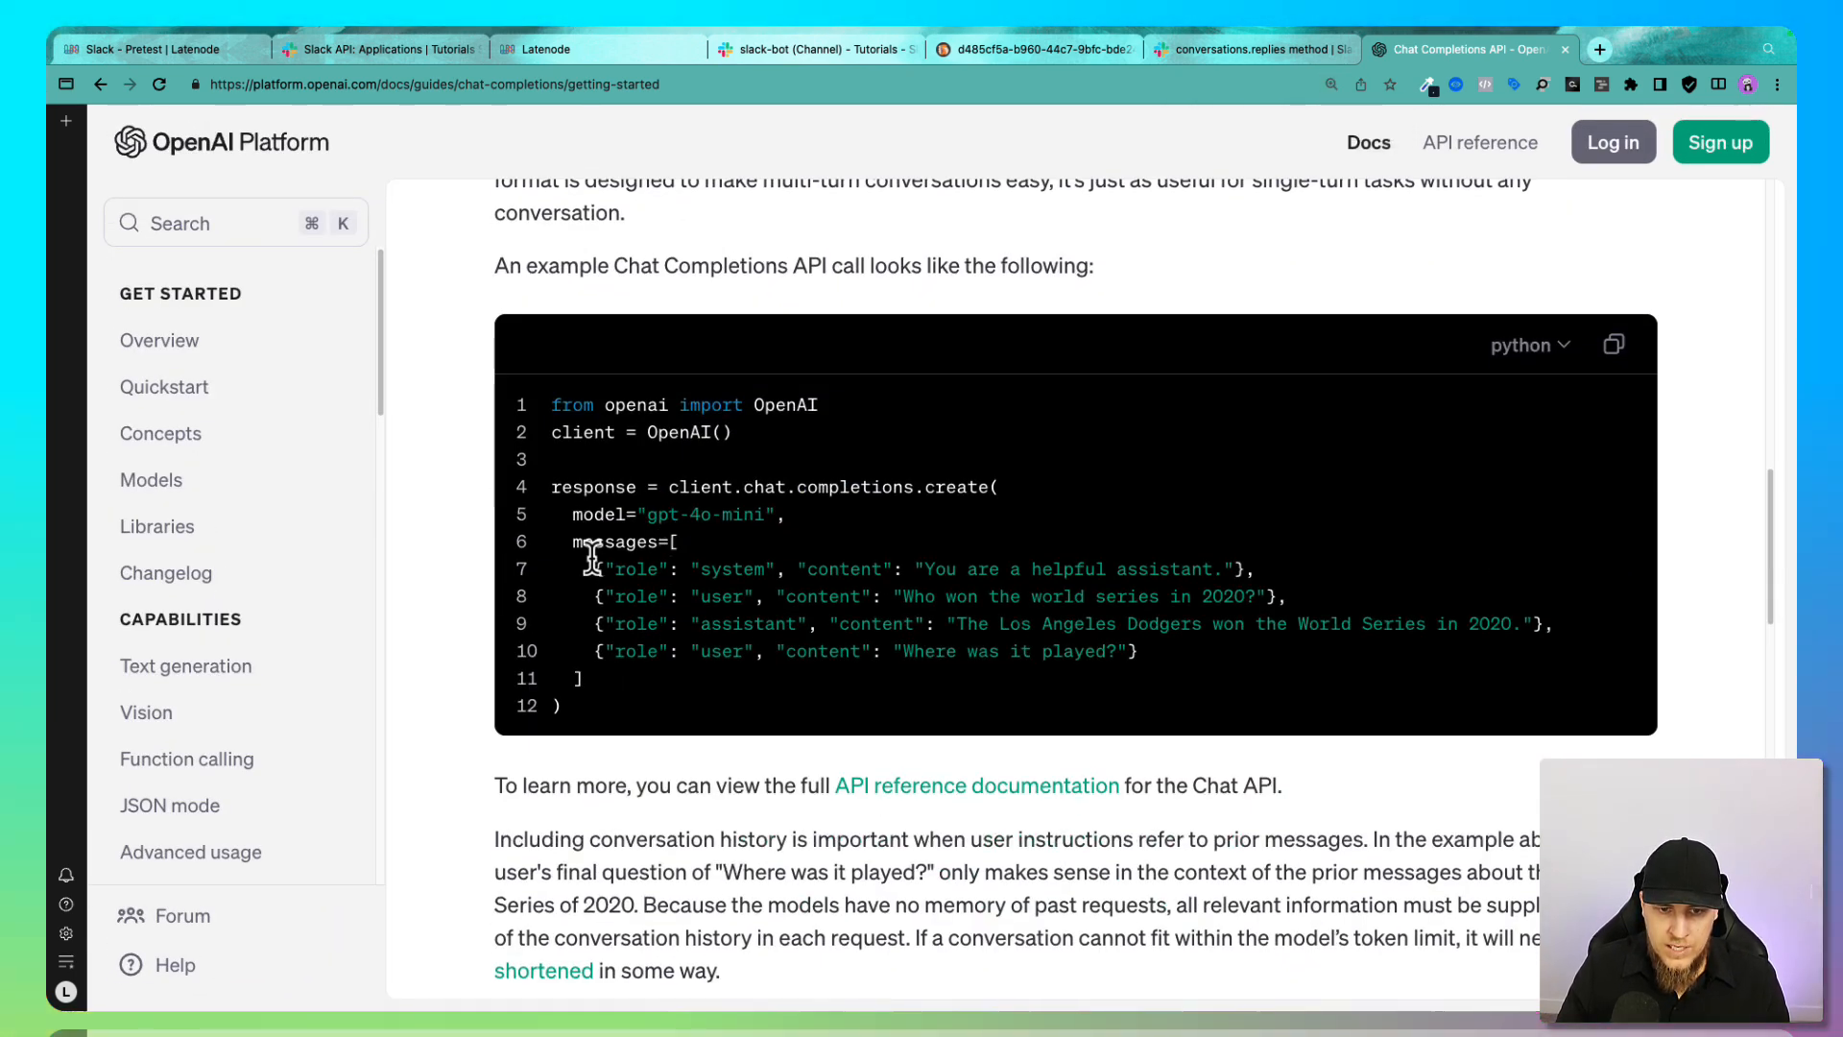
- Examine the role and content fields of the system message in the example call's messages array
{"action": "left_click_drag", "start_coordinate": [591, 557], "coordinate": [1238, 581]}
{"action": "left_click", "coordinate": [773, 600]}
{"action": "left_click_drag", "start_coordinate": [636, 568], "coordinate": [583, 568]}
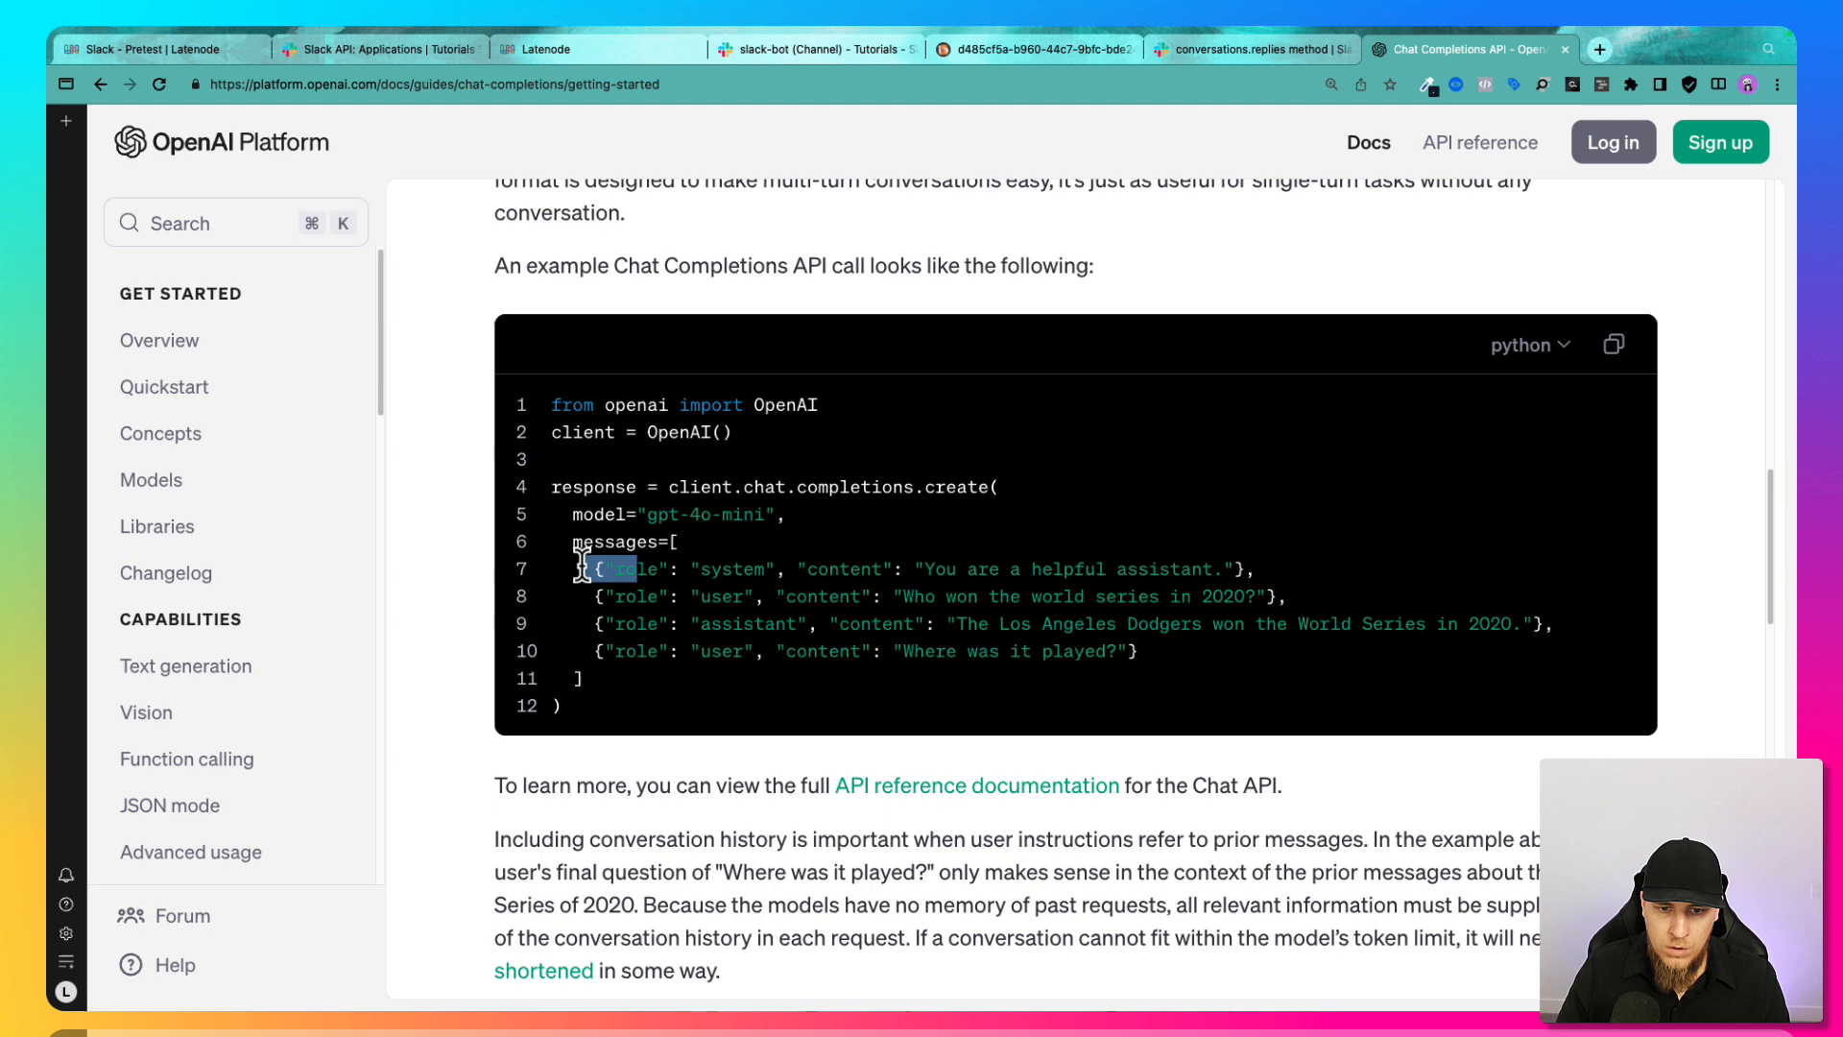
{"action": "left_click", "coordinate": [742, 568]}
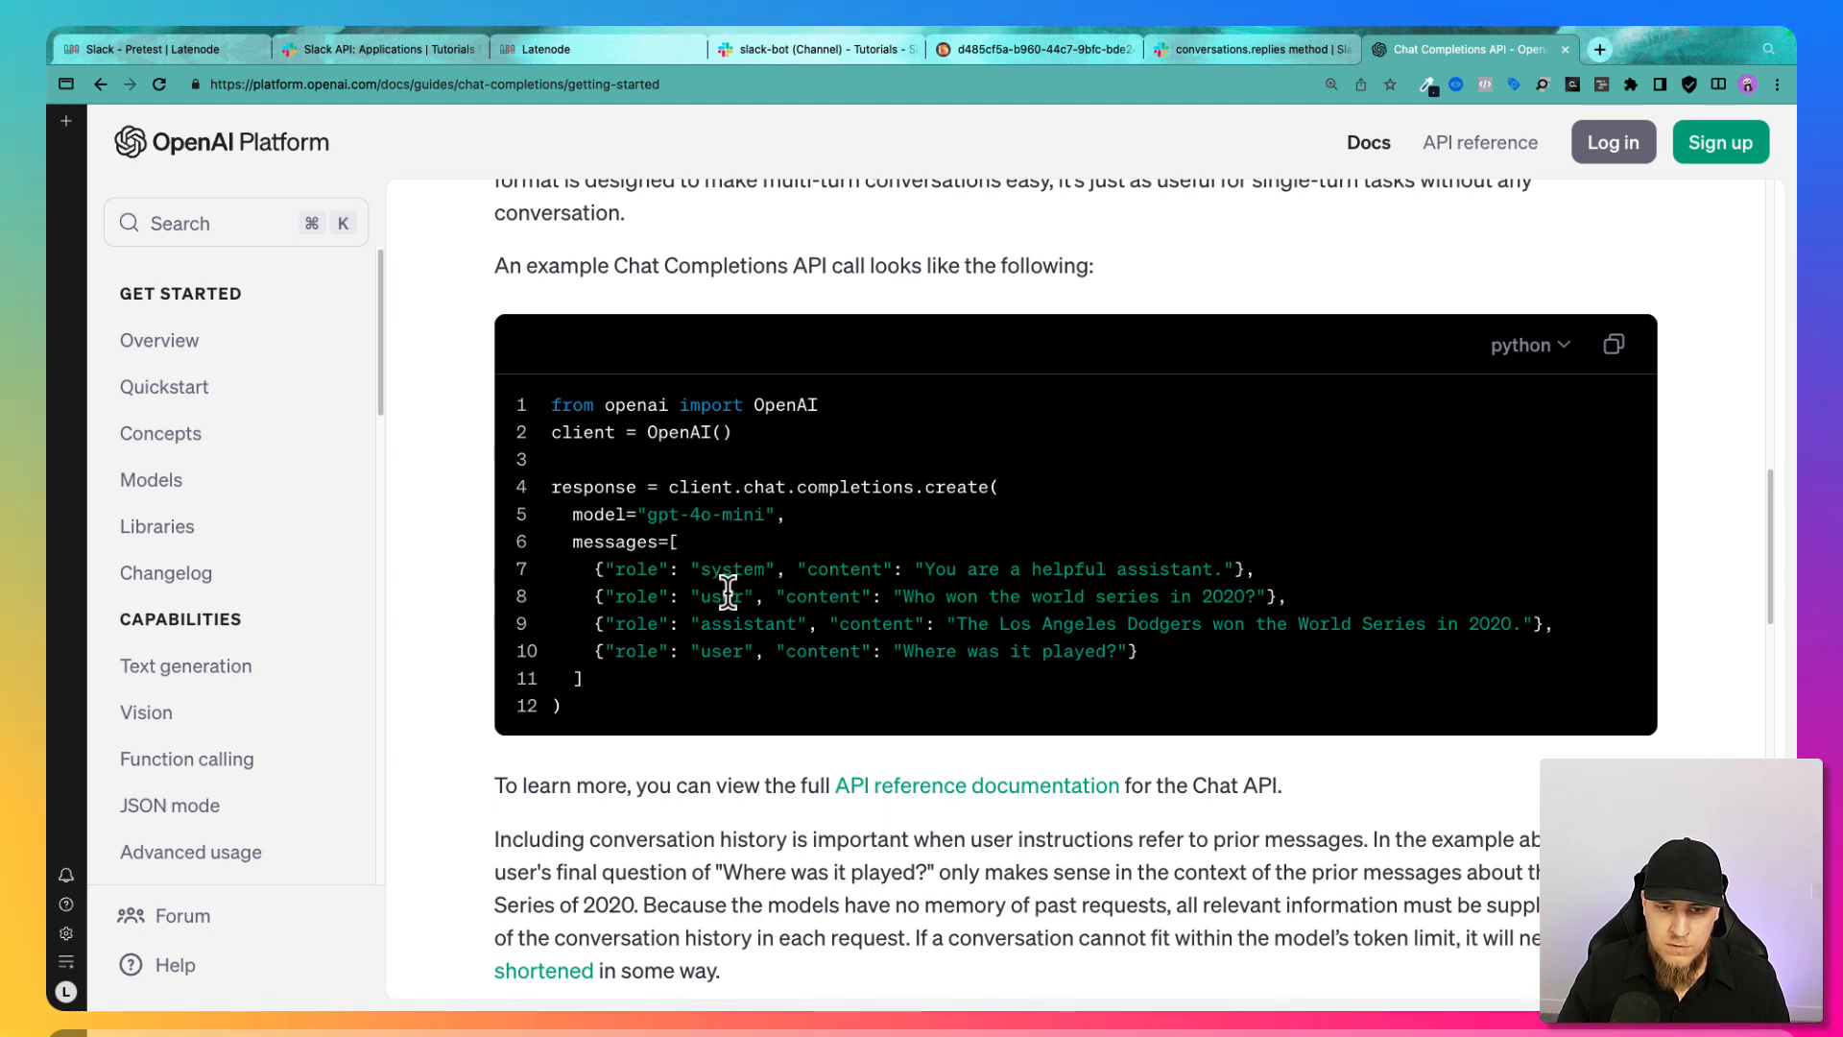
{"action": "left_click_drag", "start_coordinate": [829, 568], "coordinate": [952, 568]}
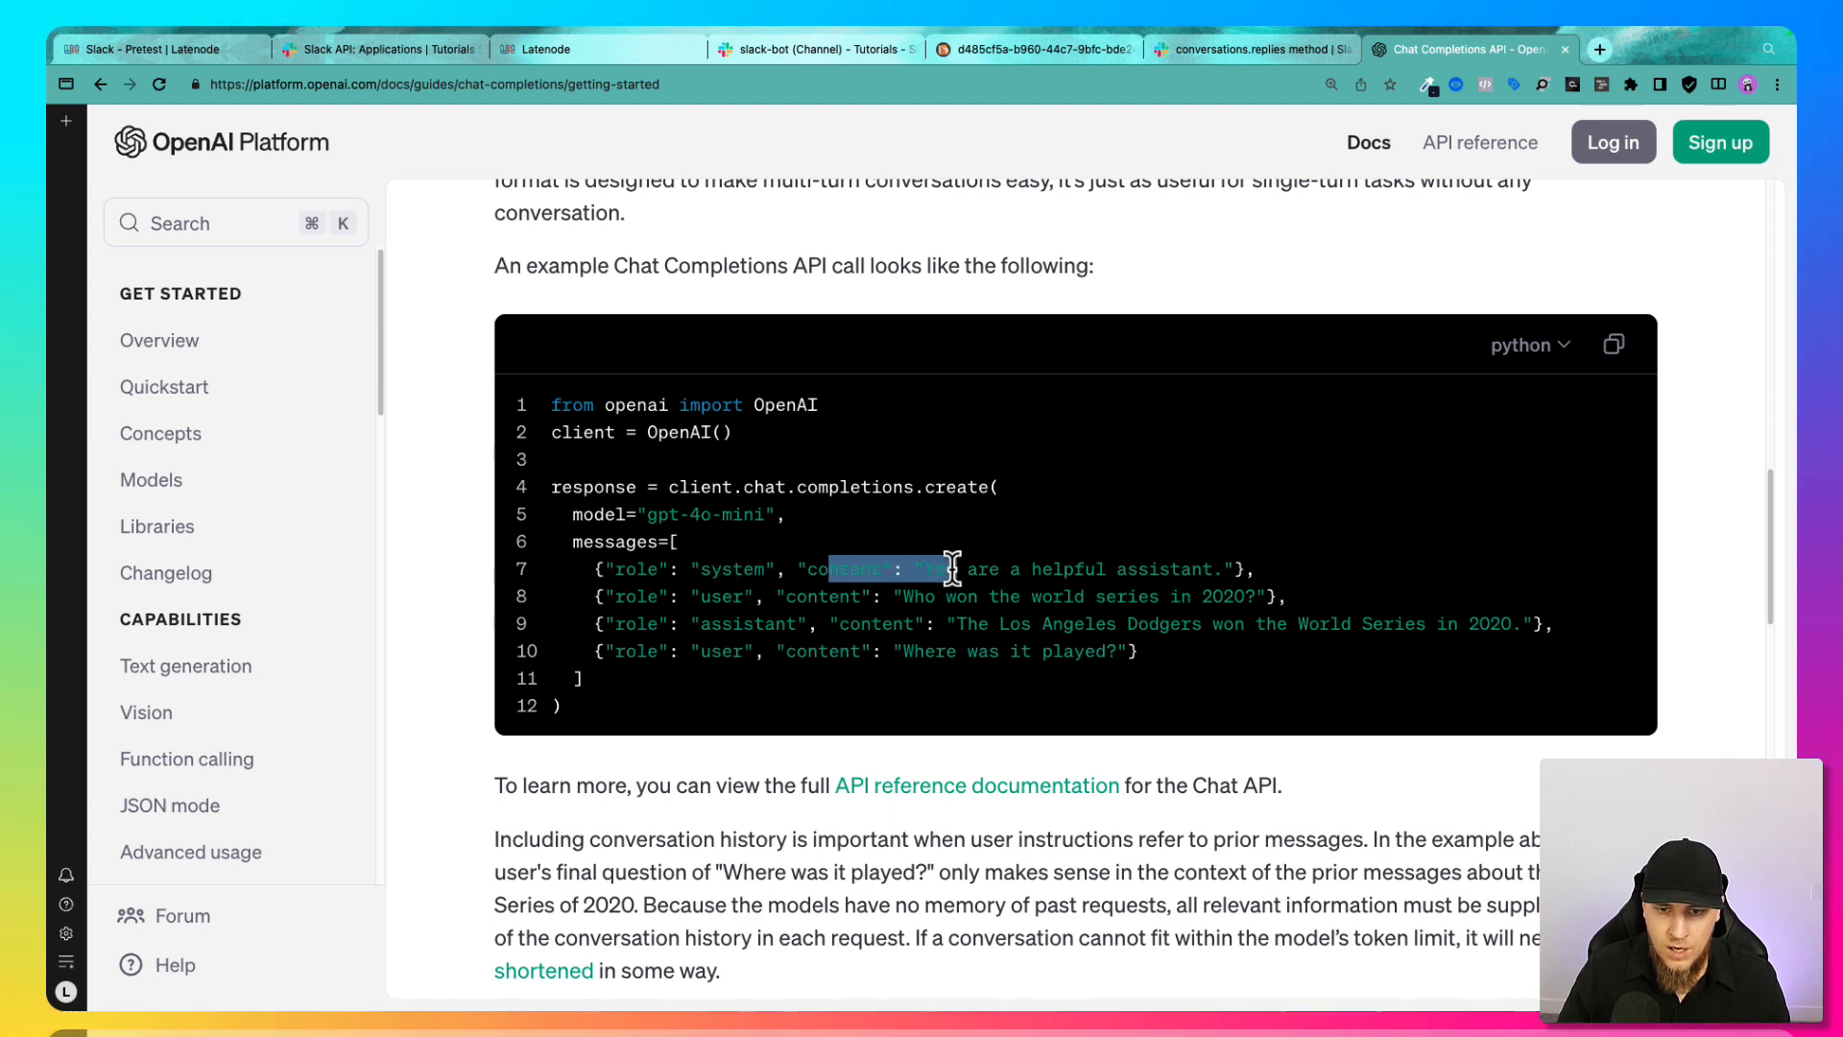
- Compare the role and content fields in the Chat Completions example call with the first message object in Latenode's Get Thread History output
{"action": "left_click", "coordinate": [637, 570]}
{"action": "left_click_drag", "start_coordinate": [584, 569], "coordinate": [627, 568]}
{"action": "left_click_drag", "start_coordinate": [828, 570], "coordinate": [873, 586]}
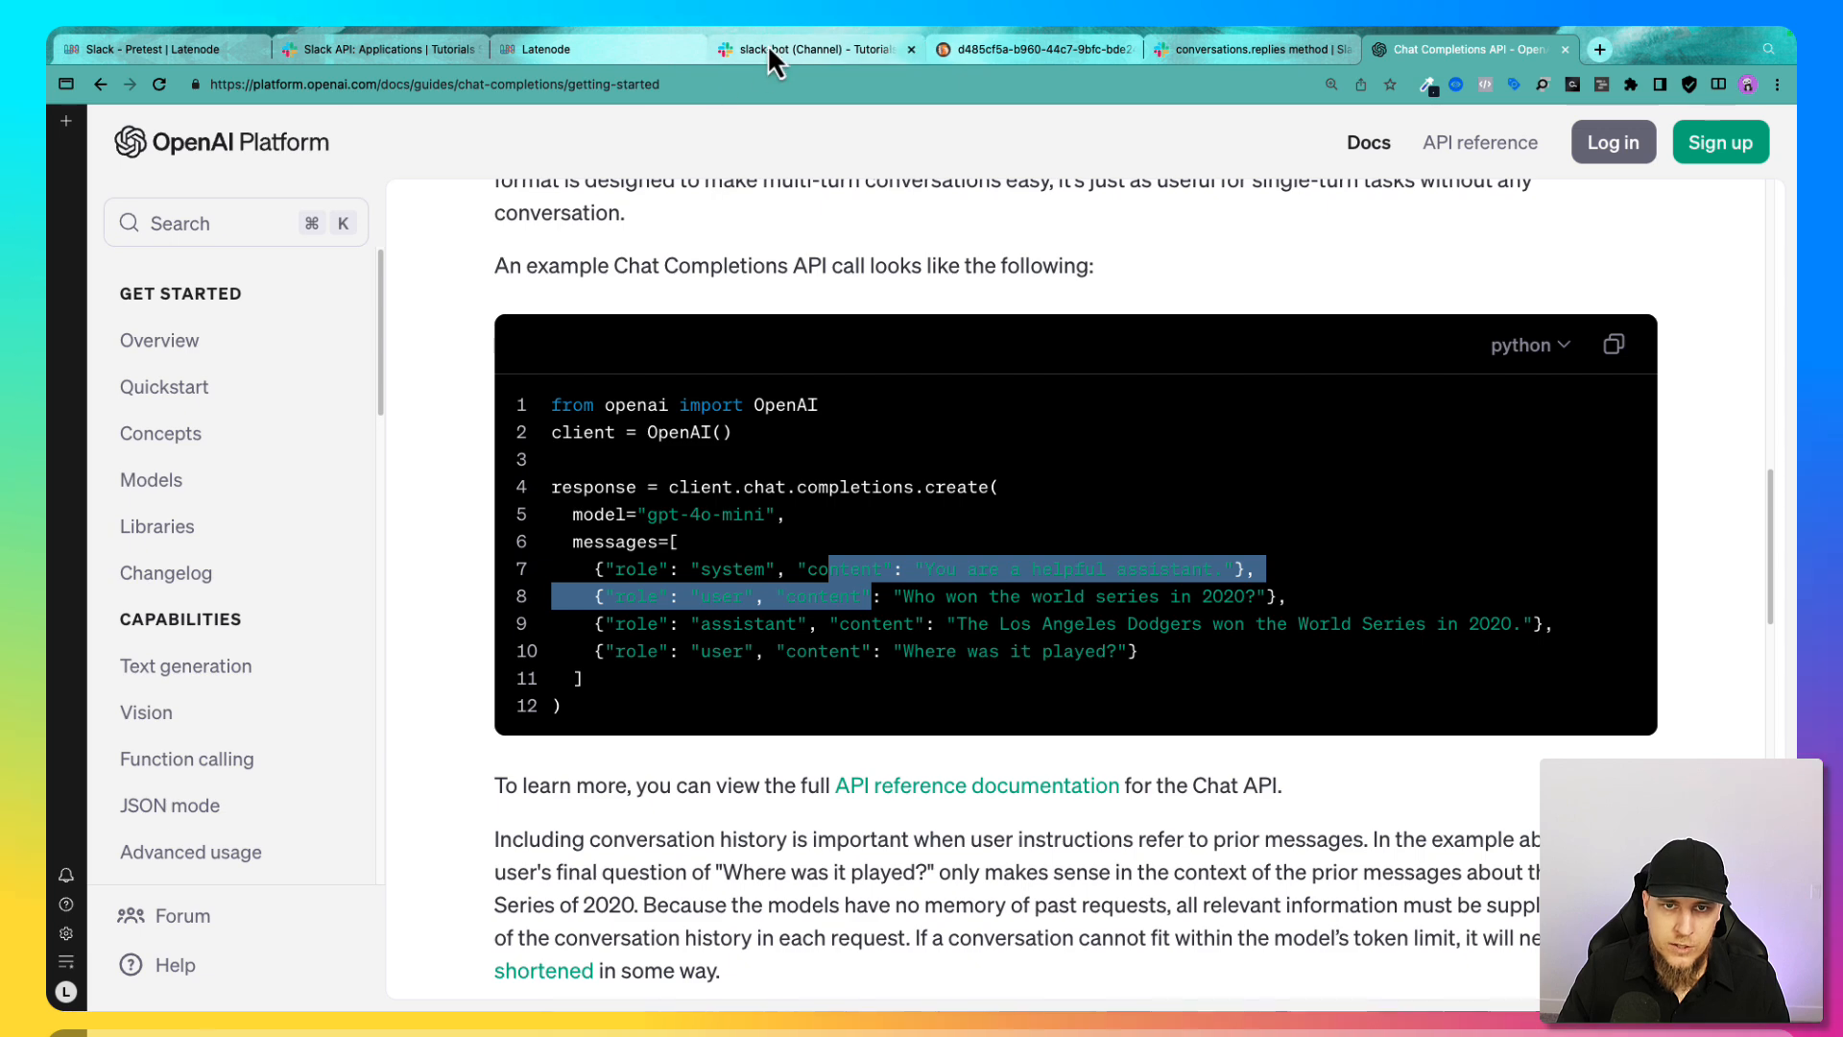
{"action": "left_click", "coordinate": [647, 52]}
{"action": "left_click", "coordinate": [573, 445]}
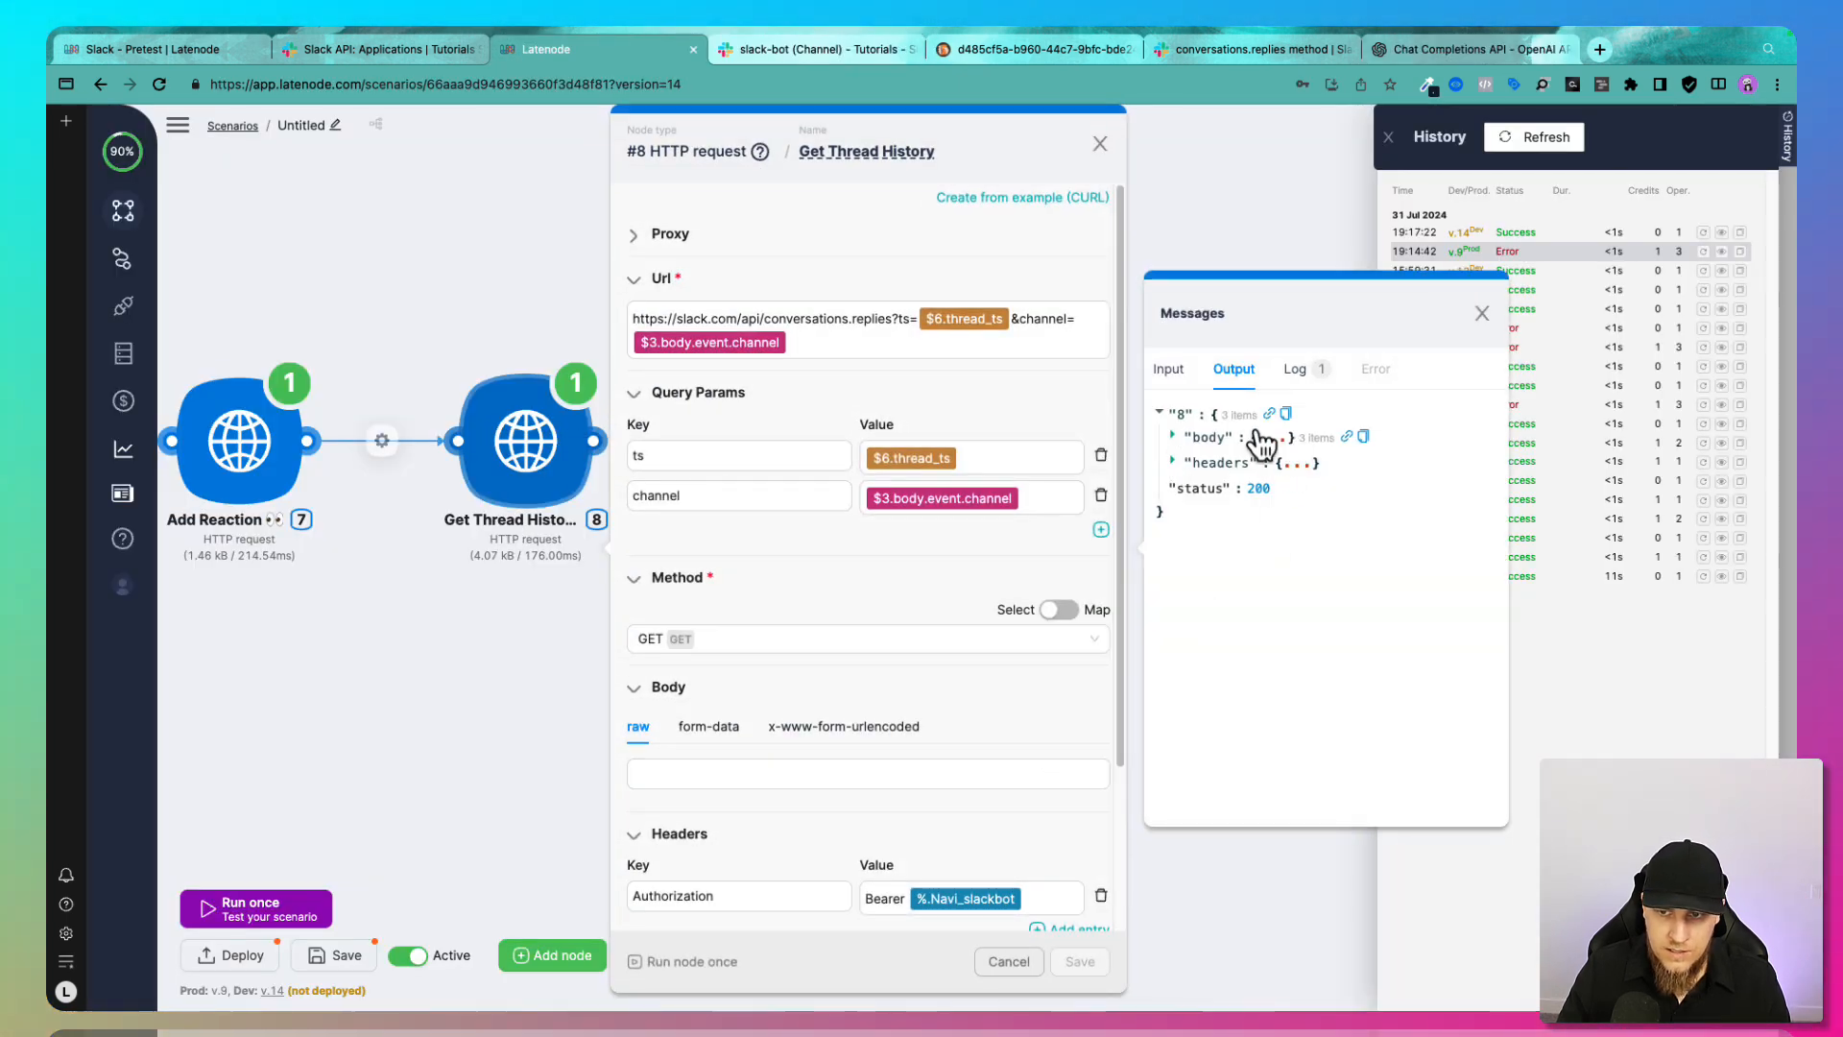
{"action": "left_click", "coordinate": [1272, 443]}
{"action": "left_click", "coordinate": [1251, 484]}
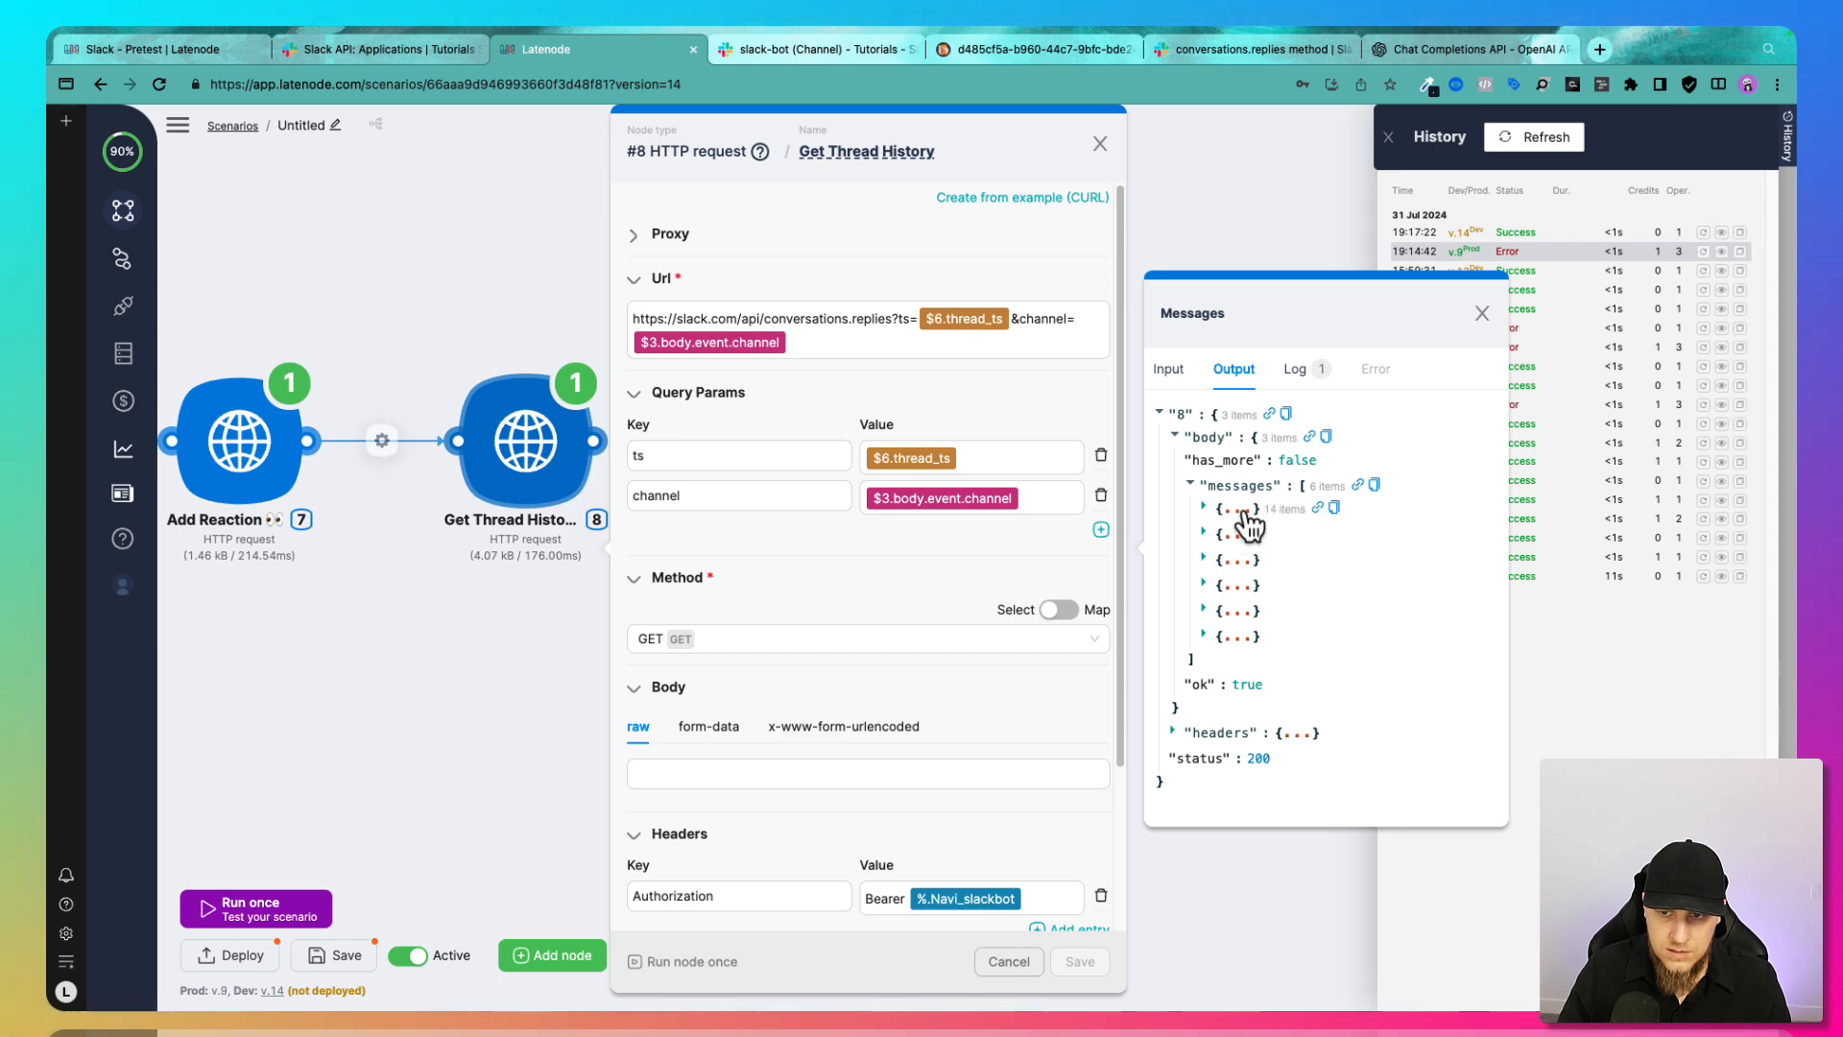
{"action": "left_click", "coordinate": [1242, 509]}
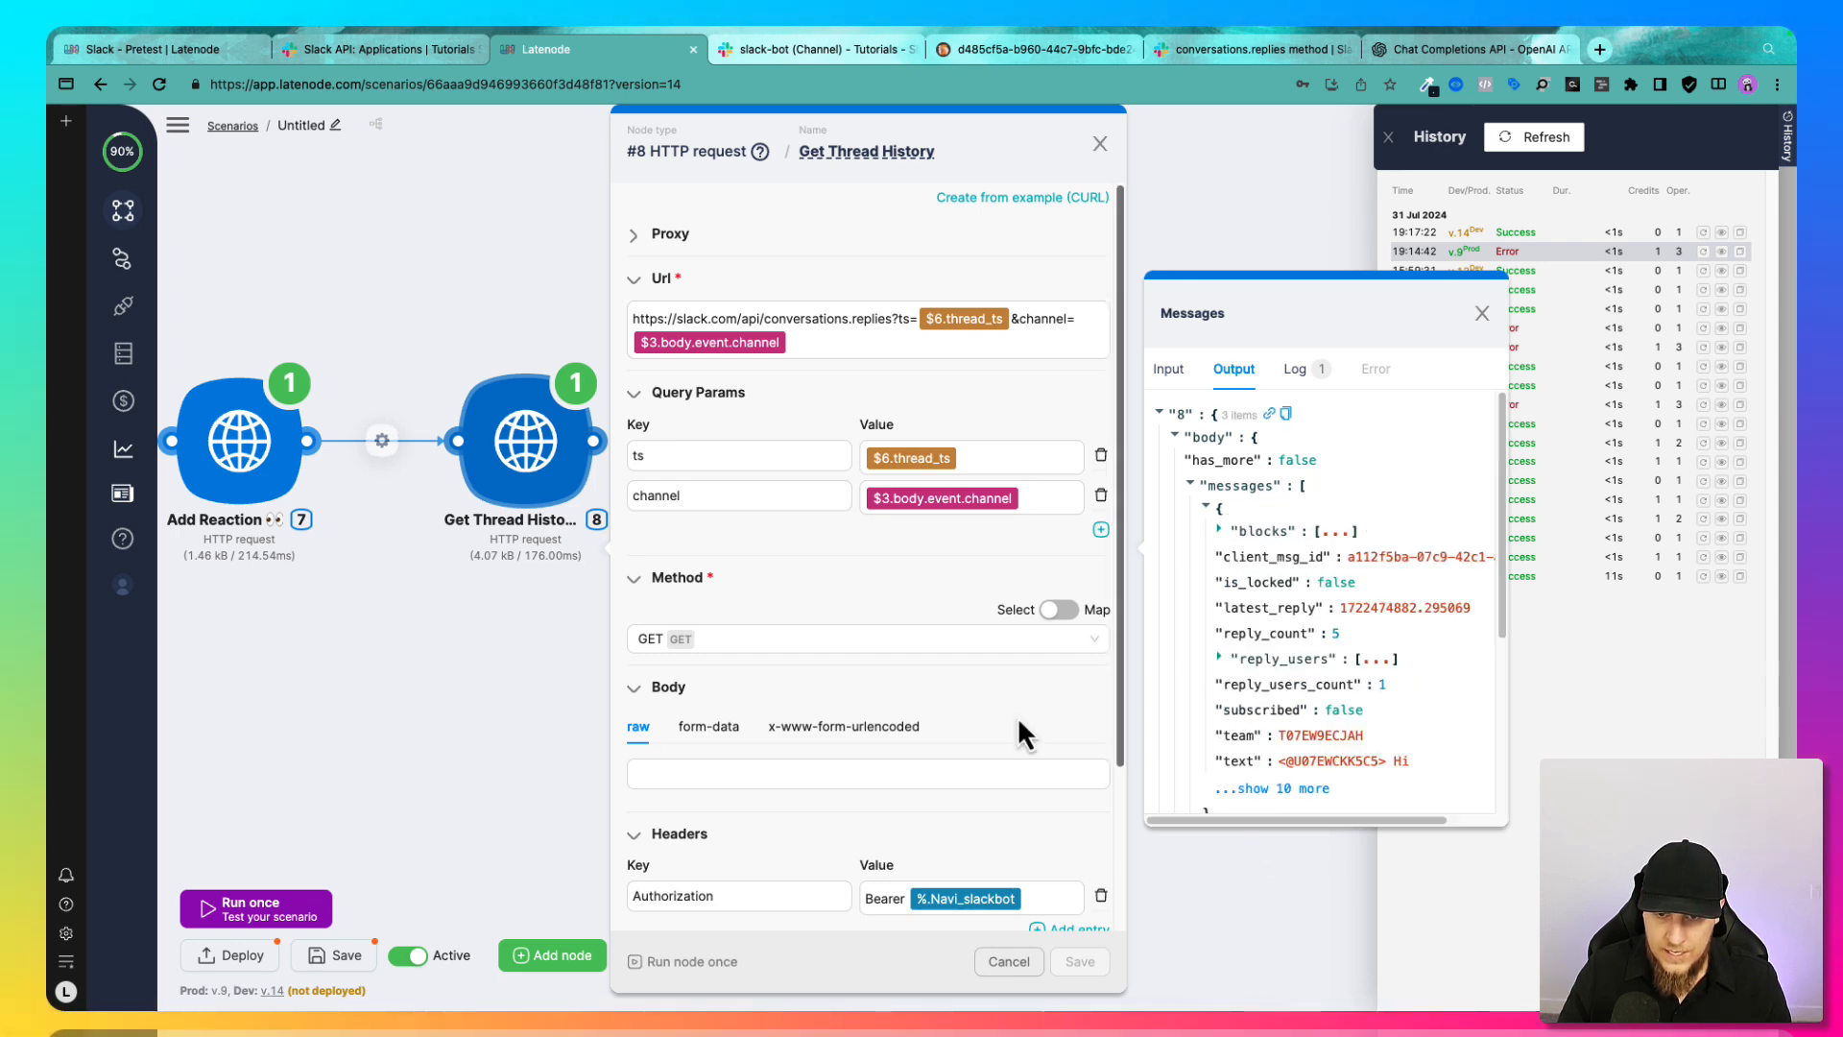
{"action": "left_click", "coordinate": [432, 679]}
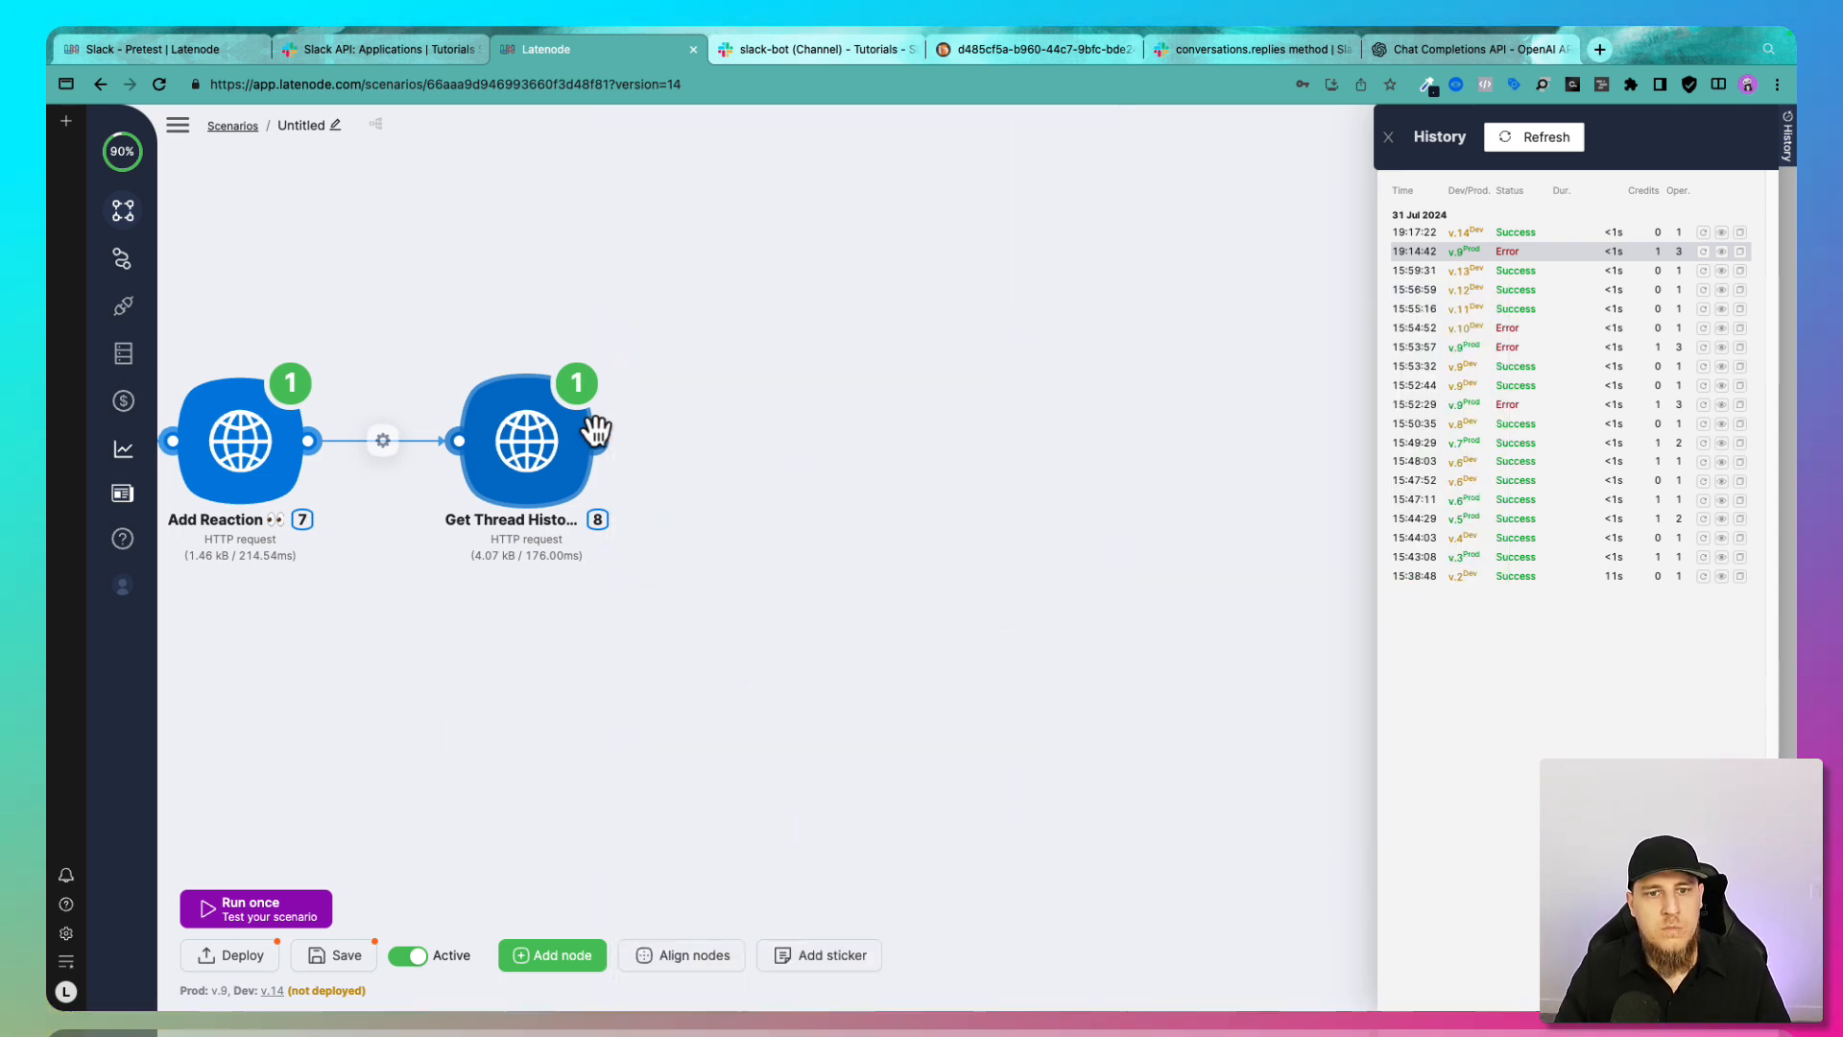
{"action": "left_click", "coordinate": [1430, 50]}
{"action": "left_click_drag", "start_coordinate": [680, 543], "coordinate": [945, 720]}
{"action": "left_click", "coordinate": [757, 625]}
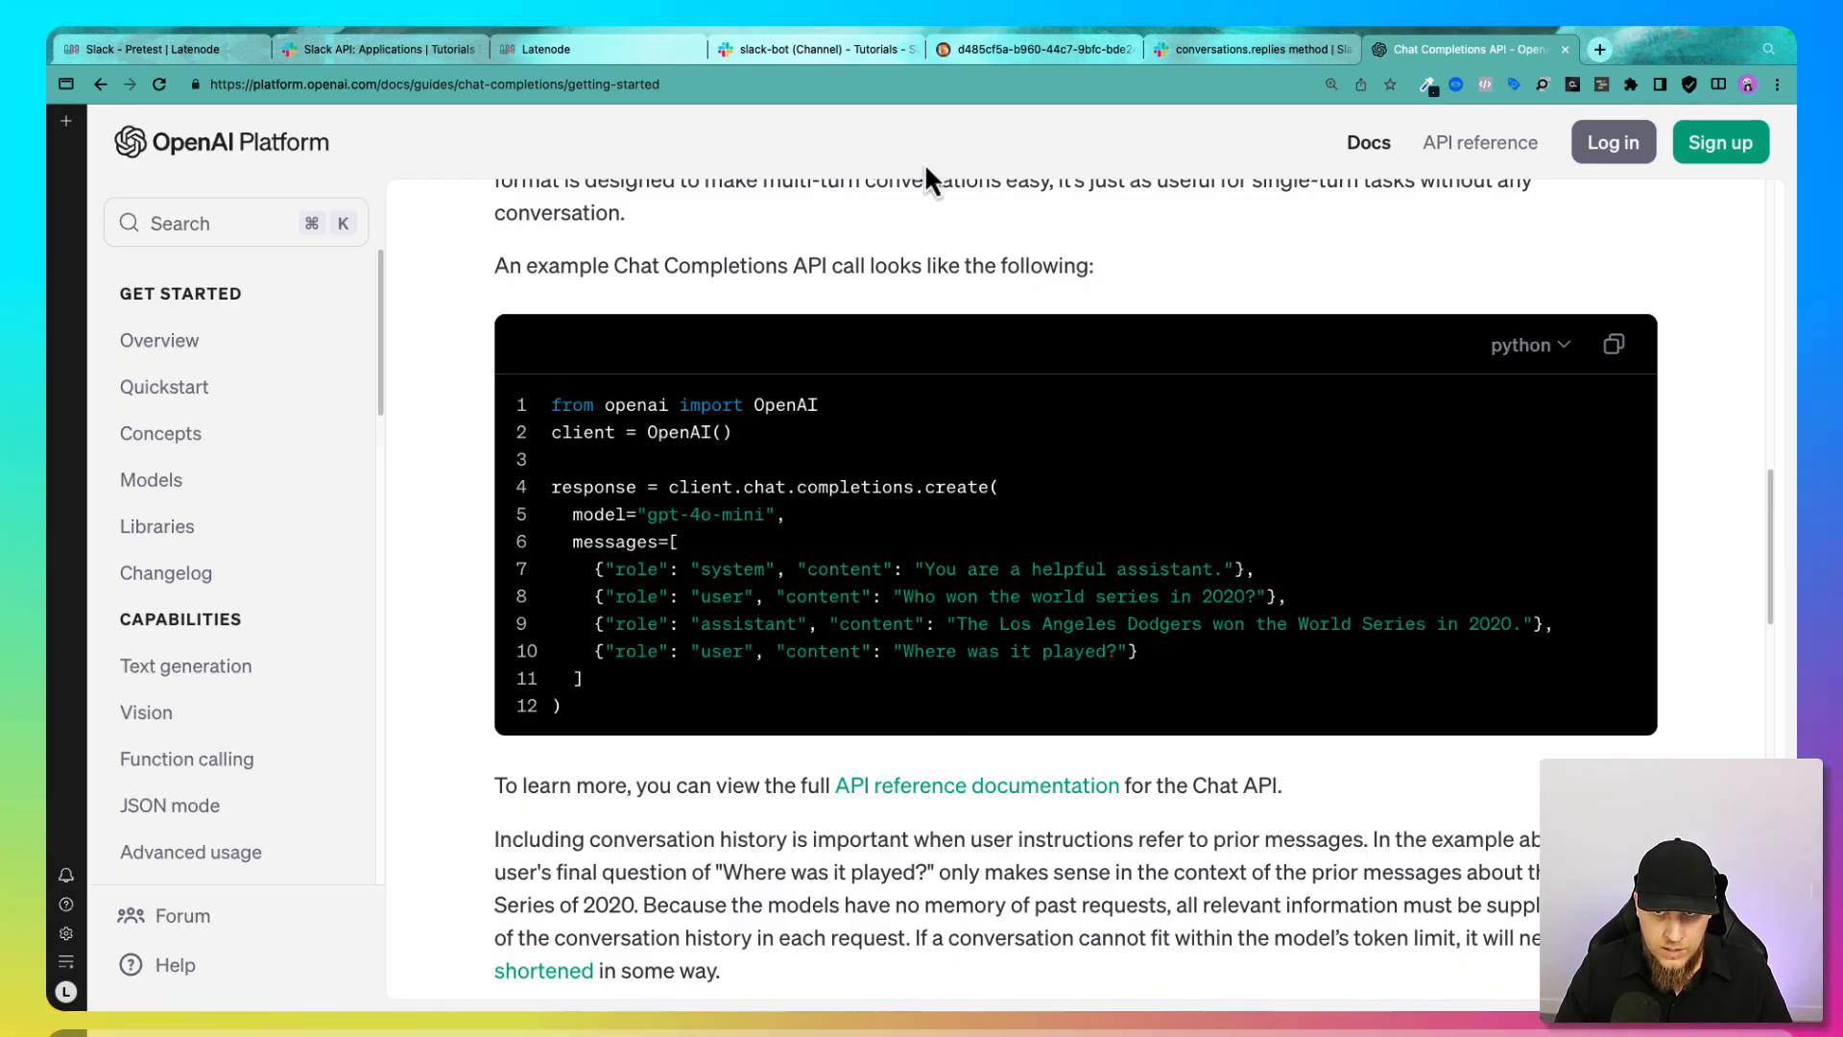
- Add a JavaScript code node to the Latenode scenario and connect it after the Get Thread History node
{"action": "left_click", "coordinate": [676, 48]}
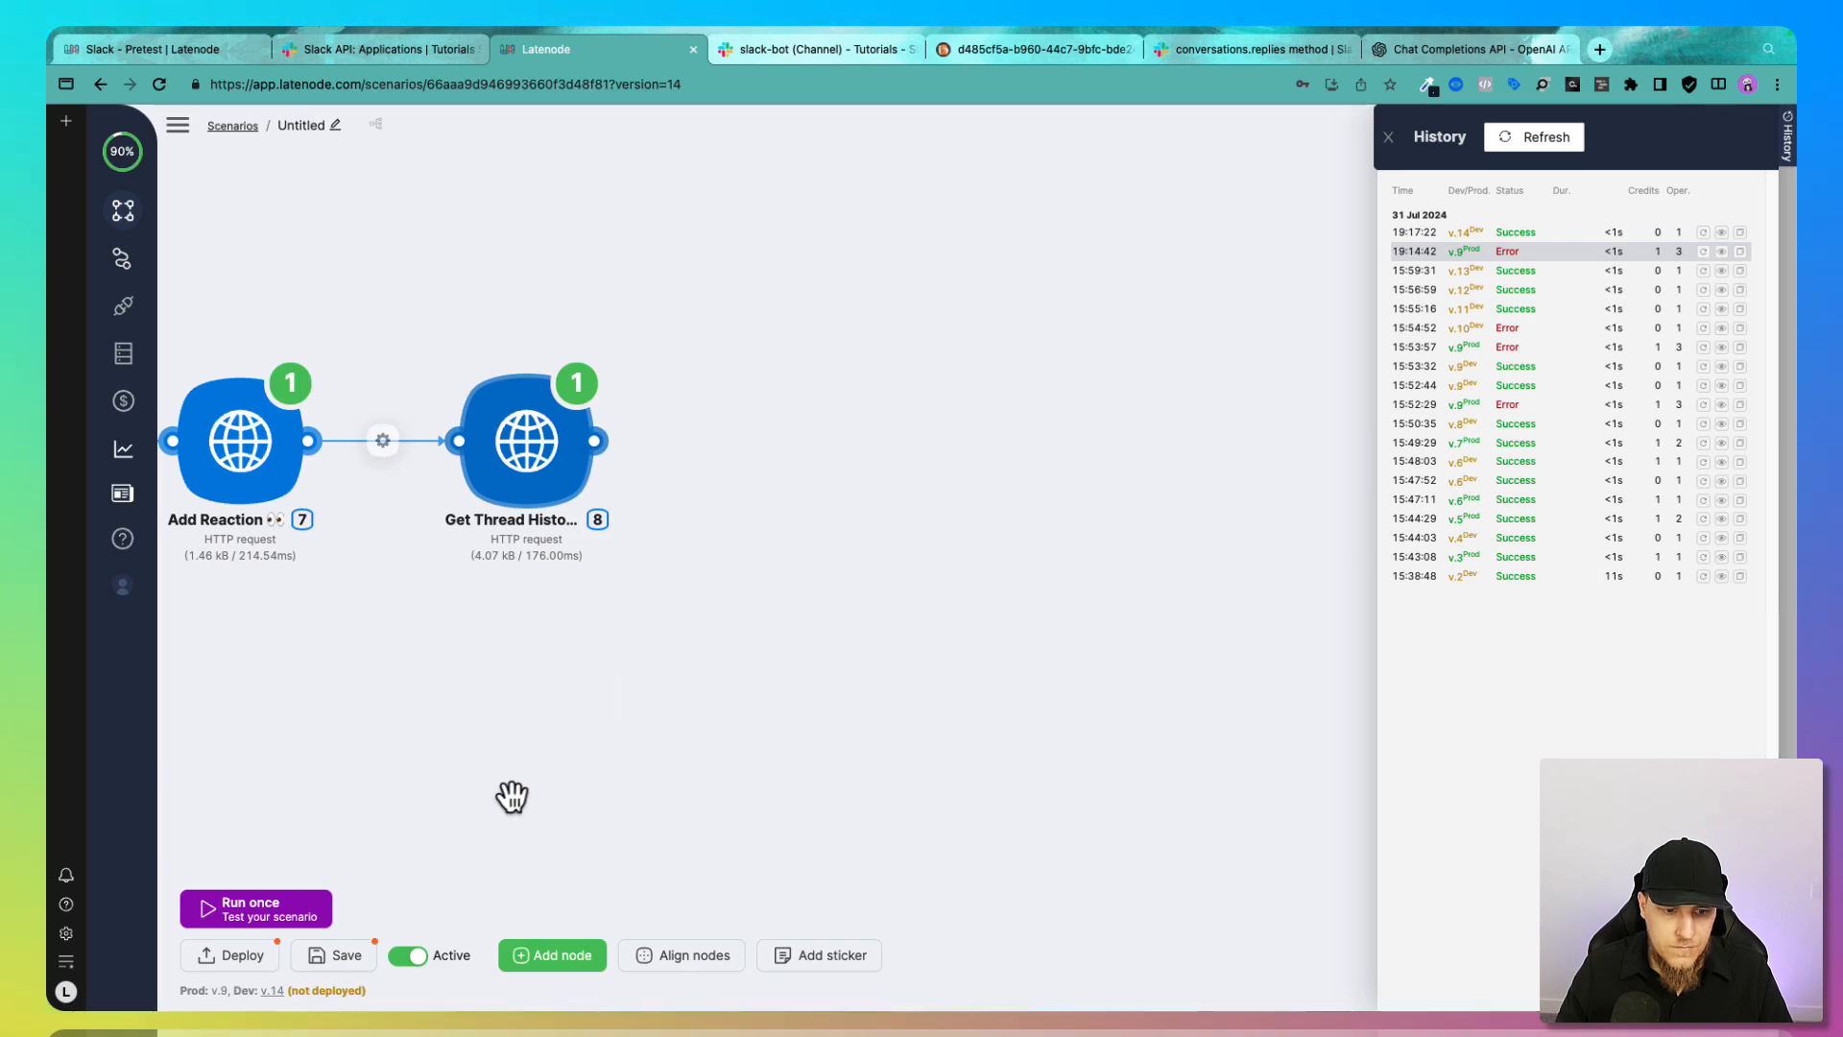
{"action": "left_click", "coordinate": [537, 957]}
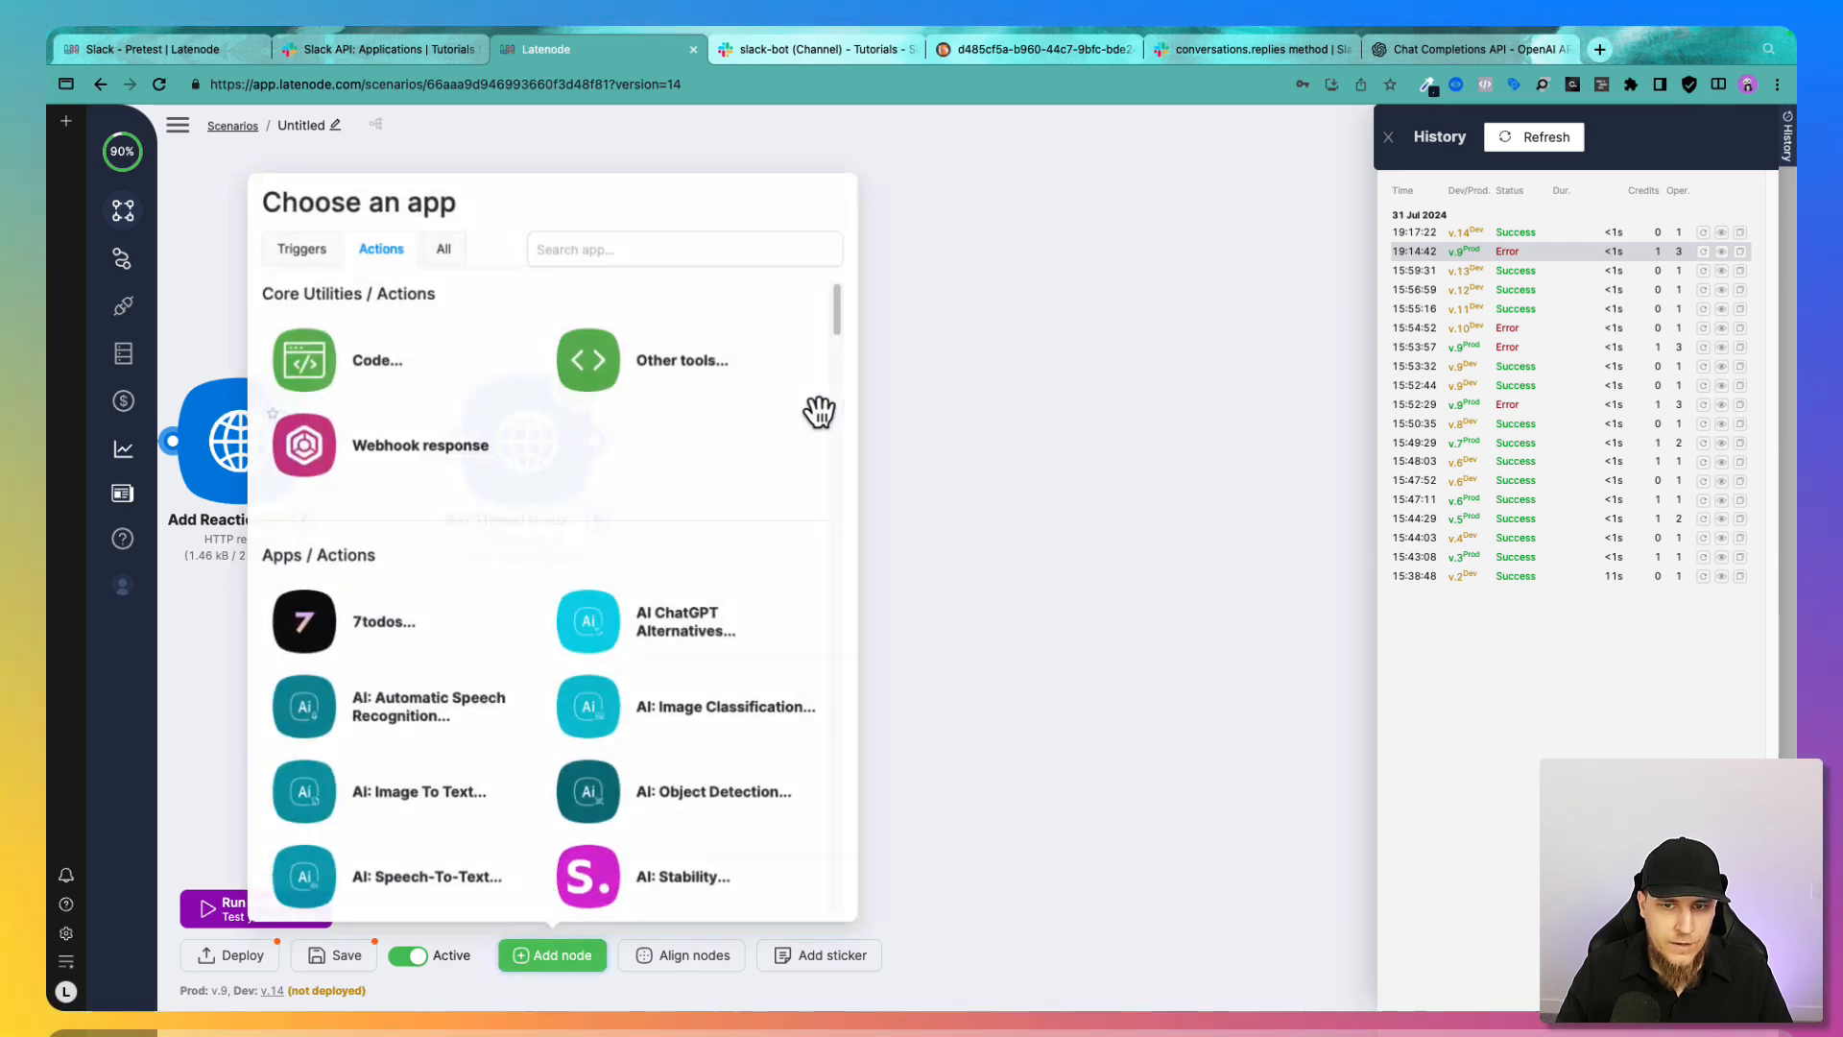
{"action": "left_click", "coordinate": [423, 367]}
{"action": "left_click", "coordinate": [706, 420]}
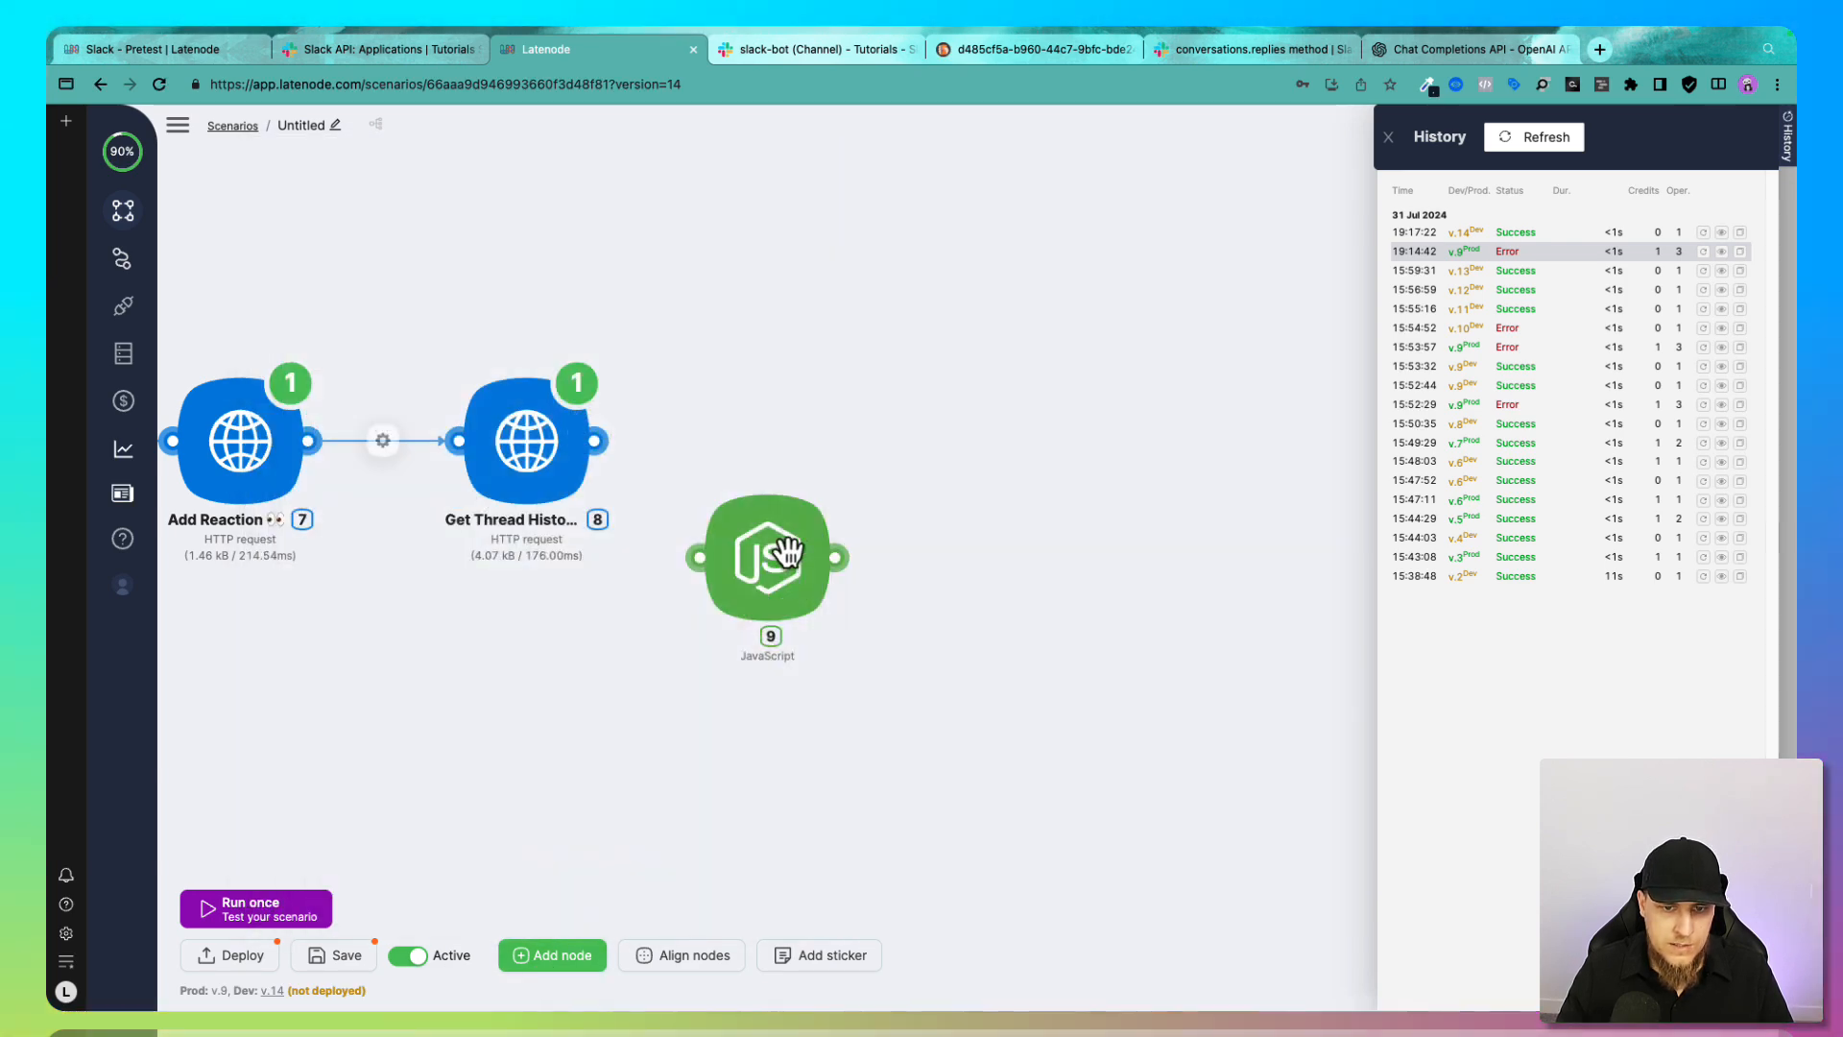
{"action": "left_click_drag", "start_coordinate": [595, 440], "coordinate": [774, 428]}
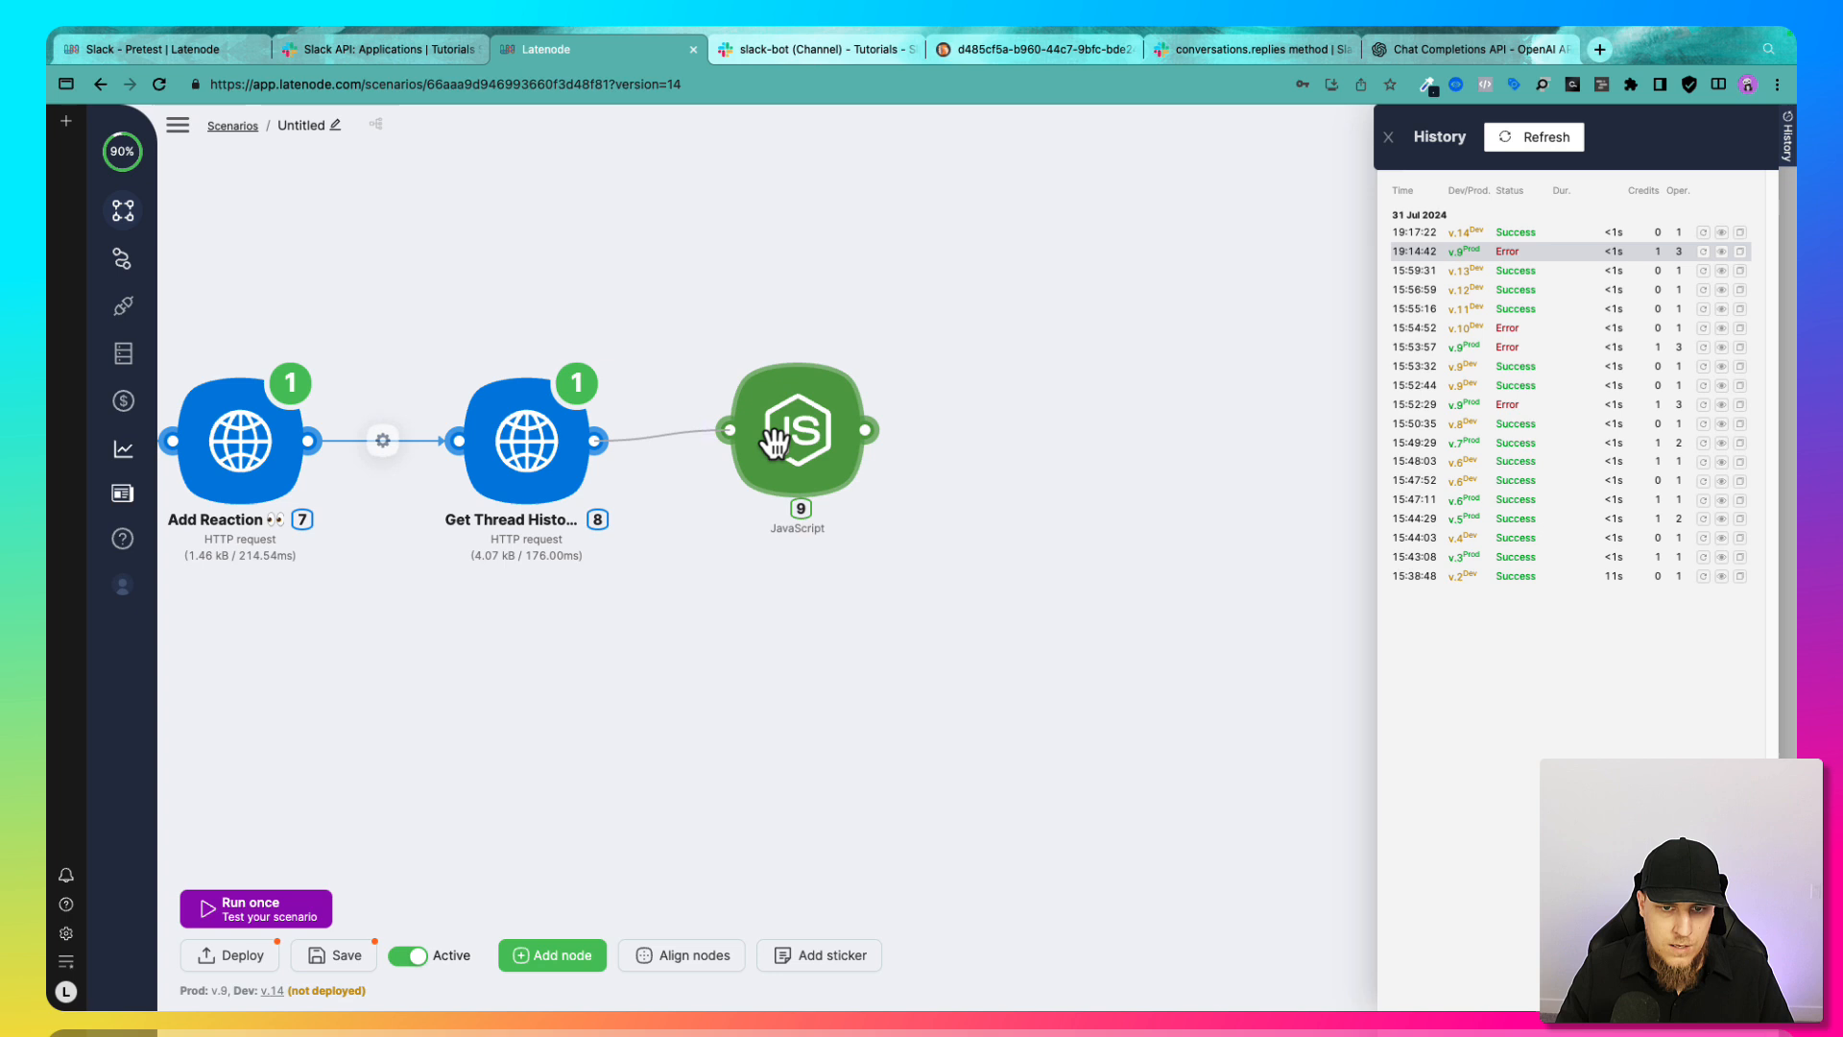
- Replace the JavaScript node's default code with the copied chat history script, generate its custom params and save the node
{"action": "left_click", "coordinate": [798, 473]}
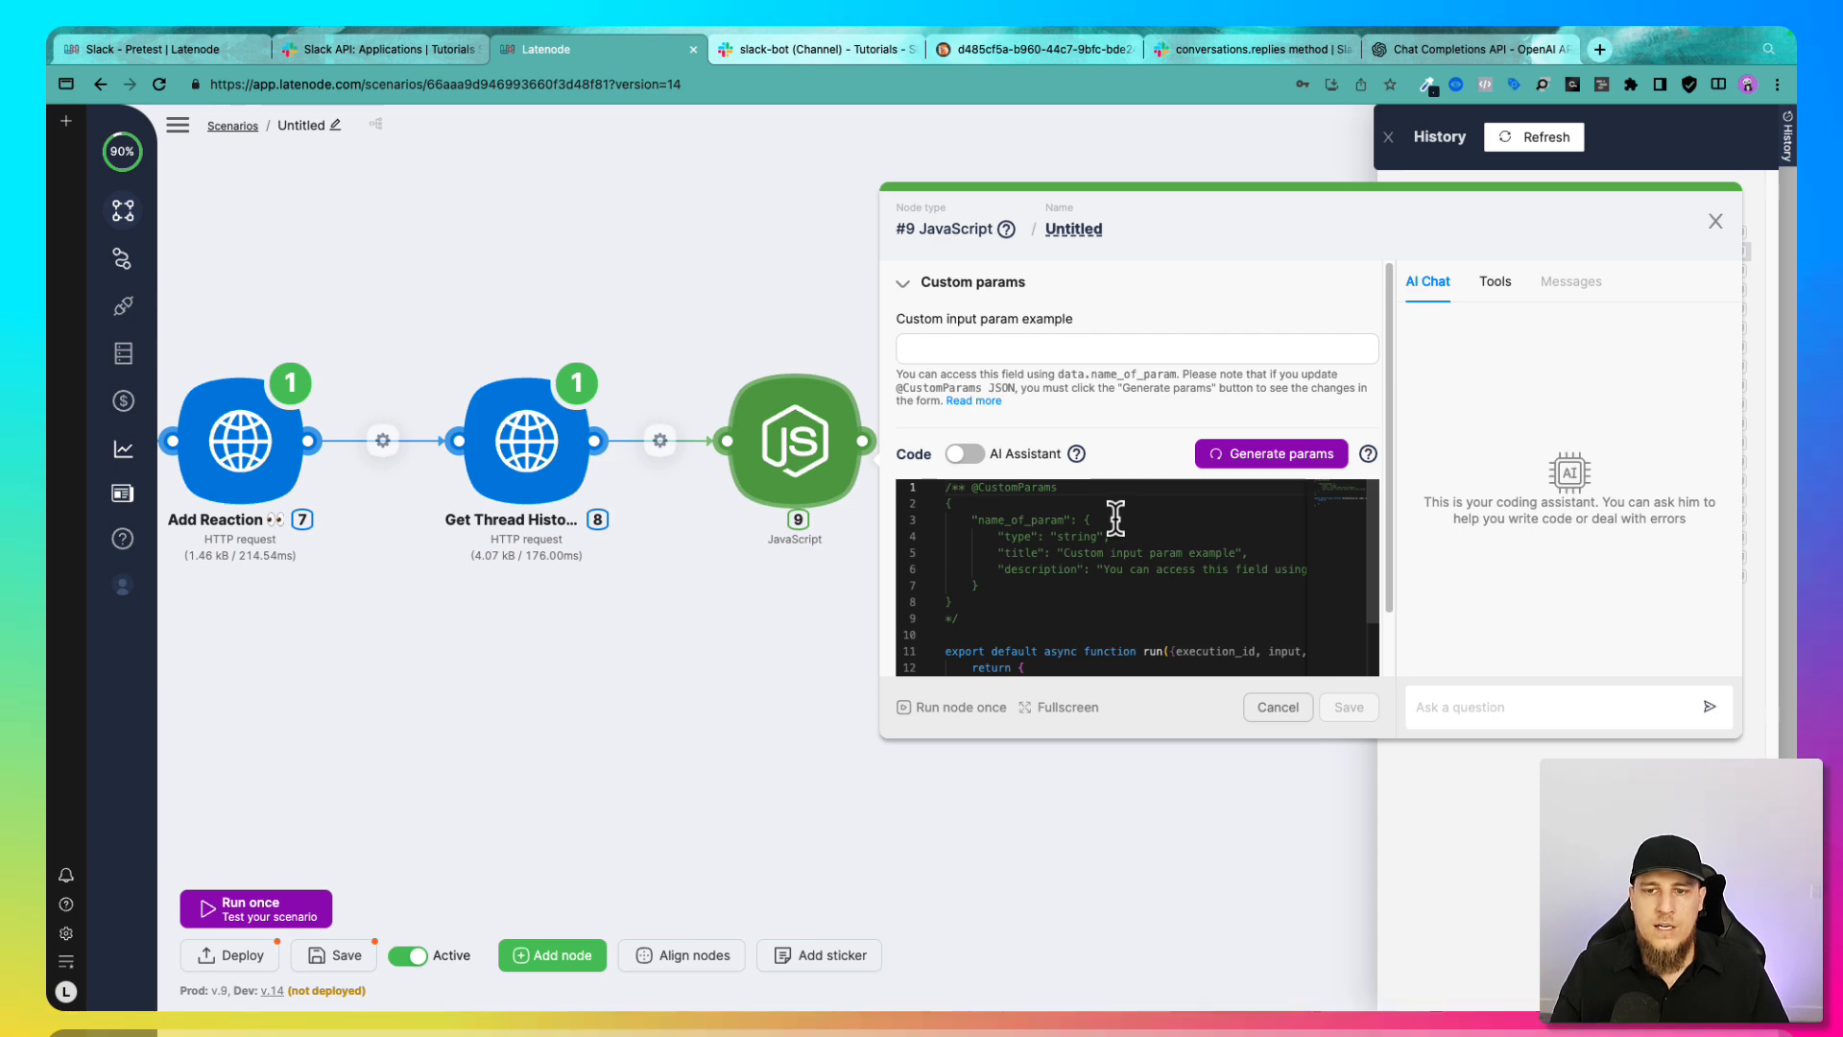
{"action": "left_click", "coordinate": [959, 345]}
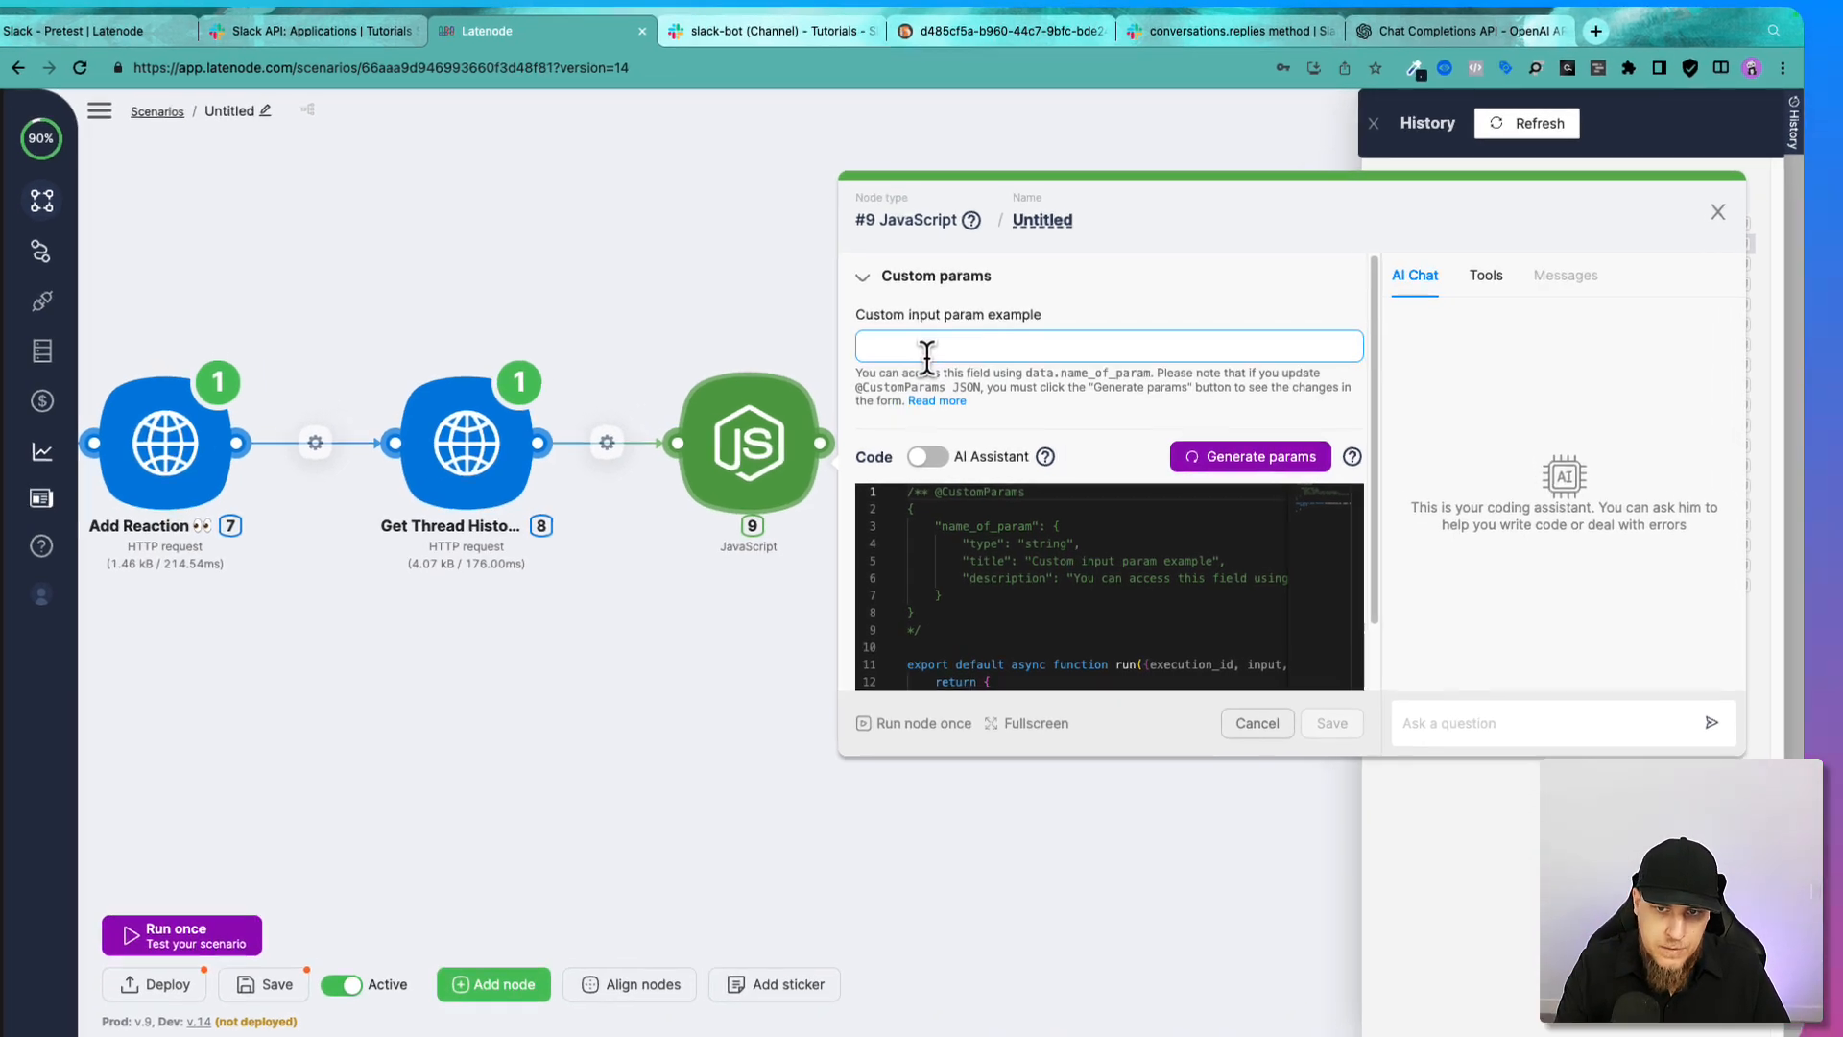
{"action": "scroll", "coordinate": [768, 729], "scroll_direction": "down", "scroll_amount": 3}
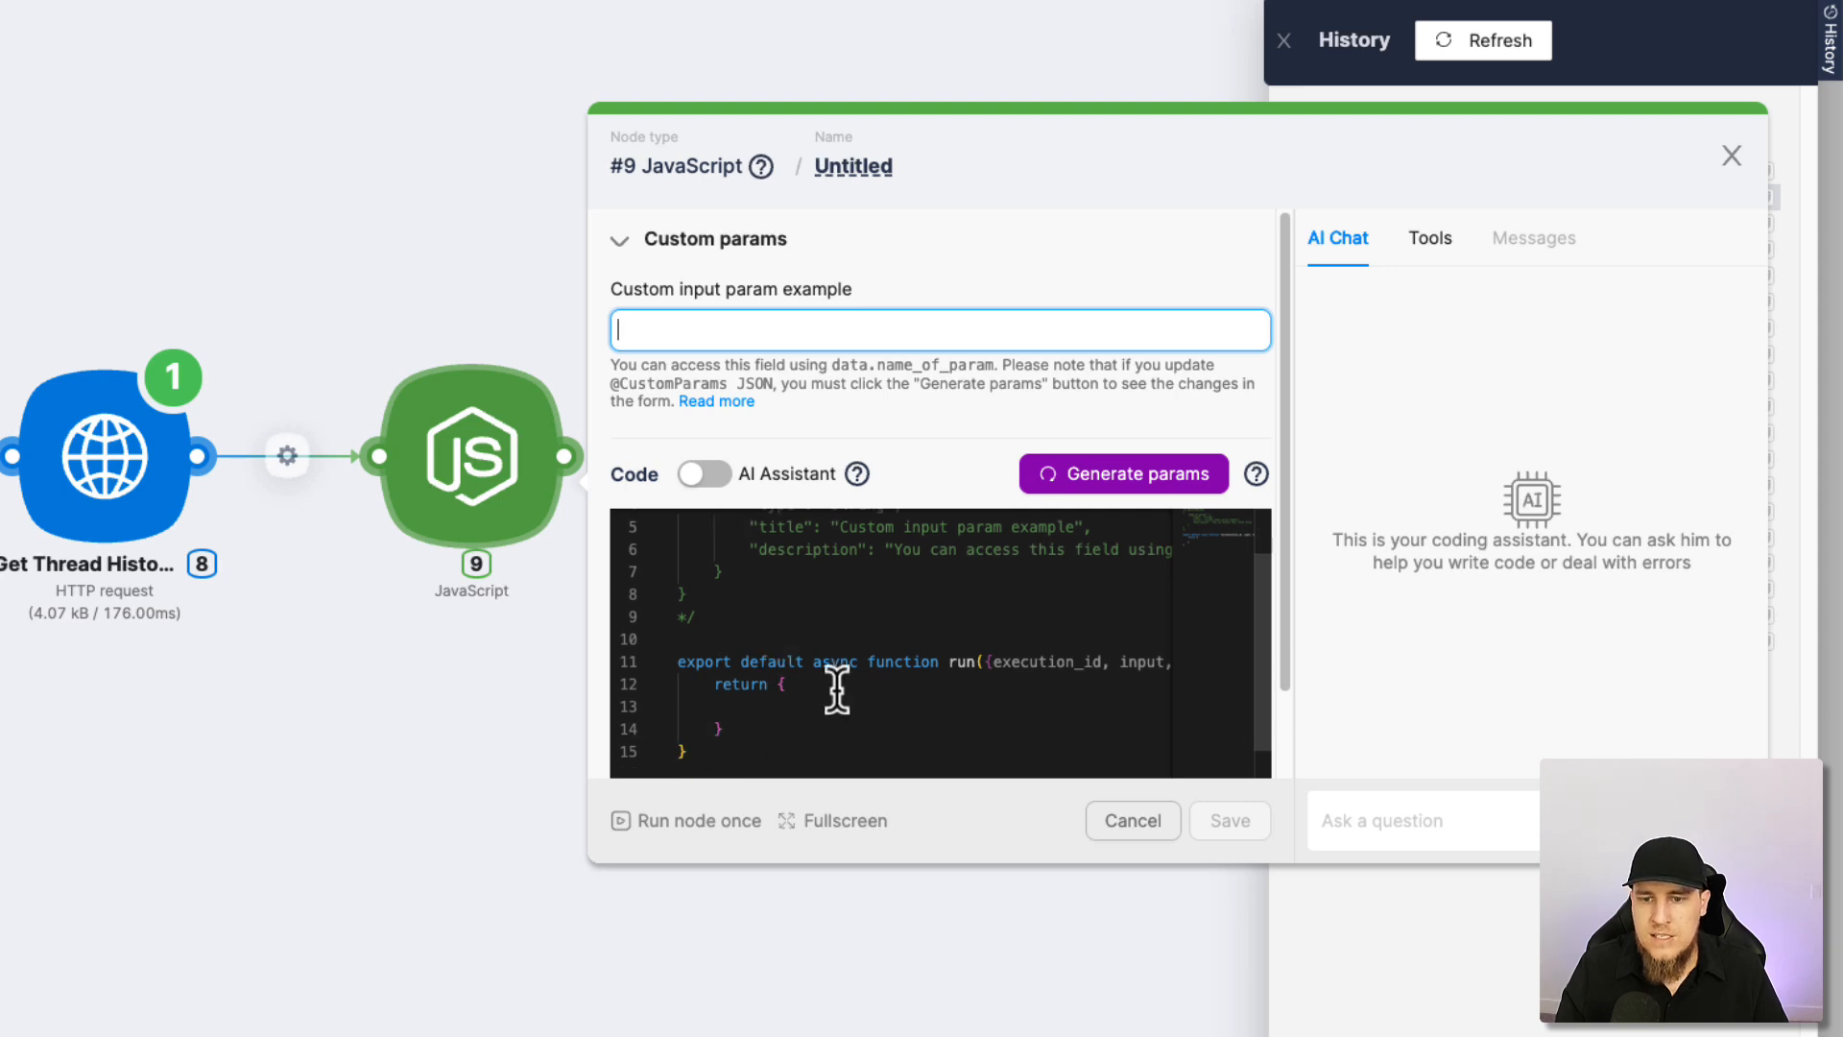
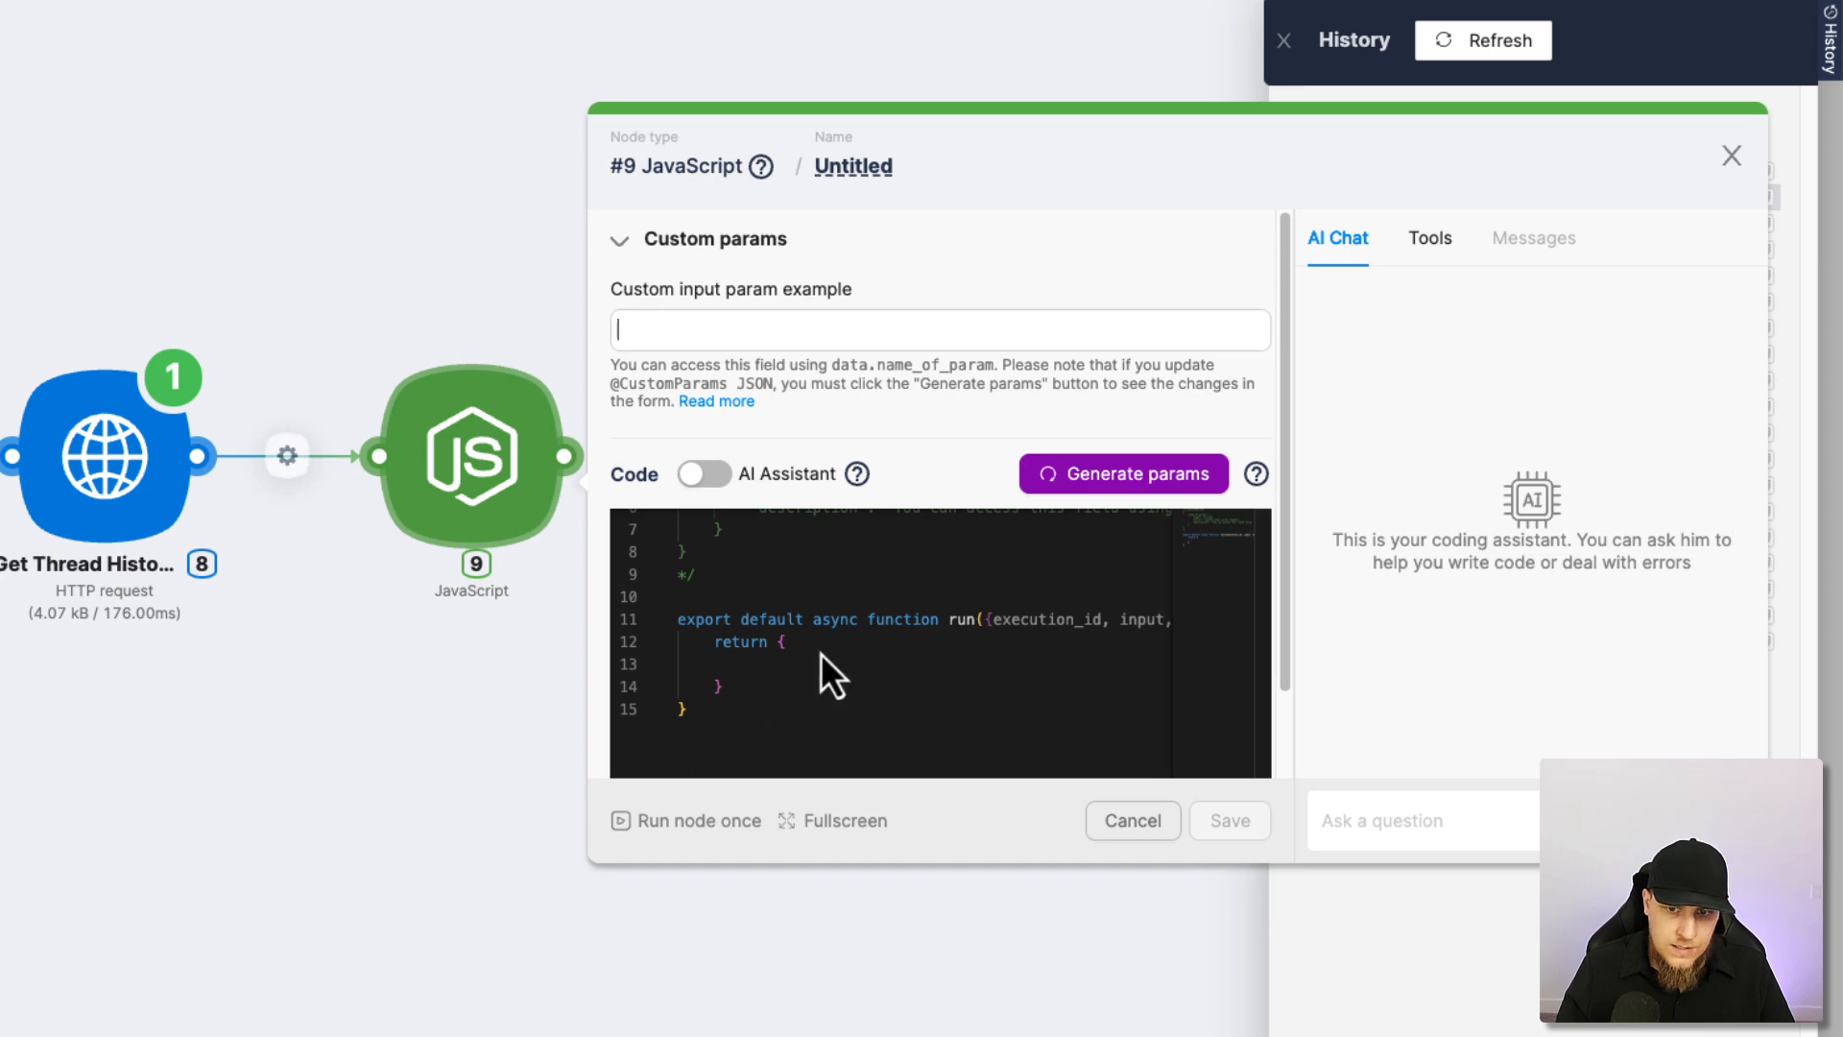
{"action": "left_click", "coordinate": [922, 628]}
{"action": "key", "text": "ctrl+a"}
{"action": "key", "text": "ctrl+v"}
{"action": "left_click", "coordinate": [1071, 480]}
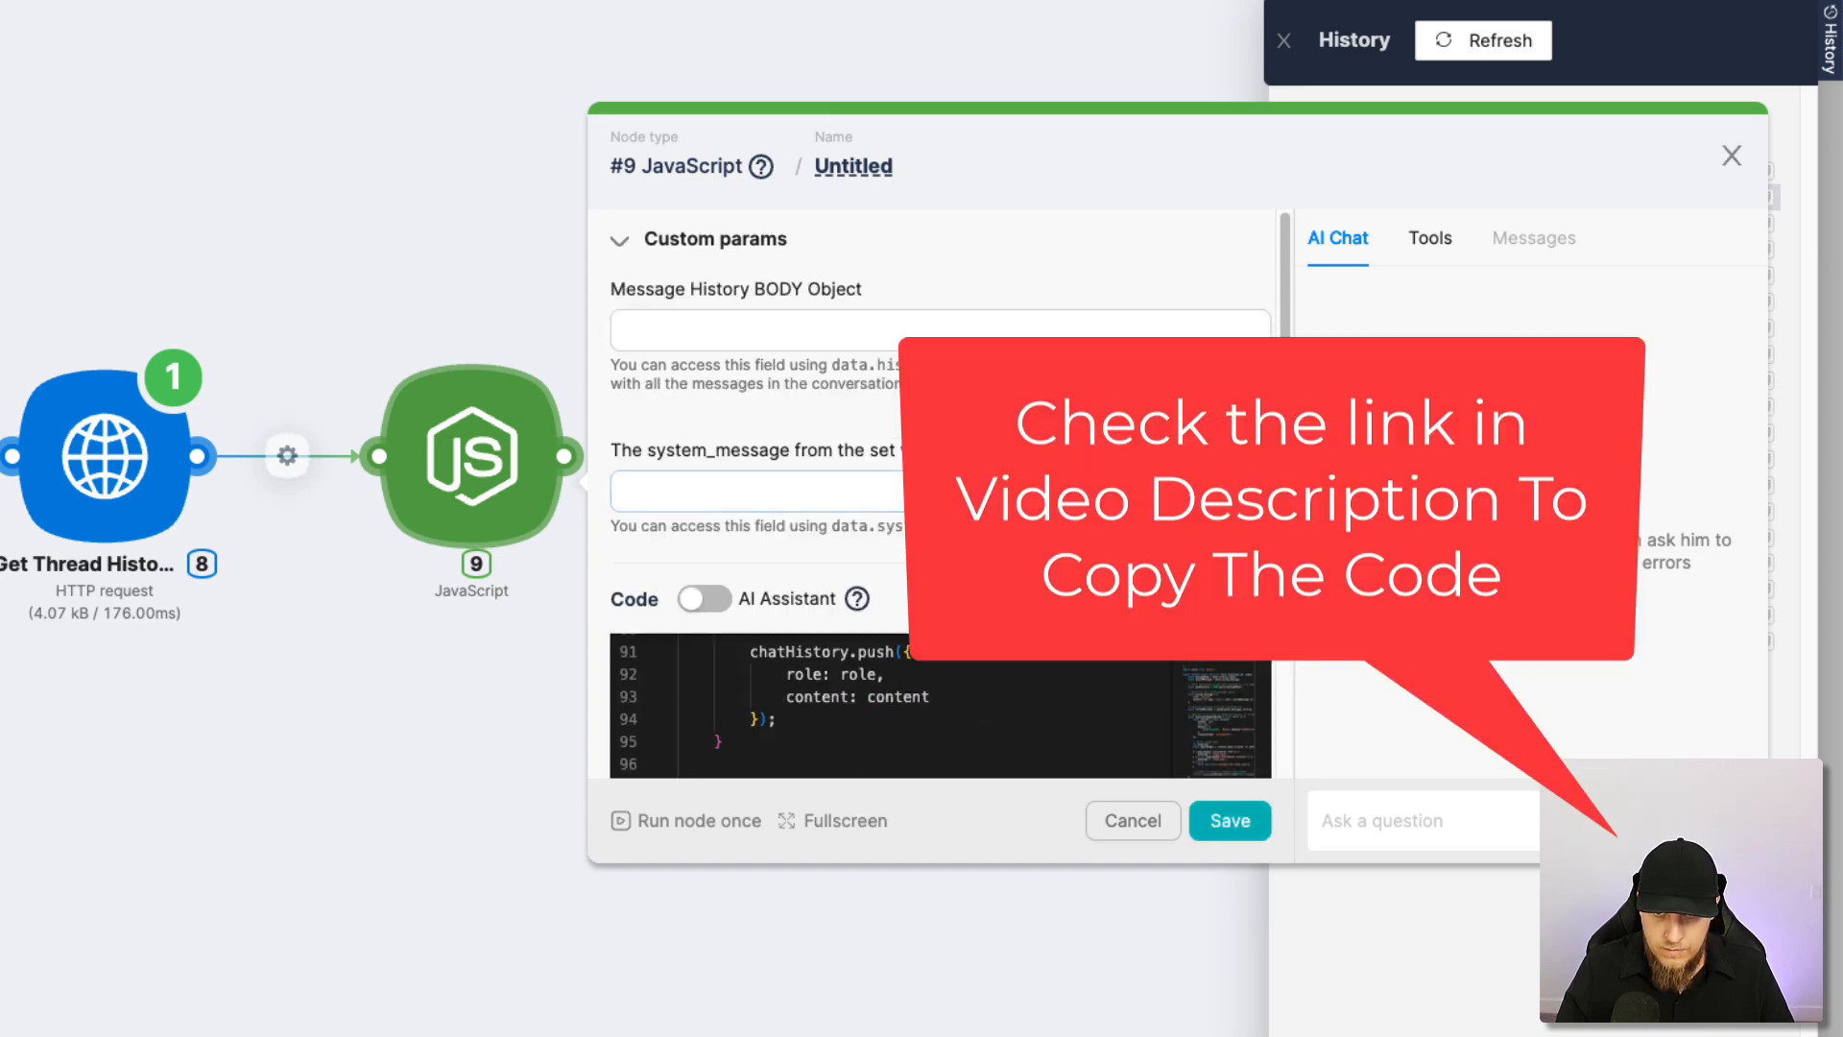
{"action": "left_click", "coordinate": [1229, 835]}
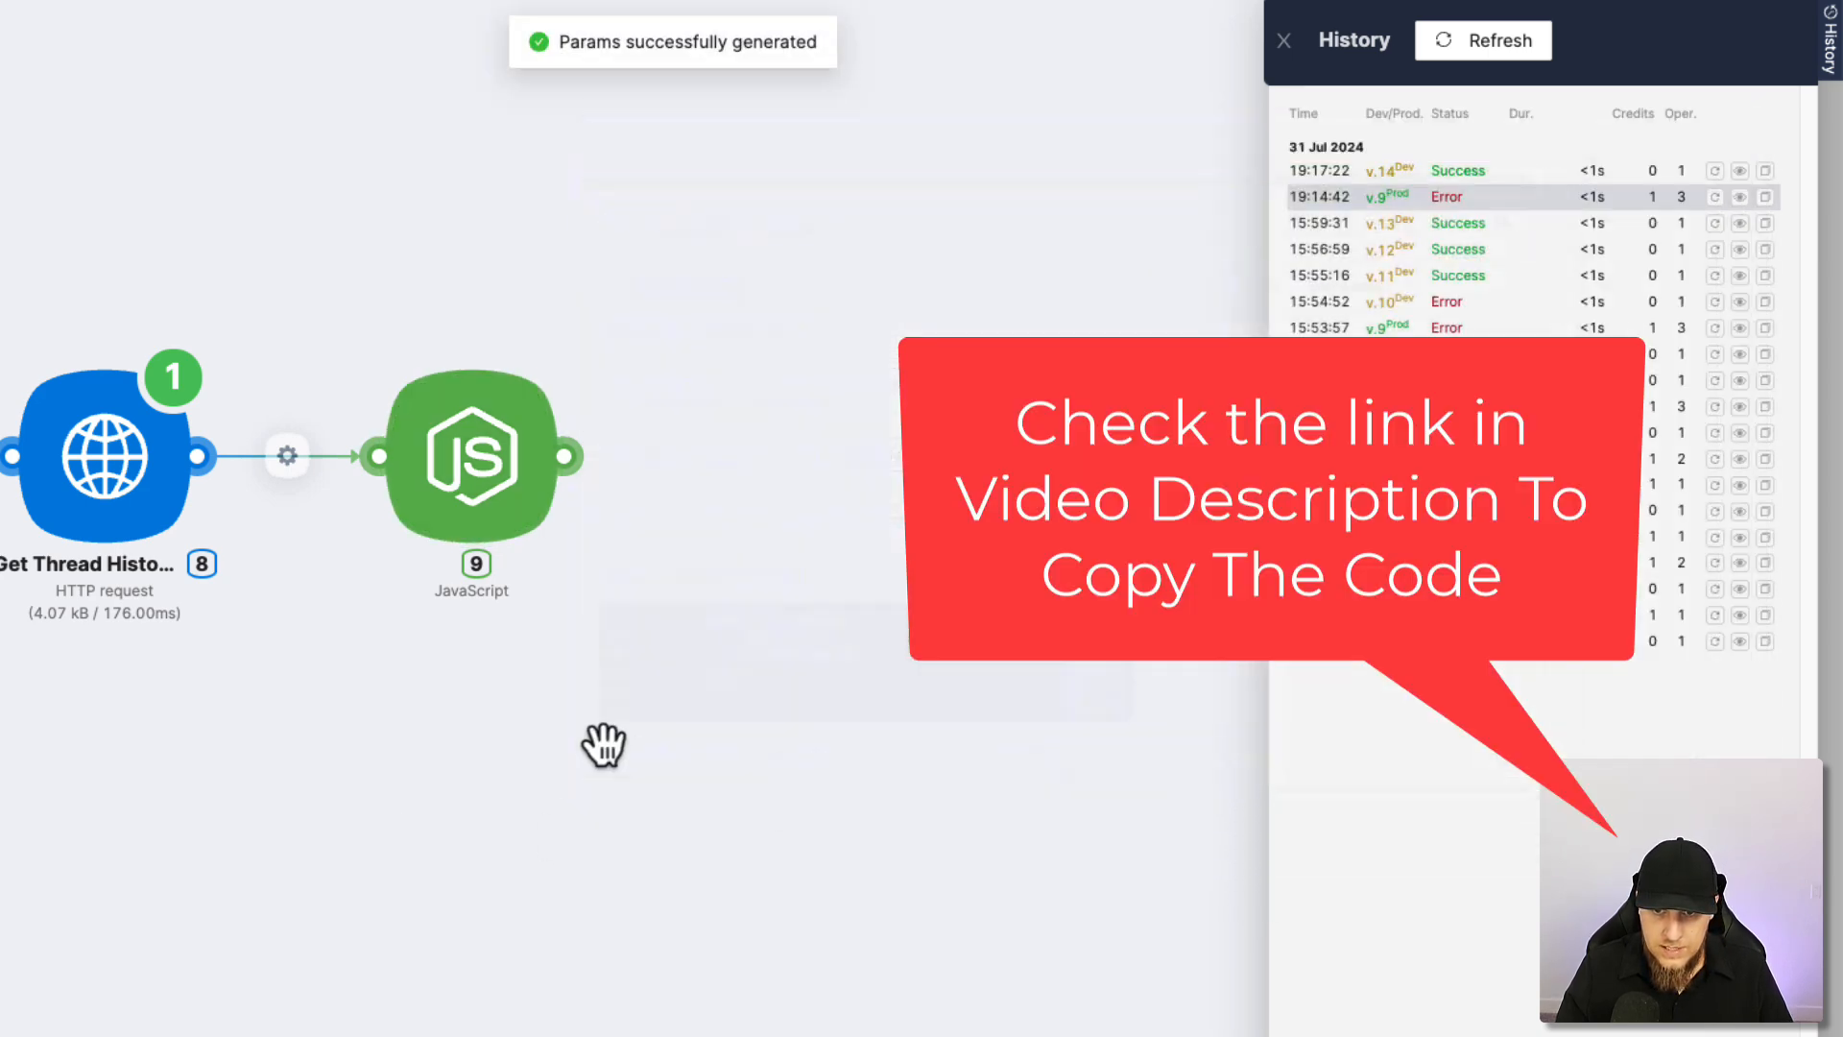
- Reopen the JavaScript node in fullscreen and enlarge the page to 150%
{"action": "left_click", "coordinate": [440, 423]}
{"action": "left_click", "coordinate": [831, 821]}
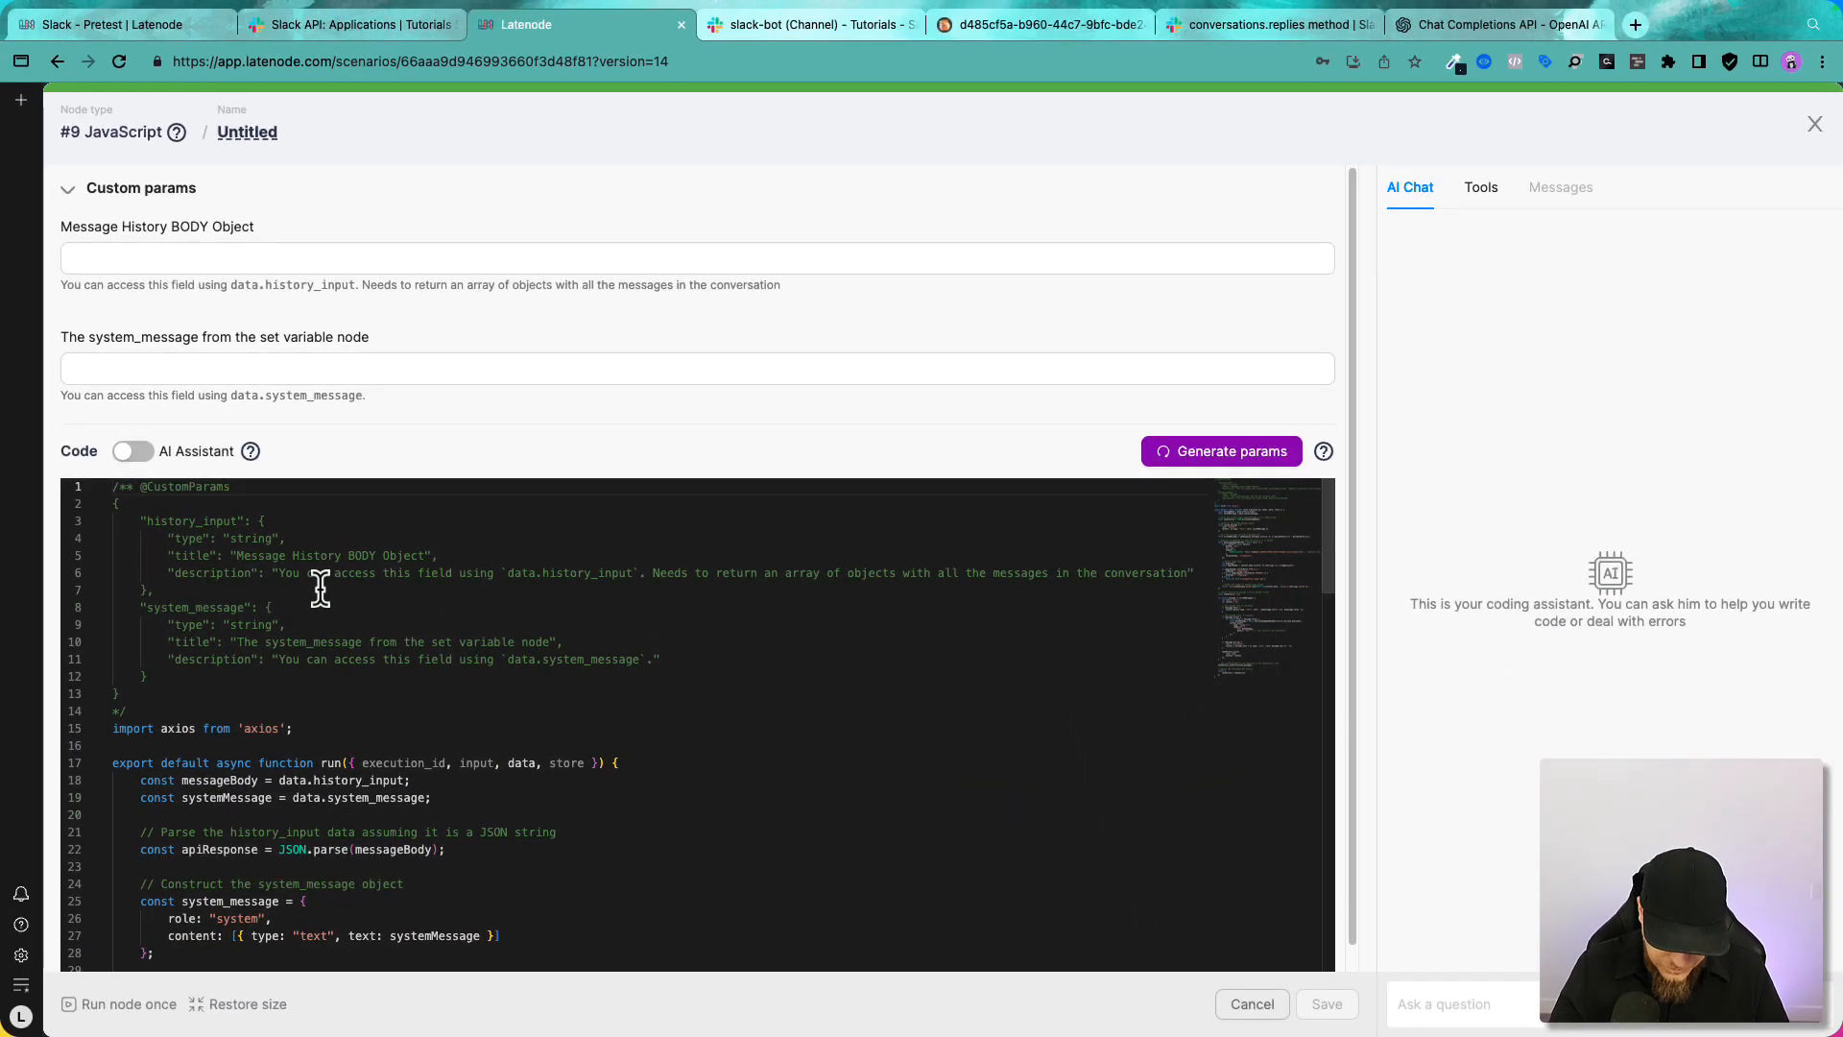
{"action": "key", "text": "super+equal"}
{"action": "key", "text": "super+equal"}
{"action": "key", "text": "super+equal"}
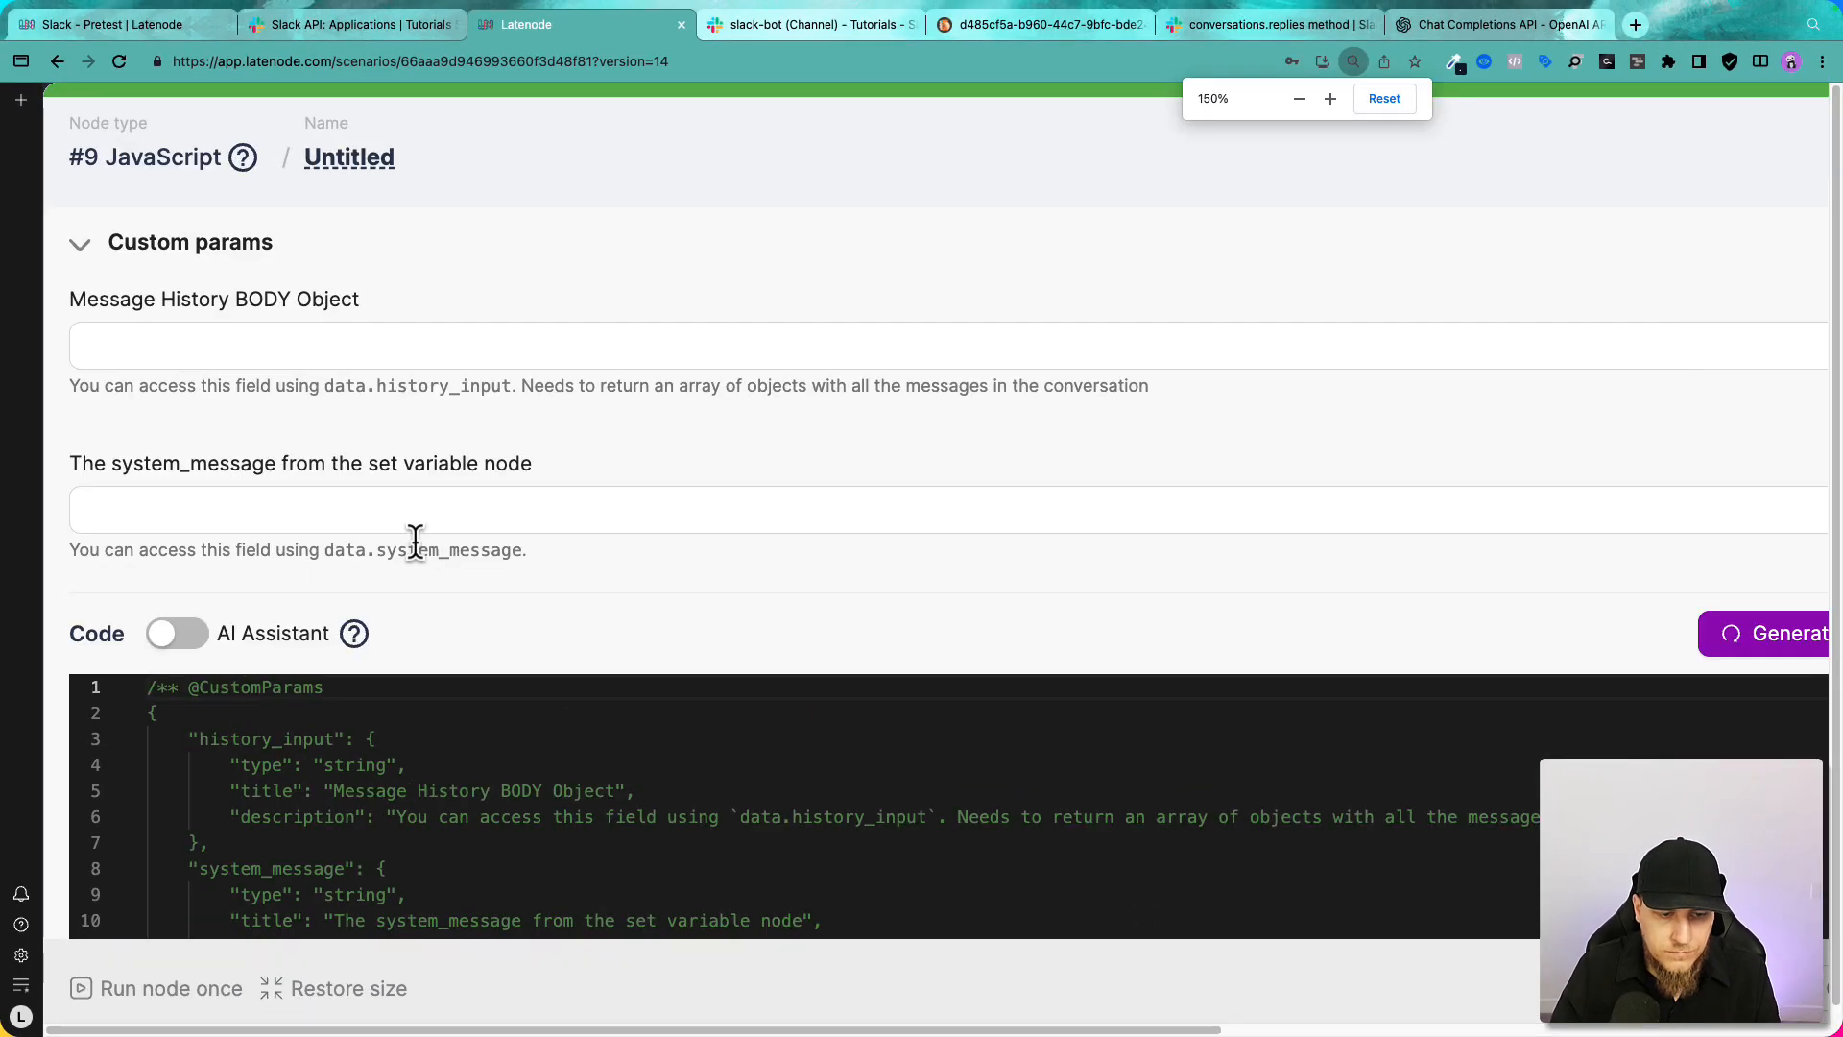
{"action": "scroll", "coordinate": [418, 533], "scroll_direction": "down", "scroll_amount": 2}
{"action": "scroll", "coordinate": [412, 527], "scroll_direction": "down", "scroll_amount": 2}
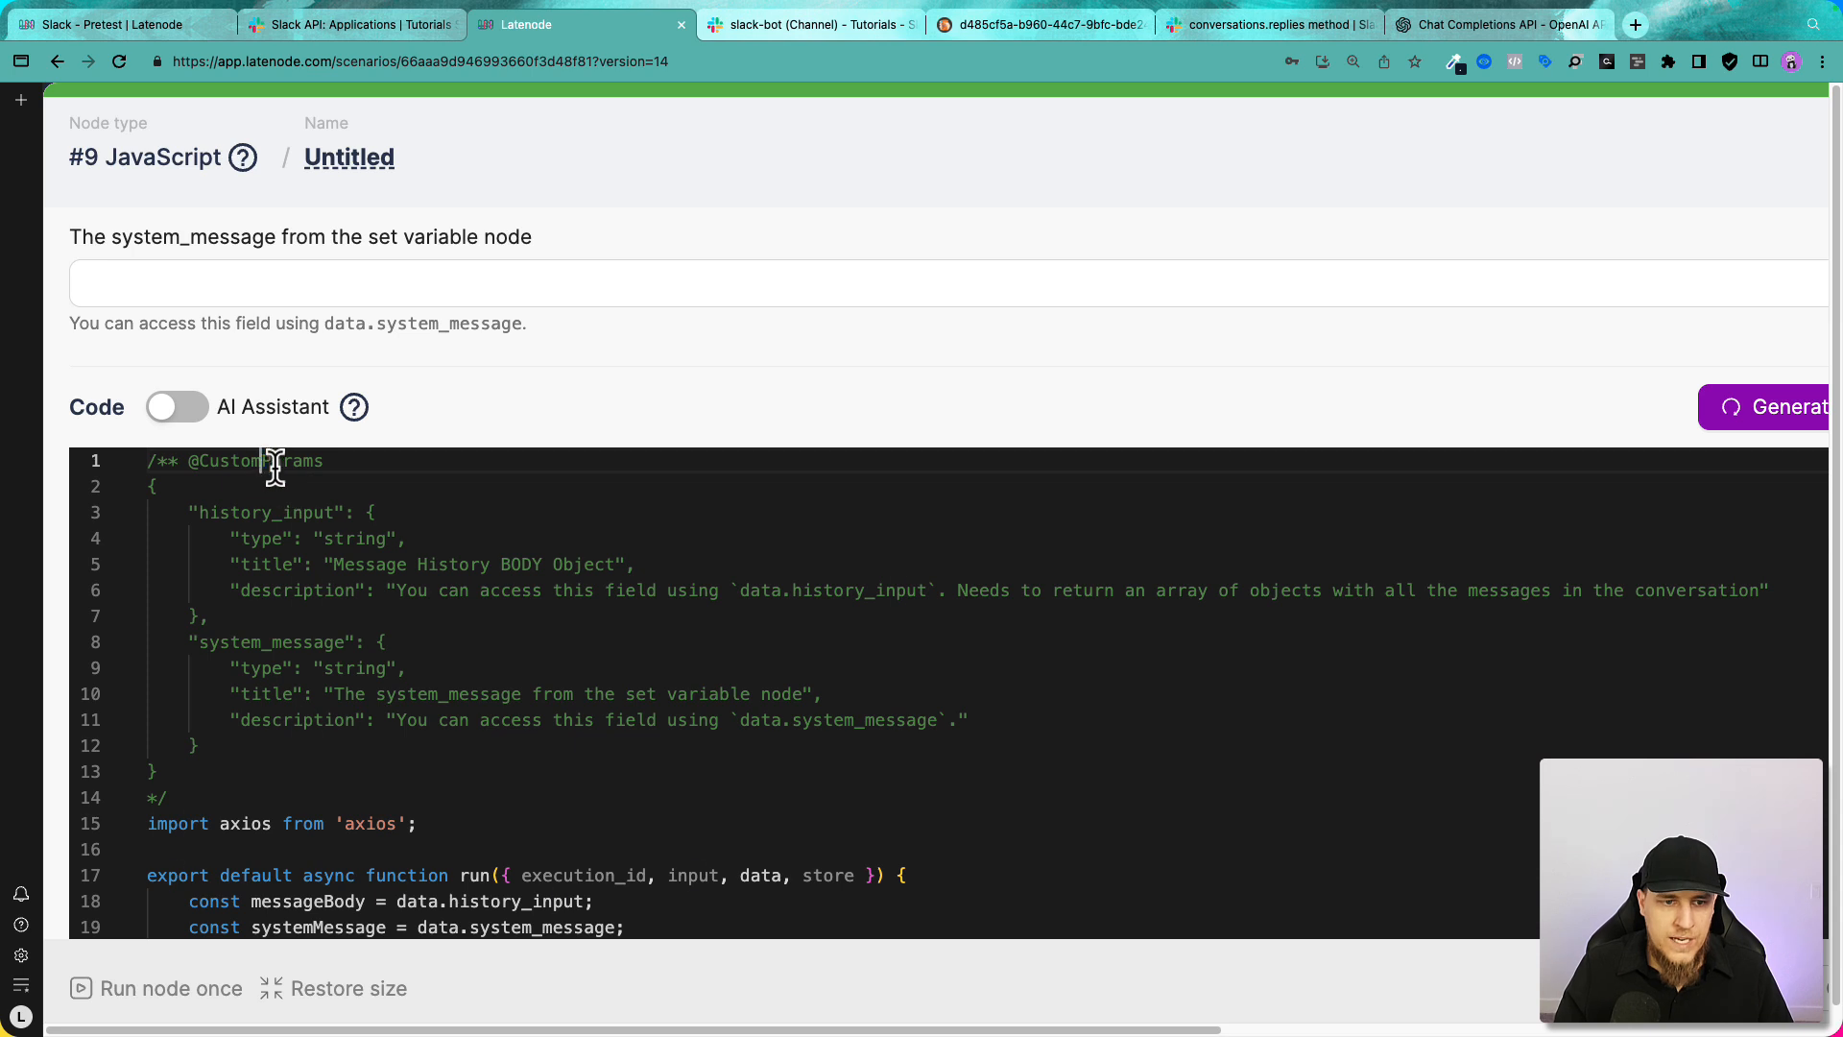
{"action": "left_click_drag", "start_coordinate": [263, 462], "coordinate": [333, 466]}
{"action": "left_click", "coordinate": [333, 465]}
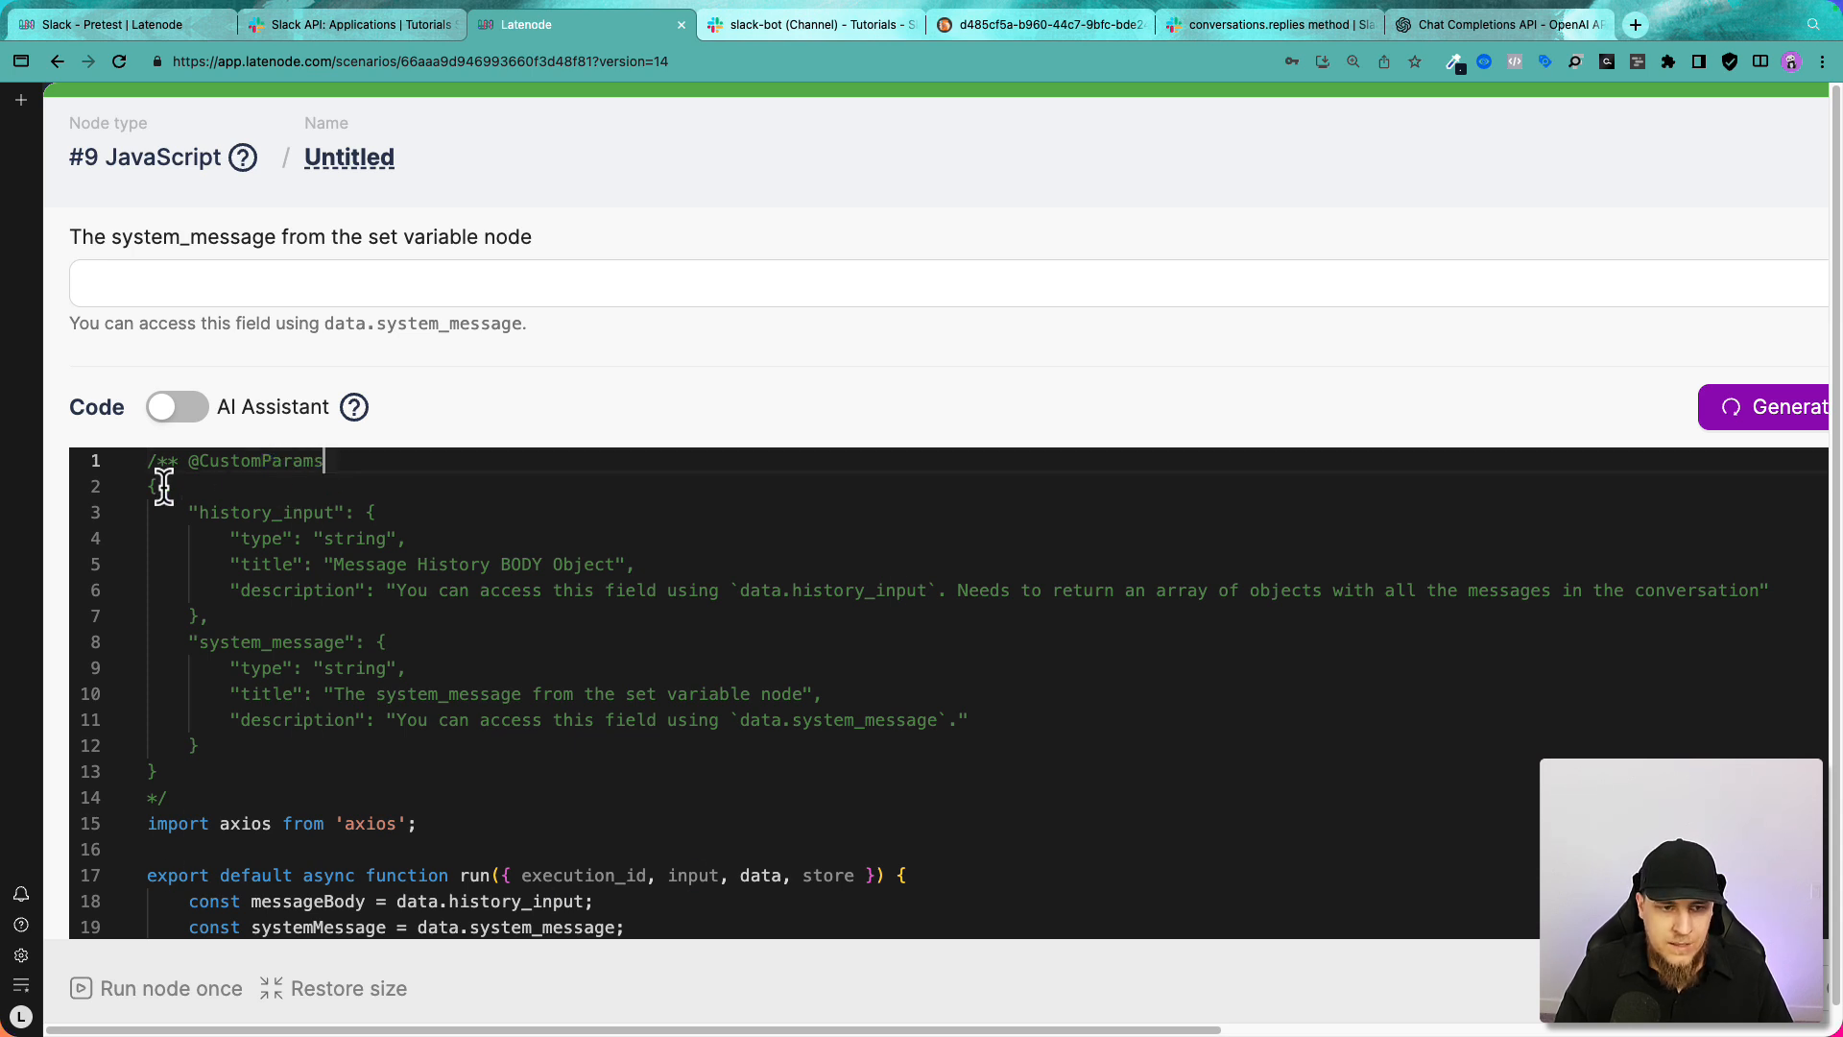
{"action": "left_click_drag", "start_coordinate": [189, 515], "coordinate": [200, 609]}
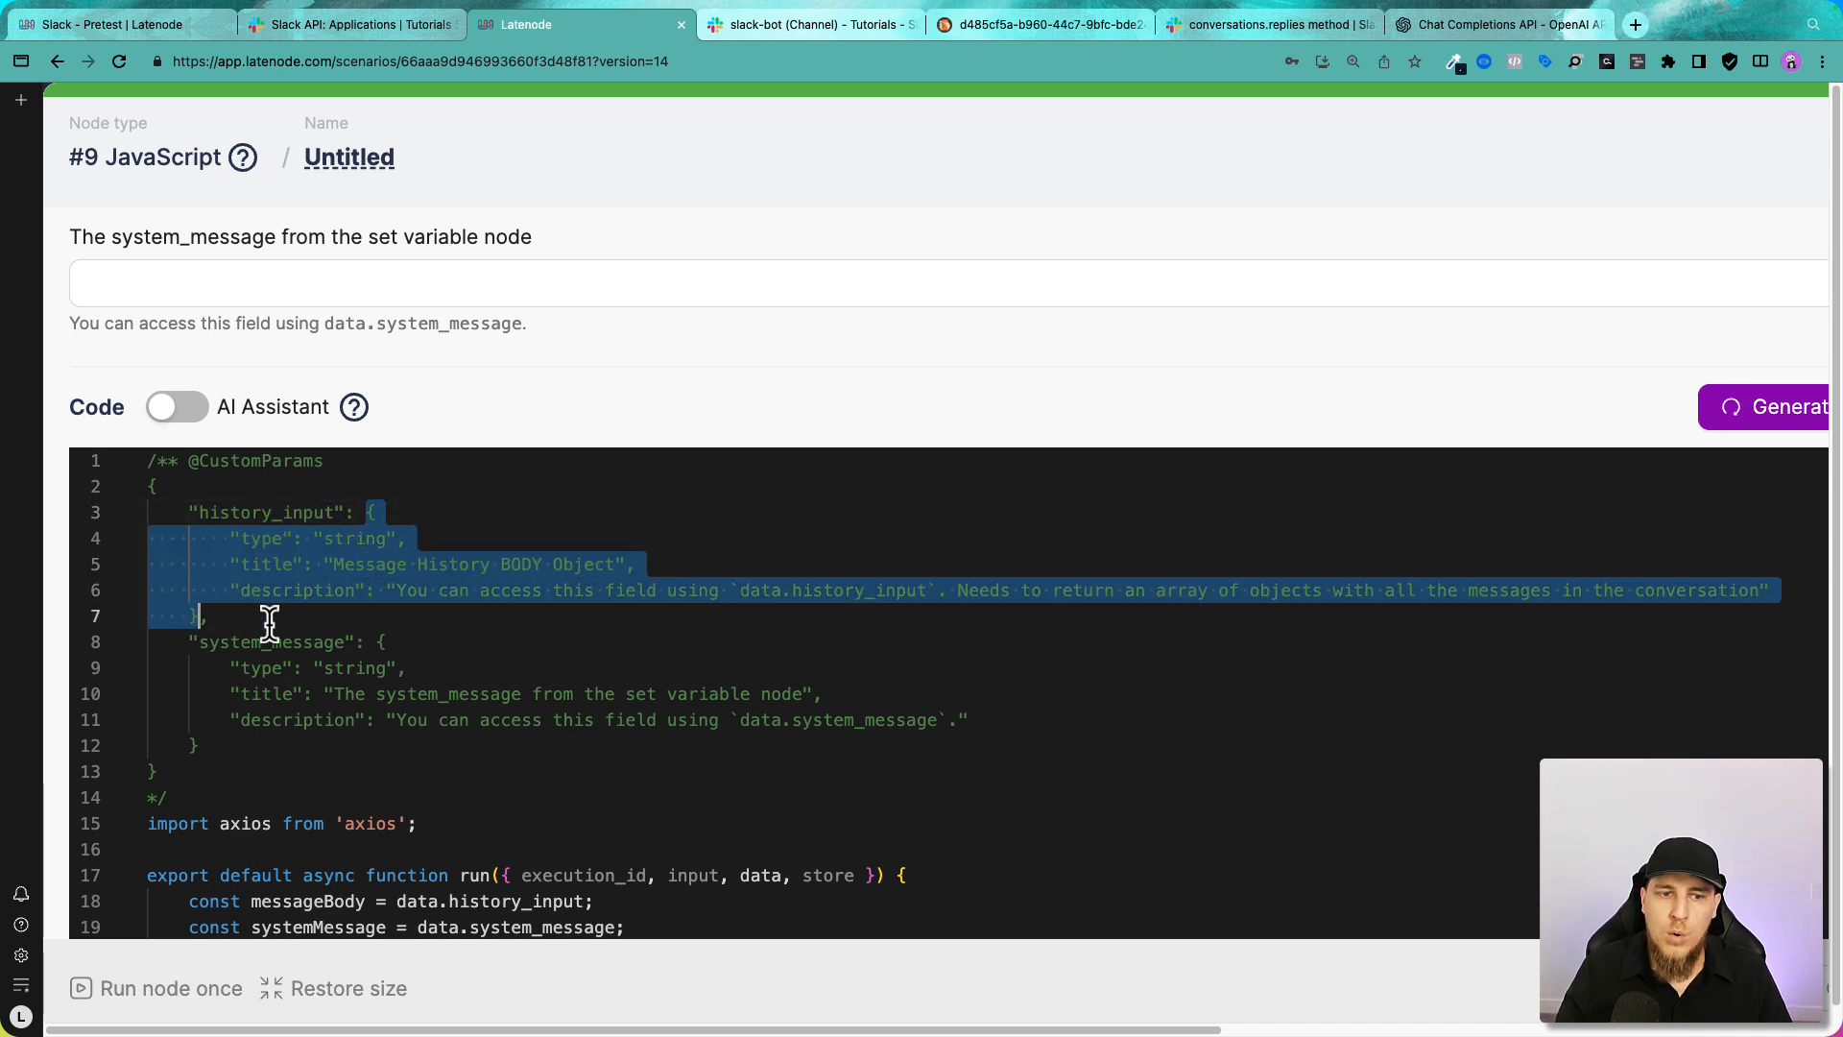
{"action": "left_click", "coordinate": [343, 609]}
{"action": "left_click_drag", "start_coordinate": [195, 511], "coordinate": [329, 519]}
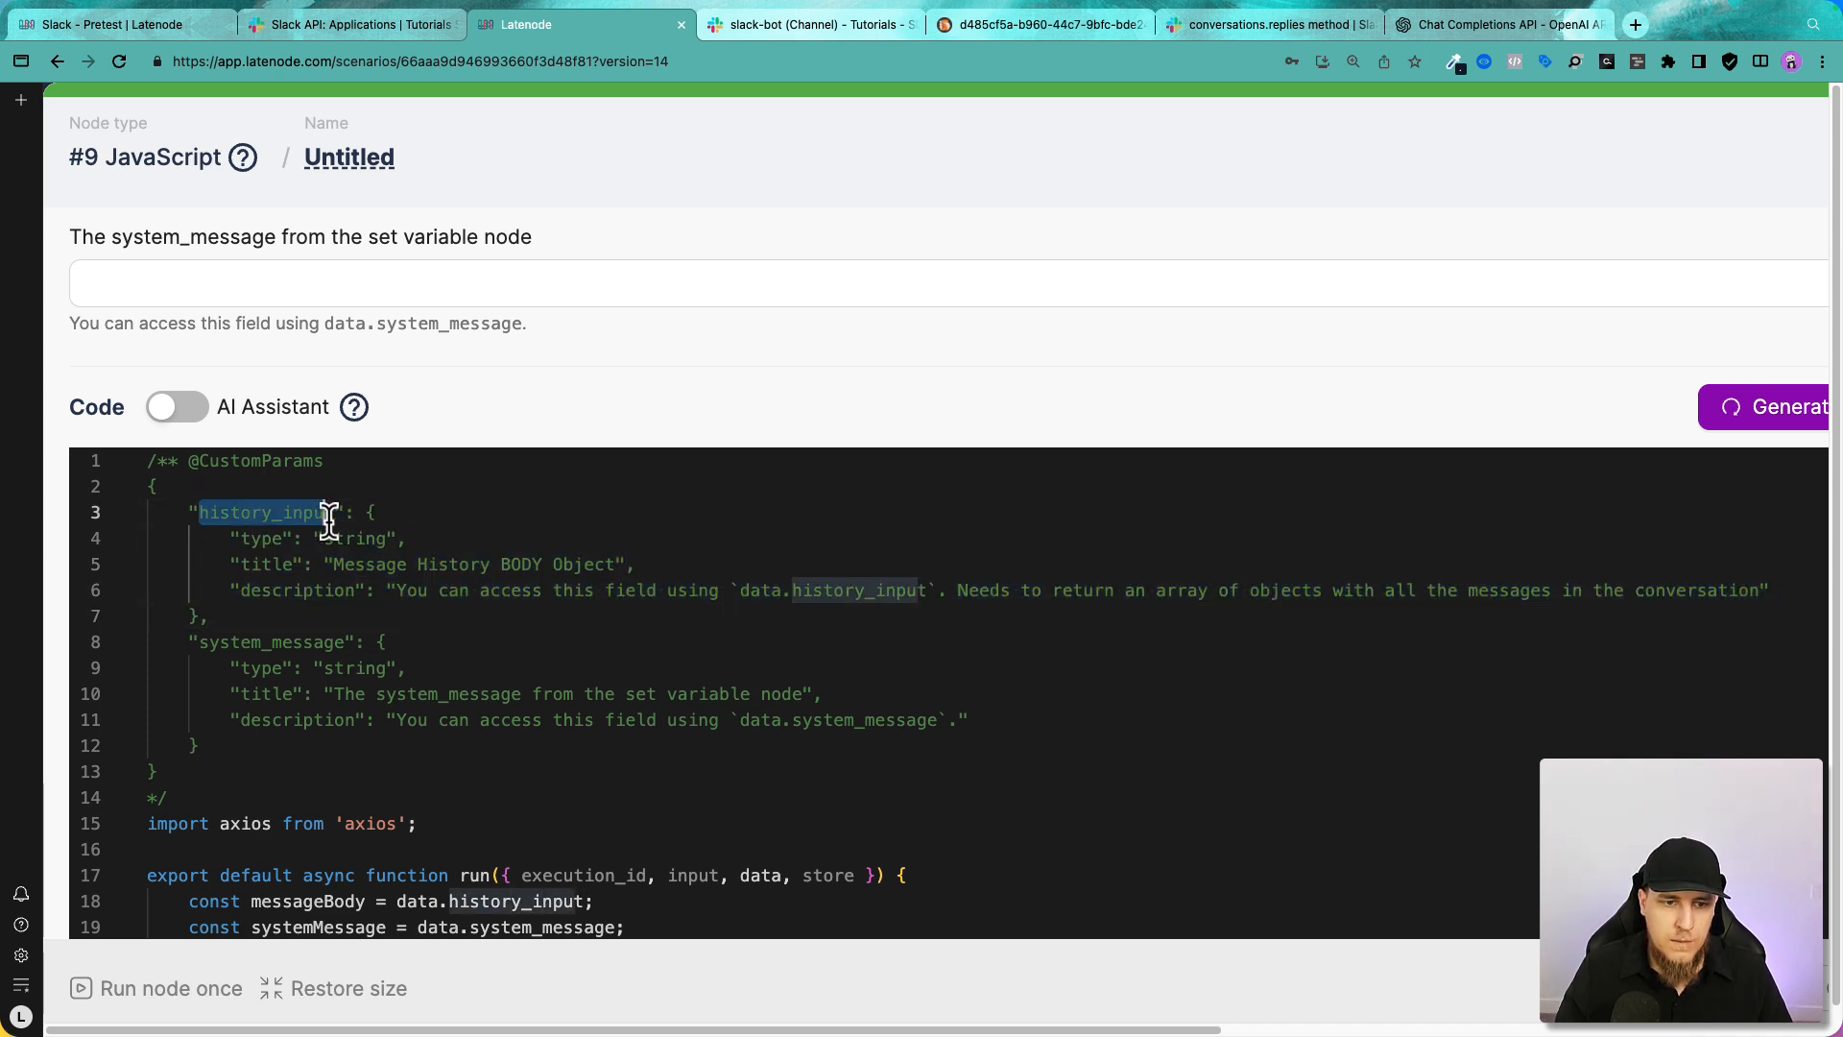
{"action": "left_click", "coordinate": [240, 546]}
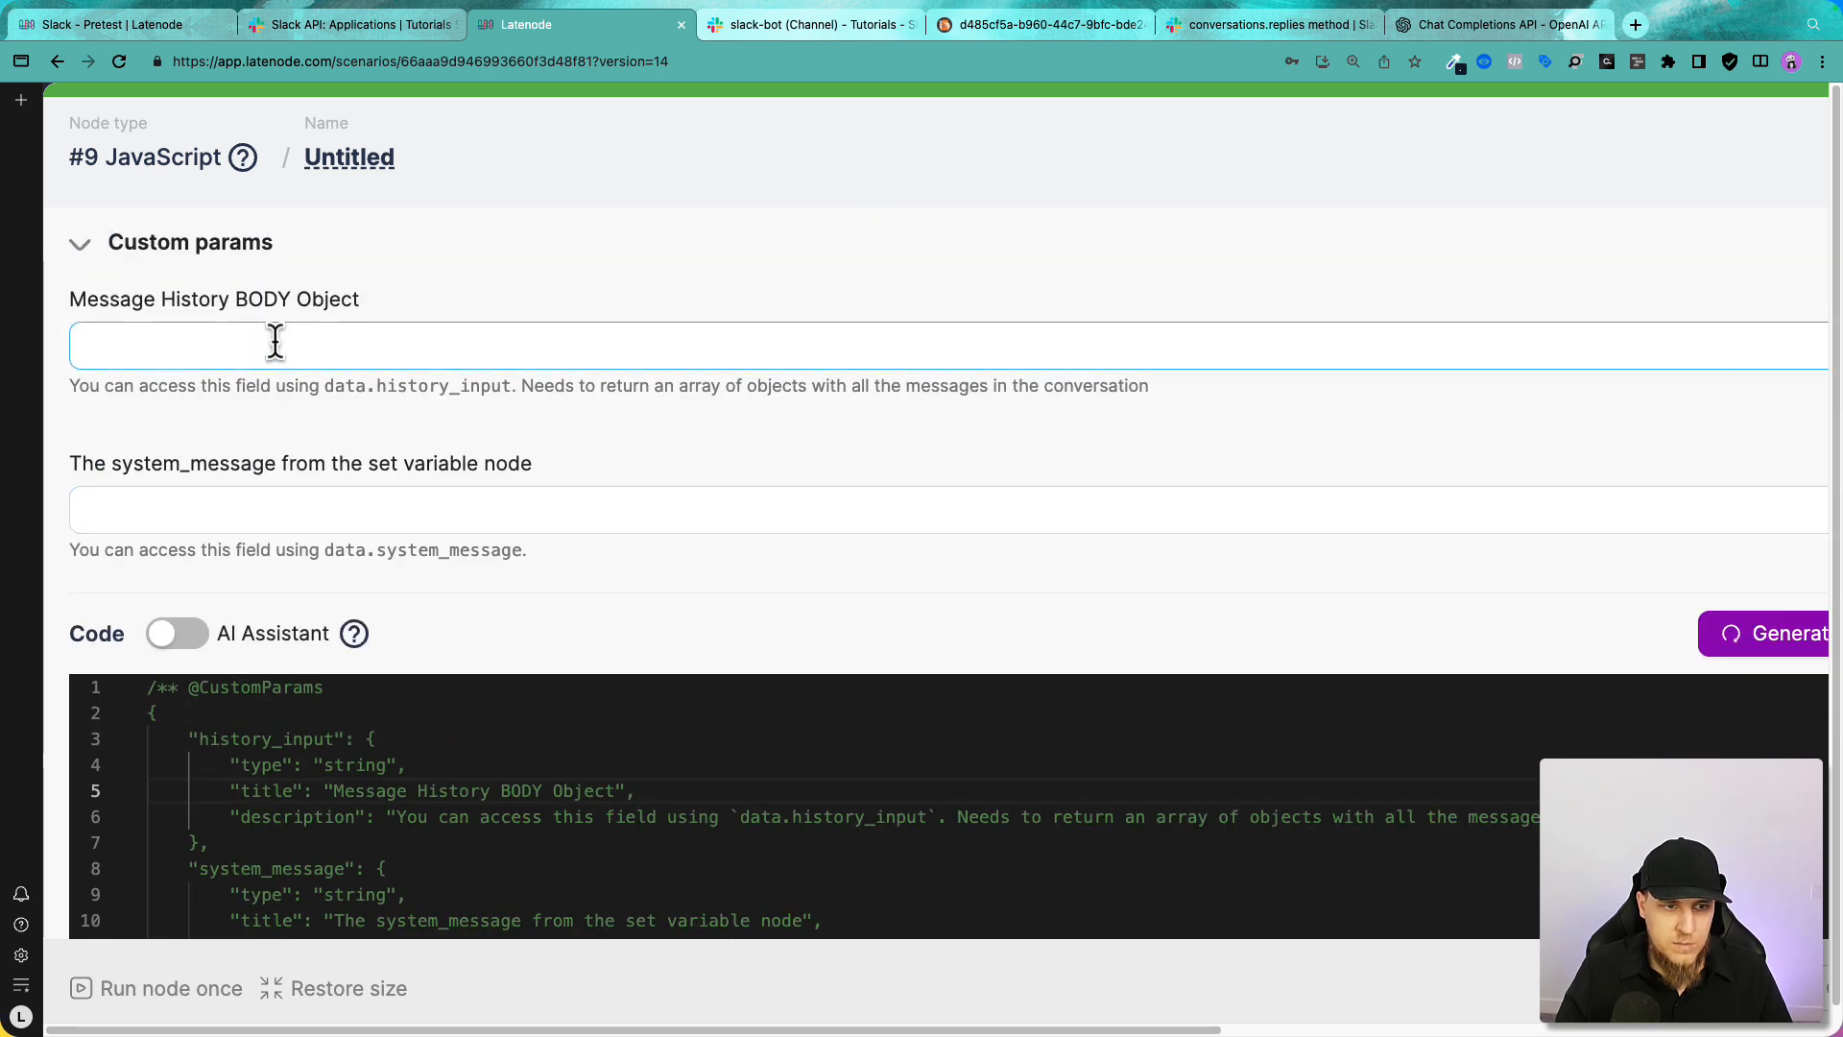
- Compare the Message History BODY Object and system_message input fields with their parameter definitions in the code
{"action": "left_click_drag", "start_coordinate": [121, 299], "coordinate": [354, 302]}
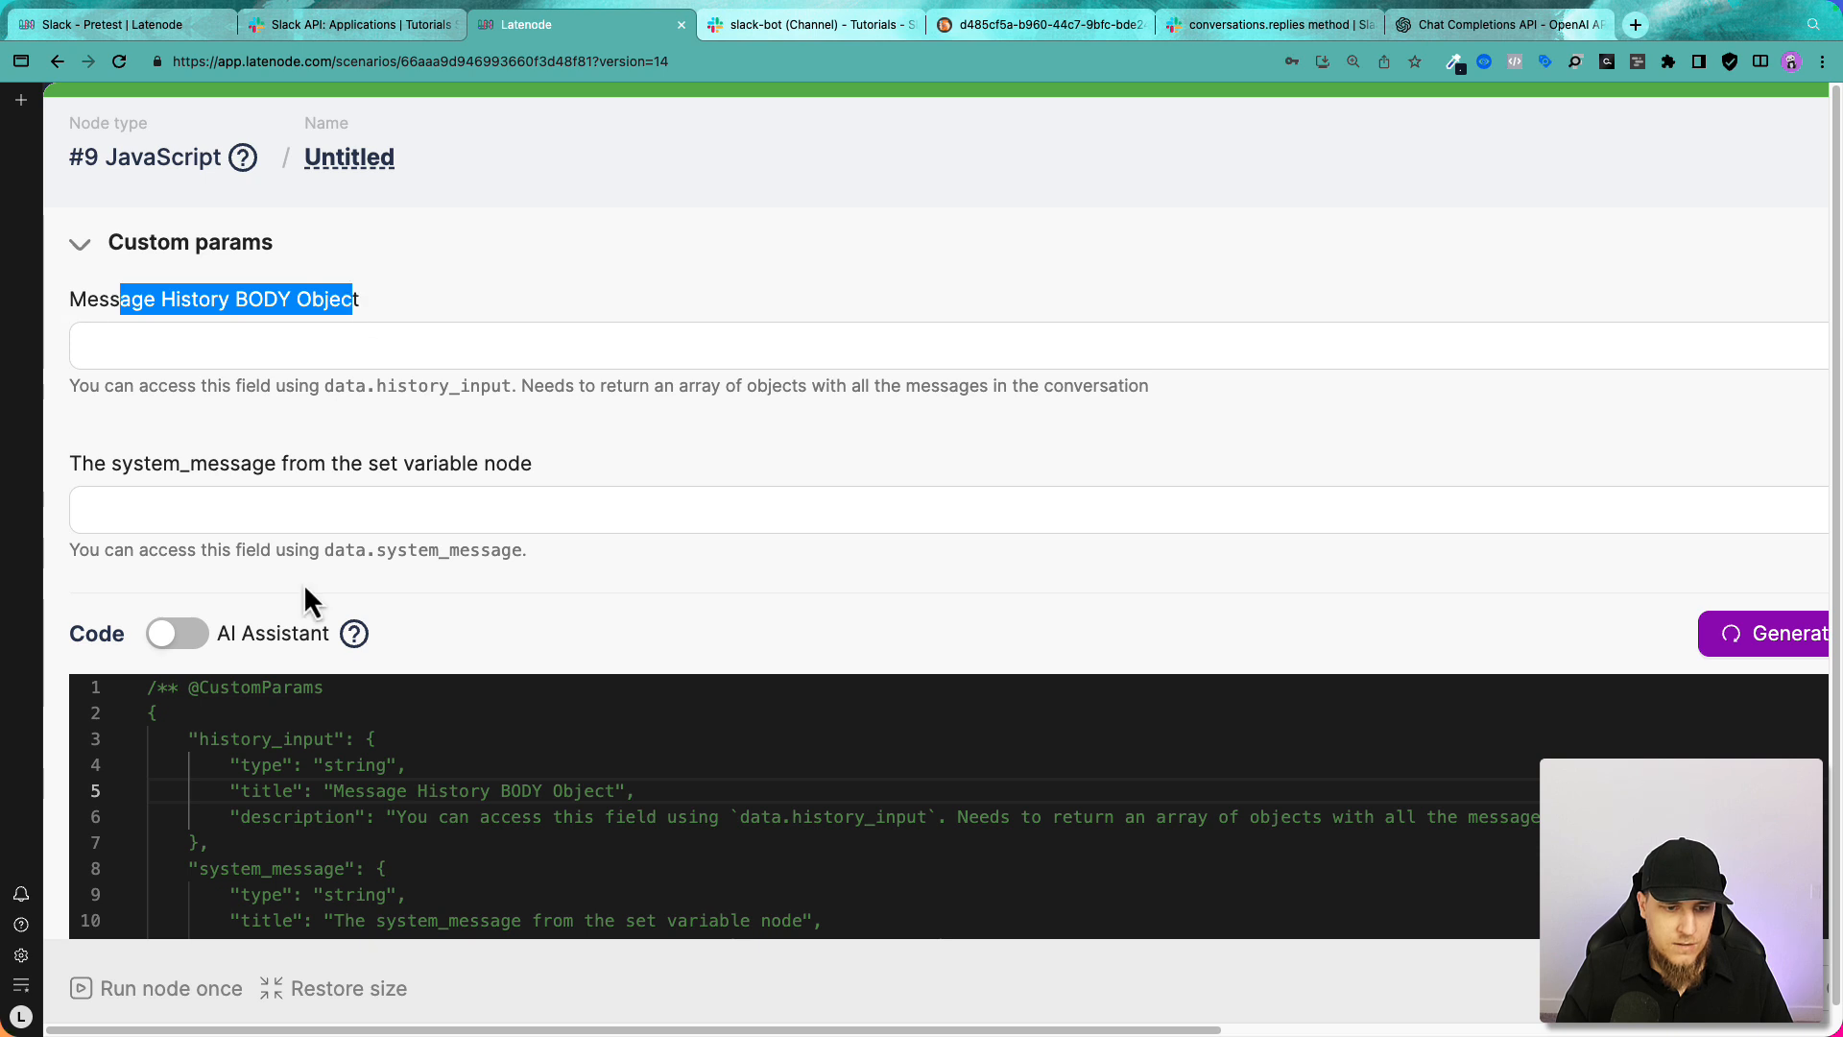
{"action": "left_click_drag", "start_coordinate": [157, 389], "coordinate": [811, 391]}
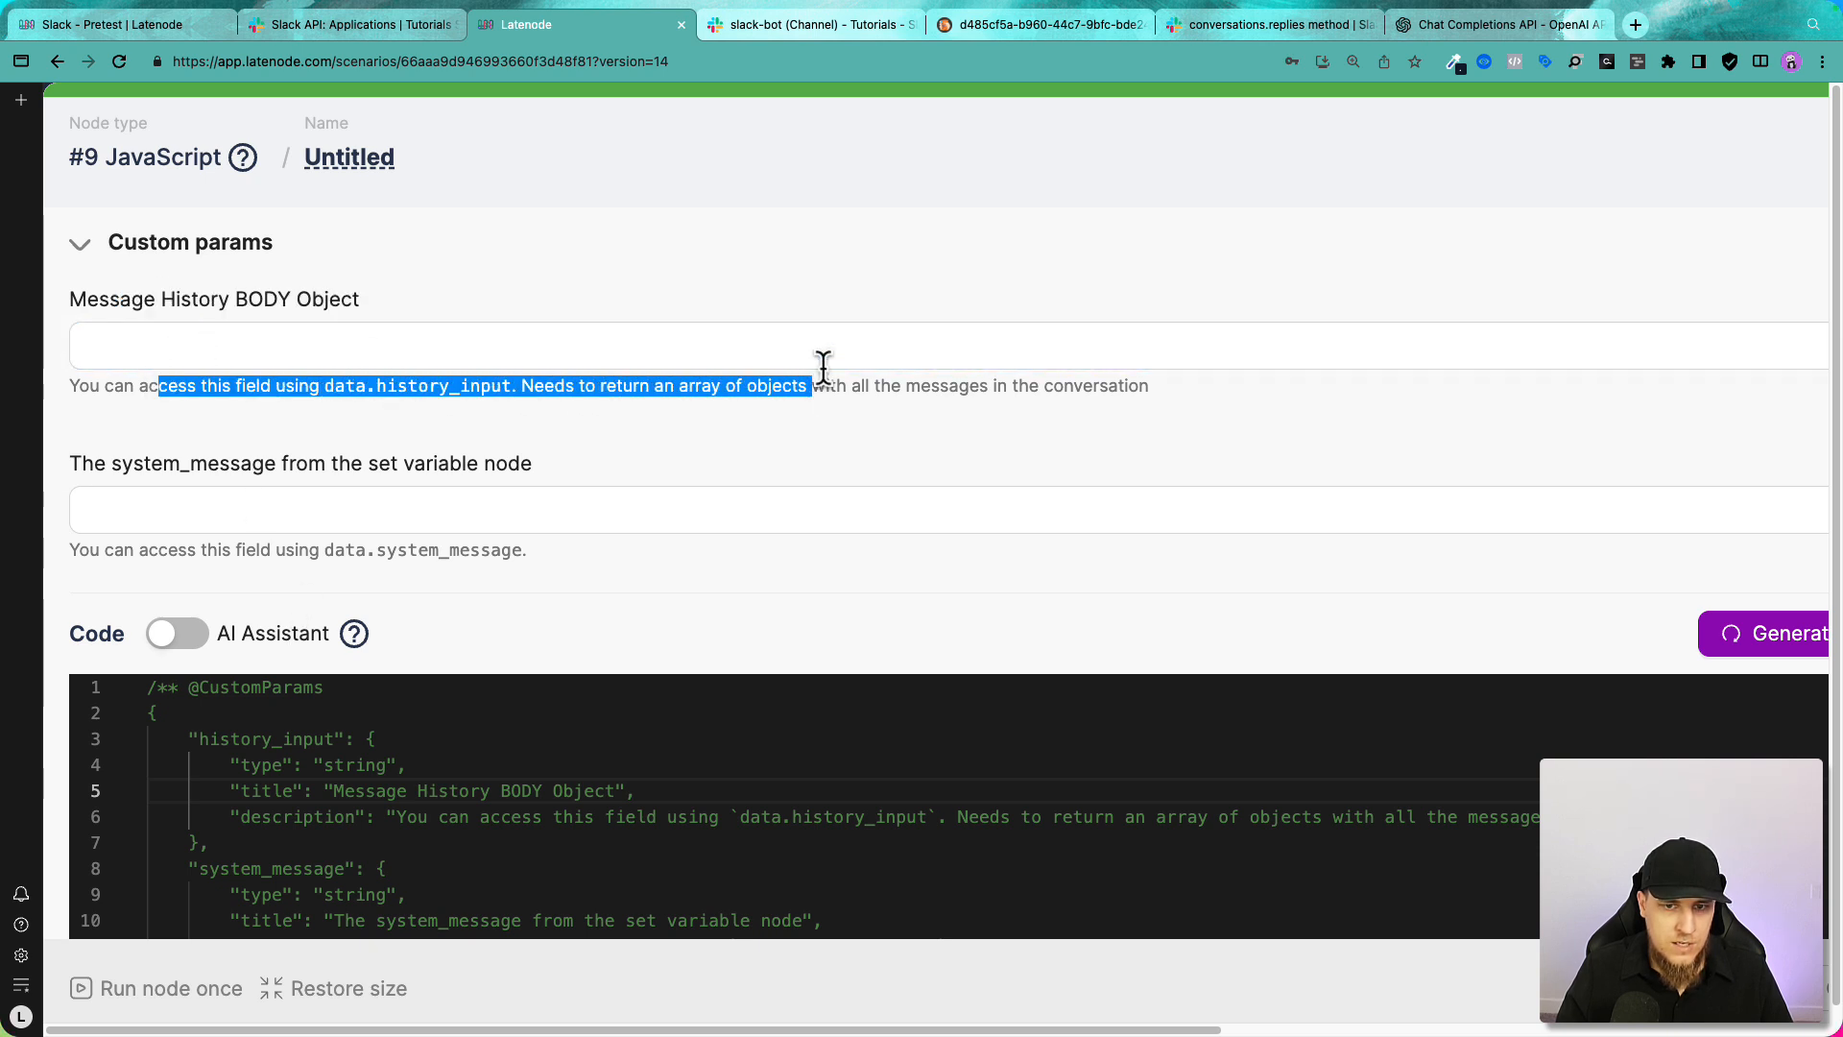
{"action": "left_click", "coordinate": [824, 362]}
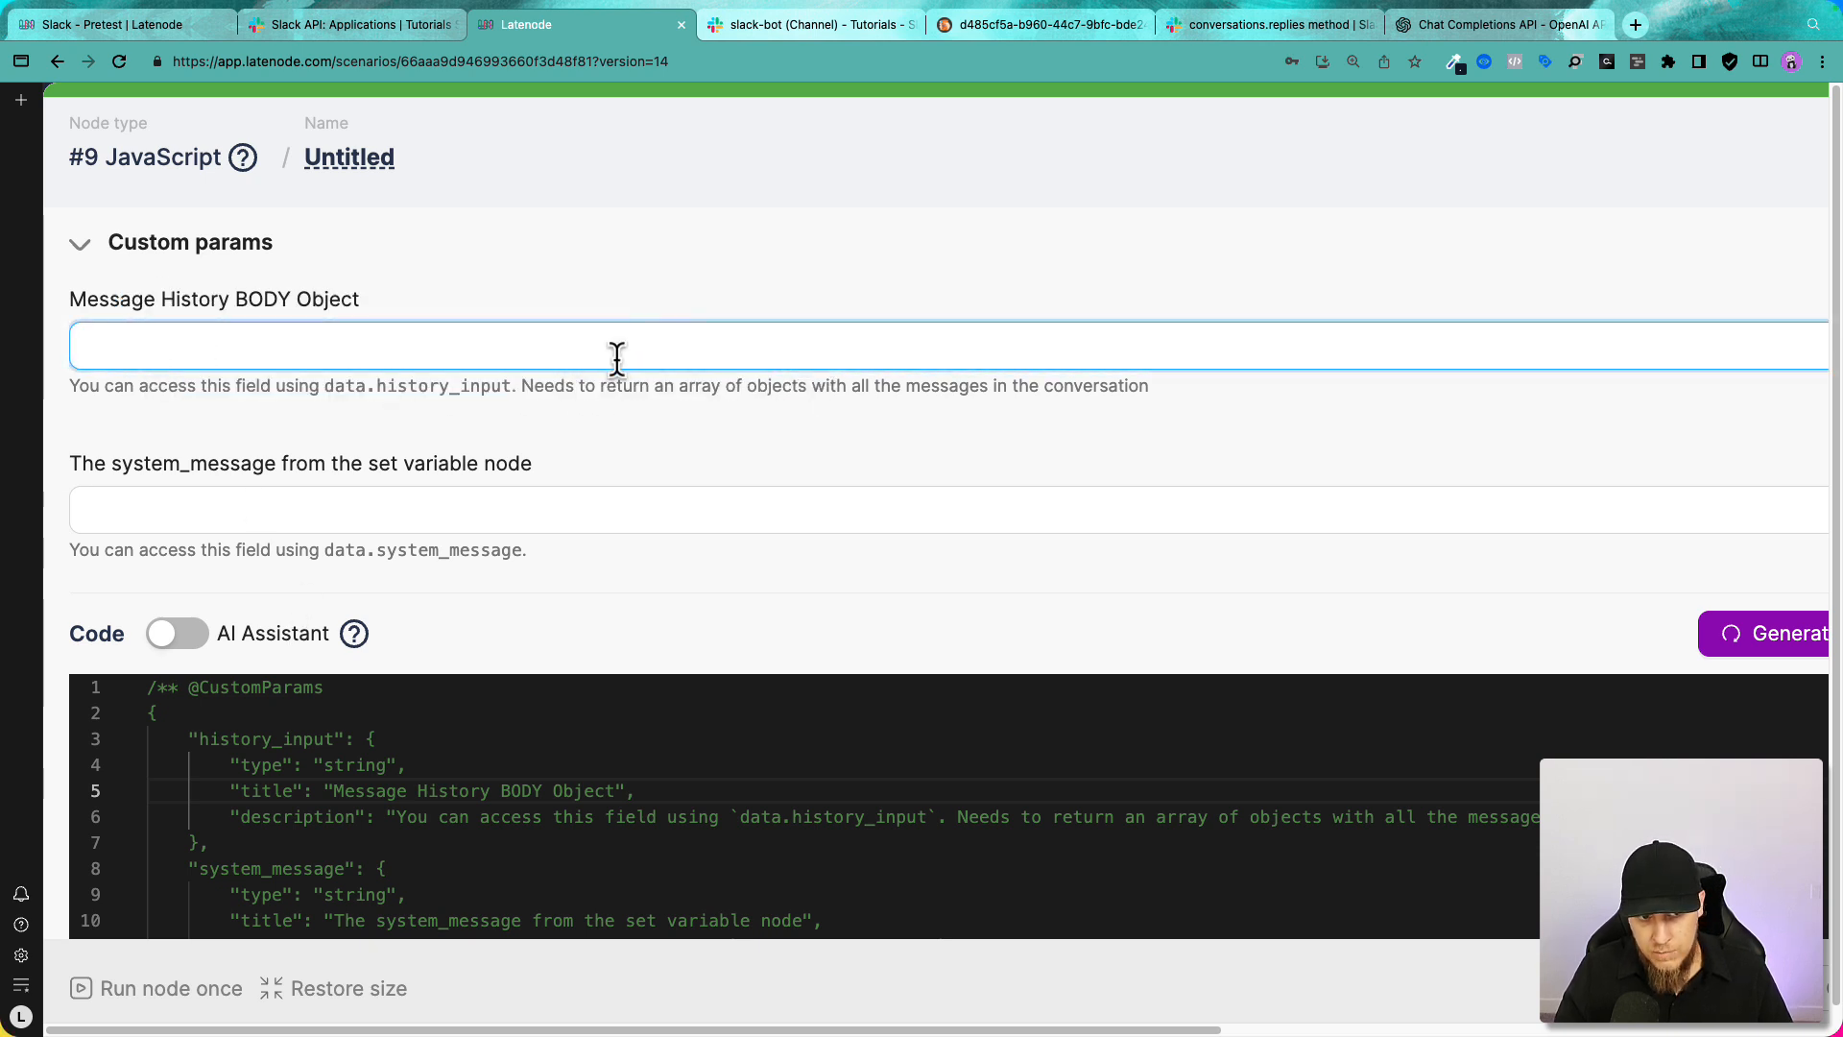
{"action": "scroll", "coordinate": [452, 345], "scroll_direction": "down", "scroll_amount": 1}
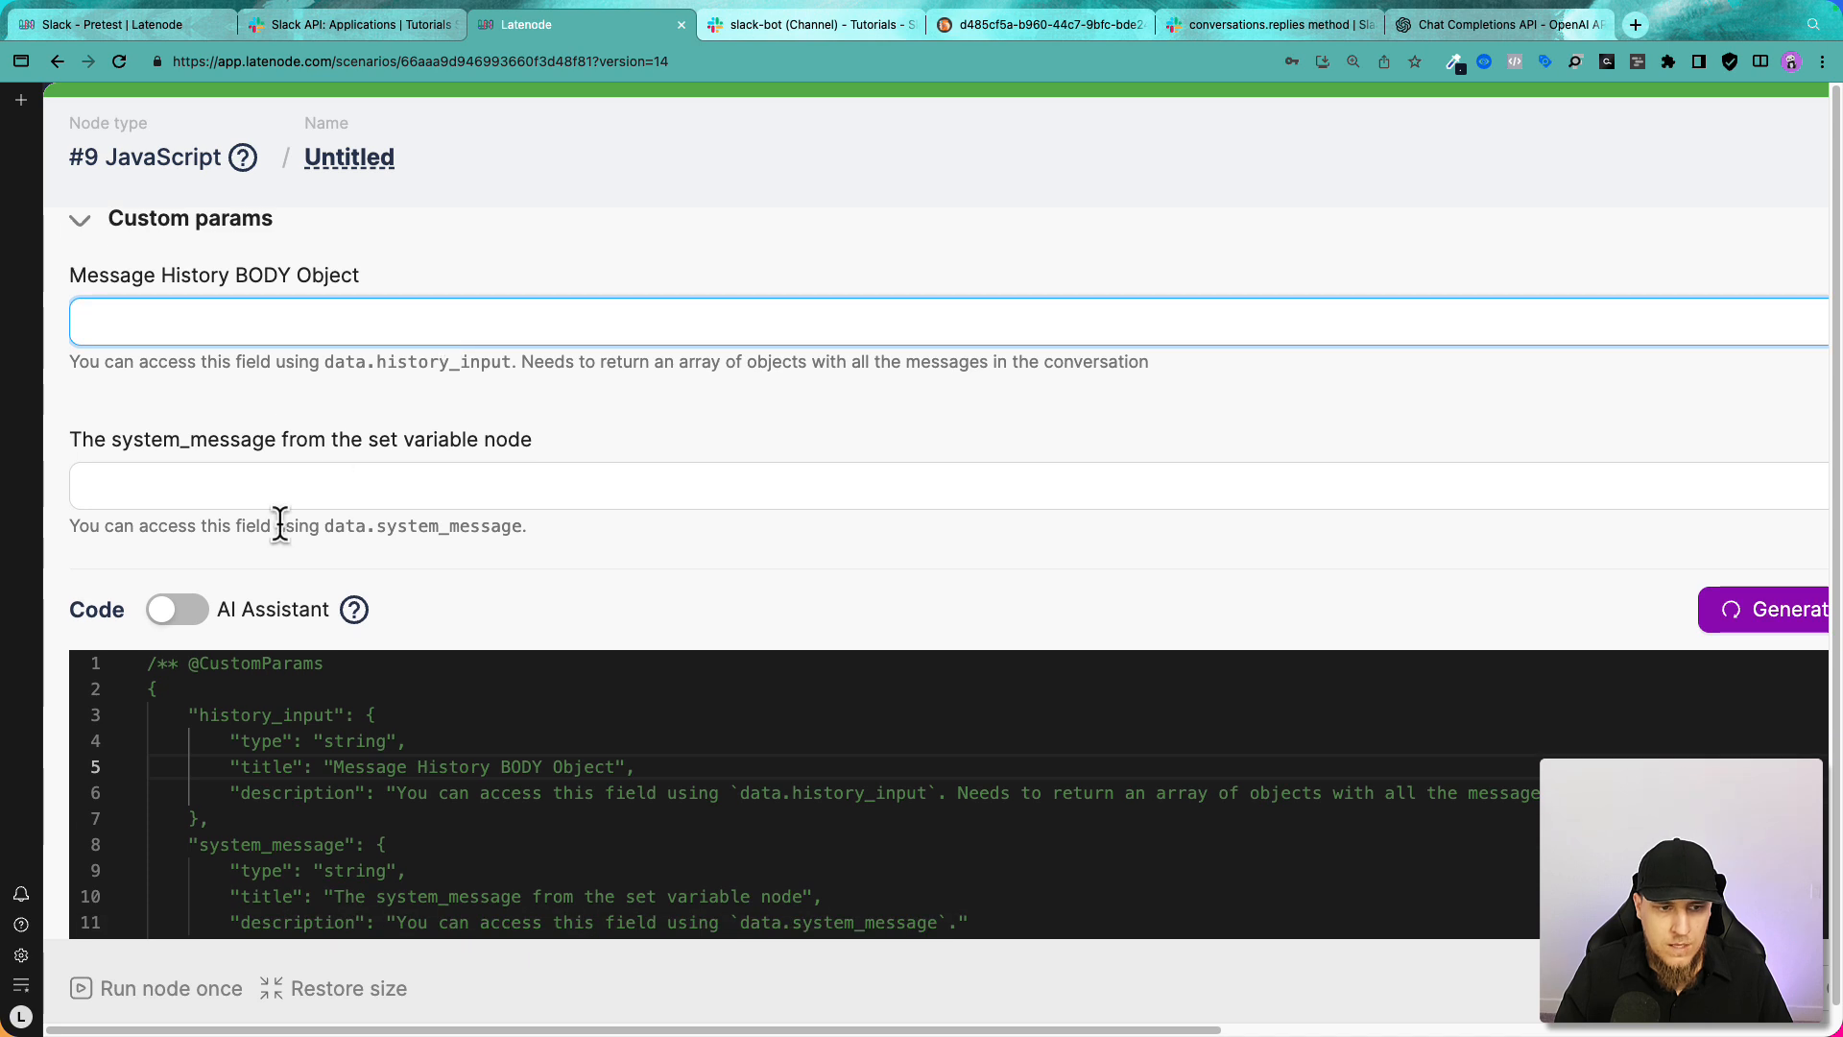
{"action": "scroll", "coordinate": [353, 825], "scroll_direction": "down", "scroll_amount": 1}
{"action": "scroll", "coordinate": [353, 825], "scroll_direction": "down", "scroll_amount": 1}
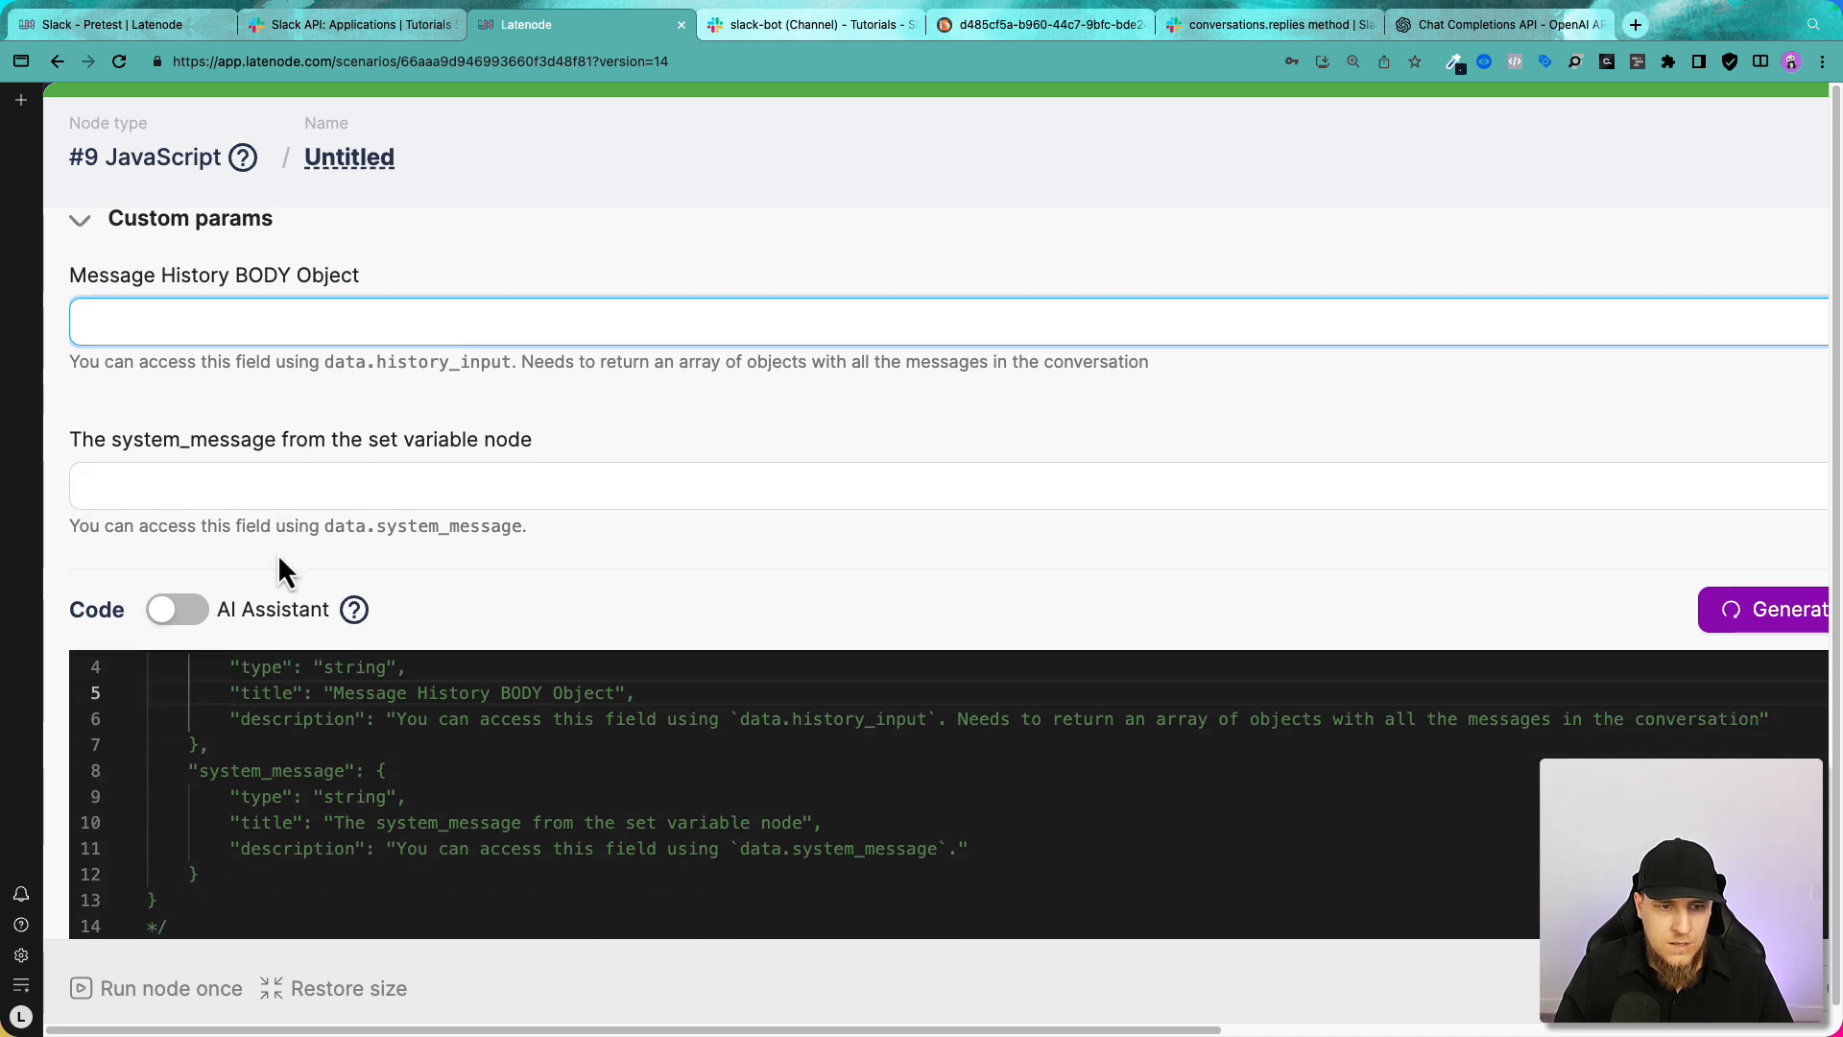
{"action": "scroll", "coordinate": [297, 407], "scroll_direction": "up", "scroll_amount": 1}
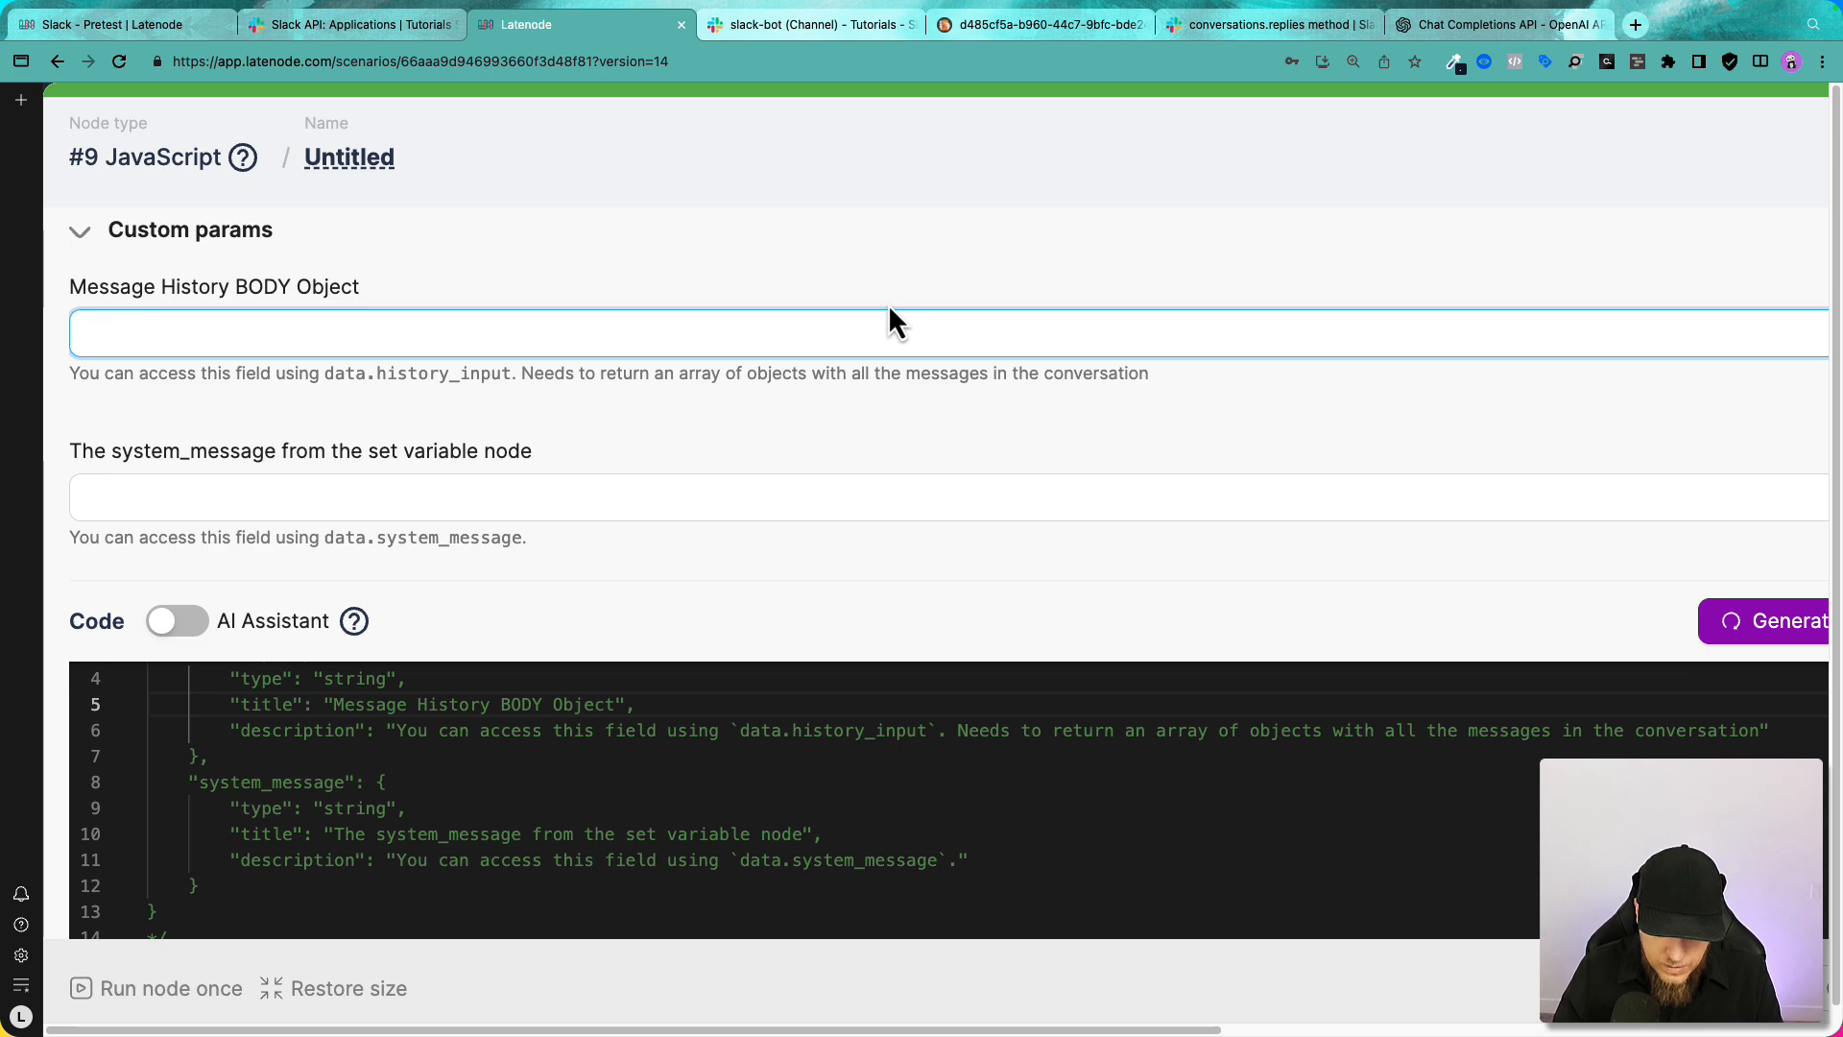
- Map the Message History BODY Object parameter to the body of the Get Thread History node
{"action": "key", "text": "super+minus"}
{"action": "key", "text": "super+minus"}
{"action": "key", "text": "super+minus"}
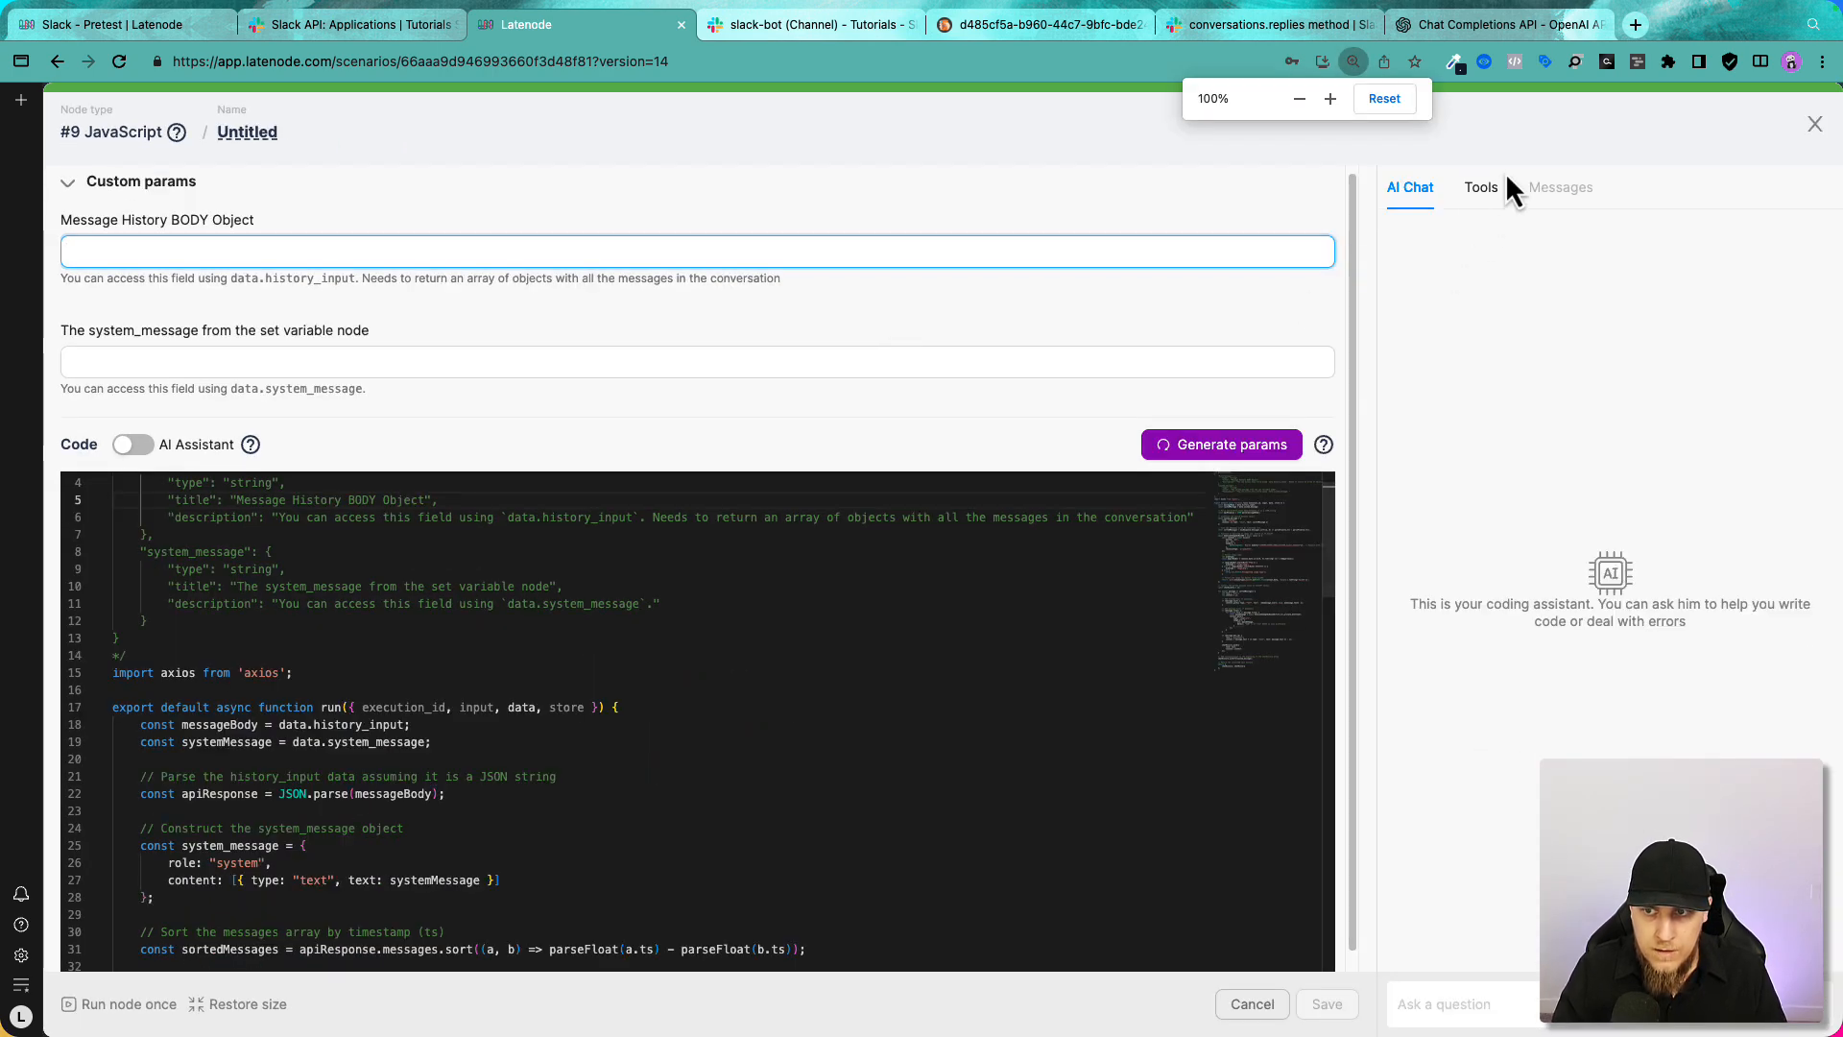
{"action": "left_click", "coordinate": [1491, 191]}
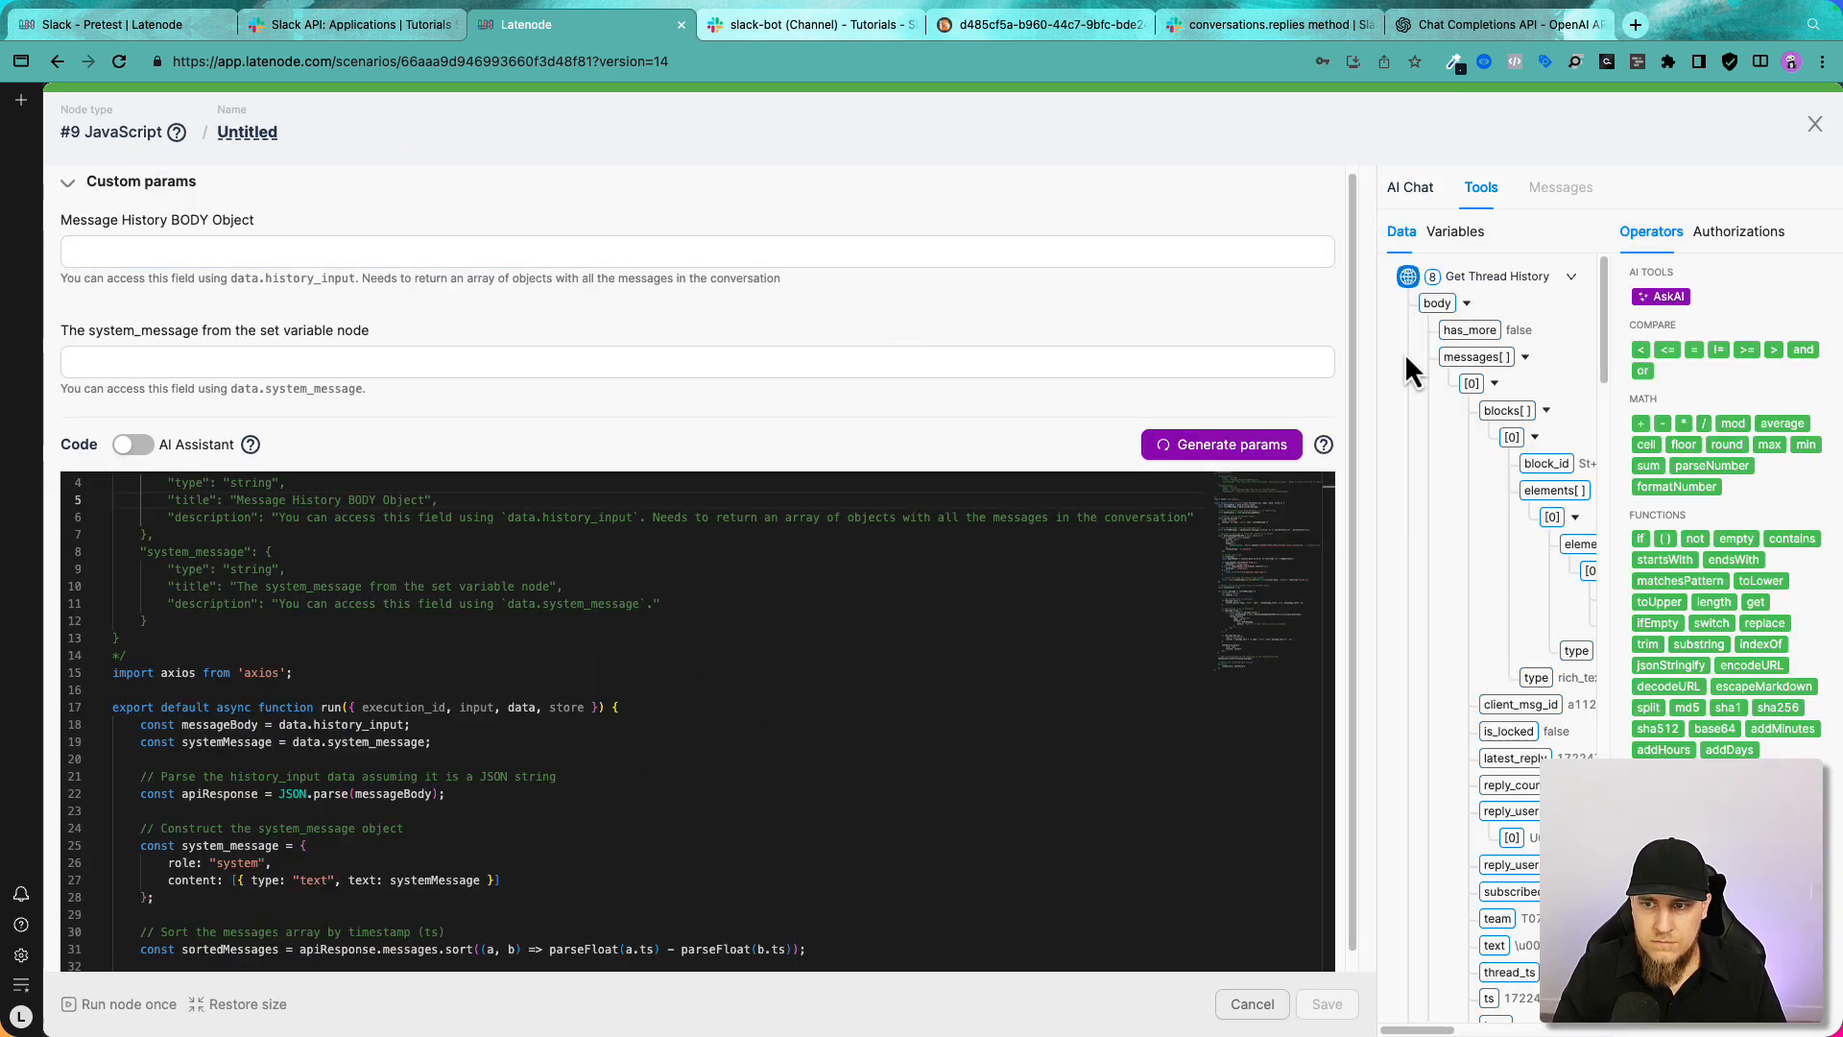
{"action": "left_click", "coordinate": [156, 253]}
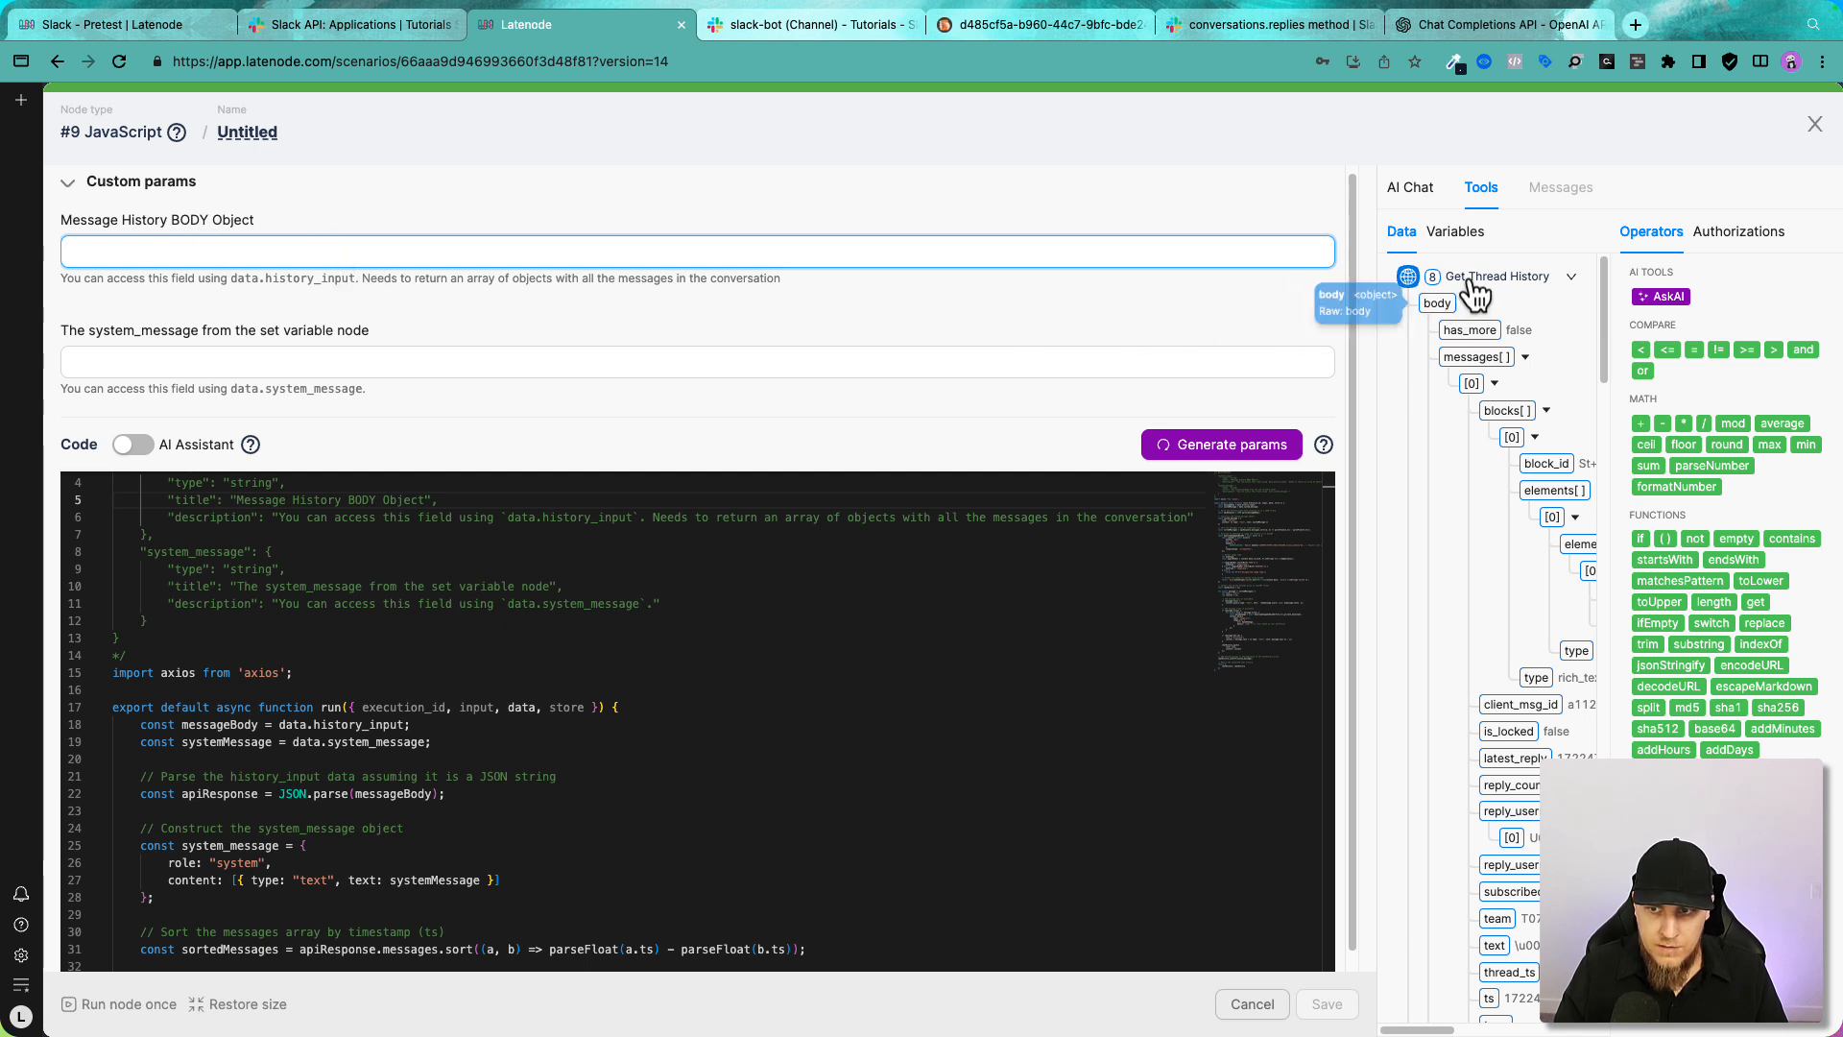
{"action": "left_click", "coordinate": [1437, 303]}
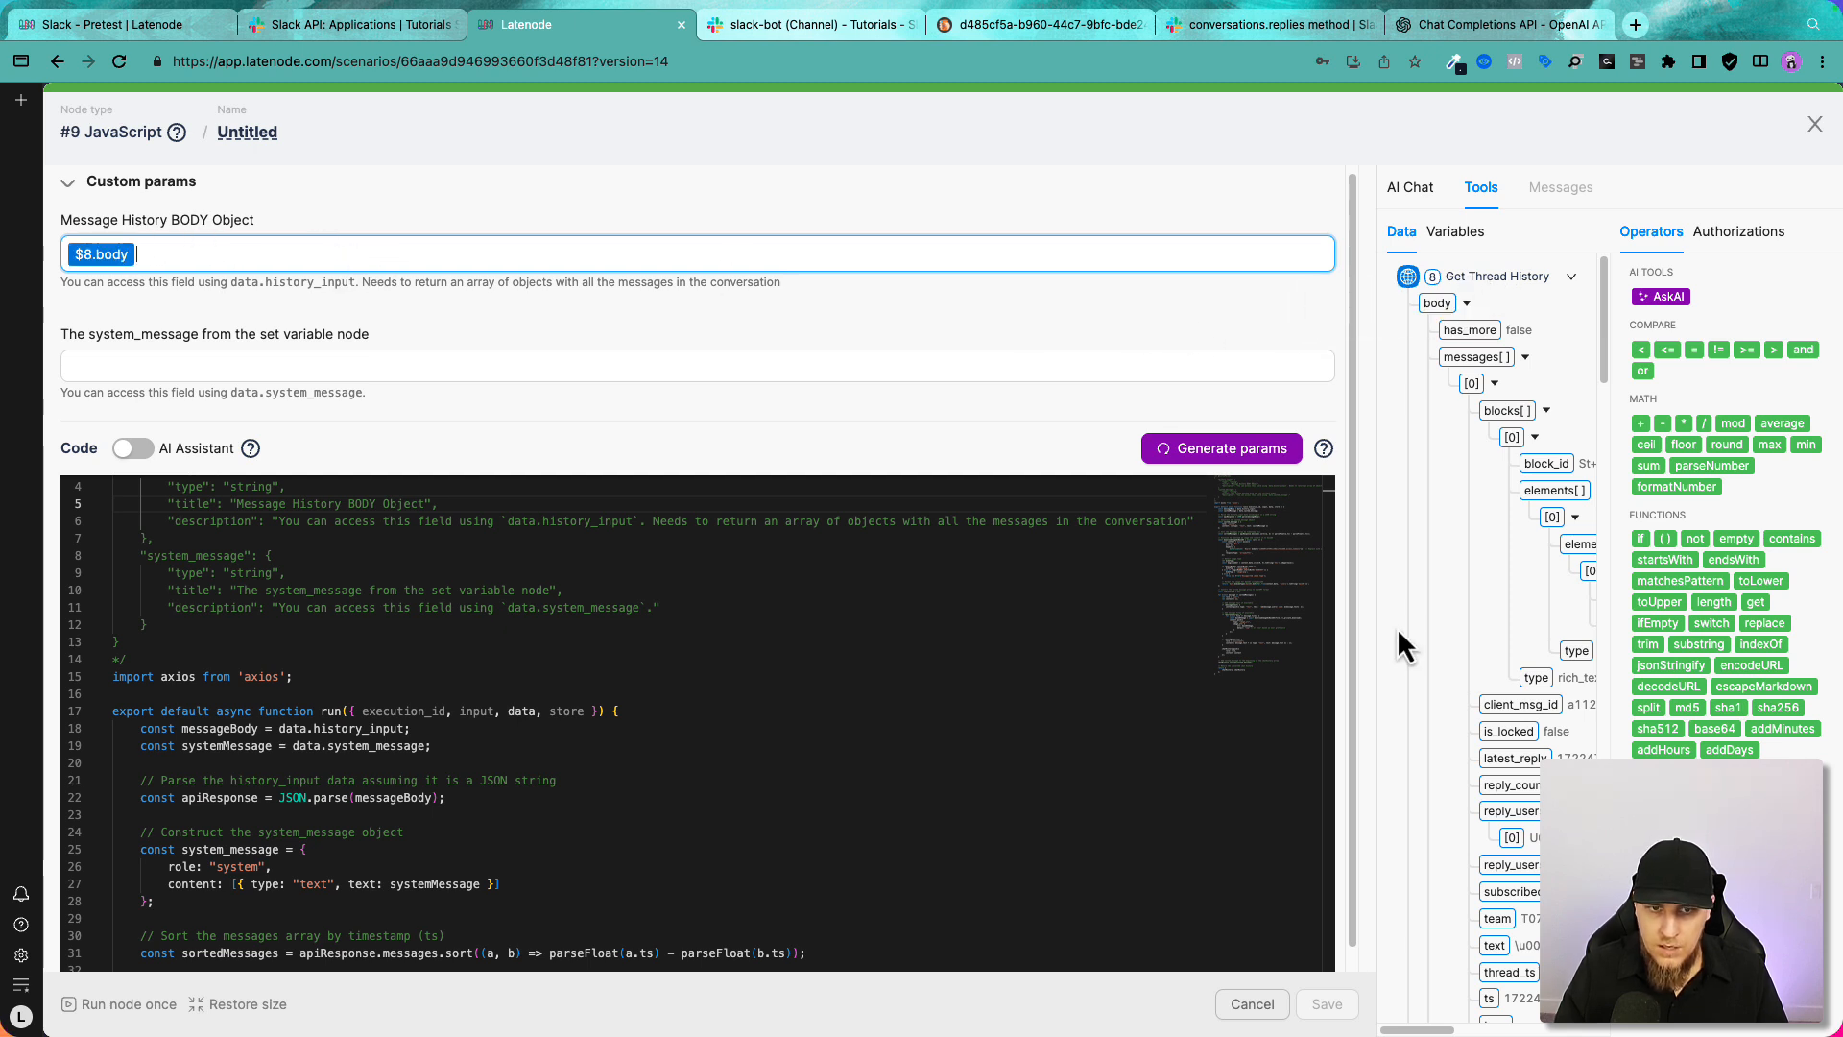
- Map the system_message parameter to the system_message value of the Set Variables node
{"action": "left_click", "coordinate": [138, 373]}
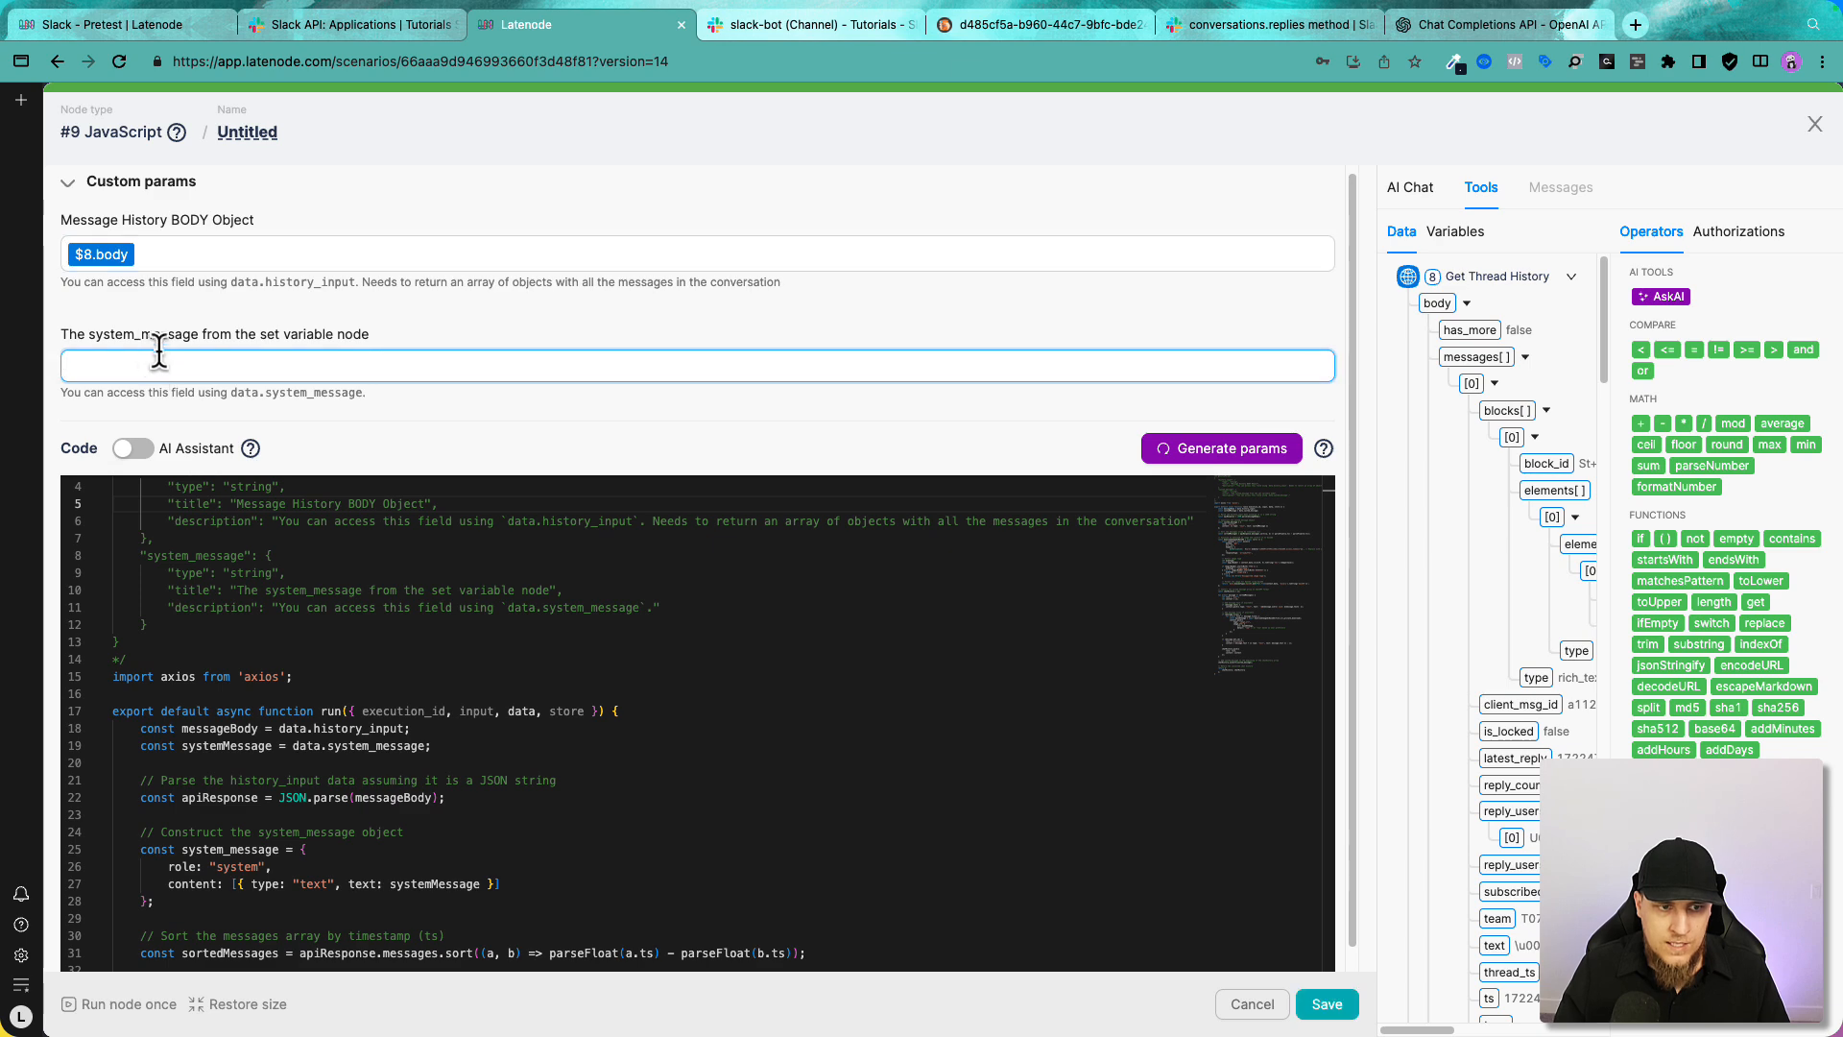
{"action": "scroll", "coordinate": [1520, 319], "scroll_direction": "down", "scroll_amount": 20}
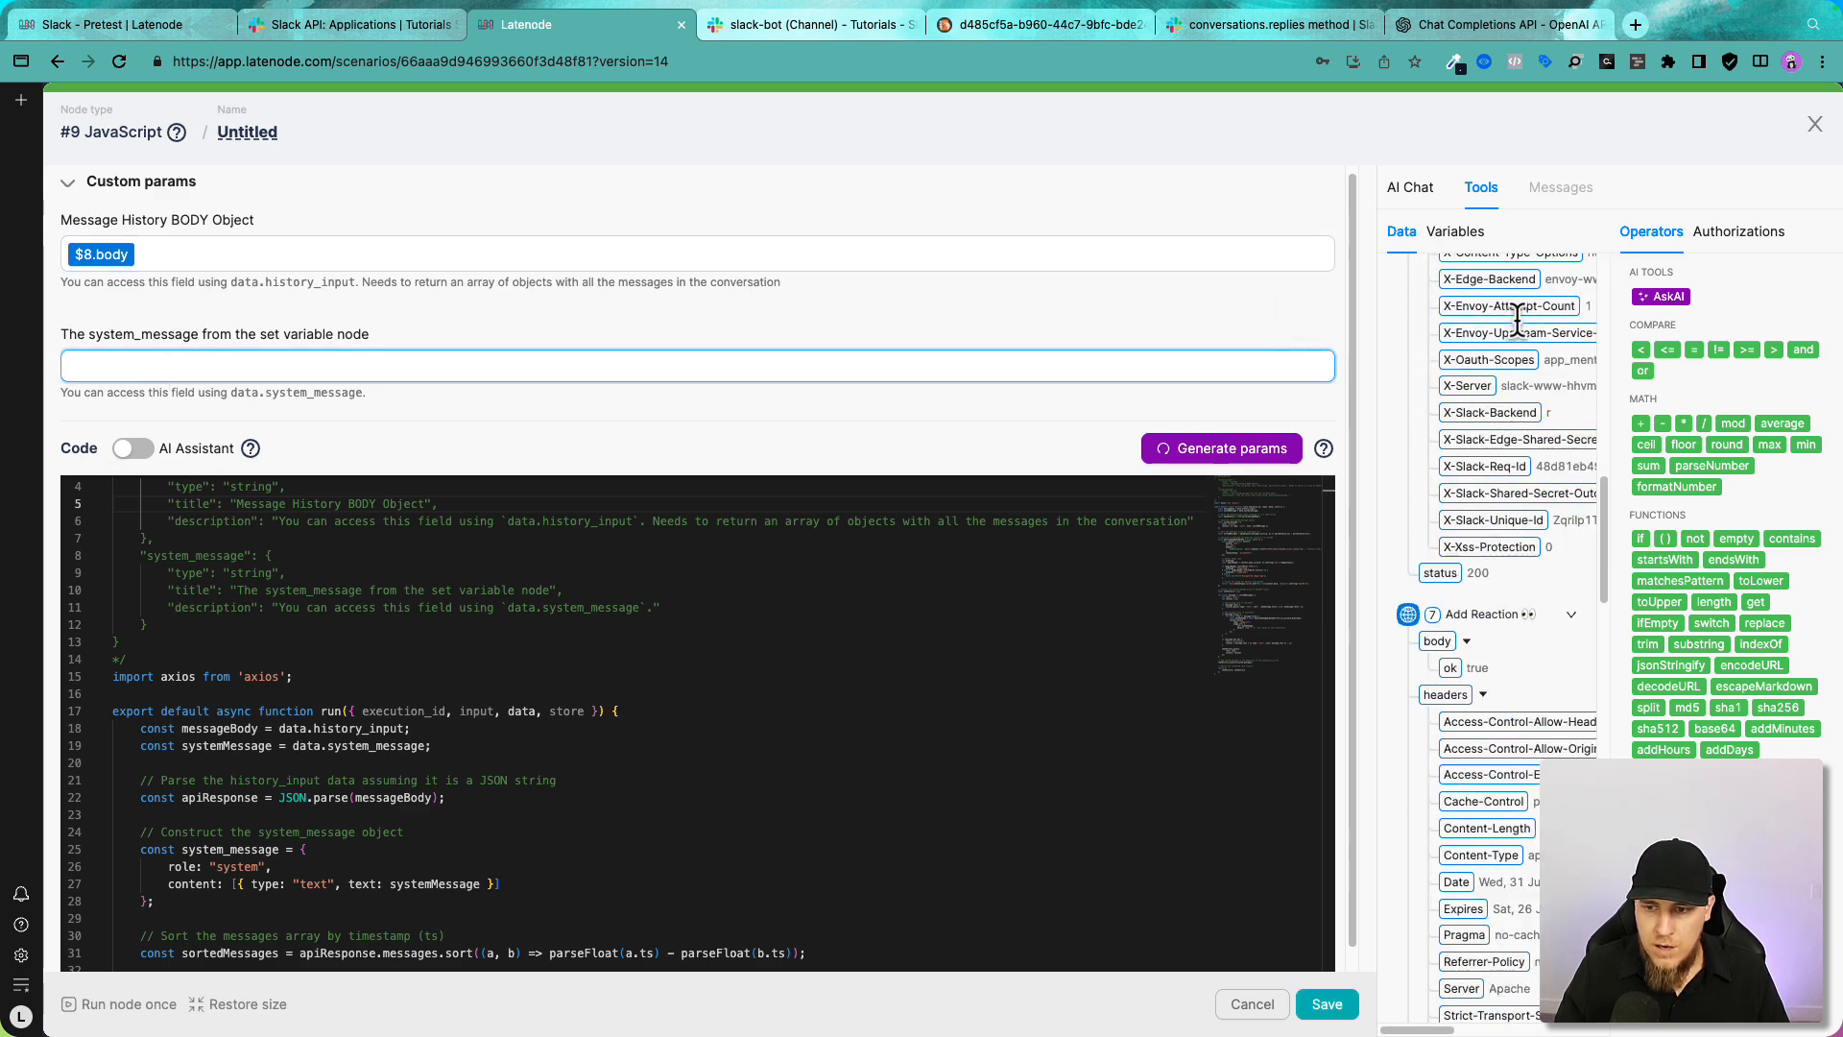
{"action": "scroll", "coordinate": [1507, 380], "scroll_direction": "down", "scroll_amount": 1}
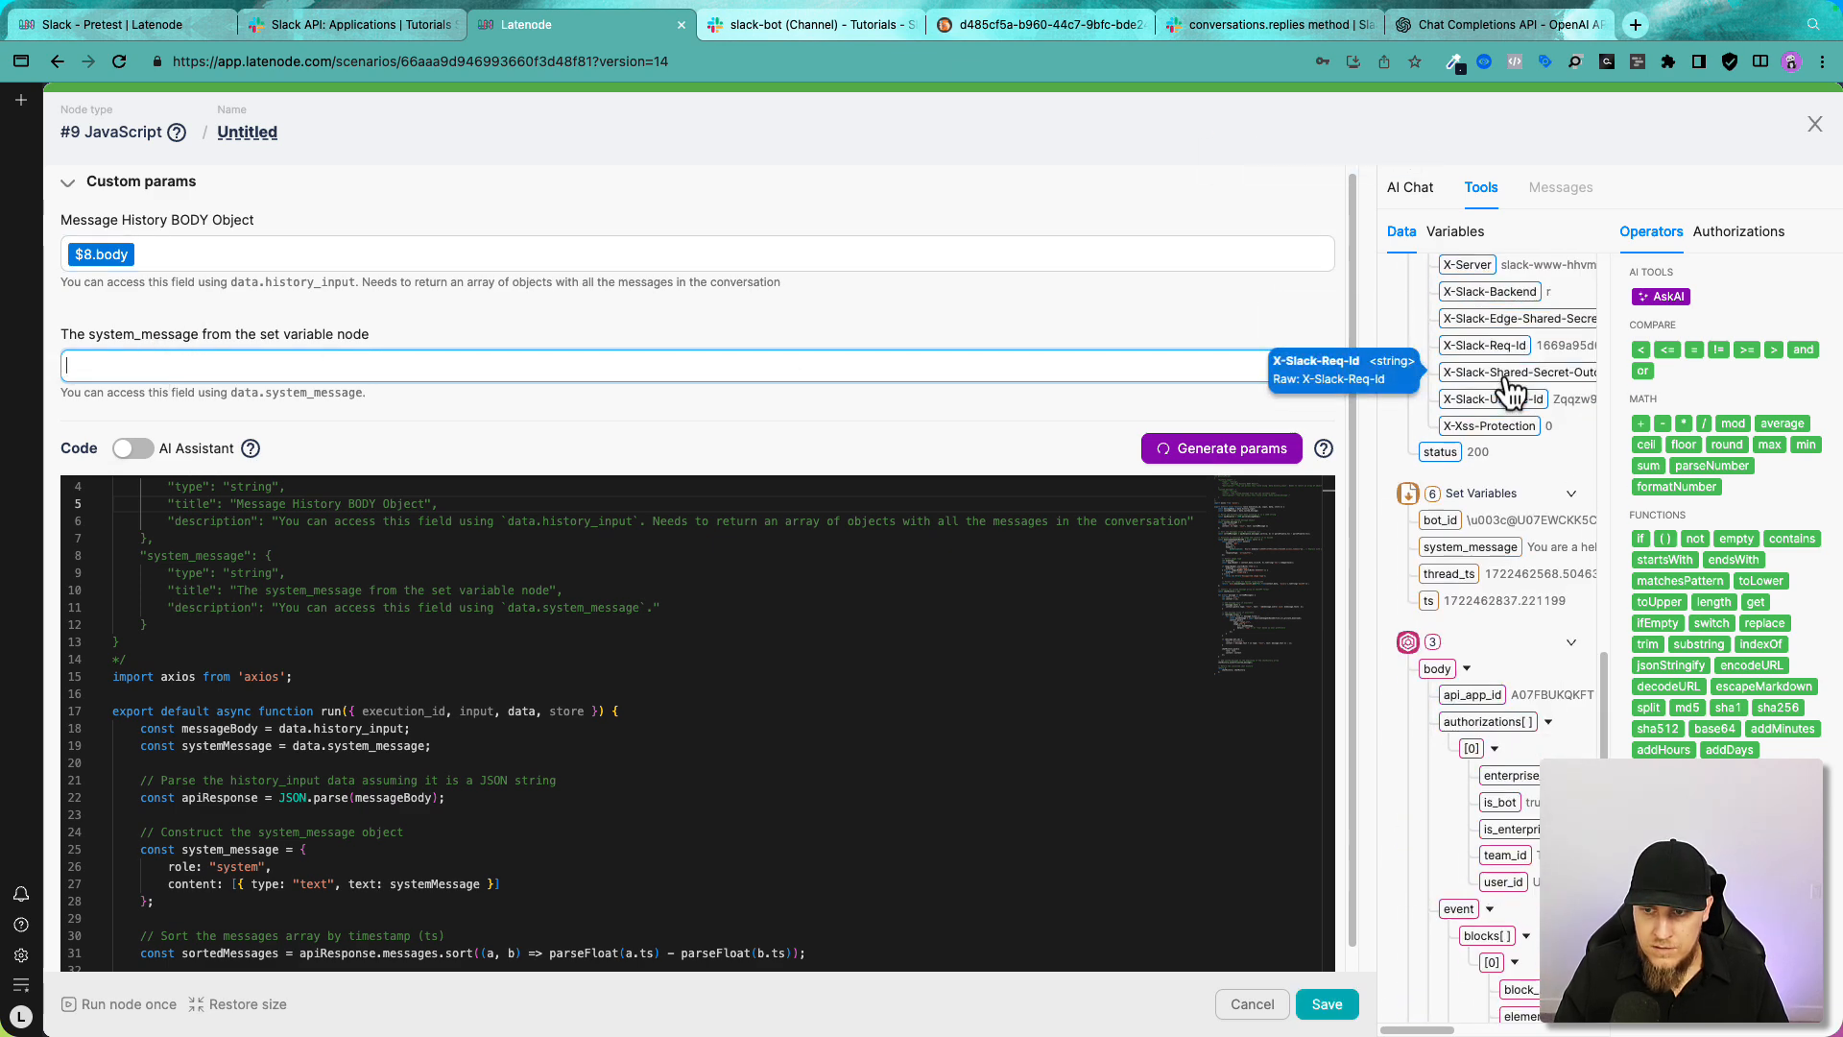
{"action": "left_click", "coordinate": [1458, 538]}
{"action": "scroll", "coordinate": [452, 317], "scroll_direction": "down", "scroll_amount": 2}
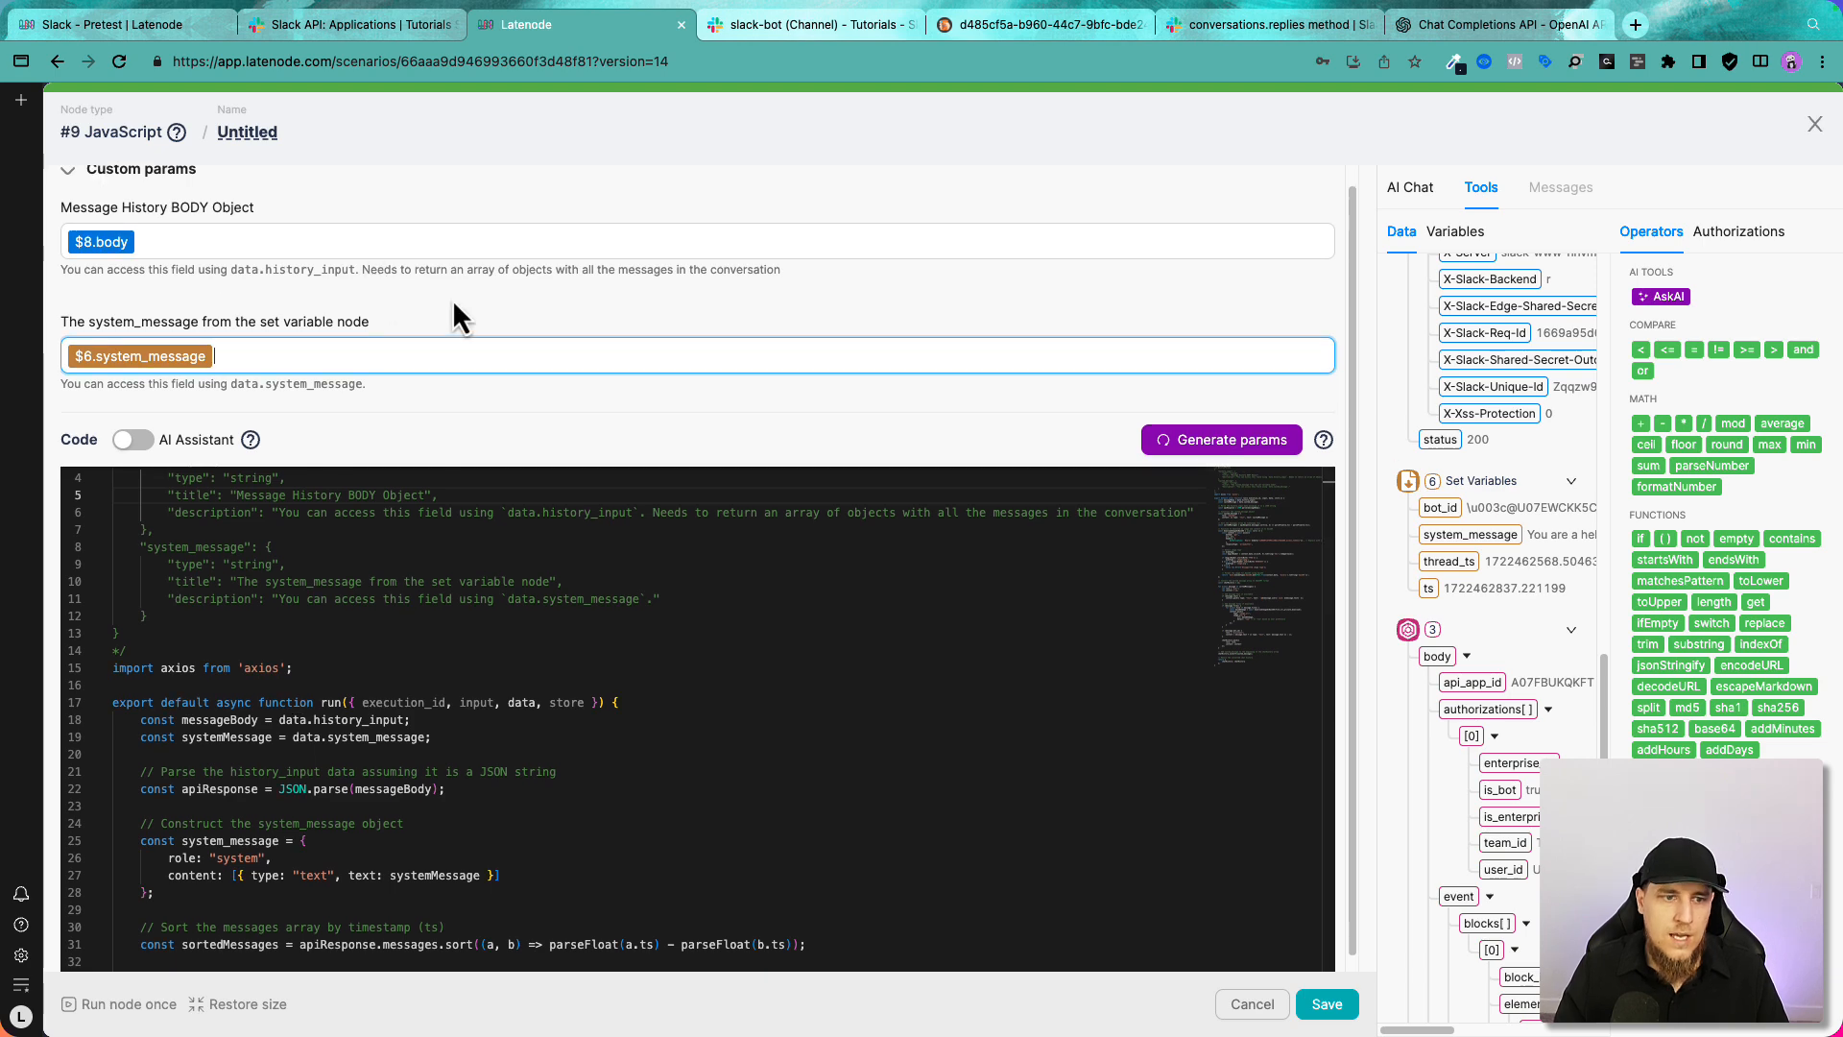
- Run the JavaScript node once and expand the system message's content in its chatHistory output
{"action": "left_click", "coordinate": [125, 1019]}
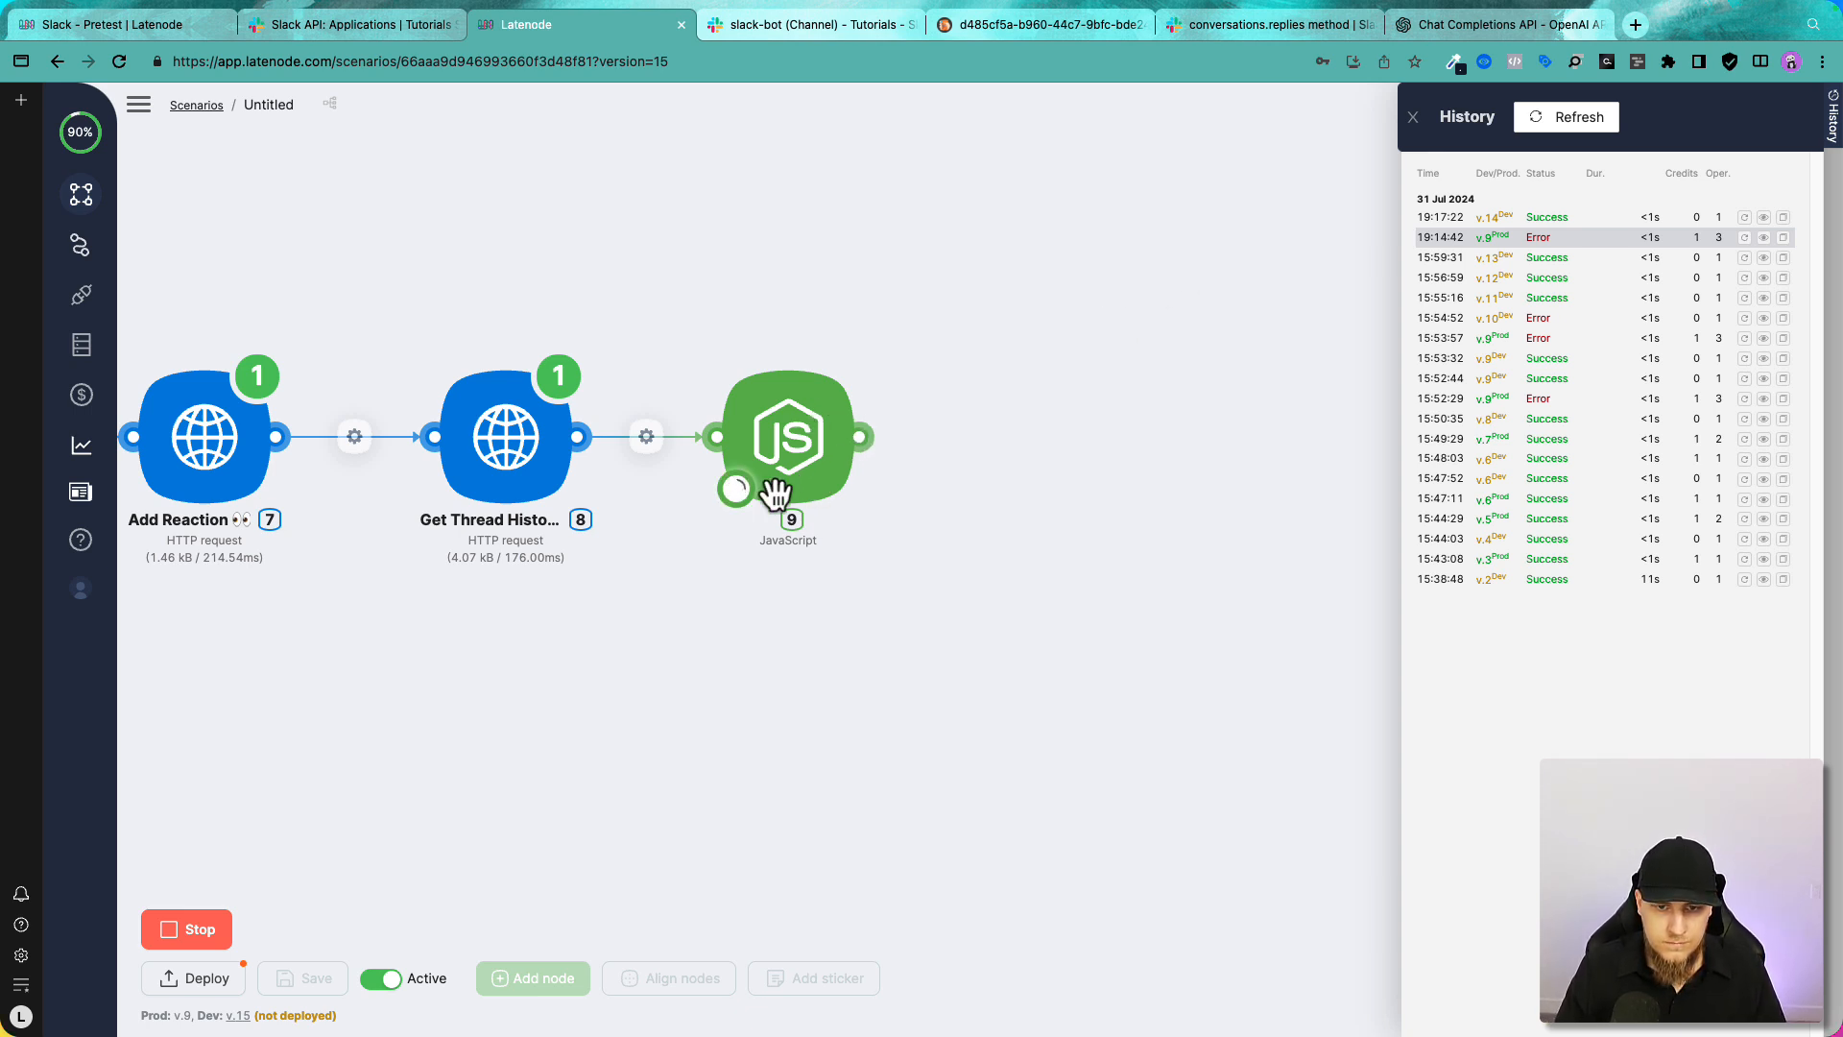
{"action": "left_click", "coordinate": [797, 471]}
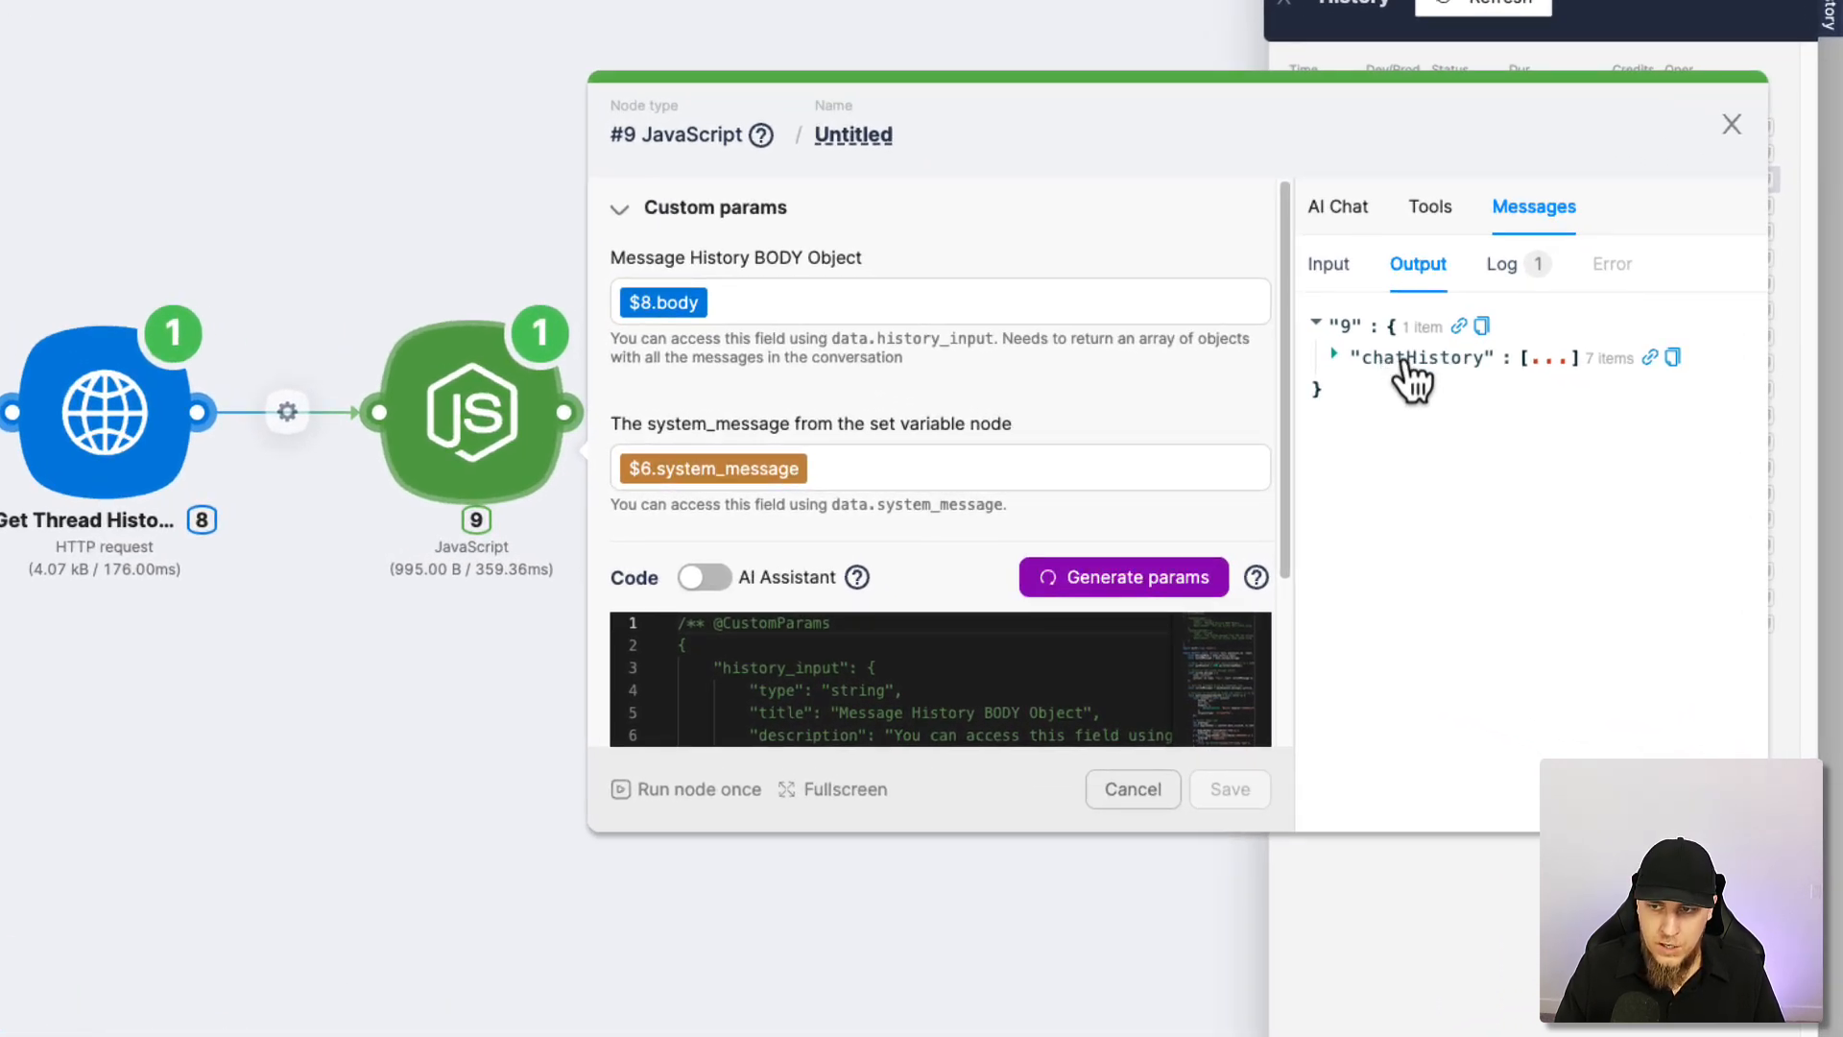
{"action": "left_click", "coordinate": [1404, 359]}
{"action": "left_click", "coordinate": [1403, 388]}
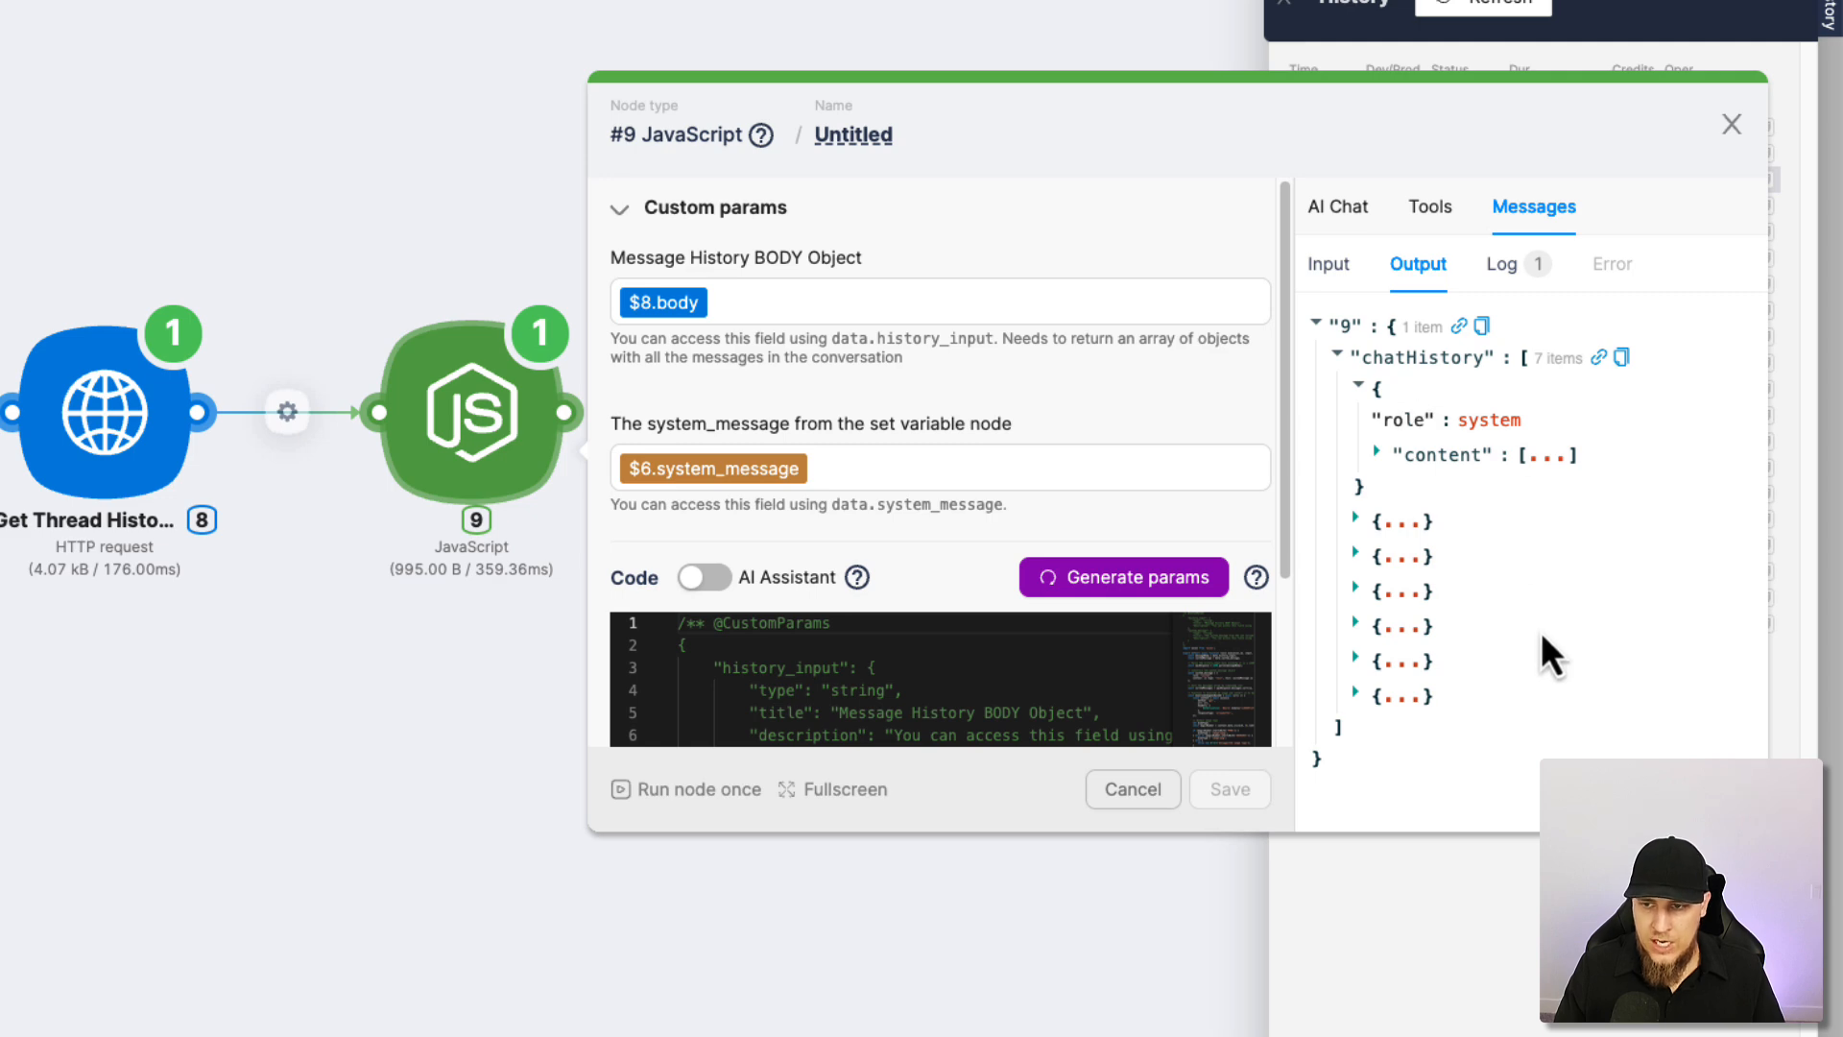
{"action": "left_click", "coordinate": [1441, 458]}
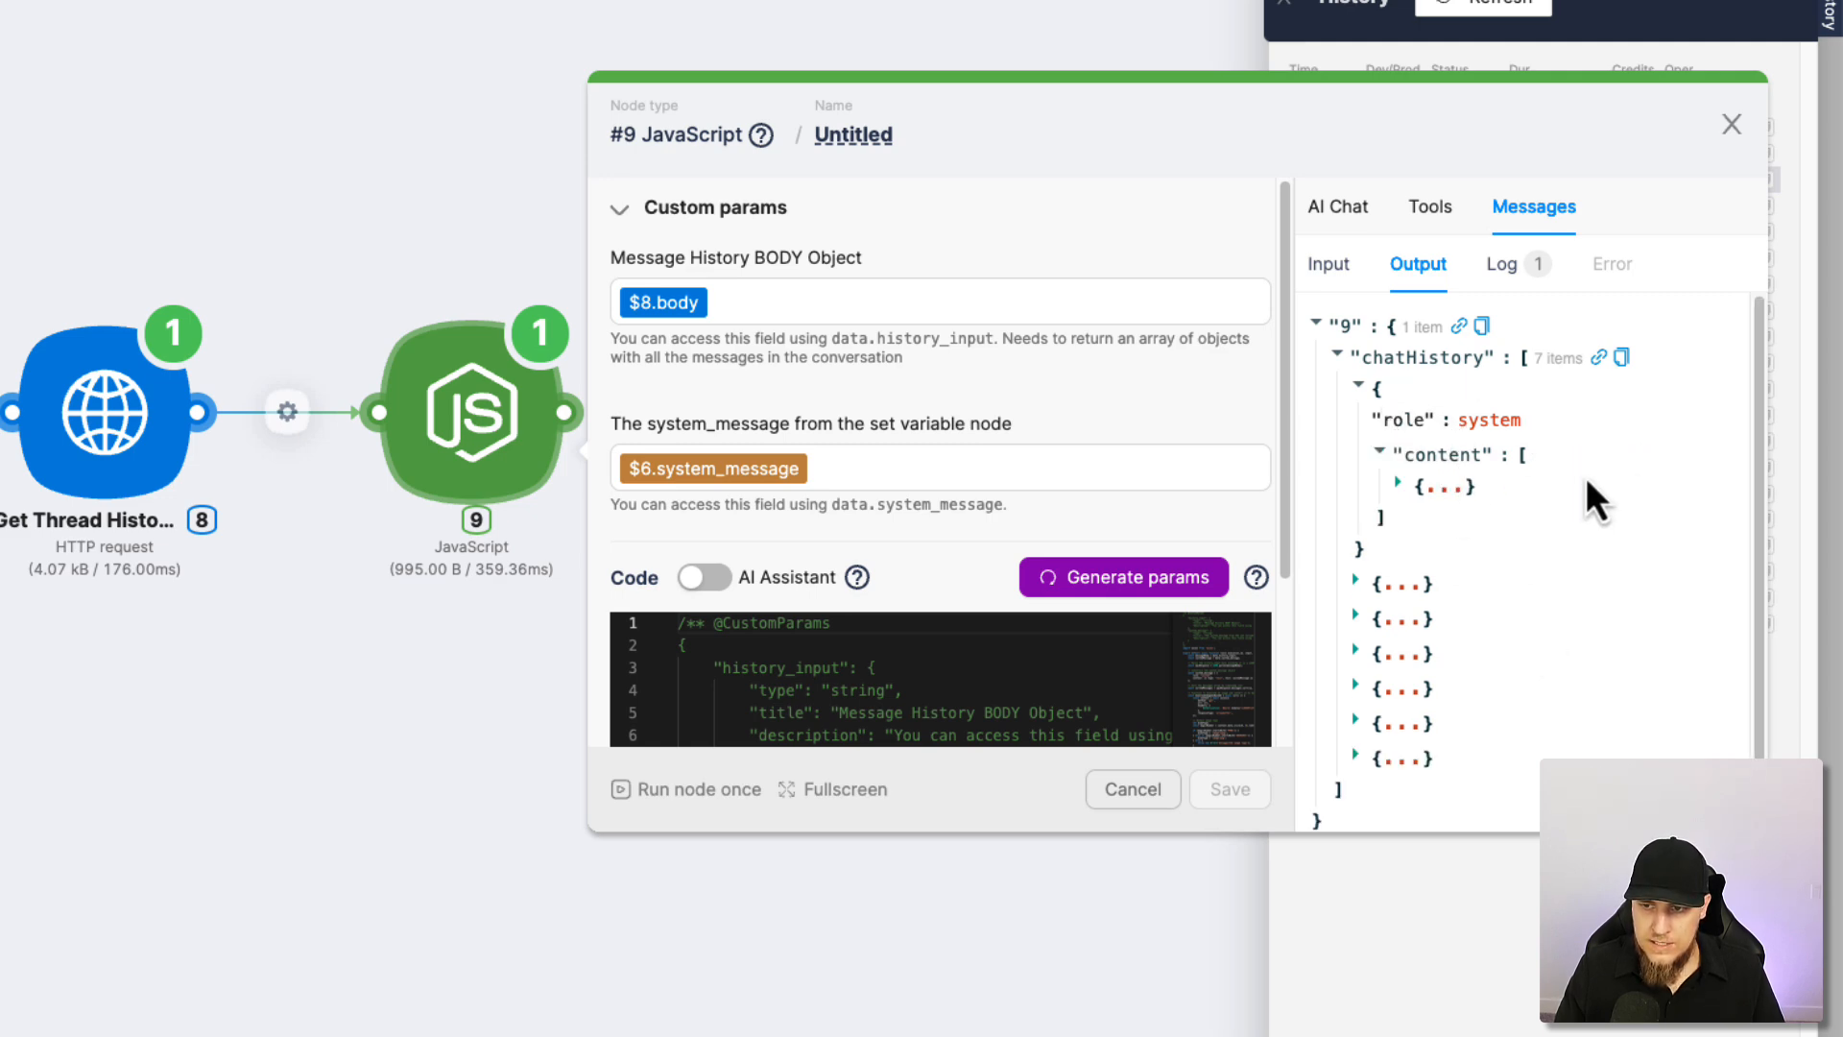
{"action": "left_click", "coordinate": [1421, 488]}
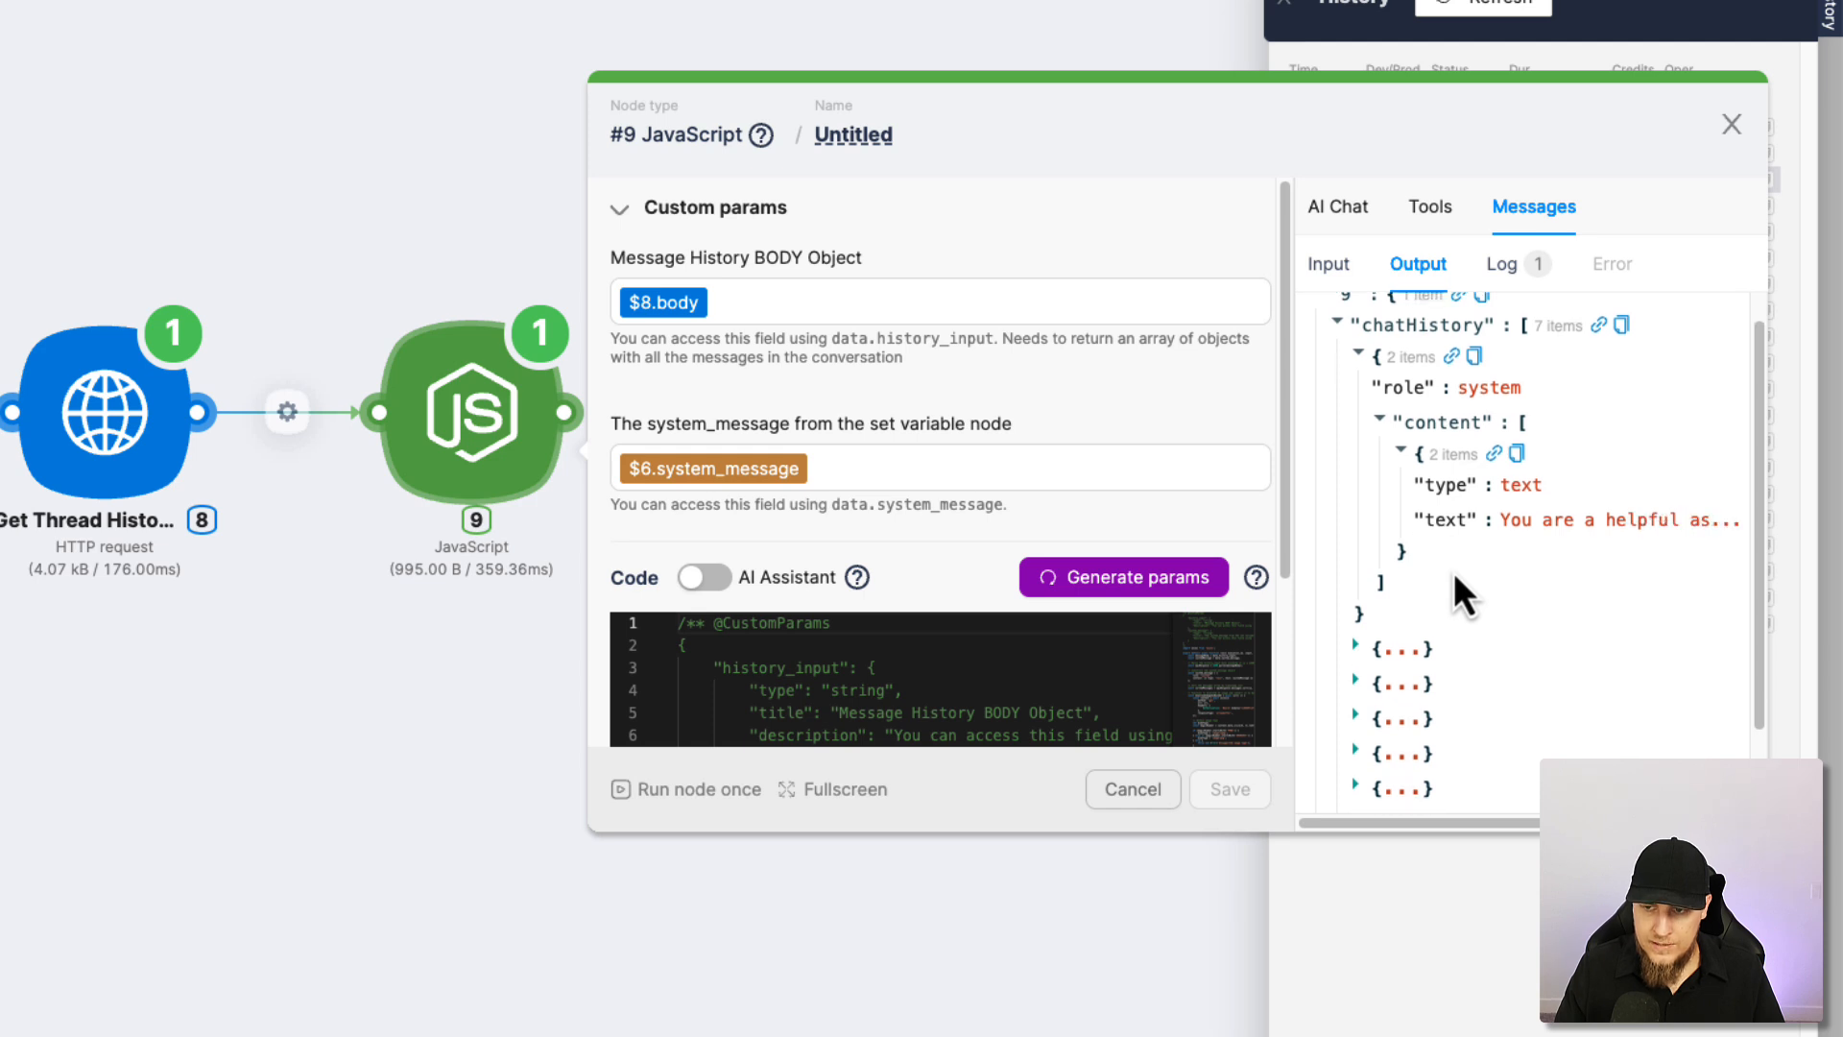
- Examine the role and content of the first user message in the chatHistory output
{"action": "scroll", "coordinate": [1413, 649], "scroll_direction": "down", "scroll_amount": 2}
{"action": "left_click", "coordinate": [1411, 650]}
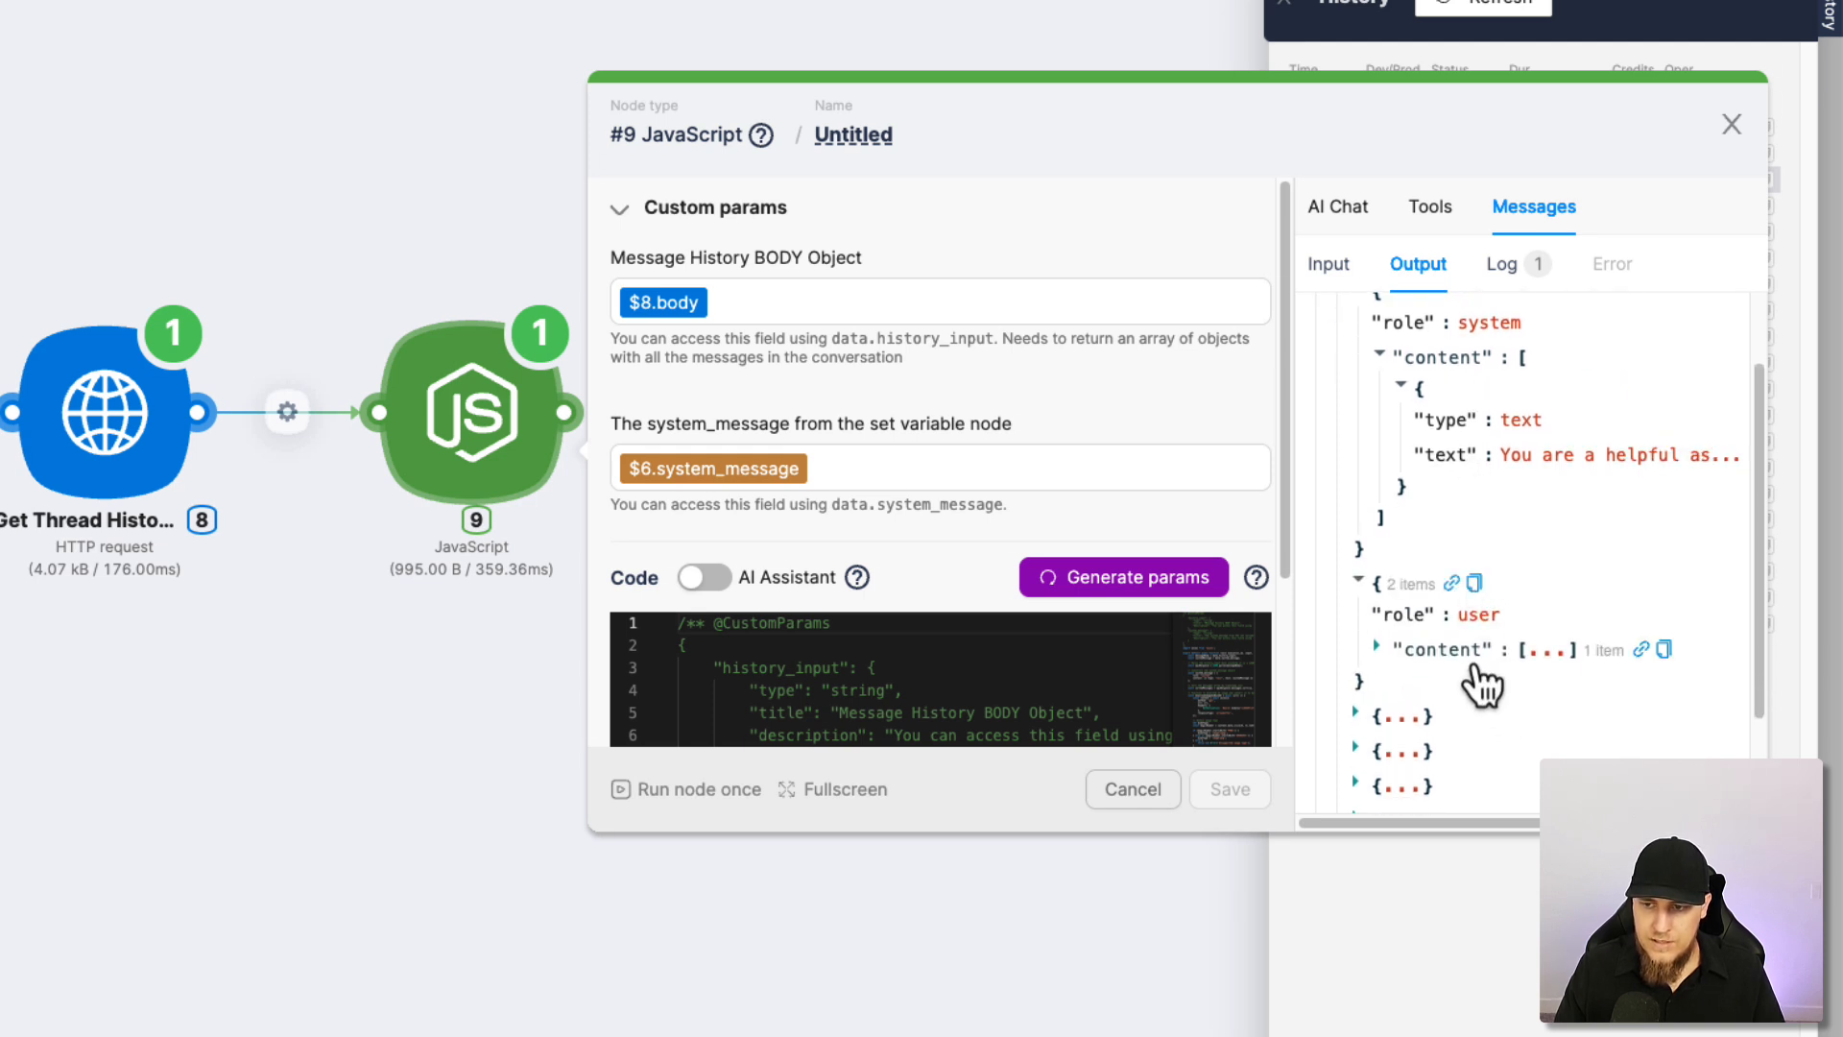
{"action": "left_click", "coordinate": [1505, 651]}
{"action": "left_click", "coordinate": [1435, 682]}
{"action": "scroll", "coordinate": [1552, 574], "scroll_direction": "down", "scroll_amount": 1}
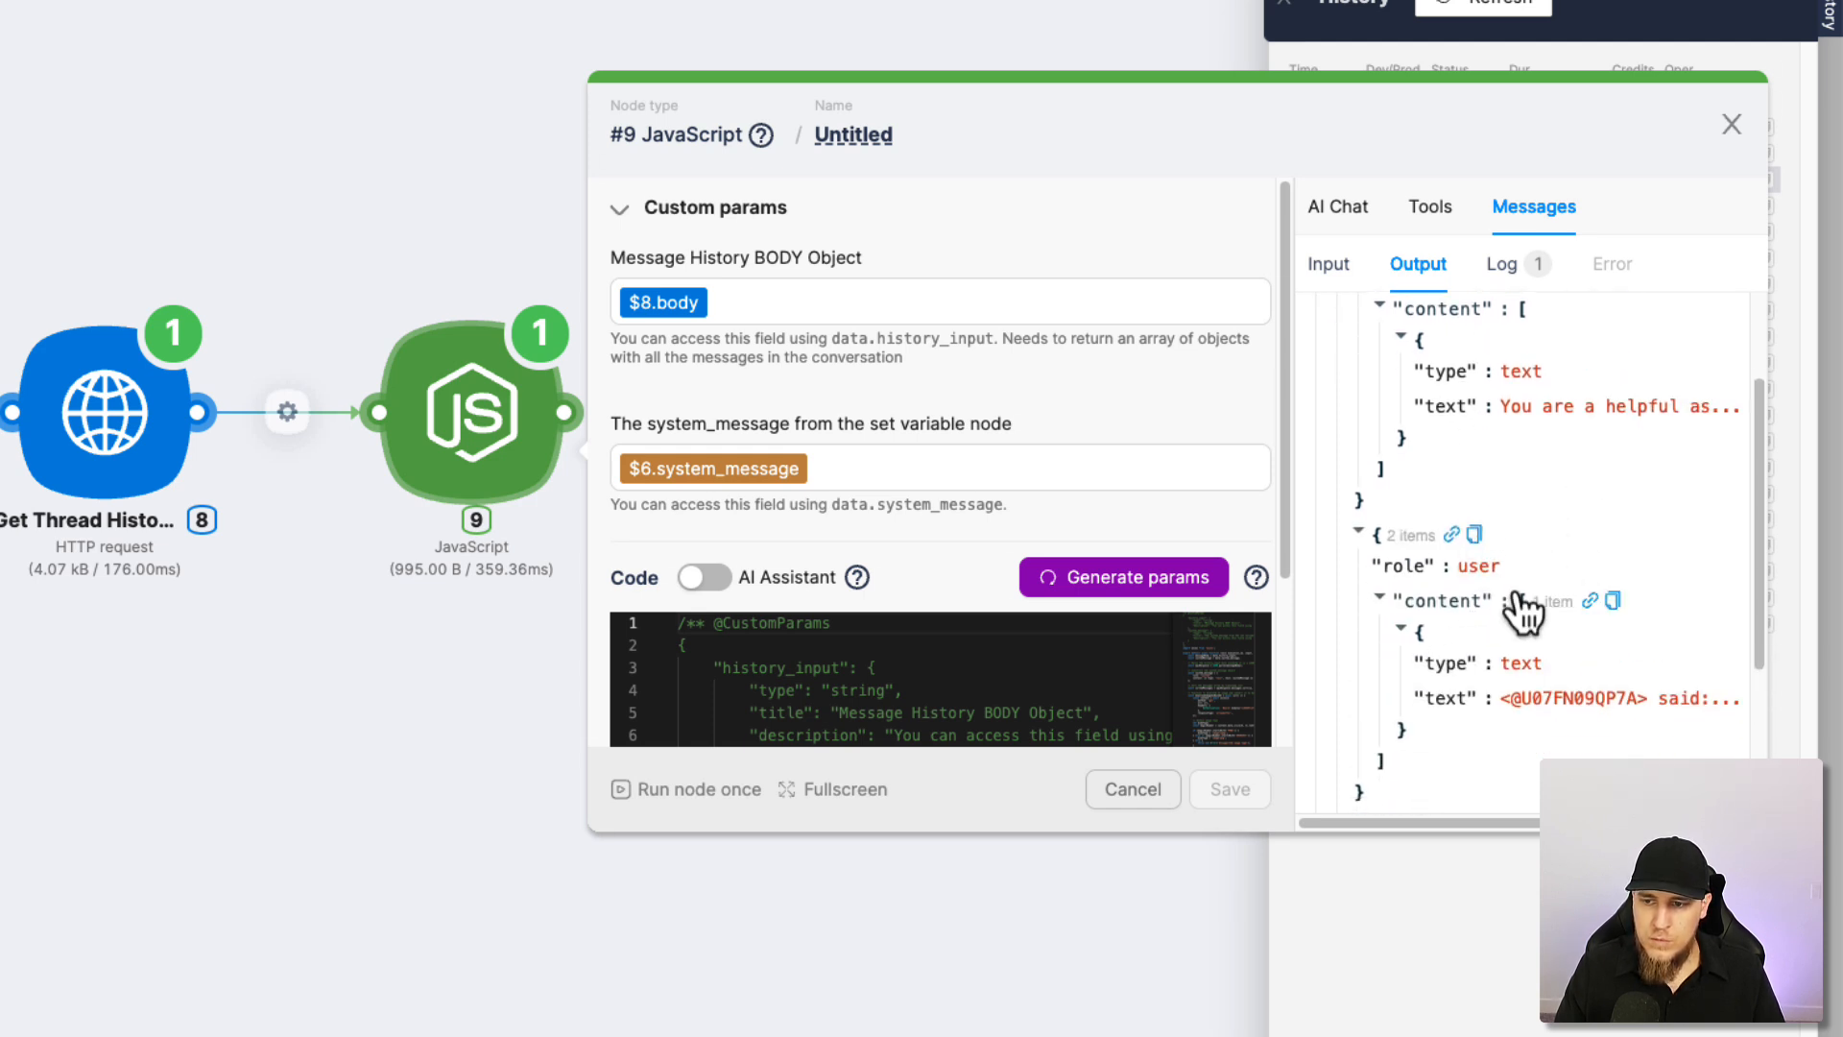
{"action": "scroll", "coordinate": [913, 561], "scroll_direction": "down", "scroll_amount": 1}
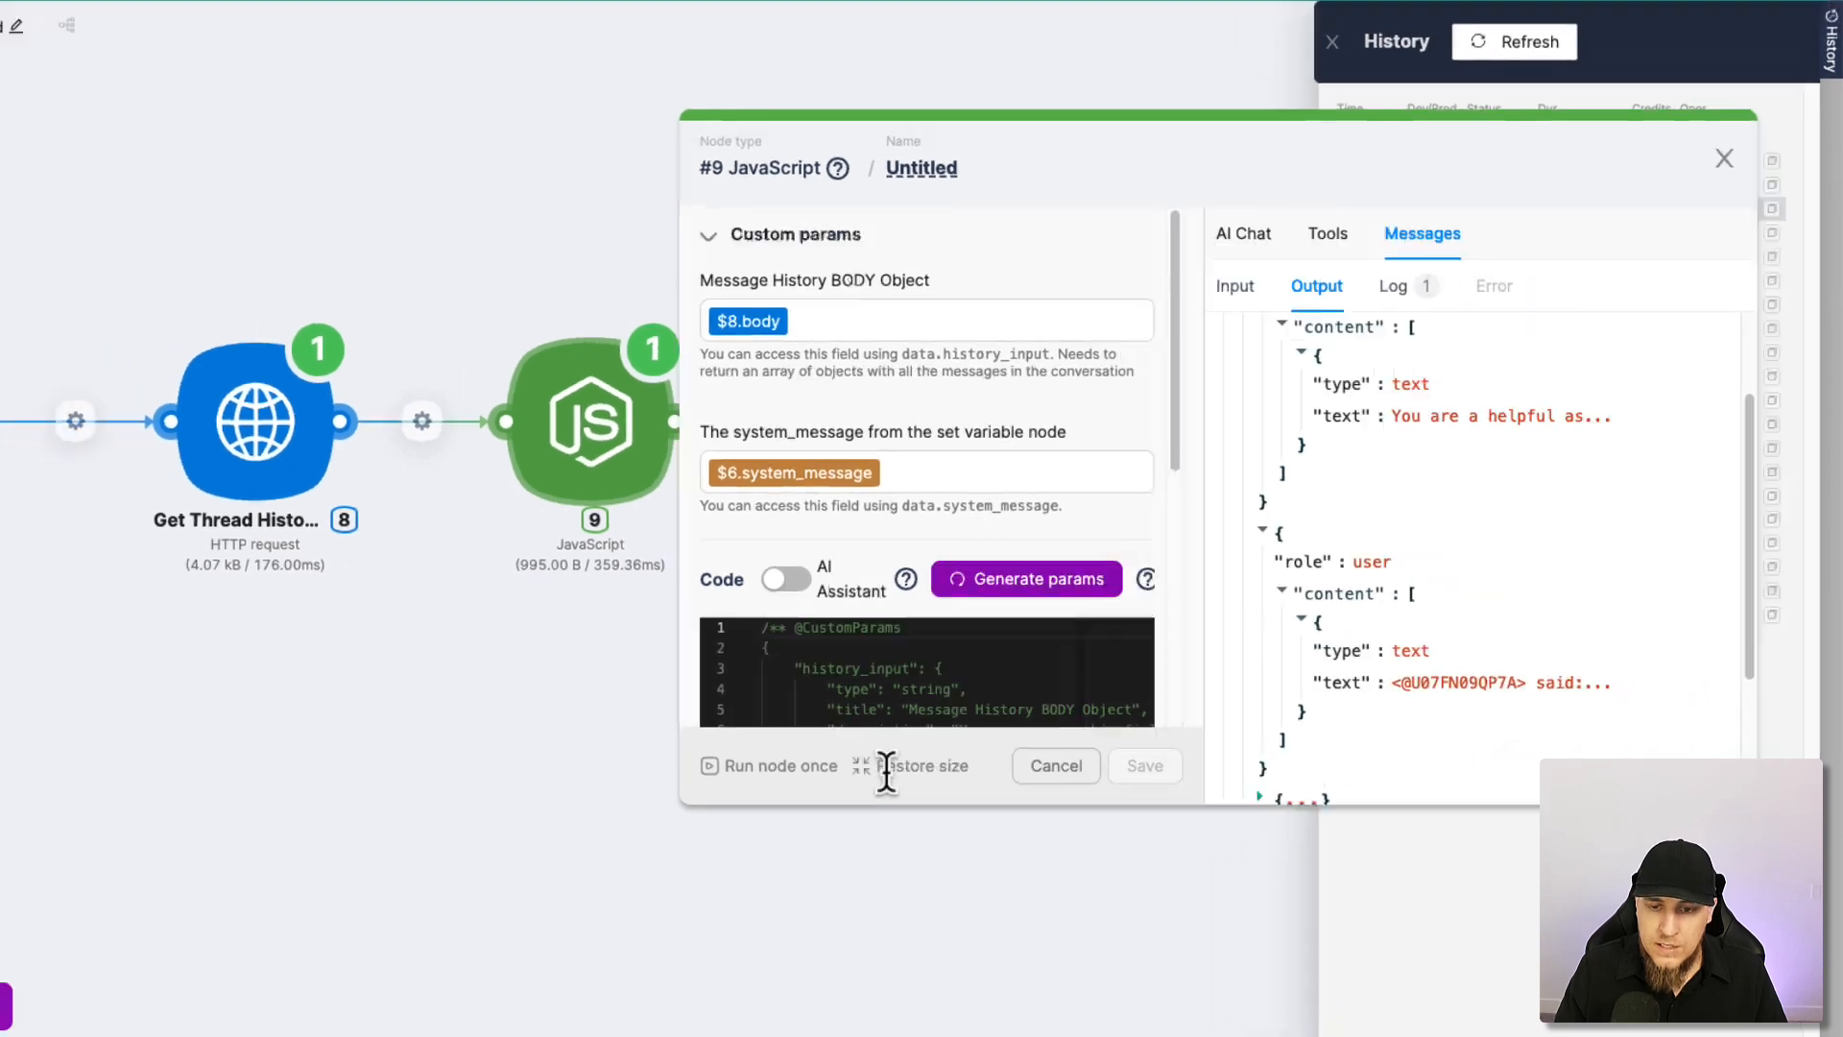
{"action": "left_click", "coordinate": [796, 800]}
{"action": "scroll", "coordinate": [732, 606], "scroll_direction": "down", "scroll_amount": 1}
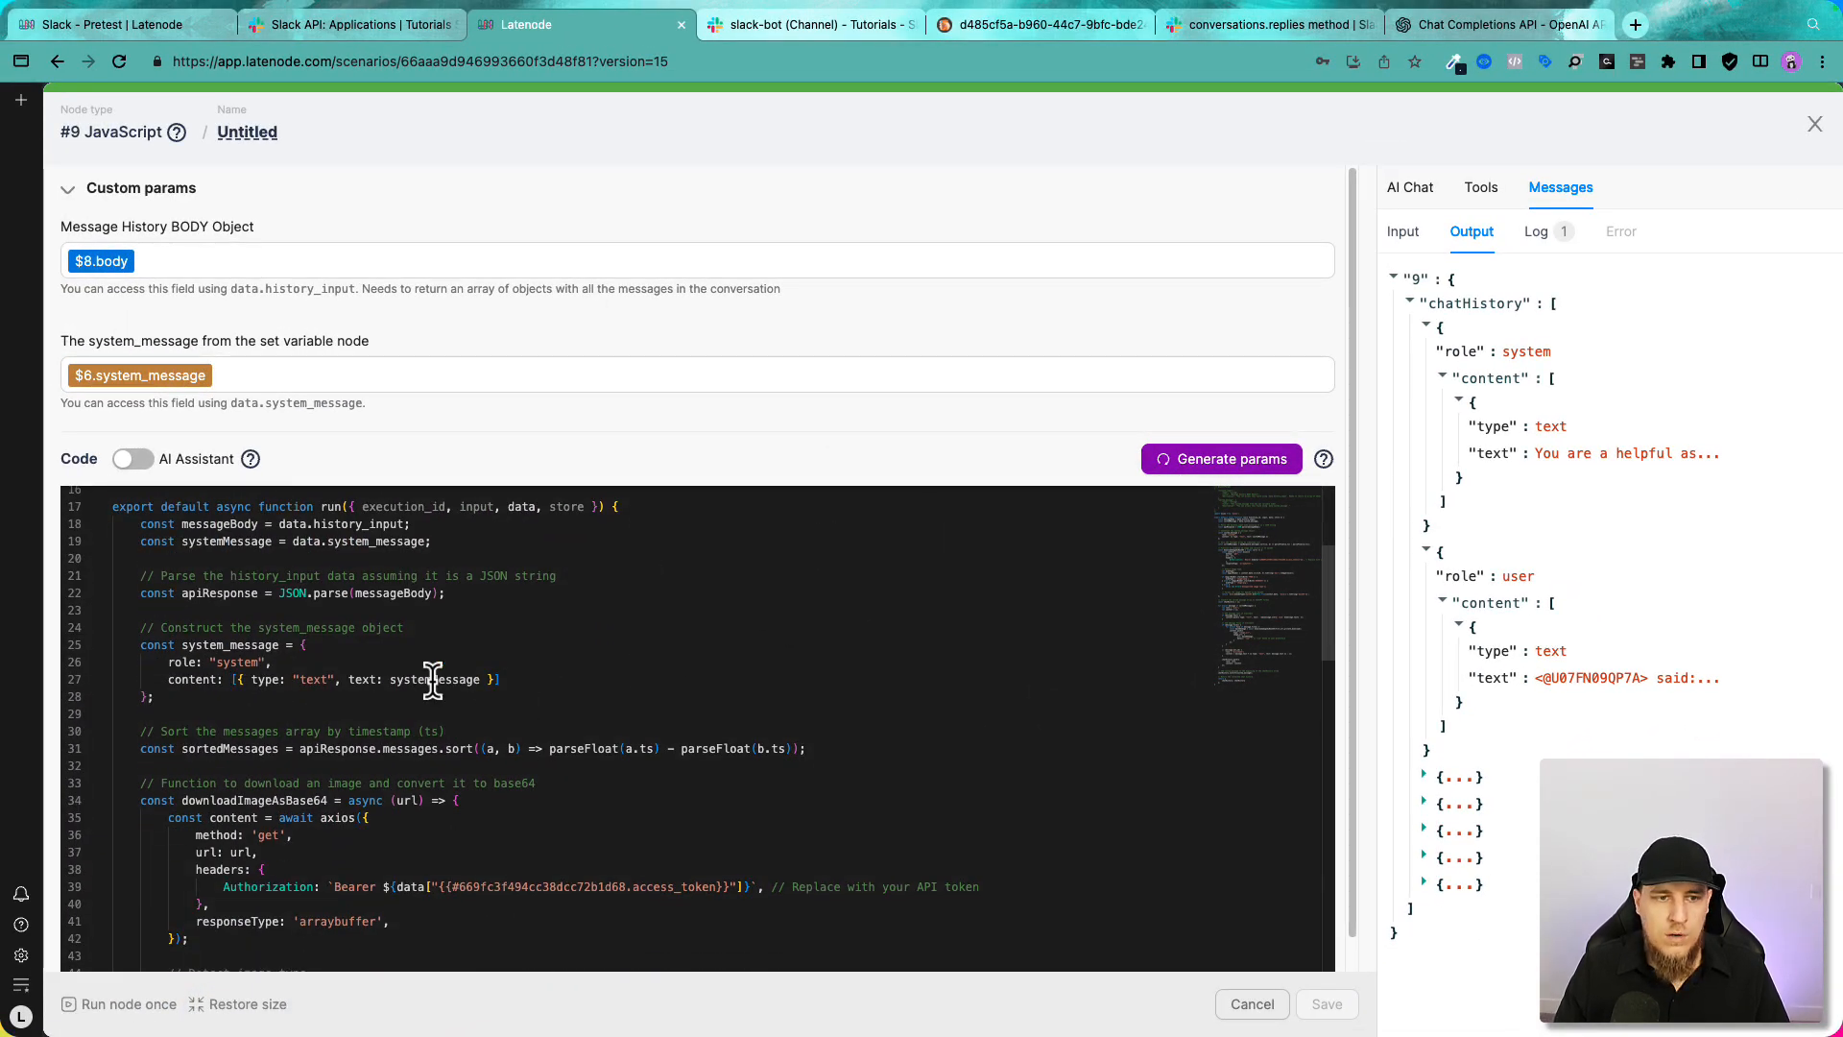
{"action": "scroll", "coordinate": [433, 678], "scroll_direction": "down", "scroll_amount": 2}
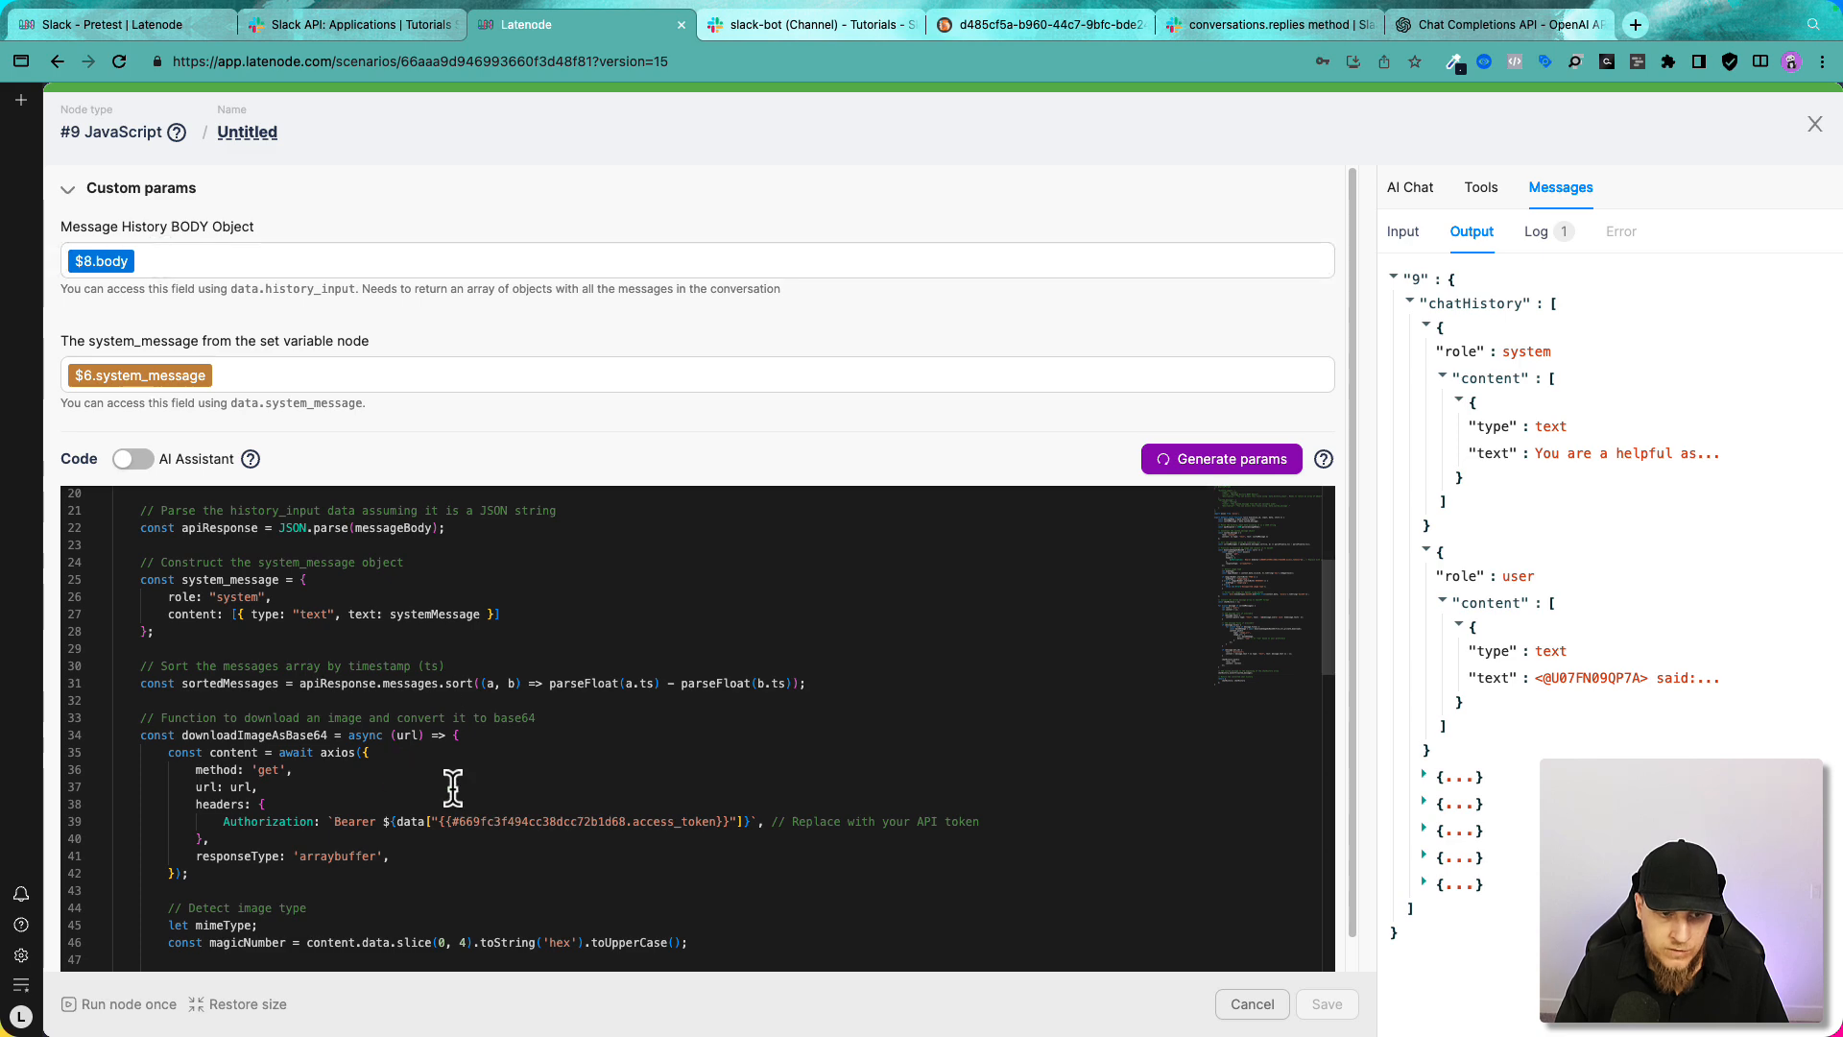
{"action": "scroll", "coordinate": [350, 782], "scroll_direction": "up", "scroll_amount": 10}
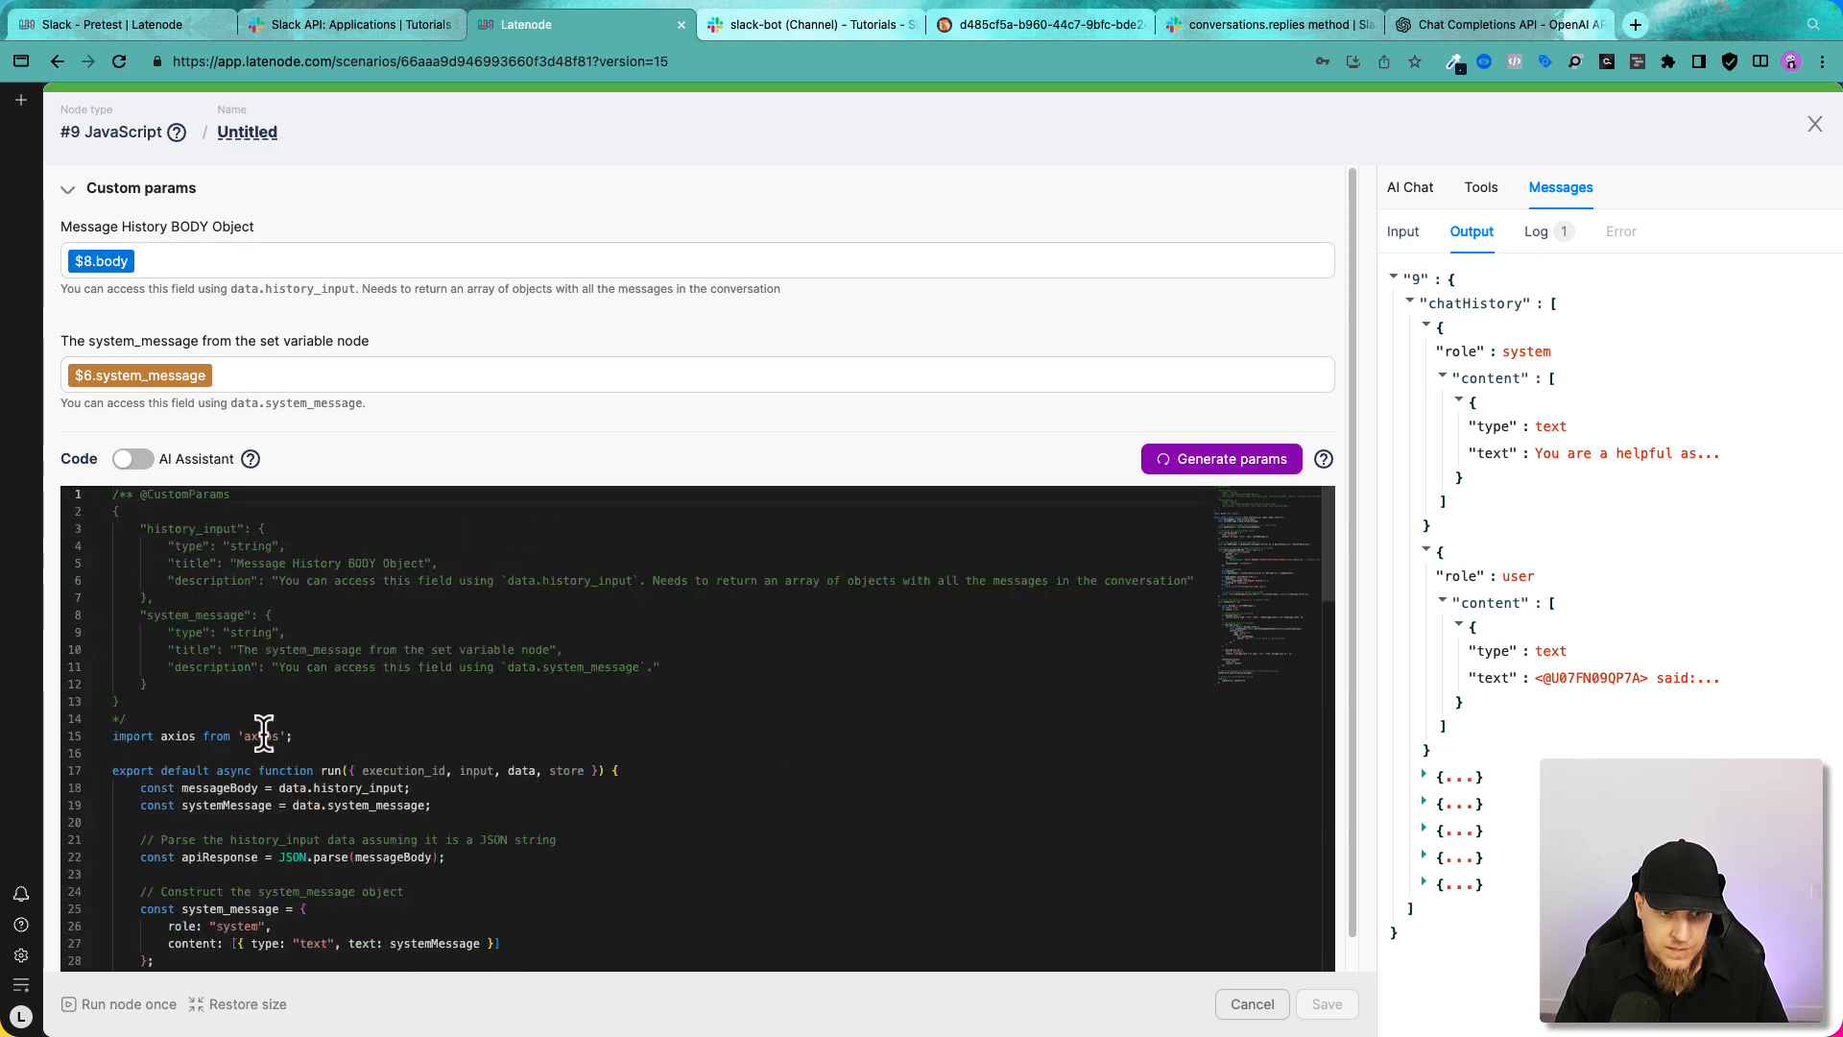
{"action": "left_click_drag", "start_coordinate": [174, 684], "coordinate": [145, 602]}
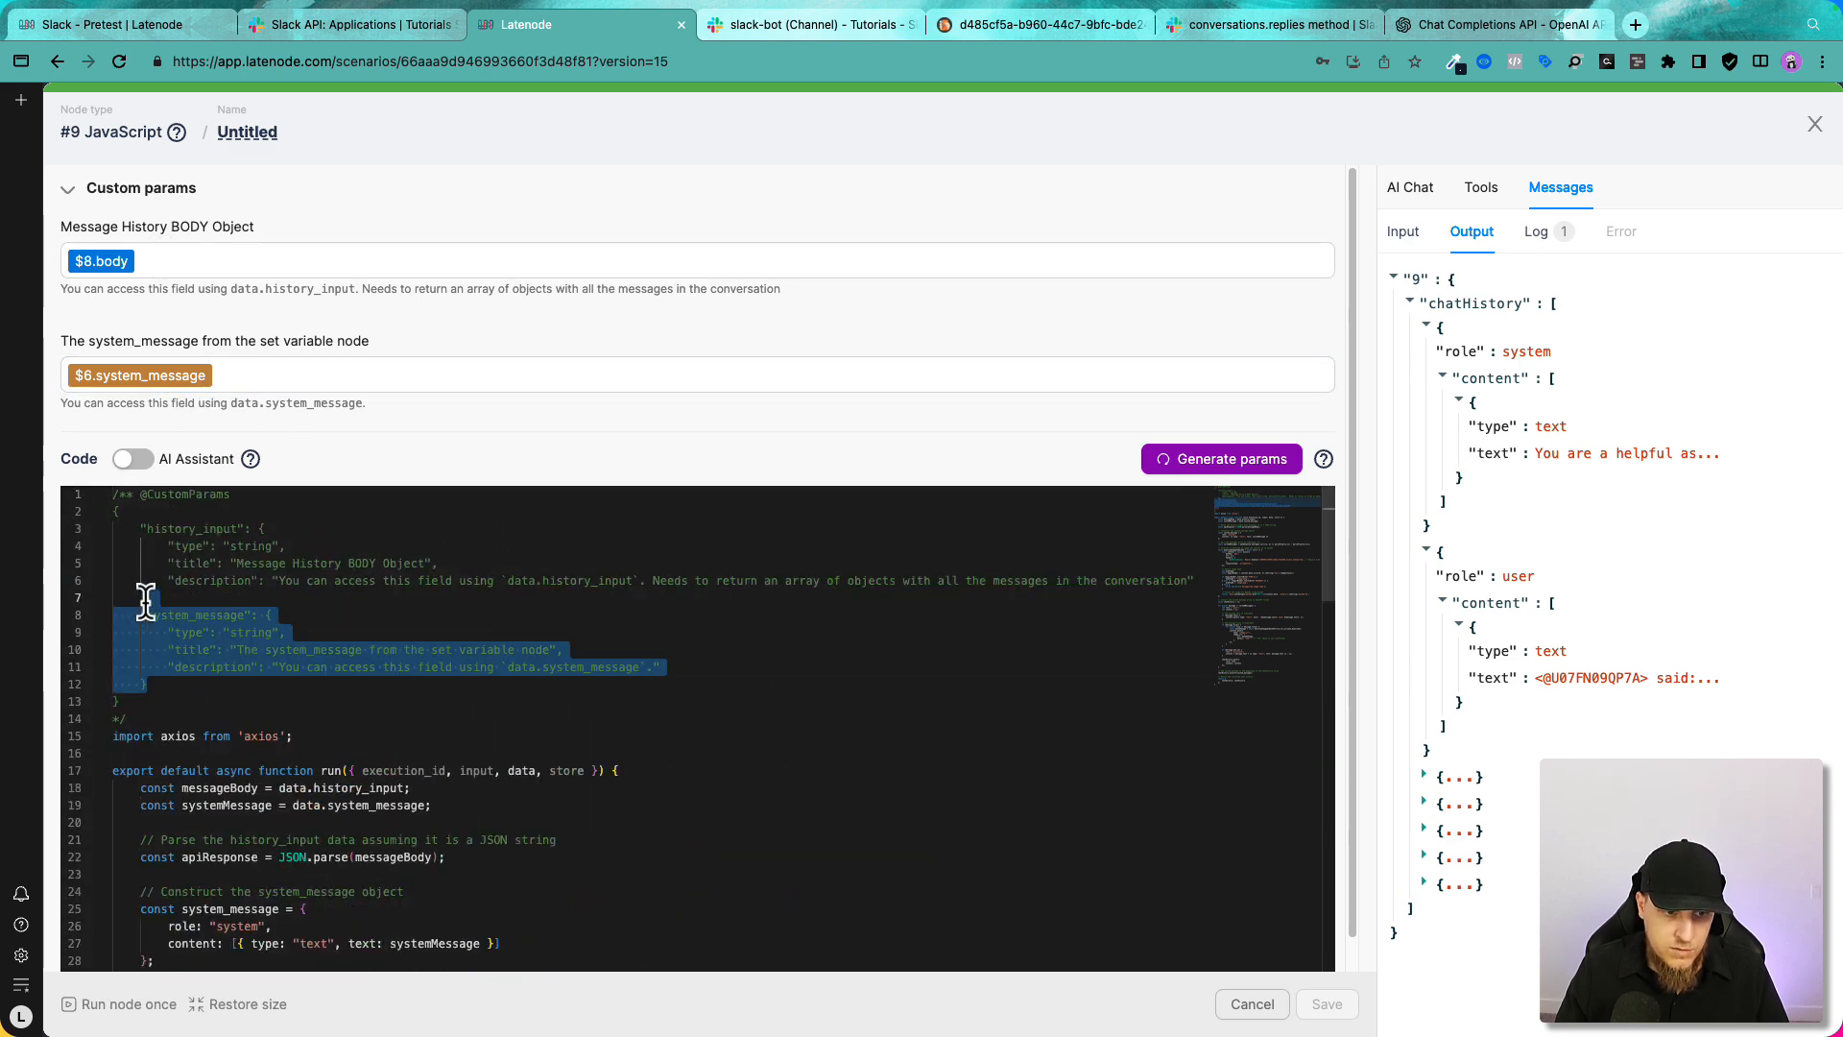
{"action": "left_click", "coordinate": [157, 681]}
{"action": "type", "text": ",     \"system_message\": {         \"type\": \"string\",         \"title\": \"The system_message from the set variable node\",         \"description\": \"You can access this field using `data.system_message`.\"     }"}
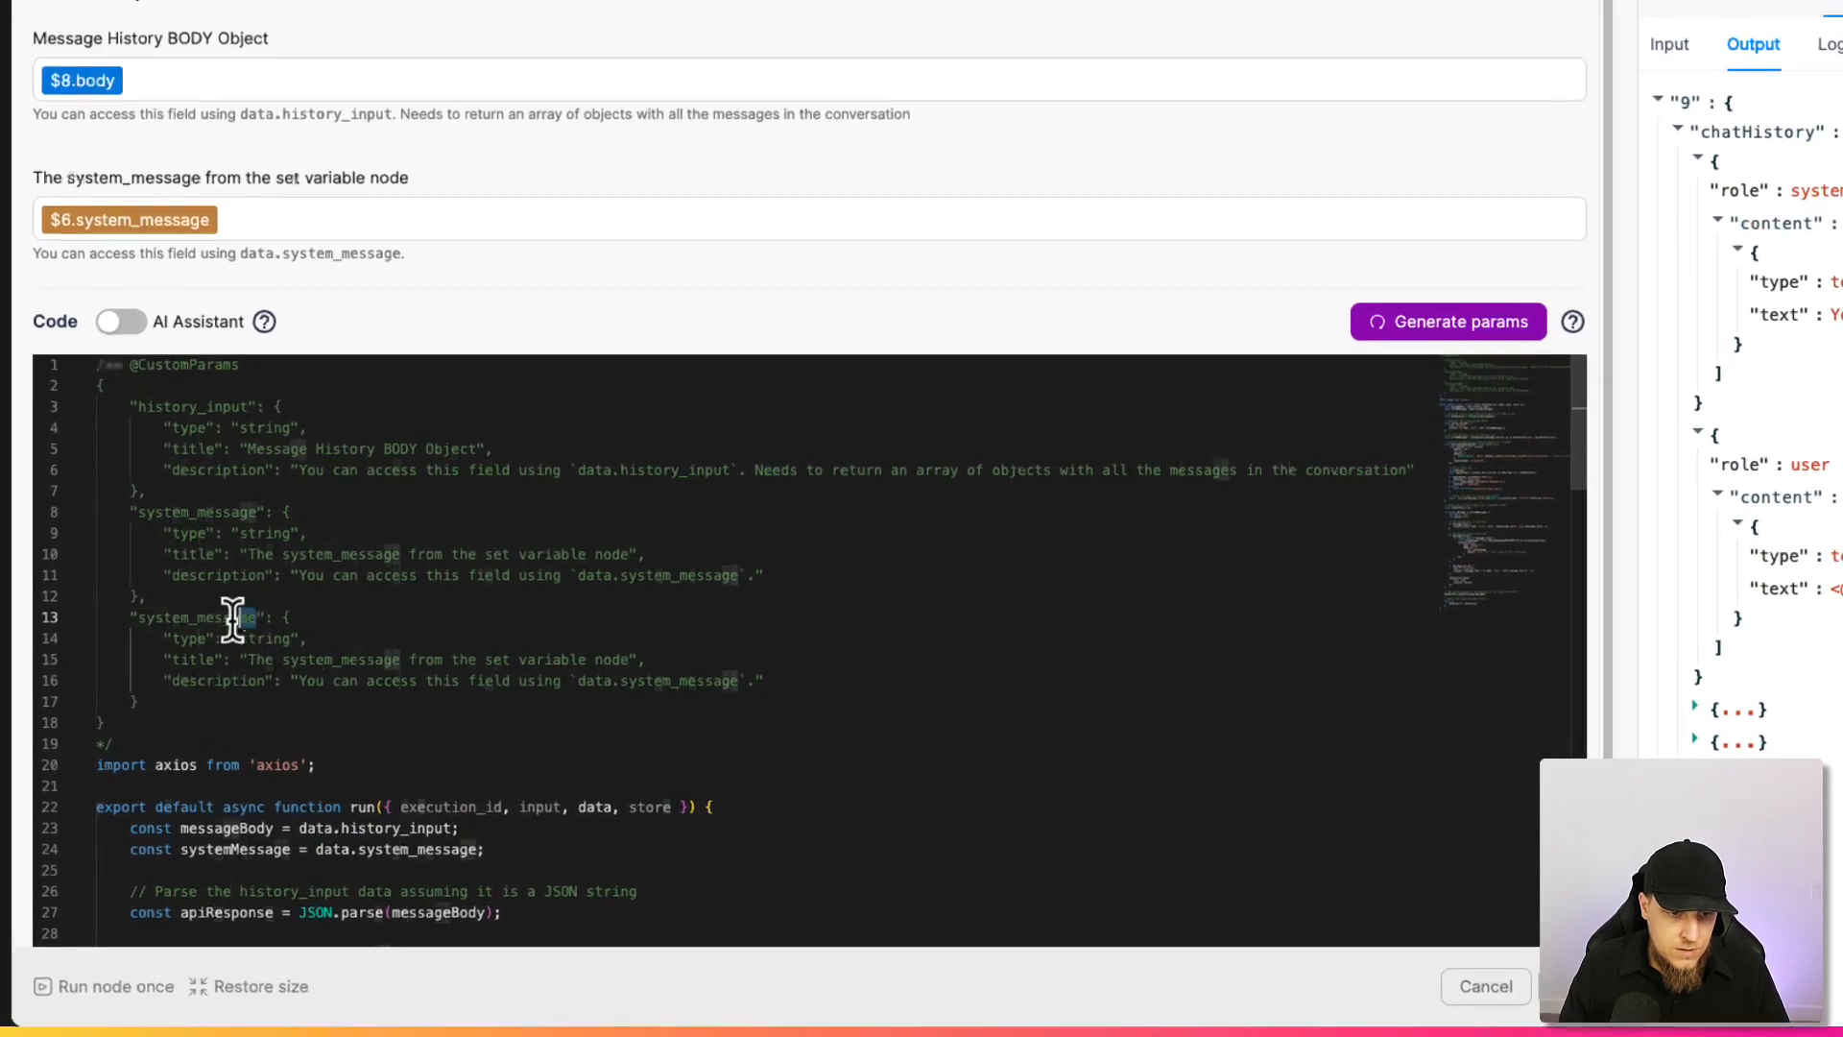
- Rename the duplicated parameter's key as access_token and set its title to "The Access Token for you slack bot"
{"action": "double_click", "coordinate": [154, 702]}
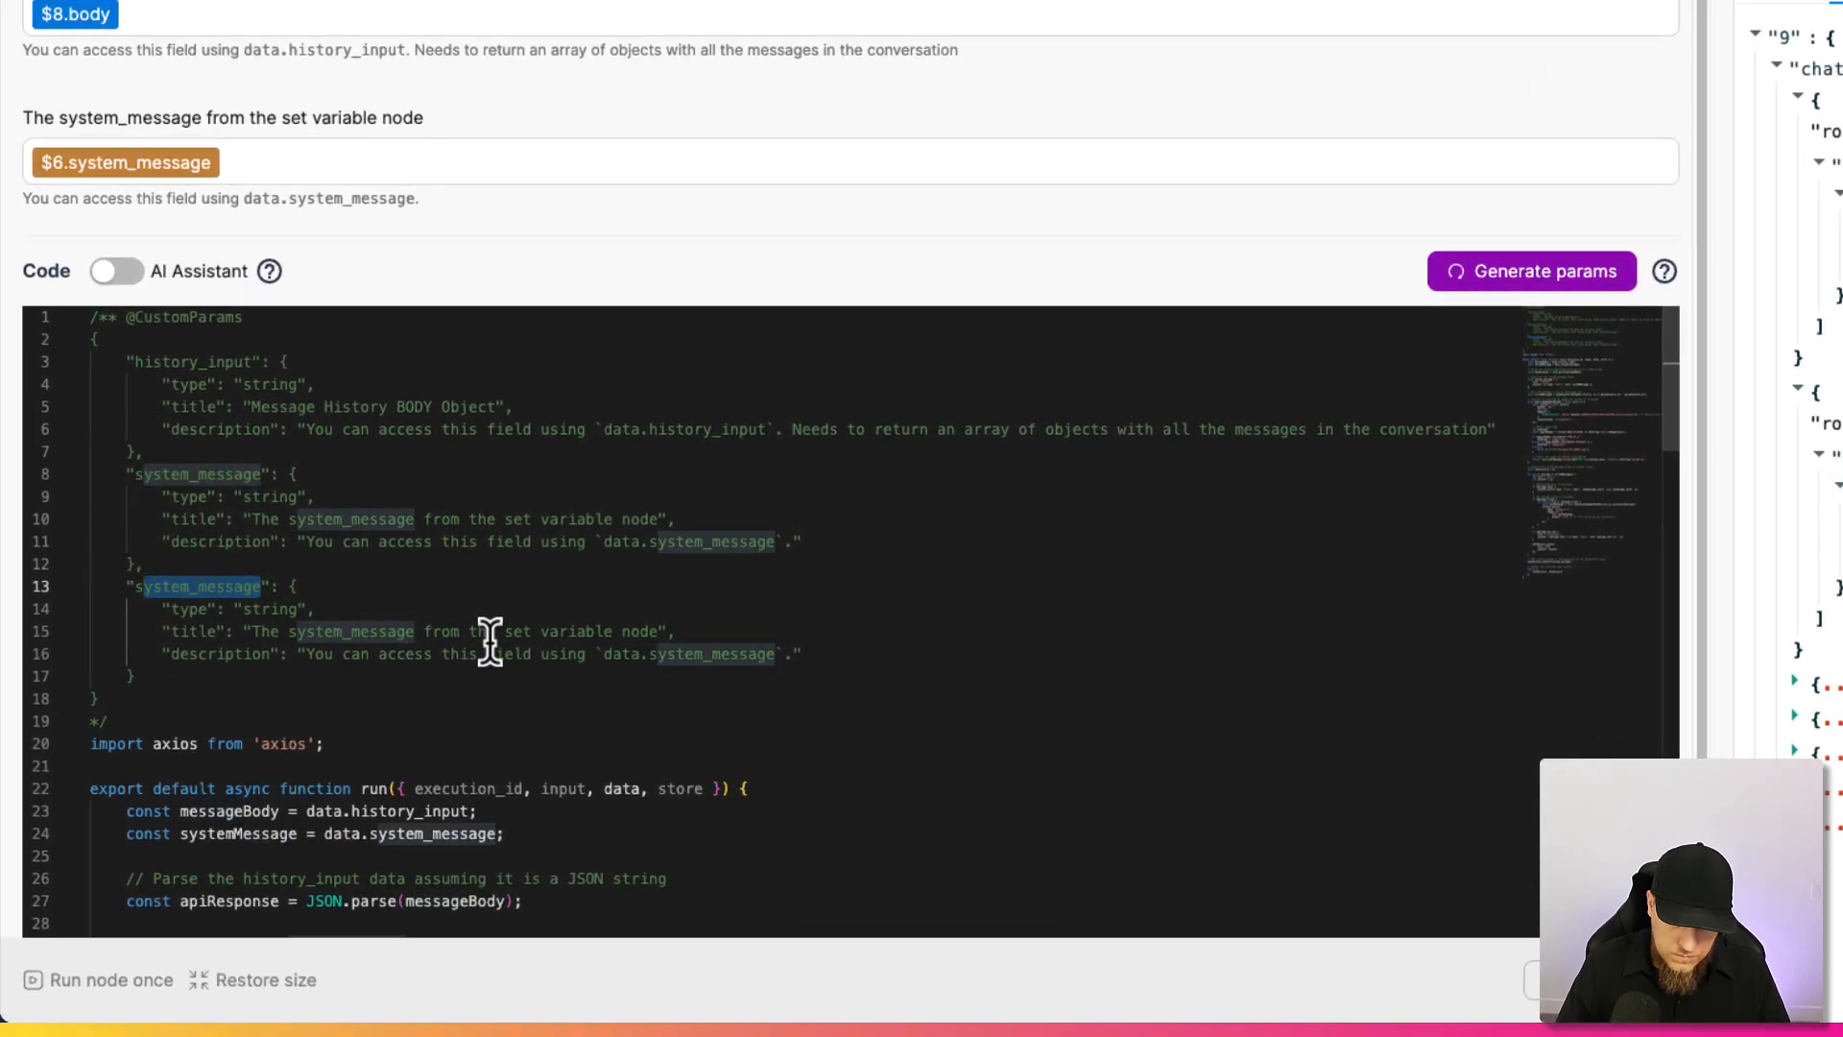
{"action": "type", "text": "access_token"}
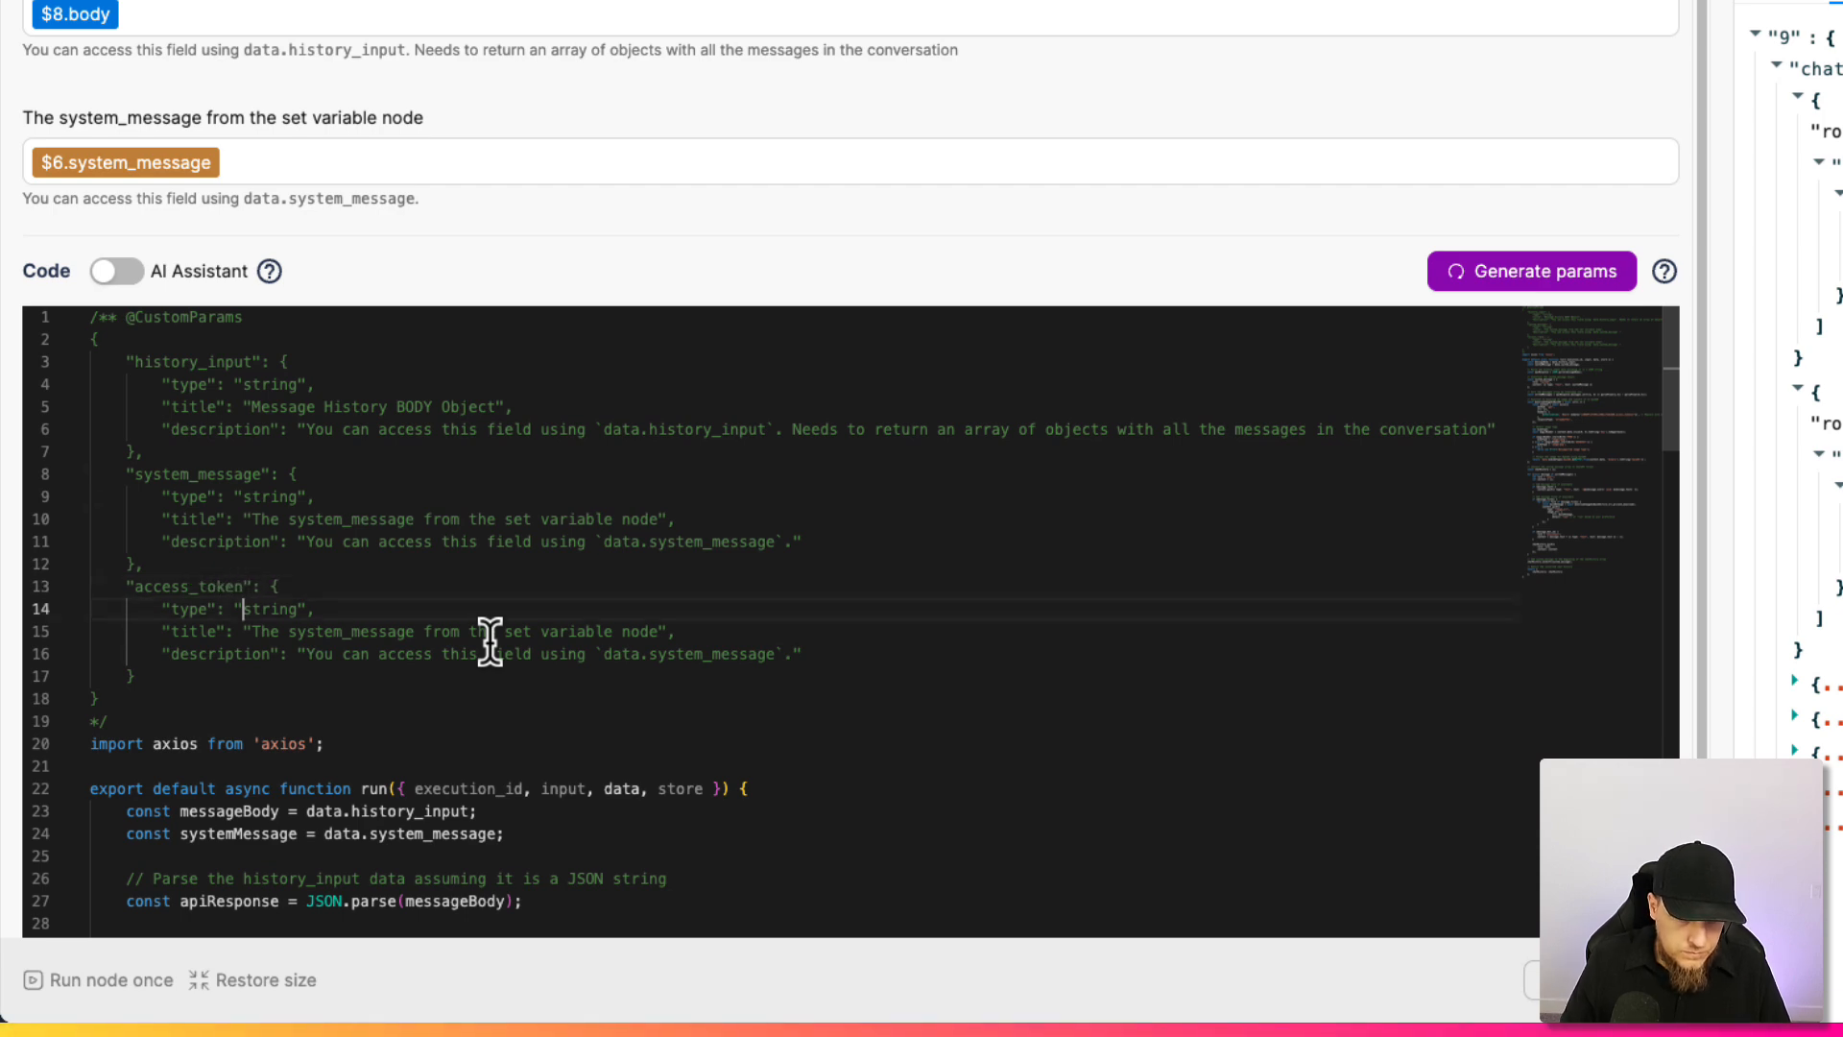
{"action": "key", "text": "ctrl+shift+Right"}
{"action": "key", "text": "ctrl+shift+Right"}
{"action": "key", "text": "ctrl+shift+Right"}
{"action": "key", "text": "ctrl+shift+Right"}
{"action": "key", "text": "ctrl+shift+Right"}
{"action": "key", "text": "ctrl+shift+Right"}
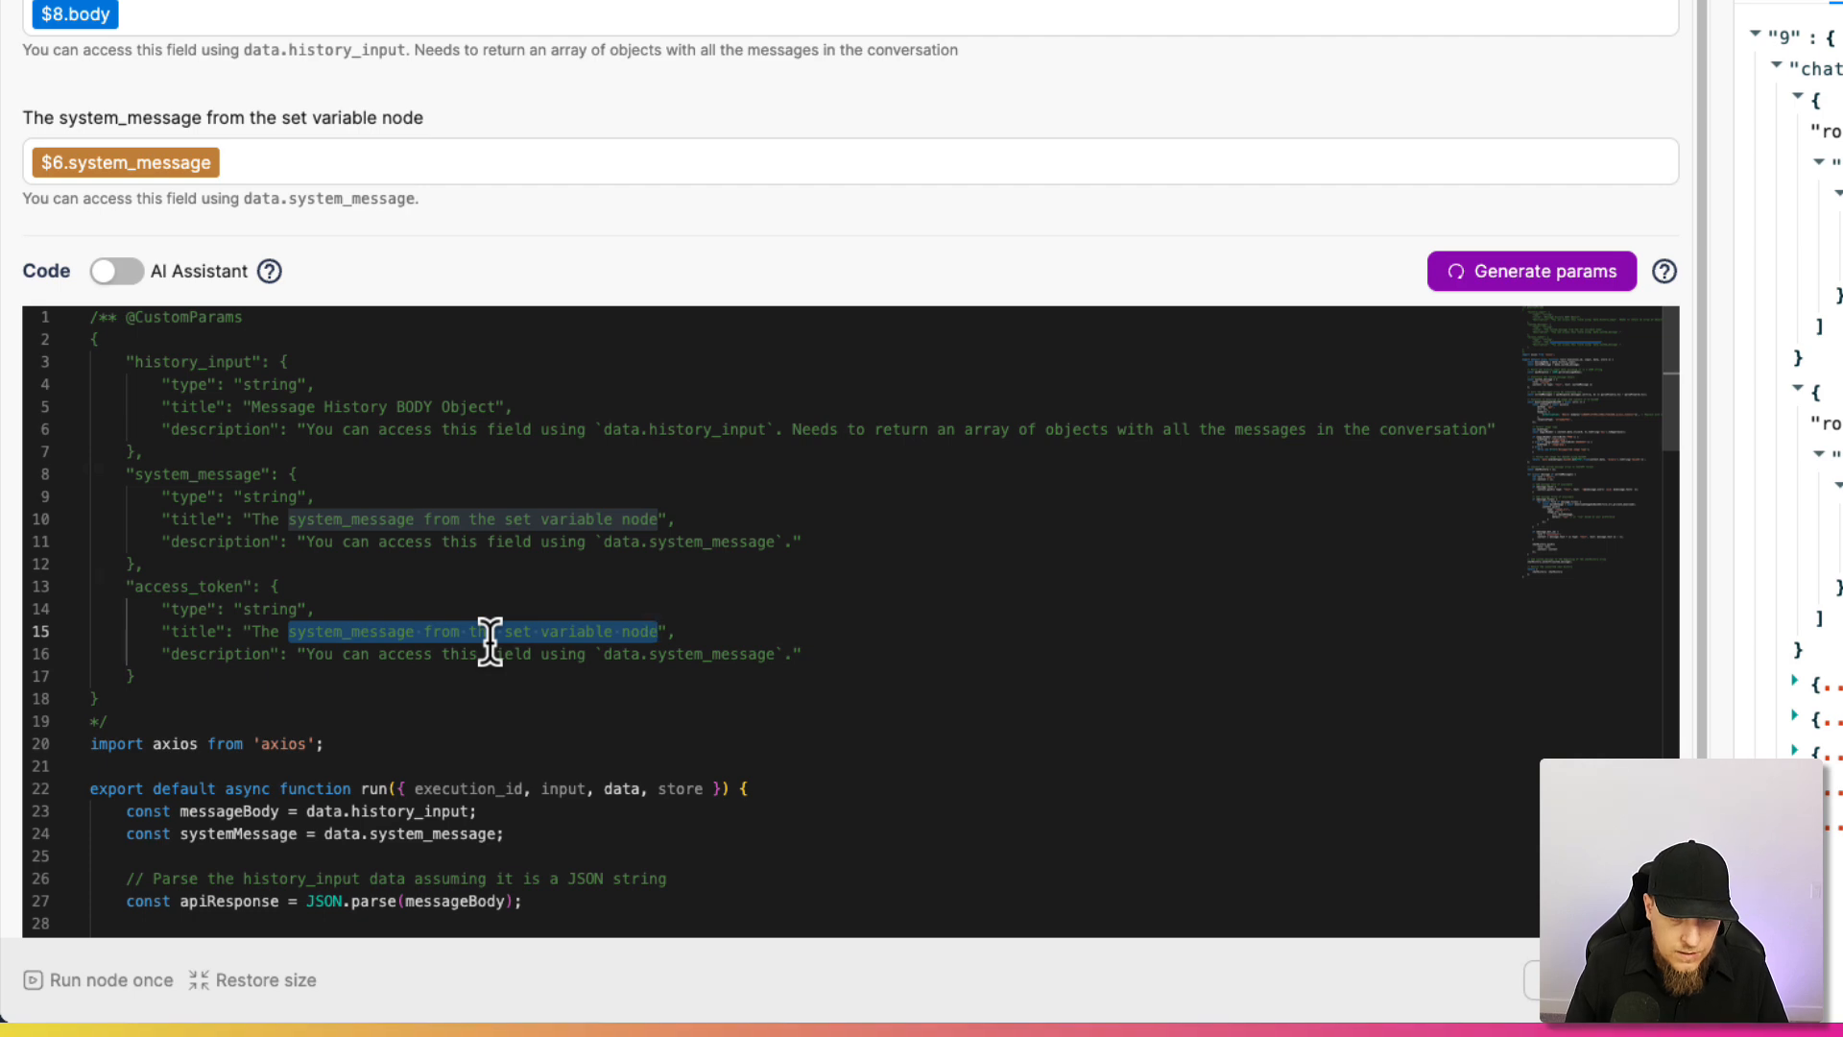
{"action": "type", "text": "Access Token for you slack bot"}
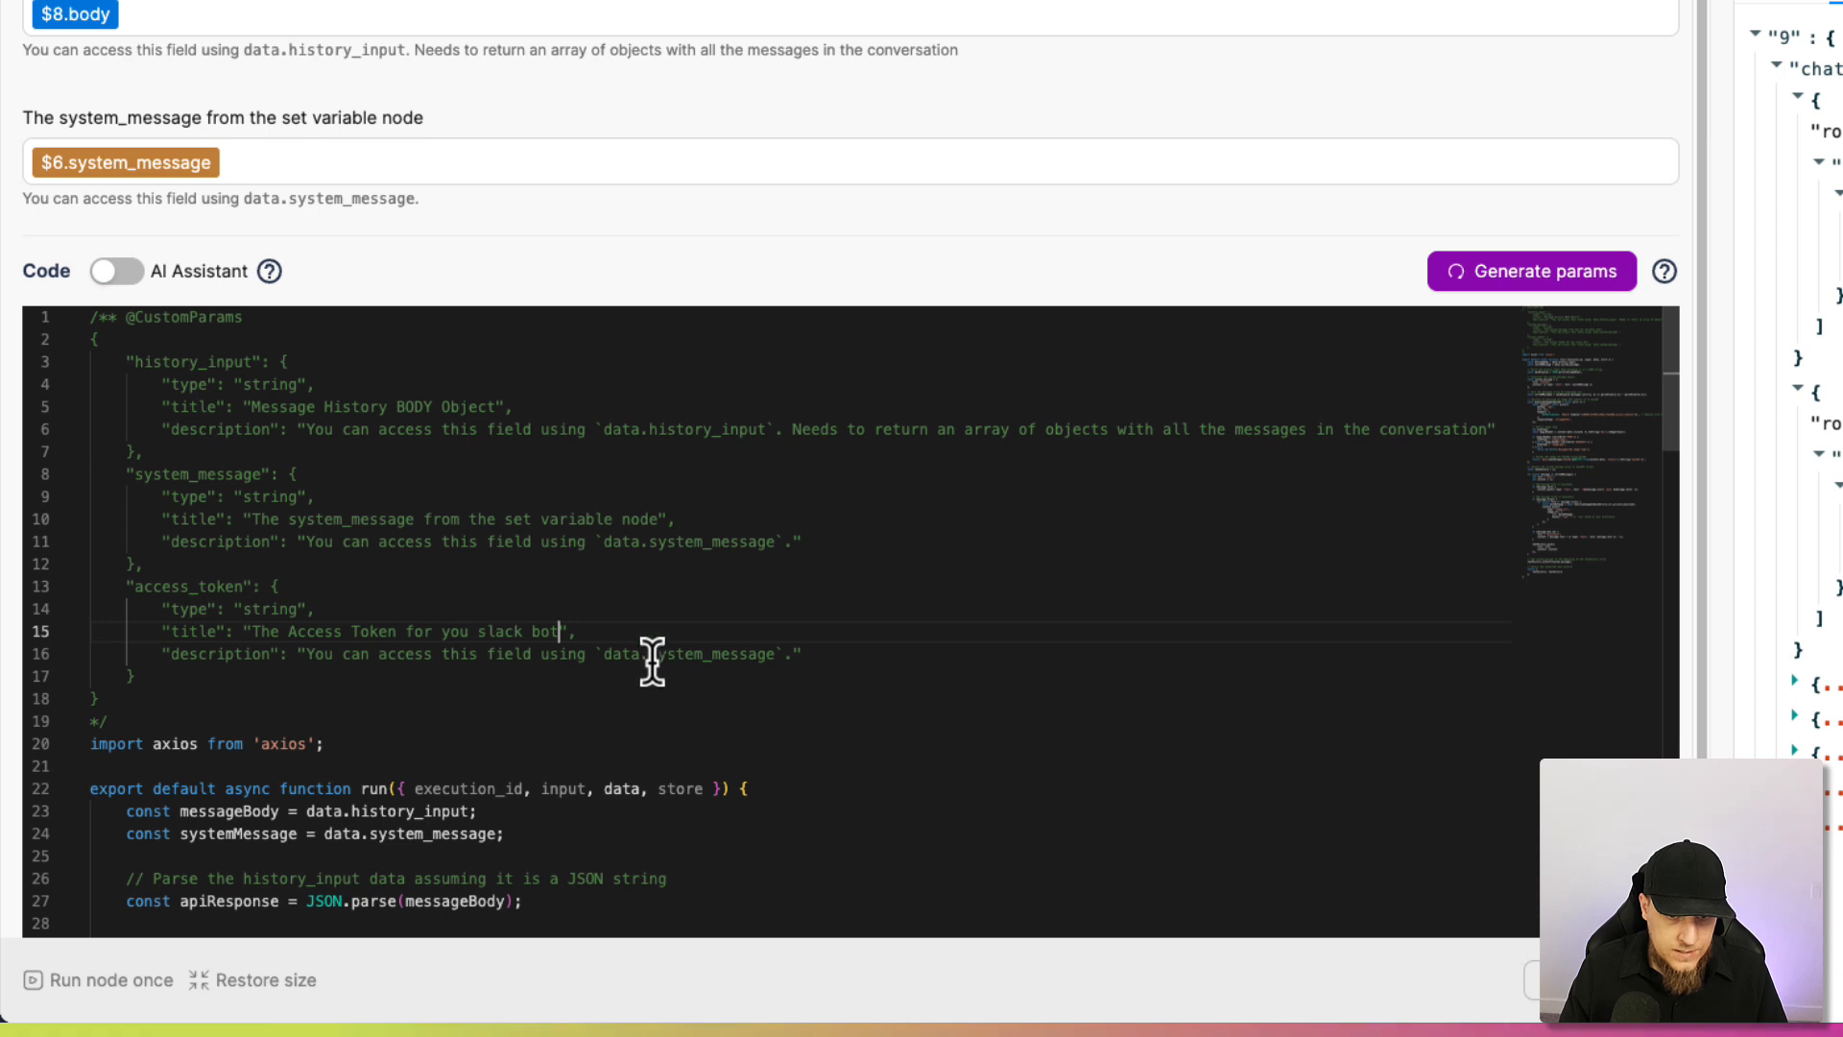
- Change the access_token description's reference to data.access_token and generate the custom parameter fields
{"action": "left_click_drag", "start_coordinate": [651, 657], "coordinate": [775, 657]}
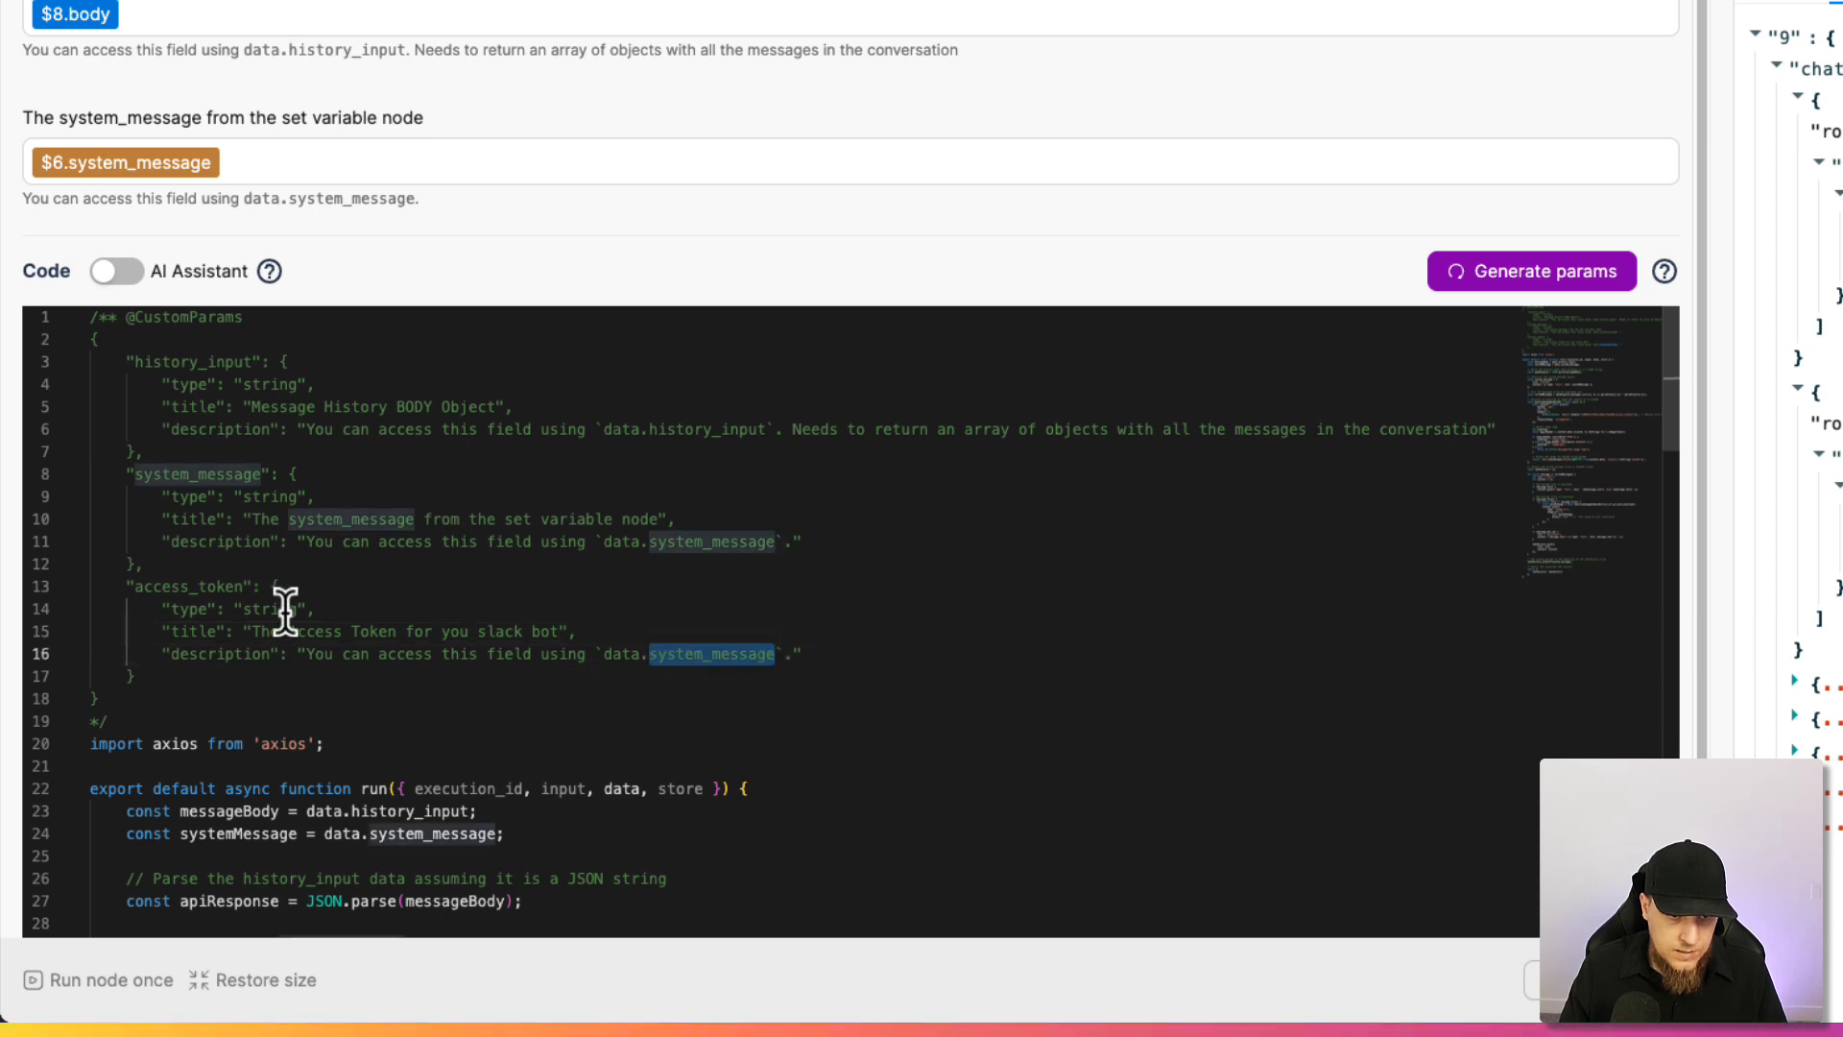
{"action": "type", "text": "access_"}
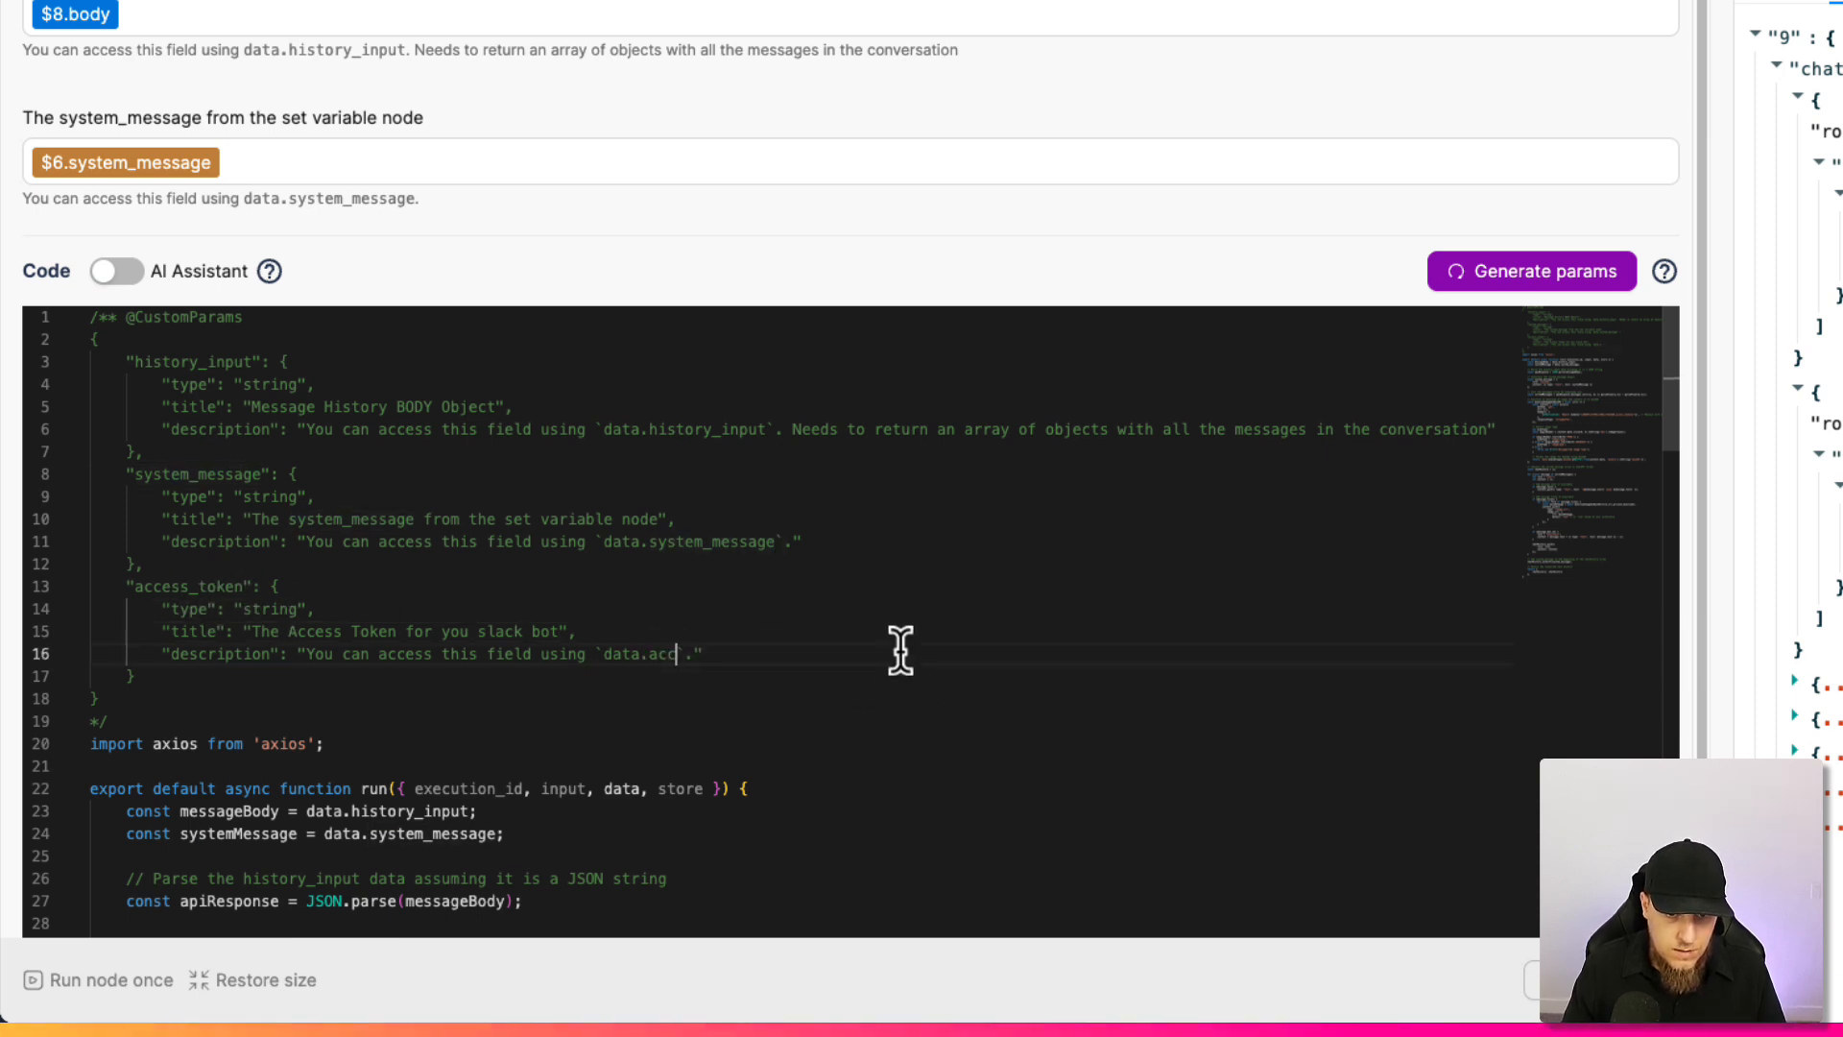
{"action": "type", "text": "token"}
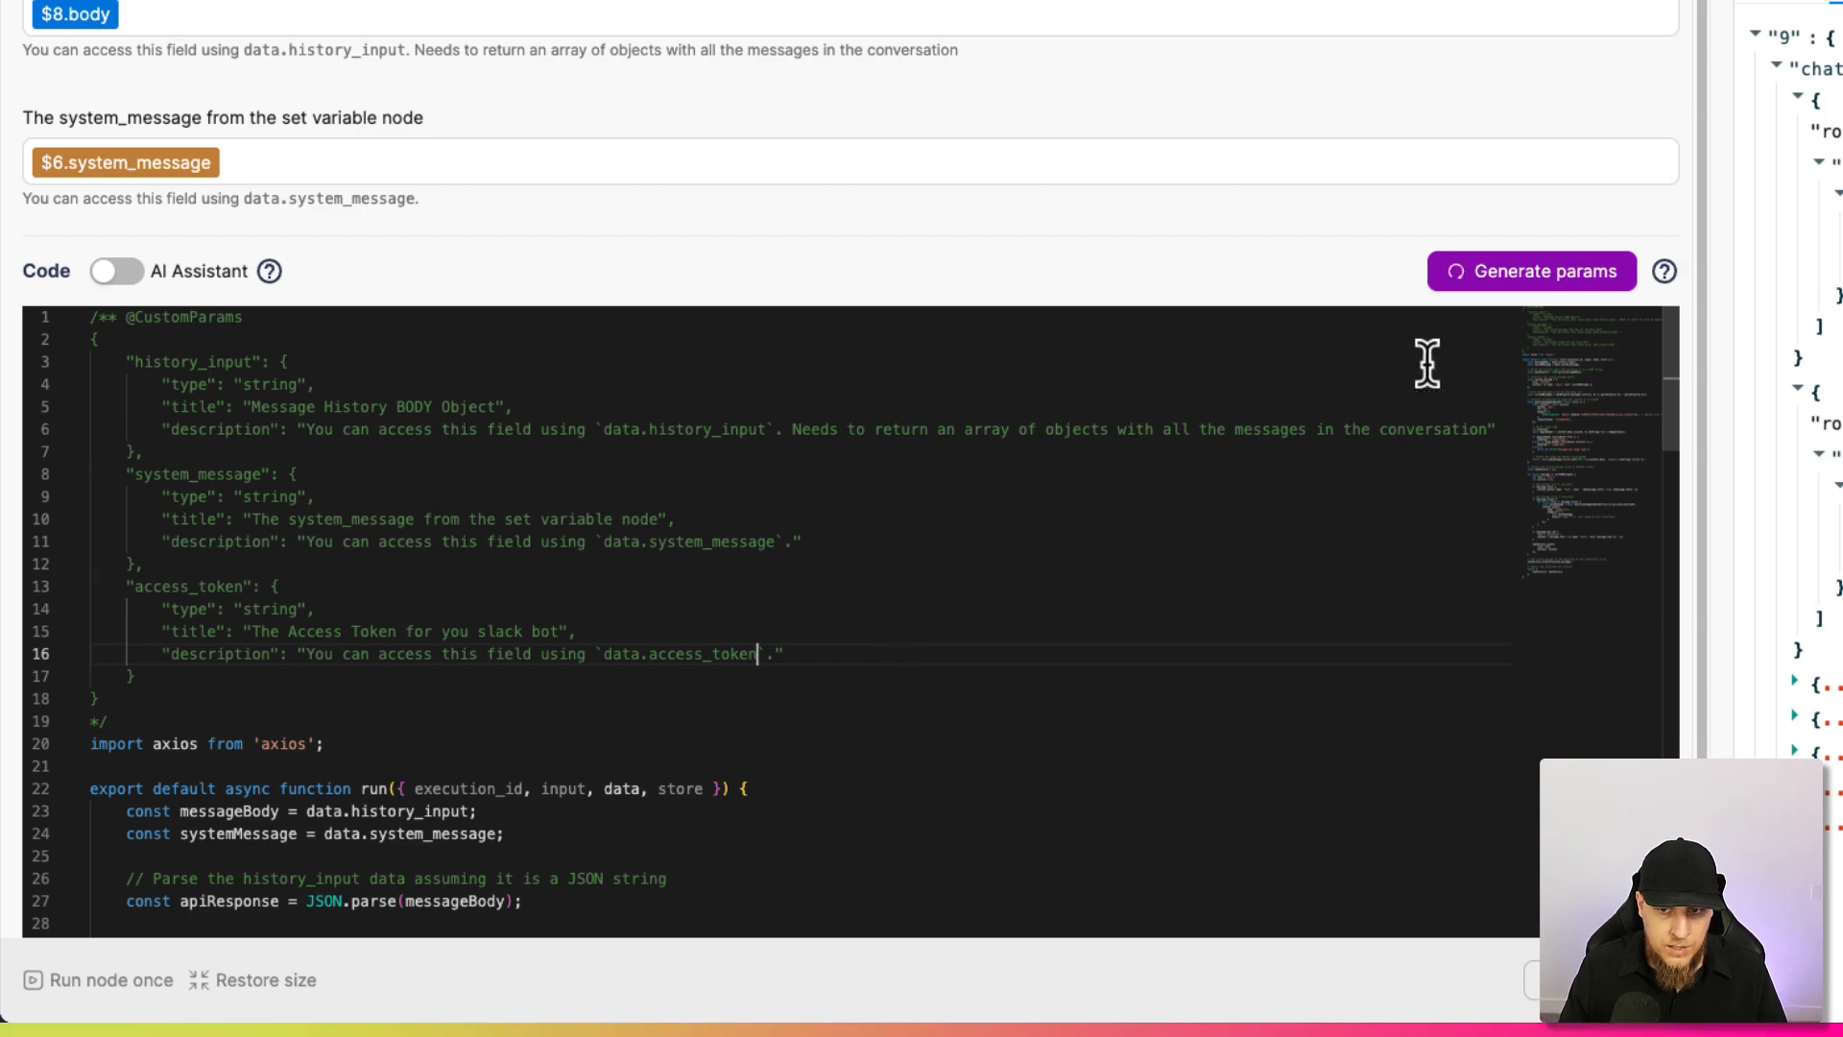
{"action": "left_click", "coordinate": [1449, 273]}
- Fill the slack bot access token parameter with the global variable Navi_slackbot
{"action": "left_click", "coordinate": [1040, 307]}
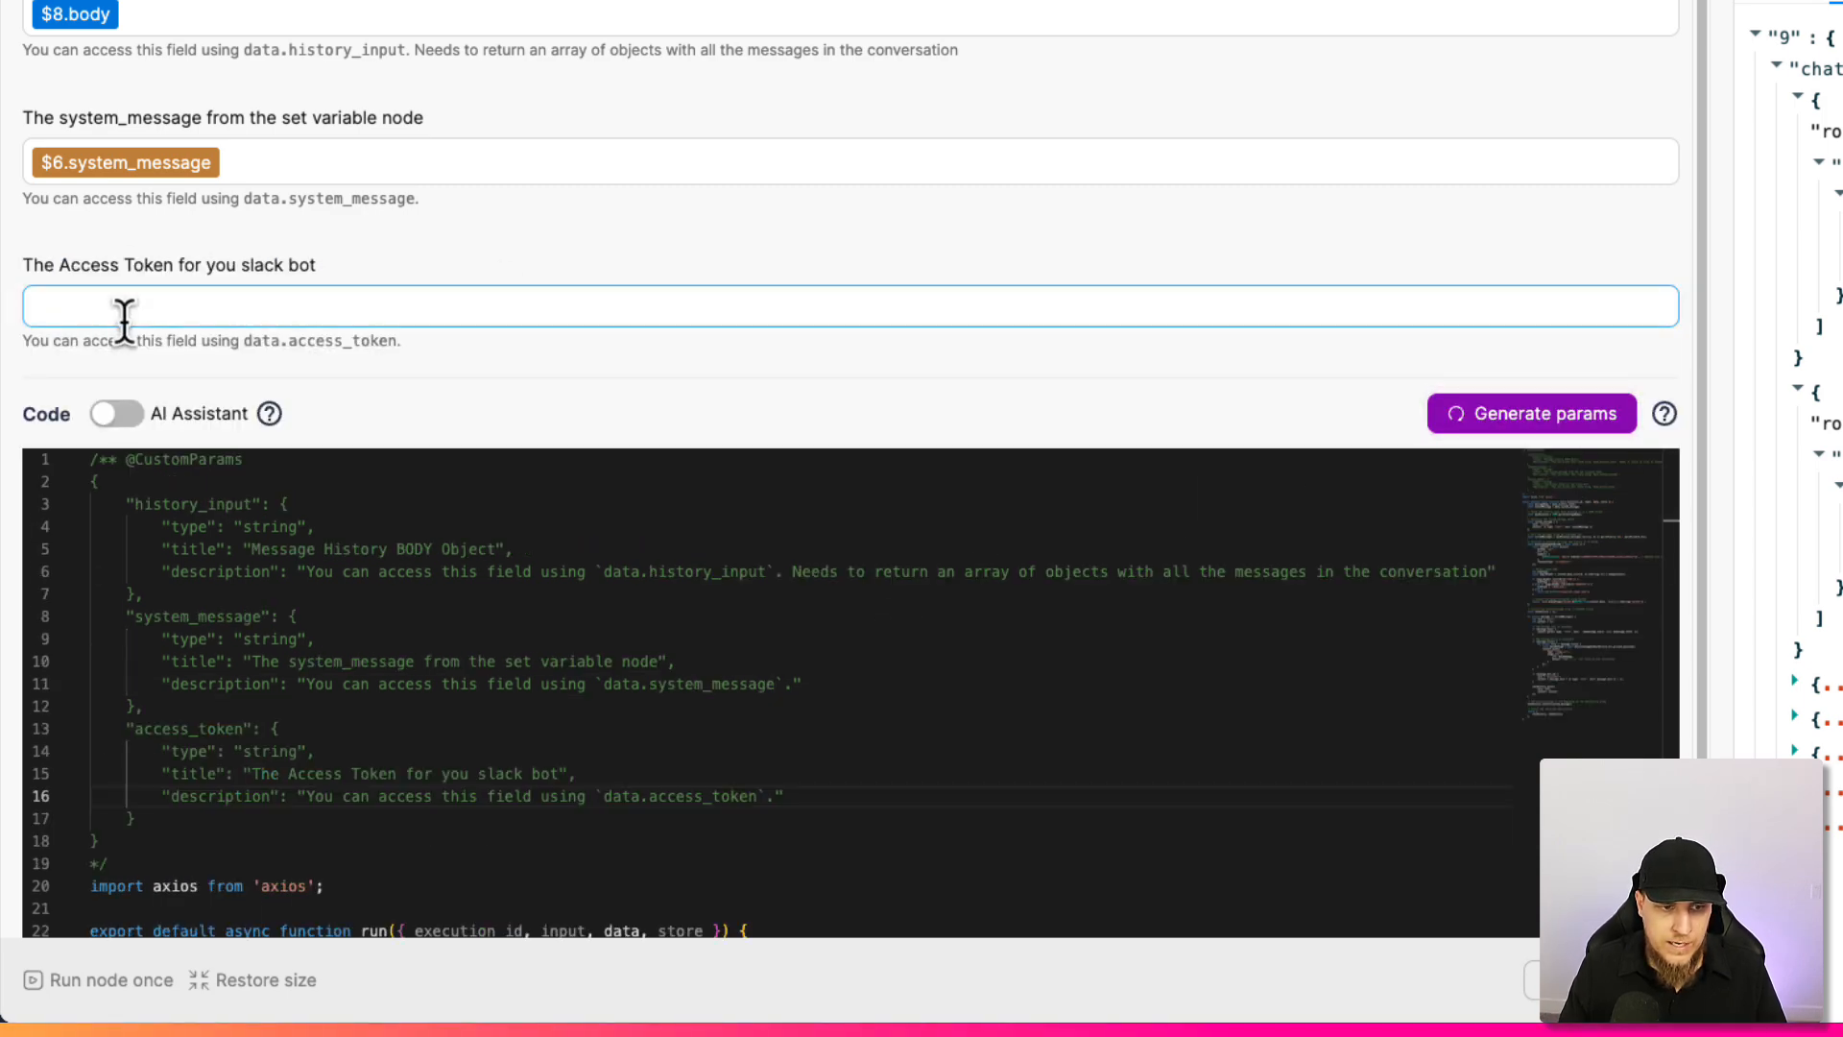
{"action": "left_click", "coordinate": [1765, 1]}
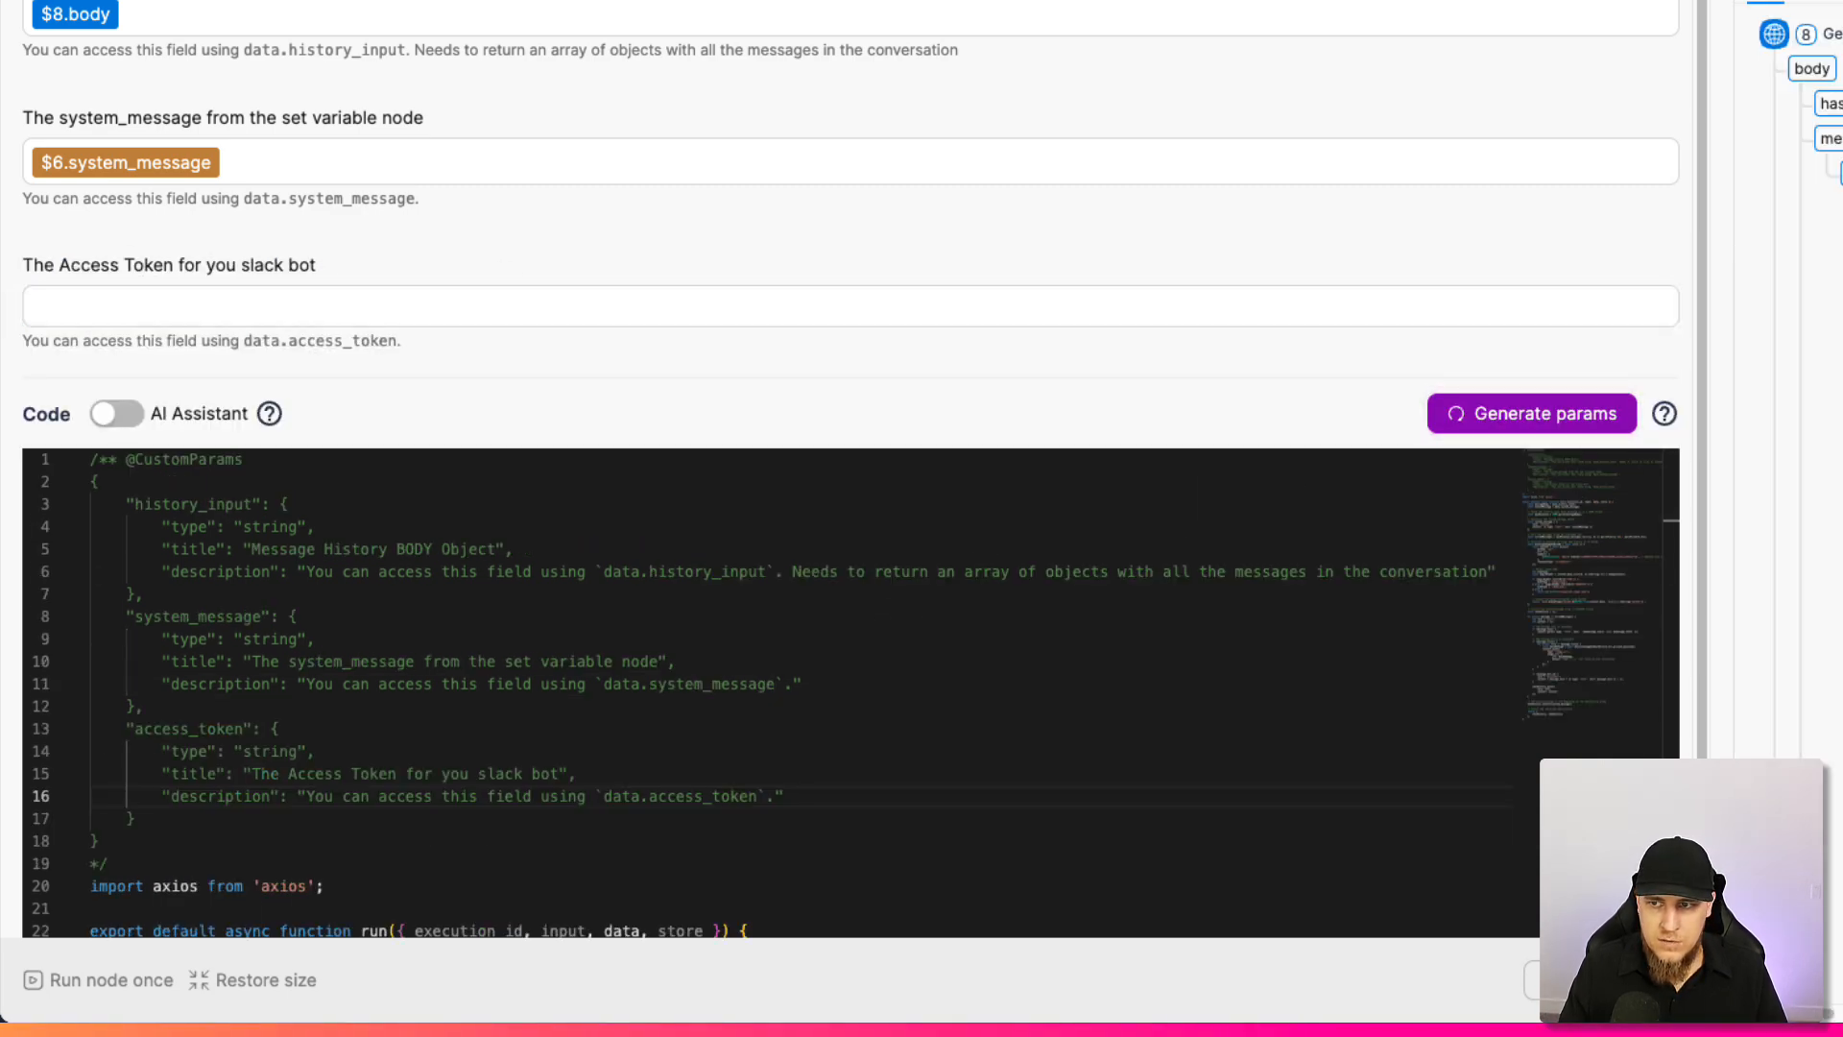
{"action": "left_click", "coordinate": [1820, 1]}
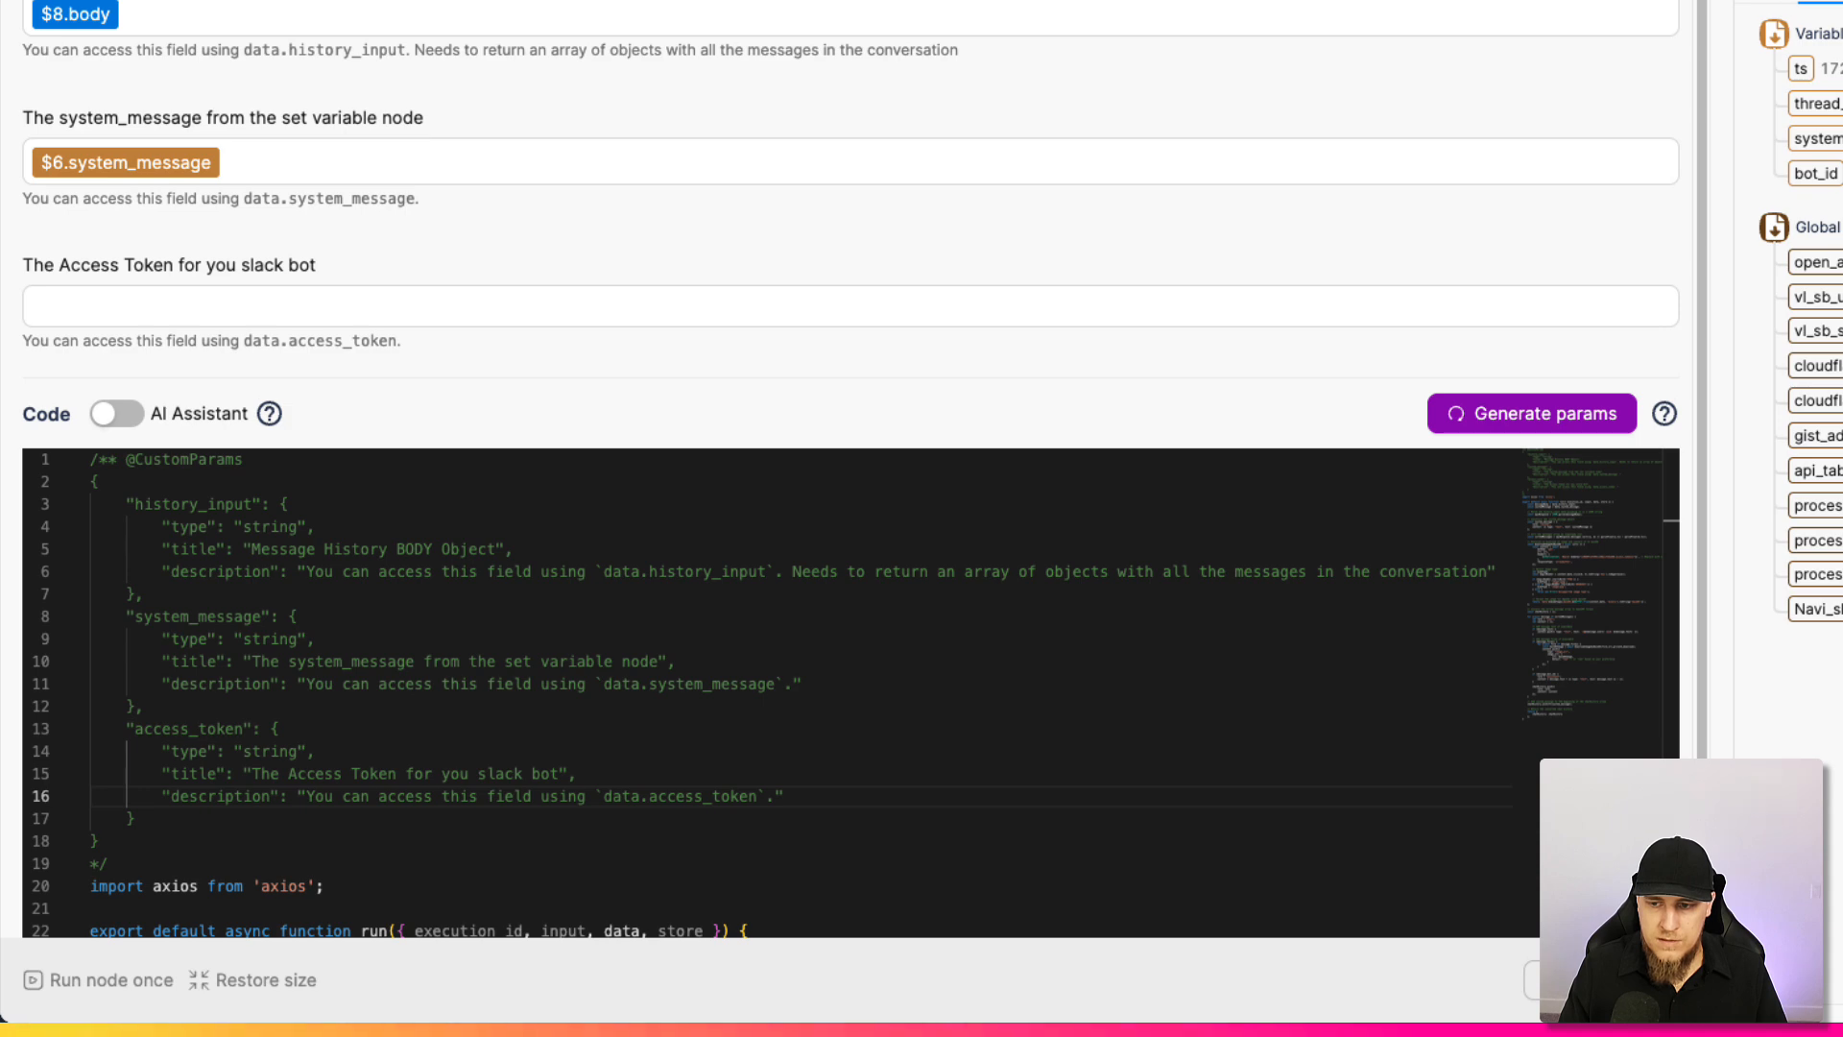
{"action": "left_click", "coordinate": [1817, 609]}
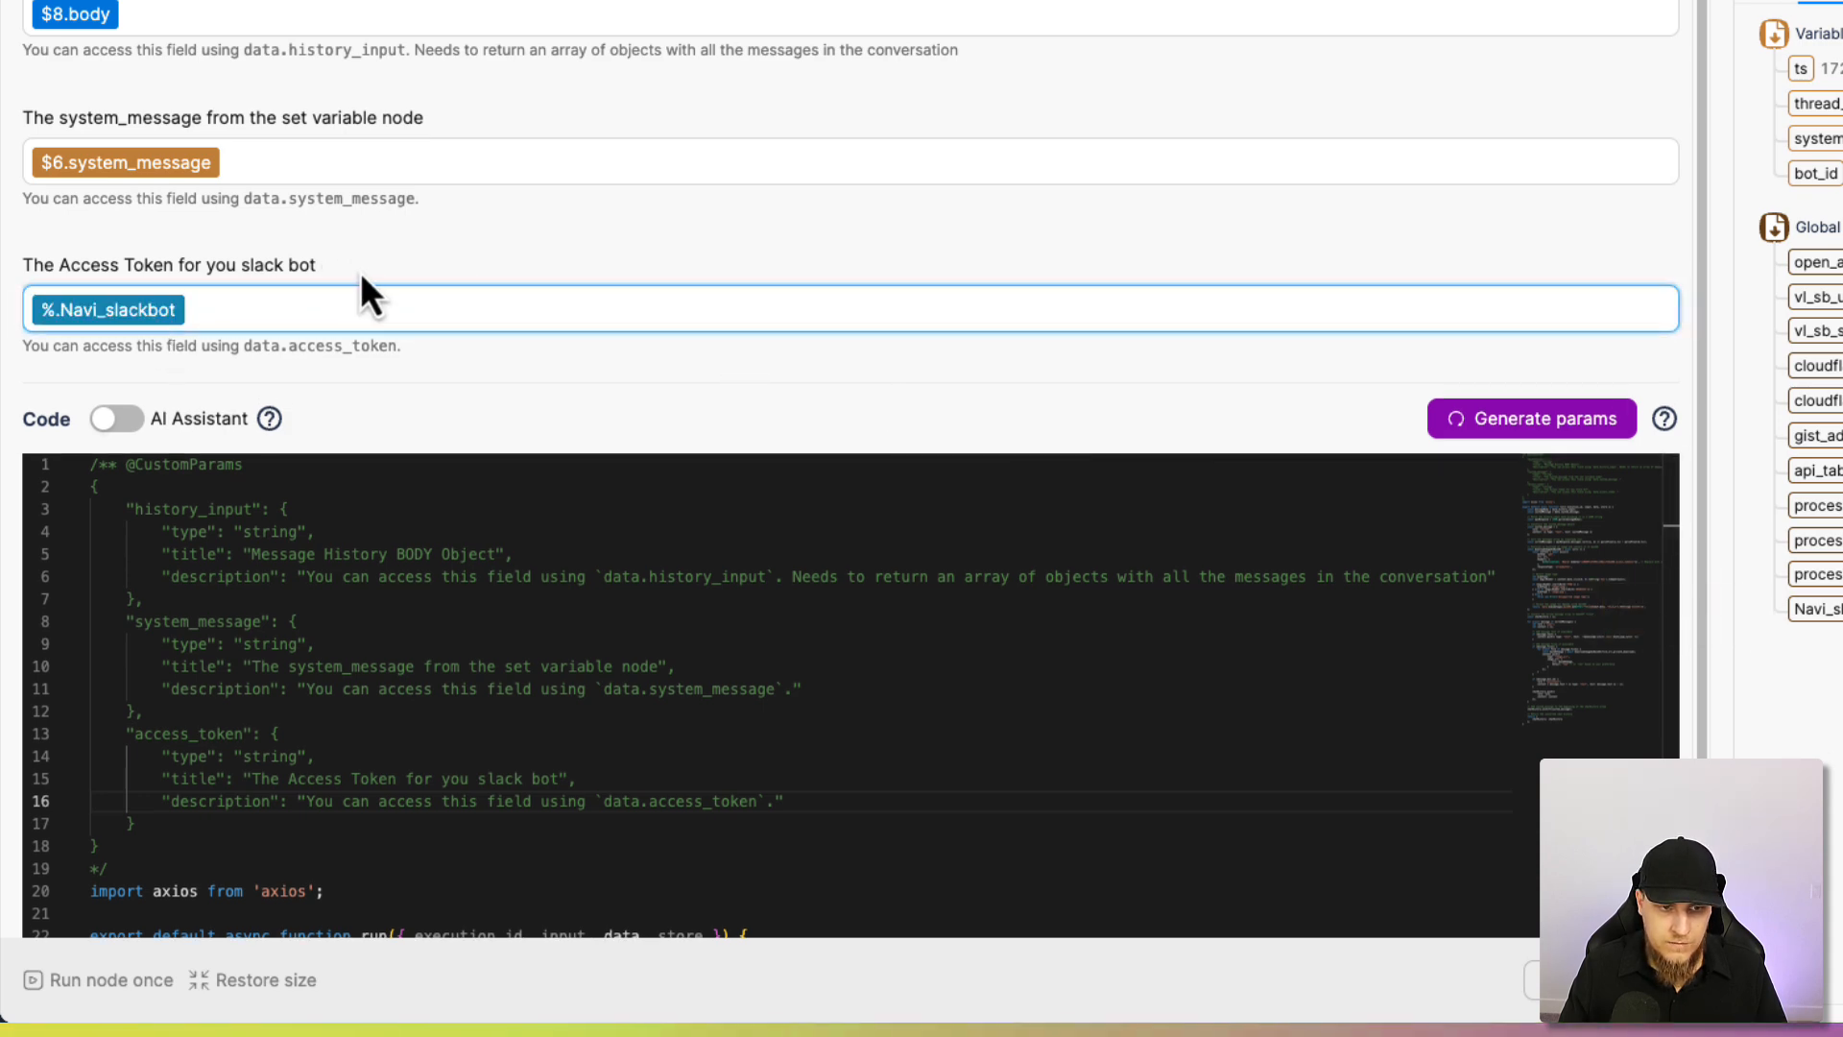
- Replace the token expression in the Authorization header of downloadImageAsBase64 with data.access_token
{"action": "scroll", "coordinate": [374, 326], "scroll_direction": "down", "scroll_amount": 1}
{"action": "scroll", "coordinate": [456, 419], "scroll_direction": "down", "scroll_amount": 8}
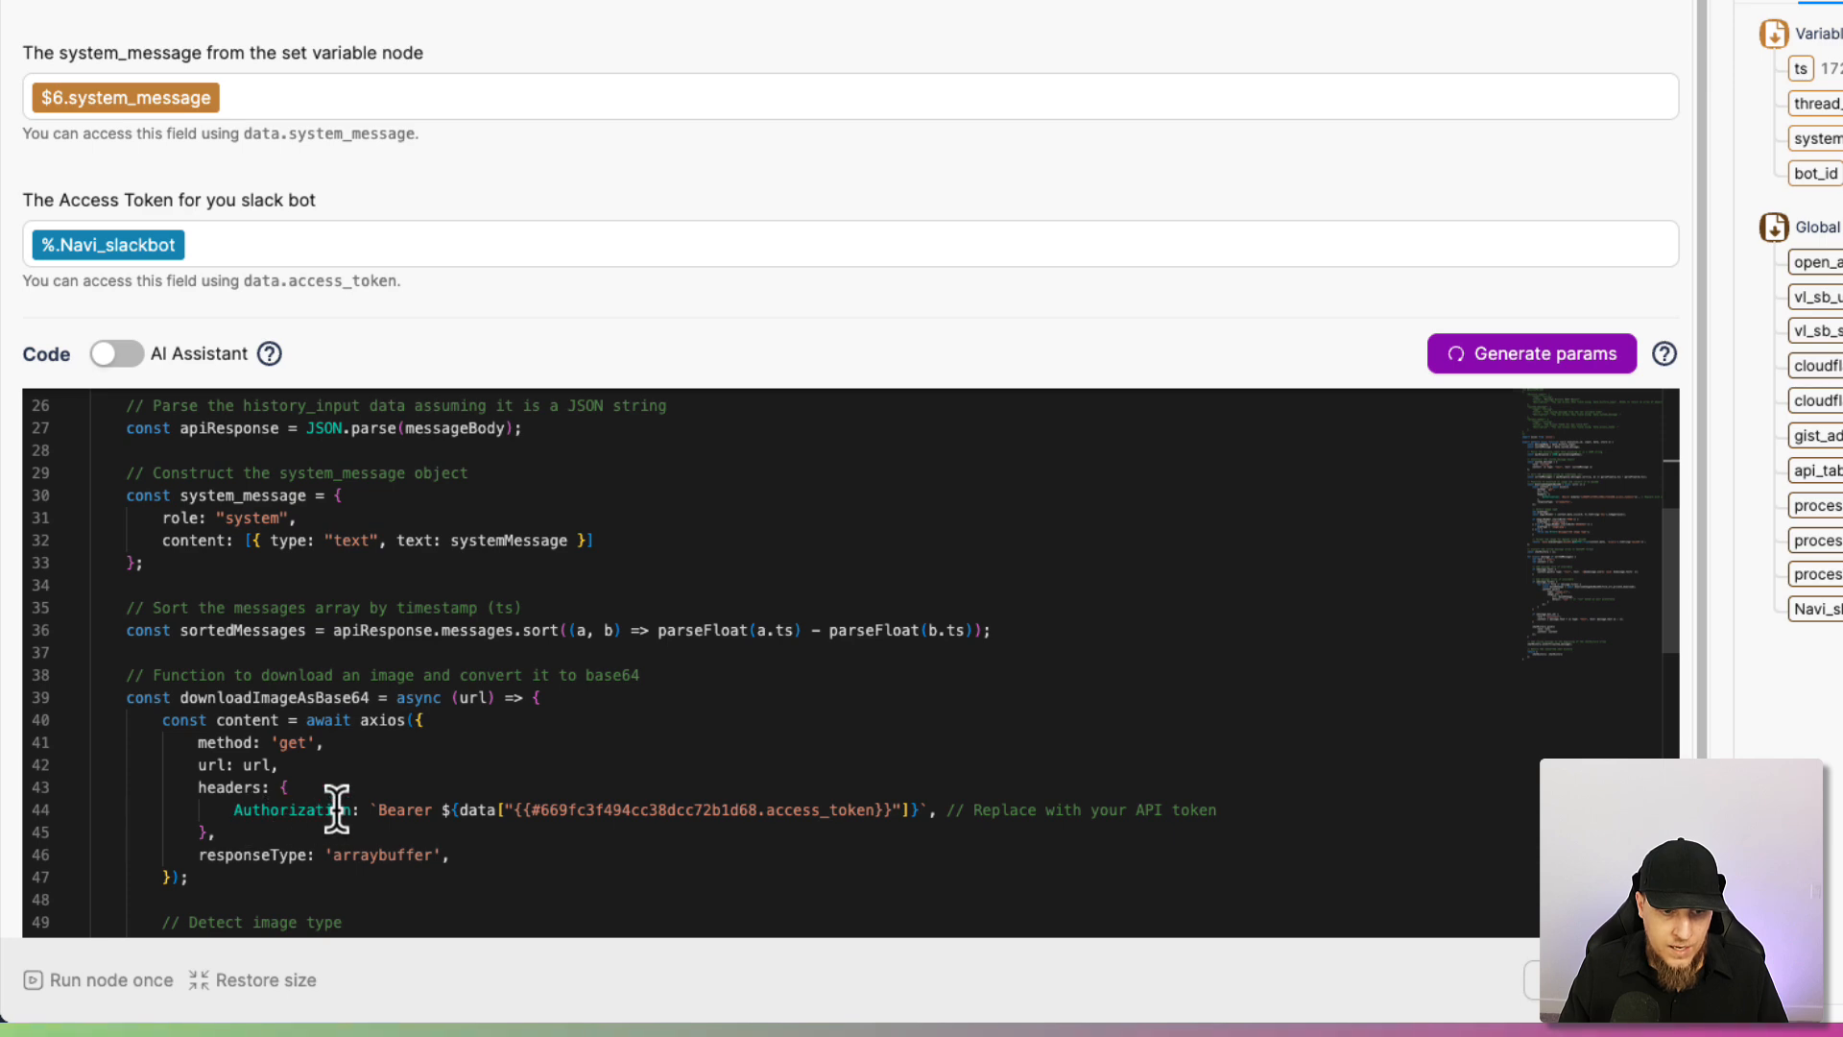
{"action": "scroll", "coordinate": [330, 739], "scroll_direction": "down", "scroll_amount": 1}
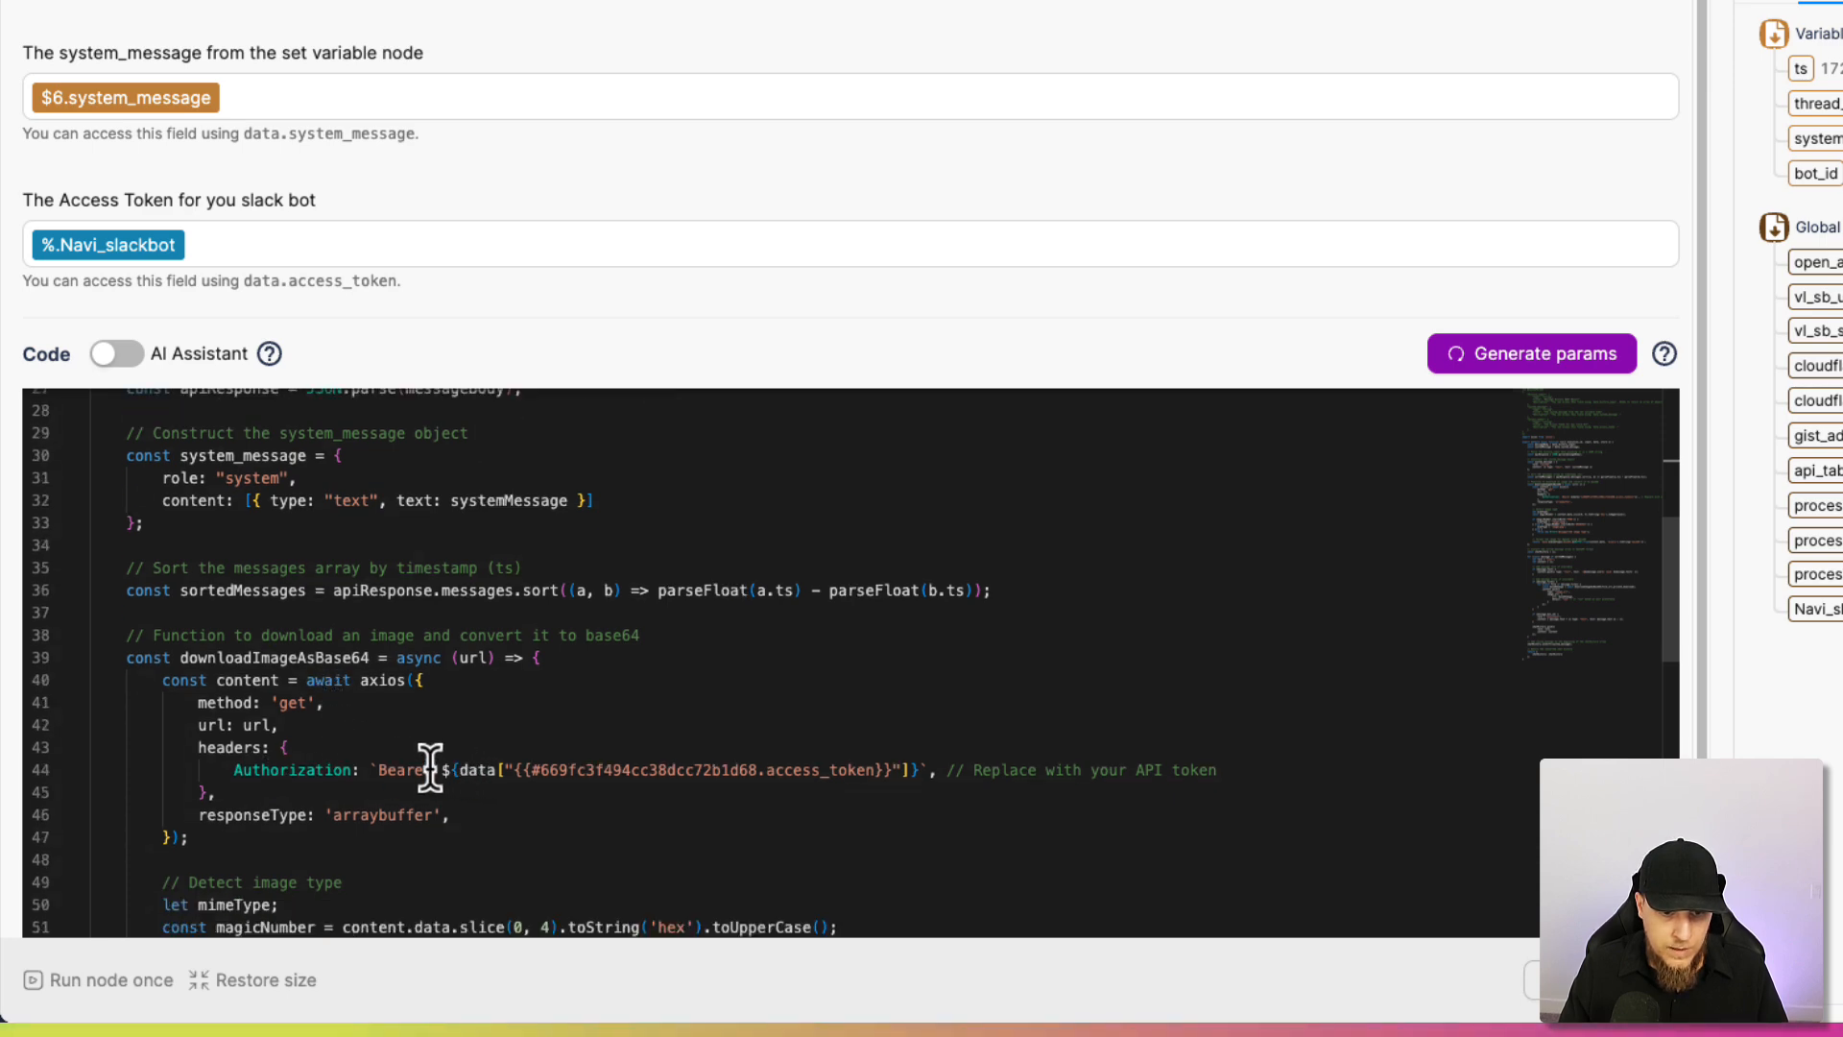
{"action": "left_click", "coordinate": [457, 770]}
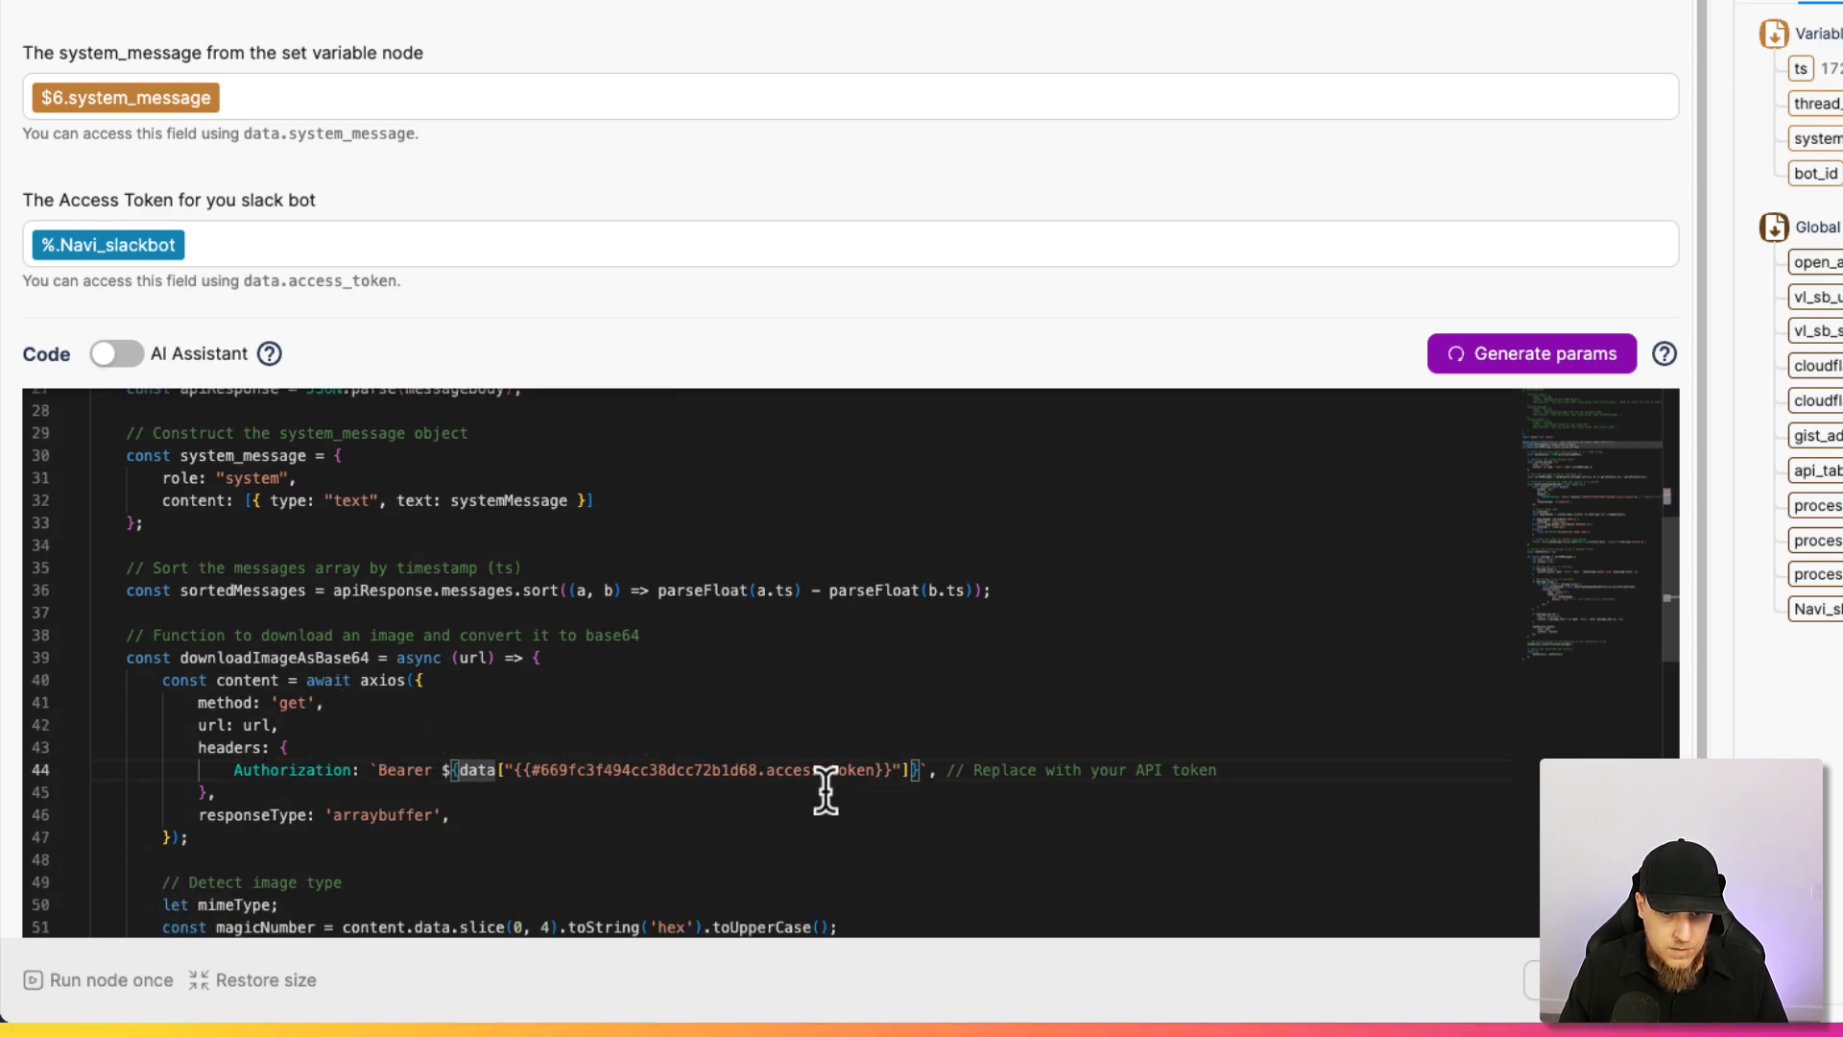
{"action": "left_click", "coordinate": [907, 769], "text": "shift"}
{"action": "key", "text": "BackSpace"}
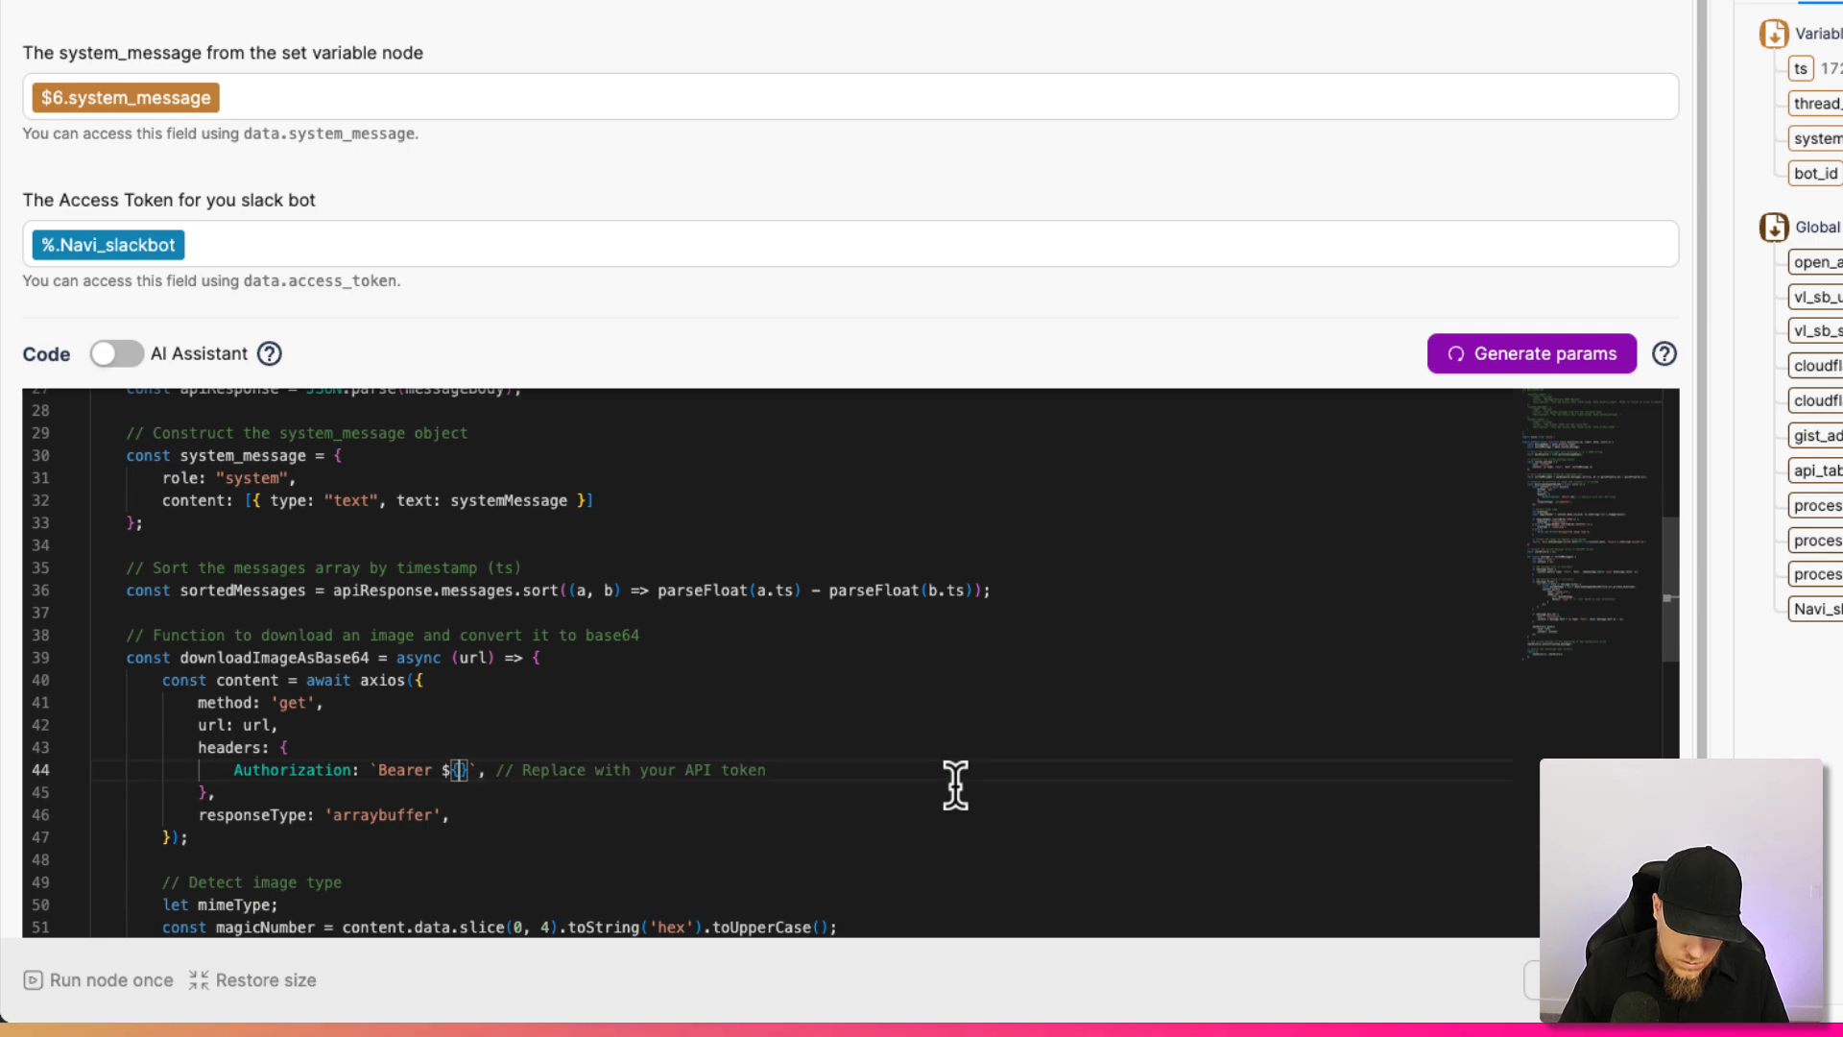
{"action": "scroll", "coordinate": [962, 539], "scroll_direction": "down", "scroll_amount": 10}
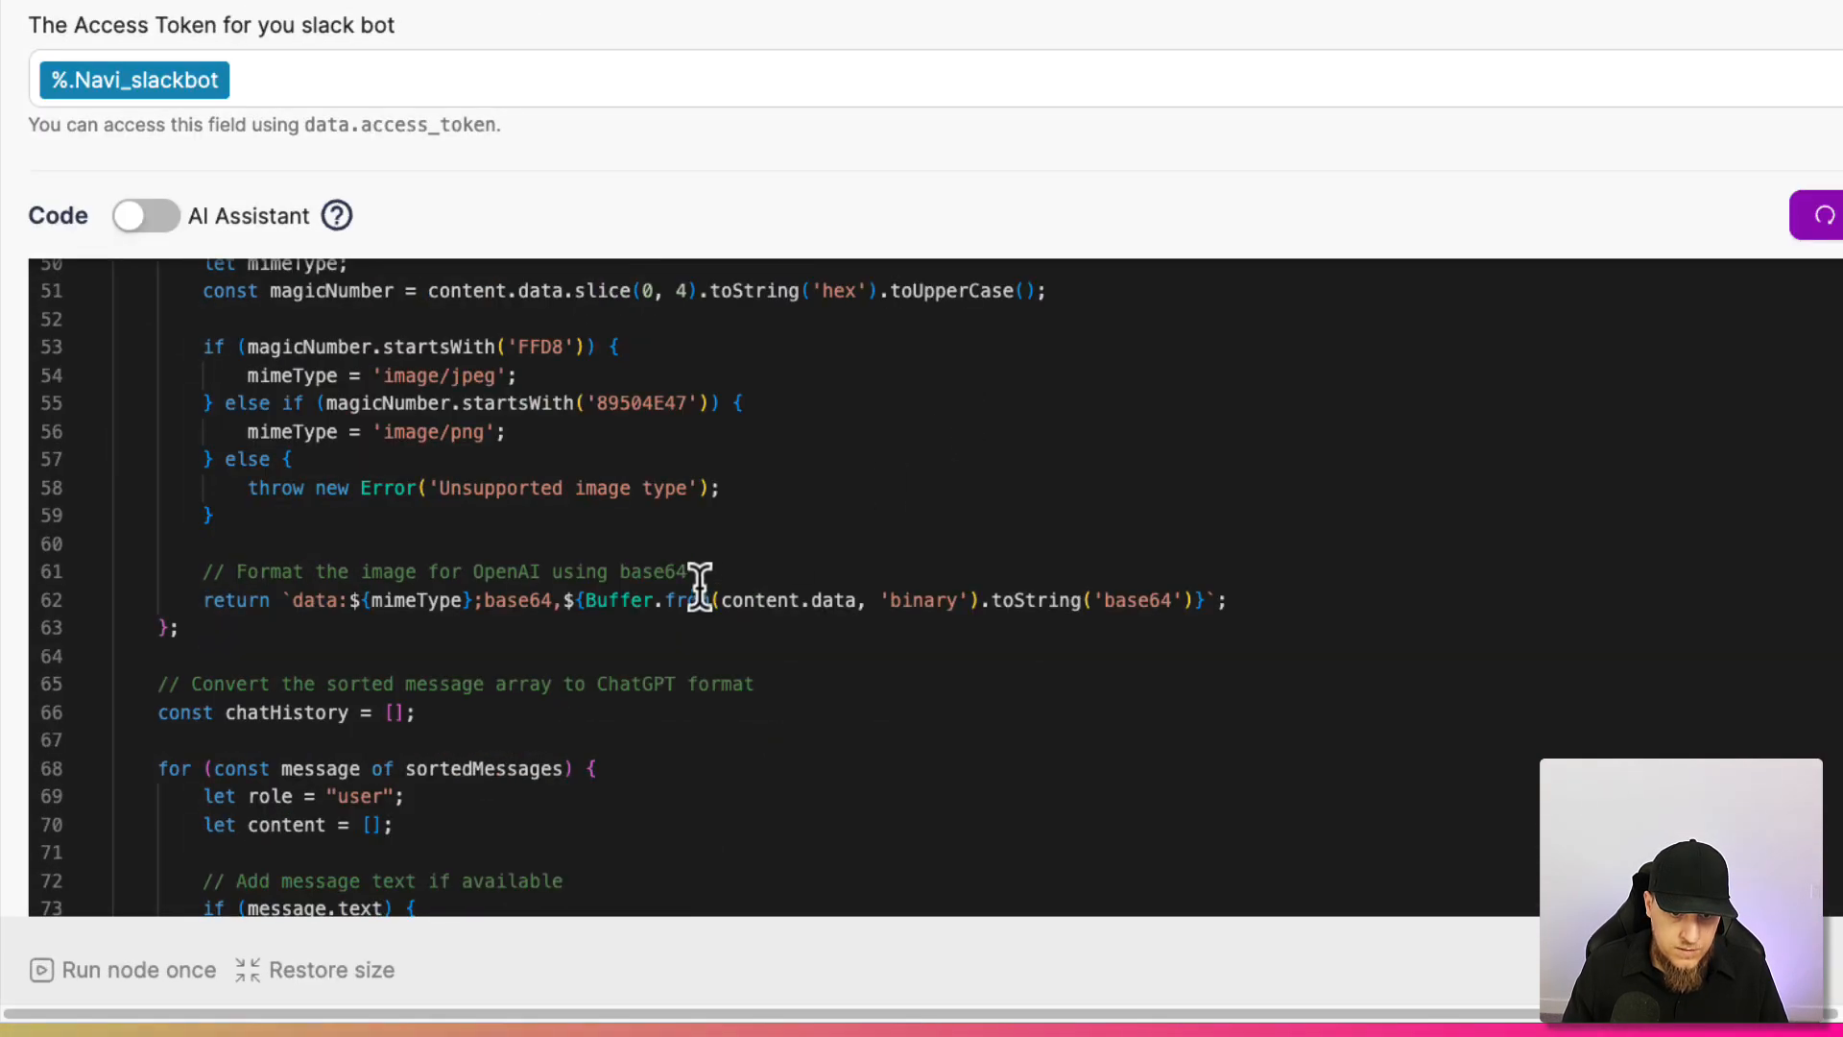
{"action": "scroll", "coordinate": [538, 465], "scroll_direction": "up", "scroll_amount": 5}
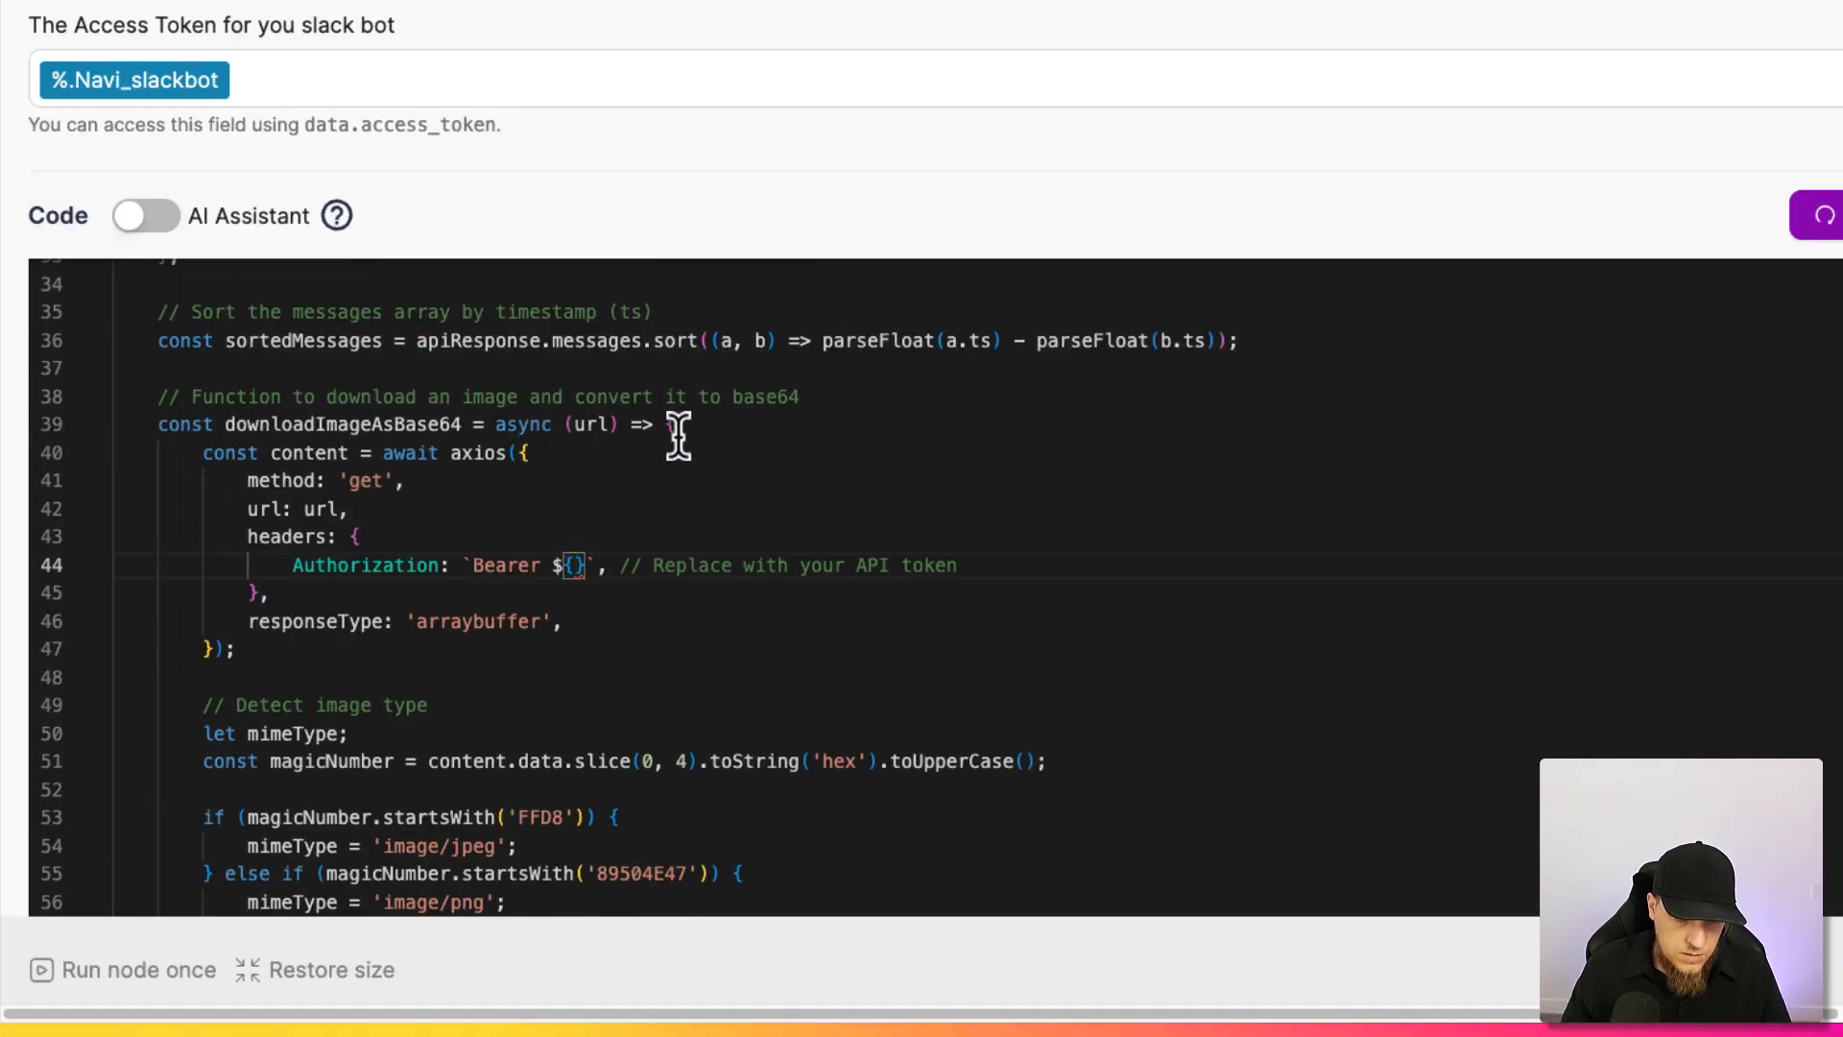
{"action": "type", "text": "data.acc"}
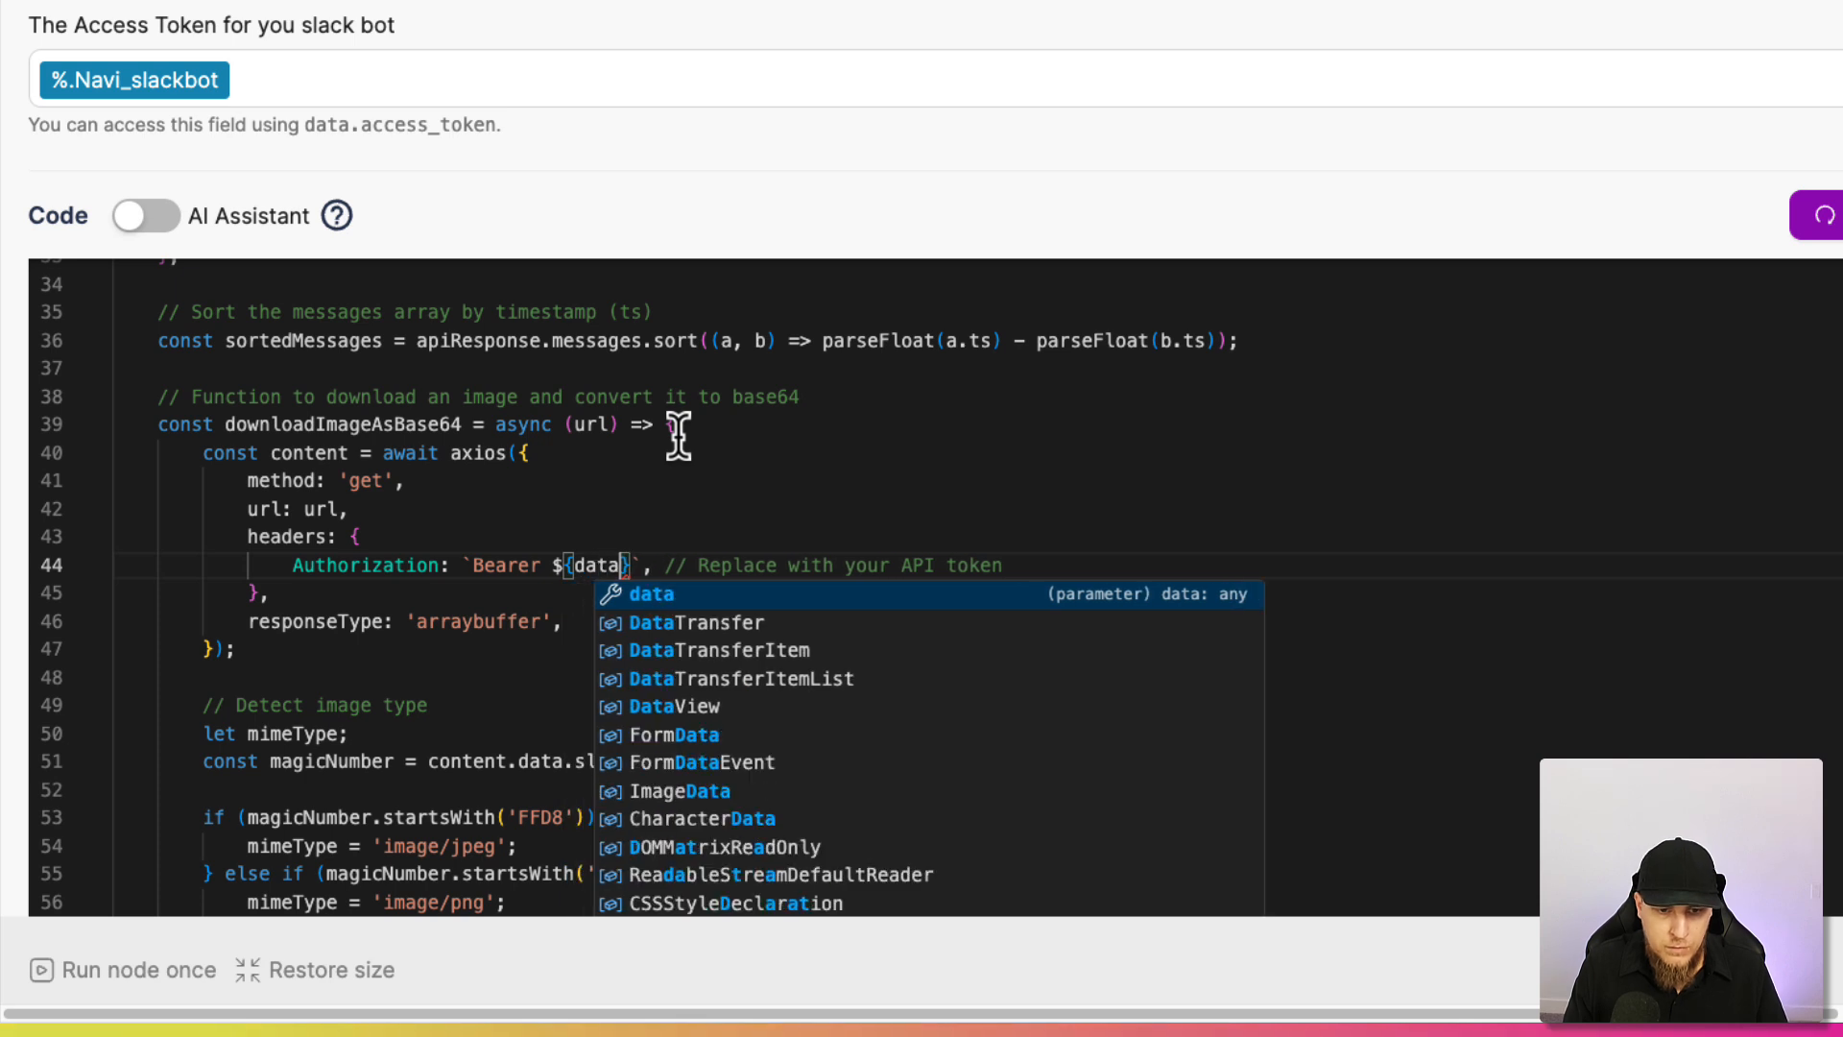
{"action": "type", "text": "ess_token"}
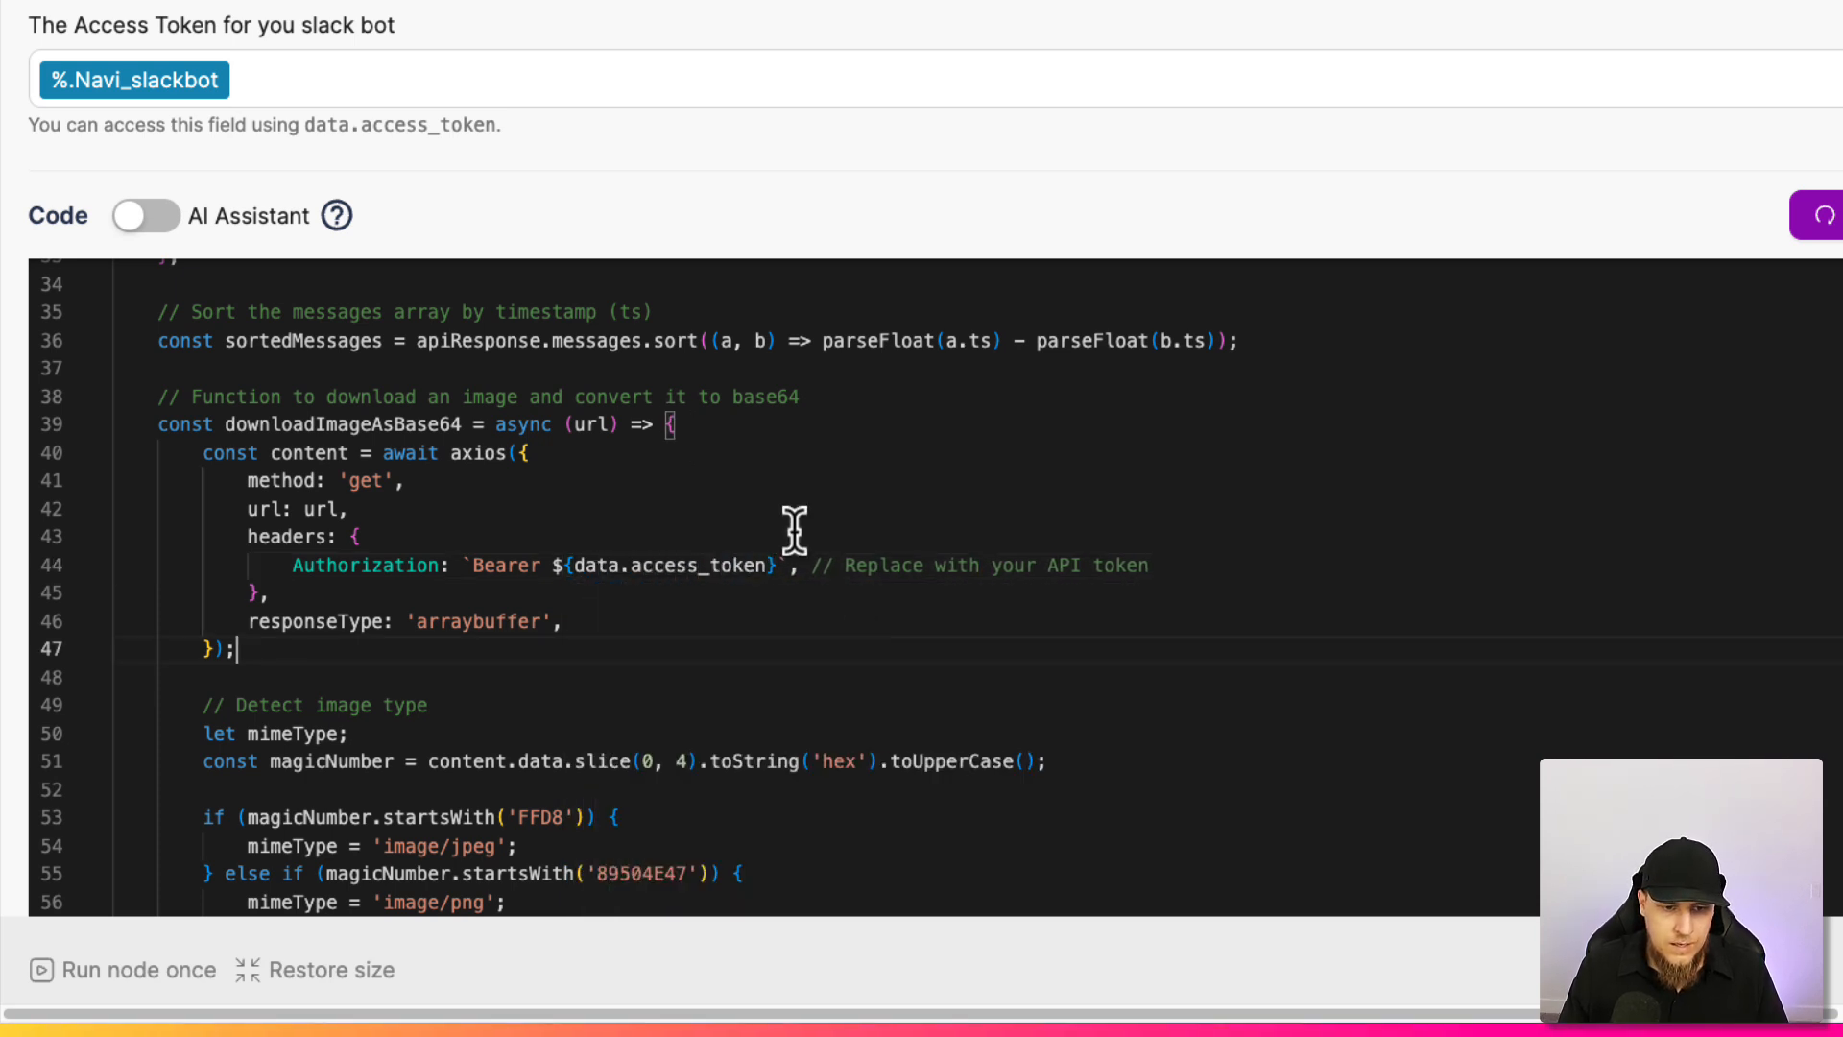
- Run the JavaScript node once and bring its output into view
{"action": "scroll", "coordinate": [795, 537], "scroll_direction": "down", "scroll_amount": 2}
{"action": "scroll", "coordinate": [734, 574], "scroll_direction": "down", "scroll_amount": 7}
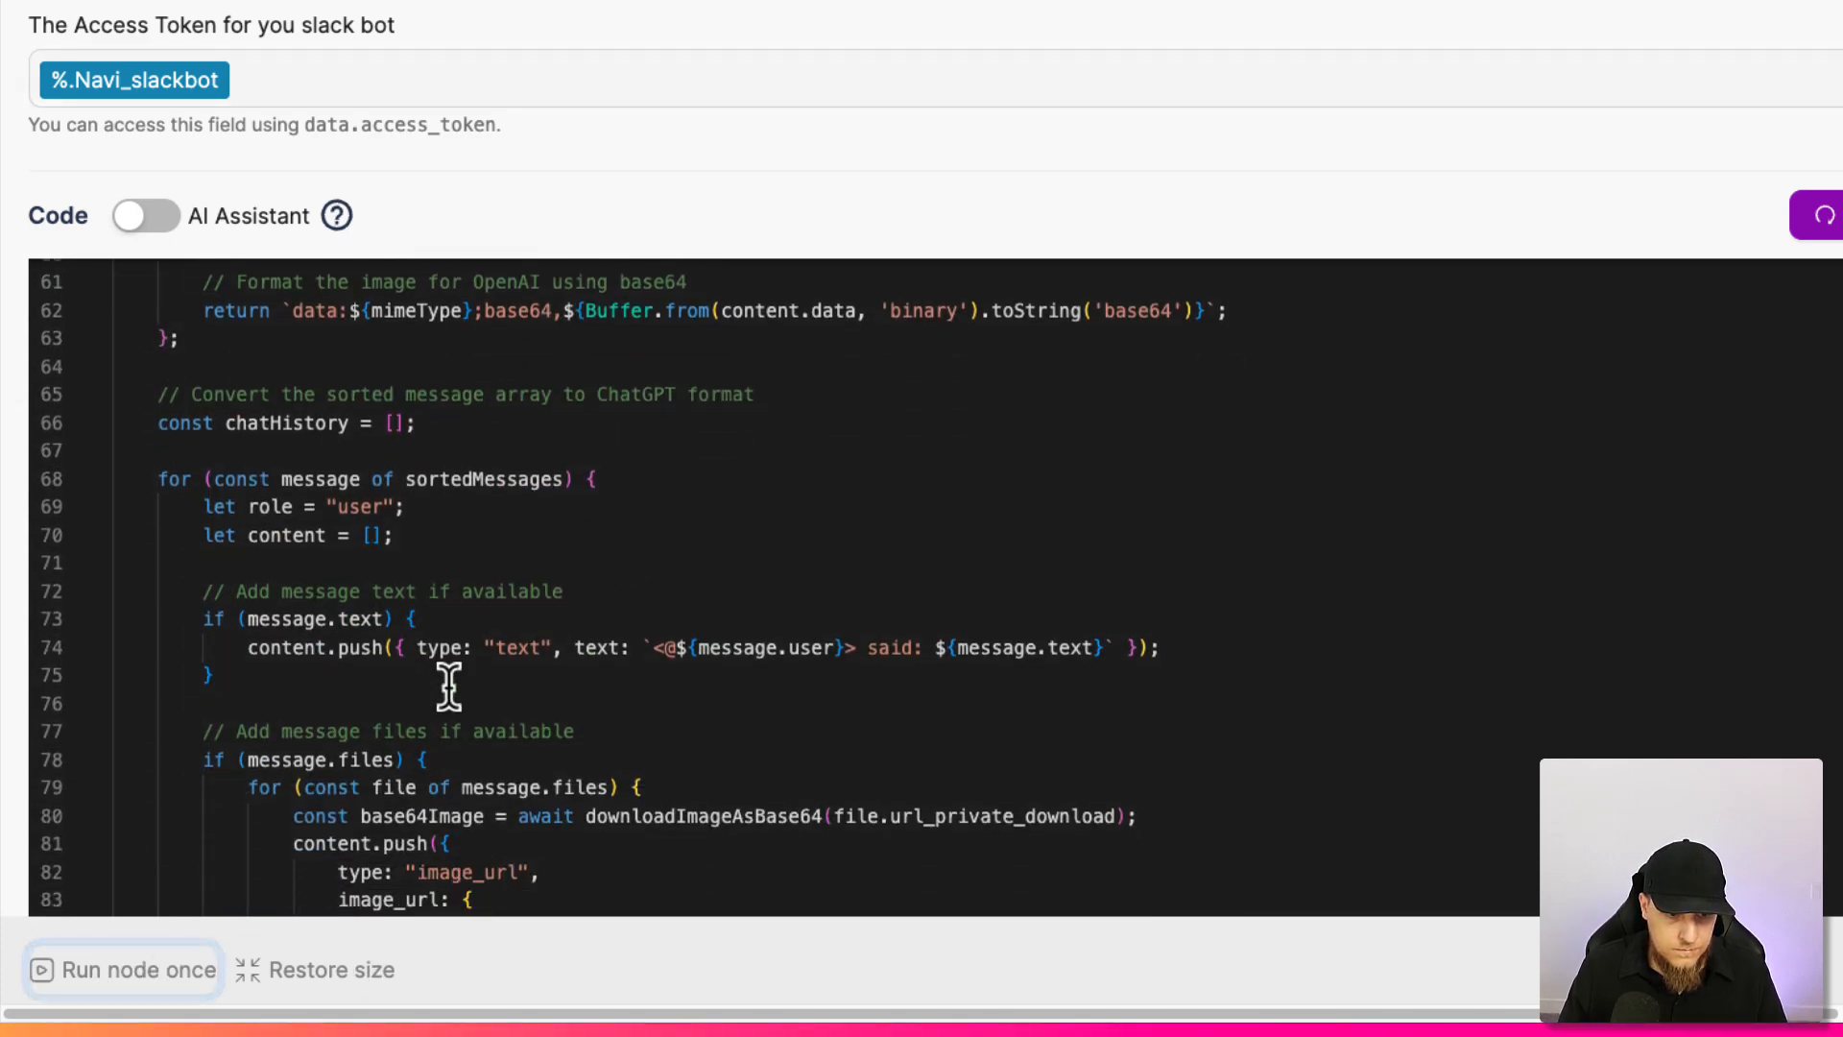
{"action": "scroll", "coordinate": [1329, 518], "scroll_direction": "up", "scroll_amount": 1}
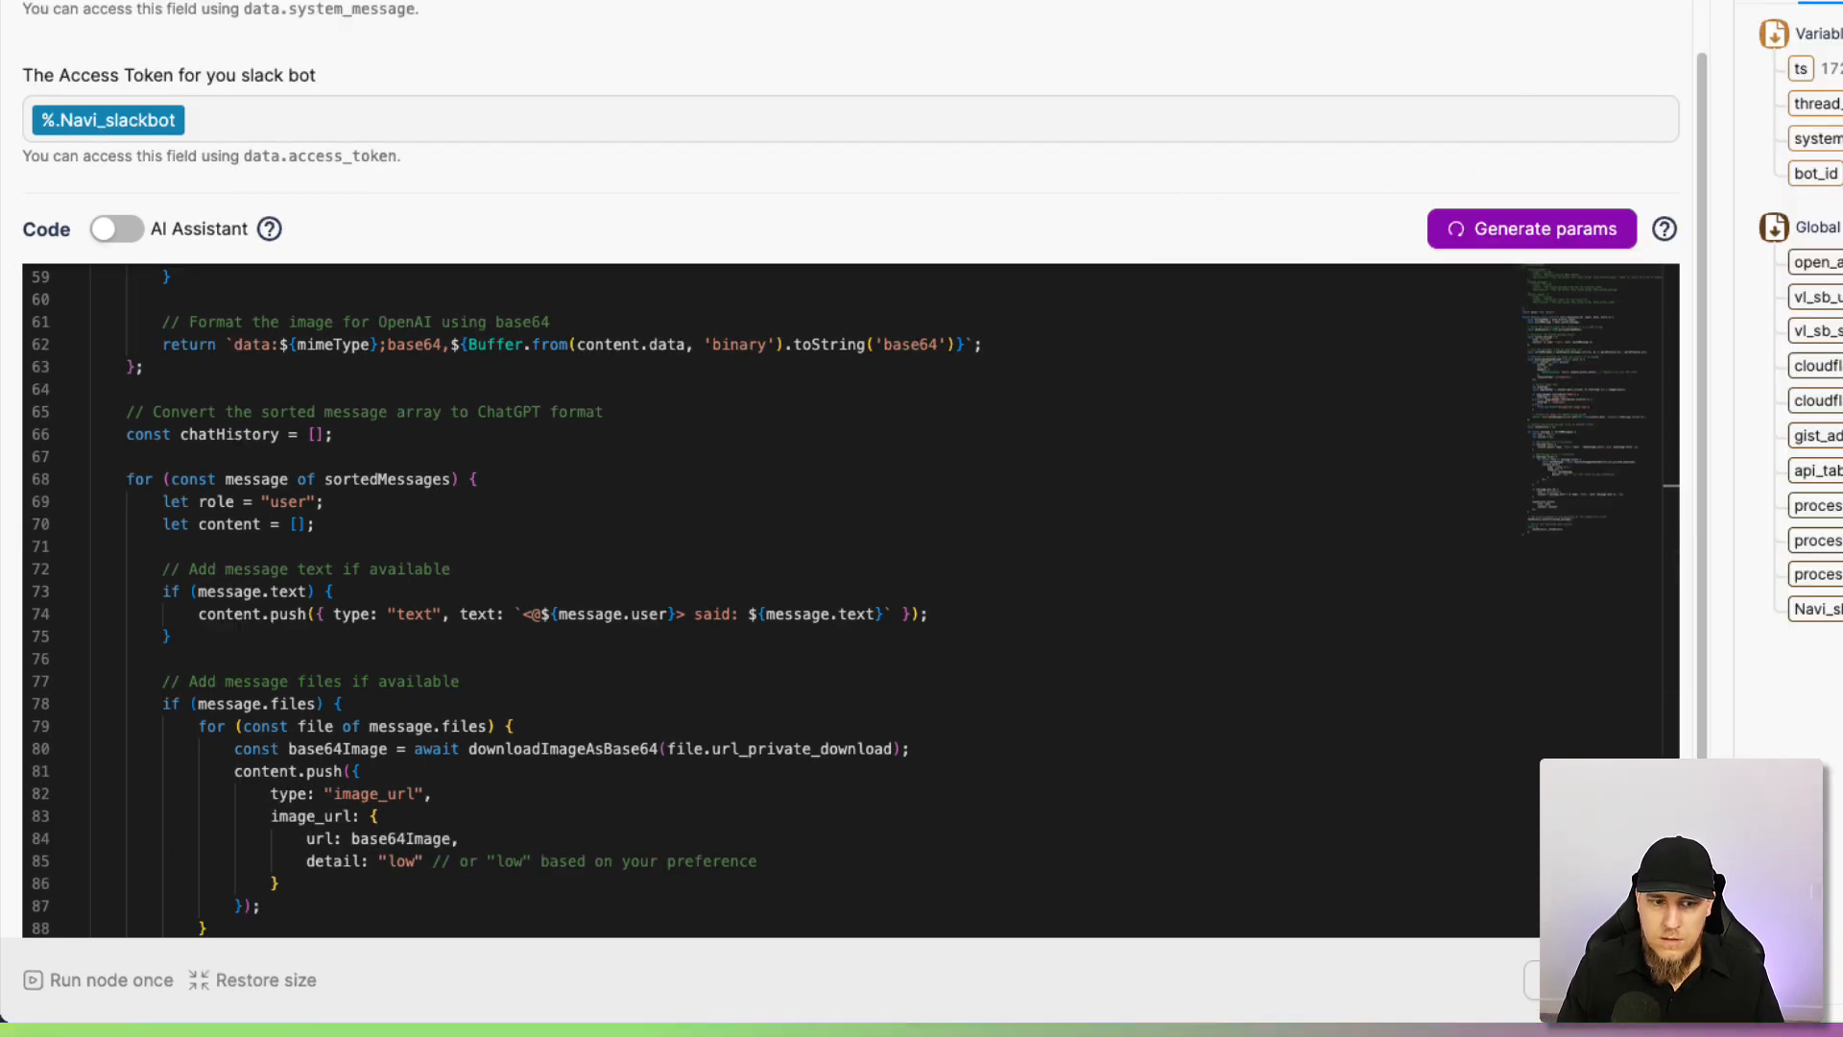
{"action": "left_click", "coordinate": [1834, 2]}
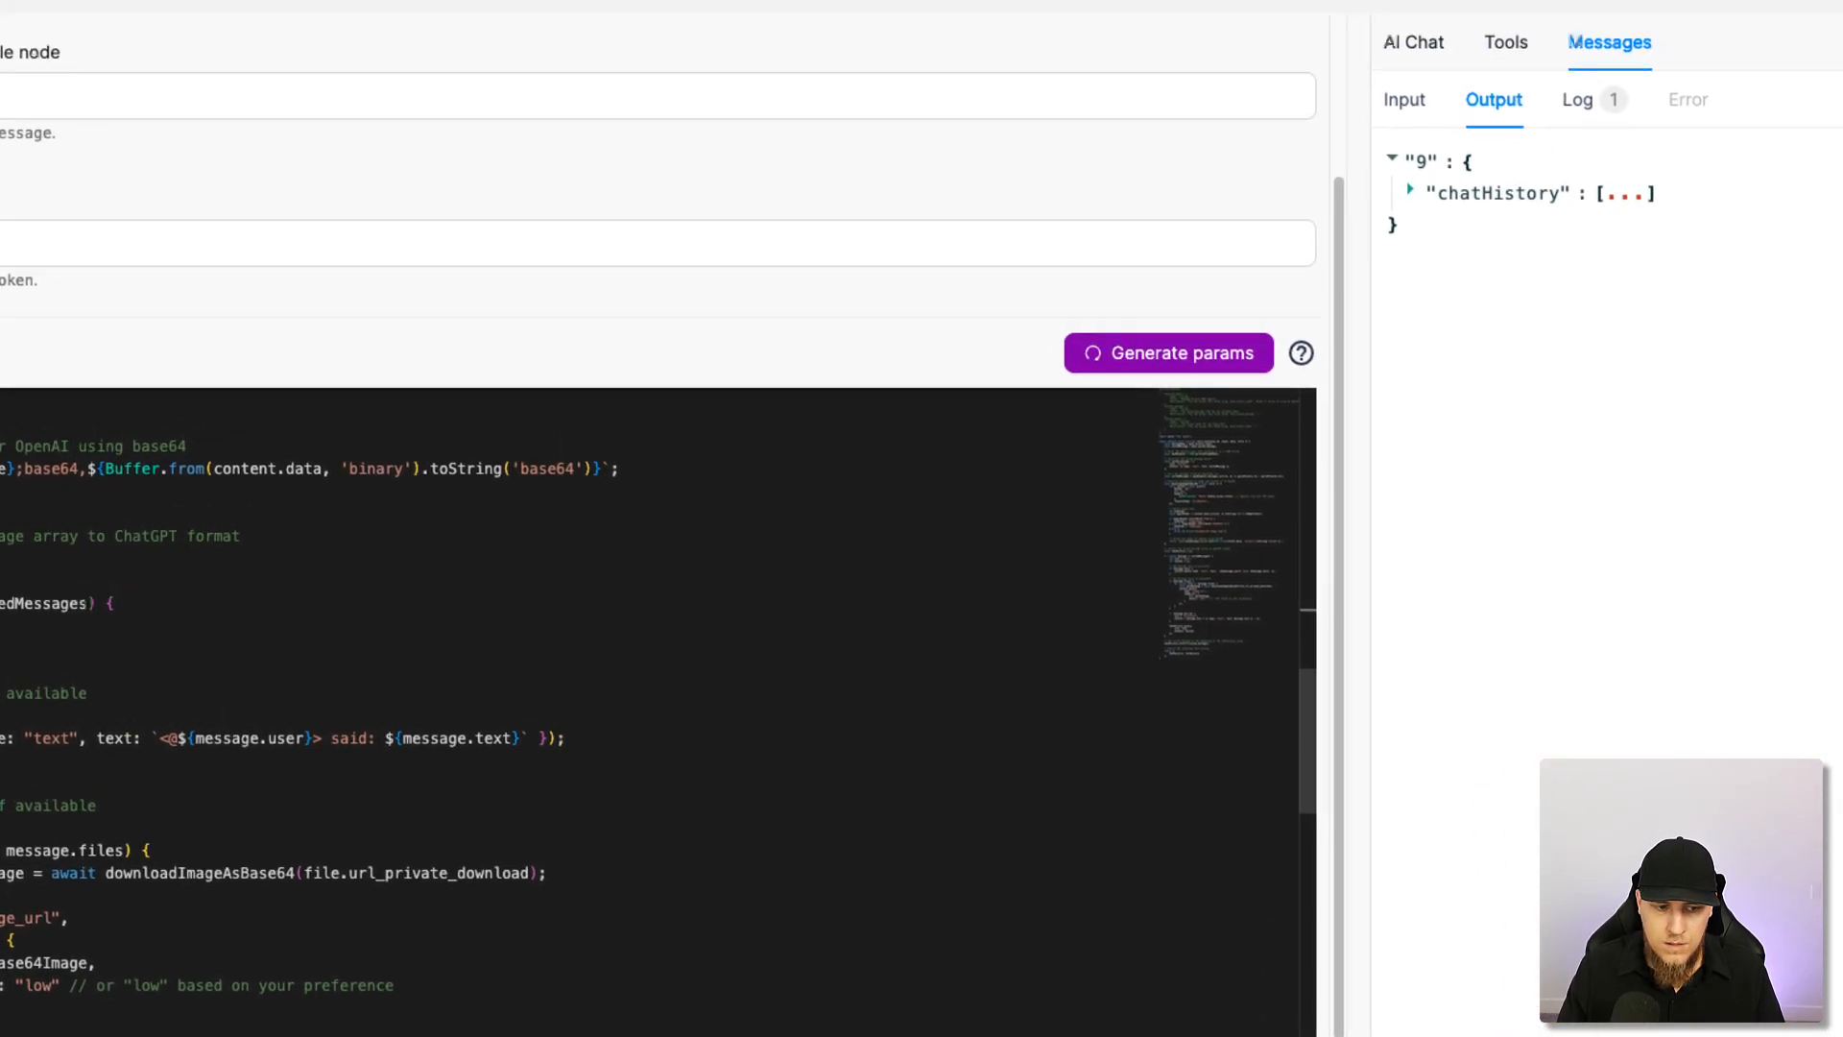
- Expand the second chatHistory entry in the output and examine the sender and mentioned-user IDs in its text
{"action": "left_click", "coordinate": [1466, 238]}
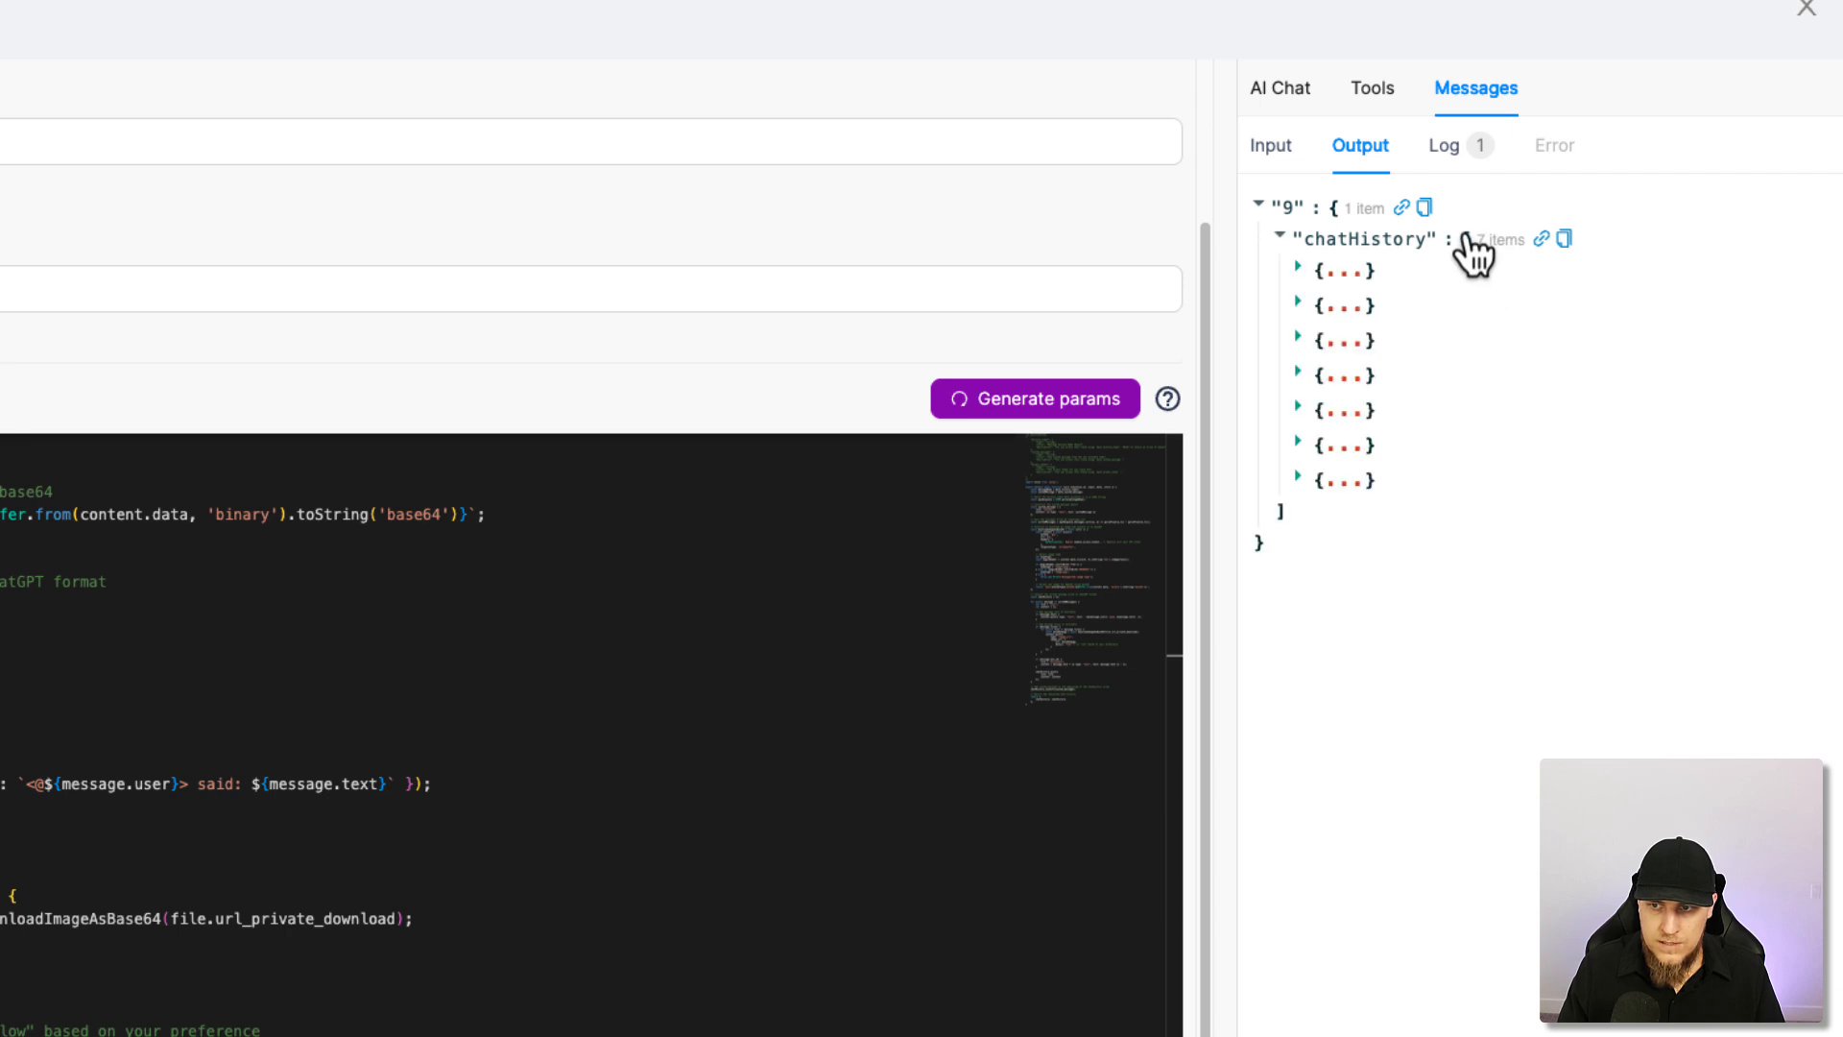
{"action": "left_click", "coordinate": [1344, 305]}
{"action": "left_click", "coordinate": [1464, 372]}
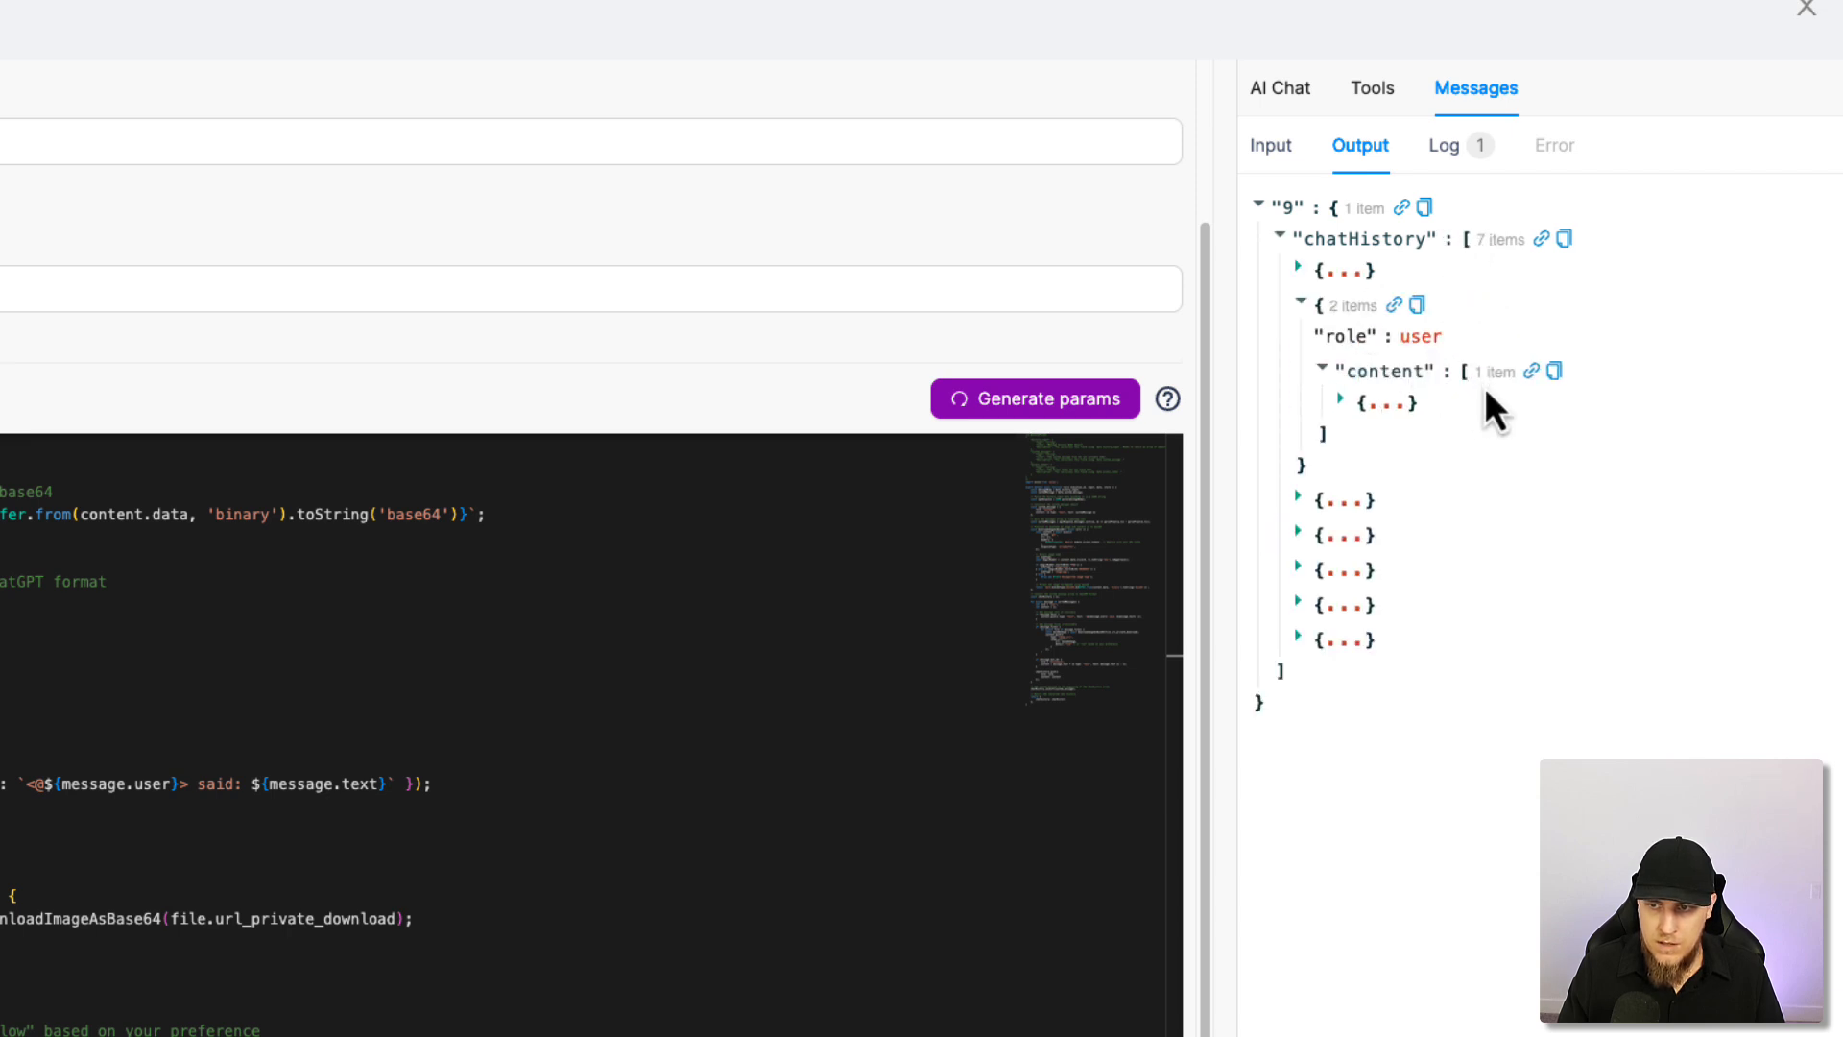
{"action": "left_click", "coordinate": [1385, 405]}
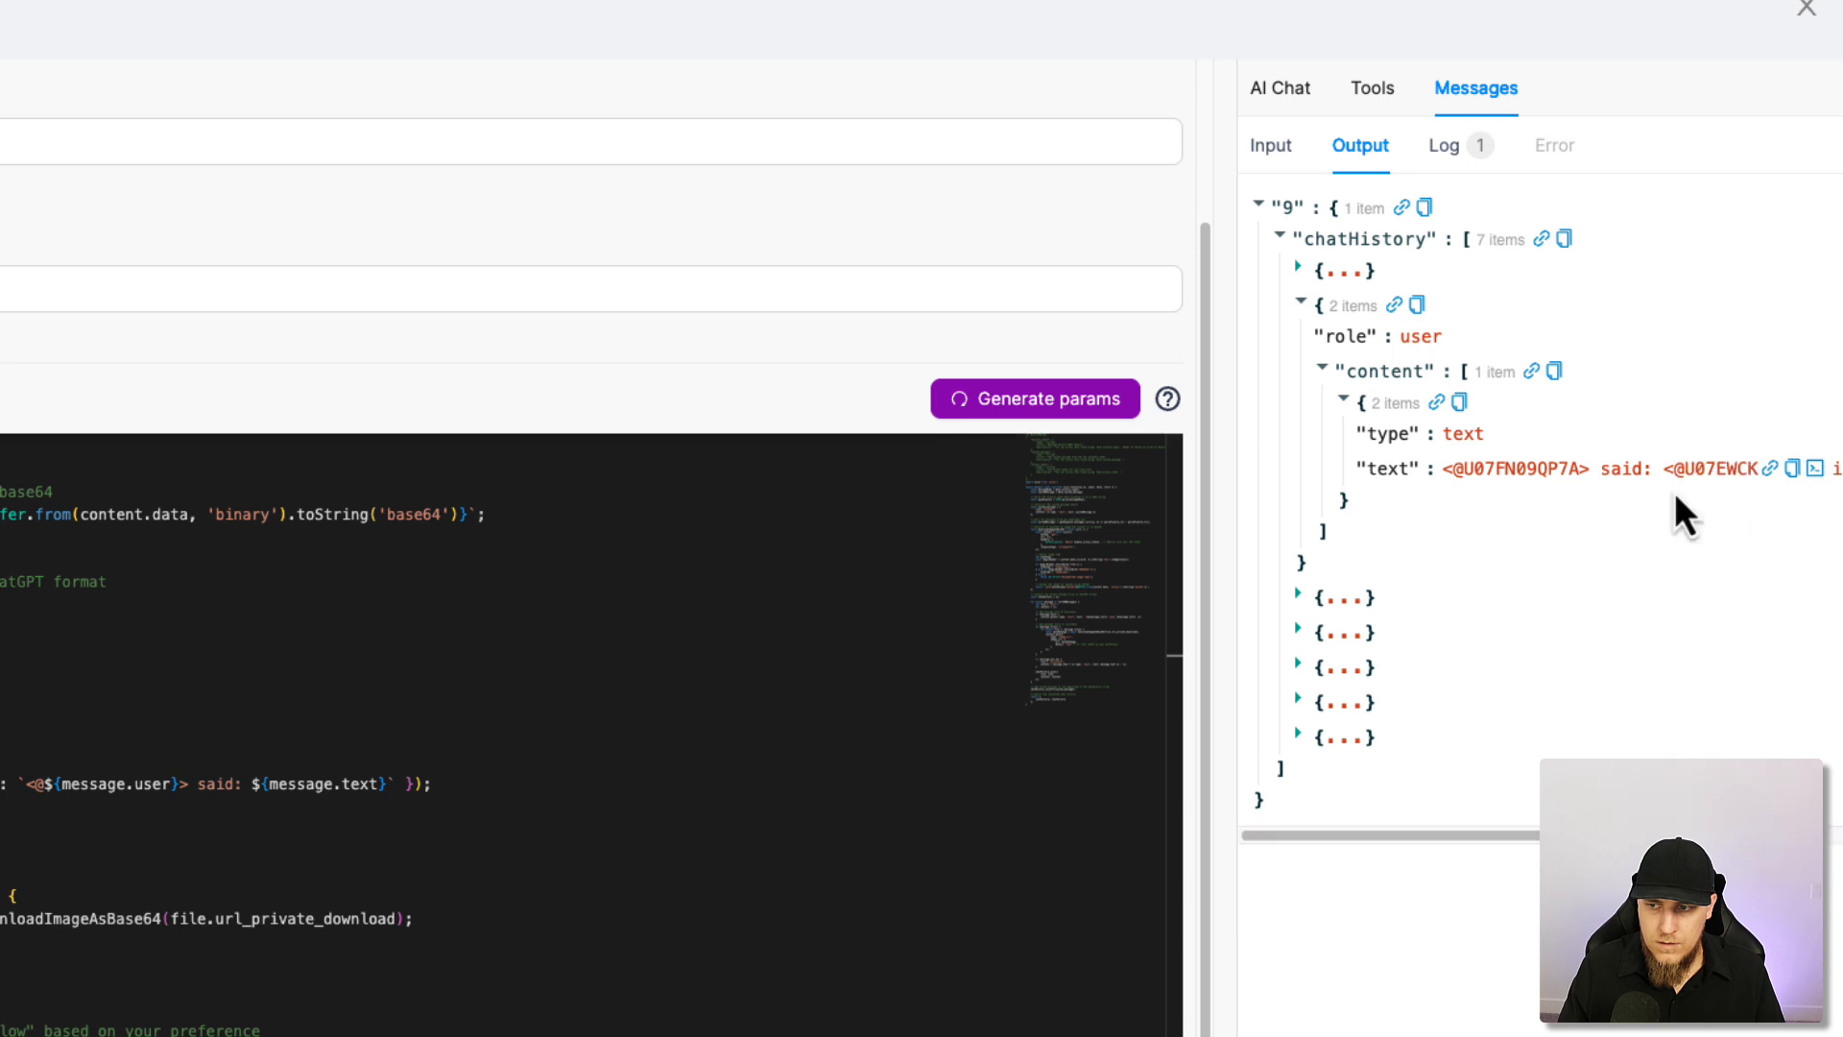
{"action": "scroll", "coordinate": [1613, 493], "scroll_direction": "right", "scroll_amount": 1}
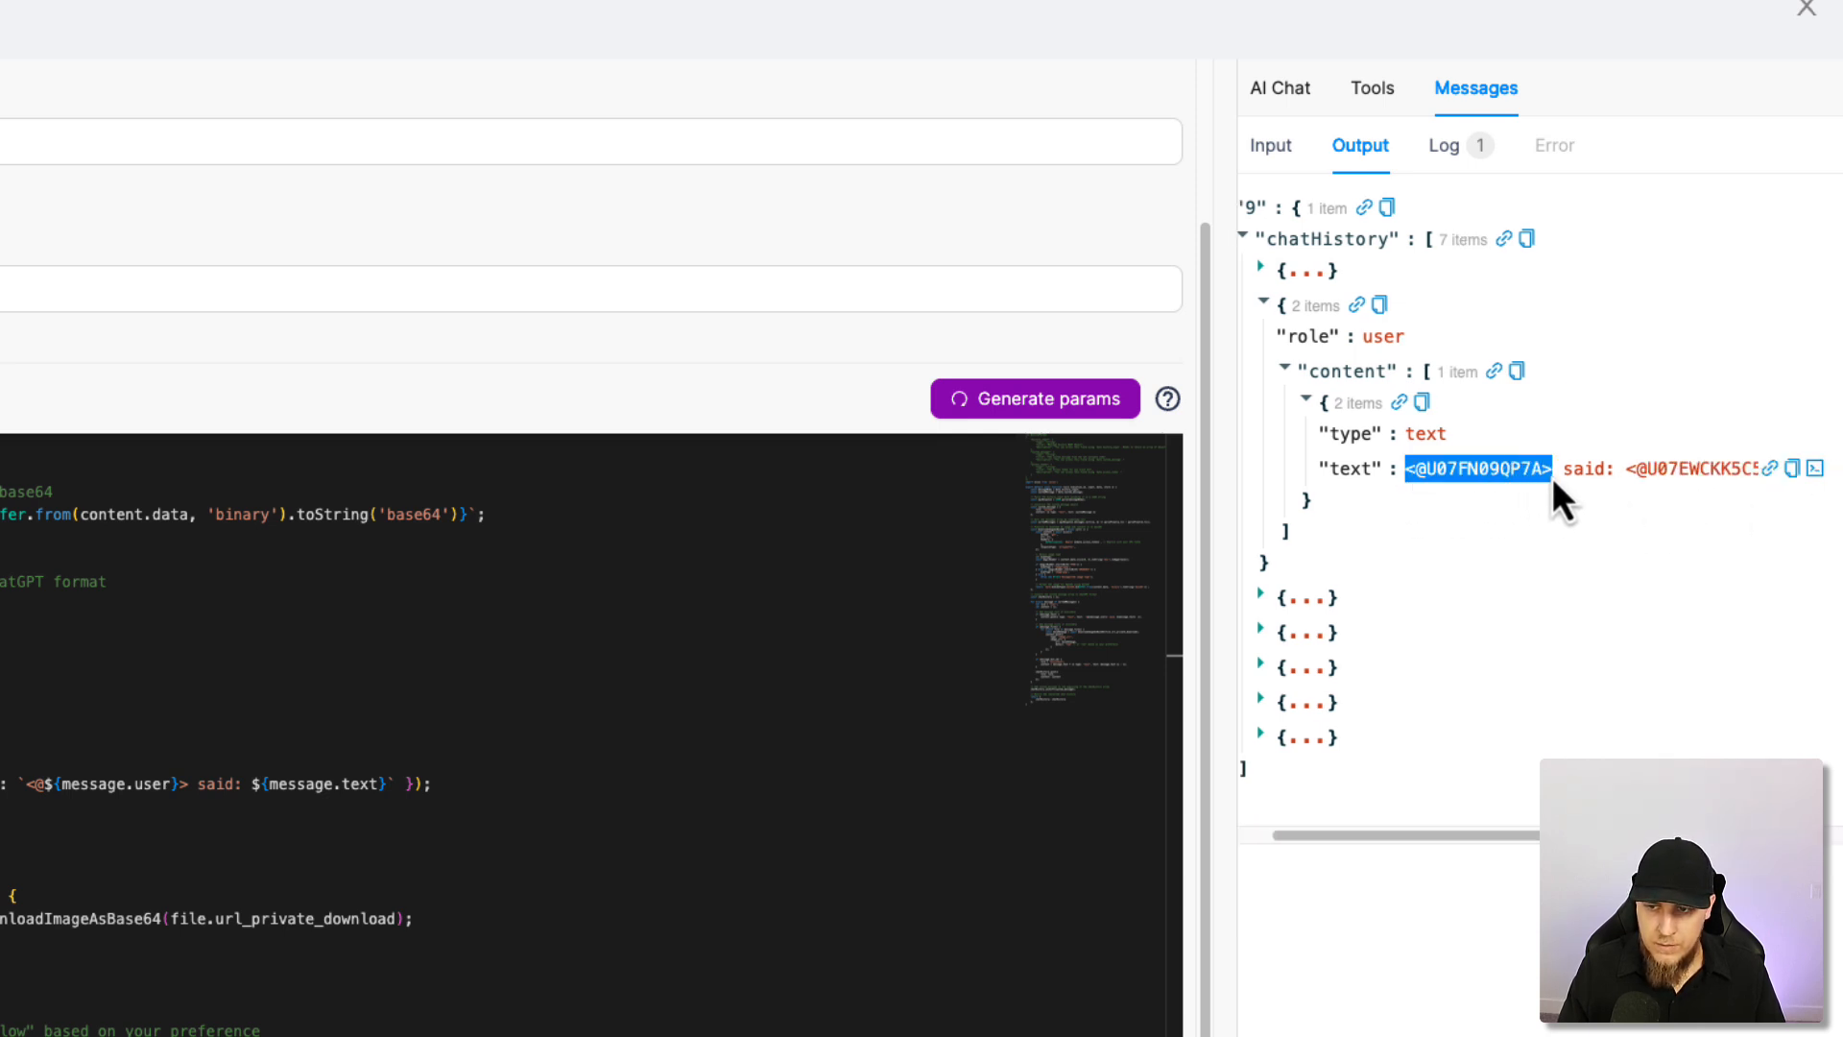
{"action": "left_click_drag", "start_coordinate": [1552, 476], "coordinate": [1593, 478]}
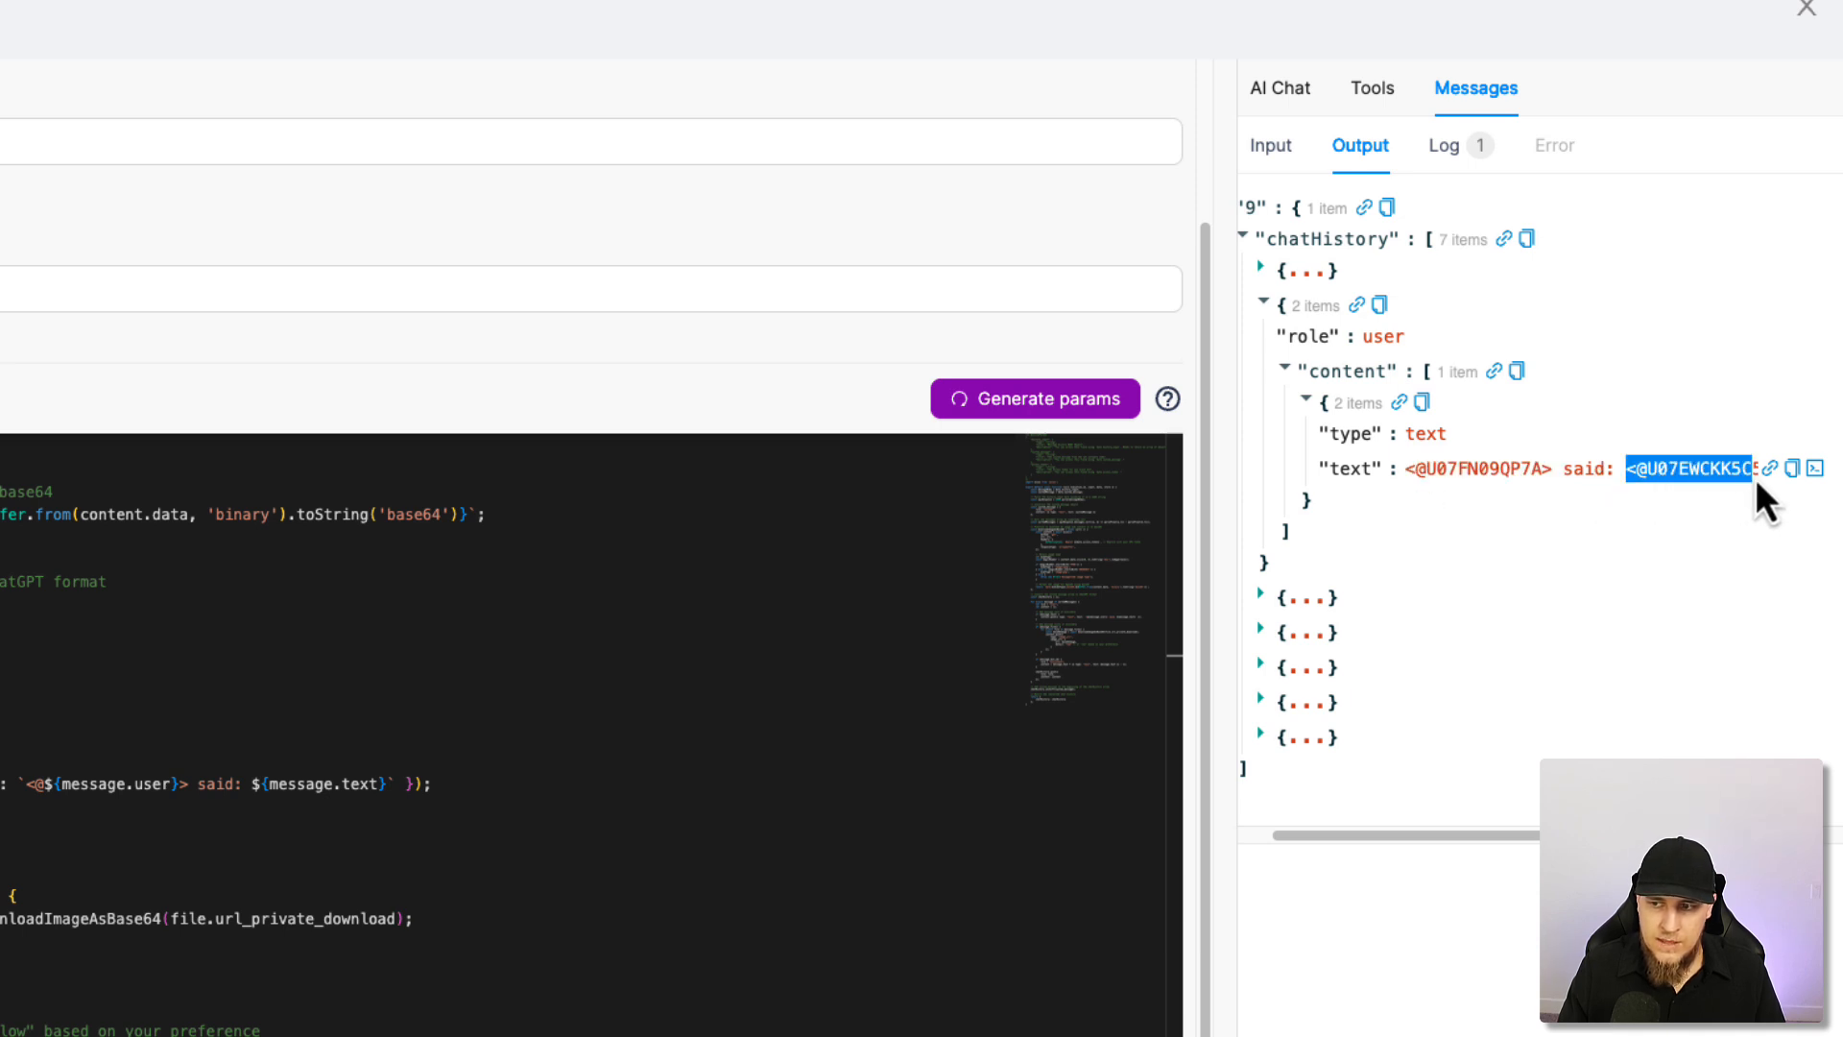
{"action": "left_click", "coordinate": [1712, 479]}
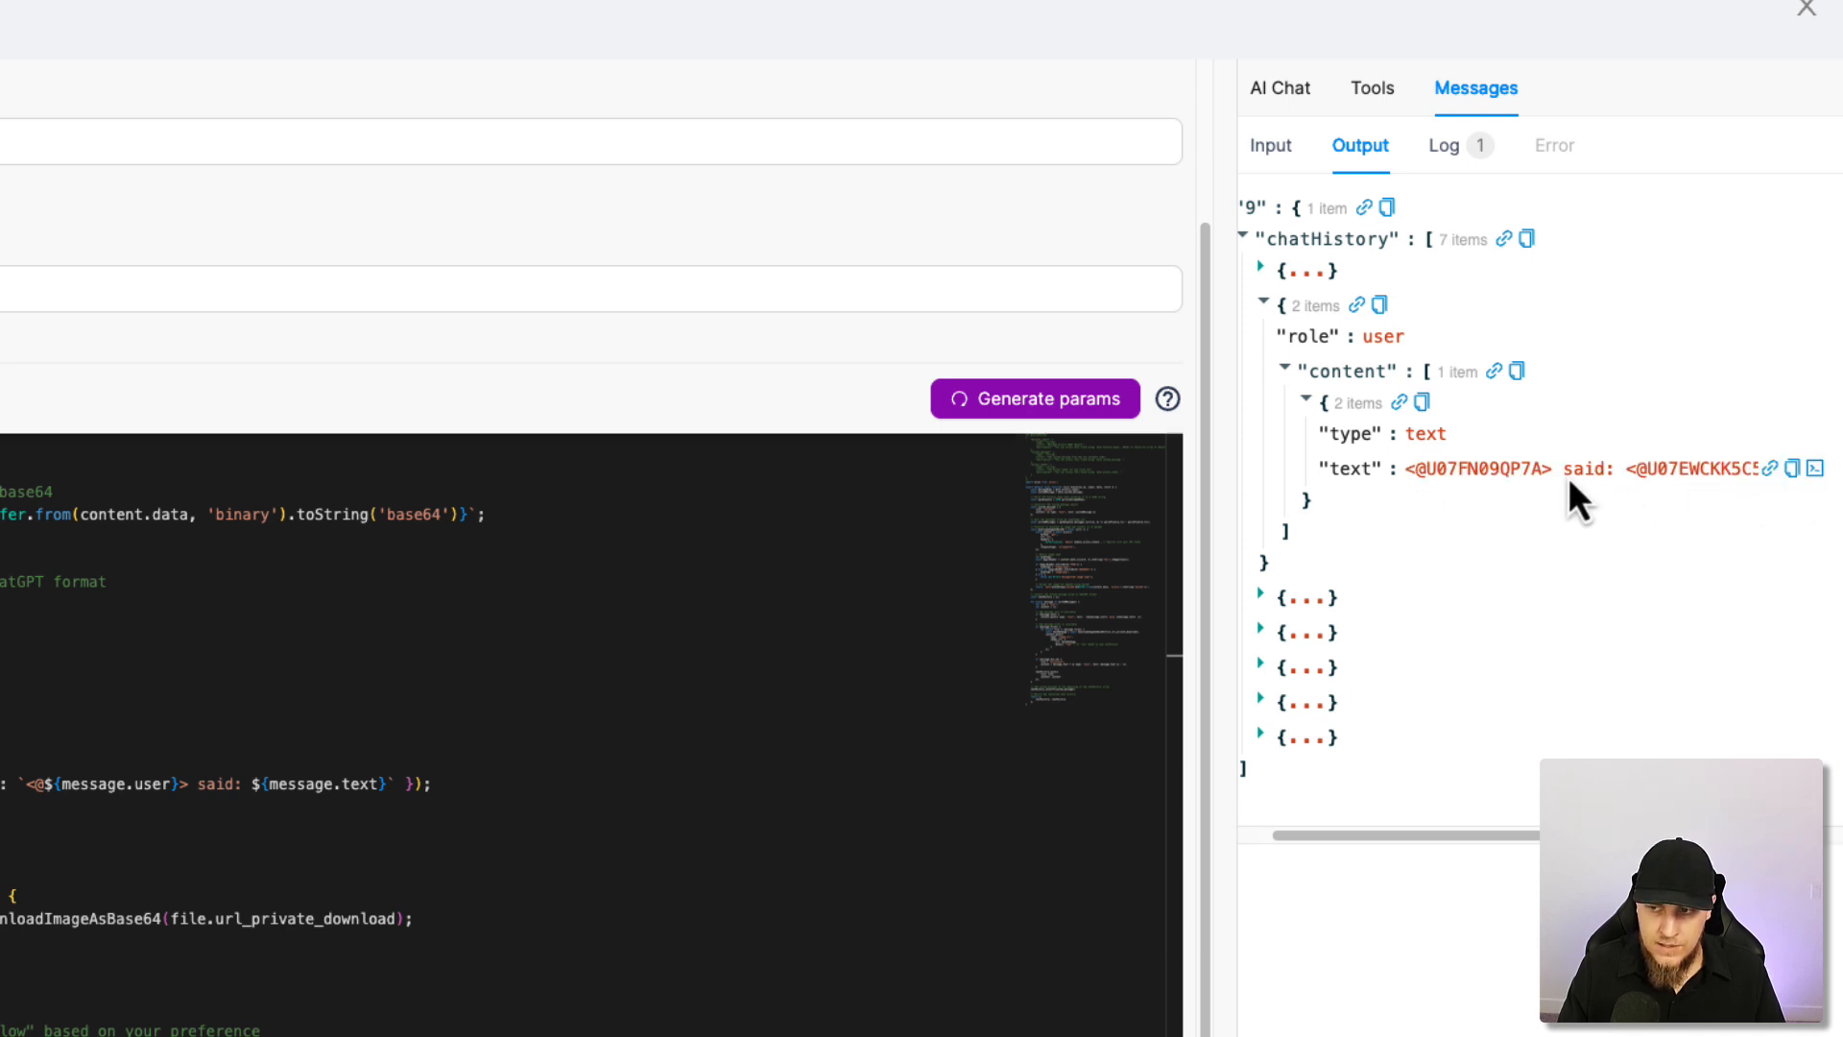
{"action": "left_click", "coordinate": [1743, 498]}
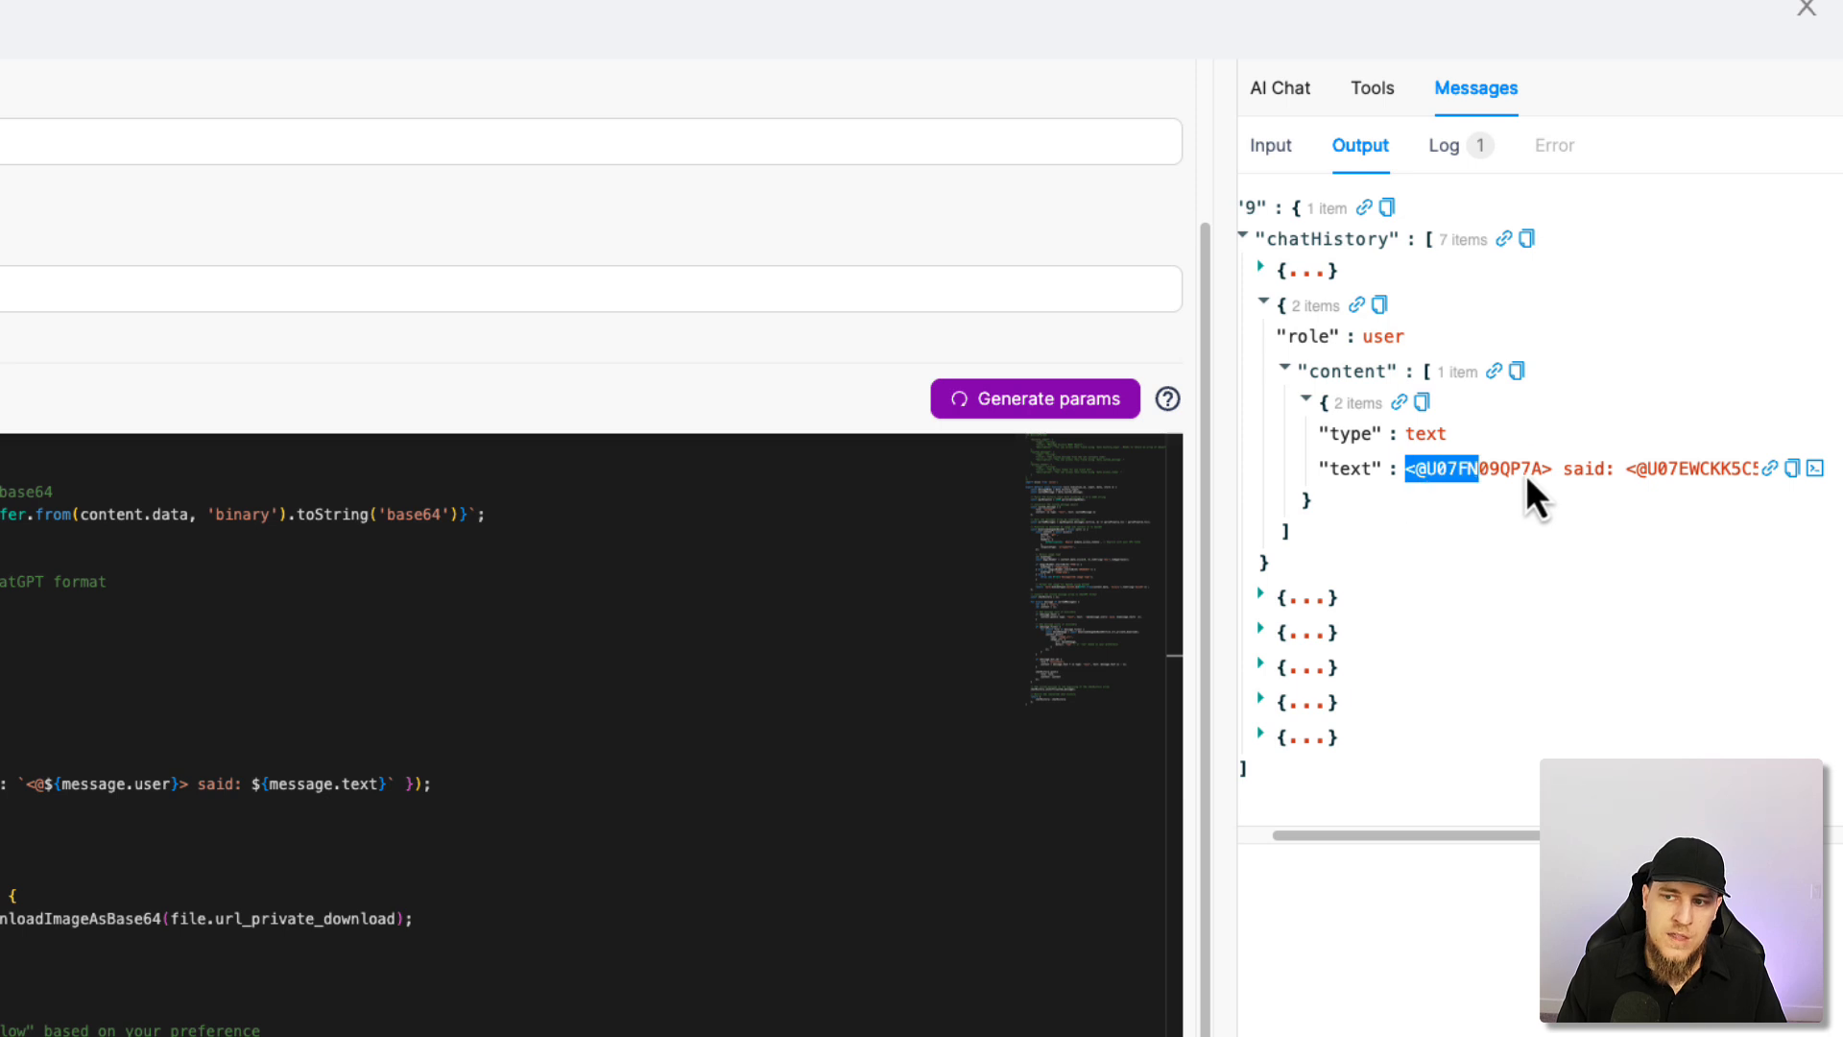
{"action": "left_click_drag", "start_coordinate": [1527, 477], "coordinate": [1581, 477]}
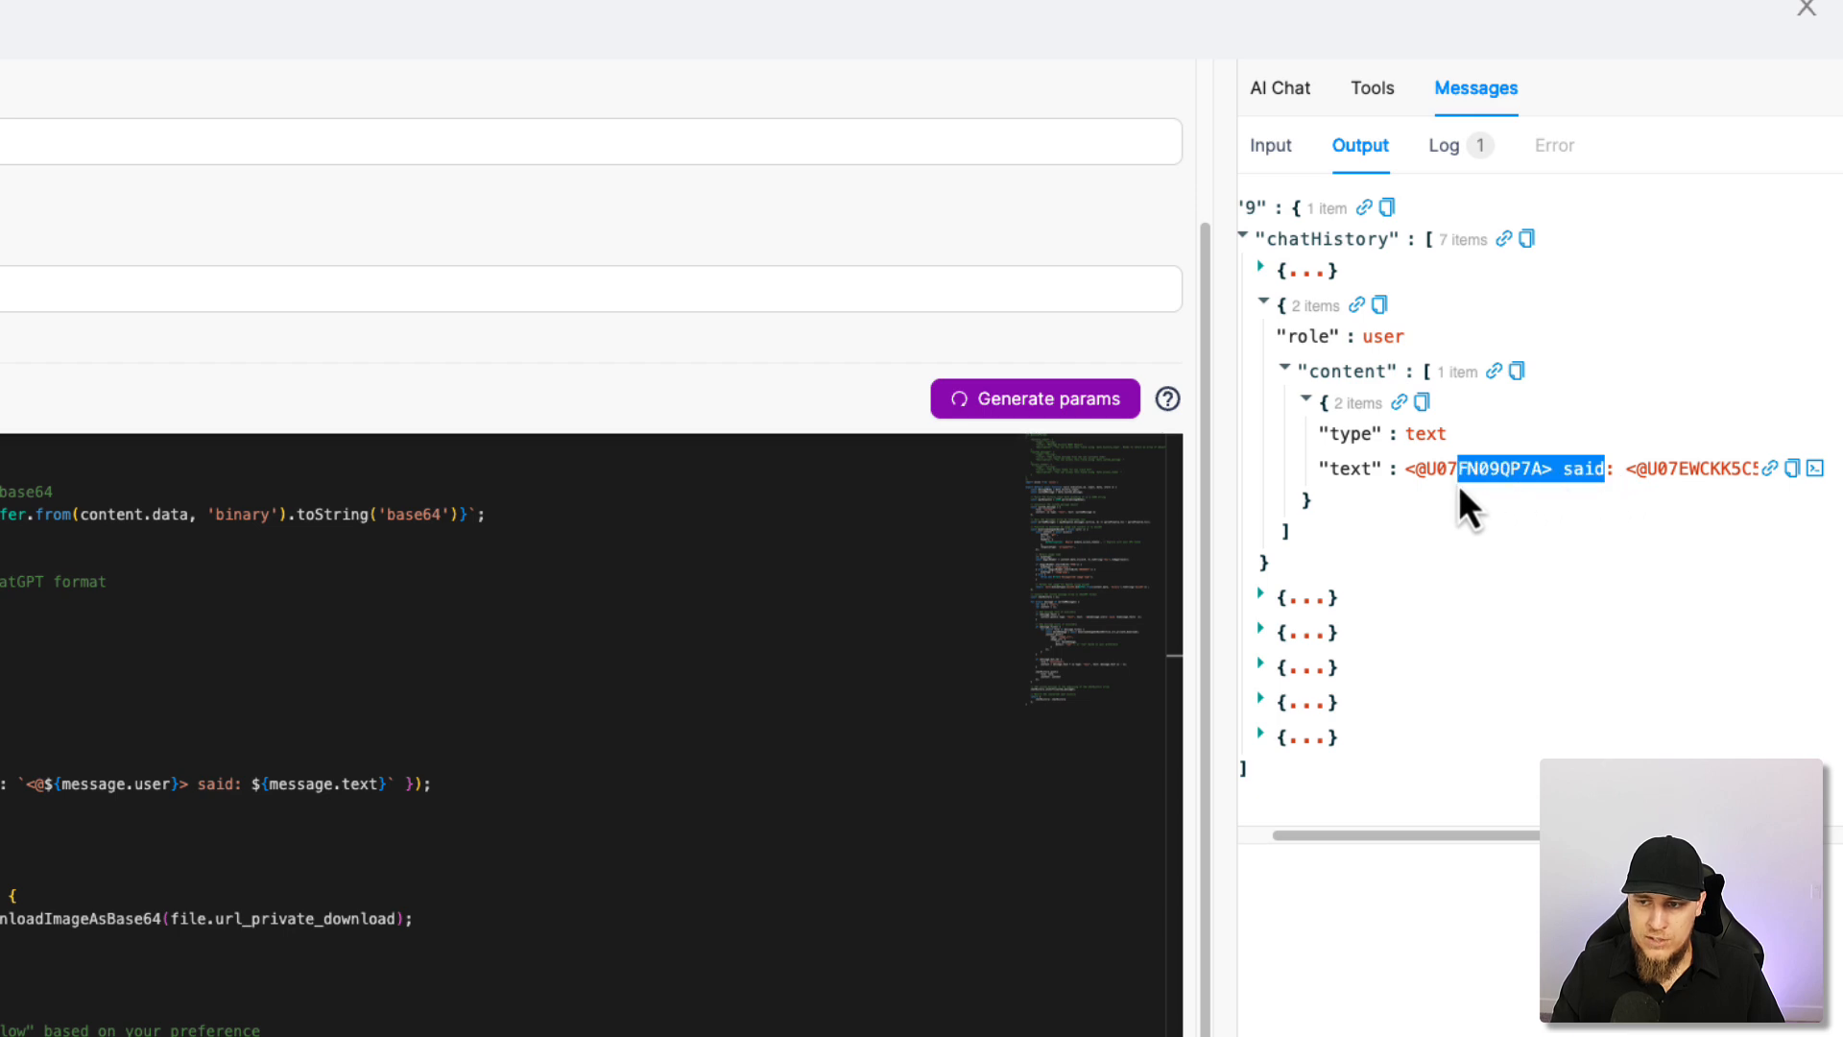
- Rename the JavaScript node as Format Chat History and close its settings
{"action": "left_click", "coordinate": [1807, 10]}
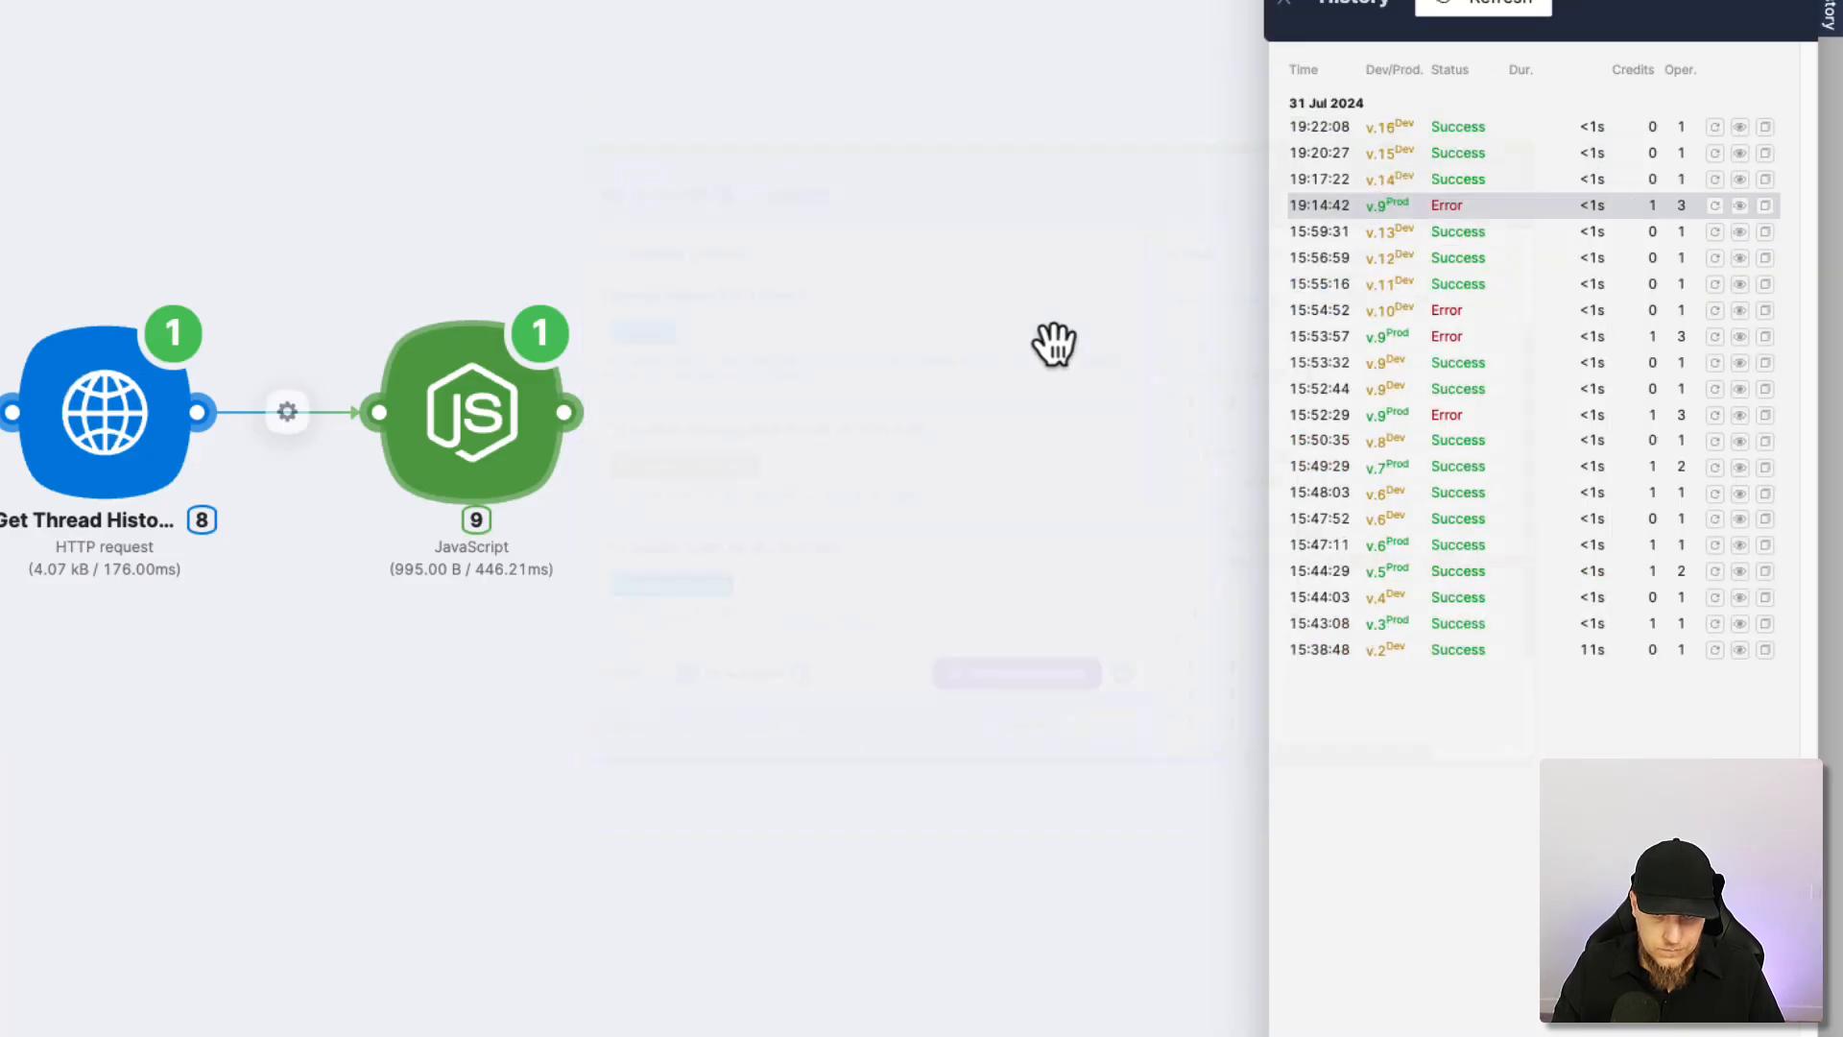
{"action": "left_click", "coordinate": [442, 438]}
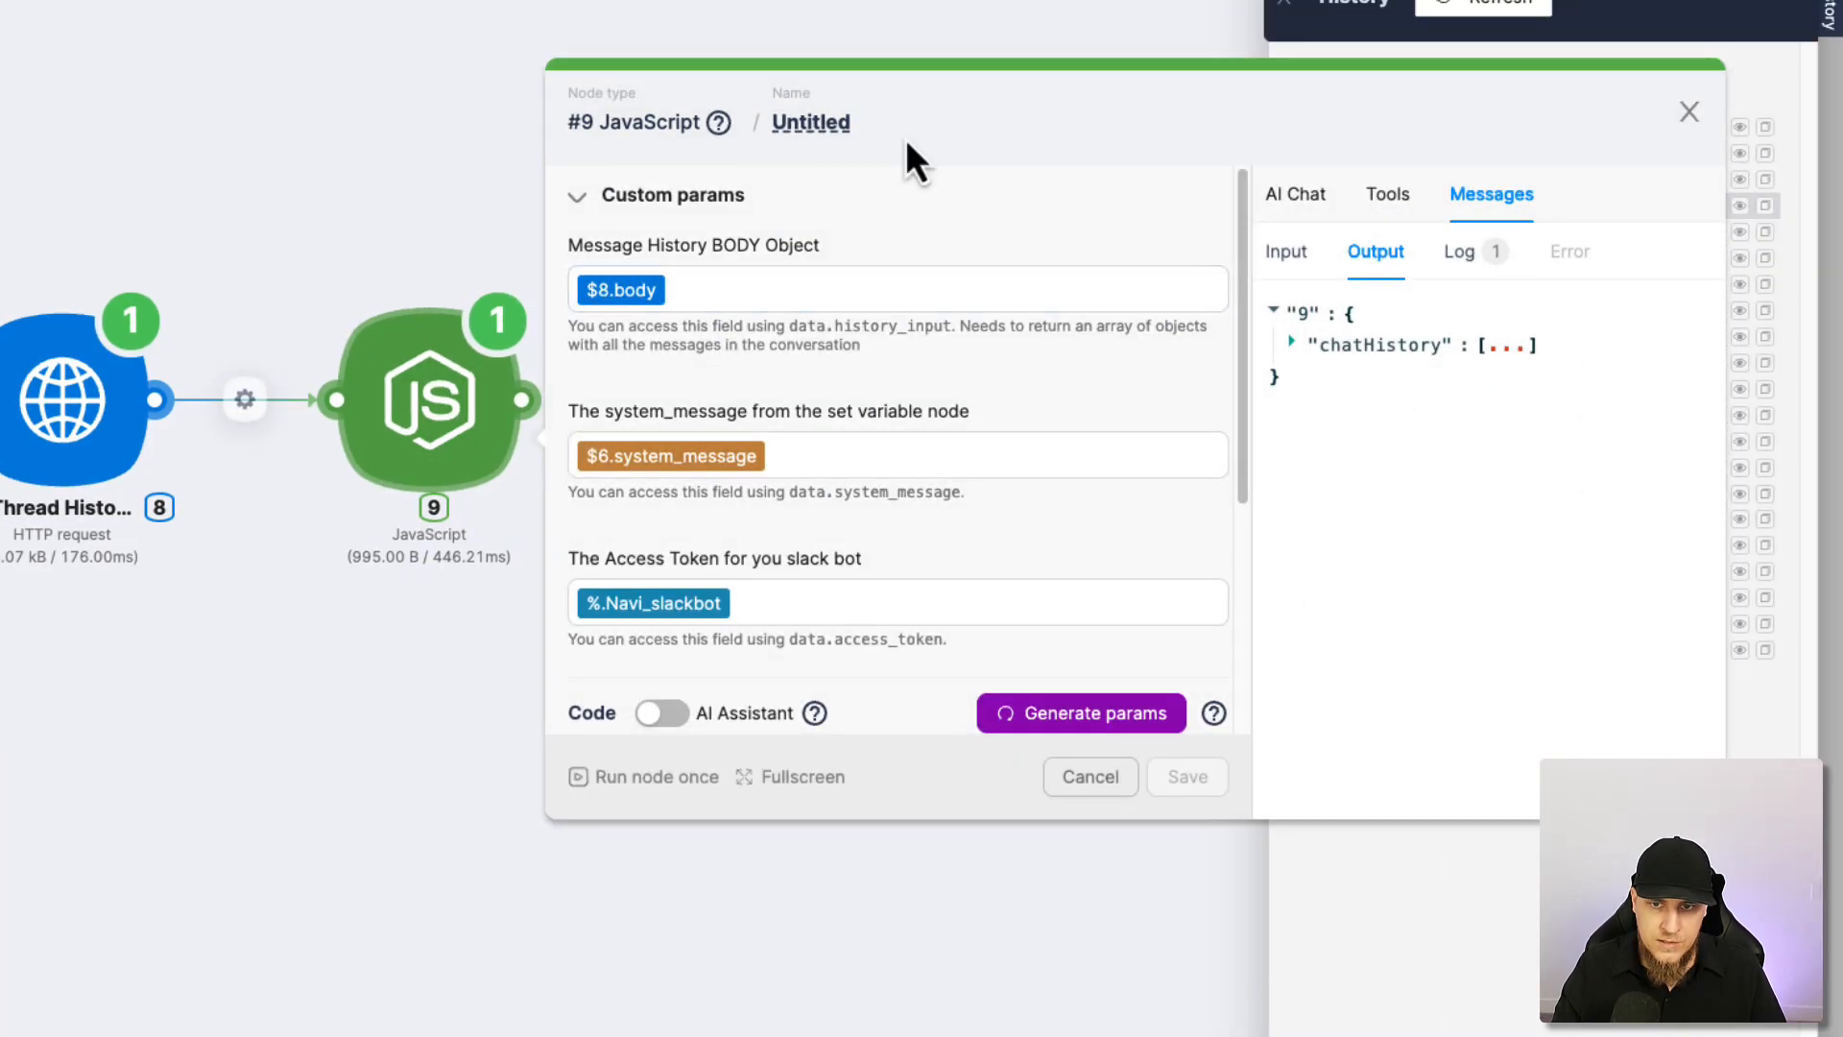
{"action": "left_click", "coordinate": [822, 123]}
{"action": "key", "text": "ctrl+a"}
{"action": "key", "text": "BackSpace"}
{"action": "type", "text": "F"}
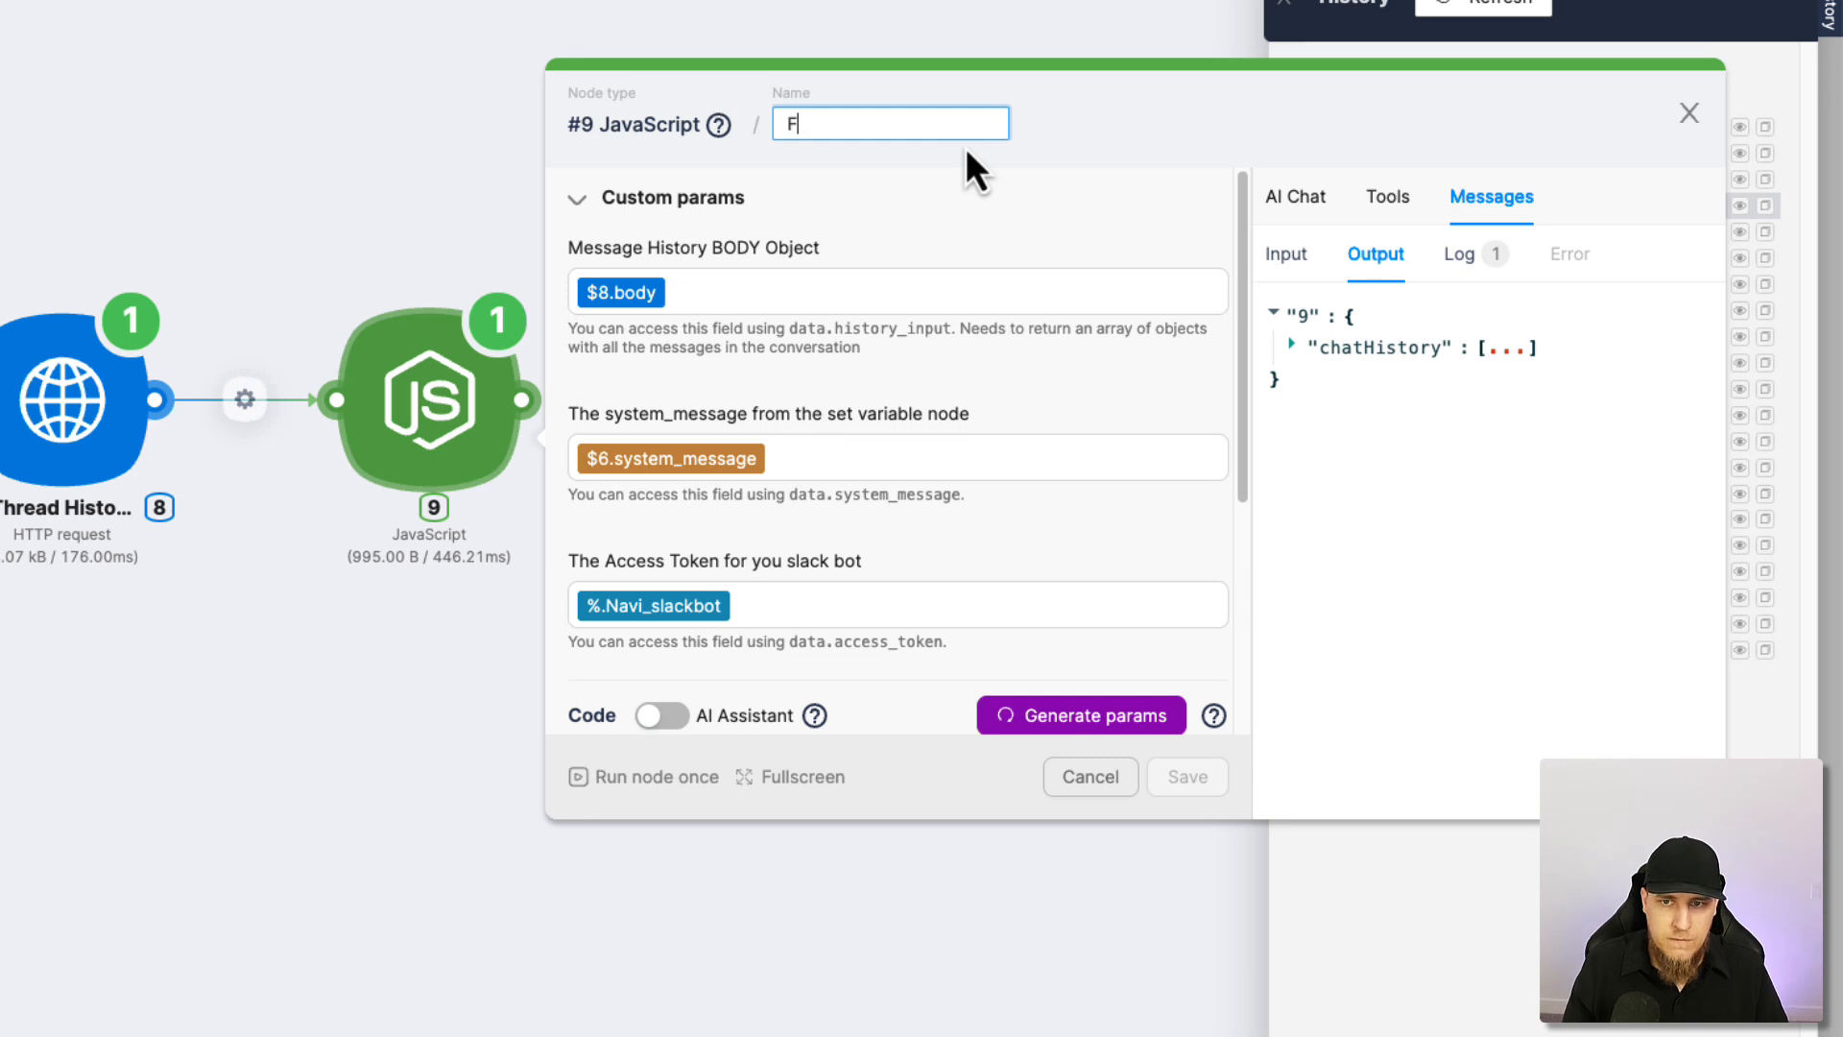
{"action": "type", "text": "ormat Chat History"}
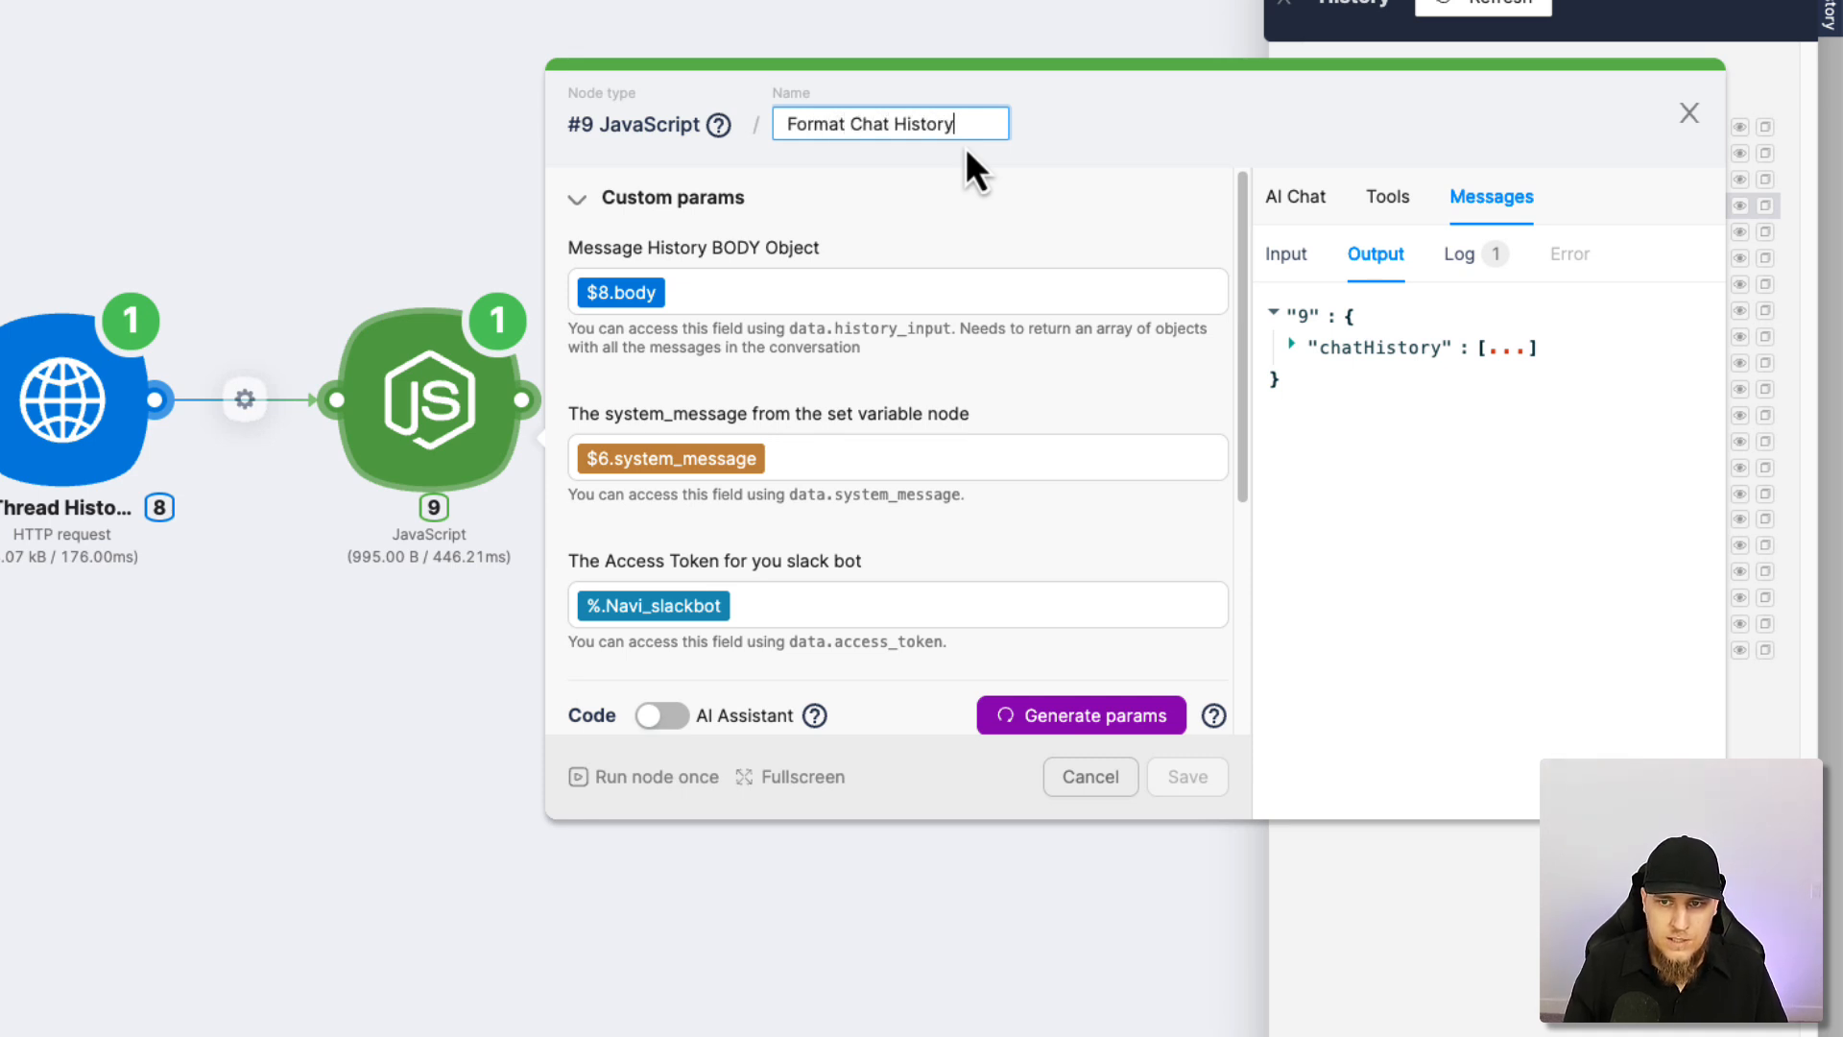
{"action": "left_click", "coordinate": [833, 664]}
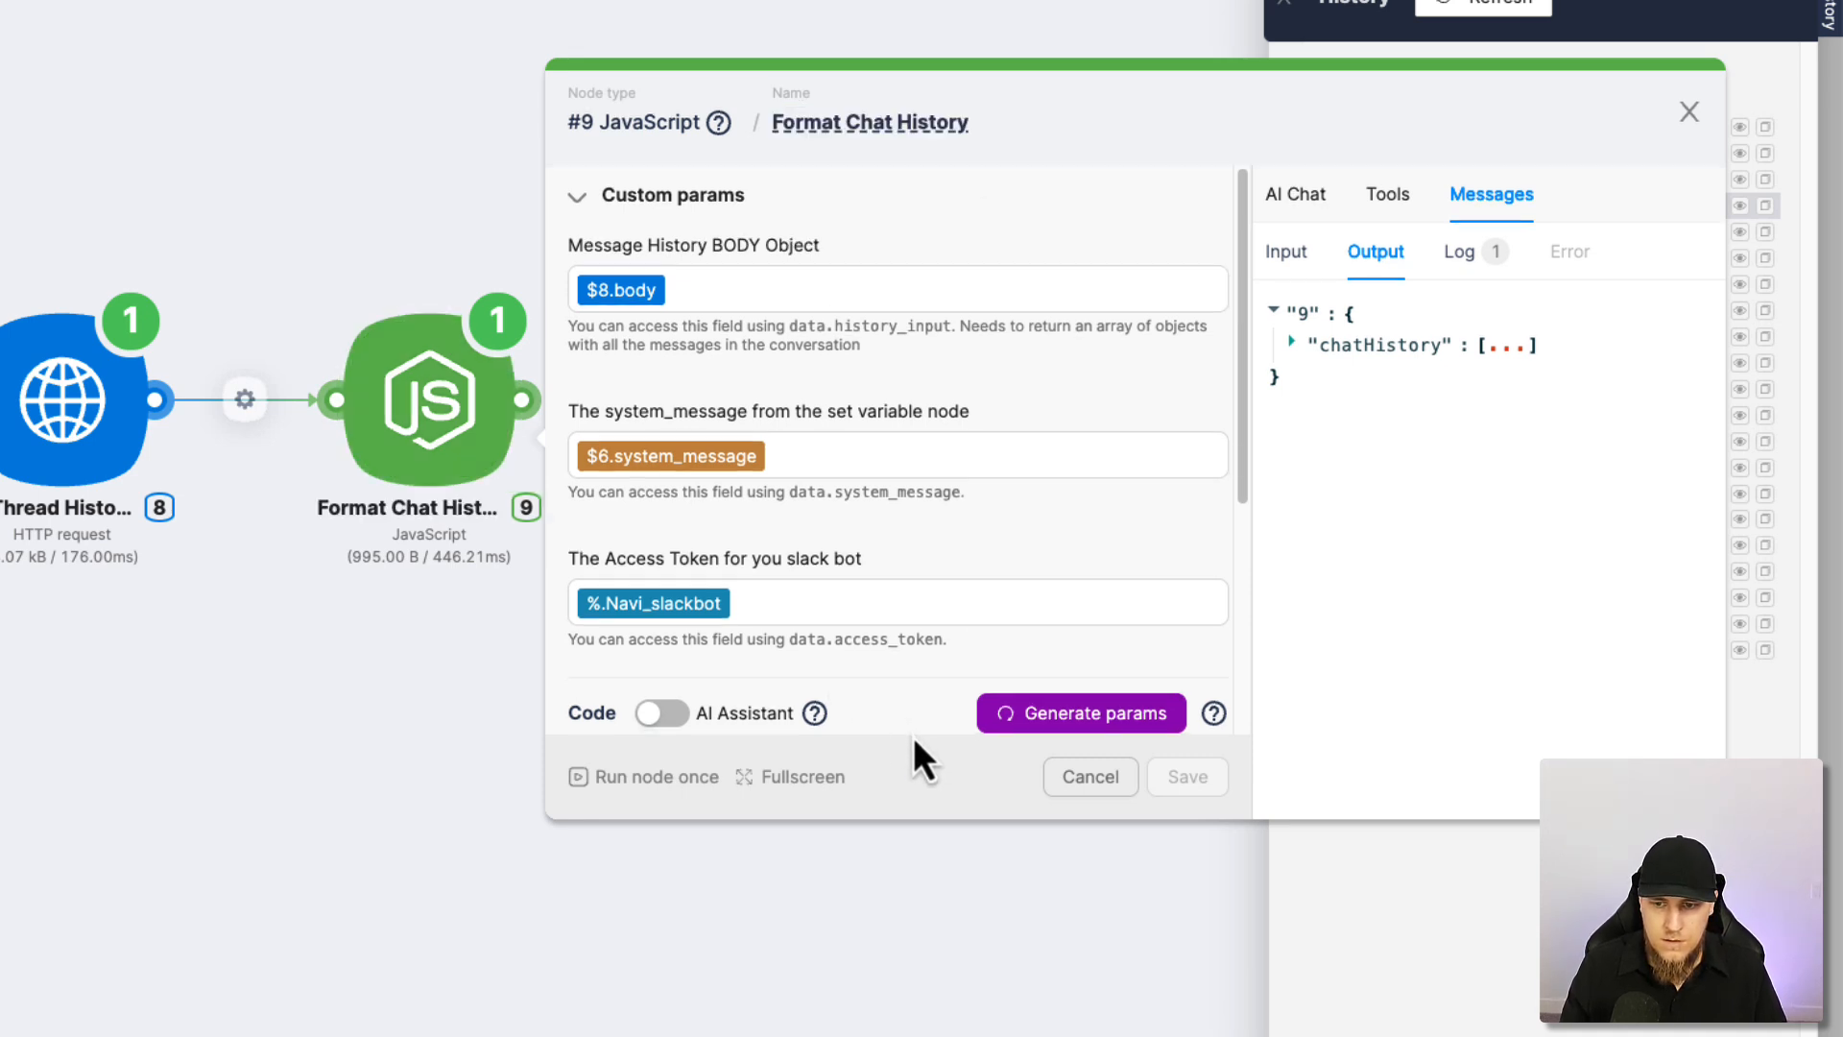
{"action": "left_click", "coordinate": [268, 635]}
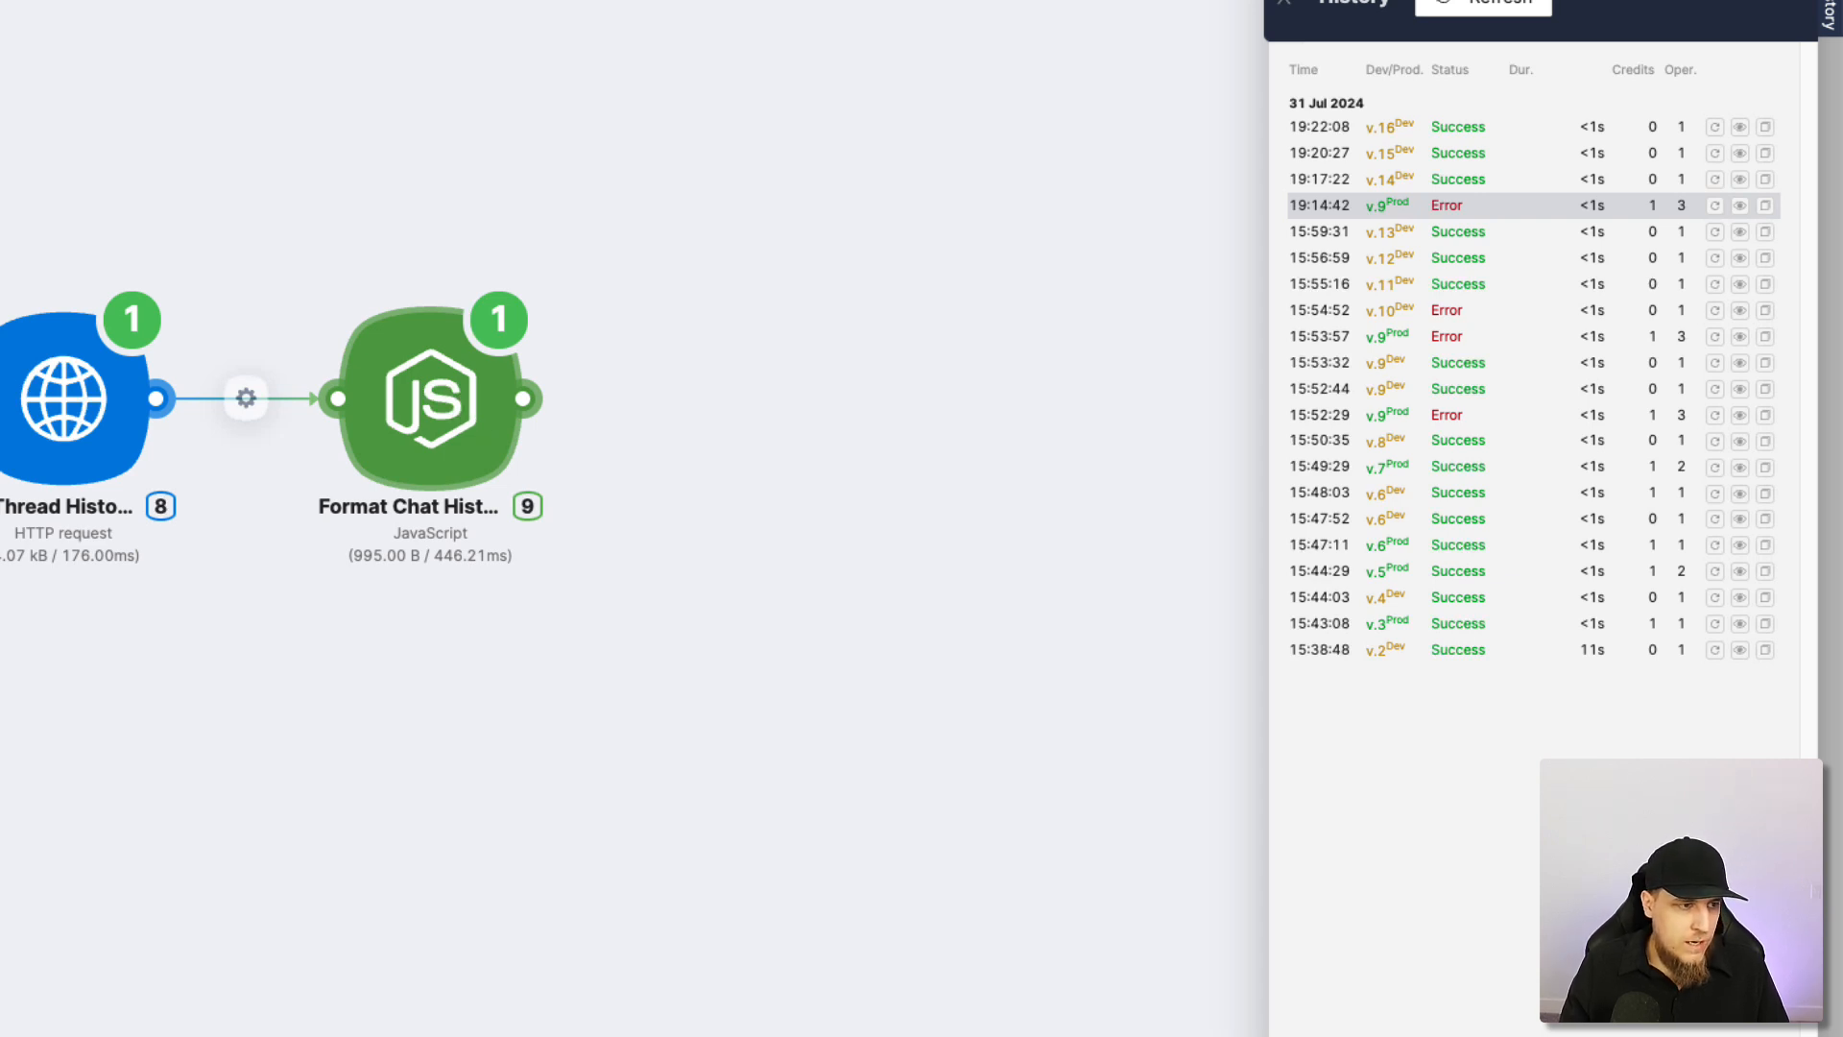
- Add OpenAI ChatGPT's non-deprecated Send Message to ChatGPT action after the Format Chat History node
{"action": "left_click", "coordinate": [527, 400]}
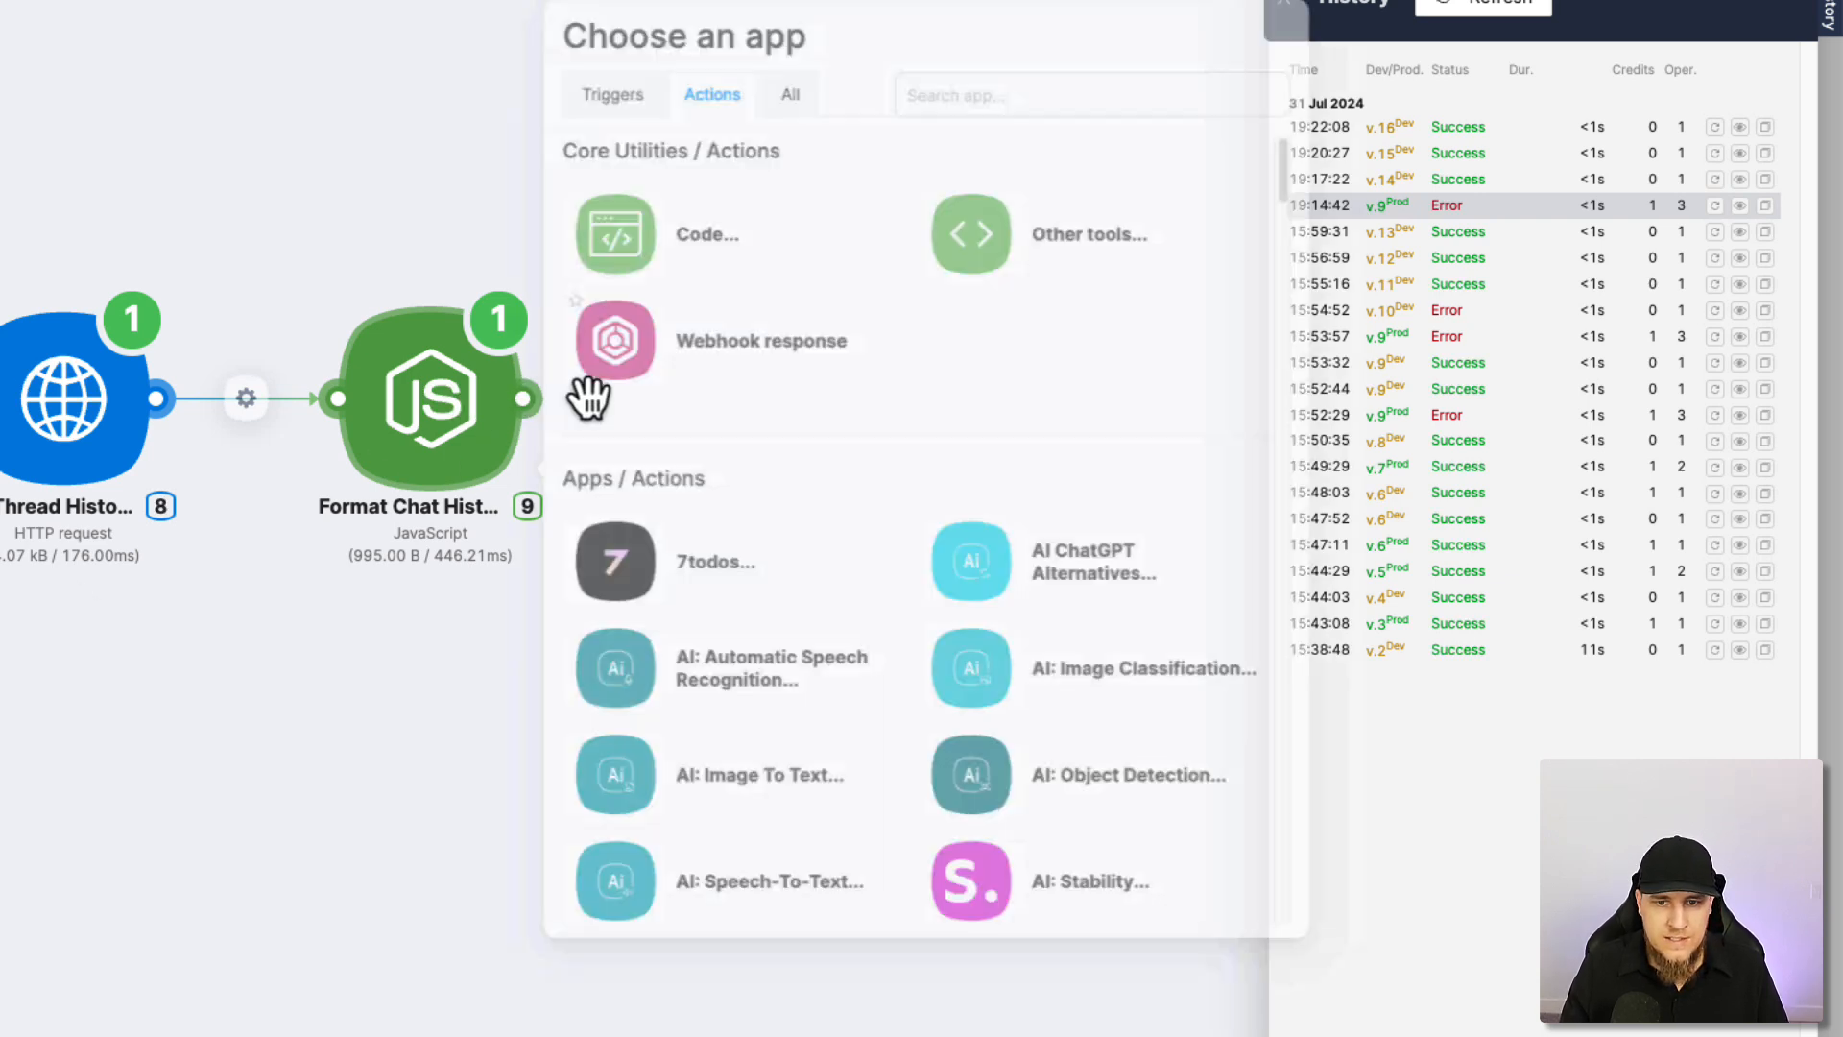
{"action": "left_click", "coordinate": [935, 75]}
{"action": "type", "text": "chat"}
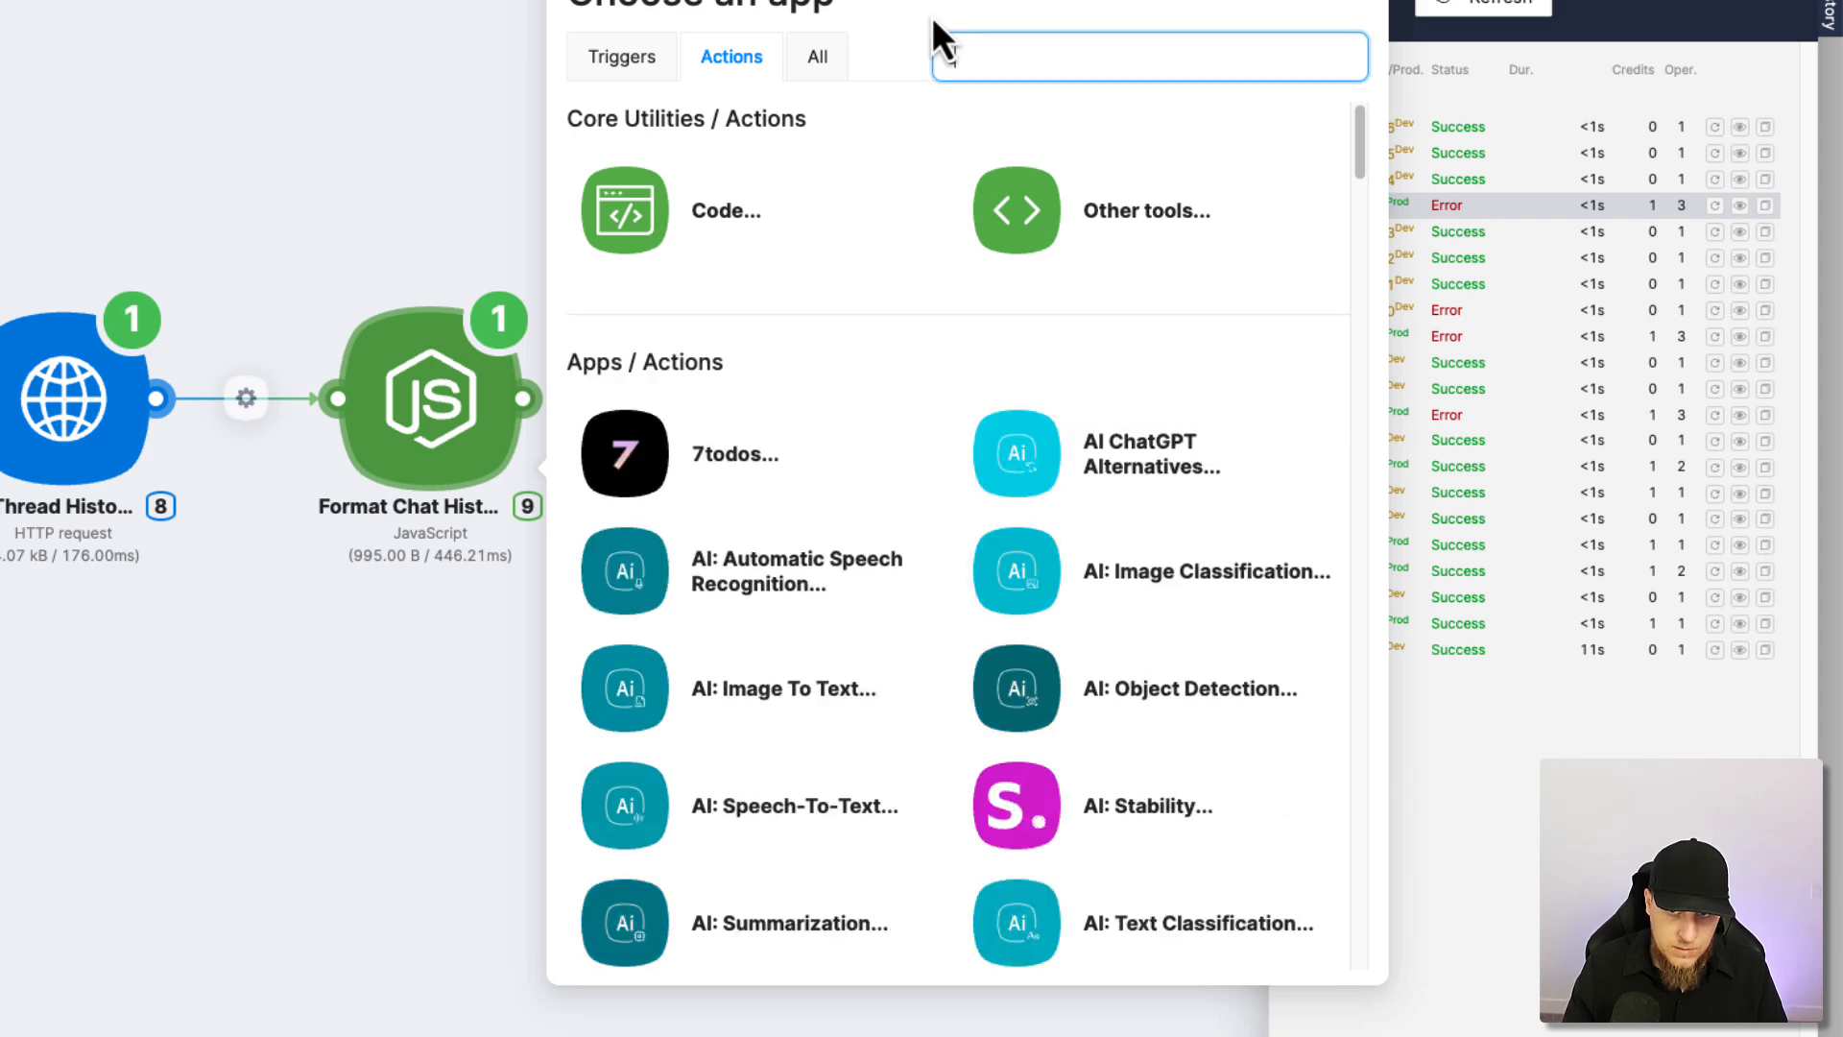
{"action": "scroll", "coordinate": [687, 255], "scroll_direction": "down", "scroll_amount": 8}
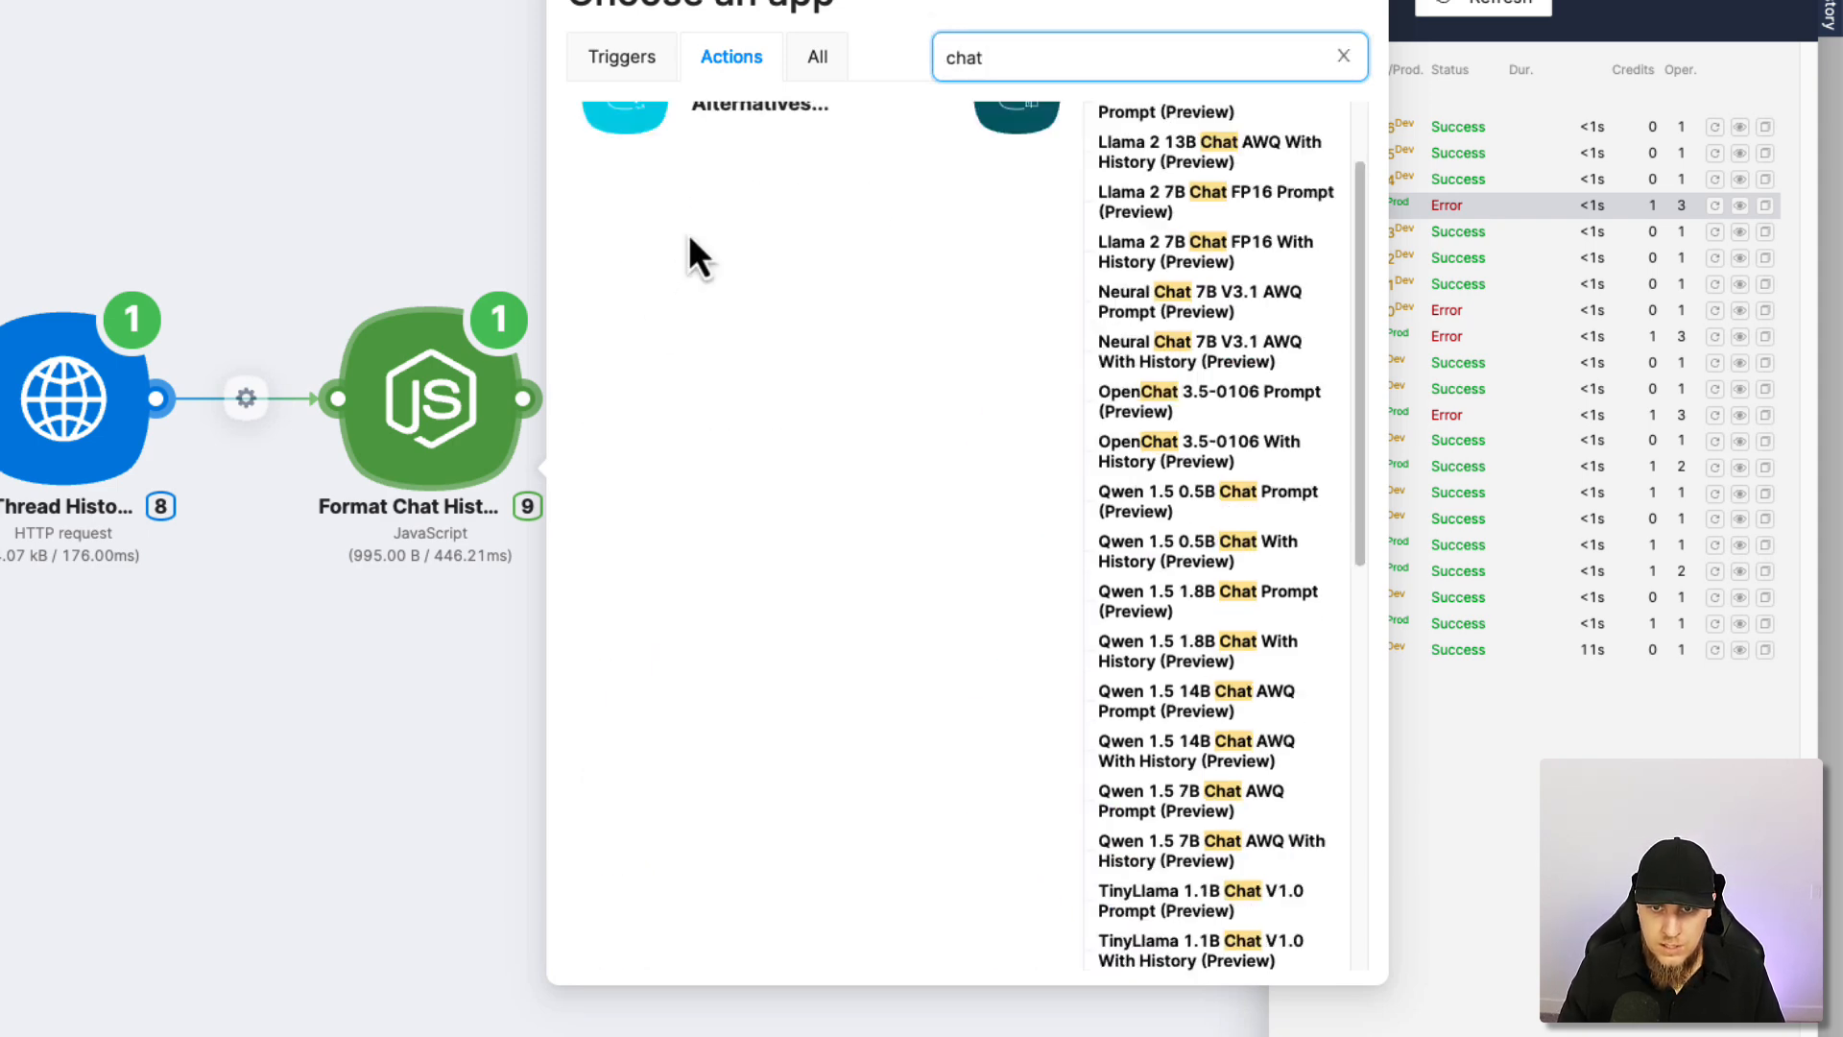
{"action": "left_click", "coordinate": [1015, 683]}
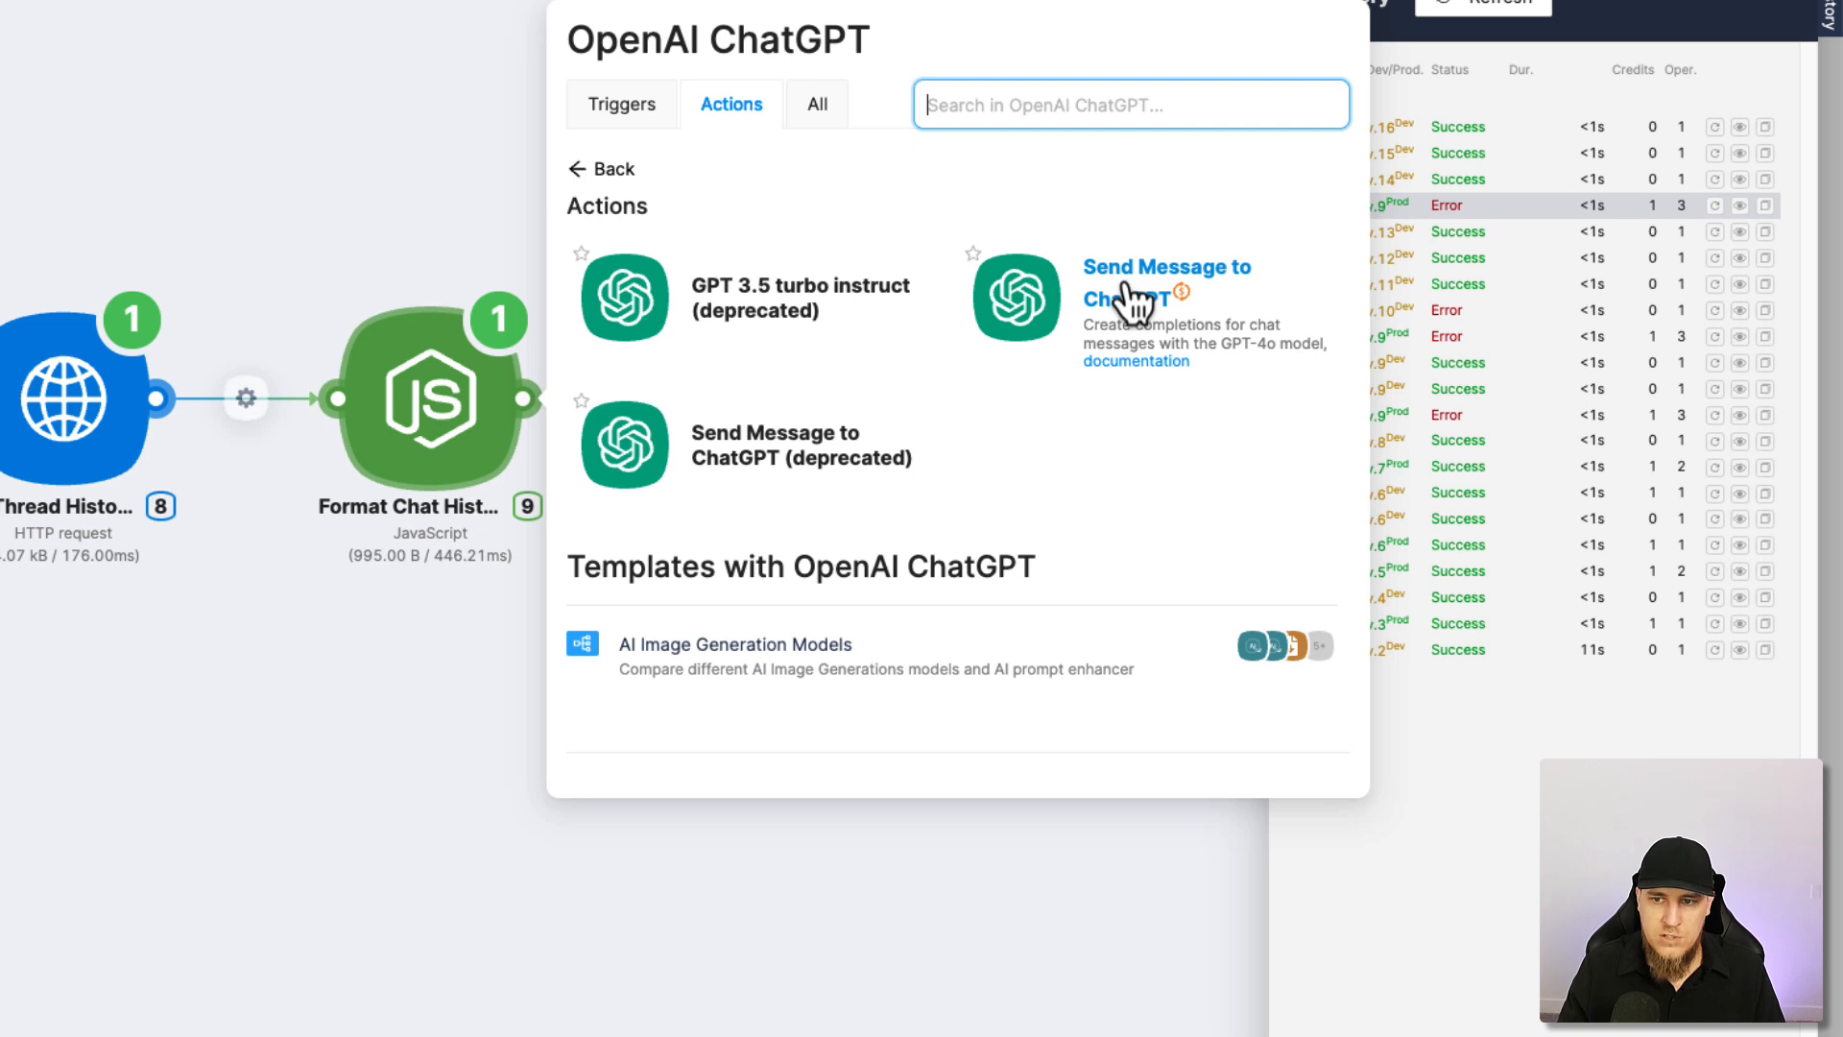
{"action": "mouse_move", "coordinate": [1181, 297]}
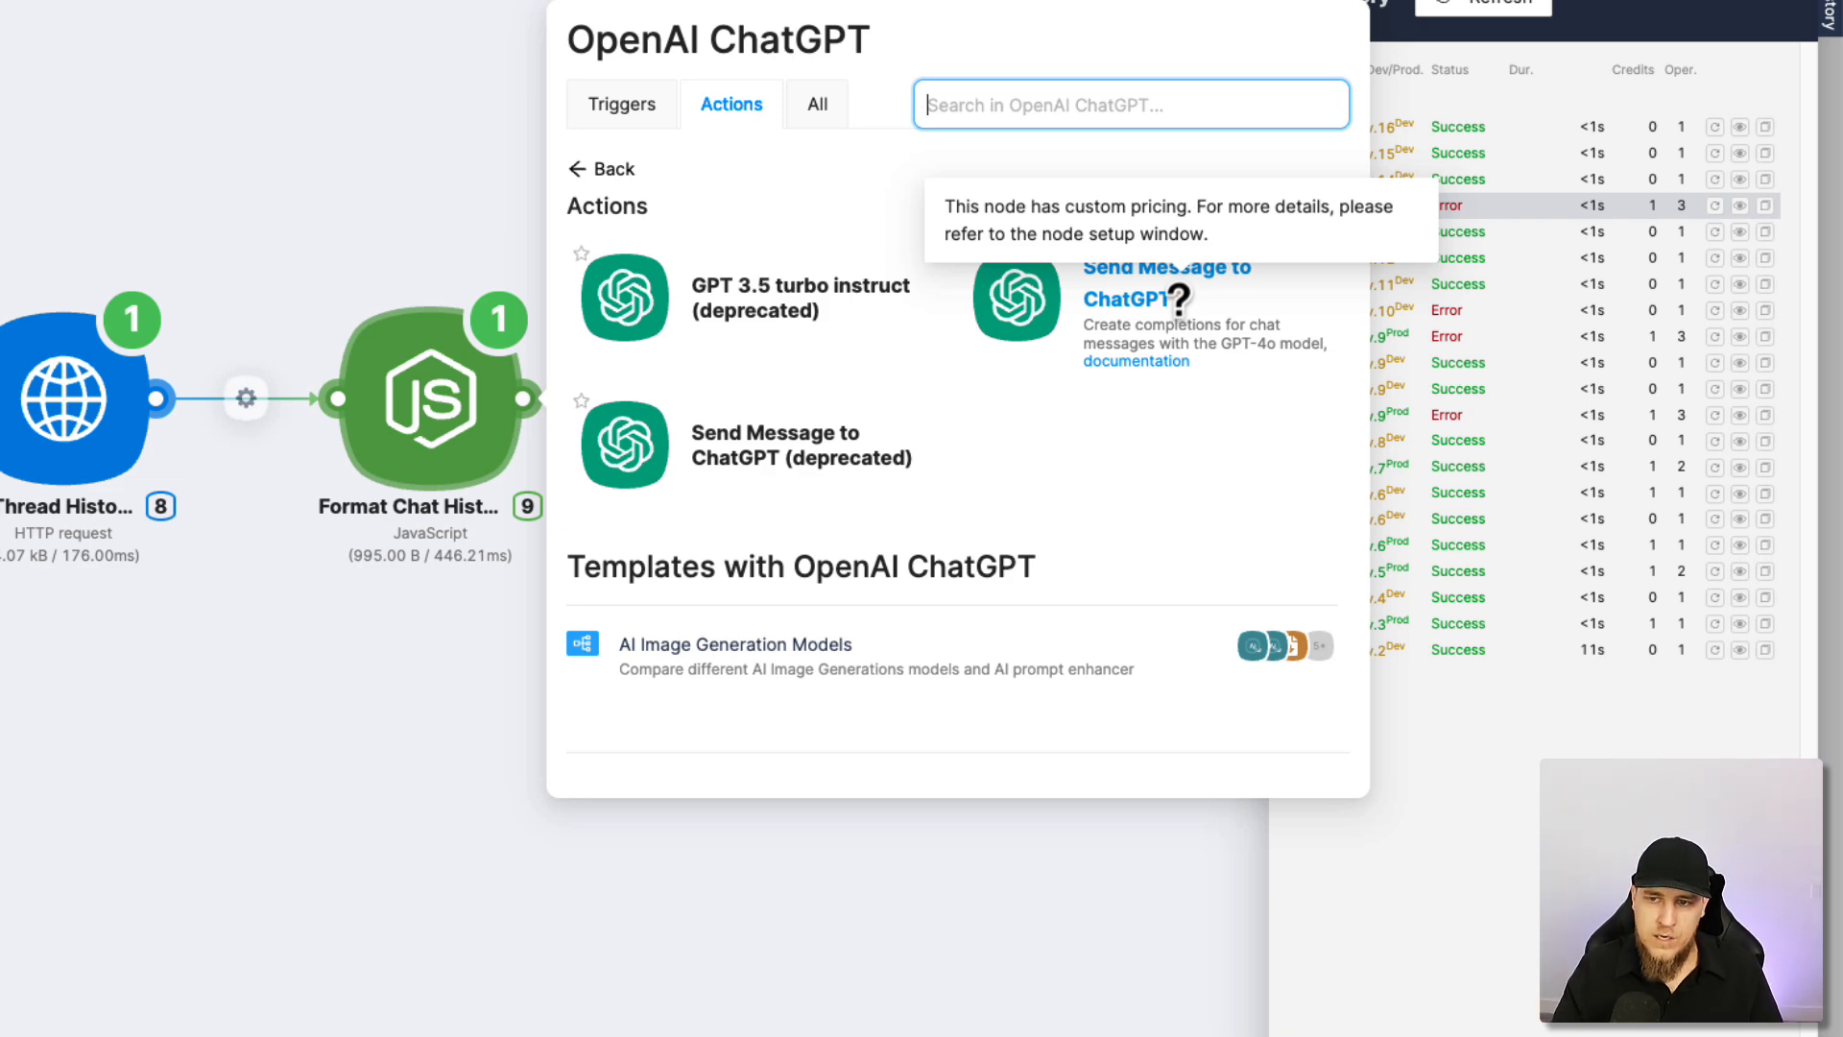
{"action": "left_click", "coordinate": [1163, 305]}
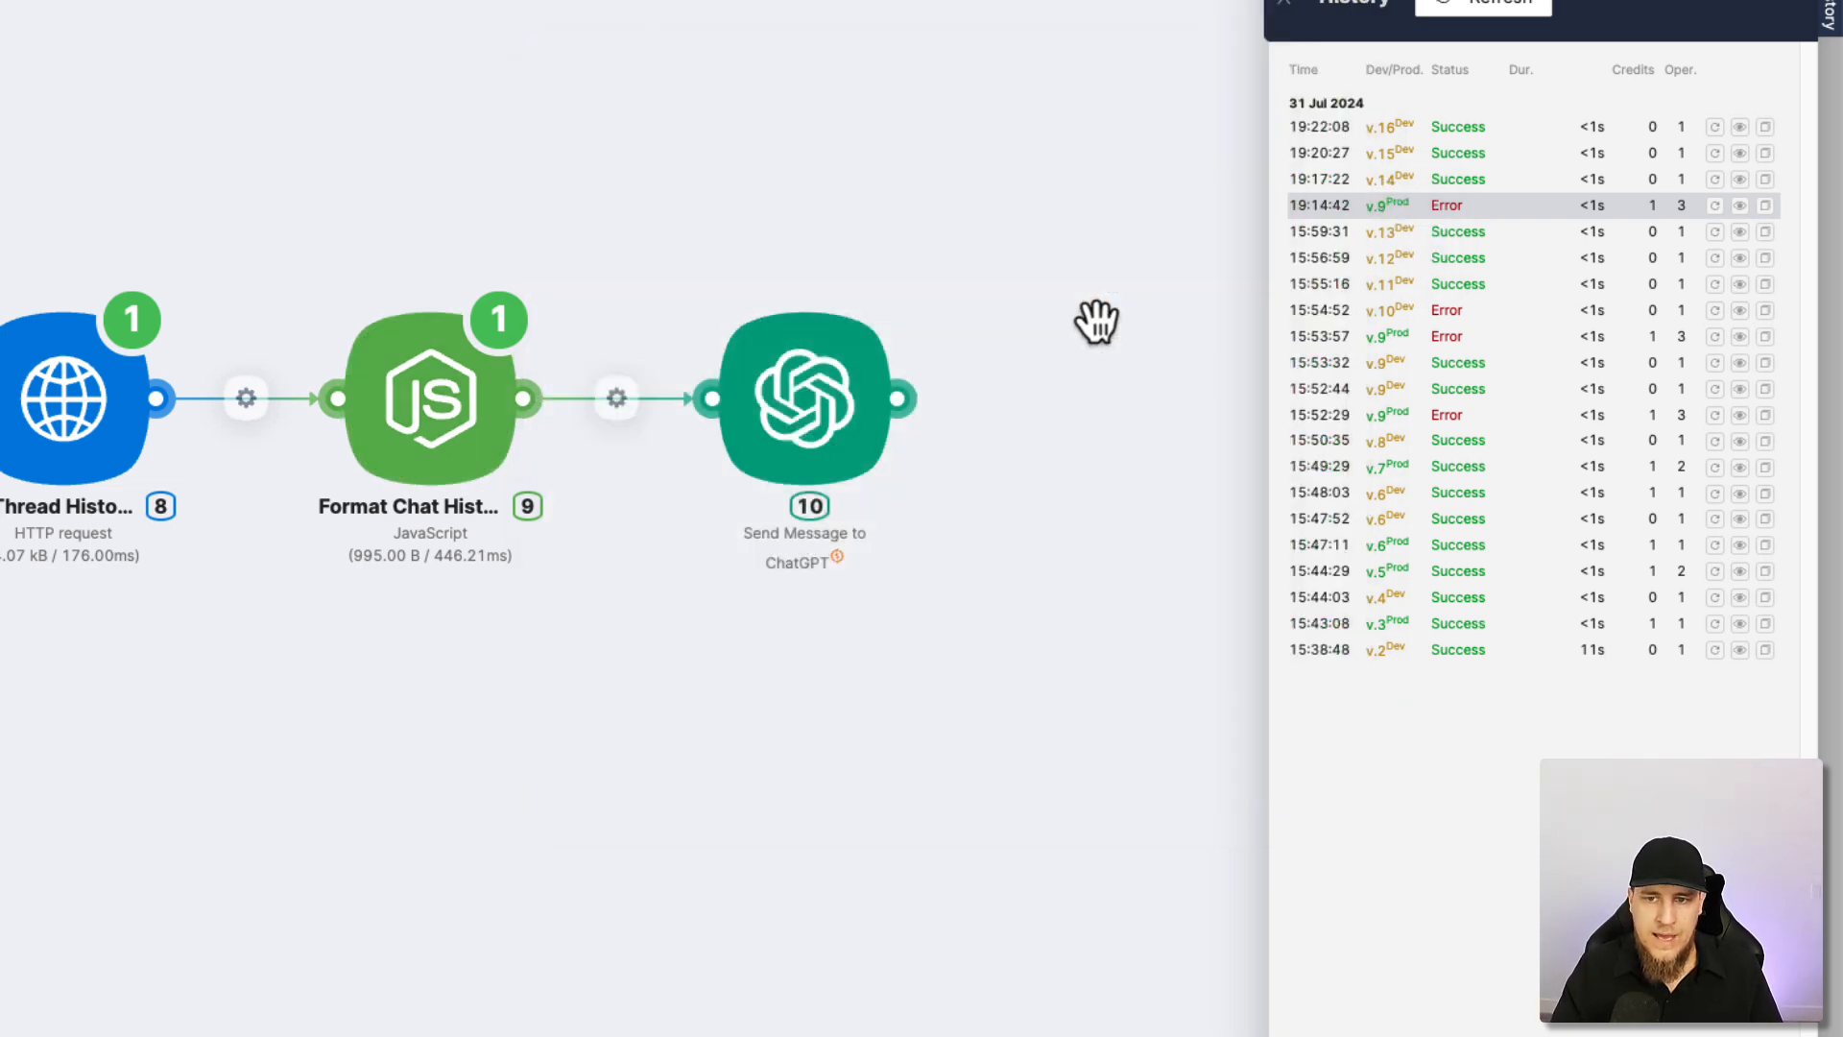
- Map the incoming Slack event's text (body.event.text) into the User Prompt of the Send Message to ChatGPT node
{"action": "left_click", "coordinate": [793, 432]}
{"action": "left_click", "coordinate": [998, 377]}
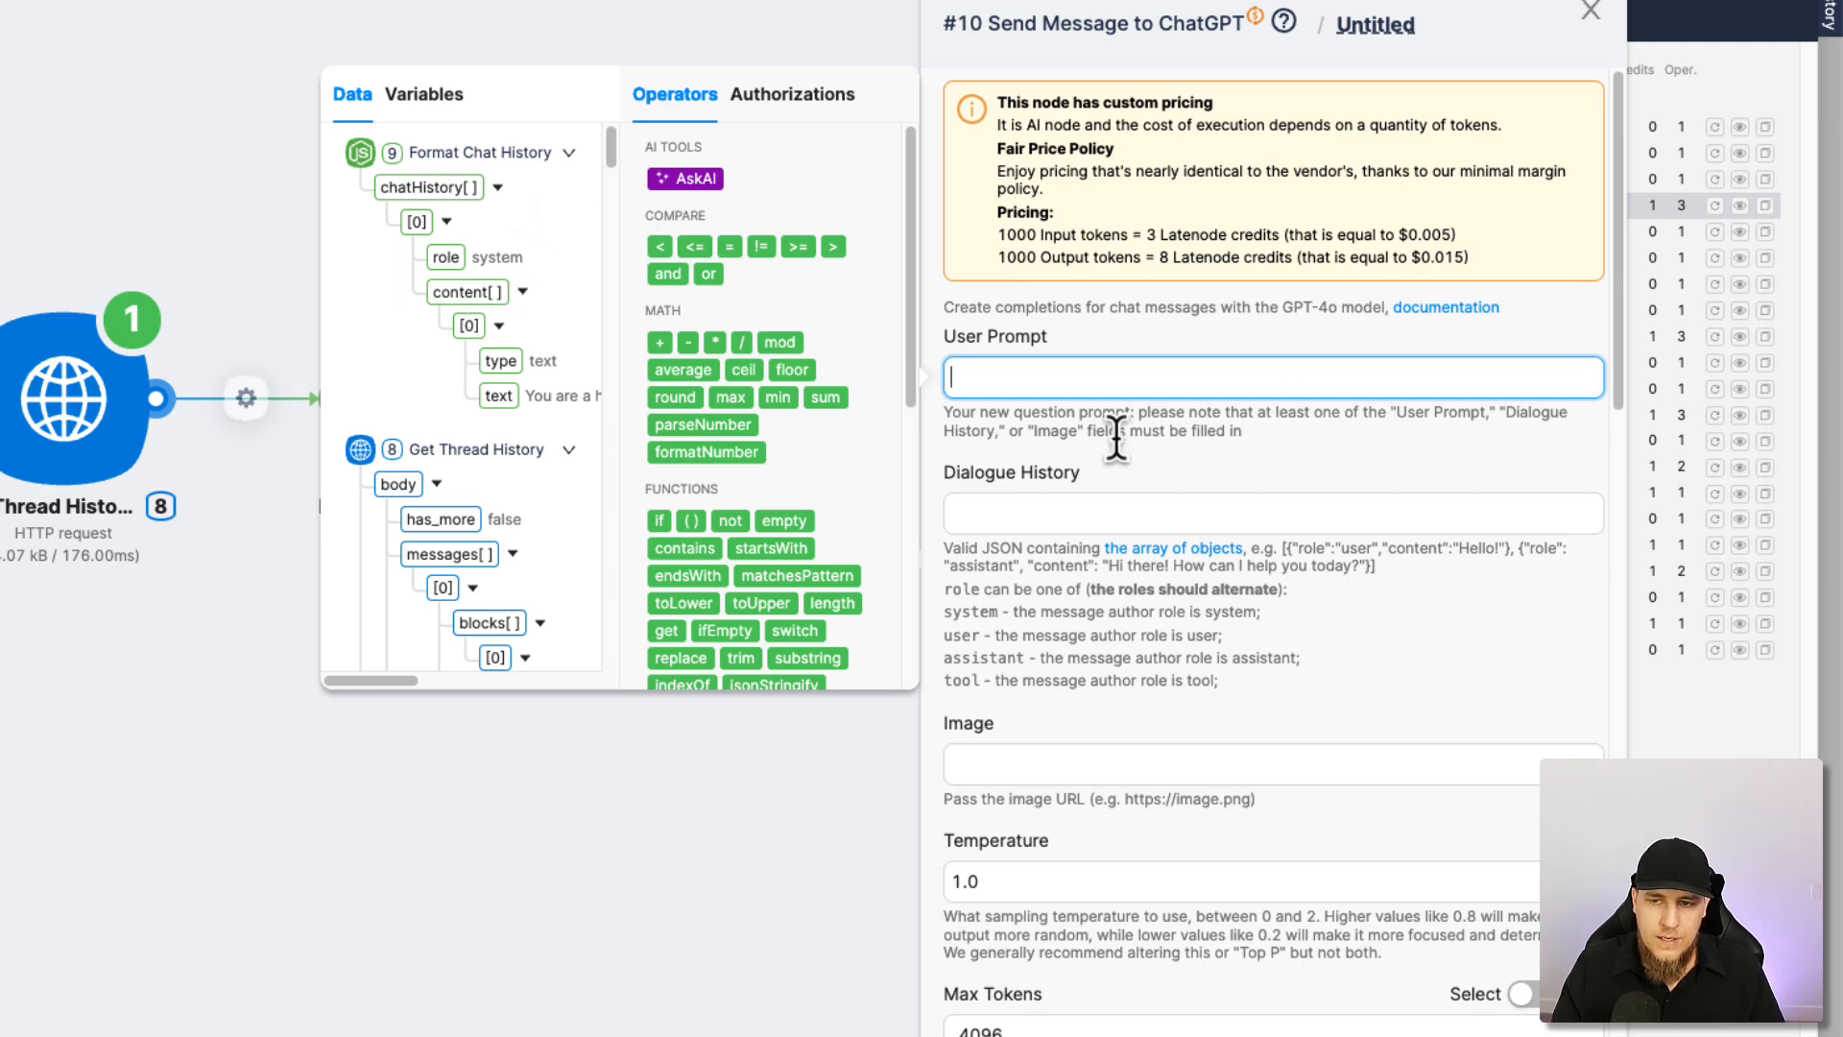
{"action": "scroll", "coordinate": [547, 434], "scroll_direction": "down", "scroll_amount": 15}
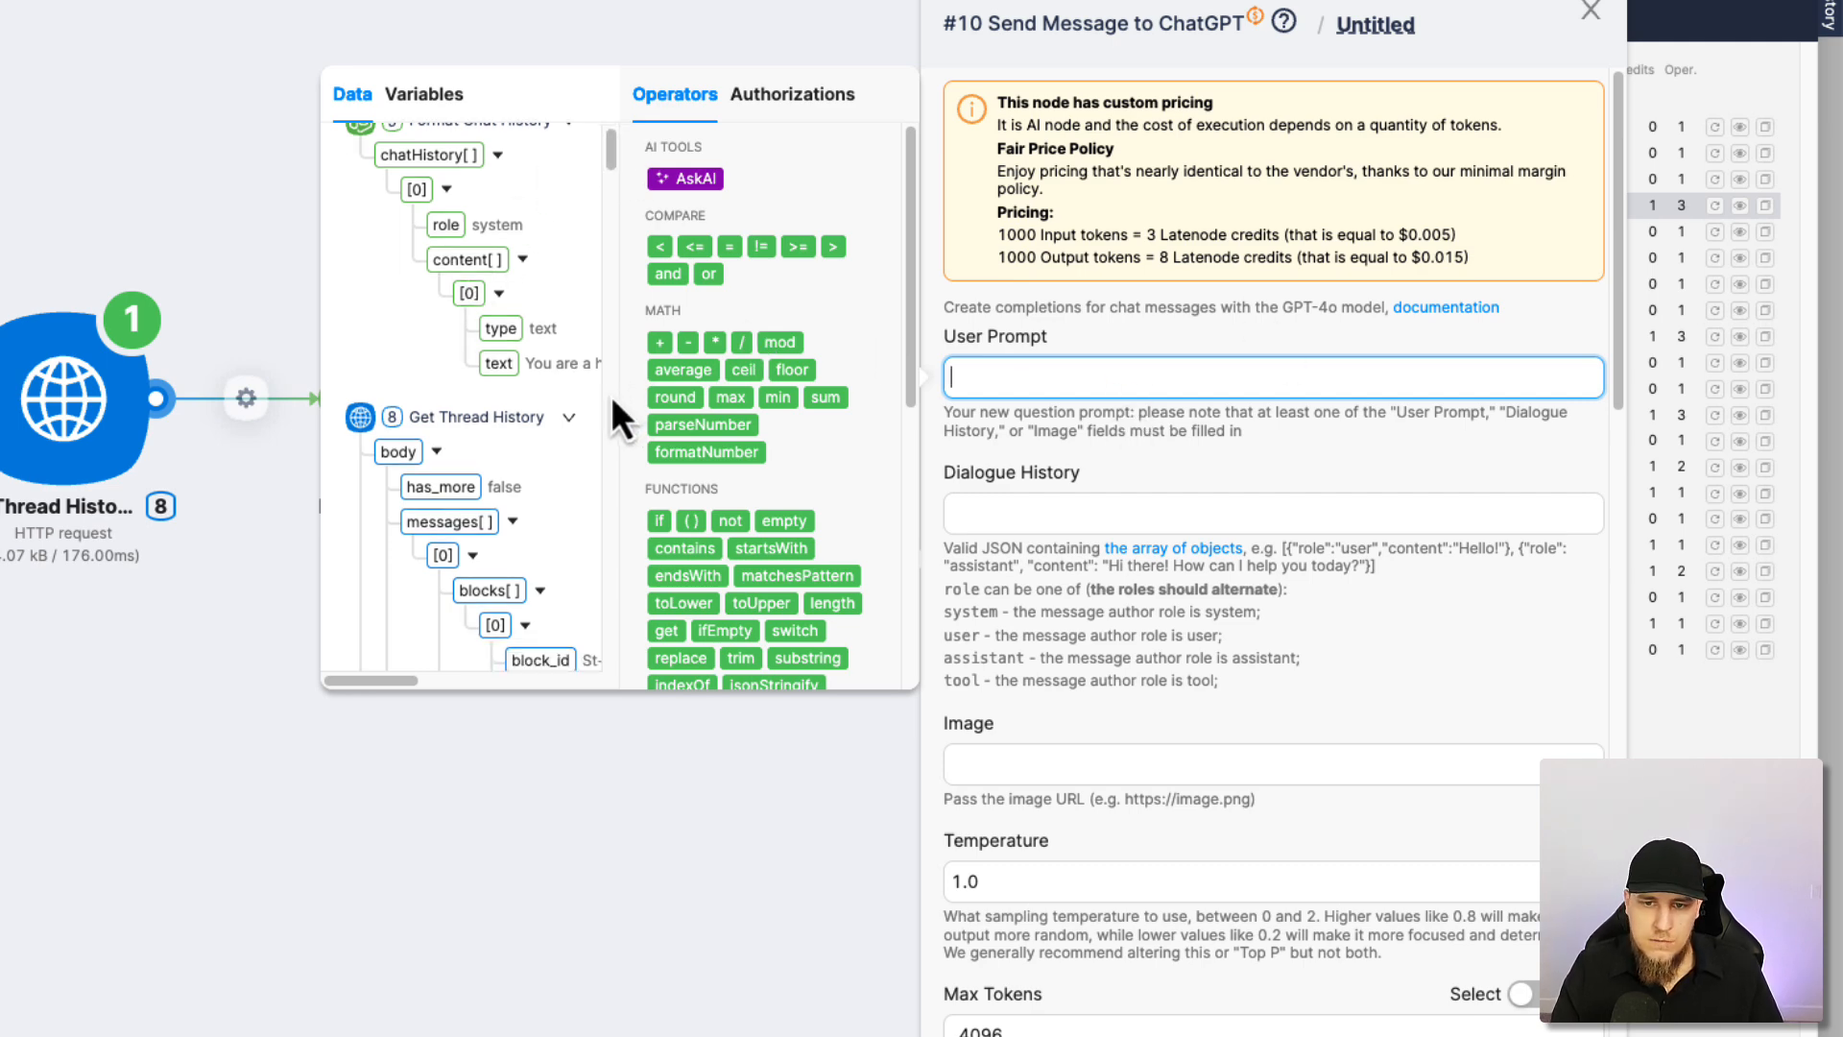
{"action": "scroll", "coordinate": [545, 427], "scroll_direction": "down", "scroll_amount": 10}
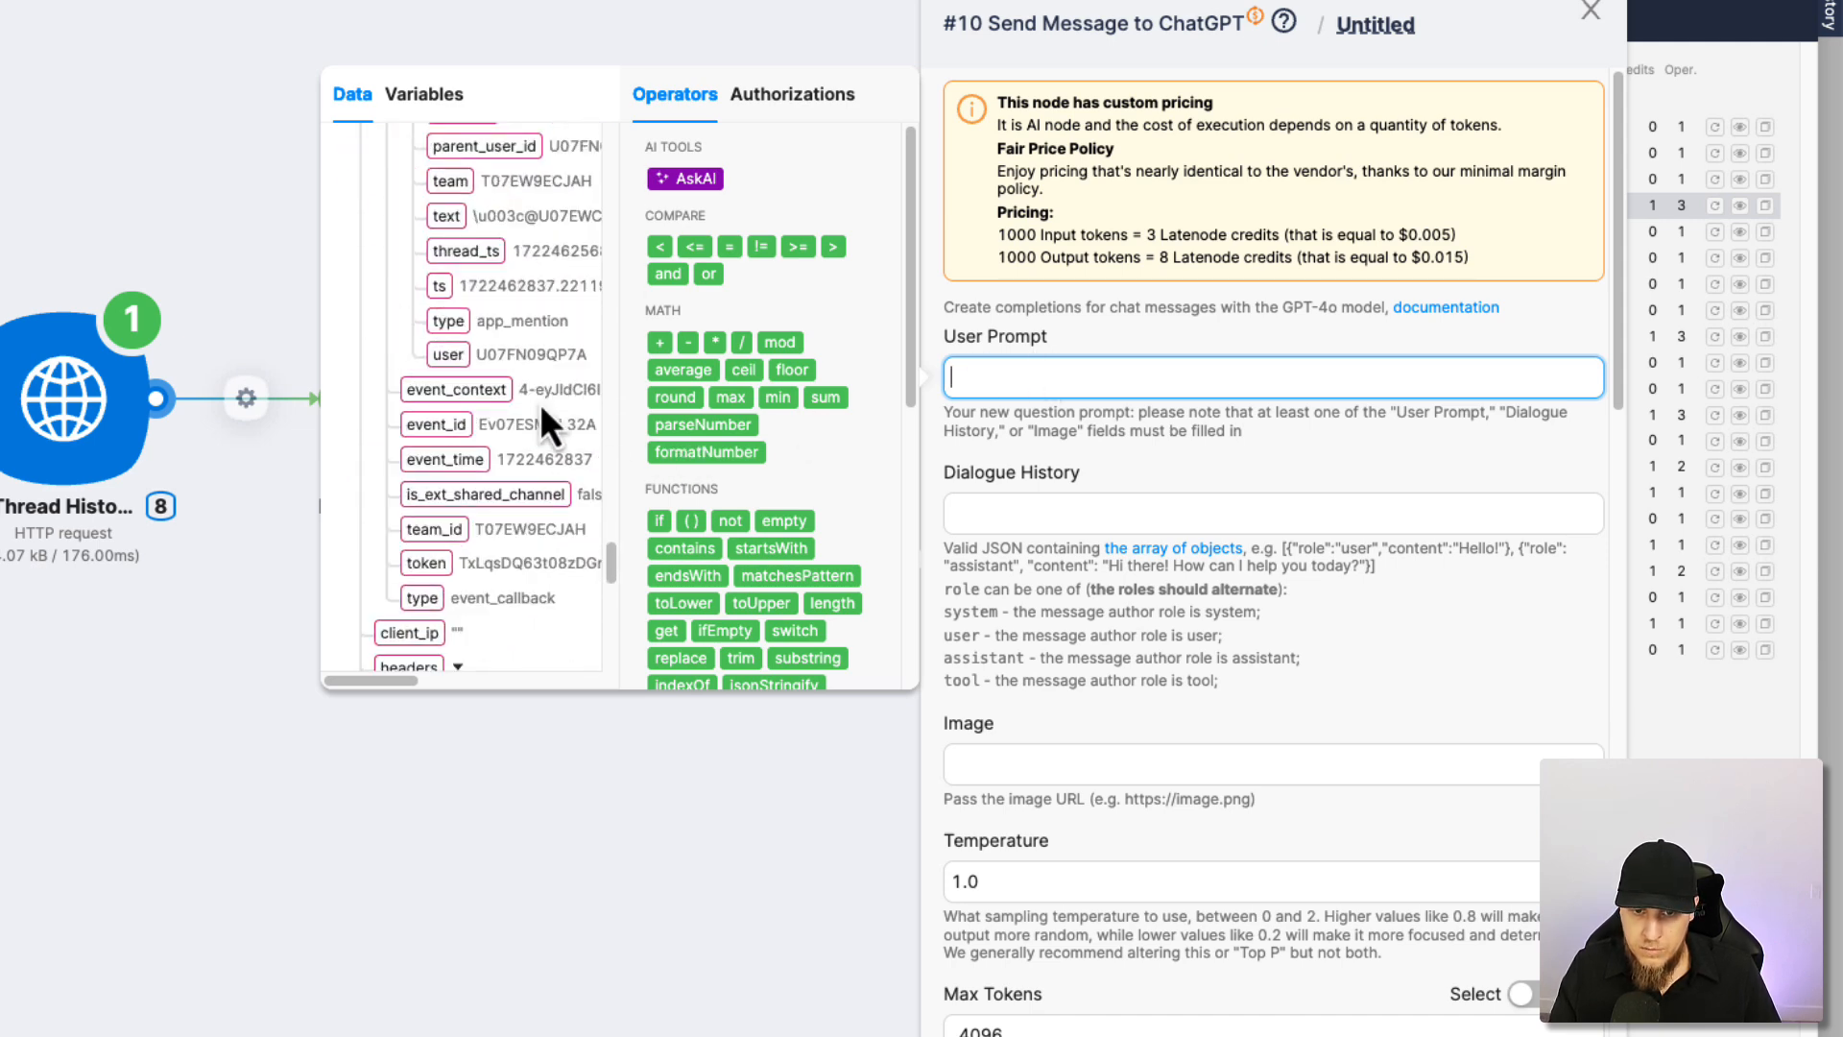
{"action": "scroll", "coordinate": [540, 407], "scroll_direction": "down", "scroll_amount": 2}
{"action": "scroll", "coordinate": [493, 549], "scroll_direction": "up", "scroll_amount": 3}
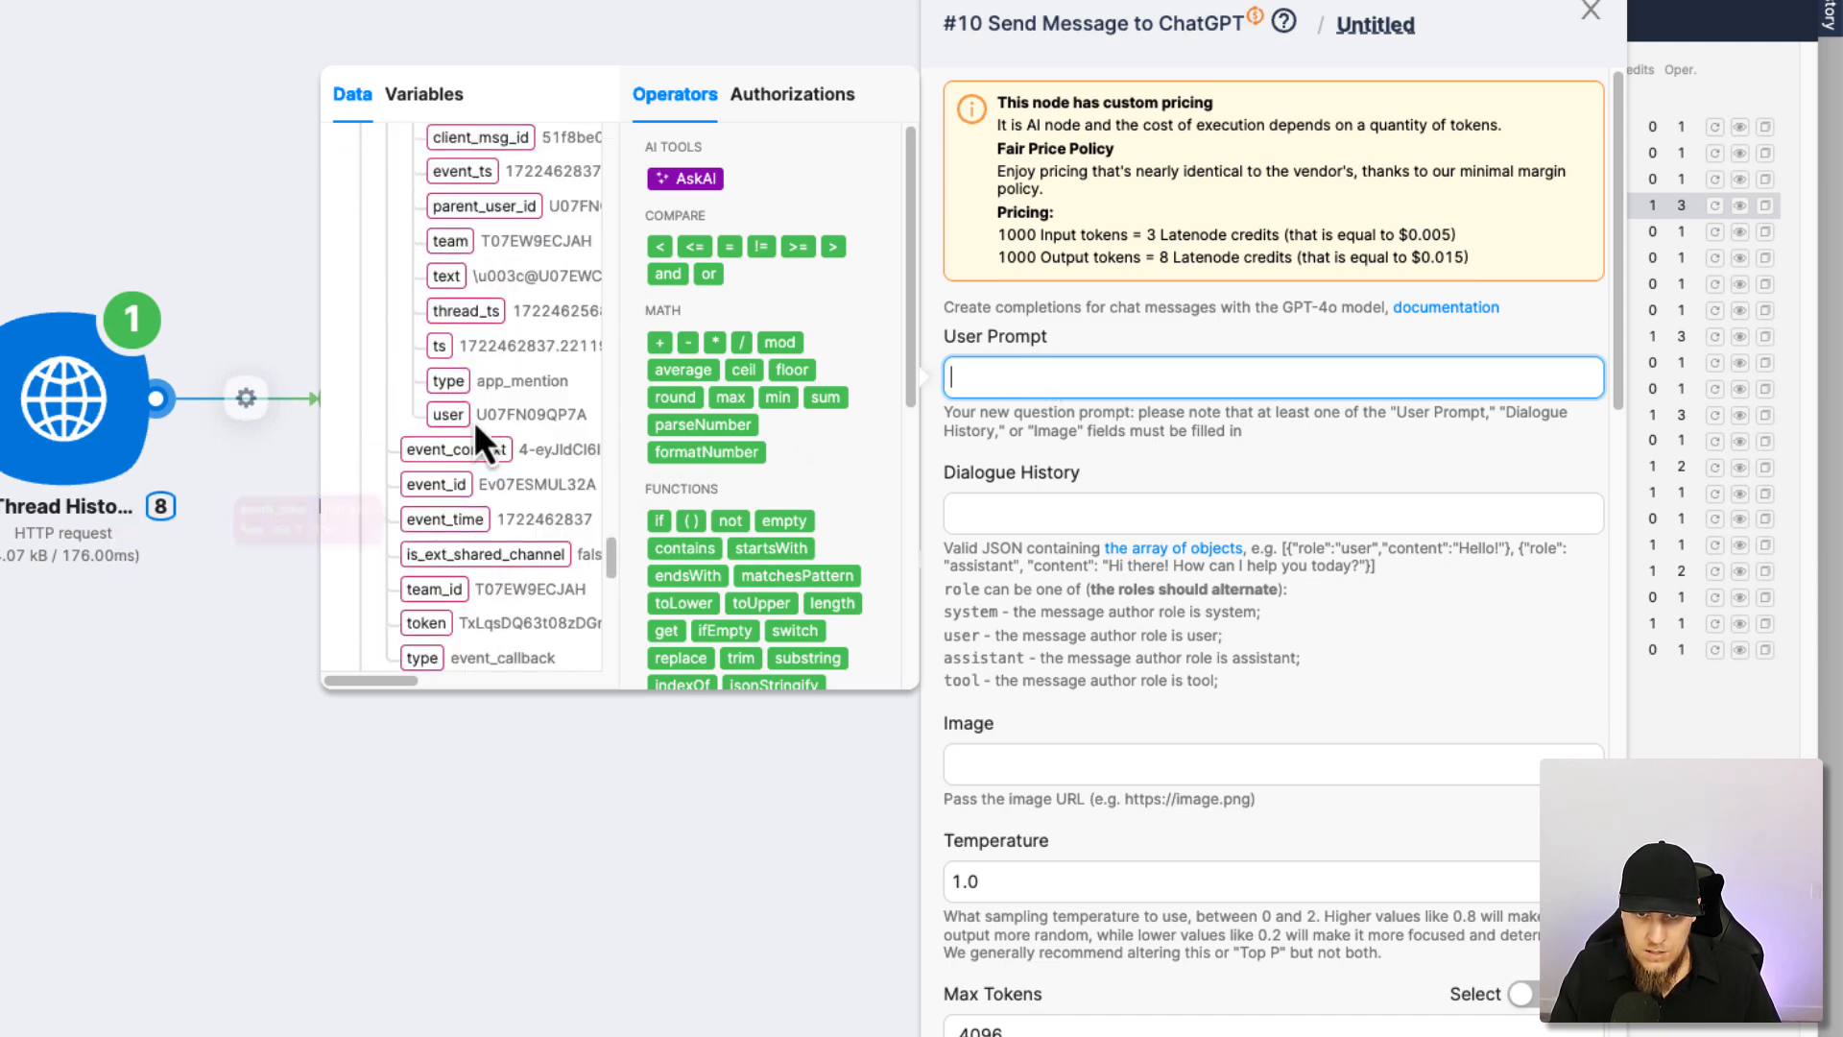
{"action": "scroll", "coordinate": [477, 429], "scroll_direction": "up", "scroll_amount": 3}
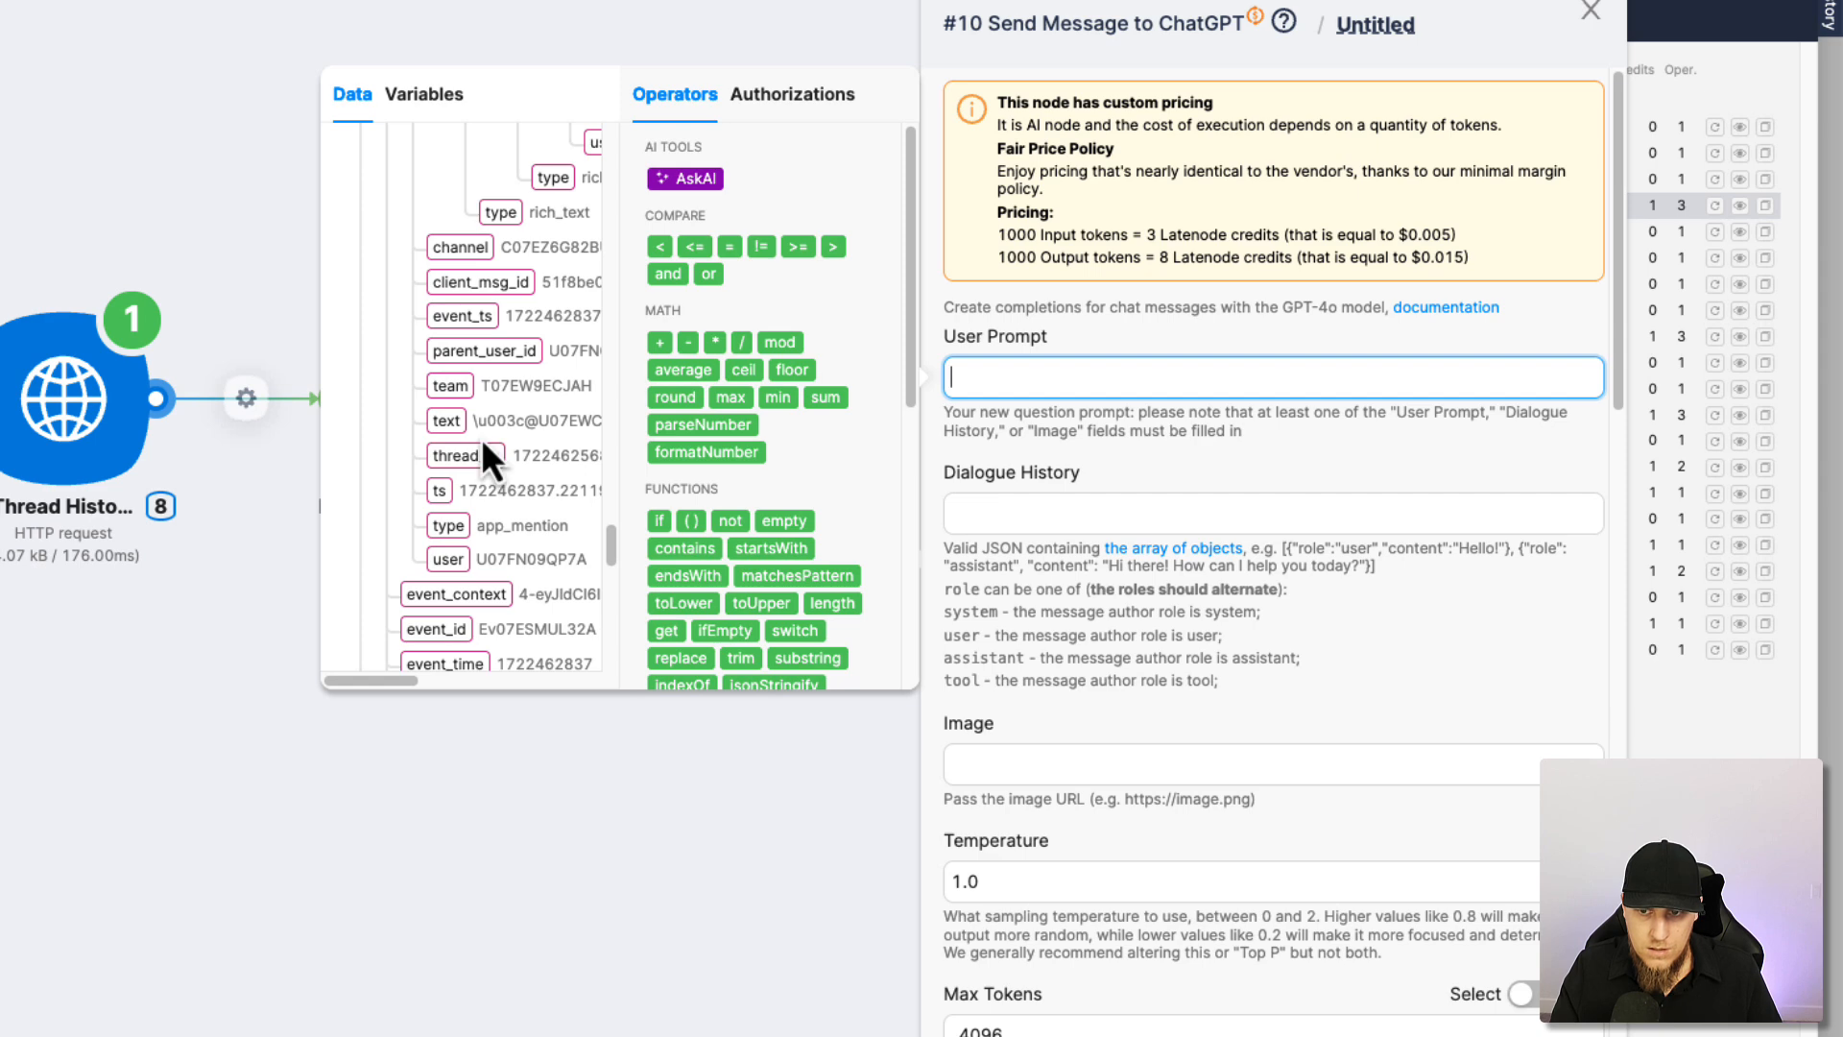
{"action": "scroll", "coordinate": [489, 427], "scroll_direction": "up", "scroll_amount": 2}
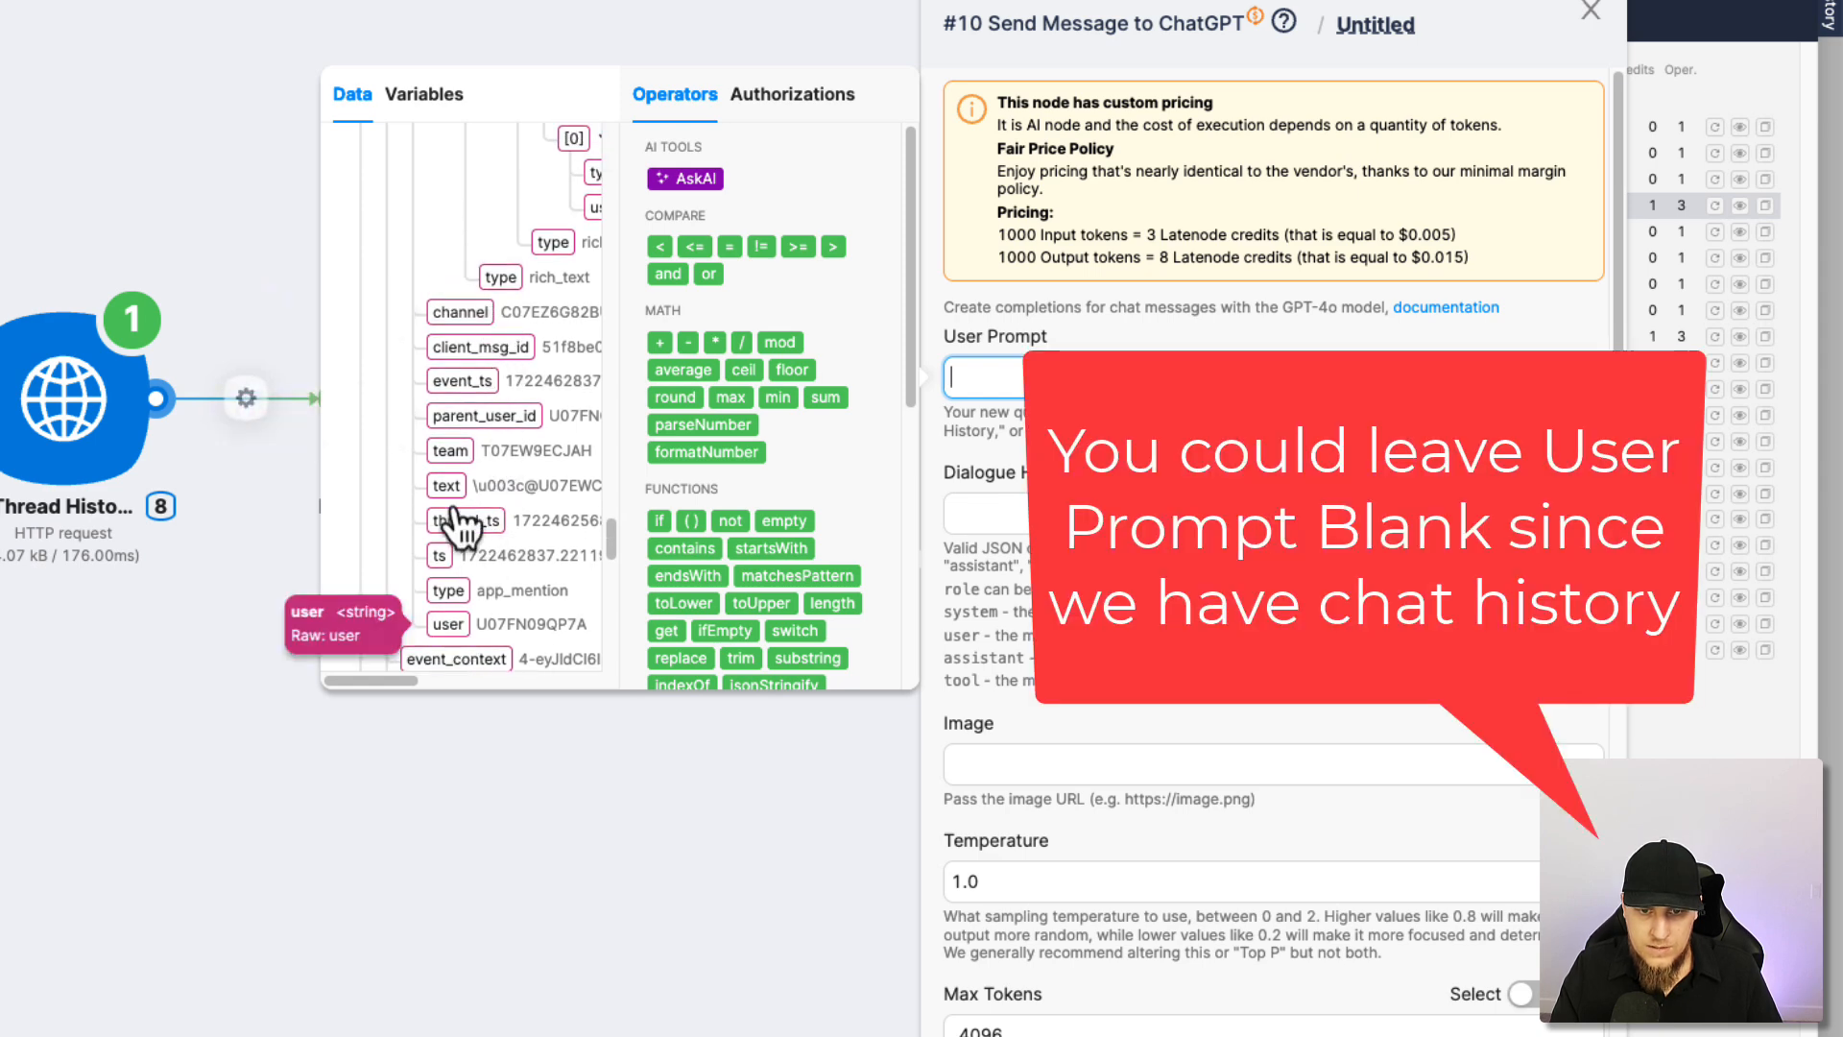
{"action": "left_click", "coordinate": [461, 523]}
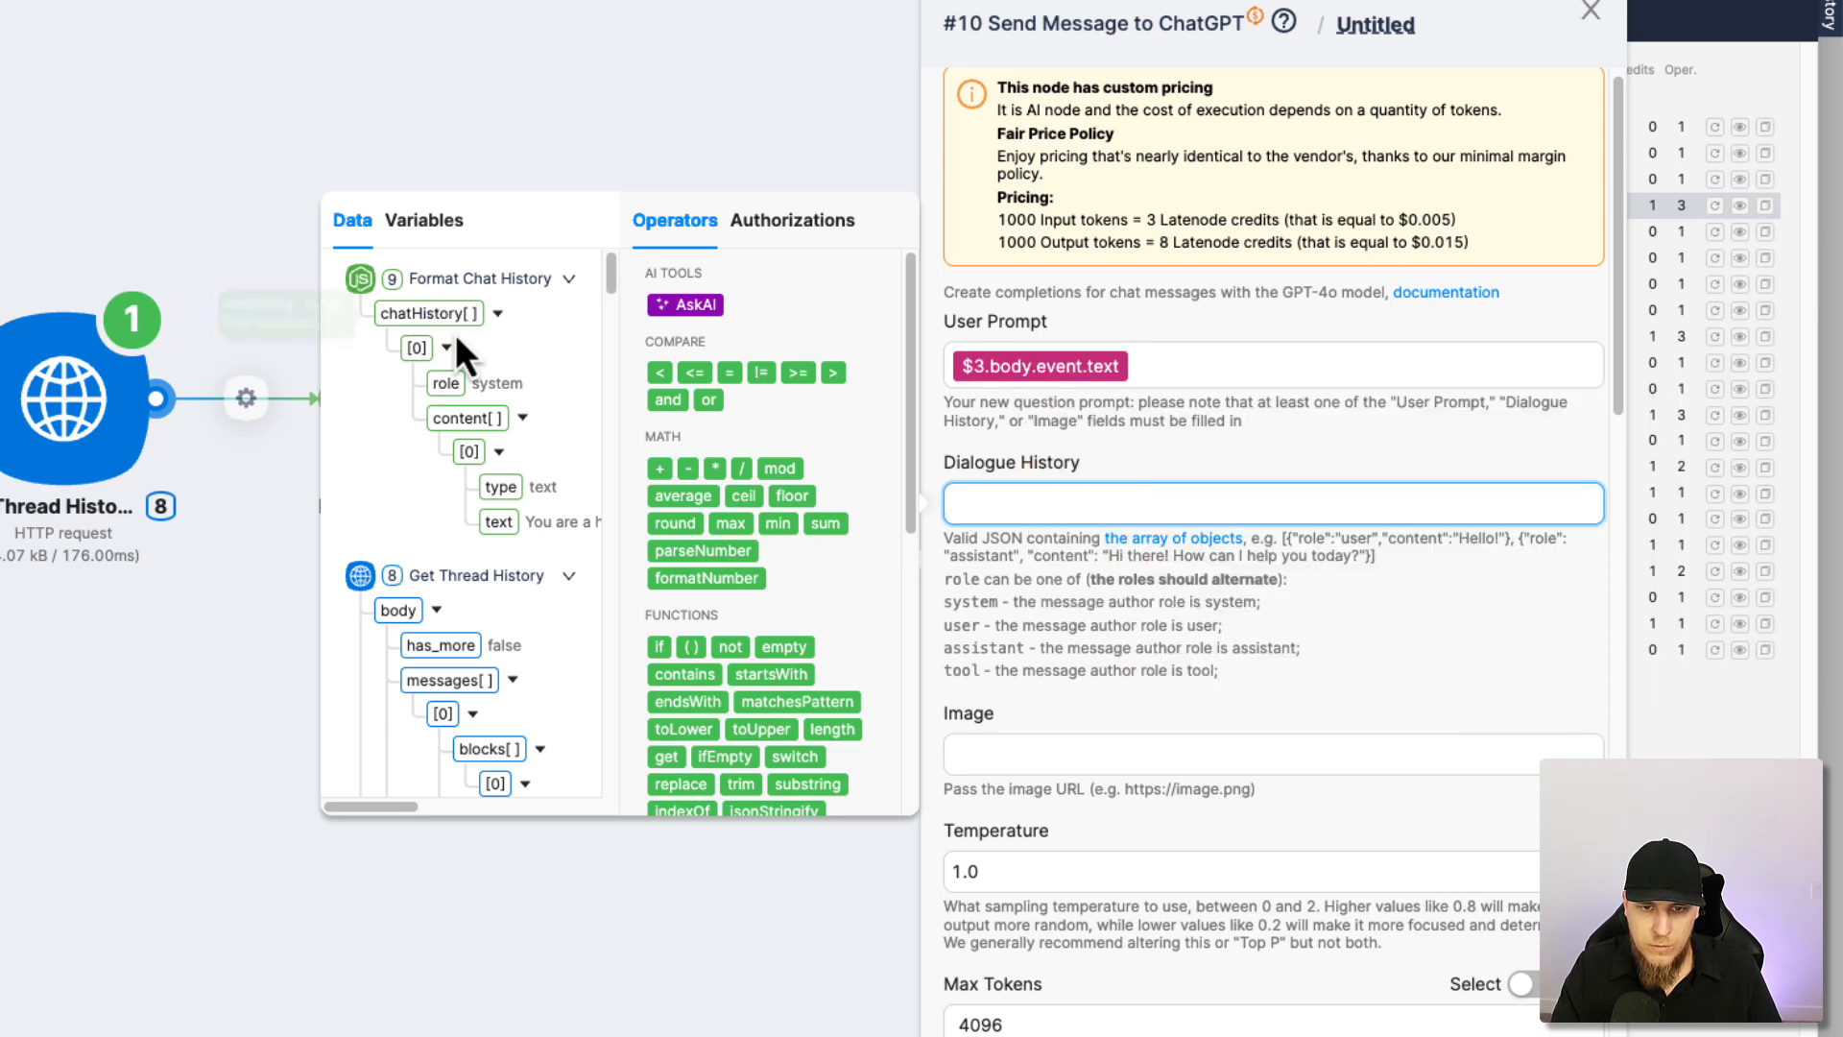
- Map the Format Chat History node's chatHistory array into the Dialogue History of the ChatGPT node
{"action": "left_click", "coordinate": [432, 322]}
{"action": "scroll", "coordinate": [1278, 445], "scroll_direction": "down", "scroll_amount": 1}
{"action": "scroll", "coordinate": [1275, 434], "scroll_direction": "down", "scroll_amount": 3}
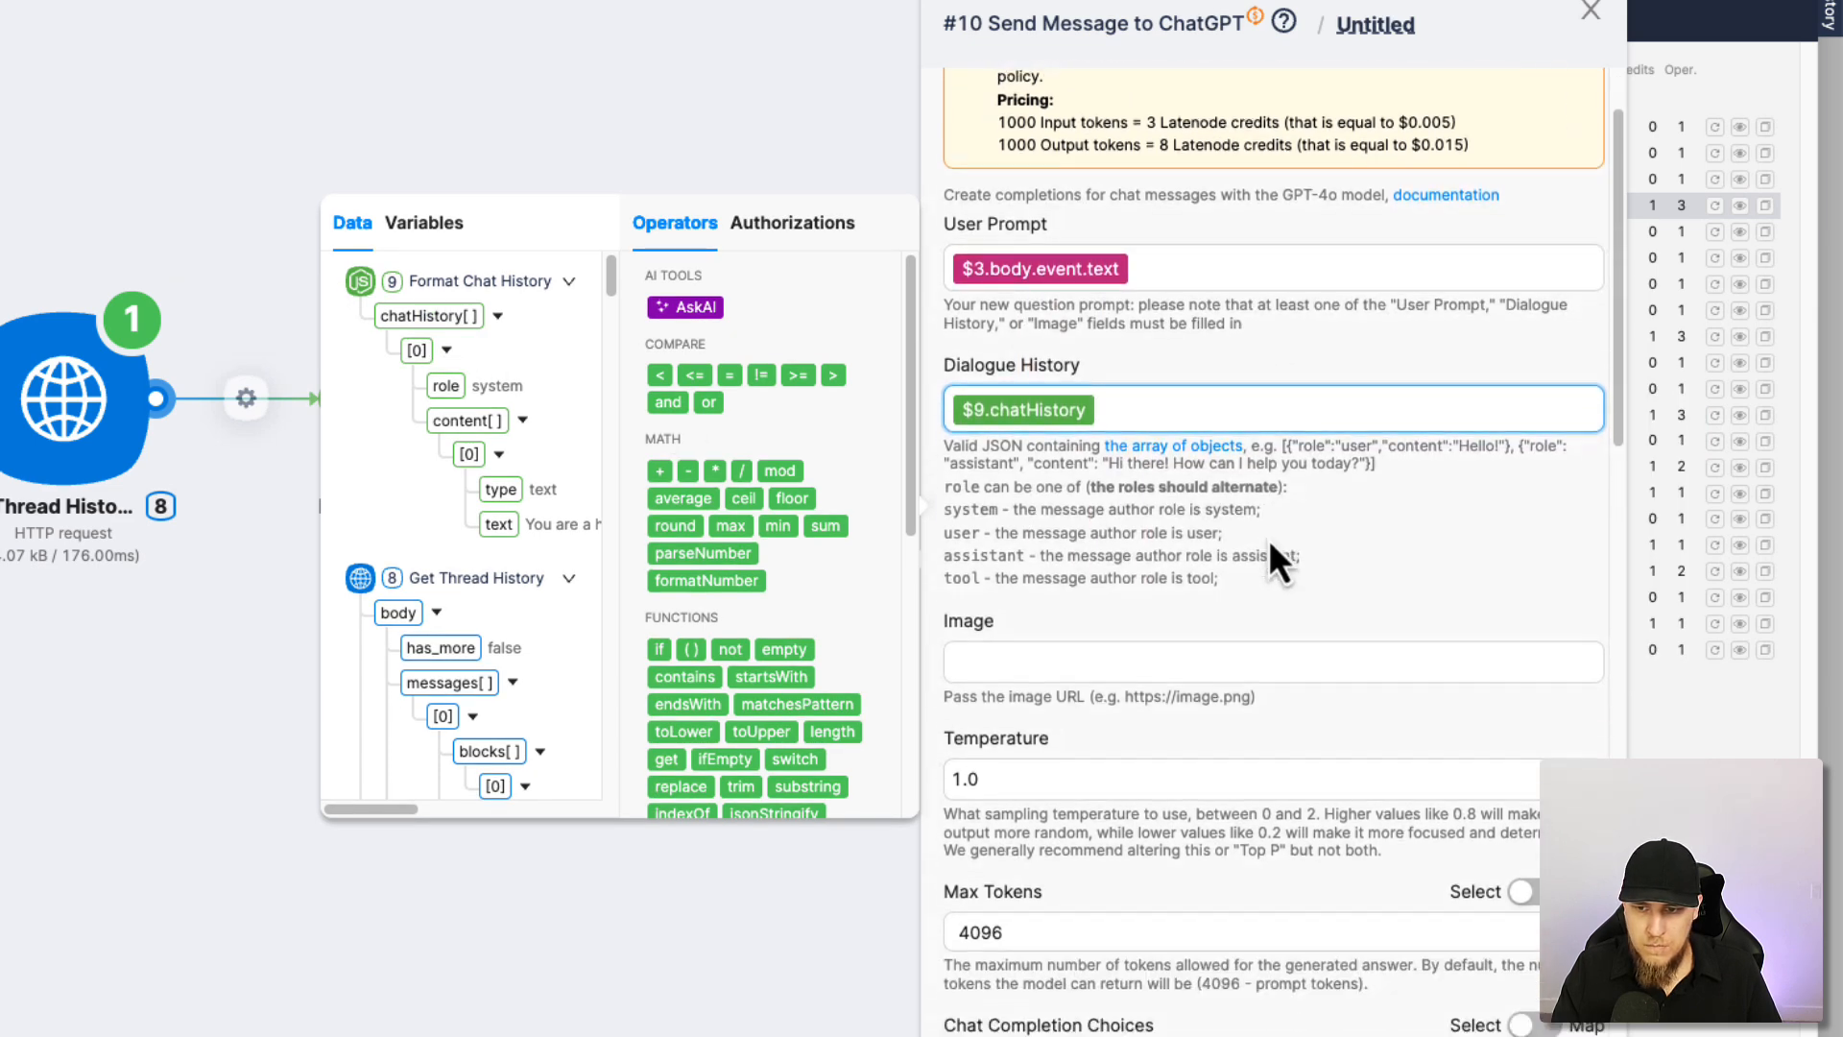
- Look over the remaining ChatGPT node settings, keep their defaults, and run the node once
{"action": "scroll", "coordinate": [1148, 612], "scroll_direction": "down", "scroll_amount": 9}
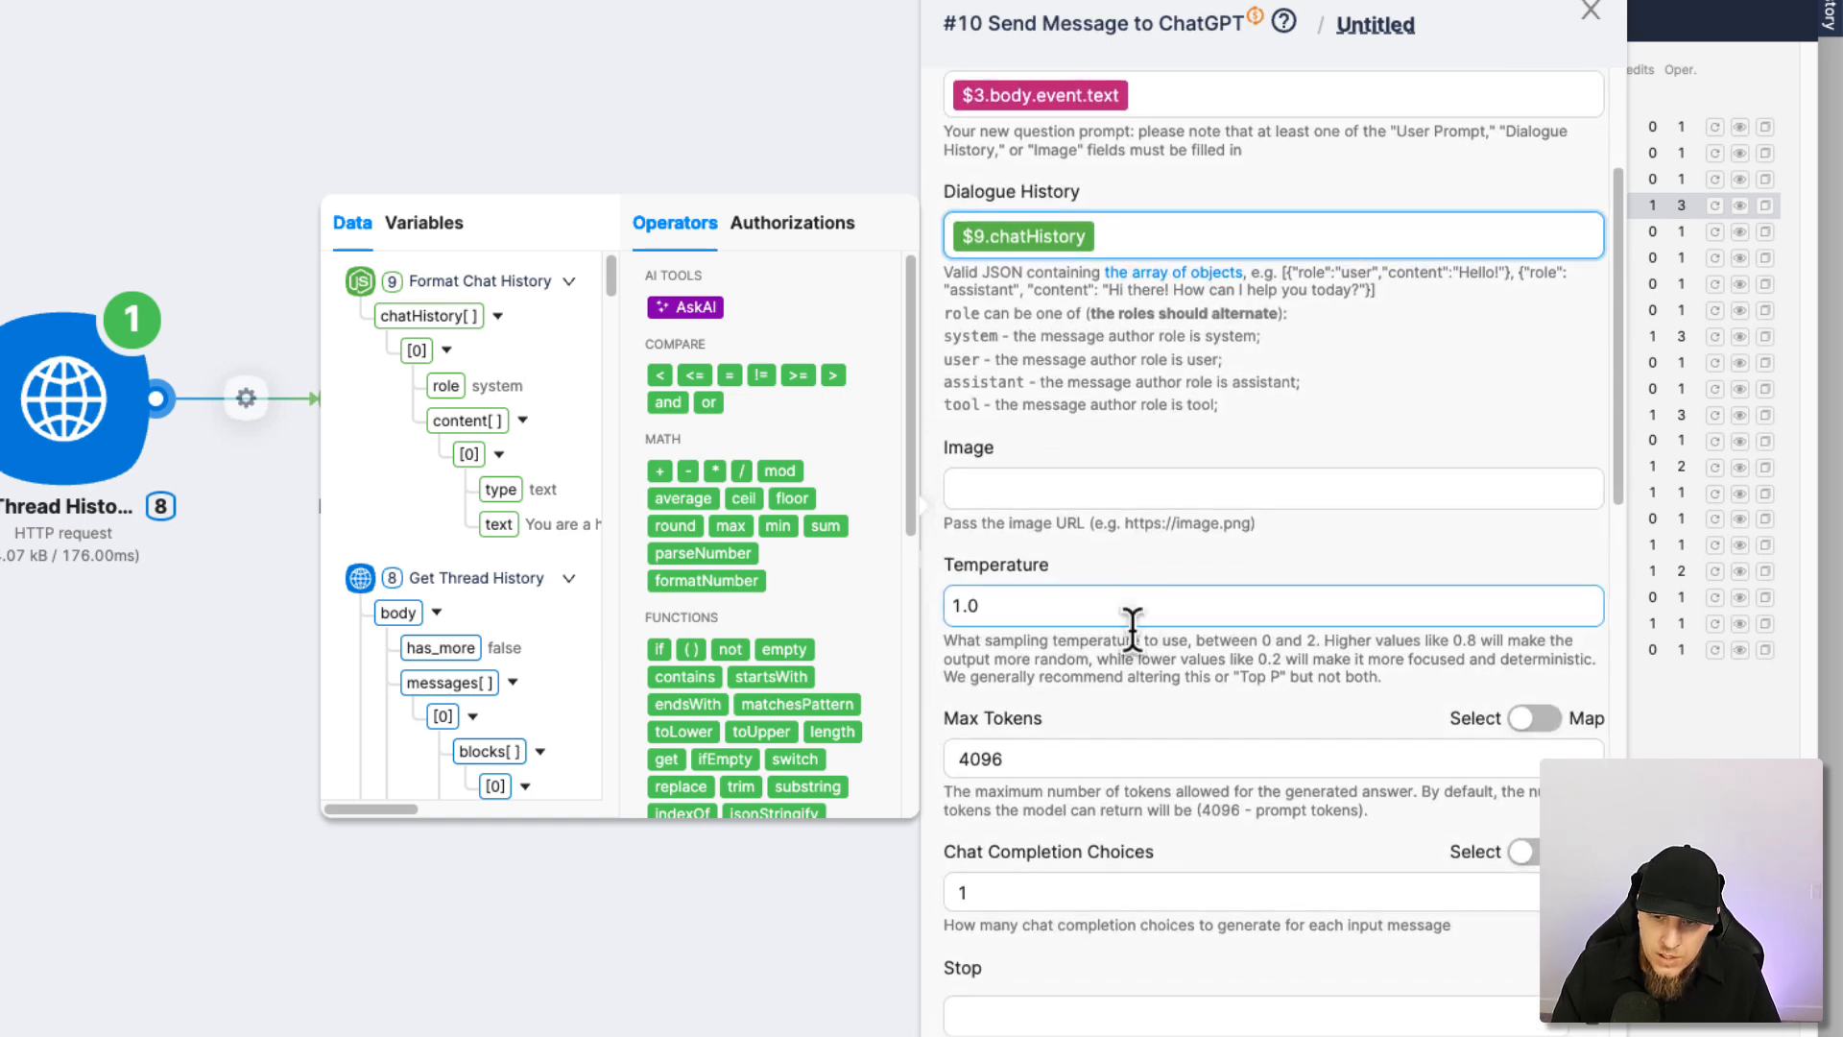
{"action": "scroll", "coordinate": [1113, 670], "scroll_direction": "down", "scroll_amount": 6}
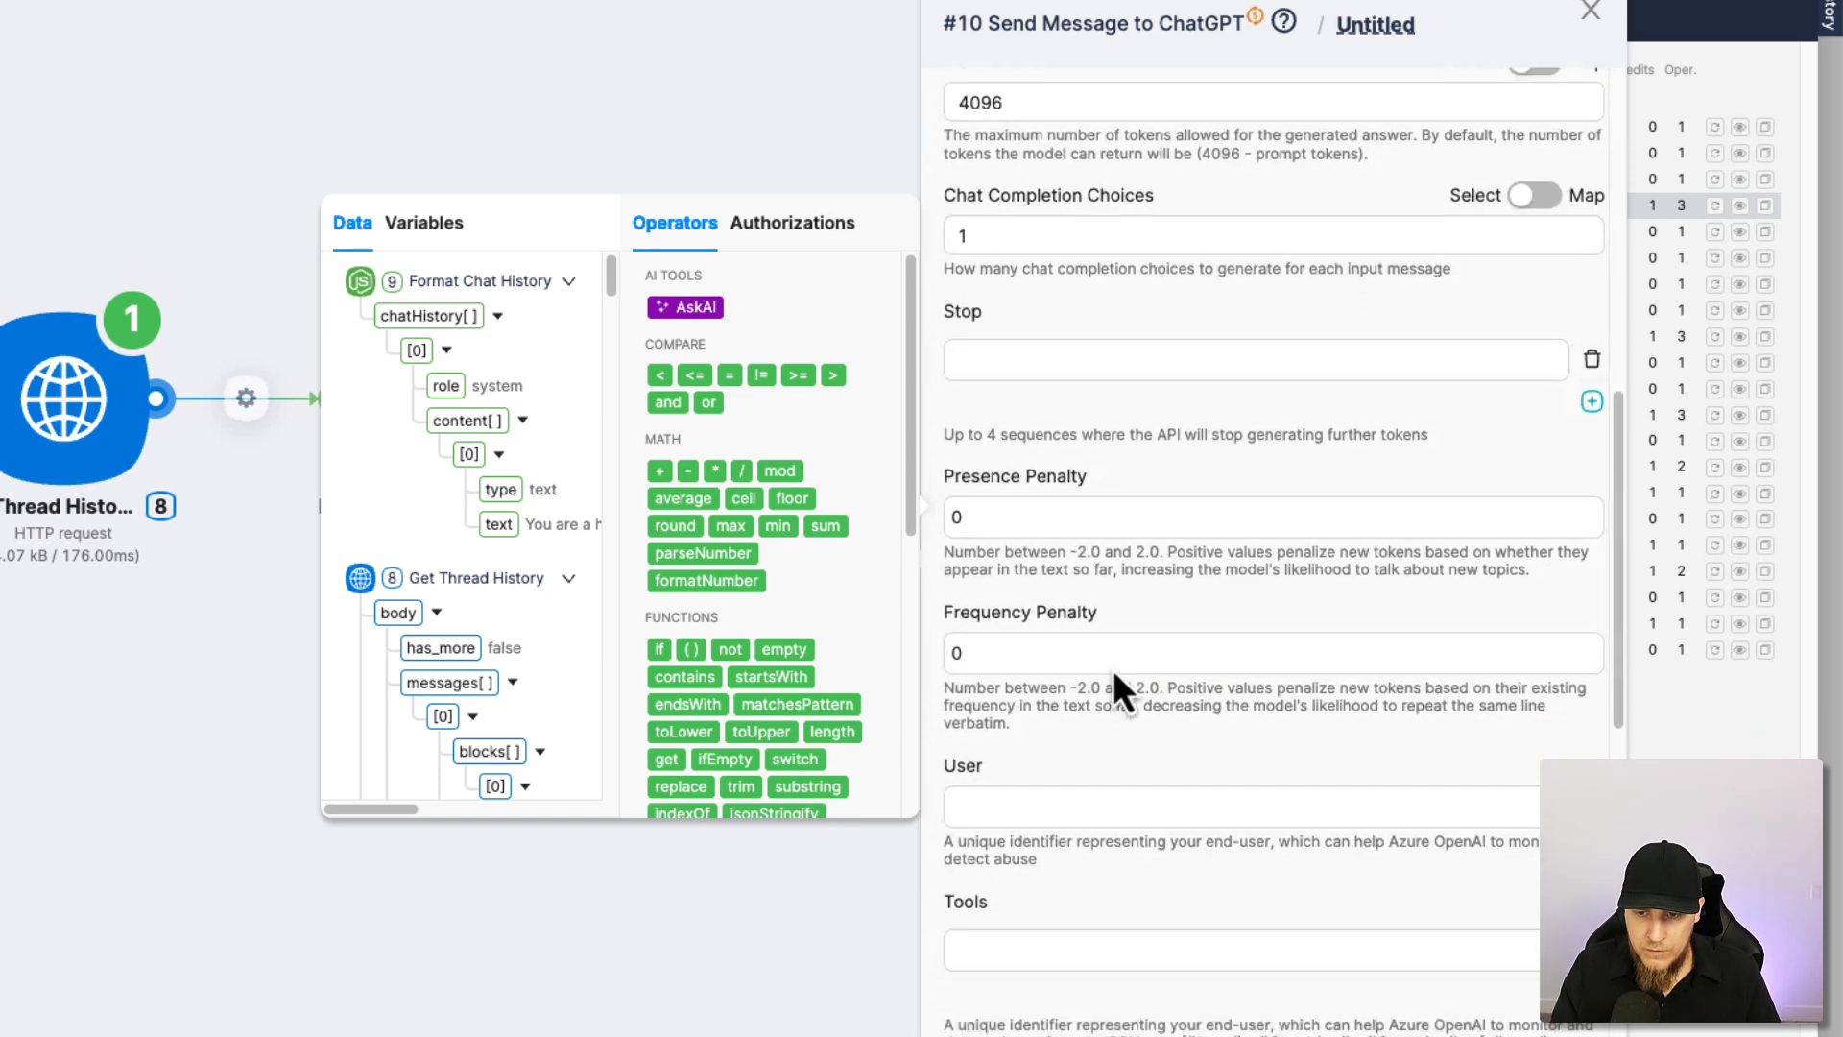
{"action": "scroll", "coordinate": [1023, 557], "scroll_direction": "down", "scroll_amount": 13}
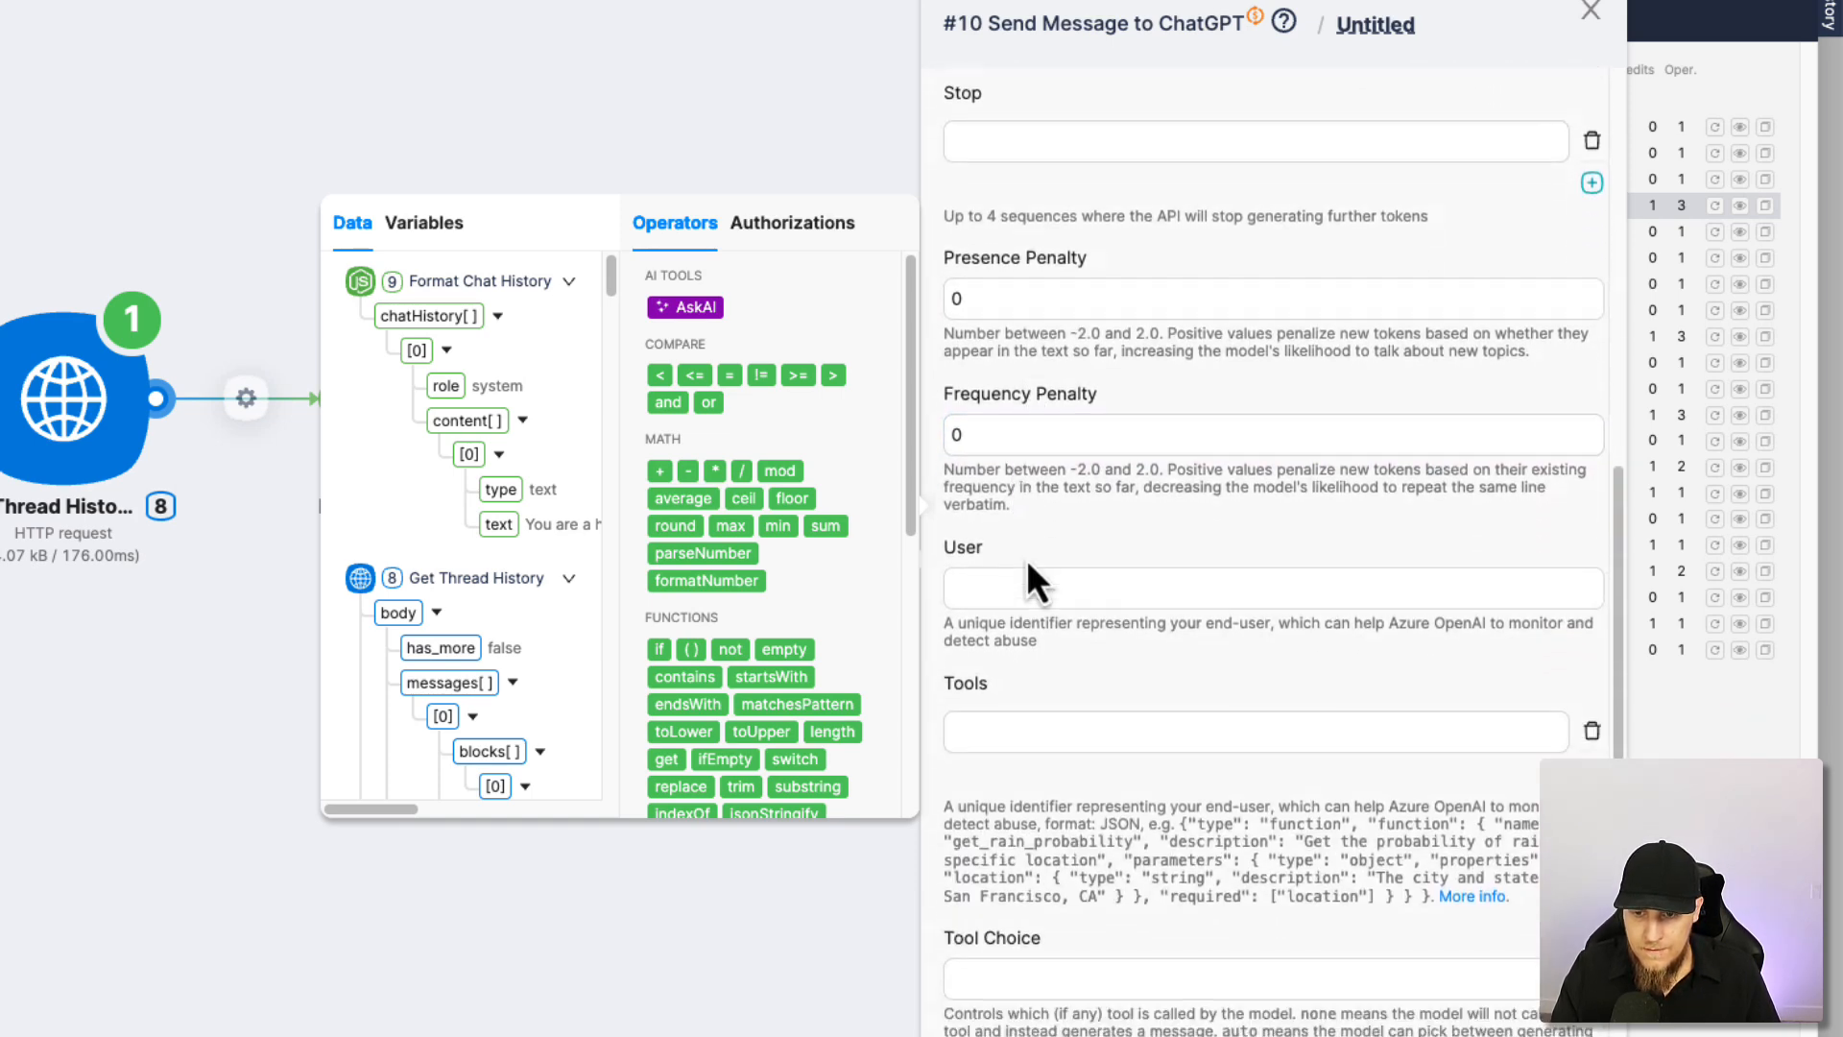
{"action": "scroll", "coordinate": [1058, 411], "scroll_direction": "down", "scroll_amount": 2}
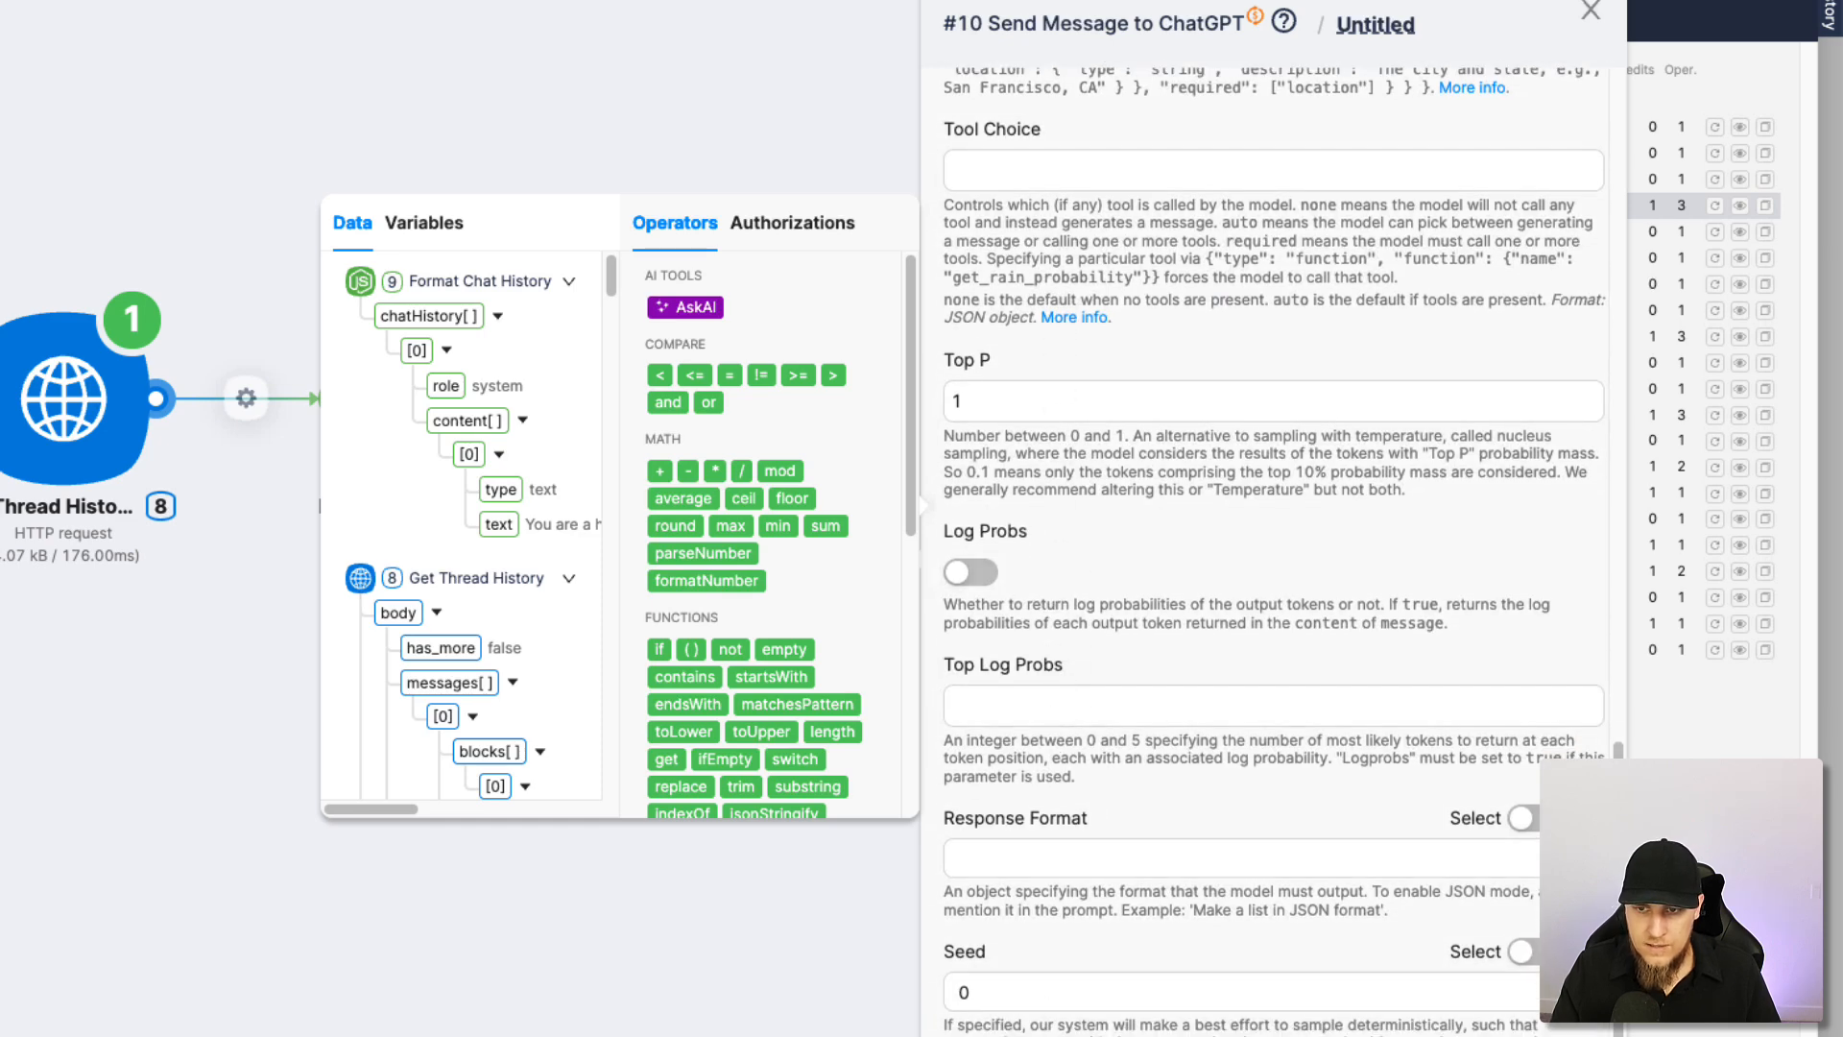
{"action": "left_click", "coordinate": [1570, 1032]}
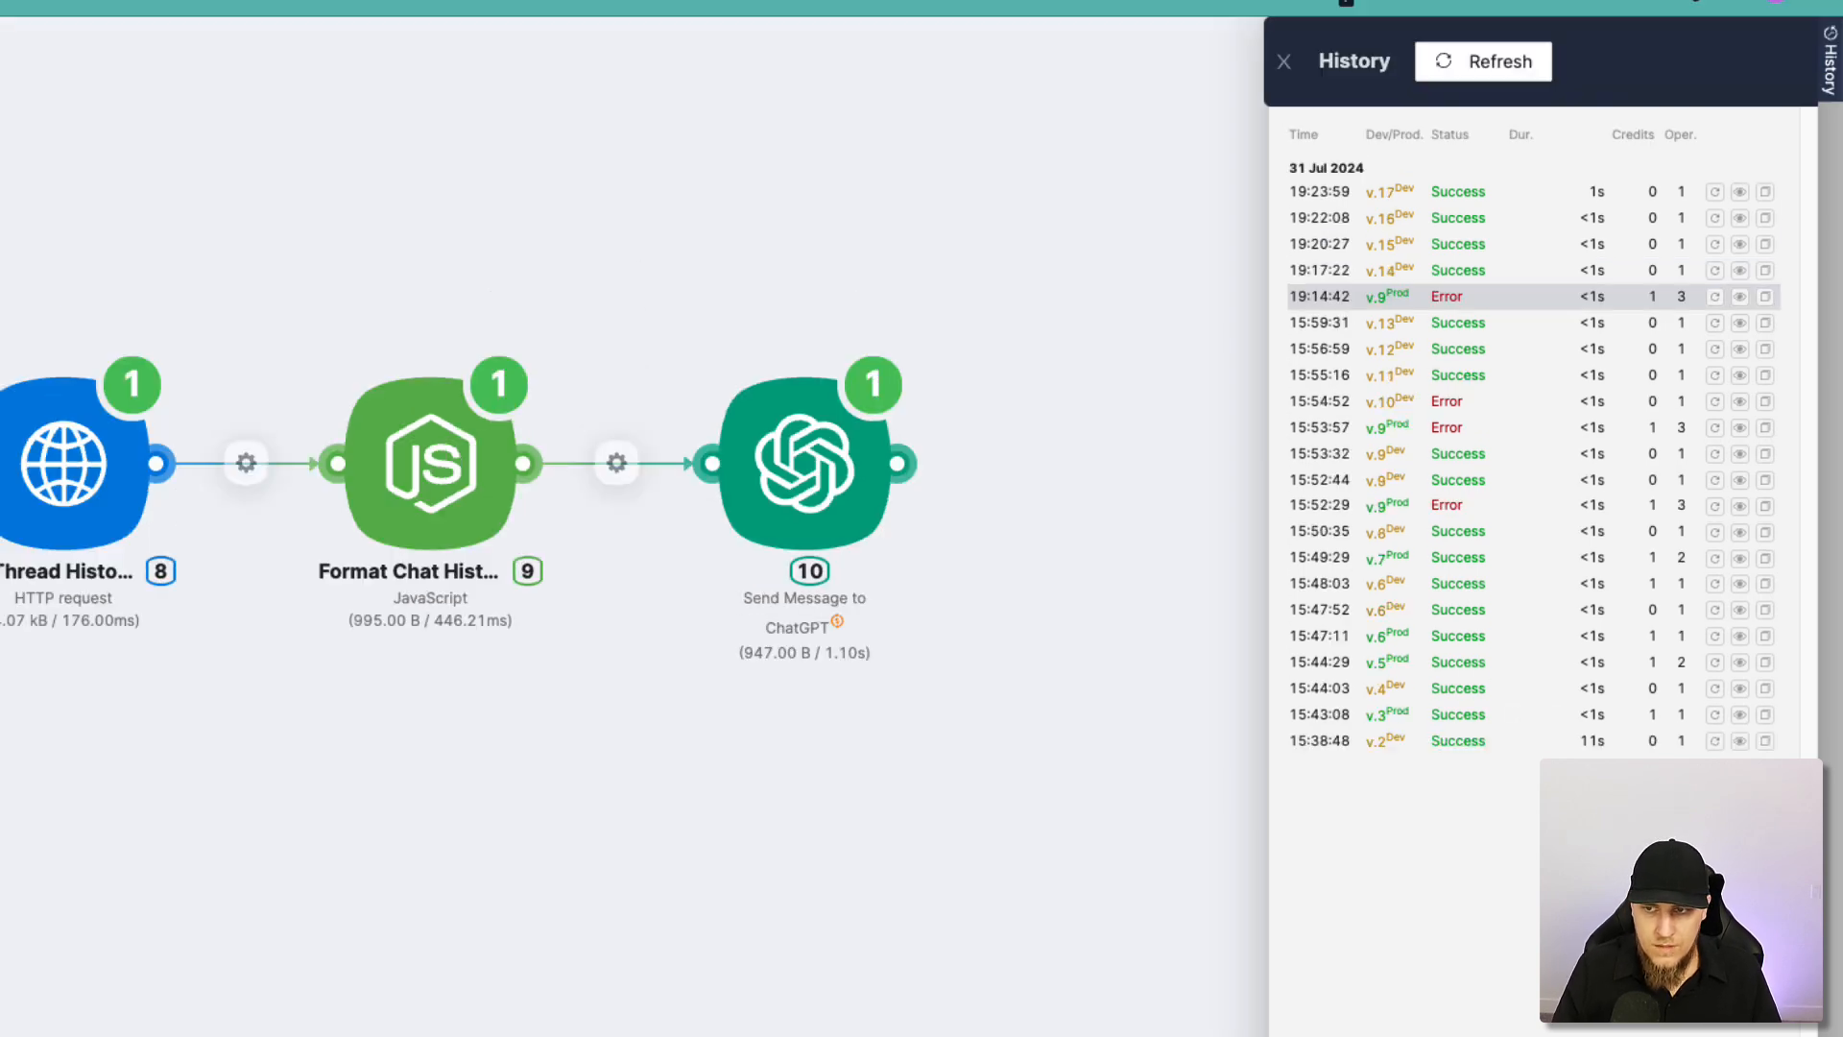
- Reopen the ChatGPT node and expand its output through result and choices down to the message content
{"action": "left_click", "coordinate": [822, 400]}
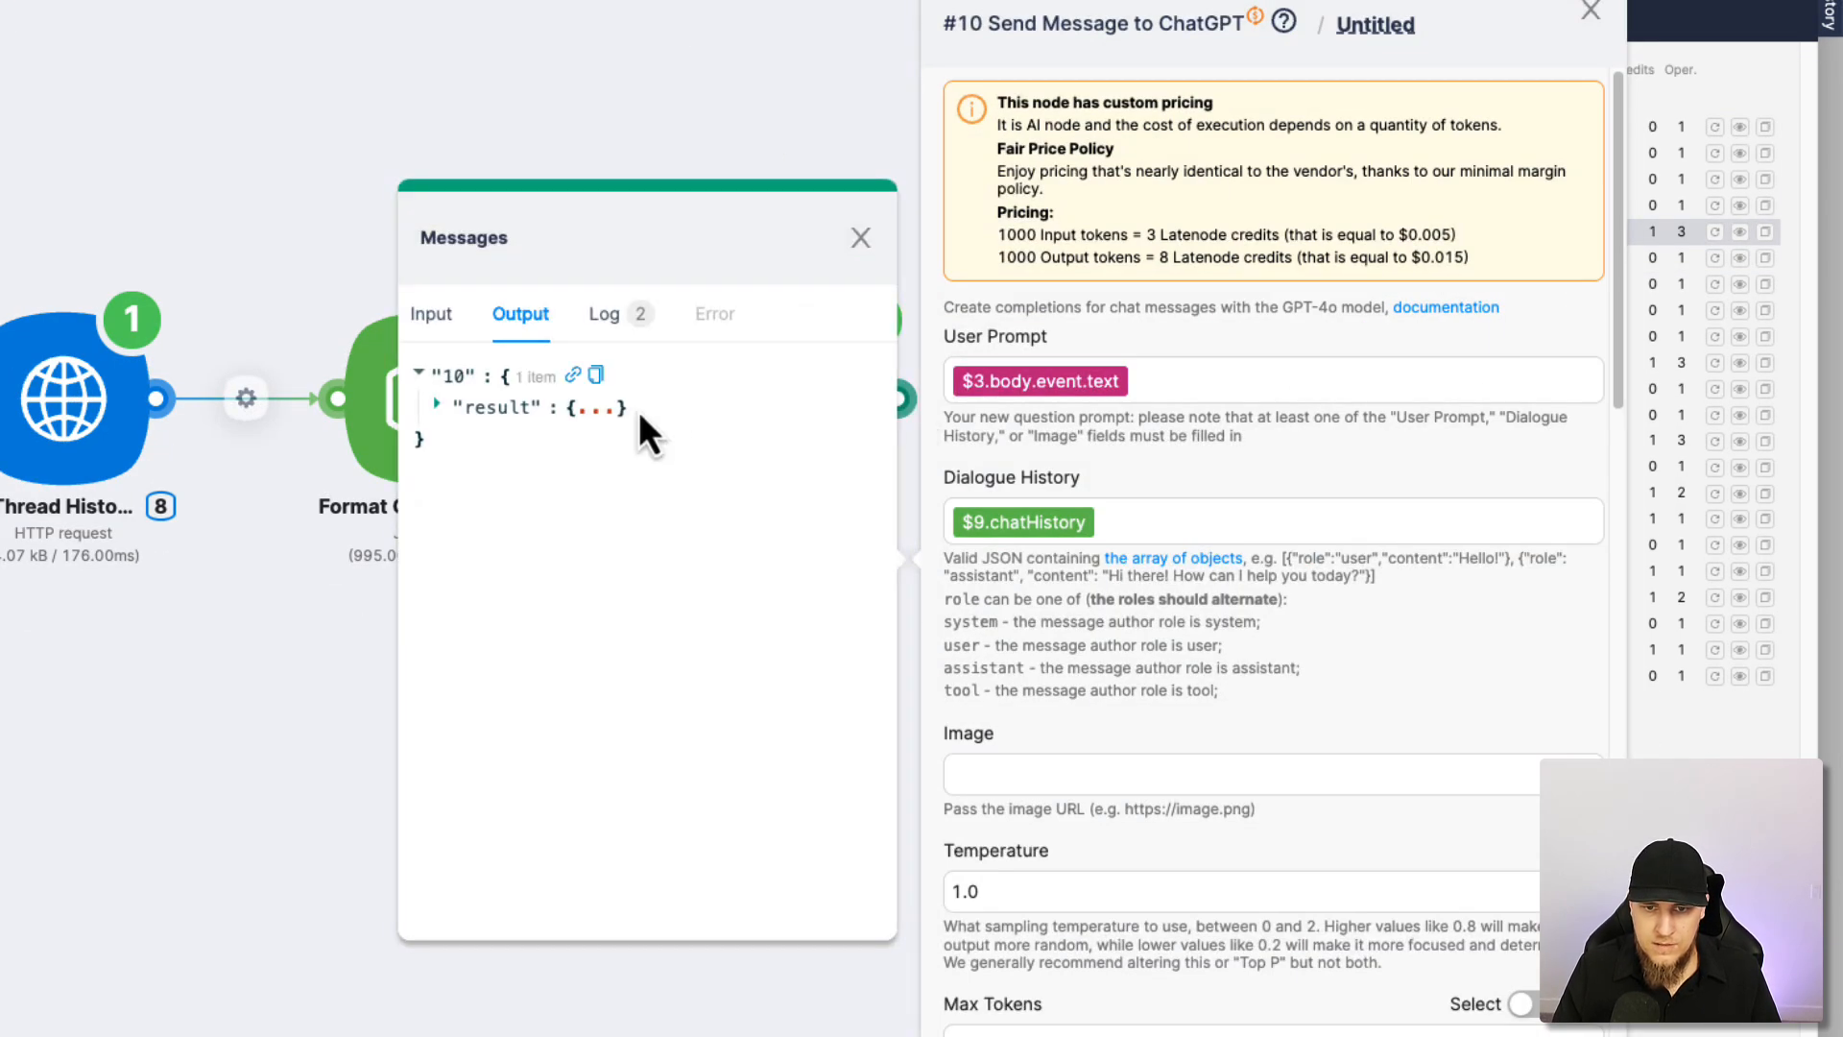
{"action": "left_click", "coordinate": [611, 429]}
{"action": "left_click", "coordinate": [616, 440]}
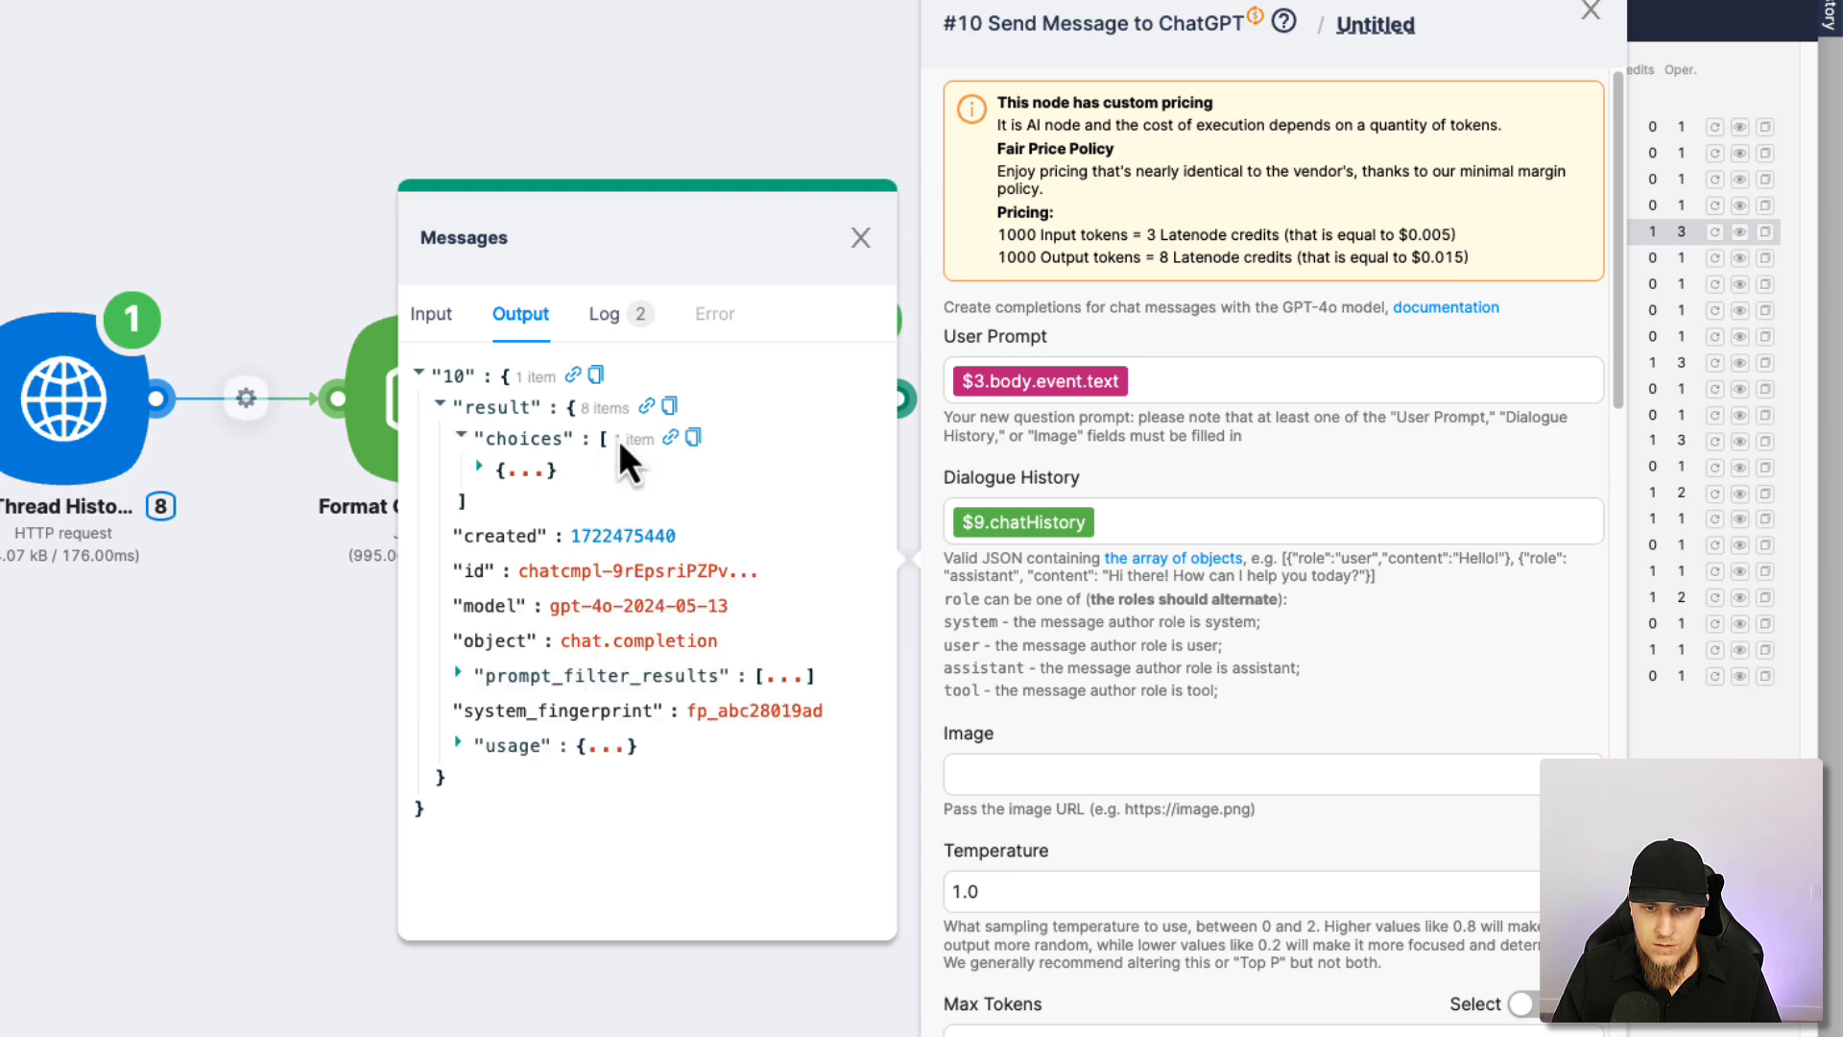
{"action": "left_click", "coordinate": [523, 471]}
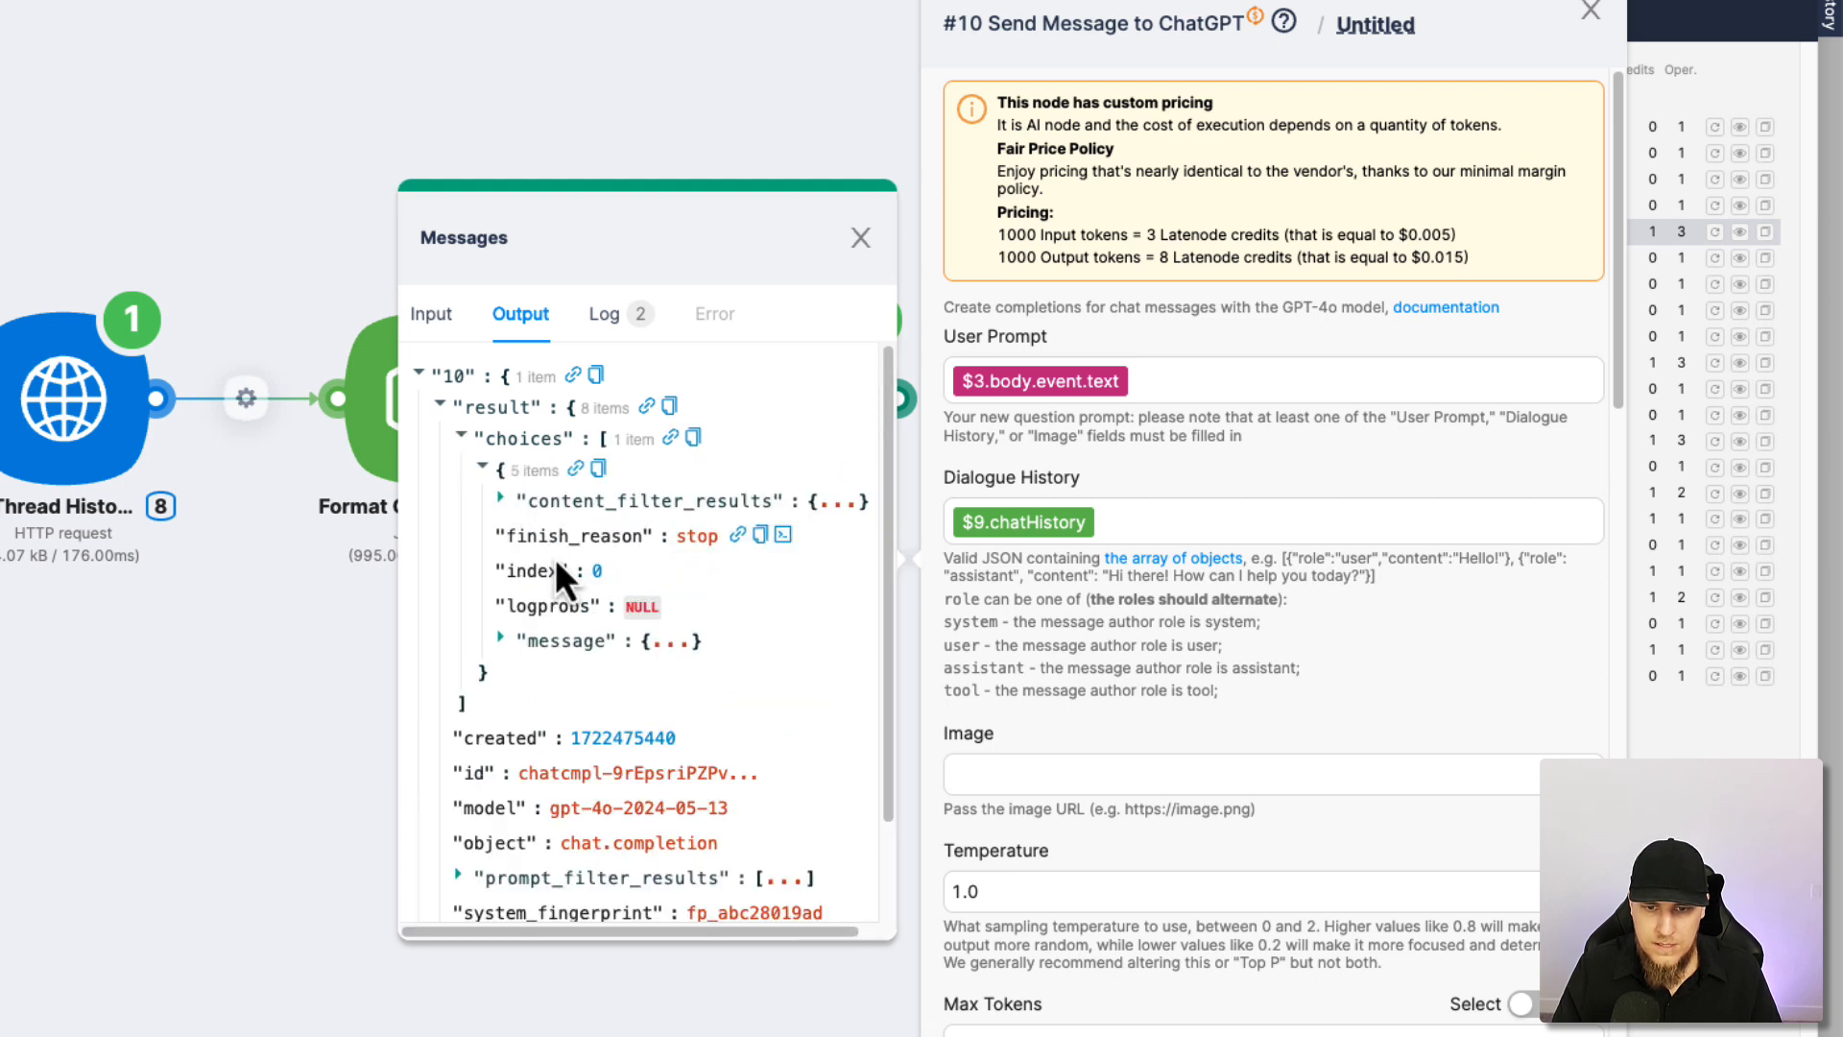
{"action": "left_click", "coordinate": [645, 642]}
{"action": "scroll", "coordinate": [760, 687], "scroll_direction": "right", "scroll_amount": 3}
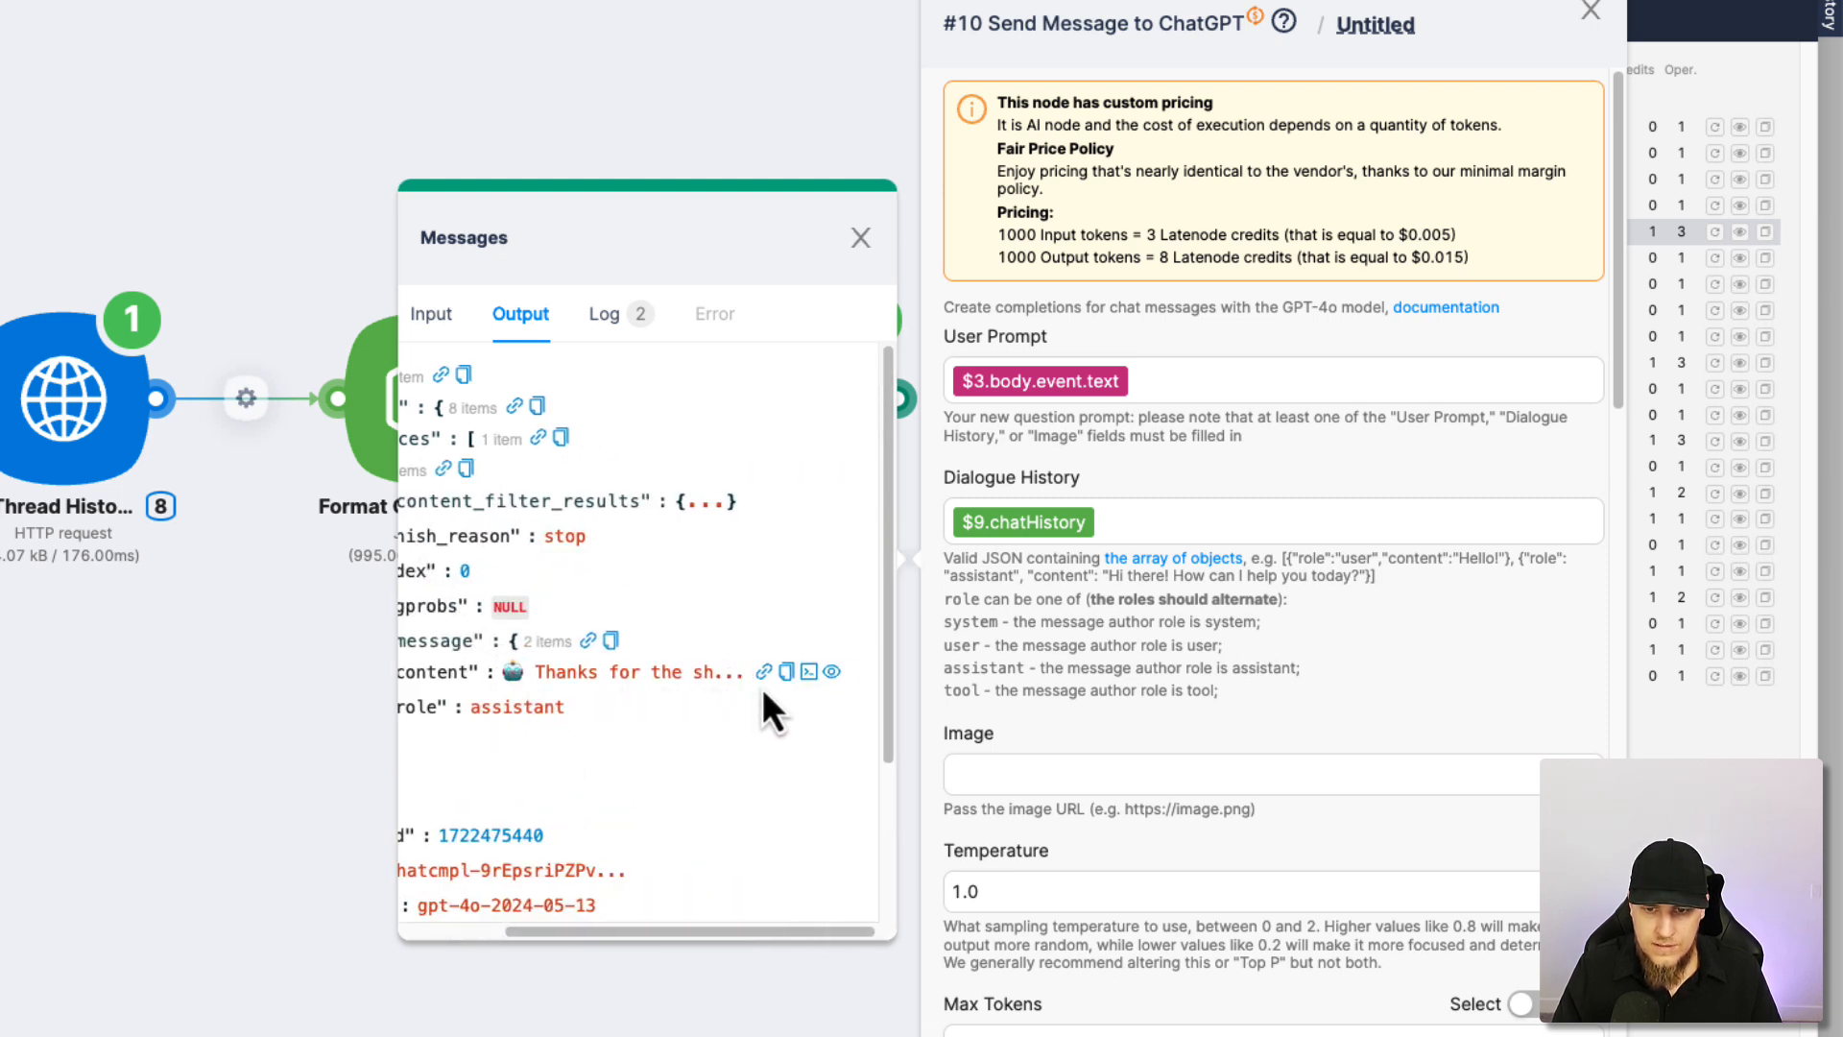
- Show the full content of the assistant's message and examine the user mention and the rest of its wording
{"action": "left_click", "coordinate": [830, 674]}
{"action": "scroll", "coordinate": [601, 687], "scroll_direction": "right", "scroll_amount": 5}
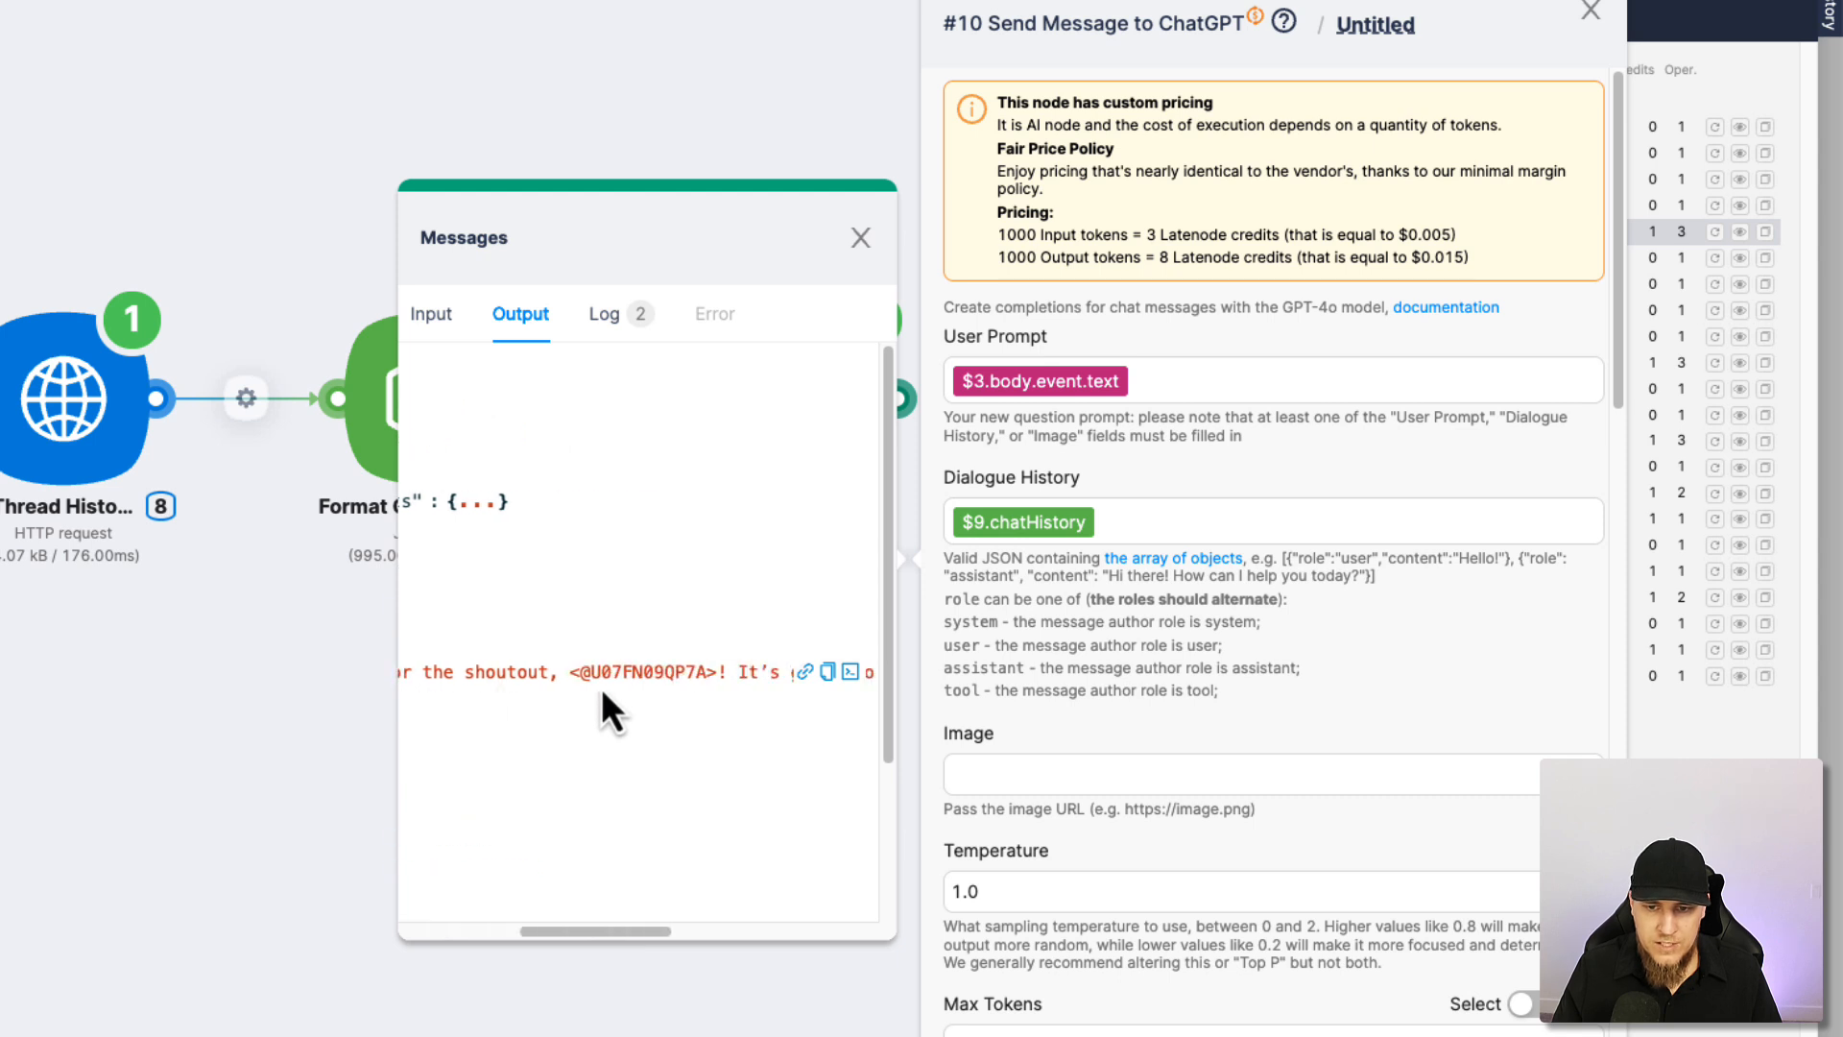
{"action": "left_click_drag", "start_coordinate": [470, 672], "coordinate": [687, 672]}
{"action": "scroll", "coordinate": [614, 684], "scroll_direction": "right", "scroll_amount": 1}
{"action": "scroll", "coordinate": [615, 683], "scroll_direction": "left", "scroll_amount": 3}
{"action": "left_click", "coordinate": [684, 674]}
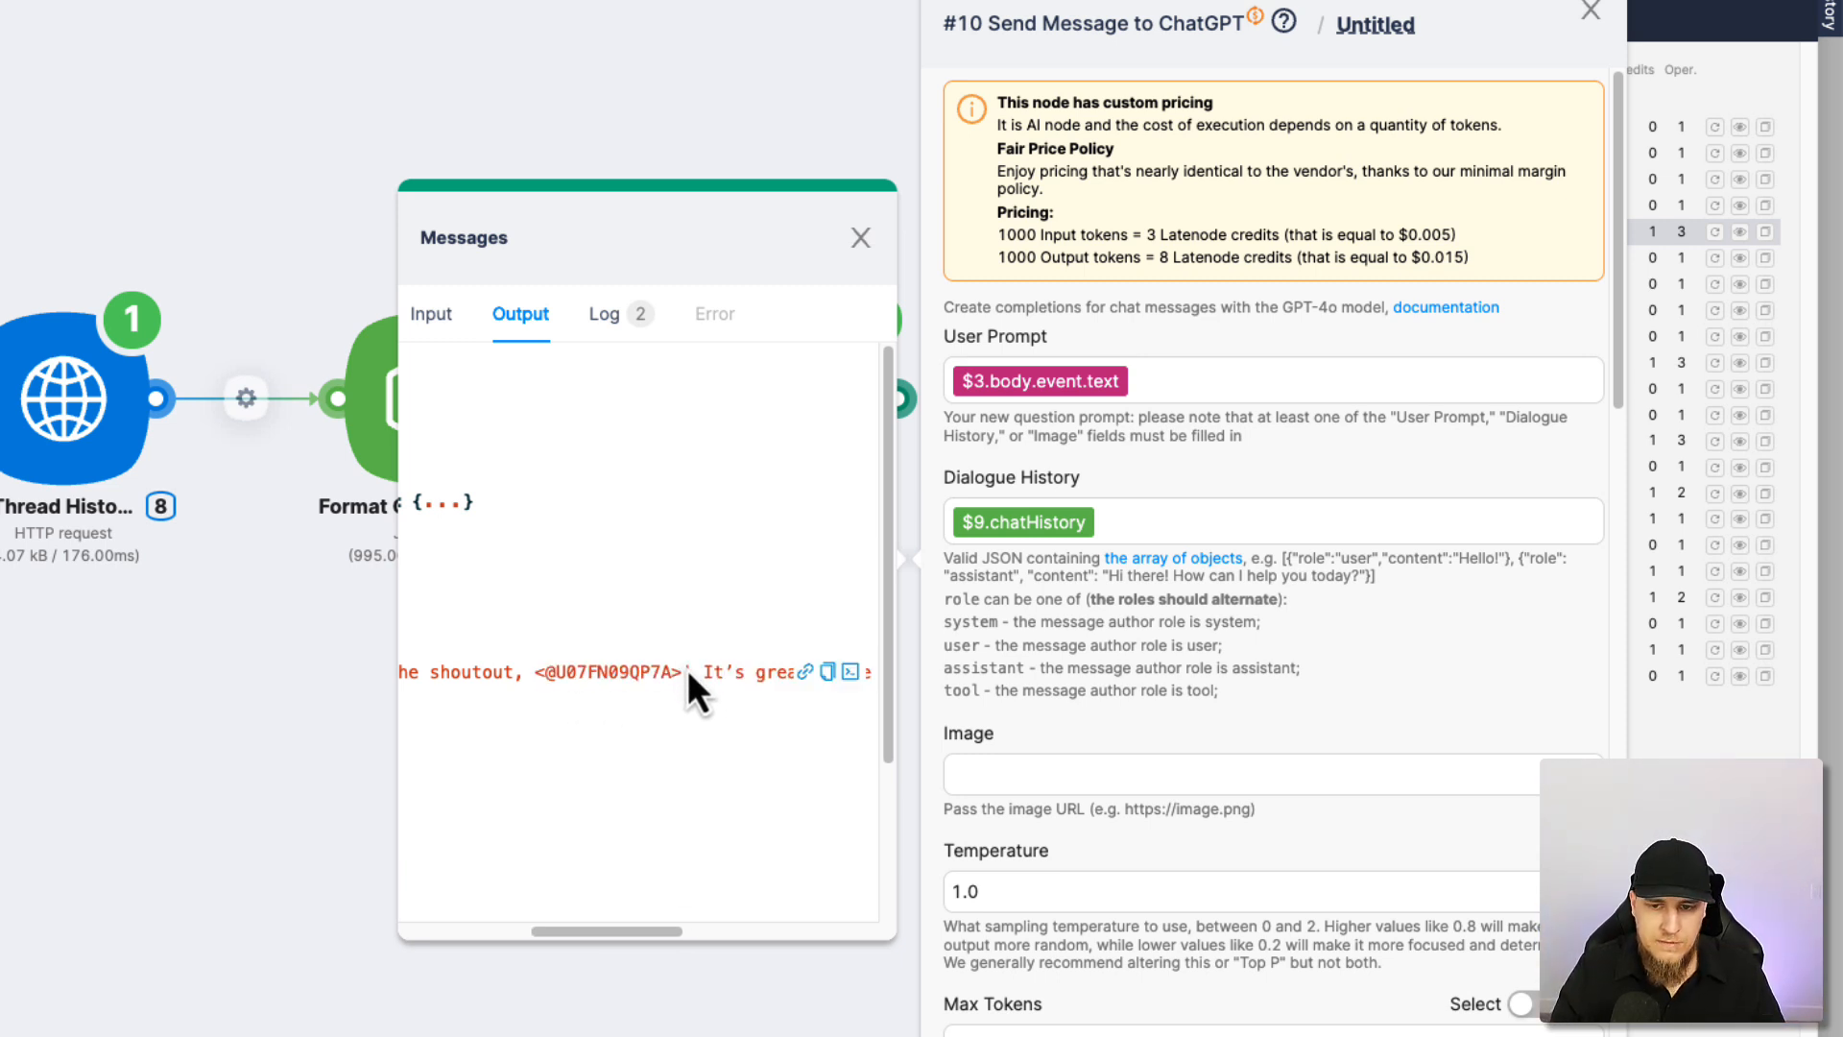
{"action": "scroll", "coordinate": [687, 670], "scroll_direction": "right", "scroll_amount": 4}
{"action": "scroll", "coordinate": [666, 706], "scroll_direction": "right", "scroll_amount": 5}
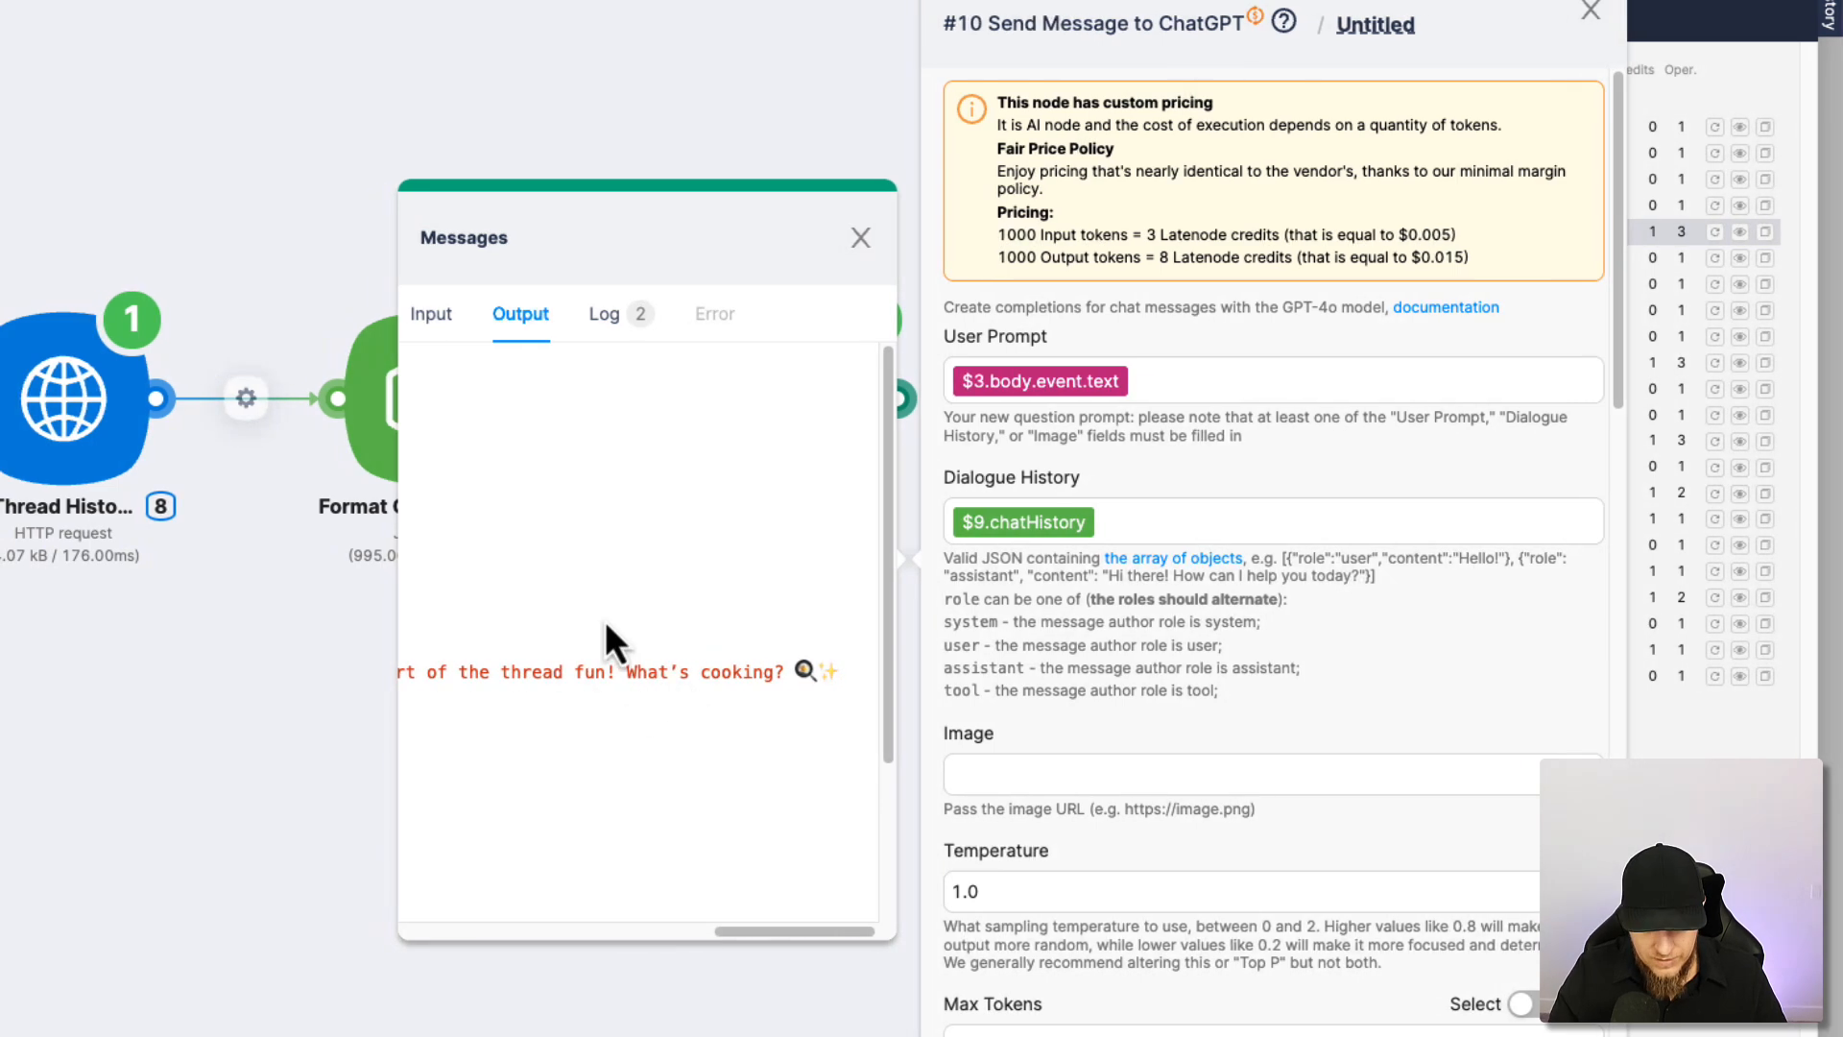
{"action": "scroll", "coordinate": [1065, 646], "scroll_direction": "down", "scroll_amount": 2}
- Rename the ChatGPT node as Send Chat to AI and close its settings
{"action": "left_click", "coordinate": [252, 718]}
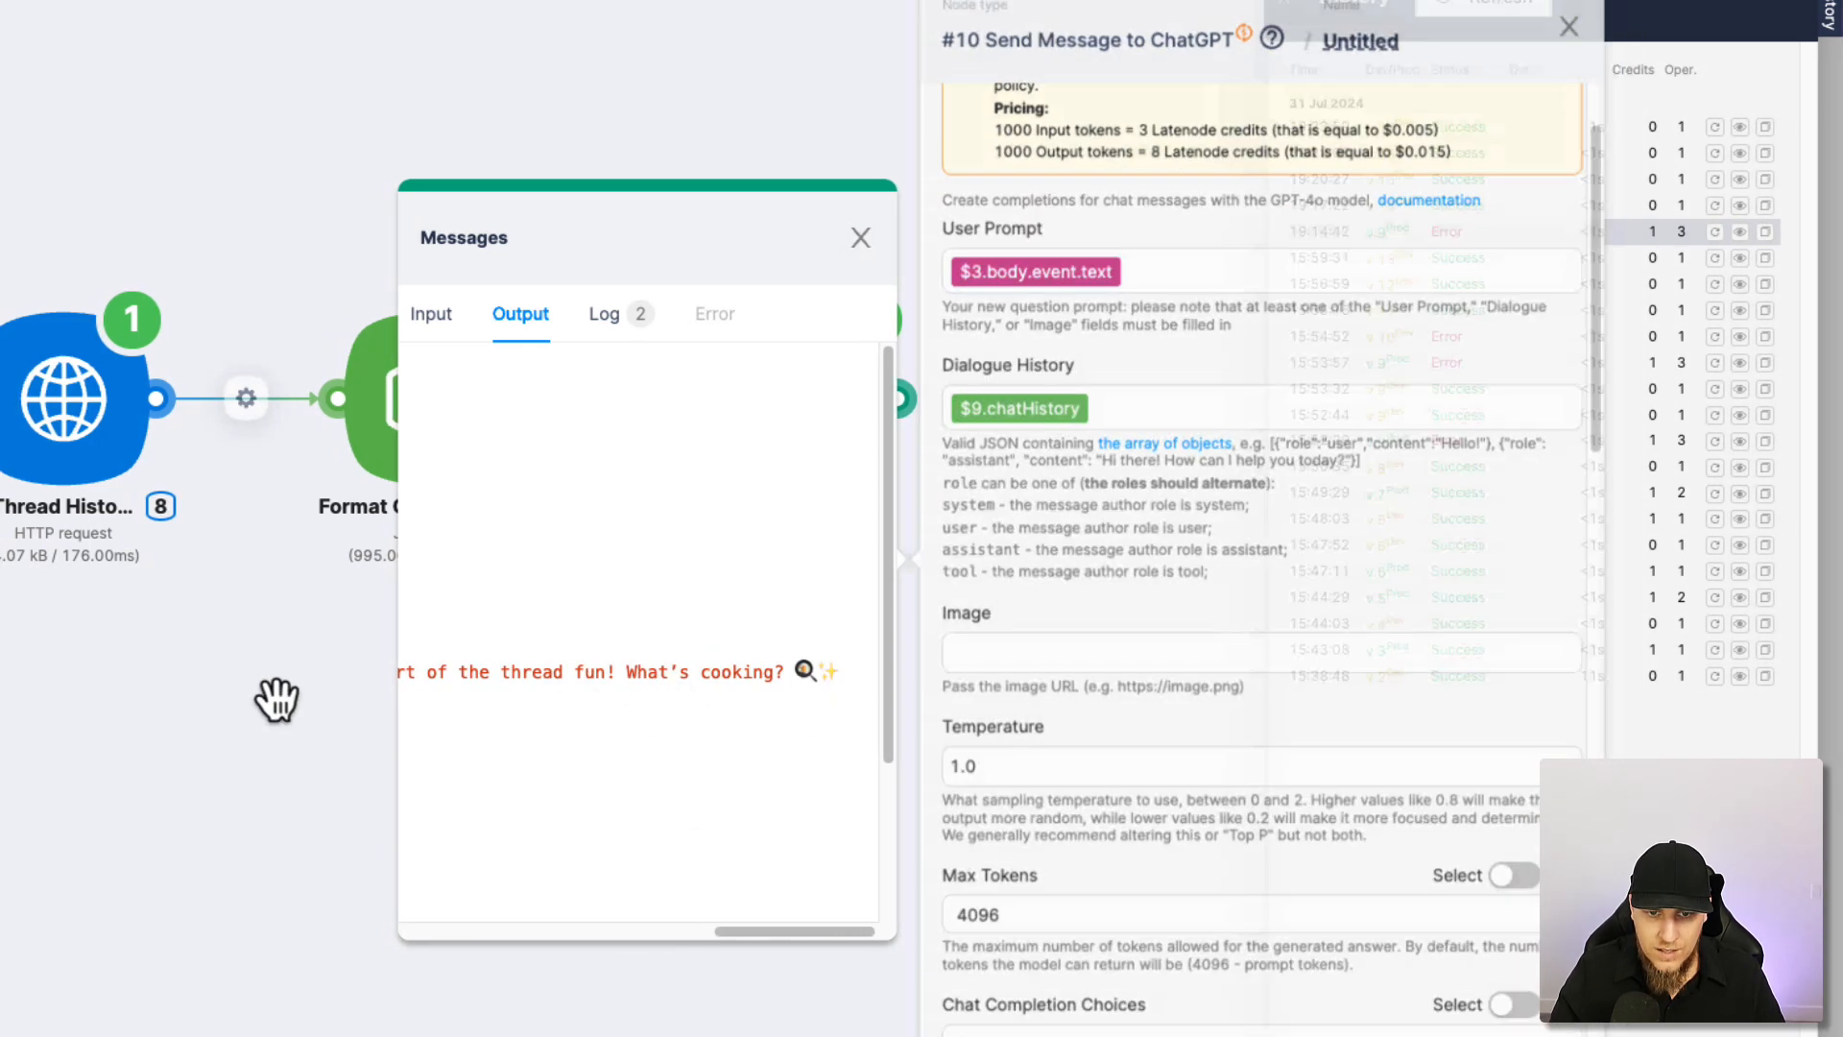
{"action": "left_click_drag", "start_coordinate": [345, 729], "coordinate": [139, 702]}
{"action": "left_click", "coordinate": [638, 432]}
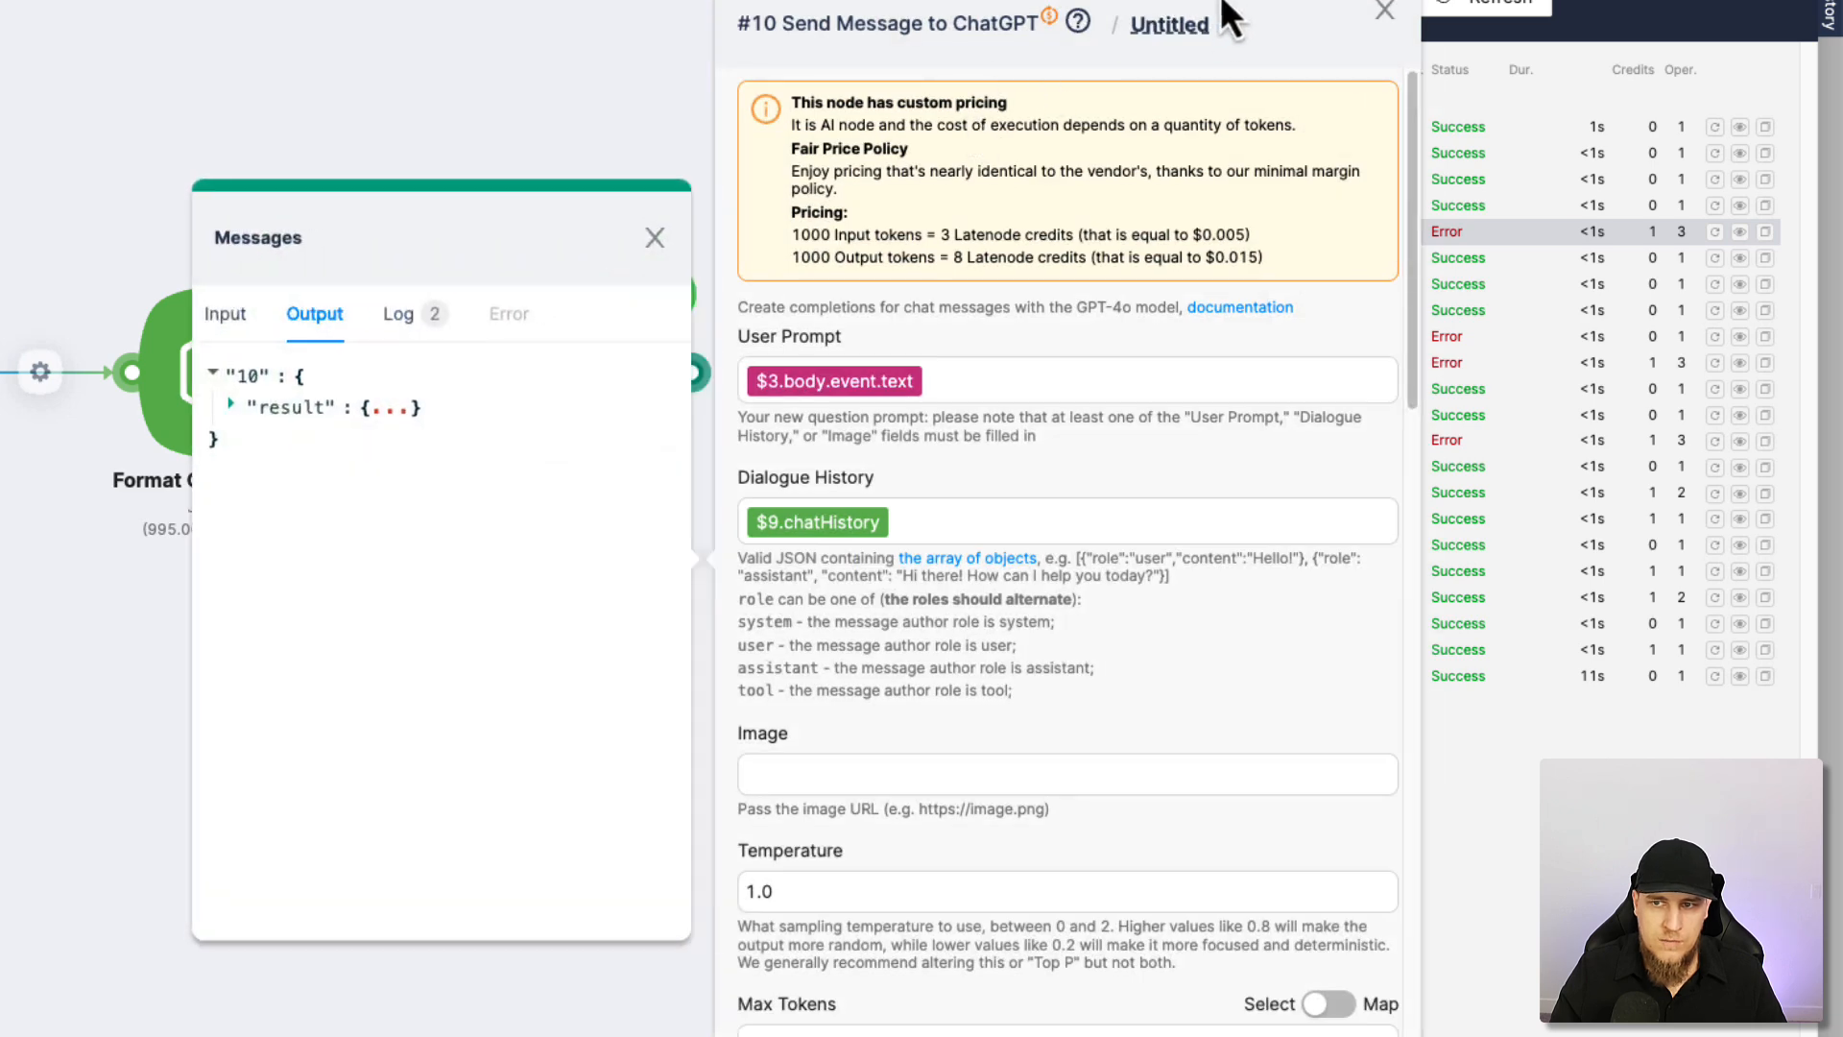
{"action": "left_click", "coordinate": [1188, 27]}
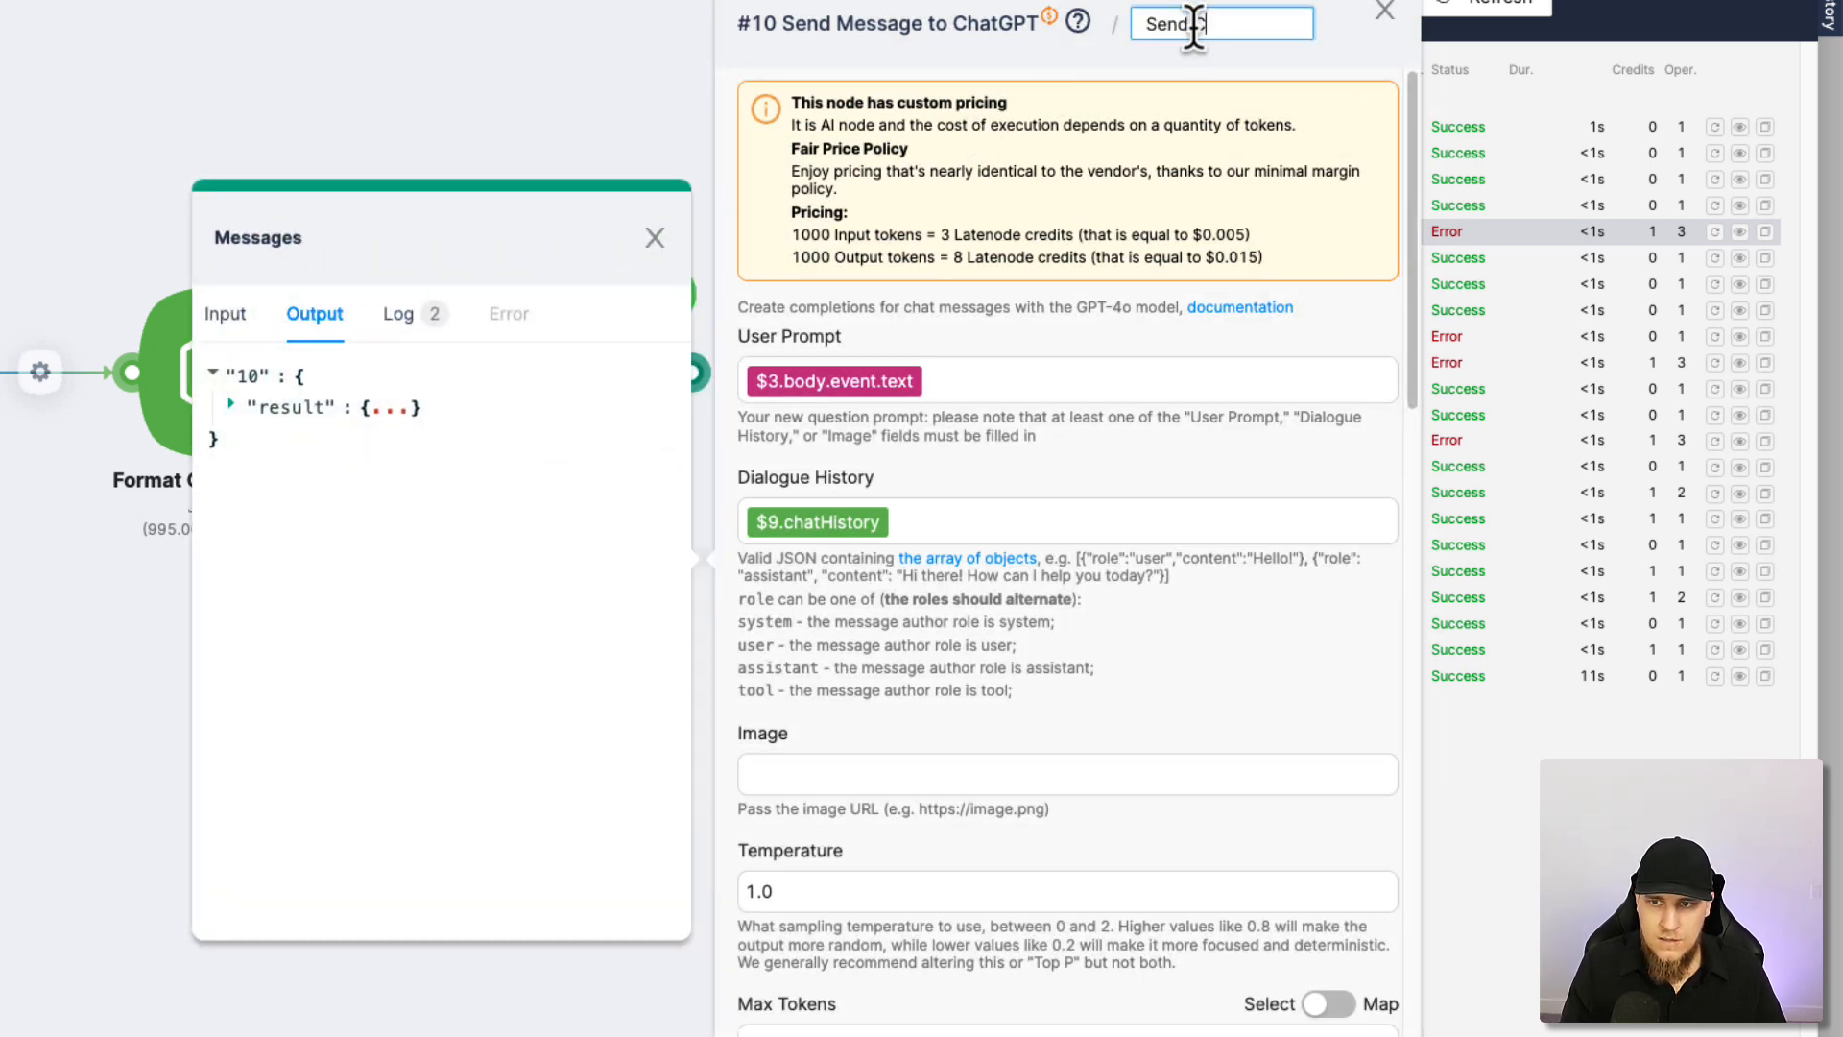
{"action": "type", "text": "Send Chat to AI"}
{"action": "key", "text": "Return"}
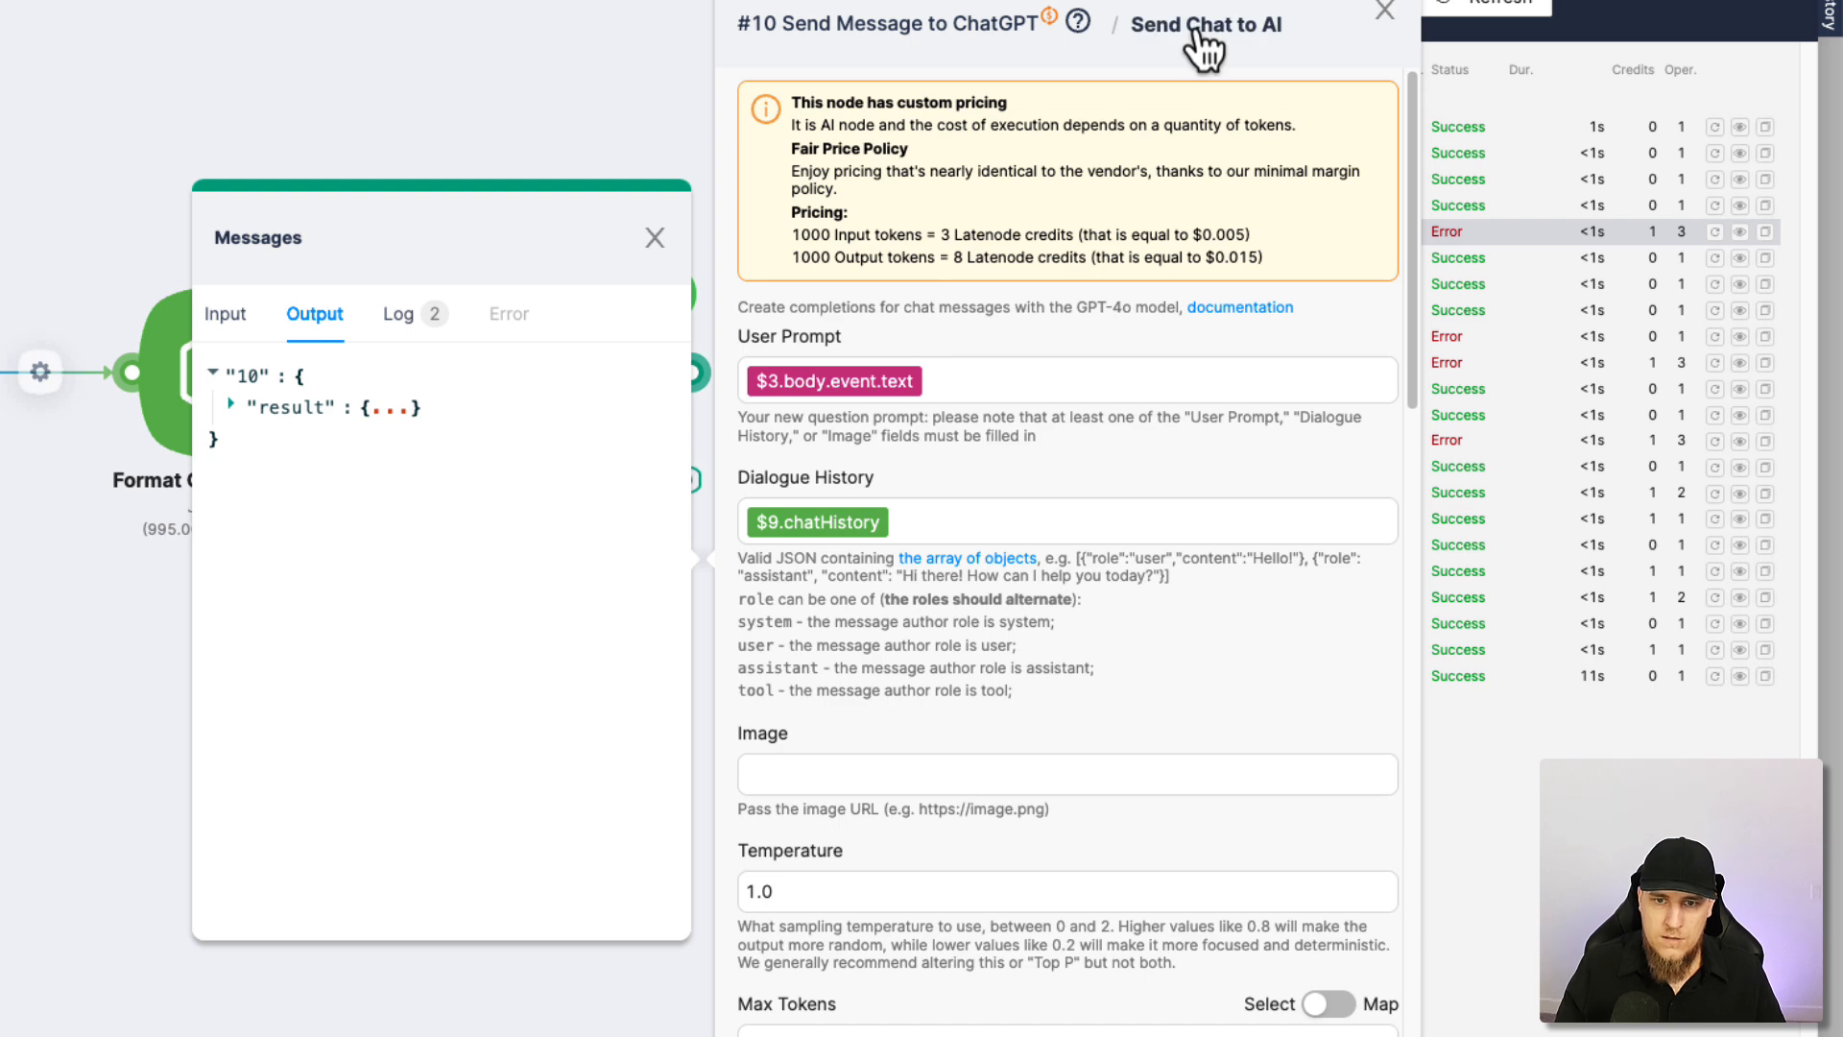
{"action": "left_click", "coordinate": [539, 92]}
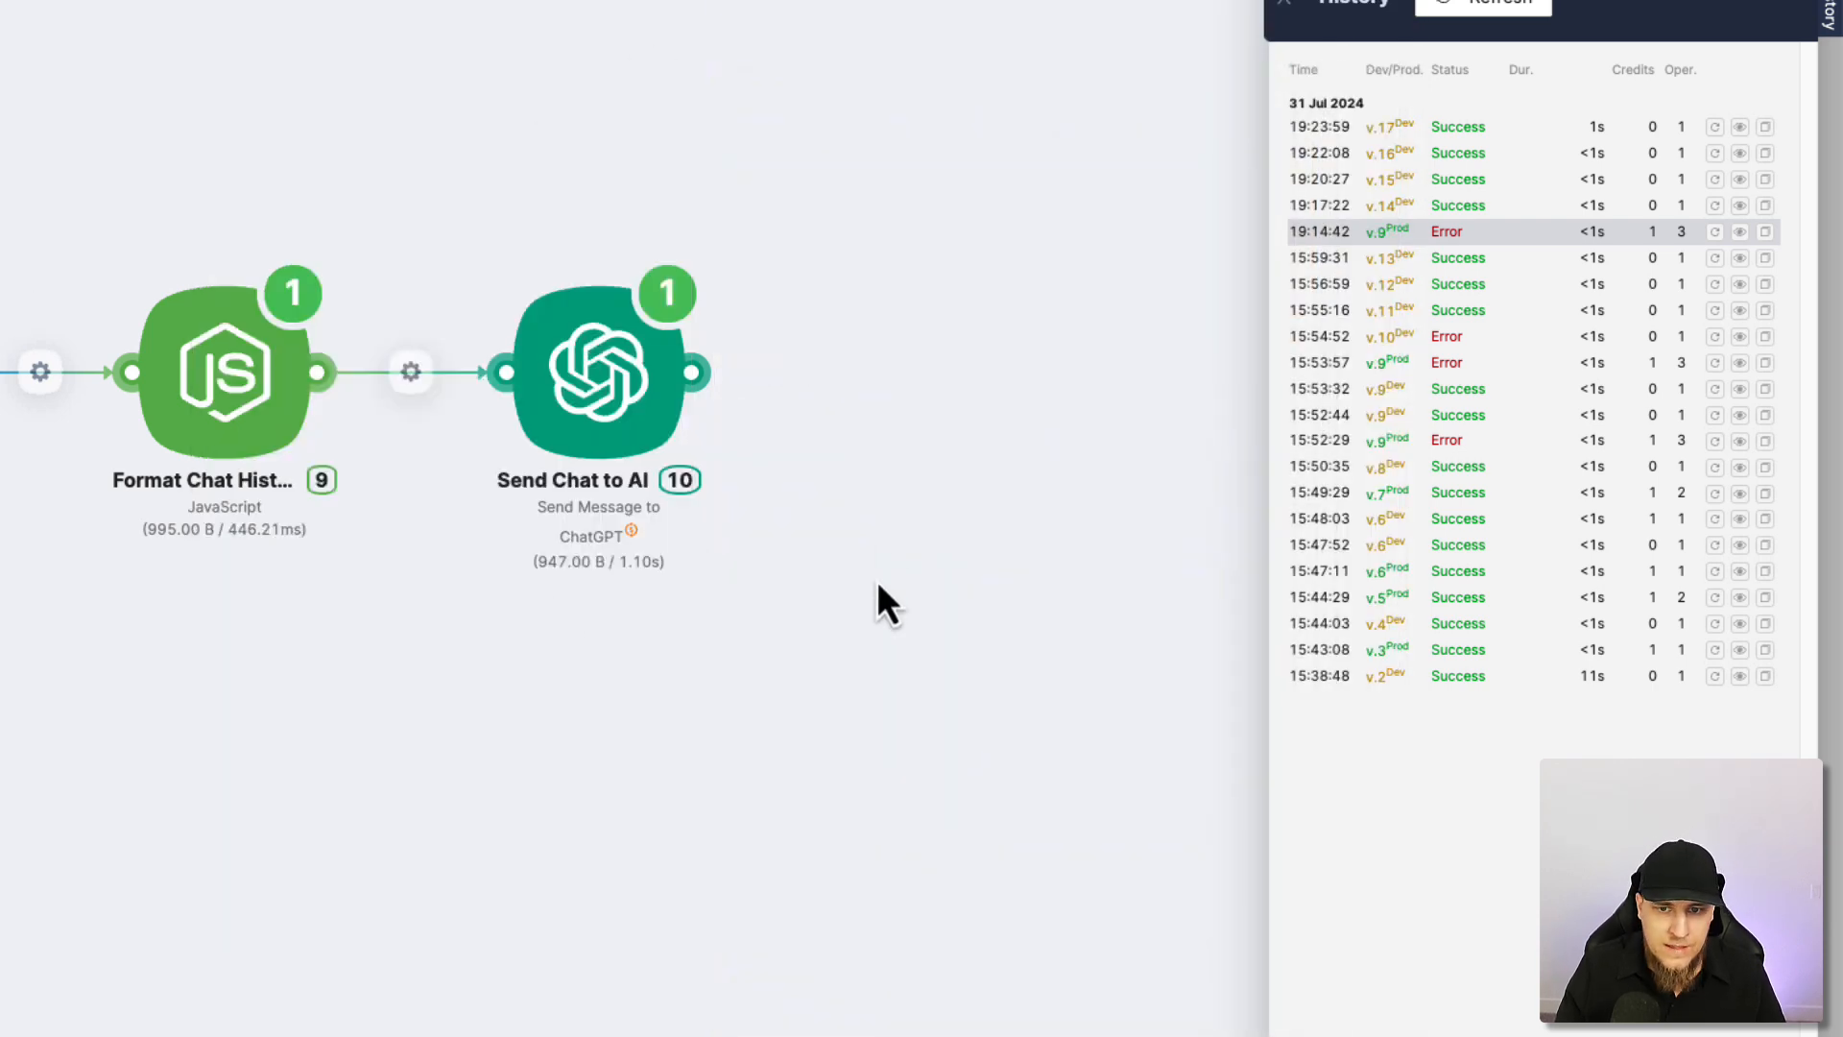
- Add the Slack bot's Send a Custom Message action and connect it after the Send Chat to AI node
{"action": "left_click_drag", "start_coordinate": [943, 336], "coordinate": [422, 280]}
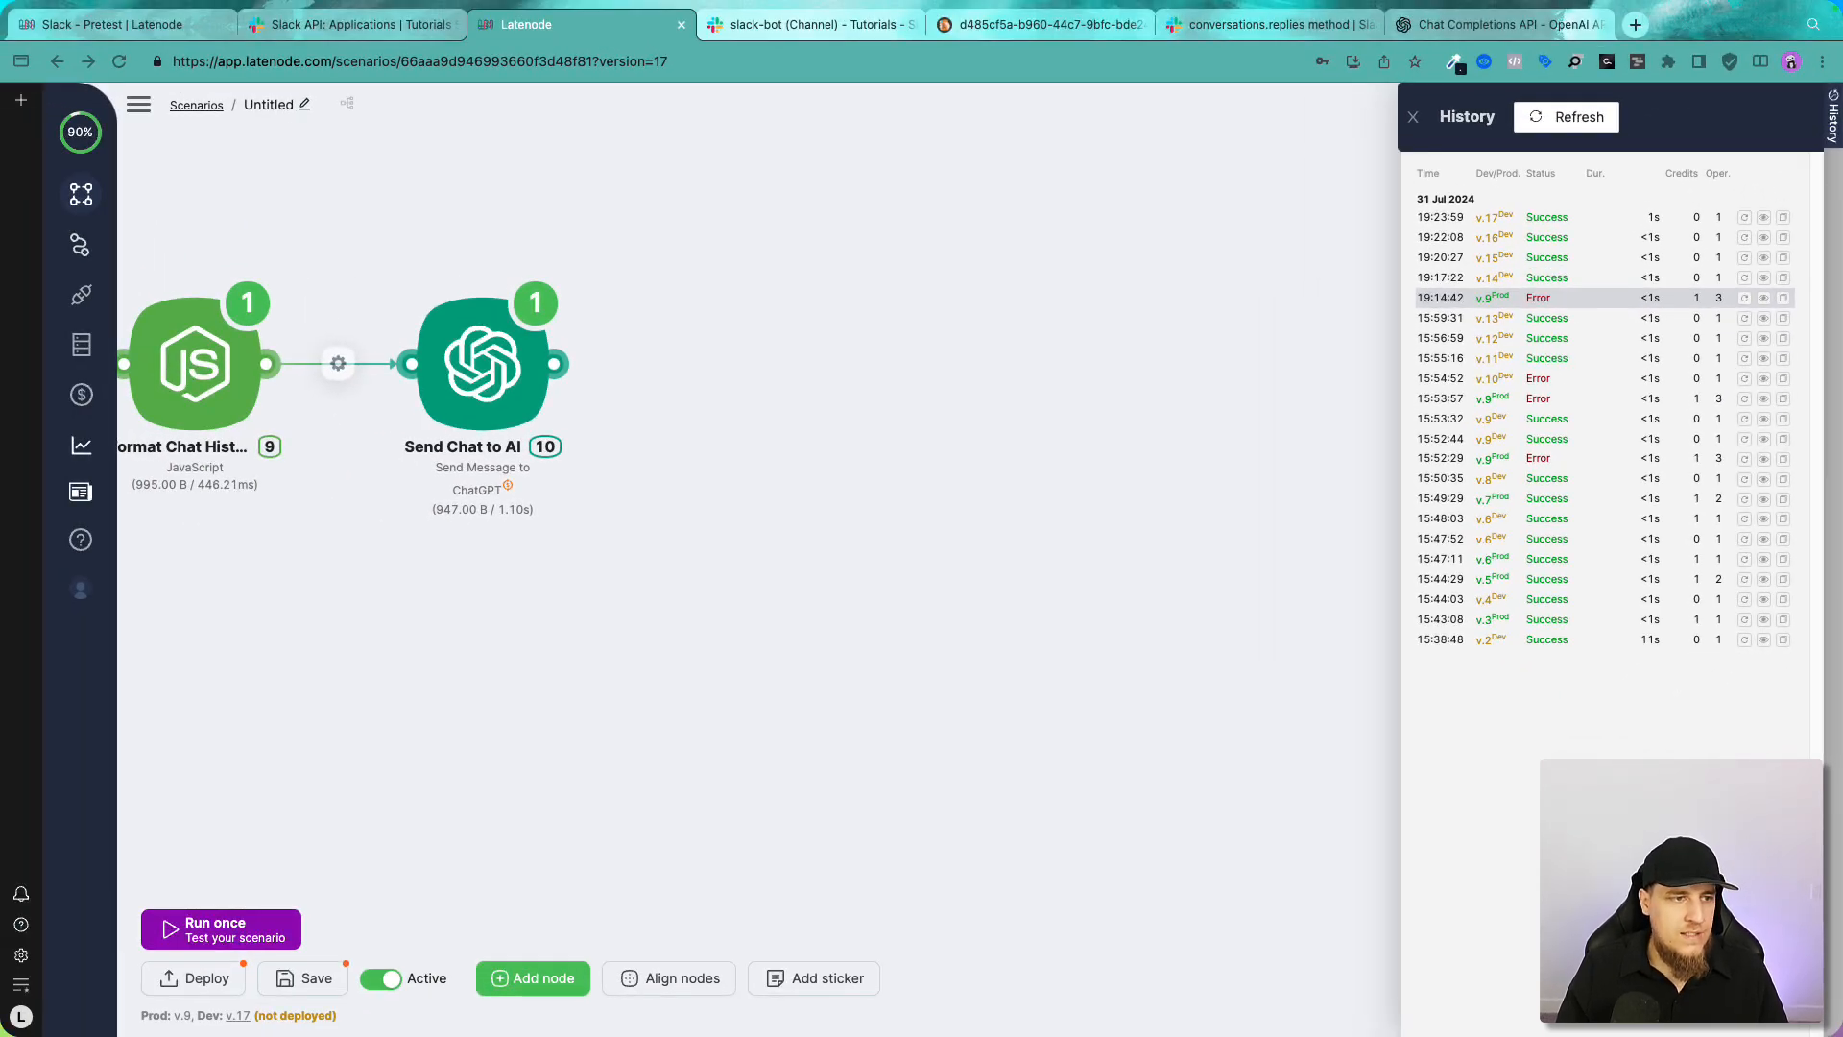
{"action": "left_click", "coordinate": [535, 977]}
{"action": "type", "text": "slack"}
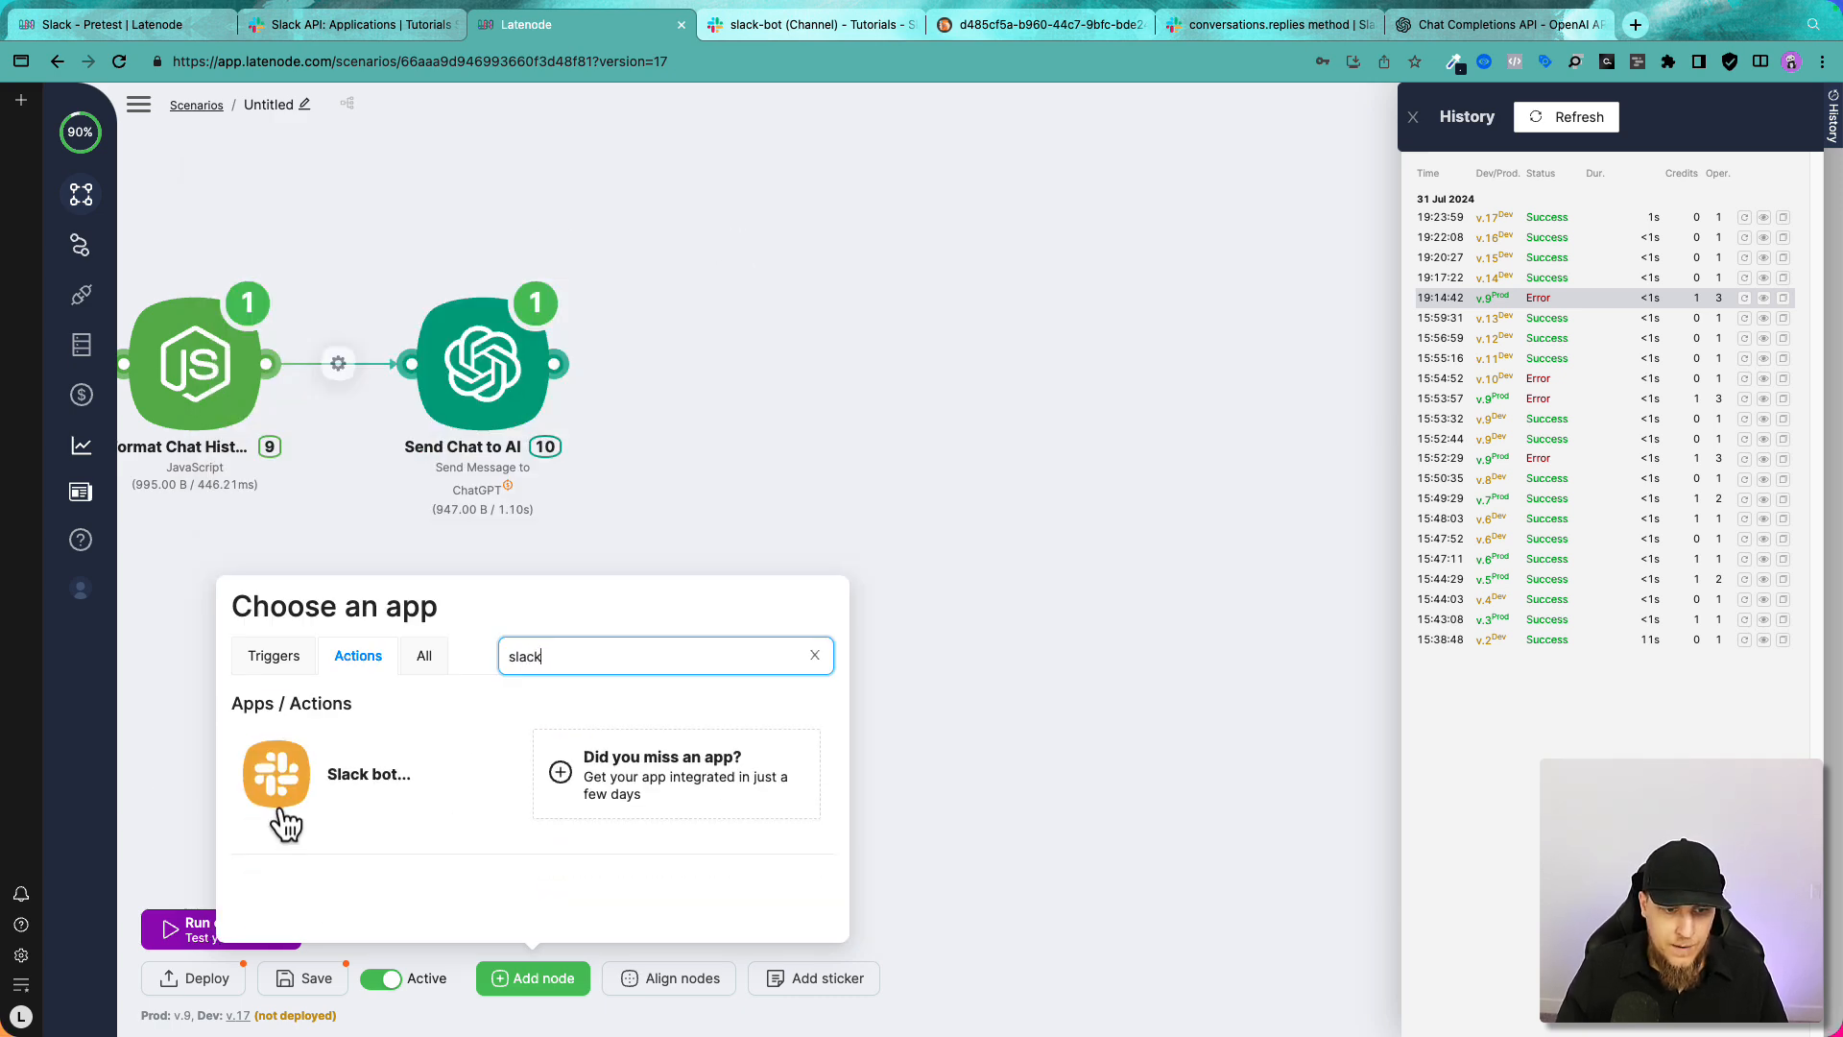
{"action": "left_click", "coordinate": [279, 787]}
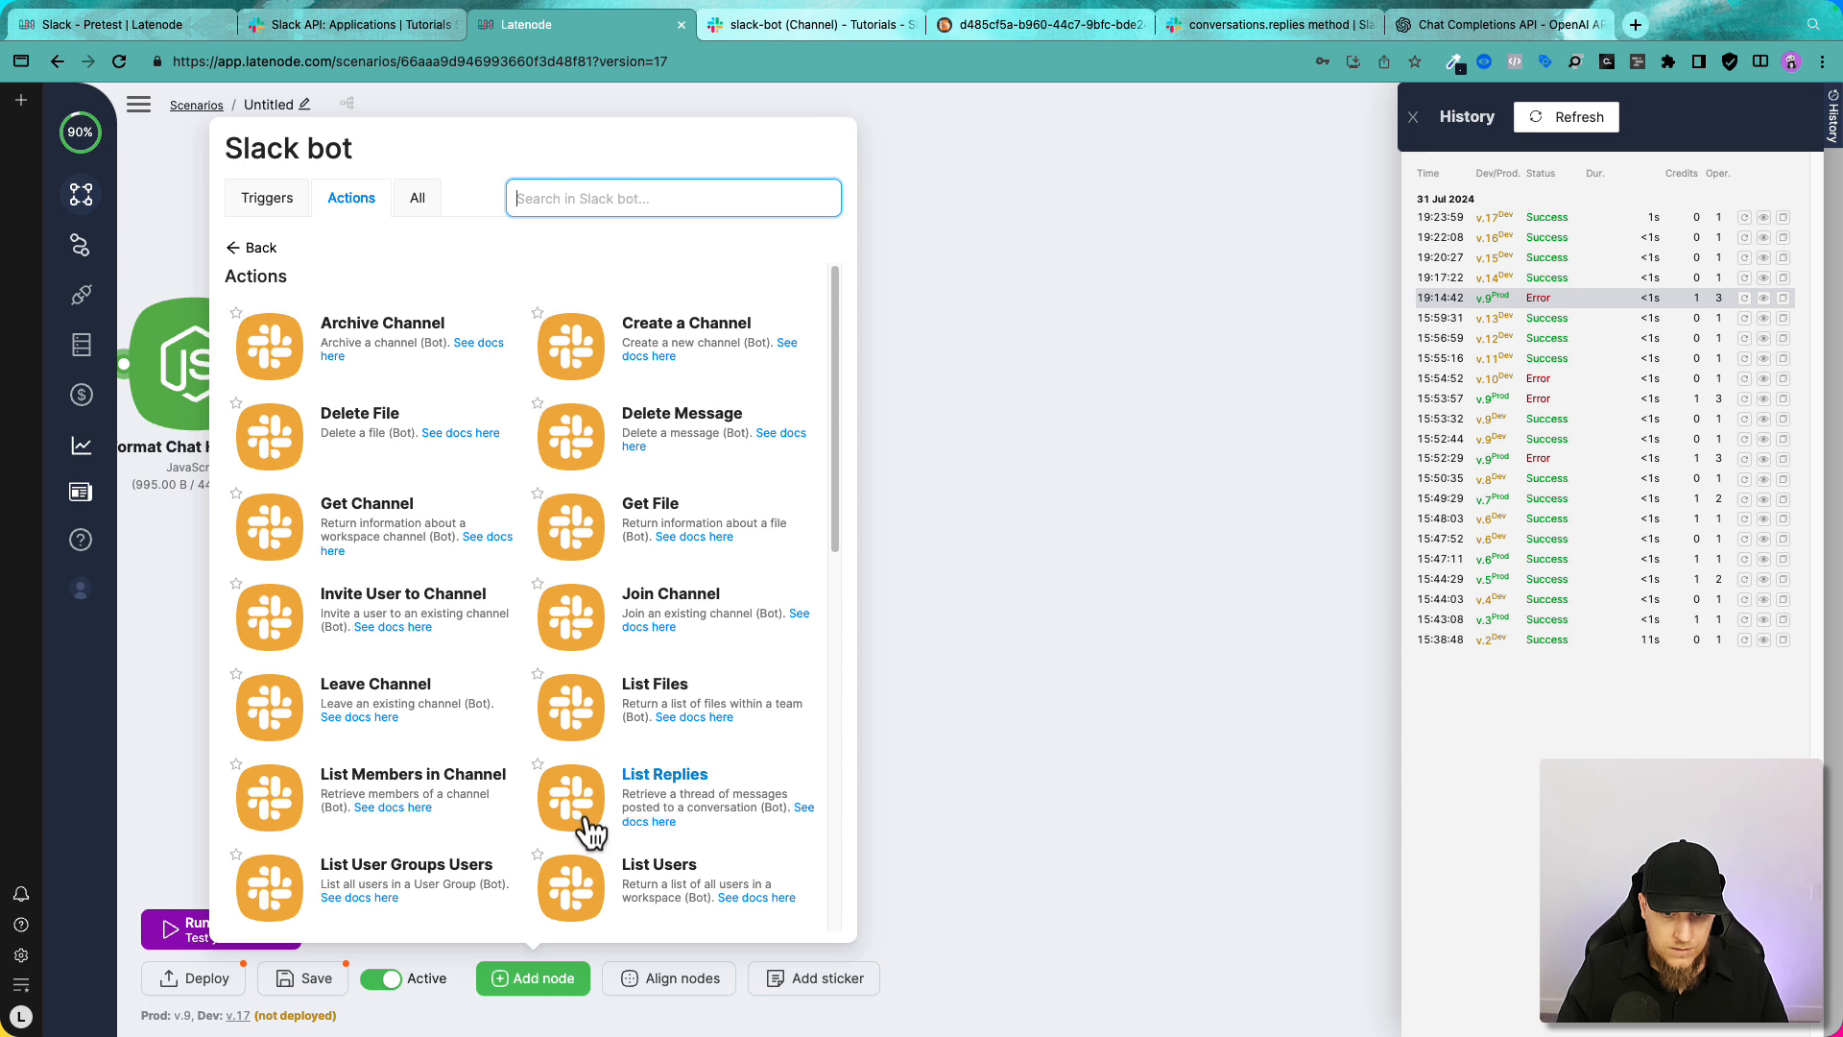
{"action": "scroll", "coordinate": [413, 777], "scroll_direction": "down", "scroll_amount": 1}
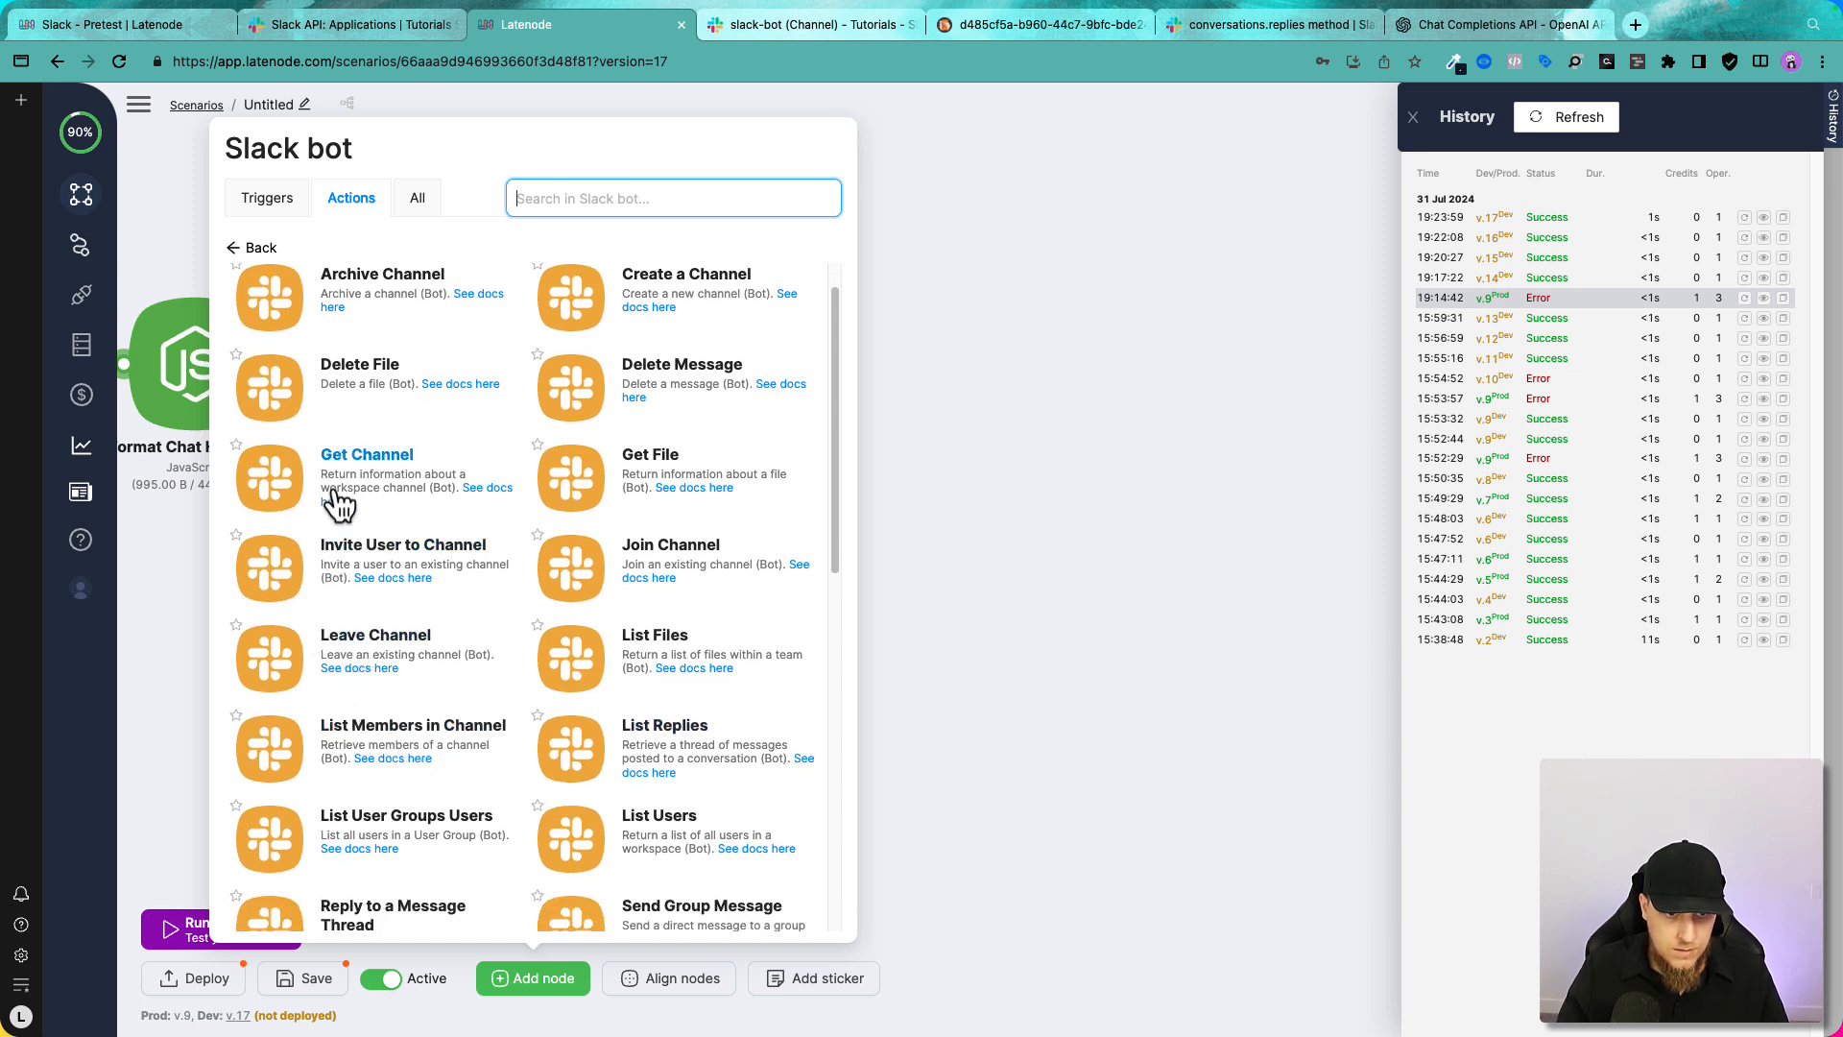
{"action": "scroll", "coordinate": [363, 317], "scroll_direction": "down", "scroll_amount": 1}
{"action": "scroll", "coordinate": [379, 336], "scroll_direction": "down", "scroll_amount": 3}
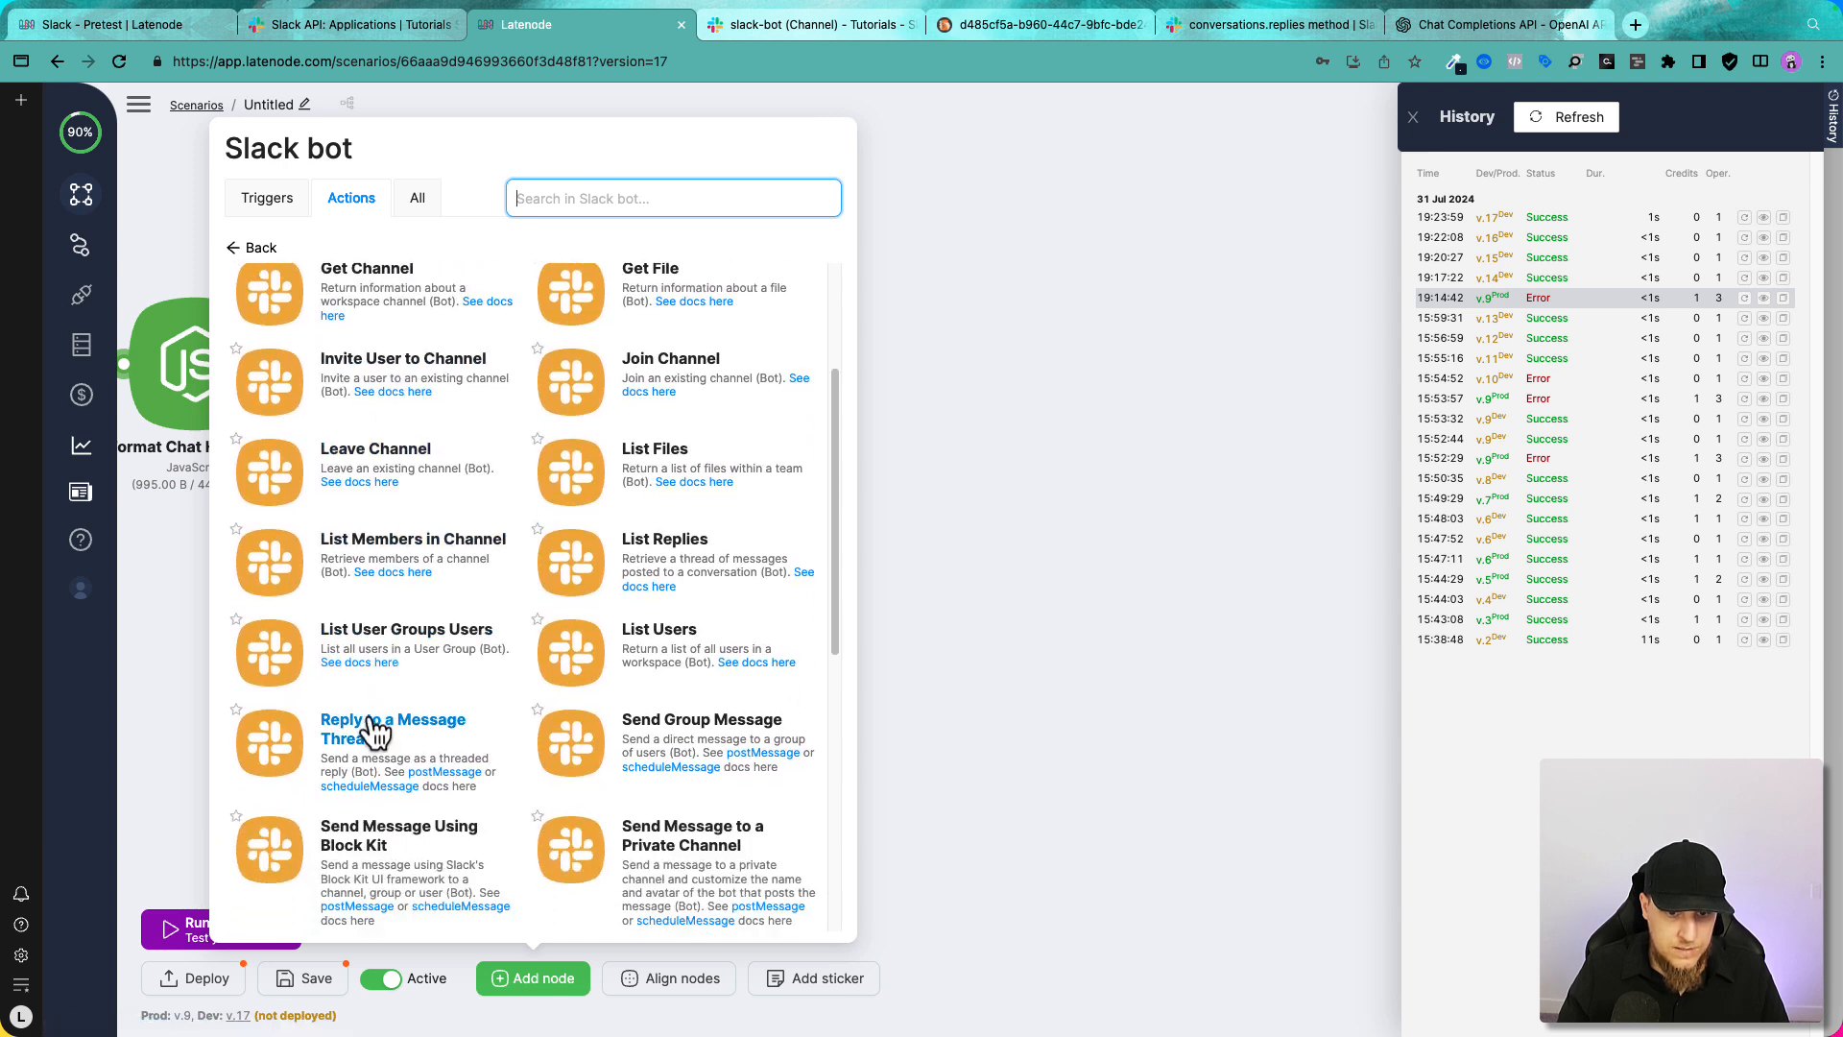
{"action": "scroll", "coordinate": [471, 591], "scroll_direction": "down", "scroll_amount": 3}
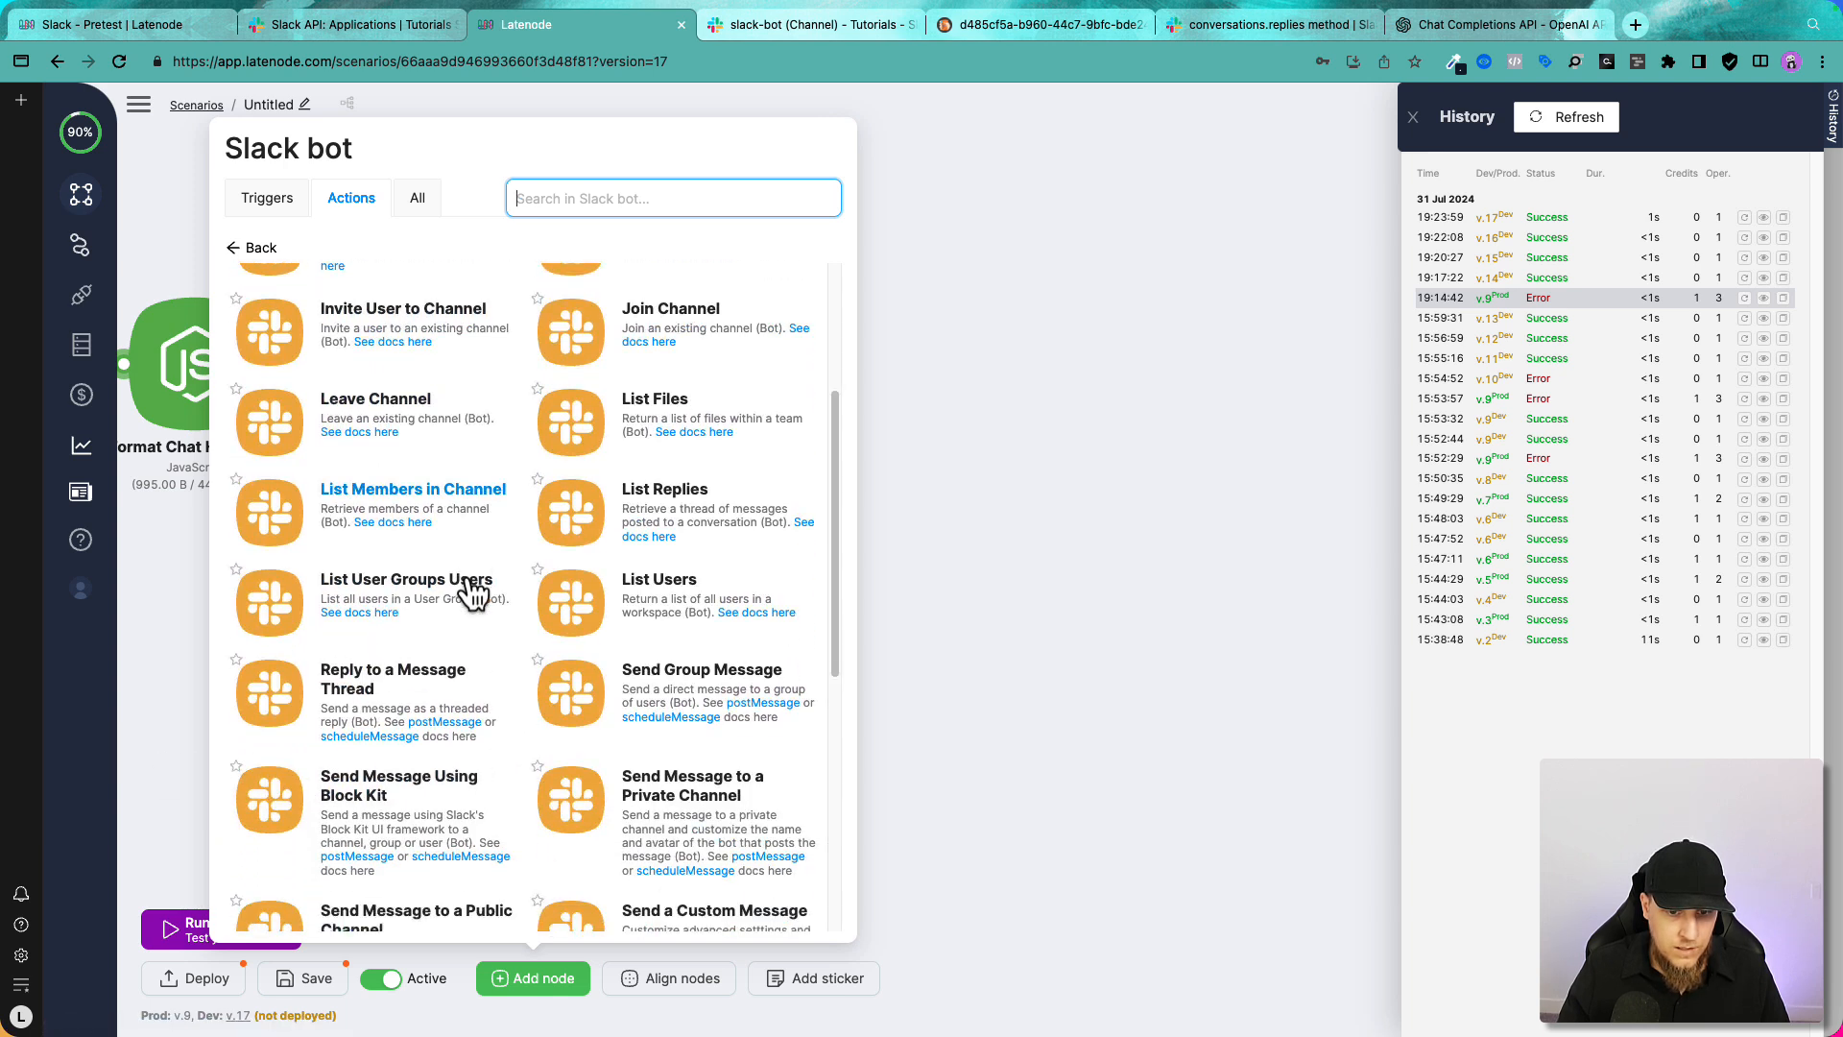
{"action": "left_click", "coordinate": [578, 849]}
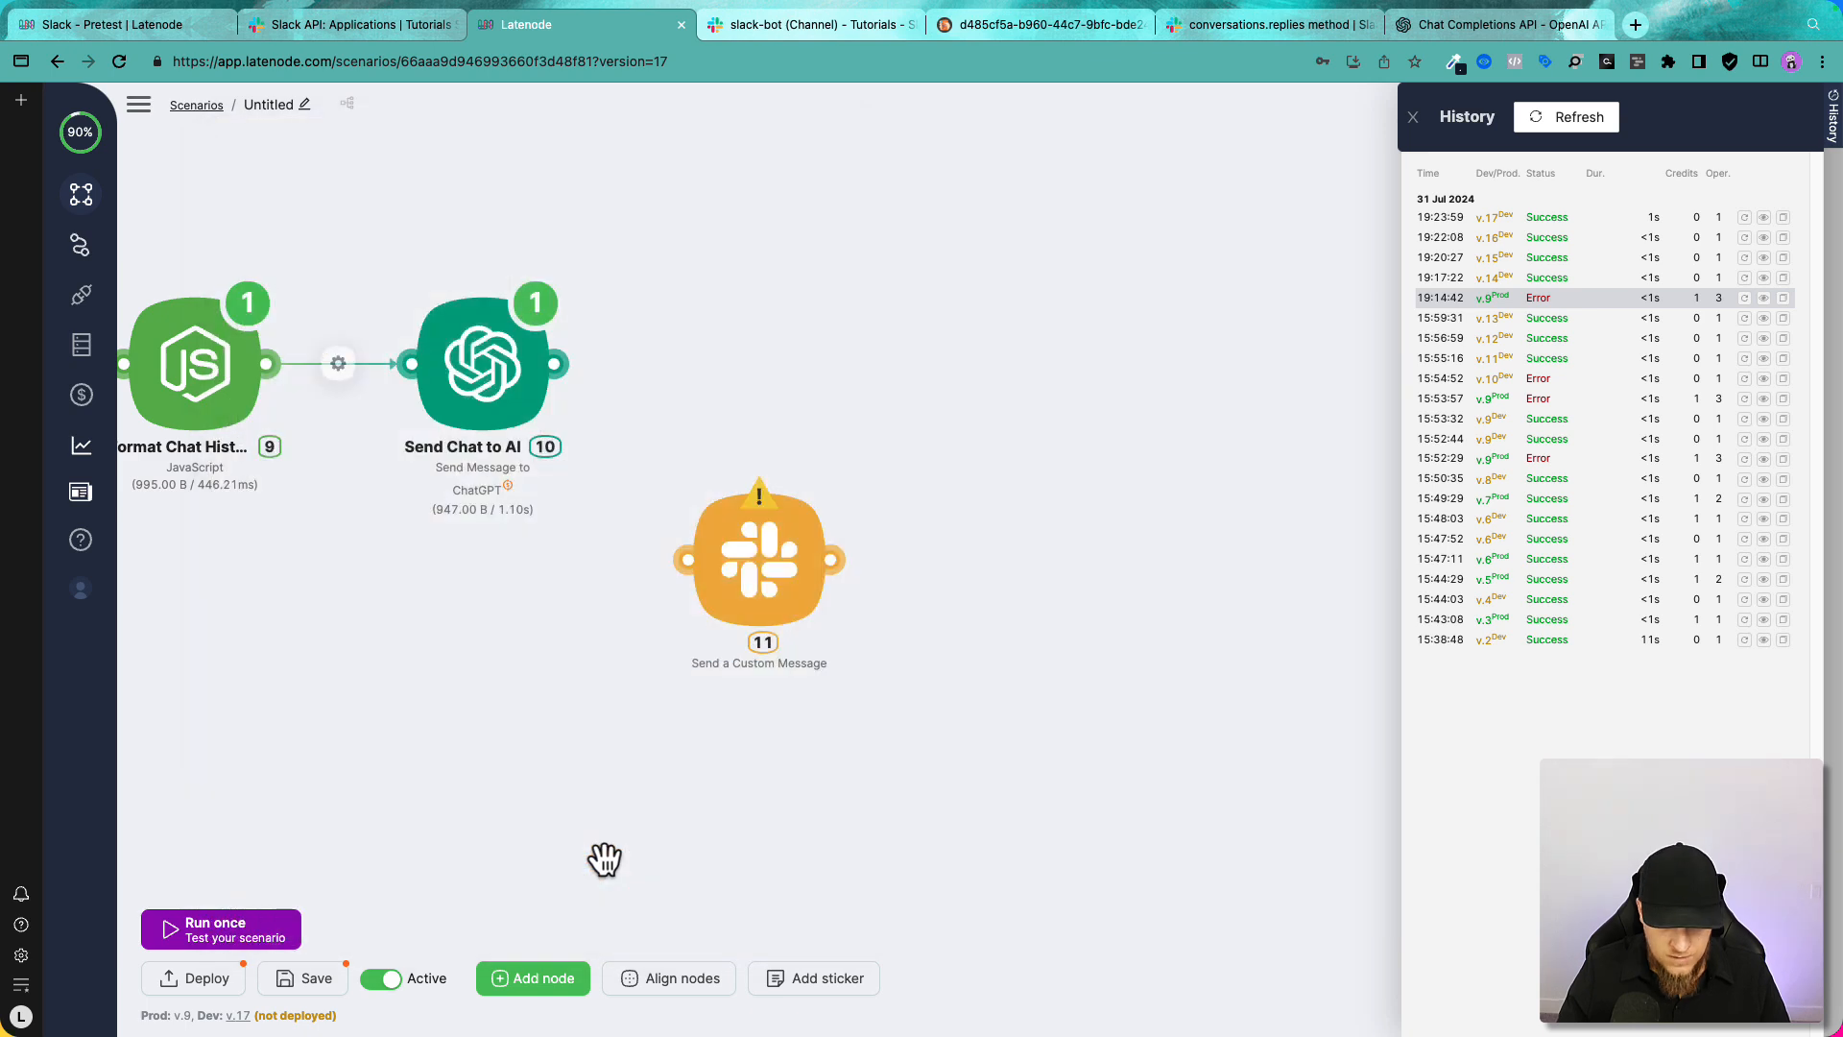
{"action": "left_click_drag", "start_coordinate": [213, 363], "coordinate": [460, 377]}
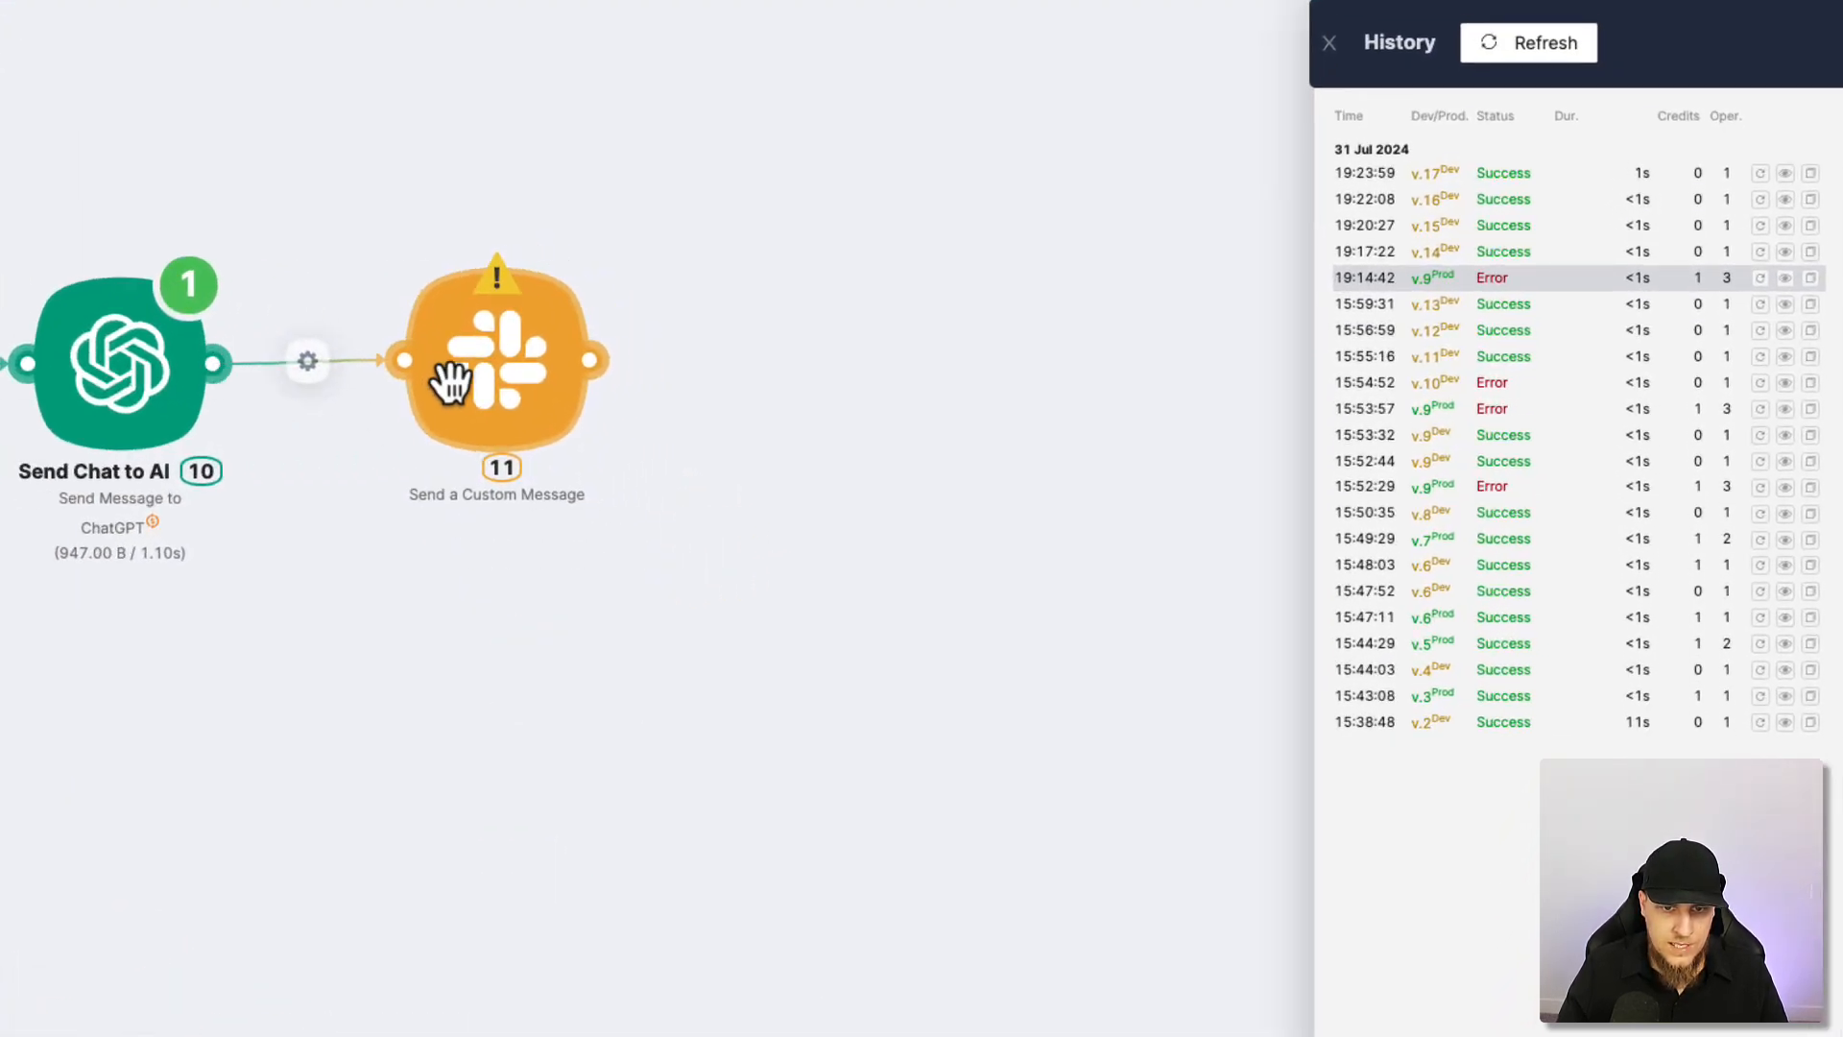
- Open the Send a Custom Message node and name it Reply to Slack
{"action": "left_click", "coordinate": [448, 379]}
{"action": "left_click", "coordinate": [1011, 76]}
{"action": "key", "text": "ctrl+a"}
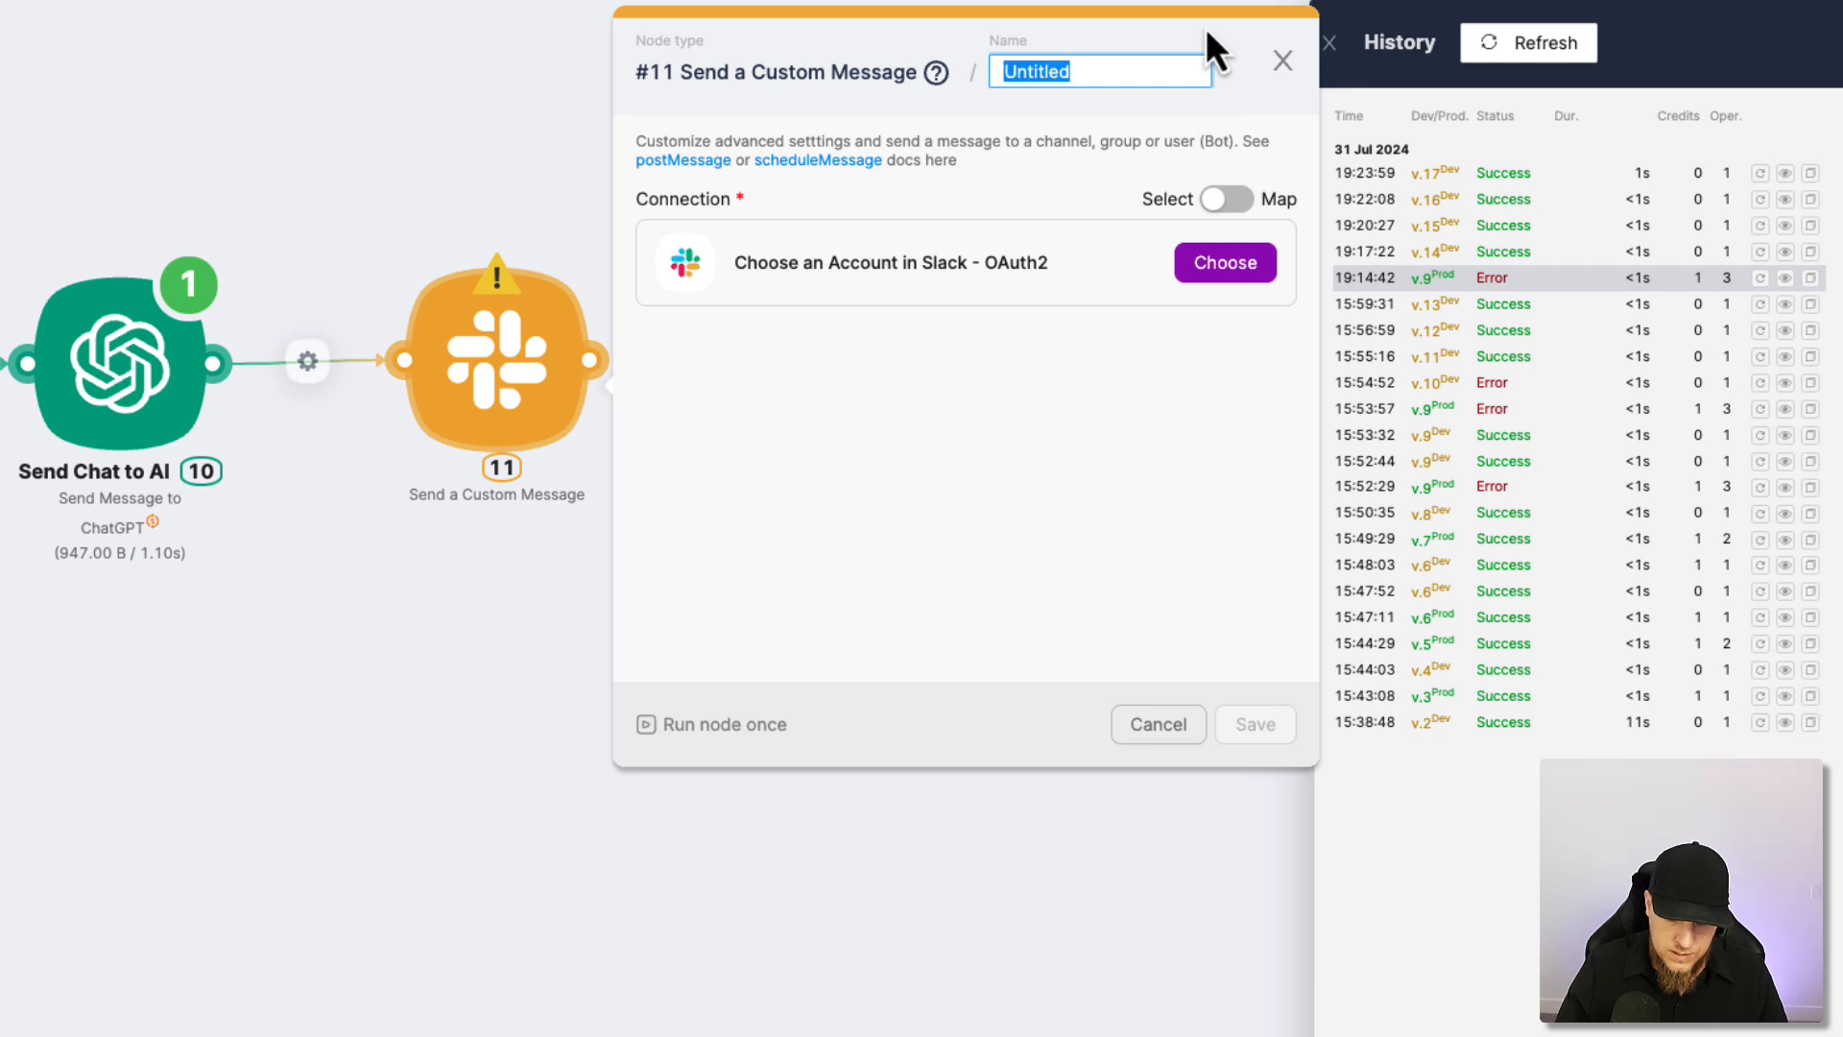
{"action": "type", "text": "Reply to Slack"}
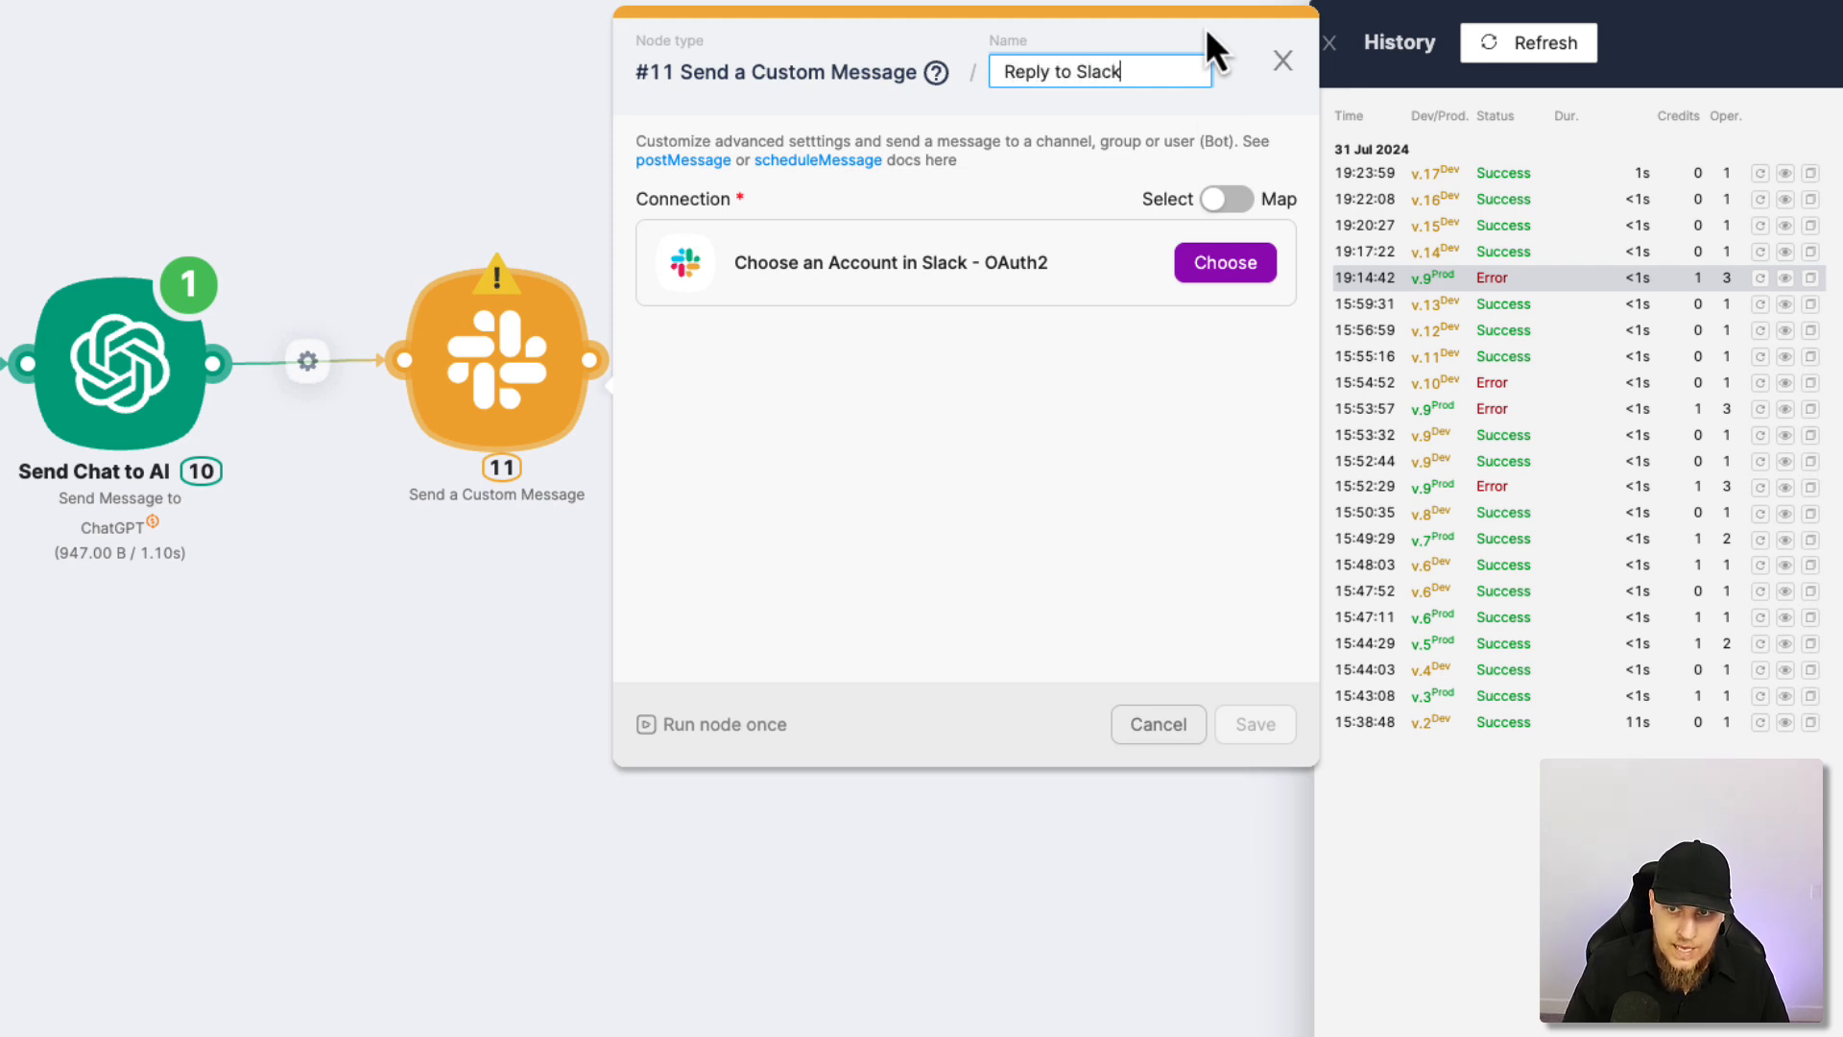
- Switch the Reply to Slack node's Connection to mapped mode and fill it with the Navi_slackbot global variable
{"action": "left_click", "coordinate": [1079, 350]}
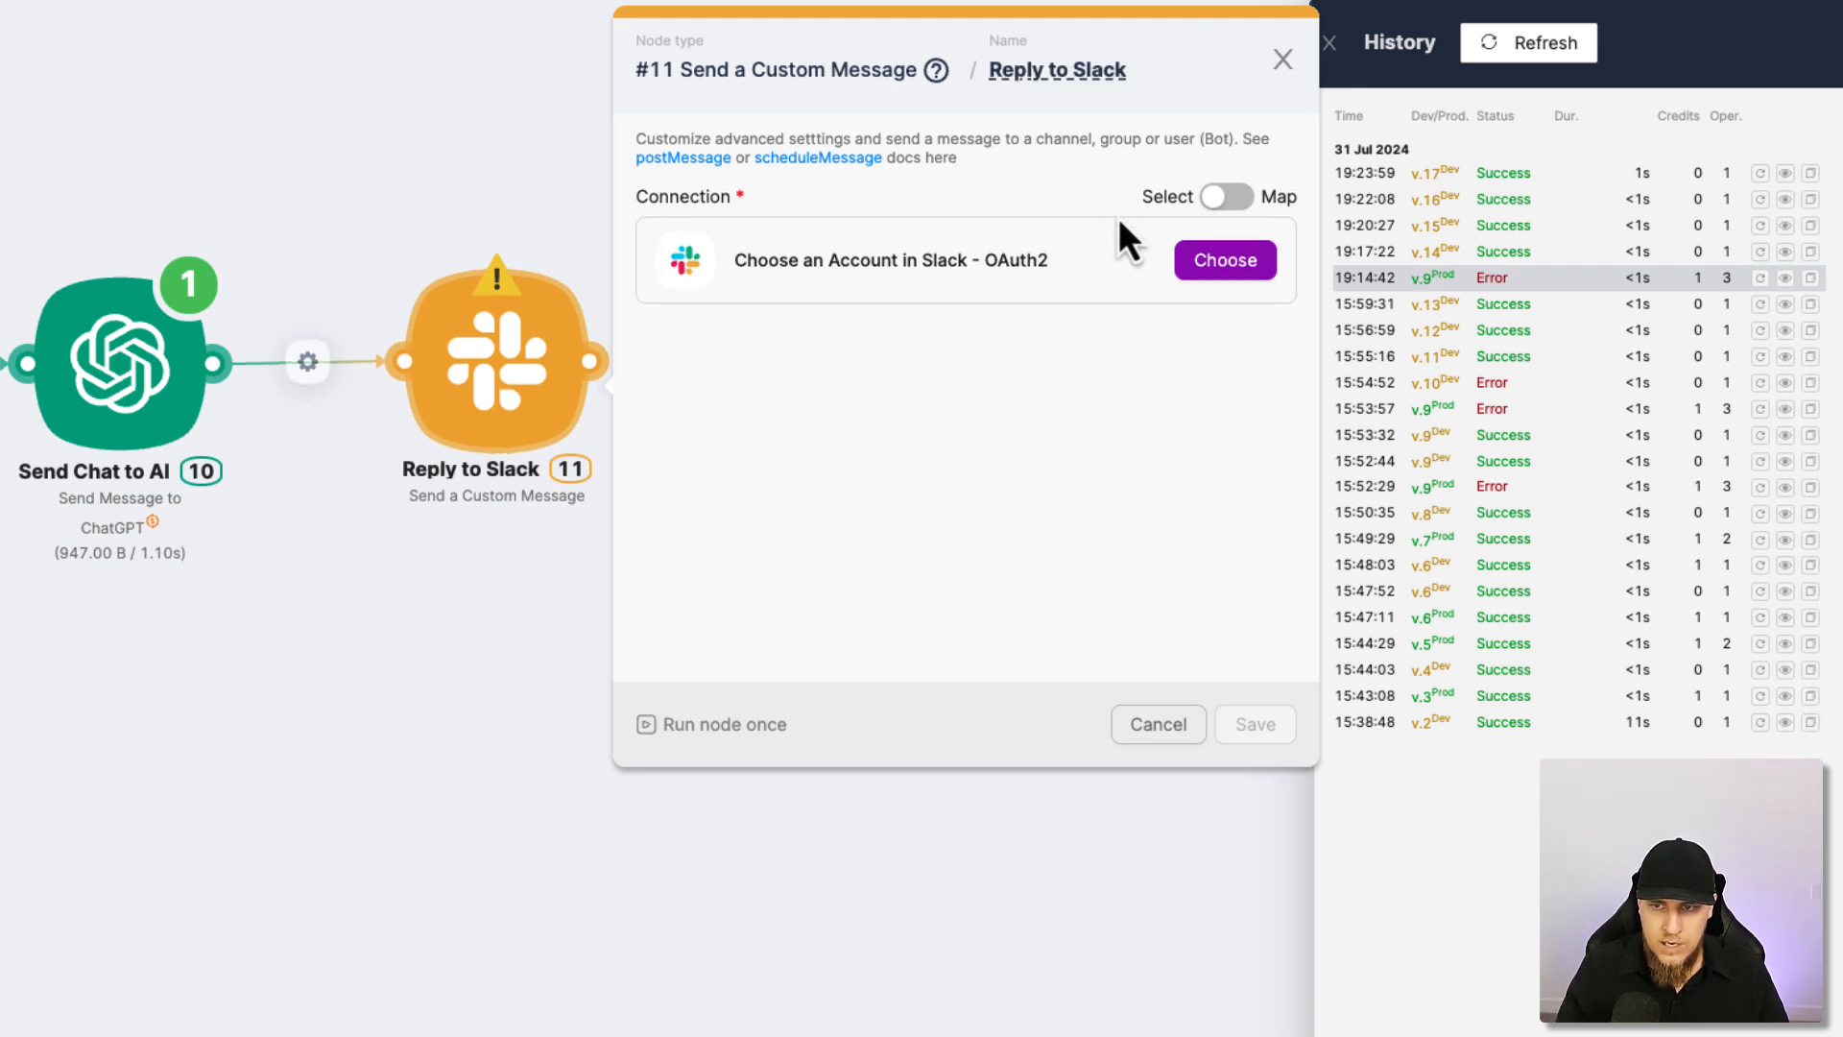
{"action": "left_click", "coordinate": [1227, 197]}
{"action": "left_click", "coordinate": [1085, 245]}
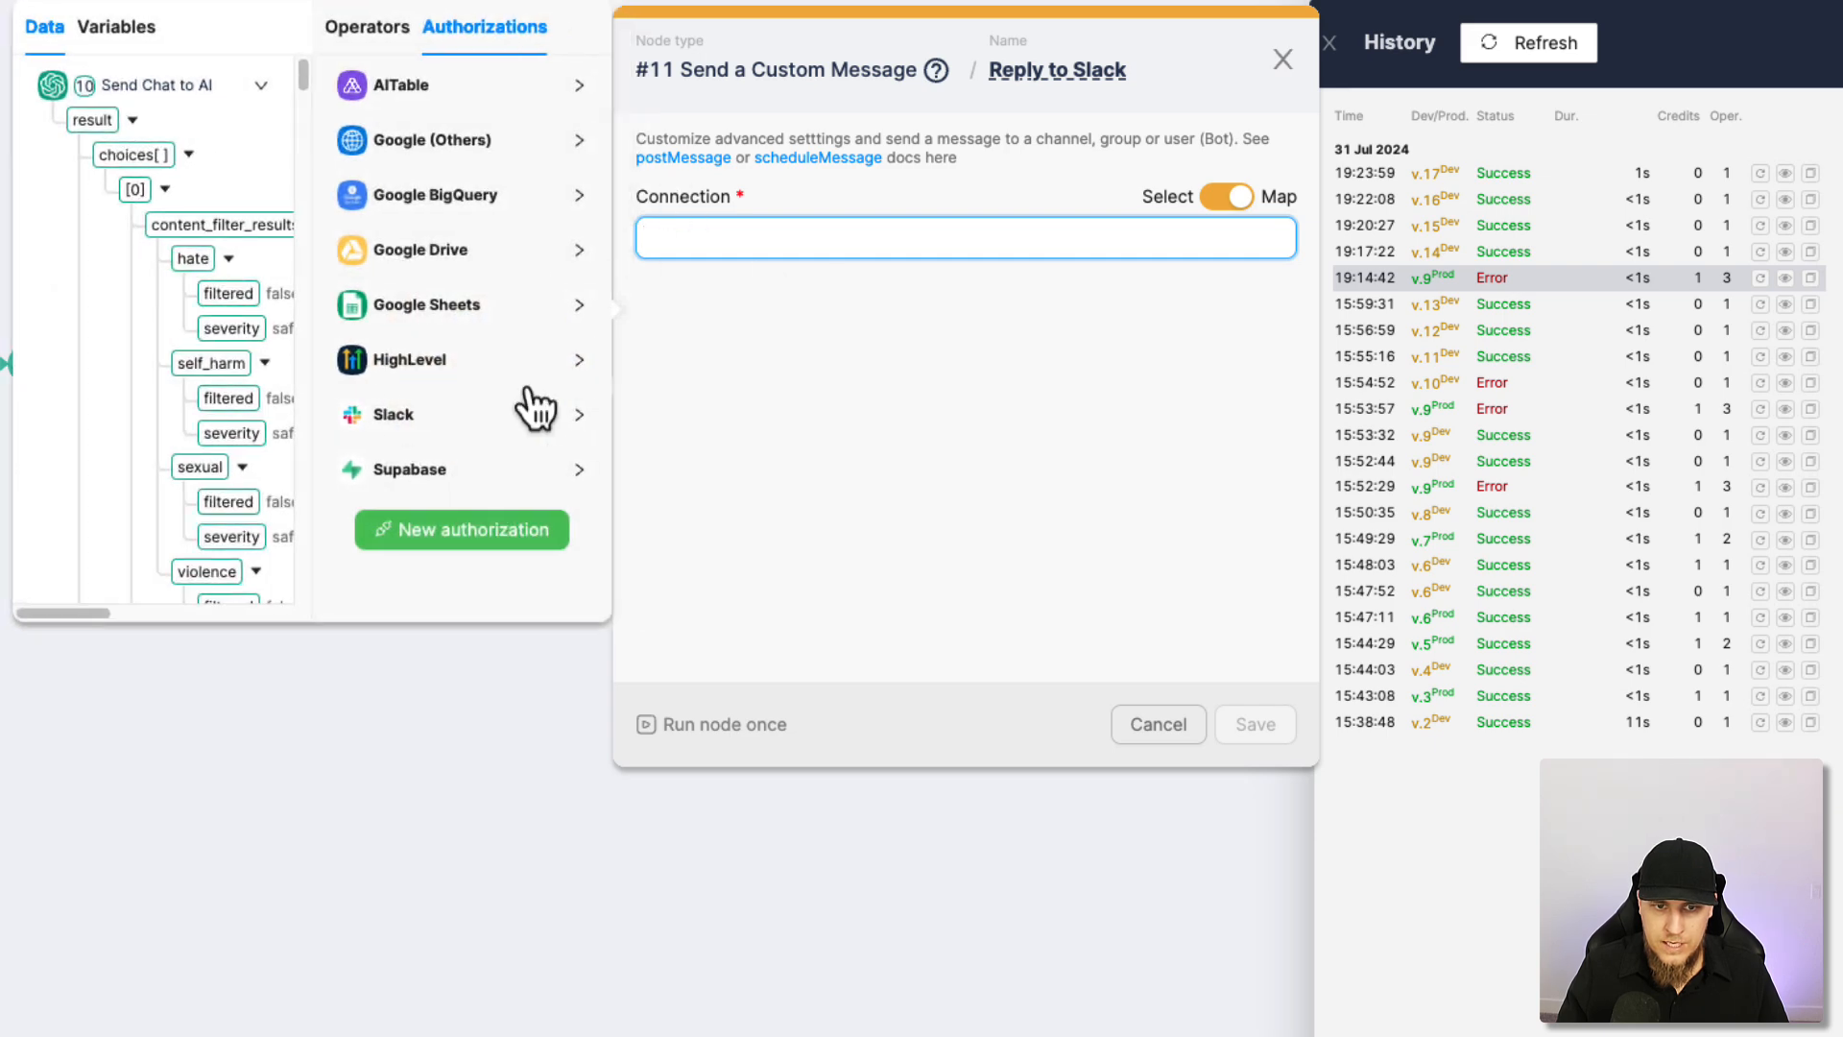
{"action": "left_click", "coordinate": [139, 34]}
{"action": "scroll", "coordinate": [241, 346], "scroll_direction": "down", "scroll_amount": 5}
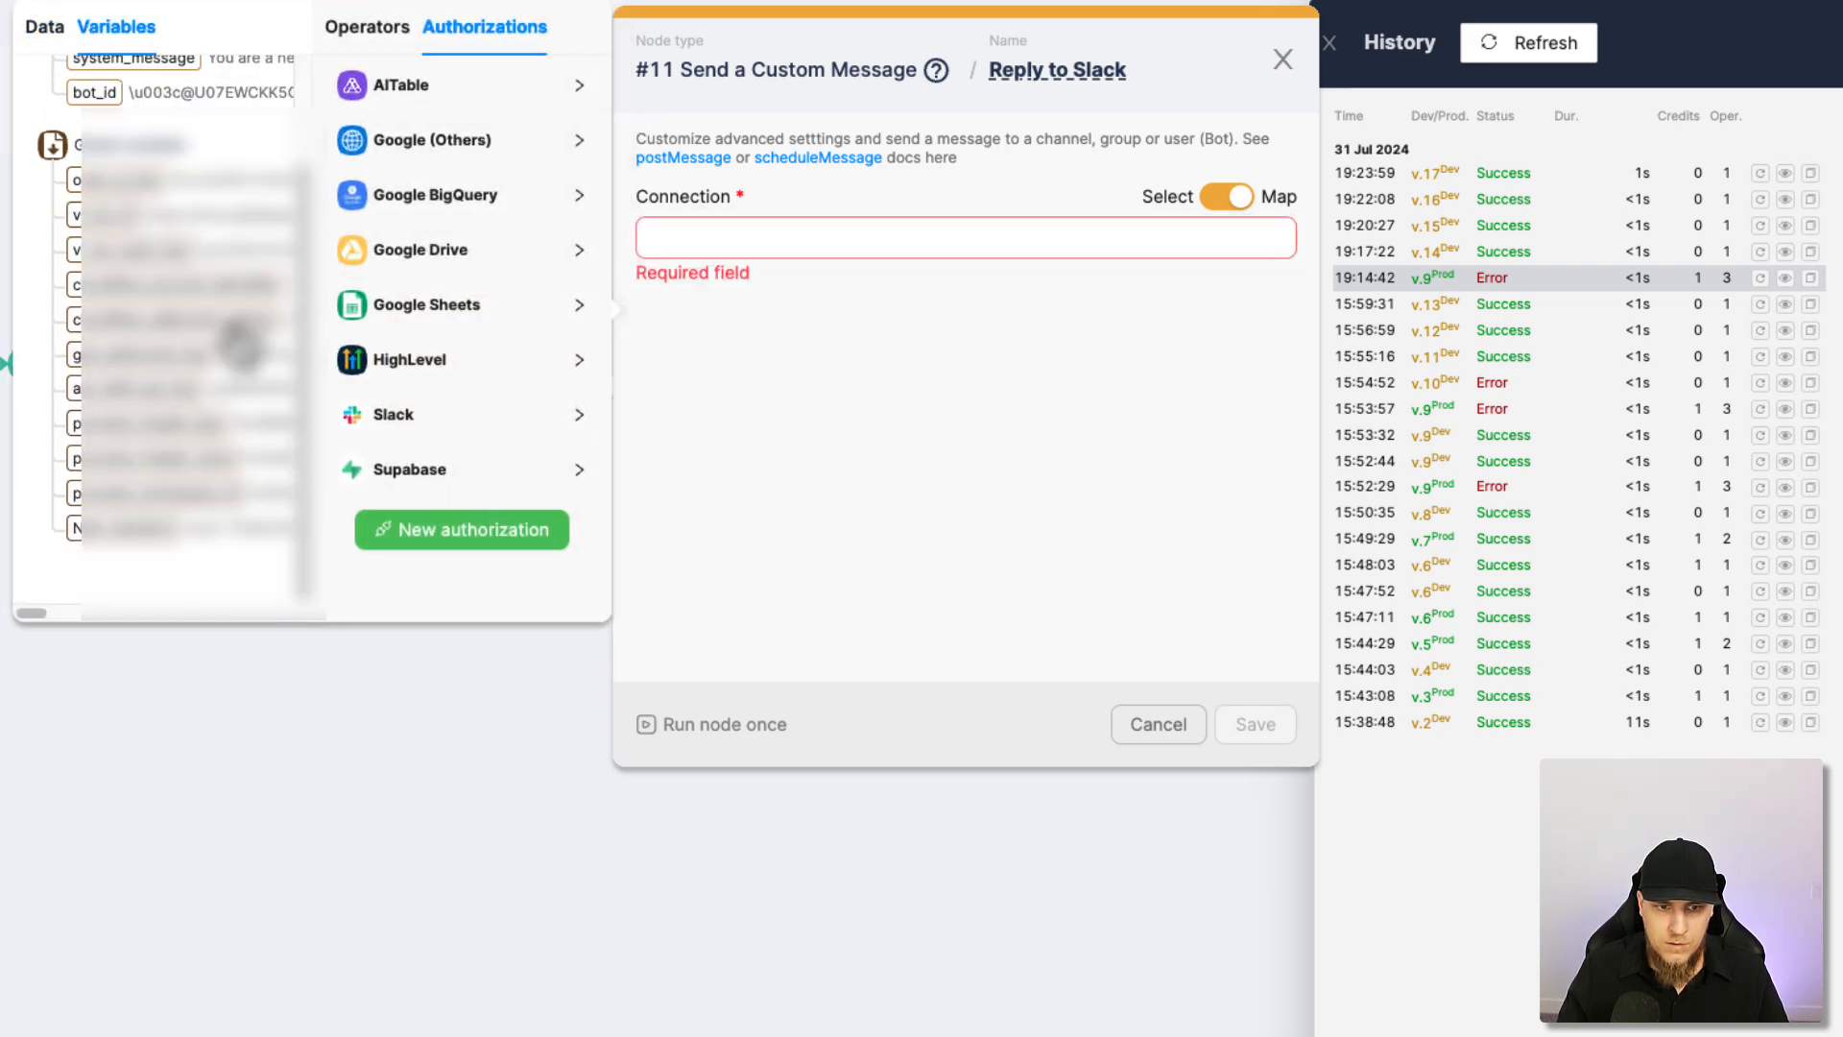
{"action": "left_click", "coordinate": [135, 530]}
{"action": "left_click", "coordinate": [749, 474]}
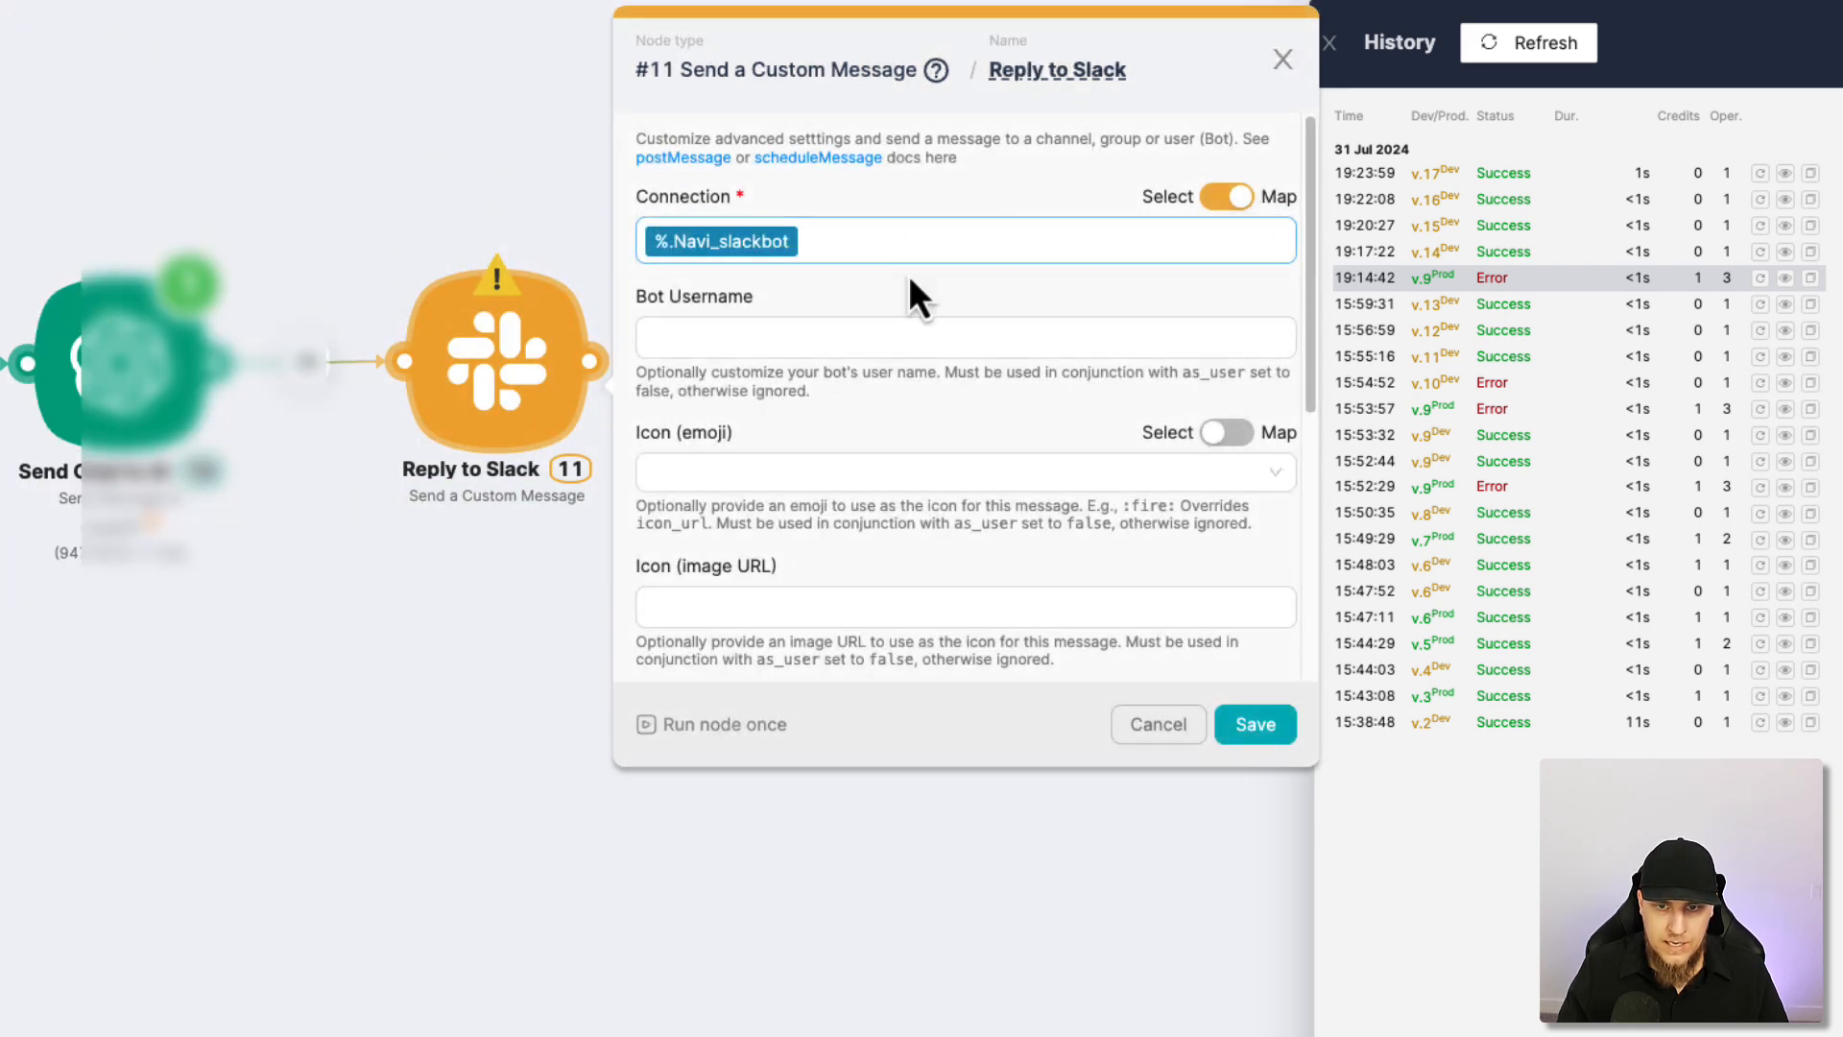
{"action": "left_click", "coordinate": [811, 328]}
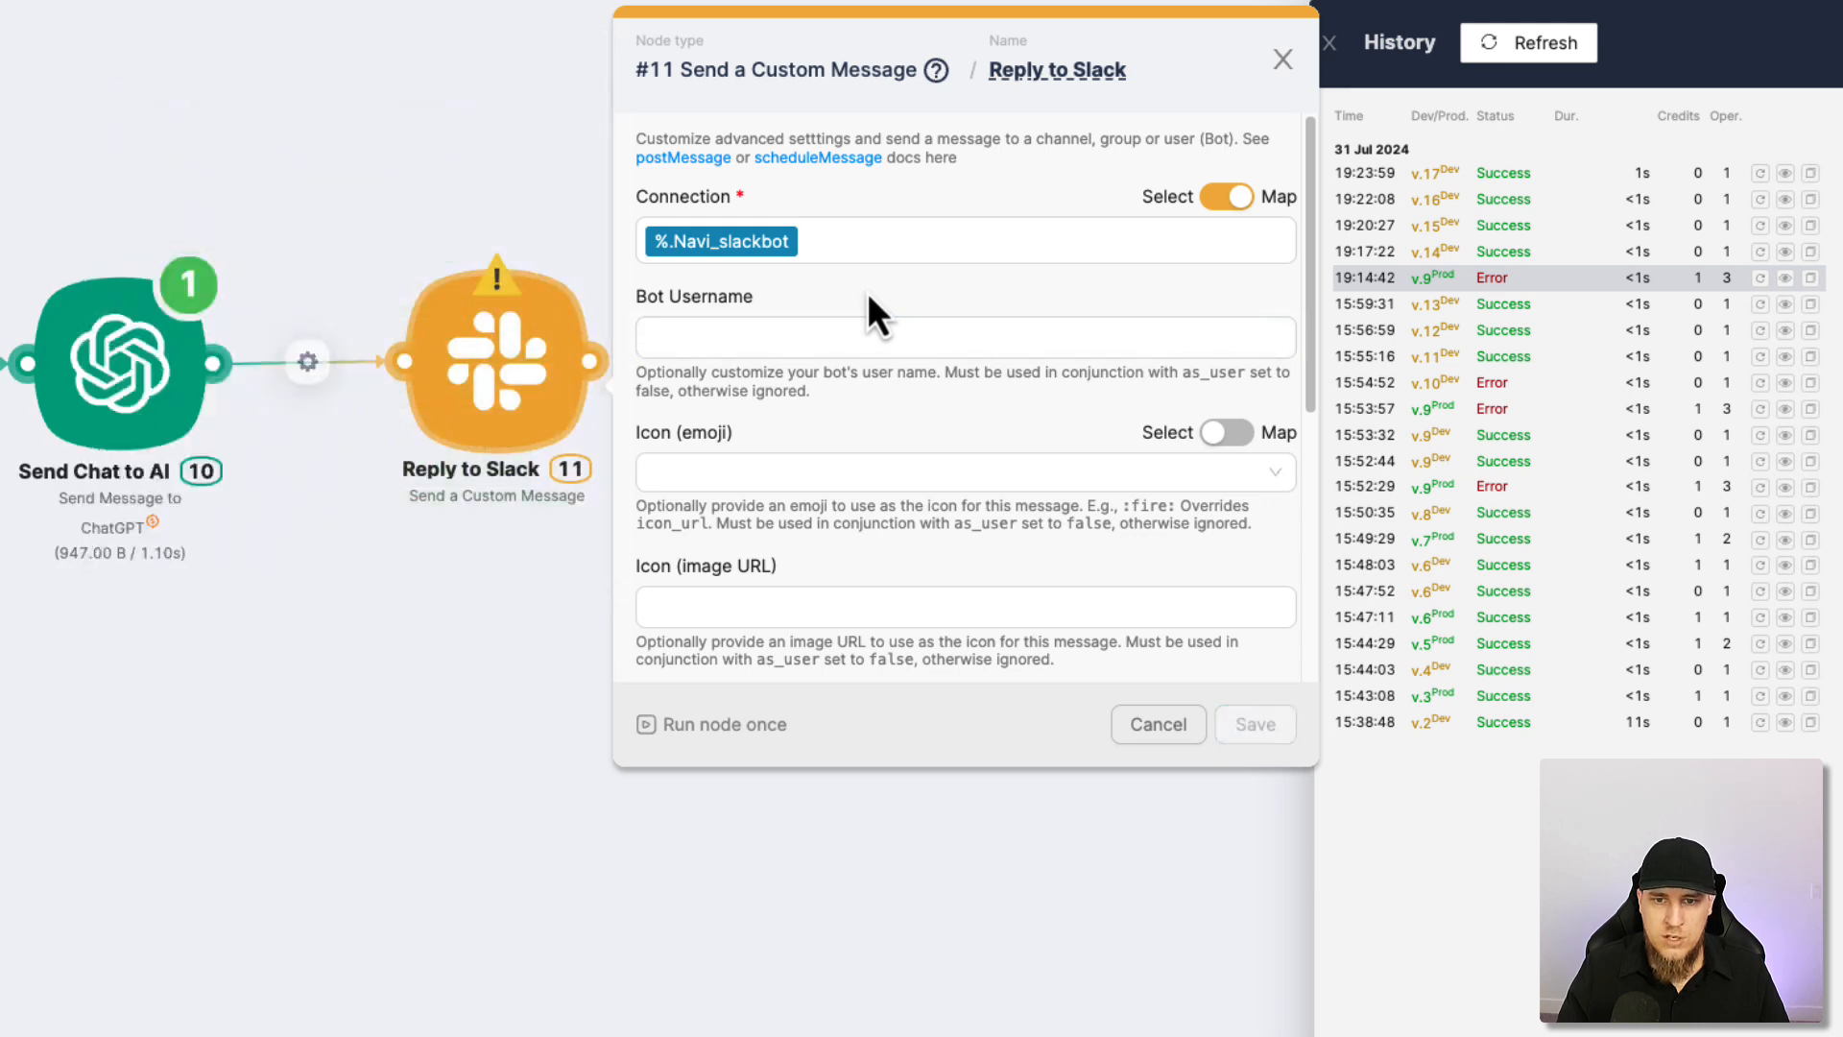
- Switch the Channel field to mapped mode and fill it with body.event.channel from trigger node 3
{"action": "scroll", "coordinate": [854, 288], "scroll_direction": "down", "scroll_amount": 3}
{"action": "scroll", "coordinate": [850, 290], "scroll_direction": "down", "scroll_amount": 3}
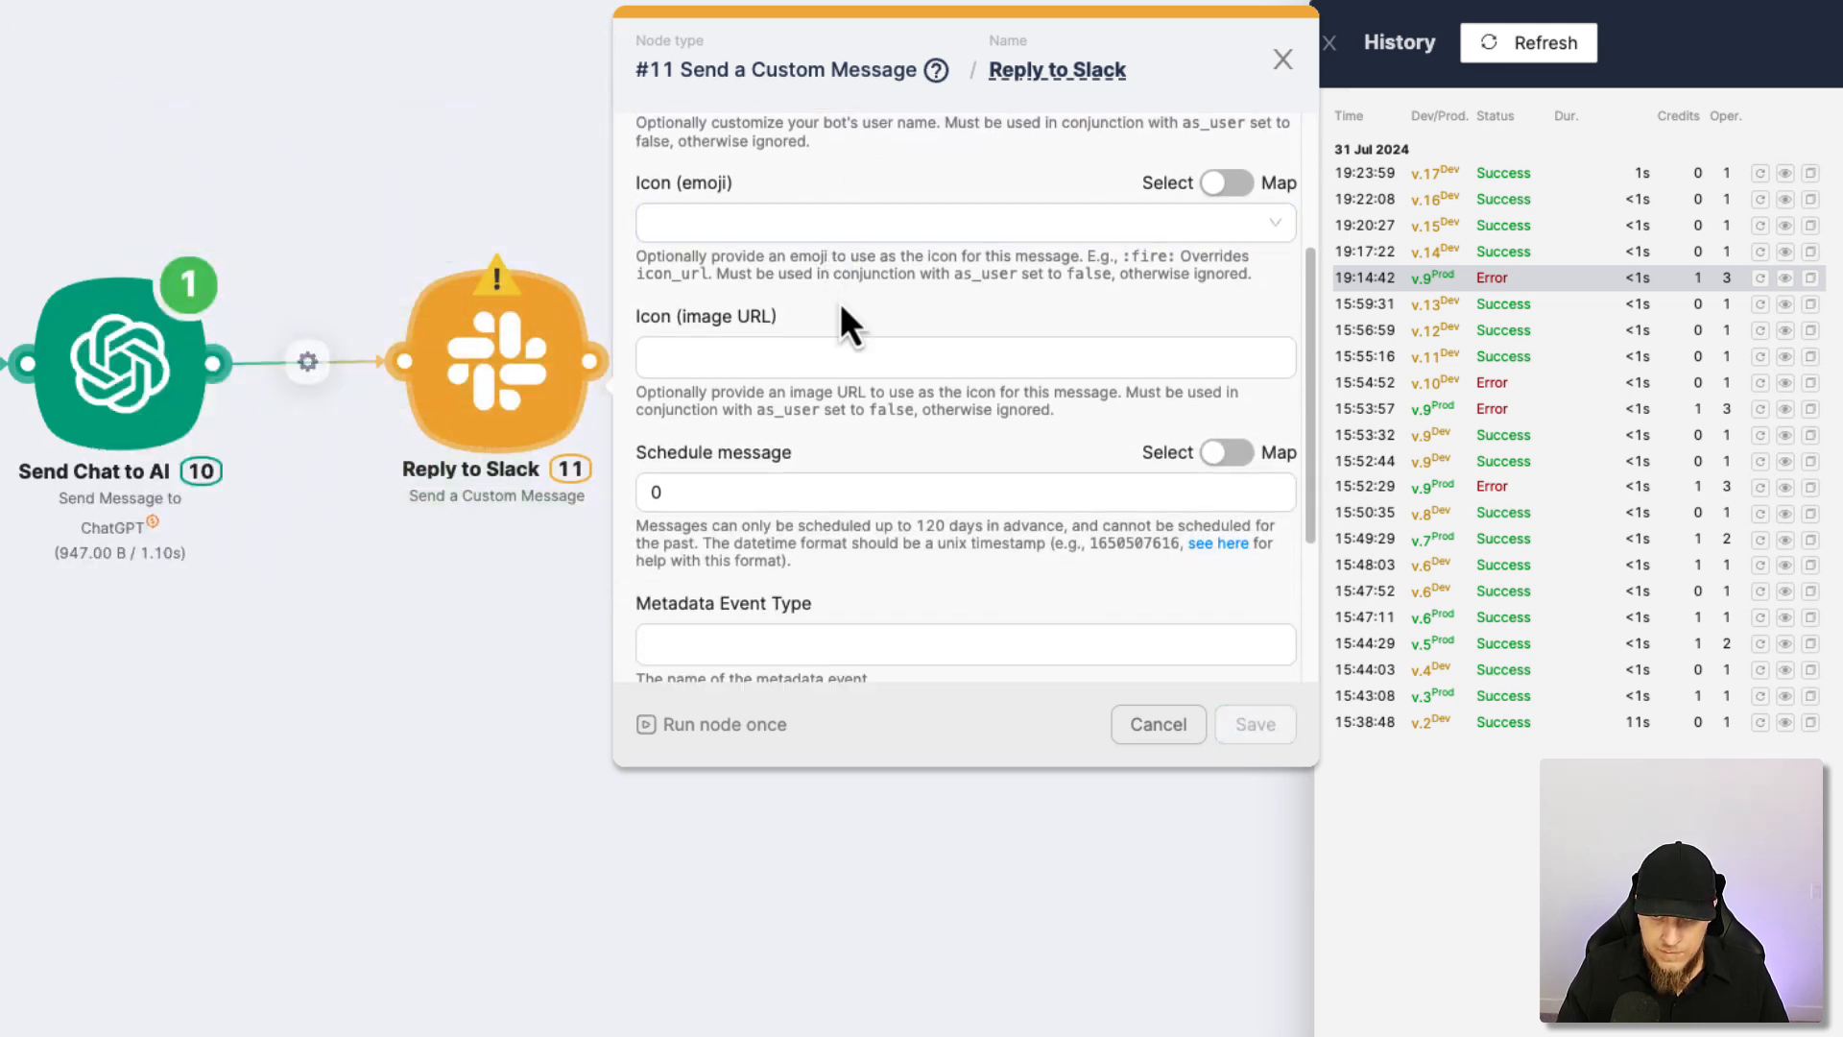
{"action": "scroll", "coordinate": [809, 354], "scroll_direction": "down", "scroll_amount": 1}
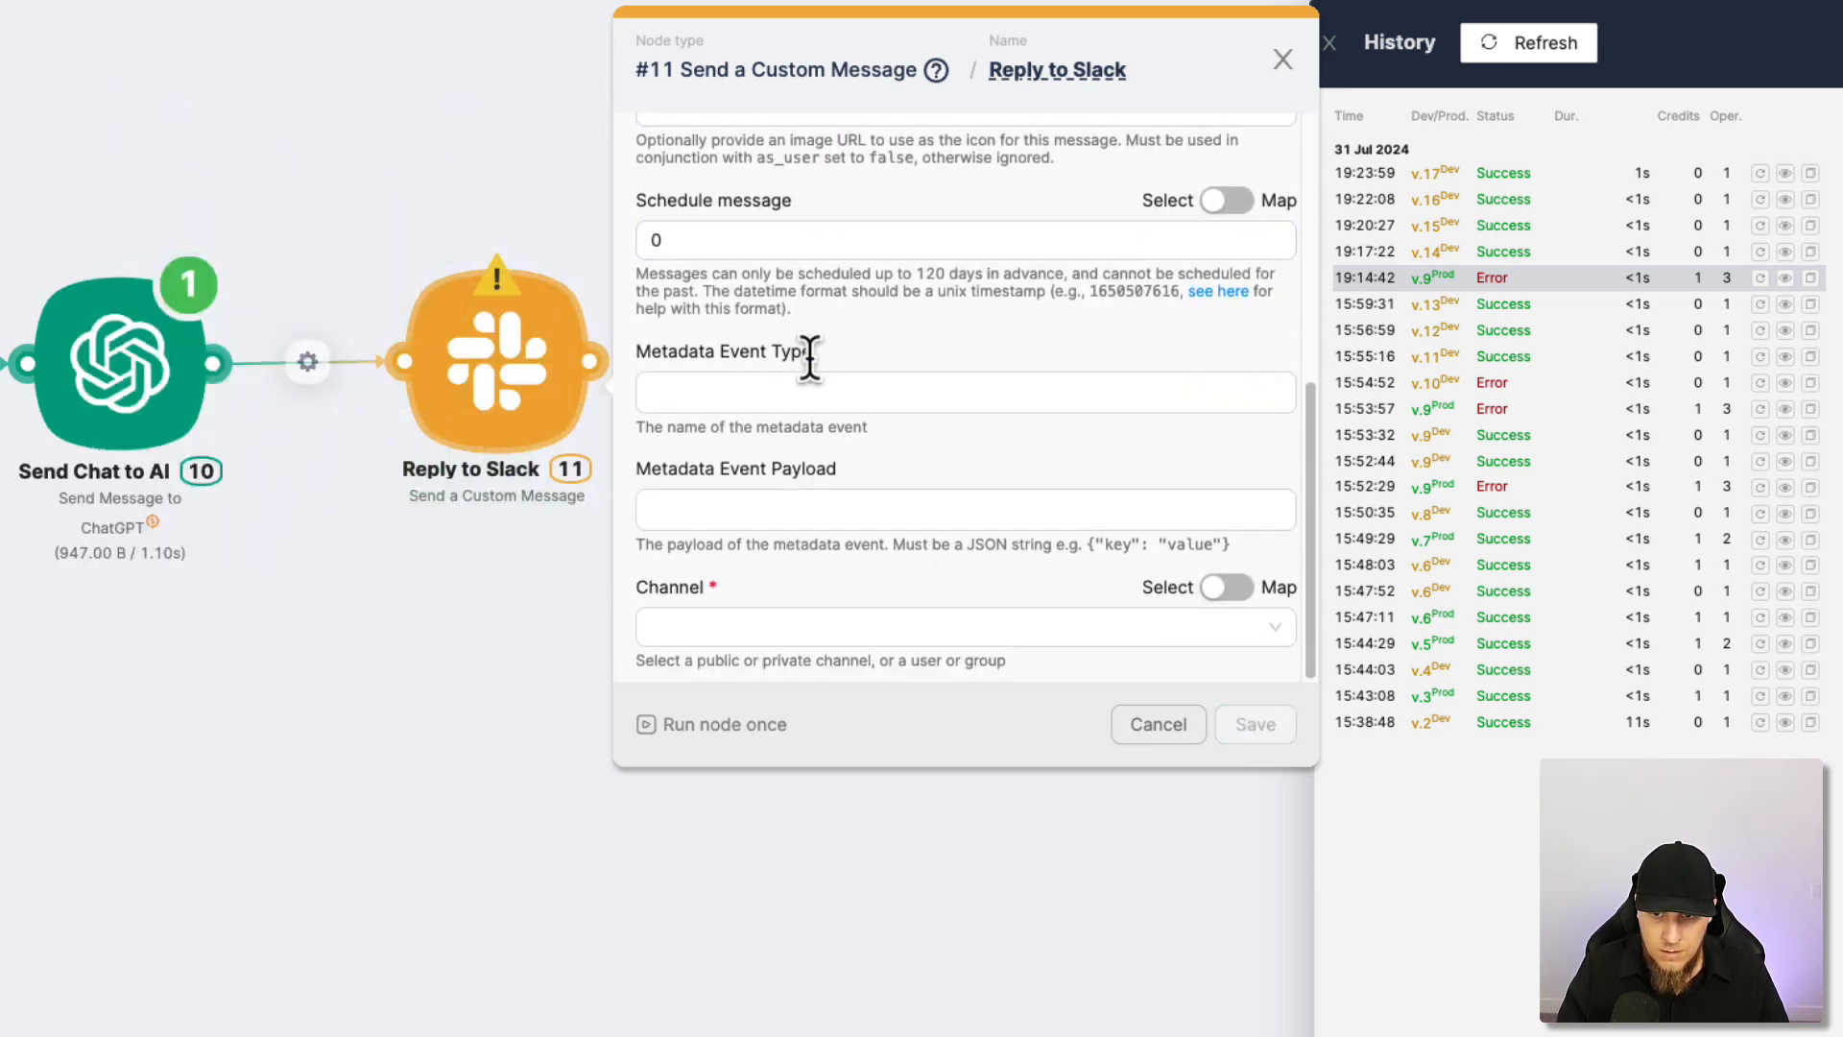
{"action": "left_click", "coordinate": [749, 626]}
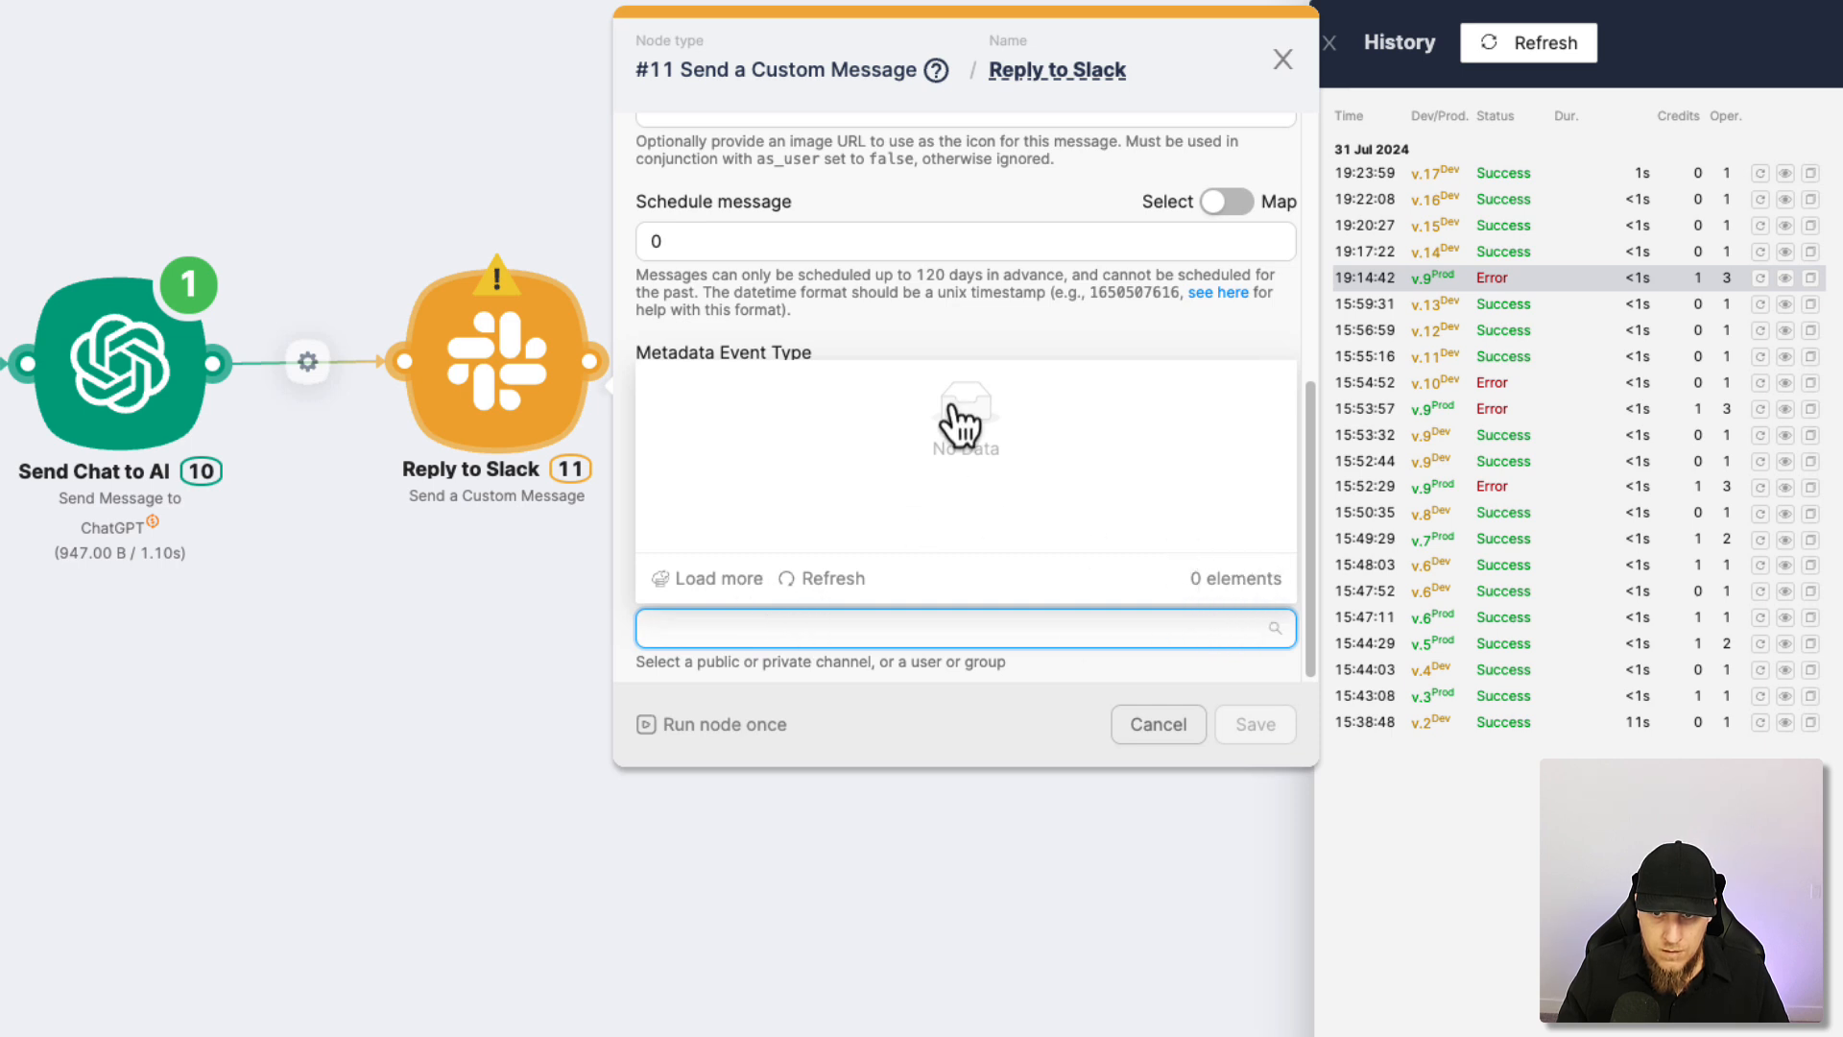
{"action": "left_click", "coordinate": [981, 338]}
{"action": "left_click", "coordinate": [1228, 589]}
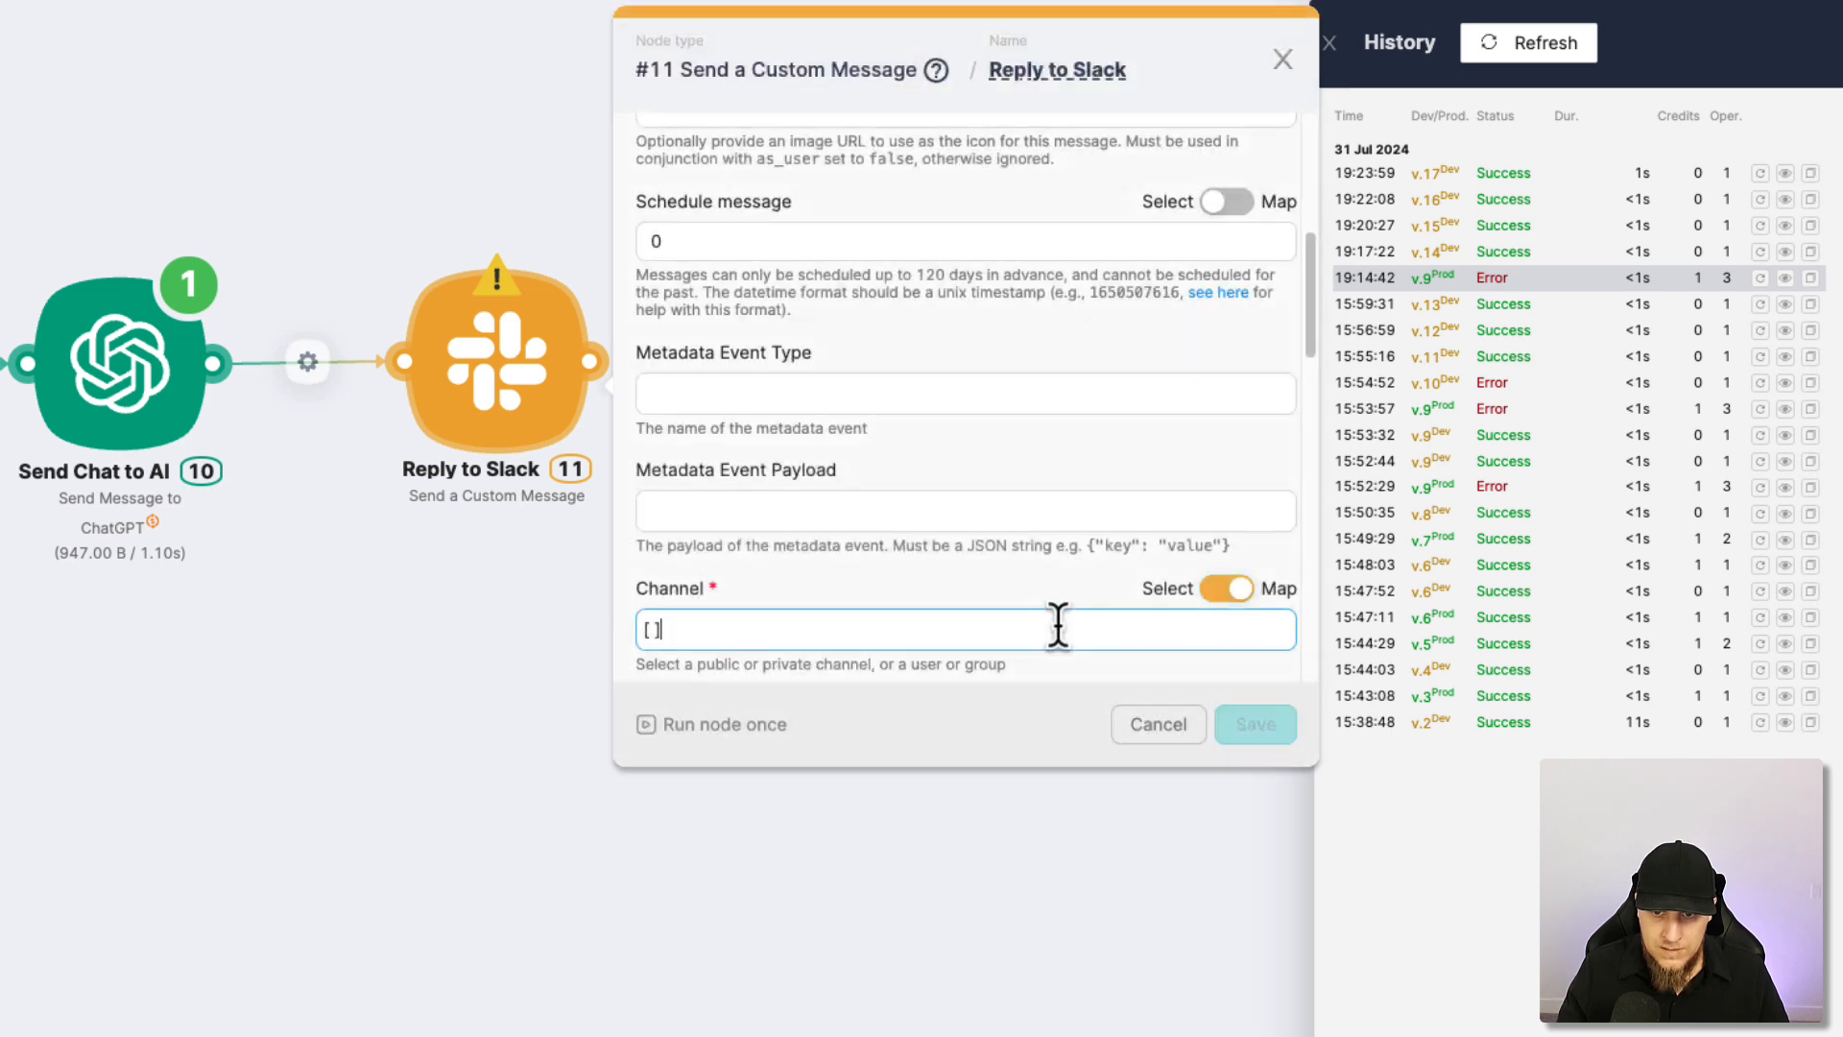
{"action": "left_click", "coordinate": [1057, 626]}
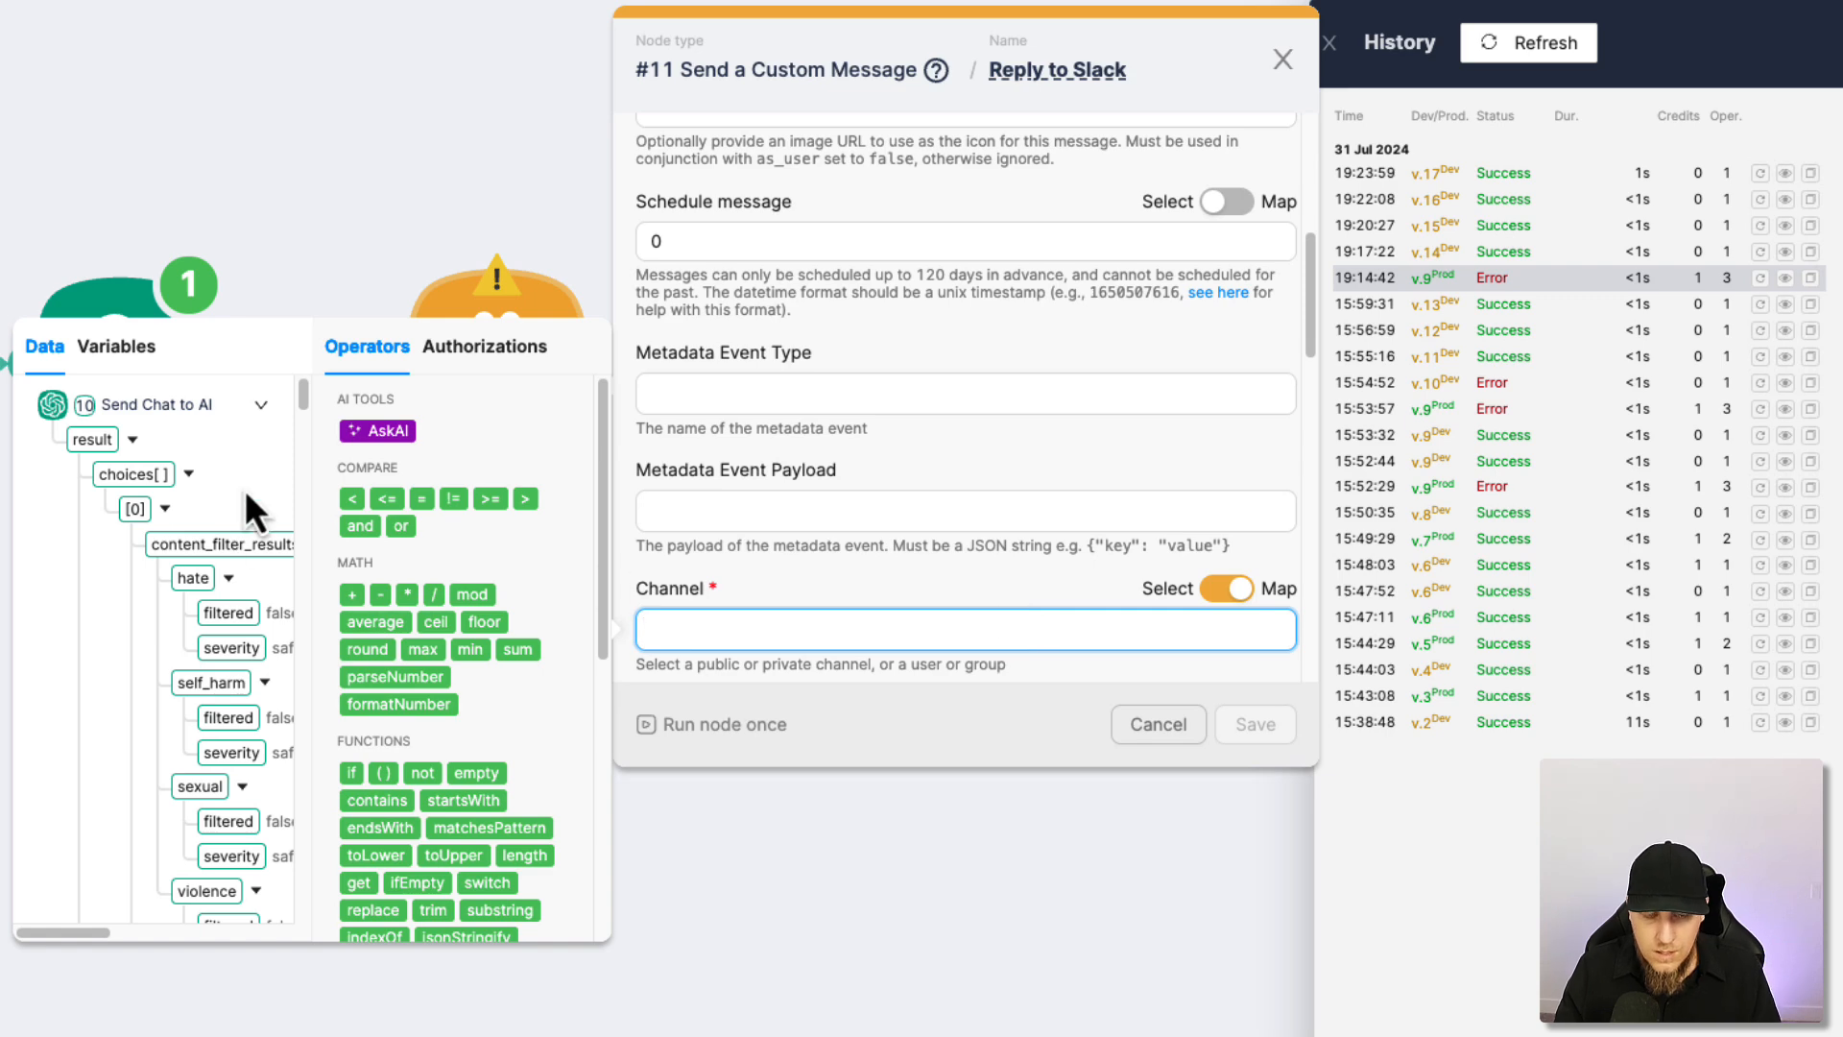
{"action": "scroll", "coordinate": [209, 614], "scroll_direction": "down", "scroll_amount": 20}
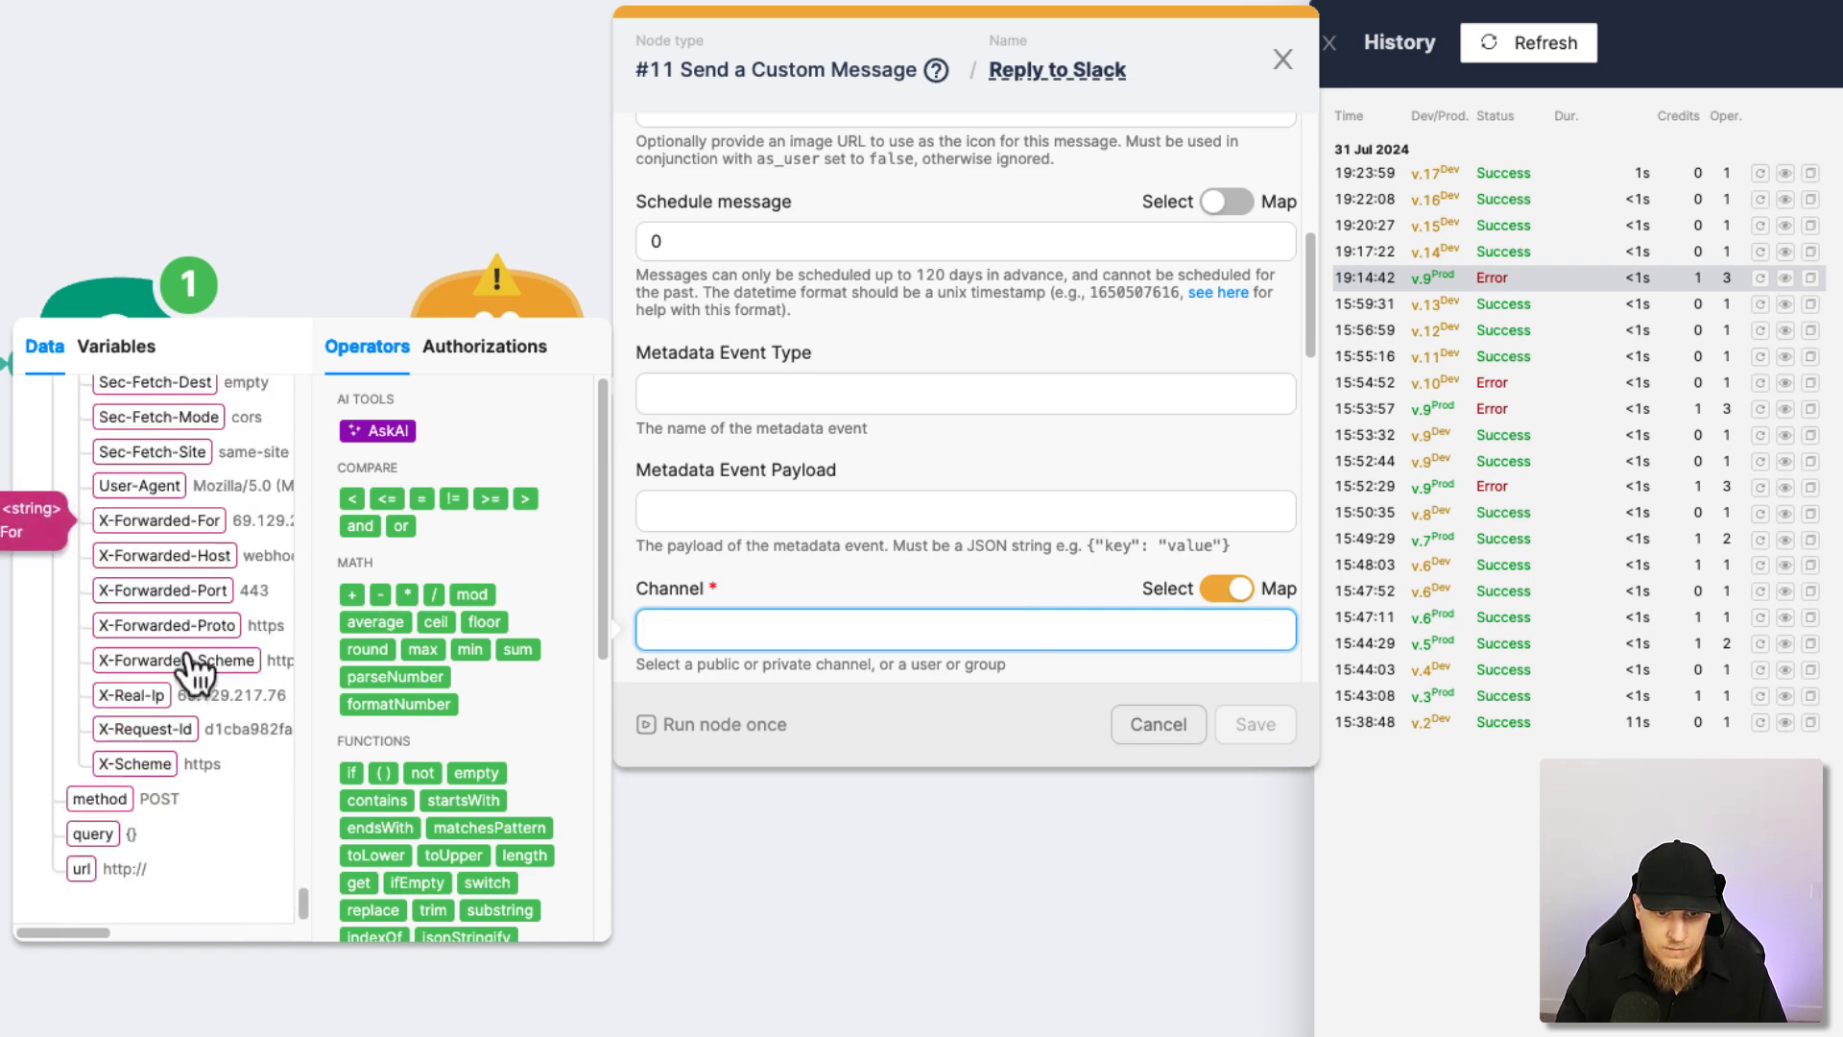
{"action": "scroll", "coordinate": [170, 681], "scroll_direction": "up", "scroll_amount": 3}
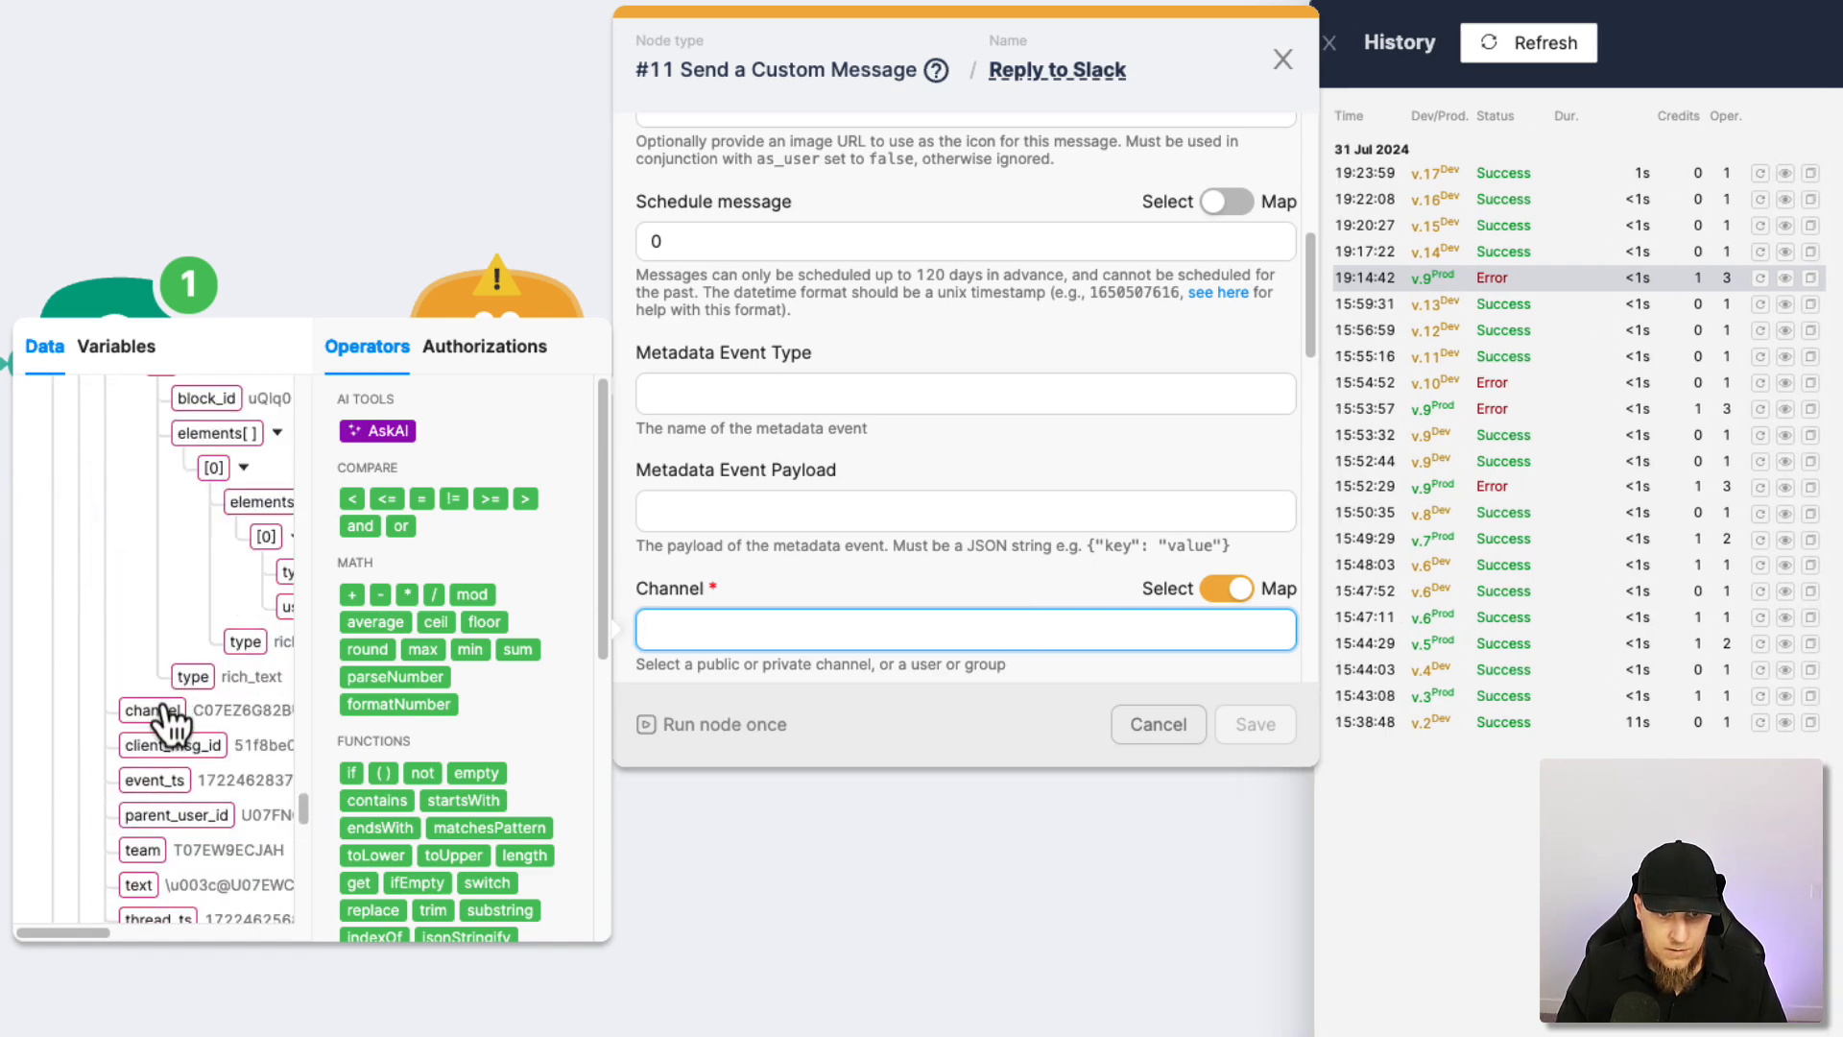
{"action": "left_click_drag", "start_coordinate": [152, 724], "coordinate": [889, 607]}
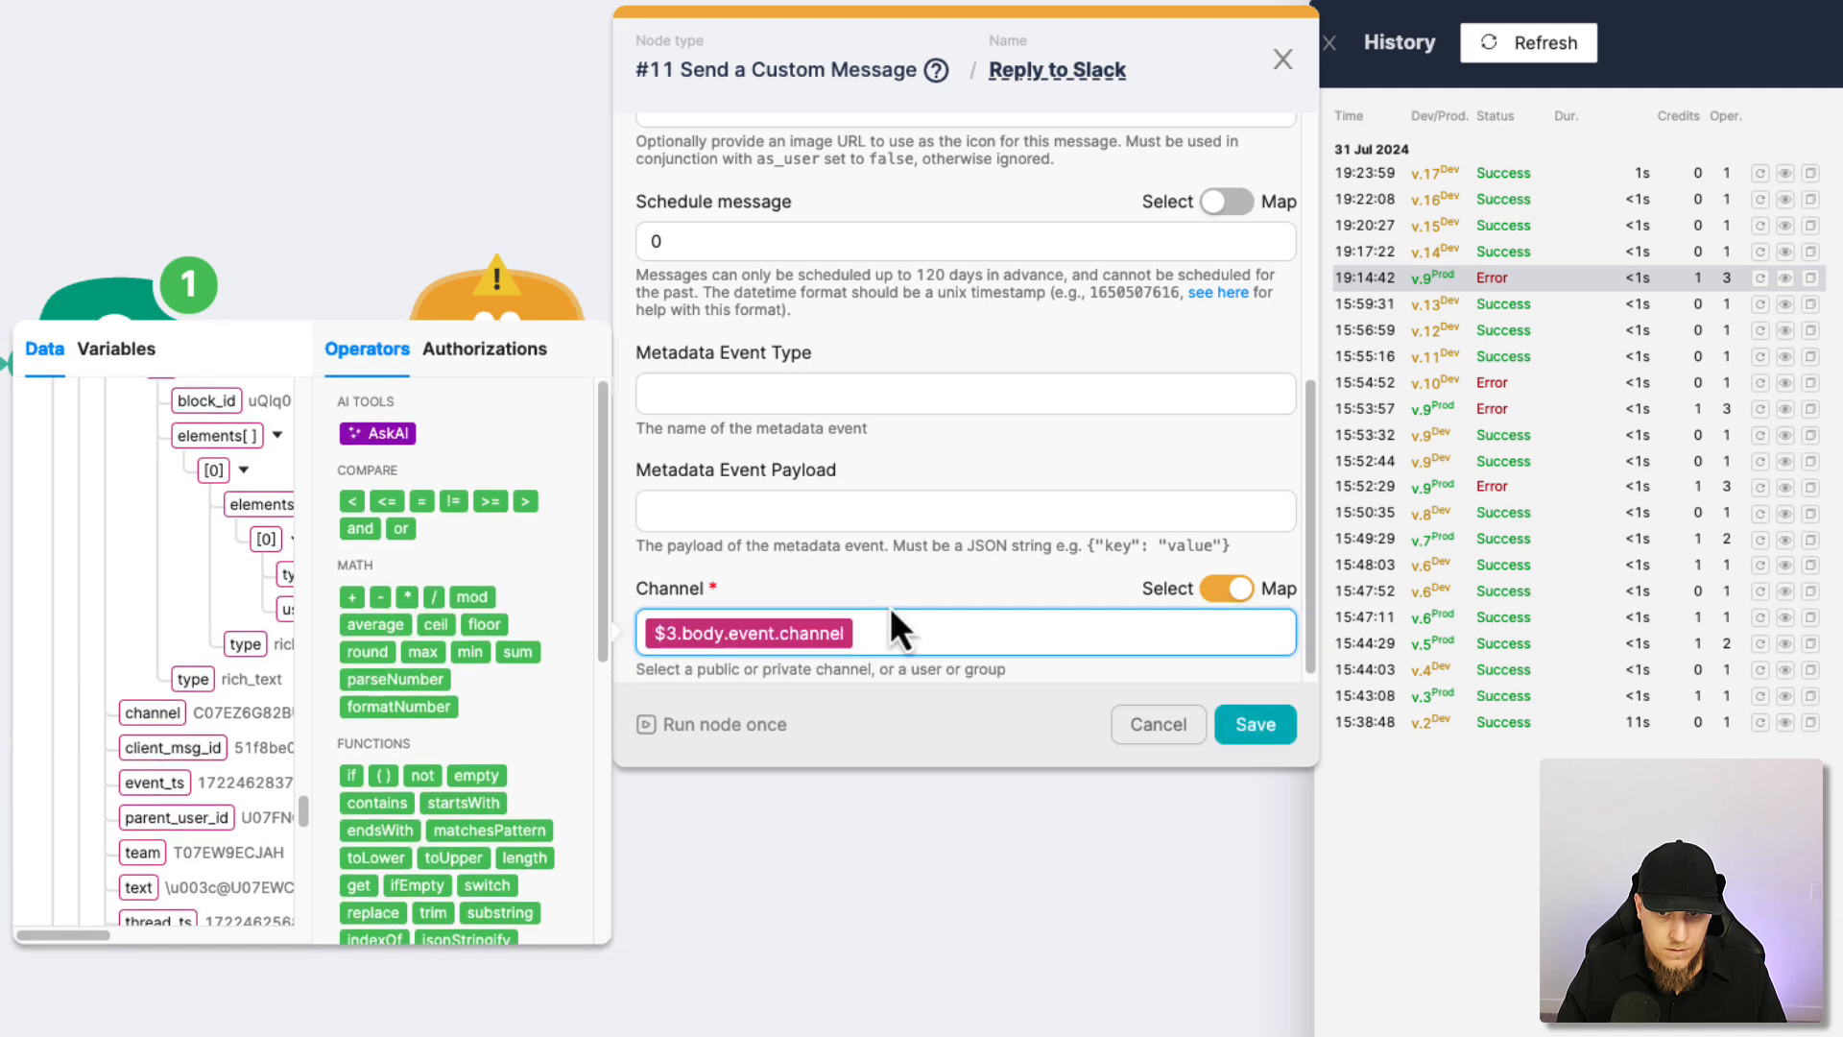
- Map the message Text to the AI reply from Send Chat to AI, result.choices.[0].message.content
{"action": "scroll", "coordinate": [891, 593], "scroll_direction": "down", "scroll_amount": 2}
{"action": "left_click", "coordinate": [753, 605]}
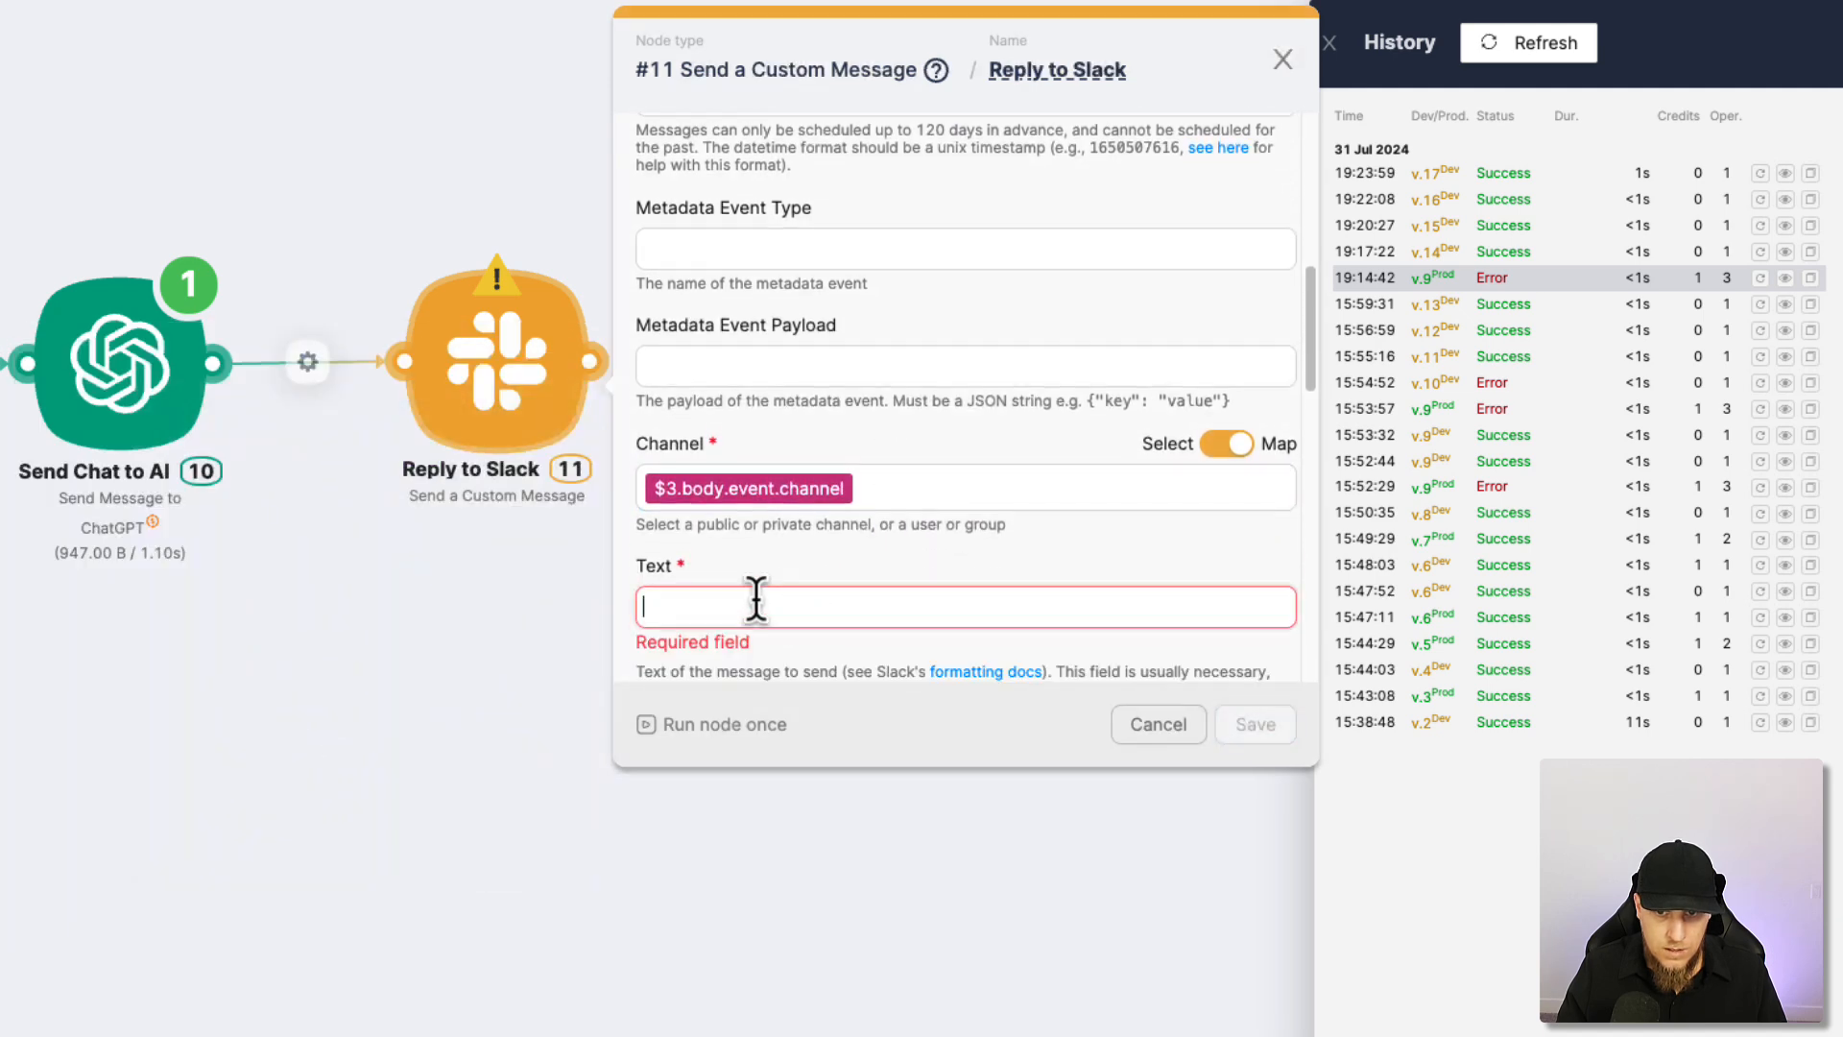
{"action": "scroll", "coordinate": [188, 537], "scroll_direction": "down", "scroll_amount": 15}
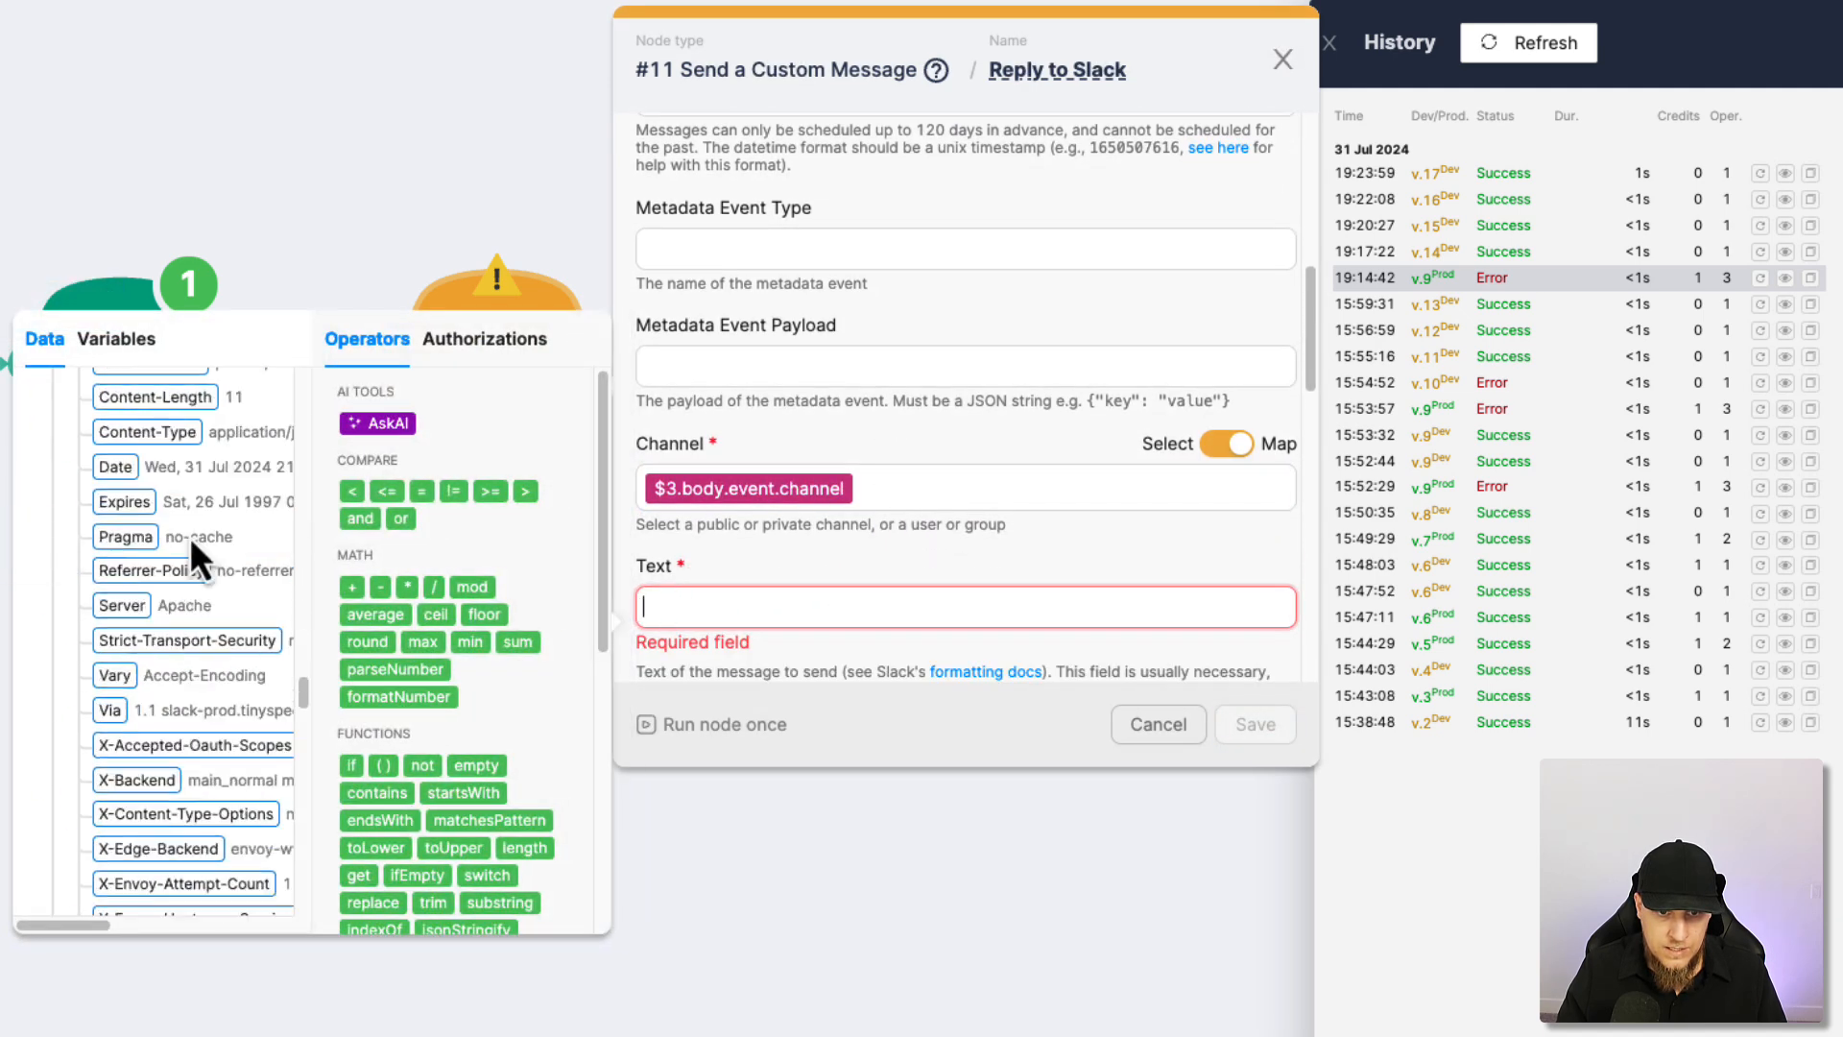
{"action": "scroll", "coordinate": [163, 624], "scroll_direction": "up", "scroll_amount": 2}
{"action": "scroll", "coordinate": [192, 578], "scroll_direction": "down", "scroll_amount": 8}
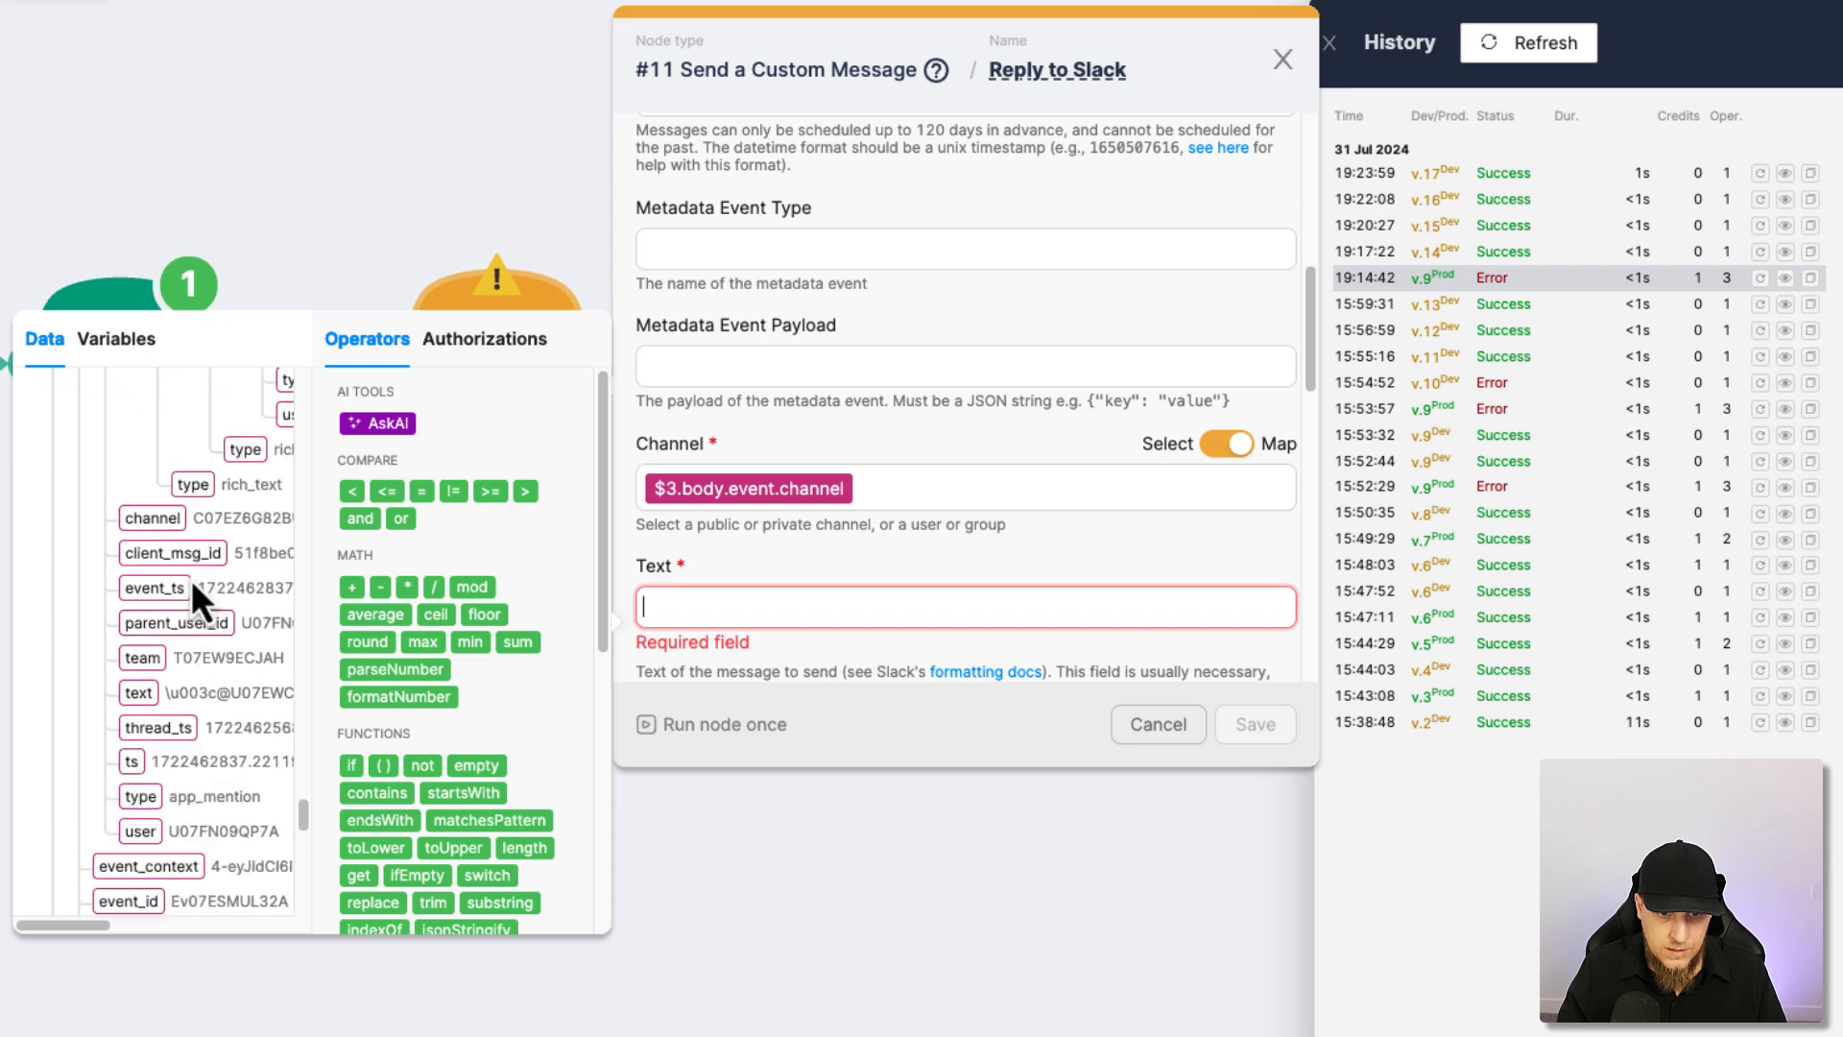
{"action": "scroll", "coordinate": [240, 701], "scroll_direction": "up", "scroll_amount": 6}
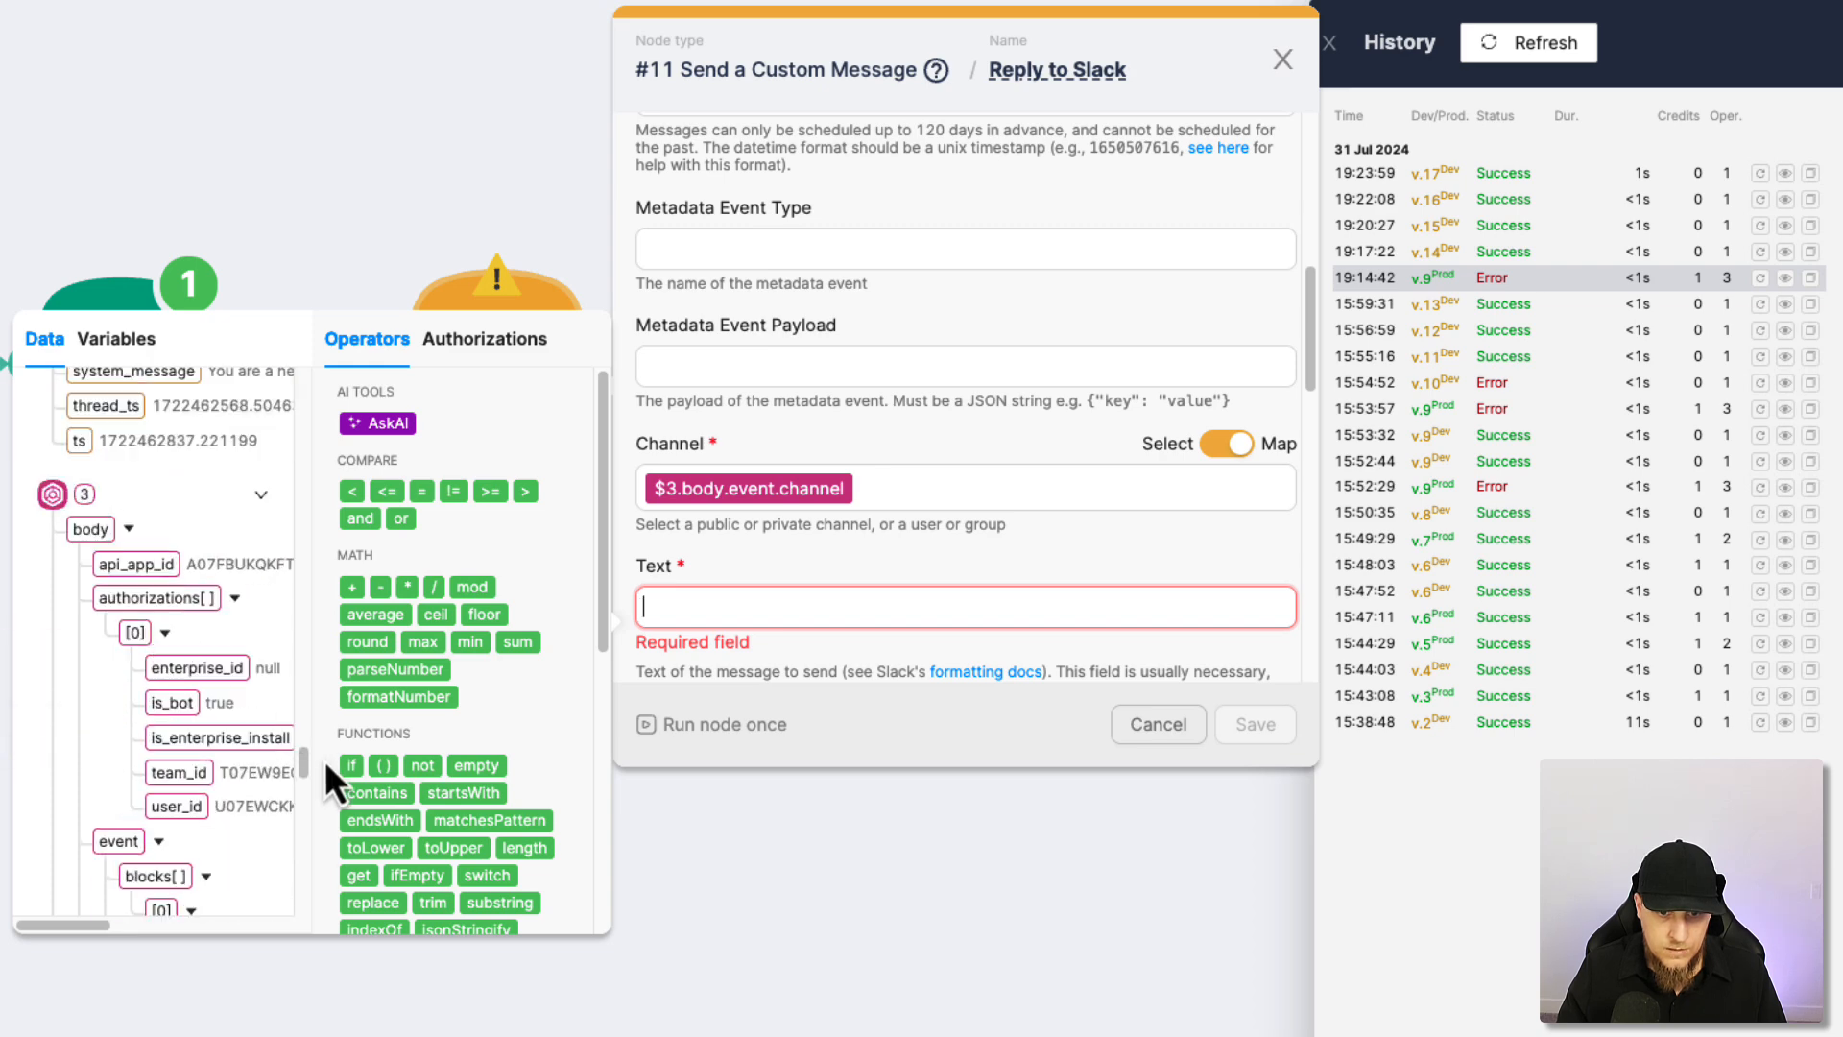
{"action": "left_click_drag", "start_coordinate": [303, 776], "coordinate": [312, 416]}
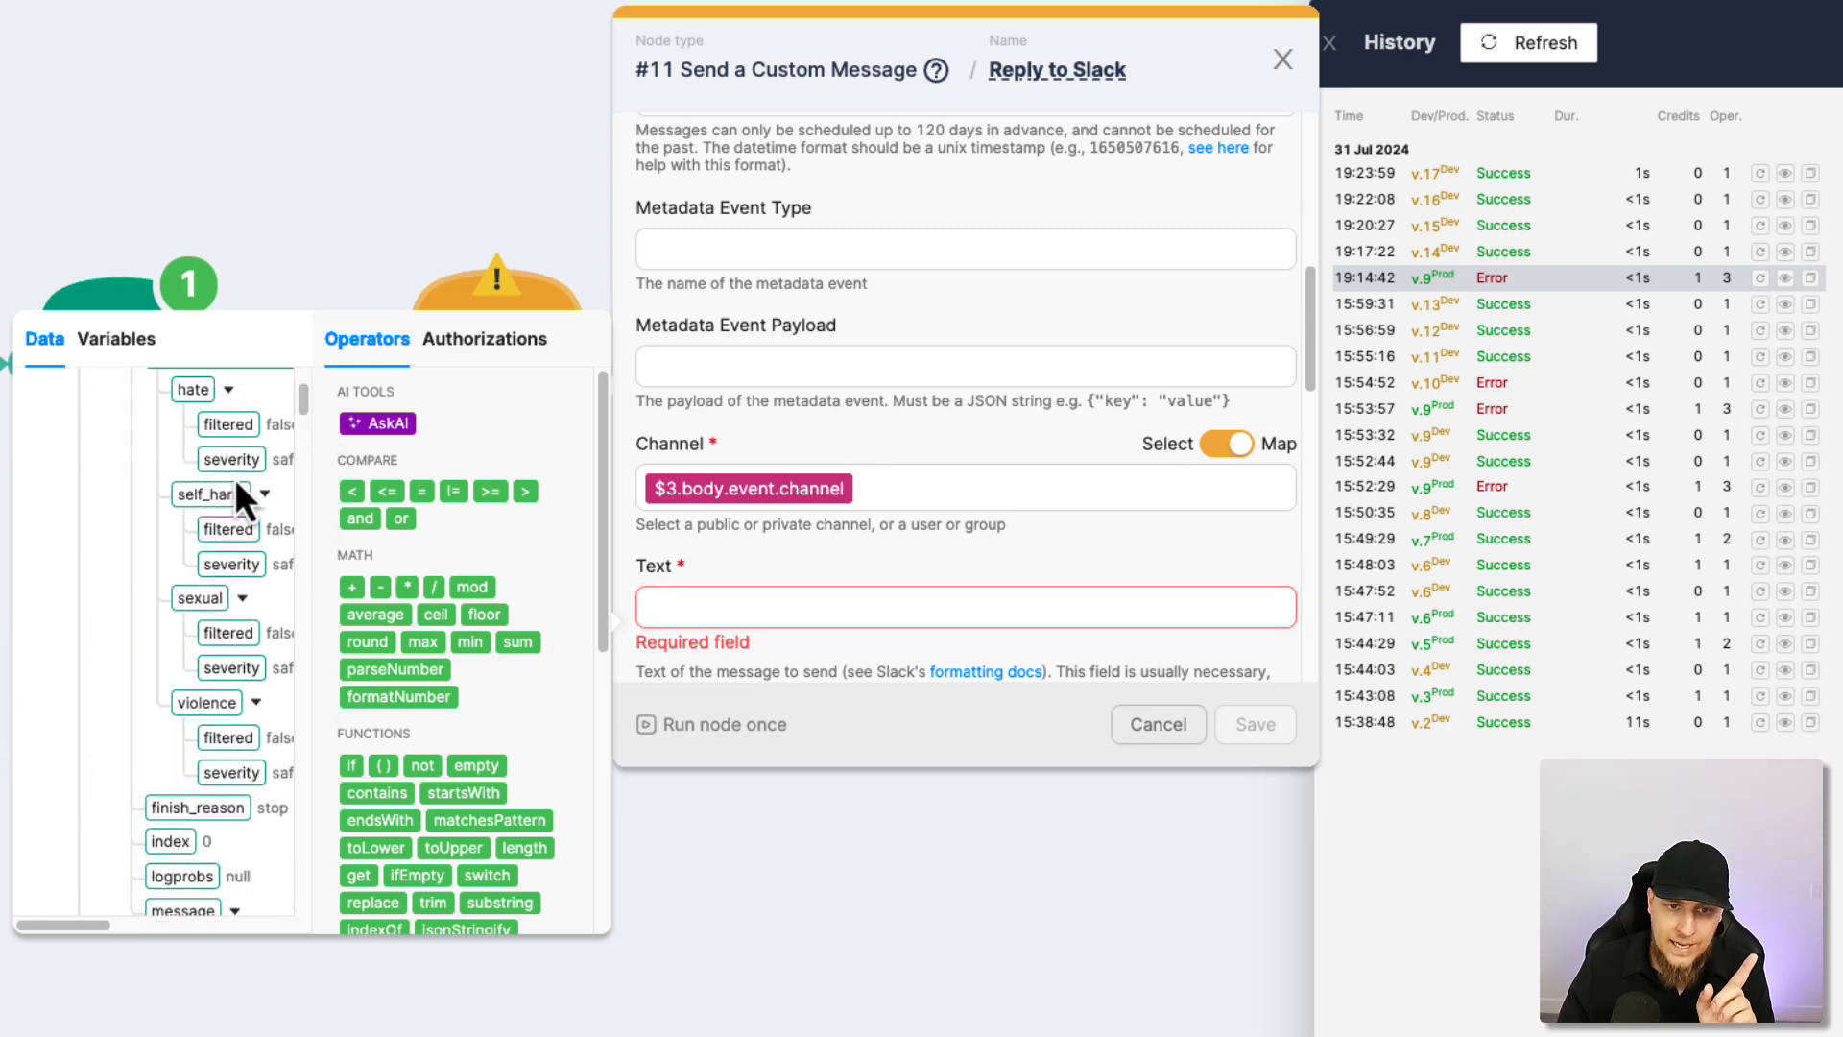
{"action": "scroll", "coordinate": [211, 499], "scroll_direction": "up", "scroll_amount": 2}
{"action": "scroll", "coordinate": [192, 585], "scroll_direction": "down", "scroll_amount": 3}
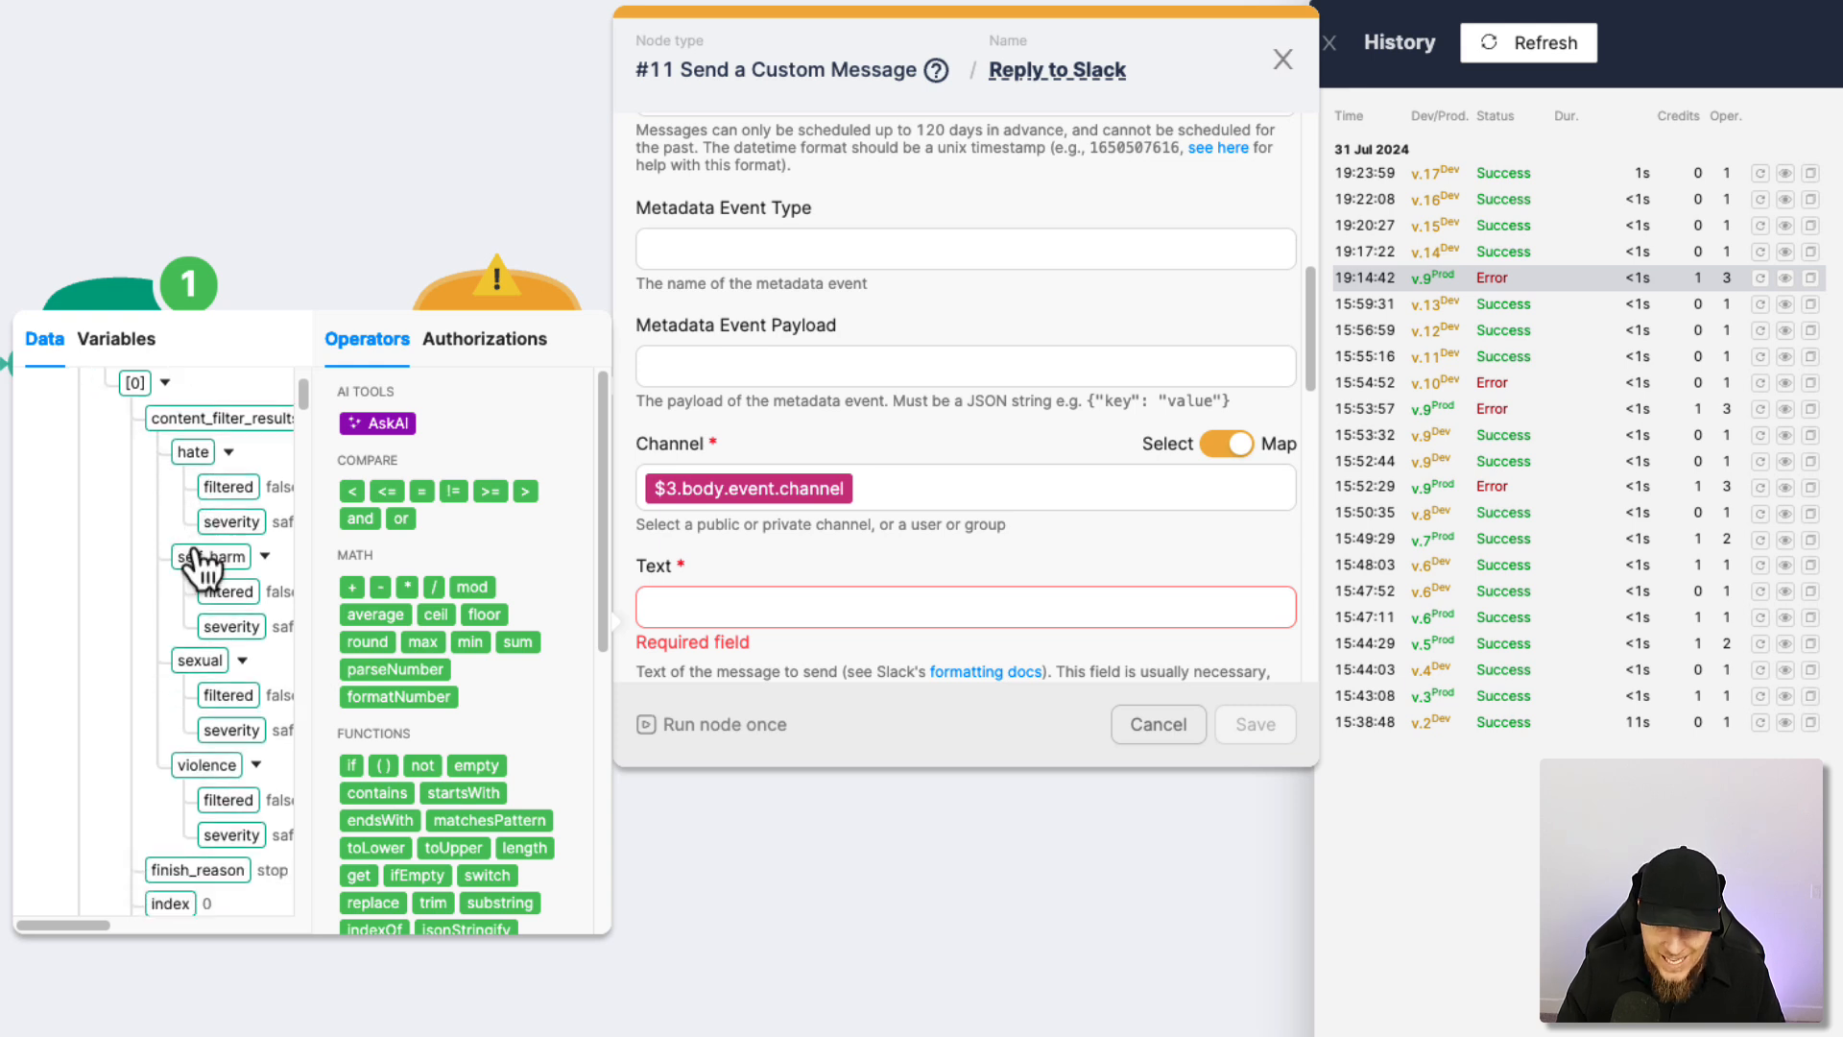
{"action": "scroll", "coordinate": [196, 579], "scroll_direction": "down", "scroll_amount": 6}
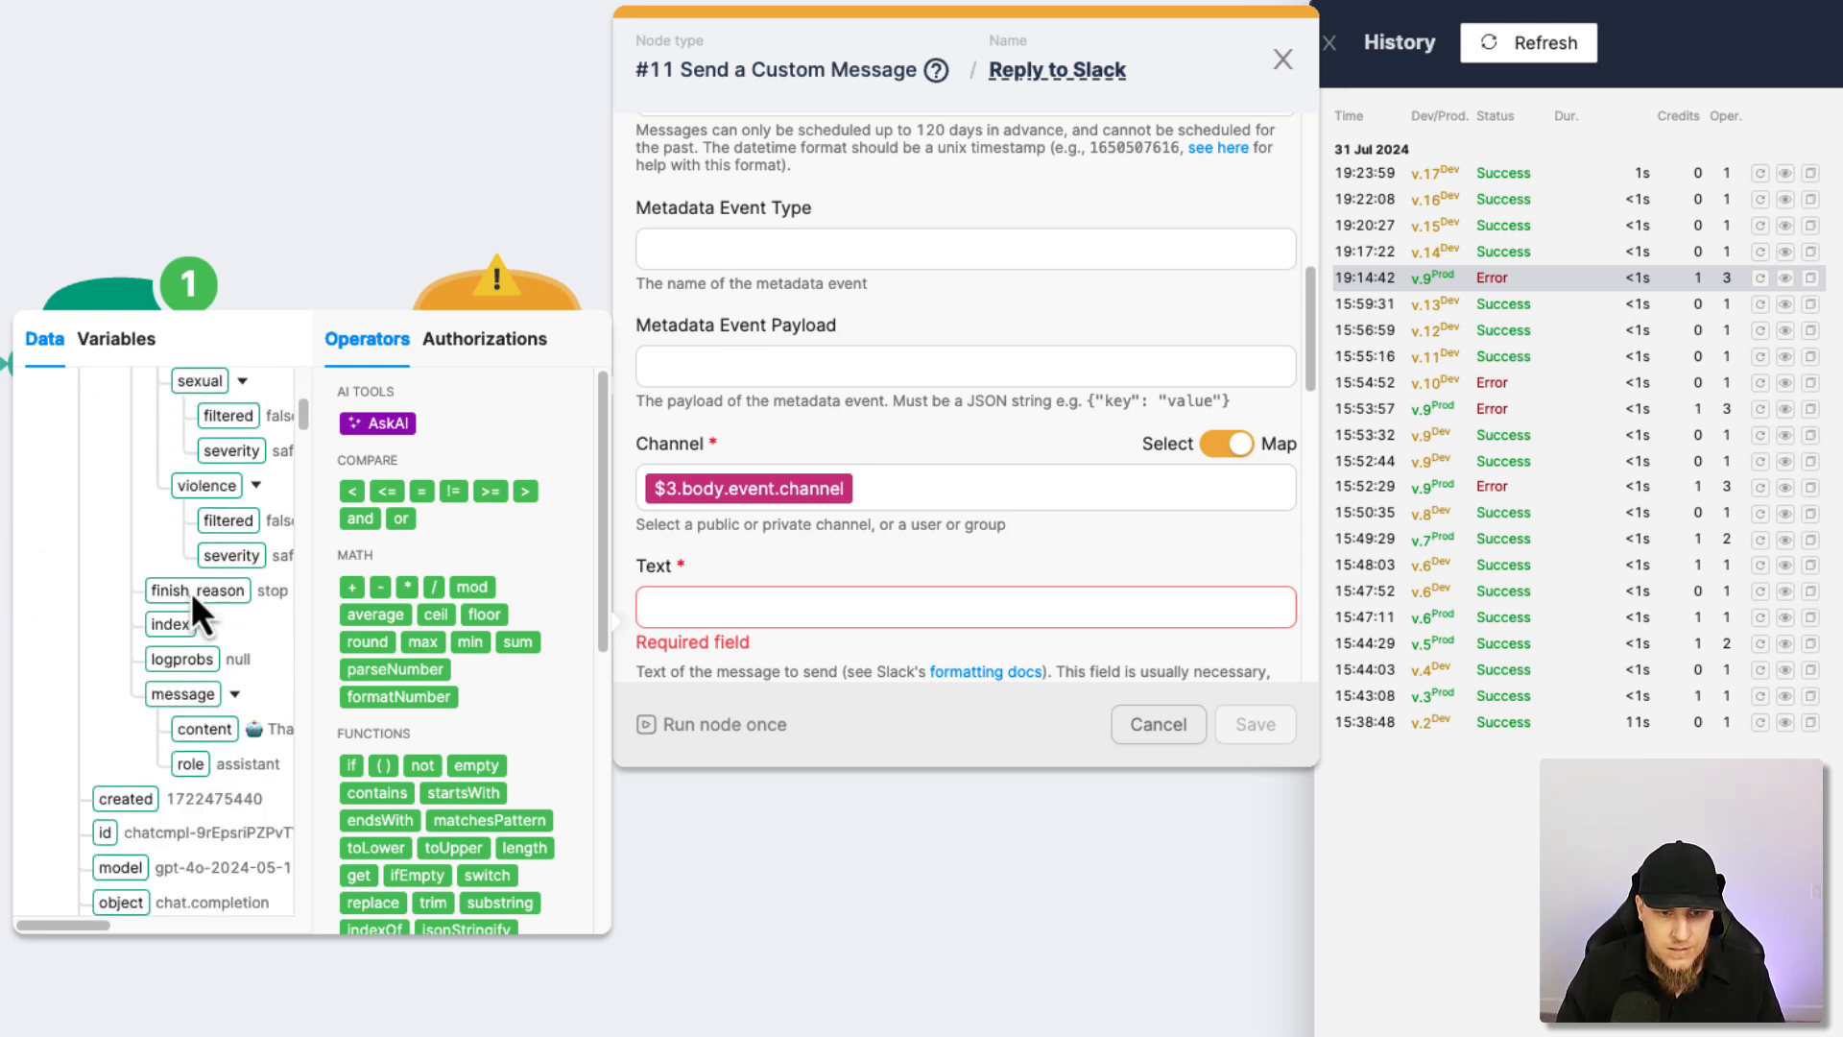
{"action": "left_click_drag", "start_coordinate": [204, 728], "coordinate": [863, 607]}
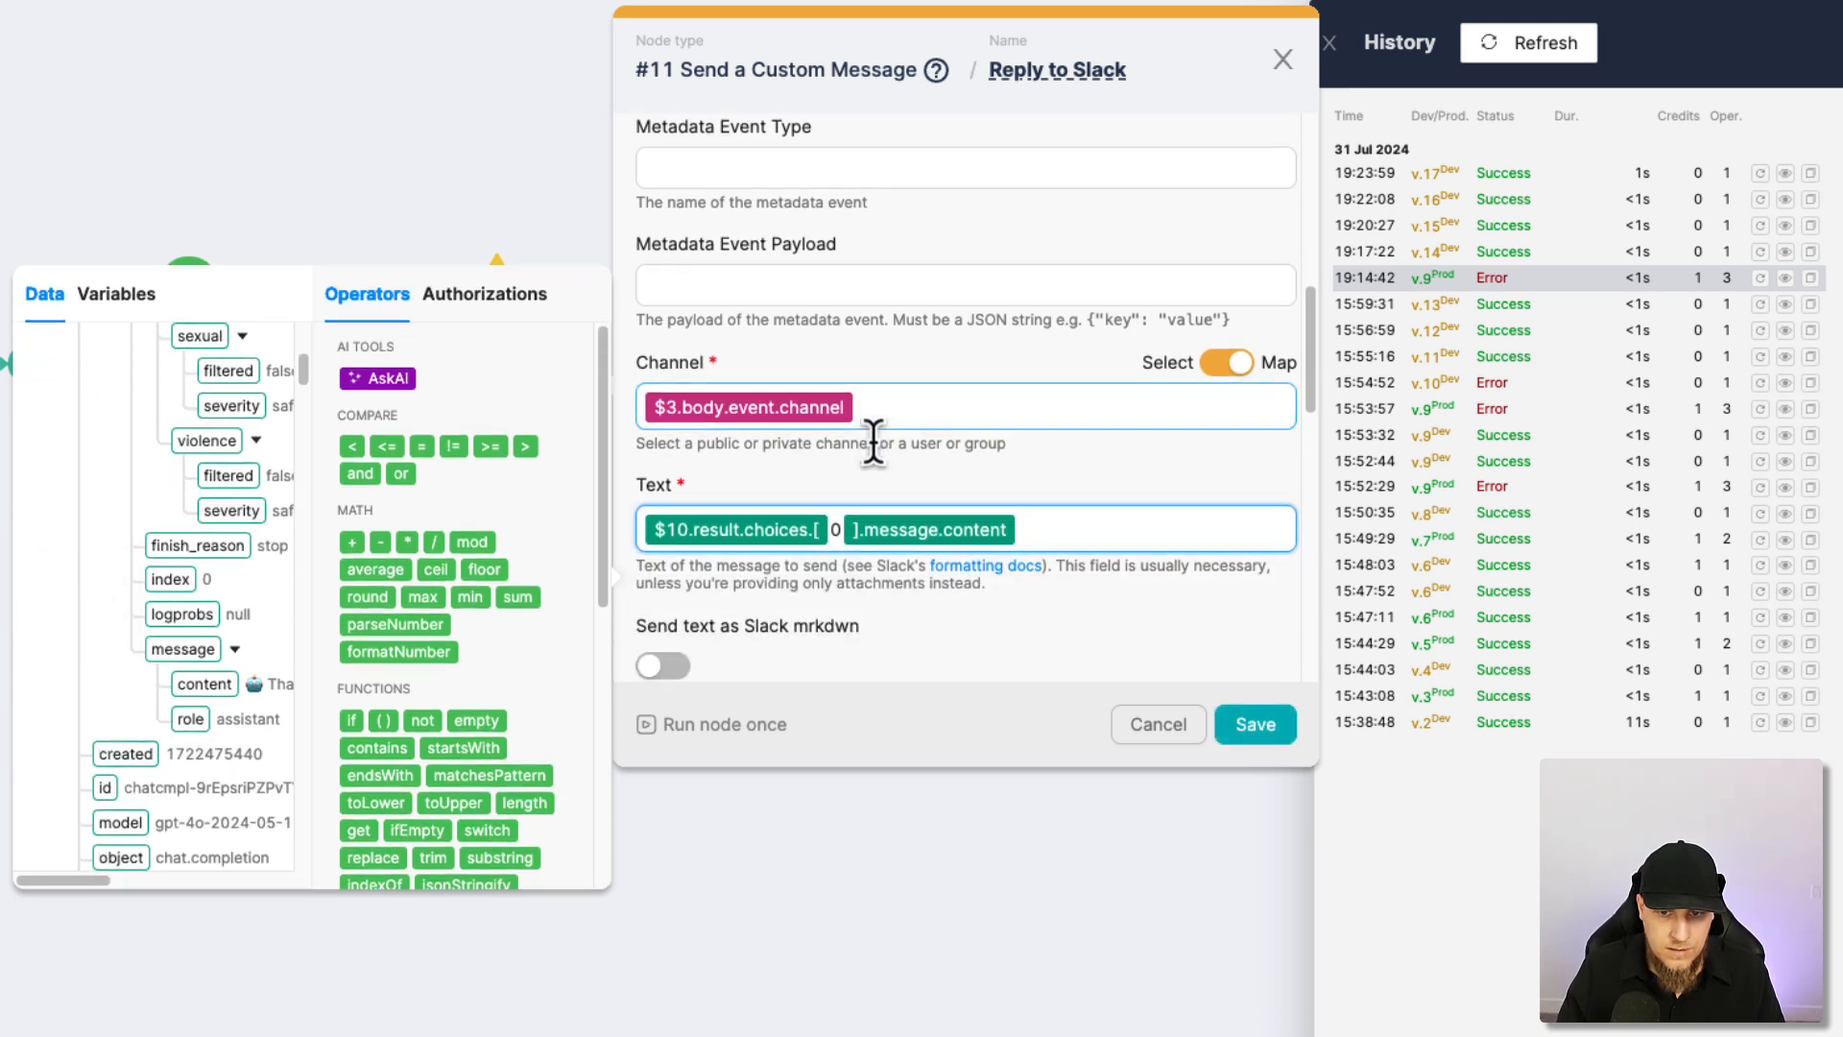
- Map the Thread Timestamp to thread_ts from the Set Variables node
{"action": "scroll", "coordinate": [859, 442], "scroll_direction": "down", "scroll_amount": 3}
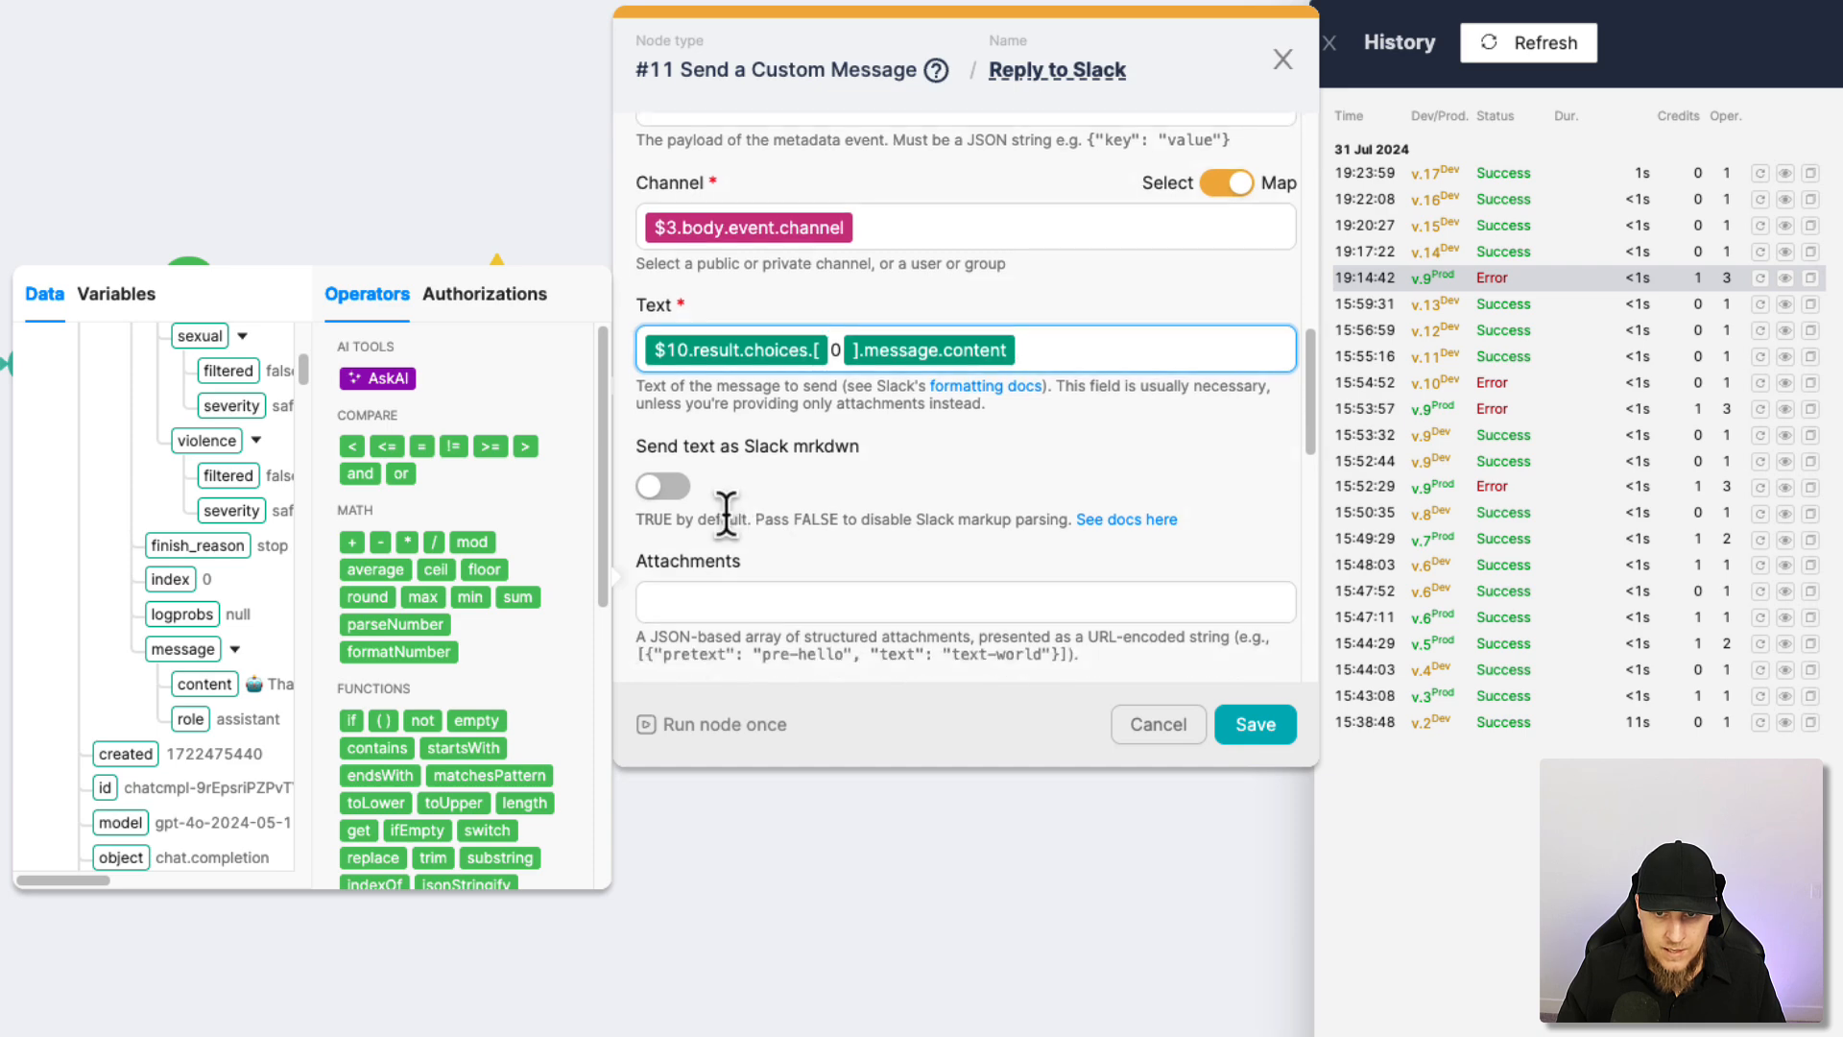
{"action": "scroll", "coordinate": [710, 480], "scroll_direction": "down", "scroll_amount": 5}
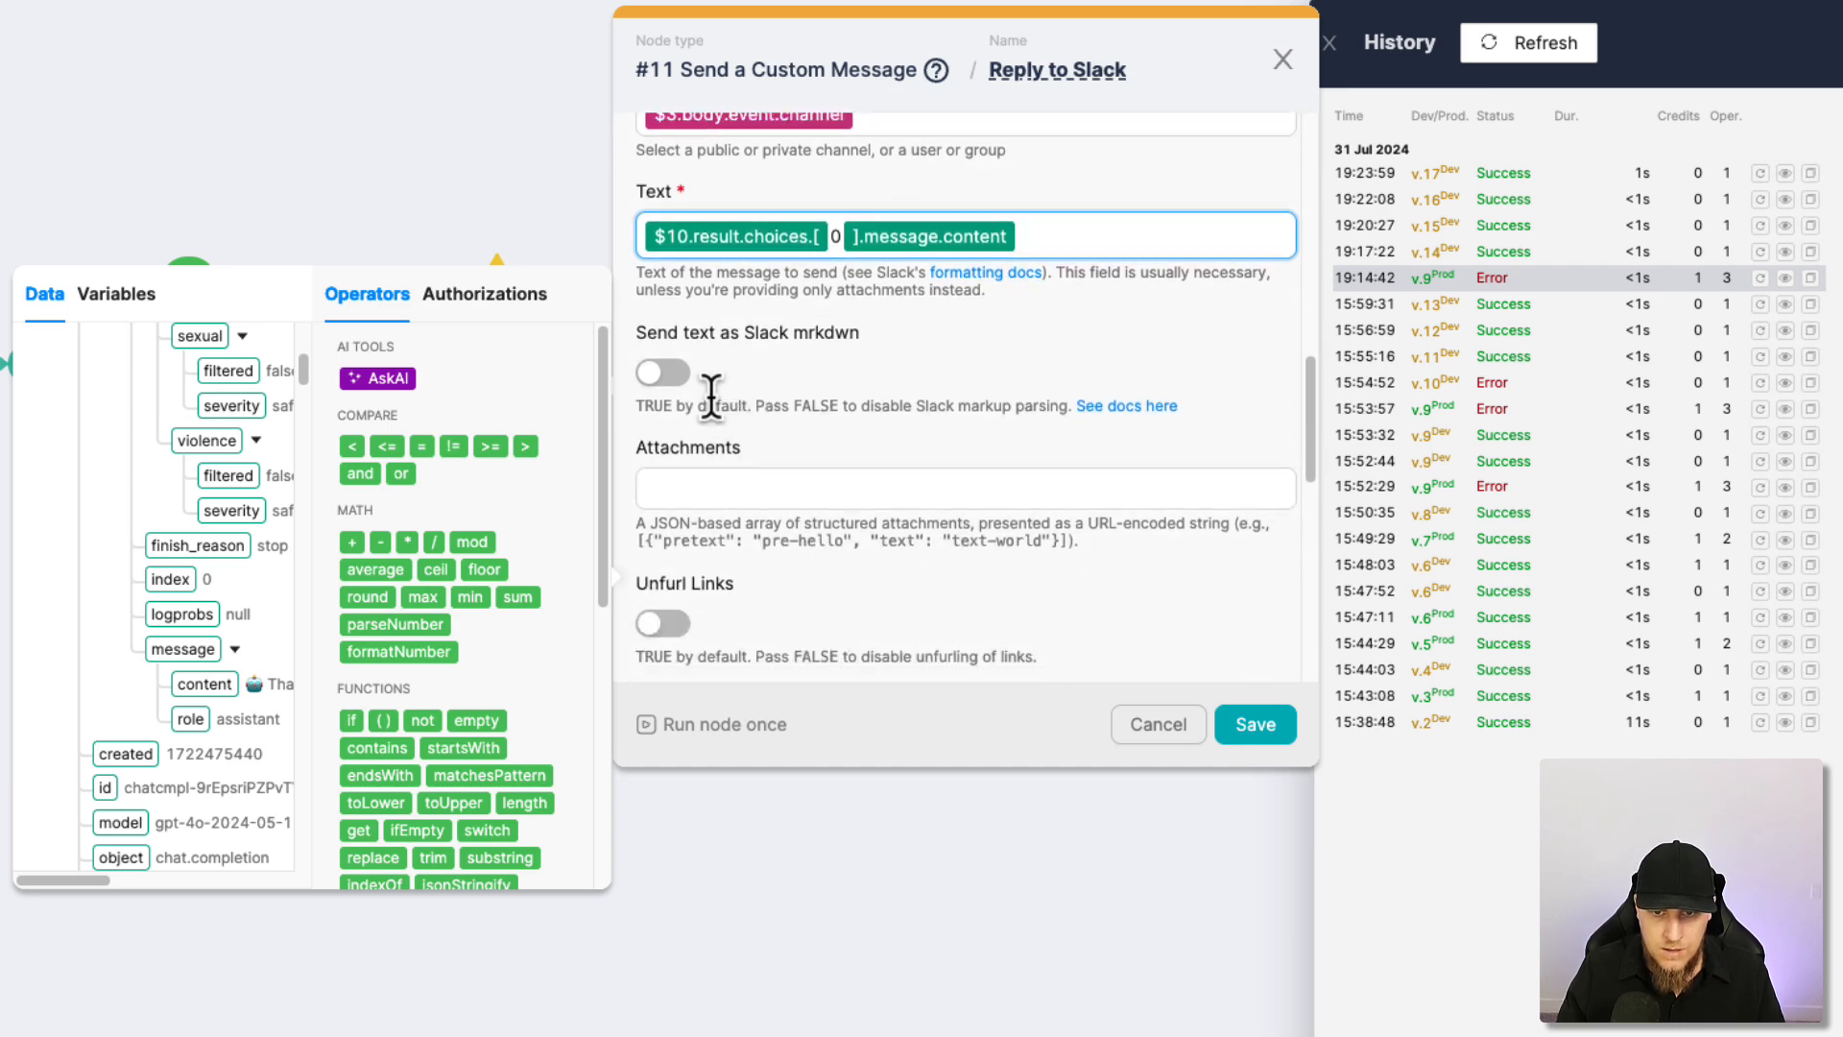
{"action": "scroll", "coordinate": [753, 442], "scroll_direction": "down", "scroll_amount": 10}
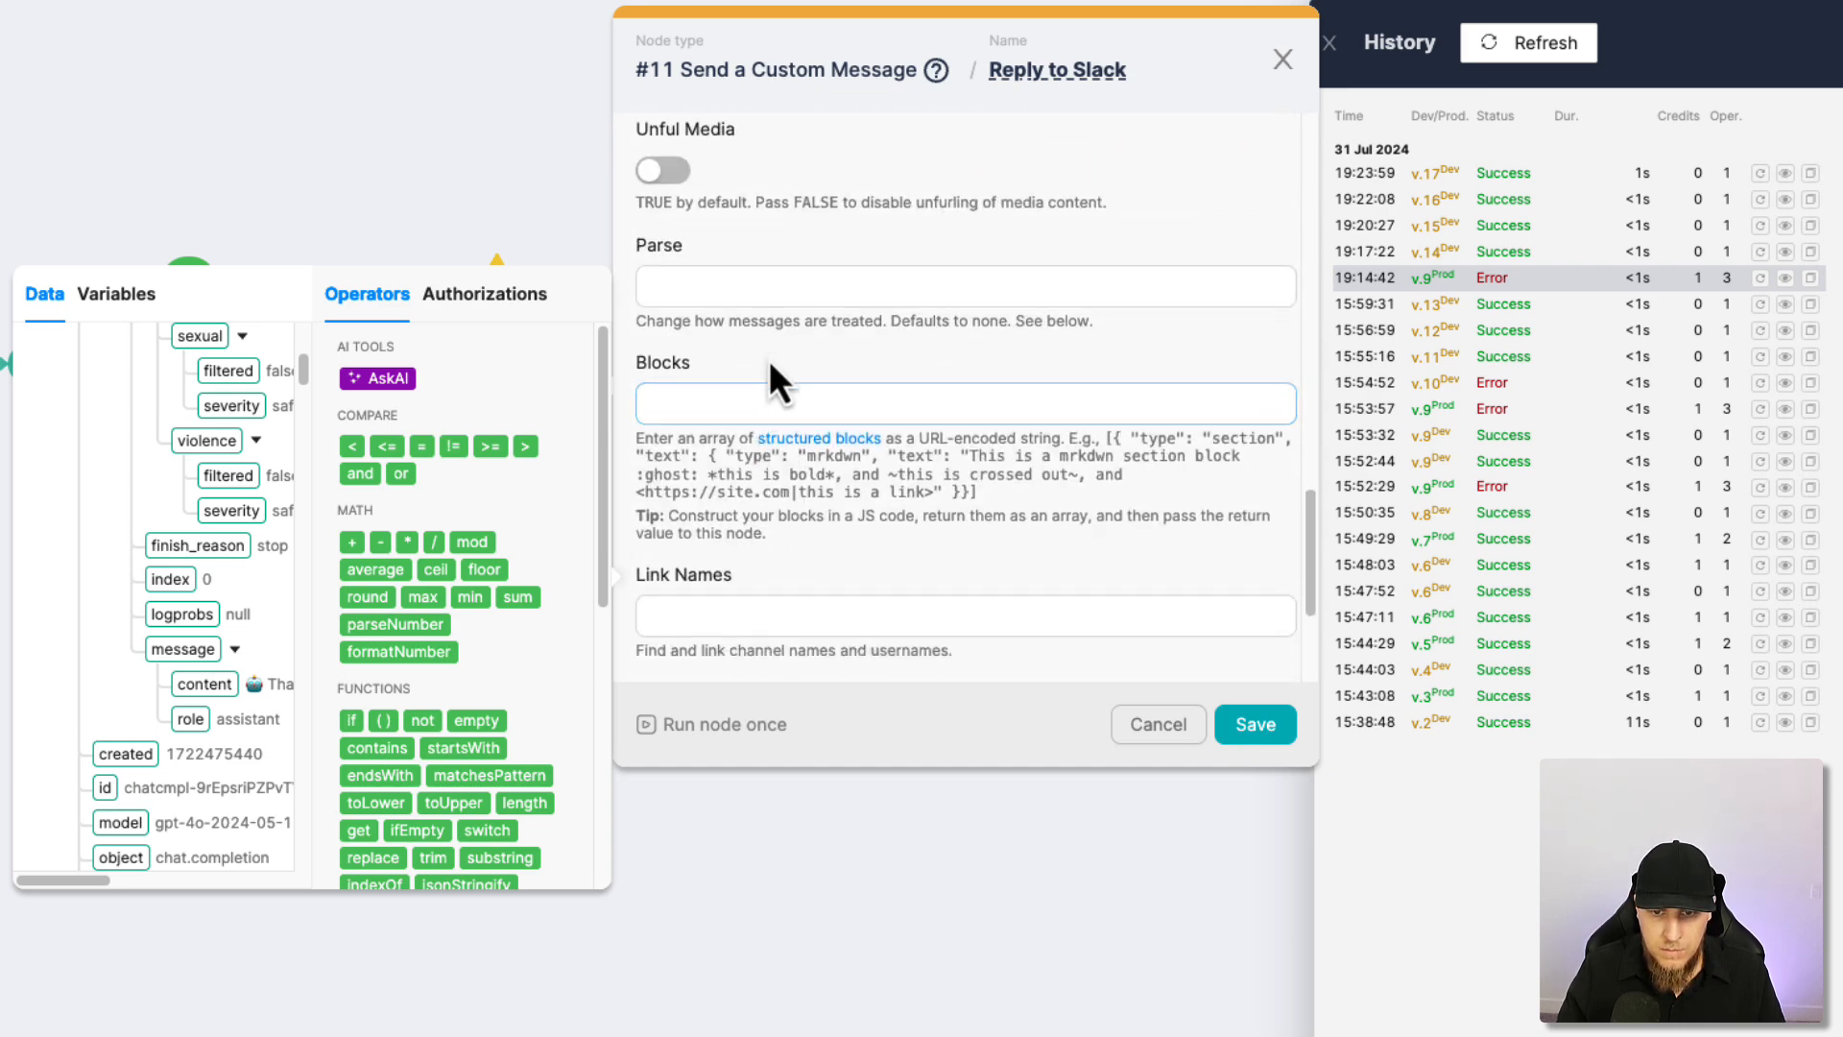
{"action": "scroll", "coordinate": [760, 391], "scroll_direction": "down", "scroll_amount": 3}
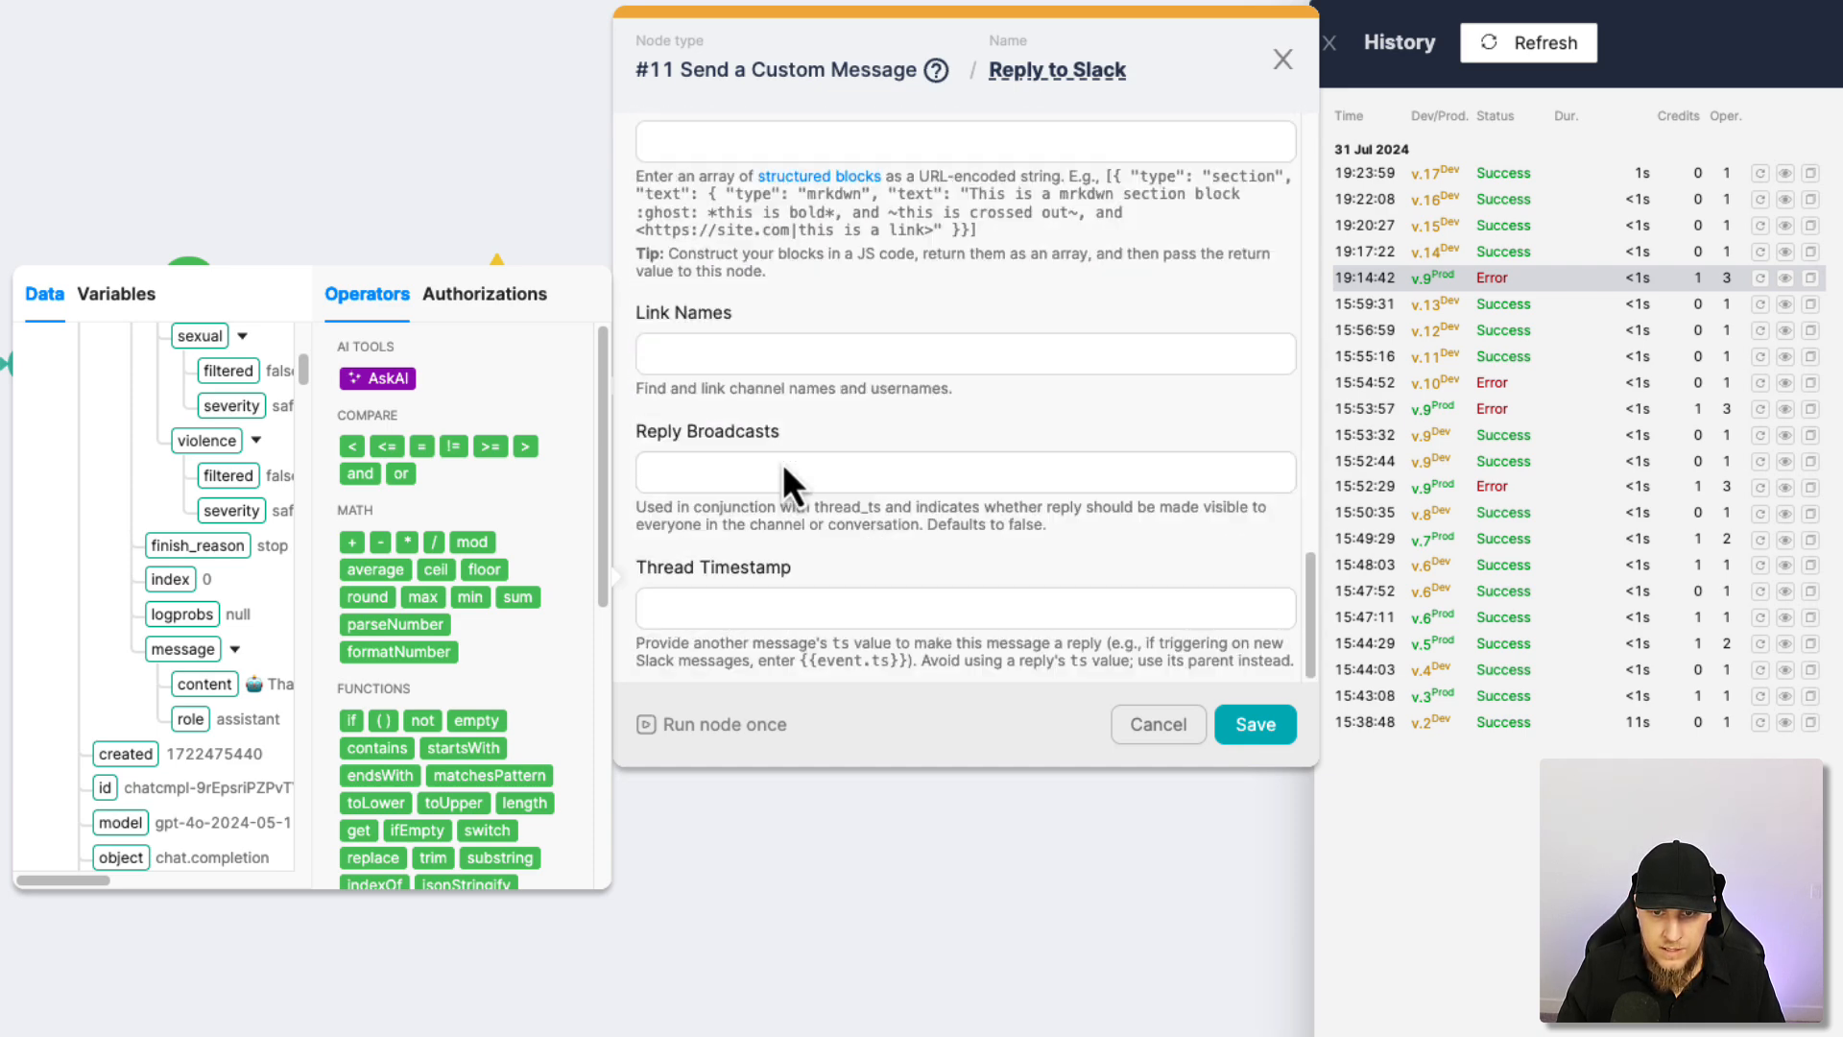
{"action": "left_click", "coordinate": [720, 604]}
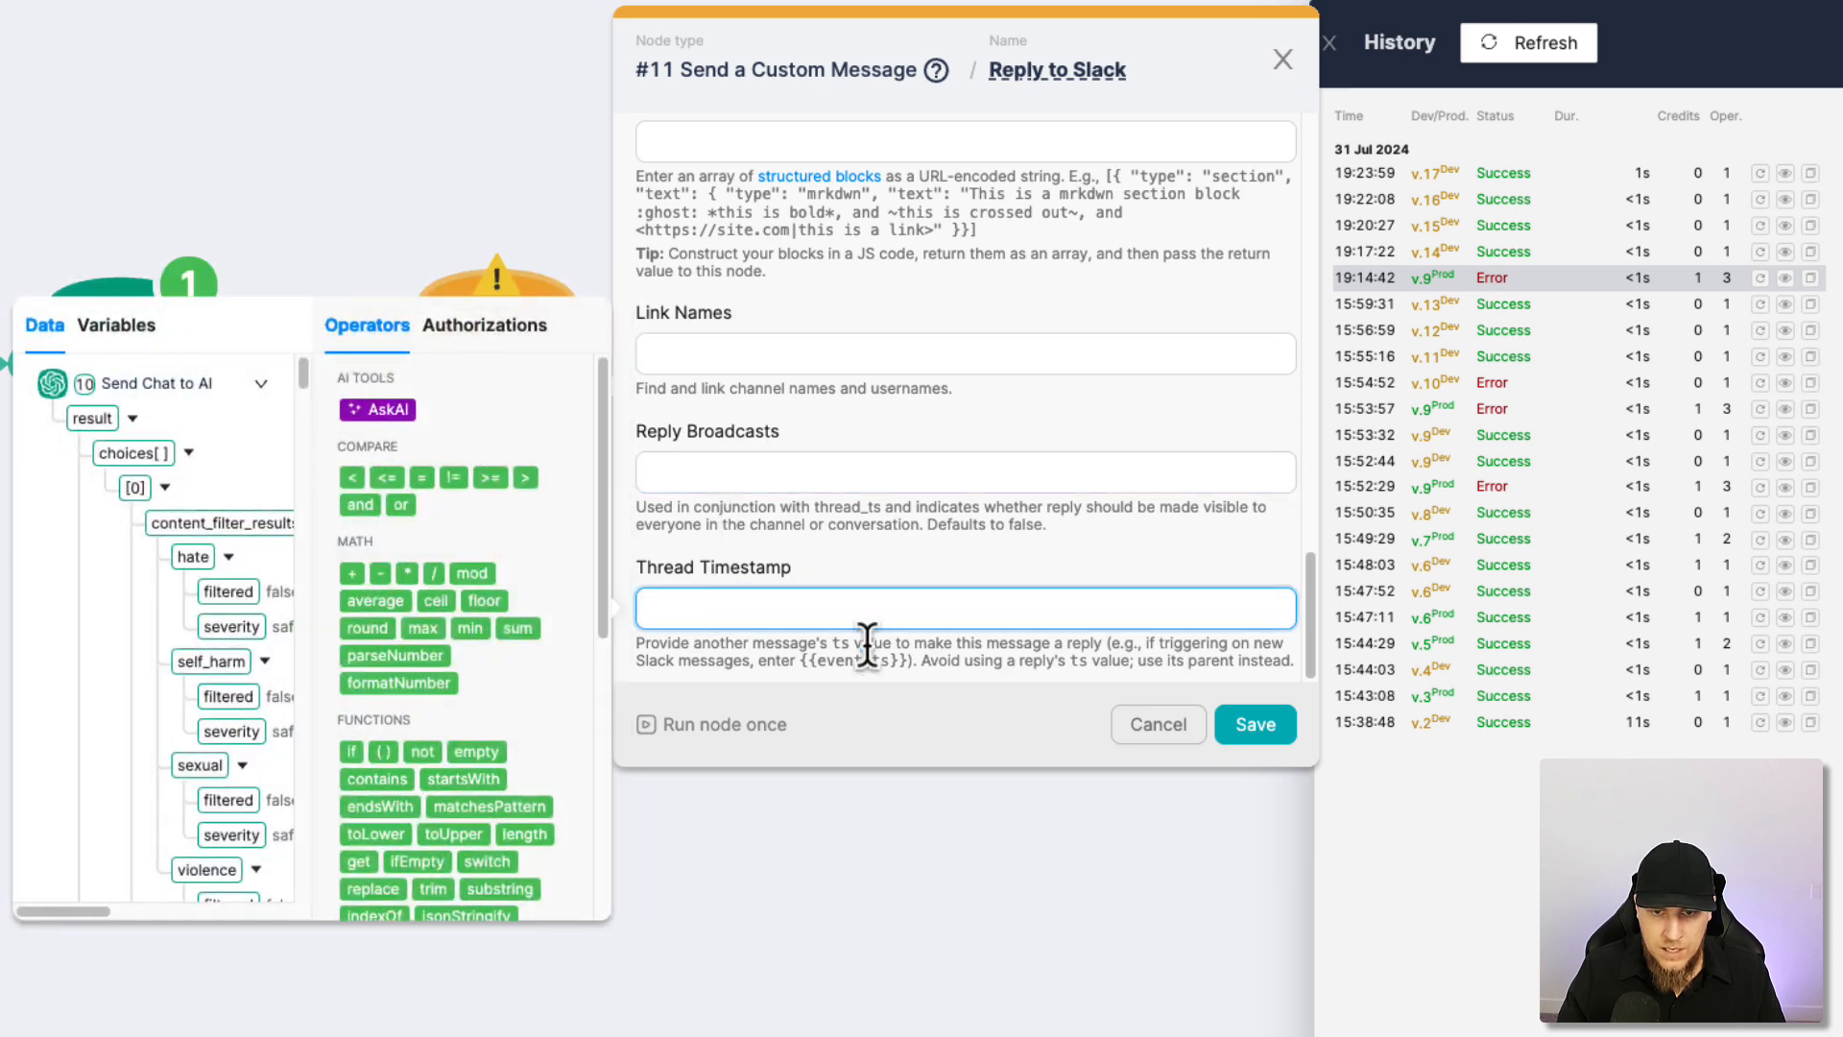
{"action": "scroll", "coordinate": [217, 493], "scroll_direction": "down", "scroll_amount": 15}
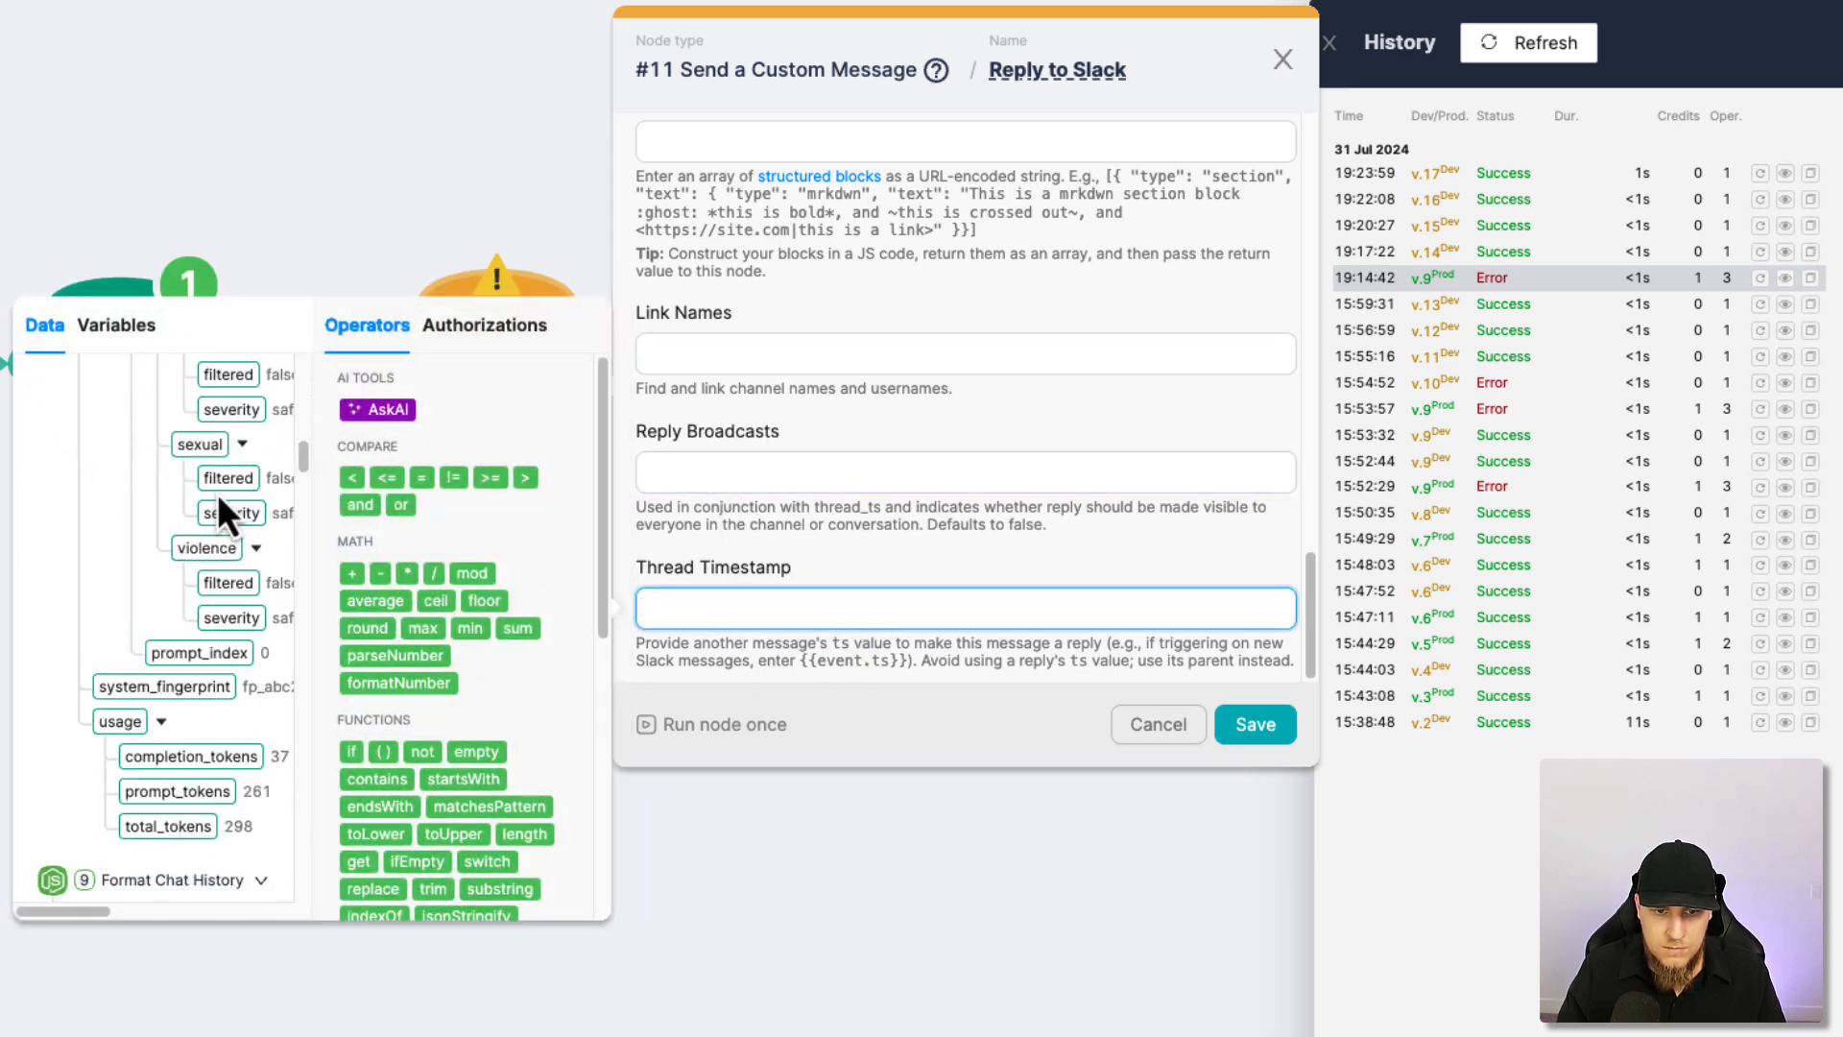
{"action": "scroll", "coordinate": [218, 496], "scroll_direction": "down", "scroll_amount": 20}
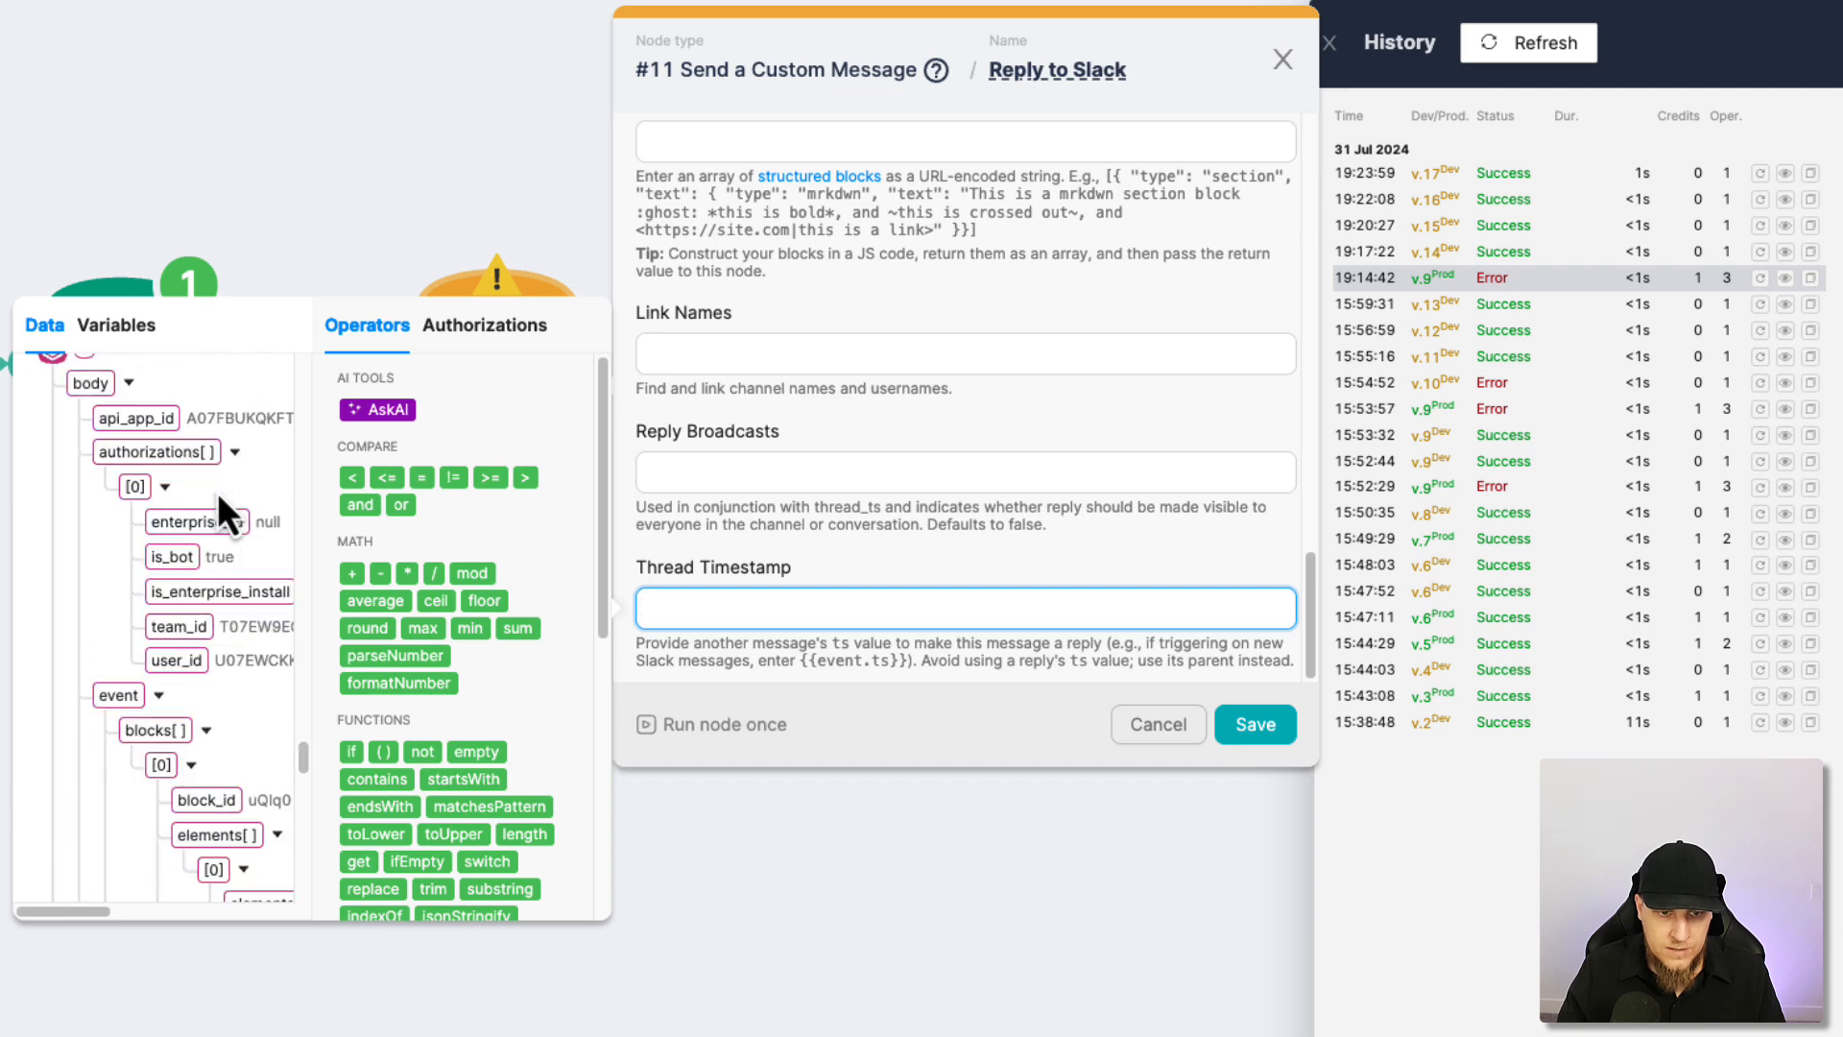
{"action": "scroll", "coordinate": [219, 496], "scroll_direction": "up", "scroll_amount": 1}
{"action": "left_click", "coordinate": [107, 638]}
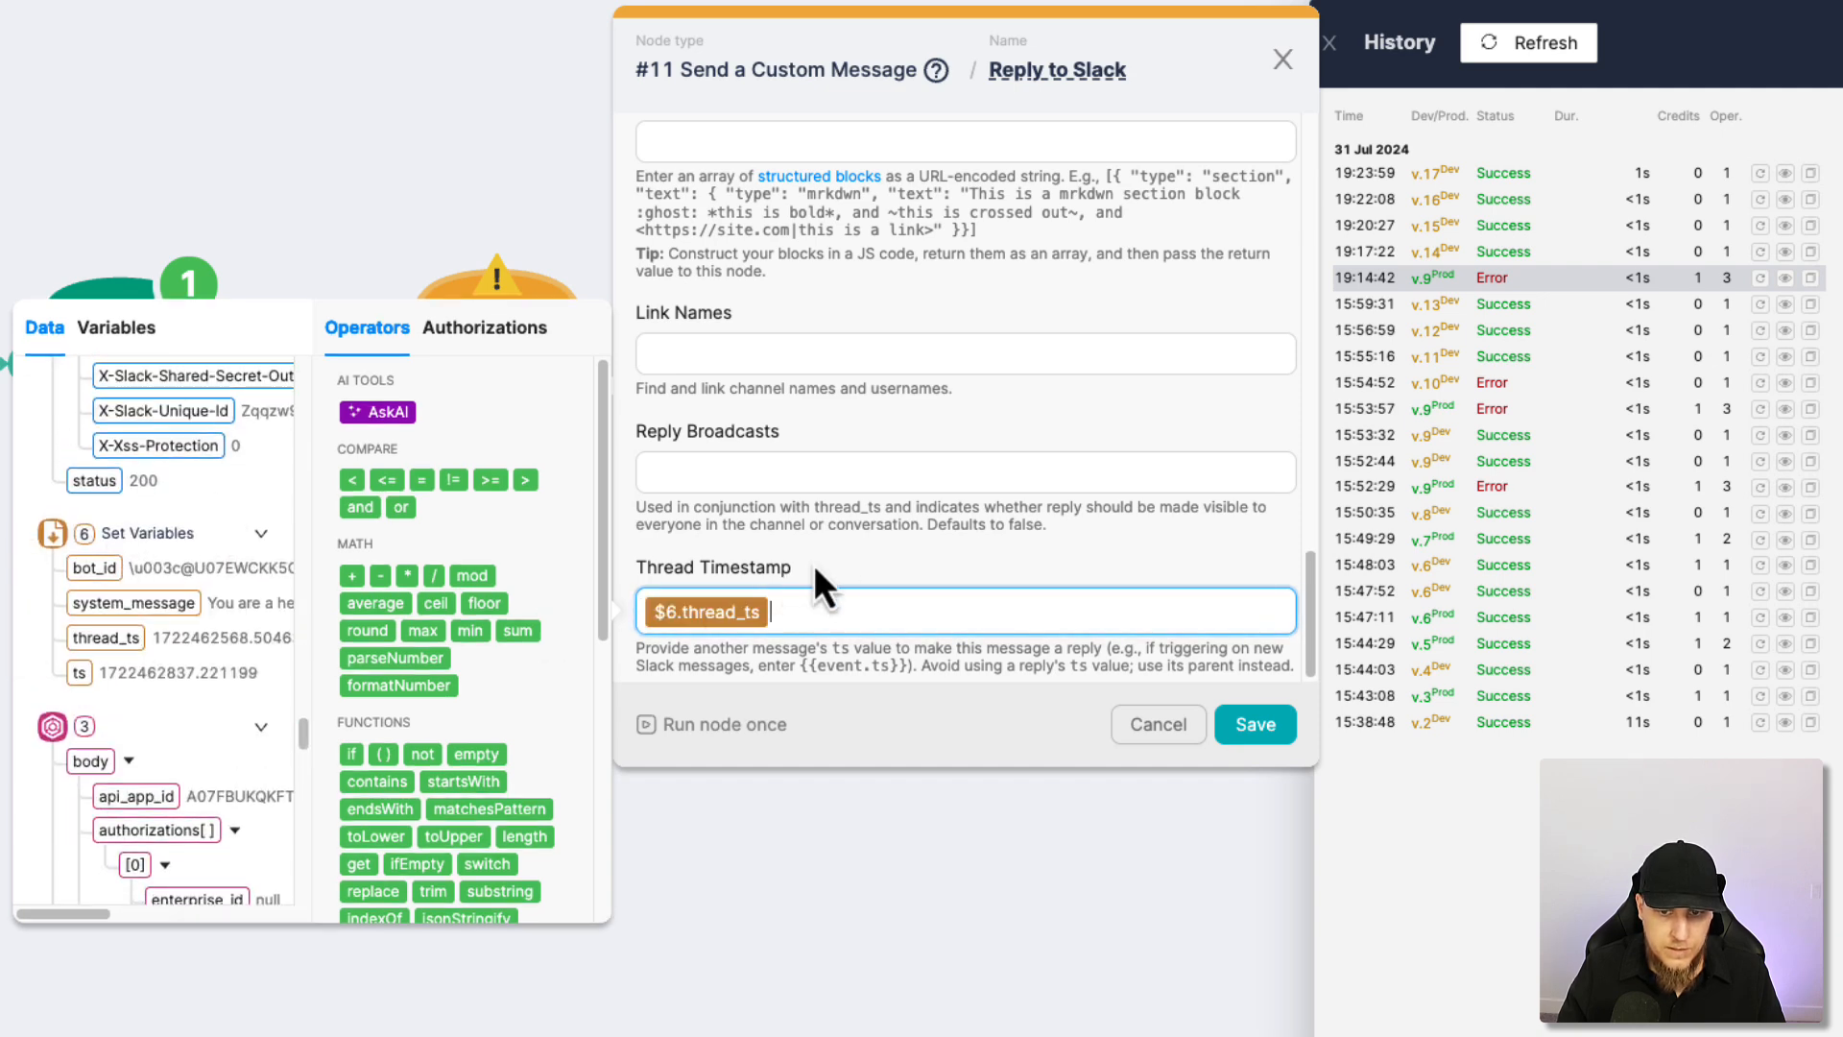
{"action": "left_click", "coordinate": [856, 536]}
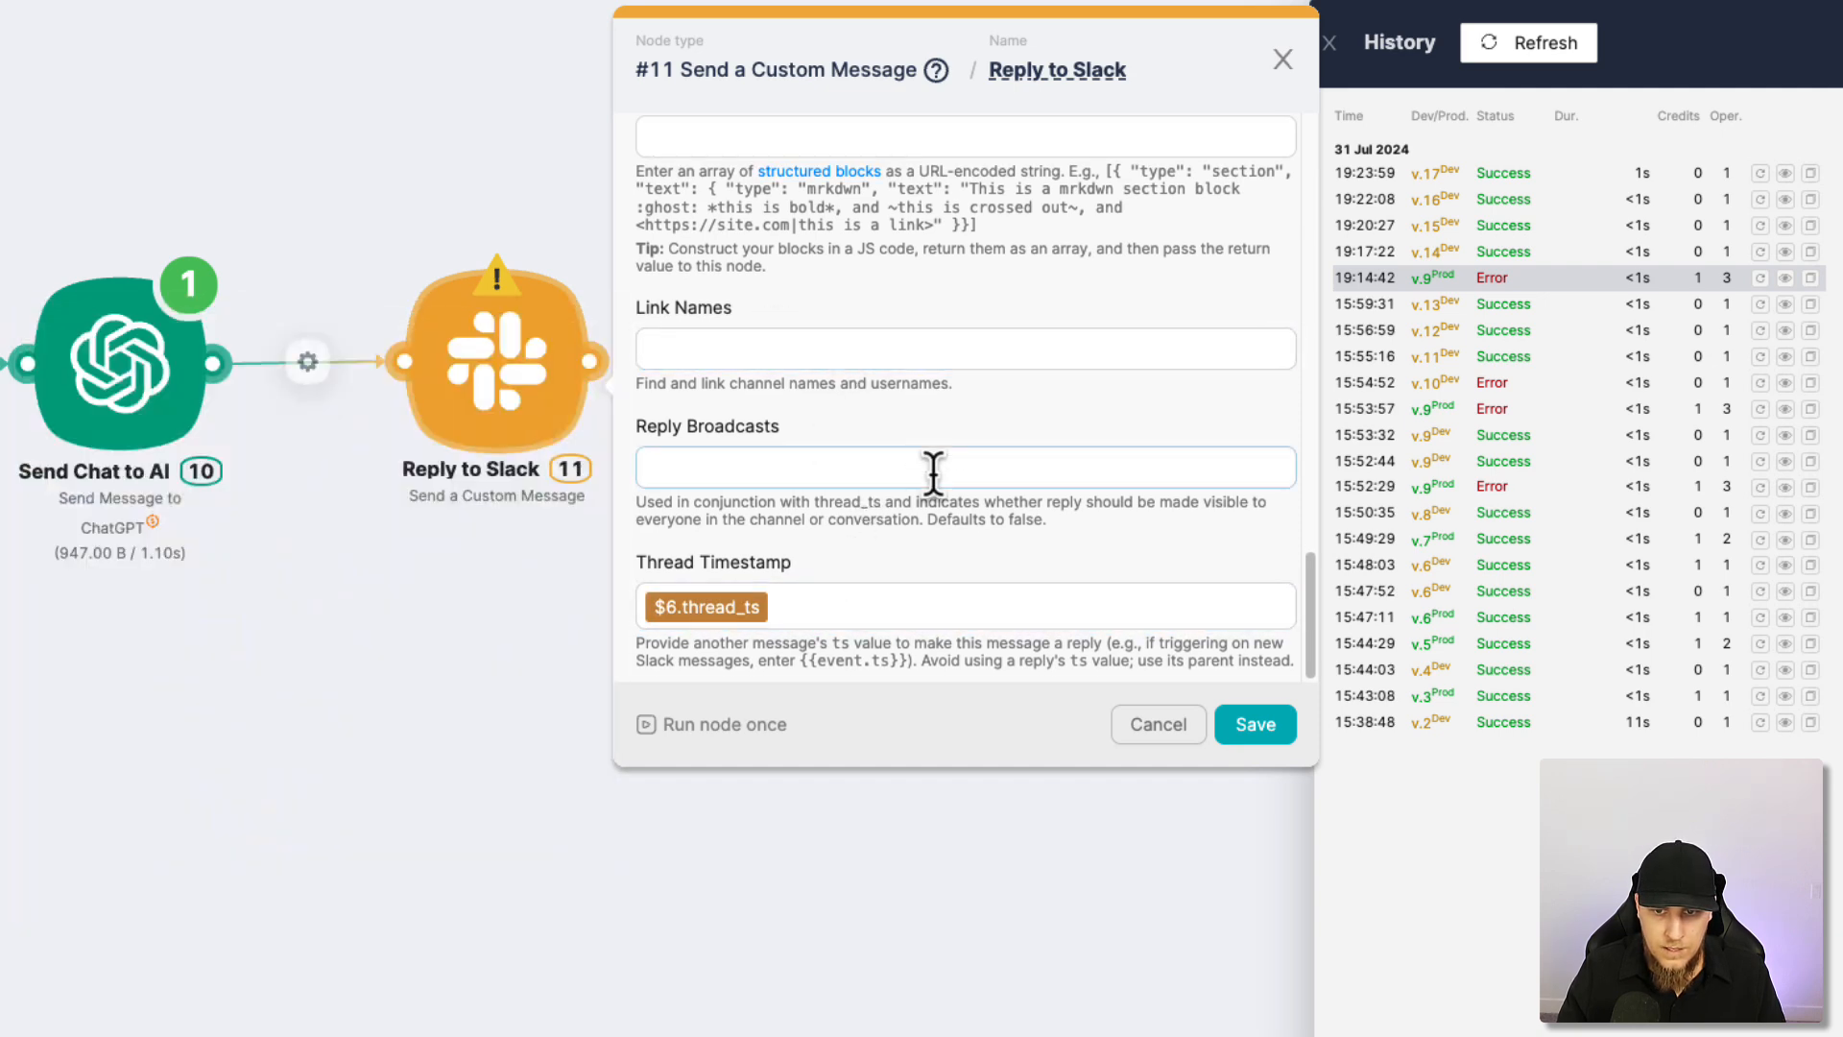
- Run the Reply to Slack node once, then open its error details and check the node's settings against them
{"action": "left_click", "coordinate": [766, 727]}
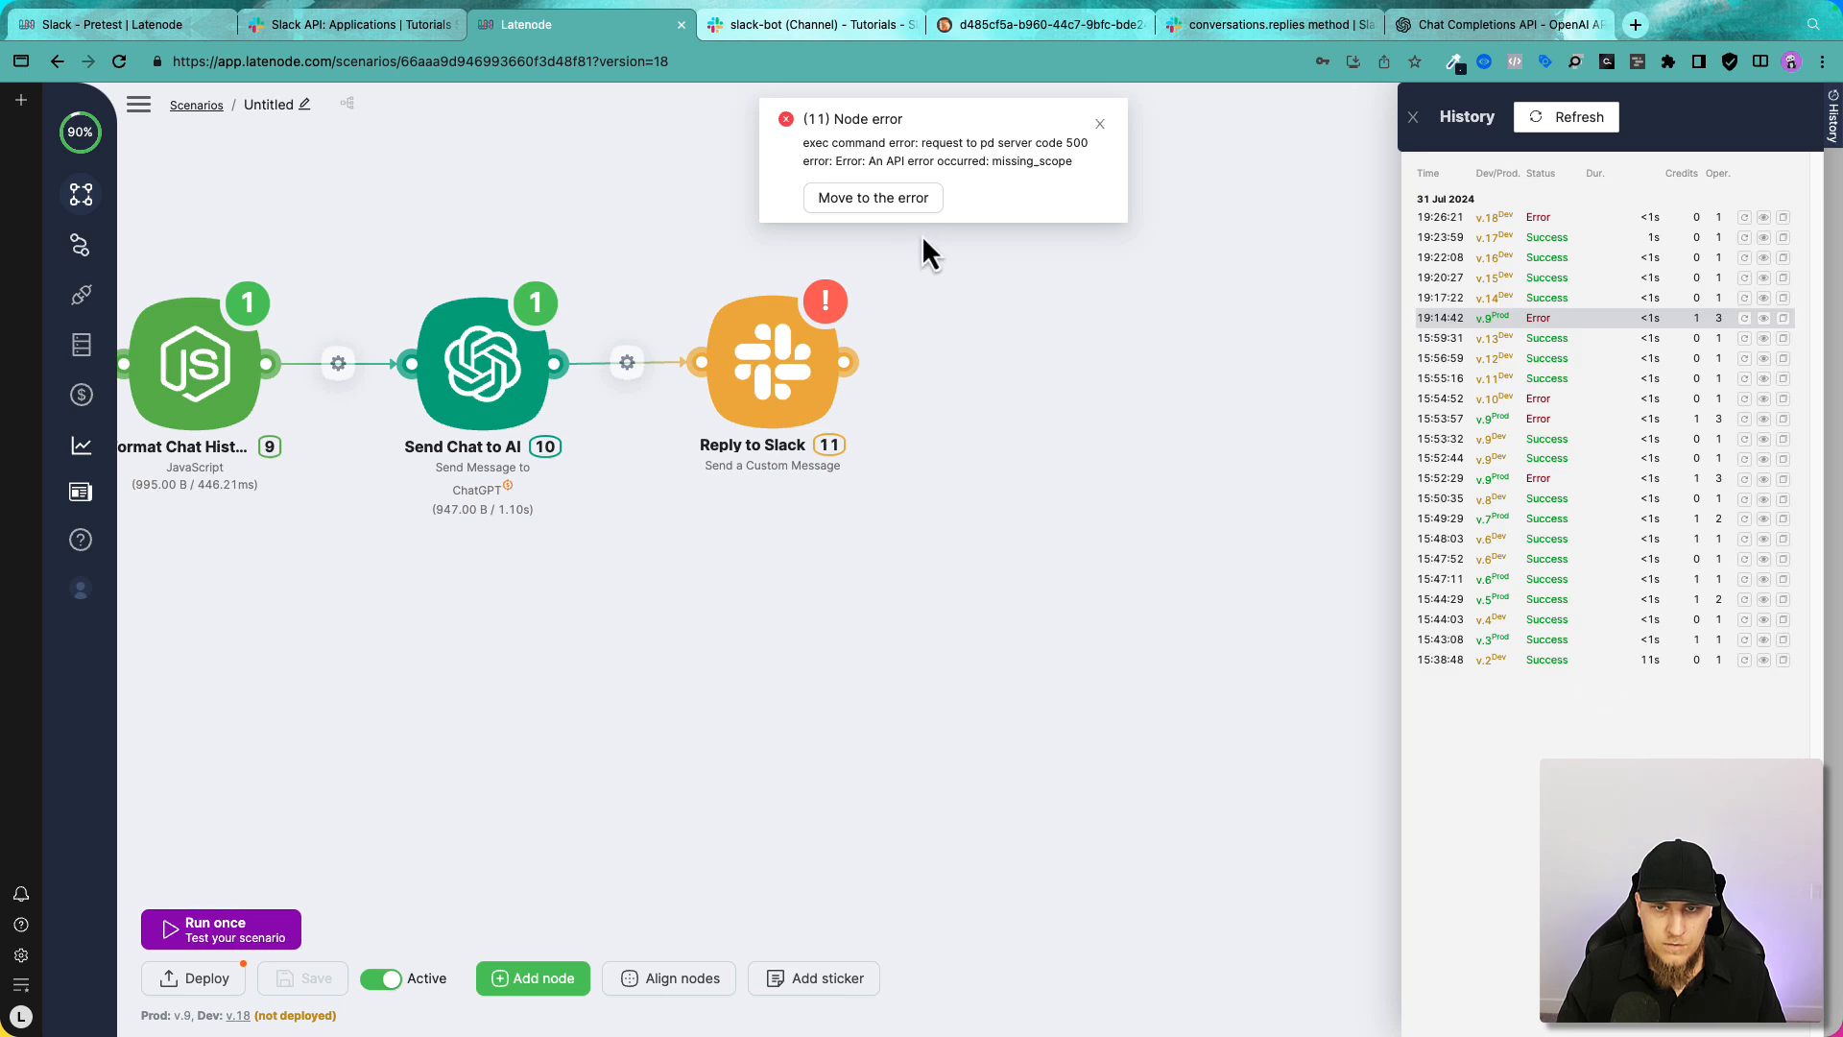
{"action": "left_click", "coordinate": [892, 205]}
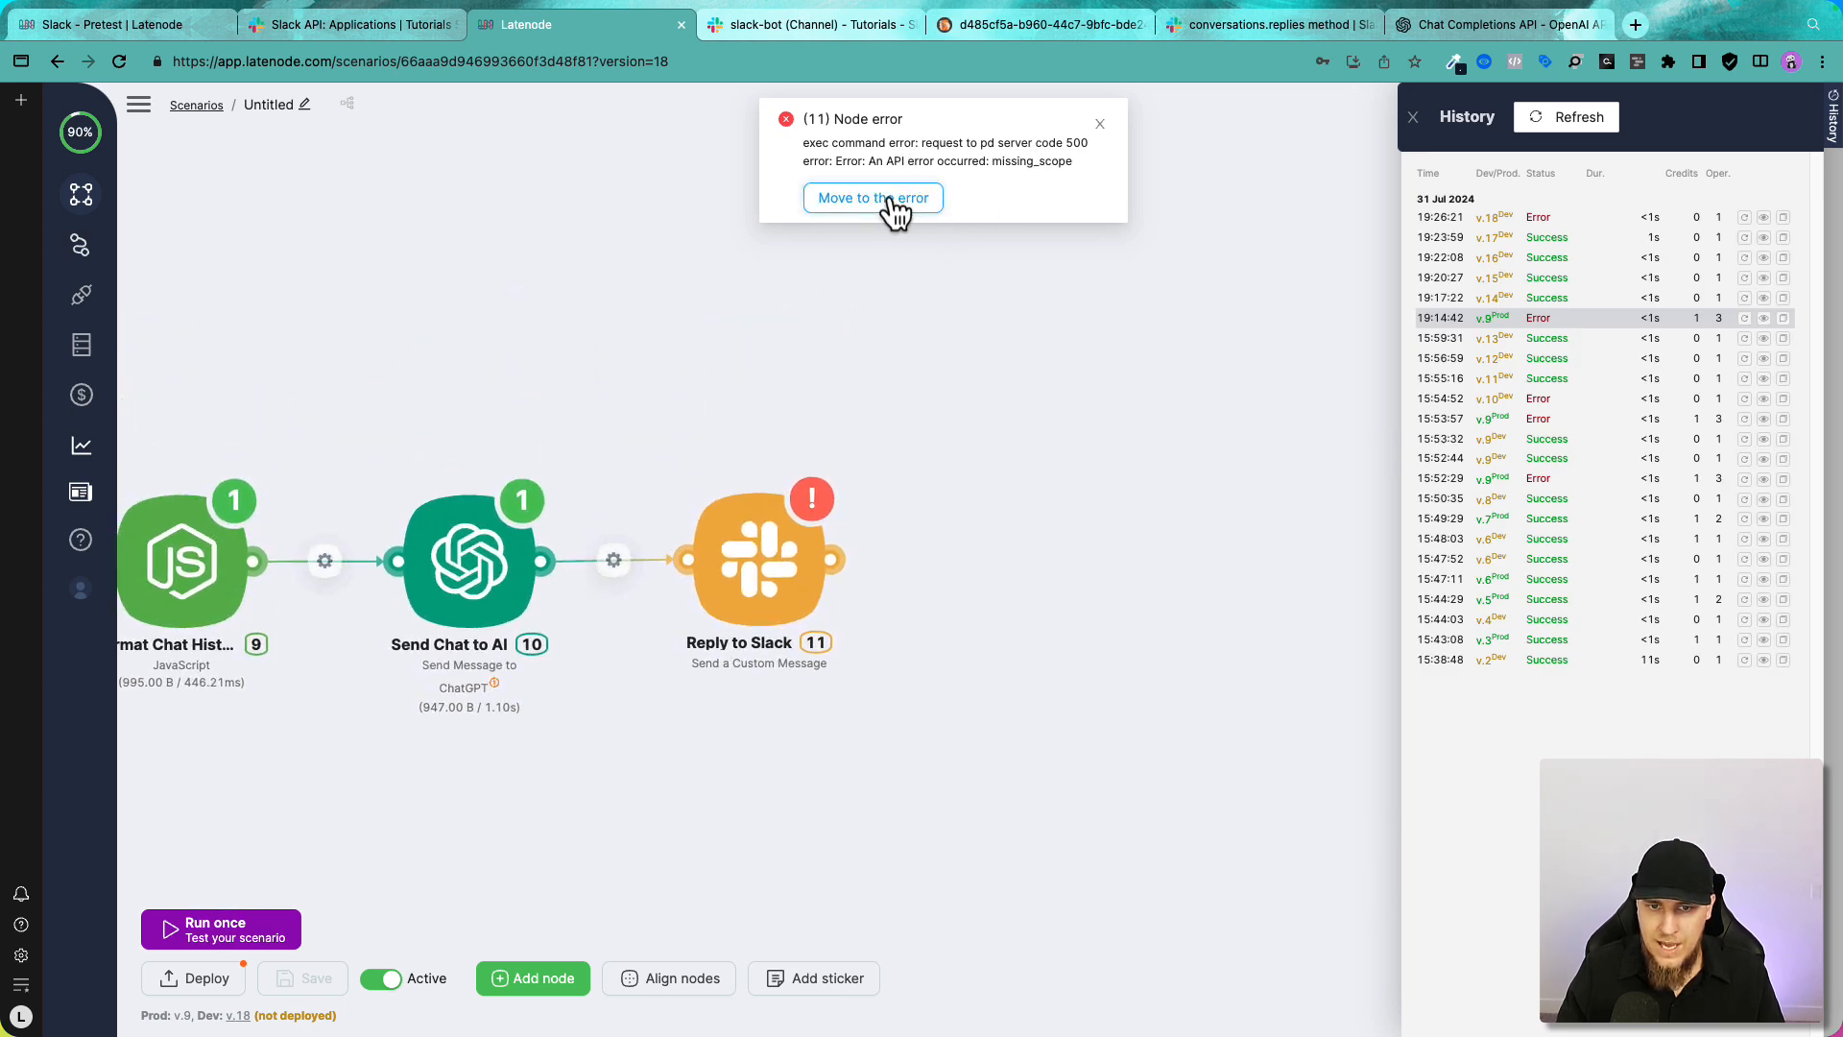
{"action": "left_click", "coordinate": [796, 542]}
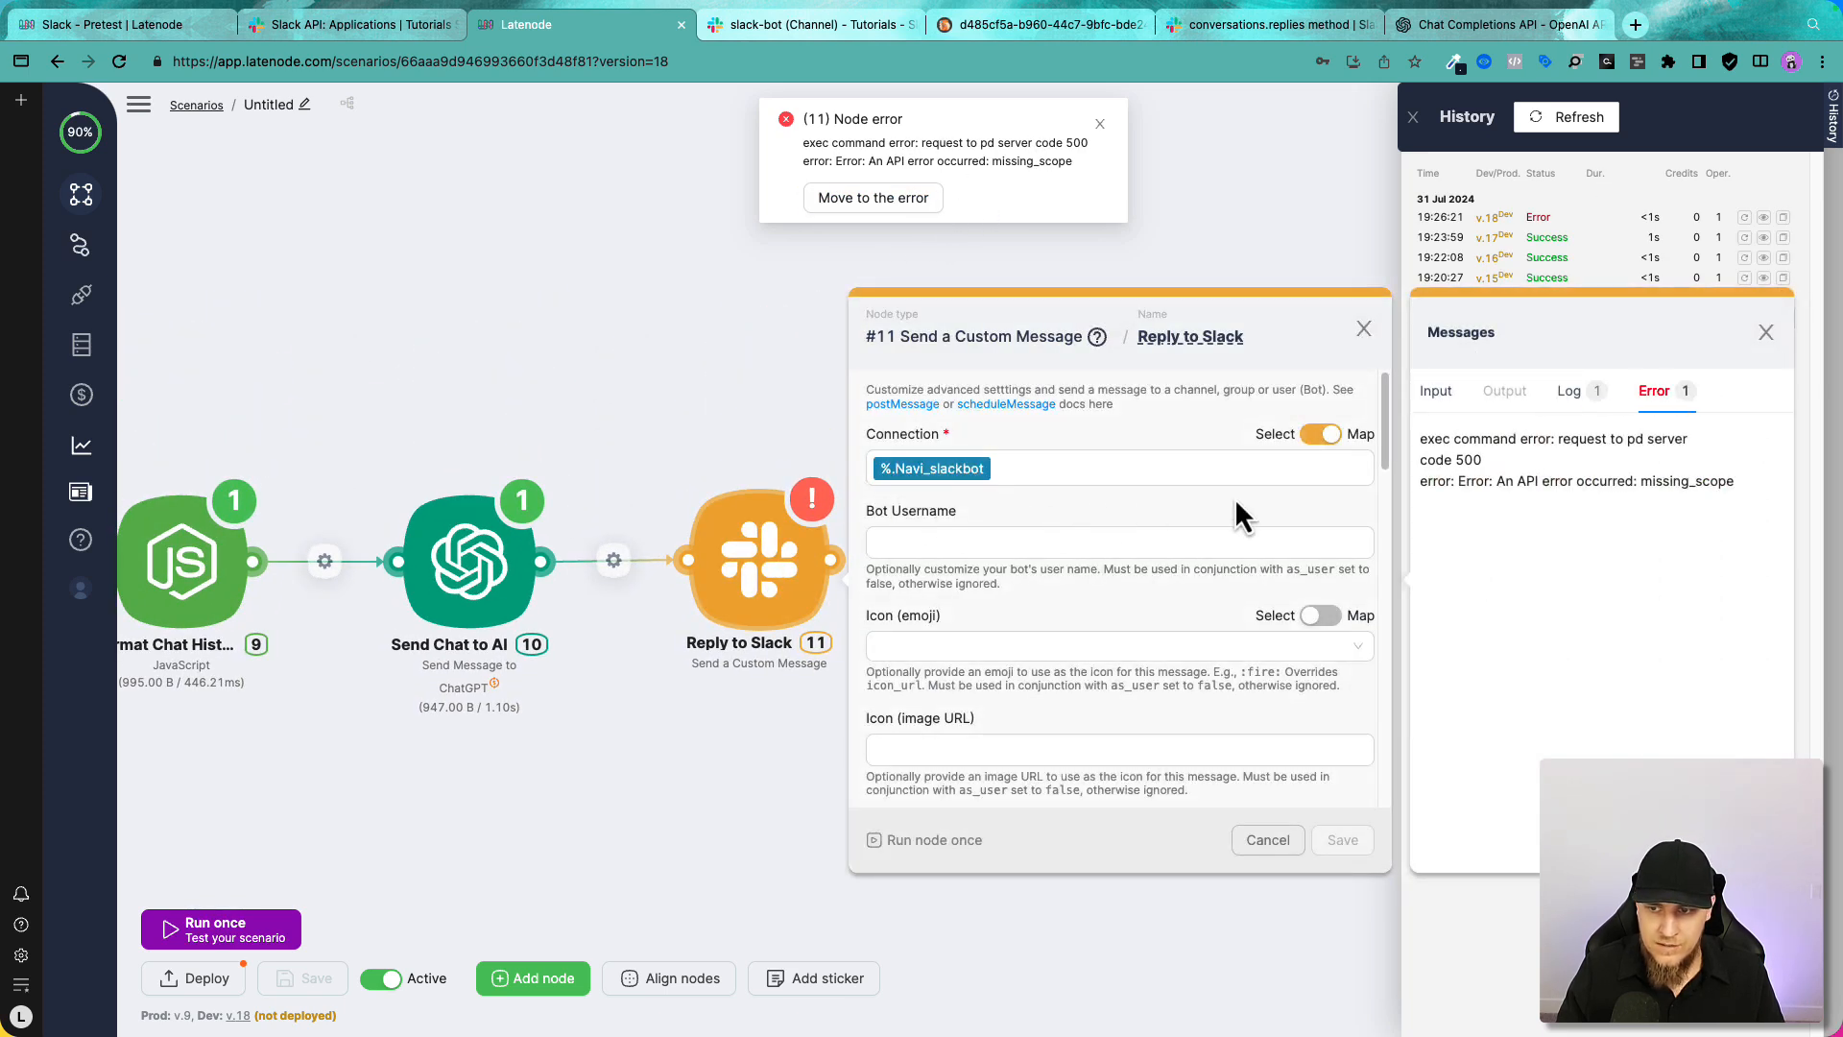
{"action": "left_click", "coordinate": [1280, 480]}
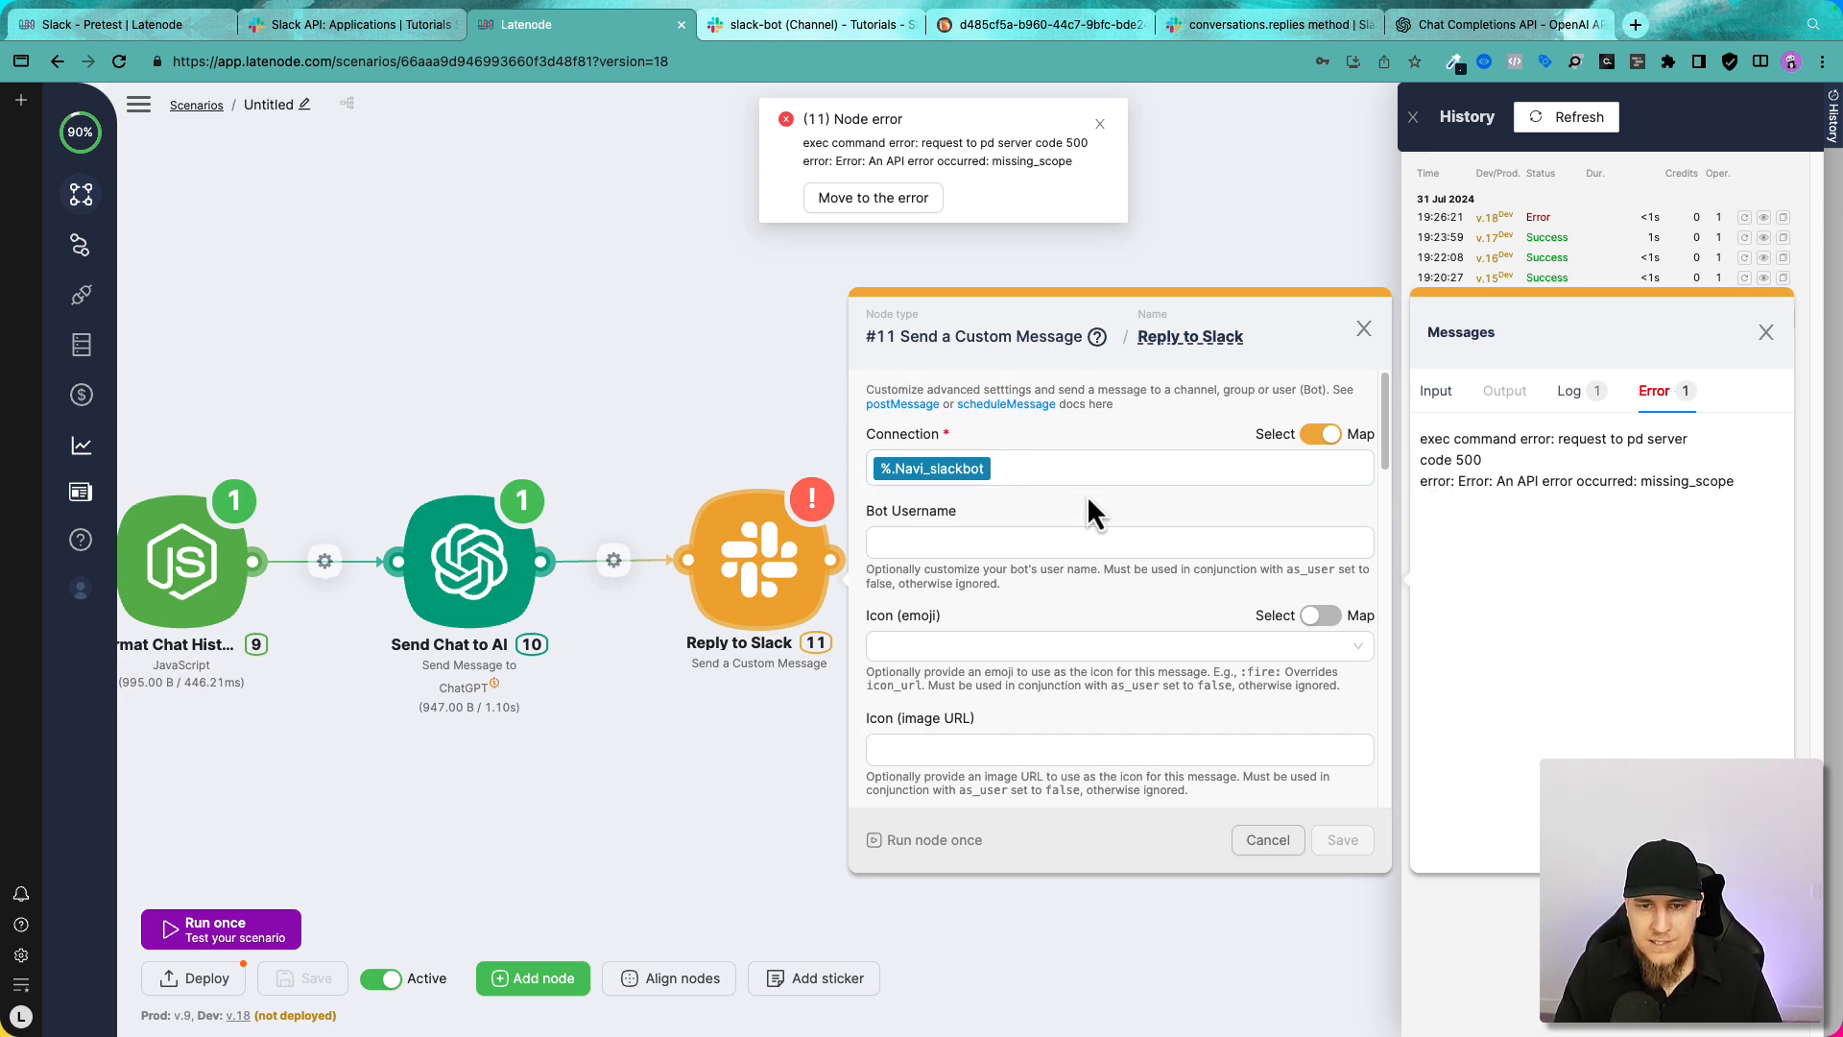
{"action": "scroll", "coordinate": [1088, 500], "scroll_direction": "down", "scroll_amount": 5}
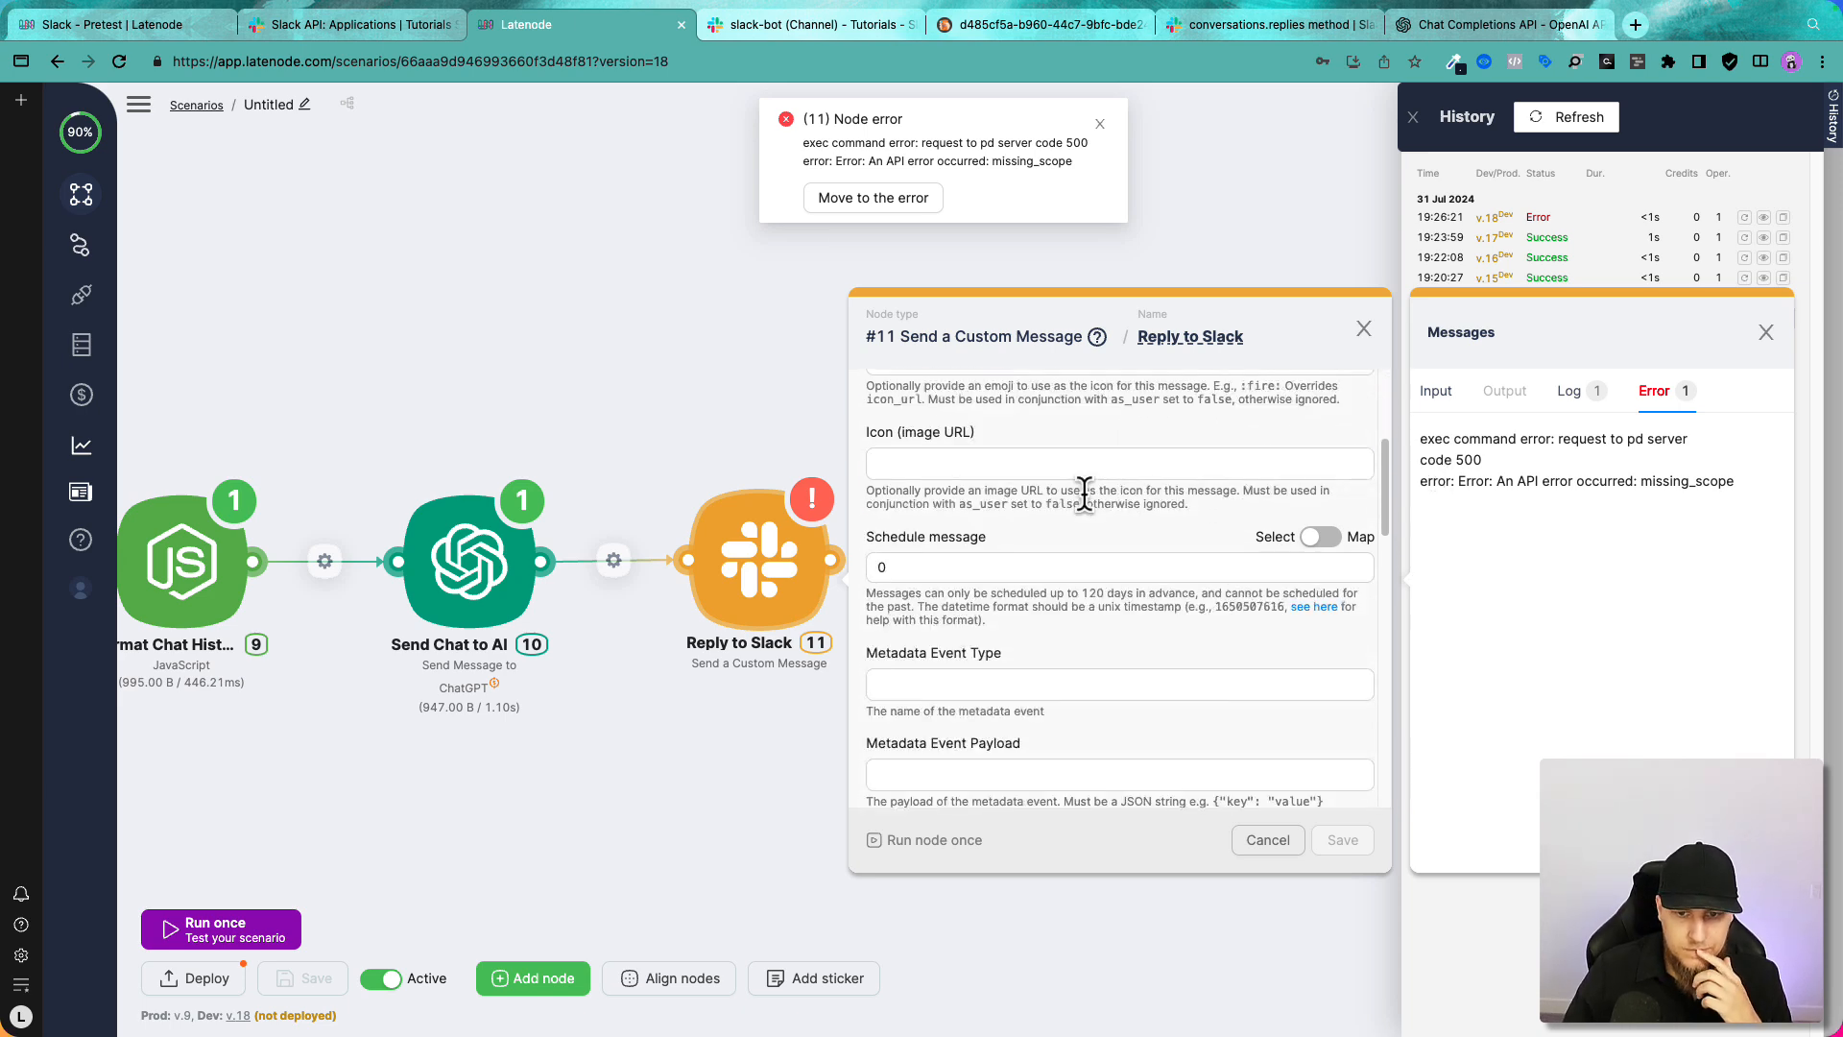
- Switch to the Navi app's Slack API settings and review its Bot Token Scopes under OAuth & Permissions
{"action": "scroll", "coordinate": [1084, 494], "scroll_direction": "down", "scroll_amount": 5}
{"action": "scroll", "coordinate": [1085, 384], "scroll_direction": "up", "scroll_amount": 12}
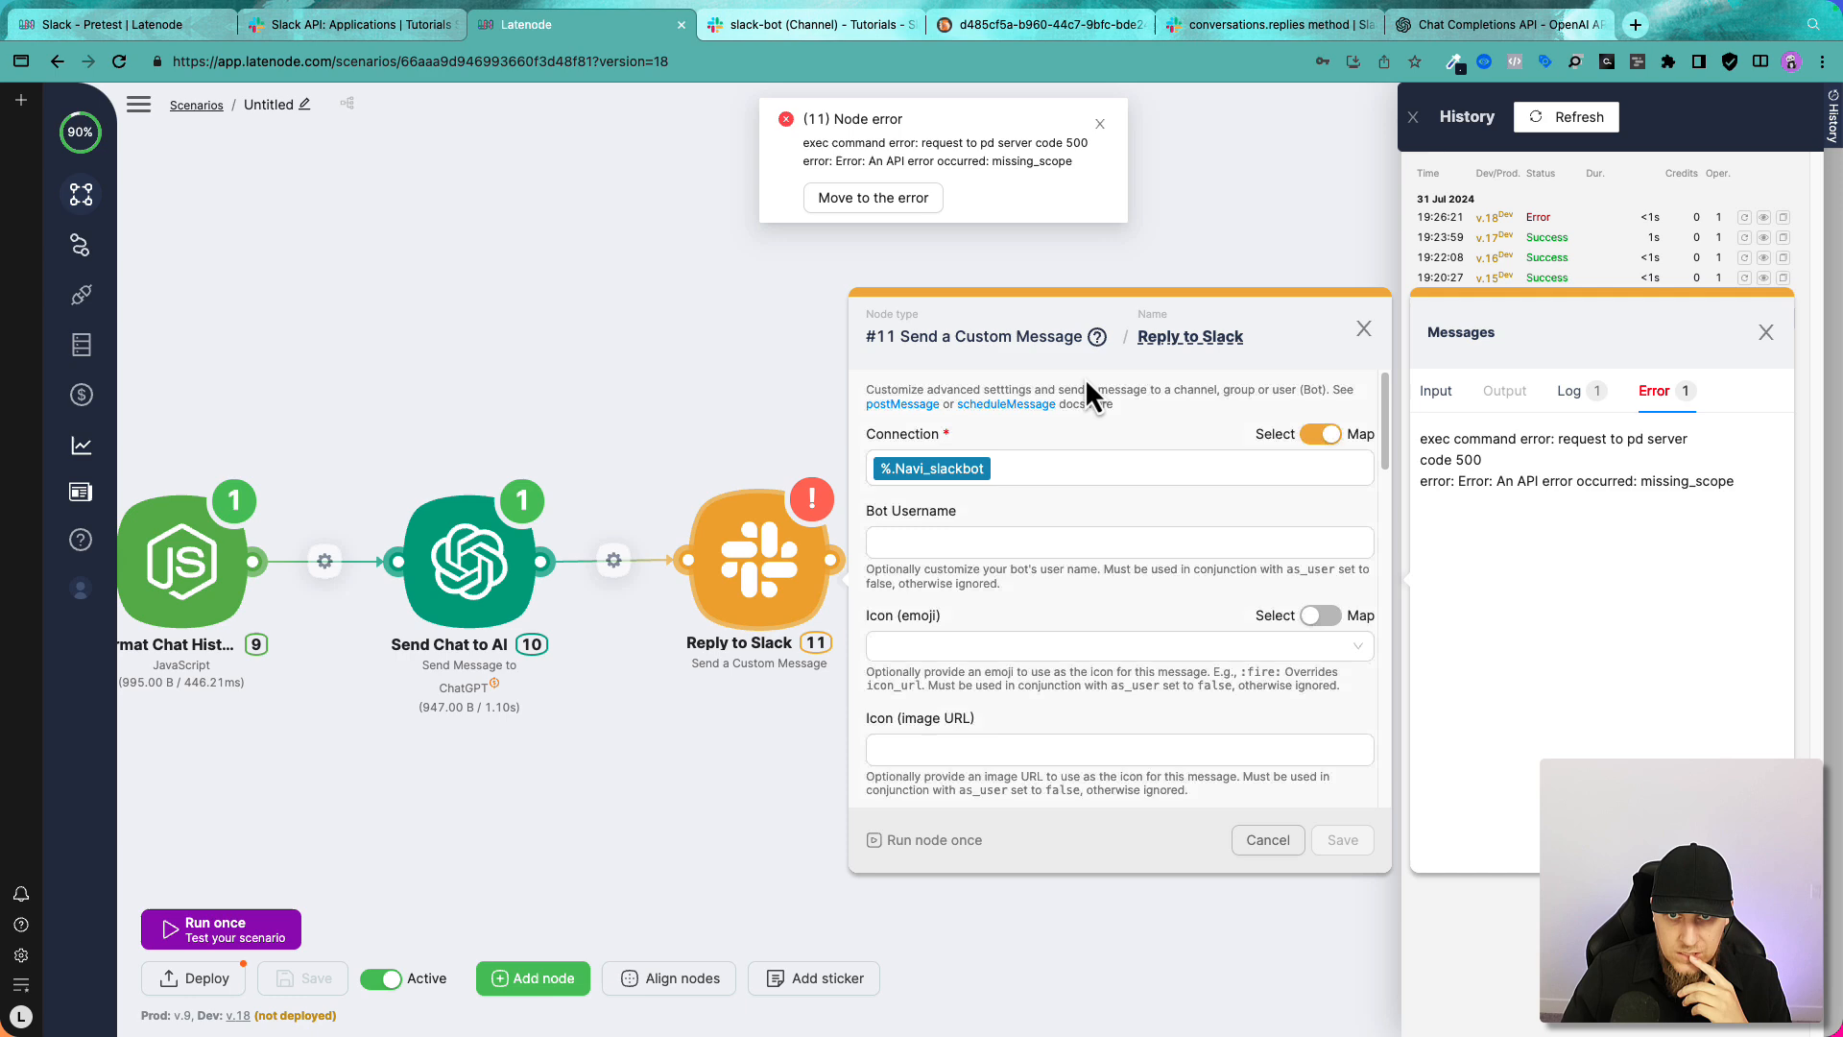
{"action": "left_click", "coordinate": [398, 31]}
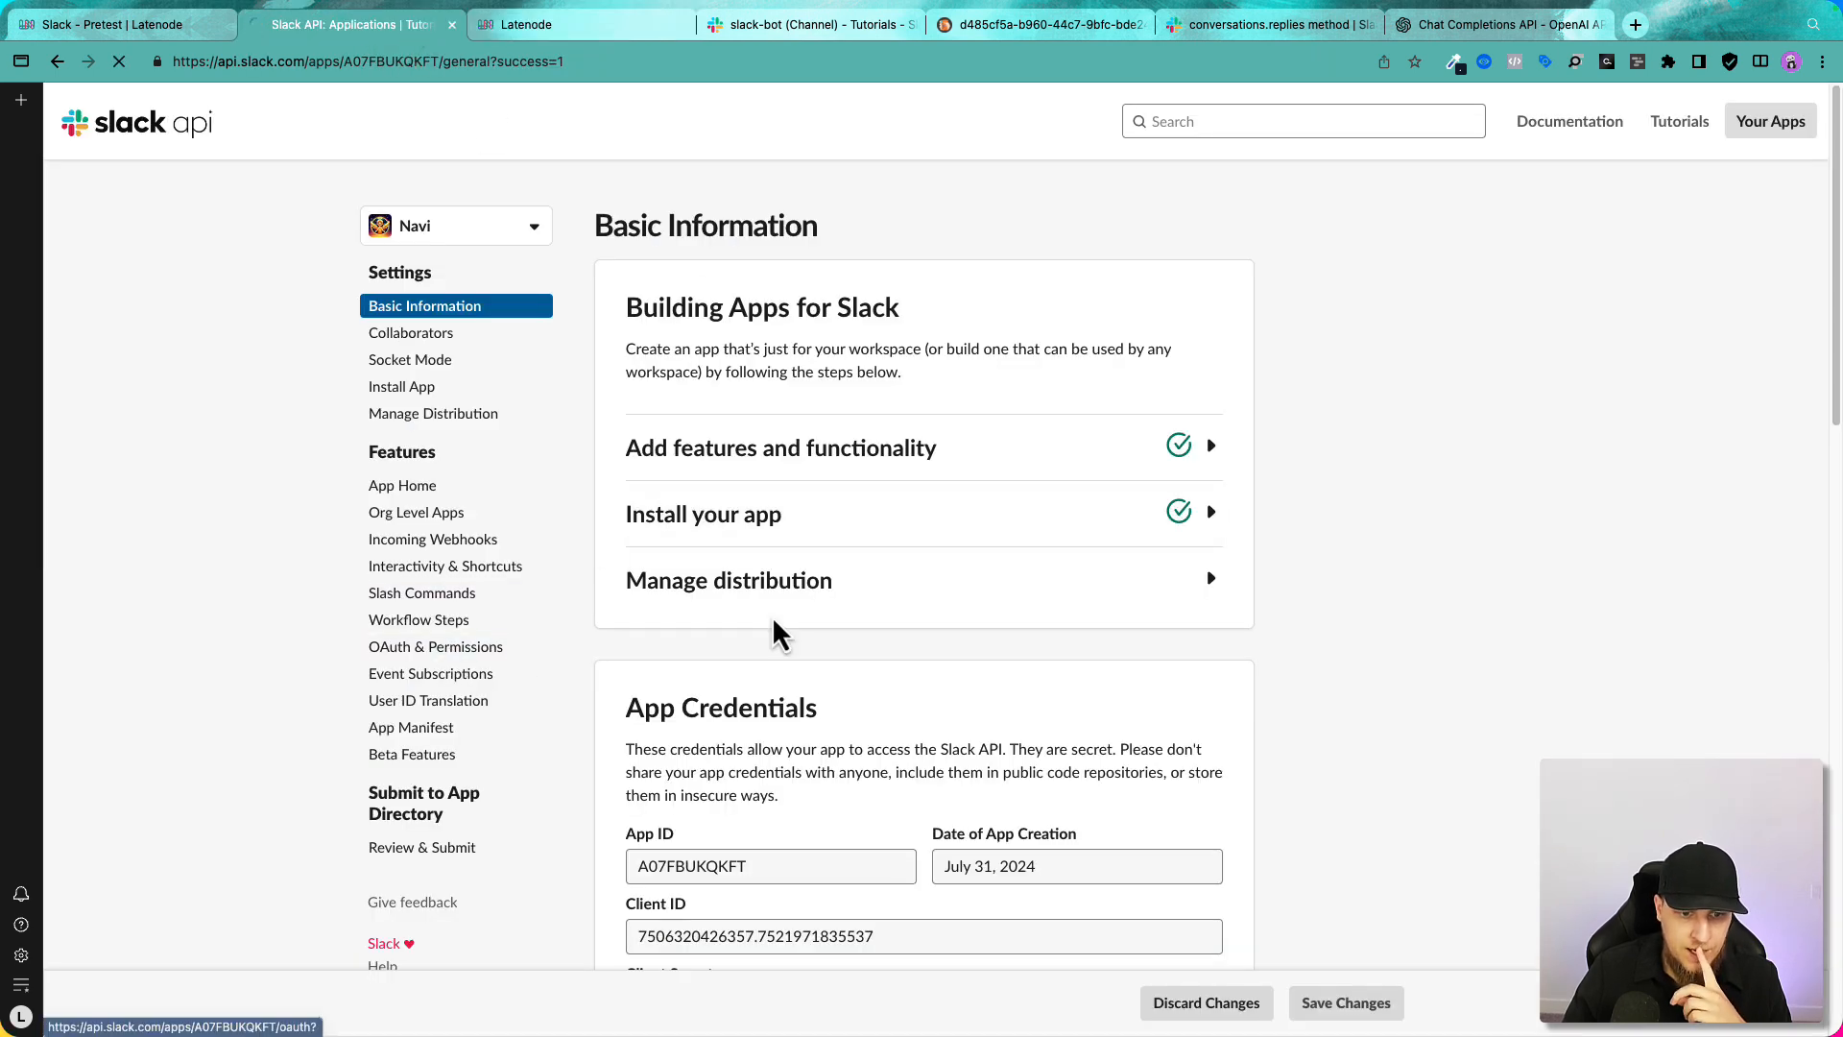
{"action": "left_click", "coordinate": [491, 645]}
{"action": "scroll", "coordinate": [726, 561], "scroll_direction": "down", "scroll_amount": 3}
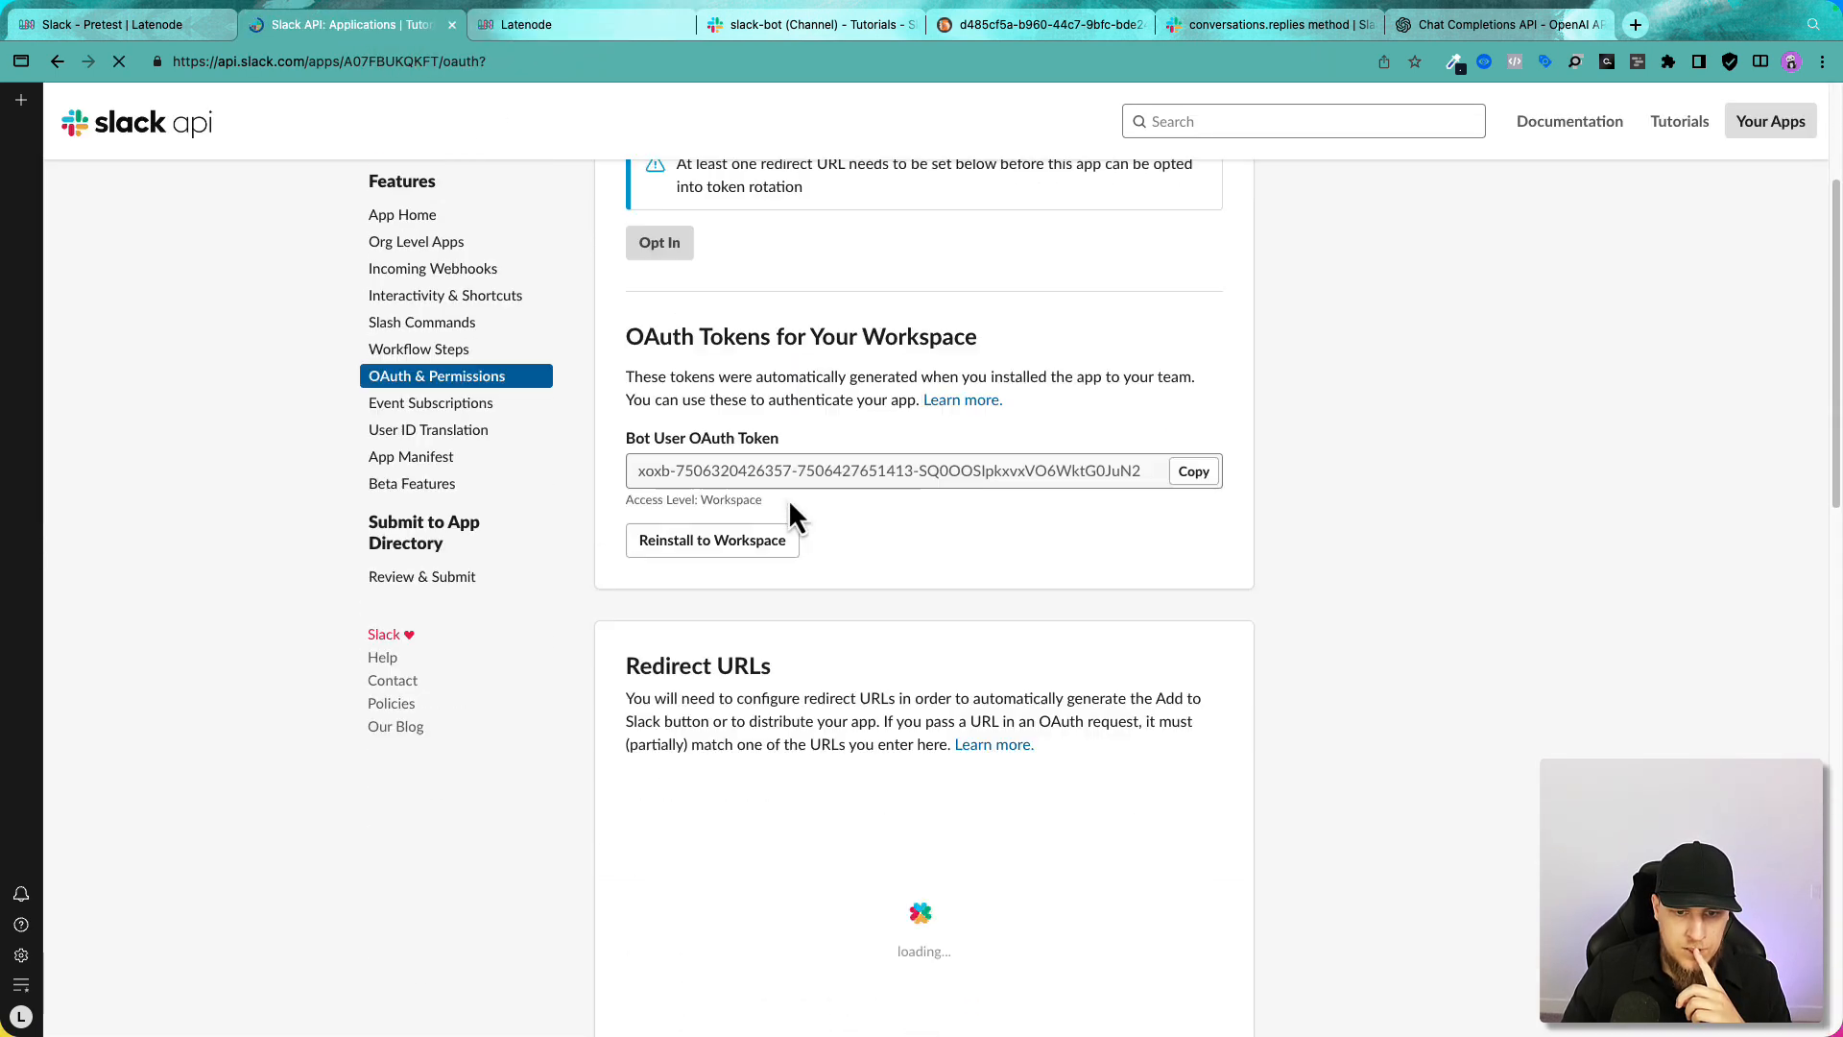
{"action": "scroll", "coordinate": [730, 497], "scroll_direction": "down", "scroll_amount": 7}
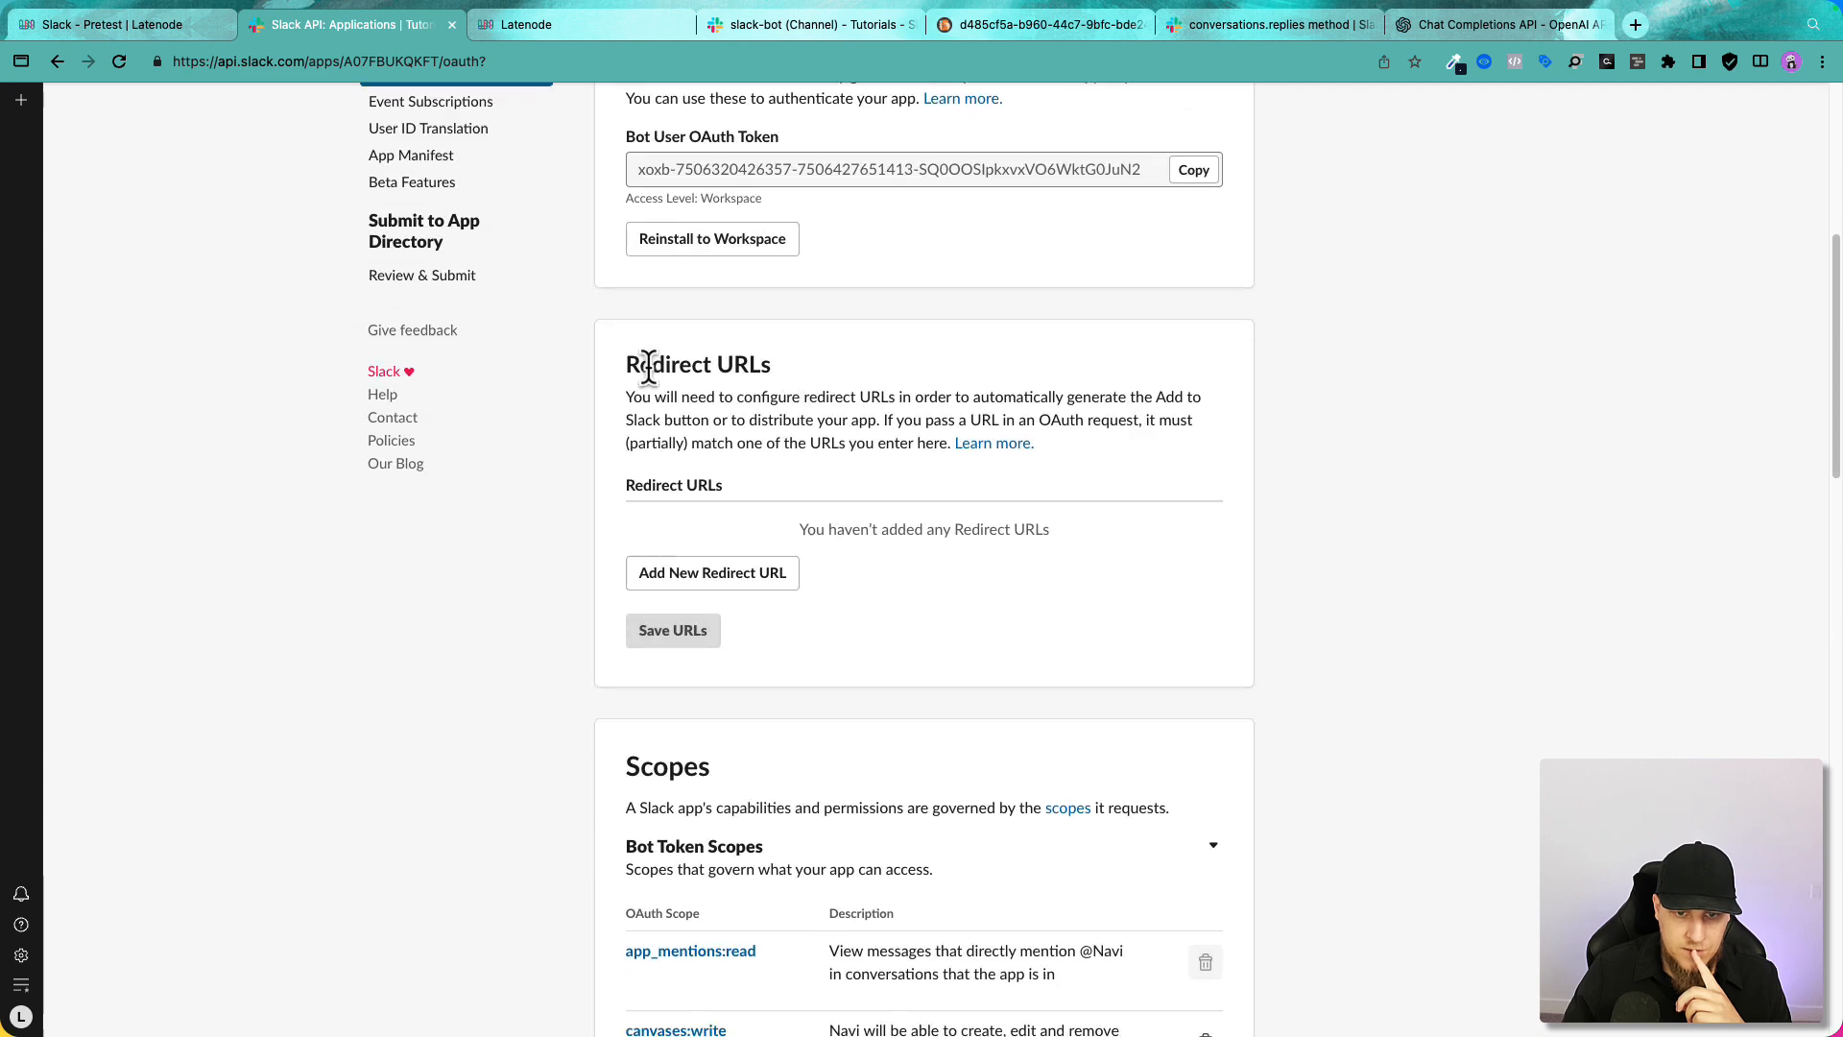
{"action": "scroll", "coordinate": [636, 385], "scroll_direction": "down", "scroll_amount": 3}
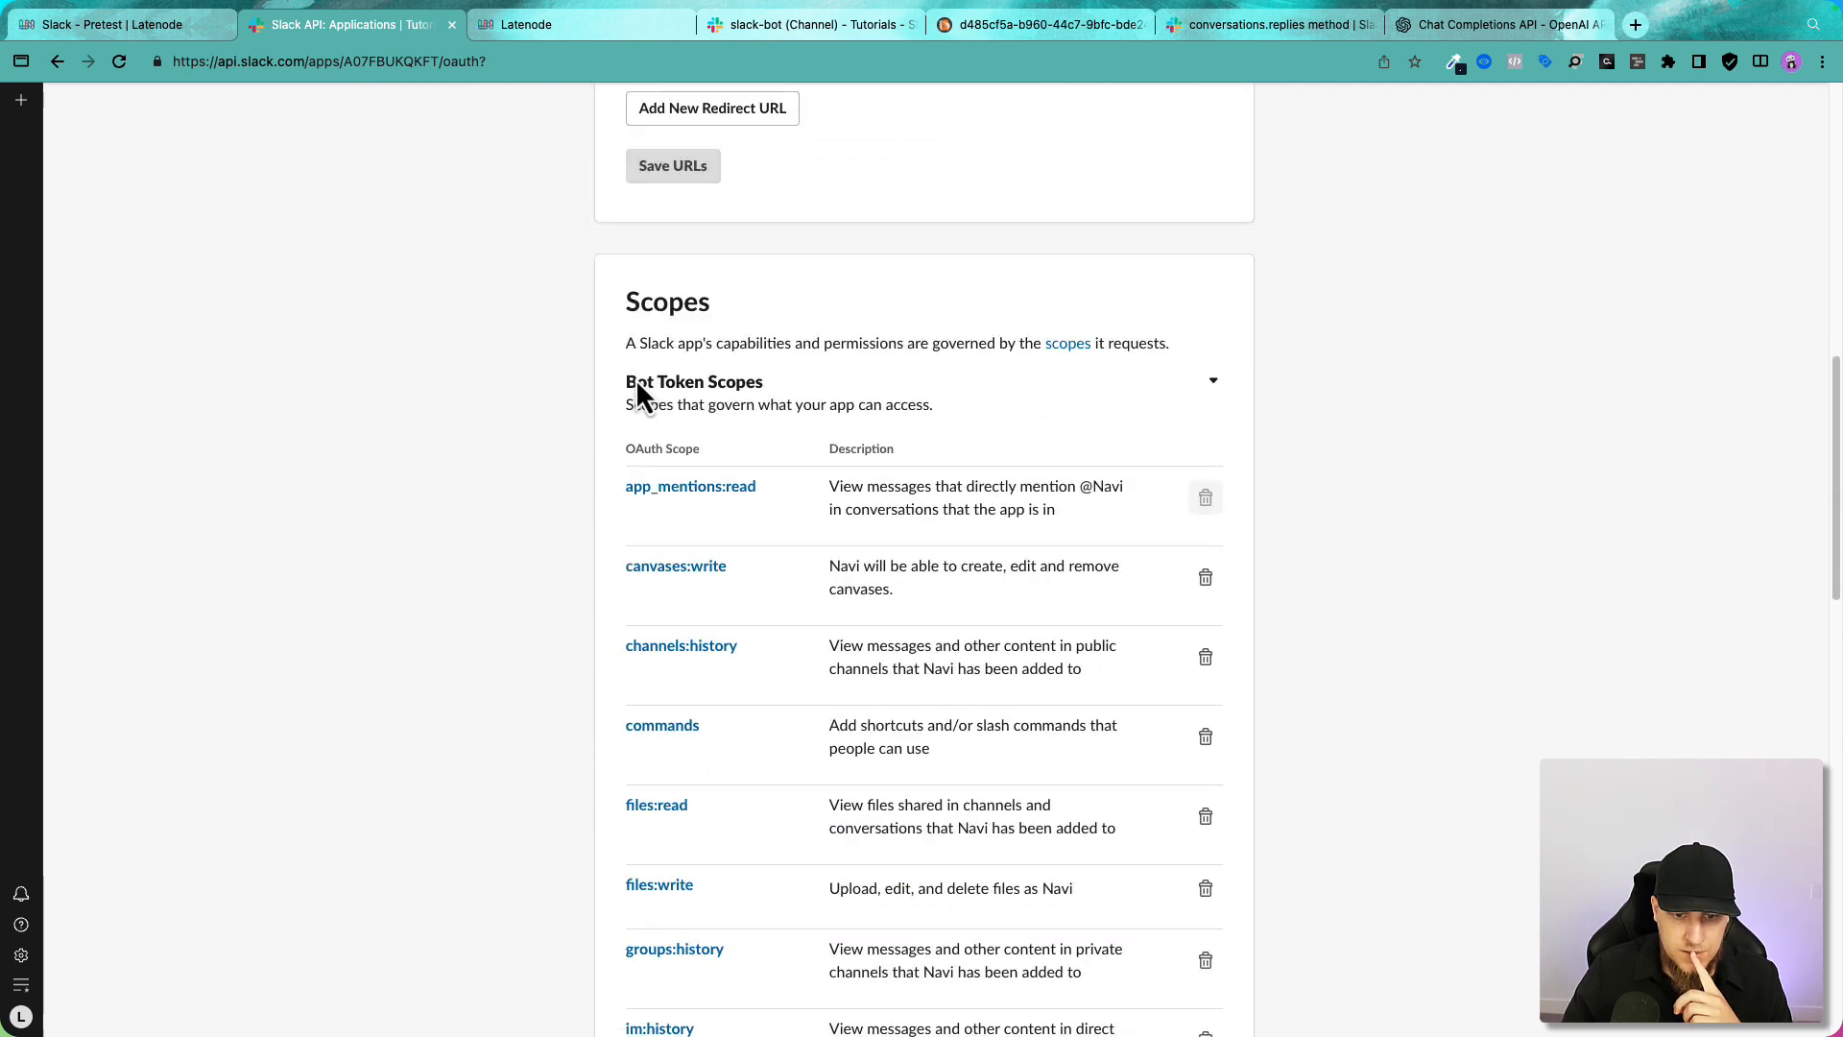
{"action": "scroll", "coordinate": [650, 491], "scroll_direction": "down", "scroll_amount": 3}
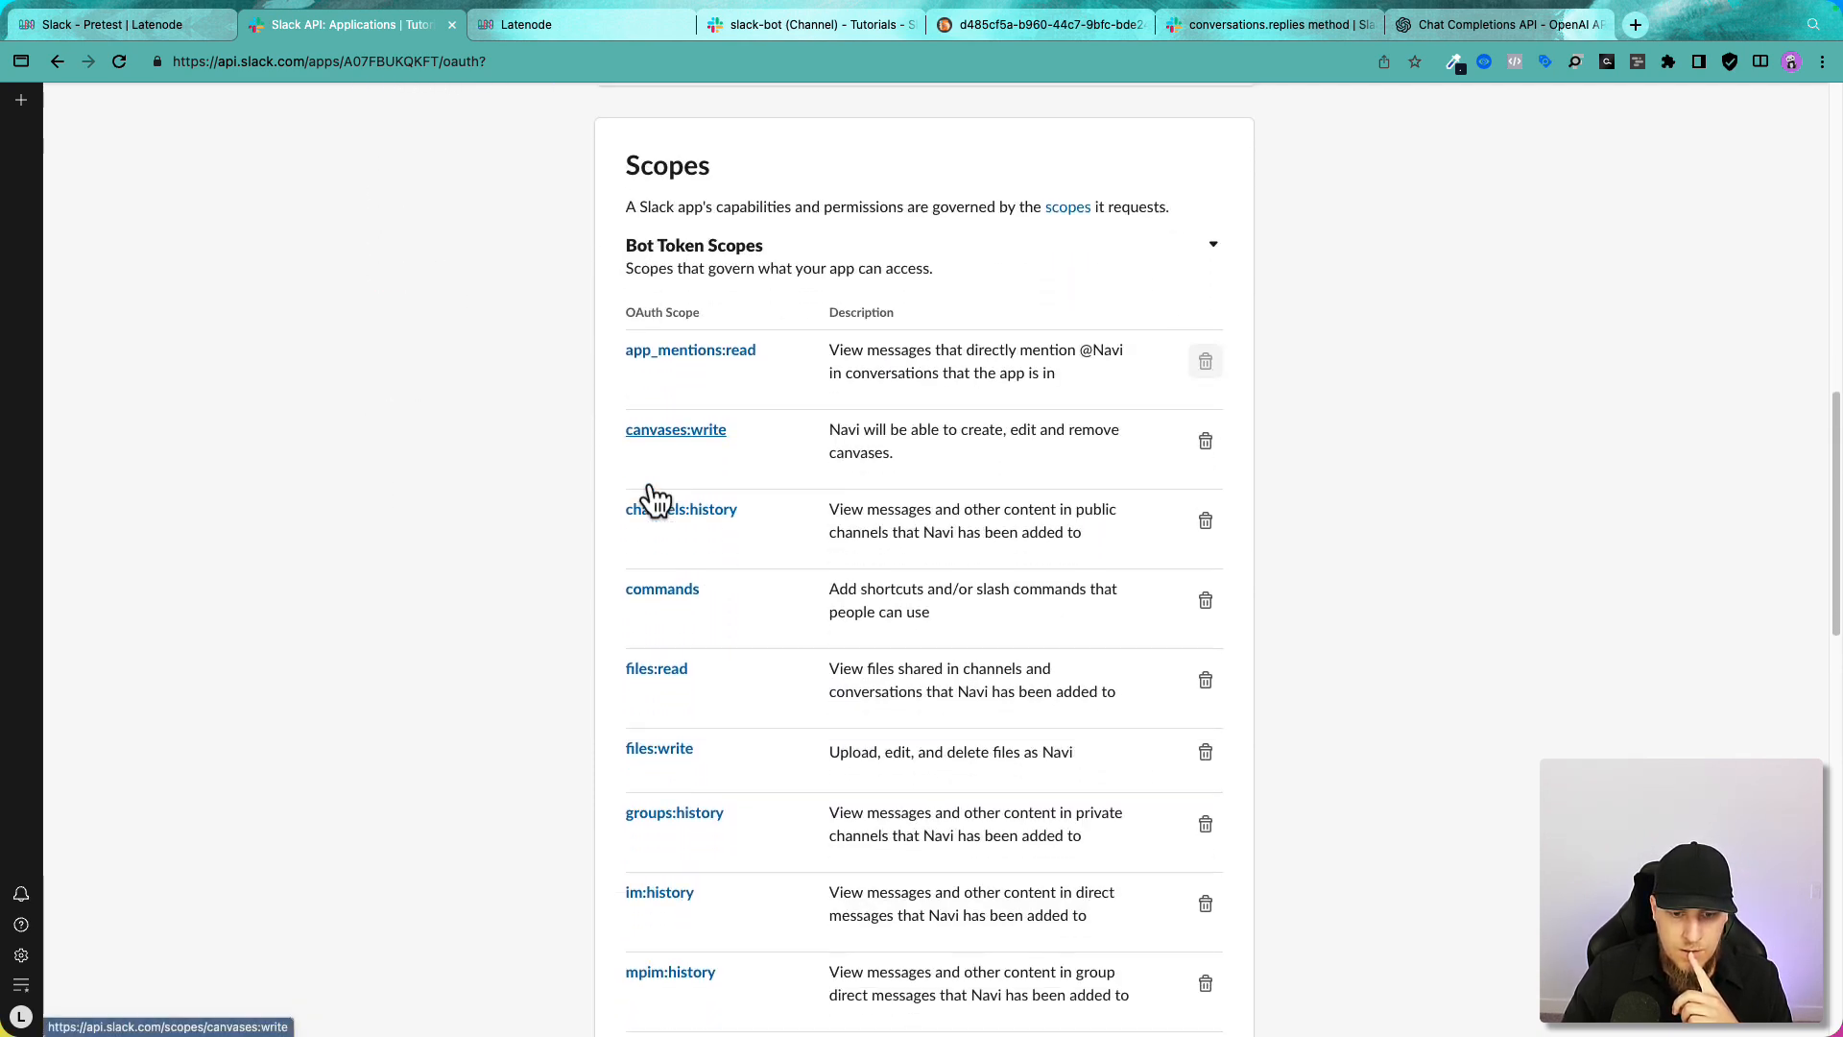
{"action": "scroll", "coordinate": [650, 492], "scroll_direction": "down", "scroll_amount": 4}
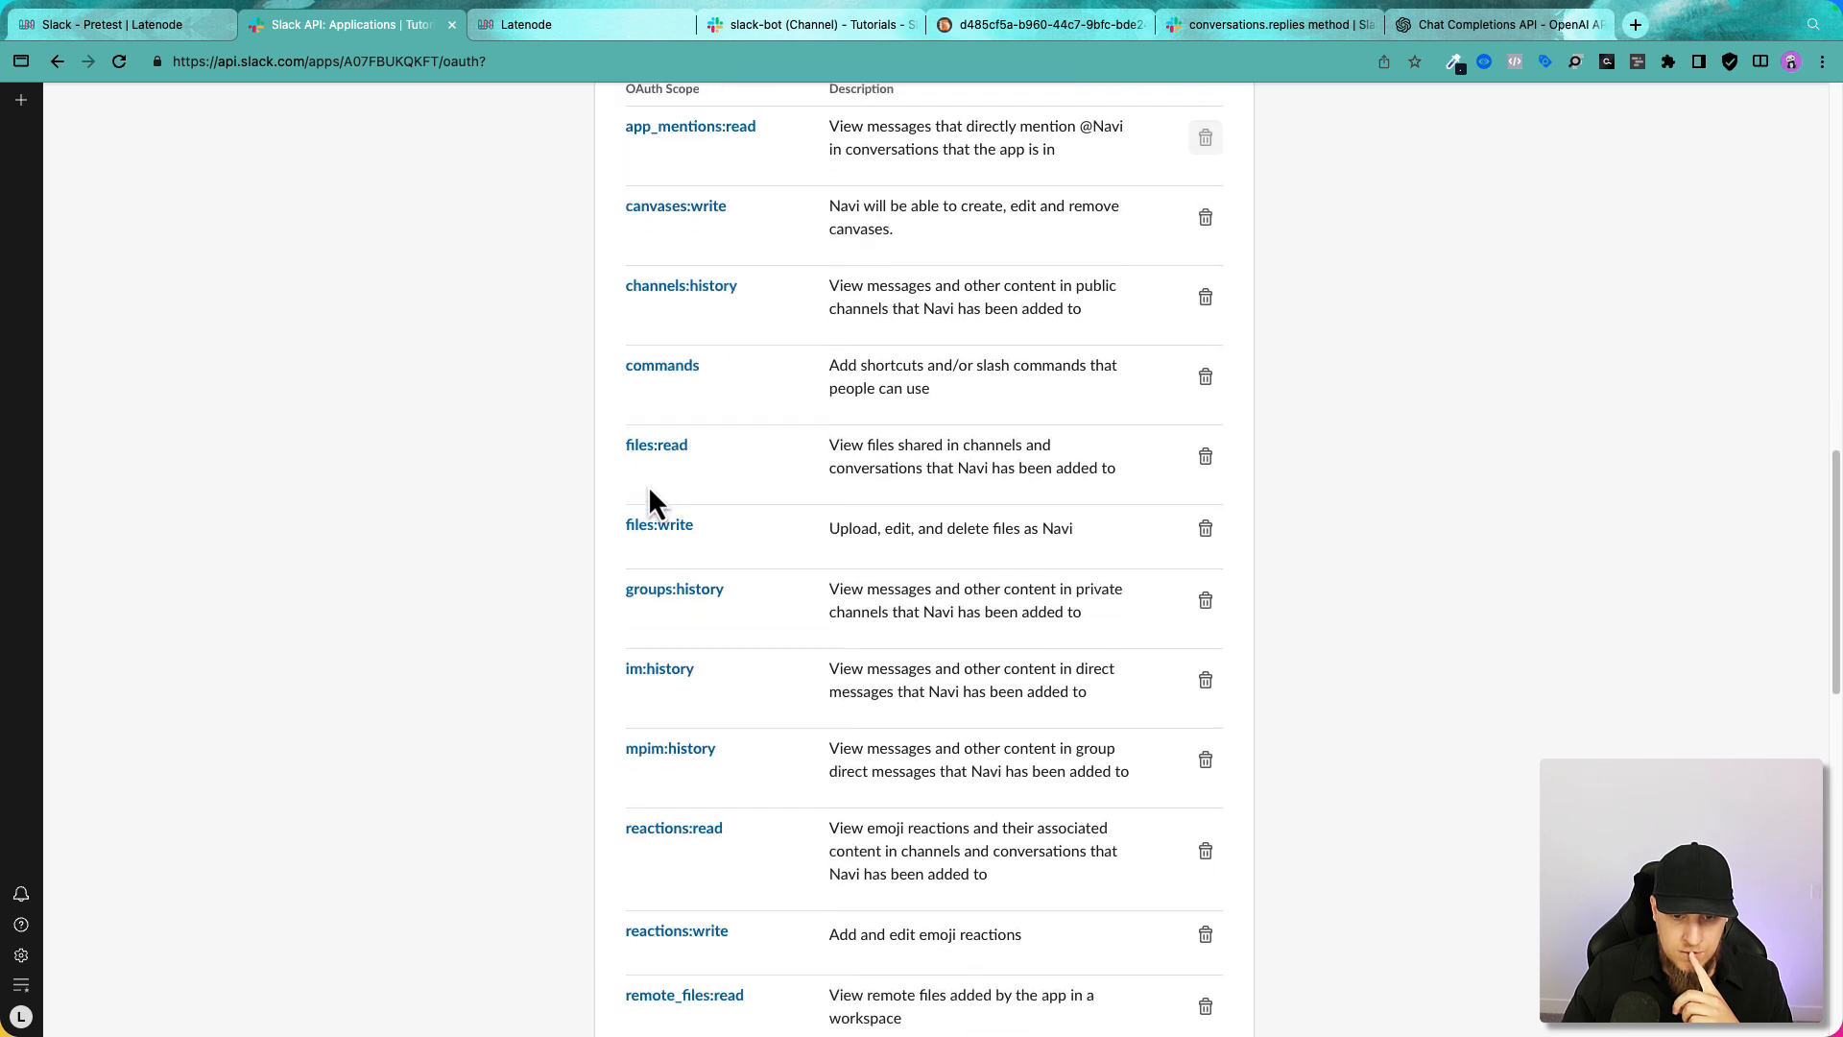
{"action": "scroll", "coordinate": [665, 544], "scroll_direction": "down", "scroll_amount": 2}
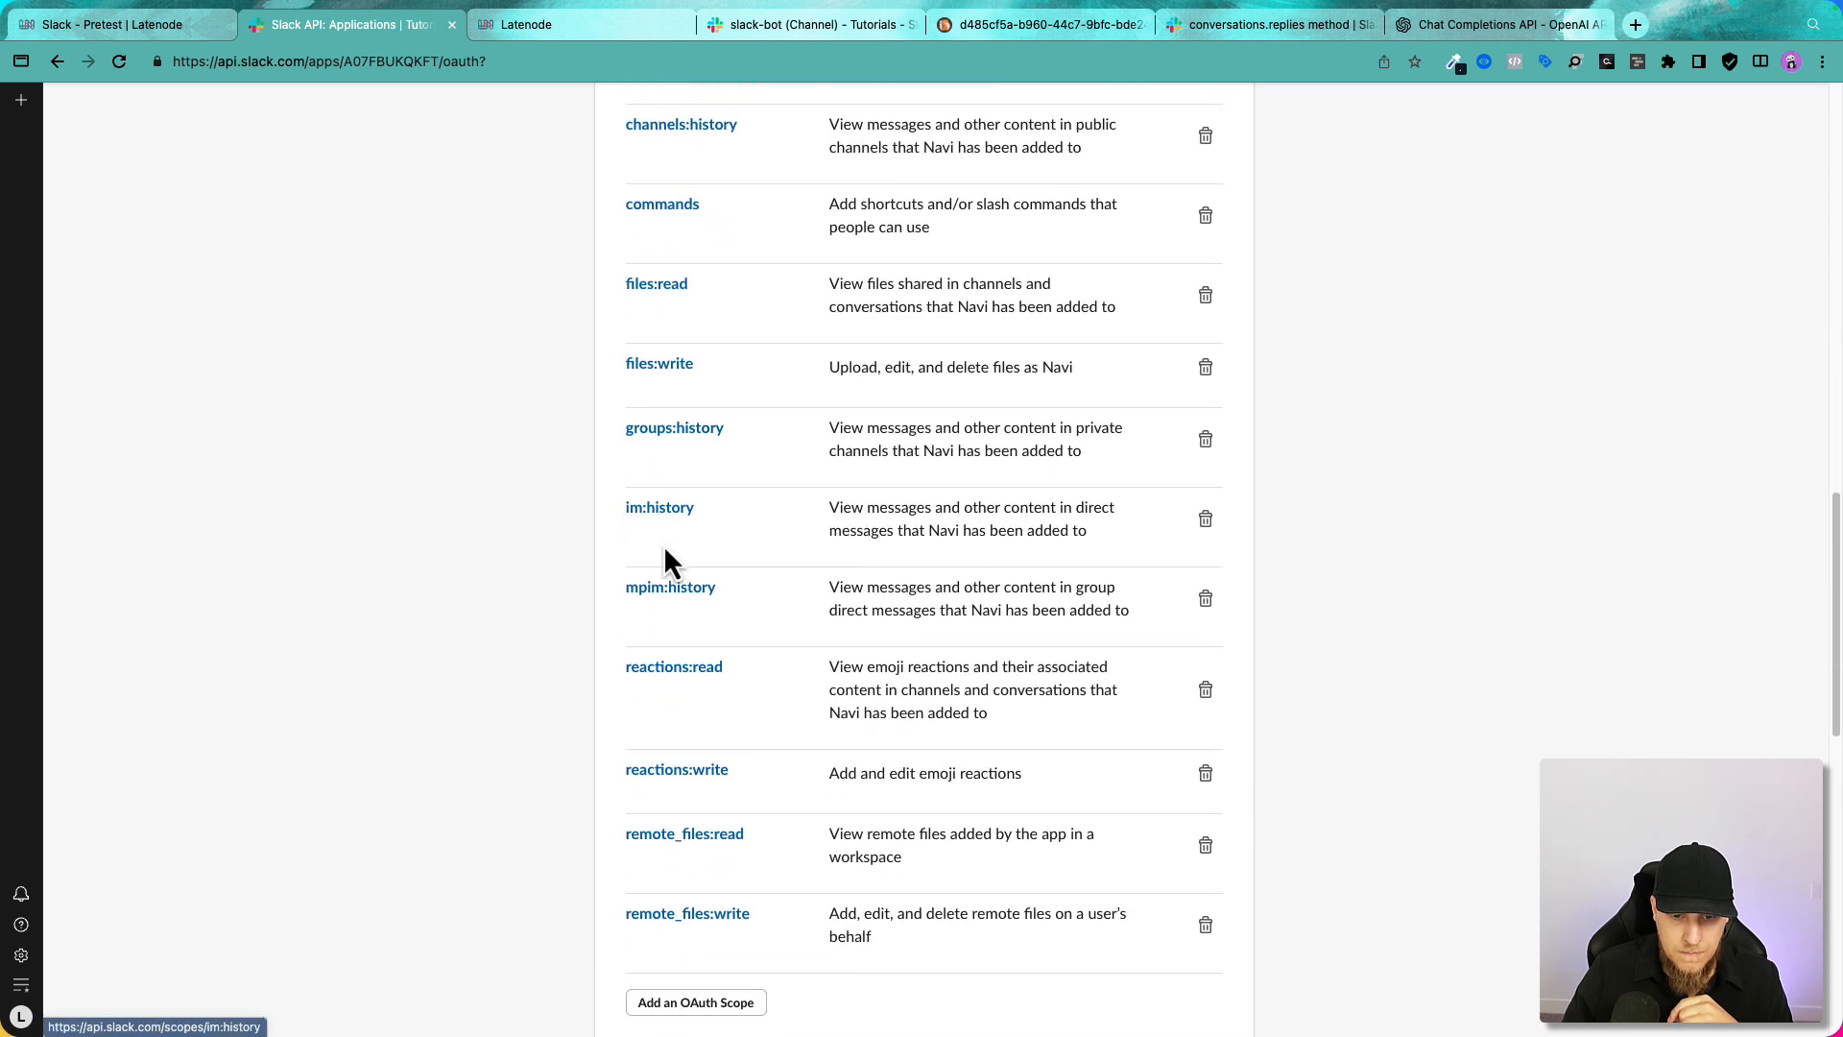
- Add the chat:write OAuth scope to the Navi app's Bot Token Scopes
{"action": "left_click", "coordinate": [676, 989]}
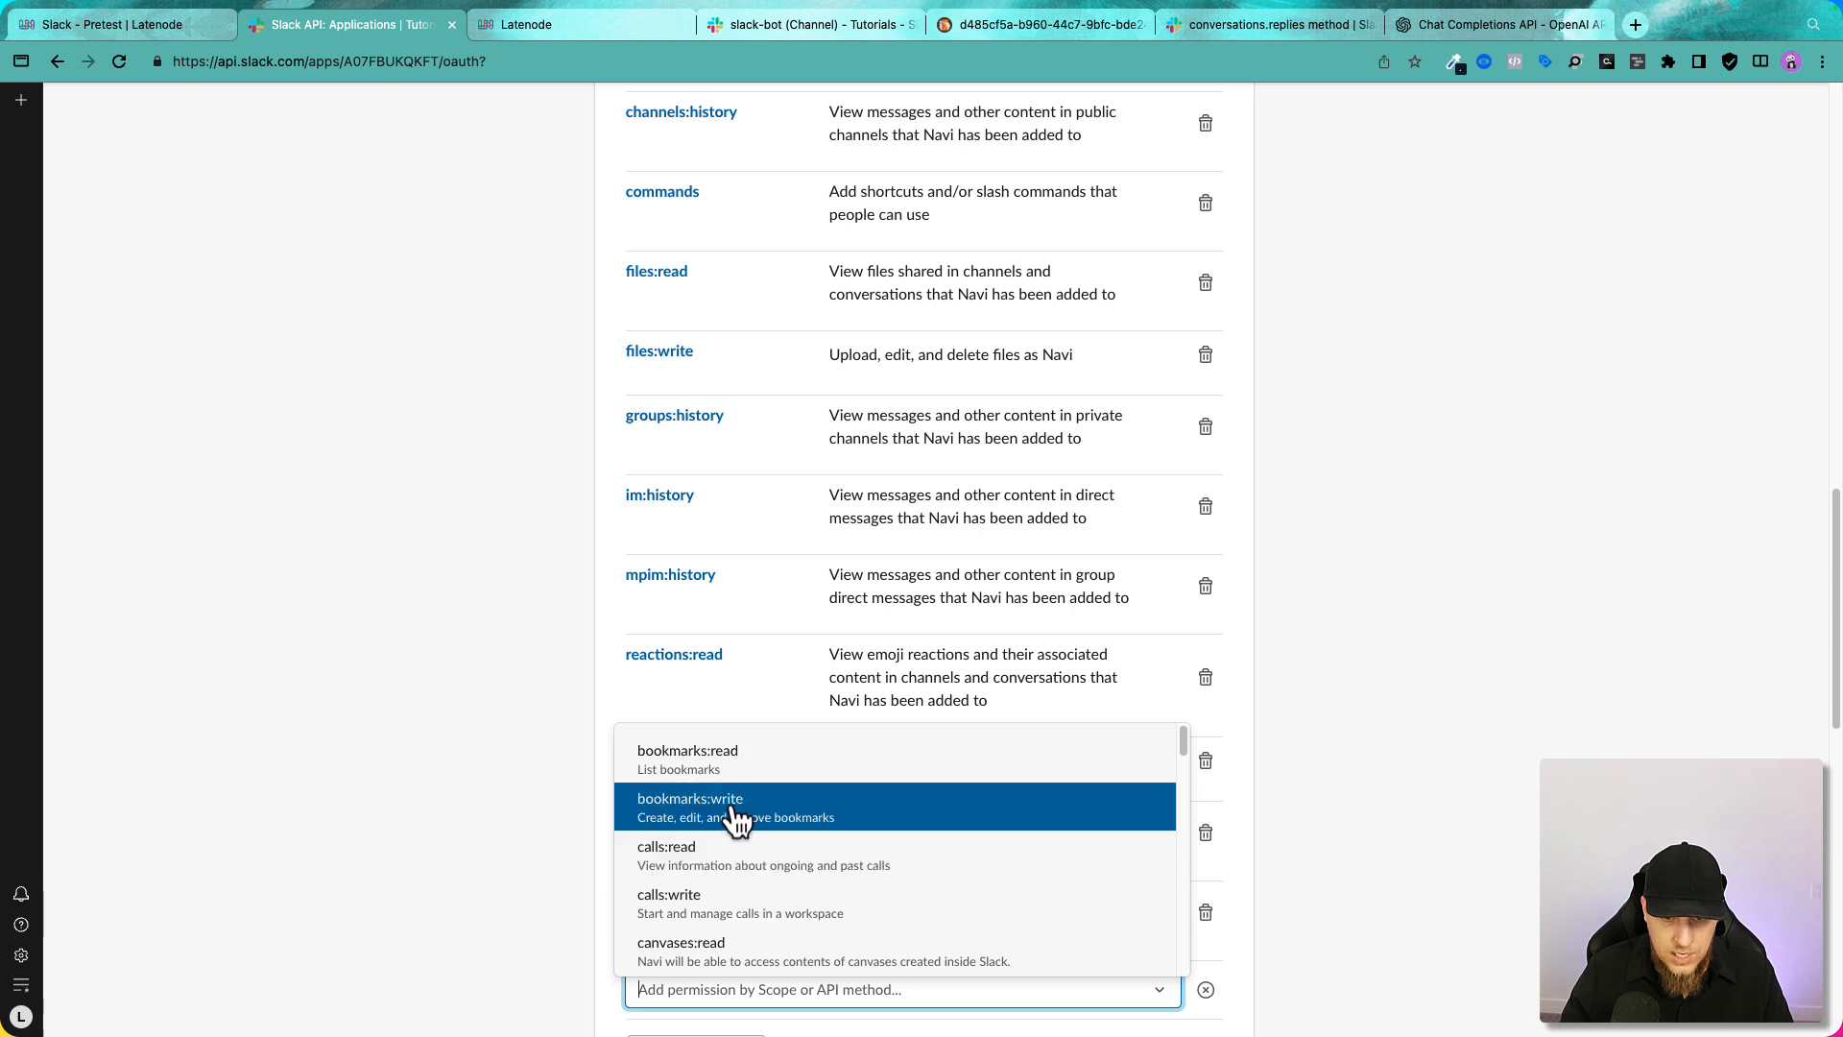
{"action": "type", "text": "chat"}
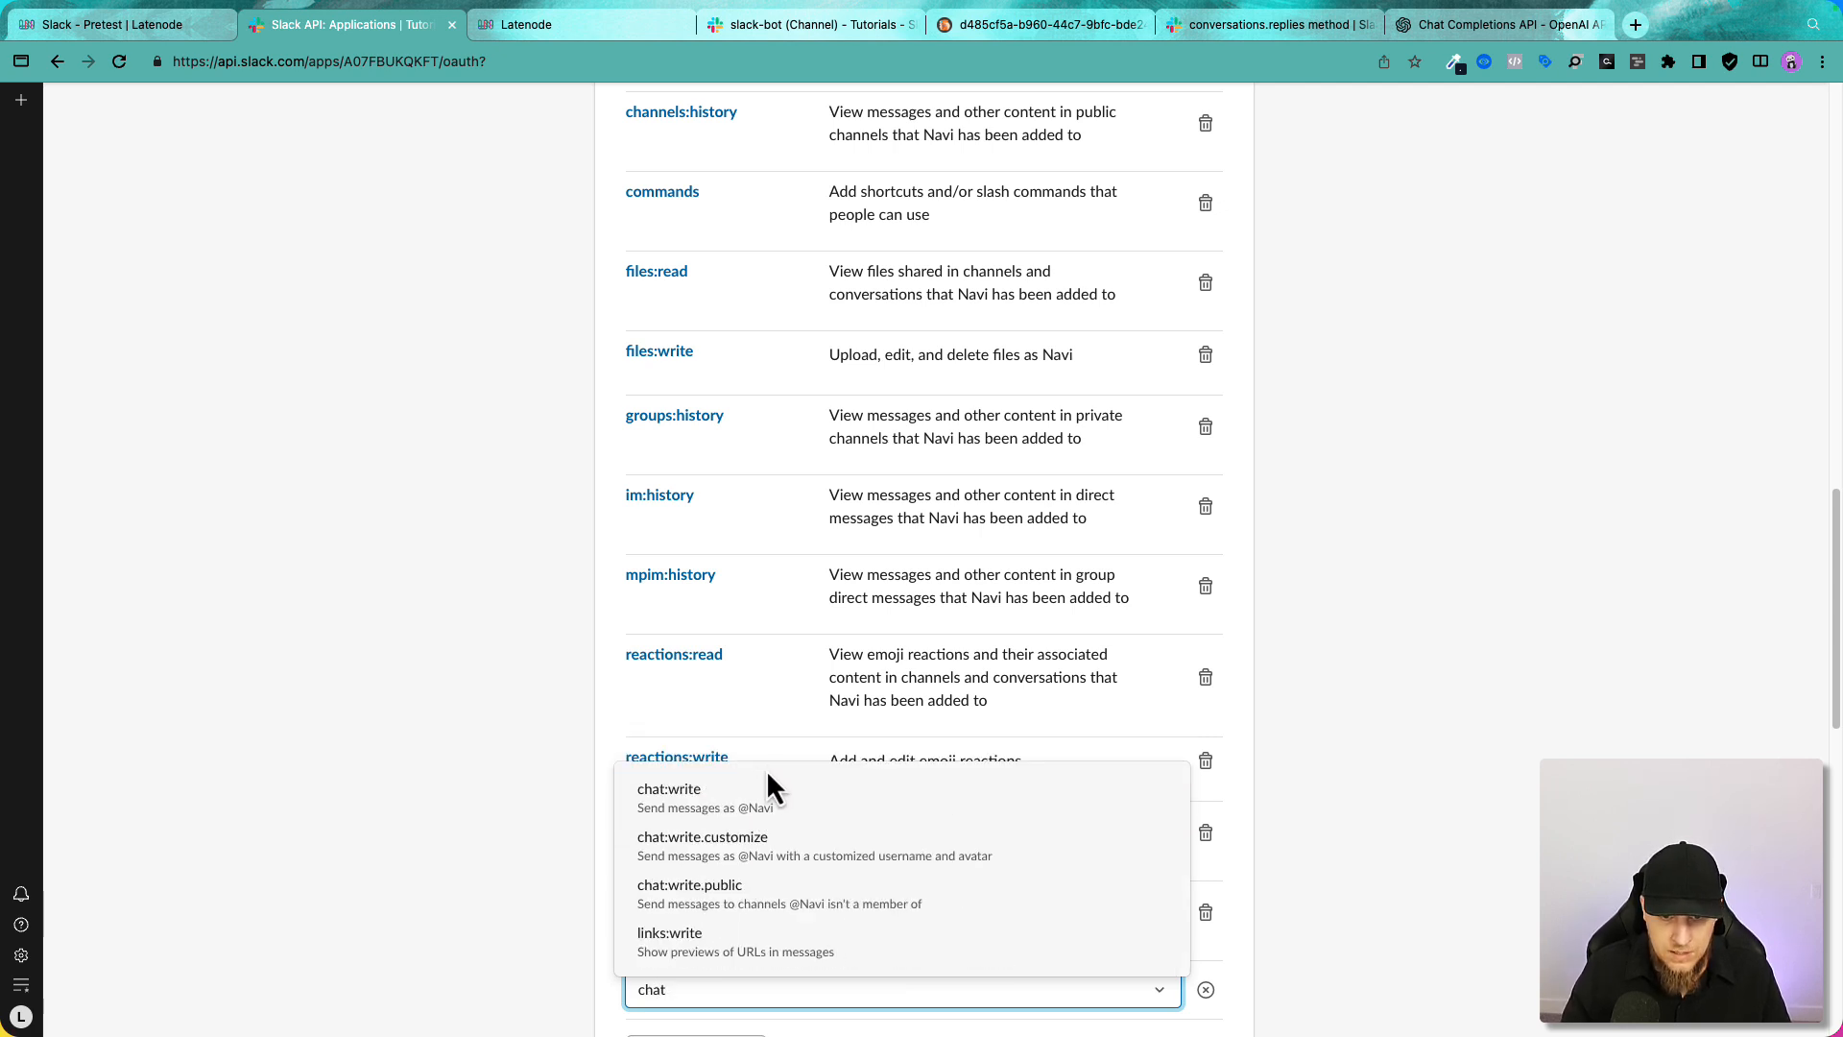
{"action": "left_click", "coordinate": [755, 809]}
{"action": "scroll", "coordinate": [515, 758], "scroll_direction": "down", "scroll_amount": 2}
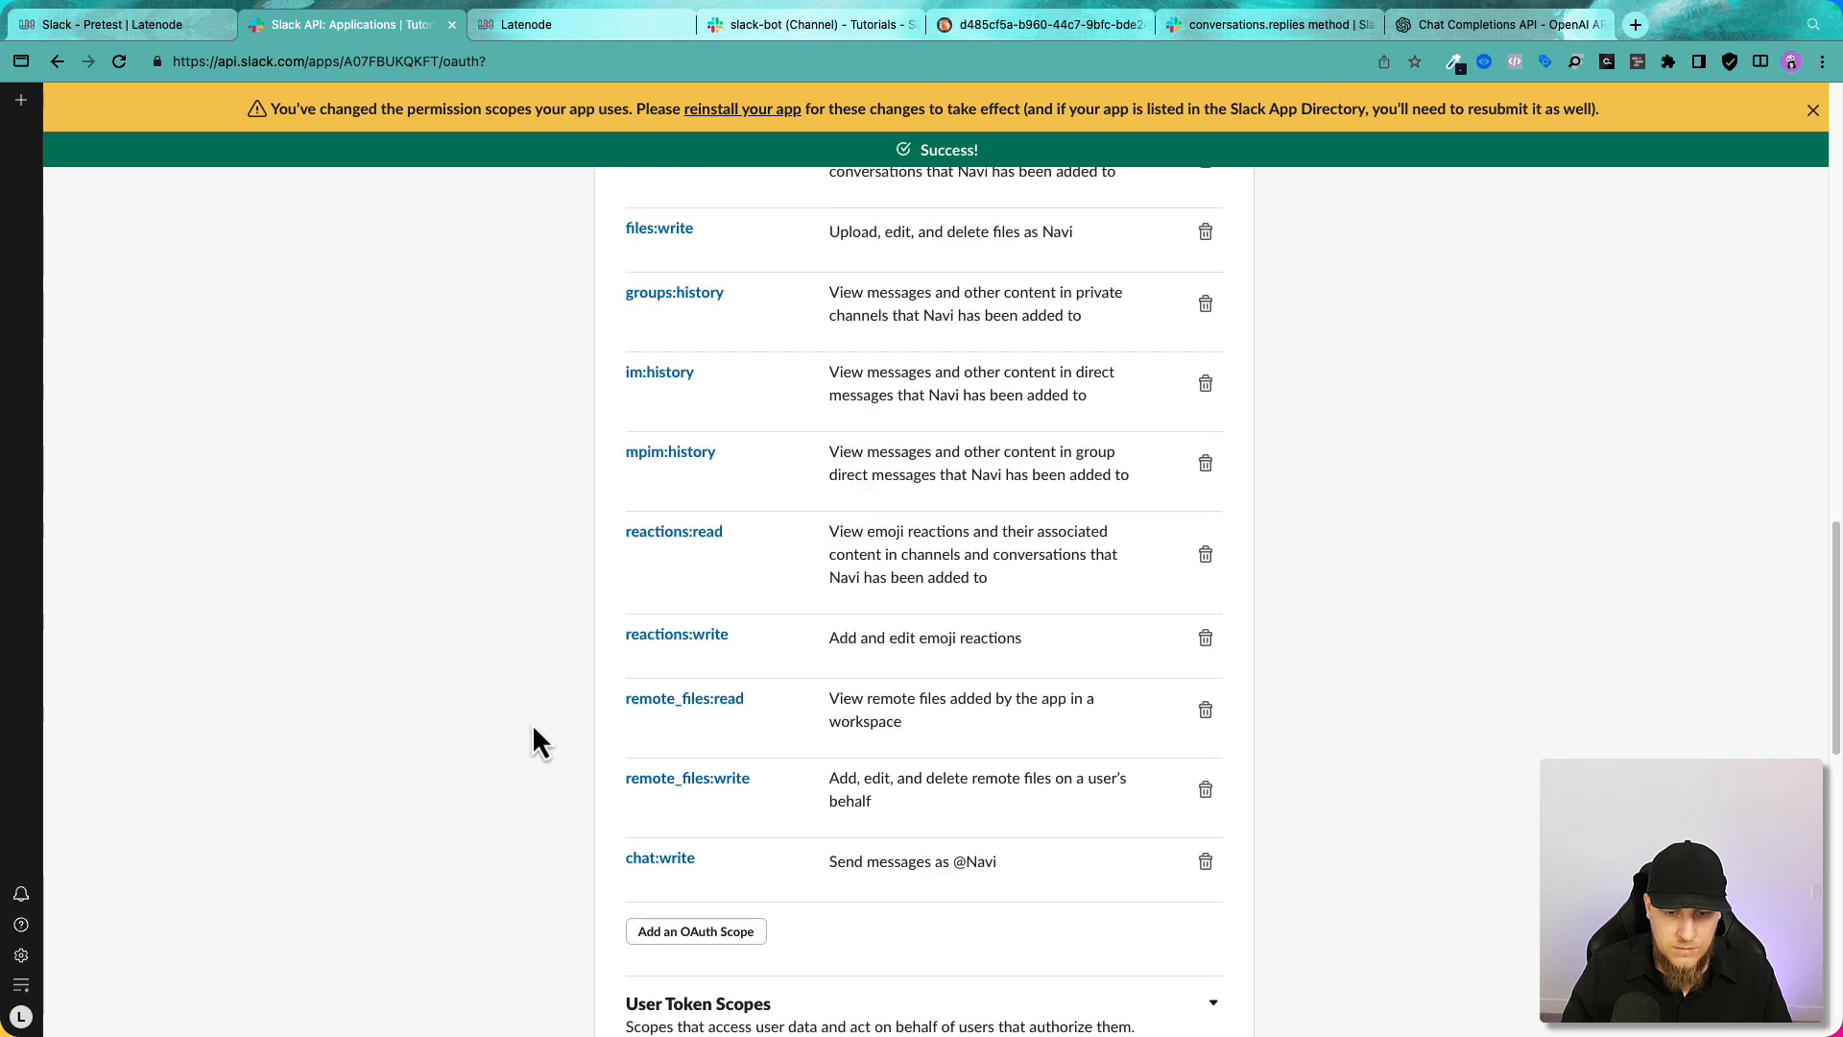
- Reinstall the Navi app to the Tutorials workspace and allow the requested permissions
{"action": "scroll", "coordinate": [532, 729], "scroll_direction": "up", "scroll_amount": 6}
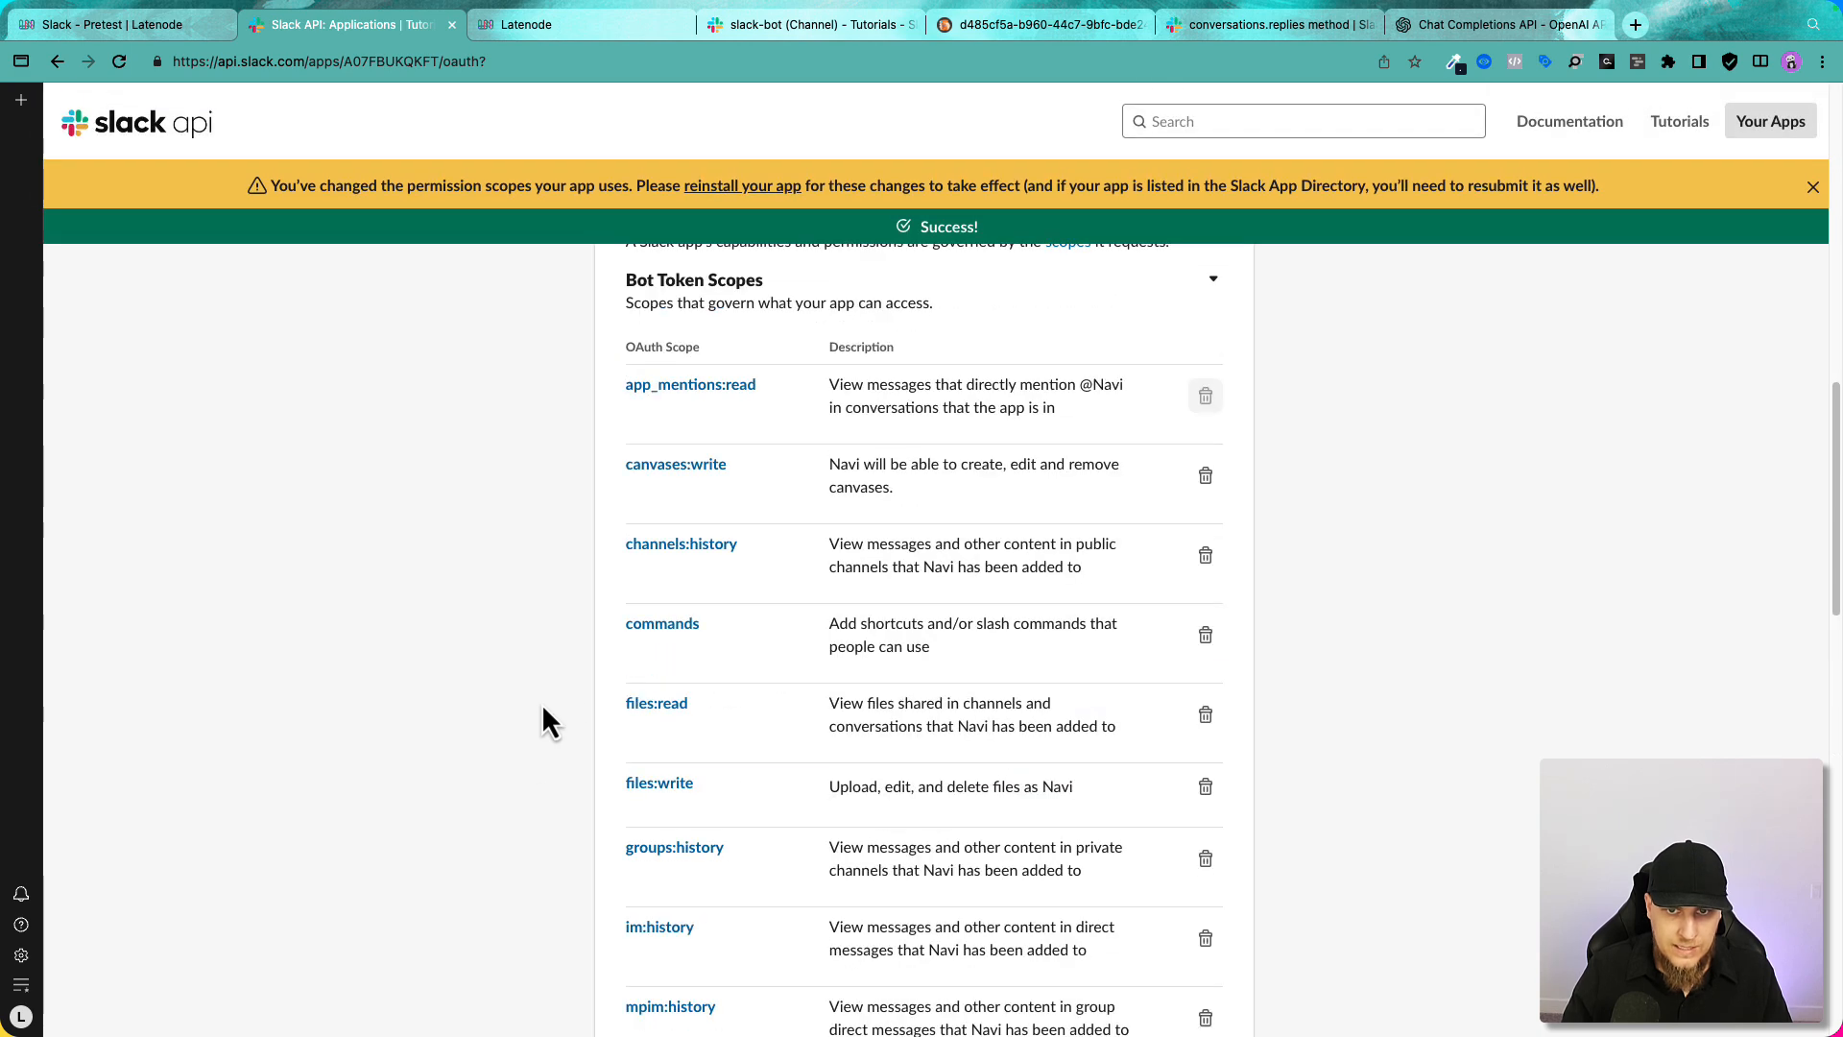
{"action": "left_click", "coordinate": [779, 188]}
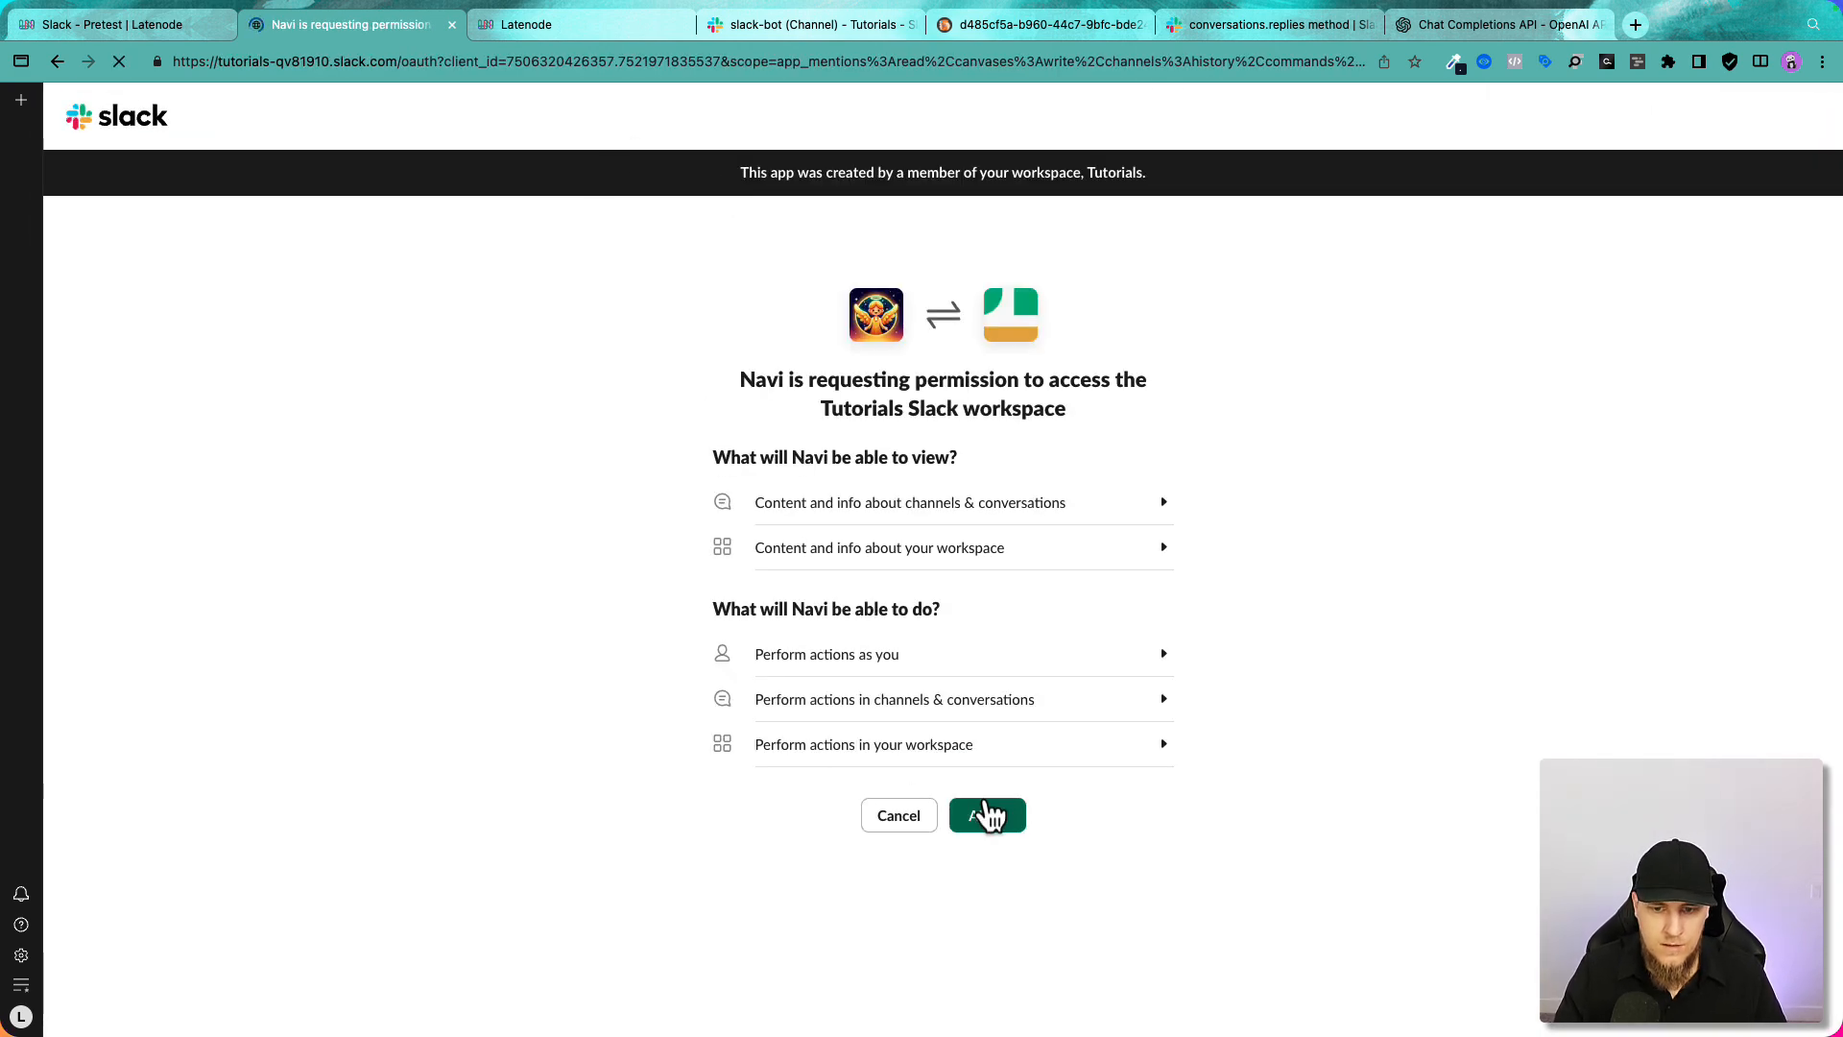
{"action": "left_click", "coordinate": [991, 817]}
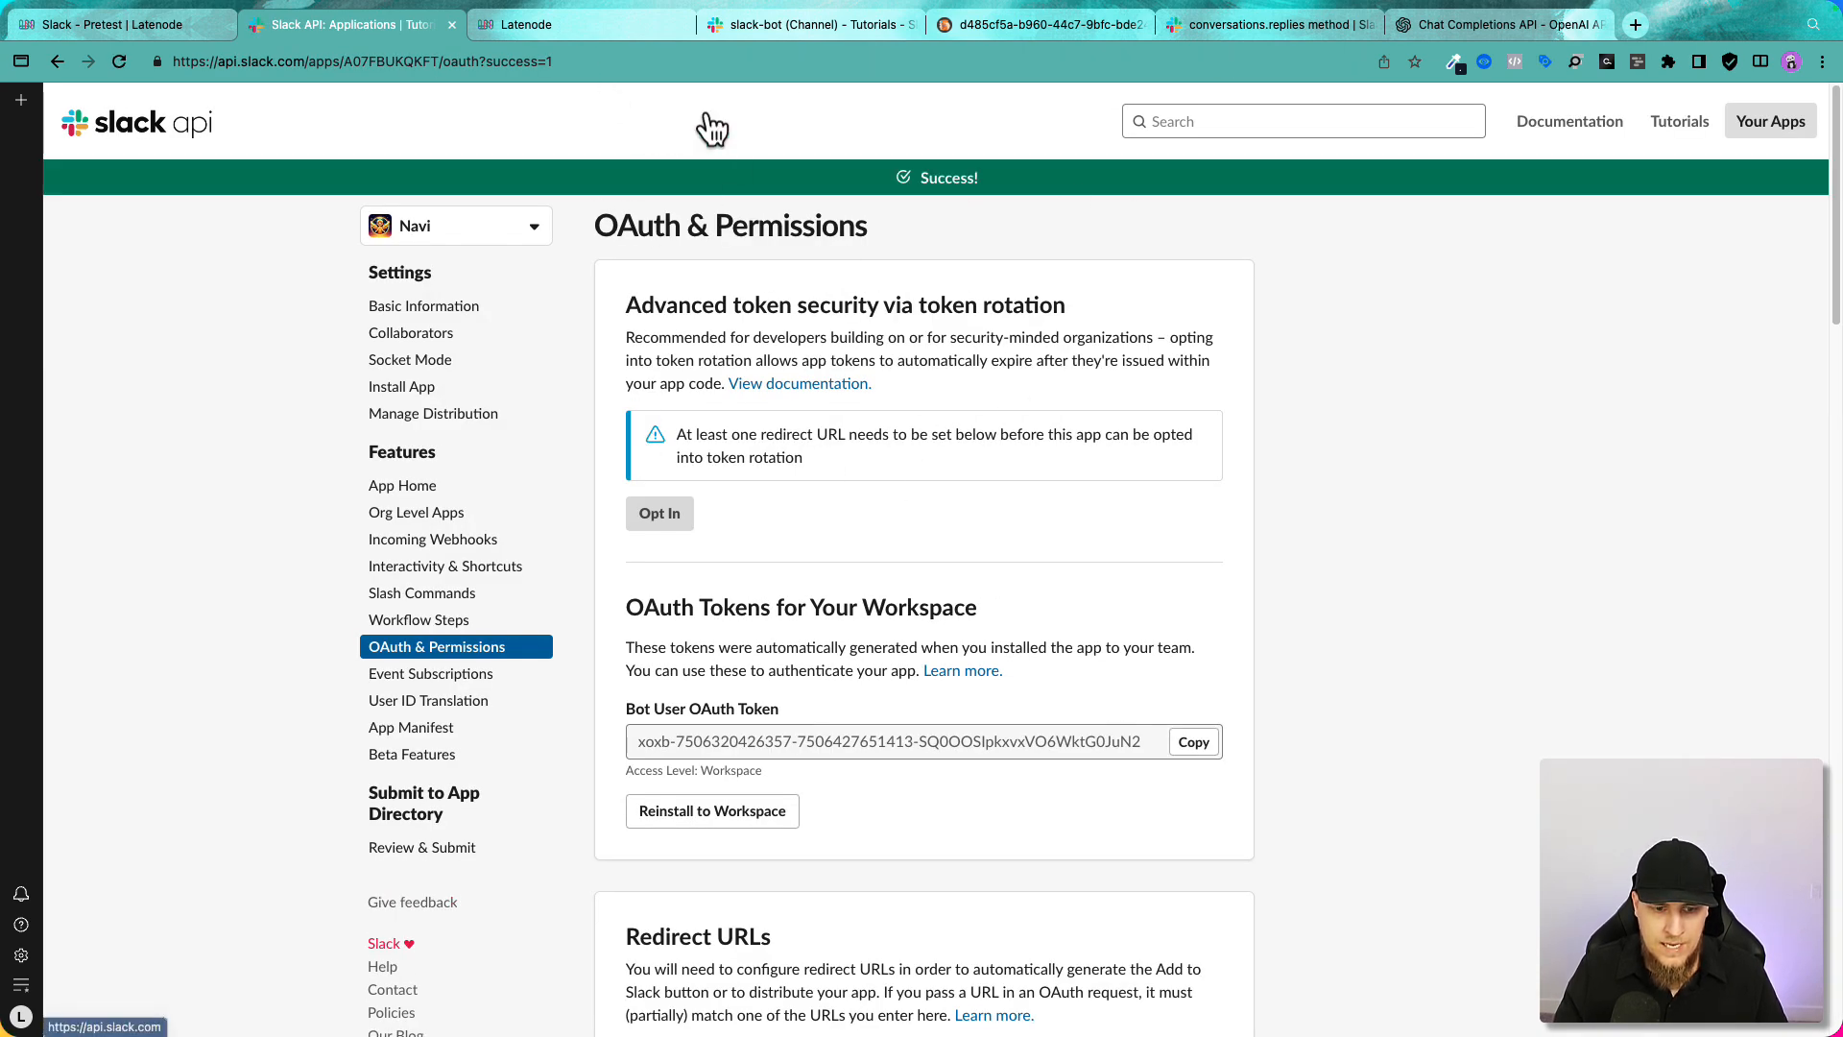
- Return to the Latenode scenario, run the Reply to Slack node once and expand its output down to the message details
{"action": "left_click", "coordinate": [608, 32]}
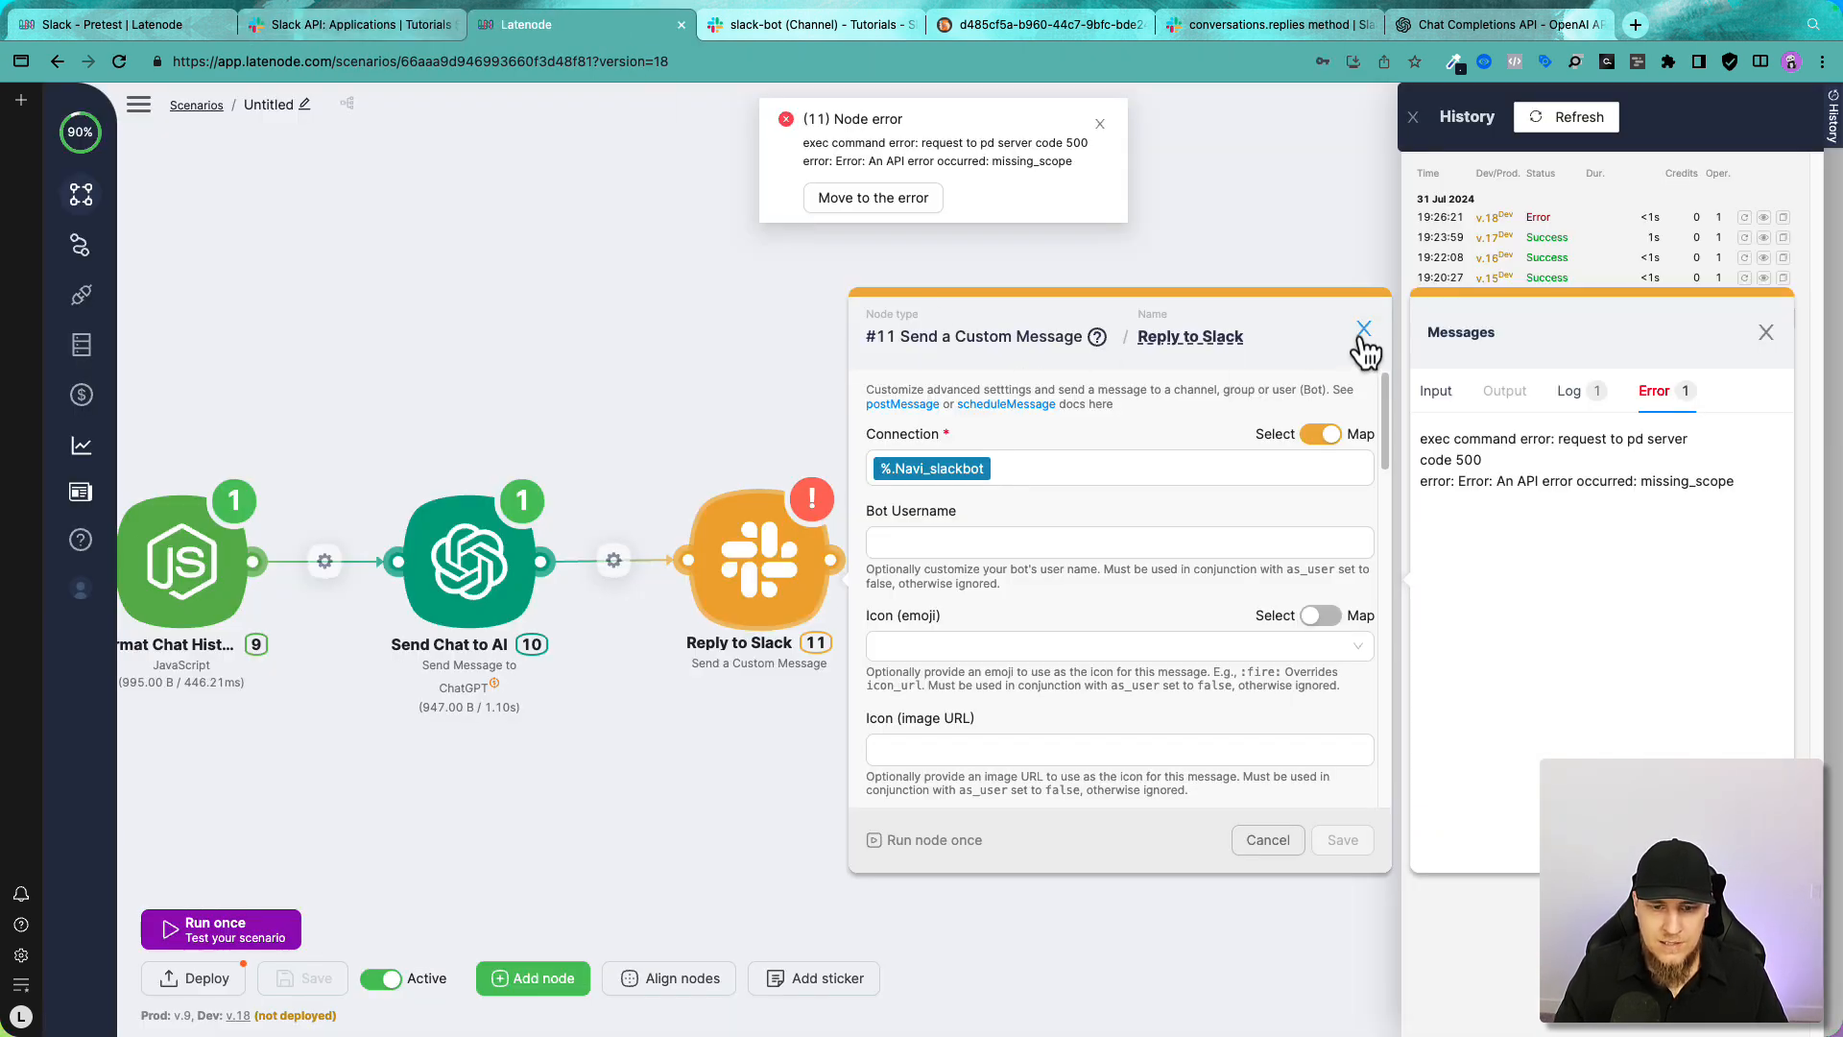
{"action": "left_click", "coordinate": [922, 844]}
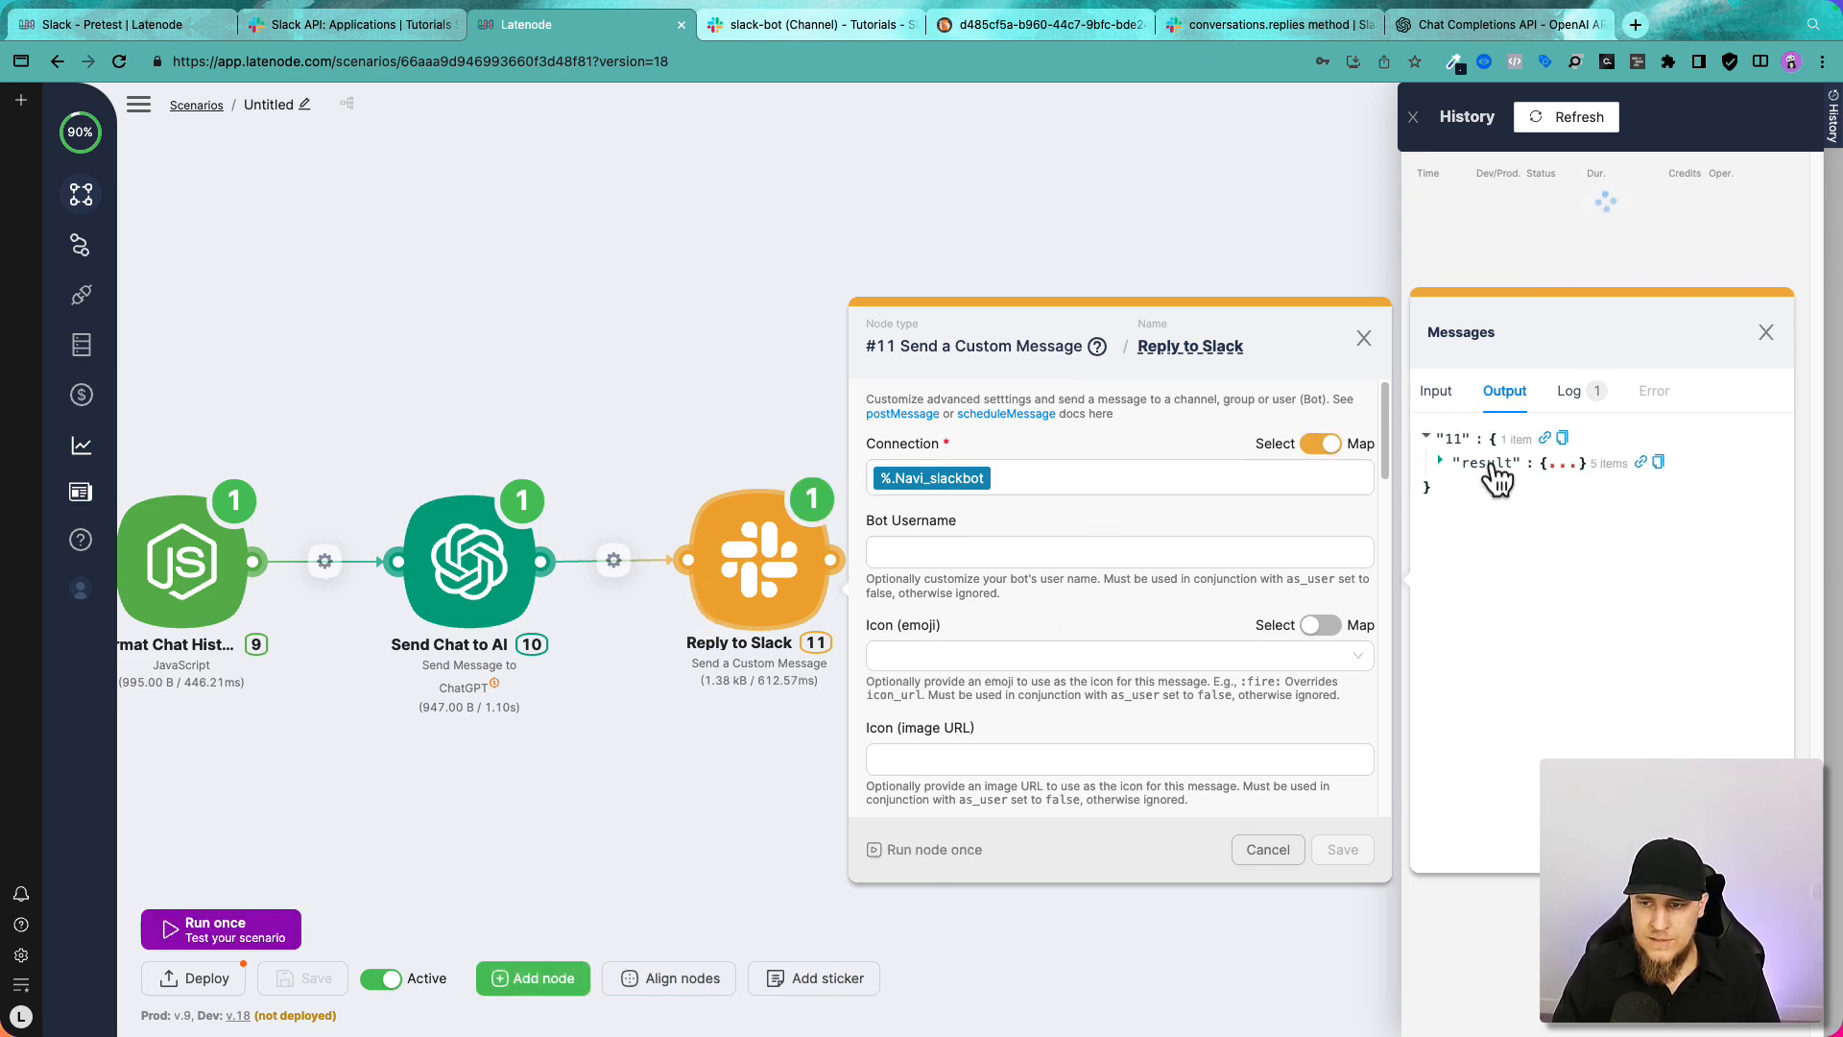
{"action": "left_click", "coordinate": [1492, 463]}
{"action": "left_click", "coordinate": [1574, 515]}
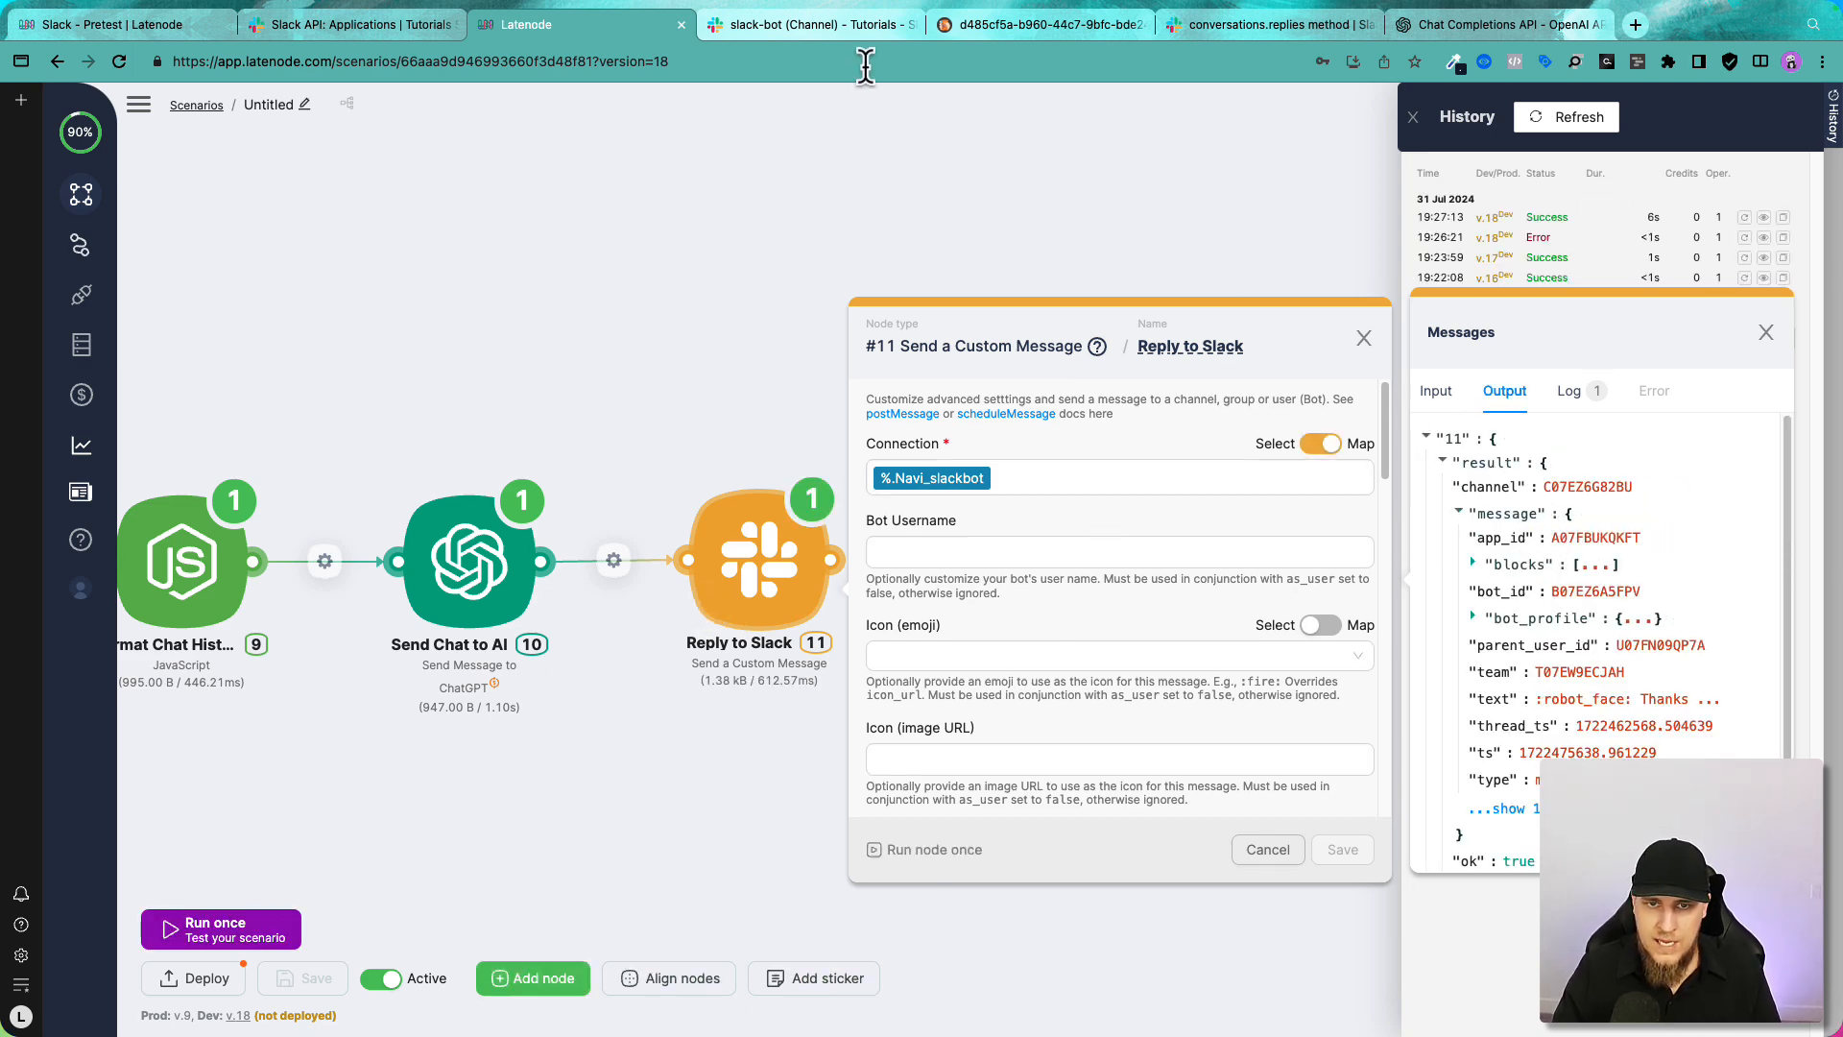
- Switch to the slack-bot channel in Slack and check the text and user mention of Navi's reply in the thread
{"action": "left_click", "coordinate": [855, 38]}
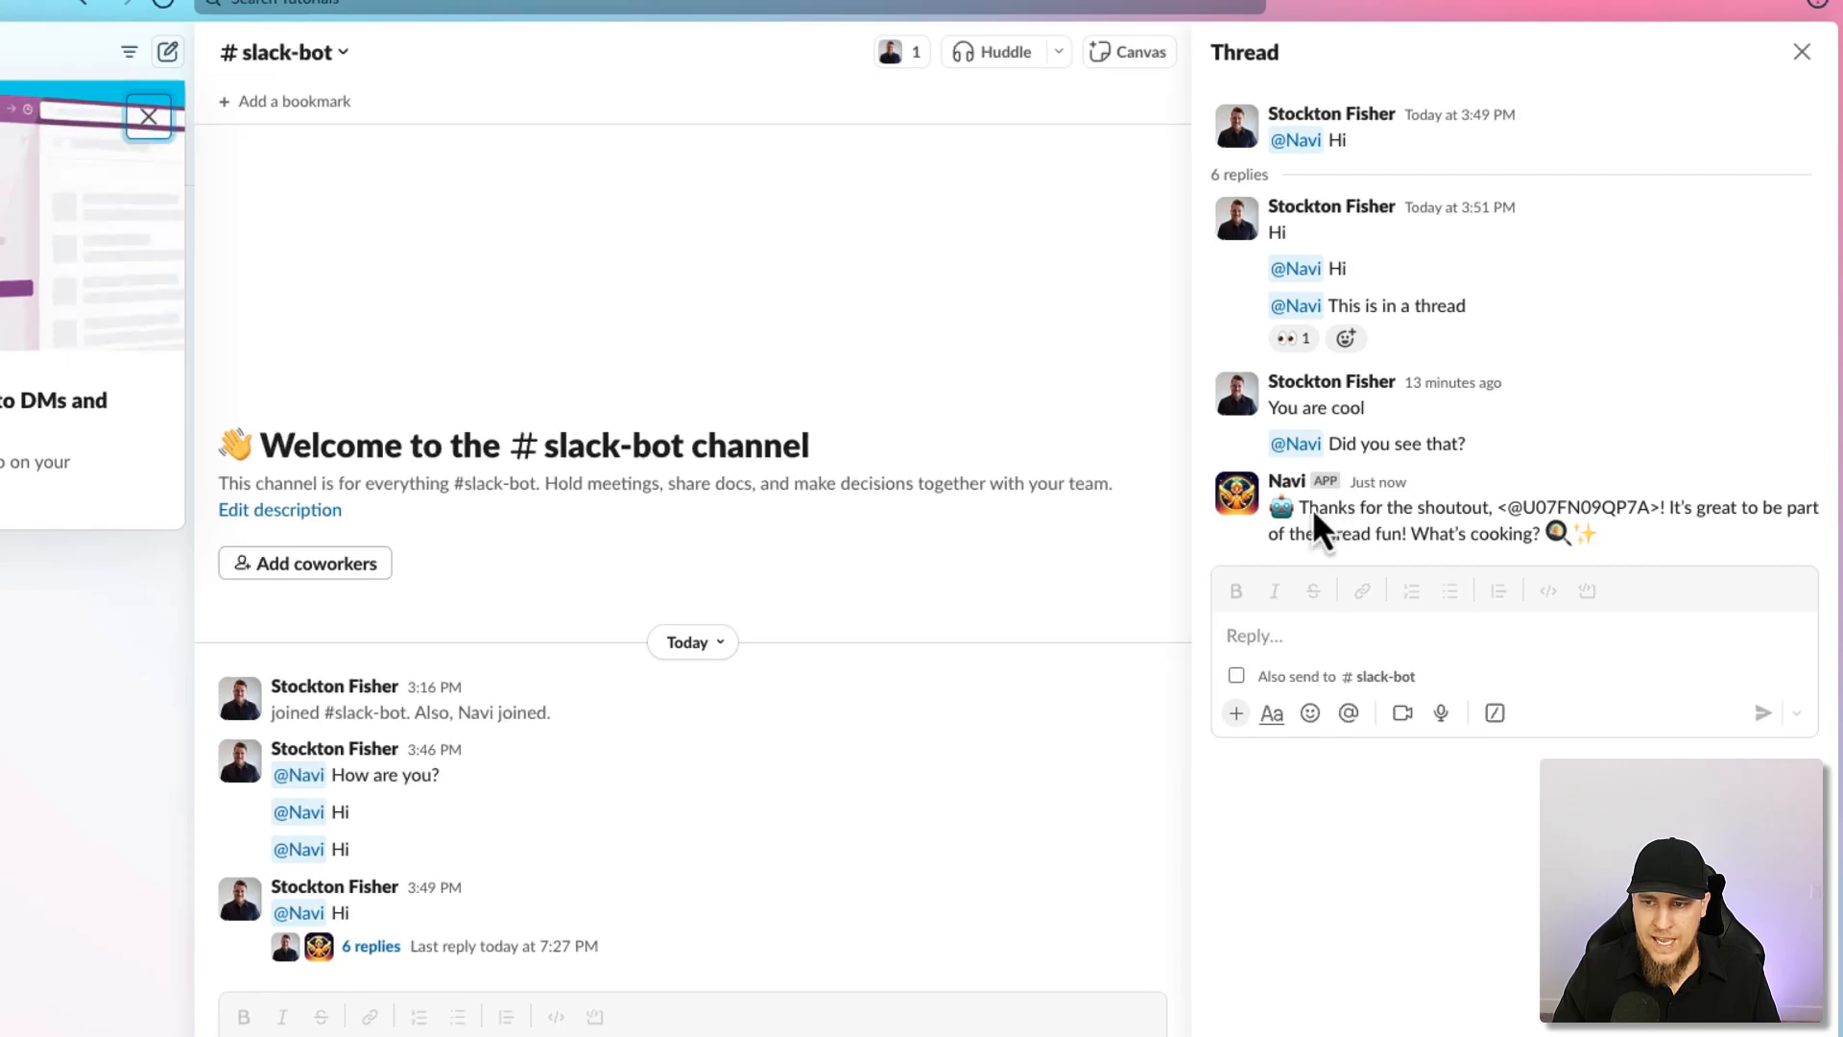
{"action": "left_click_drag", "start_coordinate": [1310, 509], "coordinate": [1622, 561]}
{"action": "left_click", "coordinate": [1641, 516]}
{"action": "left_click", "coordinate": [1620, 546]}
{"action": "left_click_drag", "start_coordinate": [1491, 538], "coordinate": [1347, 527]}
{"action": "left_click", "coordinate": [1348, 528]}
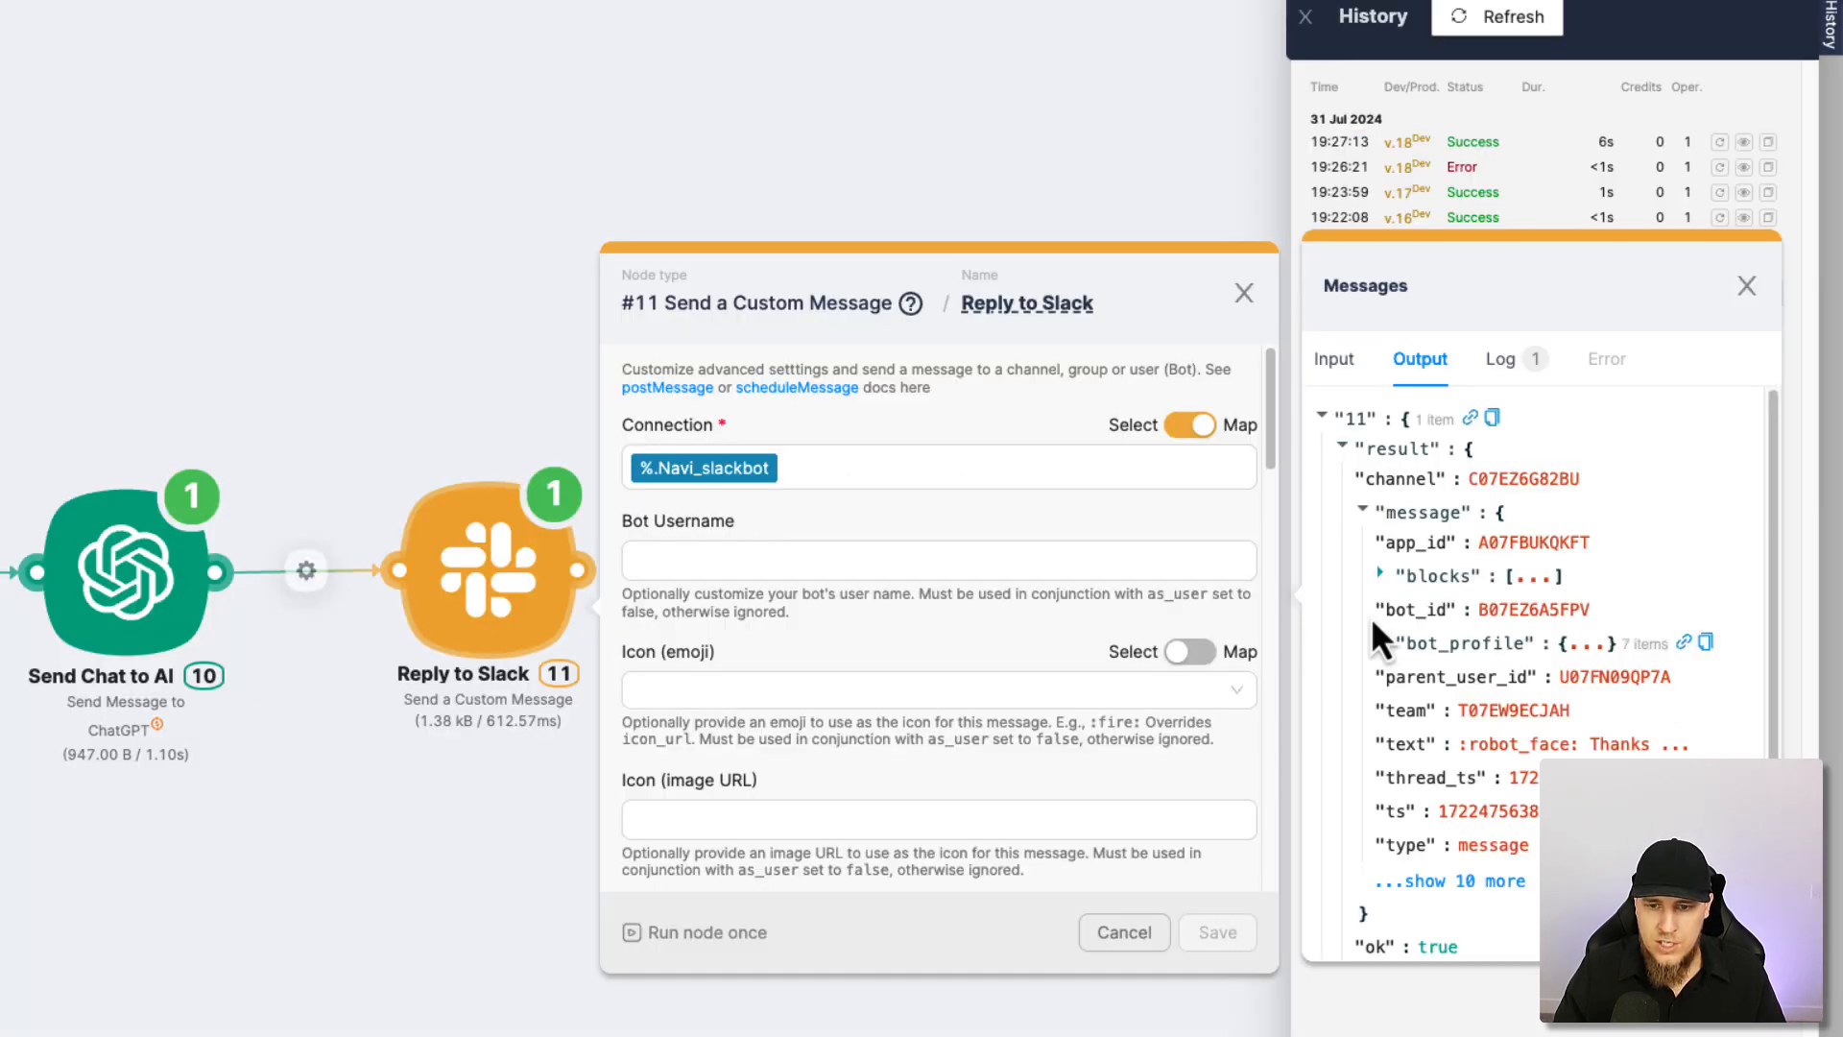
- Enable Send text as Slack mrkdwn in the Reply to Slack node and run the node once
{"action": "scroll", "coordinate": [897, 648], "scroll_direction": "down", "scroll_amount": 5}
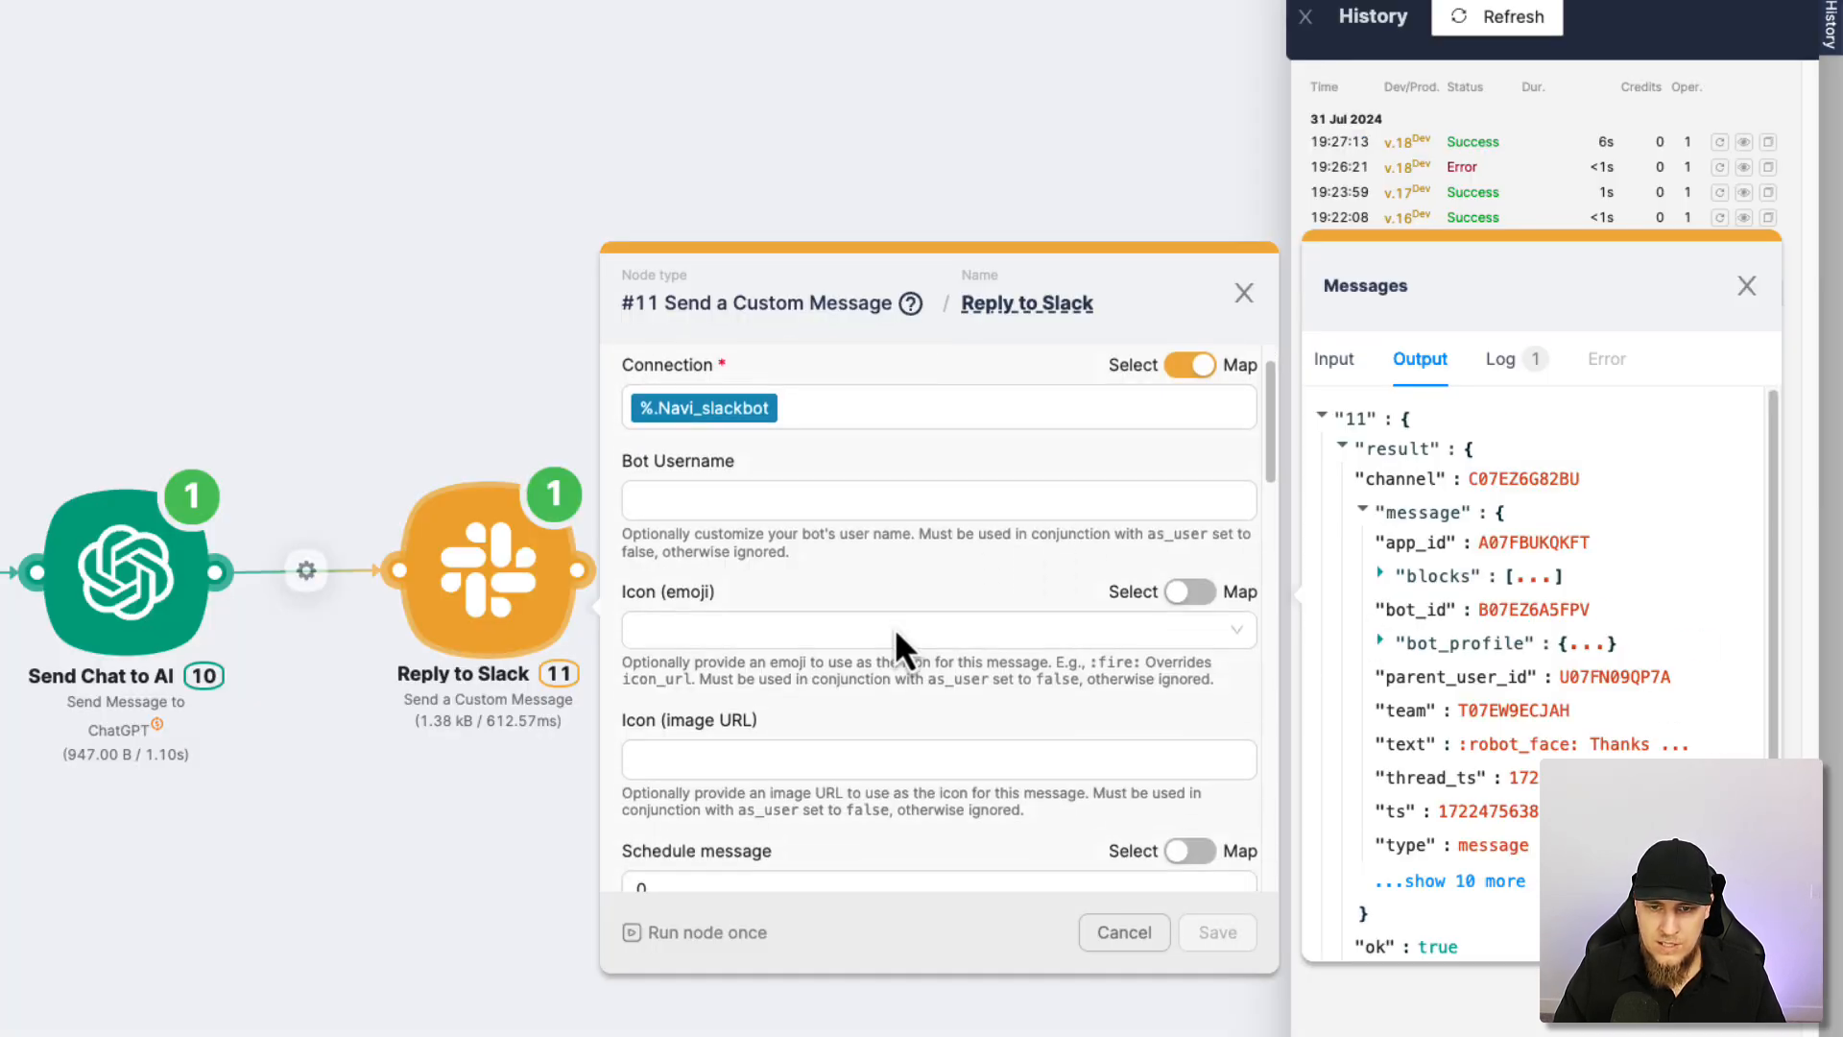
{"action": "scroll", "coordinate": [768, 555], "scroll_direction": "down", "scroll_amount": 7}
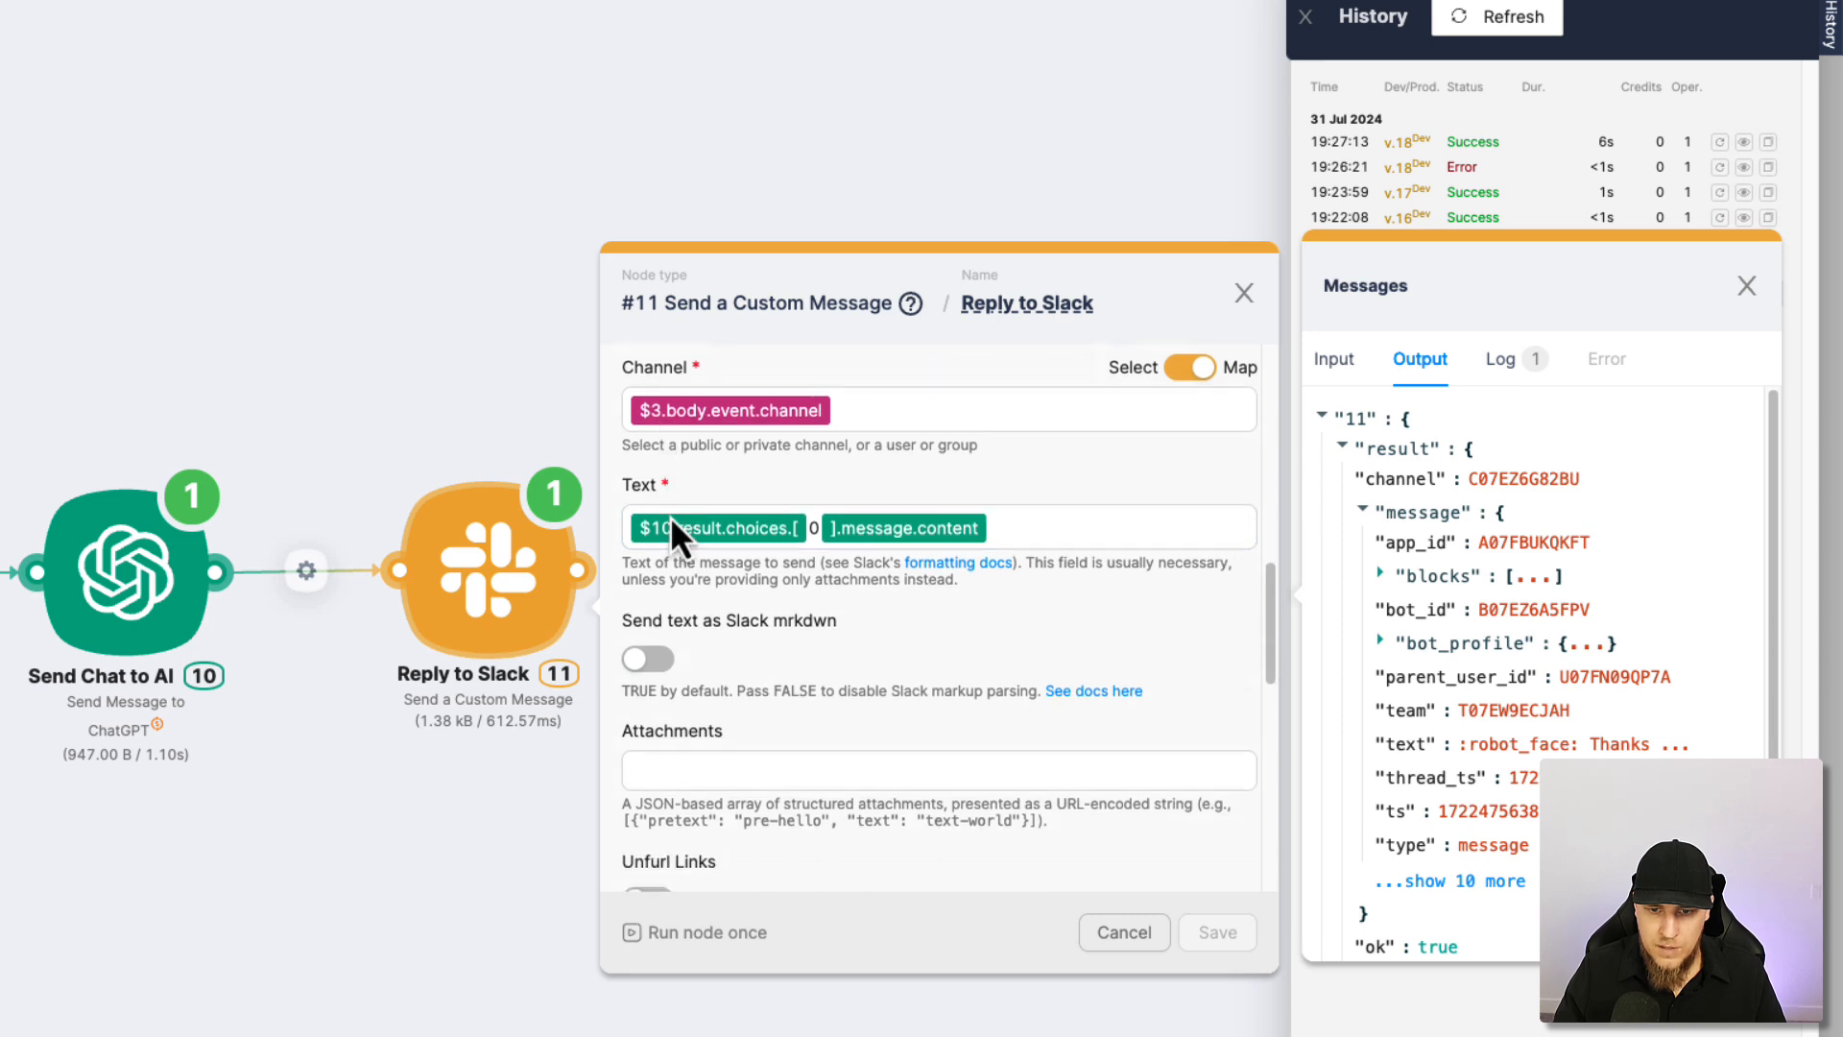
{"action": "left_click", "coordinate": [650, 643]}
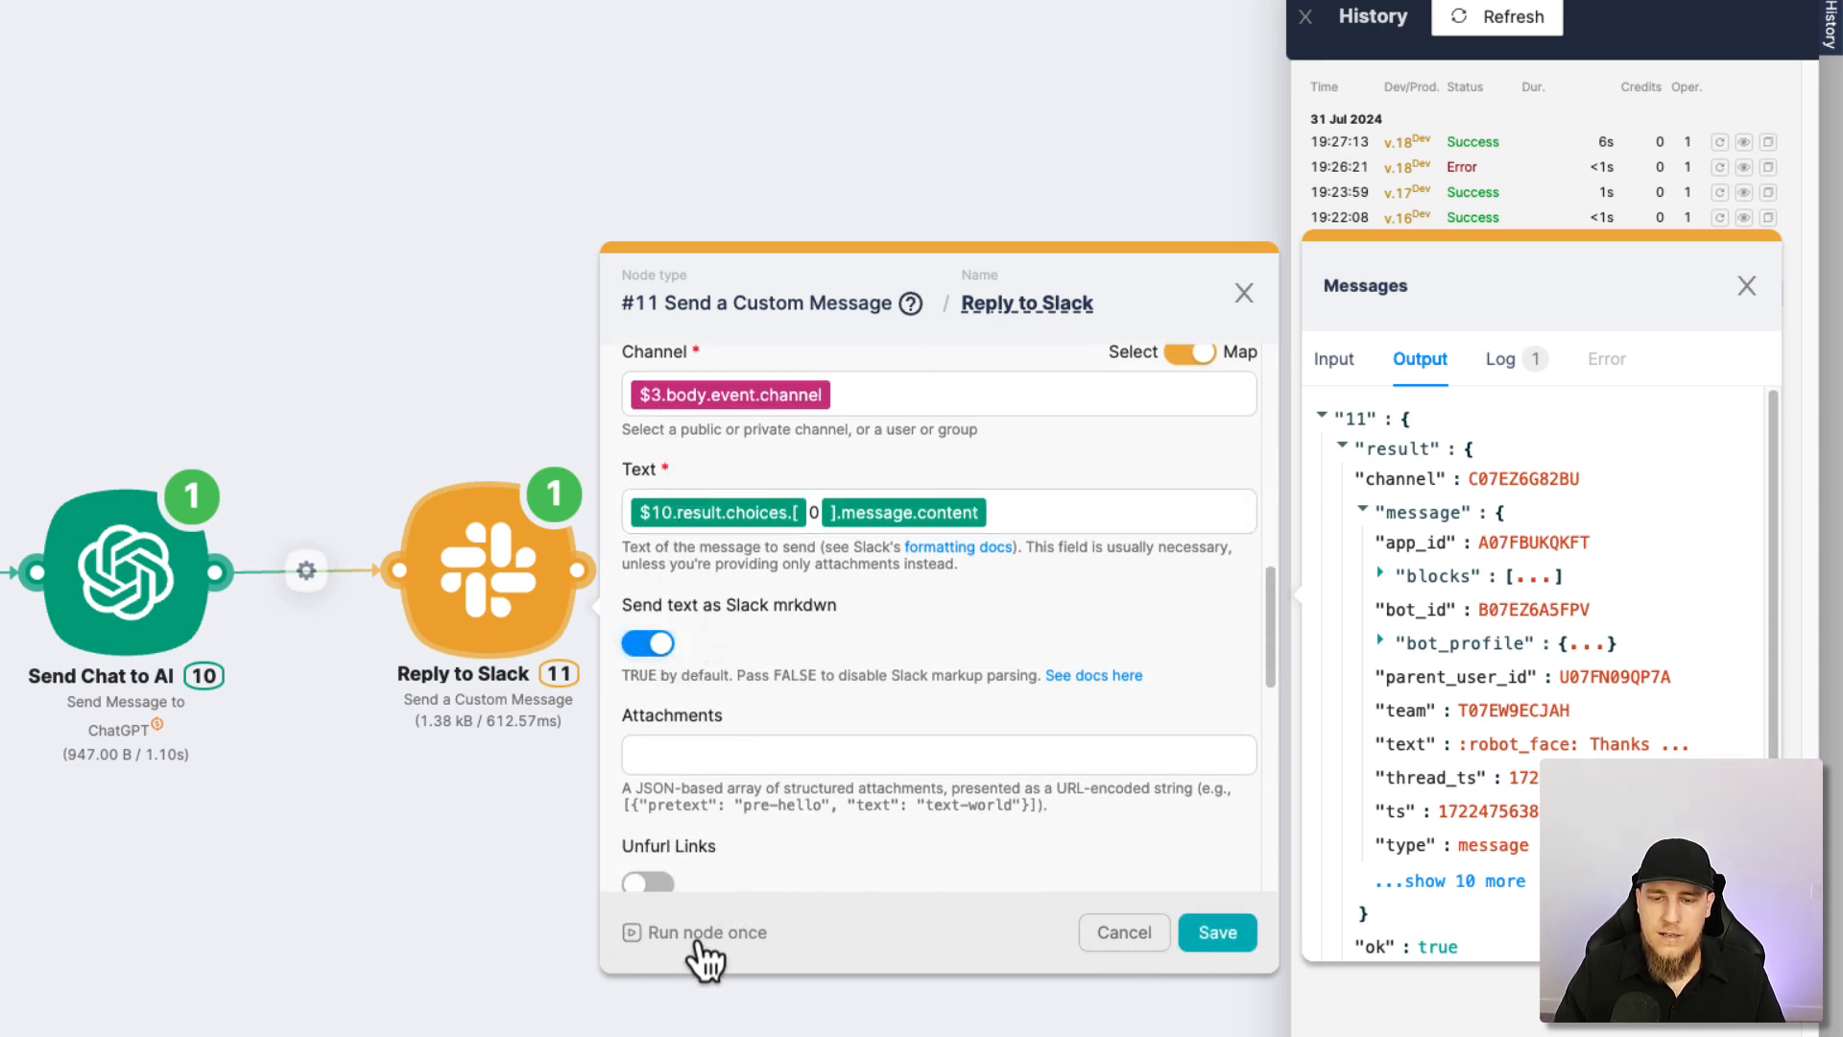
{"action": "left_click", "coordinate": [701, 936]}
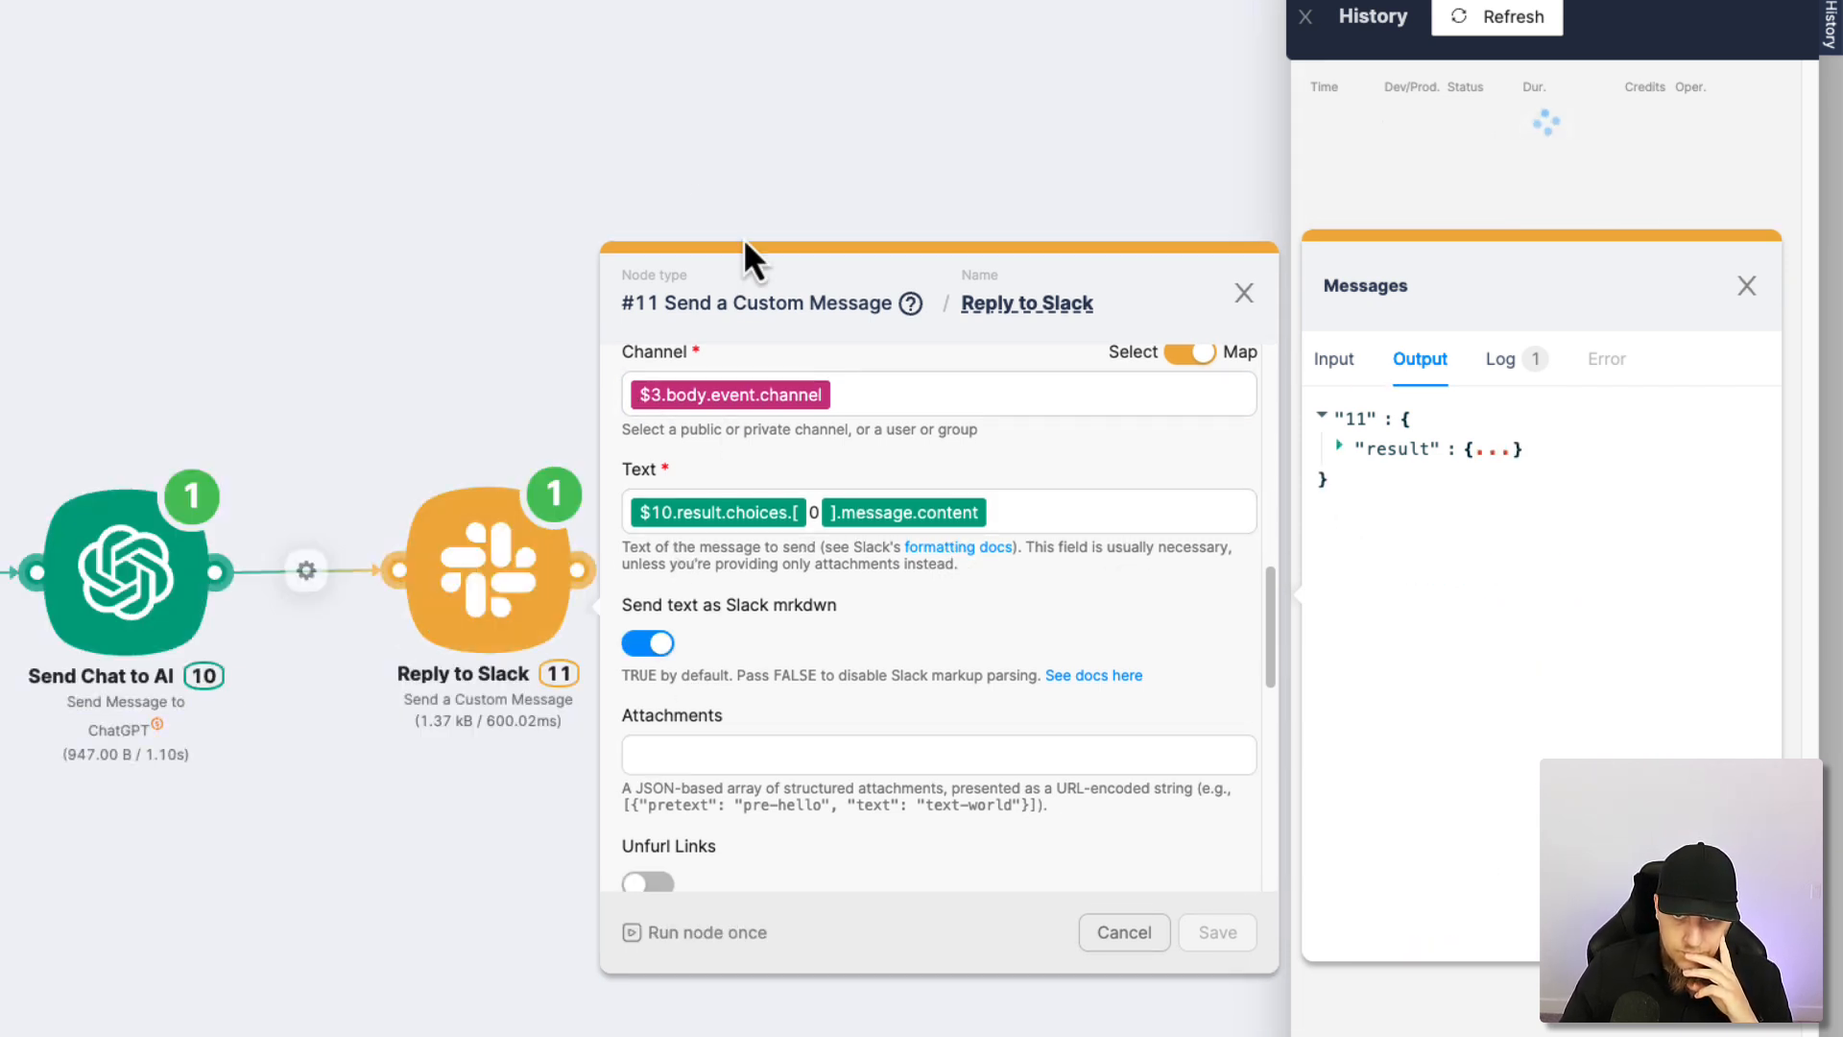
- Check in the Slack thread how the user mention is formatted in Navi's newest reply
{"action": "left_click", "coordinate": [586, 2]}
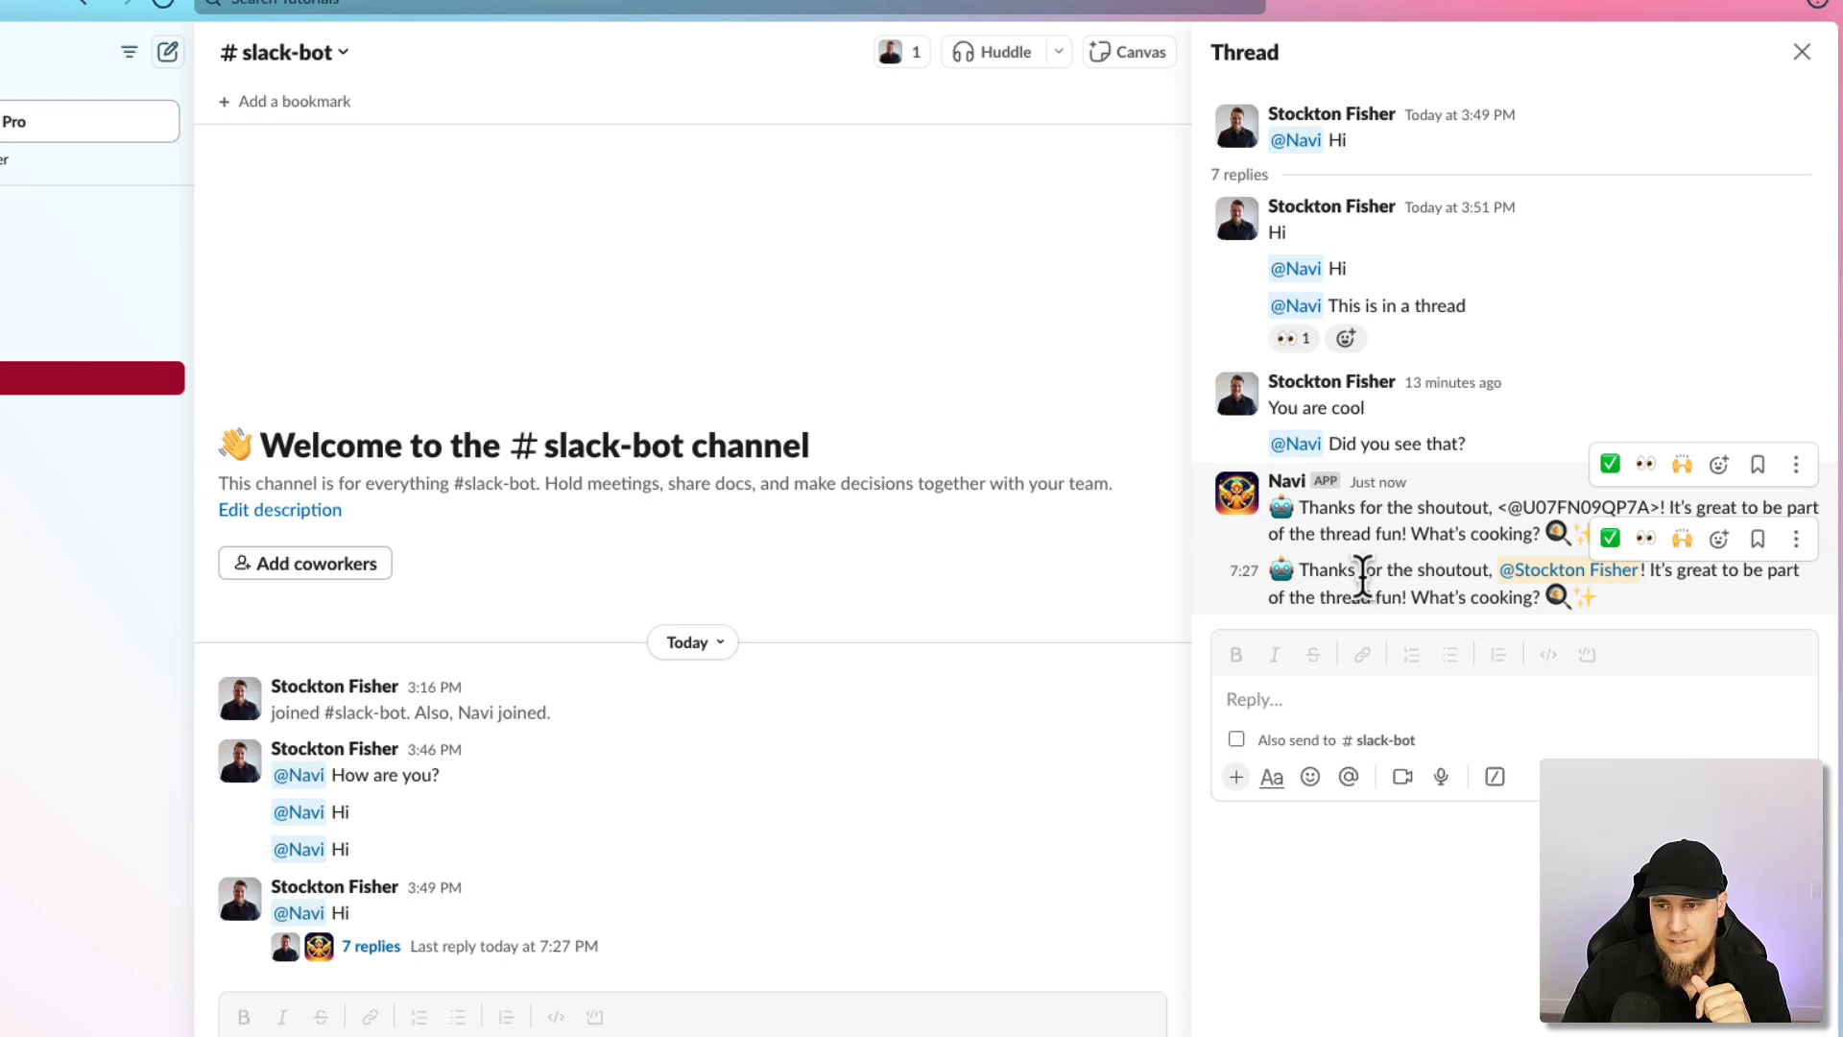
{"action": "left_click_drag", "start_coordinate": [1363, 574], "coordinate": [1543, 588]}
{"action": "left_click", "coordinate": [1614, 597]}
{"action": "mouse_move", "coordinate": [1566, 586]}
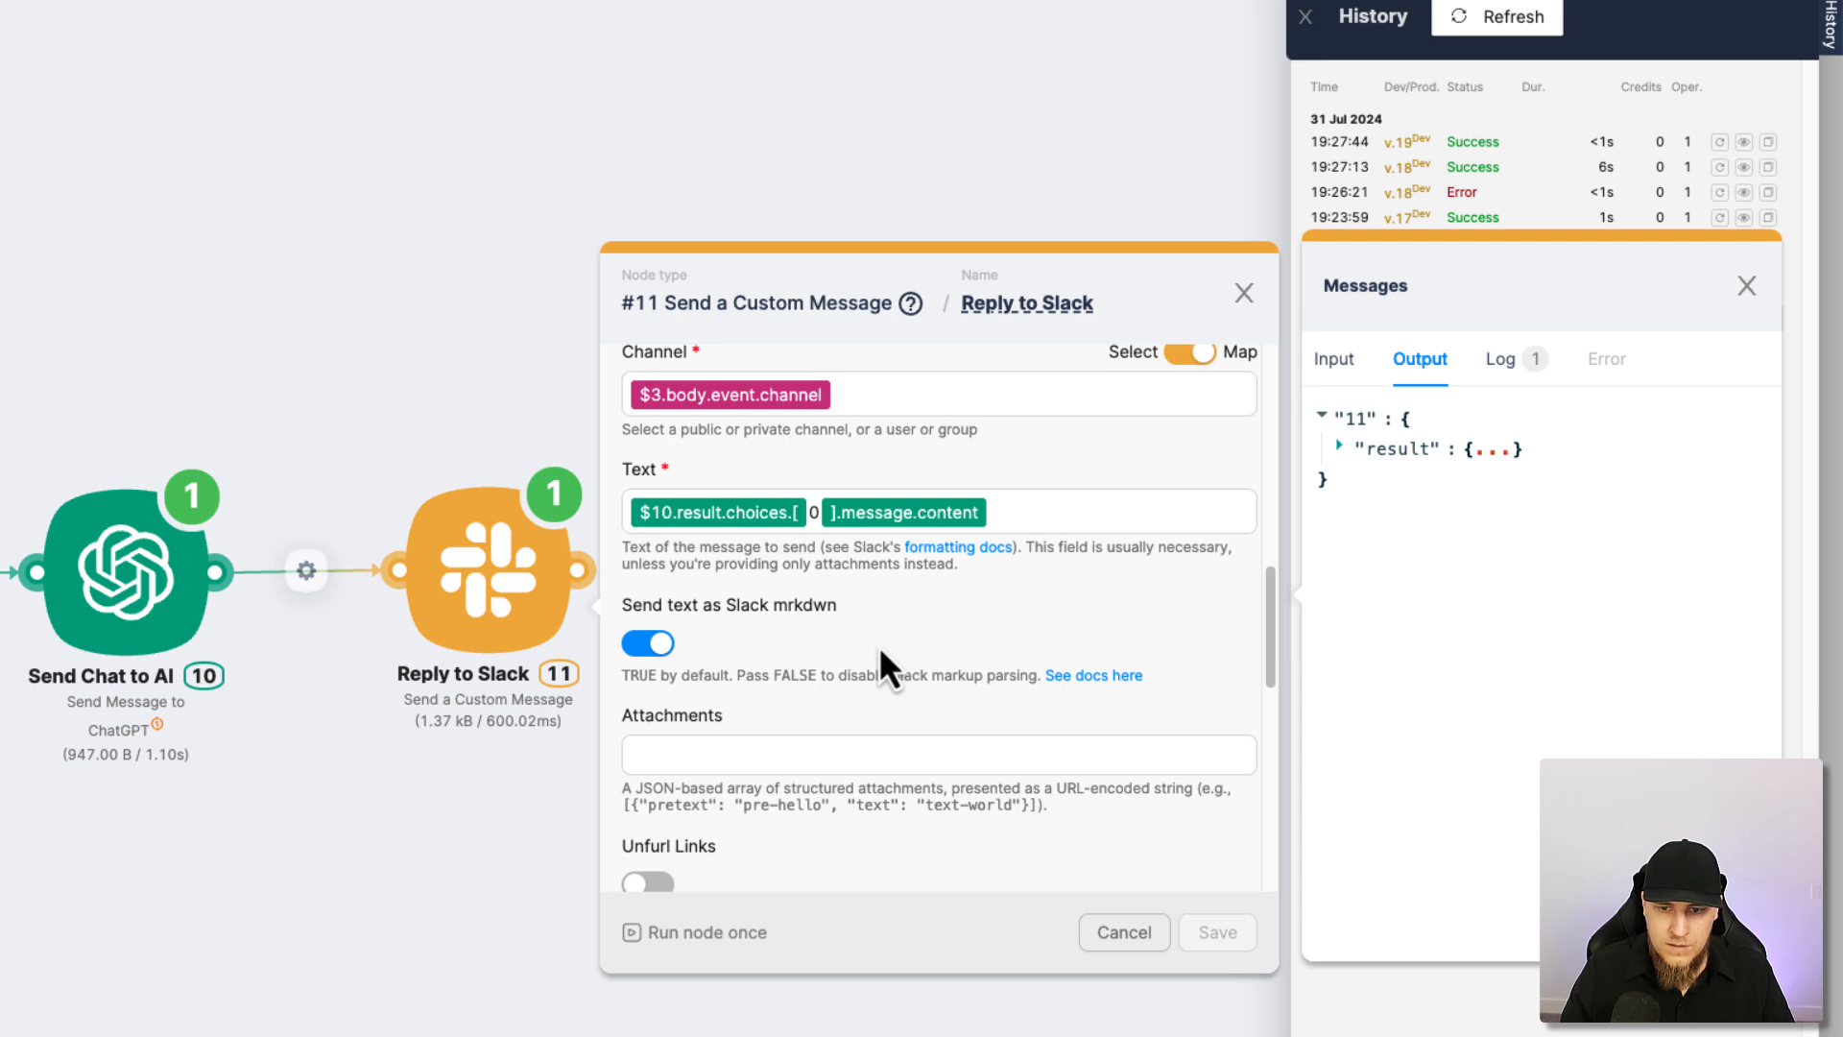
- Paste the JSON array with a mrkdwn section and a plain-text context block into the Reply to Slack node's Blocks field
{"action": "scroll", "coordinate": [881, 653], "scroll_direction": "down", "scroll_amount": 1}
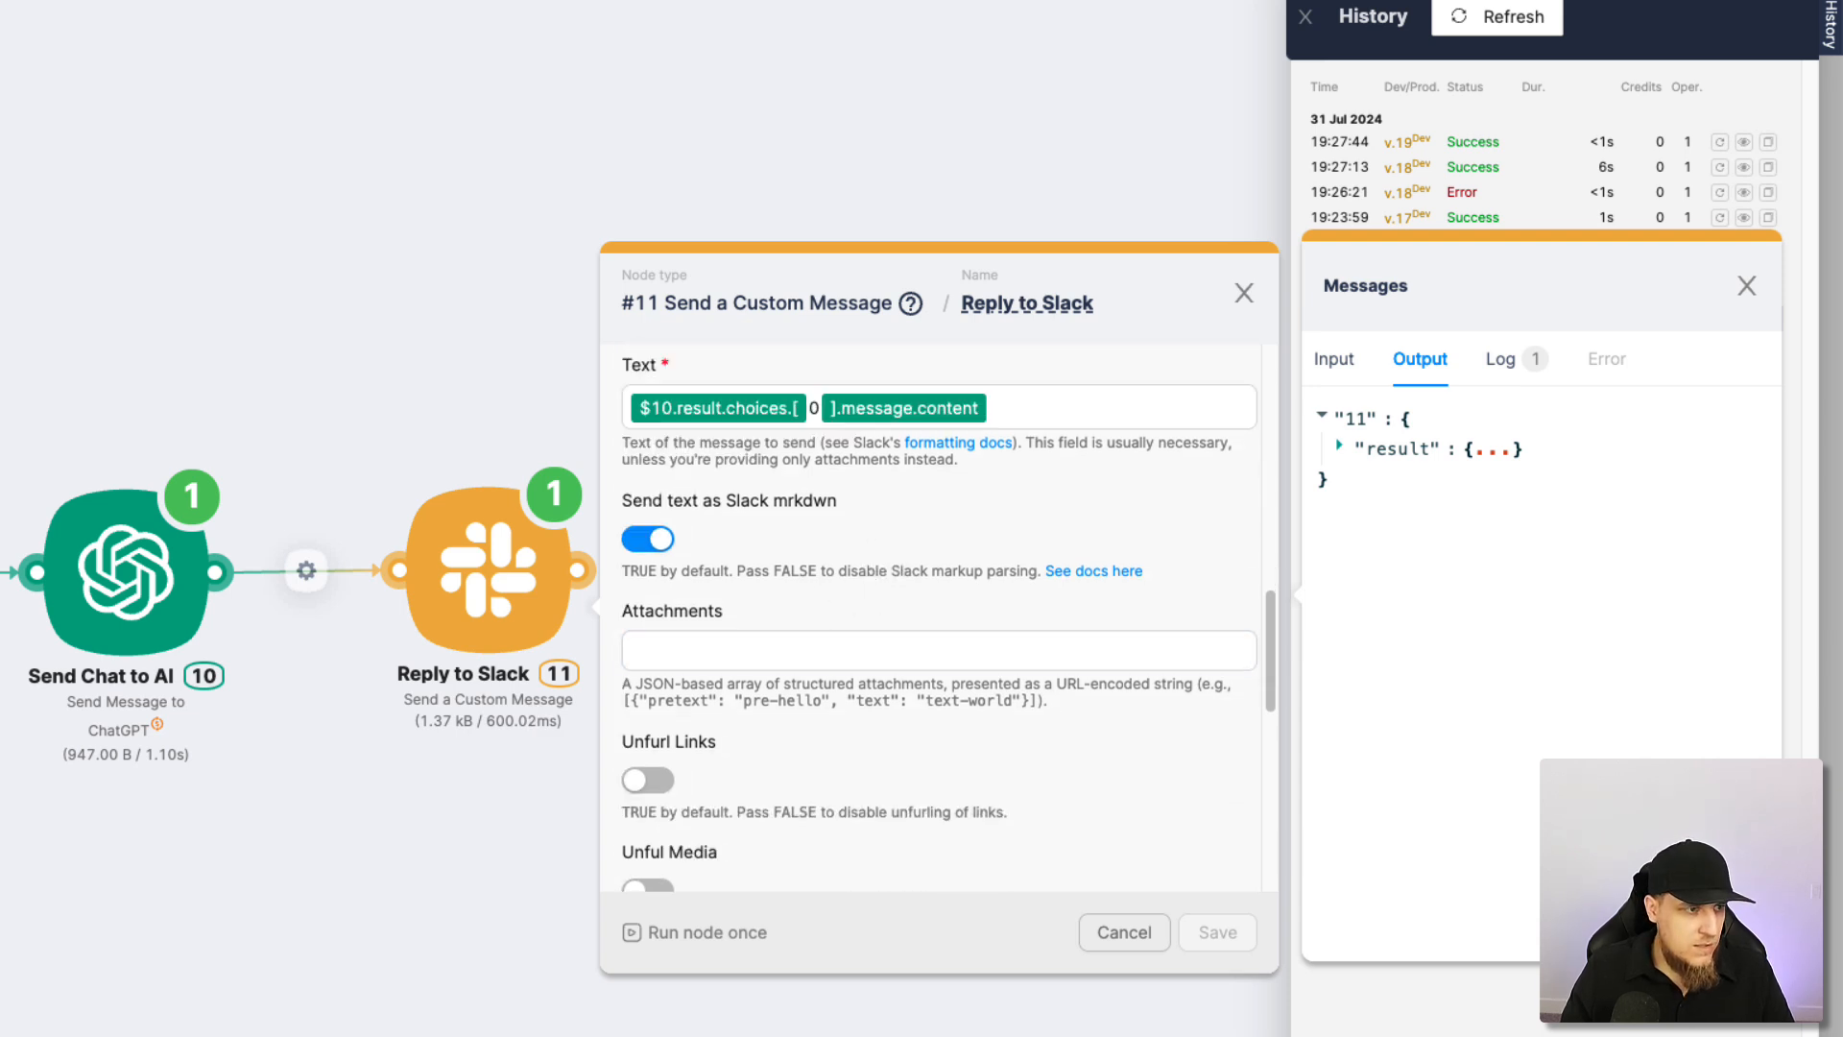
{"action": "scroll", "coordinate": [859, 698], "scroll_direction": "down", "scroll_amount": 5}
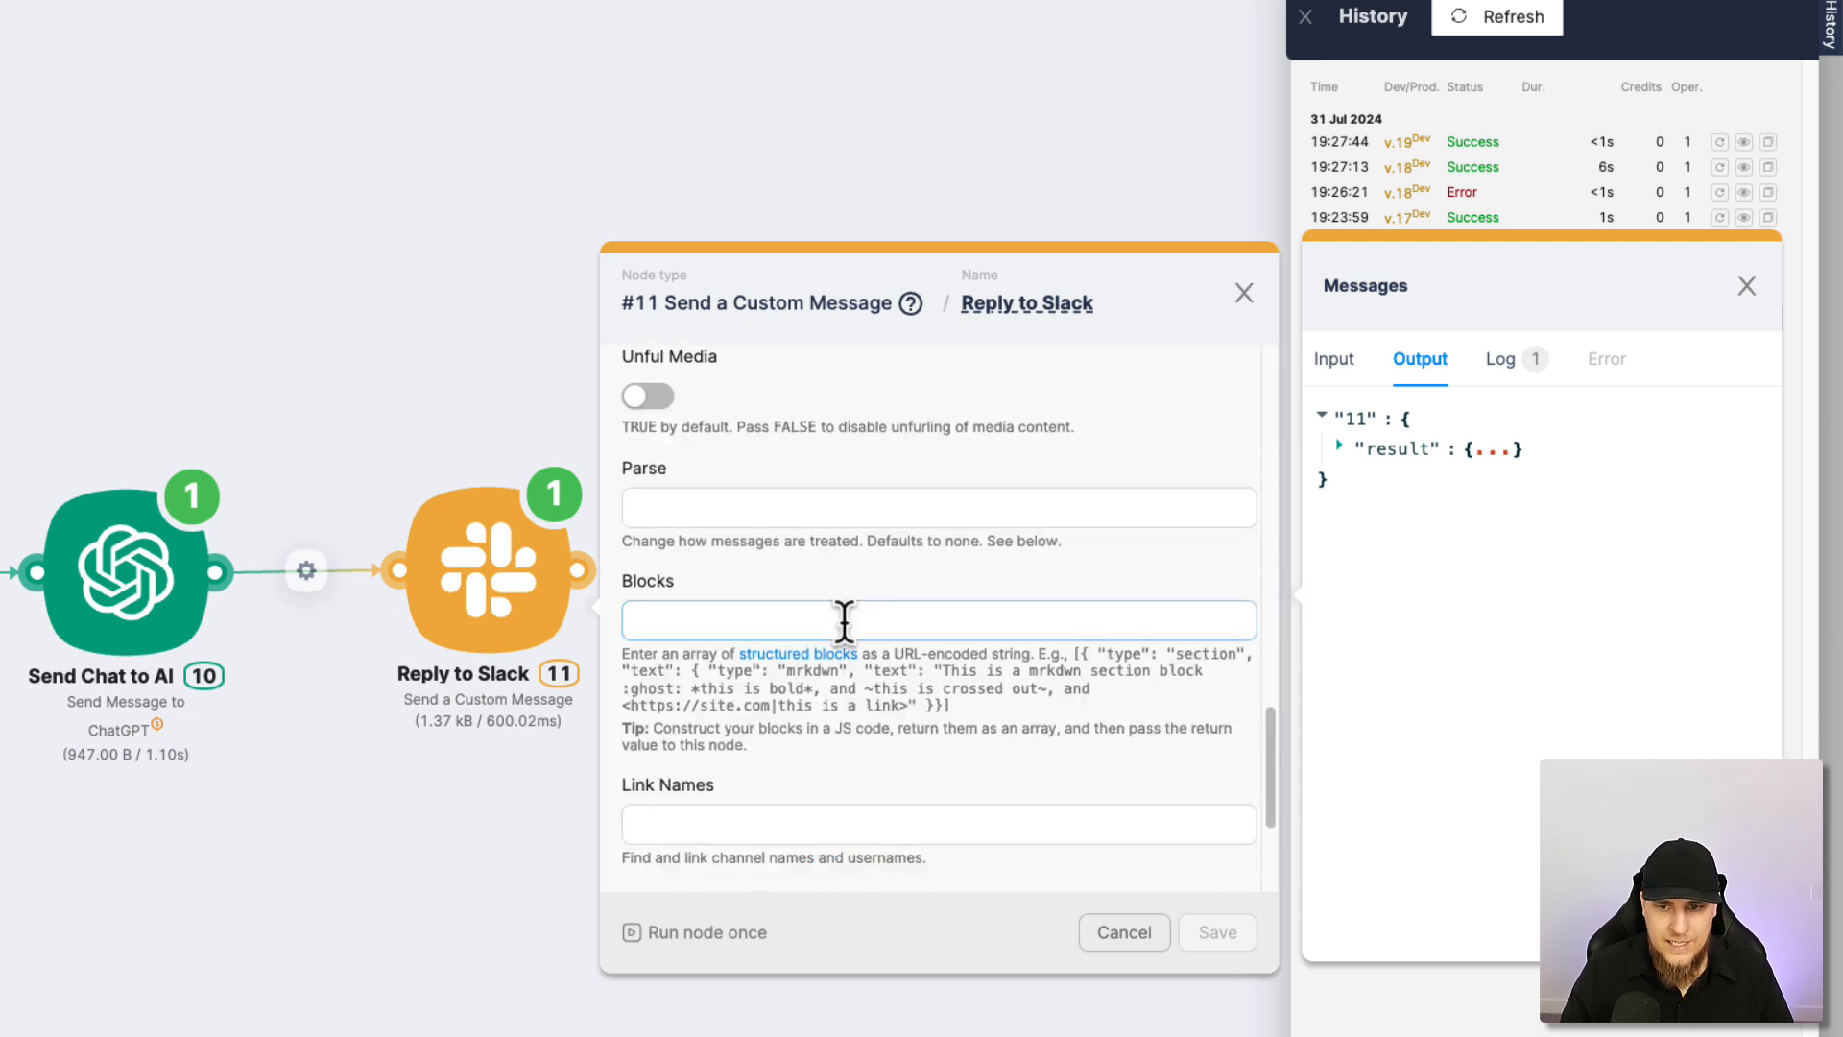
{"action": "left_click", "coordinate": [844, 619]}
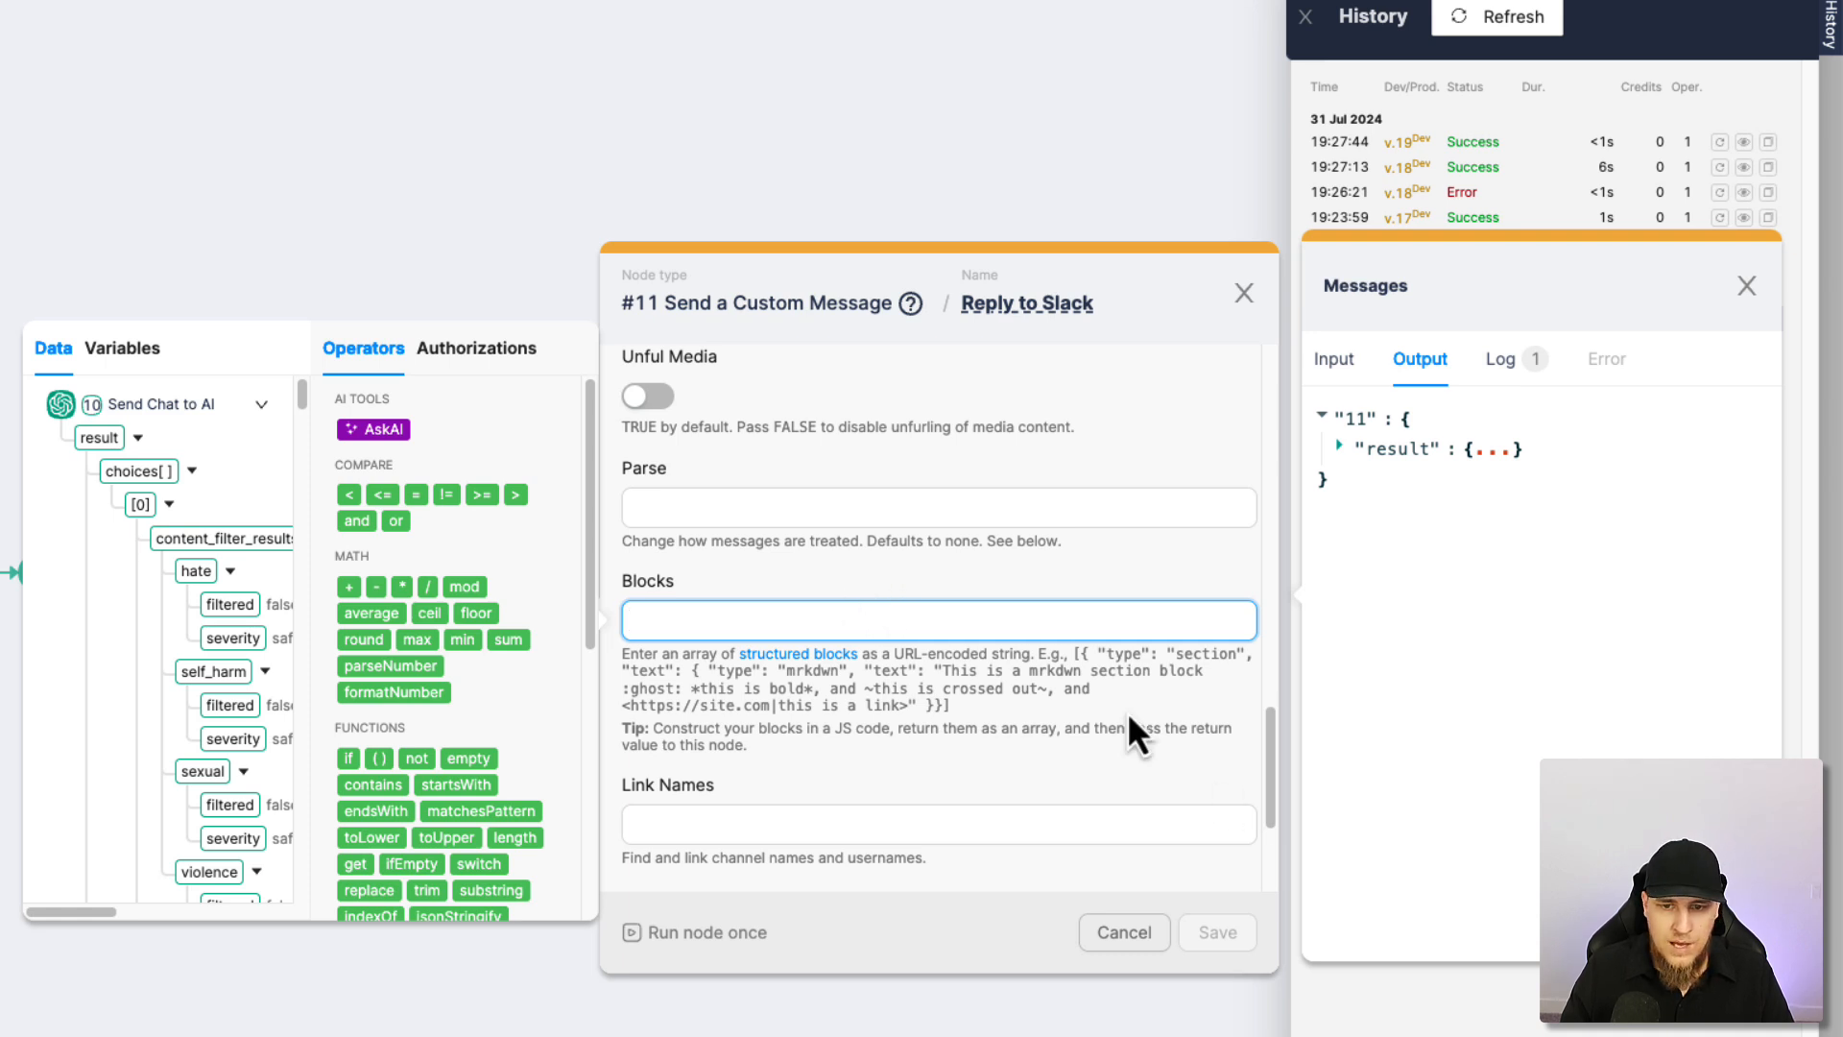
{"action": "key", "text": "ctrl+v"}
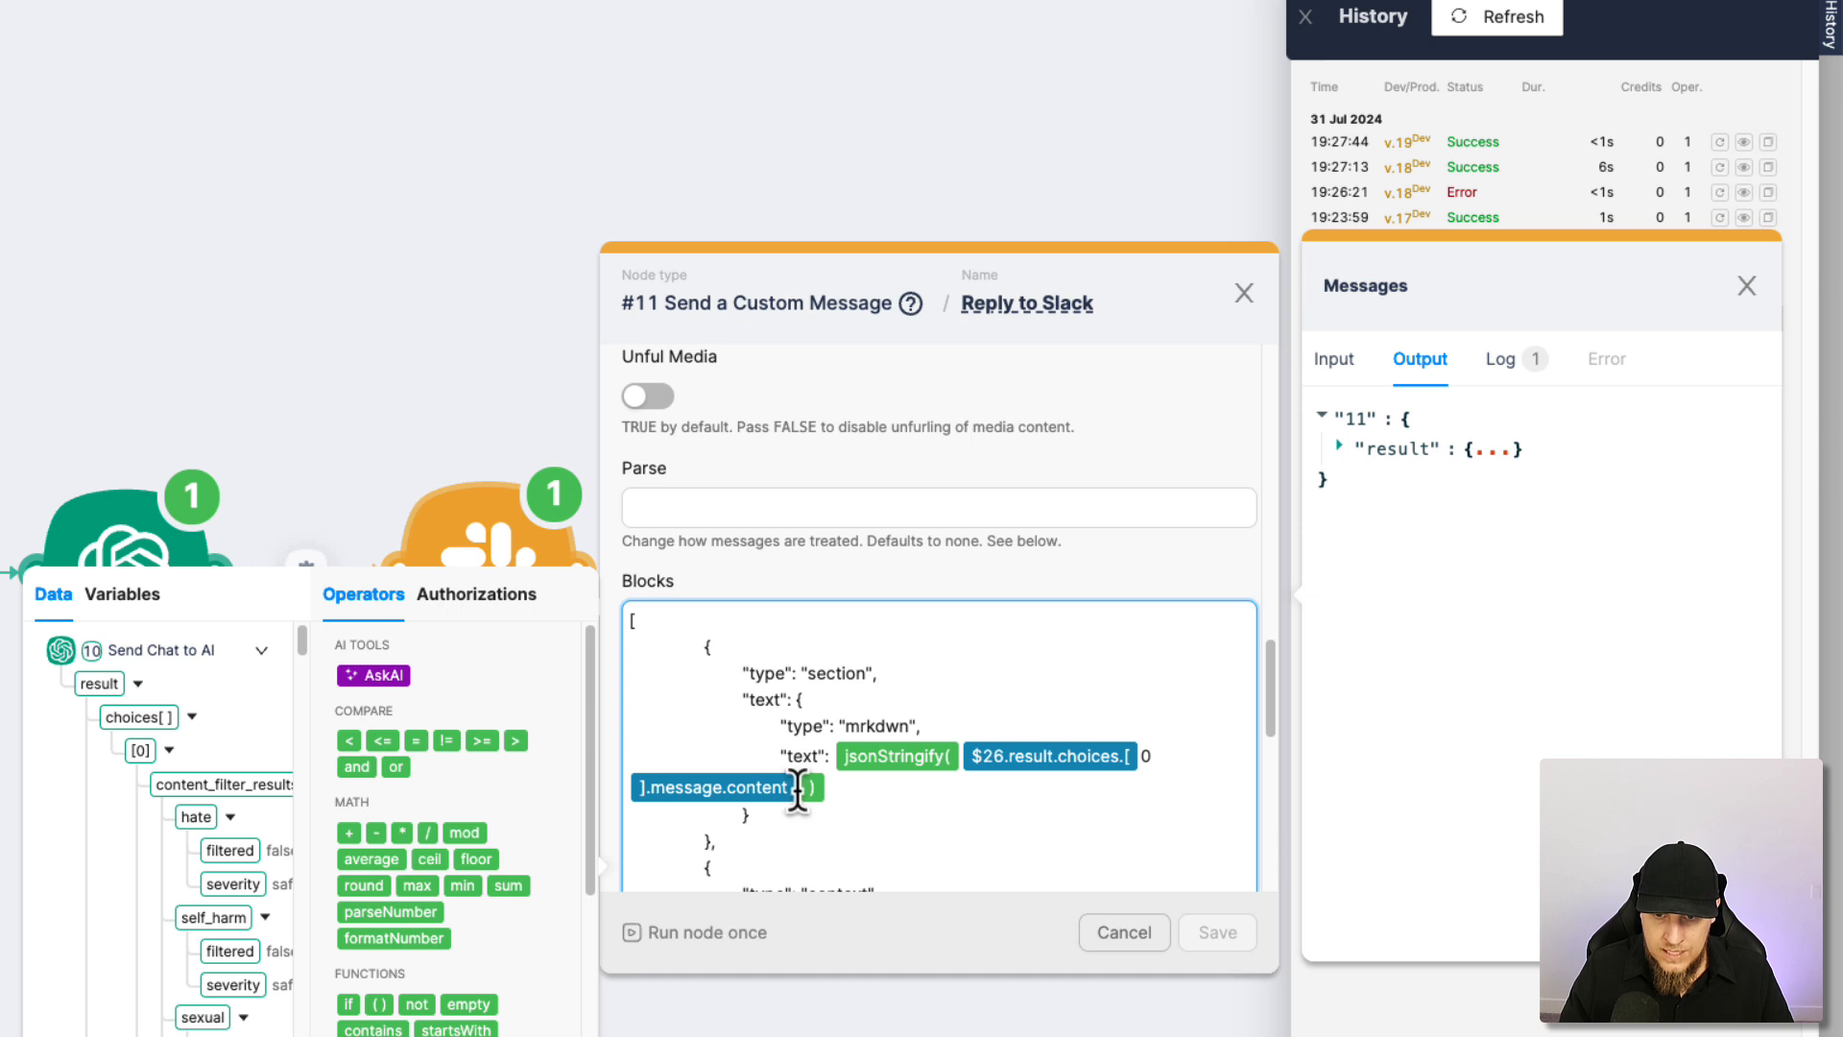
- Replace the node 26 reference inside jsonStringify with Send Chat to AI's result.choices.[0].message.content in the section block
{"action": "key", "text": "BackSpace"}
{"action": "key", "text": "BackSpace"}
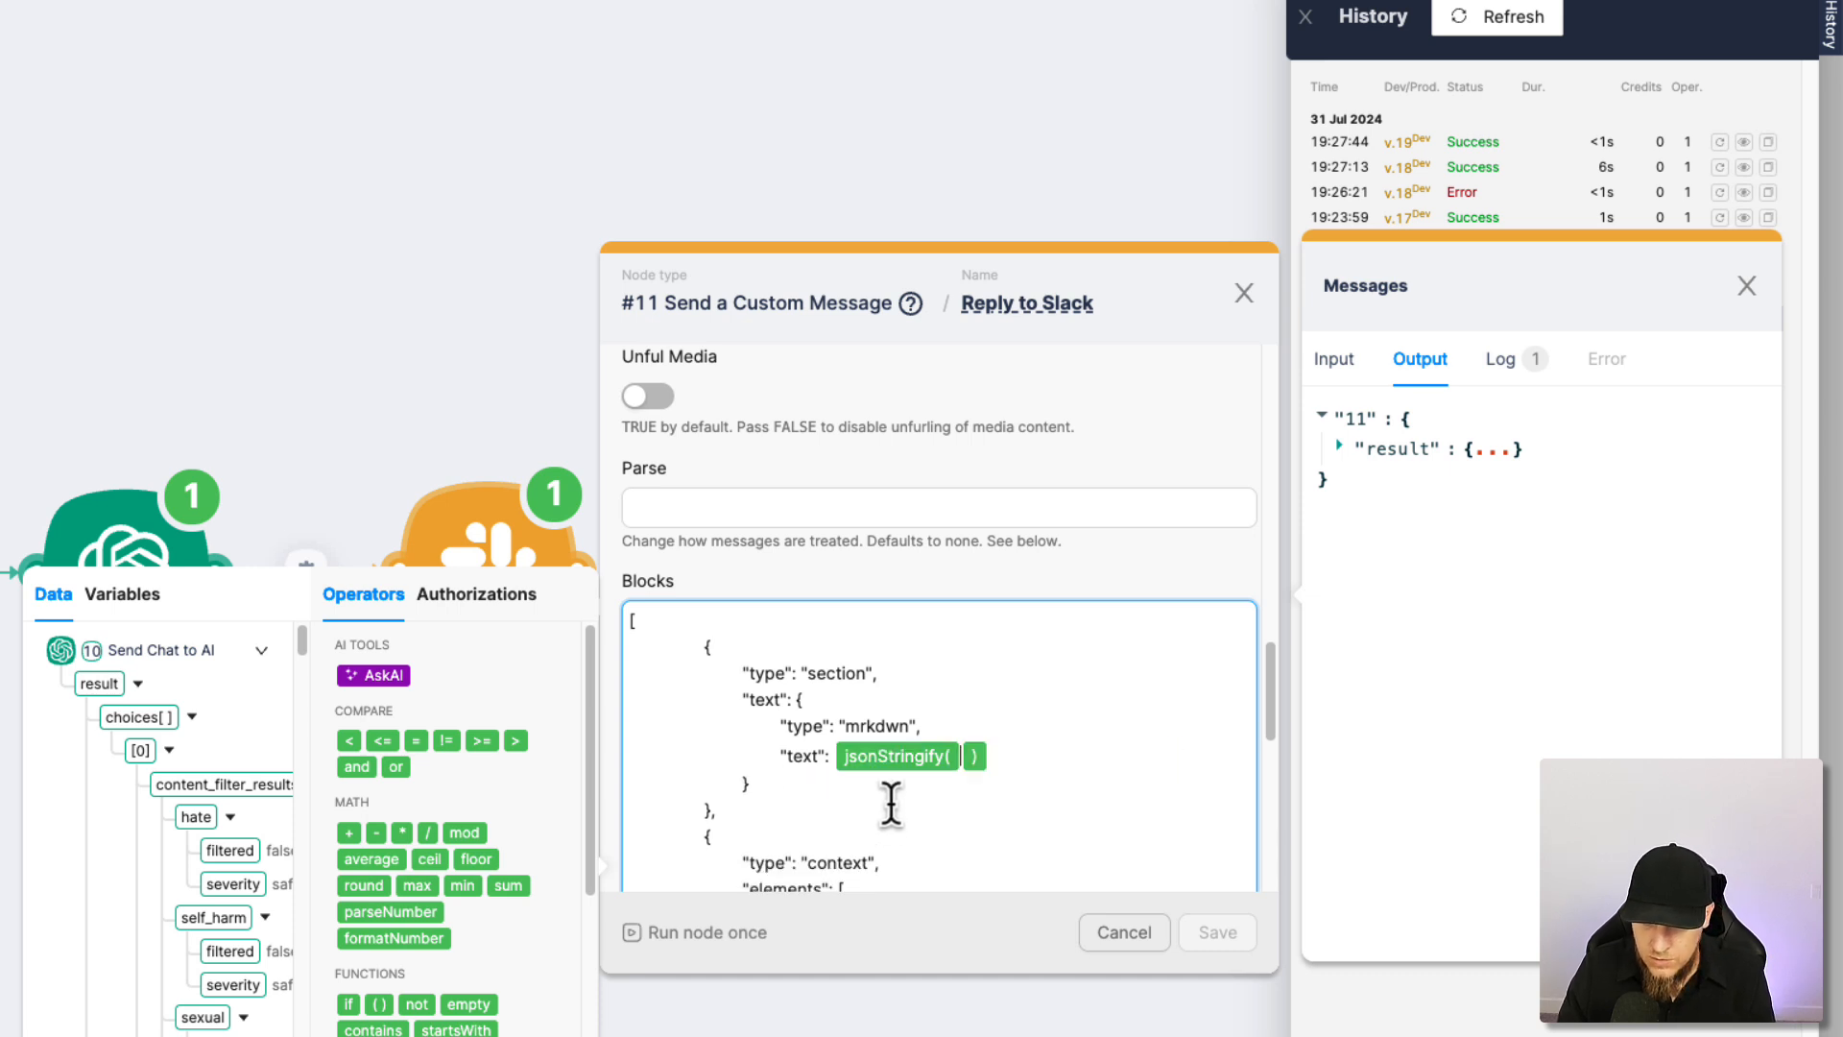
{"action": "scroll", "coordinate": [187, 828], "scroll_direction": "down", "scroll_amount": 4}
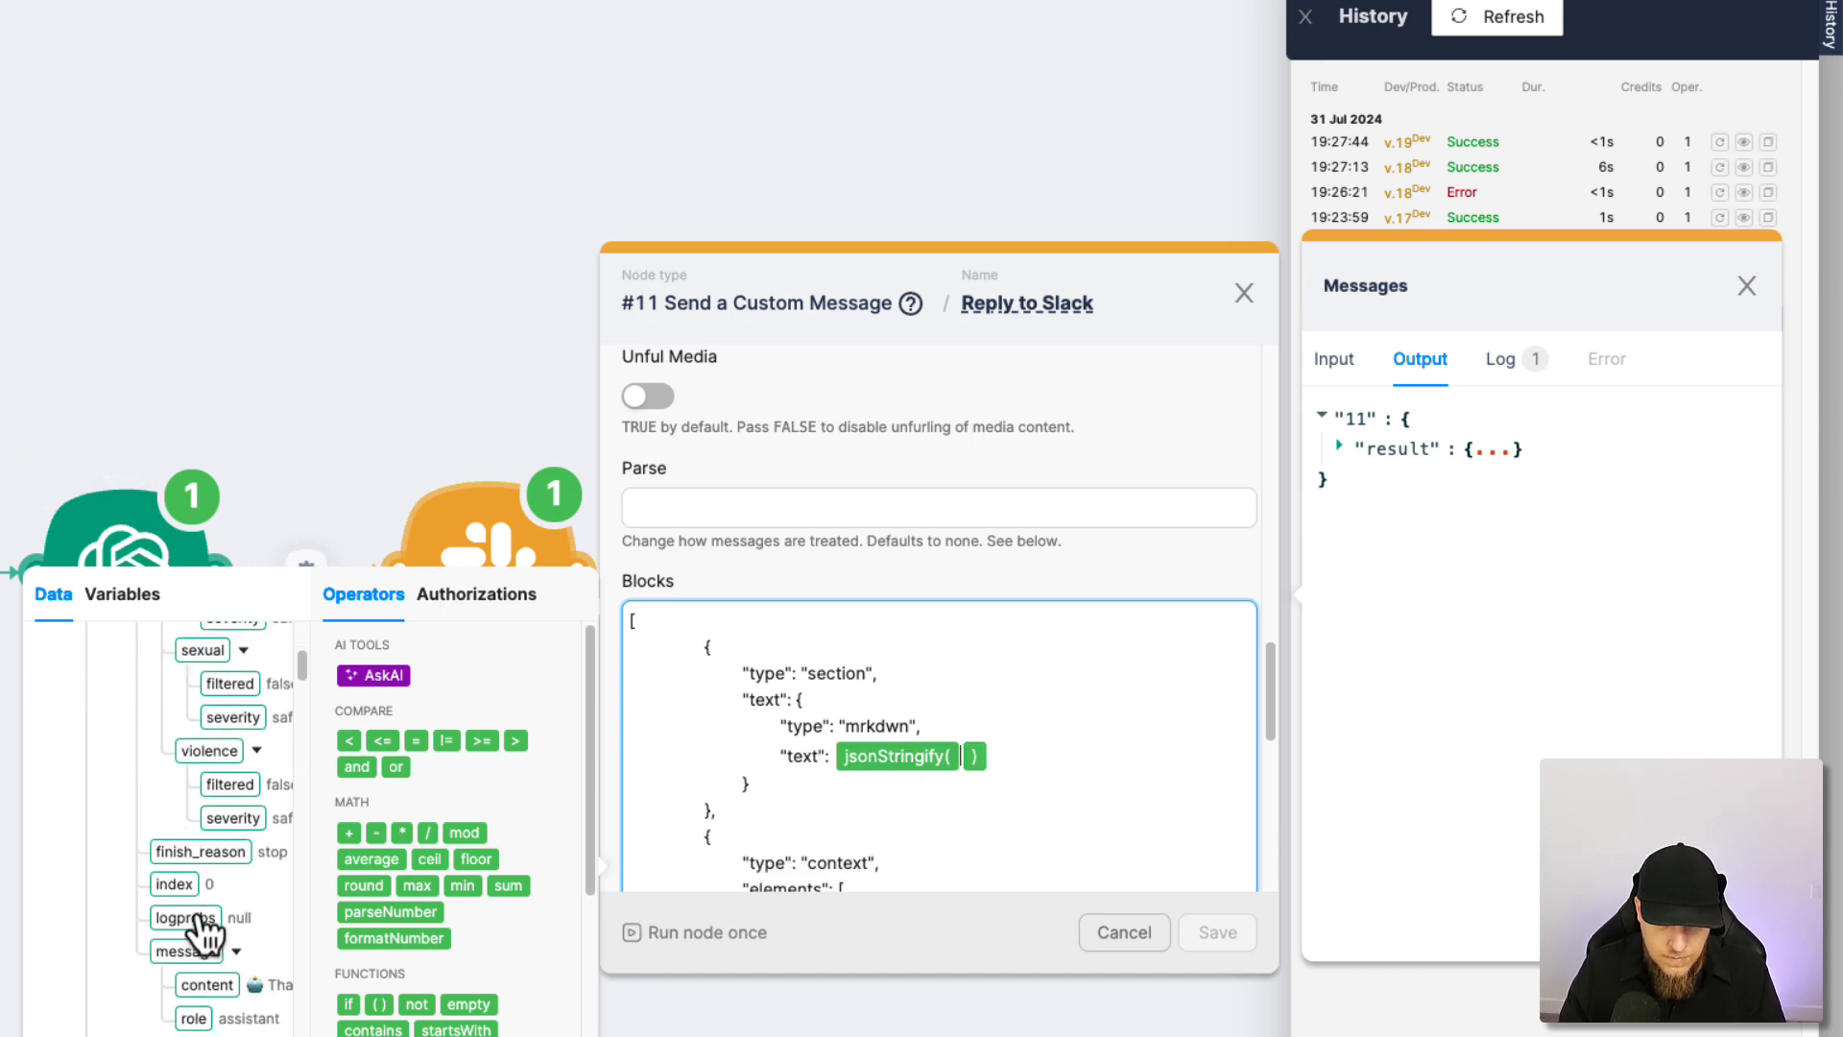
{"action": "left_click", "coordinate": [206, 984]}
{"action": "scroll", "coordinate": [842, 700], "scroll_direction": "down", "scroll_amount": 3}
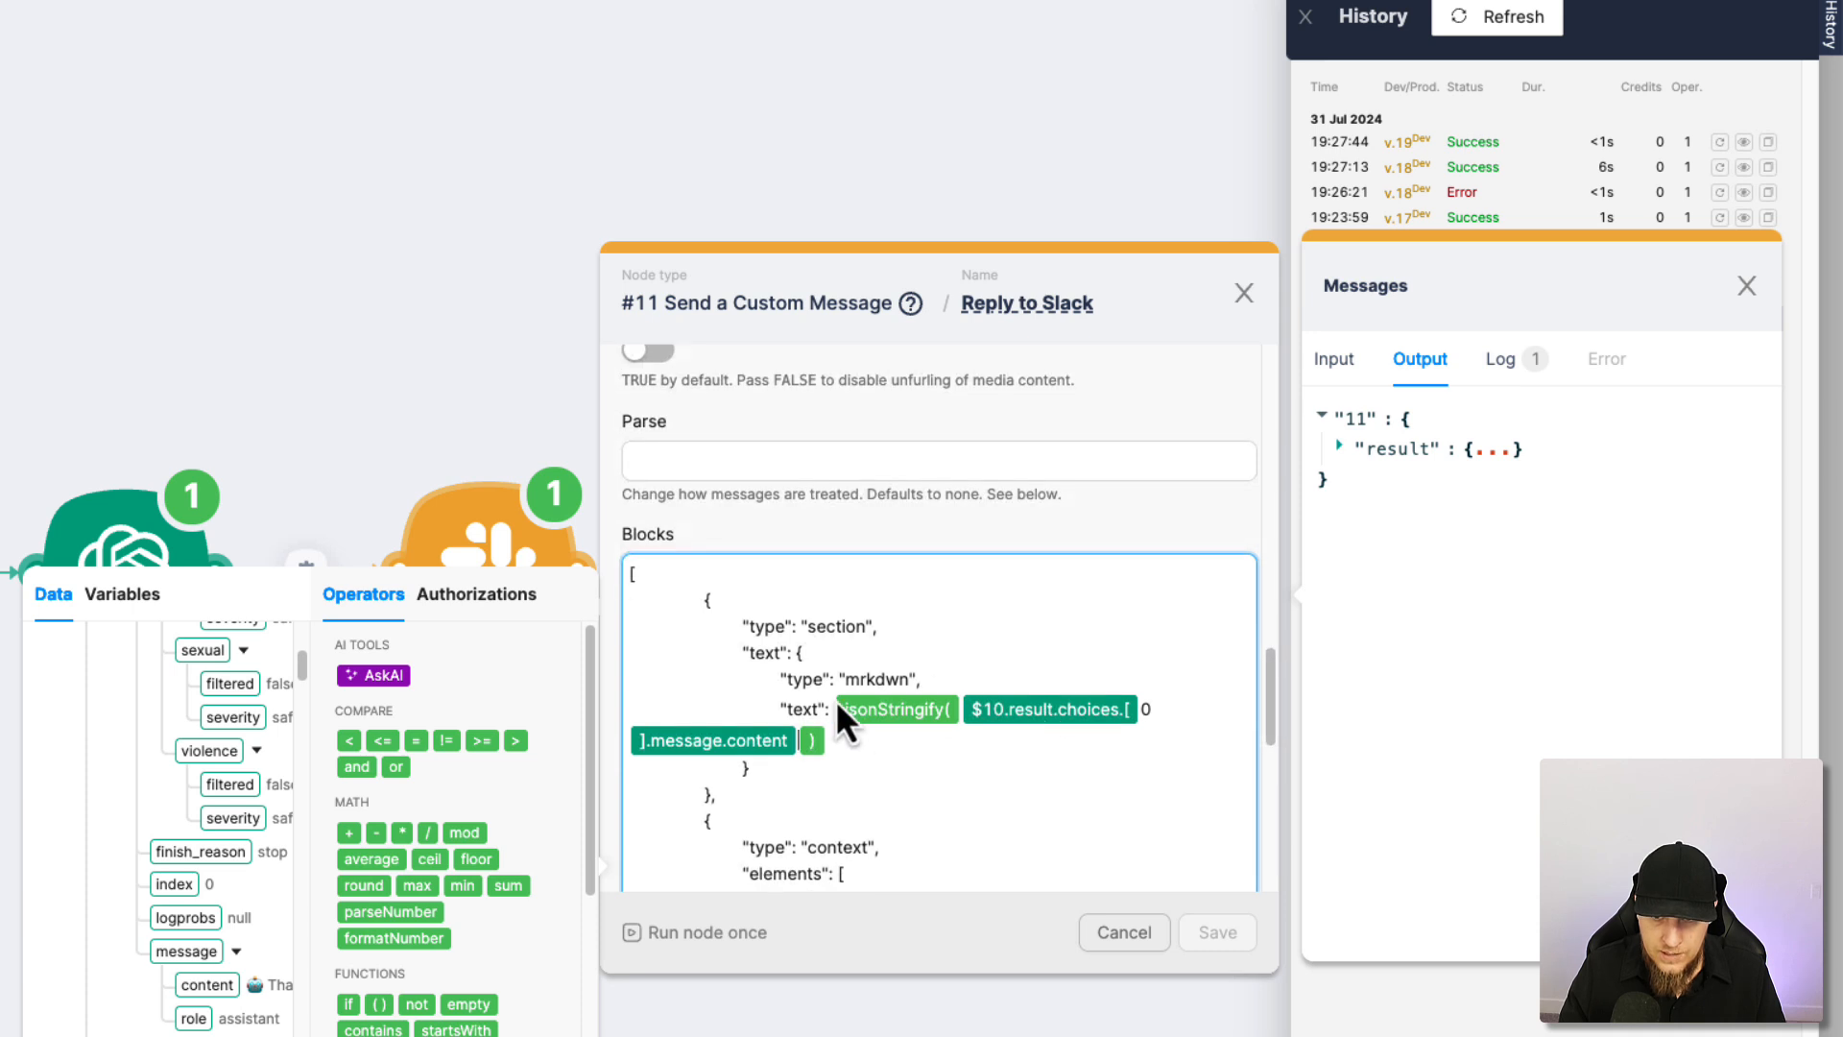
{"action": "scroll", "coordinate": [842, 694], "scroll_direction": "down", "scroll_amount": 3}
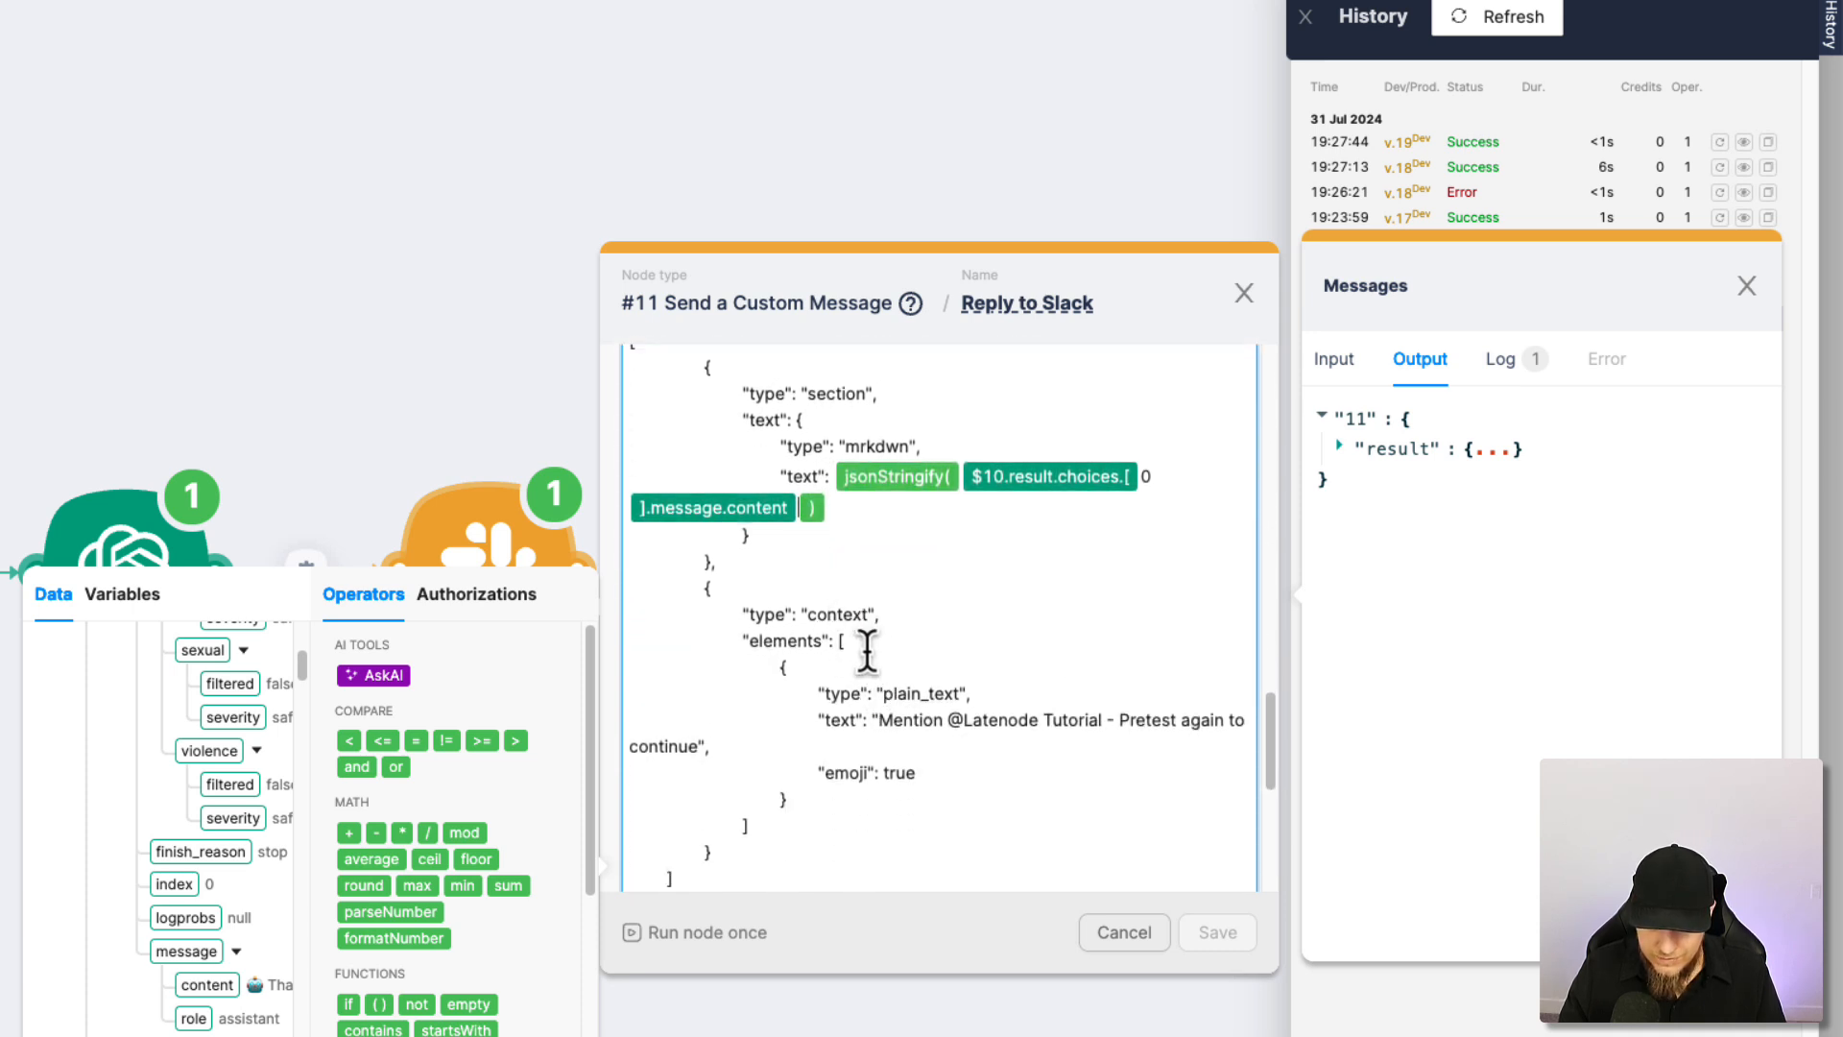
{"action": "scroll", "coordinate": [947, 729], "scroll_direction": "down", "scroll_amount": 1}
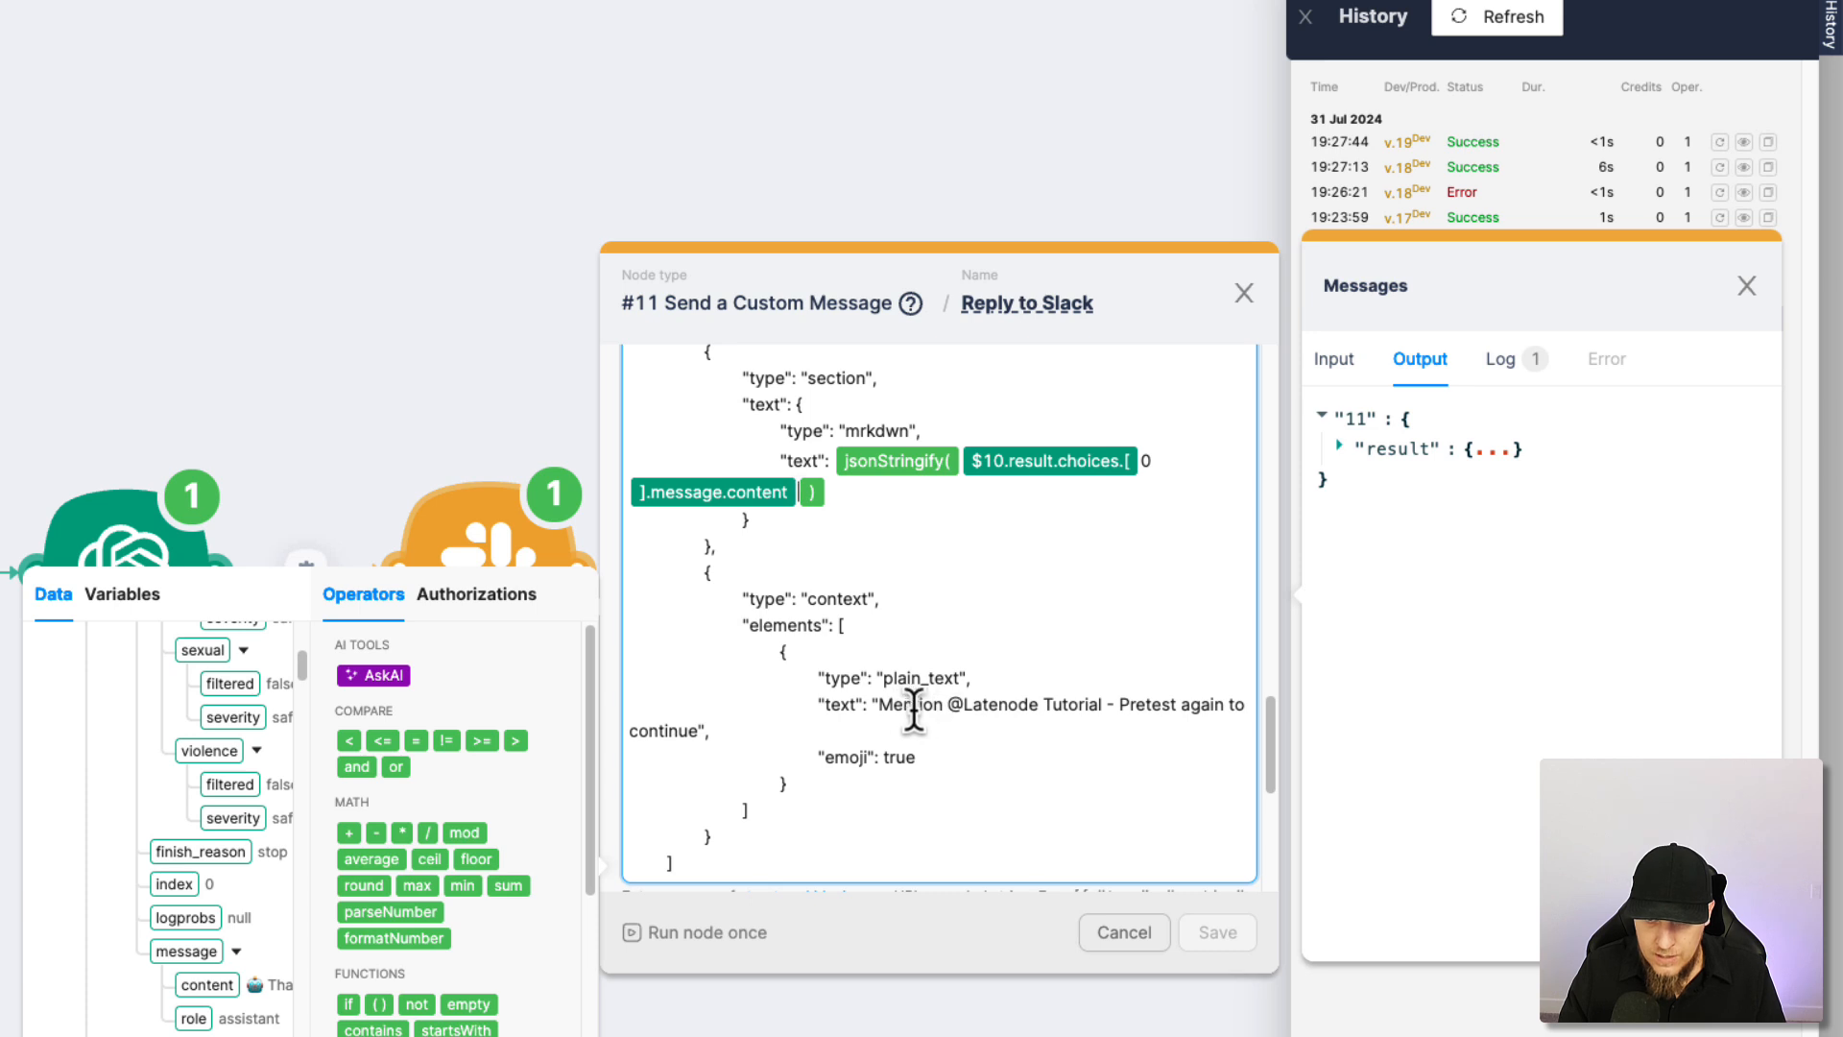
{"action": "left_click_drag", "start_coordinate": [950, 707], "coordinate": [1119, 708]}
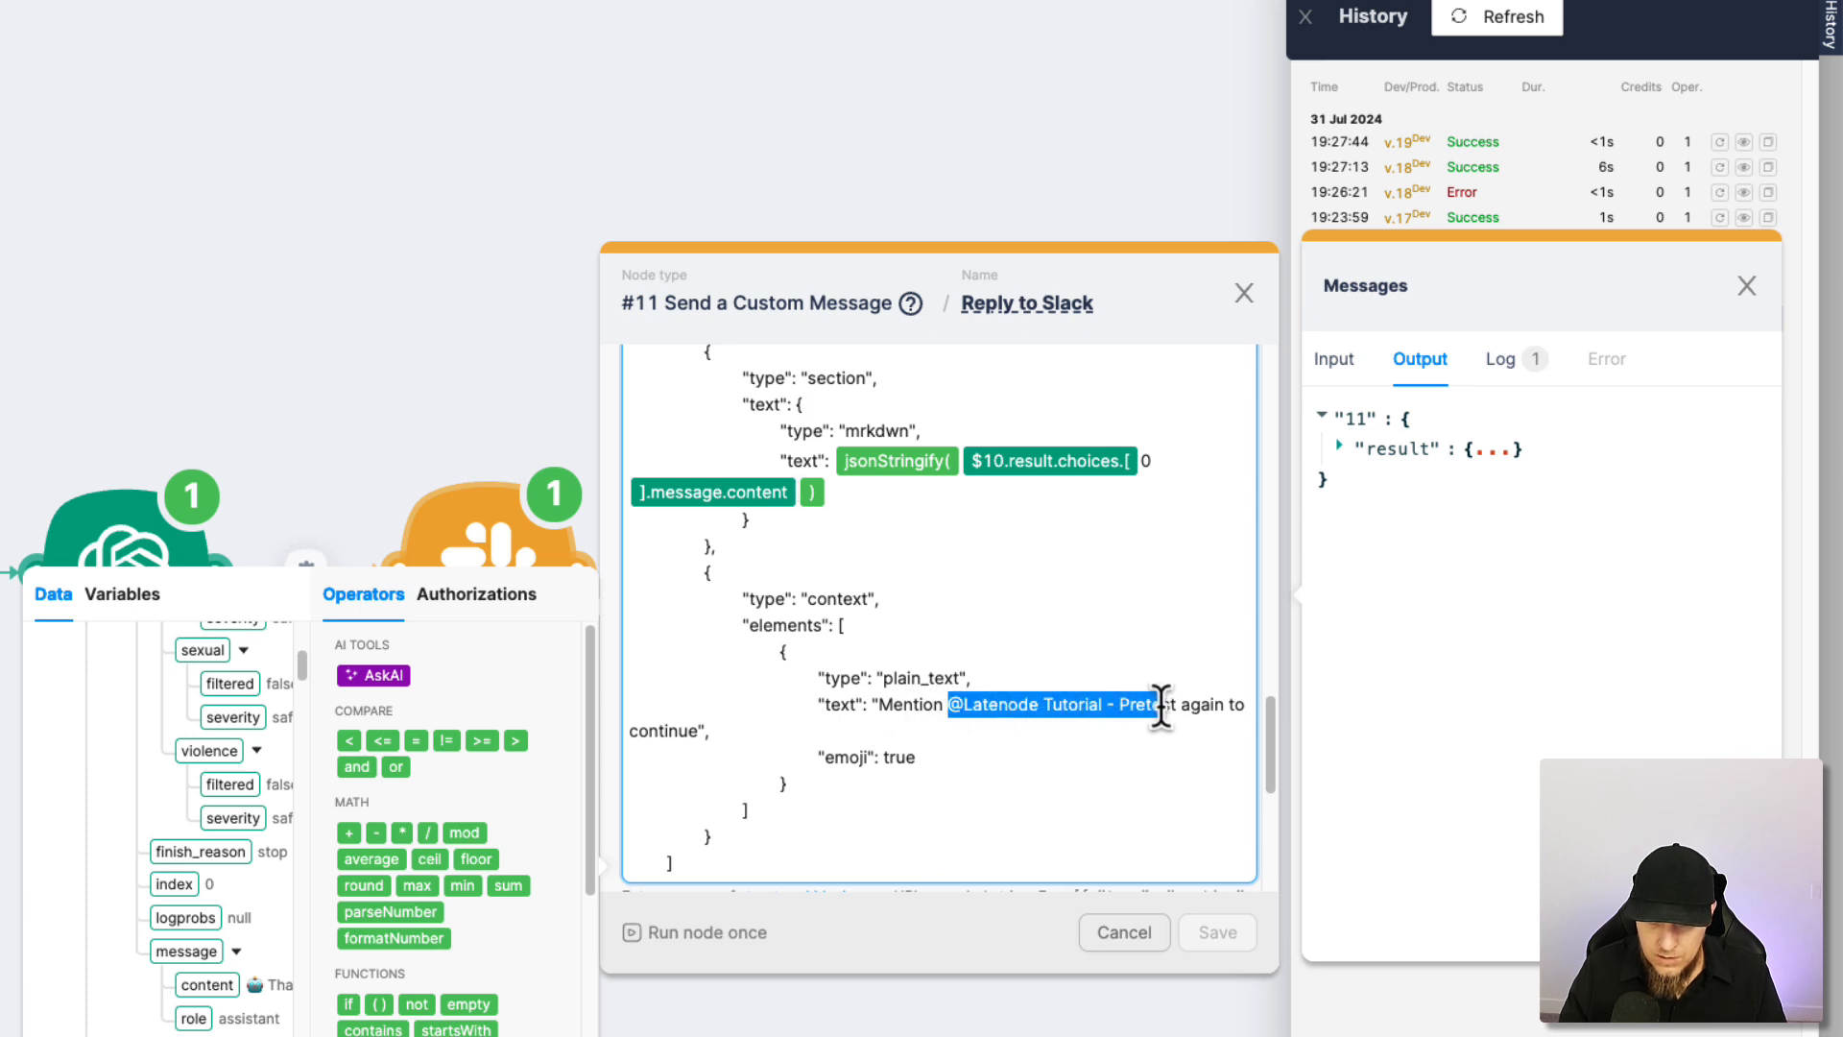
{"action": "key", "text": "BackSpace"}
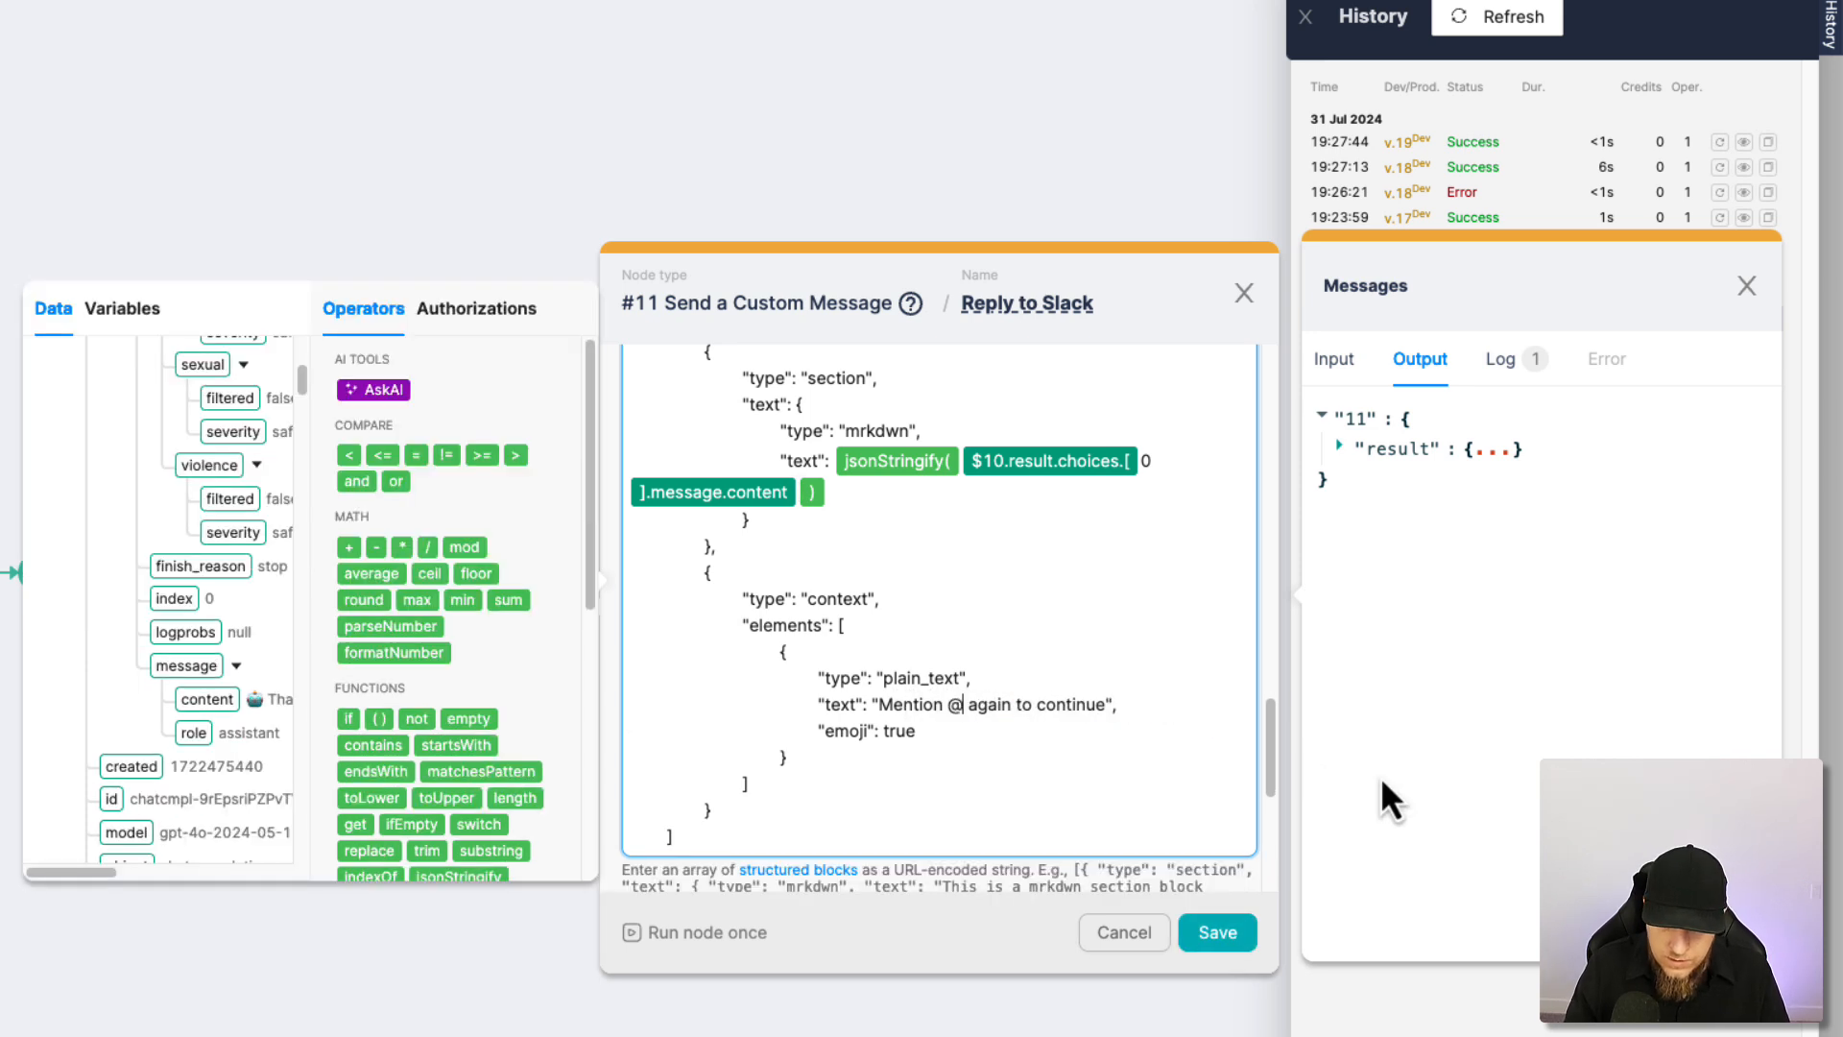
{"action": "type", "text": "@Navi"}
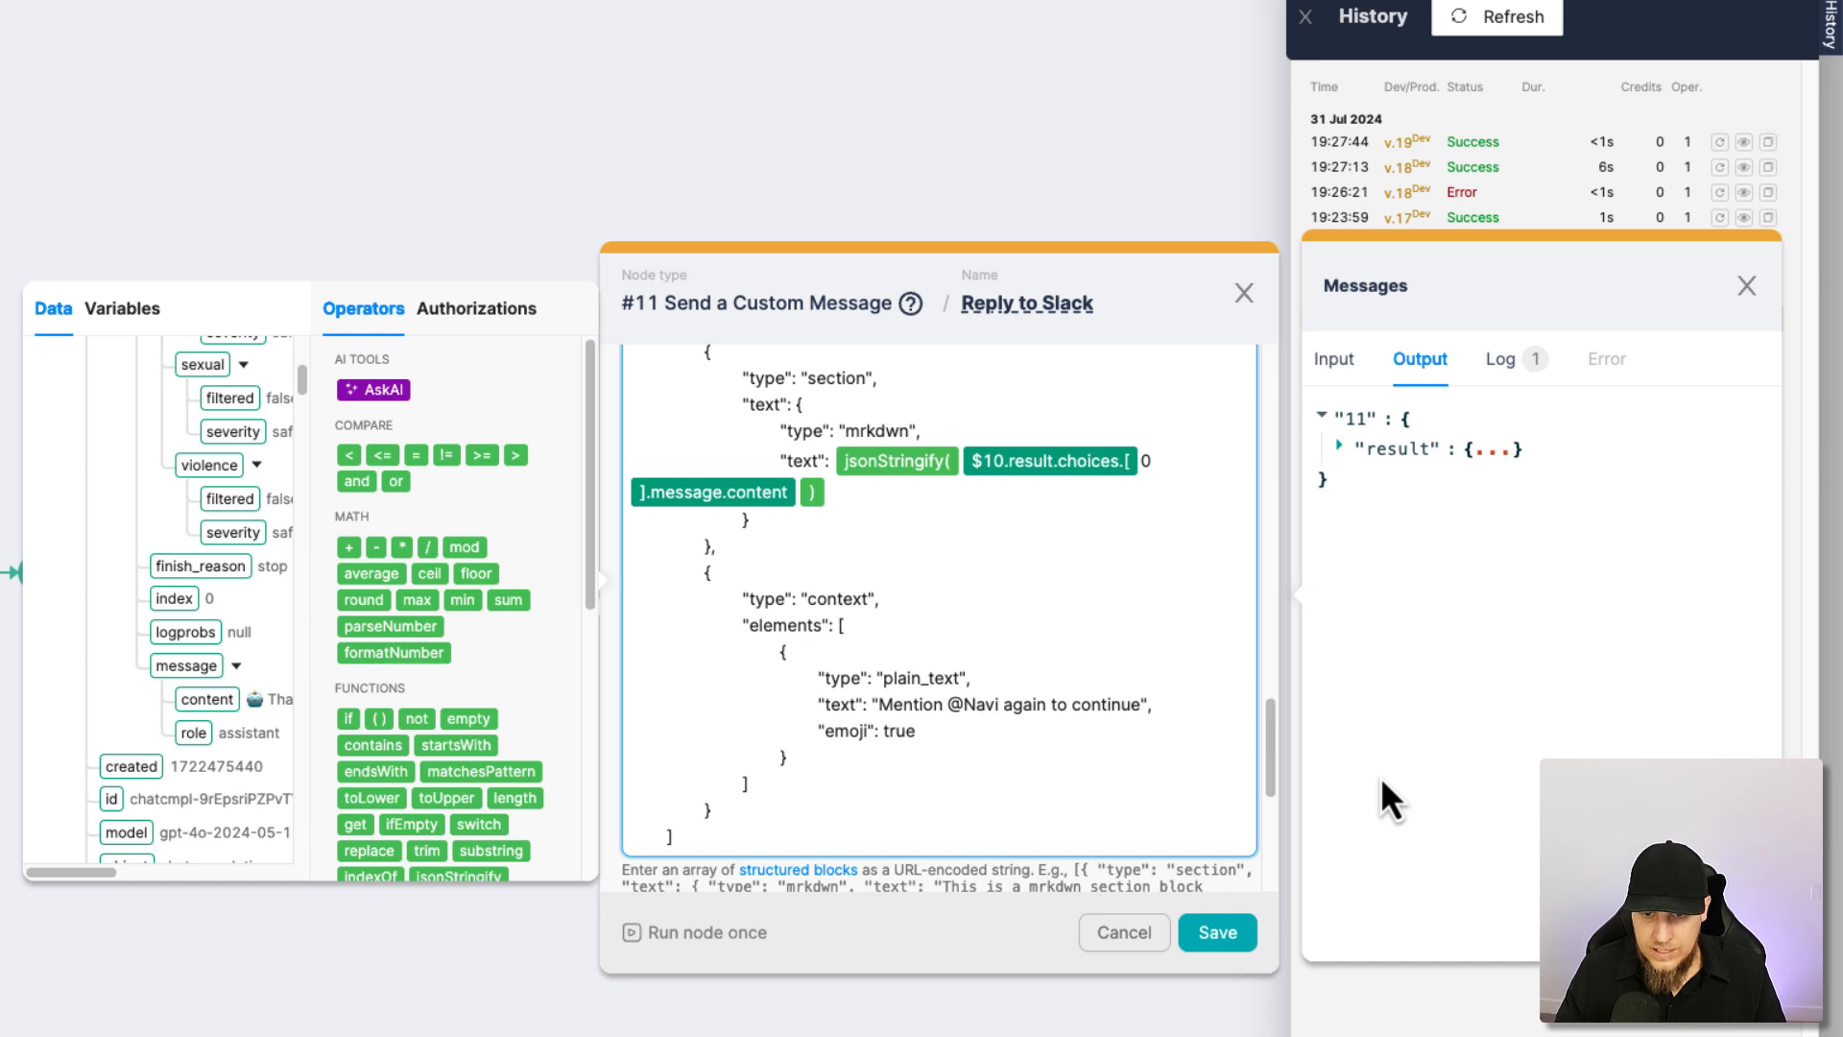
{"action": "scroll", "coordinate": [912, 708], "scroll_direction": "down", "scroll_amount": 2}
{"action": "scroll", "coordinate": [876, 713], "scroll_direction": "up", "scroll_amount": 3}
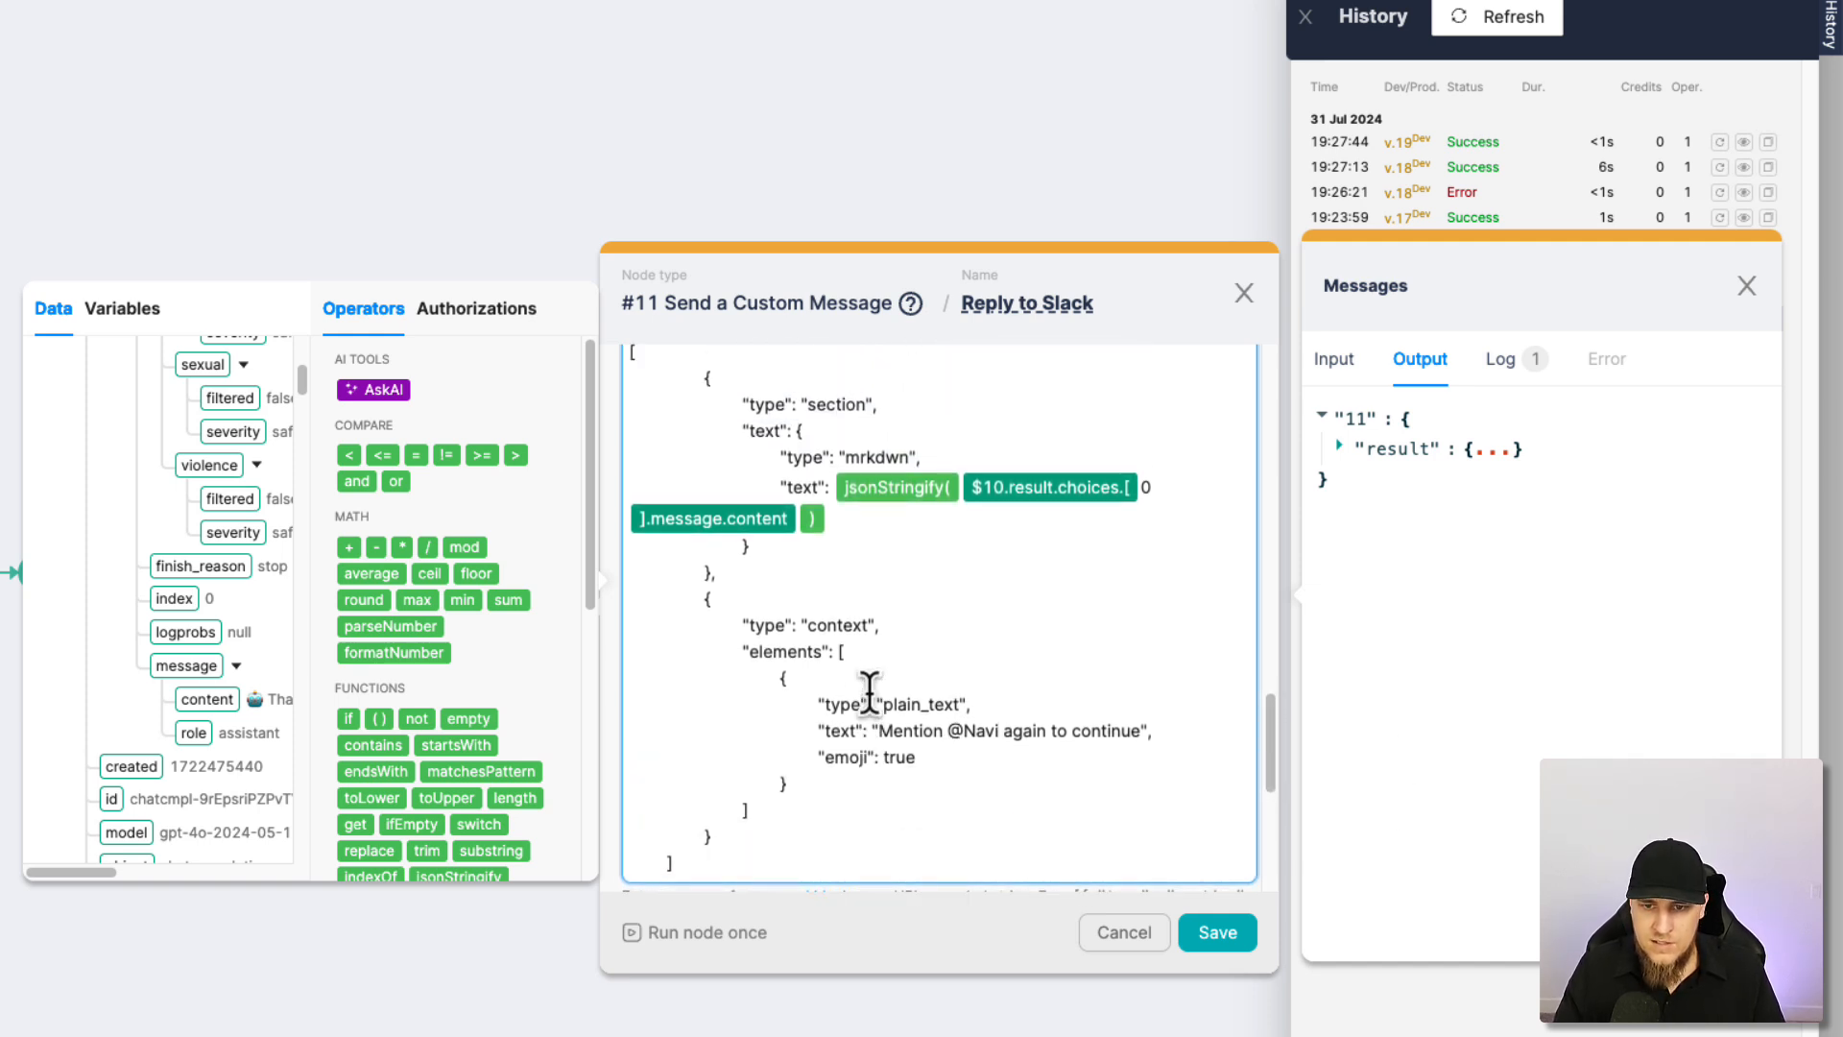
{"action": "scroll", "coordinate": [870, 689], "scroll_direction": "up", "scroll_amount": 1}
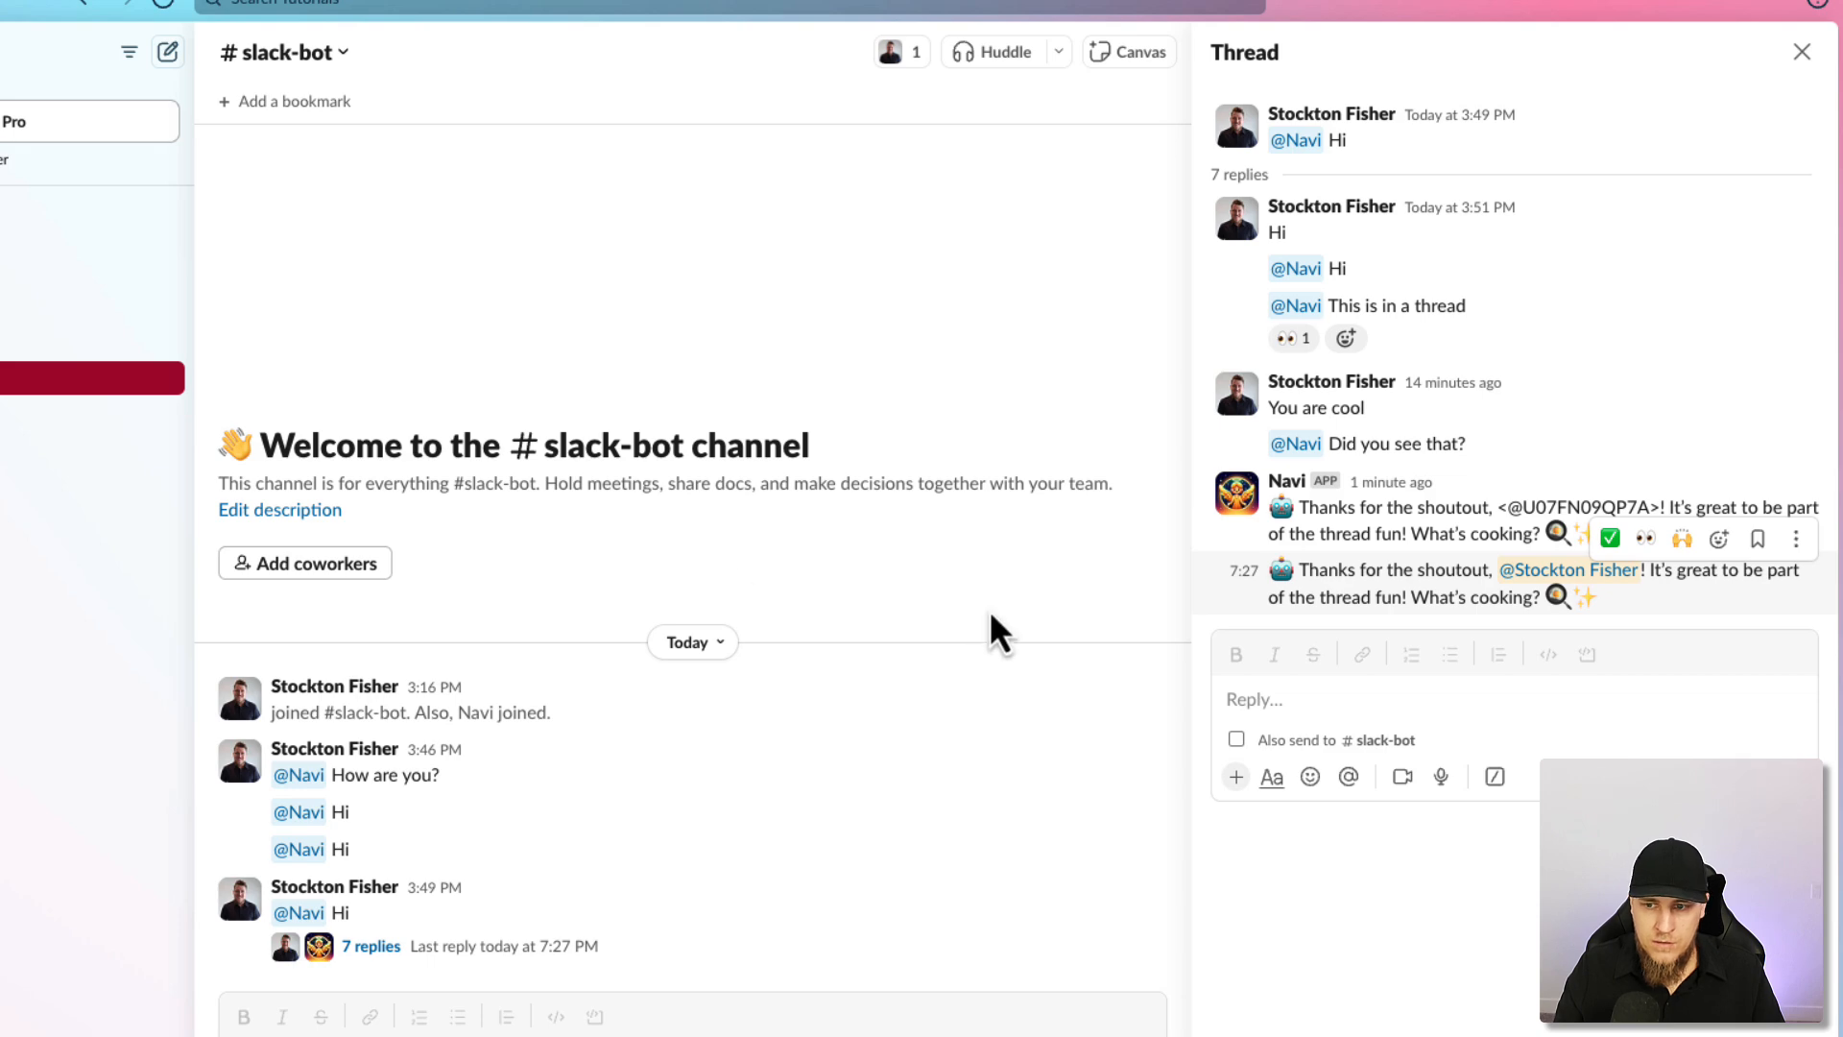
- Add a custom Slack emoji named :navi: from the image d485cf5a-b960-44c7-9bfc-bde243c629a3 (1).jpg in Downloads
{"action": "left_click", "coordinate": [1730, 546]}
{"action": "left_click", "coordinate": [1473, 1032]}
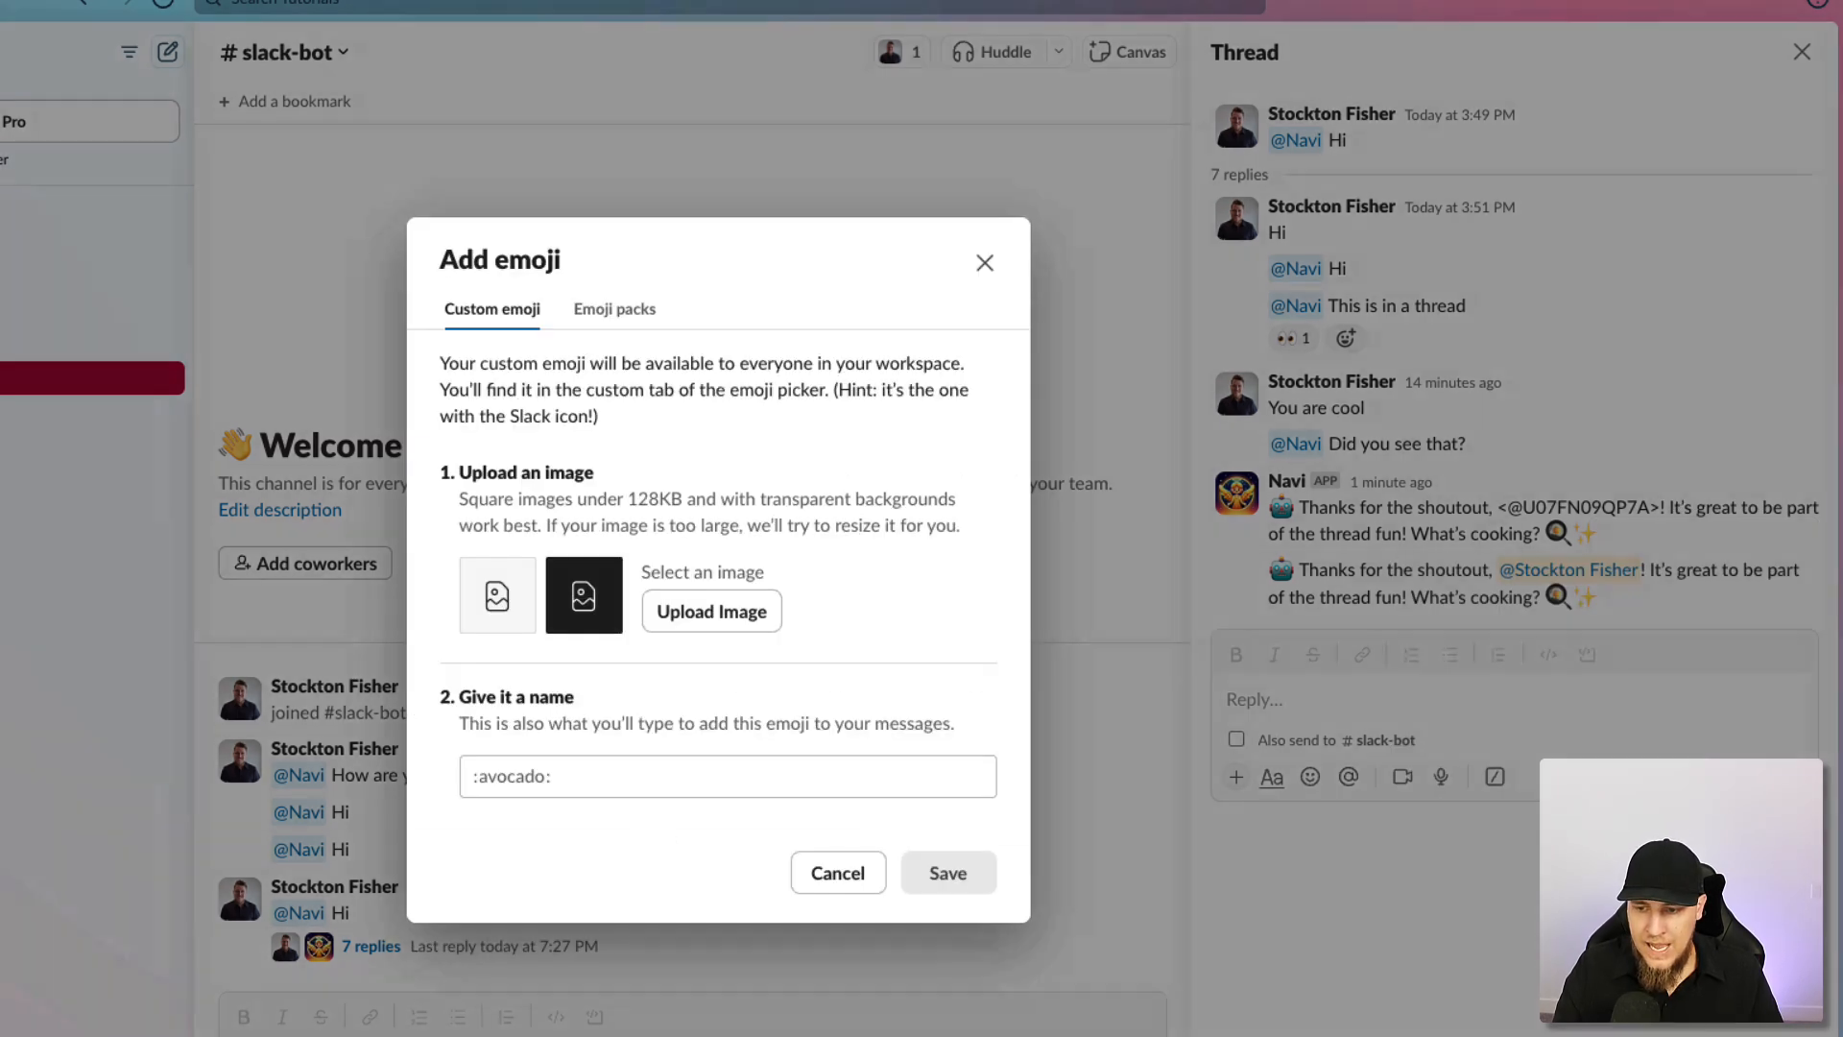
{"action": "left_click", "coordinate": [725, 619]}
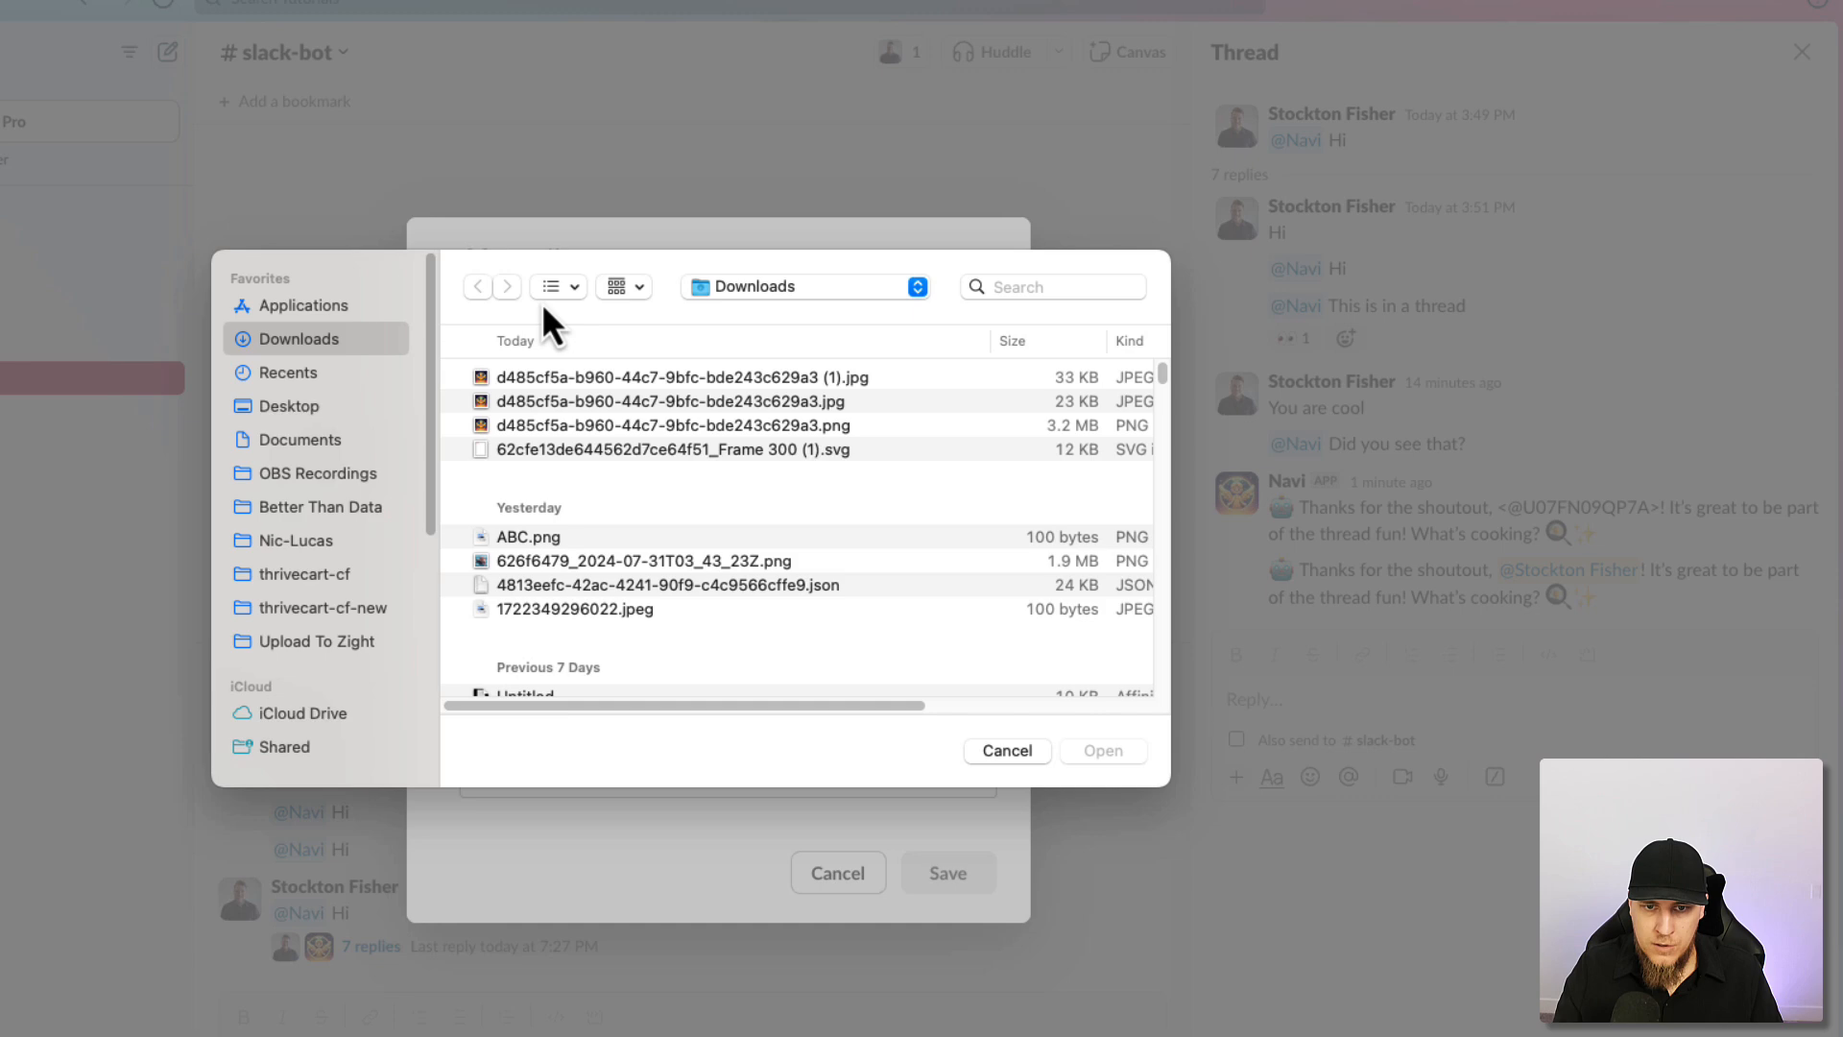
{"action": "left_click", "coordinate": [541, 376]}
{"action": "left_click", "coordinate": [1116, 751]}
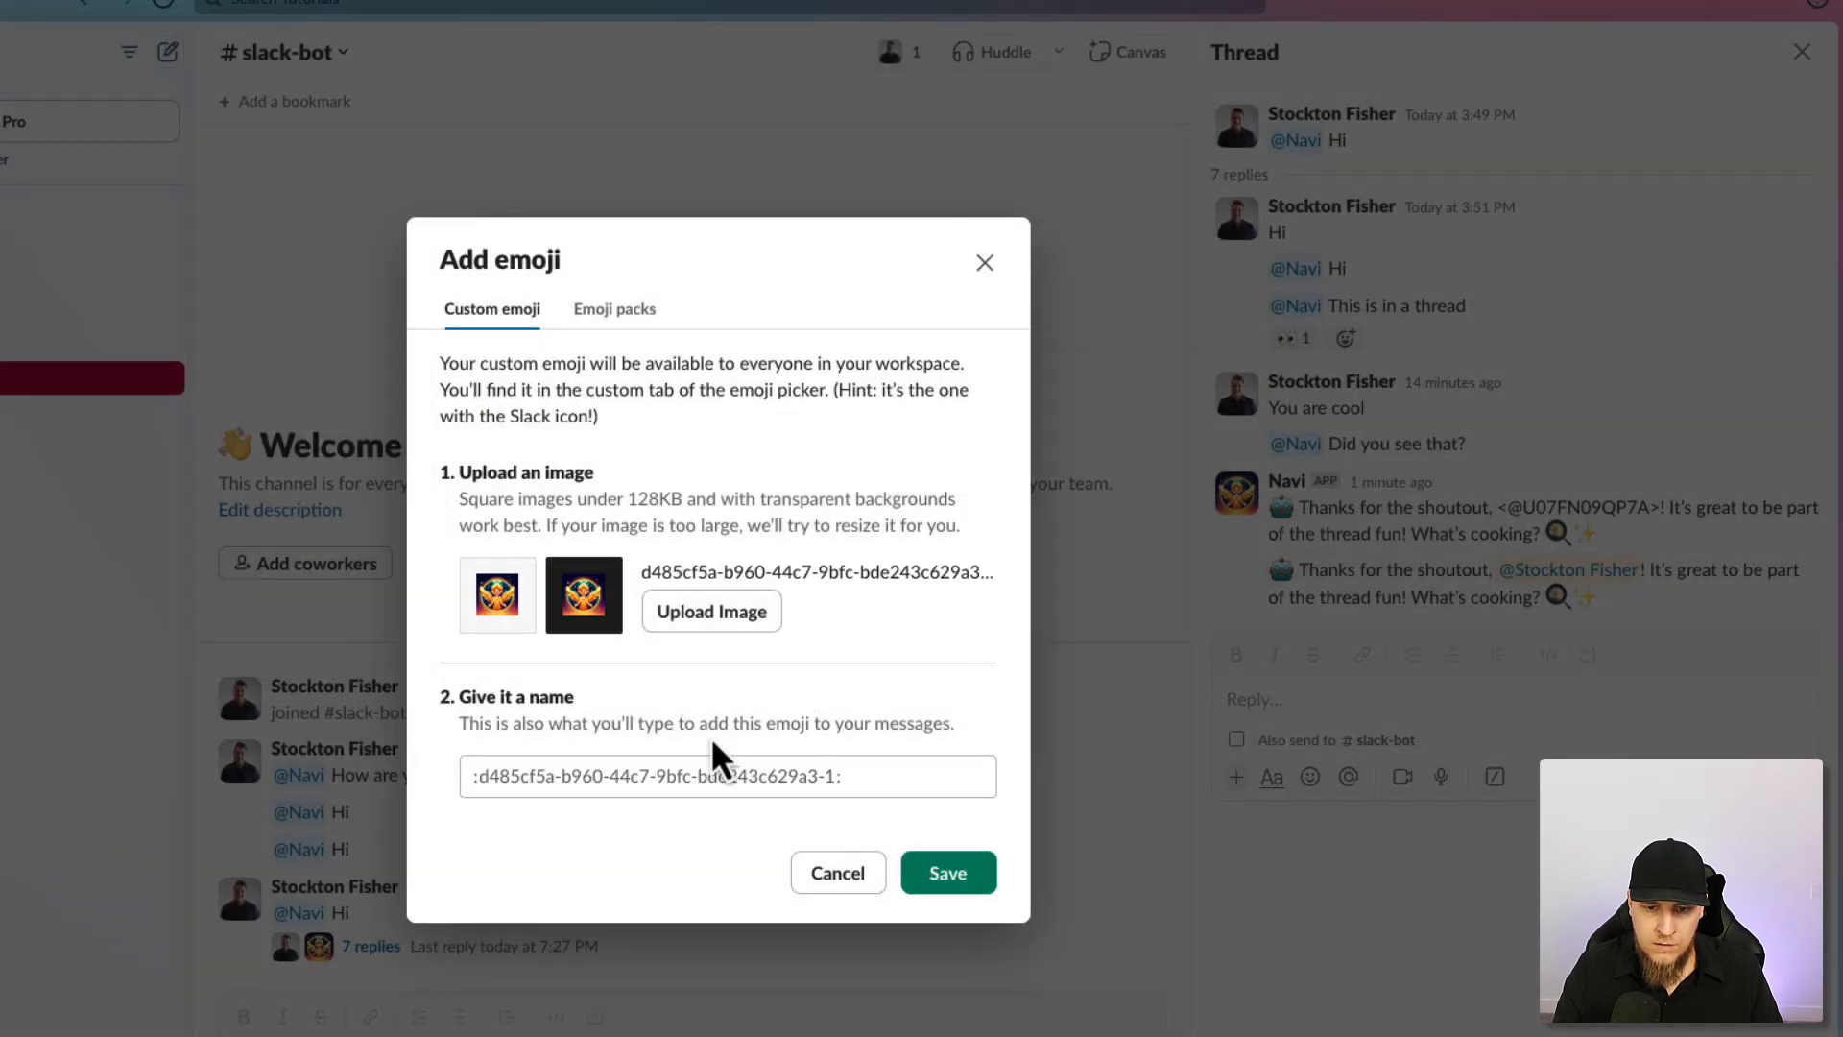
{"action": "triple_click", "coordinate": [595, 761]}
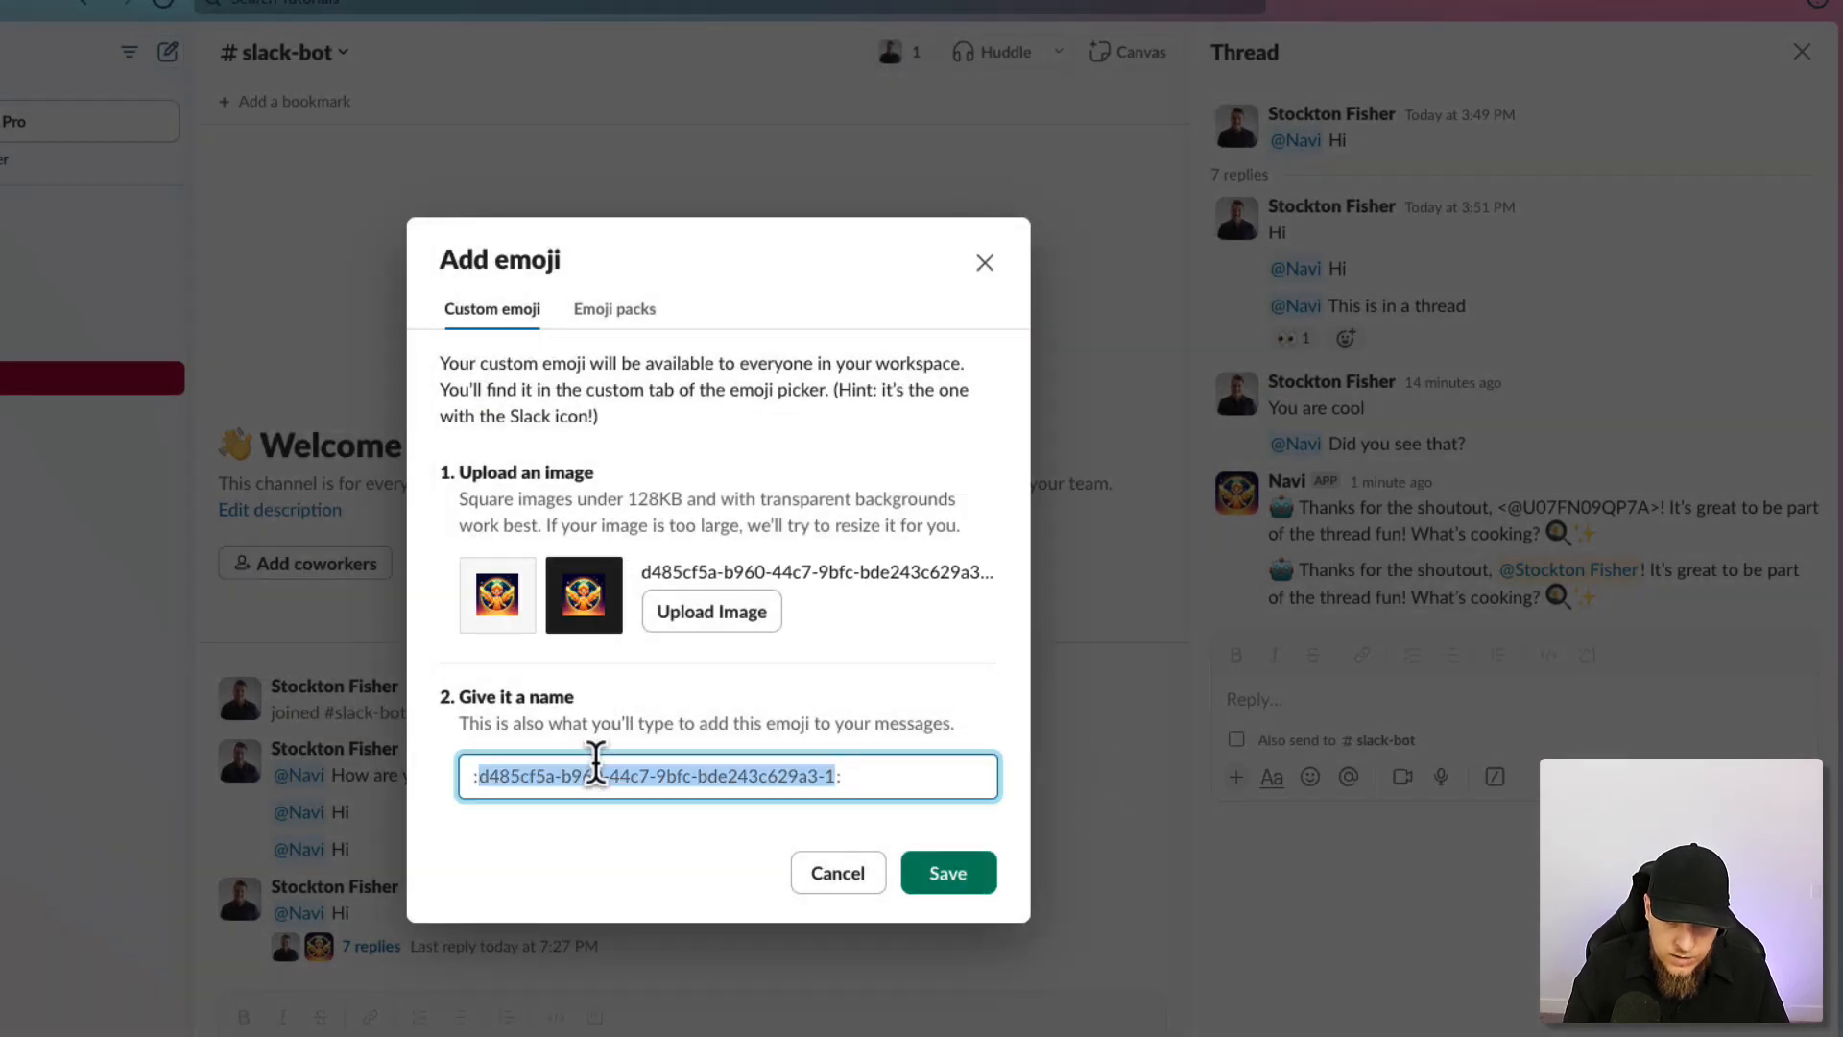
{"action": "type", "text": "navi:"}
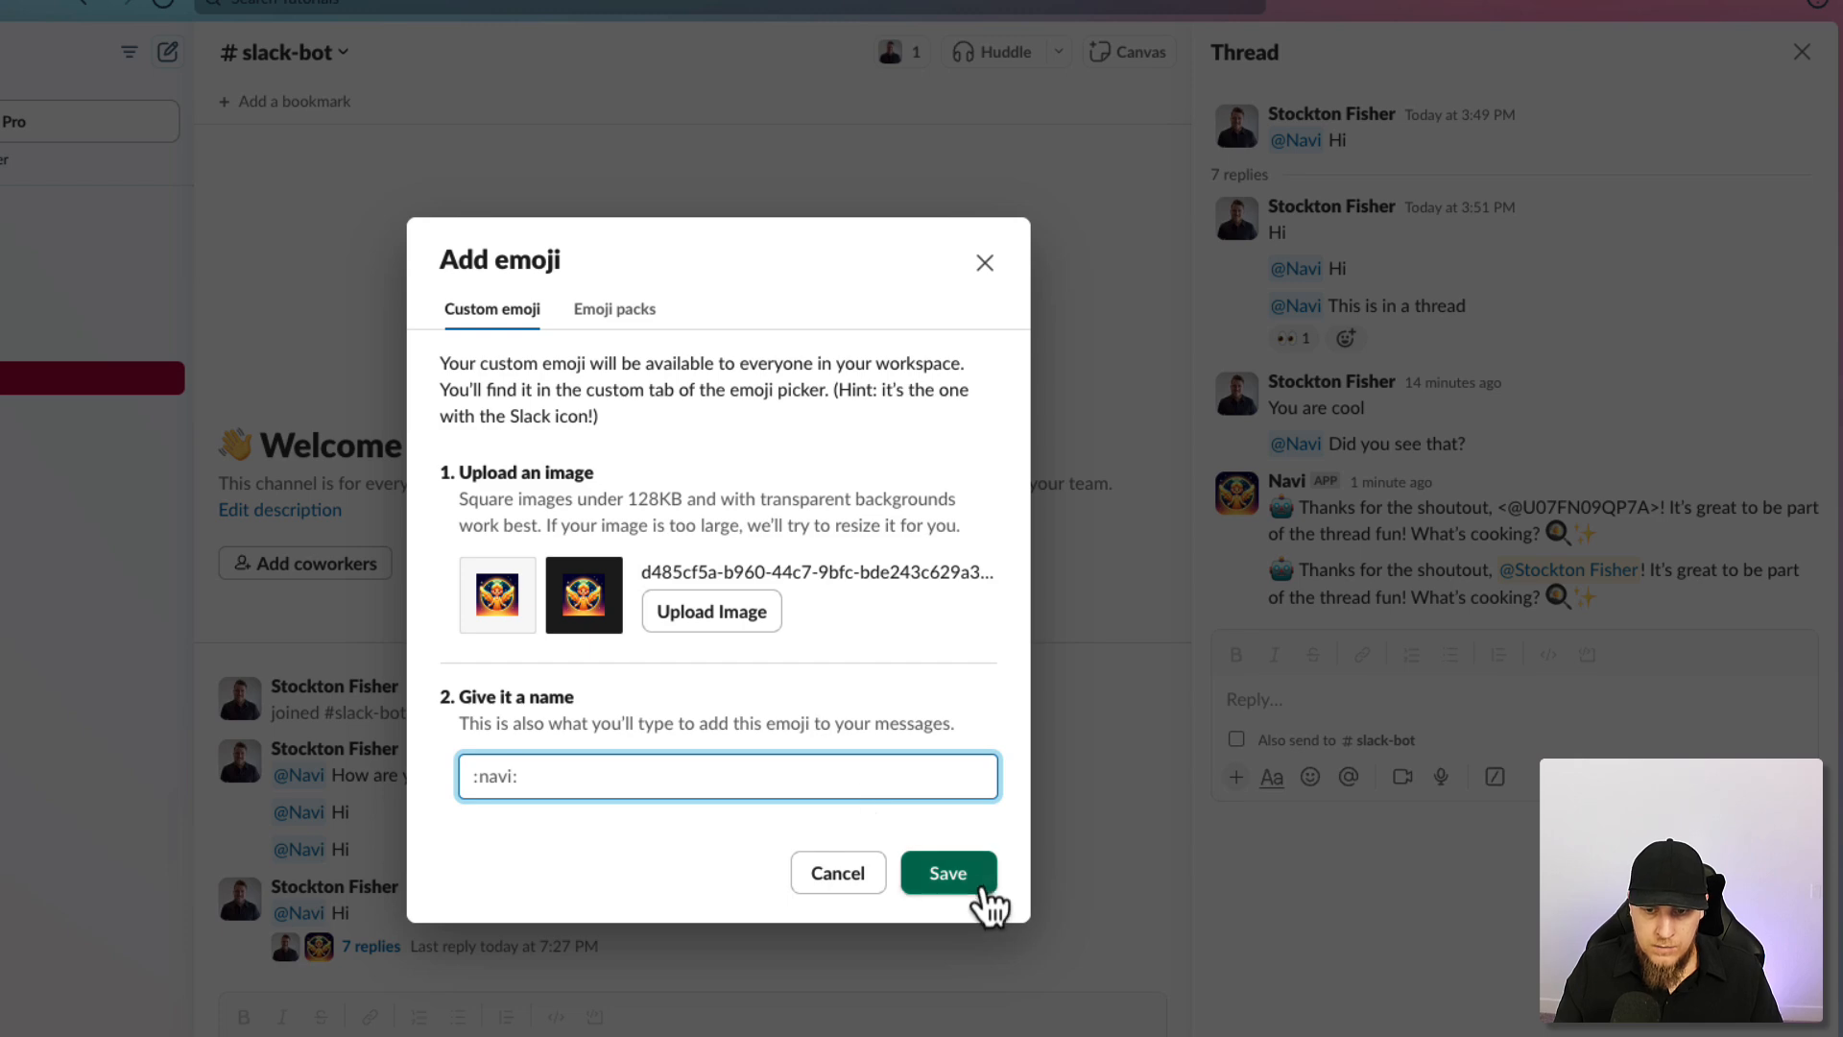
{"action": "left_click", "coordinate": [972, 885]}
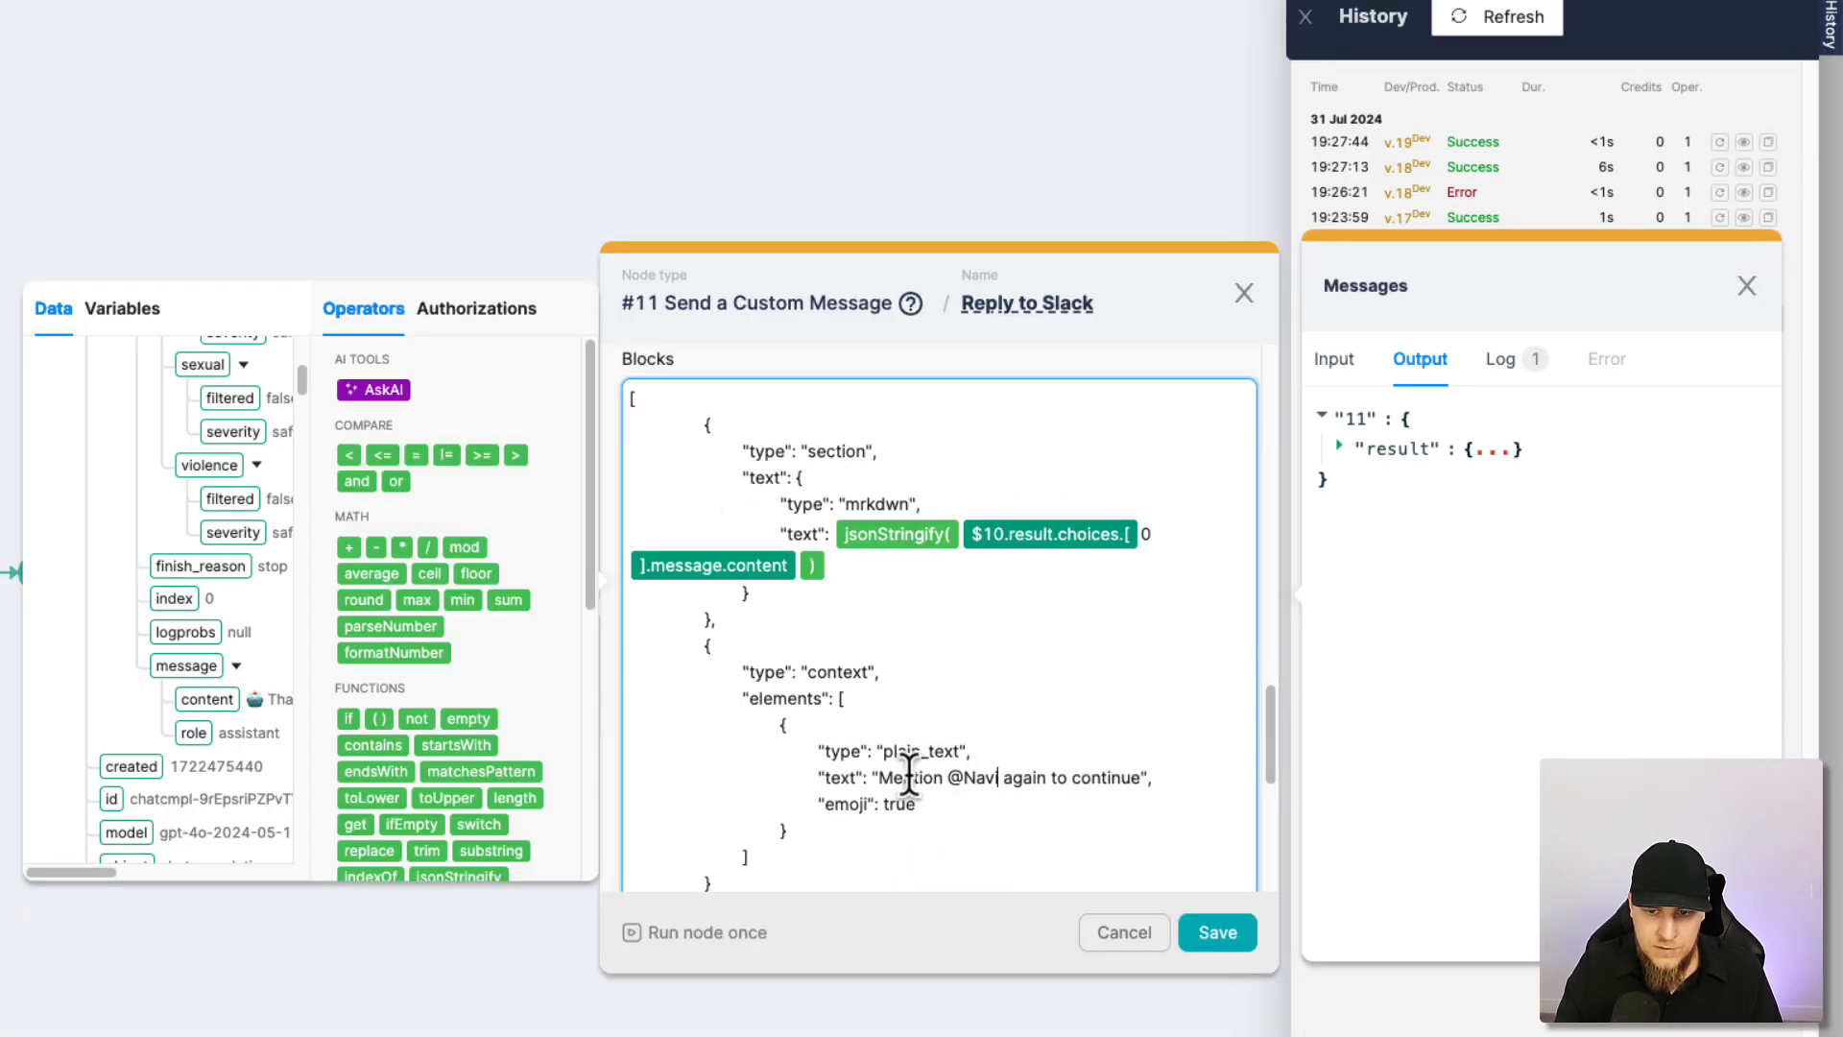
{"action": "type", "text": ":navi:"}
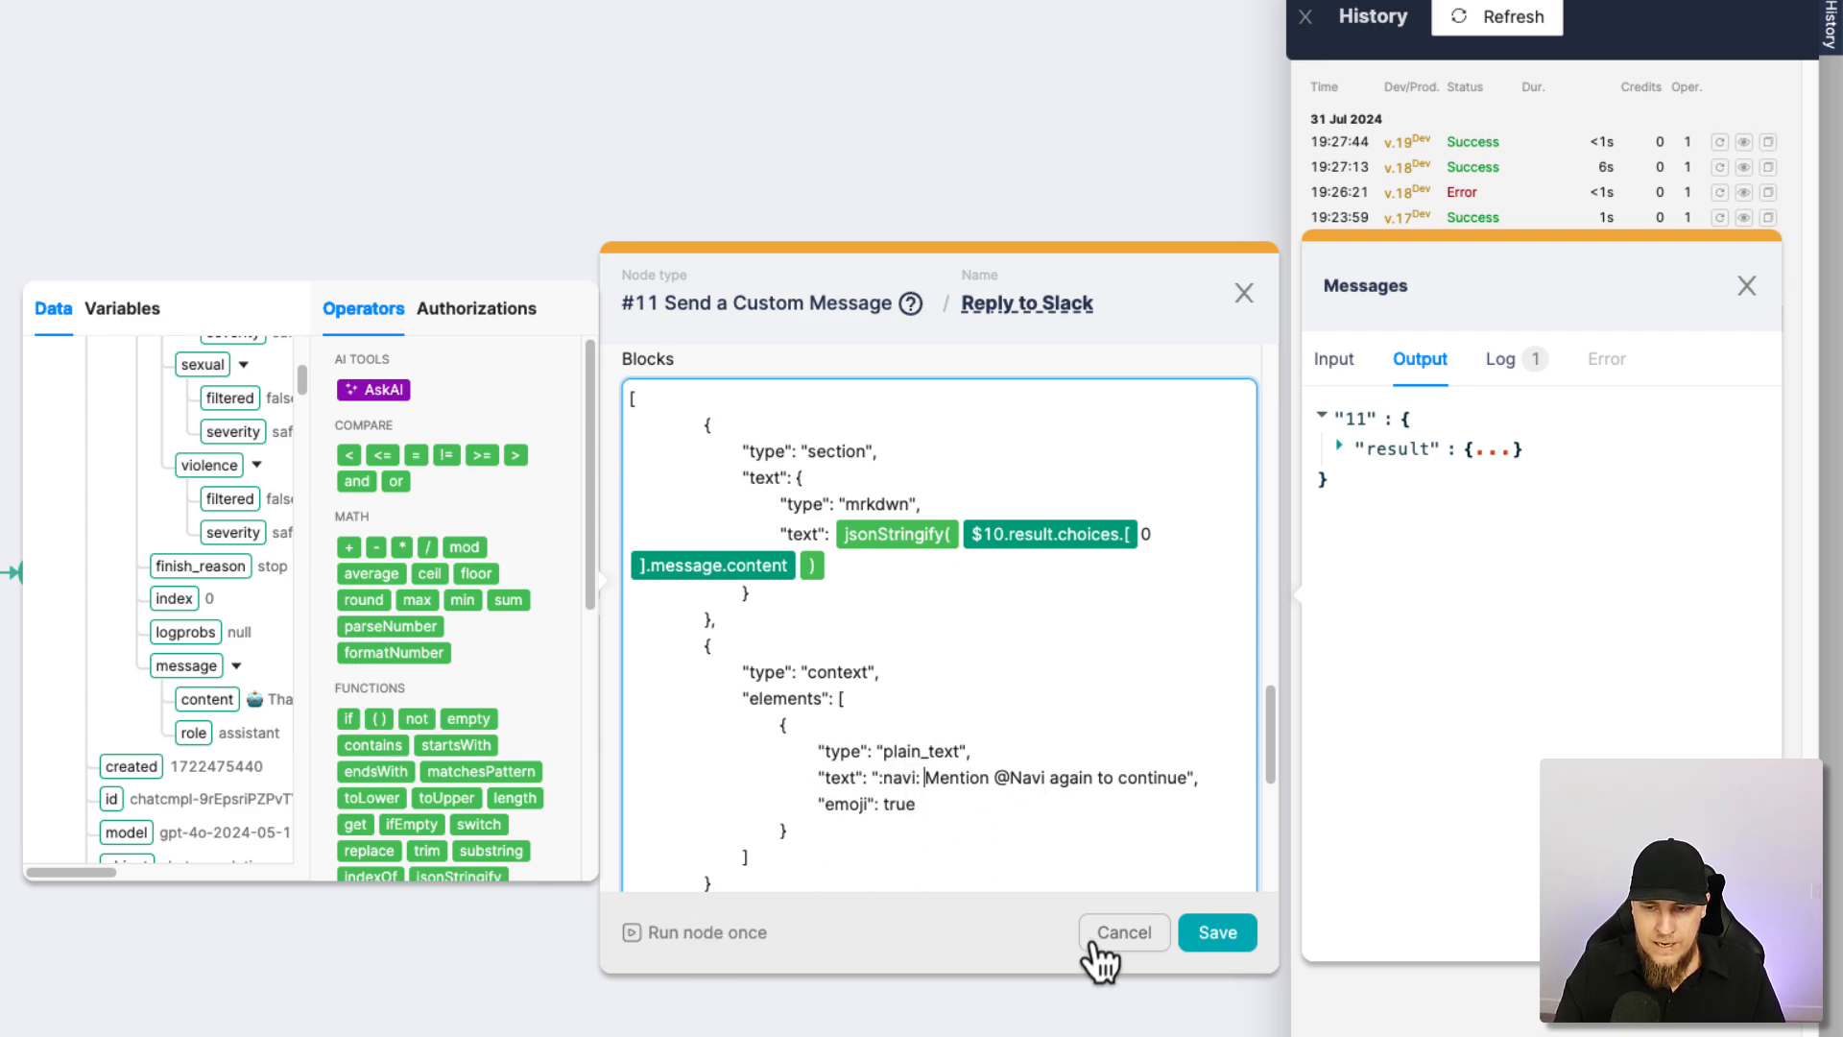
{"action": "left_click", "coordinate": [1219, 936]}
{"action": "left_click", "coordinate": [543, 590]}
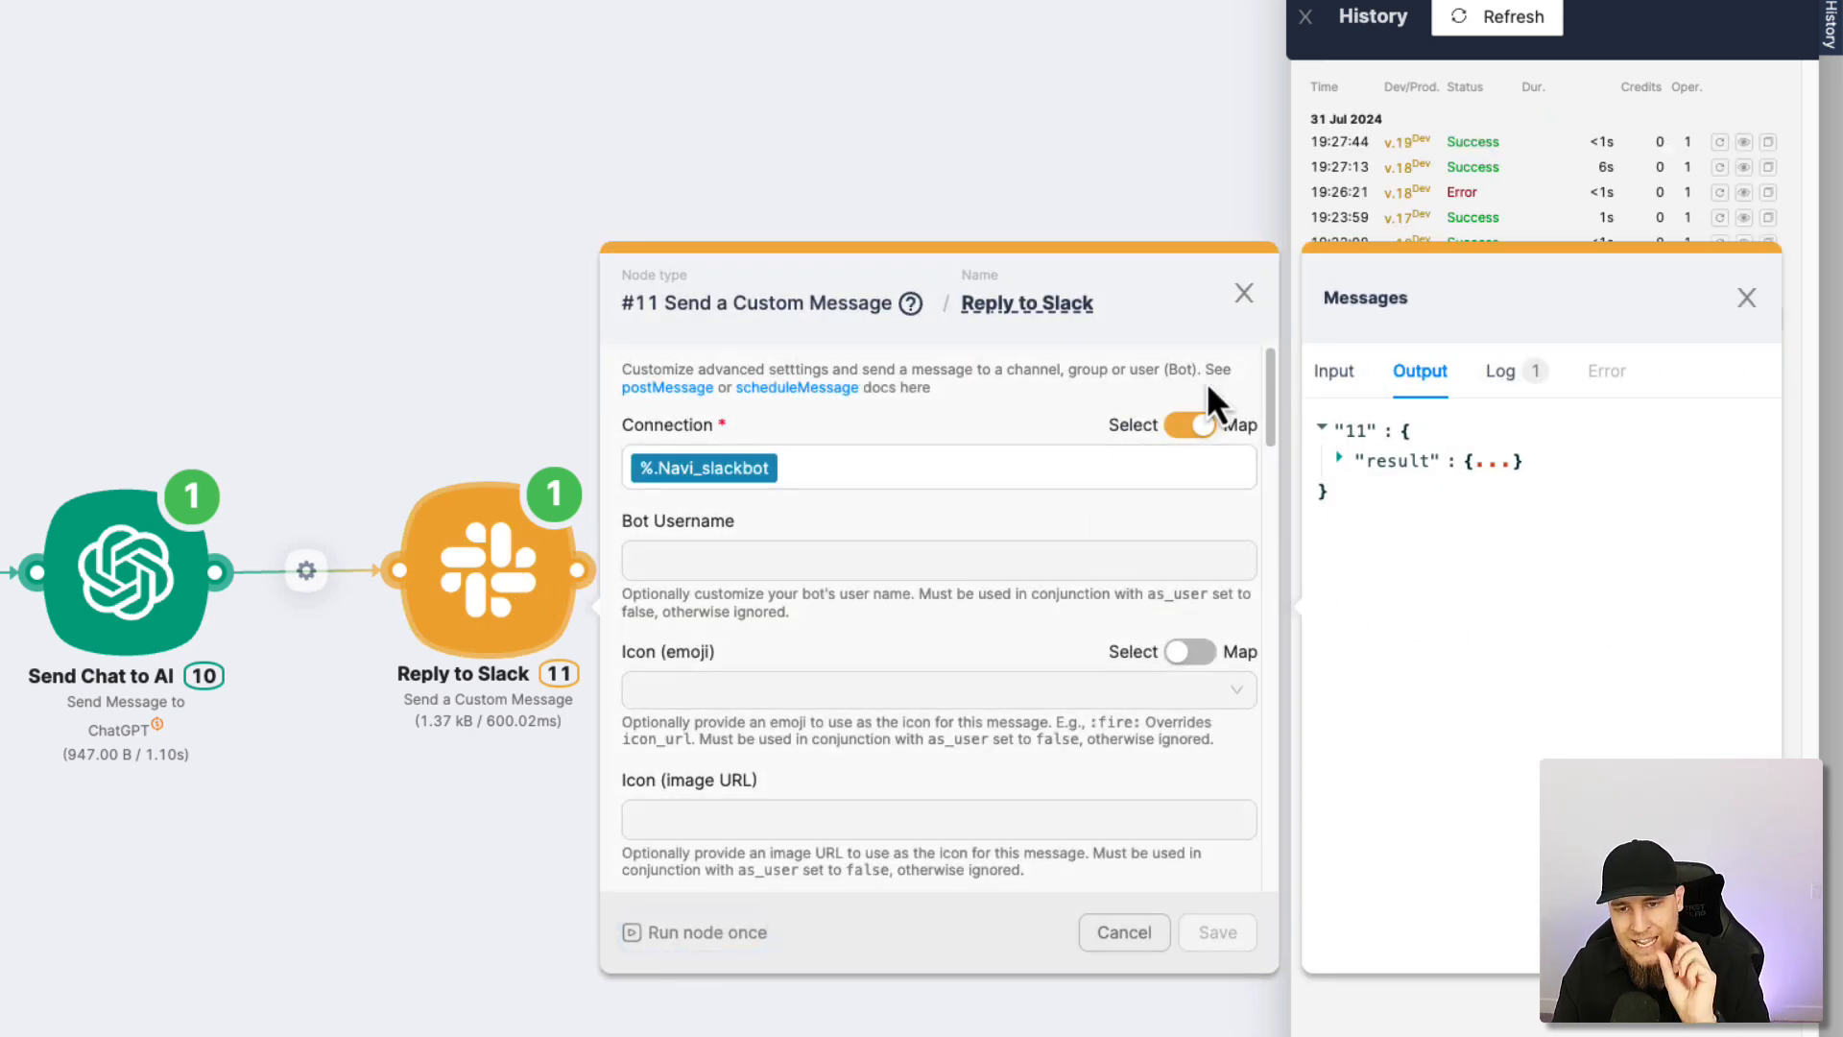
- Check in the Slack thread how the user mention and the footer line appear in Navi's newest reply
{"action": "left_click", "coordinate": [999, 1]}
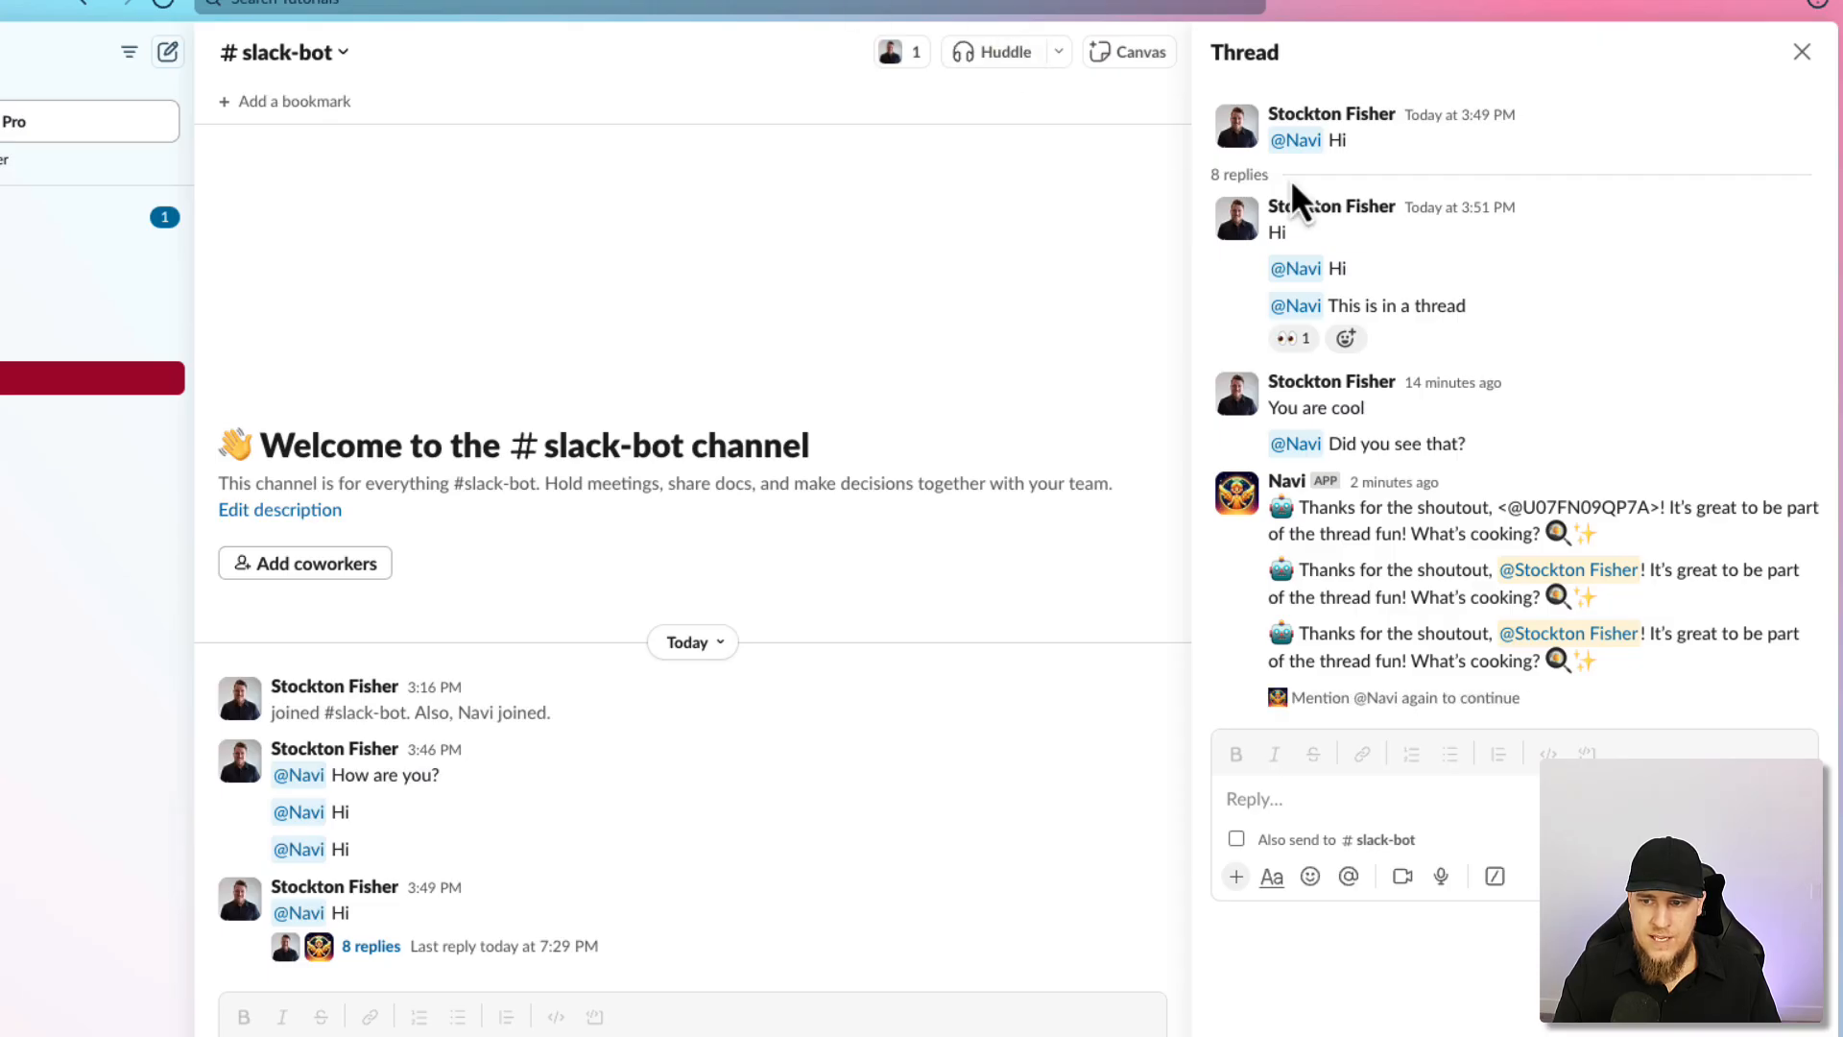
{"action": "right_click", "coordinate": [1302, 192]}
{"action": "left_click", "coordinate": [1713, 649]}
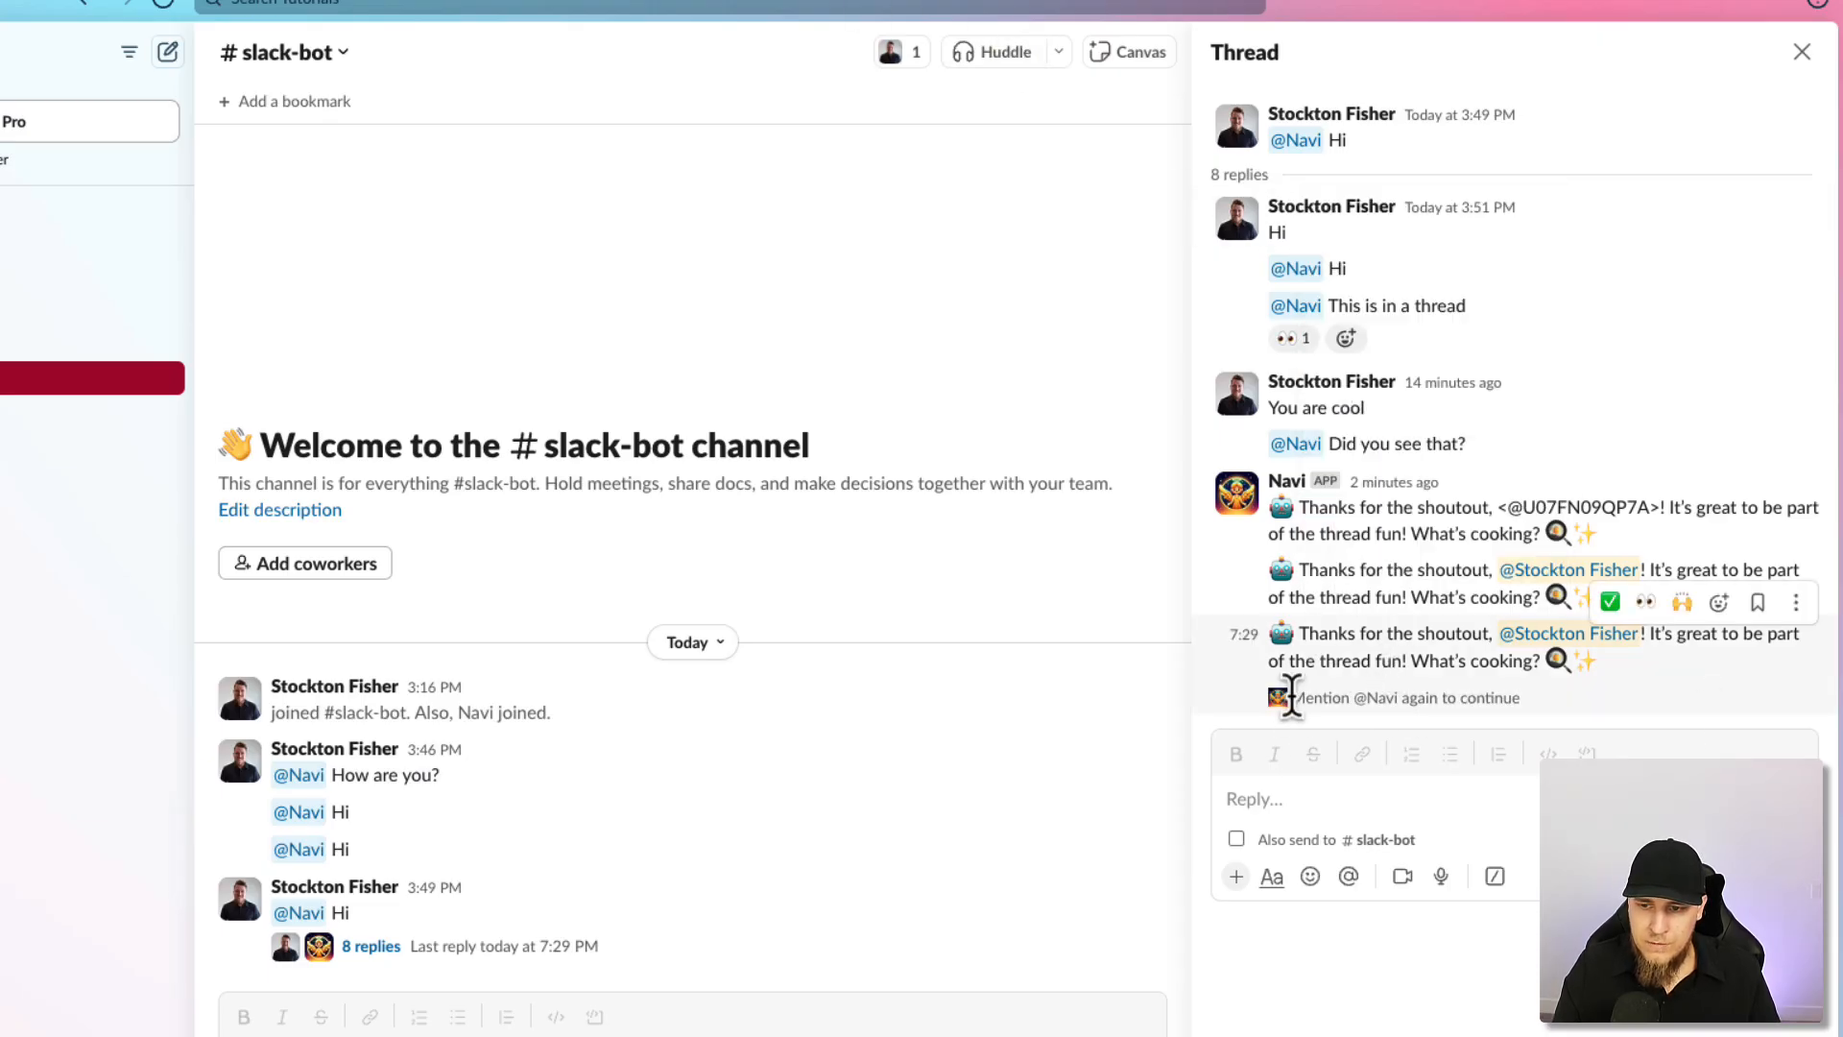
{"action": "left_click_drag", "start_coordinate": [1291, 695], "coordinate": [1371, 697]}
{"action": "left_click", "coordinate": [1523, 706]}
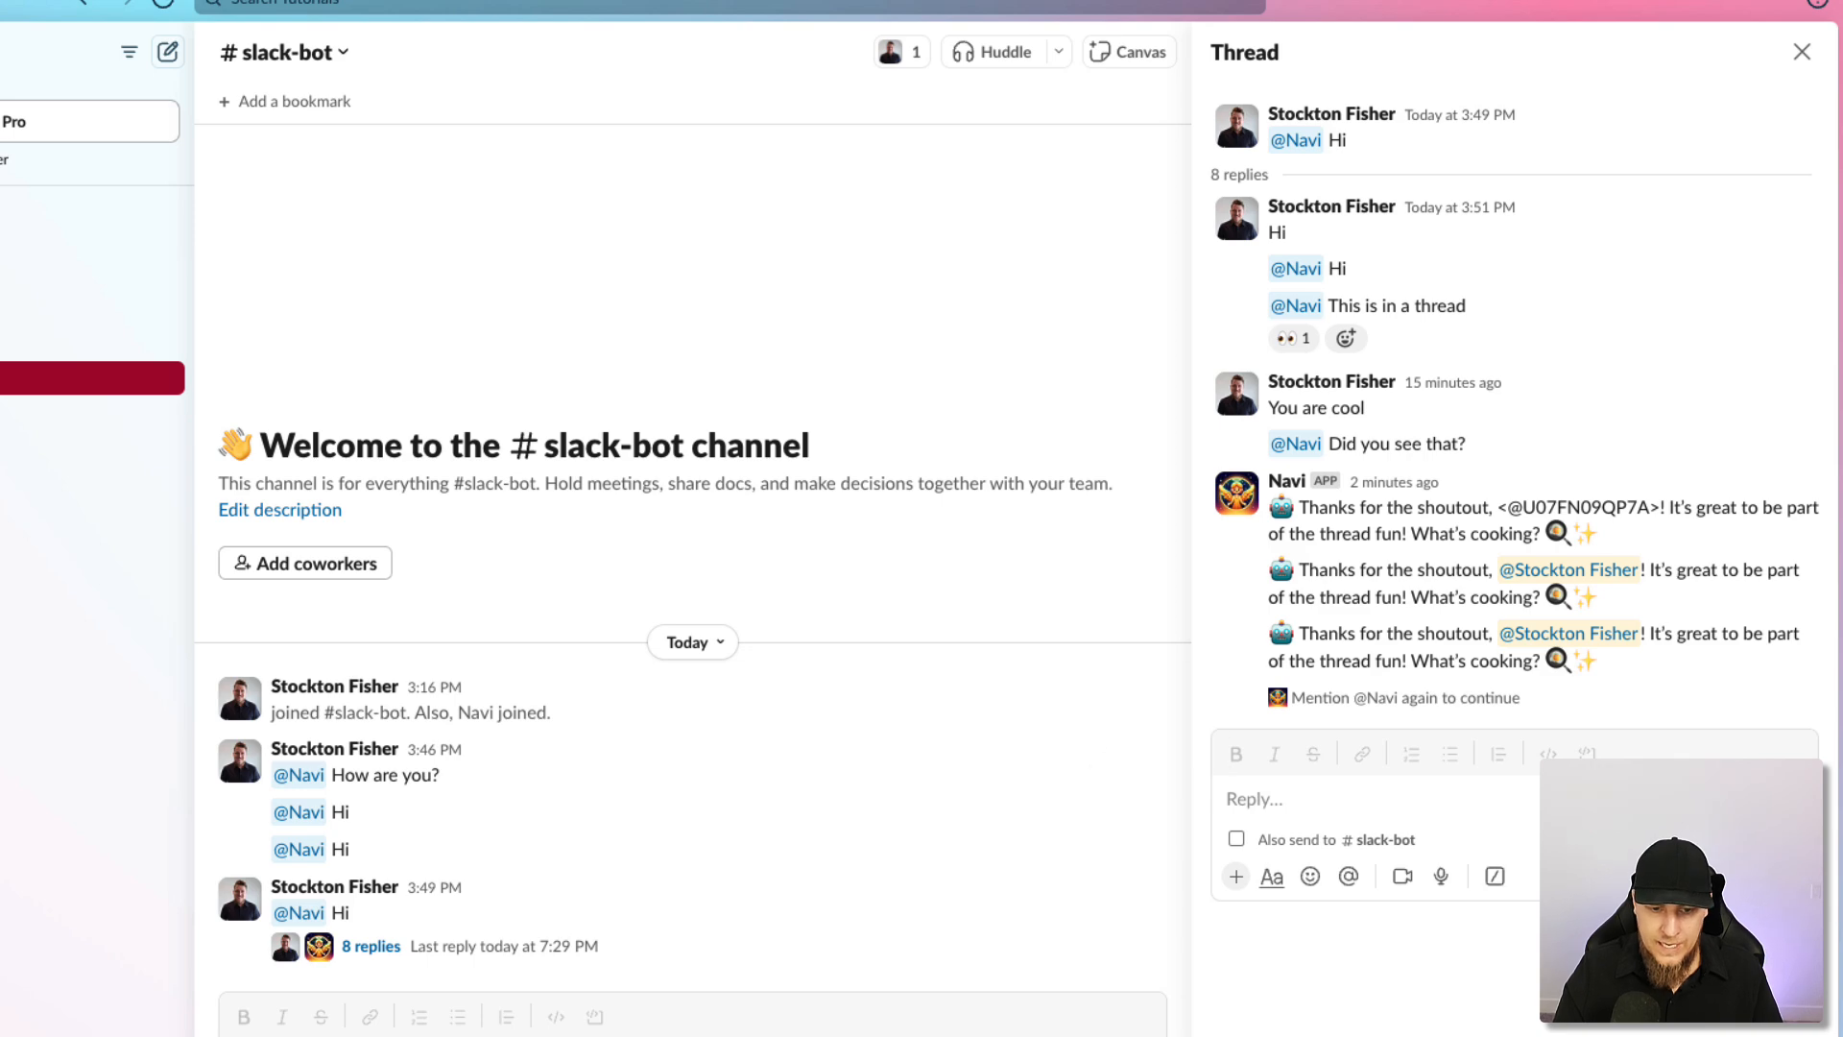
- Deploy version 20 of the Latenode scenario to production and look over its chain of nodes back to the webhook trigger
{"action": "left_click", "coordinate": [433, 1036]}
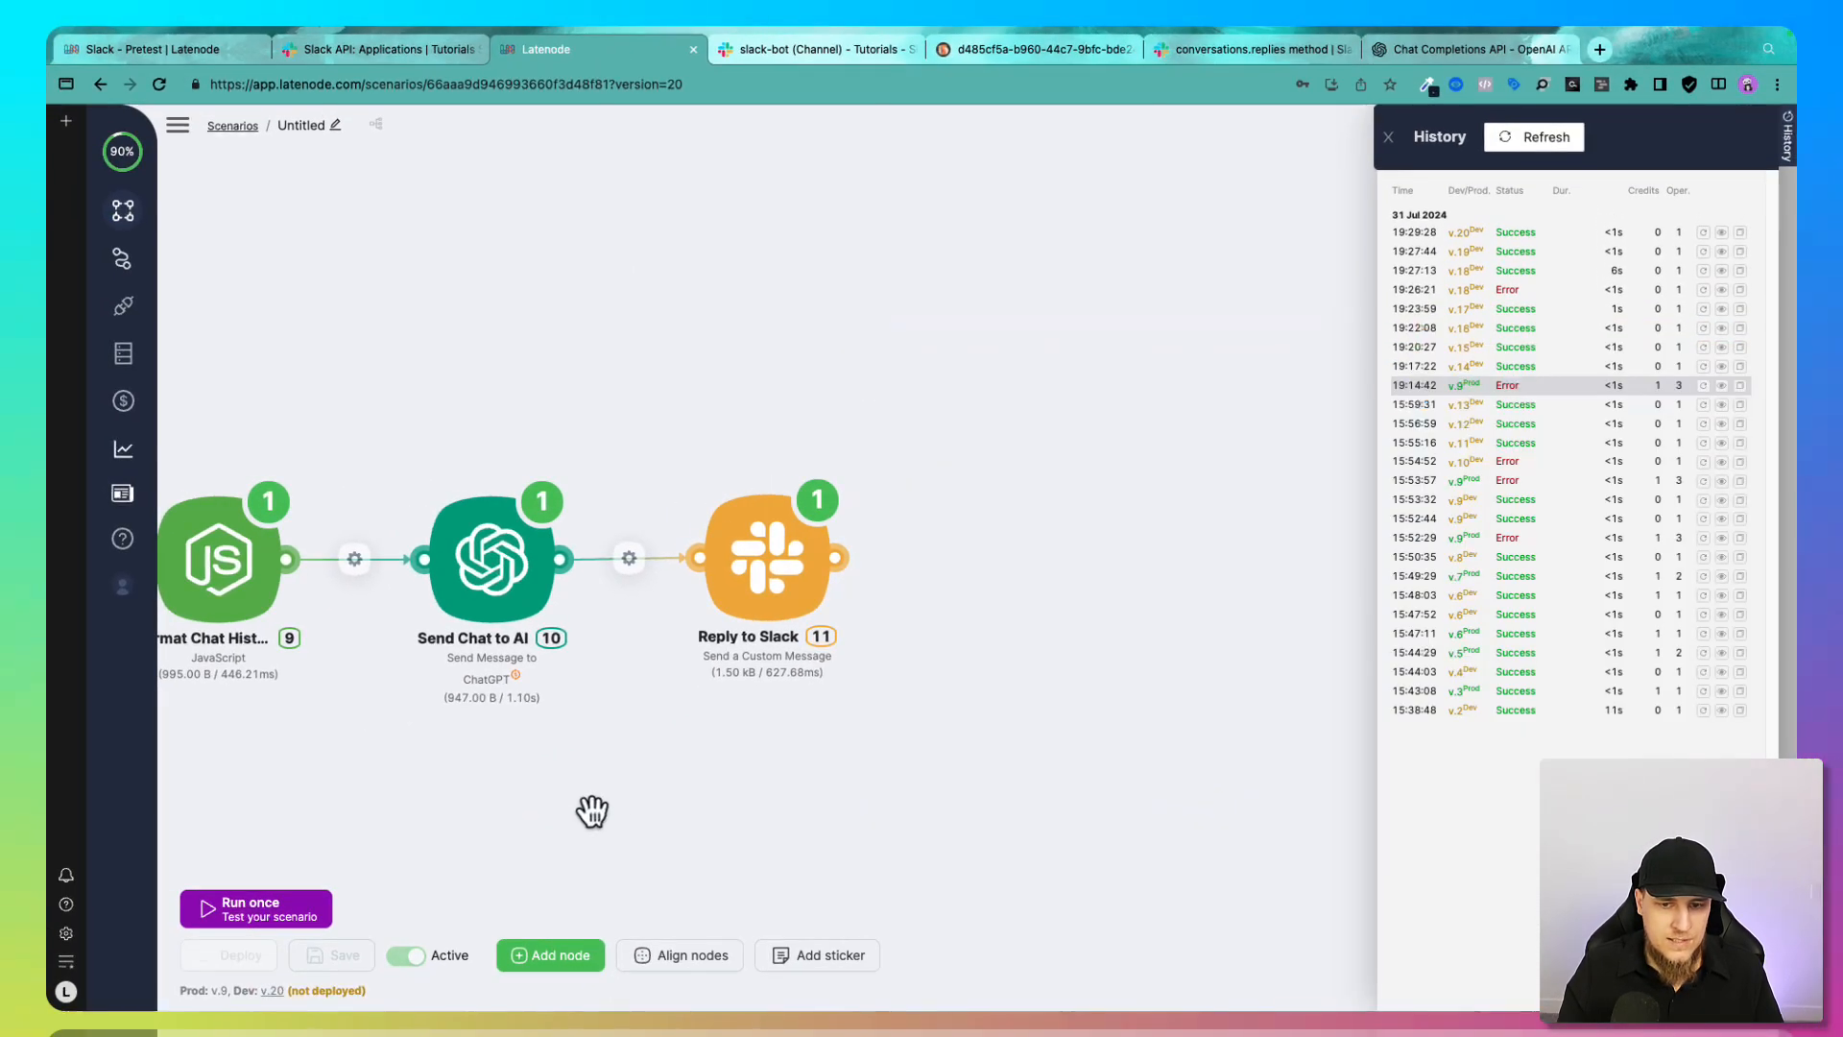
{"action": "scroll", "coordinate": [577, 777], "scroll_direction": "left", "scroll_amount": 15}
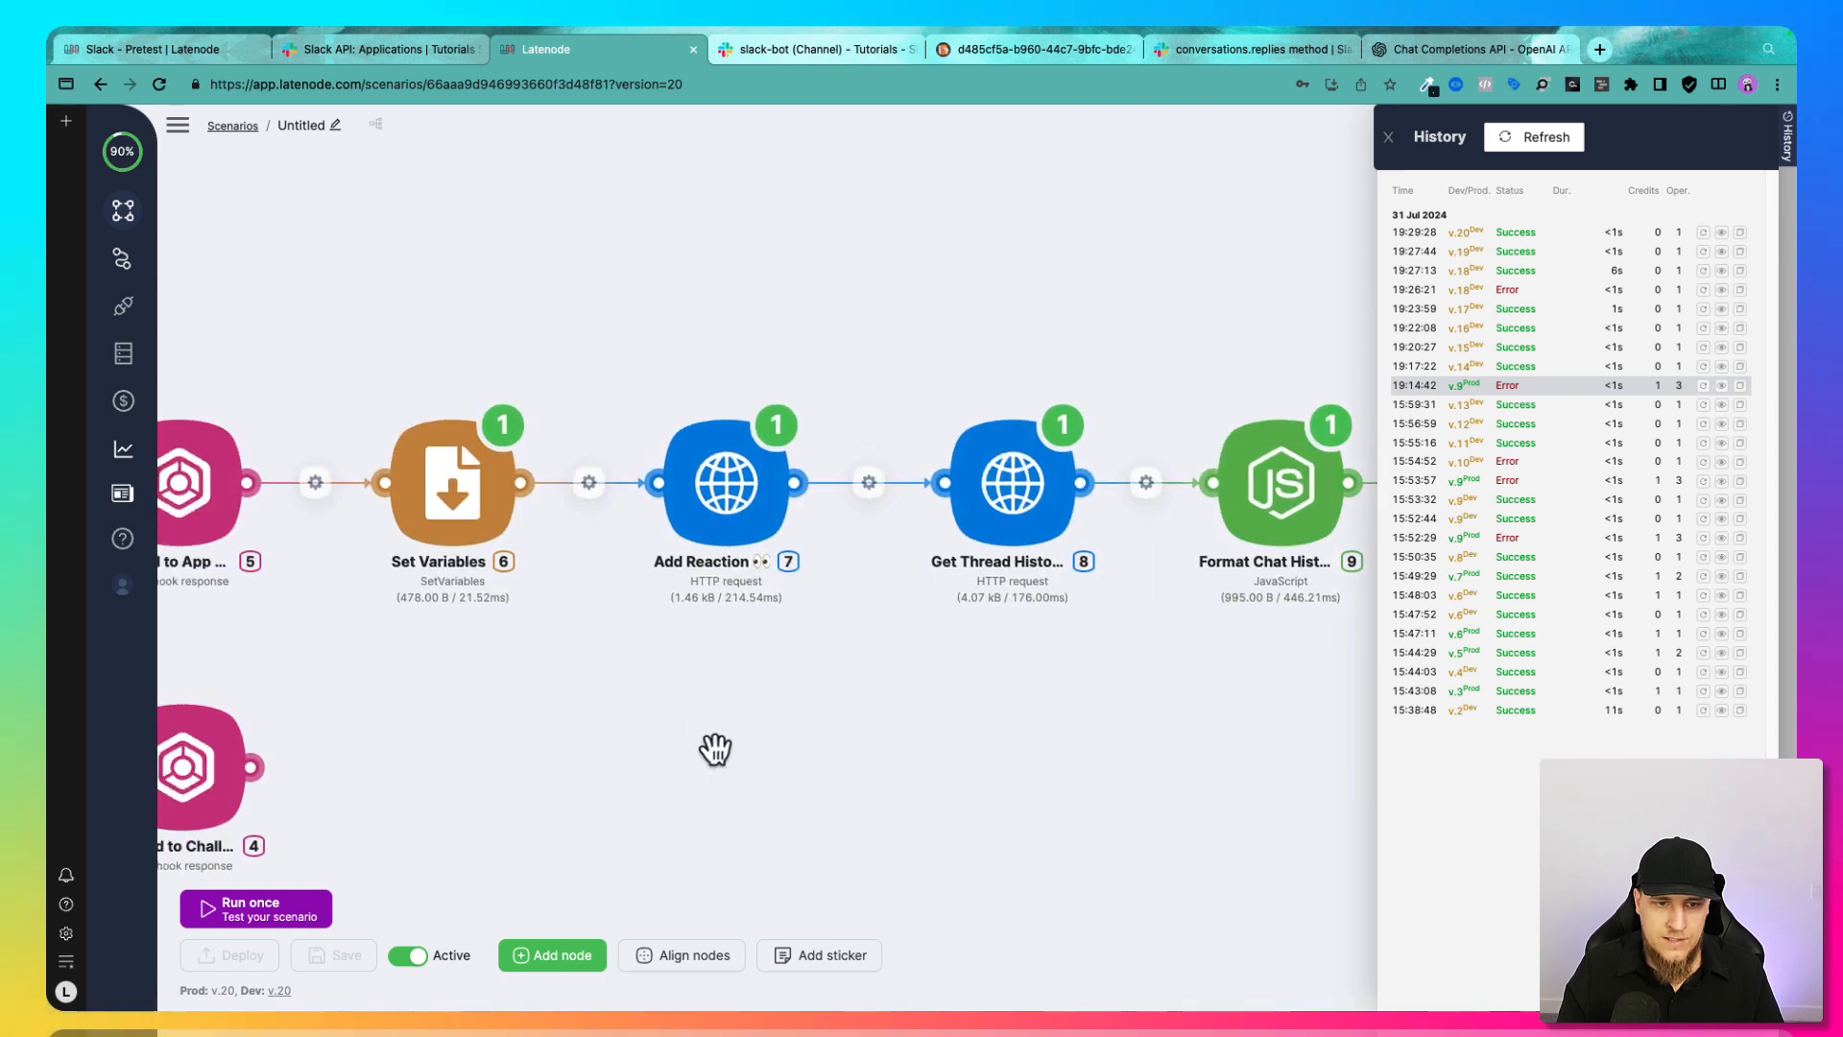
{"action": "scroll", "coordinate": [791, 717], "scroll_direction": "right", "scroll_amount": 5}
{"action": "scroll", "coordinate": [704, 539], "scroll_direction": "down", "scroll_amount": 3}
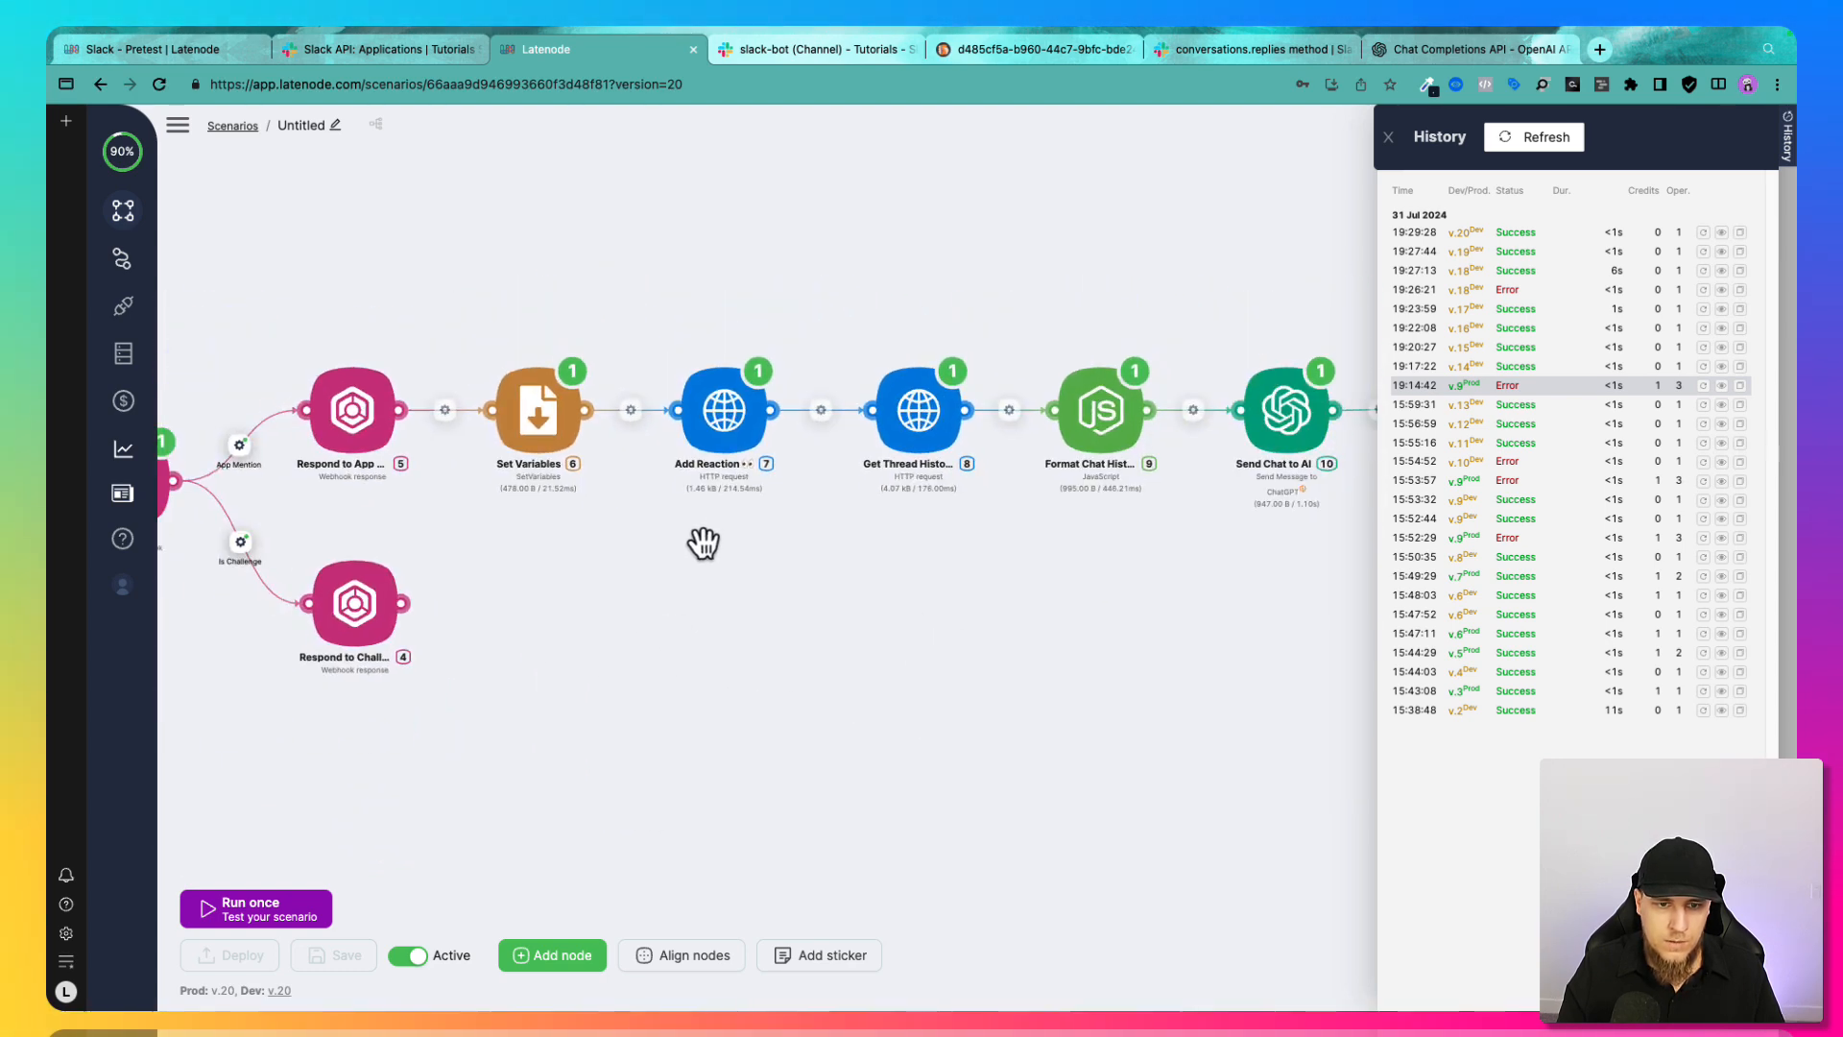
{"action": "scroll", "coordinate": [892, 587], "scroll_direction": "right", "scroll_amount": 5}
{"action": "scroll", "coordinate": [614, 537], "scroll_direction": "left", "scroll_amount": 5}
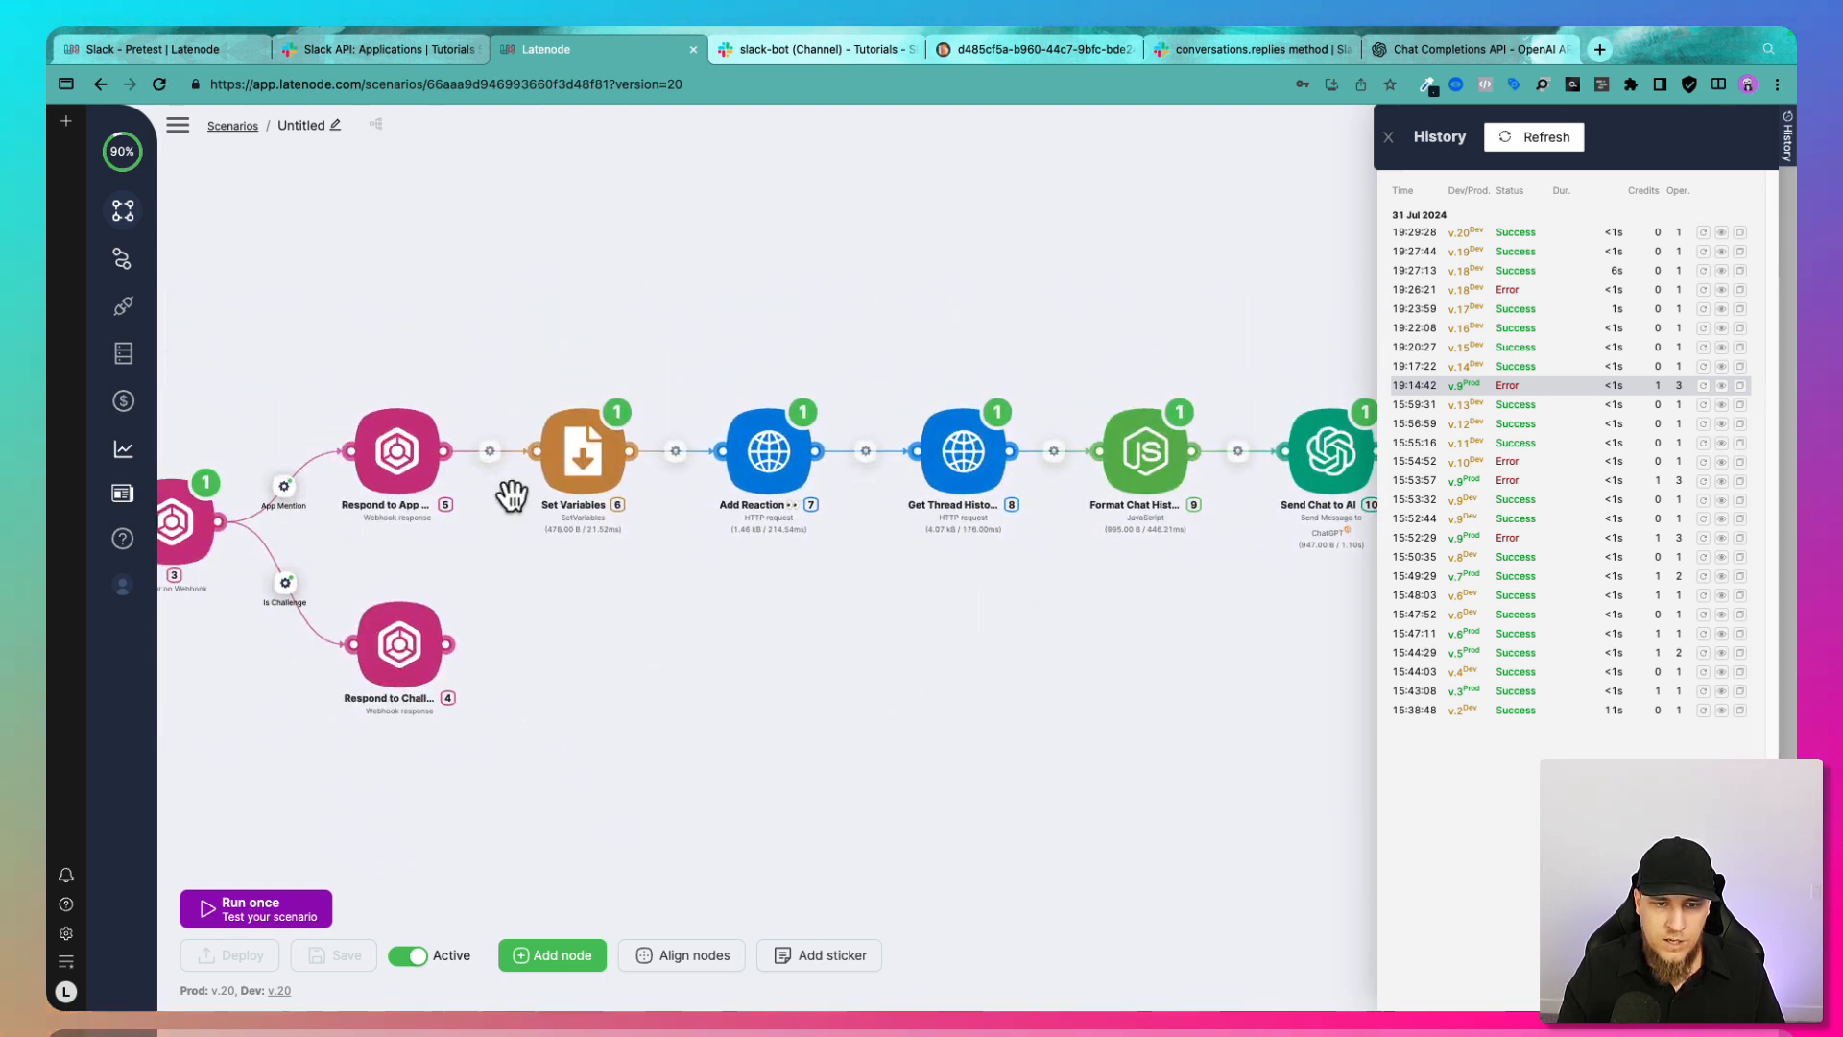
{"action": "scroll", "coordinate": [666, 621], "scroll_direction": "left", "scroll_amount": 2}
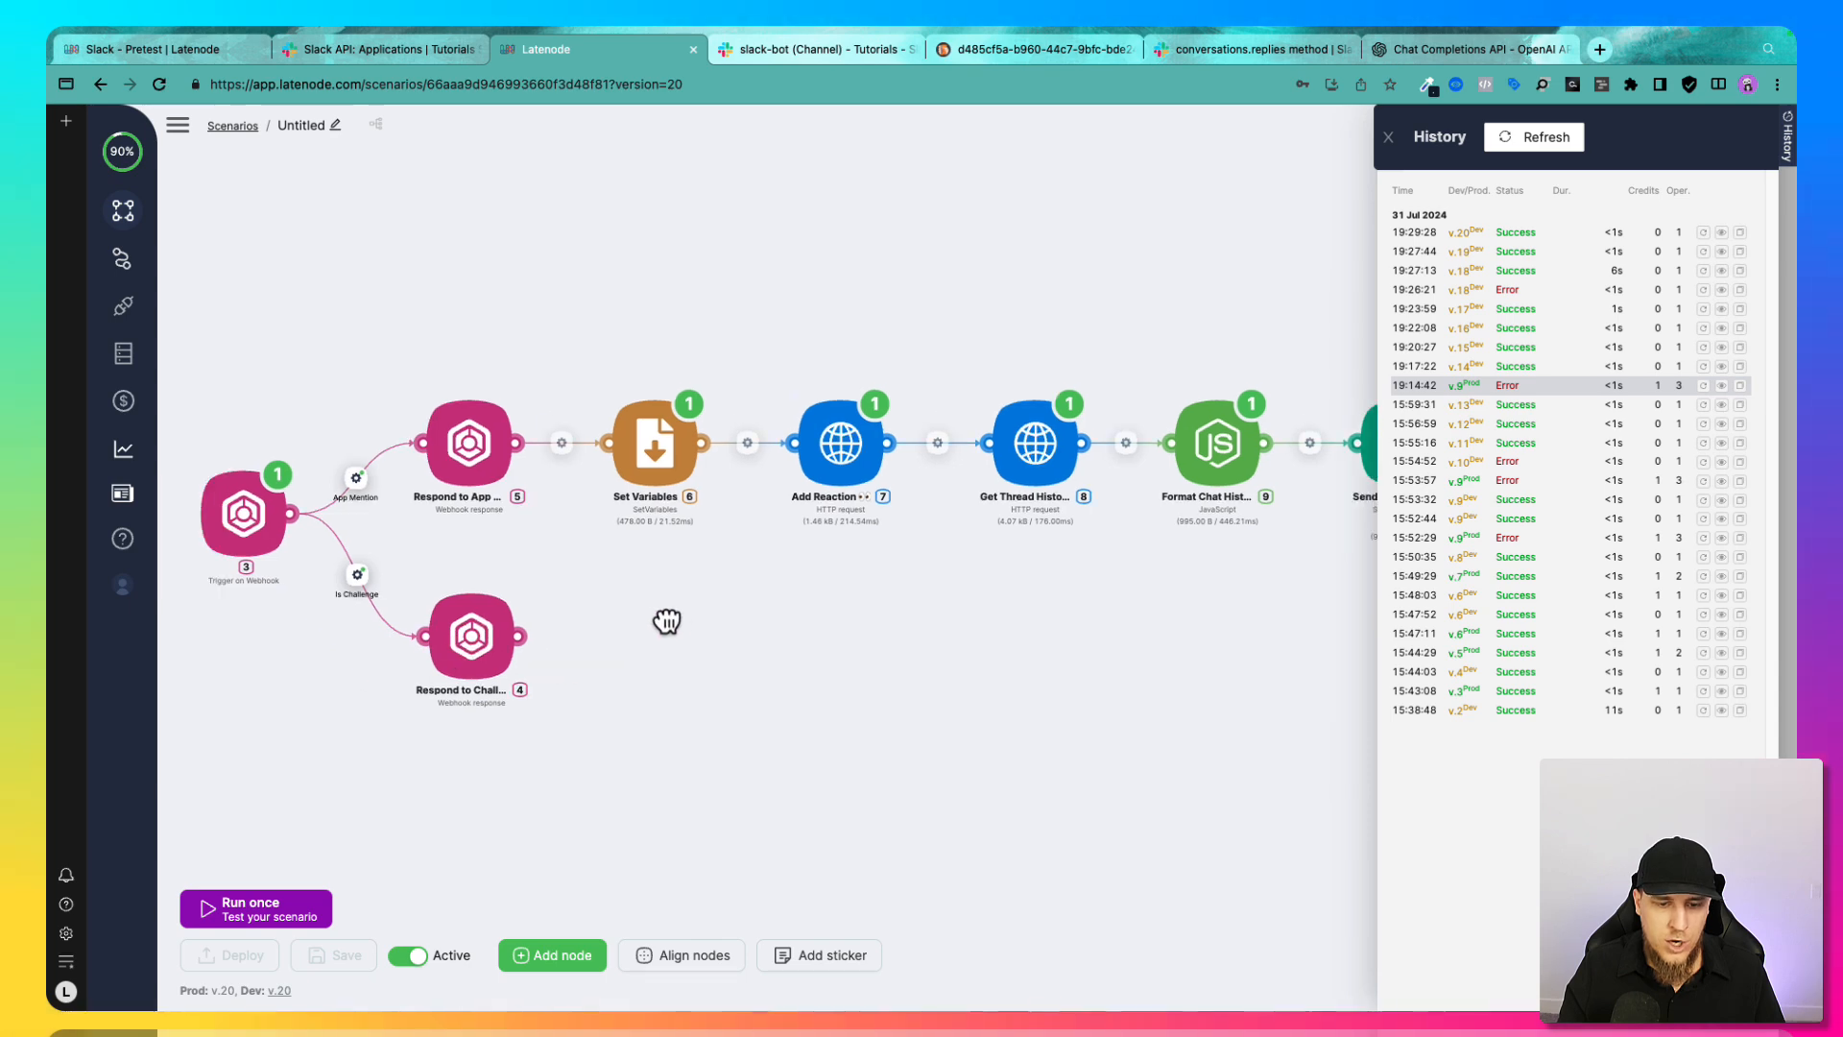
{"action": "left_click", "coordinate": [377, 49]}
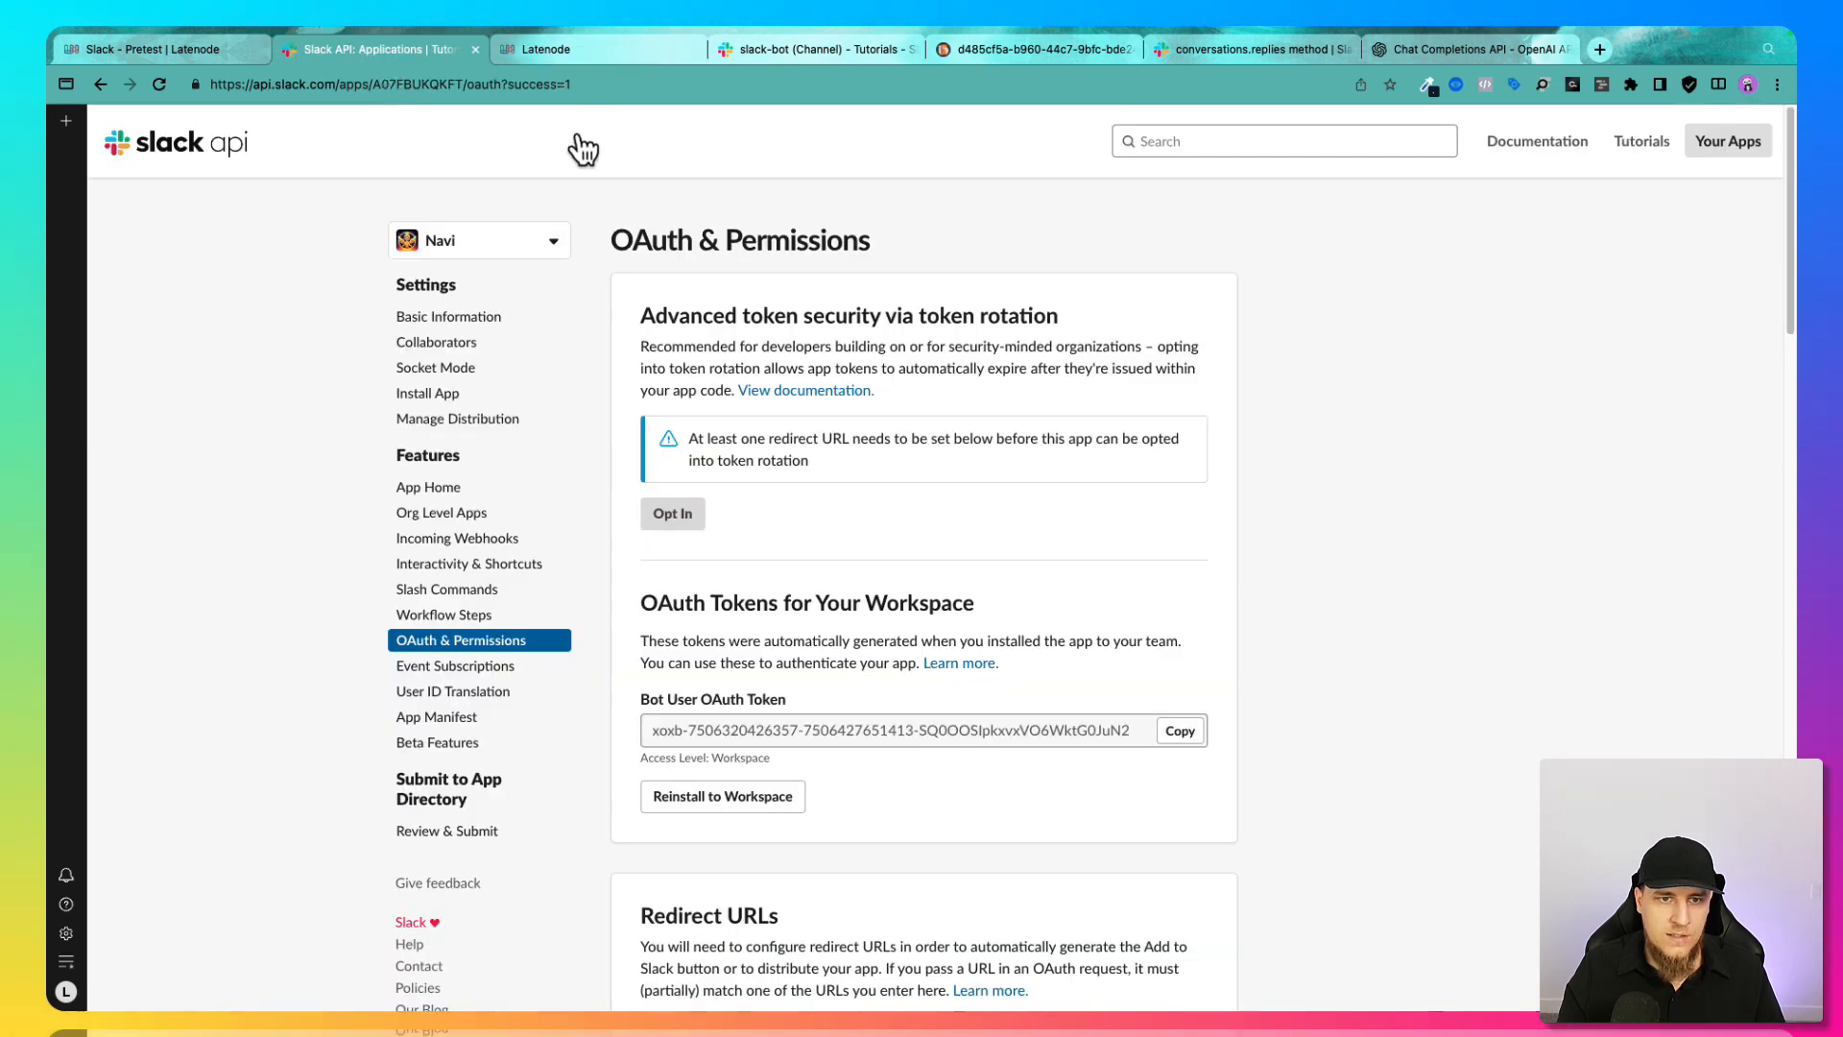
{"action": "left_click", "coordinate": [754, 60]}
{"action": "left_click", "coordinate": [624, 930]}
{"action": "type", "text": "@nav"}
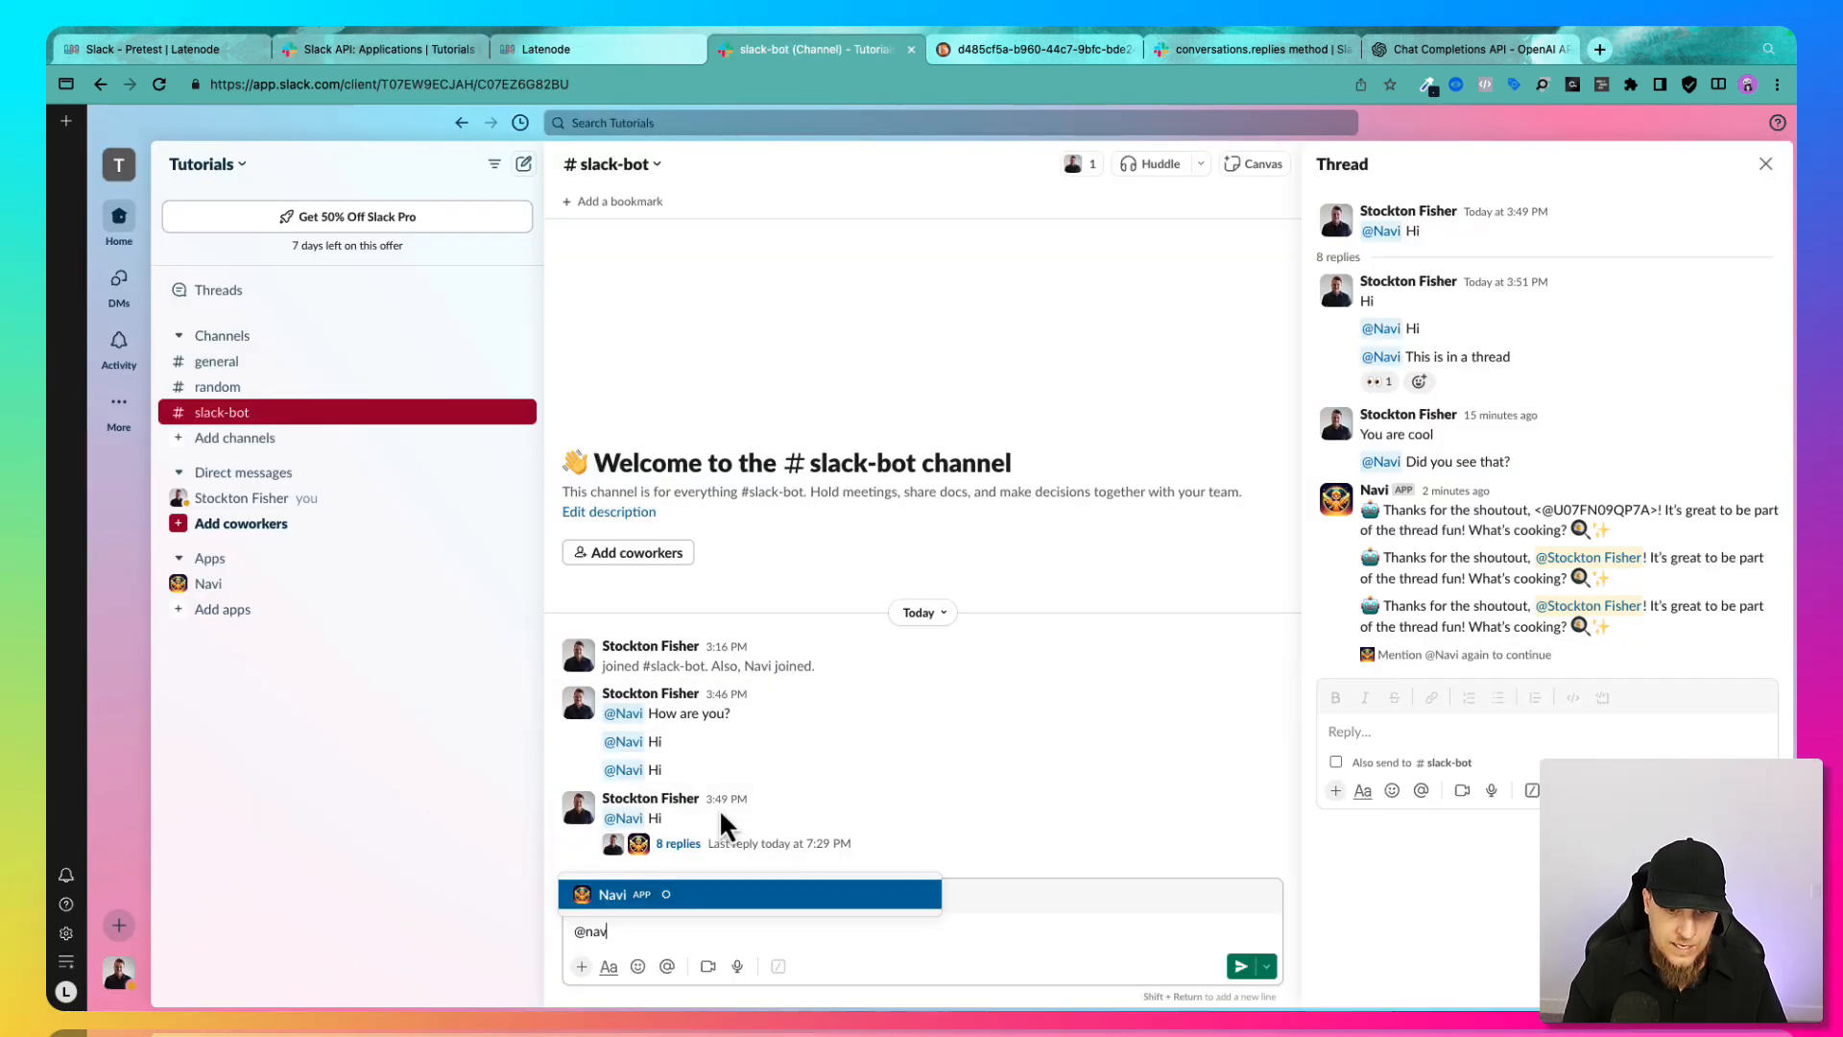
{"action": "key", "text": "Return"}
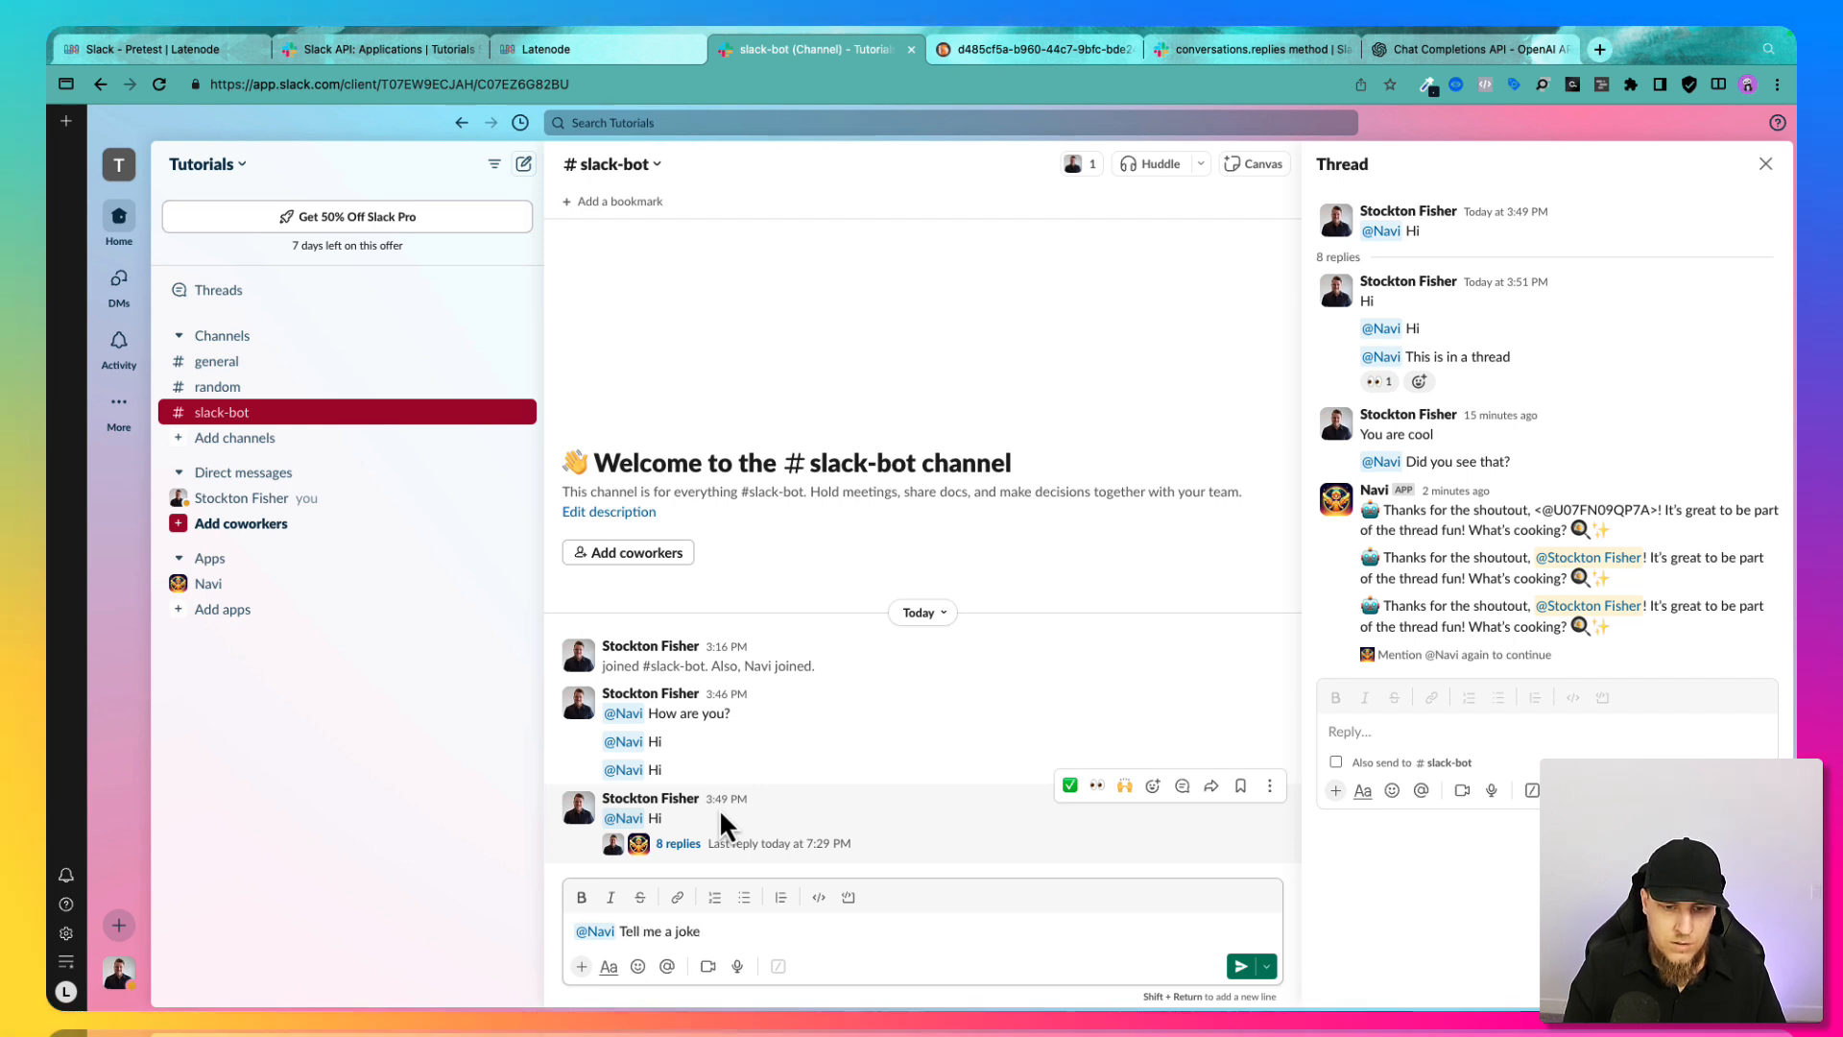
{"action": "key", "text": "Return"}
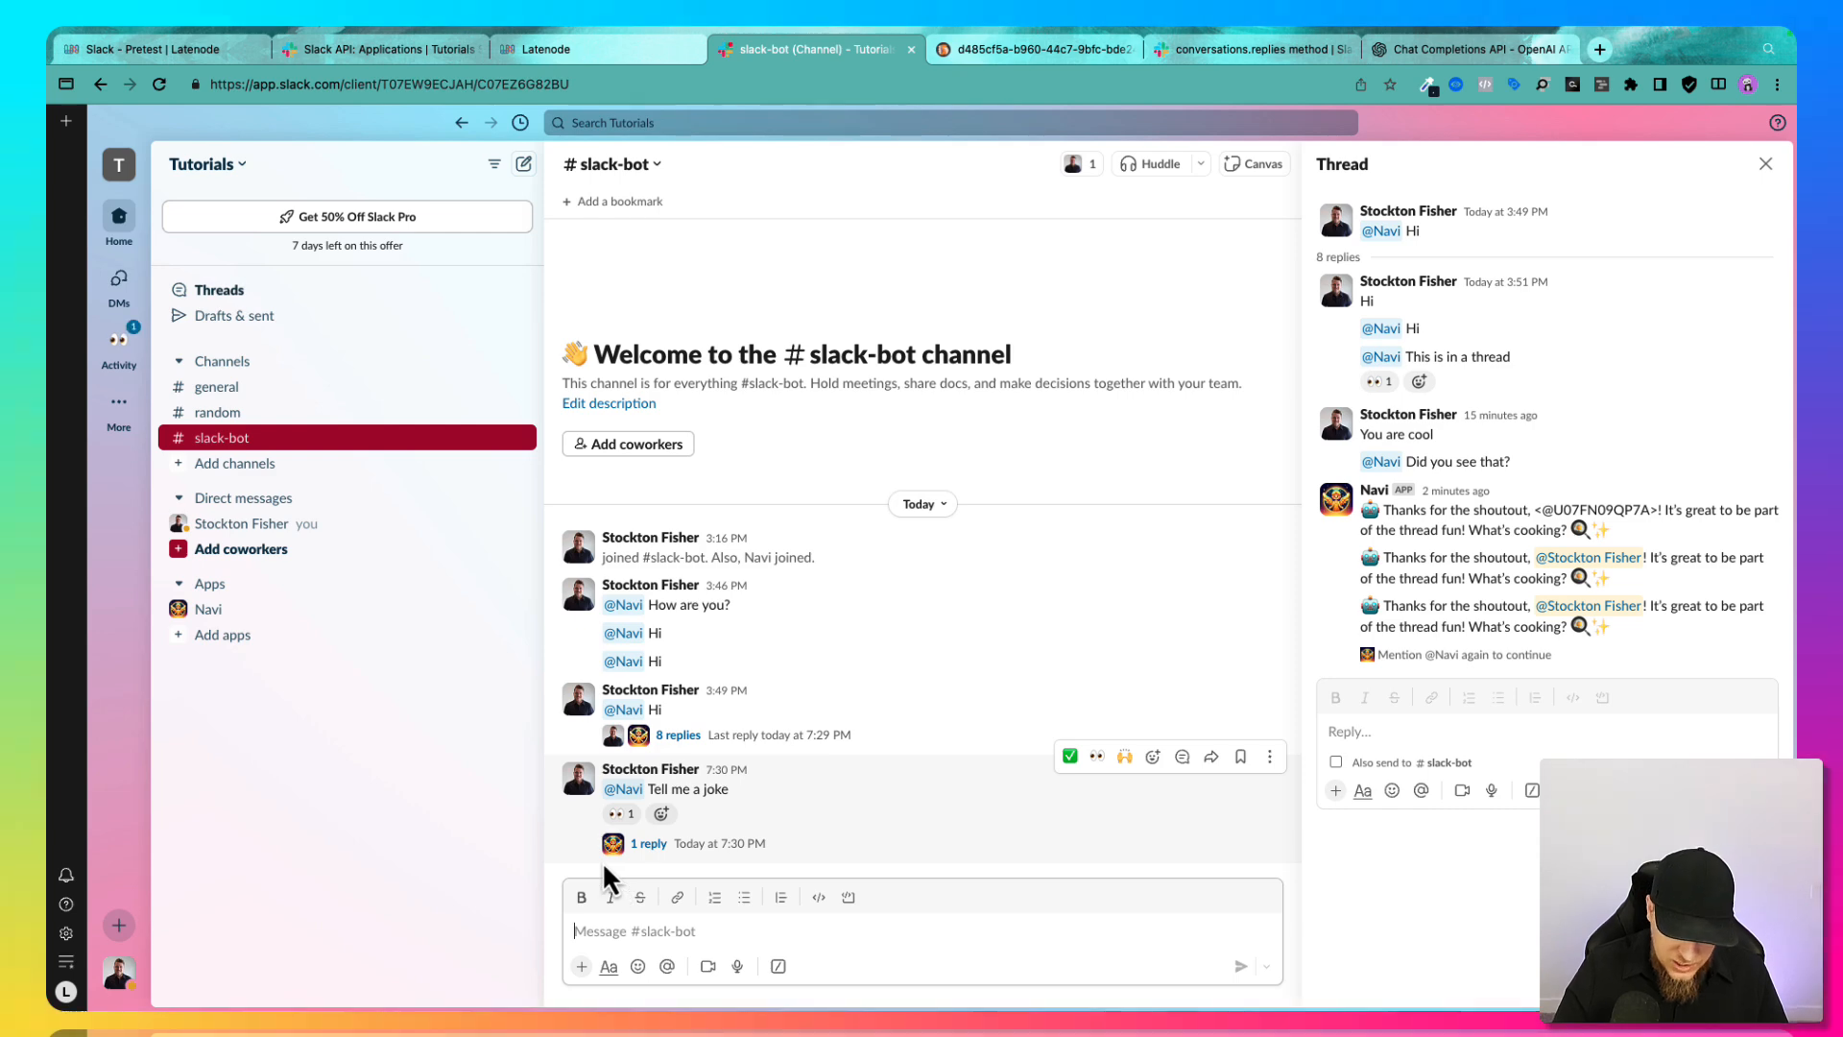
- Enlarge the Slack page to 150%, open the joke request's thread and read Navi's reply
{"action": "key", "text": "super+equal"}
{"action": "key", "text": "super+equal"}
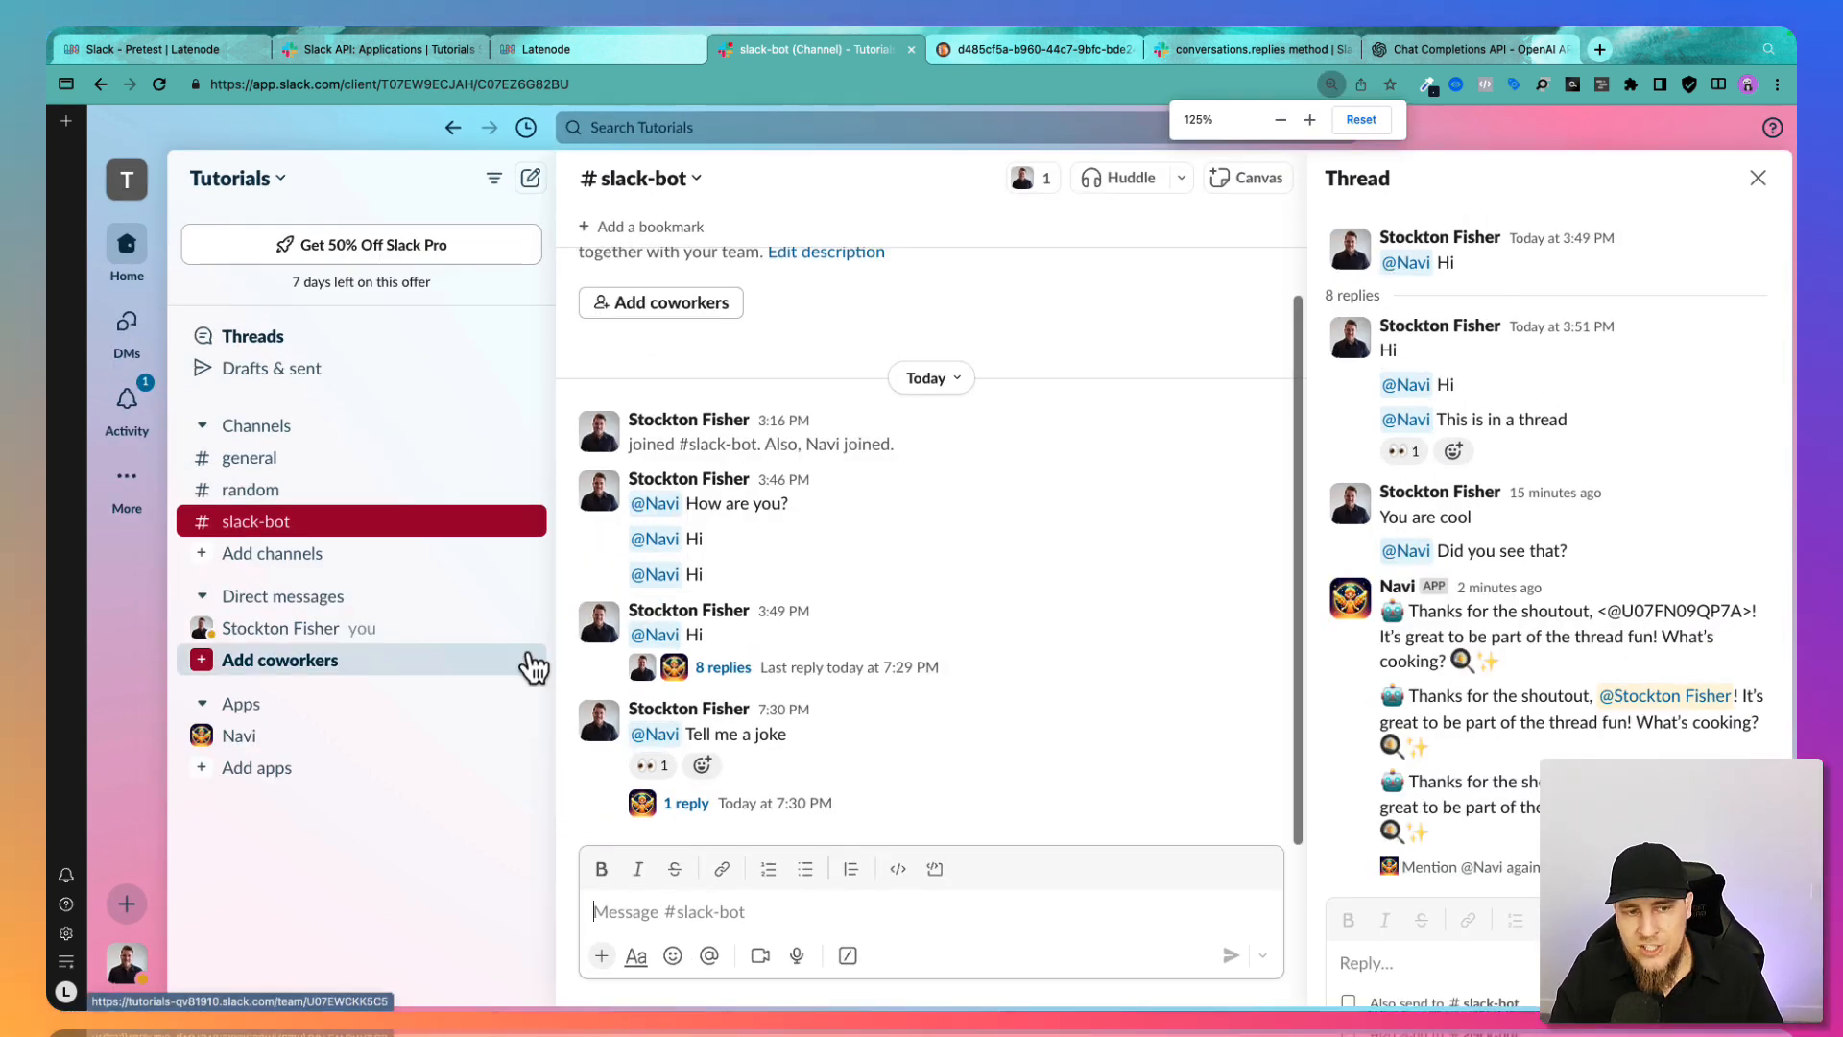
{"action": "key", "text": "super+equal"}
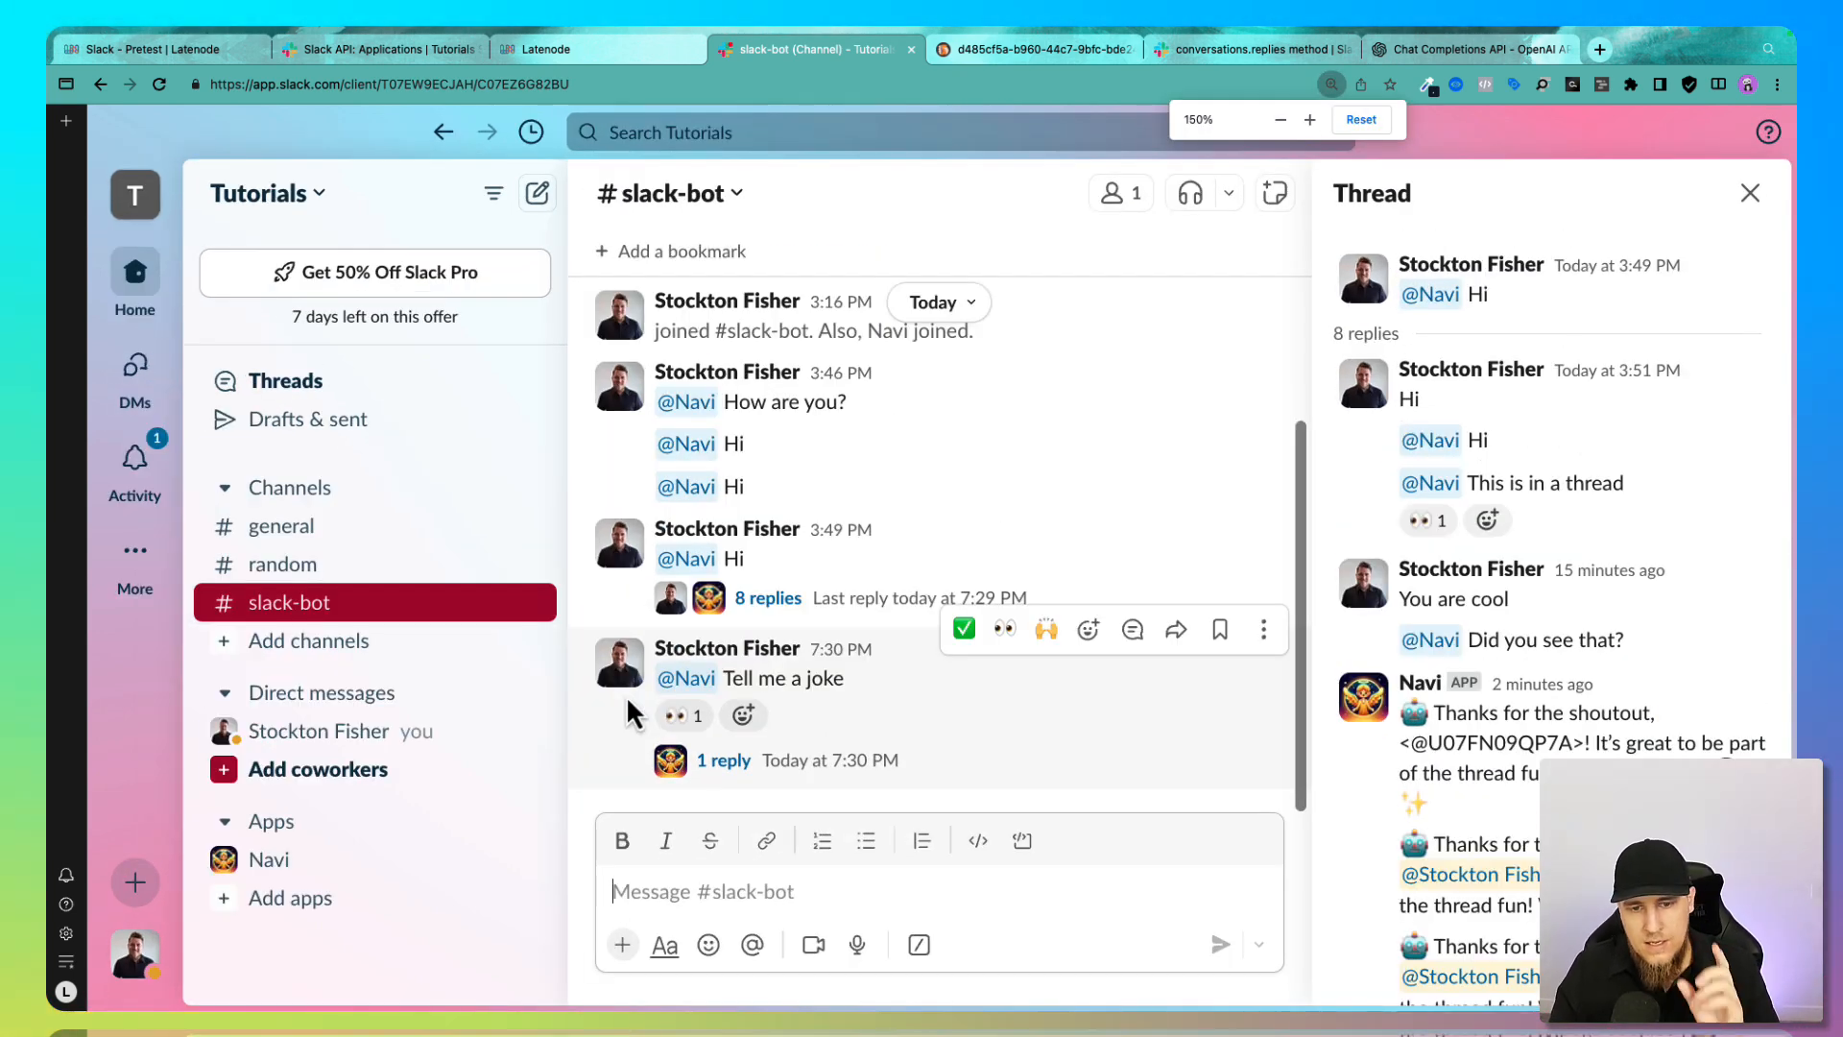
{"action": "left_click", "coordinate": [728, 760]}
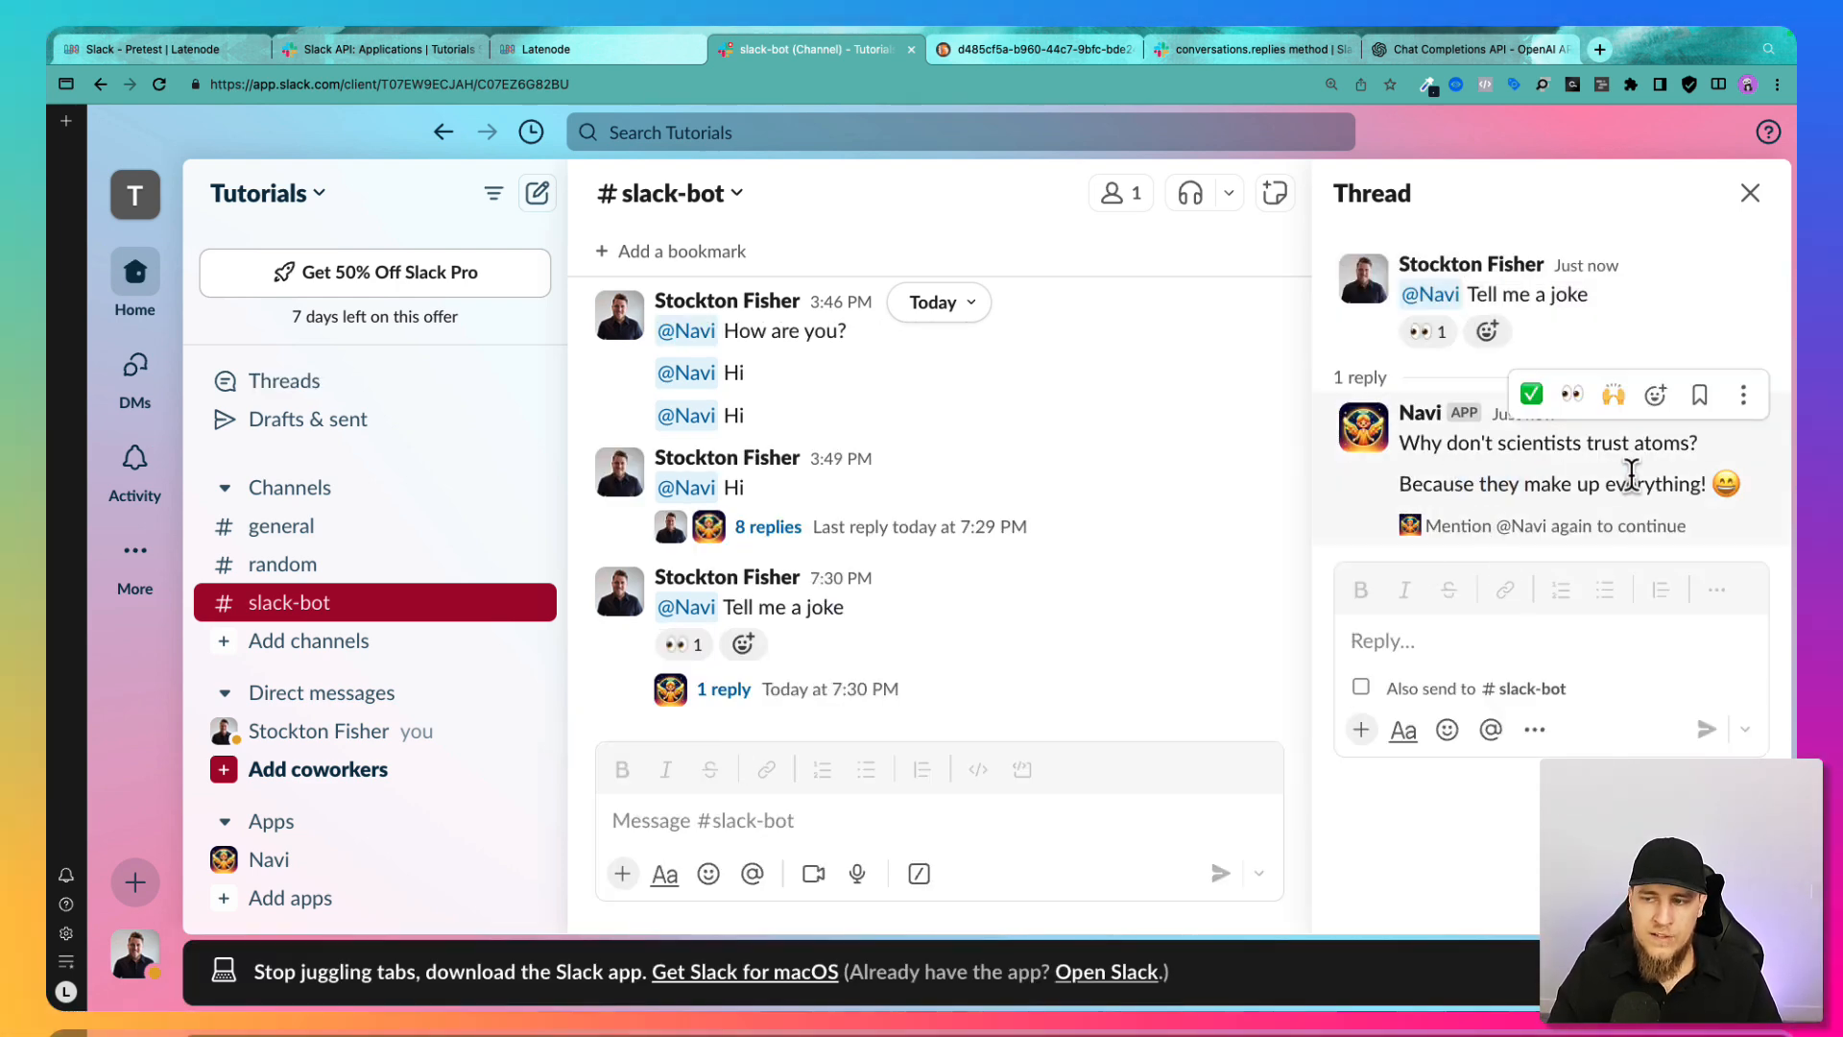
{"action": "left_click_drag", "start_coordinate": [1737, 484], "coordinate": [1417, 445]}
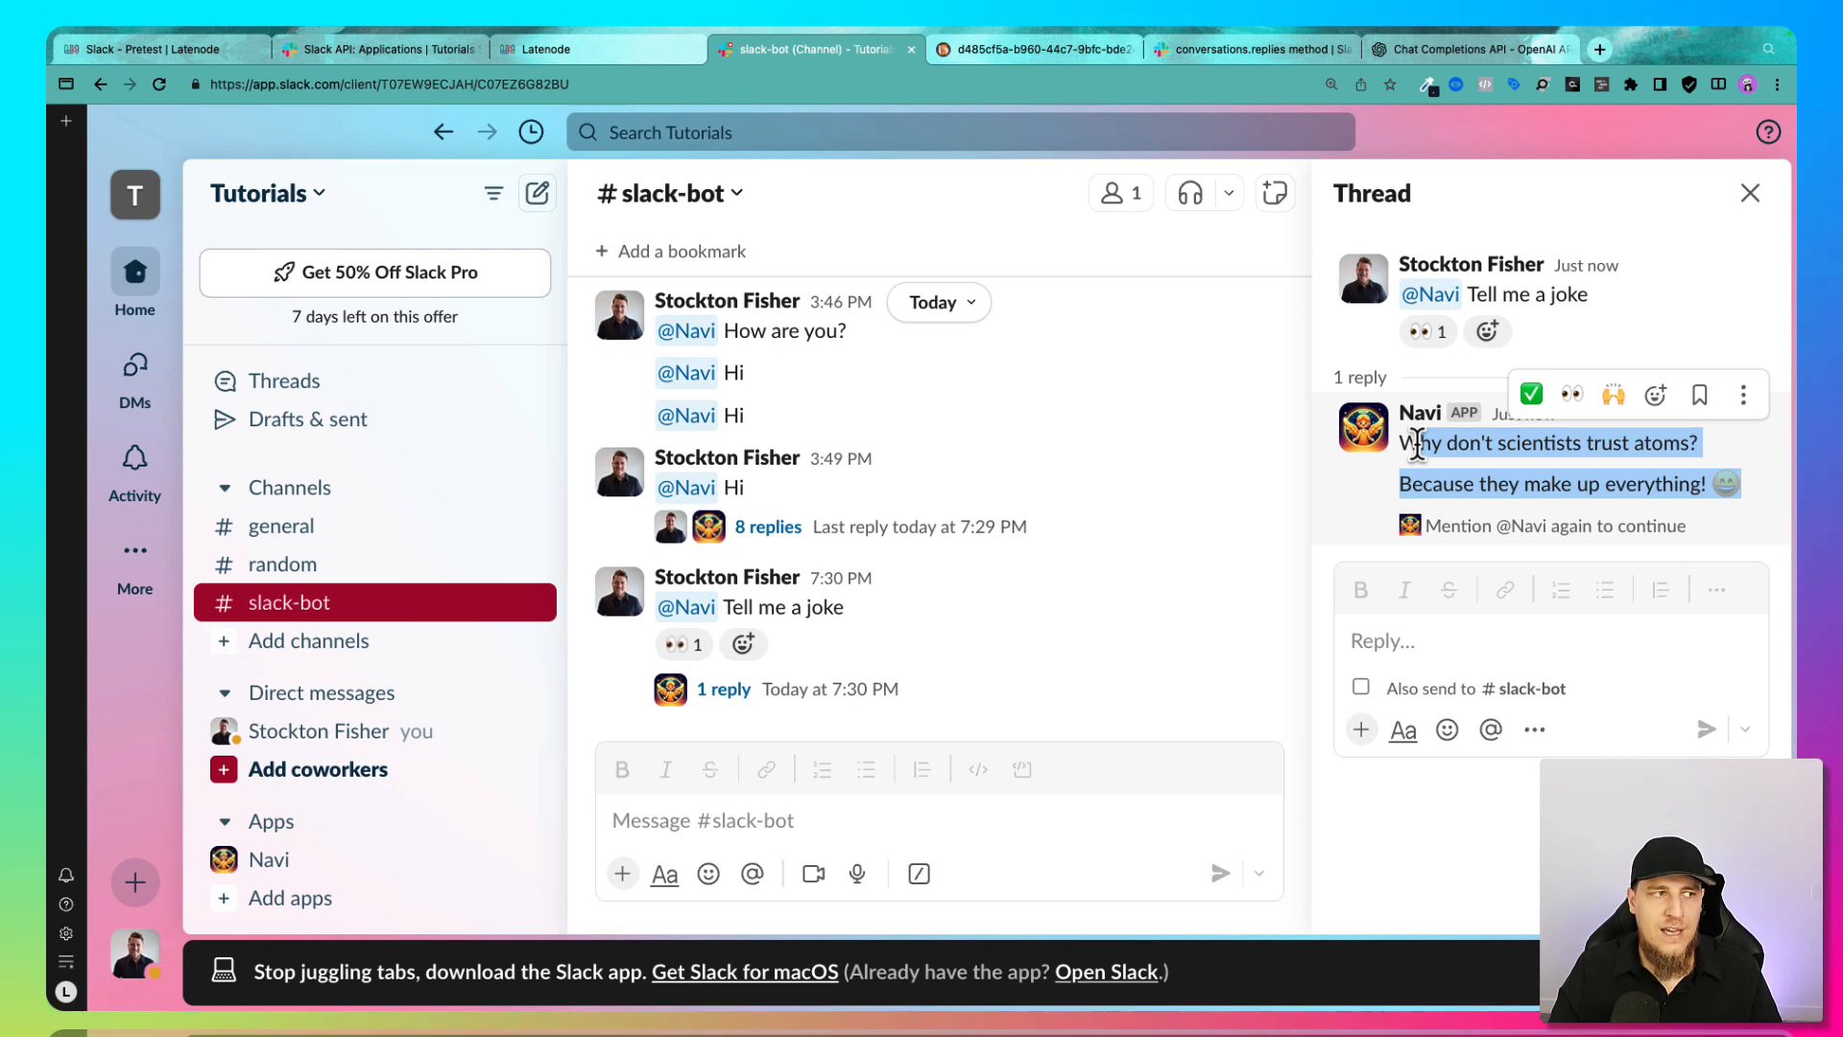
{"action": "left_click", "coordinate": [1417, 444]}
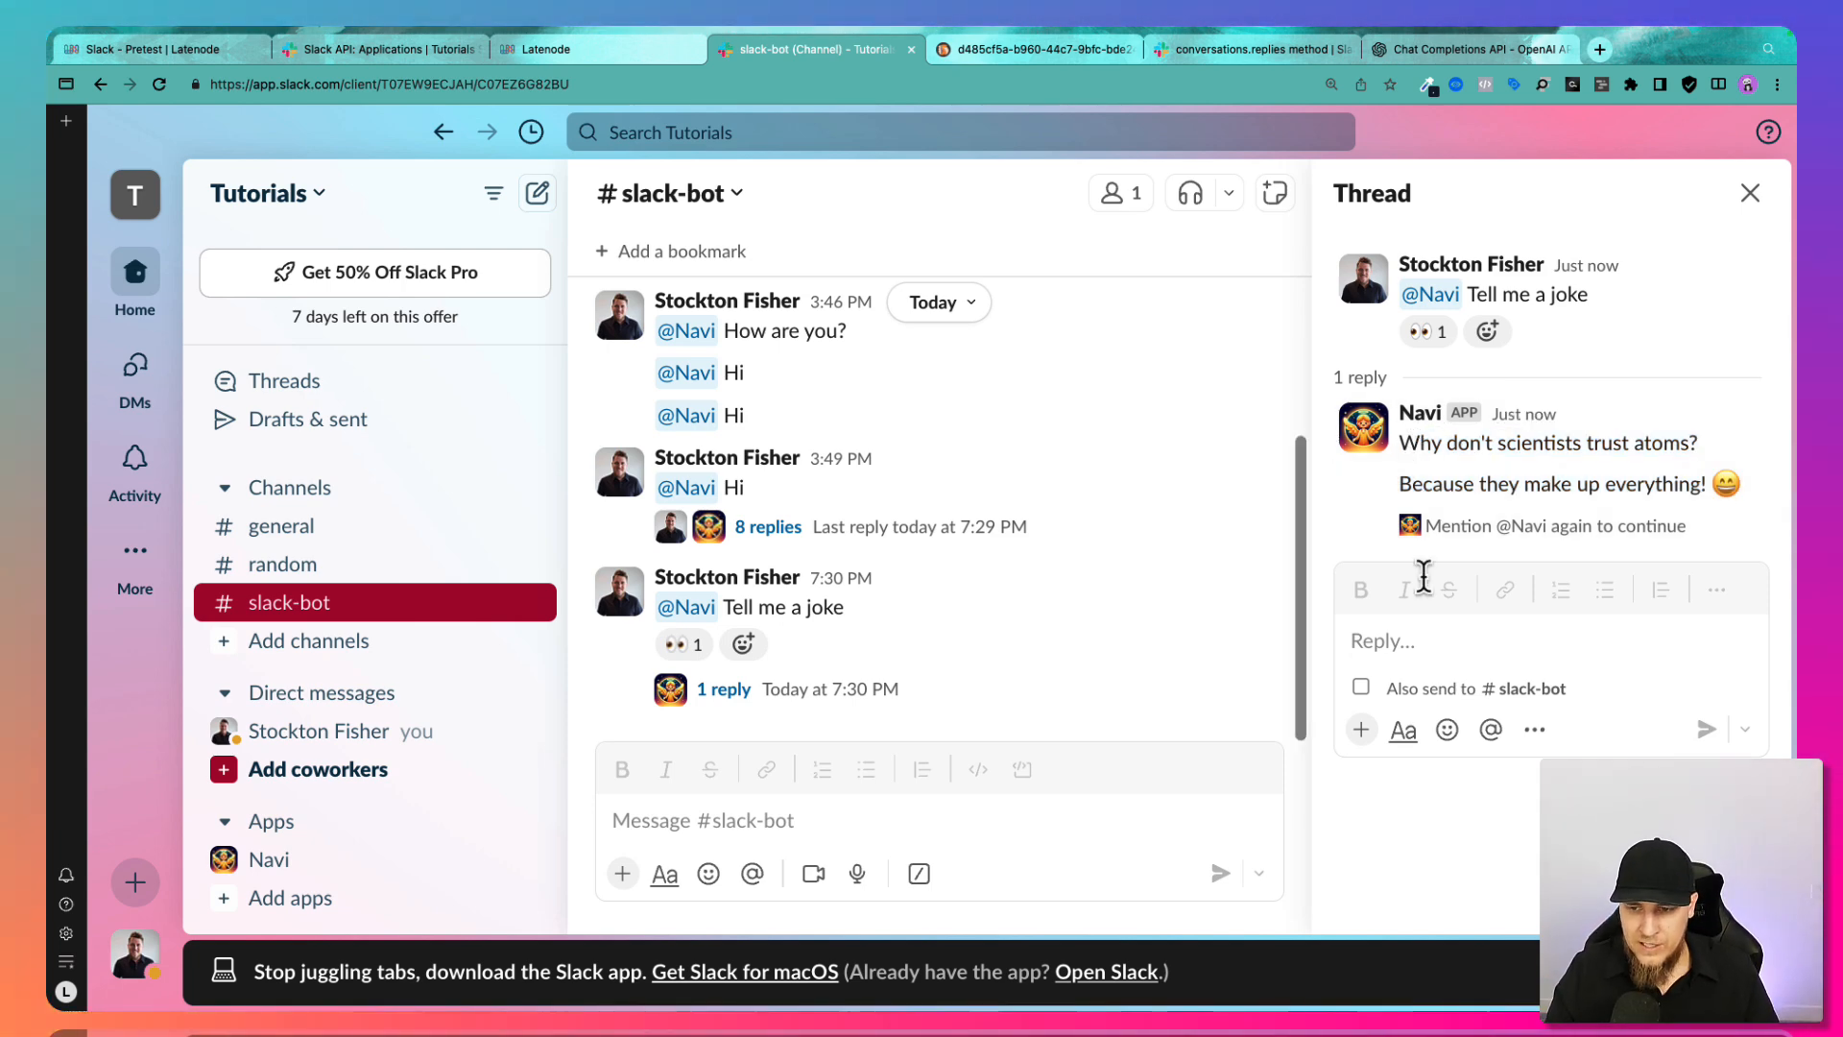
- Reply in the joke thread with "That is a terrible joke" and "Please tell me another one", and dismiss the desktop-app banner
{"action": "type", "text": "That is a "}
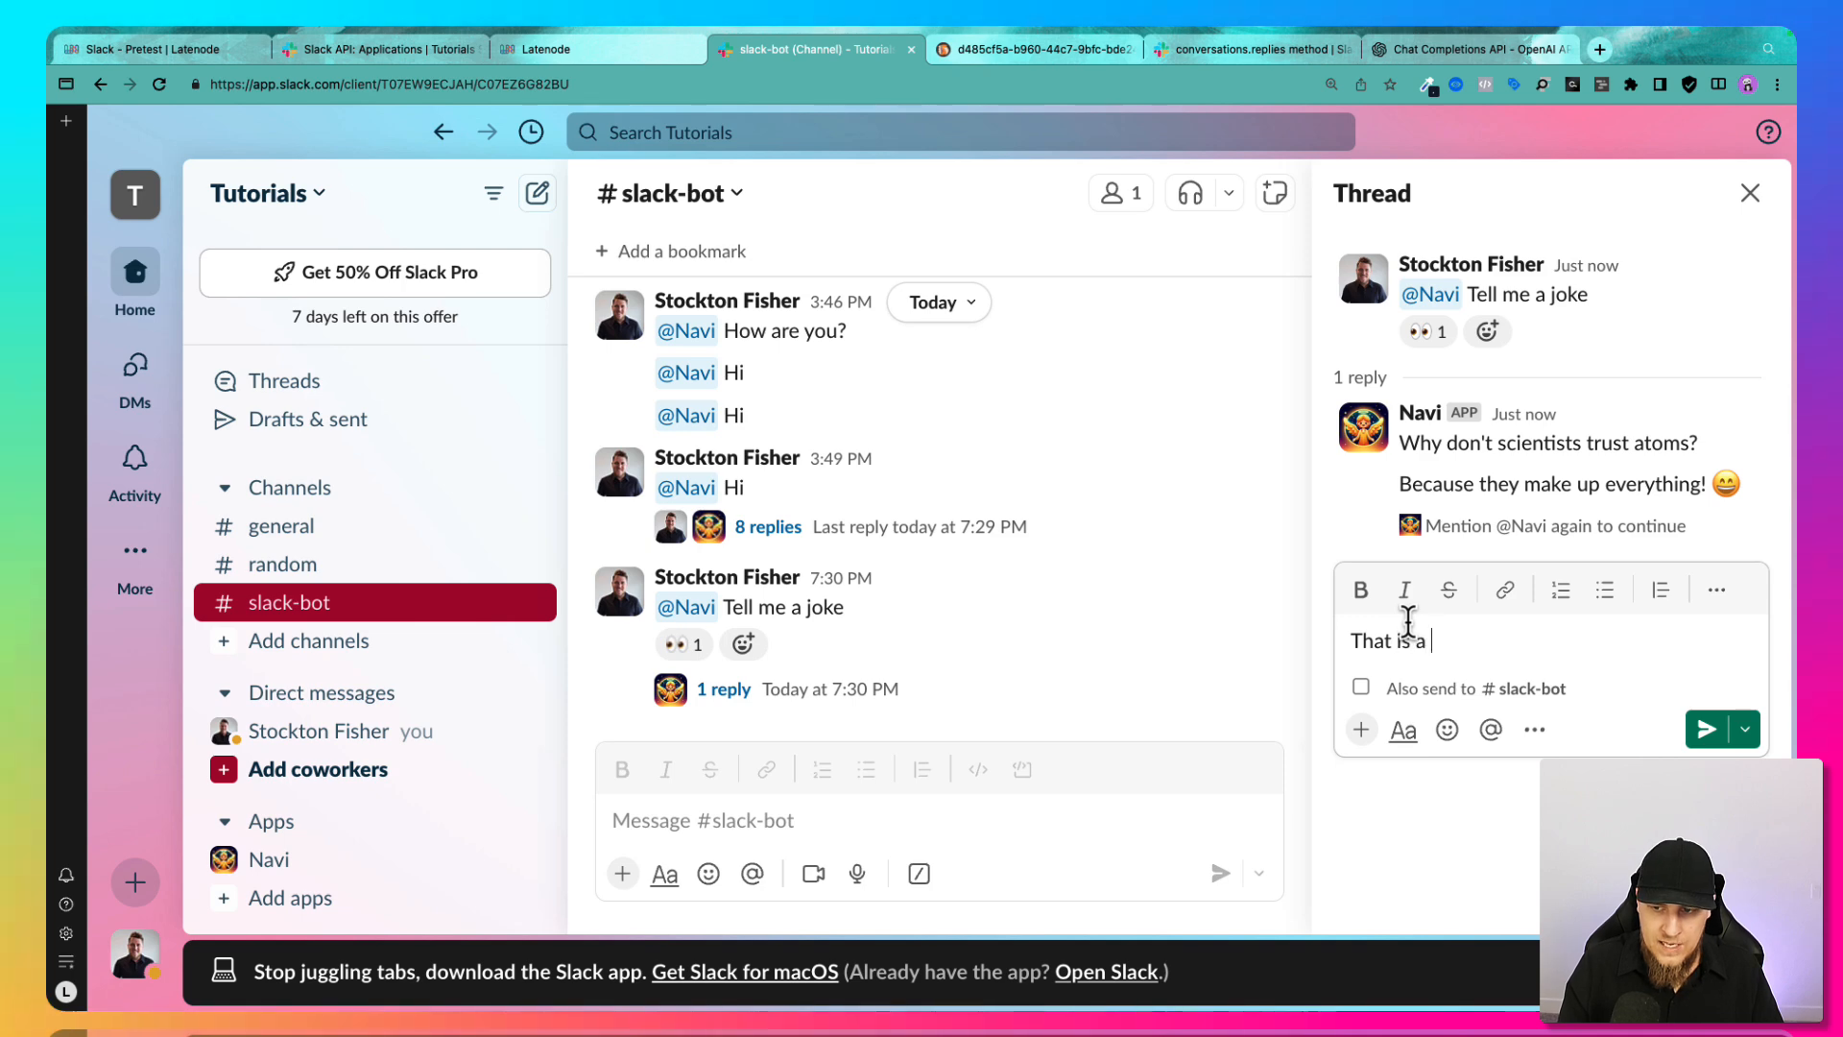
{"action": "type", "text": "terrible joke"}
{"action": "key", "text": "Return"}
{"action": "type", "text": "Please tell"}
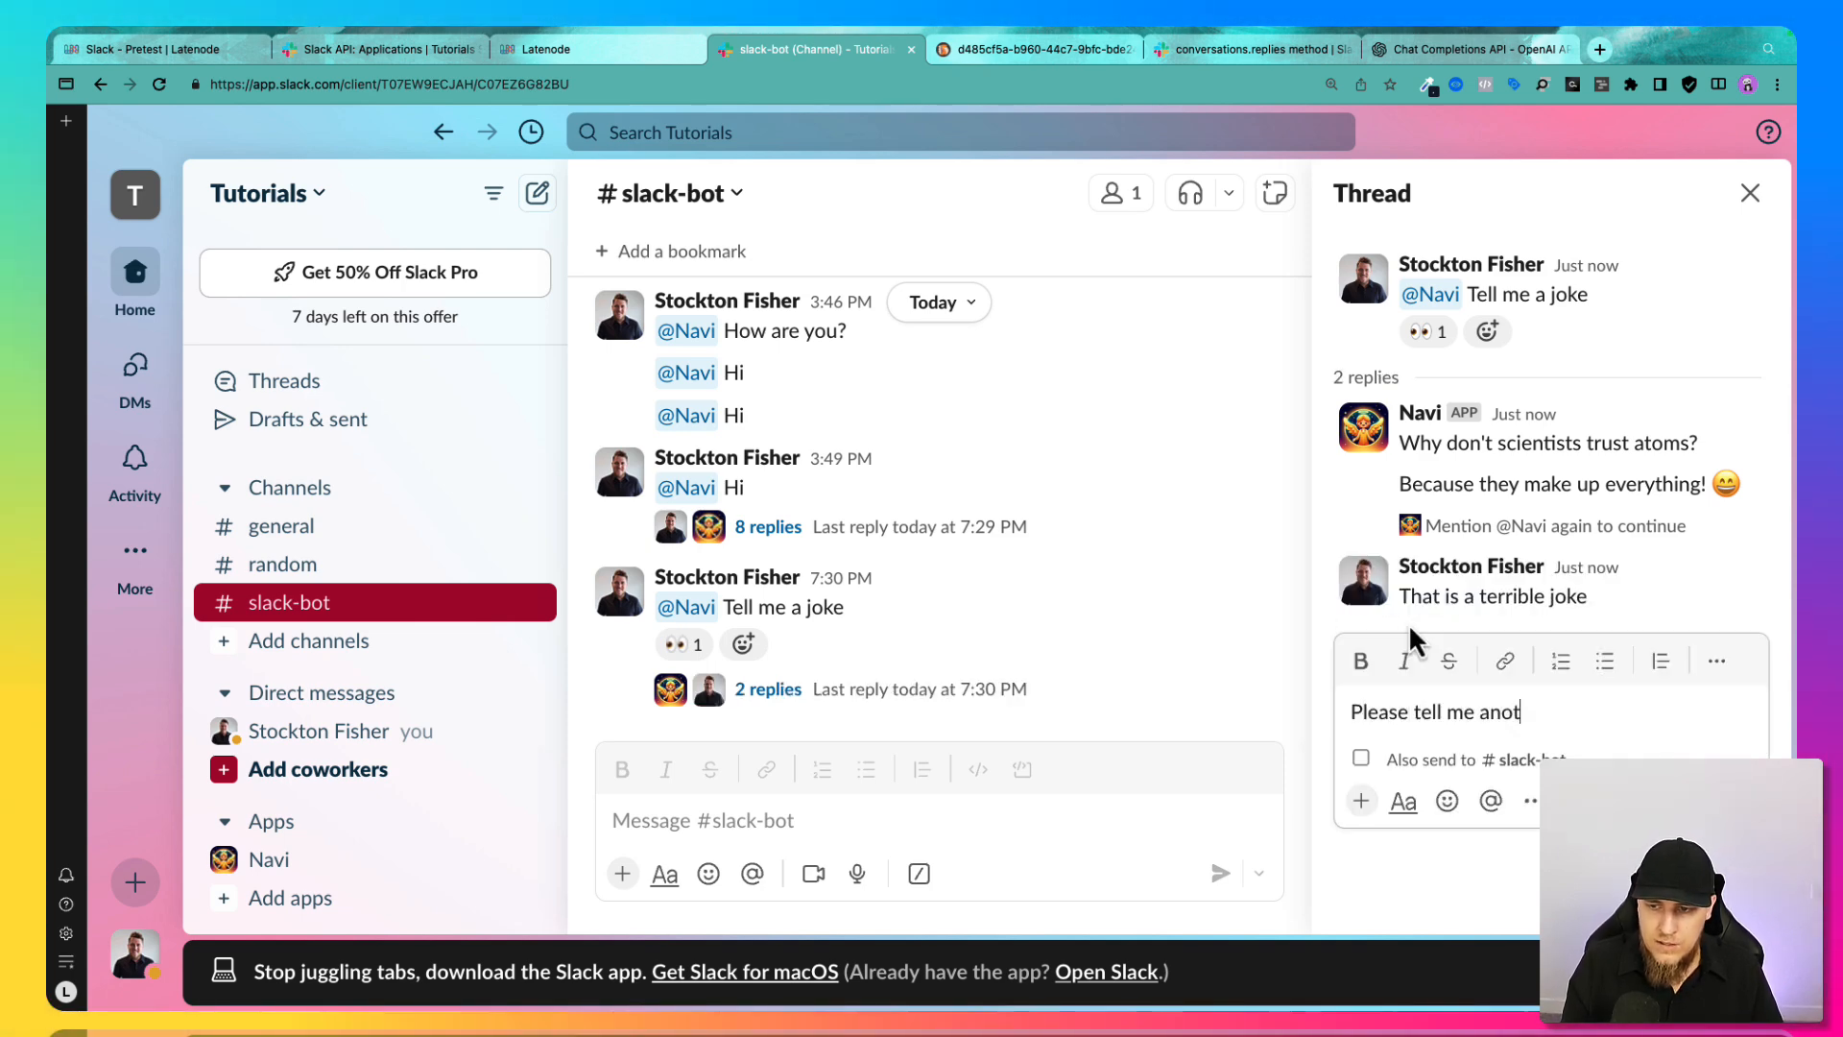
{"action": "key", "text": "Return"}
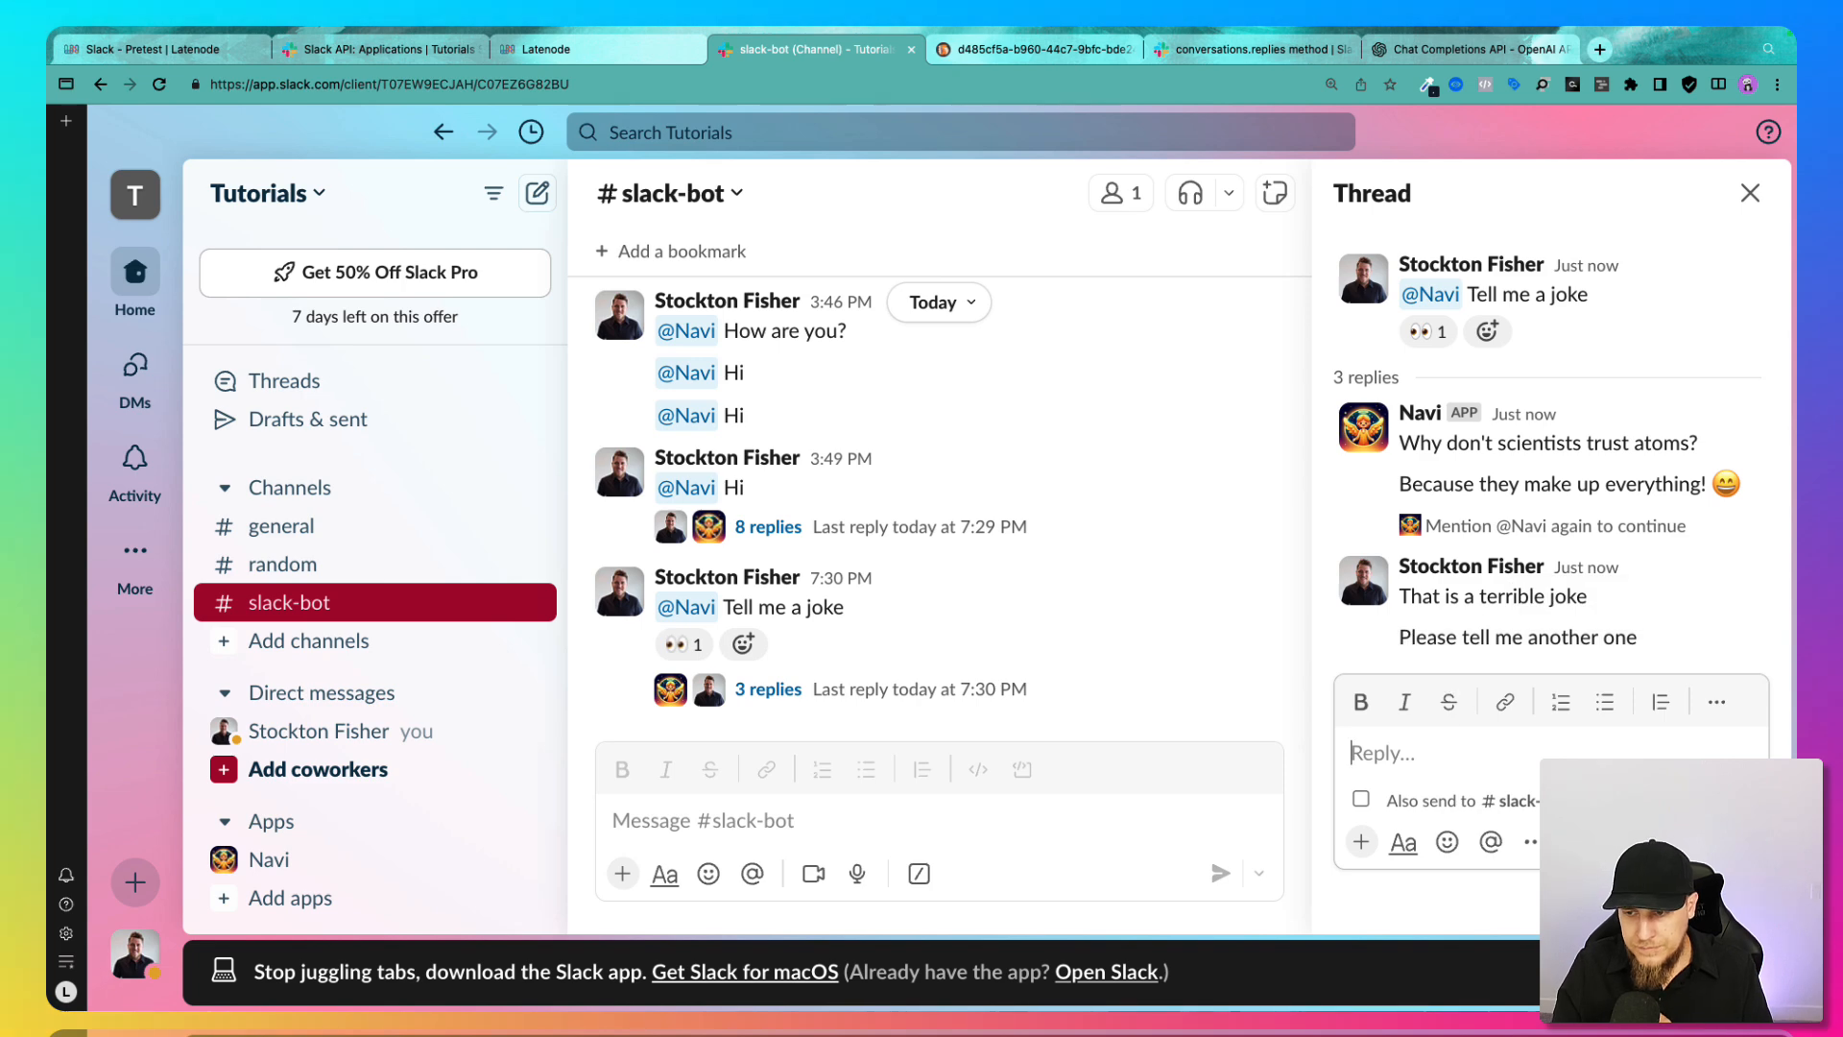
{"action": "left_click", "coordinate": [1765, 972]}
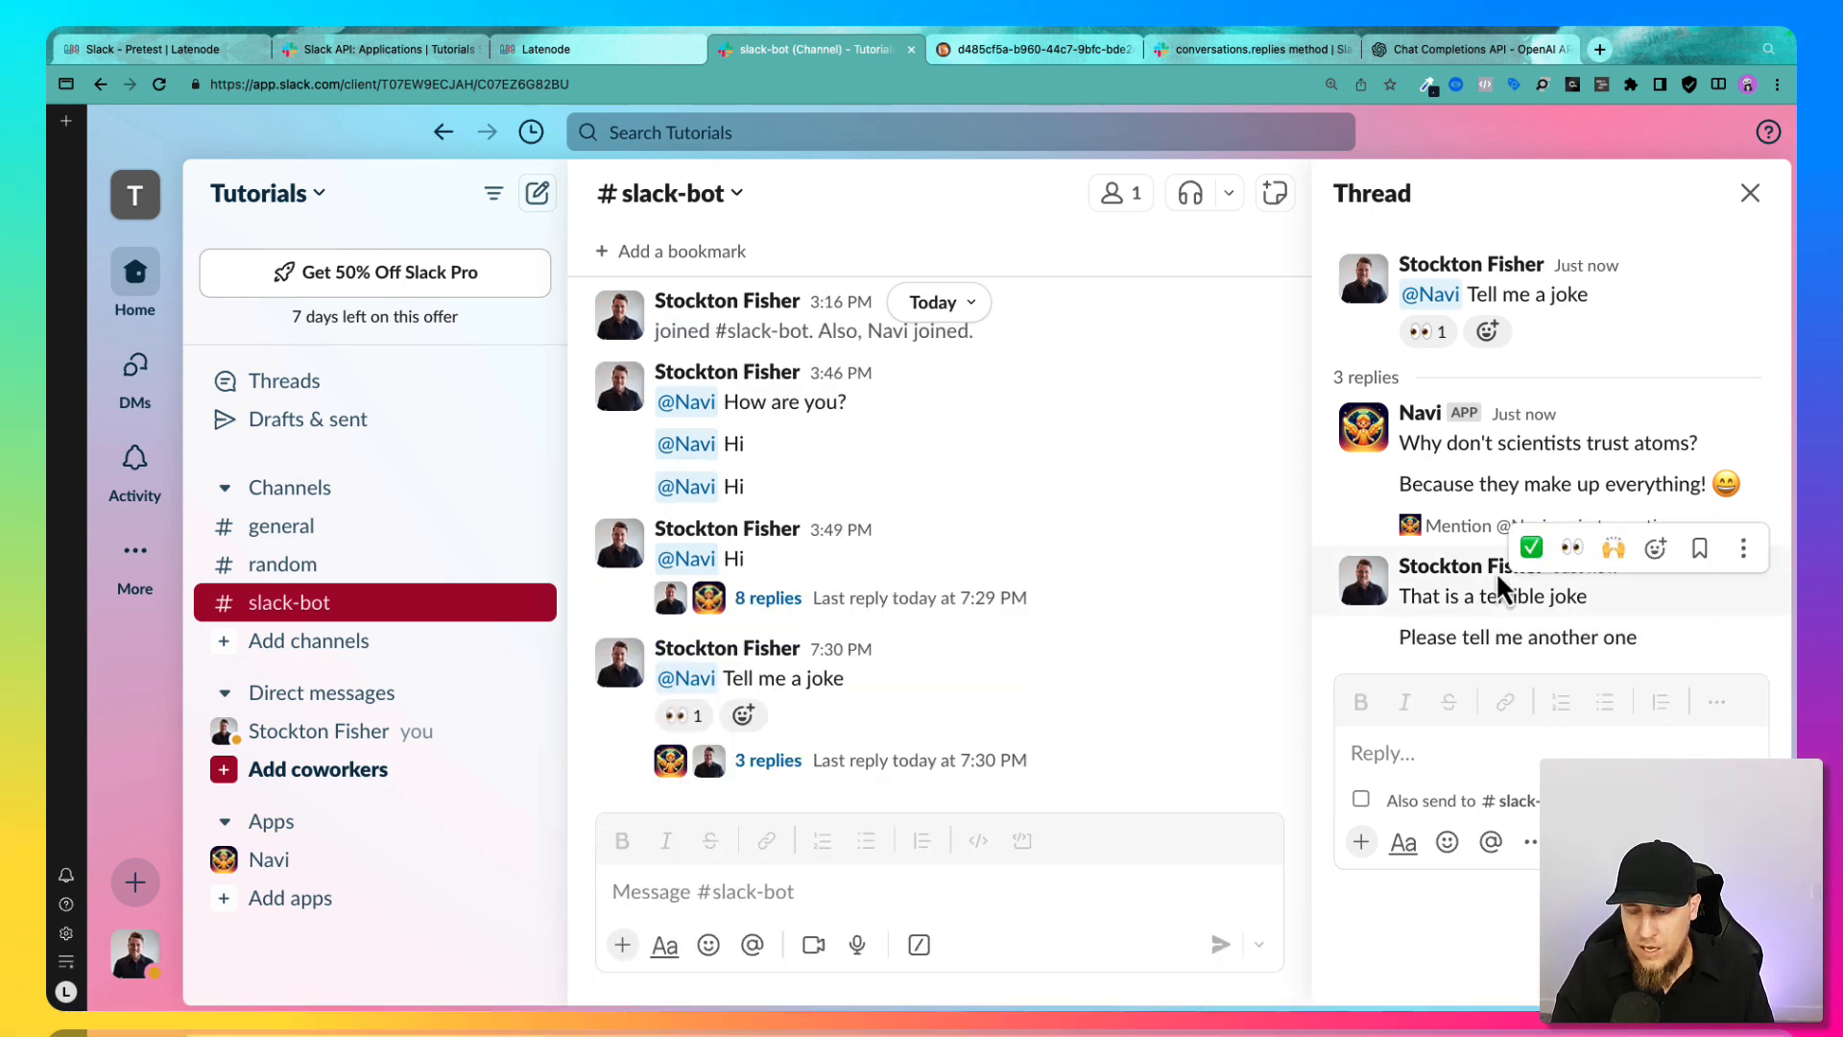
{"action": "left_click", "coordinate": [1424, 763]}
{"action": "type", "text": "@navi"}
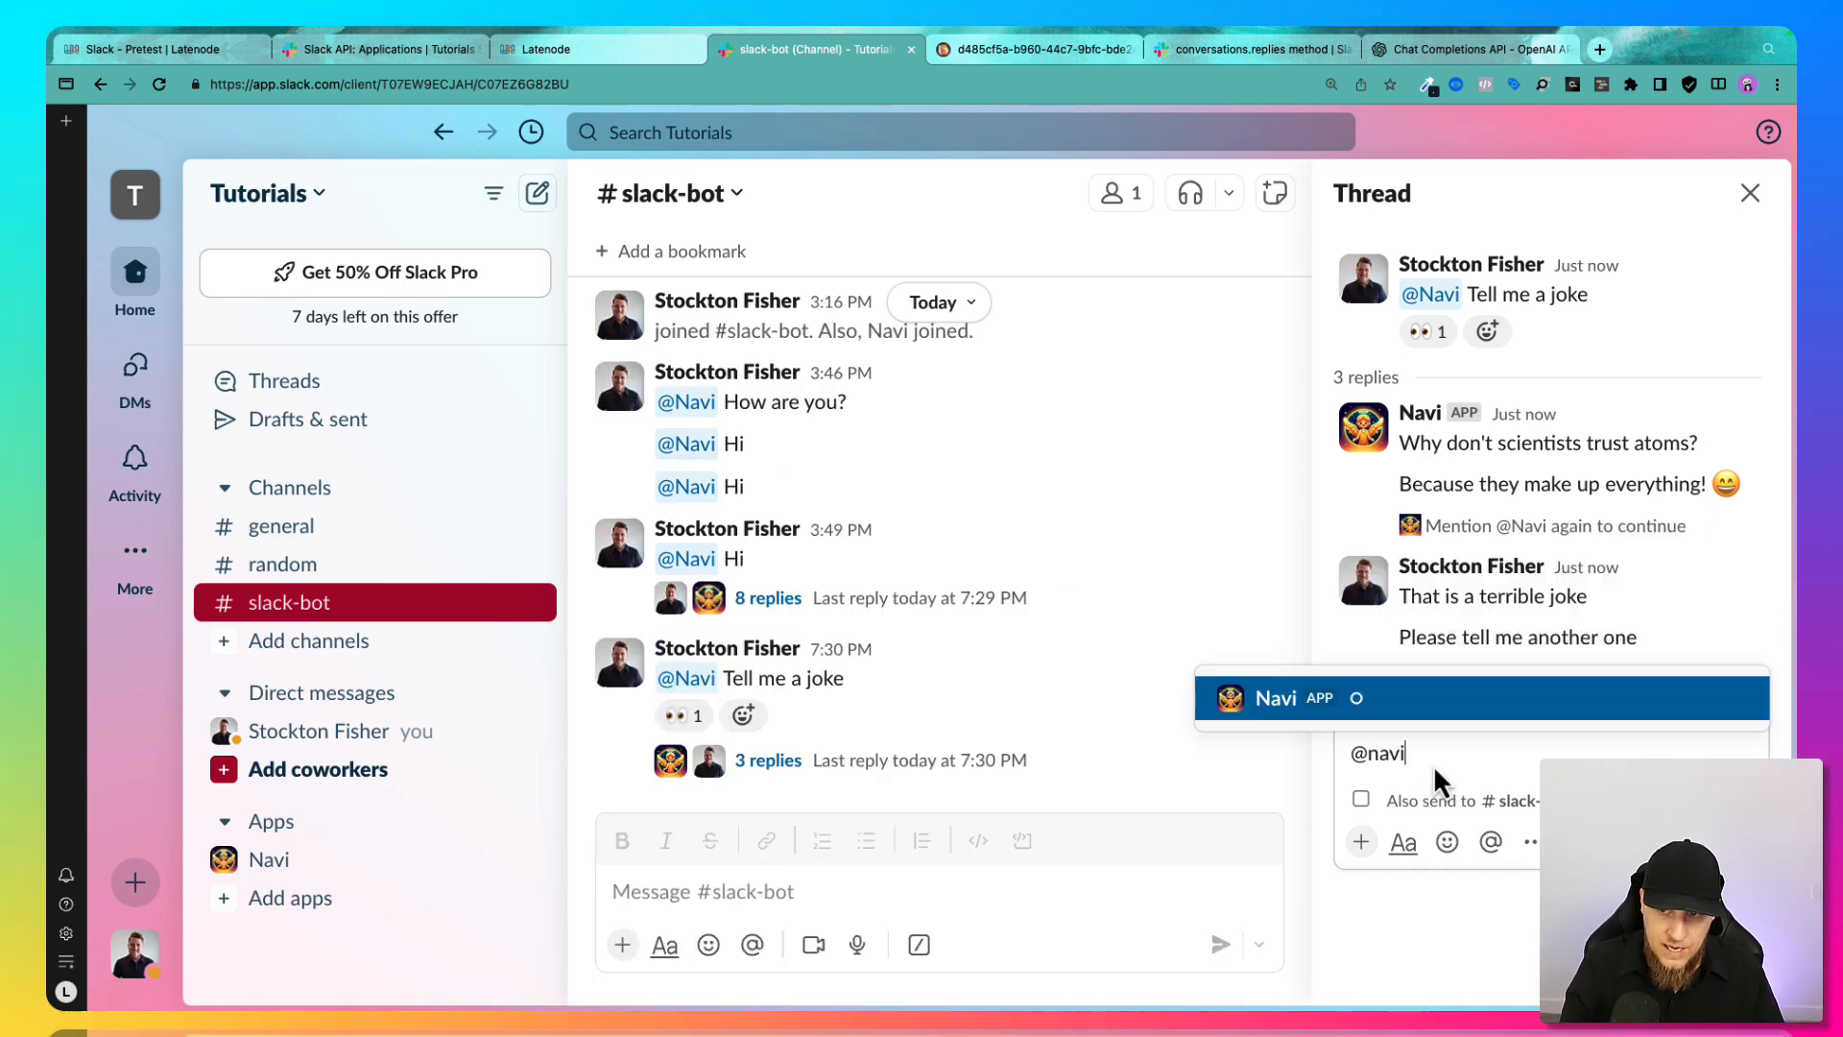
{"action": "key", "text": "Return"}
{"action": "key", "text": "Return"}
{"action": "type", "text": "\\"}
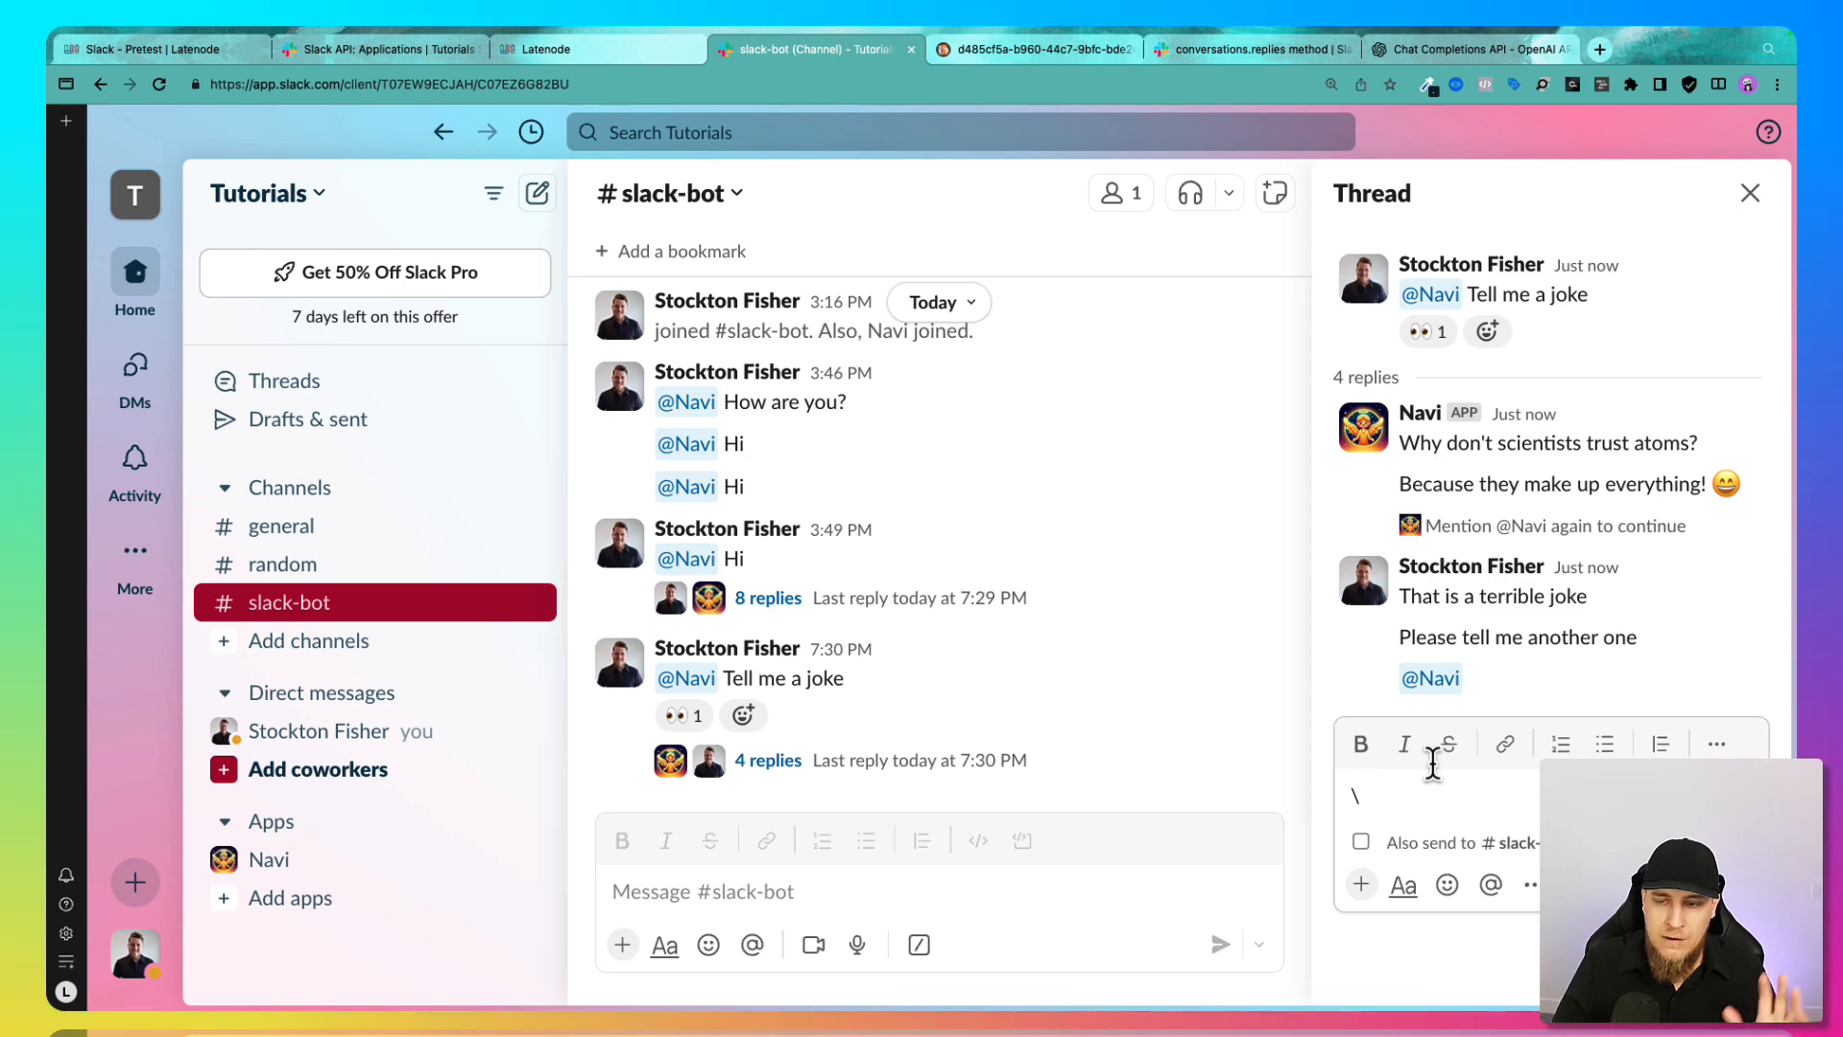
{"action": "key", "text": "BackSpace"}
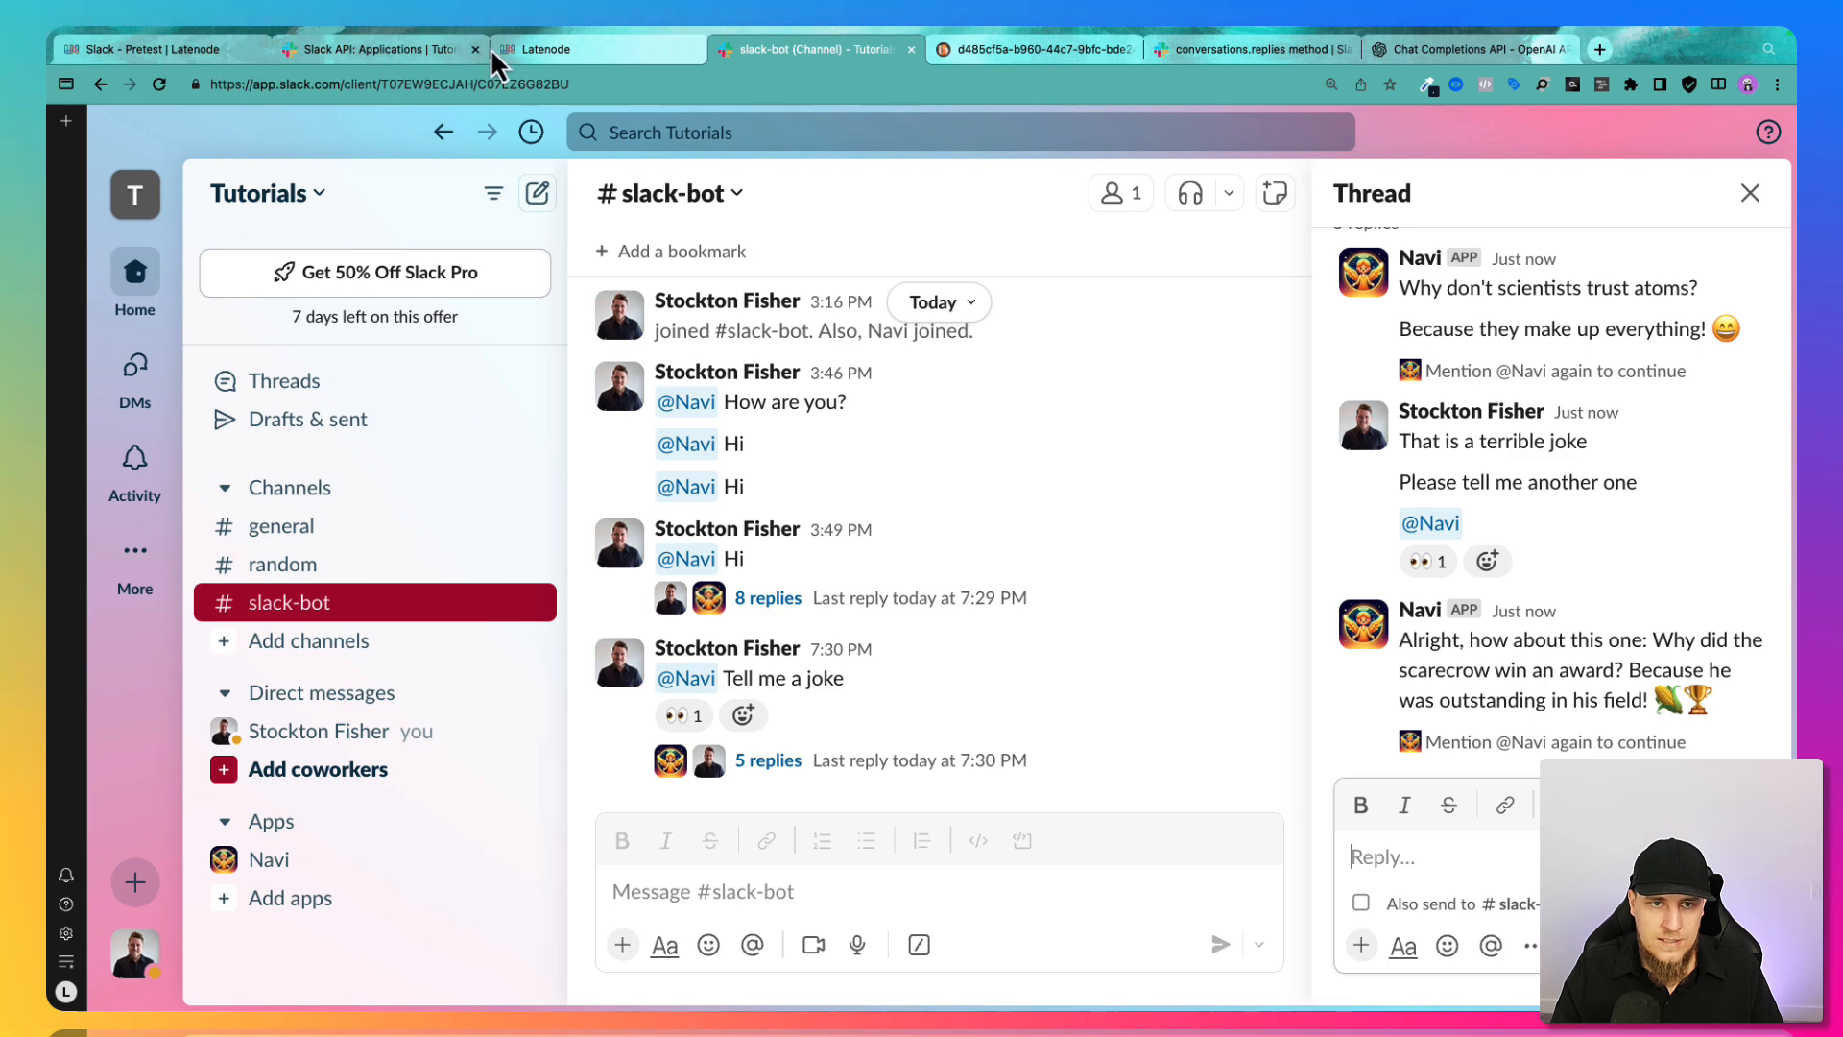
- Switch to Latenode and look through the Format Chat History node's code down to the image download function
{"action": "left_click", "coordinate": [537, 50]}
{"action": "left_click_drag", "start_coordinate": [1210, 529], "coordinate": [1007, 530]}
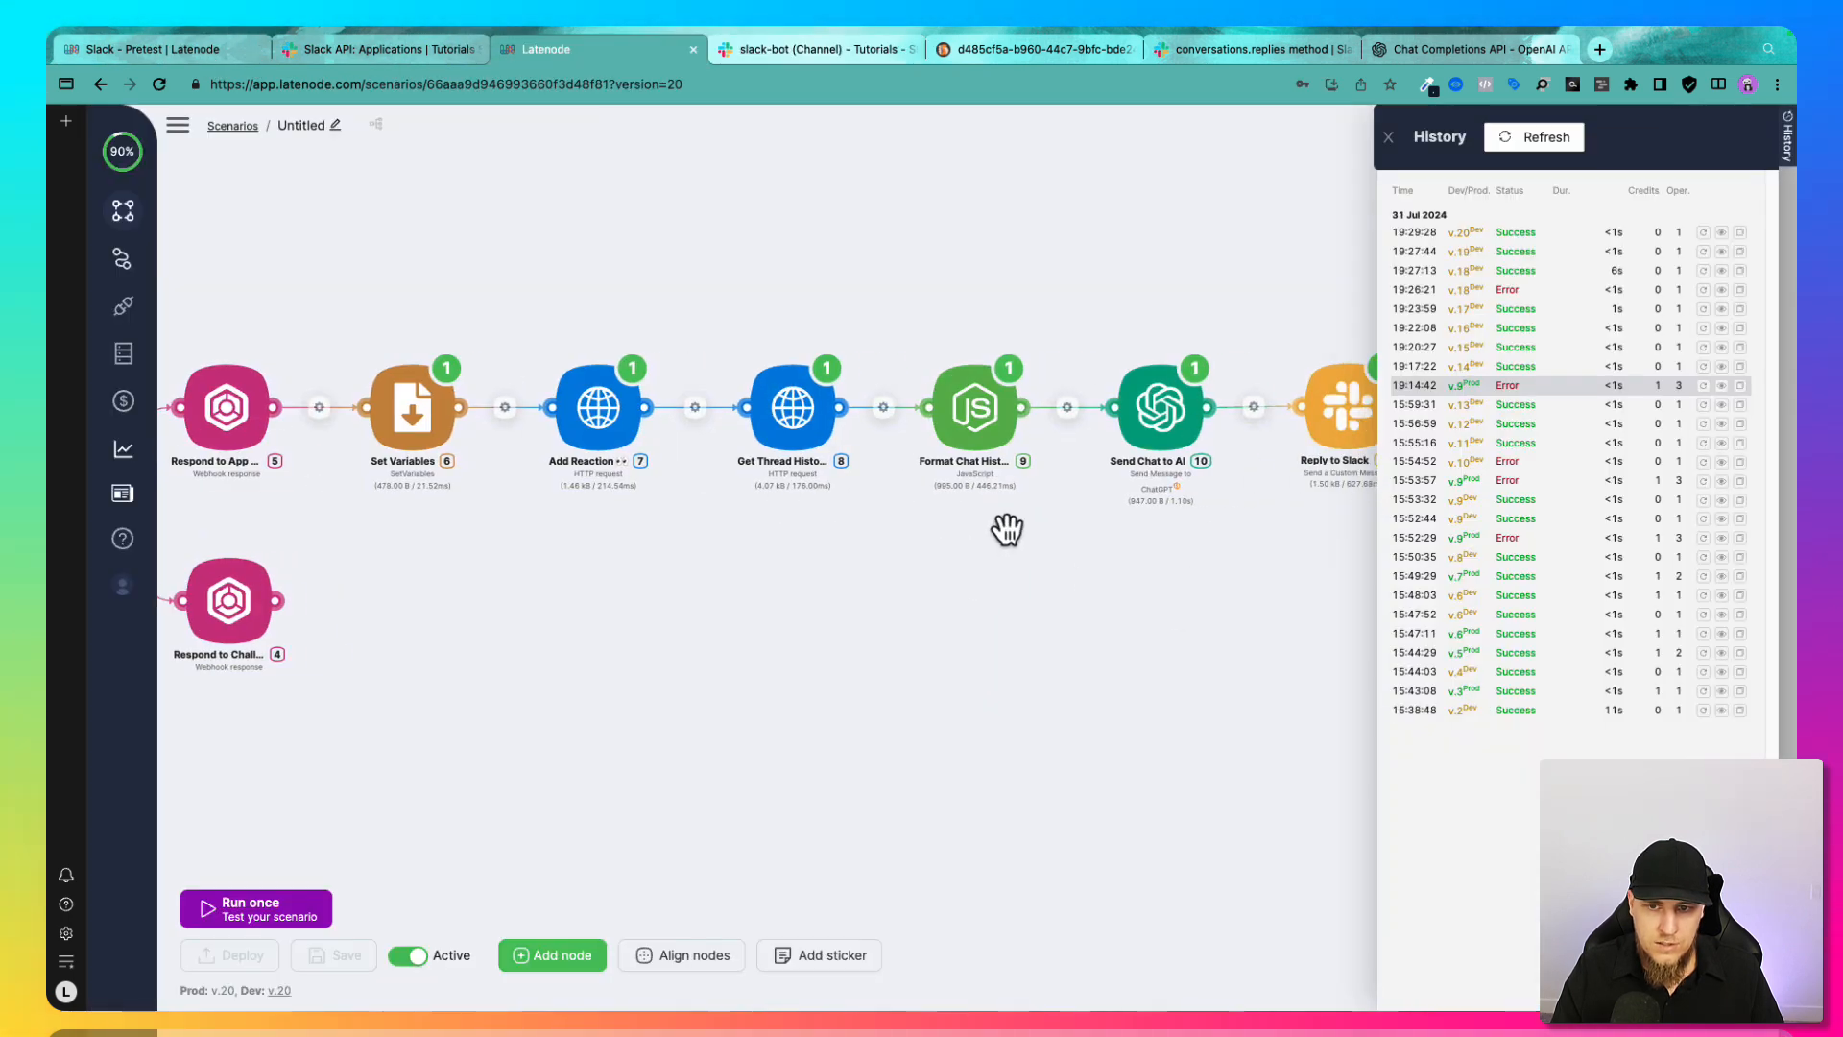
{"action": "left_click", "coordinate": [1008, 428]}
{"action": "scroll", "coordinate": [526, 547], "scroll_direction": "down", "scroll_amount": 5}
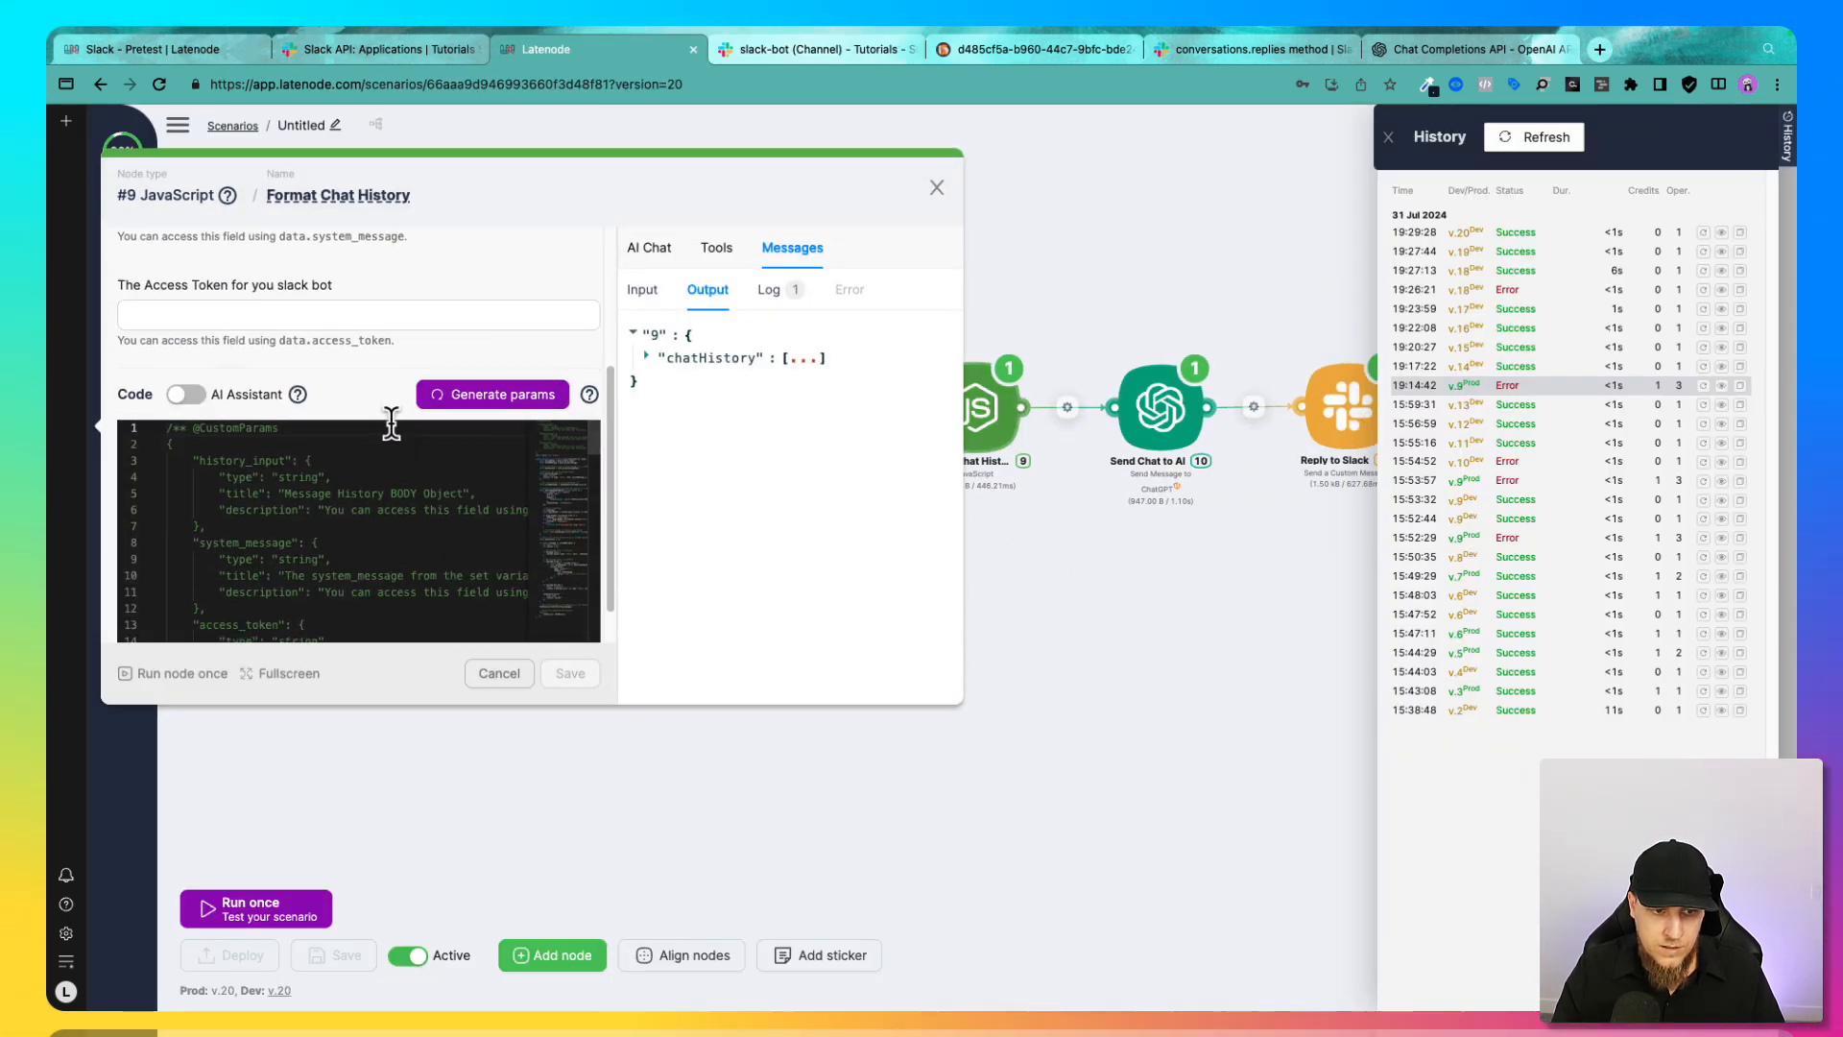
{"action": "scroll", "coordinate": [384, 451], "scroll_direction": "down", "scroll_amount": 10}
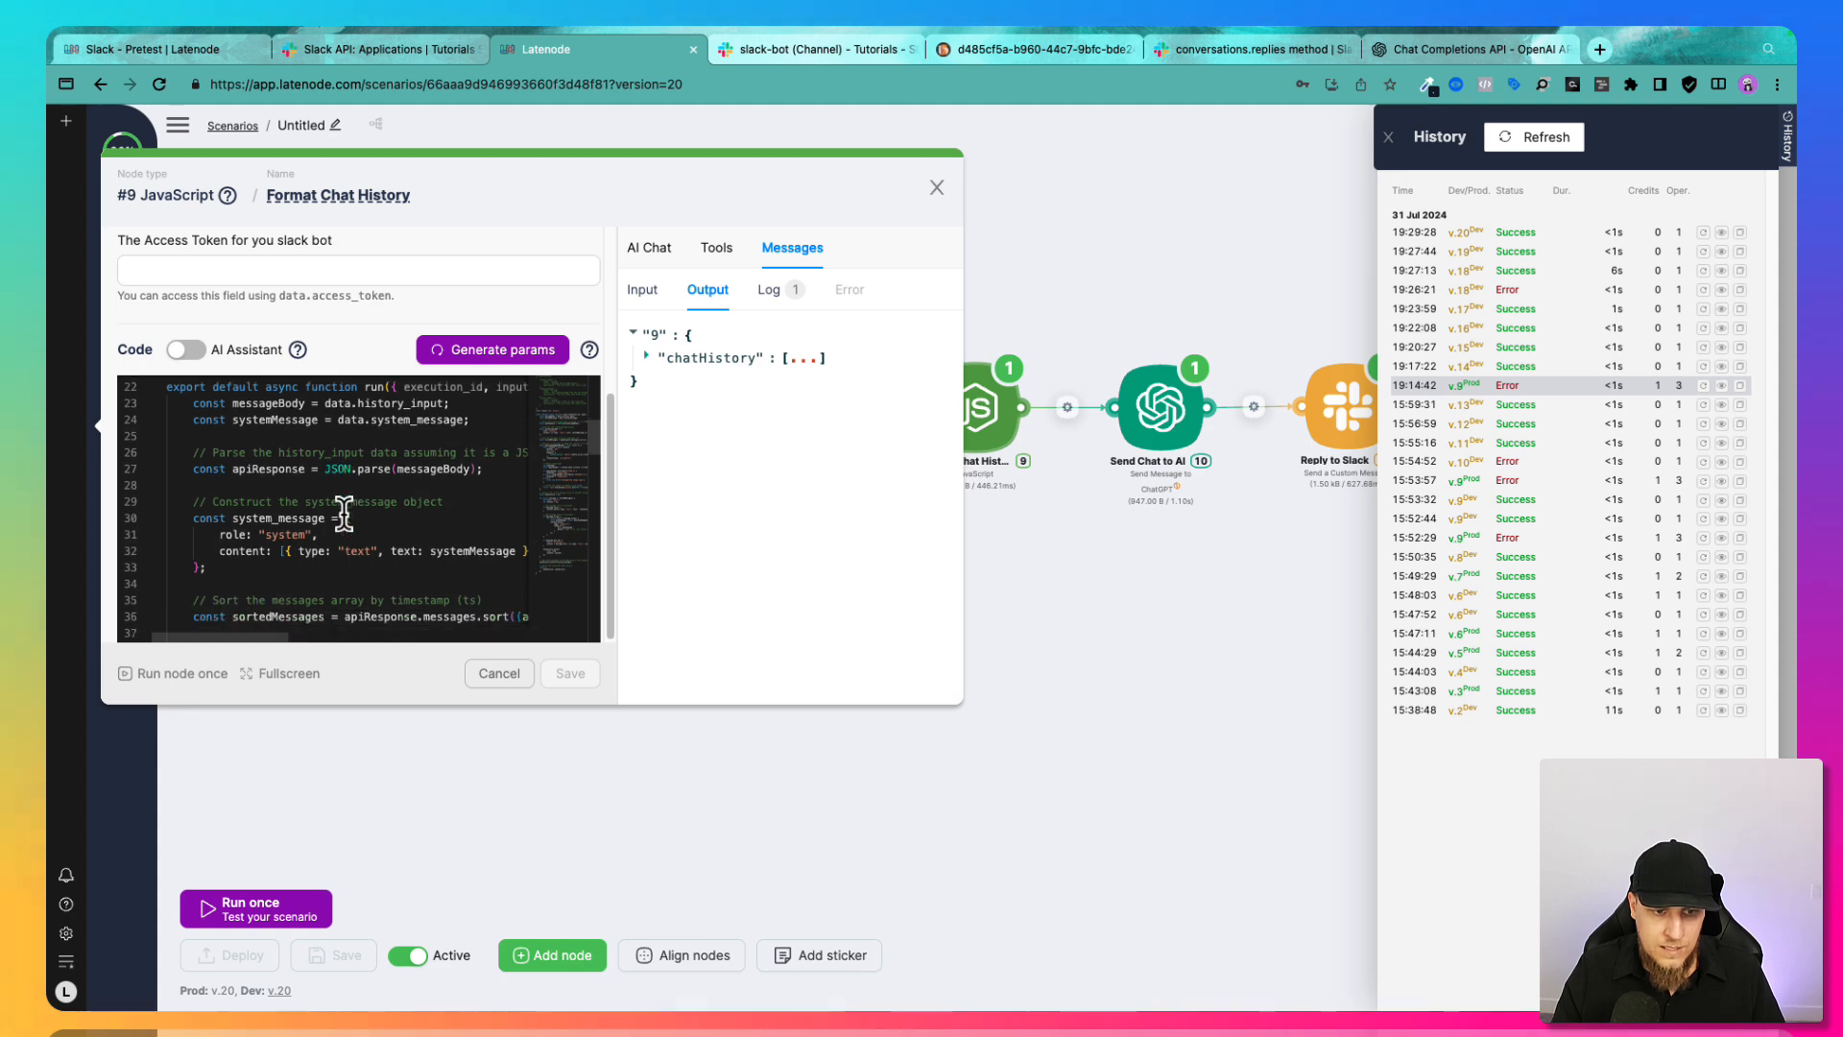
{"action": "scroll", "coordinate": [327, 528], "scroll_direction": "down", "scroll_amount": 3}
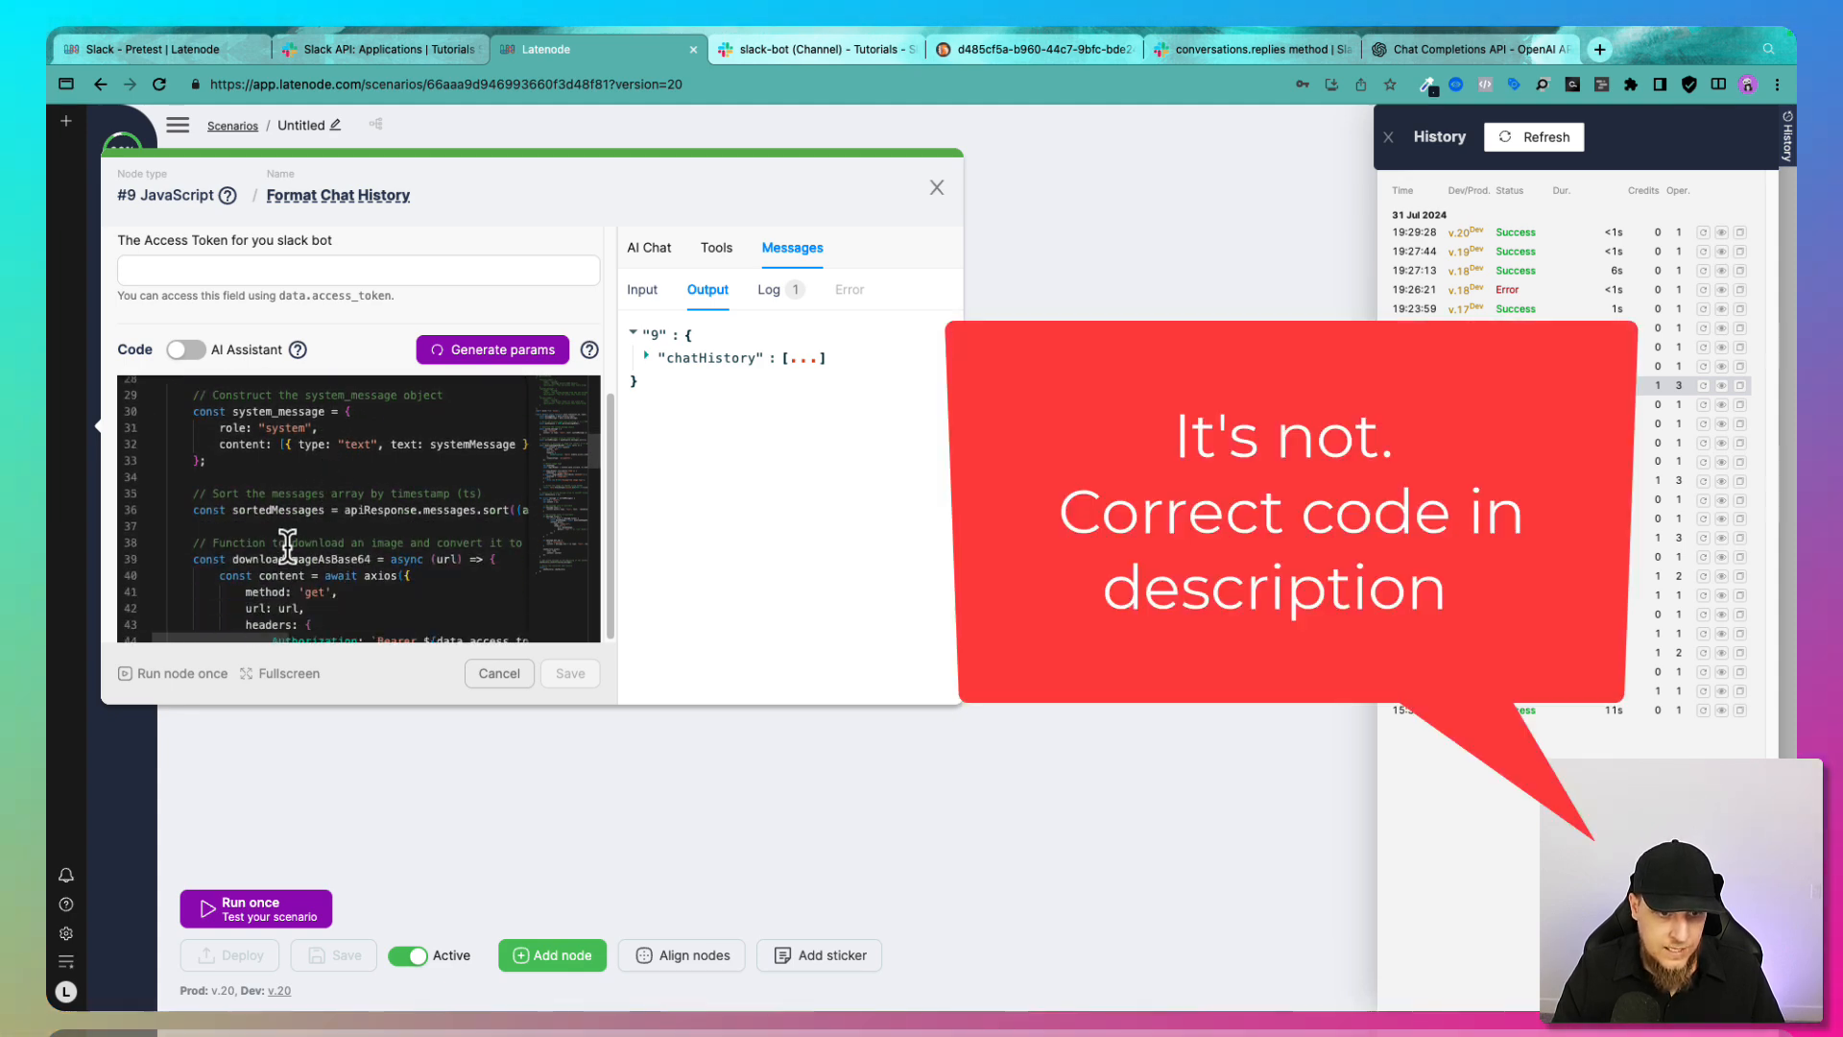
{"action": "left_click", "coordinate": [413, 539]}
{"action": "scroll", "coordinate": [428, 512], "scroll_direction": "down", "scroll_amount": 1}
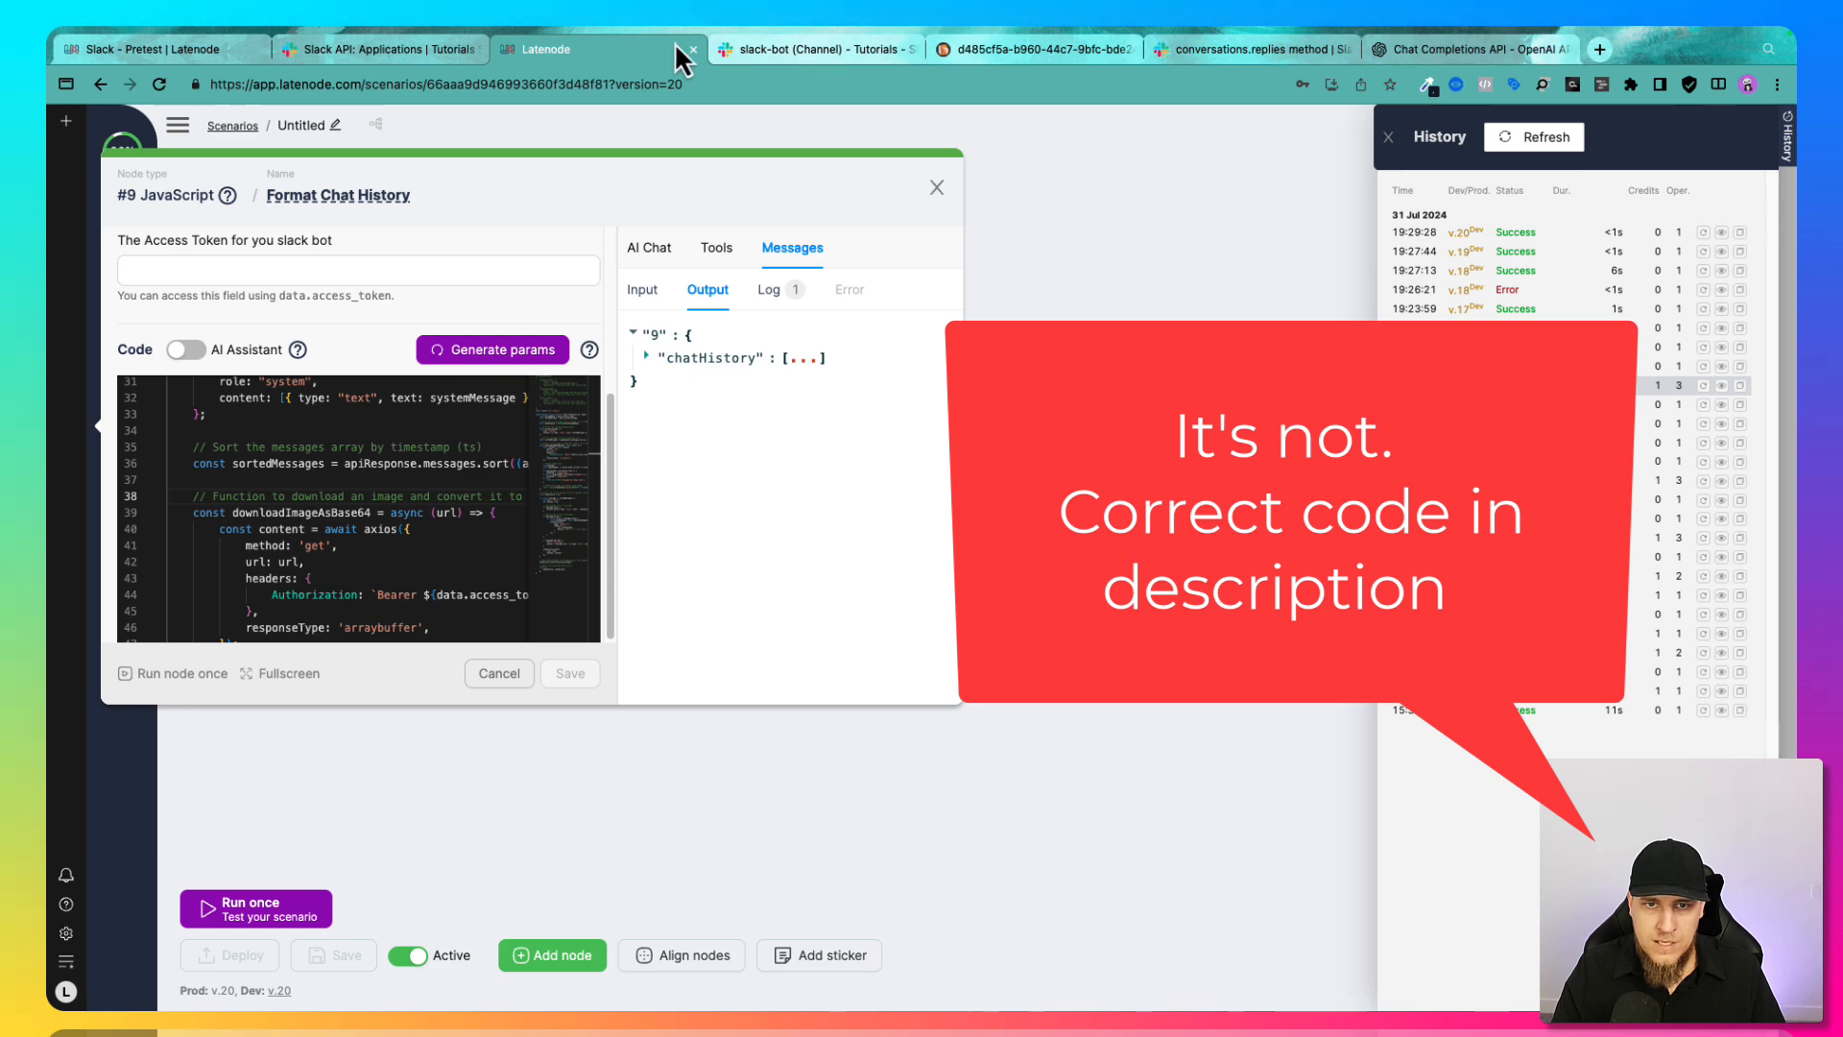
{"action": "left_click", "coordinate": [758, 50]}
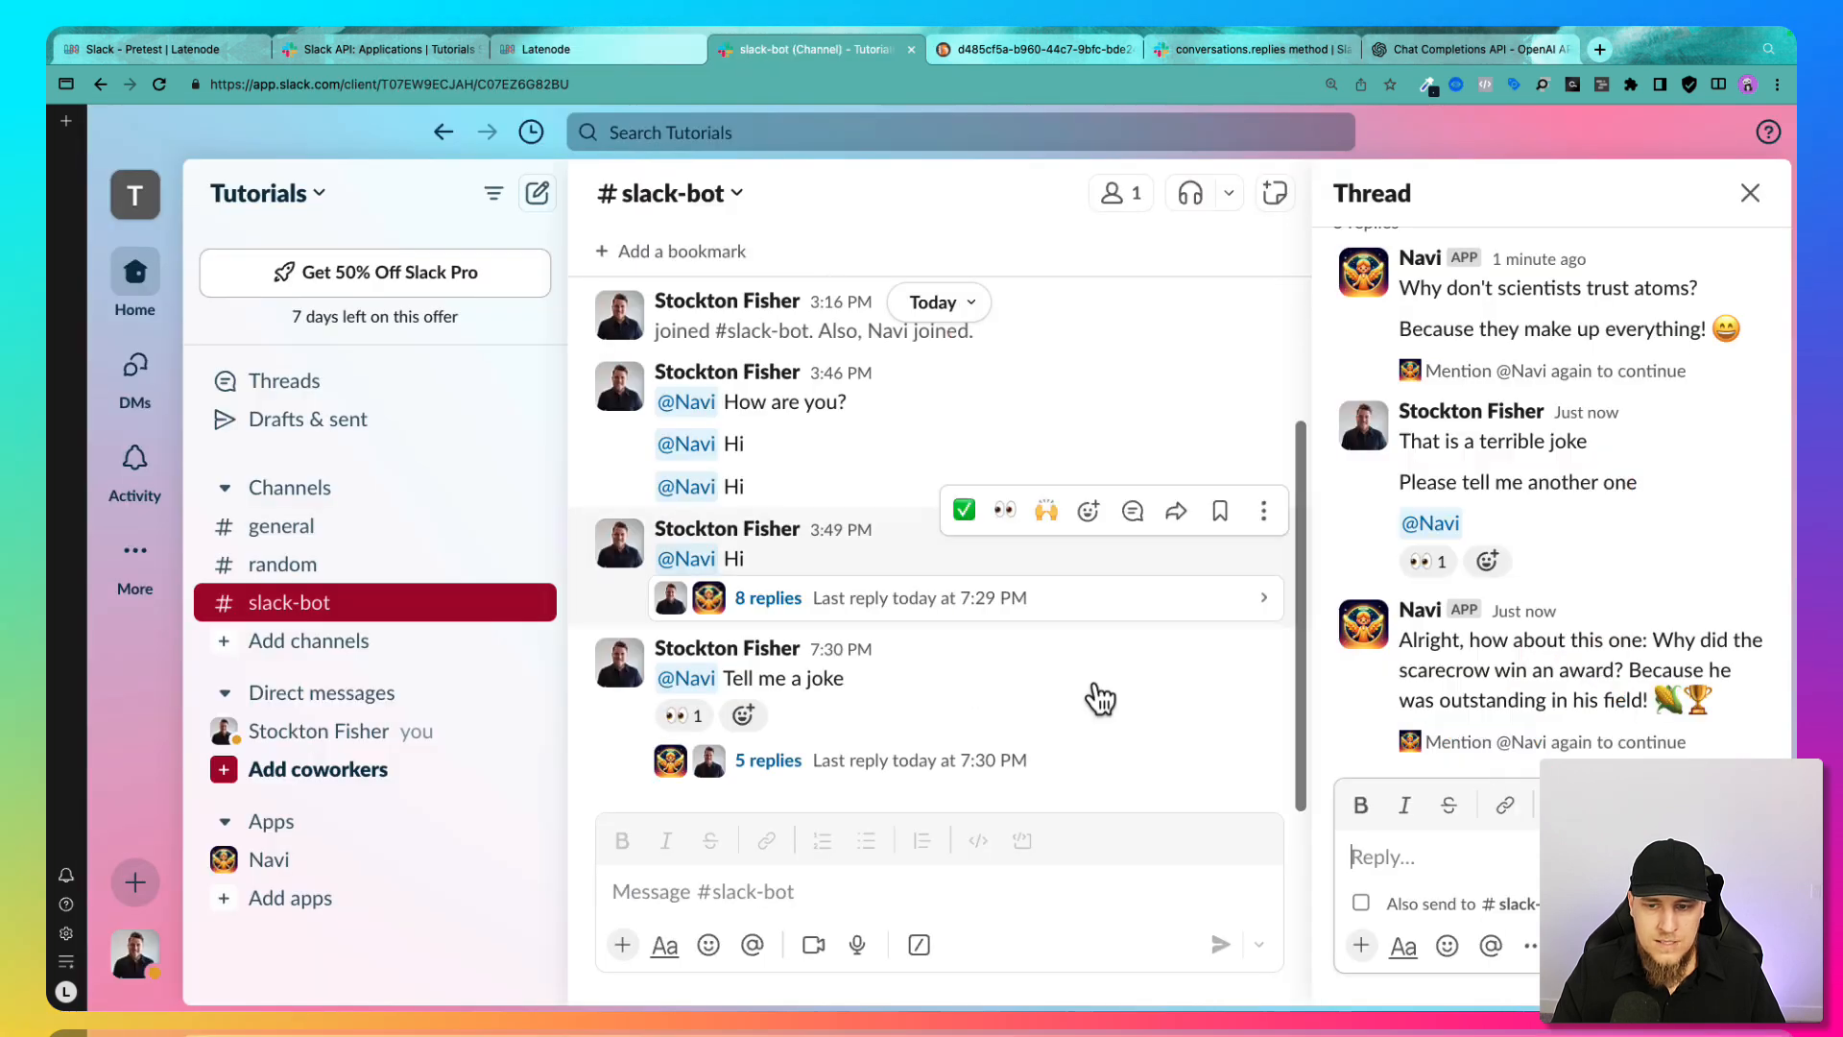
{"action": "left_click", "coordinate": [1363, 947]}
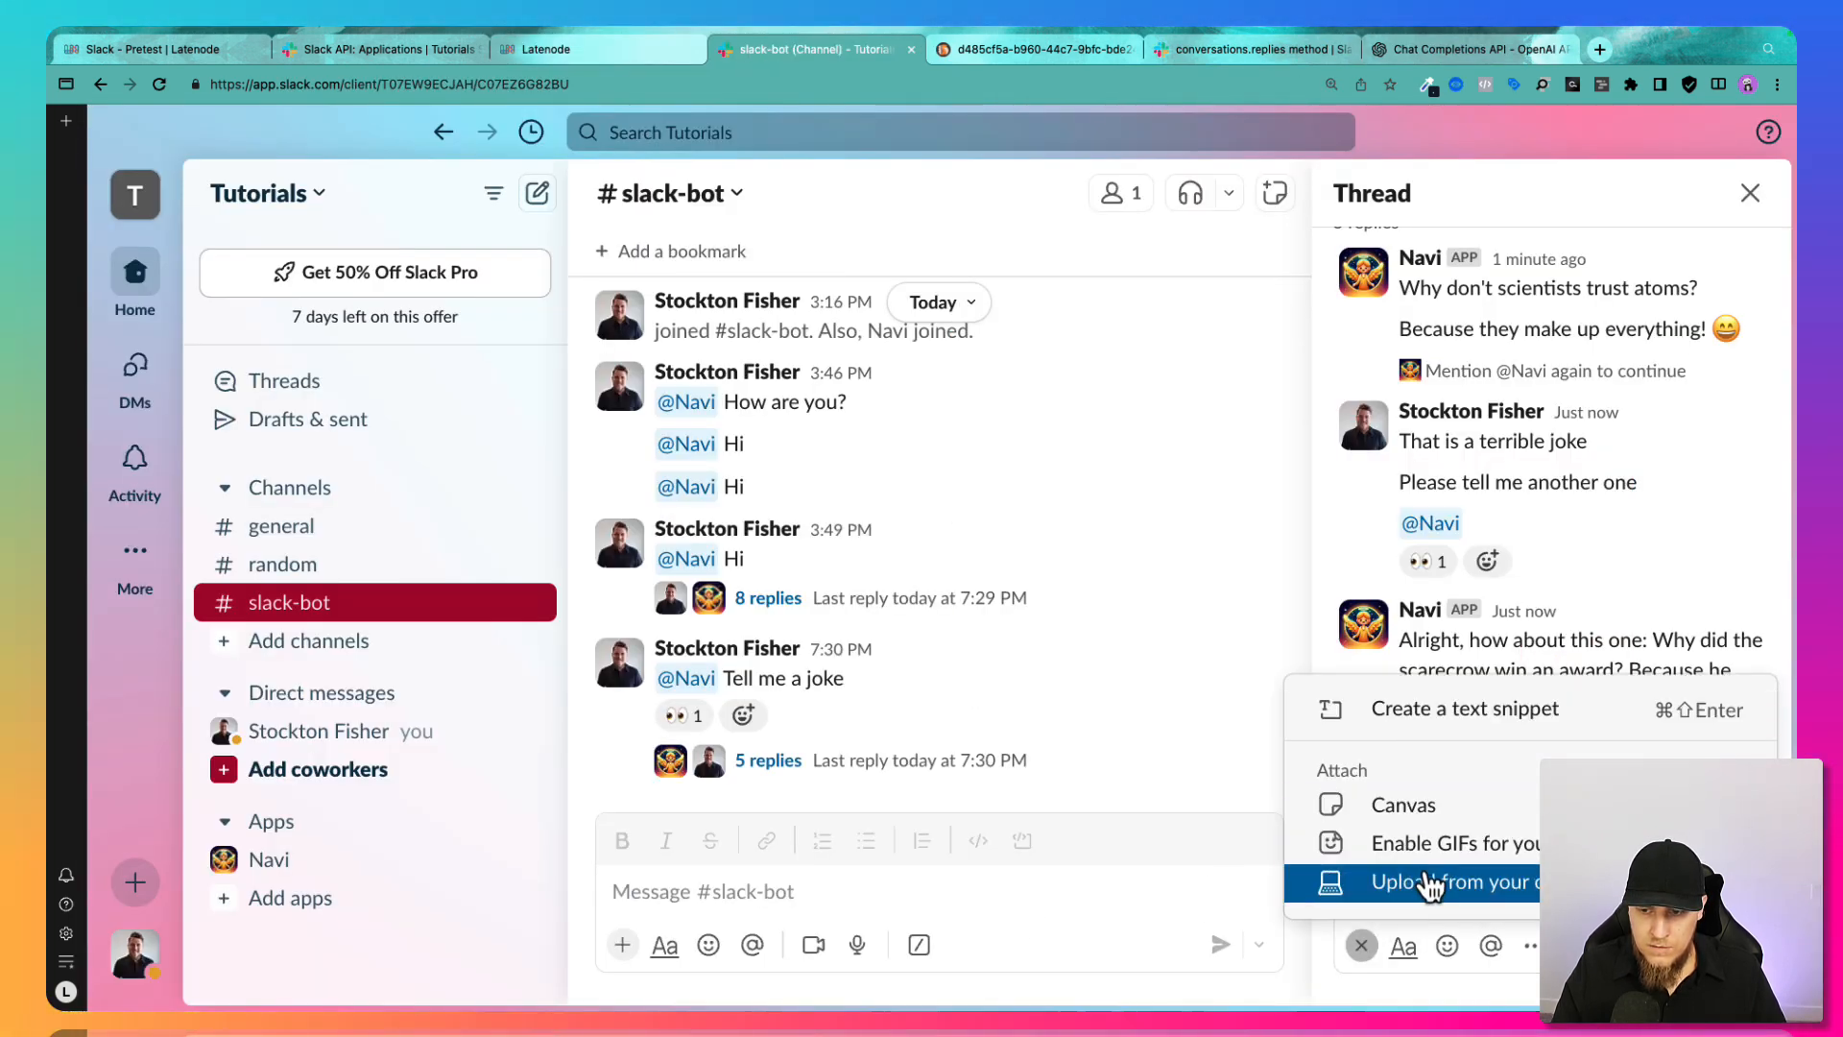
{"action": "left_click", "coordinate": [1429, 883]}
{"action": "left_click", "coordinate": [812, 407]}
{"action": "left_click", "coordinate": [1235, 690]}
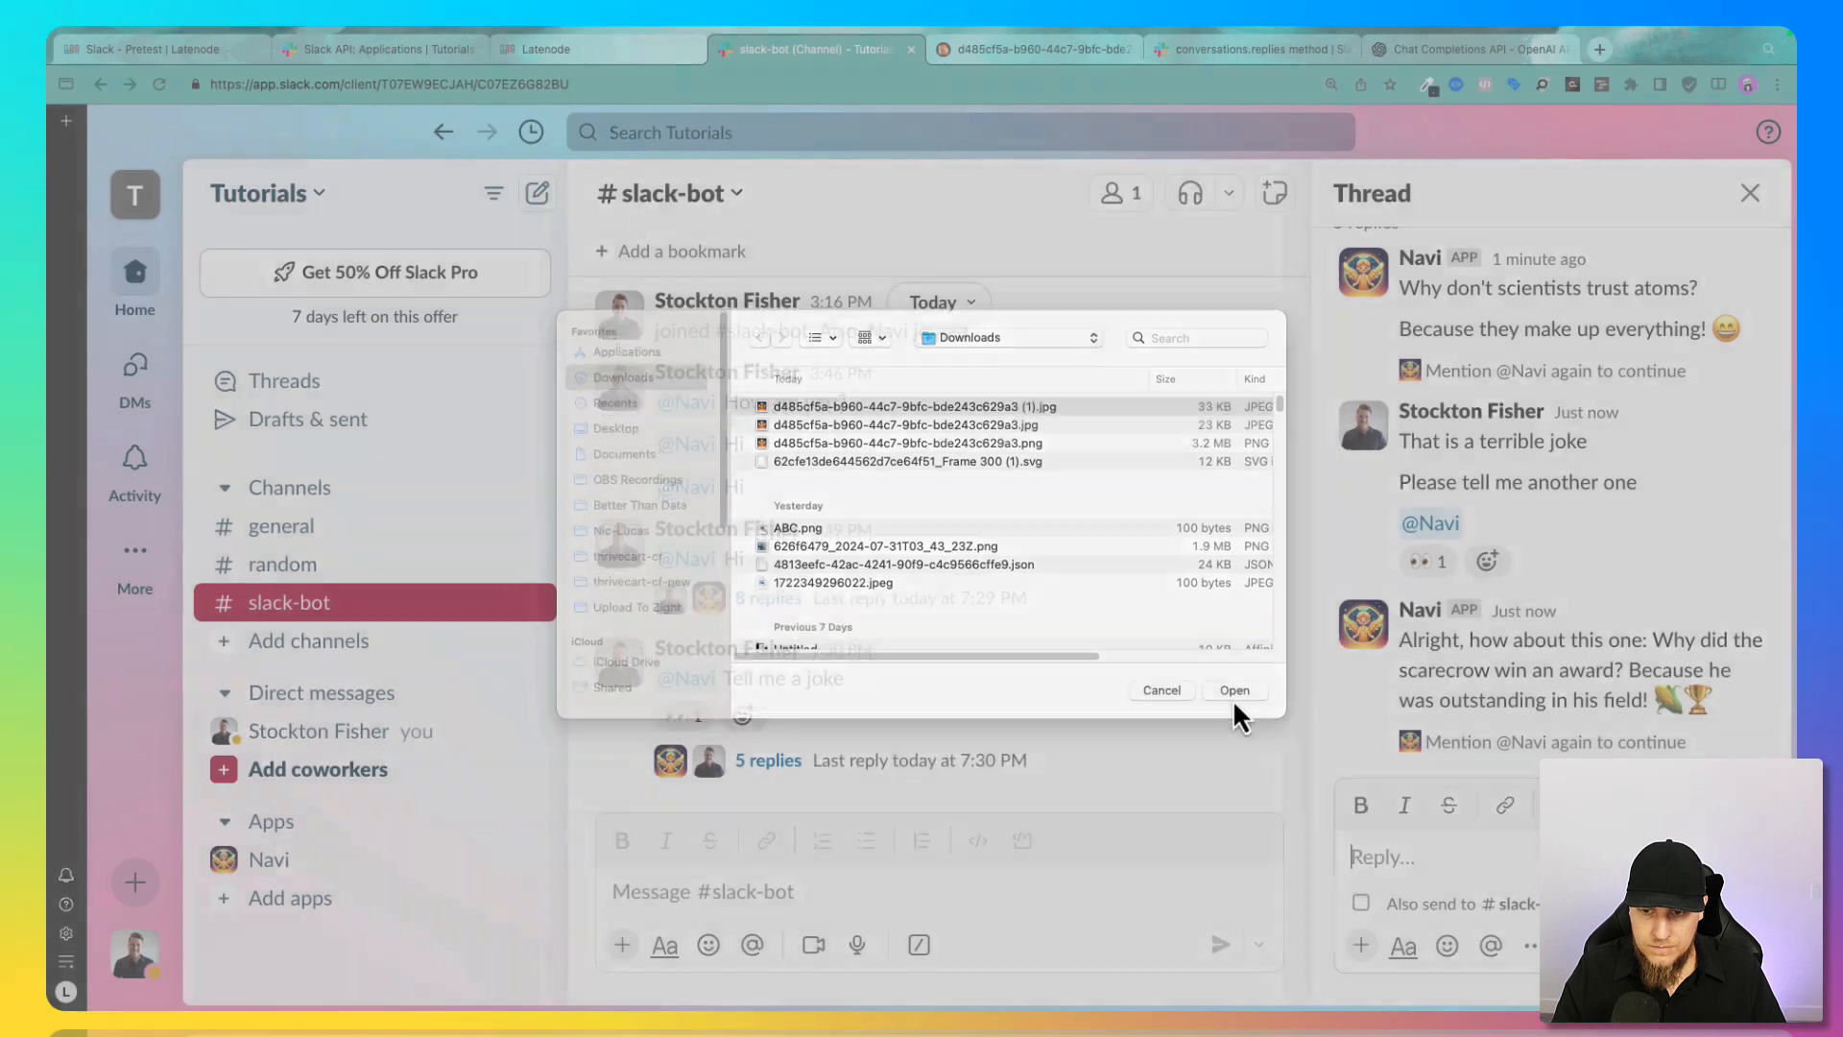
{"action": "type", "text": "What is thi"}
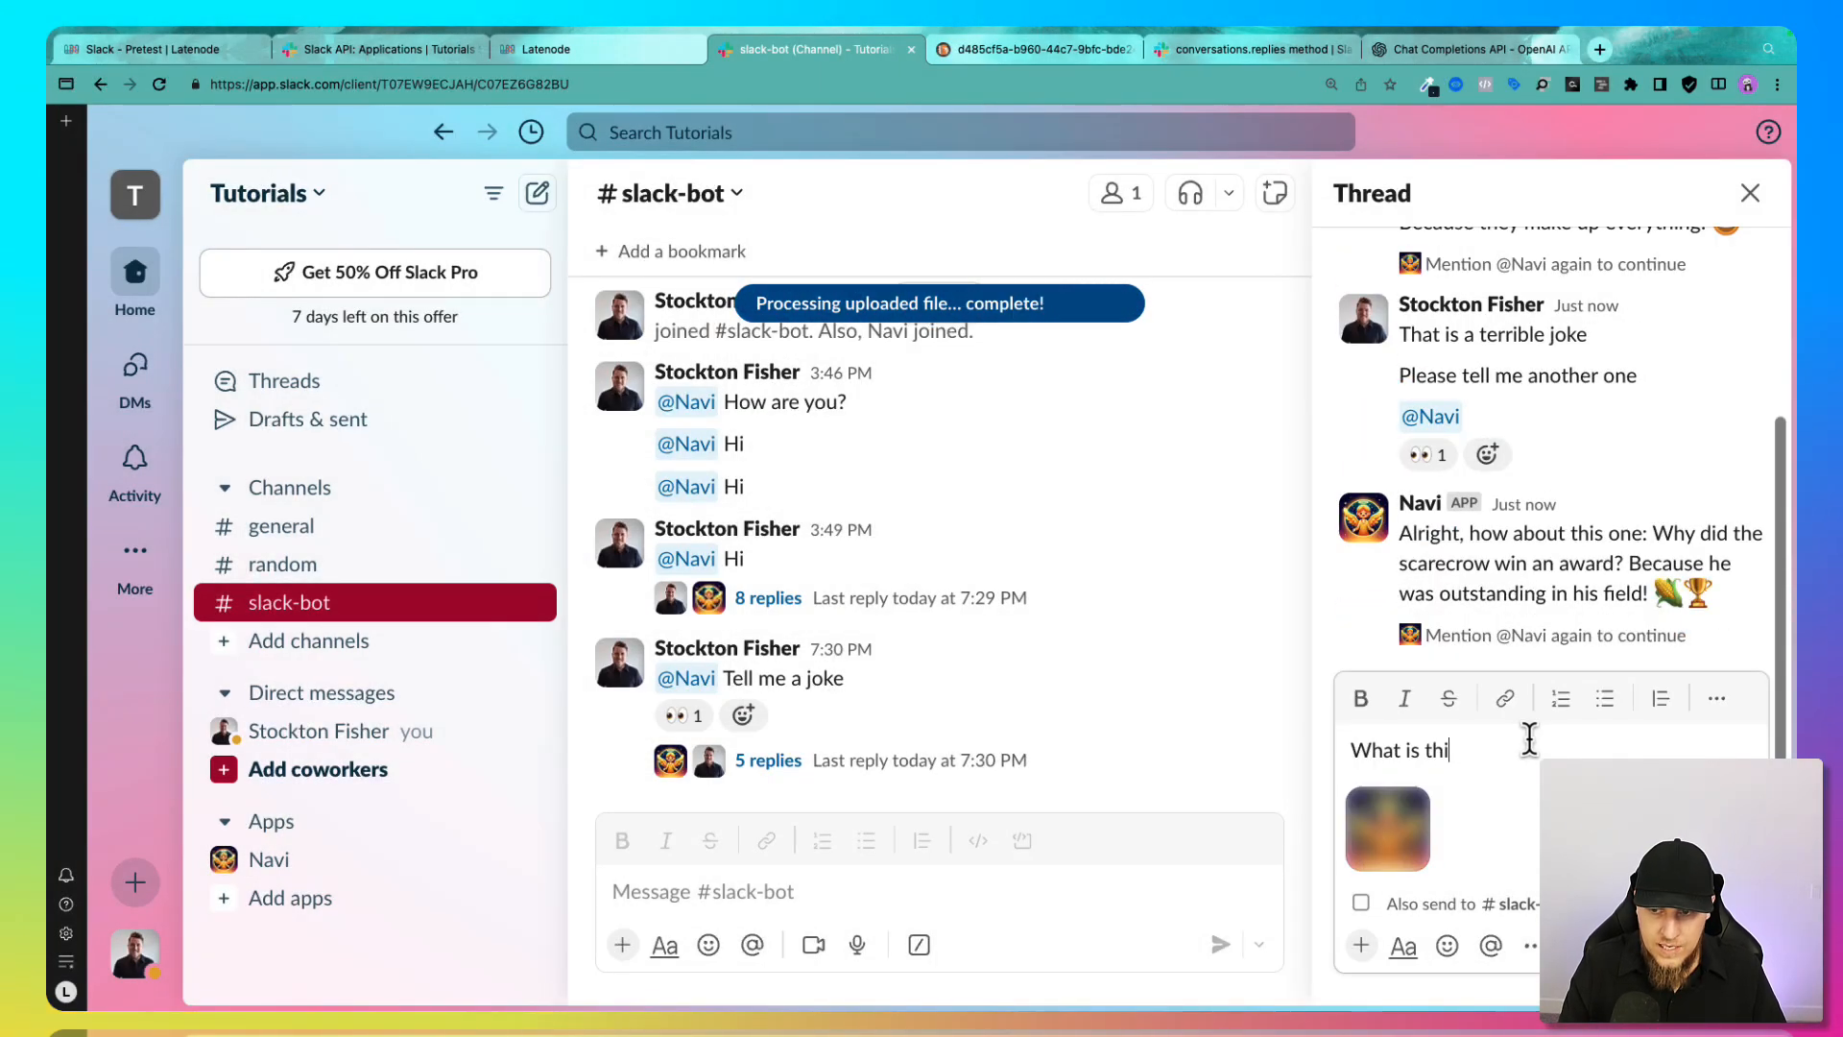
{"action": "type", "text": "s @nav"}
{"action": "key", "text": "Return"}
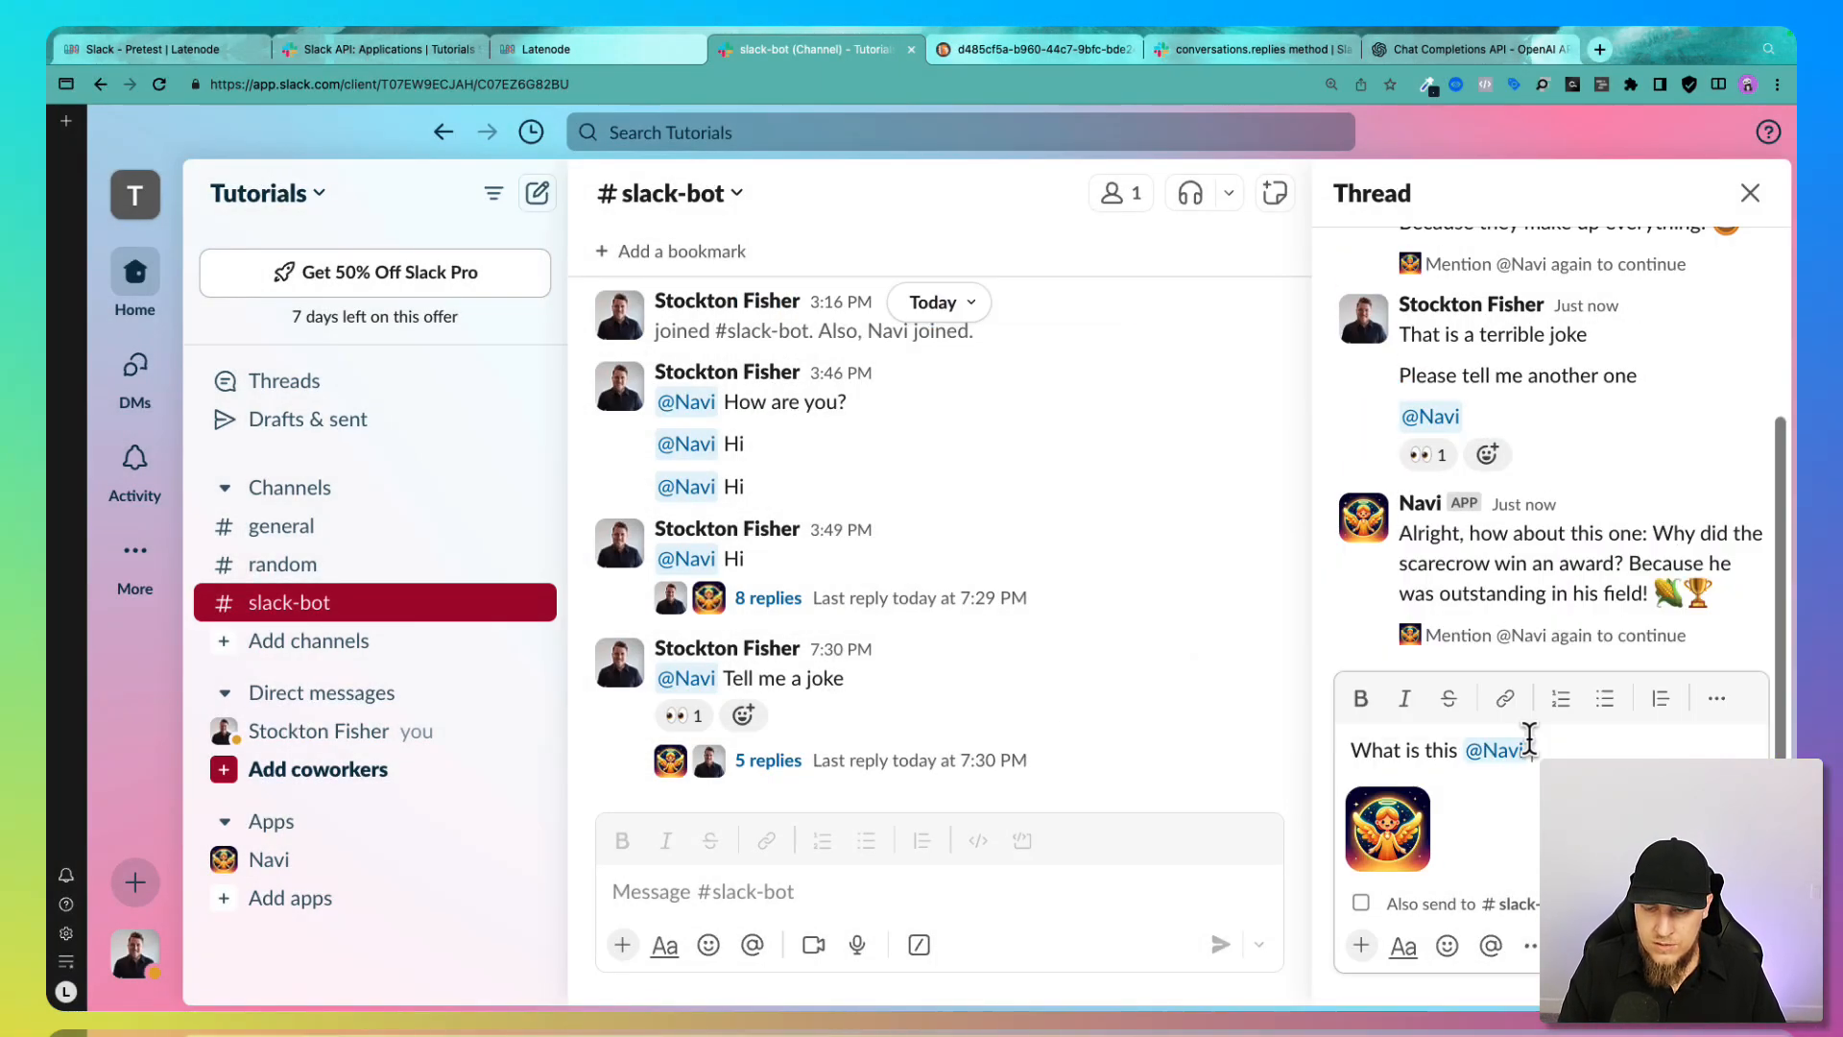
{"action": "key", "text": "Return"}
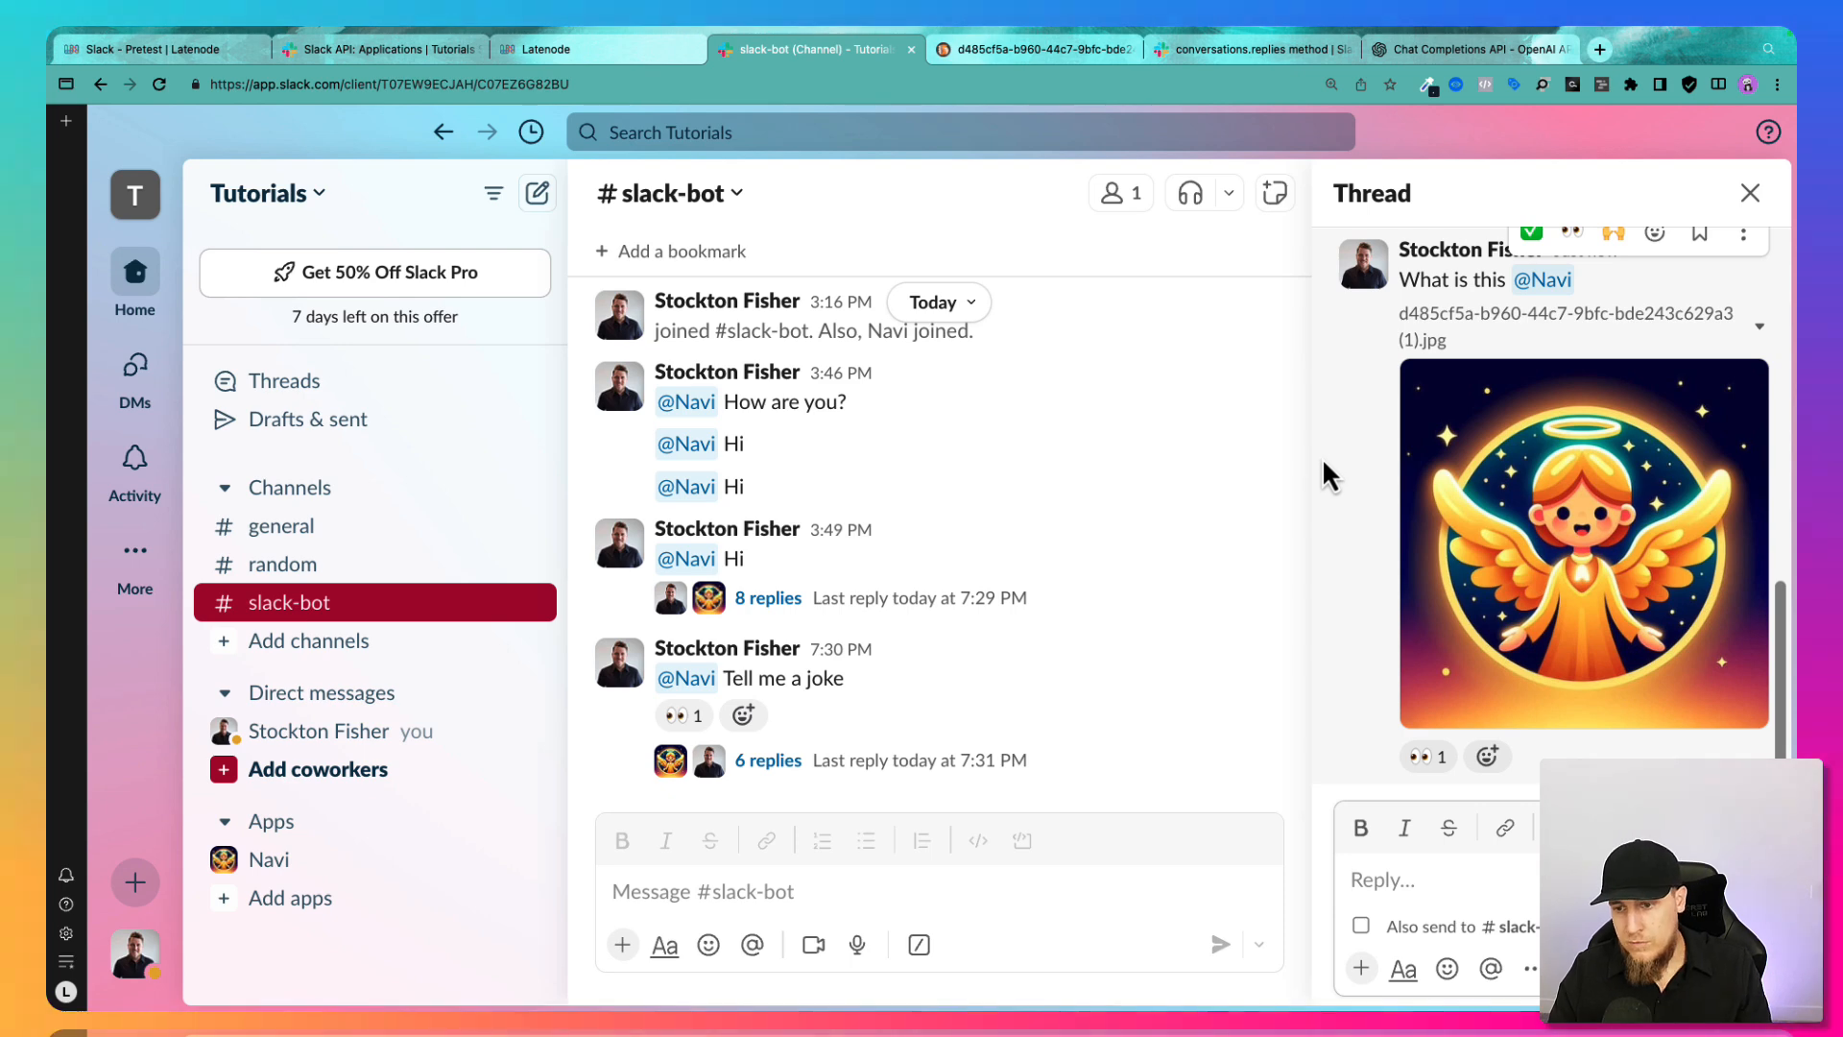
{"action": "scroll", "coordinate": [1431, 557], "scroll_direction": "up", "scroll_amount": 1}
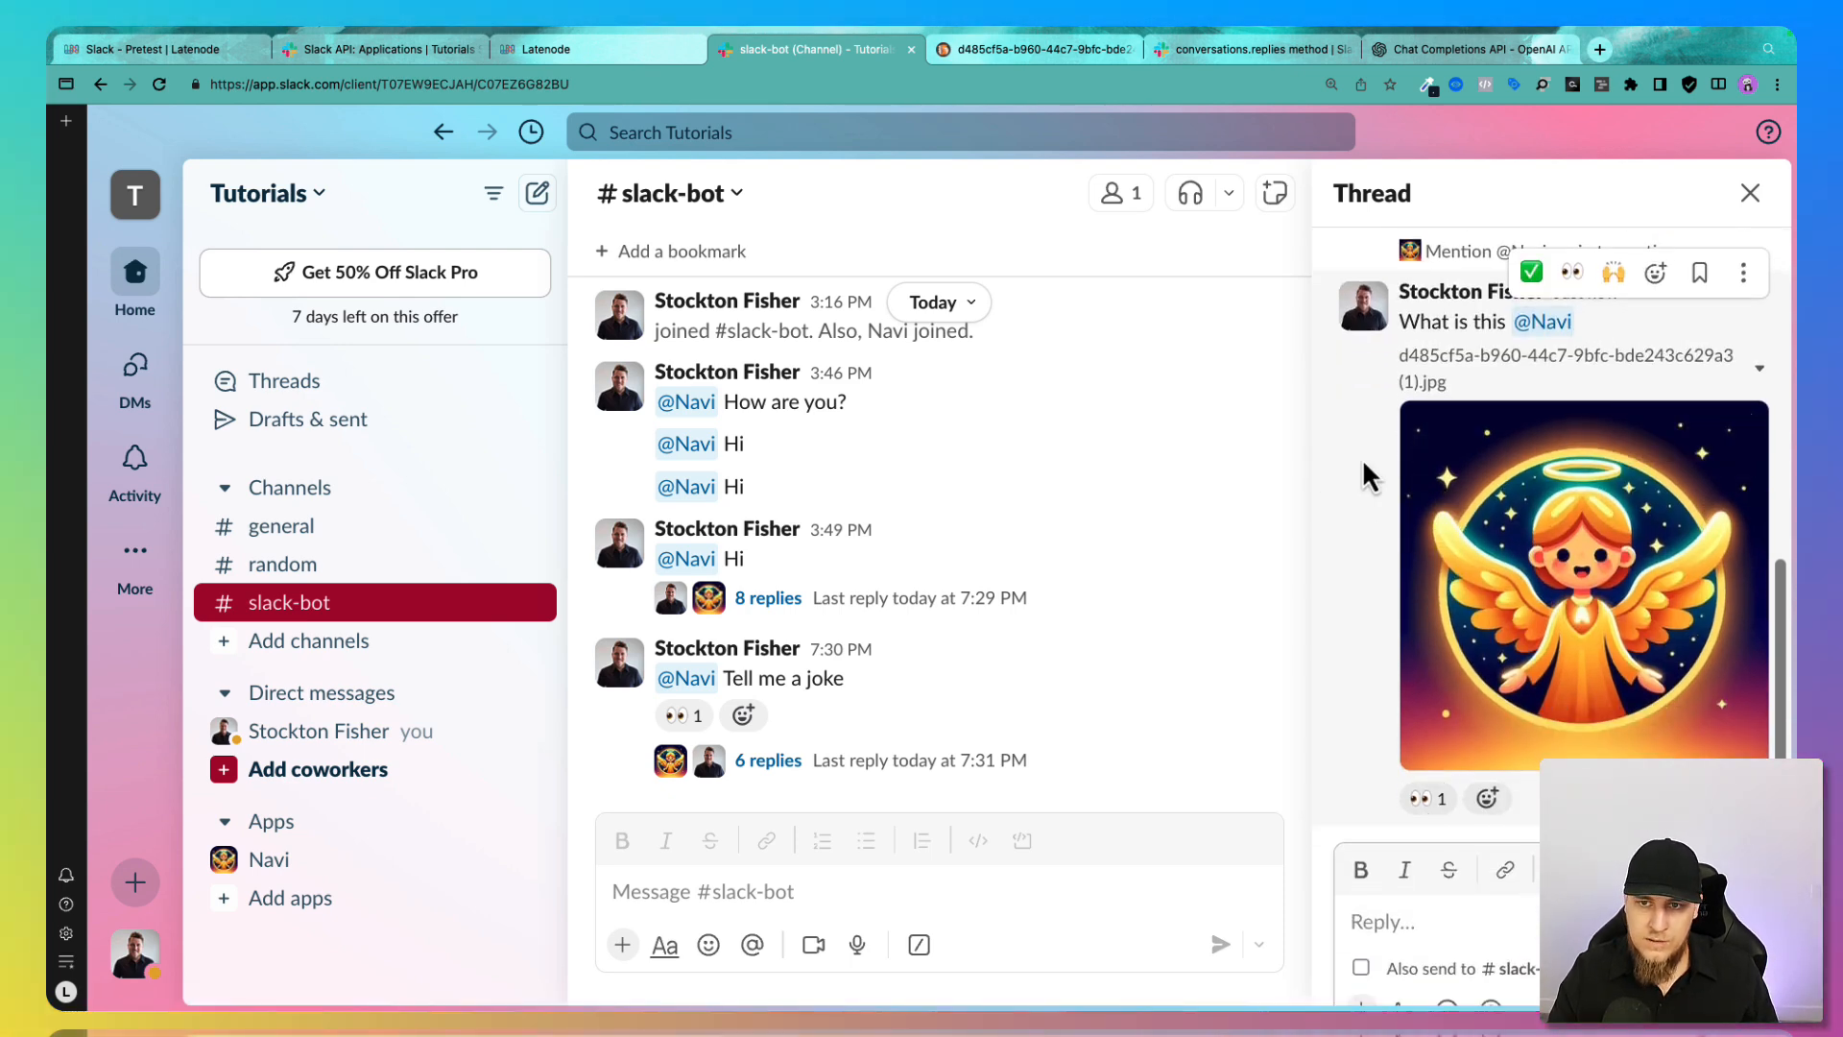
- Switch to Latenode, refresh the run history, open the newest production run and read the Format Chat History node's error
{"action": "left_click", "coordinate": [652, 49]}
{"action": "left_click", "coordinate": [1548, 139]}
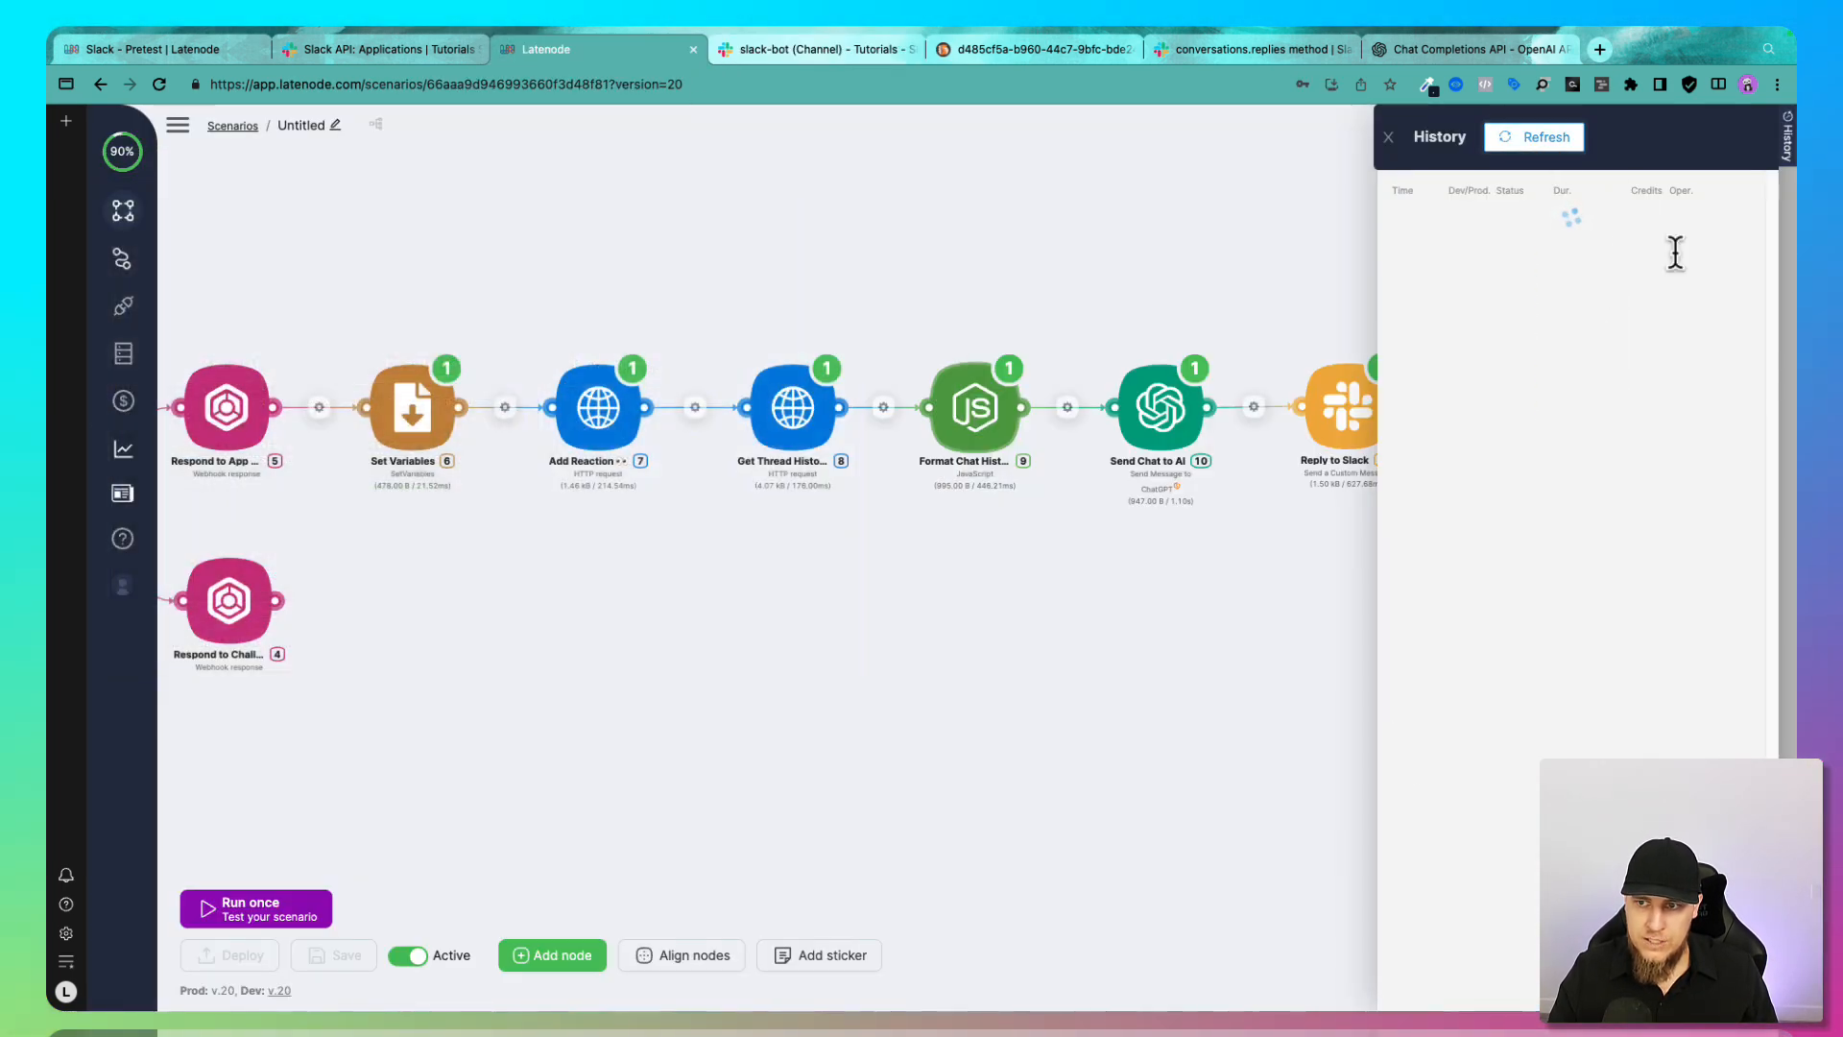
{"action": "left_click", "coordinate": [1722, 235]}
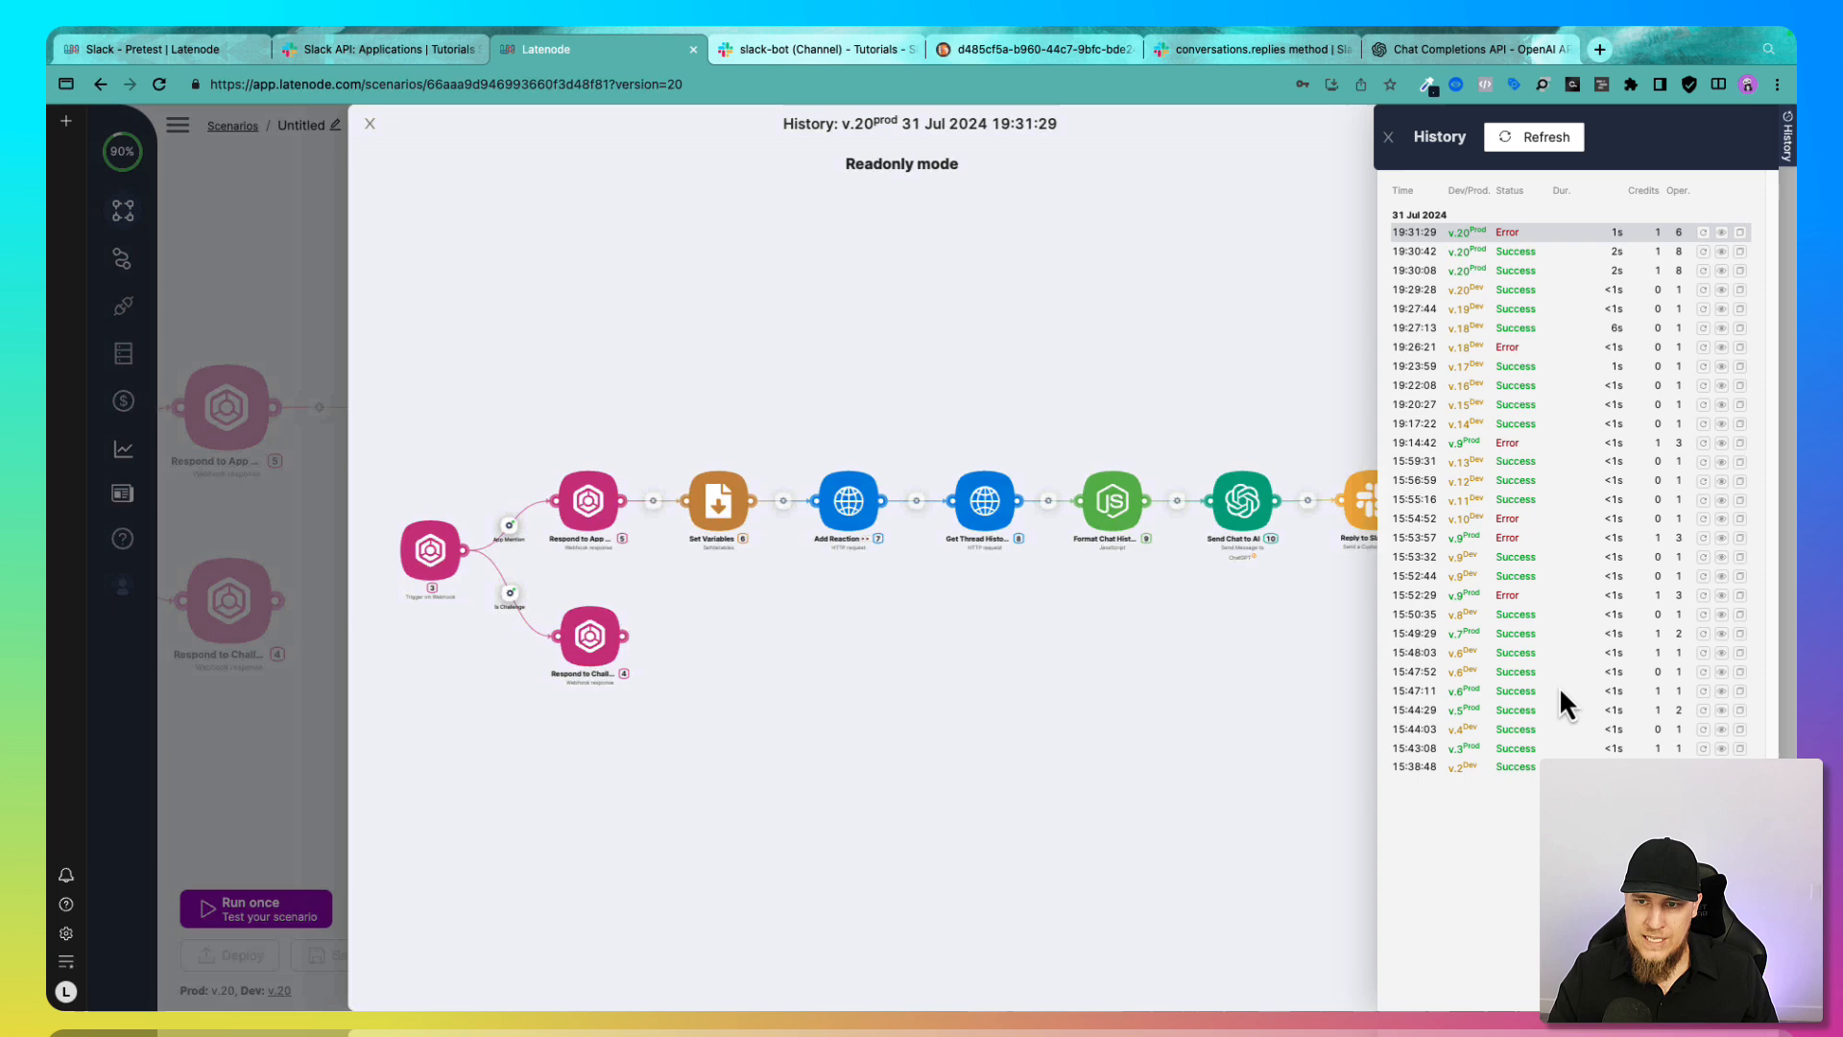
{"action": "left_click", "coordinate": [1125, 536]}
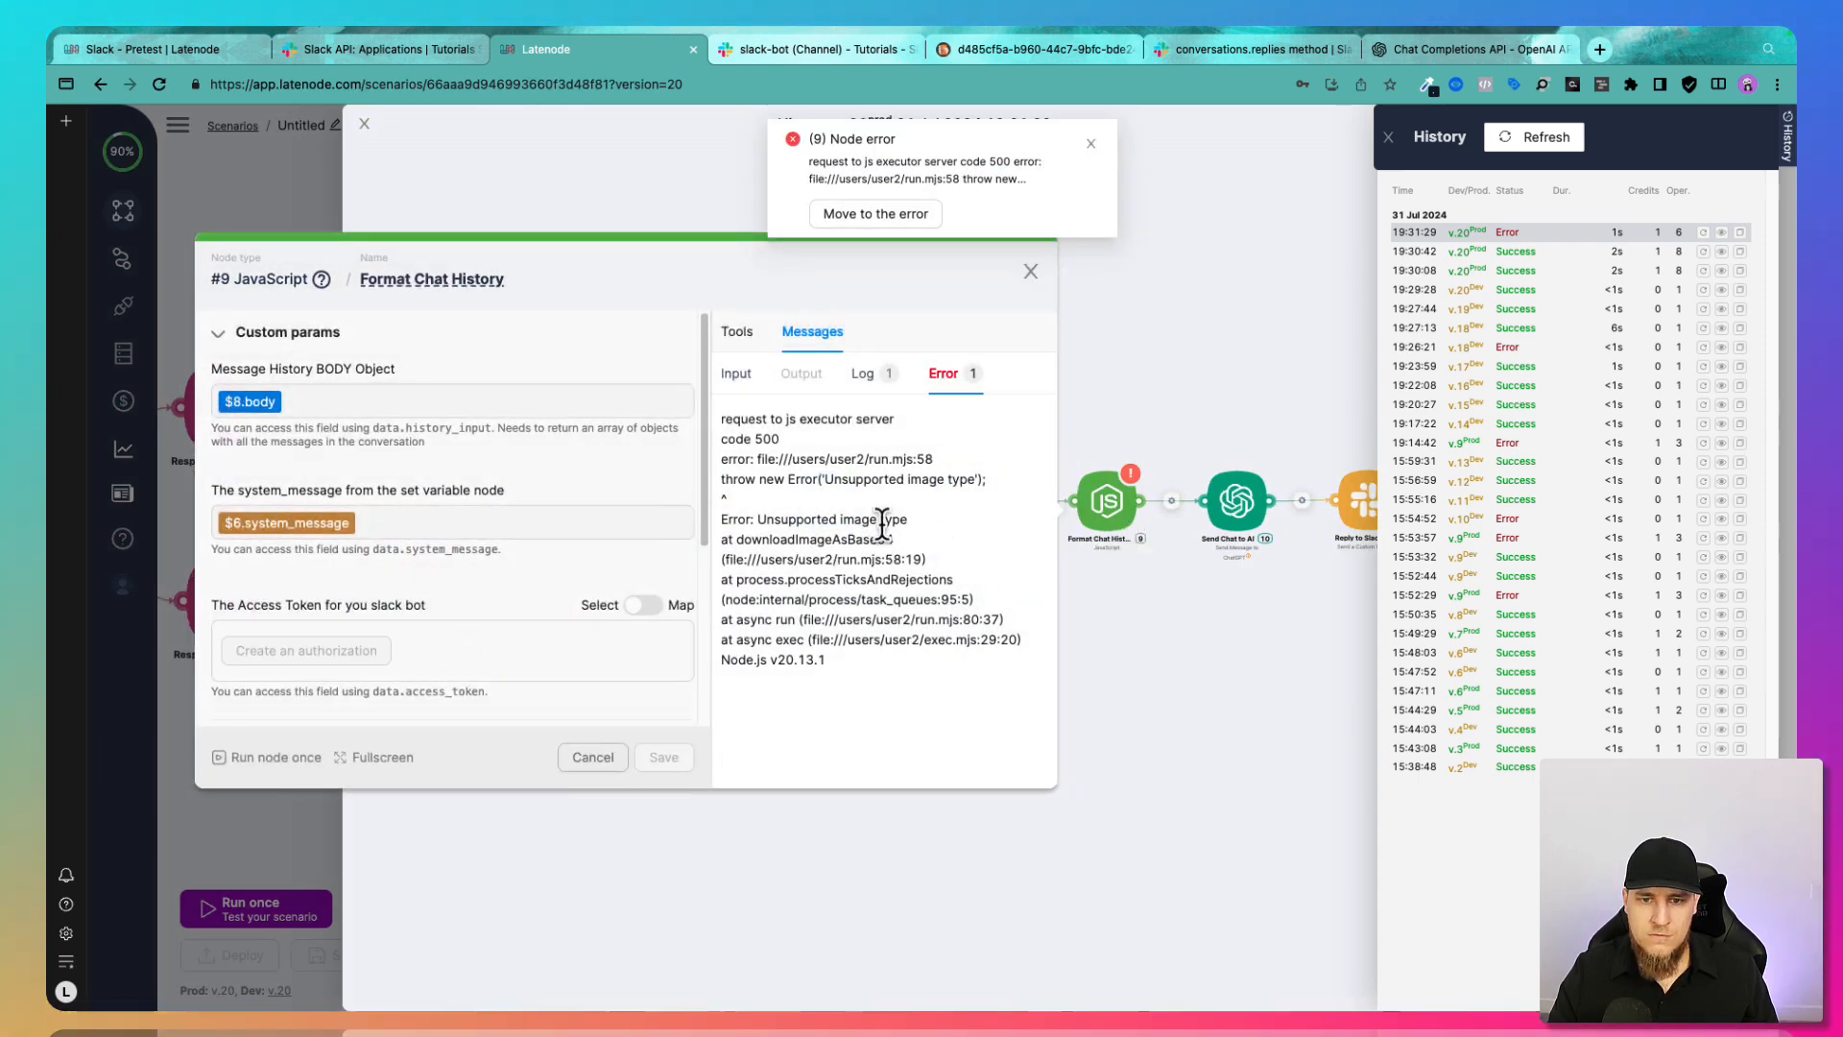
{"action": "left_click_drag", "start_coordinate": [817, 479], "coordinate": [979, 479]}
{"action": "left_click", "coordinate": [977, 480]}
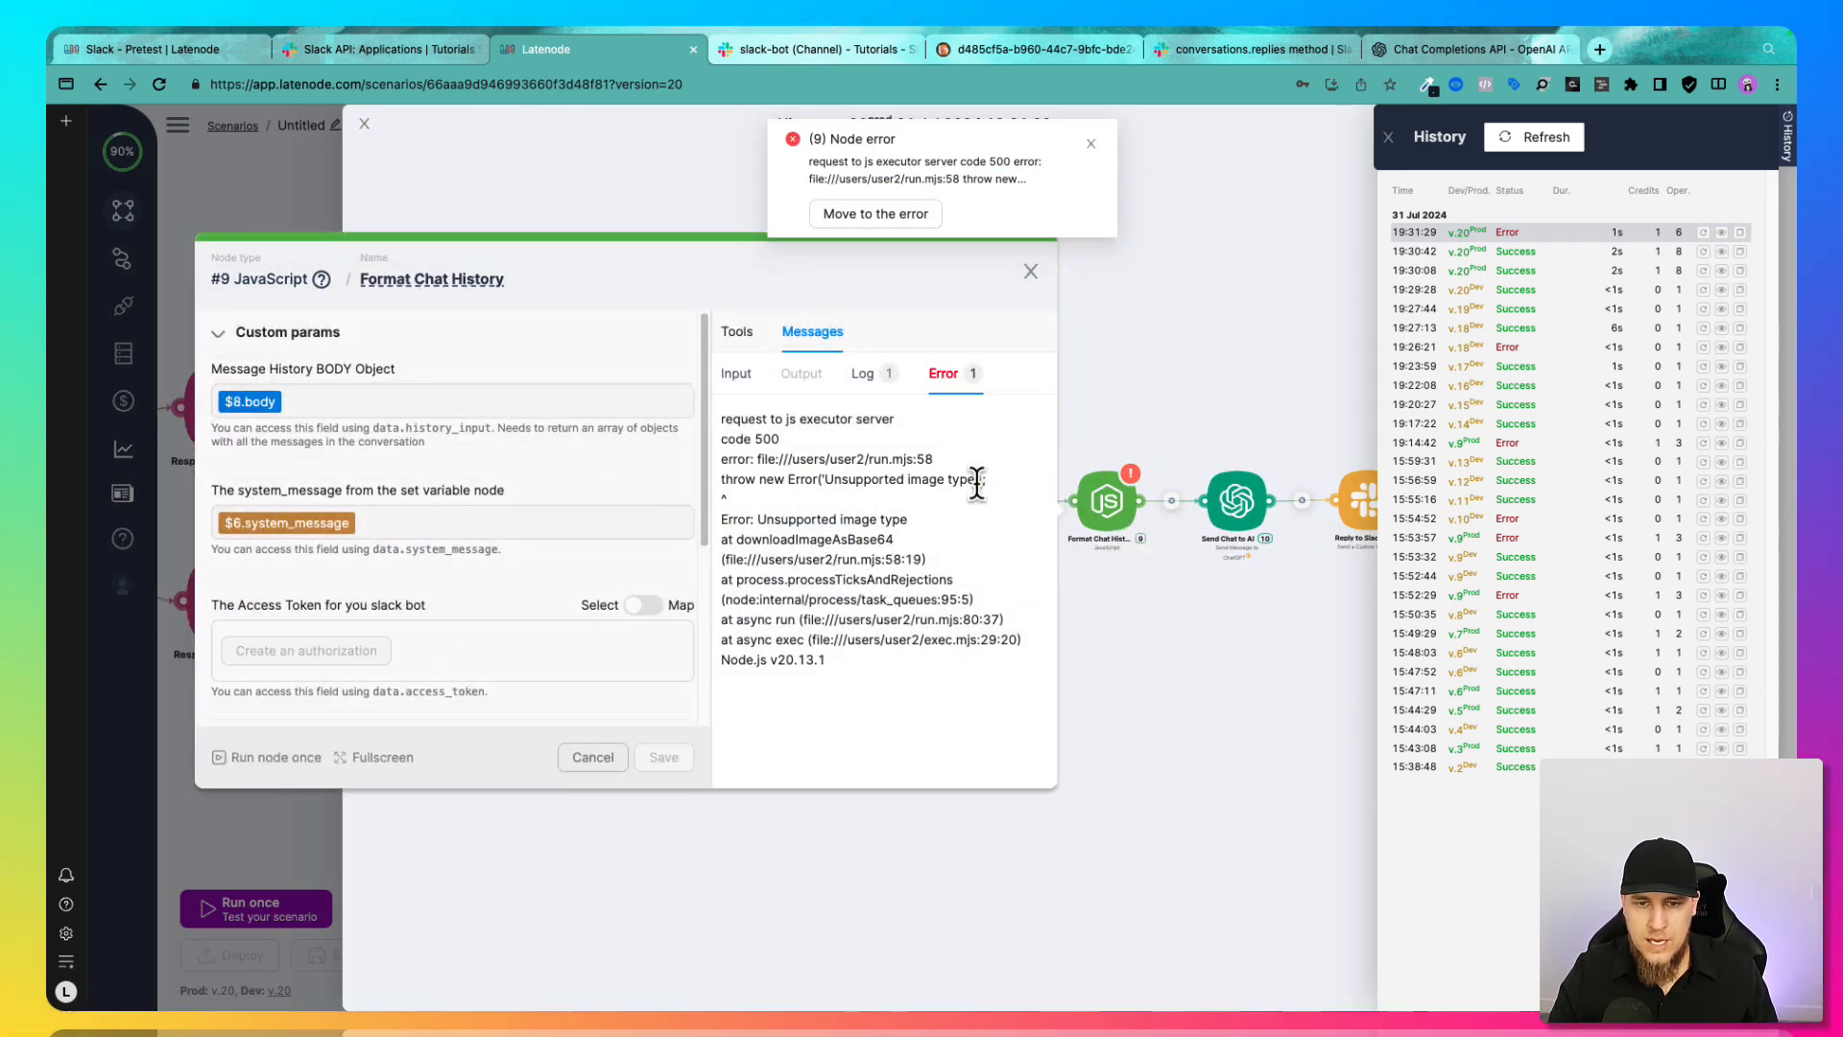
- Examine the image download section of the Format Chat History code in that run, and close the node
{"action": "scroll", "coordinate": [453, 551], "scroll_direction": "down", "scroll_amount": 1}
{"action": "scroll", "coordinate": [454, 554], "scroll_direction": "down", "scroll_amount": 4}
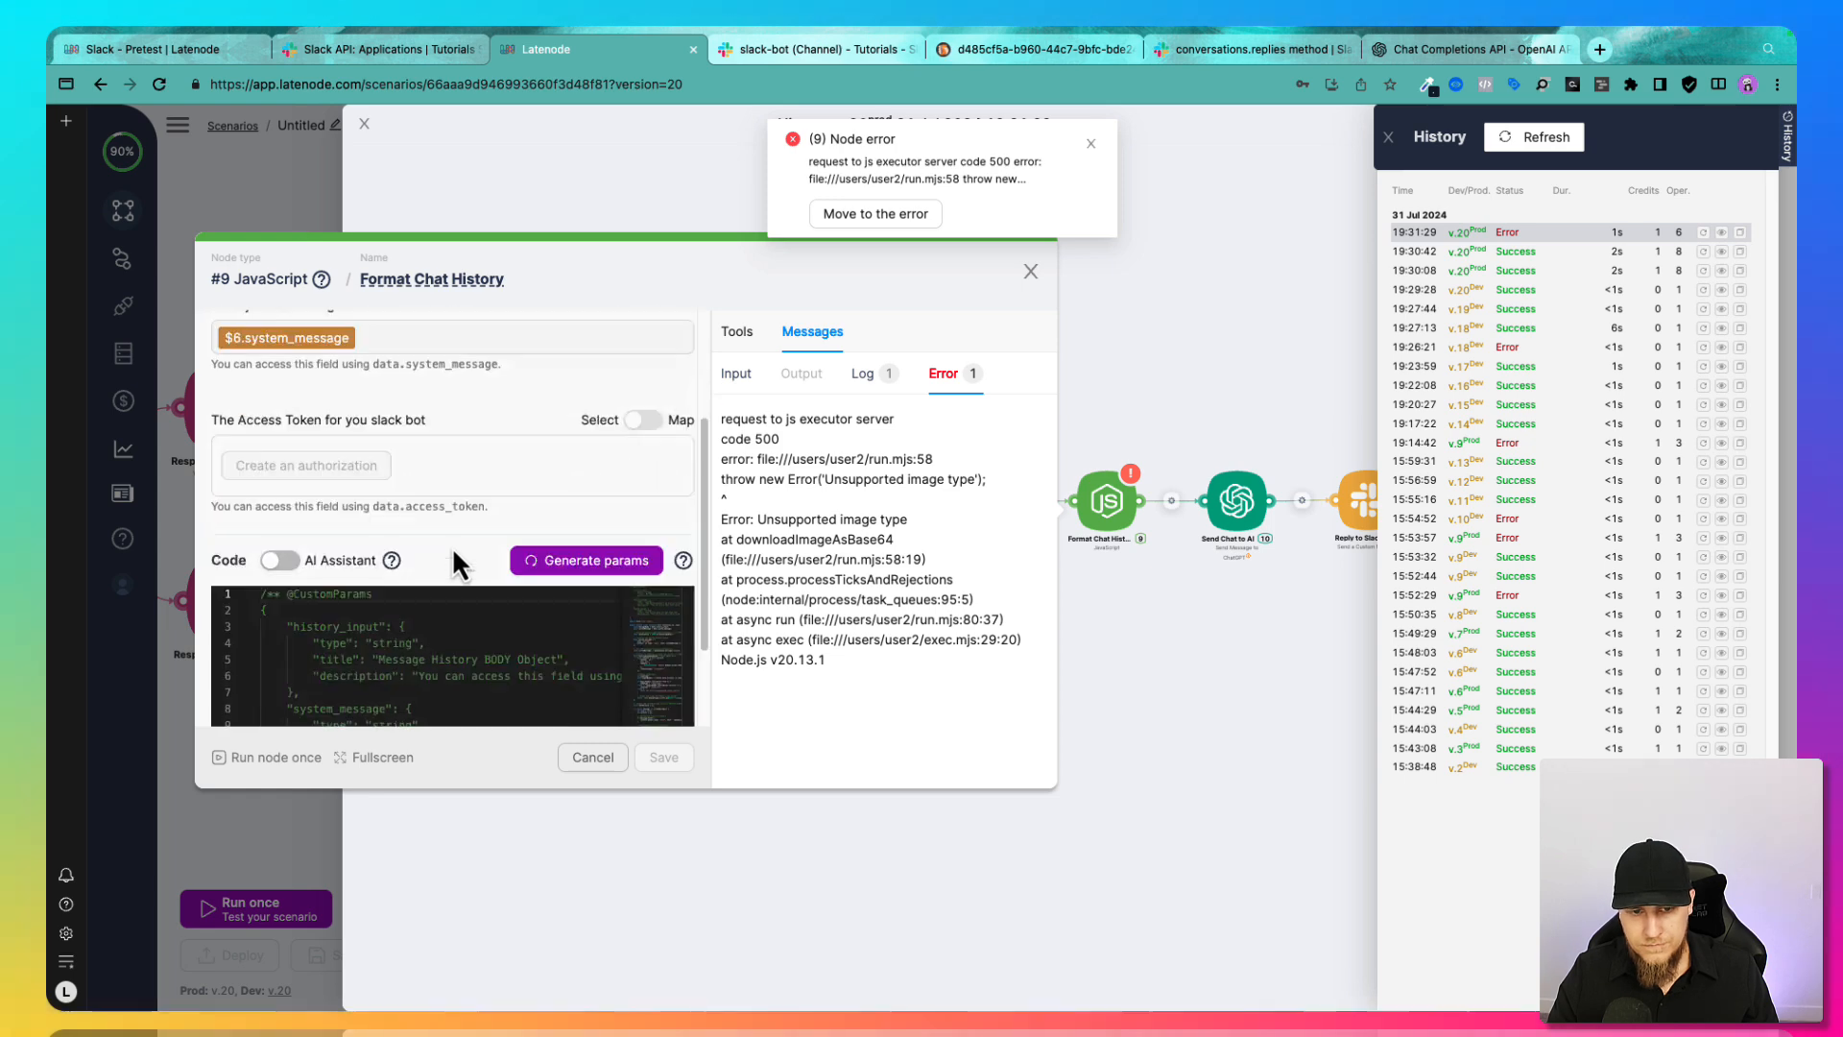
{"action": "scroll", "coordinate": [433, 611], "scroll_direction": "down", "scroll_amount": 5}
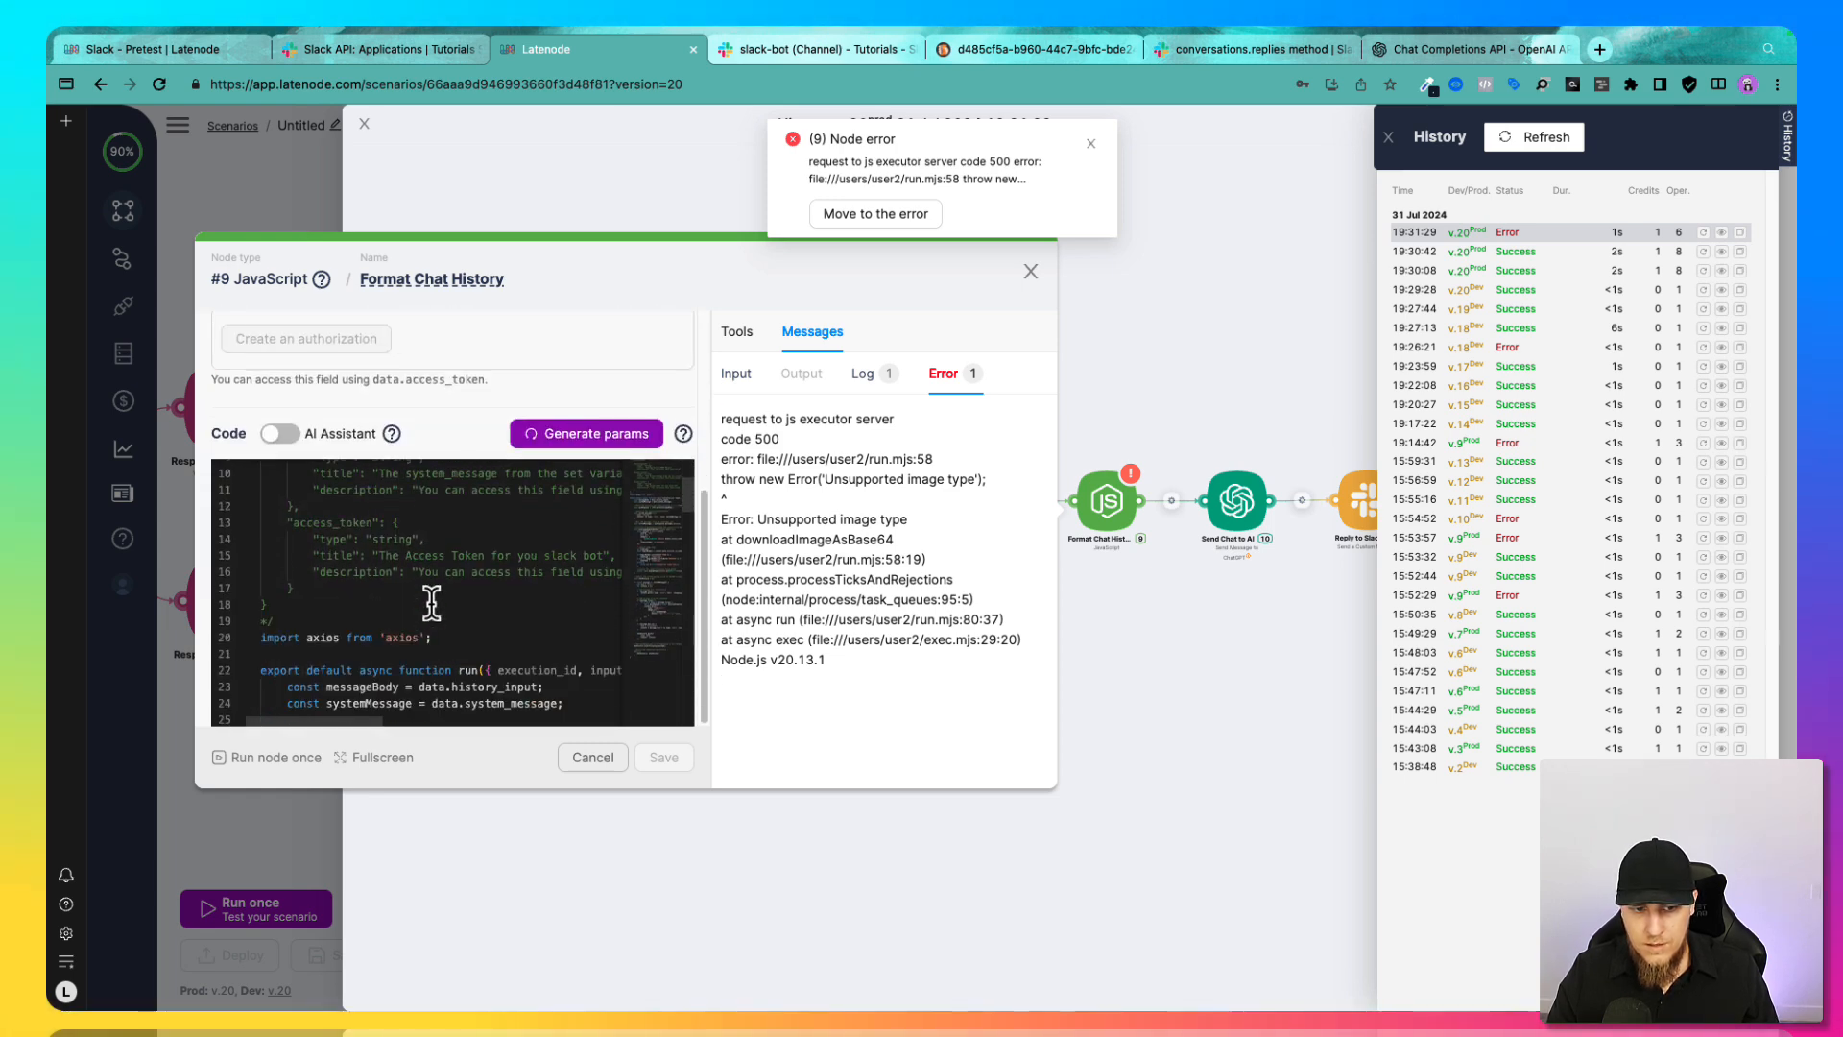
{"action": "scroll", "coordinate": [433, 595], "scroll_direction": "down", "scroll_amount": 5}
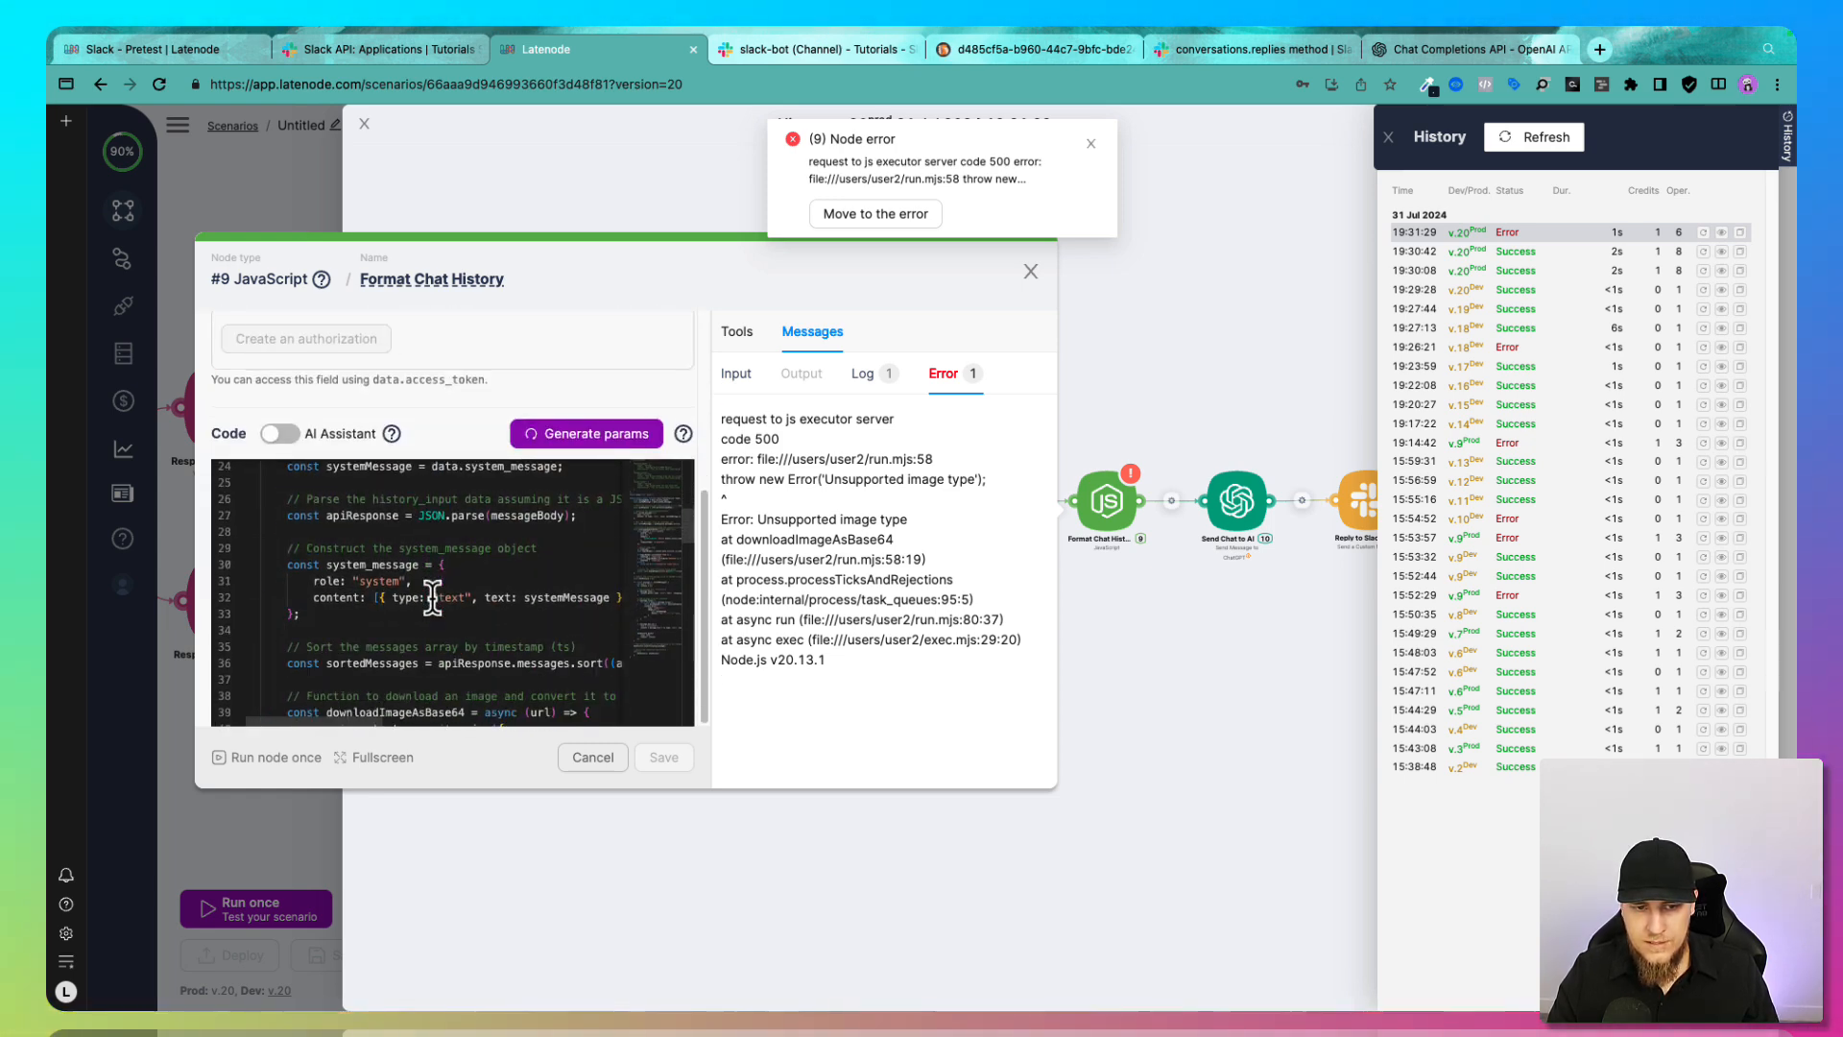
{"action": "scroll", "coordinate": [433, 589], "scroll_direction": "down", "scroll_amount": 1}
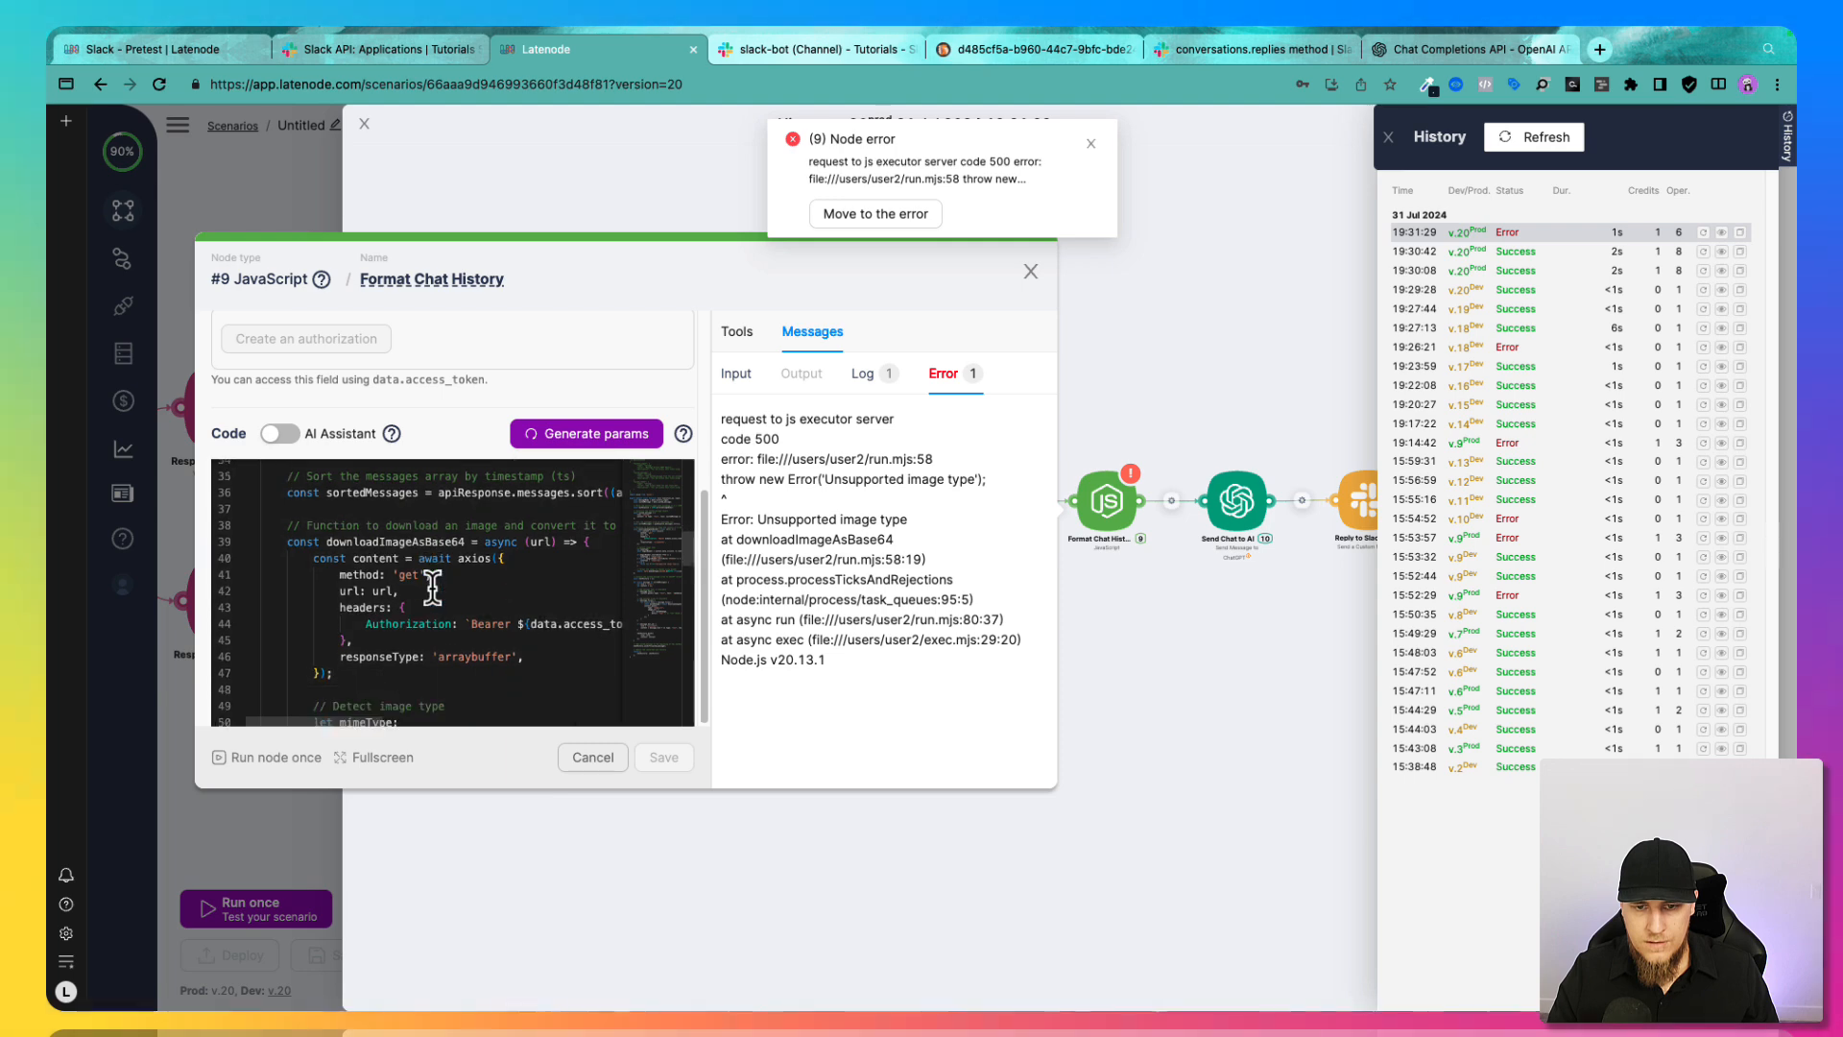
{"action": "left_click", "coordinate": [1147, 527]}
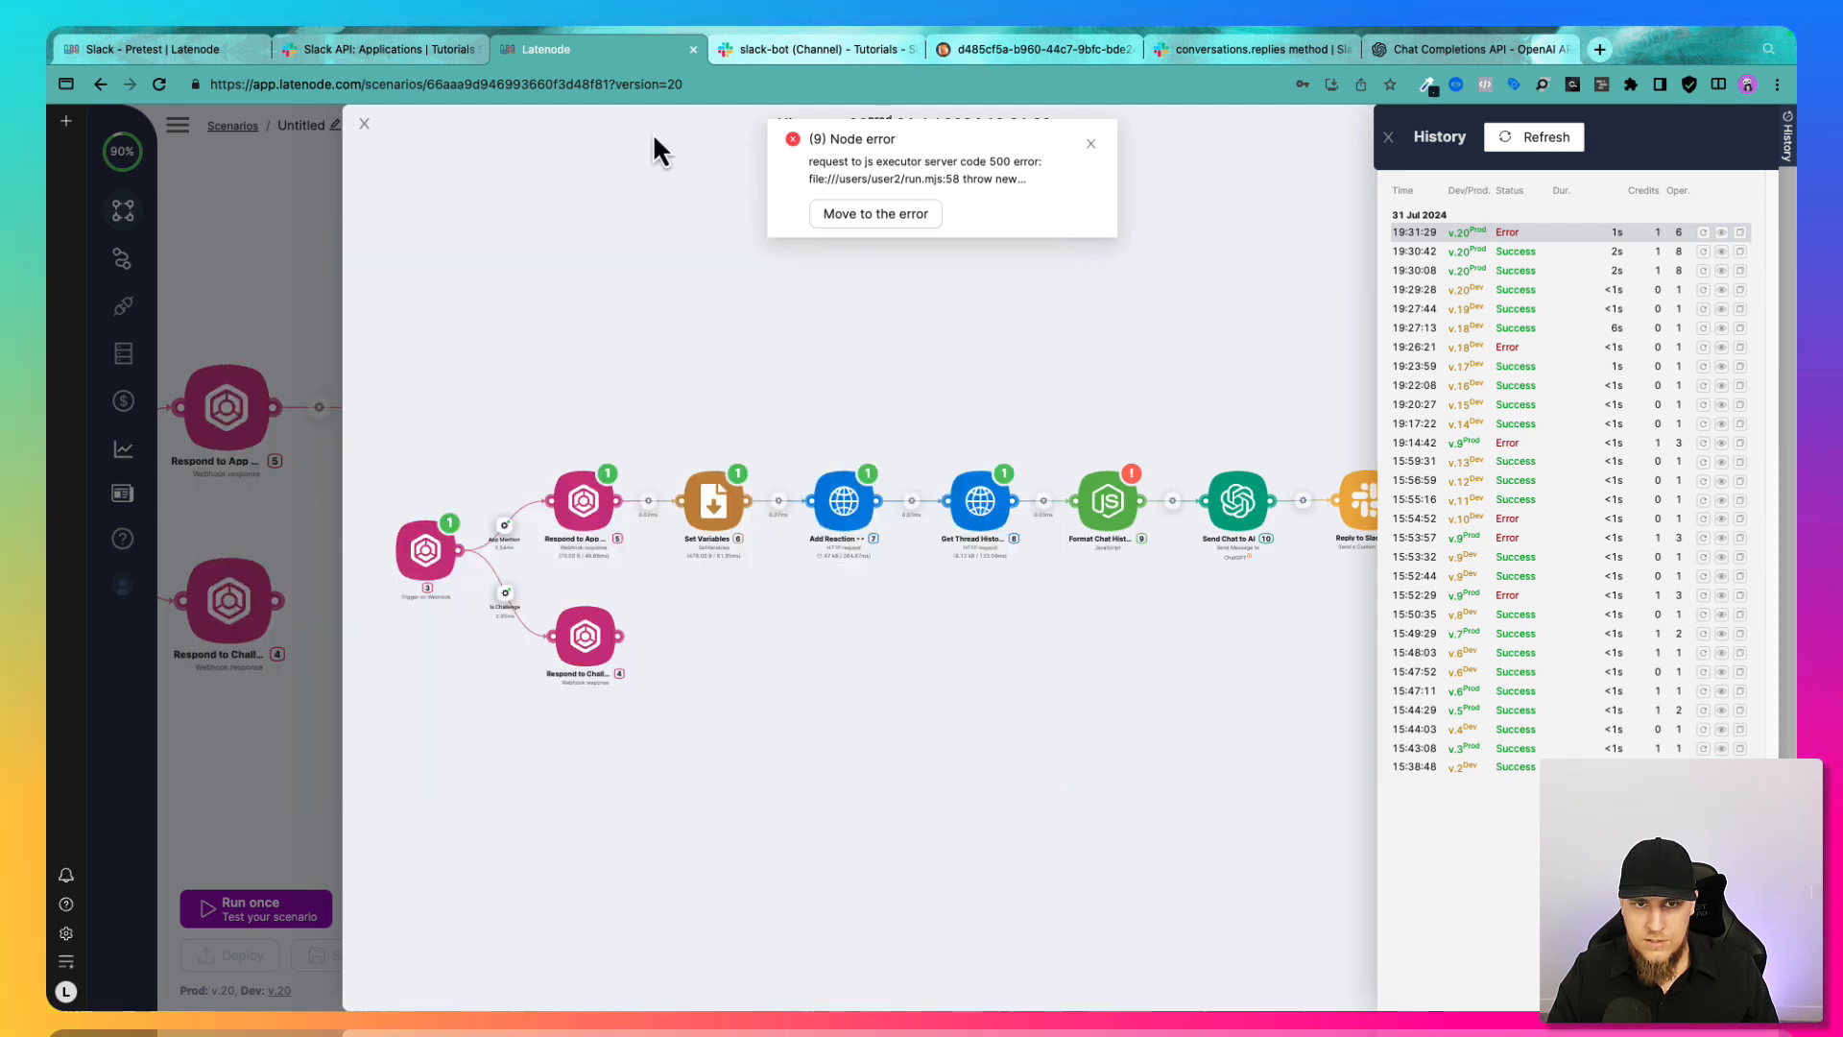
- Switch to Slack, preview ABC.png and the otter picture, and post 626f6479_2024-07-31T03_43_23Z.png in the thread
{"action": "left_click", "coordinate": [808, 57]}
{"action": "scroll", "coordinate": [1341, 701], "scroll_direction": "down", "scroll_amount": 2}
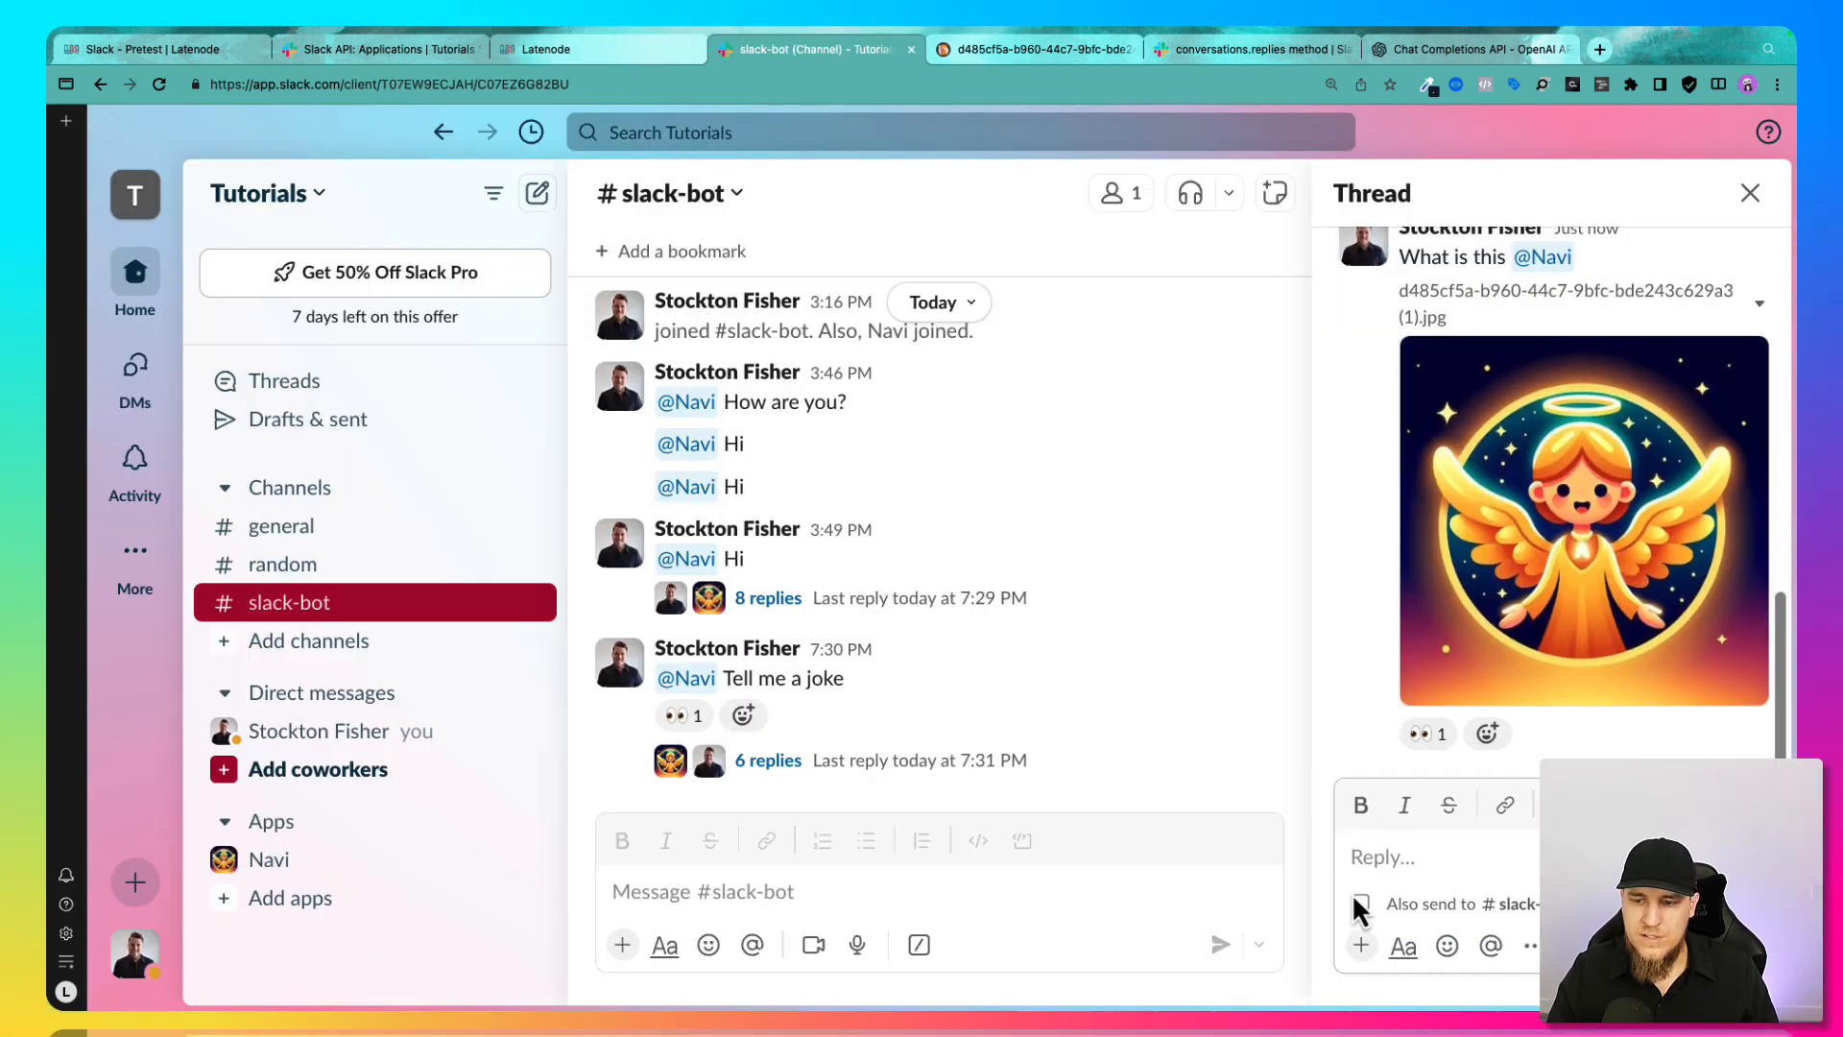
{"action": "left_click", "coordinate": [1361, 945]}
{"action": "left_click", "coordinate": [1392, 881]}
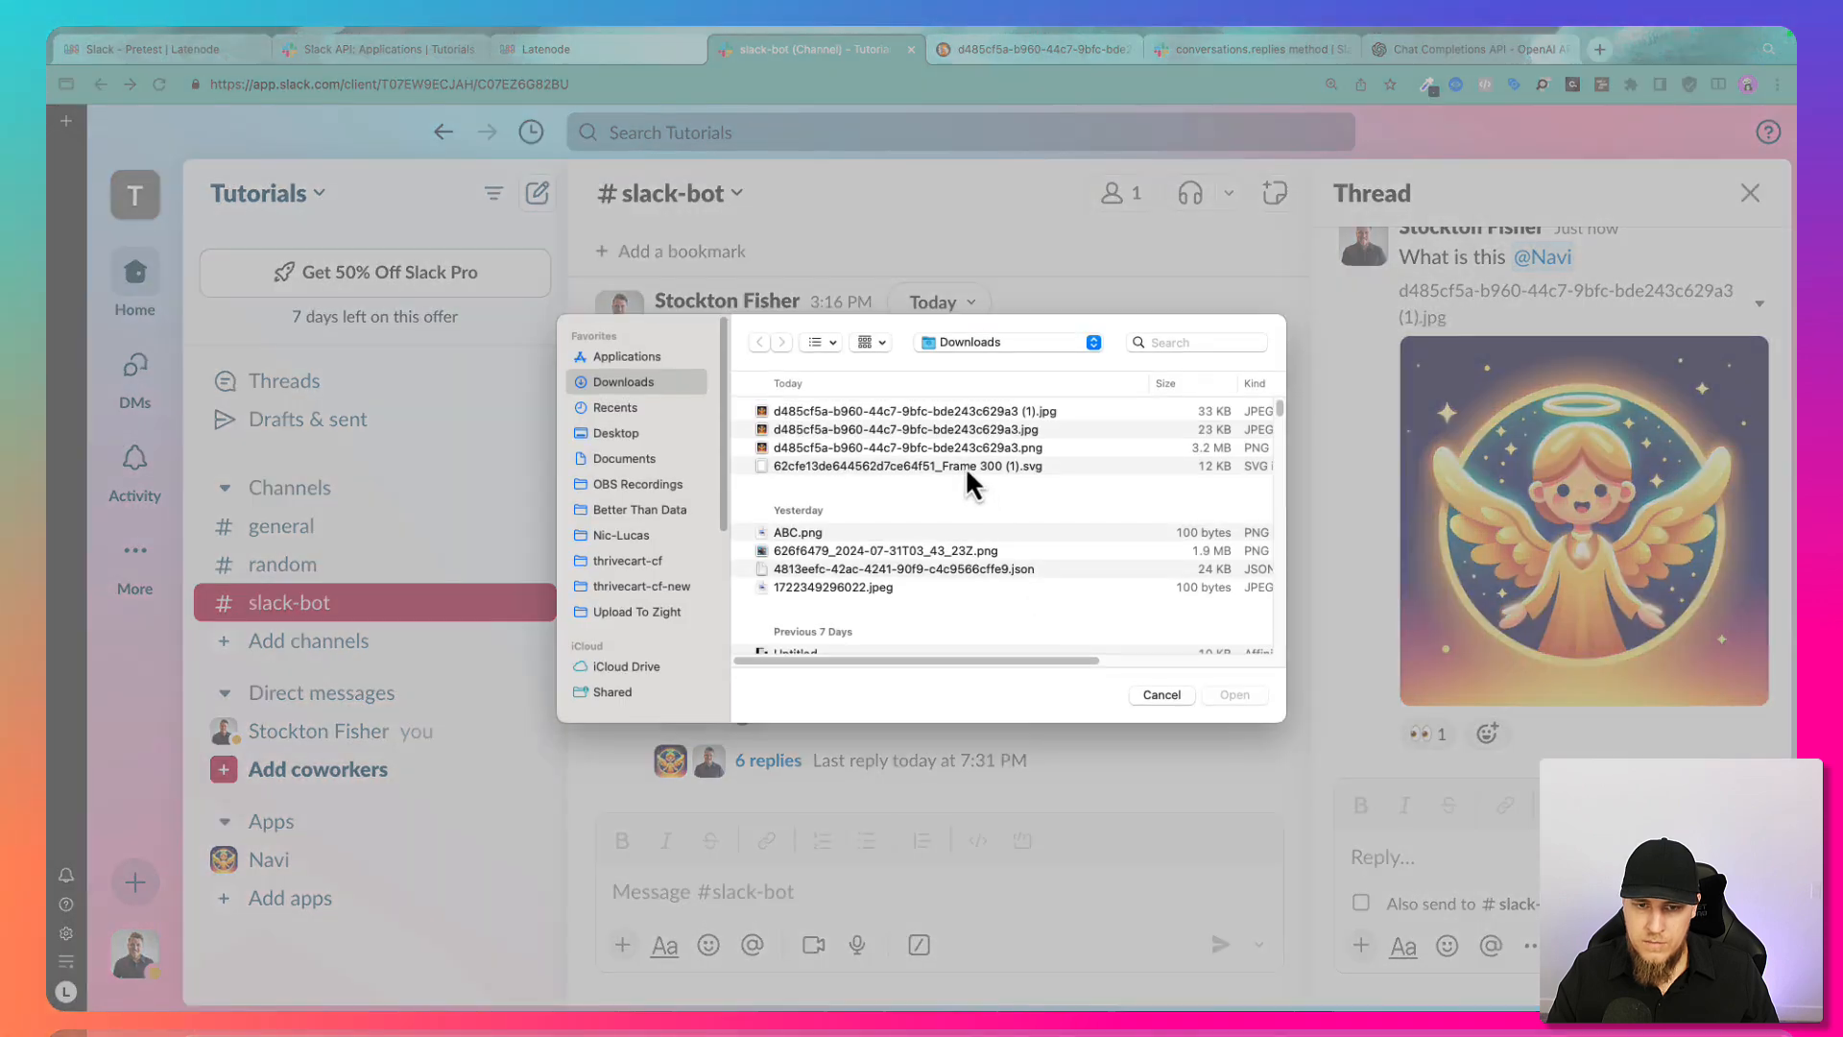
{"action": "left_click", "coordinate": [798, 530]}
{"action": "key", "text": "space"}
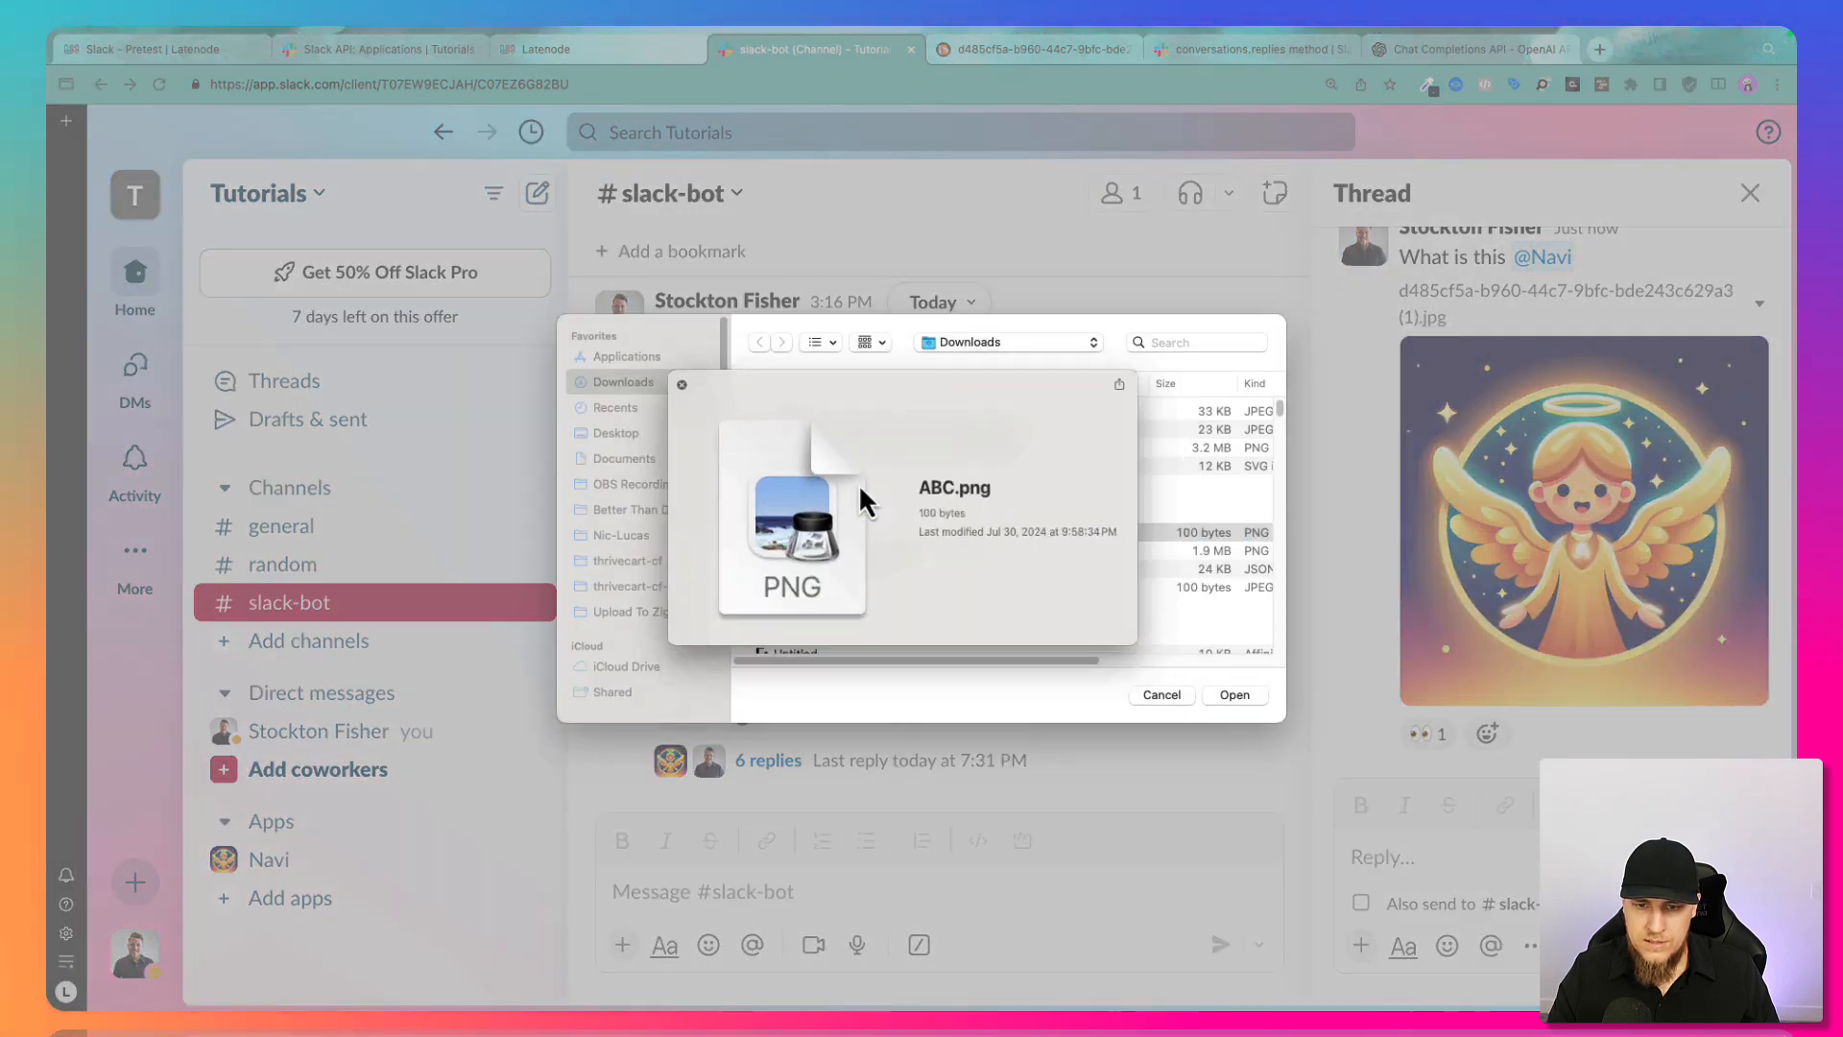
{"action": "key", "text": "space"}
{"action": "left_click", "coordinate": [850, 548]}
{"action": "key", "text": "space"}
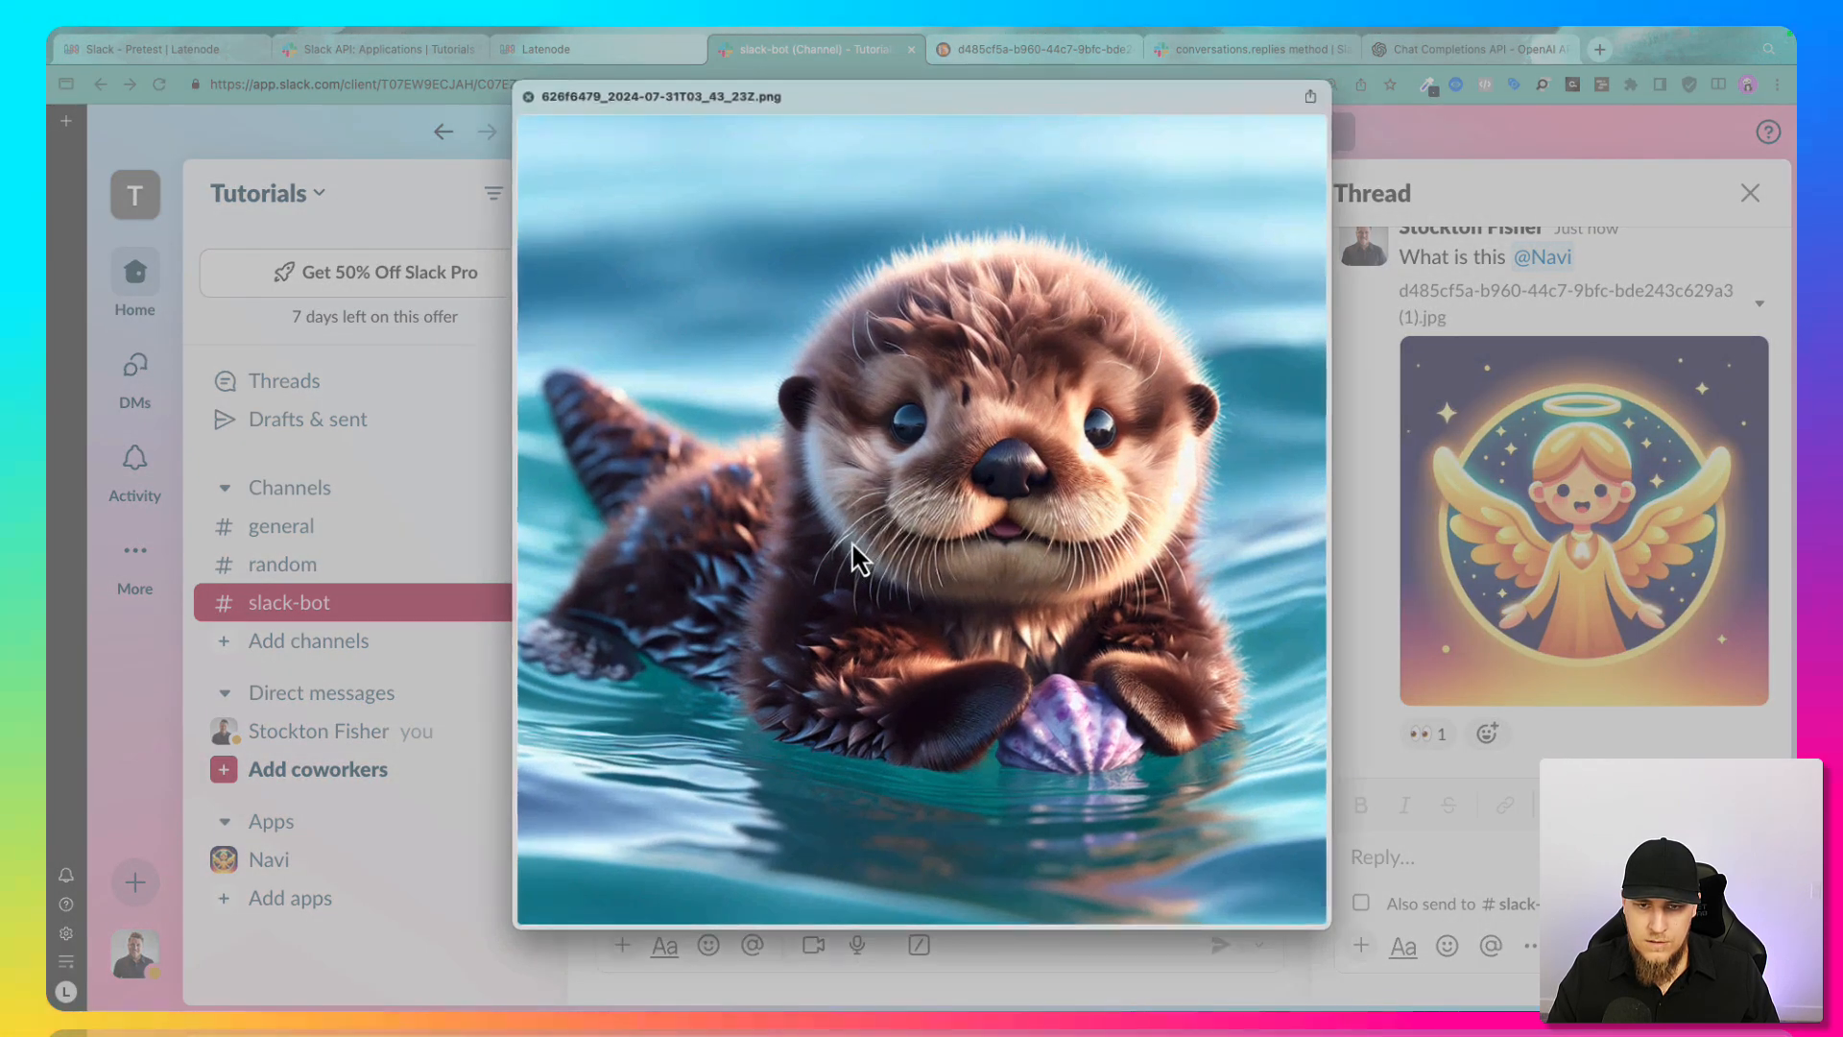
{"action": "key", "text": "space"}
{"action": "key", "text": "ctrl+v"}
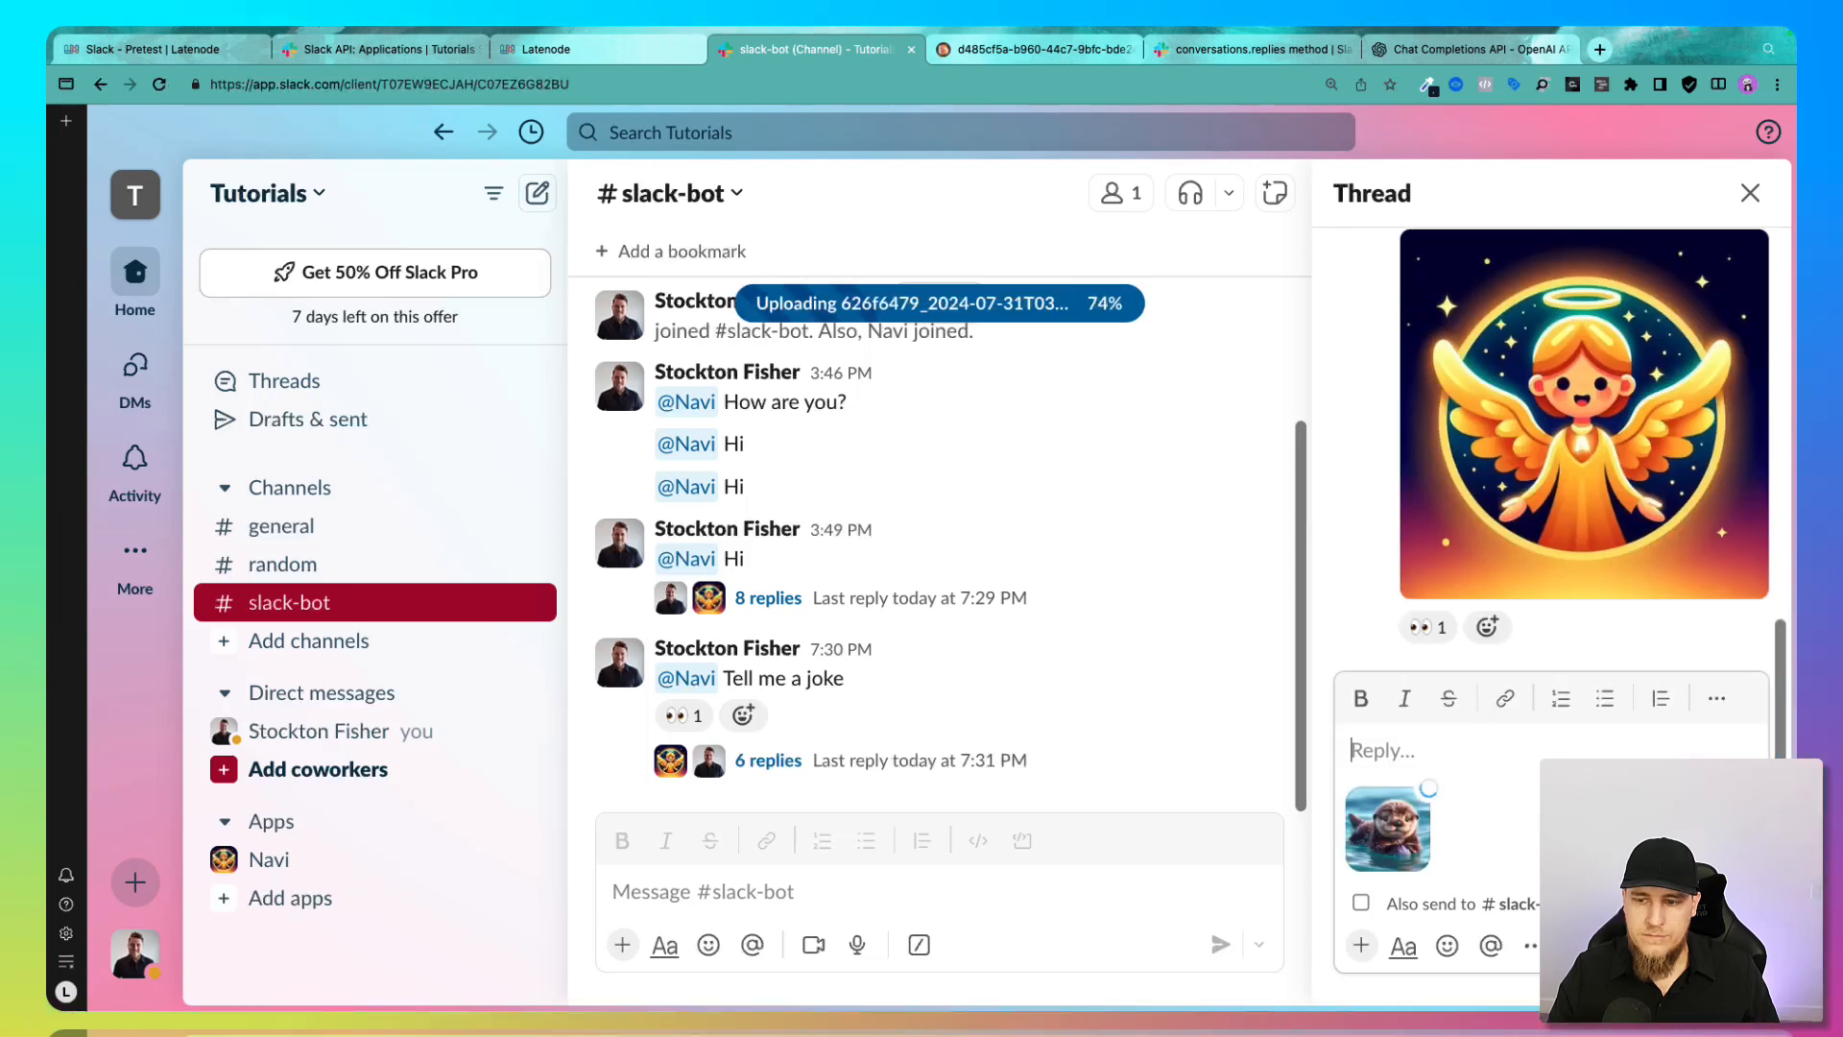
{"action": "key", "text": "Return"}
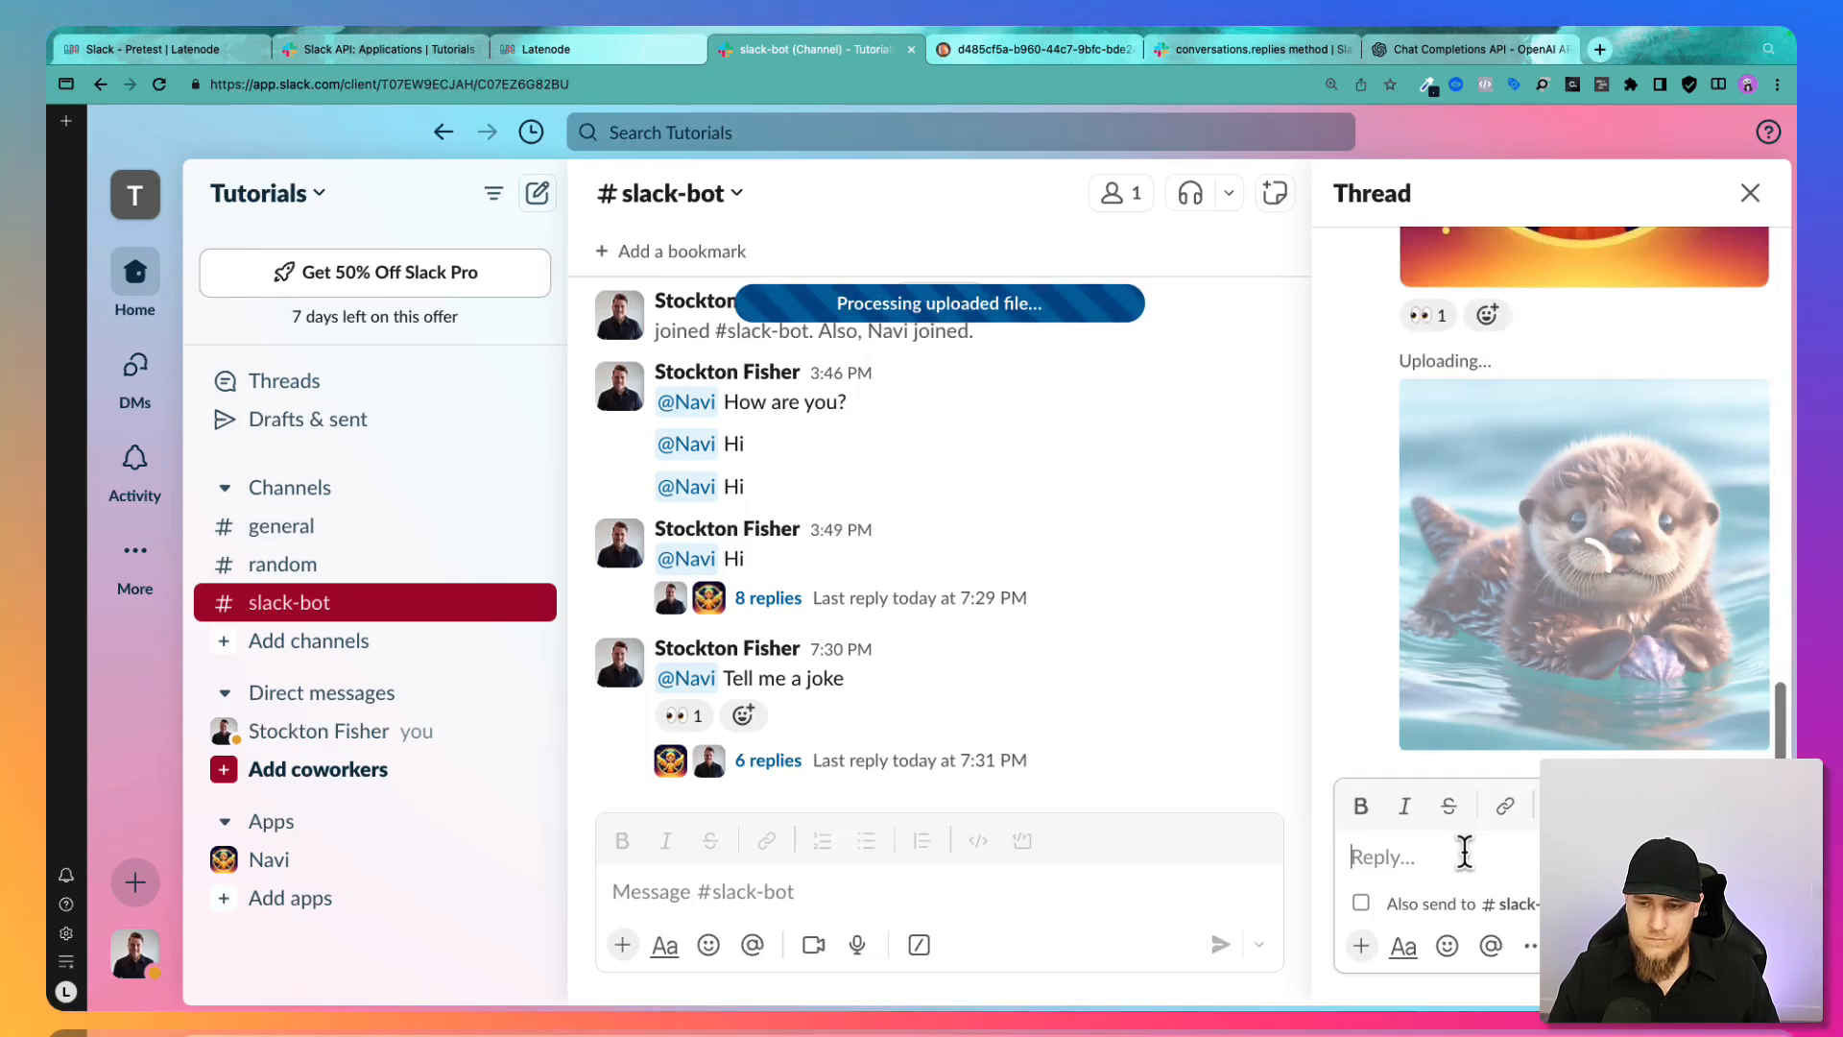
{"action": "type", "text": "@navi"}
{"action": "key", "text": "Return"}
{"action": "type", "text": "What is"}
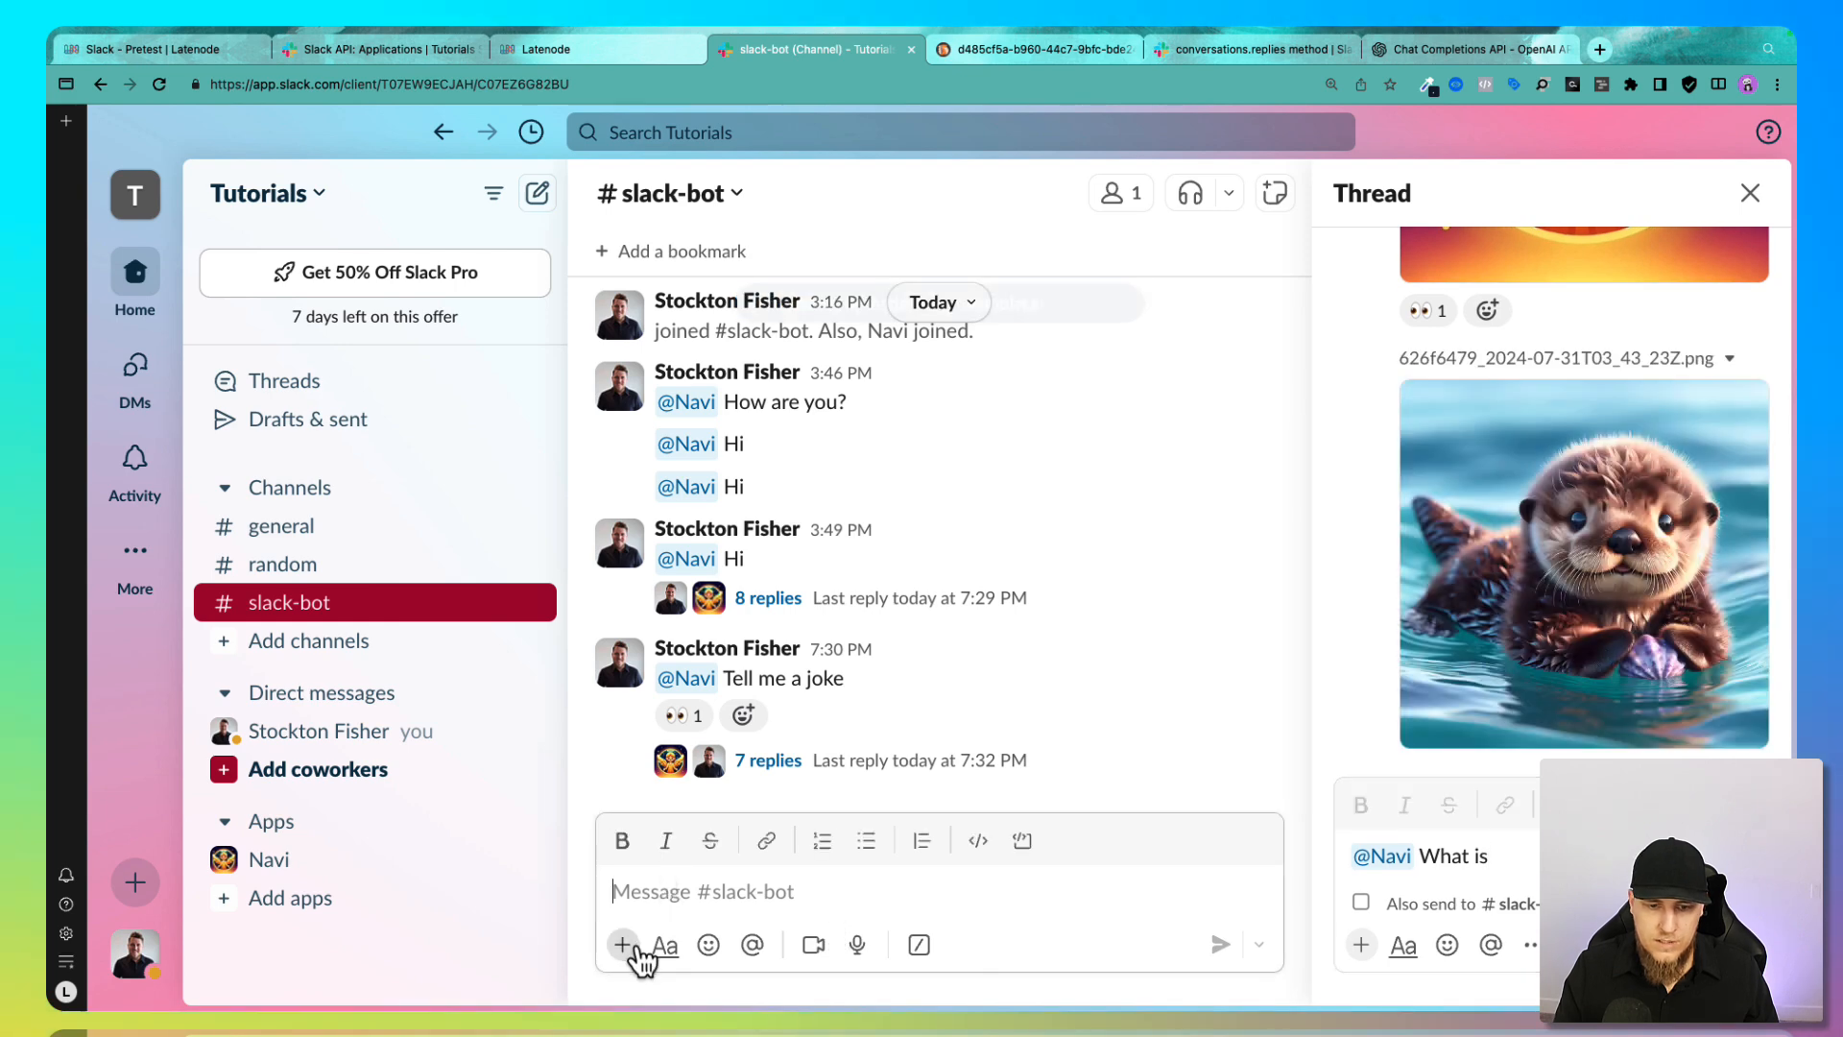
{"action": "left_click", "coordinate": [670, 880]}
{"action": "left_click", "coordinate": [622, 945]}
{"action": "left_click", "coordinate": [672, 883]}
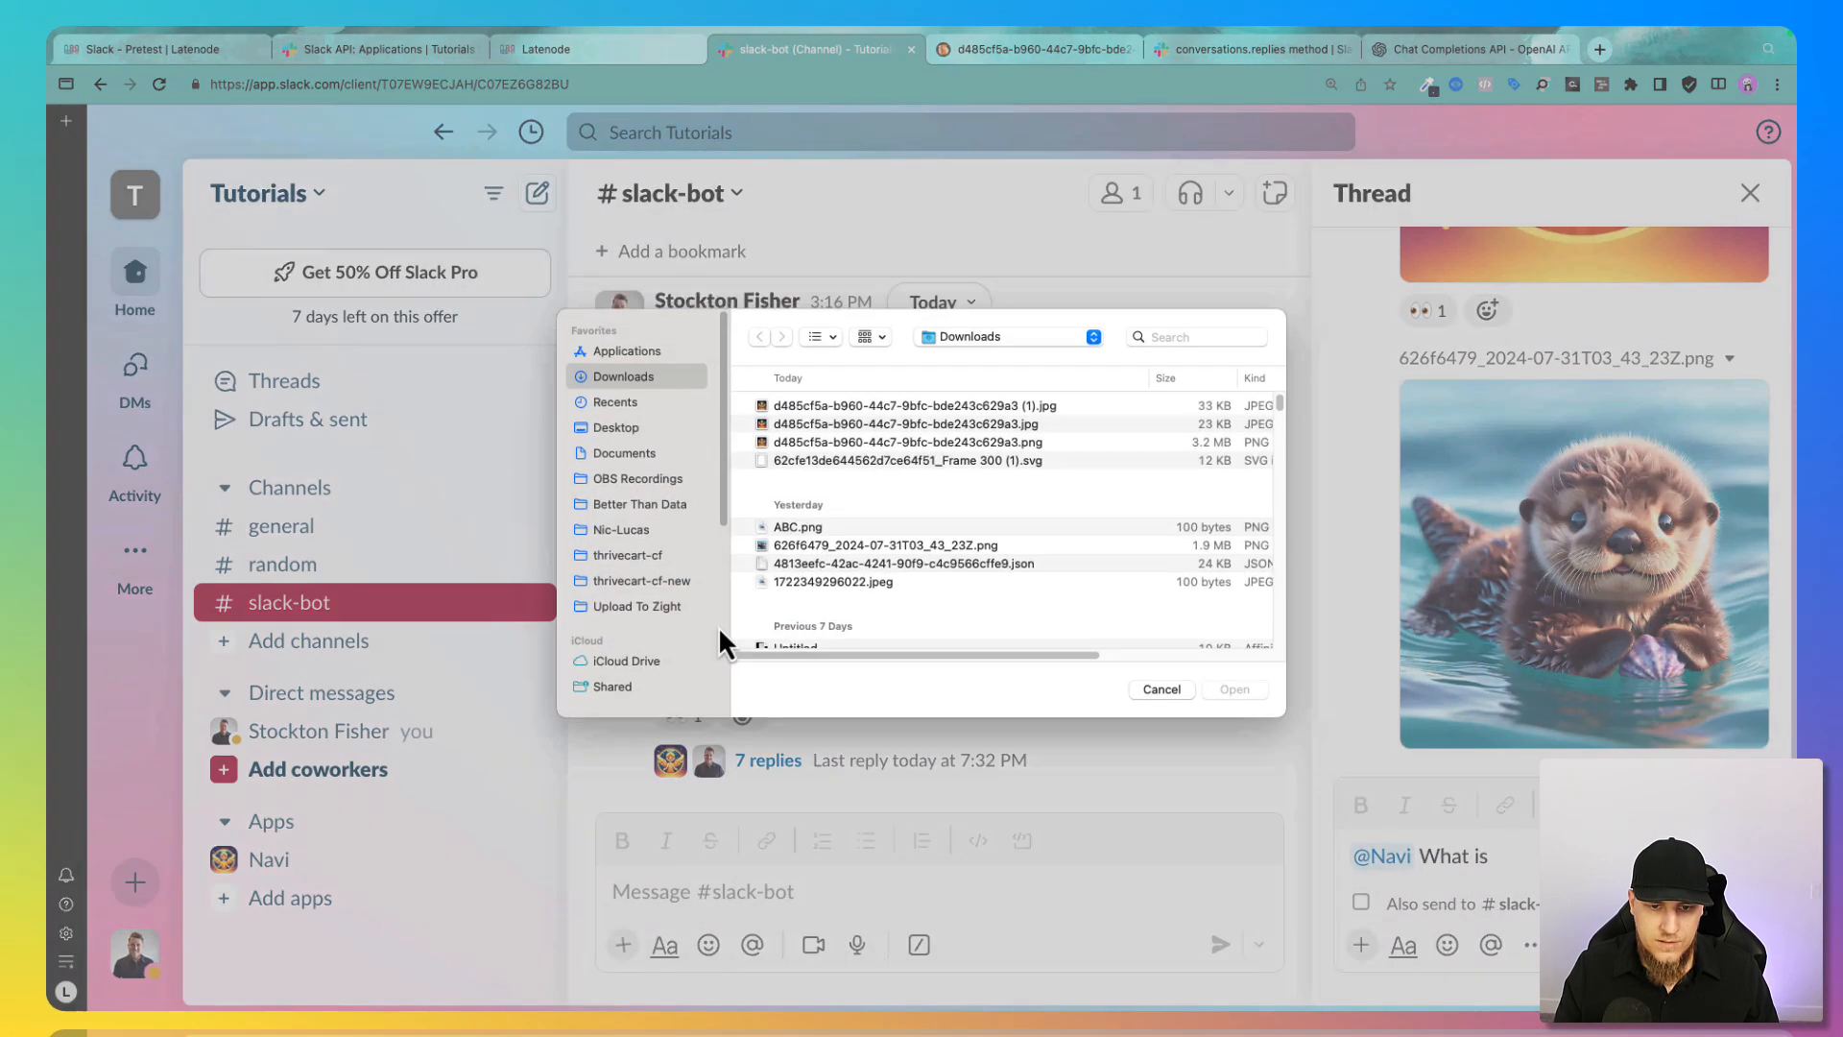
{"action": "left_click", "coordinate": [827, 551]}
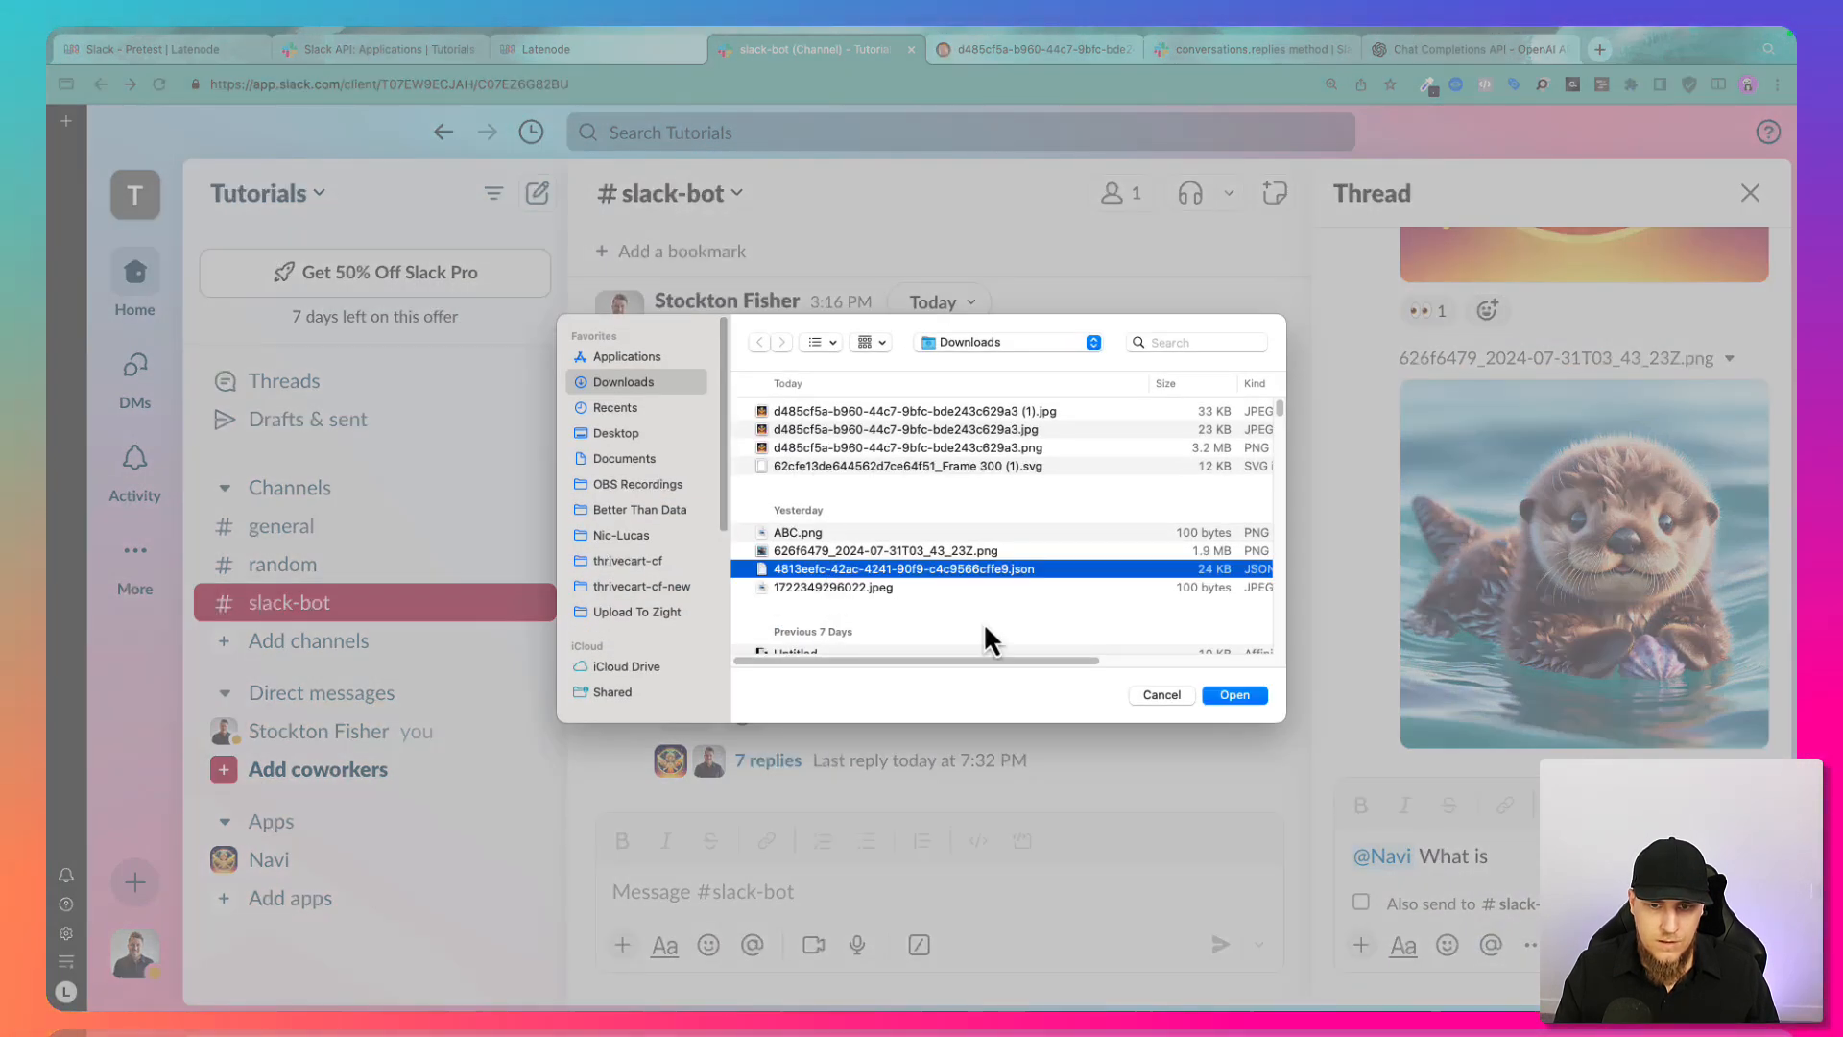
{"action": "left_click", "coordinate": [1221, 697]}
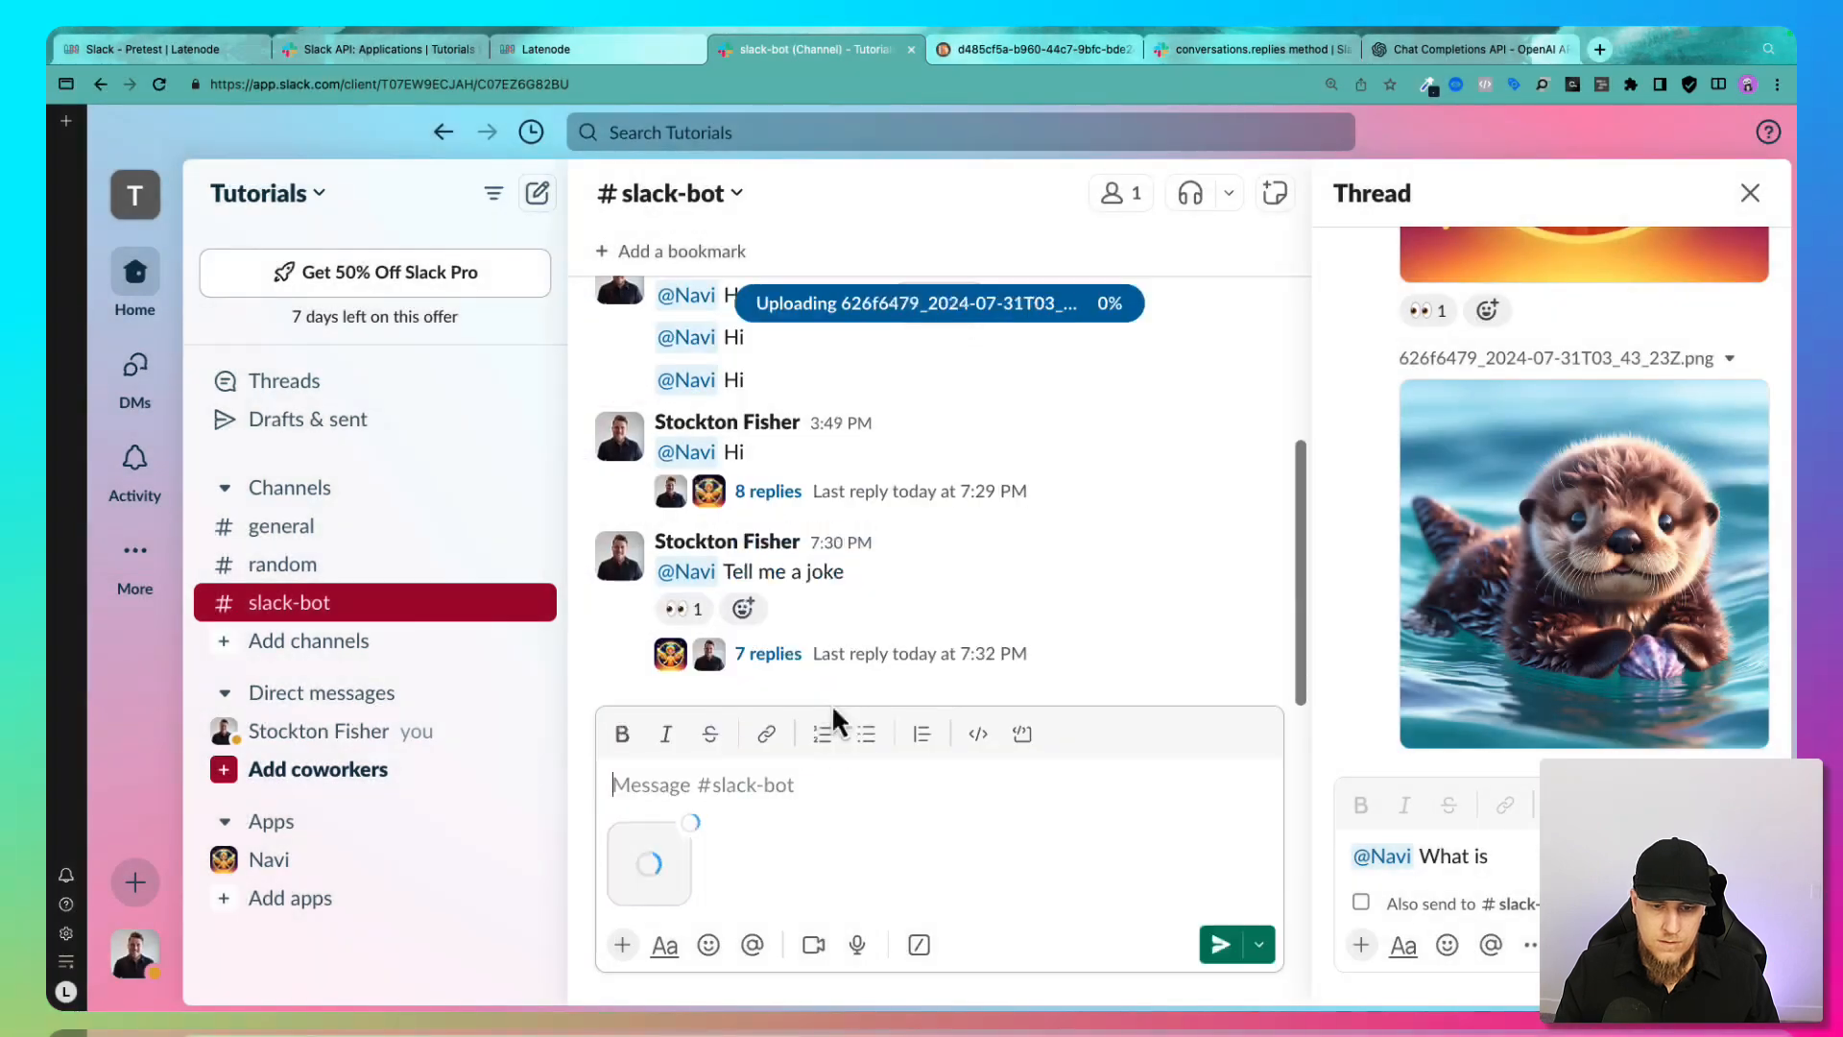
{"action": "type", "text": "@navi"}
{"action": "key", "text": "Return"}
{"action": "type", "text": "What is this?"}
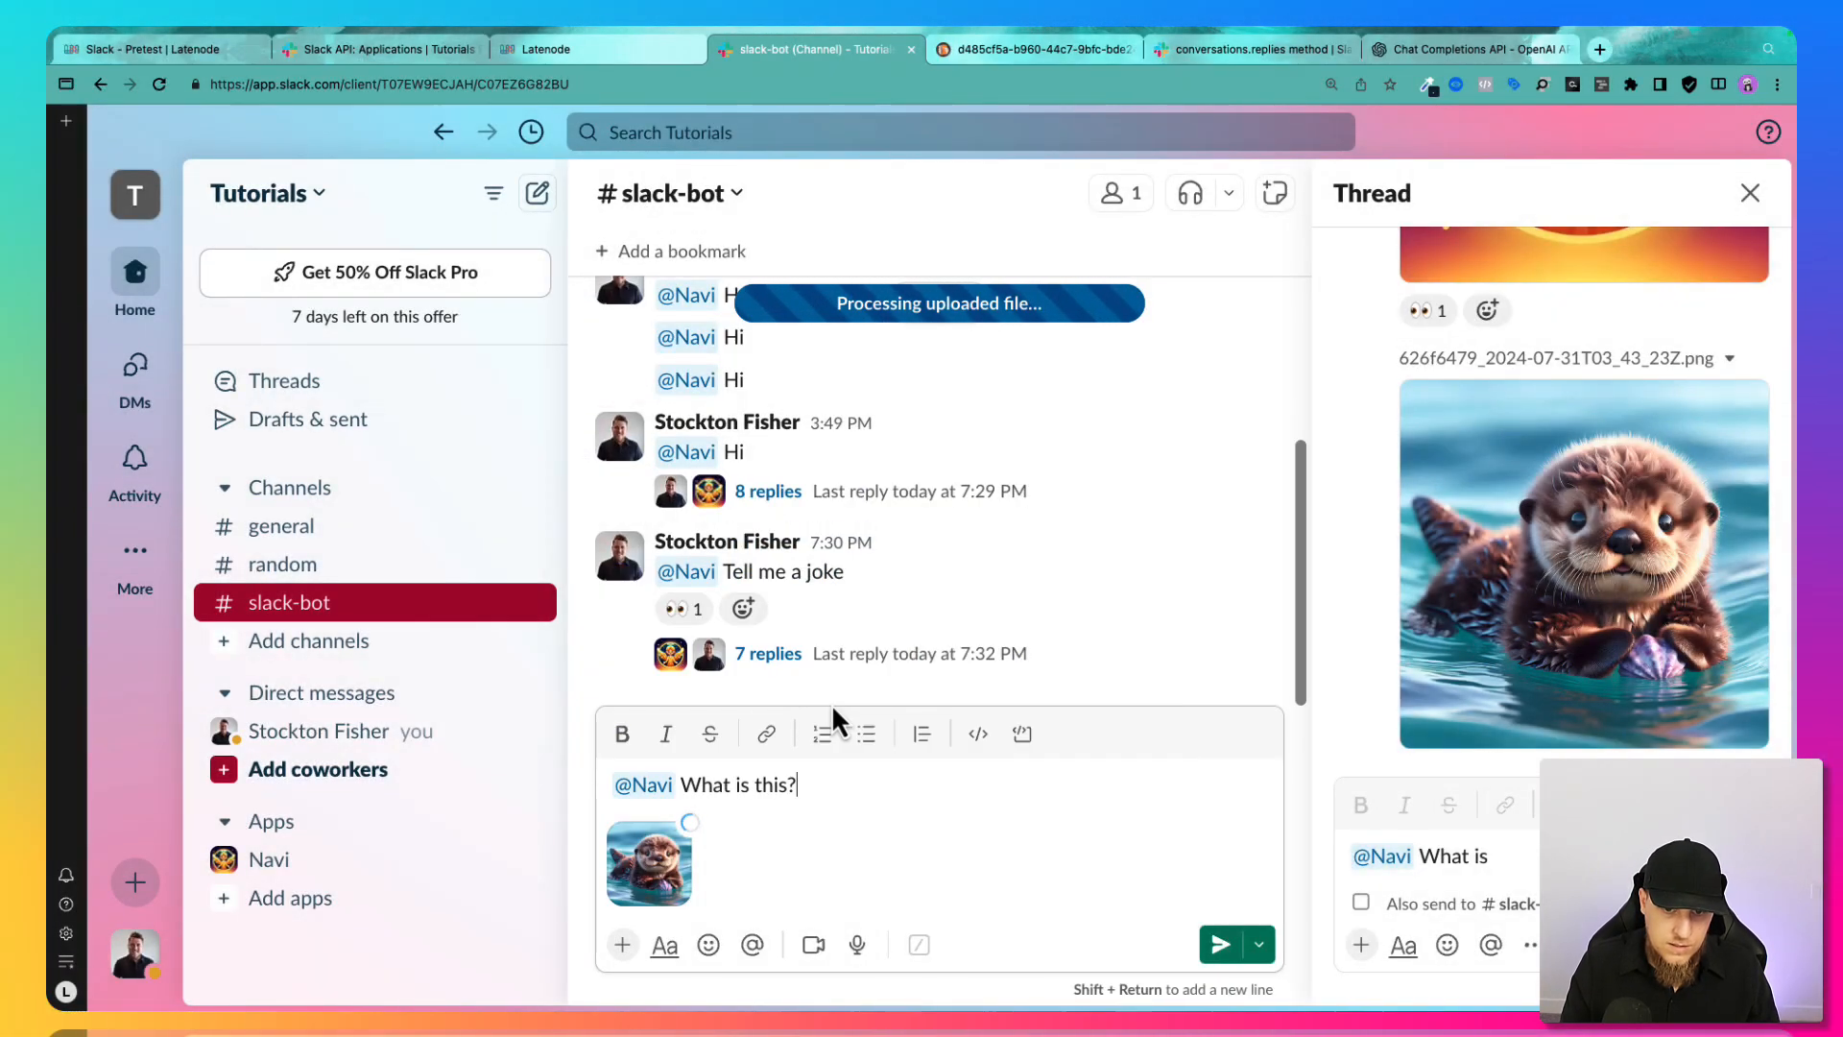
{"action": "key", "text": "Return"}
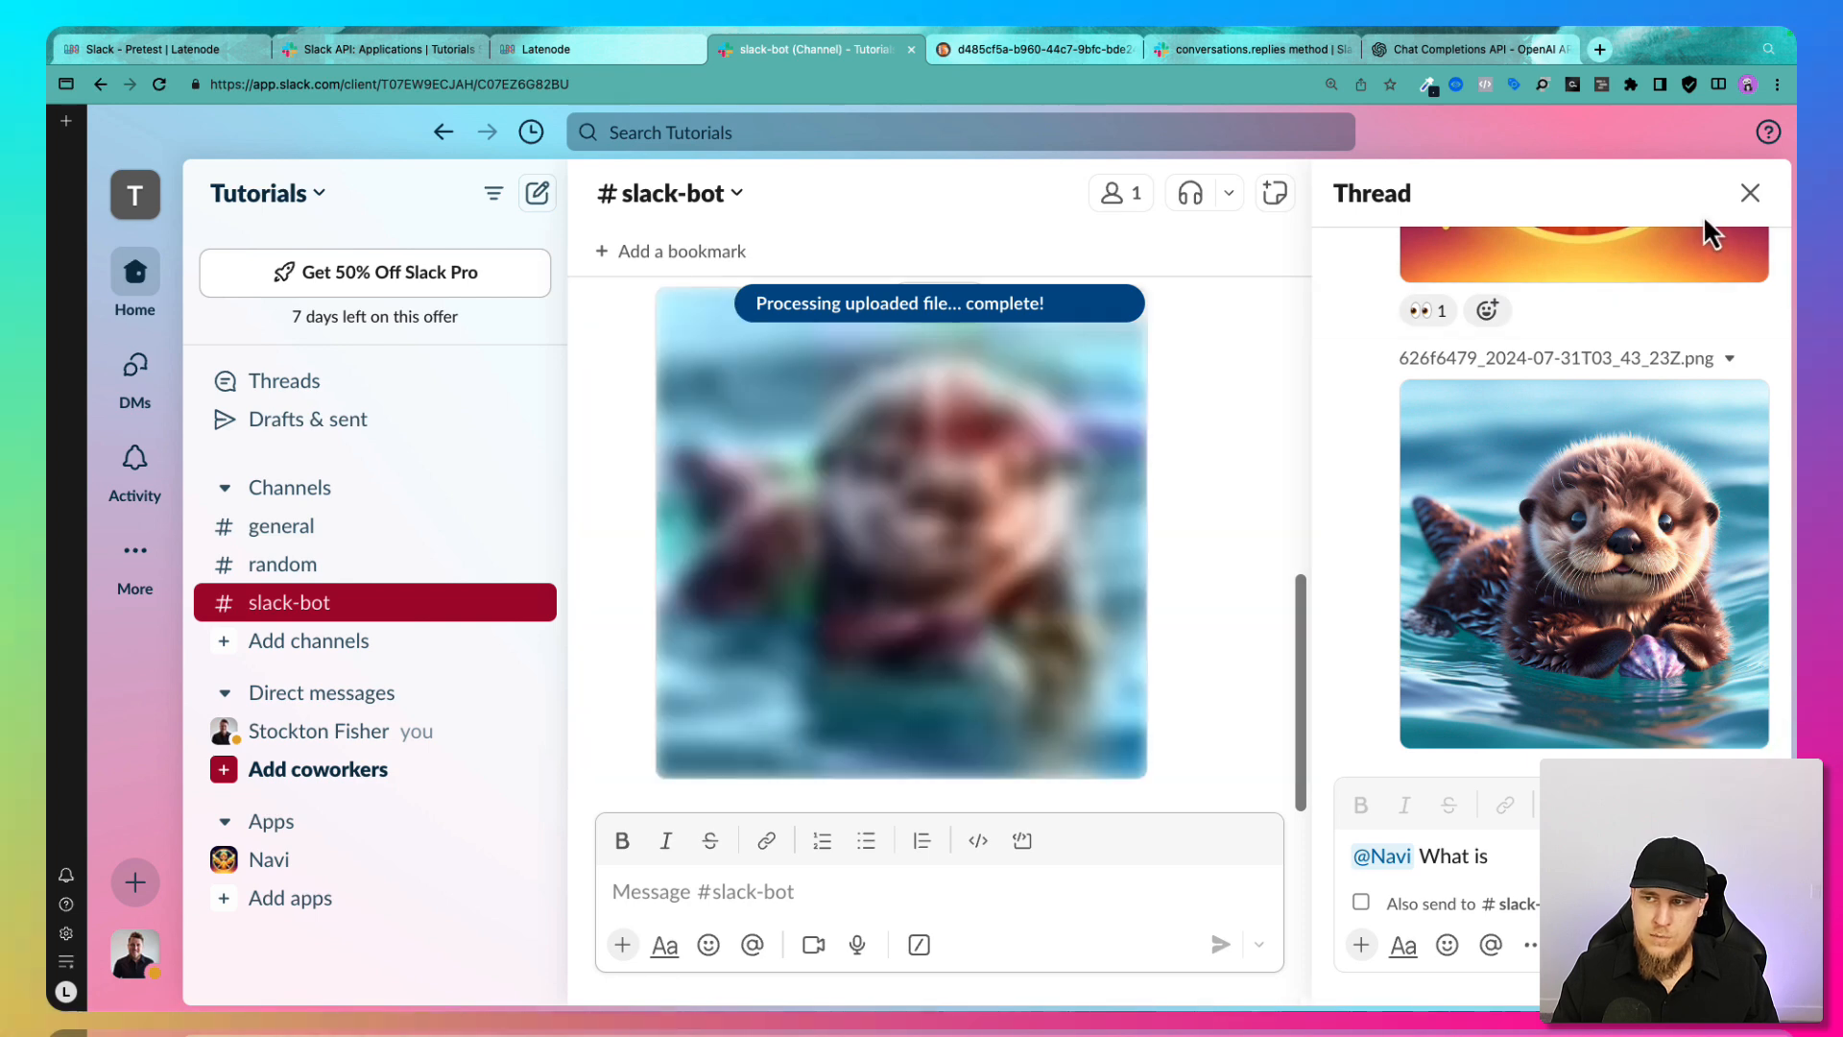
{"action": "left_click", "coordinate": [1750, 192]}
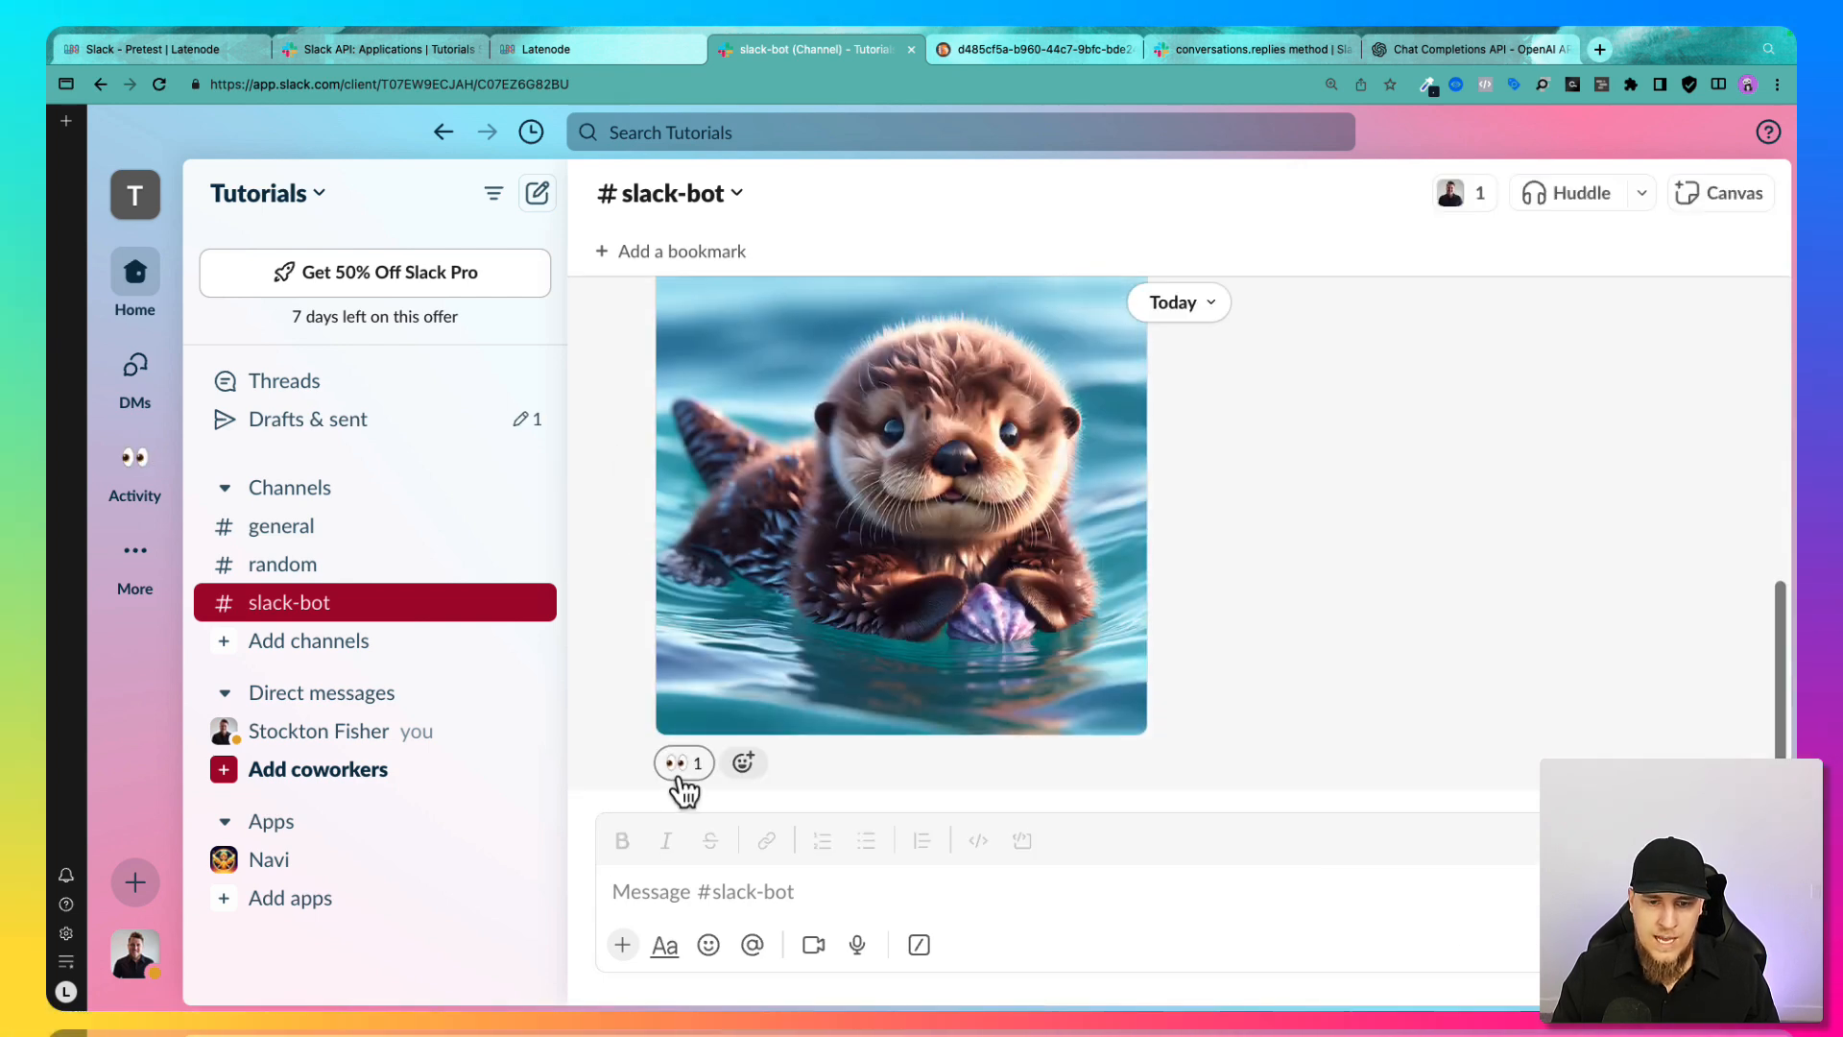
- Switch to Latenode, open the 19:32:30 production run, inspect the Format Chat History node's error and code, and close the node
{"action": "left_click", "coordinate": [589, 59]}
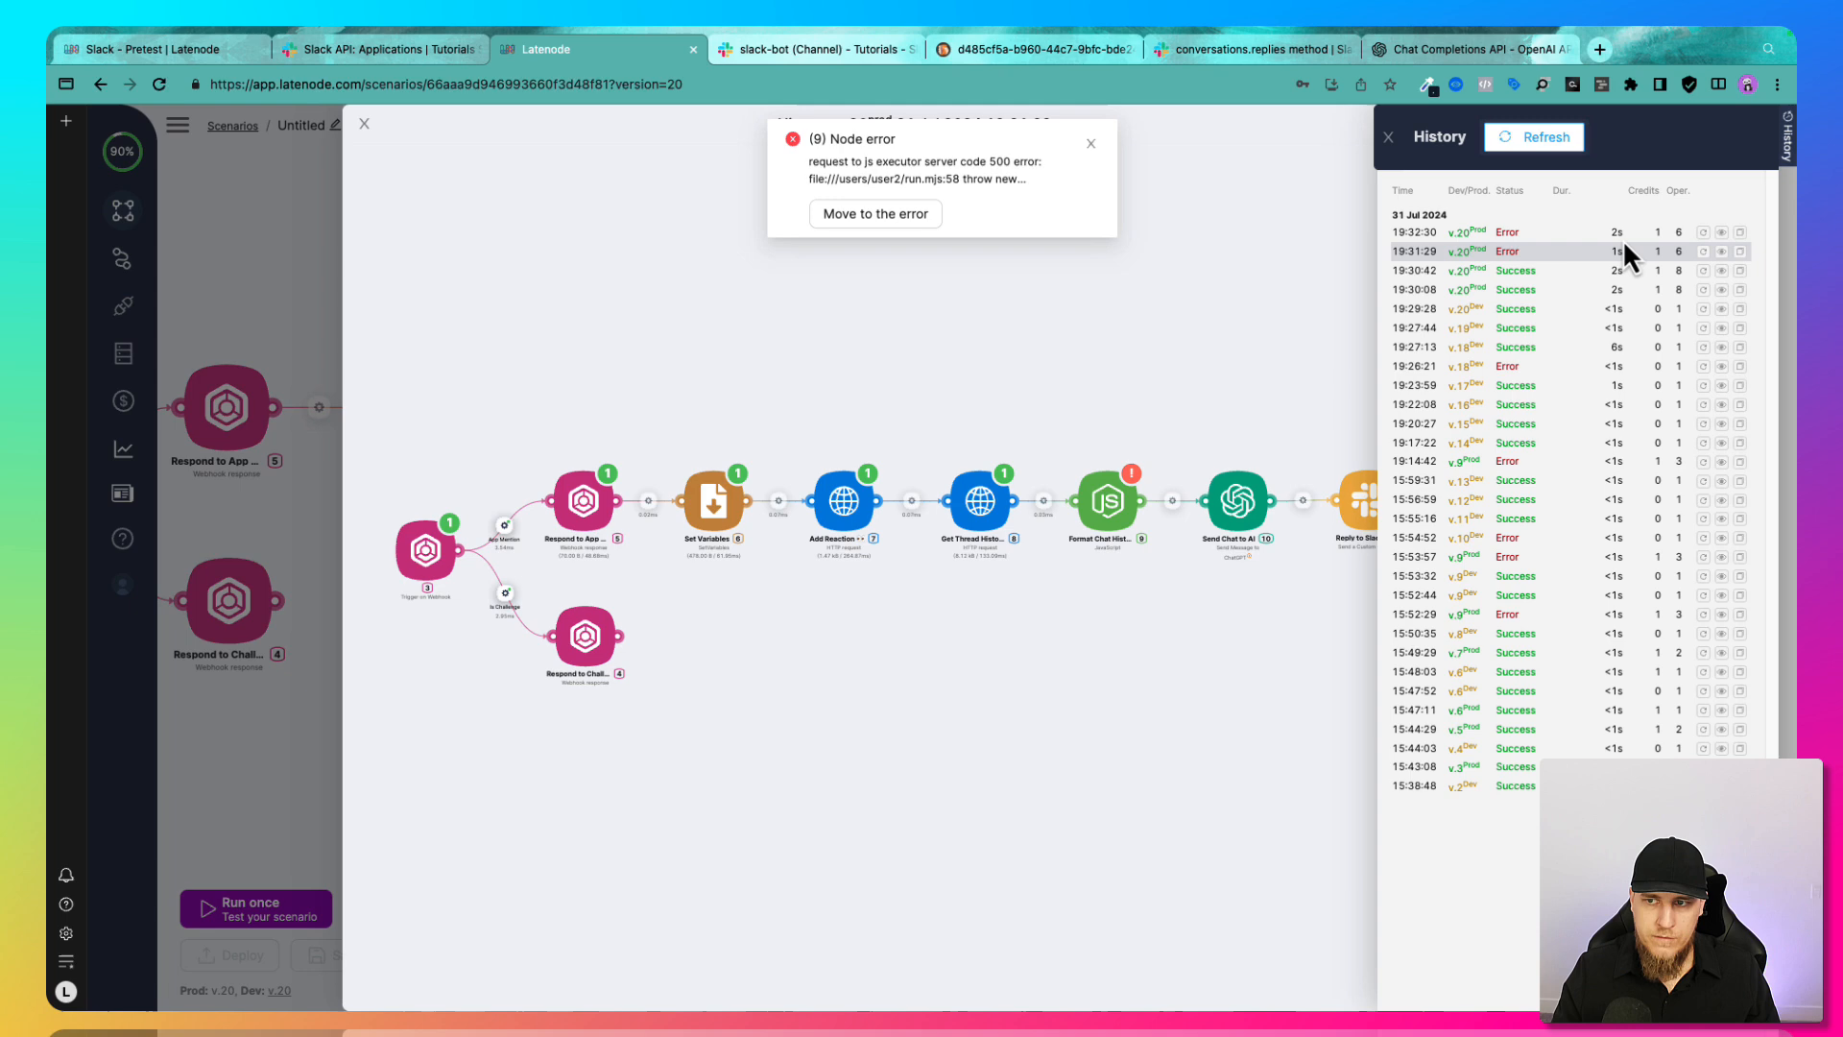
{"action": "left_click", "coordinate": [1723, 235]}
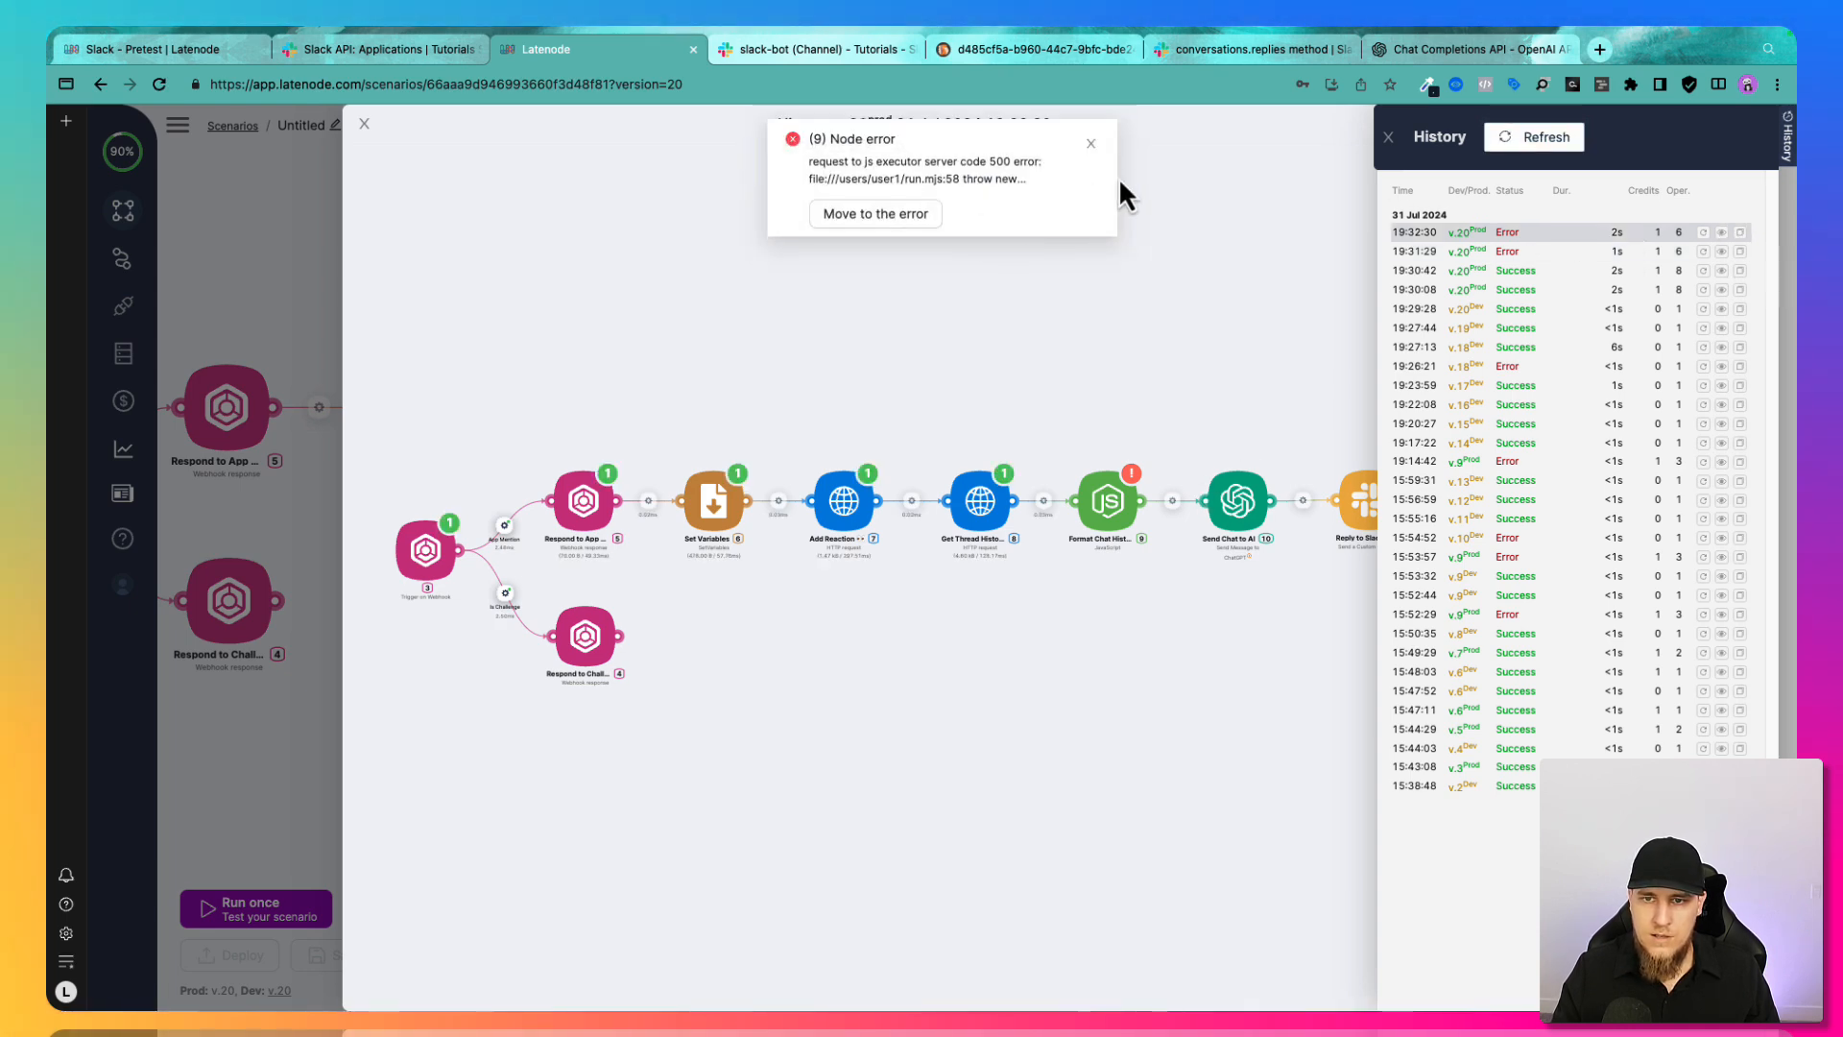
{"action": "left_click", "coordinate": [1123, 507]}
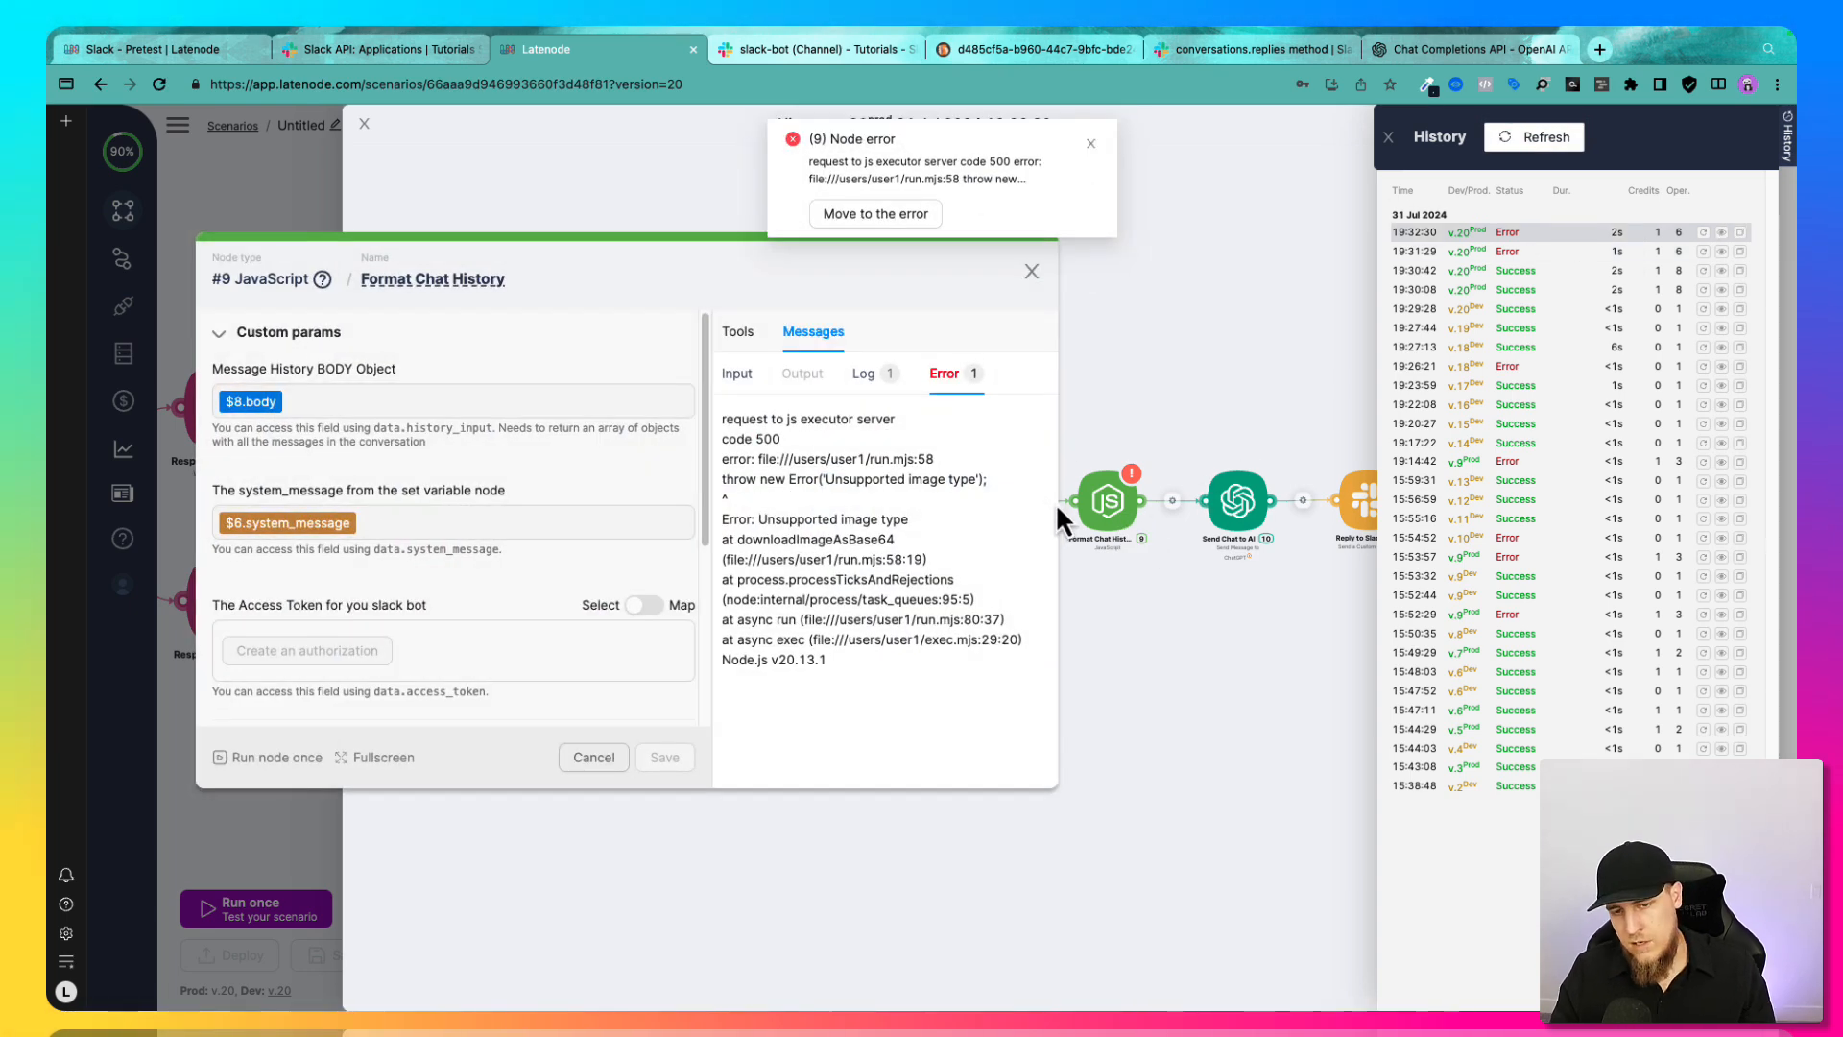
{"action": "scroll", "coordinate": [466, 624], "scroll_direction": "down", "scroll_amount": 5}
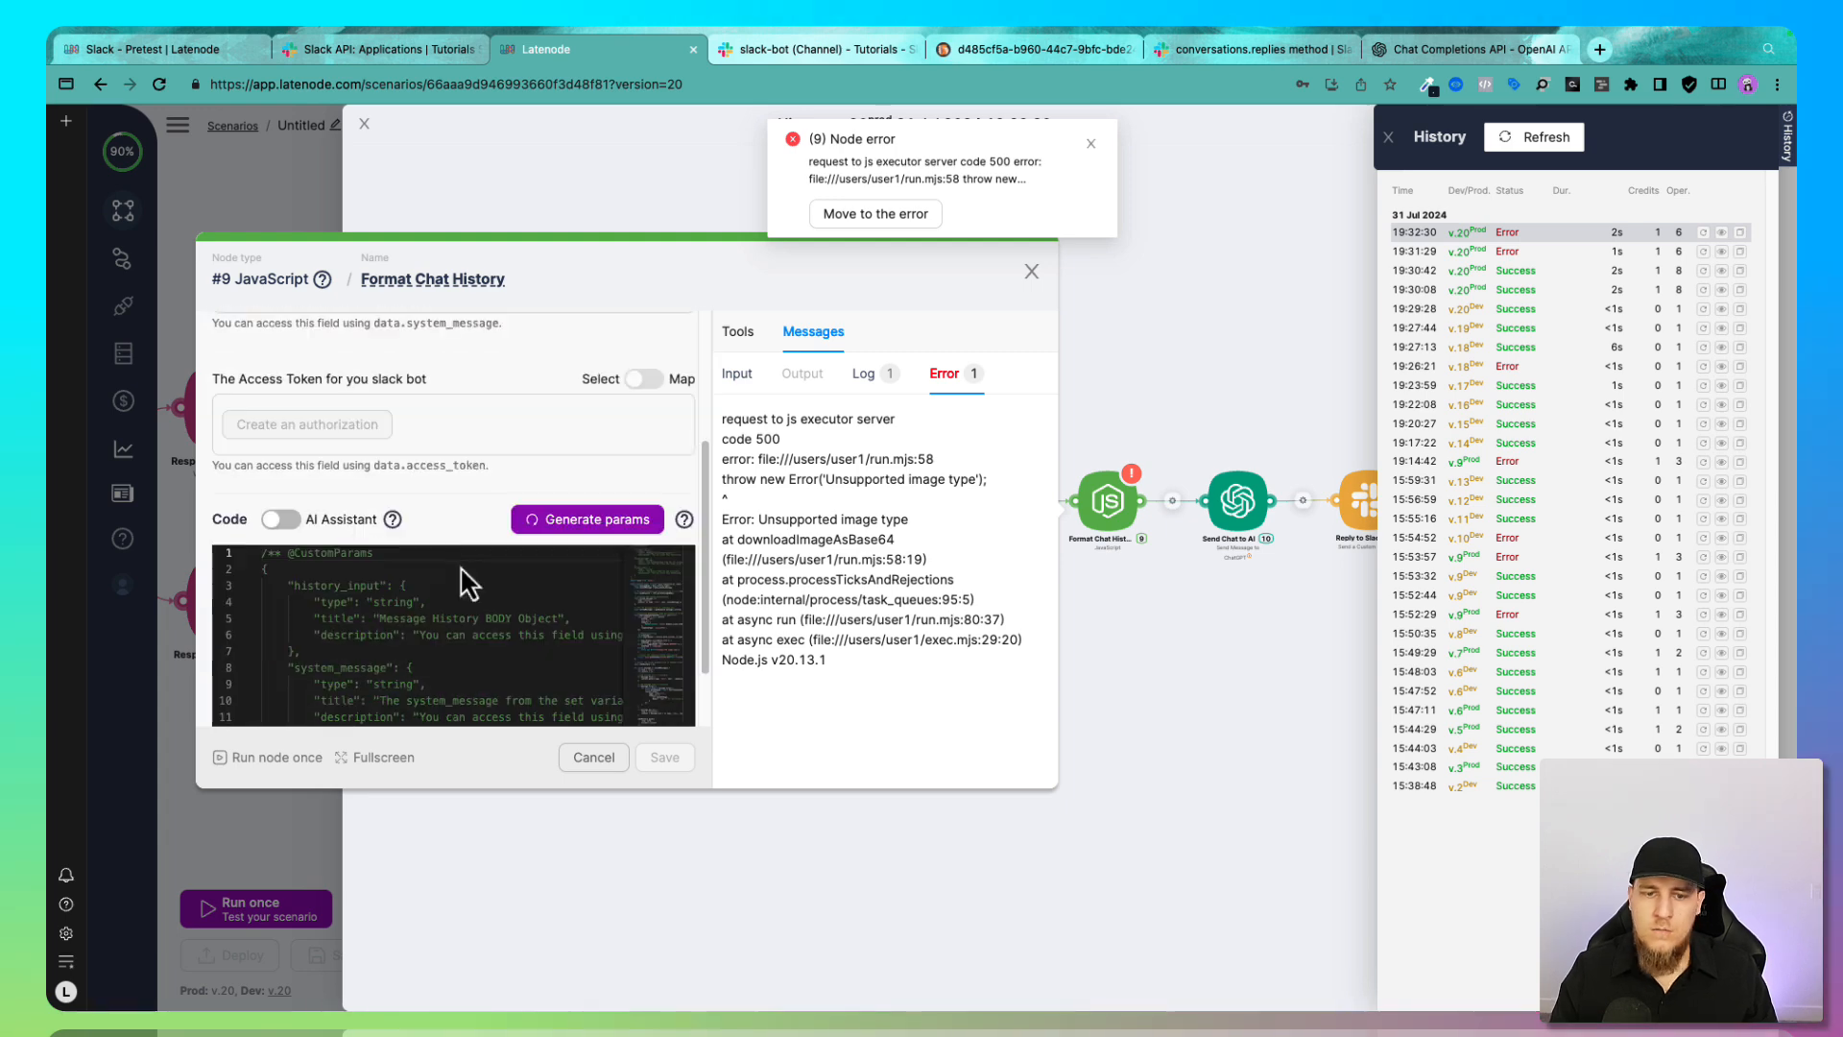
{"action": "scroll", "coordinate": [470, 548], "scroll_direction": "down", "scroll_amount": 8}
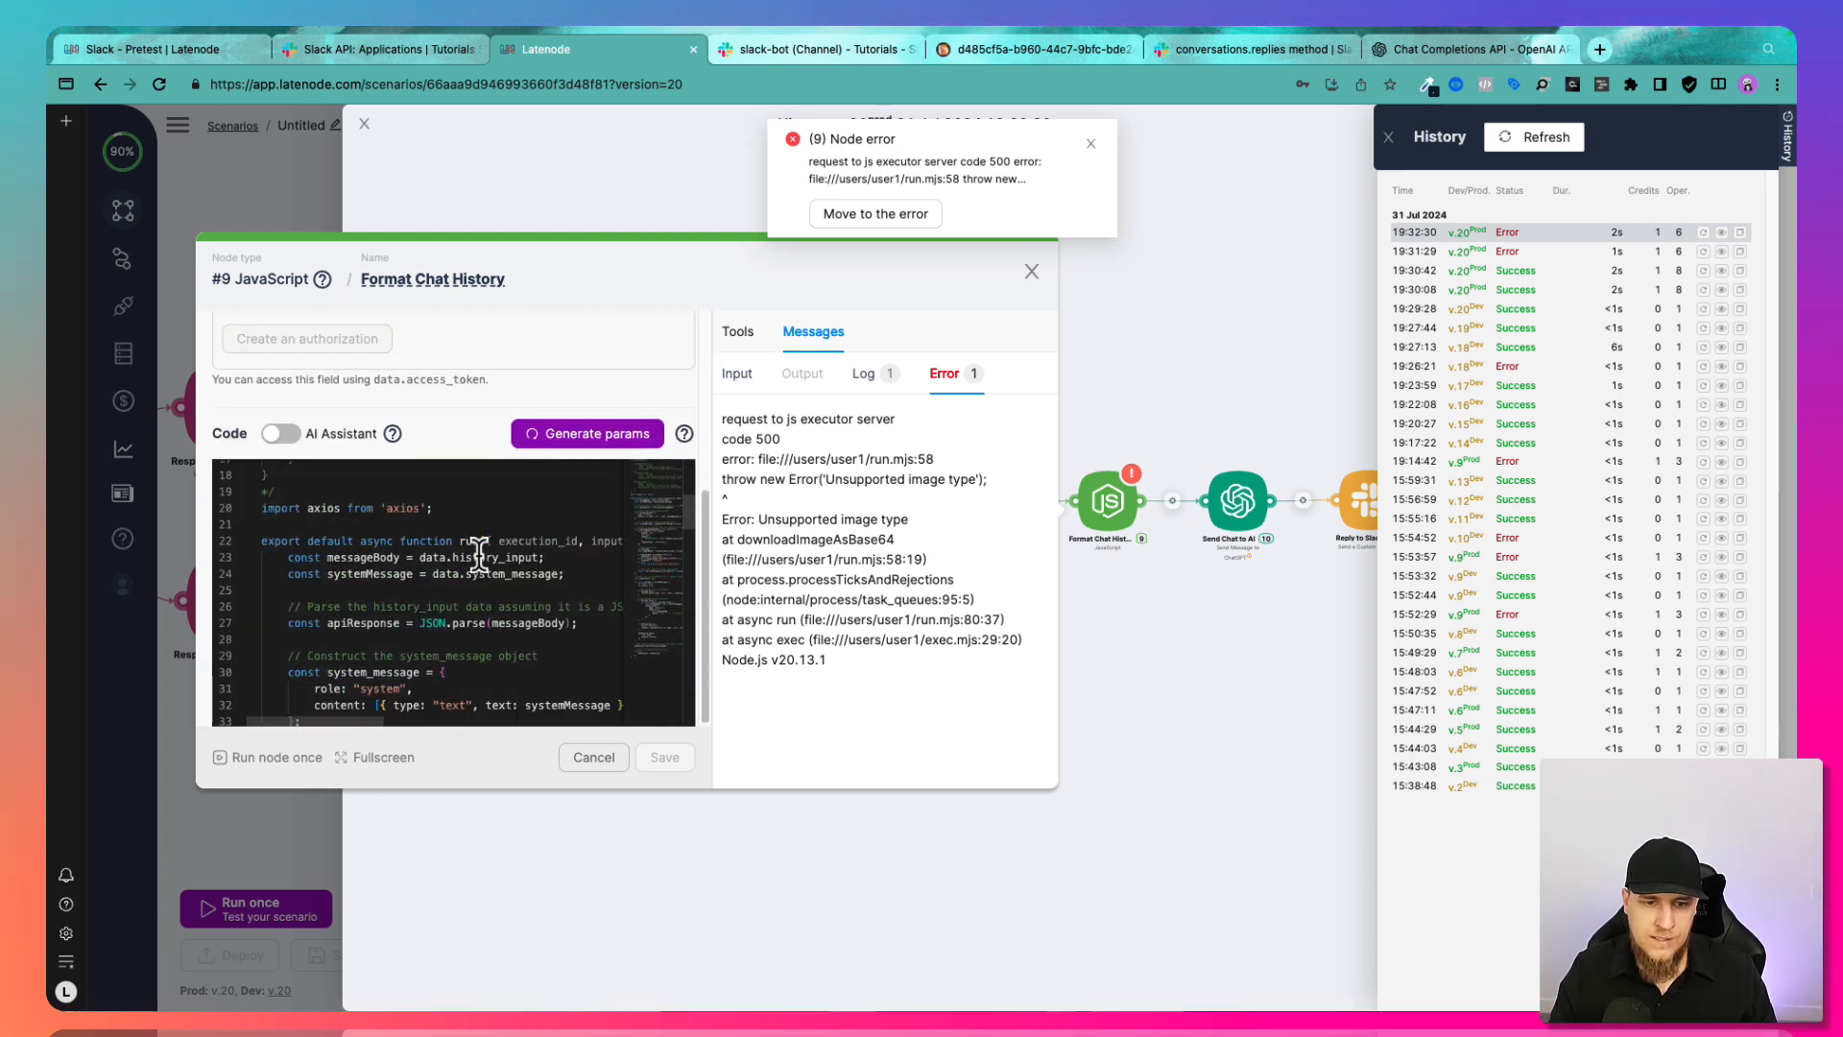
{"action": "scroll", "coordinate": [472, 554], "scroll_direction": "down", "scroll_amount": 1}
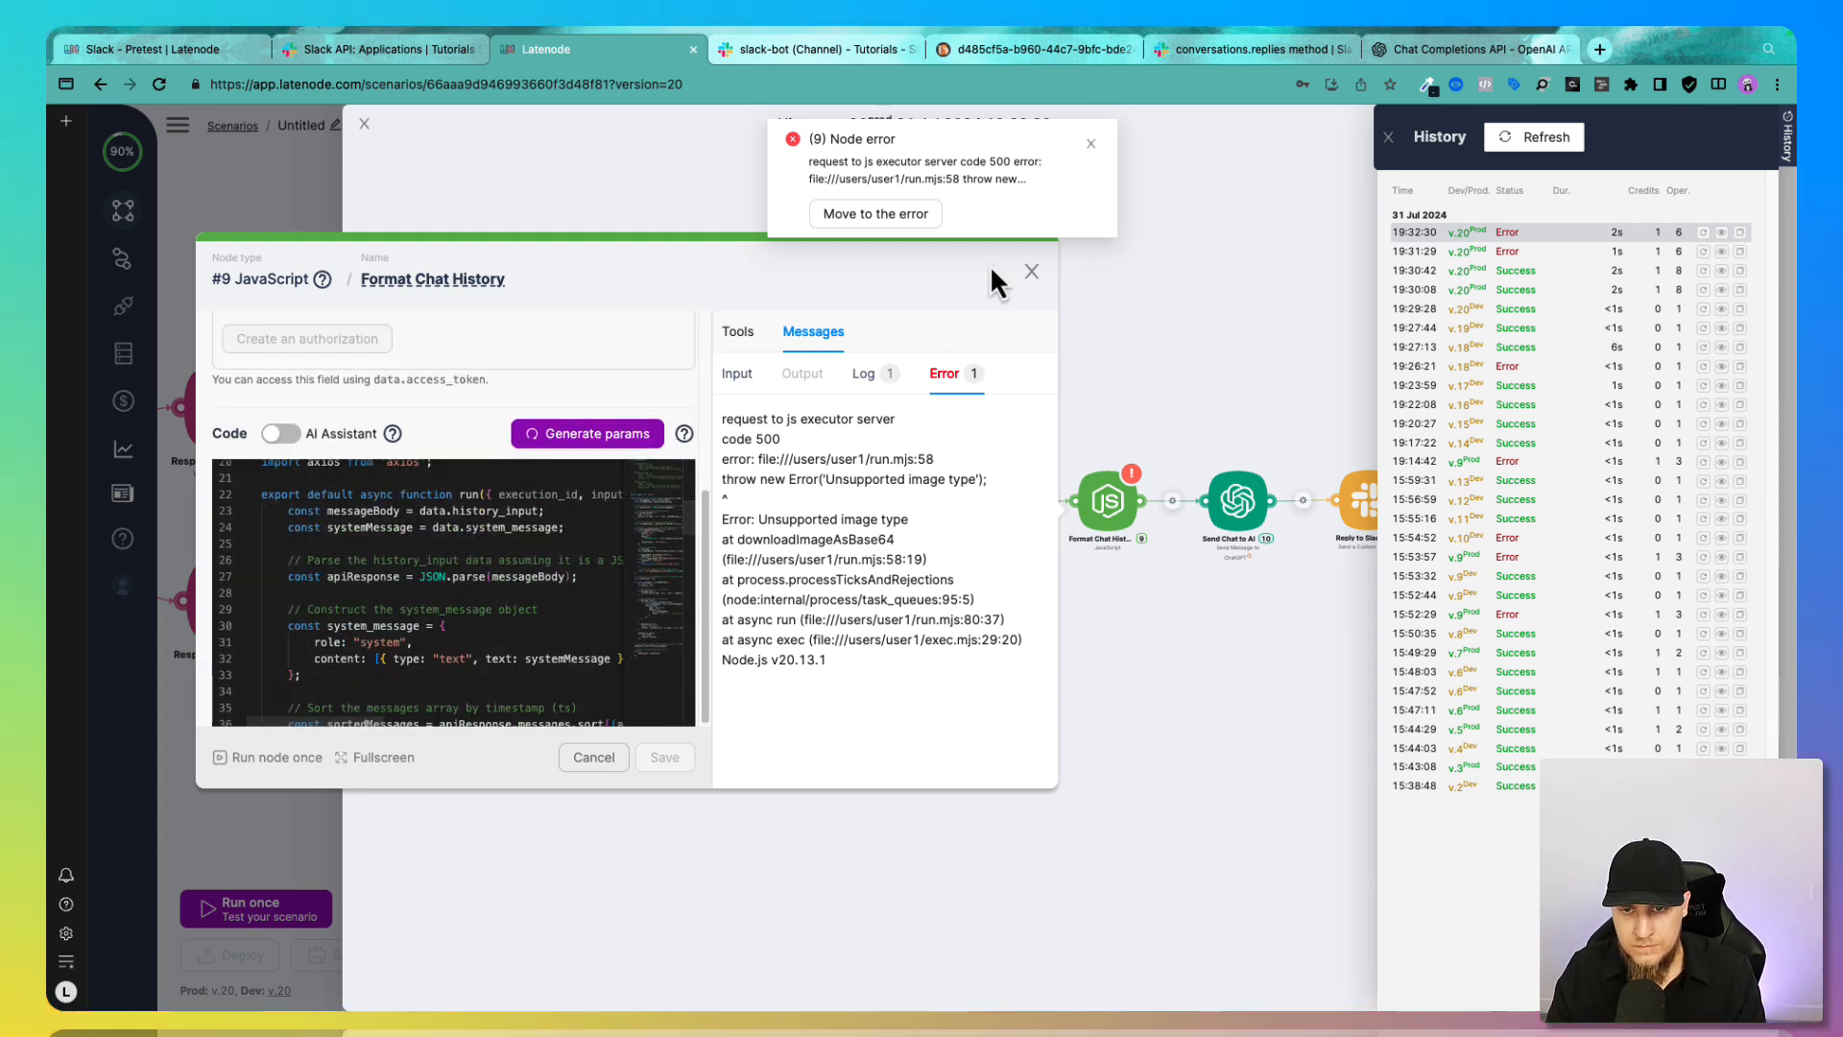
{"action": "left_click", "coordinate": [1030, 274]}
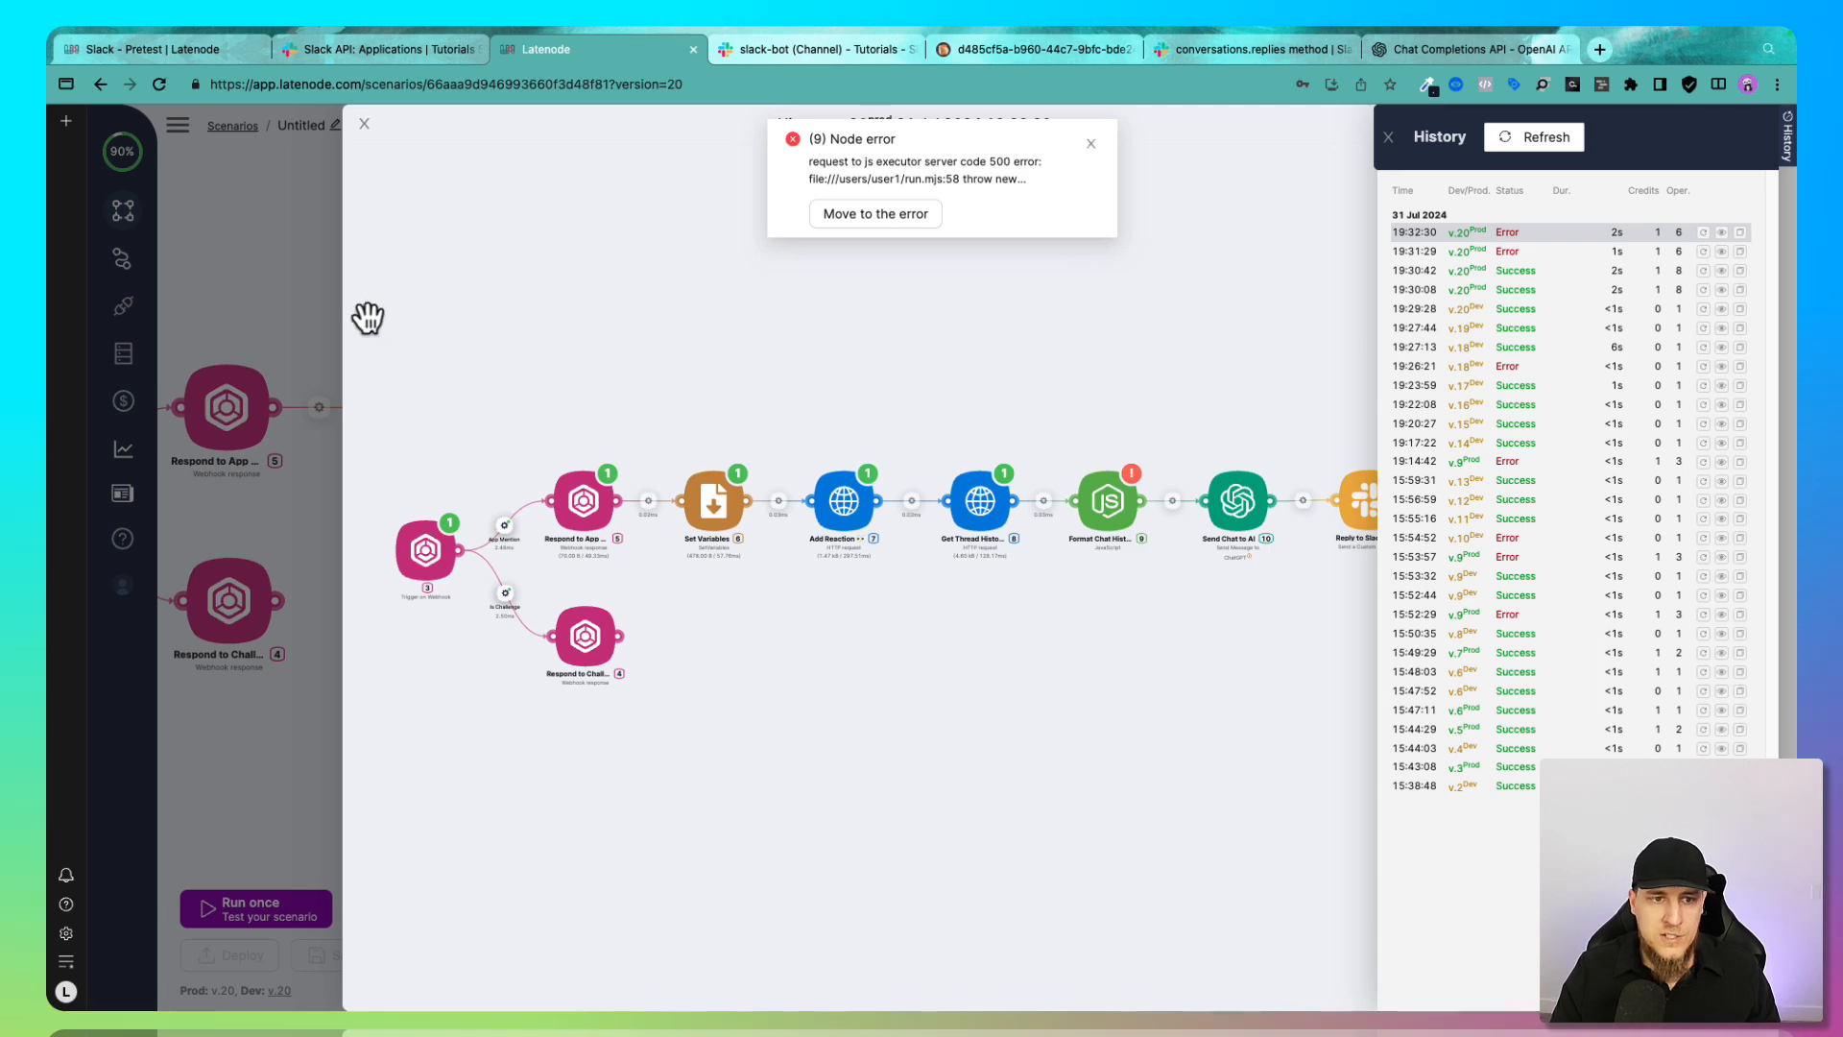
- Leave the run history and add a Webhook response node above Respond to App Mention, connected to the Trigger on Webhook node
{"action": "left_click", "coordinate": [301, 252]}
{"action": "left_click_drag", "start_coordinate": [538, 288], "coordinate": [827, 316]}
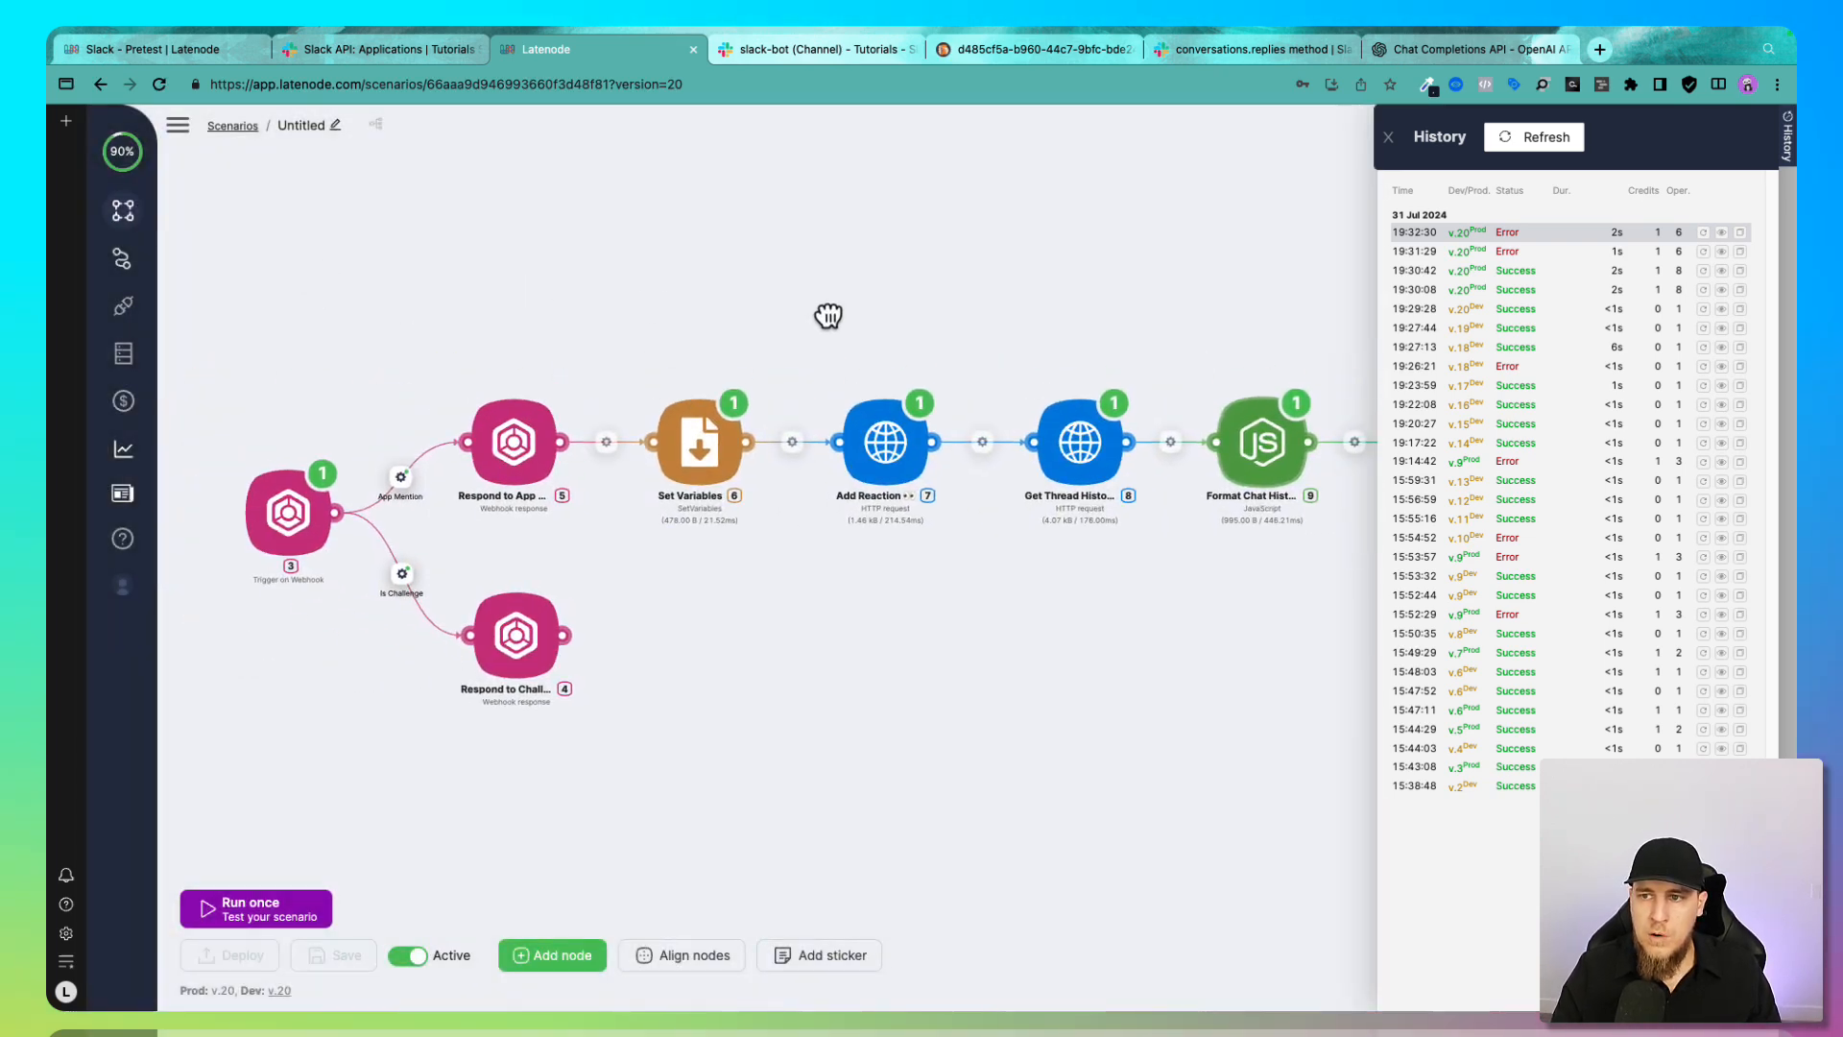
{"action": "left_click", "coordinate": [1391, 141]}
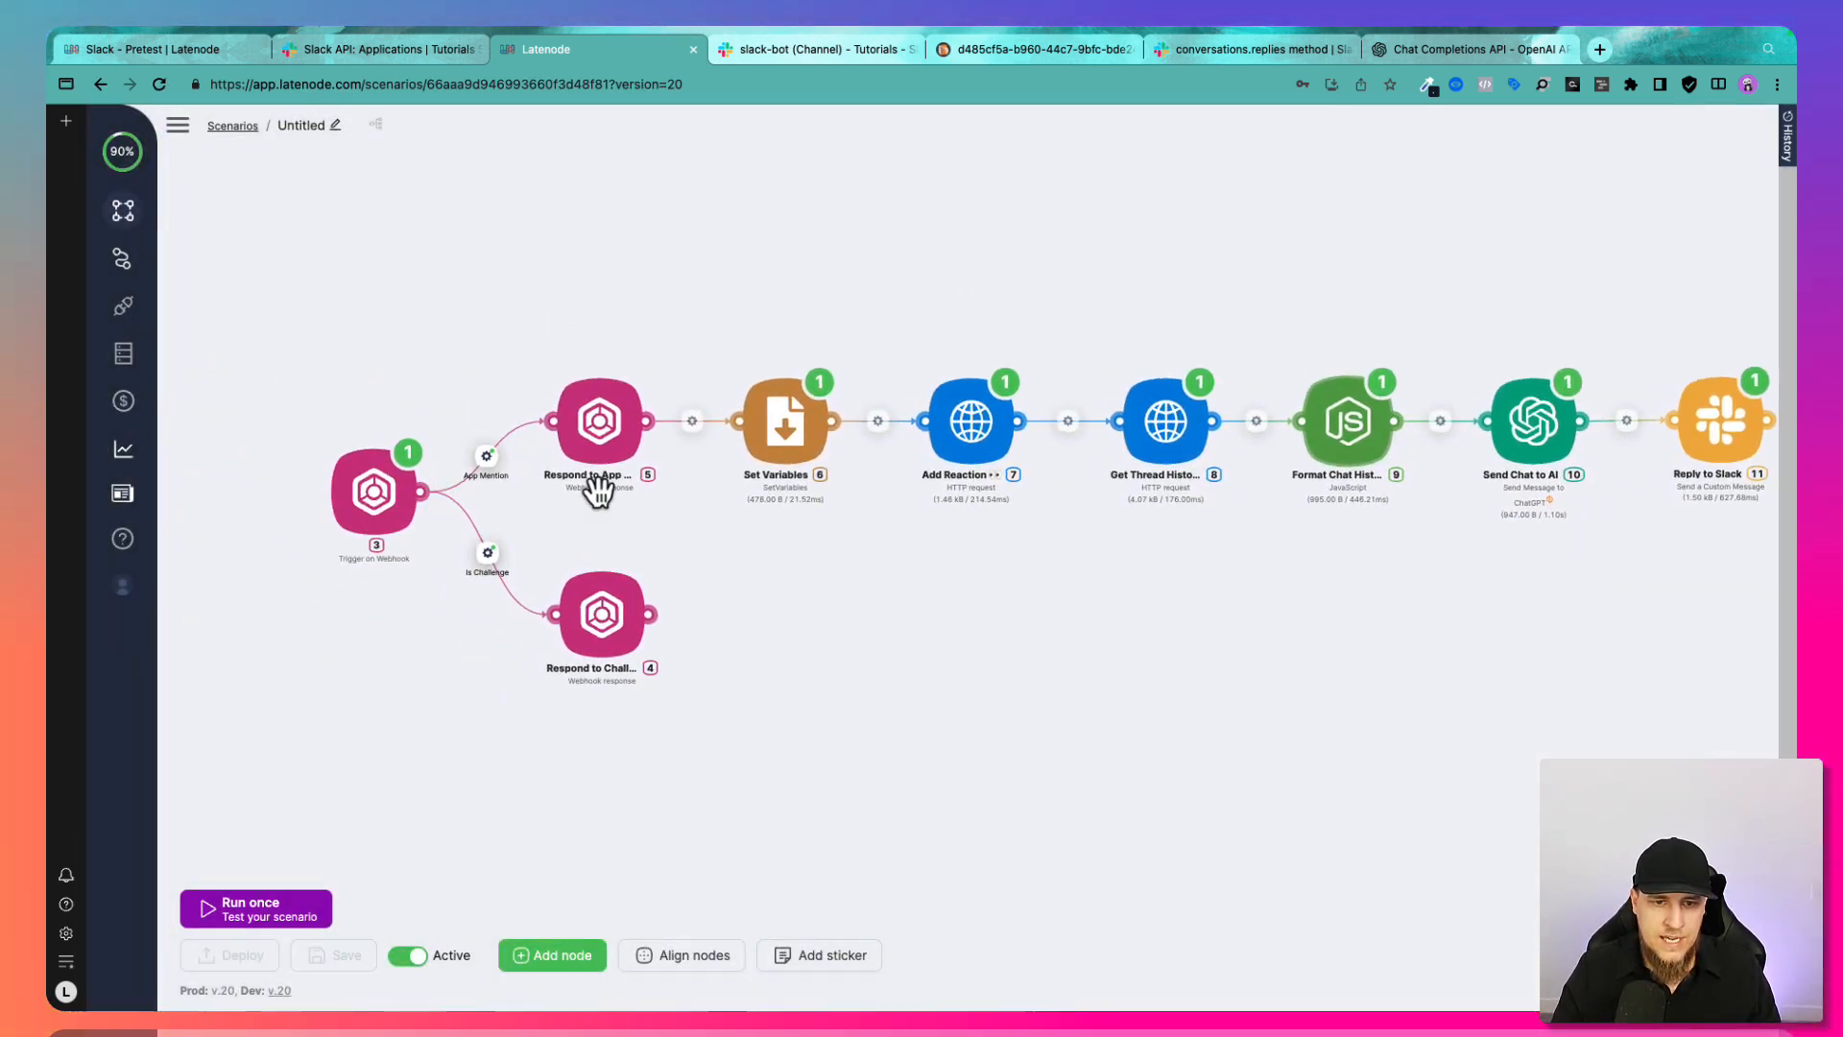
{"action": "left_click", "coordinate": [597, 955]}
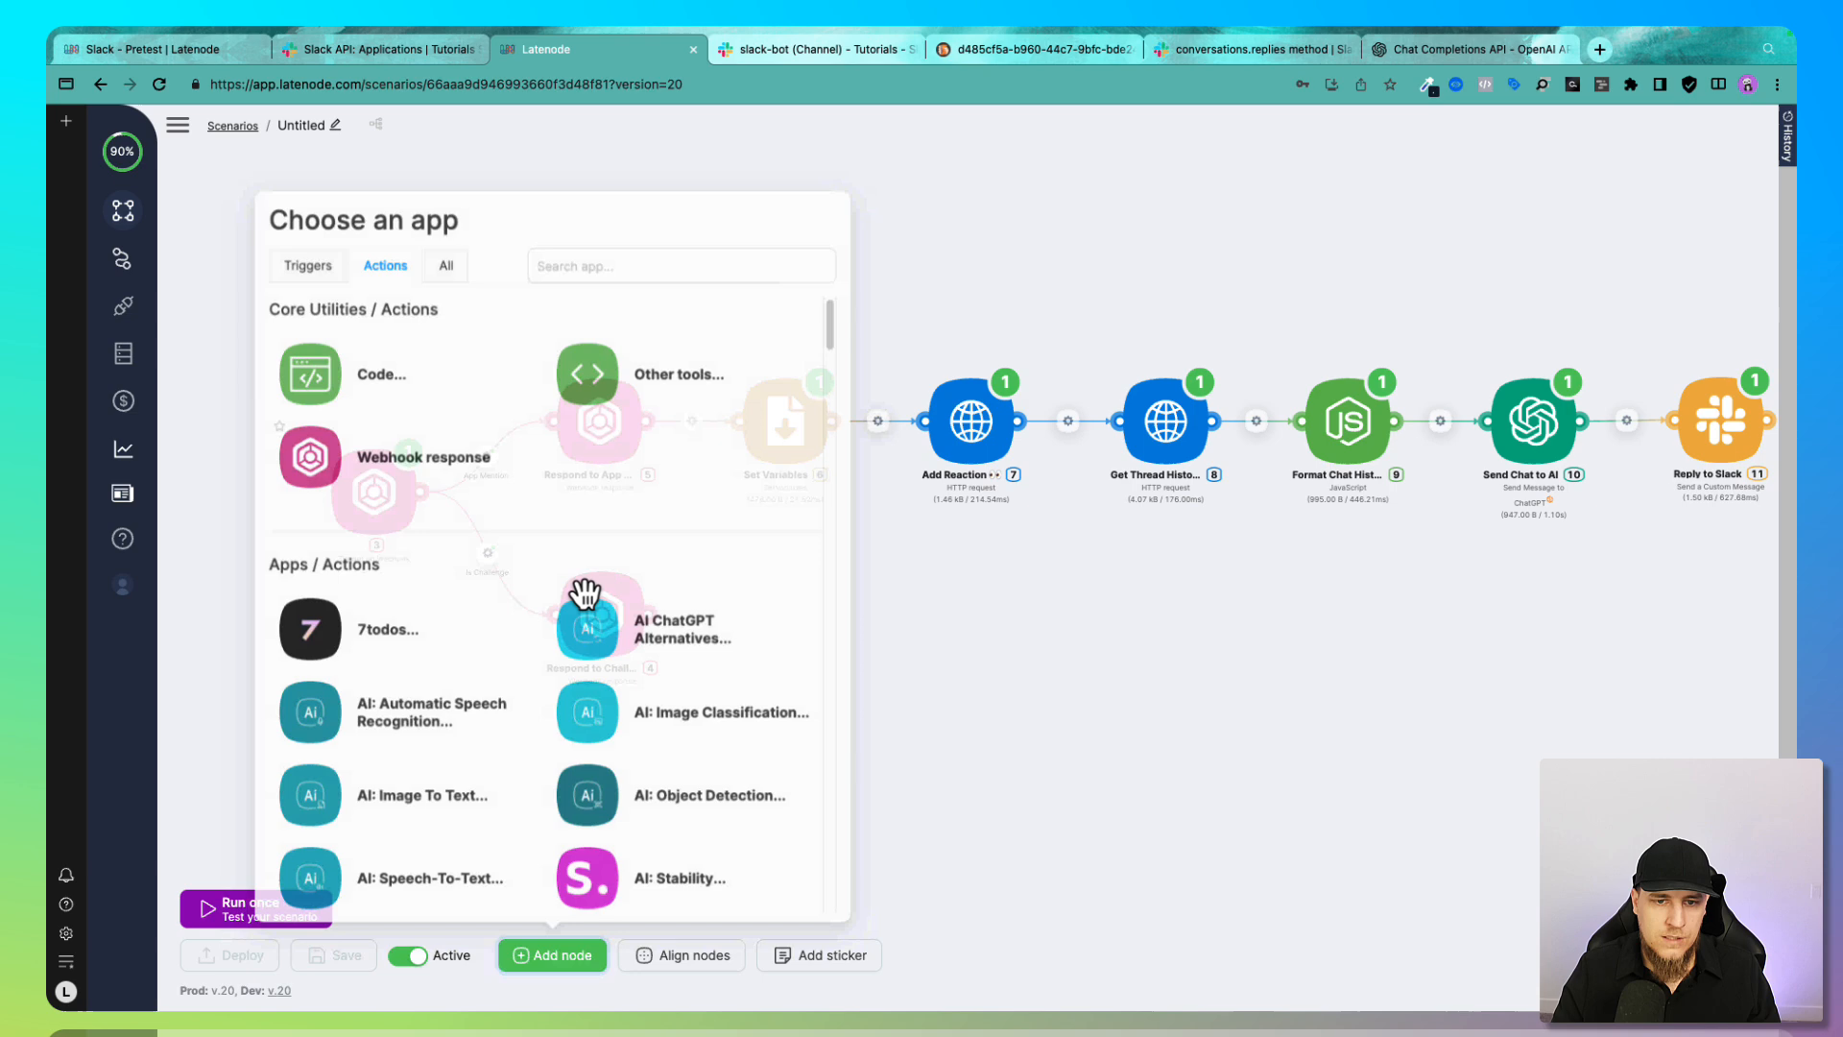
{"action": "left_click", "coordinate": [461, 450]}
{"action": "left_click_drag", "start_coordinate": [974, 561], "coordinate": [611, 260]}
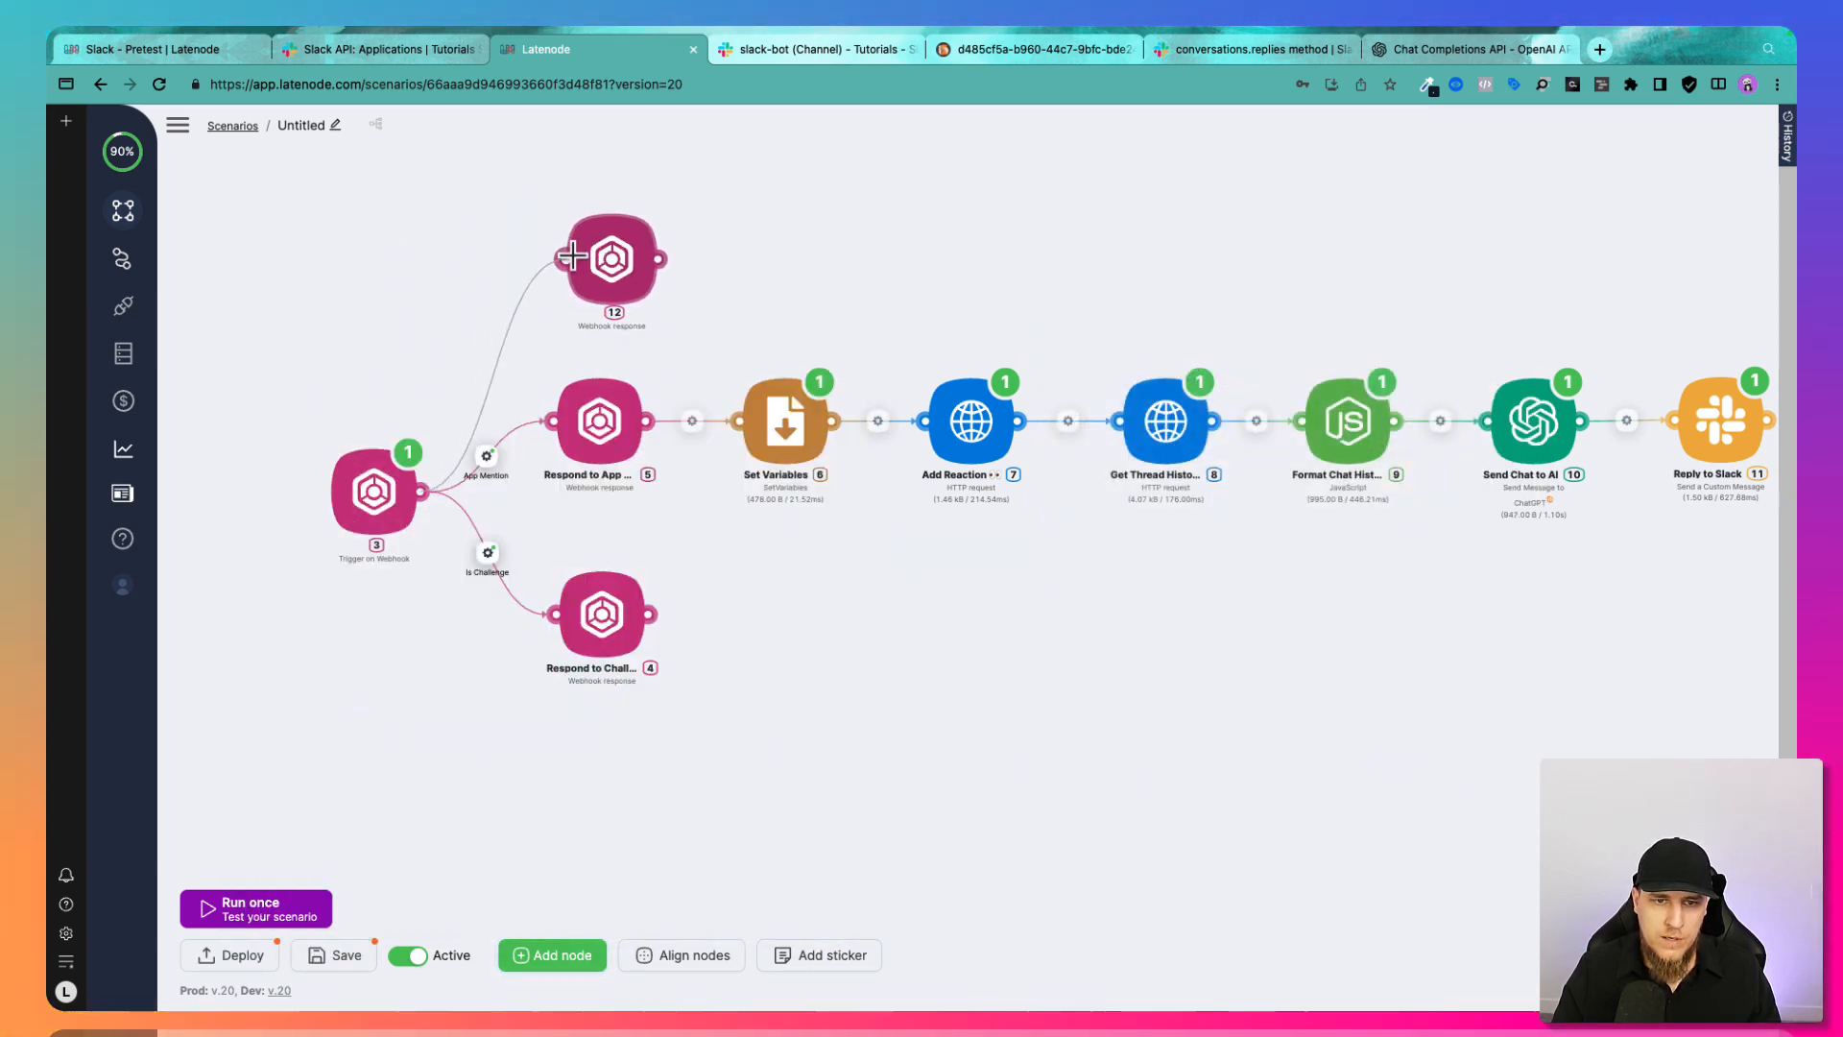
- Name the new Webhook response node "Respond to Everything Else" and close its settings
{"action": "left_click", "coordinate": [620, 275]}
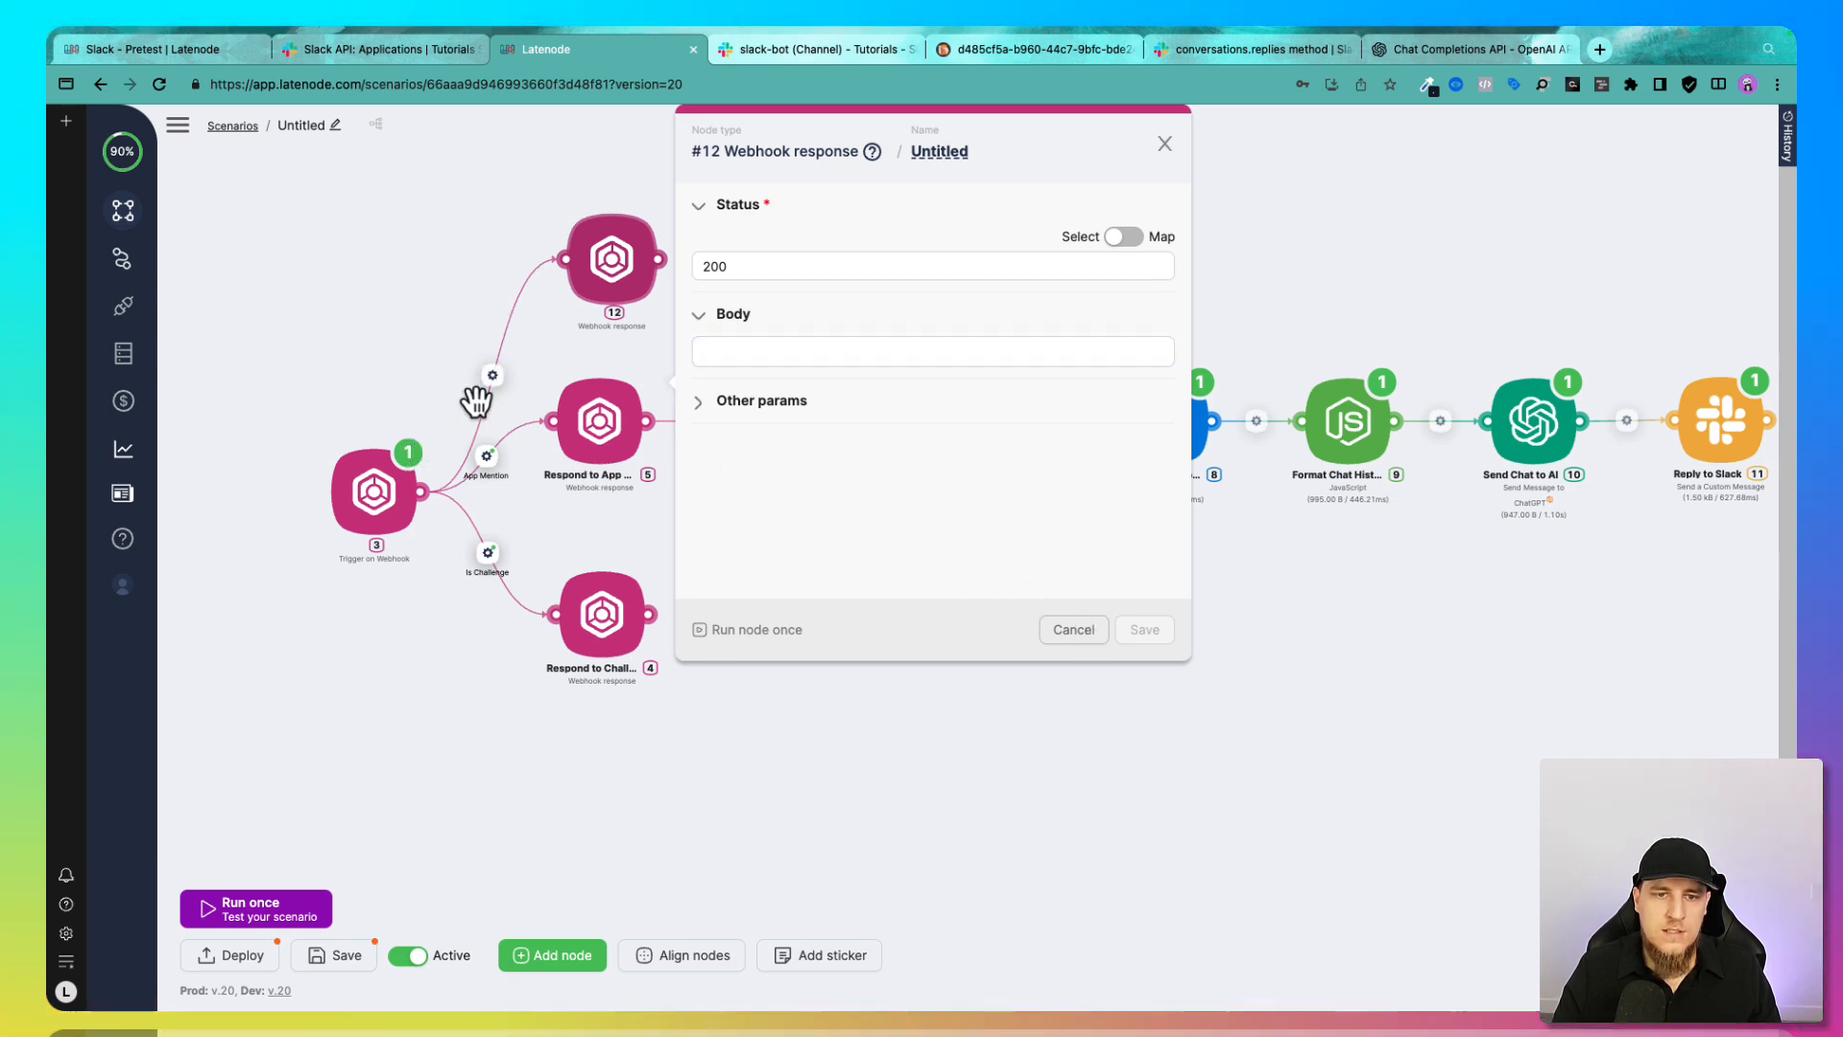
{"action": "left_click", "coordinate": [960, 153]}
{"action": "double_click", "coordinate": [963, 152]}
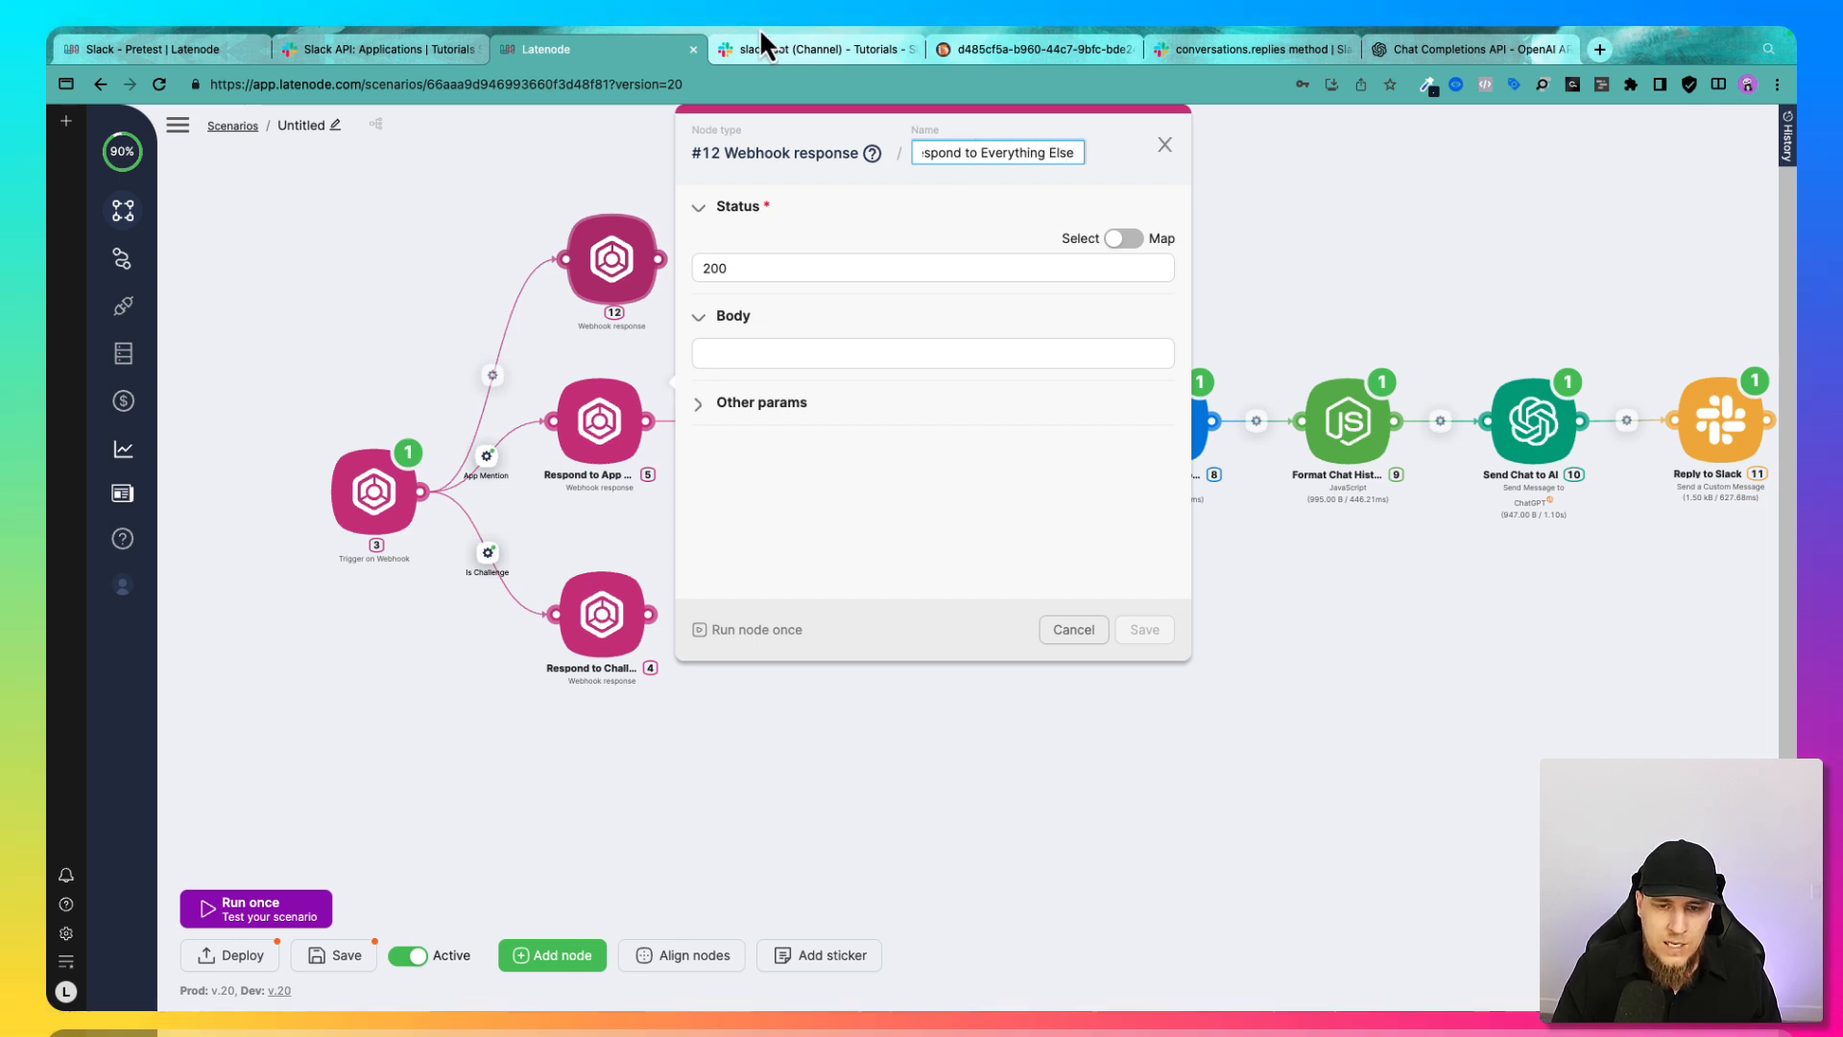
{"action": "left_click", "coordinate": [872, 628]}
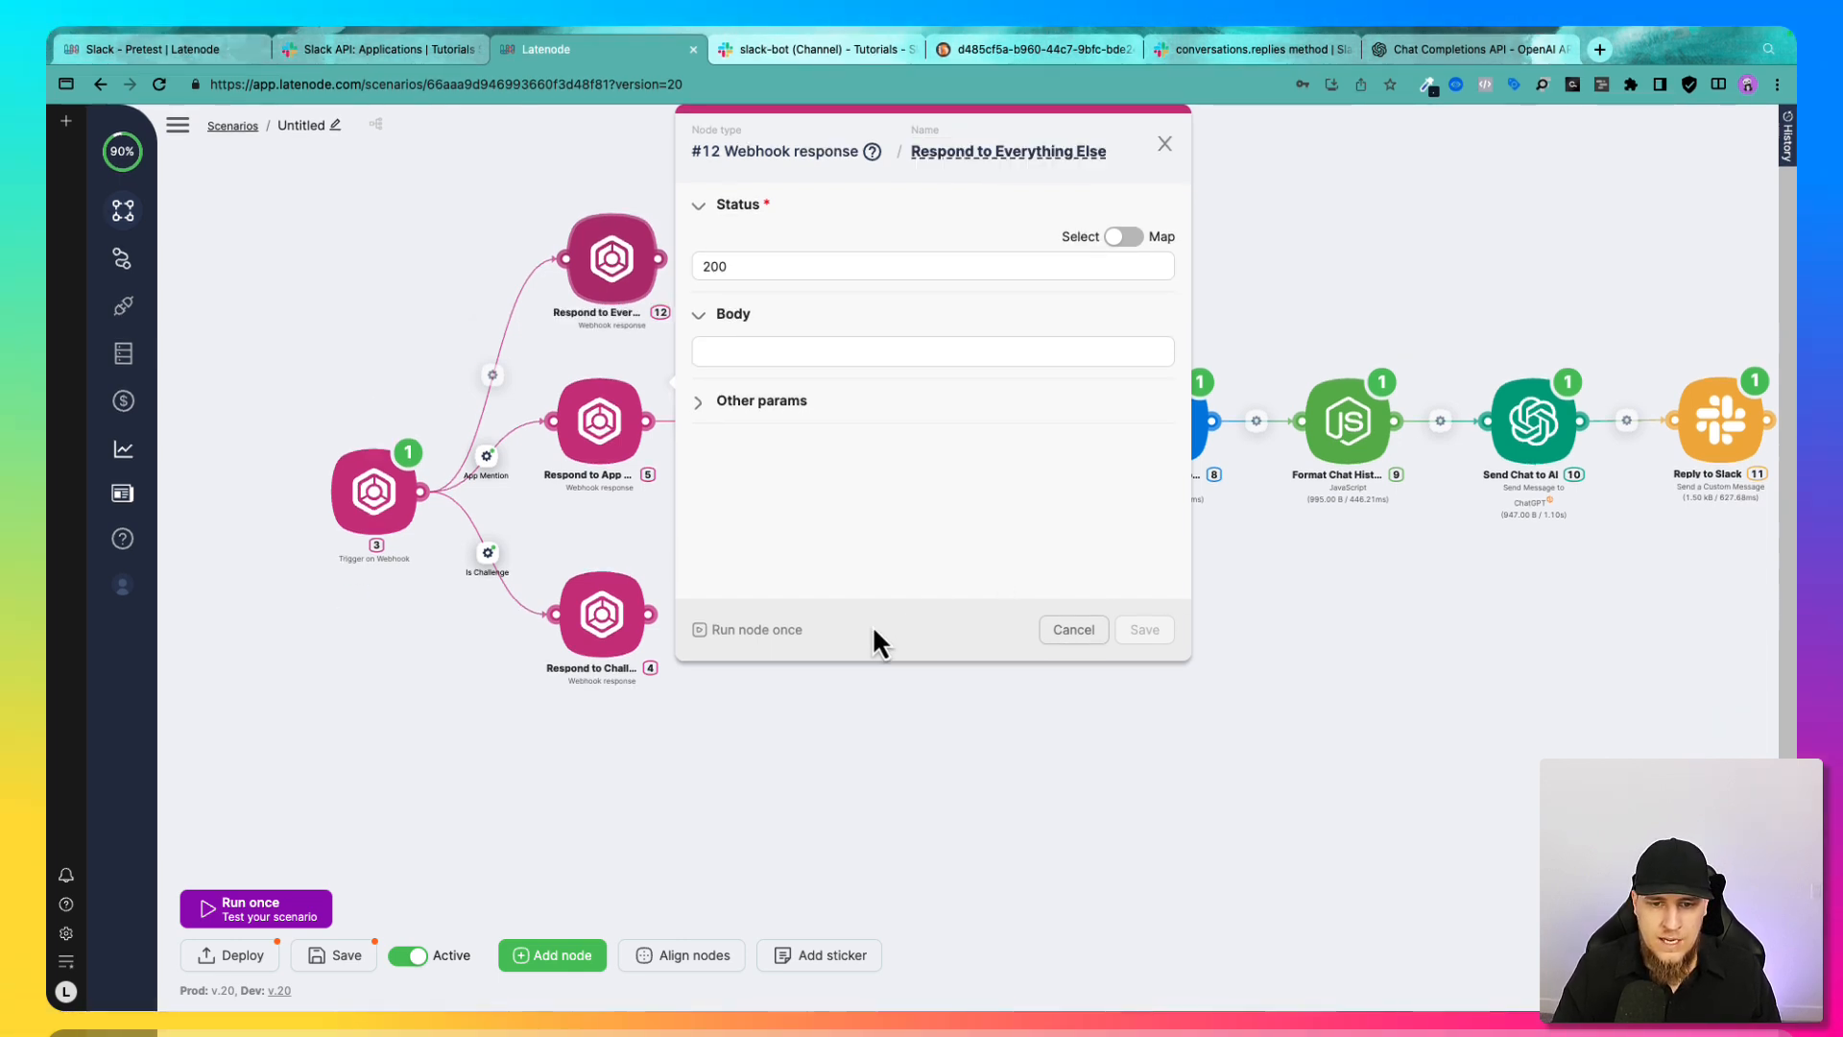
{"action": "left_click", "coordinate": [947, 768]}
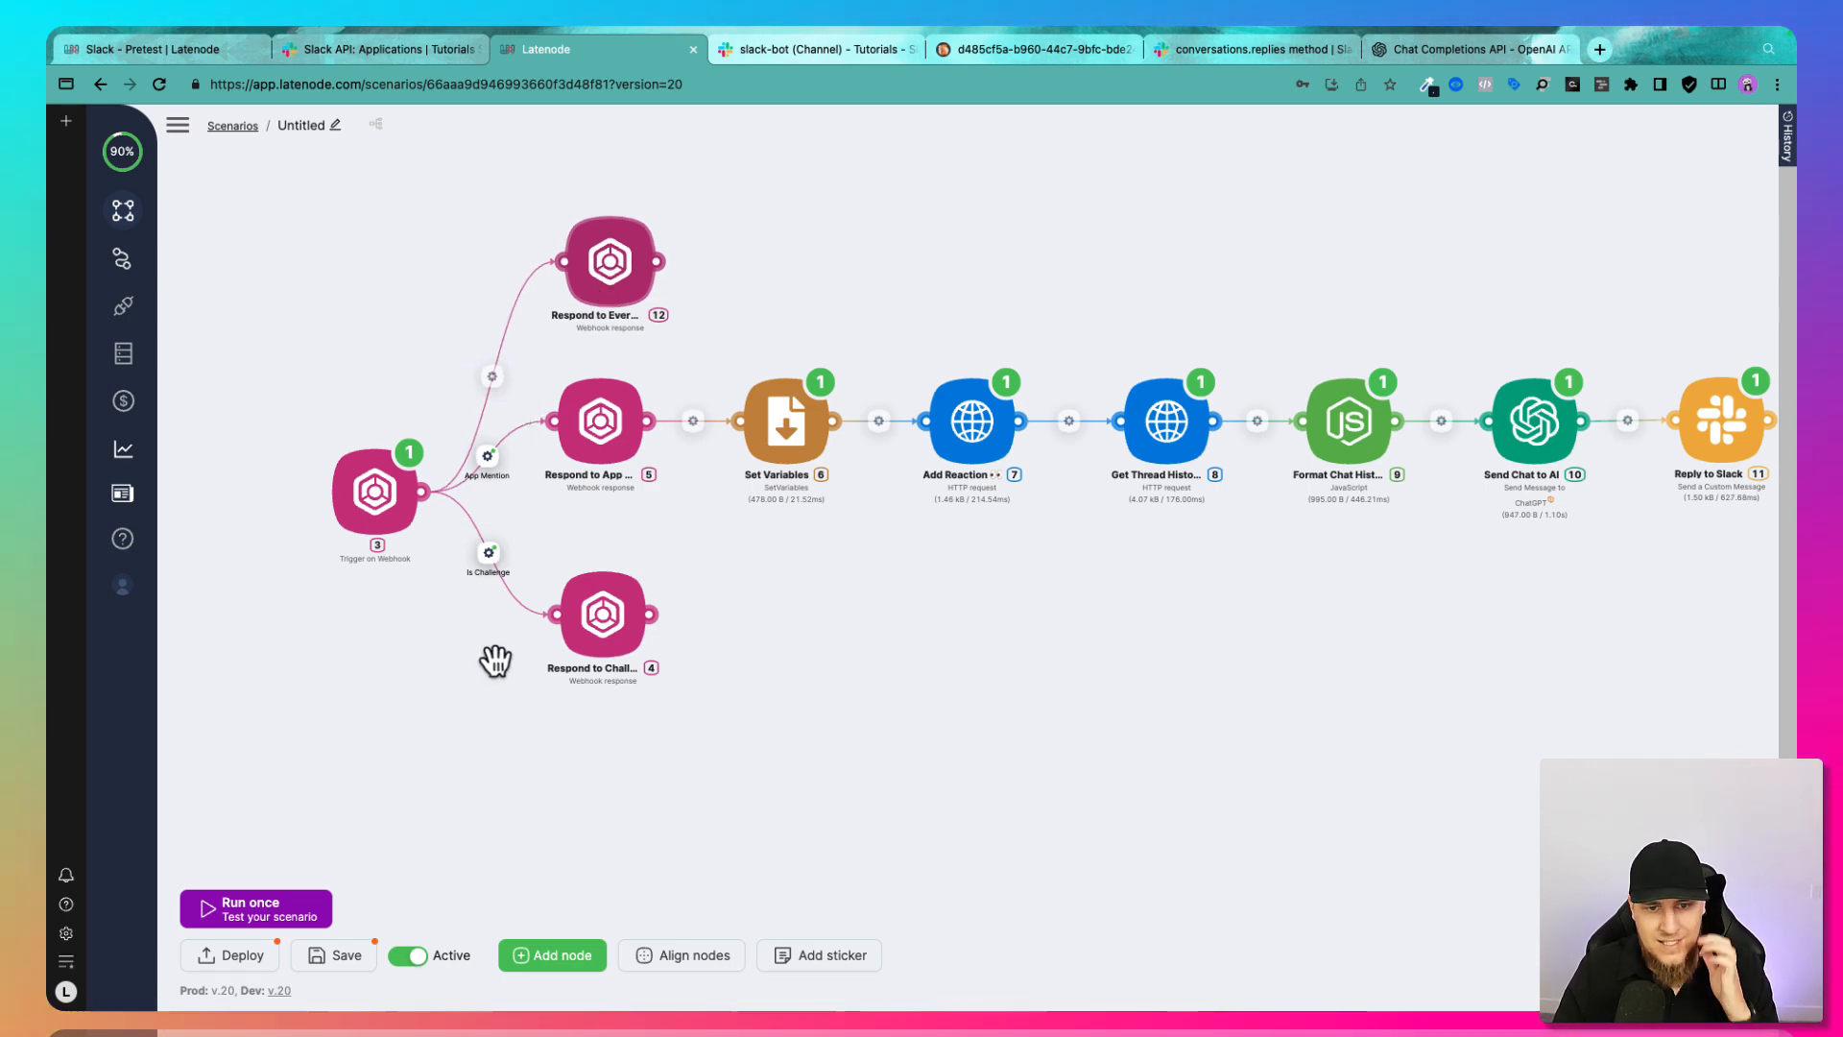
- Align the scenario's nodes and deploy the scenario
{"action": "left_click", "coordinate": [702, 956]}
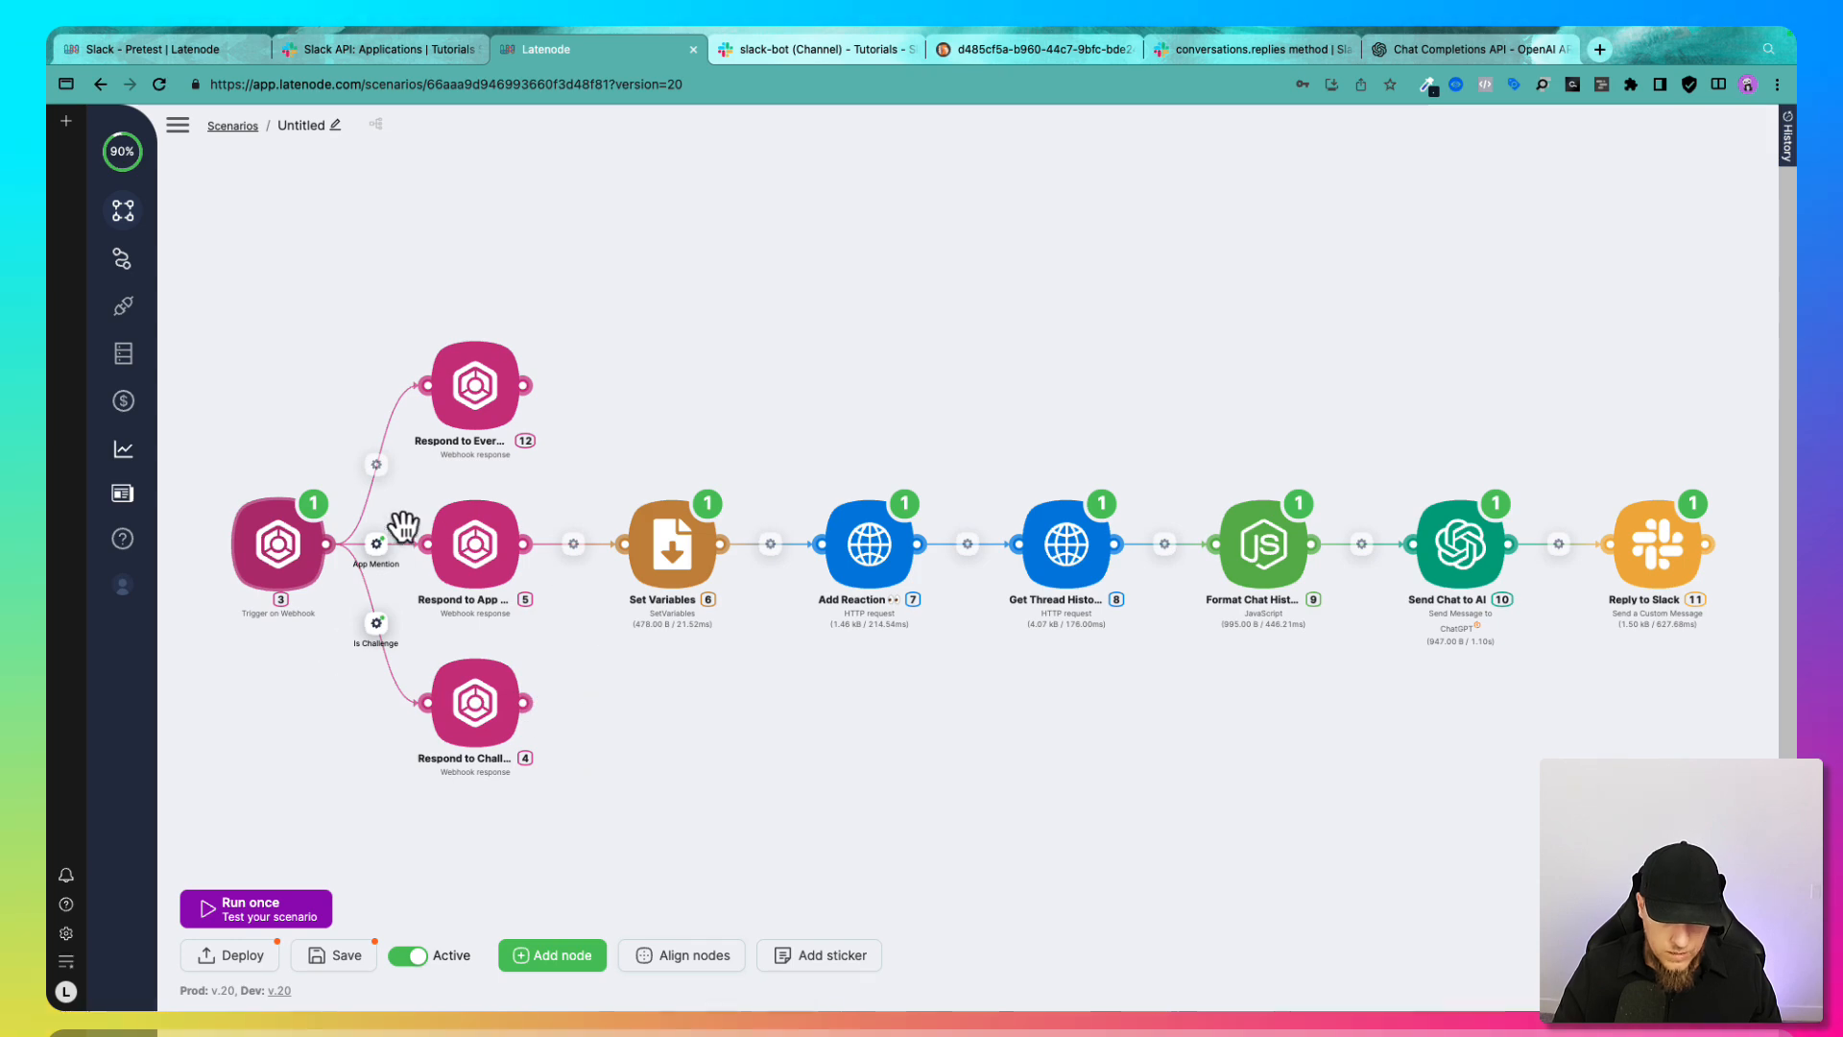
{"action": "left_click", "coordinate": [266, 956]}
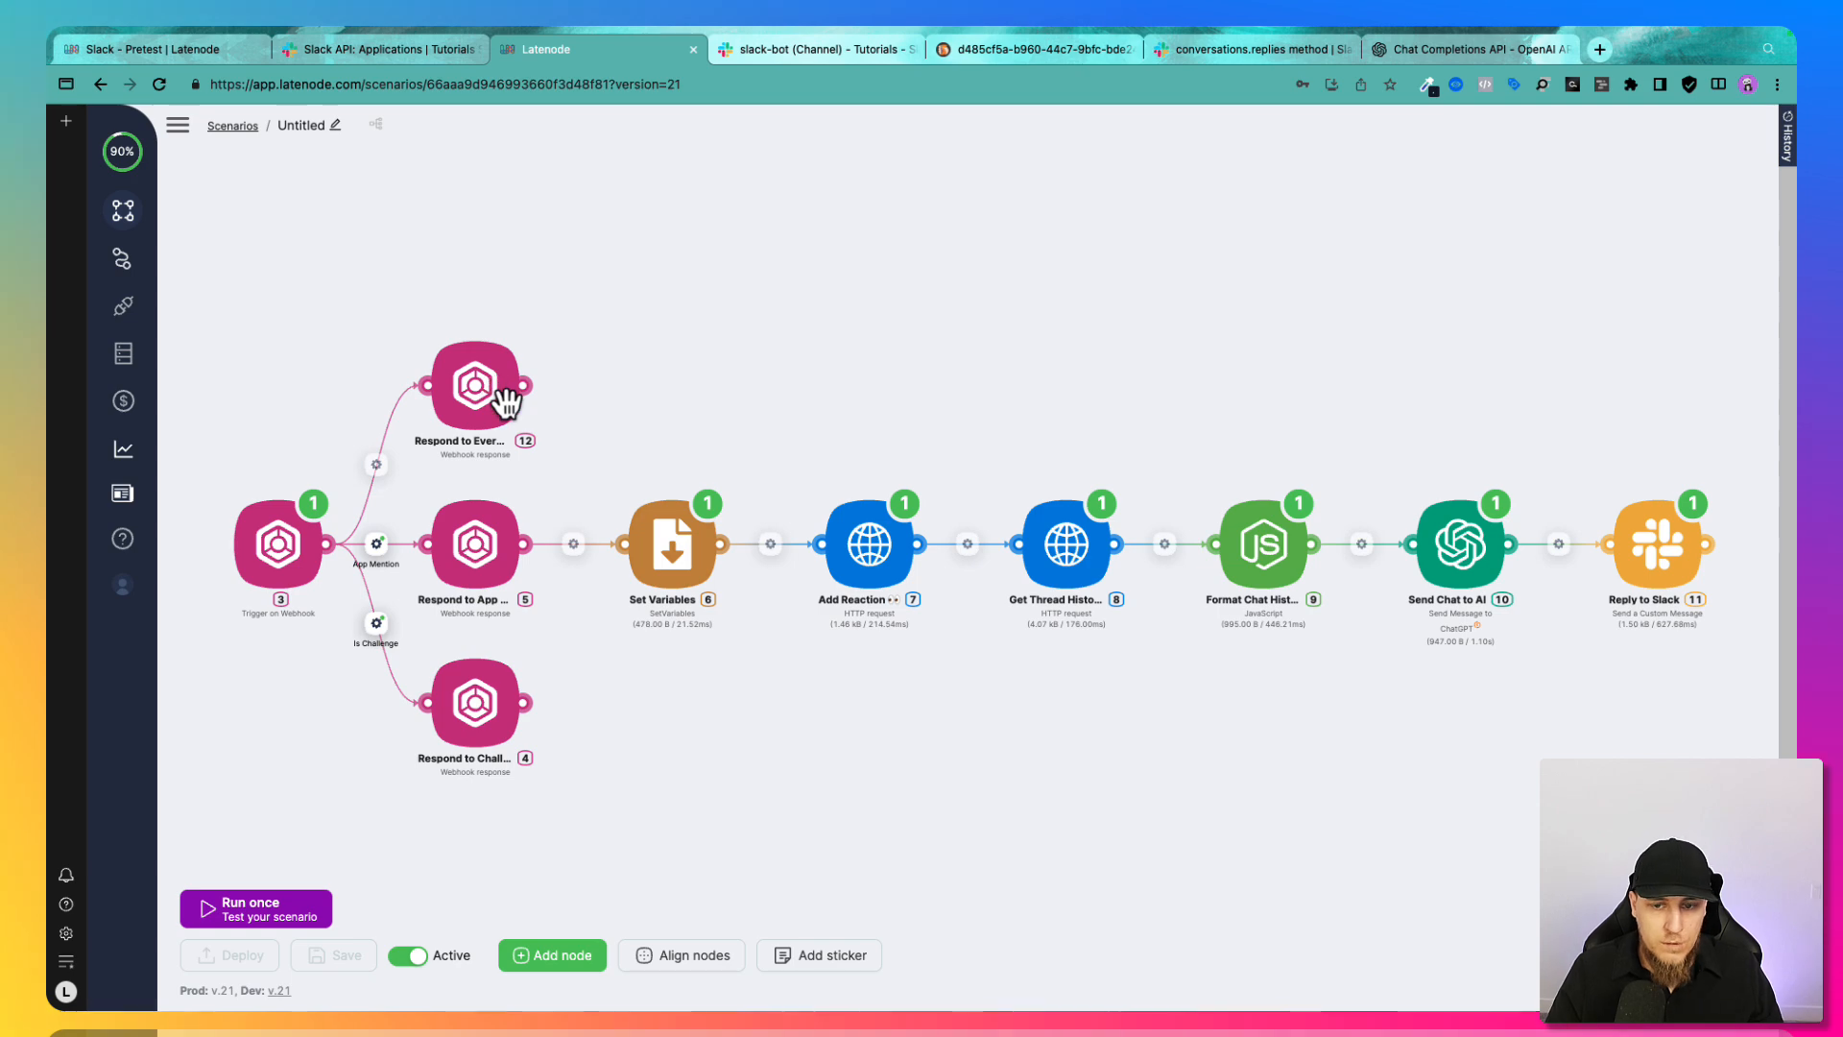
- Switch to the Slack API site, turn on Interactivity for the Navi app without saving, and look at the shortcut creation options
{"action": "left_click", "coordinate": [411, 54]}
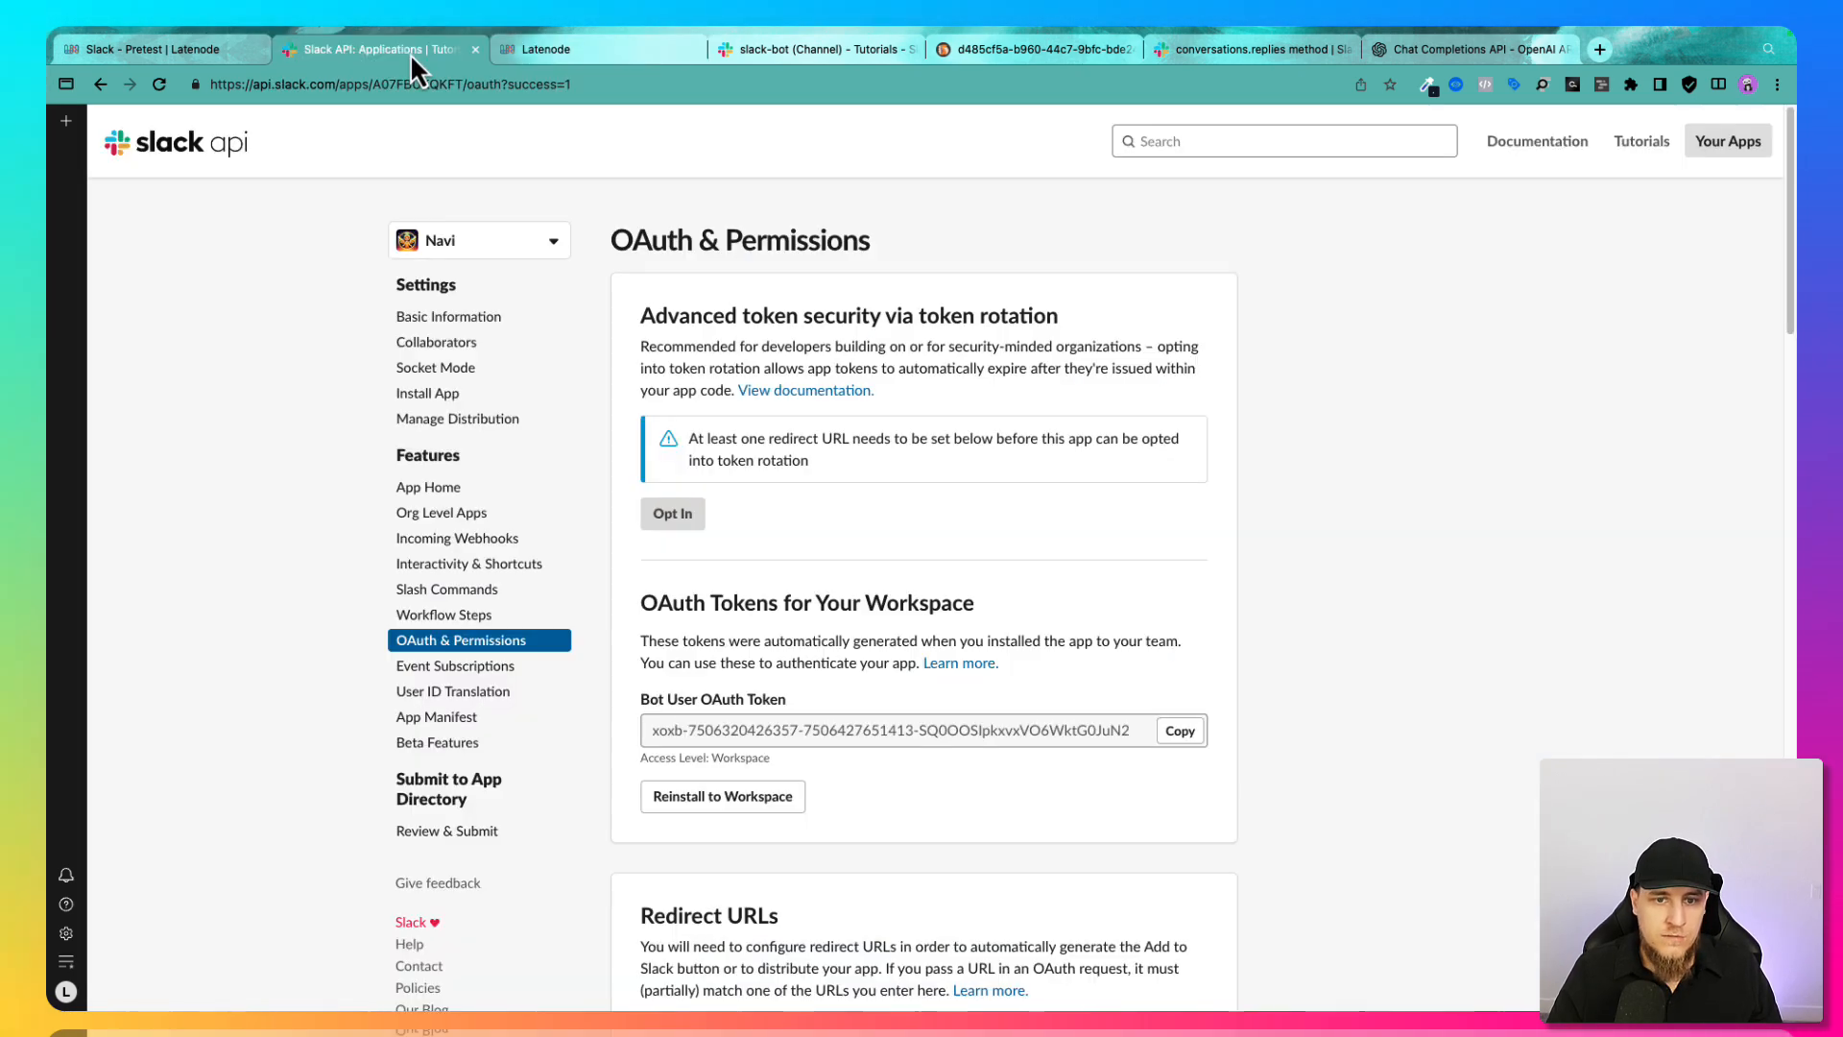
{"action": "scroll", "coordinate": [537, 595], "scroll_direction": "down", "scroll_amount": 1}
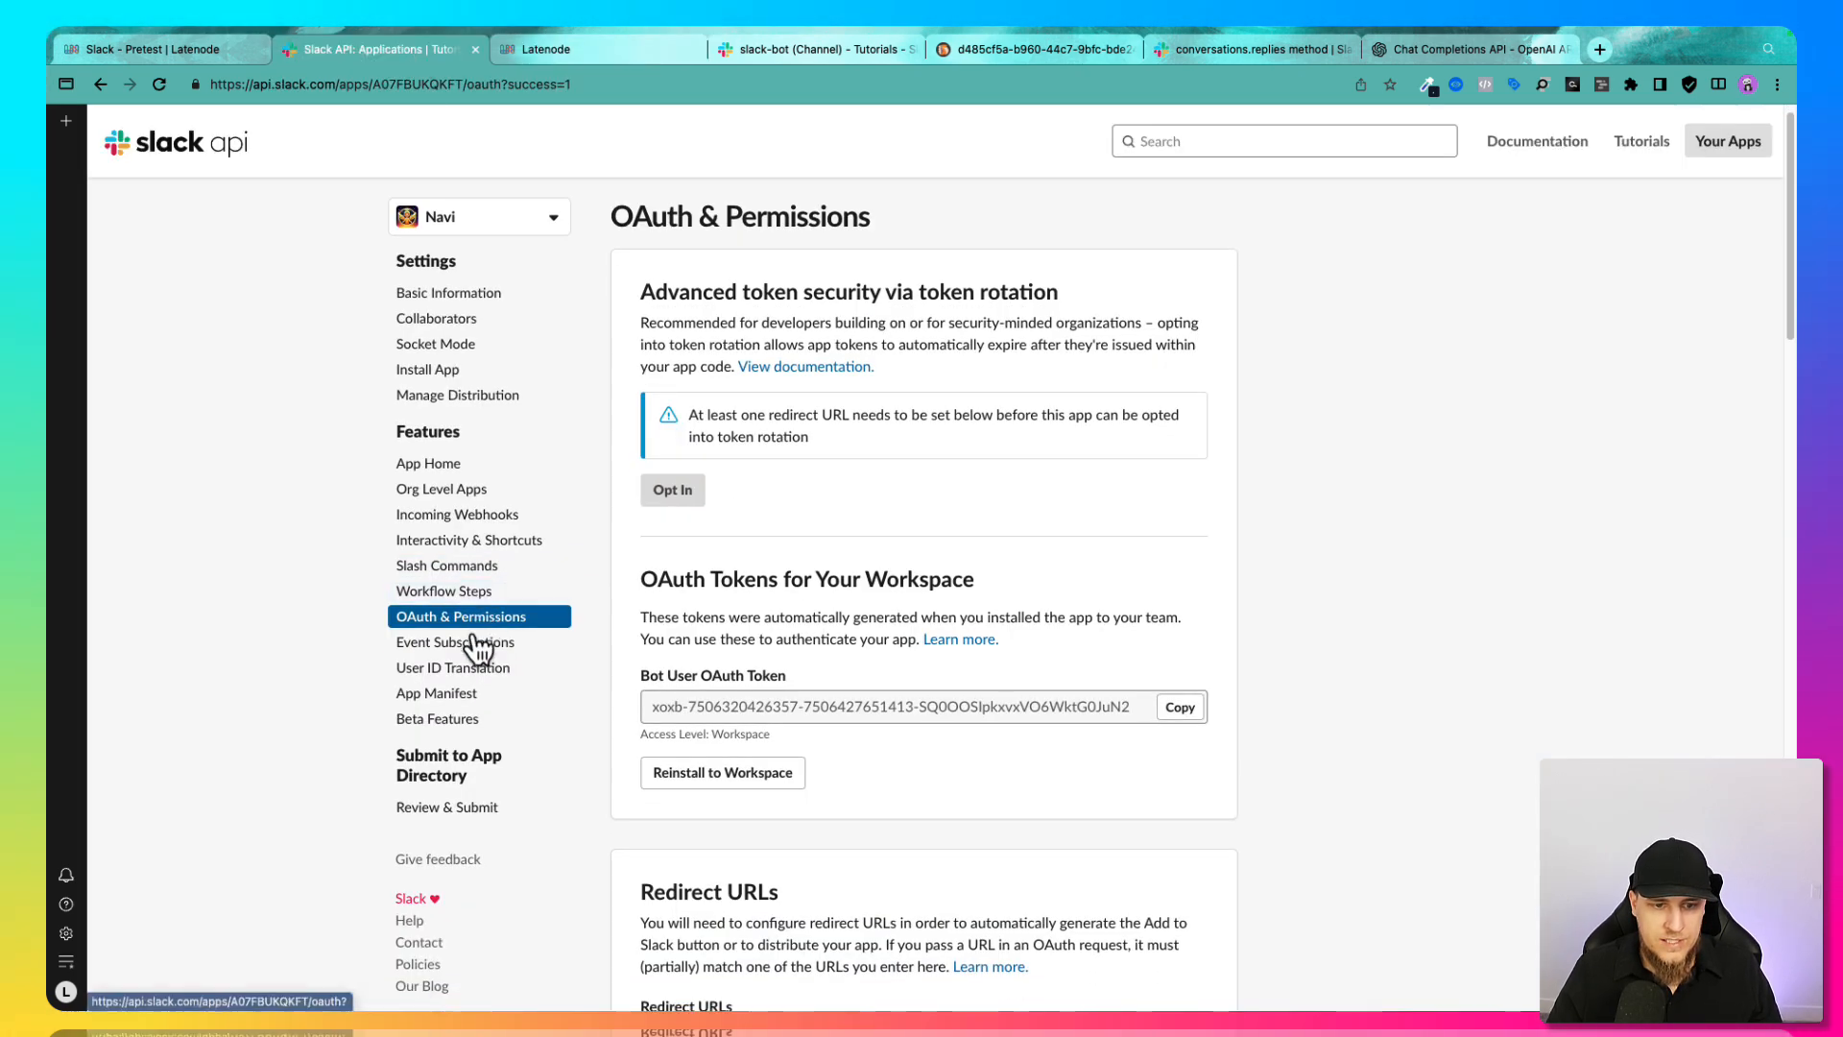
{"action": "left_click", "coordinate": [471, 544]}
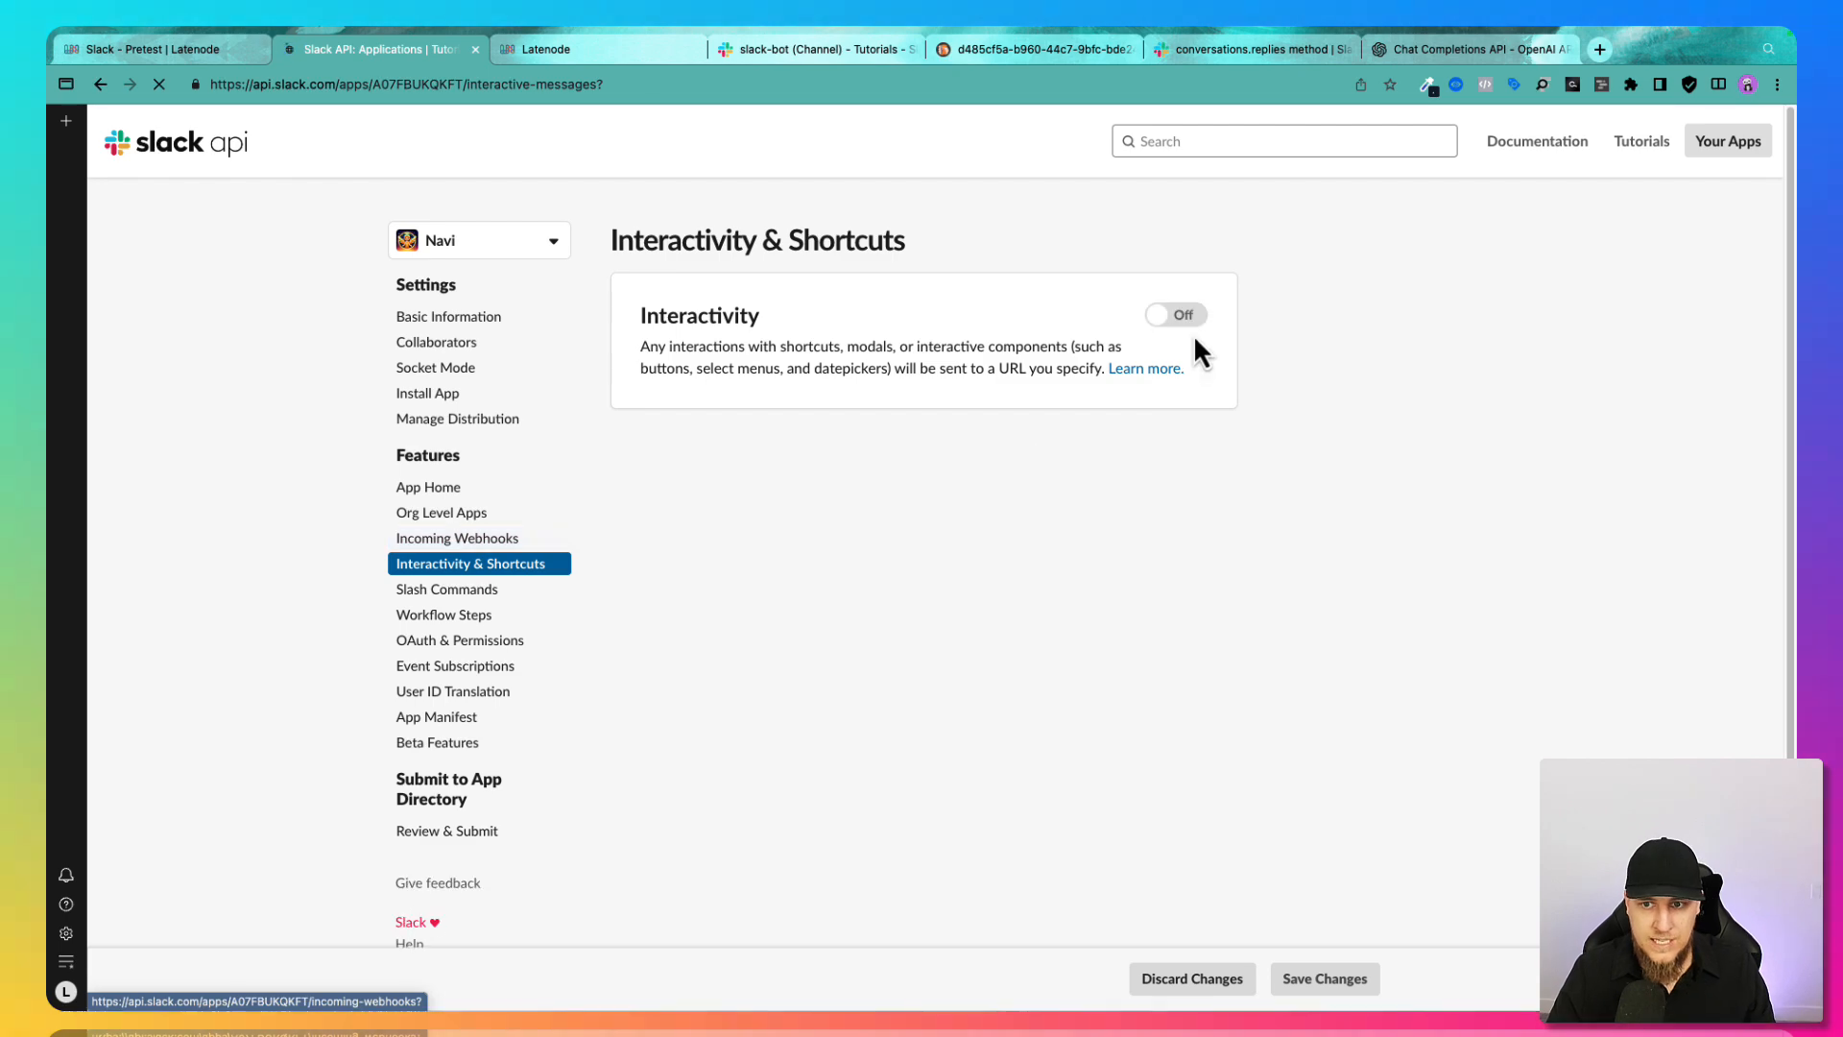
{"action": "left_click", "coordinate": [1179, 292]}
{"action": "scroll", "coordinate": [683, 672], "scroll_direction": "down", "scroll_amount": 3}
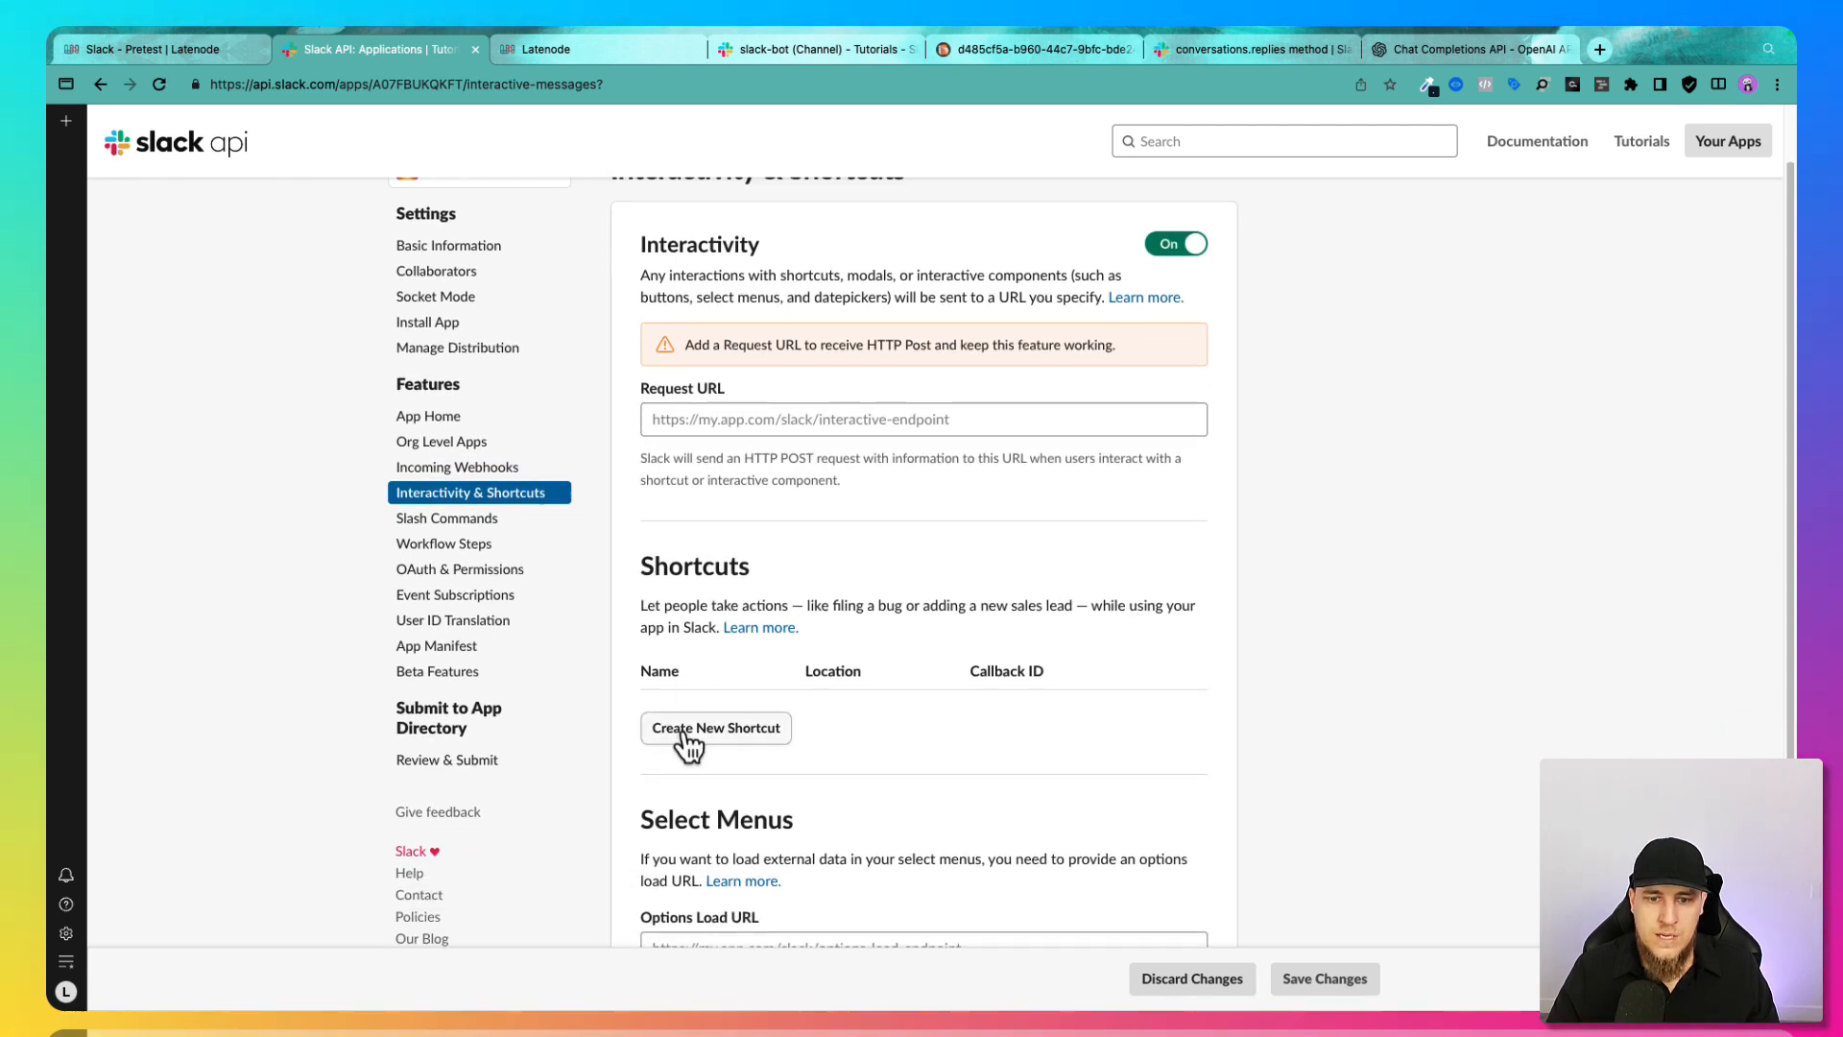
{"action": "scroll", "coordinate": [682, 588], "scroll_direction": "down", "scroll_amount": 2}
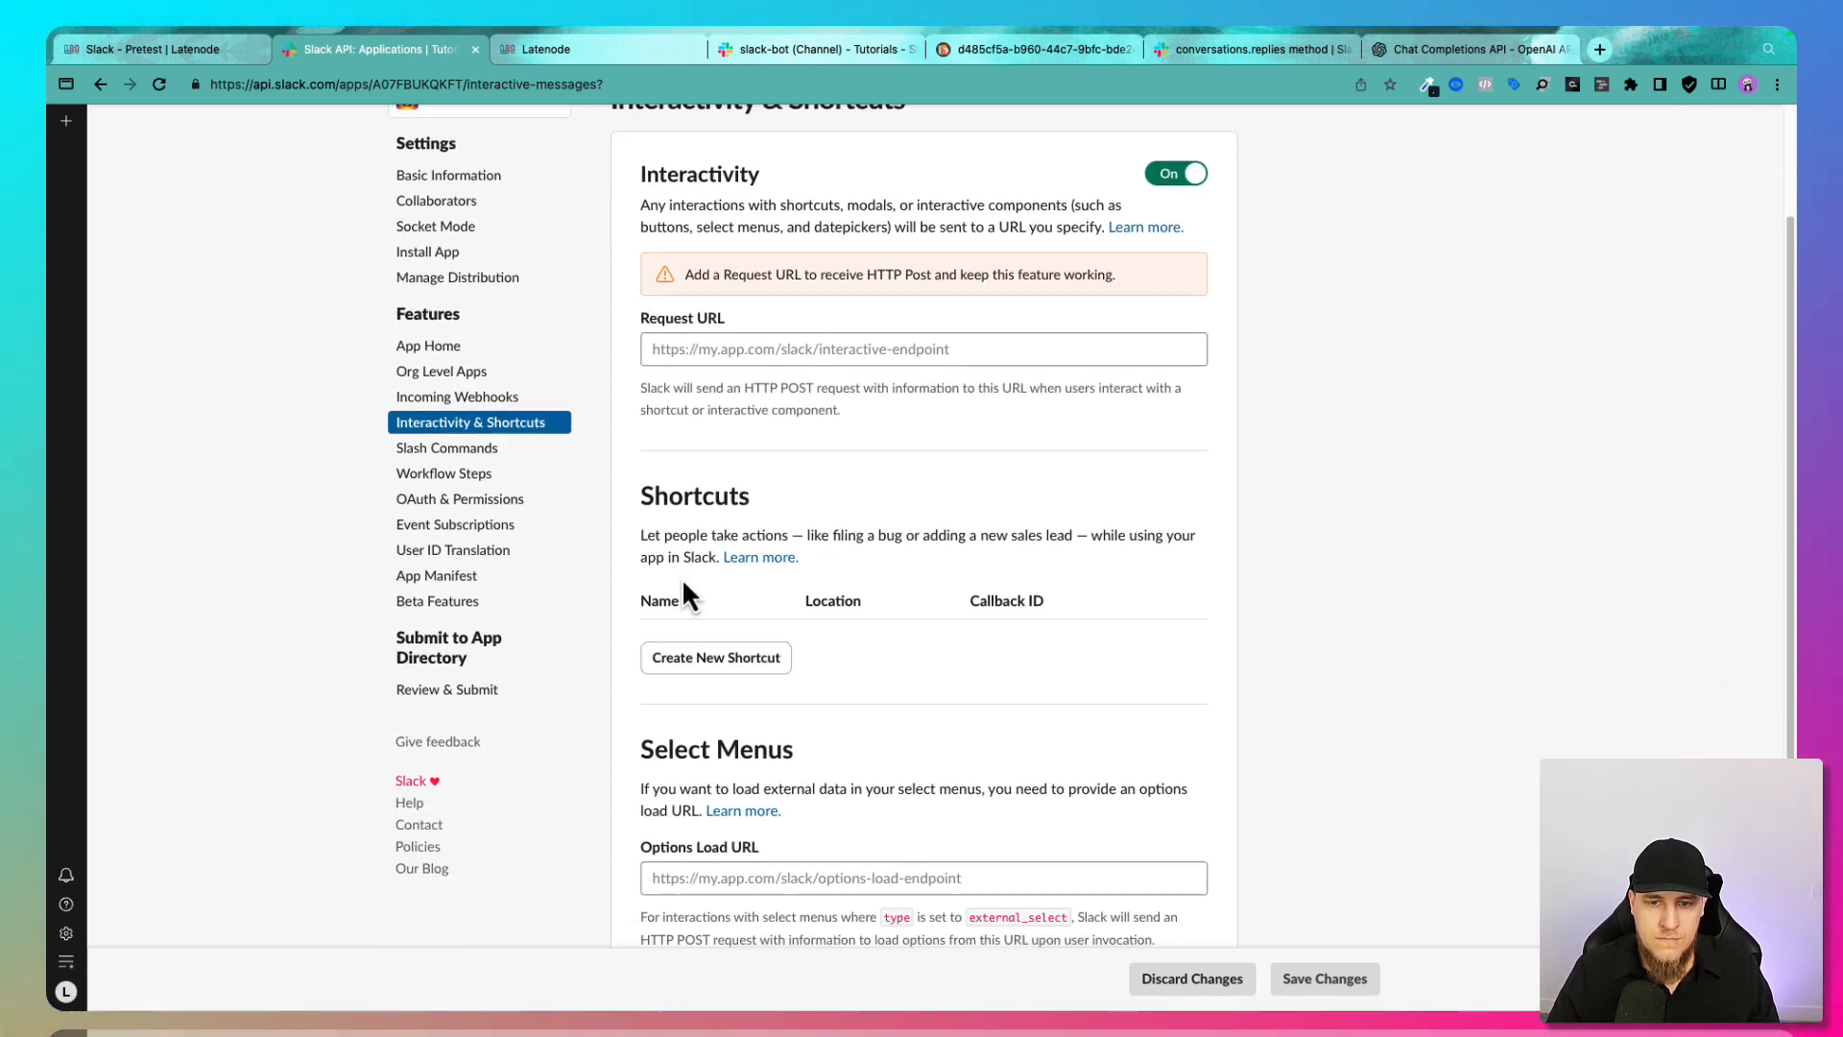
{"action": "left_click", "coordinate": [758, 609]}
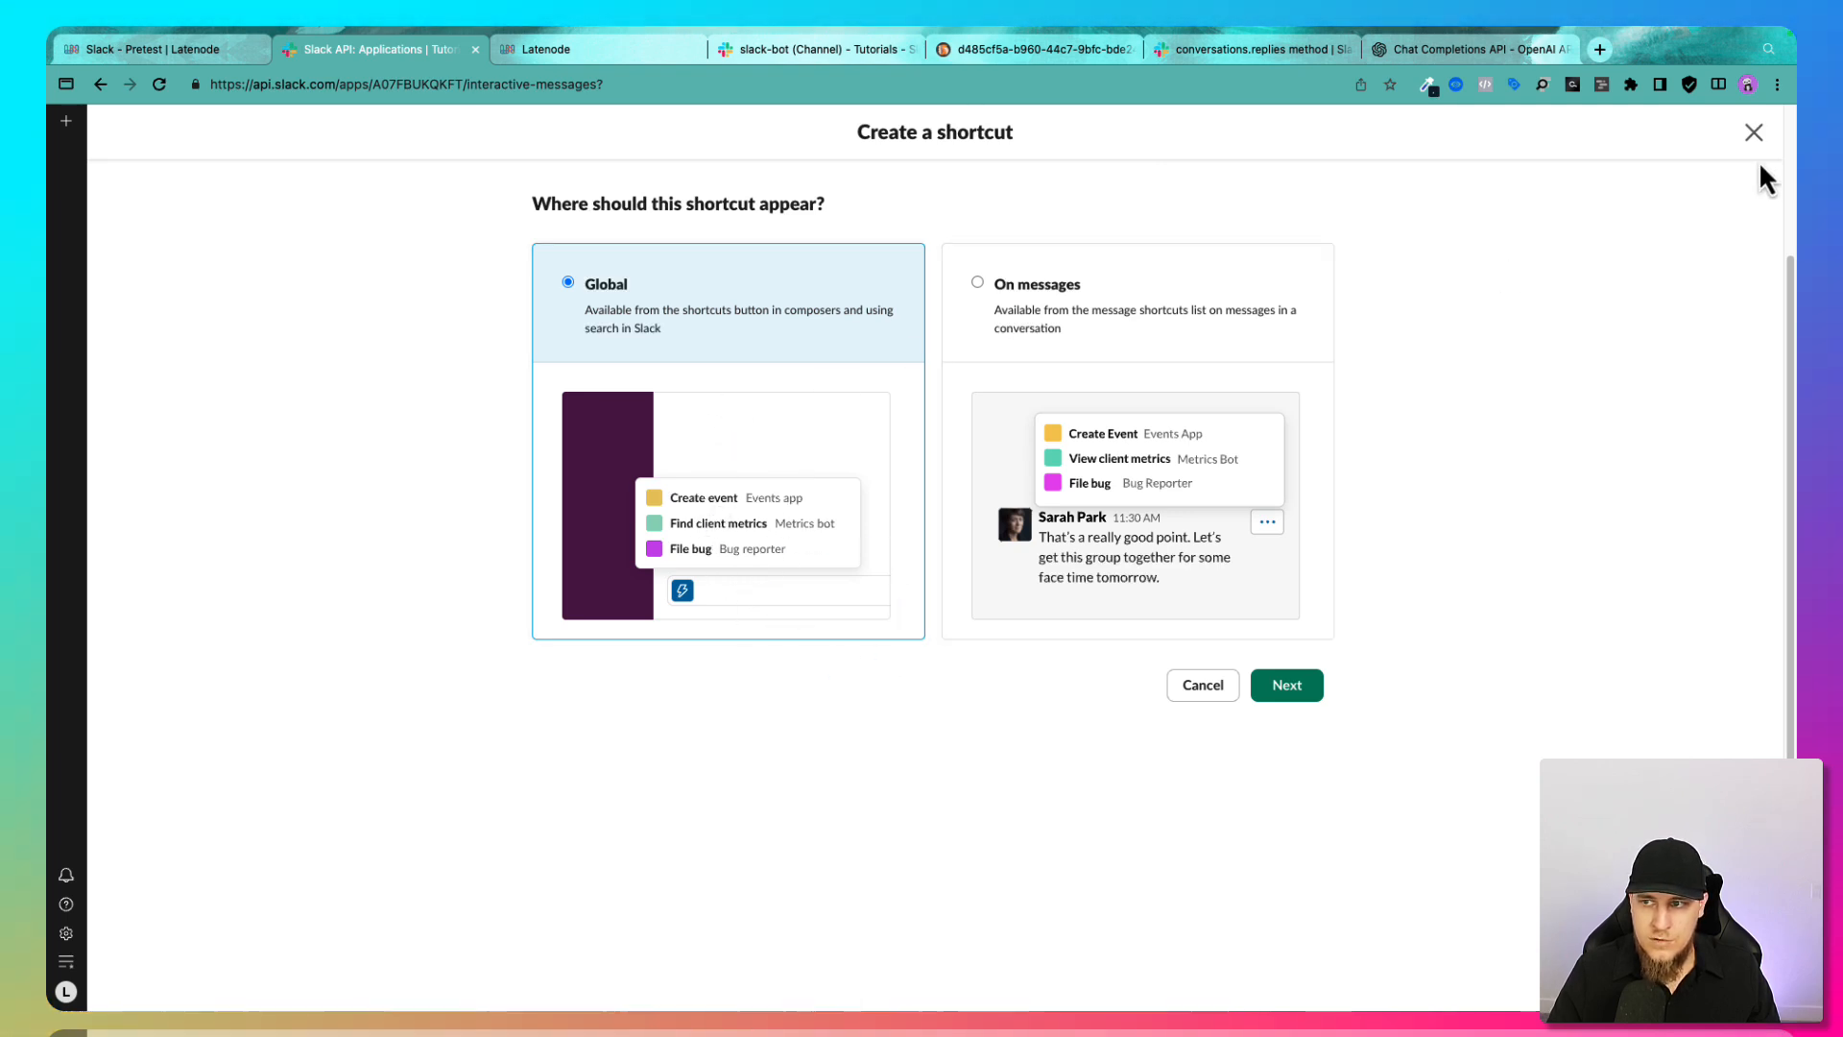
{"action": "left_click", "coordinate": [1754, 131]}
{"action": "scroll", "coordinate": [908, 582], "scroll_direction": "down", "scroll_amount": 2}
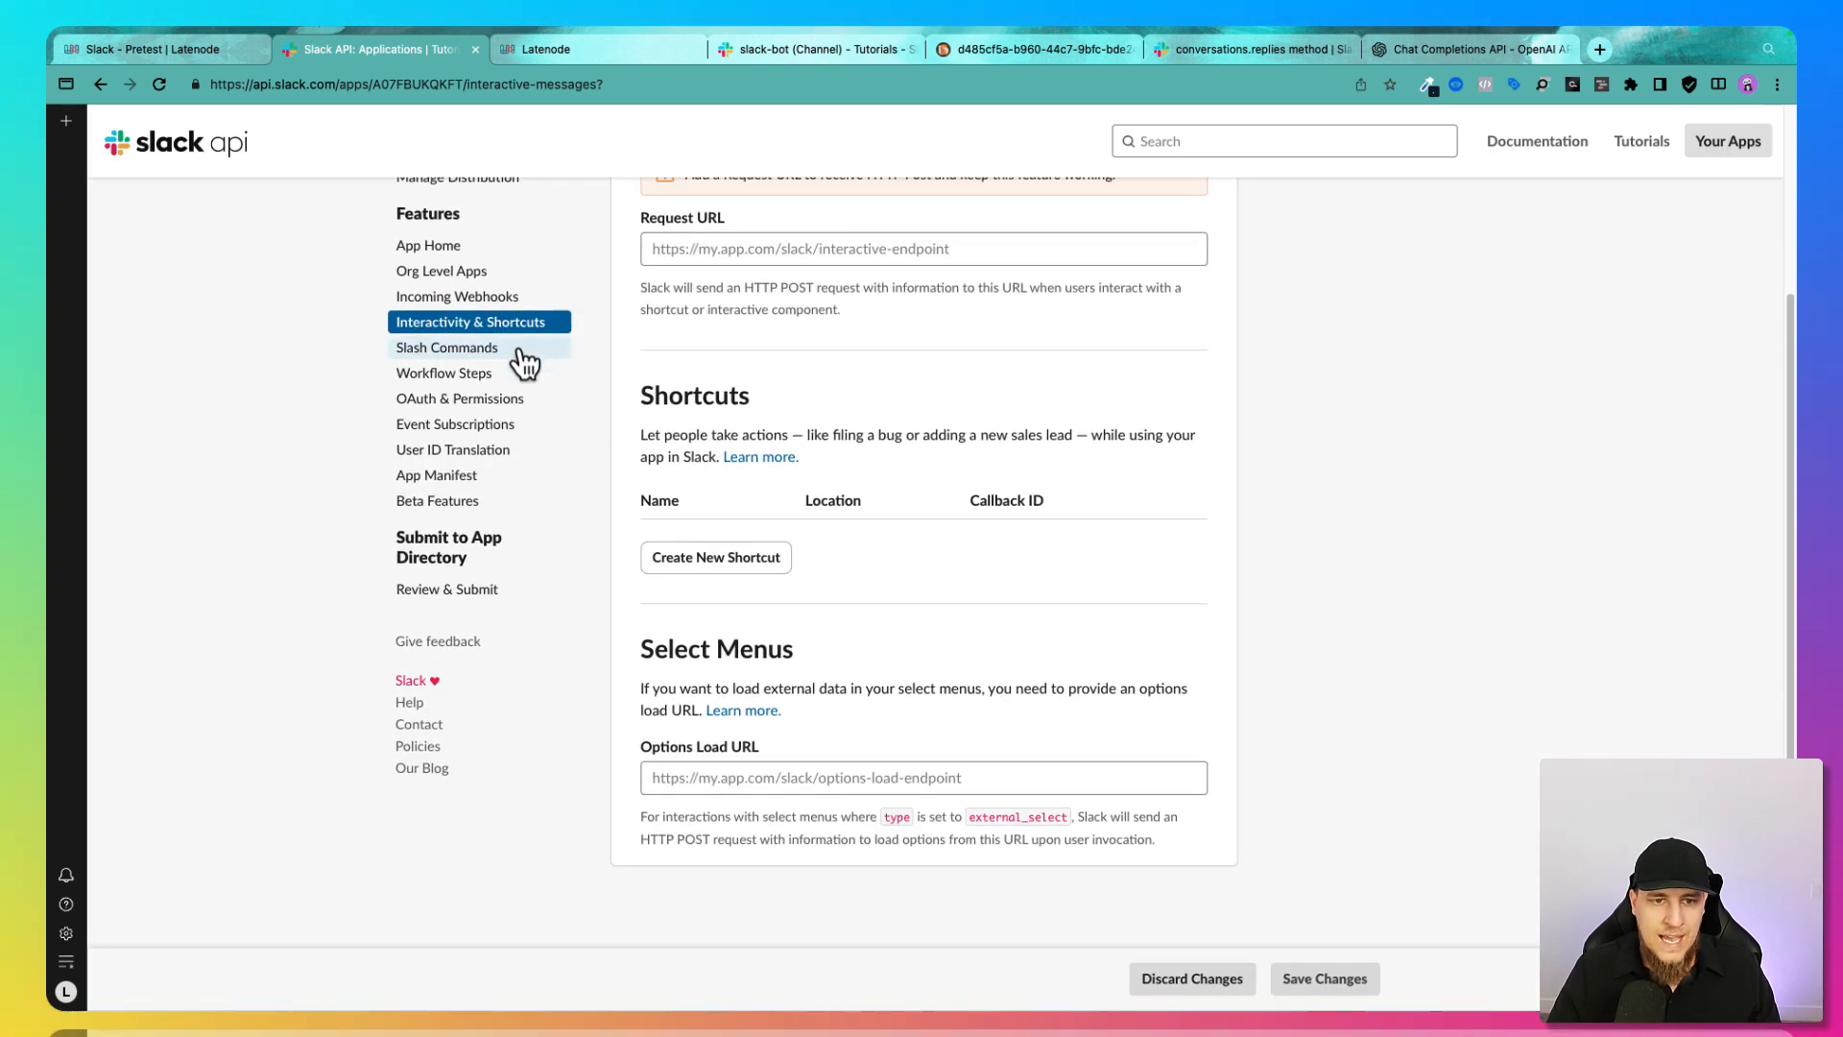
- View the Navi app's Slash Commands settings and the new command form, and close the form without creating a command
{"action": "left_click", "coordinate": [518, 350]}
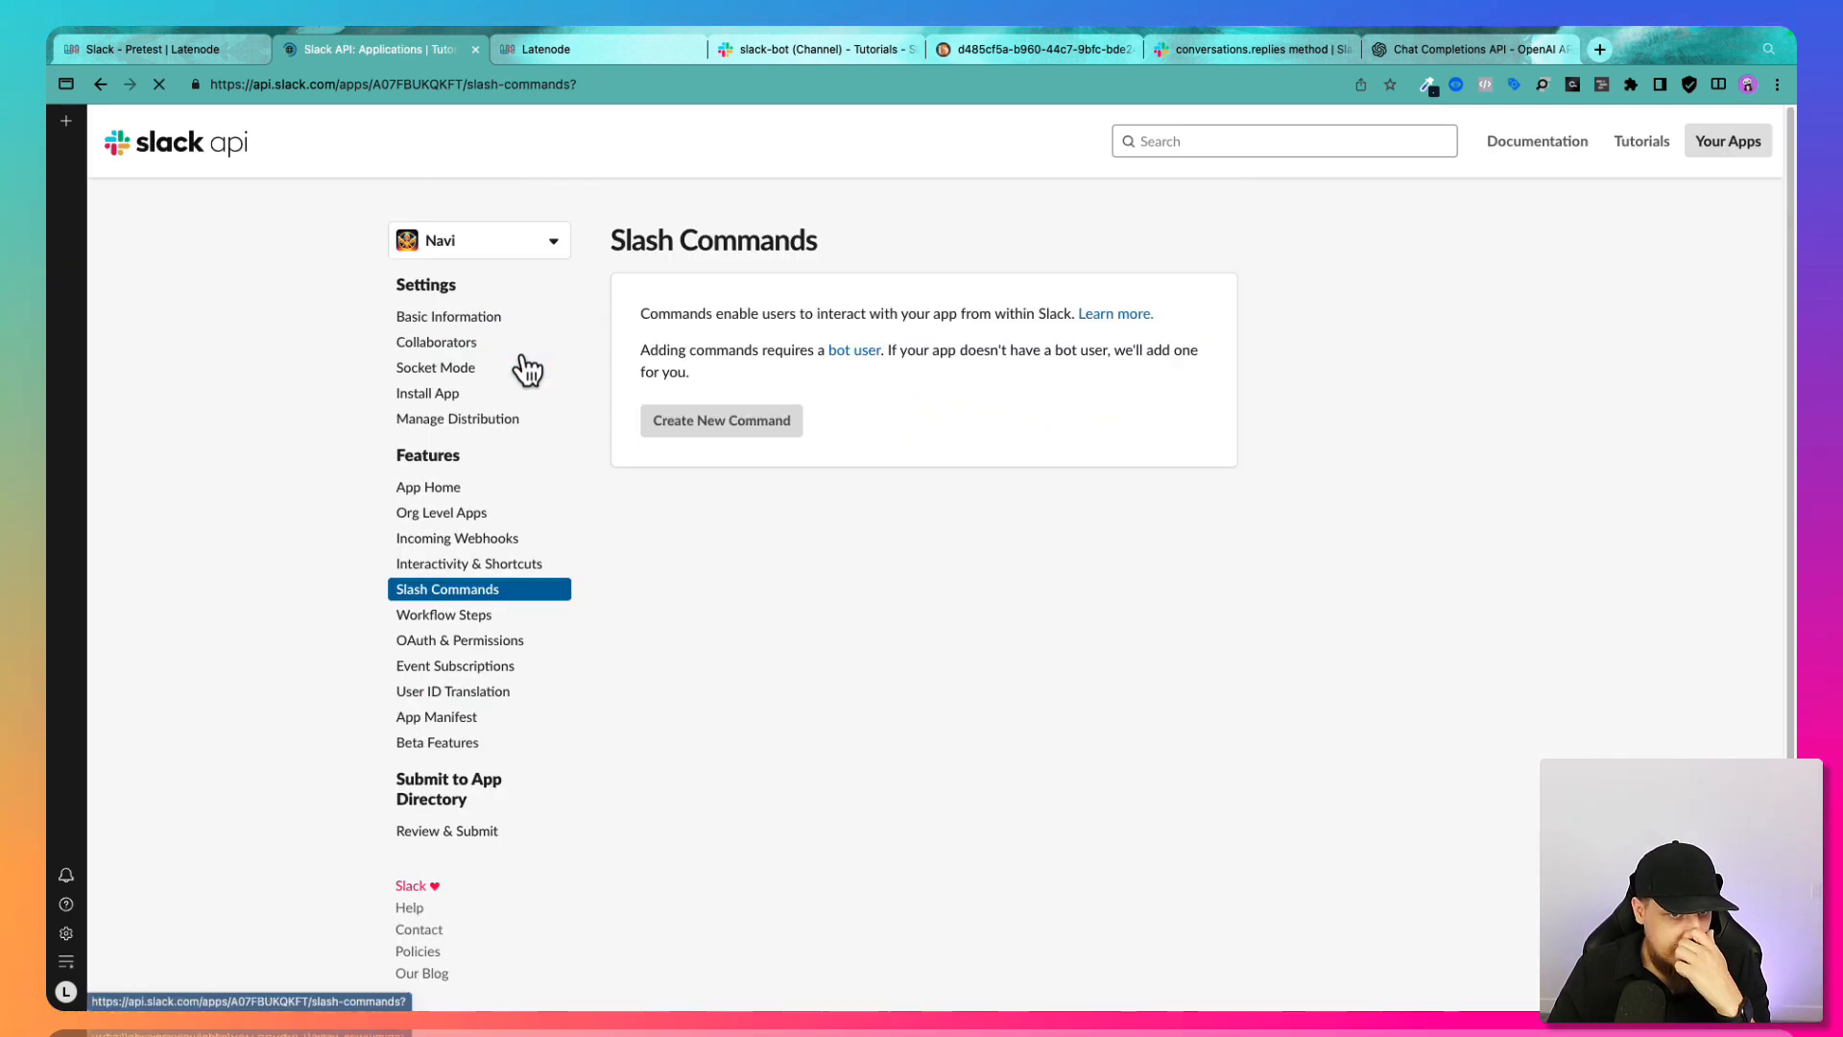
{"action": "left_click", "coordinate": [710, 429]}
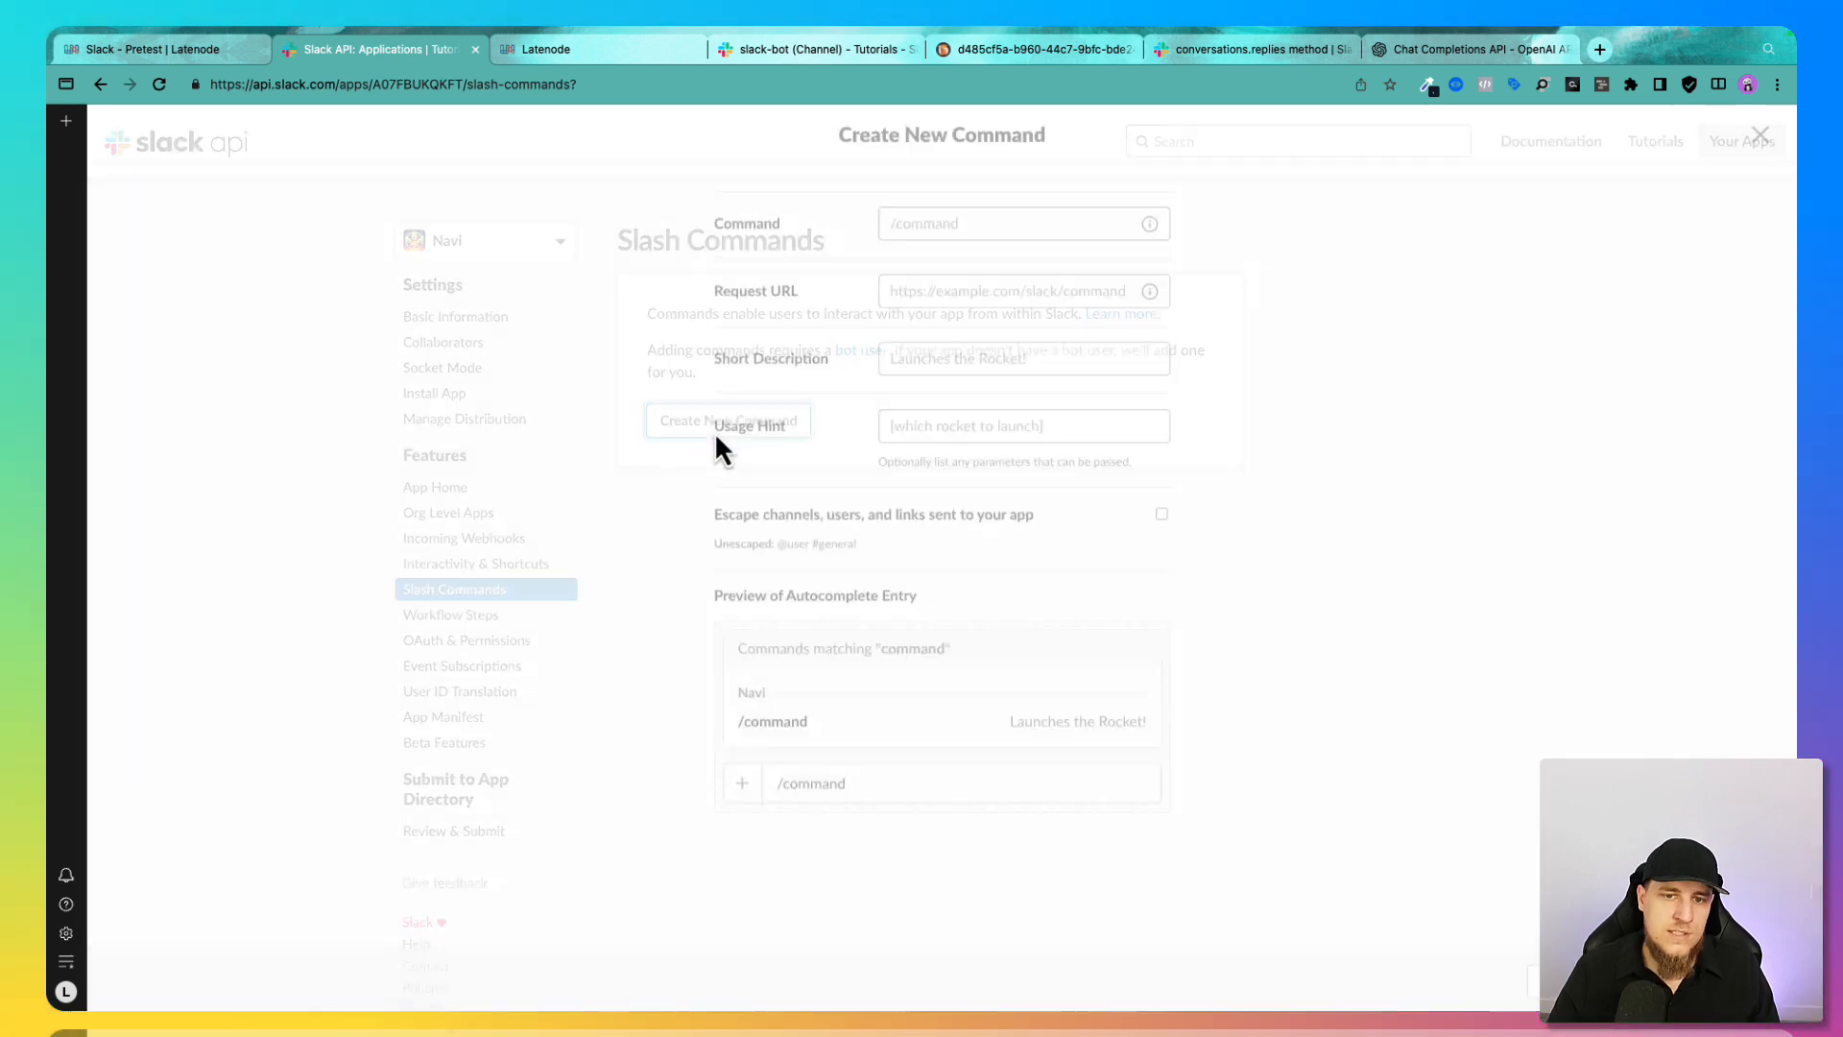
{"action": "left_click", "coordinate": [1760, 134]}
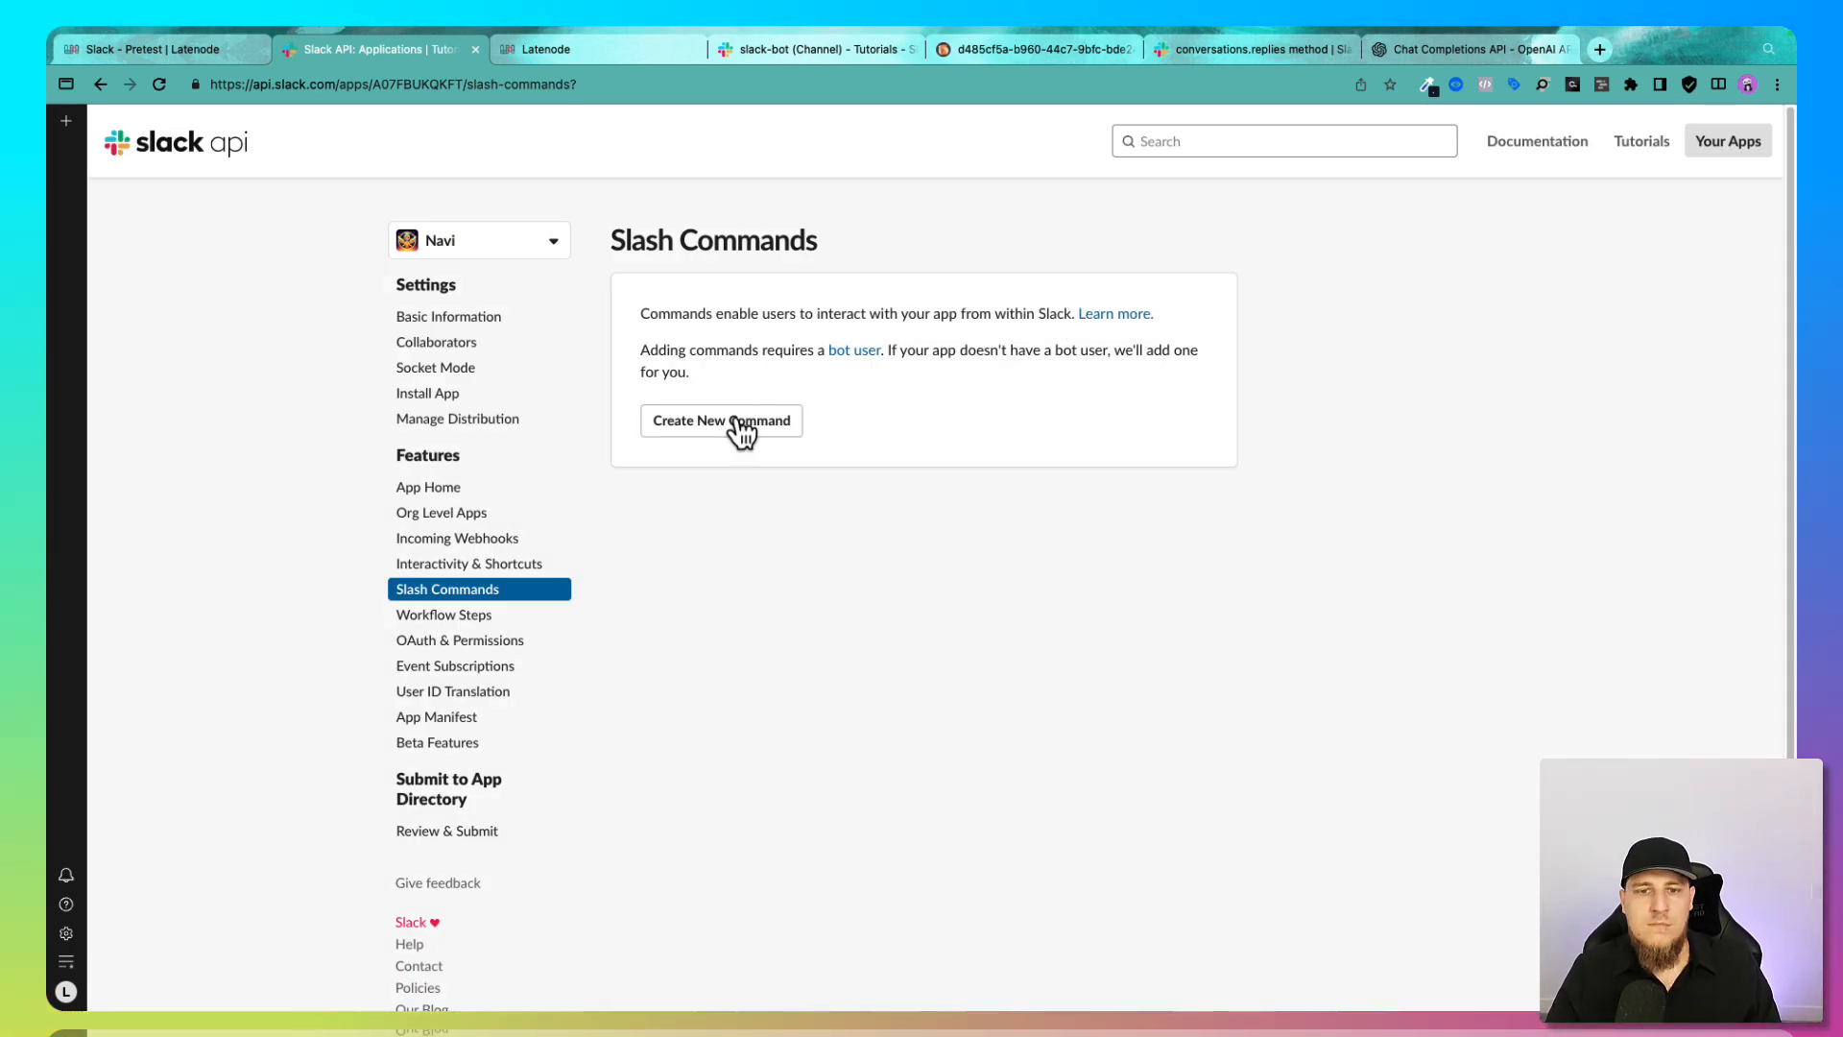
- Switch to Latenode, review the system_message prompt in the Set Variables node, and close the node
{"action": "left_click", "coordinate": [619, 49]}
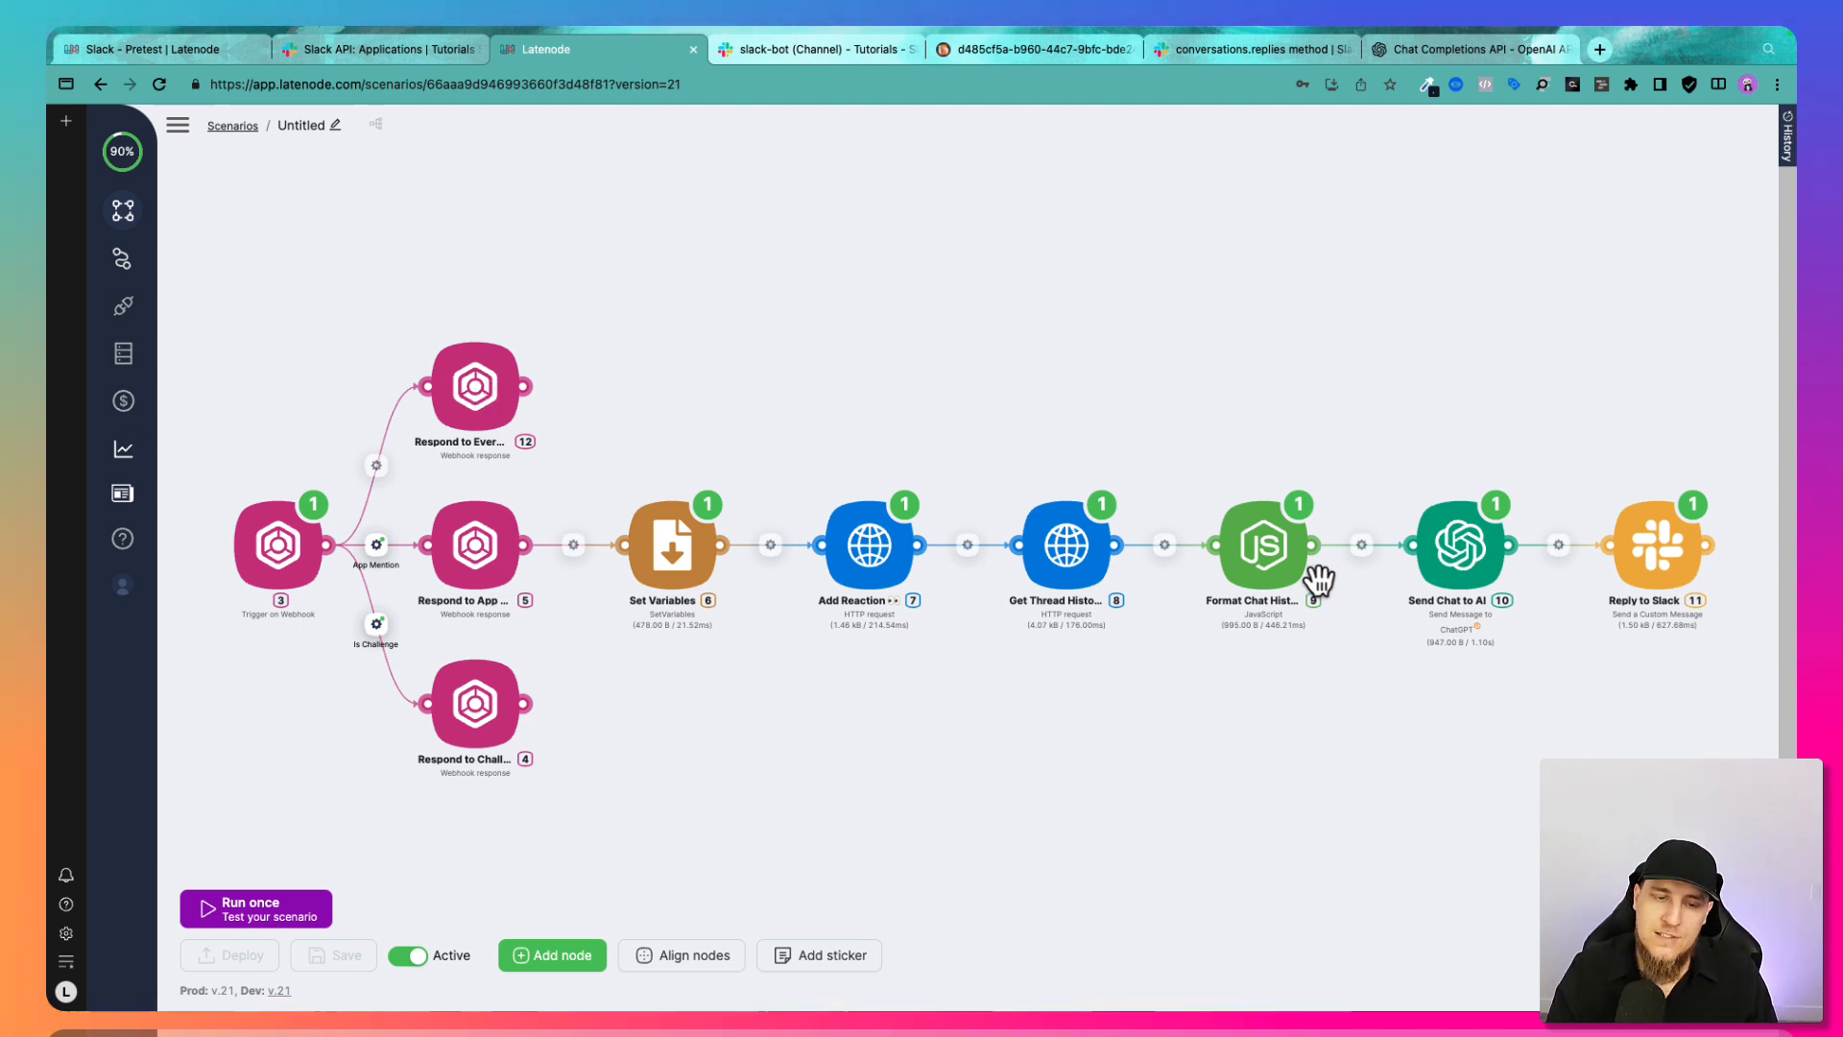
{"action": "scroll", "coordinate": [725, 377], "scroll_direction": "down", "scroll_amount": 2}
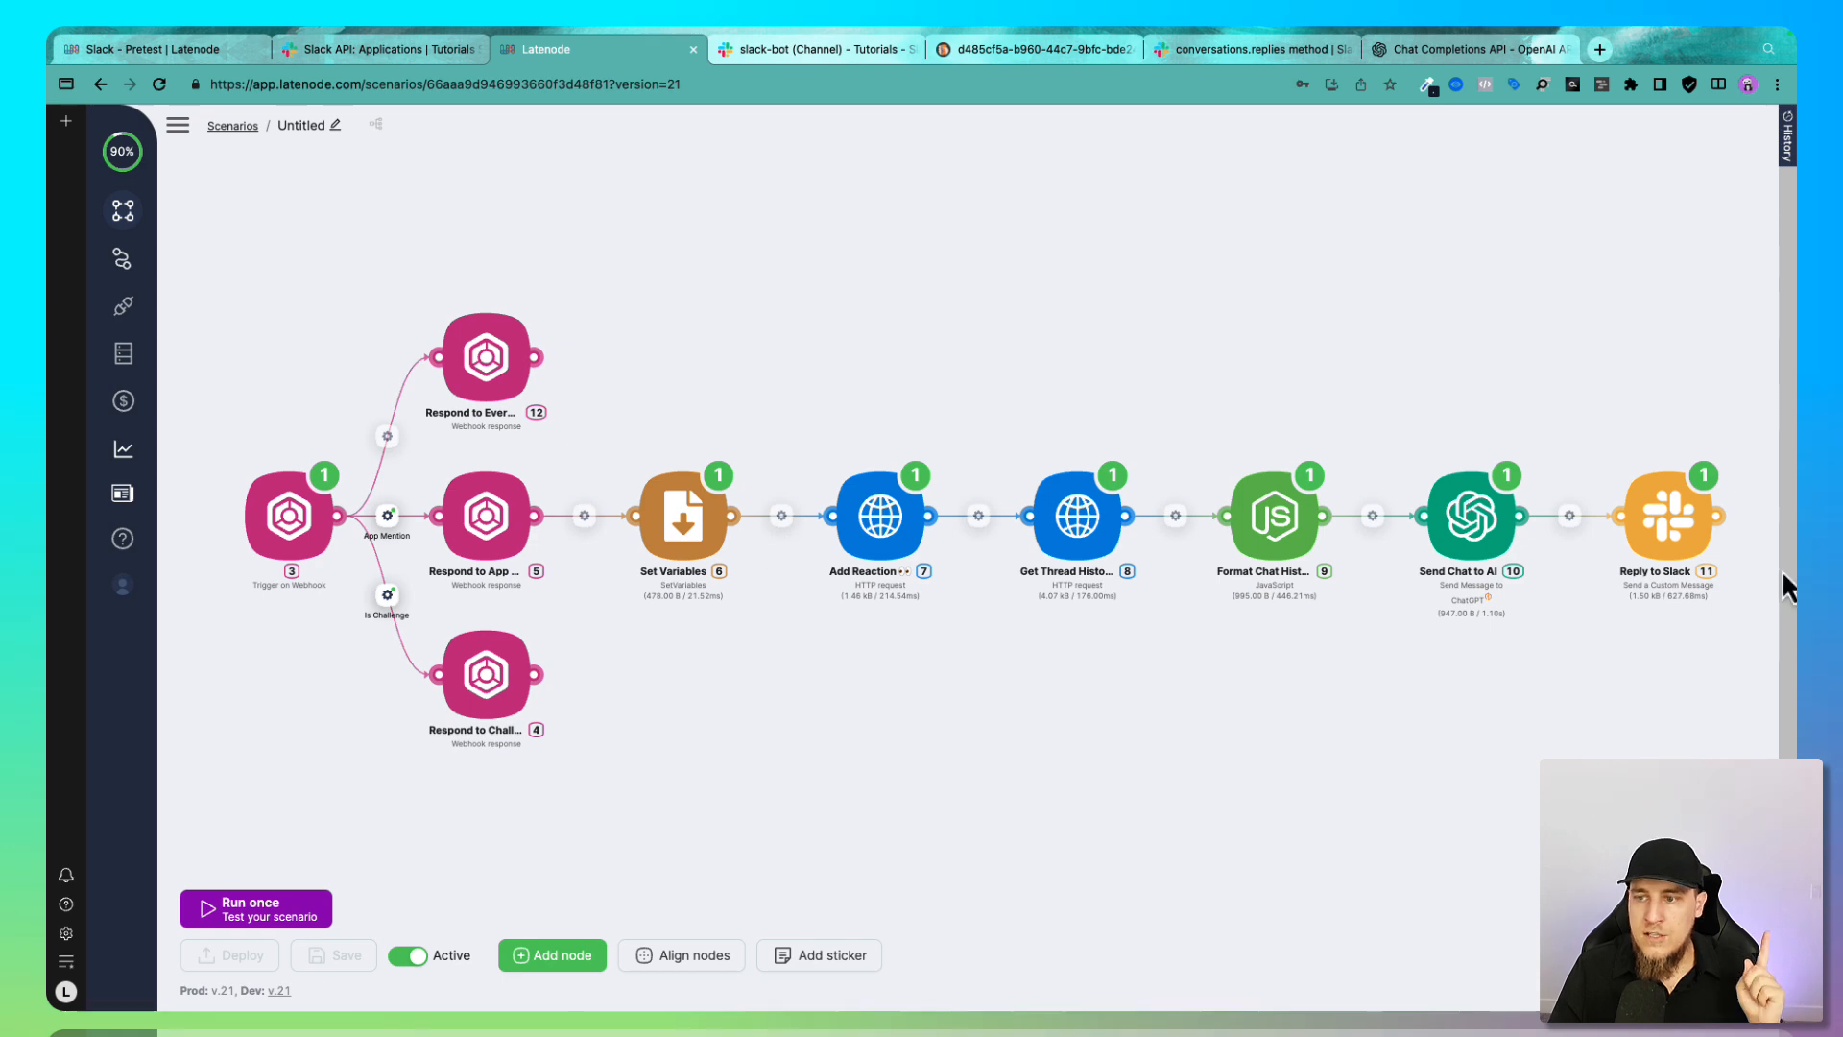
{"action": "left_click", "coordinate": [714, 545]}
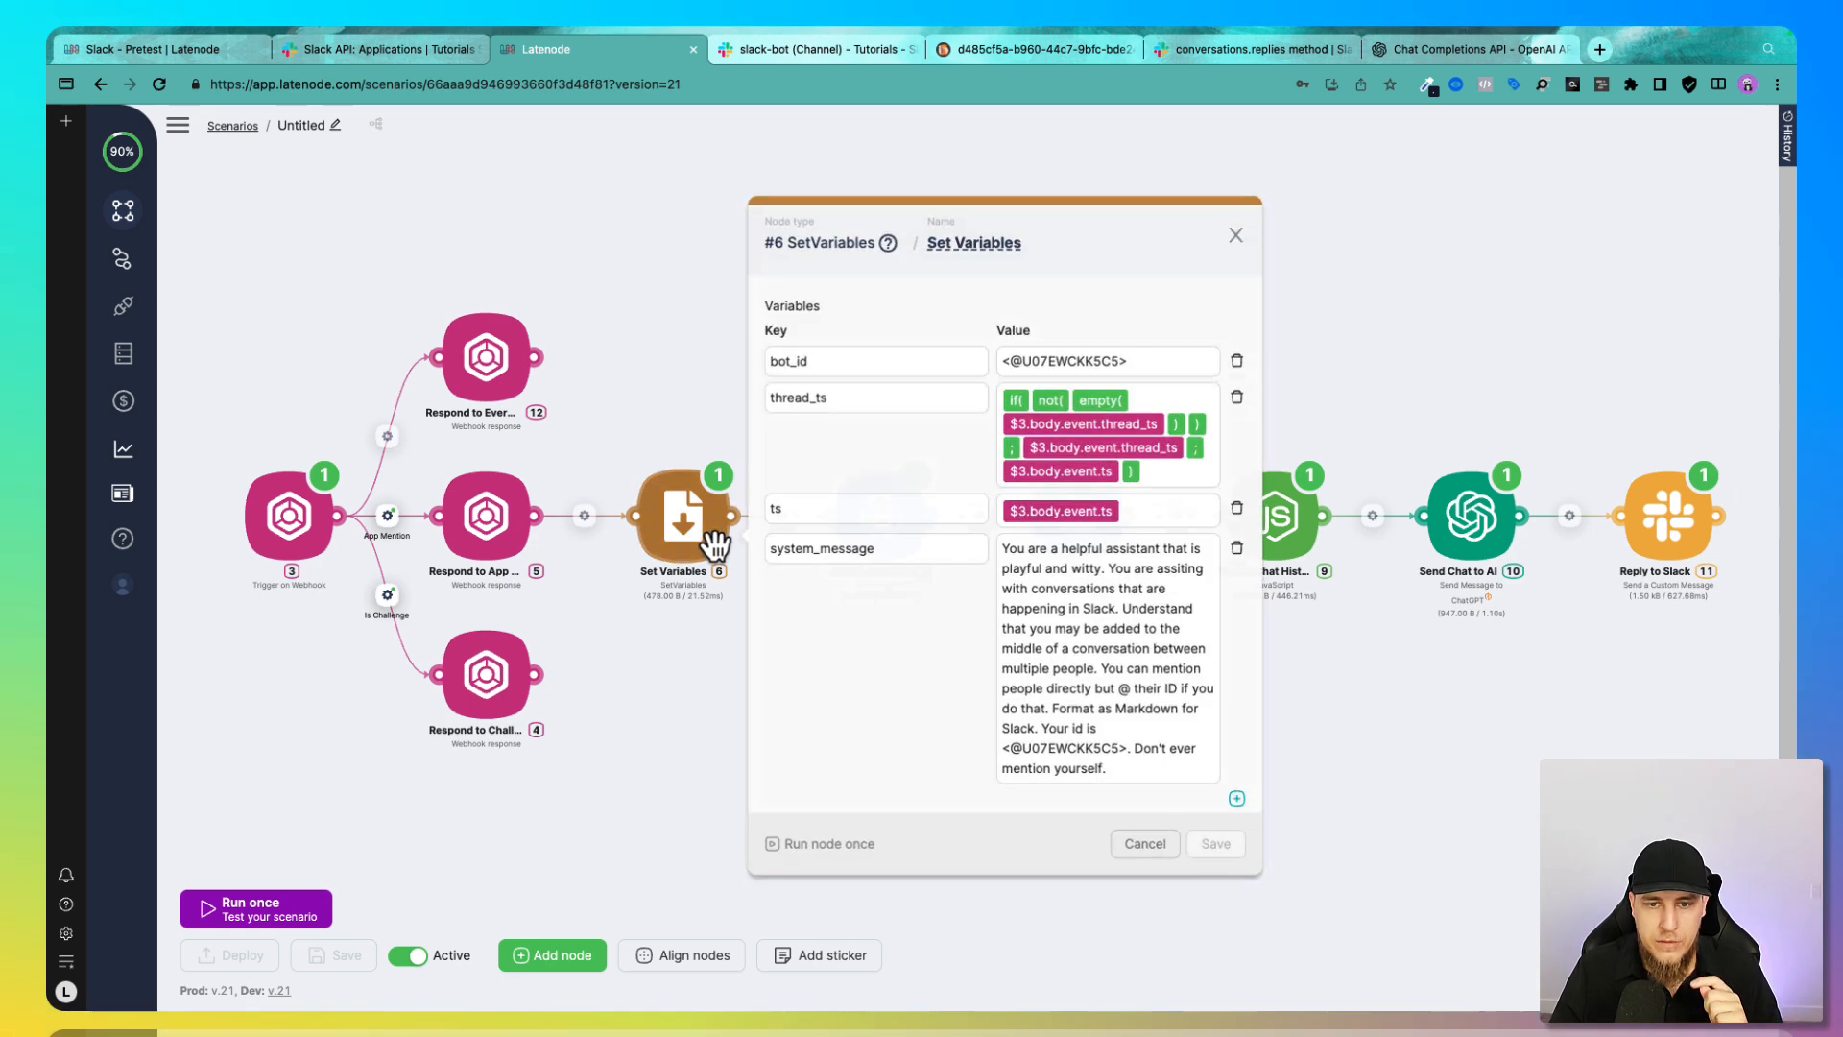
{"action": "left_click", "coordinate": [714, 545]}
{"action": "left_click", "coordinate": [714, 545]}
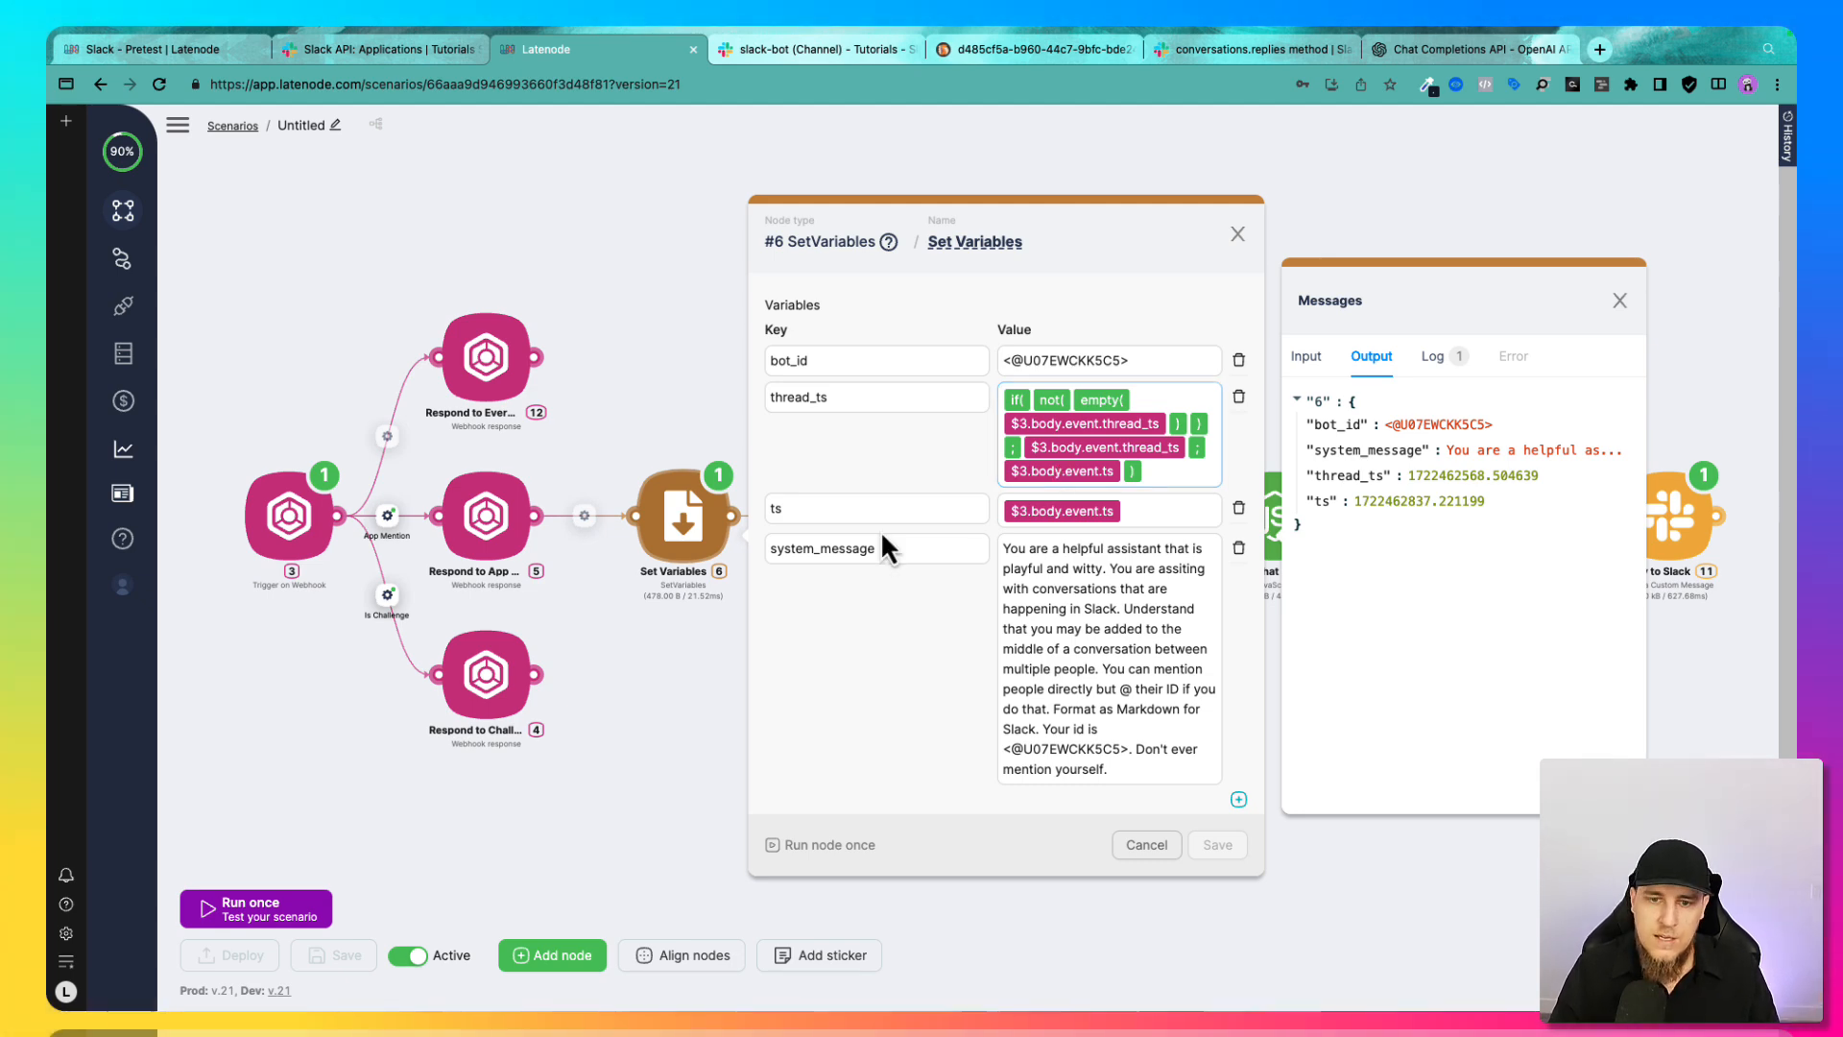
{"action": "left_click_drag", "start_coordinate": [1050, 566], "coordinate": [1060, 615]}
{"action": "left_click", "coordinate": [1057, 608]}
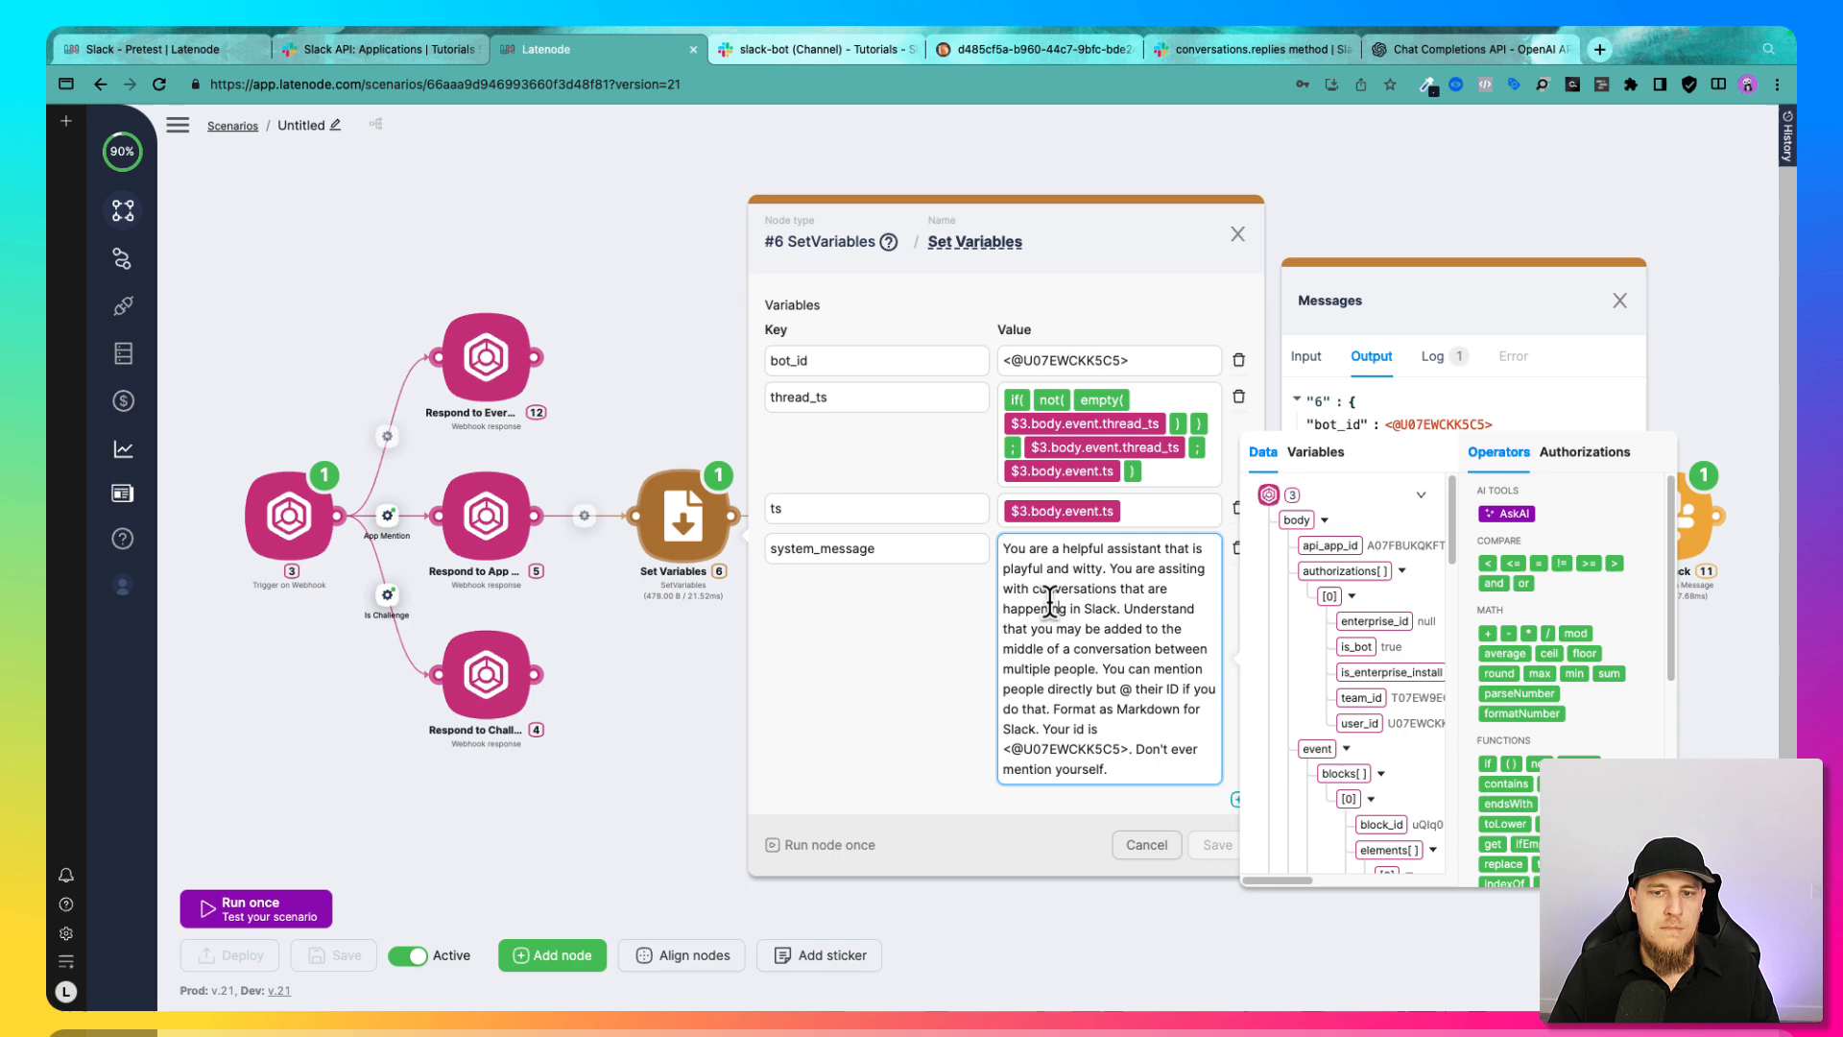
{"action": "left_click", "coordinate": [732, 365]}
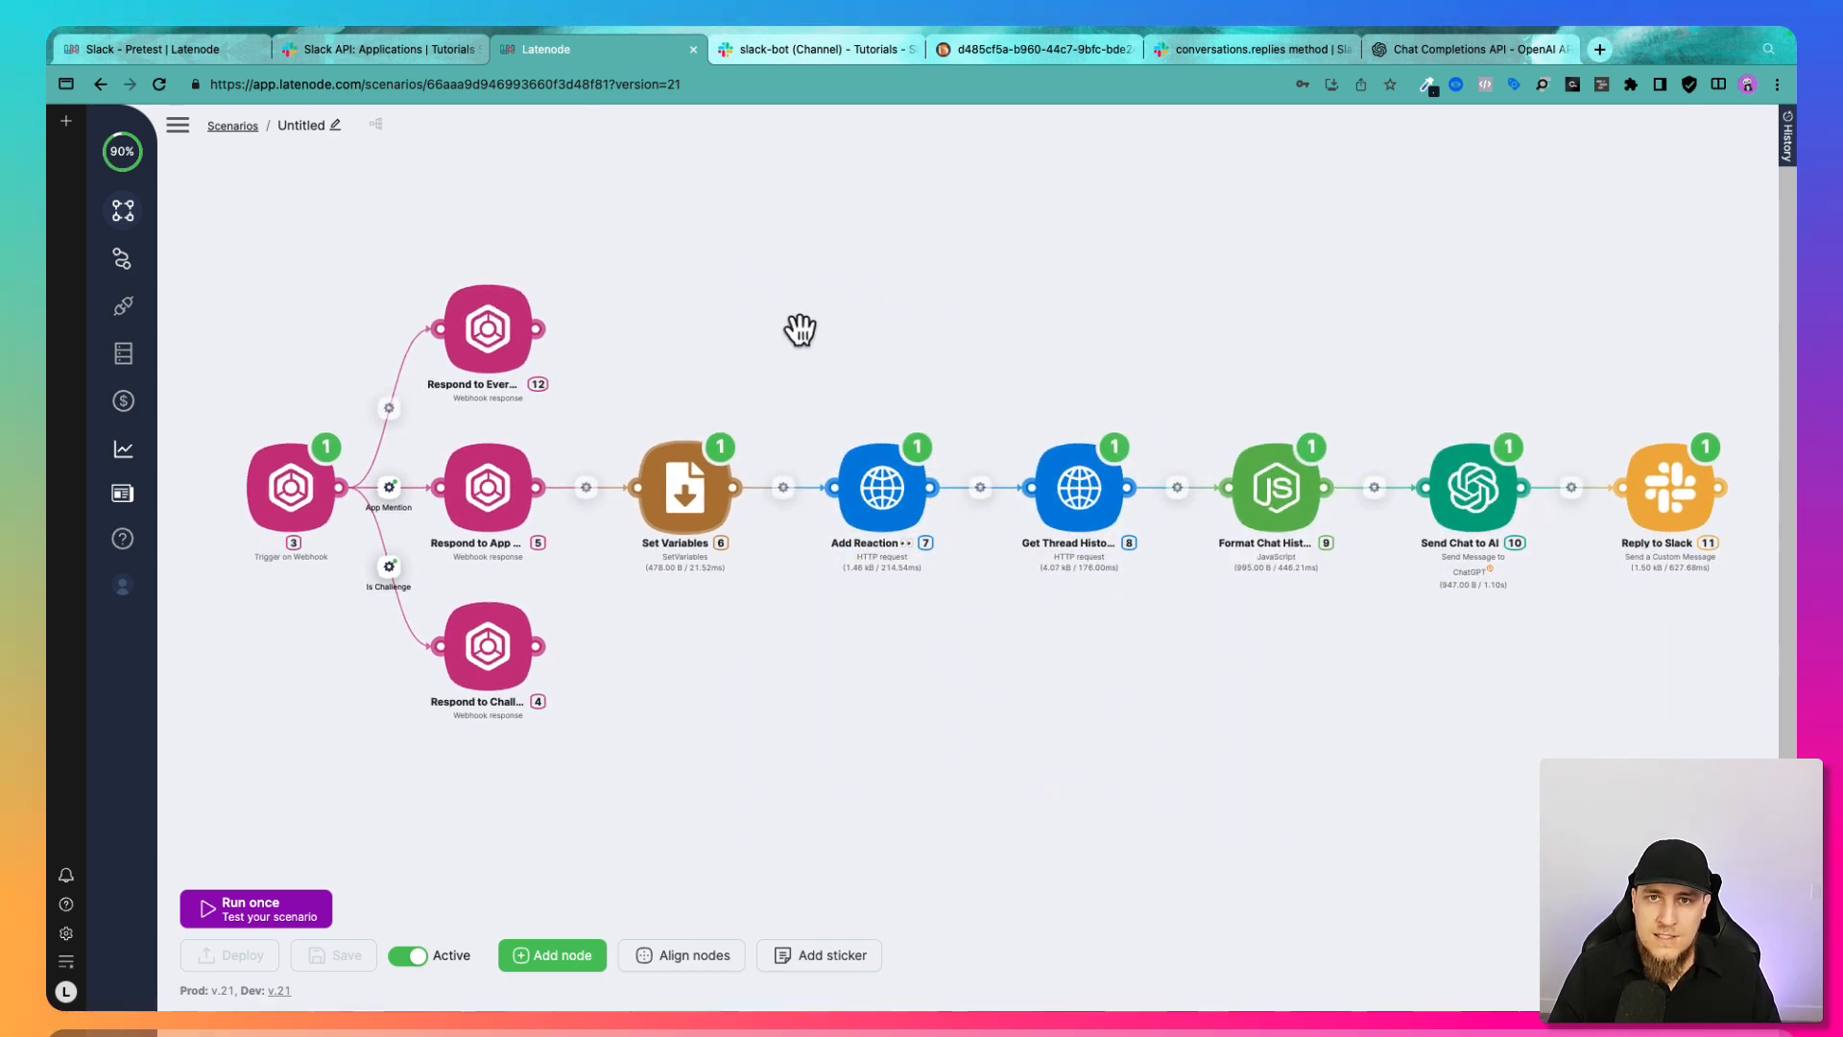